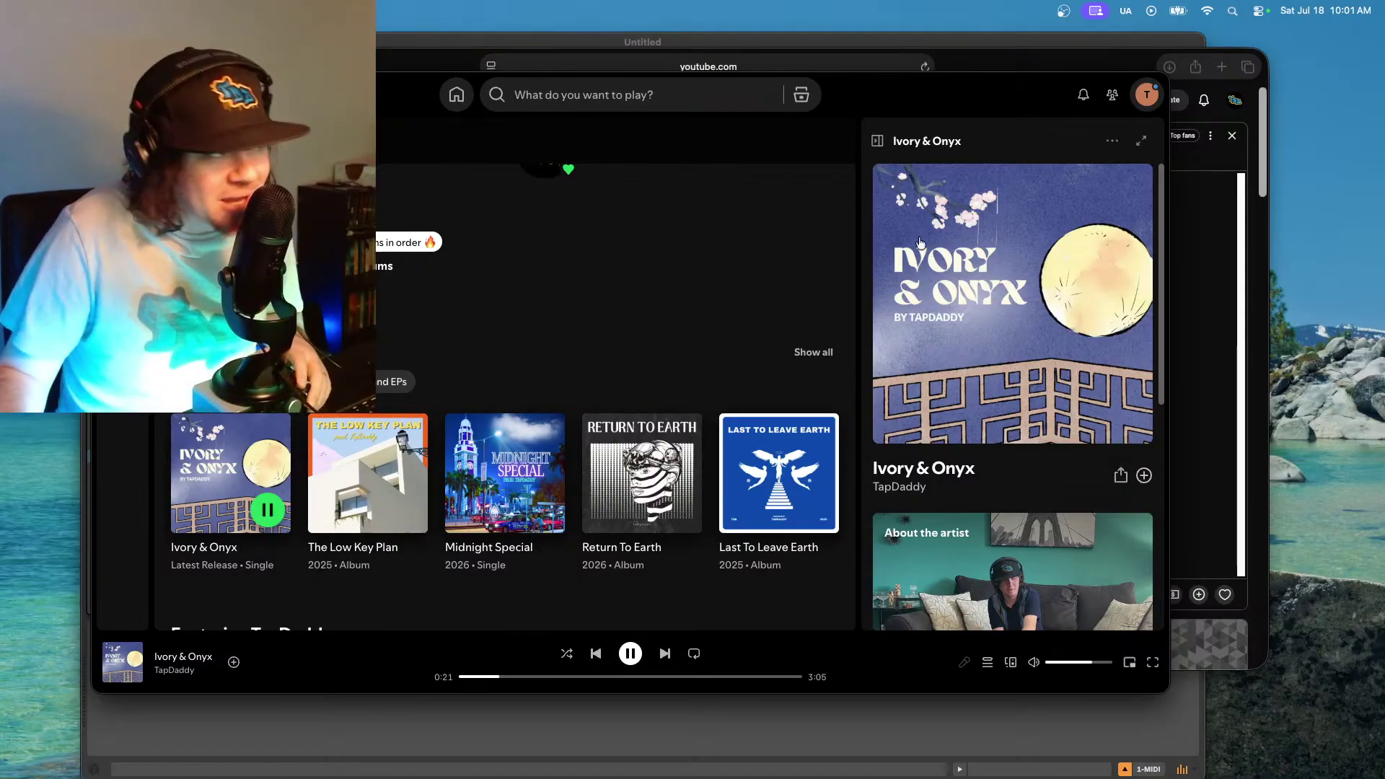
- Show the popular songs at the start of the TapDaddy artist page and slightly lower the playback volume
{"action": "scroll", "coordinate": [841, 365], "scroll_direction": "up", "scroll_amount": 2}
{"action": "scroll", "coordinate": [841, 365], "scroll_direction": "up", "scroll_amount": 5}
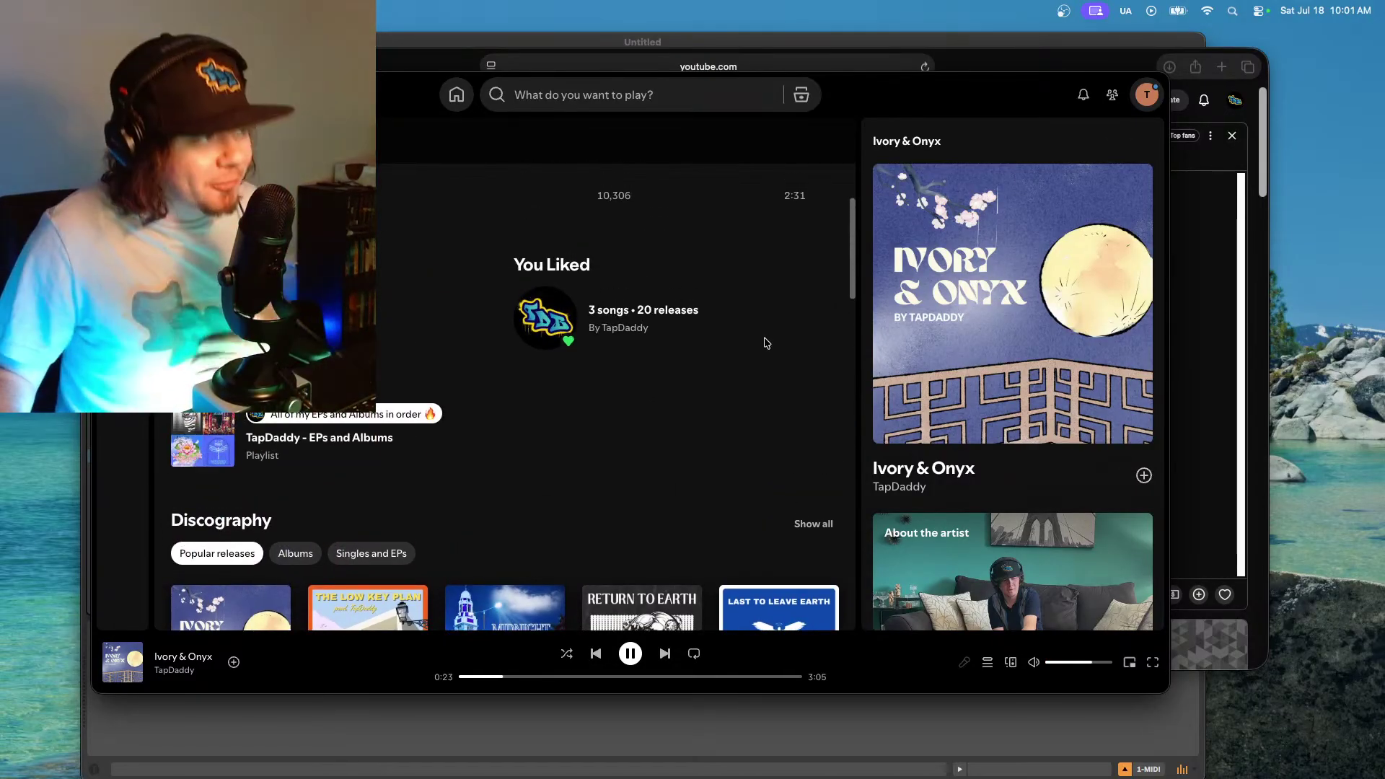
{"action": "scroll", "coordinate": [774, 337], "scroll_direction": "up", "scroll_amount": 6}
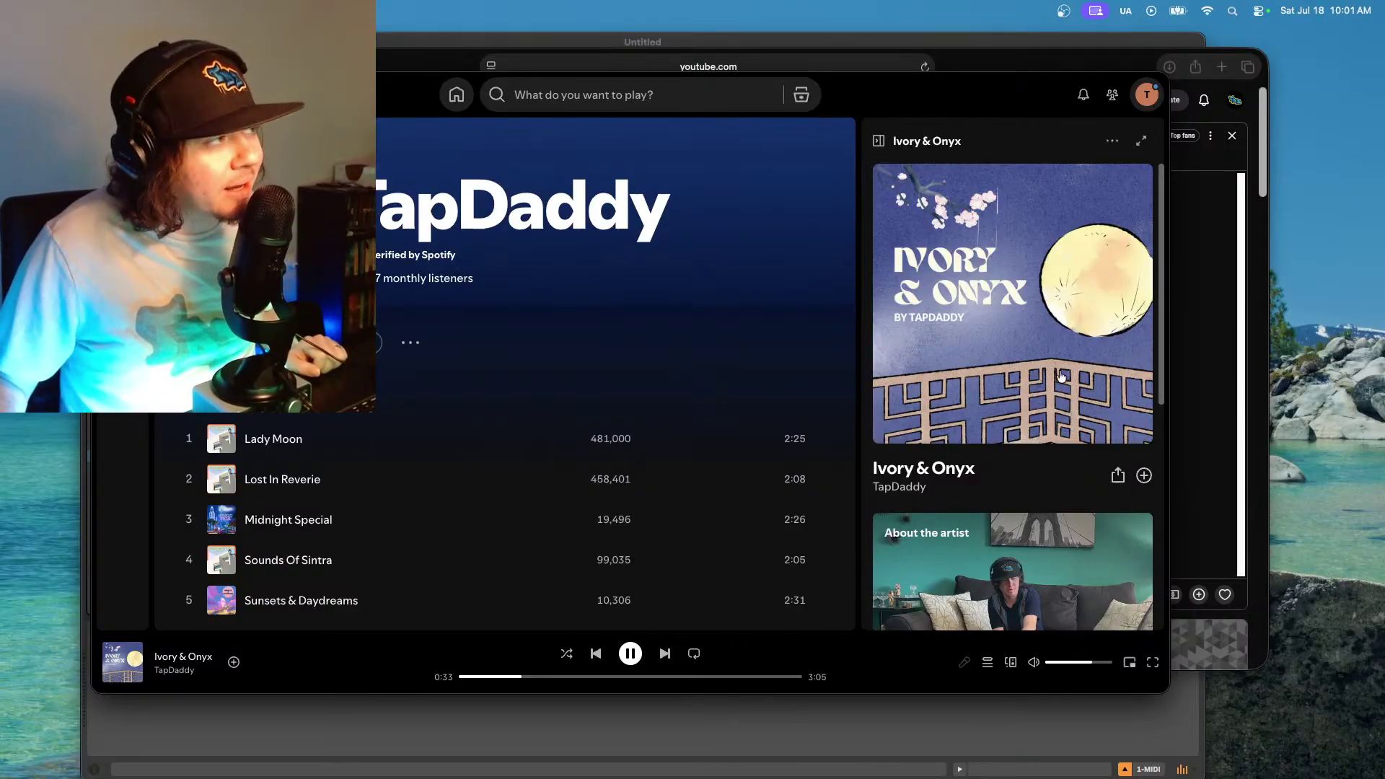
{"action": "left_click", "coordinate": [1087, 662]}
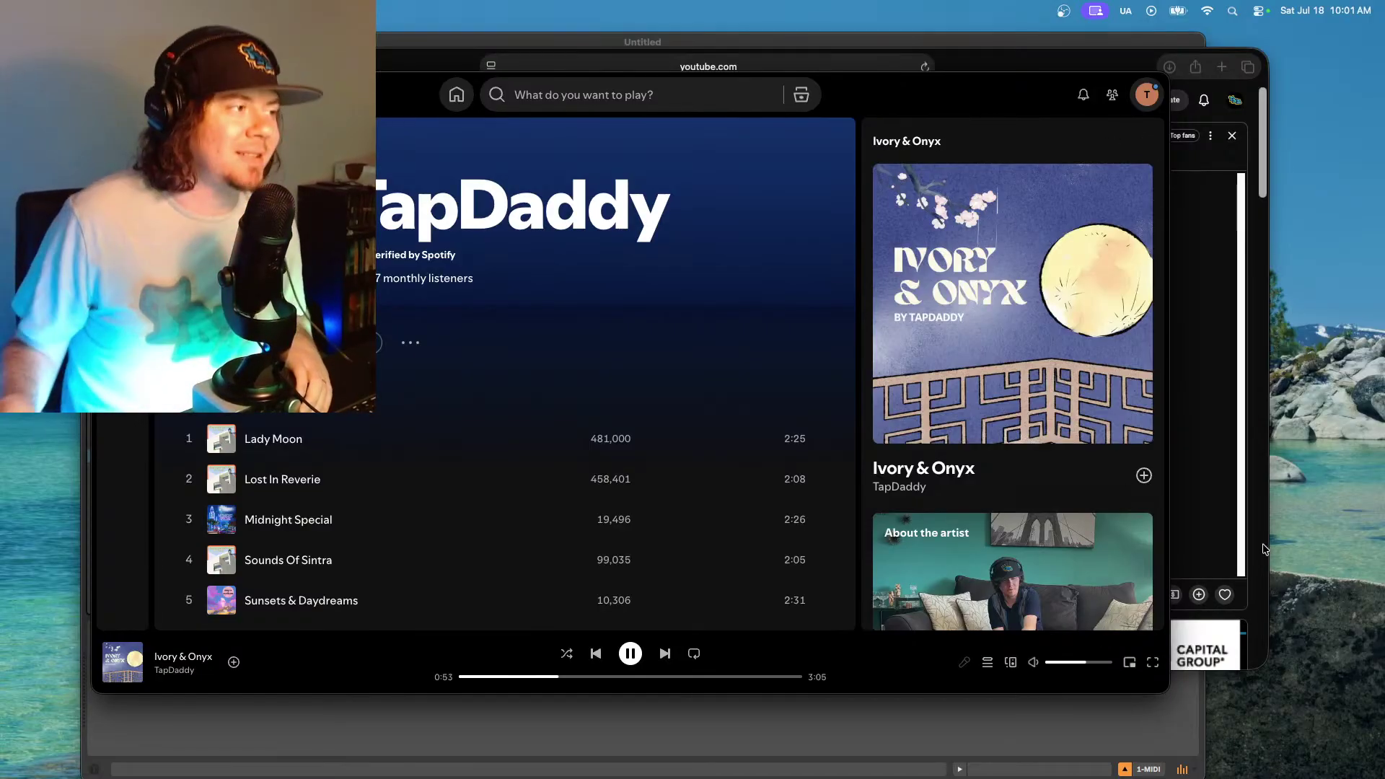
- Show the TapDaddy live stream in the YouTube window, then shift that window aside and bring Spotify back in front
{"action": "left_click", "coordinate": [1258, 608]}
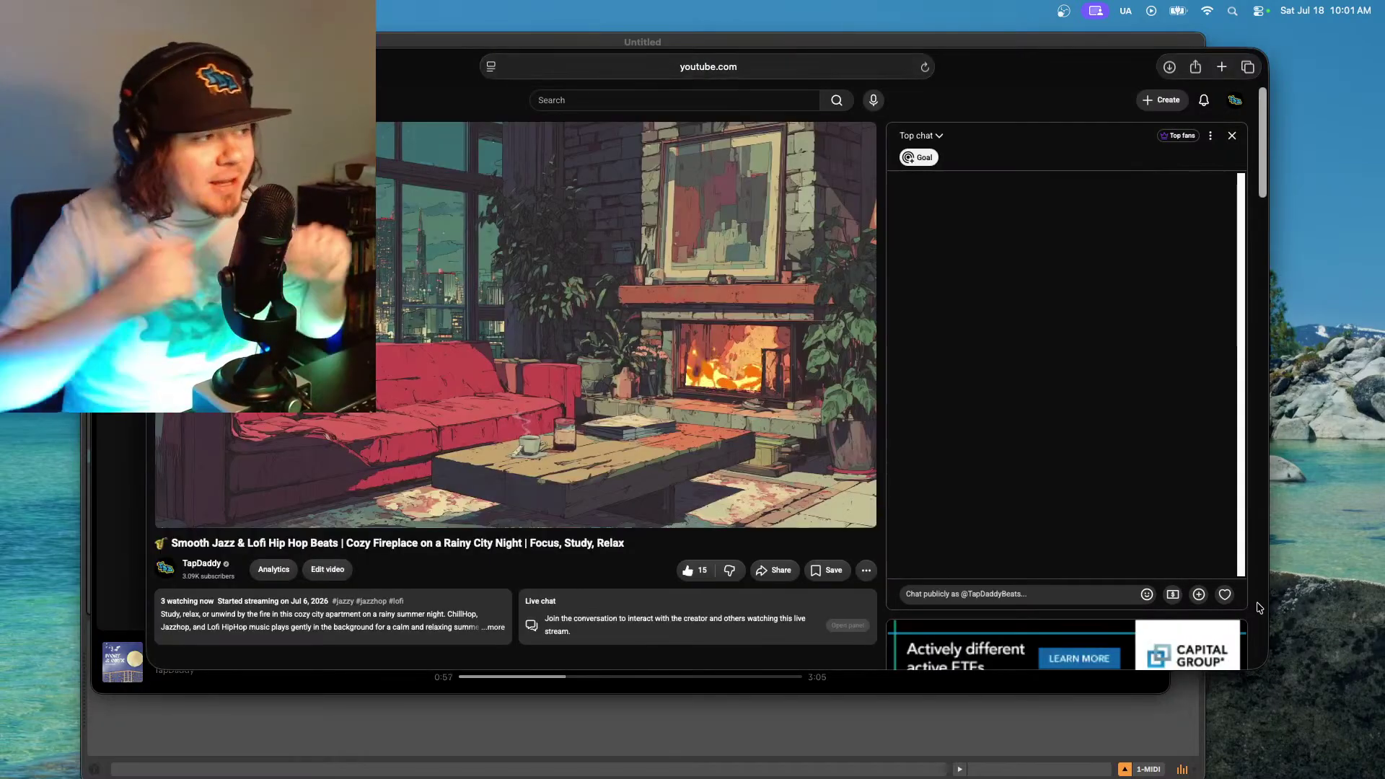
{"action": "mouse_move", "coordinate": [579, 399]}
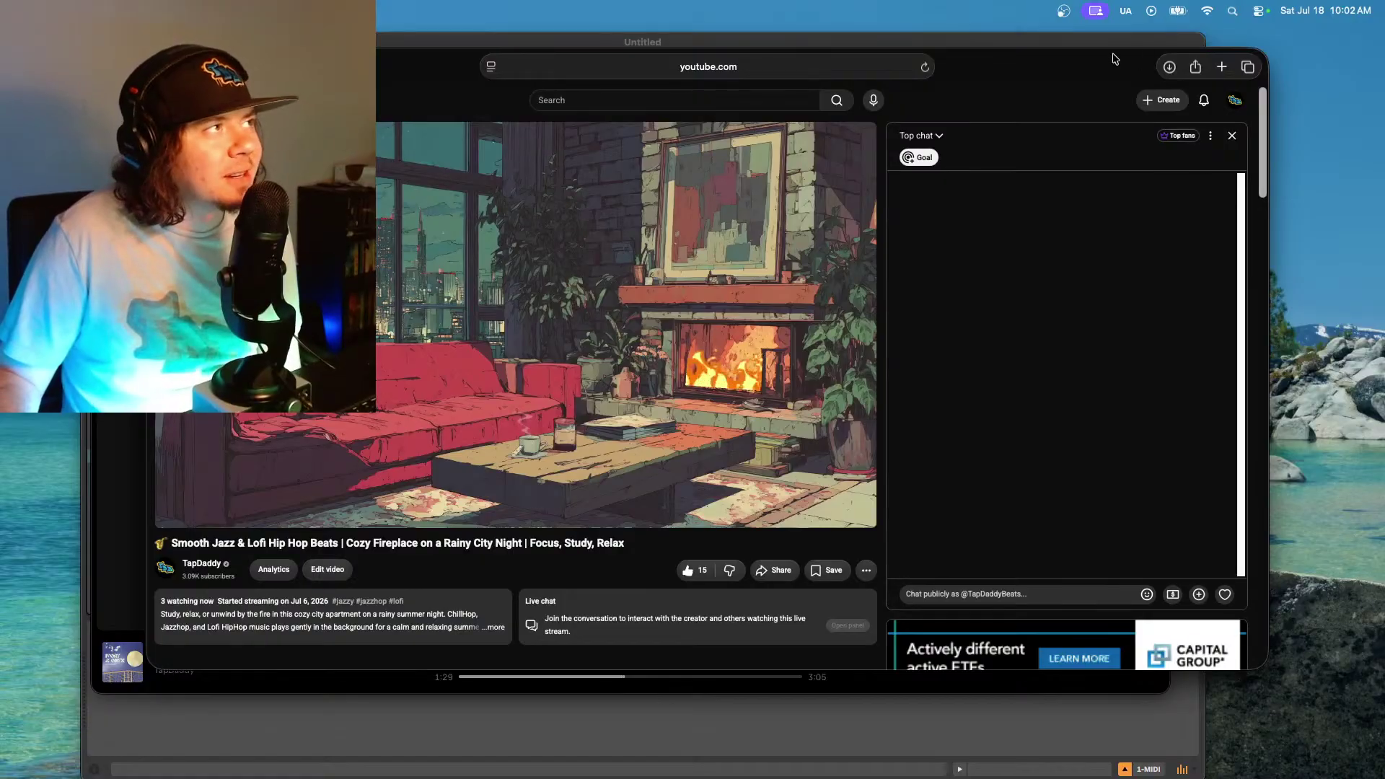
{"action": "left_click_drag", "start_coordinate": [1103, 65], "coordinate": [1110, 66]}
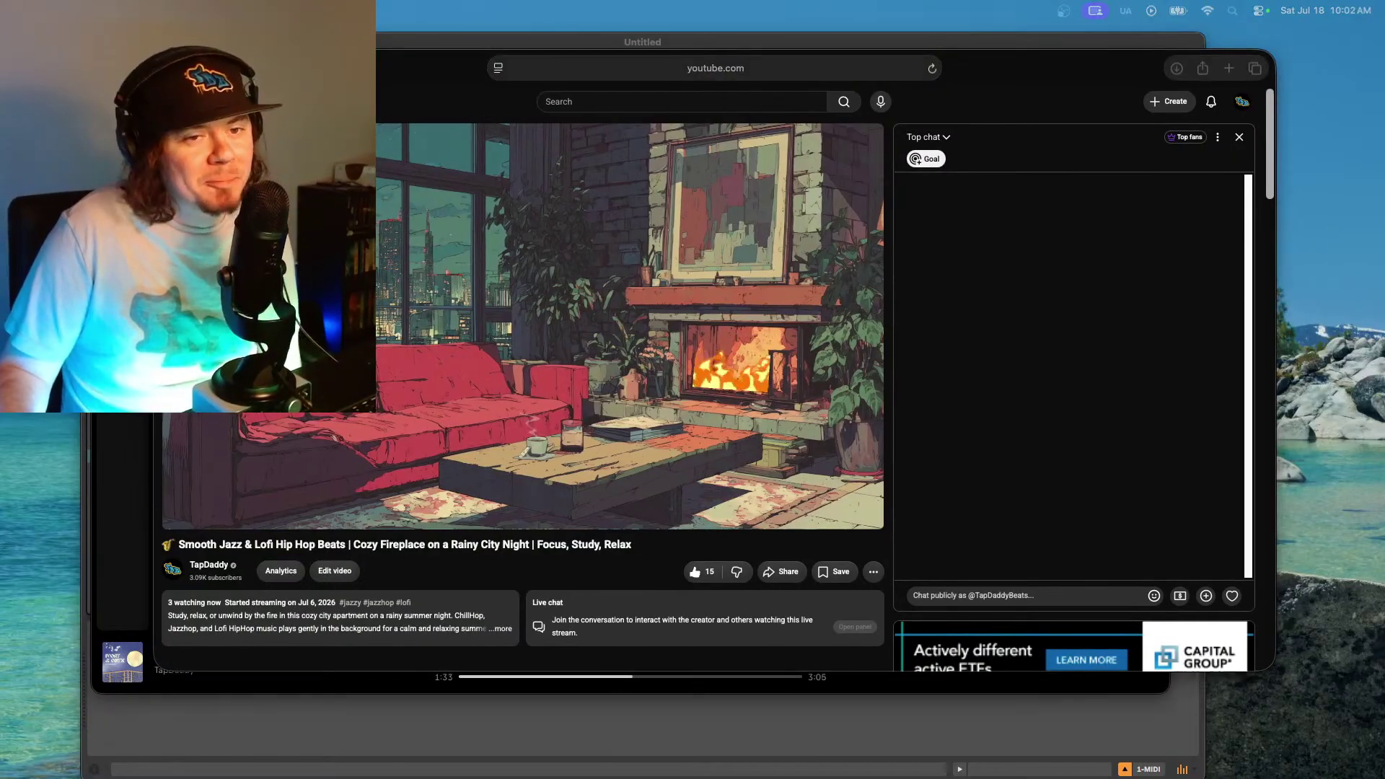
{"action": "left_click_drag", "start_coordinate": [1076, 69], "coordinate": [1109, 107]}
{"action": "left_click", "coordinate": [1045, 78]}
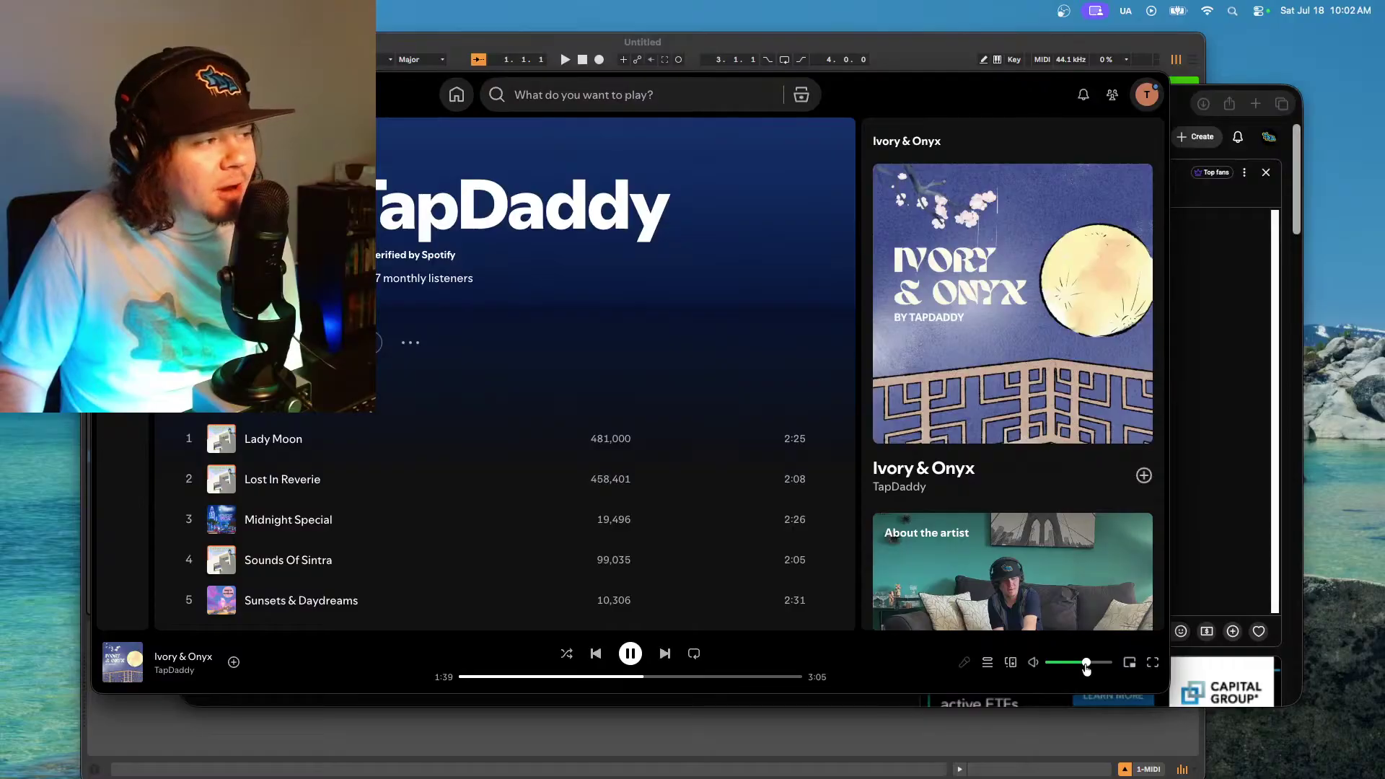
- Pause Ivory & Onyx in Spotify and switch to Ableton Live in full screen
{"action": "left_click_drag", "start_coordinate": [1086, 669], "coordinate": [1084, 670]}
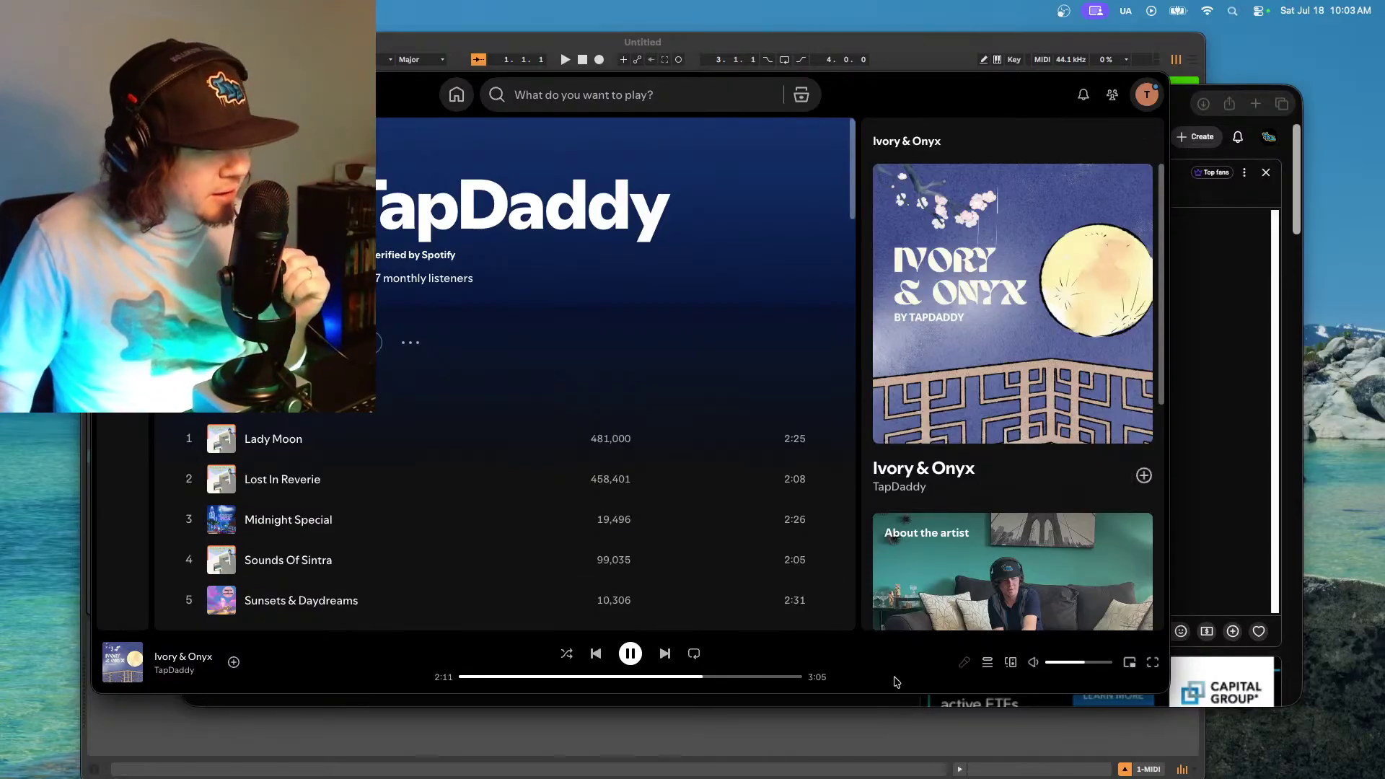
{"action": "left_click", "coordinate": [630, 654]}
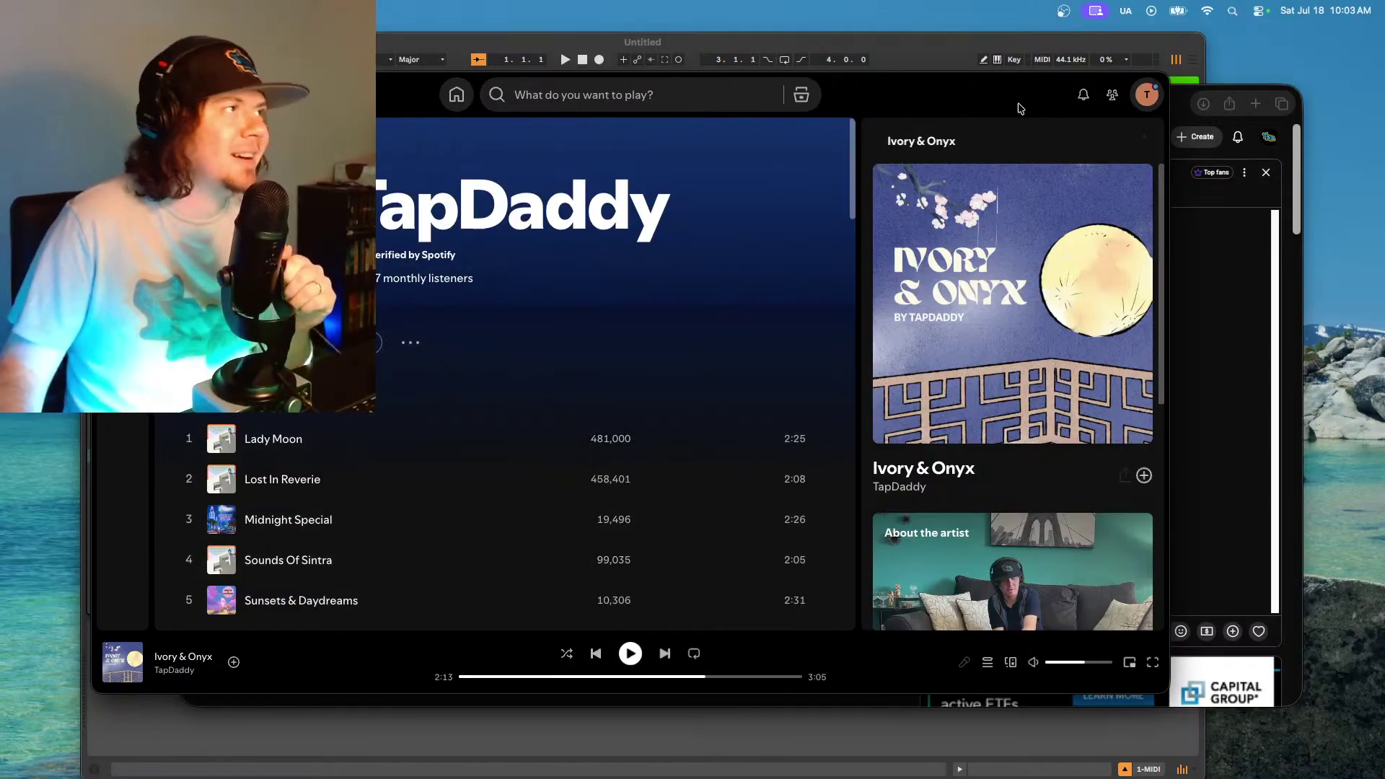
{"action": "key", "text": "super+Tab"}
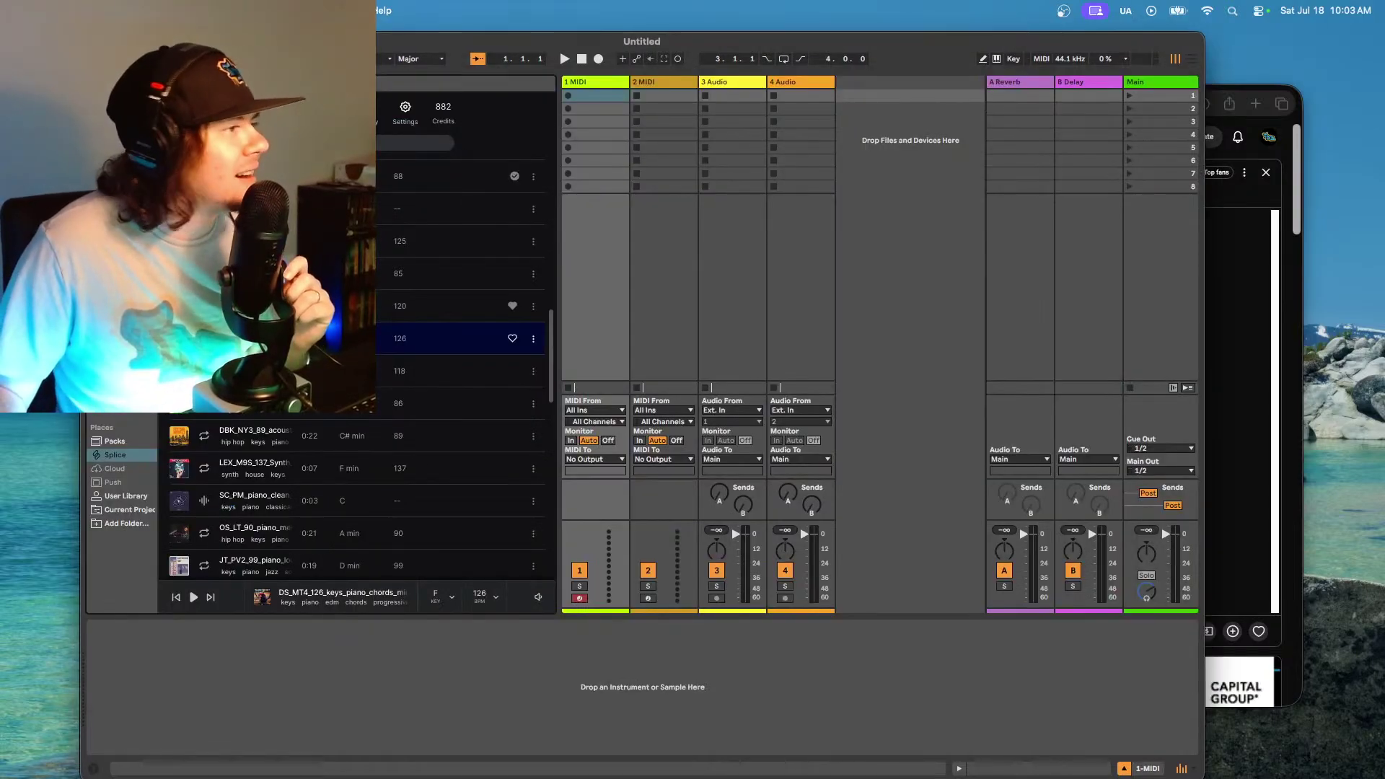
{"action": "key", "text": "ctrl+super+f"}
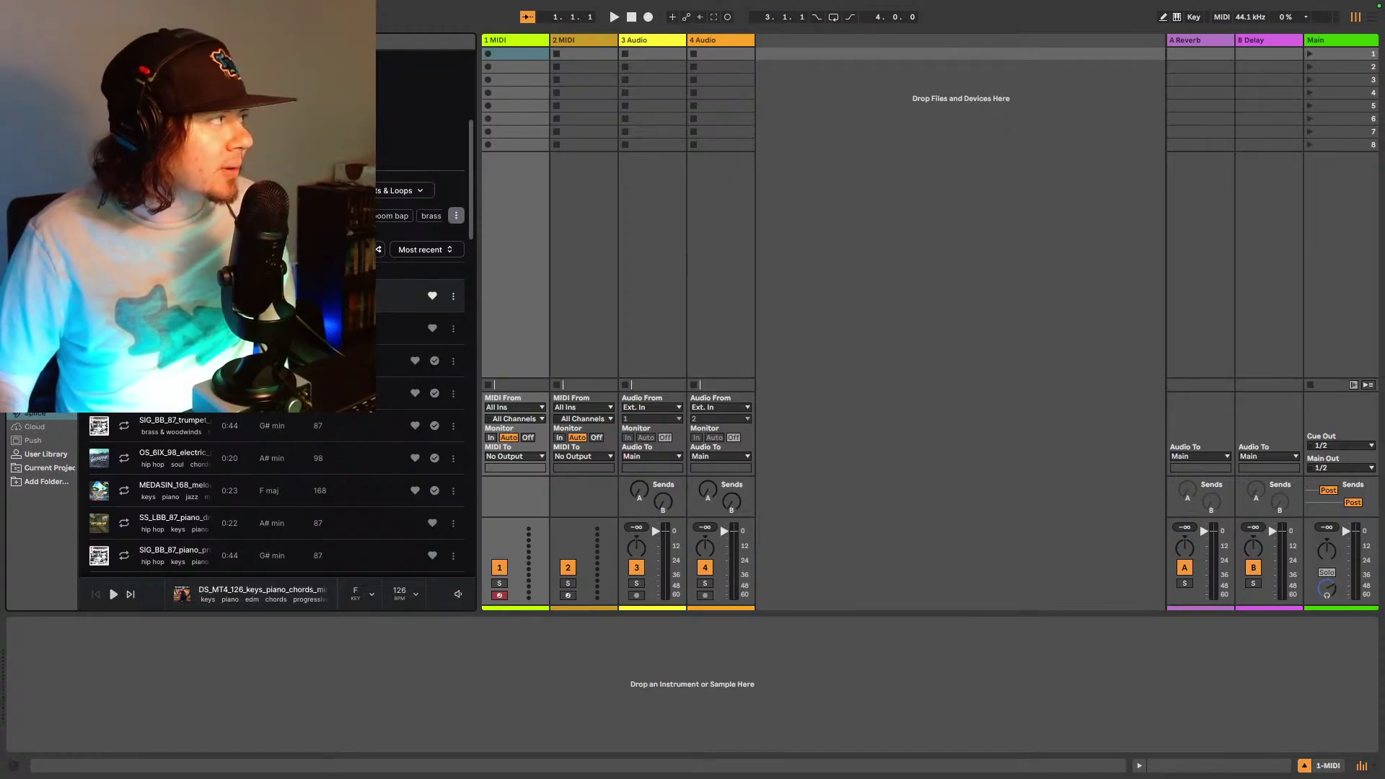
- Preview the OS_UMS_120 piano chords and OS_6IX_98 piano melody samples from the liked Splice sounds, adjusting the preview volume
{"action": "left_click", "coordinate": [404, 296]}
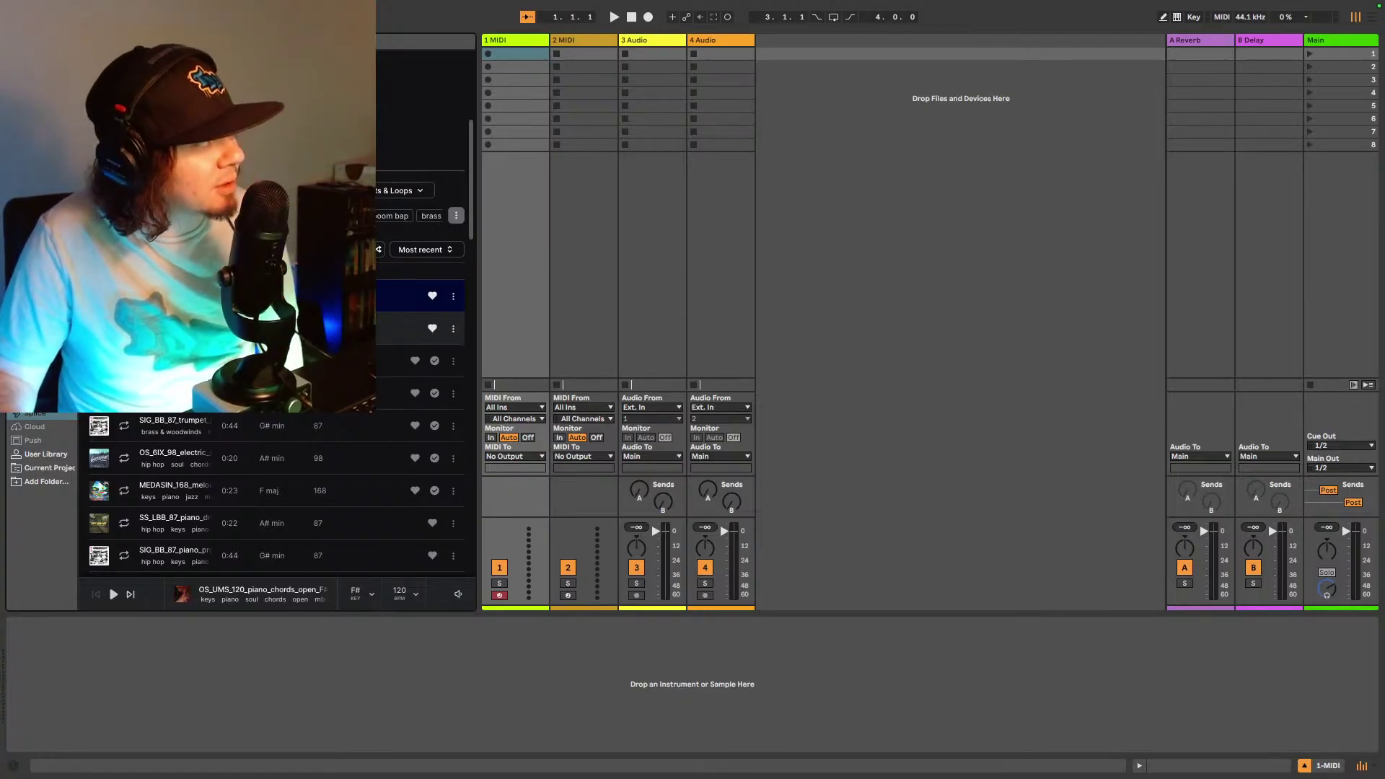
{"action": "key", "text": "Down"}
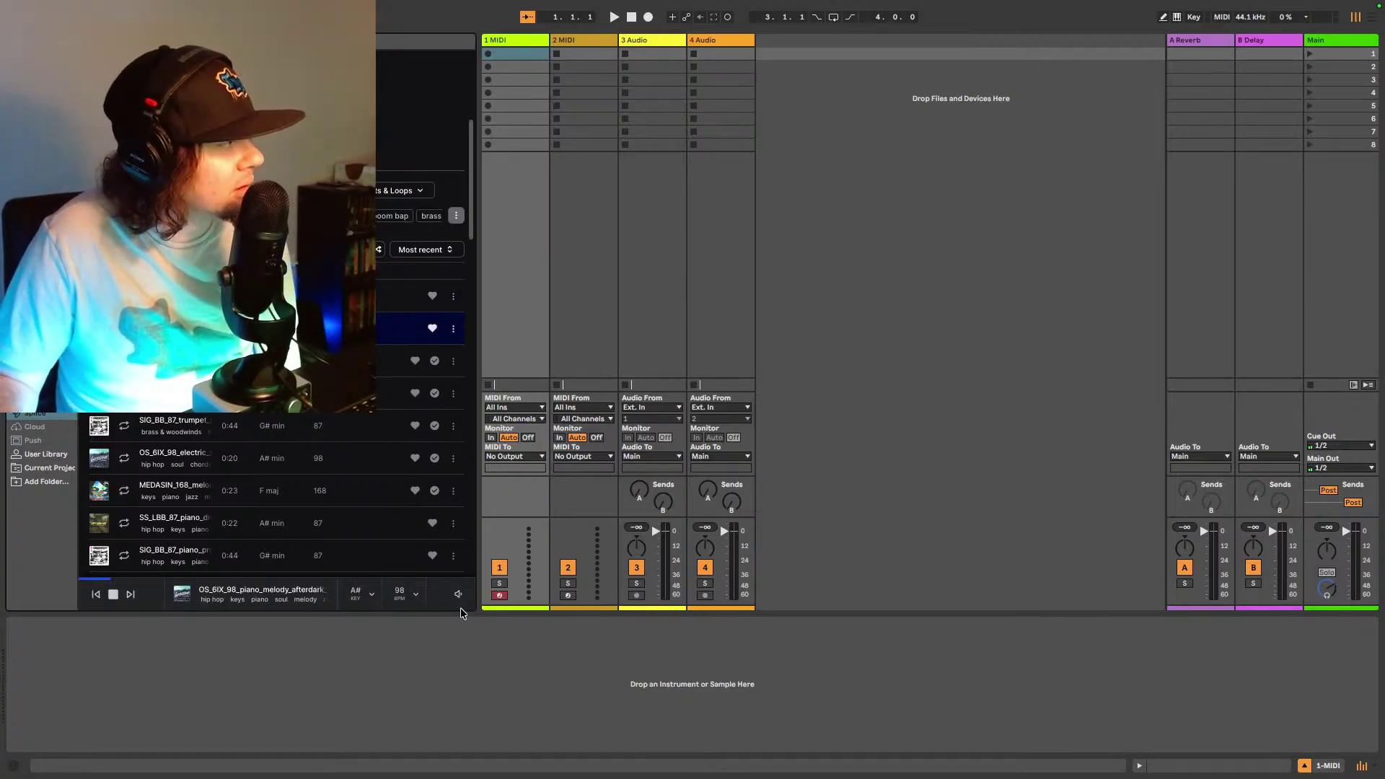
{"action": "mouse_move", "coordinate": [459, 597]}
{"action": "left_click_drag", "start_coordinate": [459, 556], "coordinate": [462, 544]}
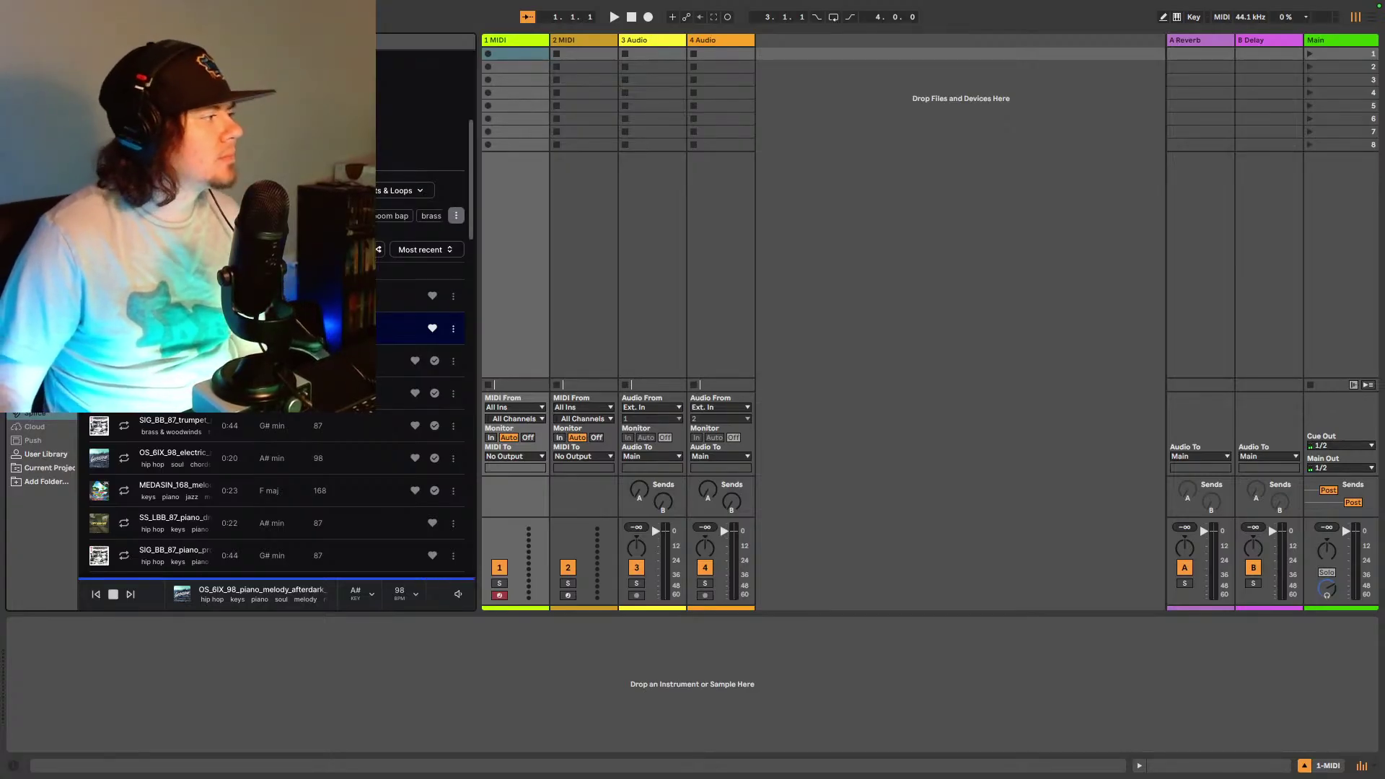
- Preview the SS_LBB_87_piano_dream_jazzy and SIG_BB_87_piano_progress samples in the liked Splice sounds
{"action": "scroll", "coordinate": [162, 511], "scroll_direction": "down", "scroll_amount": 1}
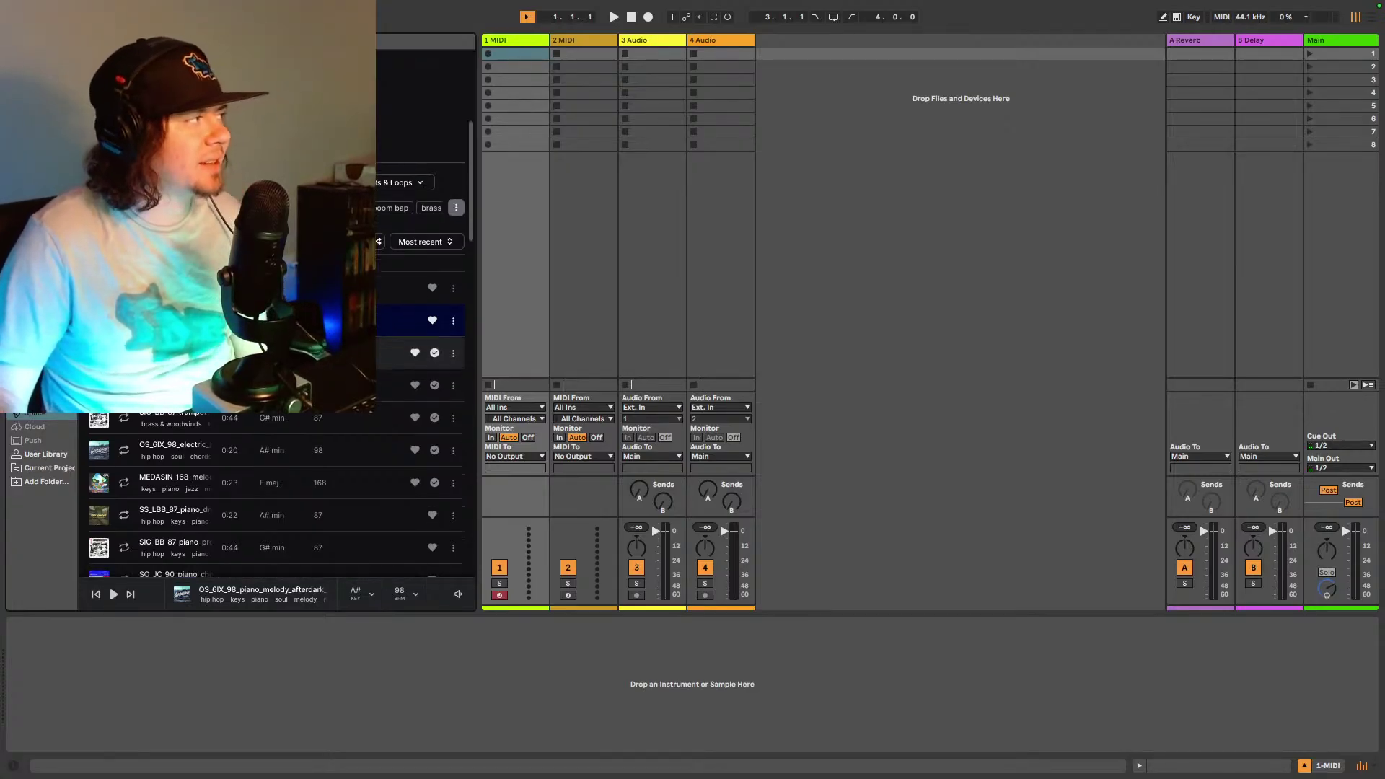
{"action": "scroll", "coordinate": [155, 498], "scroll_direction": "down", "scroll_amount": 1}
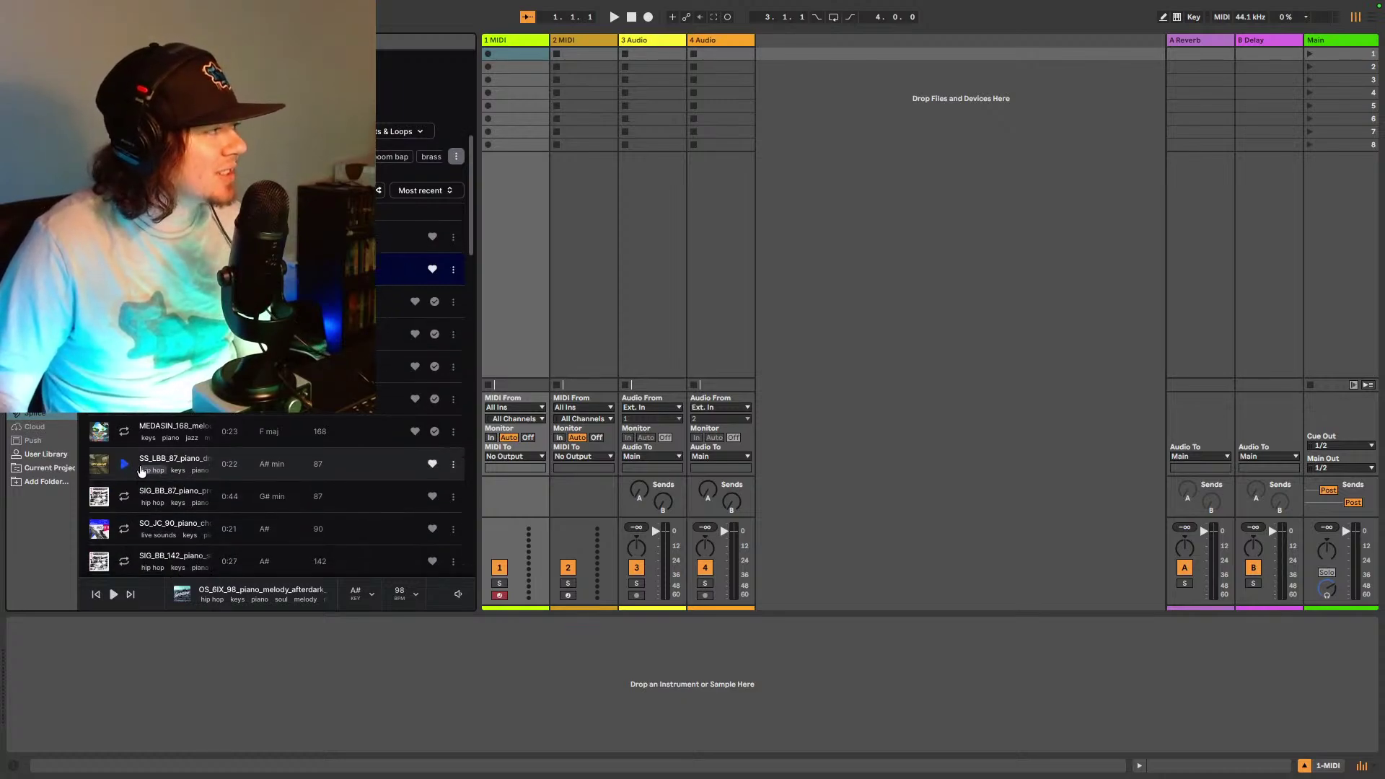
{"action": "left_click", "coordinate": [125, 465]}
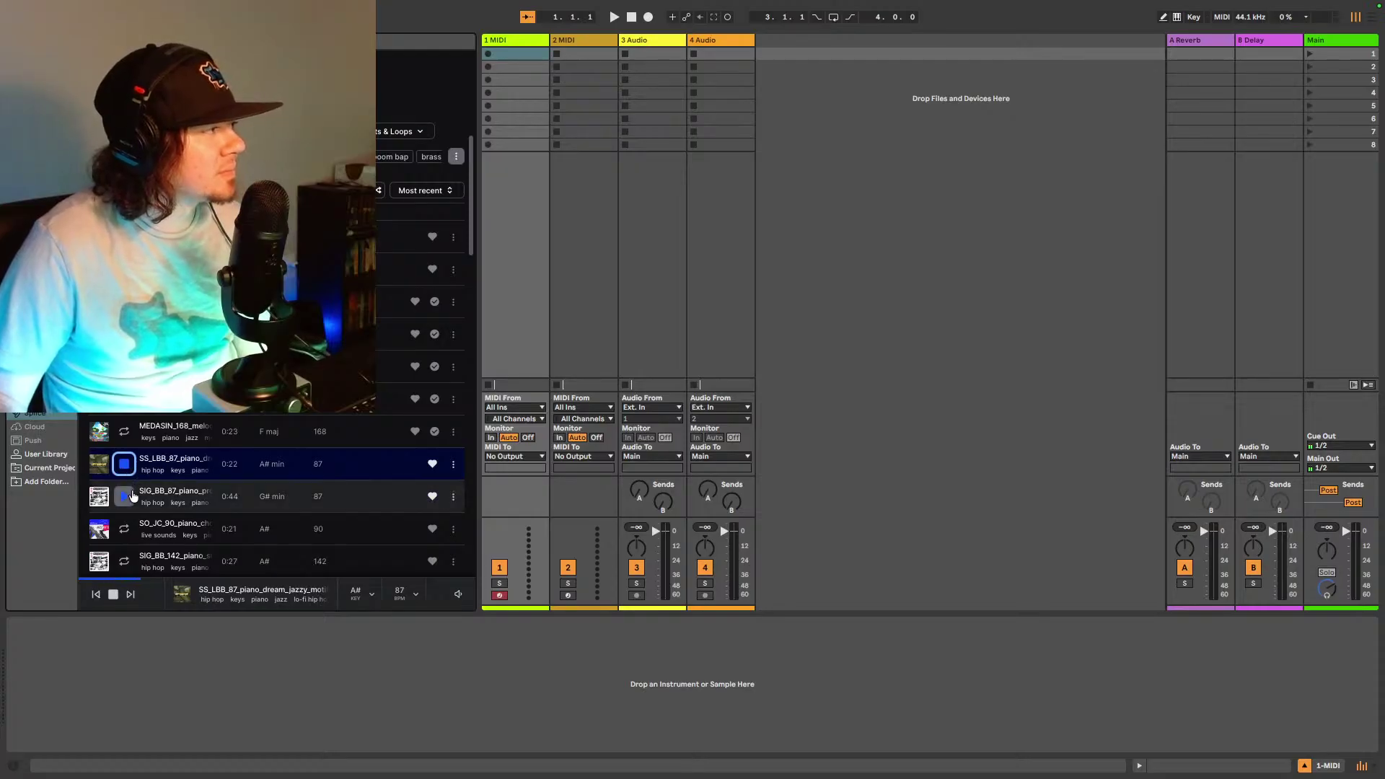
{"action": "left_click", "coordinate": [130, 497]}
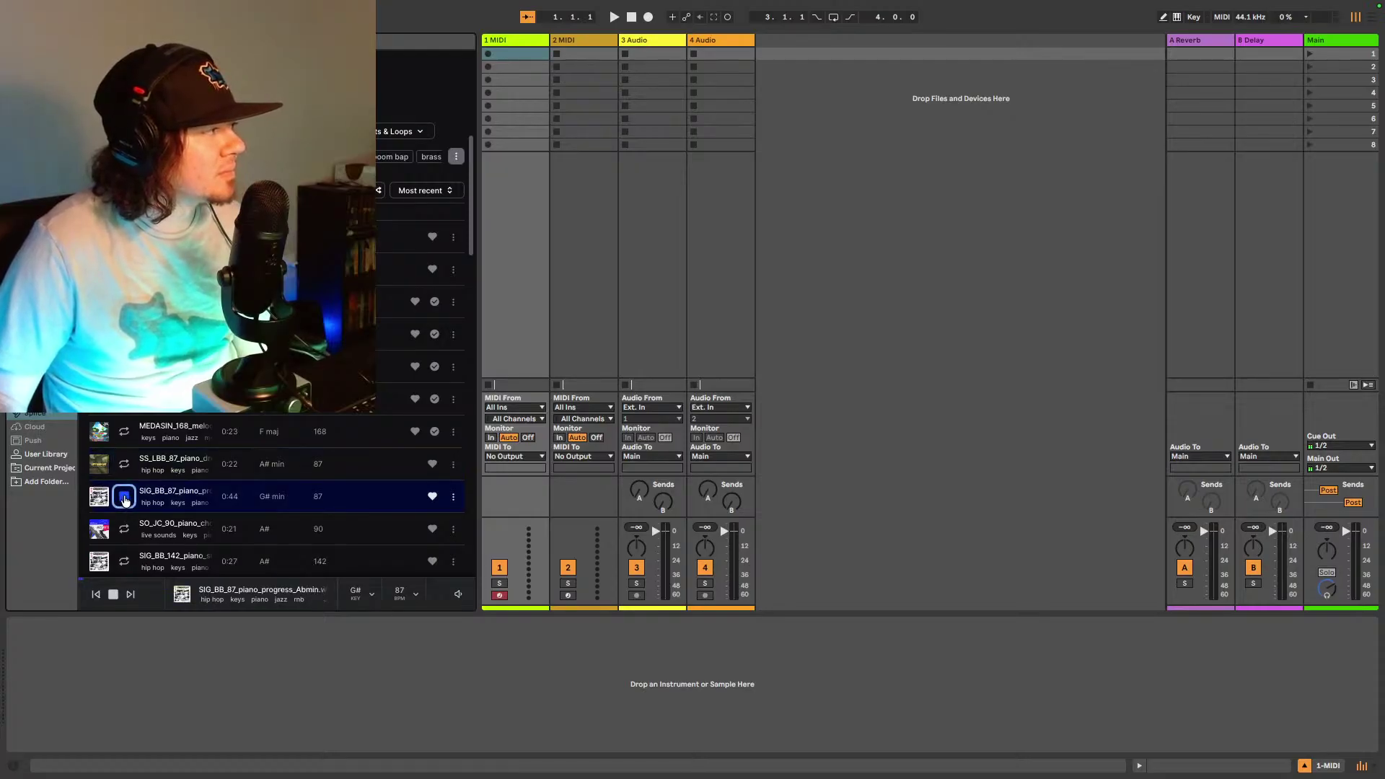
{"action": "scroll", "coordinate": [164, 472], "scroll_direction": "down", "scroll_amount": 2}
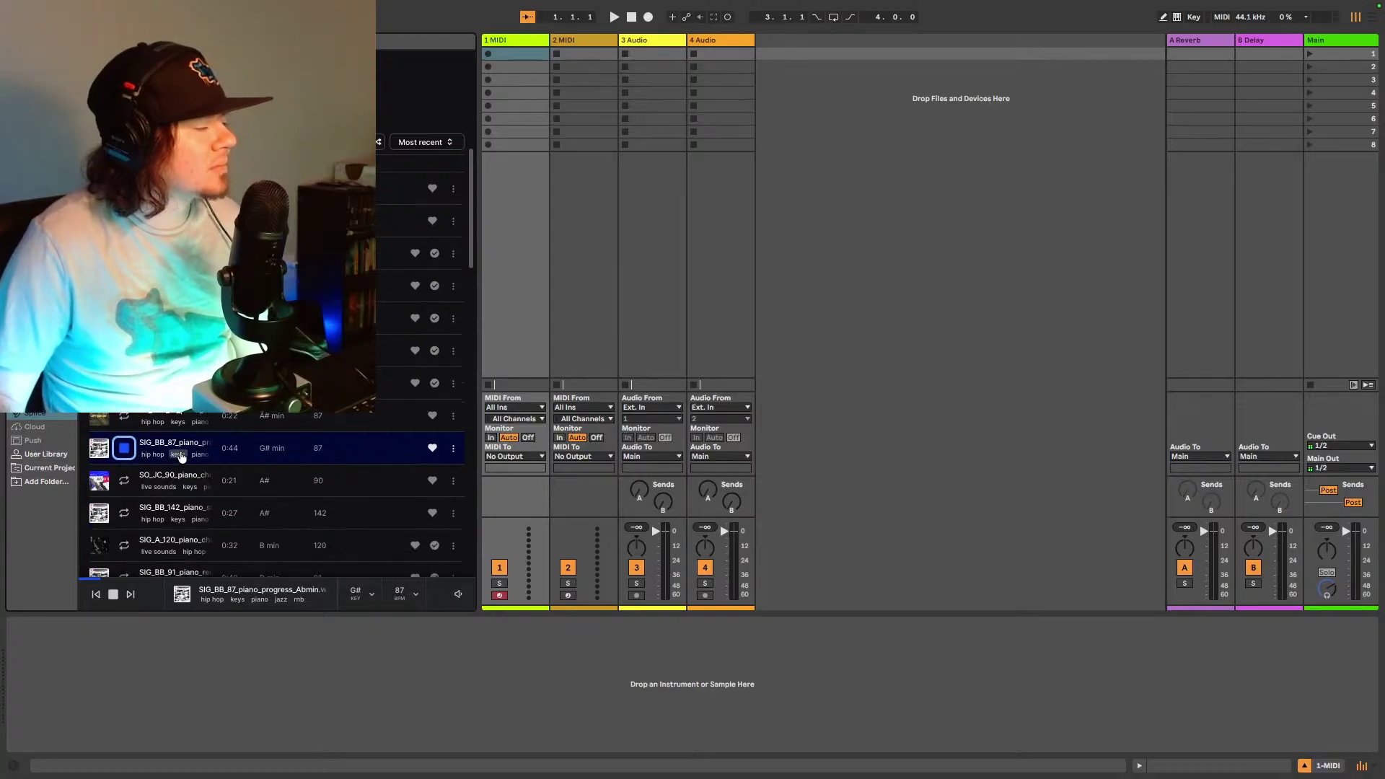
{"action": "scroll", "coordinate": [190, 427], "scroll_direction": "down", "scroll_amount": 1}
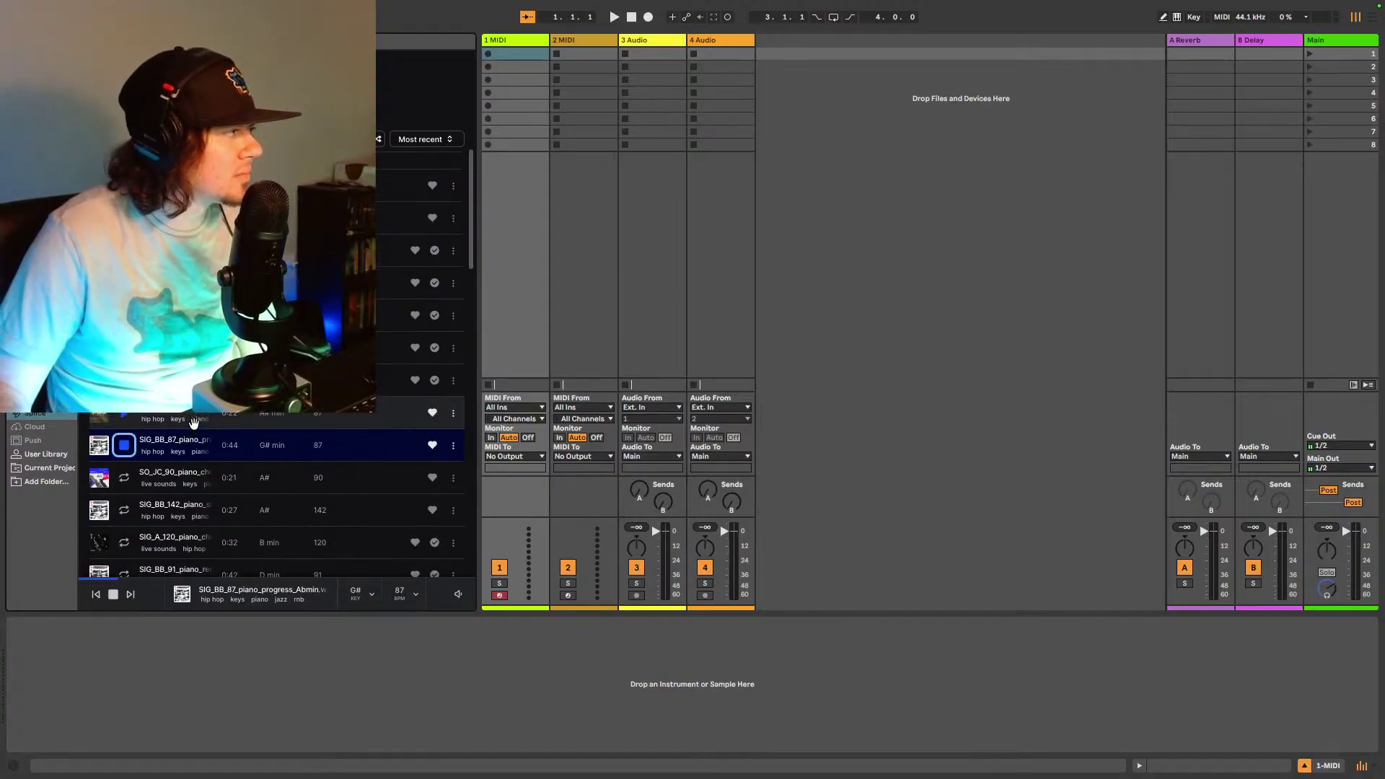
{"action": "scroll", "coordinate": [195, 424], "scroll_direction": "down", "scroll_amount": 1}
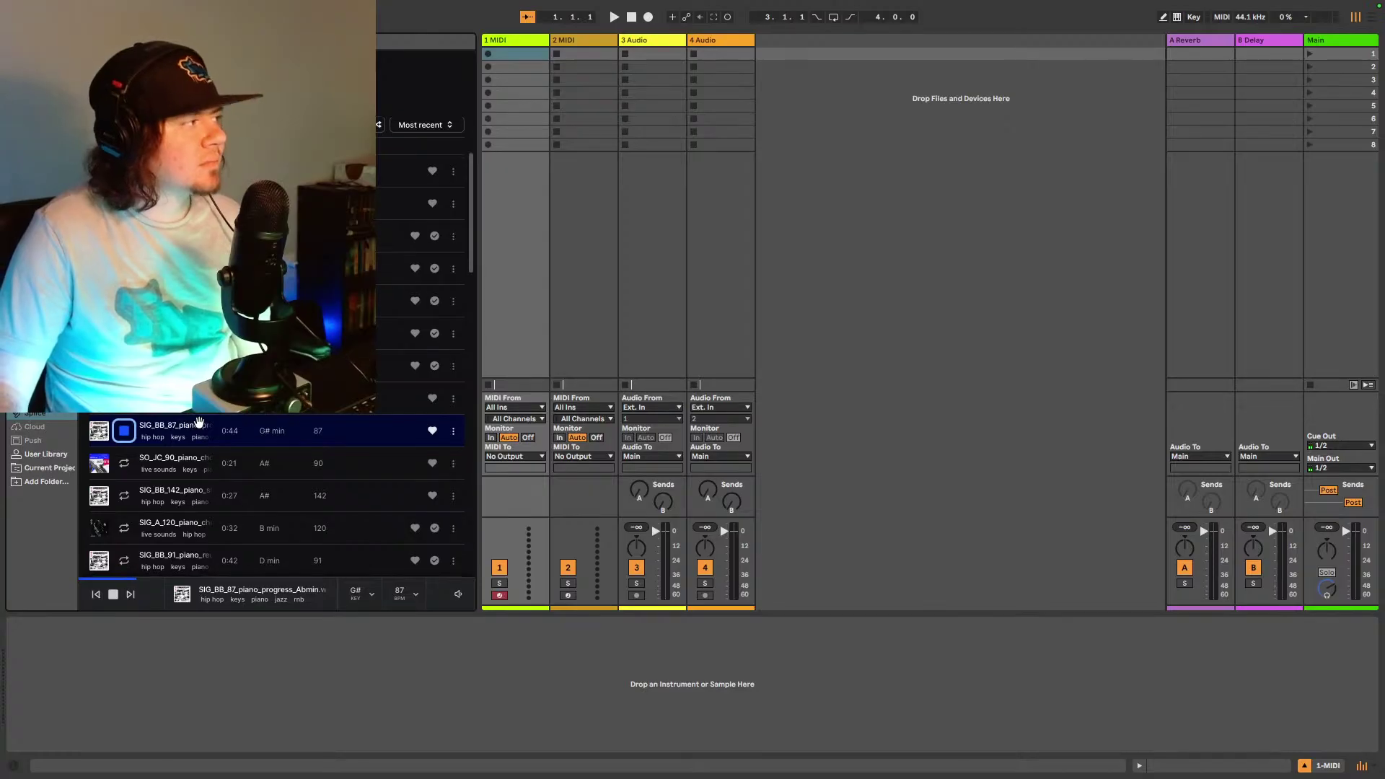
{"action": "scroll", "coordinate": [193, 414], "scroll_direction": "down", "scroll_amount": 1}
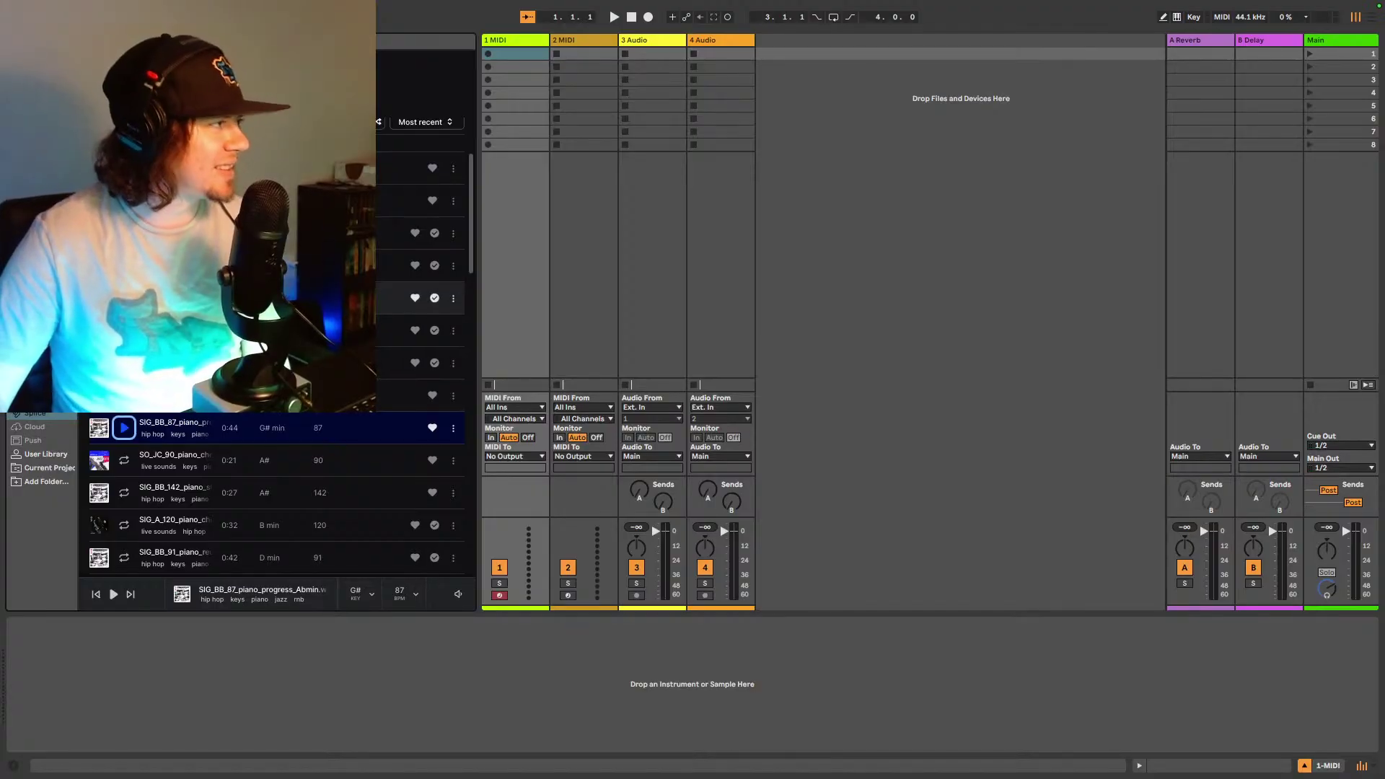
- Preview the SO_JC_90 aero, SIG_BB_142 shattering, SLS_EV2_88 lento and SIG_PT_65 twilight piano samples in the liked Splice sounds
{"action": "left_click", "coordinate": [130, 464]}
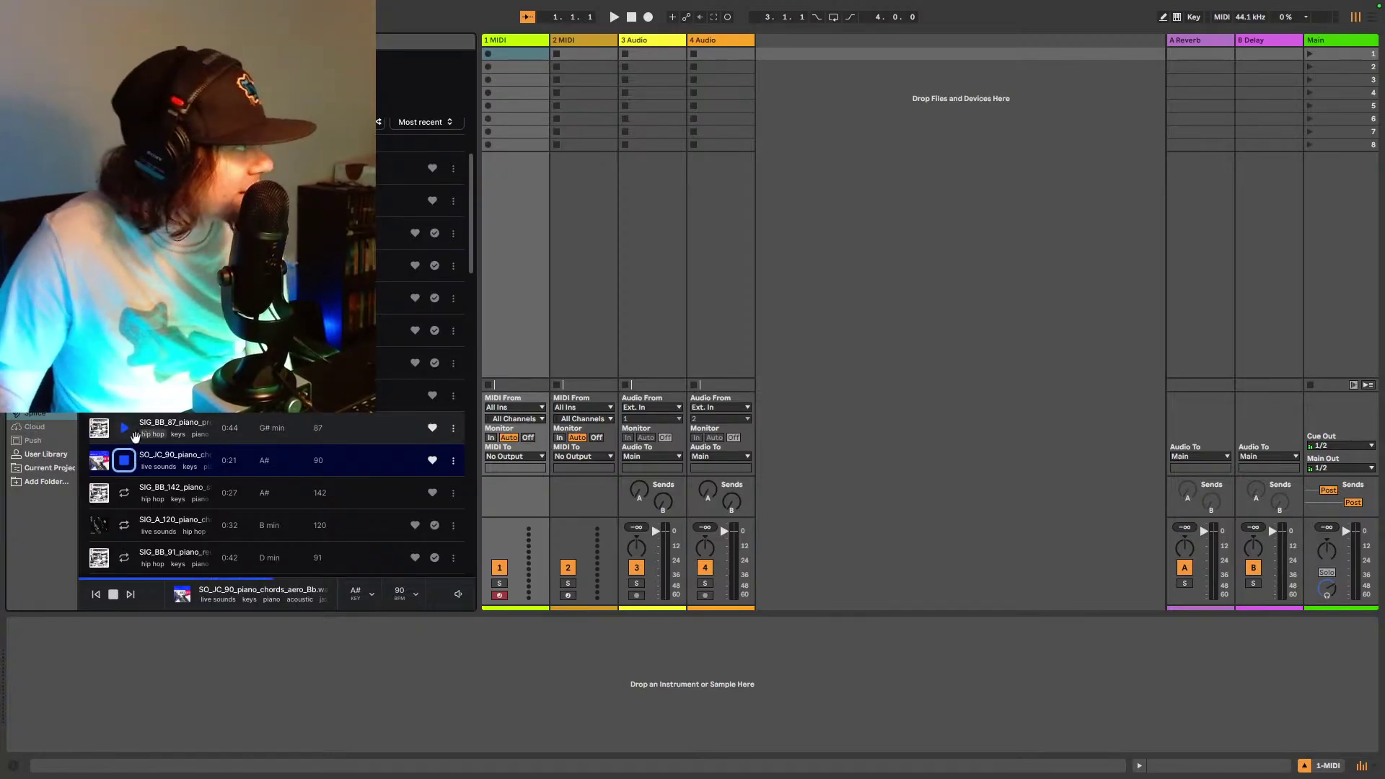
{"action": "left_click", "coordinate": [124, 493]}
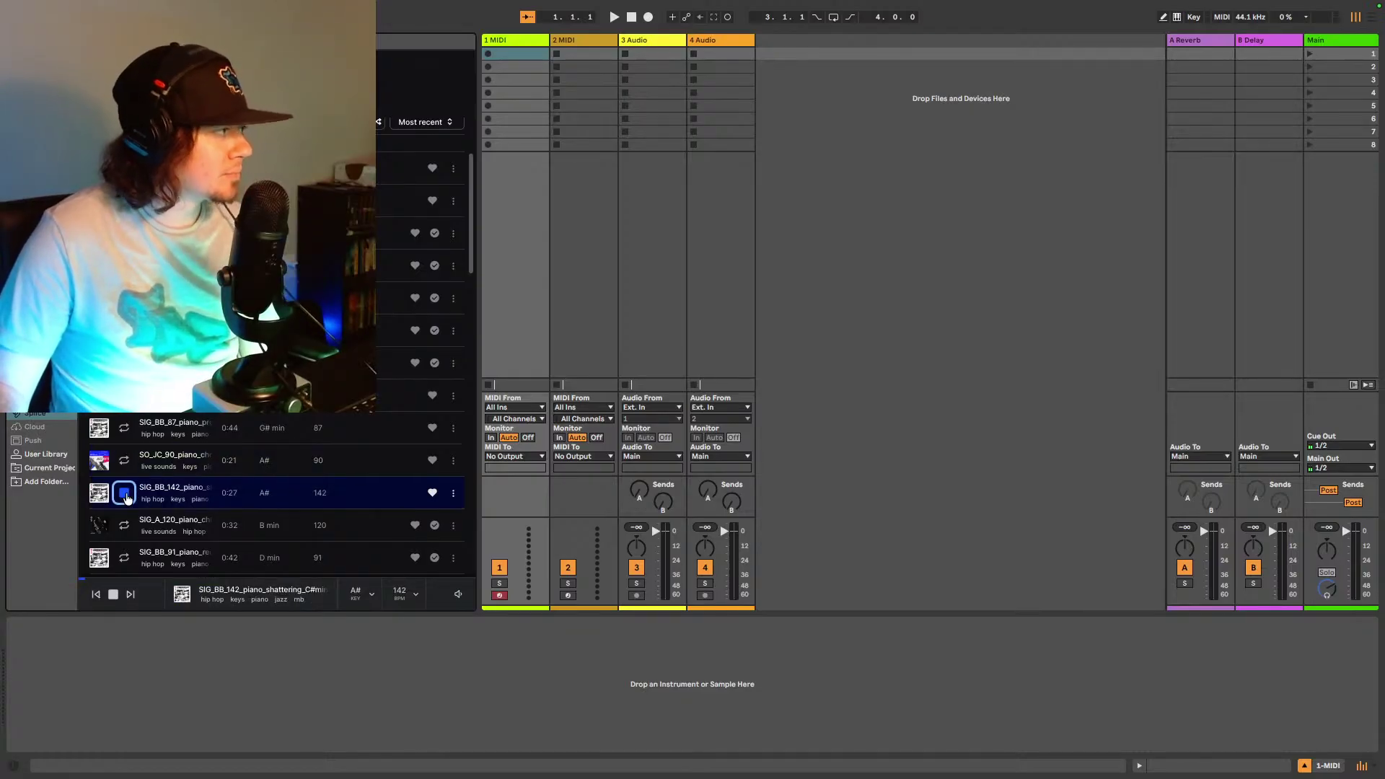
{"action": "scroll", "coordinate": [245, 476], "scroll_direction": "down", "scroll_amount": 8}
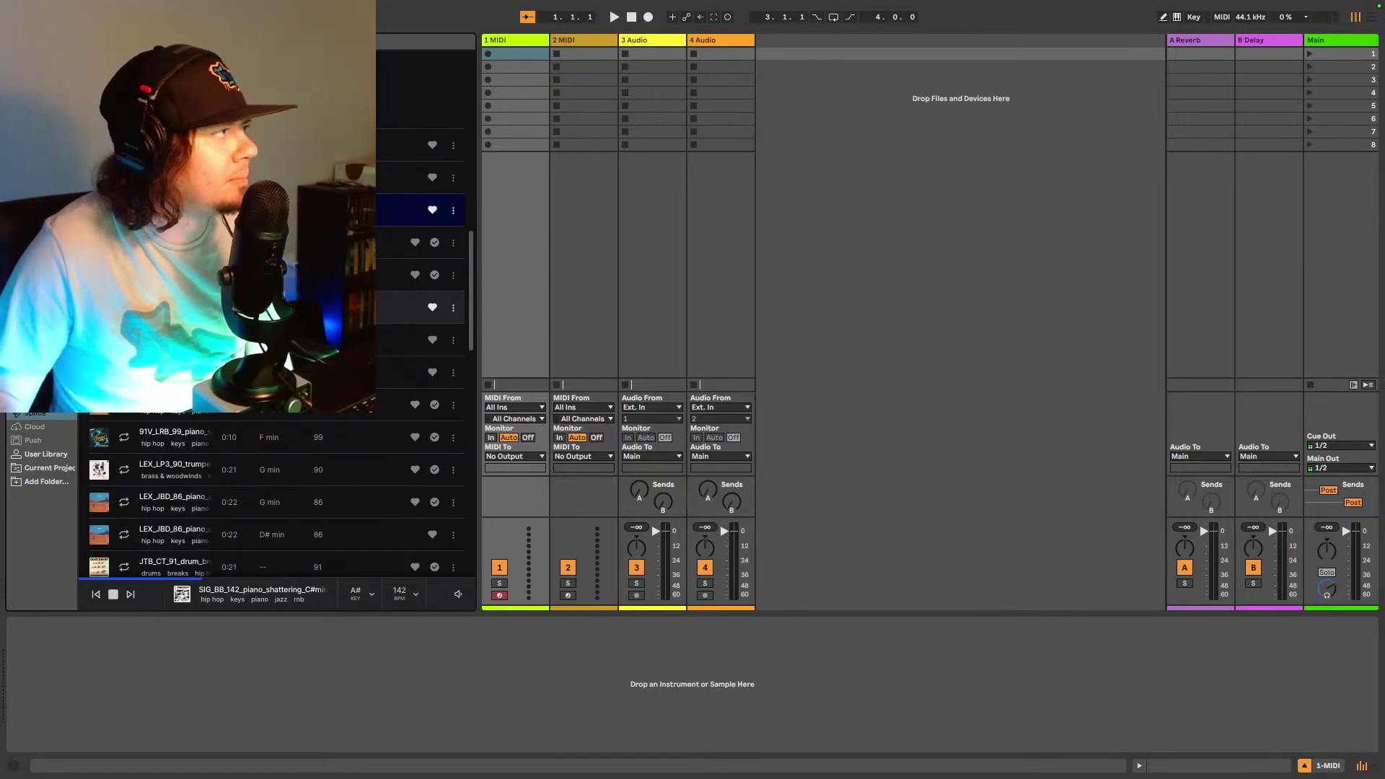
{"action": "left_click", "coordinate": [216, 308]}
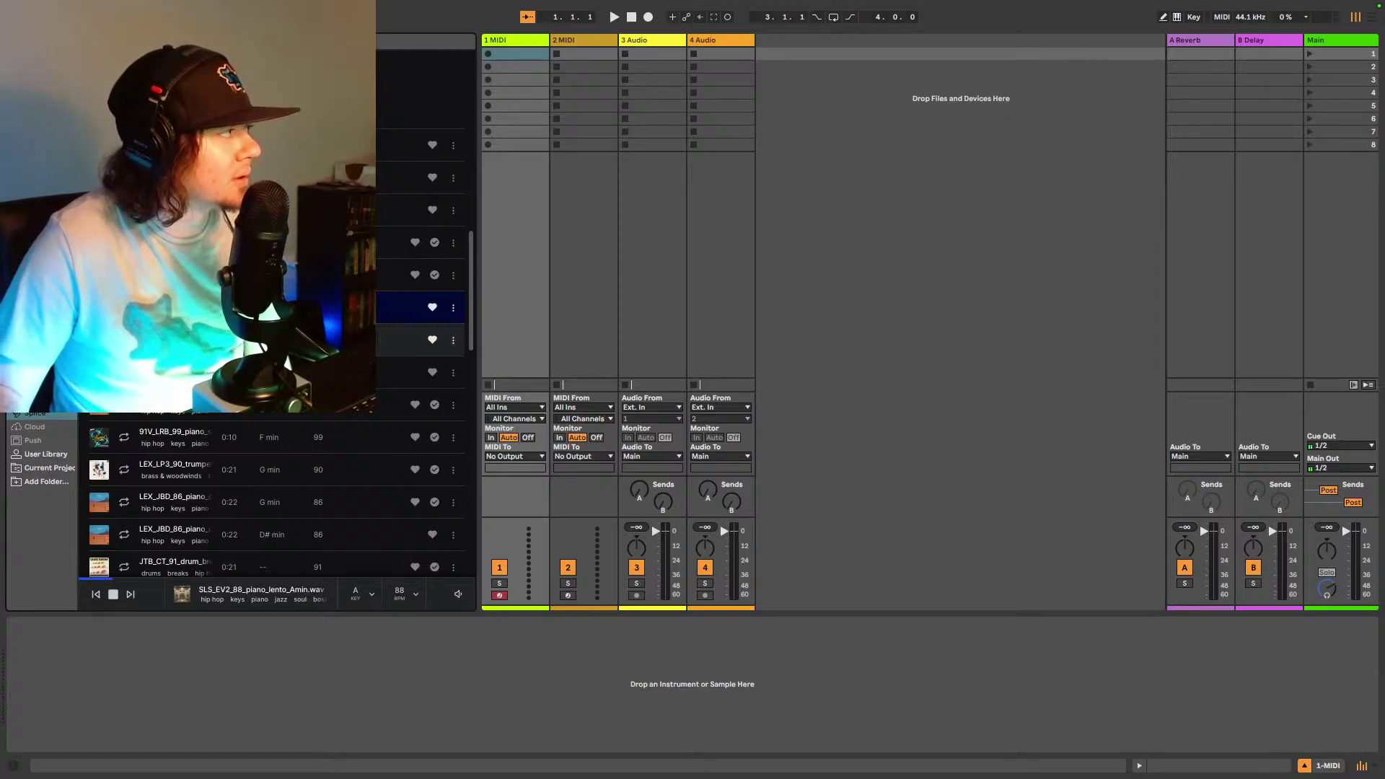
{"action": "left_click", "coordinate": [216, 340]}
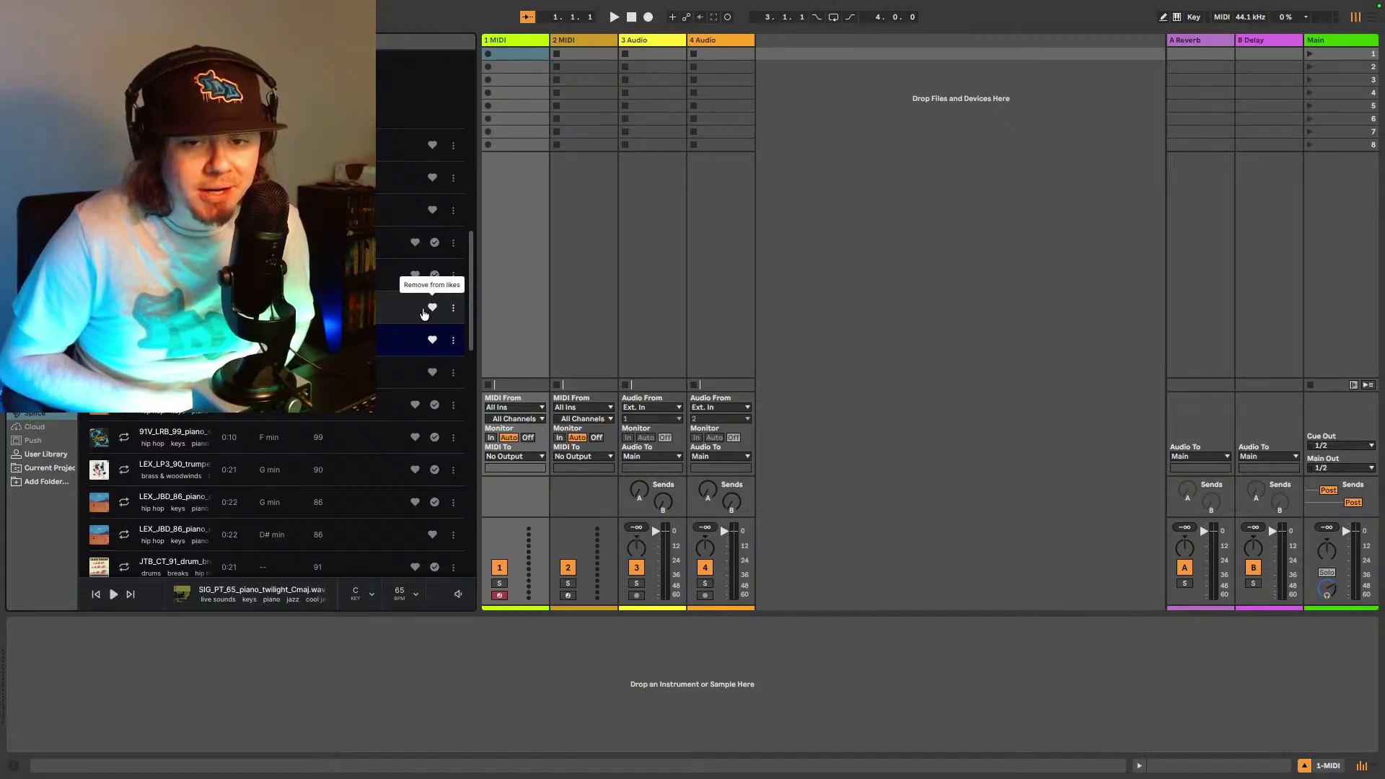
{"action": "scroll", "coordinate": [424, 314], "scroll_direction": "up", "scroll_amount": 5}
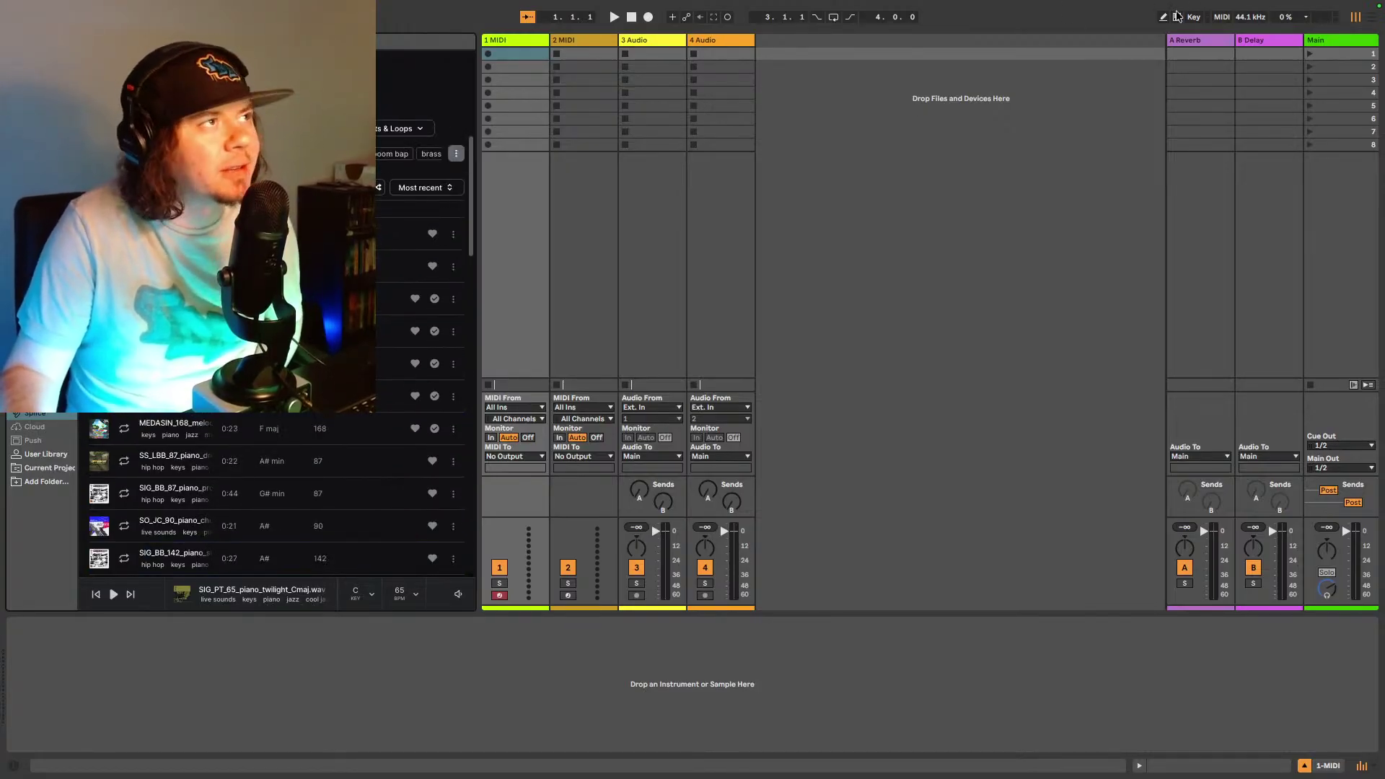
- Switch to the Arrangement View and load the TapDaddy151 BoomBap drum kit onto the first MIDI track
{"action": "left_click", "coordinate": [1374, 20]}
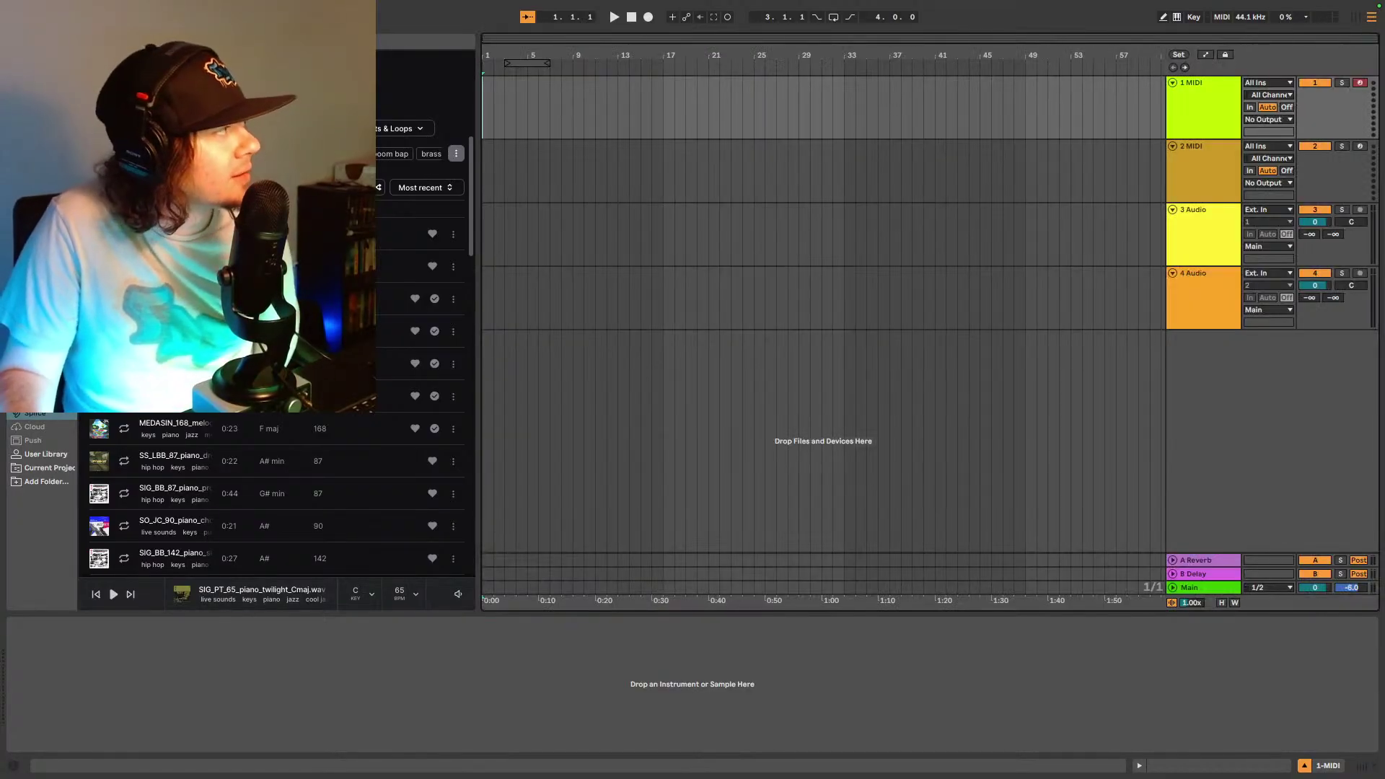
{"action": "left_click", "coordinate": [36, 213]}
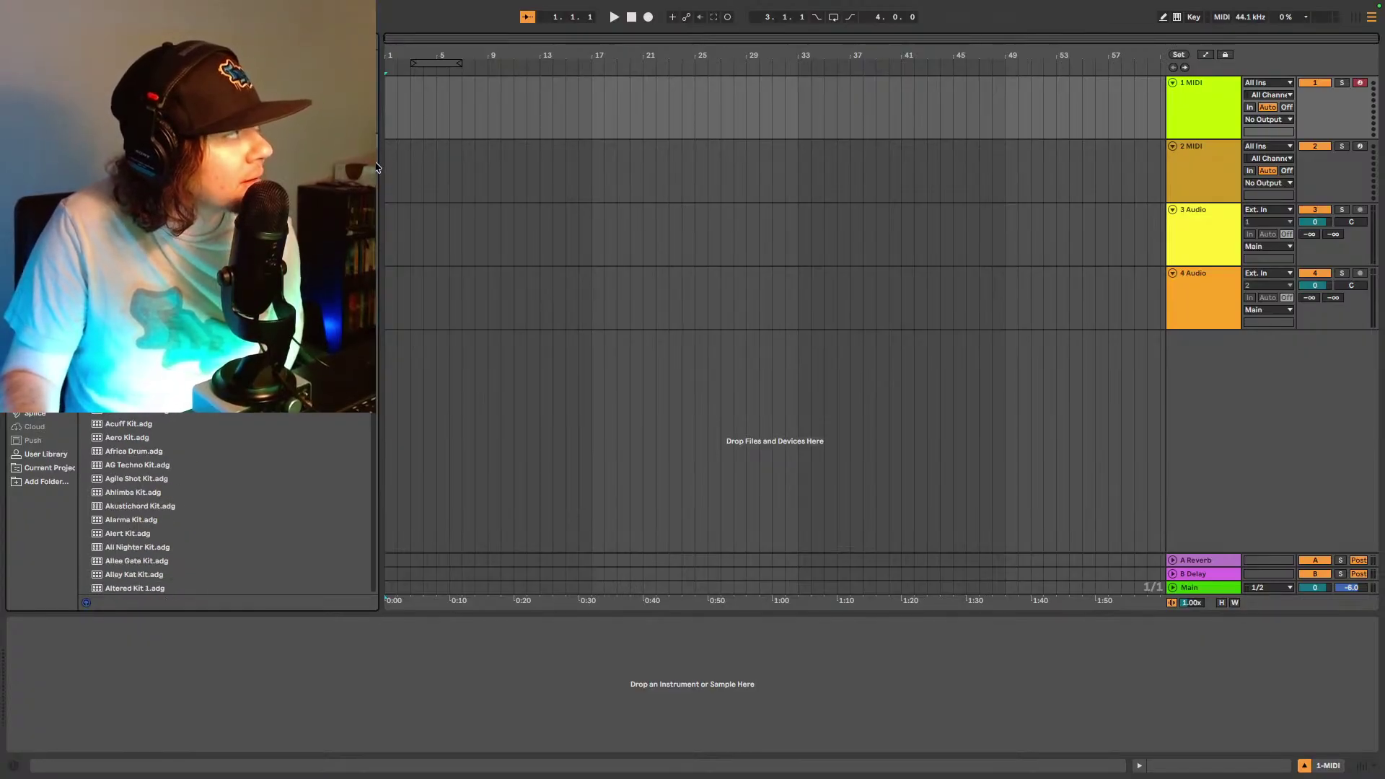
{"action": "scroll", "coordinate": [373, 432], "scroll_direction": "down", "scroll_amount": 20}
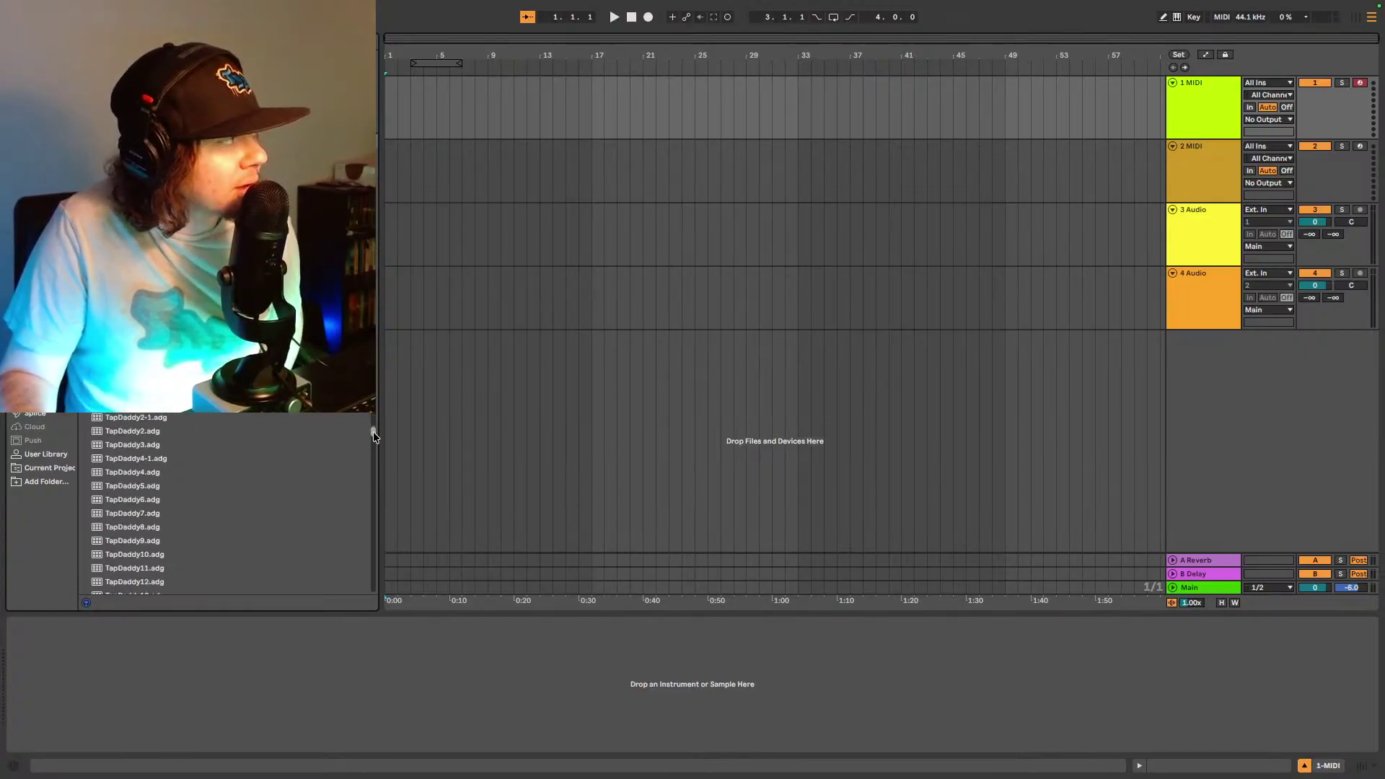
{"action": "mouse_move", "coordinate": [373, 432]}
{"action": "left_mouse_down"}
{"action": "mouse_move", "coordinate": [384, 535]}
{"action": "mouse_move", "coordinate": [383, 505]}
{"action": "left_mouse_up"}
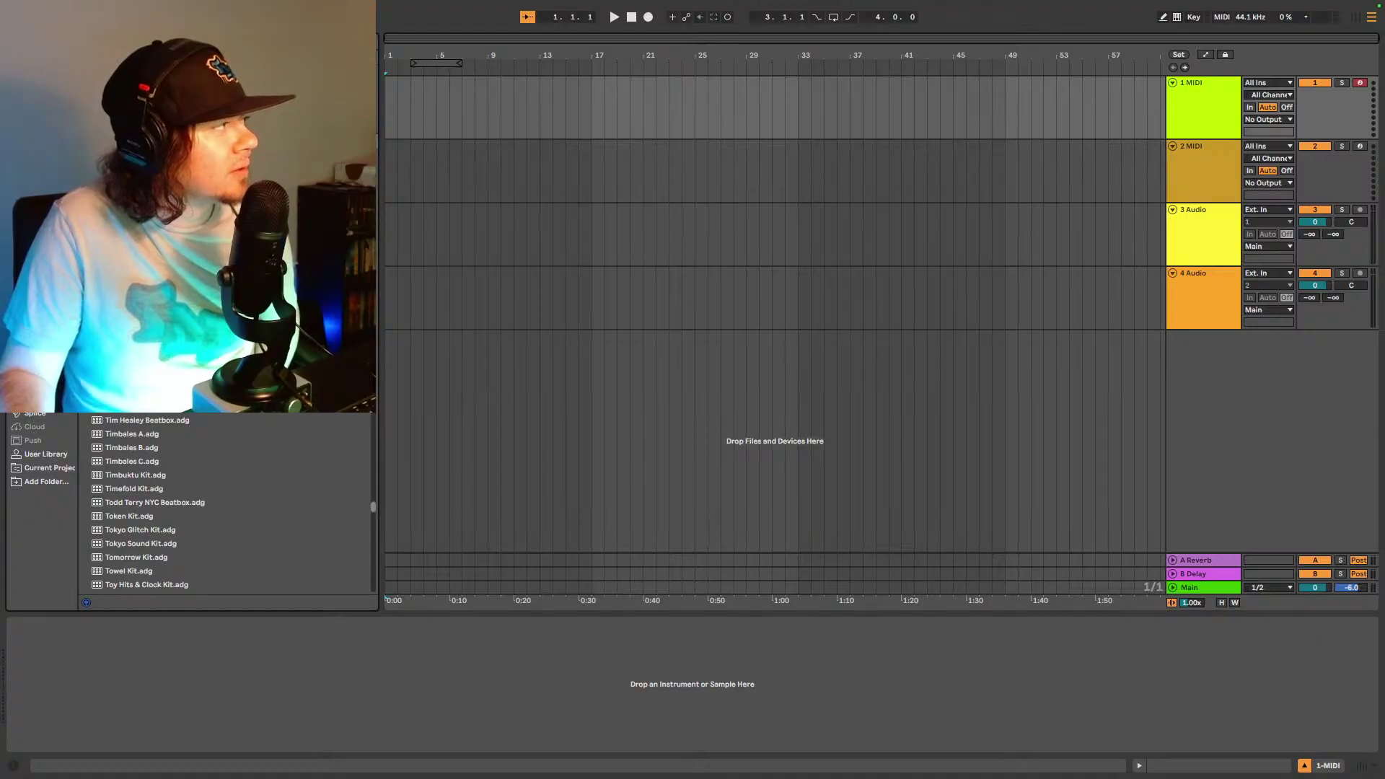
{"action": "key", "text": "Return"}
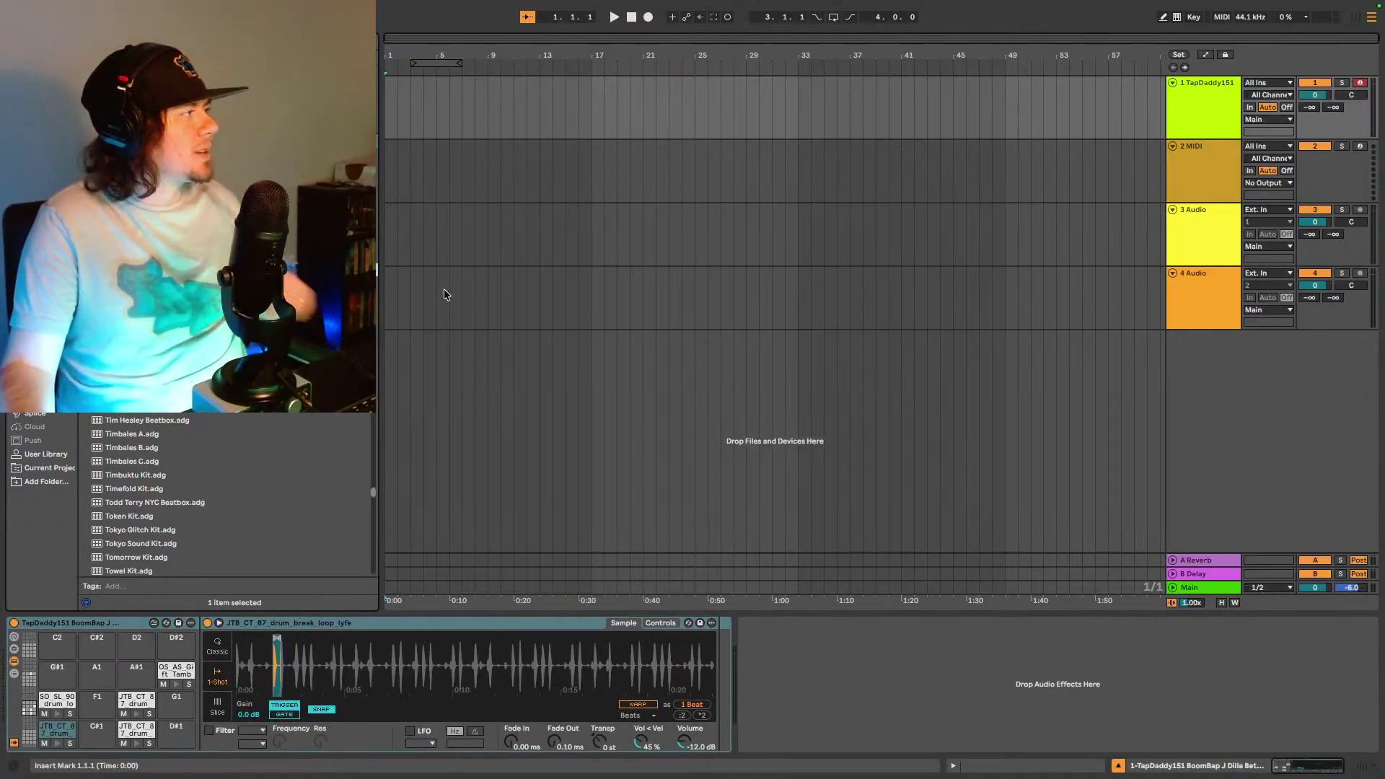
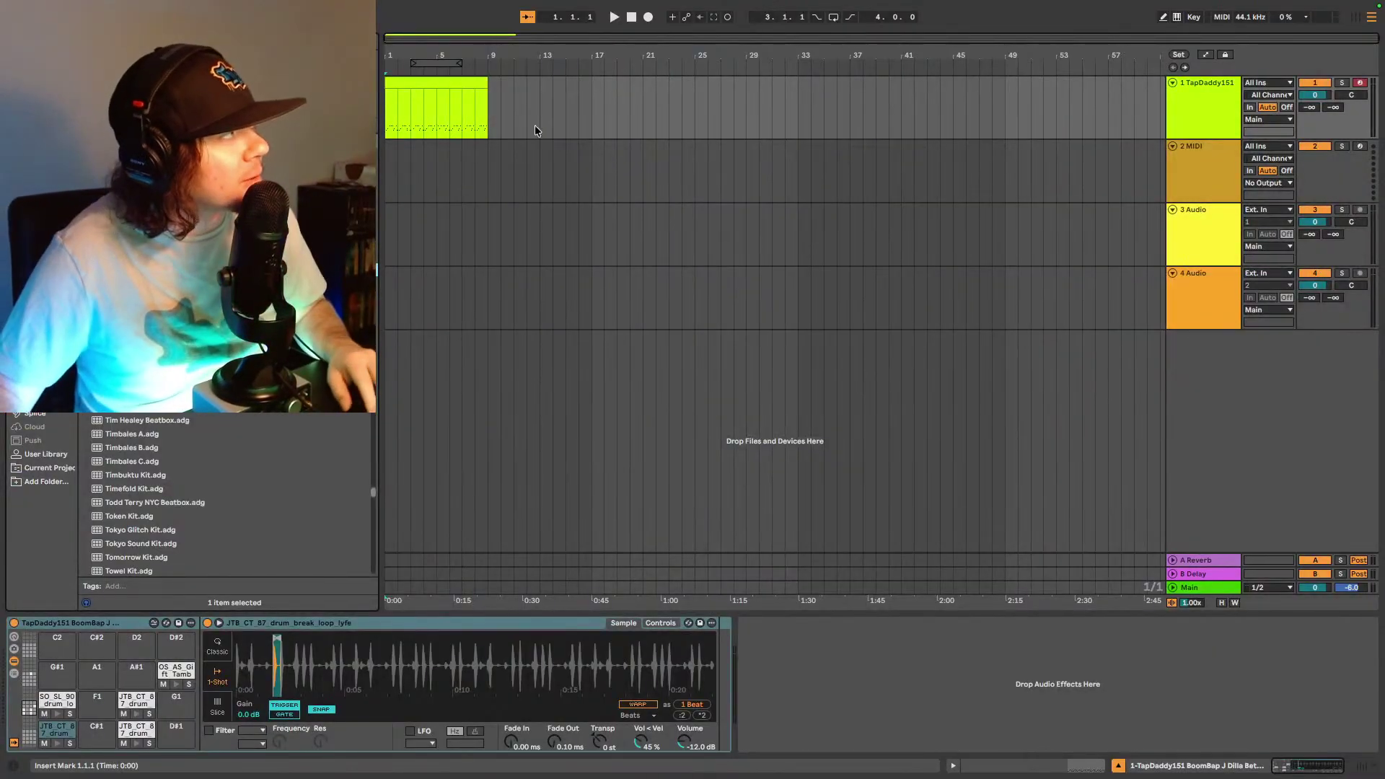
- Loop the drum clip over the 8 bars from bar 1 and enable looping while it plays
{"action": "left_click", "coordinate": [466, 84]}
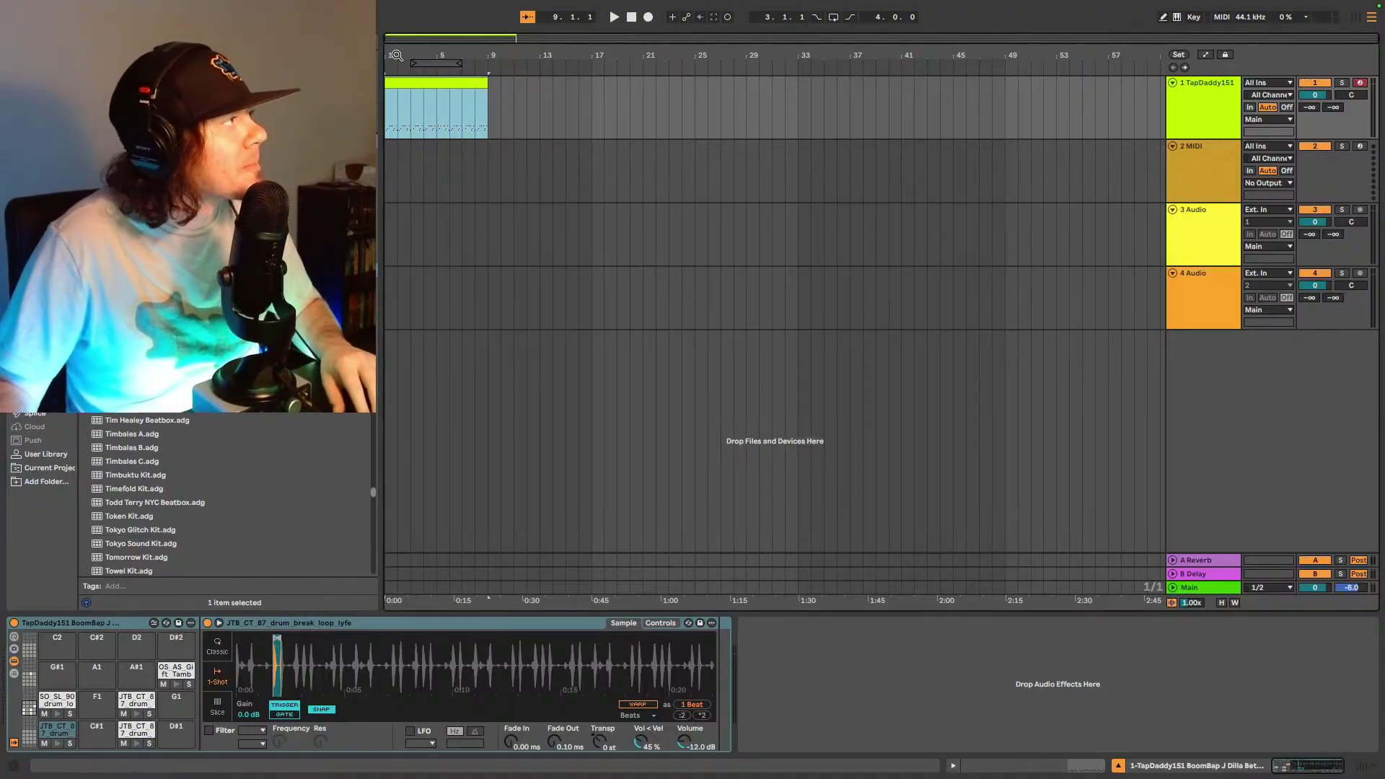
{"action": "key", "text": "space"}
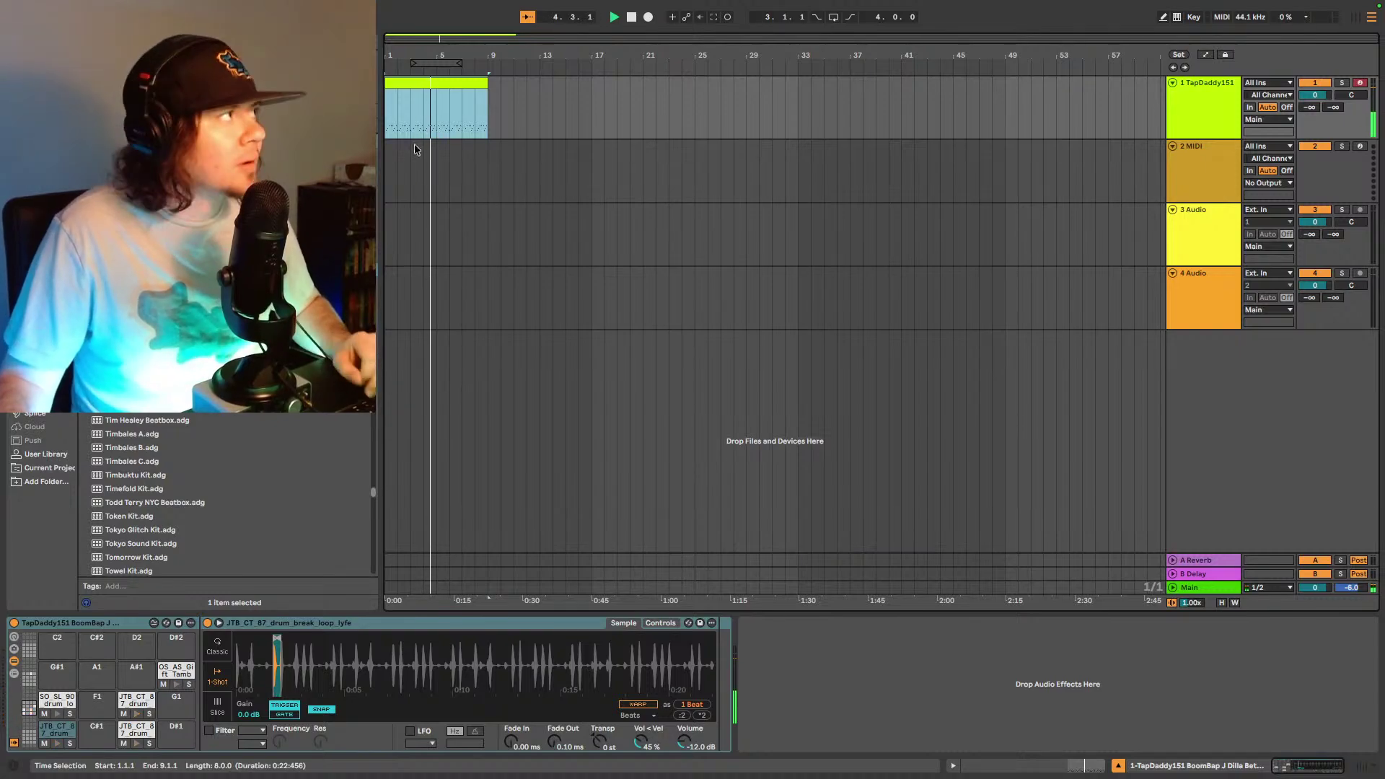
{"action": "left_click_drag", "start_coordinate": [389, 63], "coordinate": [482, 67]}
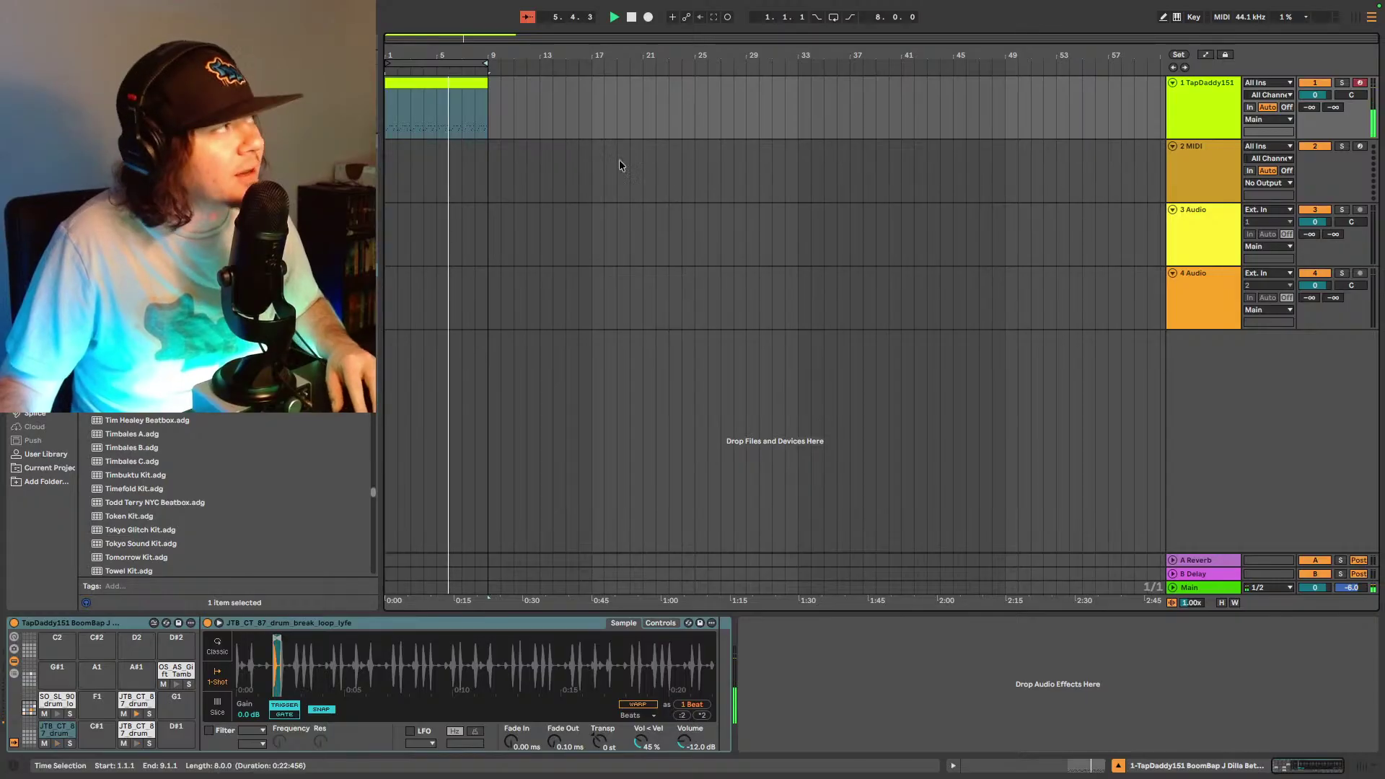
{"action": "left_click", "coordinate": [833, 17]}
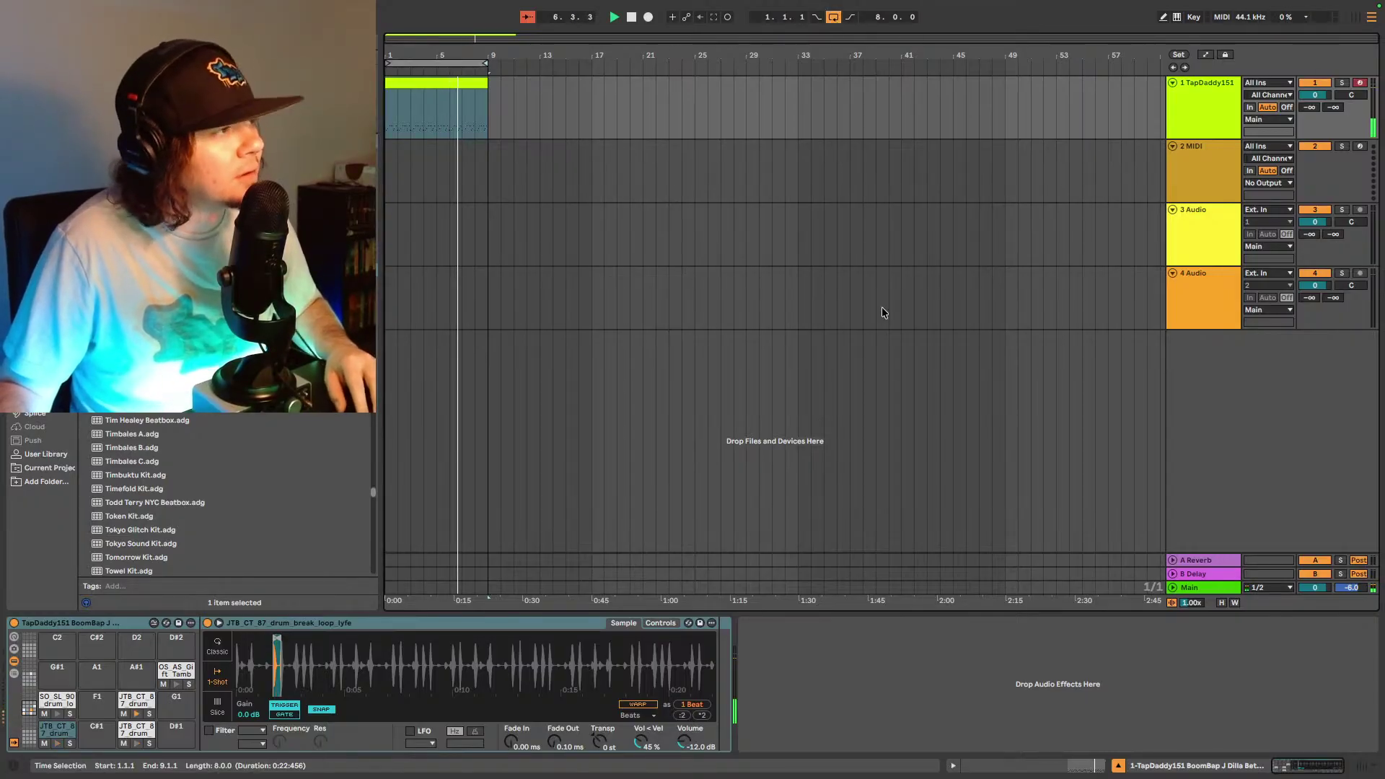
- Quantize all the D1 snare notes and all the F#1 hi-hat notes in the drum clip
{"action": "left_click", "coordinate": [1089, 765]}
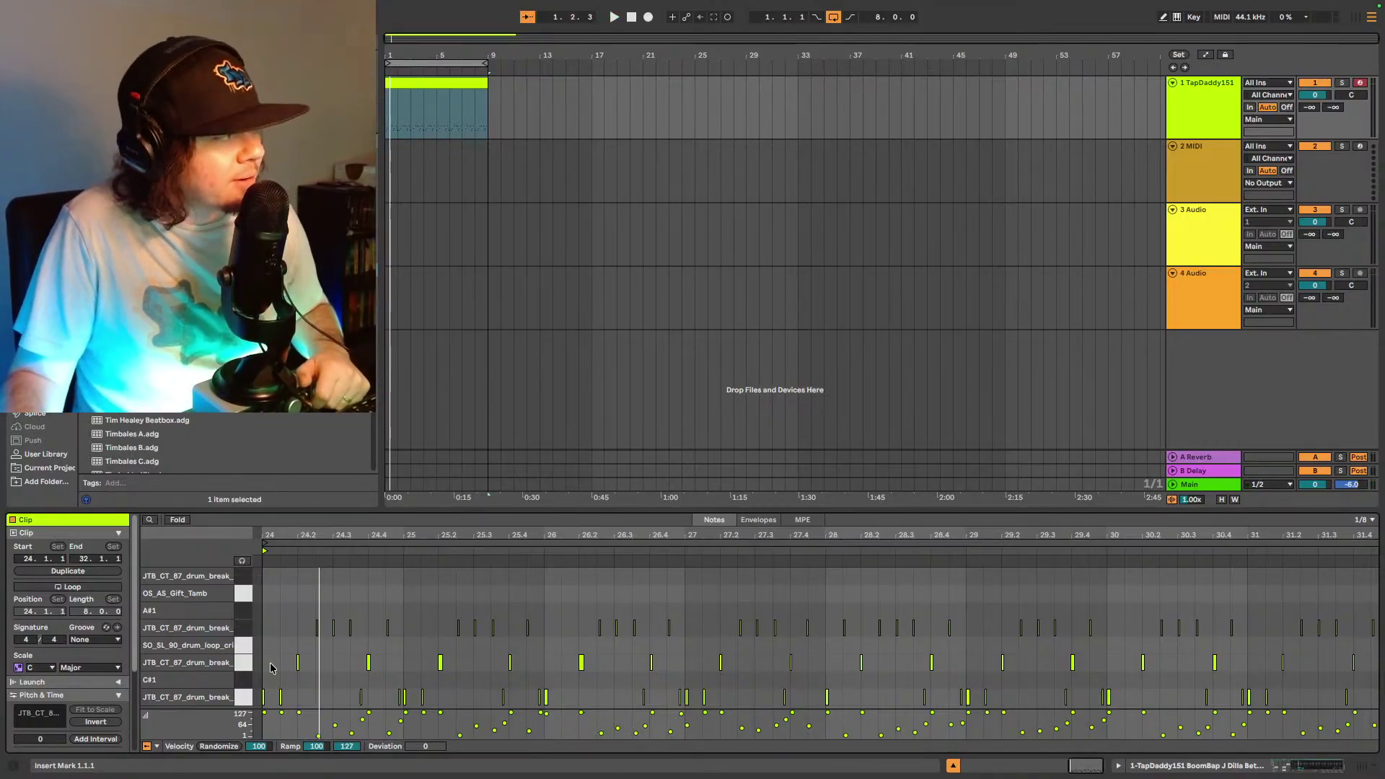
{"action": "left_click_drag", "start_coordinate": [273, 659], "coordinate": [1364, 661]}
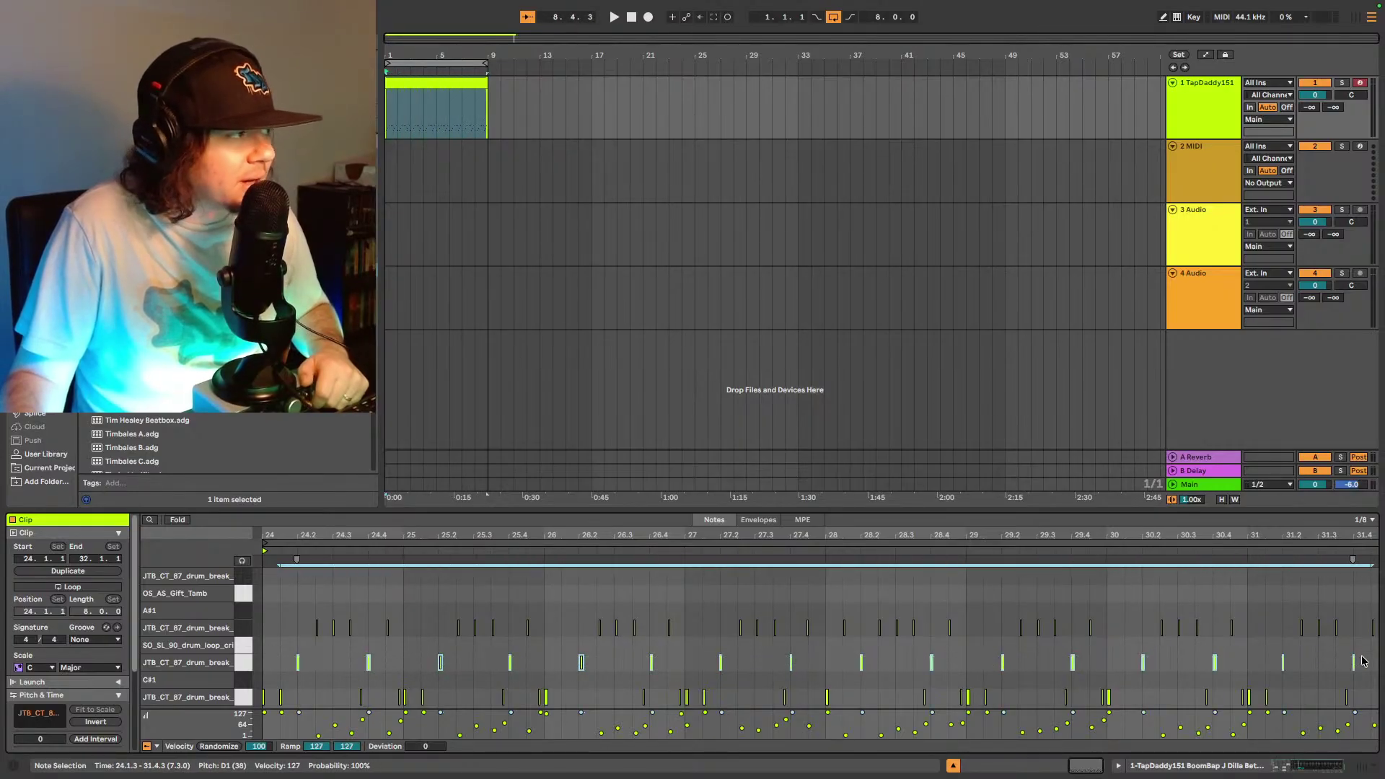
{"action": "right_click", "coordinate": [719, 665]}
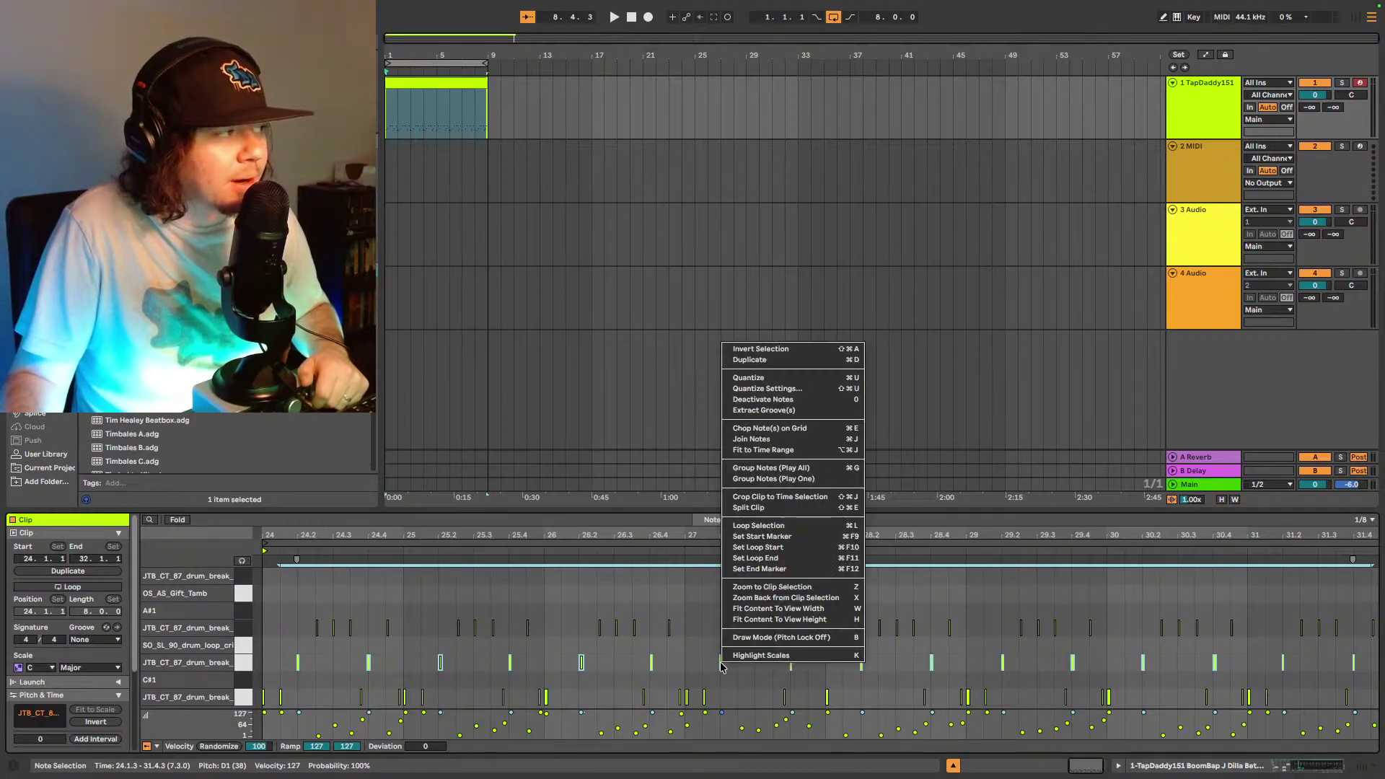
{"action": "left_click", "coordinate": [793, 376]}
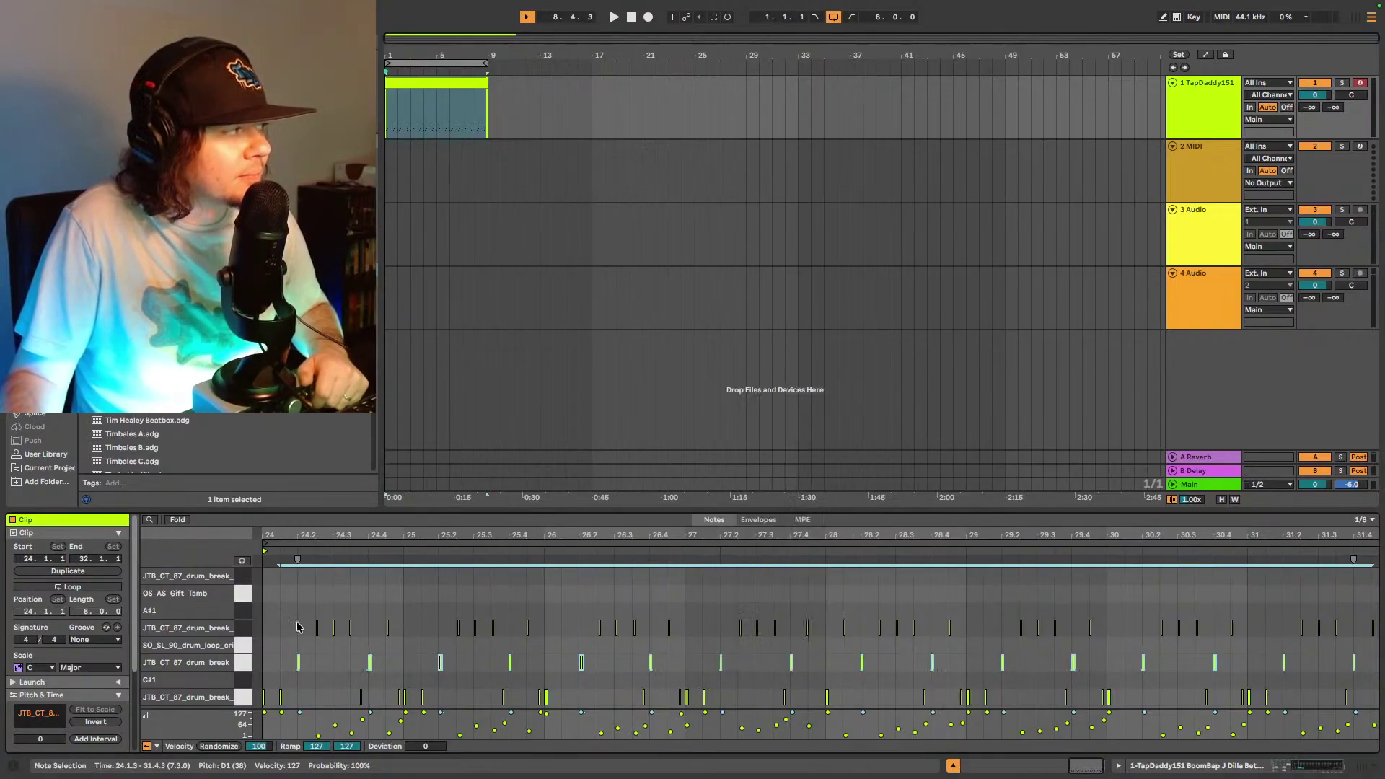
{"action": "left_click_drag", "start_coordinate": [298, 627], "coordinate": [1369, 629]}
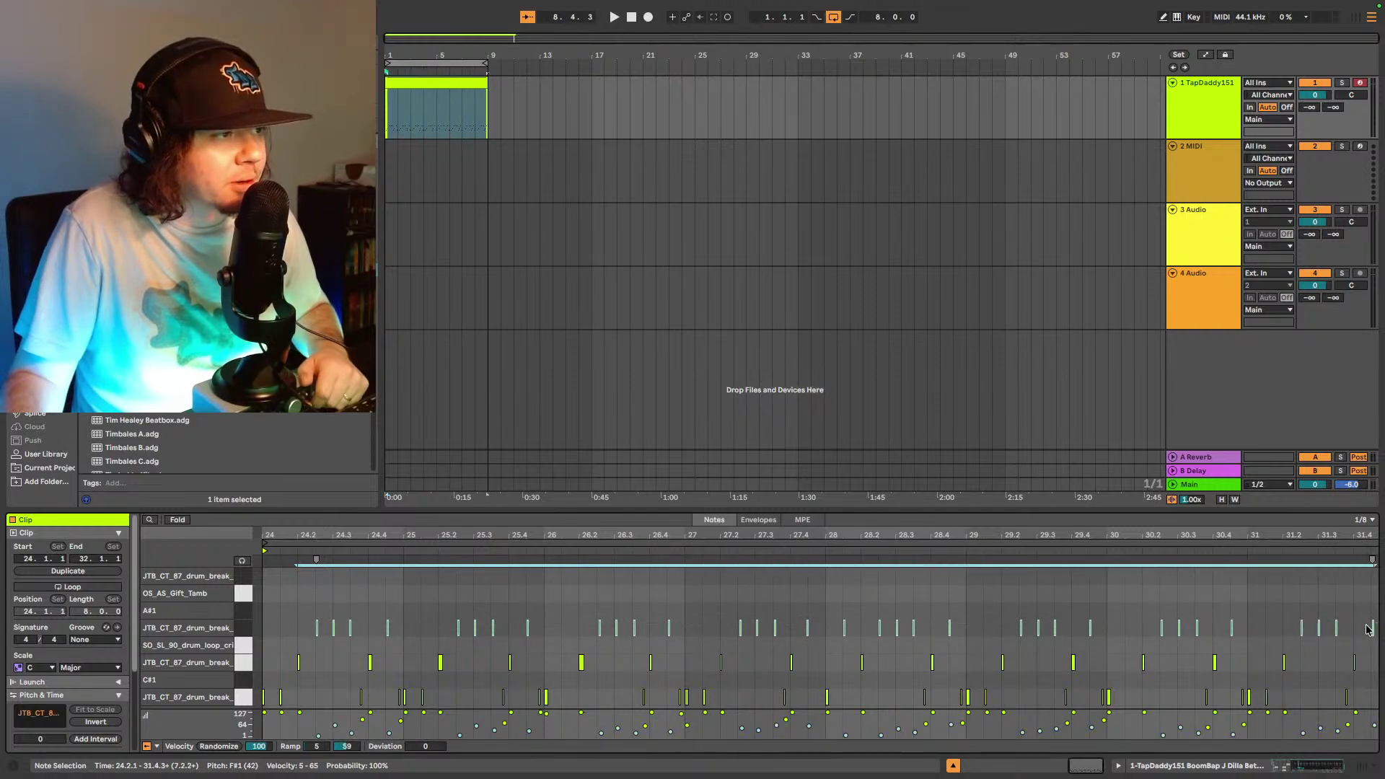
{"action": "right_click", "coordinate": [1230, 627]}
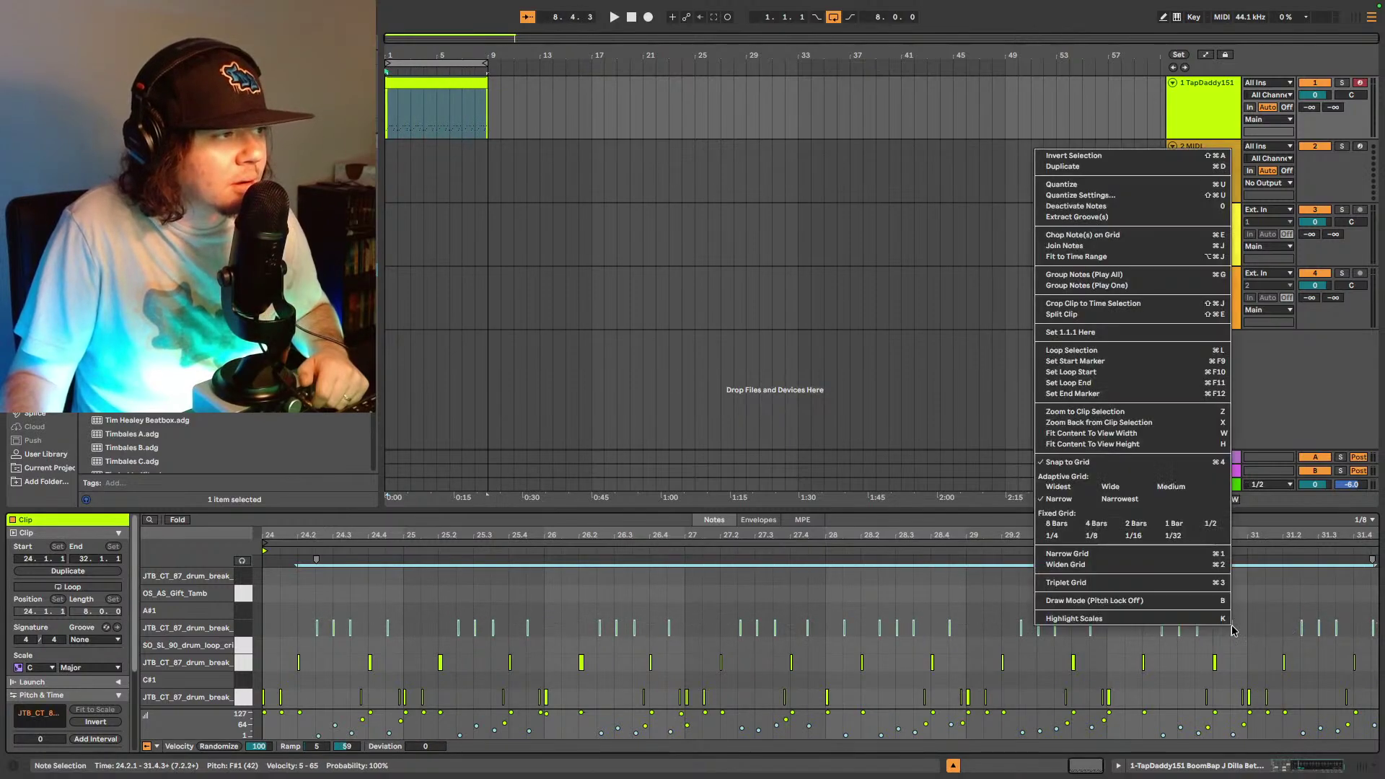
{"action": "left_click", "coordinate": [1090, 186]}
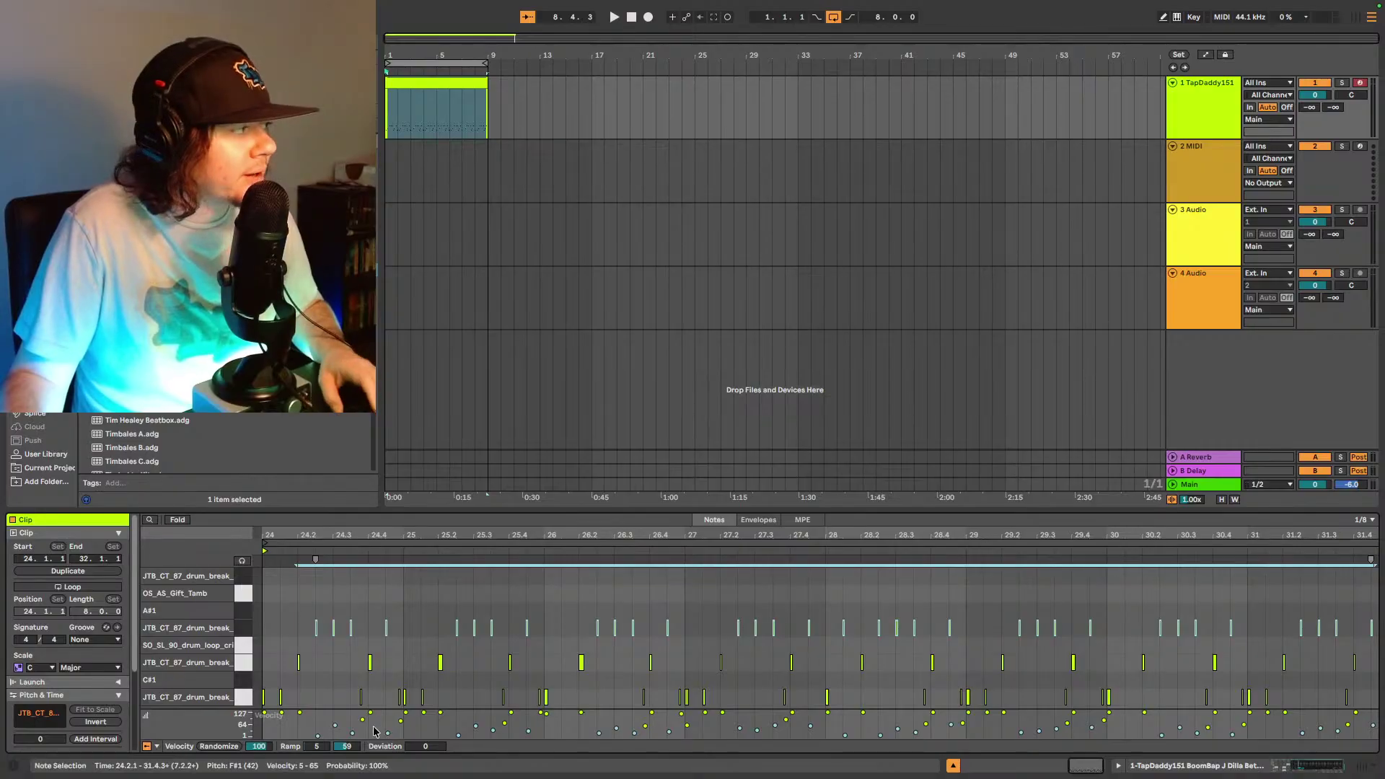
- Nudge the C1 kick notes at 24.1.3 and 24.3.4 slightly later, checking the groove by playback
{"action": "left_click", "coordinate": [274, 641]}
{"action": "key", "text": "space"}
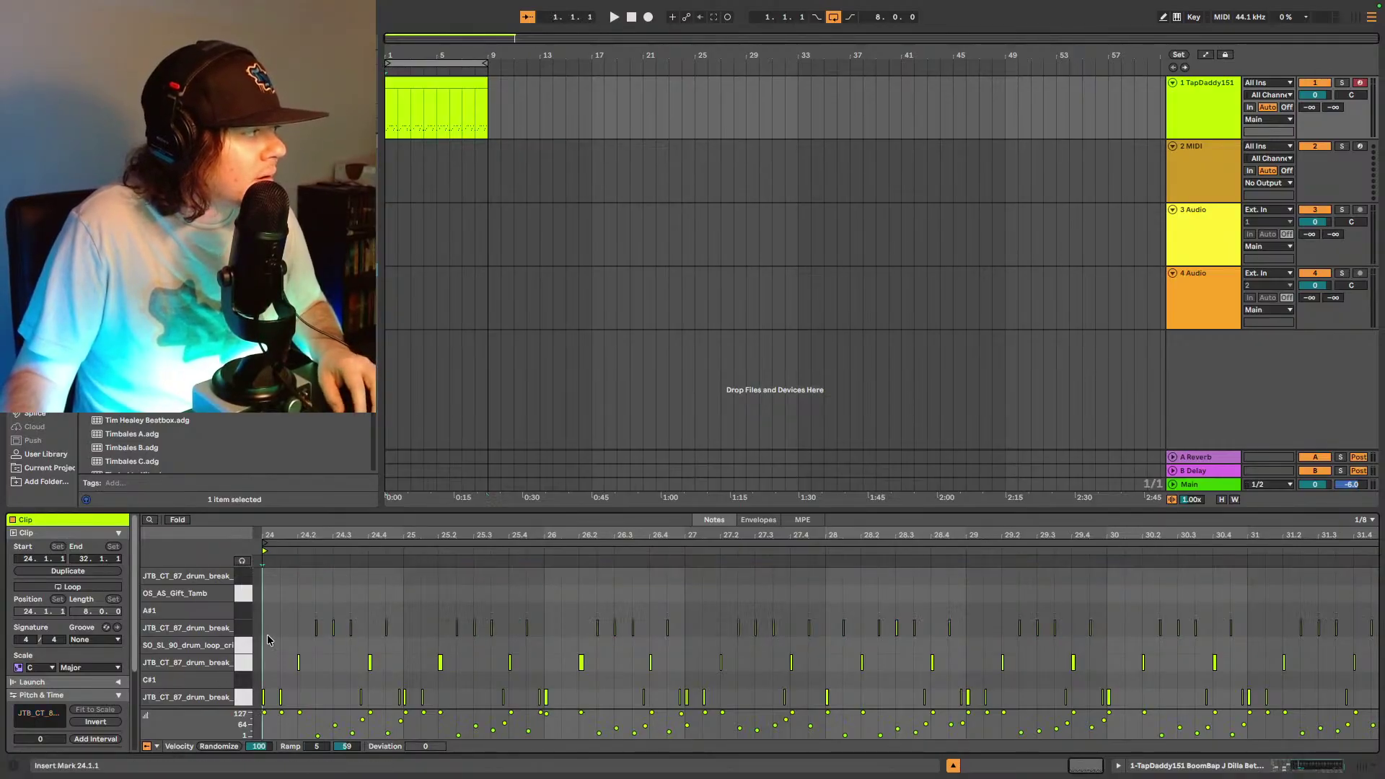
{"action": "left_click_drag", "start_coordinate": [890, 537], "coordinate": [819, 577]}
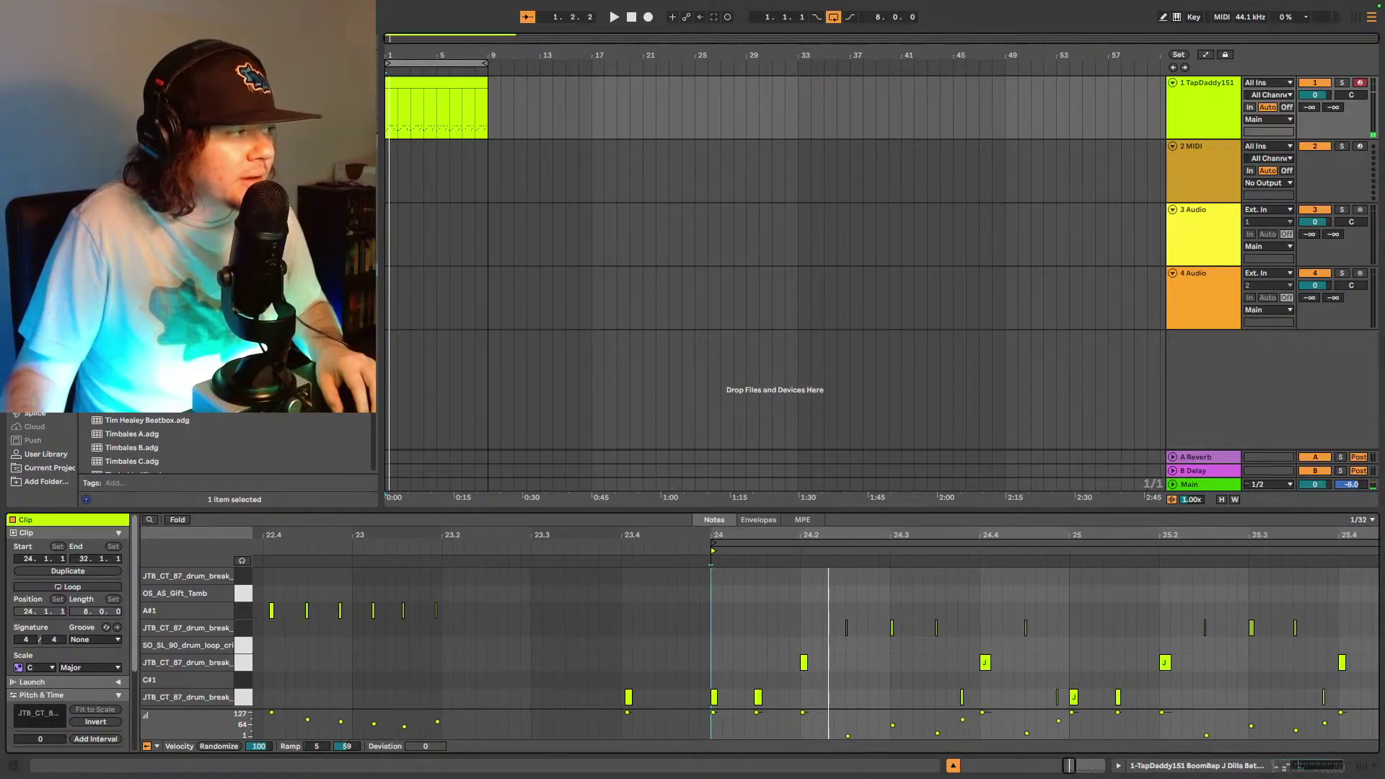
{"action": "left_click", "coordinate": [759, 698]}
{"action": "key", "text": "space"}
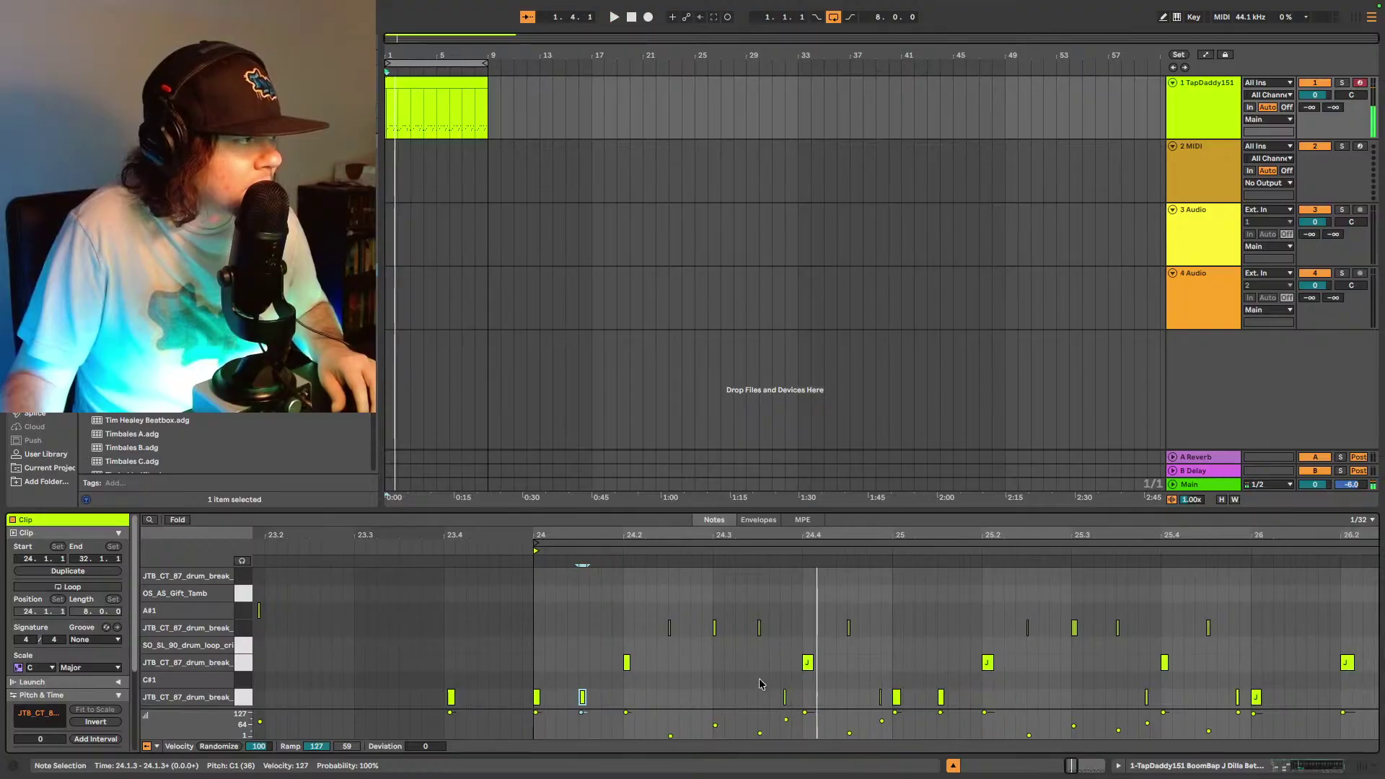
{"action": "left_click_drag", "start_coordinate": [786, 699], "coordinate": [794, 706]}
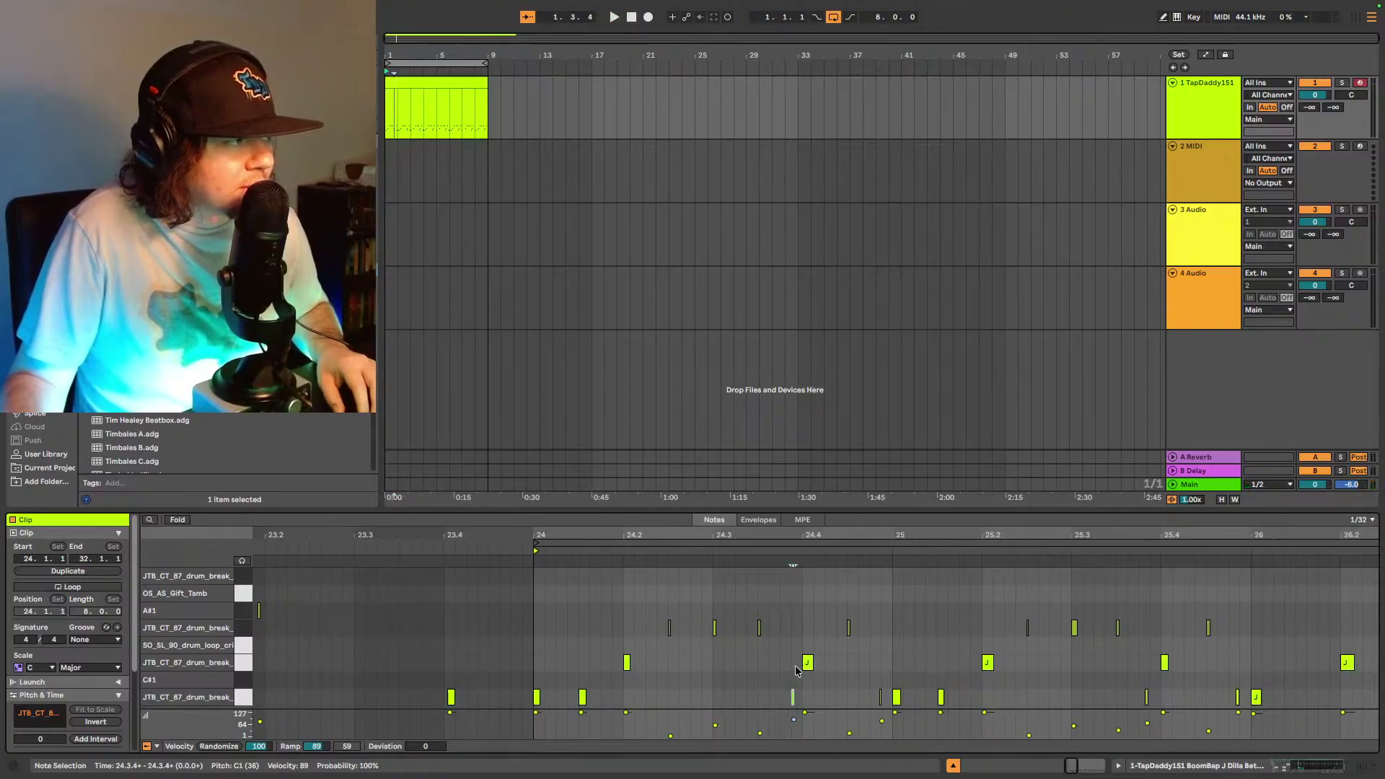
{"action": "left_click", "coordinate": [720, 551]}
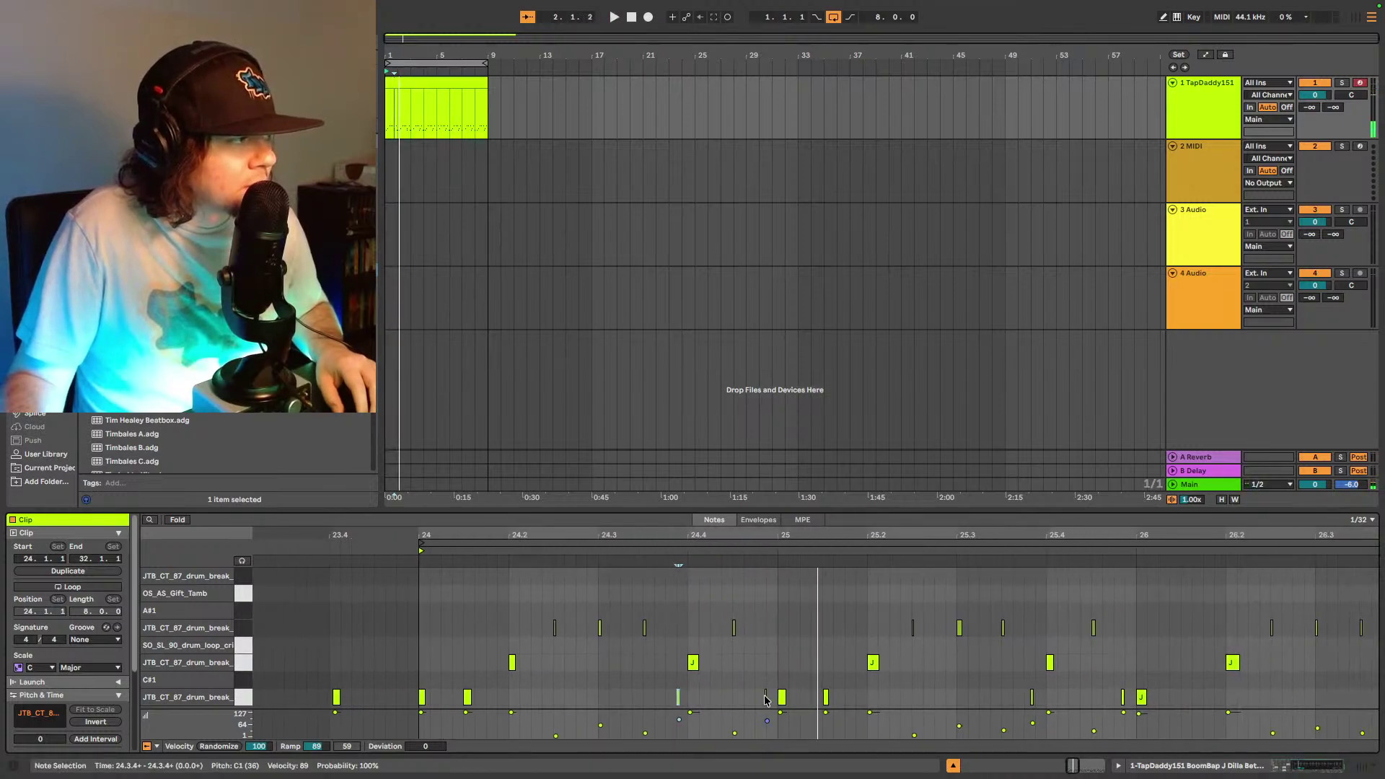
- Fine-tune the timing of the C1 kick notes at 24.4.4 and 24.3.4 and play the passage back
{"action": "left_click", "coordinate": [766, 698]}
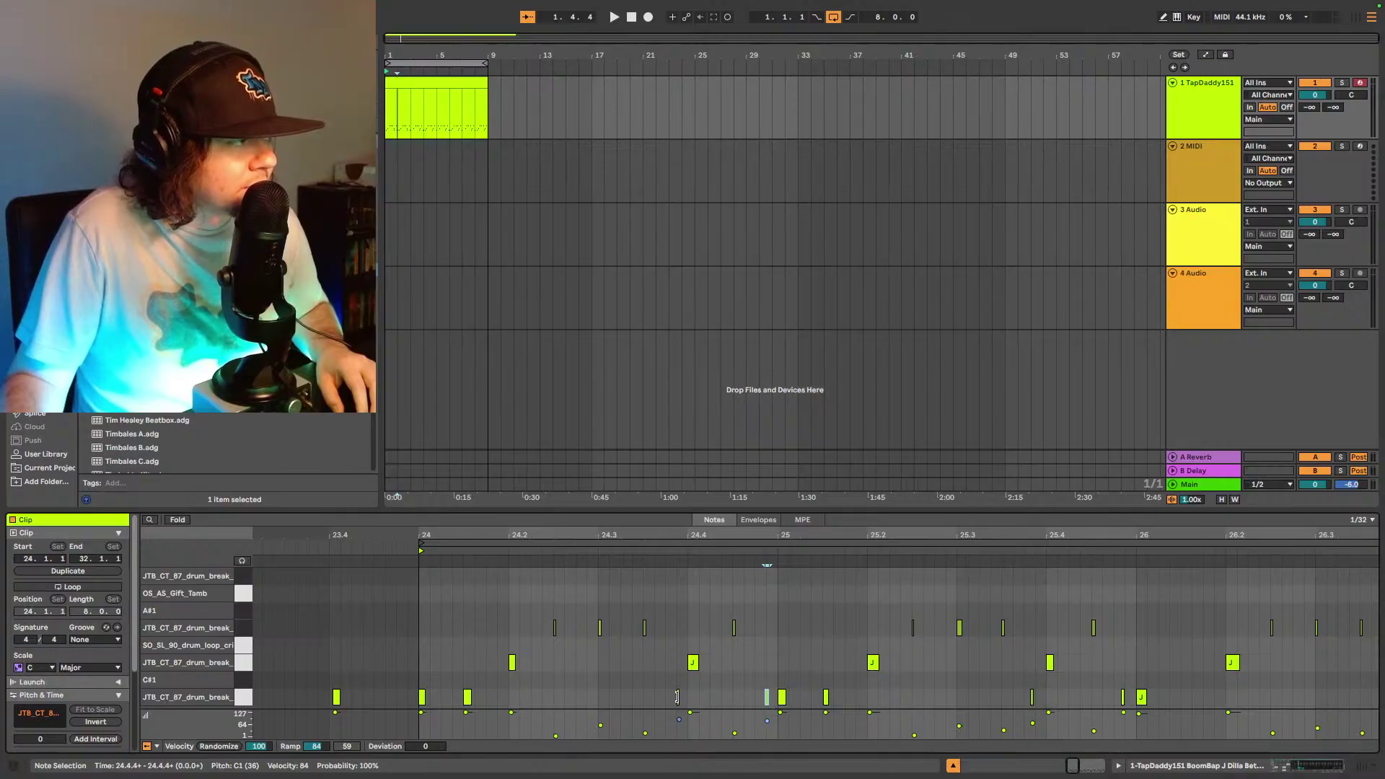
{"action": "left_click_drag", "start_coordinate": [678, 699], "coordinate": [676, 699]}
{"action": "left_click", "coordinate": [628, 546]}
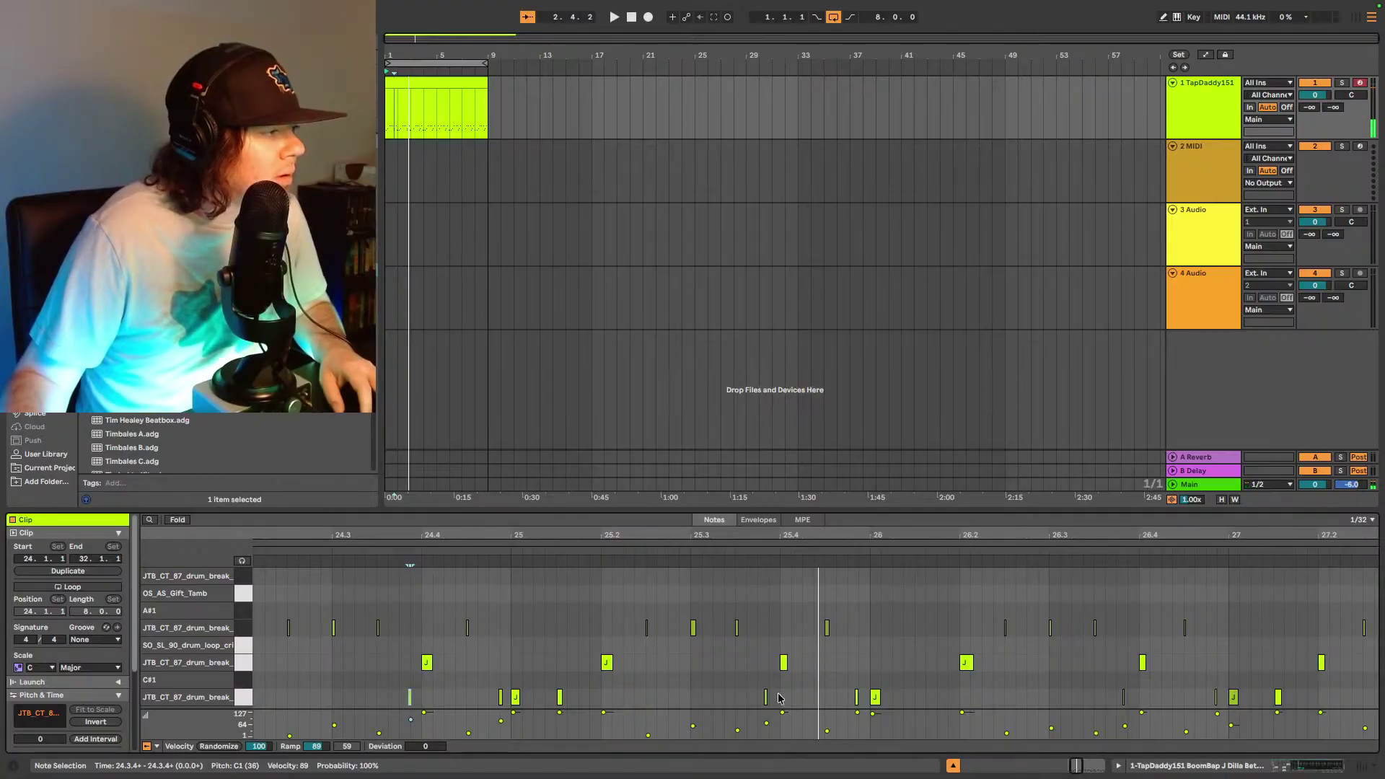
- Nudge the timing of the C1 kick notes at 25.3.4 and 26.3.4, replaying the clip around each note
{"action": "left_click", "coordinate": [766, 703]}
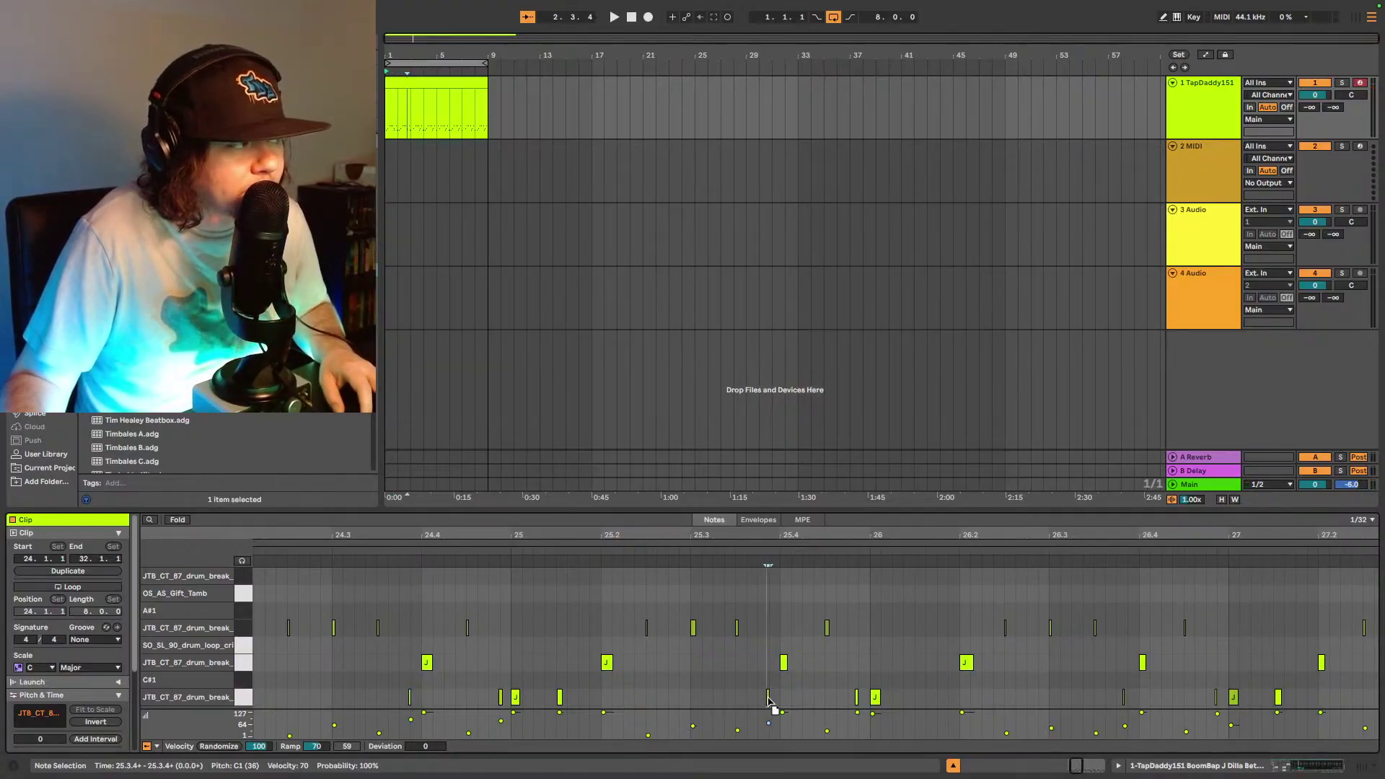
{"action": "left_click", "coordinate": [737, 549]}
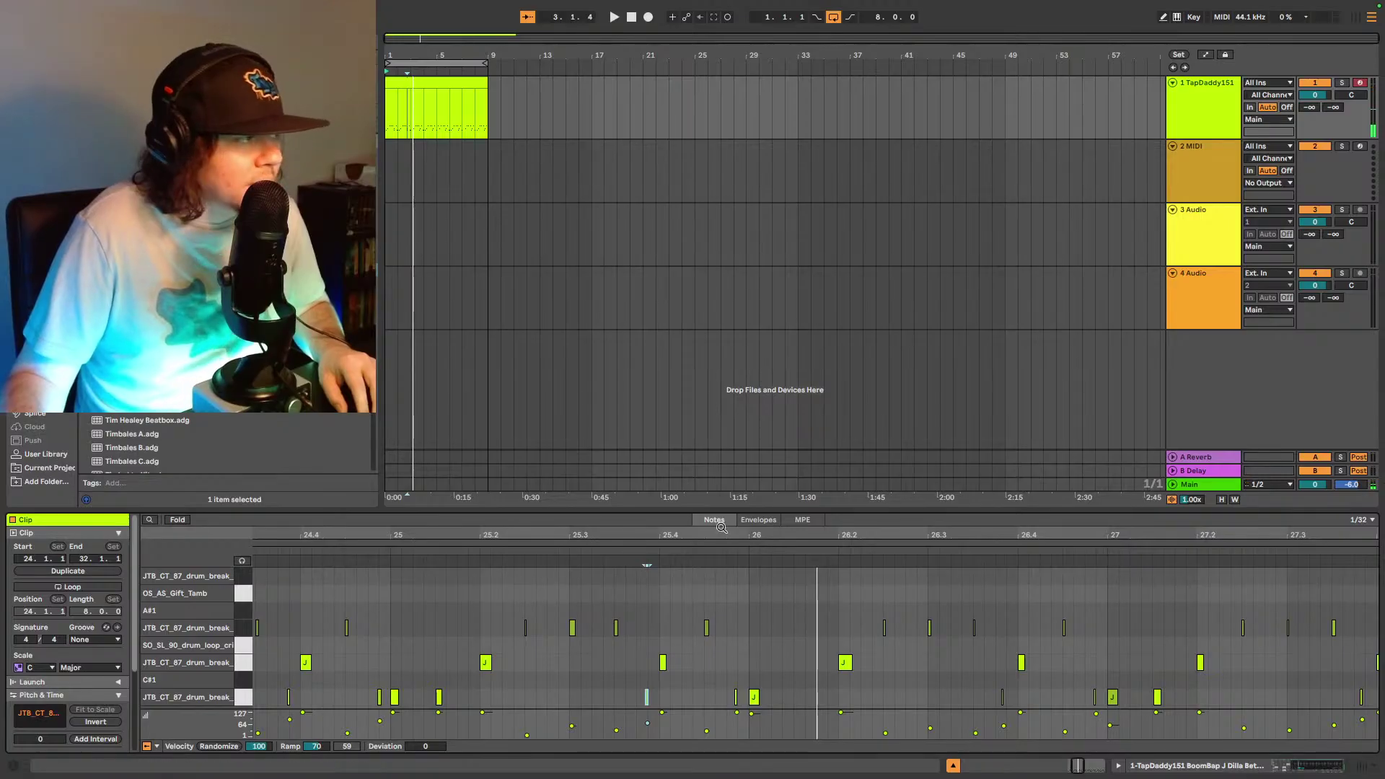
{"action": "left_click", "coordinate": [705, 546]}
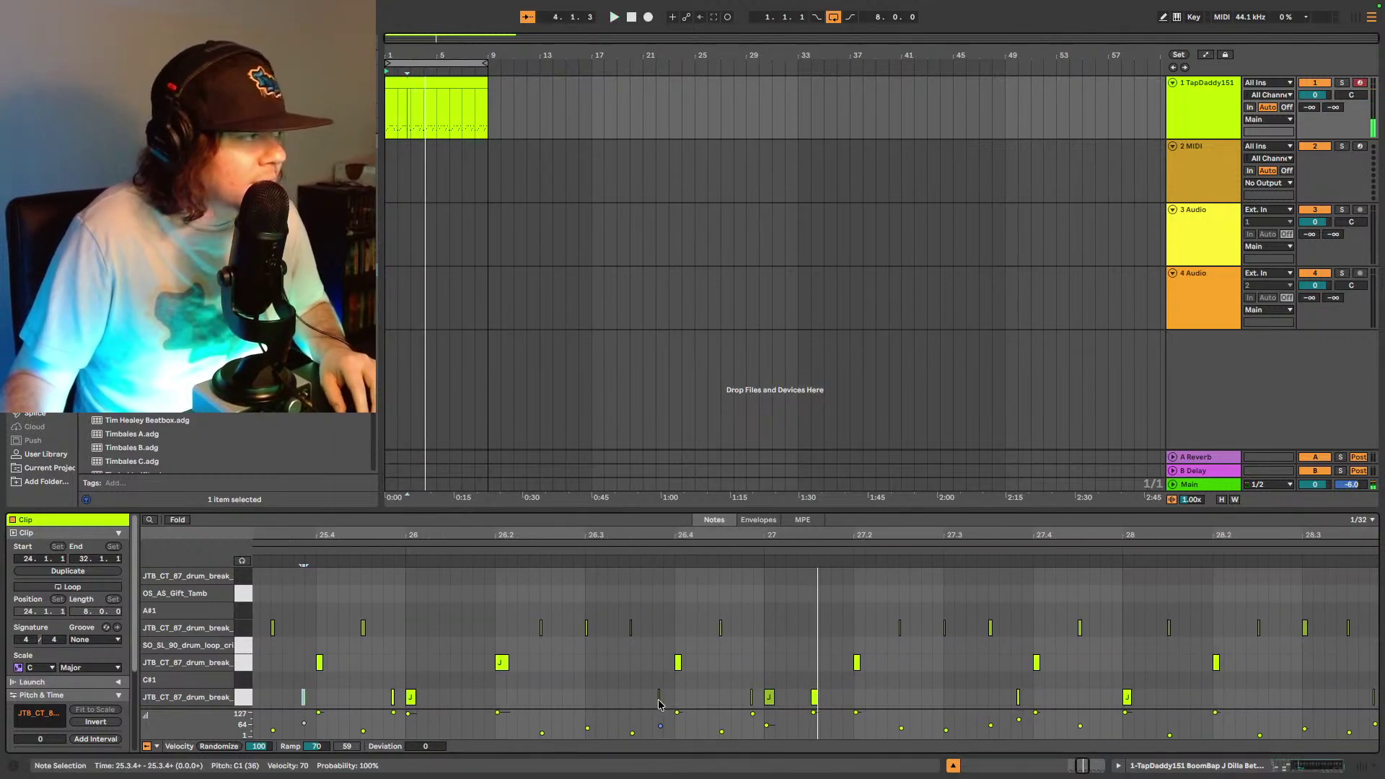
{"action": "left_click", "coordinate": [659, 696]}
{"action": "left_click", "coordinate": [658, 567]}
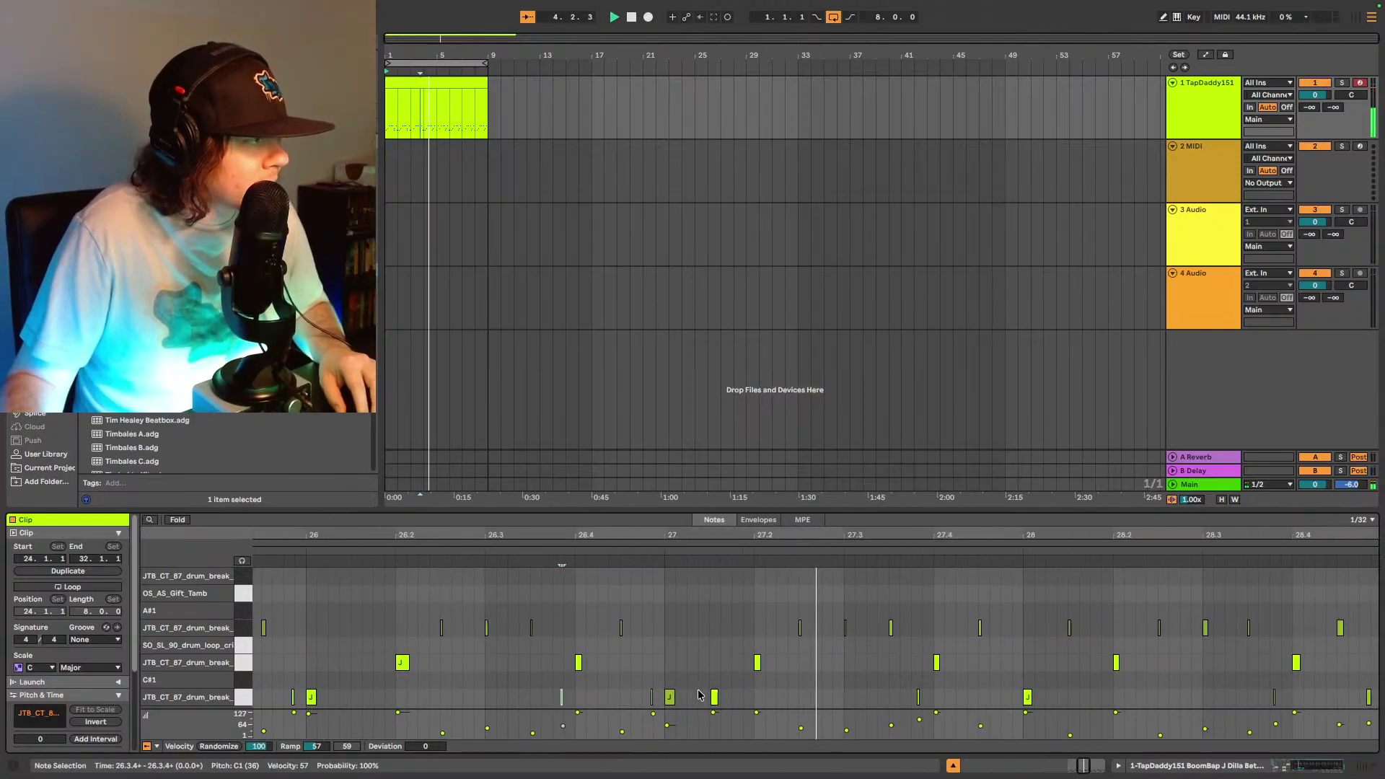
- Adjust the C1 kick notes at 27.1.3 and 27.3.4 off the grid and listen to the result
{"action": "left_click", "coordinate": [689, 697]}
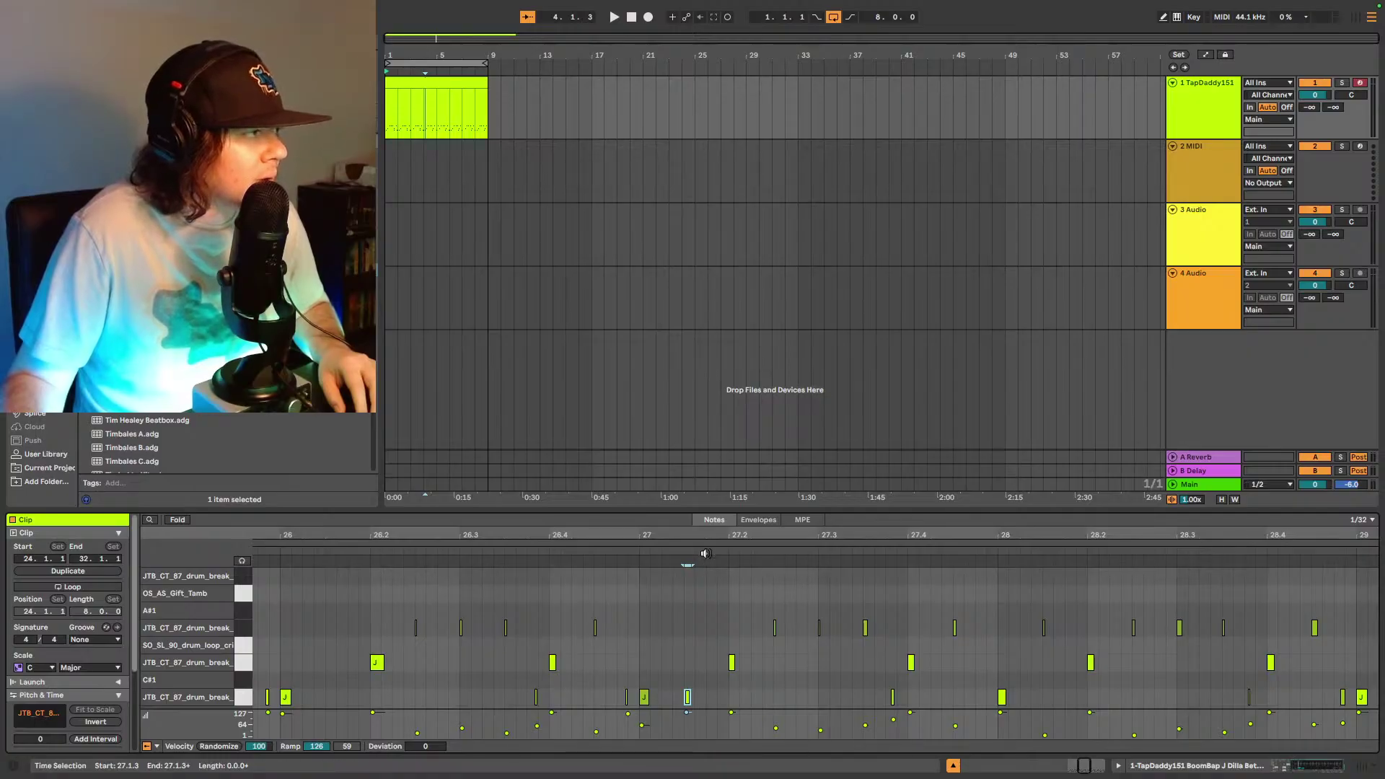
{"action": "key", "text": "space"}
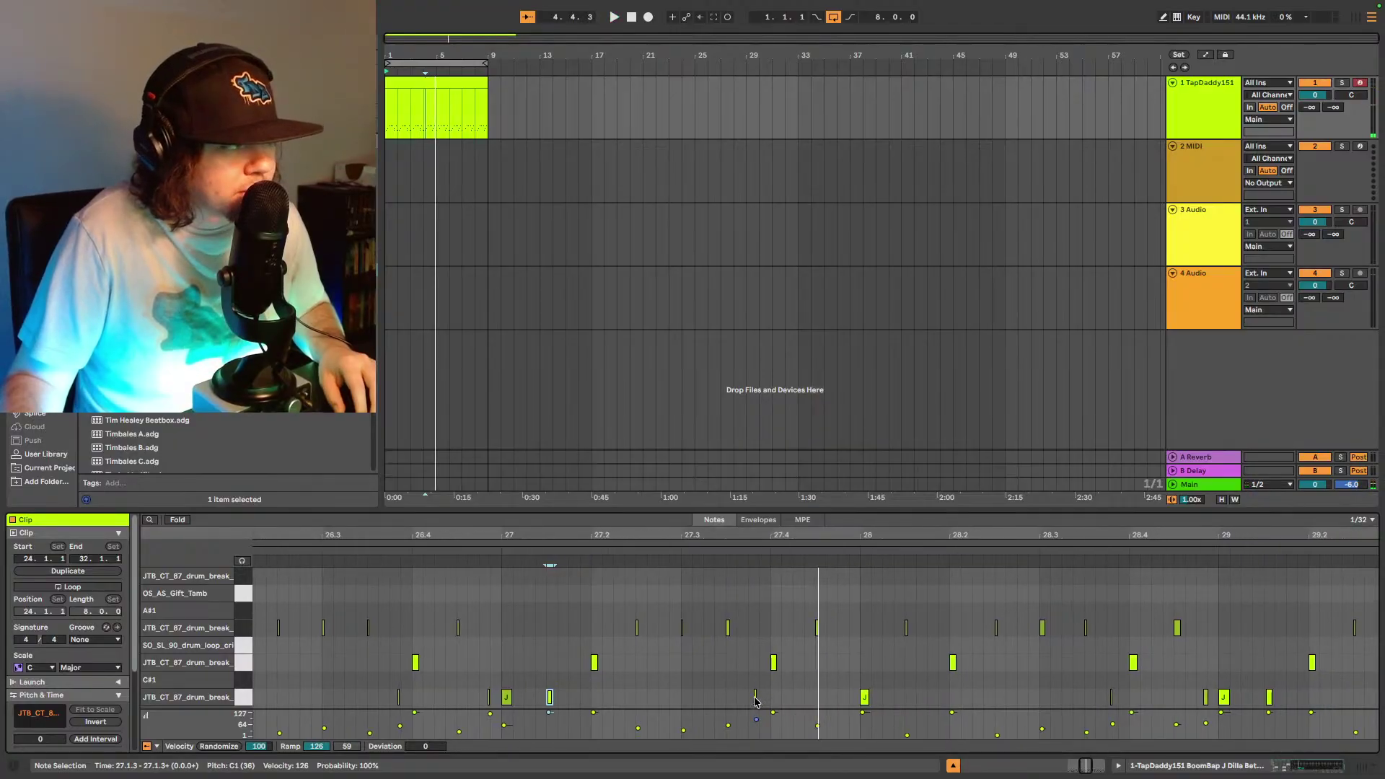
{"action": "left_click", "coordinate": [755, 698]}
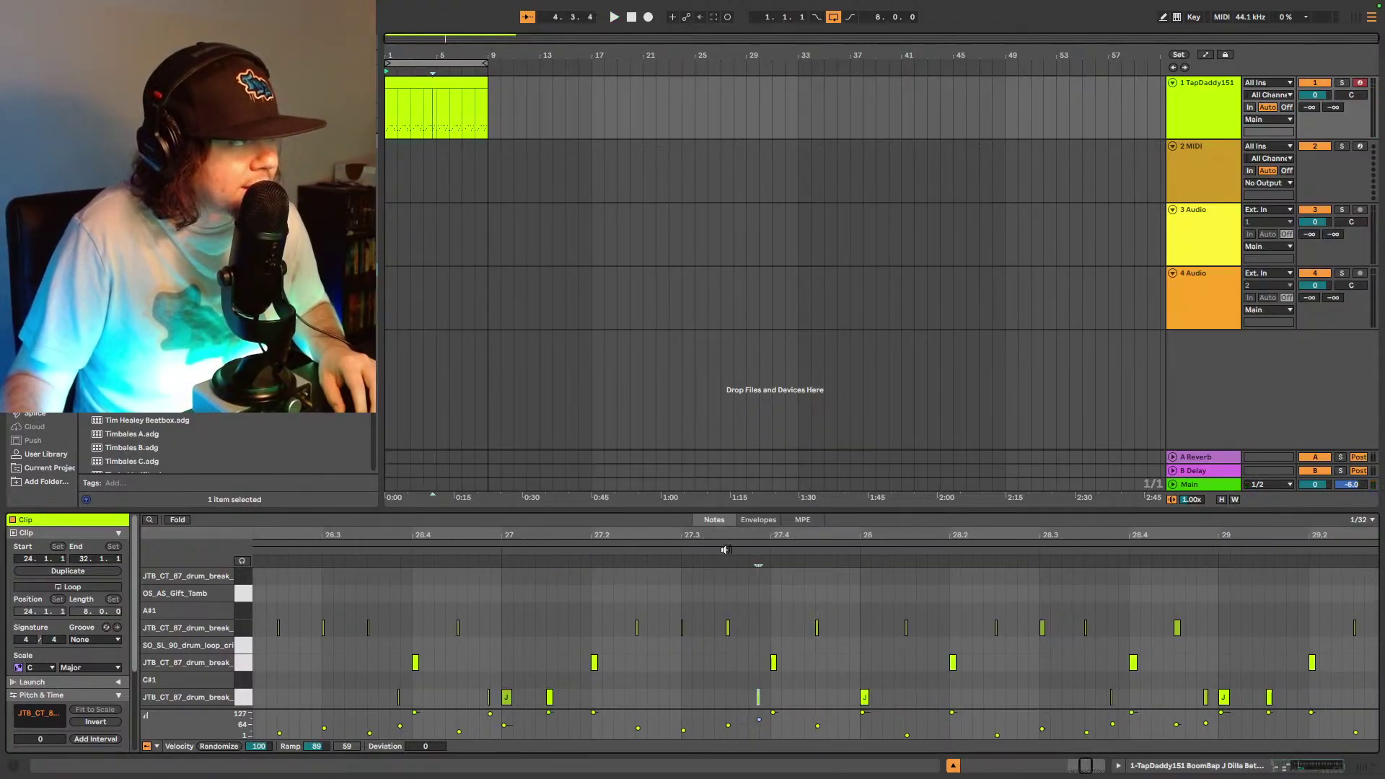
{"action": "key", "text": "space"}
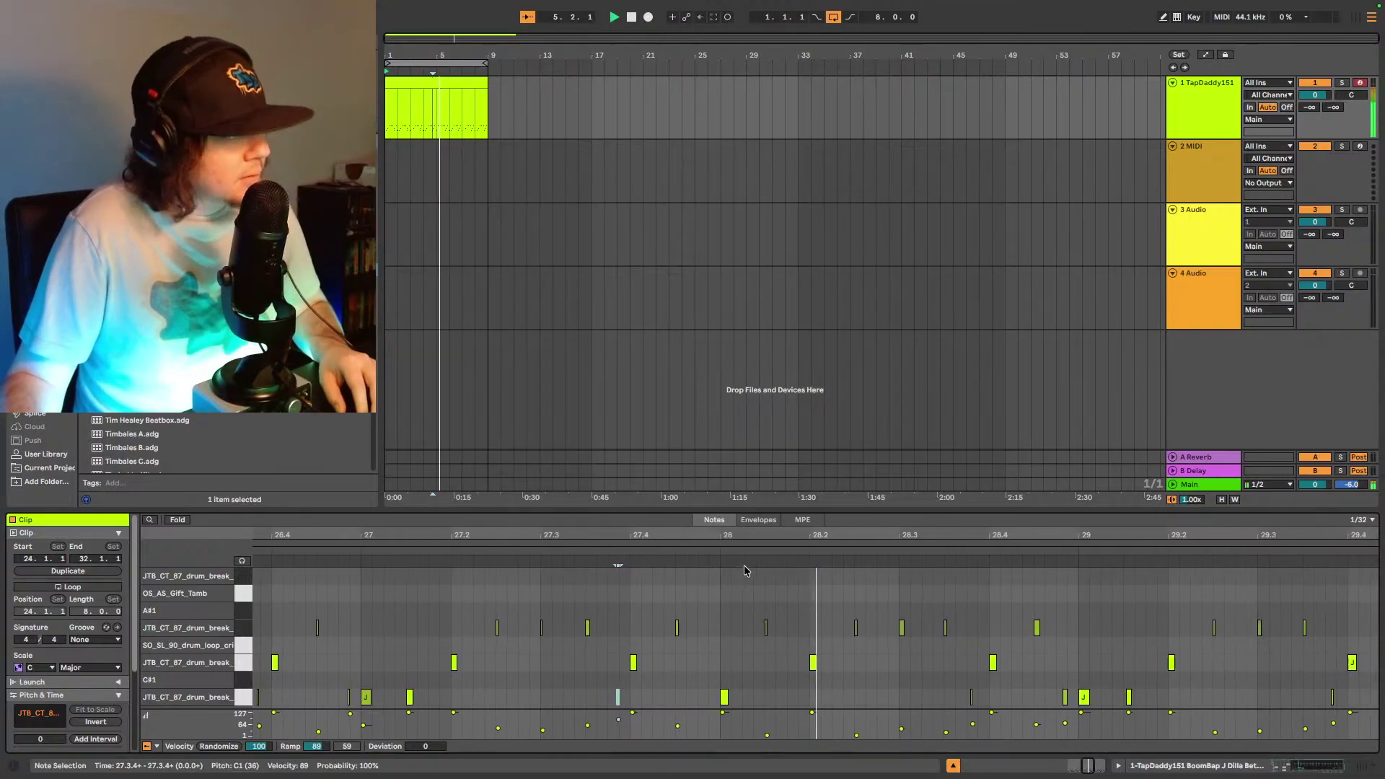
{"action": "key", "text": "space"}
- Nudge the timing of the C1 kick notes at 28.3.4 and 29.1.3 and play the pattern on
{"action": "left_click", "coordinate": [773, 698]}
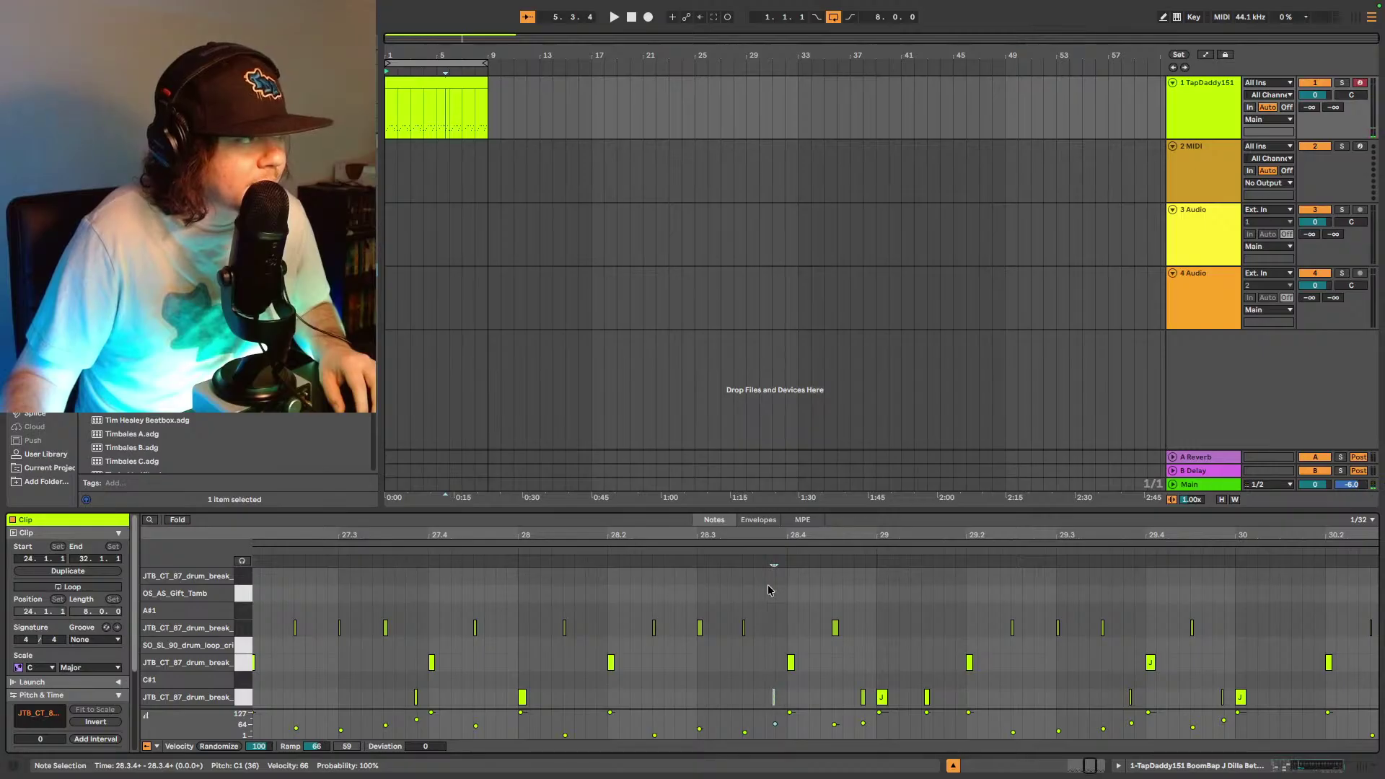
{"action": "key", "text": "space"}
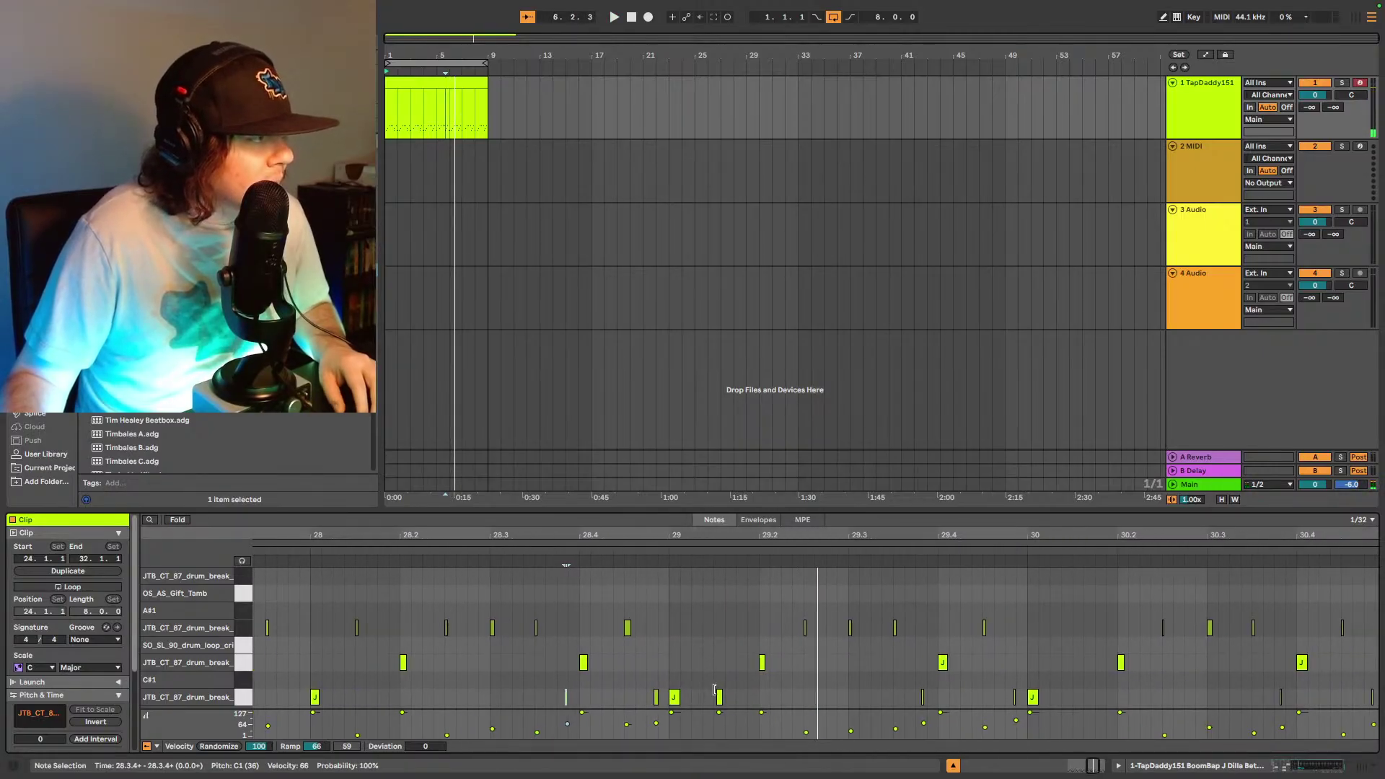
{"action": "left_click", "coordinate": [716, 695]}
{"action": "key", "text": "space"}
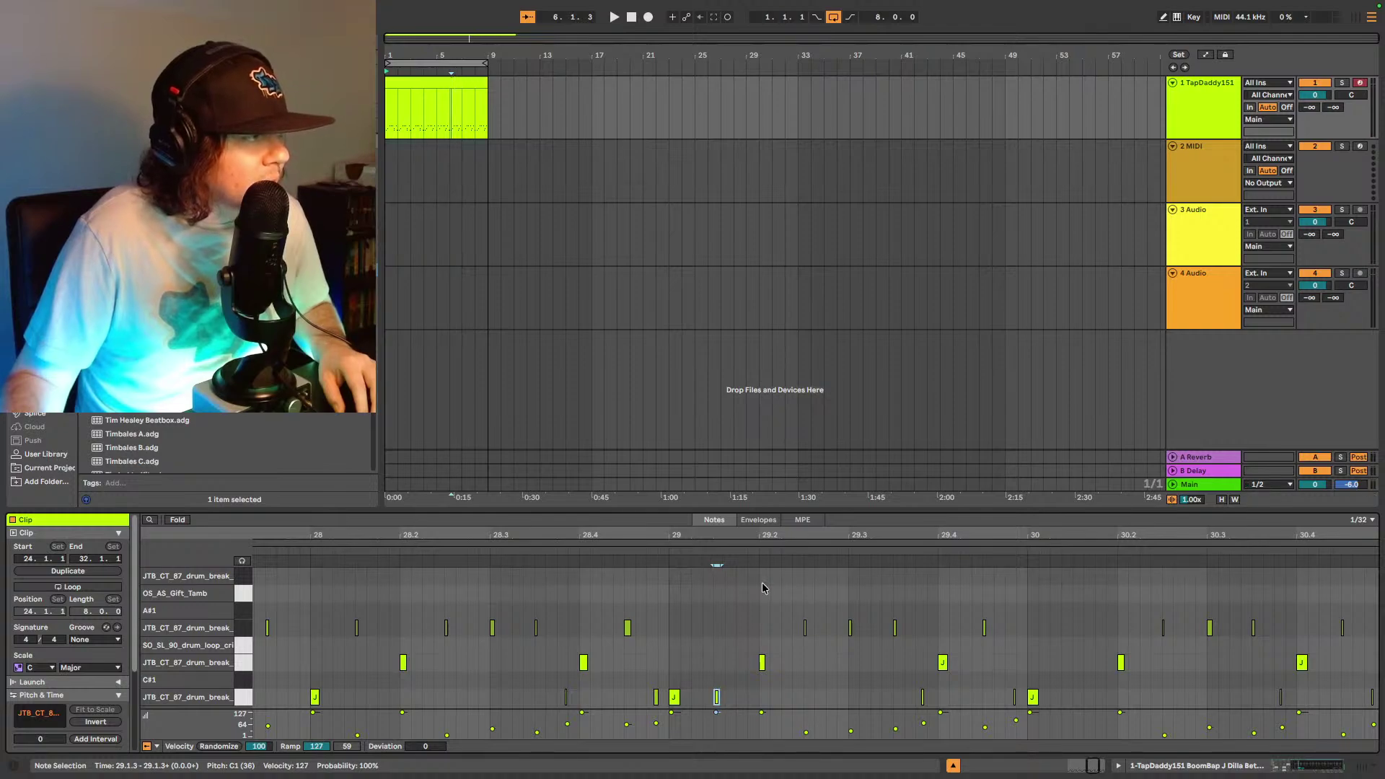
{"action": "key", "text": "space"}
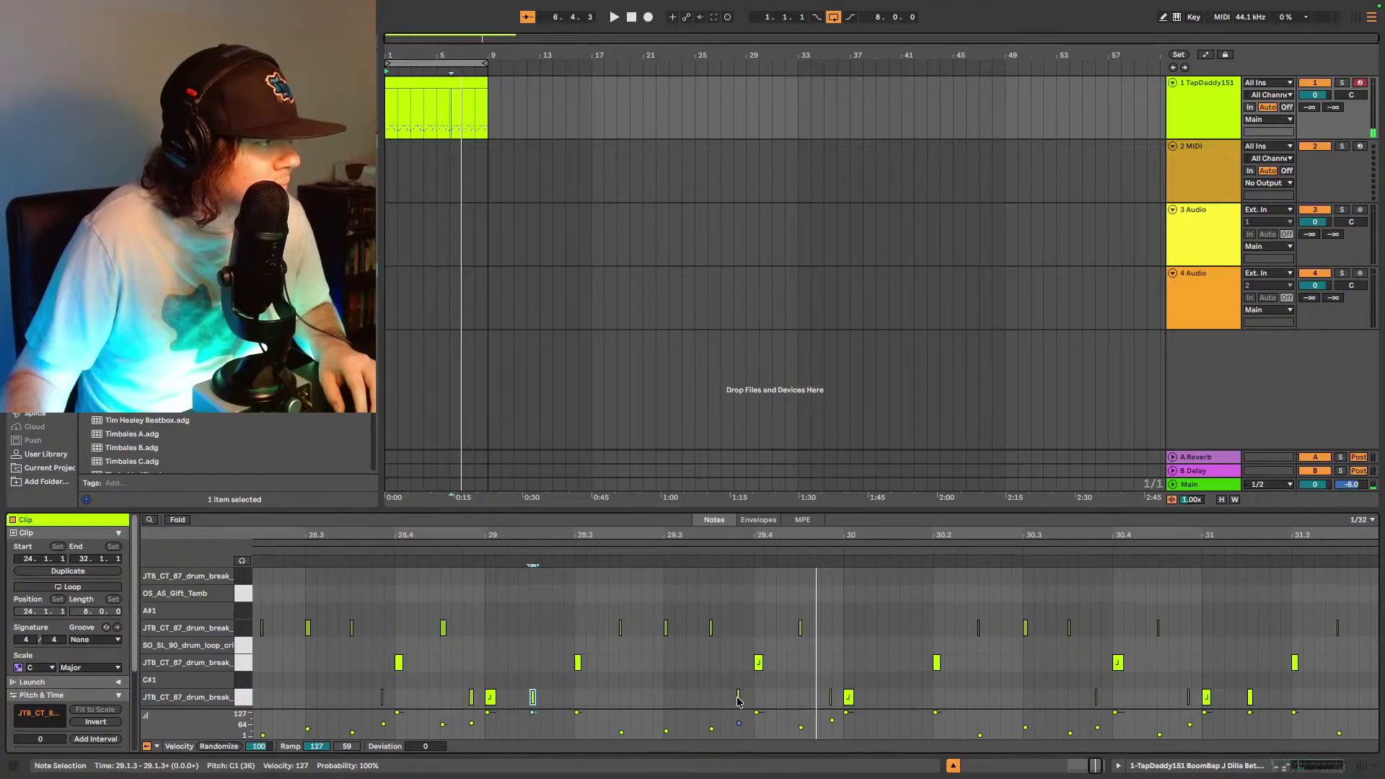
- Move the C1 kick note at 29.3.4 slightly later and play back the drum pattern
{"action": "left_click", "coordinate": [738, 696]}
{"action": "key", "text": "space"}
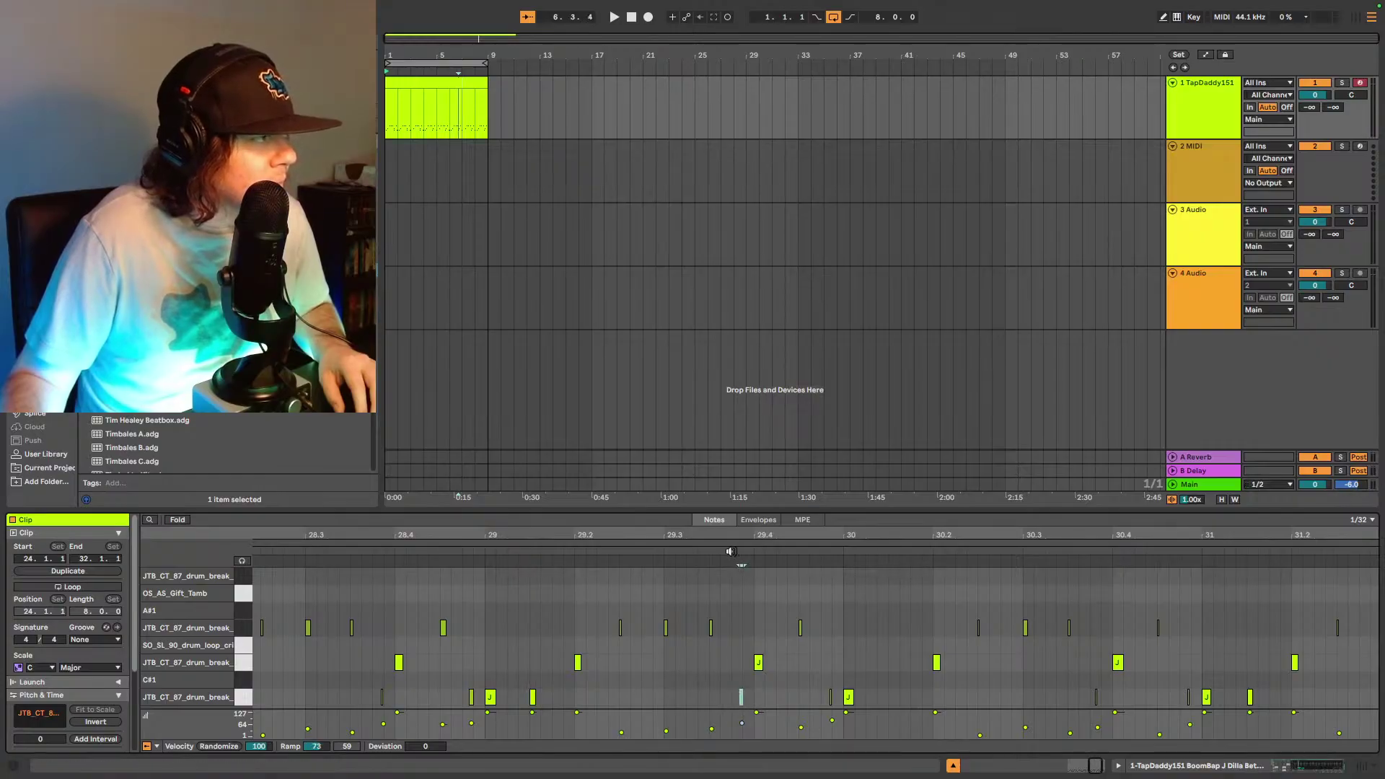
{"action": "key", "text": "space"}
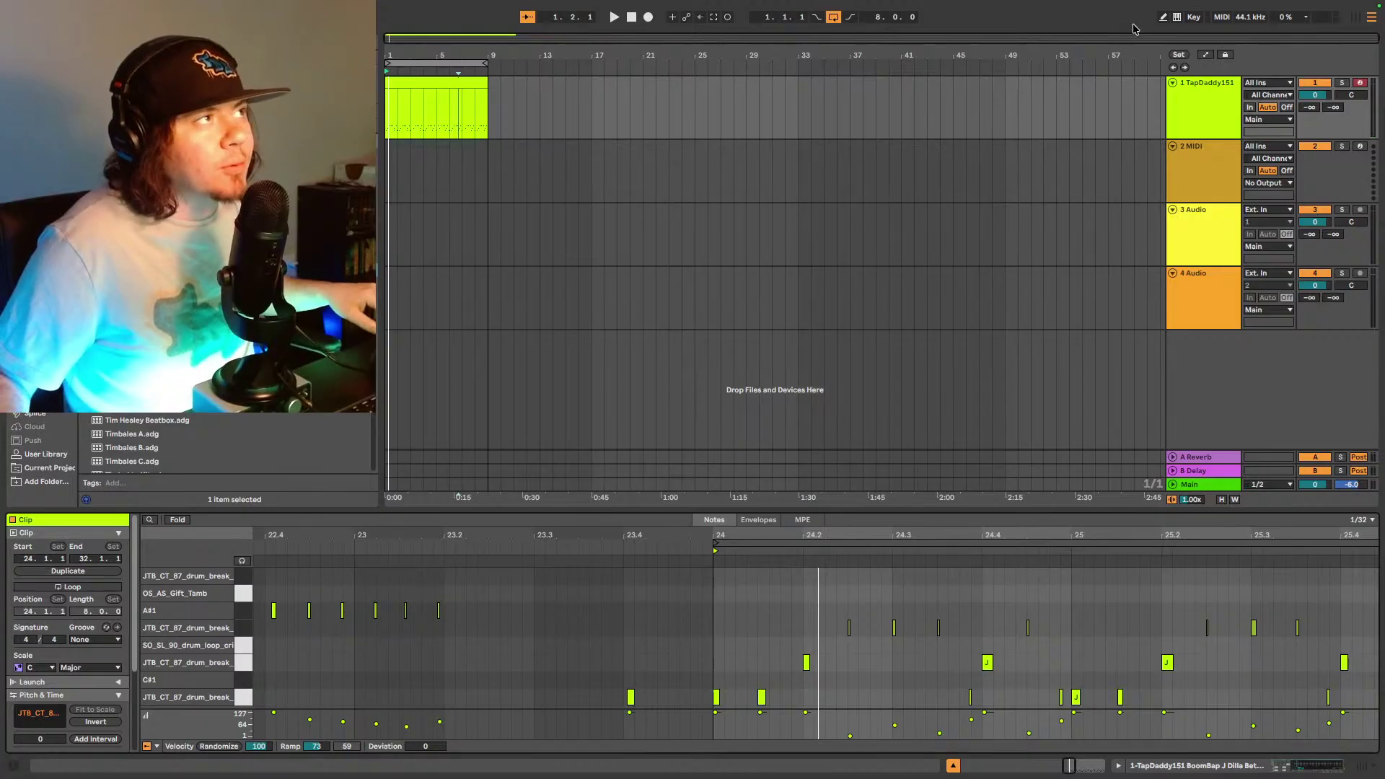
- Draw four evenly spaced A#4 hits in the first half of bar 24, starting at 24.1.2
{"action": "left_click", "coordinate": [1162, 17]}
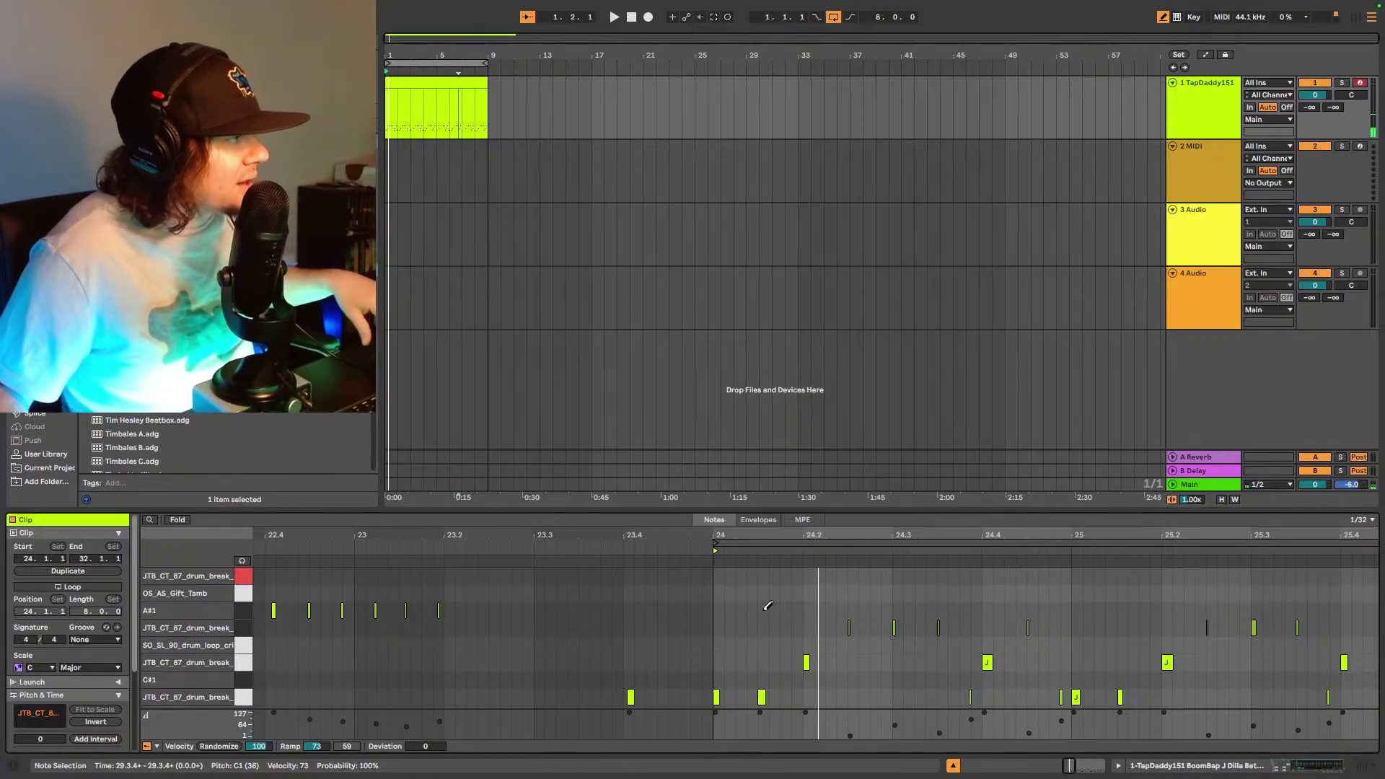
{"action": "left_click", "coordinate": [744, 574]}
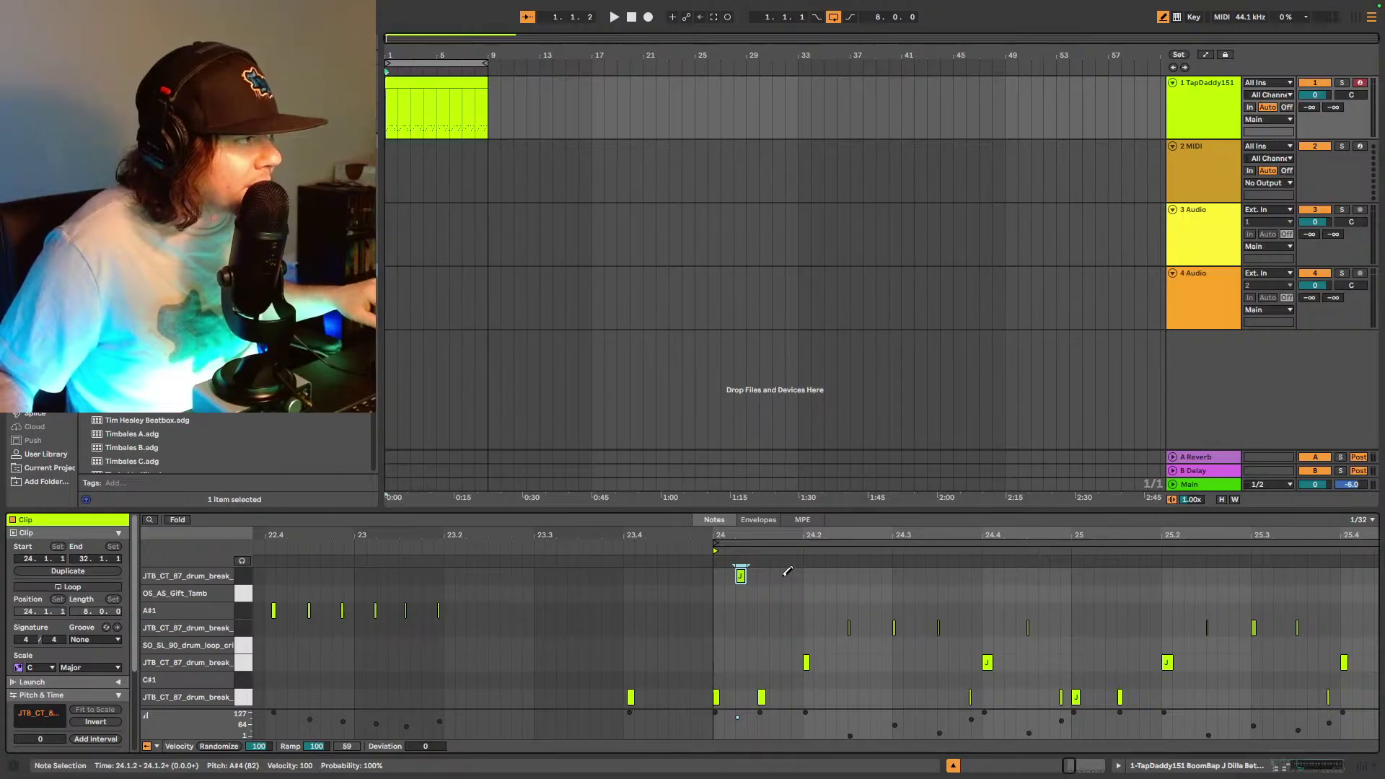
{"action": "left_click", "coordinate": [831, 575]}
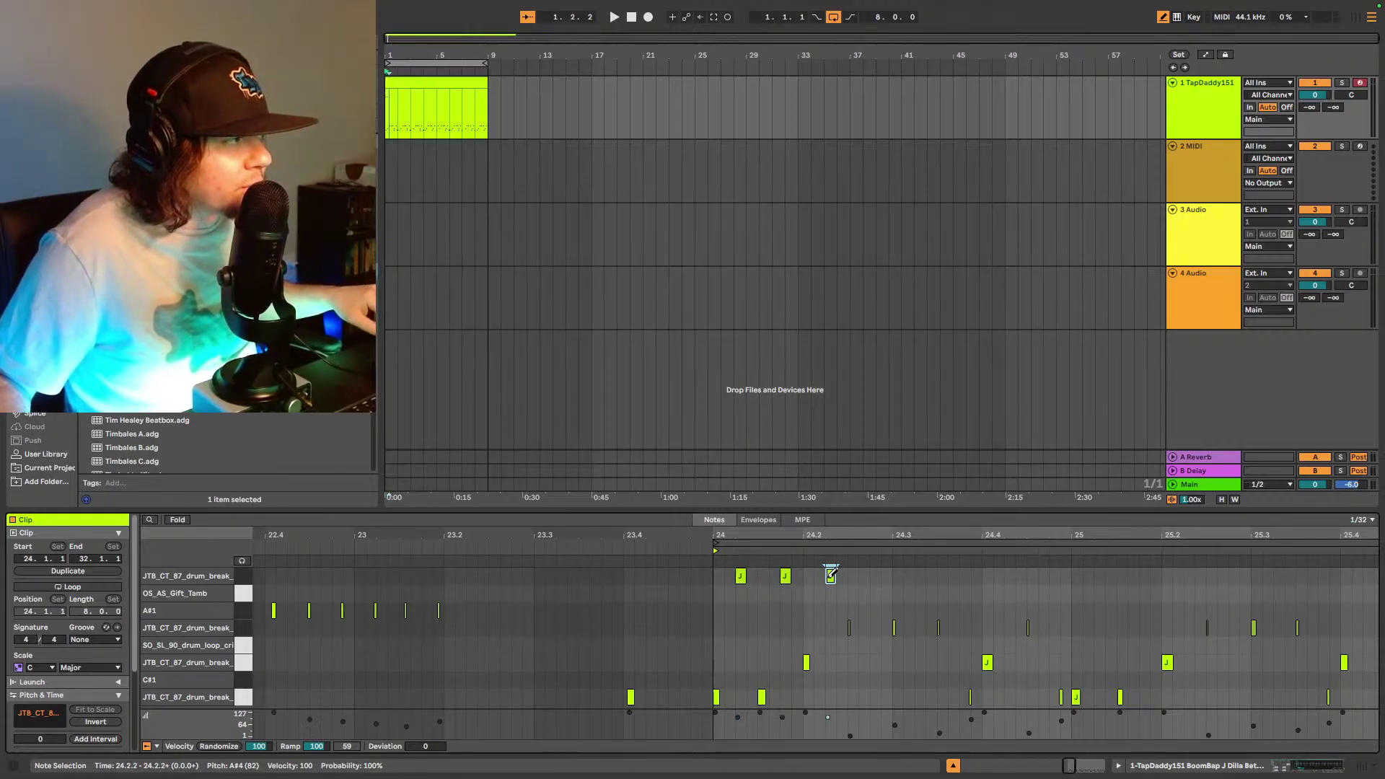
{"action": "left_click", "coordinate": [876, 575]}
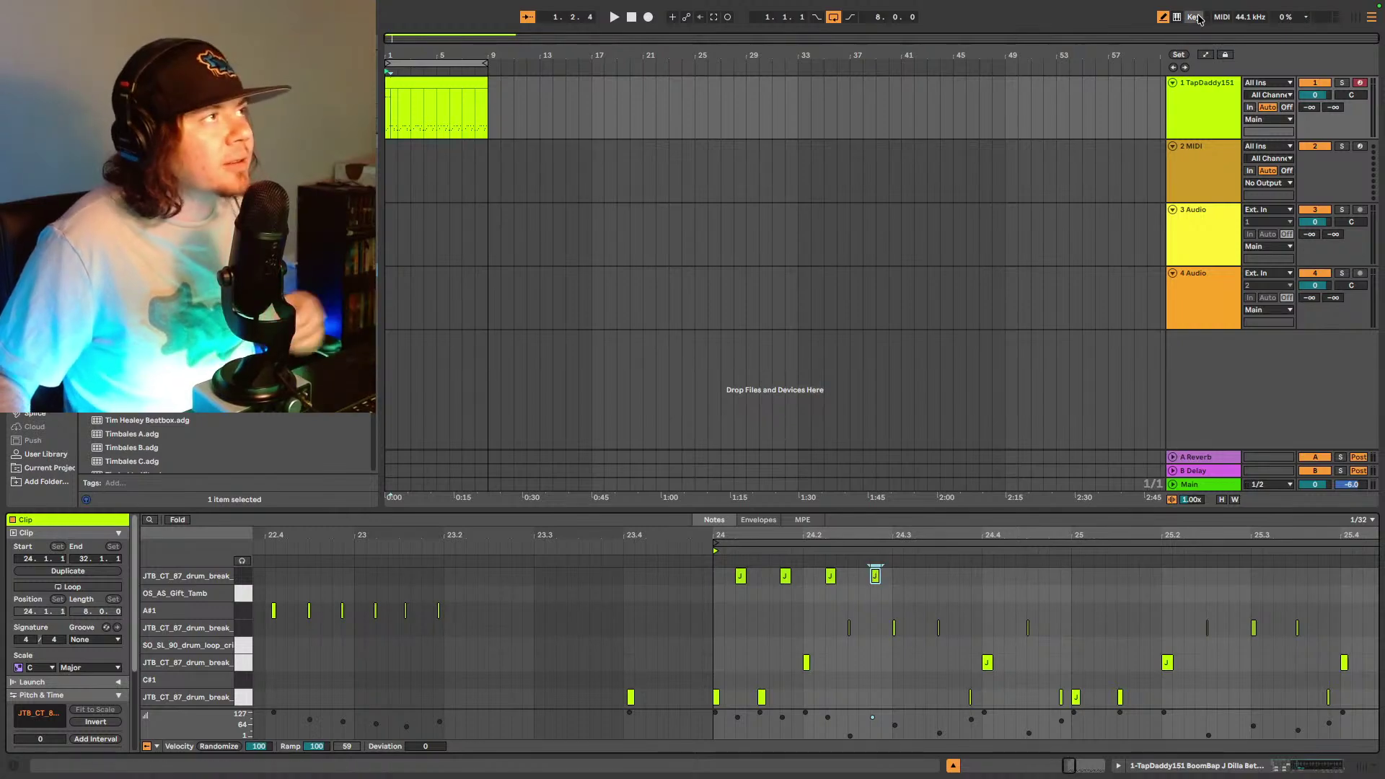
{"action": "left_click", "coordinate": [1165, 18]}
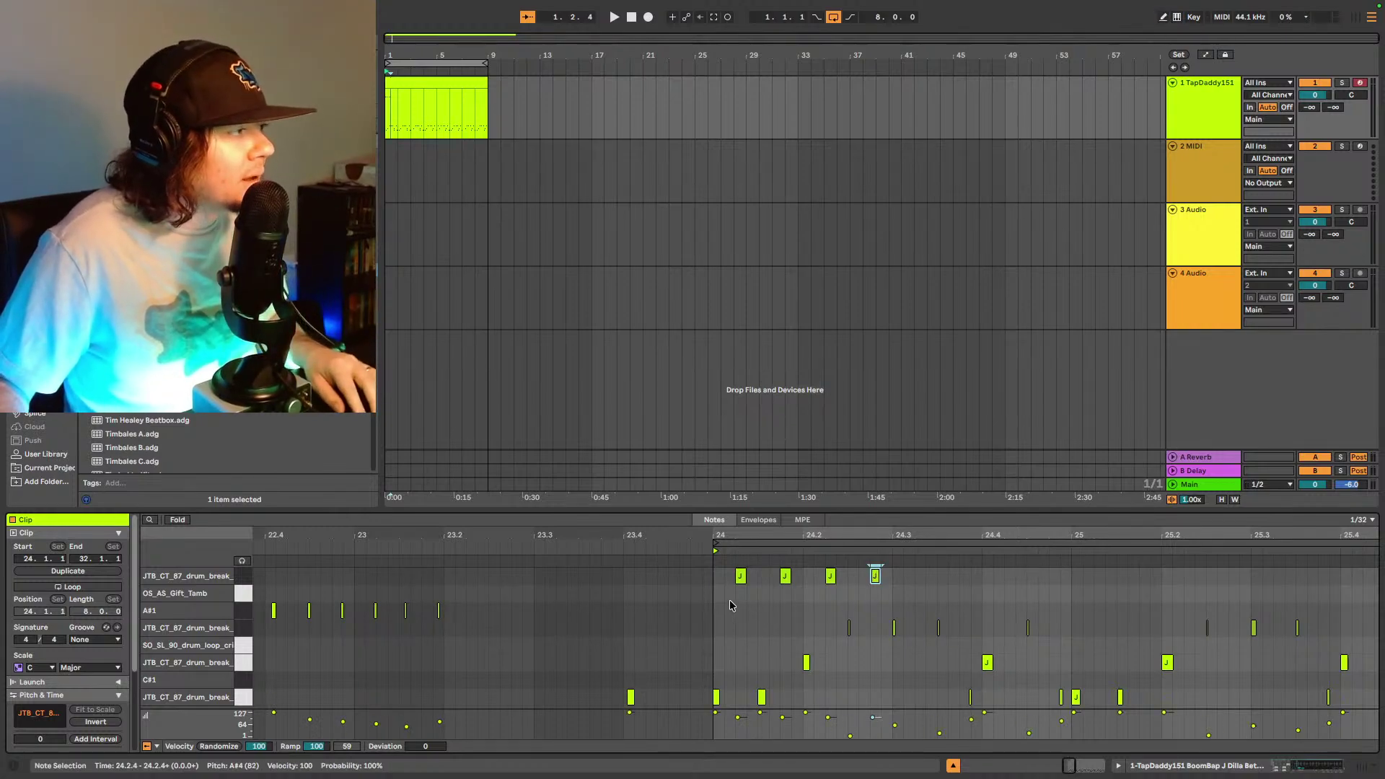
- Lower the velocity of the four A#4 notes to 30 and play the clip back
{"action": "left_click_drag", "start_coordinate": [731, 604], "coordinate": [928, 561]}
{"action": "left_click_drag", "start_coordinate": [829, 723], "coordinate": [830, 731]}
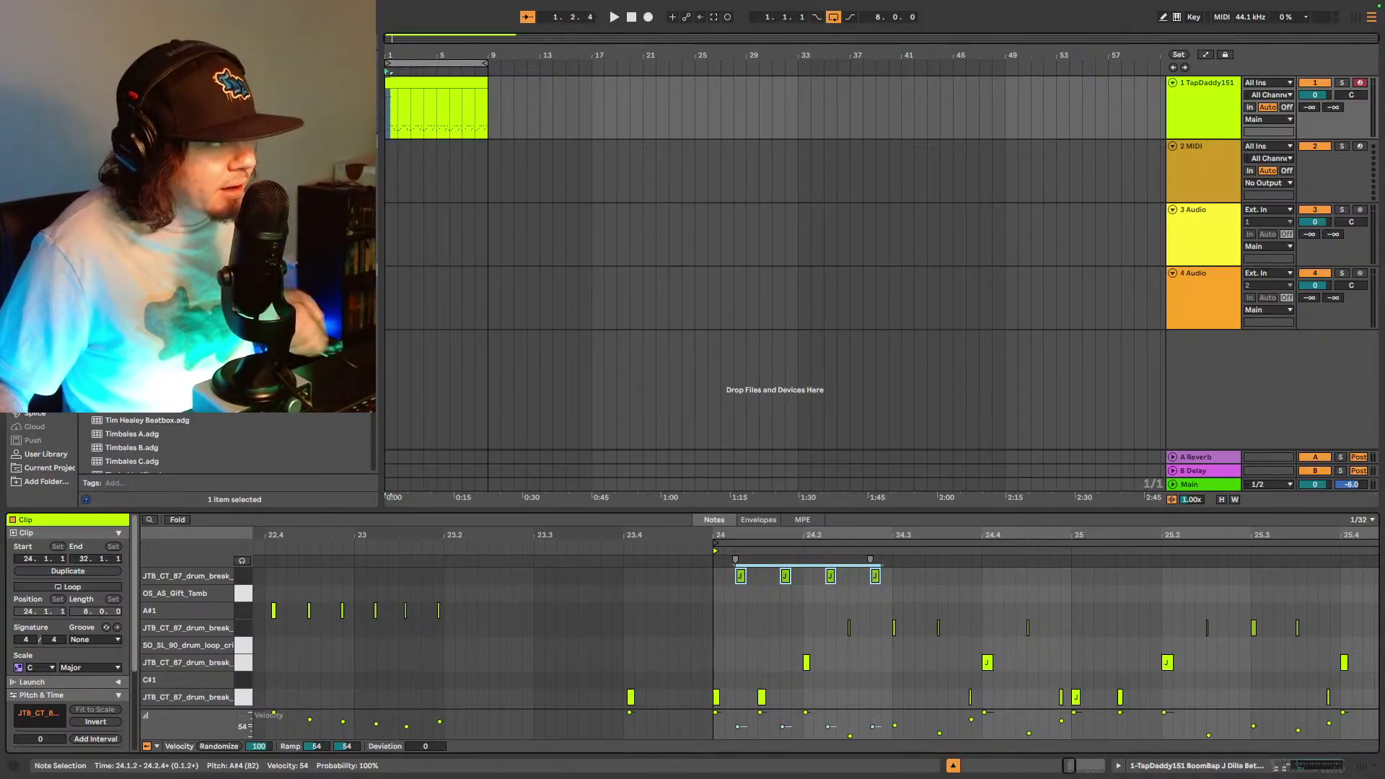
{"action": "key", "text": "space"}
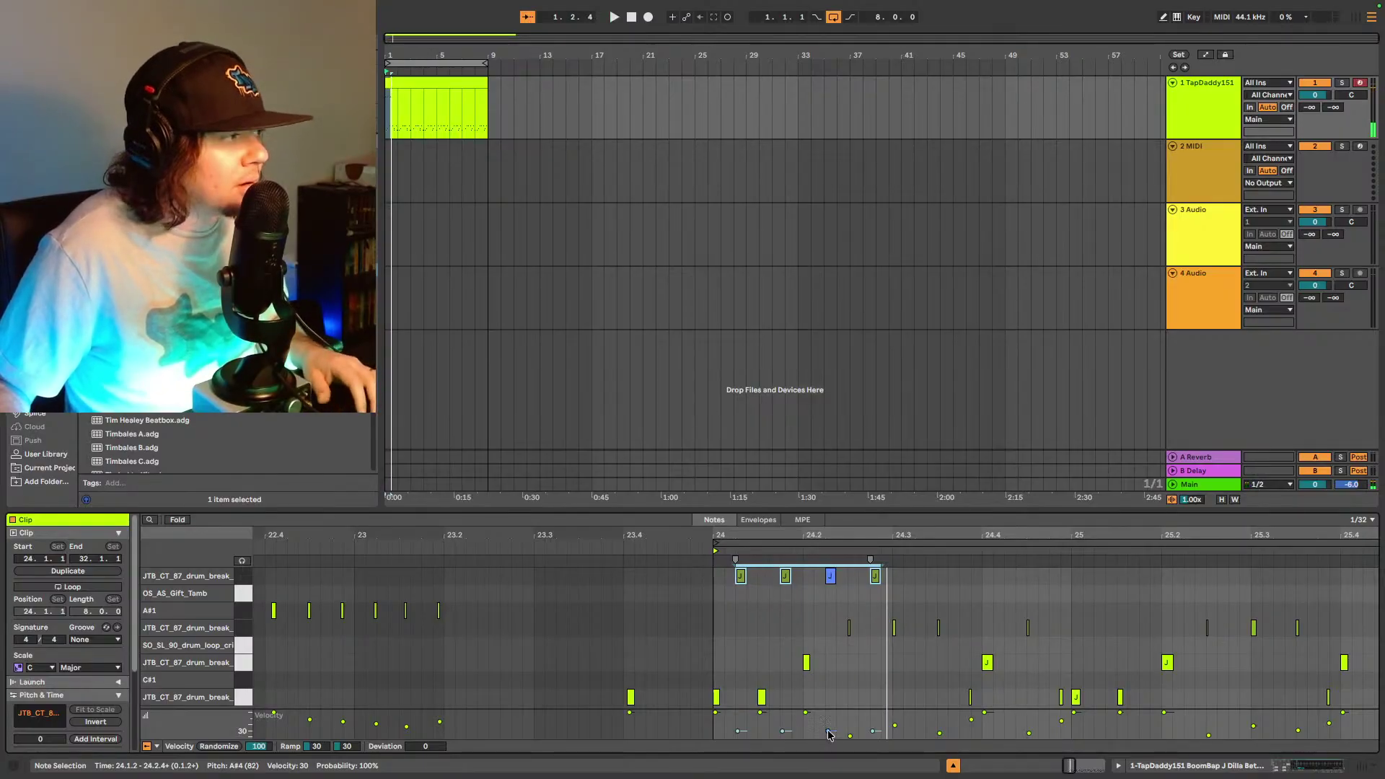
- Duplicate the four A#4 notes into the second half of bar 24, keeping their spacing even
{"action": "left_click_drag", "start_coordinate": [727, 586], "coordinate": [893, 588]}
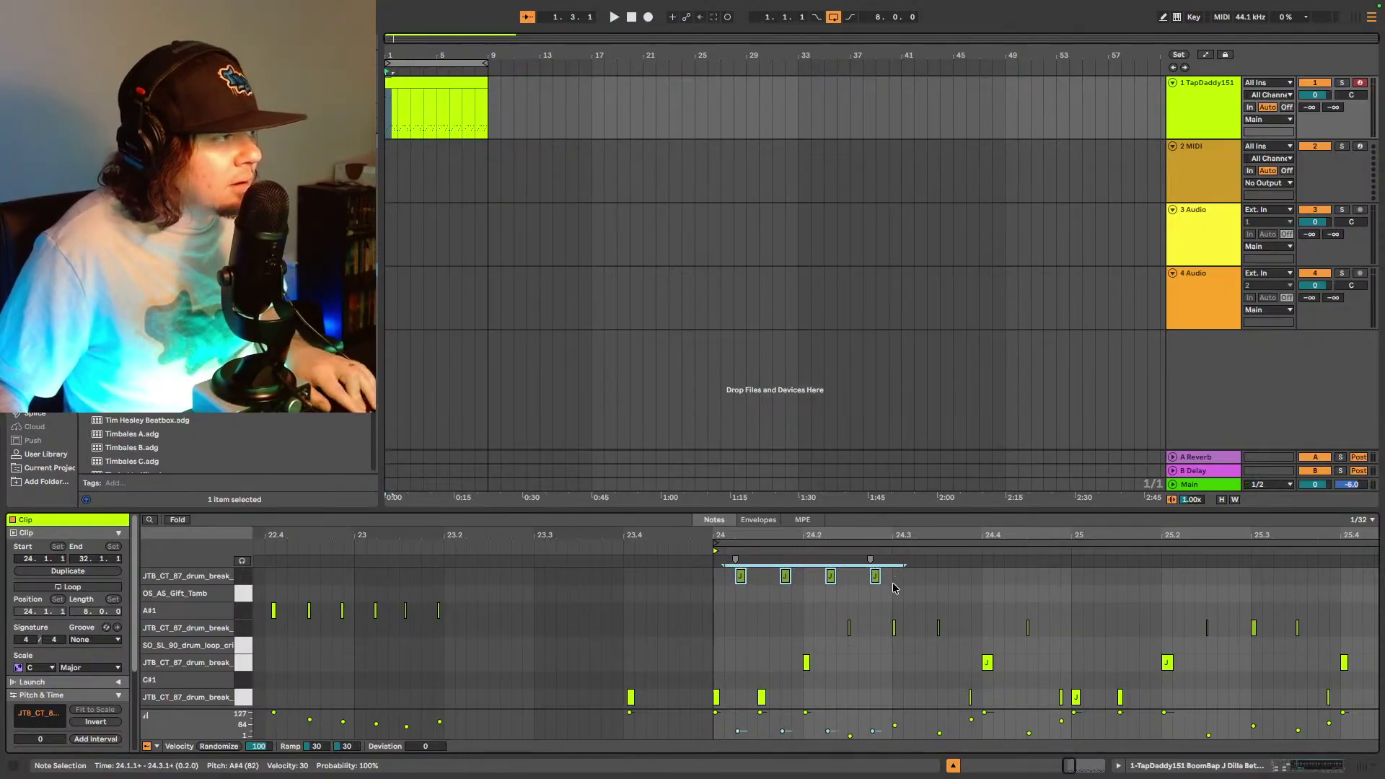
{"action": "key", "text": "ctrl+d"}
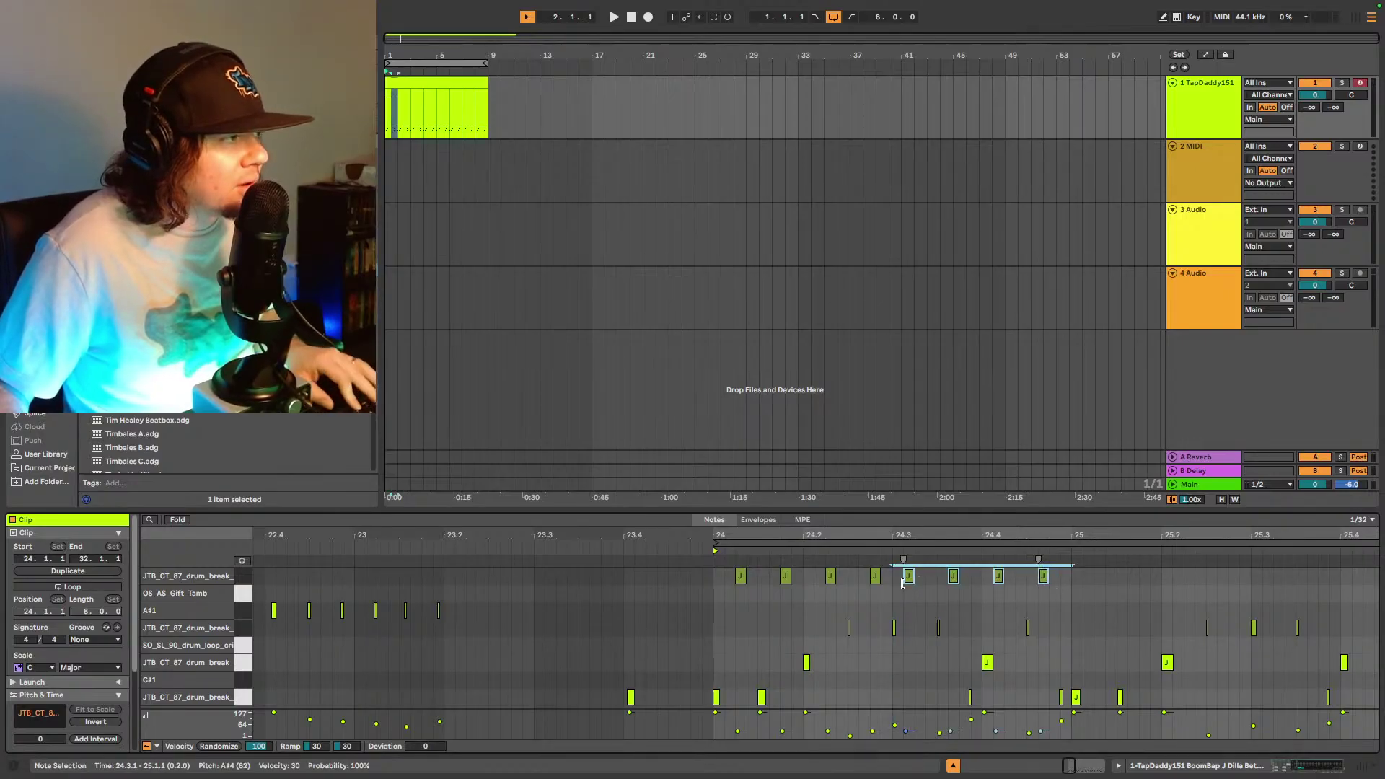
{"action": "key", "text": "Delete"}
{"action": "key", "text": "ctrl+z"}
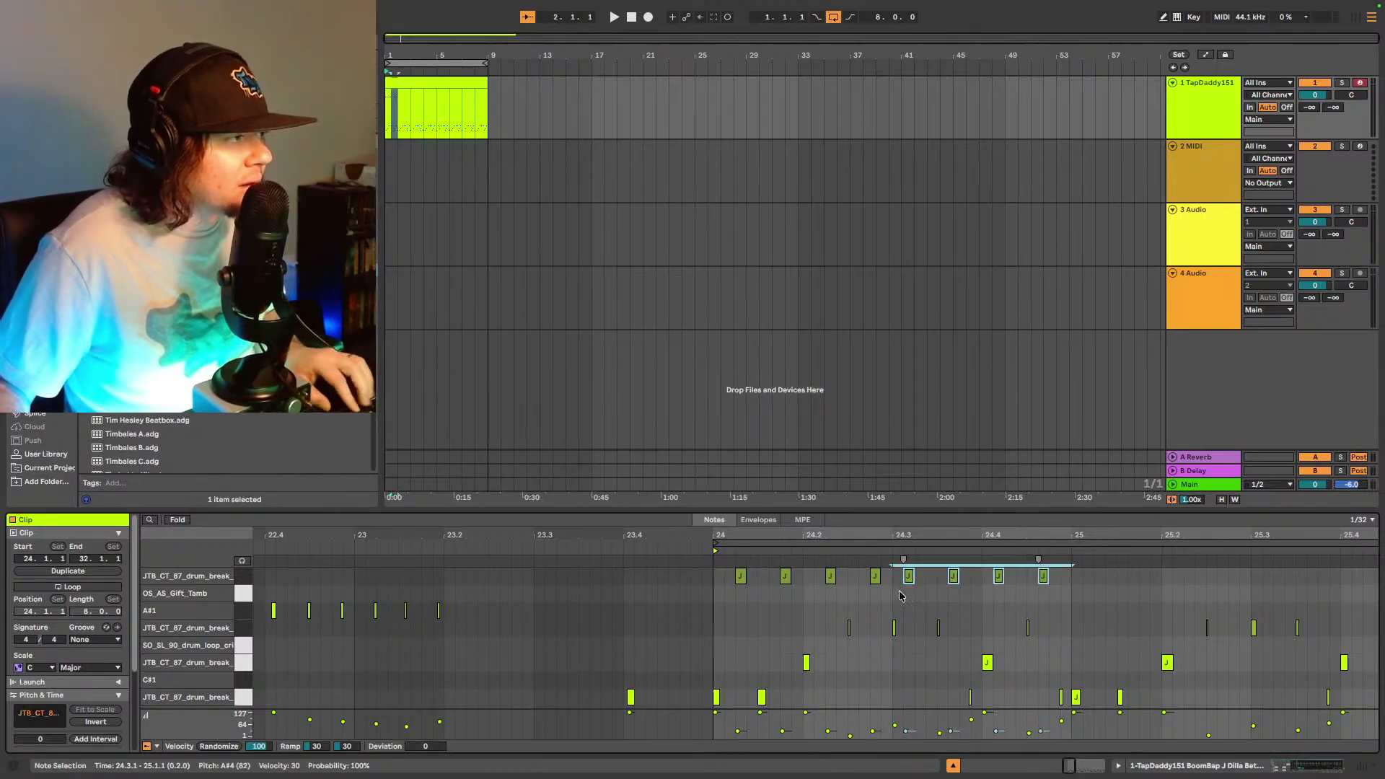
{"action": "key", "text": "Delete"}
{"action": "key", "text": "ctrl+z"}
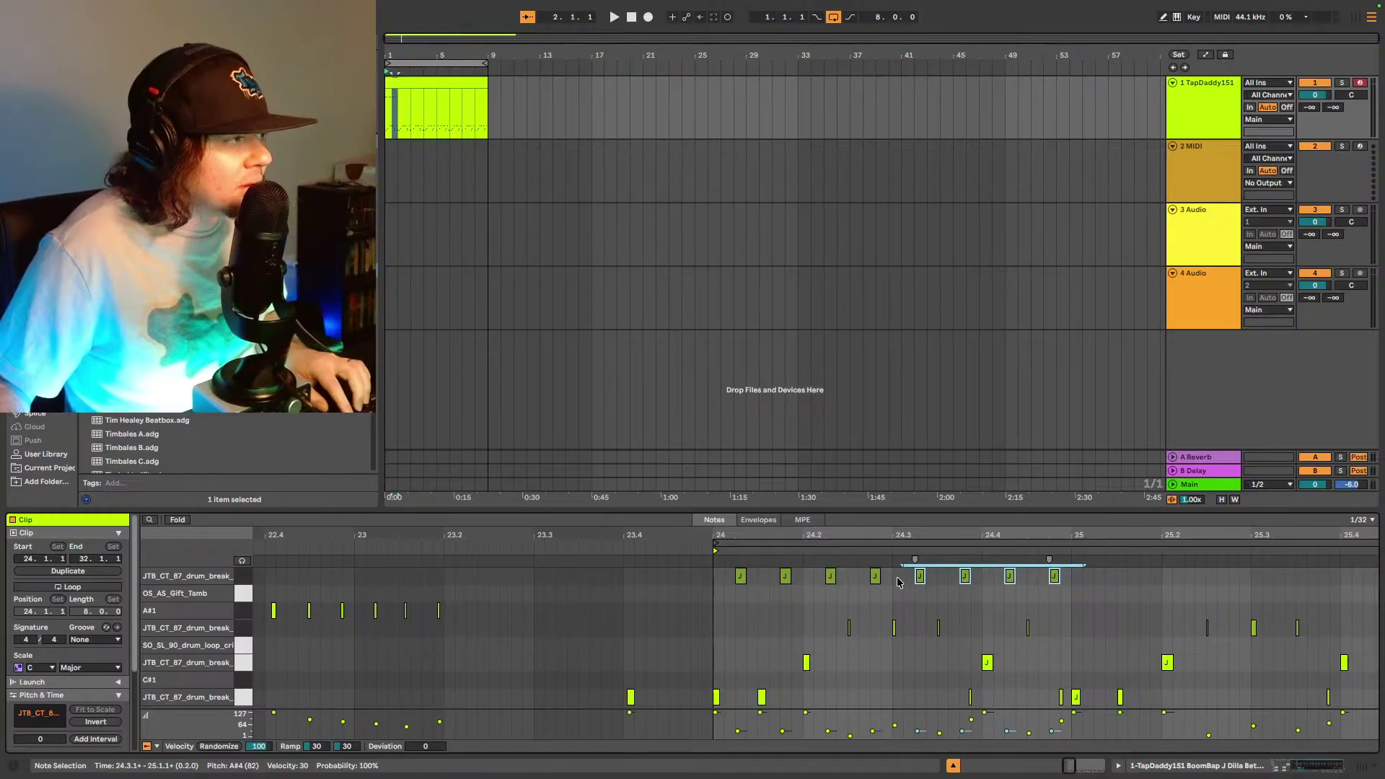
{"action": "left_click_drag", "start_coordinate": [898, 581], "coordinate": [1028, 581]}
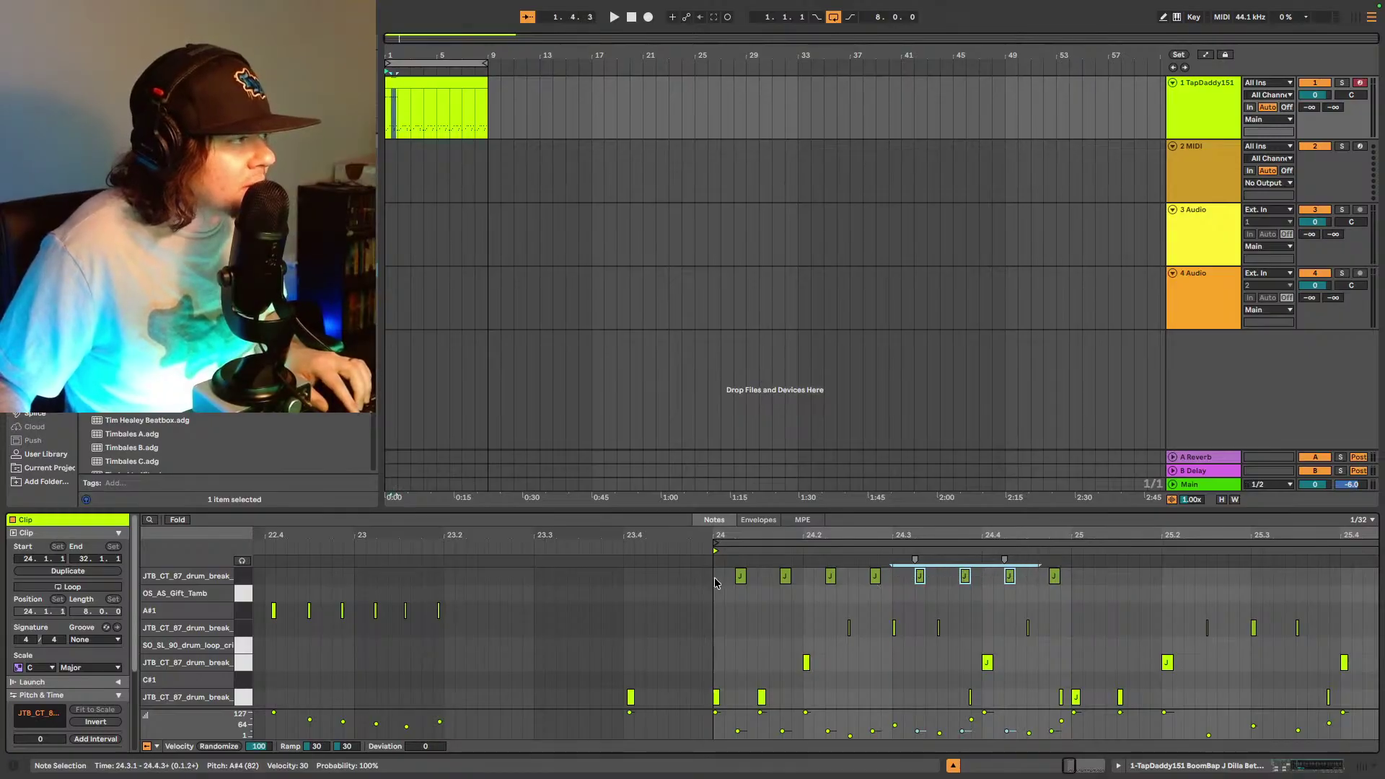
- Duplicate bar 24's eight A#4 notes bar by bar through bar 28
{"action": "left_click_drag", "start_coordinate": [714, 583], "coordinate": [1067, 589]}
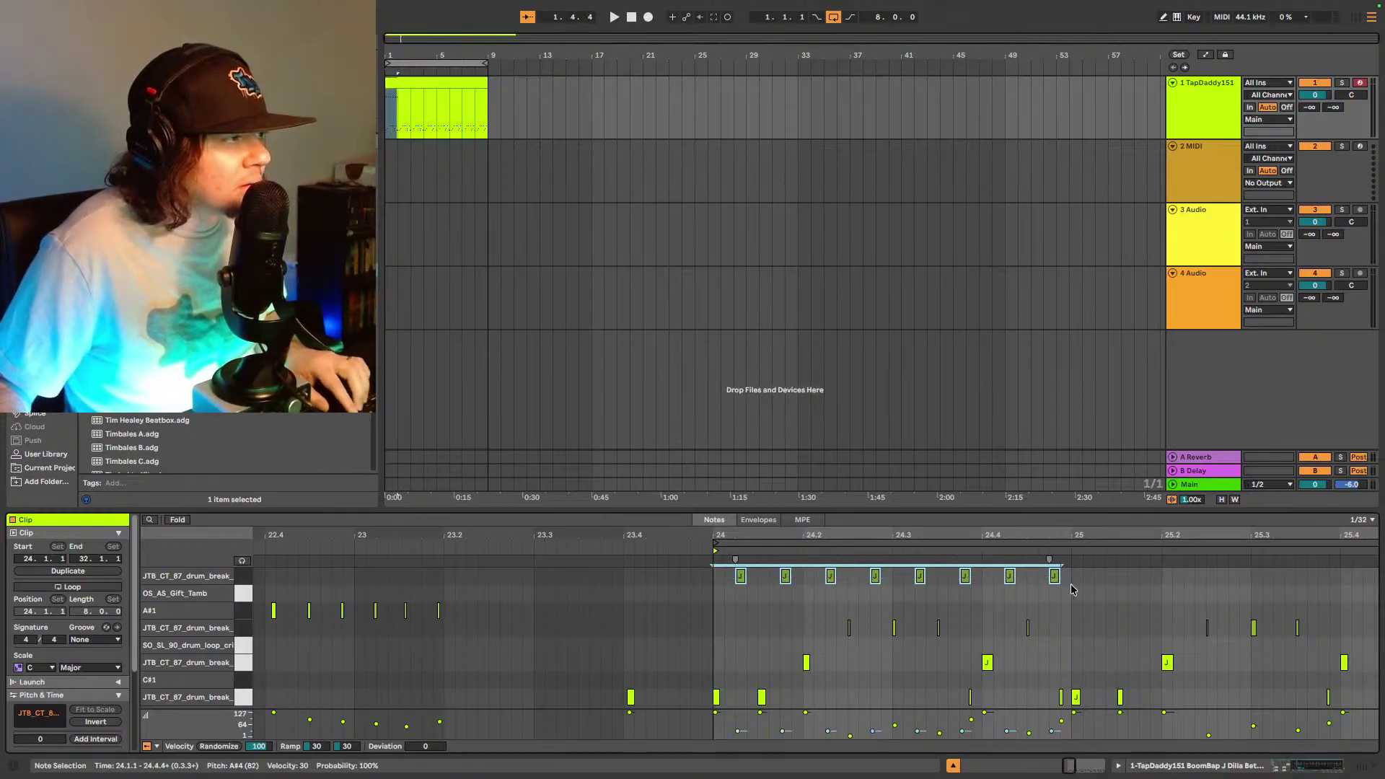
{"action": "key", "text": "ctrl+d"}
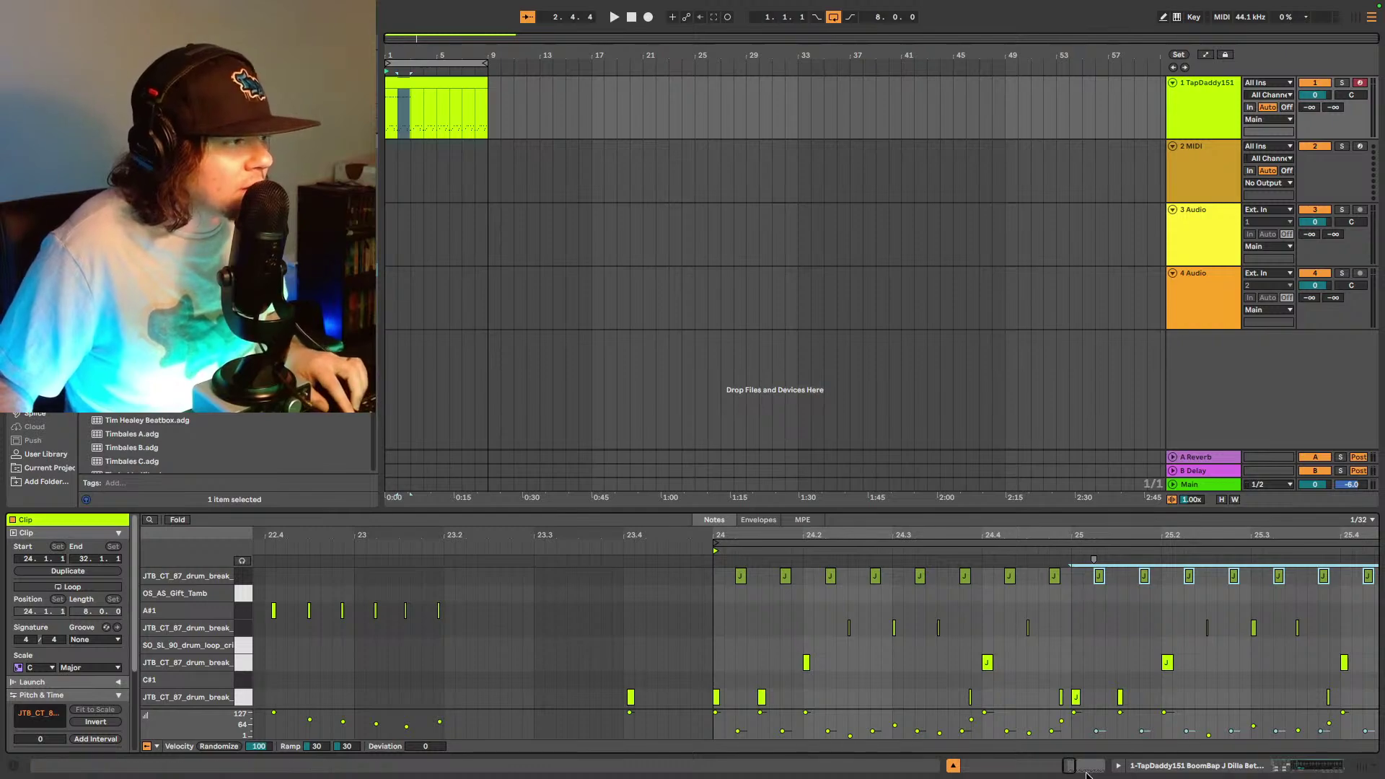
{"action": "left_click_drag", "start_coordinate": [1068, 770], "coordinate": [1074, 768]}
{"action": "key", "text": "ctrl+d"}
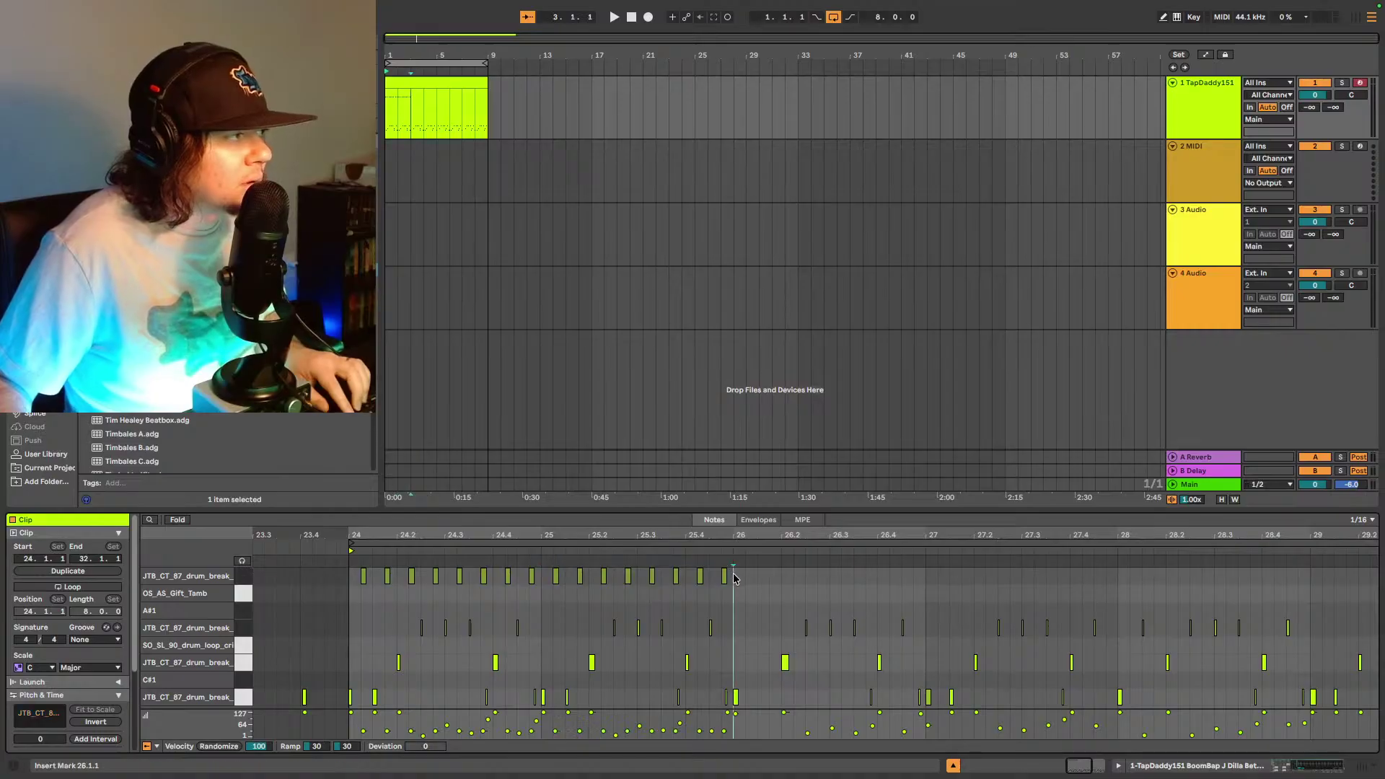
{"action": "key", "text": "ctrl+d"}
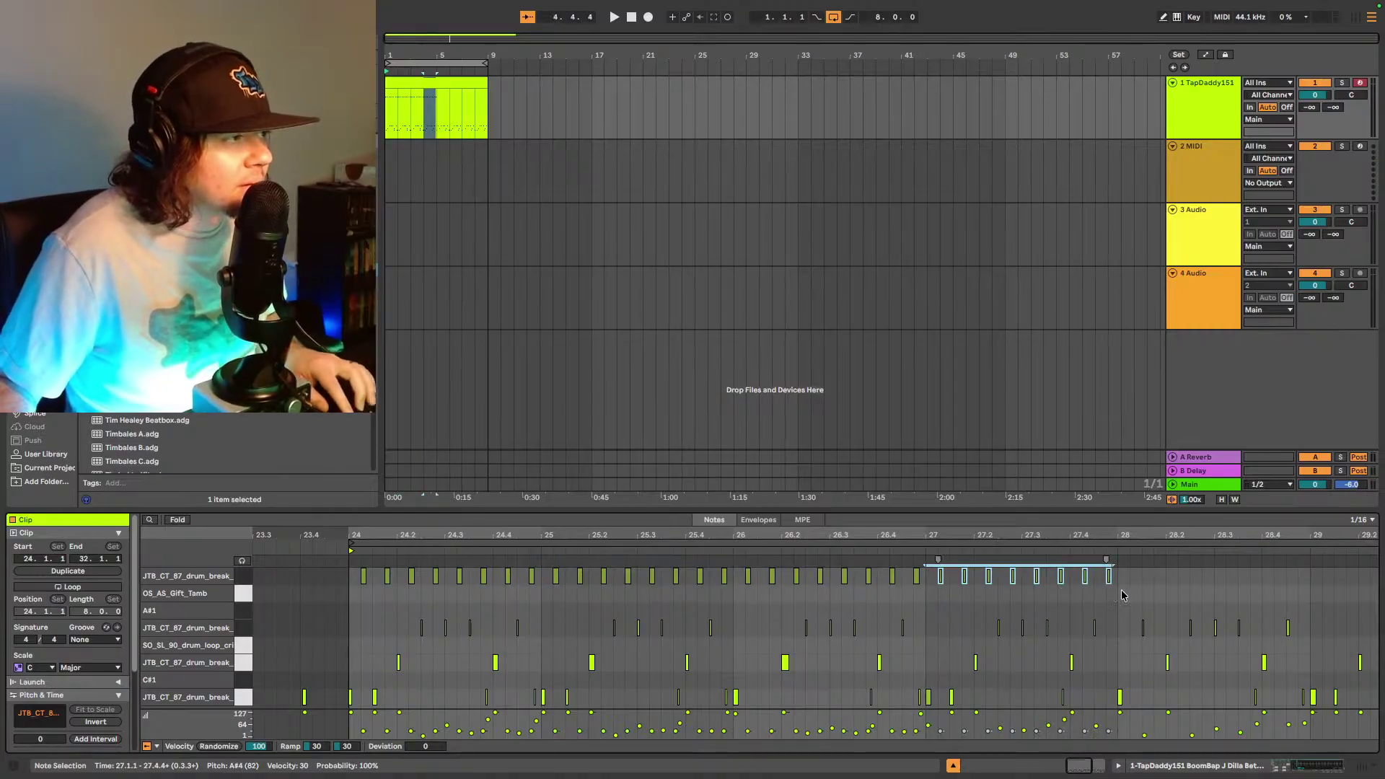
{"action": "key", "text": "ctrl+d"}
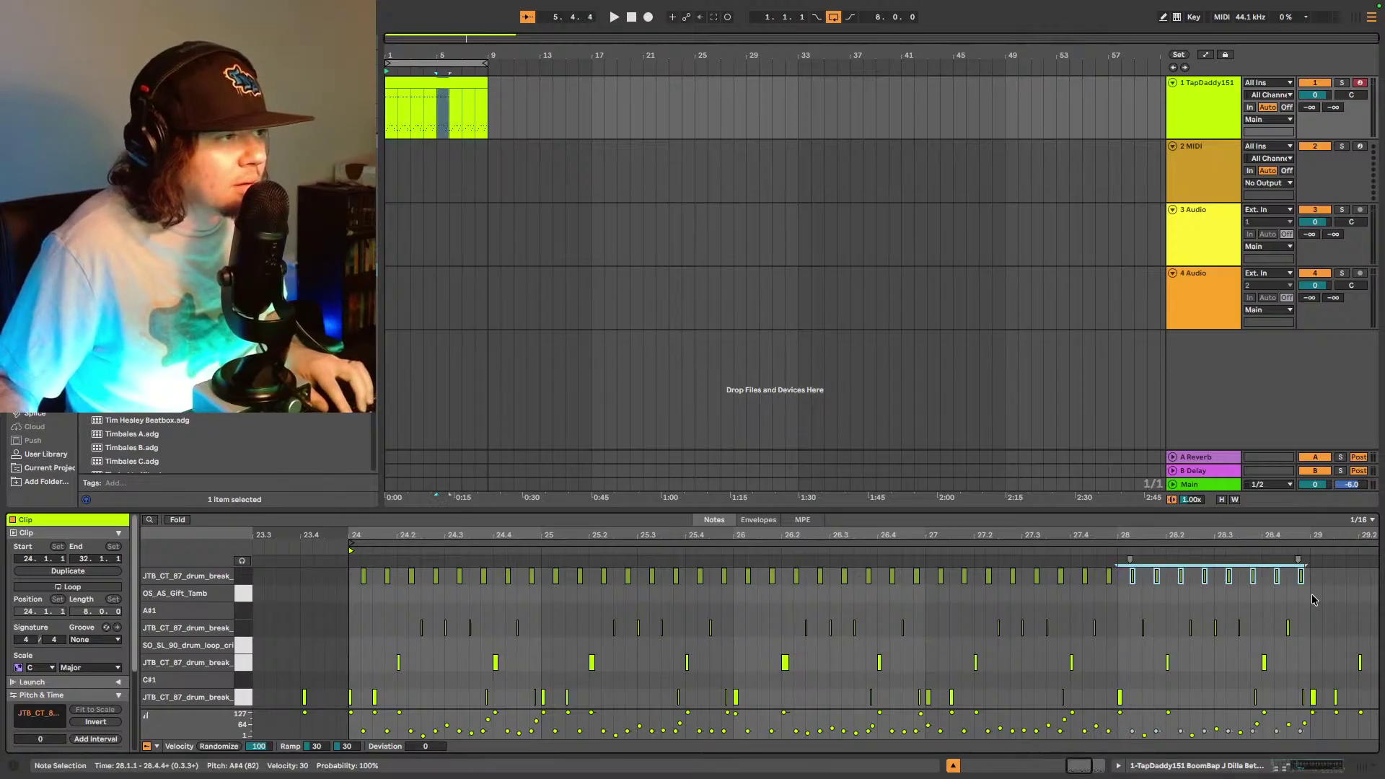
- Copy the one-bar A#4 pattern into bars 29, 30 and 31, and play the clip back
{"action": "left_click", "coordinate": [1313, 599]}
{"action": "scroll", "coordinate": [815, 635], "scroll_direction": "right", "scroll_amount": 5}
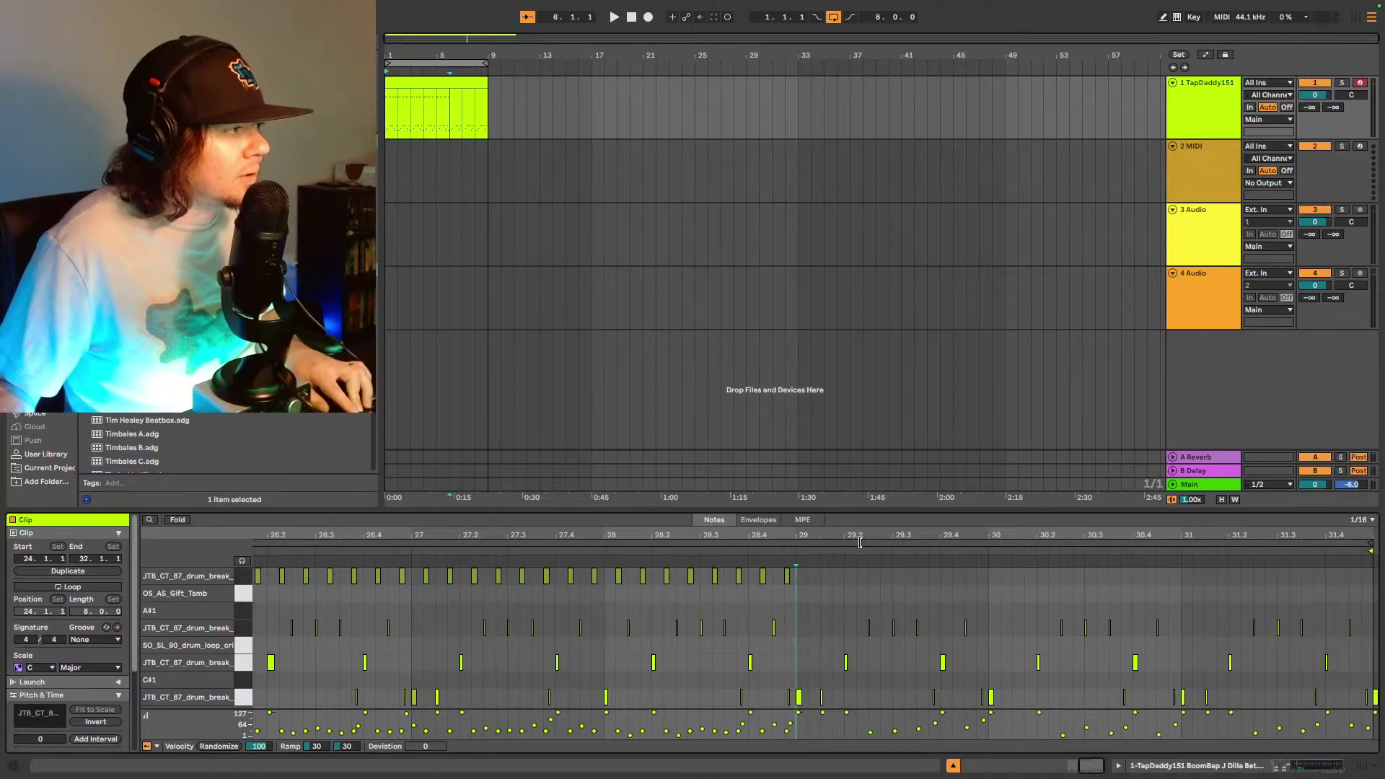
{"action": "key", "text": "ctrl+v"}
{"action": "left_click", "coordinate": [991, 583]}
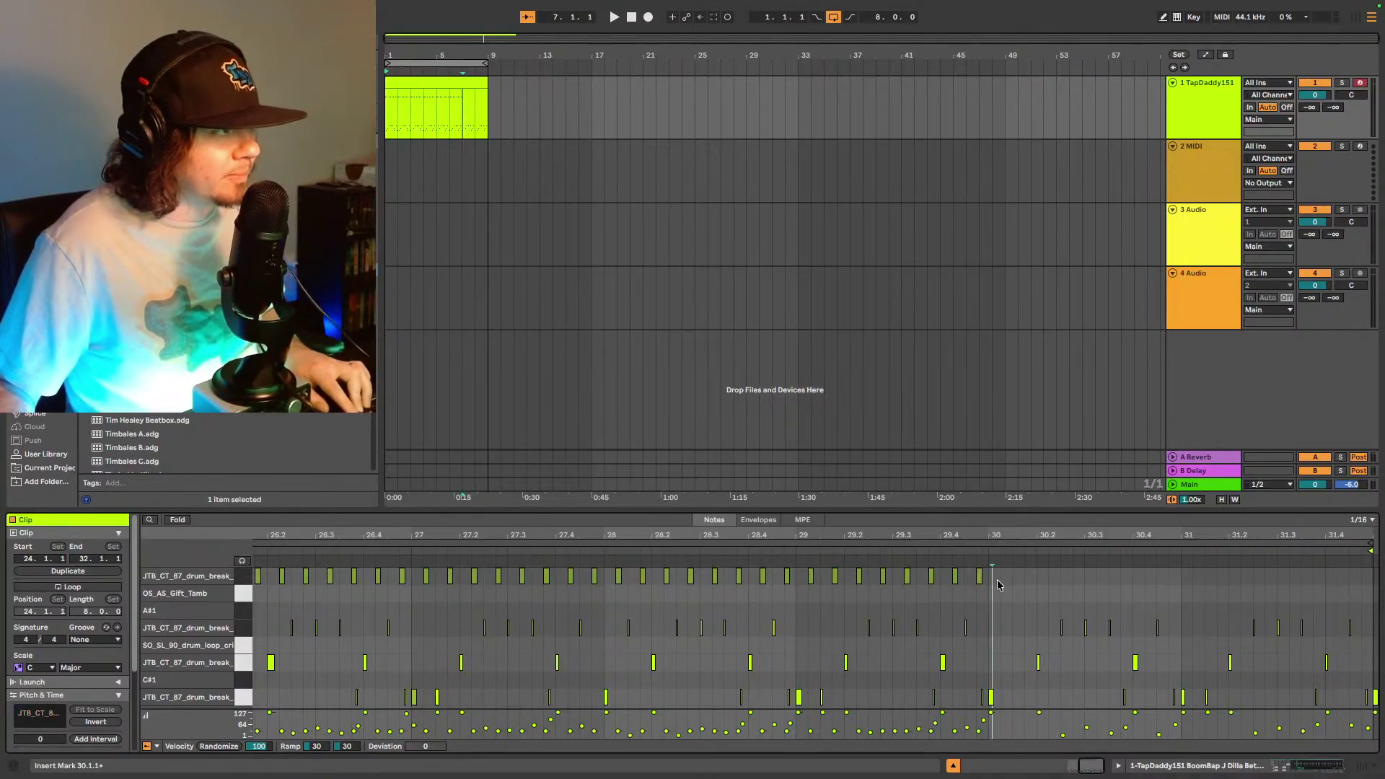
{"action": "key", "text": "ctrl+v"}
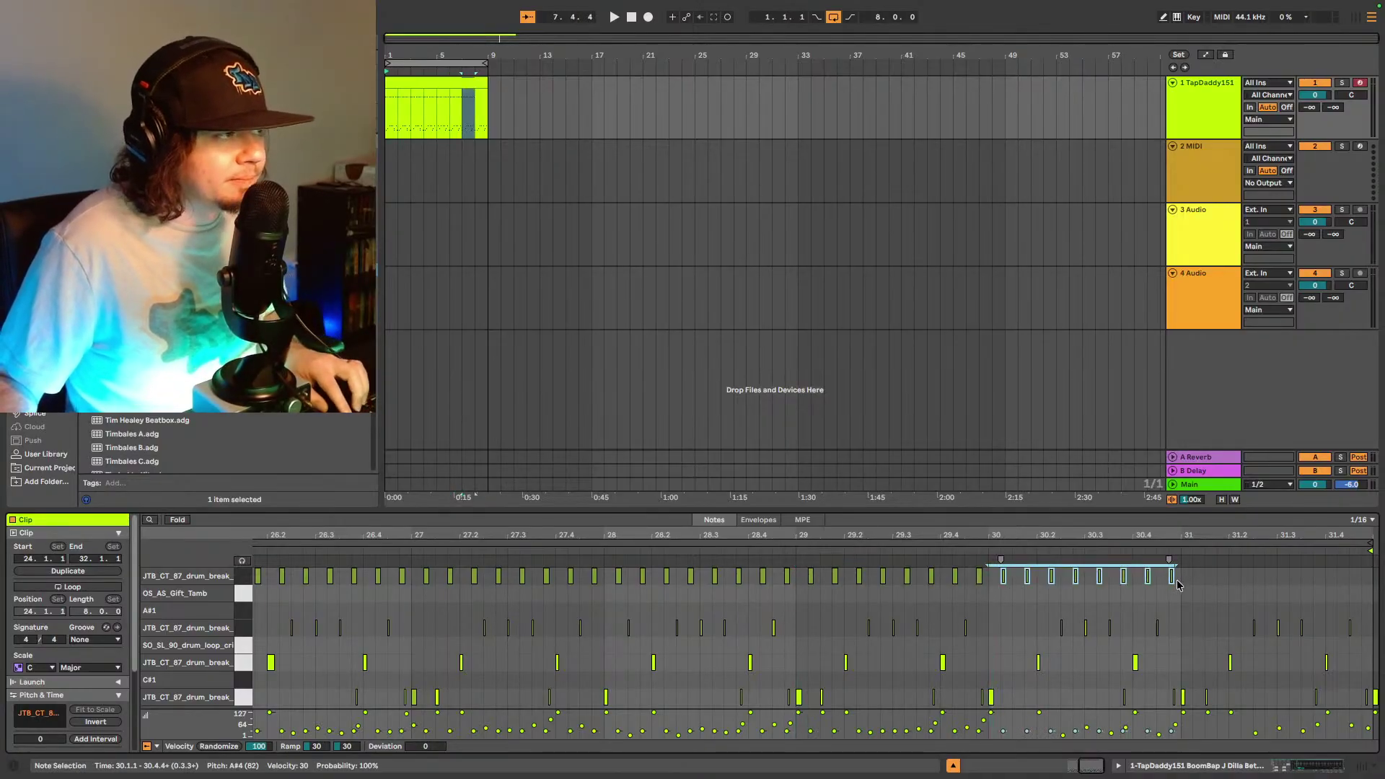
{"action": "key", "text": "ctrl+d"}
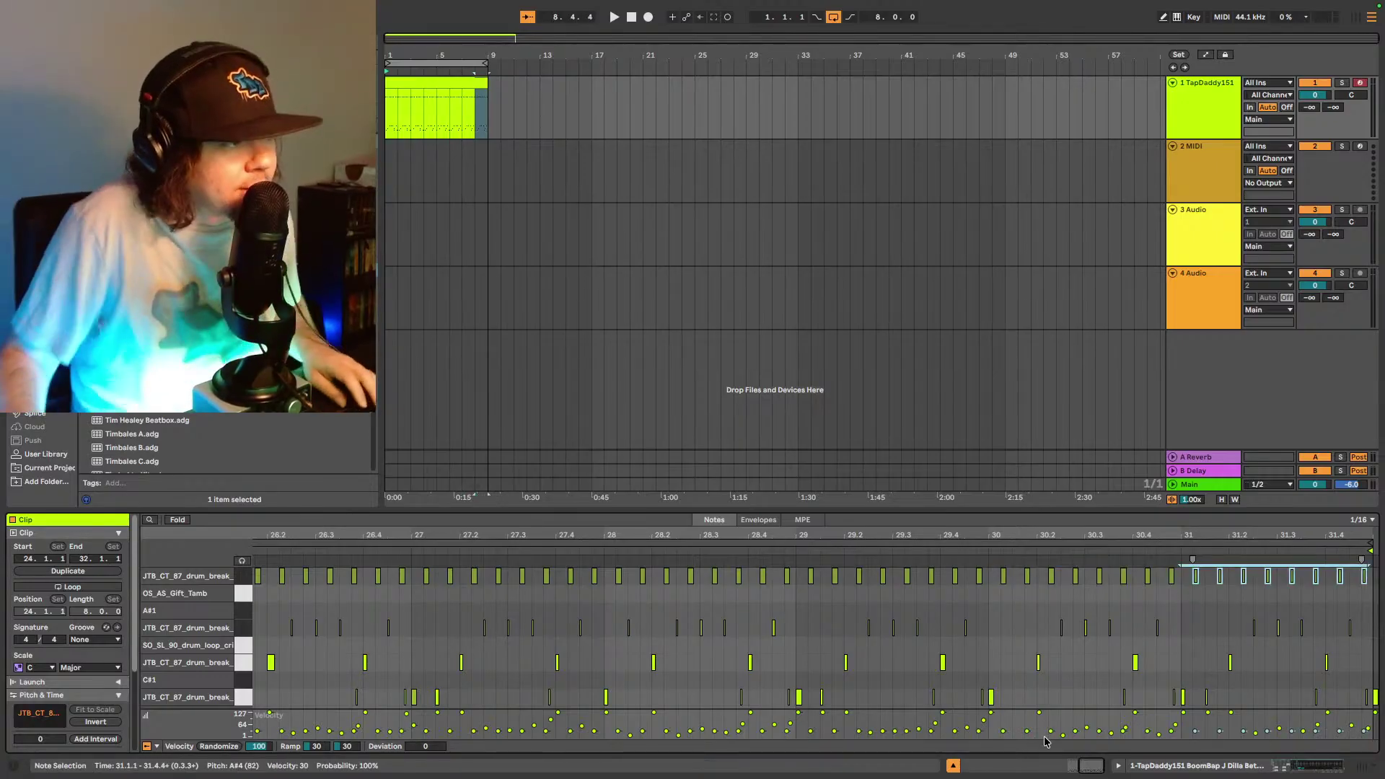
{"action": "key", "text": "space"}
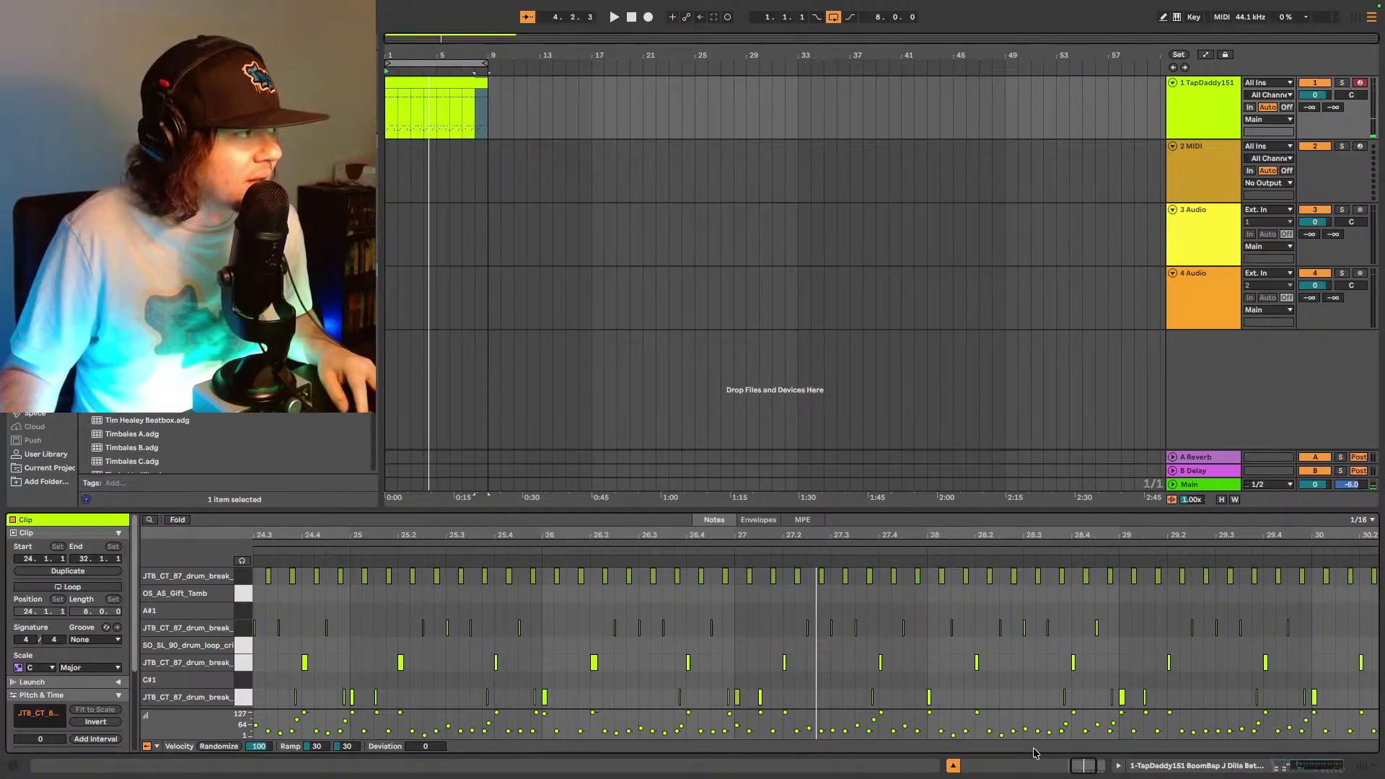
- Select all A#4 notes from bar 24 through bar 31 and shift them slightly later off the grid
{"action": "scroll", "coordinate": [542, 592], "scroll_direction": "down", "scroll_amount": 5}
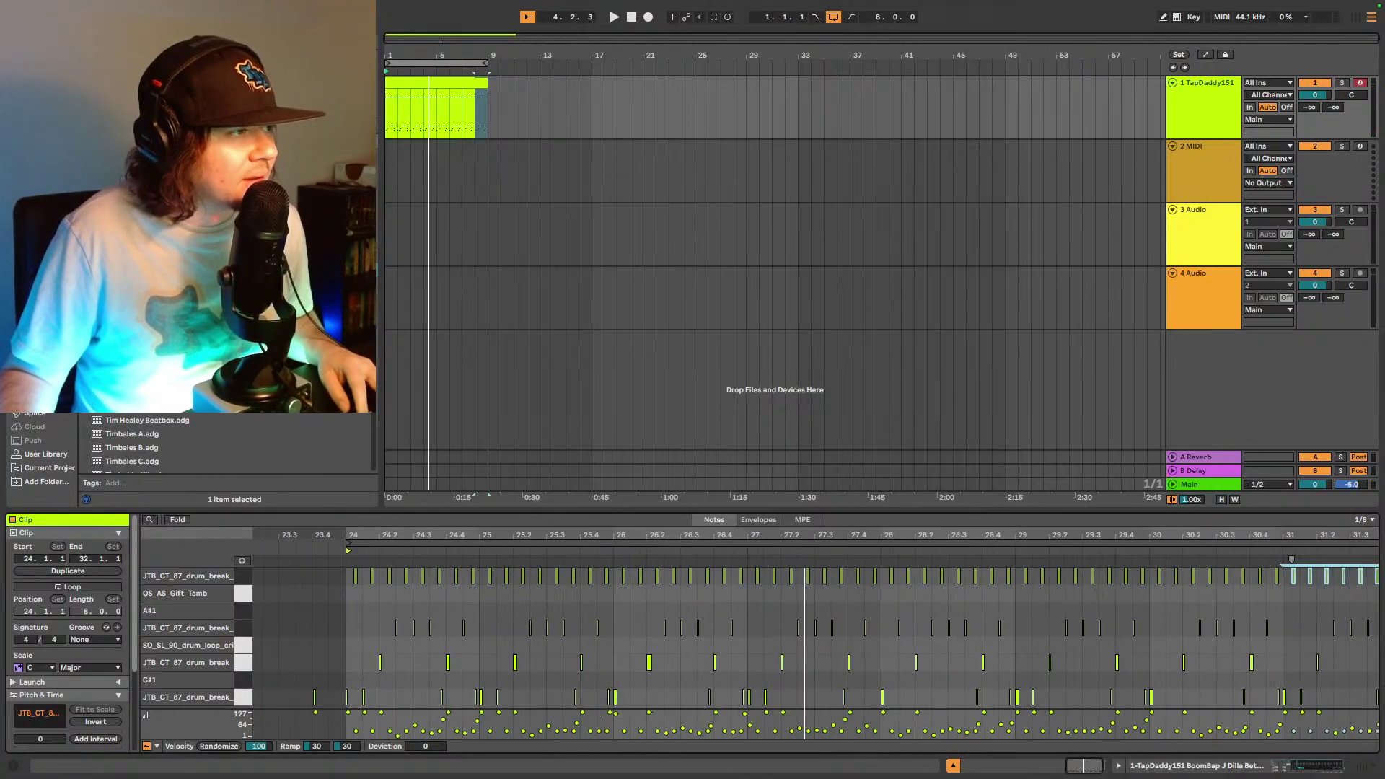
{"action": "left_click_drag", "start_coordinate": [527, 566], "coordinate": [1376, 591]}
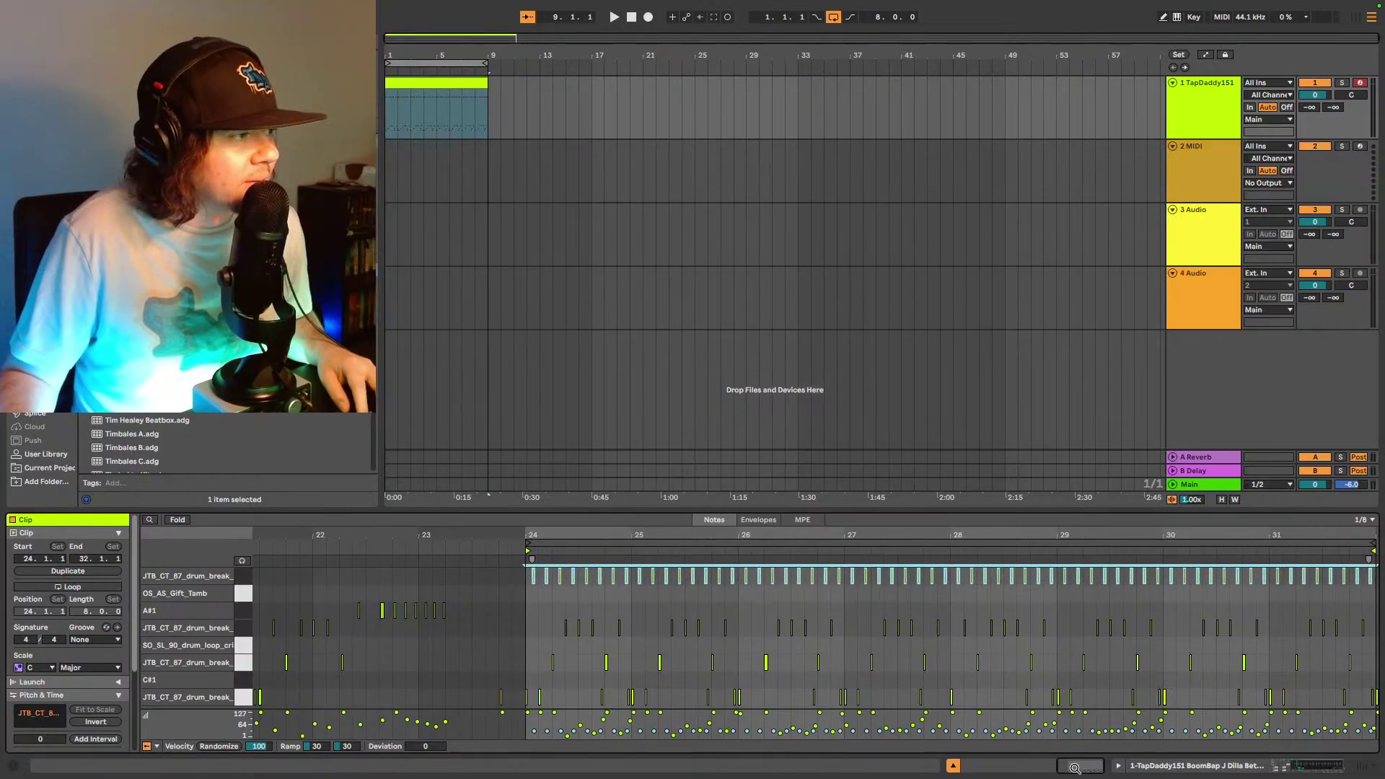
{"action": "scroll", "coordinate": [757, 634], "scroll_direction": "up", "scroll_amount": 5}
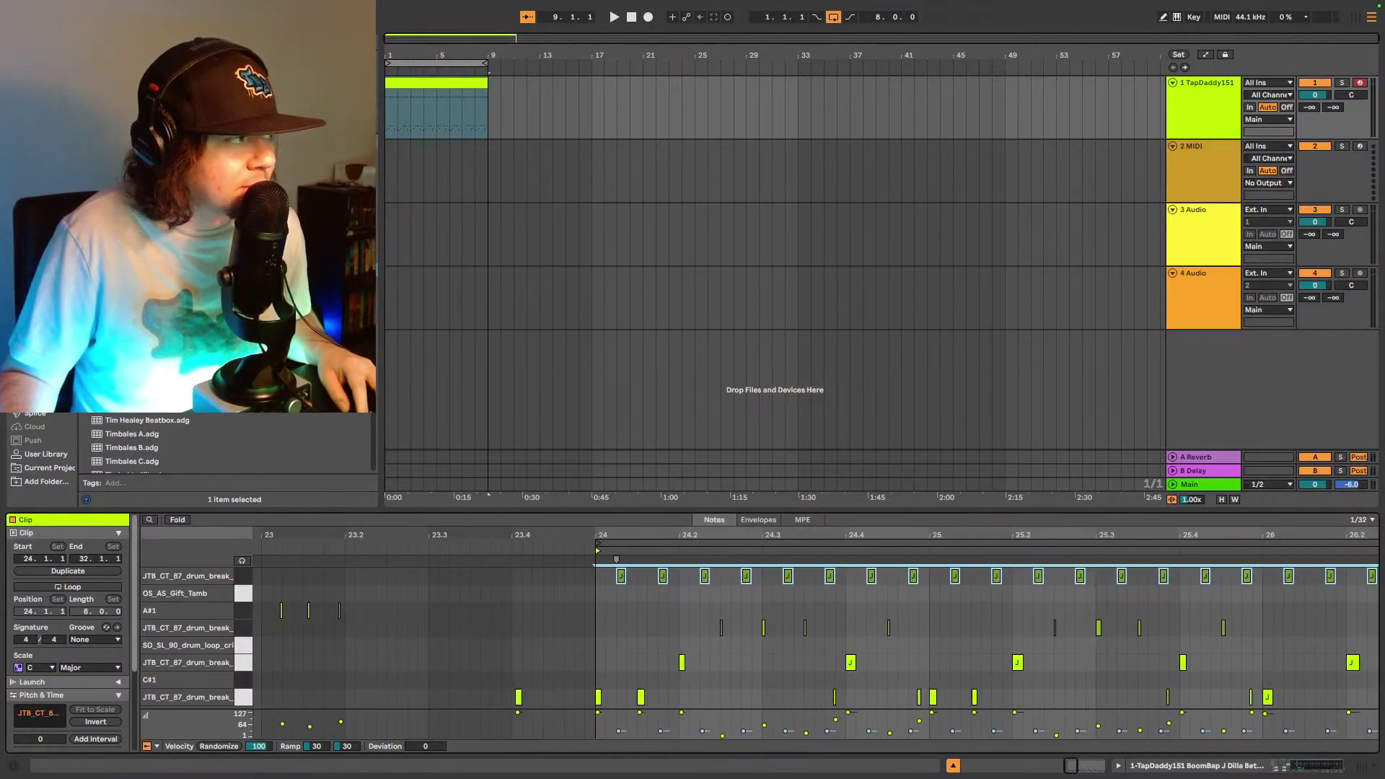
{"action": "scroll", "coordinate": [556, 728], "scroll_direction": "up", "scroll_amount": 2}
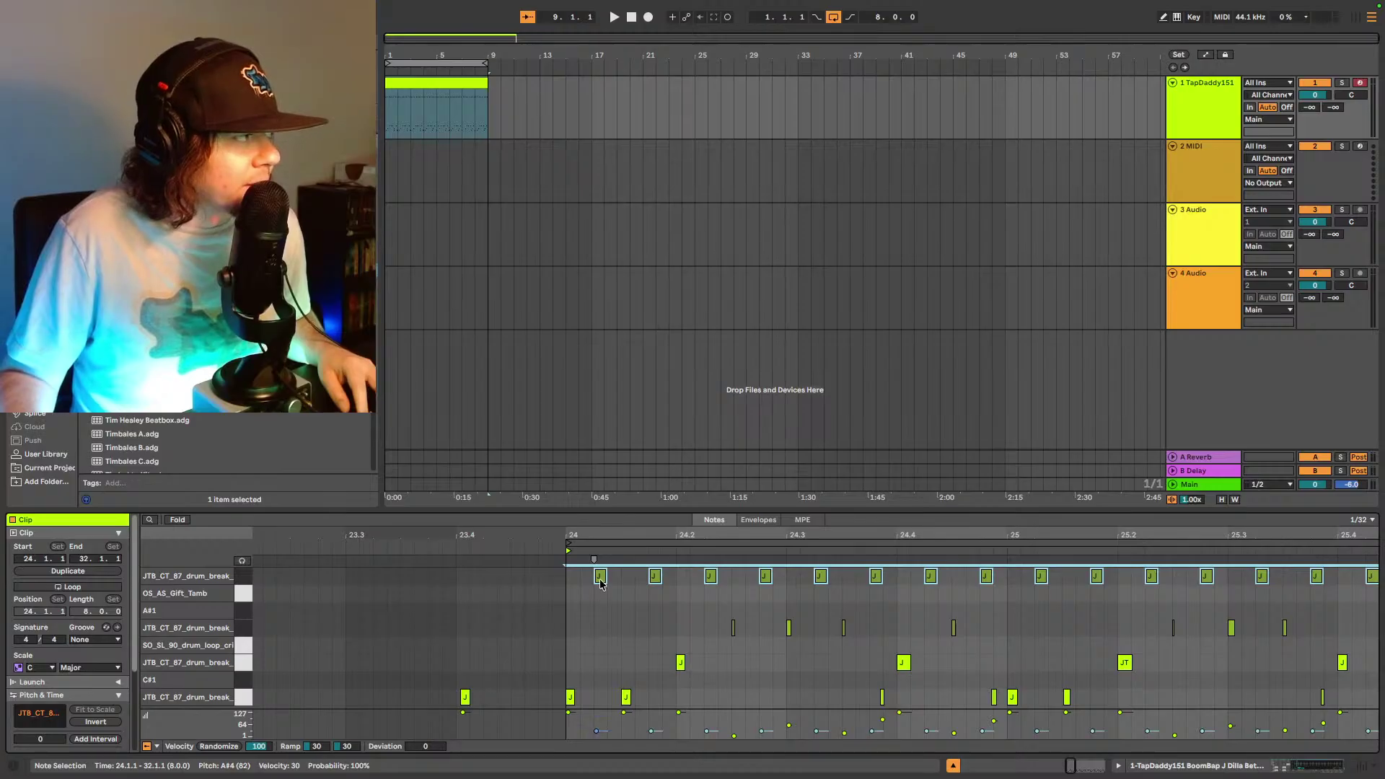
{"action": "left_click_drag", "start_coordinate": [600, 577], "coordinate": [607, 581]}
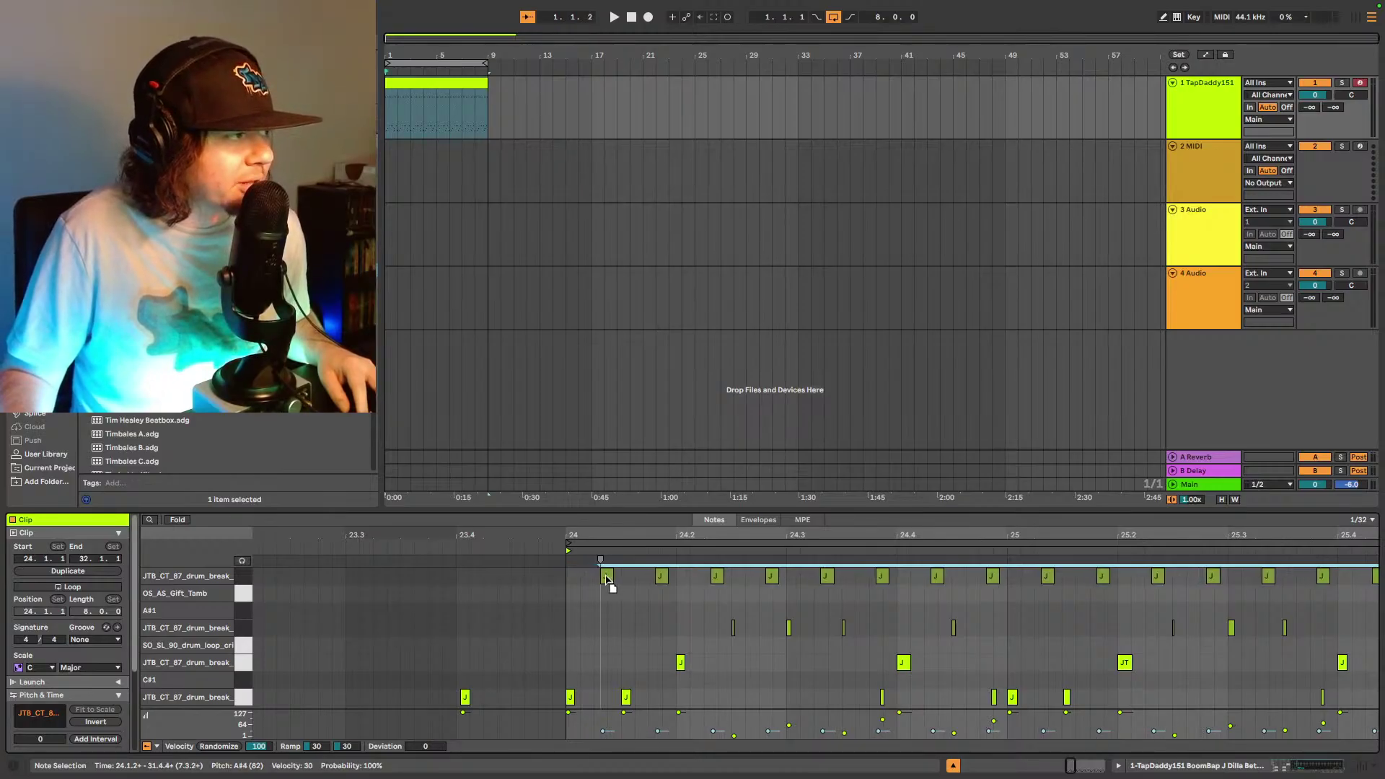
- Play the pattern and fine-tune the A#4 notes by shifting them all slightly earlier
{"action": "key", "text": "space"}
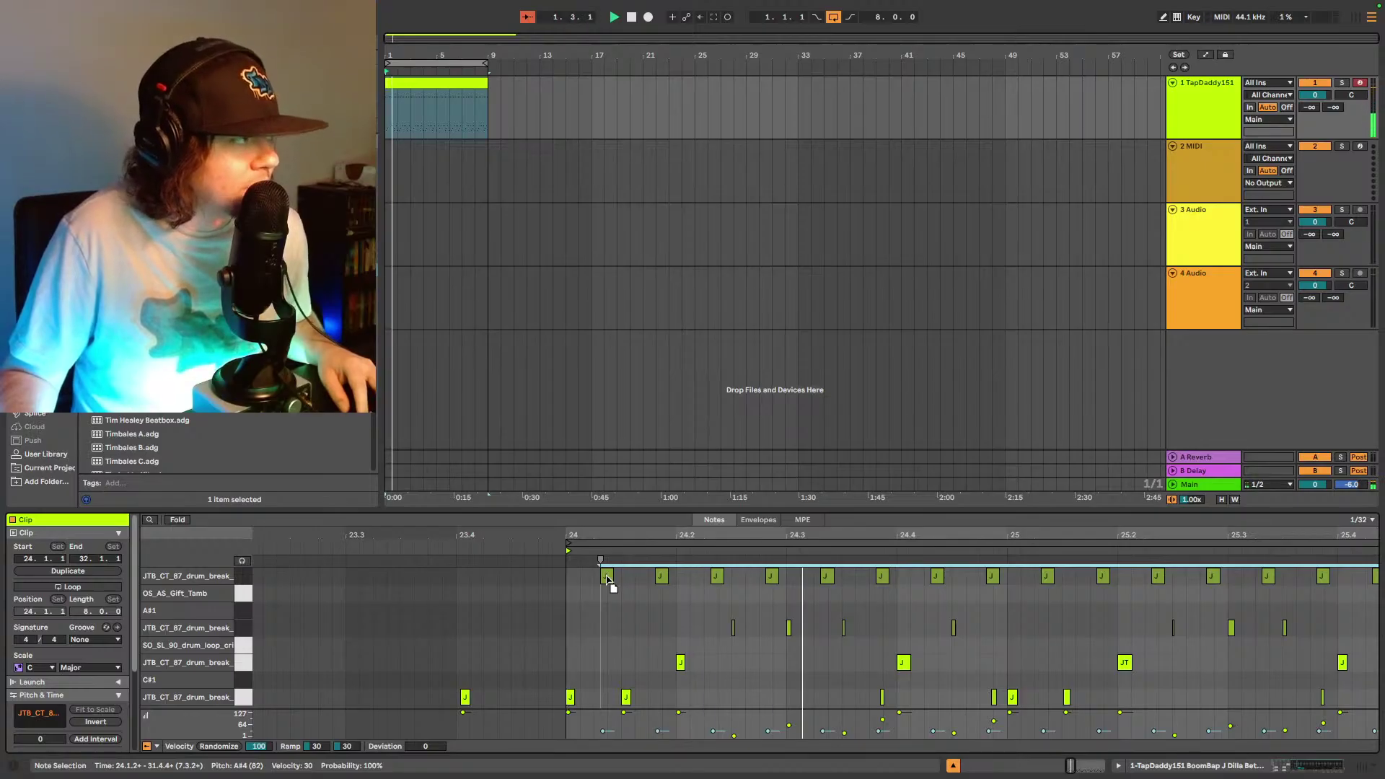
{"action": "left_click_drag", "start_coordinate": [608, 579], "coordinate": [606, 578]}
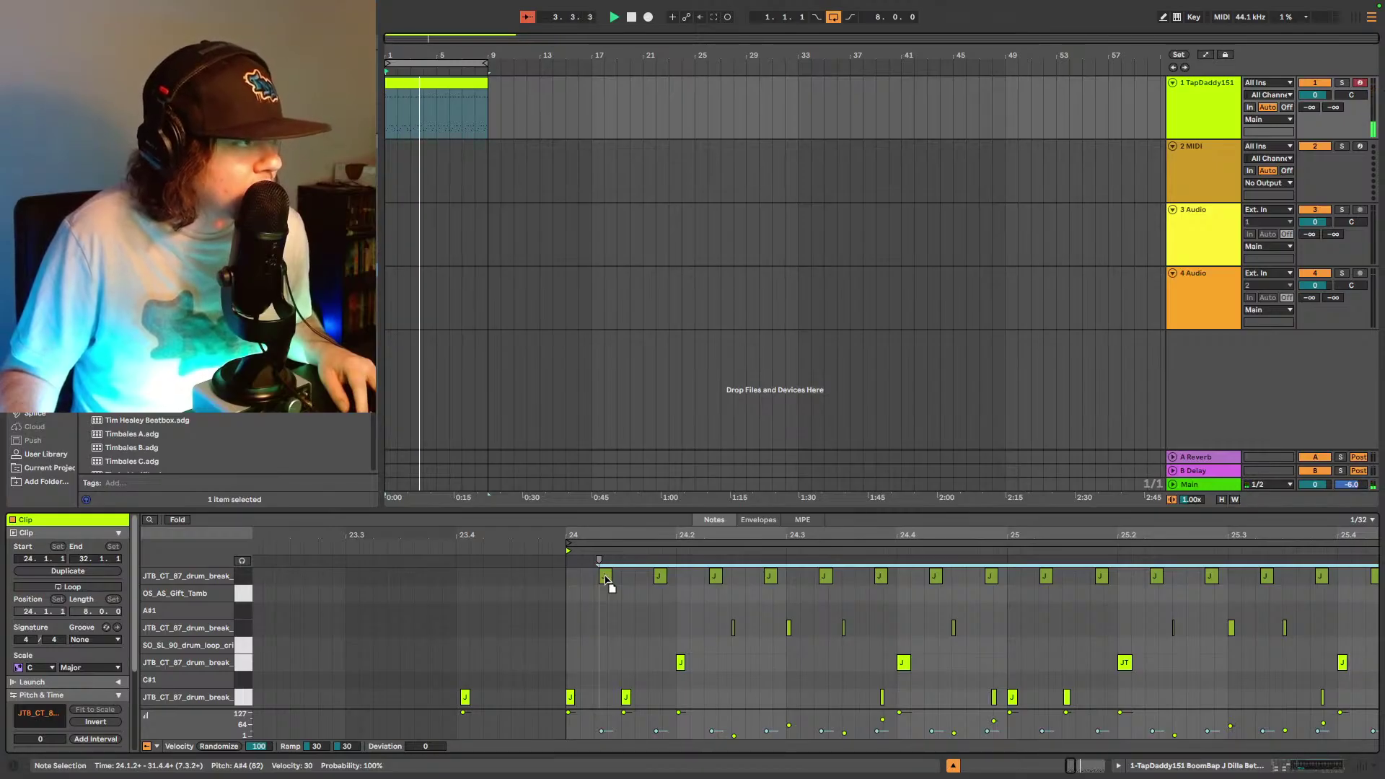
{"action": "left_click_drag", "start_coordinate": [606, 578], "coordinate": [604, 580]}
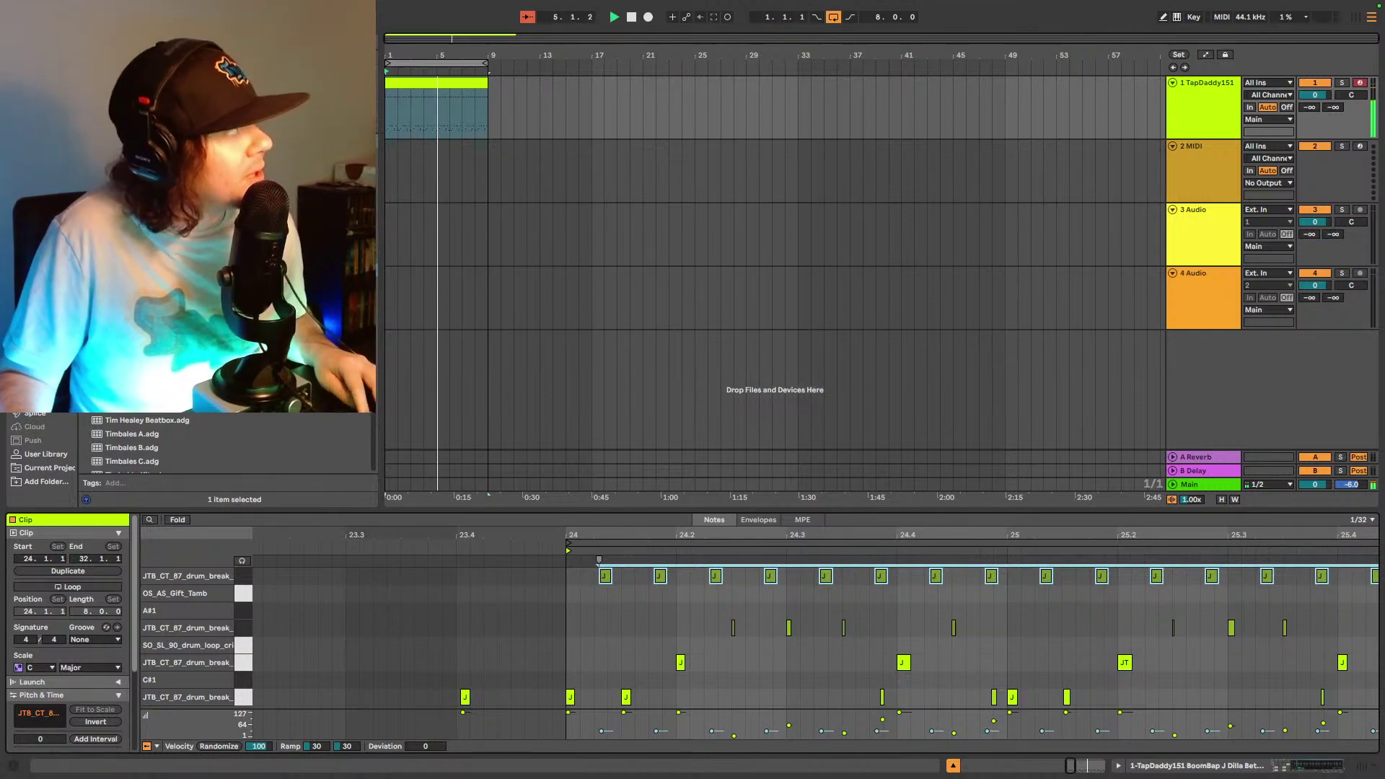
- Stop the playback and replay the drum pattern from the start to check its feel
{"action": "left_click_drag", "start_coordinate": [78, 17], "coordinate": [78, 108]}
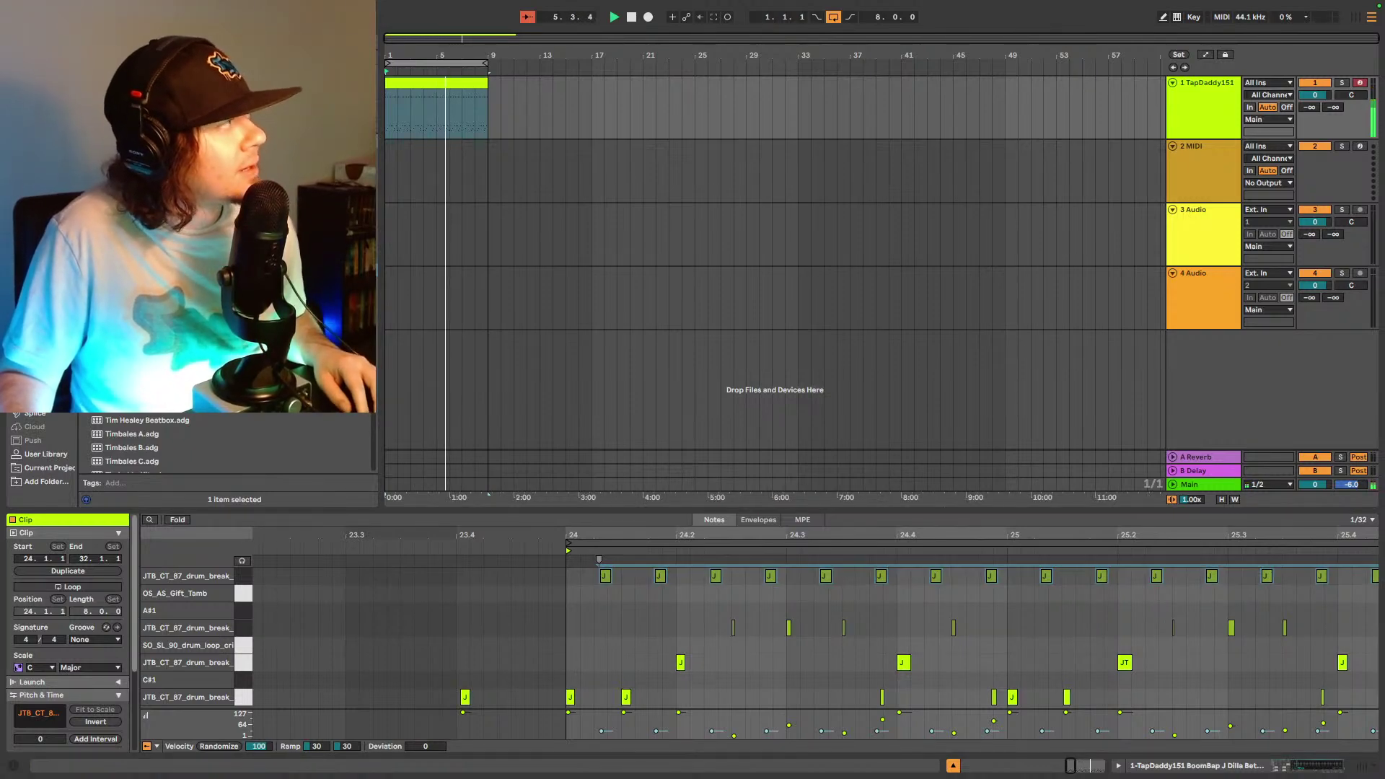
{"action": "key", "text": "space"}
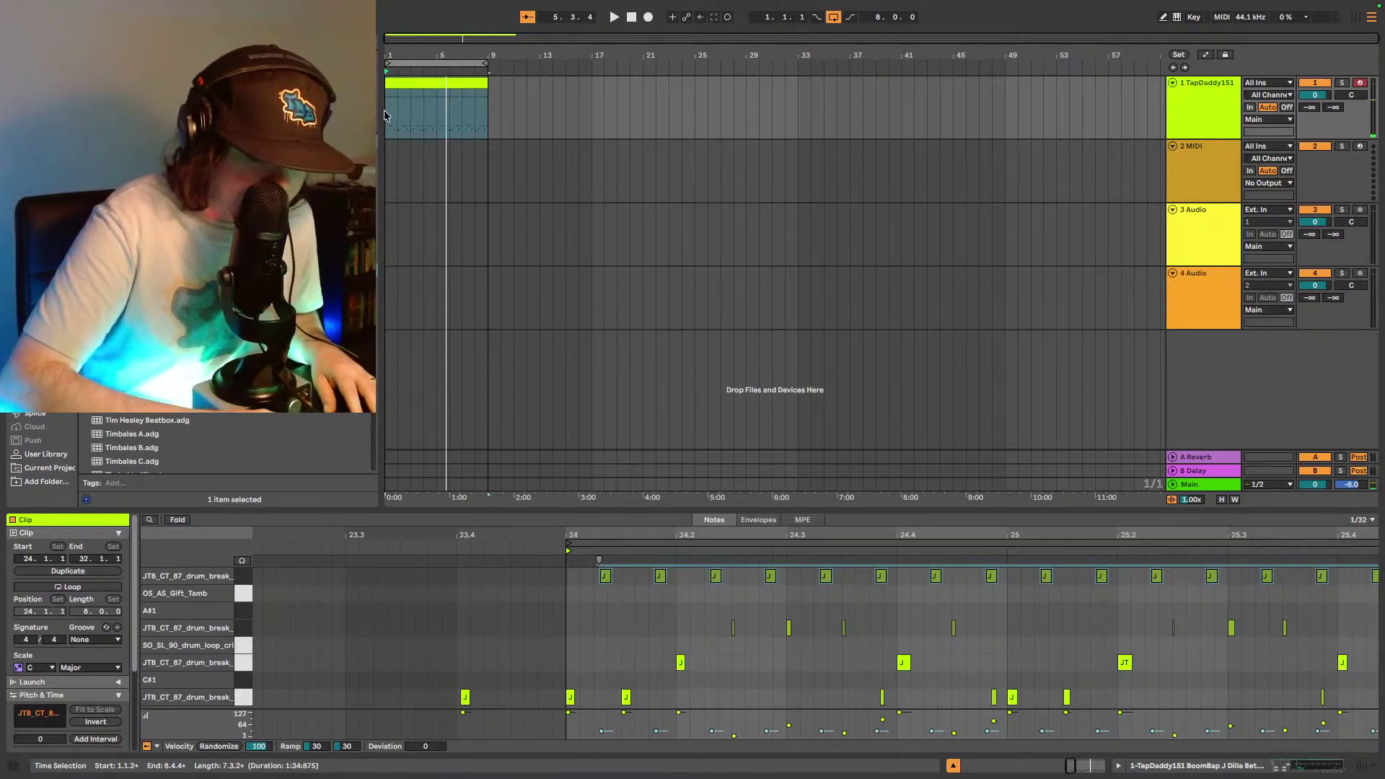
{"action": "key", "text": "space"}
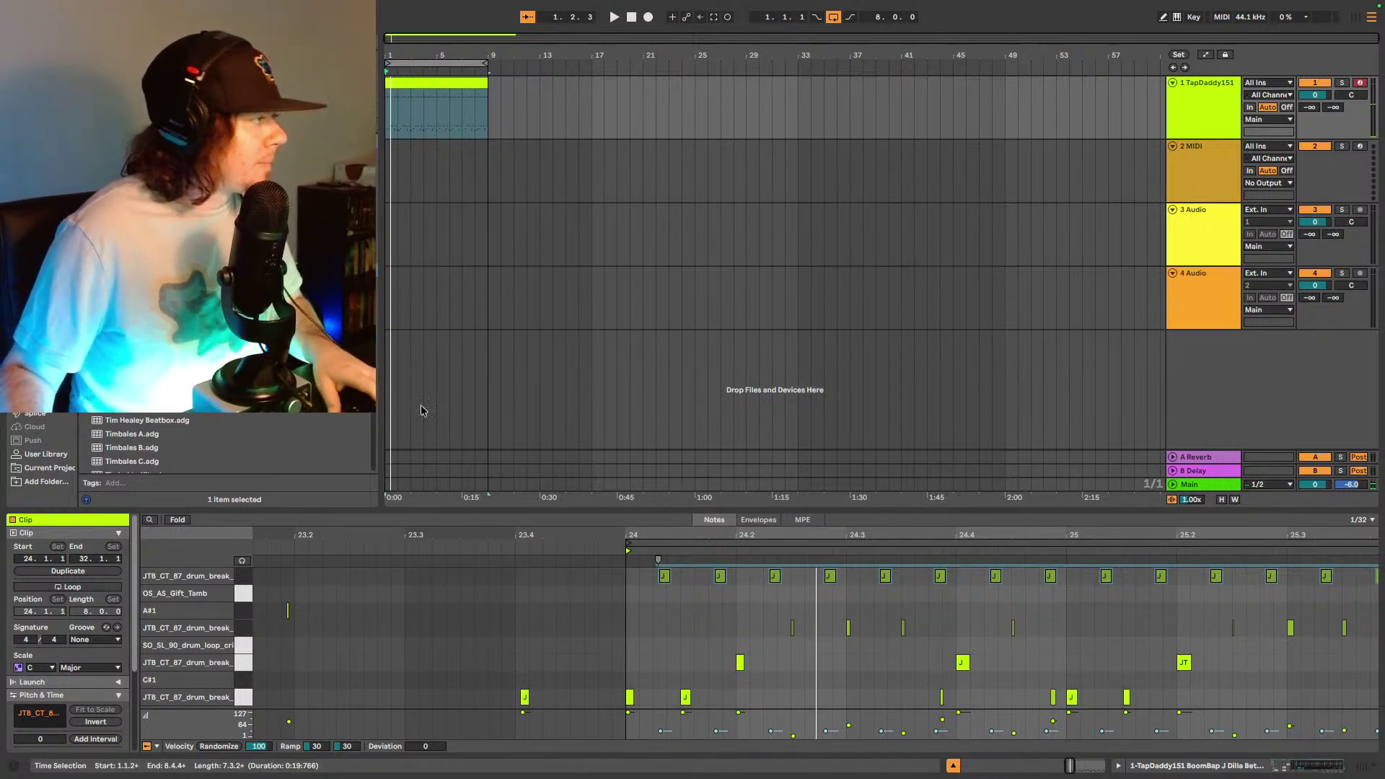
- Draw an E1 note (SO_SL_90_drum_loop) near 24.1.2, nudge it slightly off the grid, and play the clip back
{"action": "scroll", "coordinate": [694, 574], "scroll_direction": "left", "scroll_amount": 3}
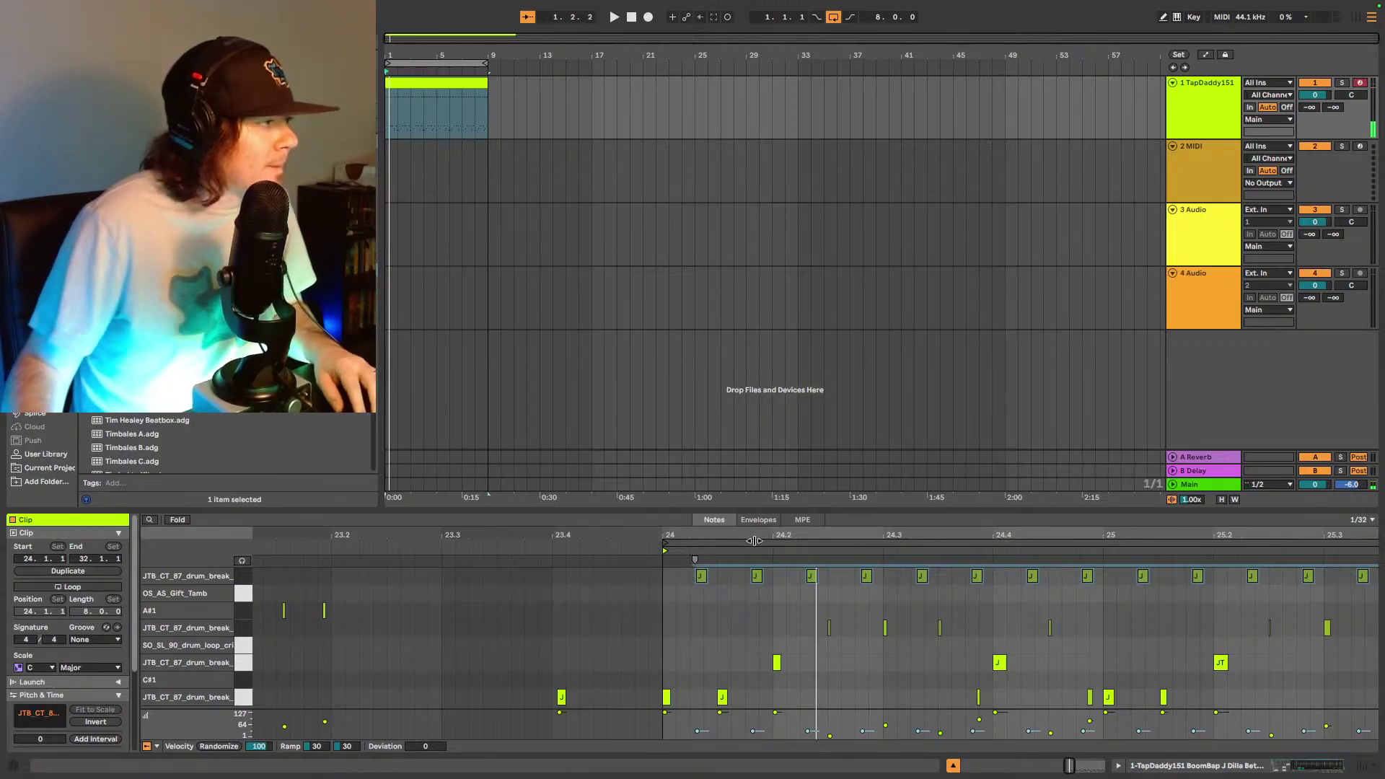
{"action": "left_click", "coordinate": [1163, 17]}
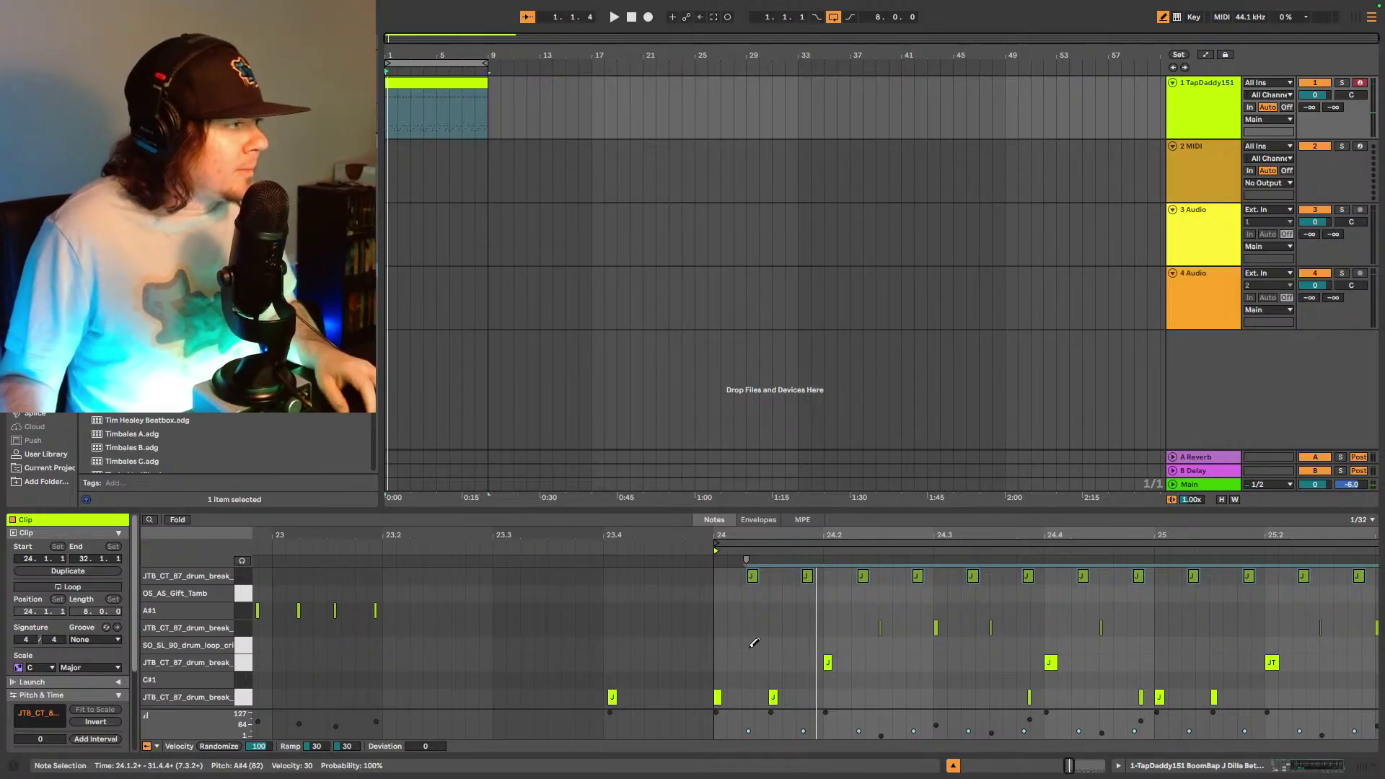
{"action": "left_click", "coordinate": [751, 645]}
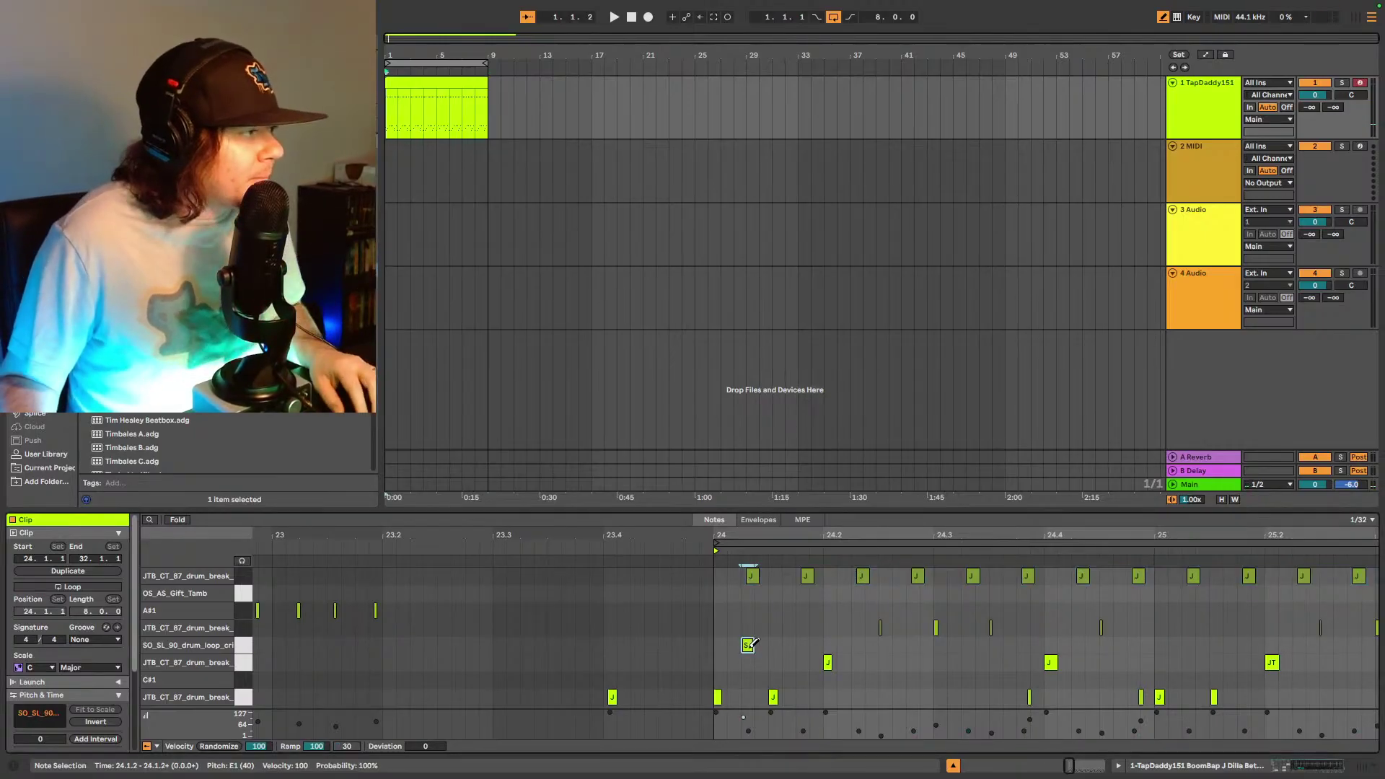
{"action": "left_click", "coordinate": [1162, 17]}
{"action": "left_click_drag", "start_coordinate": [749, 653], "coordinate": [755, 656]}
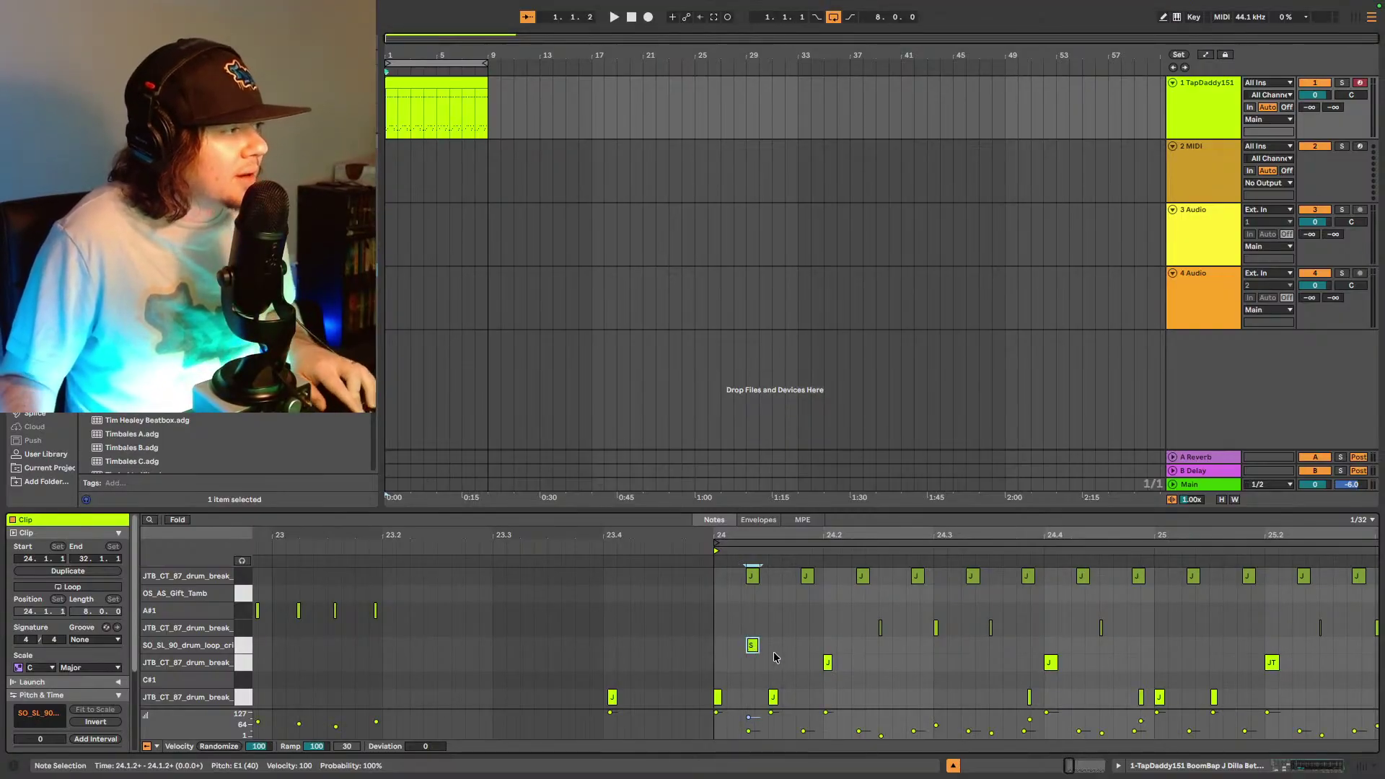
{"action": "left_click", "coordinate": [800, 650]}
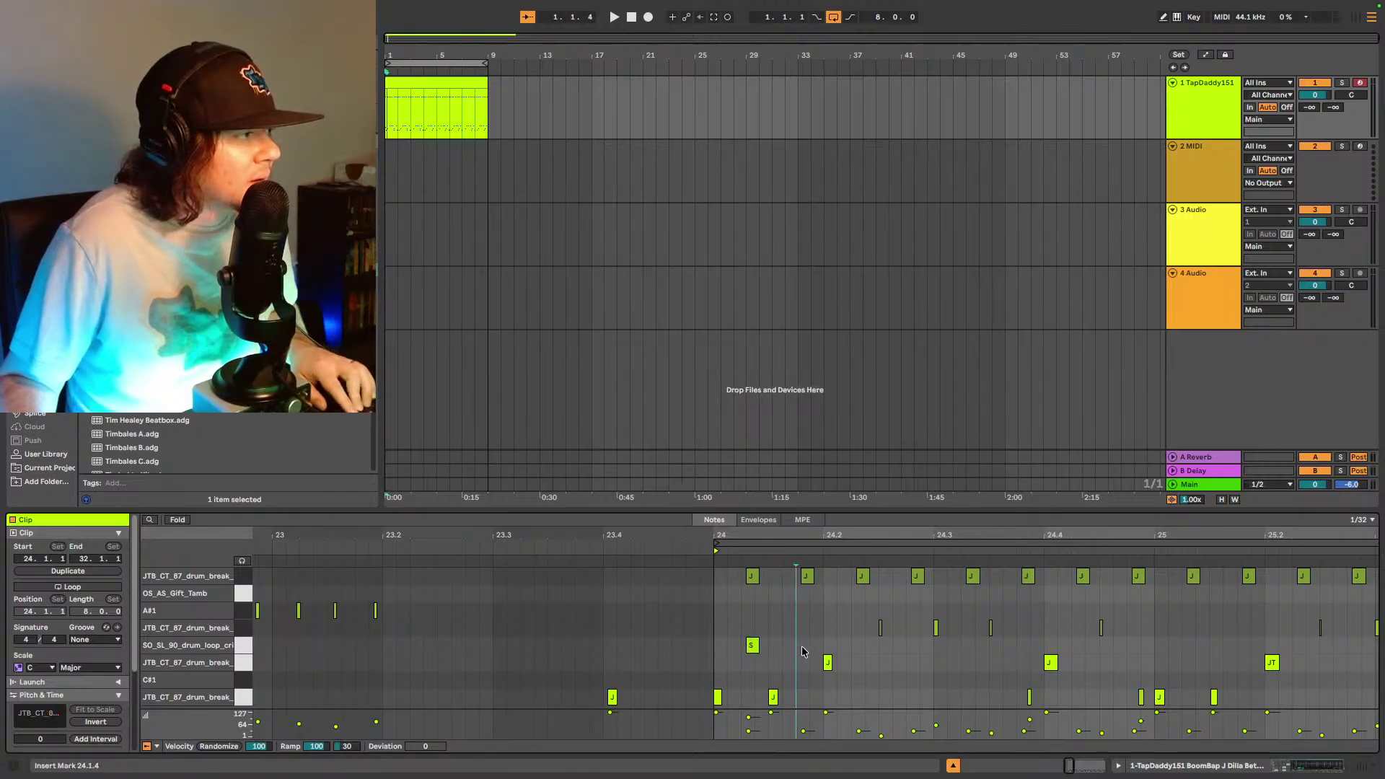
{"action": "scroll", "coordinate": [740, 637], "scroll_direction": "right", "scroll_amount": 5}
{"action": "key", "text": "space"}
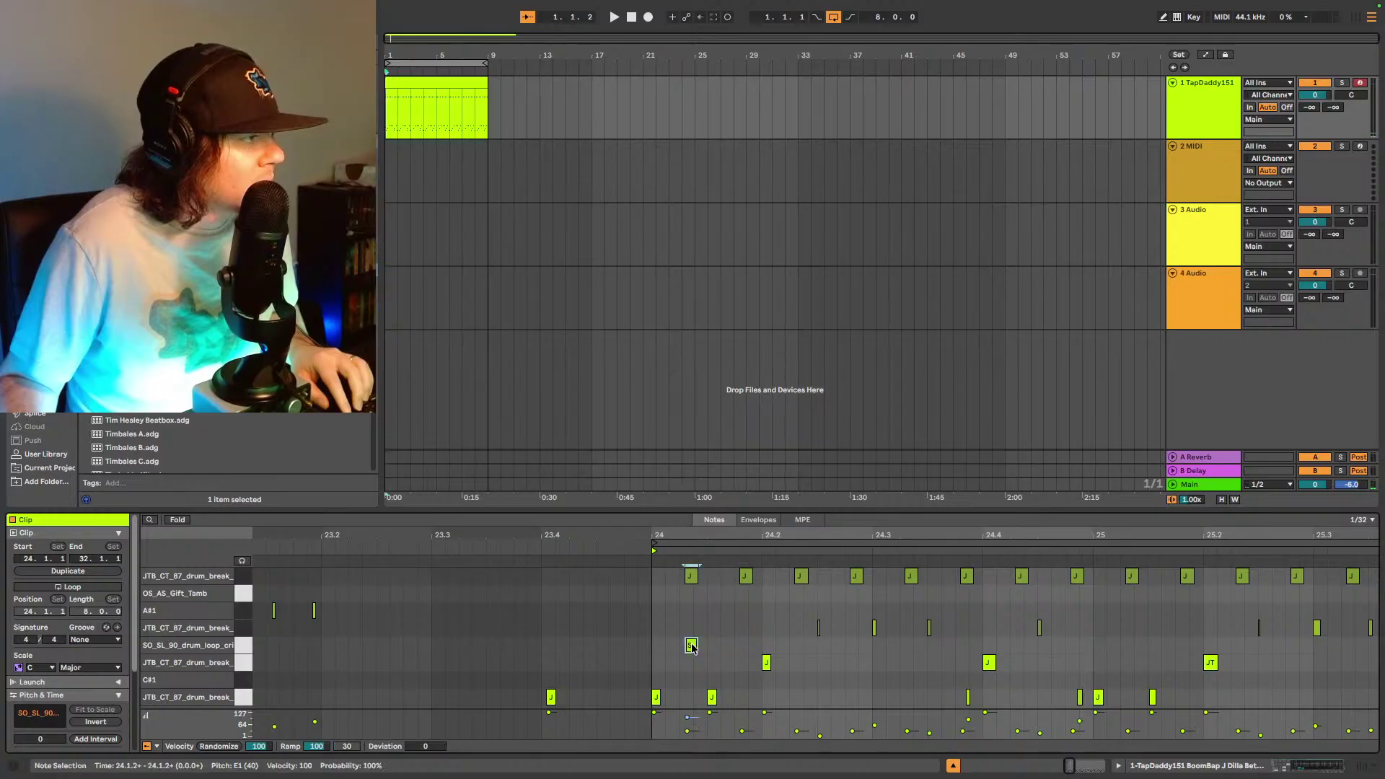
- Shorten the E1 note near 24.1.2, add a second short E1 note right after it, and play the pair
{"action": "left_click_drag", "start_coordinate": [691, 647], "coordinate": [697, 644]}
{"action": "double_click", "coordinate": [707, 647]}
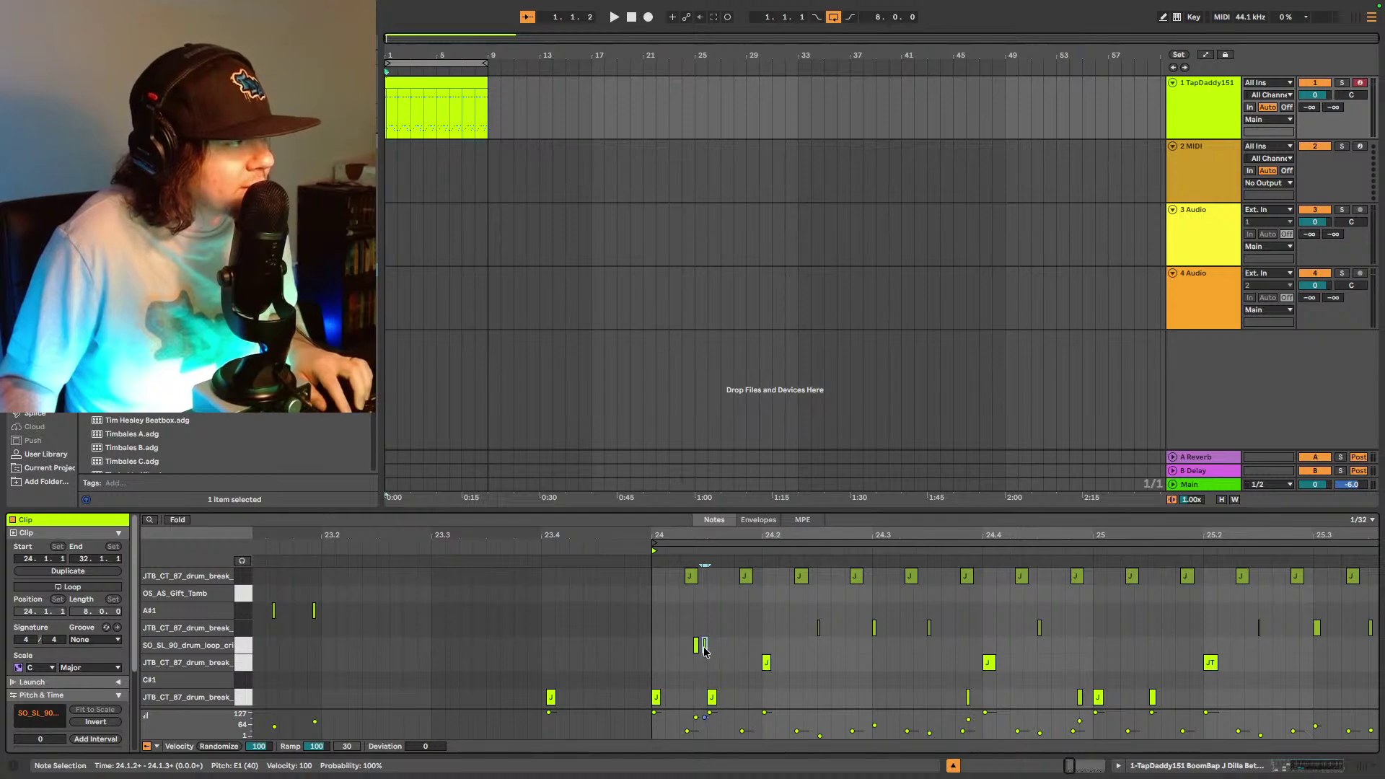
{"action": "key", "text": "space"}
{"action": "key", "text": "space"}
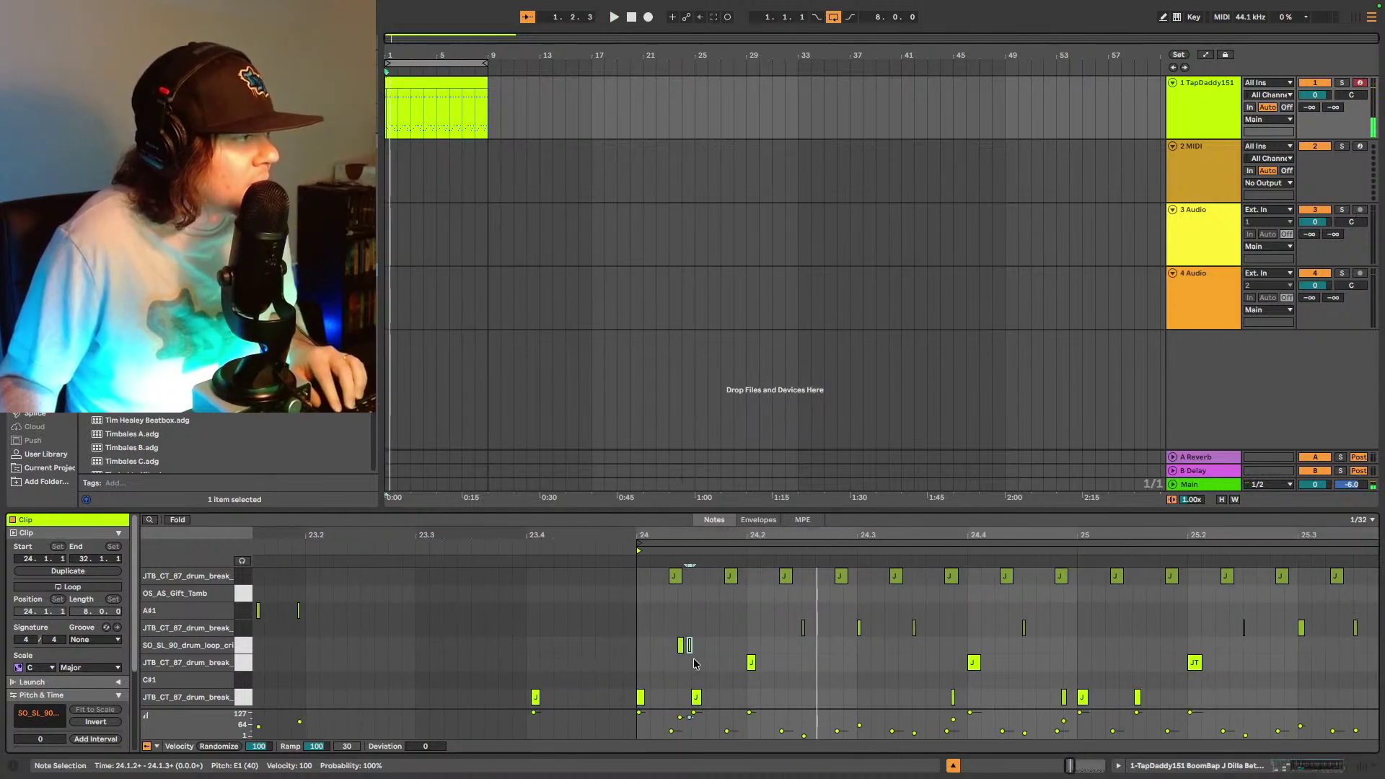
- Move the pair of short E1 notes to just before beat 24.2 and play the result
{"action": "left_click_drag", "start_coordinate": [668, 666], "coordinate": [747, 651]}
{"action": "key", "text": "space"}
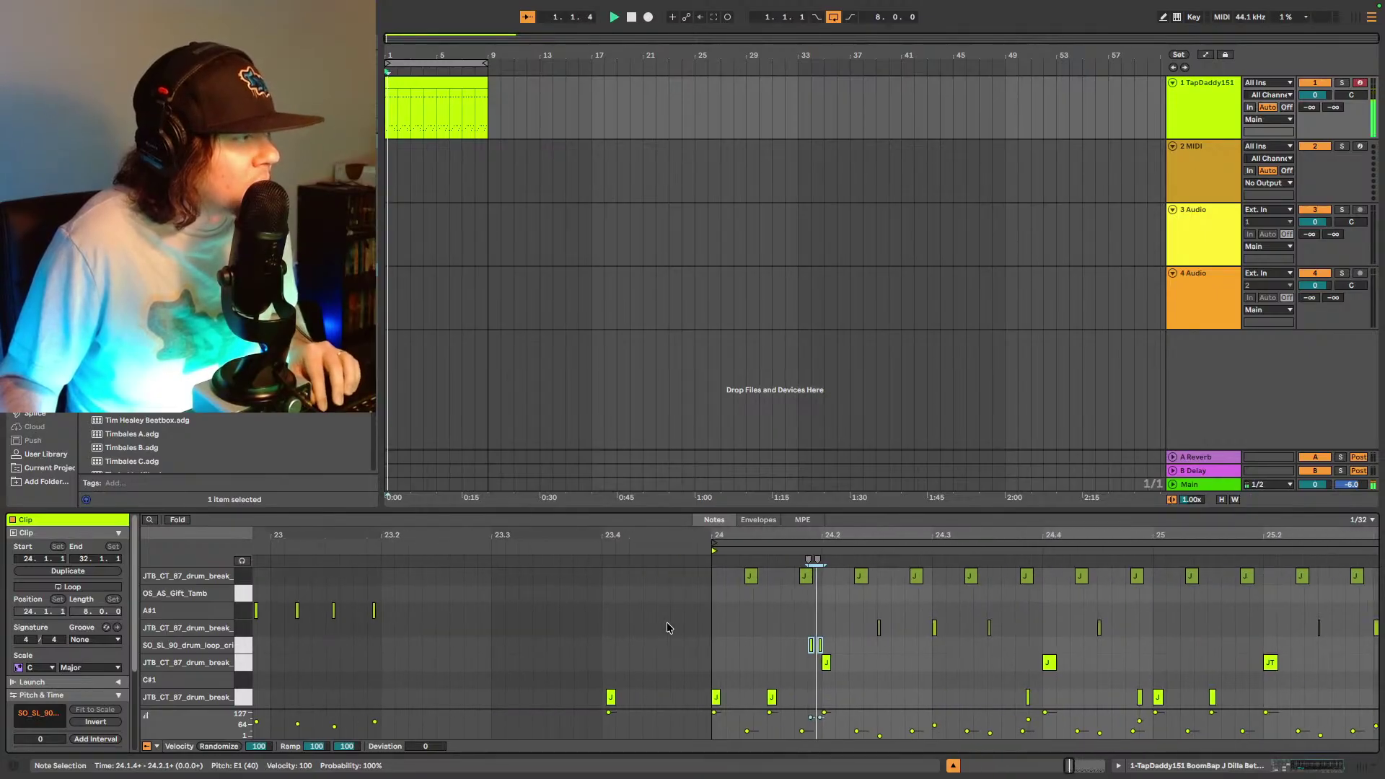
{"action": "key", "text": "space"}
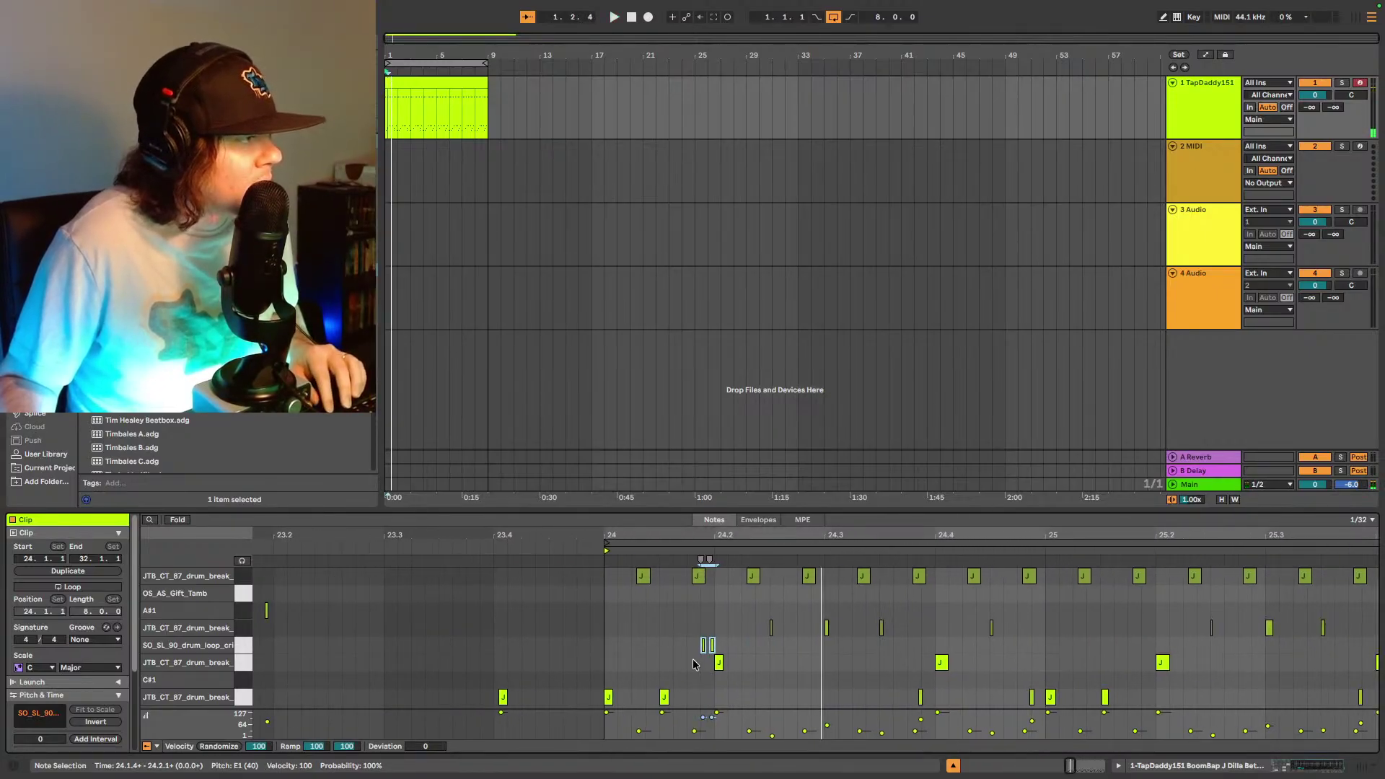
- Lower the velocities of the E1 pair before beat 24.2 to 23 and 51, and play the clip
{"action": "left_click_drag", "start_coordinate": [707, 717], "coordinate": [707, 727]}
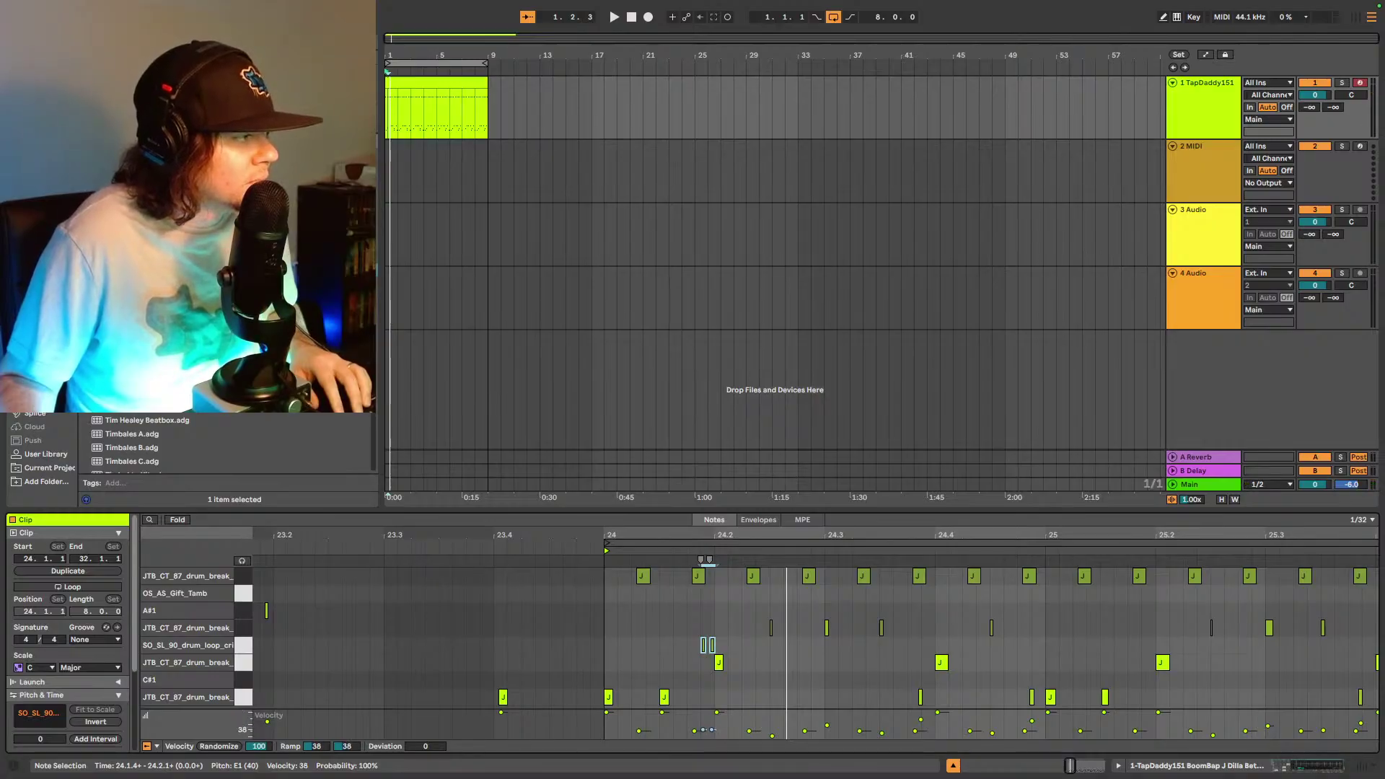
{"action": "left_click_drag", "start_coordinate": [707, 733], "coordinate": [707, 726]}
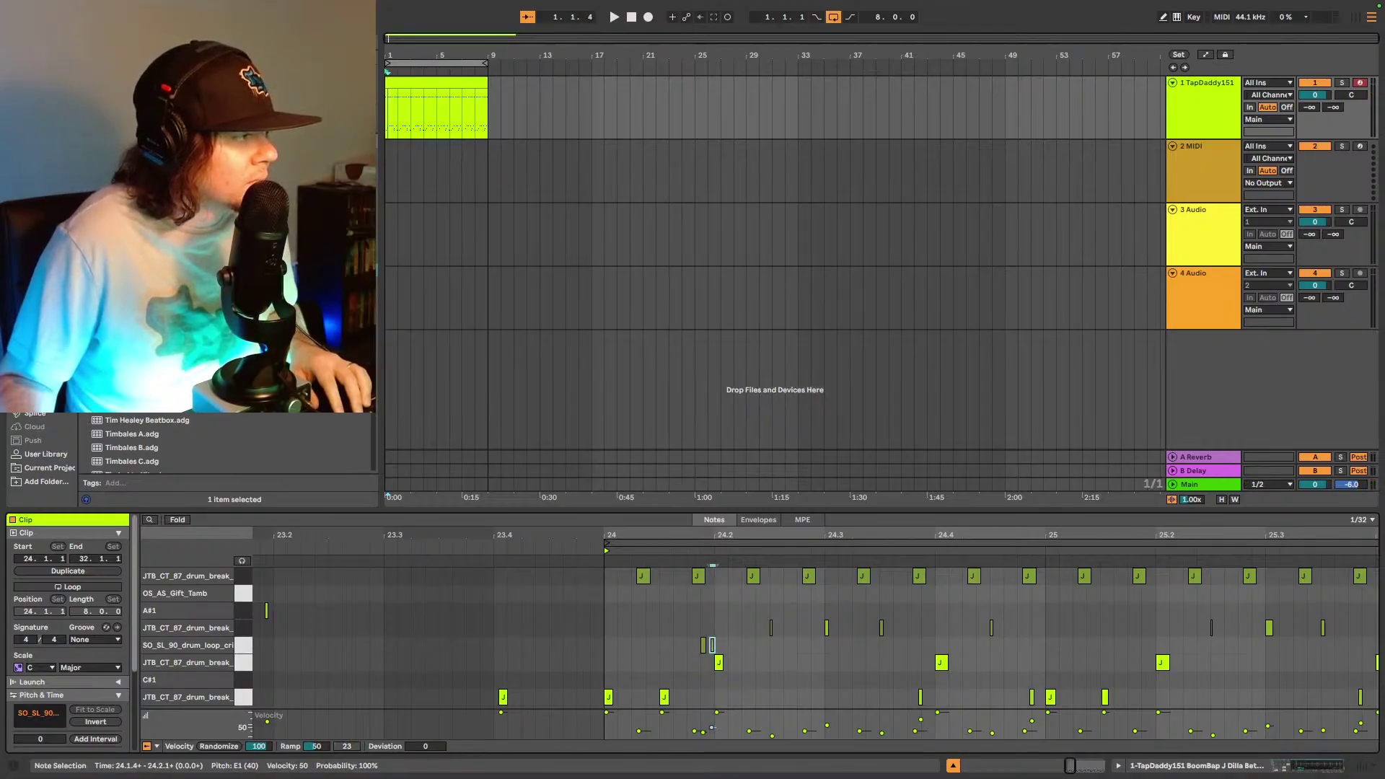
{"action": "key", "text": "space"}
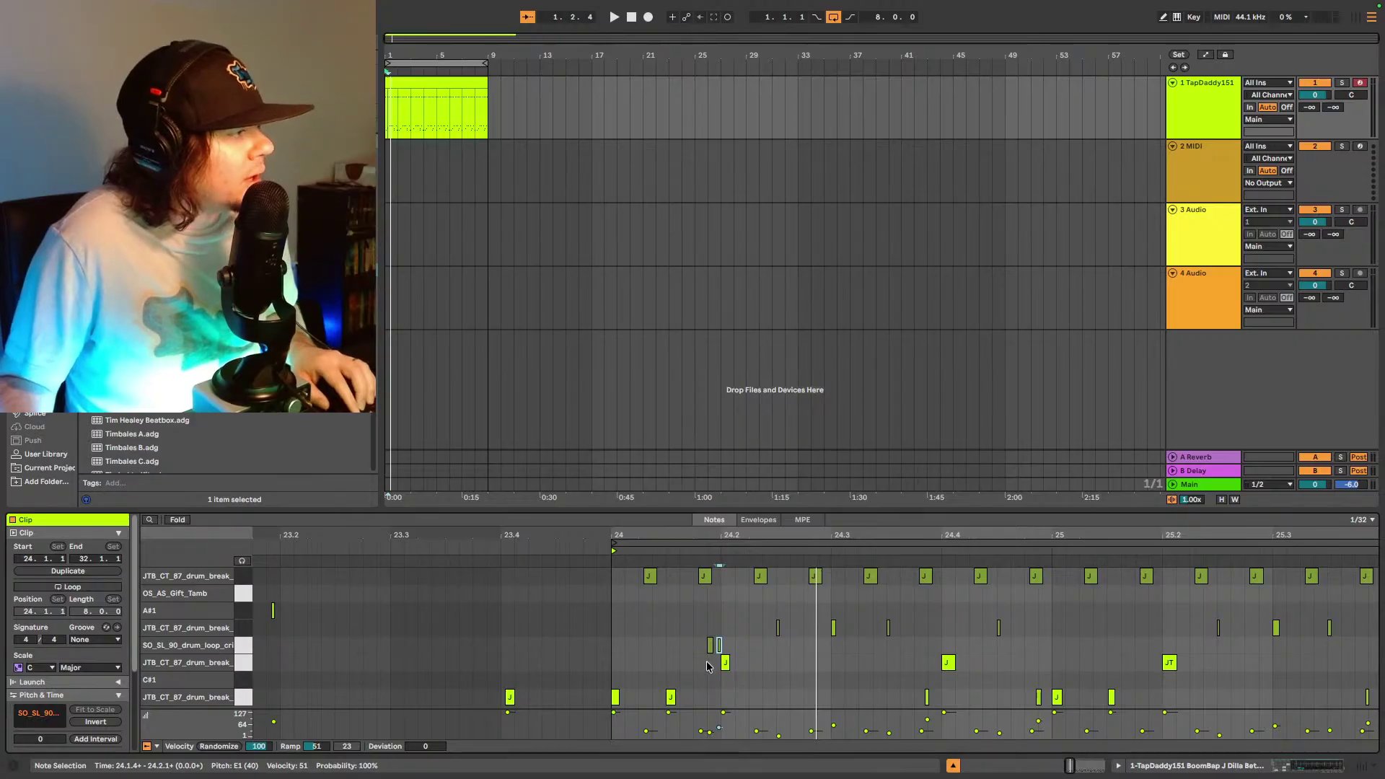
- Draw another E1 note at 24.2.2 and play the clip to test it
{"action": "left_click", "coordinate": [1164, 20]}
{"action": "scroll", "coordinate": [722, 642], "scroll_direction": "left", "scroll_amount": 3}
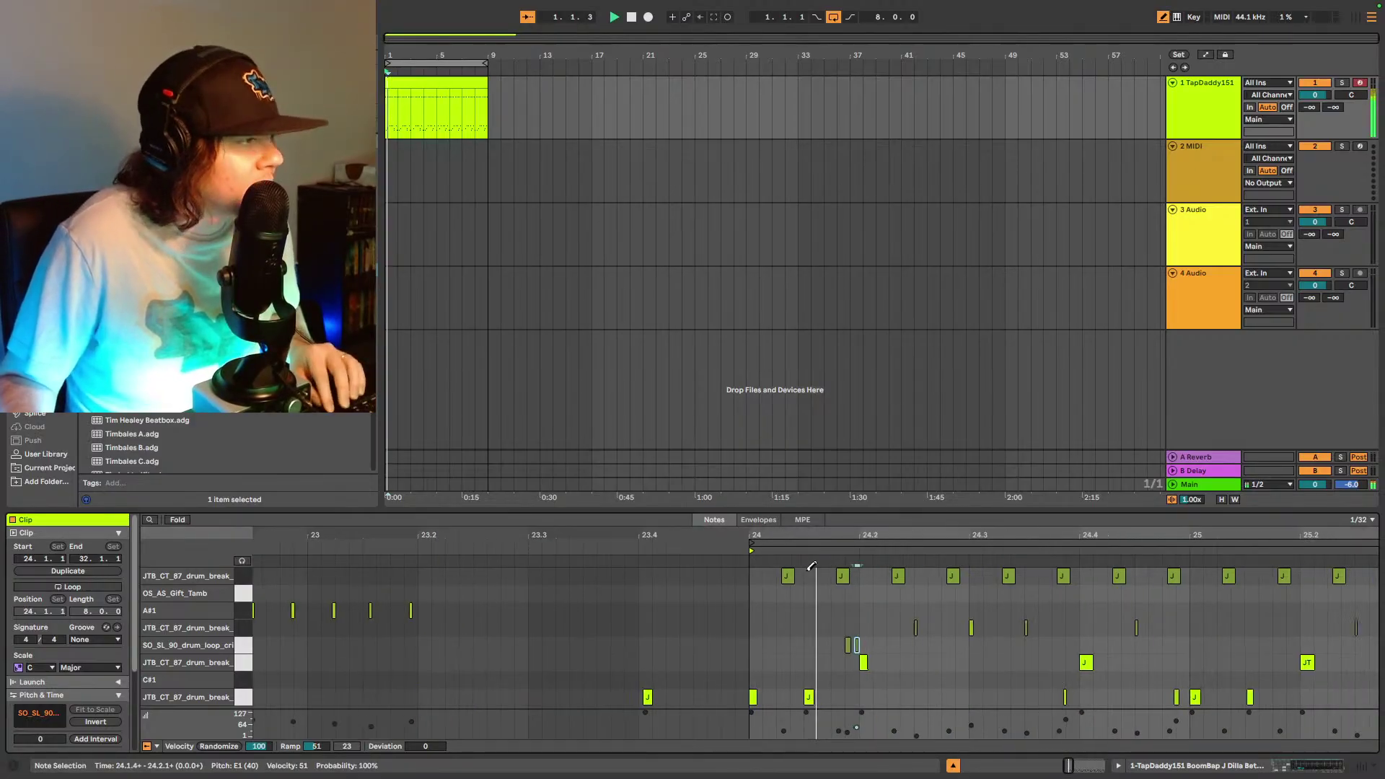
{"action": "left_click", "coordinate": [800, 643]}
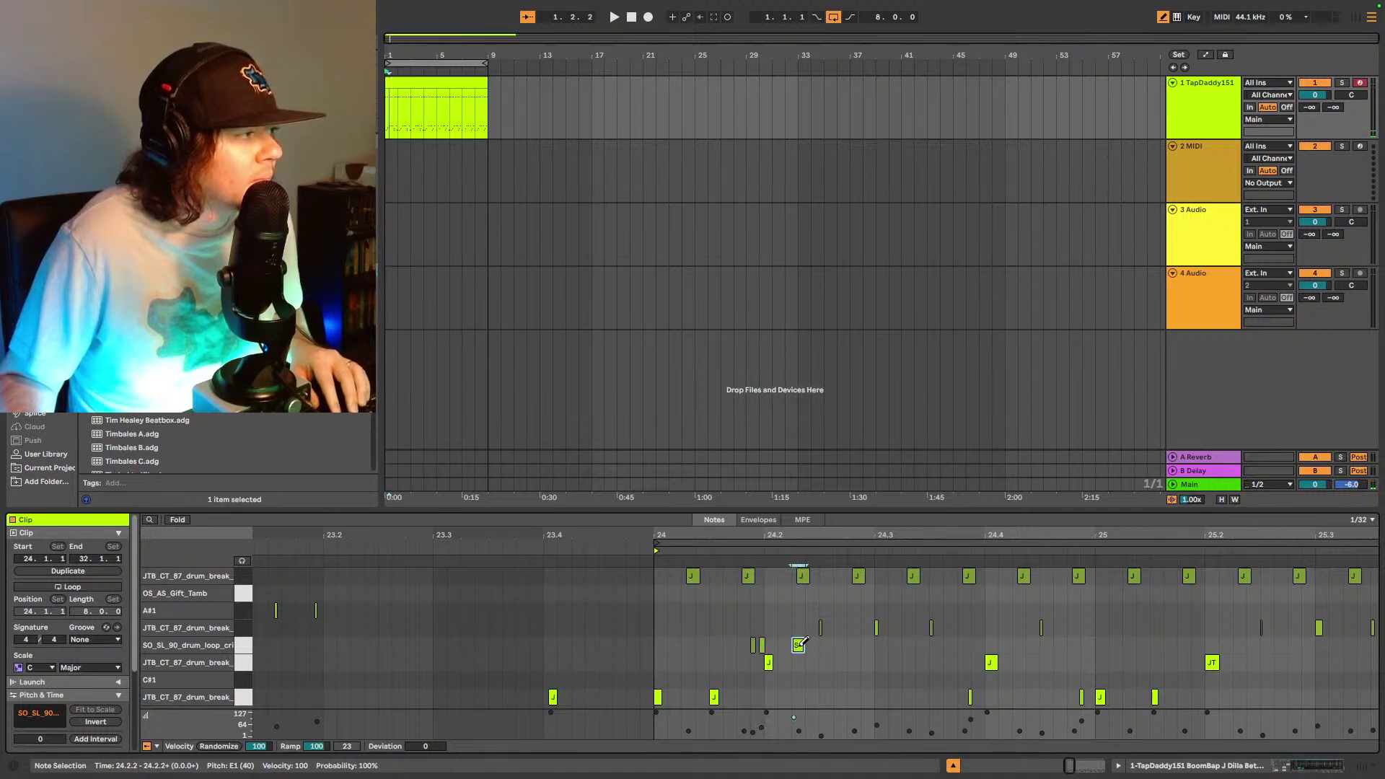
{"action": "key", "text": "b"}
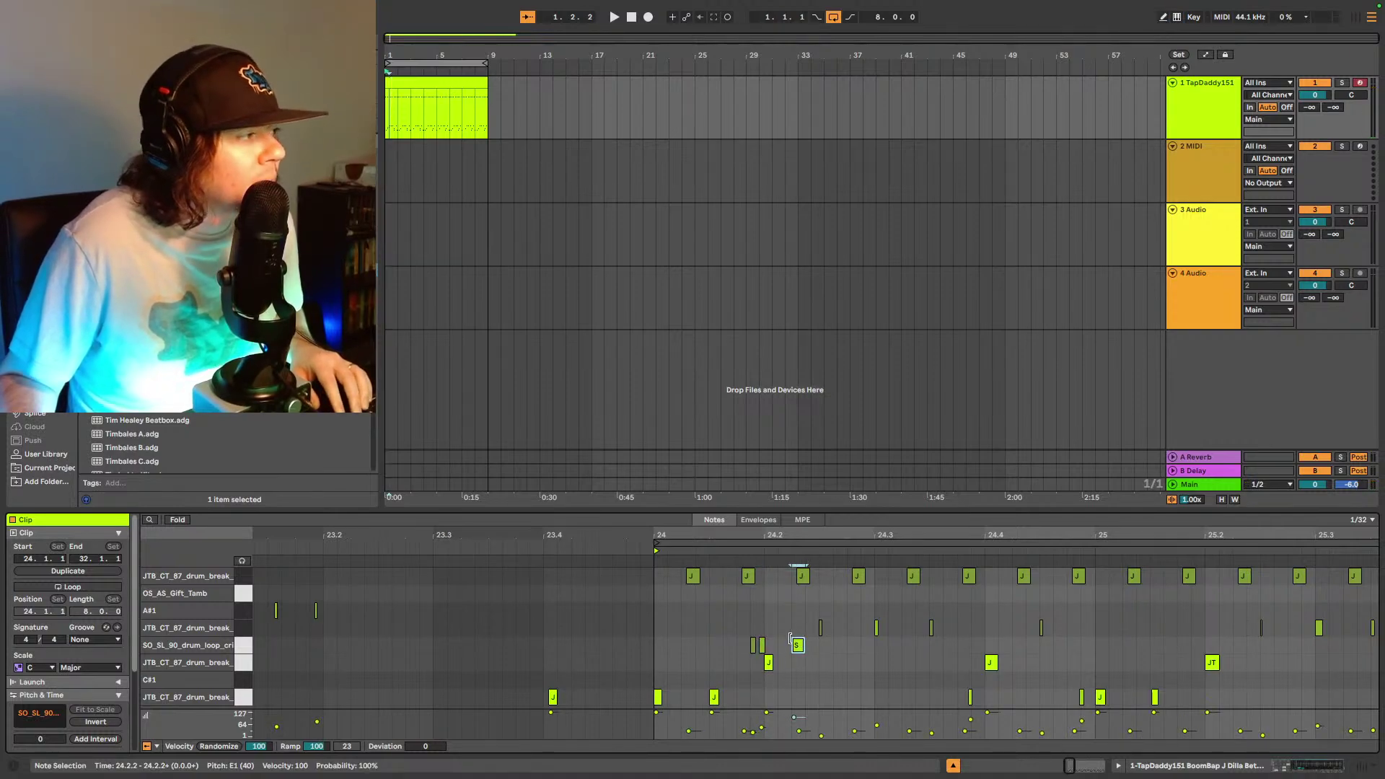
{"action": "key", "text": "space"}
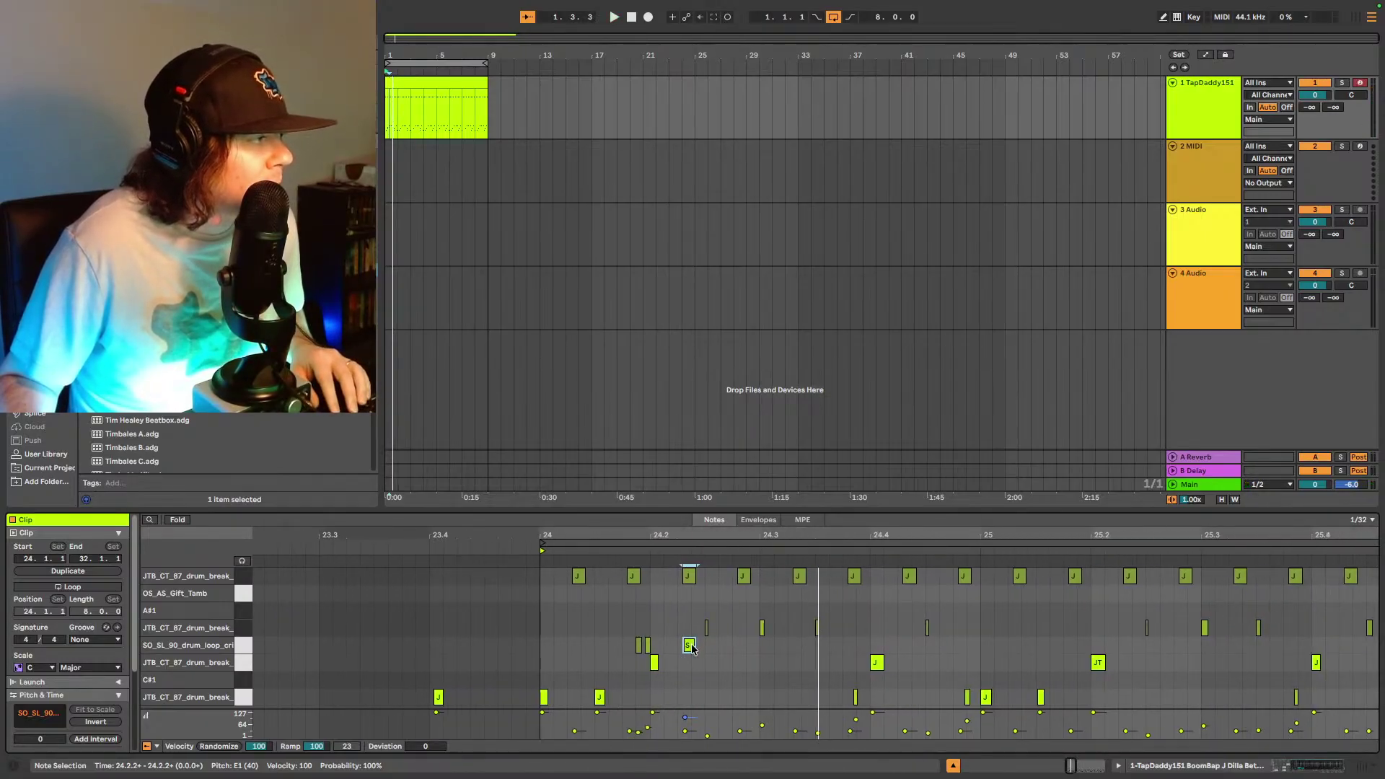
- Try two more E1 notes at 24.2.4 and 24.3.2, shifted slightly off the grid, and play the clip
{"action": "key", "text": "space"}
{"action": "double_click", "coordinate": [708, 650]}
{"action": "key", "text": "space"}
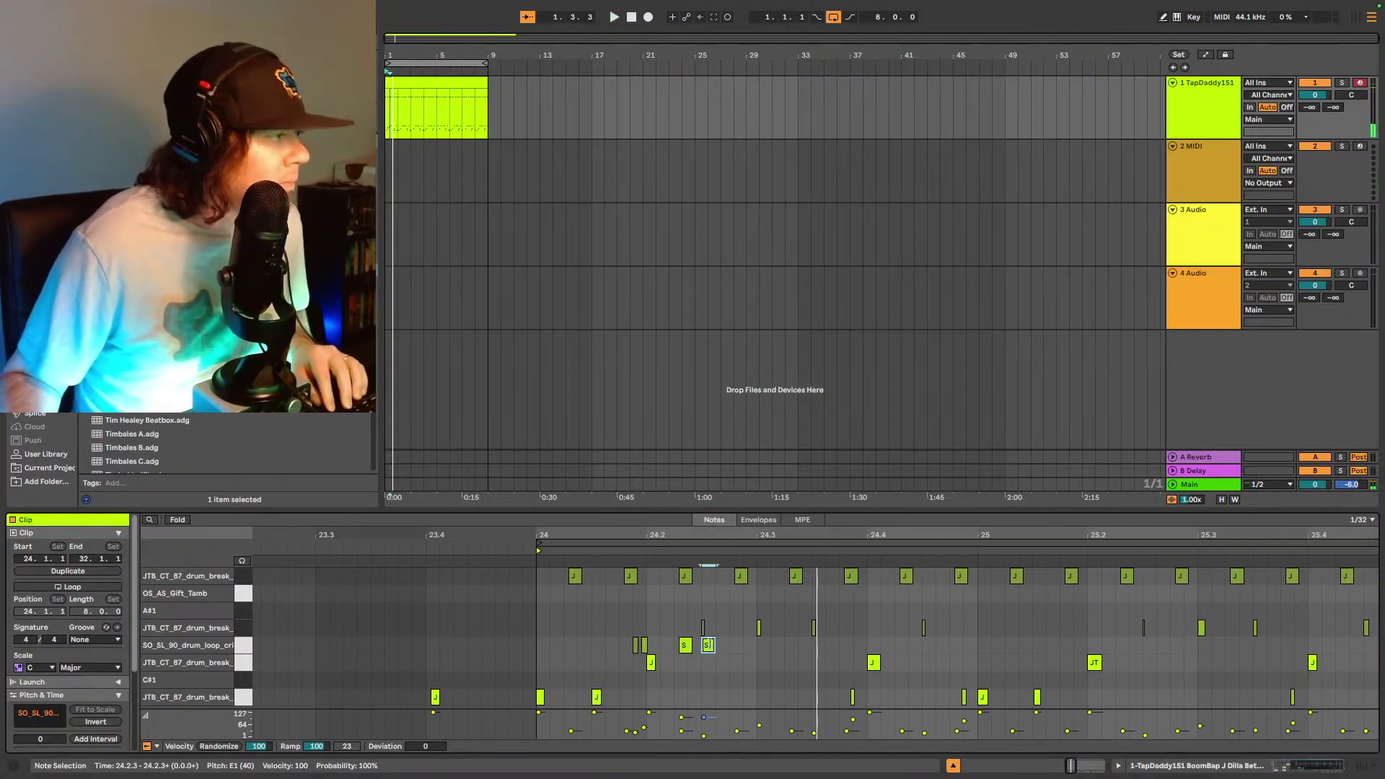
{"action": "key", "text": "space"}
{"action": "left_click_drag", "start_coordinate": [712, 651], "coordinate": [745, 647]}
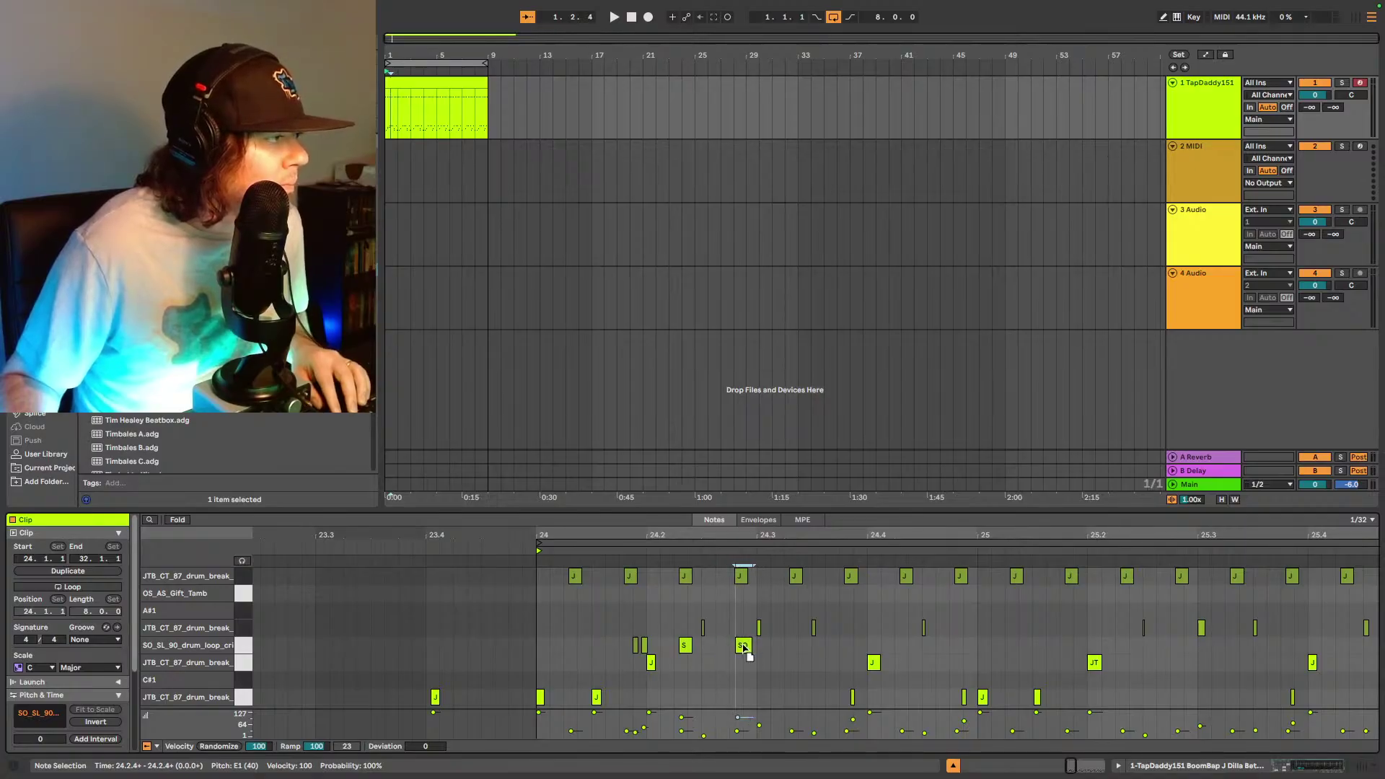
{"action": "double_click", "coordinate": [788, 647]}
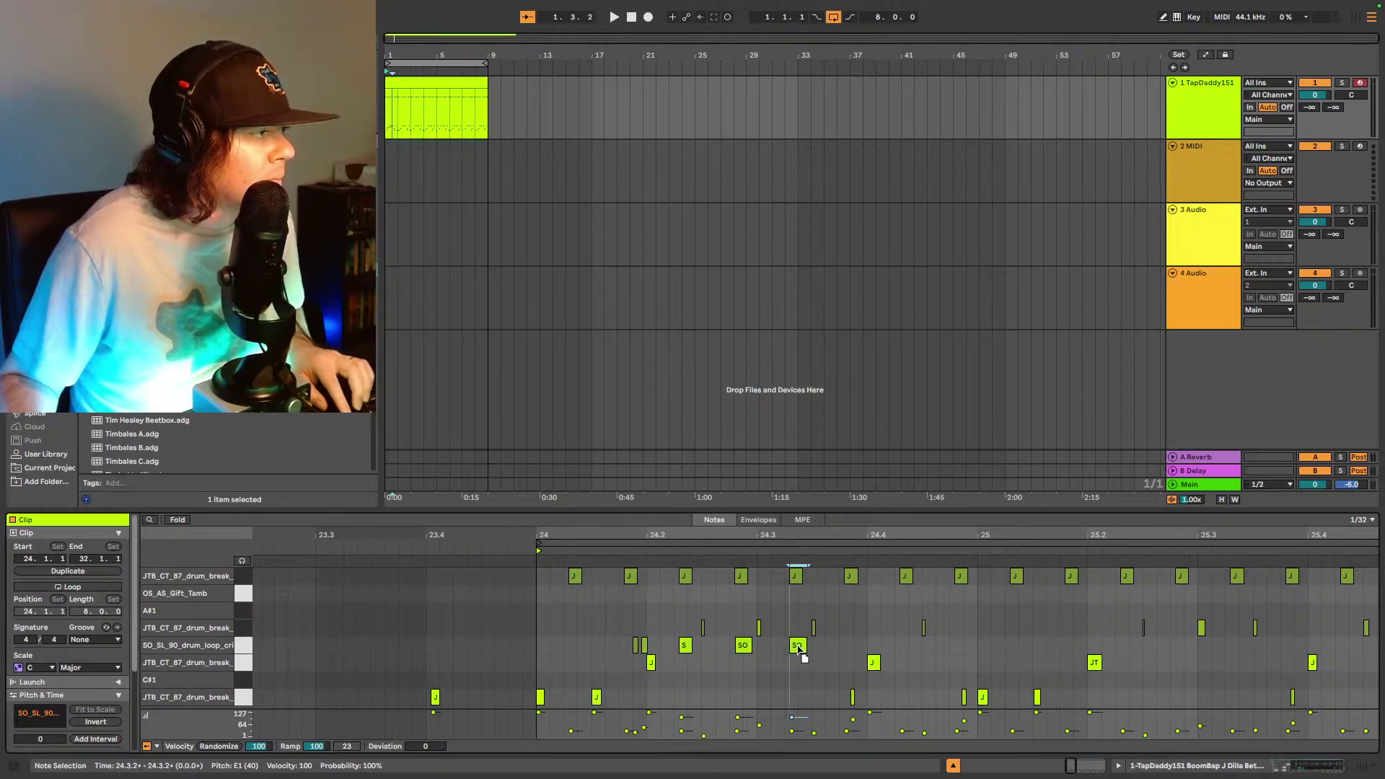
{"action": "key", "text": "space"}
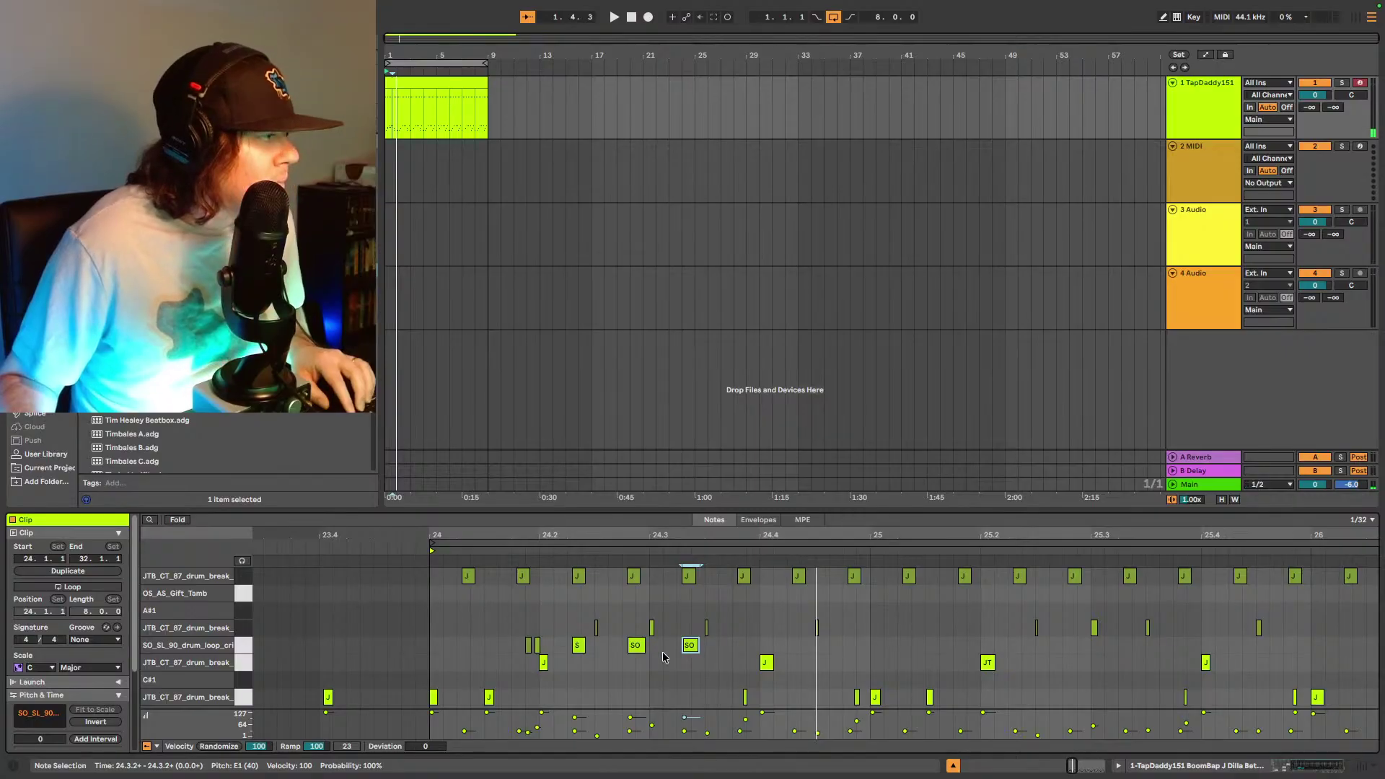
- Delete the E1 notes at 24.2.2 and 24.2.4, playing the clip after each removal
{"action": "left_click", "coordinate": [578, 661]}
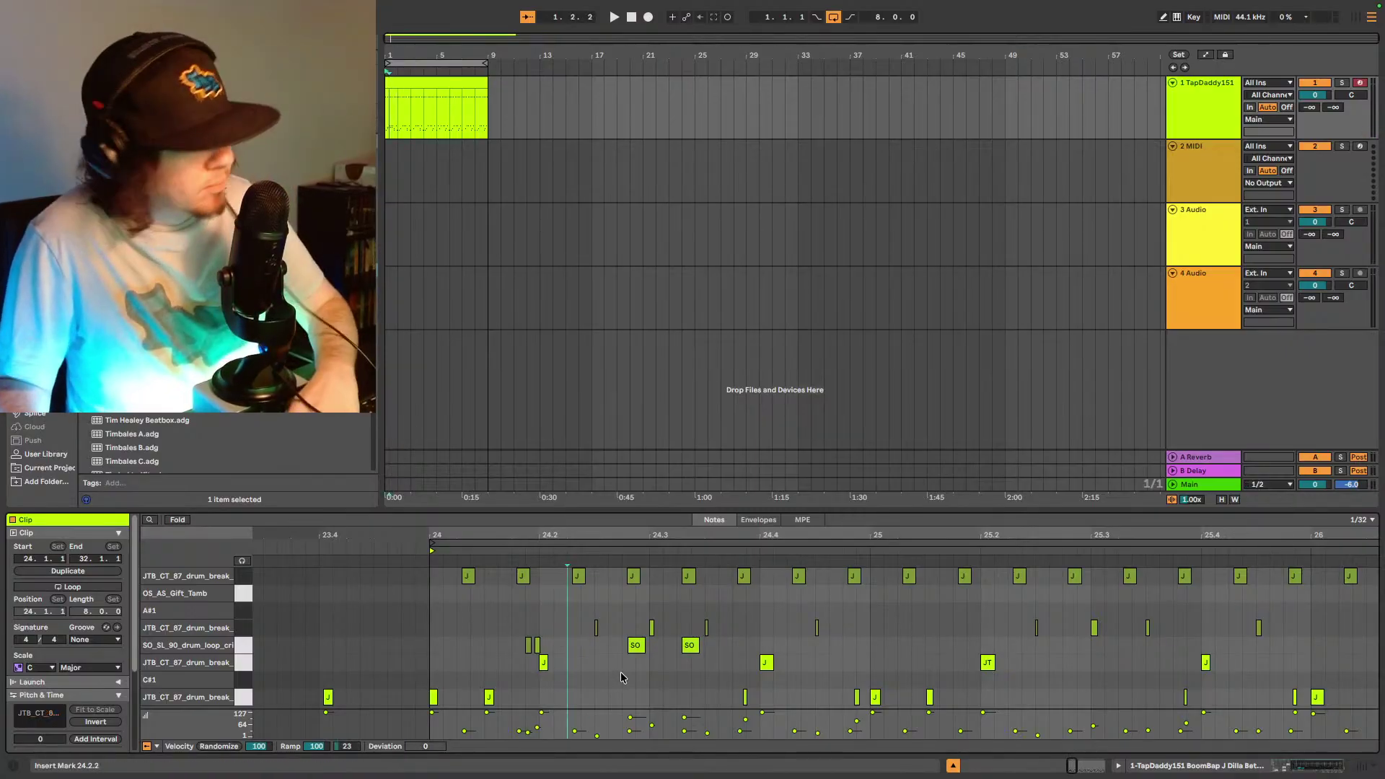
{"action": "key", "text": "space"}
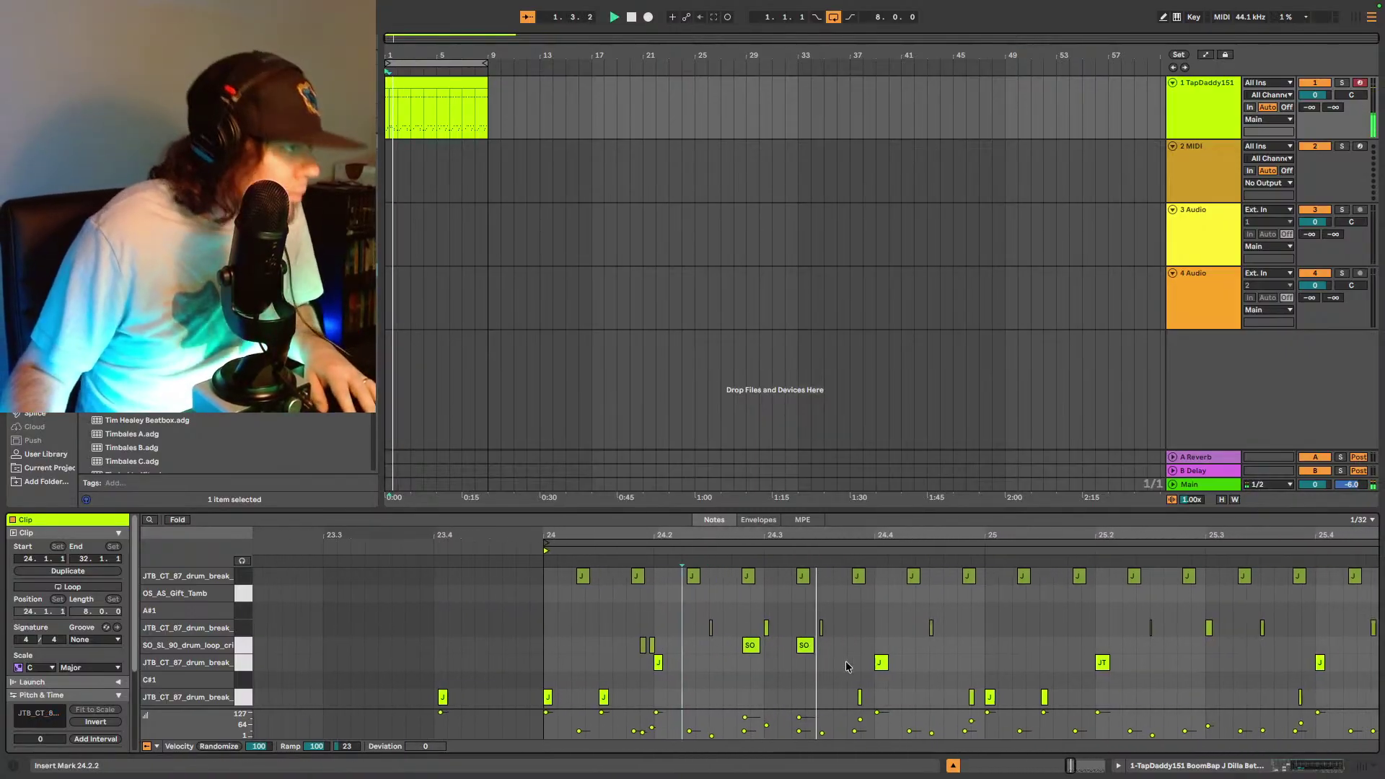
{"action": "key", "text": "space"}
{"action": "left_click", "coordinate": [672, 645]}
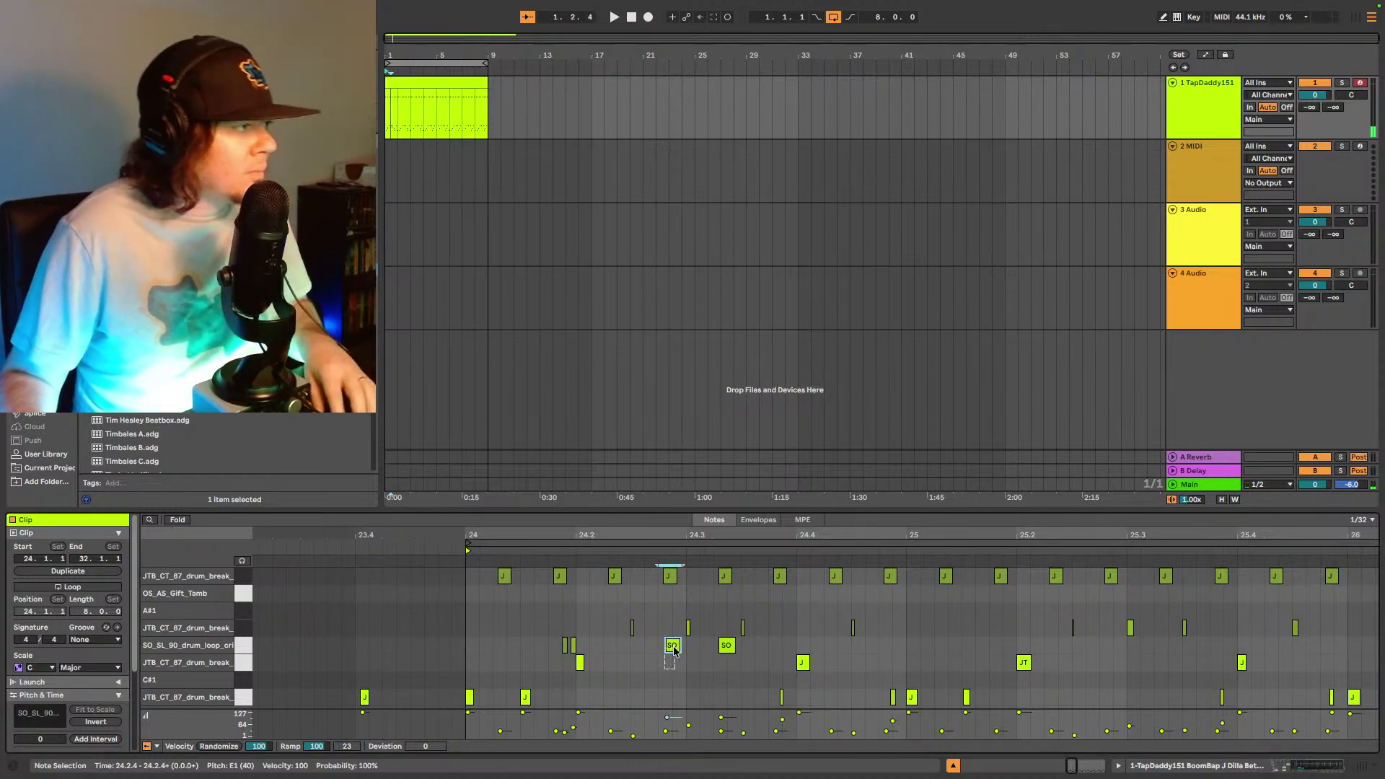
{"action": "double_click", "coordinate": [672, 645]}
{"action": "key", "text": "space"}
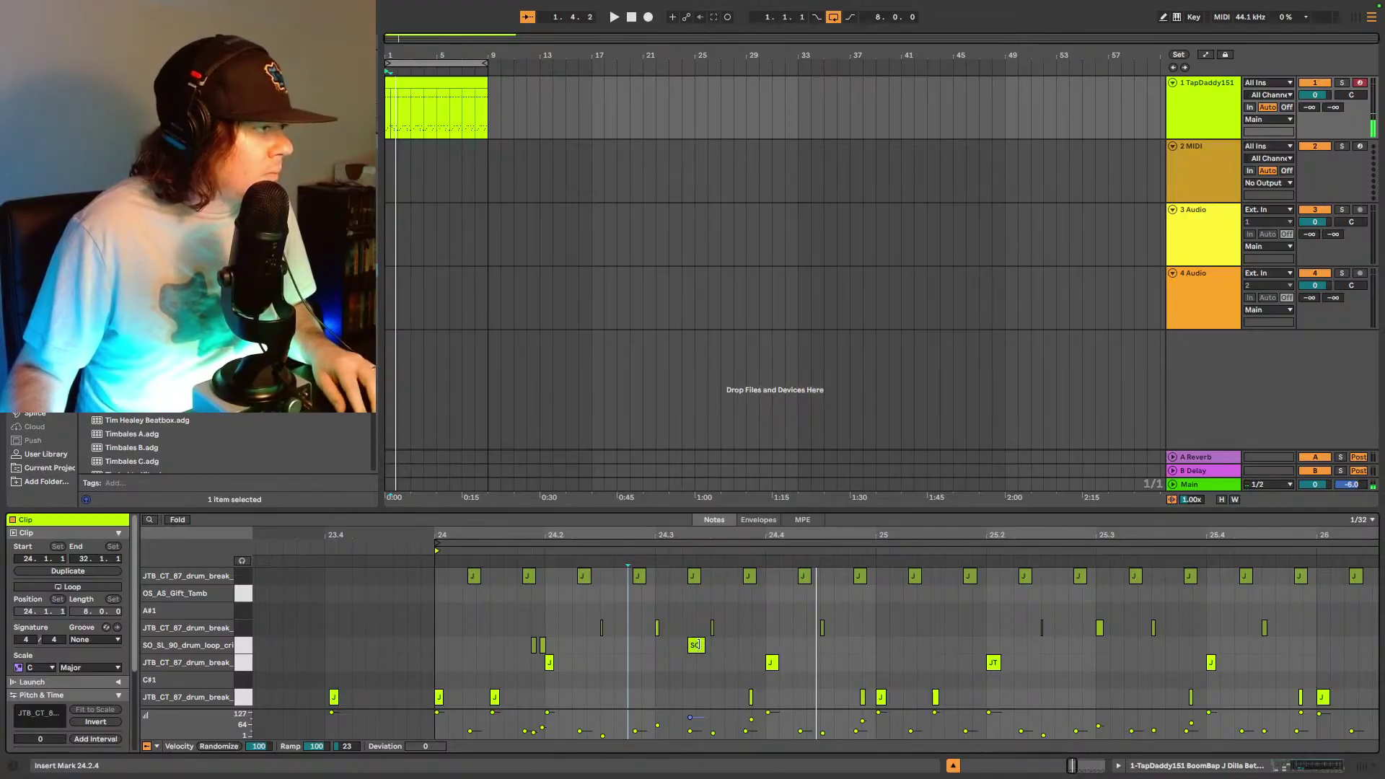
{"action": "key", "text": "space"}
- Add an E1 note at about 24.3.3, after the one at 24.3.2, and play the clip
{"action": "left_click", "coordinate": [696, 644]}
{"action": "double_click", "coordinate": [734, 645]}
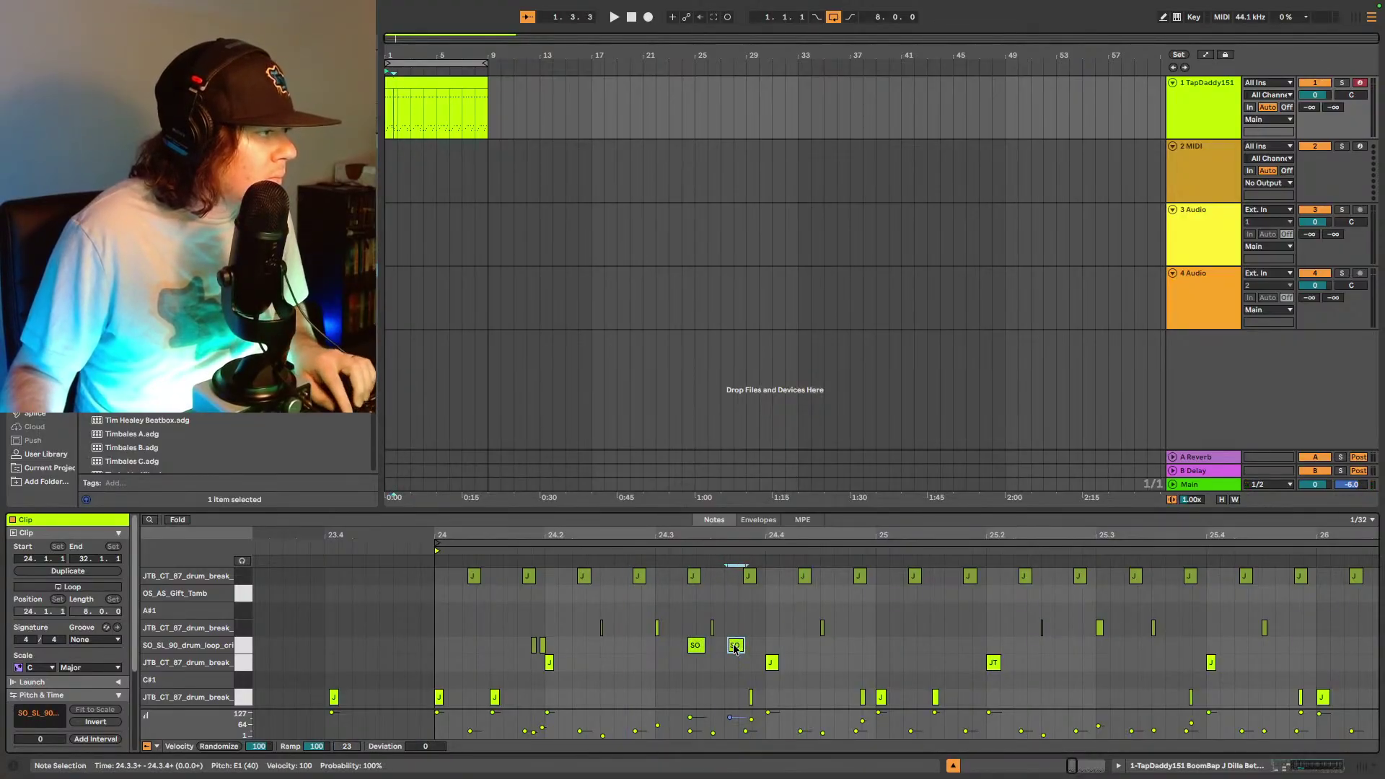
{"action": "key", "text": "space"}
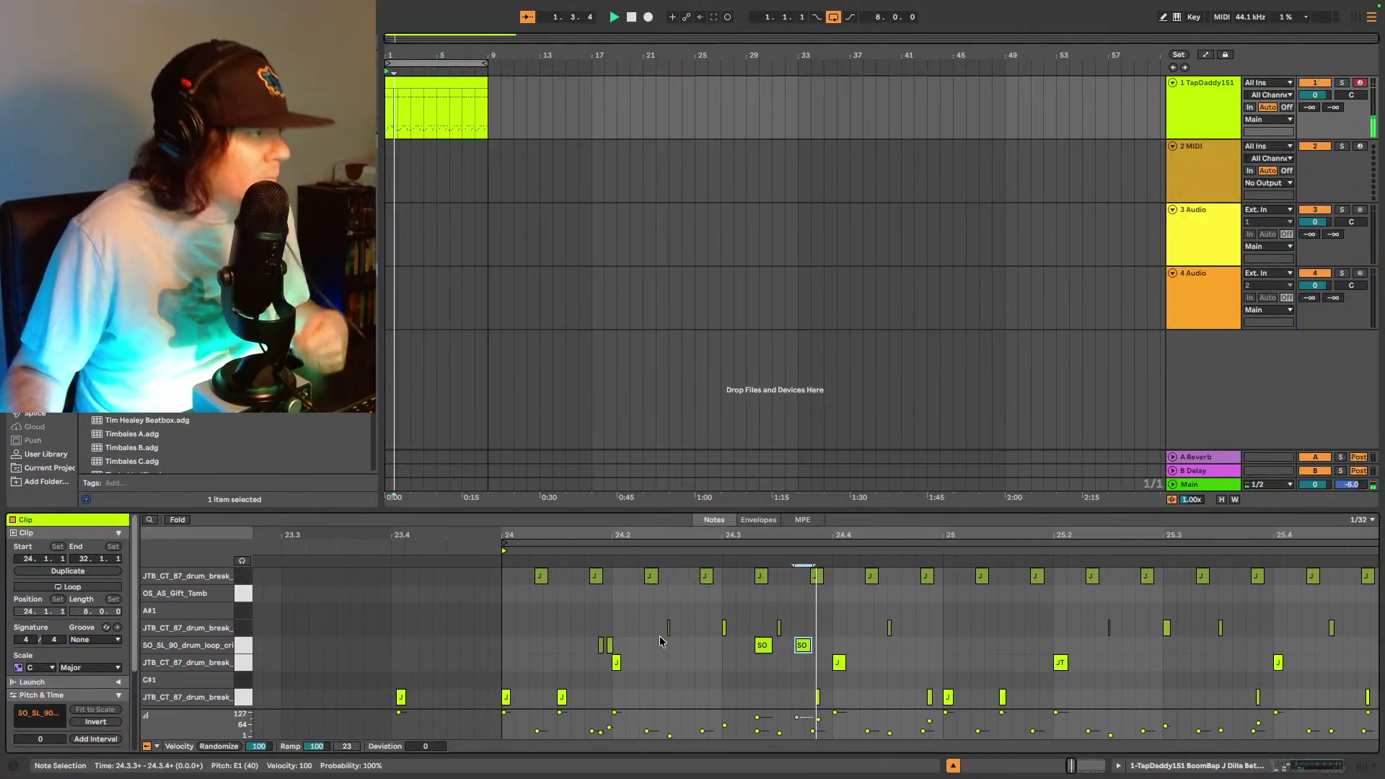
{"action": "key", "text": "space"}
- Shift the two remaining longer E1 notes toward beat 24.4, shorten the first, move it back to 24.3.3, and play the clip
{"action": "left_click", "coordinate": [684, 645]}
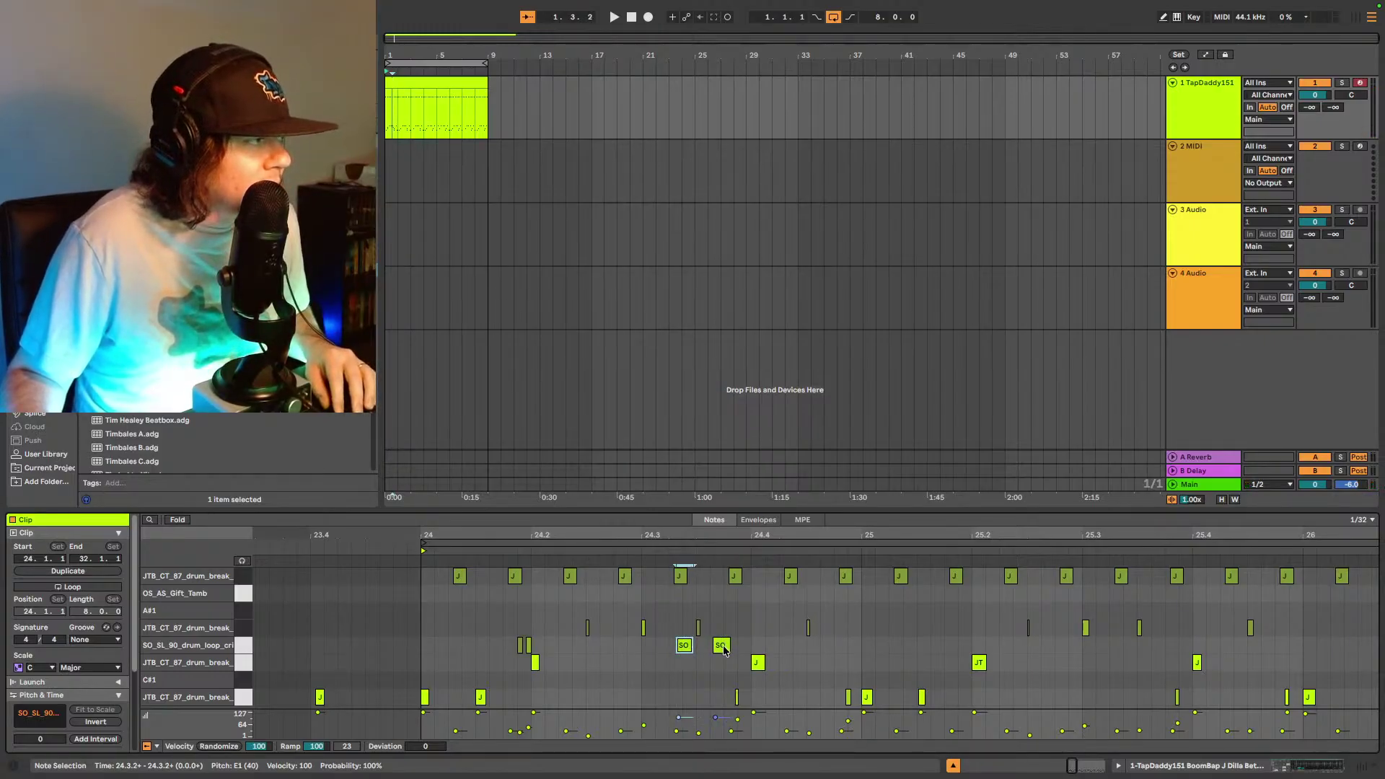
{"action": "mouse_move", "coordinate": [731, 649]}
{"action": "left_mouse_down"}
{"action": "mouse_move", "coordinate": [751, 647]}
{"action": "mouse_move", "coordinate": [686, 655]}
{"action": "mouse_move", "coordinate": [735, 646]}
{"action": "left_mouse_up"}
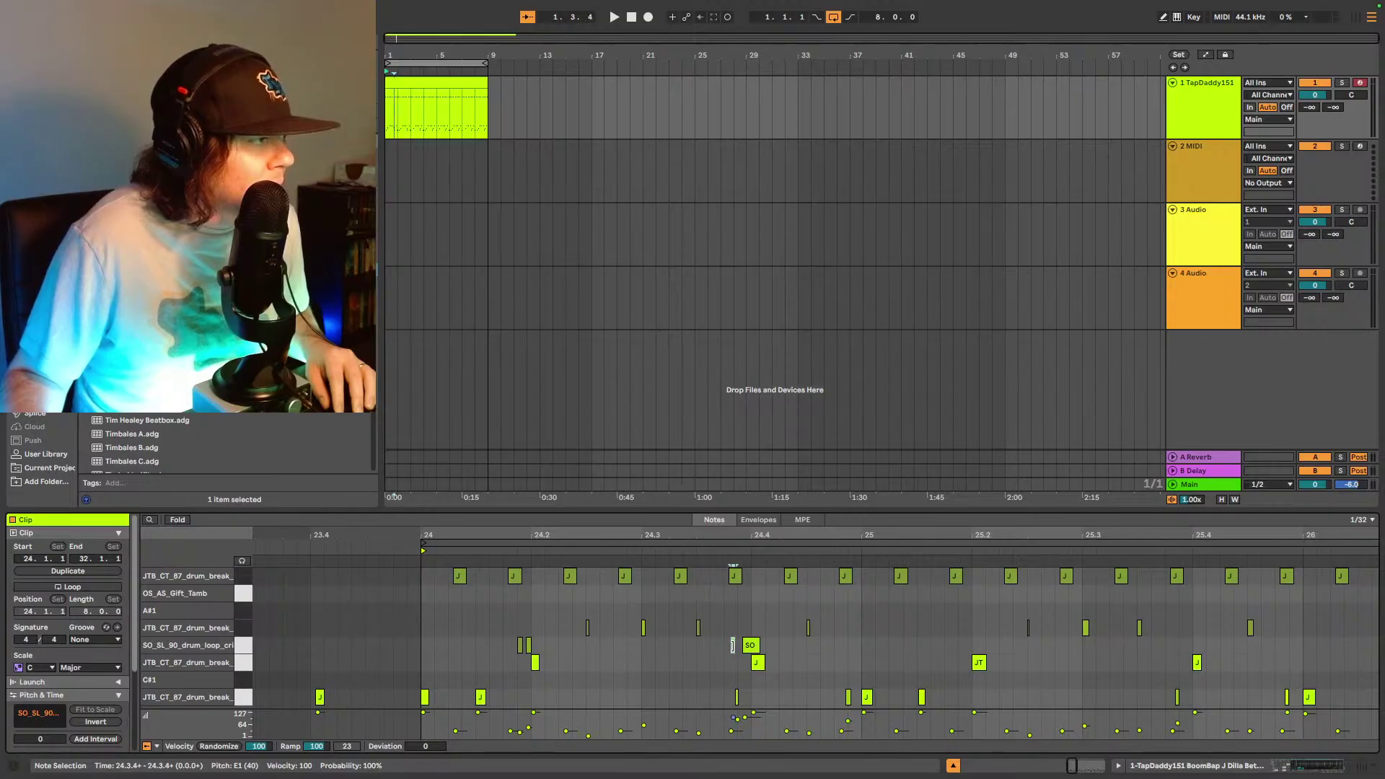
{"action": "key", "text": "space"}
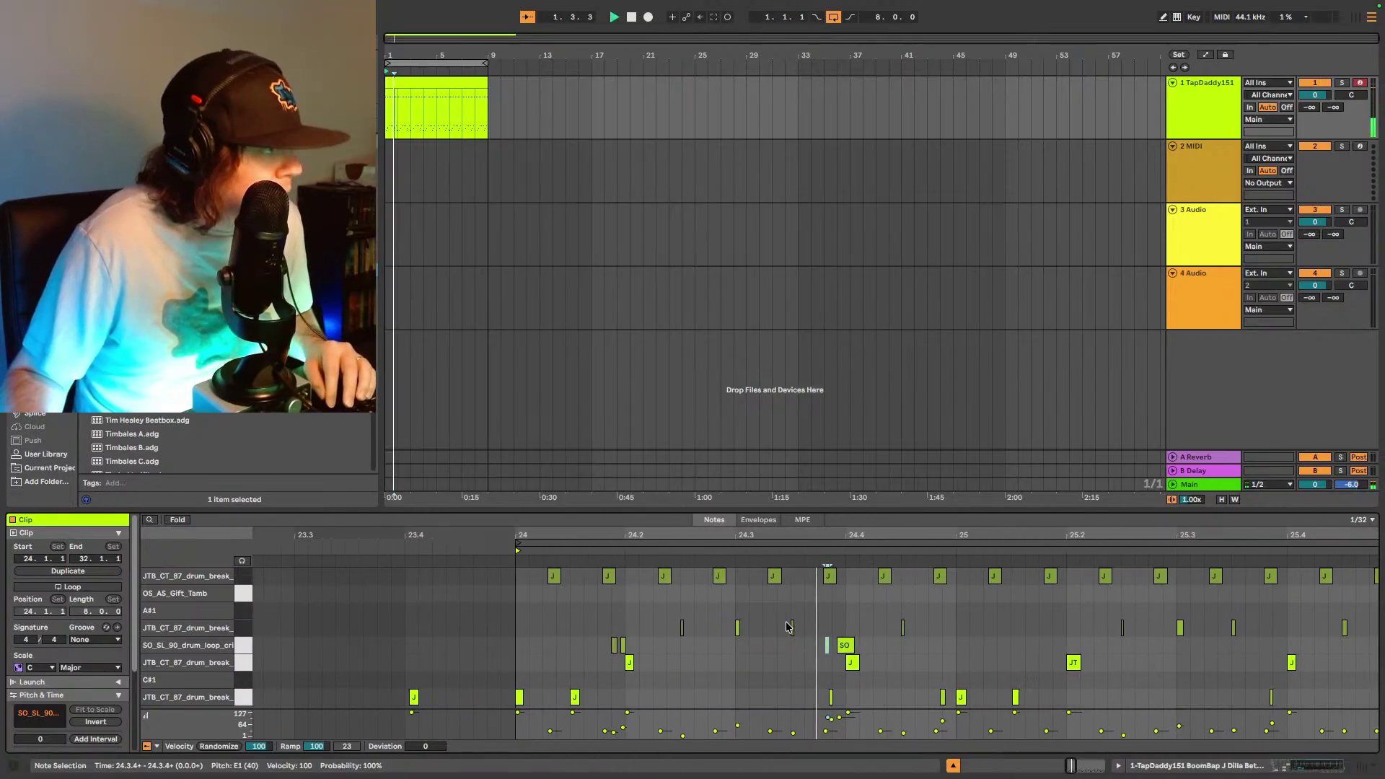
{"action": "left_click_drag", "start_coordinate": [697, 647], "coordinate": [684, 651]}
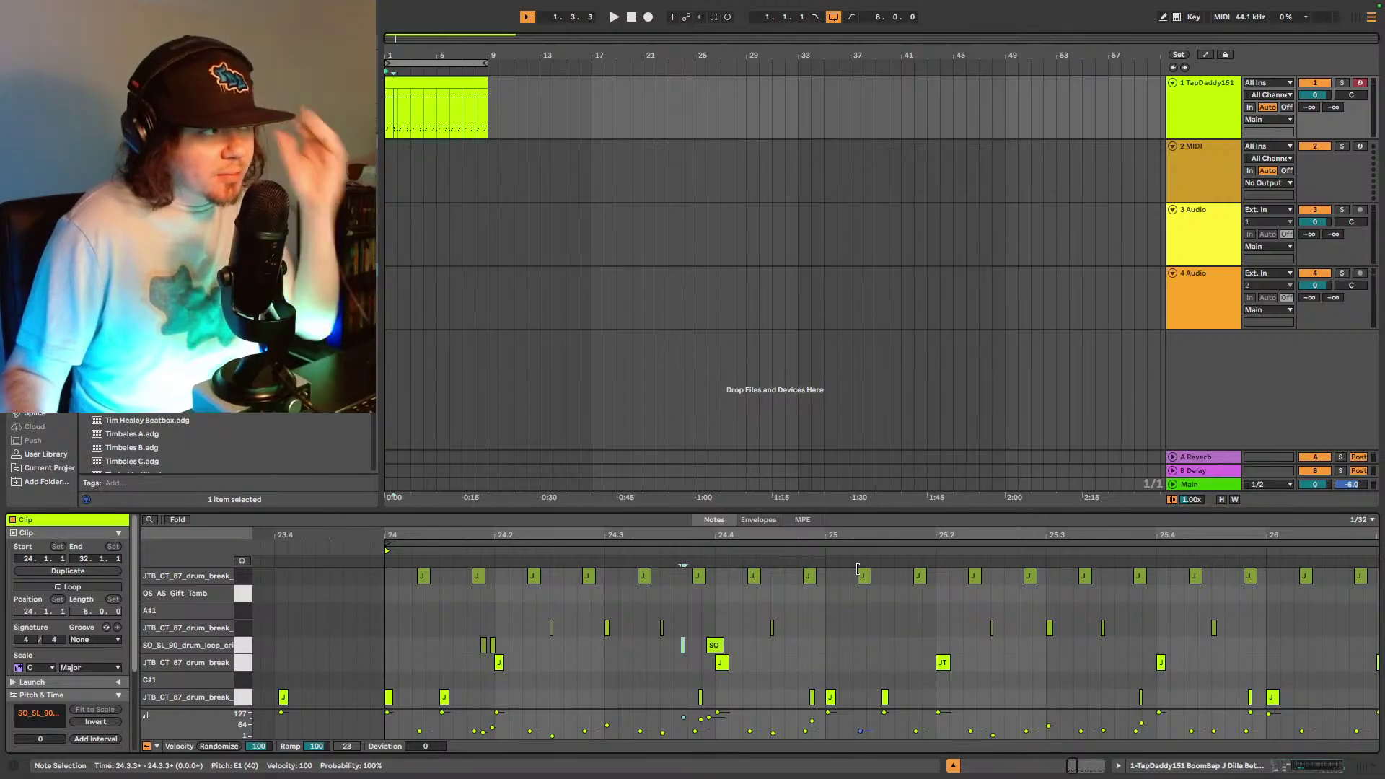
{"action": "key", "text": "space"}
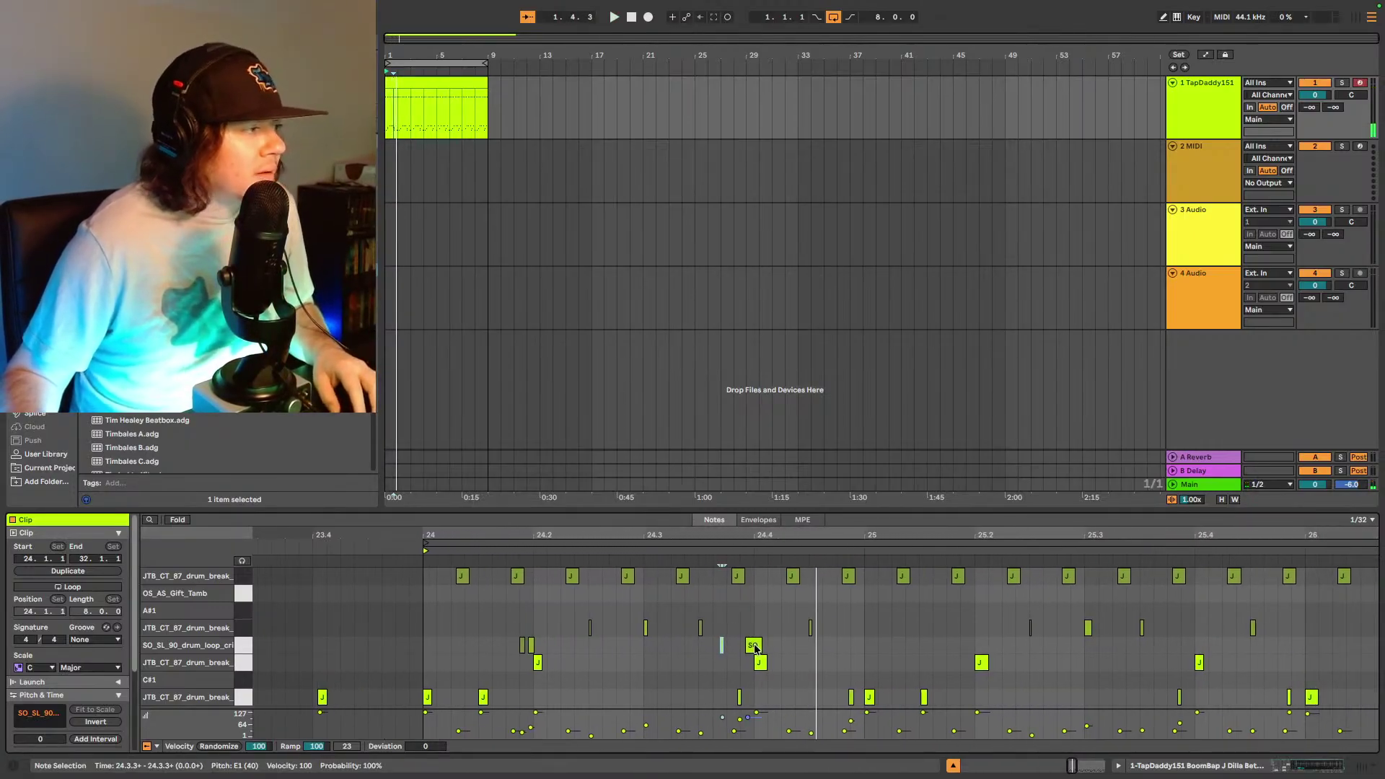
- Delete the two E1 notes at 24.3.3 and just before beat 24.4, and play the clip again
{"action": "left_click_drag", "start_coordinate": [716, 658], "coordinate": [764, 649]}
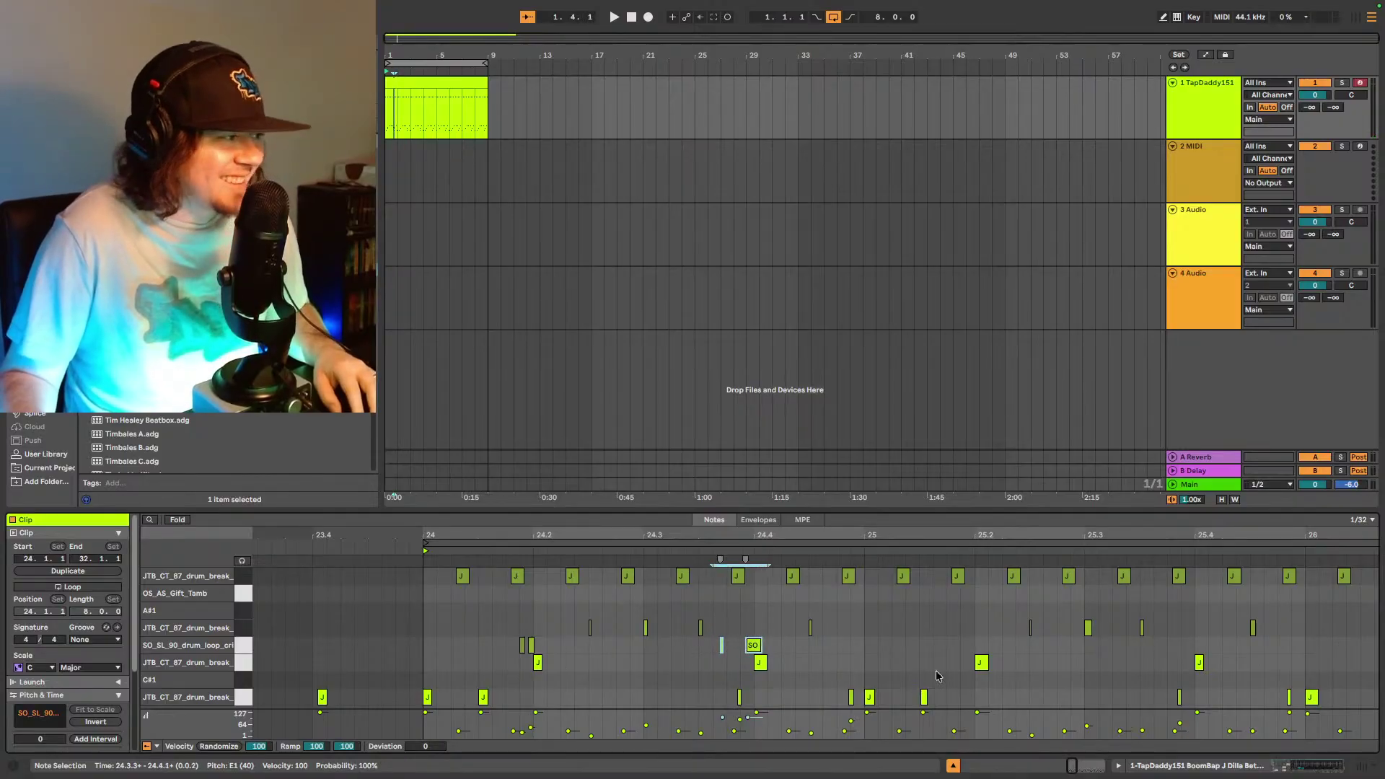
{"action": "key", "text": "Delete"}
{"action": "key", "text": "space"}
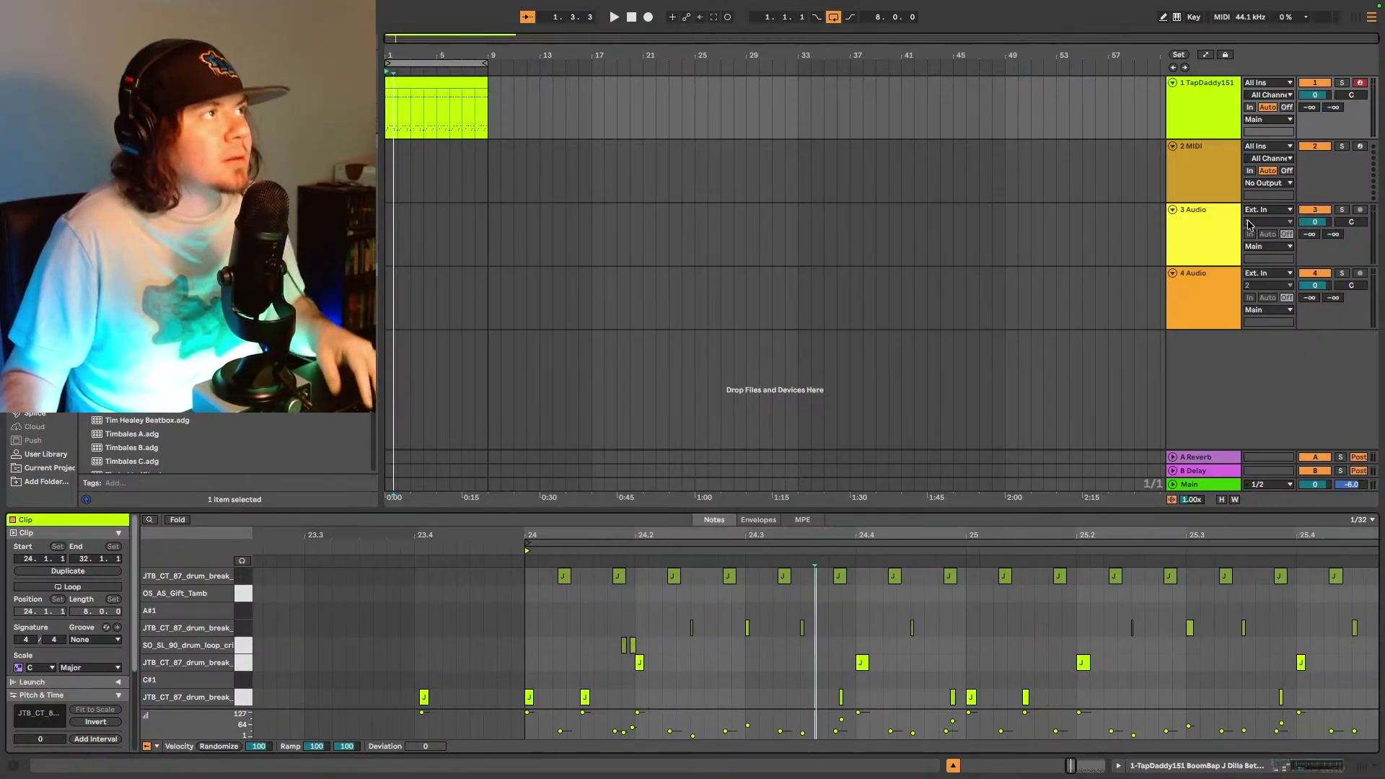
- Try an E1 note just past 24.3.2 in the drum clip, play it, and remove the note
{"action": "left_click", "coordinate": [1163, 17]}
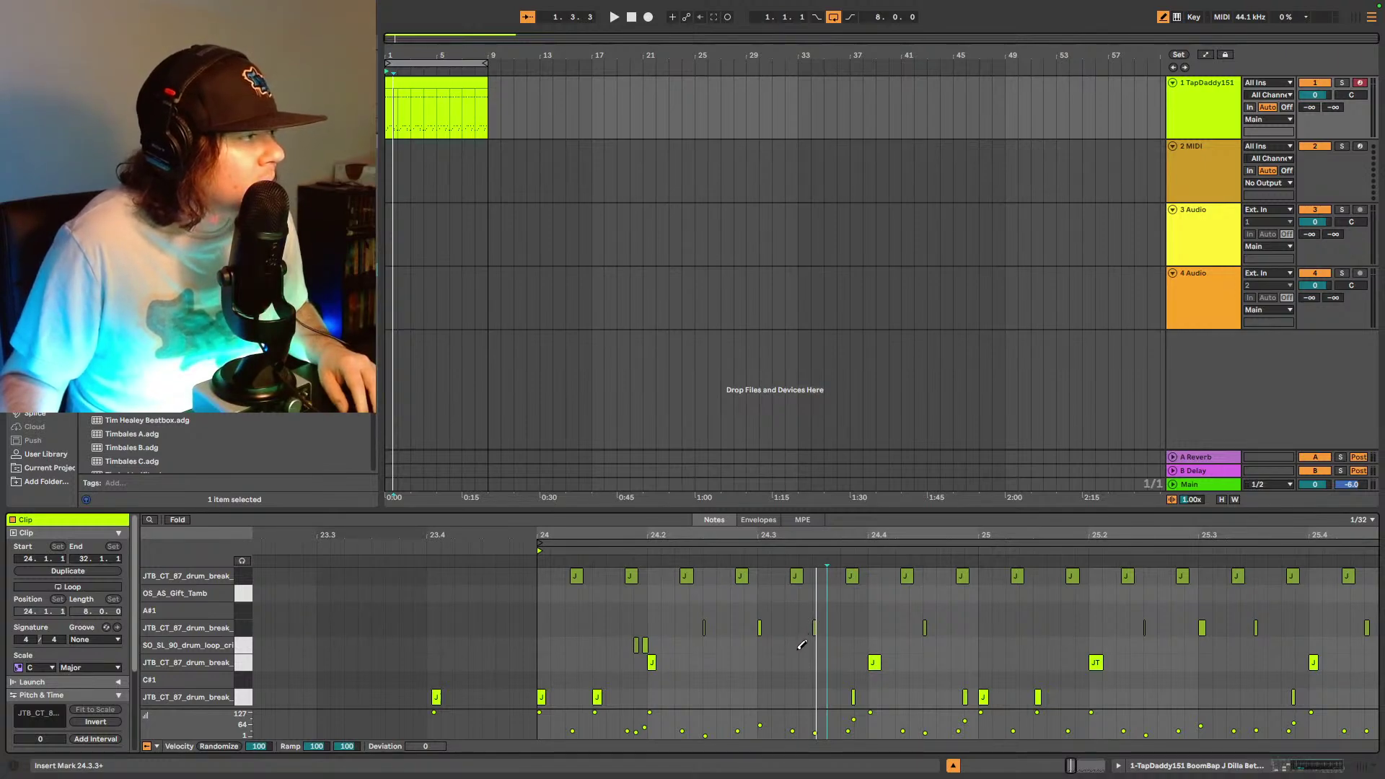
{"action": "left_click", "coordinate": [794, 643]}
{"action": "key", "text": "space"}
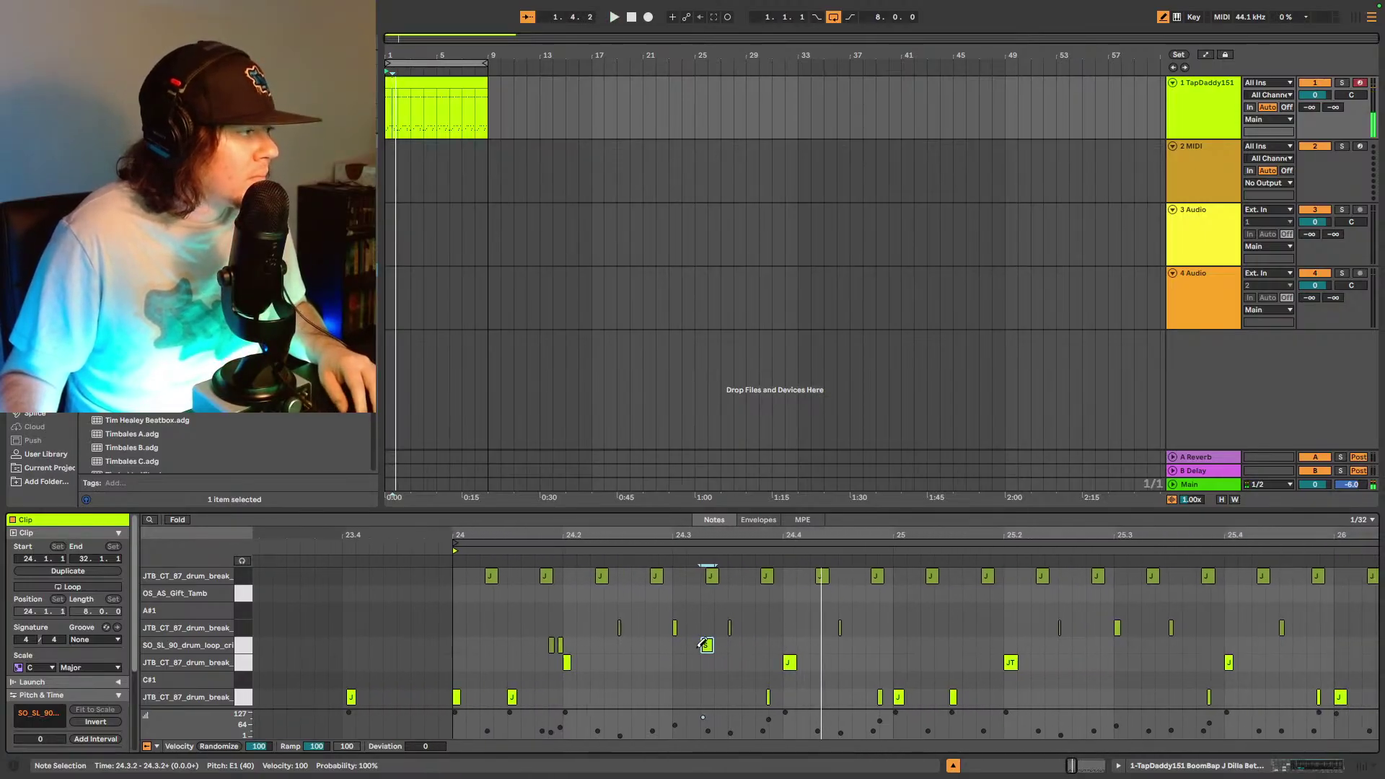
{"action": "left_click", "coordinate": [708, 645]}
{"action": "key", "text": "space"}
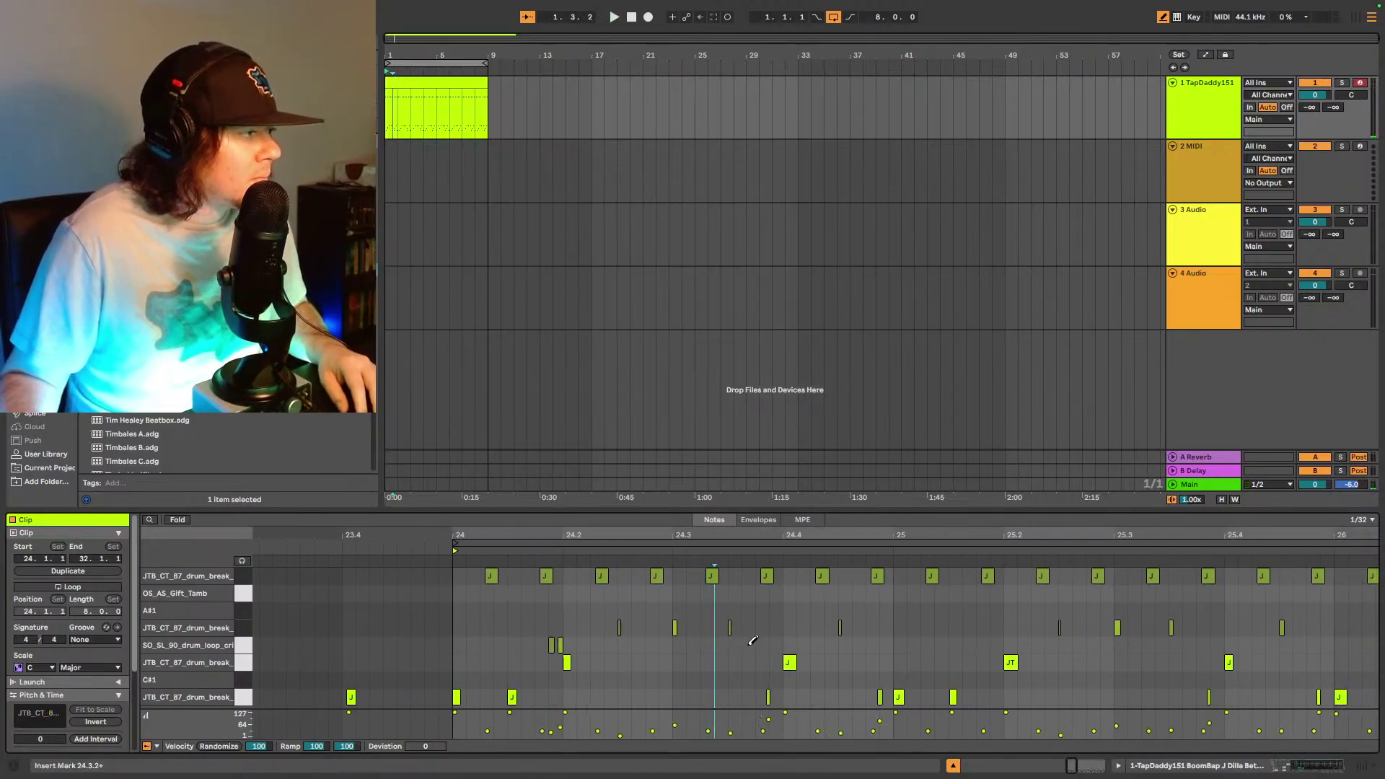
- Draw an E1 note at about 24.3.3 and play the clip
{"action": "left_click", "coordinate": [748, 644]}
{"action": "key", "text": "space"}
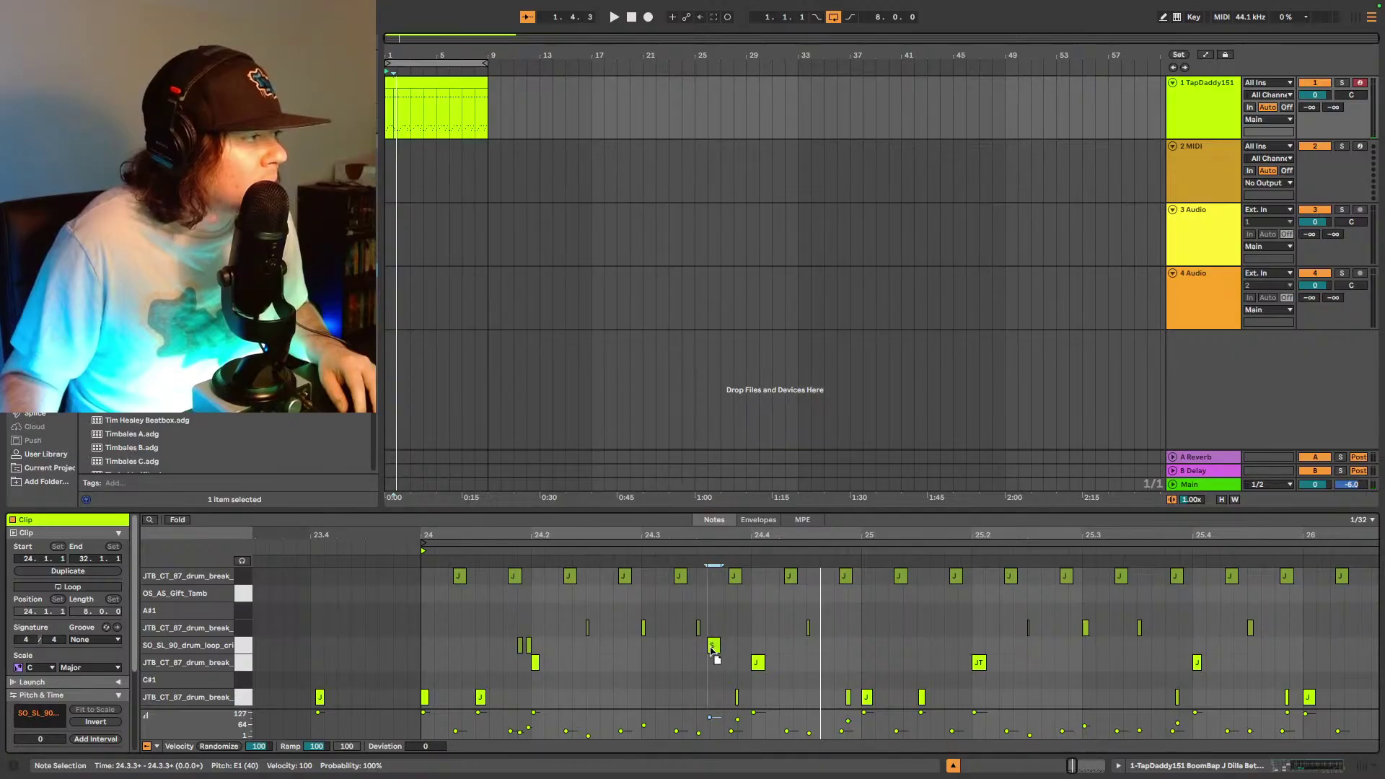
{"action": "key", "text": "space"}
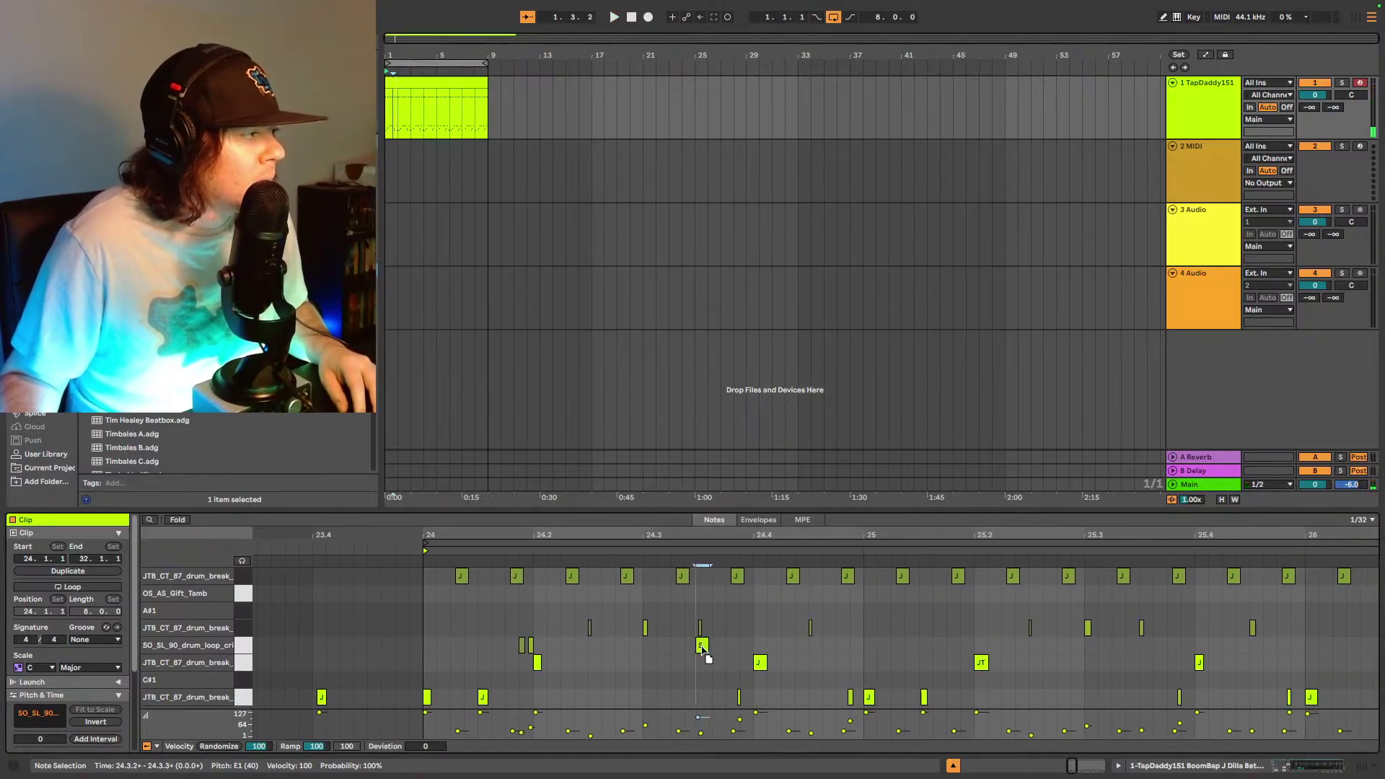
- Move the new E1 note to about 24.3.4, play the clip, and move it back to just past 24.3.2
{"action": "left_click_drag", "start_coordinate": [706, 647], "coordinate": [737, 651]}
{"action": "key", "text": "space"}
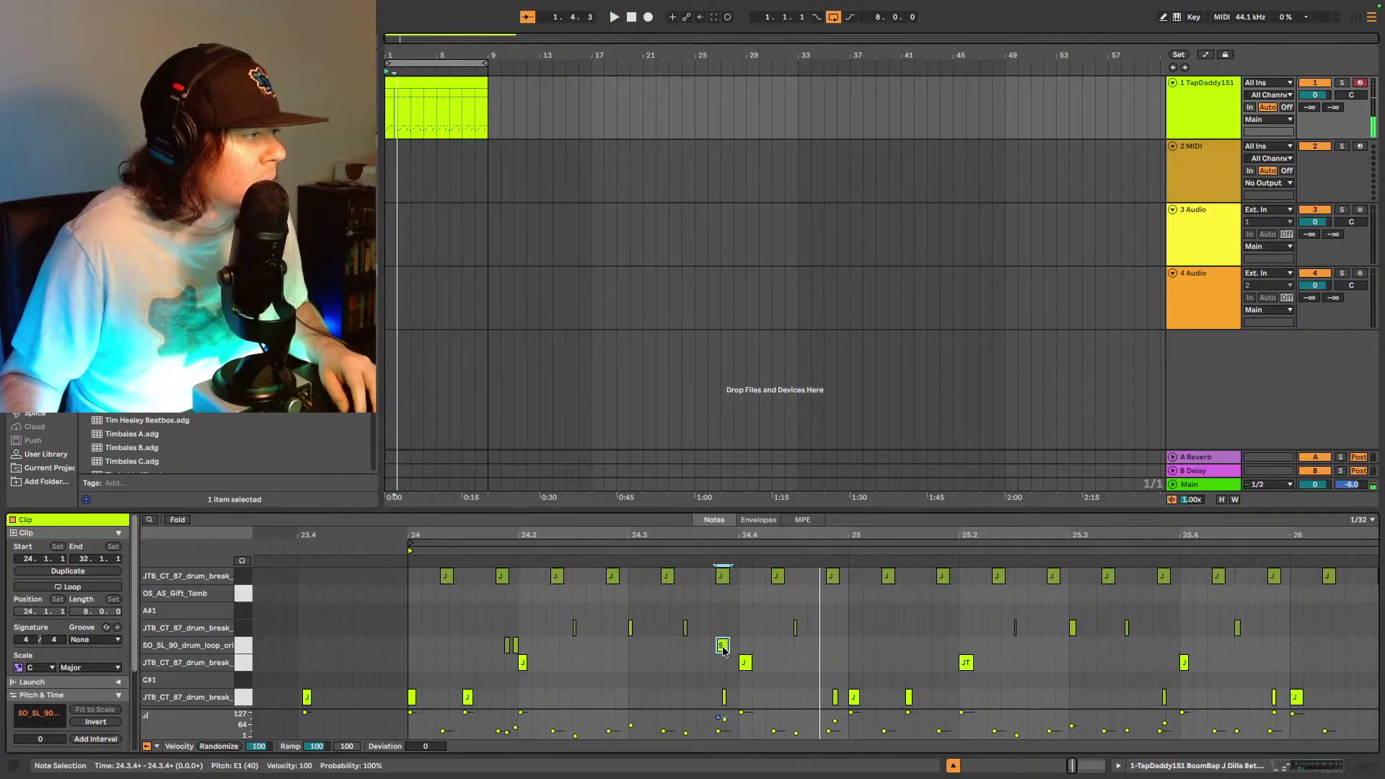
{"action": "key", "text": "space"}
{"action": "left_click_drag", "start_coordinate": [719, 647], "coordinate": [671, 658]}
{"action": "key", "text": "space"}
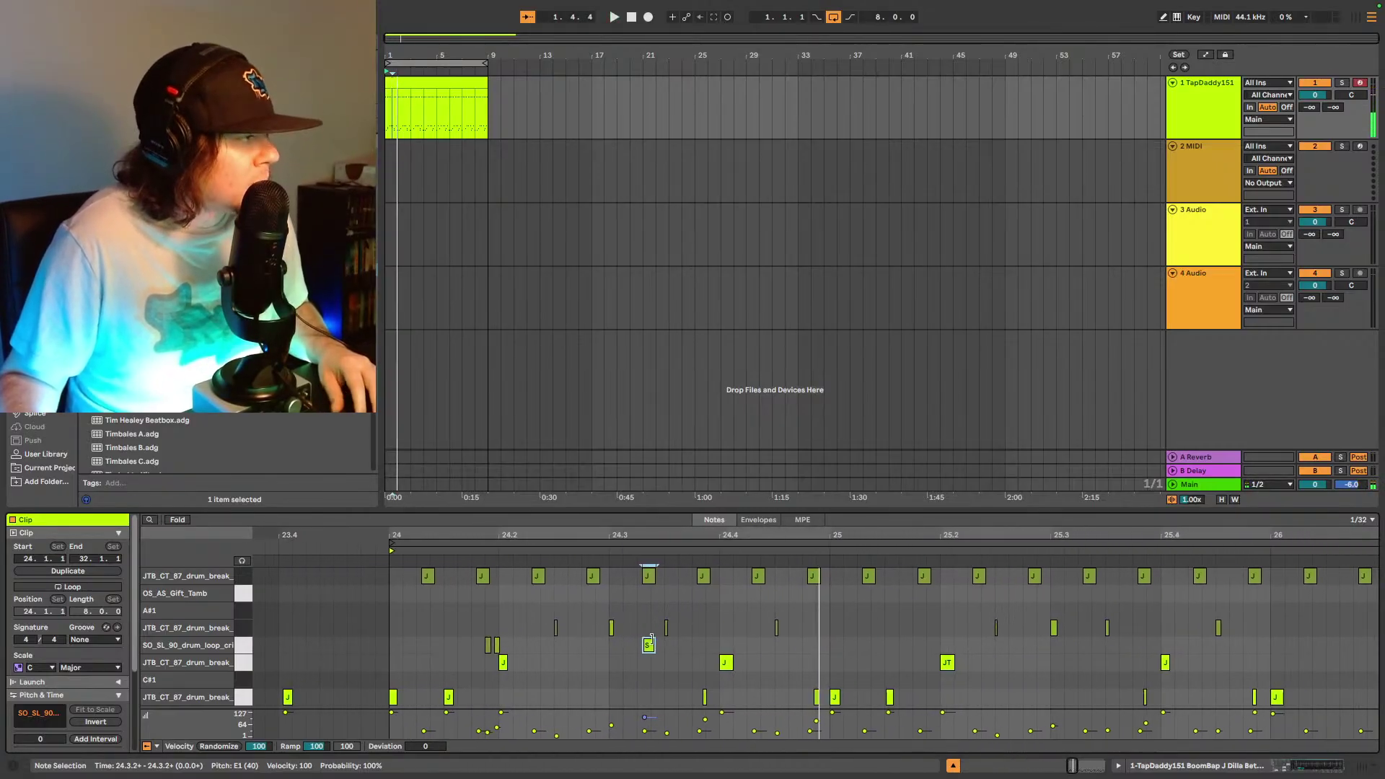
{"action": "key", "text": "space"}
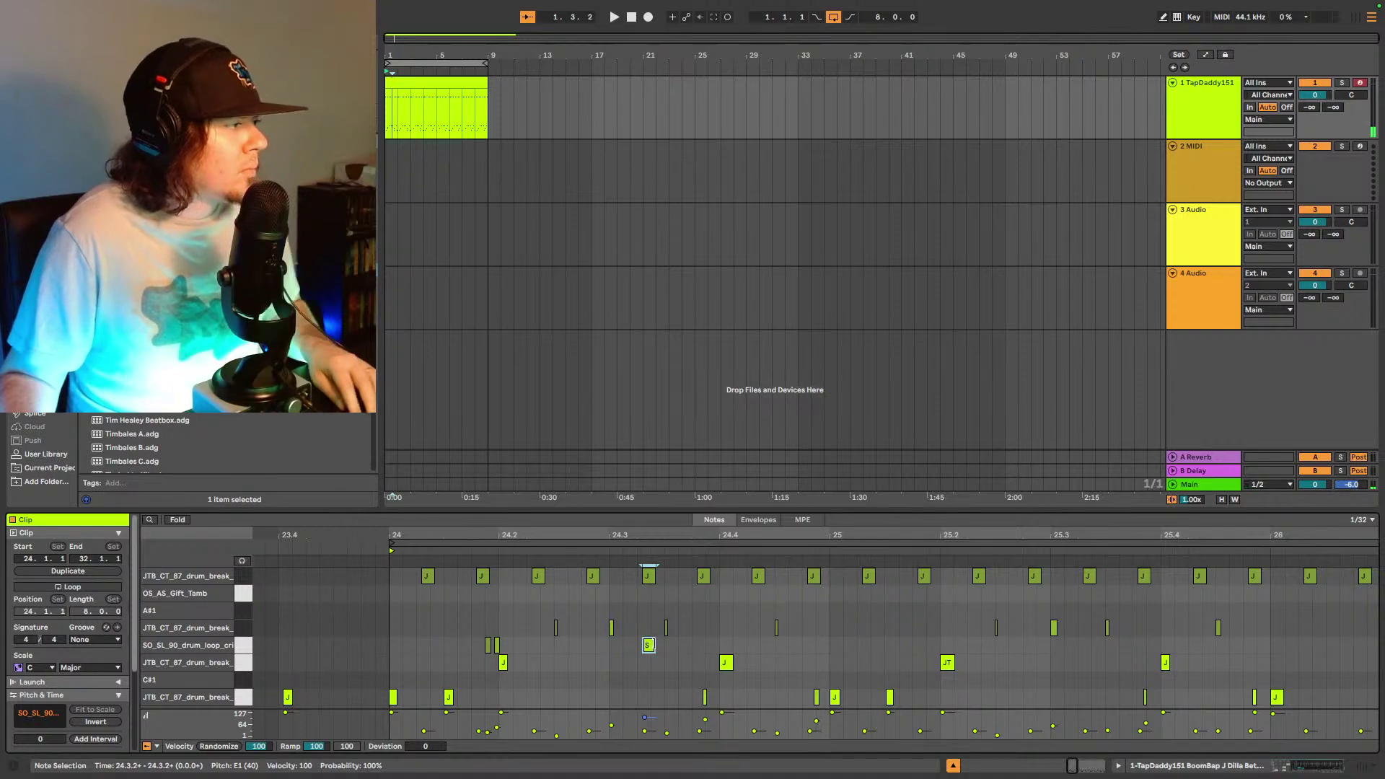
- Add a second E1 note between 24.3.3 and 24.3.4, nudge it closer to 24.3.3, and play the clip
{"action": "left_click", "coordinate": [678, 651]}
{"action": "double_click", "coordinate": [682, 646]}
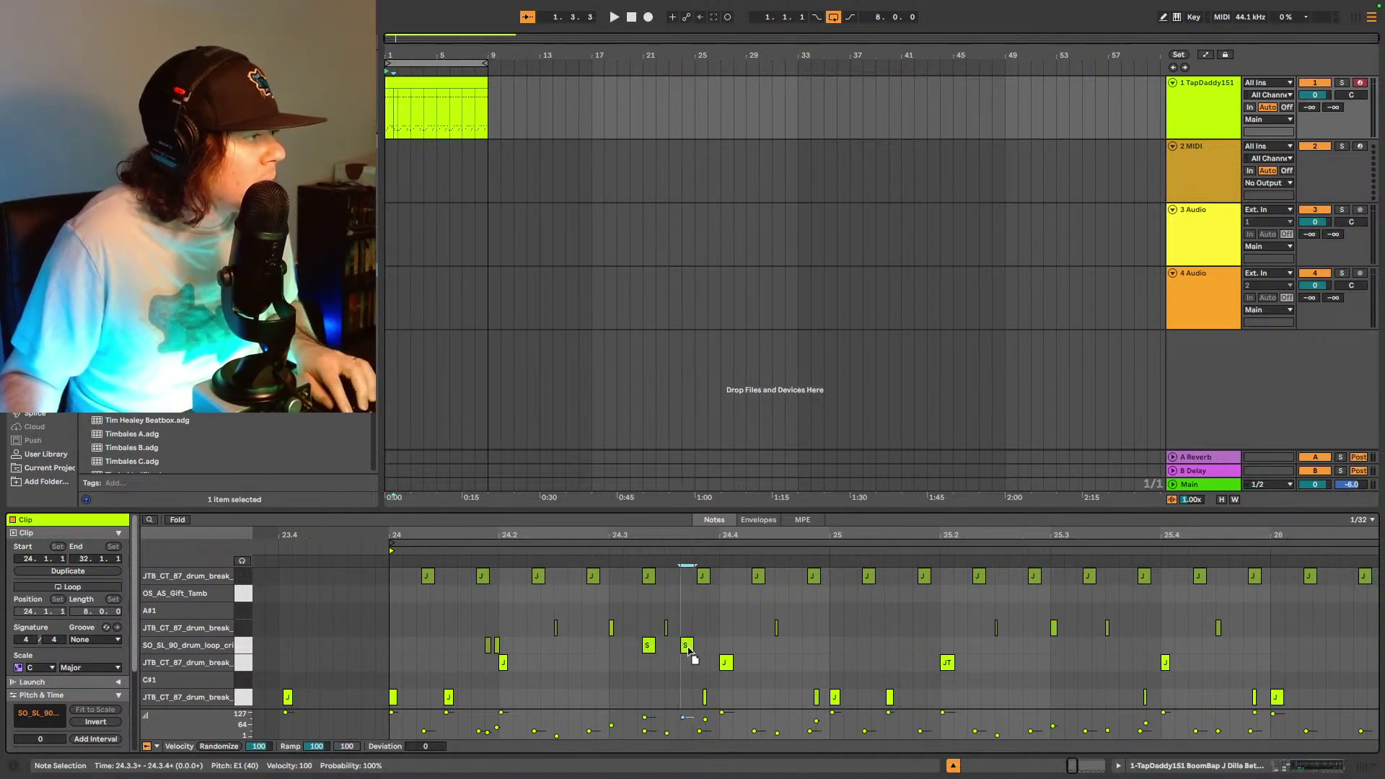
{"action": "key", "text": "space"}
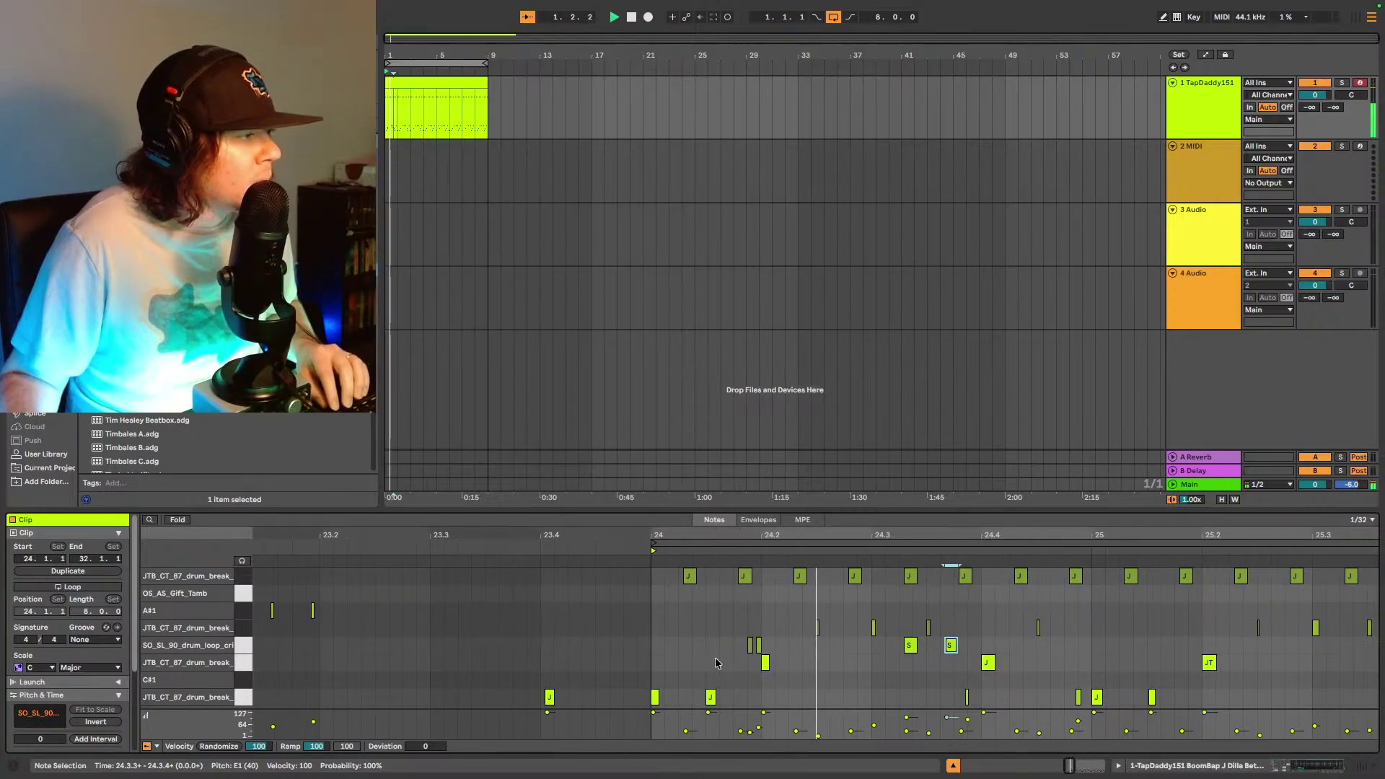
{"action": "key", "text": "space"}
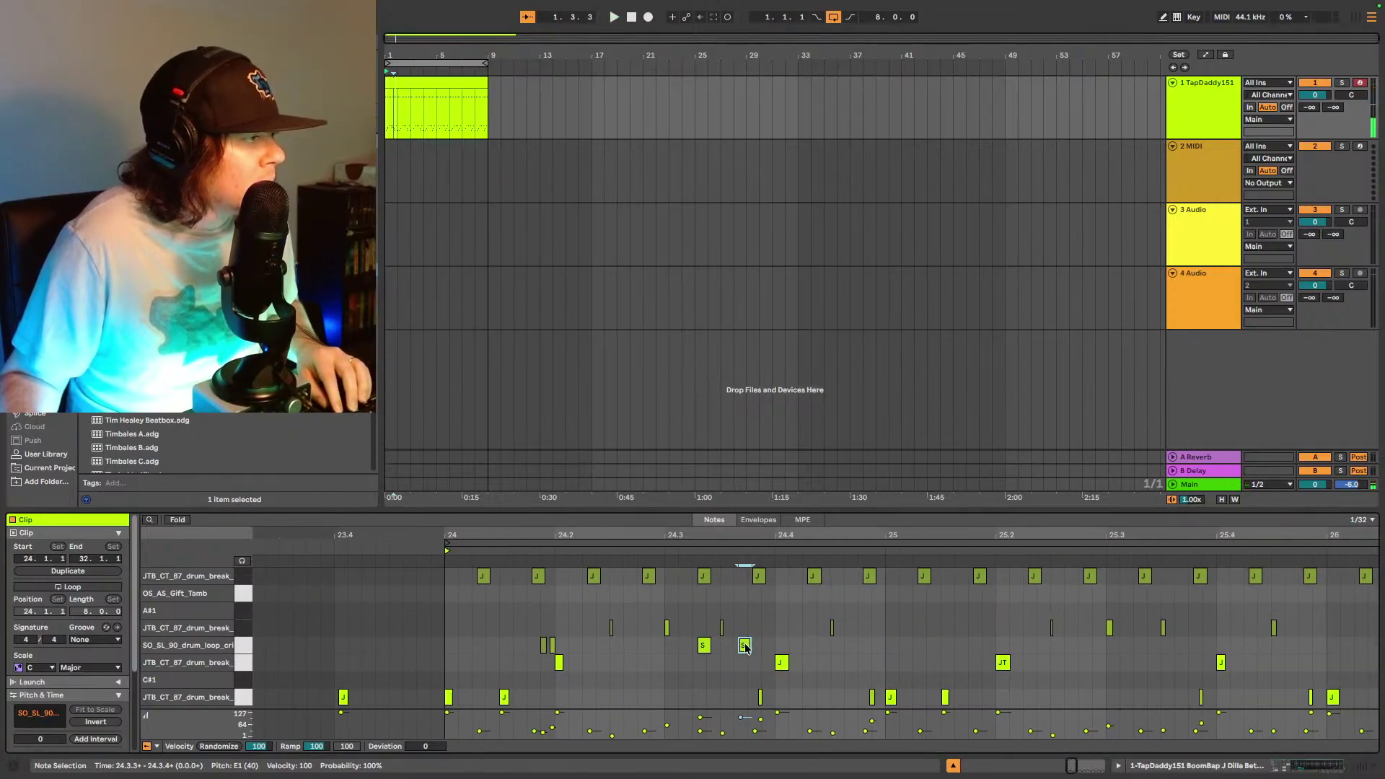
{"action": "left_click_drag", "start_coordinate": [746, 647], "coordinate": [732, 647]}
{"action": "key", "text": "space"}
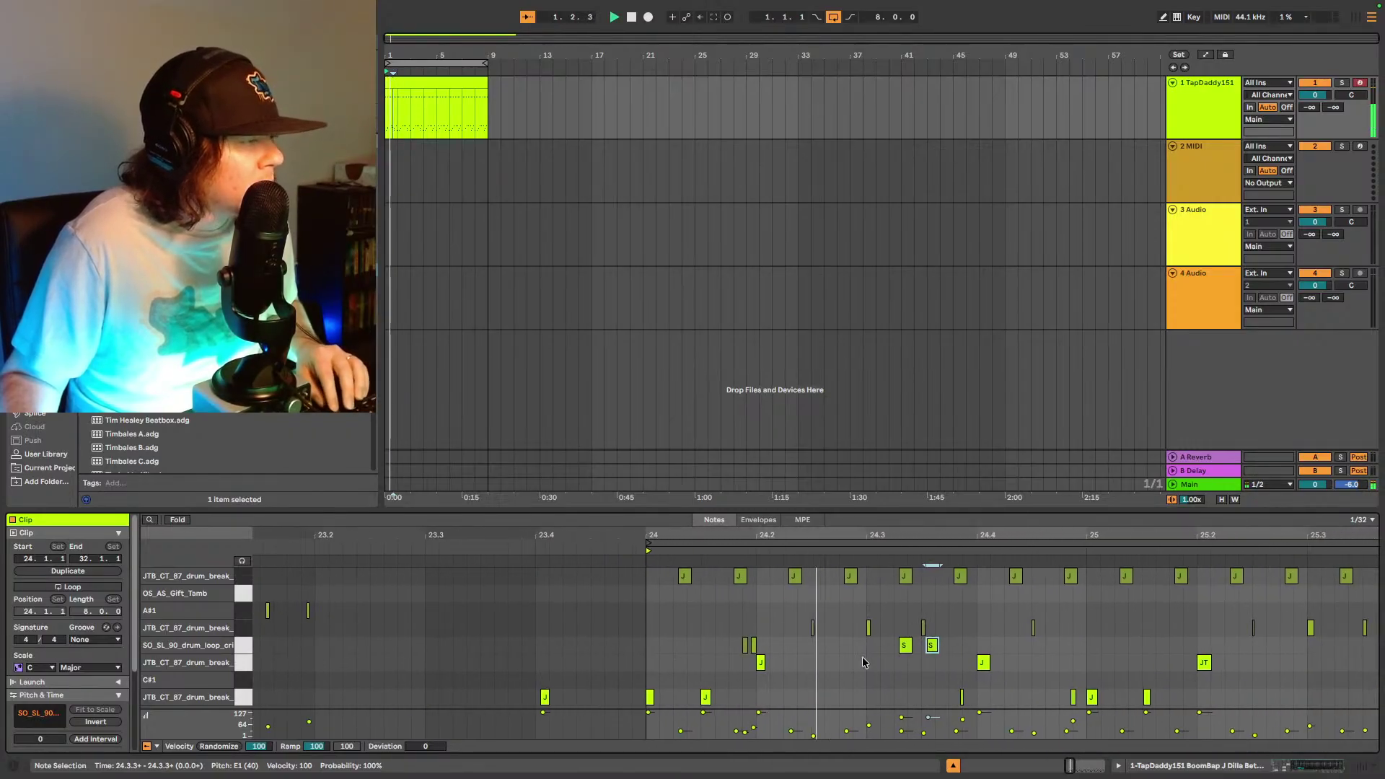
{"action": "key", "text": "space"}
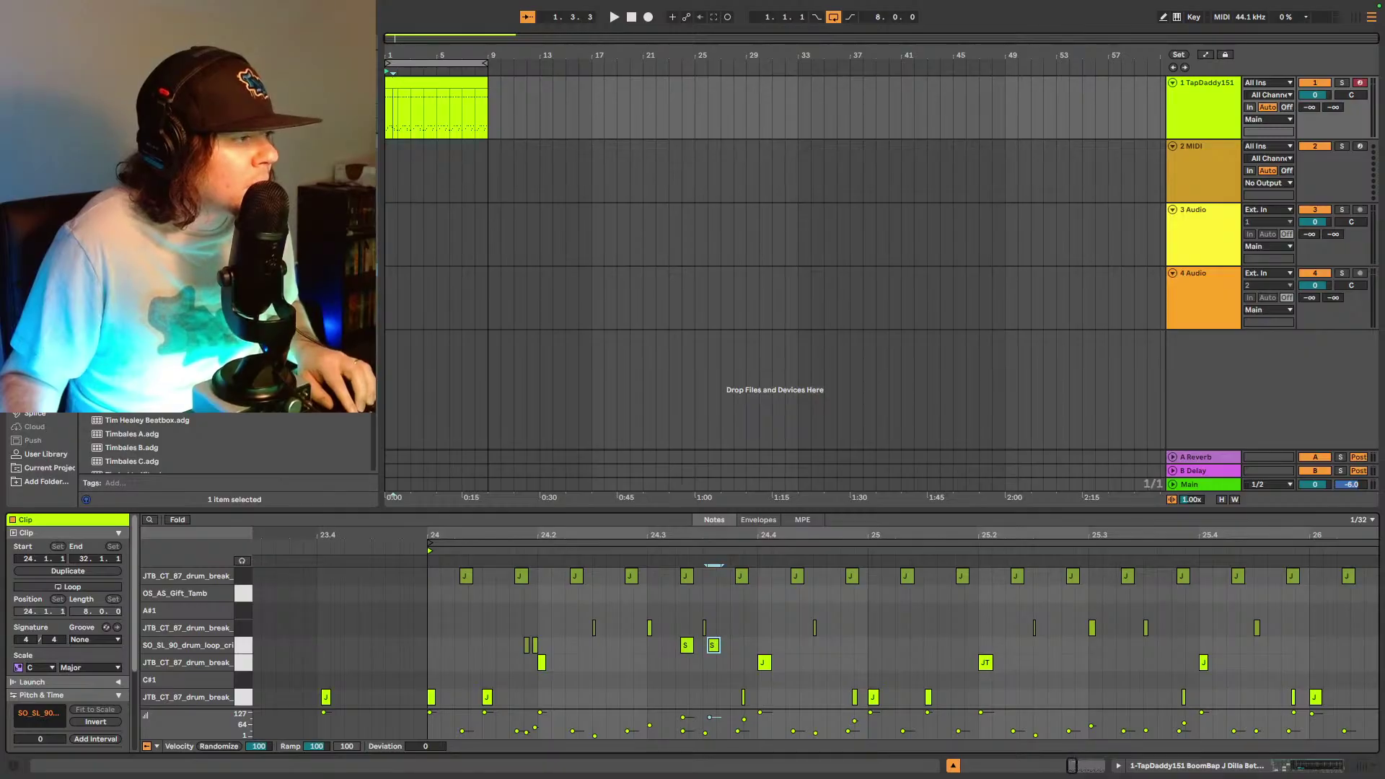
- Switch to the 1/64 grid and draw one short E1 note at 24.3.4
{"action": "key", "text": "plus"}
{"action": "key", "text": "plus"}
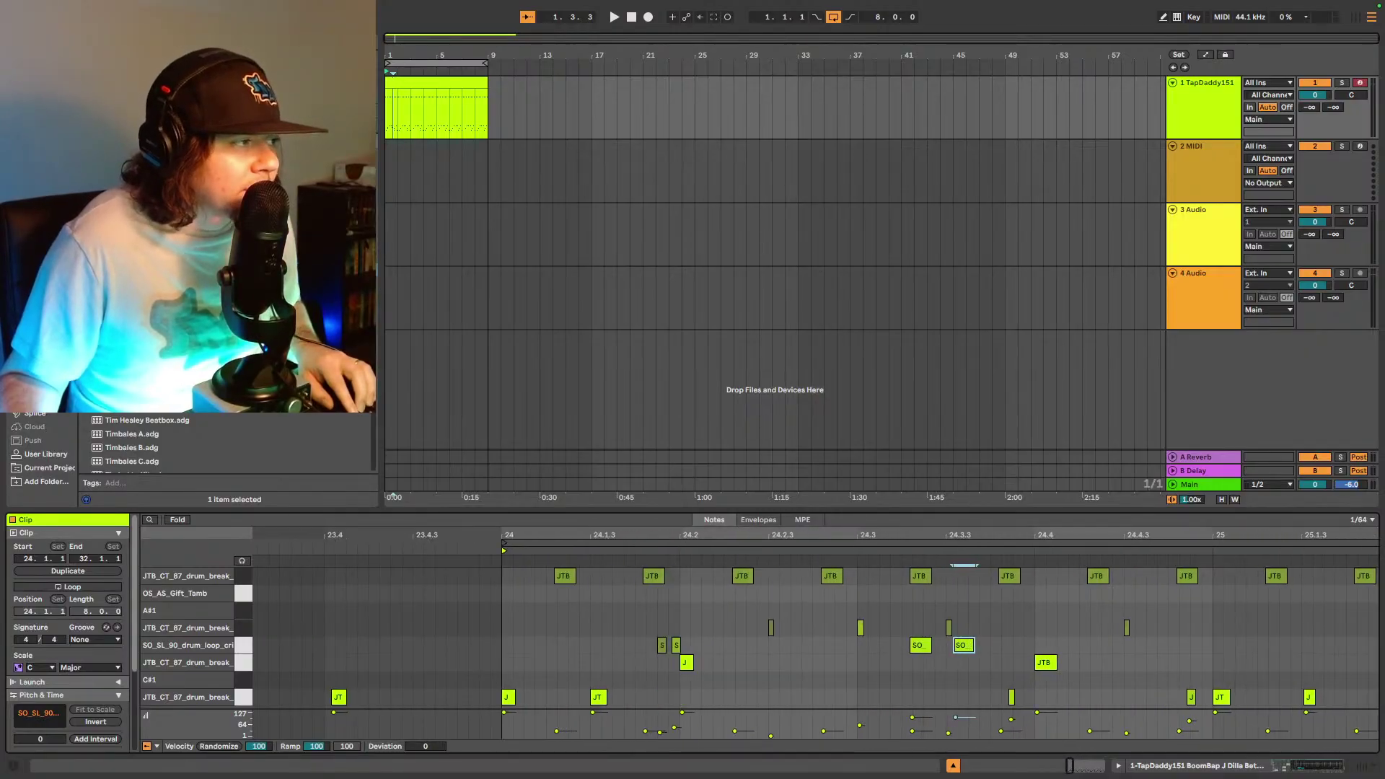
{"action": "key", "text": "plus"}
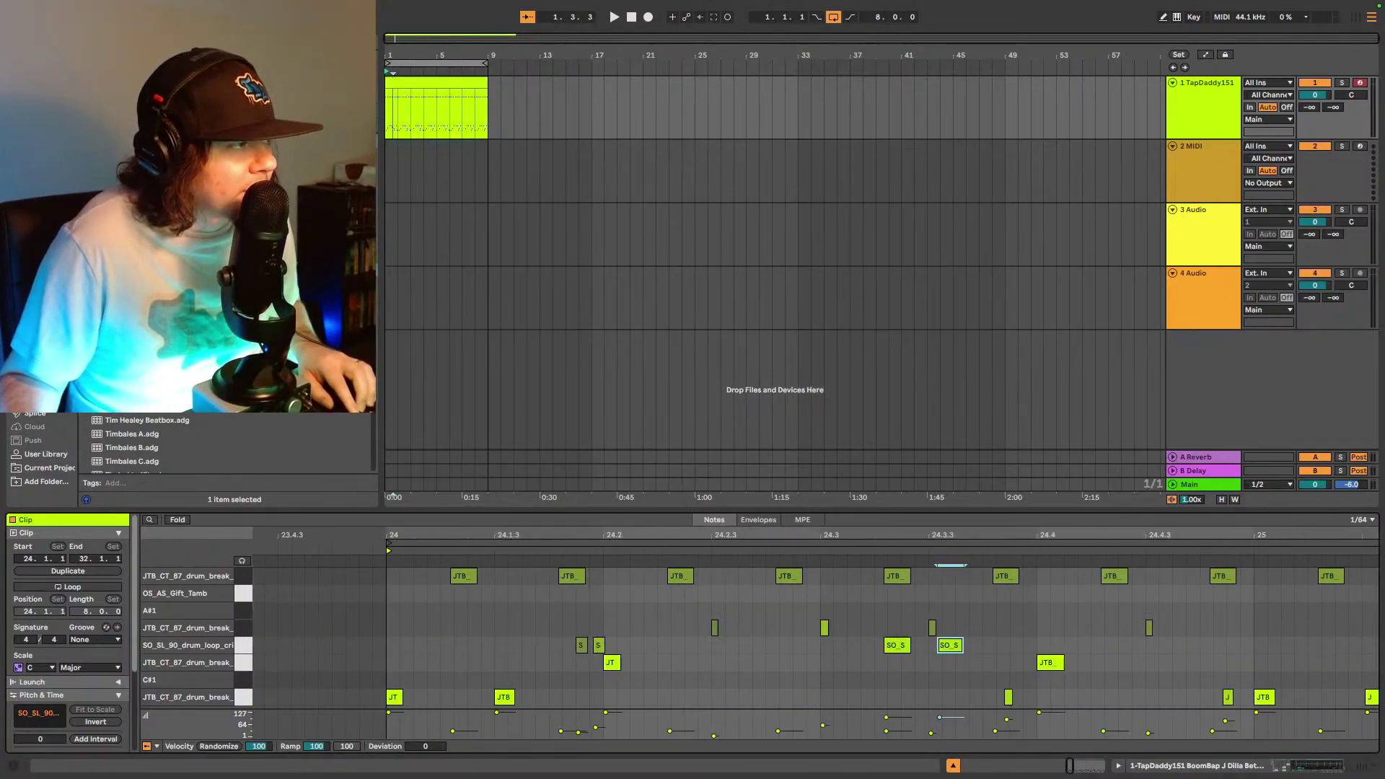
{"action": "left_click_drag", "start_coordinate": [1071, 766], "coordinate": [1071, 772]}
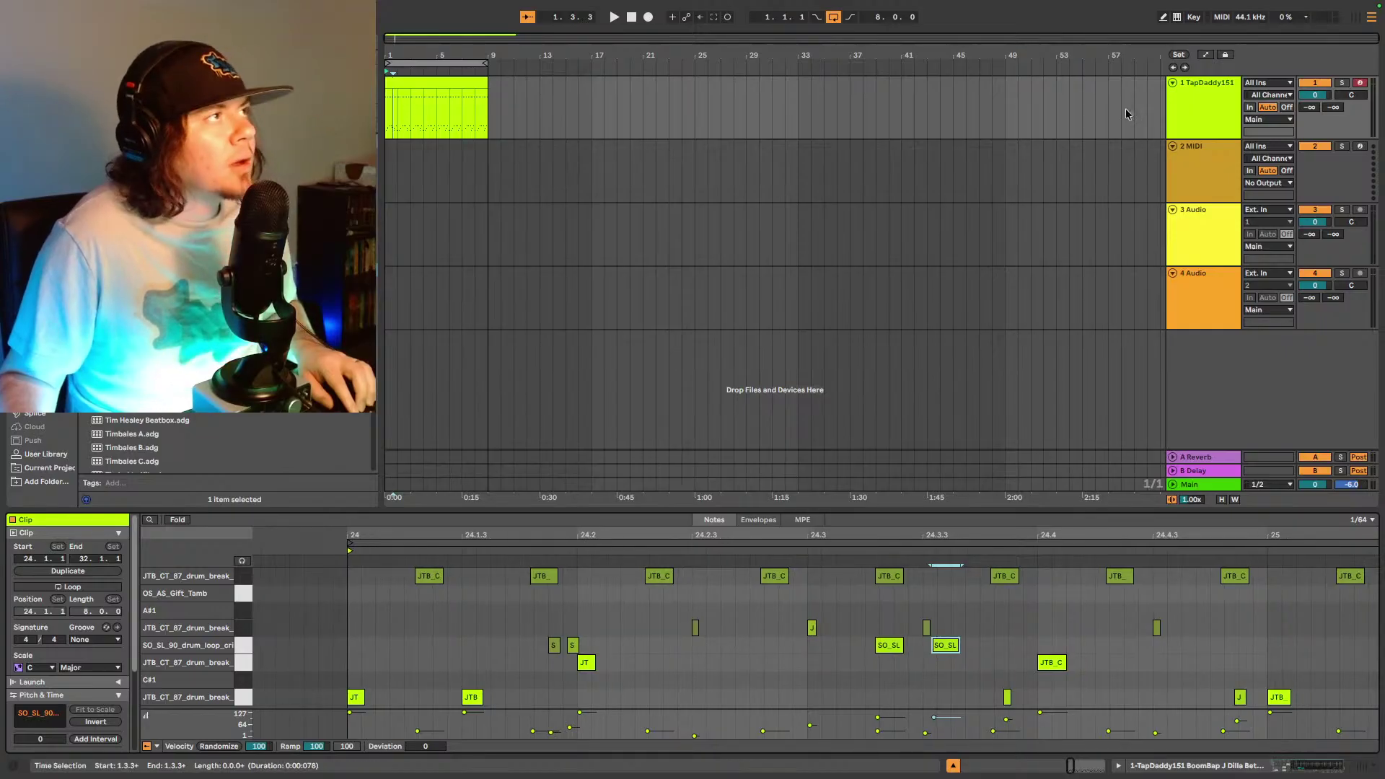
{"action": "key", "text": "b"}
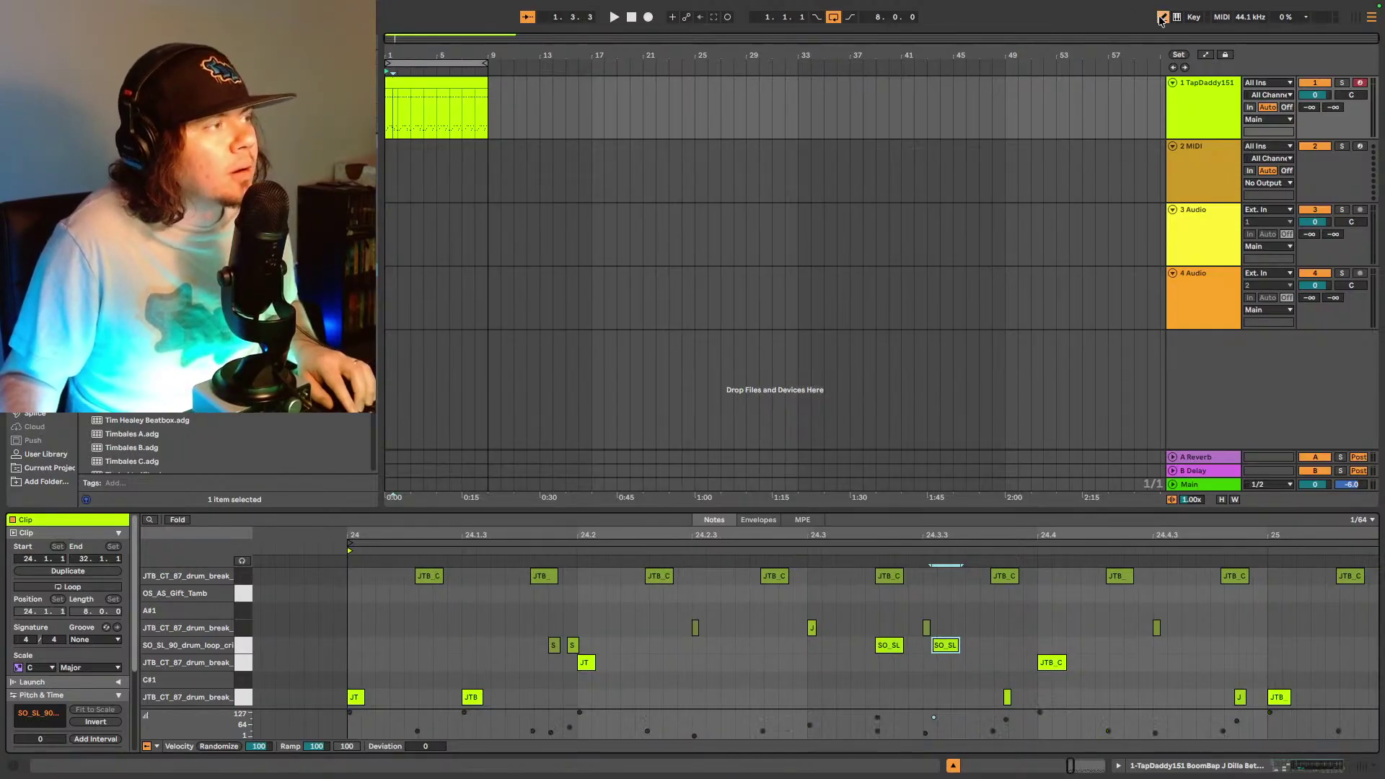
{"action": "left_click", "coordinate": [984, 645]}
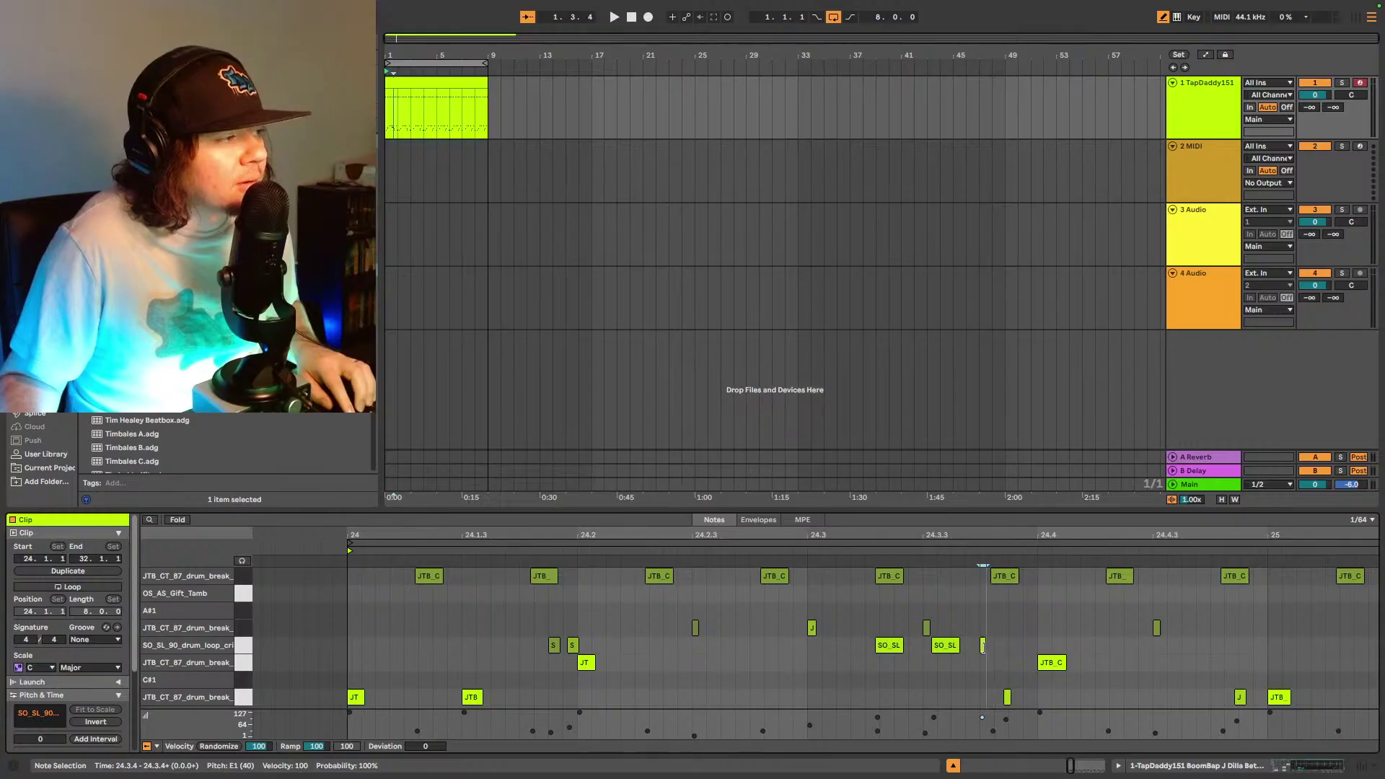
{"action": "left_click", "coordinate": [984, 645]}
{"action": "left_click", "coordinate": [984, 644]}
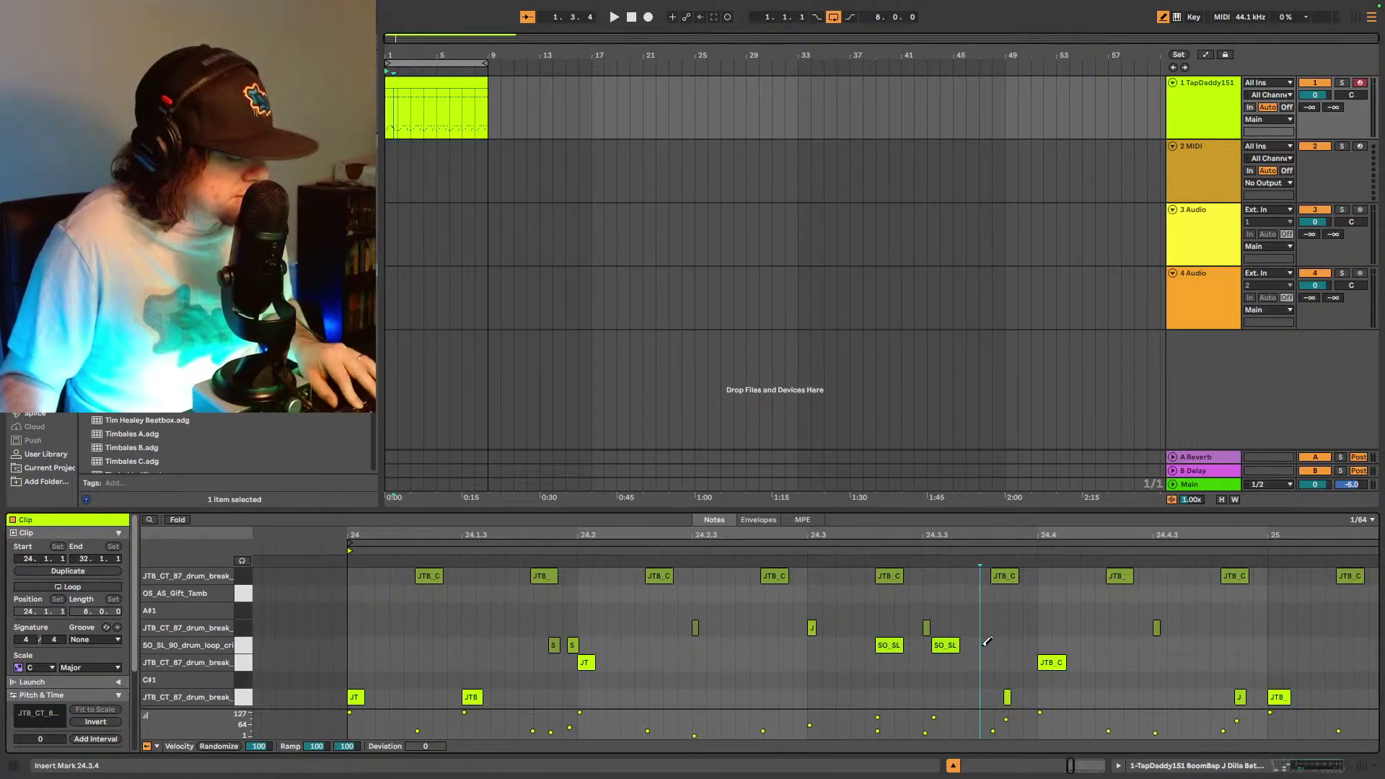
{"action": "left_click", "coordinate": [1162, 16]}
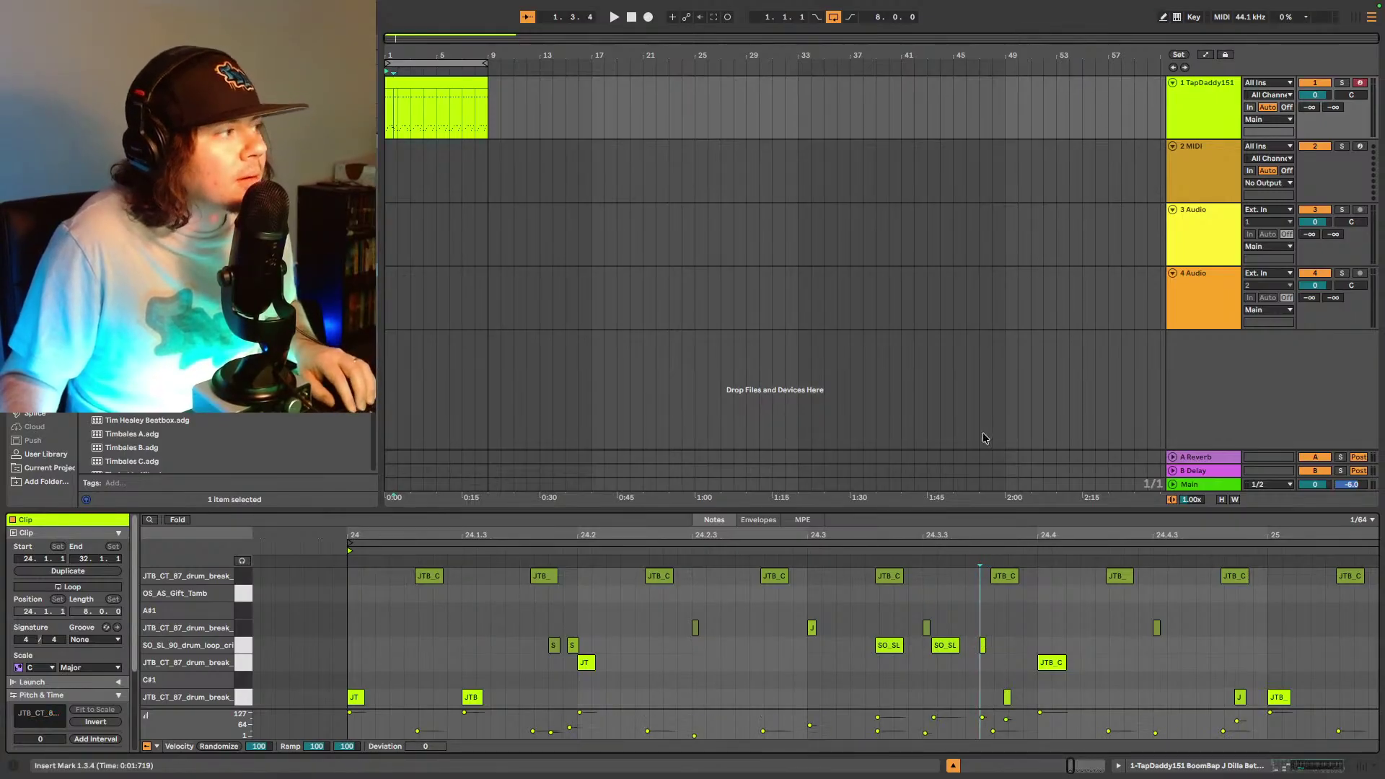
- Move the short E1 note directly in front of the longer one near 24.3.3 and lower its velocity to 54
{"action": "left_click_drag", "start_coordinate": [984, 646], "coordinate": [927, 658]}
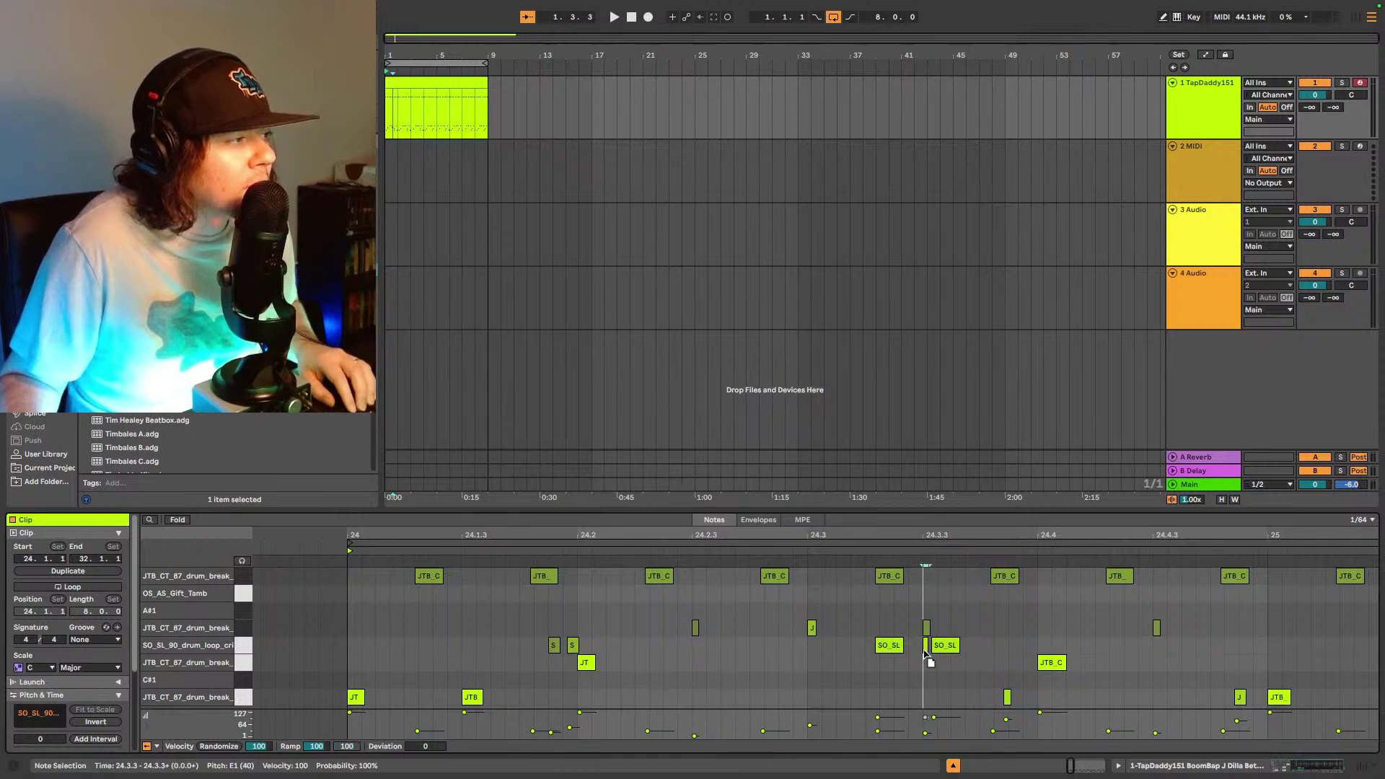
{"action": "left_click", "coordinate": [927, 649]}
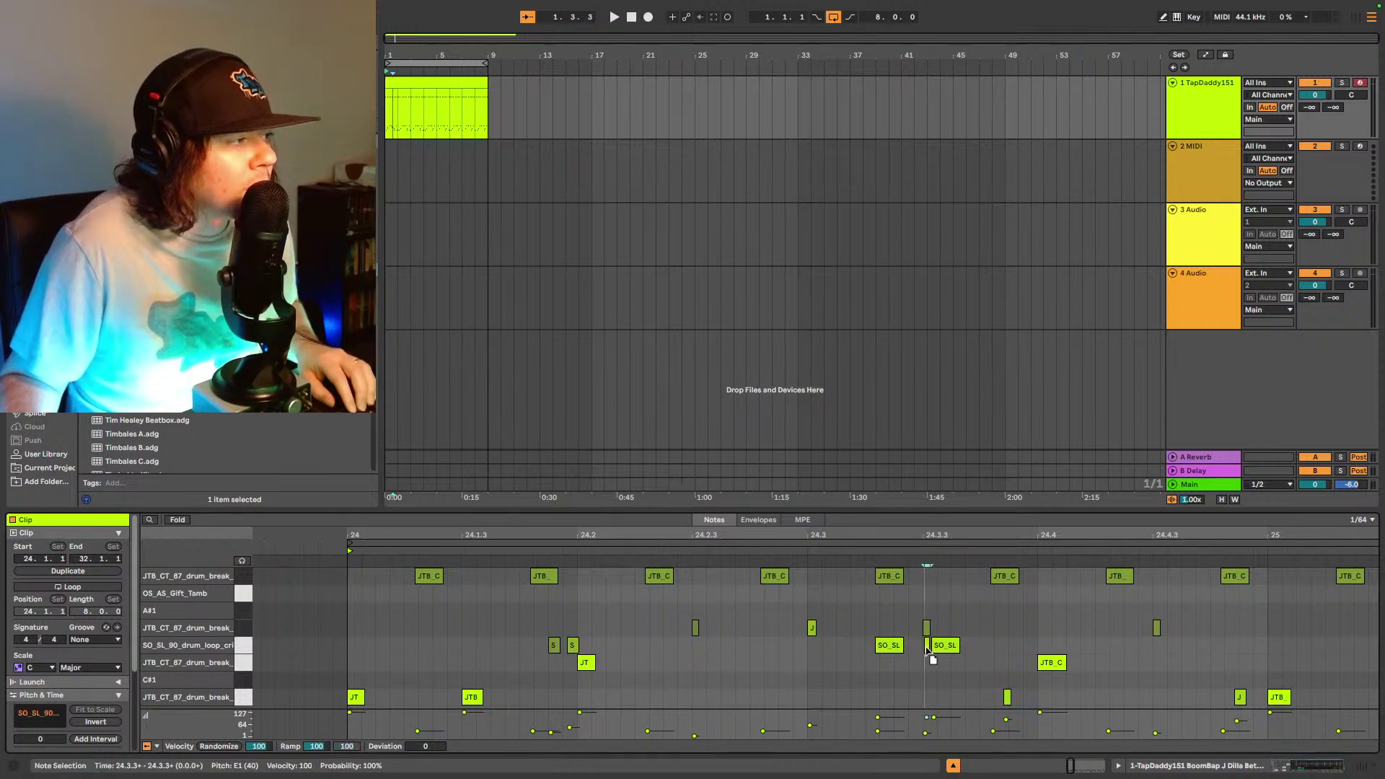
{"action": "key", "text": "space"}
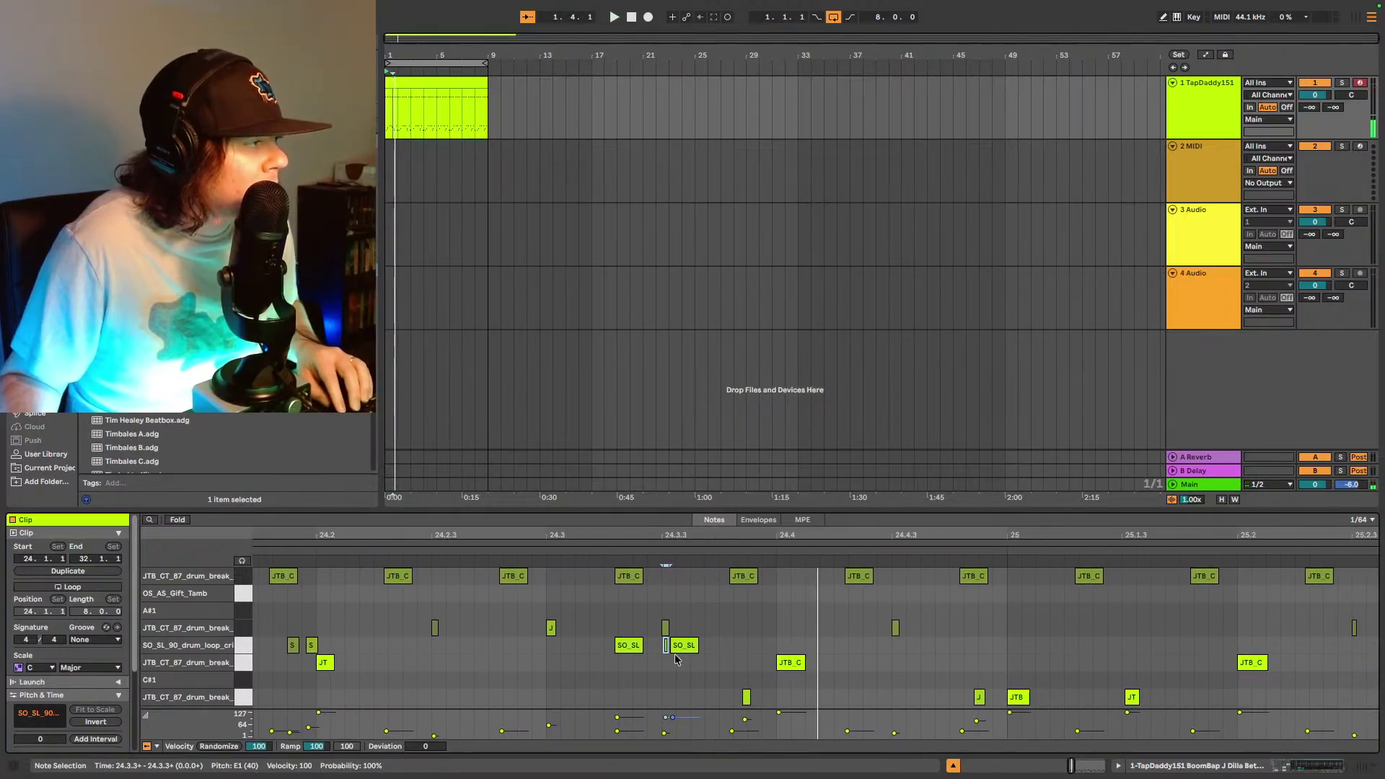
{"action": "left_click_drag", "start_coordinate": [668, 723], "coordinate": [668, 730]}
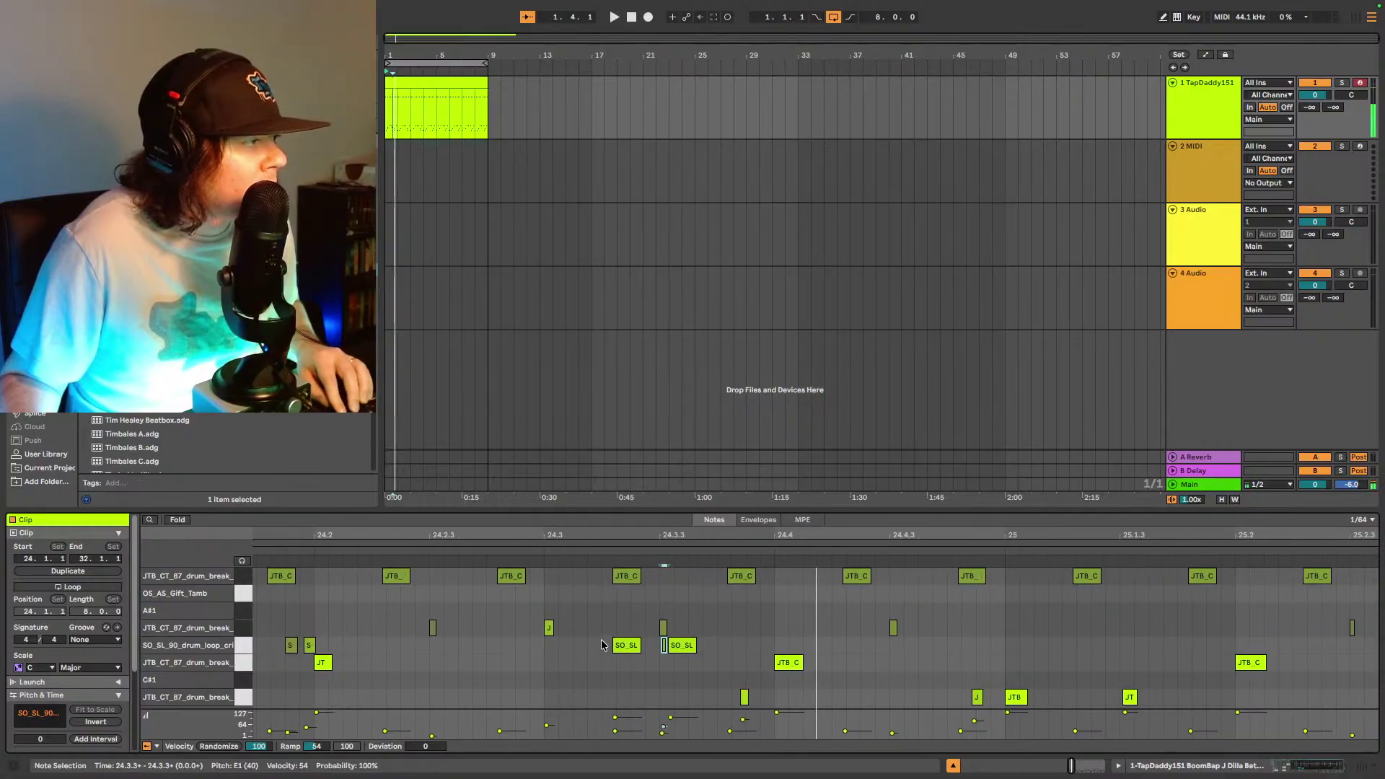
- Duplicate the short and long E1 pair from 24.3.3, place the copy just past 24.3.4, and play the clip
{"action": "left_click", "coordinate": [681, 645], "text": "shift"}
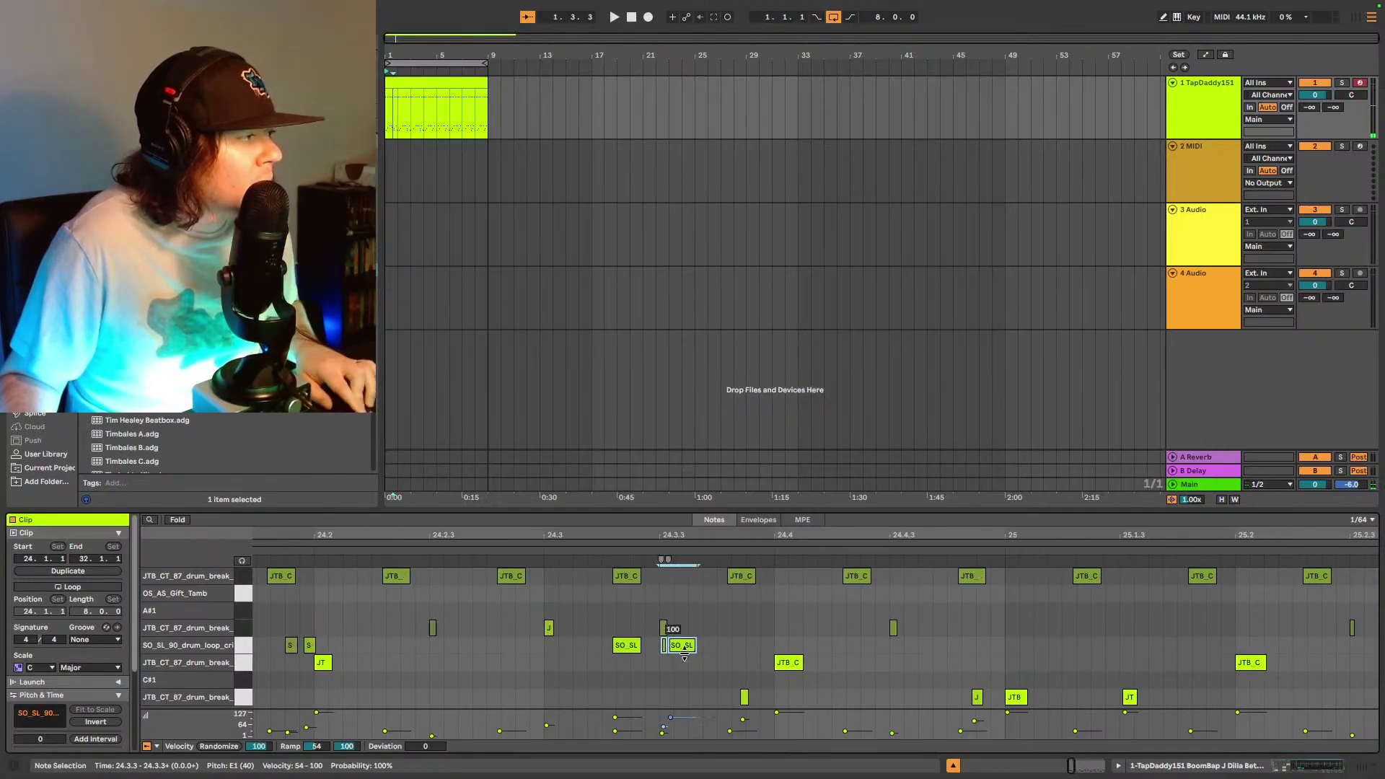
{"action": "key", "text": "ctrl+d"}
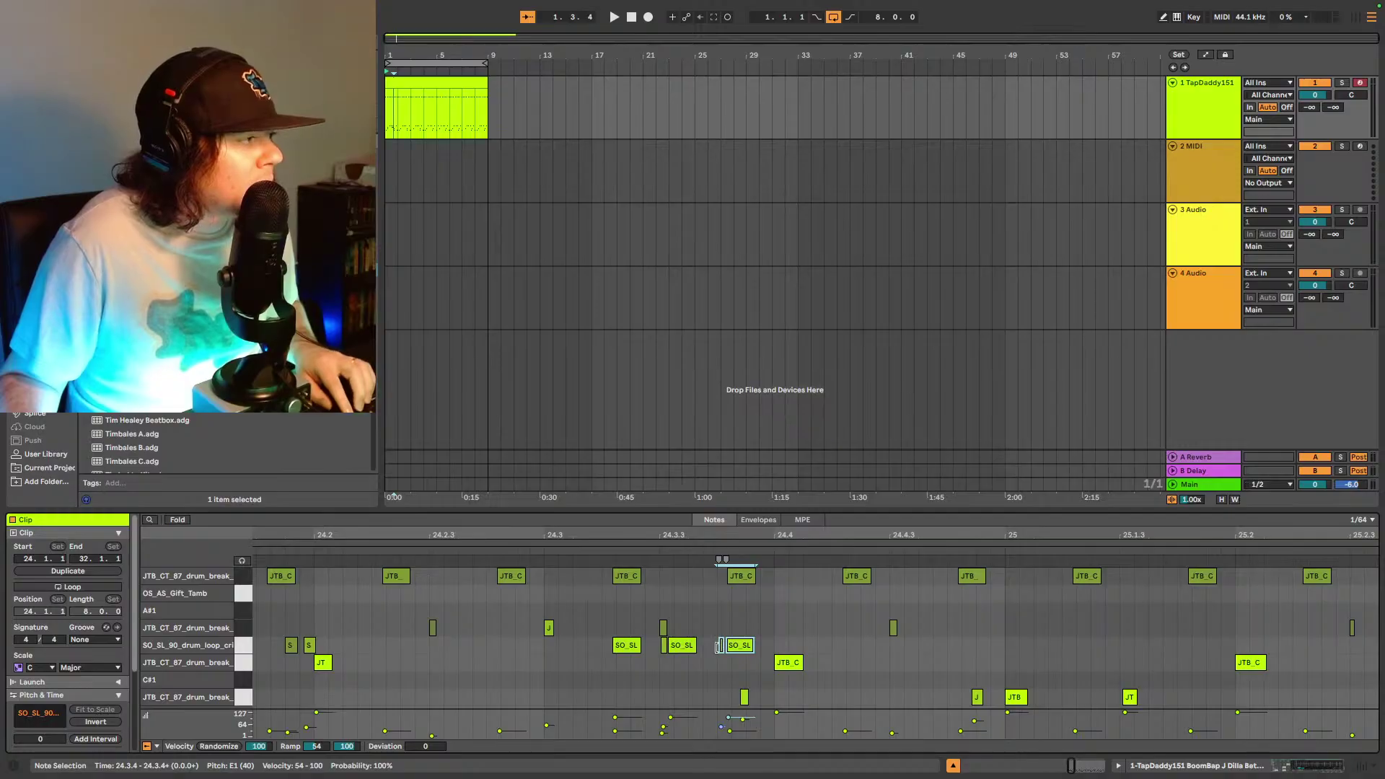
{"action": "left_click_drag", "start_coordinate": [719, 645], "coordinate": [726, 652]}
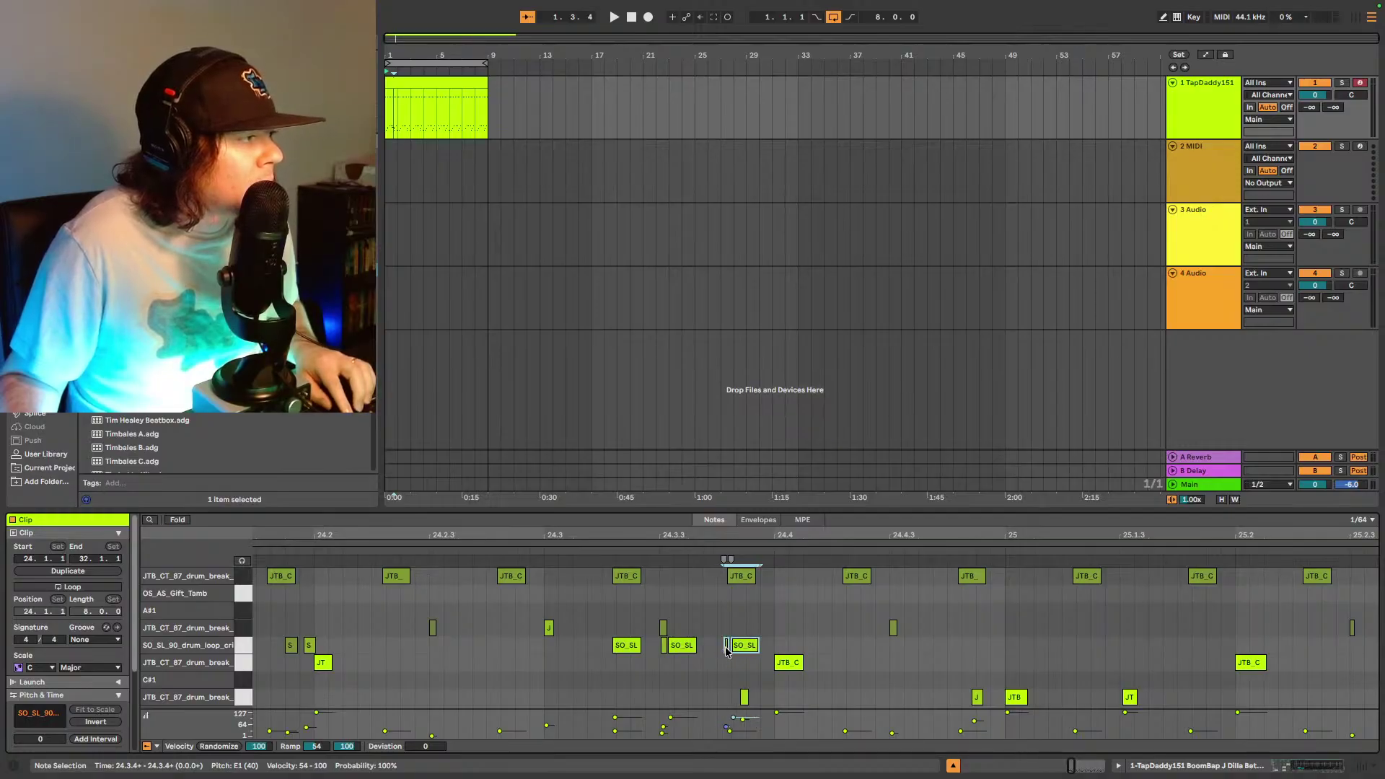
{"action": "key", "text": "space"}
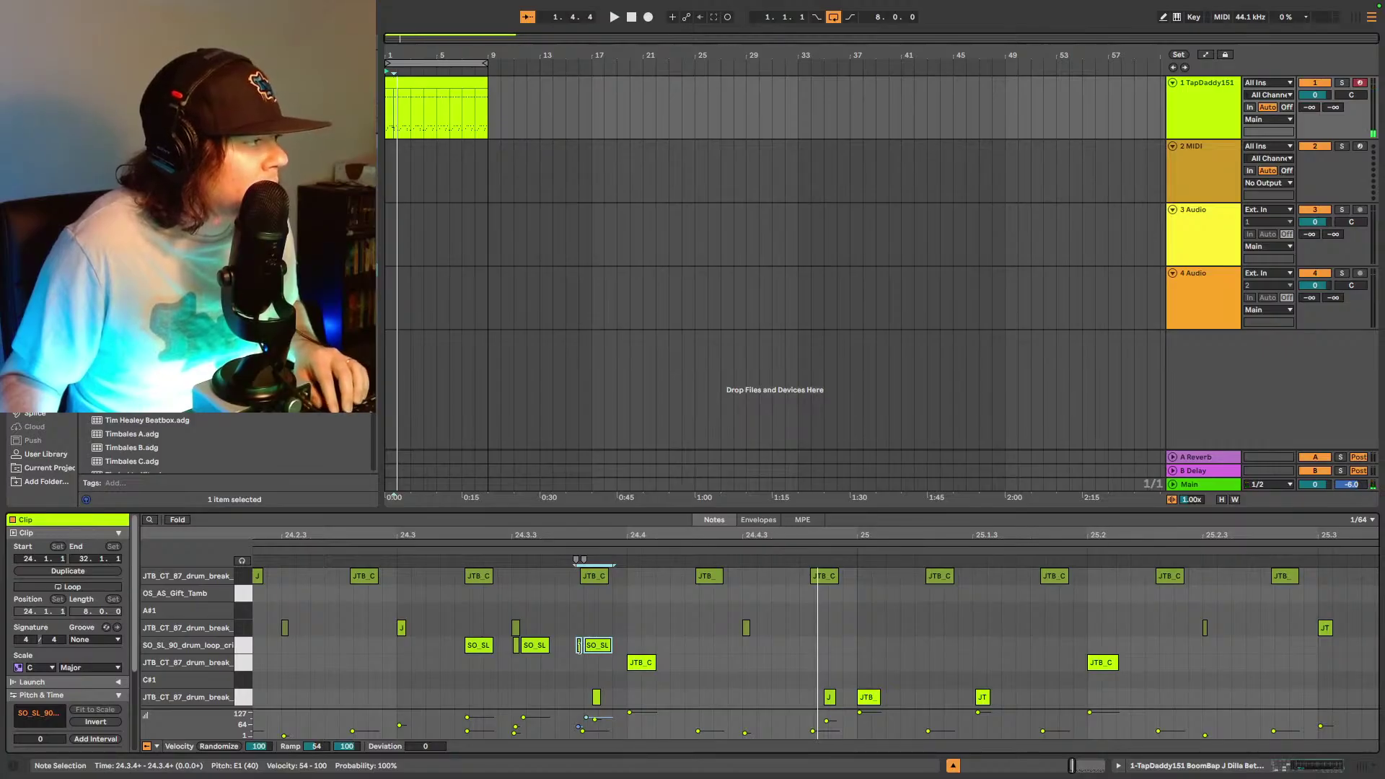
- Shift the duplicated E1 pair later so it ends at beat 24.4, and play the clip
{"action": "left_click_drag", "start_coordinate": [581, 649], "coordinate": [597, 650]}
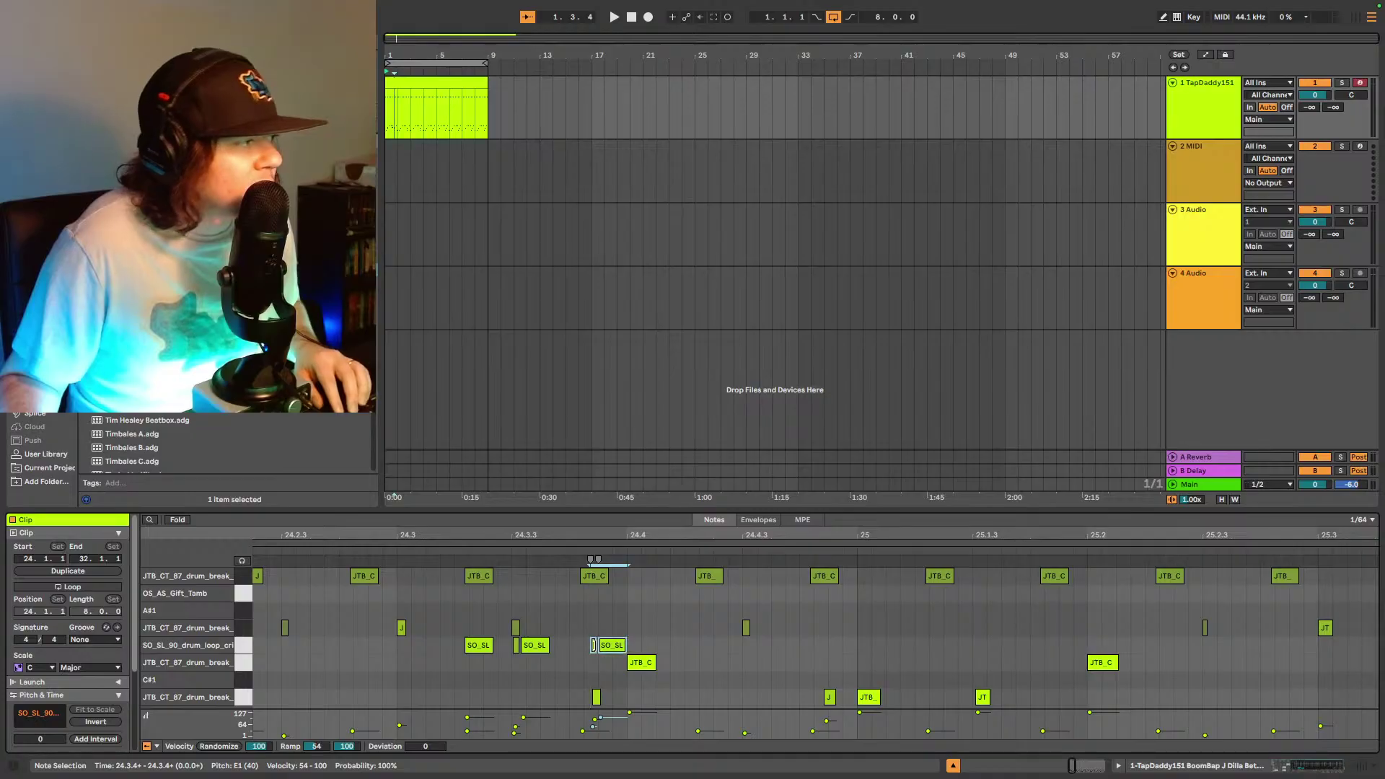
{"action": "key", "text": "space"}
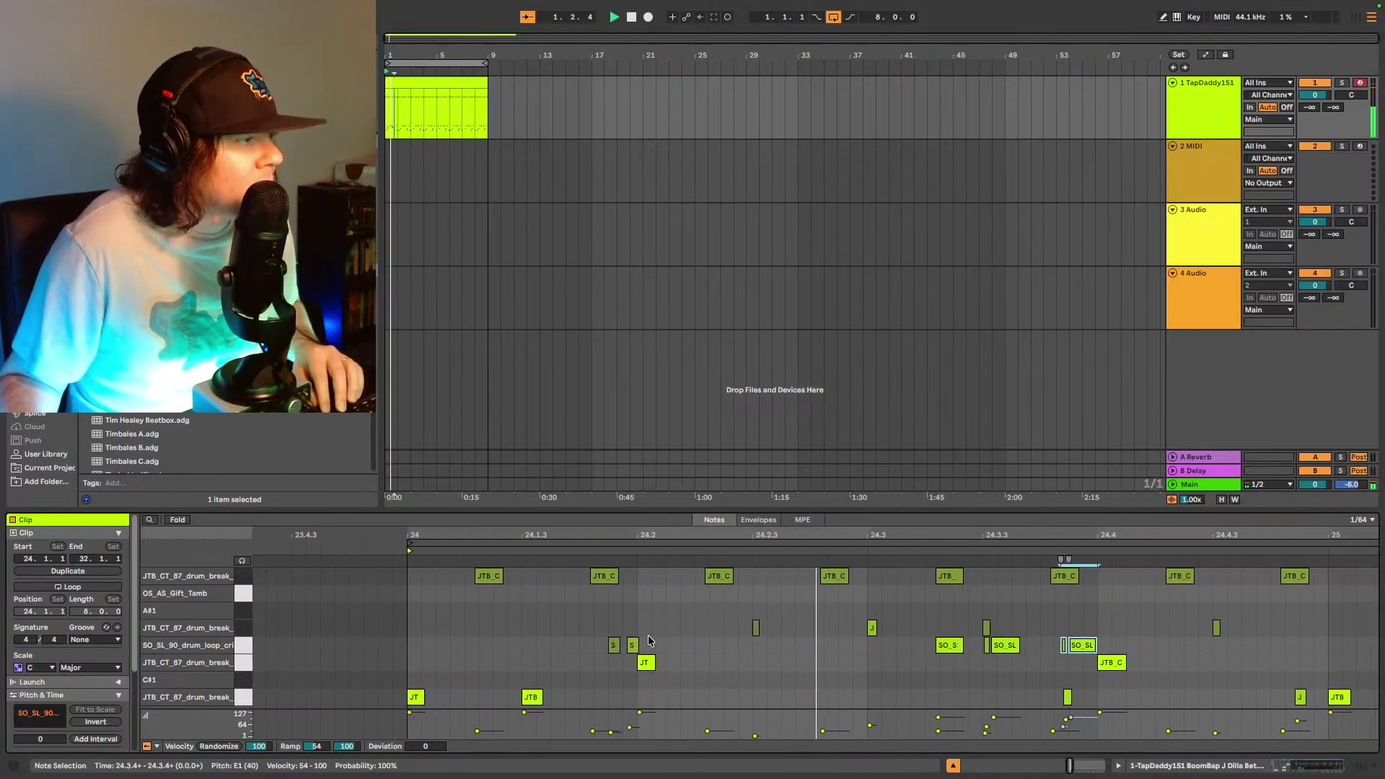
{"action": "key", "text": "space"}
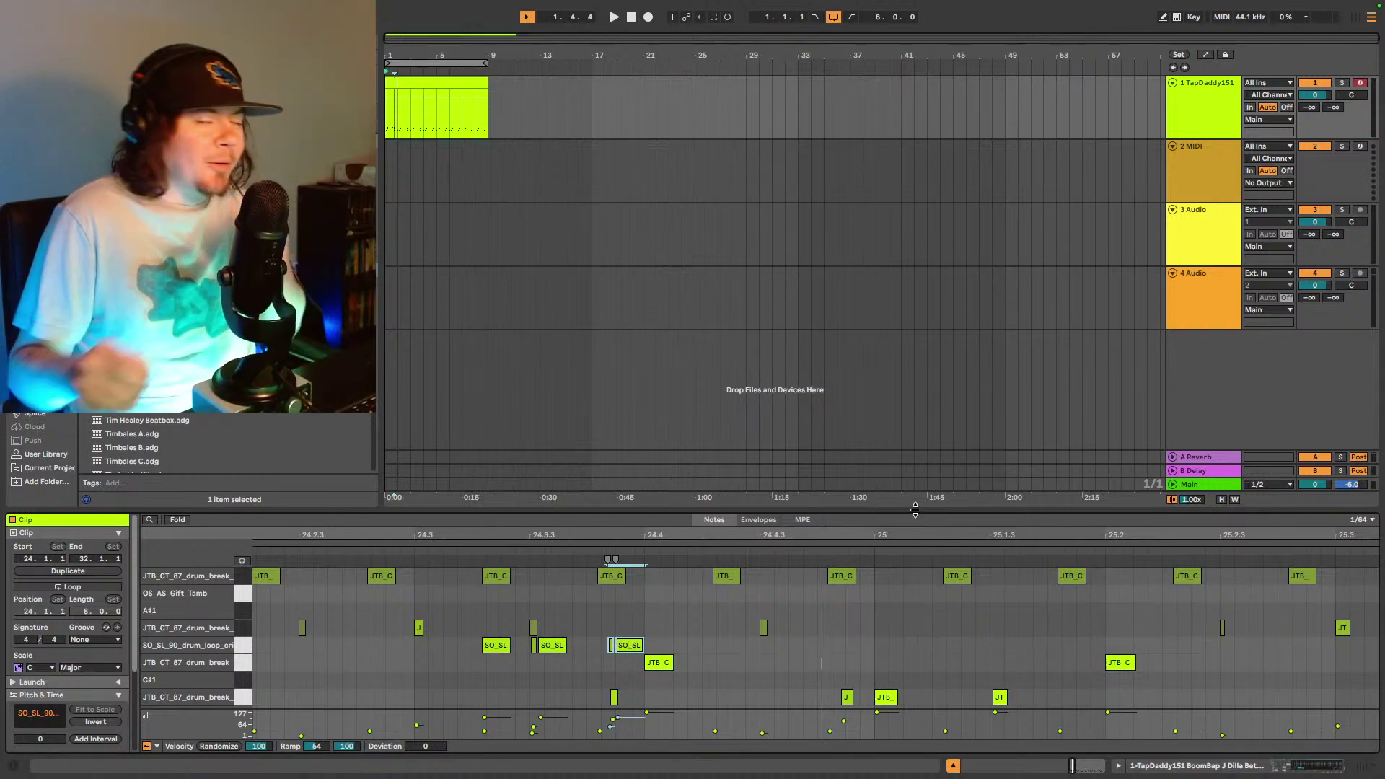
{"action": "key", "text": "space"}
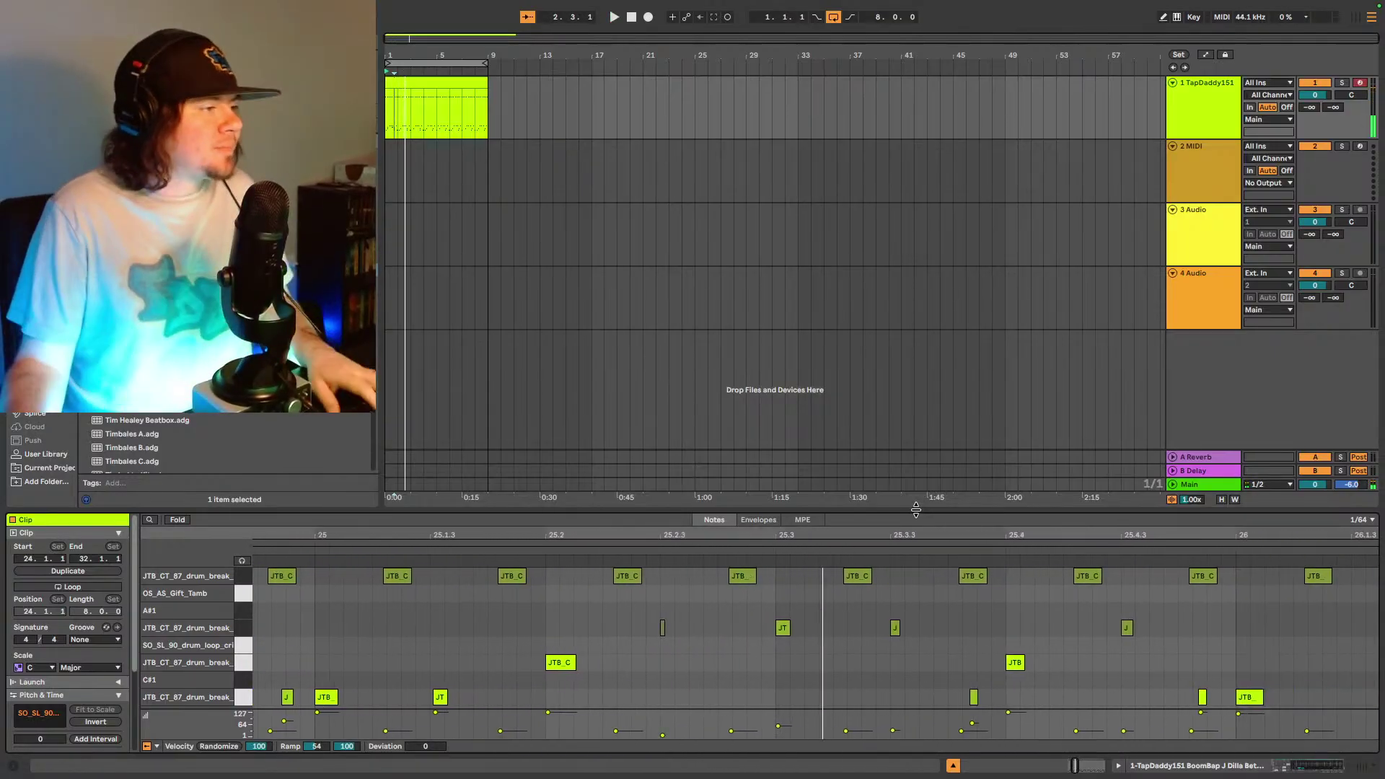
{"action": "key", "text": "space"}
- Select the drum clip in the arrangement and play it from the start to check the added percussion
{"action": "left_click", "coordinate": [470, 95]}
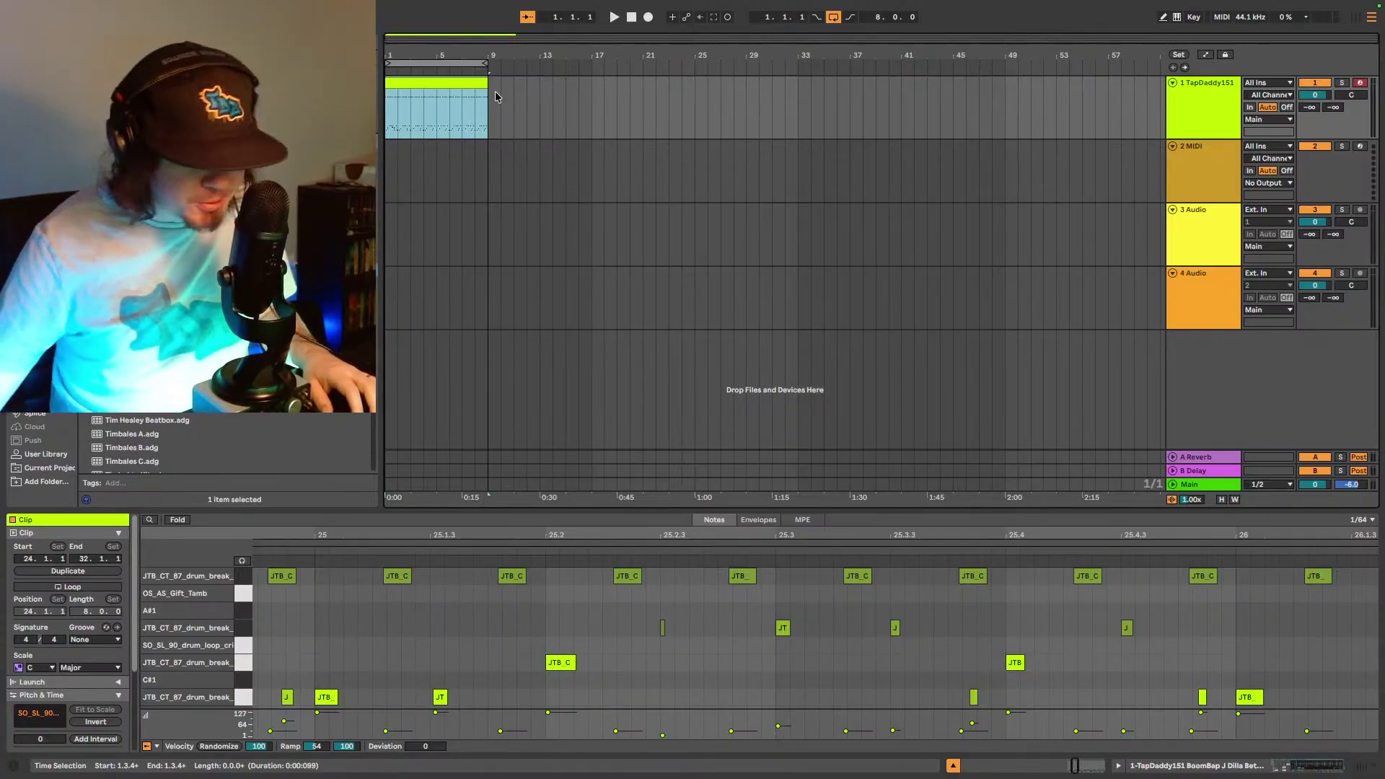
{"action": "key", "text": "space"}
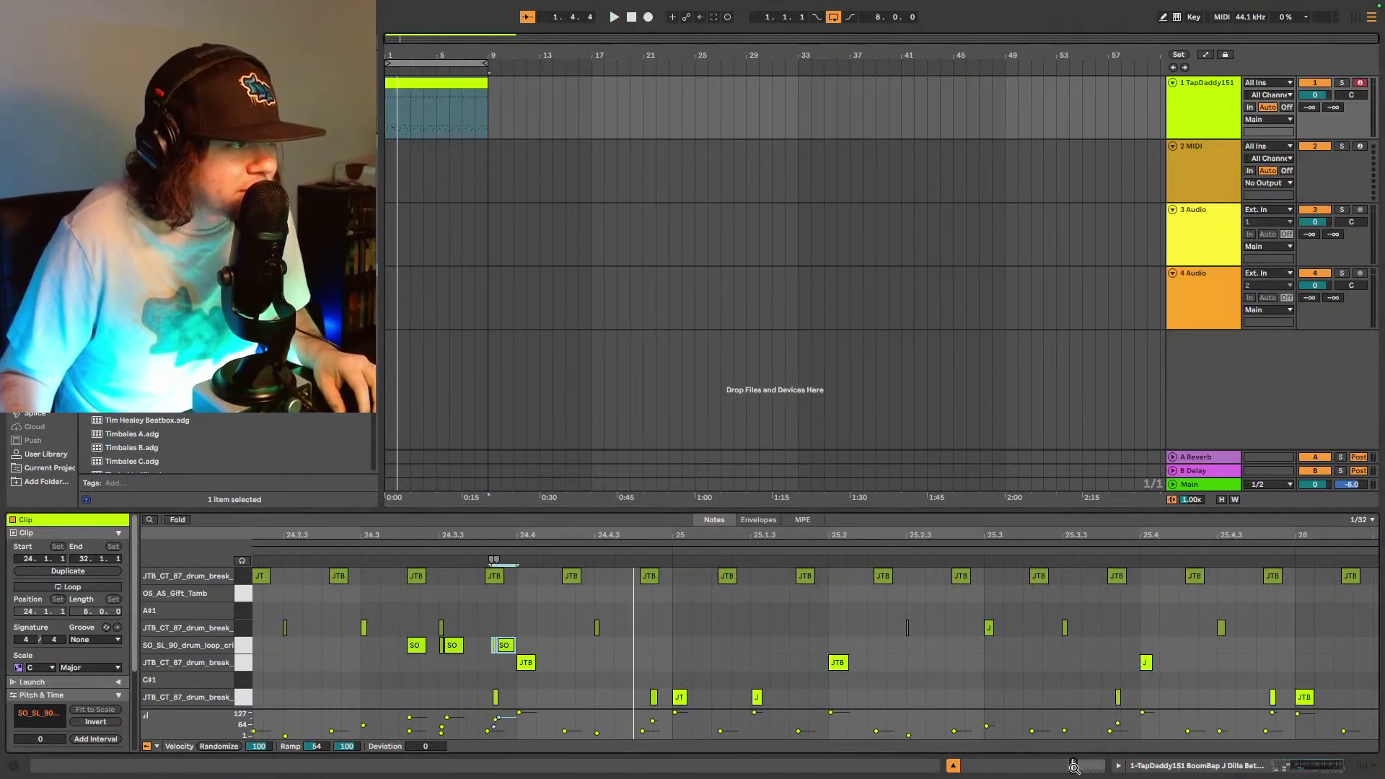
{"action": "key", "text": "minus"}
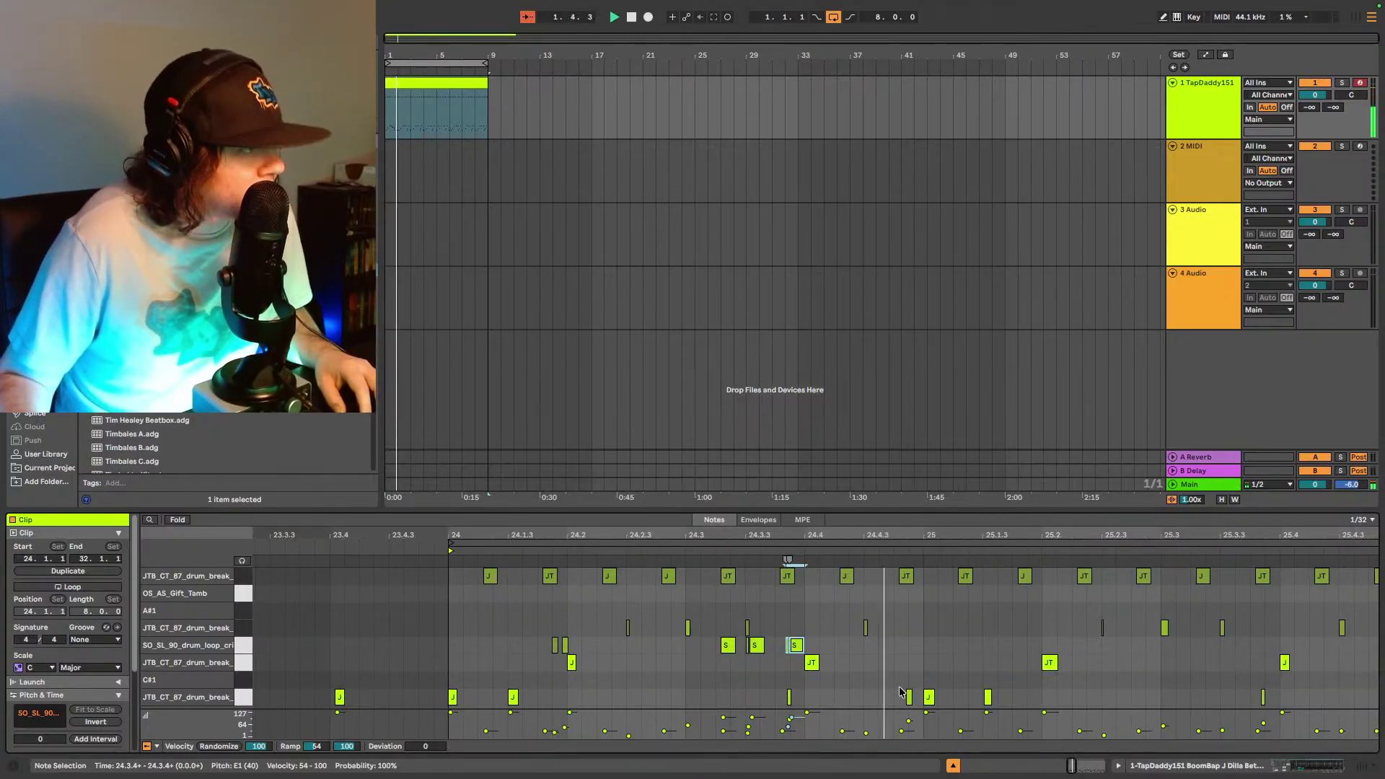
- Copy the two short E1 notes just before 24.2 and paste the pair just before bar 25
{"action": "key", "text": "space"}
{"action": "left_click_drag", "start_coordinate": [539, 651], "coordinate": [569, 637]}
{"action": "left_click", "coordinate": [923, 664]}
{"action": "key", "text": "ctrl+v"}
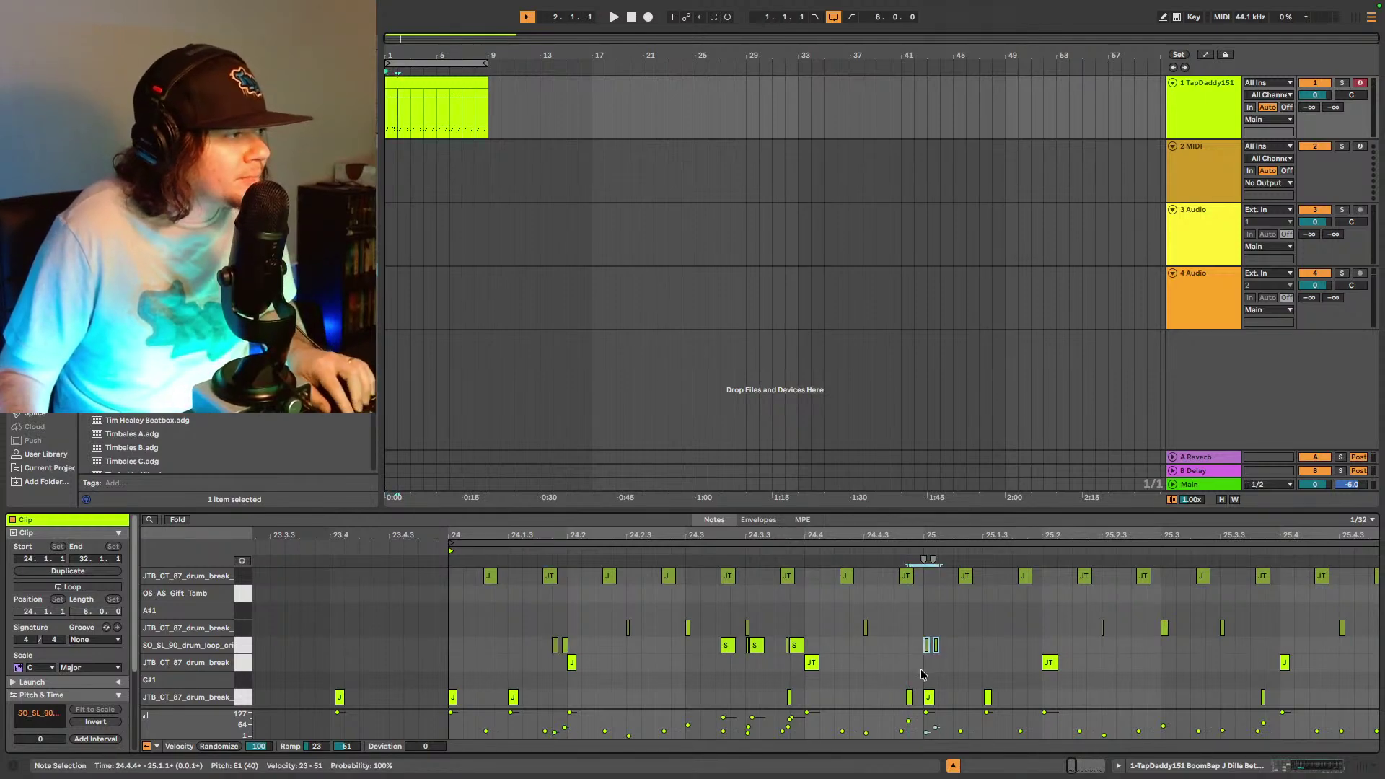
{"action": "key", "text": "ctrl+z"}
{"action": "left_click", "coordinate": [909, 654]}
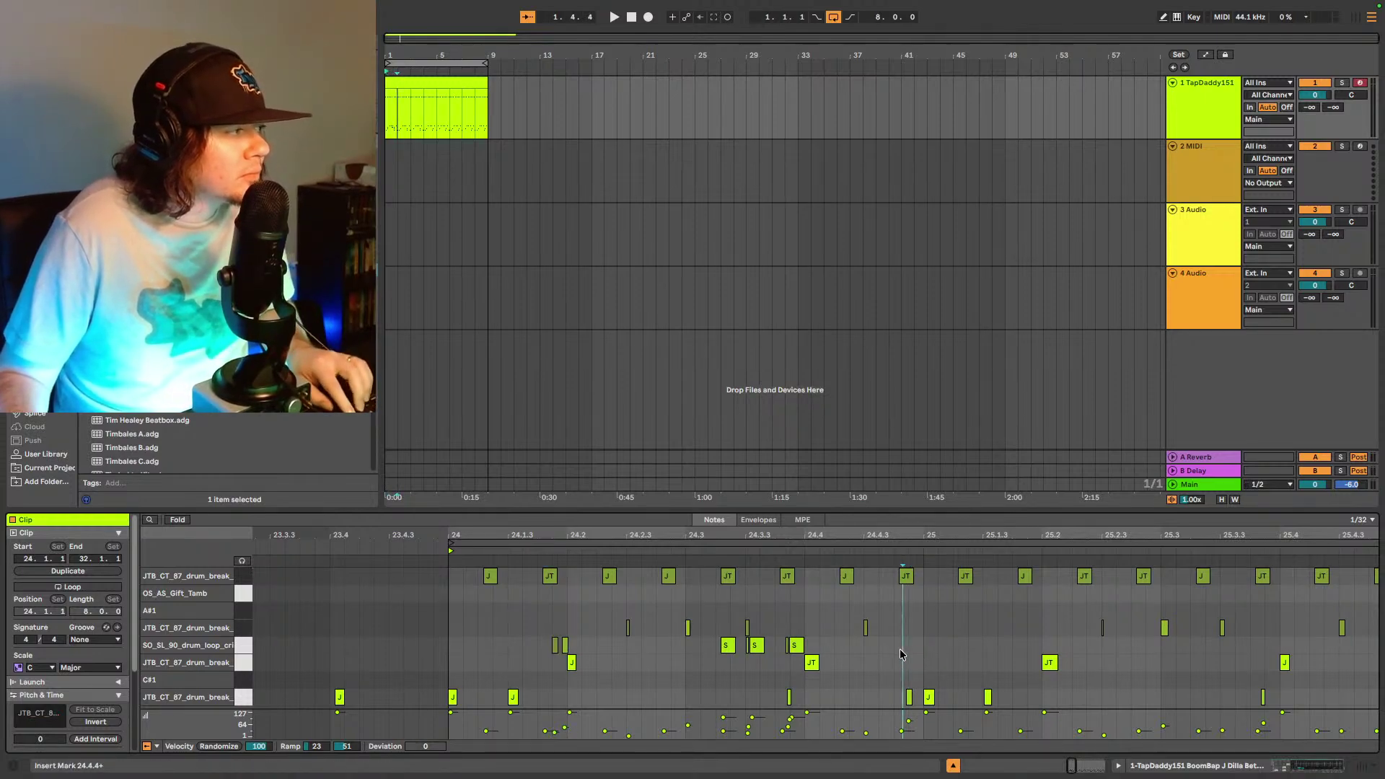
{"action": "key", "text": "ctrl+v"}
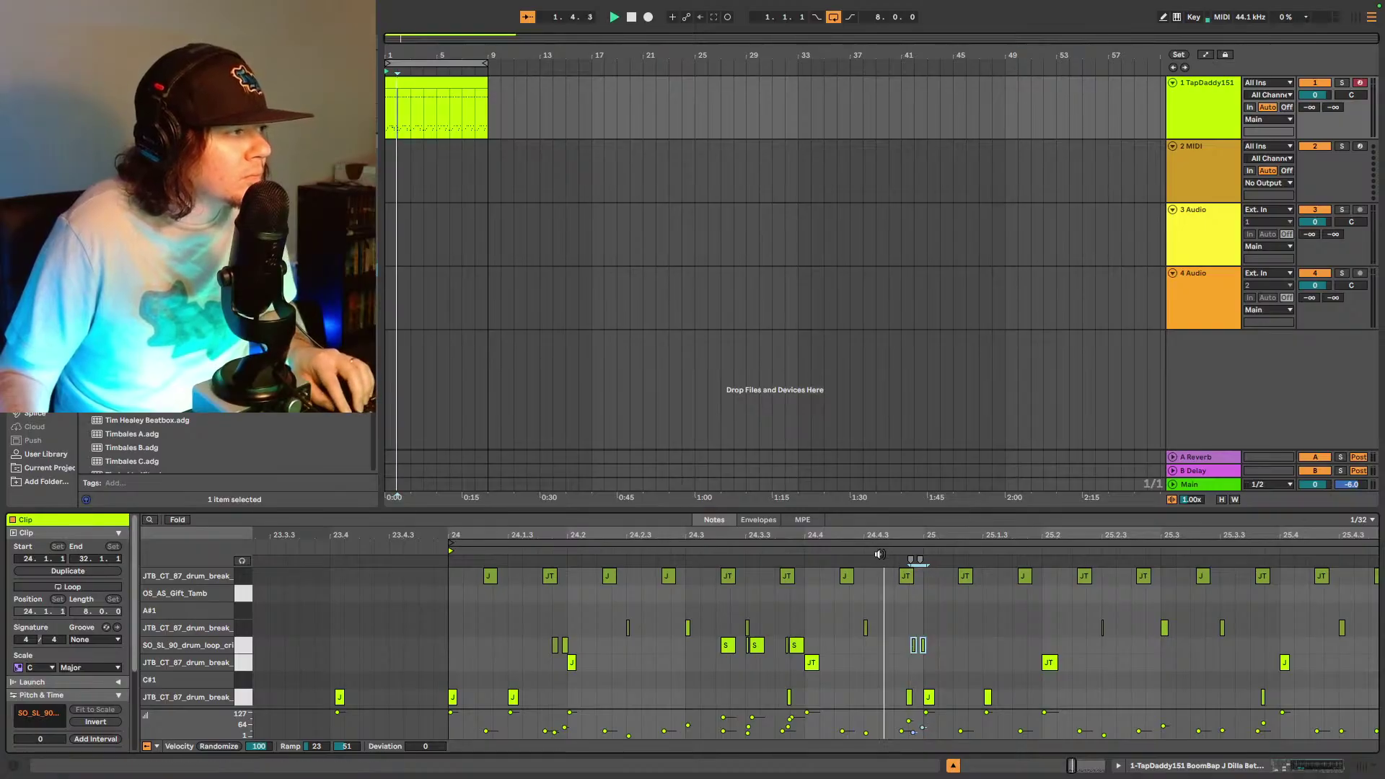
- Set the pasted E1 pair's velocities to 36 and 80 and shift it slightly earlier, to just after 24.4.4, checking by playback
{"action": "left_click_drag", "start_coordinate": [879, 554], "coordinate": [628, 548]}
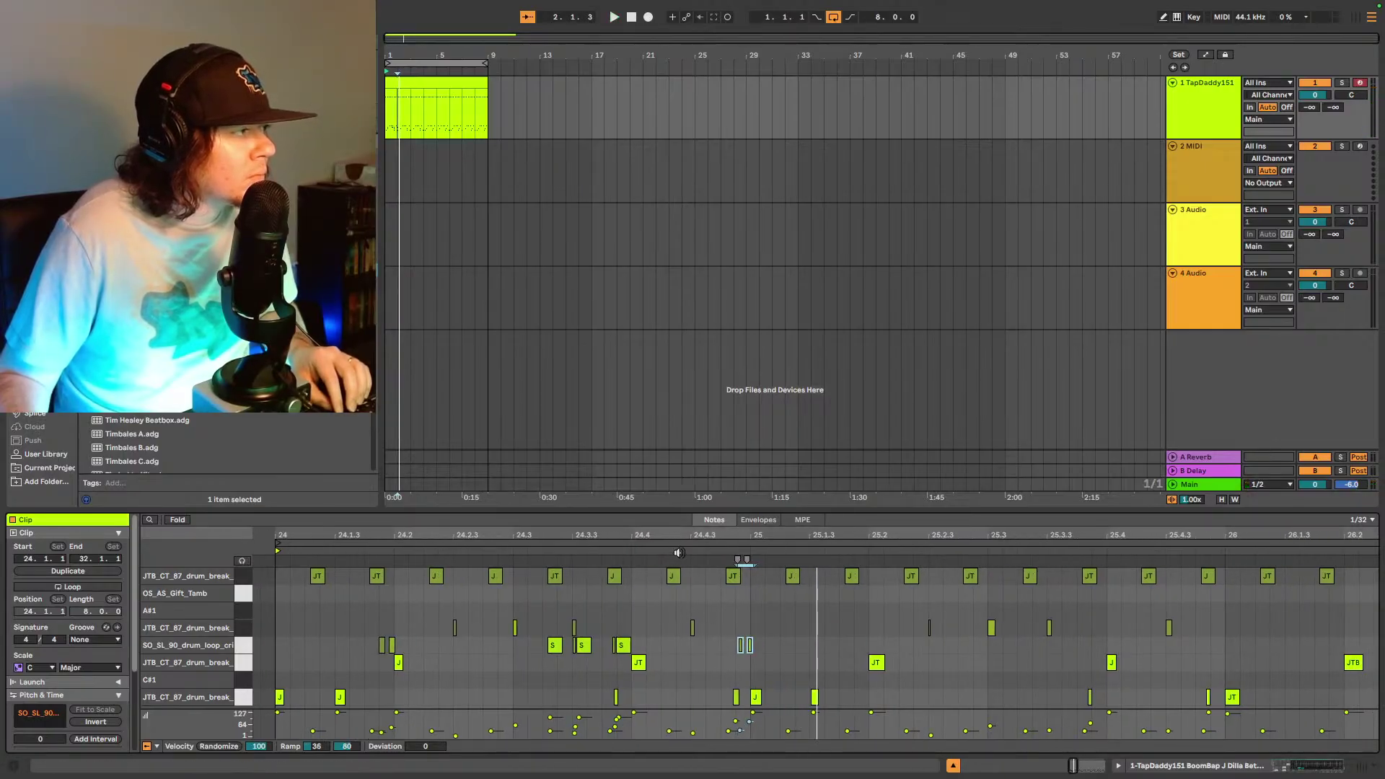
{"action": "left_click_drag", "start_coordinate": [678, 552], "coordinate": [649, 553]}
{"action": "left_click", "coordinate": [693, 654]}
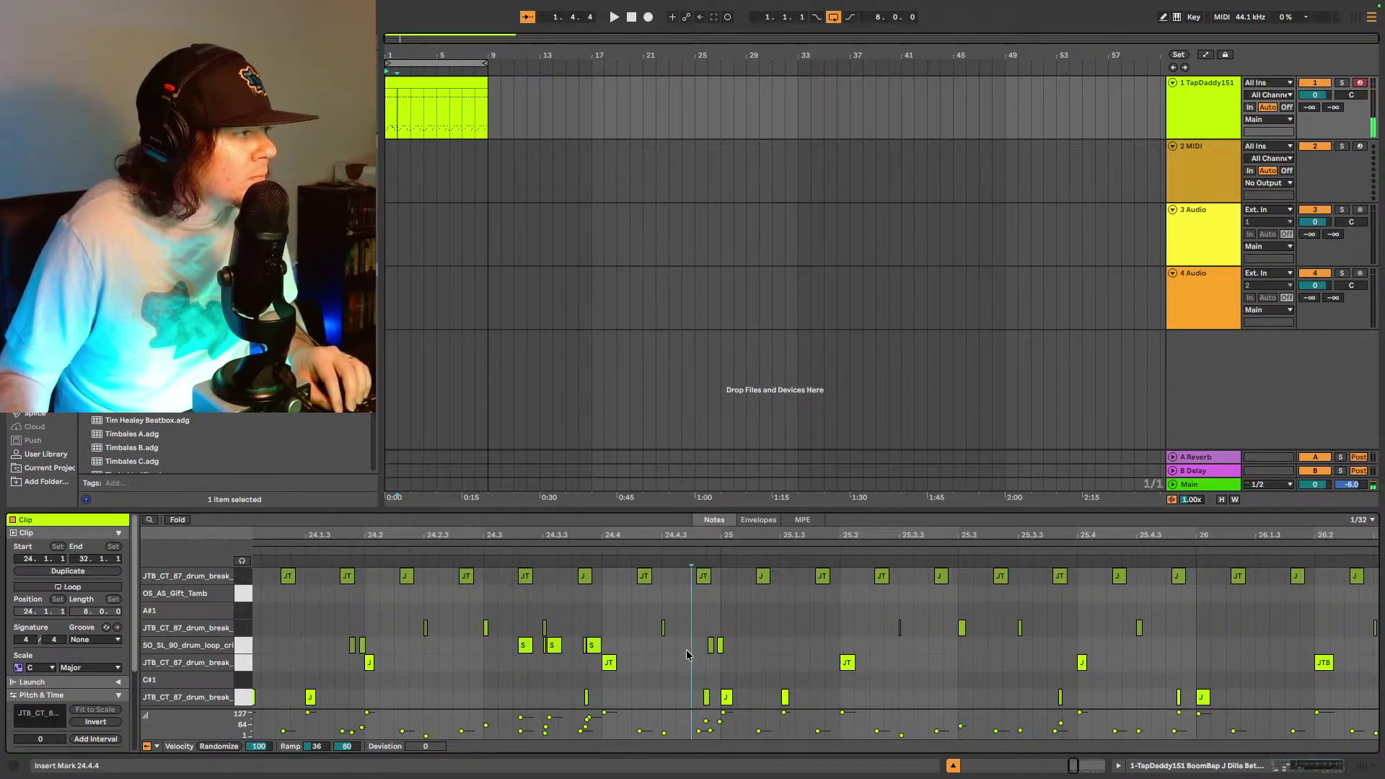
{"action": "mouse_move", "coordinate": [687, 654]}
{"action": "left_mouse_down"}
{"action": "mouse_move", "coordinate": [737, 648]}
{"action": "mouse_move", "coordinate": [703, 651]}
{"action": "left_mouse_up"}
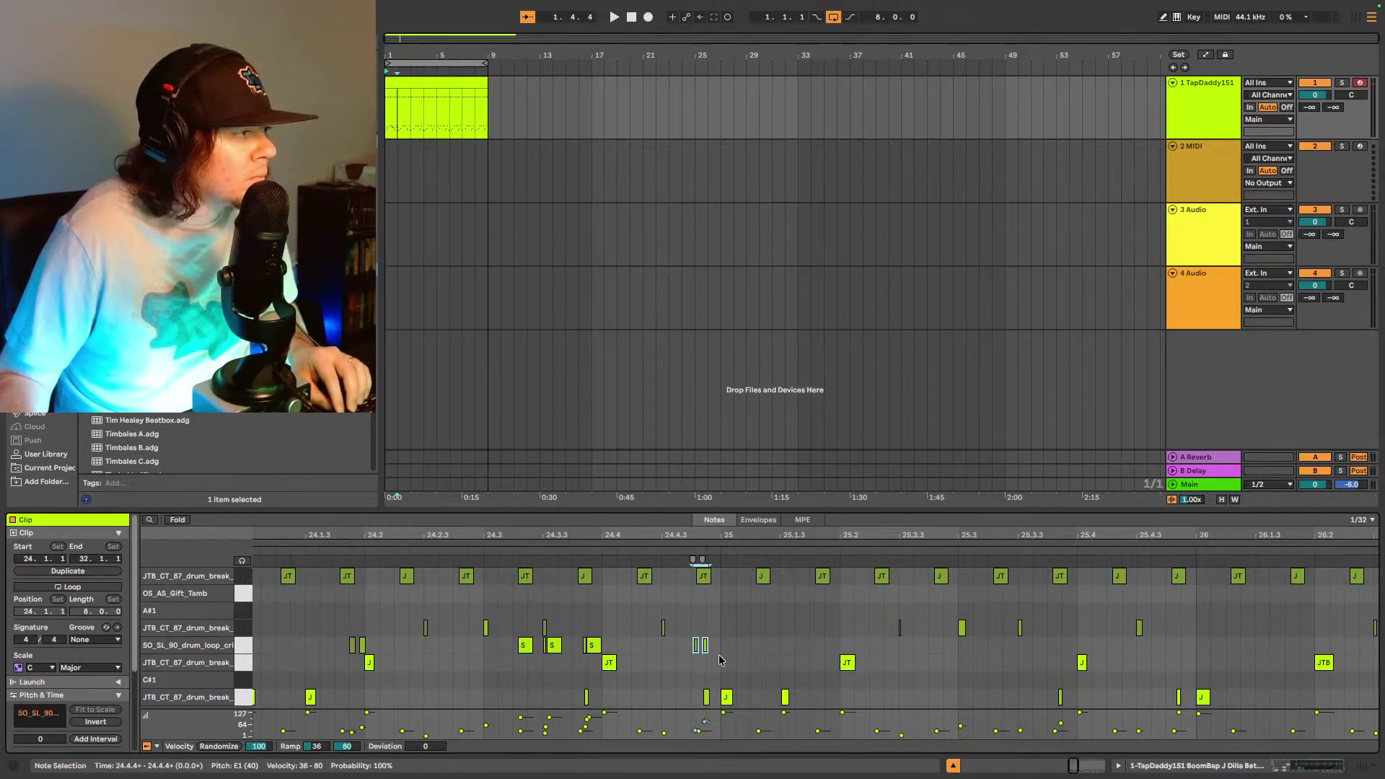
{"action": "key", "text": "space"}
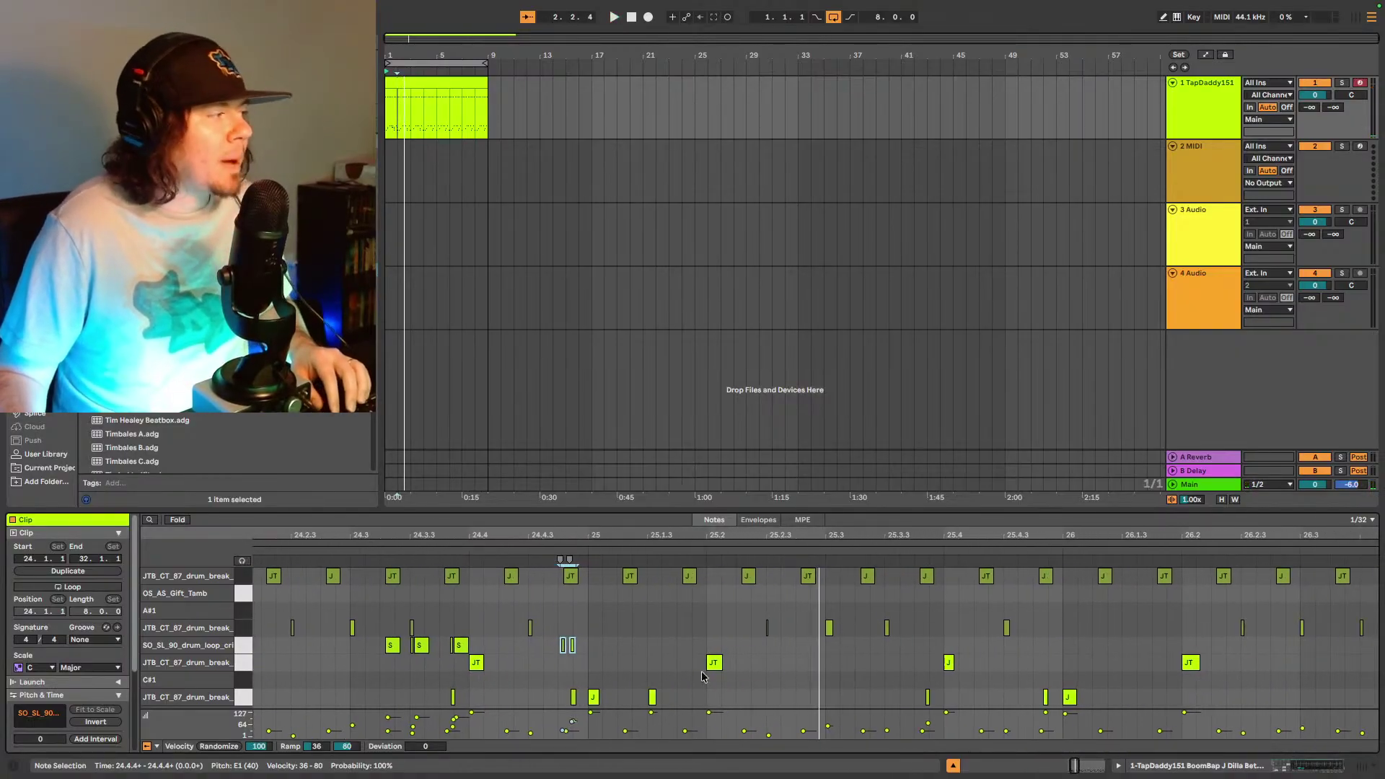
- Copy the E1 note group spanning 24.3.1 to 24.4.2 to 25.3.1 and again to 25.4.1
{"action": "left_click_drag", "start_coordinate": [350, 646], "coordinate": [500, 648]}
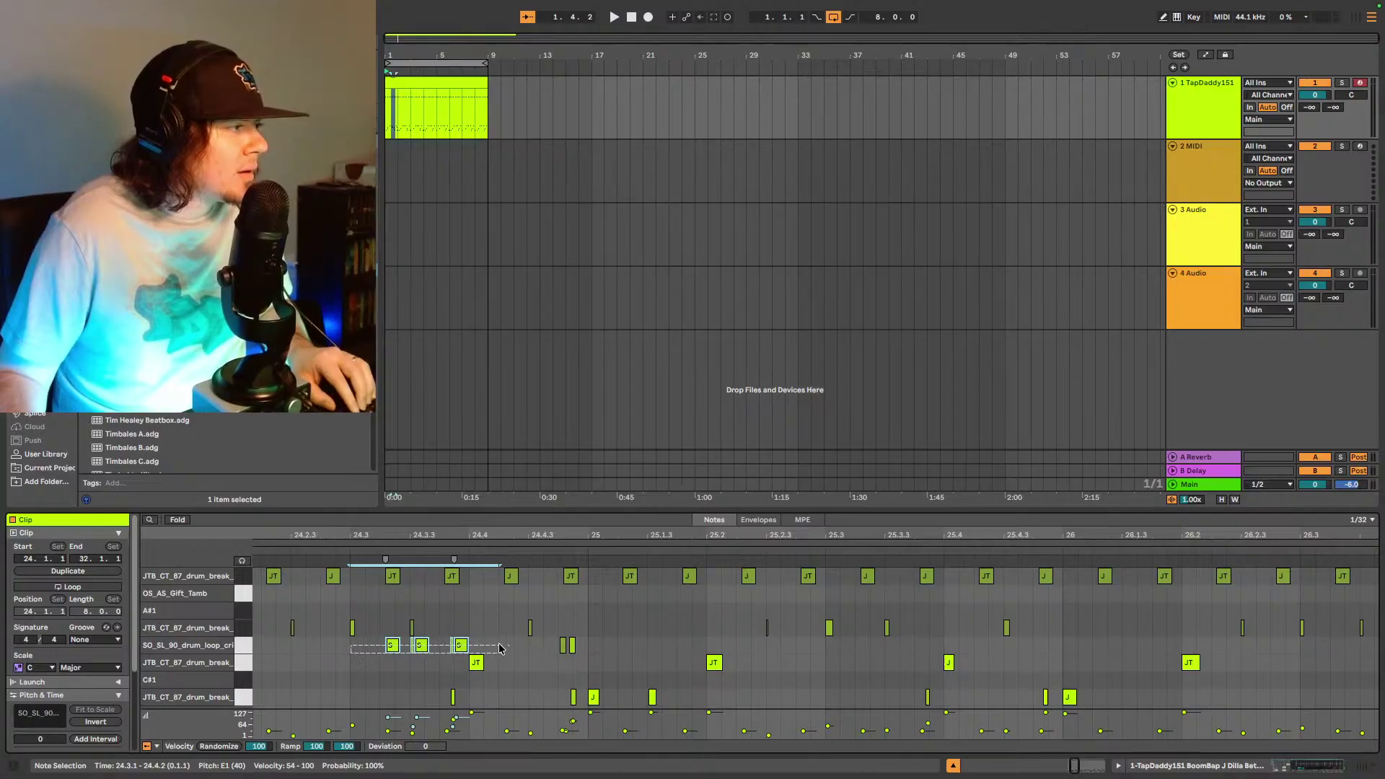
{"action": "key", "text": "space"}
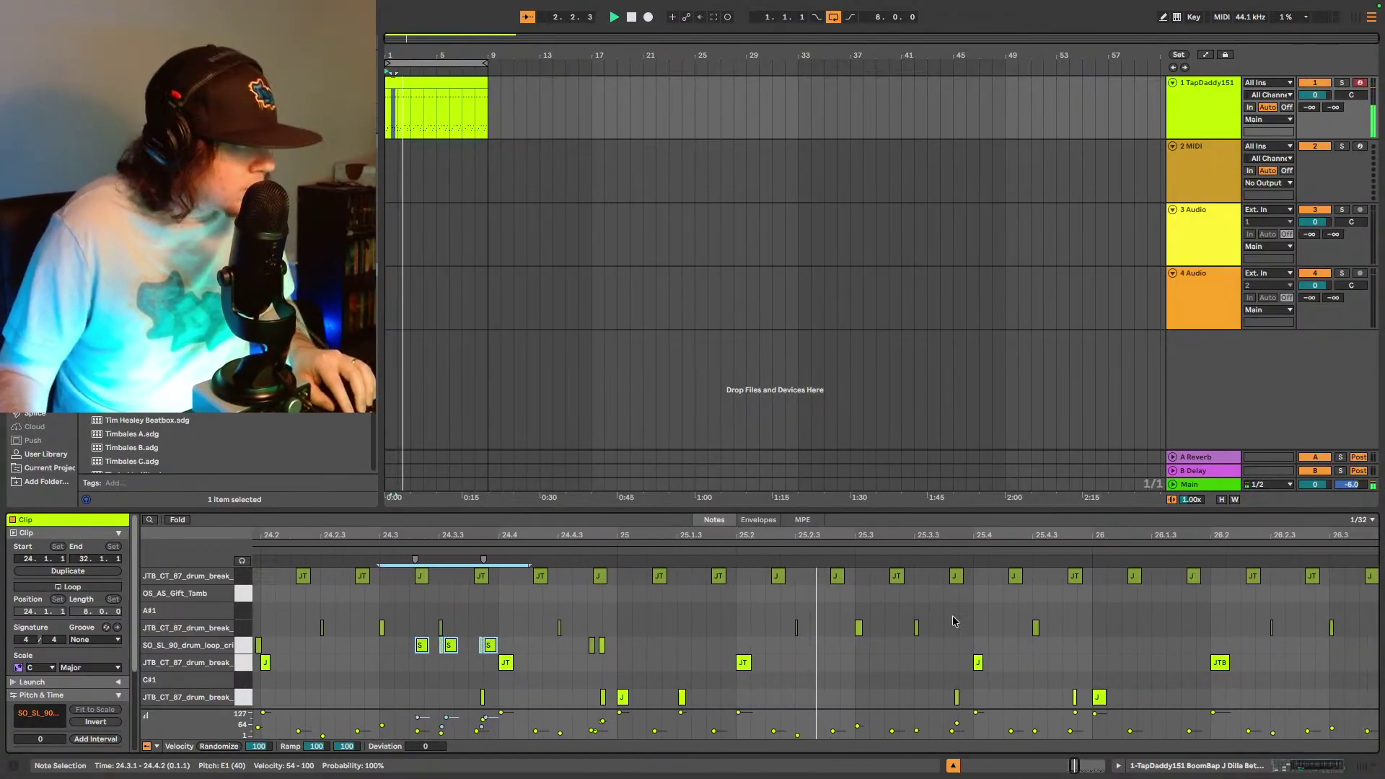
{"action": "key", "text": "ctrl+d"}
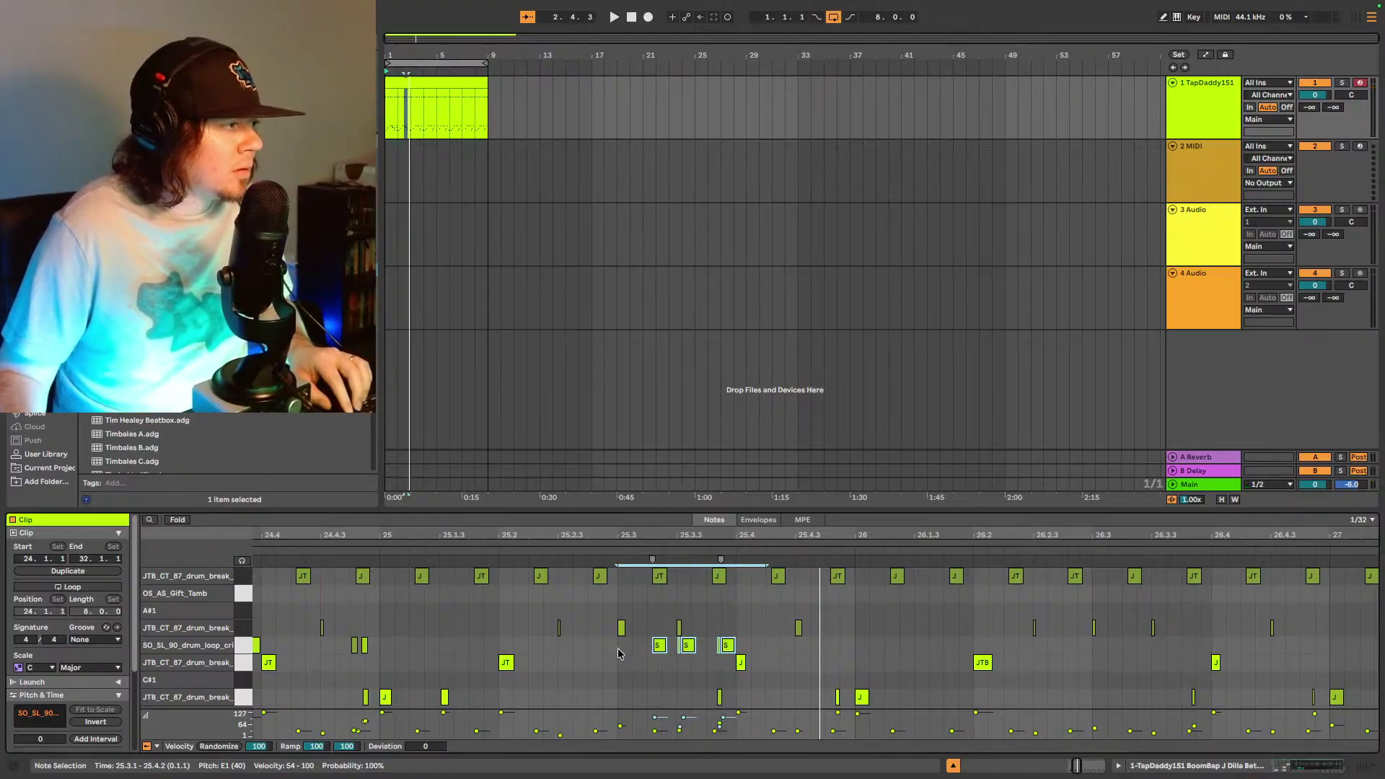
{"action": "key", "text": "ctrl+d"}
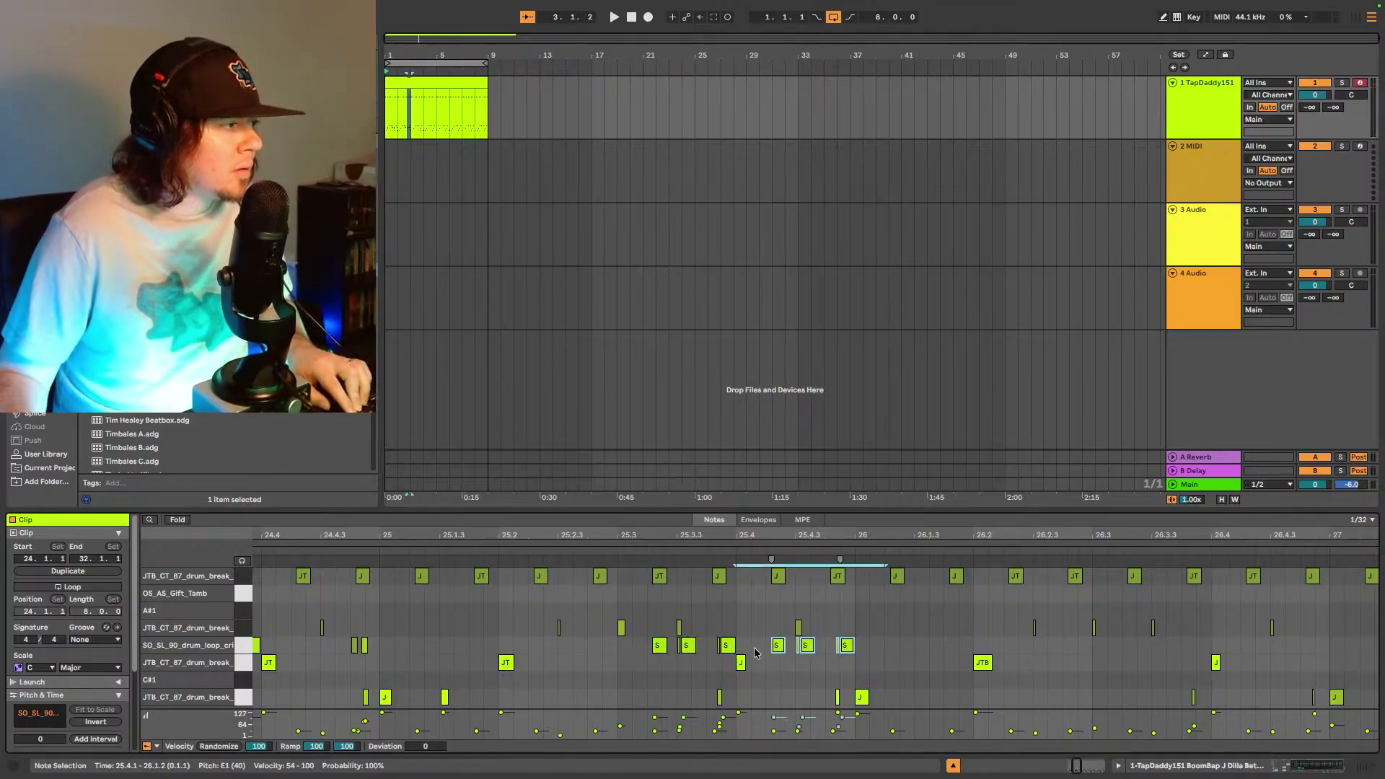
{"action": "key", "text": "space"}
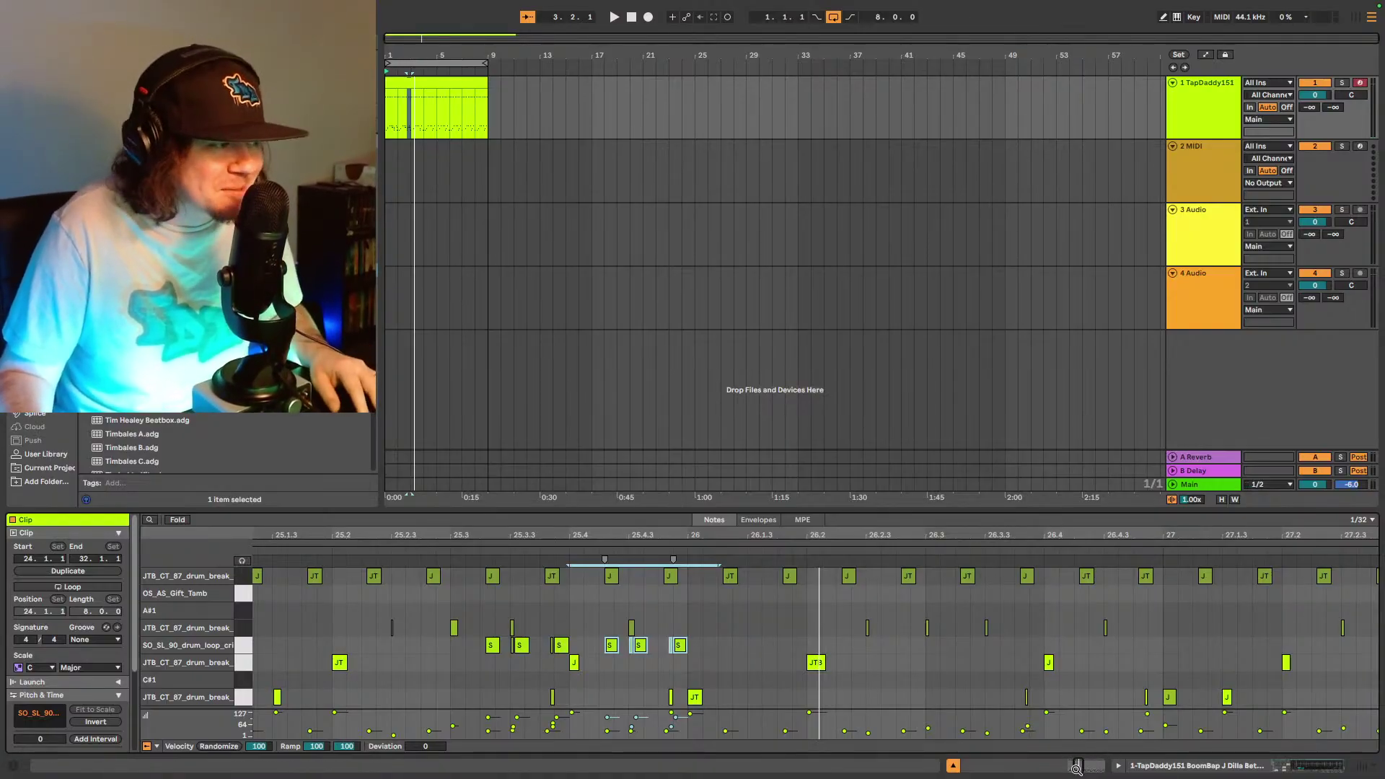
- Play the new E1 groups, add another copy of the group at 26.3.1, and play it
{"action": "left_click_drag", "start_coordinate": [1078, 766], "coordinate": [1075, 776]}
{"action": "key", "text": "space"}
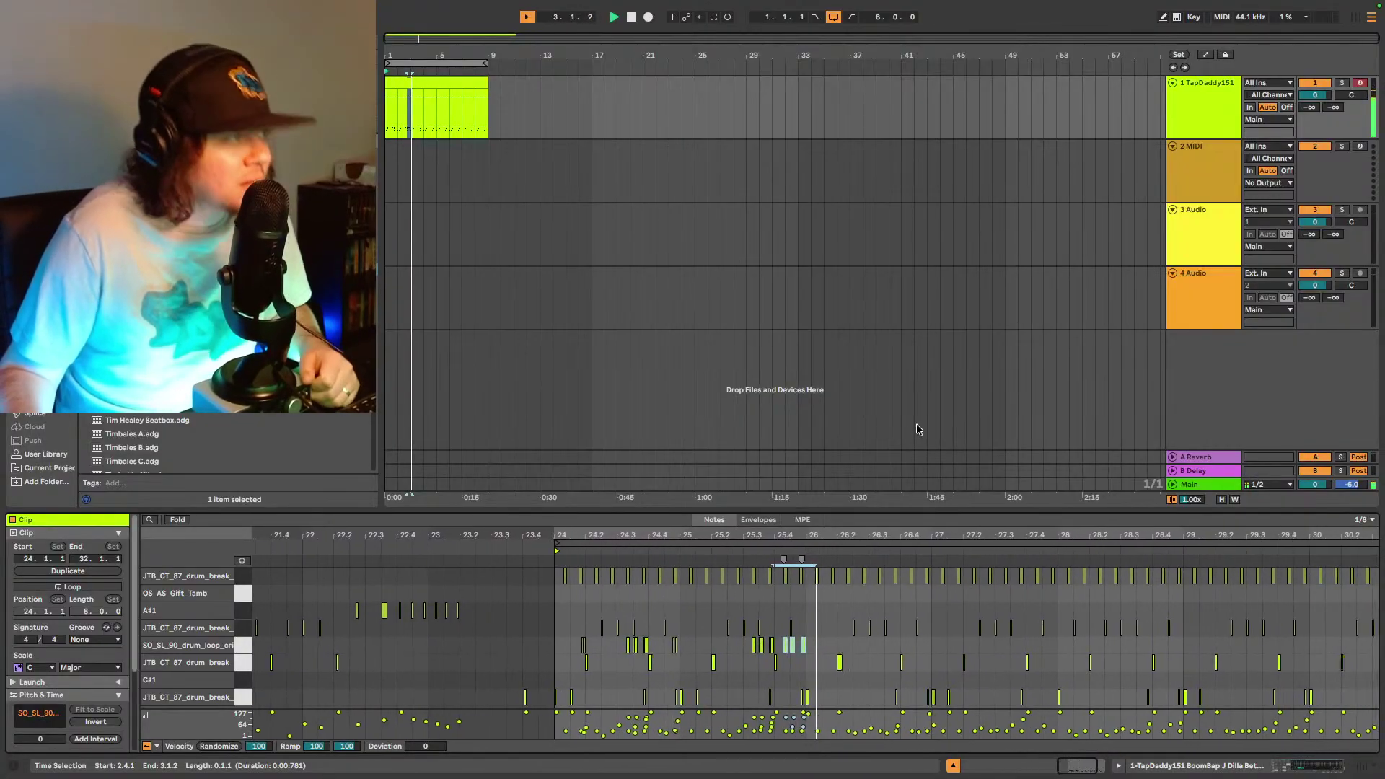
{"action": "key", "text": "space"}
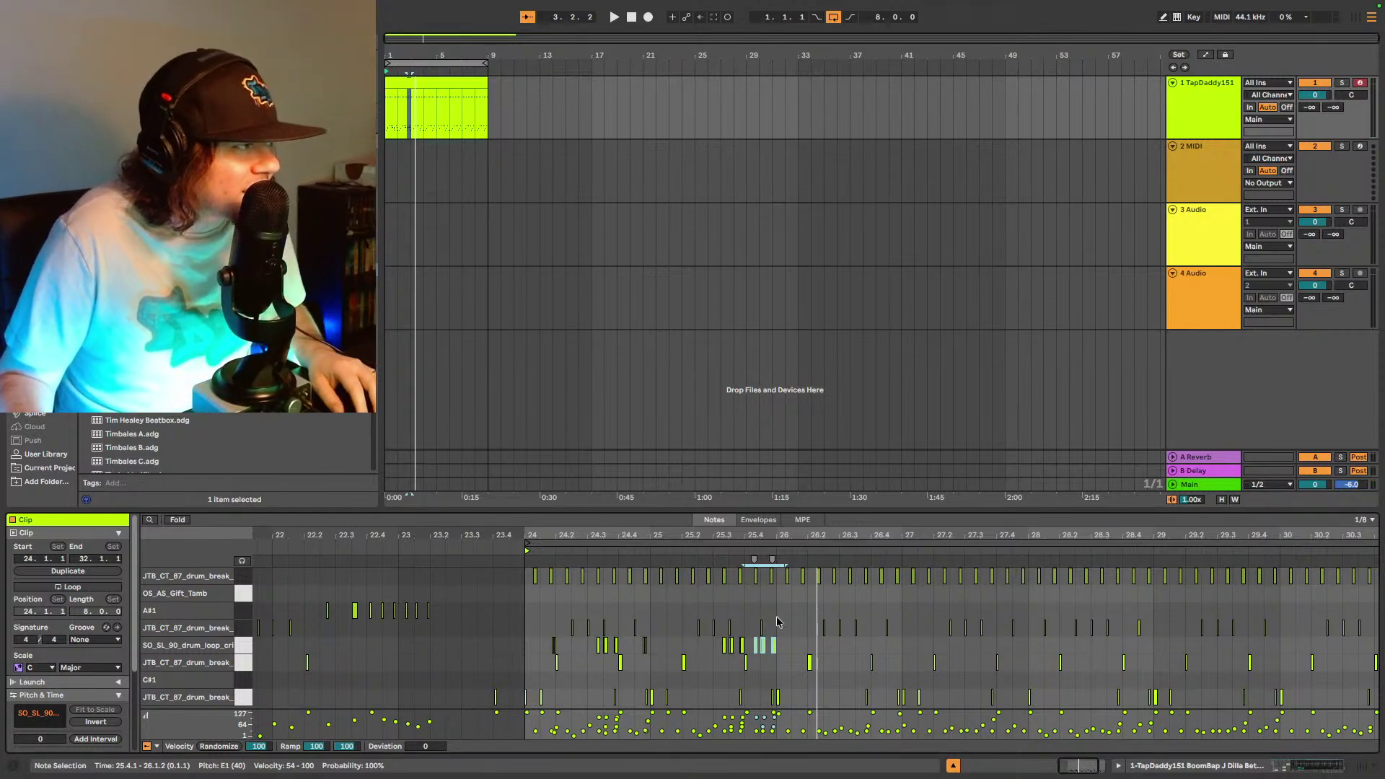
{"action": "key", "text": "space"}
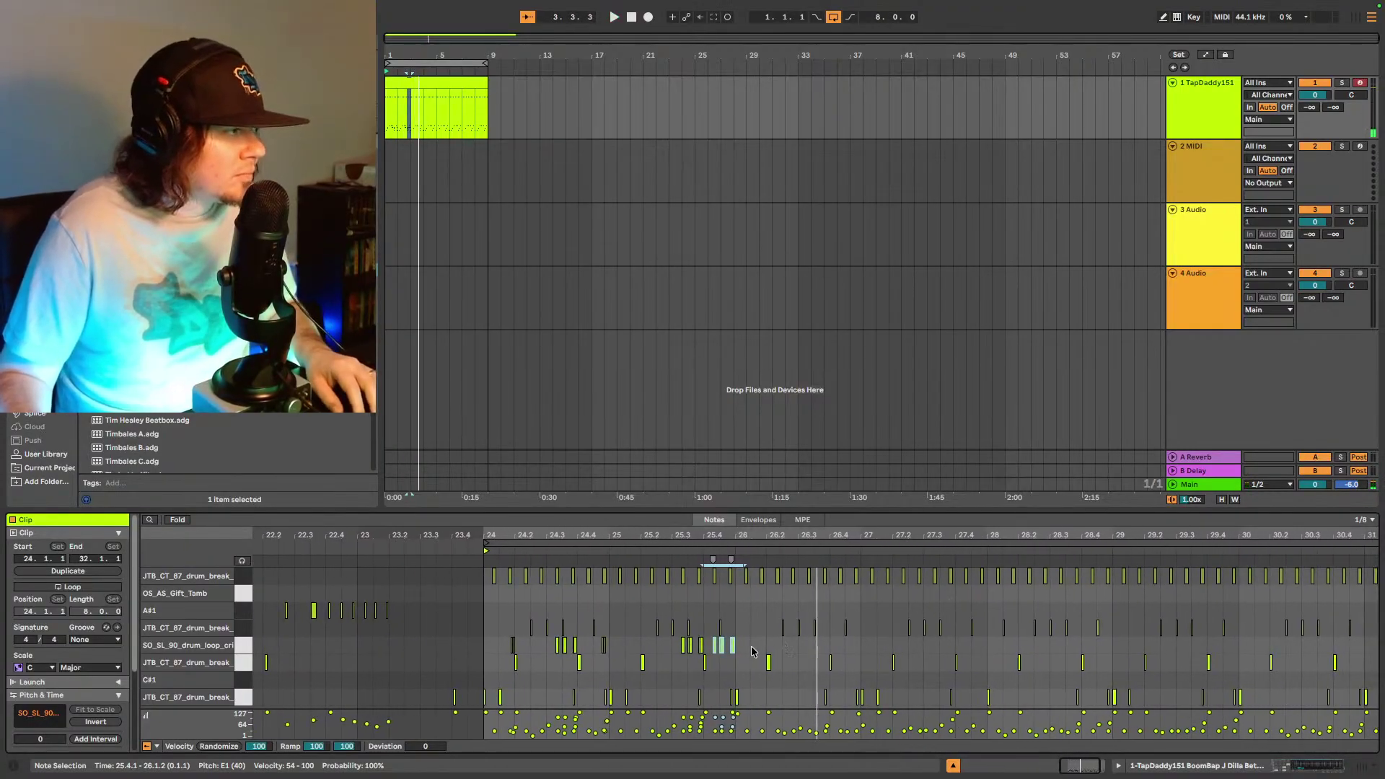
{"action": "key", "text": "space"}
{"action": "left_click", "coordinate": [800, 649]}
{"action": "left_click", "coordinate": [828, 647], "text": "shift"}
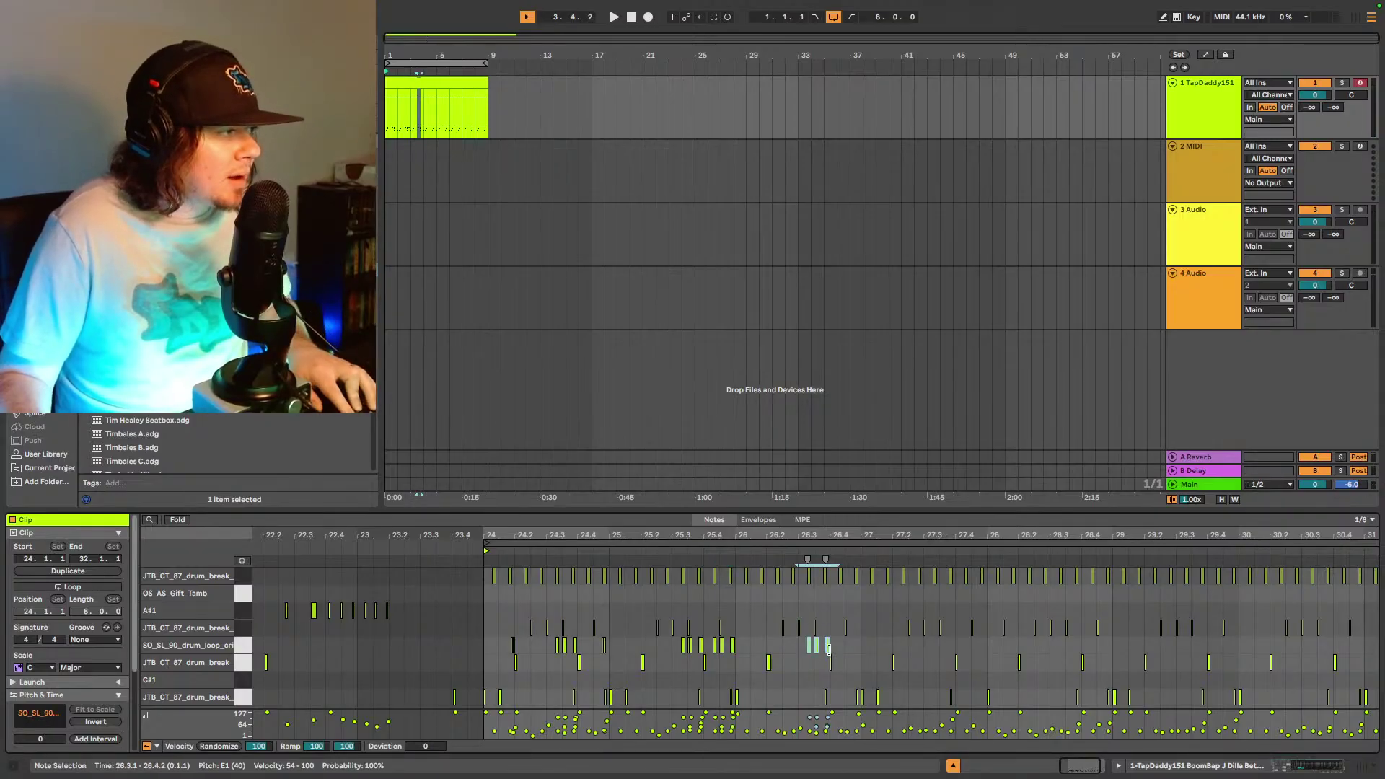
{"action": "key", "text": "space"}
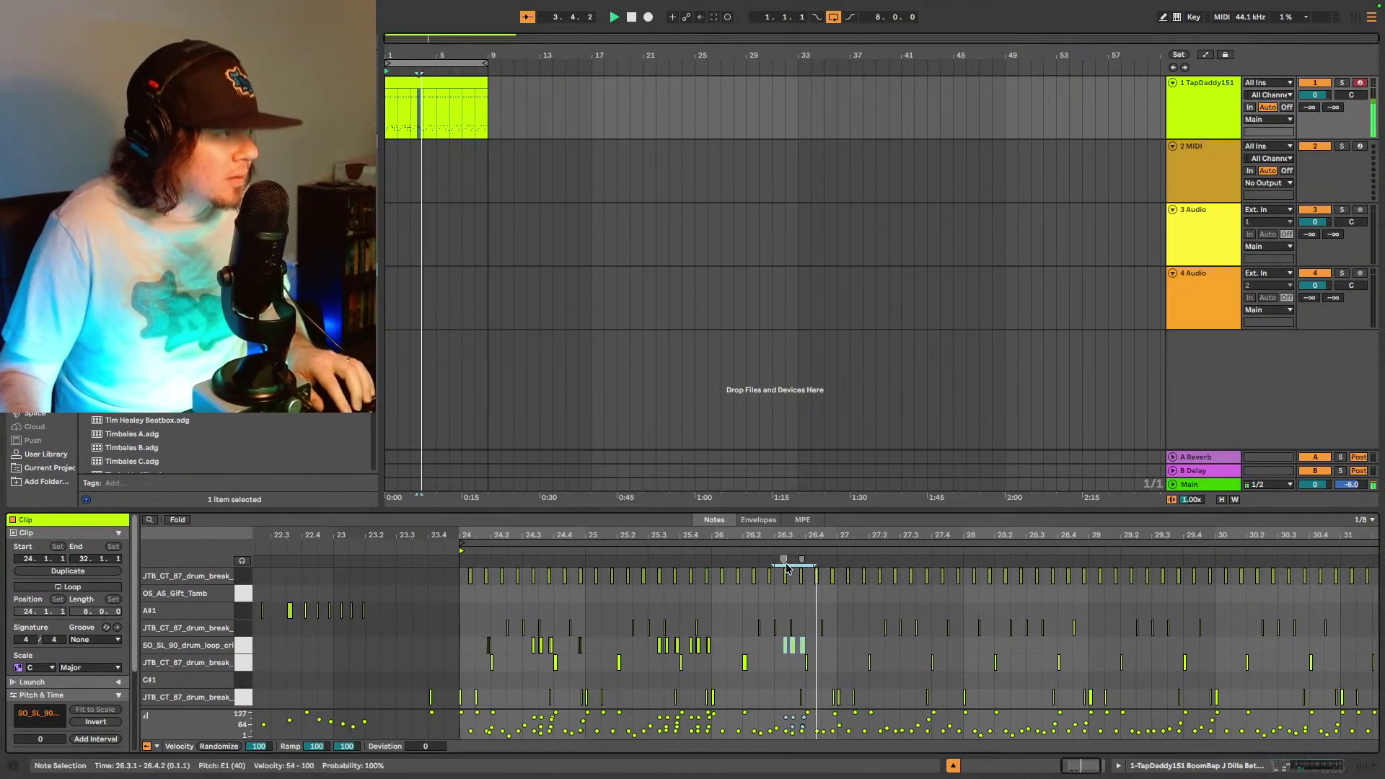
- Place copies of the E1 group at 27.3.1 and 27.4.1, and play that part of the clip
{"action": "key", "text": "space"}
{"action": "left_click", "coordinate": [808, 656]}
{"action": "left_click", "coordinate": [858, 655], "text": "shift"}
{"action": "key", "text": "ctrl+d"}
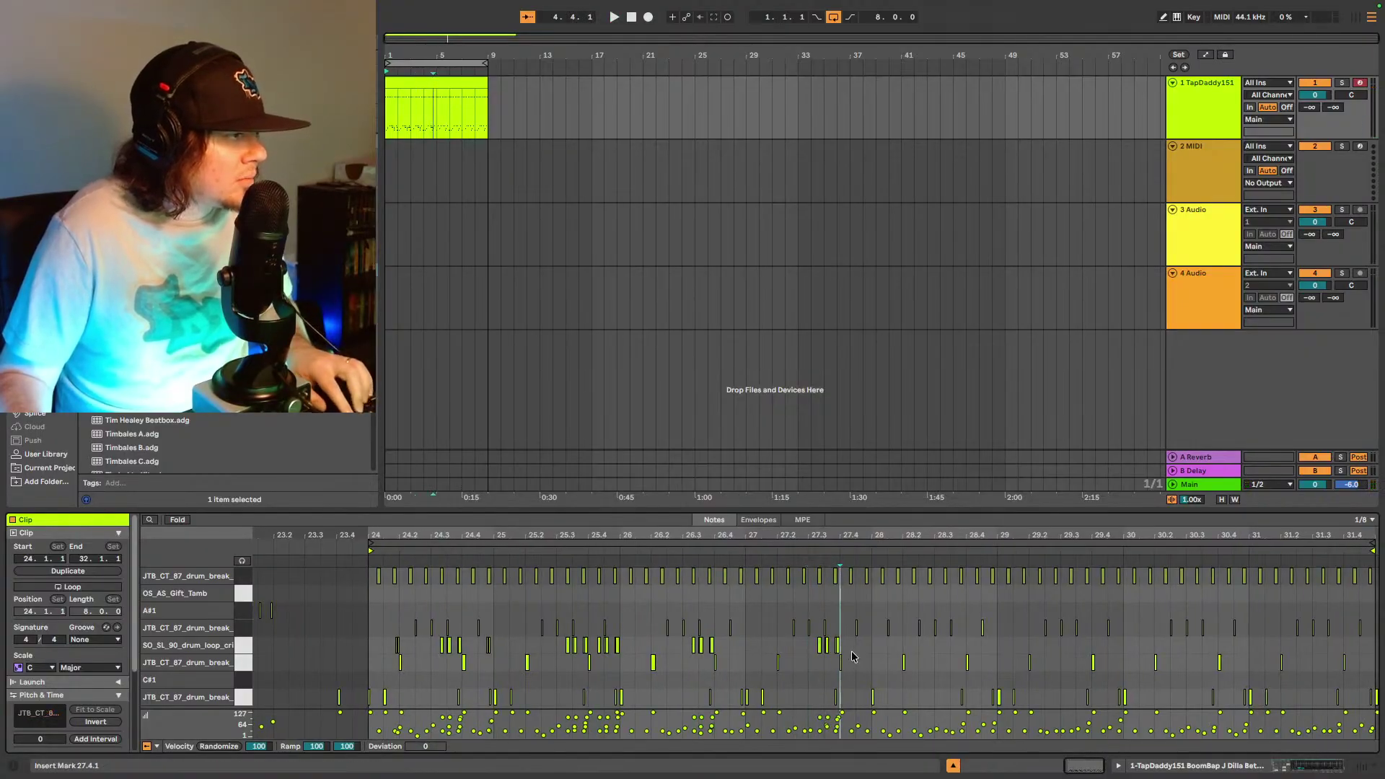
{"action": "left_click", "coordinate": [711, 552]}
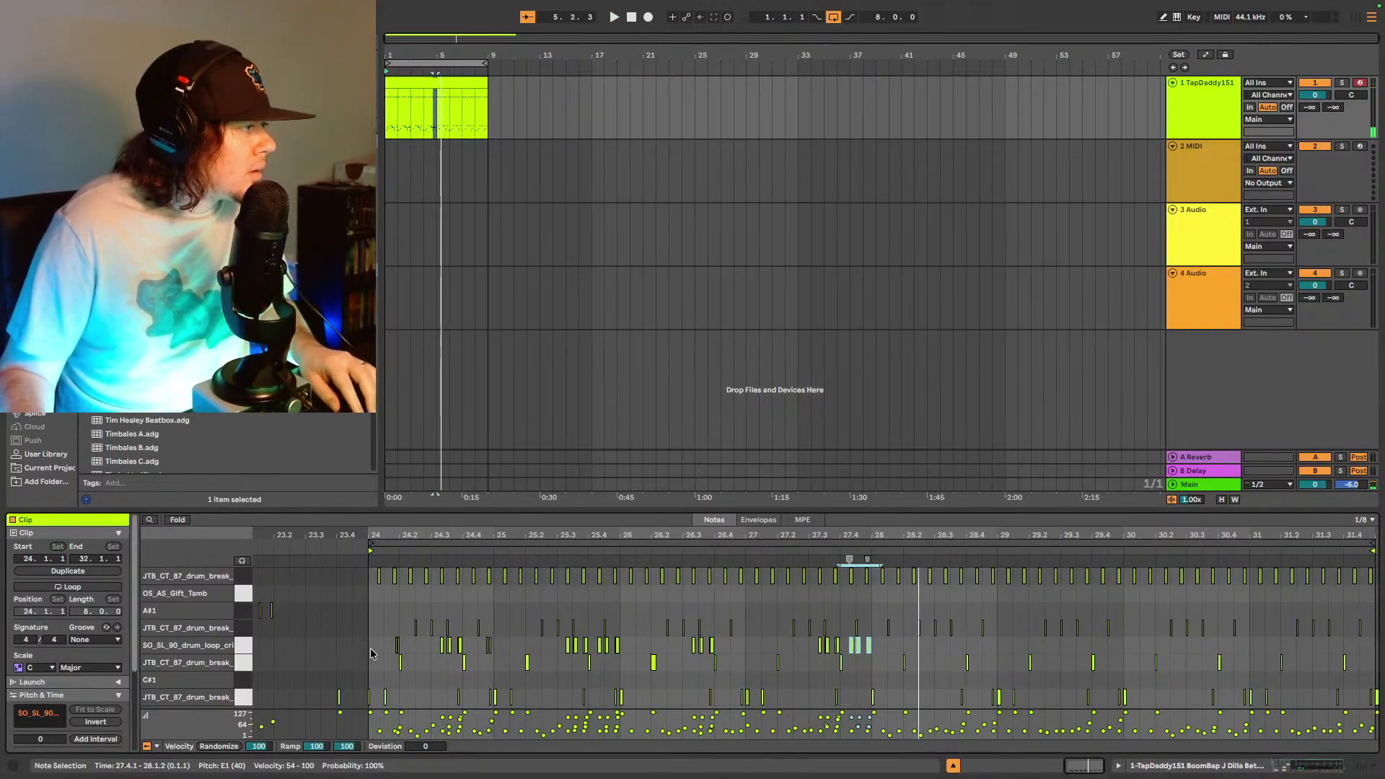
{"action": "key", "text": "space"}
- Copy the short E1 pair from just before 24.2 to just before 28.2, and play the clip
{"action": "left_click", "coordinate": [397, 645]}
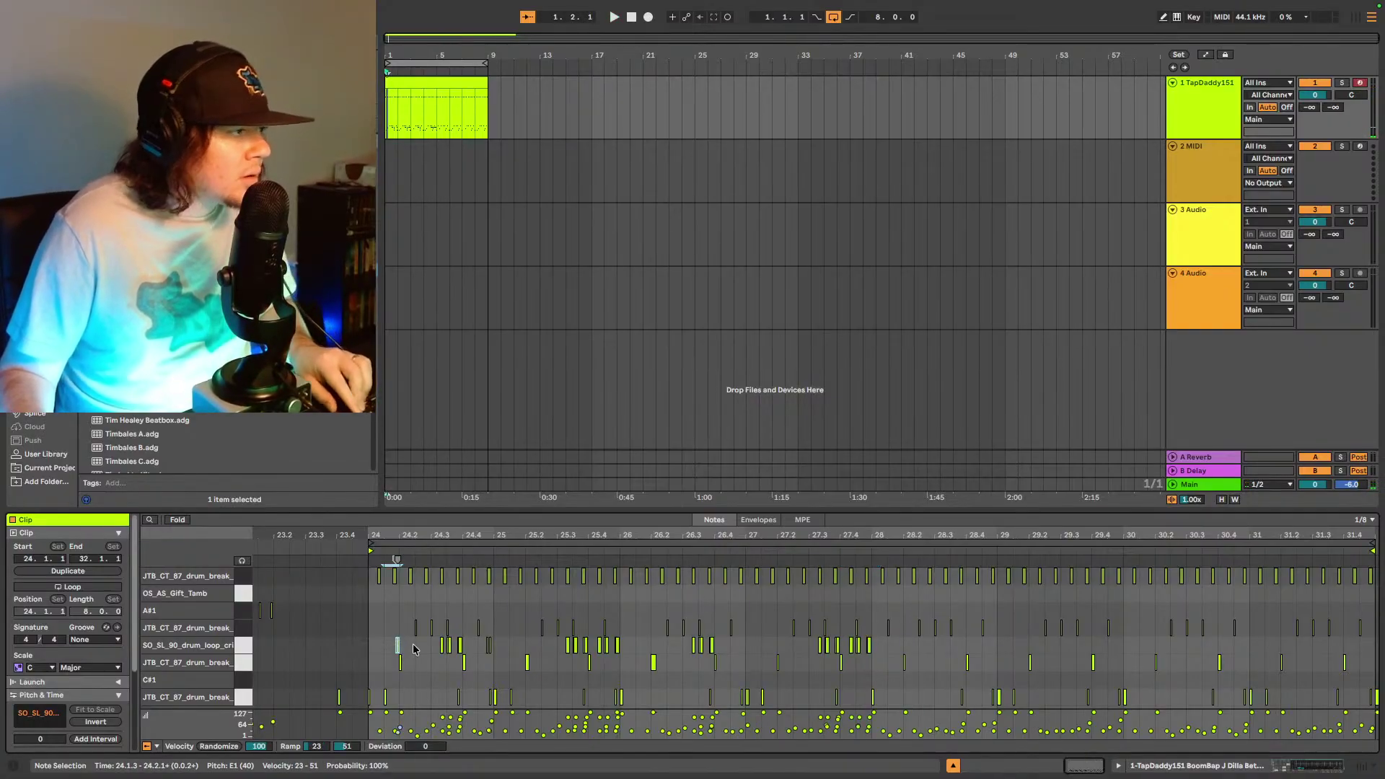
{"action": "double_click", "coordinate": [900, 645]}
{"action": "left_click", "coordinate": [851, 551]}
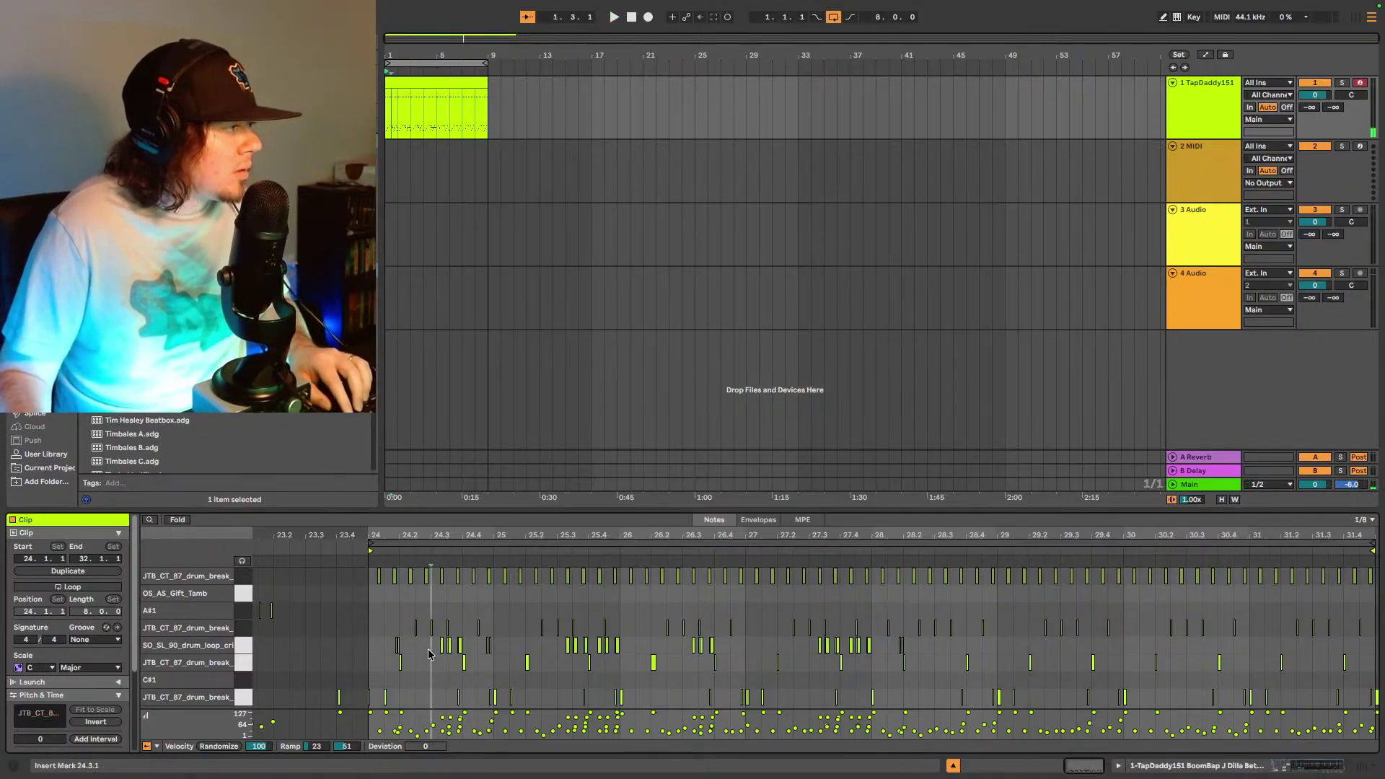
- Copy the E1 group between 24.3.1 and 24.4.1 to 28.3.1, and play the clip
{"action": "left_click_drag", "start_coordinate": [429, 651], "coordinate": [467, 646]}
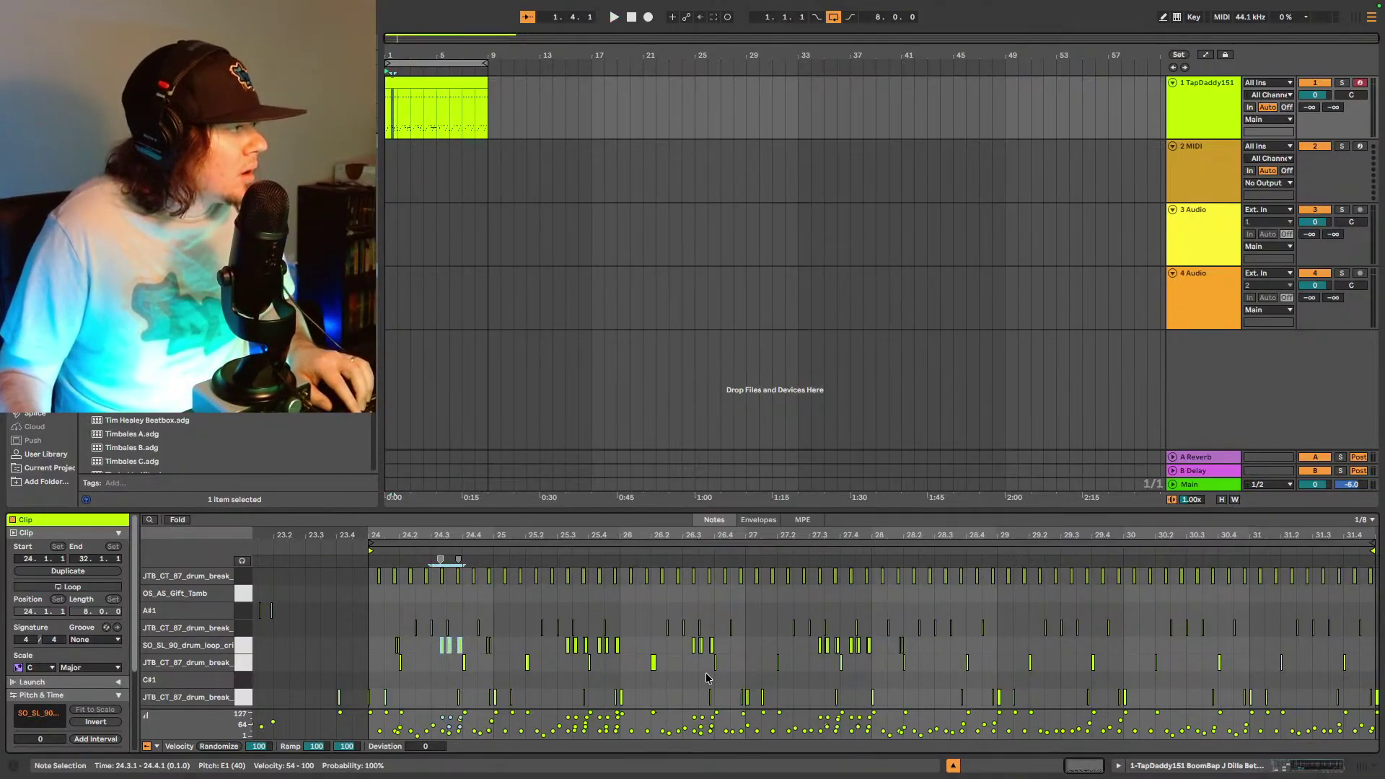
{"action": "left_click", "coordinate": [938, 656]}
{"action": "key", "text": "ctrl+v"}
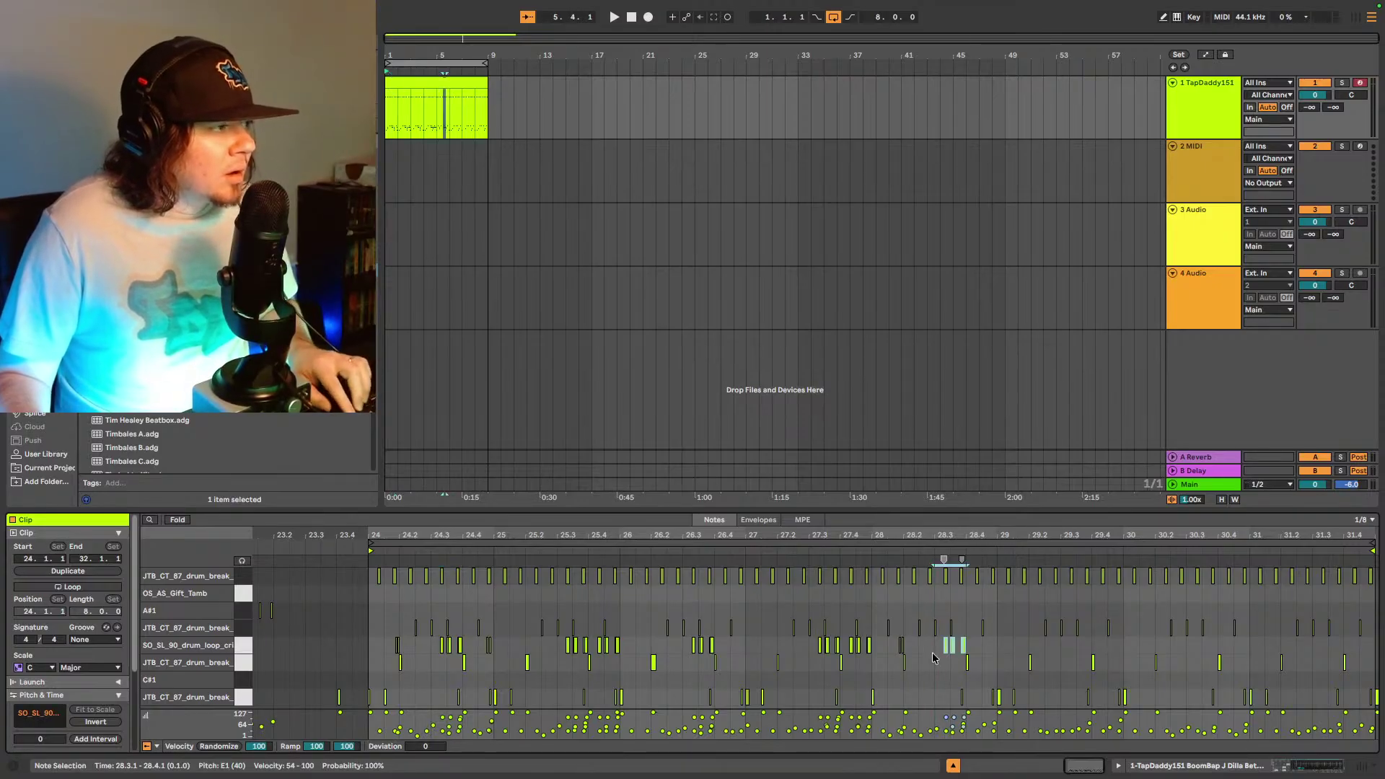
{"action": "key", "text": "space"}
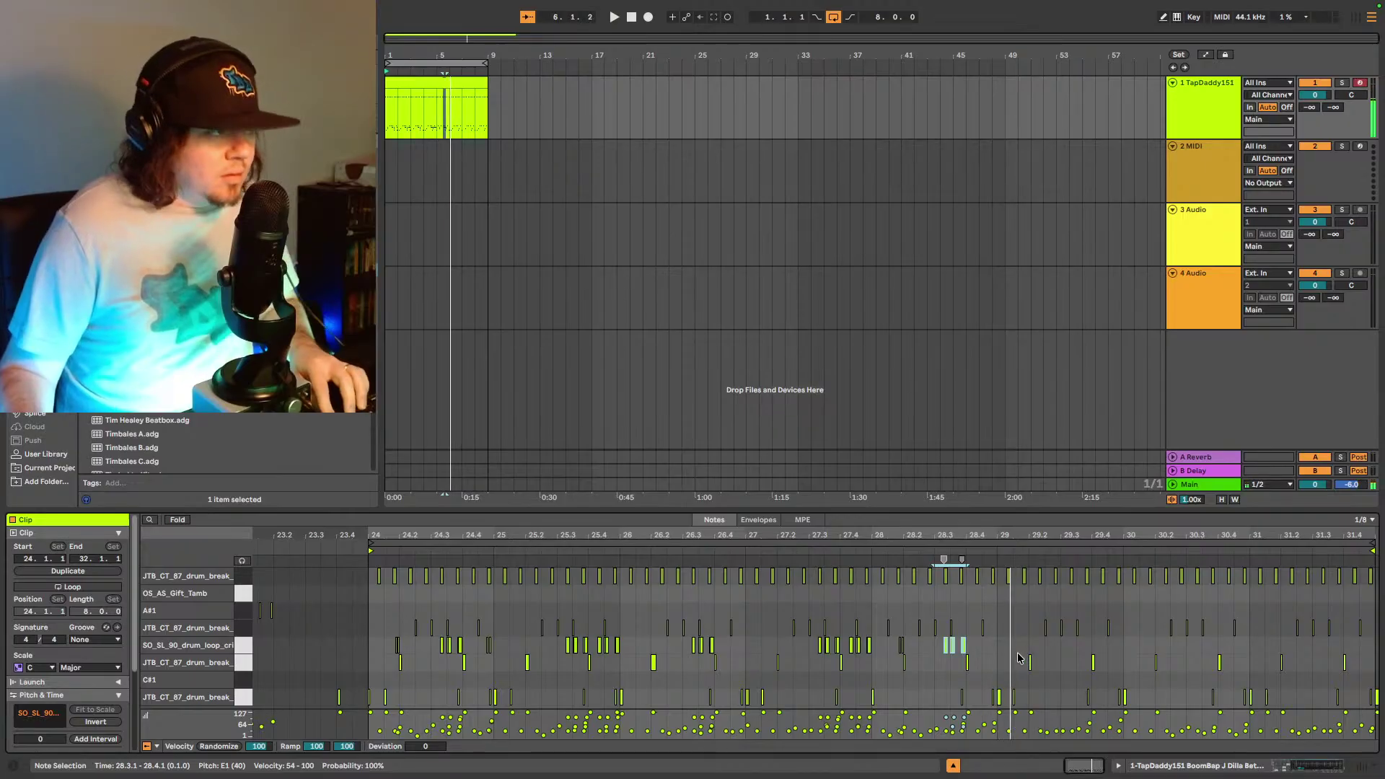
{"action": "left_click", "coordinate": [937, 546]}
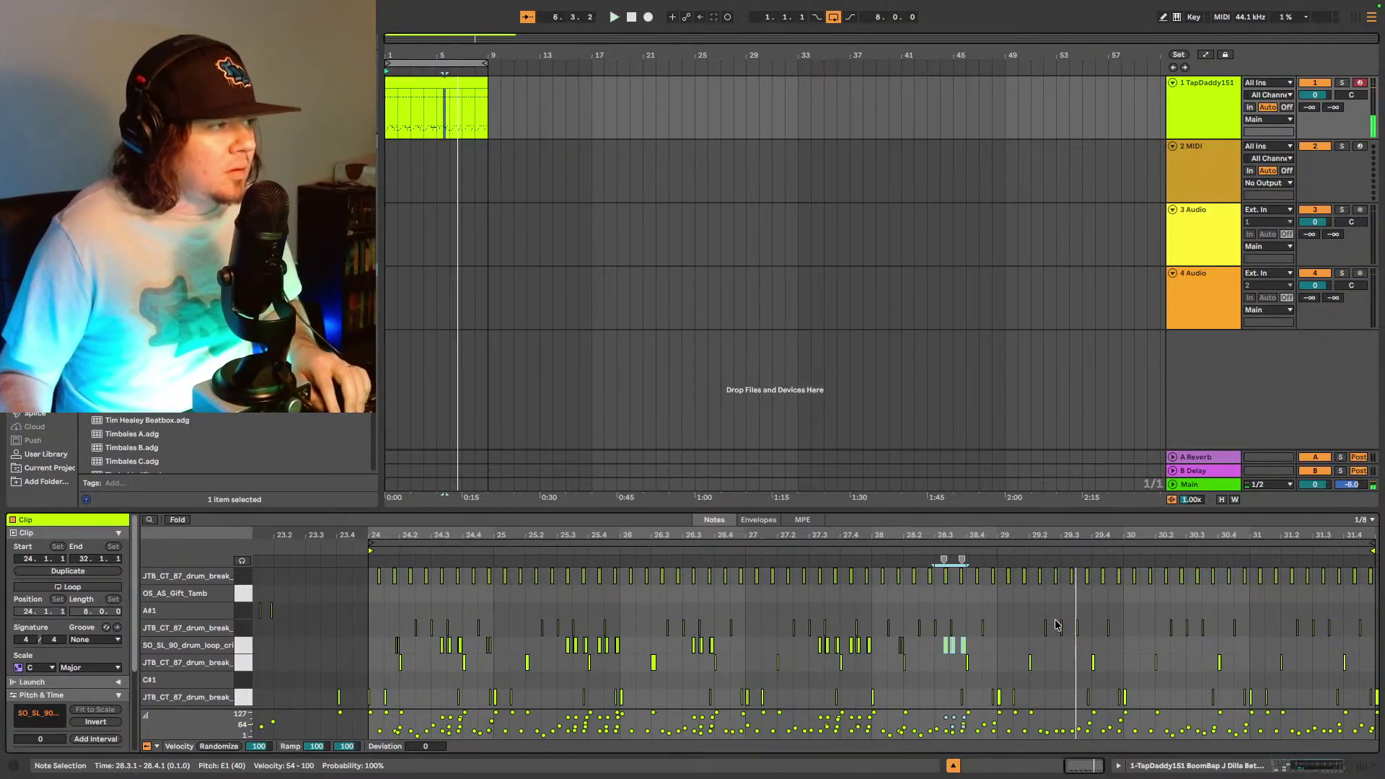
- Paste the E1 group at 29.3.1 and again at 29.4.1
{"action": "left_click", "coordinate": [1061, 653]}
{"action": "key", "text": "ctrl+v"}
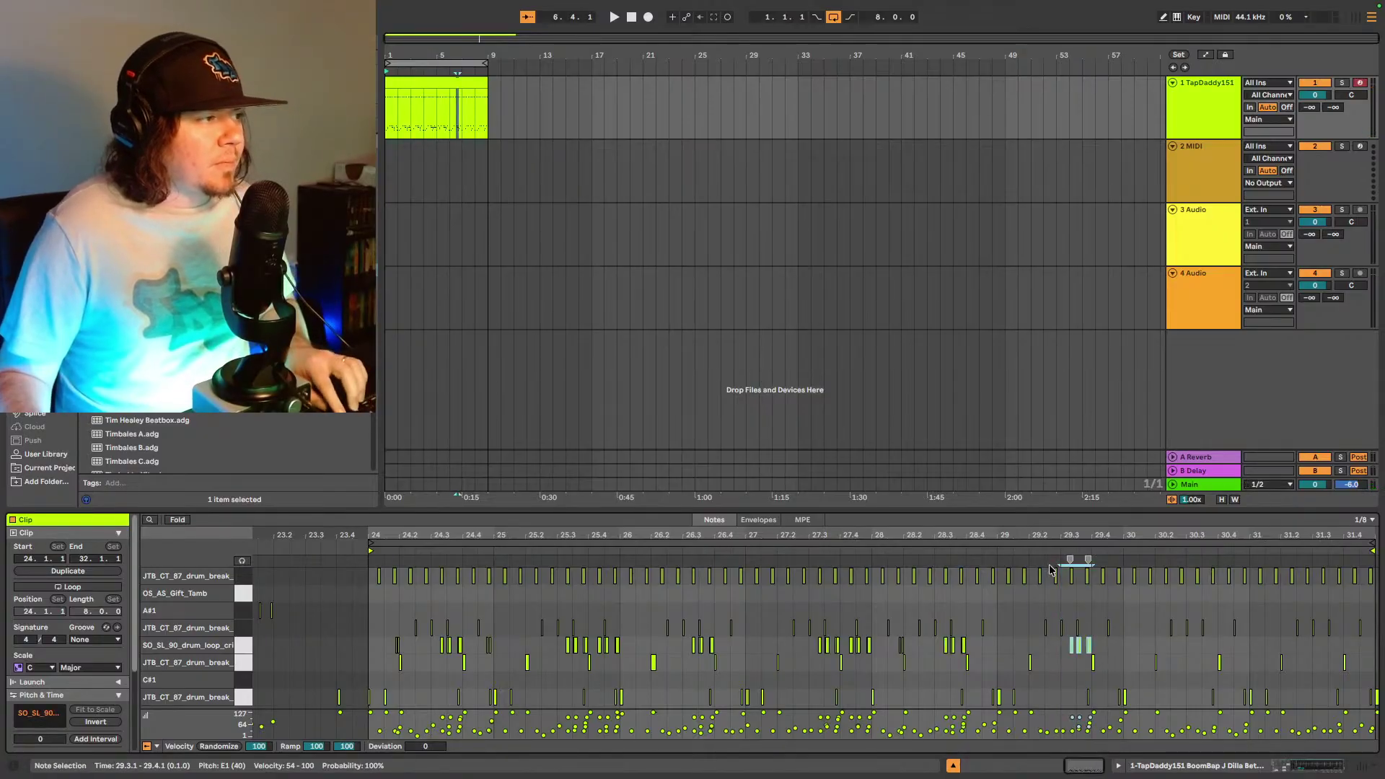
{"action": "left_click", "coordinate": [1099, 649]}
{"action": "key", "text": "ctrl+v"}
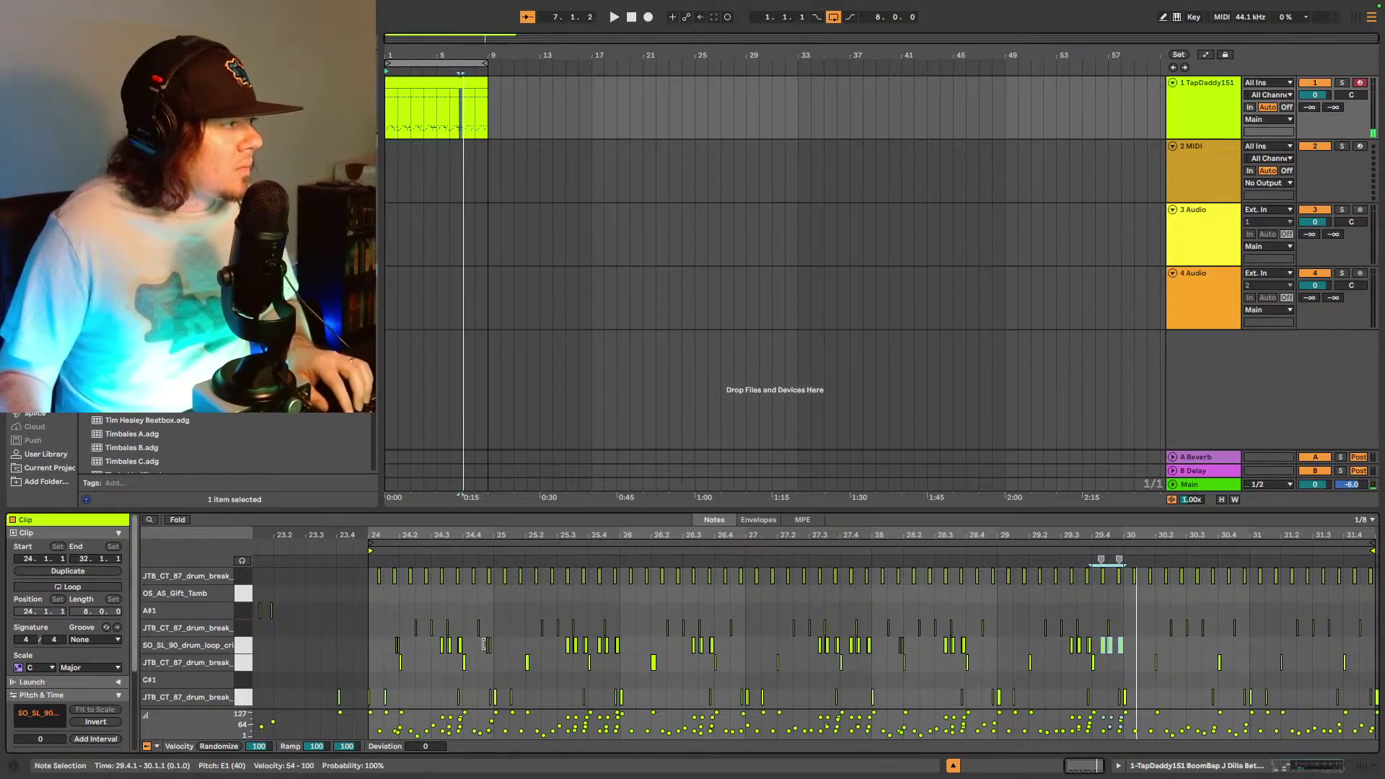
- Copy the short E1 pair between 24.4.3 and 25.1.1 to 30.1.3, and play the clip
{"action": "left_click_drag", "start_coordinate": [482, 639], "coordinate": [496, 650]}
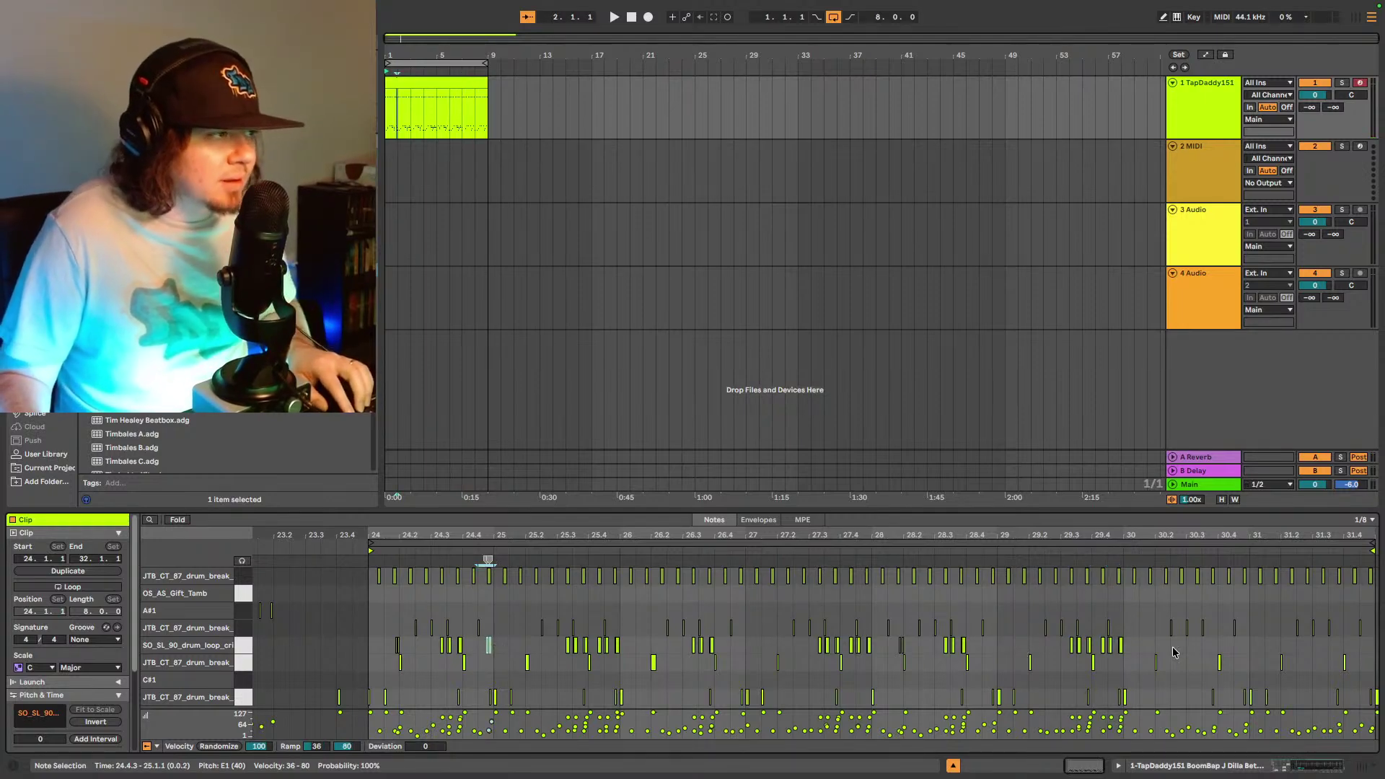
{"action": "left_click", "coordinate": [1142, 652]}
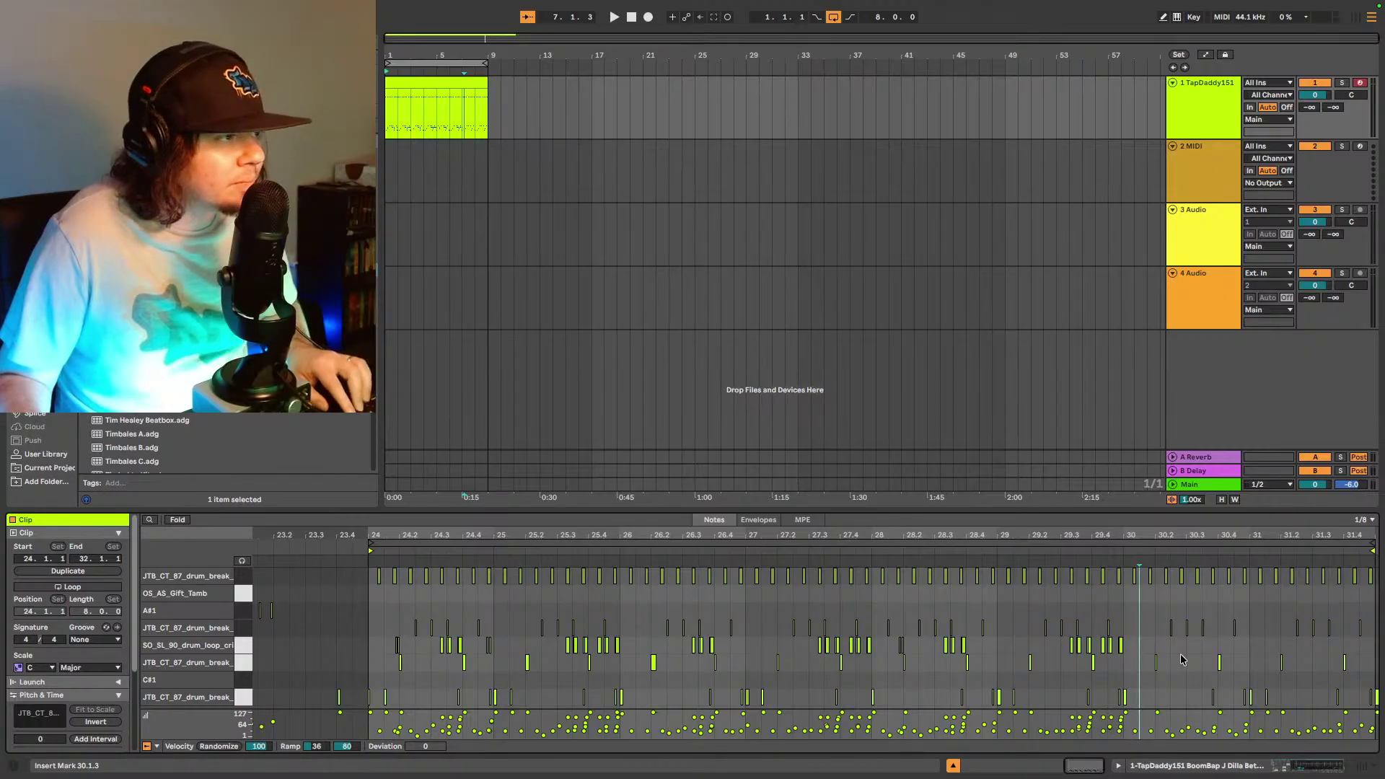
{"action": "key", "text": "ctrl+v"}
{"action": "left_click", "coordinate": [1085, 554]}
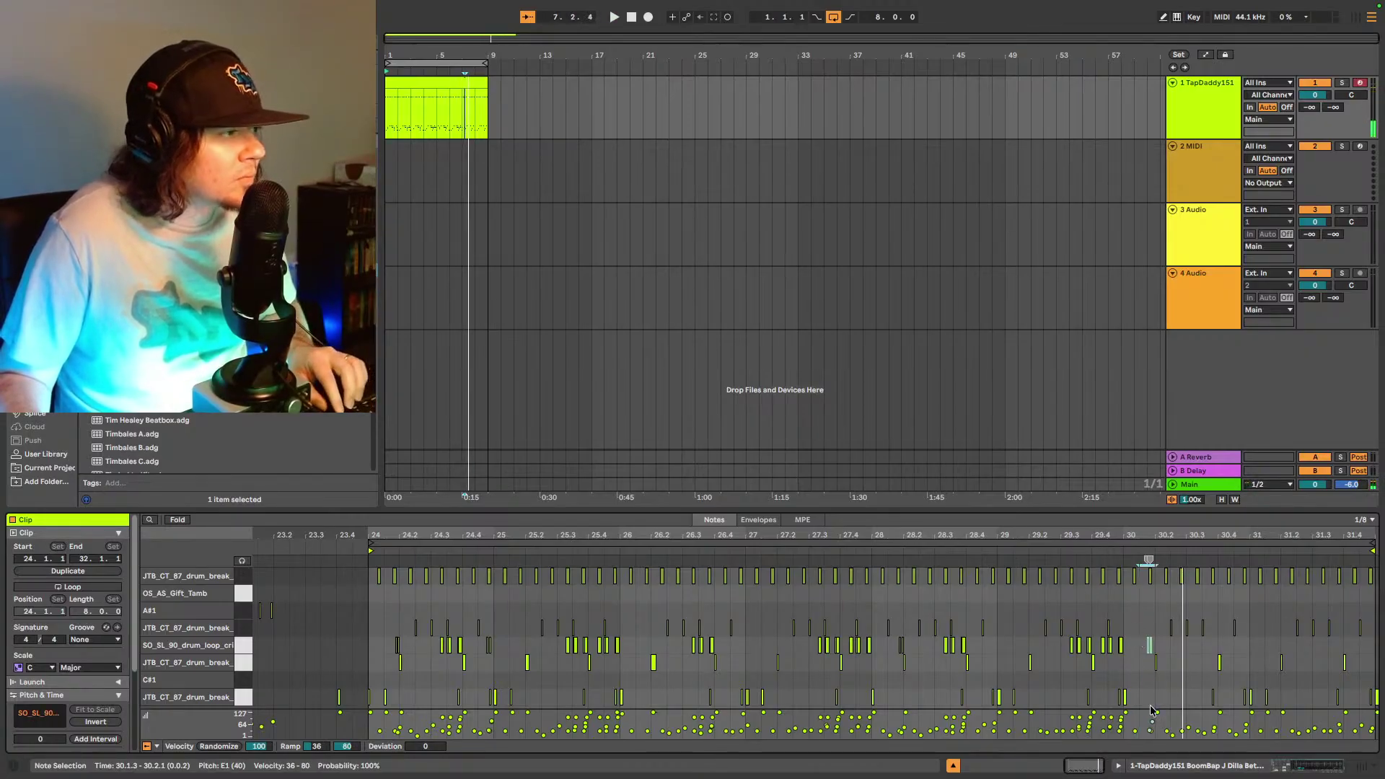
- Nudge the pasted E1 pair slightly later, closer to 30.2, and play the clip from there
{"action": "left_click_drag", "start_coordinate": [1094, 763], "coordinate": [999, 649]}
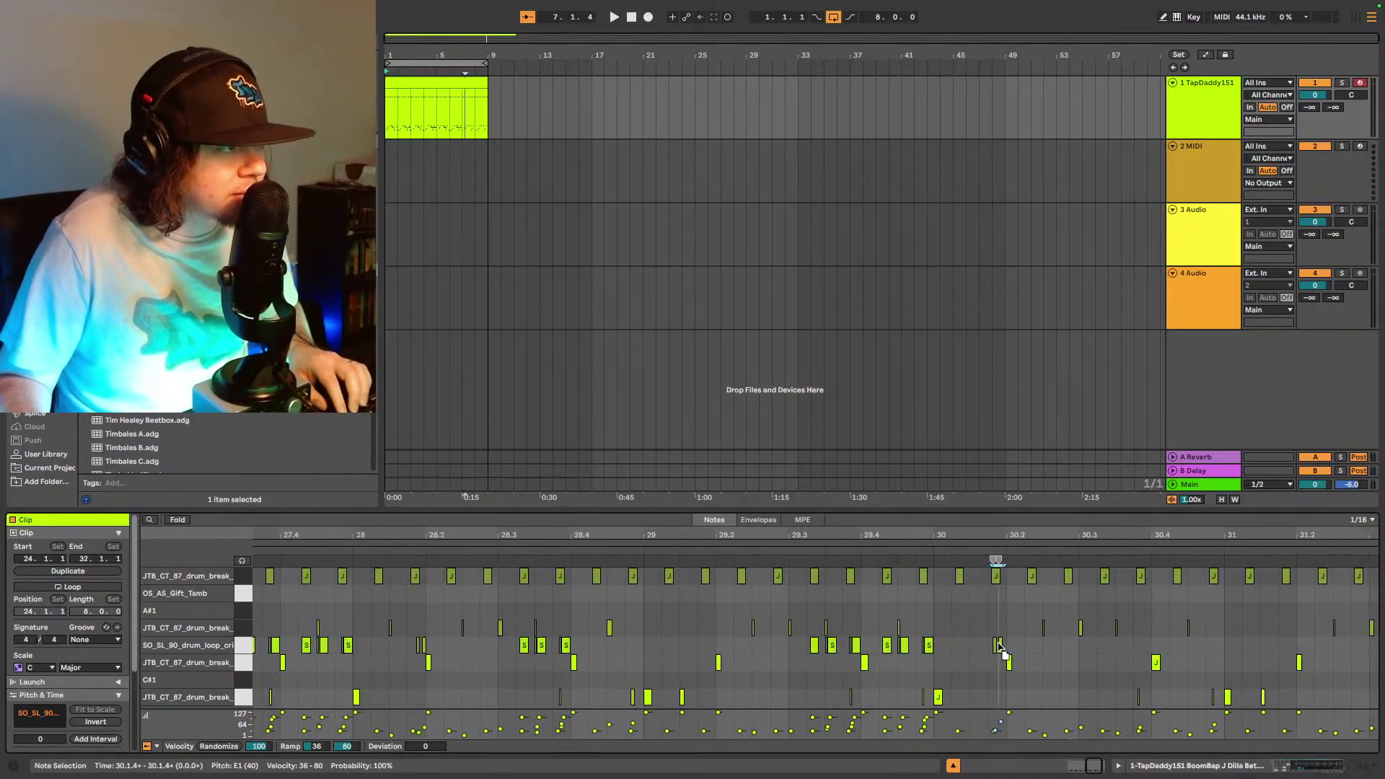
{"action": "left_click", "coordinate": [928, 551]}
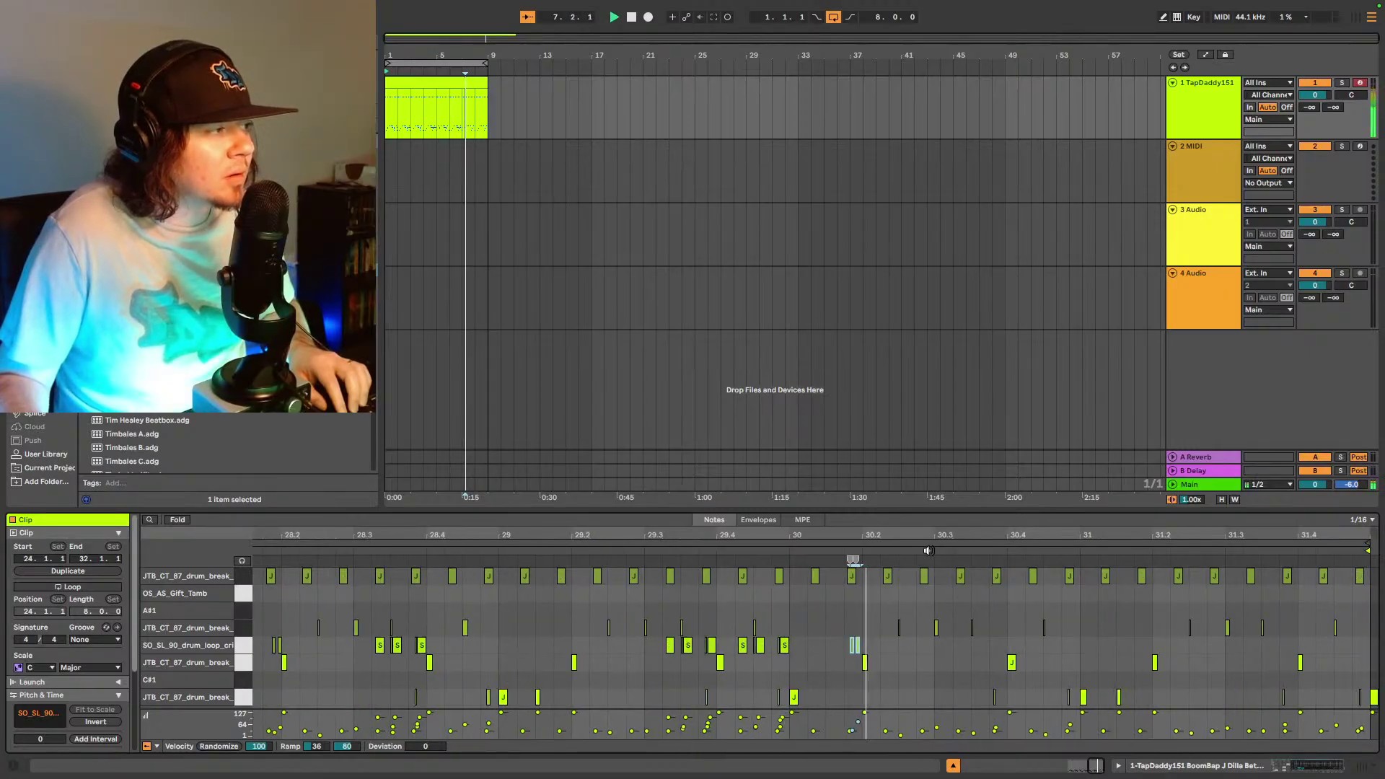
{"action": "key", "text": "space"}
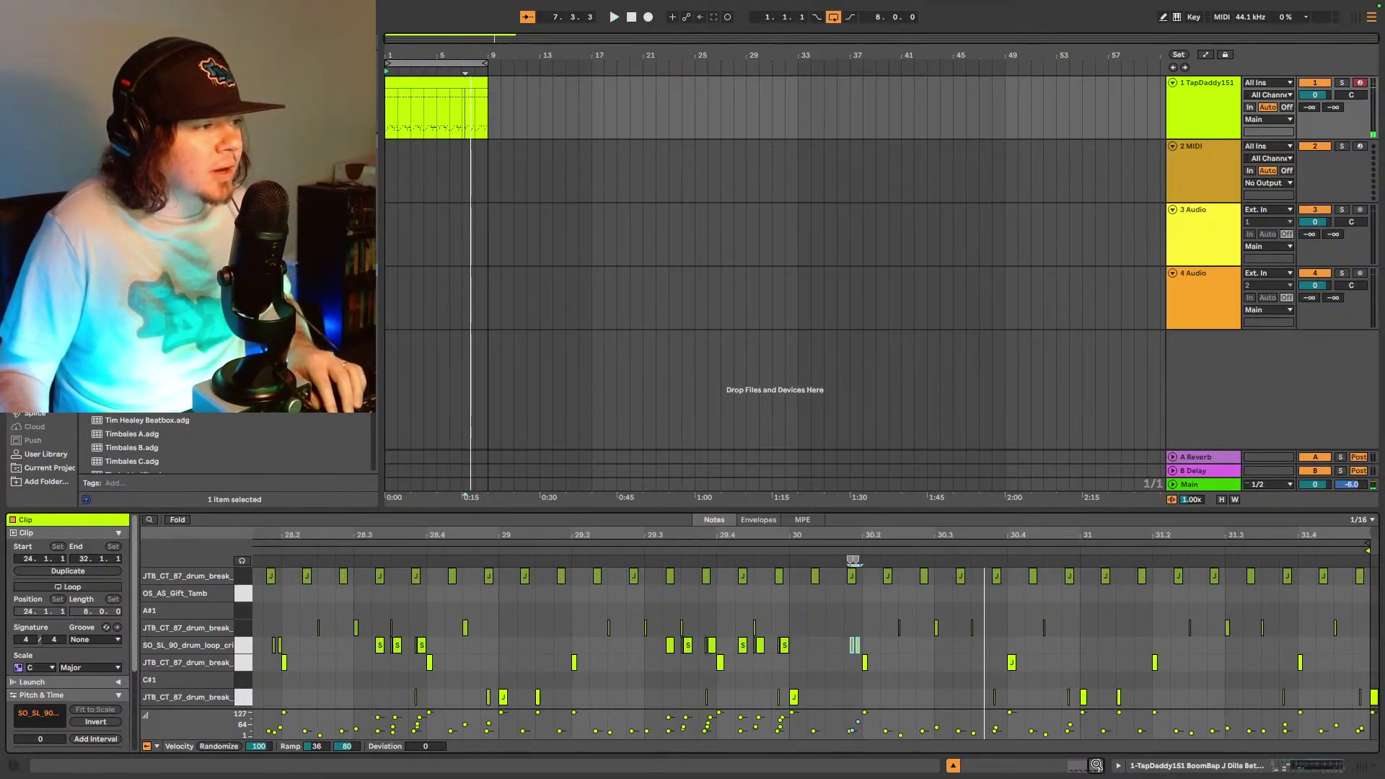
- Play the whole drum clip from 24.1.1 to review the repeated percussion pattern
{"action": "left_click_drag", "start_coordinate": [1097, 764], "coordinate": [1093, 714]}
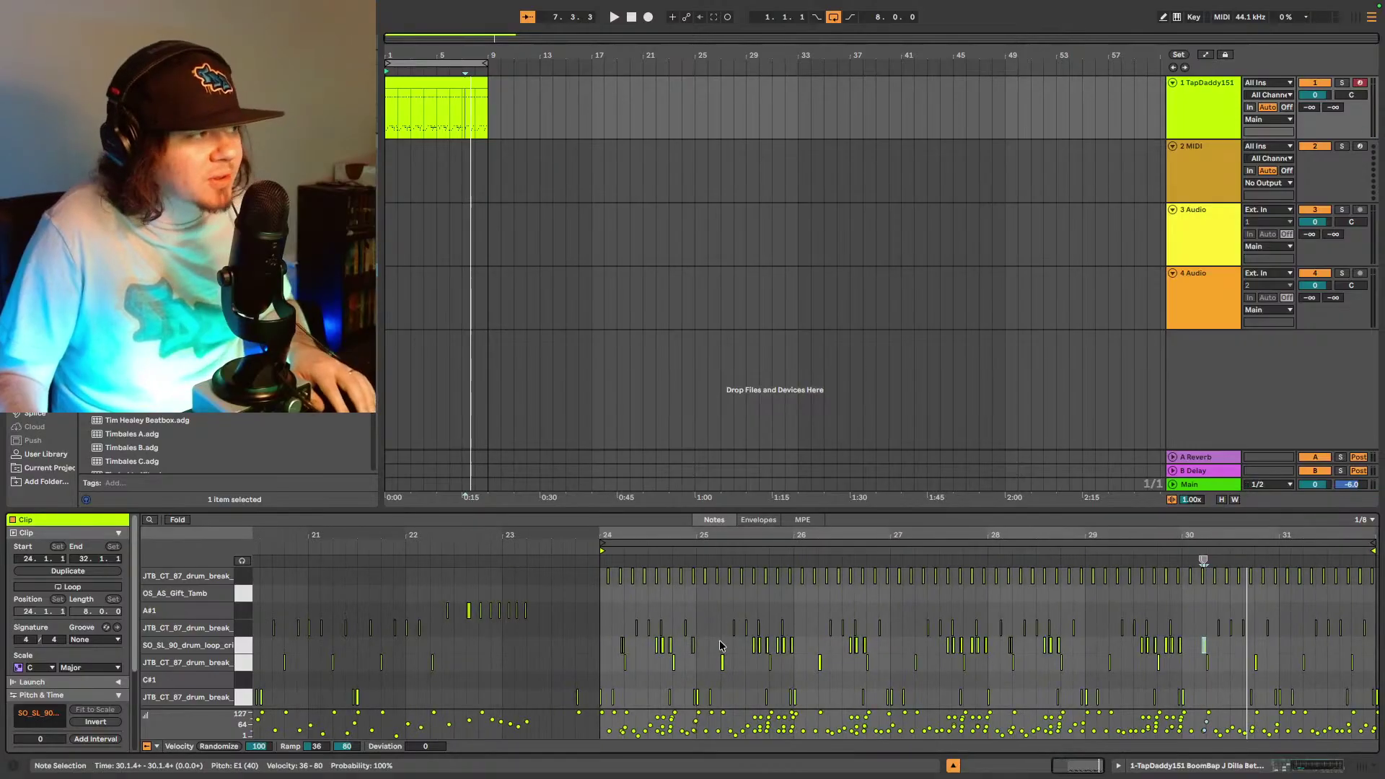
{"action": "left_click", "coordinate": [604, 618]}
{"action": "key", "text": "space"}
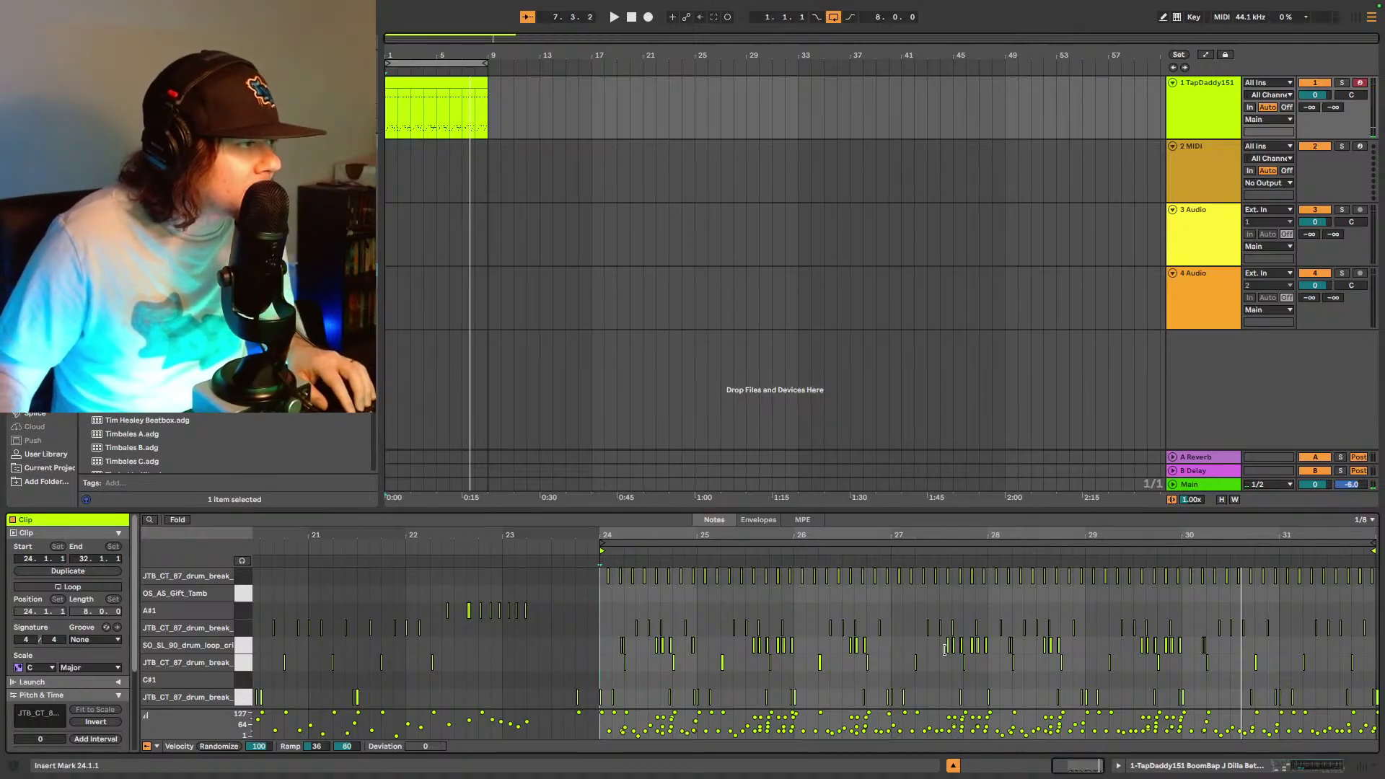
- Copy the E1 group between 27.3.1 and 27.4.1 to 30.3.1, and play the clip
{"action": "left_click_drag", "start_coordinate": [939, 653], "coordinate": [967, 650]}
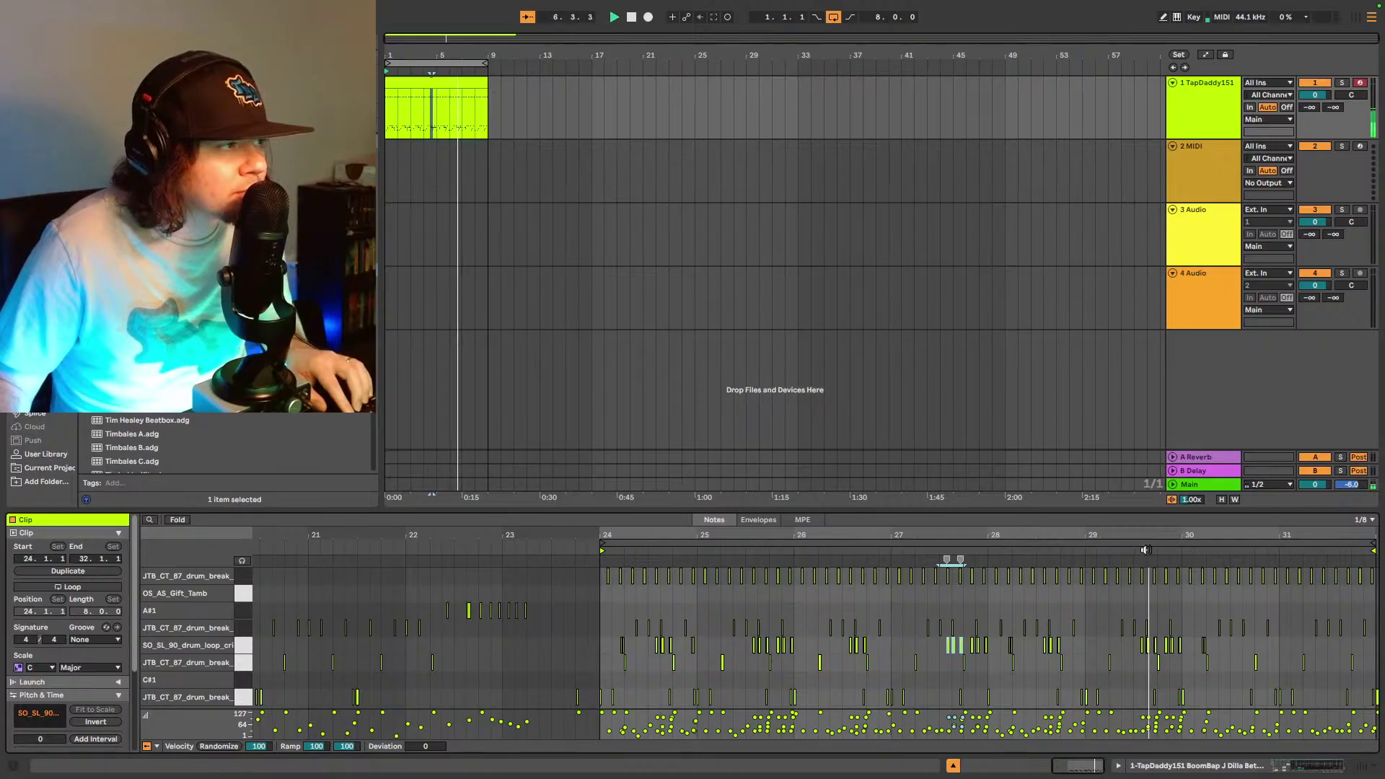
{"action": "left_click", "coordinate": [1230, 654]}
{"action": "key", "text": "ctrl+v"}
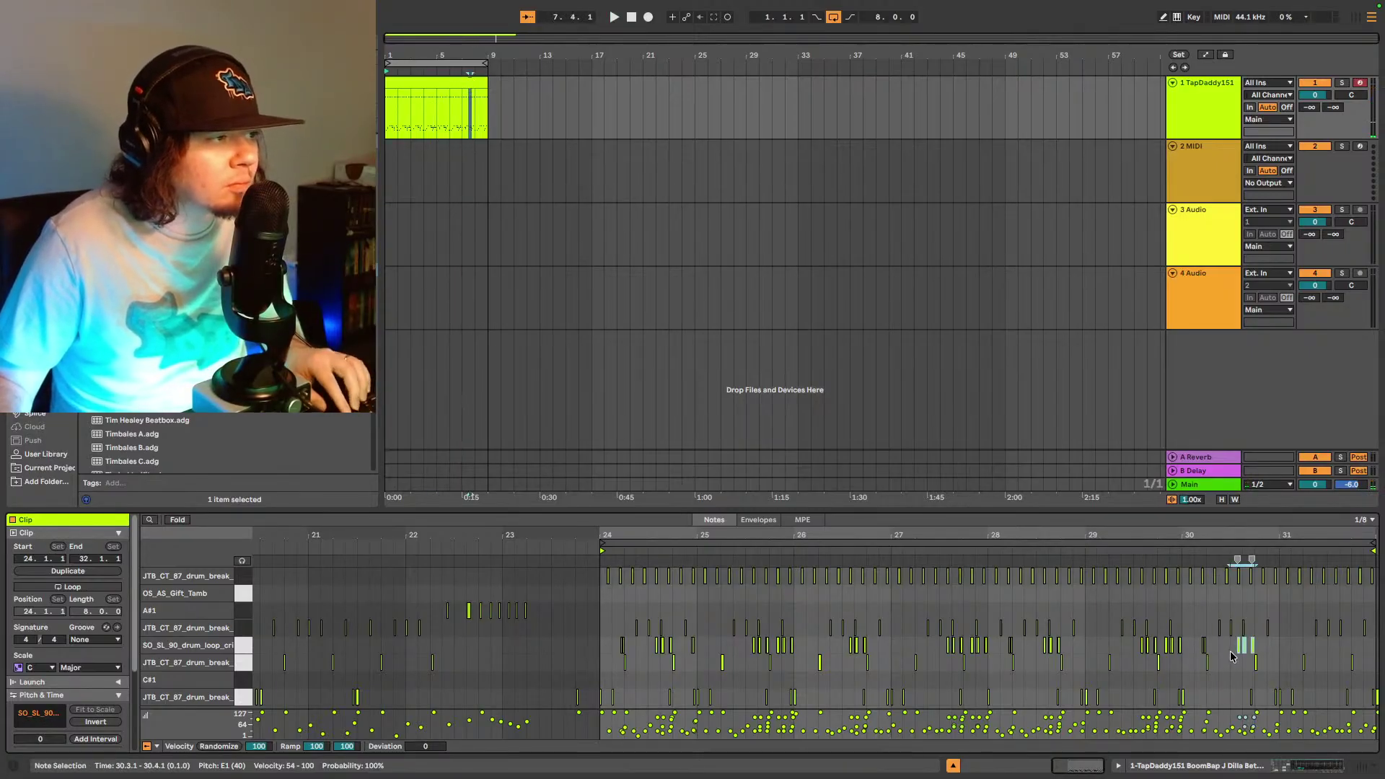
{"action": "left_click", "coordinate": [1209, 551]}
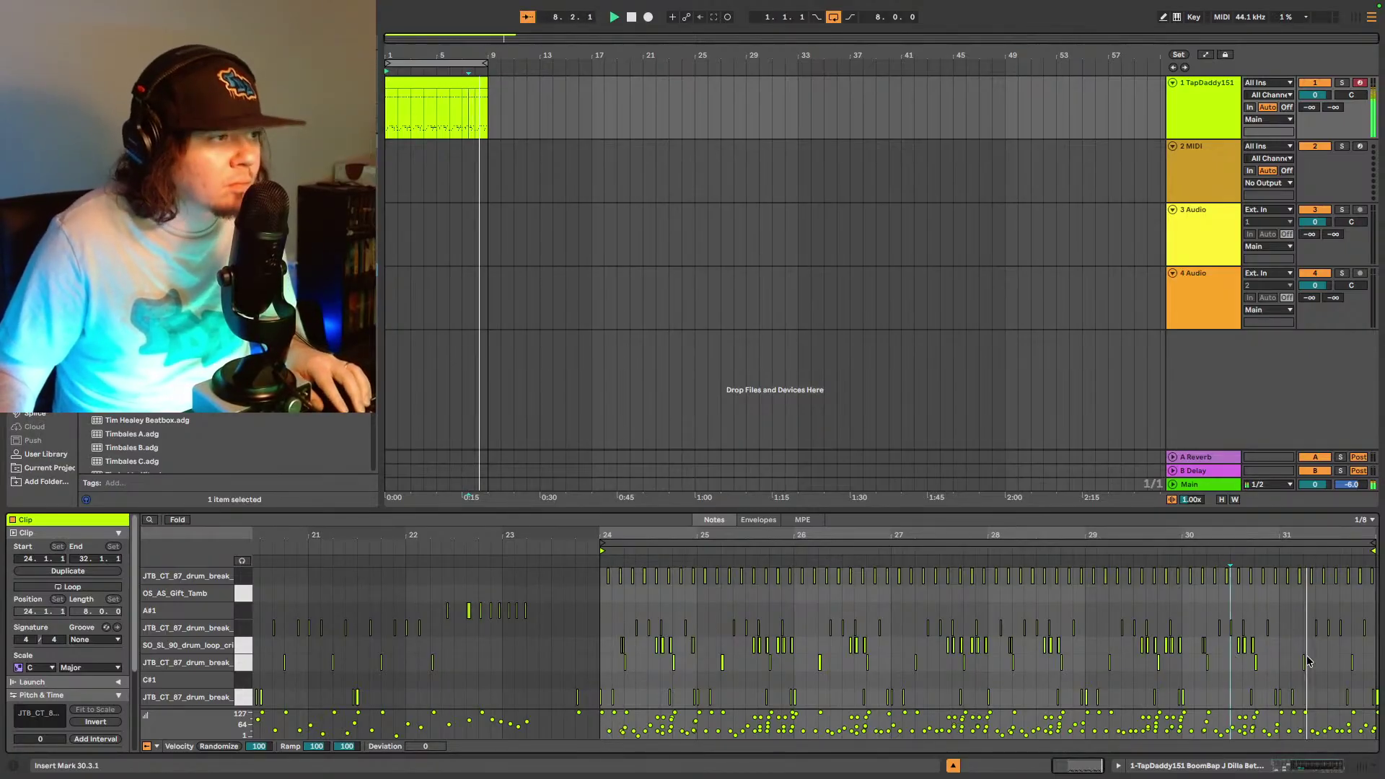
- Paste the E1 group at 31.3.1 and again at 31.4.1
{"action": "left_click", "coordinate": [1334, 658]}
{"action": "key", "text": "ctrl+v"}
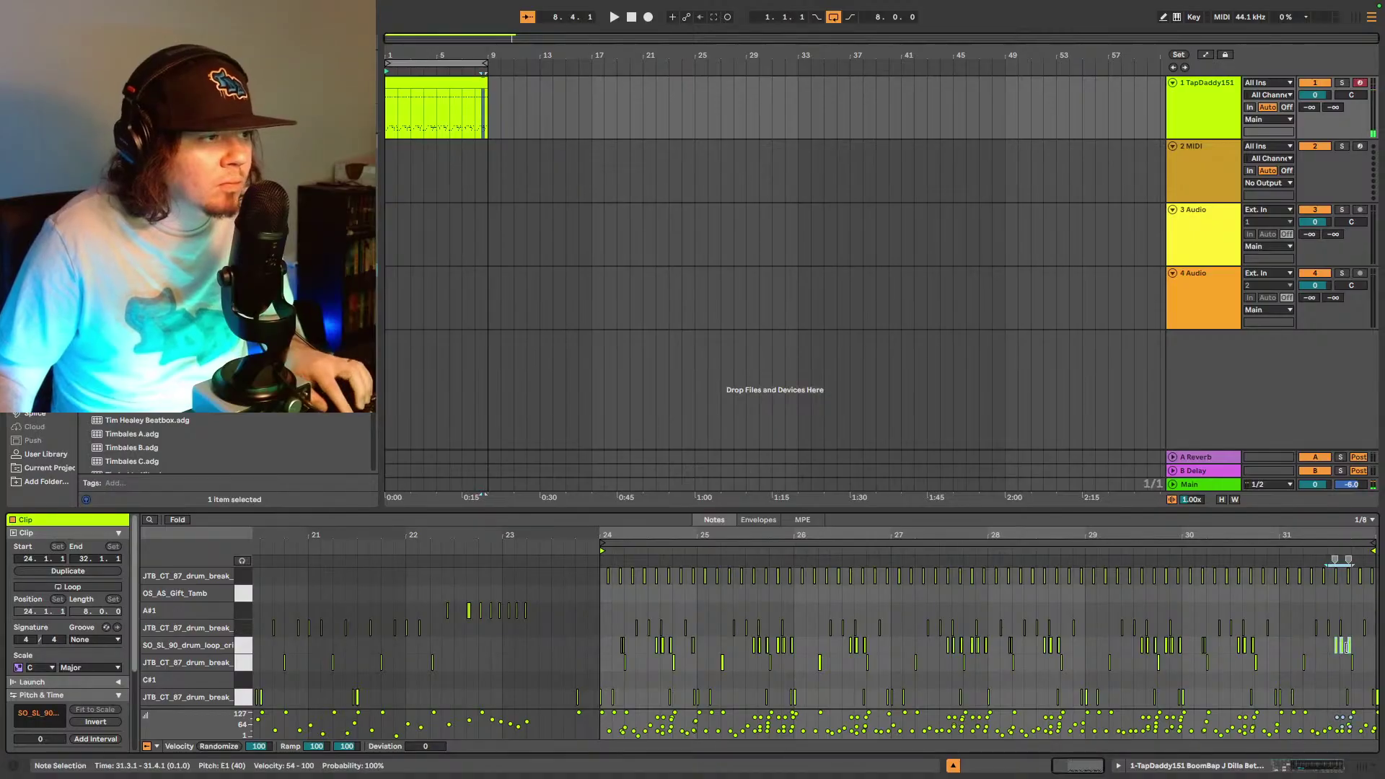
{"action": "left_click", "coordinate": [1356, 651]}
{"action": "key", "text": "ctrl+v"}
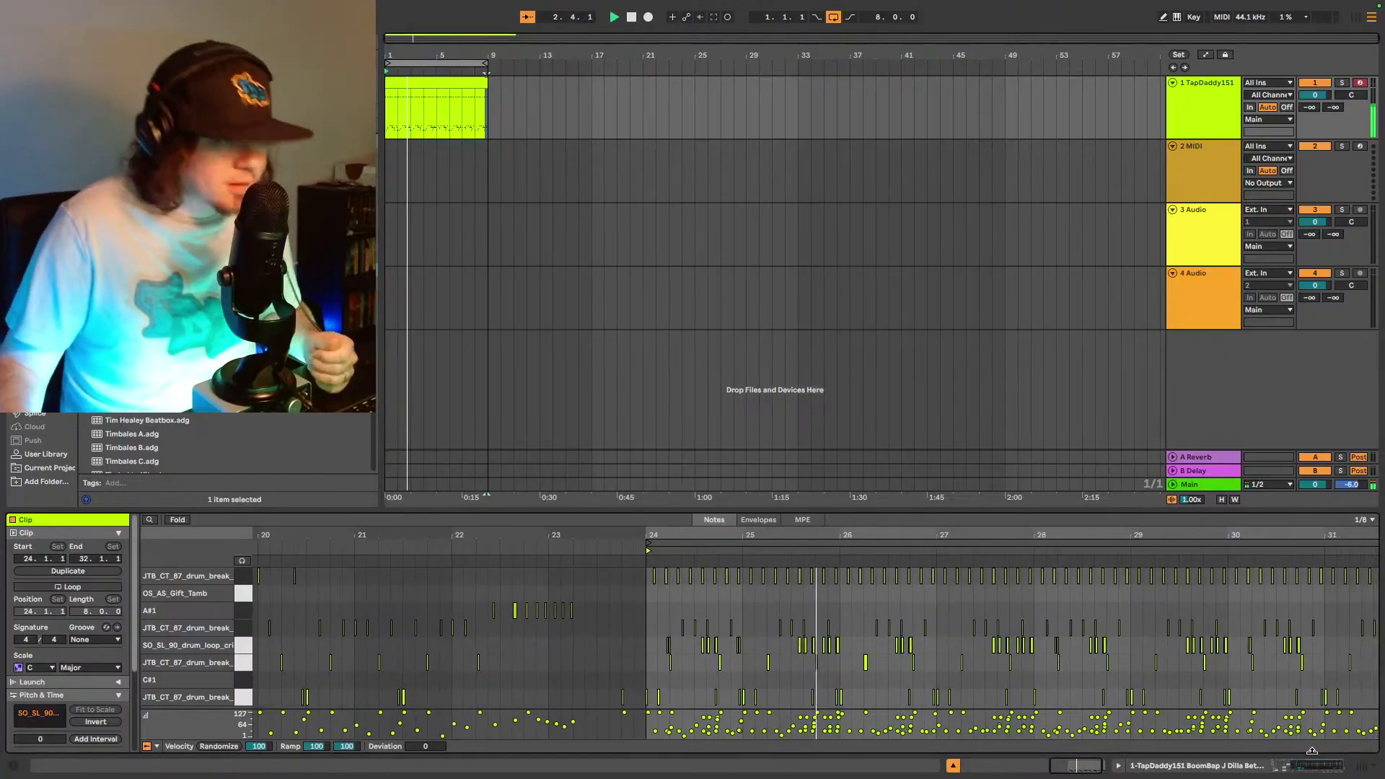
- Add the Ampeg SVTVR Classic amp after the drum rack and try its ultra-hi and ultra-lo switches during playback
{"action": "left_click", "coordinate": [1319, 769]}
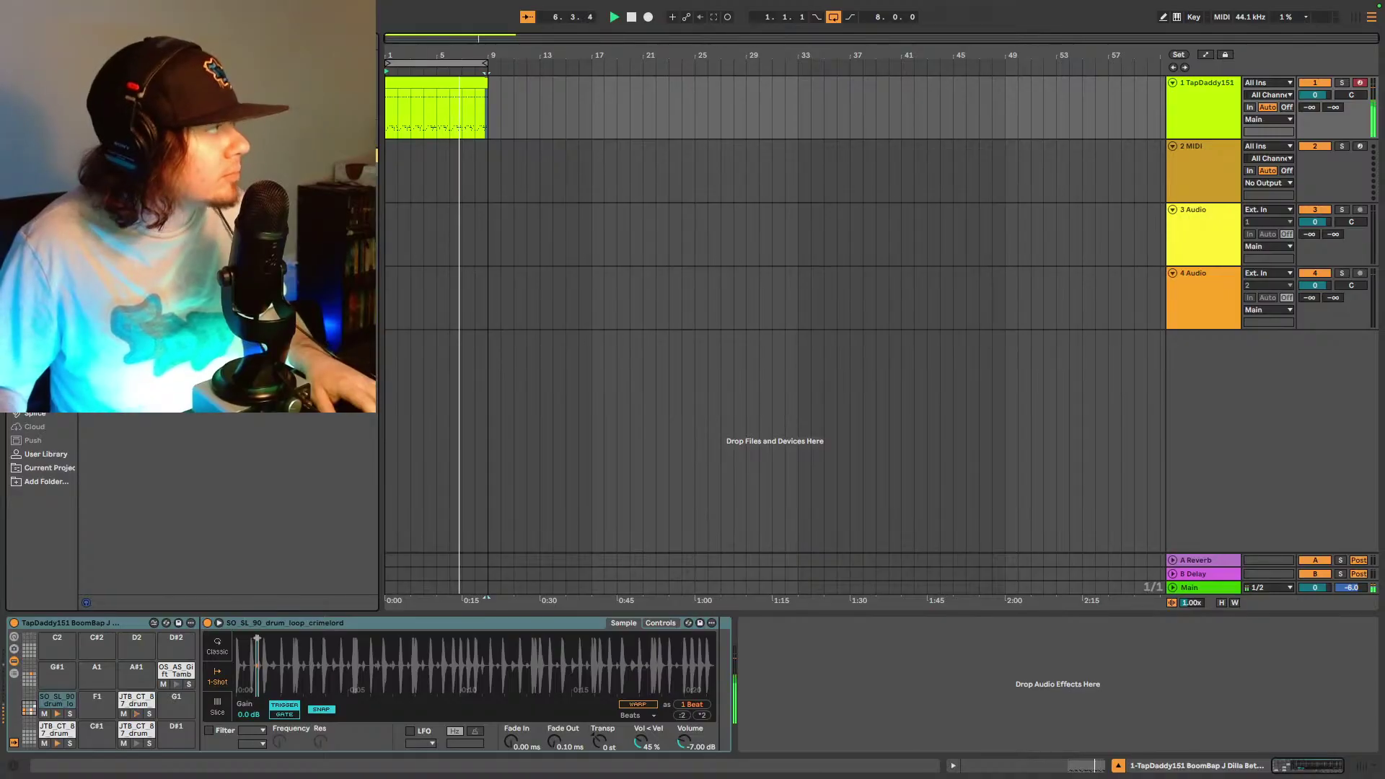
{"action": "left_click_drag", "start_coordinate": [879, 697], "coordinate": [877, 686]}
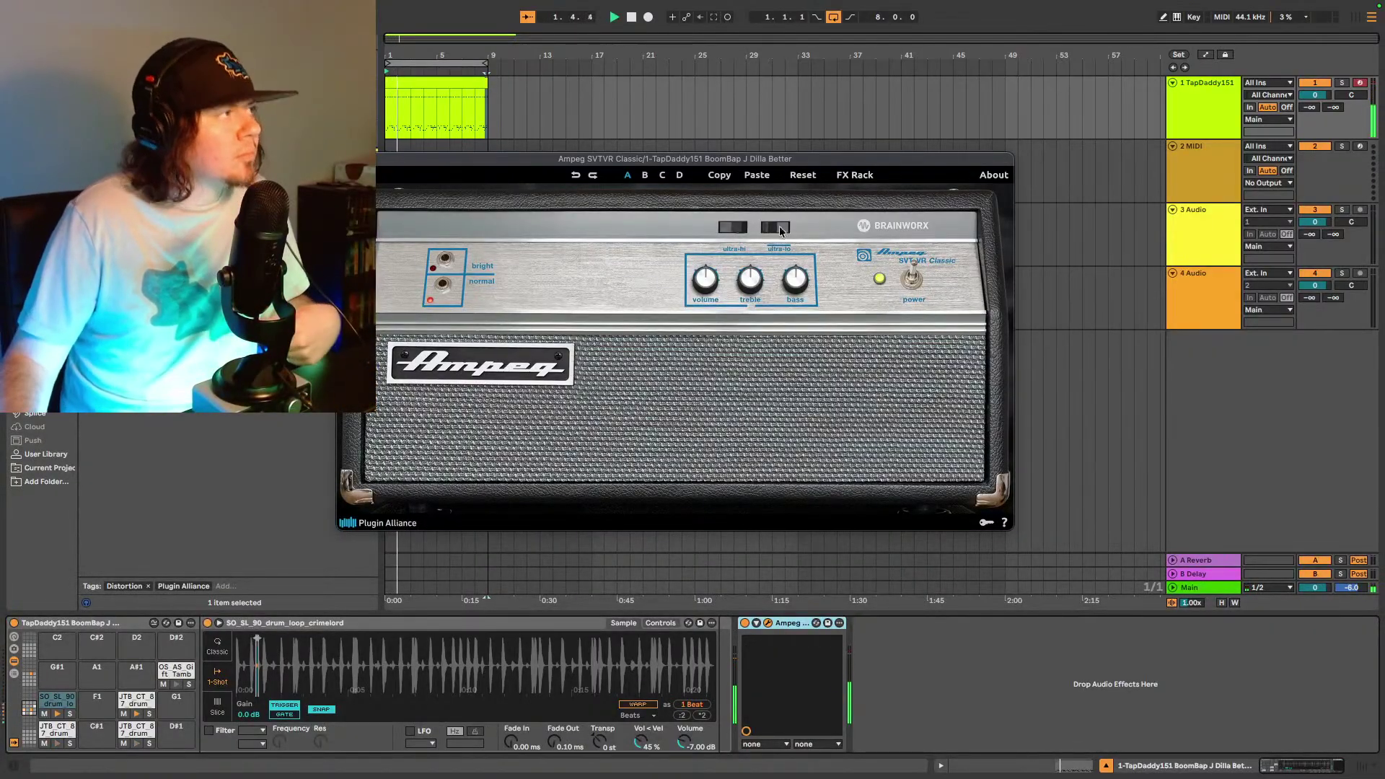
{"action": "left_click", "coordinate": [748, 229]}
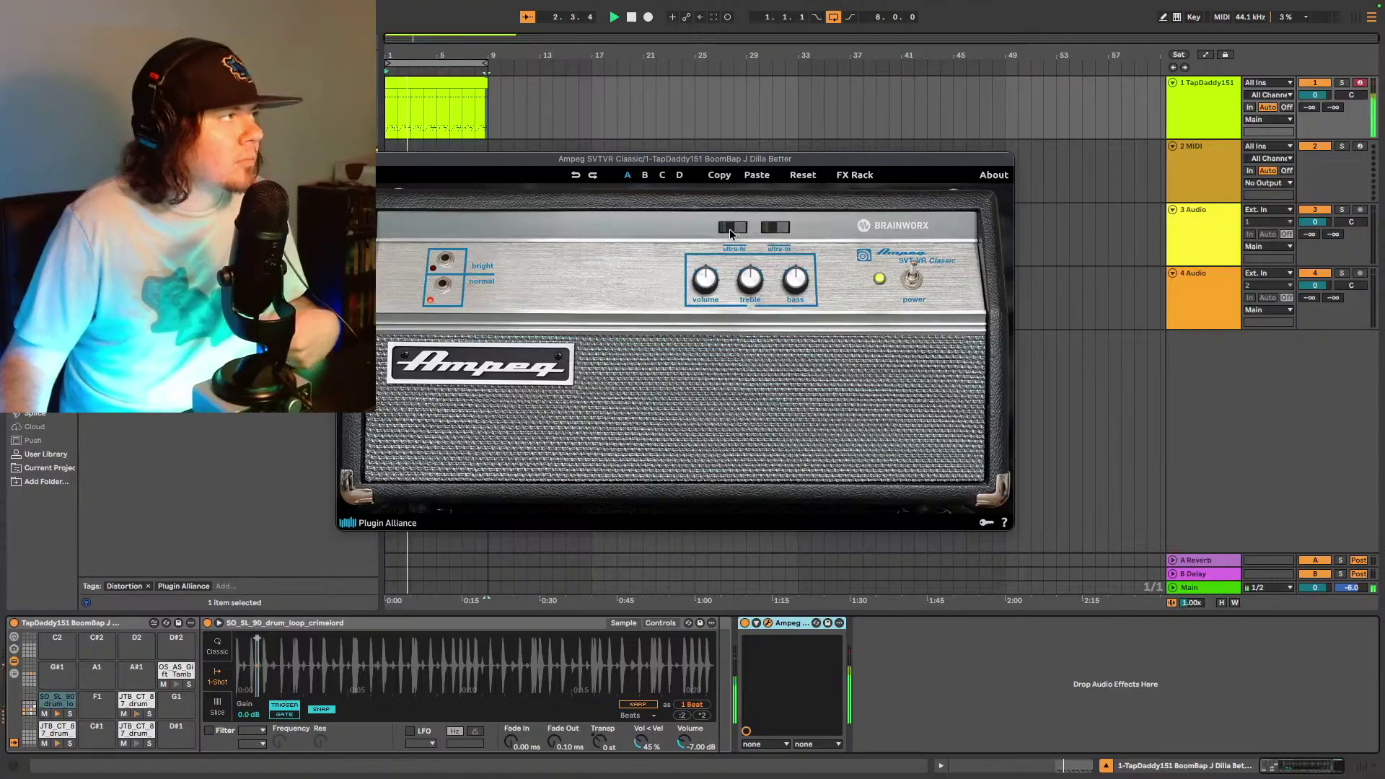
{"action": "left_click", "coordinate": [769, 229]}
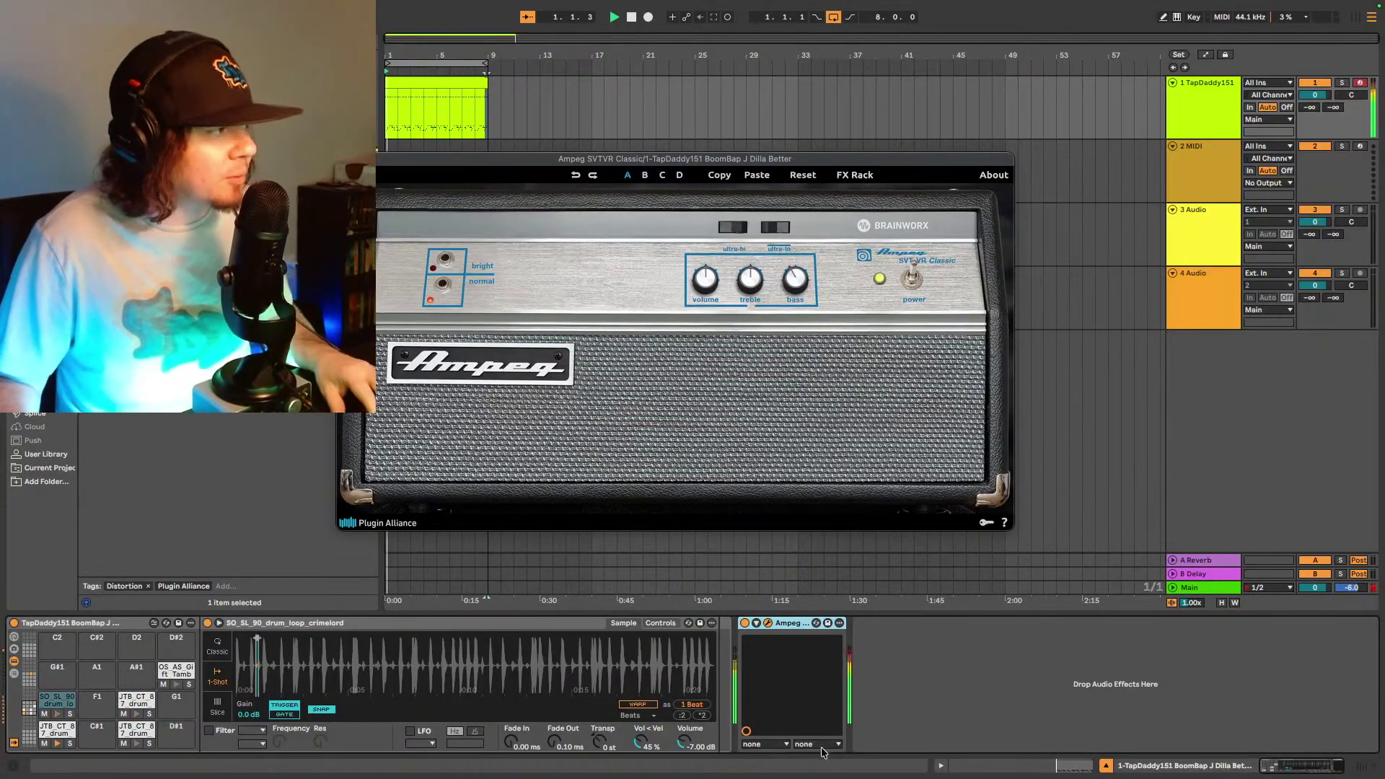
- Group the Ampeg amp into an Audio Effect Rack and try to create a second chain in its chain list
{"action": "left_click", "coordinate": [787, 625]}
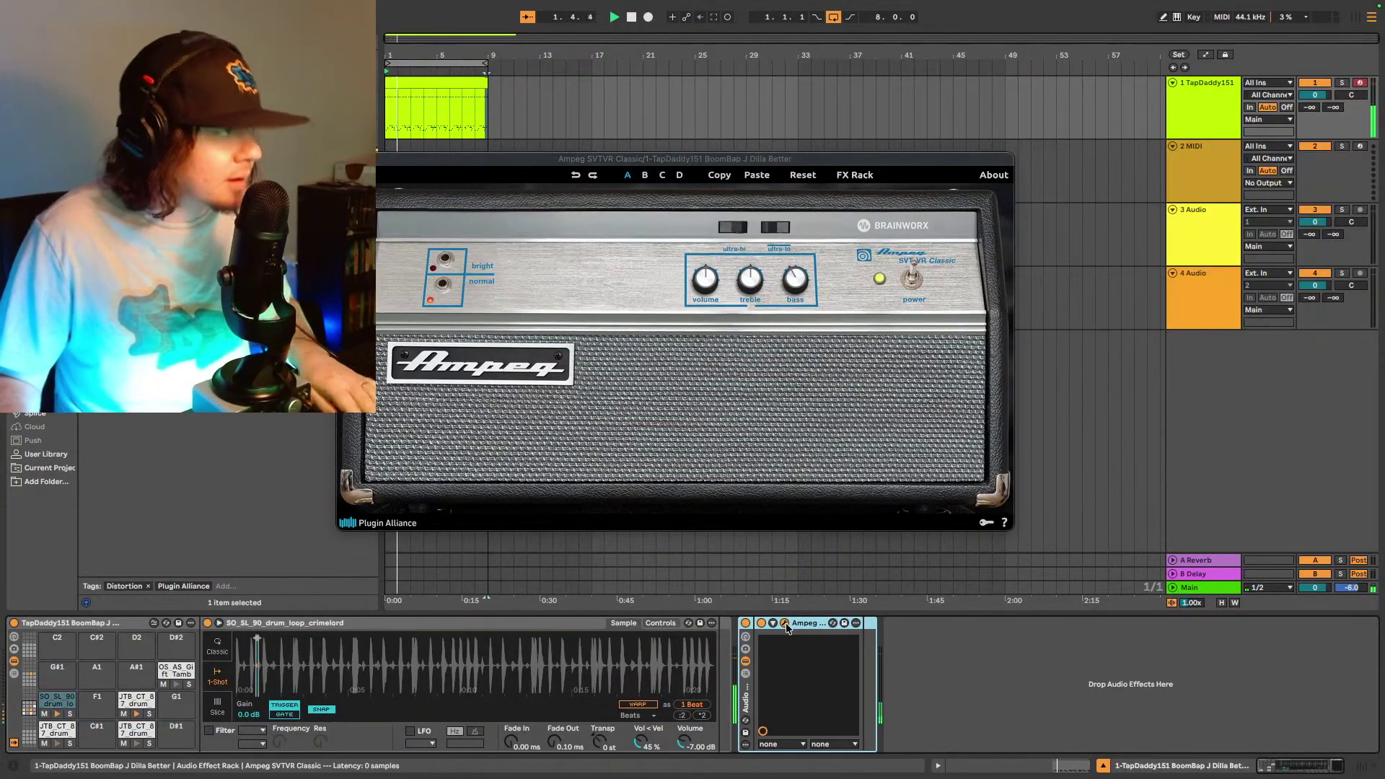
{"action": "left_click", "coordinate": [788, 625]}
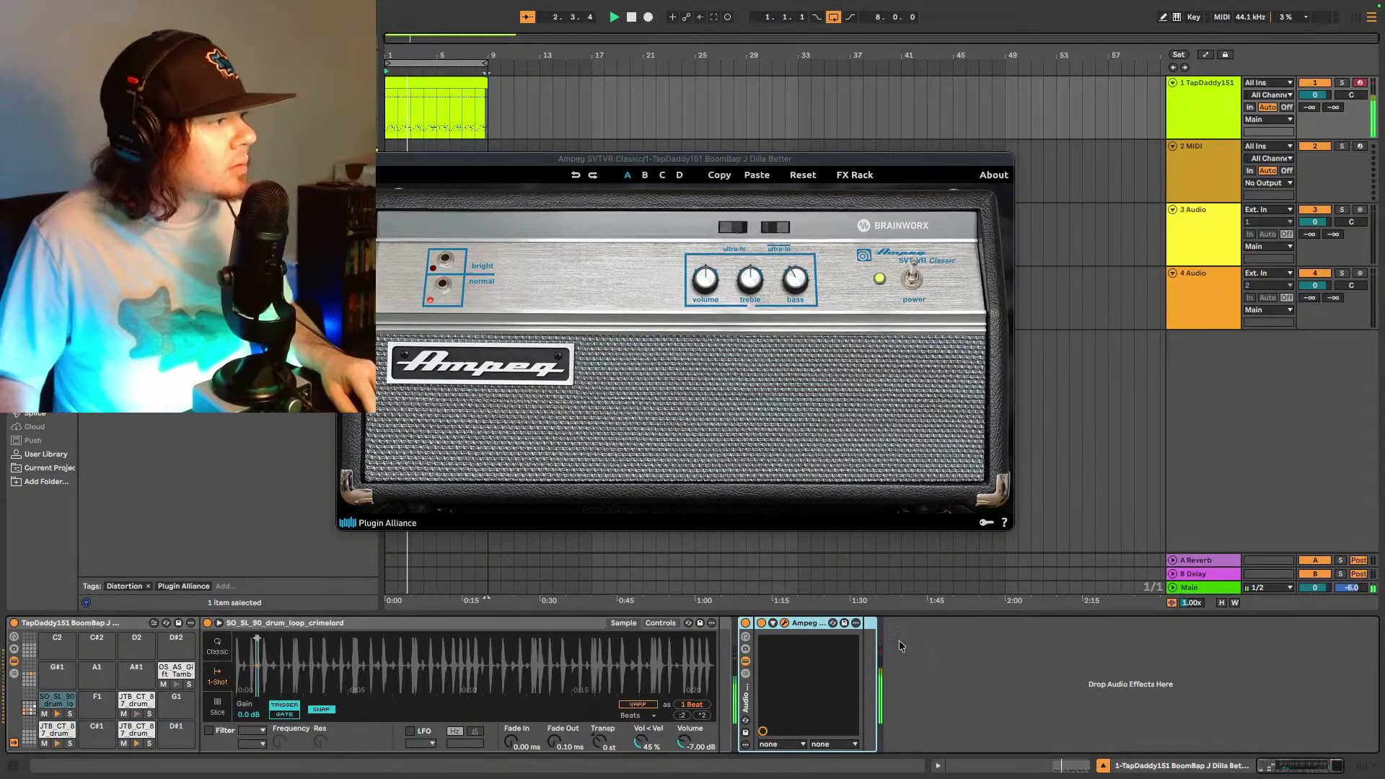
{"action": "left_click", "coordinate": [746, 673]}
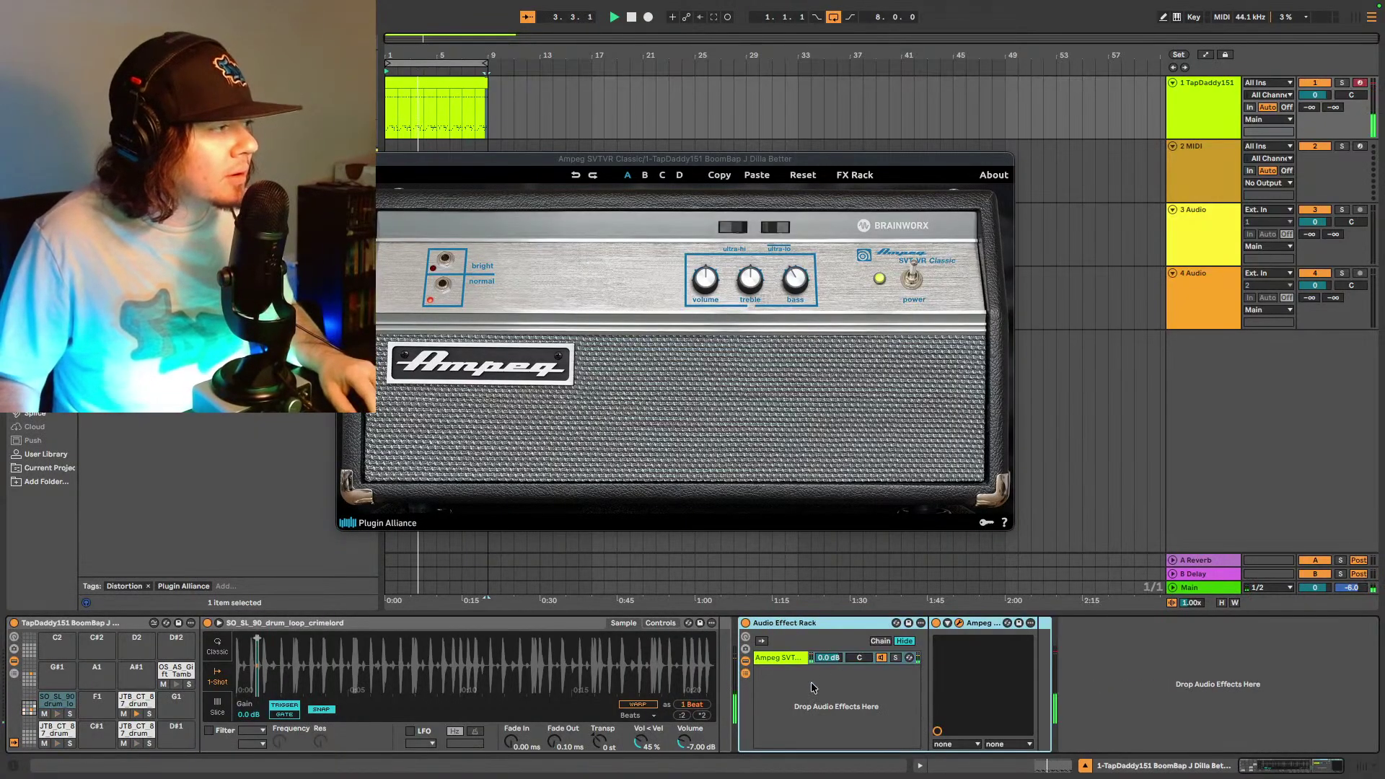
{"action": "right_click", "coordinate": [811, 687]}
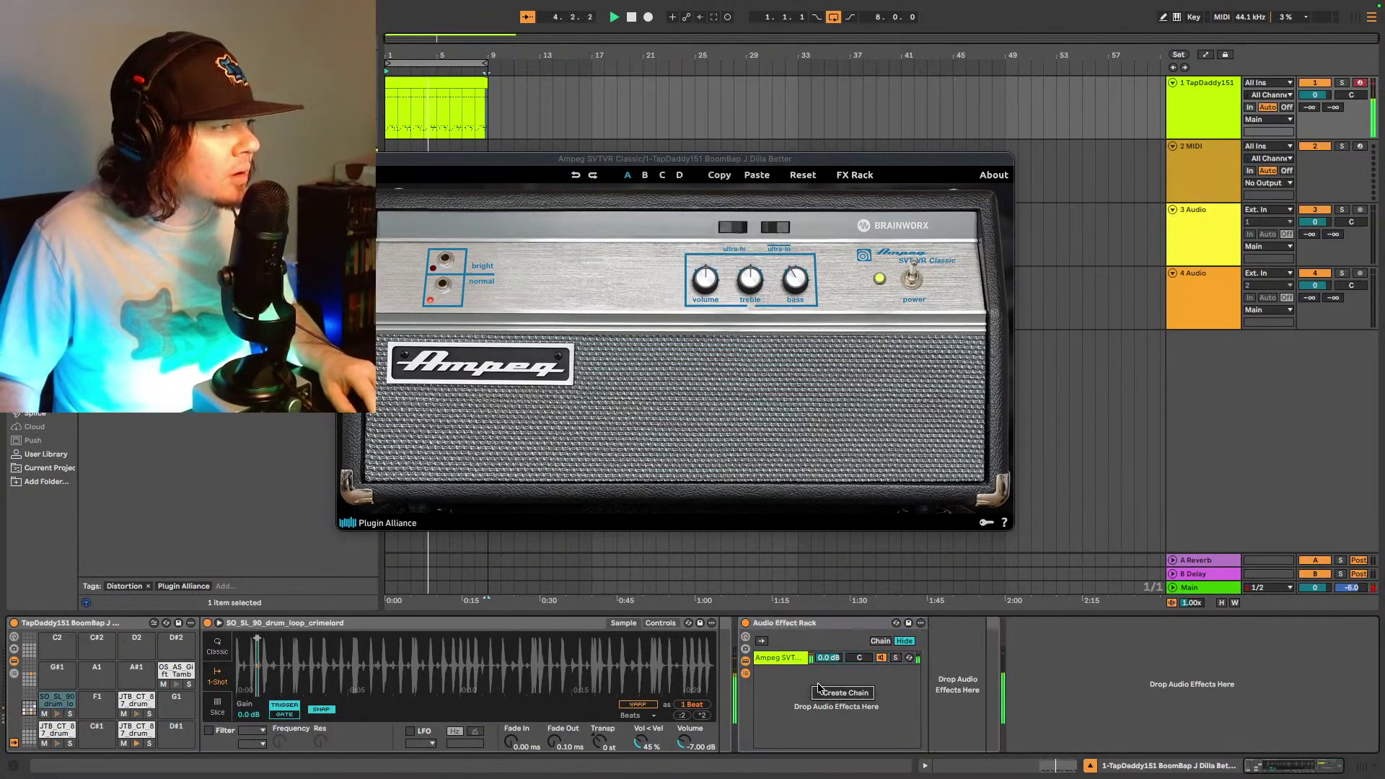
{"action": "left_click", "coordinate": [814, 683]}
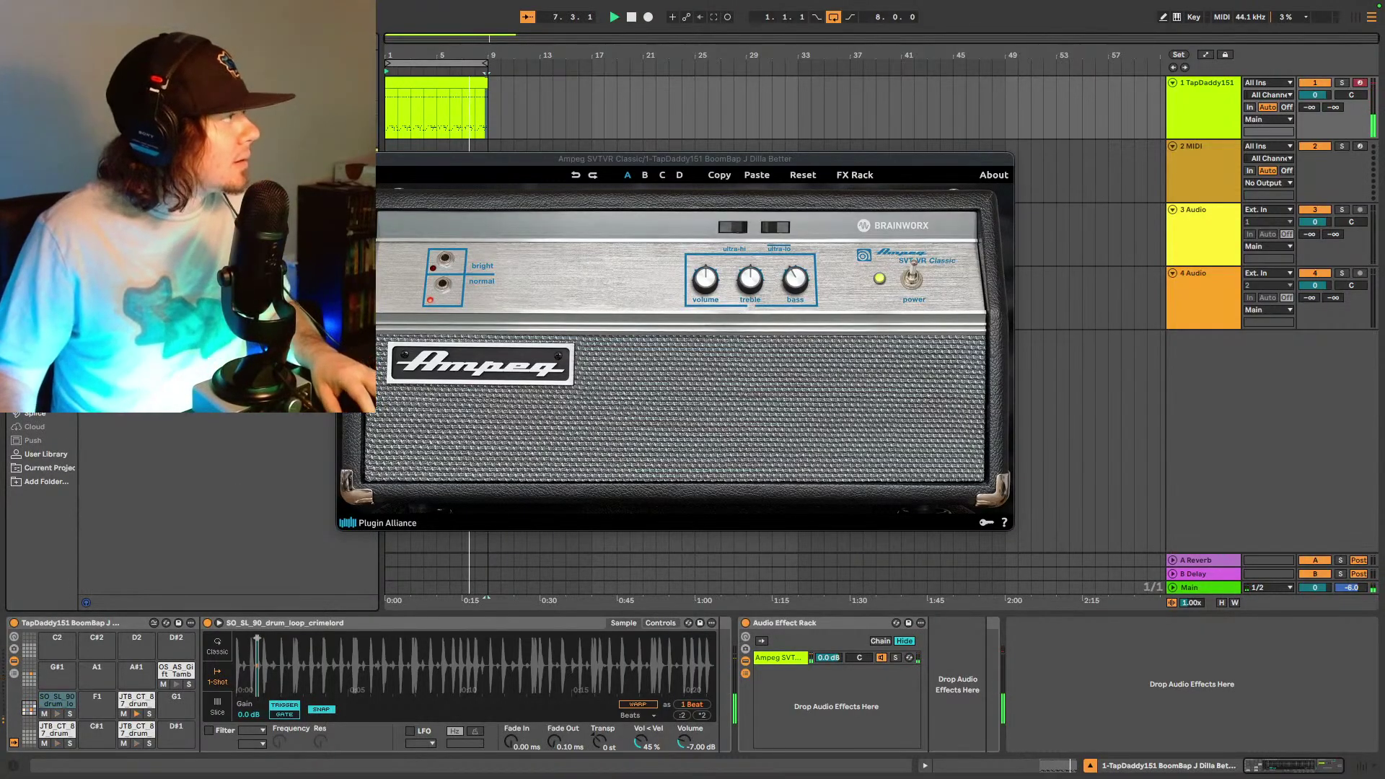
- Add Decapitator as a parallel chain, raise its drive slightly, choose style E and lower the chain volume to -14 dB
{"action": "left_click_drag", "start_coordinate": [181, 390], "coordinate": [826, 703]}
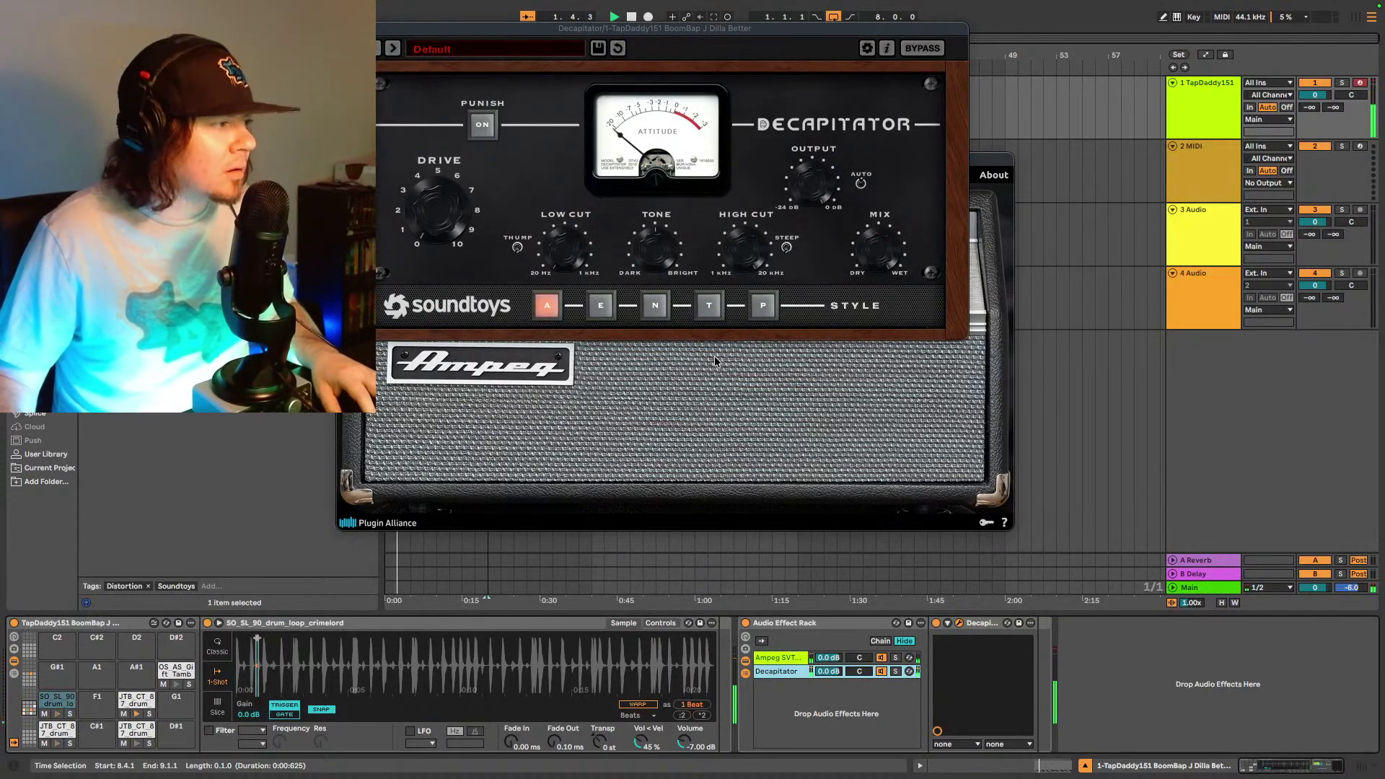
{"action": "left_click_drag", "start_coordinate": [428, 221], "coordinate": [432, 197]}
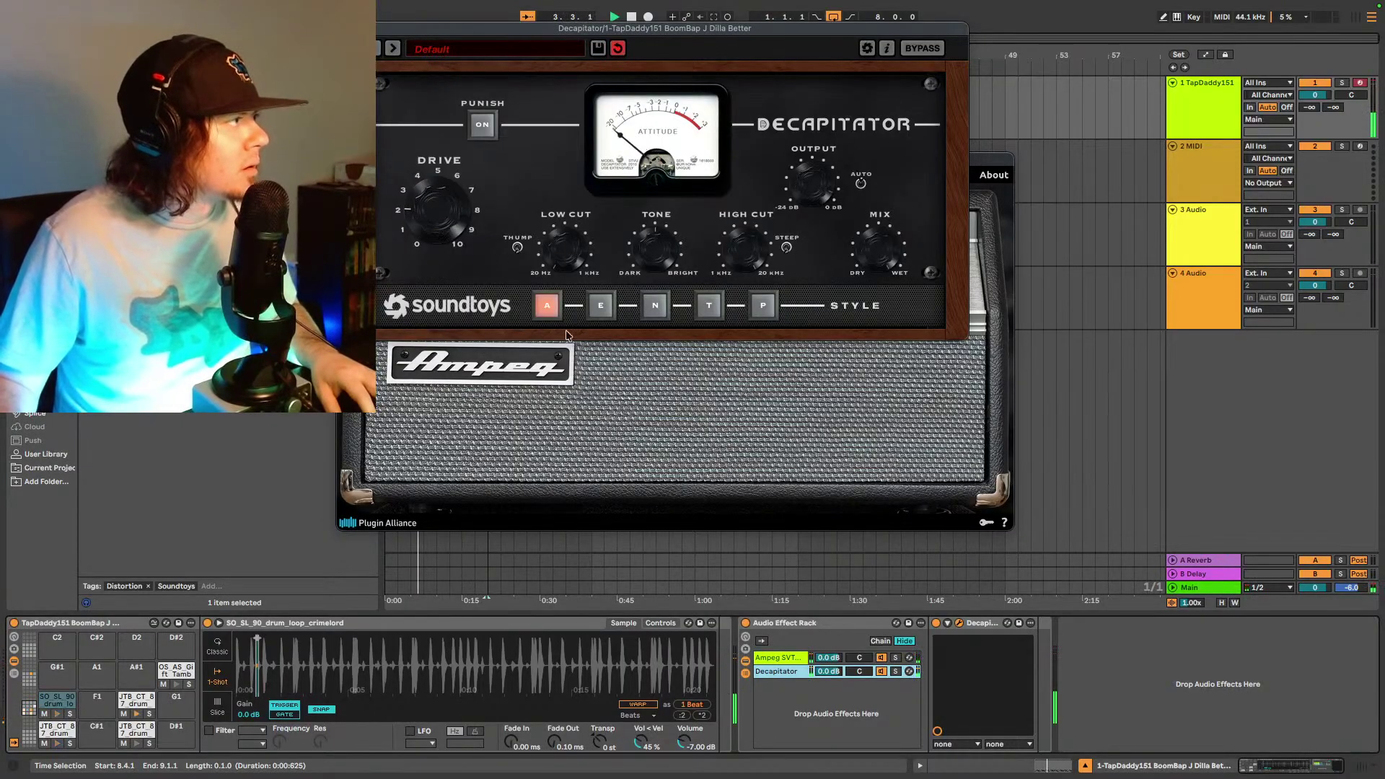
{"action": "left_click", "coordinate": [601, 311]}
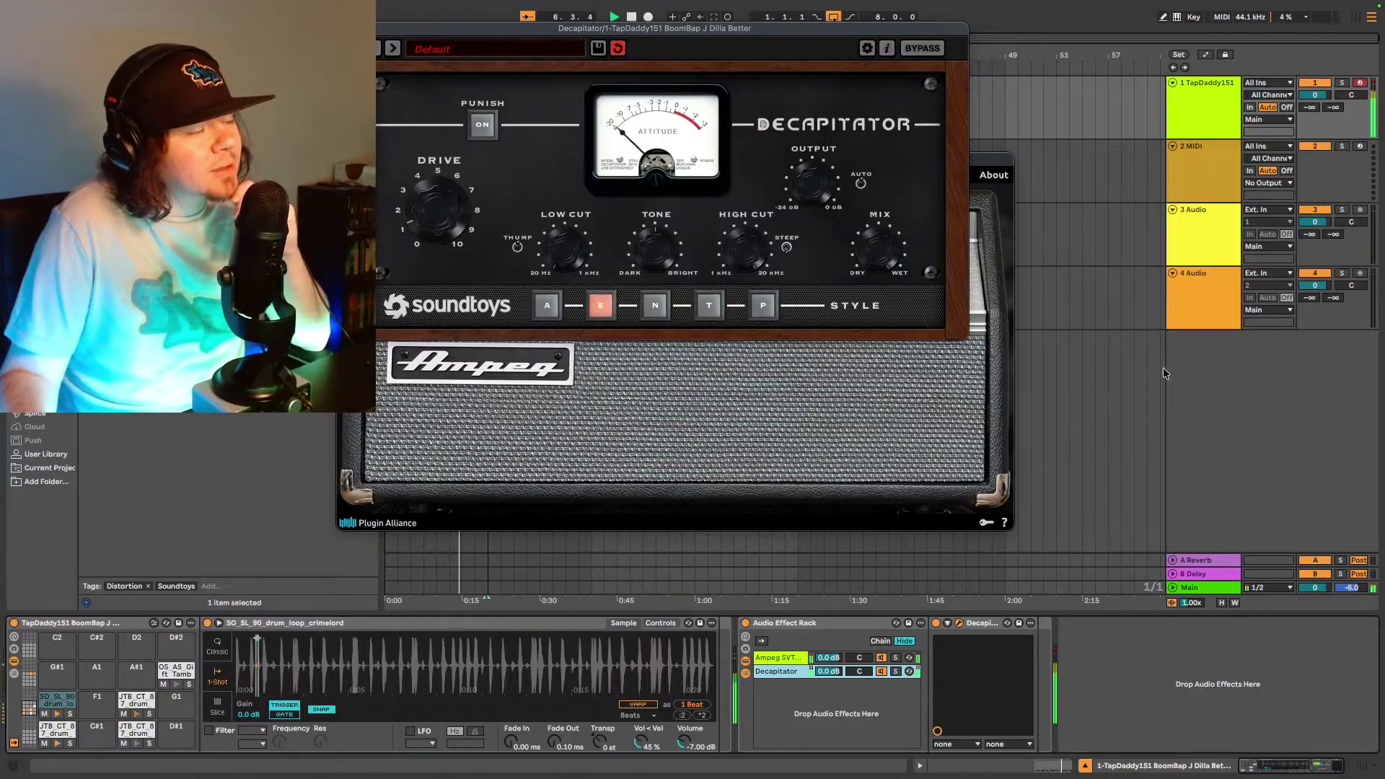
{"action": "left_click_drag", "start_coordinate": [856, 675], "coordinate": [855, 689]}
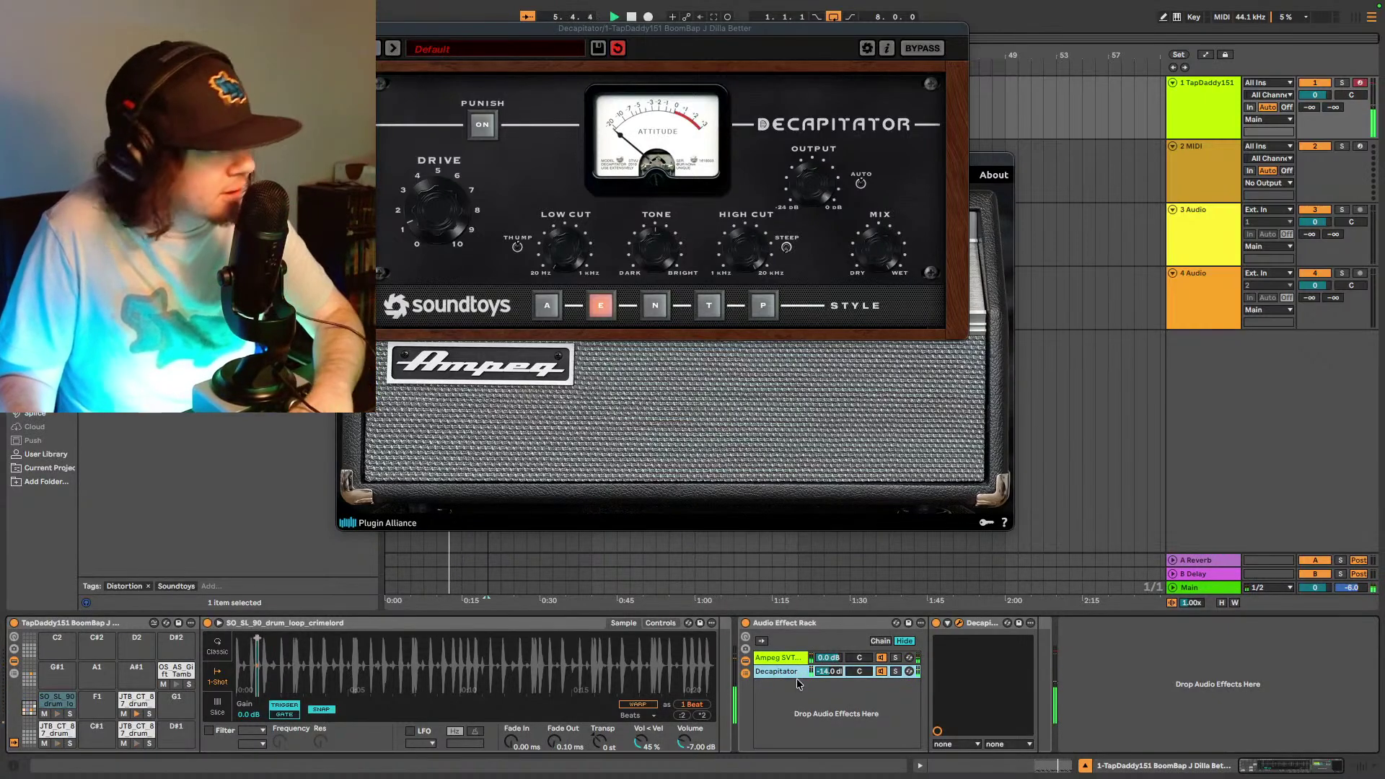
- Delete the Decapitator chain, ungroup the Audio Effect Rack and close the Ampeg plug-in window
{"action": "key", "text": "Delete"}
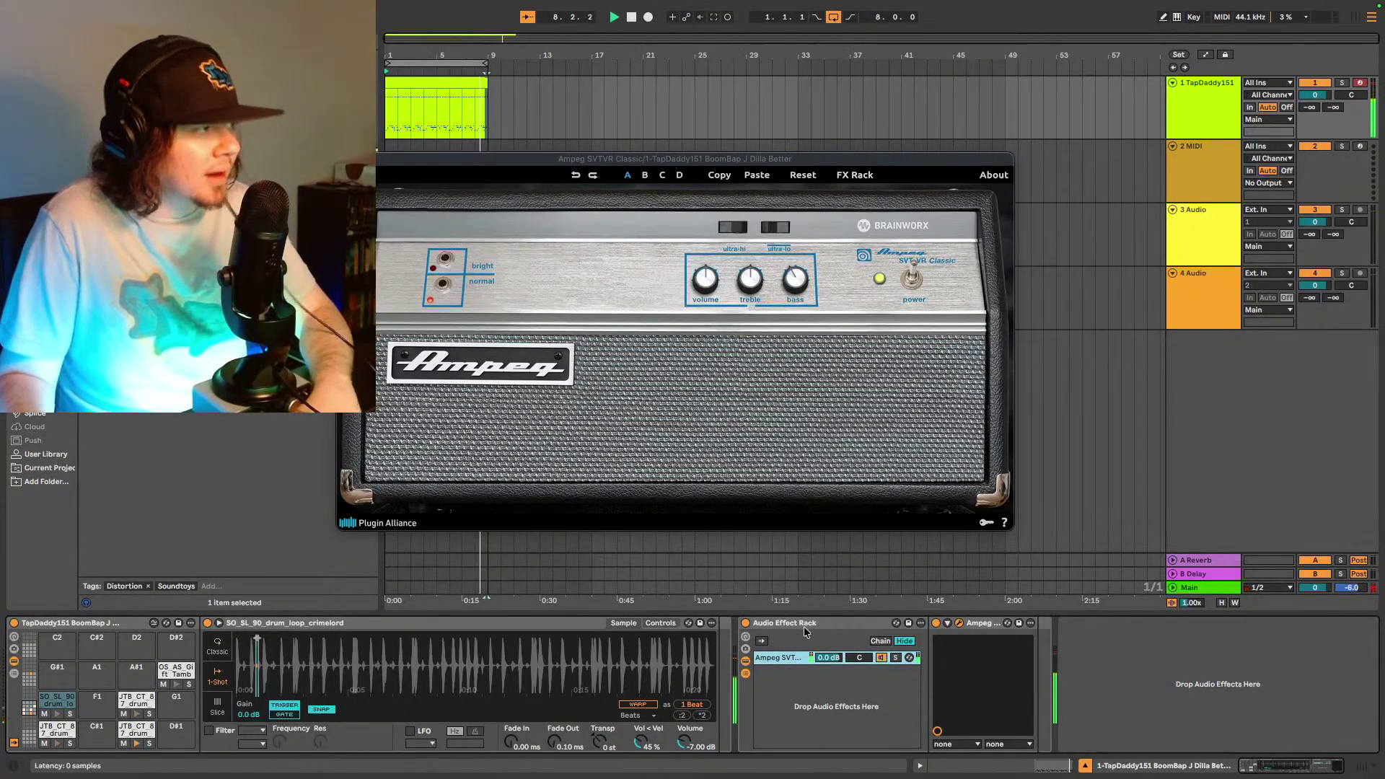
{"action": "left_click", "coordinate": [1041, 630]}
{"action": "right_click", "coordinate": [1046, 624]}
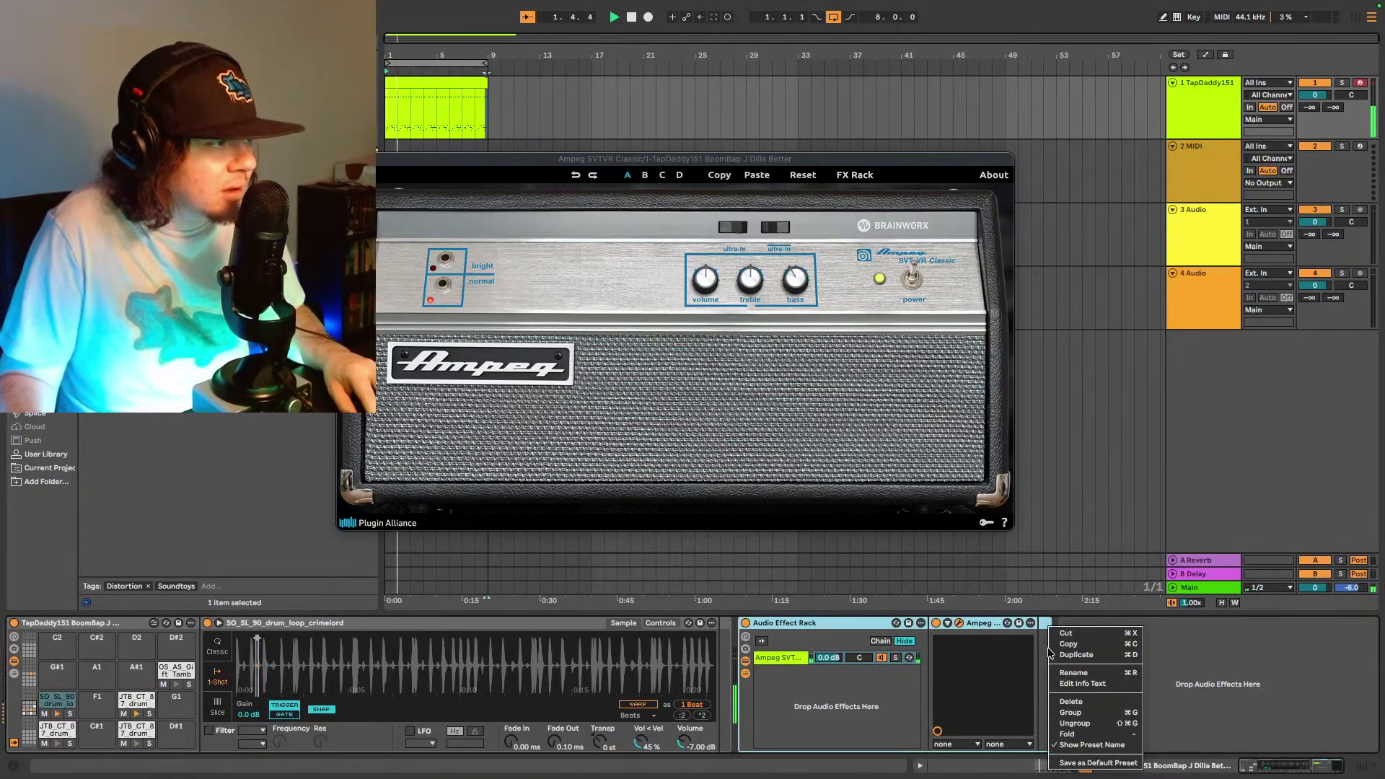
{"action": "left_click", "coordinate": [1069, 724]}
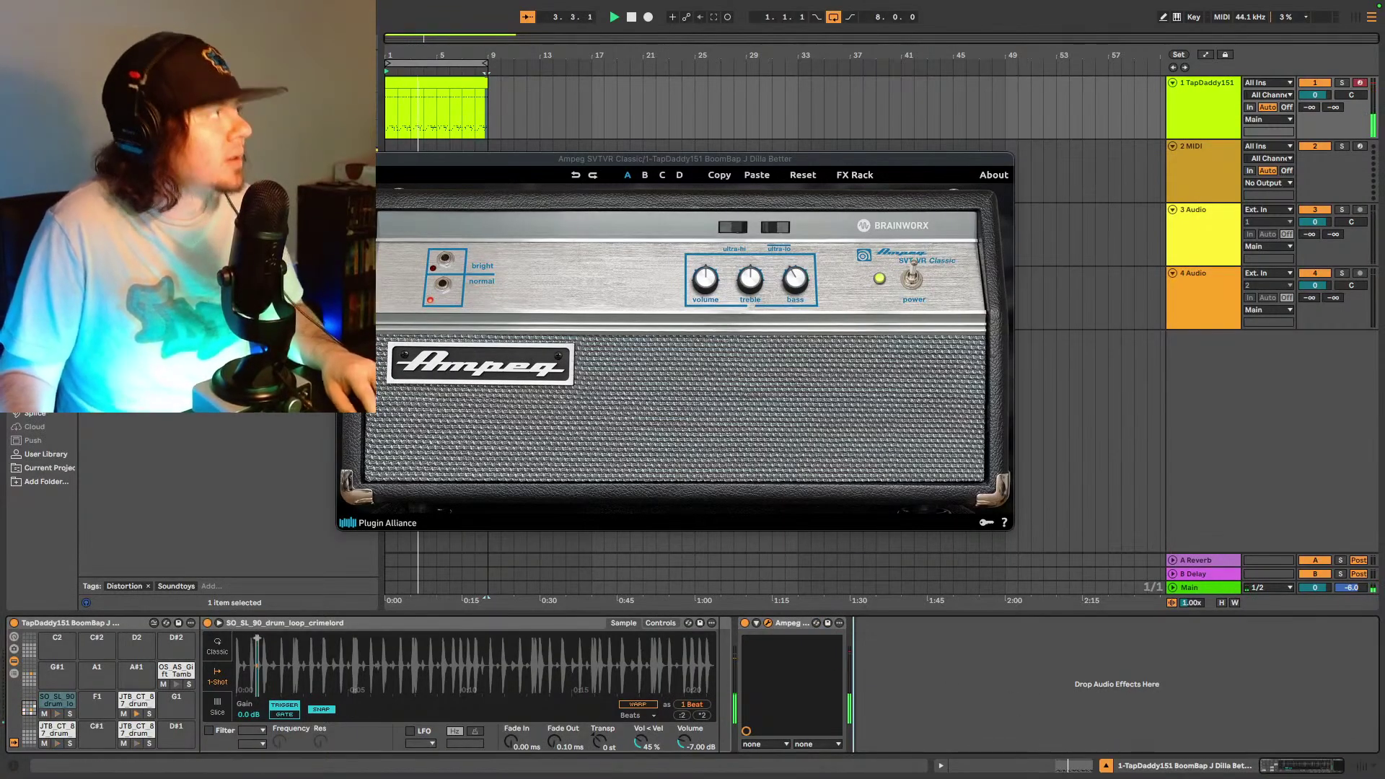
{"action": "left_click", "coordinate": [347, 158]}
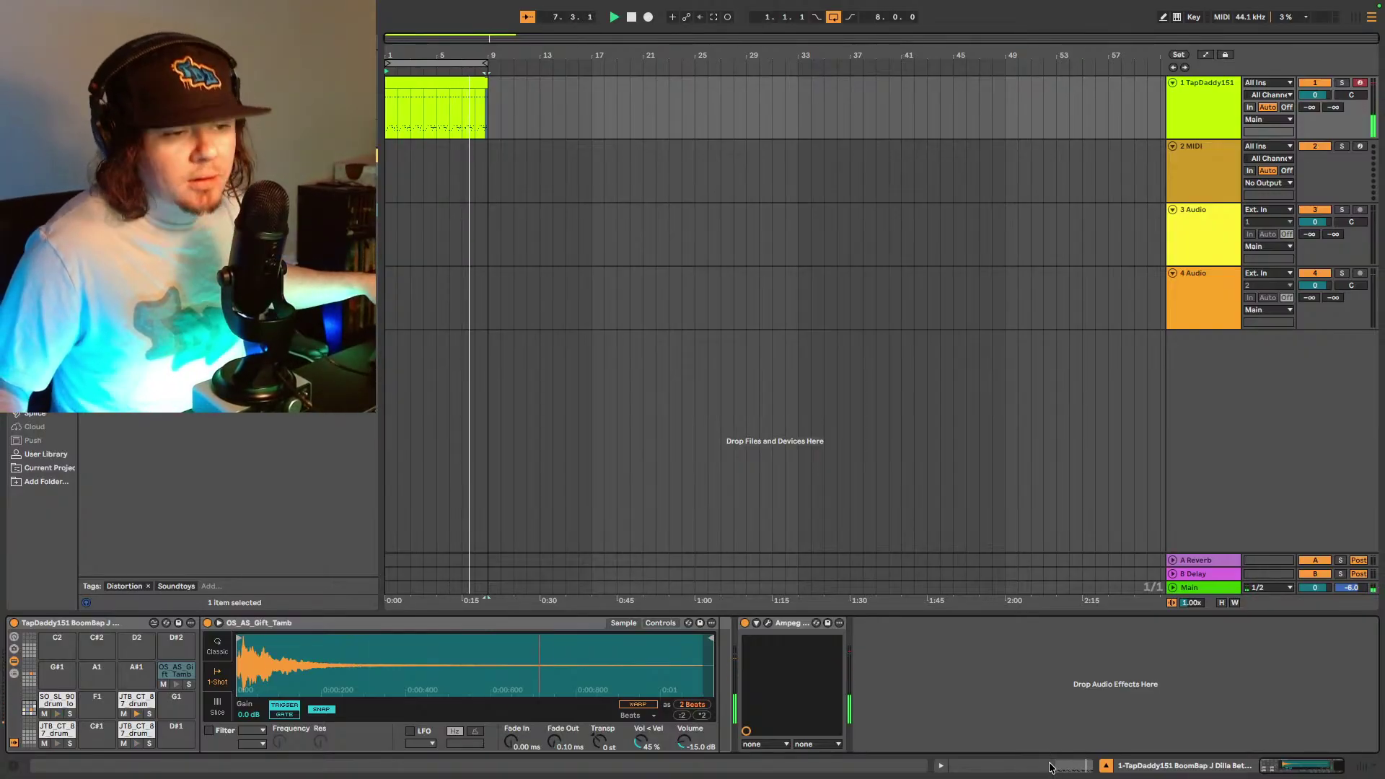
- Return to the drum clip's note editor and play the clip from 24.1.1
{"action": "mouse_move", "coordinate": [1054, 768]}
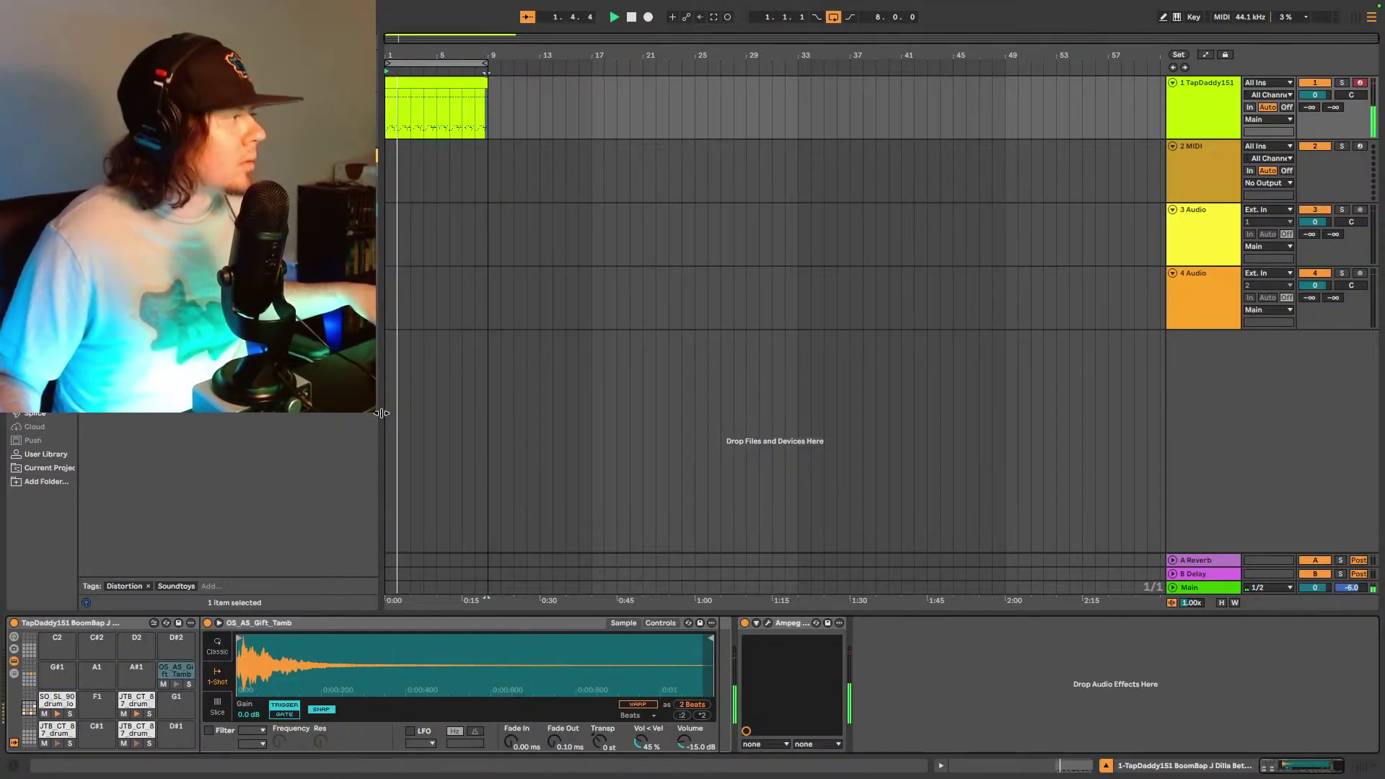
{"action": "mouse_move", "coordinate": [764, 32]}
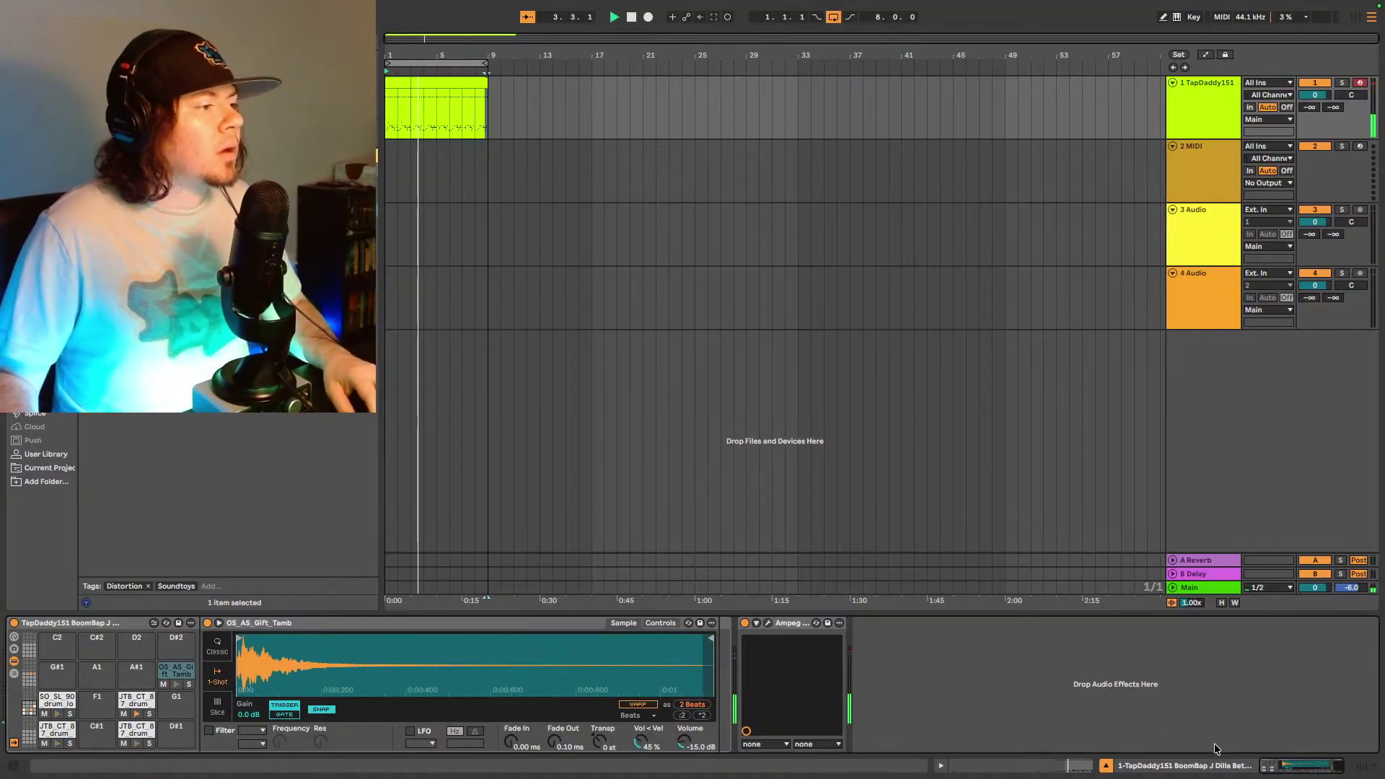
{"action": "key", "text": "shift+Tab"}
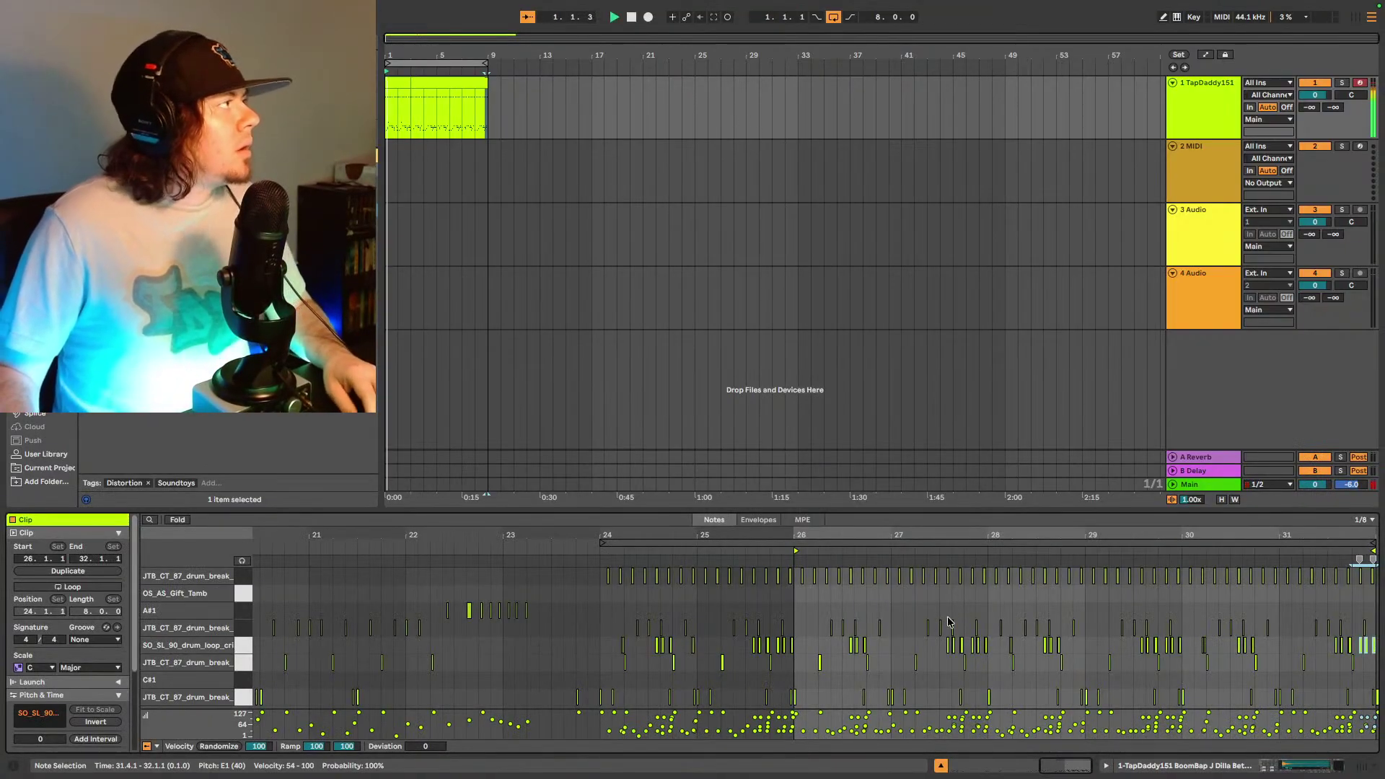
{"action": "left_click", "coordinate": [415, 81]}
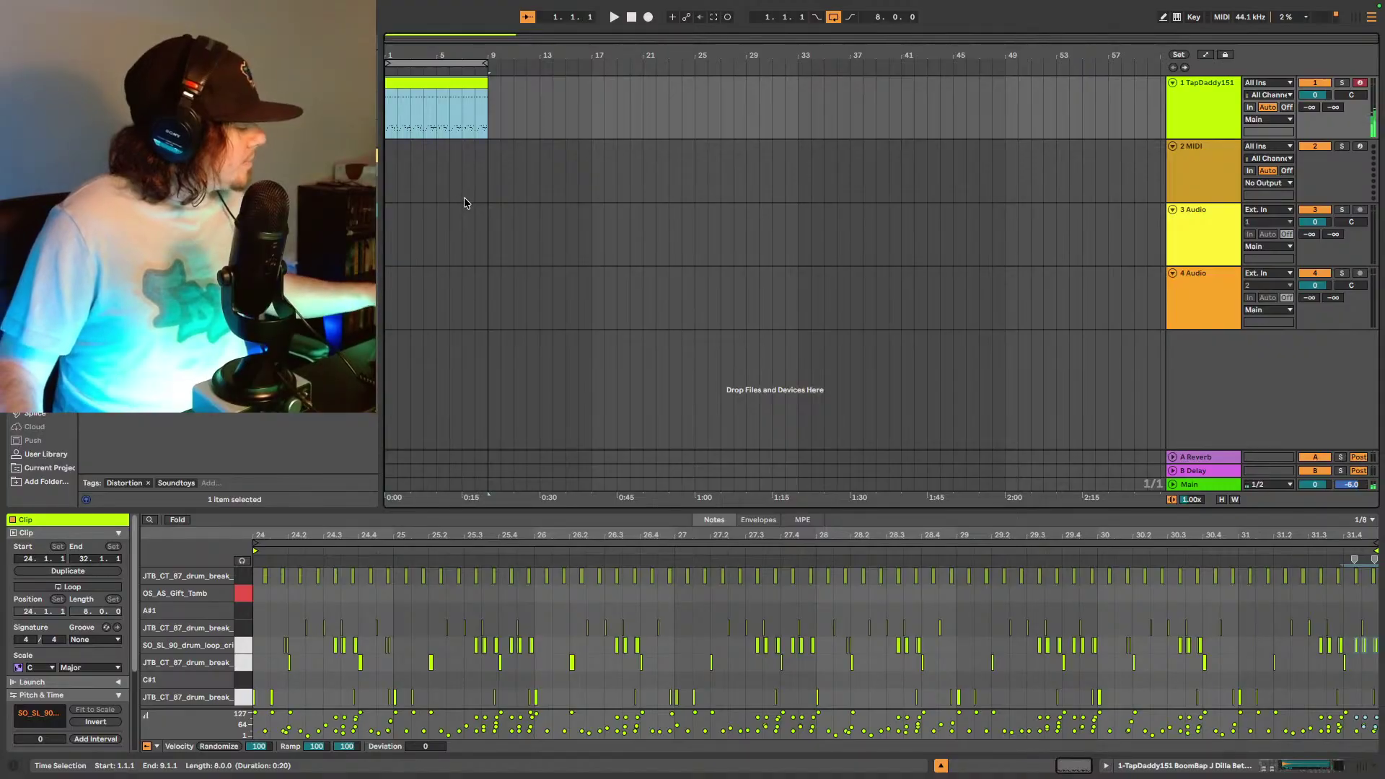
{"action": "key", "text": "space"}
{"action": "scroll", "coordinate": [366, 572], "scroll_direction": "left", "scroll_amount": 4}
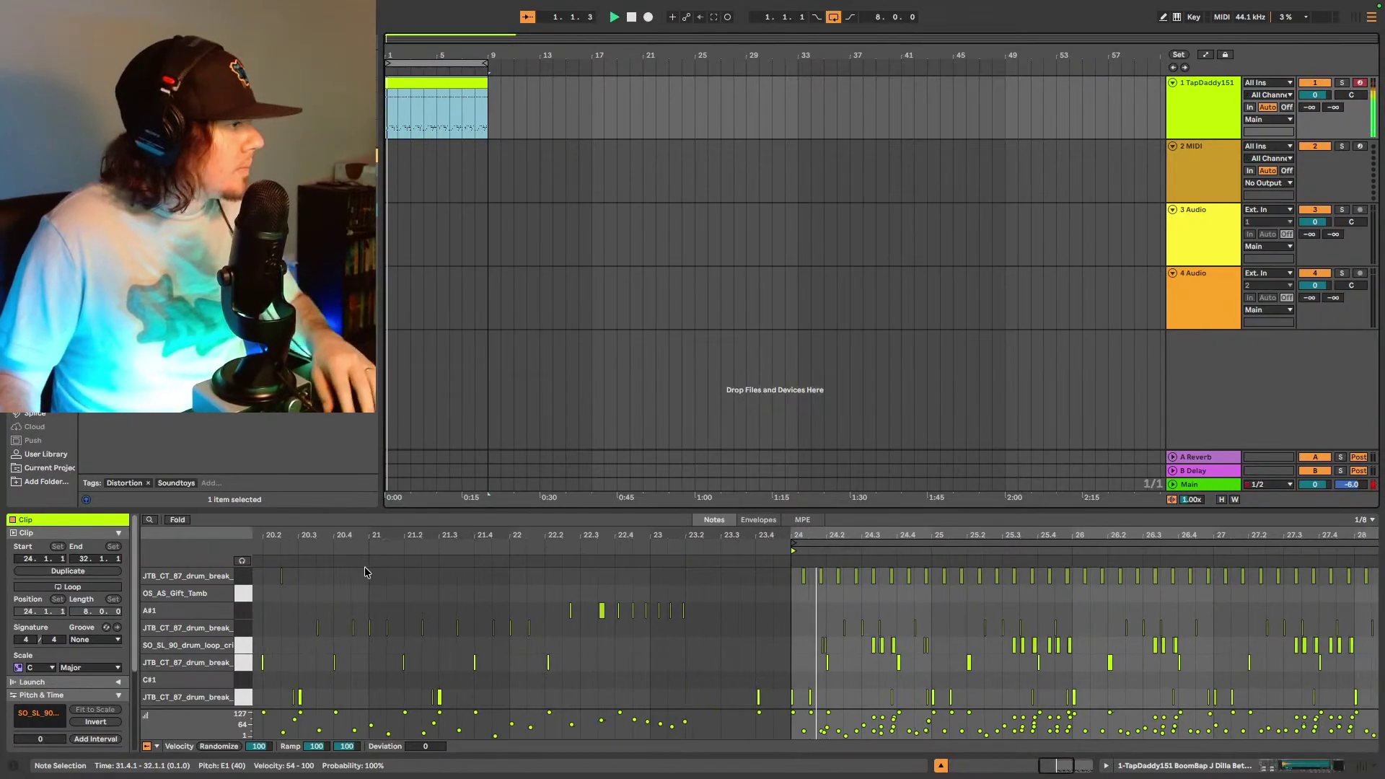
{"action": "scroll", "coordinate": [365, 572], "scroll_direction": "right", "scroll_amount": 1}
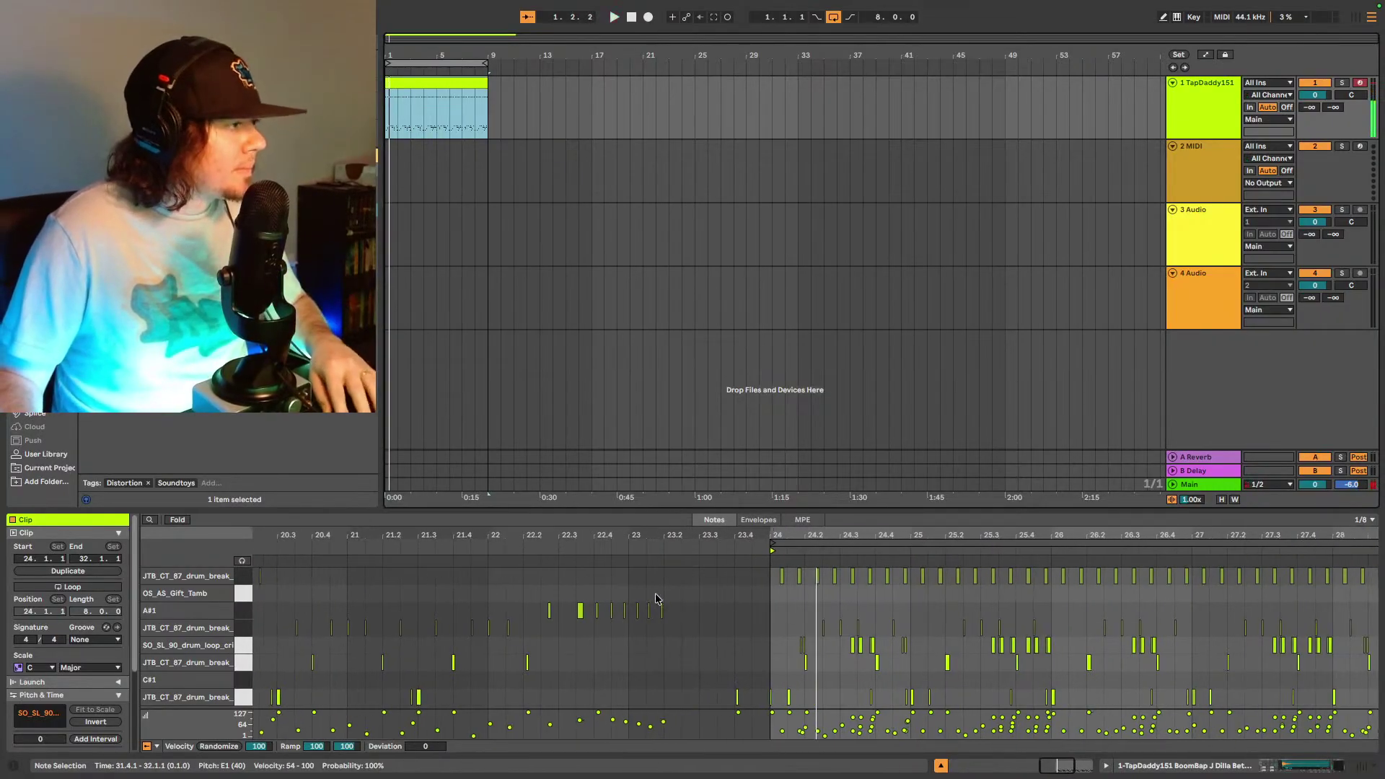
- Draw an OS_AS_Gift_Tamb note at 24.2.1 with velocity 78, leave Draw Mode and play the clip
{"action": "left_click", "coordinate": [1162, 18]}
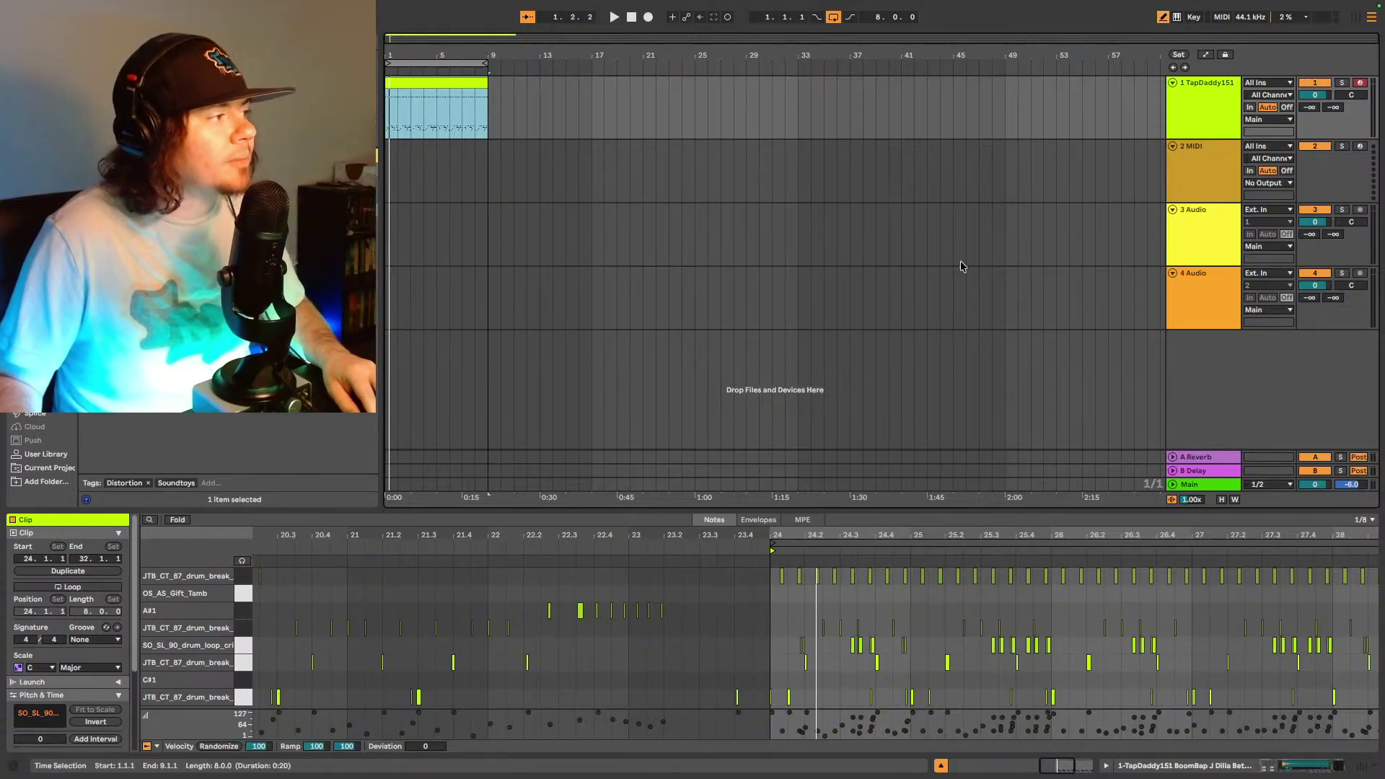
{"action": "left_click", "coordinate": [812, 592]}
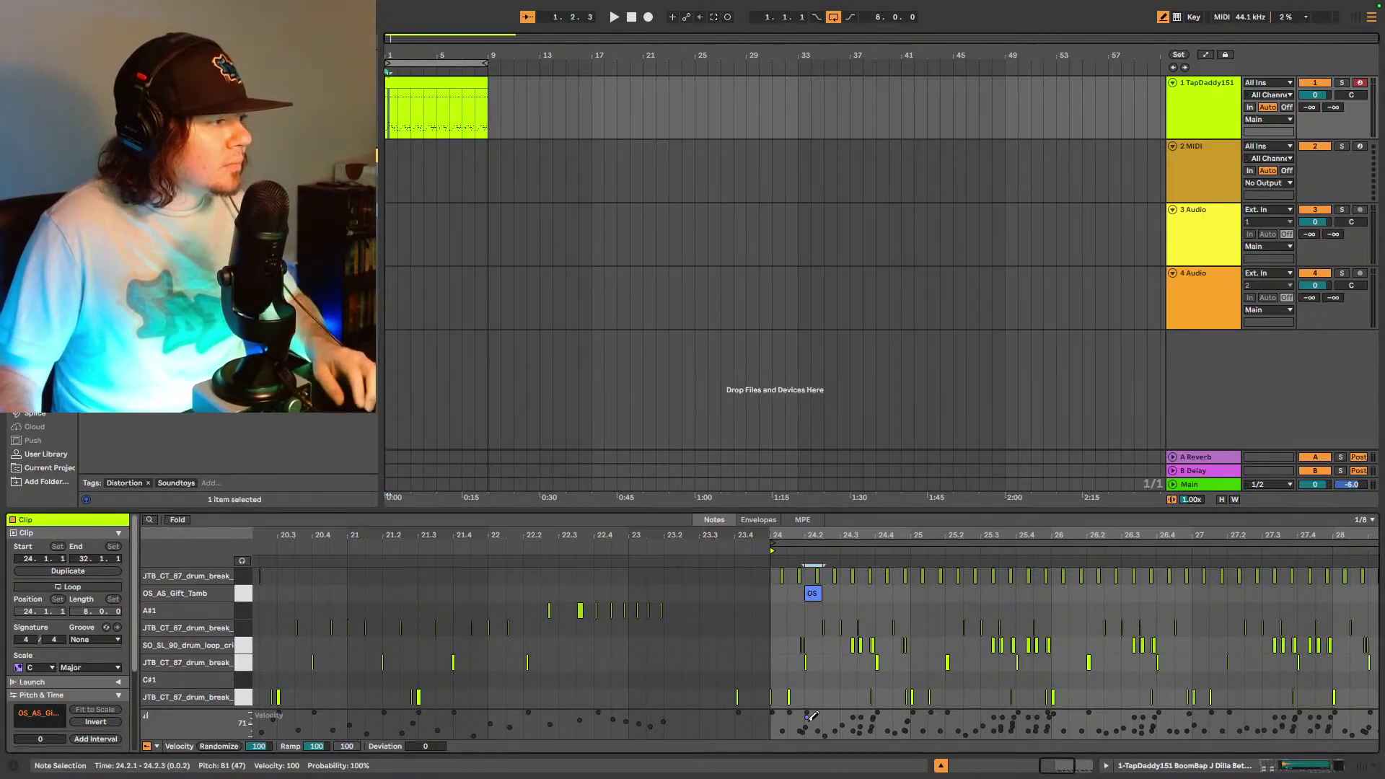
{"action": "left_click", "coordinate": [1162, 18]}
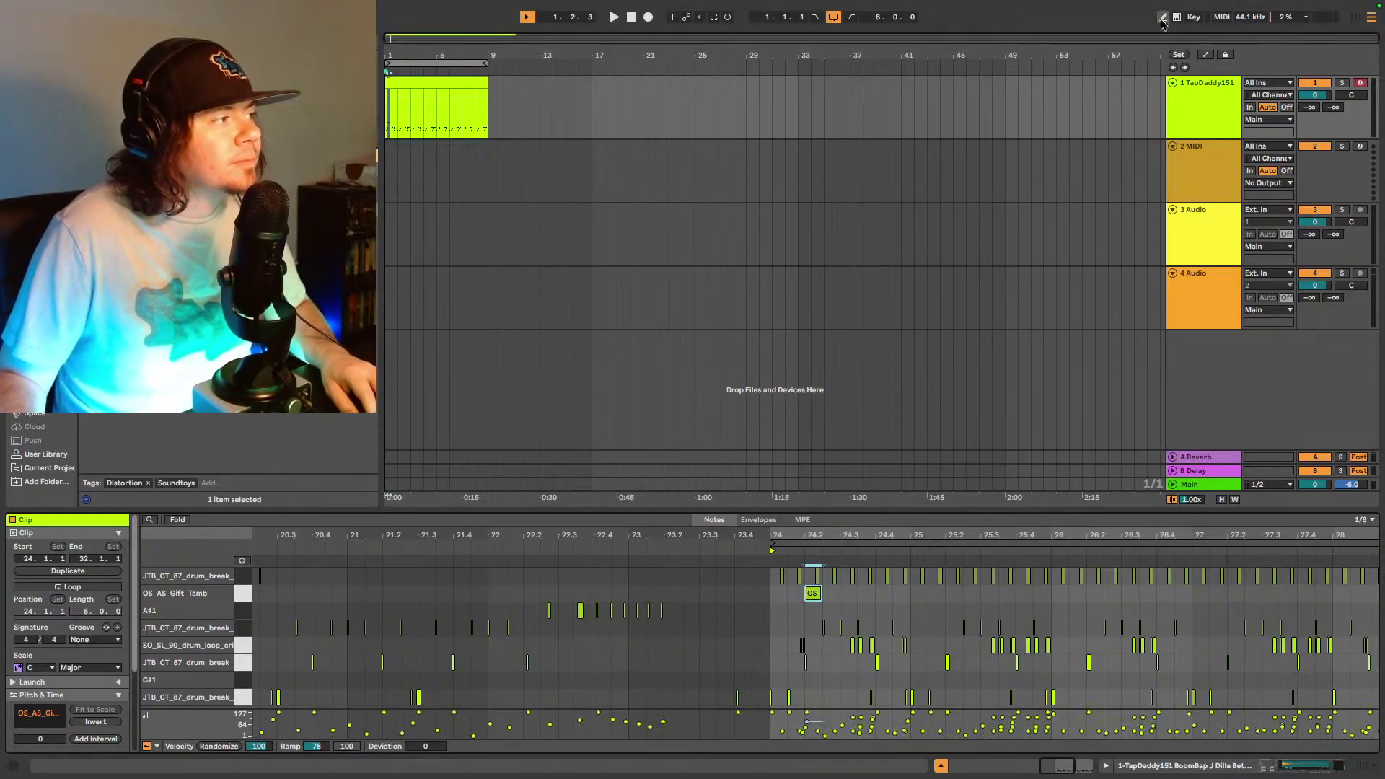
{"action": "key", "text": "space"}
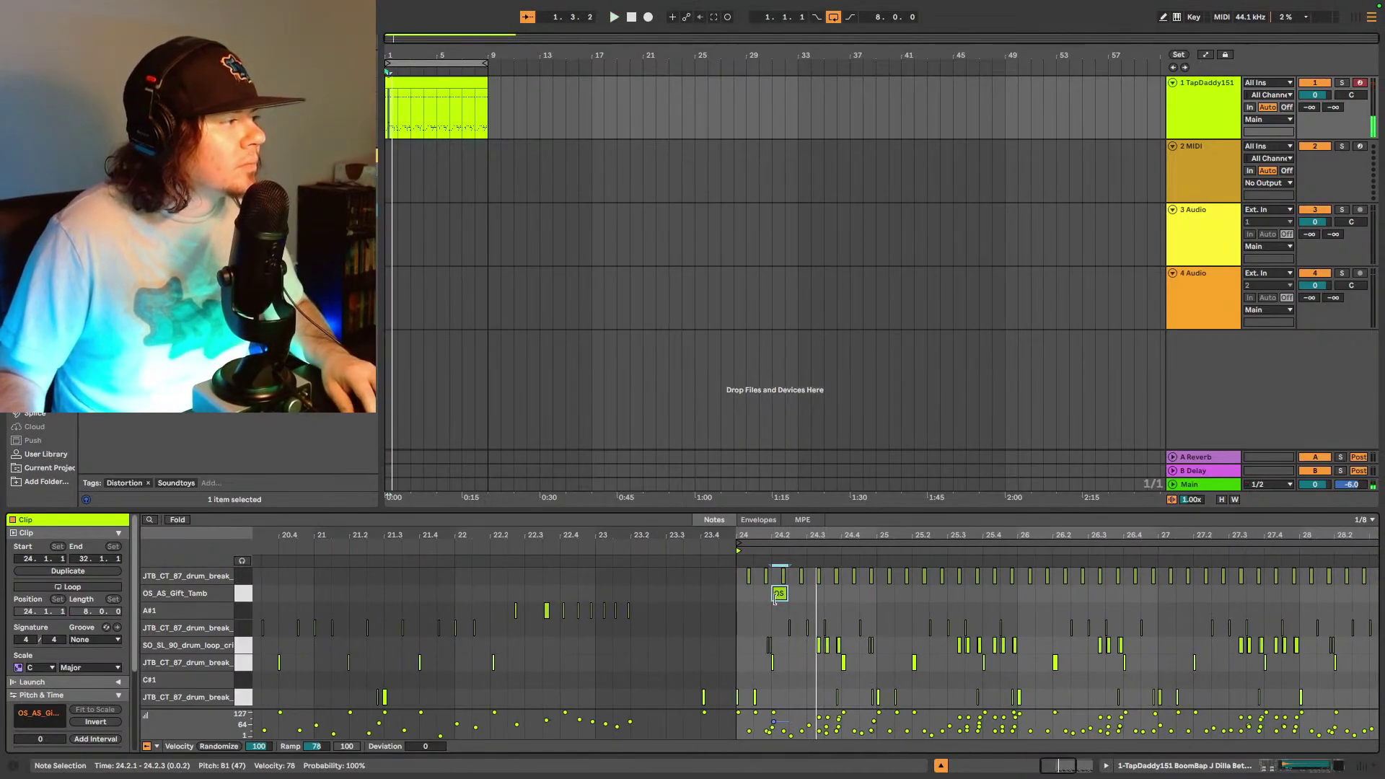
- Nudge the tambourine note slightly later than 24.2.1, off the grid, and play the clip from its start
{"action": "left_click_drag", "start_coordinate": [779, 597], "coordinate": [784, 605]}
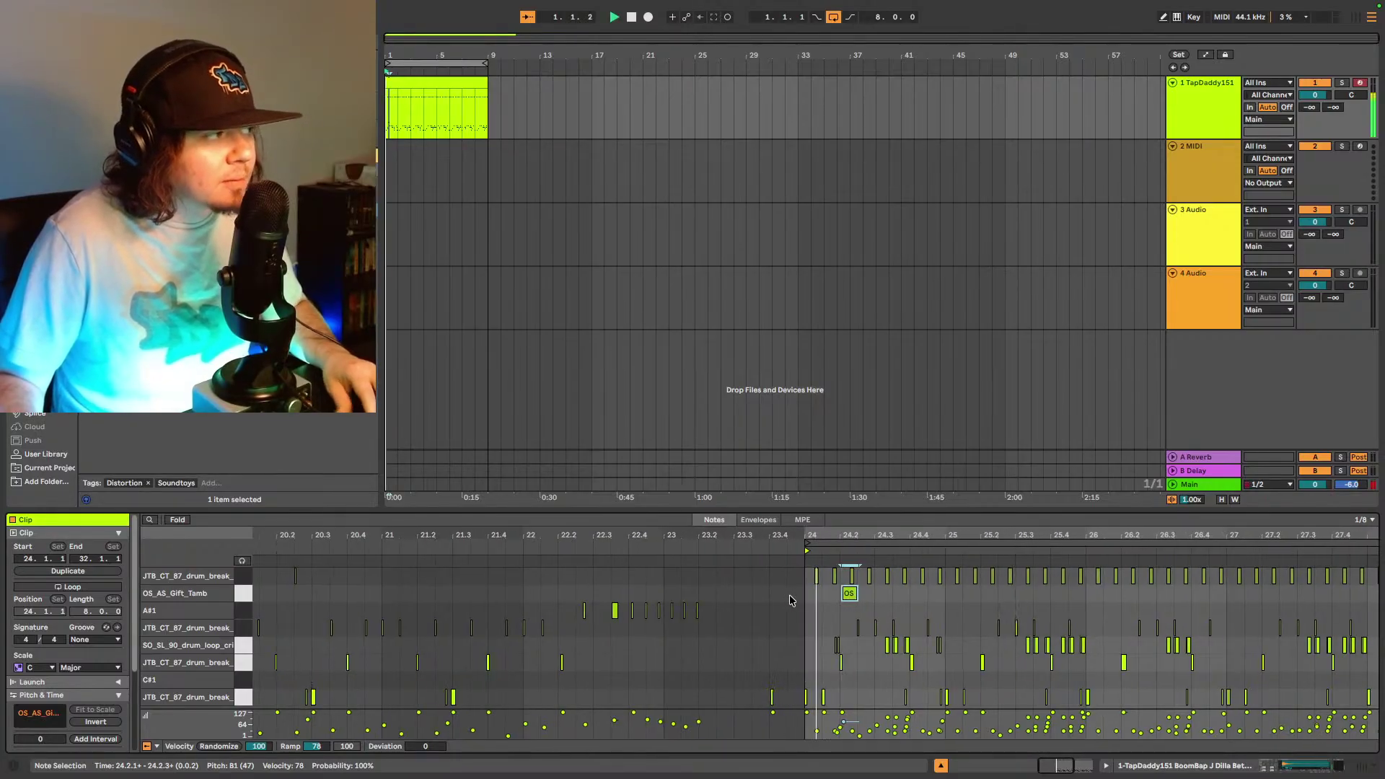
{"action": "left_click_drag", "start_coordinate": [763, 612], "coordinate": [794, 594]}
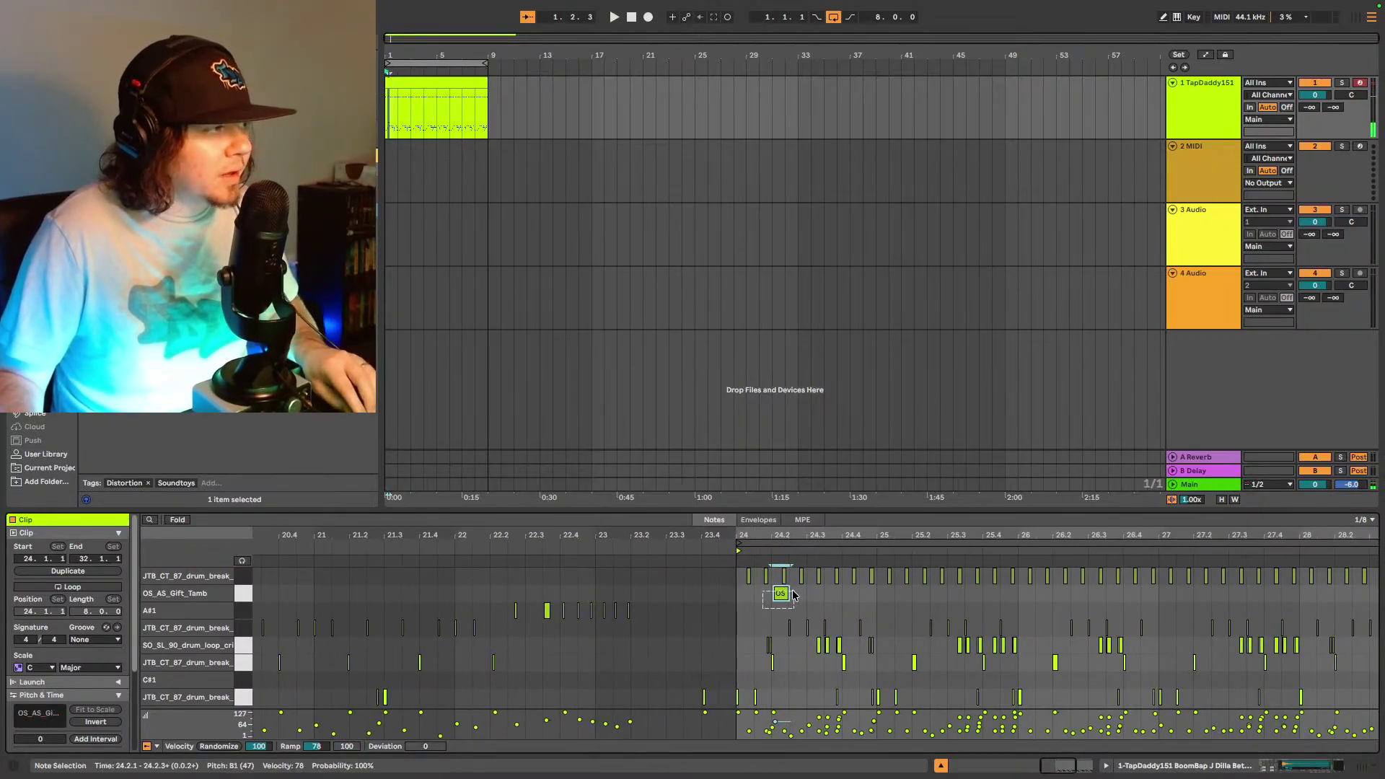
{"action": "key", "text": "space"}
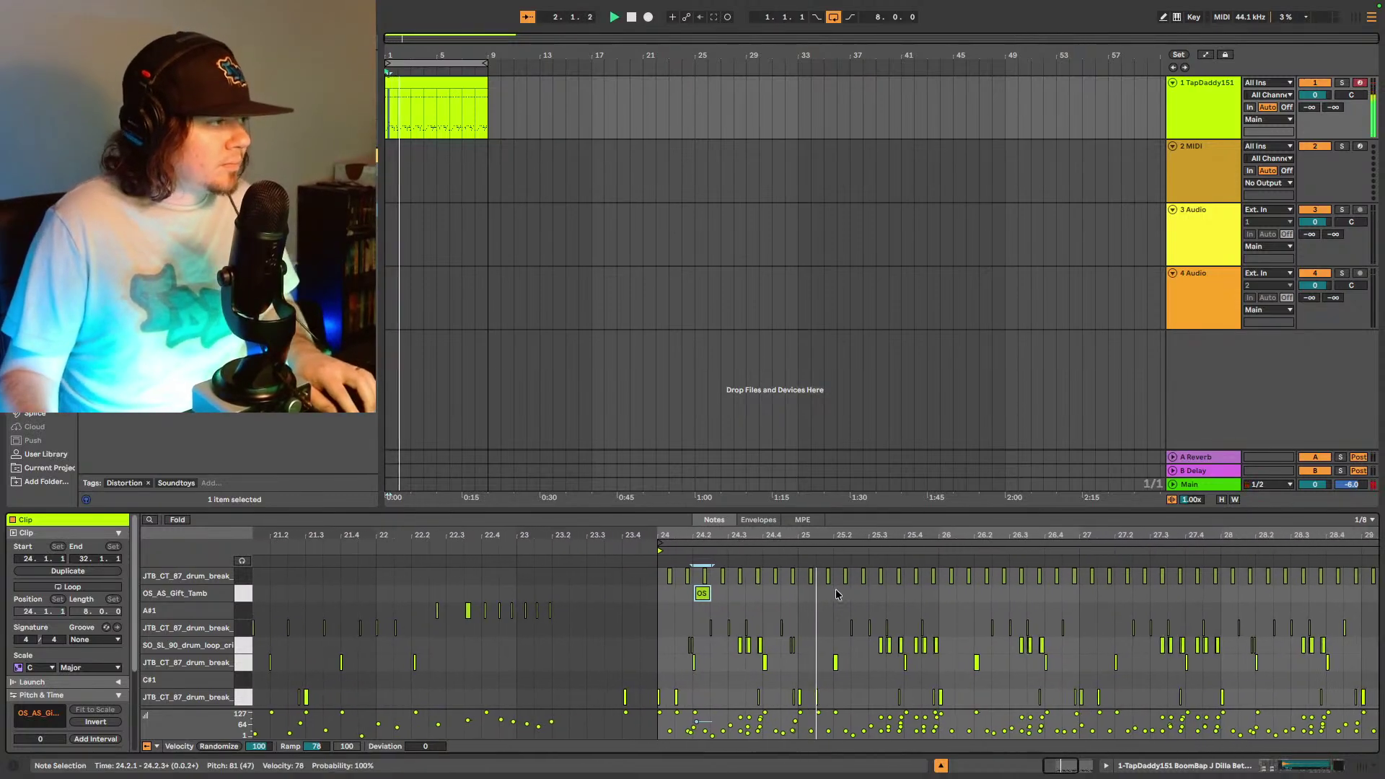
- Repeat the OS_AS_Gift_Tamb note on beat 2 of every bar from 25.2 through 31.2, auditioning each copy in turn
{"action": "left_click", "coordinate": [815, 602]}
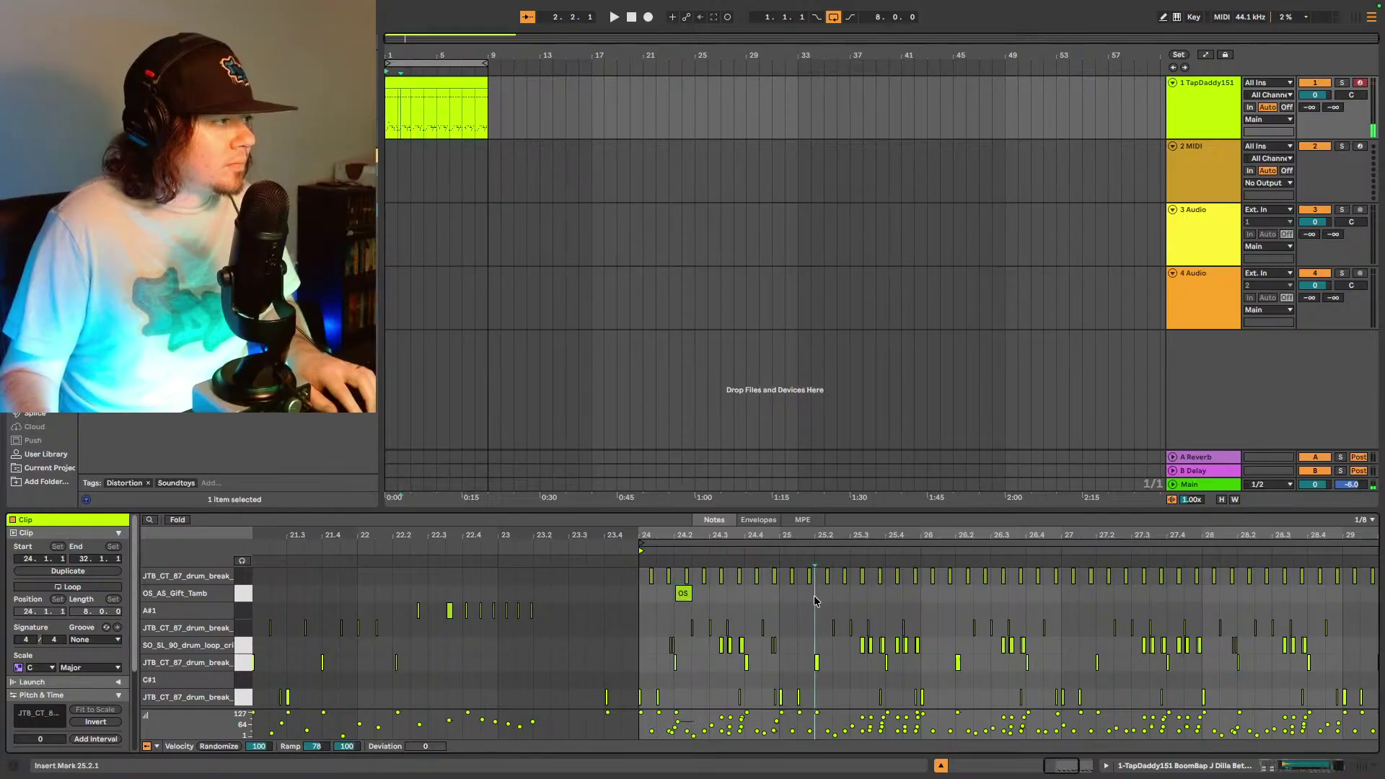
{"action": "key", "text": "ctrl+v"}
{"action": "key", "text": "space"}
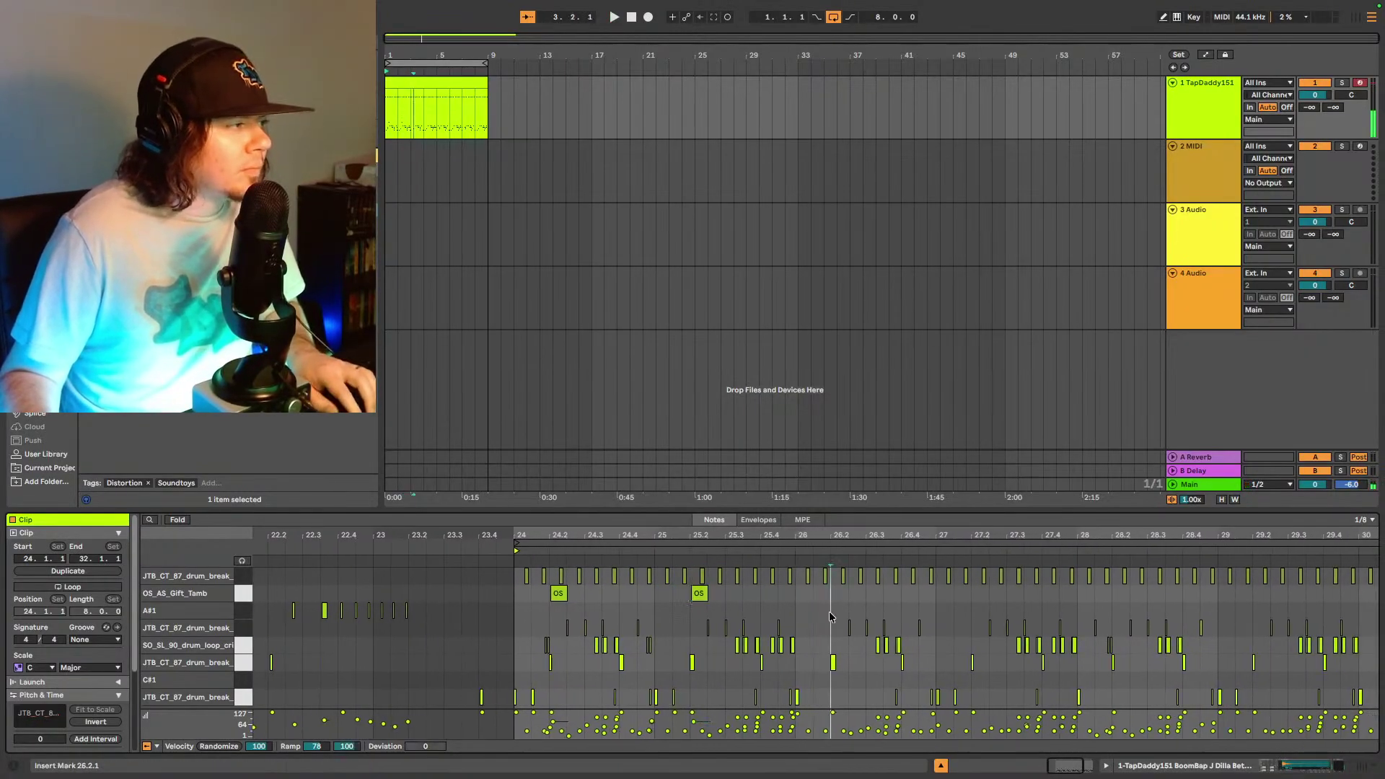
{"action": "double_click", "coordinate": [838, 593]}
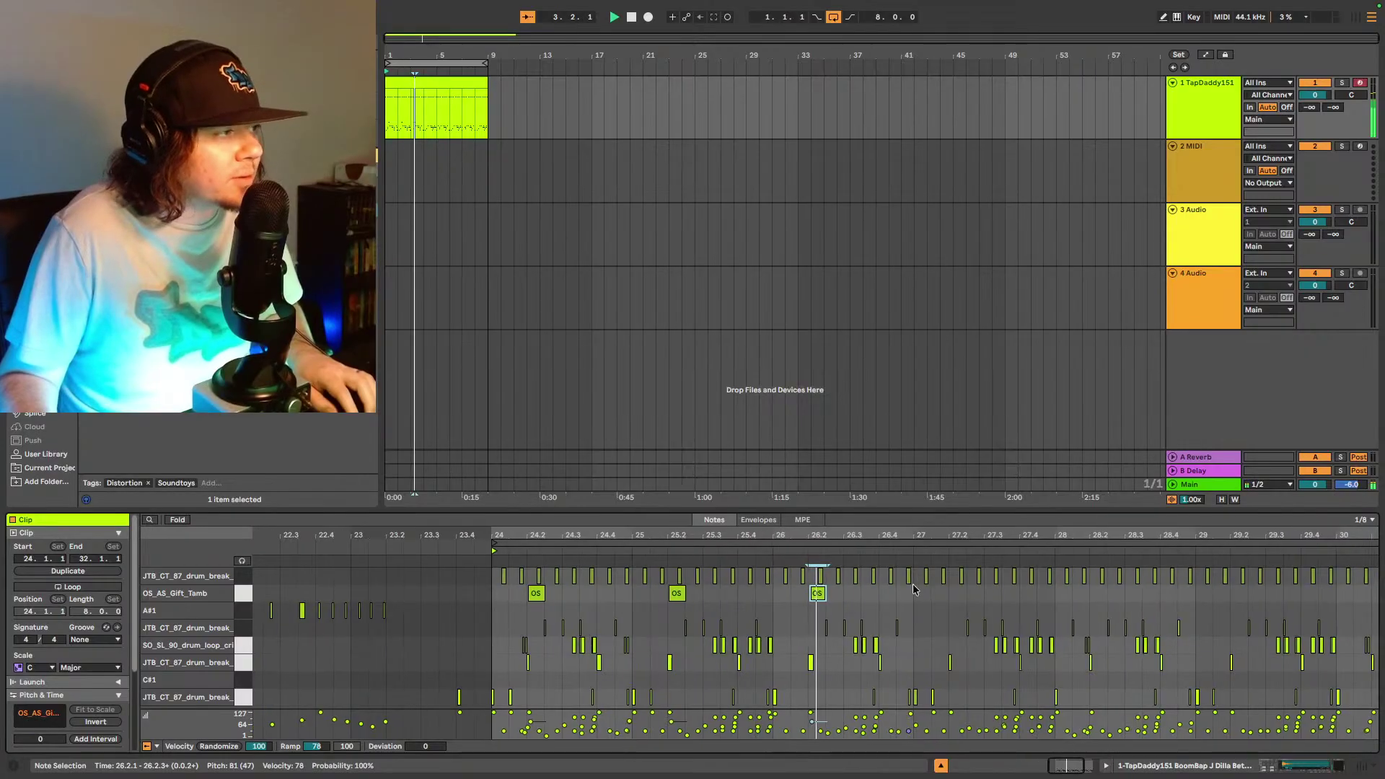
{"action": "left_click", "coordinate": [893, 598]}
{"action": "double_click", "coordinate": [892, 596]}
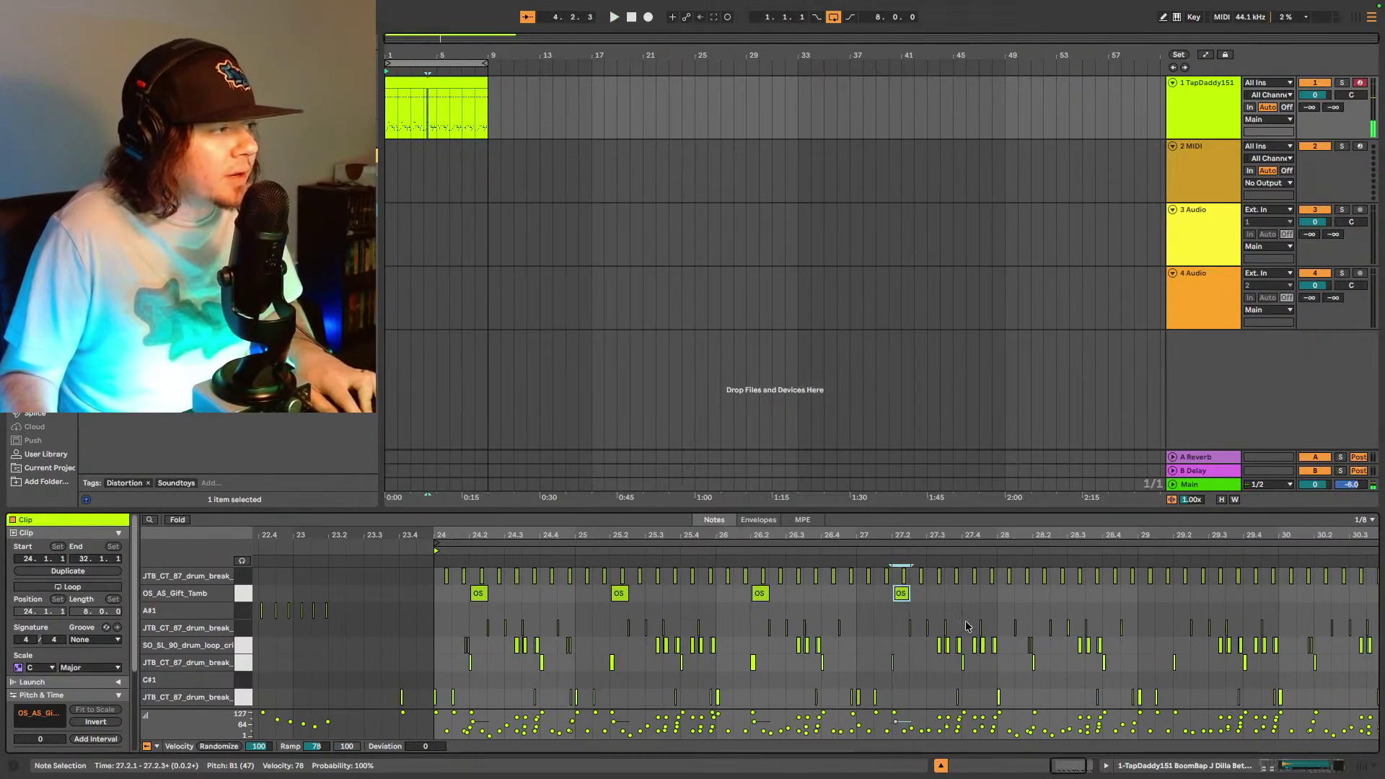
{"action": "left_click", "coordinate": [1033, 597]}
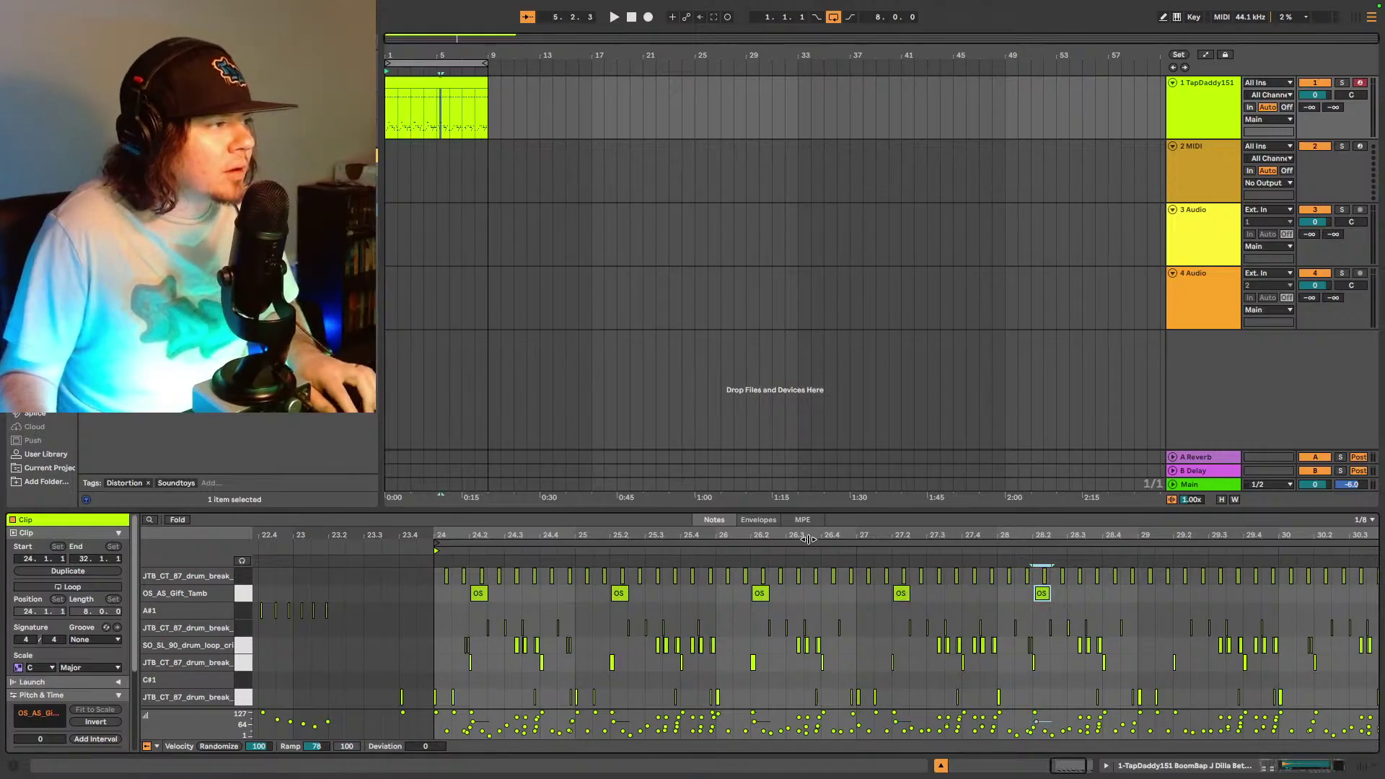
{"action": "key", "text": "space"}
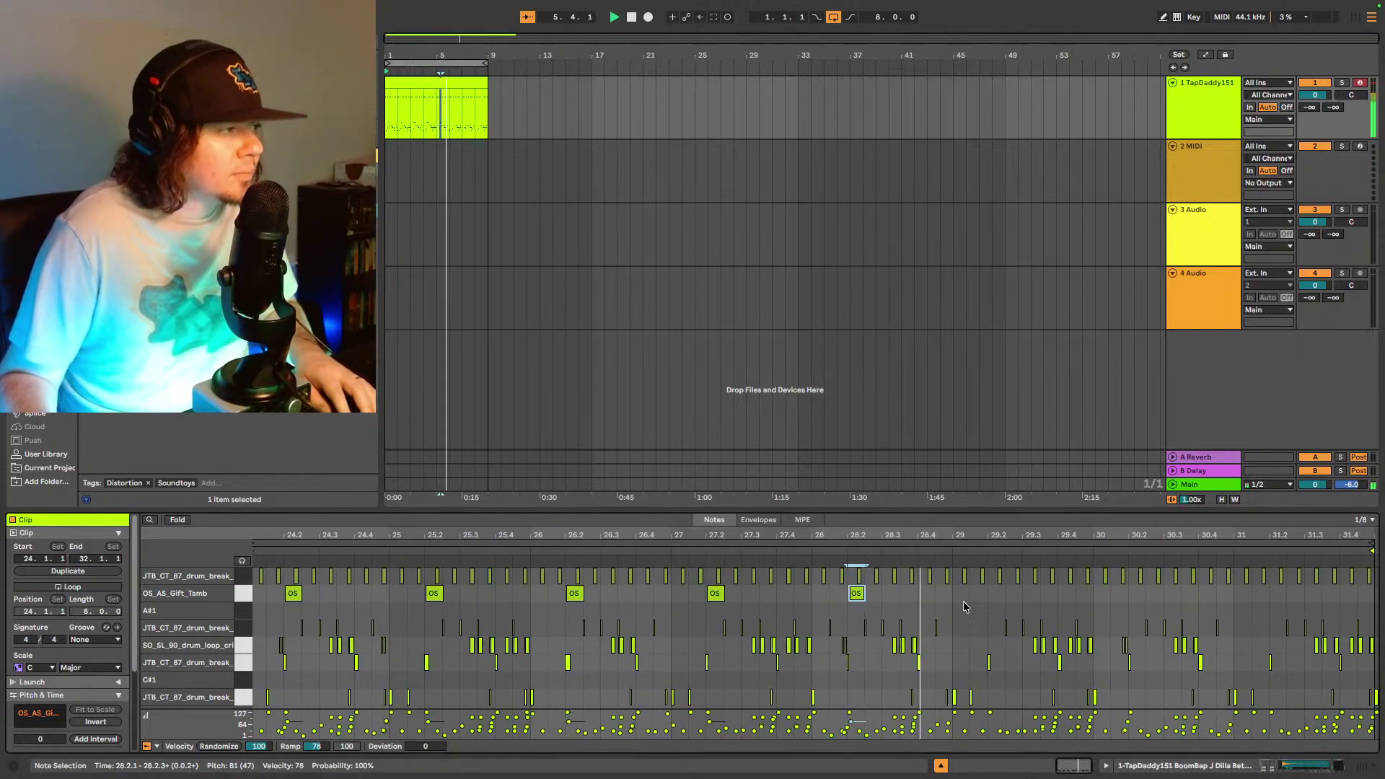
{"action": "key", "text": "ctrl+d"}
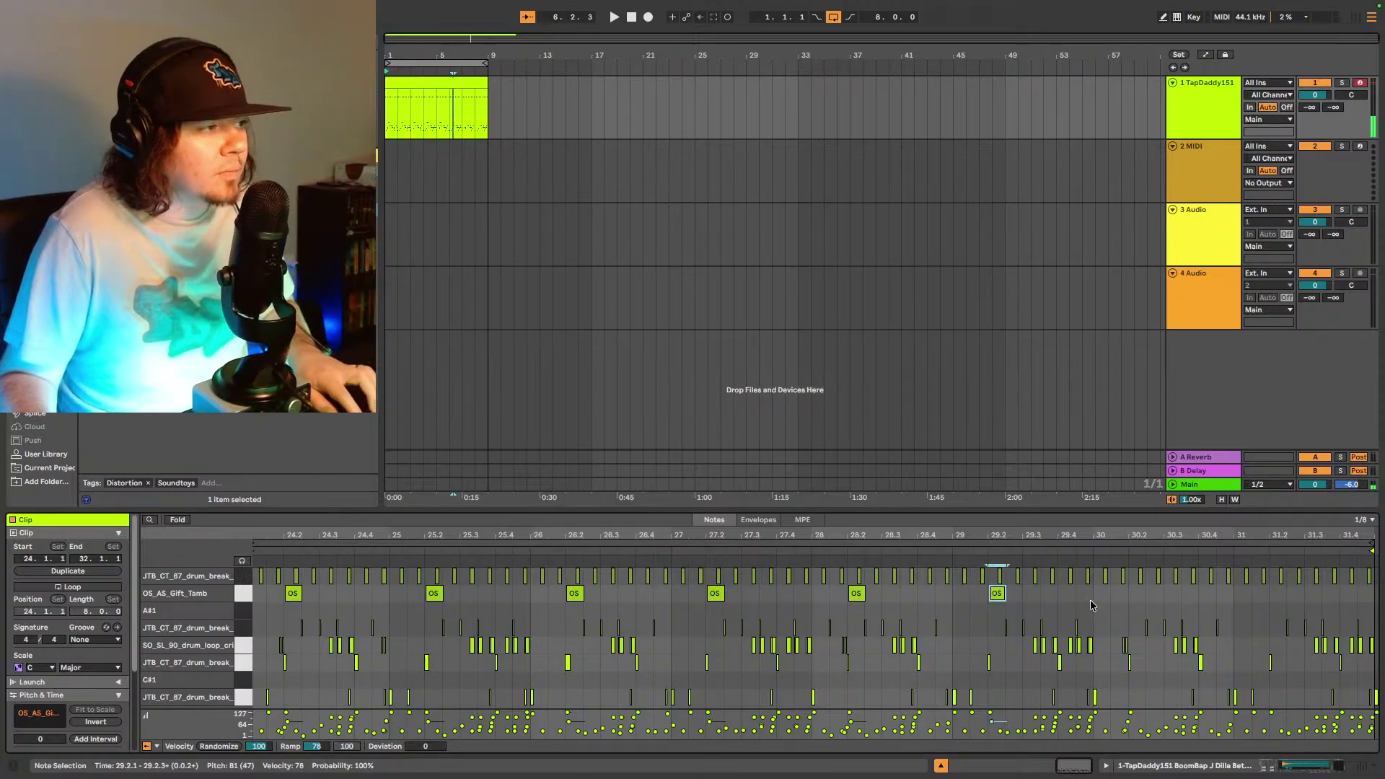
{"action": "key", "text": "ctrl+d"}
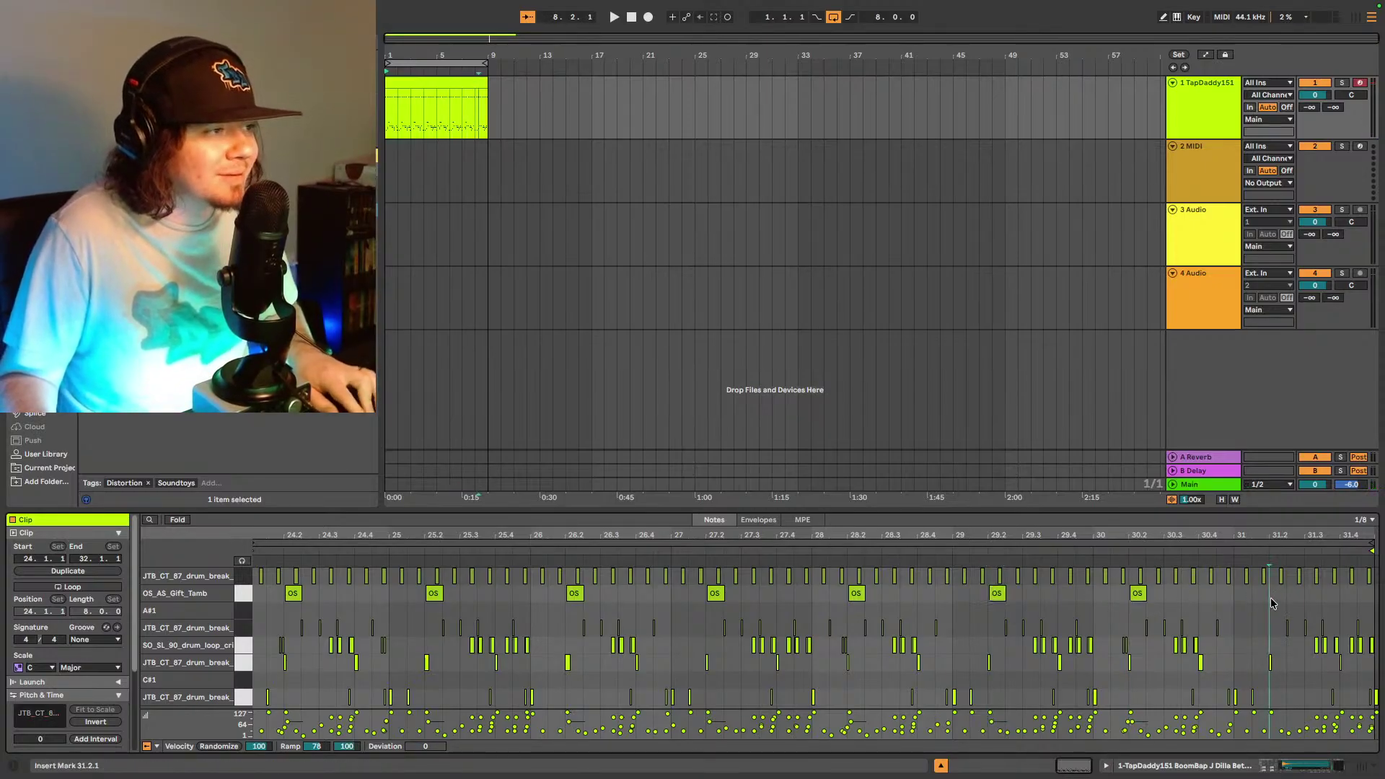
{"action": "key", "text": "ctrl+d"}
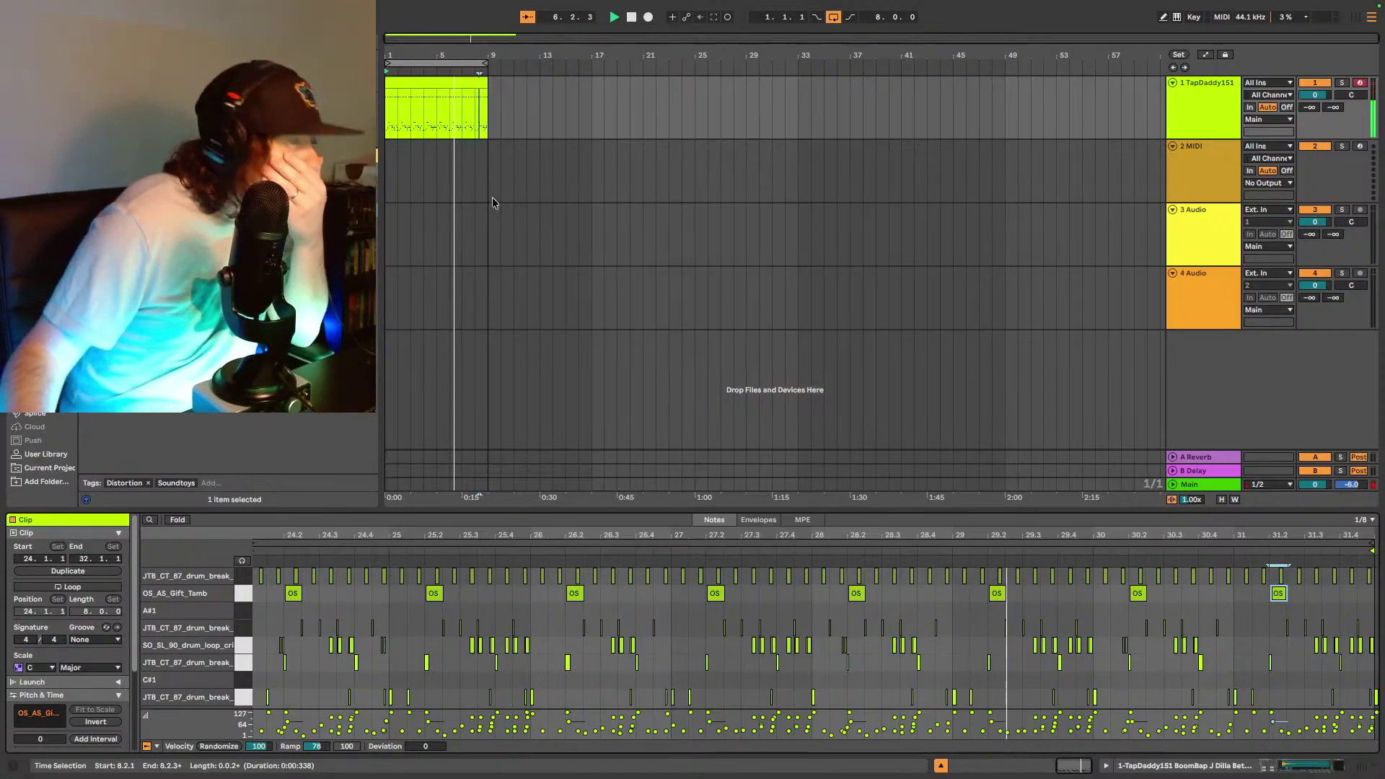
- Select the 3 Audio track, open the Splice library and preview the OS_UMS_120_piano_chords_open loop over the drums
{"action": "left_click", "coordinate": [1204, 224]}
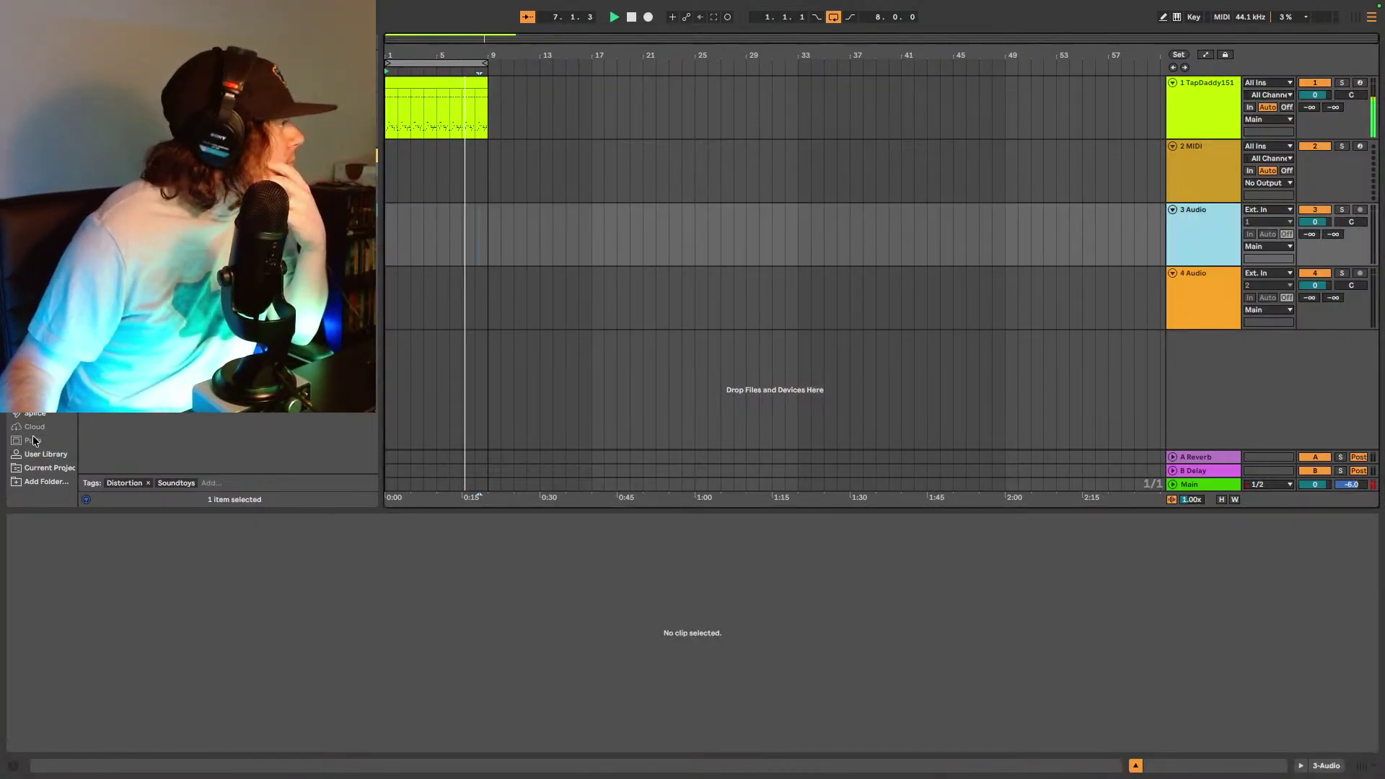
{"action": "left_click", "coordinate": [37, 413]}
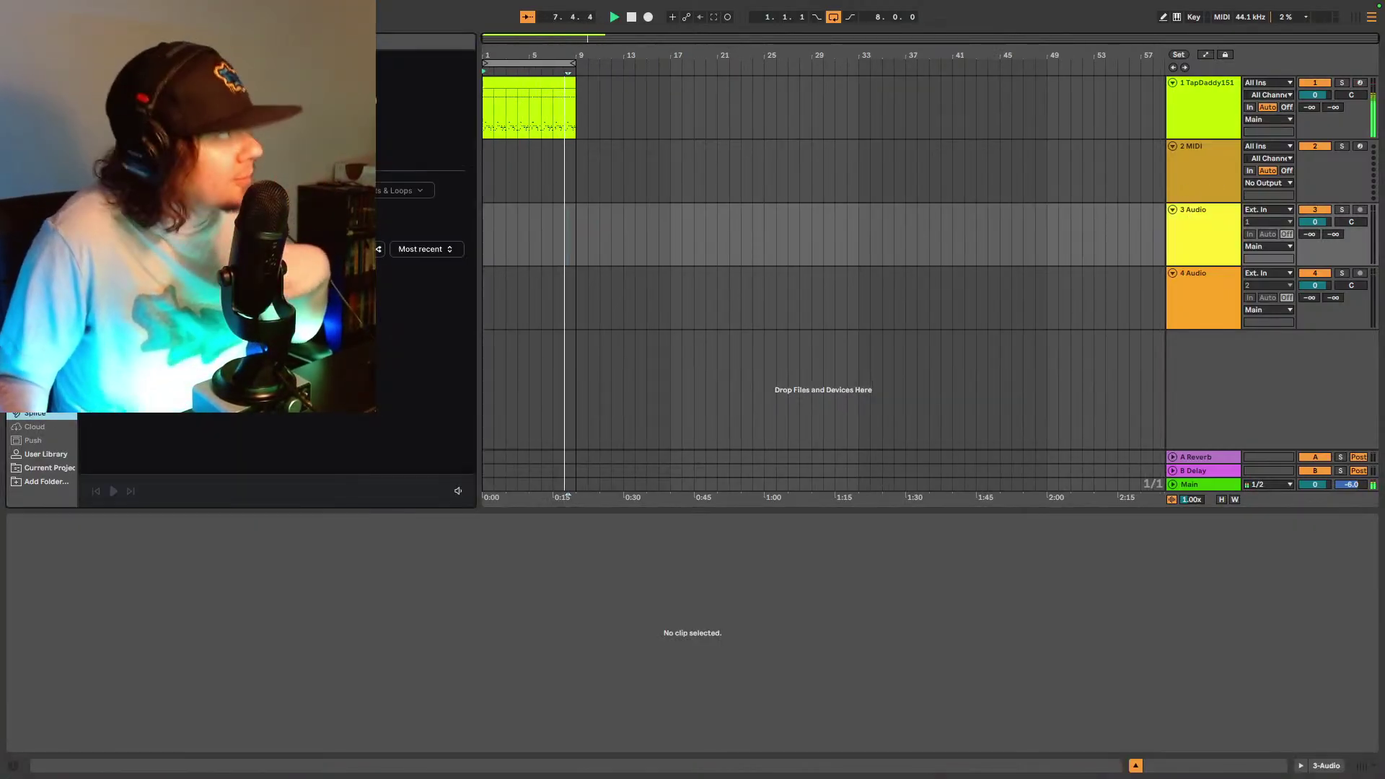
{"action": "scroll", "coordinate": [418, 326], "scroll_direction": "down", "scroll_amount": 1}
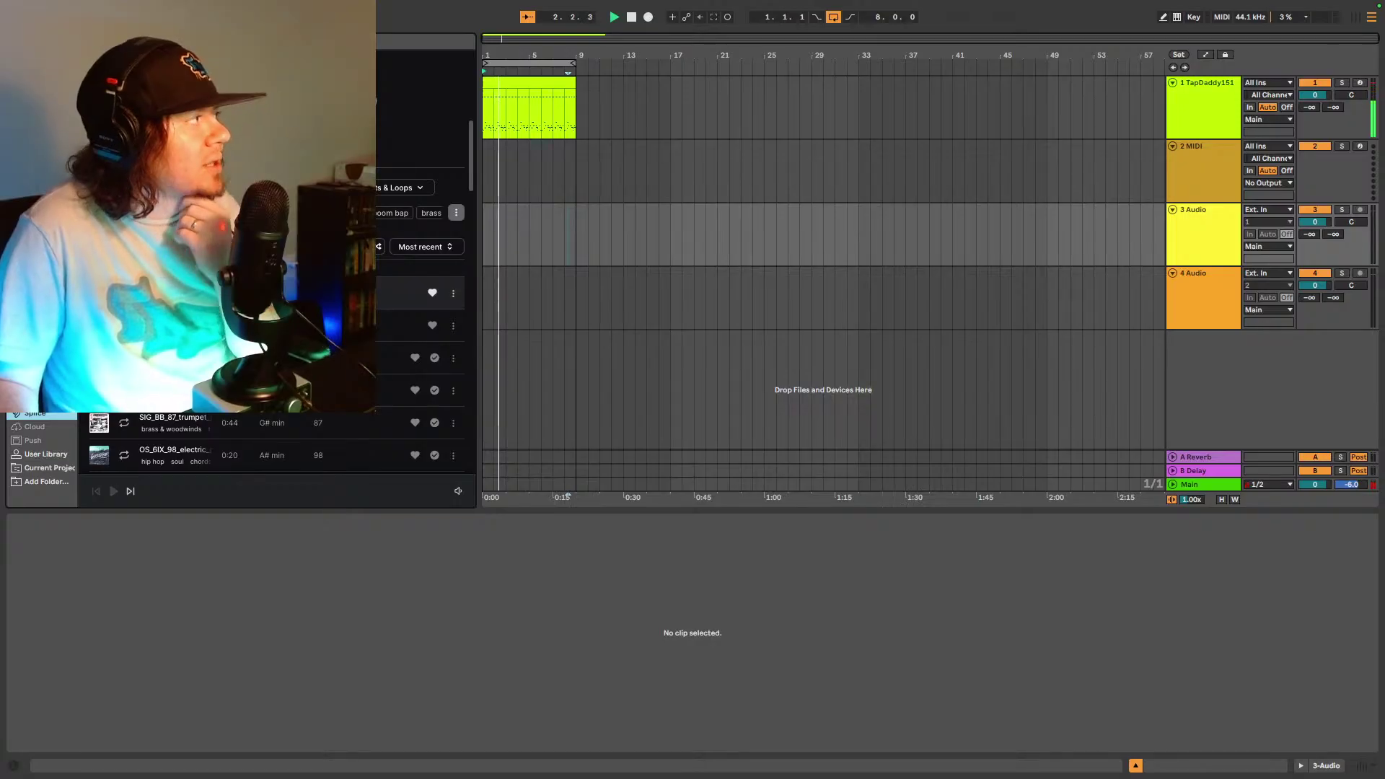
{"action": "left_click", "coordinate": [404, 293]}
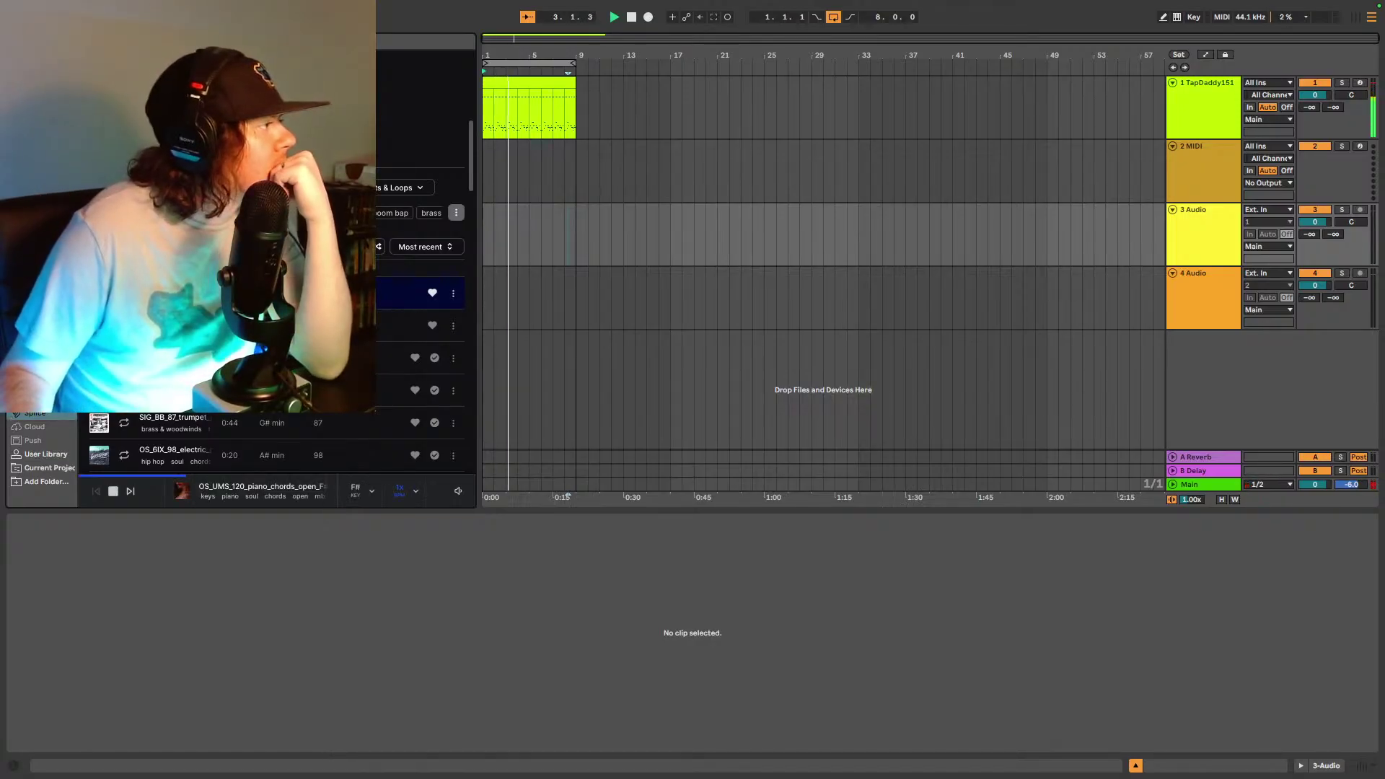
- Set the timestretch of the previewed piano chords loop to 2x
{"action": "mouse_move", "coordinate": [457, 490]}
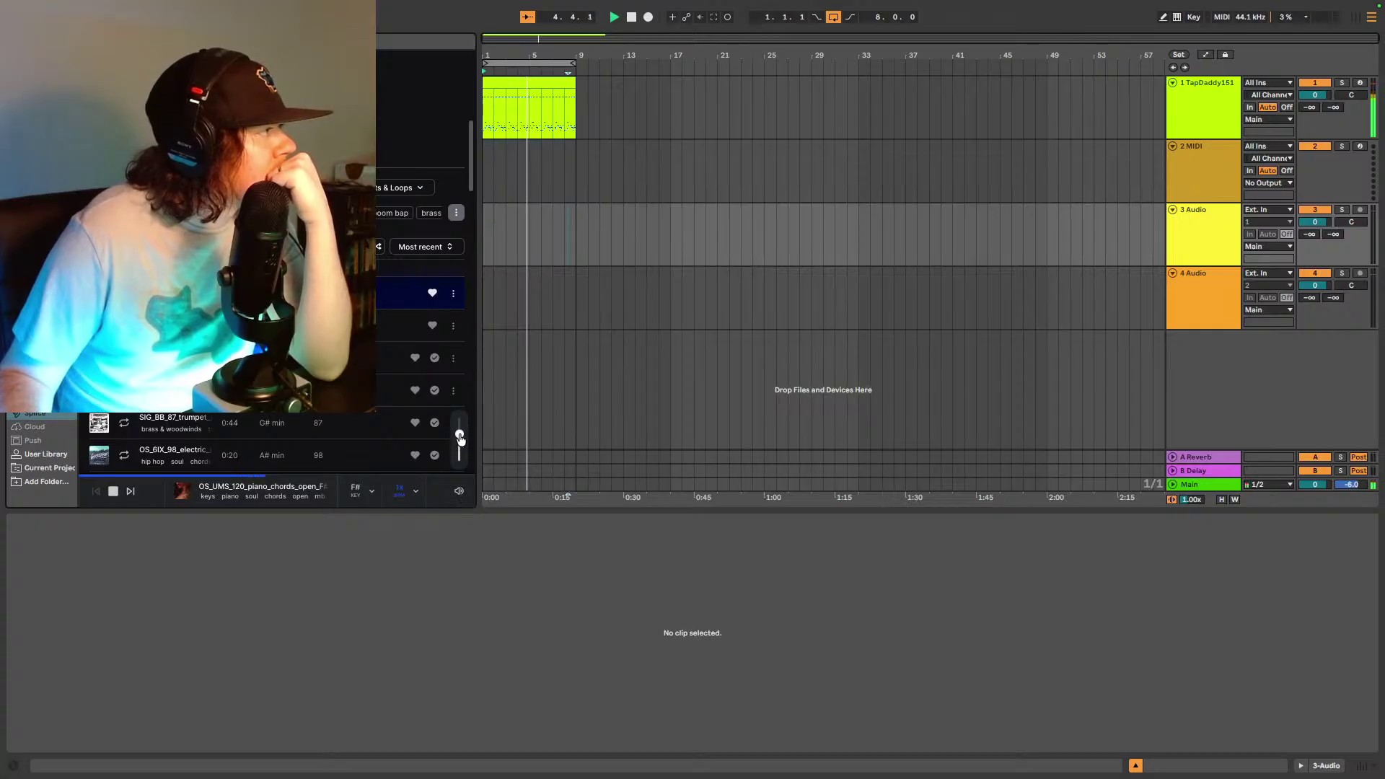
{"action": "left_click", "coordinate": [406, 493]}
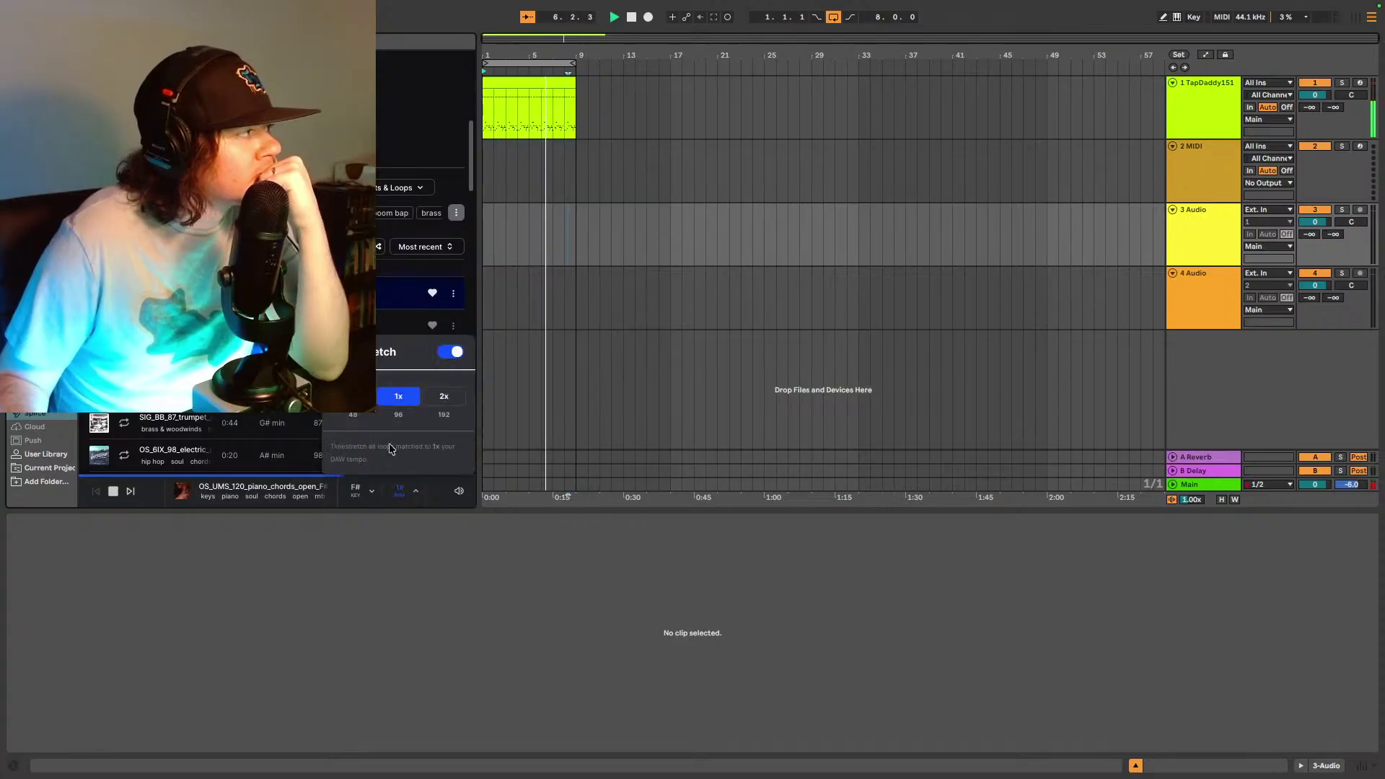
{"action": "left_click", "coordinate": [443, 398]}
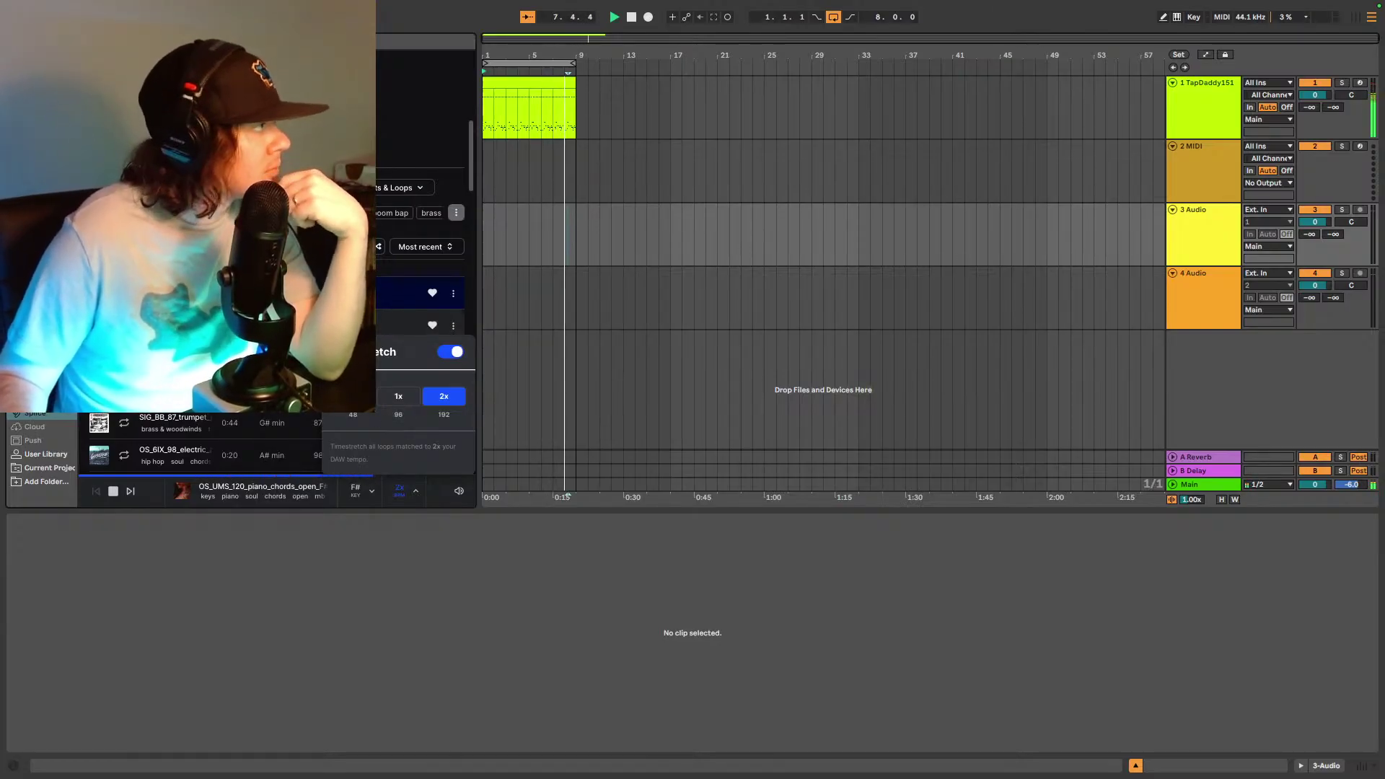
- Preview the OS_6IX_98_piano_melody_afterdark loop and set the timestretch to 1x
{"action": "key", "text": "Down"}
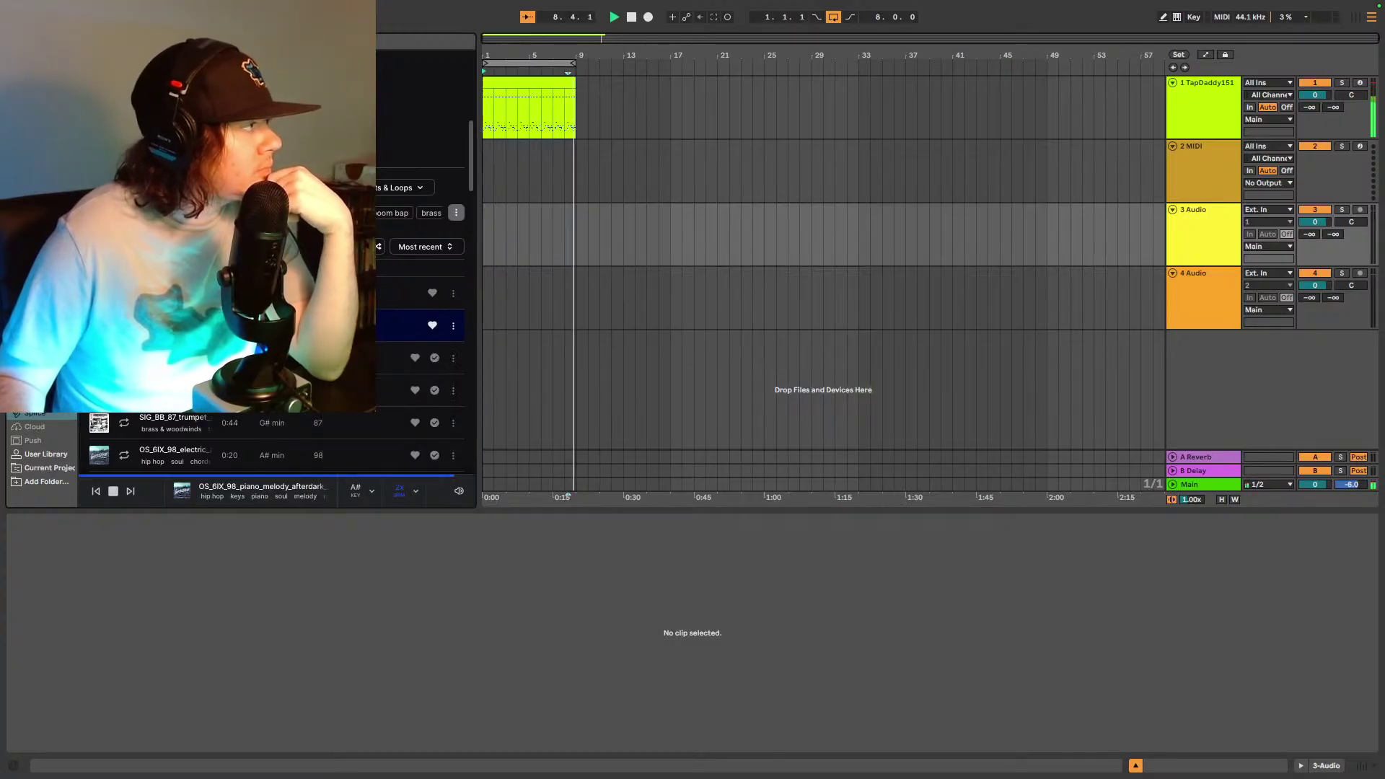
{"action": "left_click", "coordinate": [401, 490]}
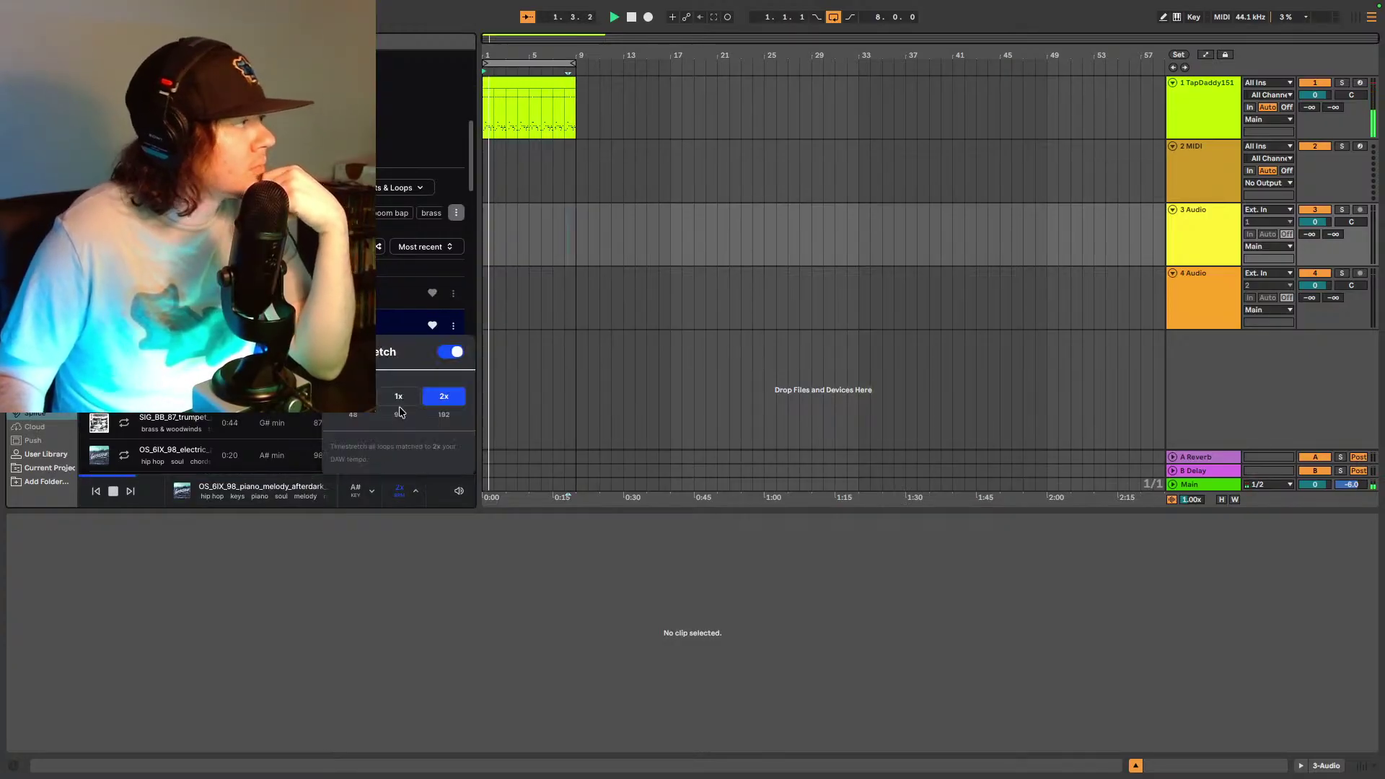
{"action": "left_click", "coordinate": [400, 404]}
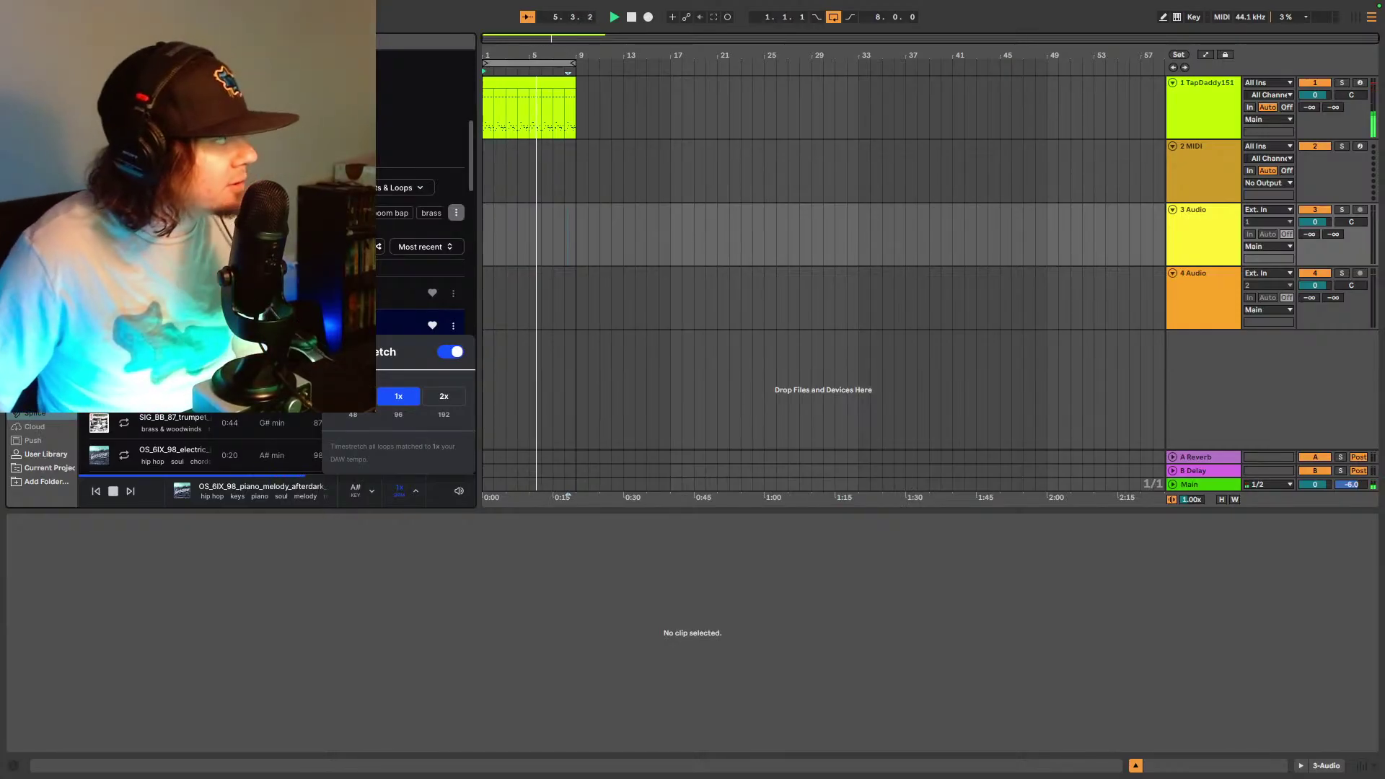
- Preview the JJP_RT_103_piano_interlude_Abm loop and the OS_GS3_80_piano_chords_euphoric loop from the liked samples
{"action": "key", "text": "Down"}
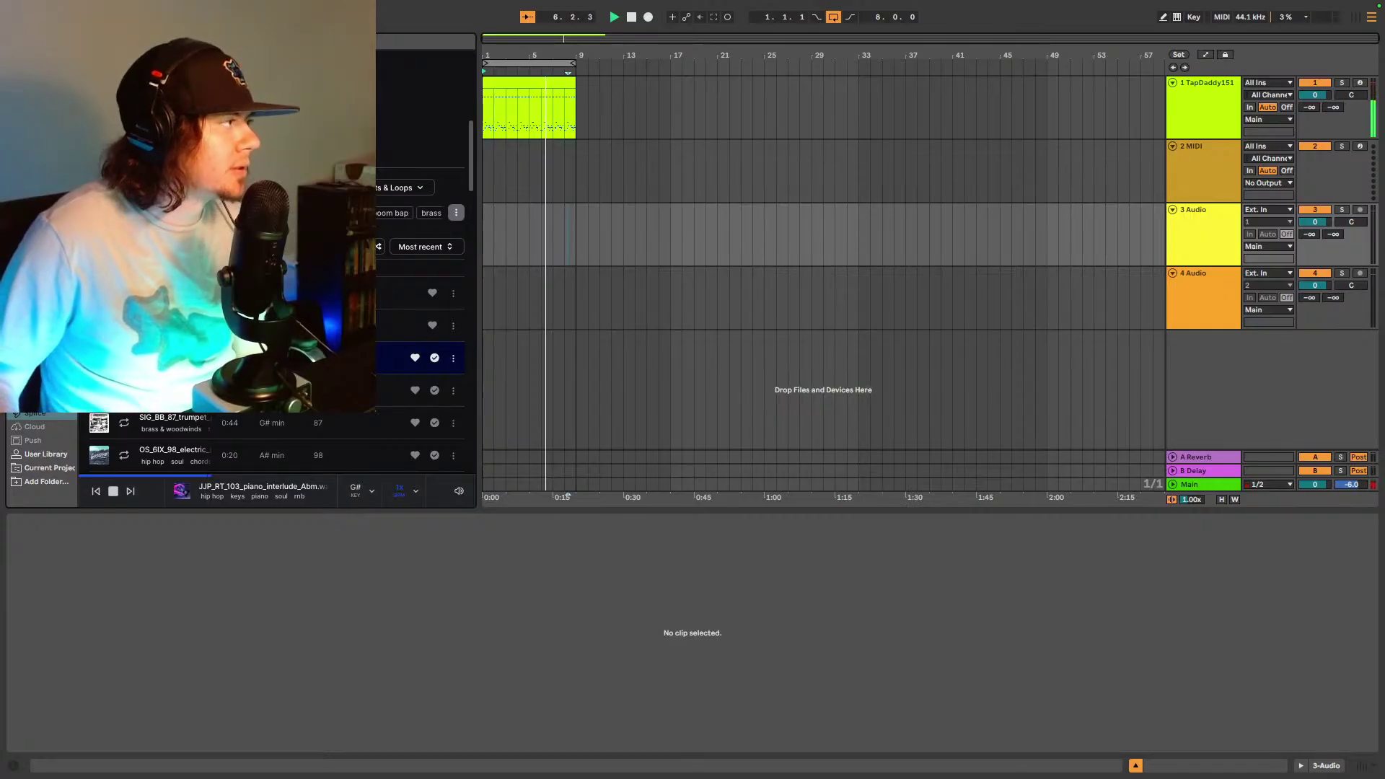
{"action": "scroll", "coordinate": [419, 289], "scroll_direction": "down", "scroll_amount": 5}
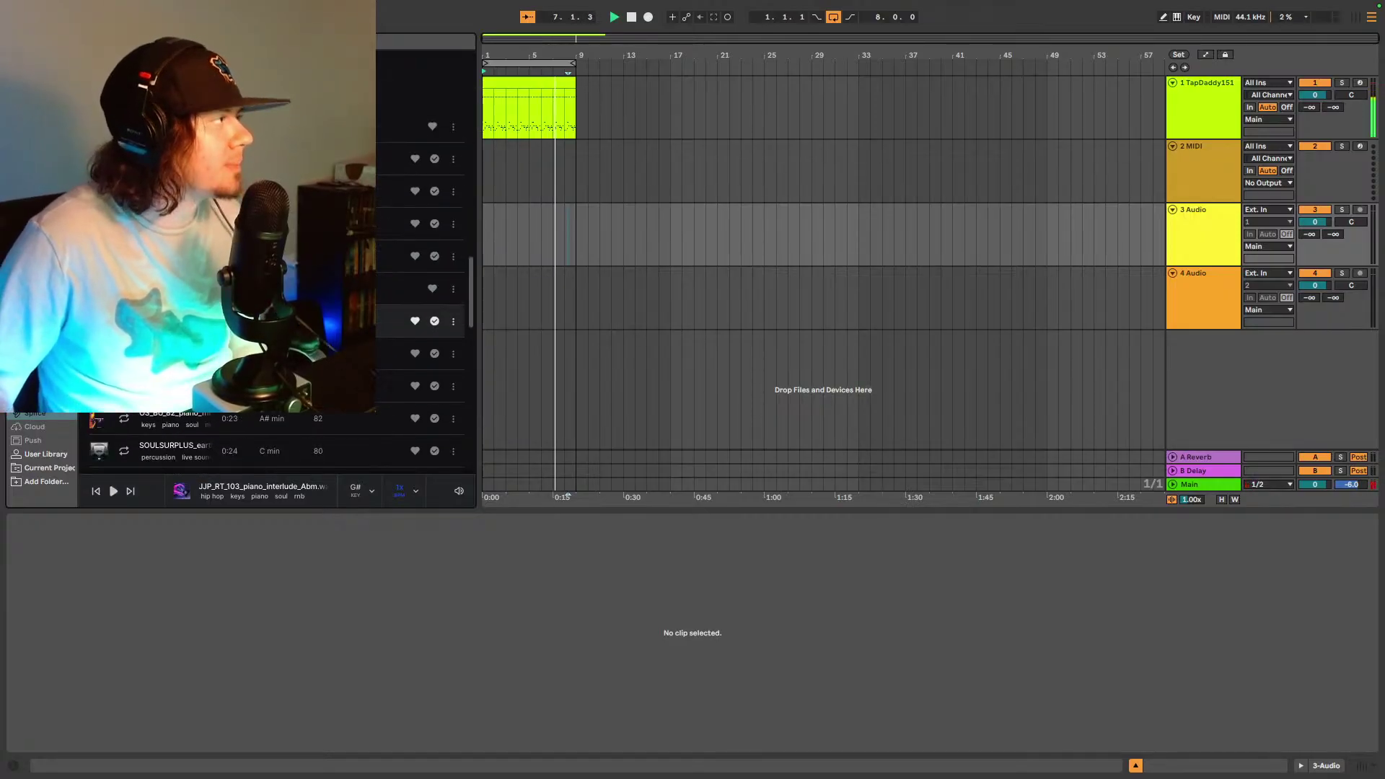
{"action": "scroll", "coordinate": [420, 289], "scroll_direction": "down", "scroll_amount": 2}
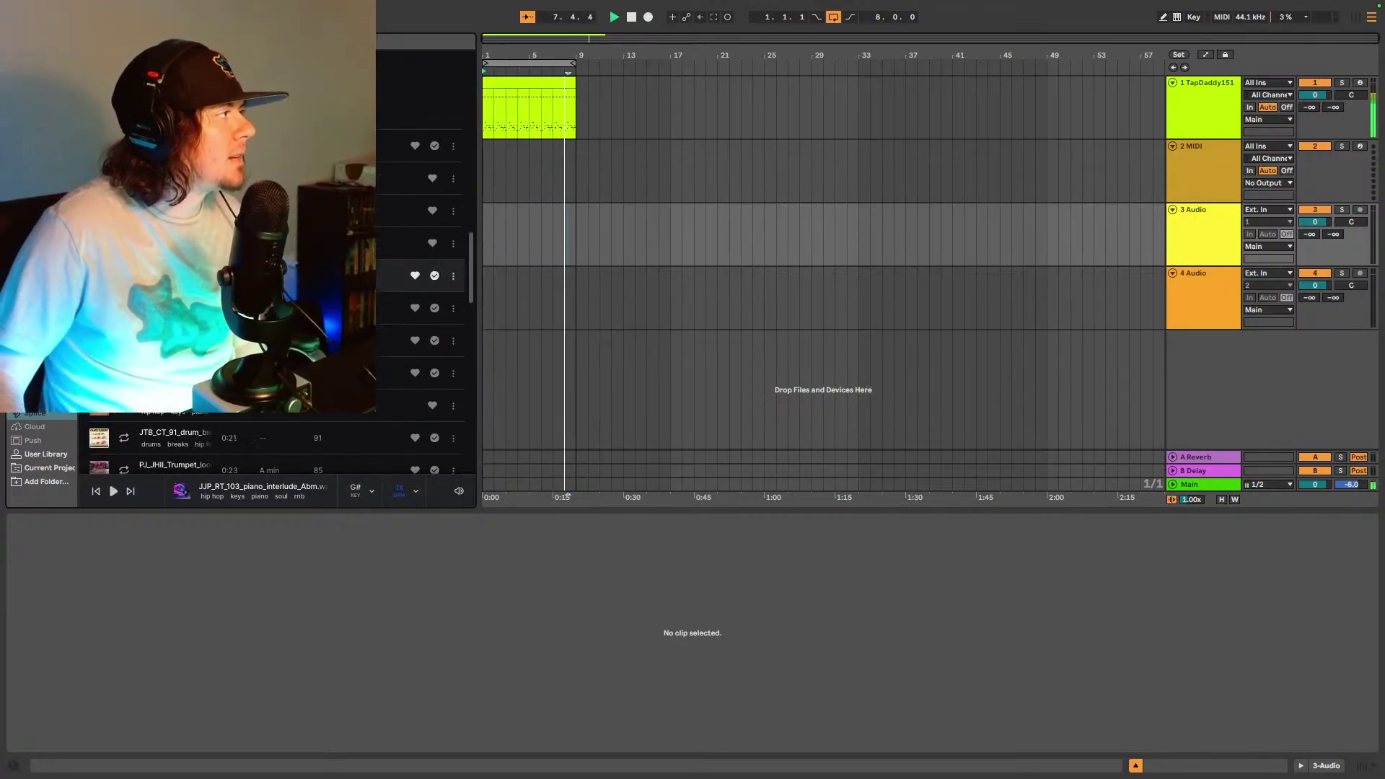
{"action": "left_click", "coordinate": [404, 243]}
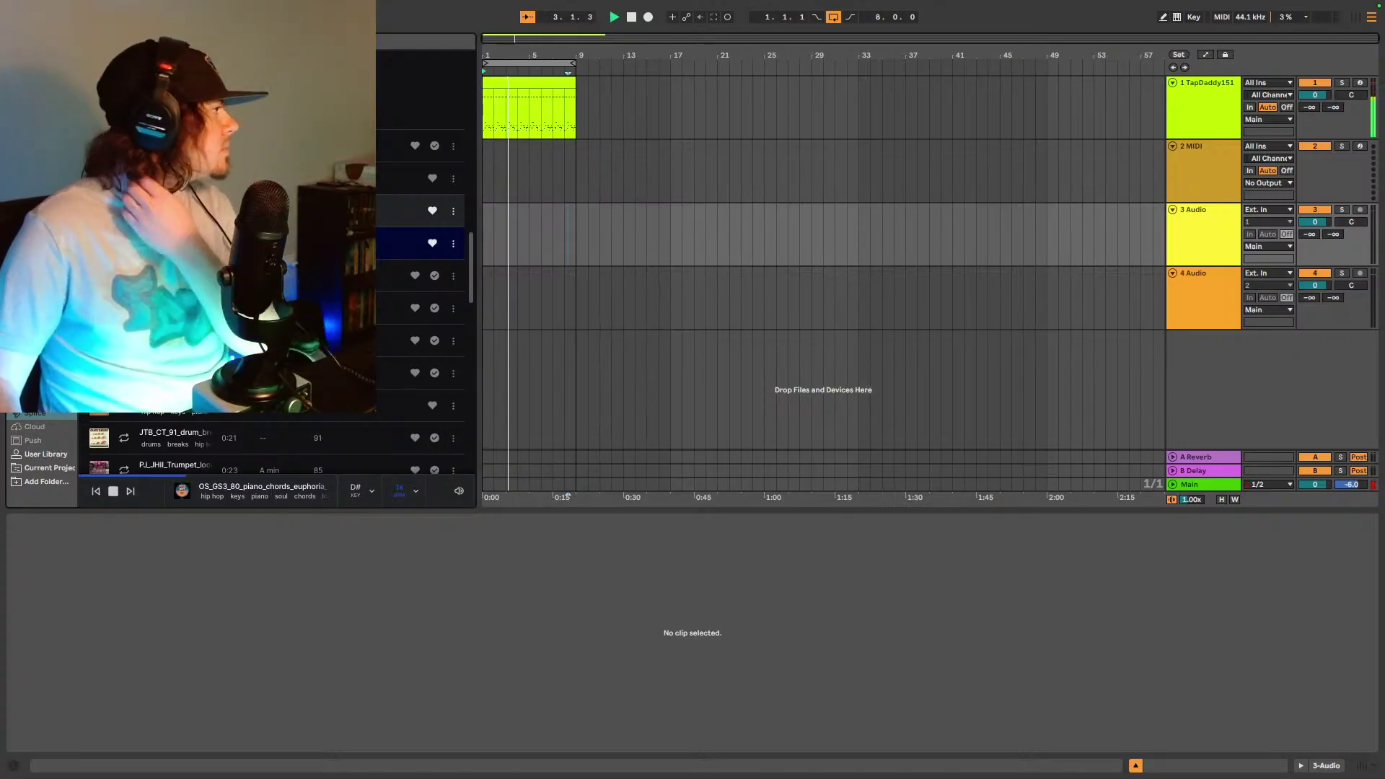
- Preview the SIG_PT_65_piano_twilight_Cmaj loop and check its timestretch setting
{"action": "left_click", "coordinate": [404, 211]}
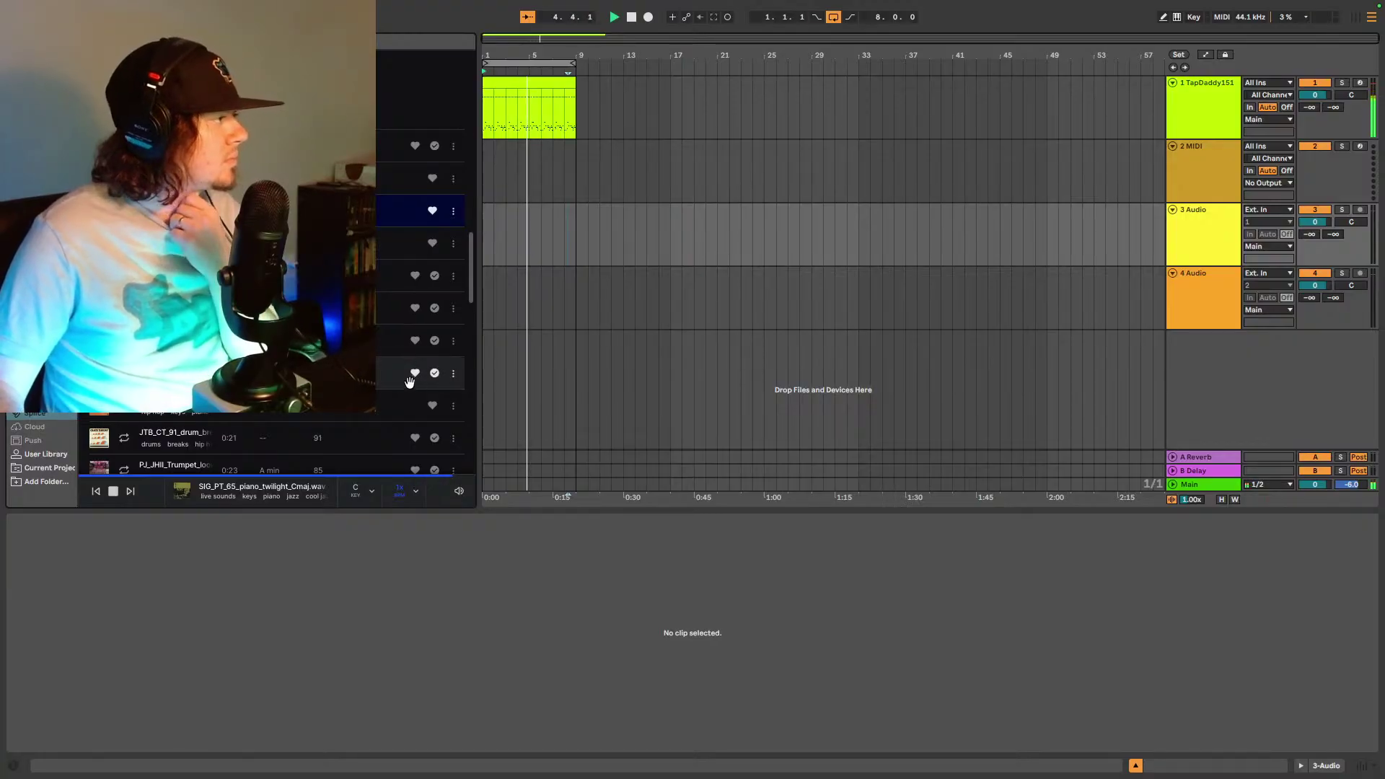
{"action": "left_click", "coordinate": [412, 496]}
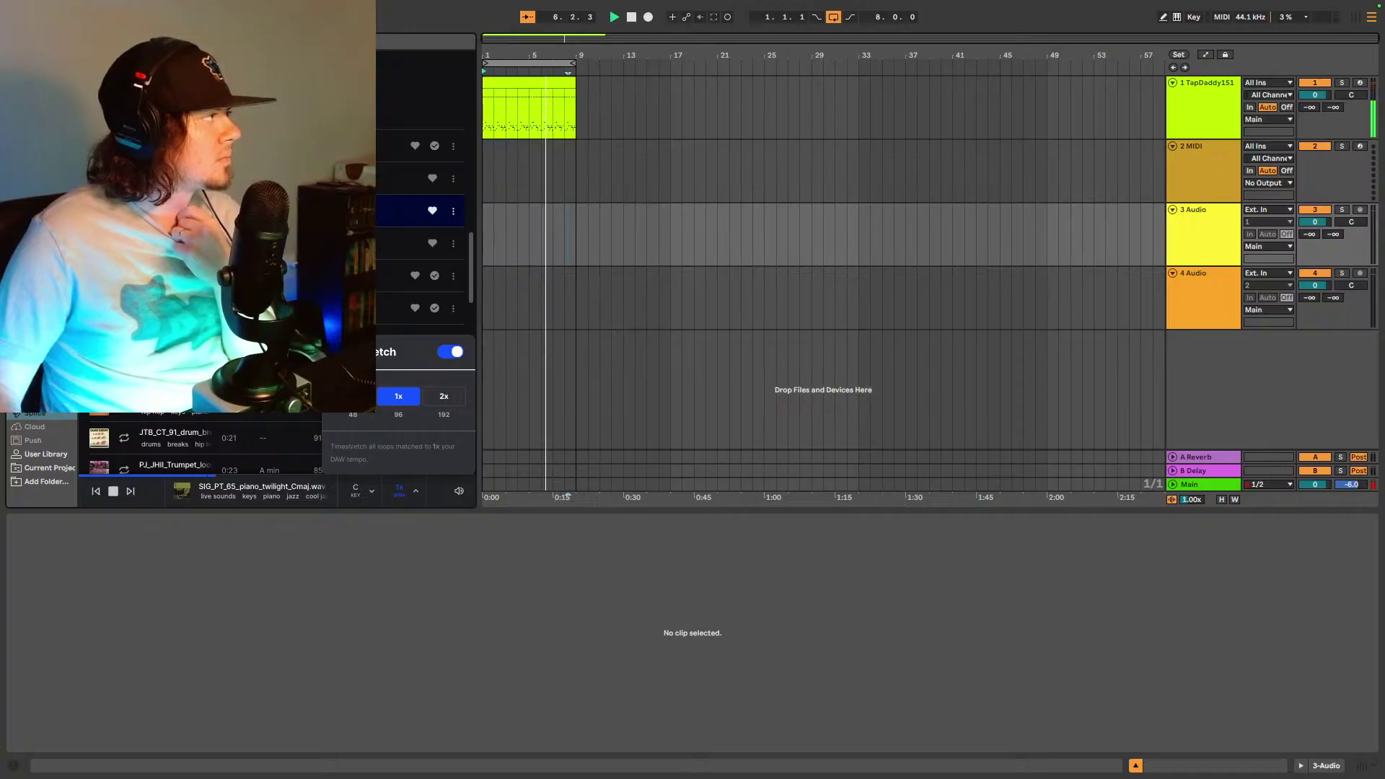
{"action": "scroll", "coordinate": [360, 382], "scroll_direction": "down", "scroll_amount": 1}
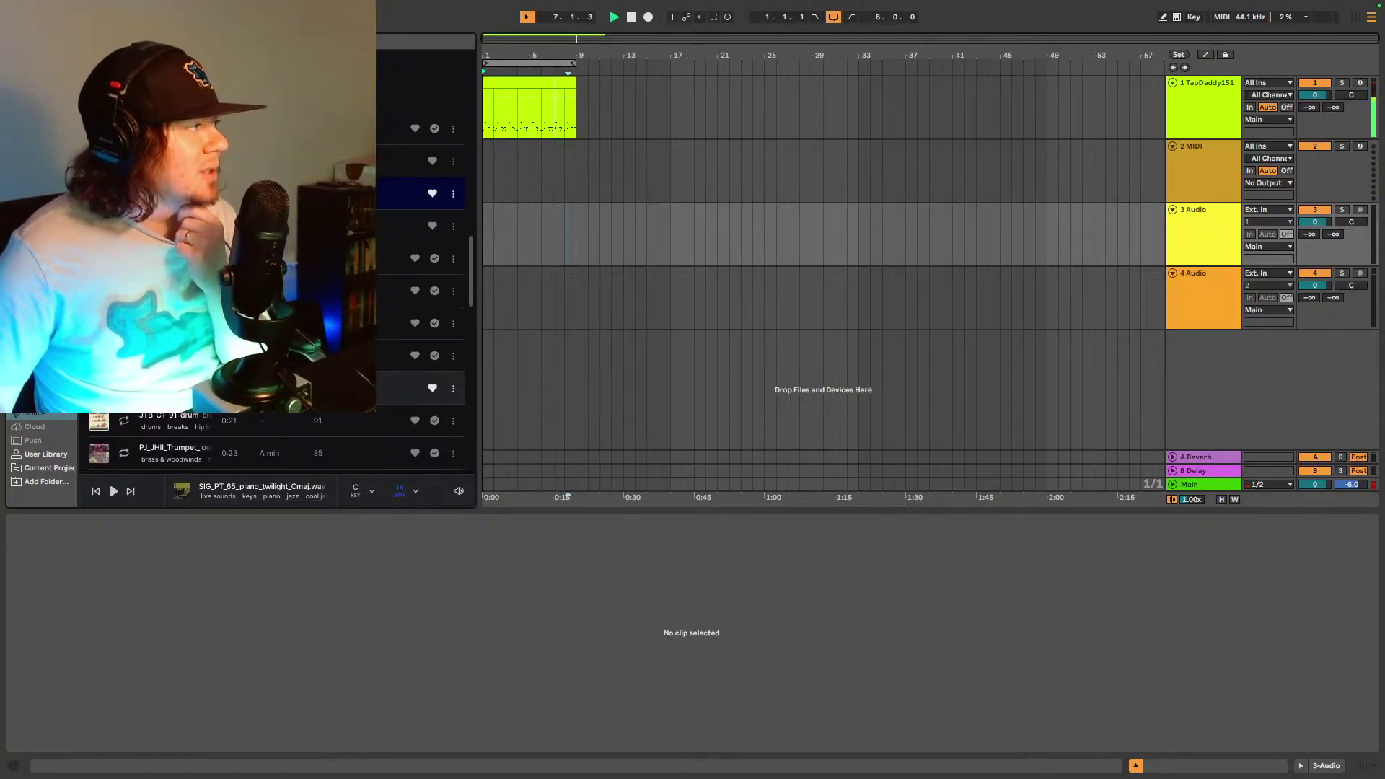
- Preview the LEX_JBD_86_piano_classical loop and browse the liked samples for other piano loops
{"action": "left_click", "coordinate": [360, 389]}
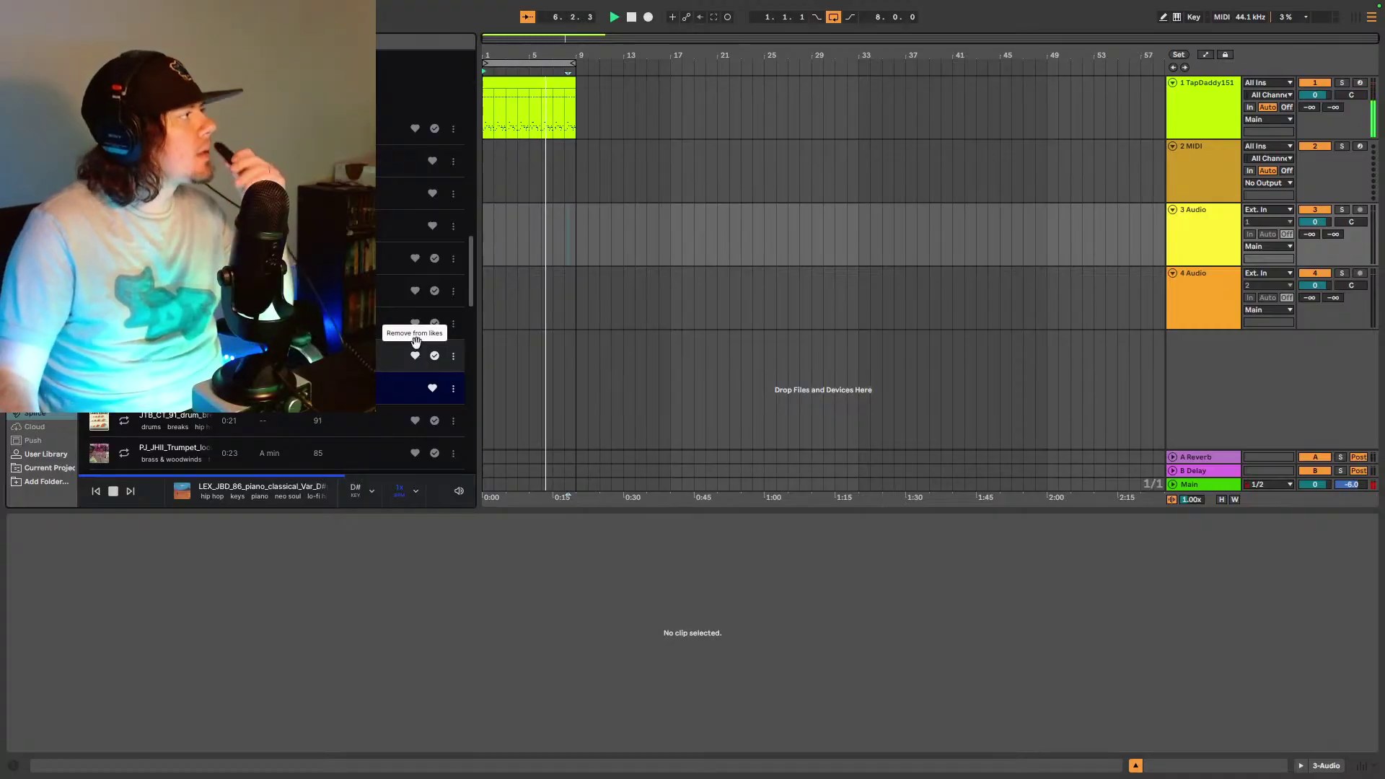
{"action": "scroll", "coordinate": [418, 303], "scroll_direction": "down", "scroll_amount": 1}
{"action": "scroll", "coordinate": [419, 293], "scroll_direction": "down", "scroll_amount": 3}
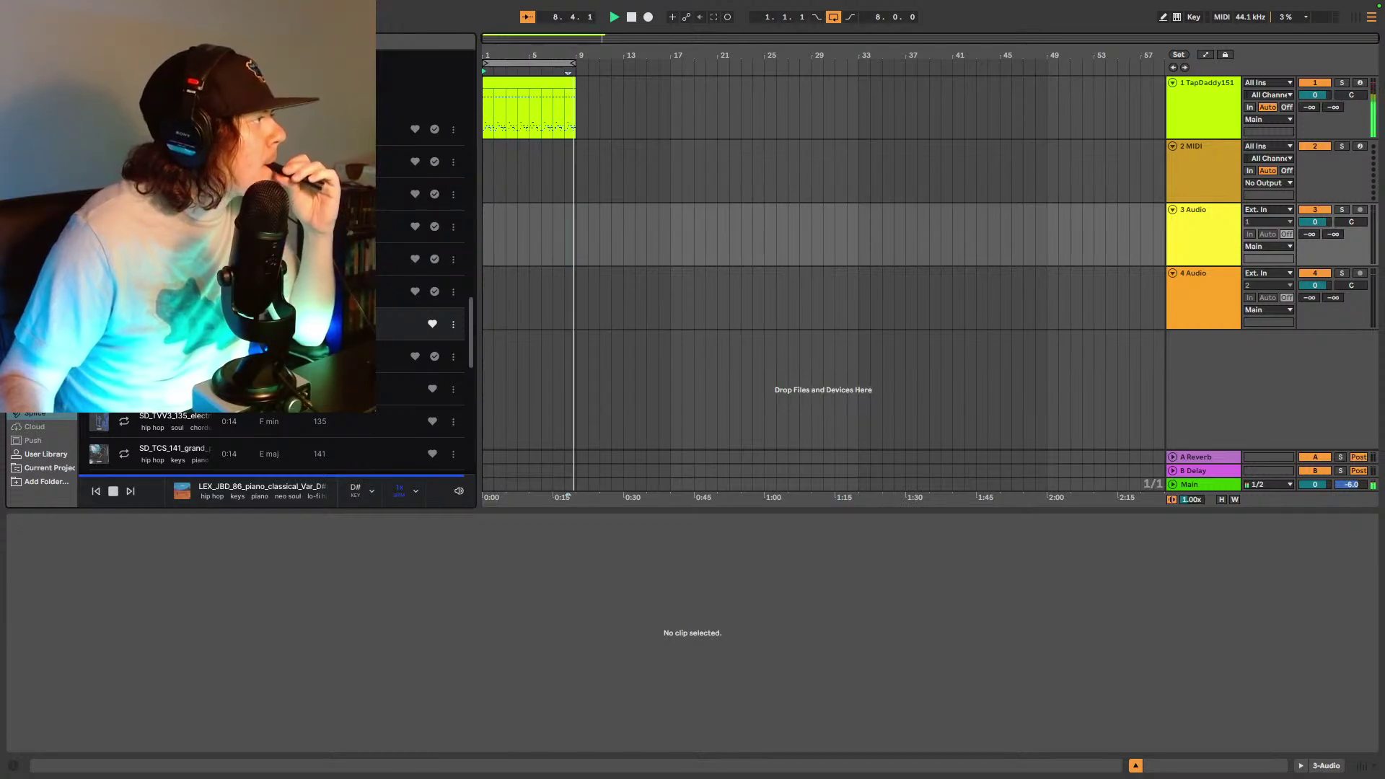
{"action": "scroll", "coordinate": [419, 306], "scroll_direction": "up", "scroll_amount": 4}
{"action": "scroll", "coordinate": [418, 300], "scroll_direction": "up", "scroll_amount": 2}
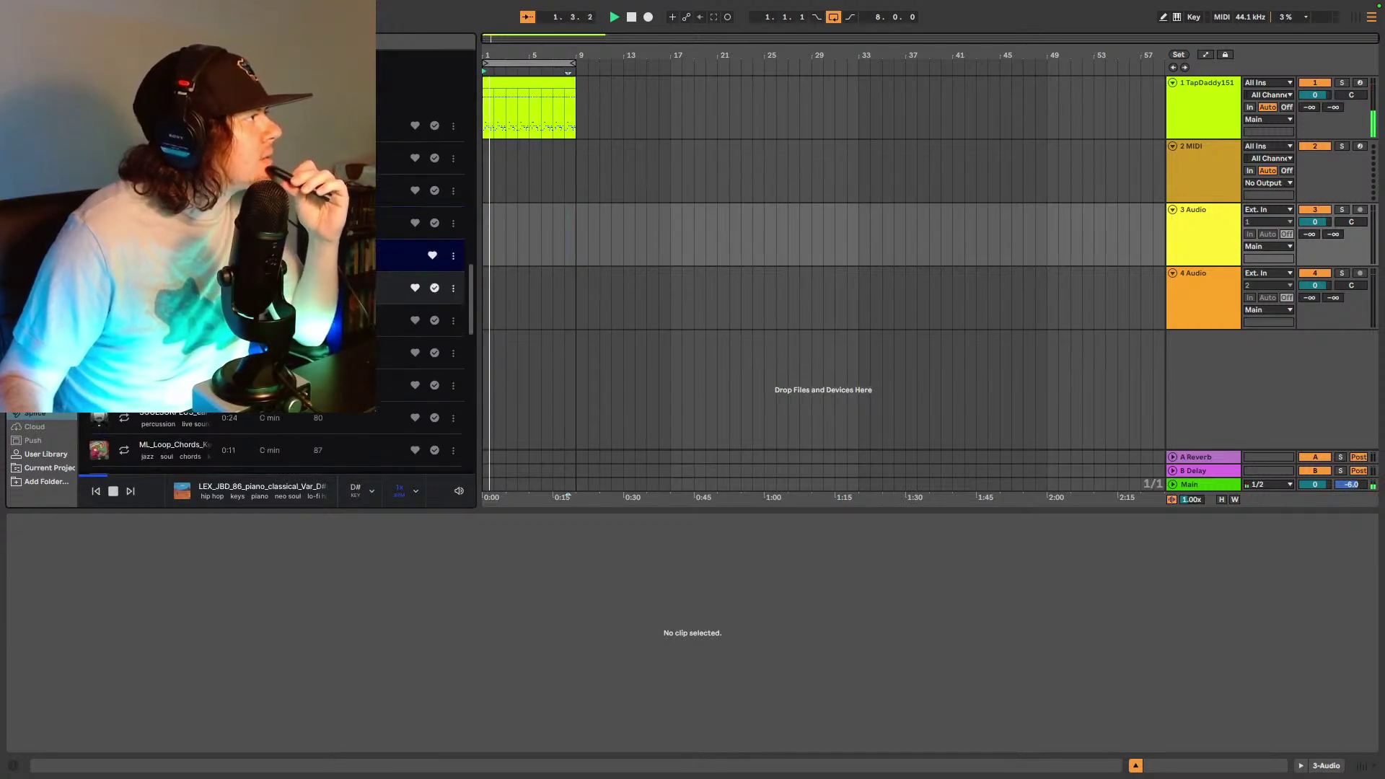
{"action": "scroll", "coordinate": [426, 289], "scroll_direction": "up", "scroll_amount": 4}
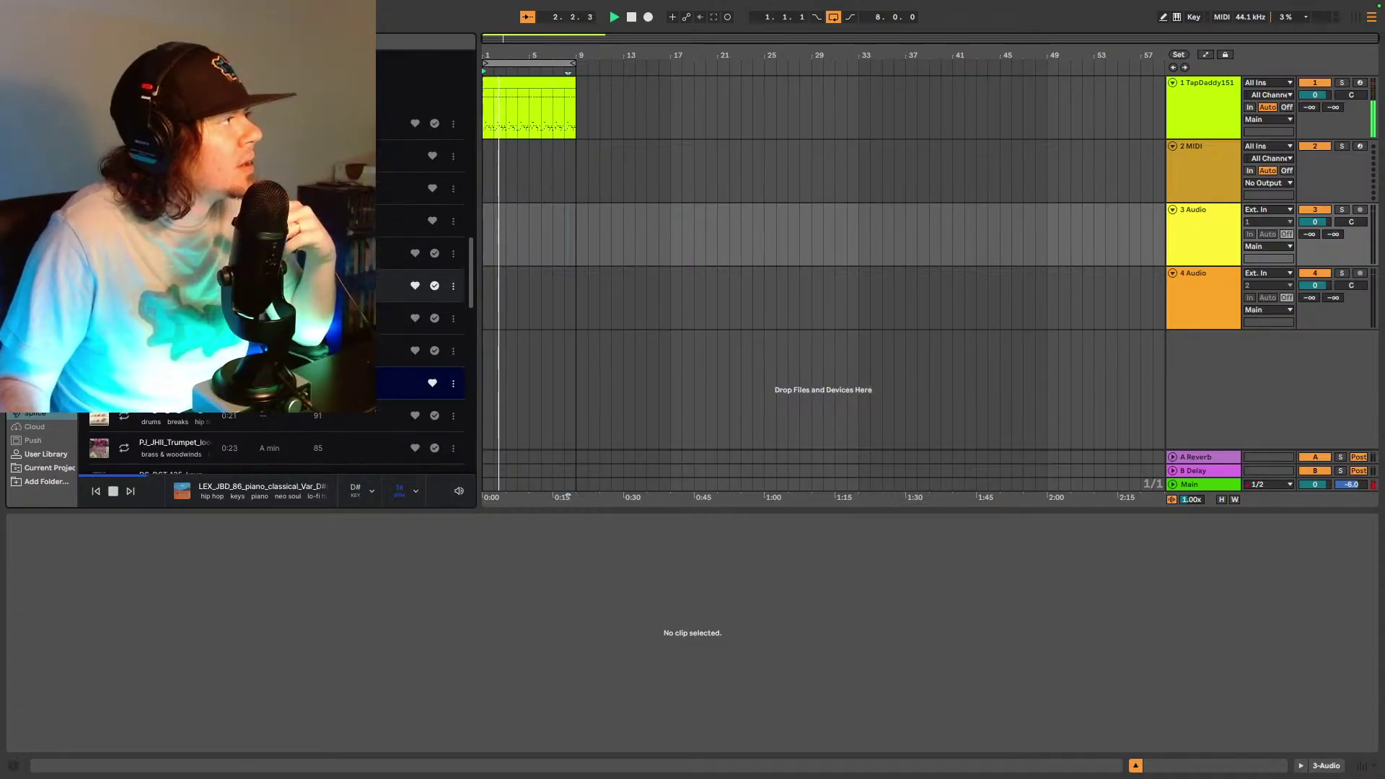
{"action": "scroll", "coordinate": [425, 289], "scroll_direction": "up", "scroll_amount": 2}
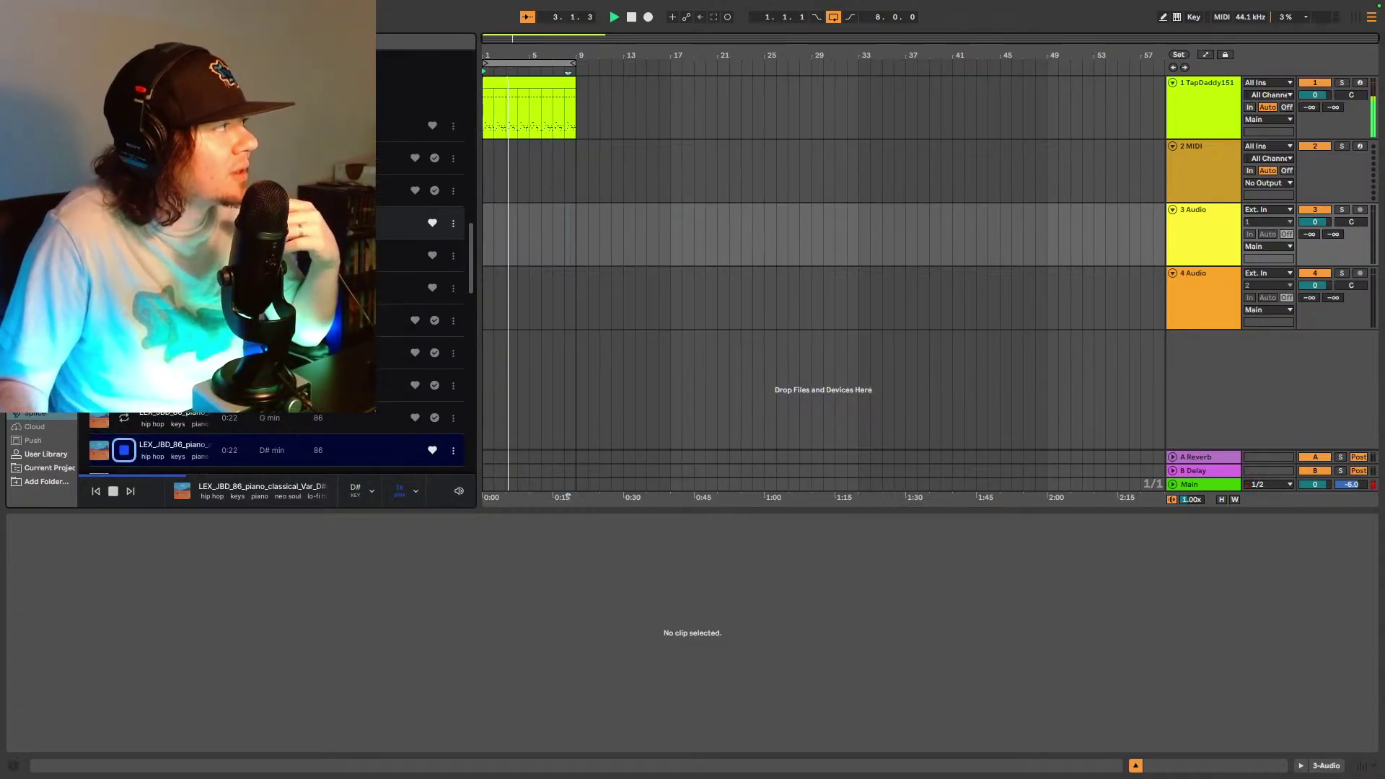
{"action": "scroll", "coordinate": [426, 222], "scroll_direction": "up", "scroll_amount": 2}
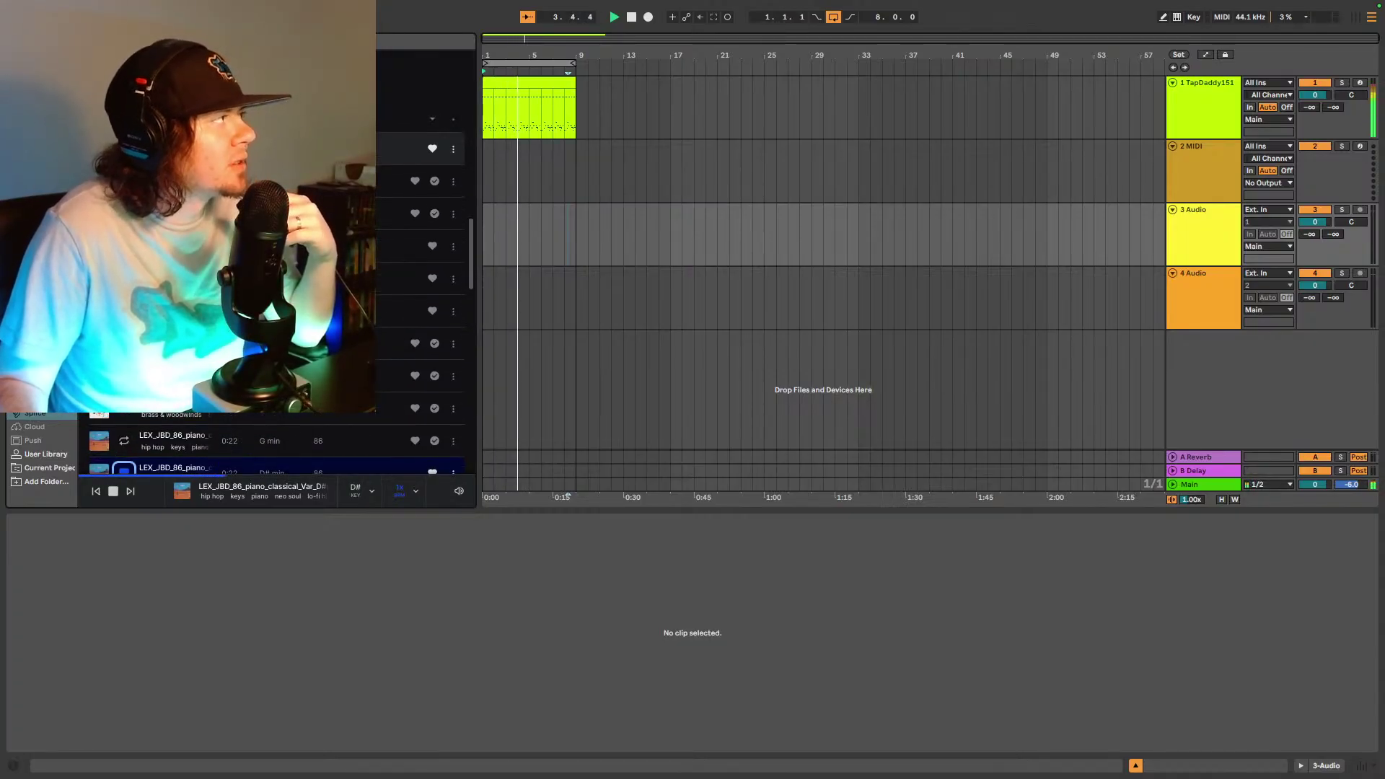
- Preview the SIG_BB_142_piano_shattering loop and the SIG_BB_87_piano_progress_Abmin loop over the drums
{"action": "left_click", "coordinate": [404, 149]}
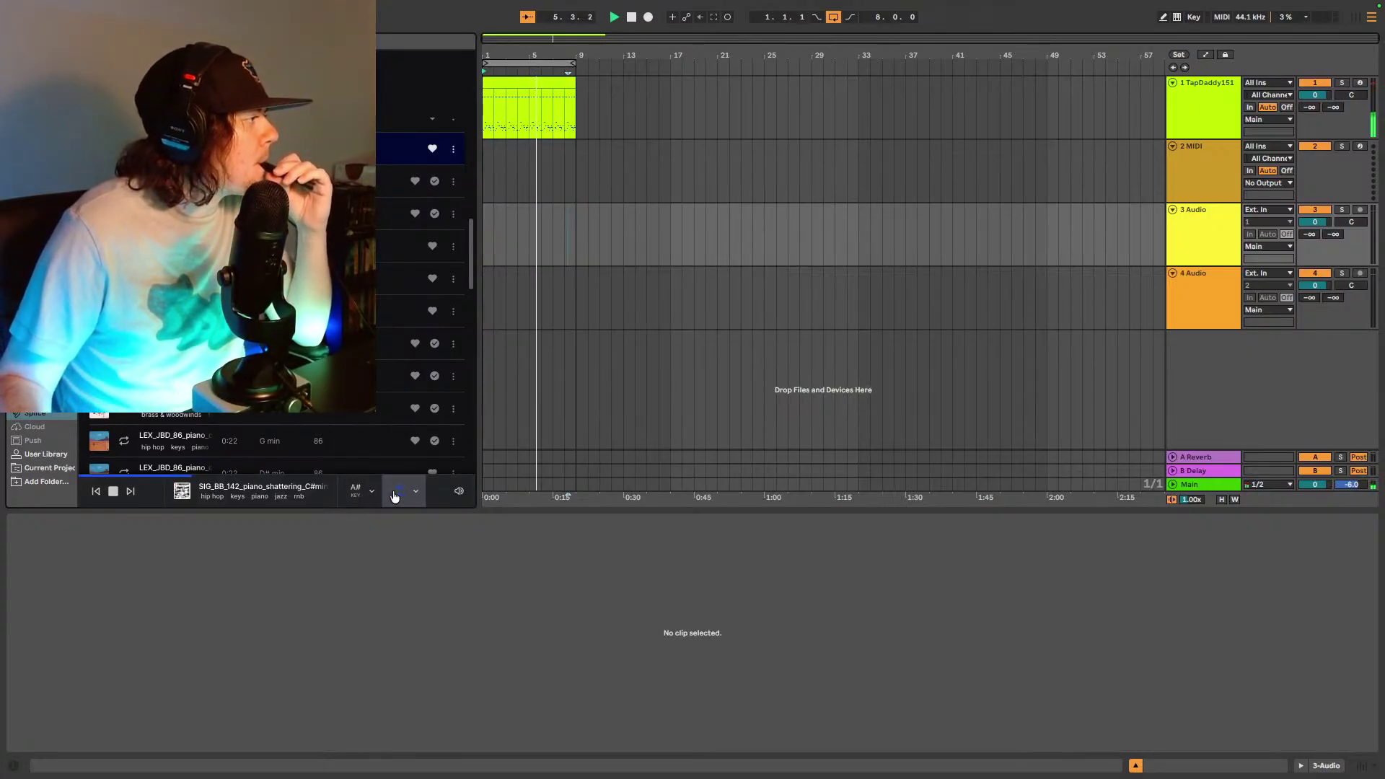
{"action": "scroll", "coordinate": [422, 289], "scroll_direction": "up", "scroll_amount": 4}
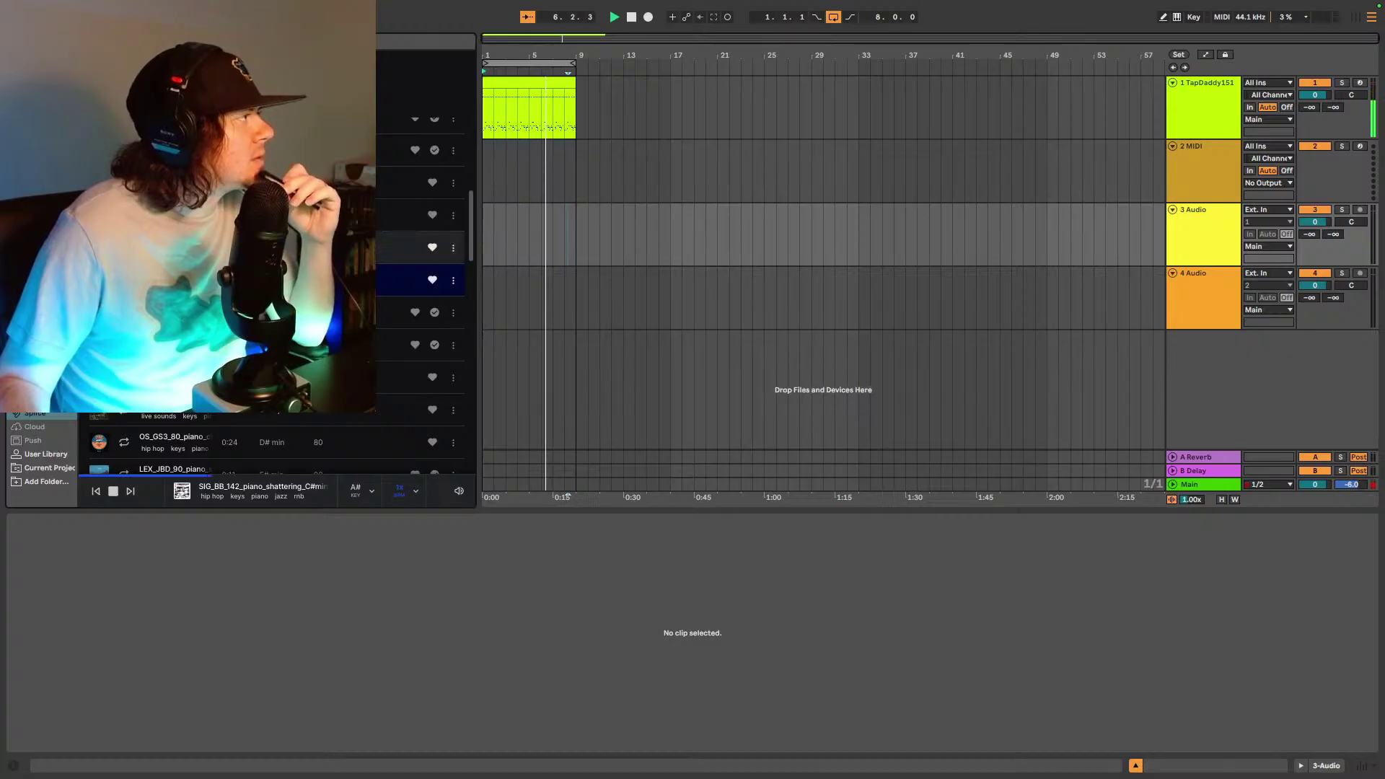
{"action": "left_click", "coordinate": [217, 215]}
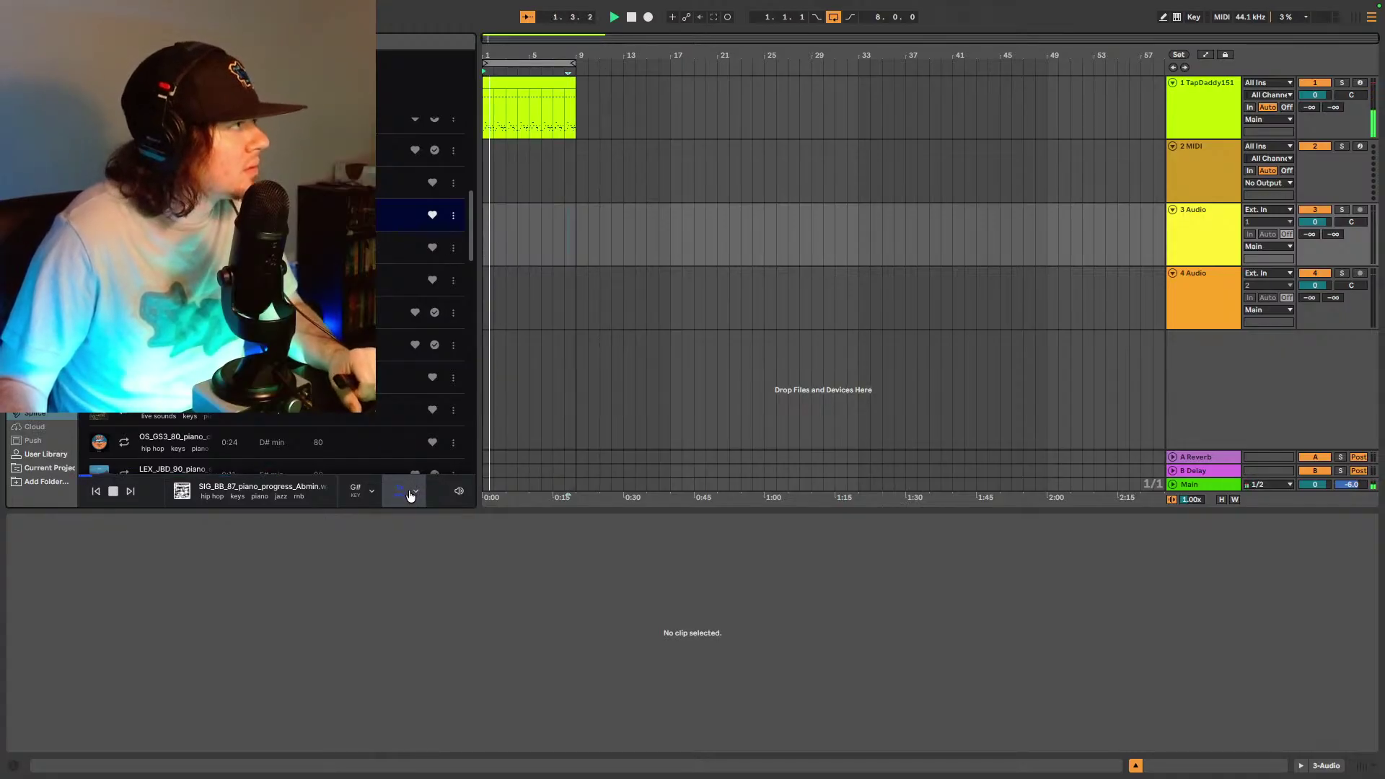
- Duplicate the eight-bar drum clip into bars 9 to 17 and extend the arrangement loop to 16 bars
{"action": "left_click", "coordinate": [554, 88]}
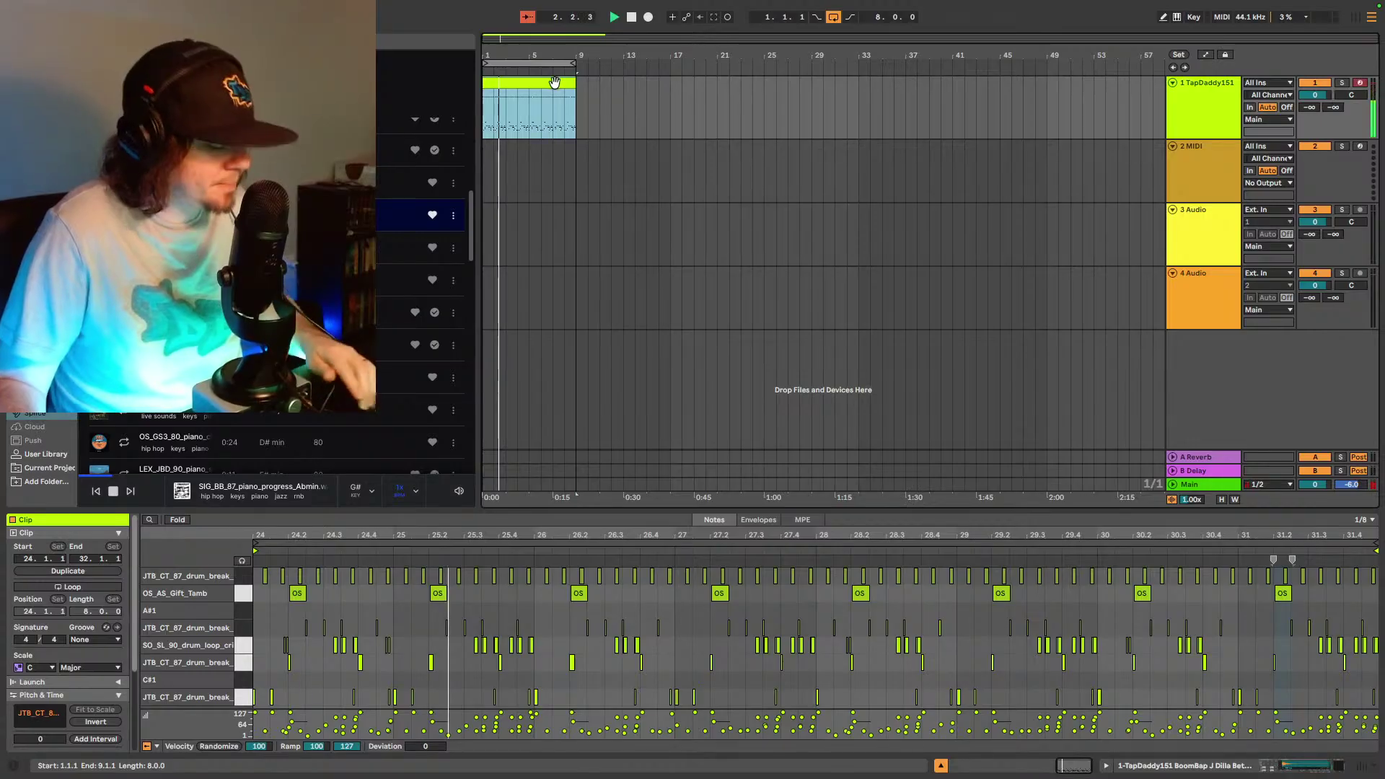
{"action": "left_click", "coordinate": [581, 108]}
{"action": "key", "text": "ctrl+v"}
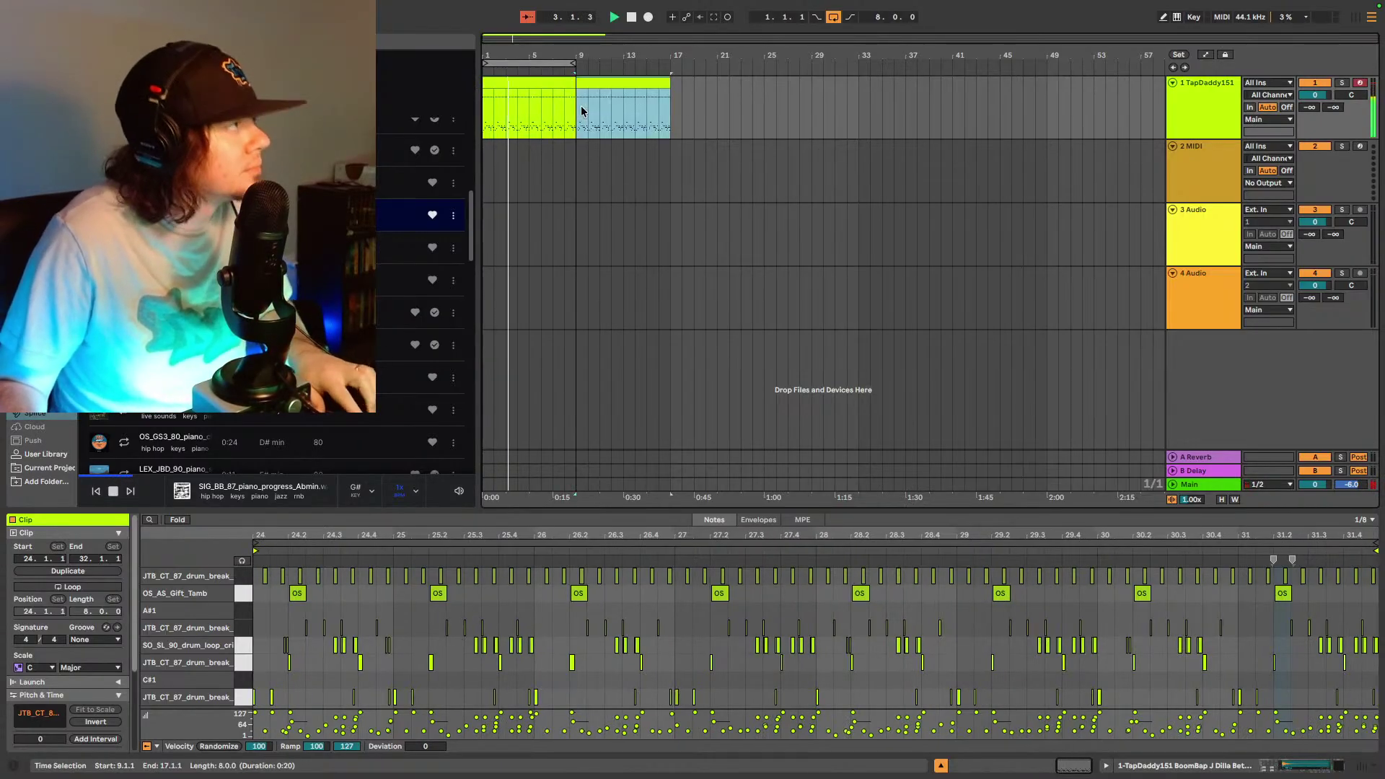
{"action": "left_click", "coordinate": [573, 63]}
{"action": "left_click_drag", "start_coordinate": [574, 64], "coordinate": [668, 64]}
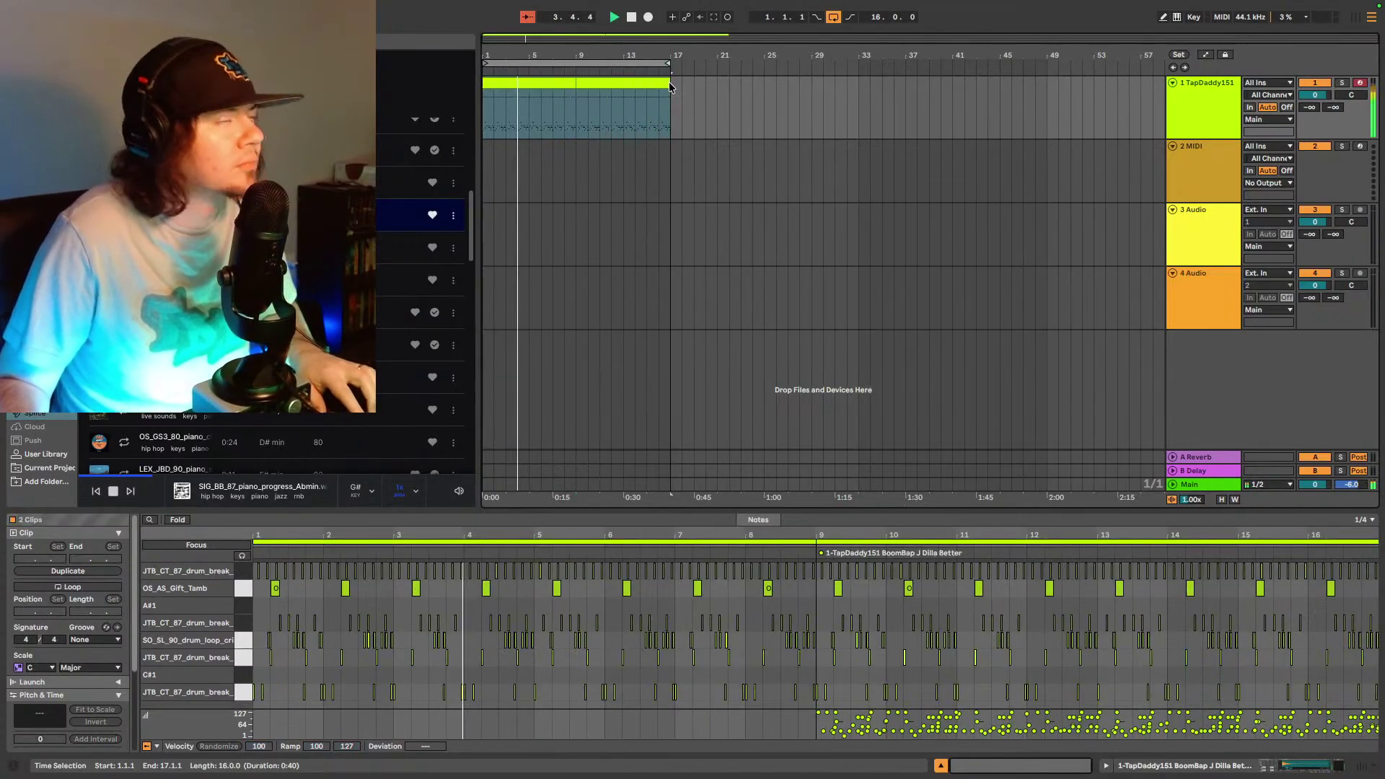
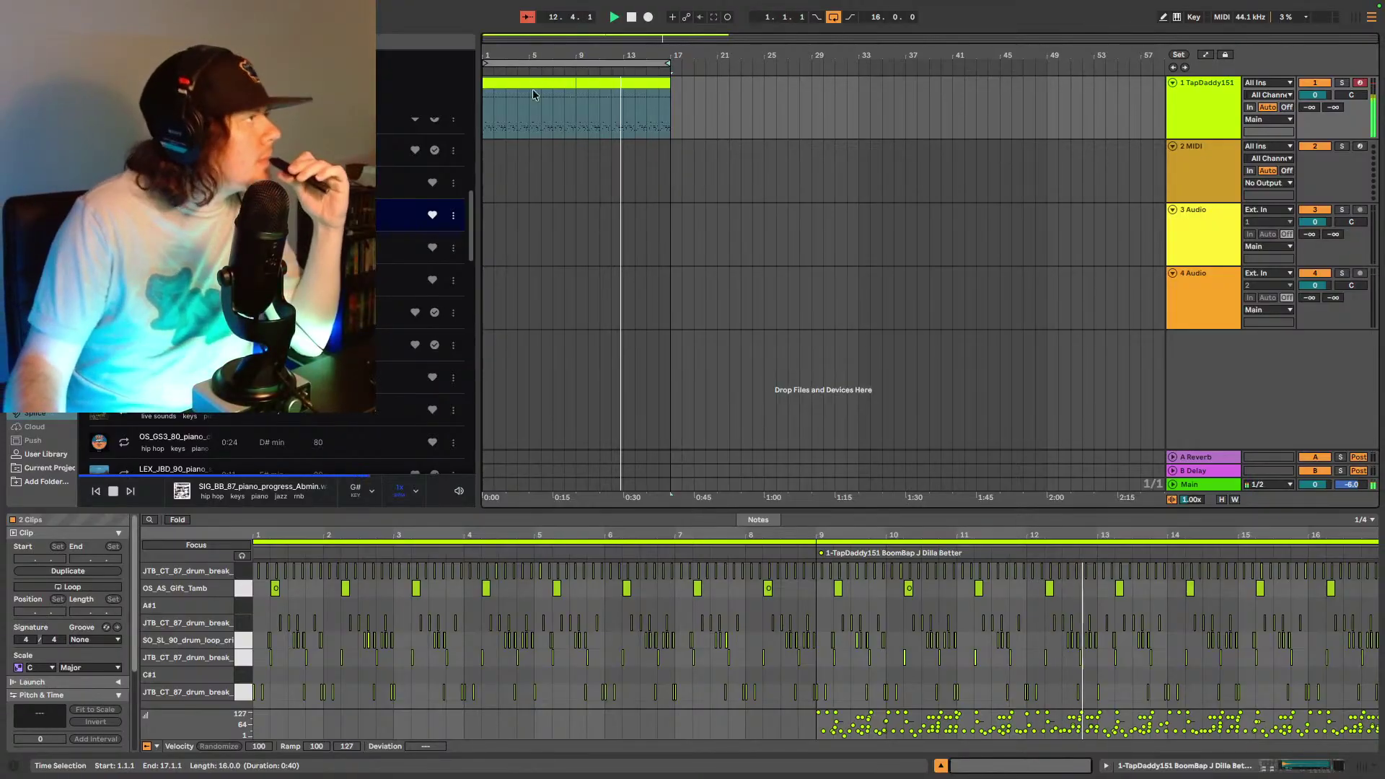
- Browse the Splice instrument categories for electric piano loops and preview the OS_TD_70_electric_piano_chords_brother_Dm loop over the drums
{"action": "scroll", "coordinate": [422, 288], "scroll_direction": "up", "scroll_amount": 2}
{"action": "scroll", "coordinate": [422, 289], "scroll_direction": "up", "scroll_amount": 4}
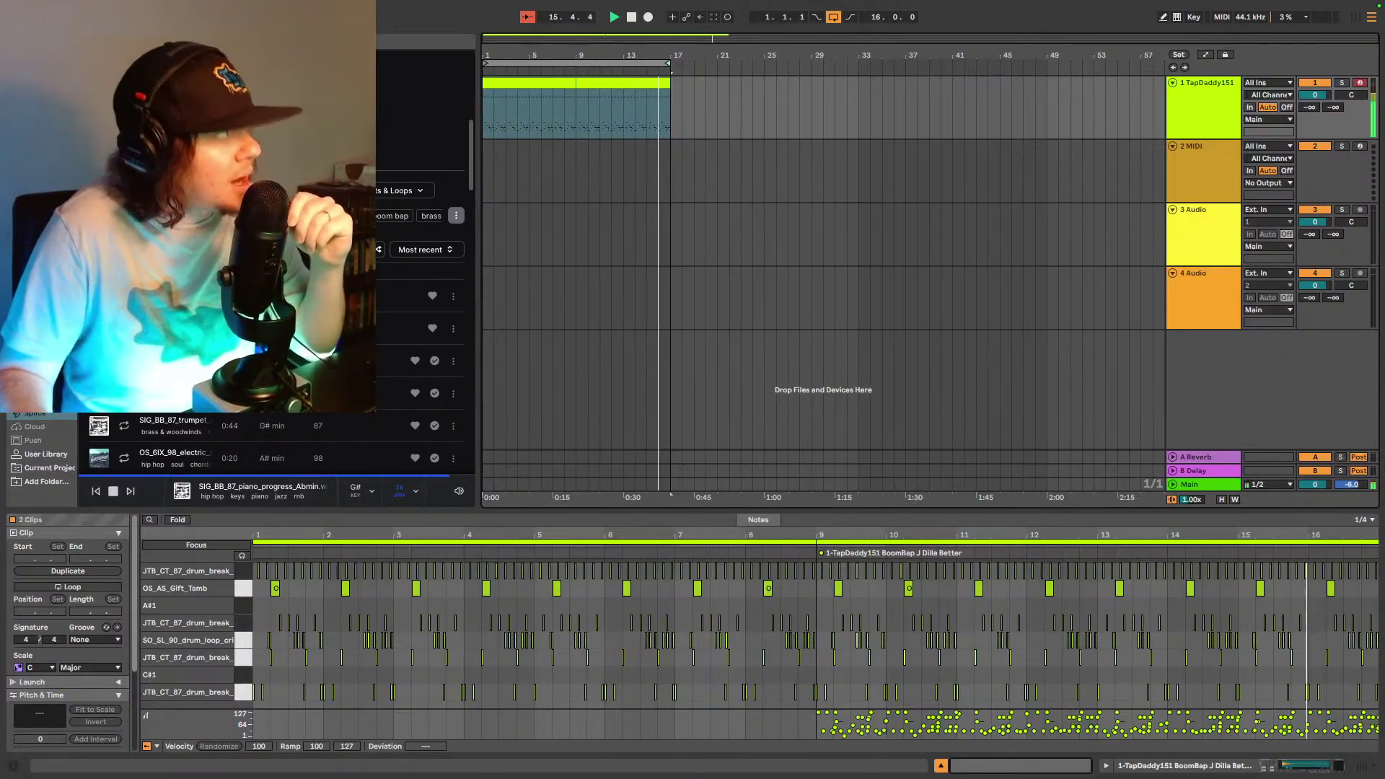
{"action": "scroll", "coordinate": [422, 325], "scroll_direction": "down", "scroll_amount": 1}
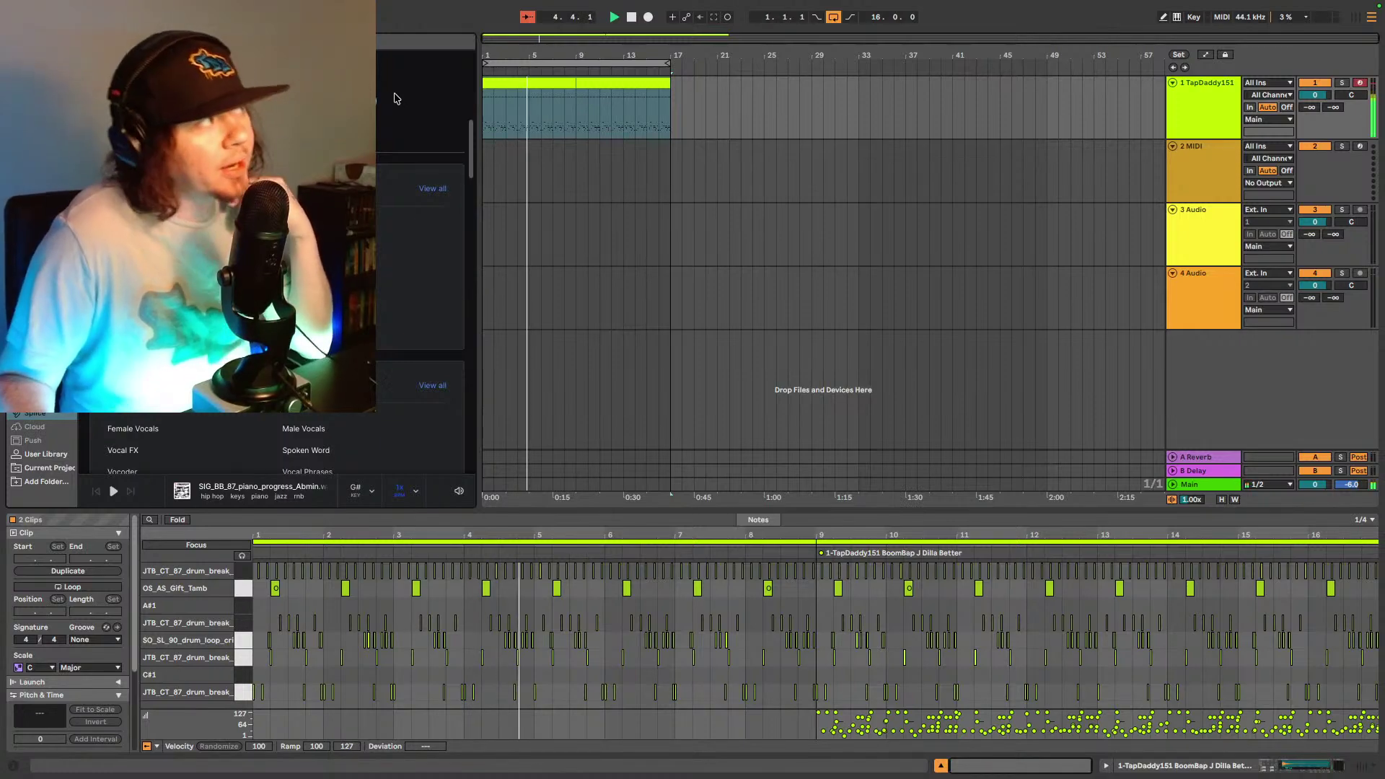
{"action": "scroll", "coordinate": [430, 228], "scroll_direction": "down", "scroll_amount": 5}
{"action": "scroll", "coordinate": [429, 229], "scroll_direction": "down", "scroll_amount": 5}
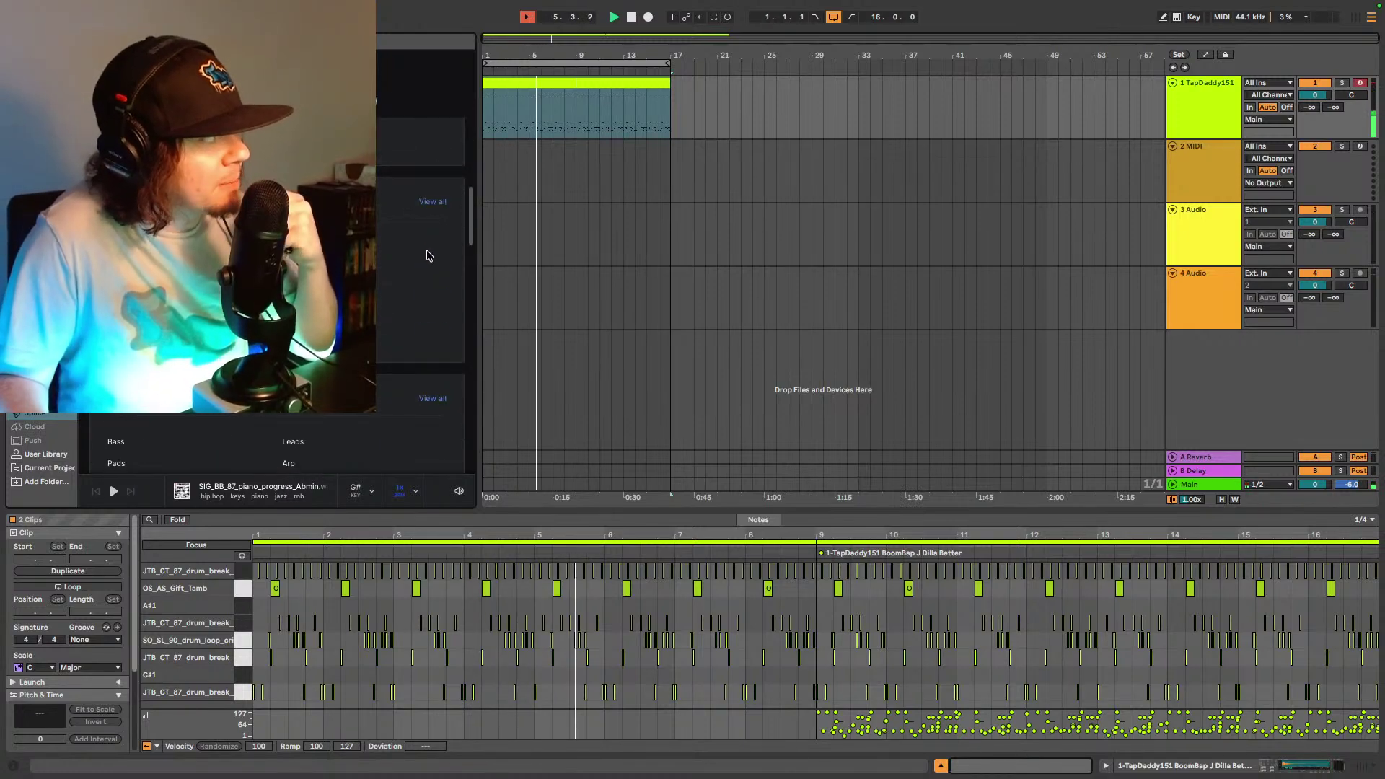
{"action": "scroll", "coordinate": [422, 260], "scroll_direction": "down", "scroll_amount": 5}
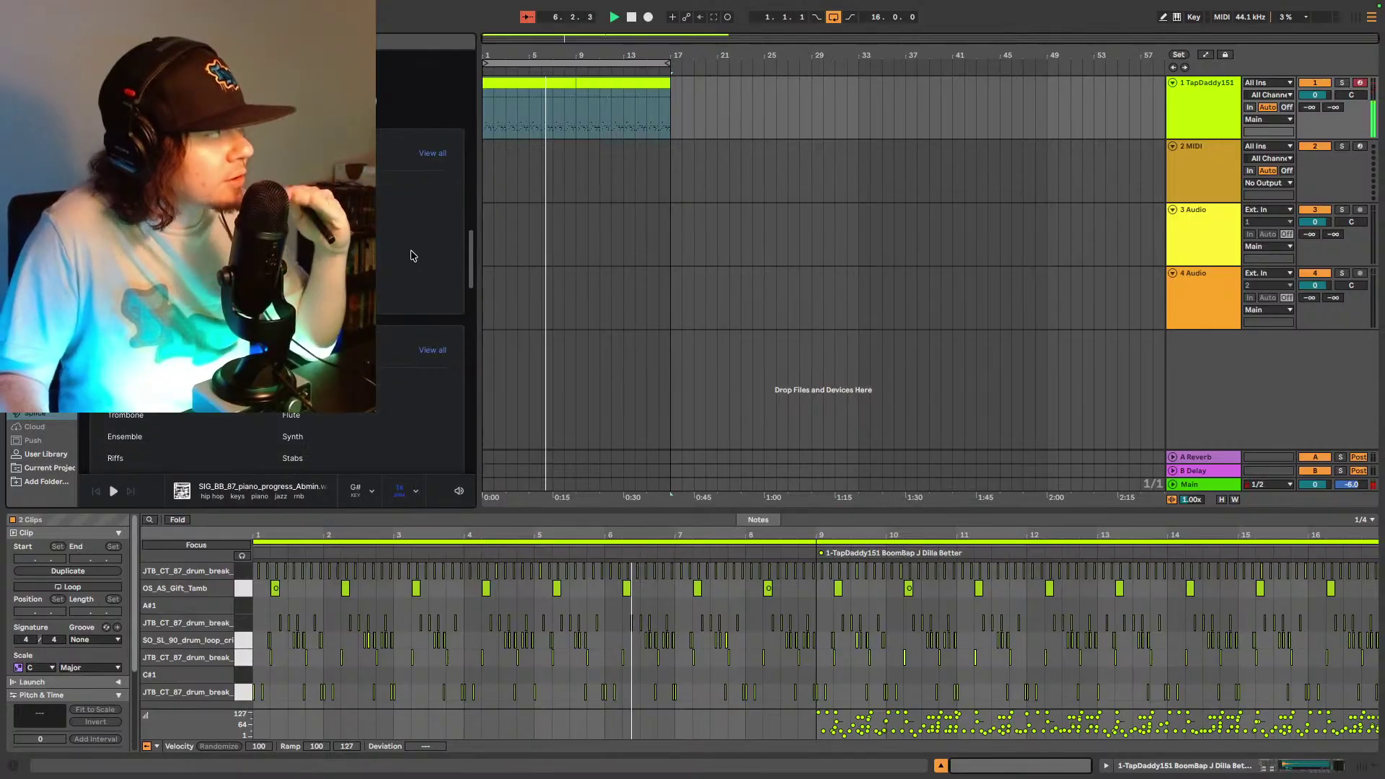
{"action": "scroll", "coordinate": [386, 275], "scroll_direction": "down", "scroll_amount": 3}
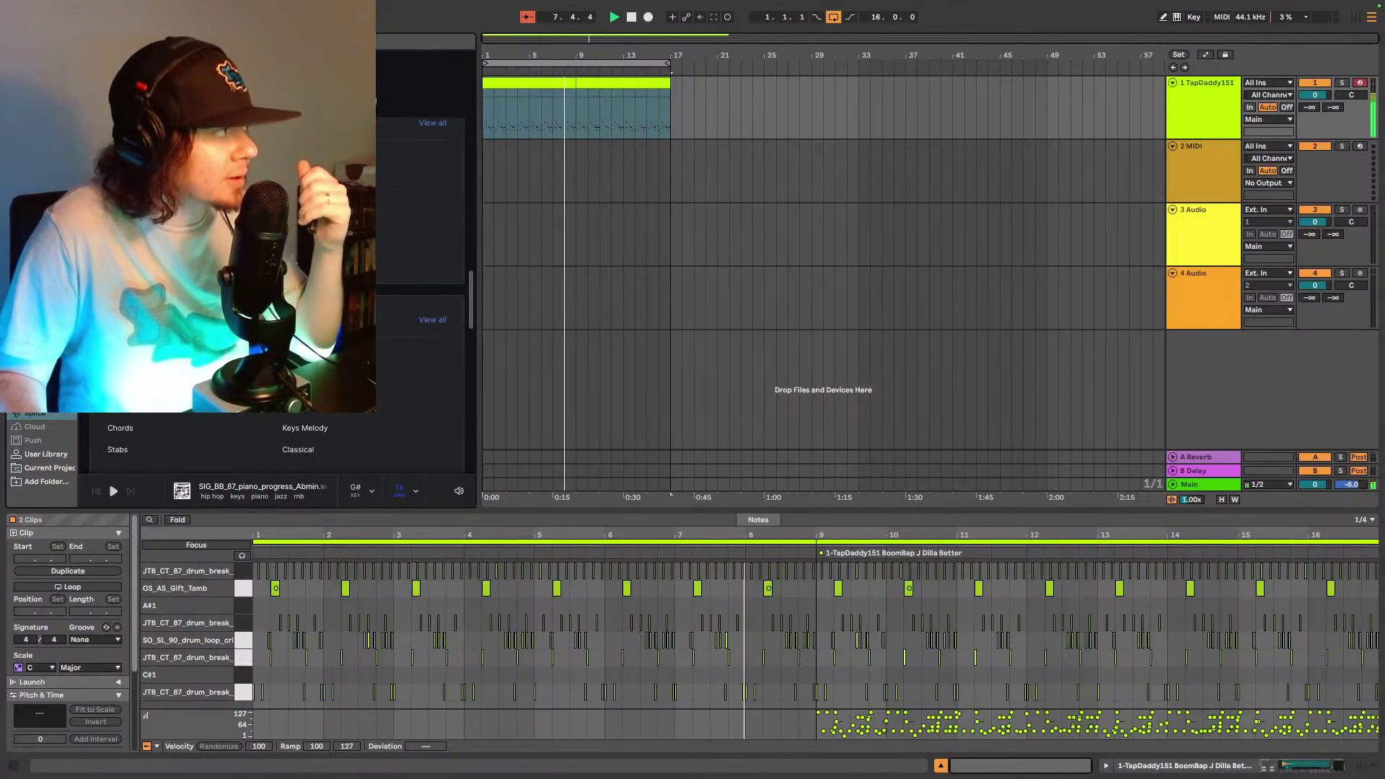
{"action": "left_click", "coordinate": [303, 366]}
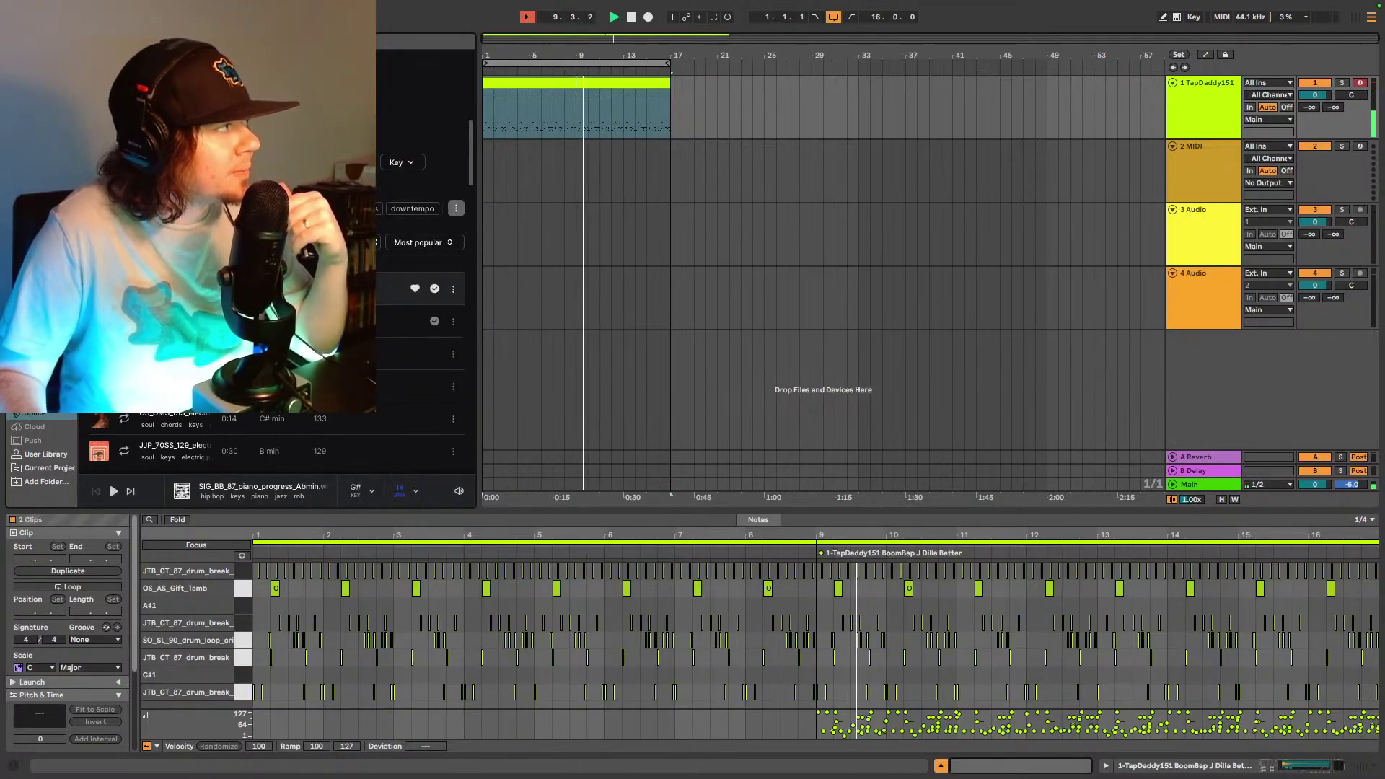
{"action": "left_click", "coordinate": [289, 354]}
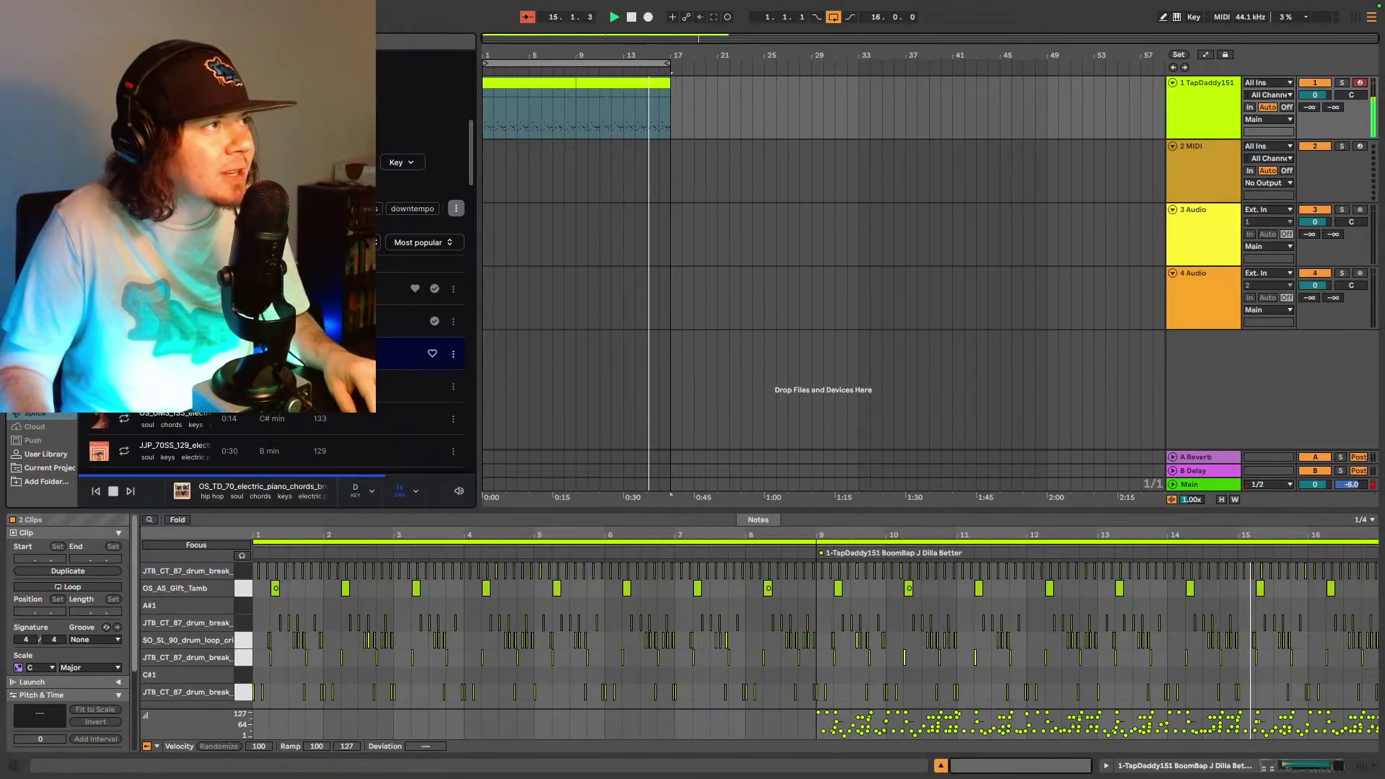
- Place the OS_TD_70_electric_piano_chords_brother_Dm loop at bar 1 of track 3 and set the track volume to -10 dB
{"action": "left_click_drag", "start_coordinate": [217, 353], "coordinate": [514, 242]}
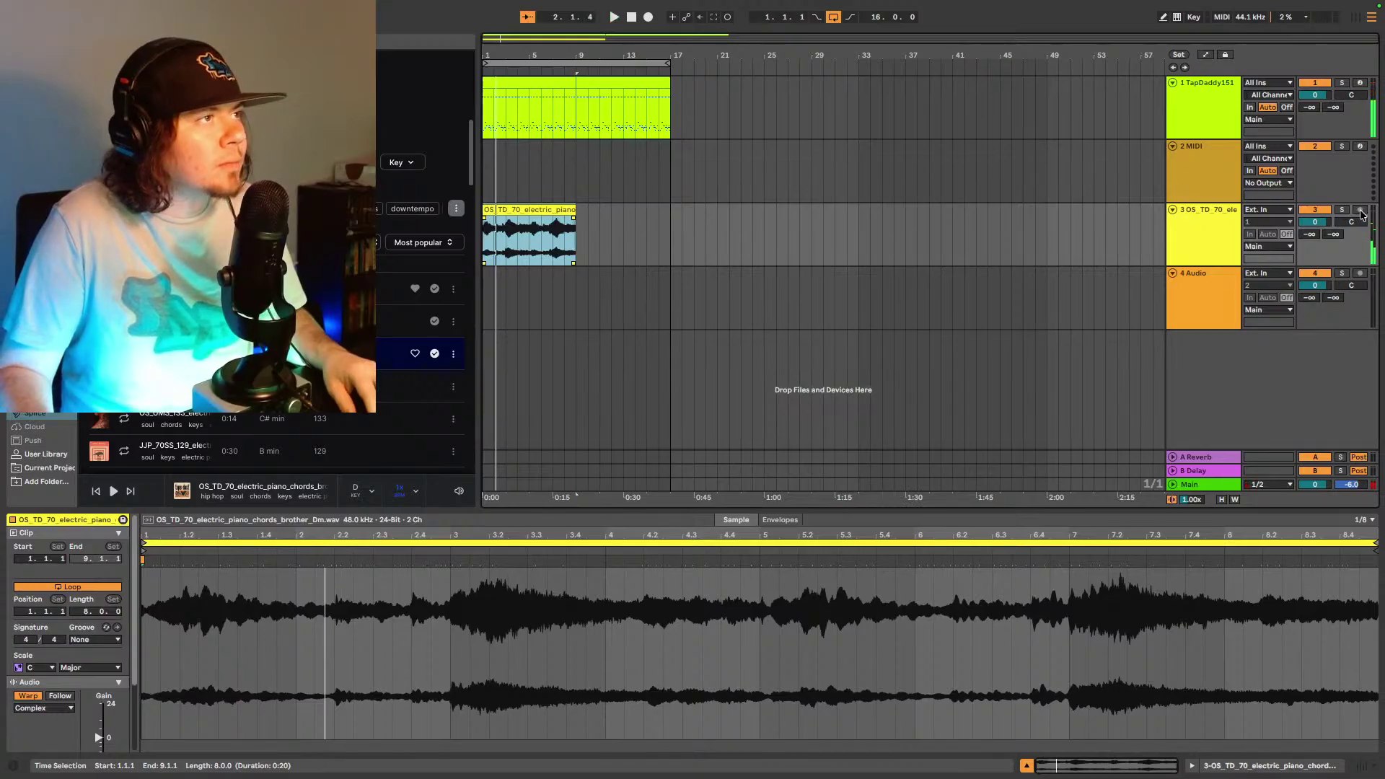
{"action": "left_click", "coordinate": [1323, 225]}
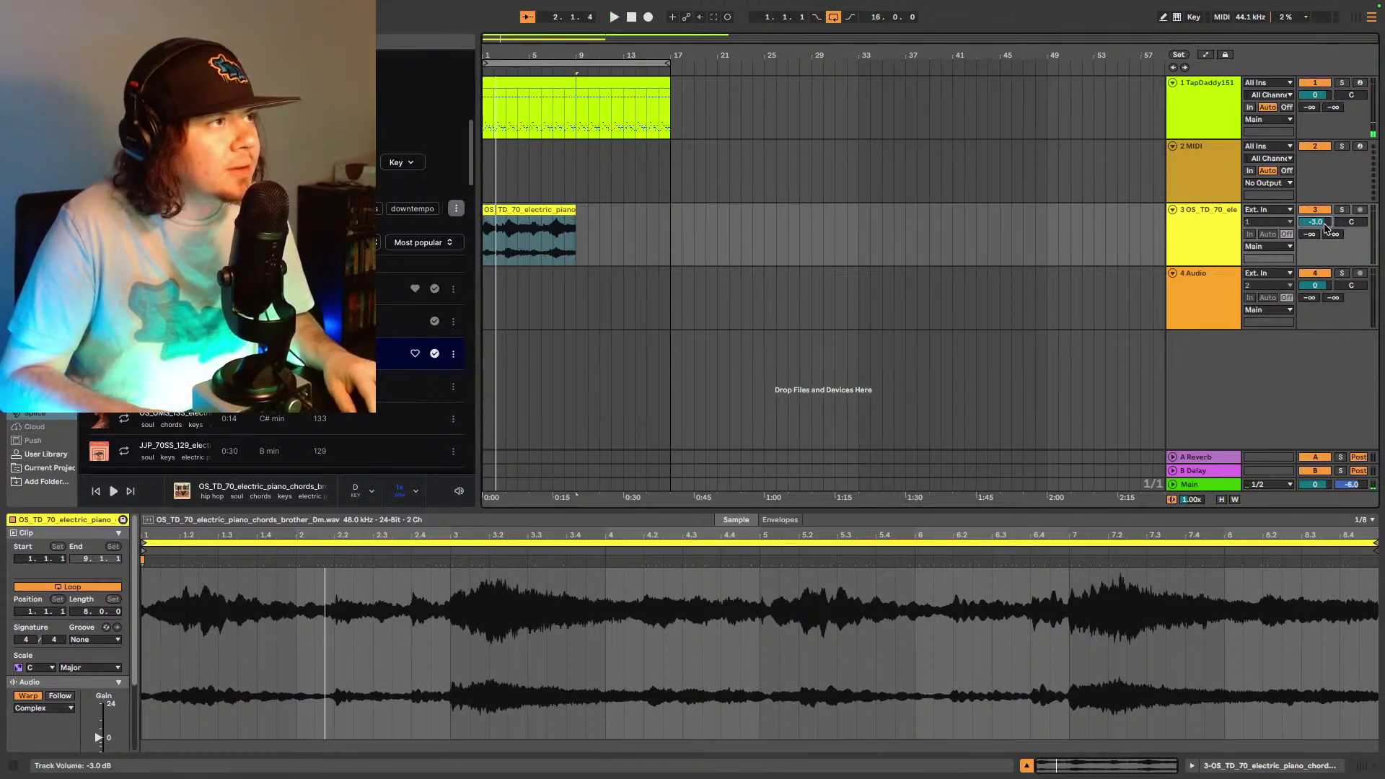
{"action": "scroll", "coordinate": [1326, 227], "scroll_direction": "down", "scroll_amount": 3}
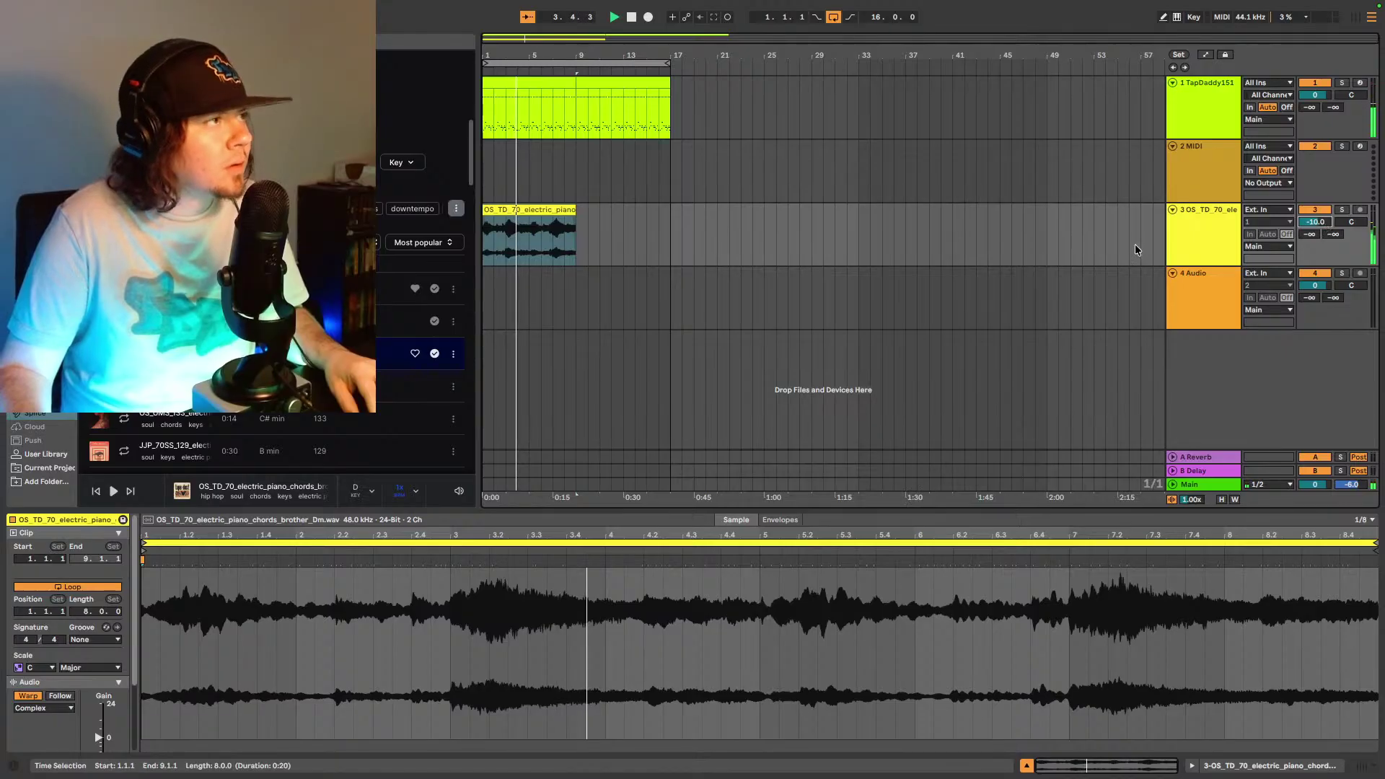
- Duplicate the electric piano clip into bars 9 to 17 and set the pitch of both clips to -2 semitones
{"action": "left_click", "coordinate": [555, 209]}
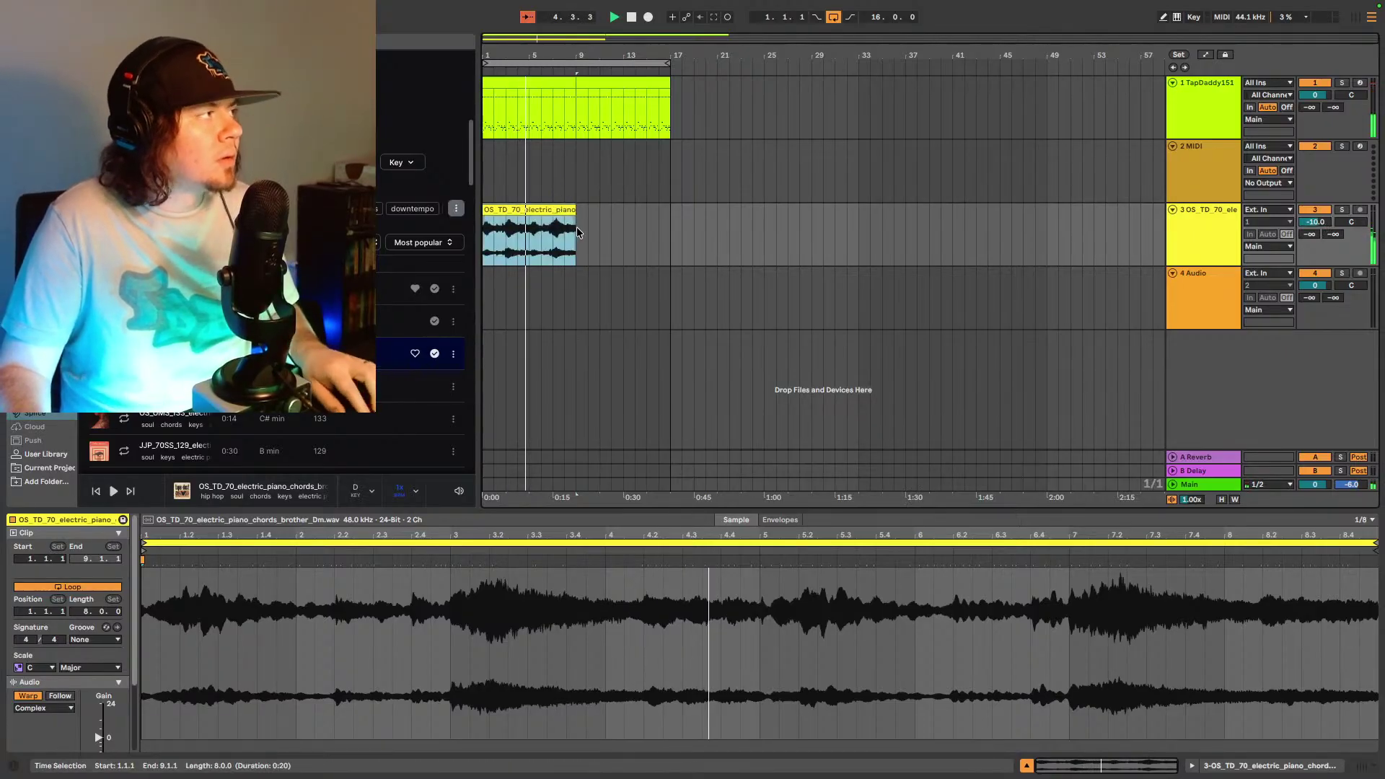
{"action": "key", "text": "ctrl+d"}
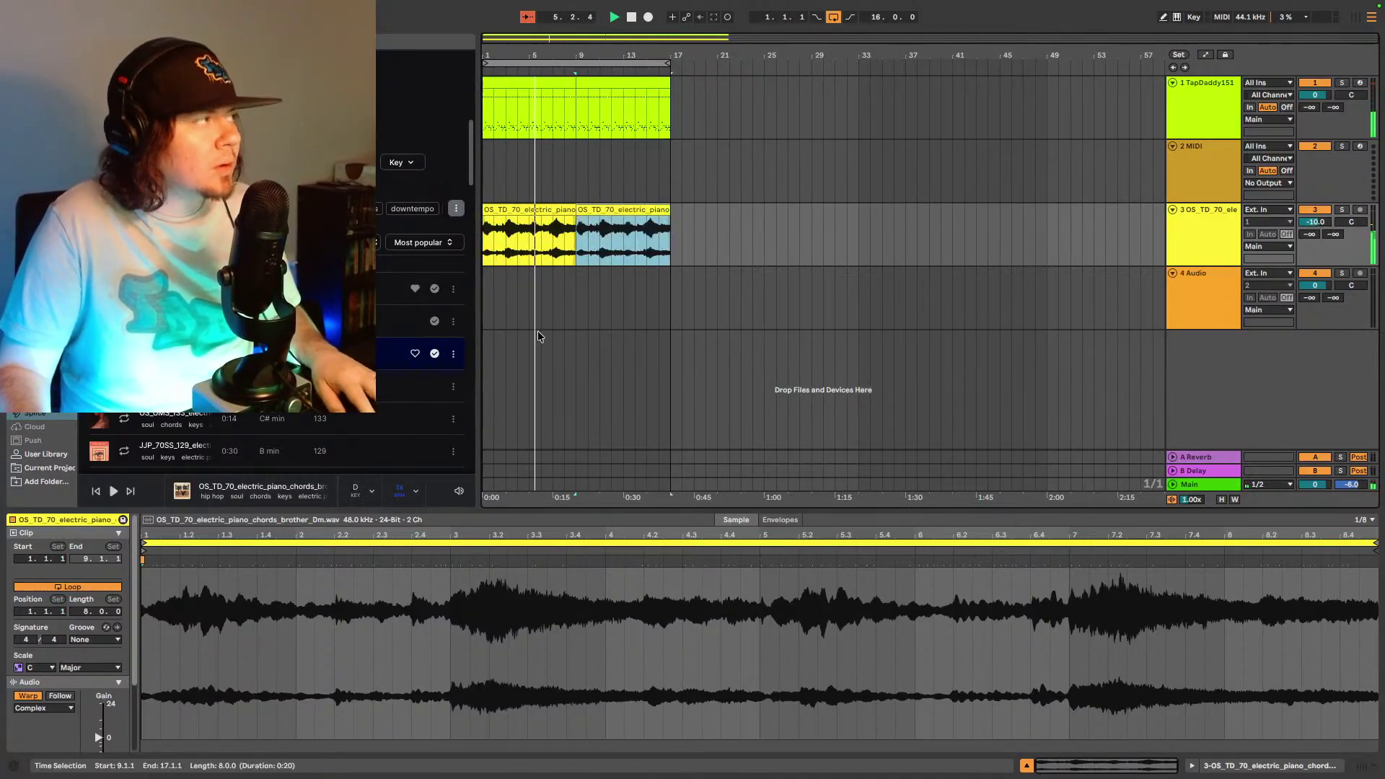
{"action": "left_click", "coordinate": [556, 210], "text": "shift"}
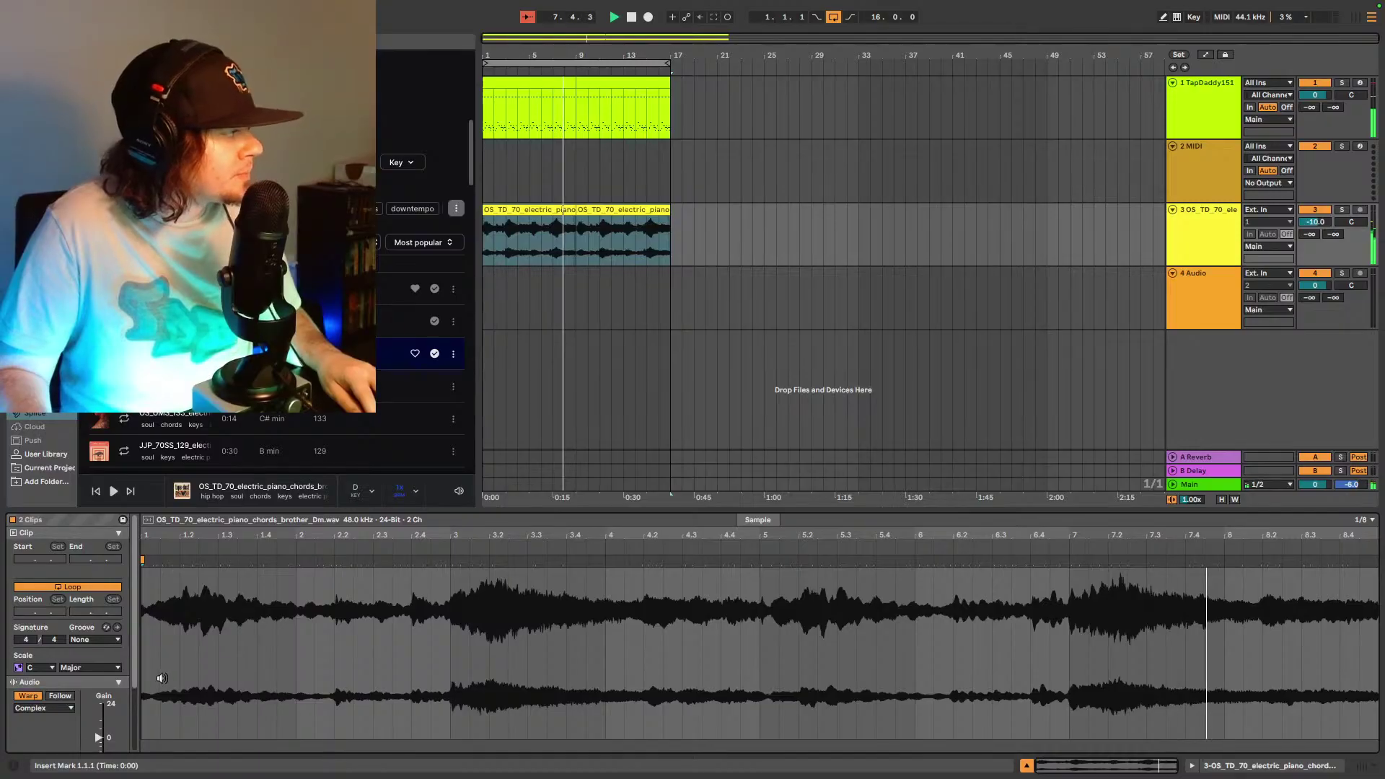
{"action": "scroll", "coordinate": [108, 692], "scroll_direction": "down", "scroll_amount": 3}
{"action": "scroll", "coordinate": [112, 710], "scroll_direction": "down", "scroll_amount": 2}
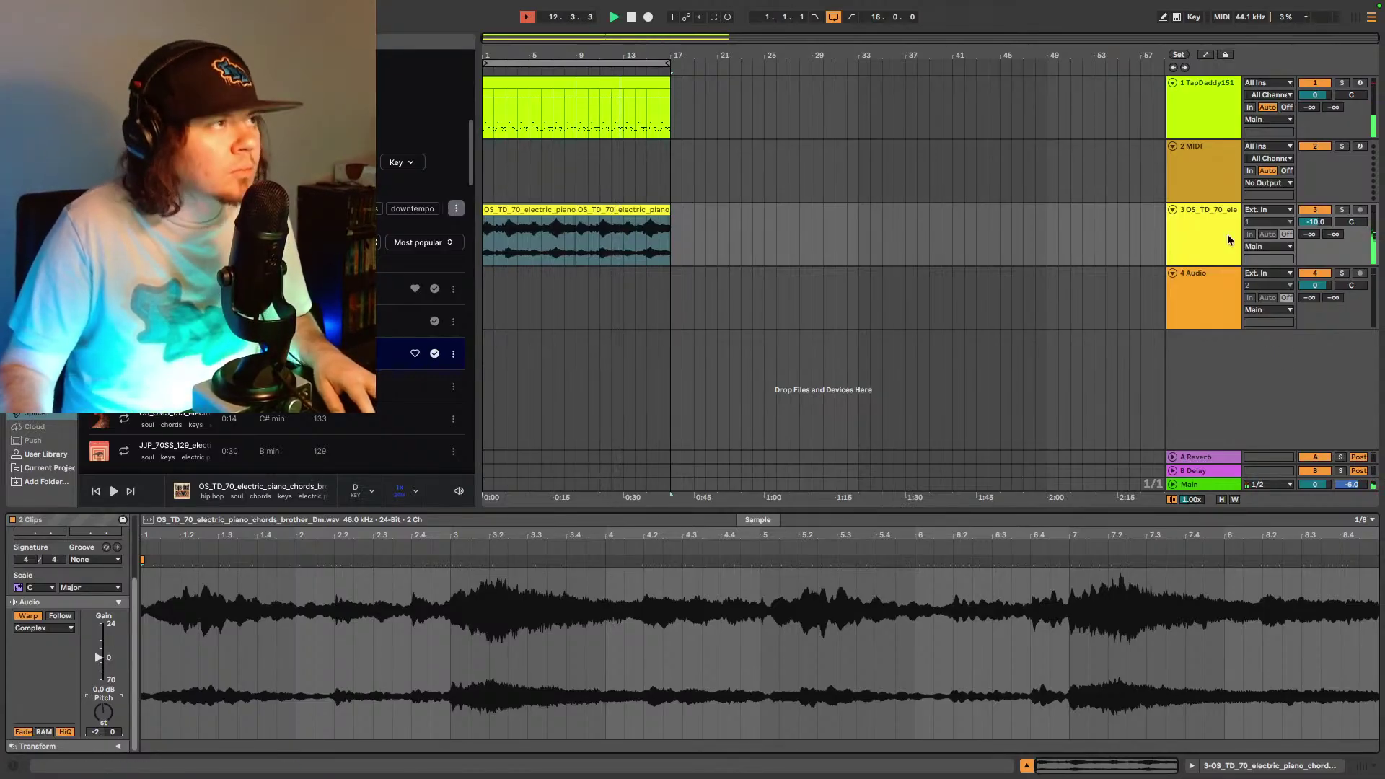
- Move the electric piano track above the empty MIDI track and load Arturia's Stage-73 V2 onto the MIDI track
{"action": "left_click_drag", "start_coordinate": [1226, 241], "coordinate": [1218, 160]}
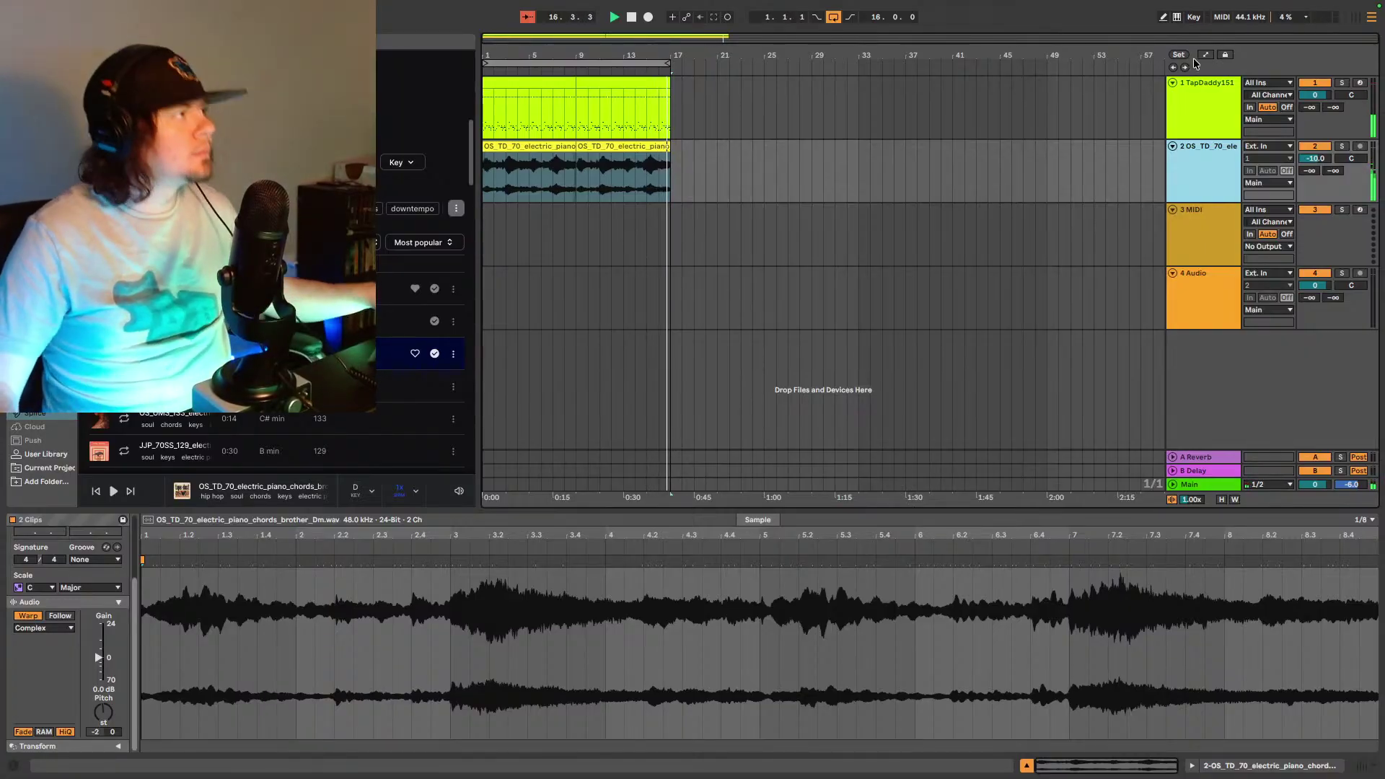
{"action": "left_click", "coordinate": [1227, 240]}
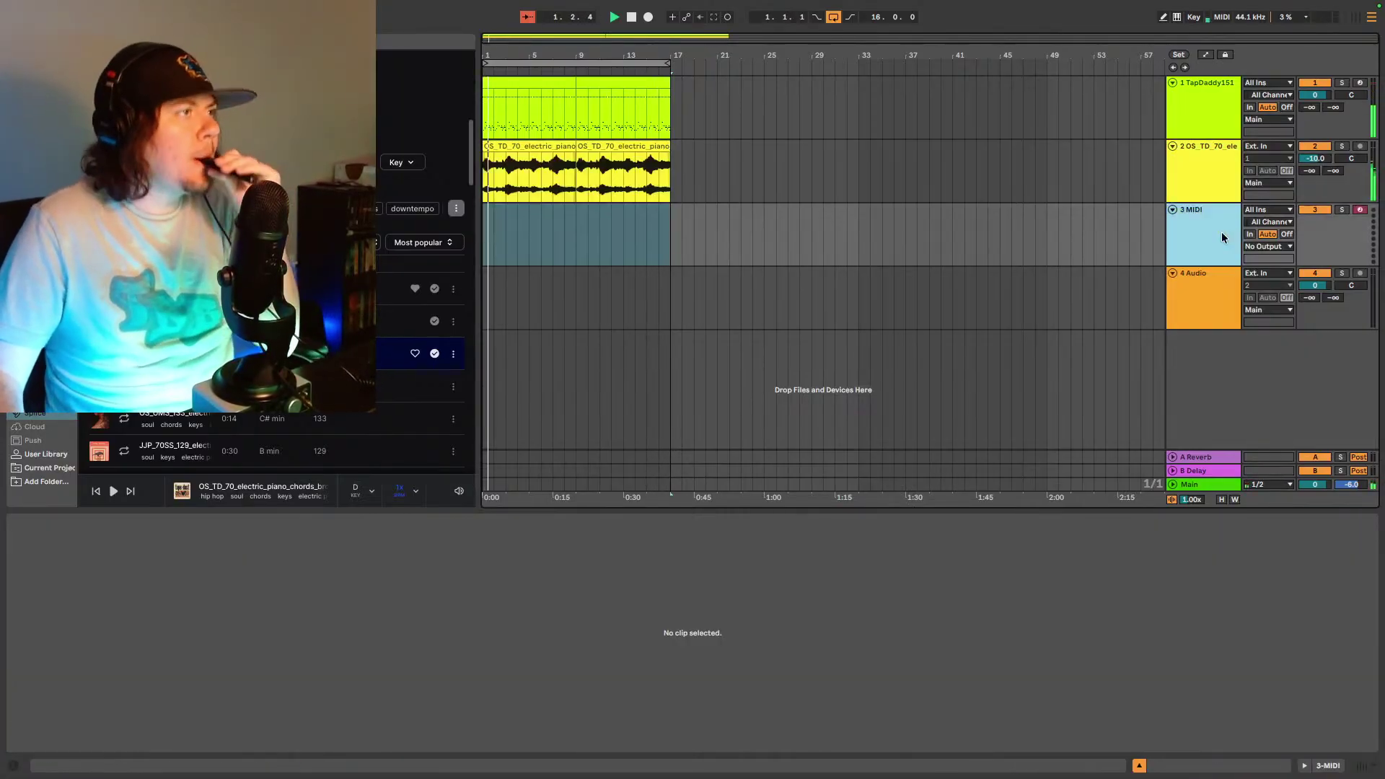
{"action": "key", "text": "ctrl+alt+b"}
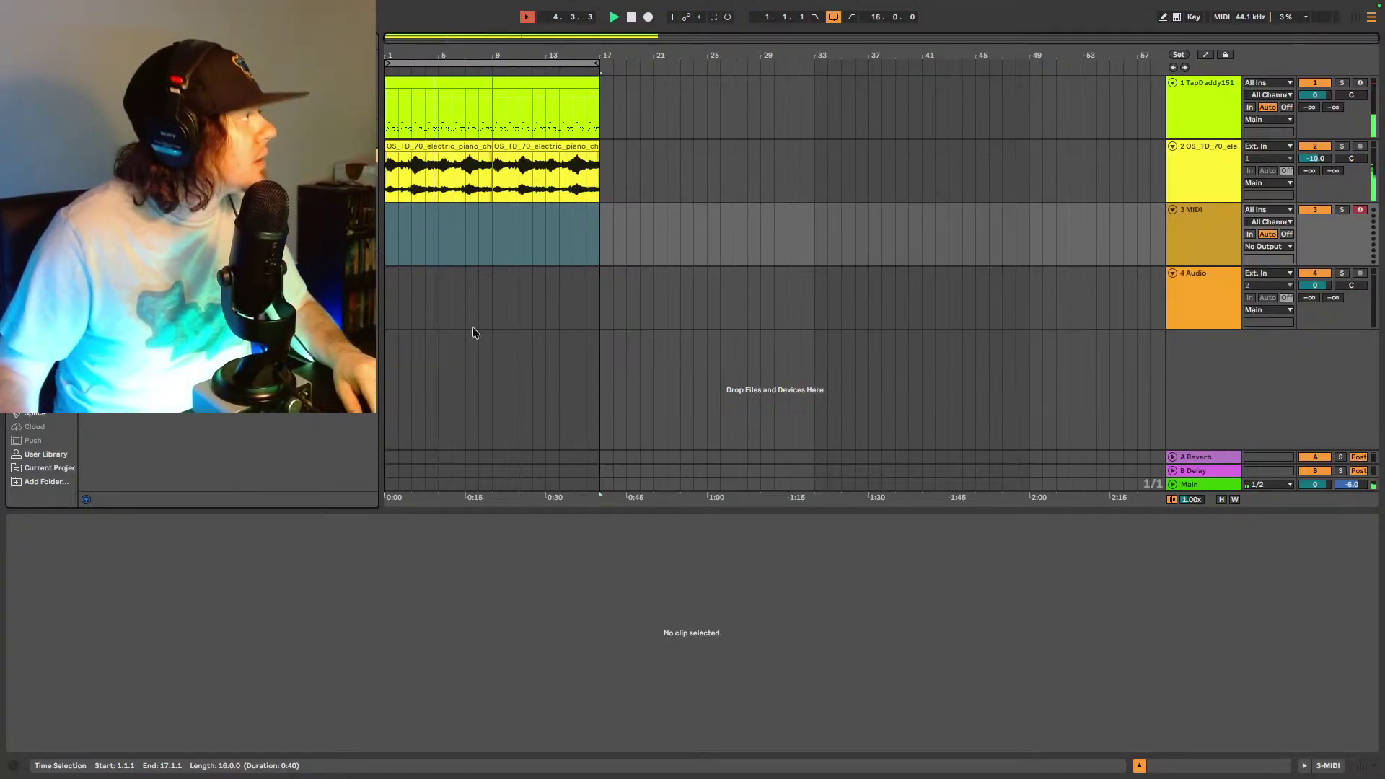
{"action": "left_click_drag", "start_coordinate": [500, 212], "coordinate": [496, 220]}
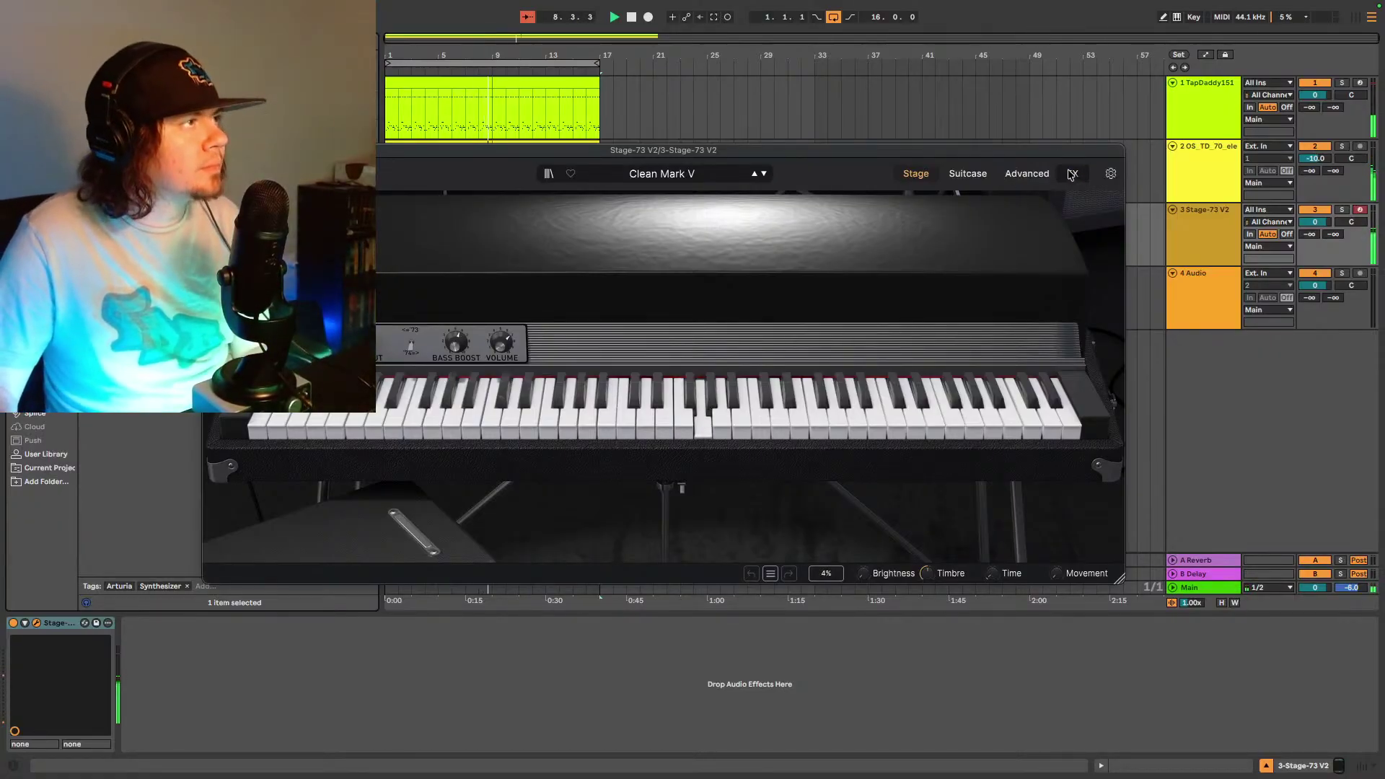
- Turn on the Reverb effect for the Clean Mark V preset and raise its dry/wet mix
{"action": "left_click", "coordinate": [1072, 174]}
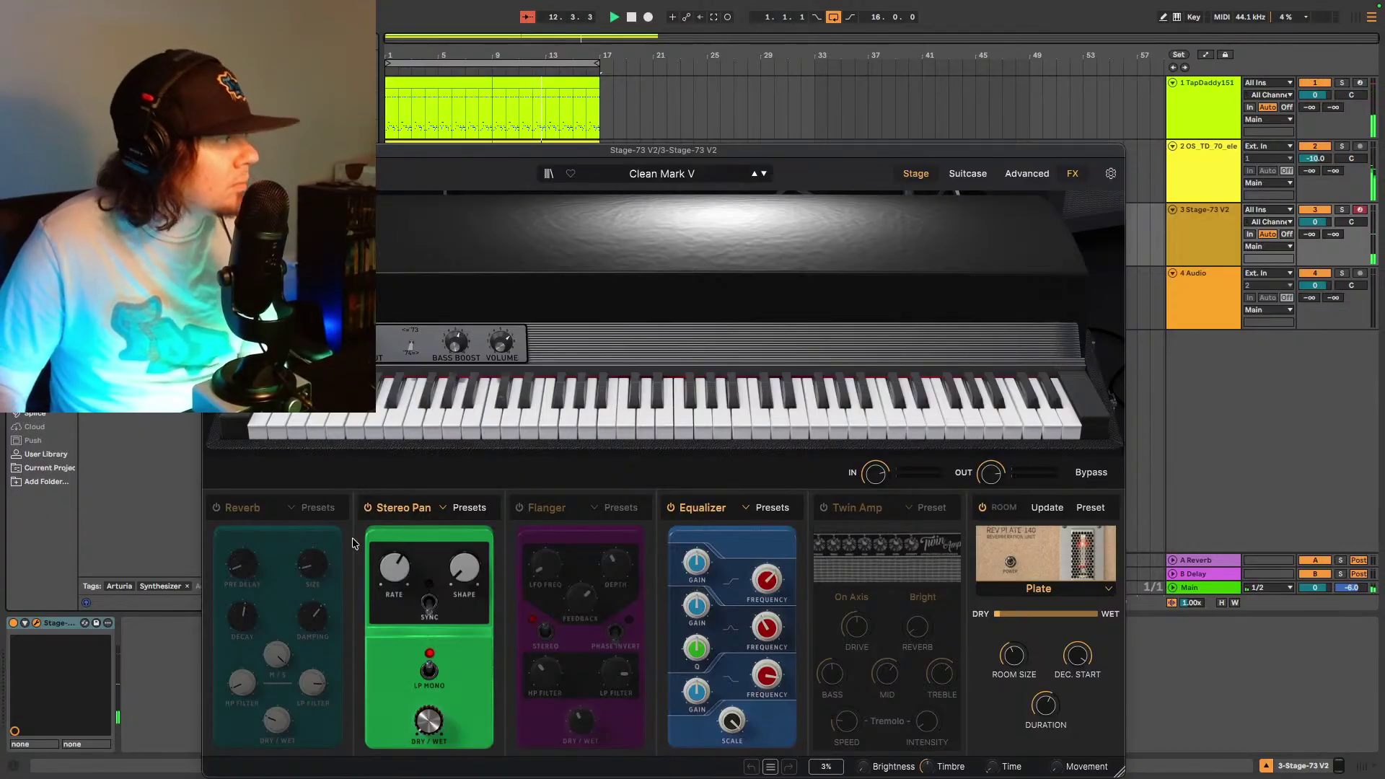
{"action": "left_click", "coordinate": [218, 508]}
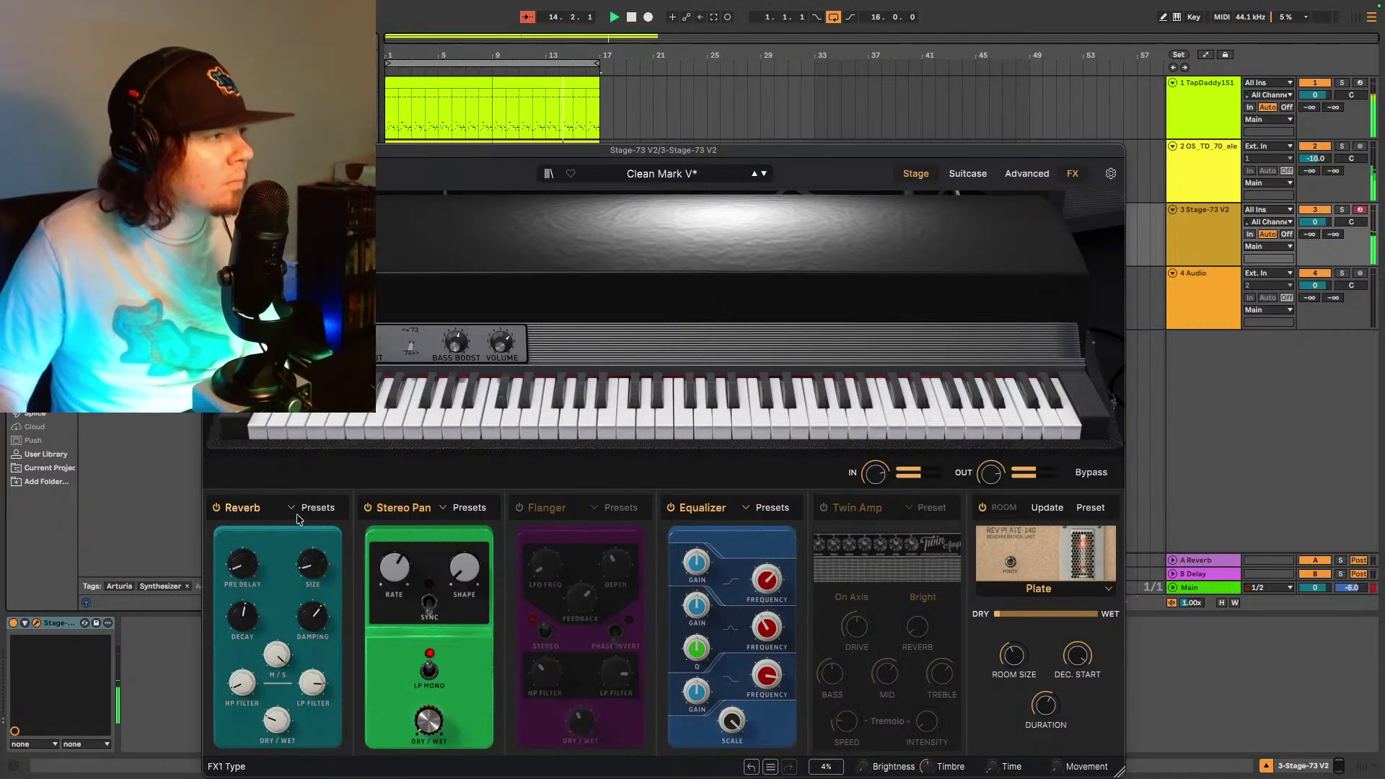
{"action": "mouse_move", "coordinate": [276, 719]}
{"action": "left_mouse_down"}
{"action": "mouse_move", "coordinate": [277, 703]}
{"action": "mouse_move", "coordinate": [280, 716]}
{"action": "left_mouse_up"}
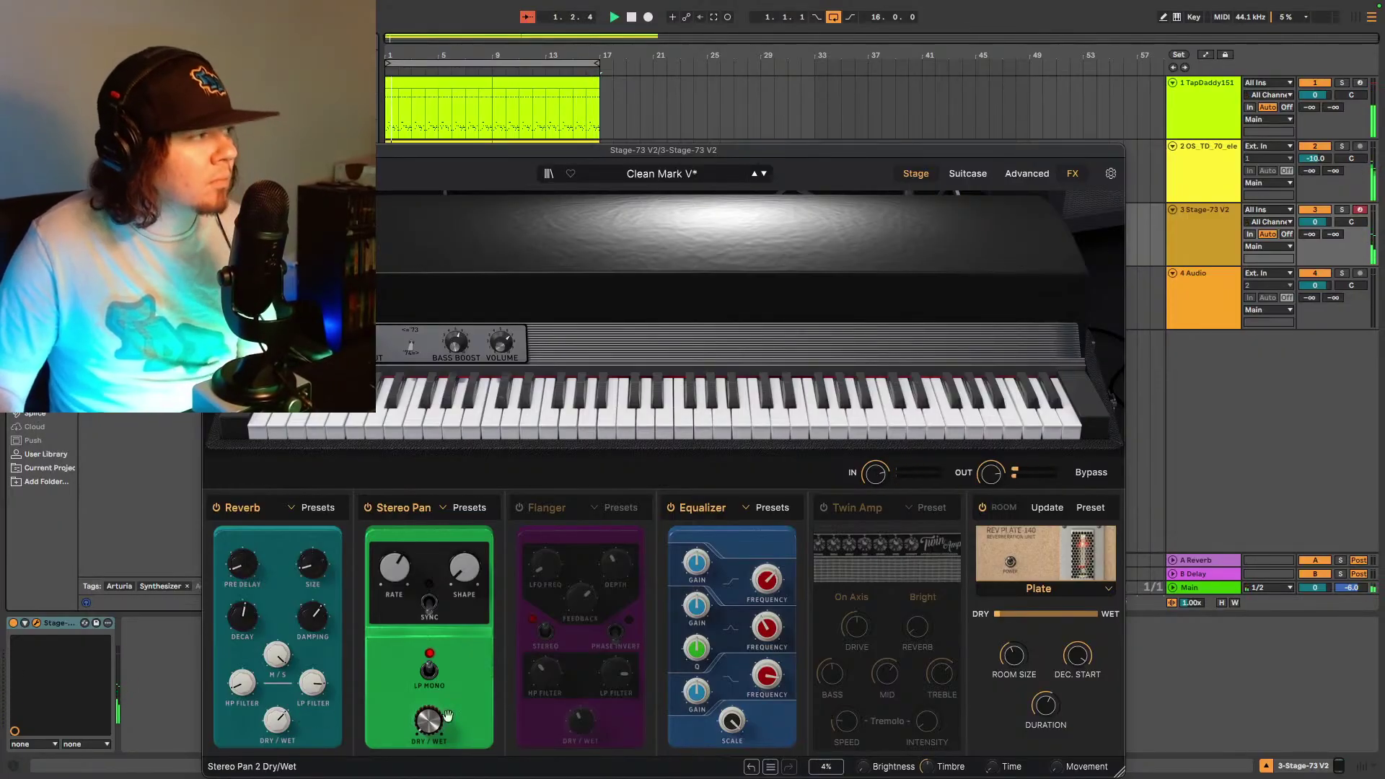
- Compare the Austrian Ballad EP and Beneath Two Ferns presets in Stage-73 V2 and load Austrian Ballad EP
{"action": "left_click", "coordinate": [669, 175]}
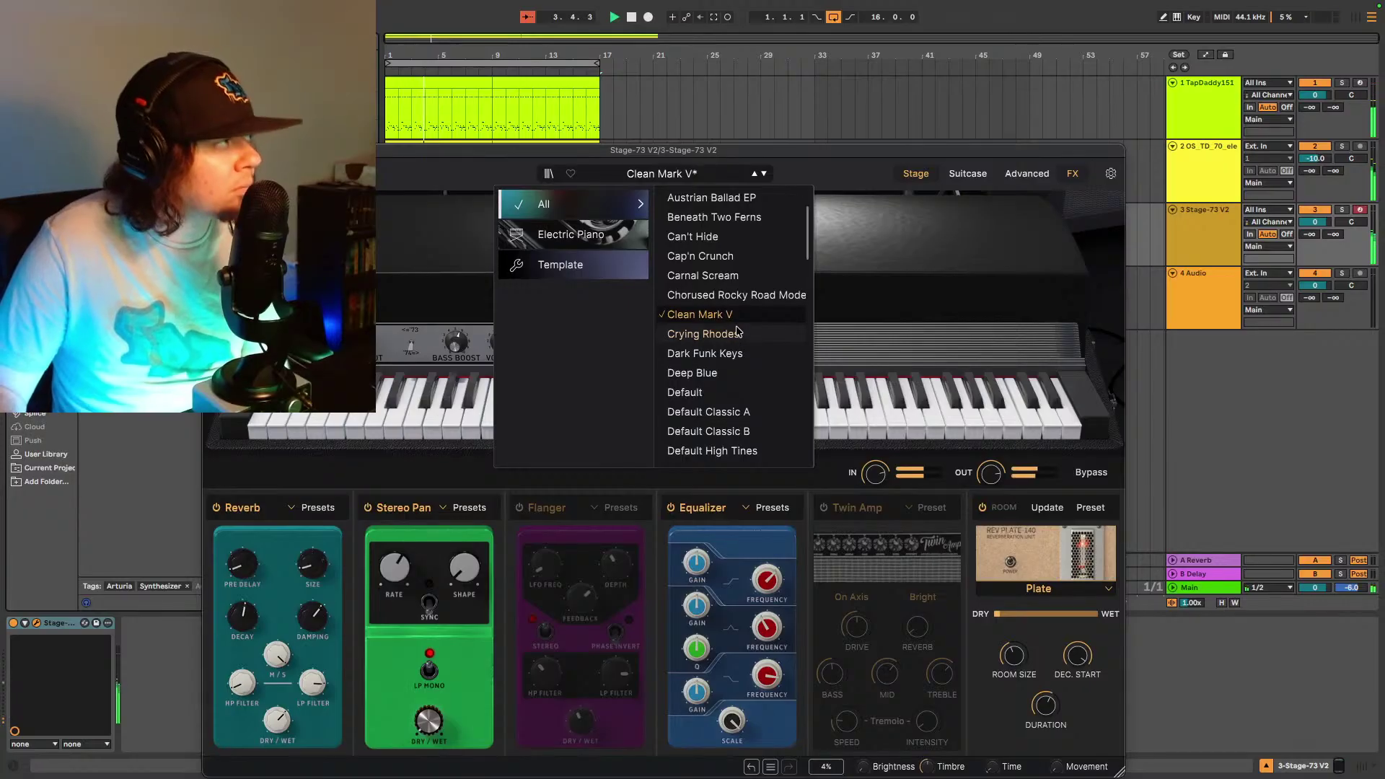
{"action": "scroll", "coordinate": [733, 258], "scroll_direction": "up", "scroll_amount": 4}
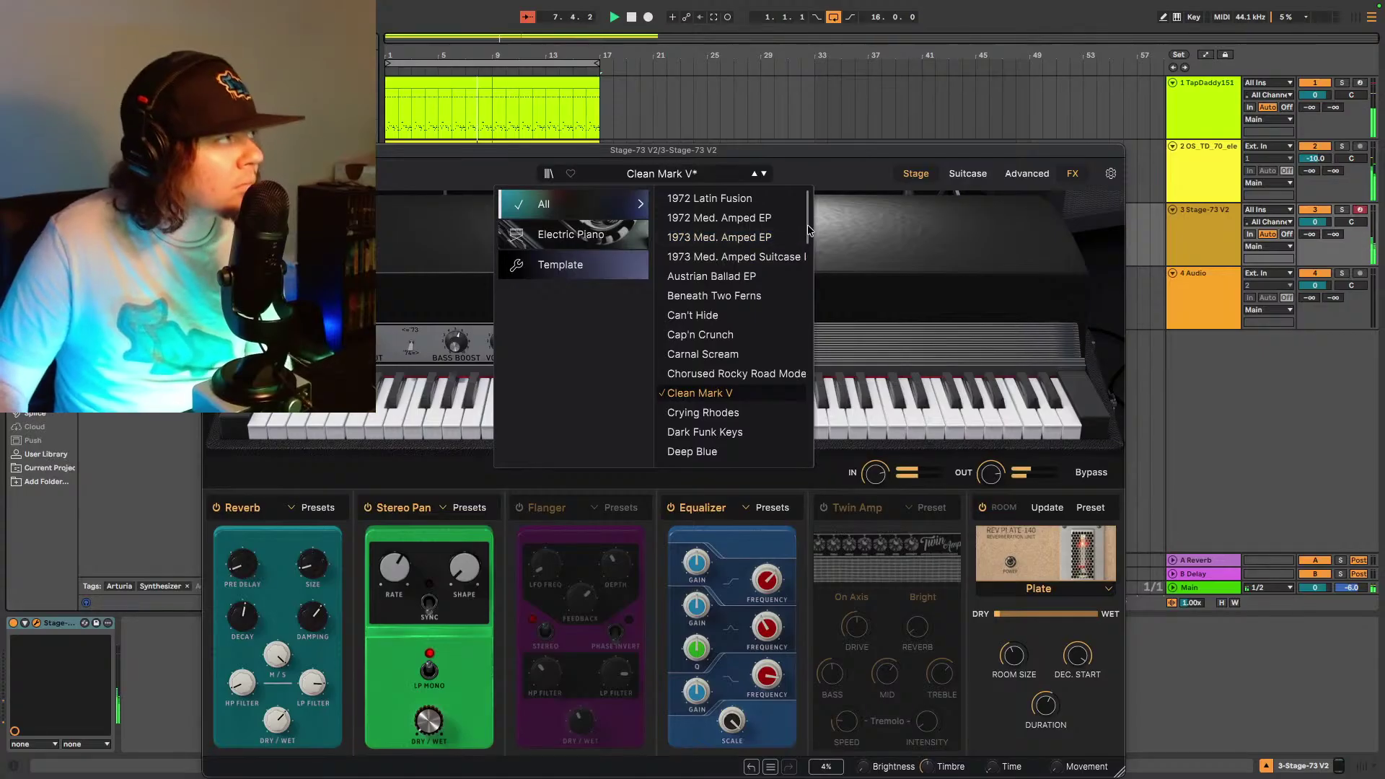
{"action": "left_click", "coordinate": [761, 277]}
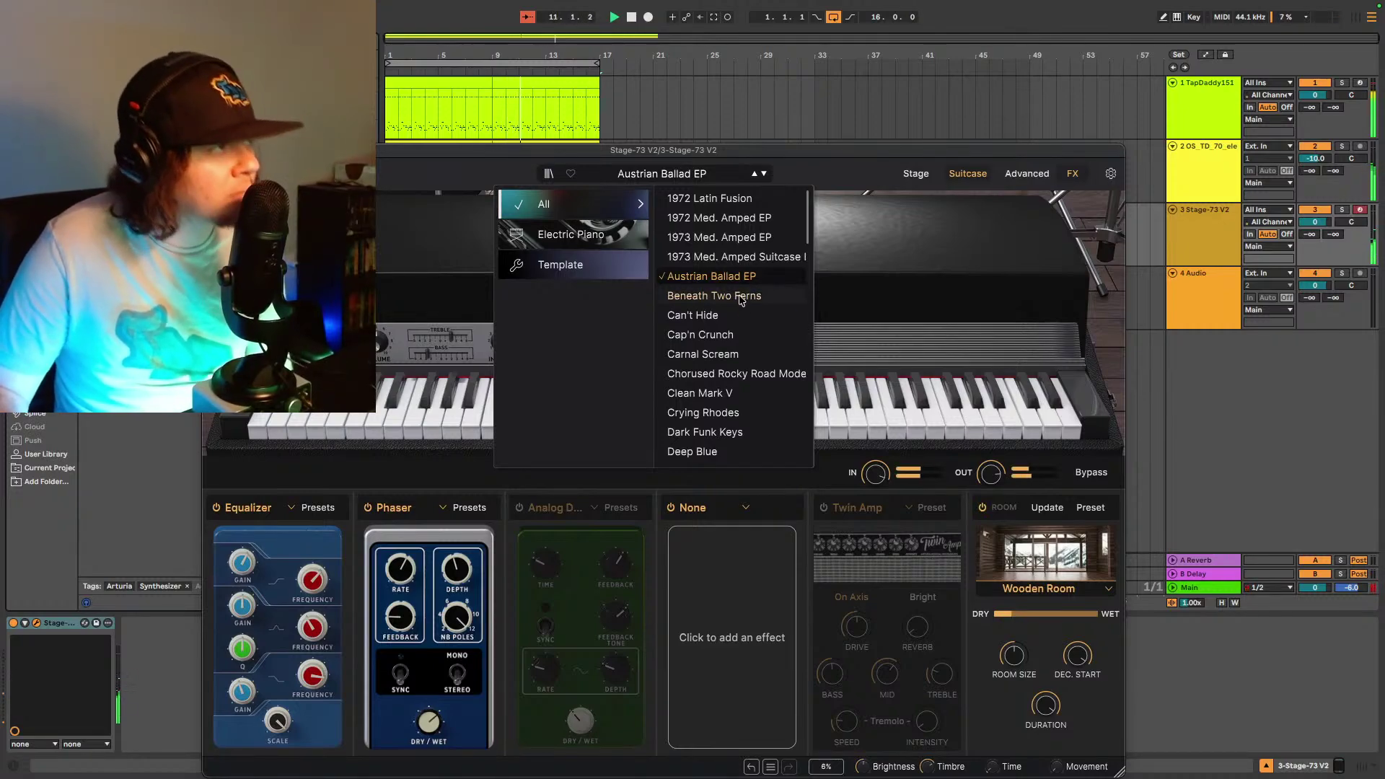
{"action": "left_click", "coordinate": [740, 299]}
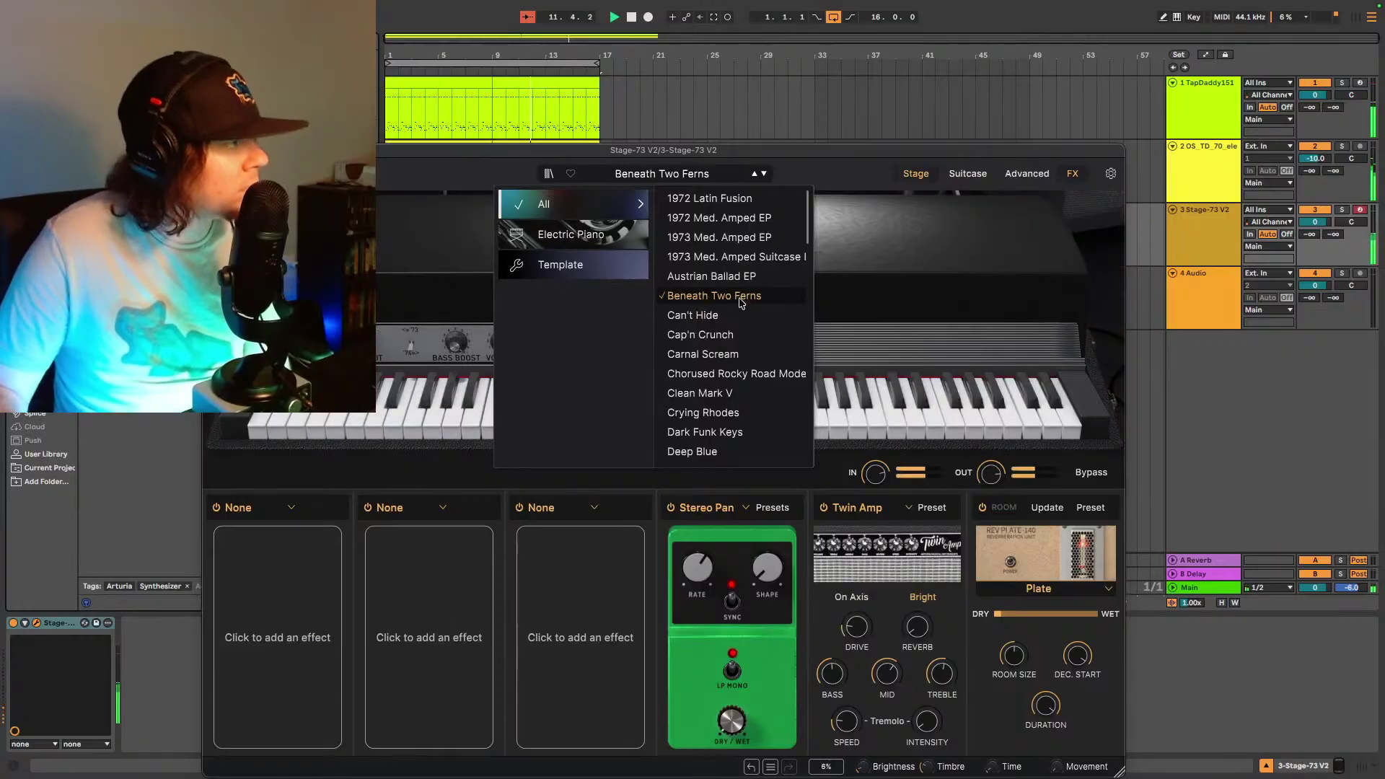
{"action": "left_click", "coordinate": [750, 277]}
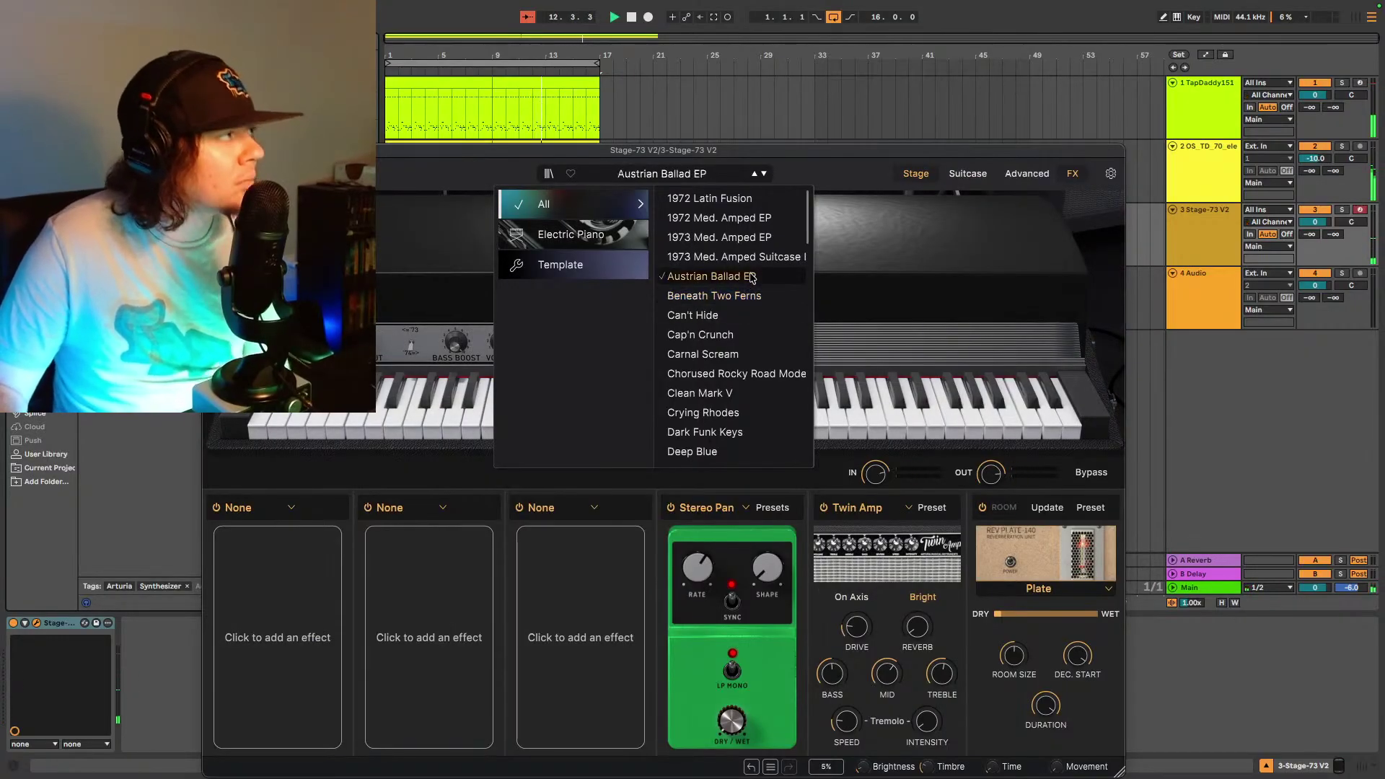
- Browse the Stage-73 V2 presets and audition Good Vibes and Mark V-ish
{"action": "scroll", "coordinate": [750, 302], "scroll_direction": "down", "scroll_amount": 3}
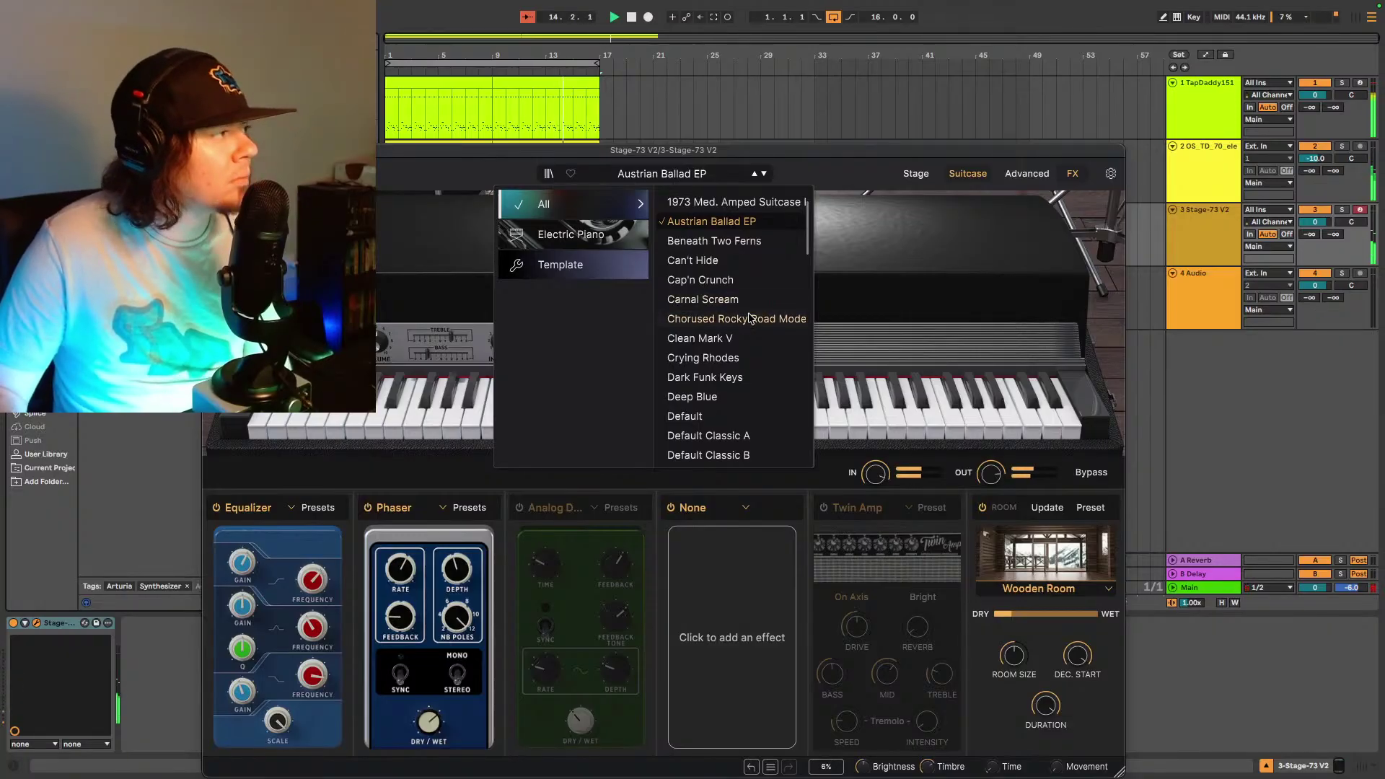
{"action": "scroll", "coordinate": [748, 328], "scroll_direction": "down", "scroll_amount": 1}
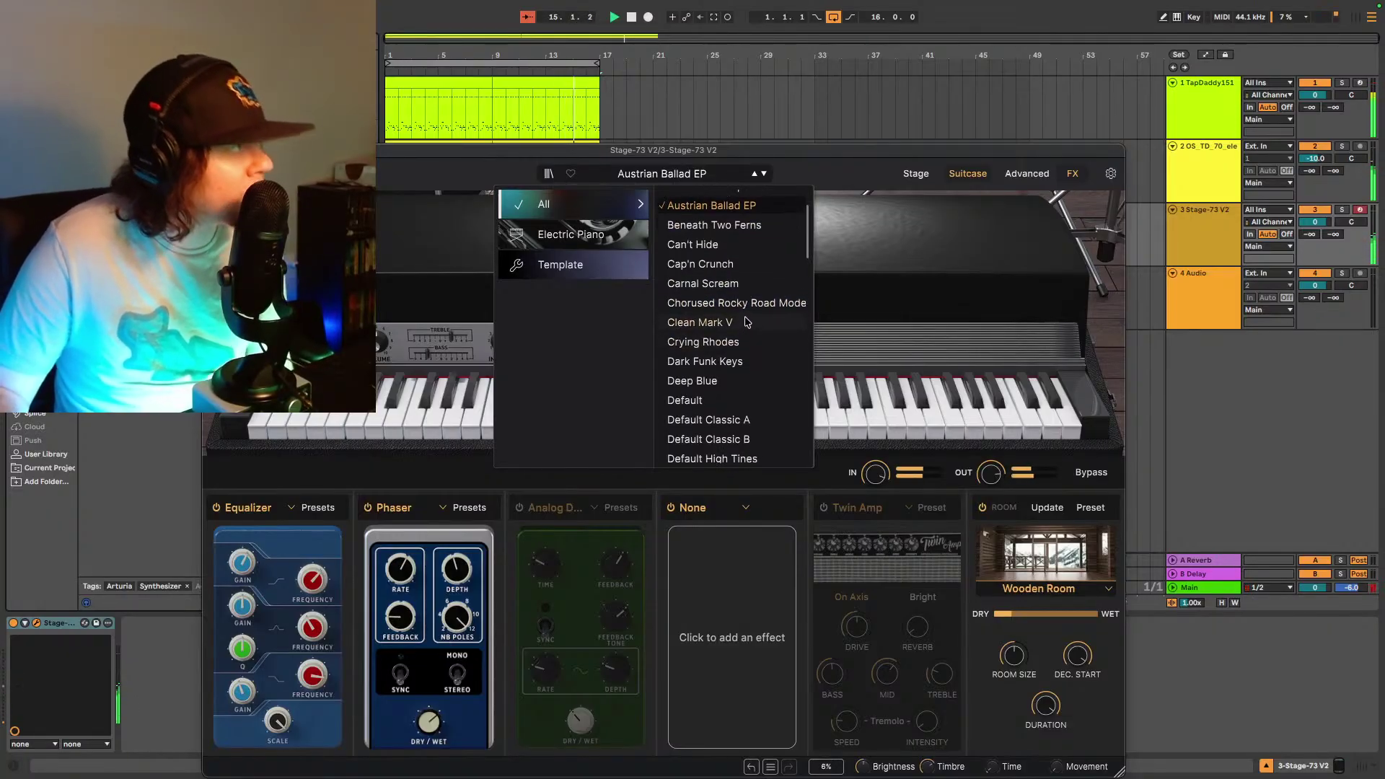
{"action": "scroll", "coordinate": [747, 325], "scroll_direction": "down", "scroll_amount": 8}
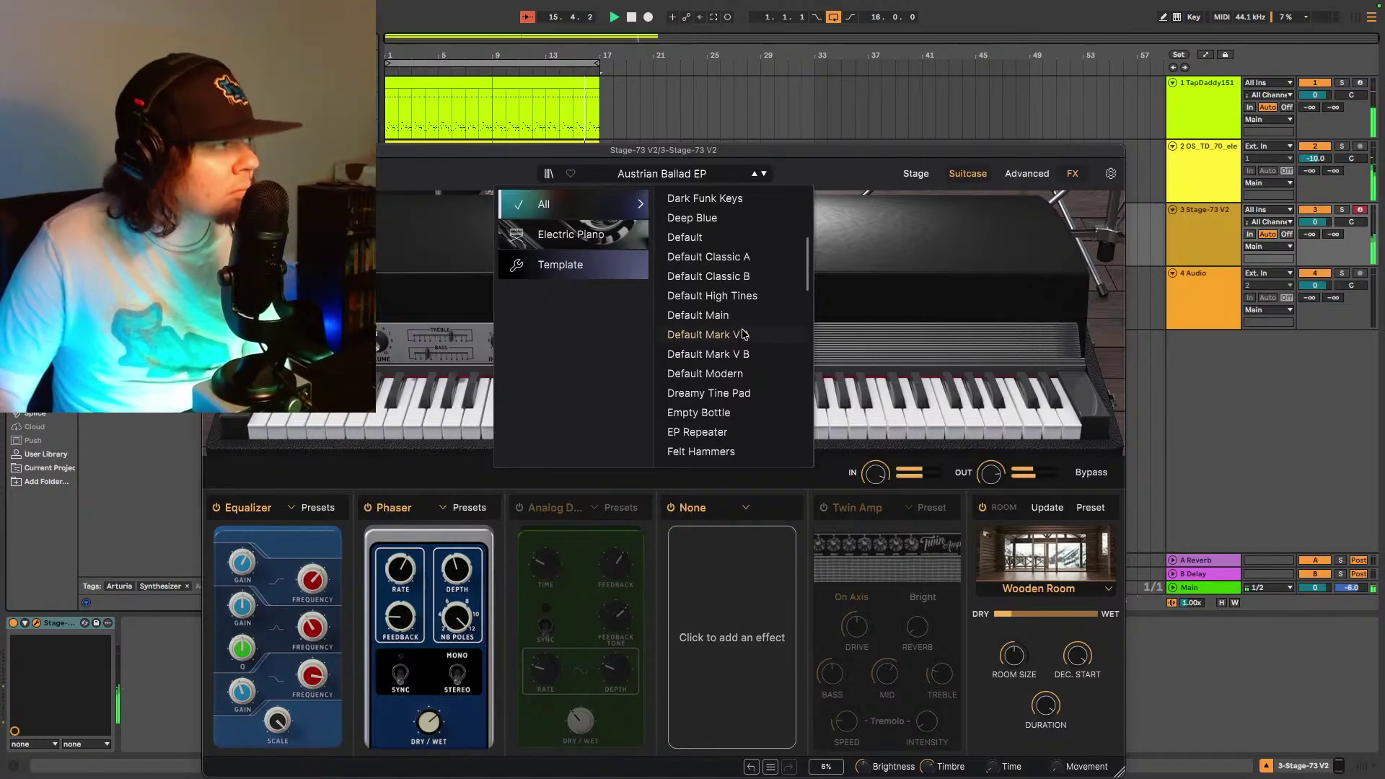
{"action": "scroll", "coordinate": [739, 337], "scroll_direction": "down", "scroll_amount": 1}
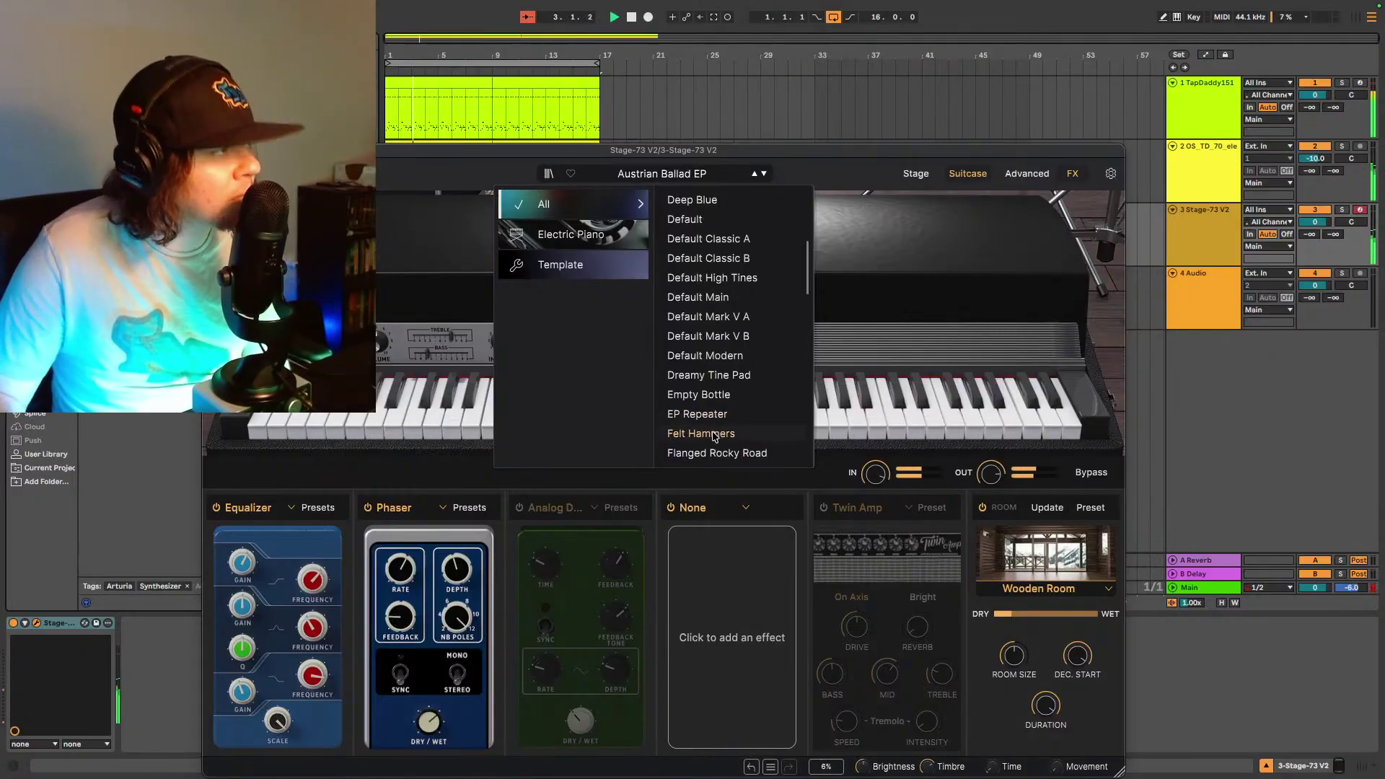
{"action": "scroll", "coordinate": [710, 437], "scroll_direction": "down", "scroll_amount": 5}
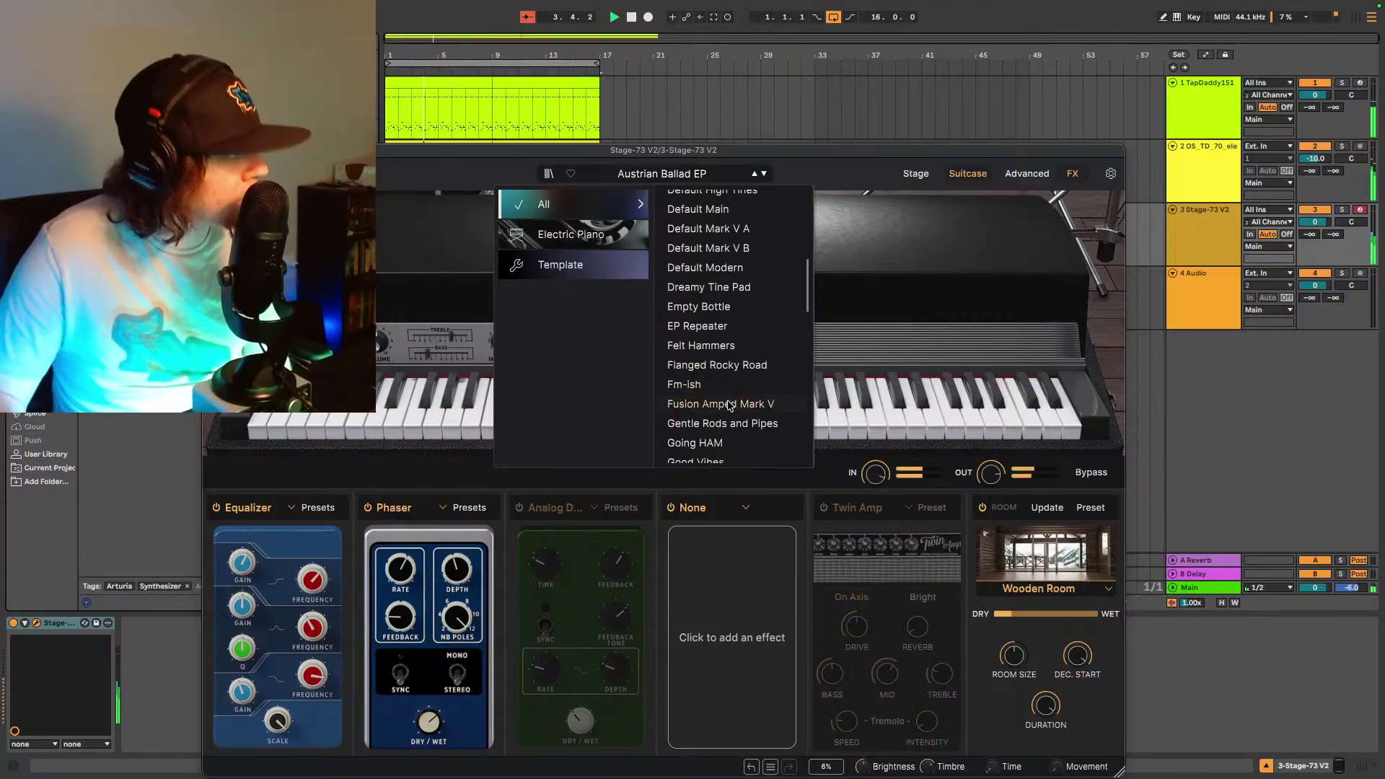
{"action": "left_click", "coordinate": [714, 456]}
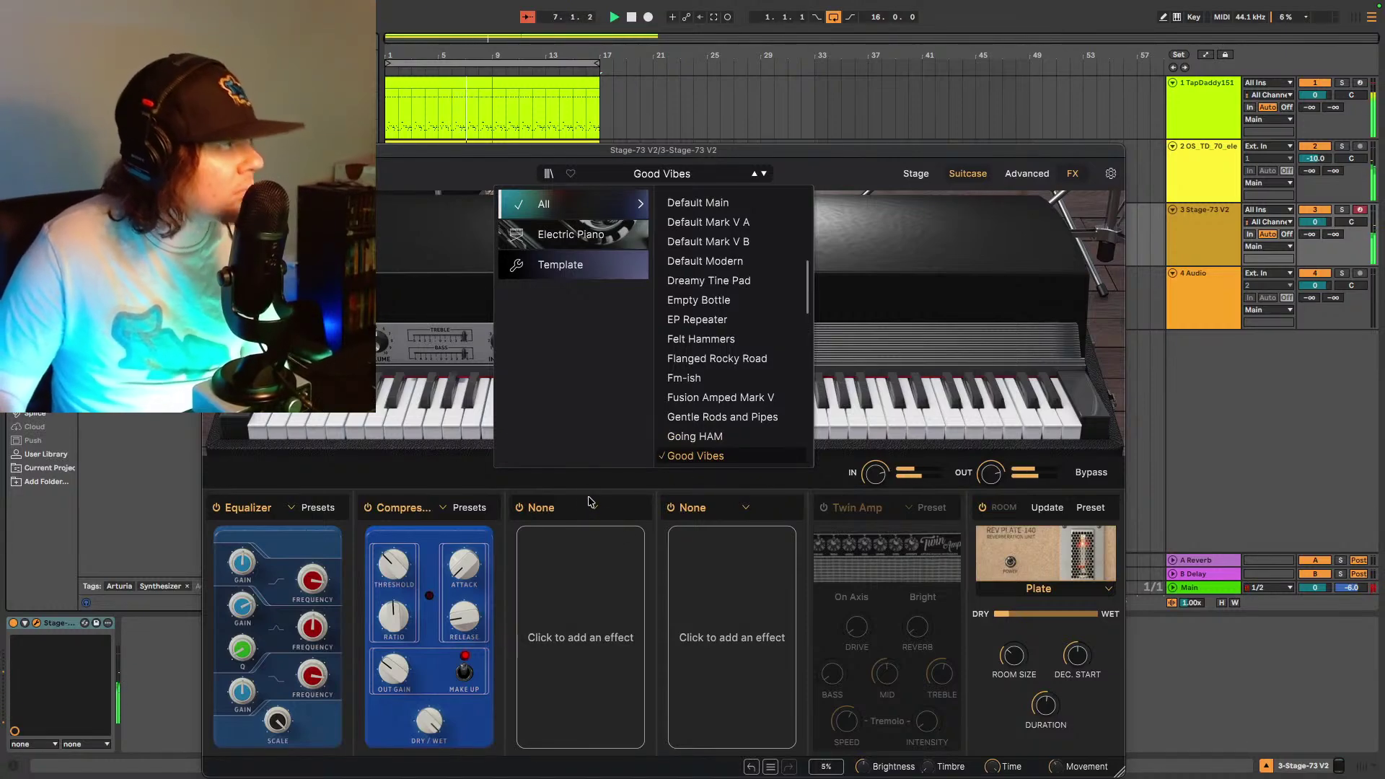
{"action": "scroll", "coordinate": [703, 419], "scroll_direction": "down", "scroll_amount": 3}
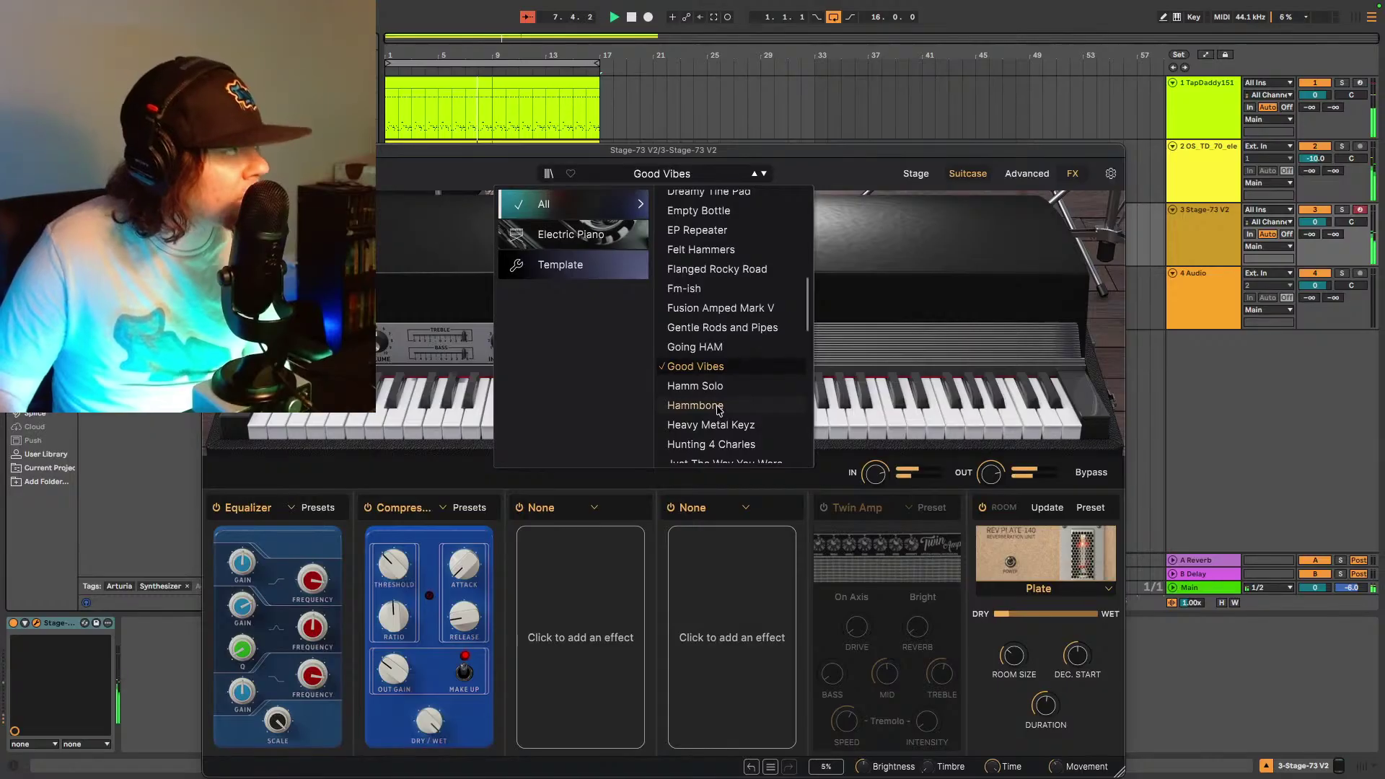
{"action": "scroll", "coordinate": [720, 409], "scroll_direction": "down", "scroll_amount": 6}
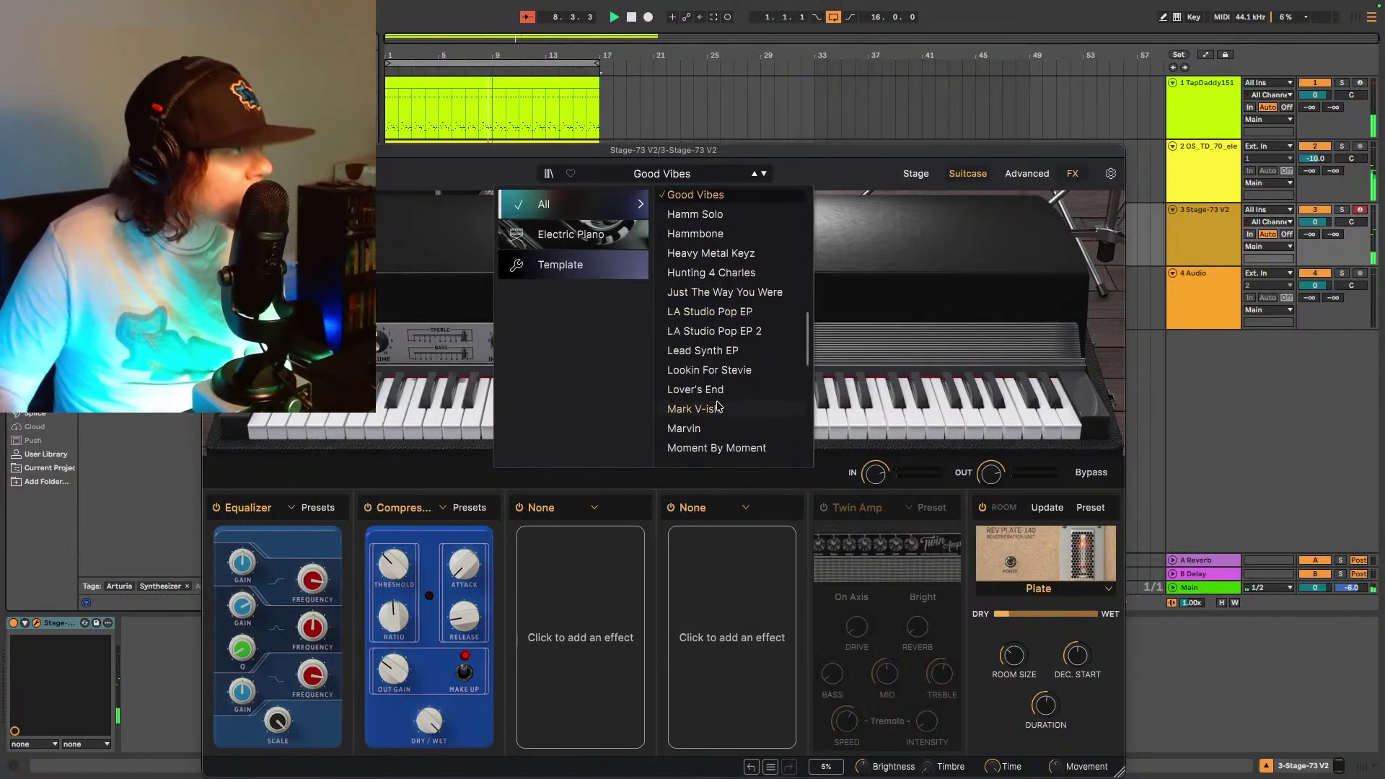
{"action": "left_click", "coordinate": [714, 417]}
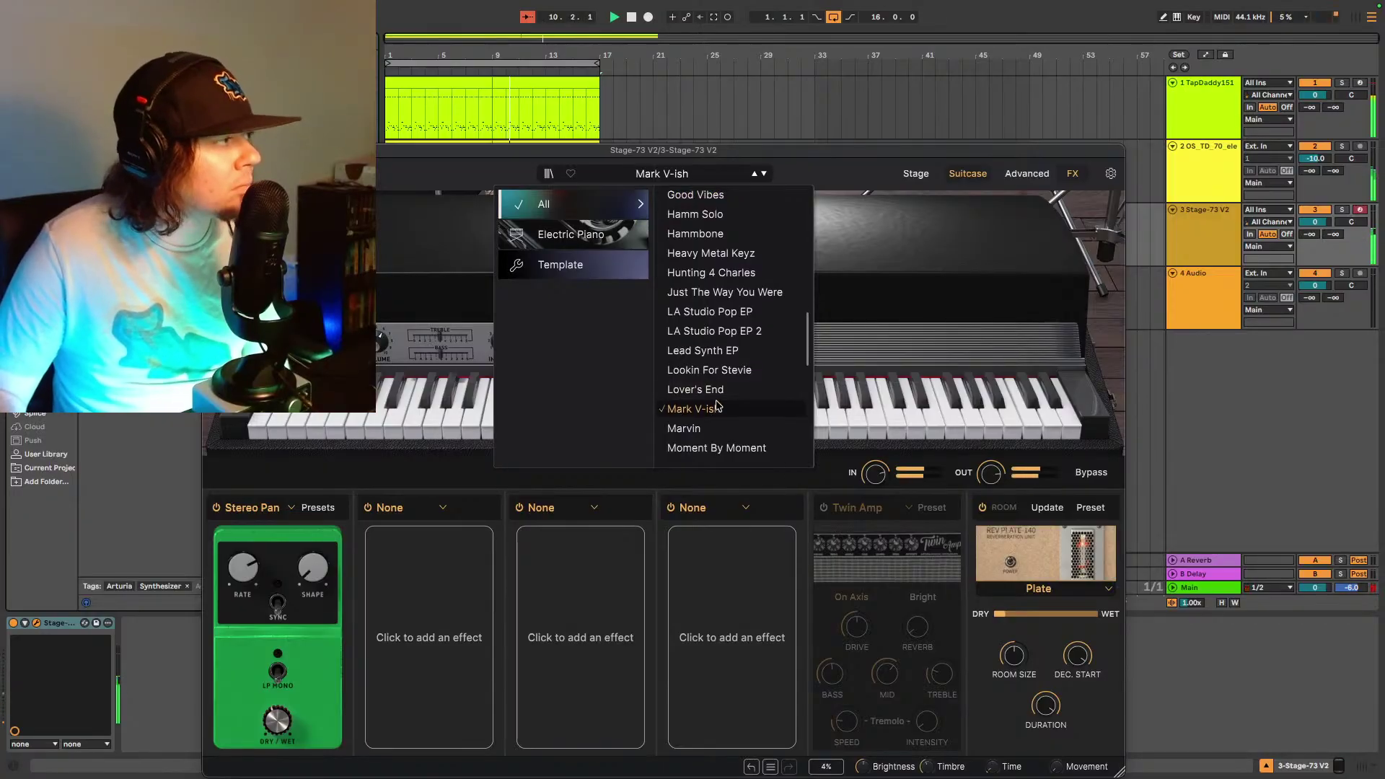
- Audition the Not Love EP preset in Stage-73 V2, and load the Old Baggage preset in its place
{"action": "scroll", "coordinate": [718, 404], "scroll_direction": "down", "scroll_amount": 3}
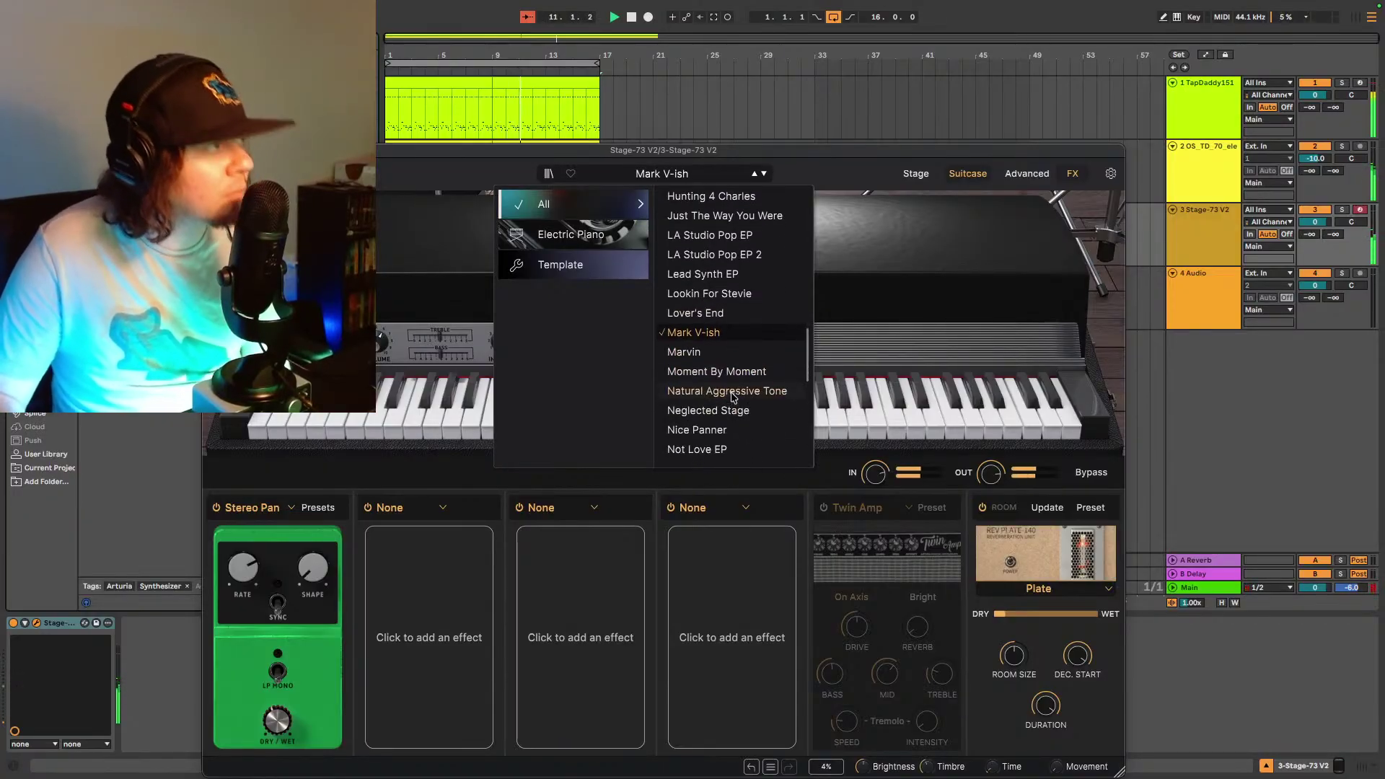
{"action": "scroll", "coordinate": [731, 396], "scroll_direction": "down", "scroll_amount": 6}
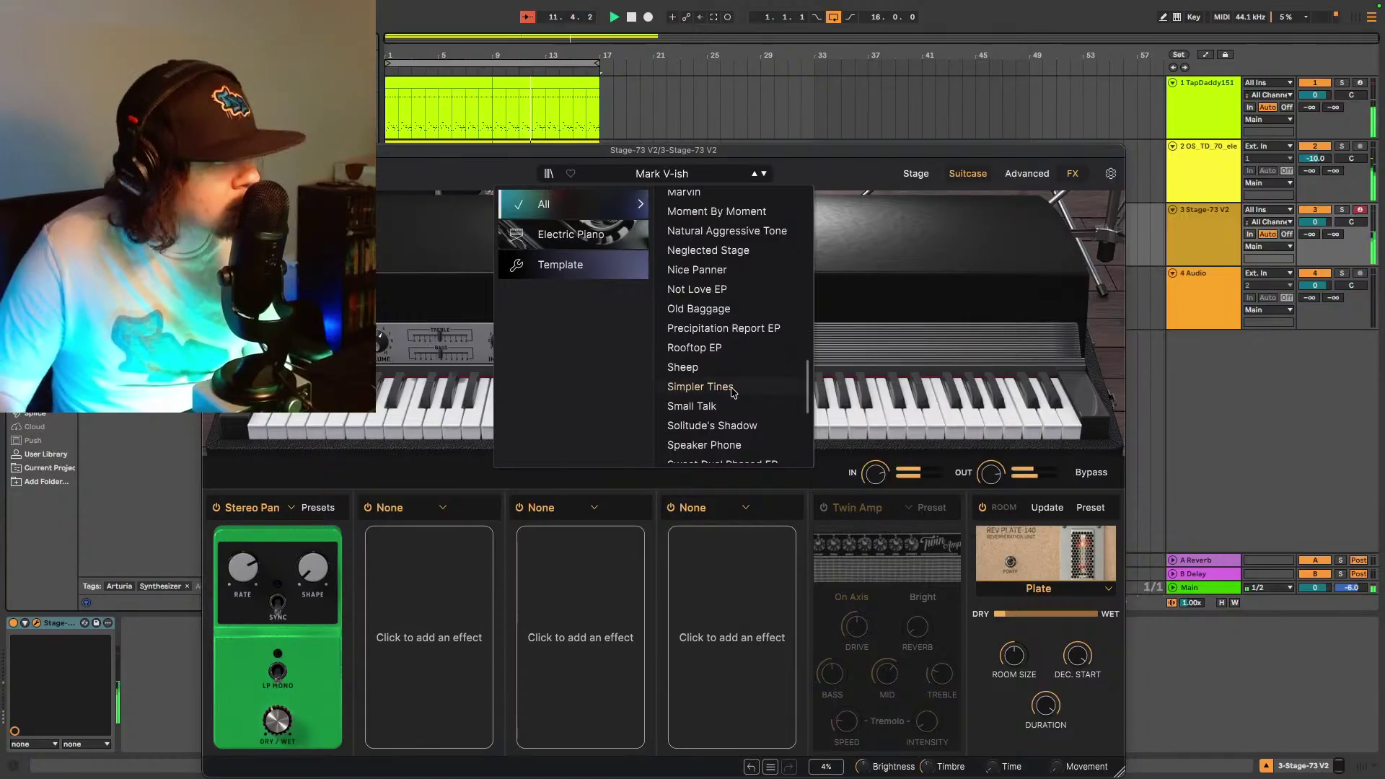
{"action": "left_click", "coordinate": [708, 290]}
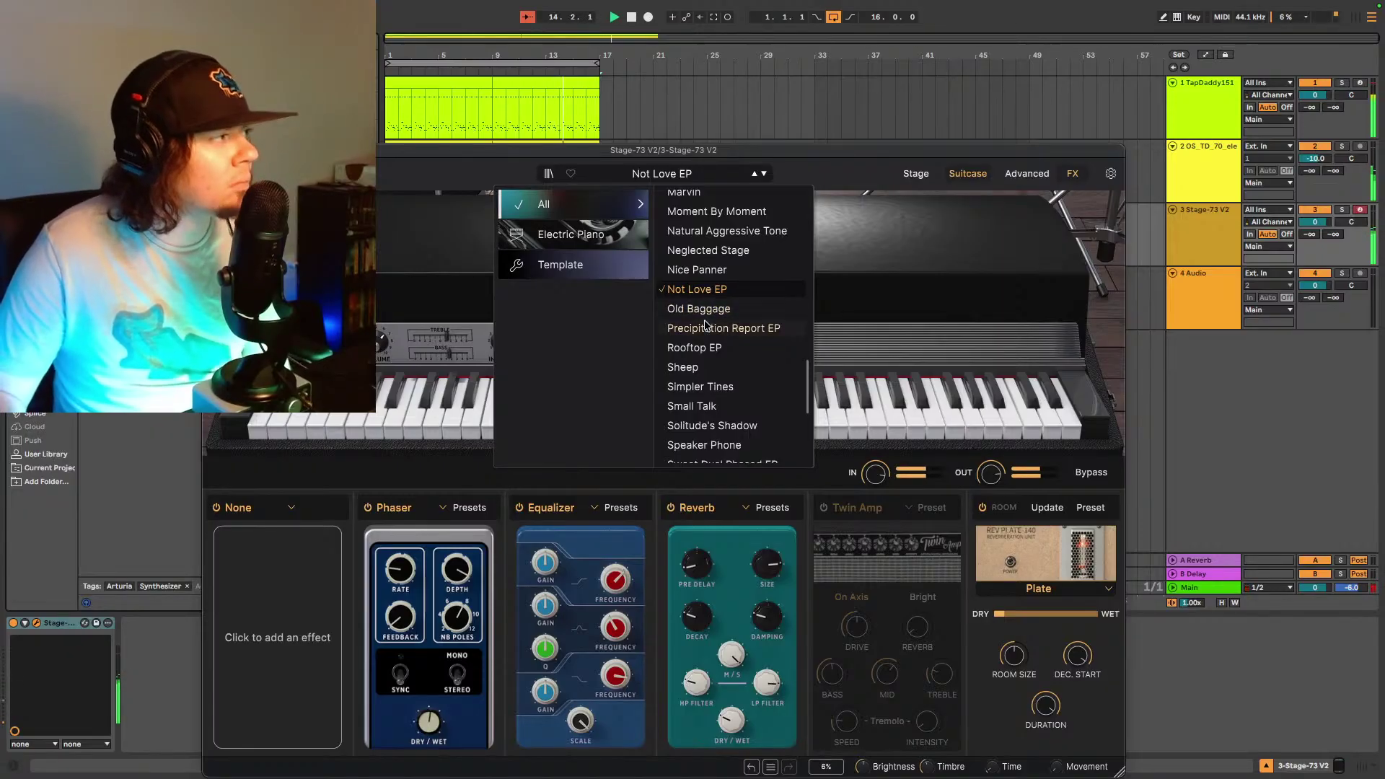
{"action": "scroll", "coordinate": [728, 386], "scroll_direction": "down", "scroll_amount": 1}
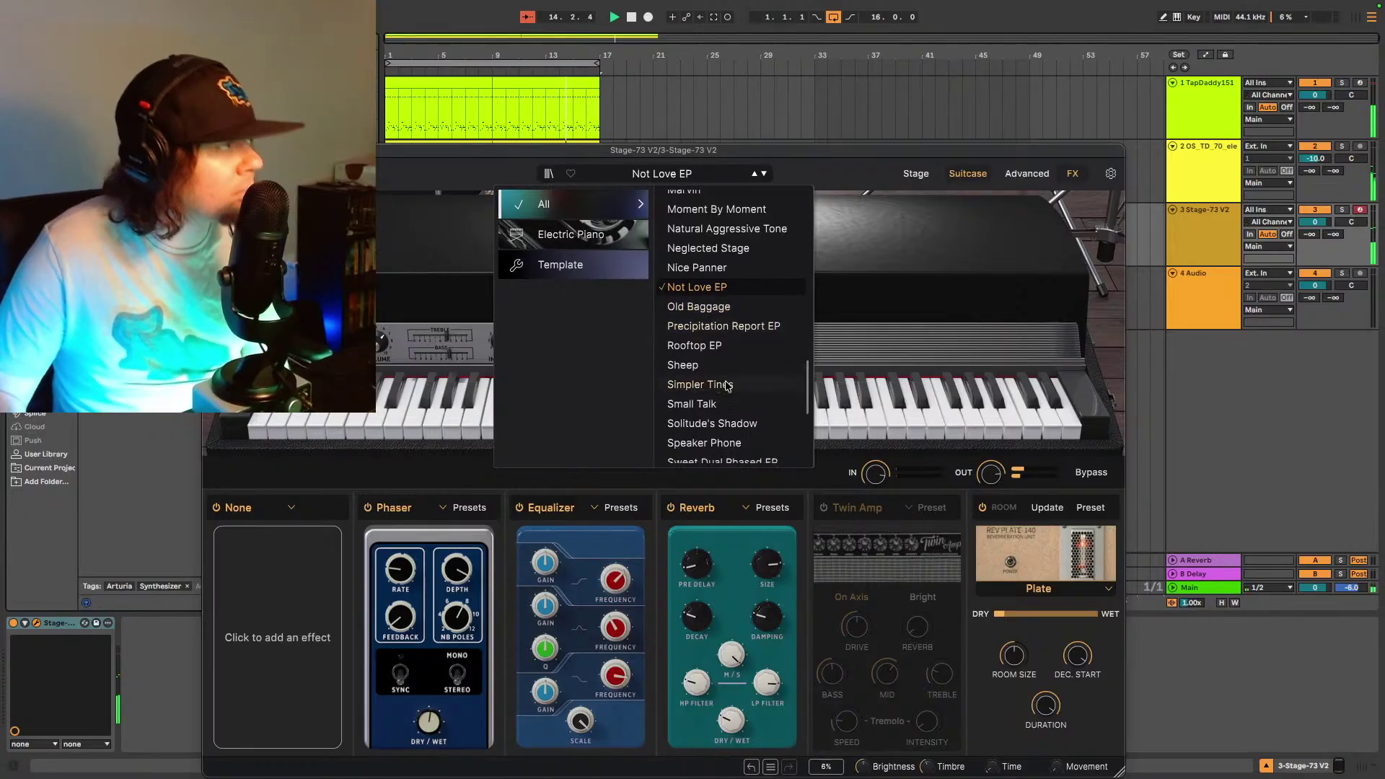
{"action": "left_click", "coordinate": [727, 310]}
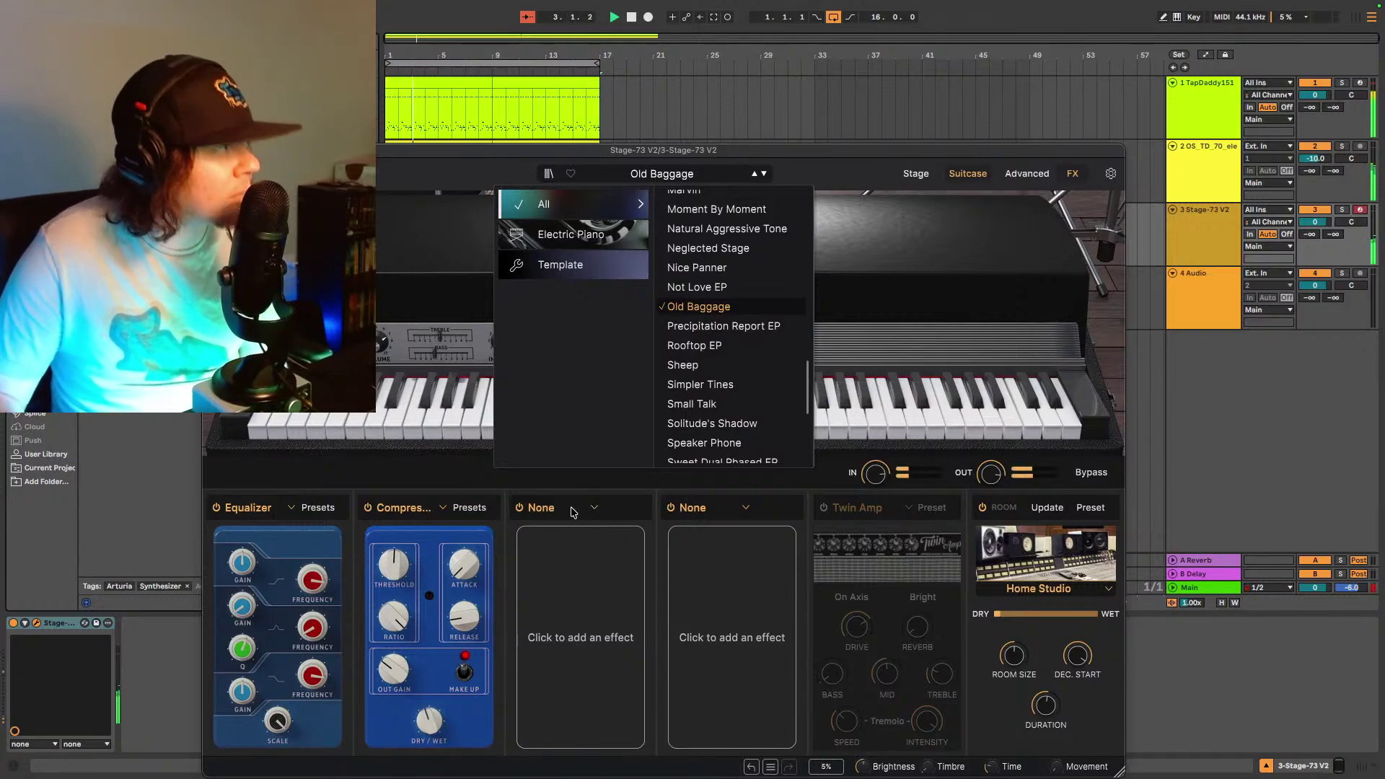
- Add a Reverb to the third effect slot of the Old Baggage preset and raise its dry/wet mix
{"action": "left_click", "coordinate": [597, 510]}
{"action": "left_click", "coordinate": [599, 511]}
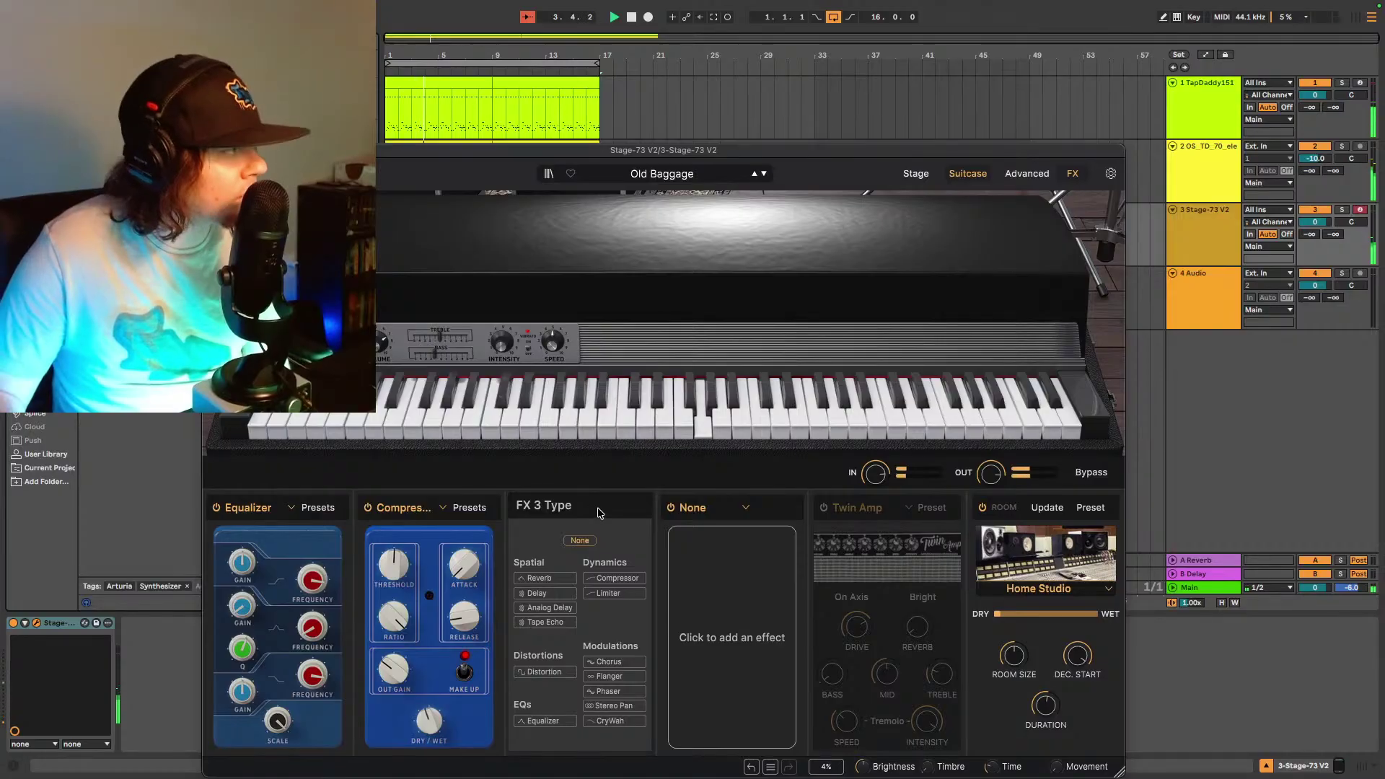
{"action": "left_click", "coordinate": [555, 579]}
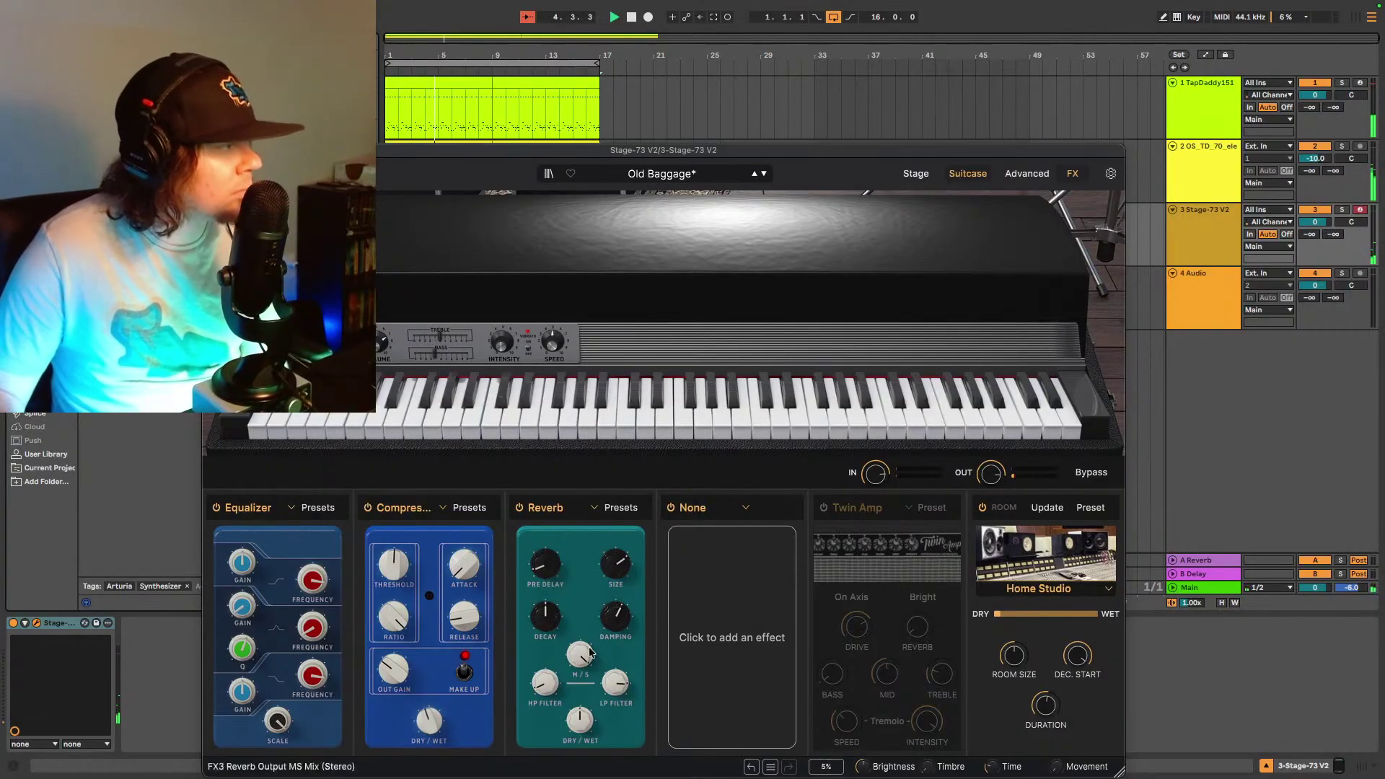
{"action": "left_click_drag", "start_coordinate": [582, 728], "coordinate": [583, 717]}
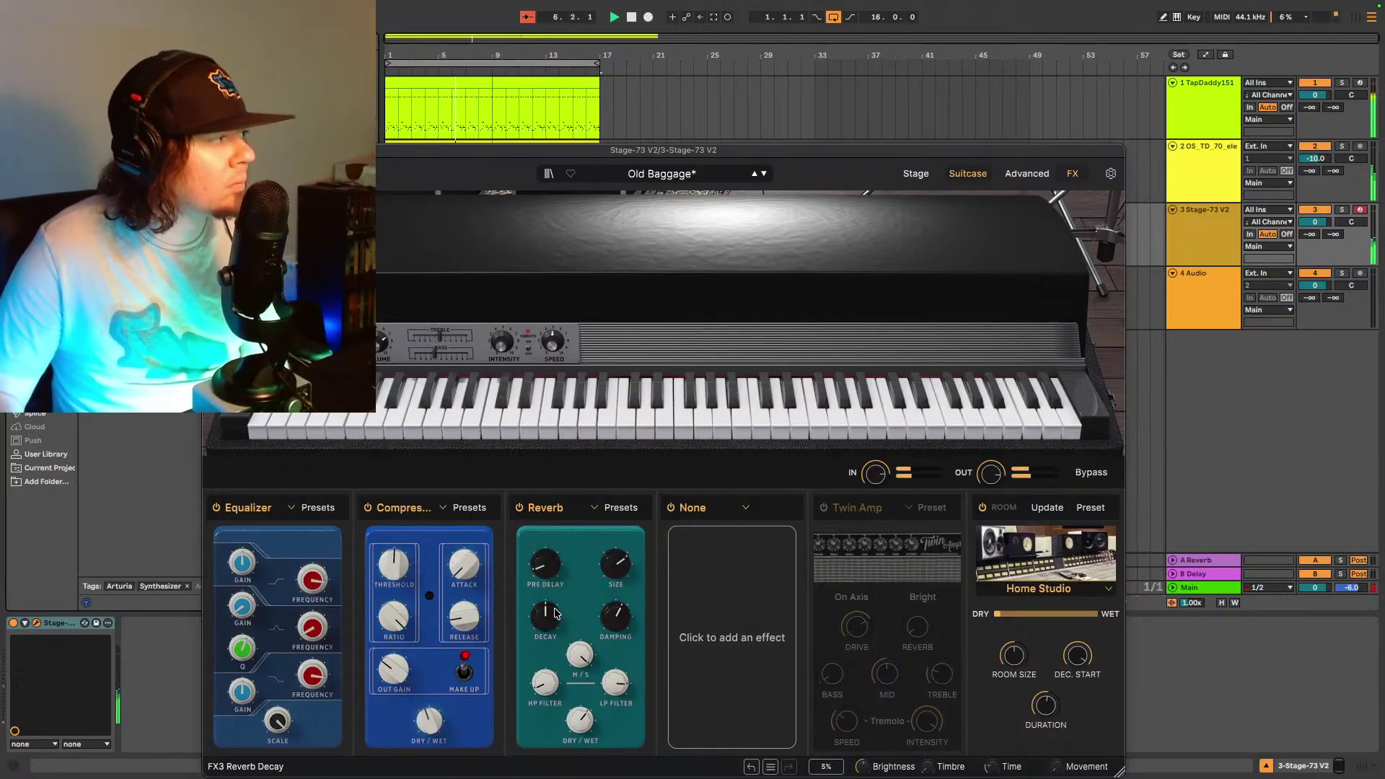
{"action": "left_click", "coordinate": [615, 506]}
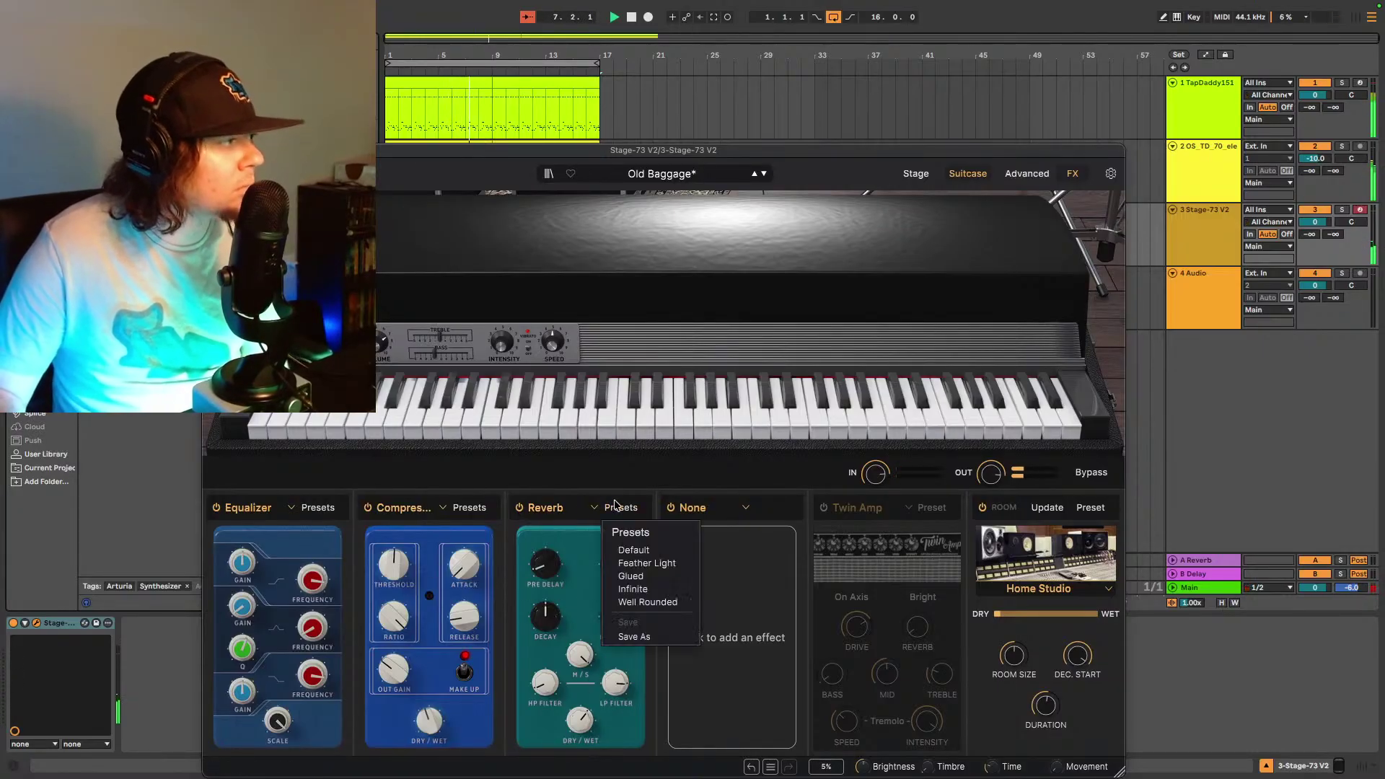
{"action": "left_click", "coordinate": [573, 503]}
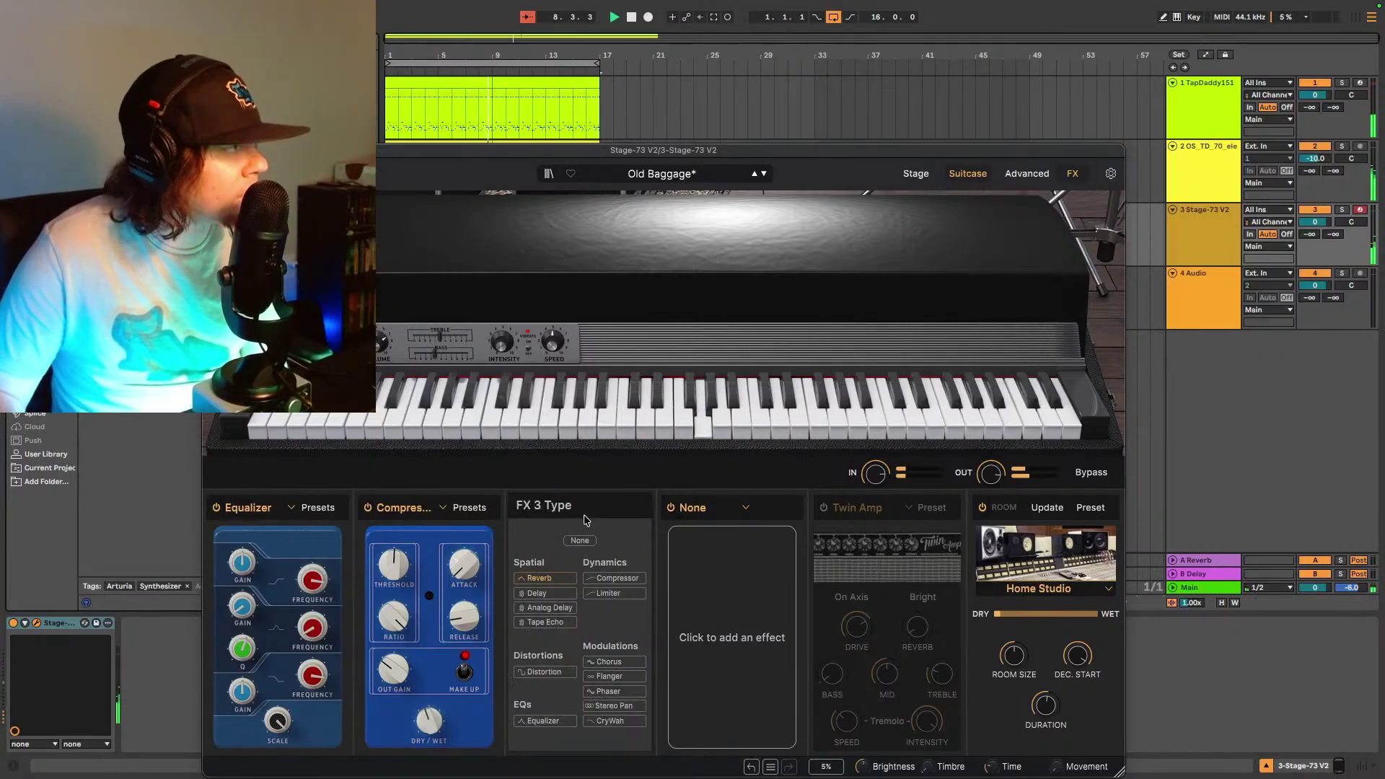
{"action": "left_click", "coordinate": [552, 579]}
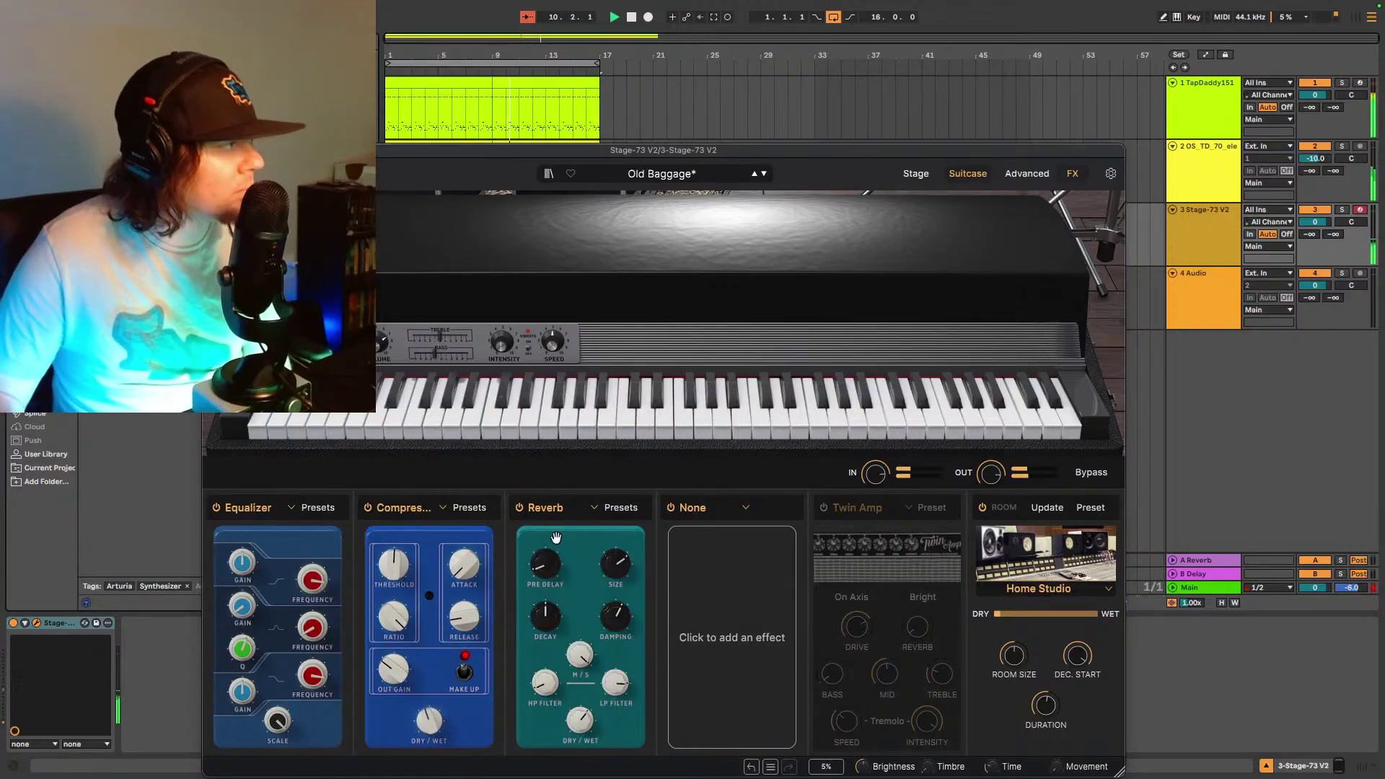
- Capture the played MIDI as an 8-bar clip on the Stage-73 V2 track and hide the plugin window
{"action": "mouse_move", "coordinate": [395, 552]}
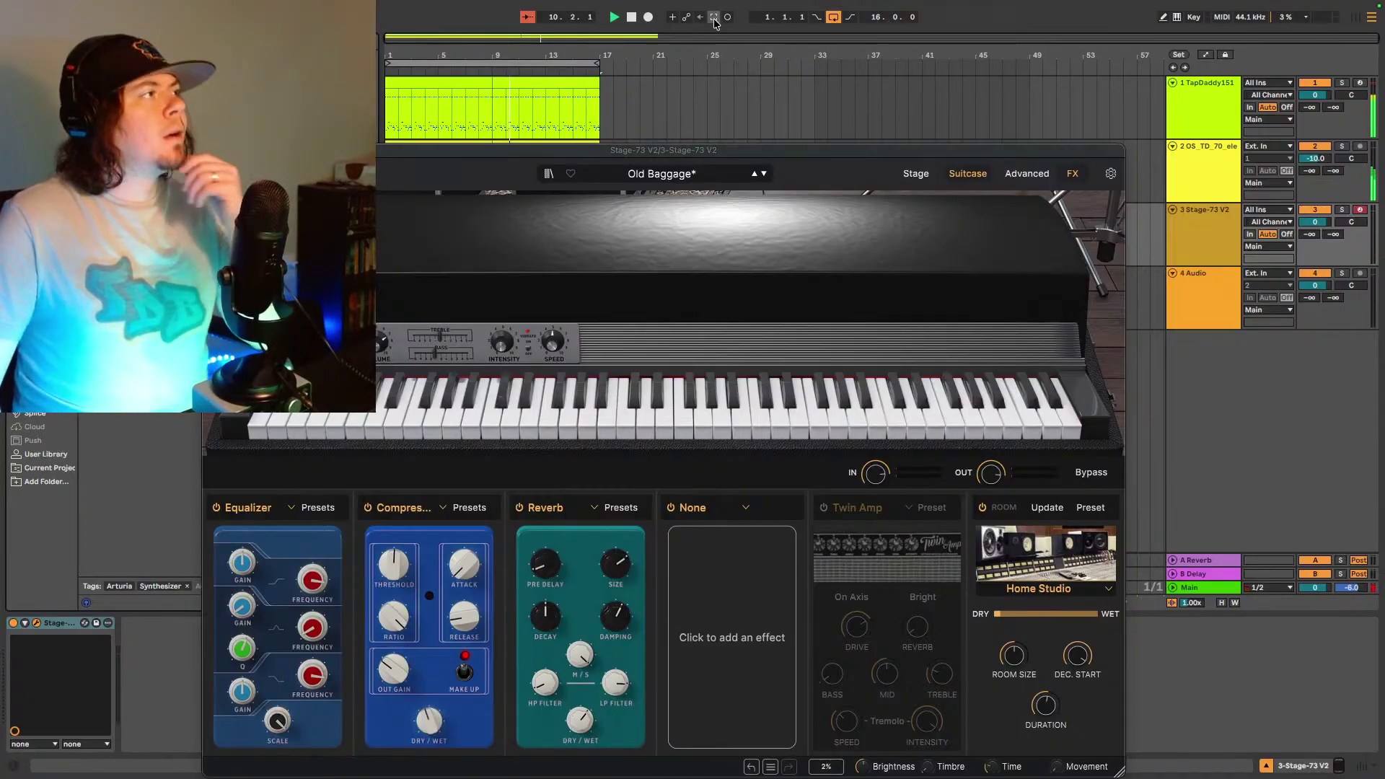
{"action": "key", "text": "super+alt+p"}
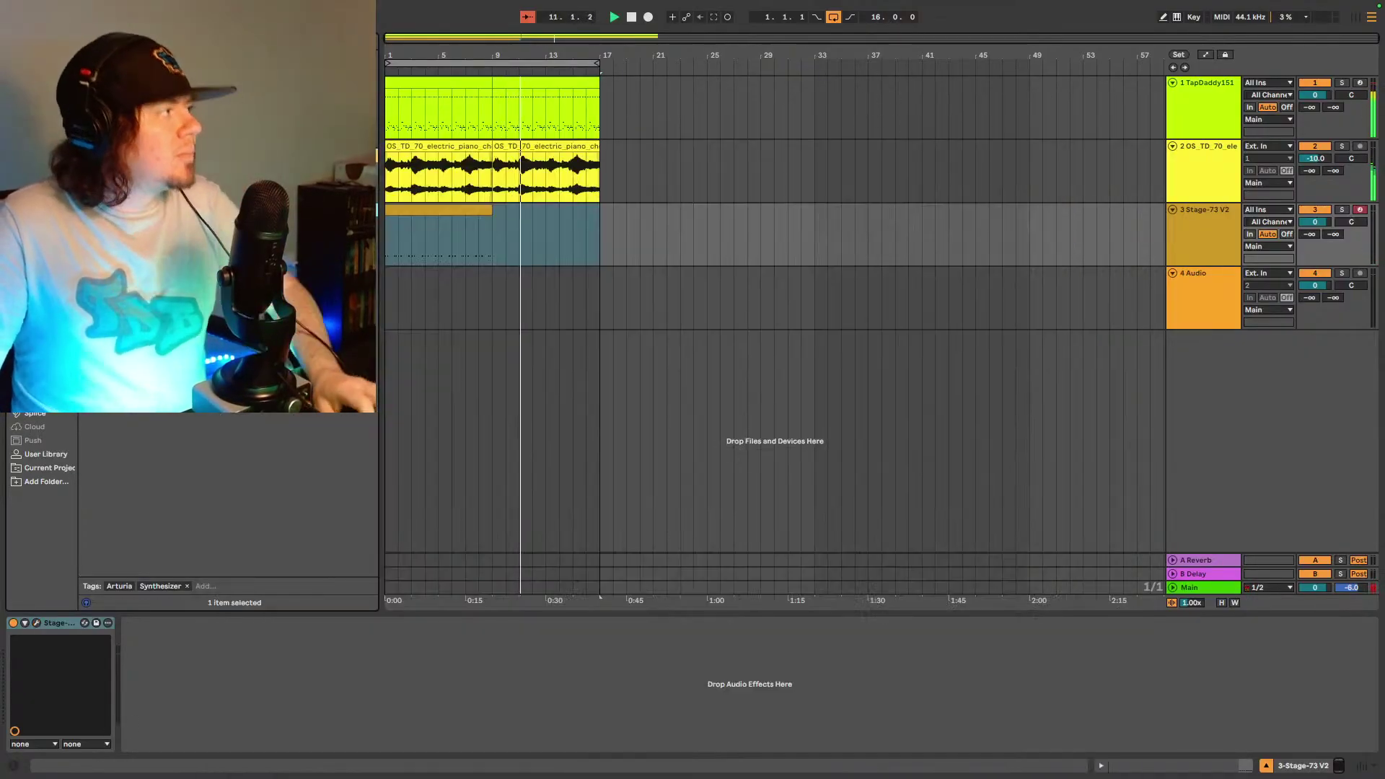
{"action": "left_click", "coordinate": [427, 213]}
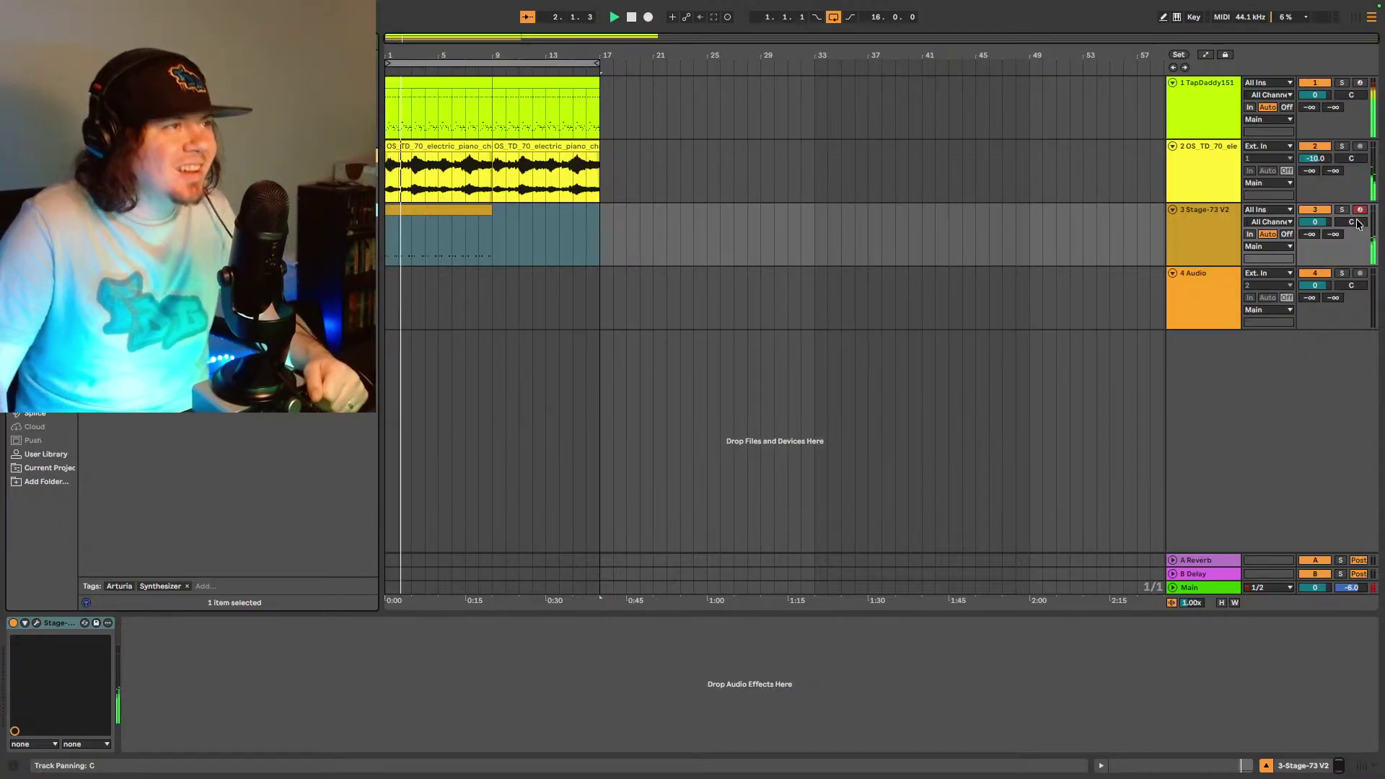
- Pan the Stage-73 V2 track to 13R and duplicate the track
{"action": "mouse_move", "coordinate": [1351, 222]}
{"action": "left_mouse_down"}
{"action": "mouse_move", "coordinate": [1351, 209]}
{"action": "mouse_move", "coordinate": [1355, 225]}
{"action": "left_mouse_up"}
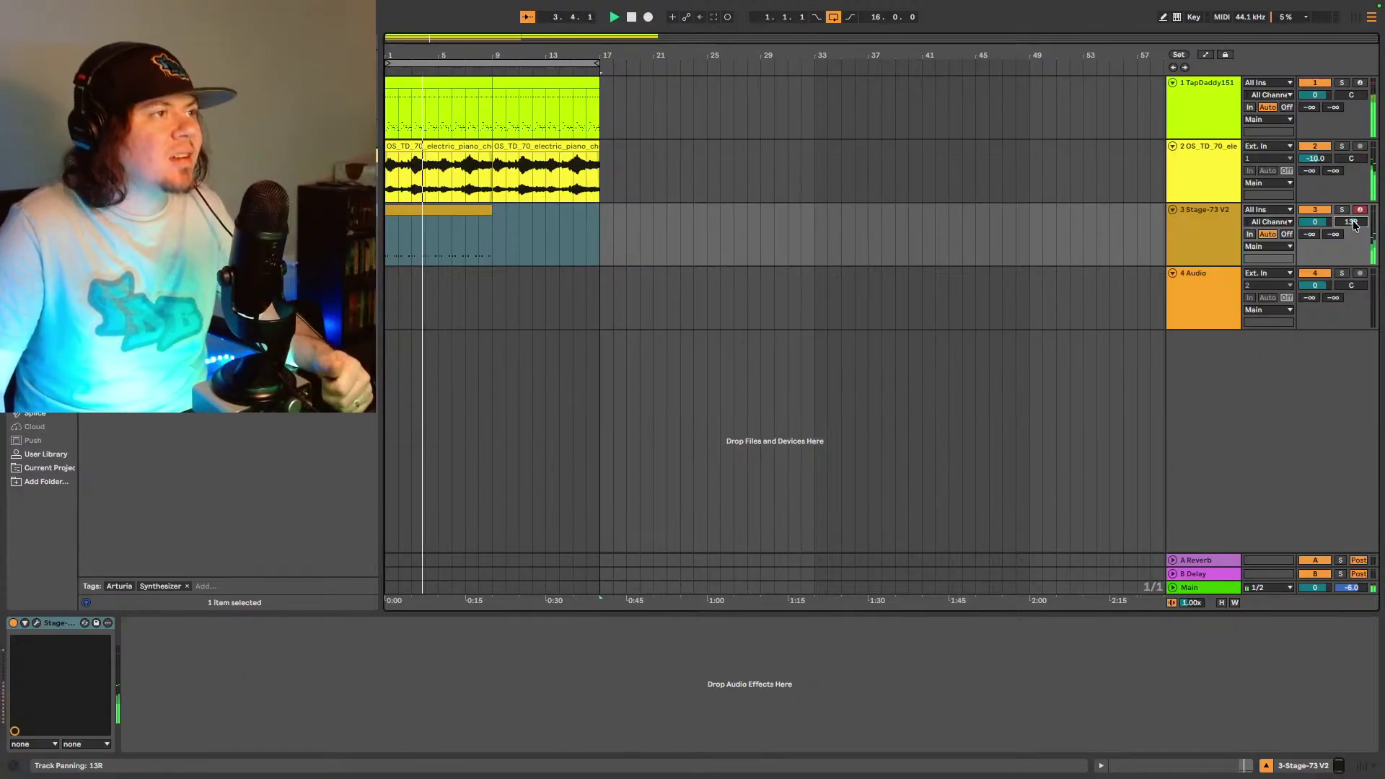
{"action": "left_click", "coordinate": [1200, 226]}
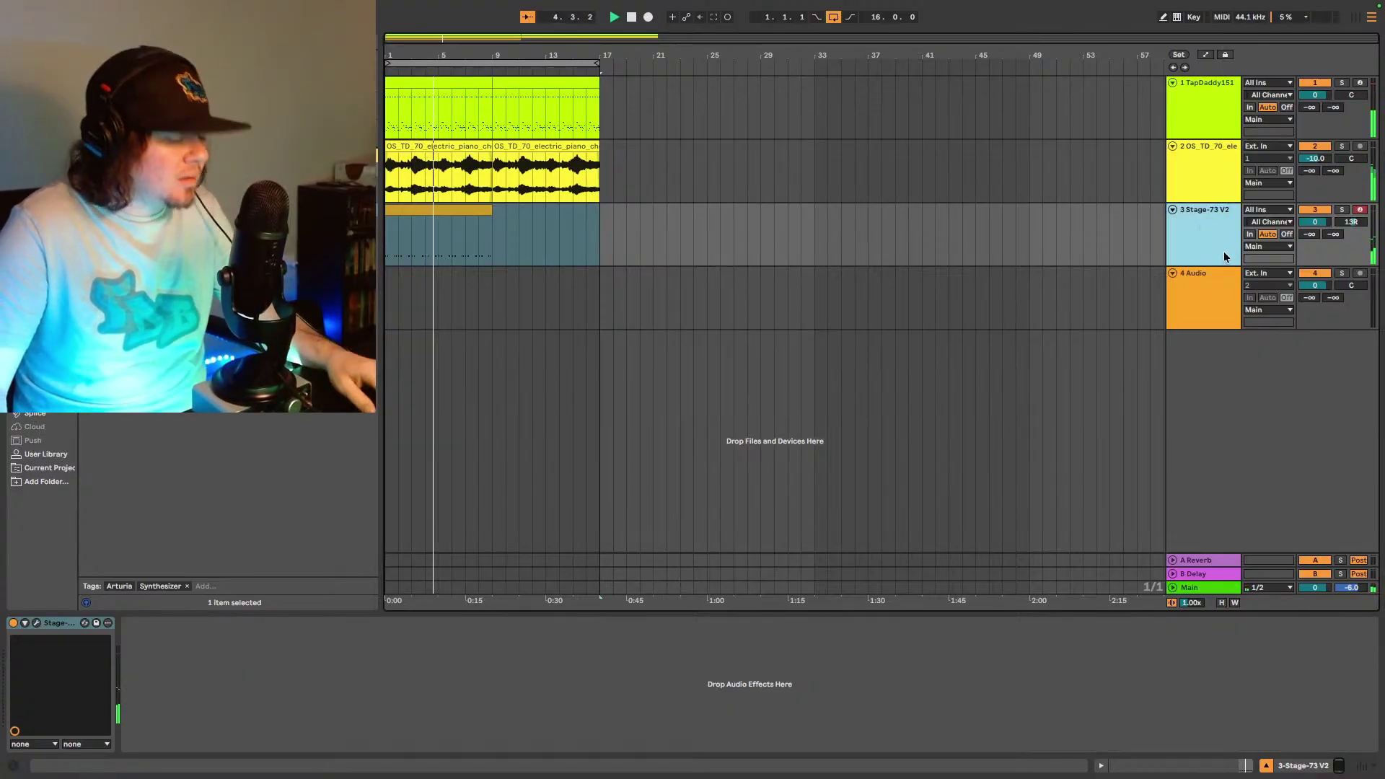
{"action": "key", "text": "ctrl+d"}
- Remove the copied clip from the duplicate Stage-73 V2 track and pan that track to 22R
{"action": "left_click", "coordinate": [483, 274]}
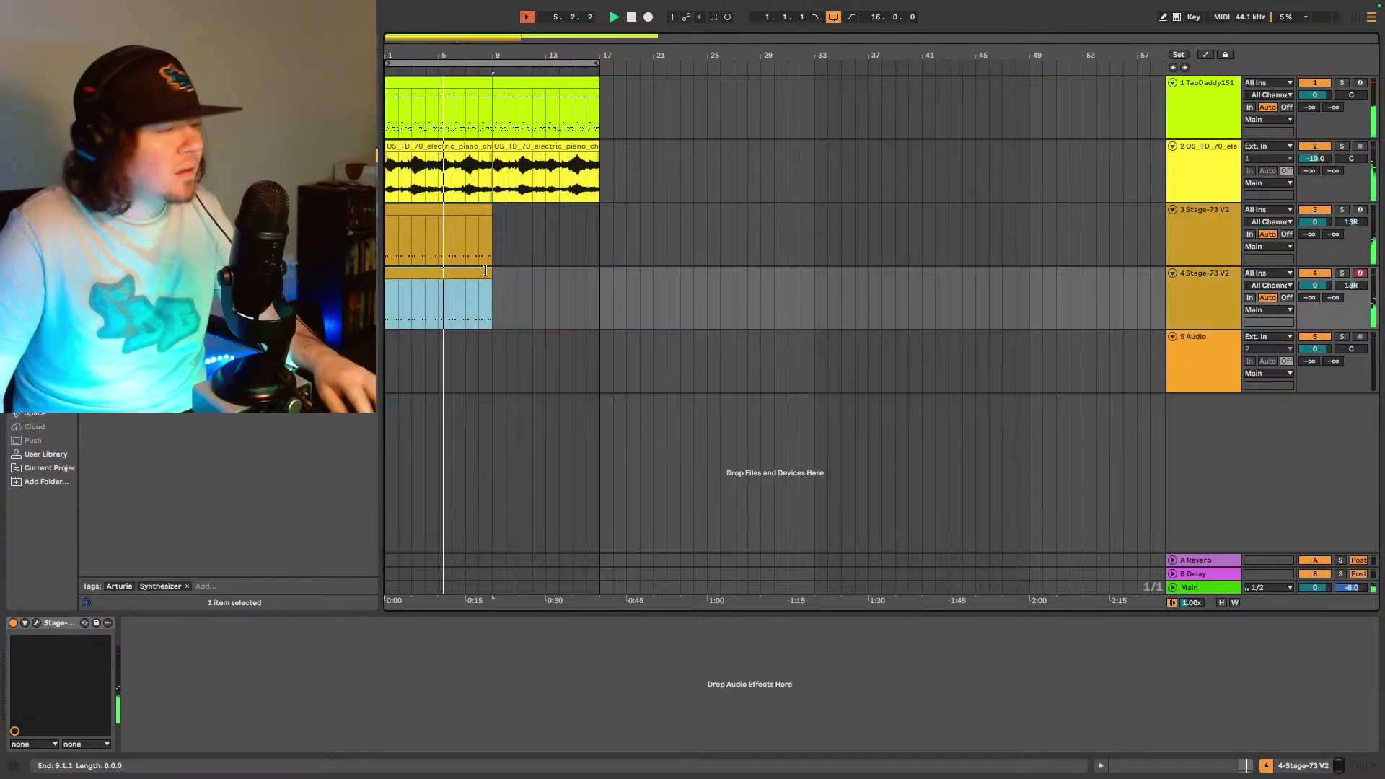
{"action": "left_click", "coordinate": [1351, 287]}
{"action": "scroll", "coordinate": [1352, 288], "scroll_direction": "up", "scroll_amount": 1}
{"action": "scroll", "coordinate": [1352, 289], "scroll_direction": "up", "scroll_amount": 8}
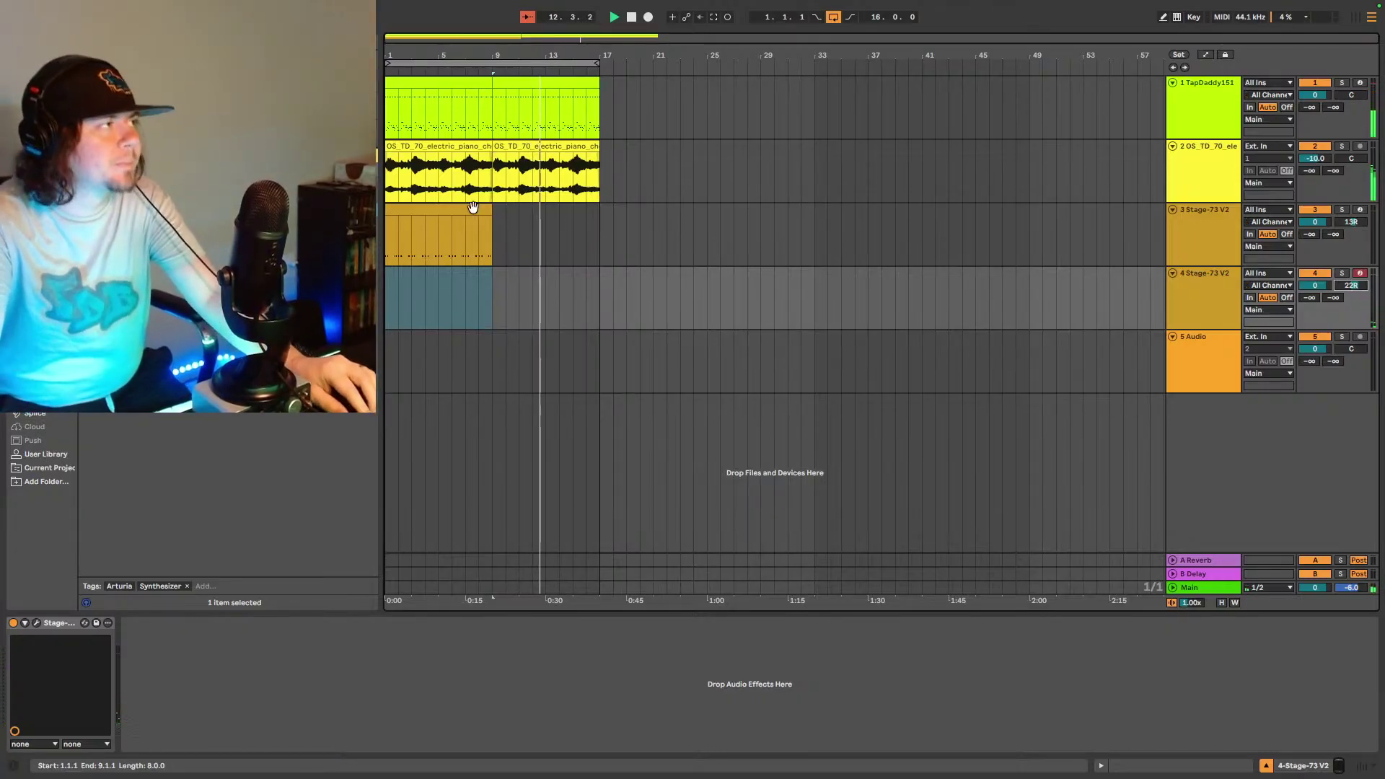
- Duplicate the 8-bar clip on the first Stage-73 V2 track into bars 9 to 17
{"action": "left_click", "coordinate": [489, 231]}
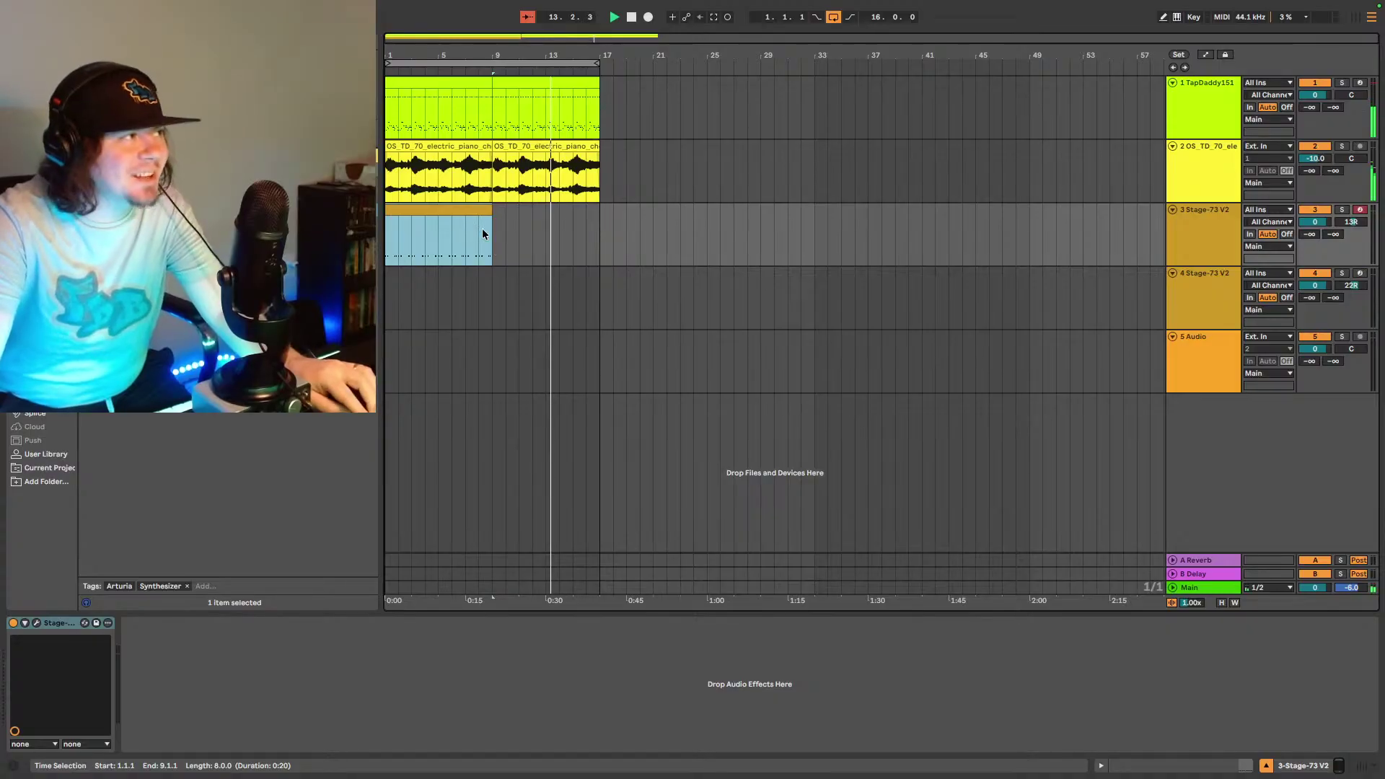
{"action": "key", "text": "ctrl+d"}
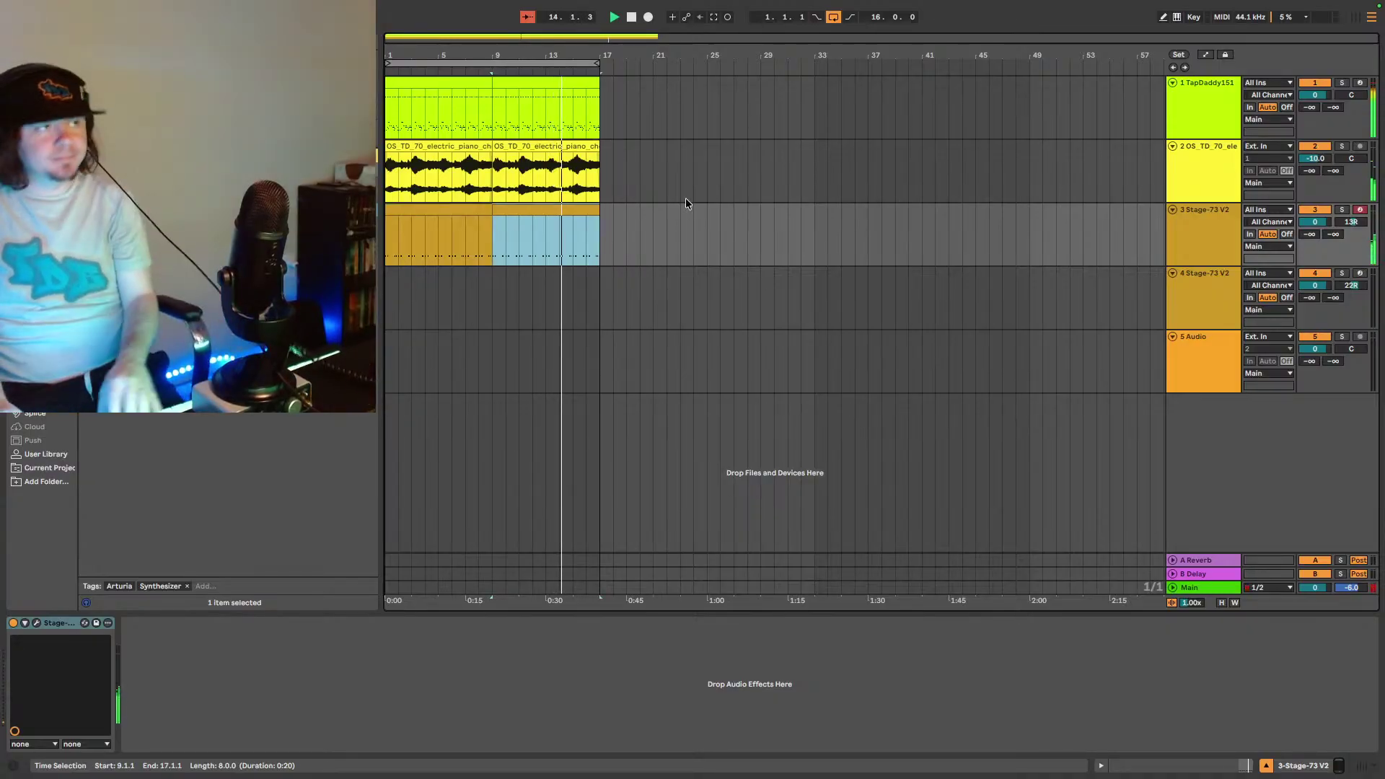
- Capture the played melody as a 4-bar MIDI clip on the second Stage-73 V2 track and stop playback
{"action": "left_click", "coordinate": [1210, 282]}
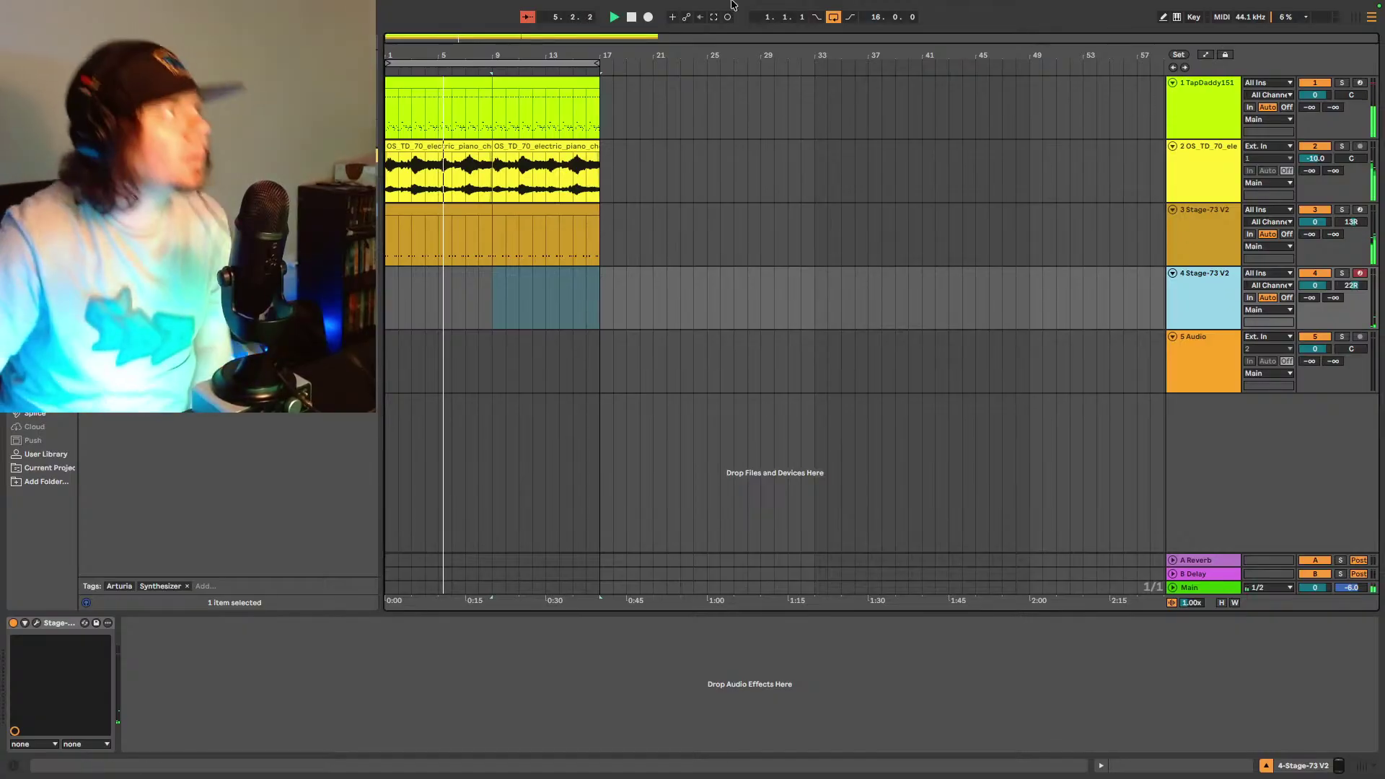
{"action": "left_click", "coordinate": [713, 16]}
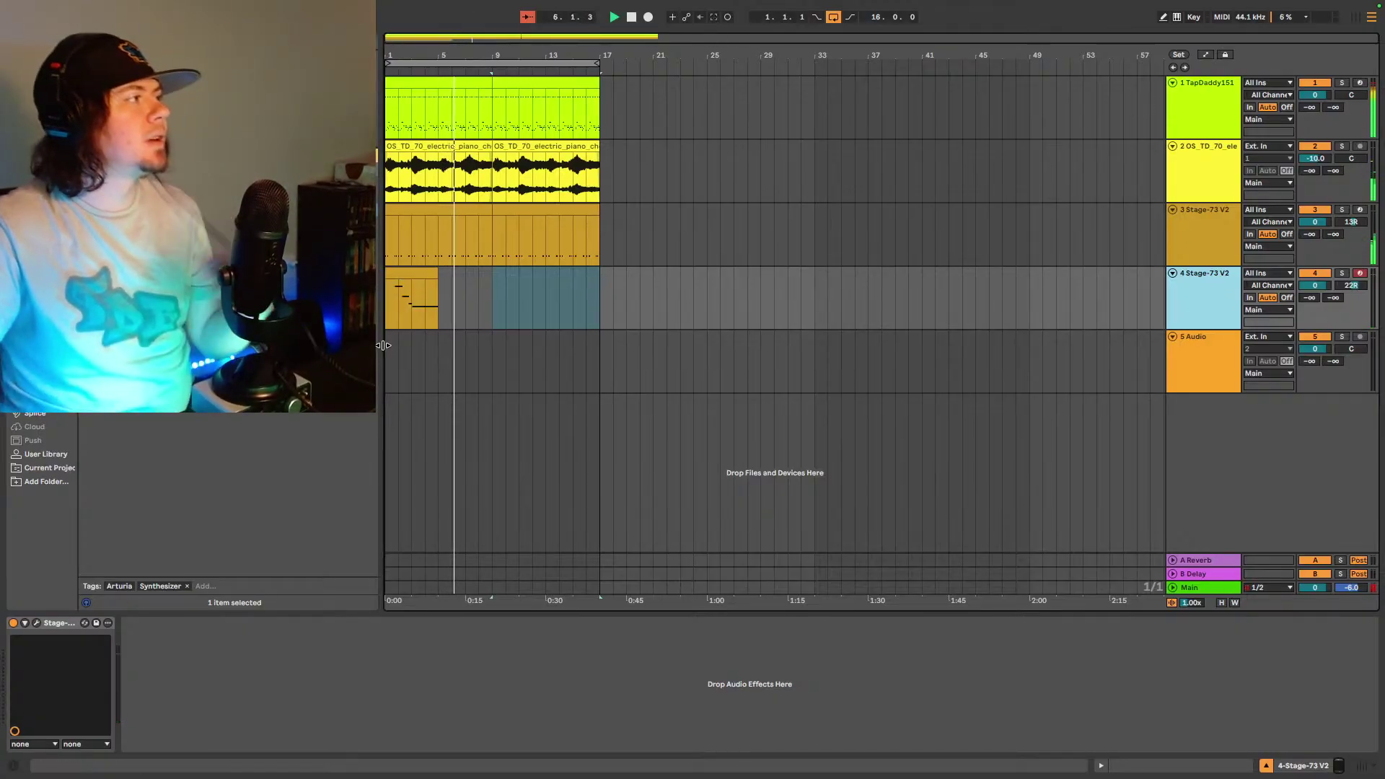
{"action": "key", "text": "space"}
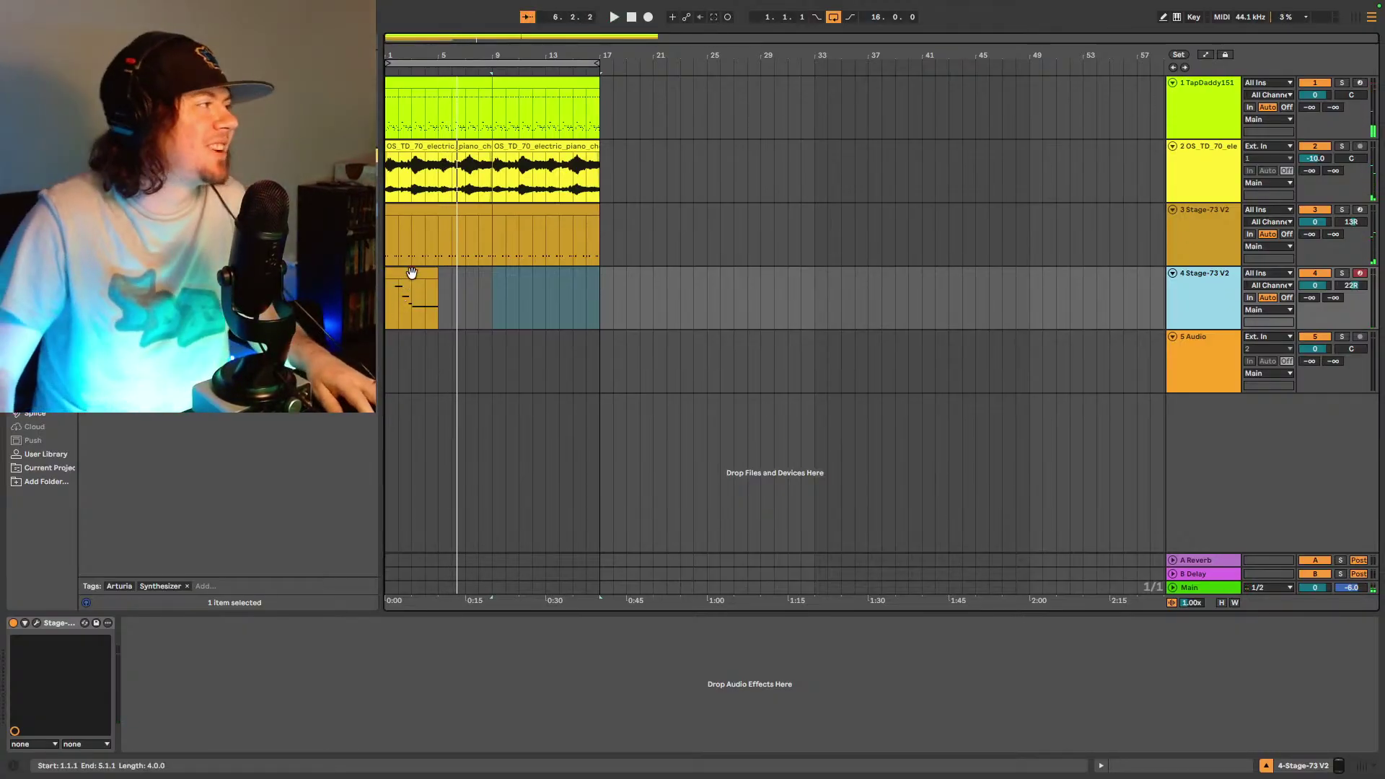
- Duplicate the 4-bar melody clip on the second Stage-73 V2 track into bars 5 to 9
{"action": "left_click", "coordinate": [404, 276]}
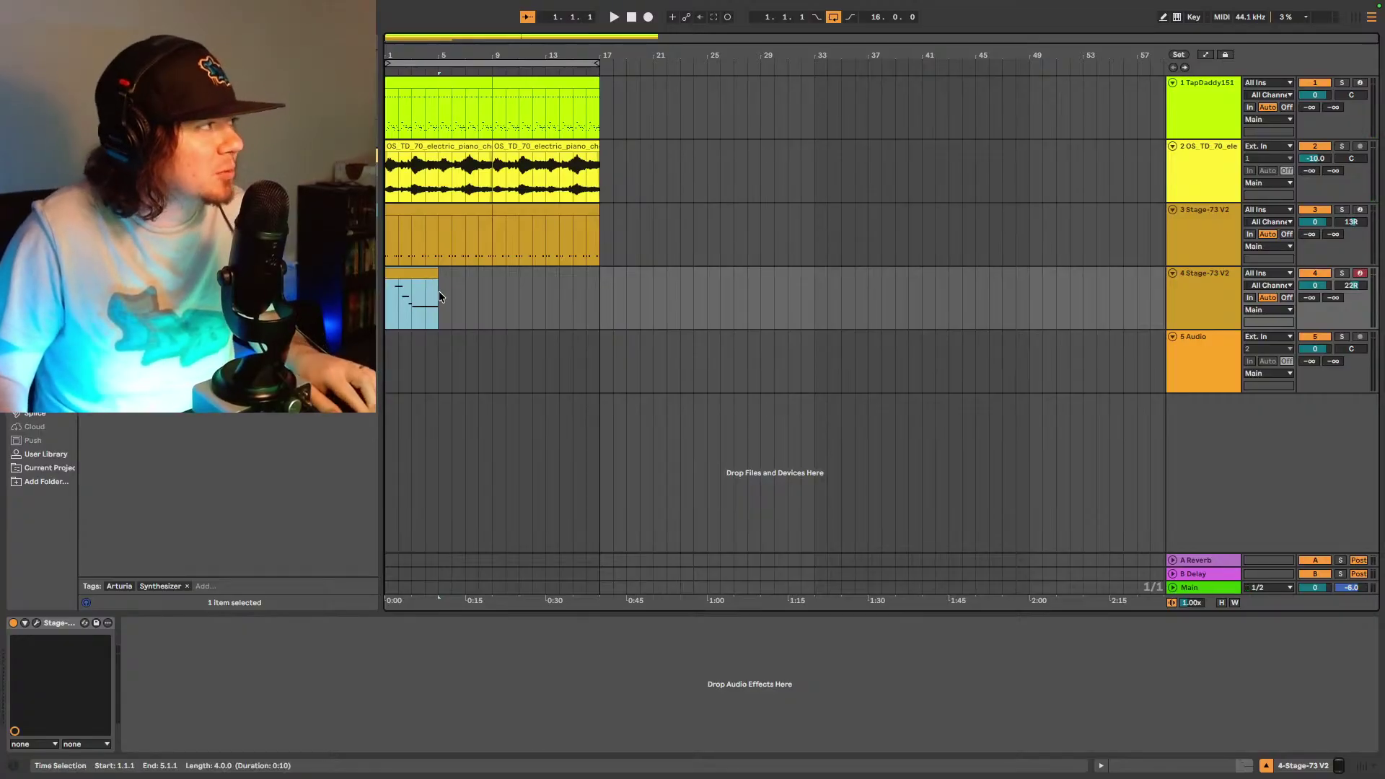
{"action": "key", "text": "ctrl+d"}
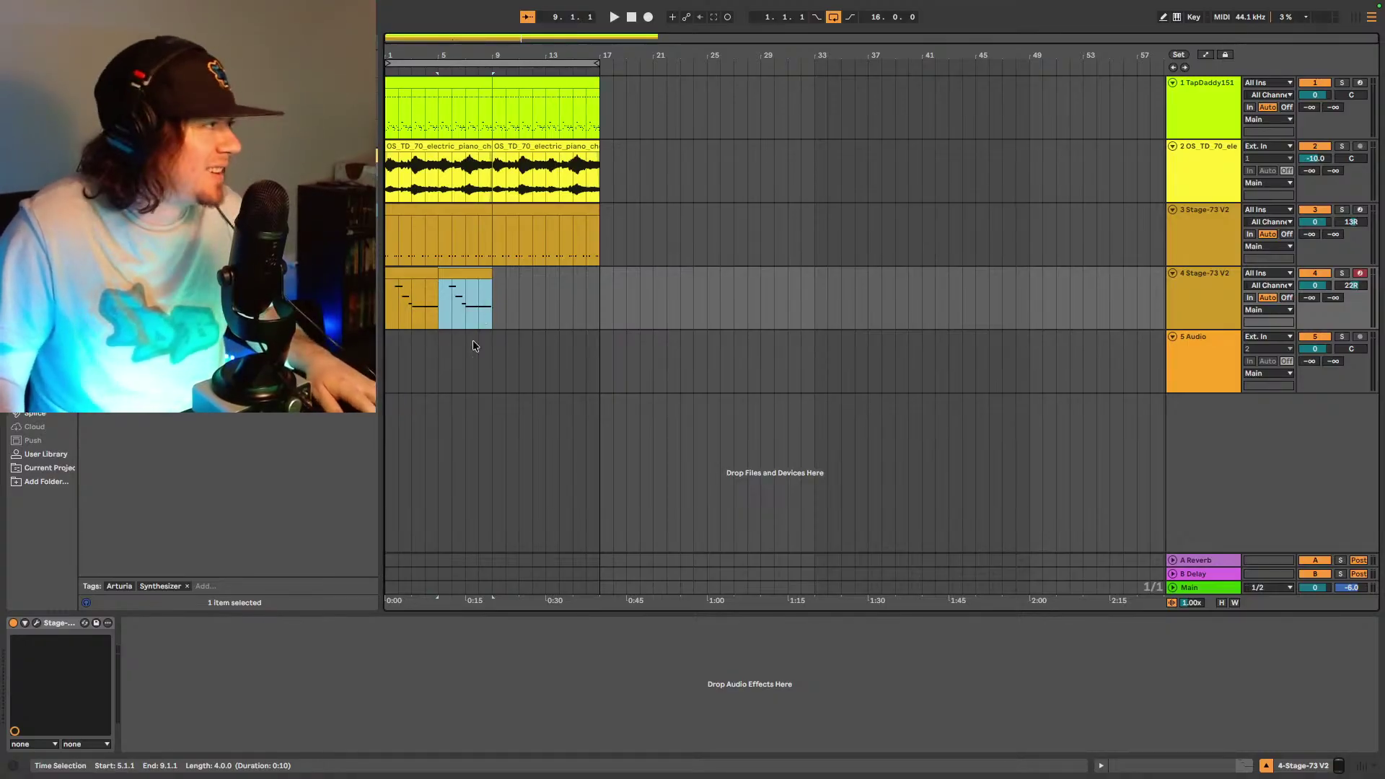
{"action": "left_click", "coordinate": [495, 297]}
- Play the arrangement from bar 1 and pan the electric piano loop track to 10R
{"action": "left_click", "coordinate": [383, 300]}
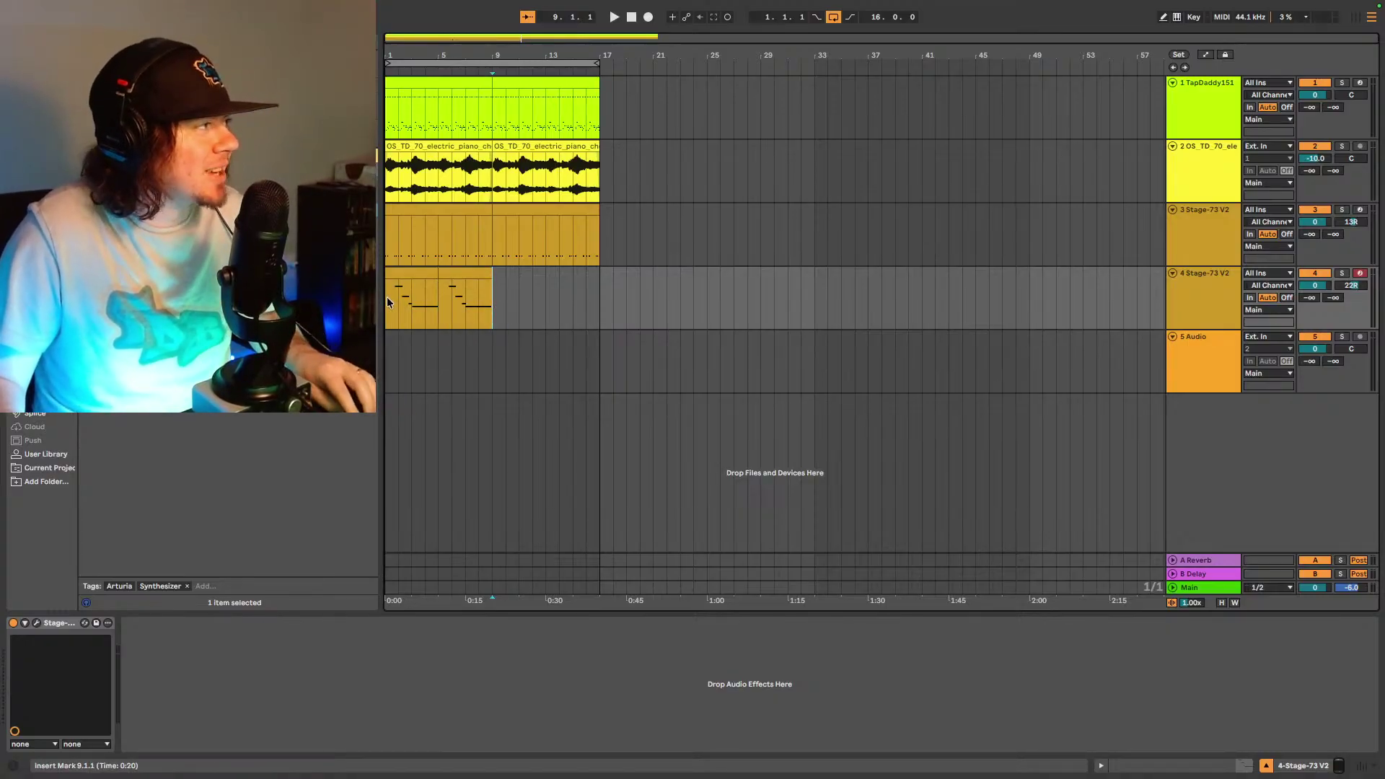
{"action": "key", "text": "space"}
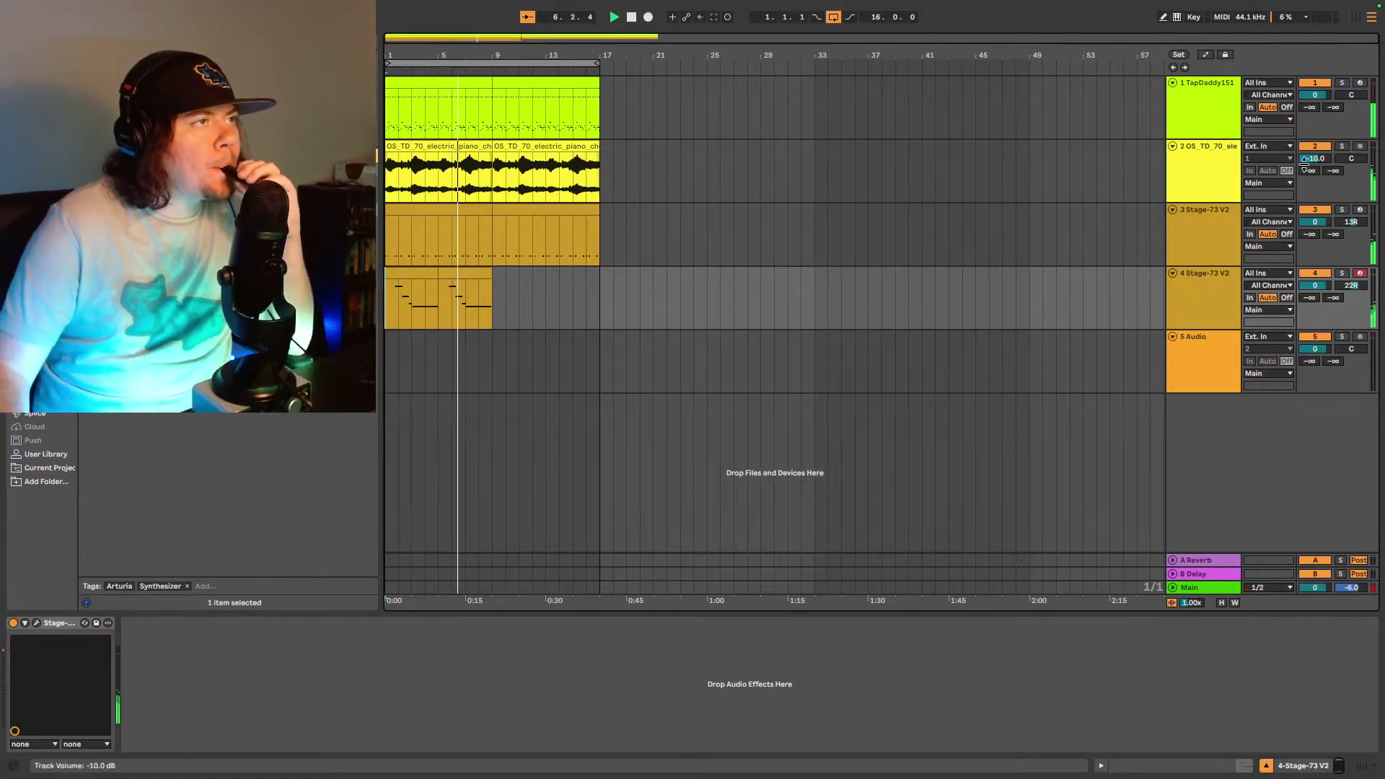
{"action": "left_click_drag", "start_coordinate": [1351, 158], "coordinate": [1351, 148]}
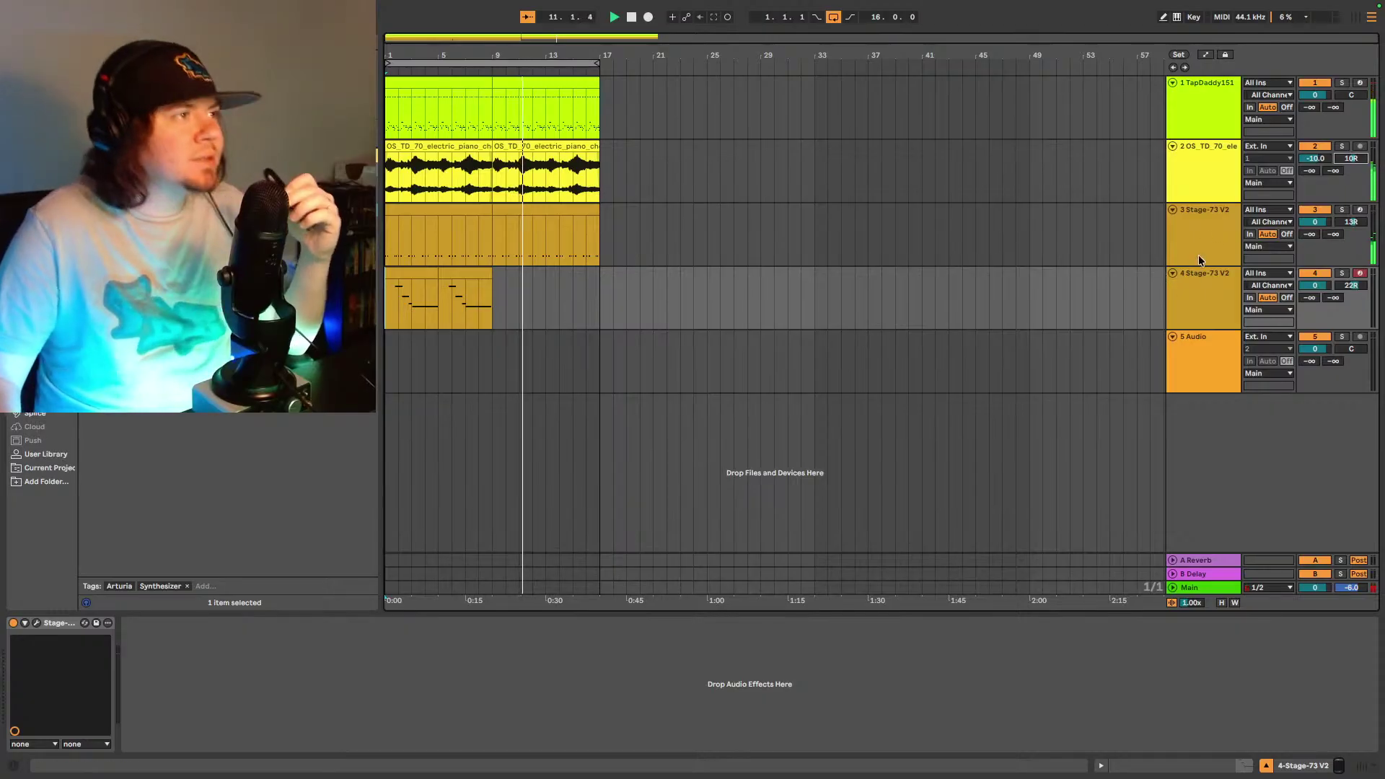
- On the first Stage-73 V2, raise the Reverb dry/wet to 0.592 and slightly increase the Home Studio room's wet mix
{"action": "left_click", "coordinate": [1212, 236]}
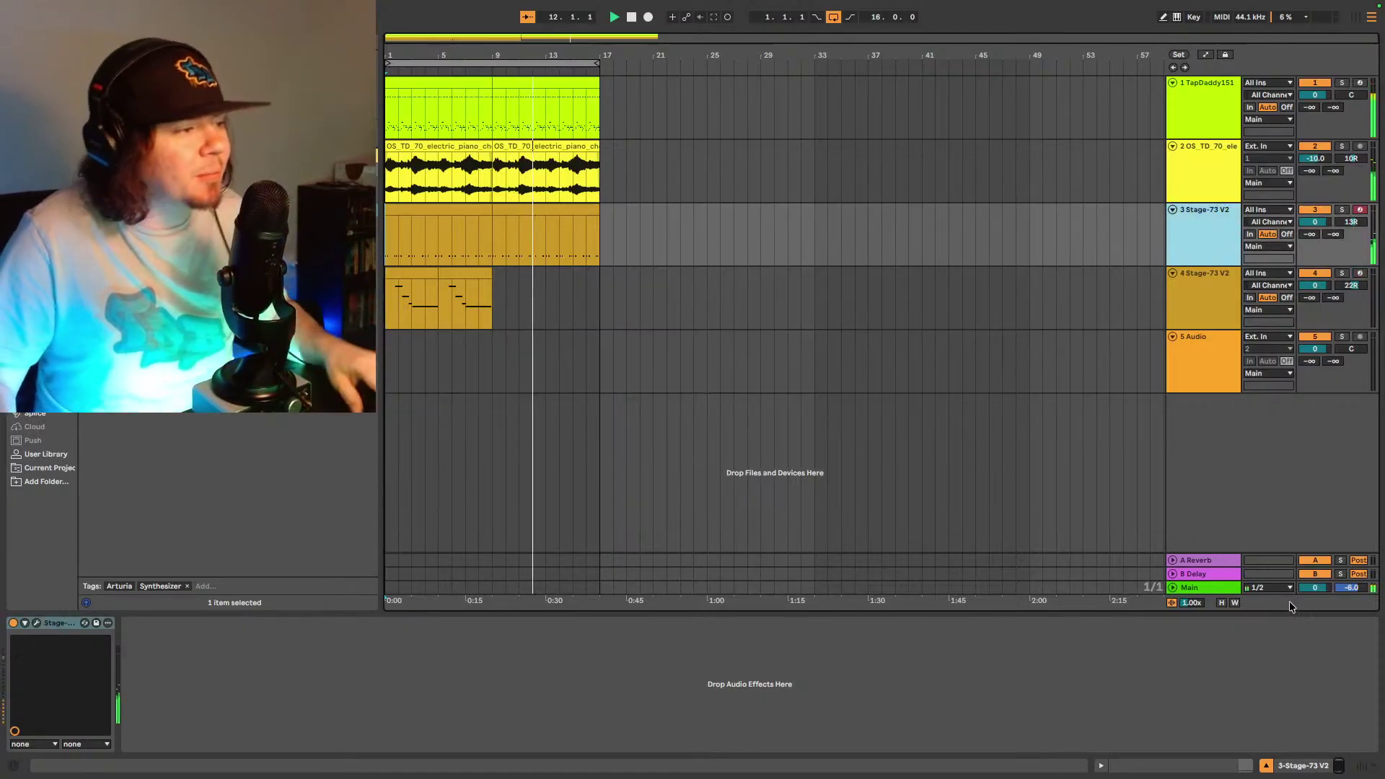
{"action": "left_click", "coordinate": [1298, 771]}
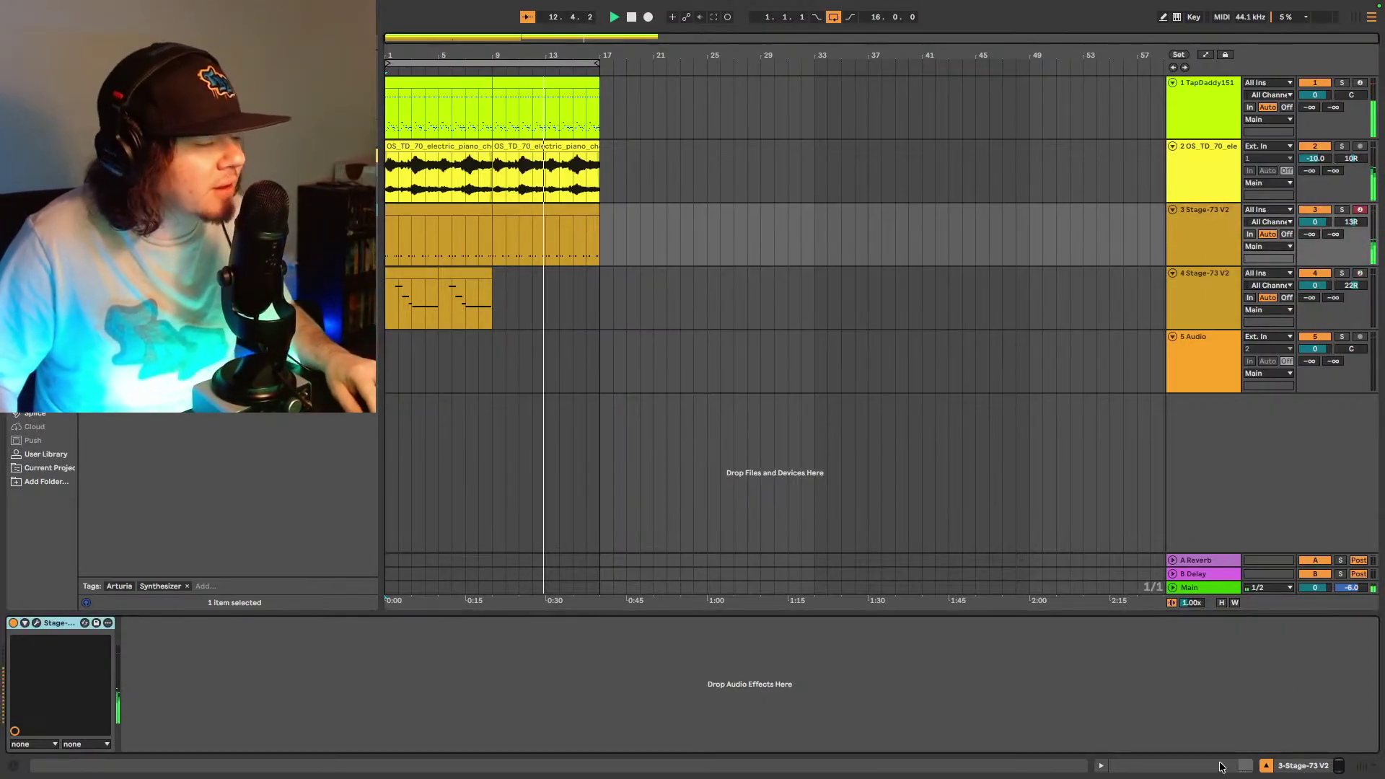
{"action": "left_click", "coordinate": [36, 623]}
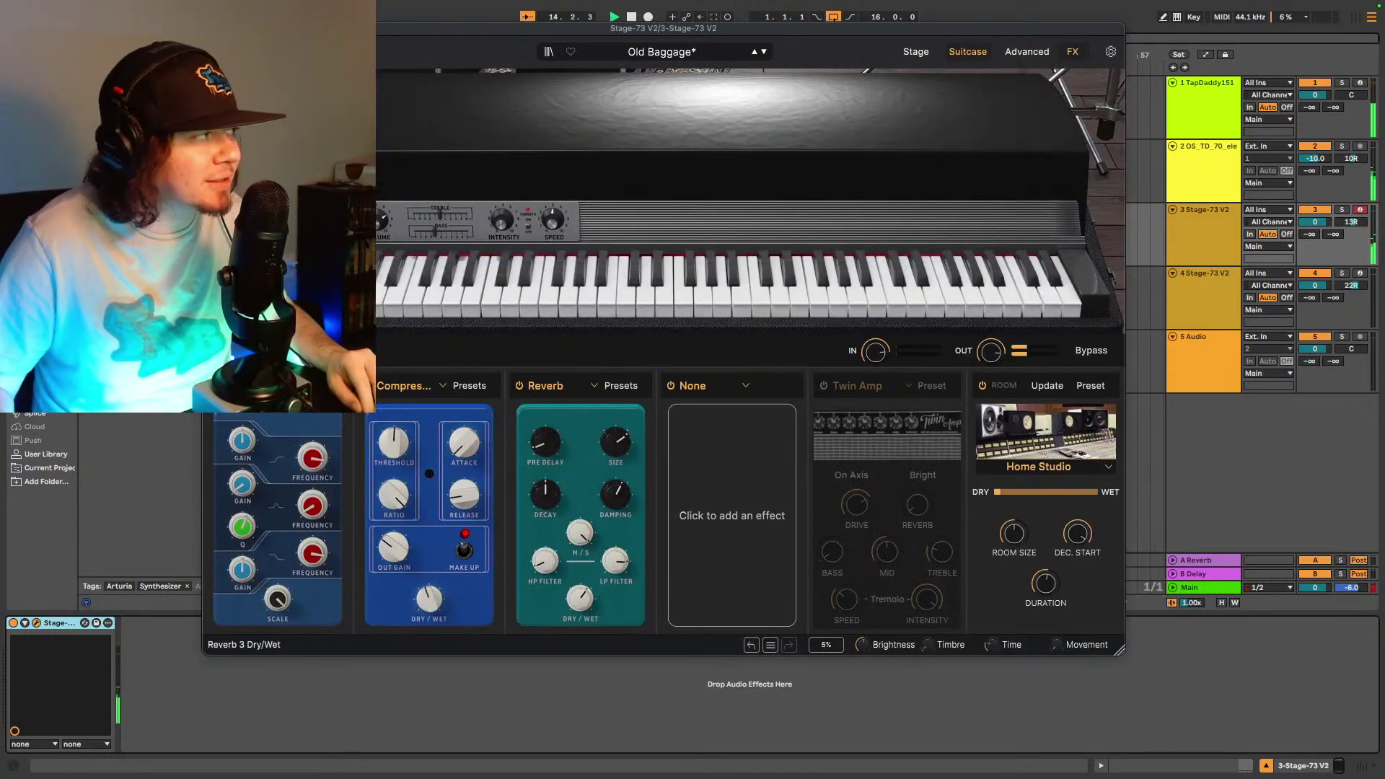
{"action": "mouse_move", "coordinate": [579, 601]}
{"action": "scroll", "coordinate": [579, 597], "scroll_direction": "down", "scroll_amount": 1}
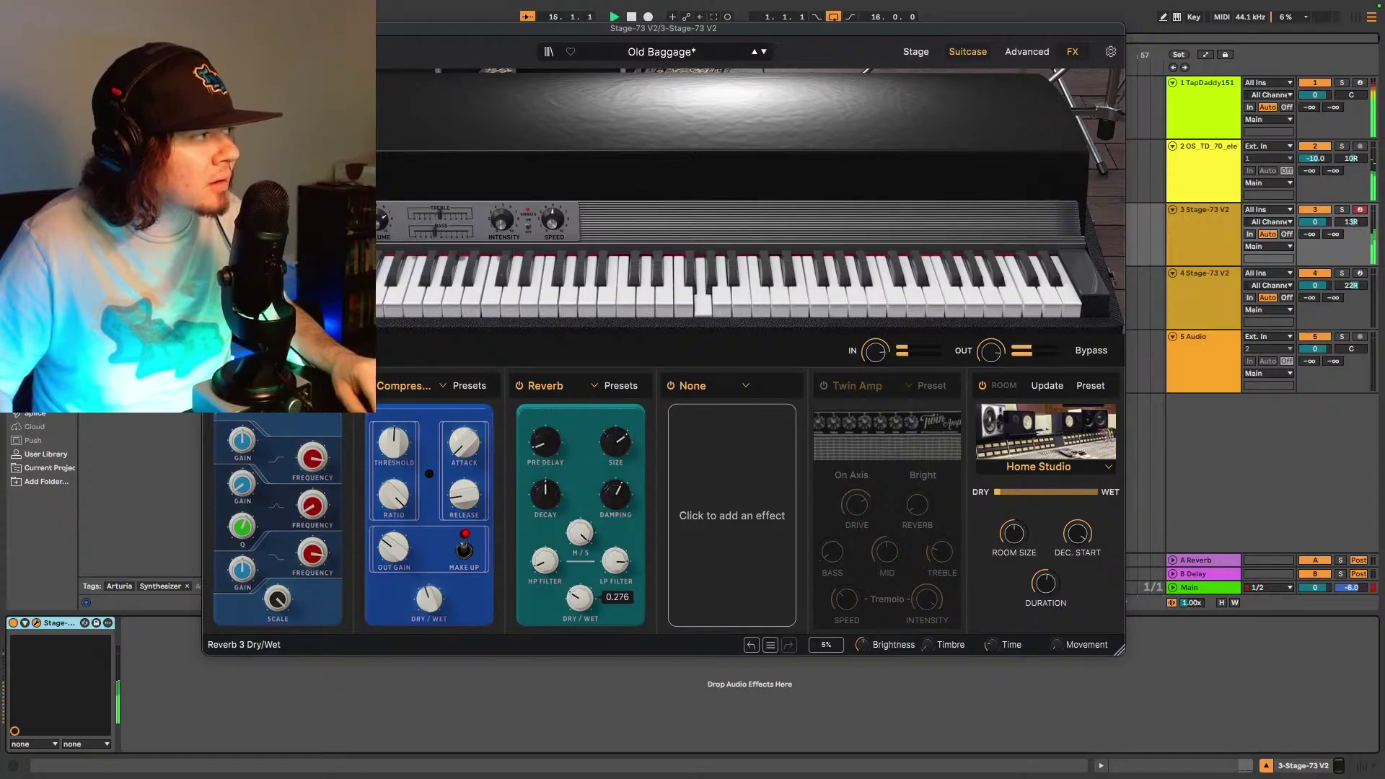
{"action": "scroll", "coordinate": [579, 597], "scroll_direction": "up", "scroll_amount": 10}
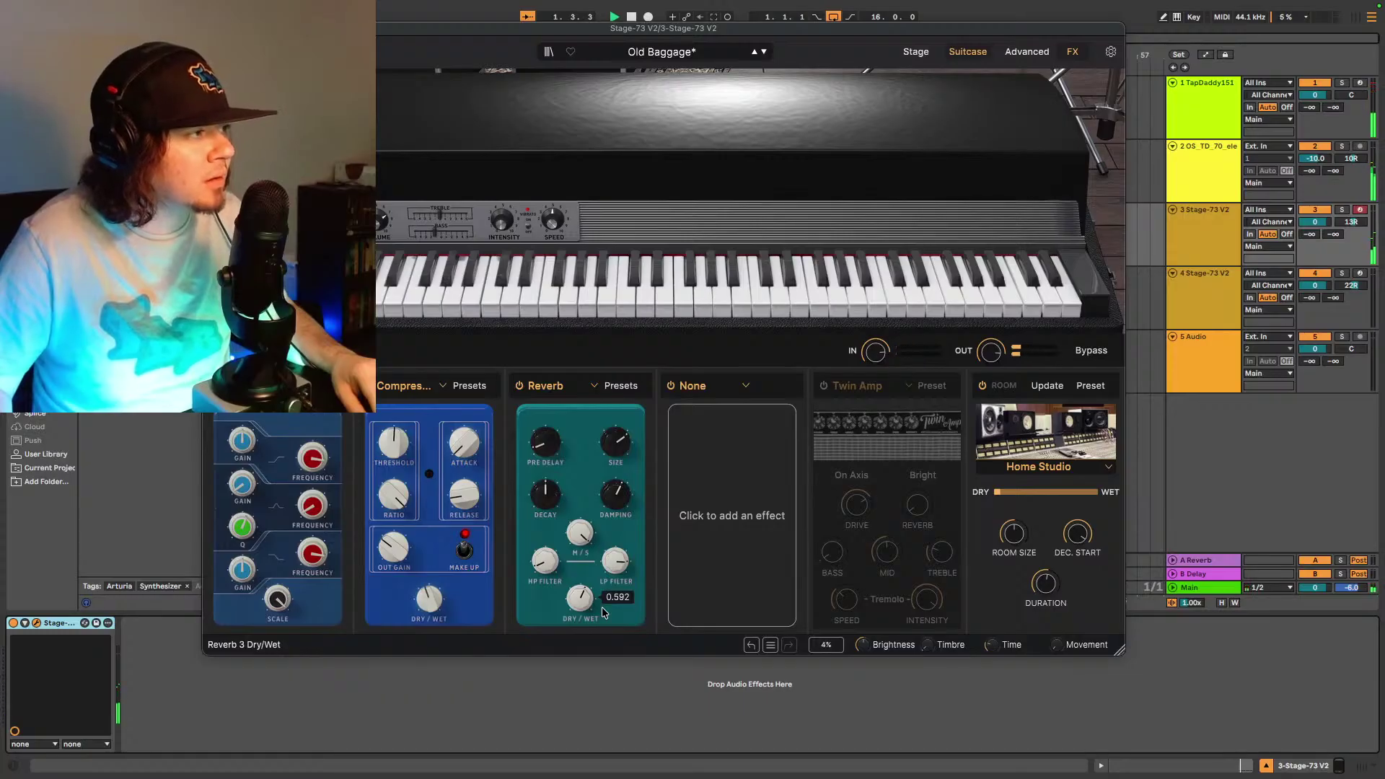
{"action": "left_click_drag", "start_coordinate": [1006, 492], "coordinate": [1021, 492]}
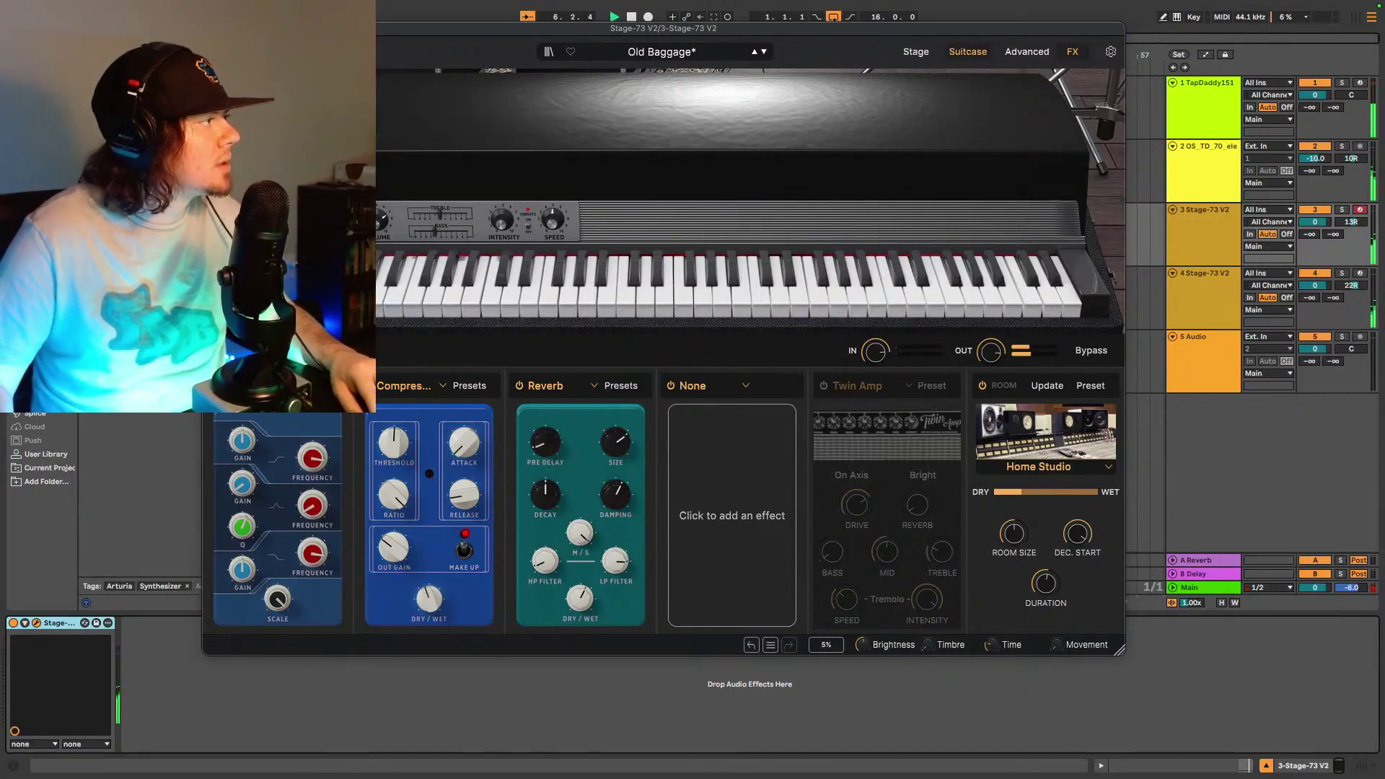
{"action": "key", "text": "super+alt+p"}
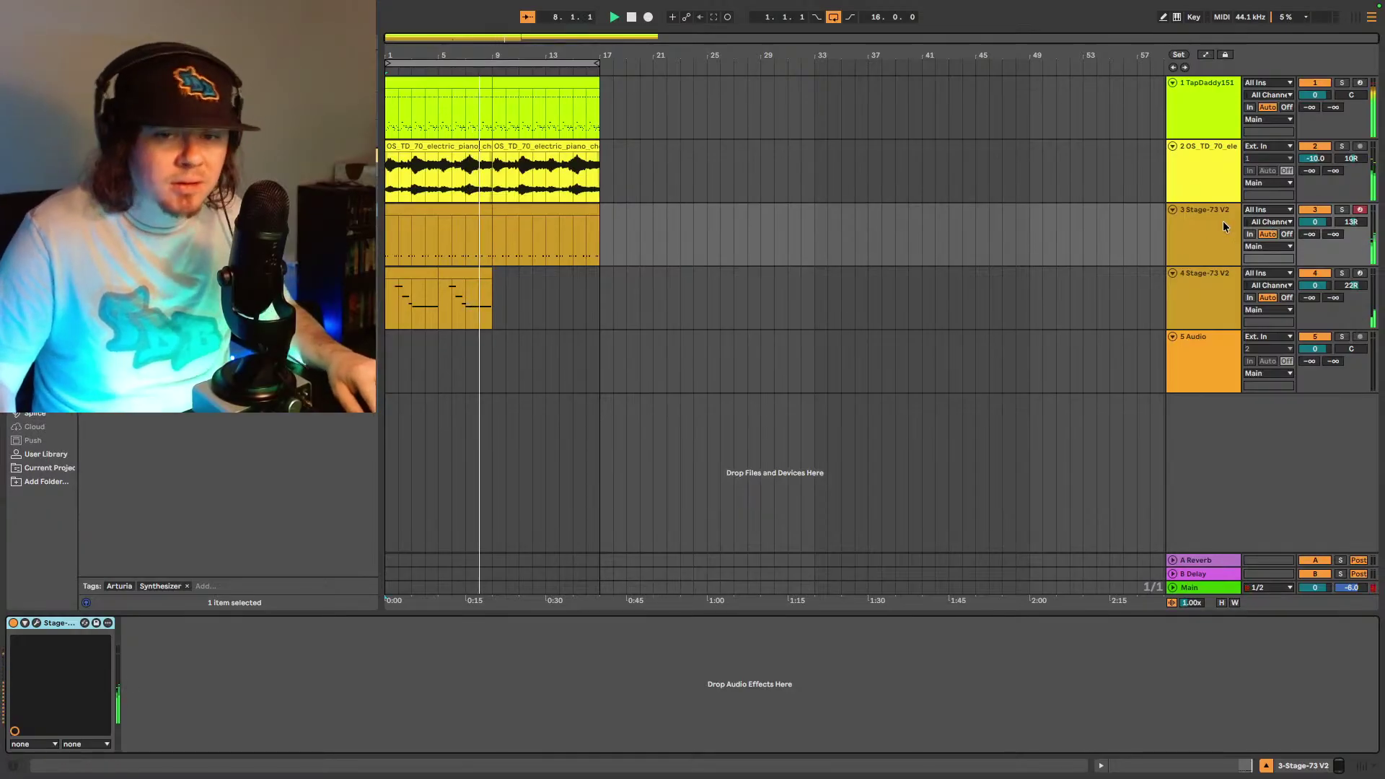
- Browse Splice's saxophone samples and preview the BS_MVSP_77_Woodwind_Sax loop while the beat plays
{"action": "left_click", "coordinate": [1196, 306]}
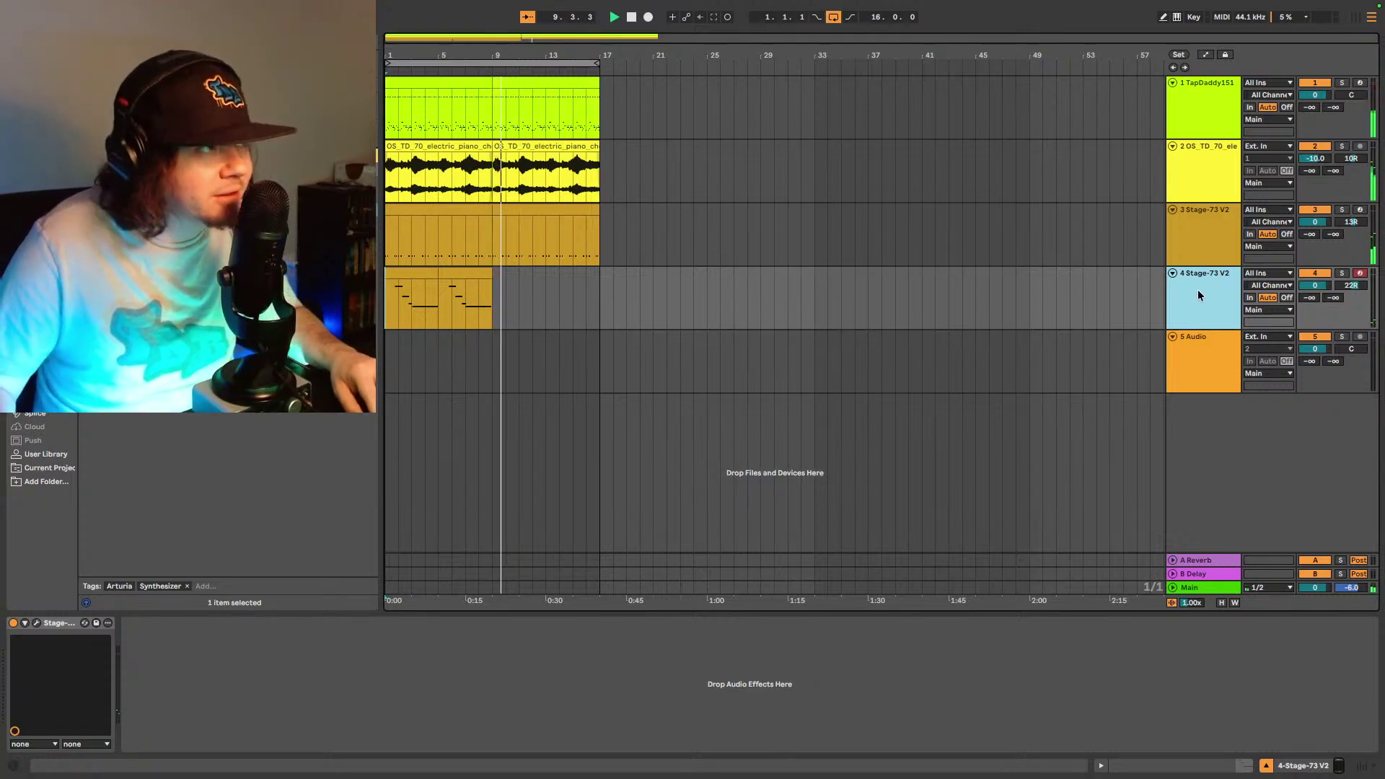
{"action": "left_click", "coordinate": [1196, 350]}
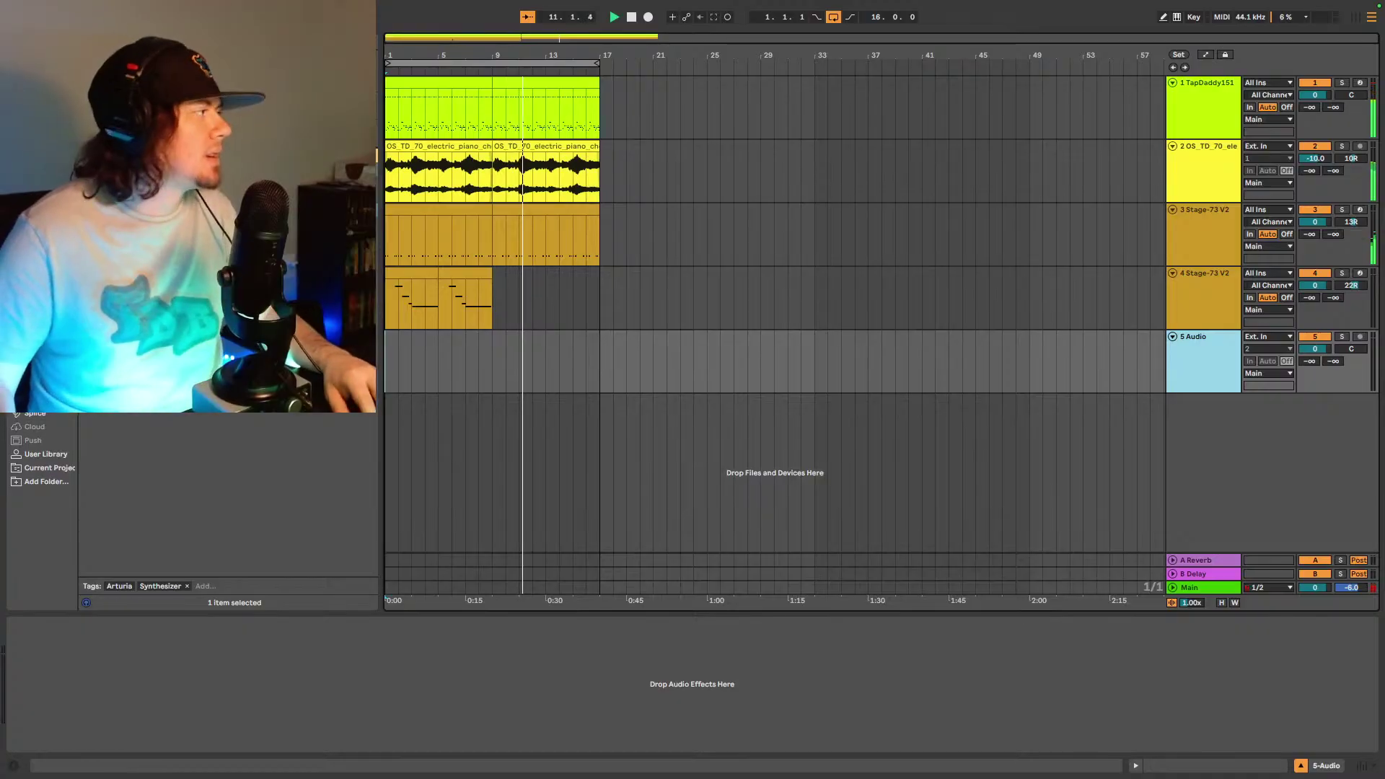
{"action": "left_click", "coordinate": [43, 416]}
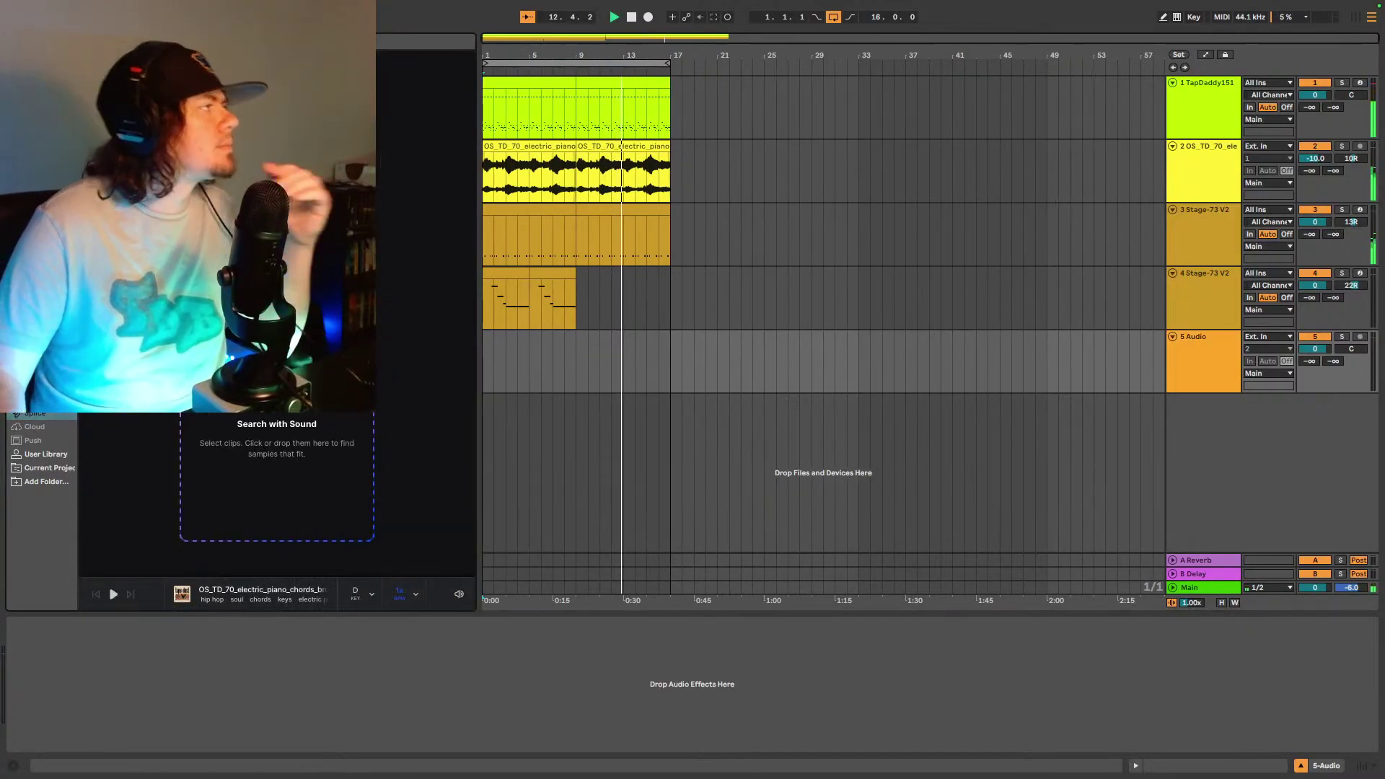
{"action": "scroll", "coordinate": [343, 434], "scroll_direction": "down", "scroll_amount": 5}
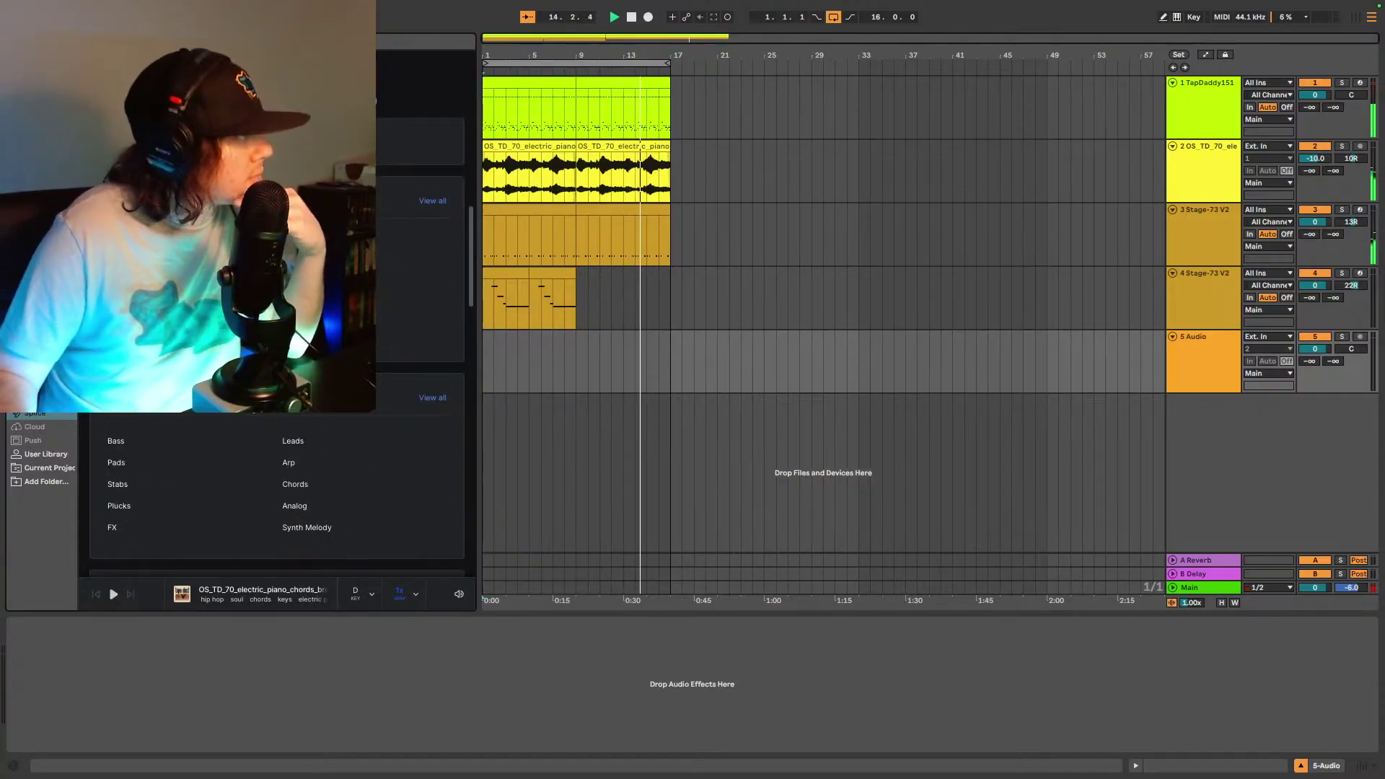
{"action": "scroll", "coordinate": [229, 413], "scroll_direction": "down", "scroll_amount": 1}
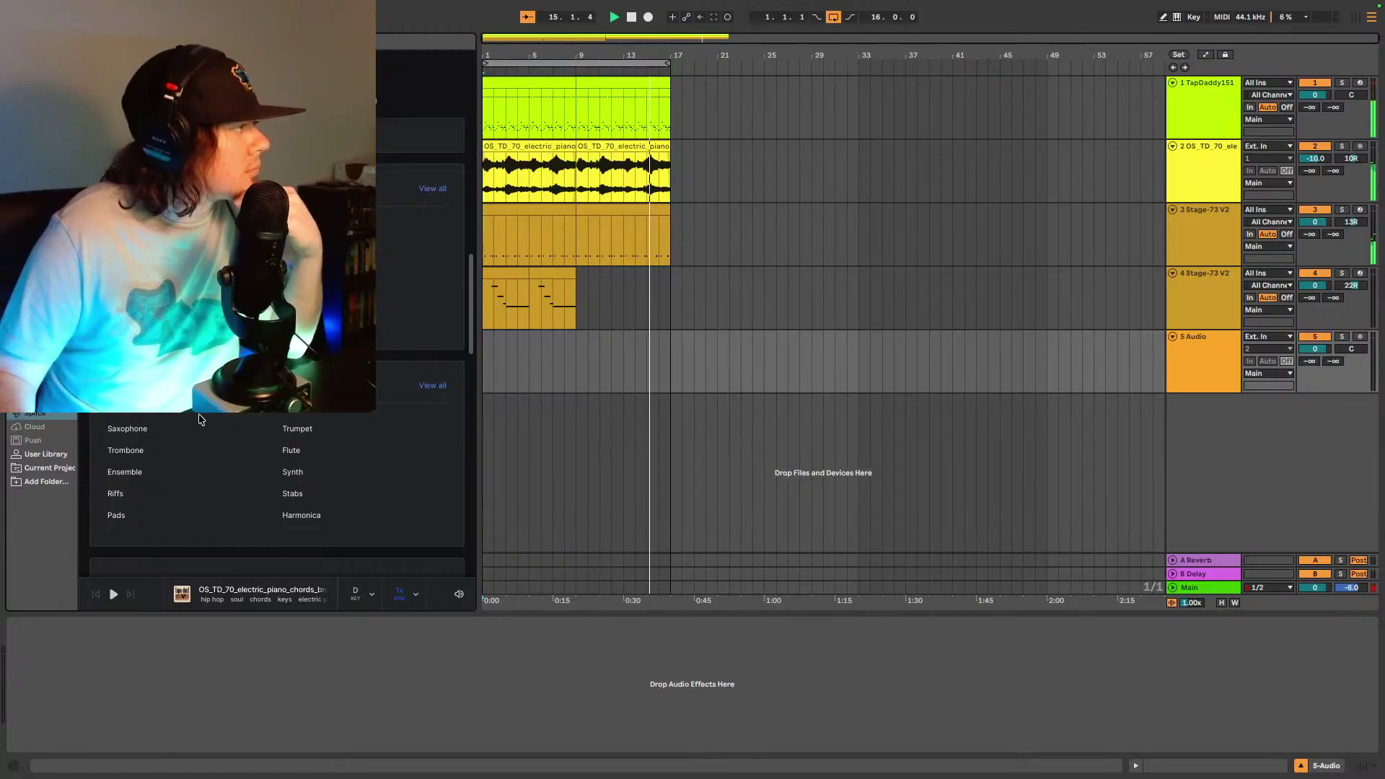
{"action": "left_click", "coordinate": [127, 429]}
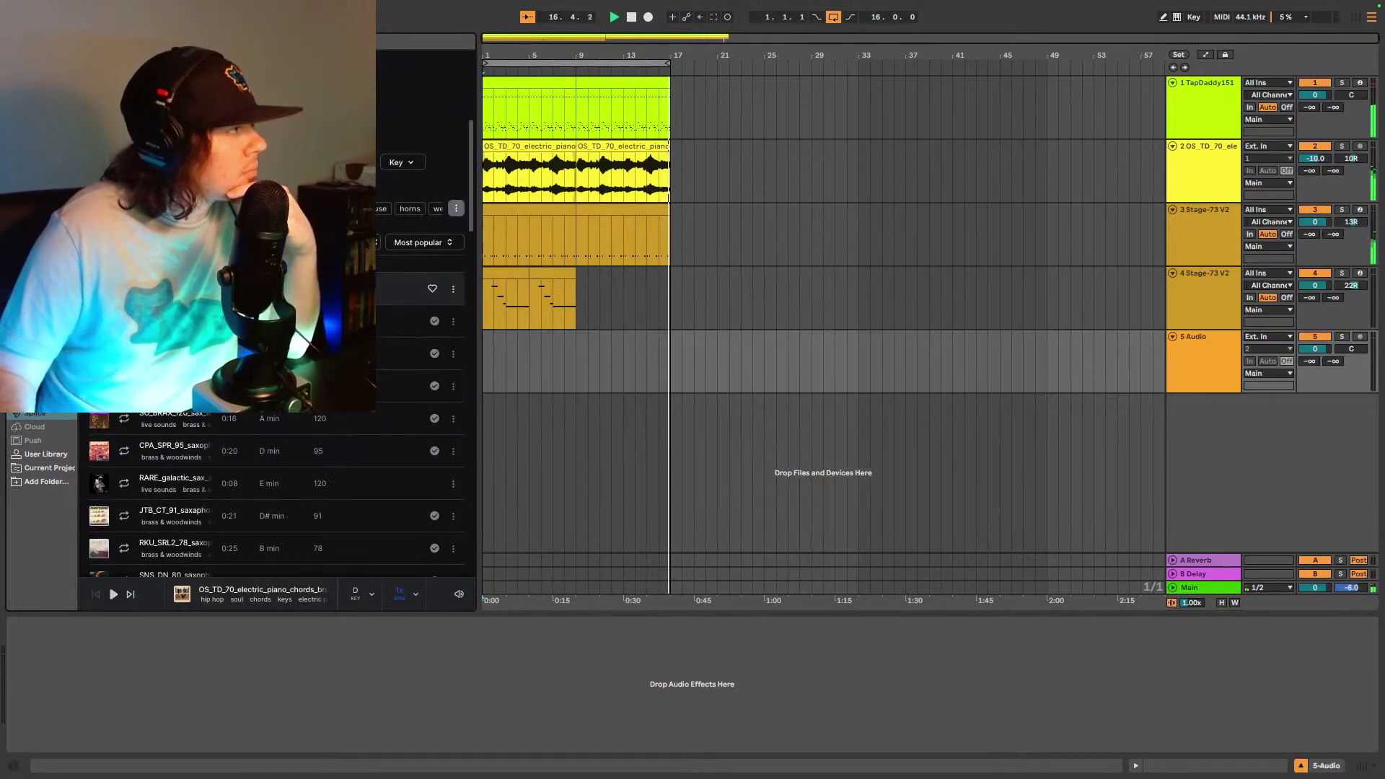
{"action": "left_click", "coordinate": [216, 288]}
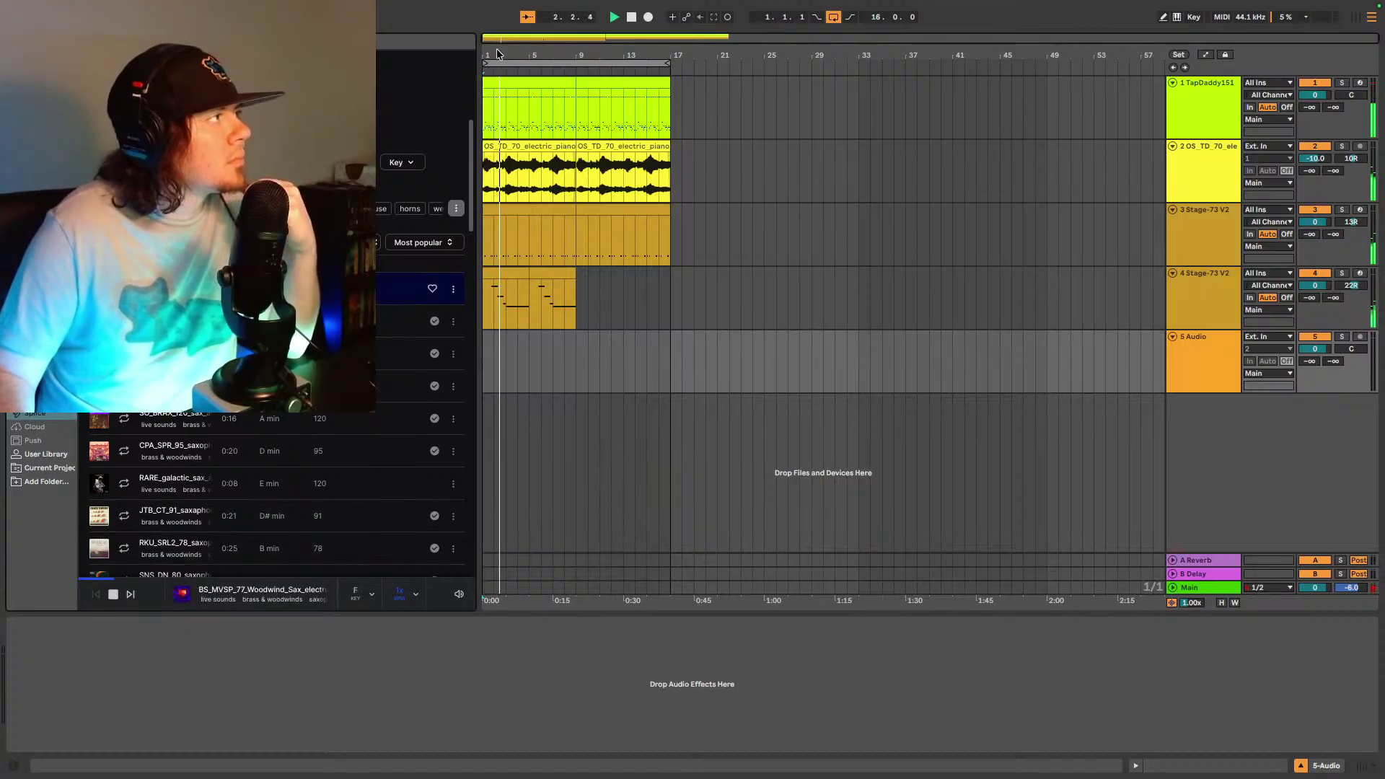
- Show the second electric piano clip's sample settings and turn on Splice's transposition of previewed samples to the key of C
{"action": "scroll", "coordinate": [516, 36], "scroll_direction": "up", "scroll_amount": 8}
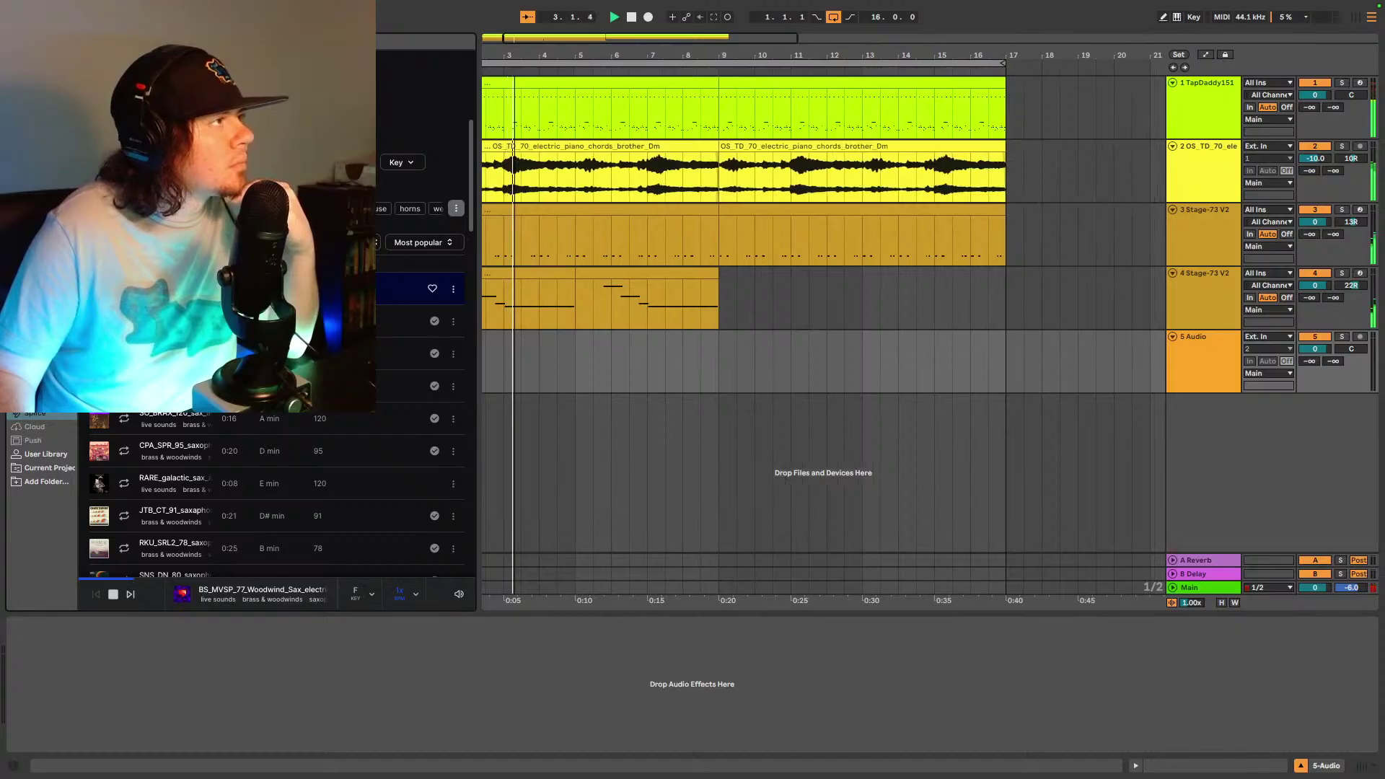
{"action": "left_click", "coordinate": [898, 146]}
{"action": "key", "text": "shift+Tab"}
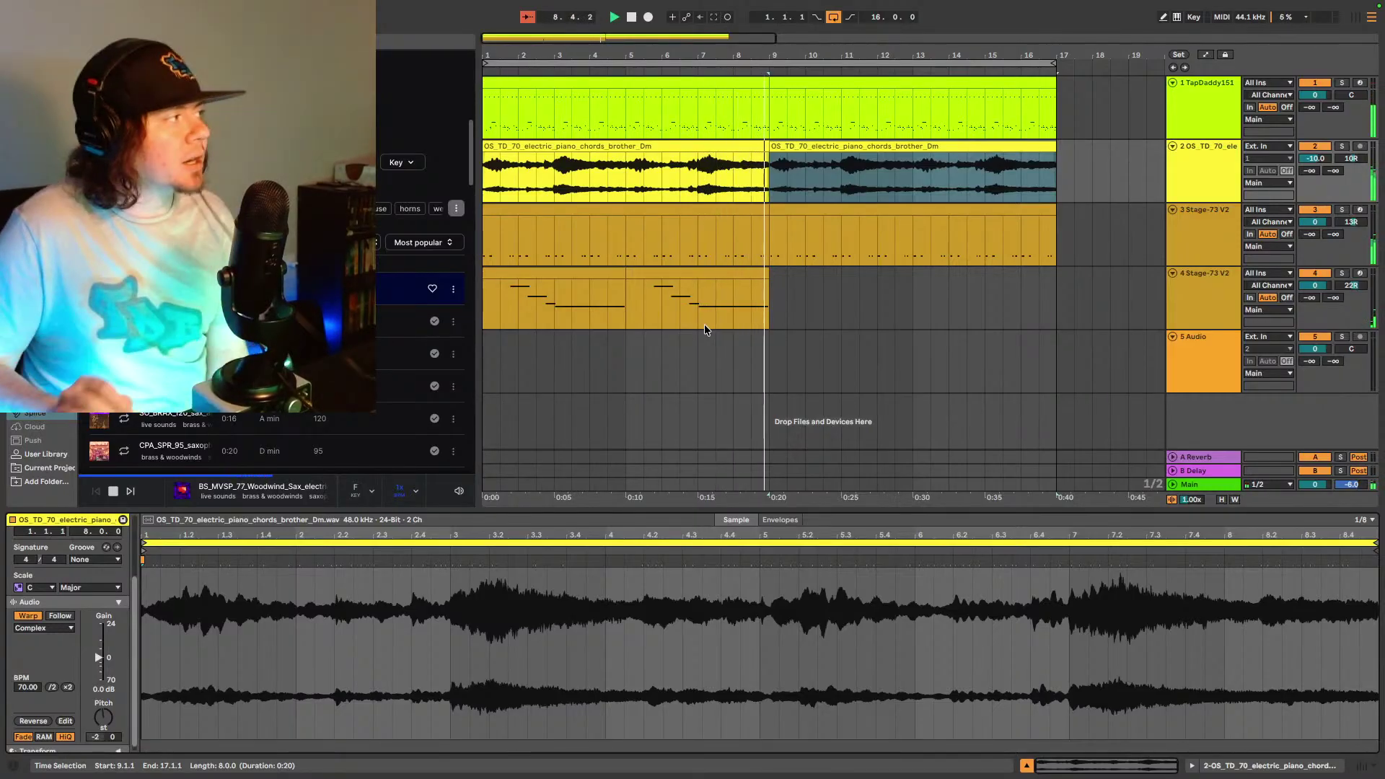
{"action": "left_click", "coordinate": [357, 490]}
{"action": "left_click", "coordinate": [411, 204]}
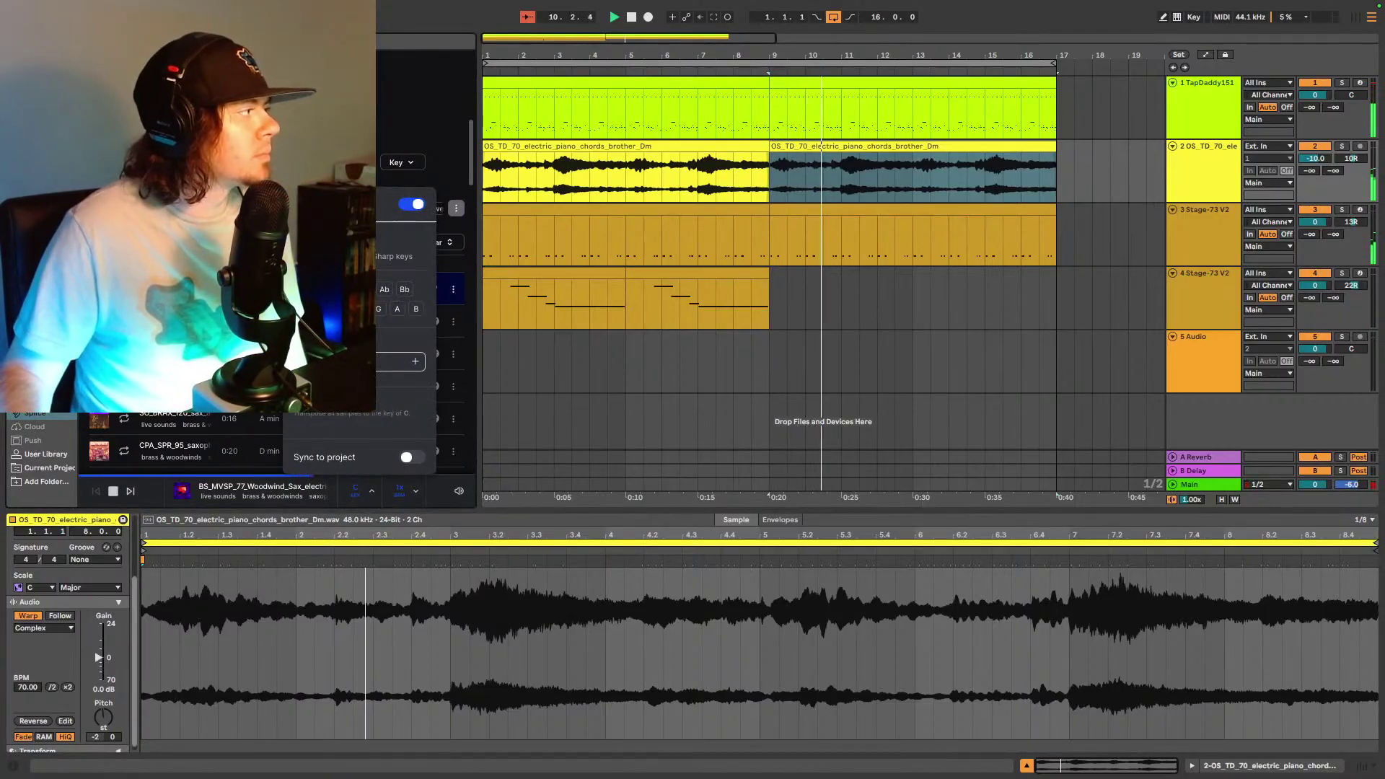
{"action": "left_click", "coordinate": [440, 504]}
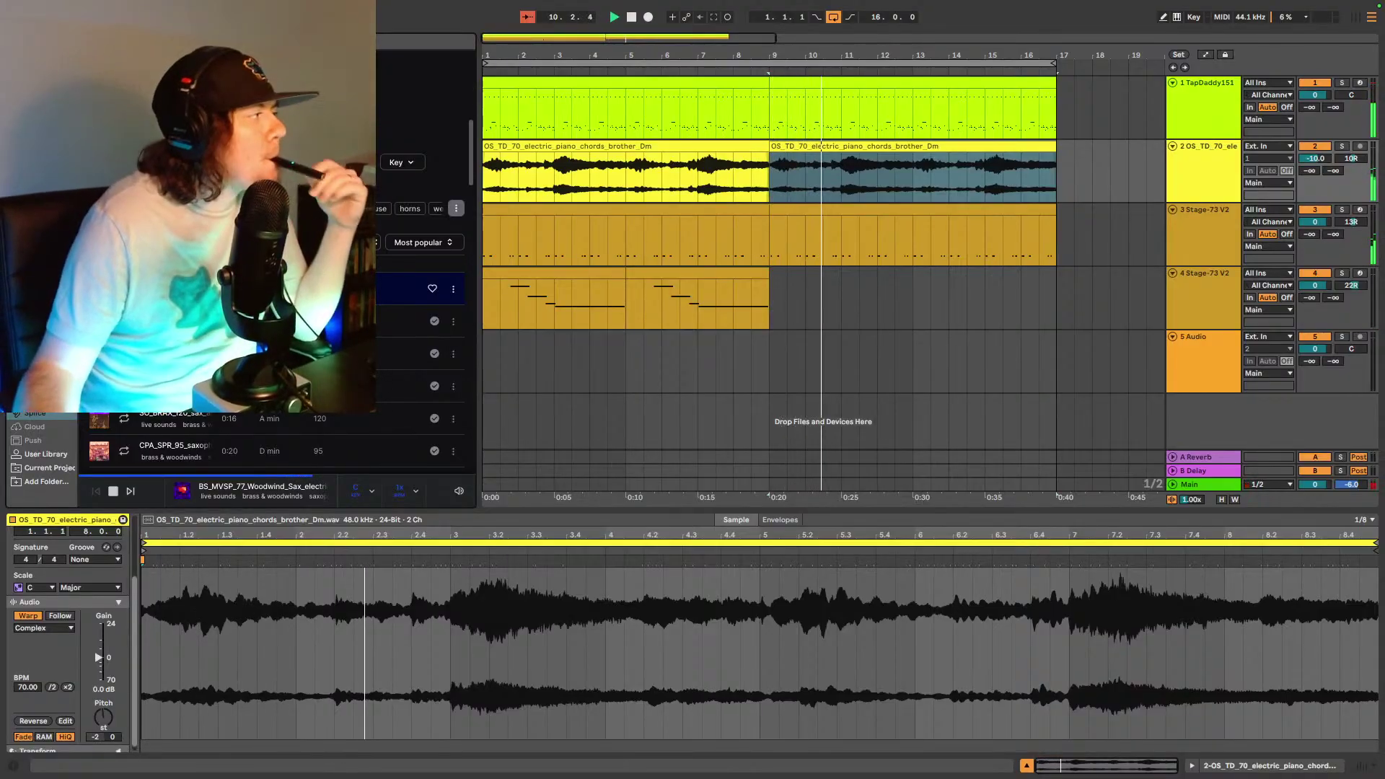
- Audition more saxophone samples against the beat, including TRKTRN_EBWTLA_99_Saxophone, RKU_RTJ5_saxophone_one_shot, LEX_JBD_92_saxophone_boombap and SC_SS_100_sax_andagain_Fm.wav
{"action": "scroll", "coordinate": [419, 310], "scroll_direction": "down", "scroll_amount": 3}
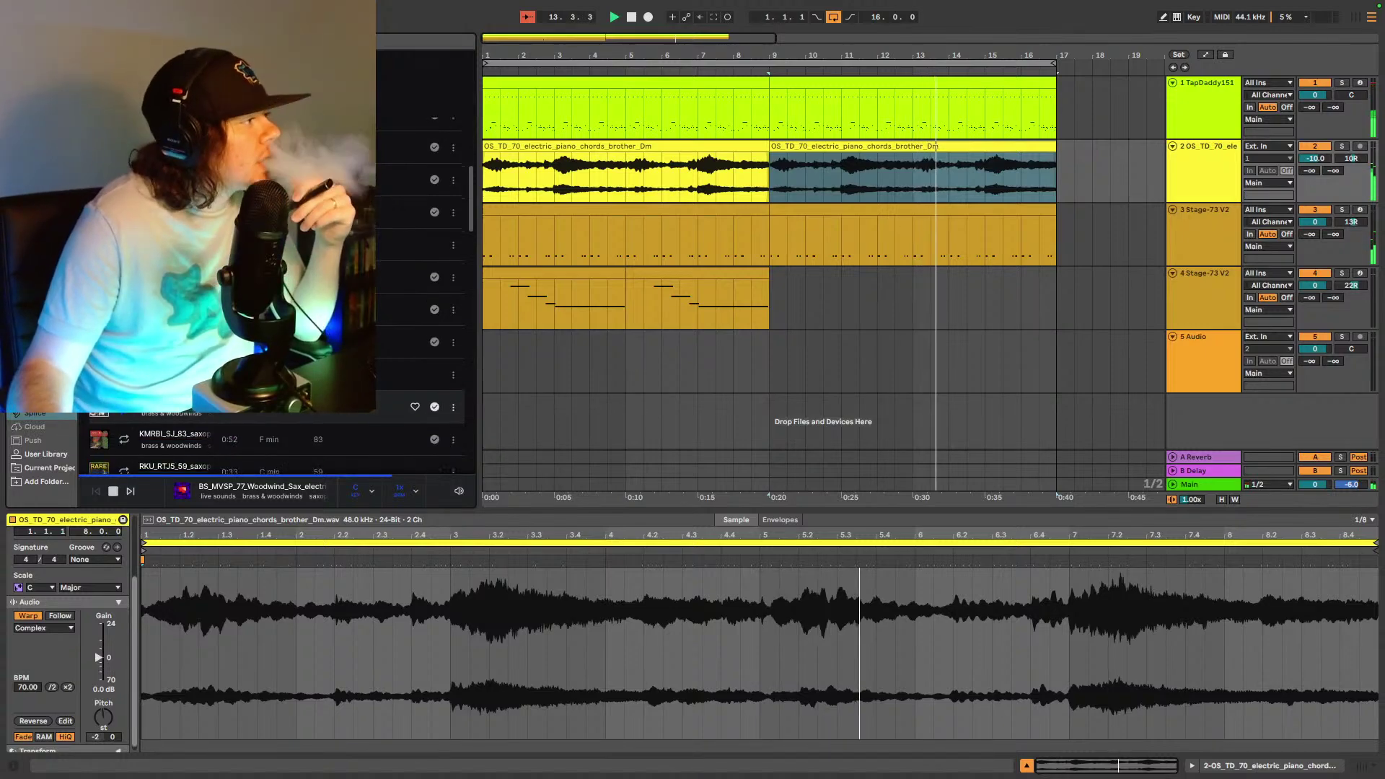
{"action": "scroll", "coordinate": [274, 432], "scroll_direction": "down", "scroll_amount": 2}
{"action": "scroll", "coordinate": [274, 419], "scroll_direction": "down", "scroll_amount": 2}
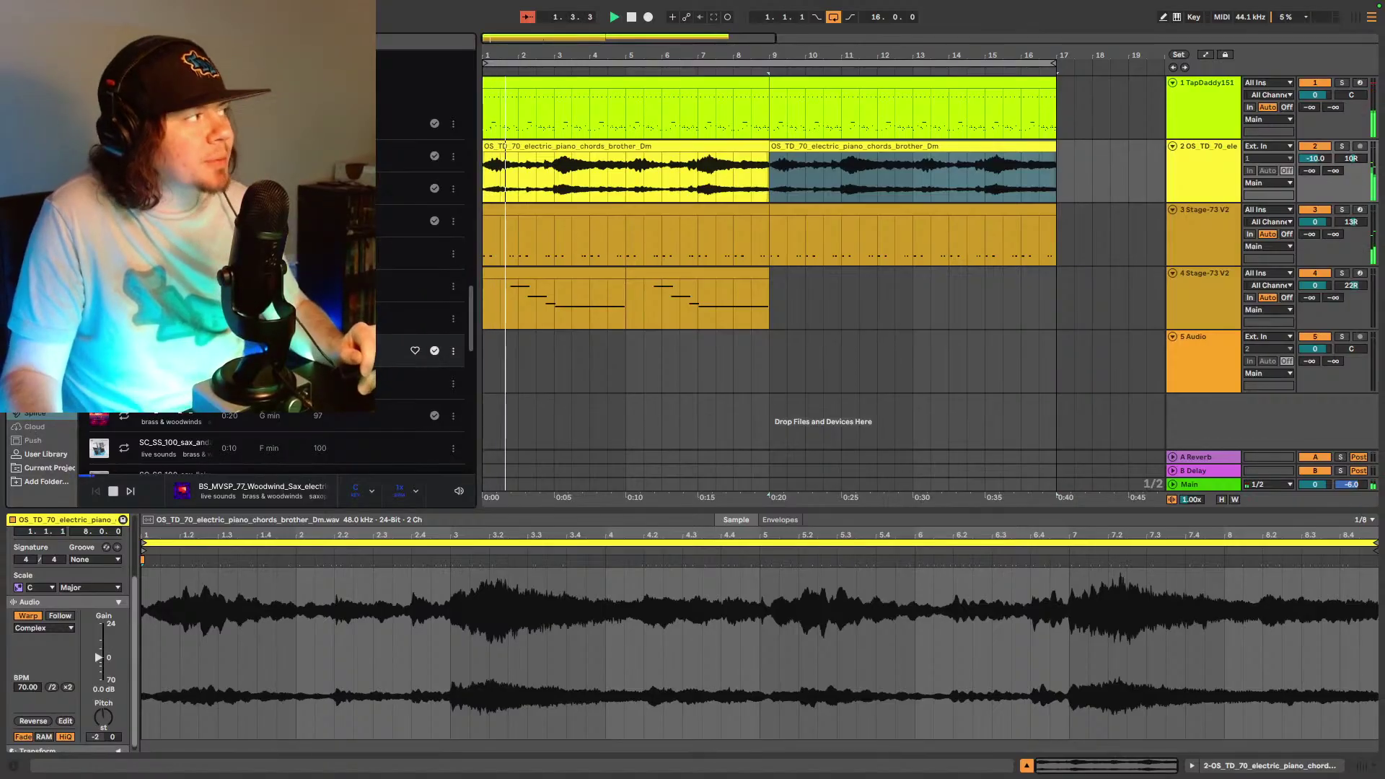
{"action": "left_click", "coordinate": [404, 383]}
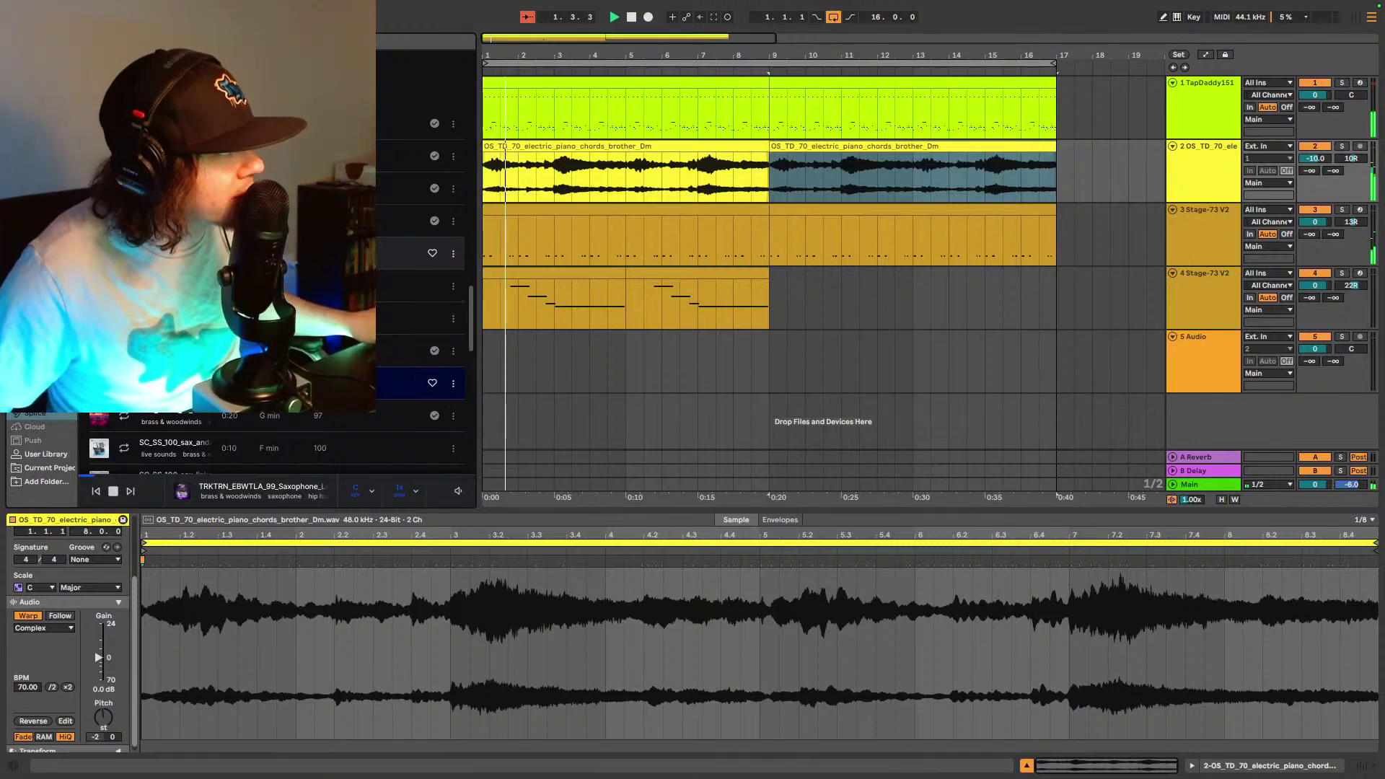
{"action": "left_click", "coordinate": [411, 254]}
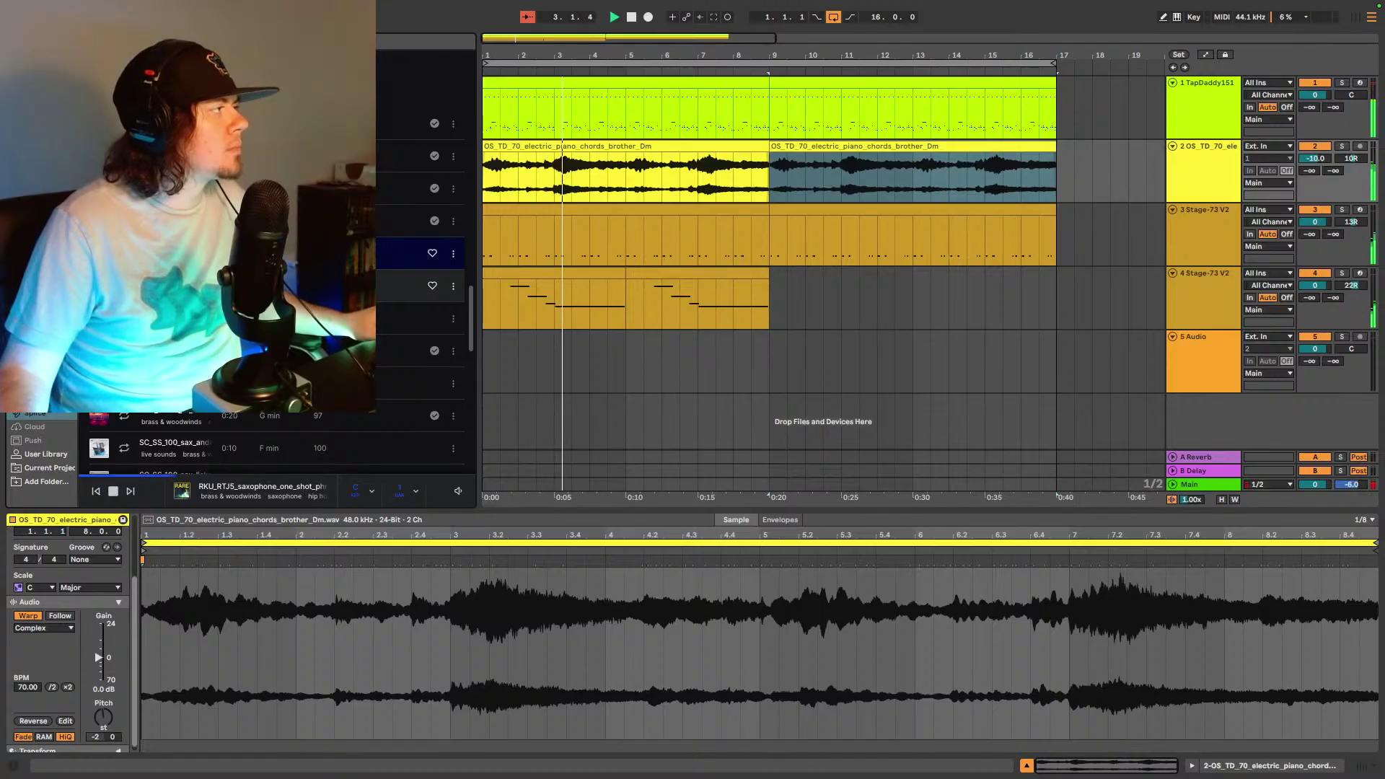
{"action": "key", "text": "Down"}
{"action": "key", "text": "Down"}
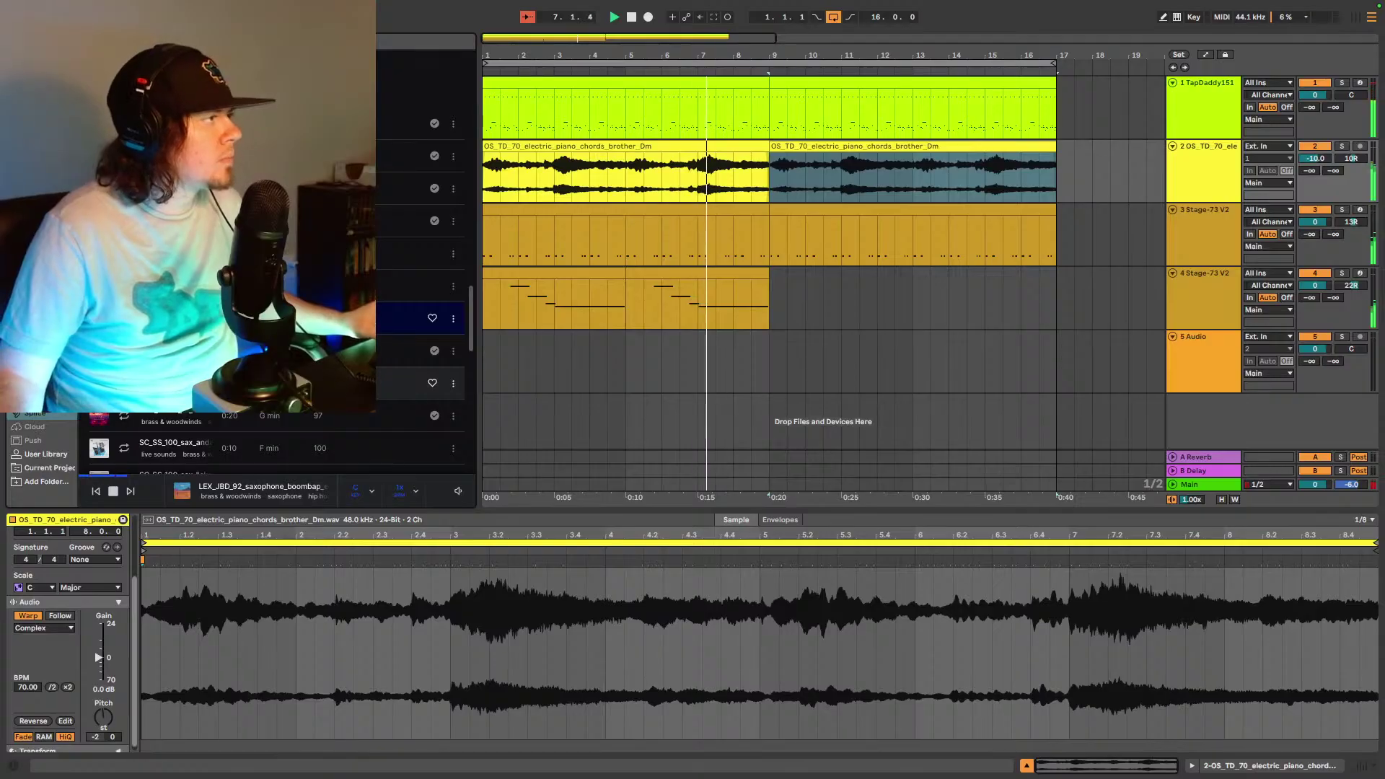
{"action": "left_click", "coordinate": [418, 383]}
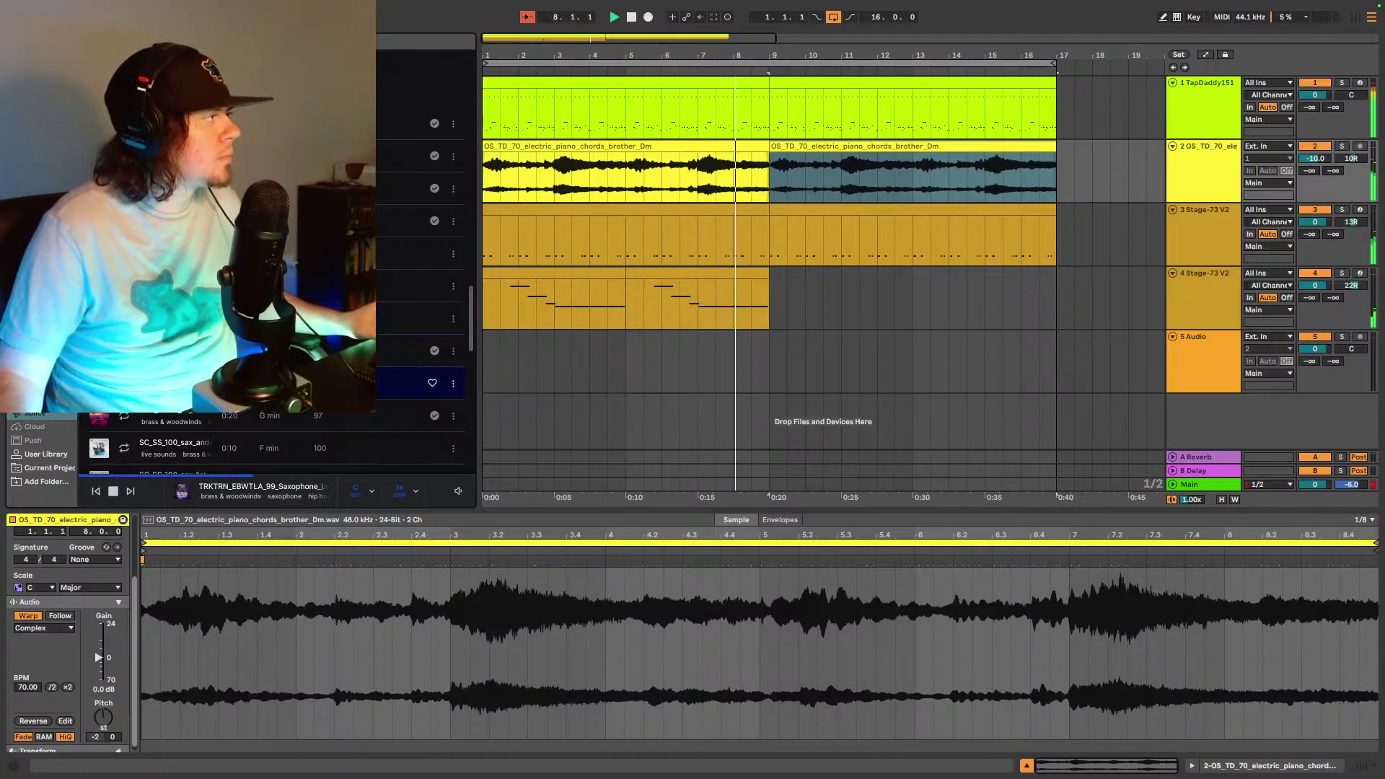
{"action": "scroll", "coordinate": [419, 375], "scroll_direction": "down", "scroll_amount": 2}
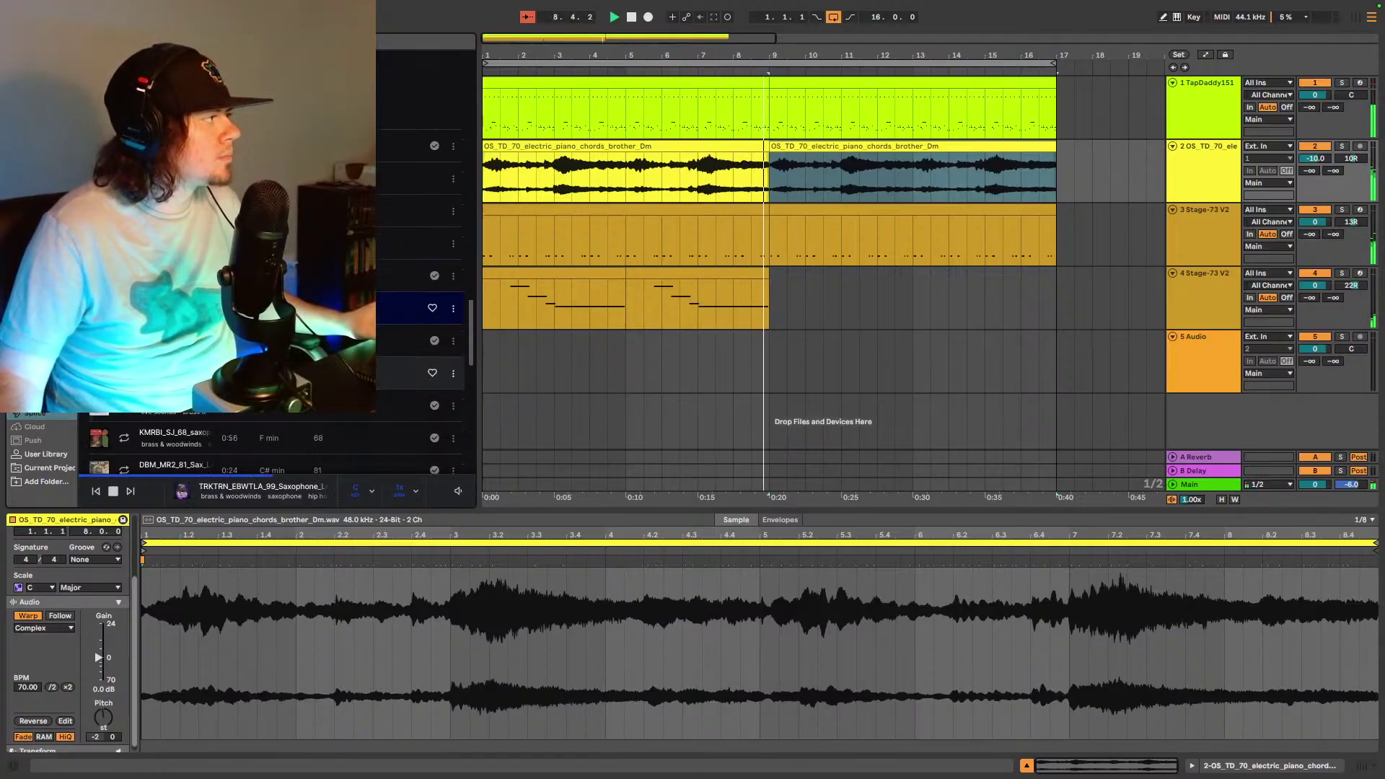
{"action": "left_click", "coordinate": [418, 373]}
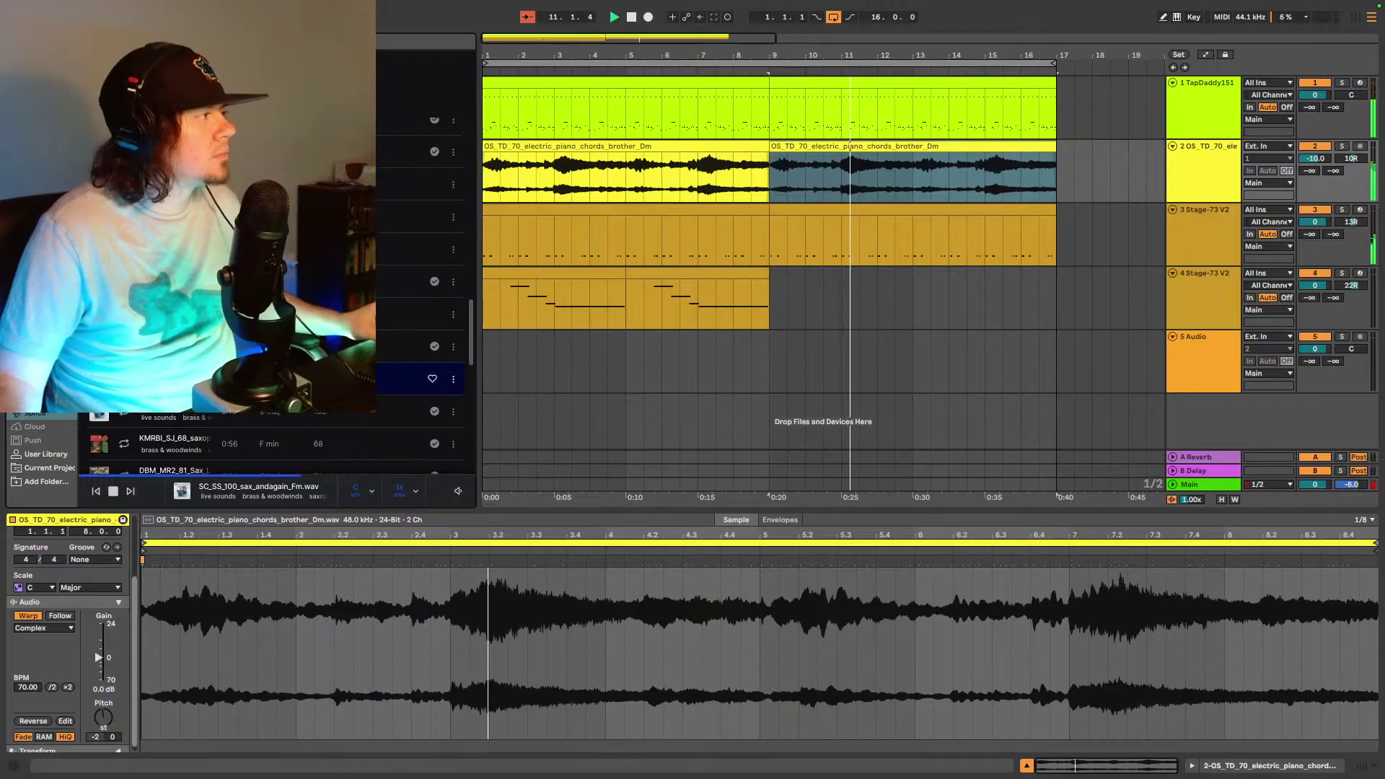
- Look through the saxophone samples and audition the BS_MVSS_140 woodwinds saxophone sample
{"action": "scroll", "coordinate": [419, 388], "scroll_direction": "down", "scroll_amount": 1}
{"action": "scroll", "coordinate": [418, 382], "scroll_direction": "down", "scroll_amount": 5}
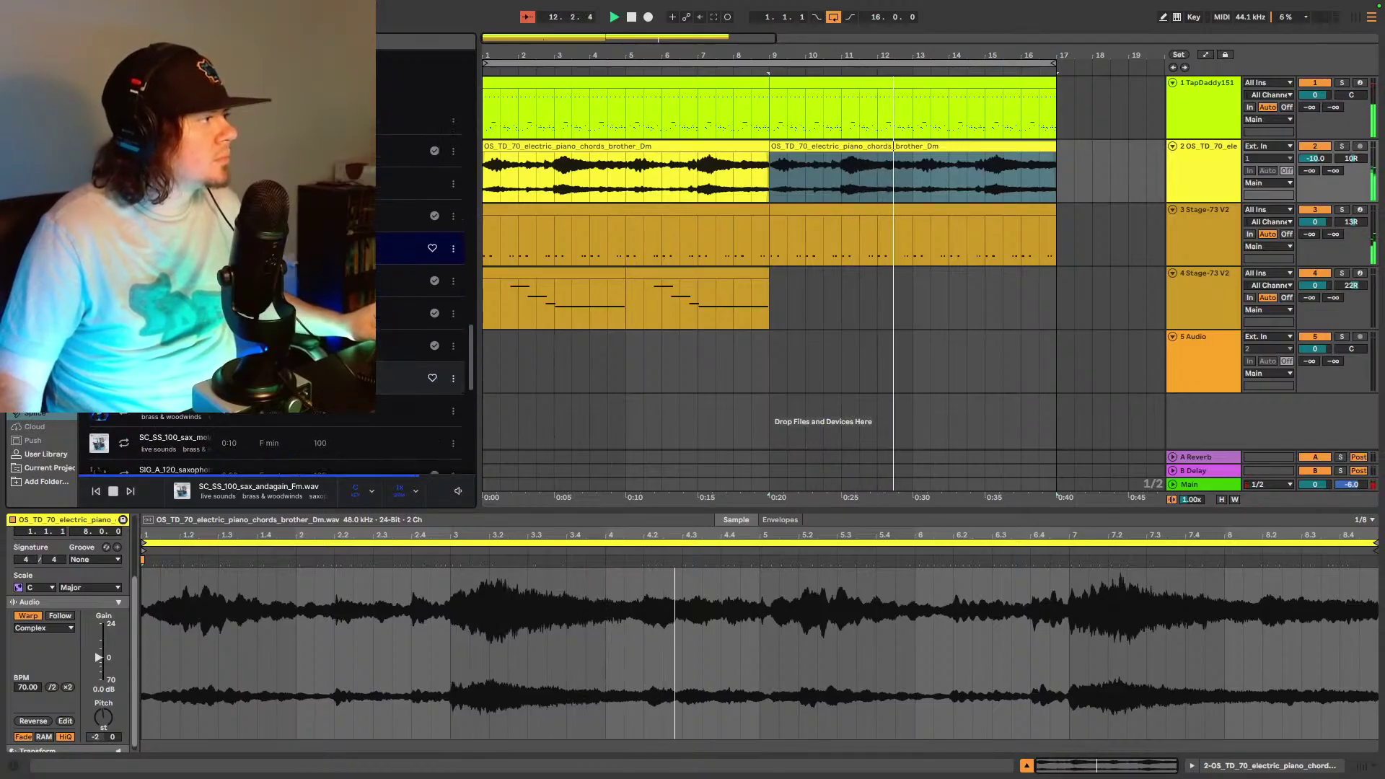
{"action": "left_click", "coordinate": [124, 414]}
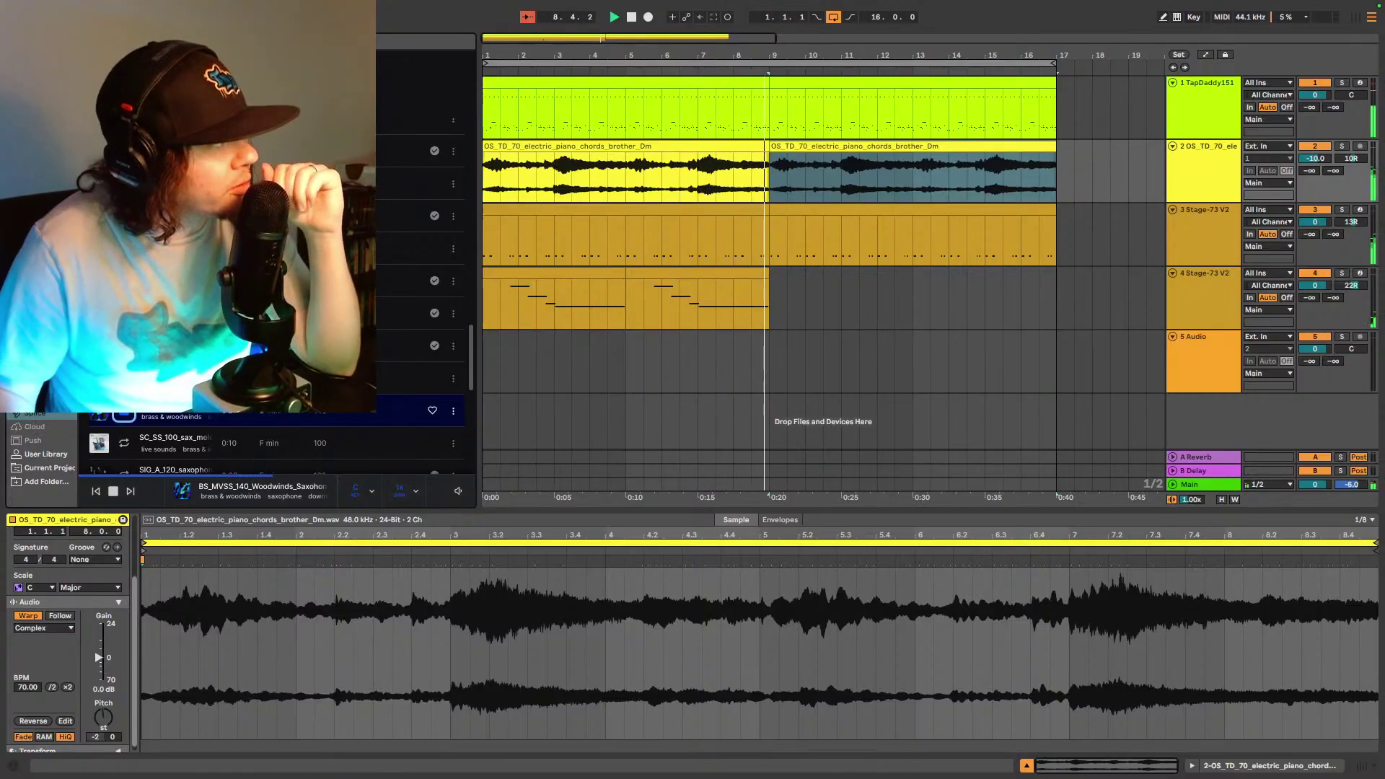
- Search the plug-ins for "bx" and look through the Plugin Alliance effects for one to use on the beat
{"action": "left_click", "coordinate": [45, 454]}
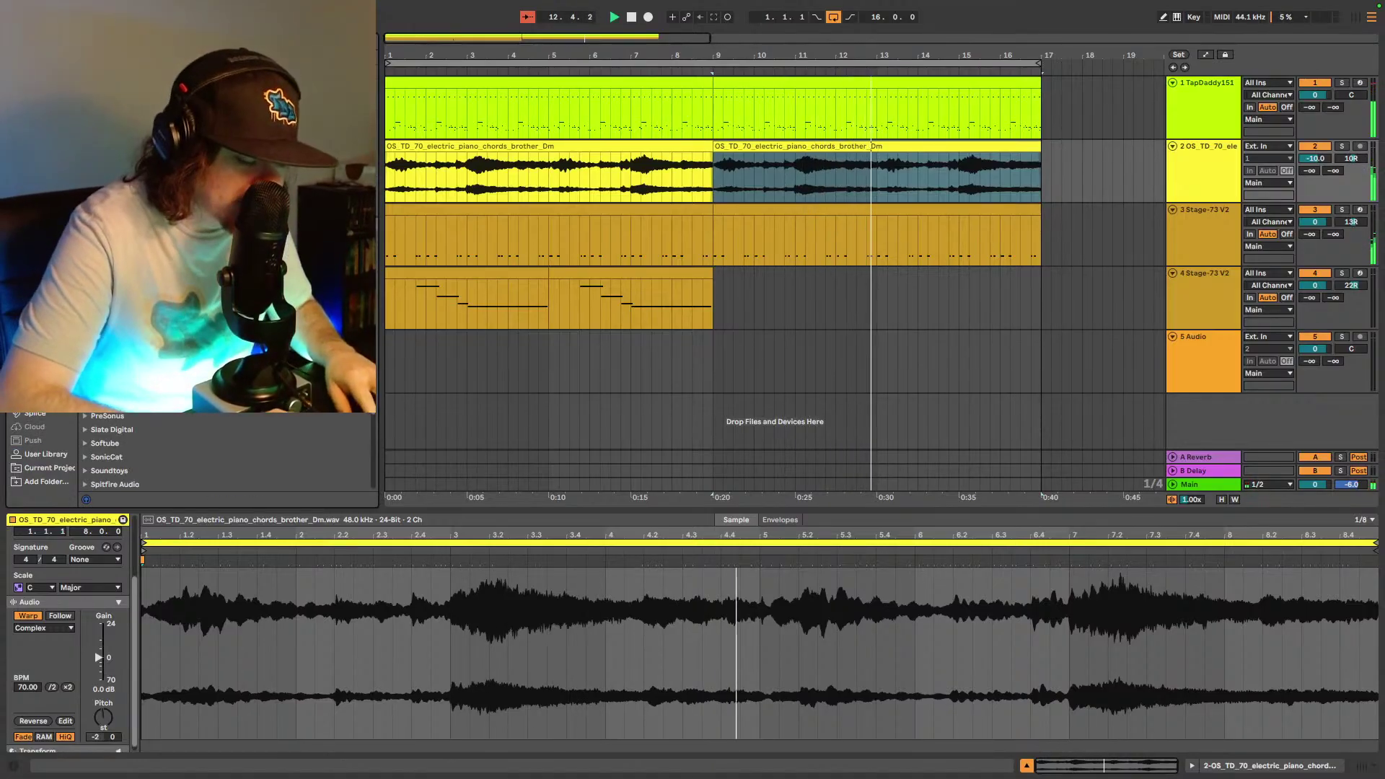
{"action": "type", "text": "bx"}
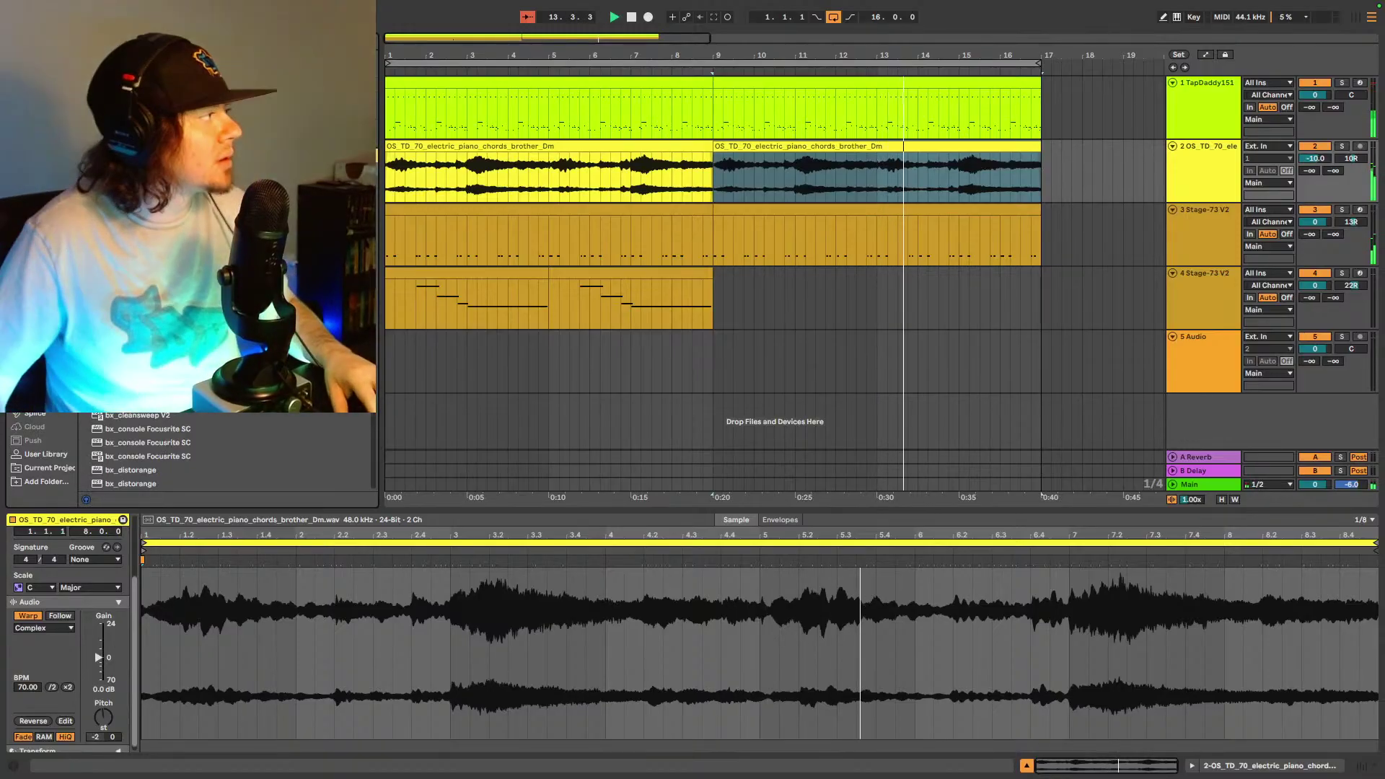
{"action": "scroll", "coordinate": [137, 454], "scroll_direction": "down", "scroll_amount": 2}
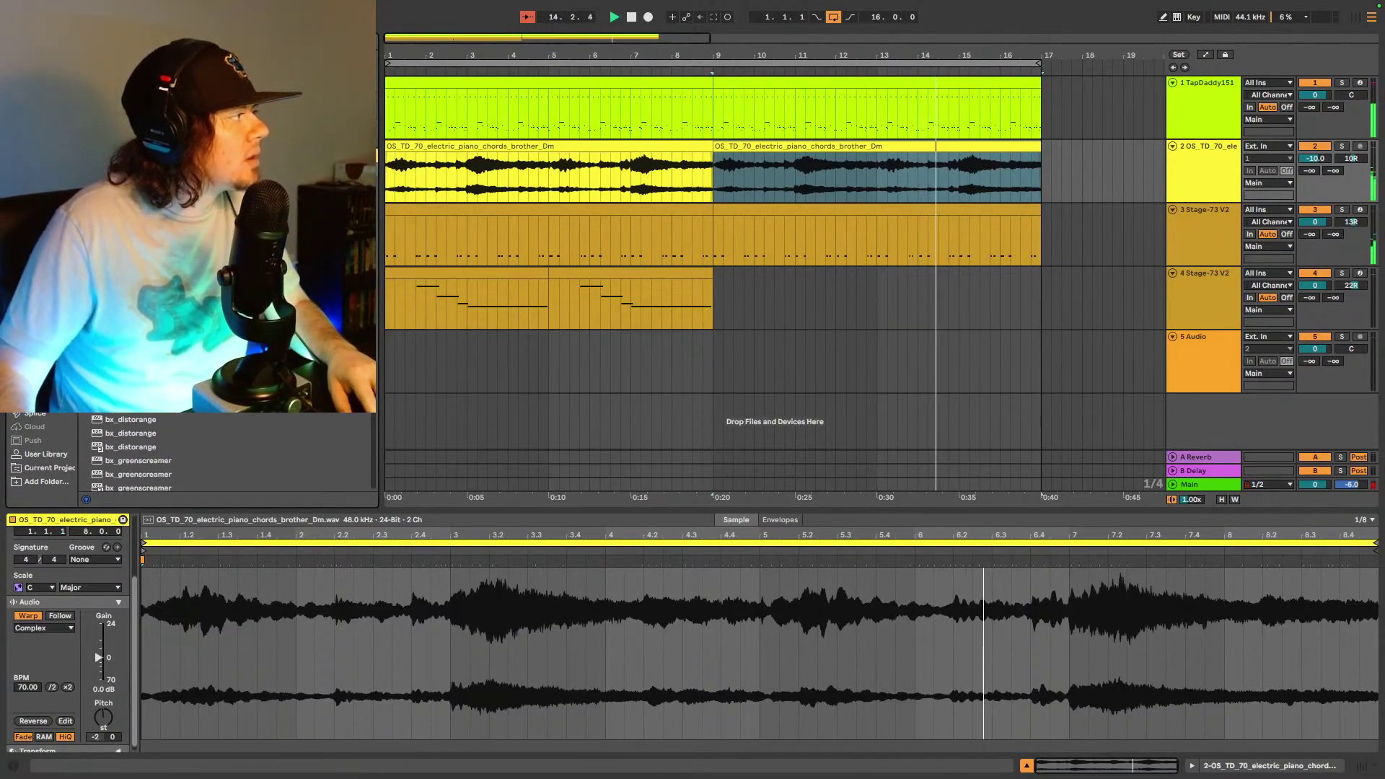
{"action": "scroll", "coordinate": [137, 454], "scroll_direction": "down", "scroll_amount": 2}
{"action": "scroll", "coordinate": [137, 455], "scroll_direction": "down", "scroll_amount": 3}
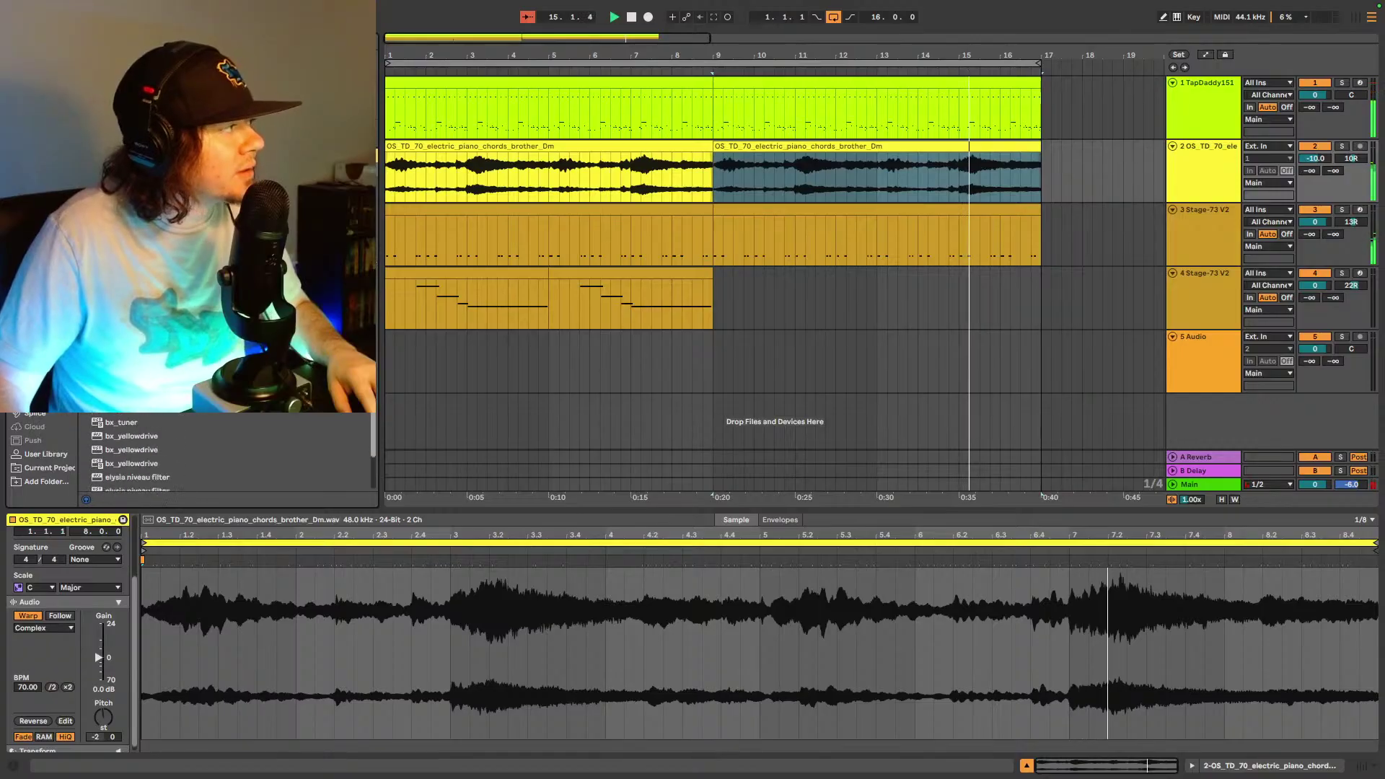
{"action": "scroll", "coordinate": [137, 454], "scroll_direction": "up", "scroll_amount": 7}
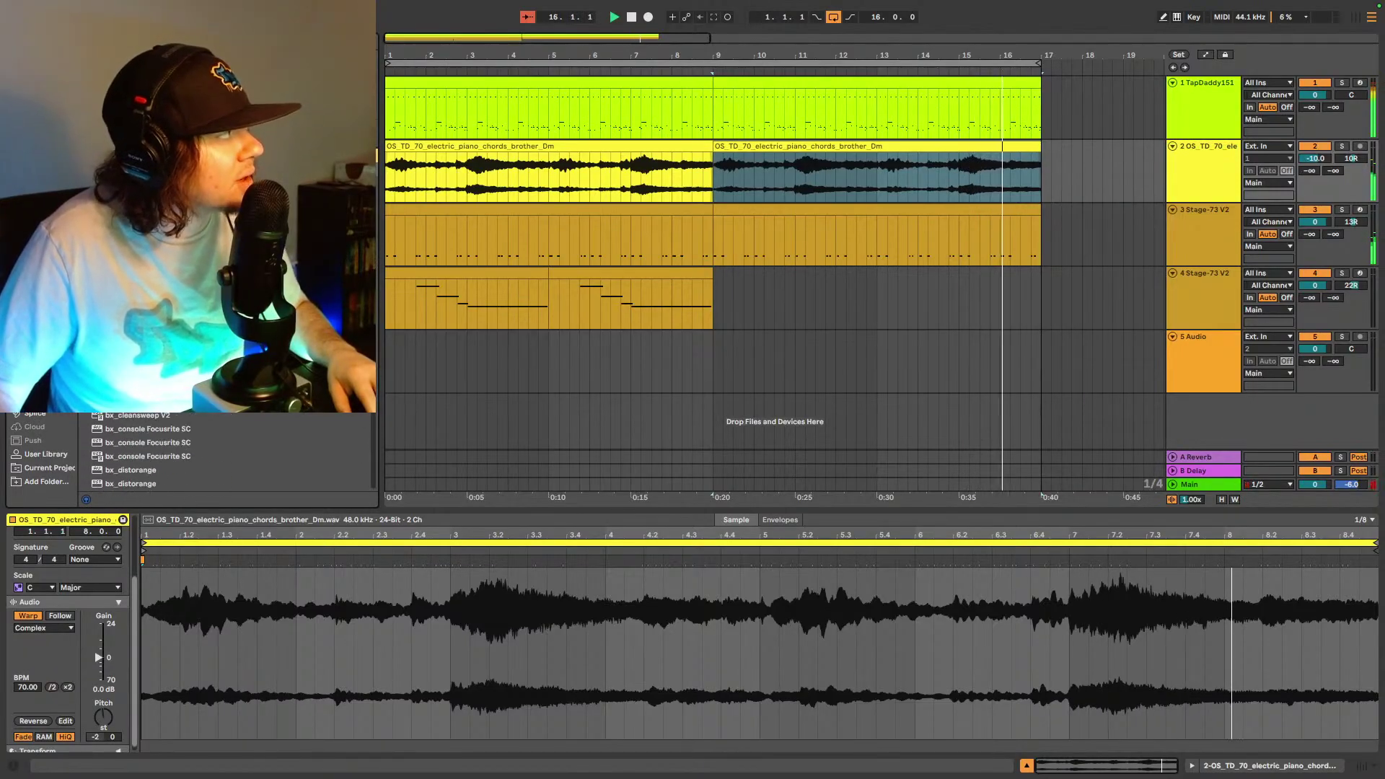
{"action": "scroll", "coordinate": [137, 454], "scroll_direction": "down", "scroll_amount": 10}
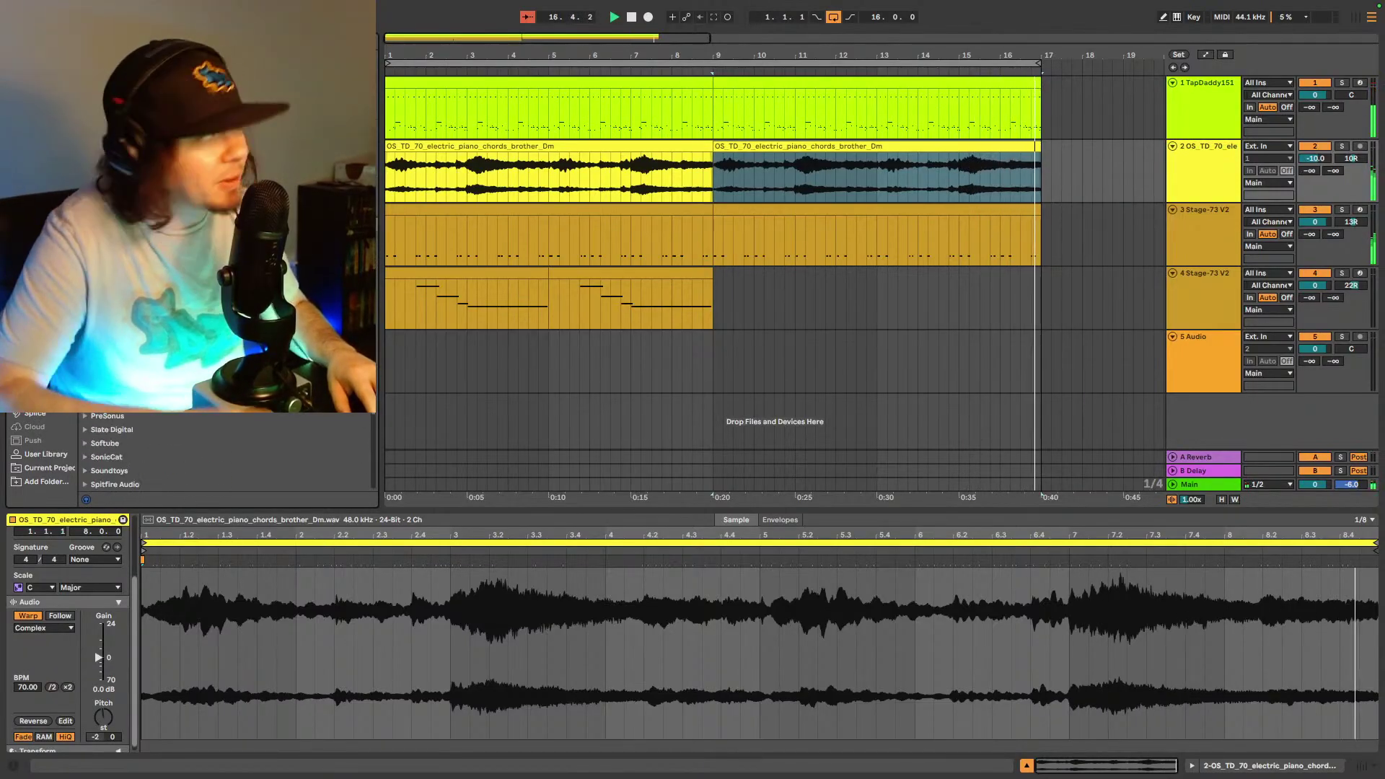
{"action": "scroll", "coordinate": [171, 414], "scroll_direction": "down", "scroll_amount": 3}
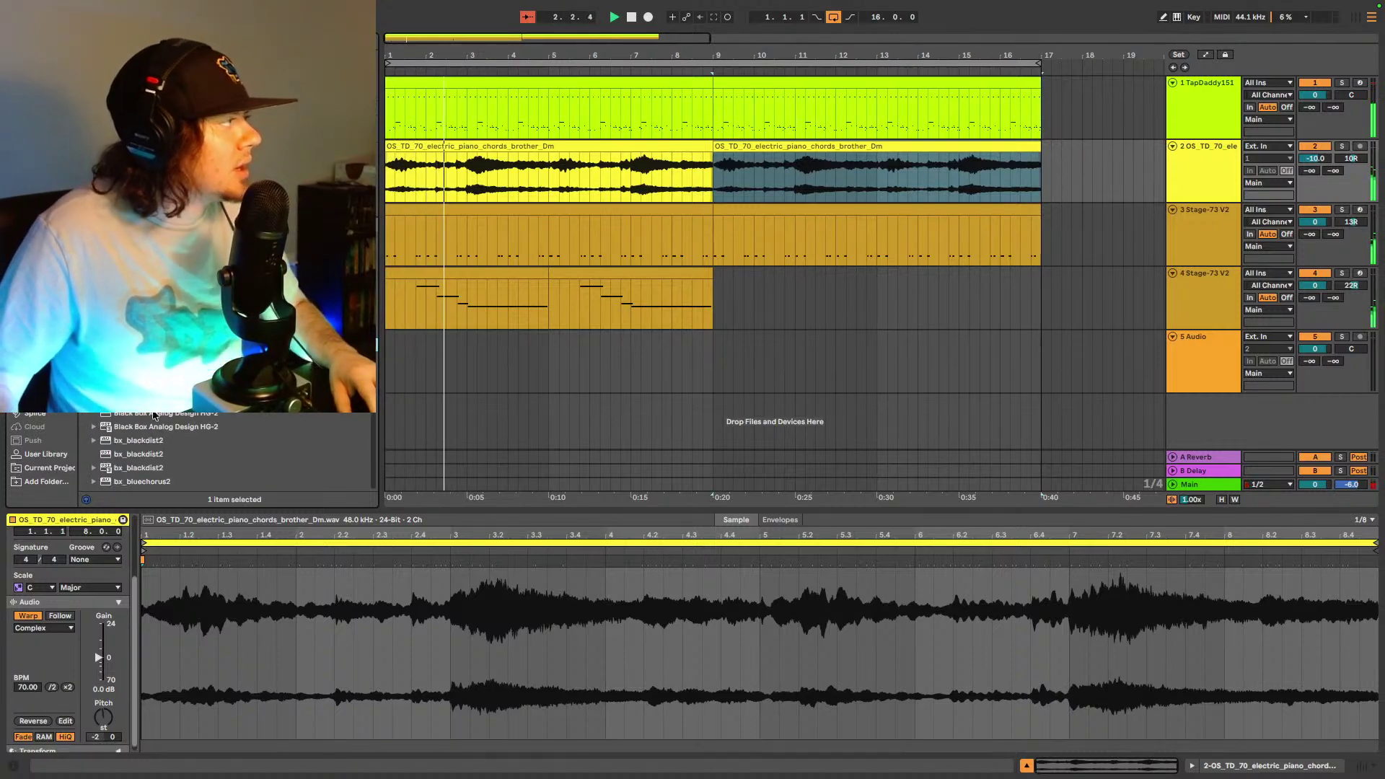
{"action": "scroll", "coordinate": [137, 454], "scroll_direction": "up", "scroll_amount": 12}
{"action": "scroll", "coordinate": [181, 454], "scroll_direction": "down", "scroll_amount": 2}
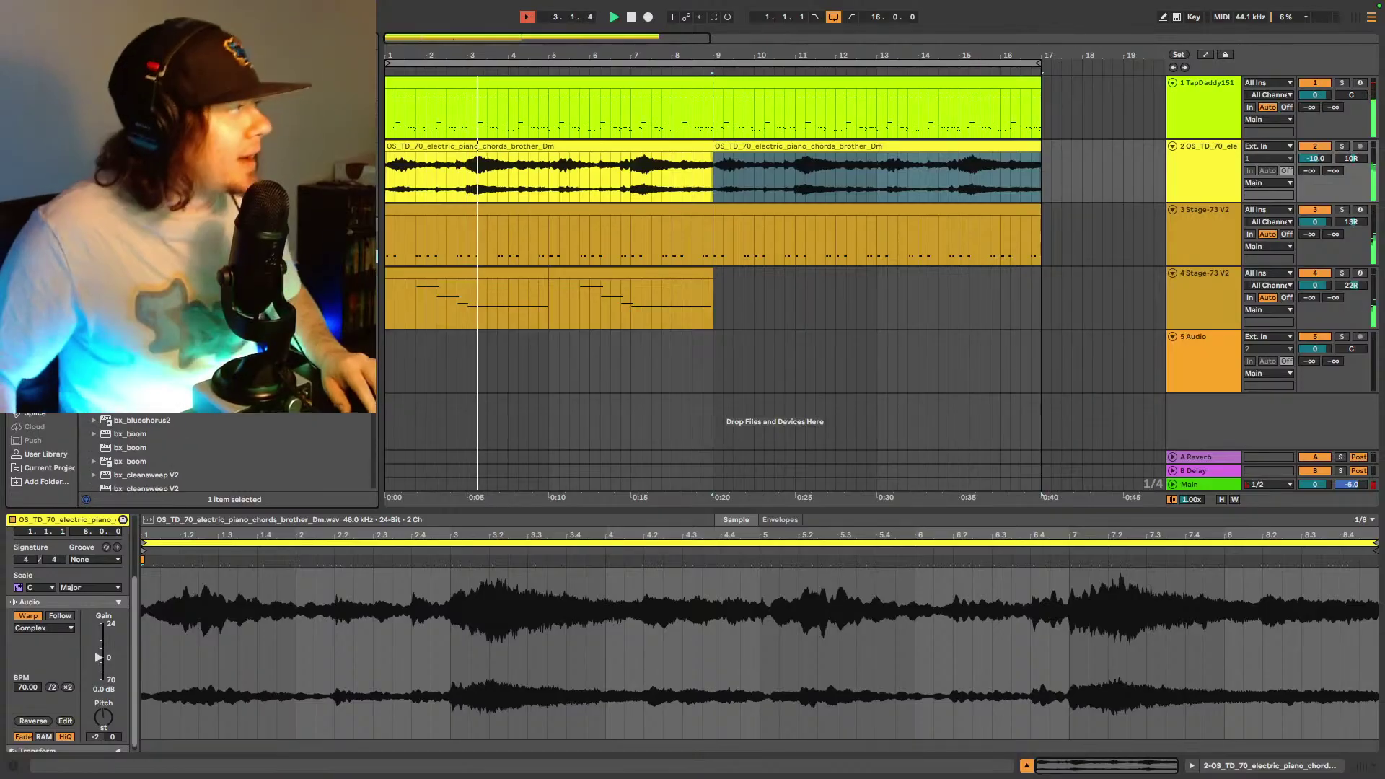
{"action": "scroll", "coordinate": [180, 455], "scroll_direction": "down", "scroll_amount": 10}
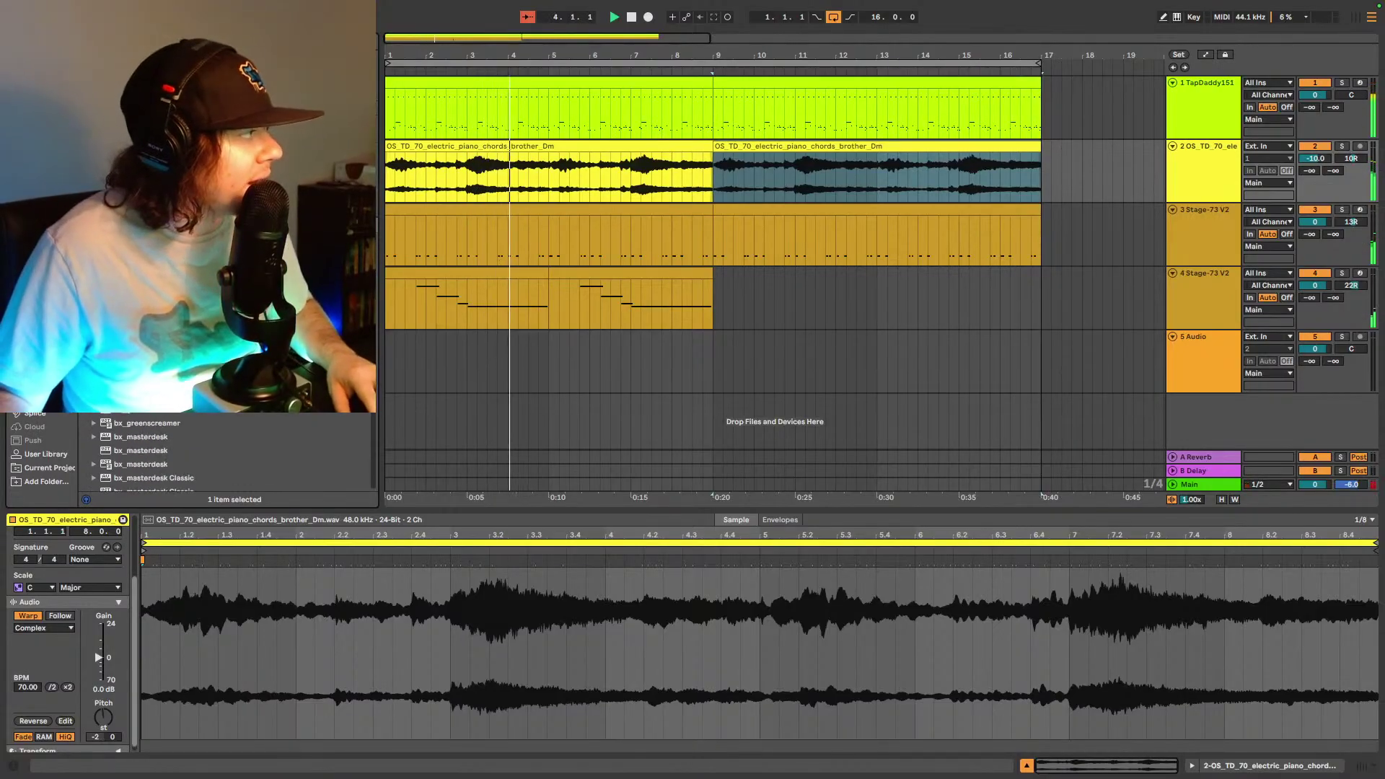
{"action": "scroll", "coordinate": [180, 455], "scroll_direction": "down", "scroll_amount": 8}
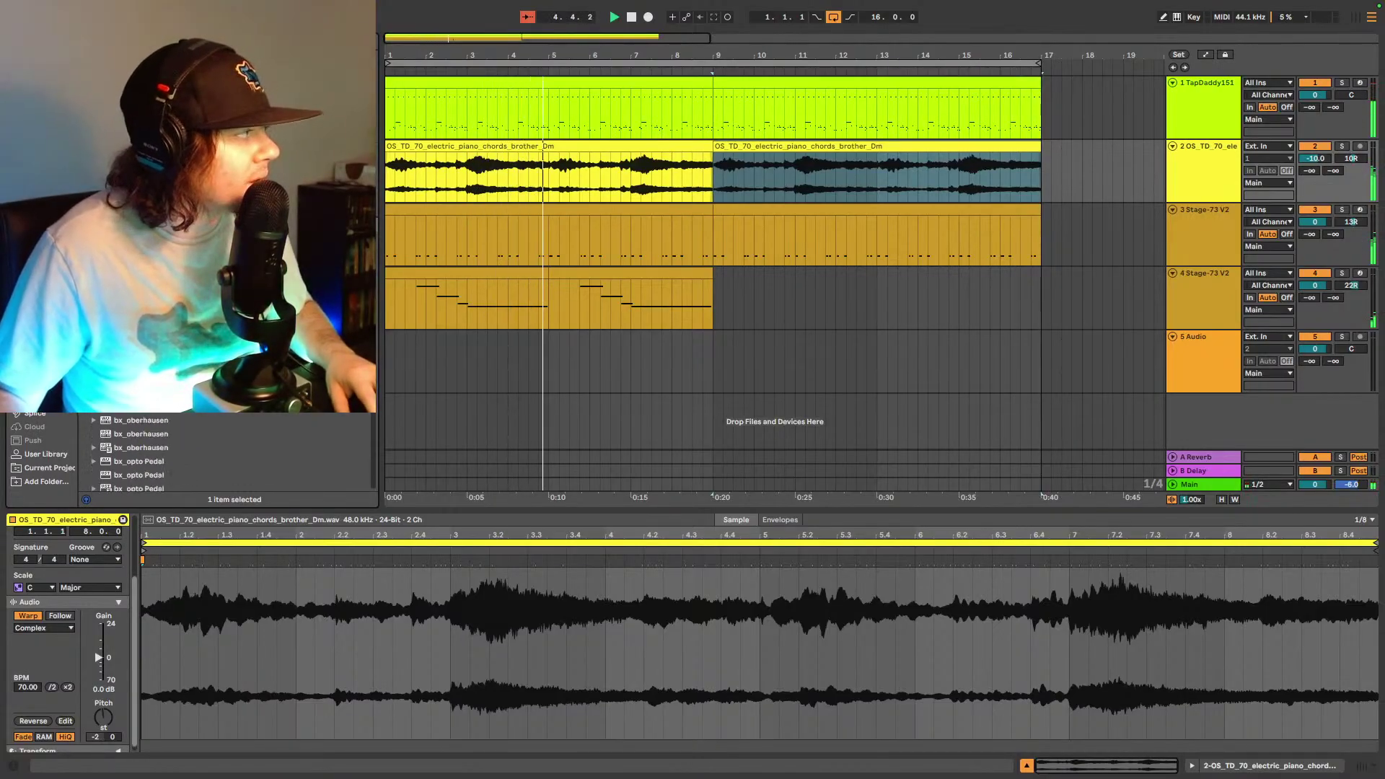
{"action": "scroll", "coordinate": [179, 433], "scroll_direction": "down", "scroll_amount": 8}
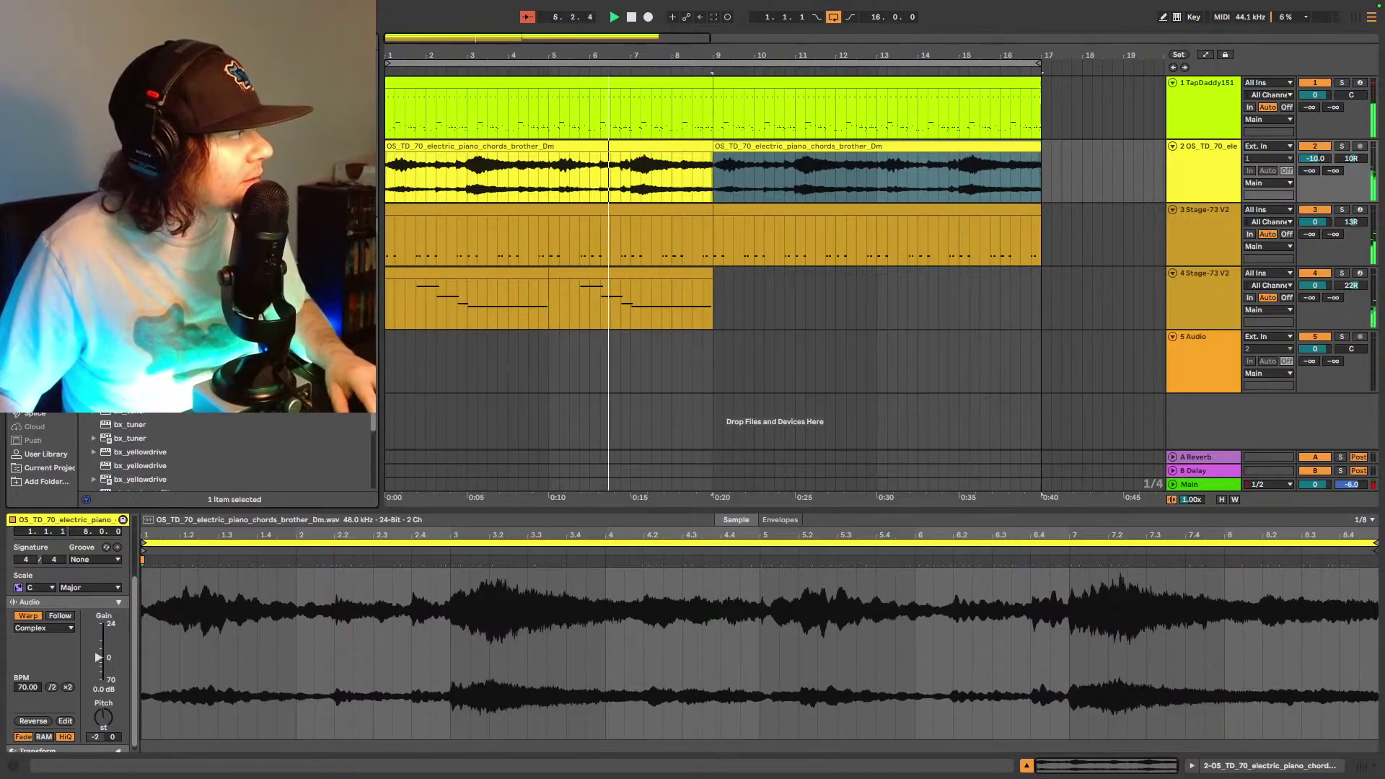
{"action": "scroll", "coordinate": [180, 451], "scroll_direction": "down", "scroll_amount": 4}
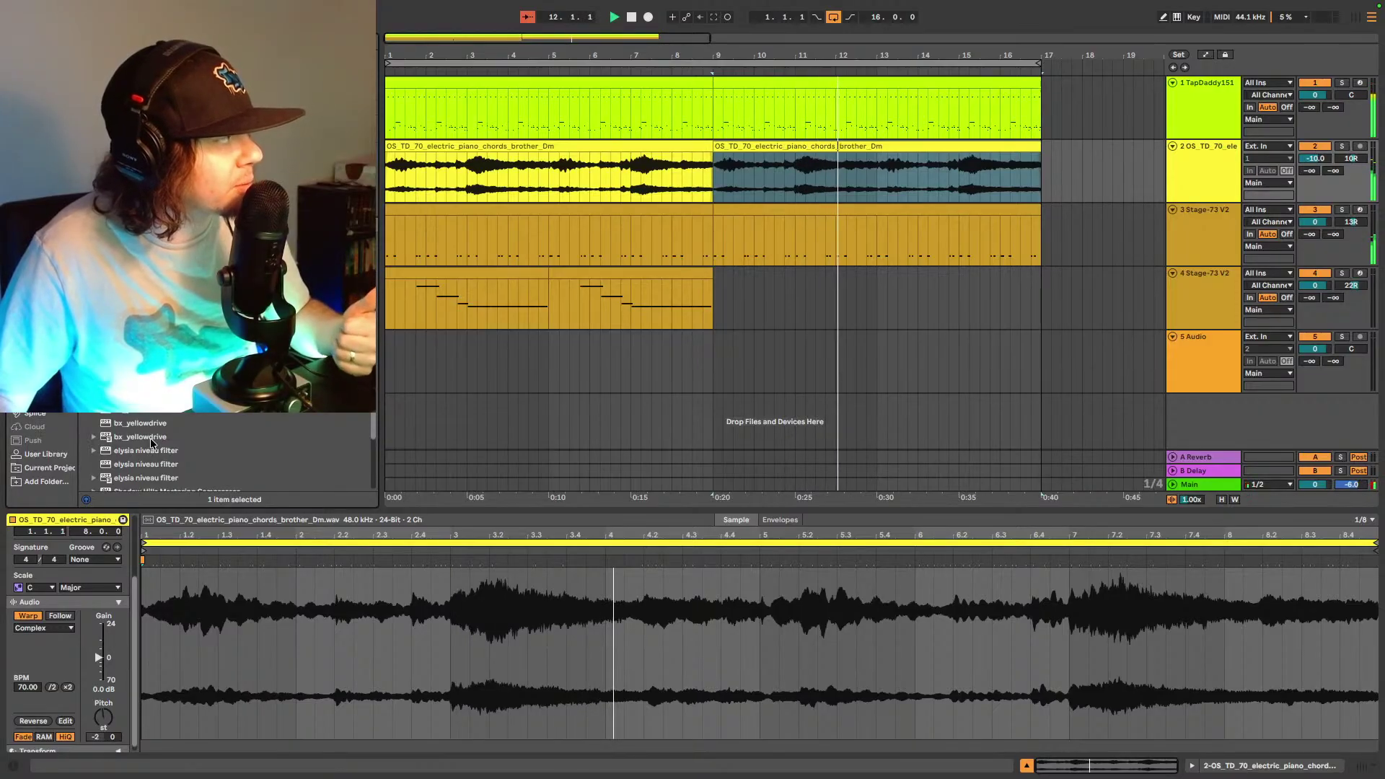
- Try the bx_yellowdrive effect on track 3 Stage-73 V2 and remove it
{"action": "left_click_drag", "start_coordinate": [150, 437], "coordinate": [837, 244]}
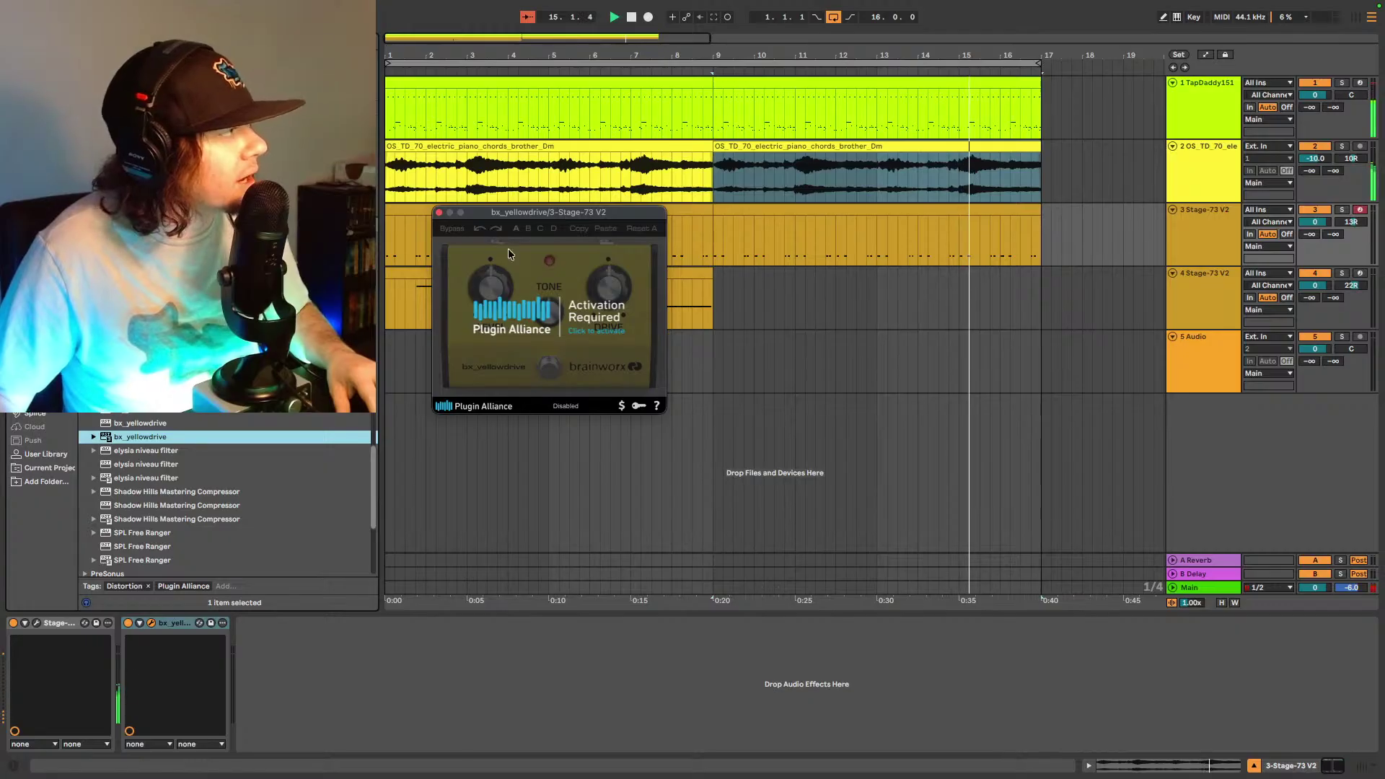
{"action": "left_click", "coordinate": [184, 636]}
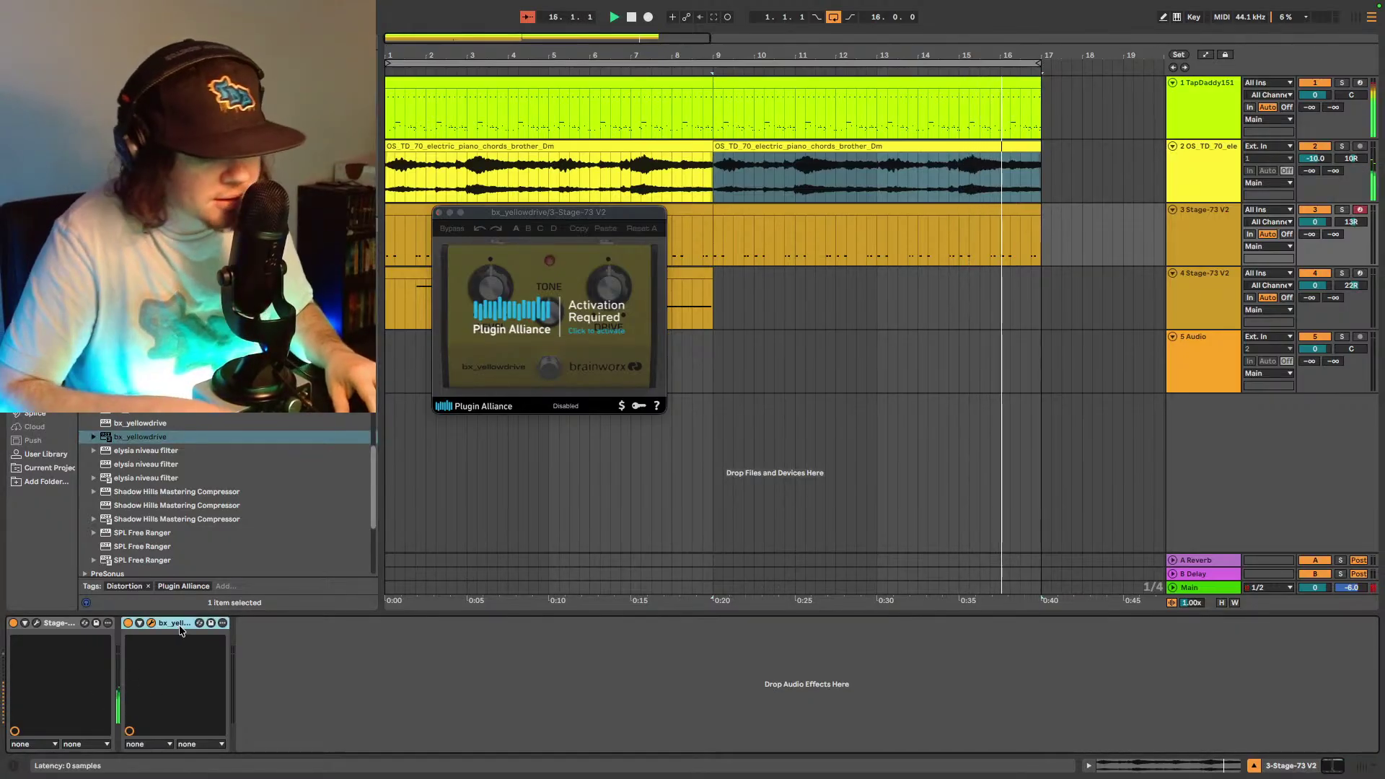
{"action": "key", "text": "Delete"}
- Add the Ampeg SVTVR Classic amp to the TapDaddy151 drum track, move its window down slightly and toggle the device
{"action": "scroll", "coordinate": [163, 454], "scroll_direction": "up", "scroll_amount": 2}
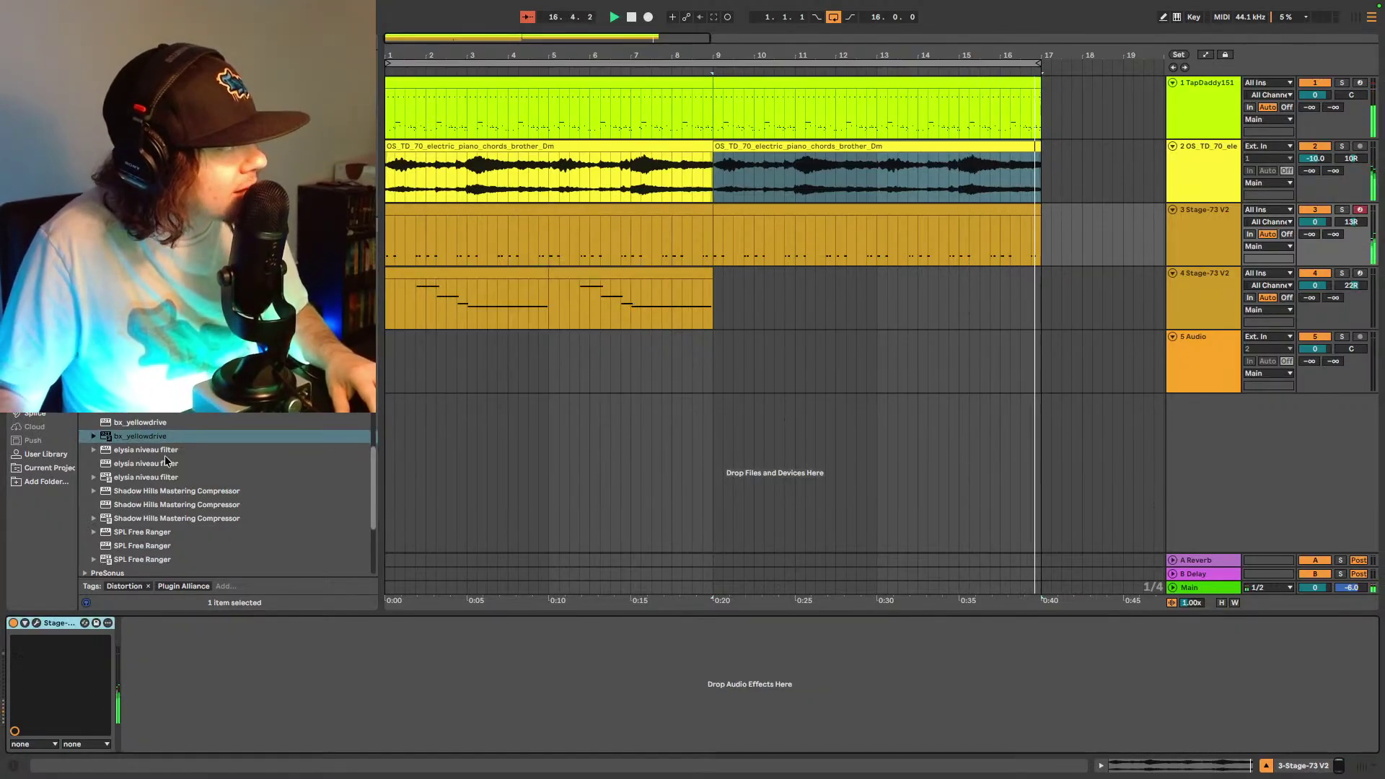
{"action": "scroll", "coordinate": [163, 454], "scroll_direction": "up", "scroll_amount": 5}
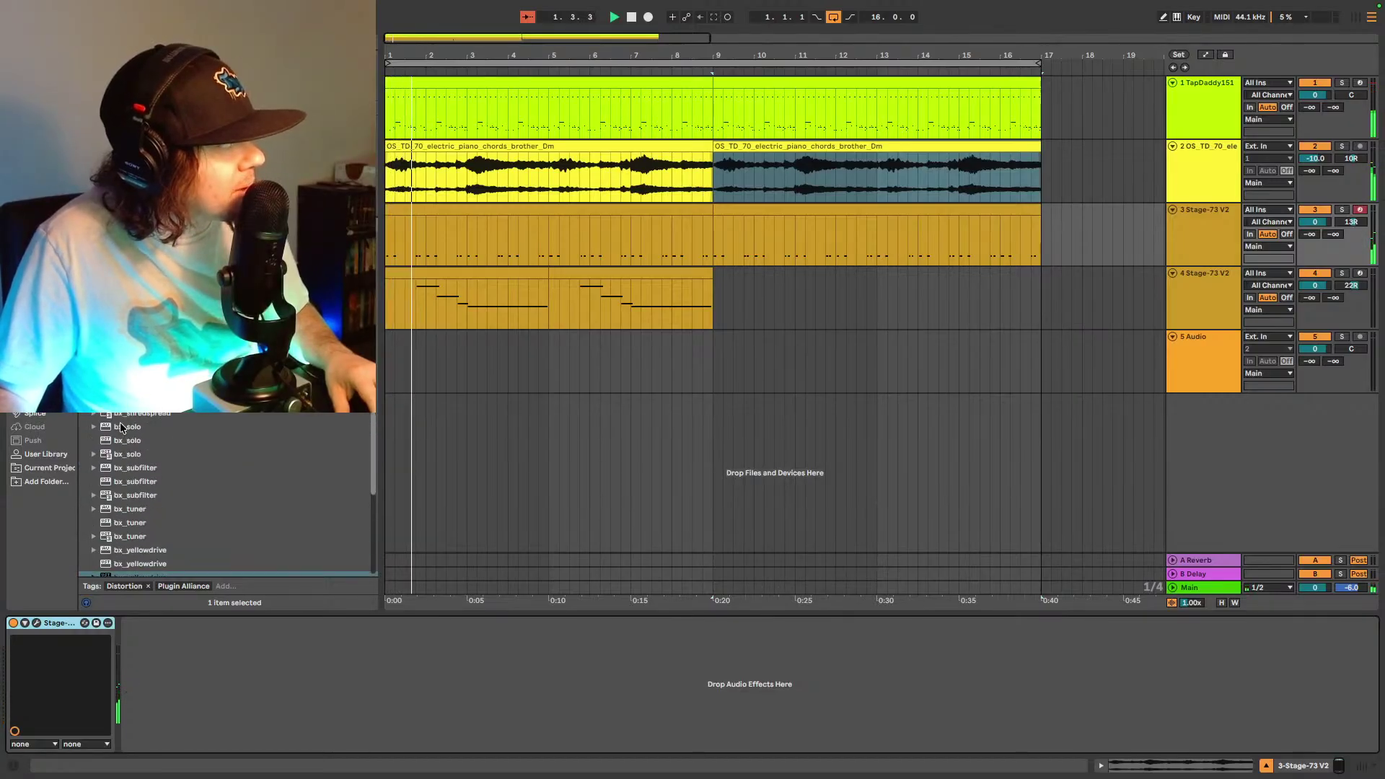
{"action": "scroll", "coordinate": [121, 427], "scroll_direction": "up", "scroll_amount": 10}
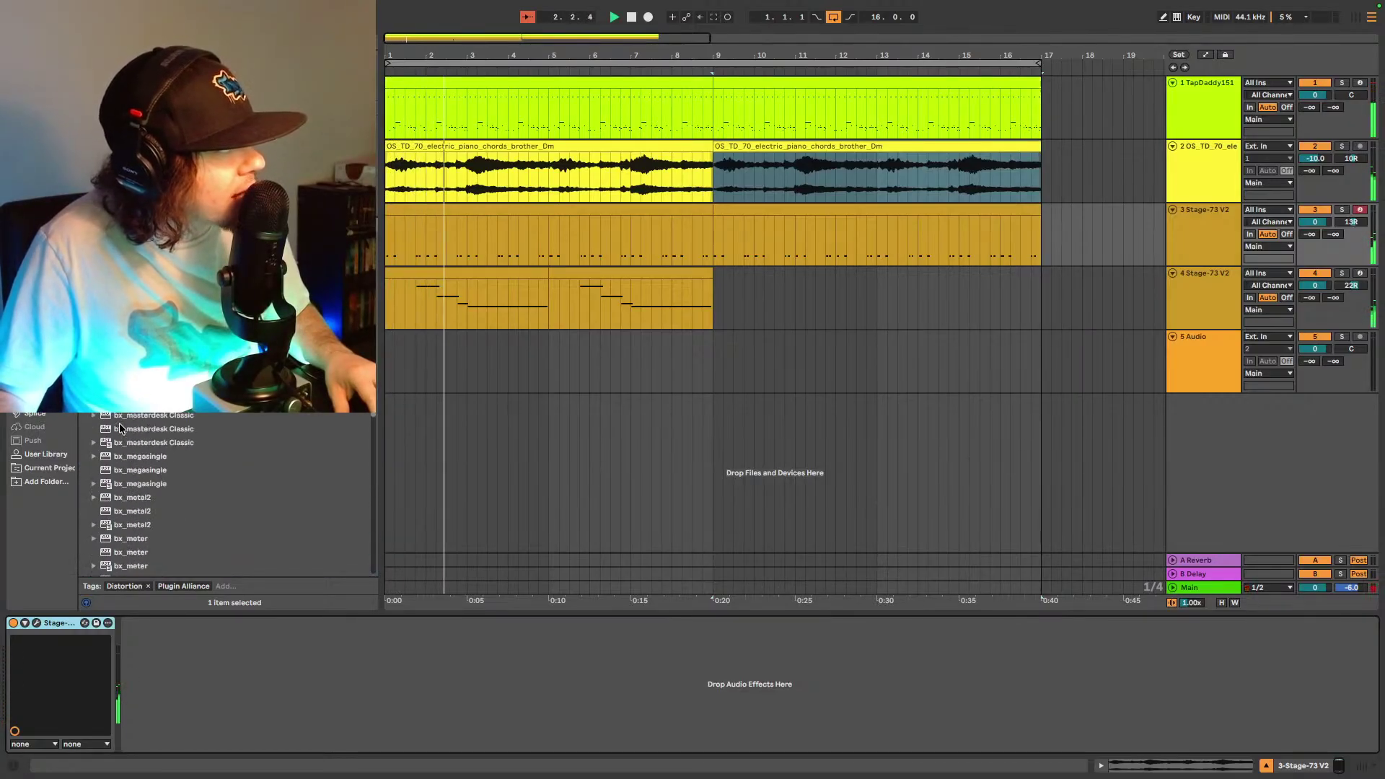
{"action": "scroll", "coordinate": [120, 427], "scroll_direction": "up", "scroll_amount": 10}
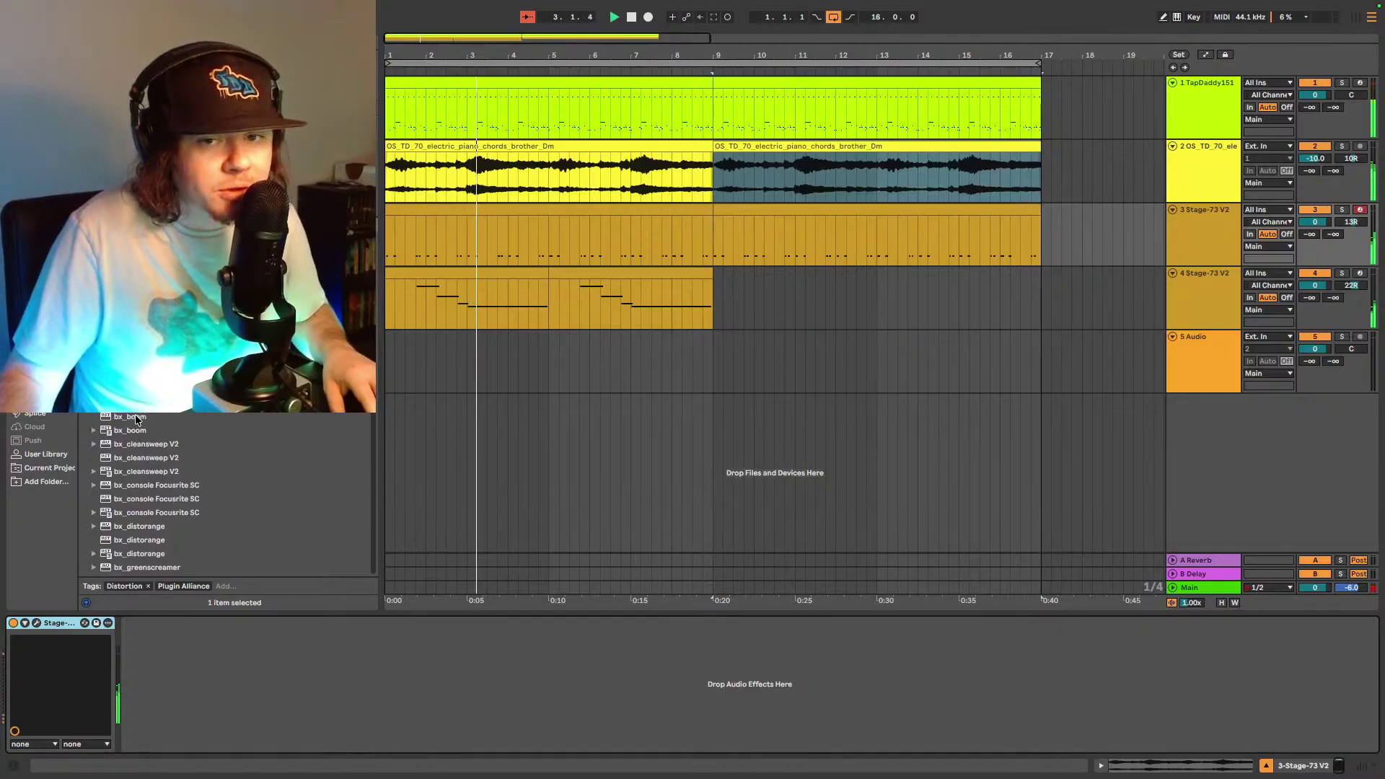
{"action": "scroll", "coordinate": [131, 438], "scroll_direction": "up", "scroll_amount": 4}
{"action": "left_click", "coordinate": [1188, 96]}
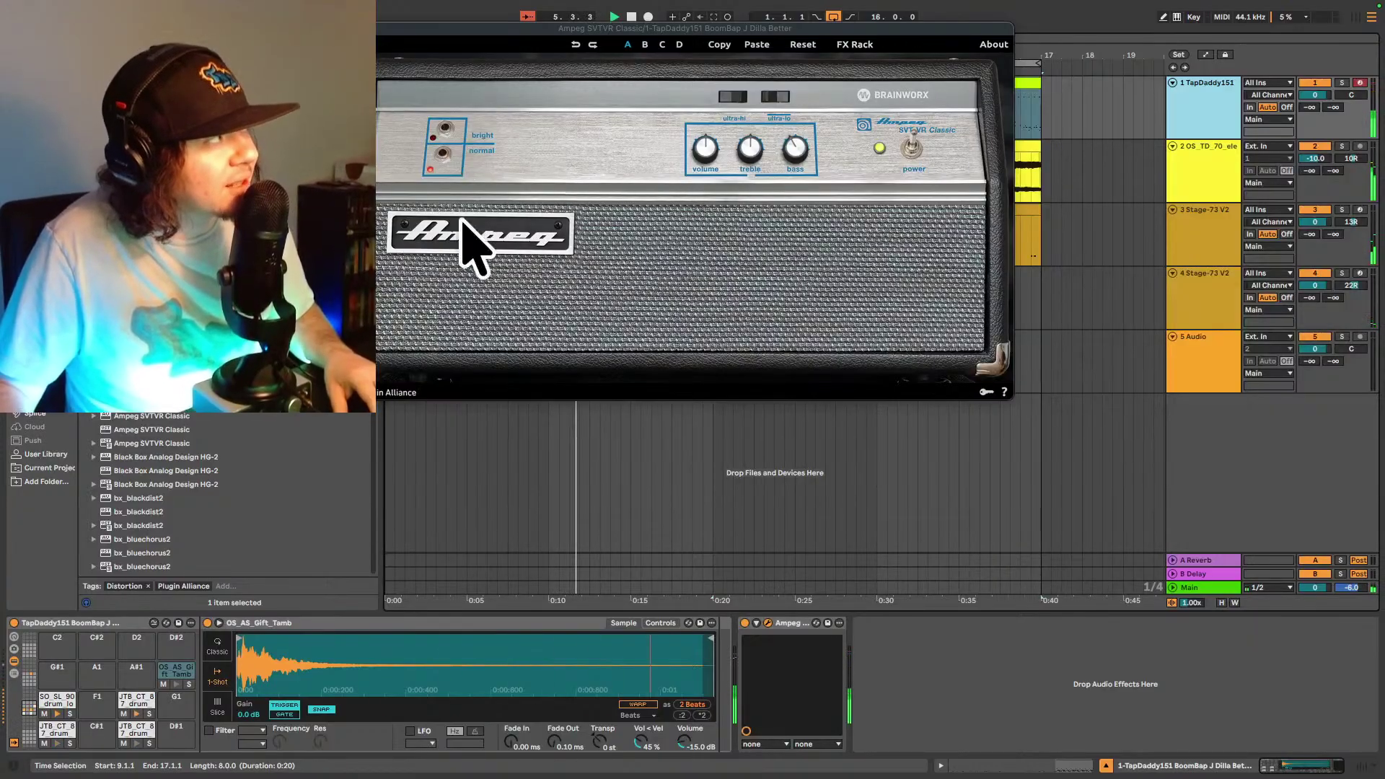
{"action": "left_click_drag", "start_coordinate": [682, 34], "coordinate": [680, 50]}
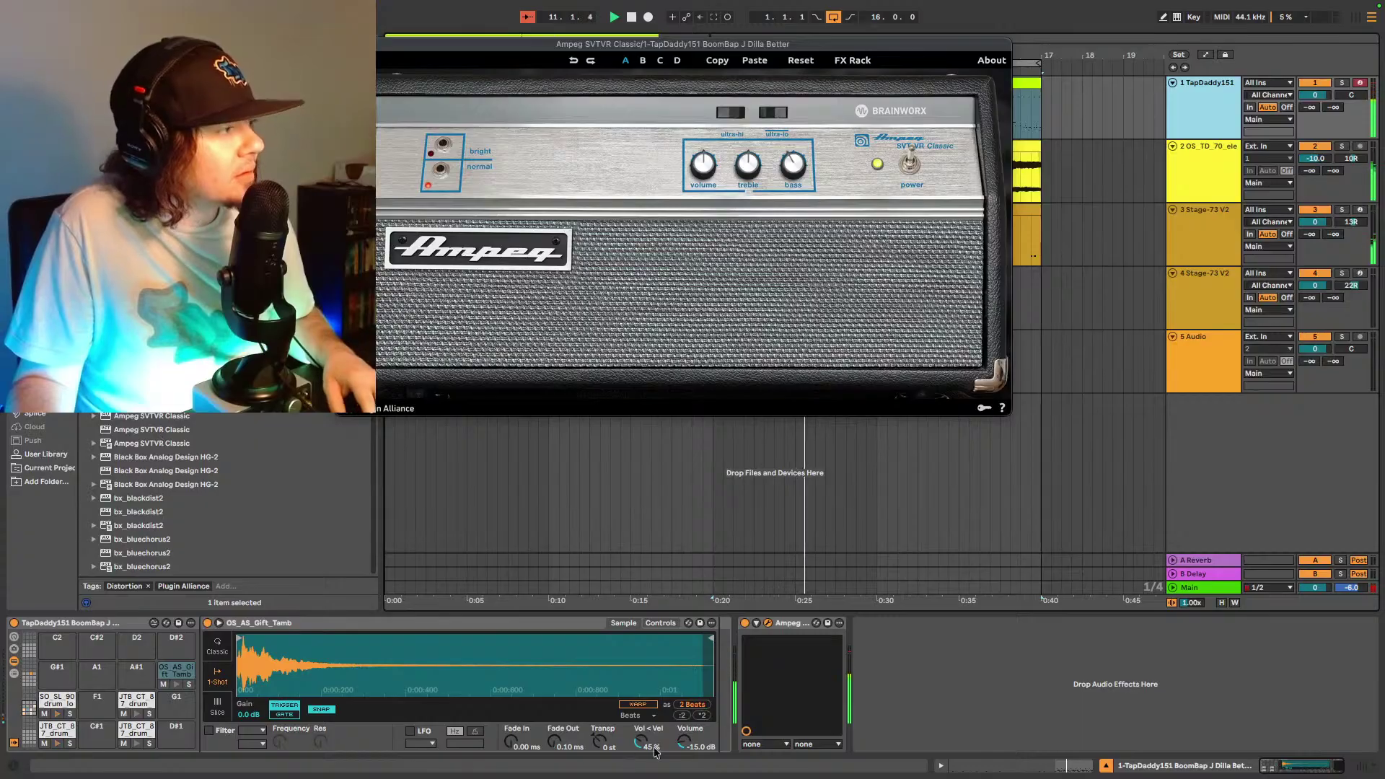
{"action": "left_click", "coordinate": [745, 626]}
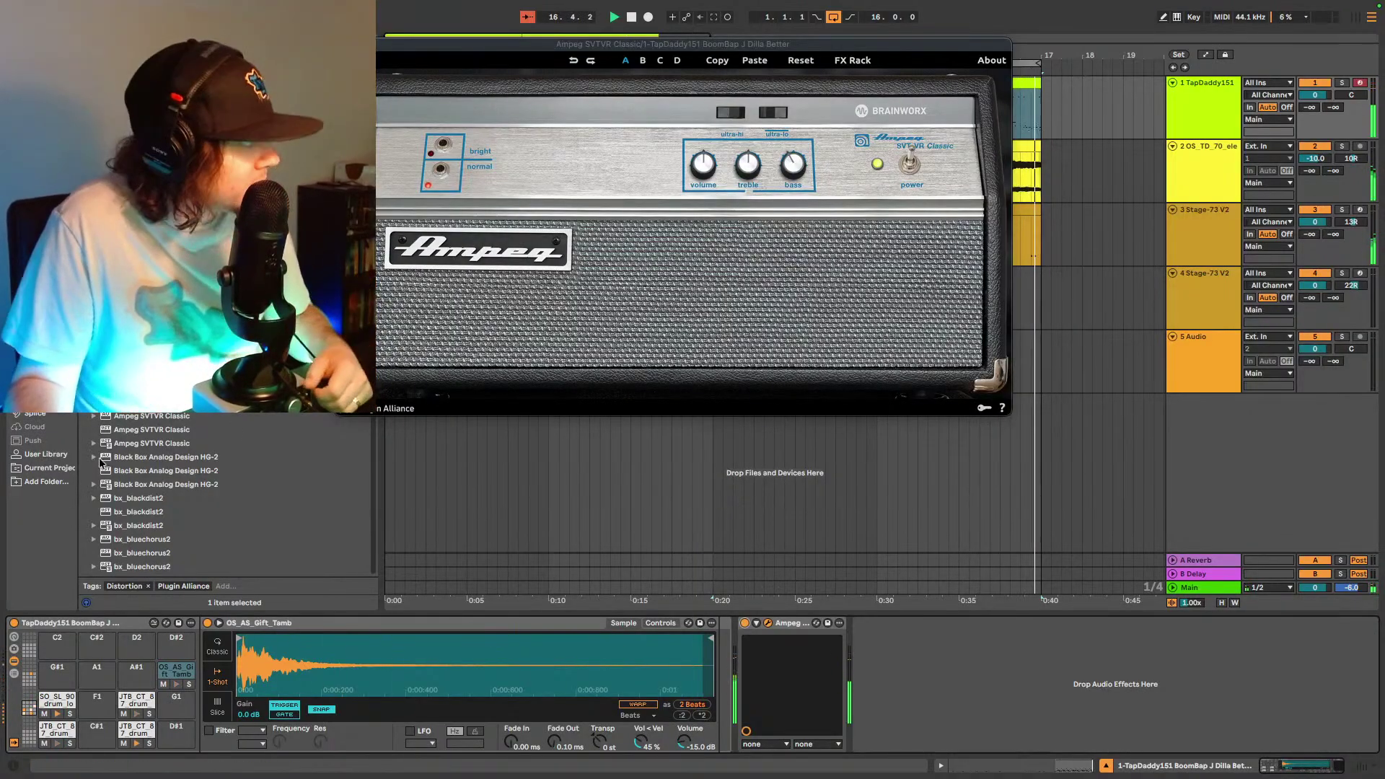
- Try bx_blackdist2 after the Ampeg amp on the TapDaddy151 track and remove it
{"action": "scroll", "coordinate": [101, 462], "scroll_direction": "down", "scroll_amount": 5}
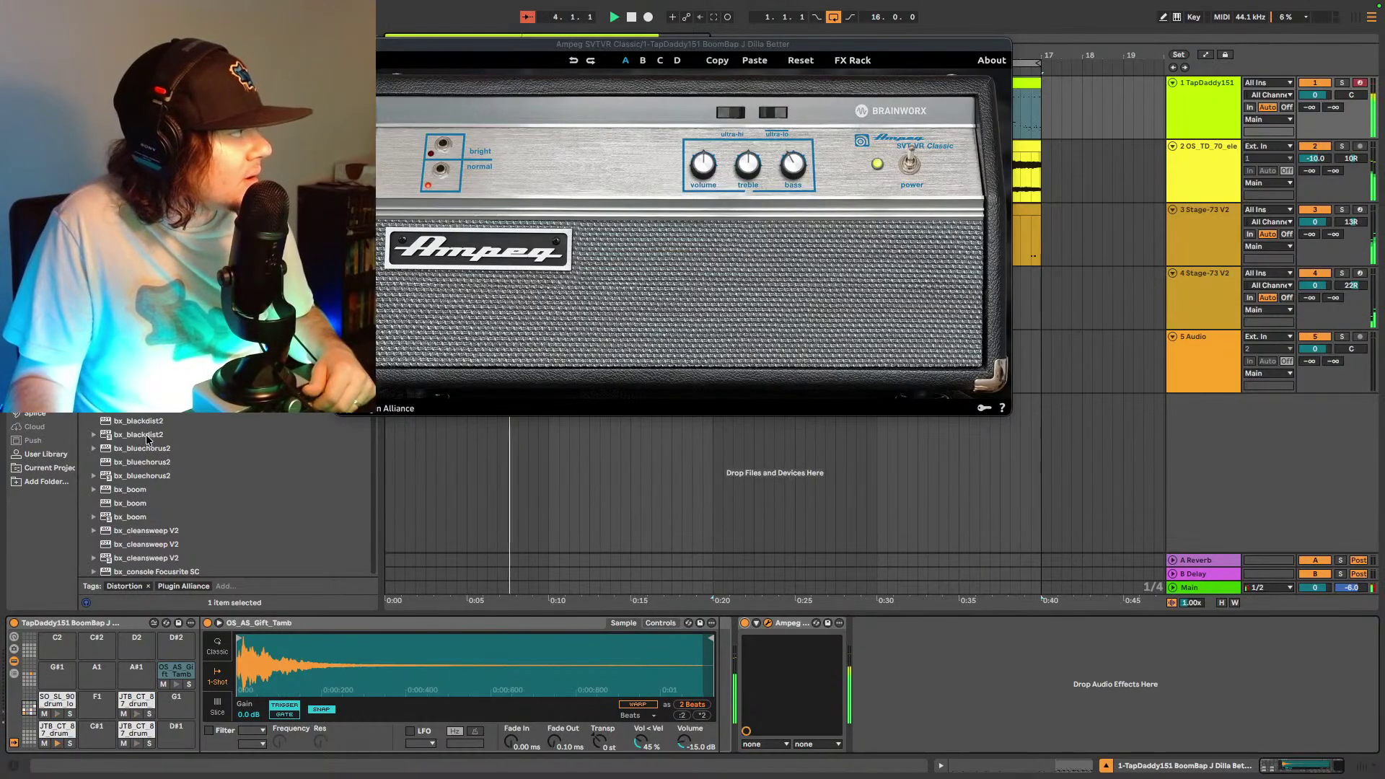
{"action": "left_click_drag", "start_coordinate": [146, 438], "coordinate": [828, 642]}
{"action": "left_click_drag", "start_coordinate": [921, 692], "coordinate": [925, 697]}
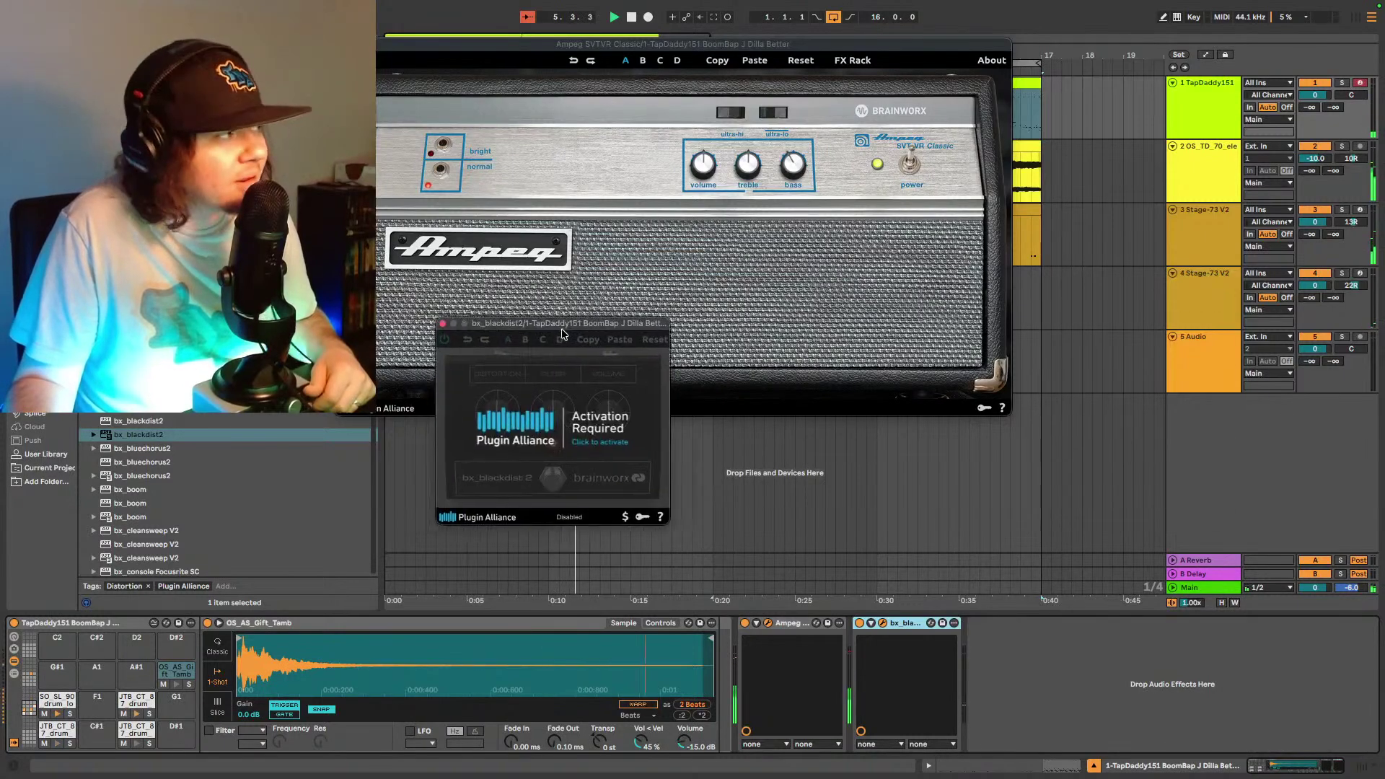
{"action": "key", "text": "Delete"}
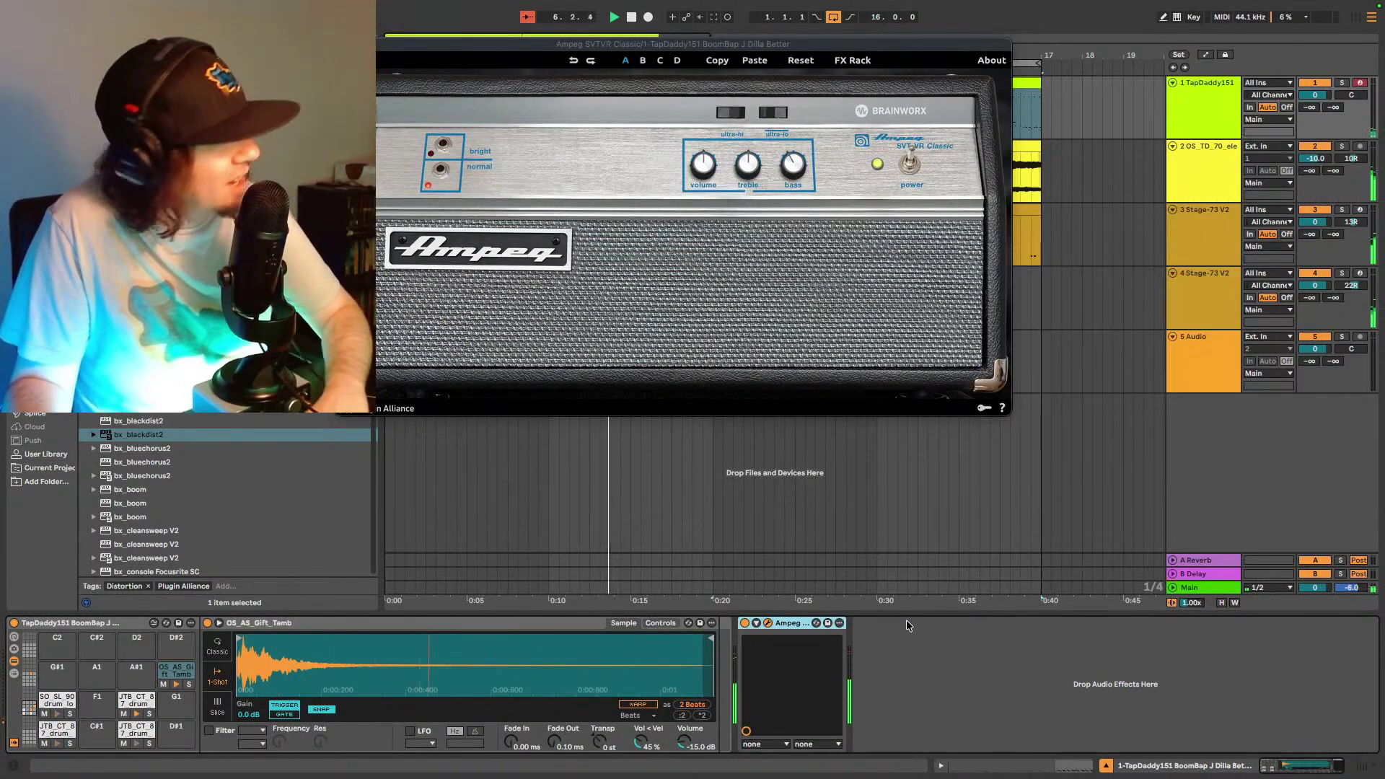
- Try Black Box Analog Design HG-2 on the TapDaddy151 track with Triode at 36% and Pentode slightly raised, and remove it
{"action": "left_click_drag", "start_coordinate": [145, 434], "coordinate": [952, 677]}
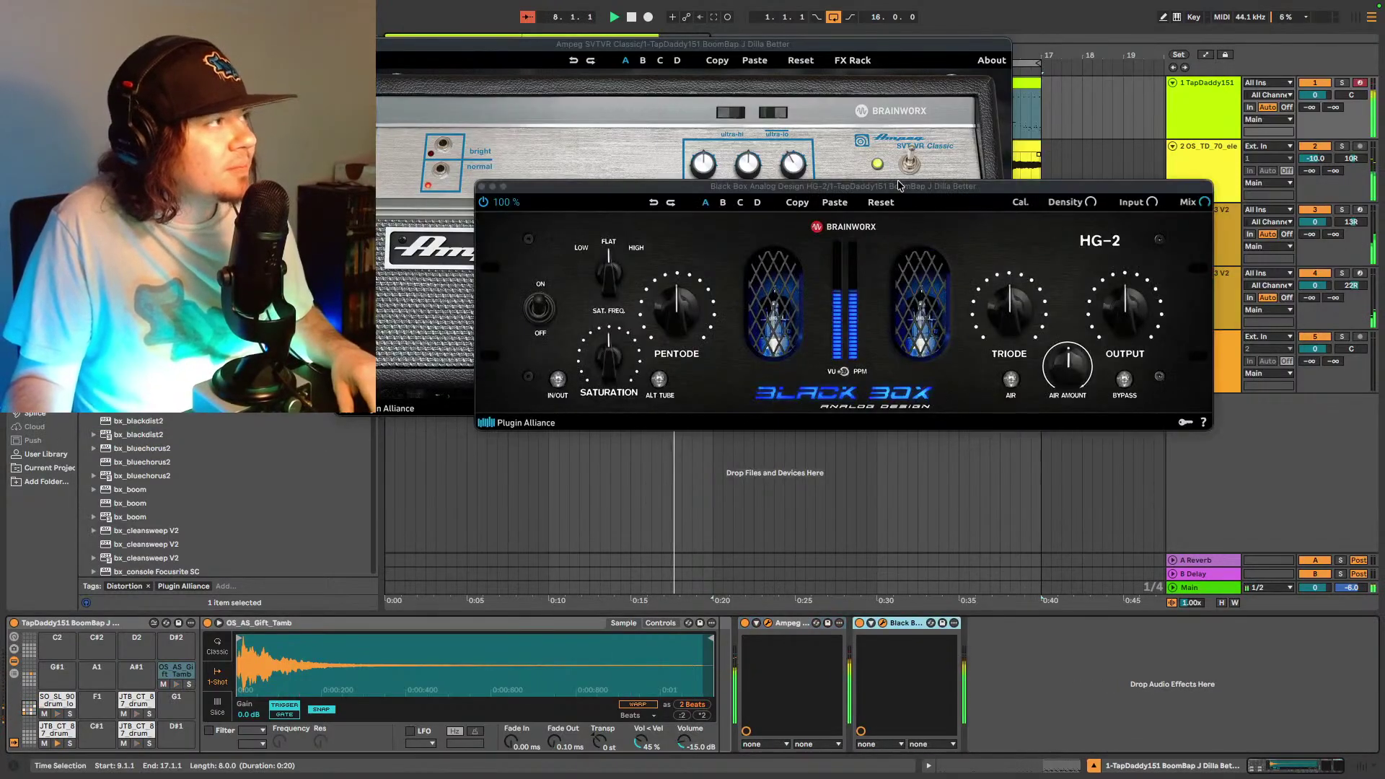
{"action": "left_click_drag", "start_coordinate": [884, 261], "coordinate": [877, 291]}
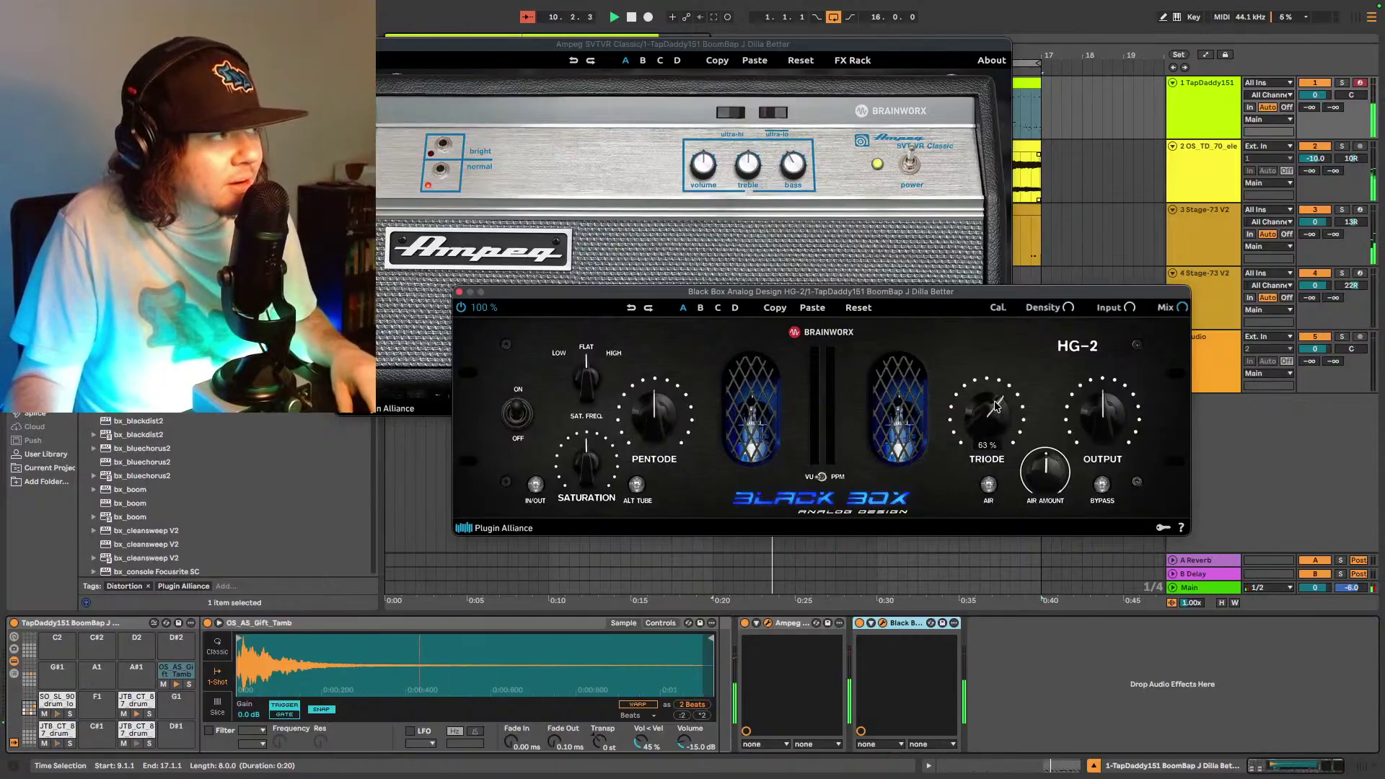
{"action": "left_click_drag", "start_coordinate": [997, 402], "coordinate": [980, 424]}
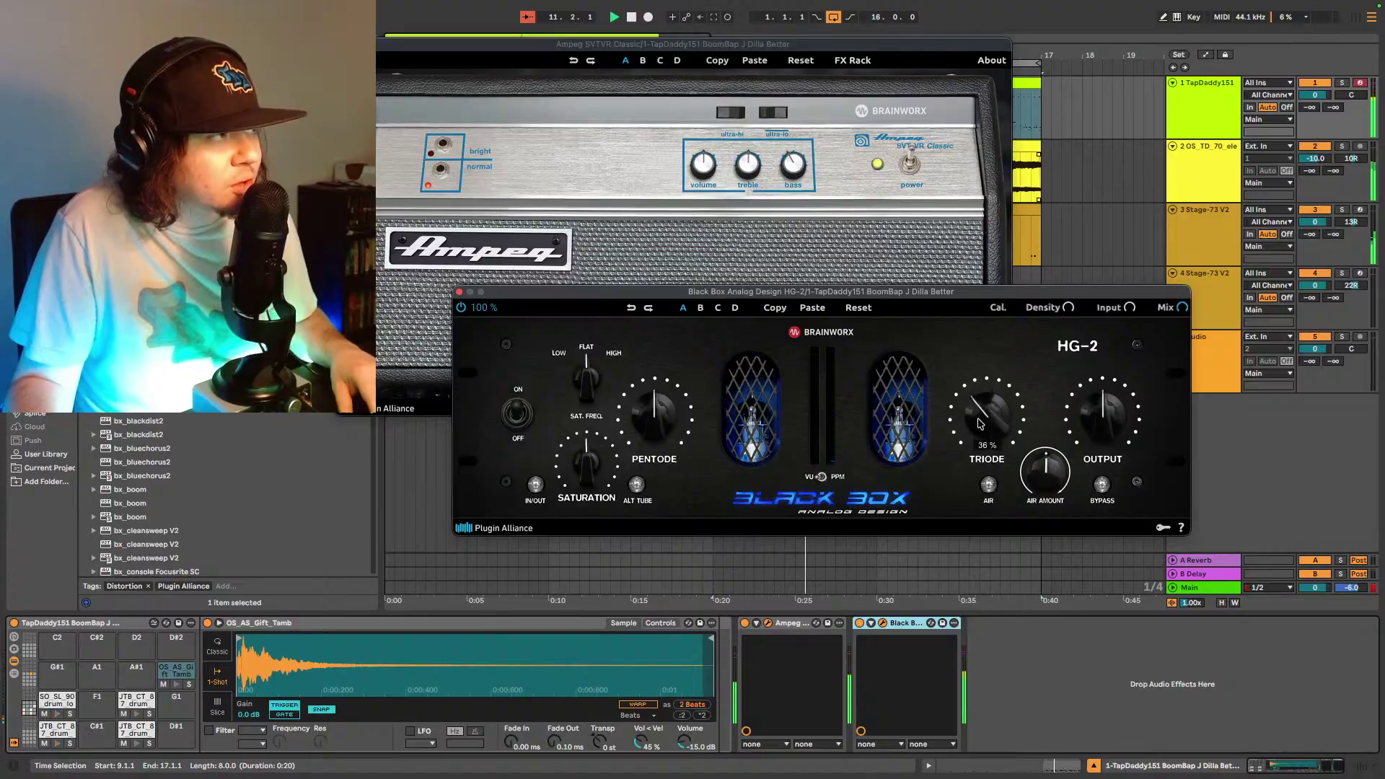
{"action": "left_click_drag", "start_coordinate": [665, 419], "coordinate": [668, 414]}
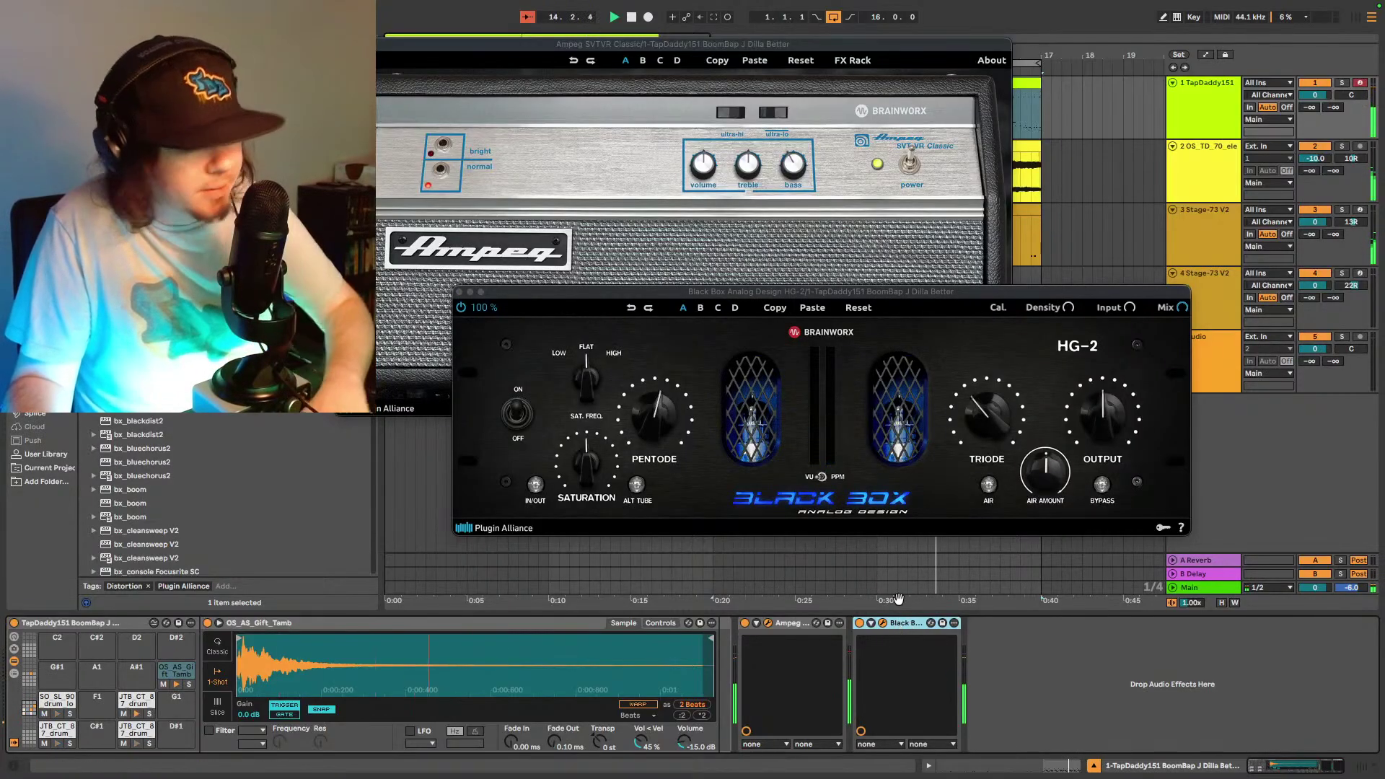
{"action": "key", "text": "Delete"}
- Add Black Box Analog Design HG-2 to the electric piano chords track and set its Triode to 62%
{"action": "left_click", "coordinate": [1201, 221]}
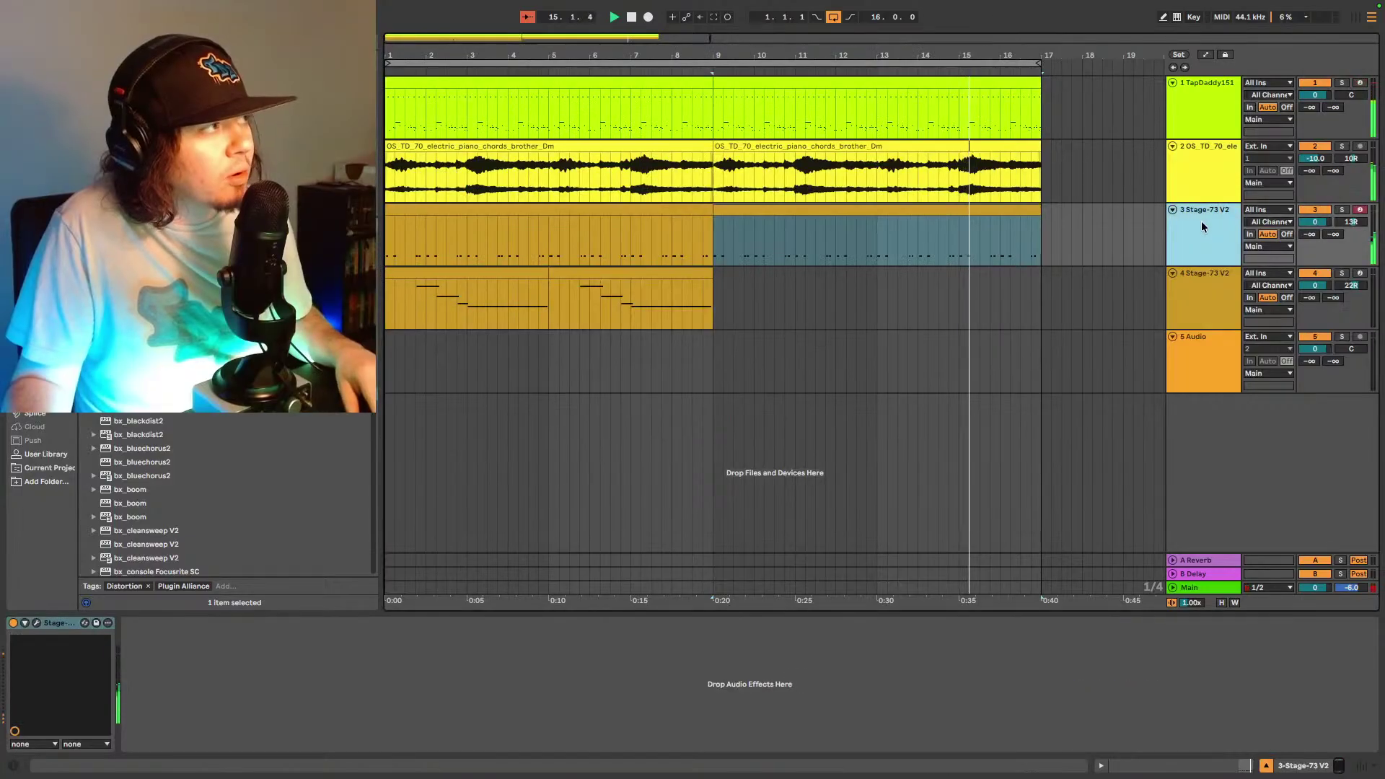
{"action": "left_click", "coordinate": [1201, 175]}
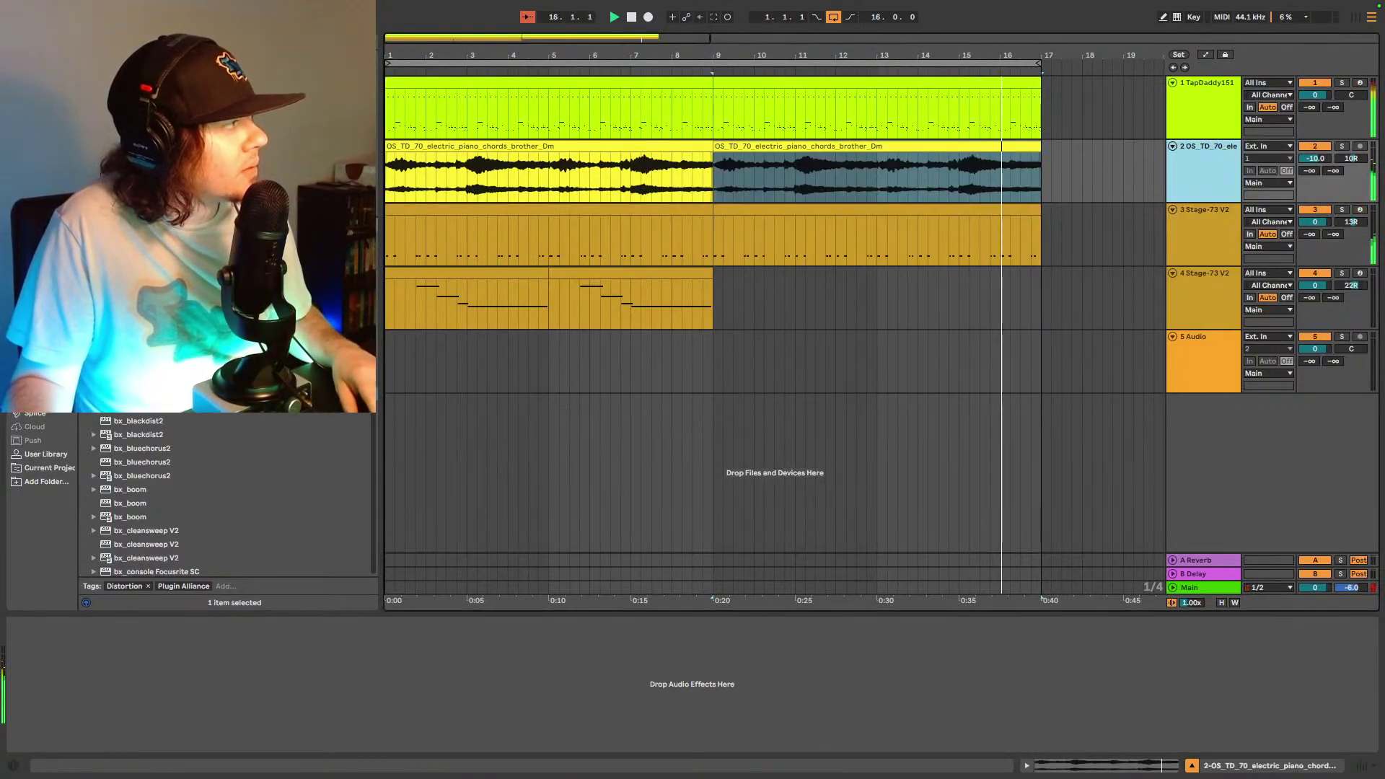
{"action": "left_click_drag", "start_coordinate": [144, 393], "coordinate": [375, 728]}
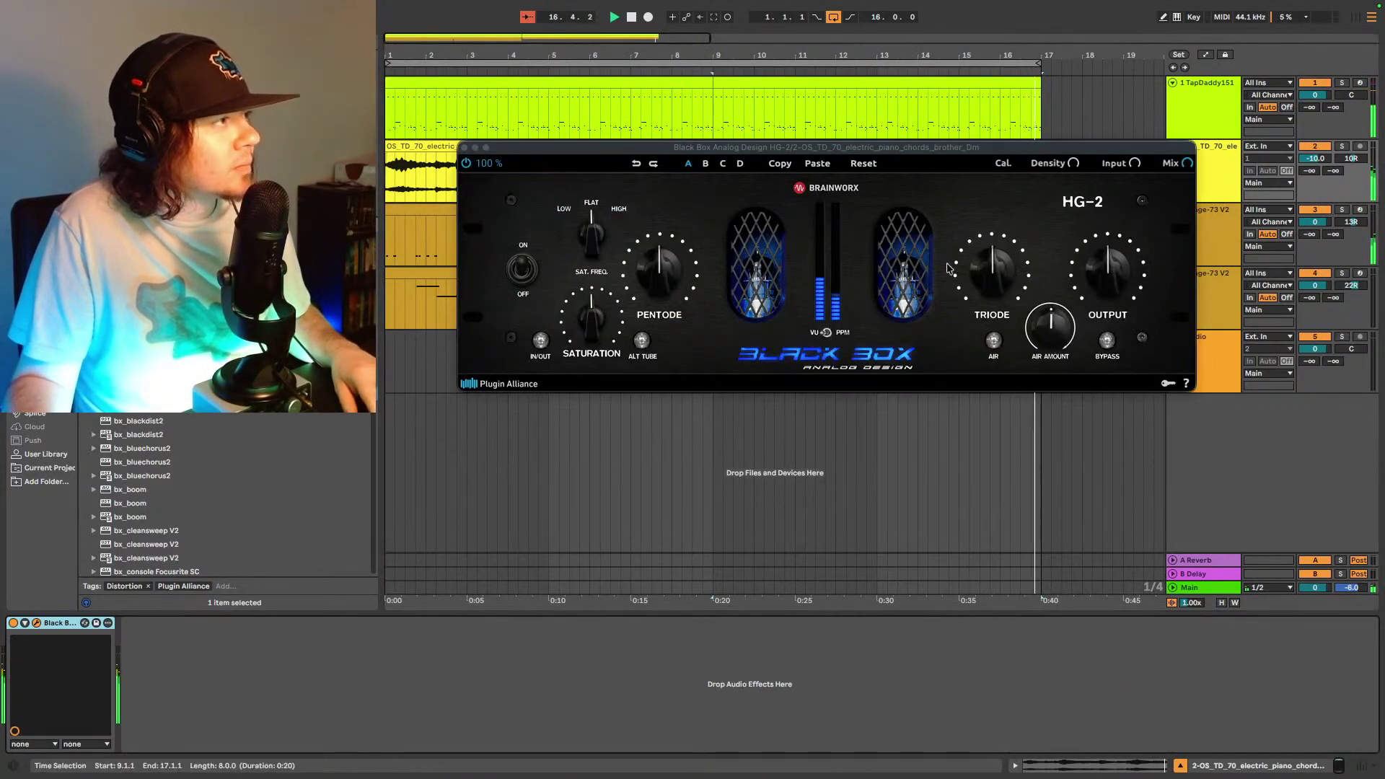
{"action": "scroll", "coordinate": [948, 268], "scroll_direction": "up", "scroll_amount": 3}
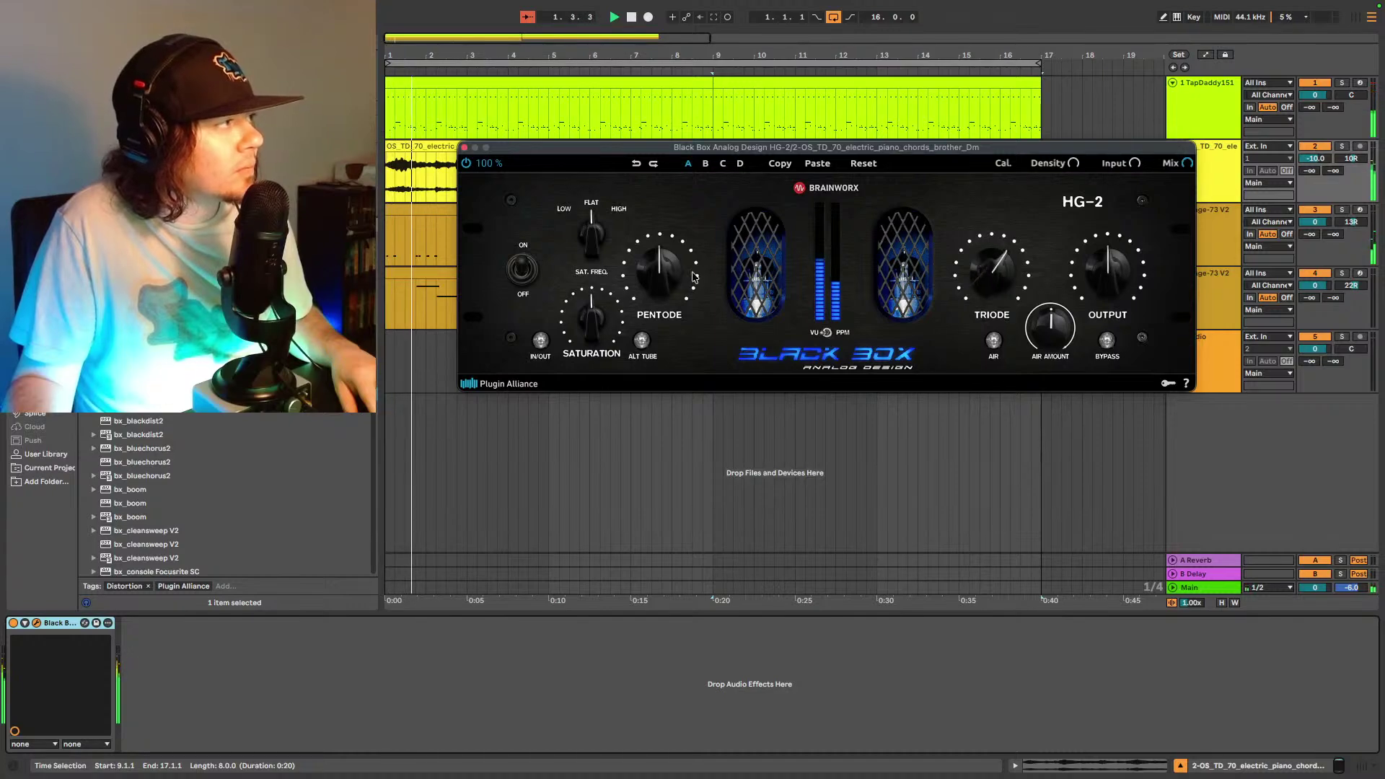
{"action": "mouse_move", "coordinate": [1001, 271]}
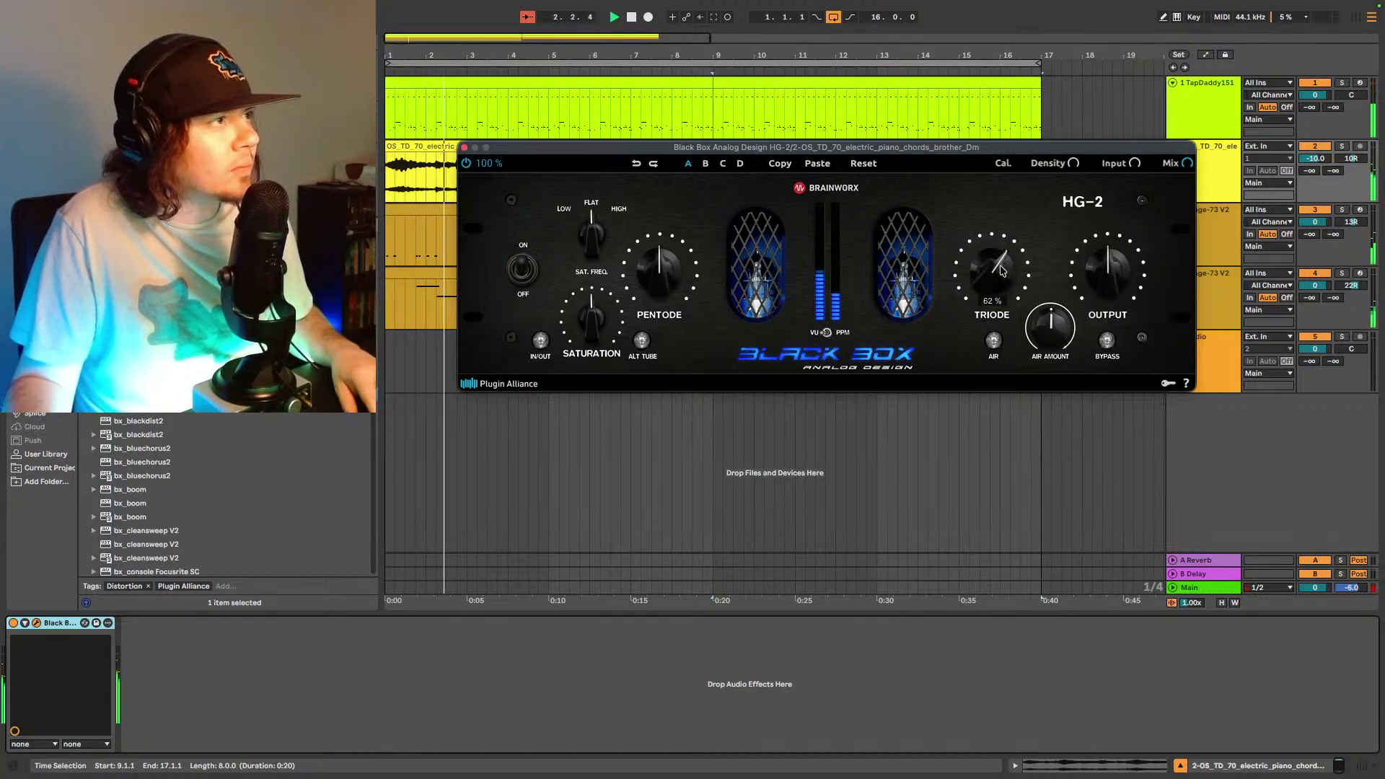
- Try the HG-2 with Triode at about 50%, Pentode at 63%, raised Saturation, and Sat. Freq. at High and Low
{"action": "scroll", "coordinate": [1002, 271], "scroll_direction": "down", "scroll_amount": 3}
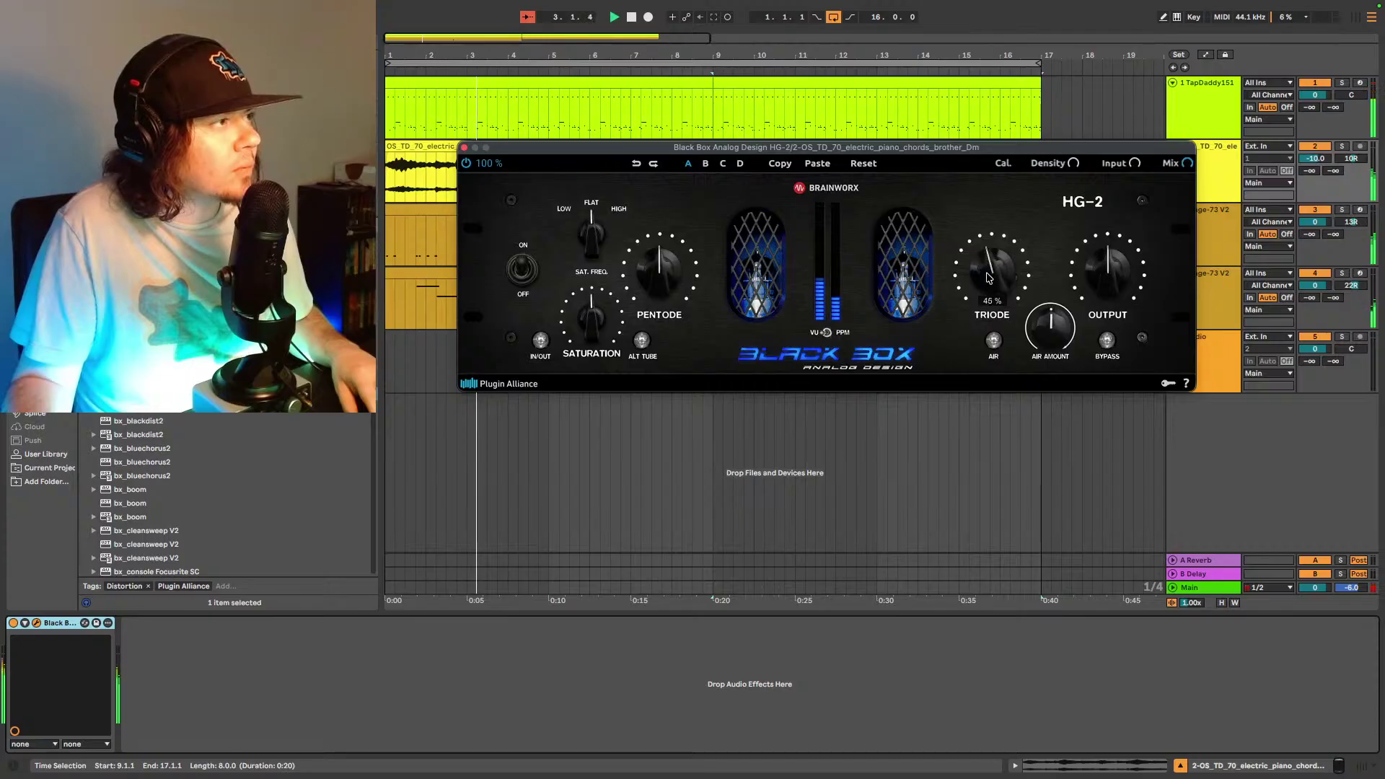
{"action": "scroll", "coordinate": [990, 277], "scroll_direction": "up", "scroll_amount": 2}
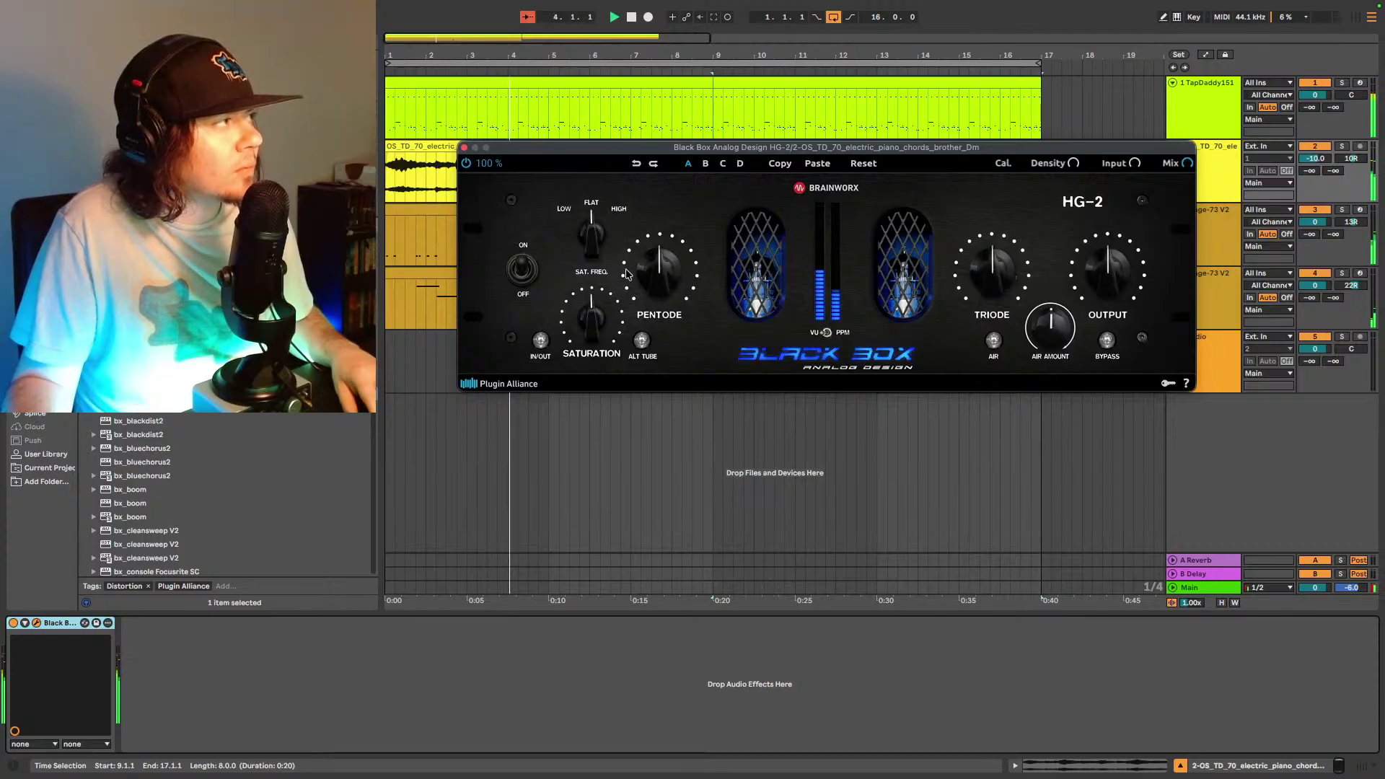
{"action": "scroll", "coordinate": [668, 261], "scroll_direction": "up", "scroll_amount": 2}
{"action": "scroll", "coordinate": [670, 256], "scroll_direction": "down", "scroll_amount": 1}
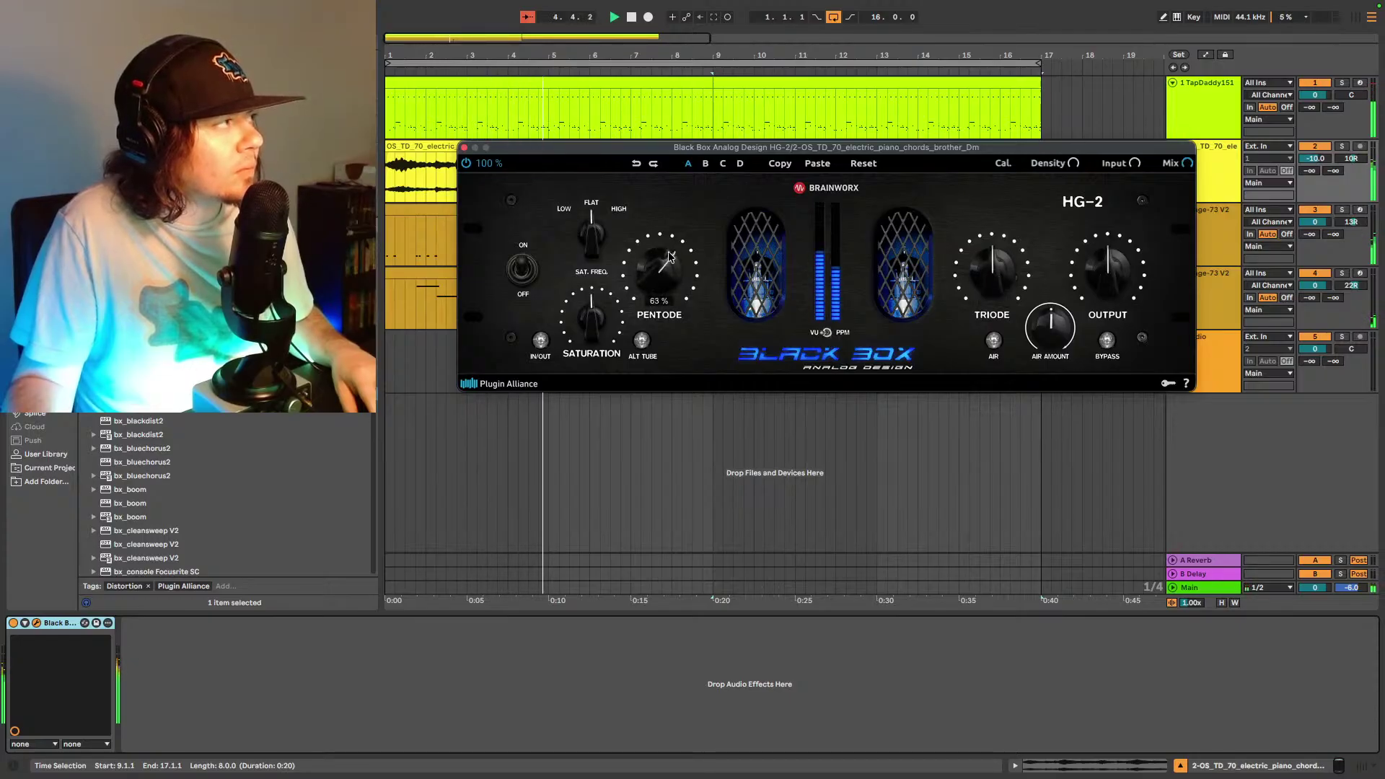
{"action": "mouse_move", "coordinate": [598, 313]}
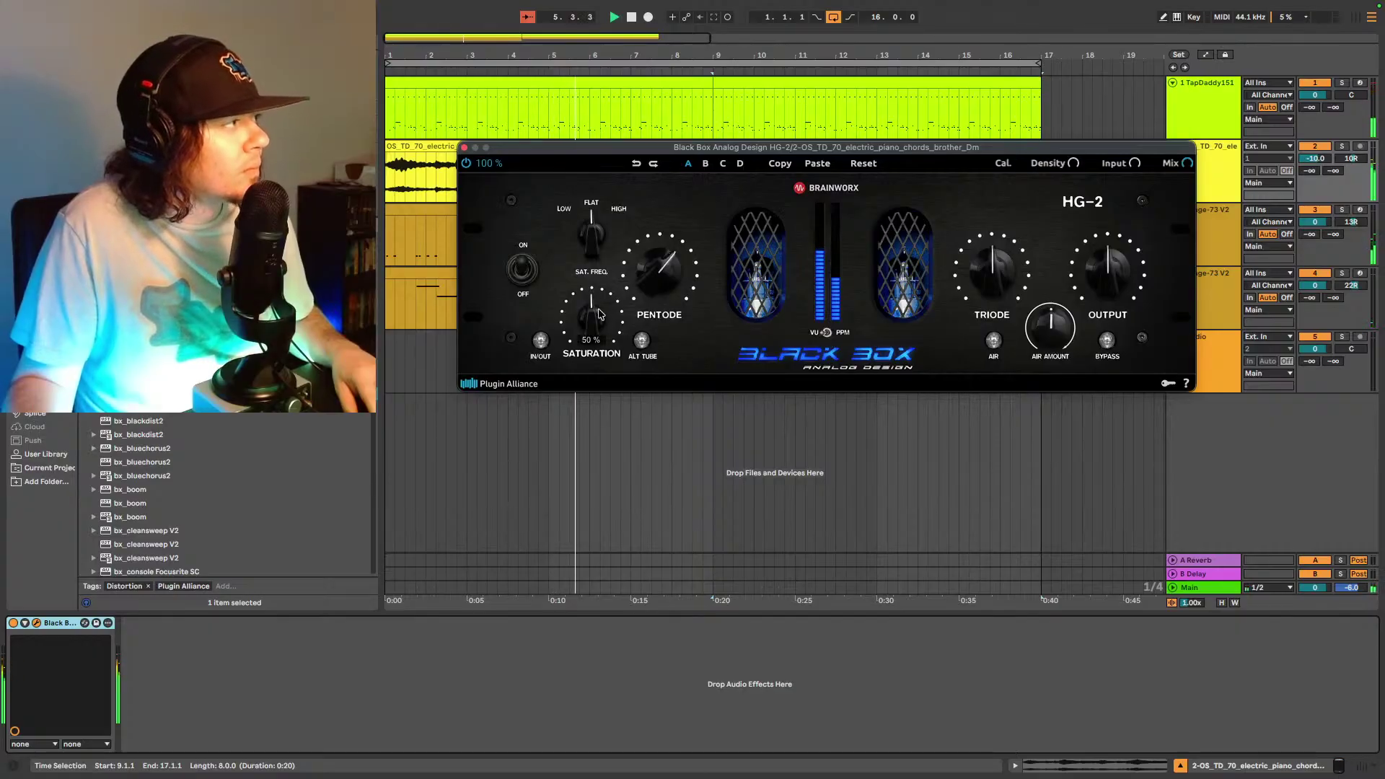
{"action": "left_click", "coordinate": [596, 237]}
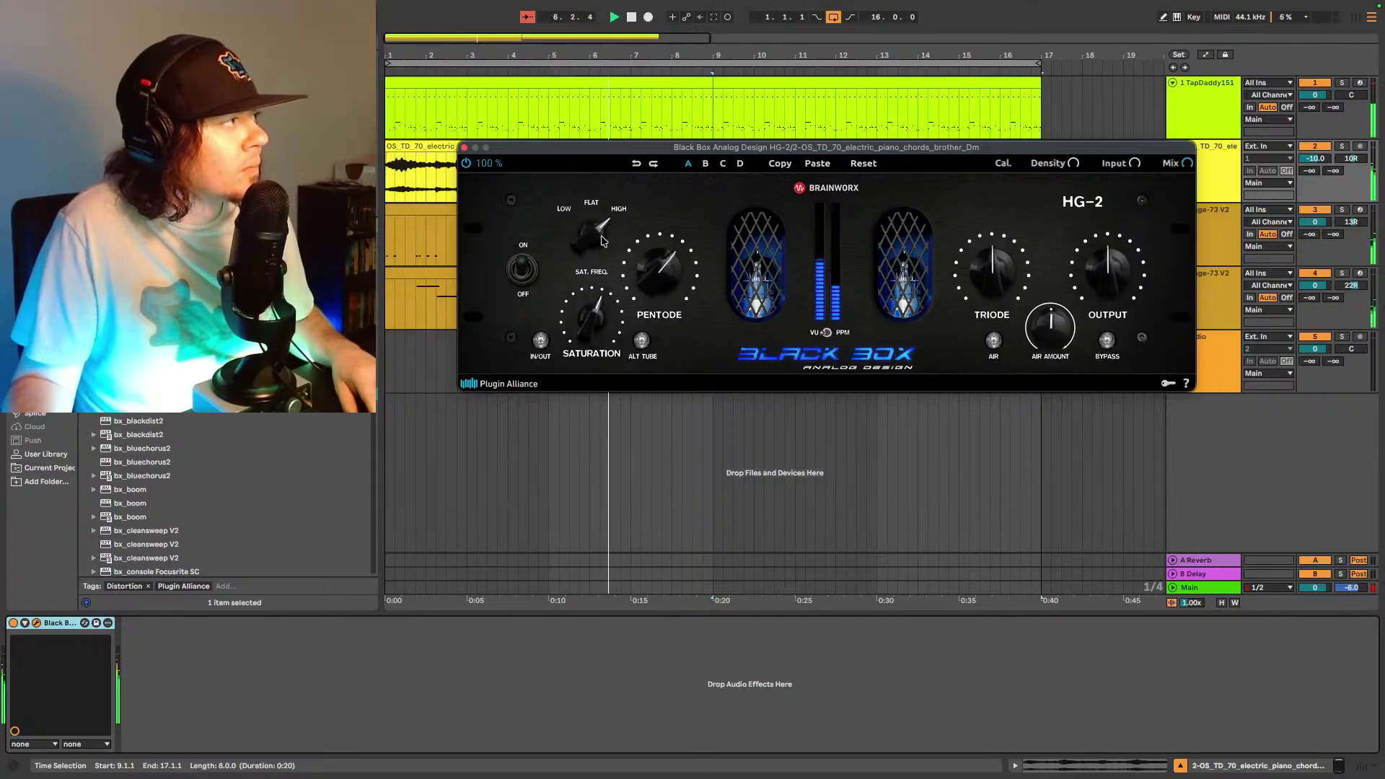
{"action": "left_click_drag", "start_coordinate": [603, 240], "coordinate": [581, 259]}
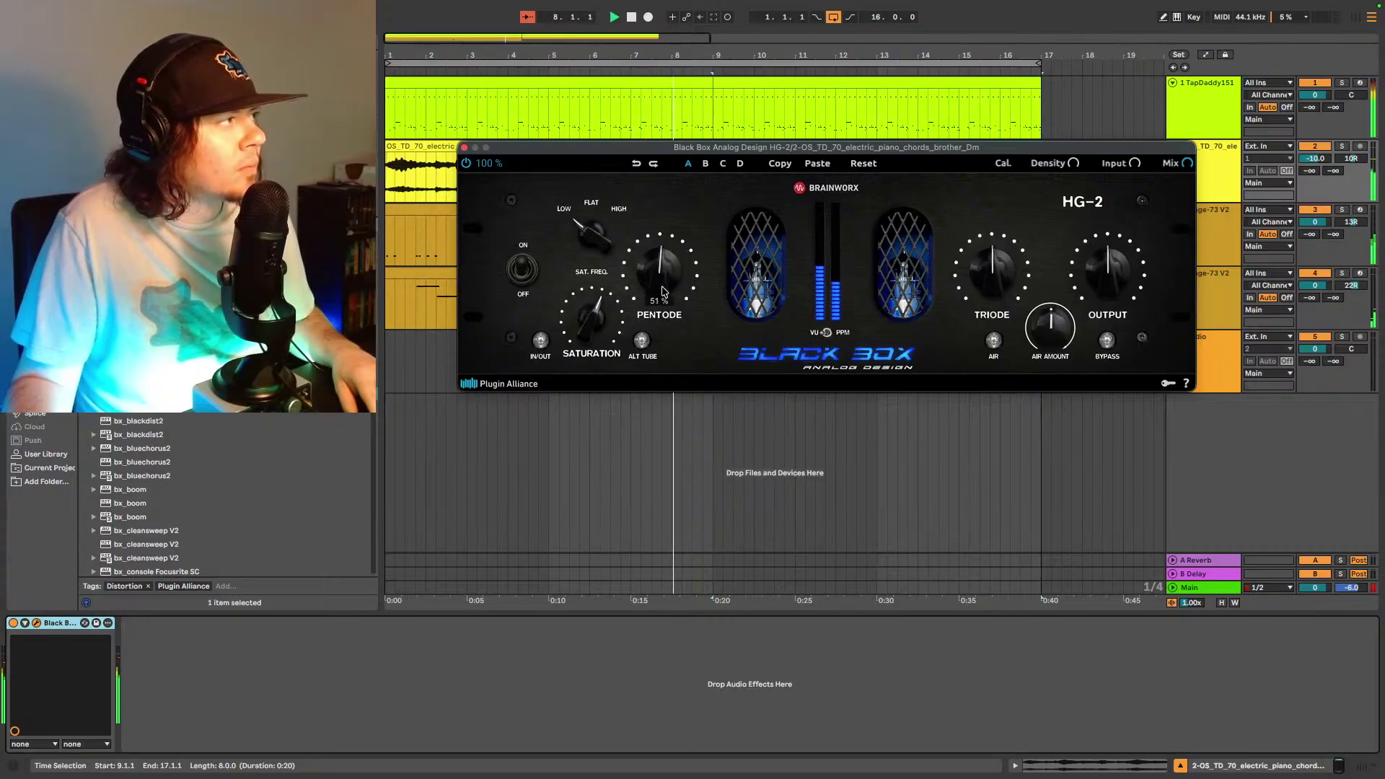
- Try the HG-2 with Air on, a higher Air Amount, Triode at 60% and Pentode lowered below its midpoint
{"action": "left_click_drag", "start_coordinate": [1047, 319], "coordinate": [1049, 310]}
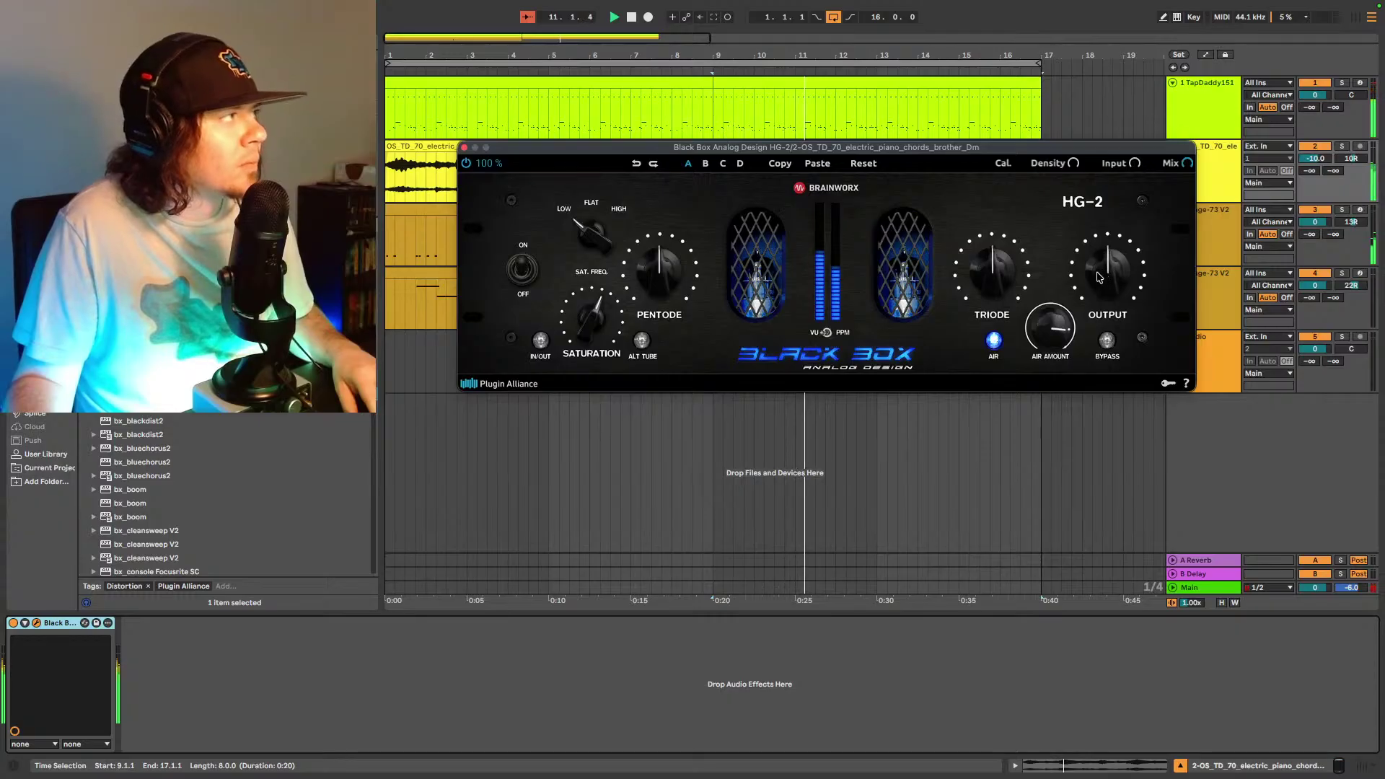
{"action": "mouse_move", "coordinate": [1109, 276]}
{"action": "left_click_drag", "start_coordinate": [1013, 283], "coordinate": [1010, 278]}
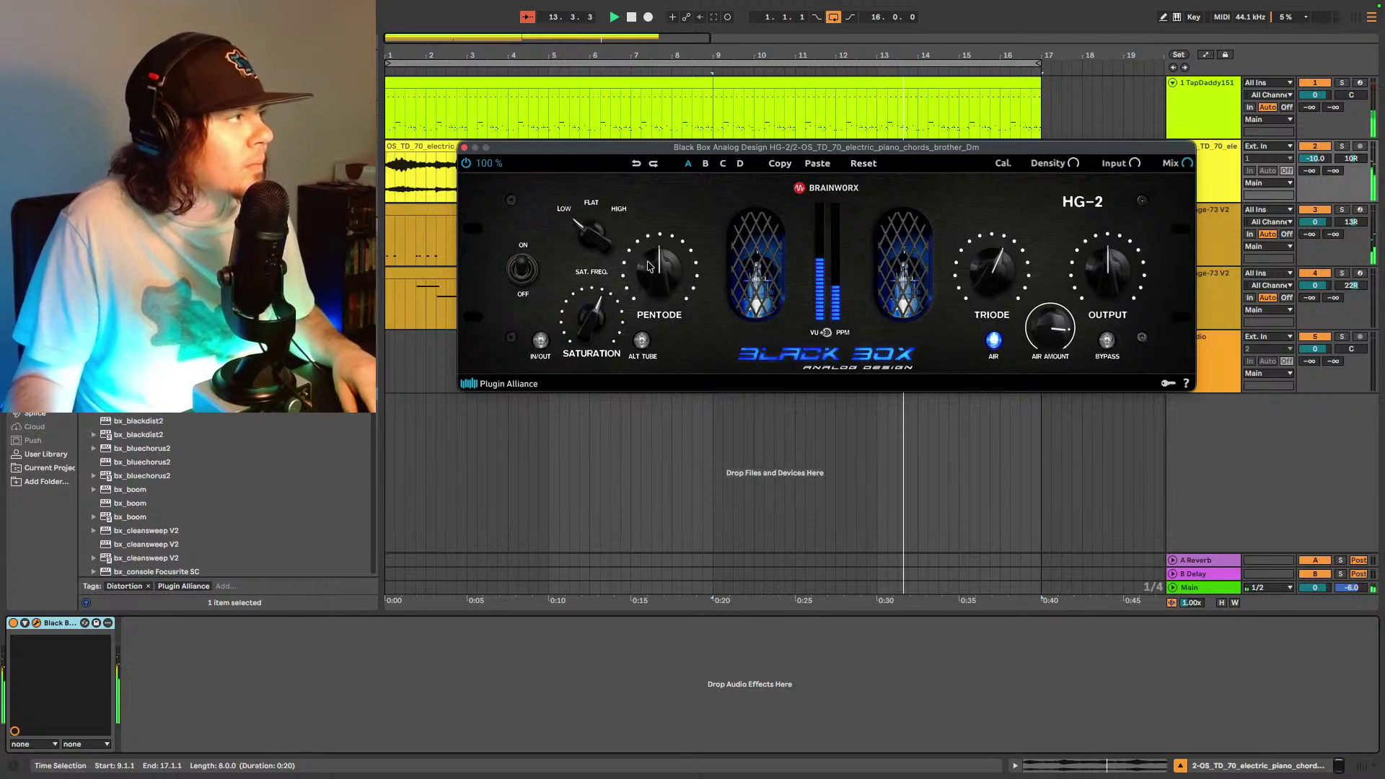
{"action": "left_click_drag", "start_coordinate": [654, 257], "coordinate": [687, 280]}
{"action": "mouse_move", "coordinate": [968, 265]}
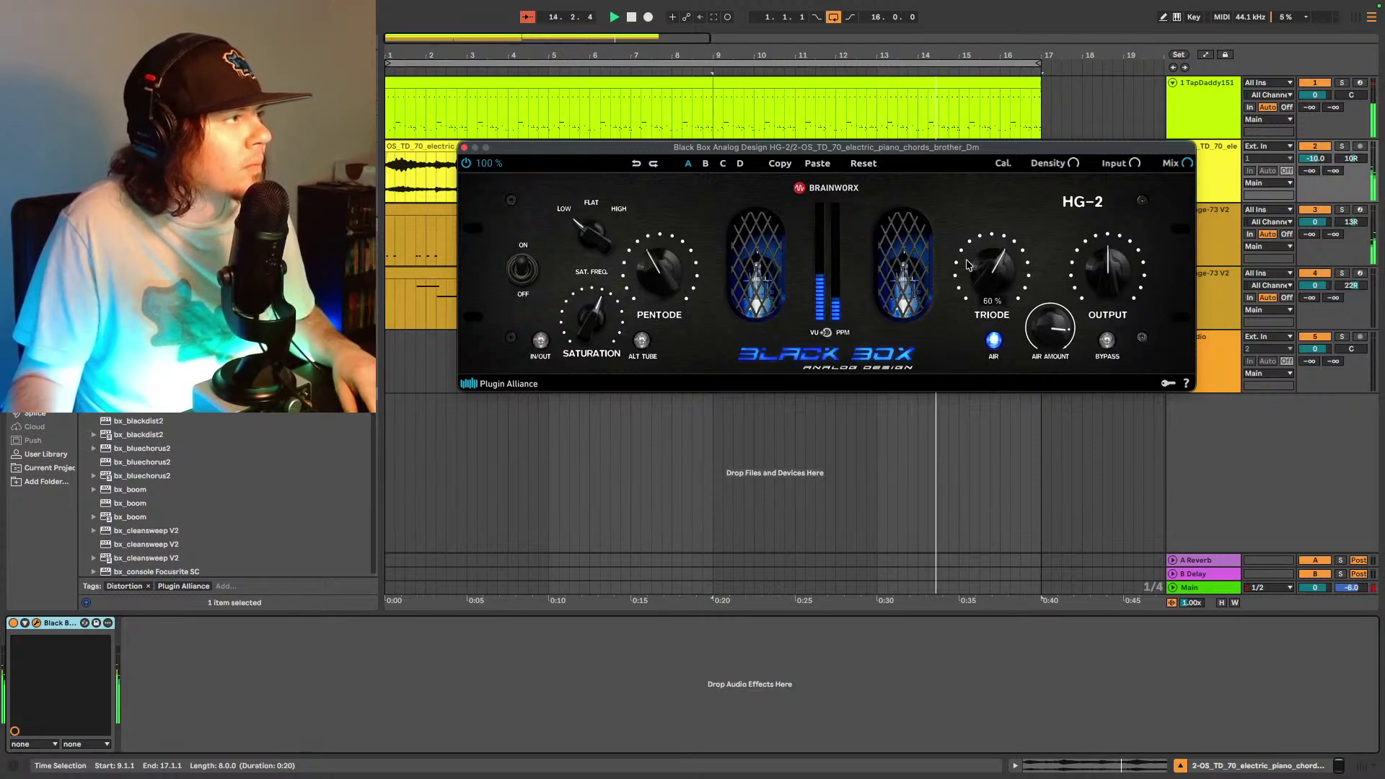
- Compare the electric piano with the HG-2 off and on, and remove the device from the track
{"action": "left_click", "coordinate": [522, 271]}
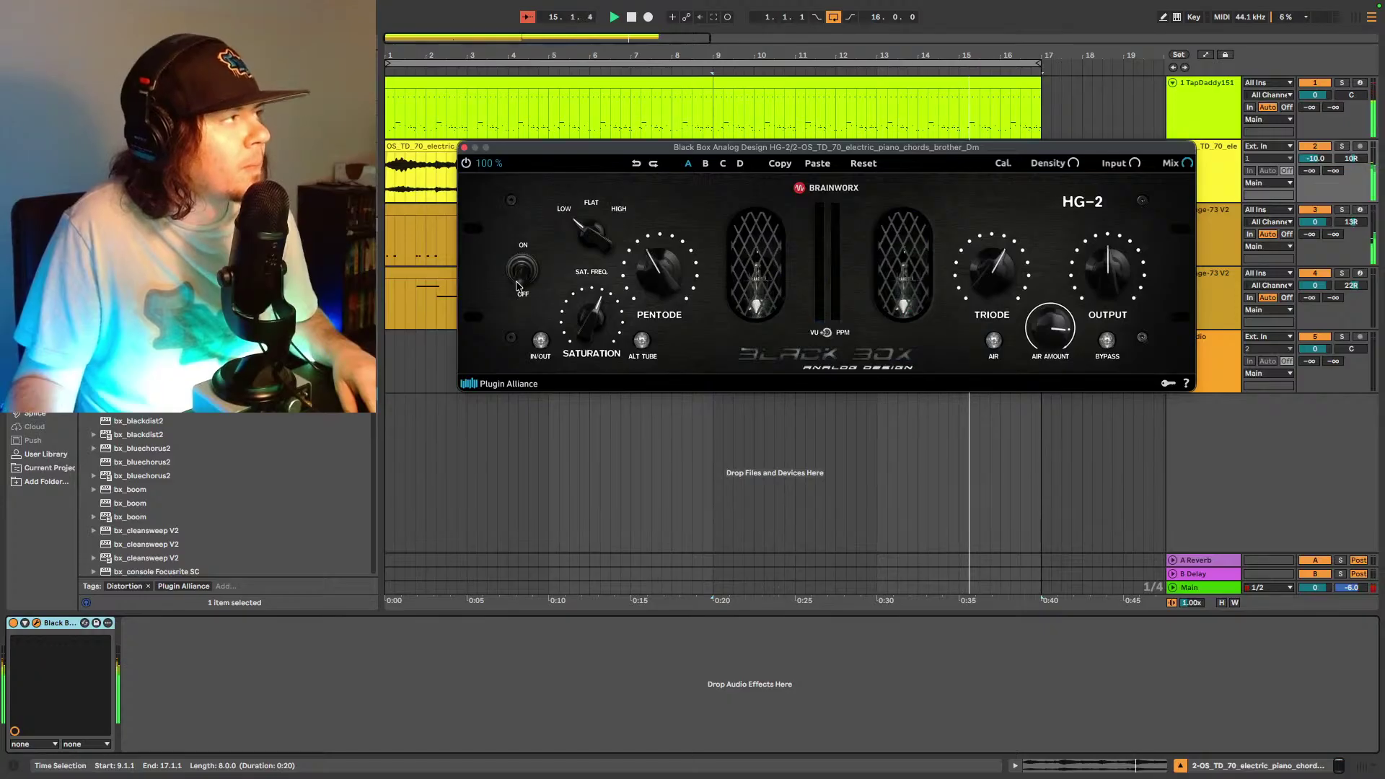
{"action": "left_click", "coordinate": [521, 272]}
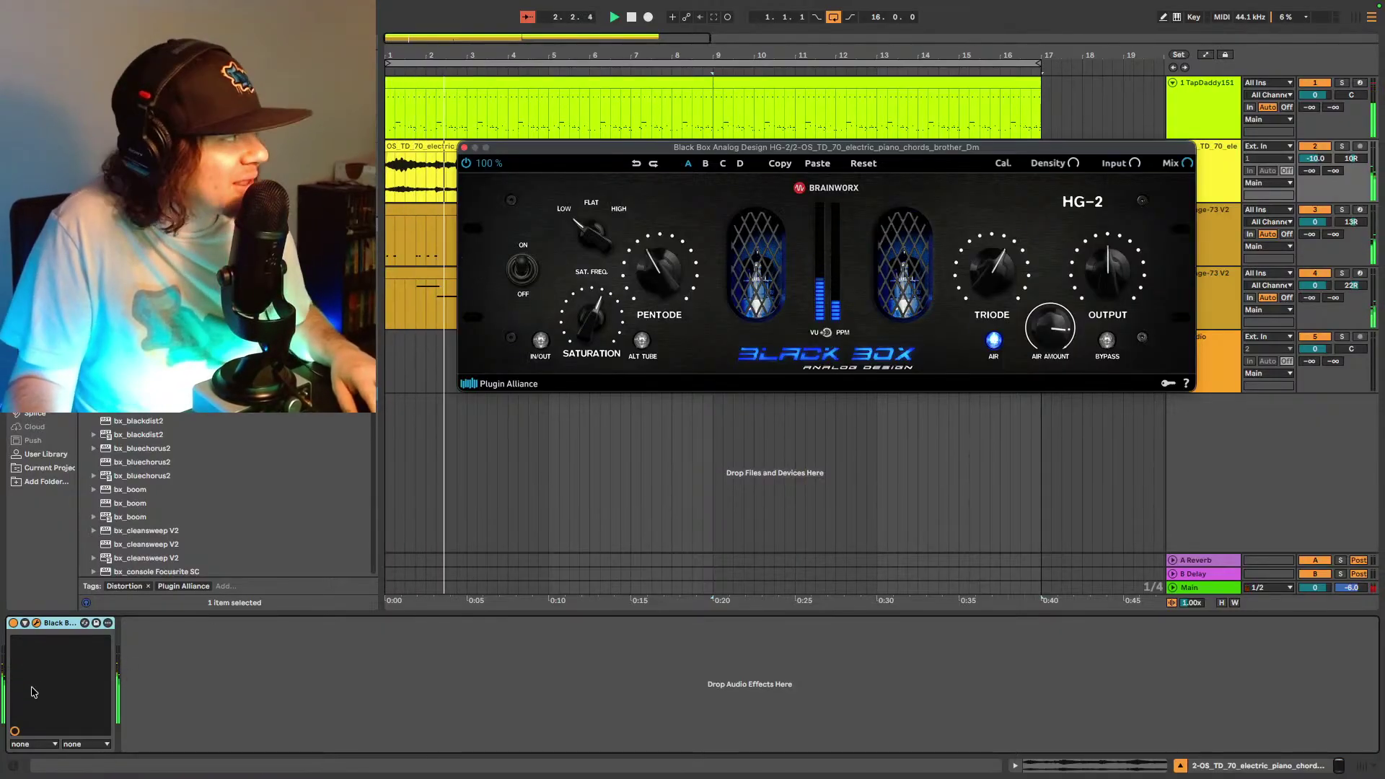
{"action": "left_click", "coordinate": [60, 627]}
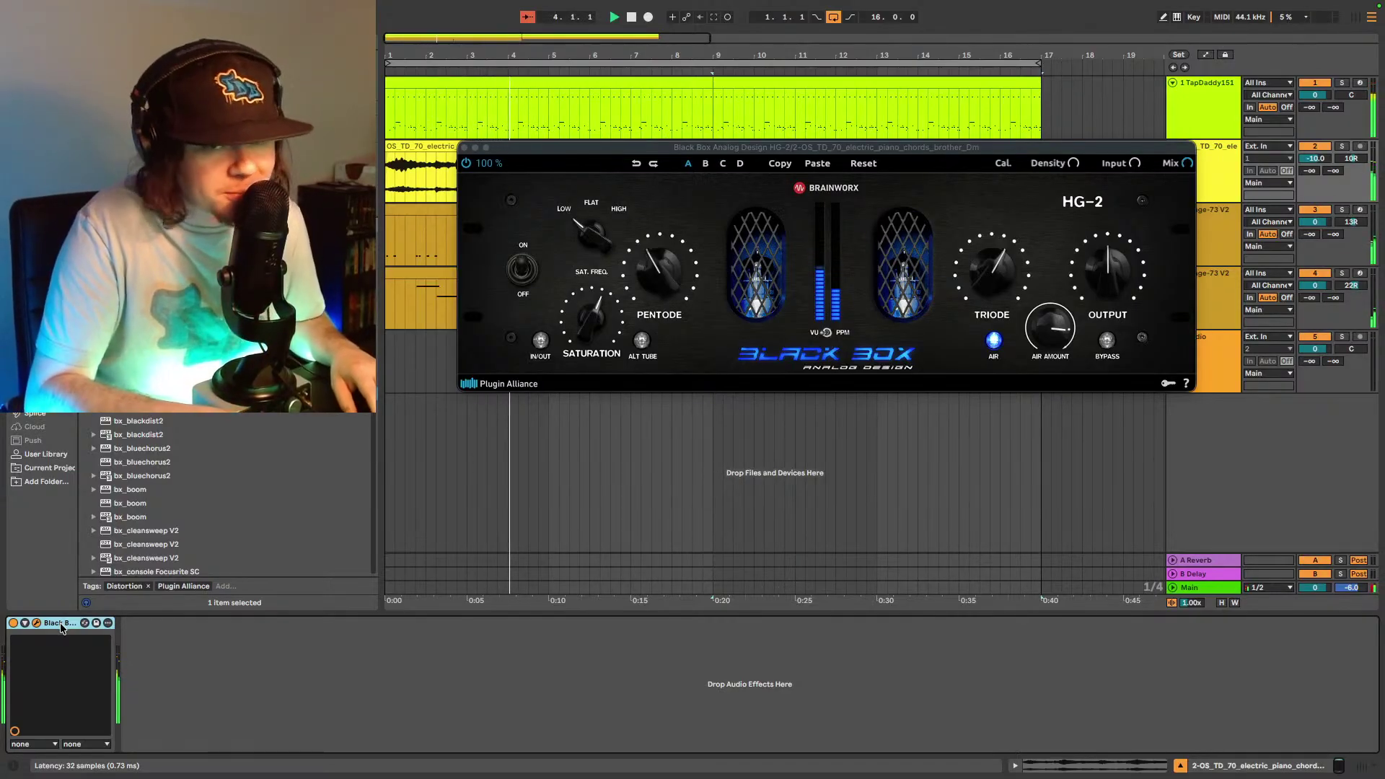
{"action": "key", "text": "Delete"}
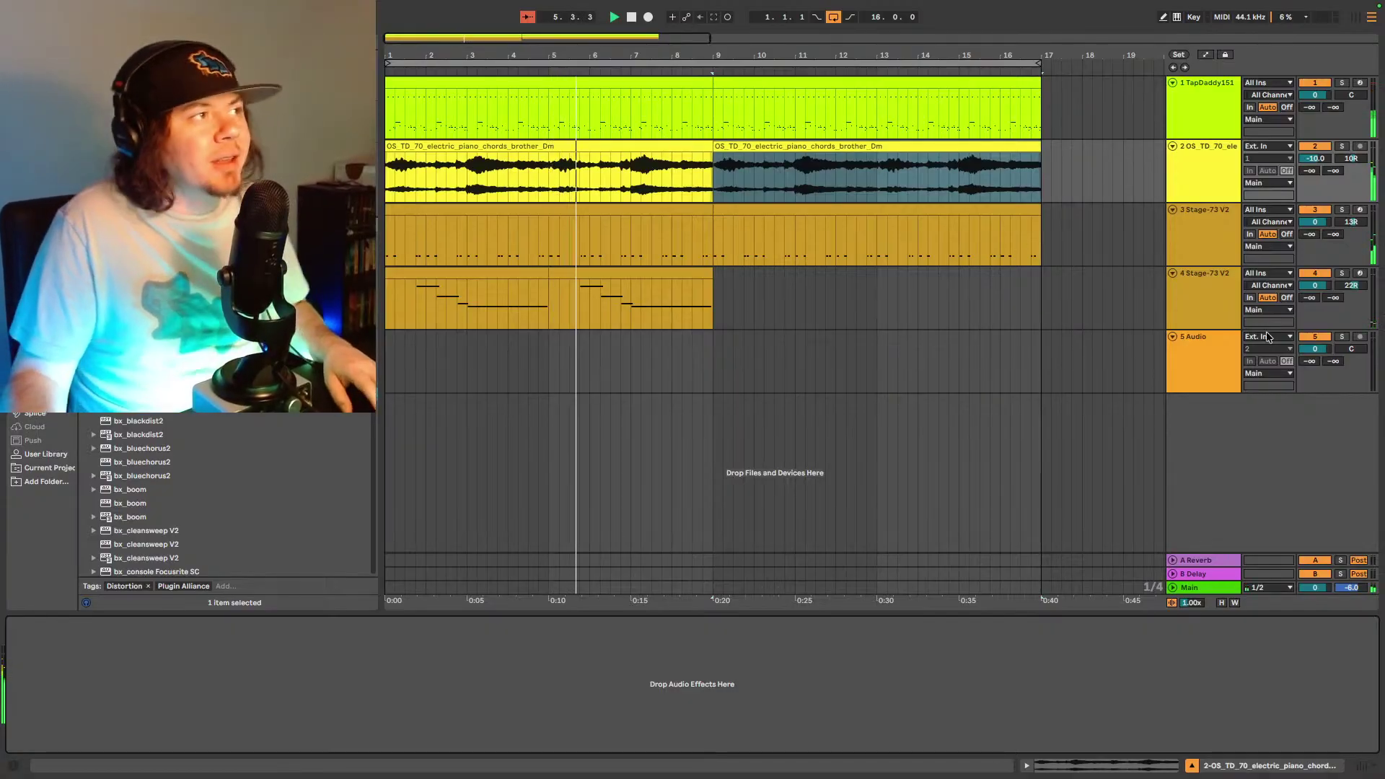
{"action": "left_click", "coordinate": [1206, 285]}
{"action": "left_click", "coordinate": [1194, 241]}
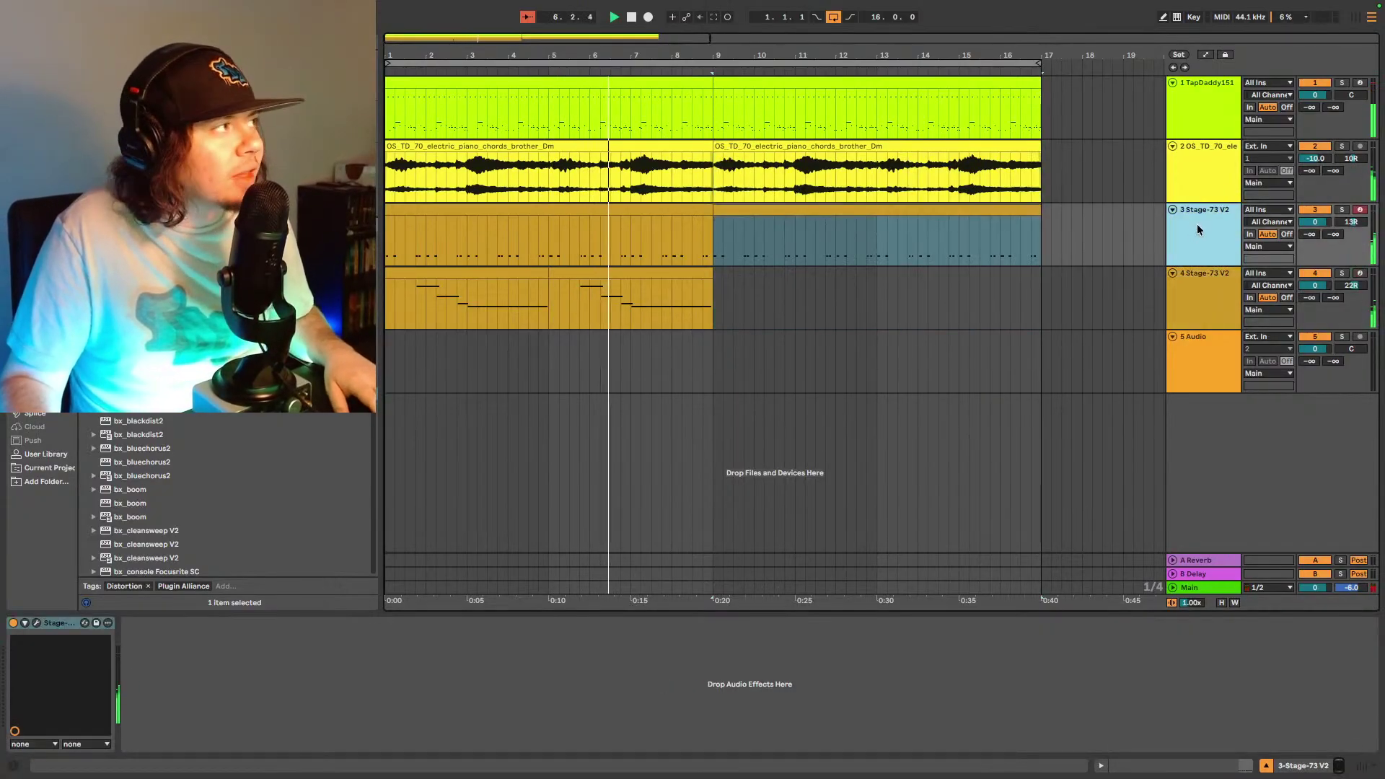
{"action": "left_click", "coordinate": [1212, 299]}
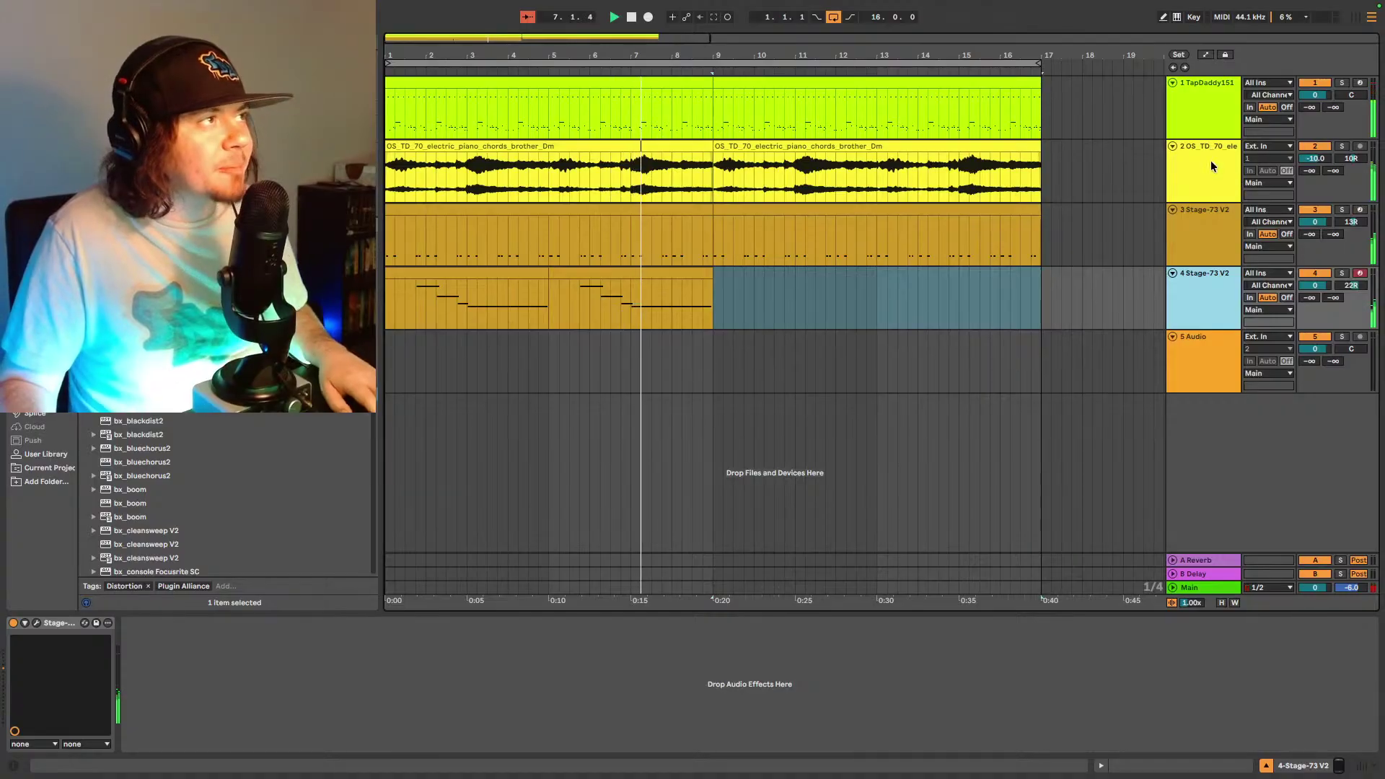
{"action": "left_click", "coordinate": [1236, 178]}
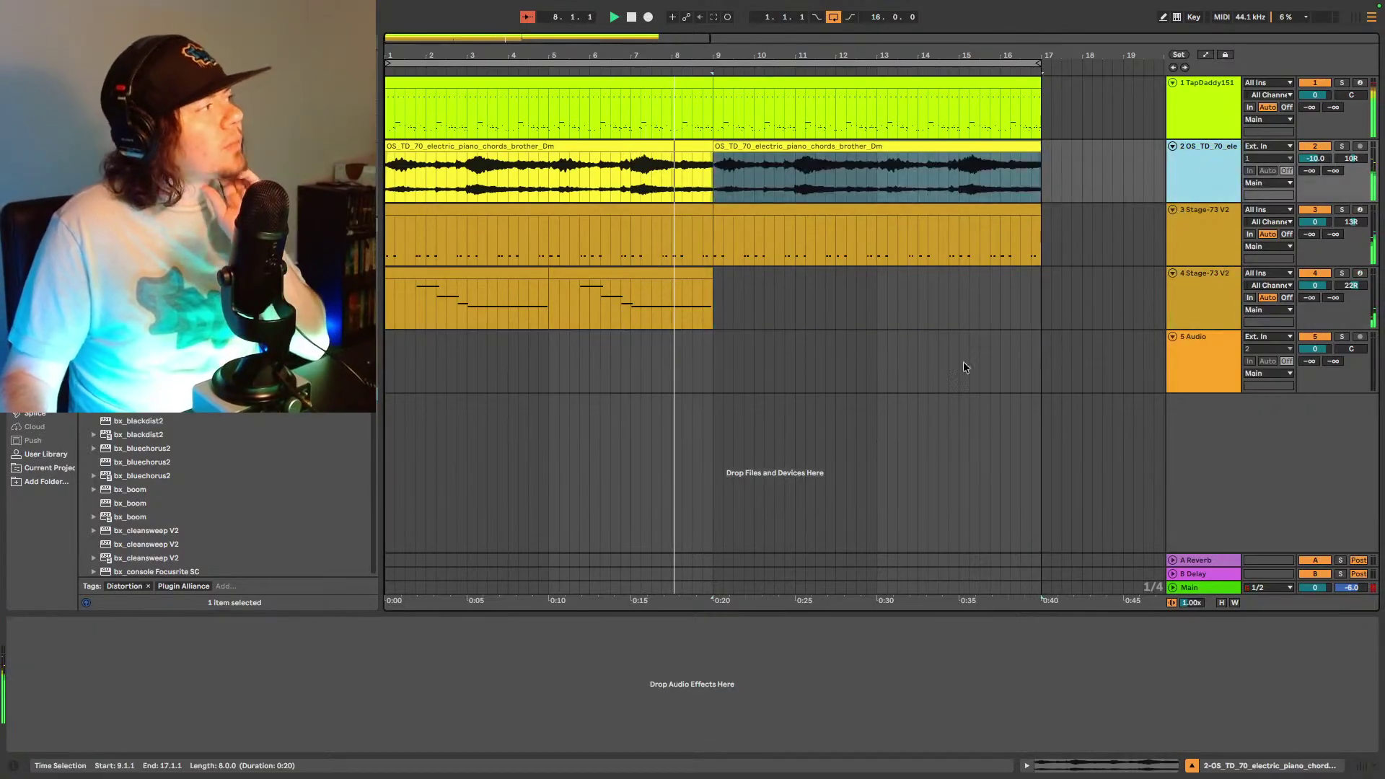
- Browse the Splice saxophone samples and audition SO_SH_100_sax_riff and RARE_galactic_sax_wet_reverb against the beat
{"action": "left_click", "coordinate": [44, 417]}
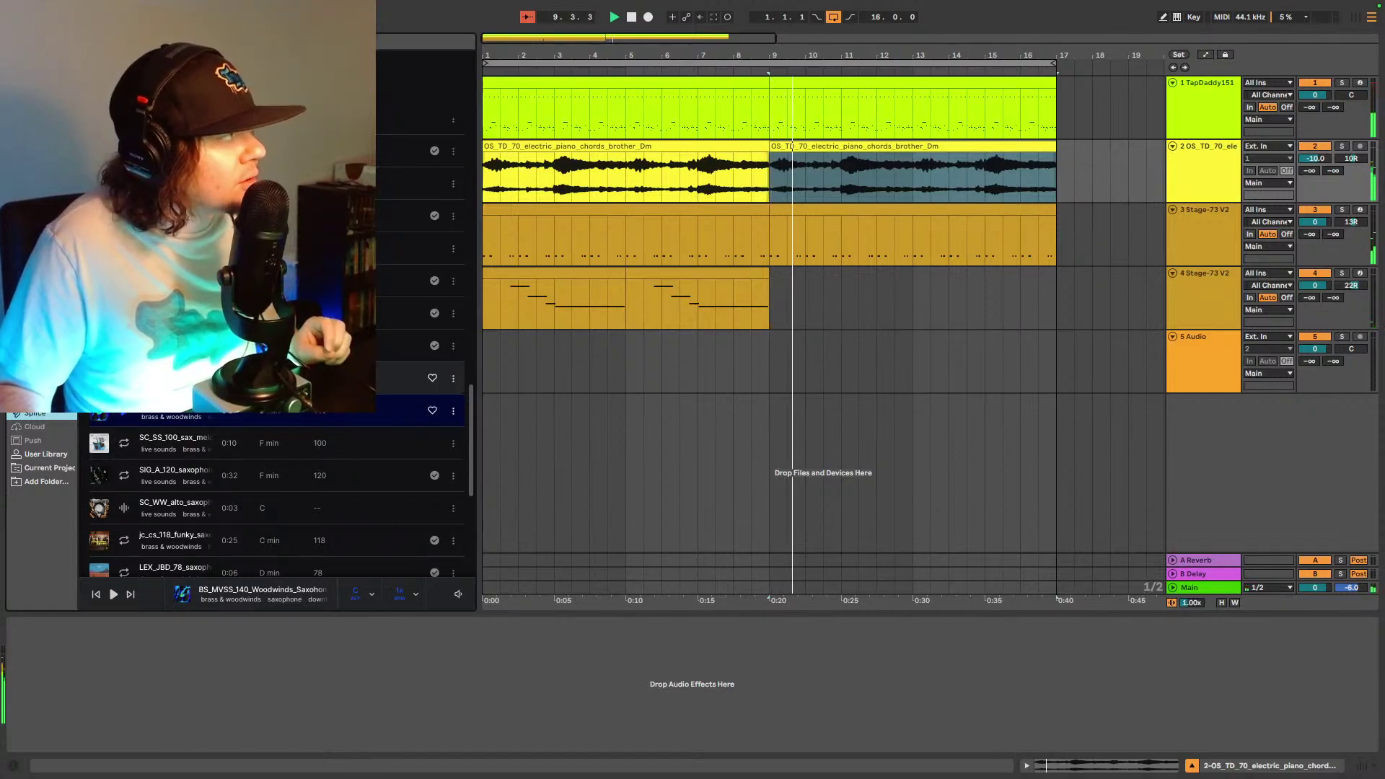
{"action": "scroll", "coordinate": [274, 382], "scroll_direction": "up", "scroll_amount": 1}
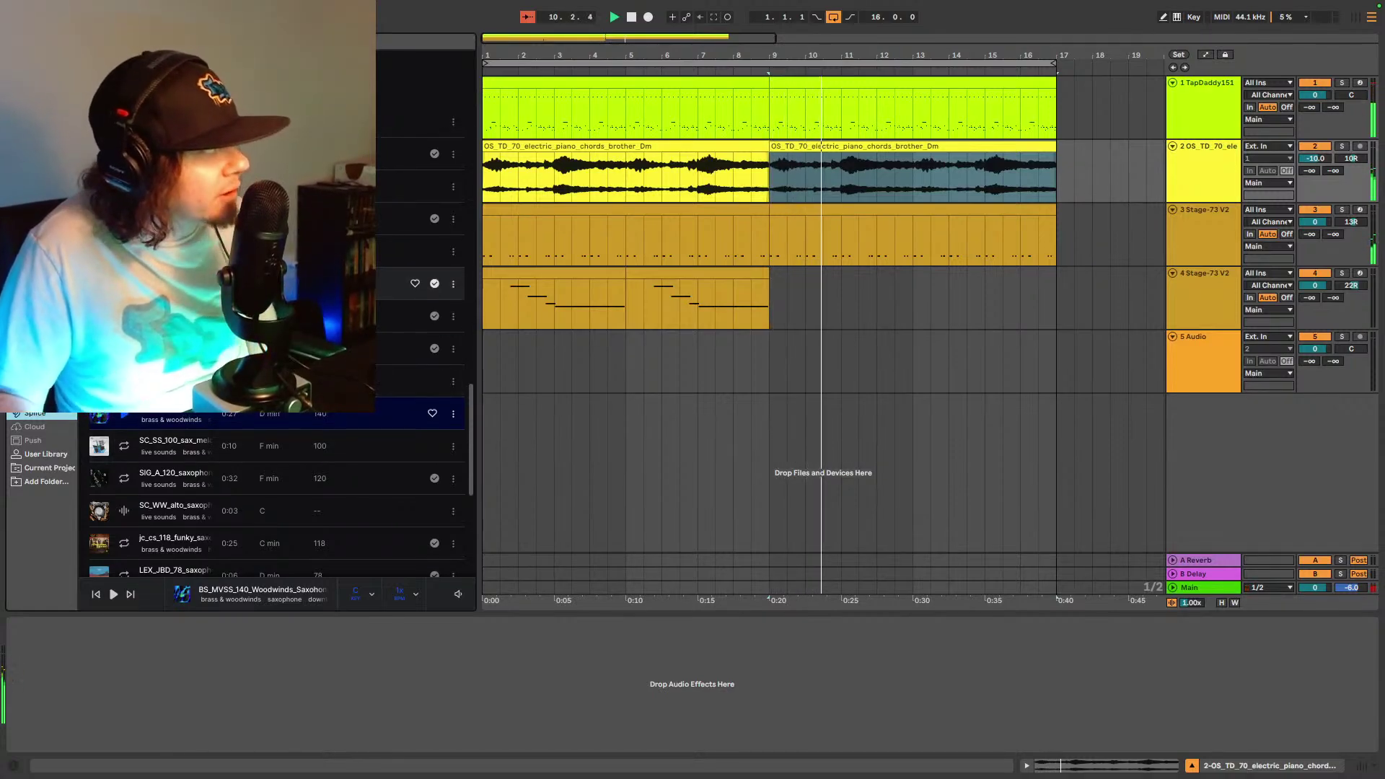
{"action": "scroll", "coordinate": [149, 459], "scroll_direction": "down", "scroll_amount": 3}
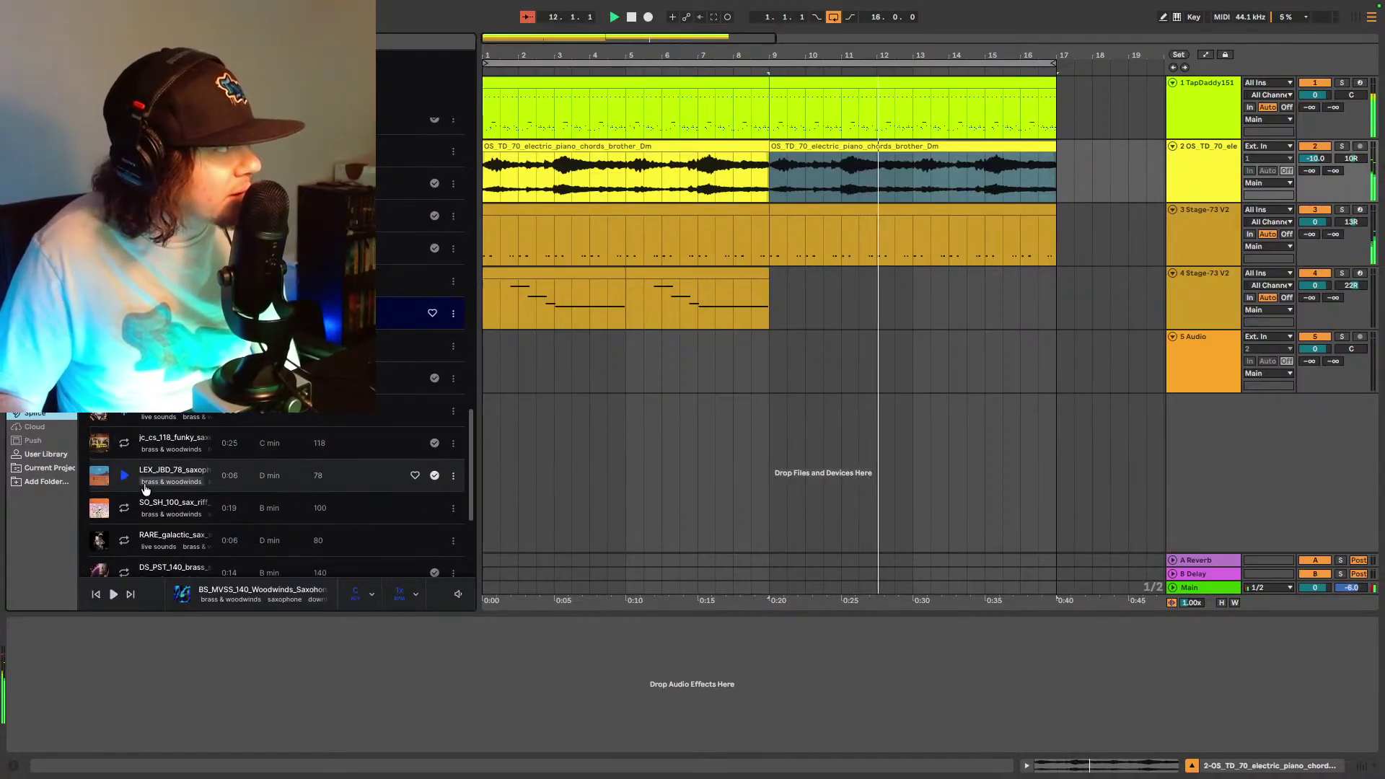
{"action": "left_click", "coordinate": [124, 509]}
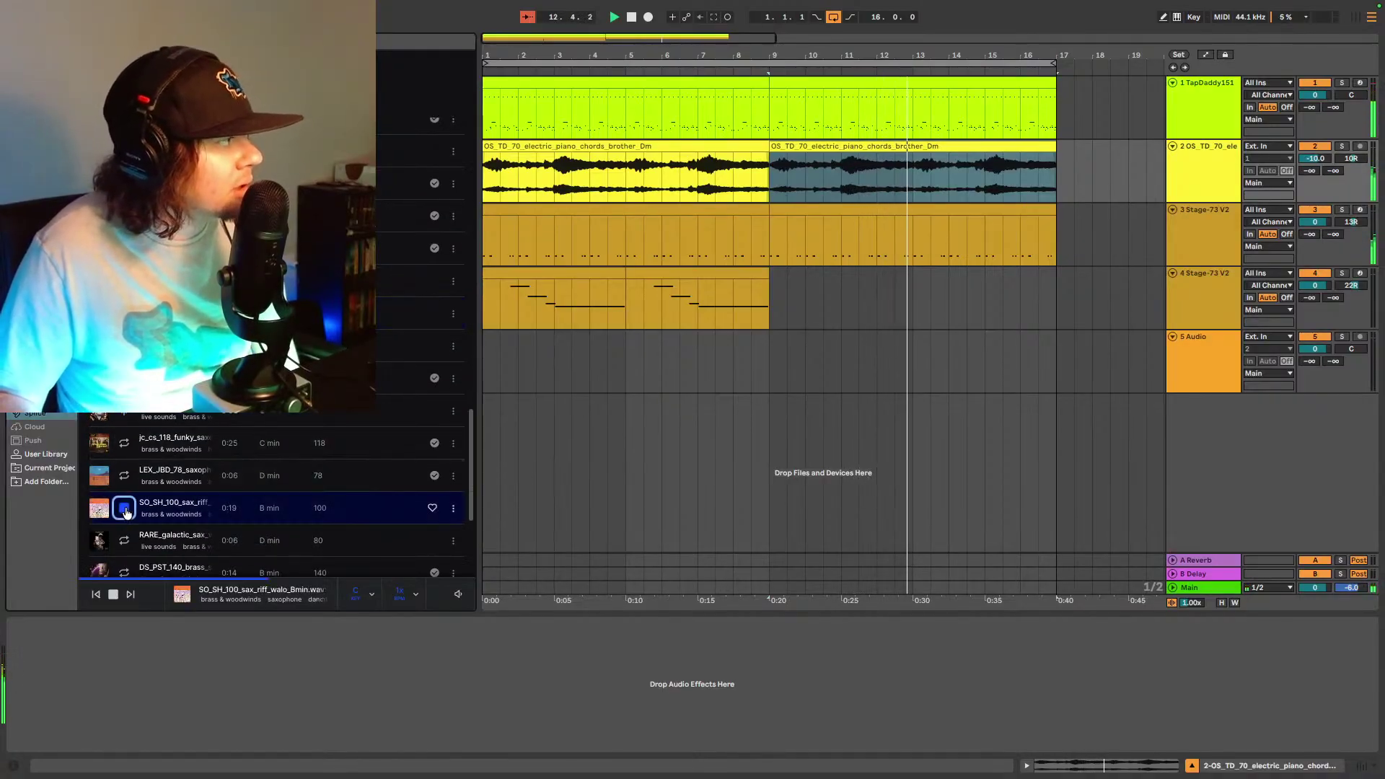
{"action": "left_click", "coordinate": [126, 545]}
{"action": "scroll", "coordinate": [127, 551], "scroll_direction": "down", "scroll_amount": 3}
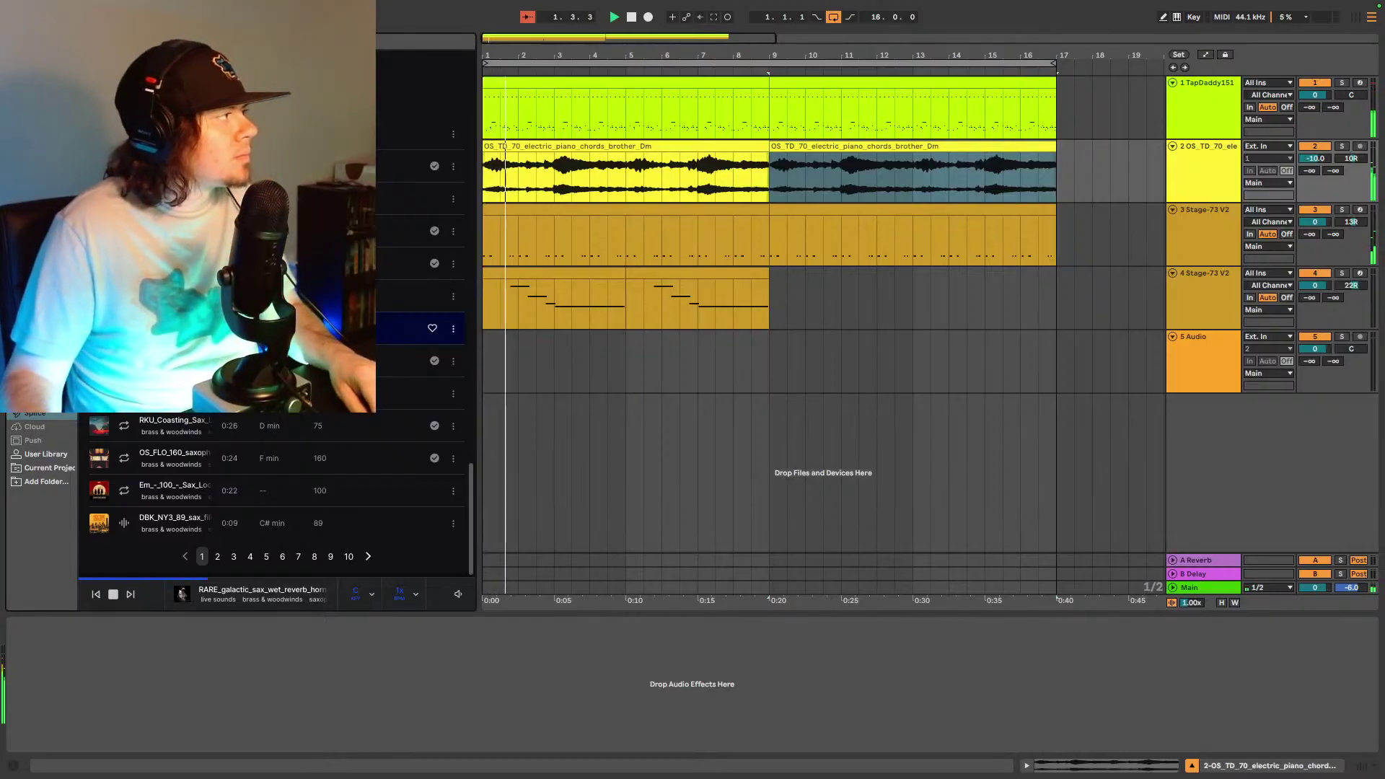
- Try placing the RARE_galactic_sax_wet_reverb sample at bar 9 on audio track 5 and delete the offline clip
{"action": "left_click_drag", "start_coordinate": [591, 361], "coordinate": [759, 353]}
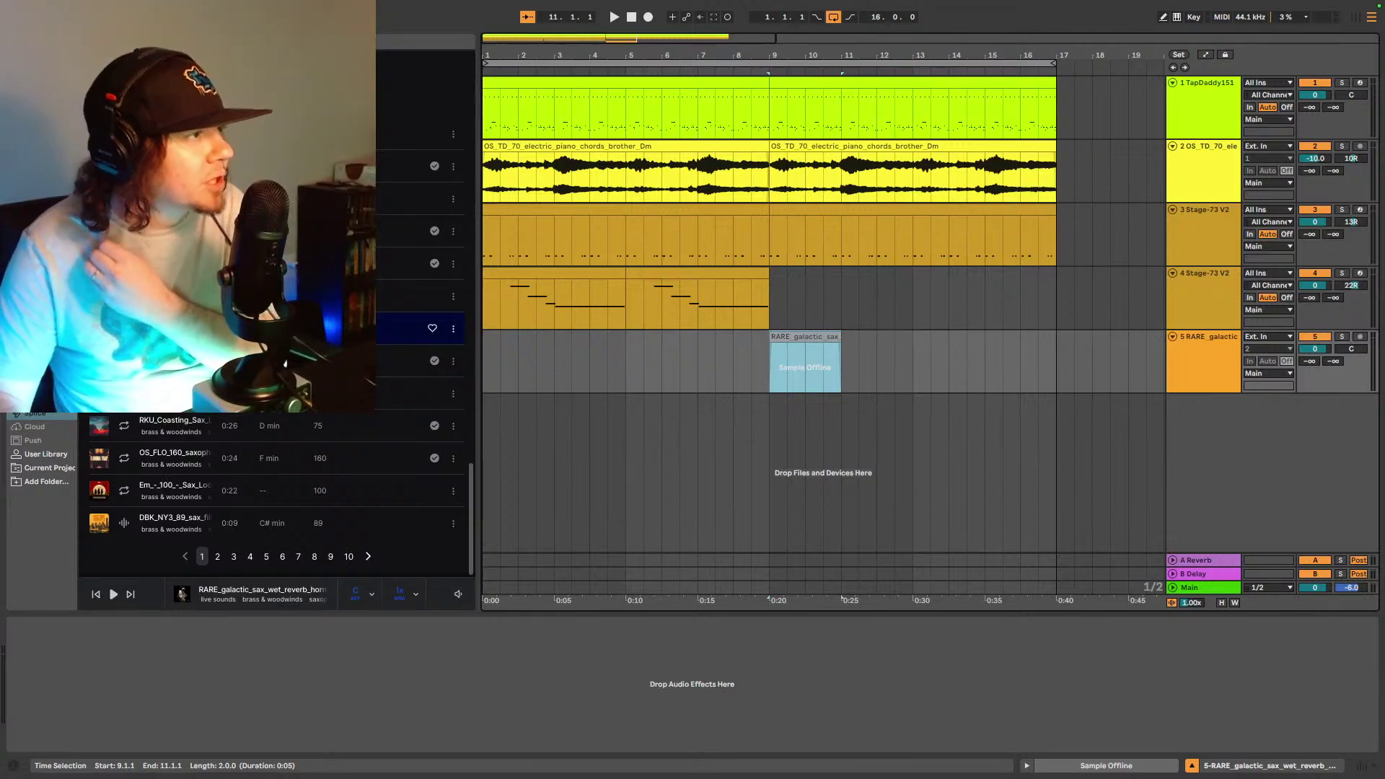
{"action": "left_click", "coordinate": [1213, 367]}
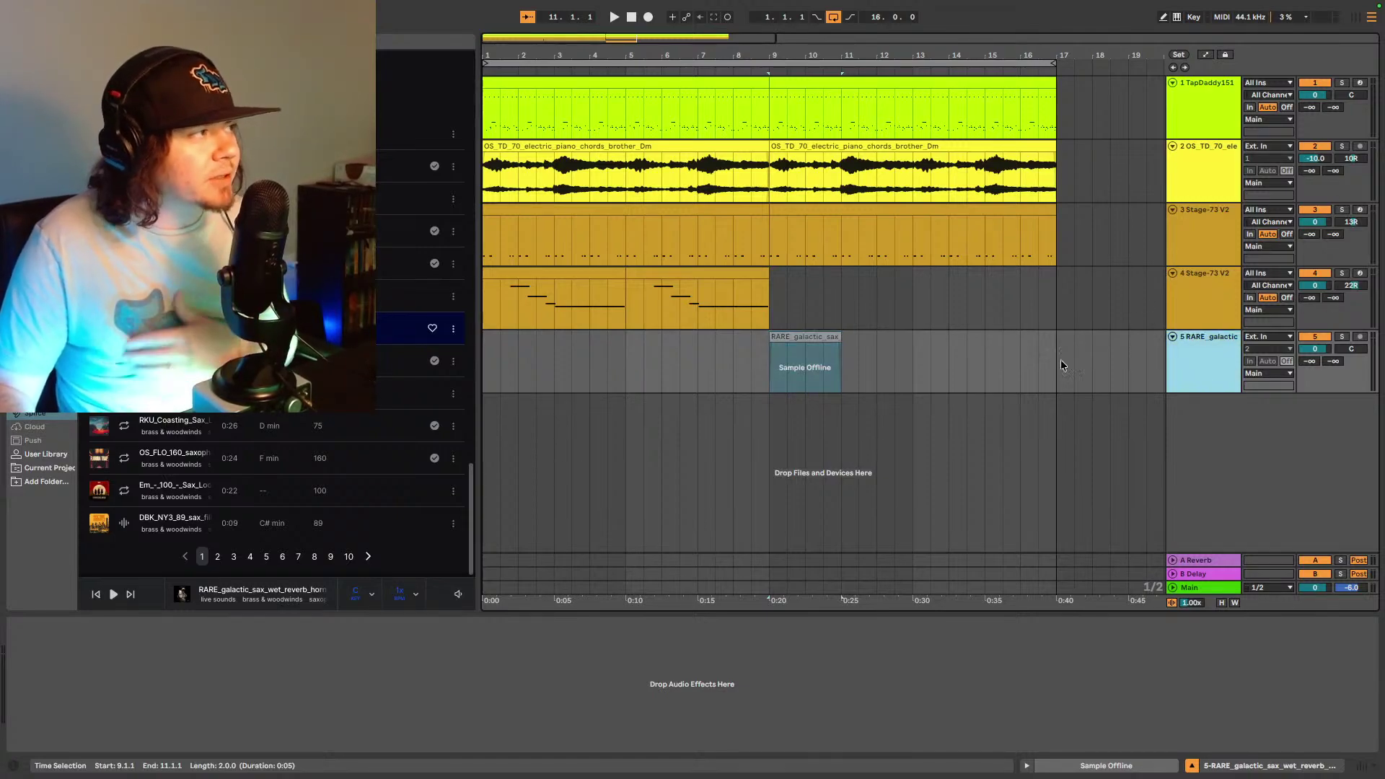
{"action": "left_click", "coordinate": [796, 337]}
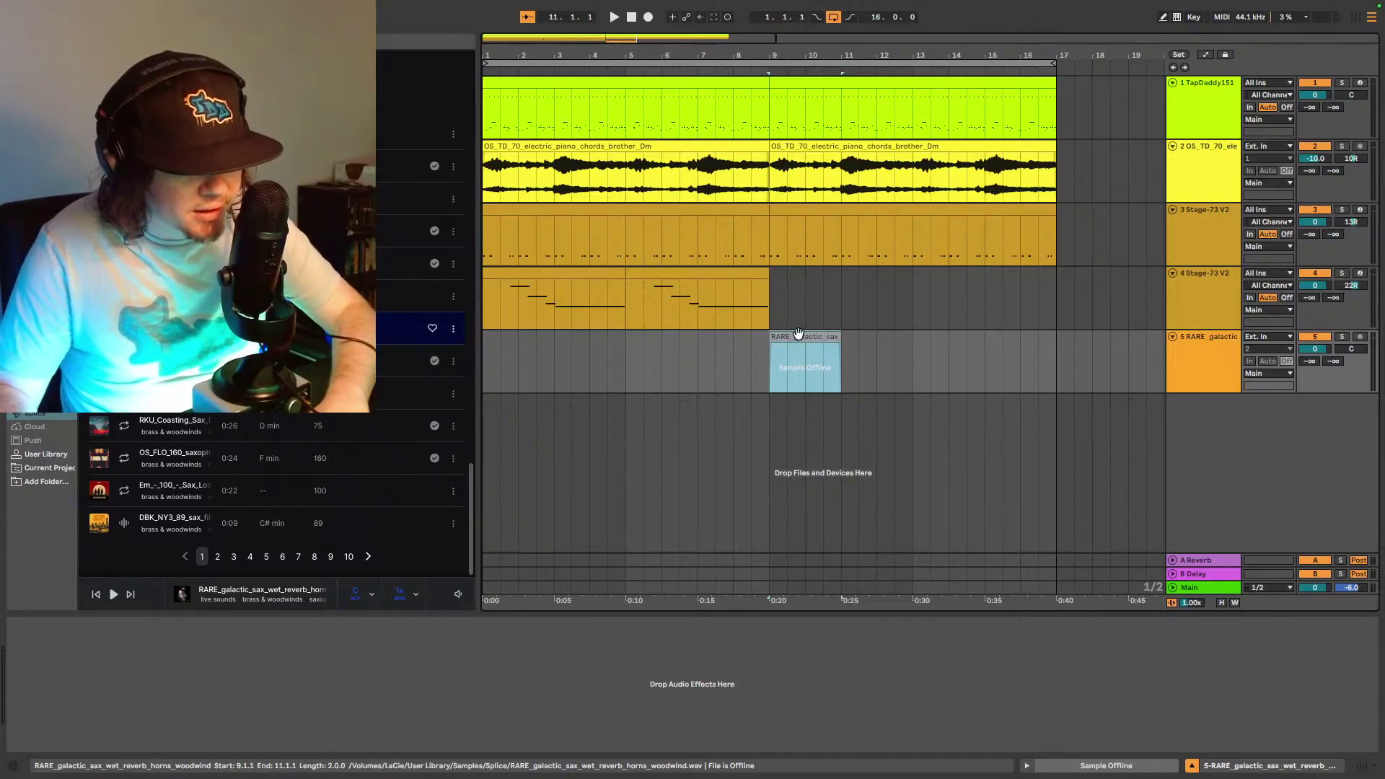
{"action": "left_click", "coordinate": [798, 341]}
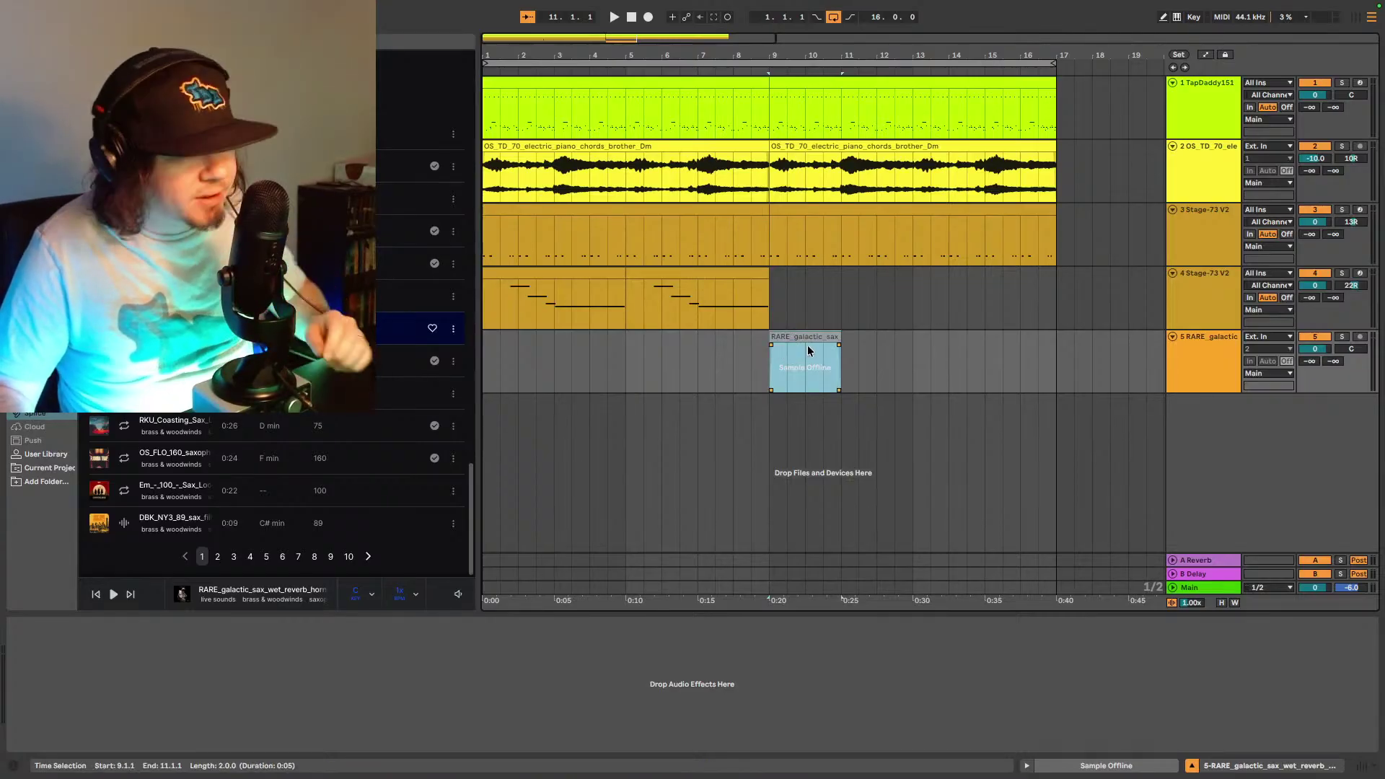
{"action": "left_click", "coordinate": [811, 337]}
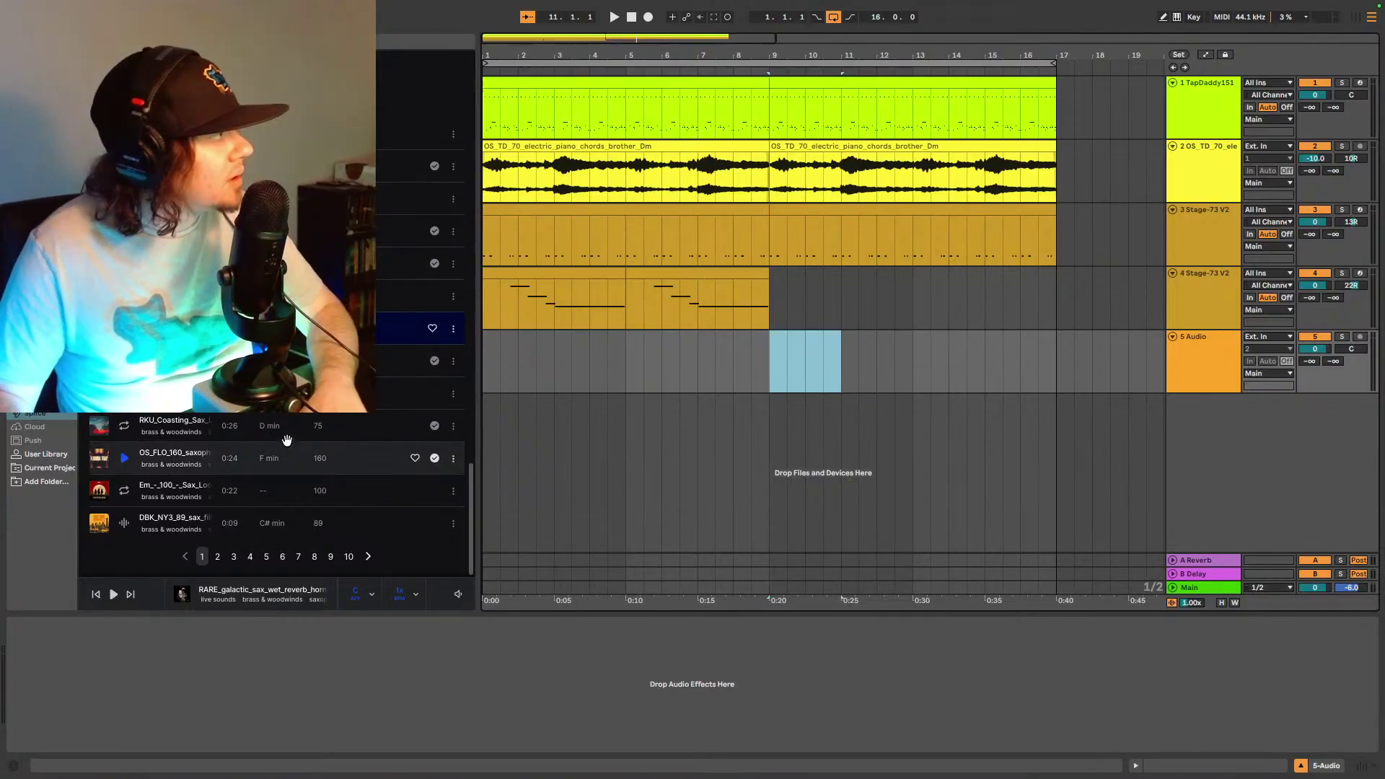
{"action": "key", "text": "Delete"}
{"action": "key", "text": "ctrl+z"}
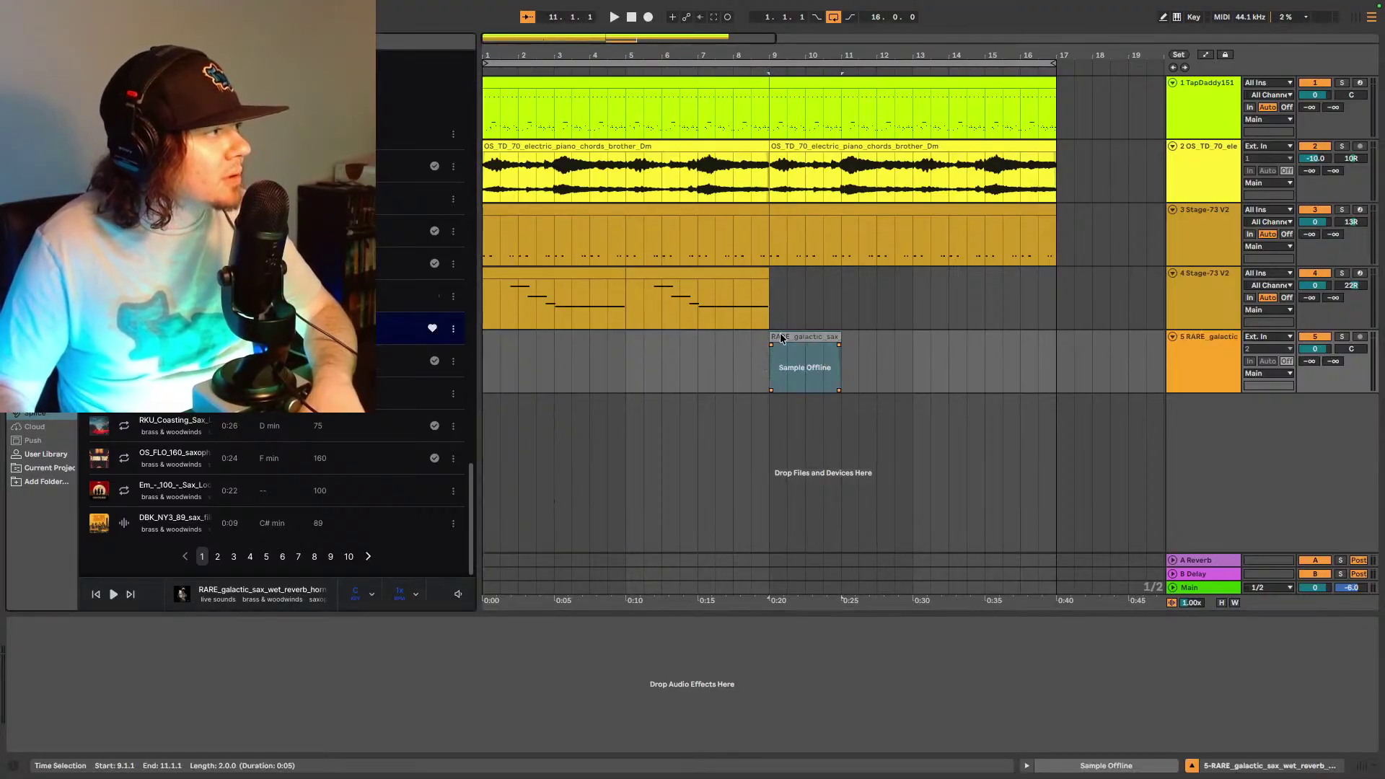
{"action": "left_click", "coordinate": [801, 334]}
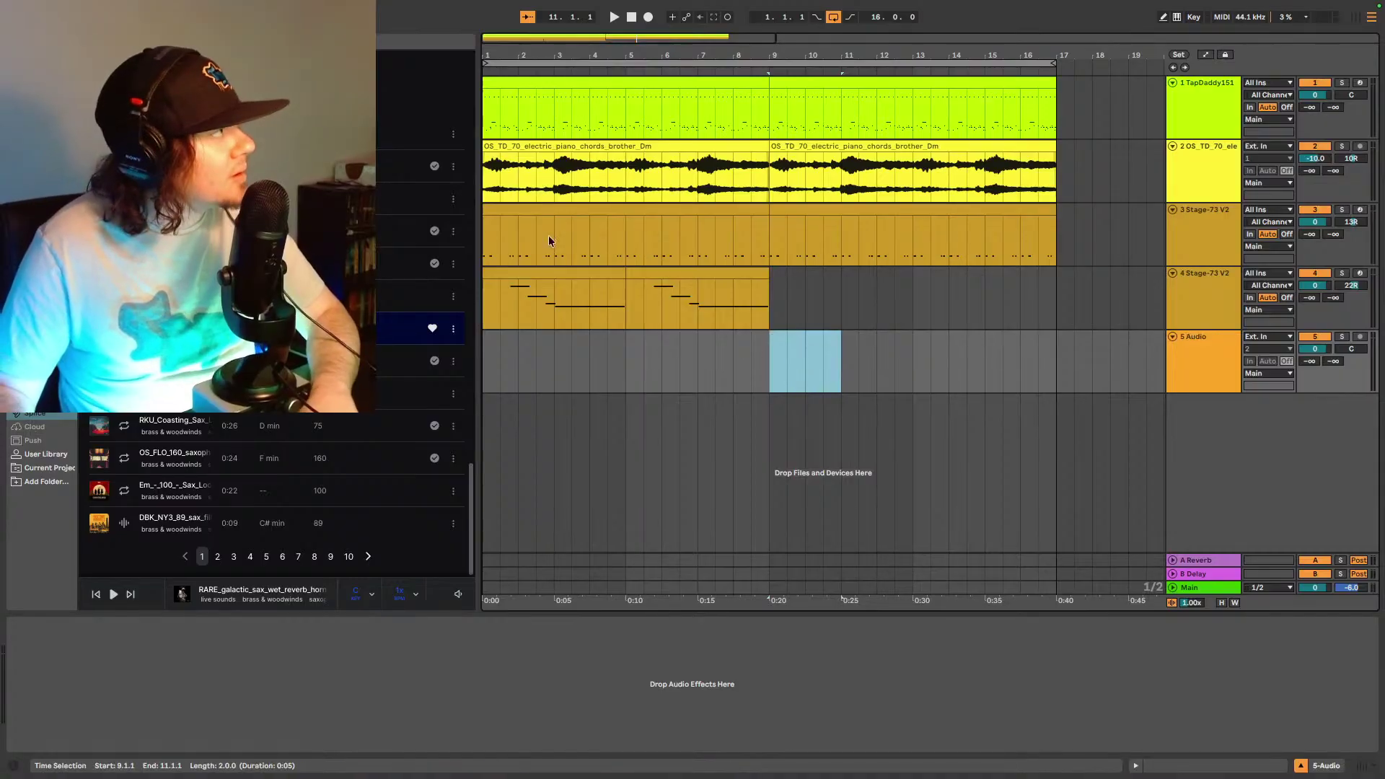
{"action": "key", "text": "Delete"}
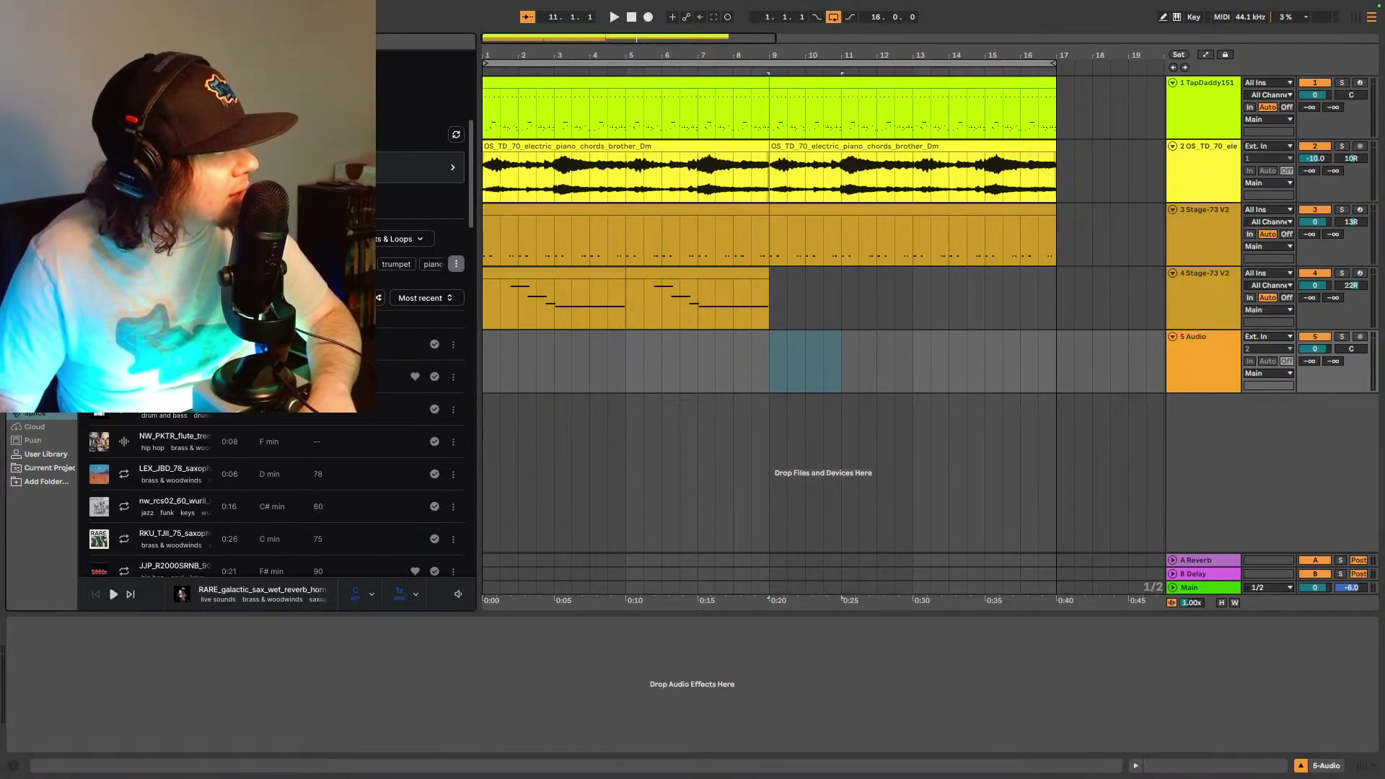
- Place RARE_galactic_sax_wet_reverb from the liked Splice samples at bar 9 on audio track 5 and play from there
{"action": "scroll", "coordinate": [274, 491], "scroll_direction": "down", "scroll_amount": 5}
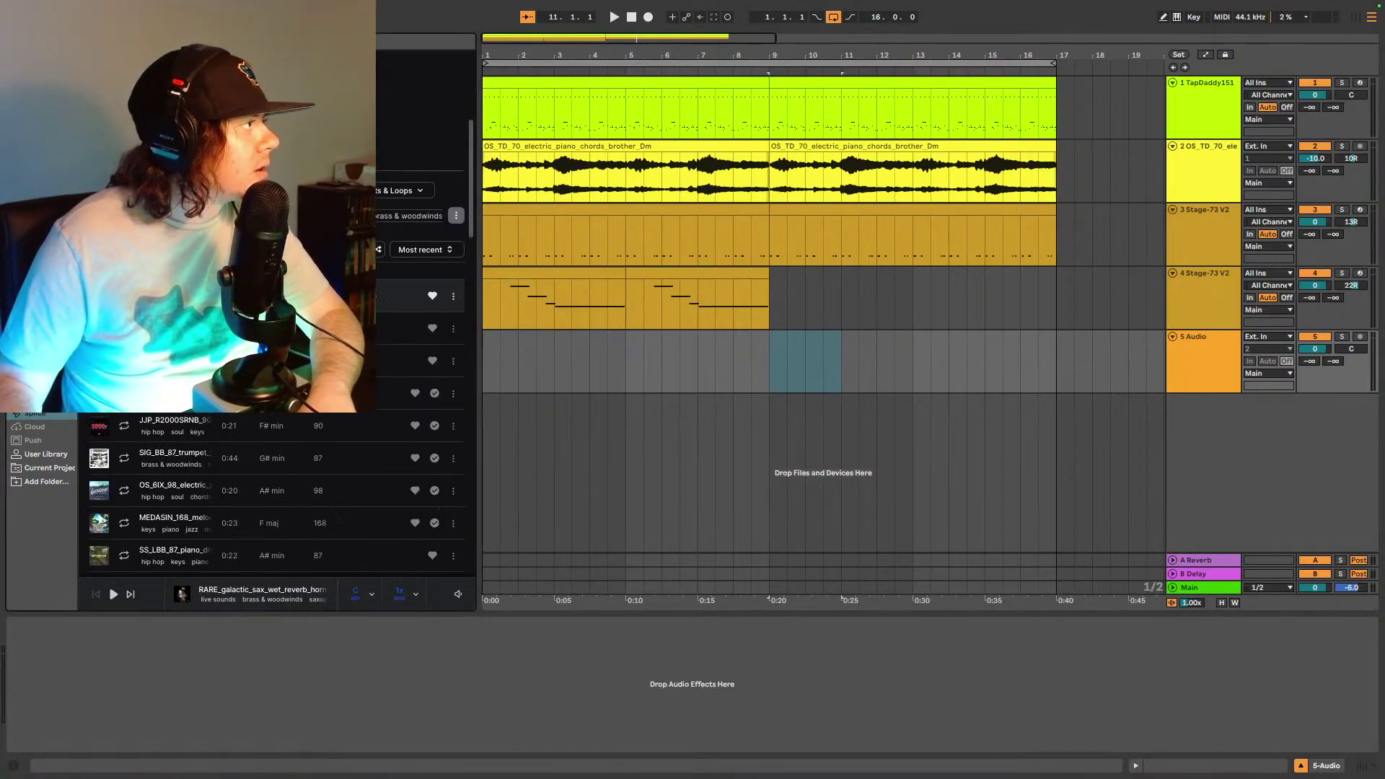
{"action": "left_click_drag", "start_coordinate": [486, 334], "coordinate": [776, 349]}
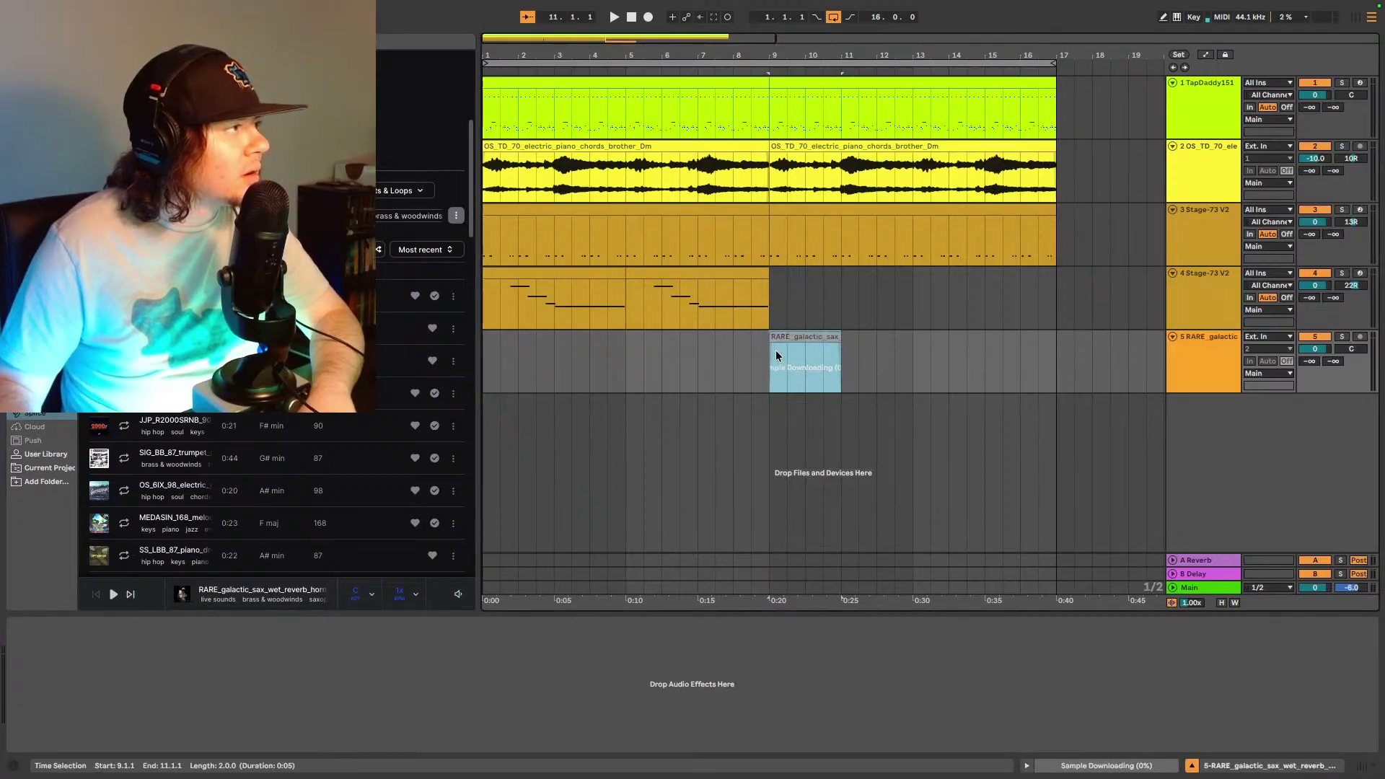
{"action": "key", "text": "space"}
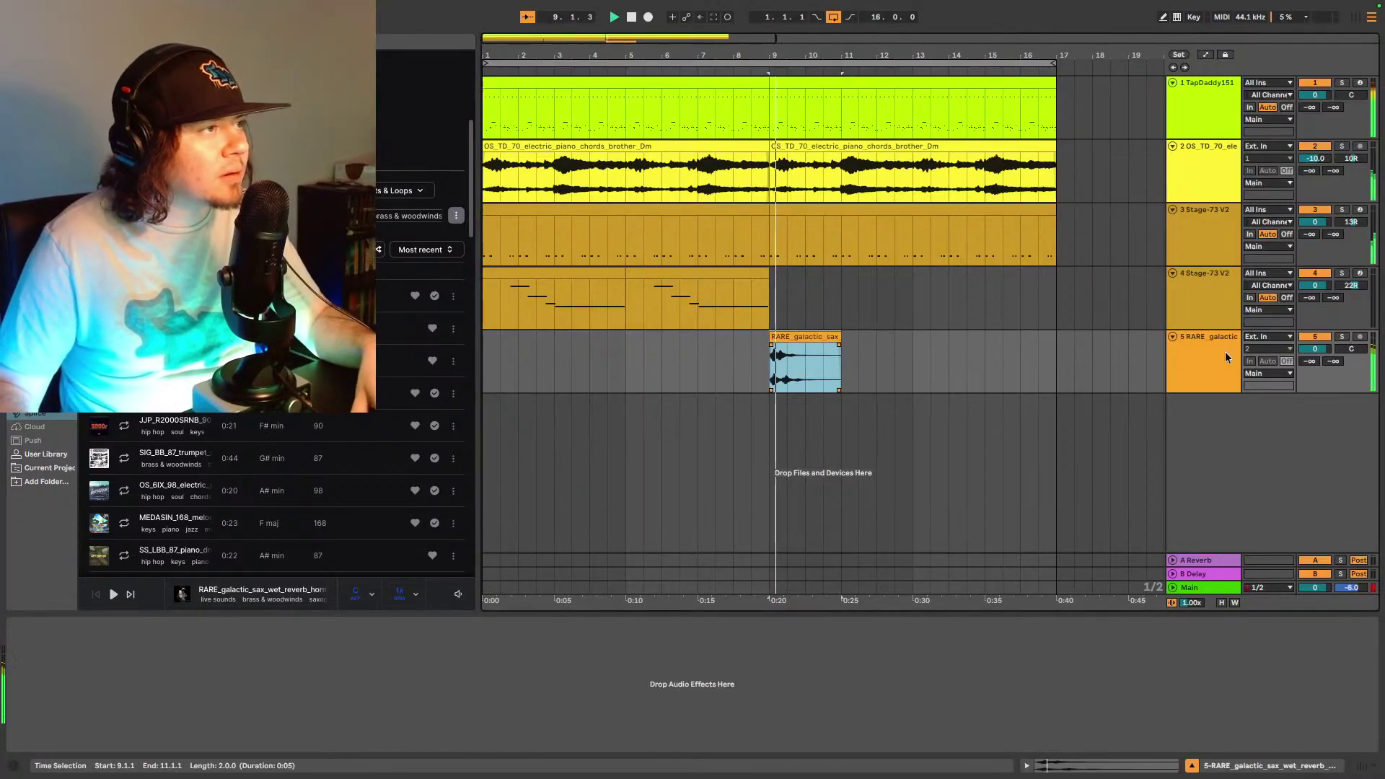
- Lower the galactic sax track's volume to -24 dB while replaying the section from bar 9
{"action": "left_click", "coordinate": [1315, 348]}
{"action": "type", "text": "-10"}
{"action": "key", "text": "Return"}
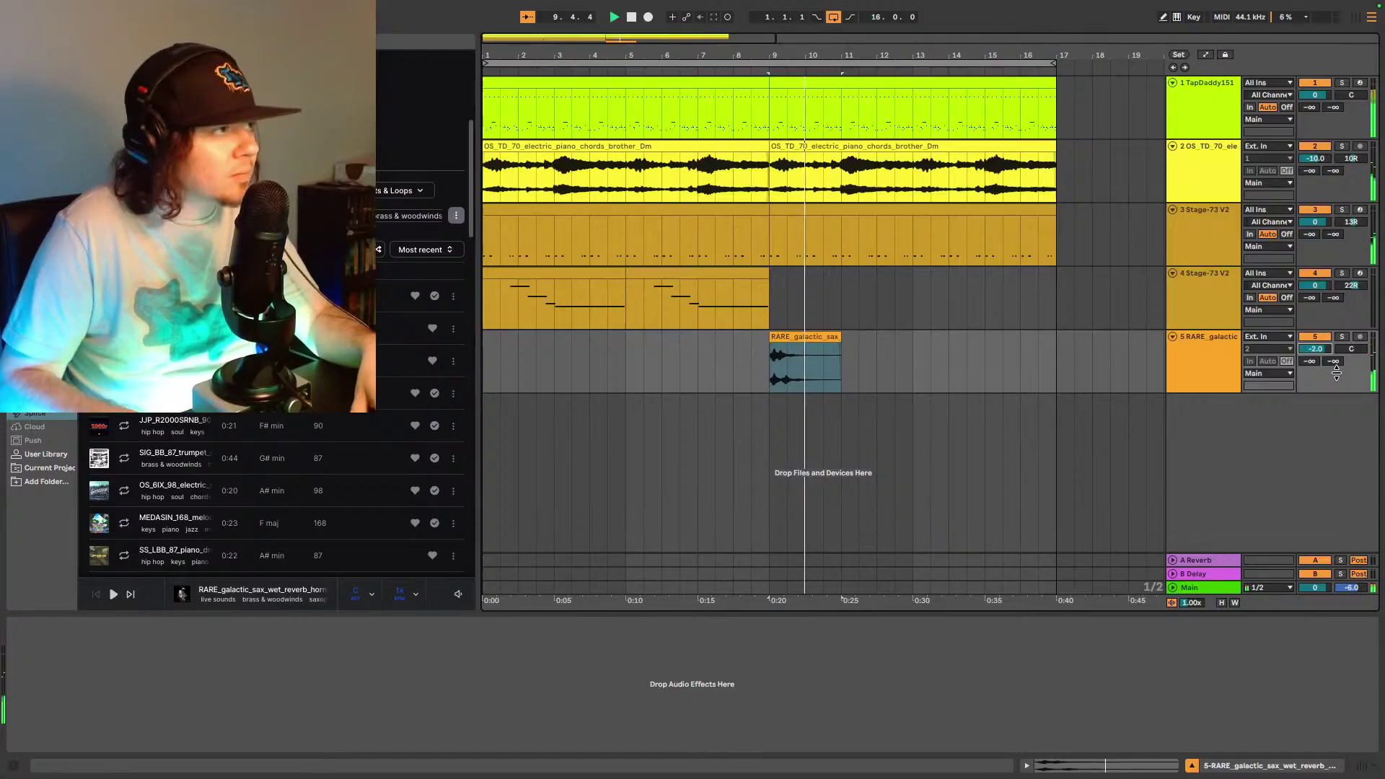
{"action": "key", "text": "space"}
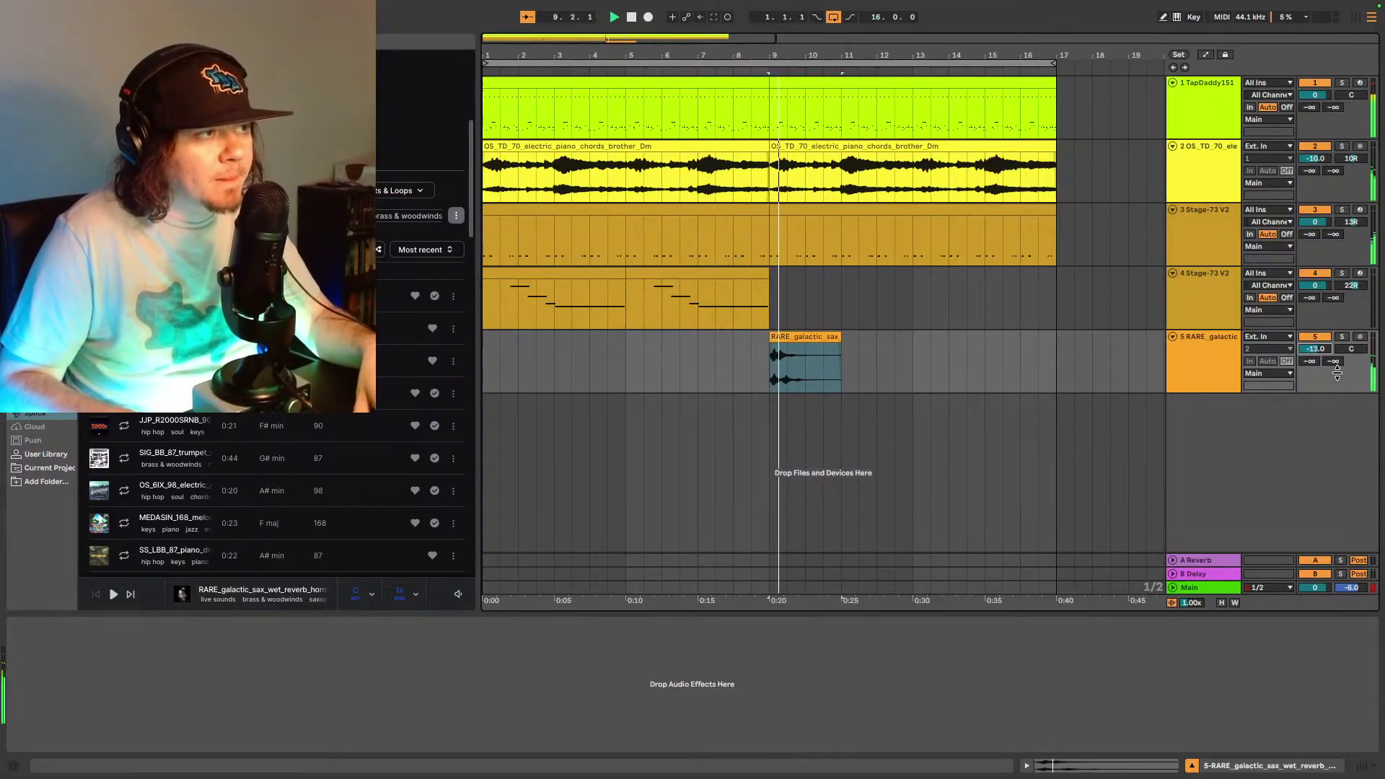
{"action": "type", "text": "-21"}
{"action": "key", "text": "Return"}
{"action": "type", "text": "-24"}
{"action": "key", "text": "Return"}
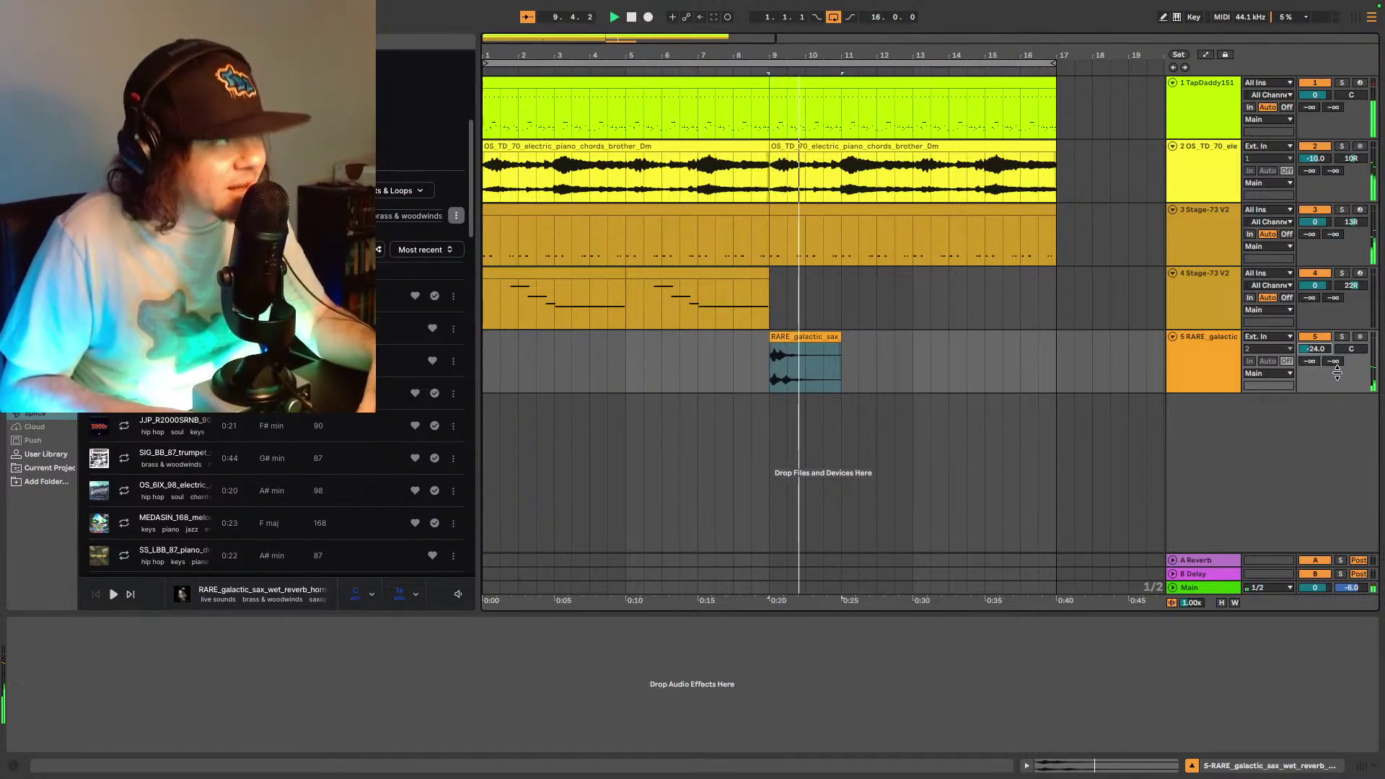
- Load the Vocal Pop Hall reverb on the galactic sax track, set its Dry/Wet to 37 %, and play the beat
{"action": "left_click", "coordinate": [36, 303]}
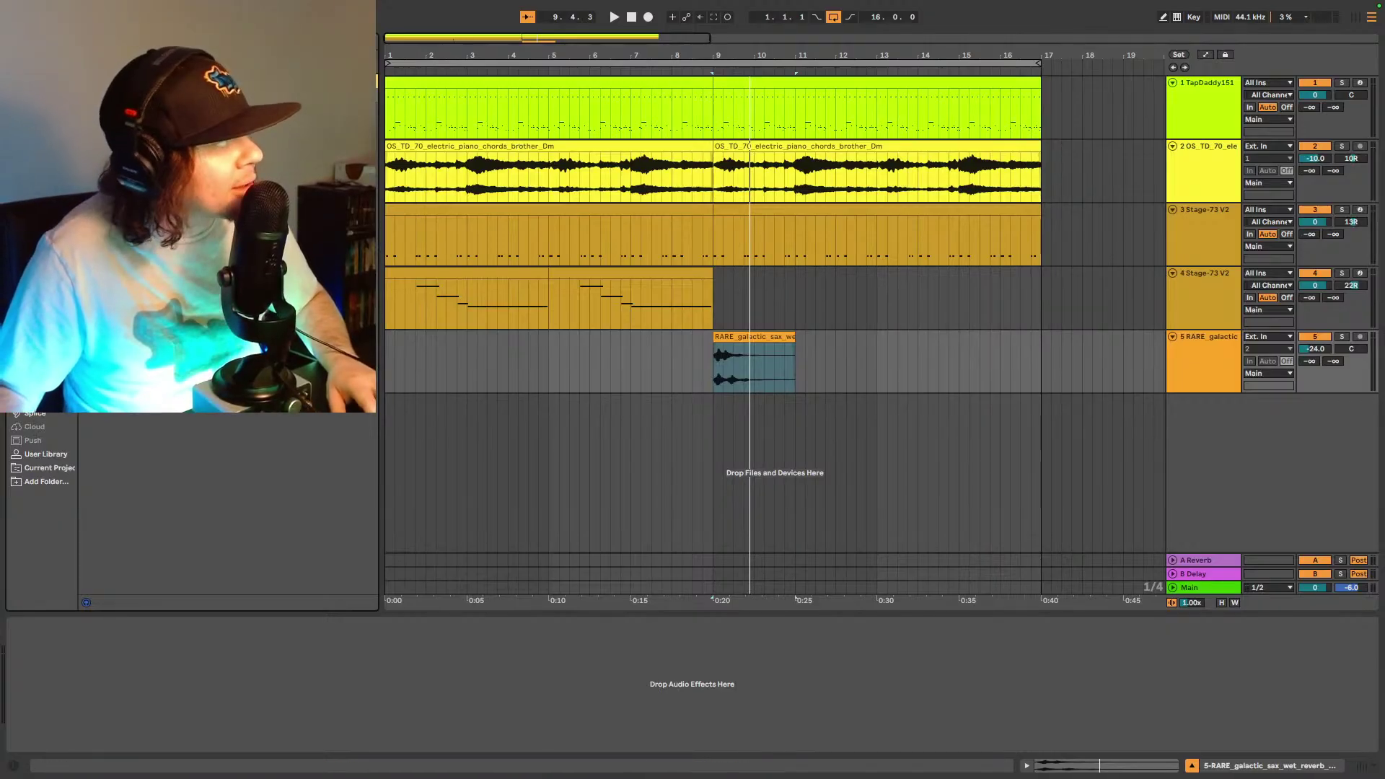
{"action": "left_click", "coordinate": [764, 369]}
{"action": "left_click_drag", "start_coordinate": [437, 732], "coordinate": [437, 764]}
{"action": "key", "text": "space"}
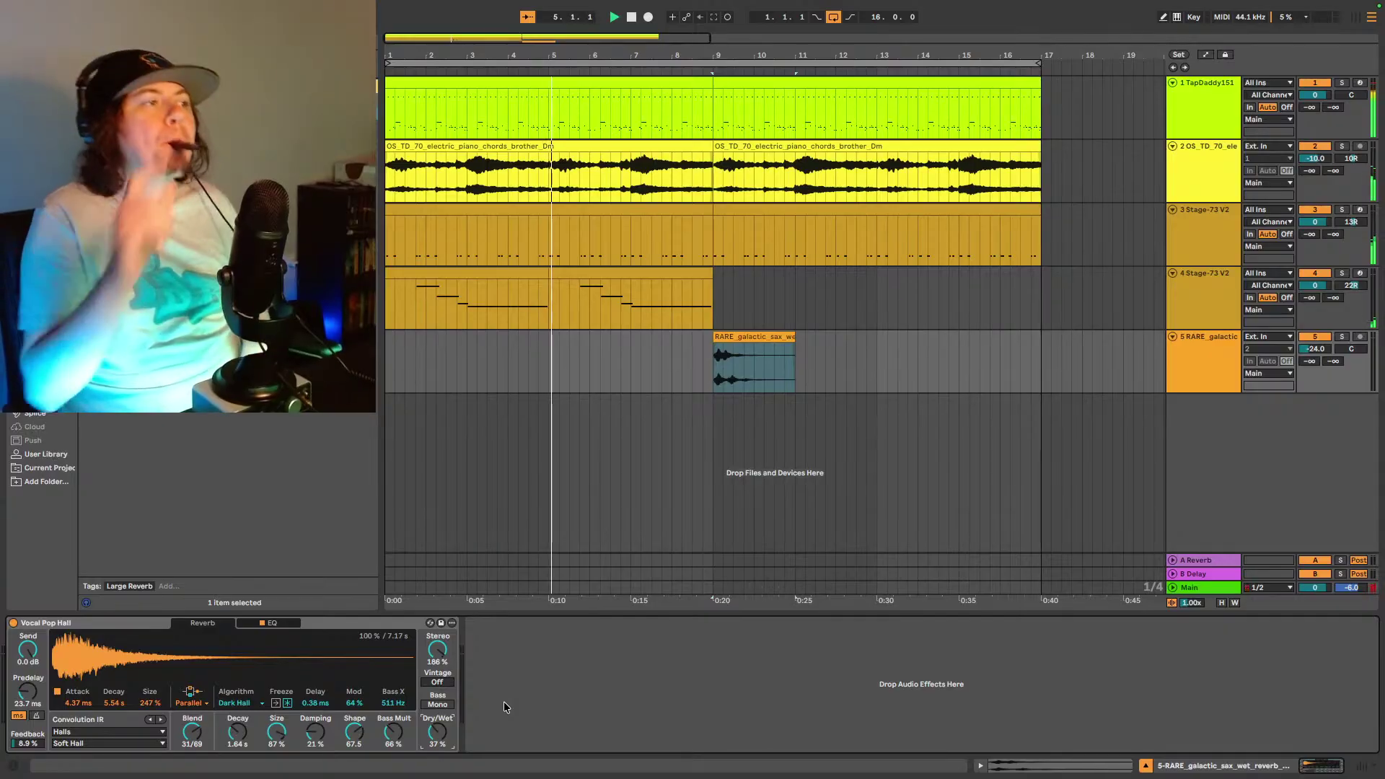
- Add an empty MIDI track and an empty audio track below the galactic sax track
{"action": "left_click", "coordinate": [1213, 361]}
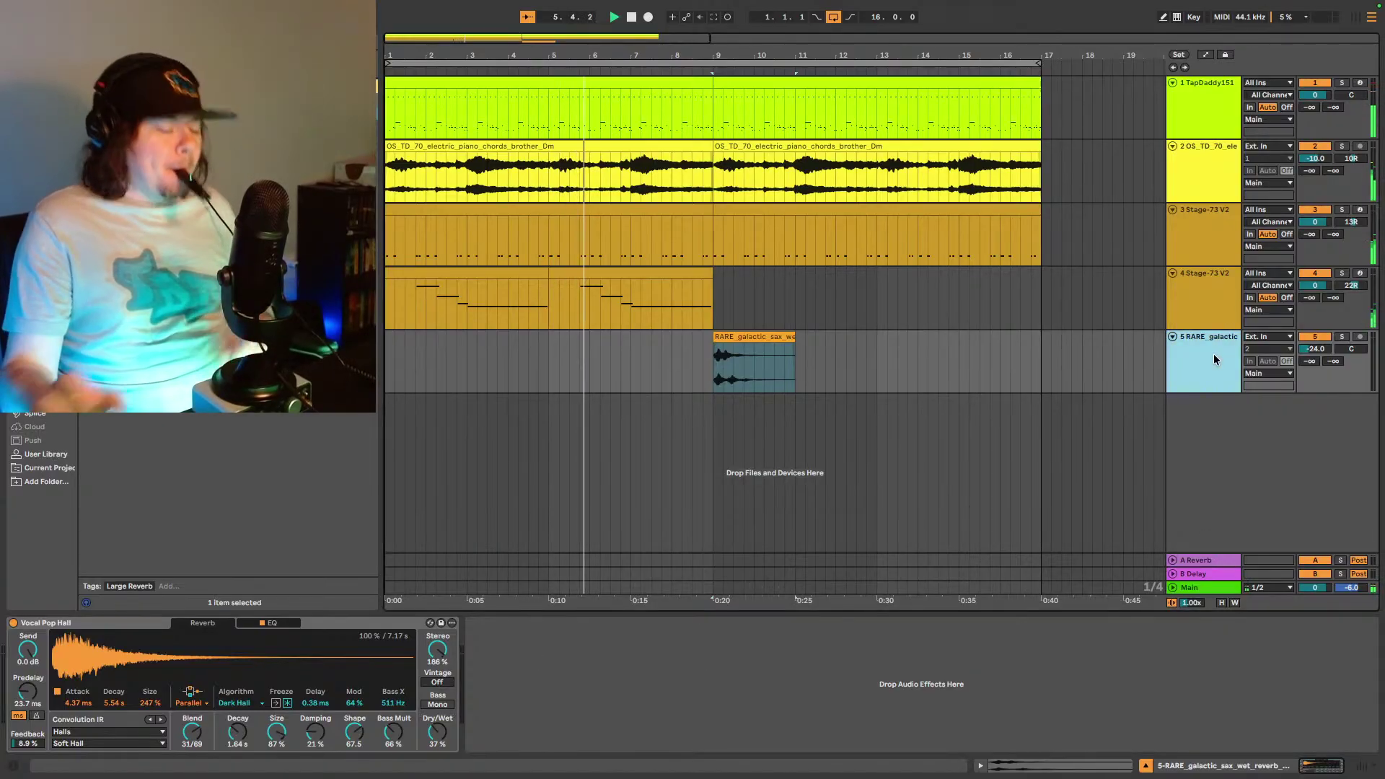
{"action": "key", "text": "ctrl+shift+t"}
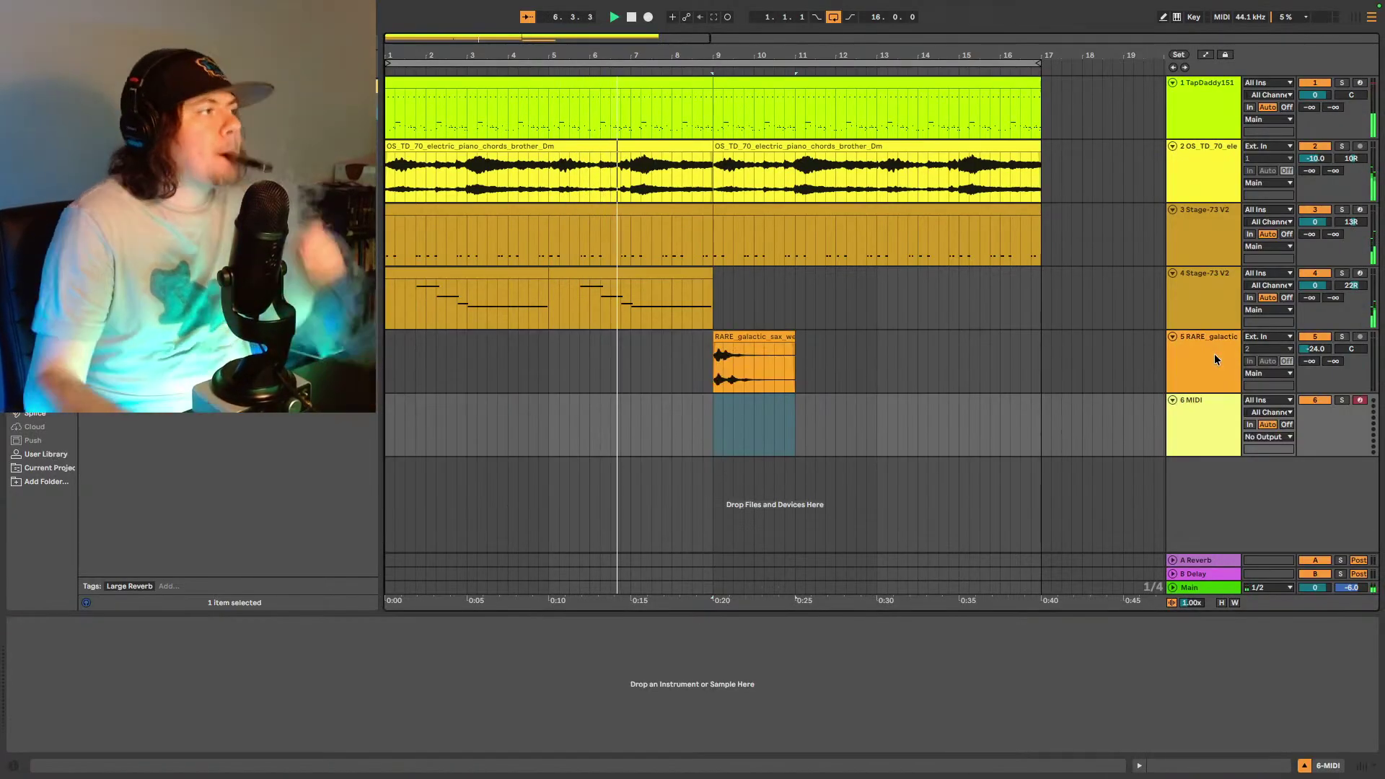
{"action": "left_click", "coordinate": [1207, 364]}
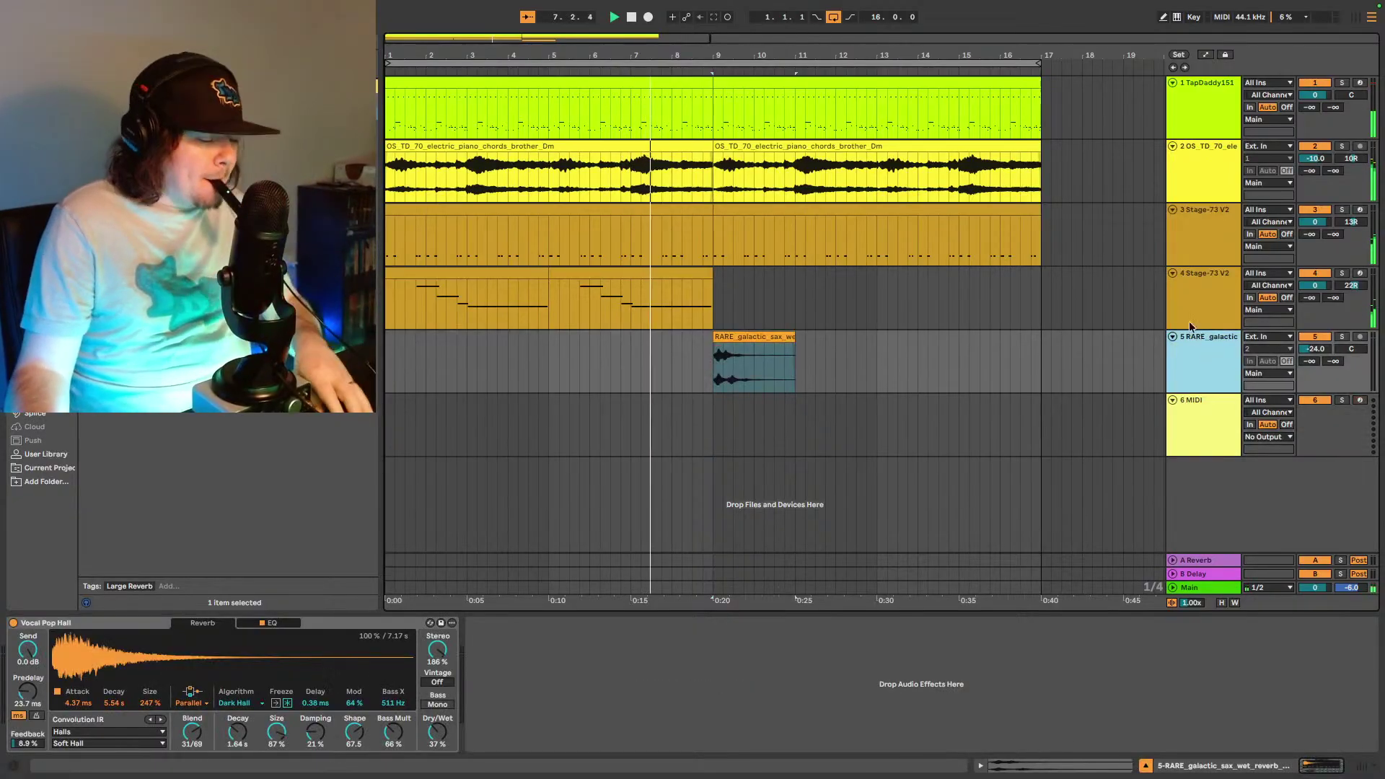
{"action": "key", "text": "ctrl+t"}
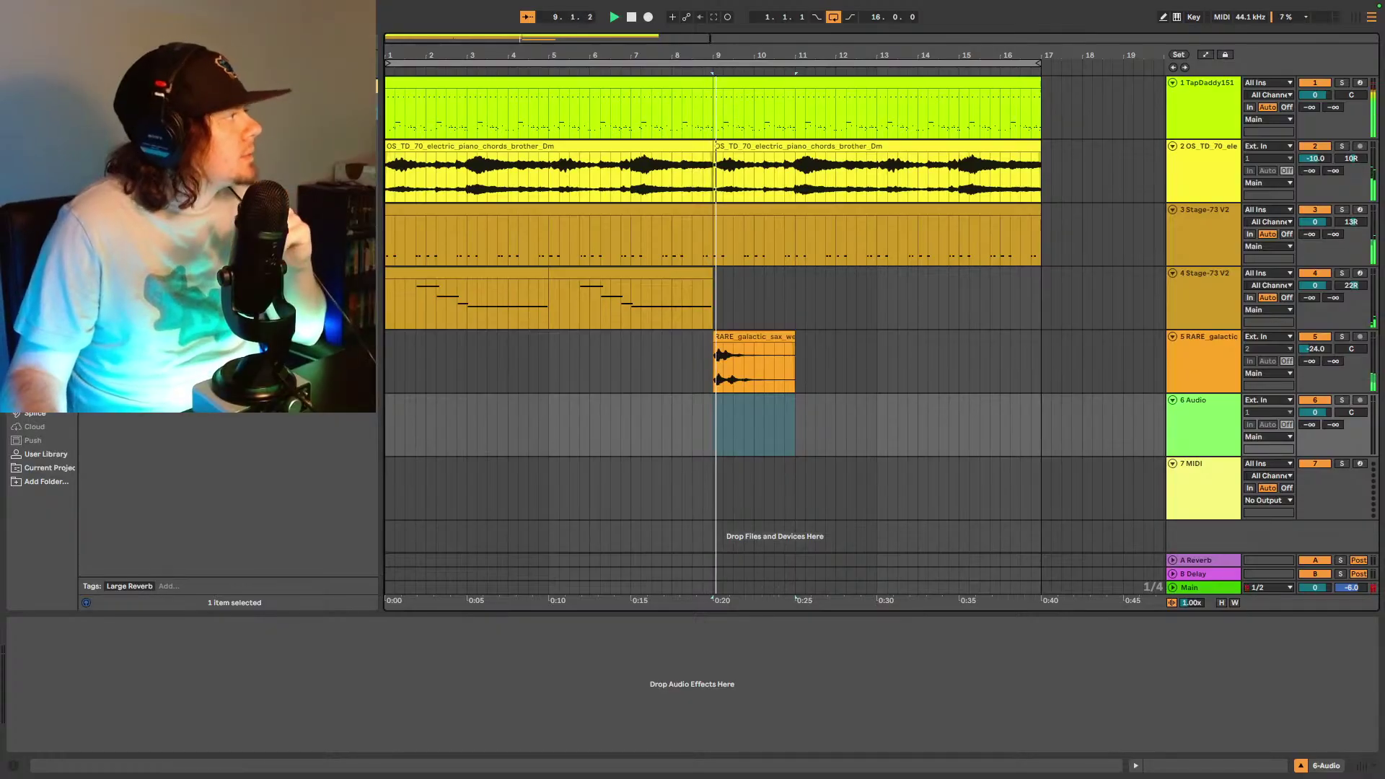
- Open the Splice saxophone samples under Brass and Woodwinds and audition the BS_MVSP_77_Woodwind_Sax_electric loop
{"action": "left_click", "coordinate": [38, 415]}
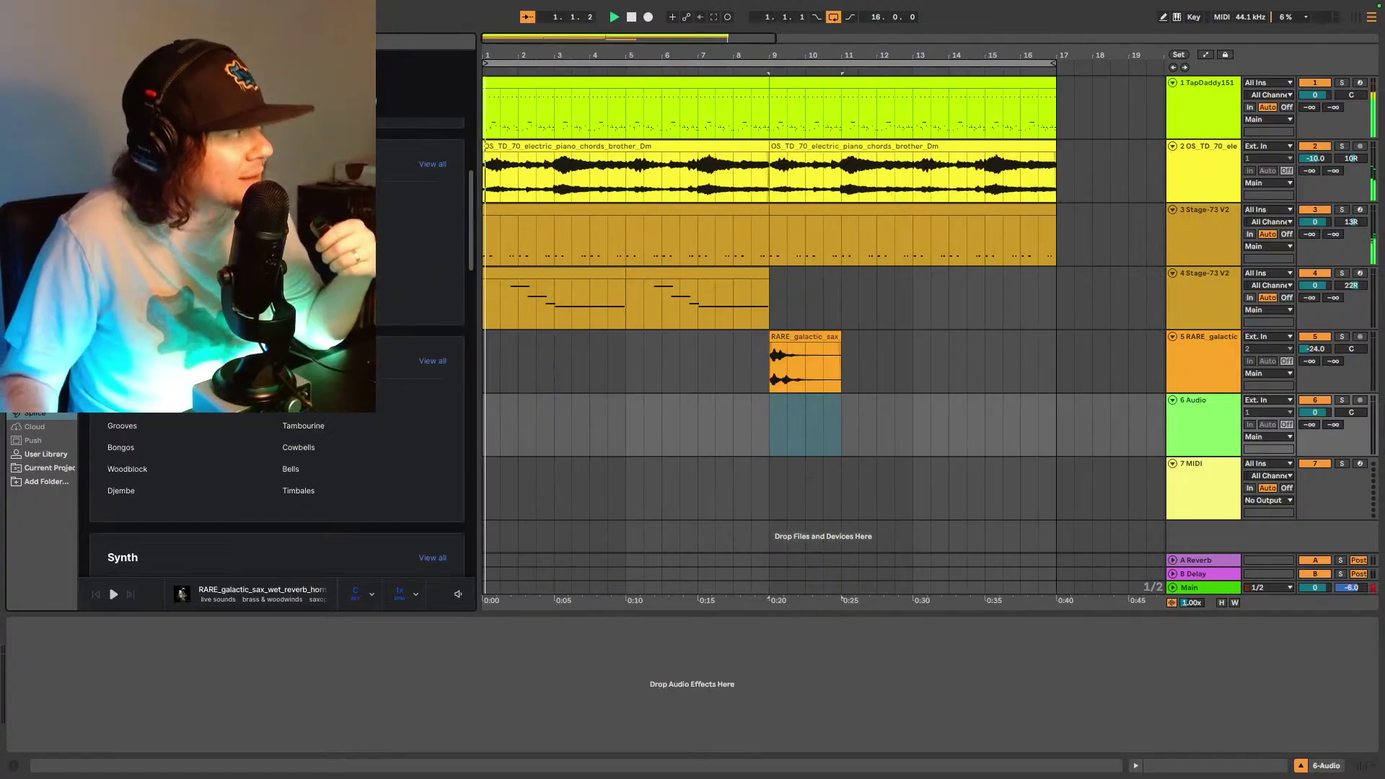
{"action": "scroll", "coordinate": [351, 444], "scroll_direction": "down", "scroll_amount": 5}
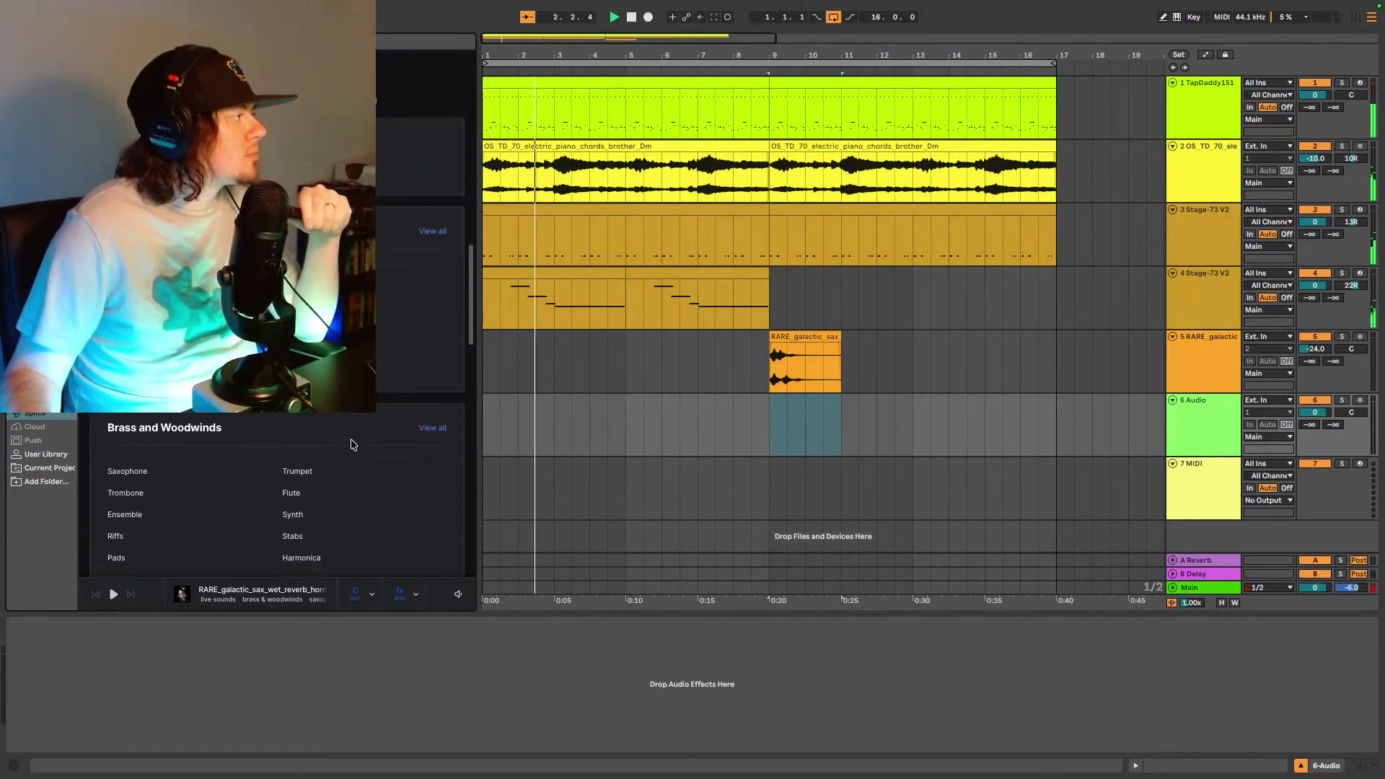
{"action": "left_click", "coordinate": [113, 471]}
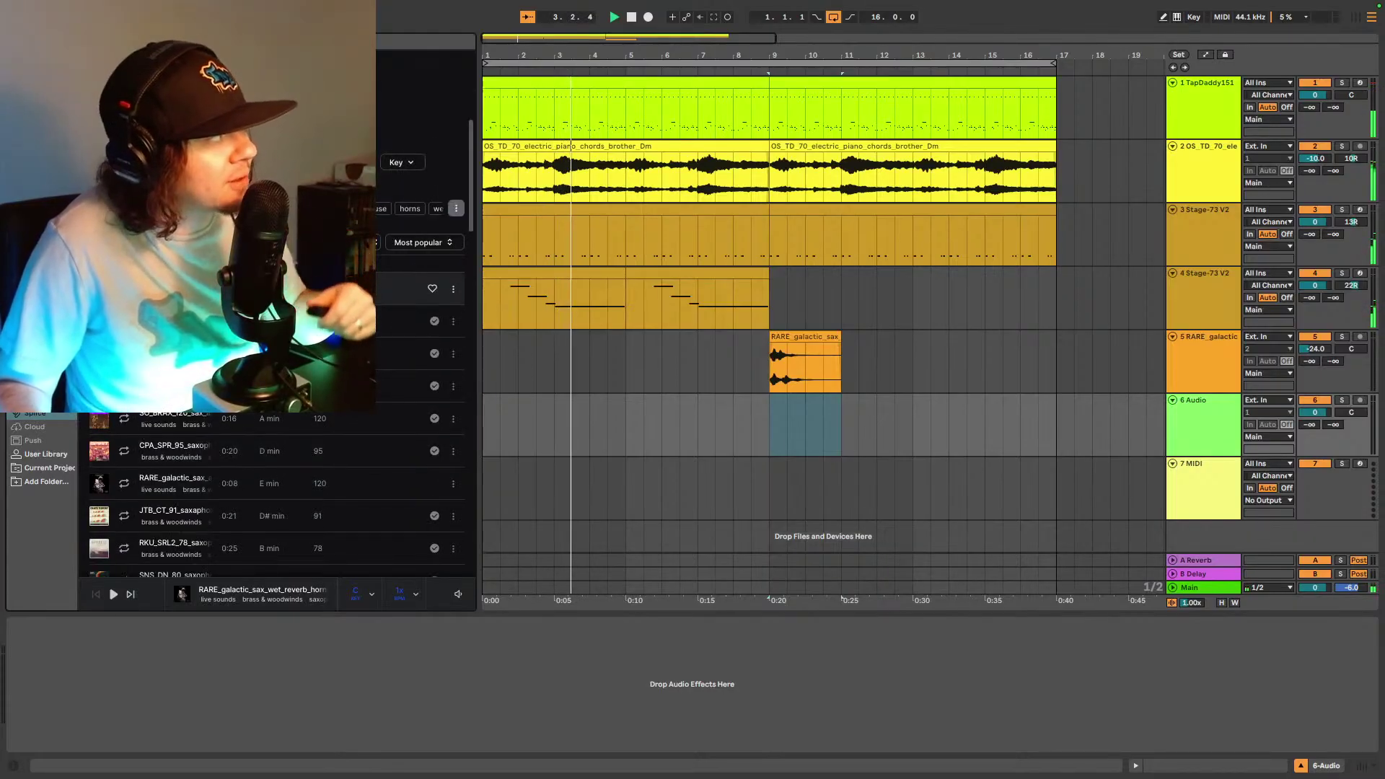
{"action": "left_click", "coordinate": [216, 289]}
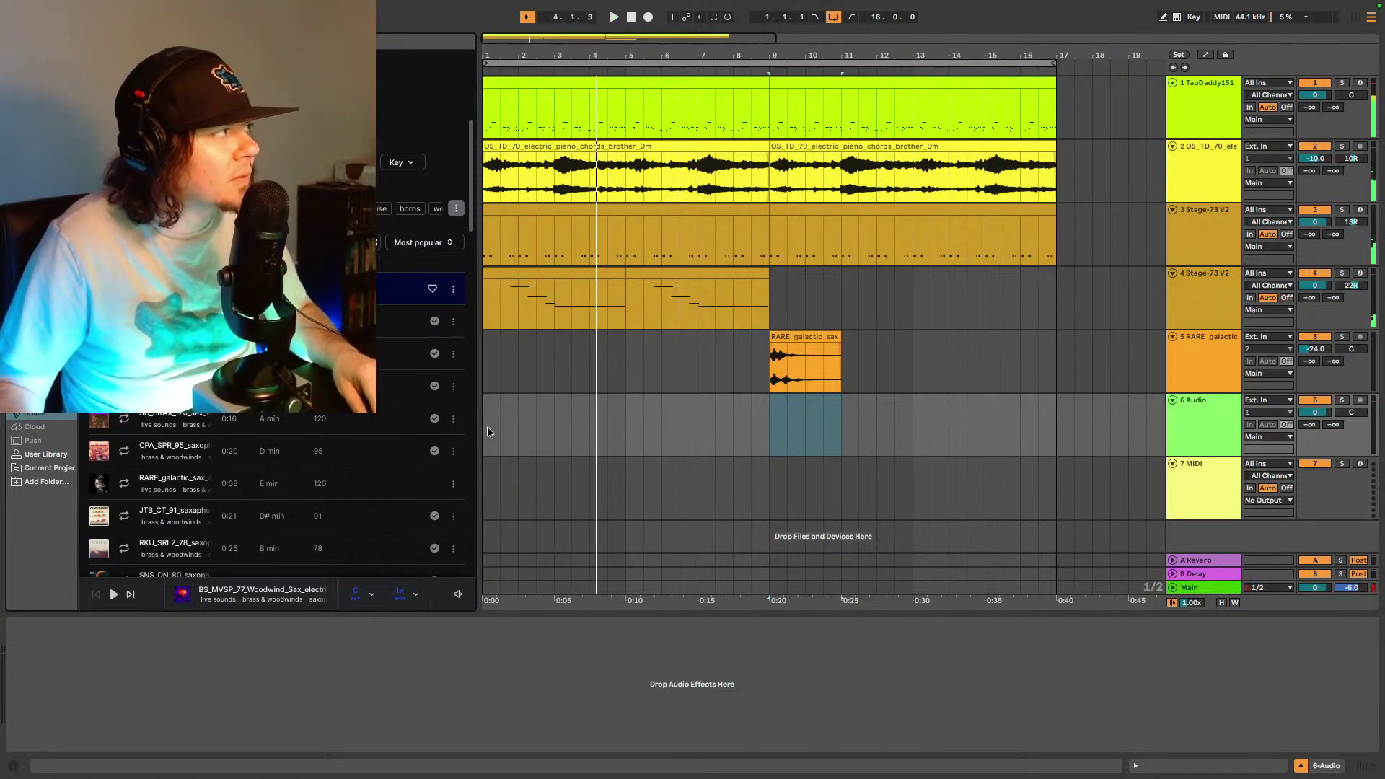
- Move all clips of the arrangement eight bars later to start at bar 9 and loop bars 9 to 25
{"action": "left_click_drag", "start_coordinate": [483, 432], "coordinate": [1041, 45]}
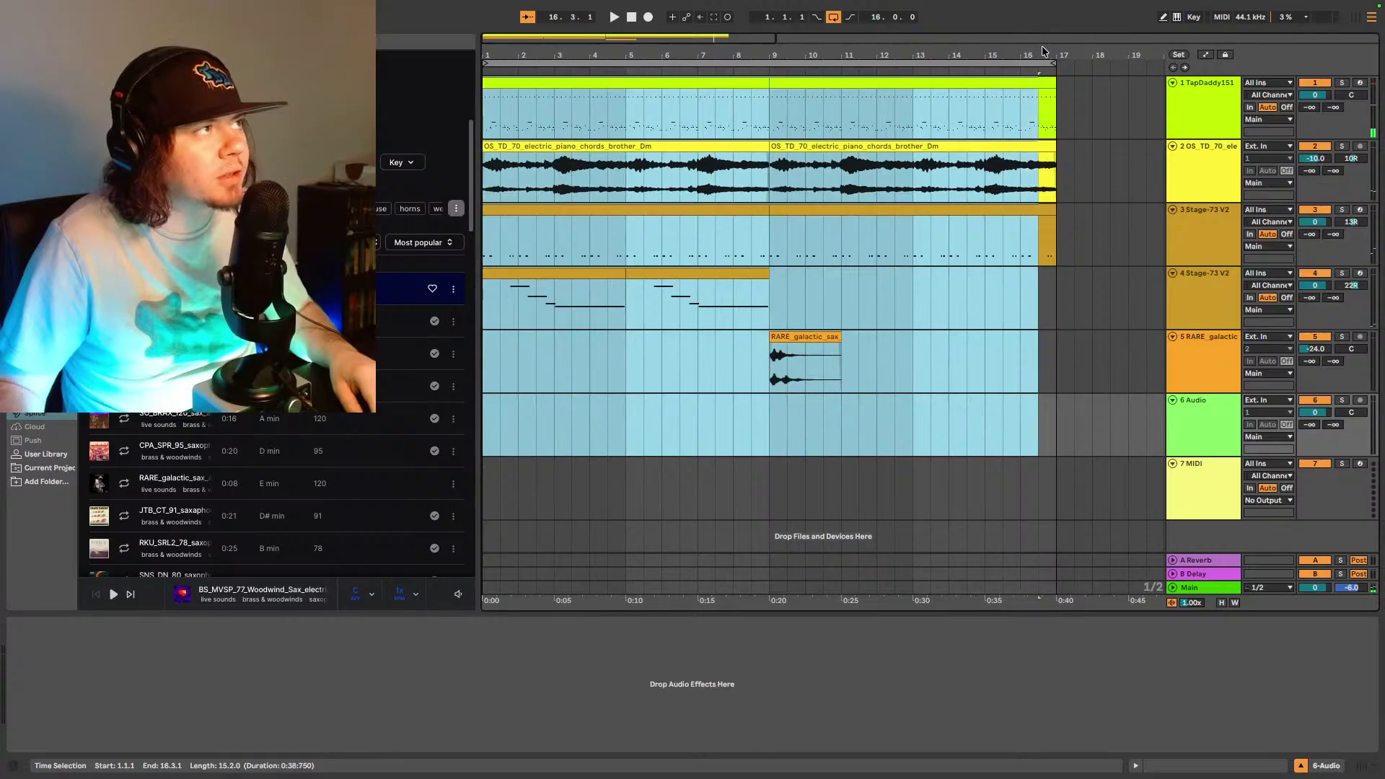
{"action": "left_click", "coordinate": [1042, 83]}
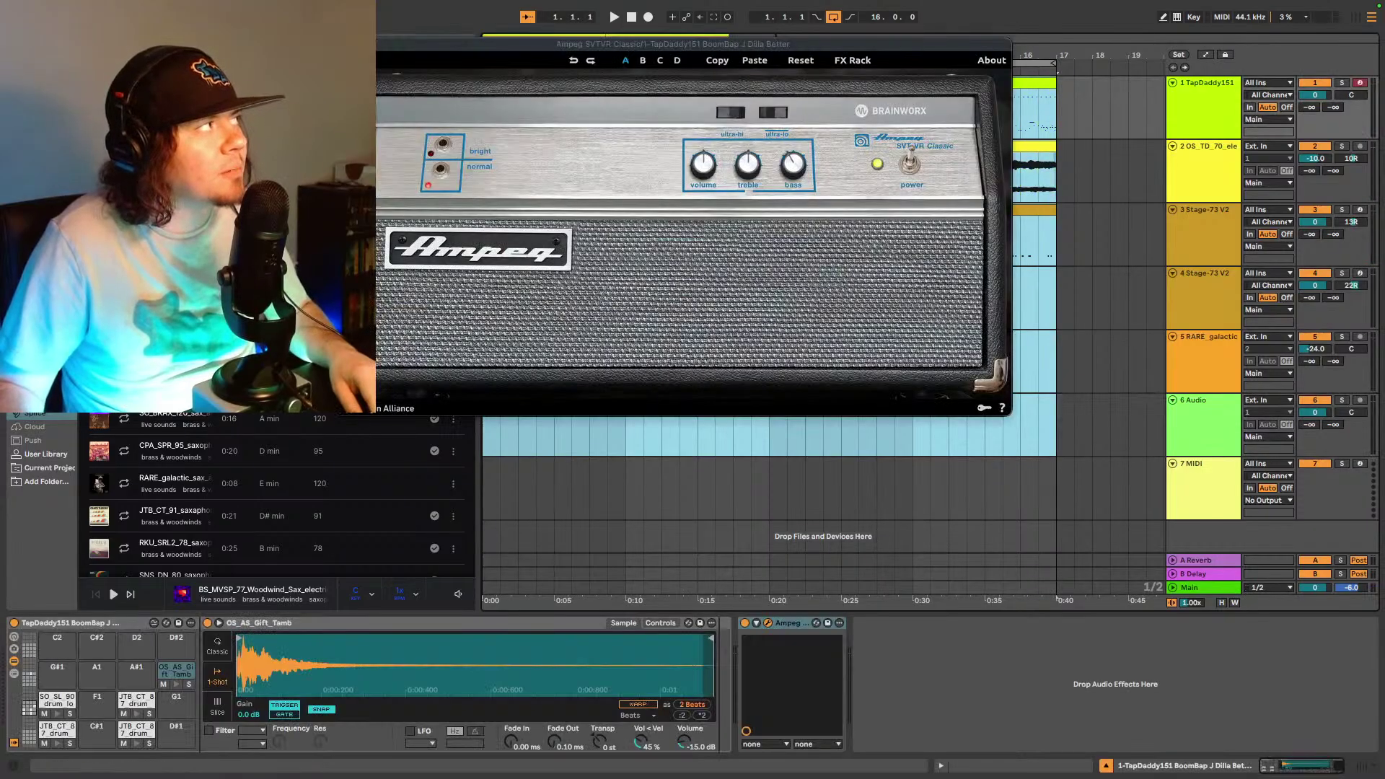
{"action": "key", "text": "ctrl+alt+p"}
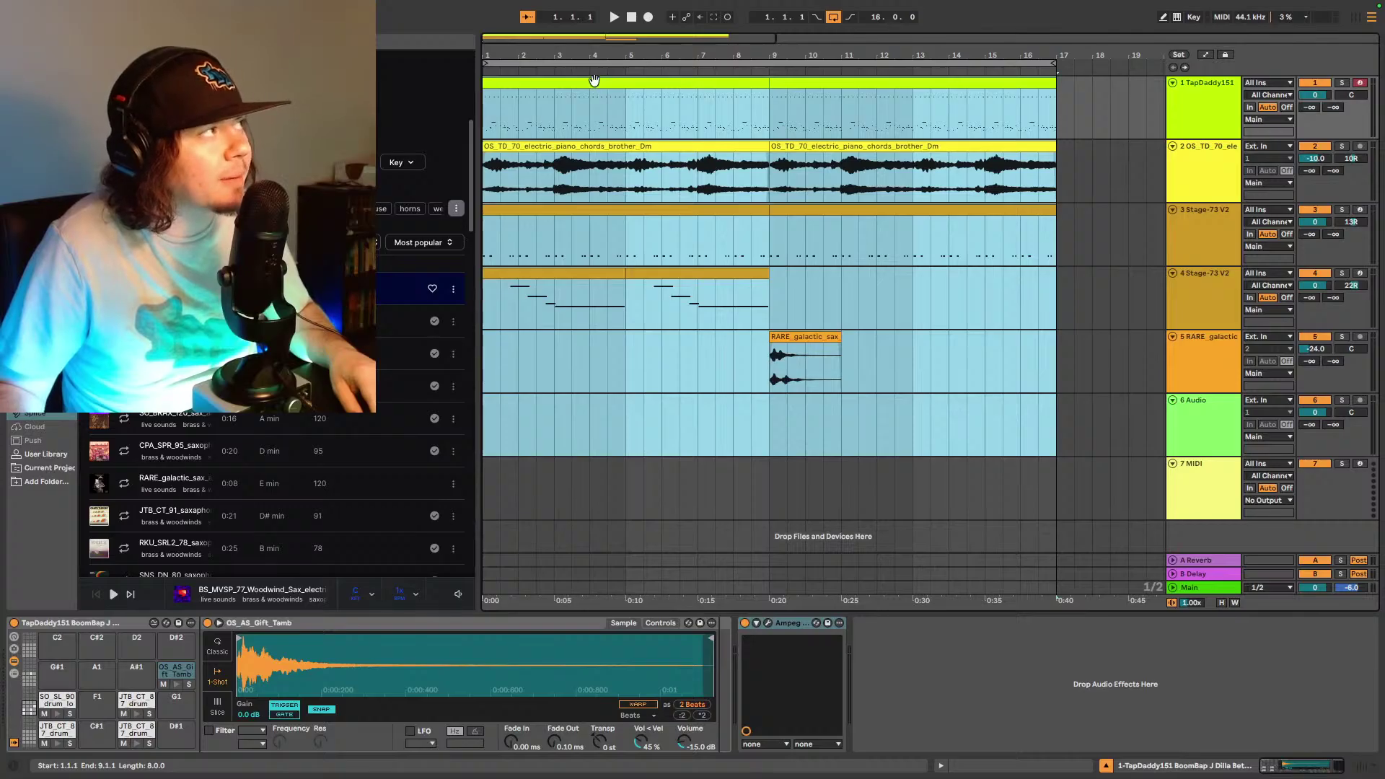
{"action": "key", "text": "ctrl+a"}
{"action": "left_click_drag", "start_coordinate": [594, 80], "coordinate": [888, 99]}
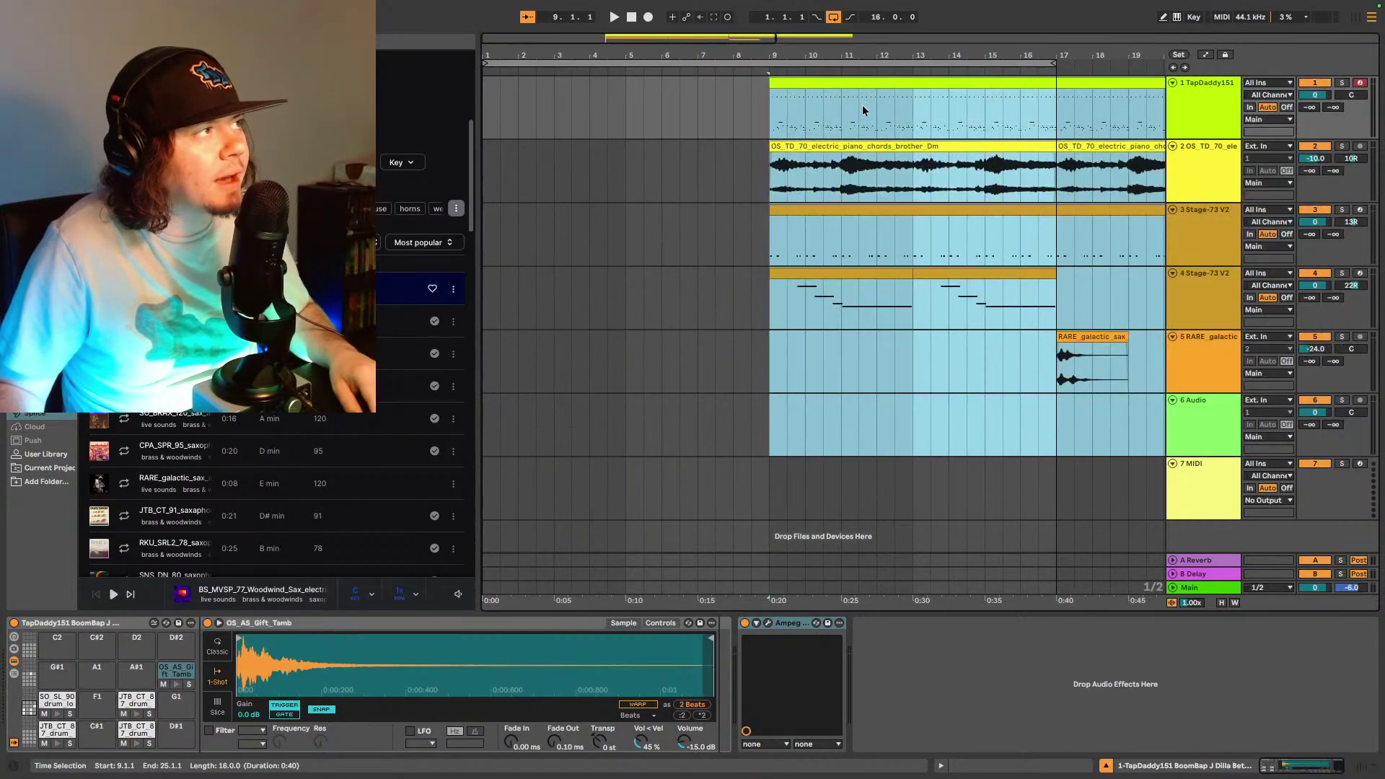
{"action": "left_click_drag", "start_coordinate": [733, 41], "coordinate": [837, 63]}
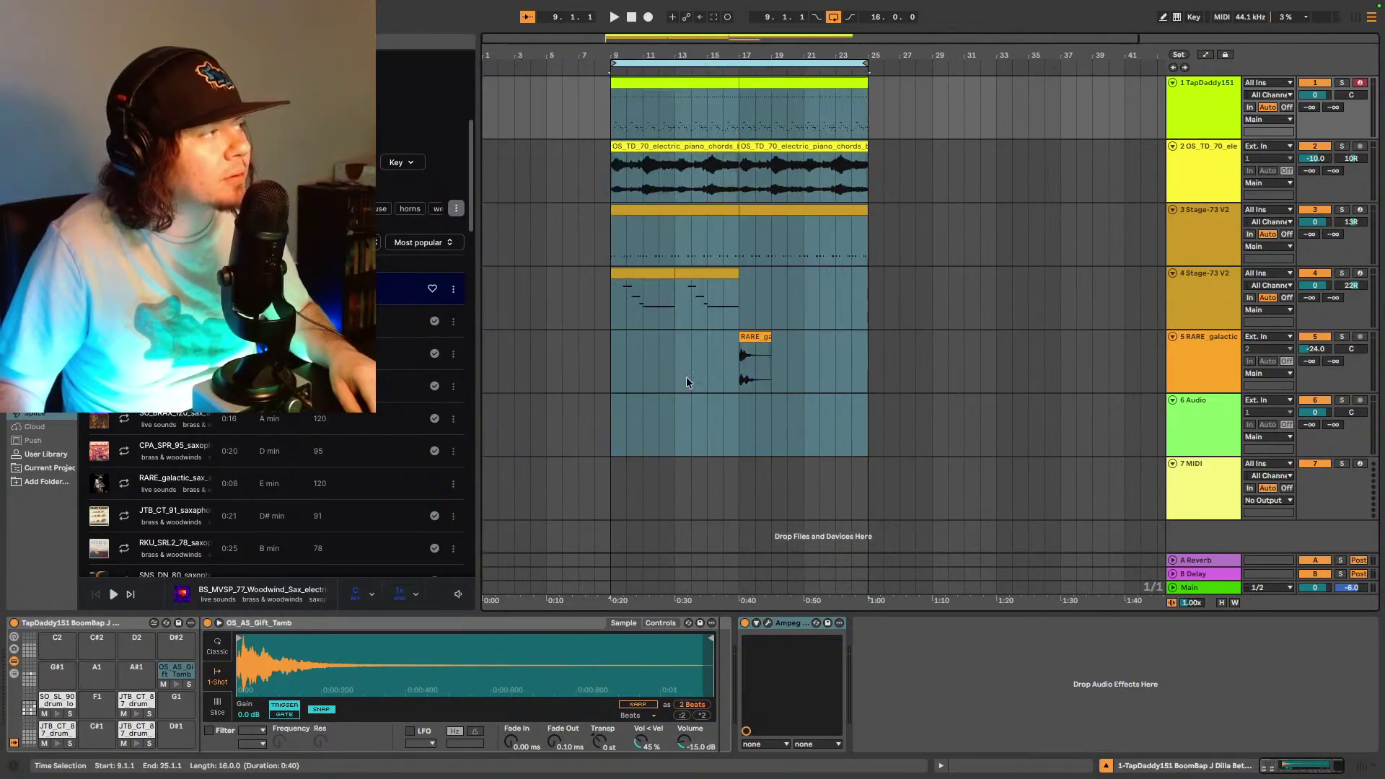
- Copy the eight-bar electric piano chords clip and the track 3 Stage-73 V2 clip to bar 1, and play the intro briefly
{"action": "left_click", "coordinate": [696, 145]}
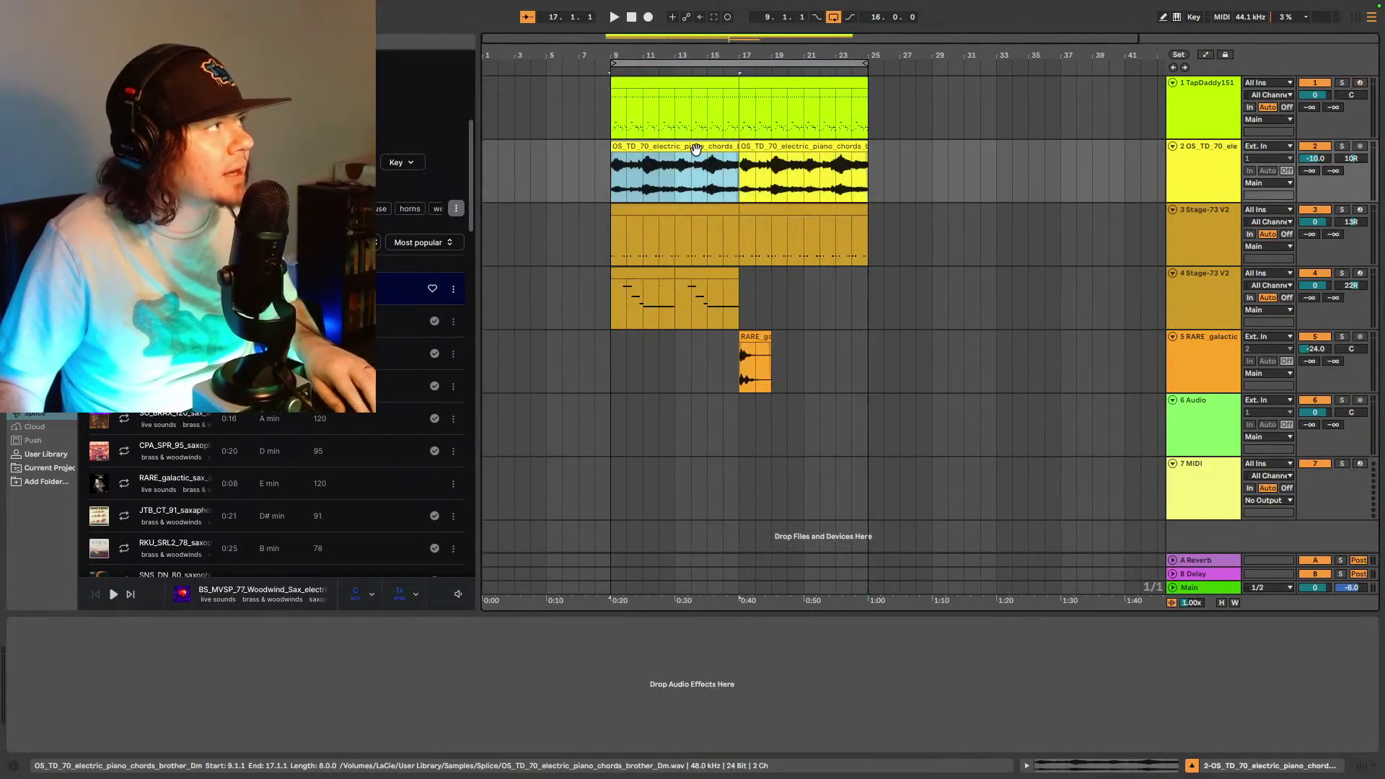
{"action": "left_click", "coordinate": [483, 170]}
{"action": "key", "text": "ctrl+v"}
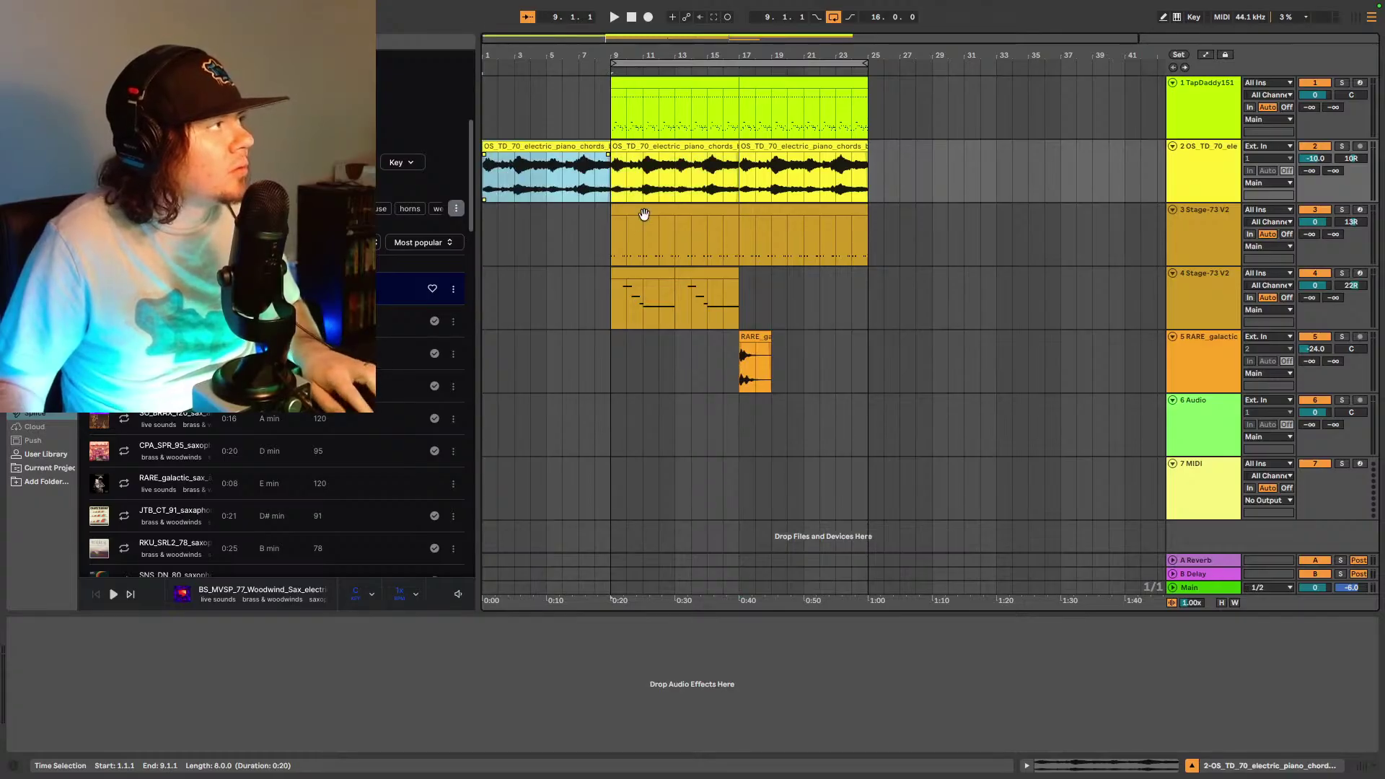
{"action": "left_click", "coordinate": [481, 229]}
{"action": "key", "text": "ctrl+c"}
{"action": "left_click", "coordinate": [482, 229]}
{"action": "key", "text": "ctrl+v"}
{"action": "key", "text": "space"}
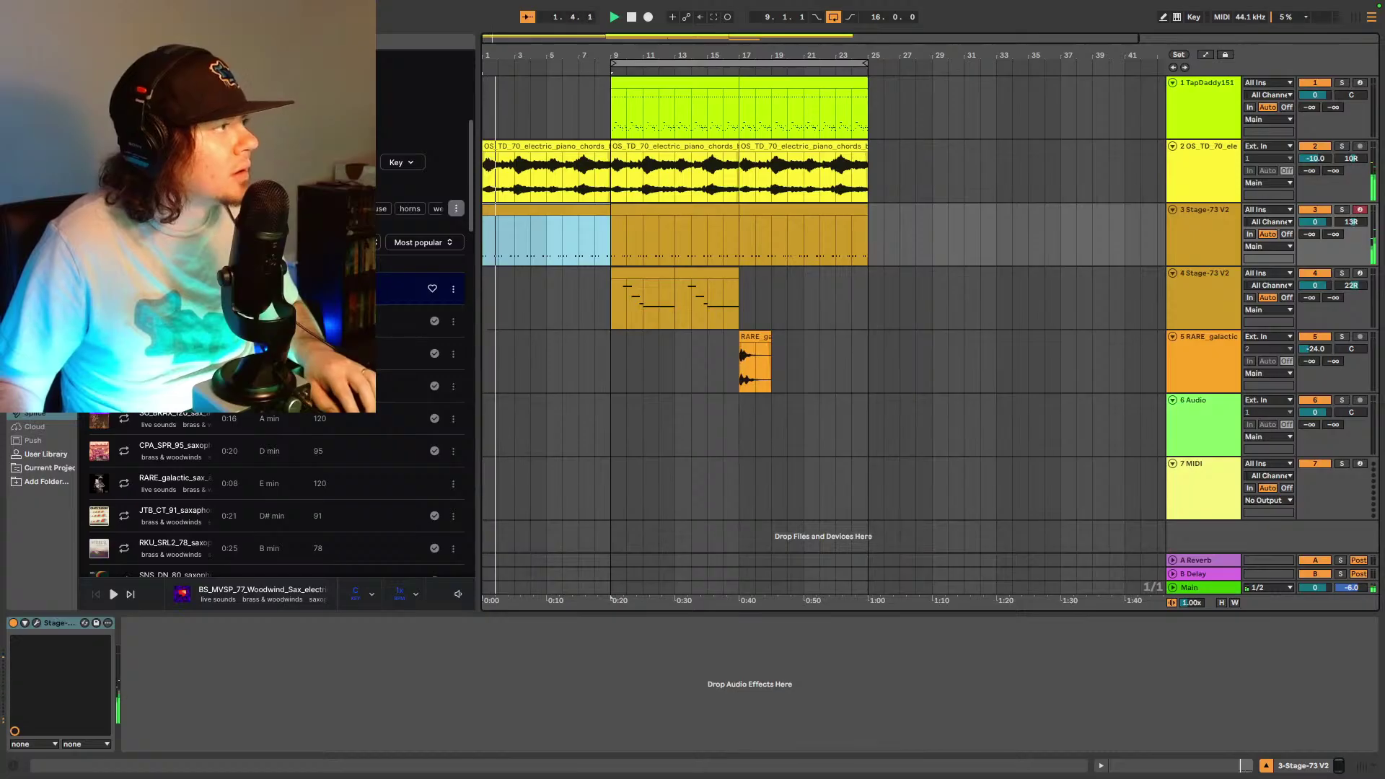
{"action": "key", "text": "space"}
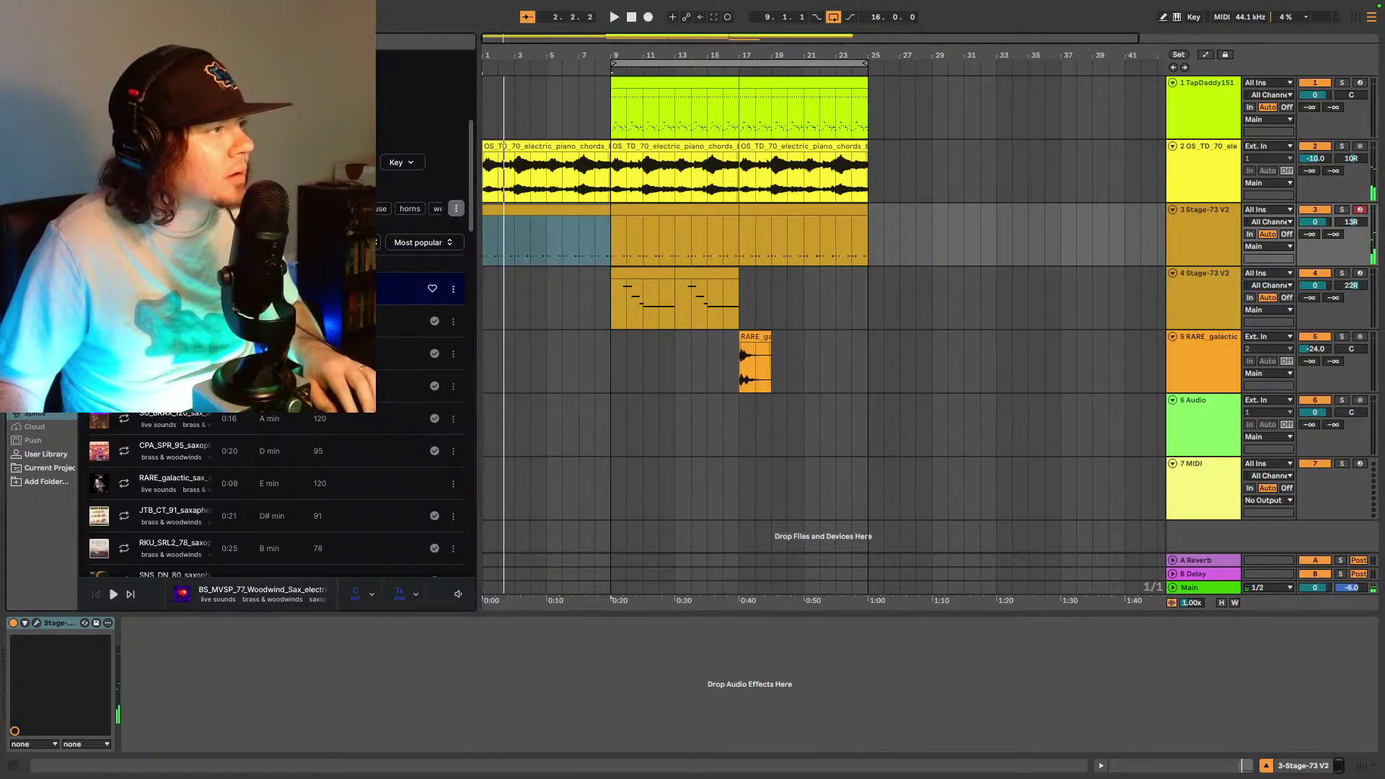
- Place the BS_MVSP_77_Woodwind_Sax_electric_bethere_Fmin sample at bar 1 on audio track 6 and play it with the track volume at -11 dB
{"action": "left_click_drag", "start_coordinate": [216, 289], "coordinate": [483, 421]}
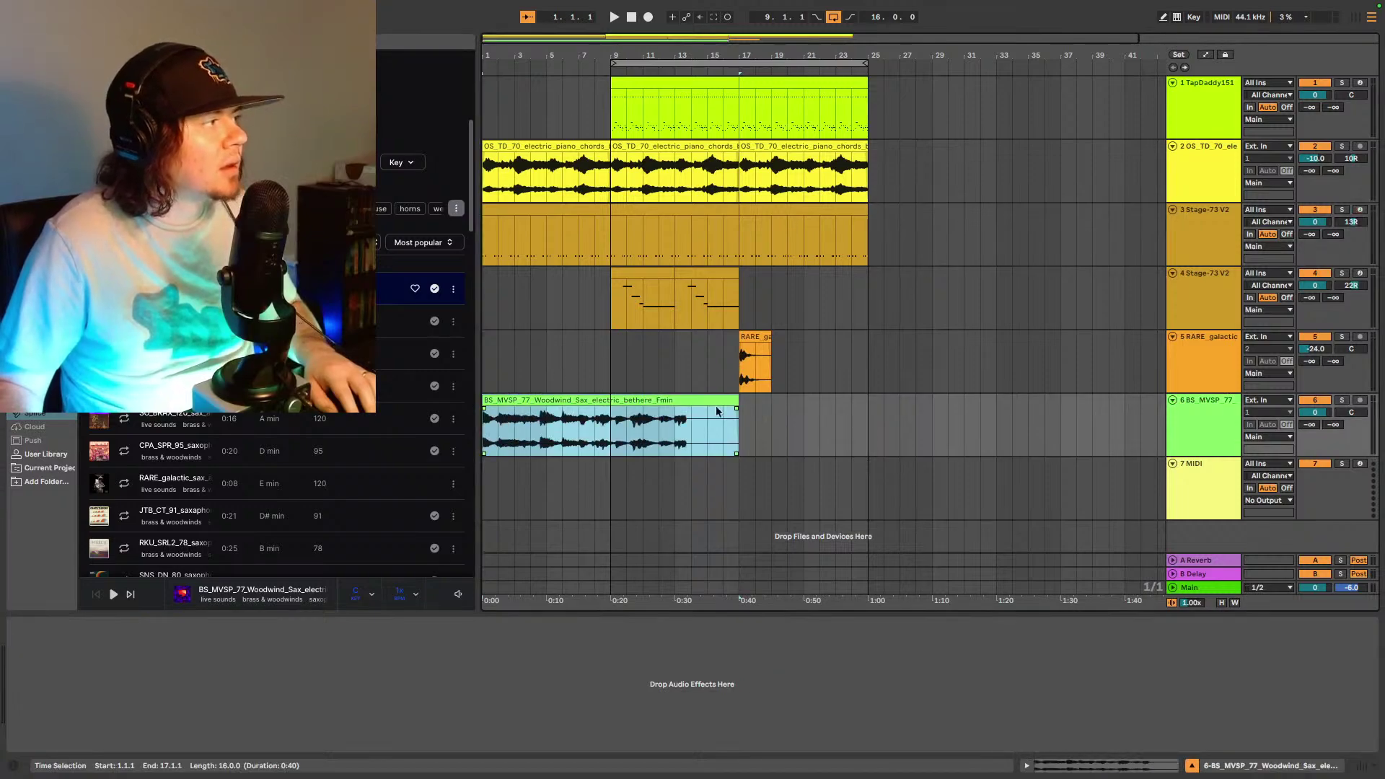
{"action": "left_click", "coordinate": [1315, 412]}
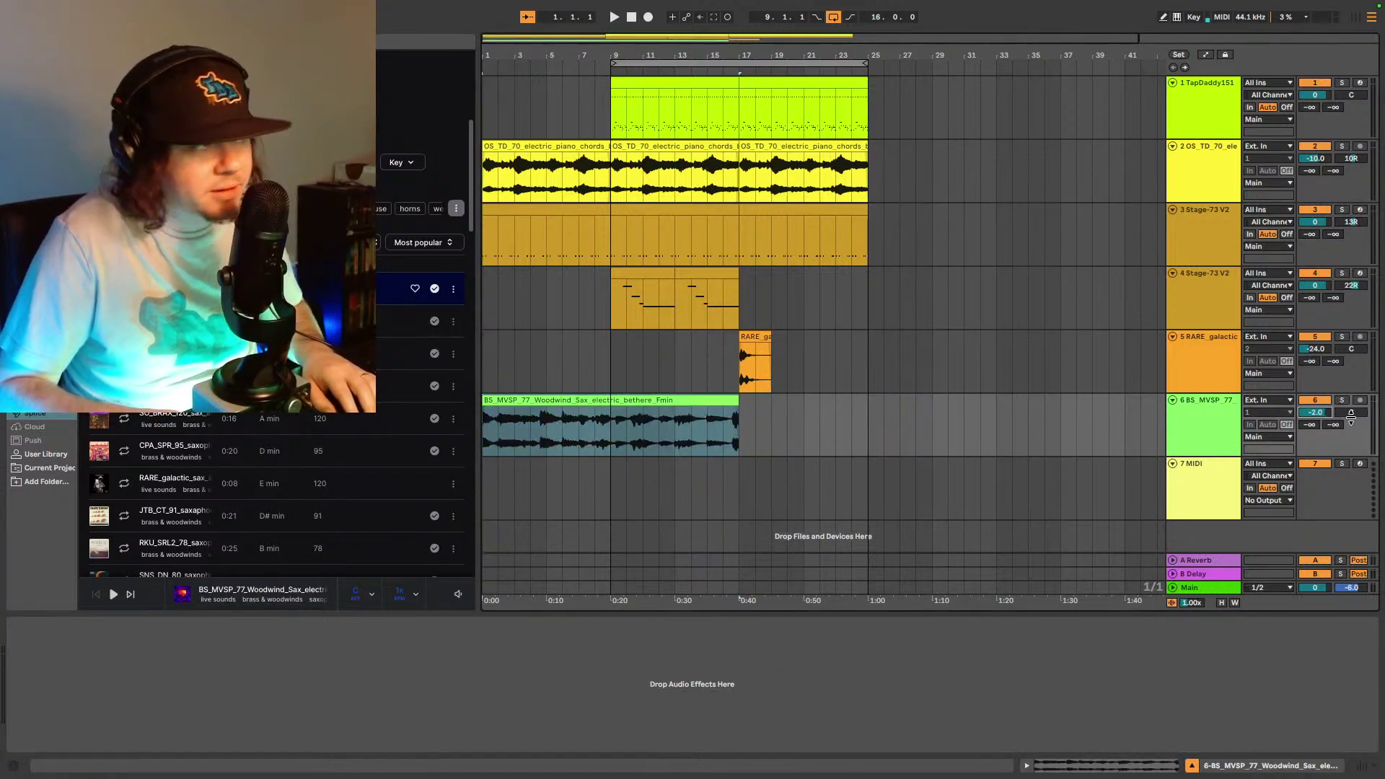
{"action": "key", "text": "Down"}
{"action": "key", "text": "Down"}
{"action": "key", "text": "Down"}
{"action": "key", "text": "Down"}
{"action": "key", "text": "space"}
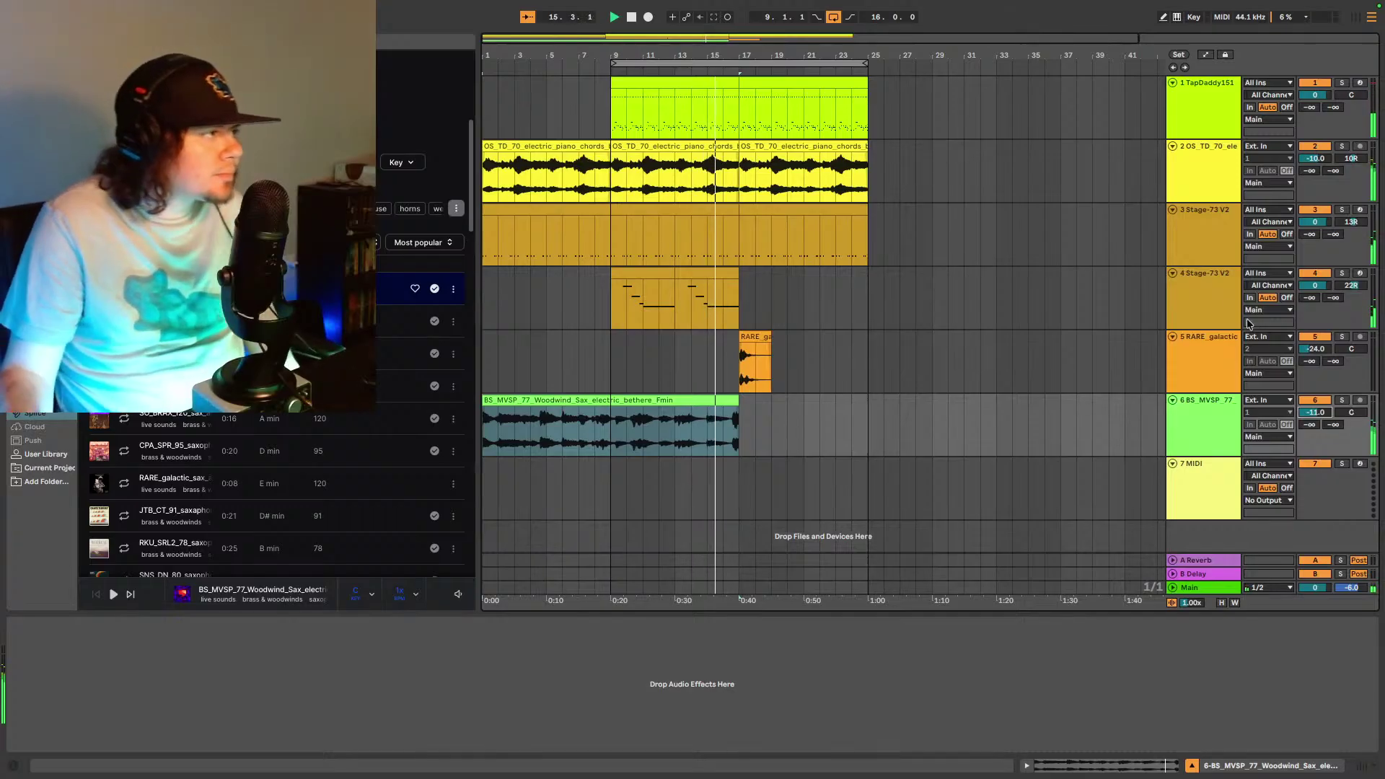
- Extend the woodwind sax clip to bar 25, trim its opening eight bars, and play it from bar 1 to bar 17
{"action": "left_click_drag", "start_coordinate": [740, 402], "coordinate": [866, 401]}
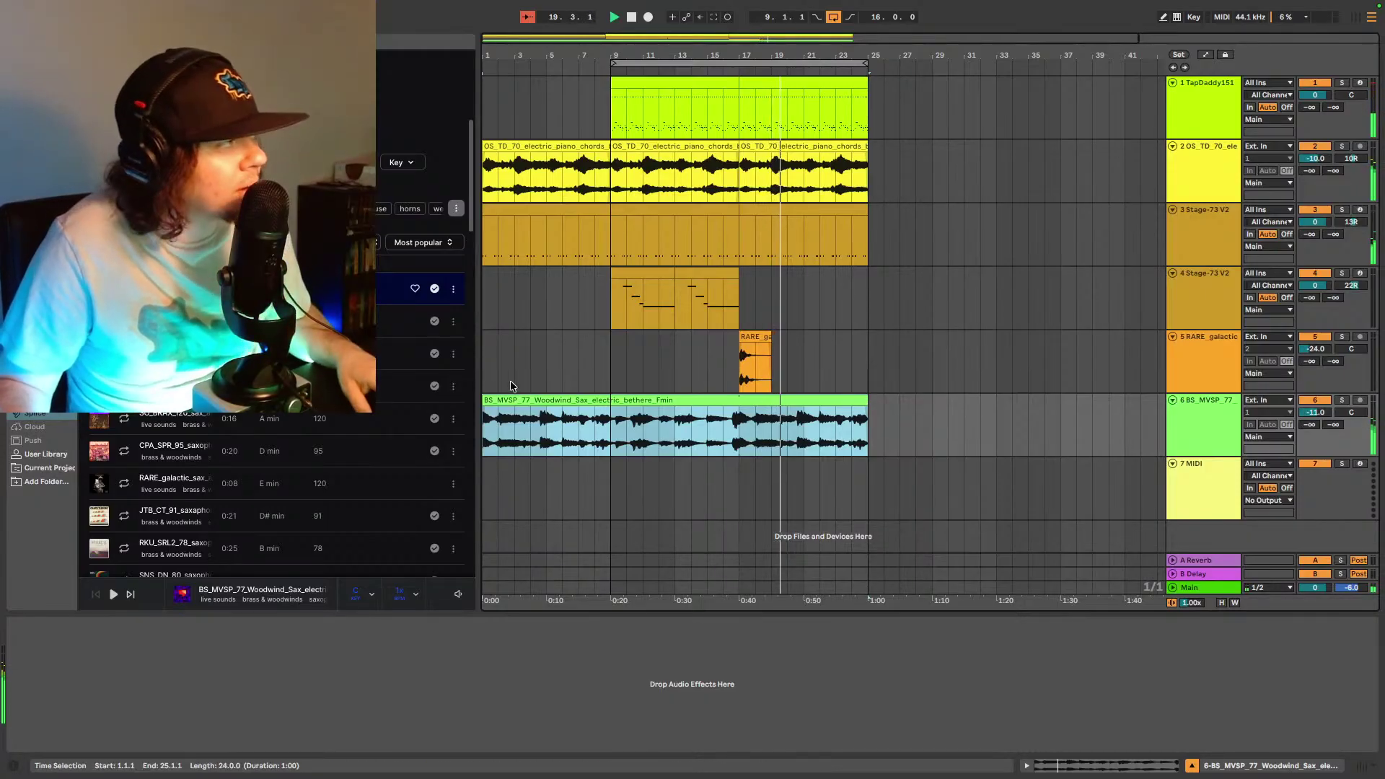
{"action": "left_click_drag", "start_coordinate": [486, 399], "coordinate": [571, 405]}
{"action": "key", "text": "space"}
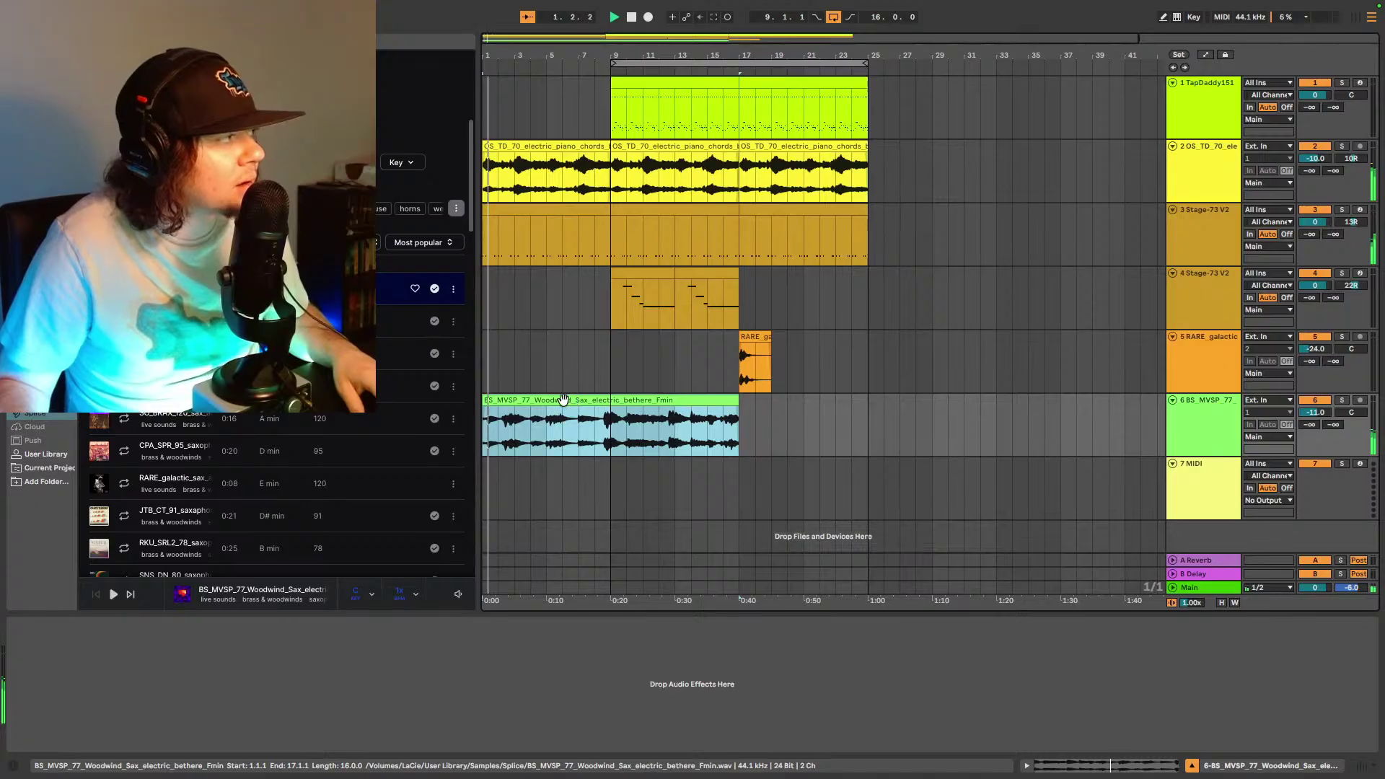
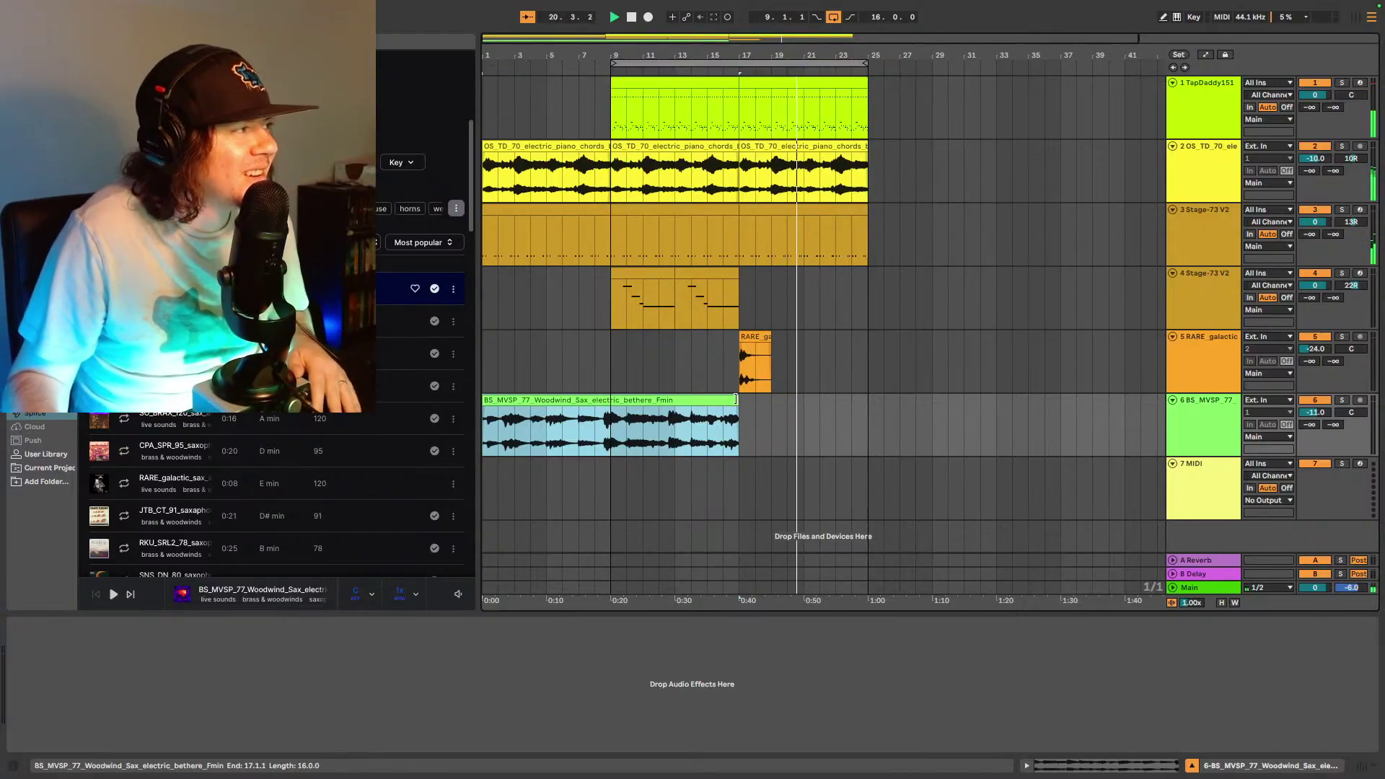
- Rework the woodwind sax clip to run from 8.3.1 to bar 25 and play the section around bar 9
{"action": "left_click_drag", "start_coordinate": [740, 402], "coordinate": [783, 401]}
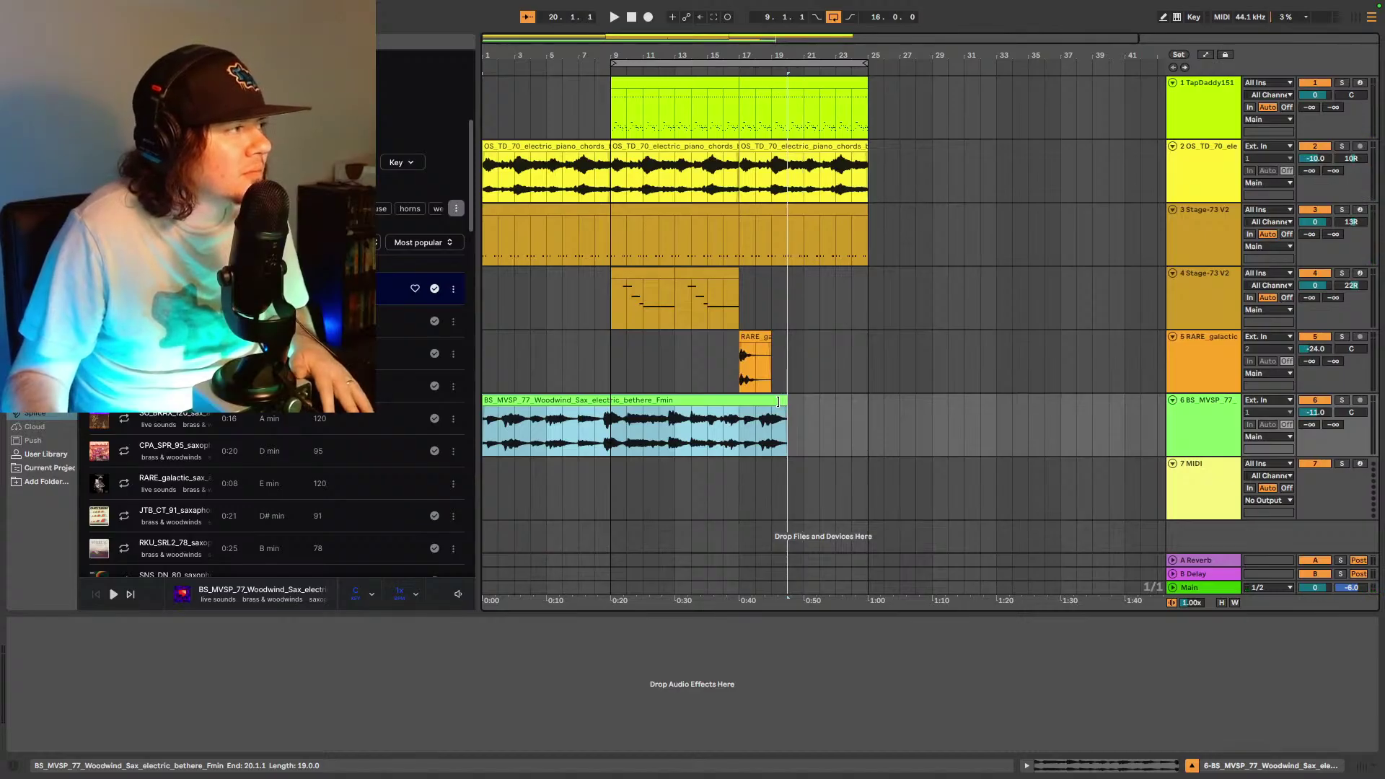
{"action": "left_click_drag", "start_coordinate": [777, 401], "coordinate": [736, 401]}
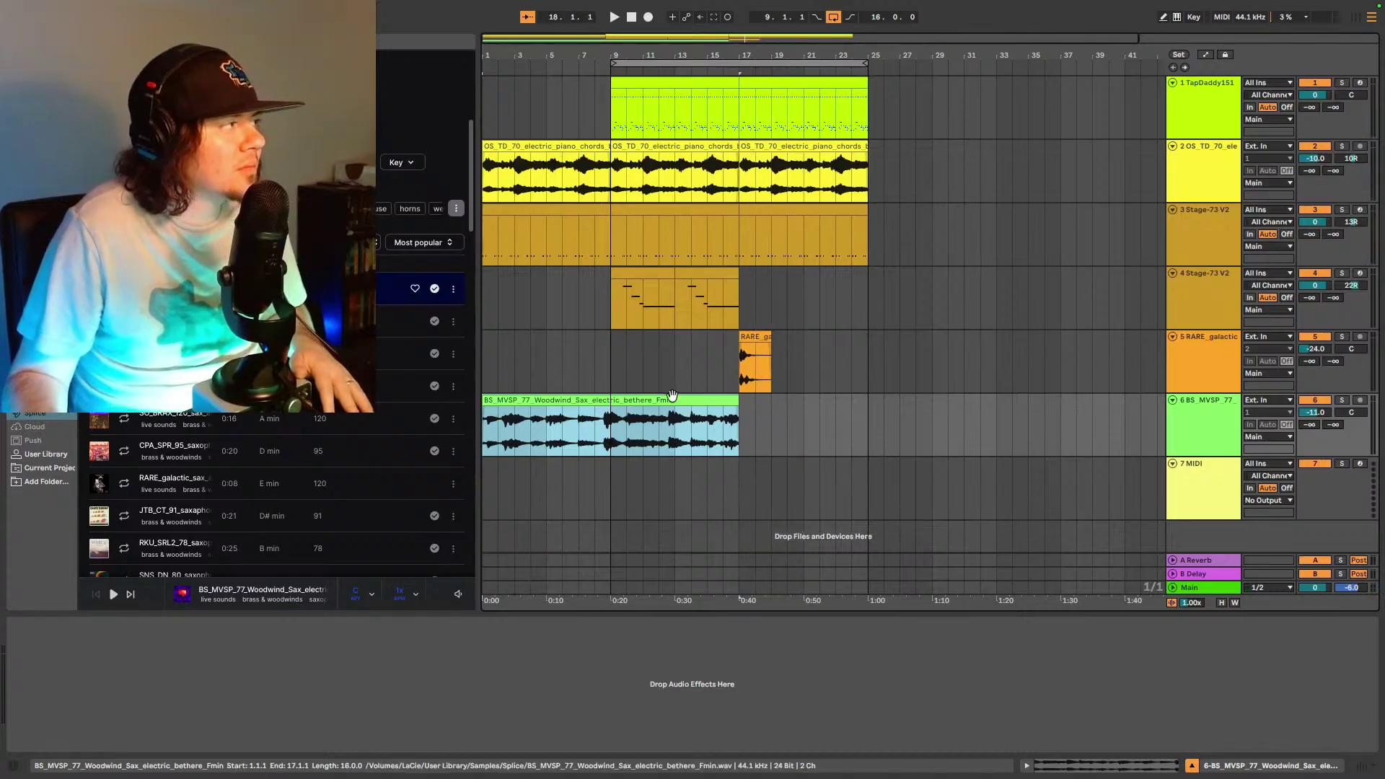
{"action": "left_click_drag", "start_coordinate": [730, 400], "coordinate": [868, 400]}
{"action": "left_click_drag", "start_coordinate": [478, 400], "coordinate": [591, 400]}
{"action": "left_click_drag", "start_coordinate": [537, 36], "coordinate": [567, 161]}
{"action": "left_click_drag", "start_coordinate": [657, 405], "coordinate": [683, 401]}
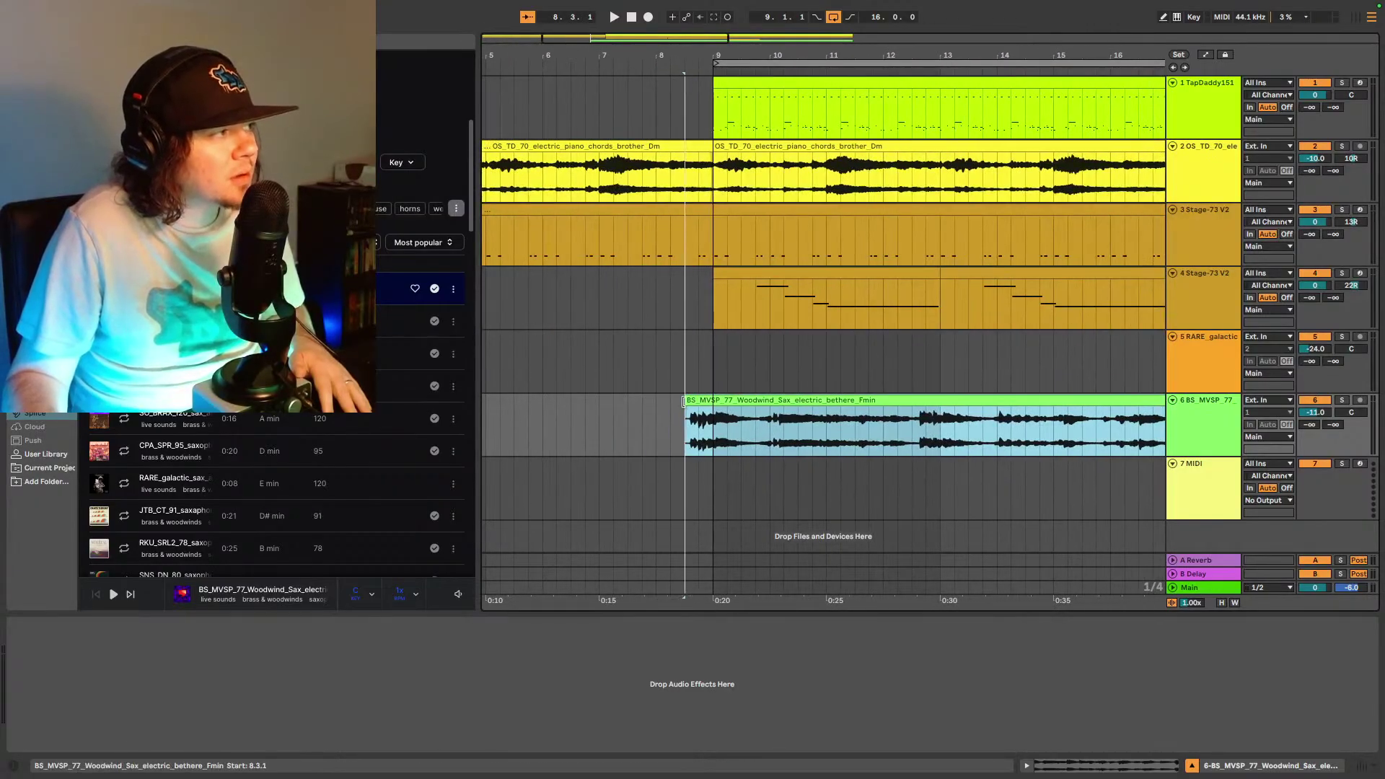
{"action": "key", "text": "space"}
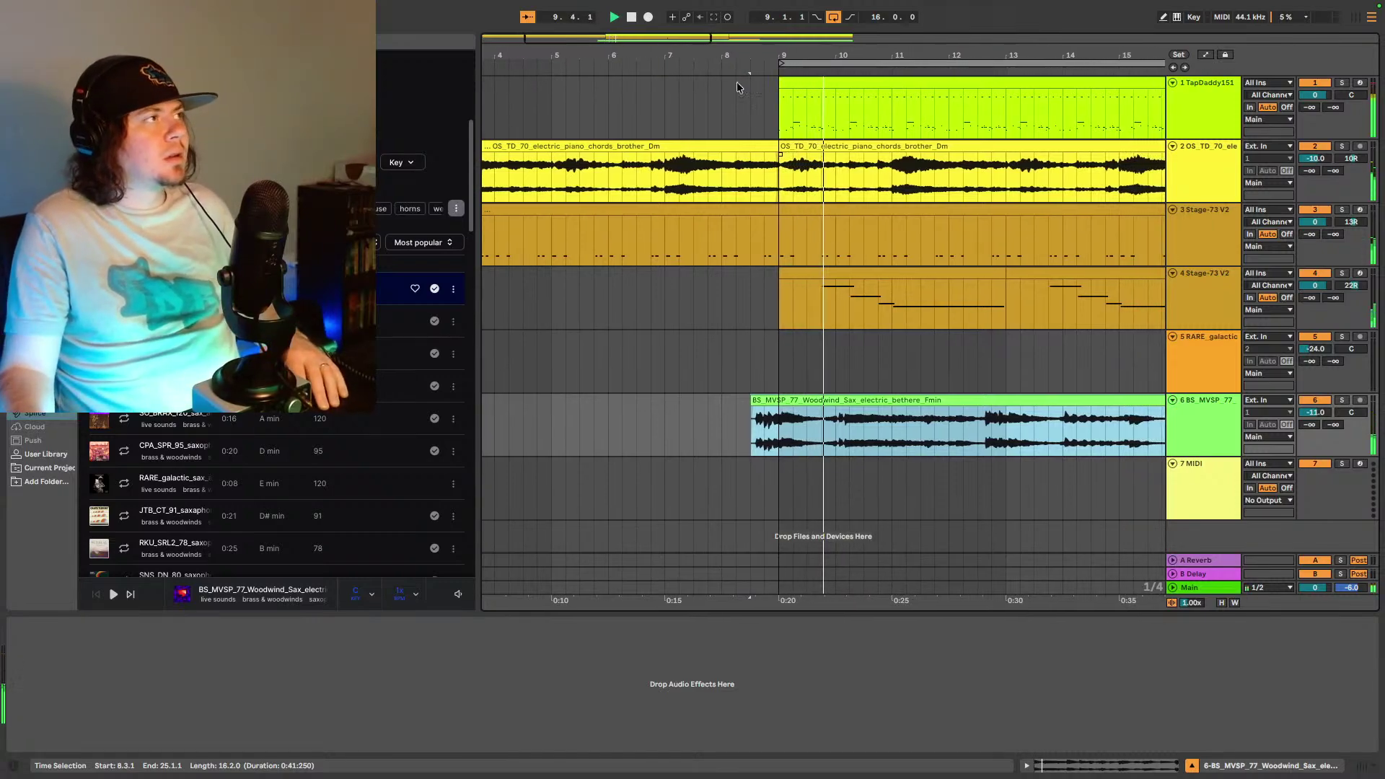
{"action": "left_click_drag", "start_coordinate": [615, 41], "coordinate": [614, 22]}
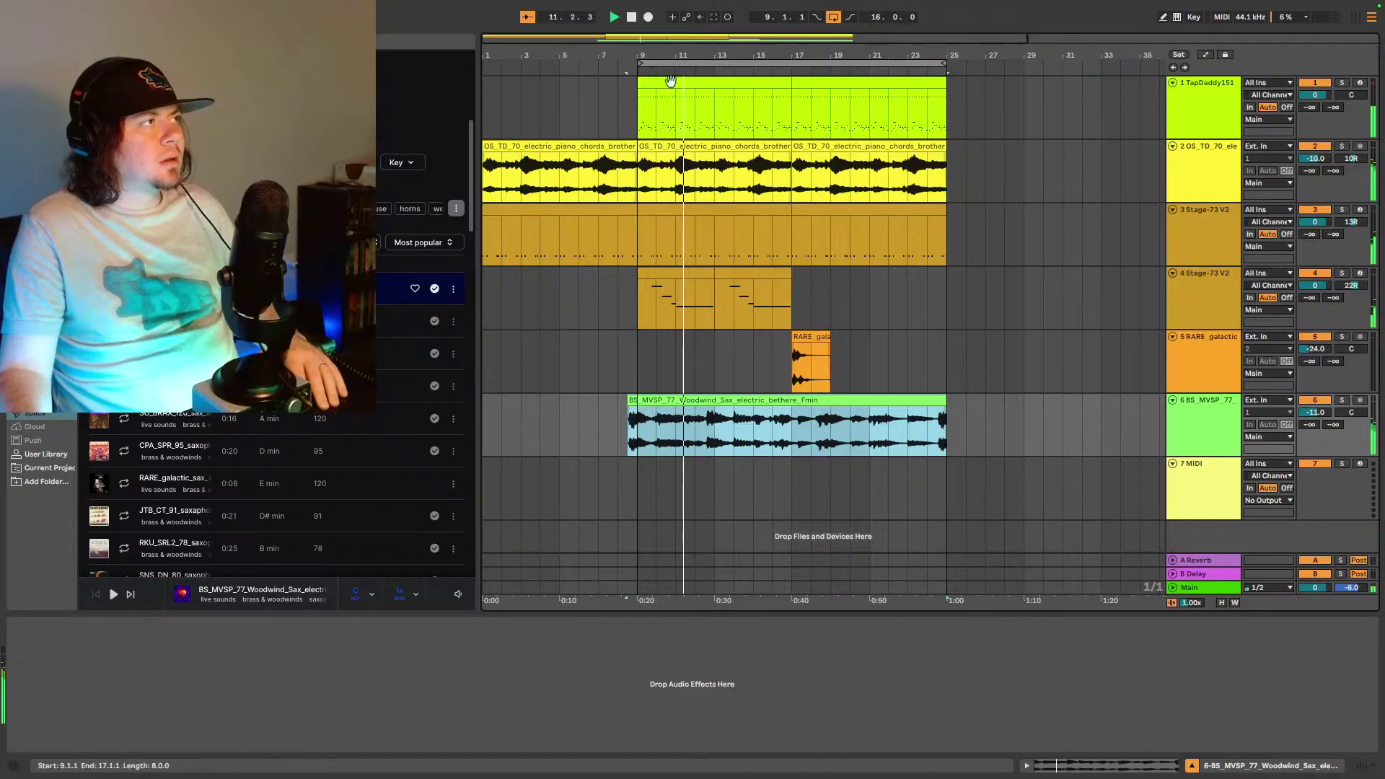
{"action": "mouse_move", "coordinate": [640, 59]}
{"action": "left_mouse_down"}
{"action": "mouse_move", "coordinate": [582, 73]}
{"action": "mouse_move", "coordinate": [638, 69]}
{"action": "left_mouse_up"}
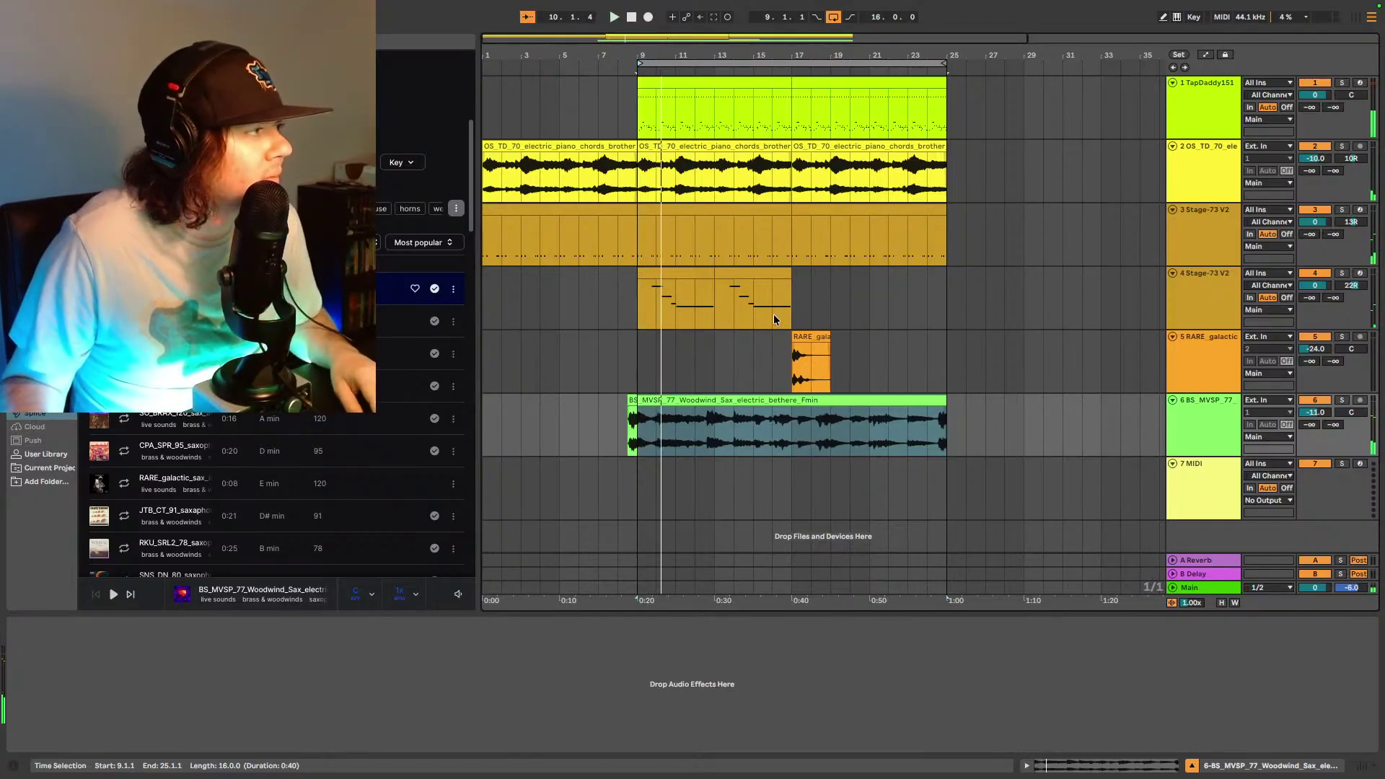
- Look through the Splice saxophone samples and preview the TRKTRN_EBWTLA_99_Saxophone_Loop sample along with the beat
{"action": "scroll", "coordinate": [274, 469], "scroll_direction": "down", "scroll_amount": 5}
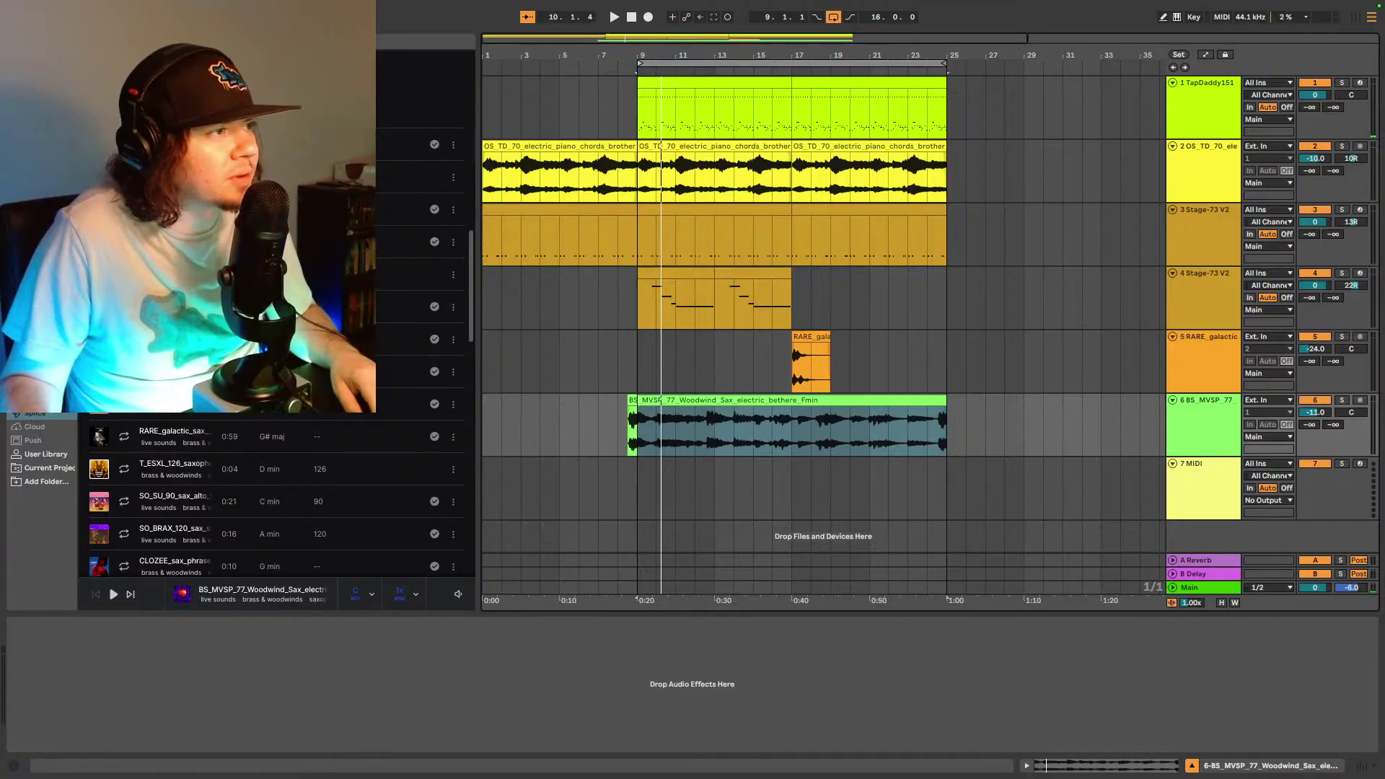
{"action": "scroll", "coordinate": [425, 317], "scroll_direction": "down", "scroll_amount": 5}
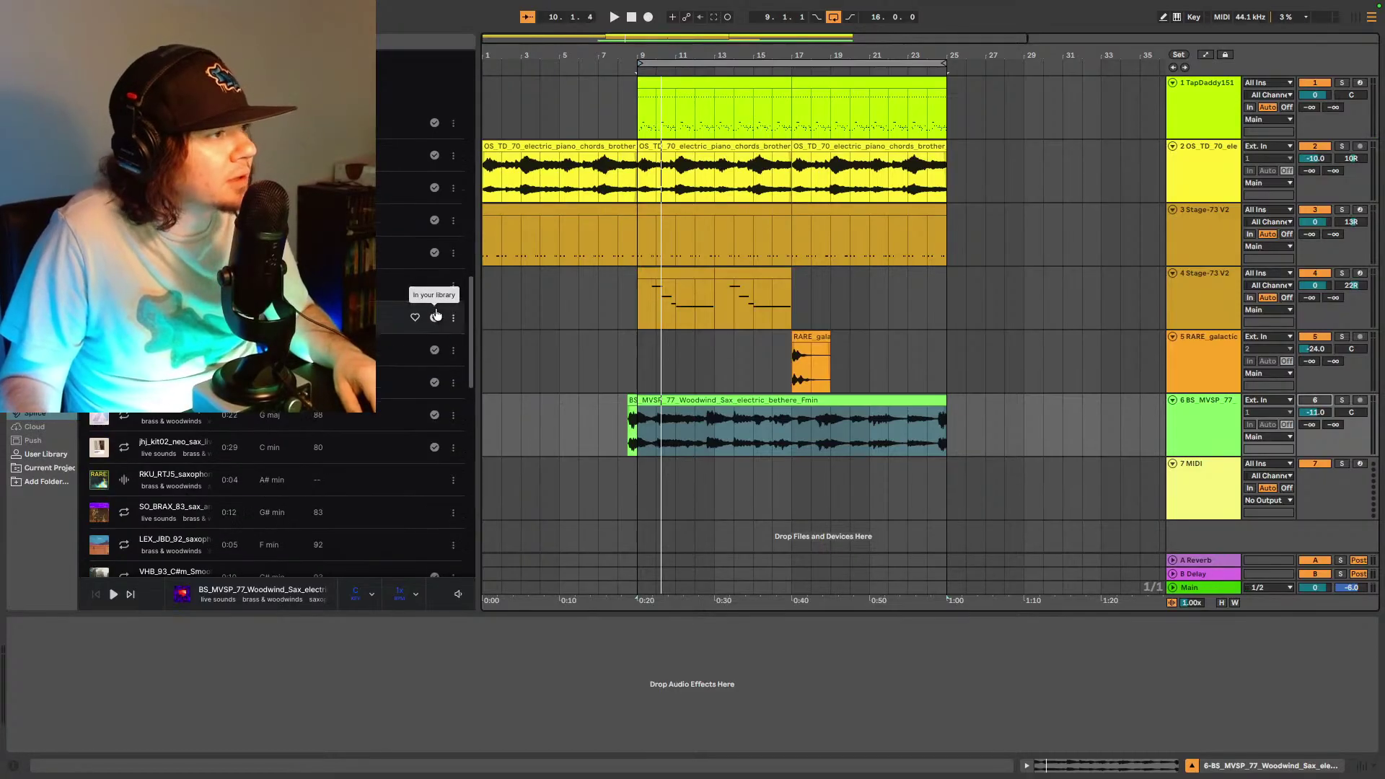
{"action": "scroll", "coordinate": [425, 332], "scroll_direction": "down", "scroll_amount": 5}
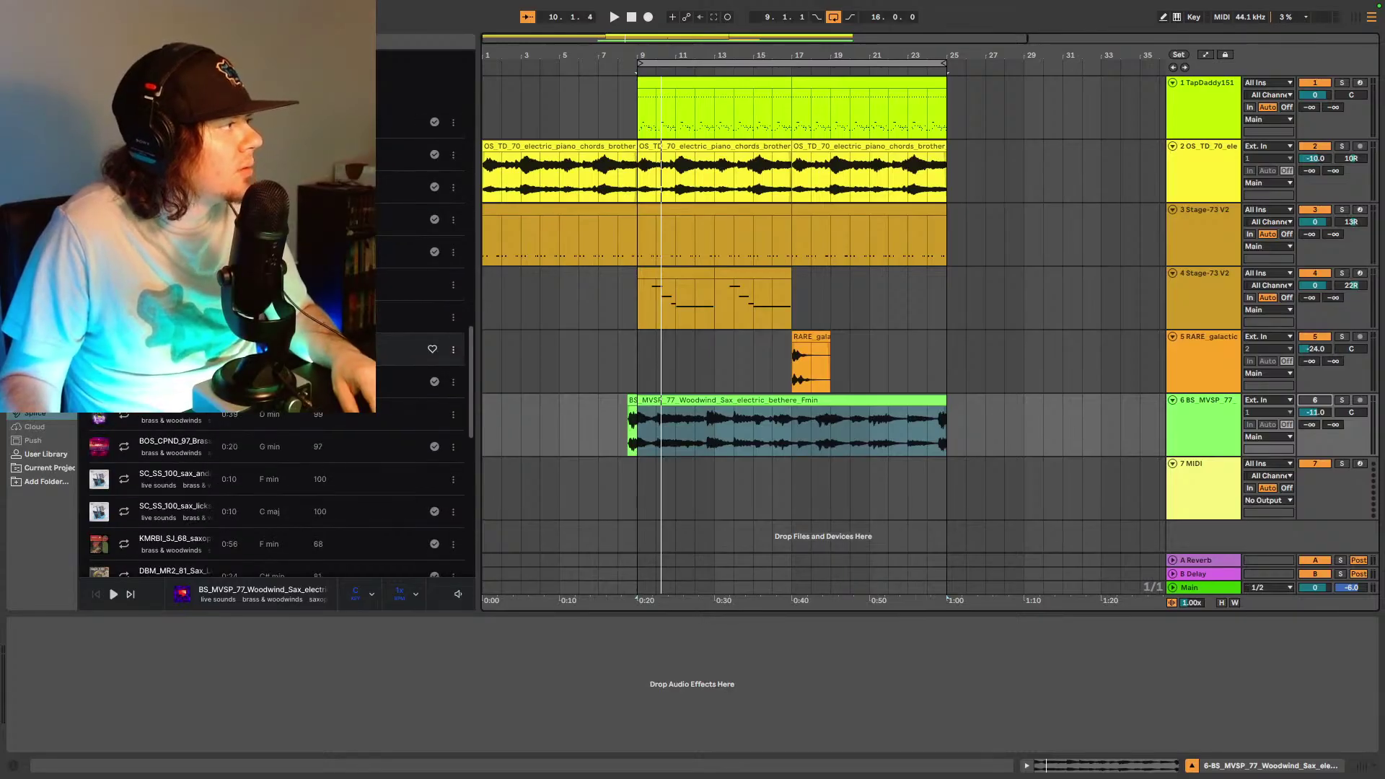
{"action": "scroll", "coordinate": [274, 491], "scroll_direction": "down", "scroll_amount": 5}
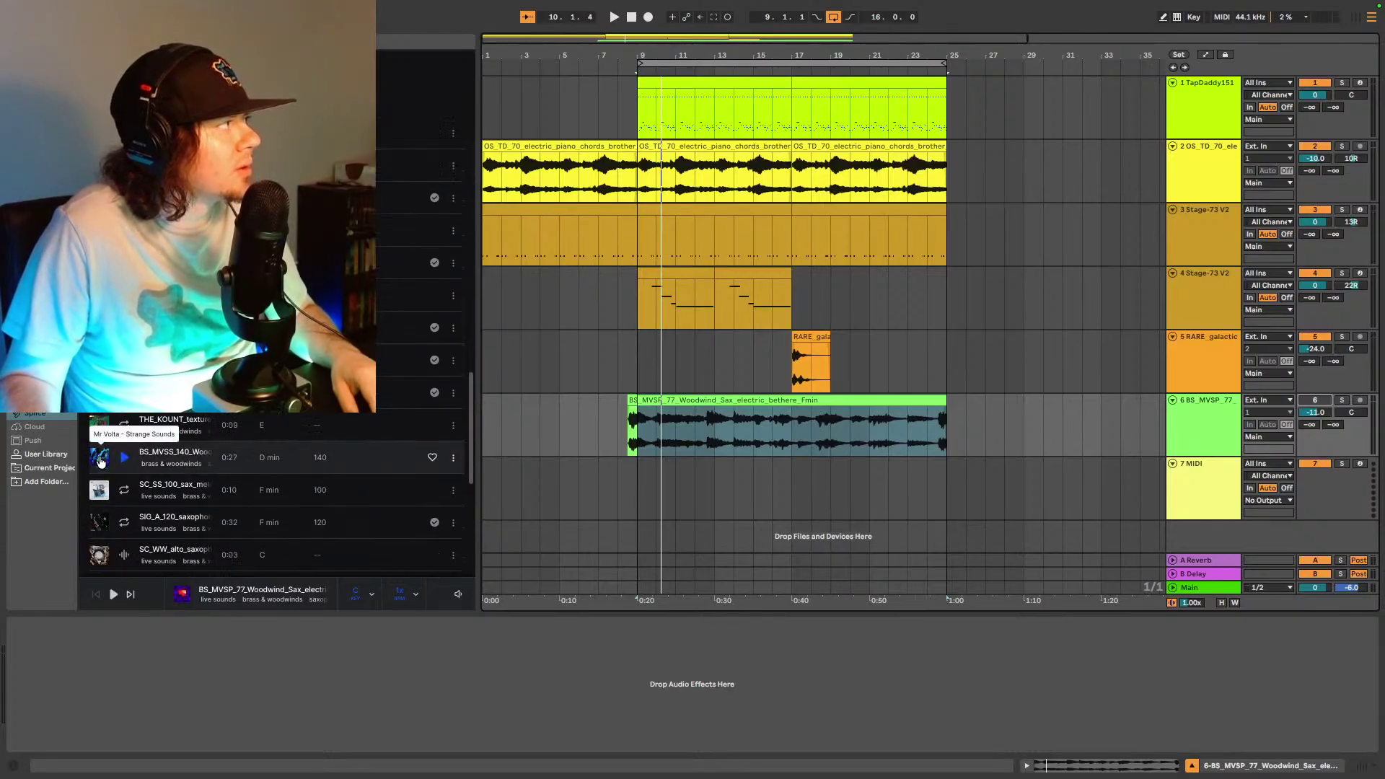
{"action": "scroll", "coordinate": [108, 455], "scroll_direction": "up", "scroll_amount": 10}
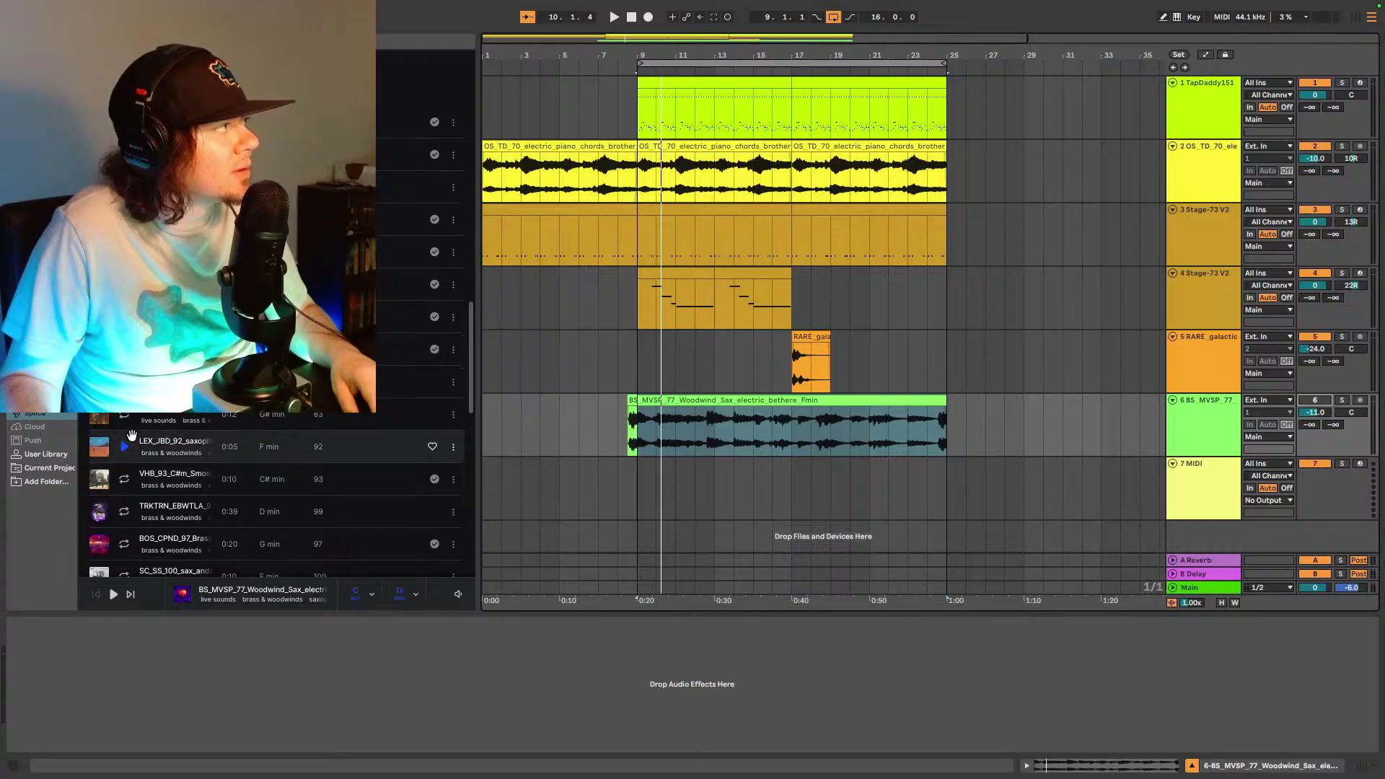
{"action": "scroll", "coordinate": [130, 433], "scroll_direction": "up", "scroll_amount": 10}
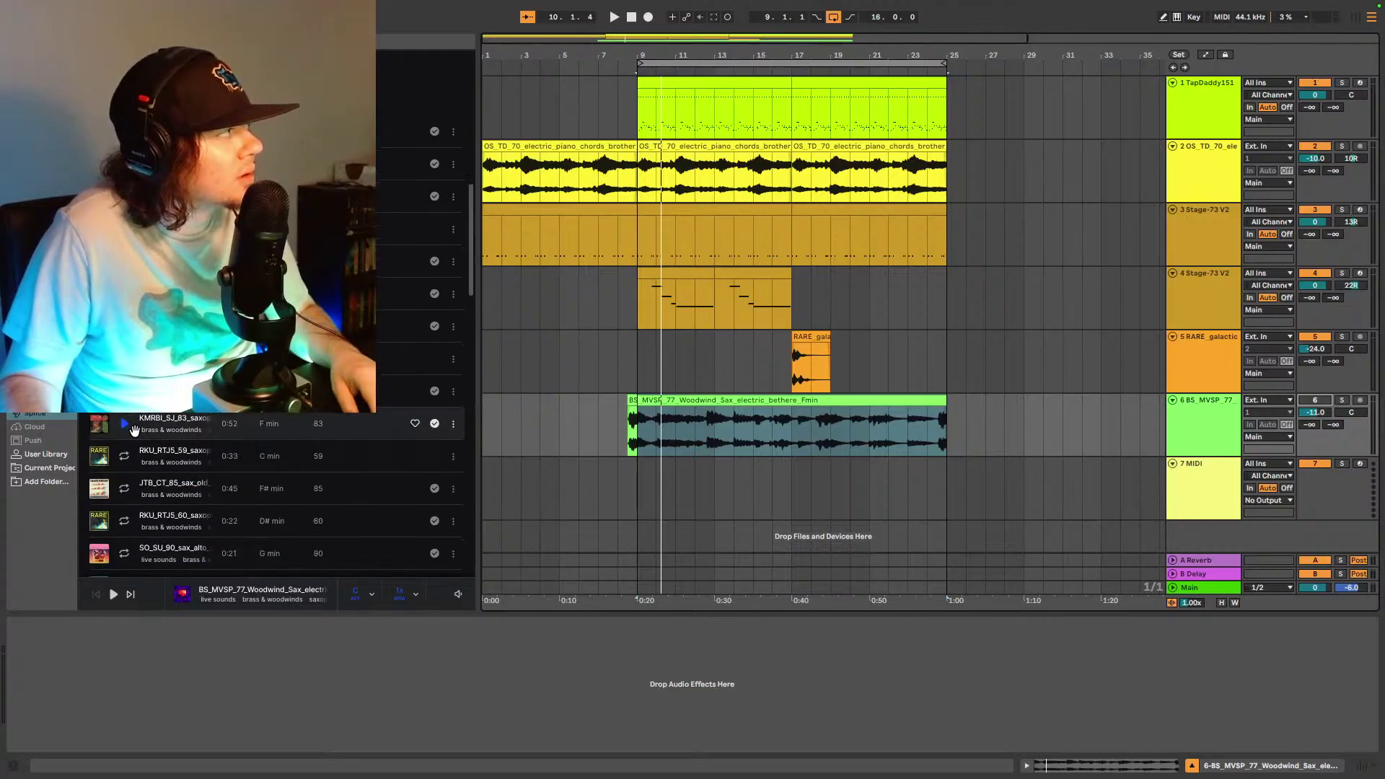
{"action": "scroll", "coordinate": [137, 426], "scroll_direction": "down", "scroll_amount": 2}
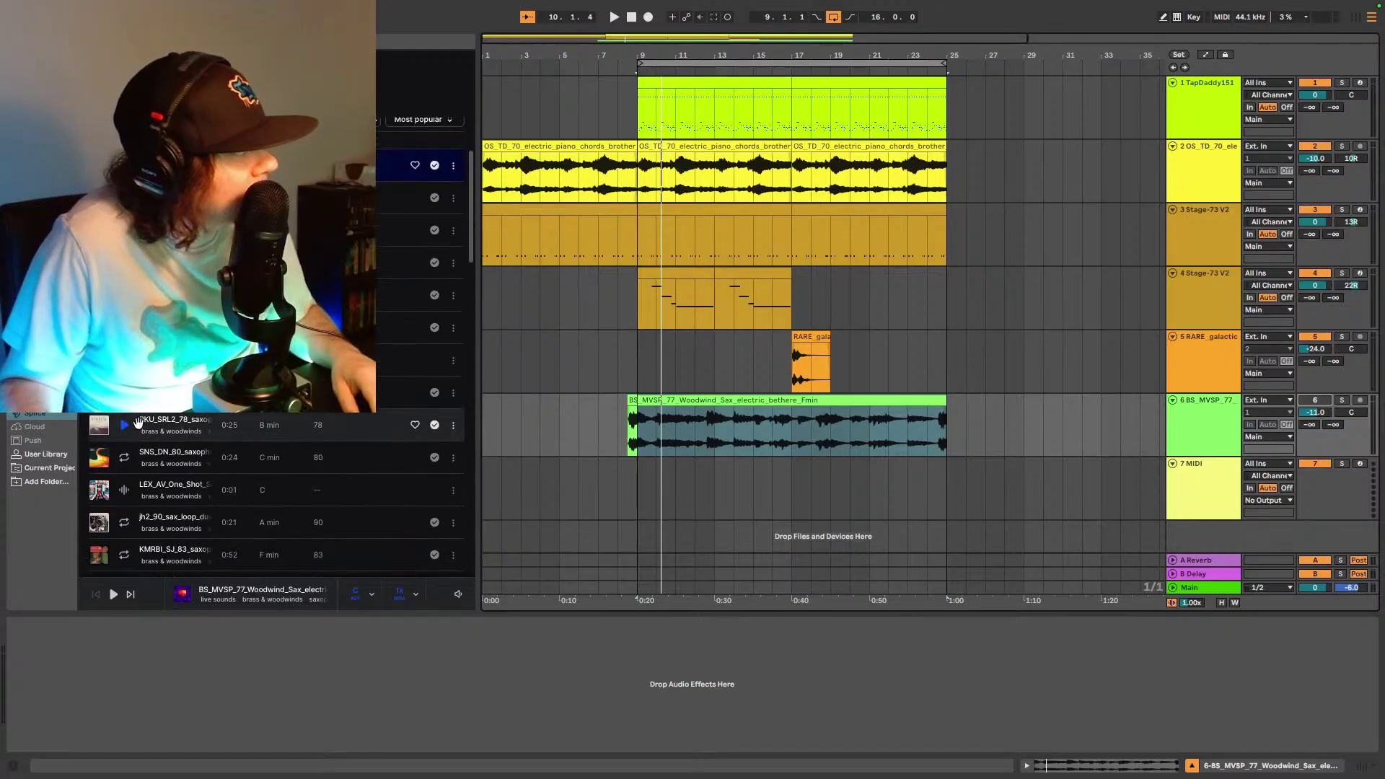
{"action": "scroll", "coordinate": [140, 420], "scroll_direction": "down", "scroll_amount": 5}
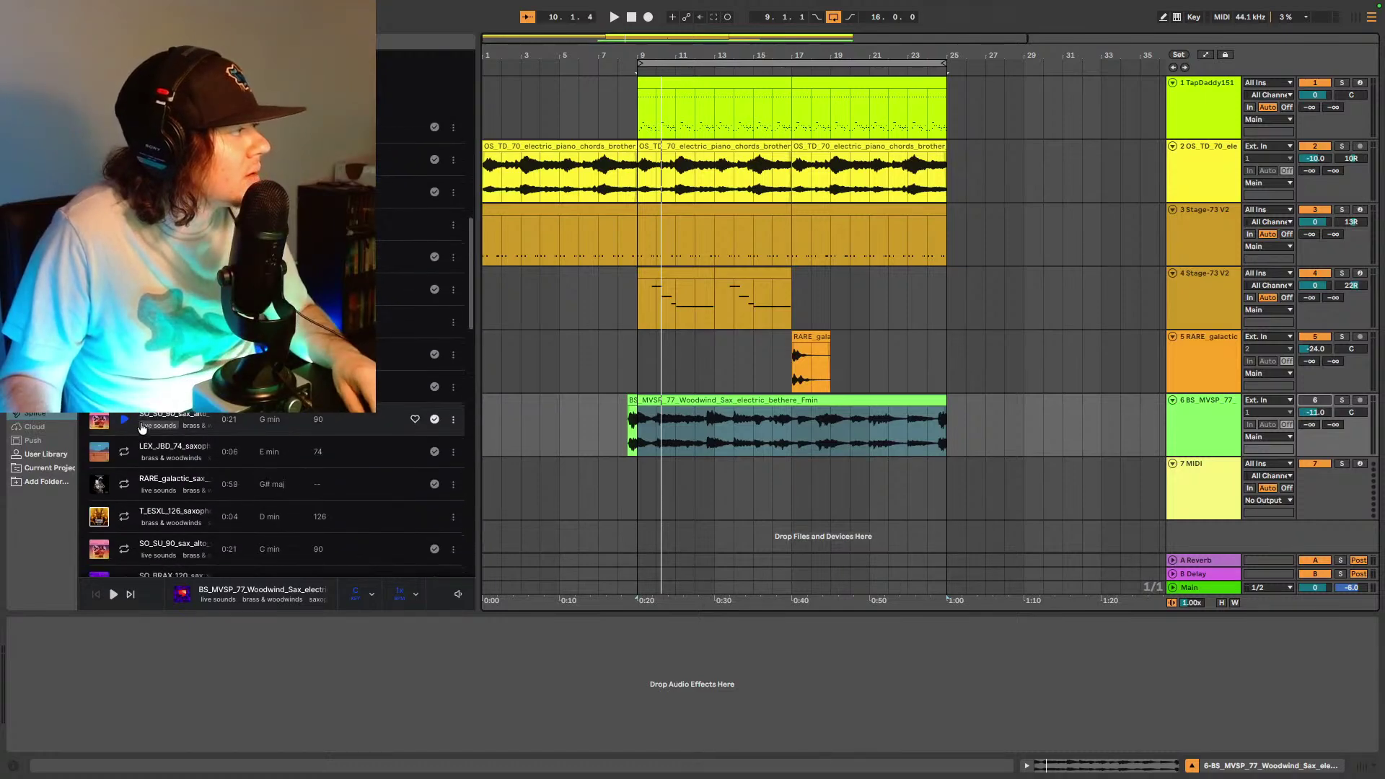
{"action": "scroll", "coordinate": [173, 476], "scroll_direction": "down", "scroll_amount": 5}
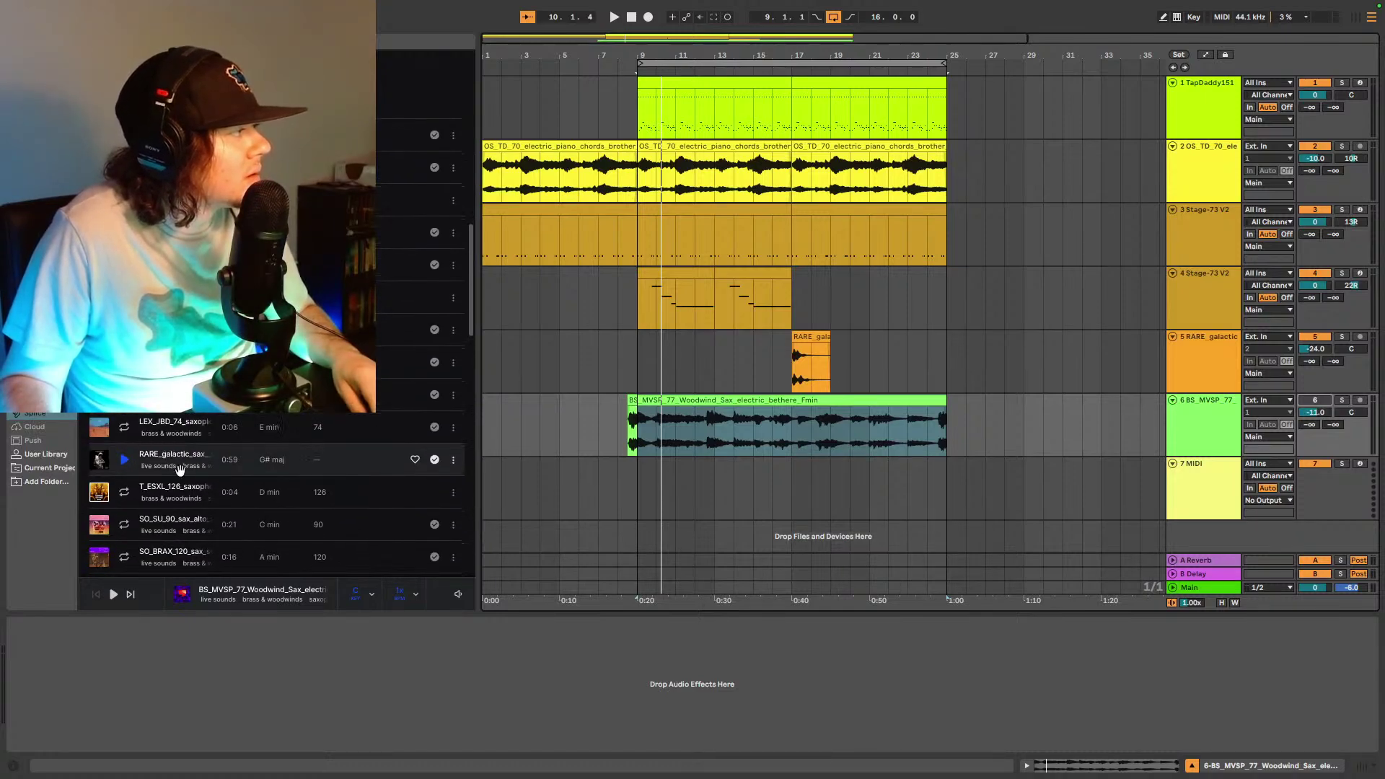
{"action": "scroll", "coordinate": [213, 478], "scroll_direction": "down", "scroll_amount": 4}
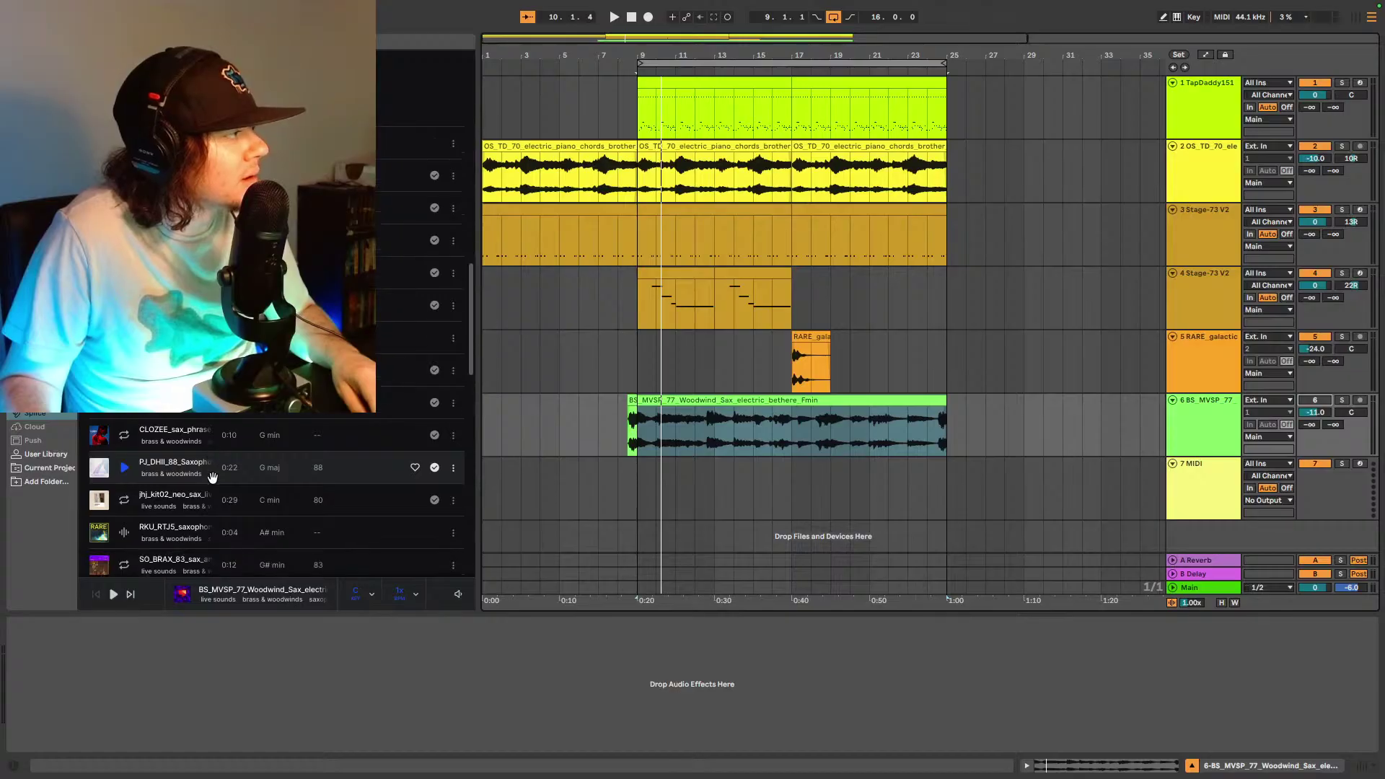
{"action": "scroll", "coordinate": [212, 476], "scroll_direction": "down", "scroll_amount": 3}
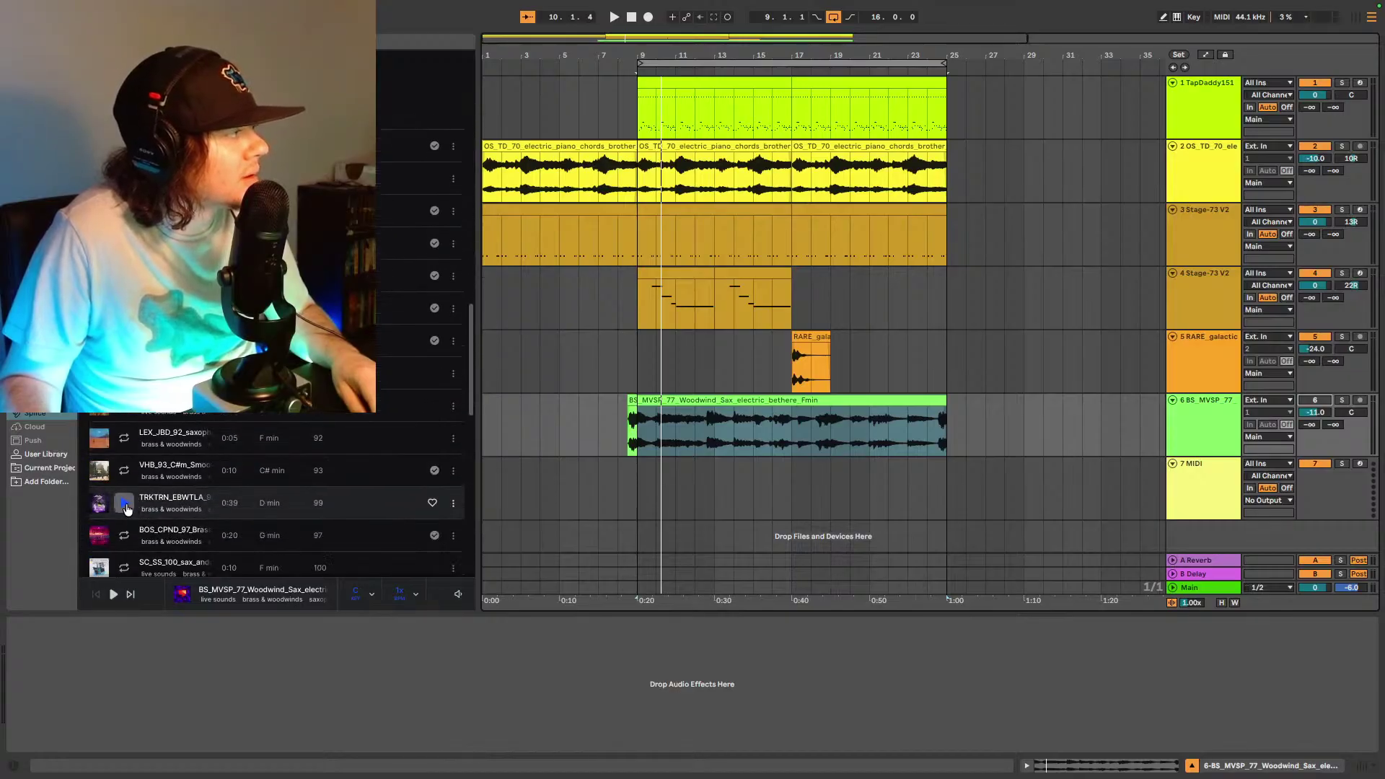
{"action": "left_click", "coordinate": [125, 505]}
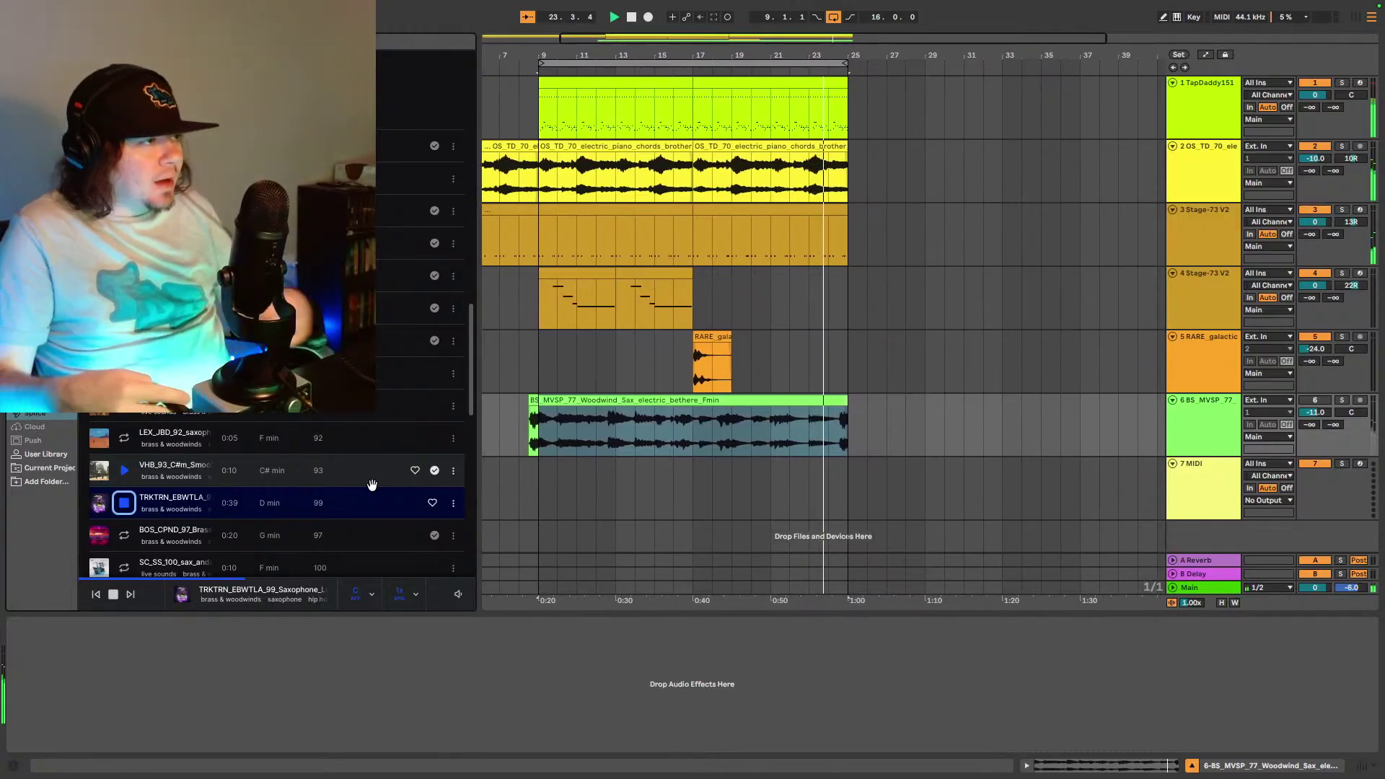
{"action": "key", "text": "space"}
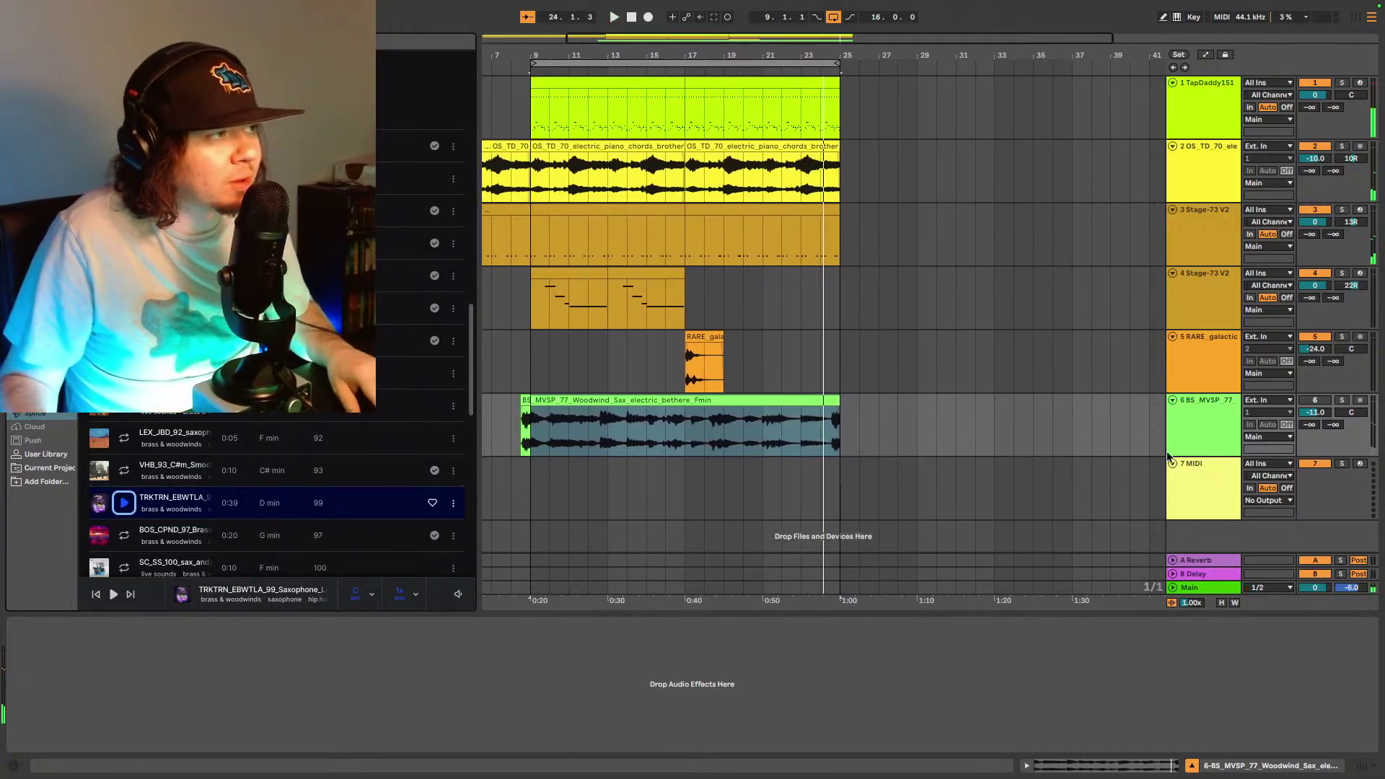
- Add an audio track below track 6 and place the TRKTRN_EBWTLA_99_Saxophone_Loop_Bright_Rio_Dmin sample on it, starting at bar 9
{"action": "left_click", "coordinate": [1198, 419]}
{"action": "key", "text": "super+t"}
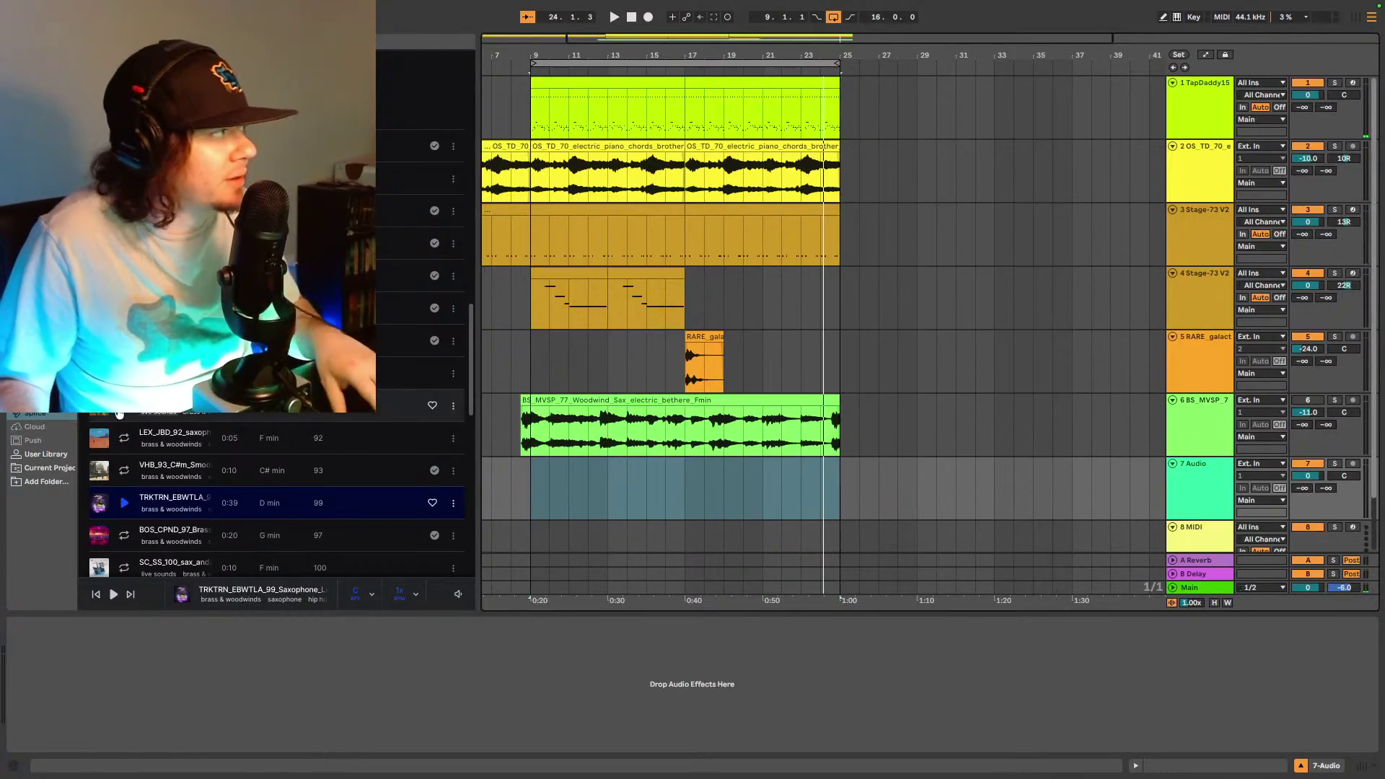
{"action": "left_click_drag", "start_coordinate": [165, 502], "coordinate": [571, 494]}
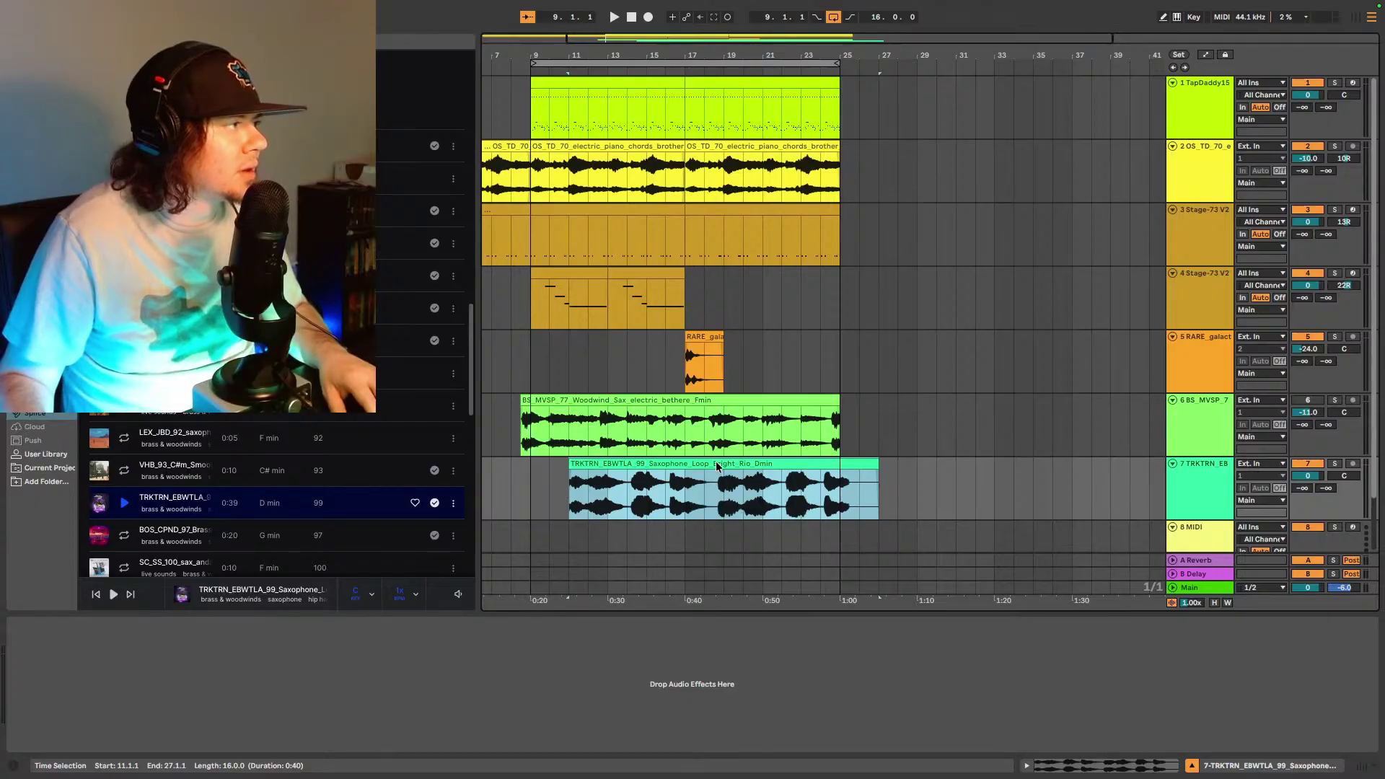
{"action": "left_click_drag", "start_coordinate": [740, 462], "coordinate": [701, 464]}
{"action": "scroll", "coordinate": [779, 483], "scroll_direction": "left", "scroll_amount": 3}
- Play the Bright Rio saxophone loop from bar 9 and lower the track 7 volume to -16 dB
{"action": "key", "text": "space"}
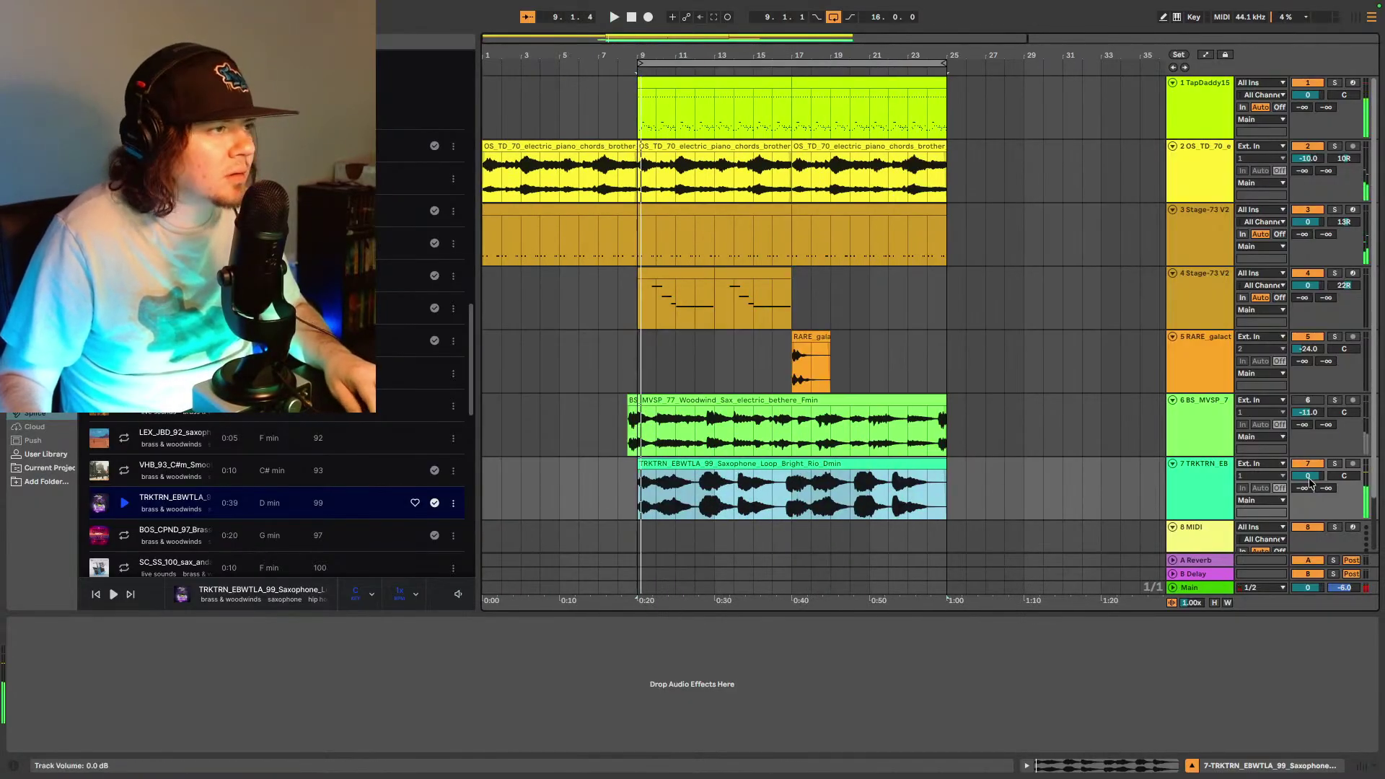
{"action": "key", "text": "space"}
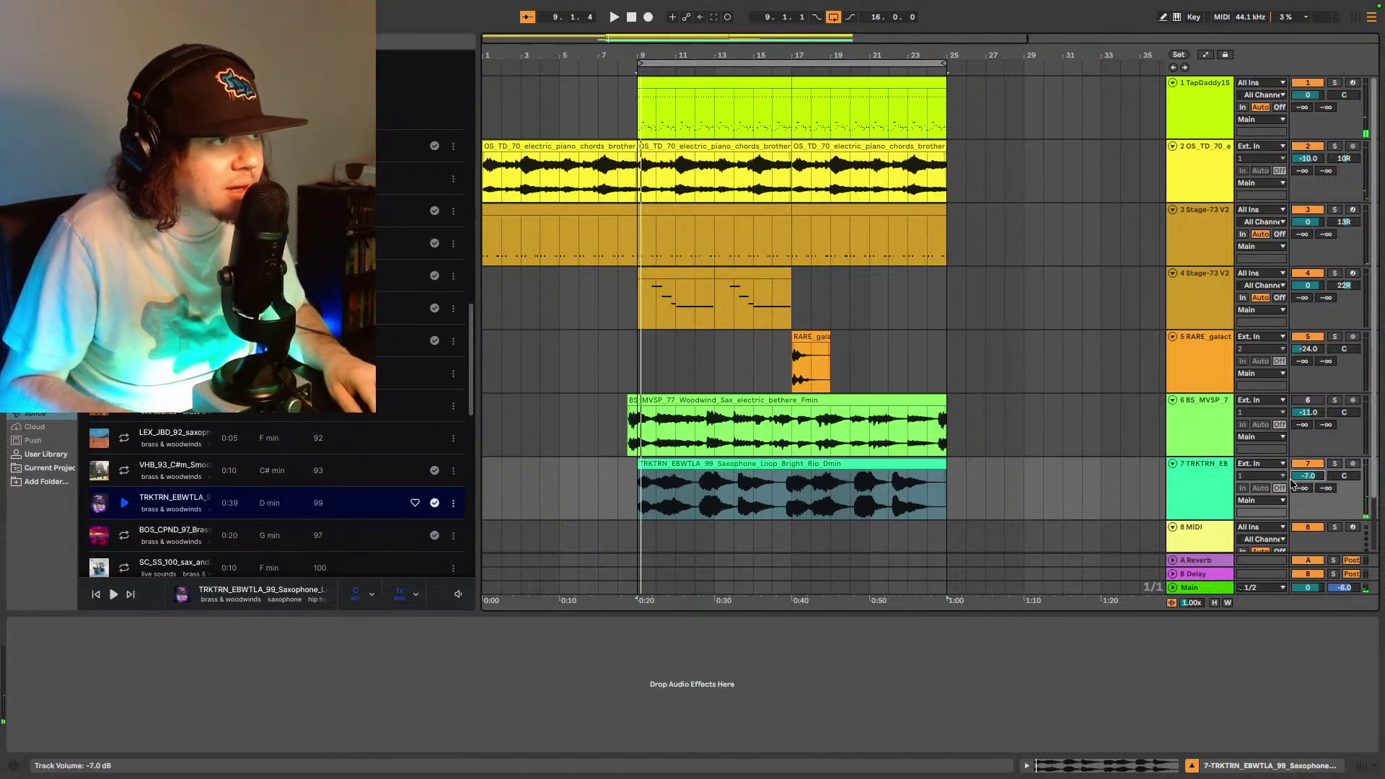
{"action": "key", "text": "space"}
{"action": "scroll", "coordinate": [1292, 482], "scroll_direction": "down", "scroll_amount": 6}
{"action": "scroll", "coordinate": [1292, 482], "scroll_direction": "down", "scroll_amount": 1}
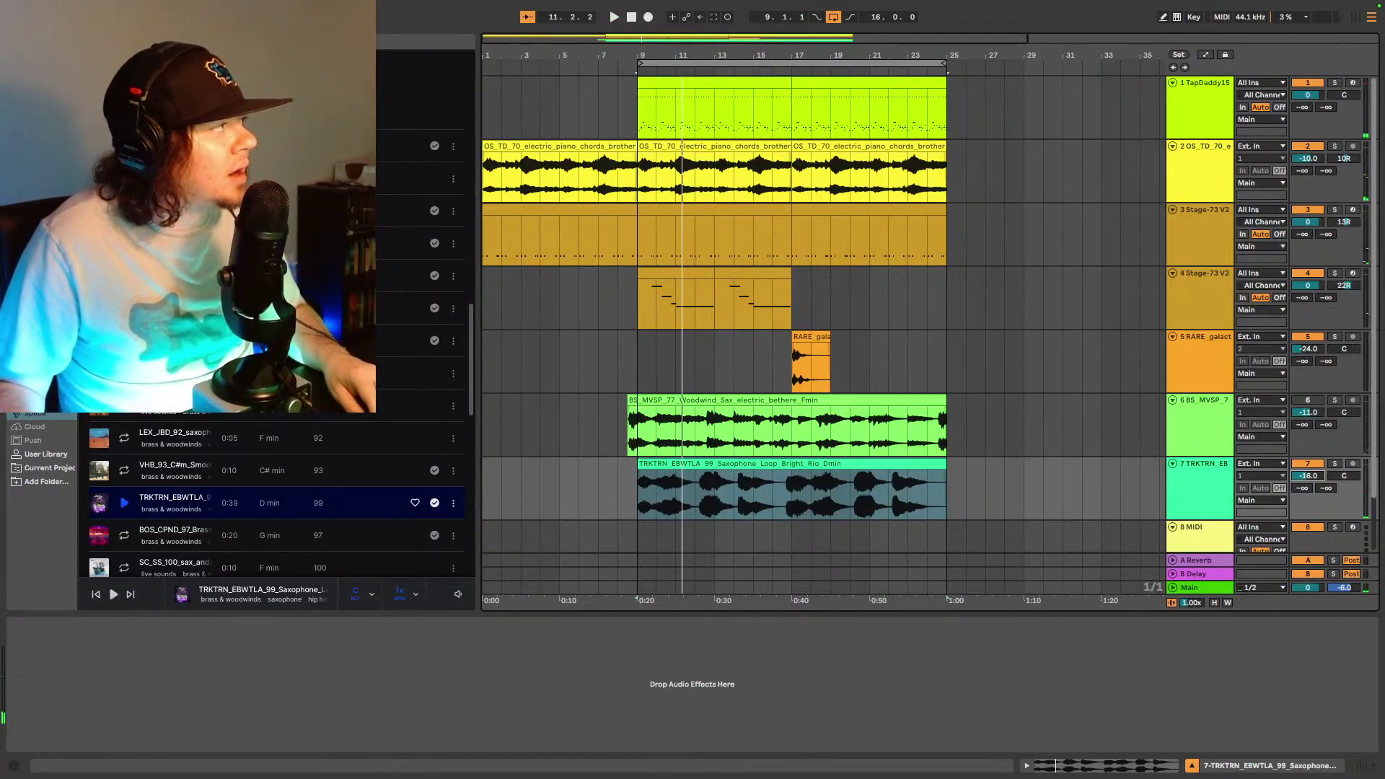
- Add Vinyl to track 7 with the year 1930 and dust at minimum, and lower the track volume to -18 dB during playback
{"action": "key", "text": "super+f"}
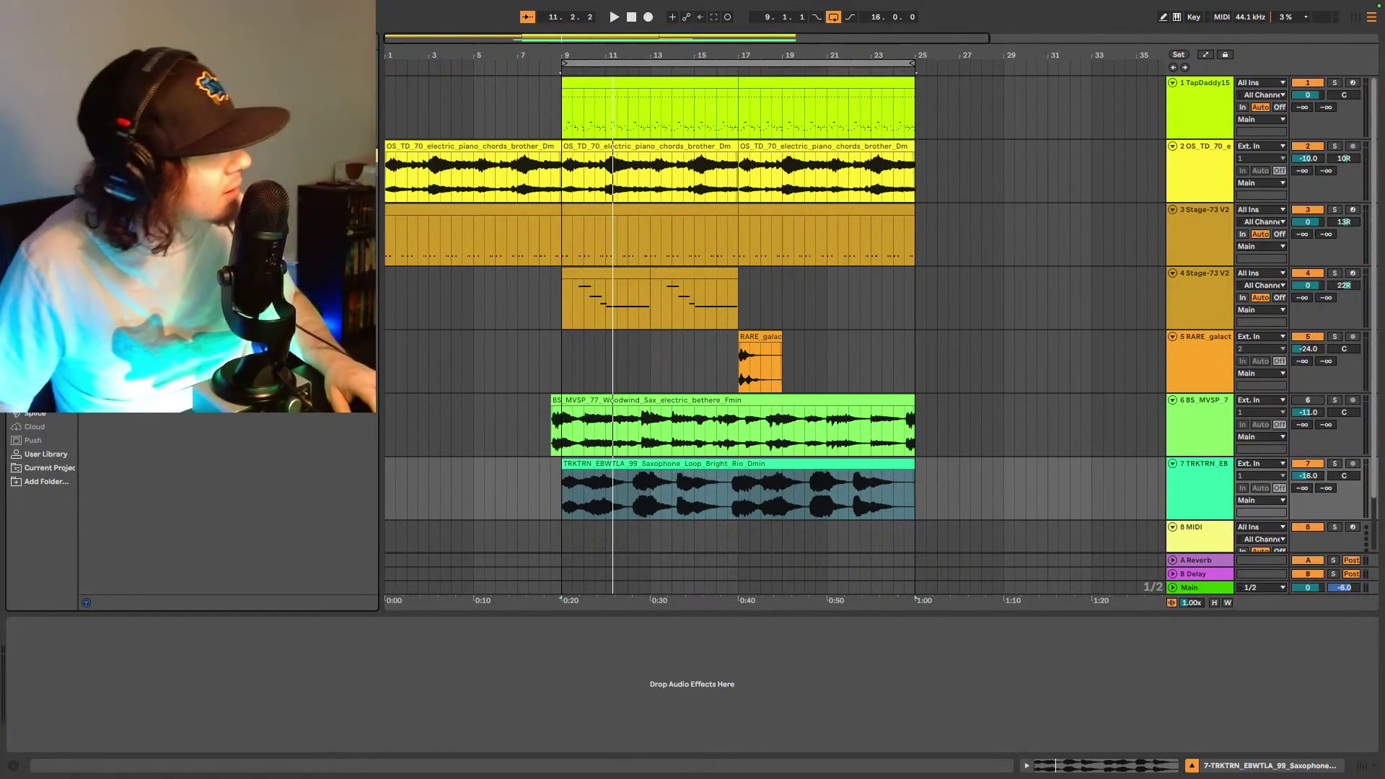
{"action": "left_click_drag", "start_coordinate": [771, 501], "coordinate": [798, 517]}
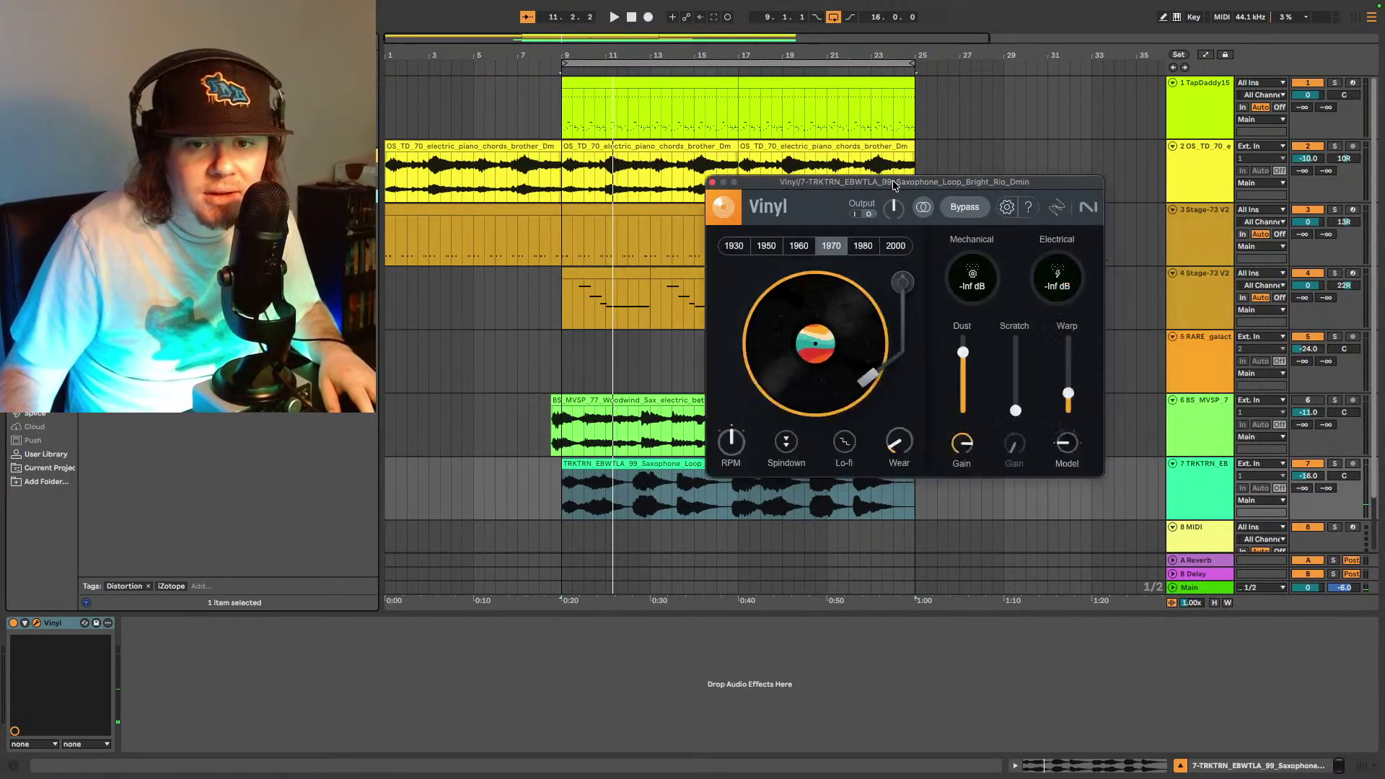
{"action": "left_click_drag", "start_coordinate": [913, 352], "coordinate": [912, 404]}
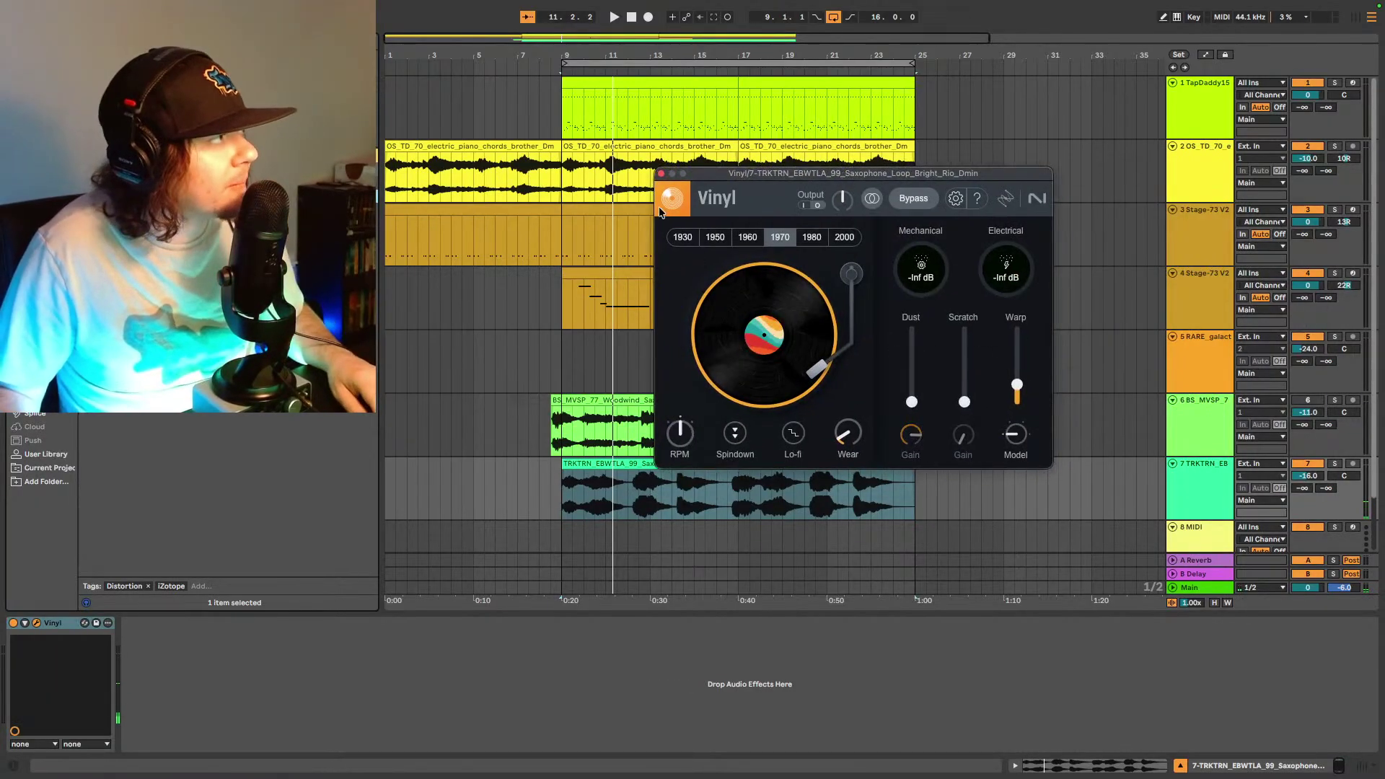
{"action": "left_click", "coordinate": [678, 238]}
{"action": "key", "text": "space"}
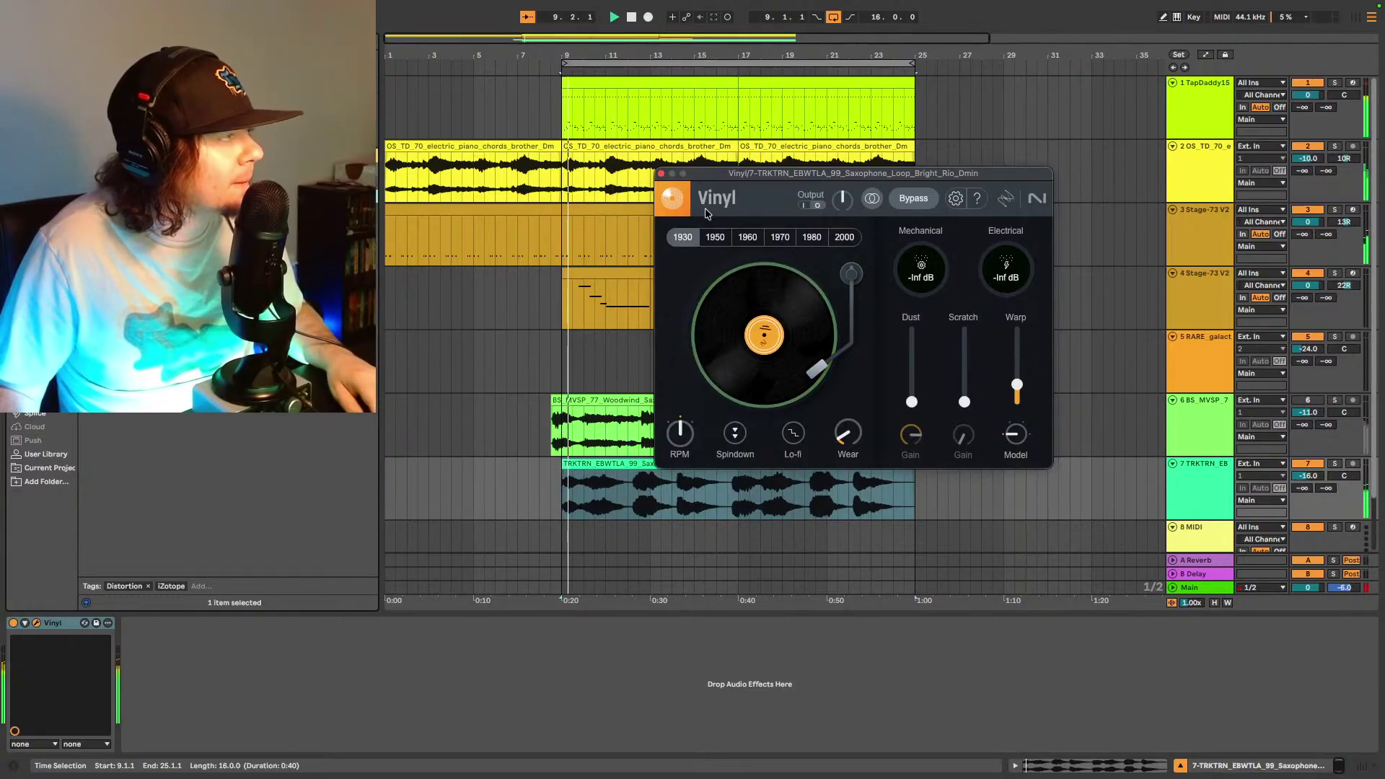
{"action": "left_click", "coordinate": [661, 174]}
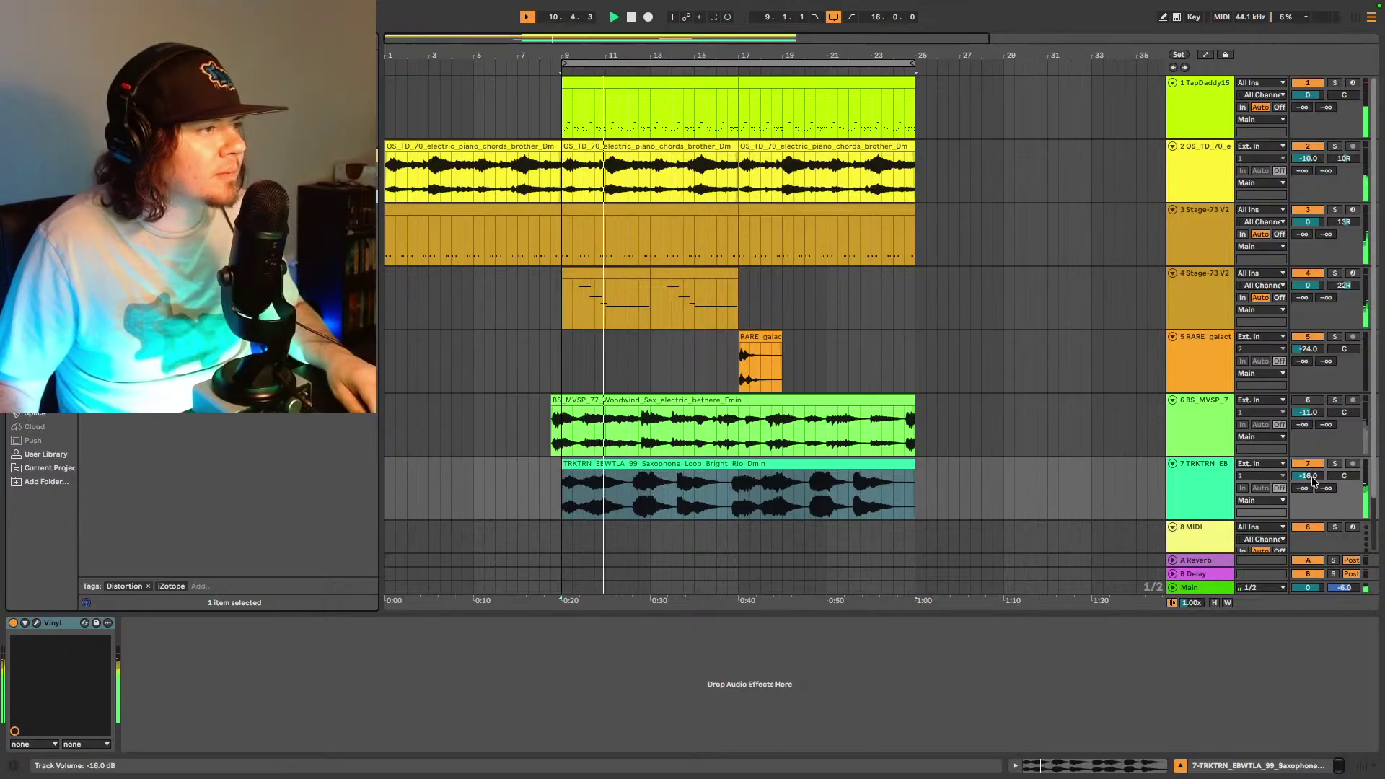
{"action": "left_click_drag", "start_coordinate": [1303, 477], "coordinate": [1303, 485]}
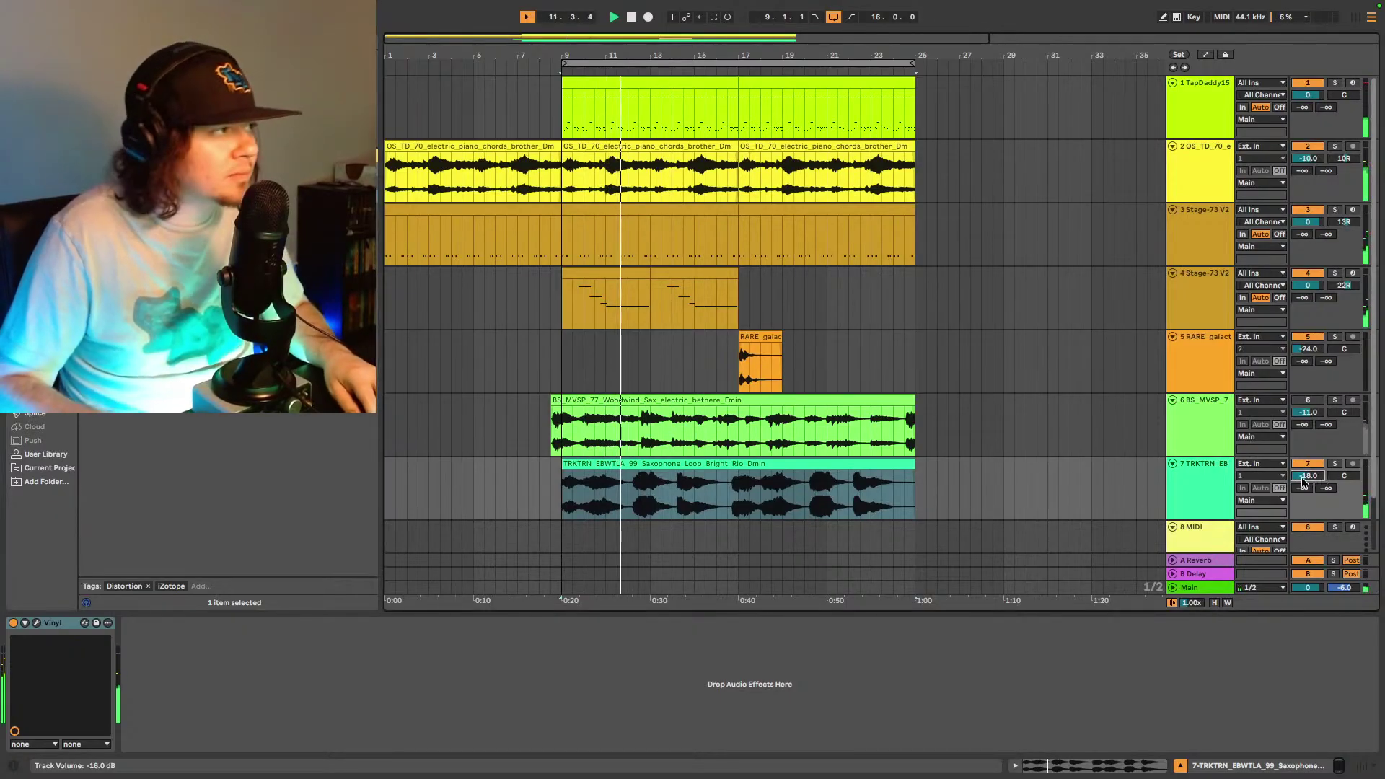
- Add the Vocal Pop Hall reverb to track 7 with 38% dry/wet and lower the track volume to -21 dB
{"action": "left_click", "coordinate": [181, 40]}
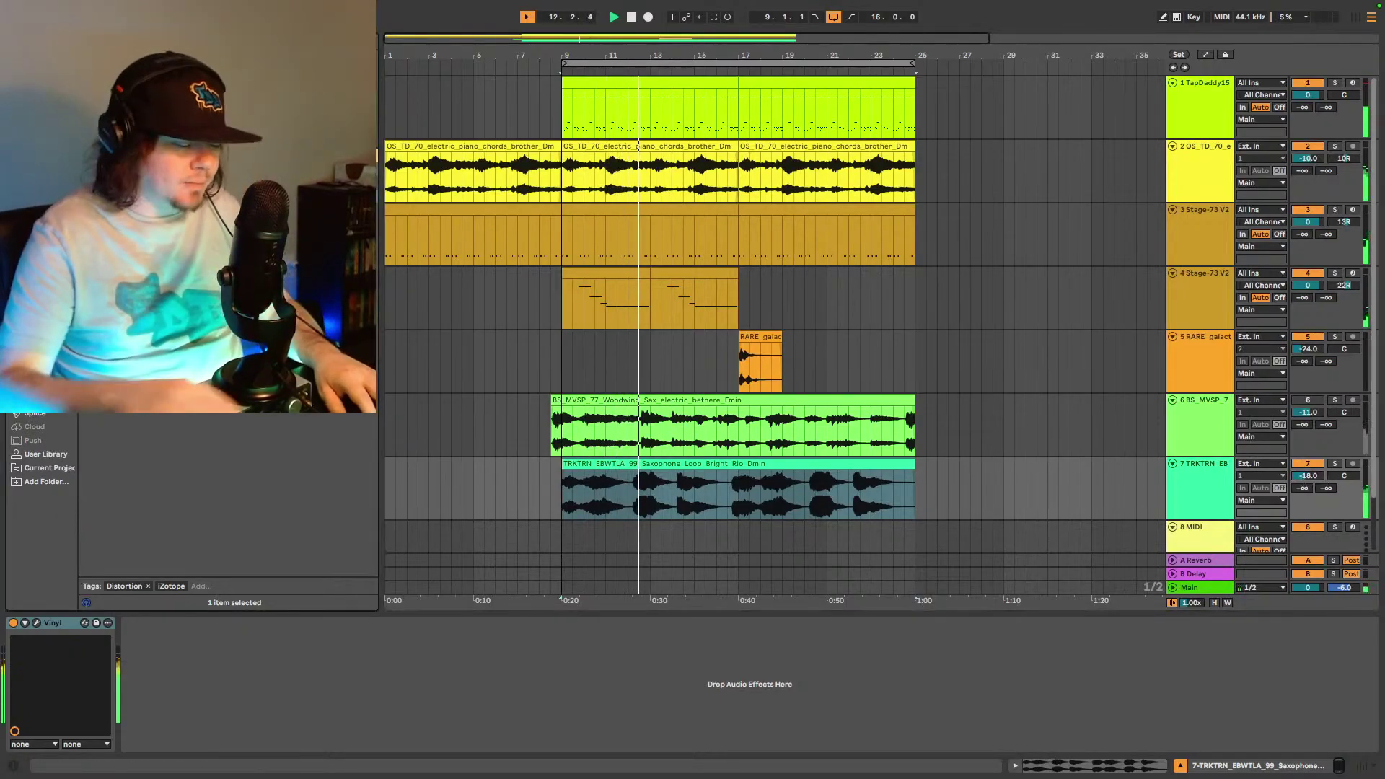
{"action": "type", "text": "val"}
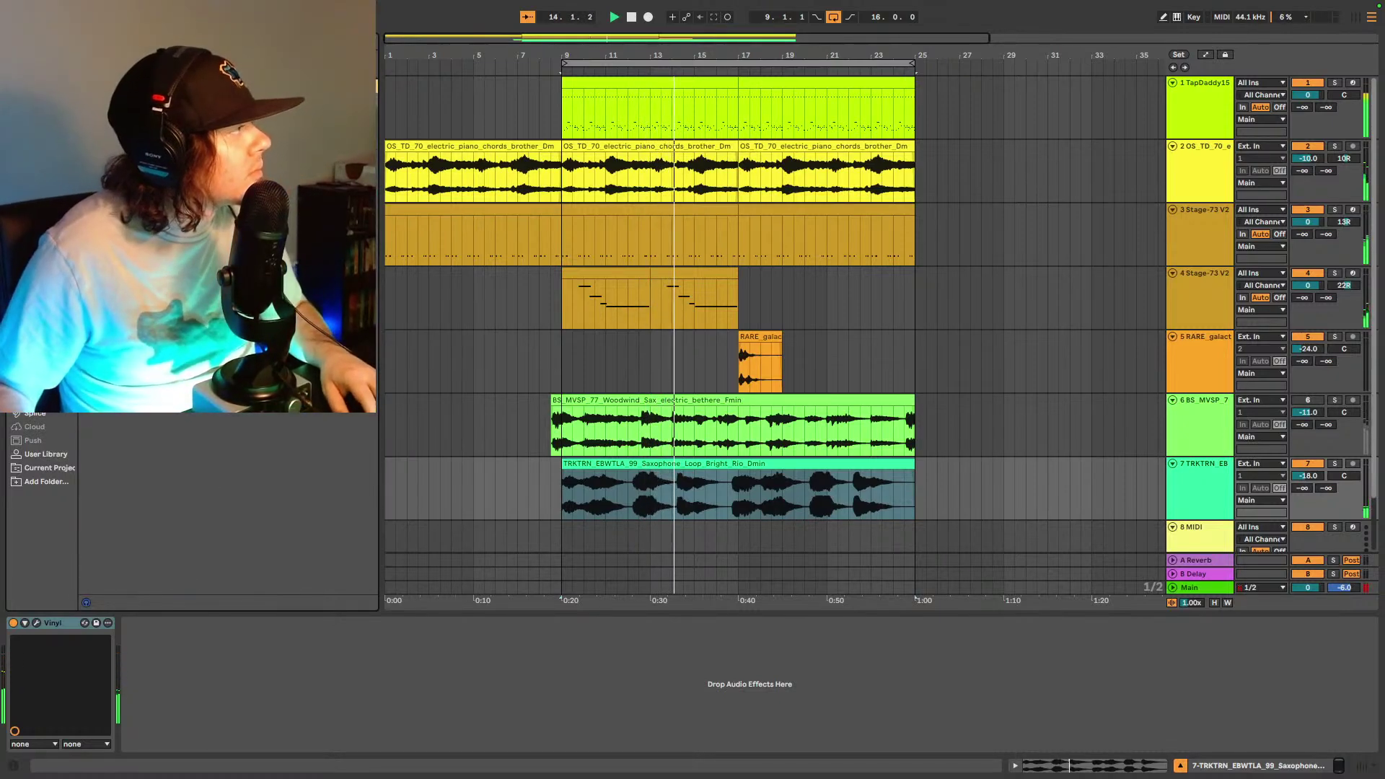
{"action": "left_click_drag", "start_coordinate": [166, 113], "coordinate": [623, 479]}
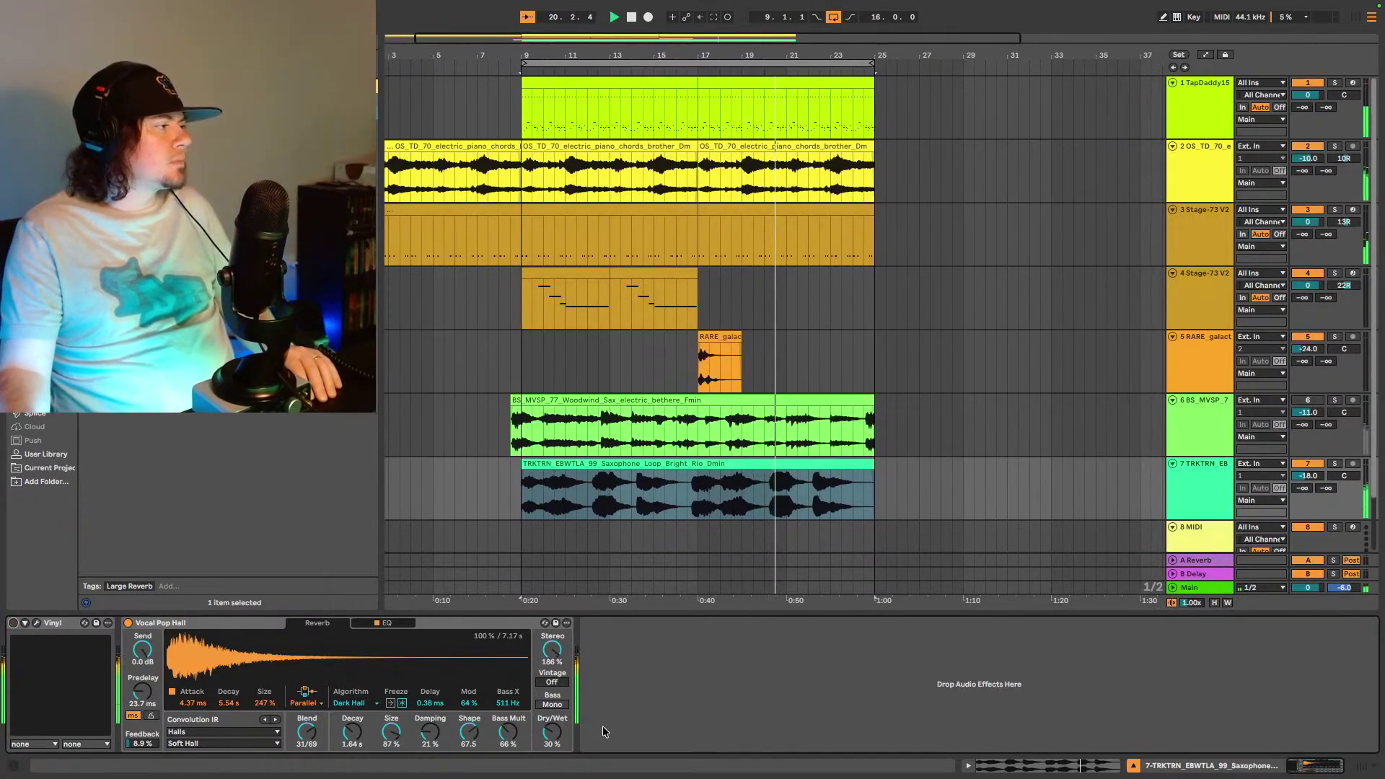
{"action": "left_click_drag", "start_coordinate": [560, 739], "coordinate": [560, 729]}
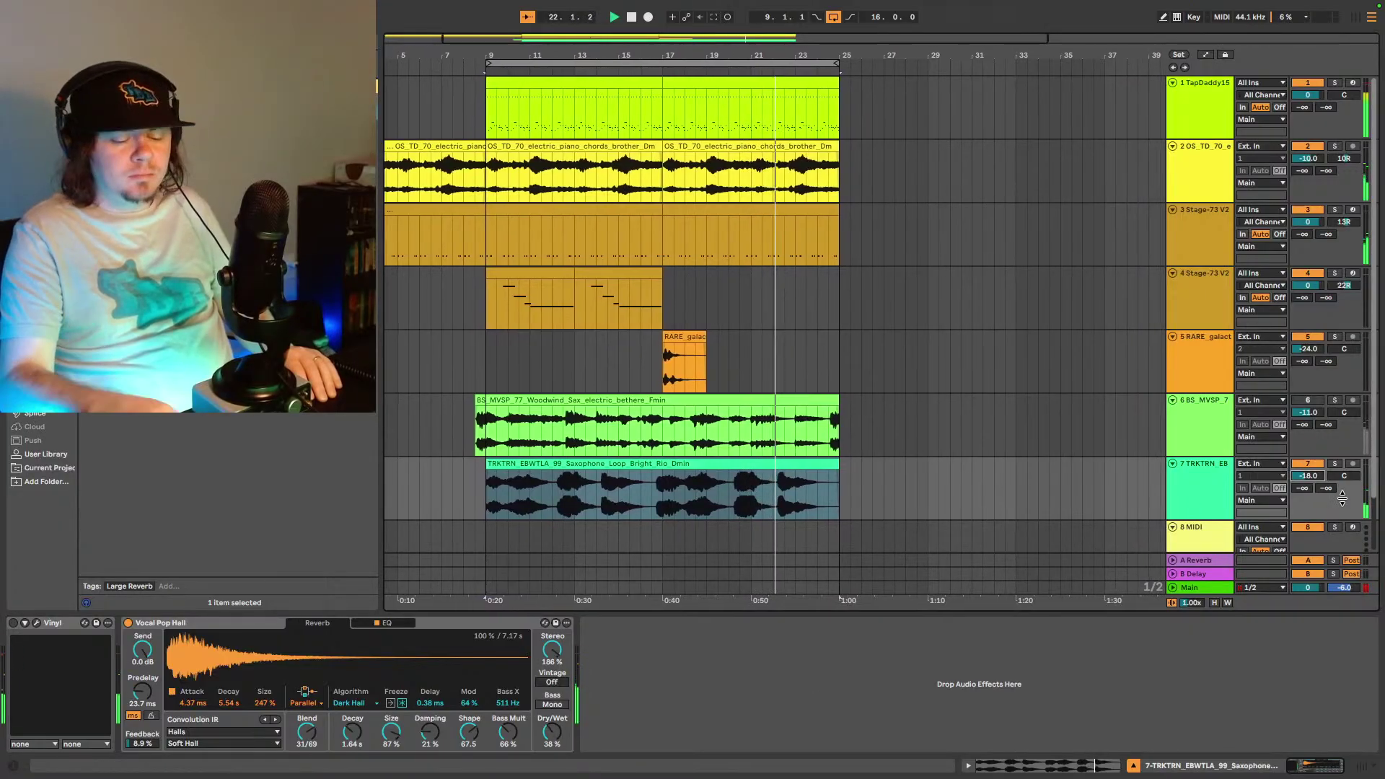
{"action": "scroll", "coordinate": [1342, 497], "scroll_direction": "down", "scroll_amount": 3}
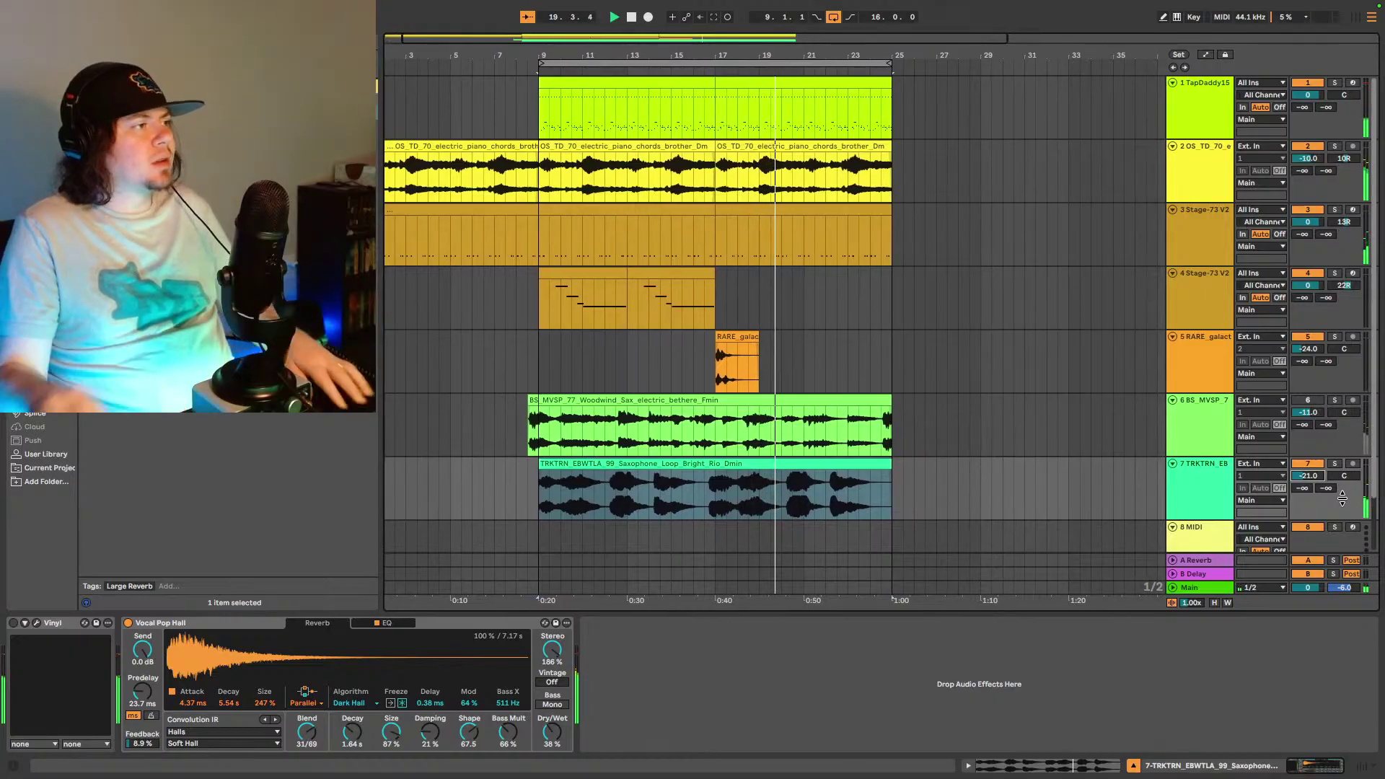
- Move the Bright Rio saxophone clip on track 7 to start at bar 1 and play the arrangement from bar 9
{"action": "left_click_drag", "start_coordinate": [692, 478], "coordinate": [515, 477]}
{"action": "key", "text": "space"}
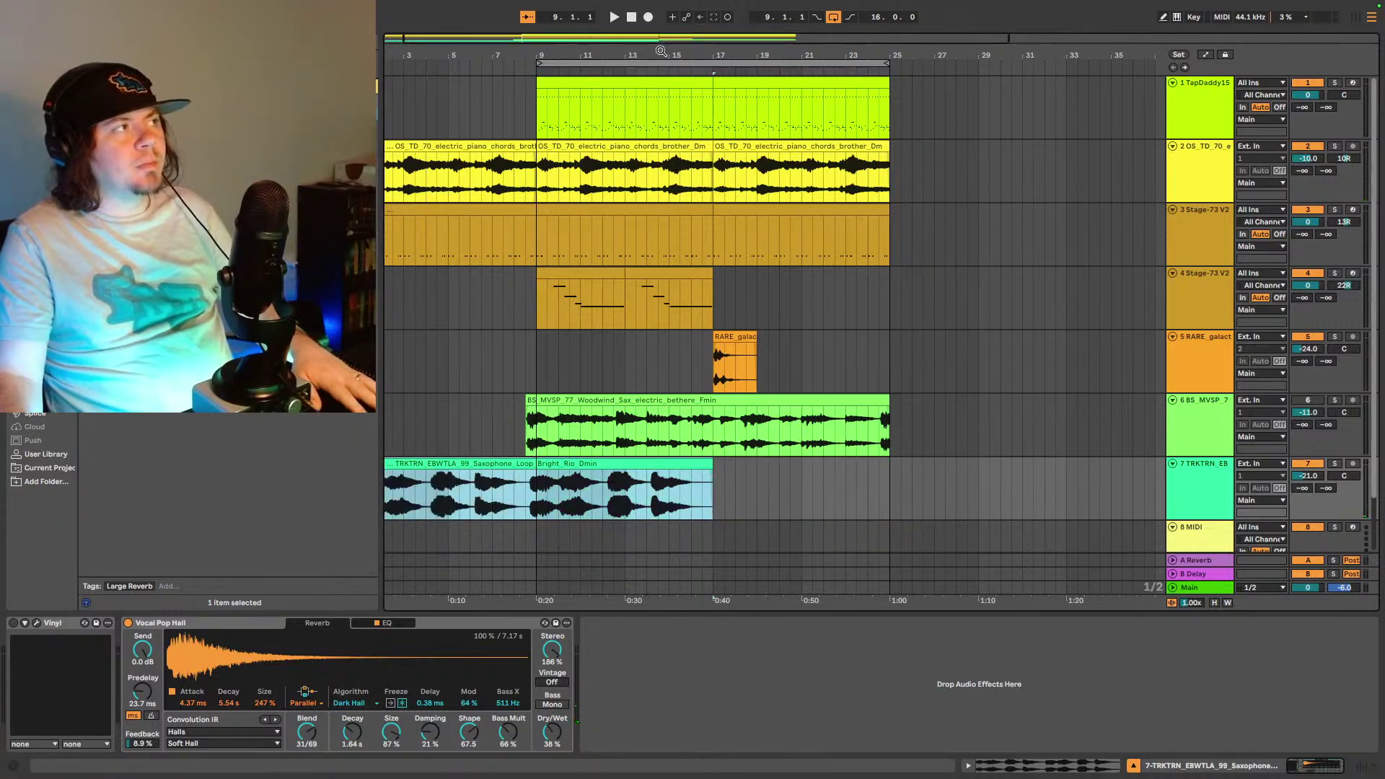
{"action": "key", "text": "minus"}
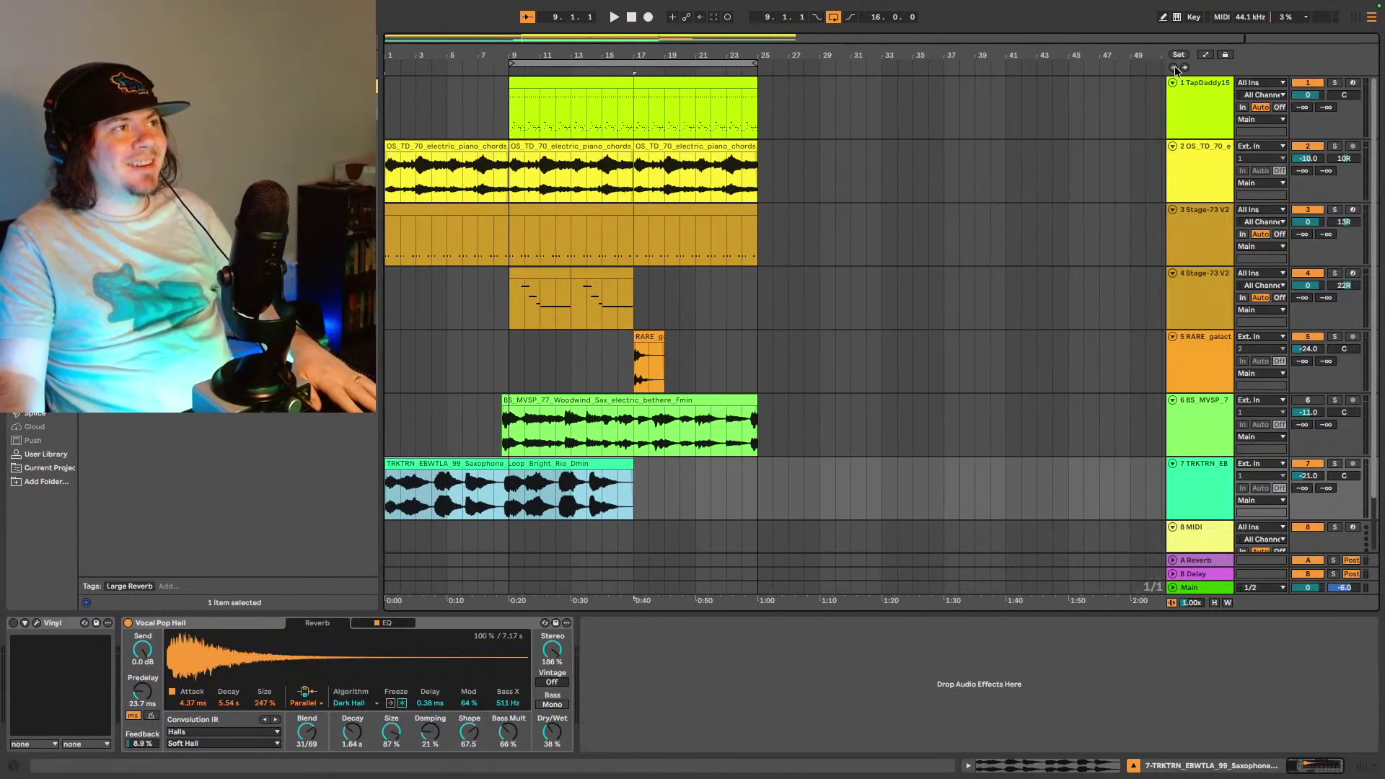
{"action": "key", "text": "space"}
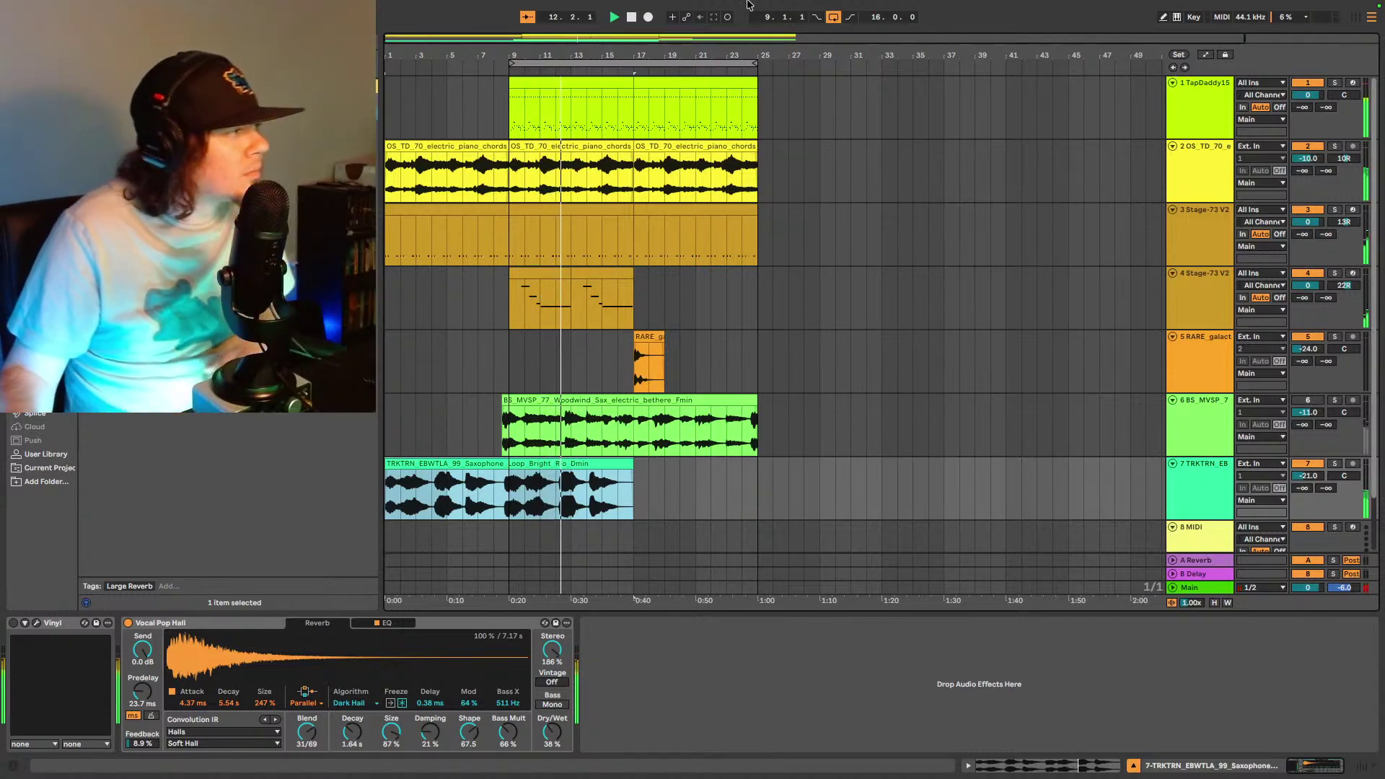
- Move the Bright Rio saxophone clip on track 7 back to start at bar 9 and play the section
{"action": "left_click", "coordinate": [513, 430]}
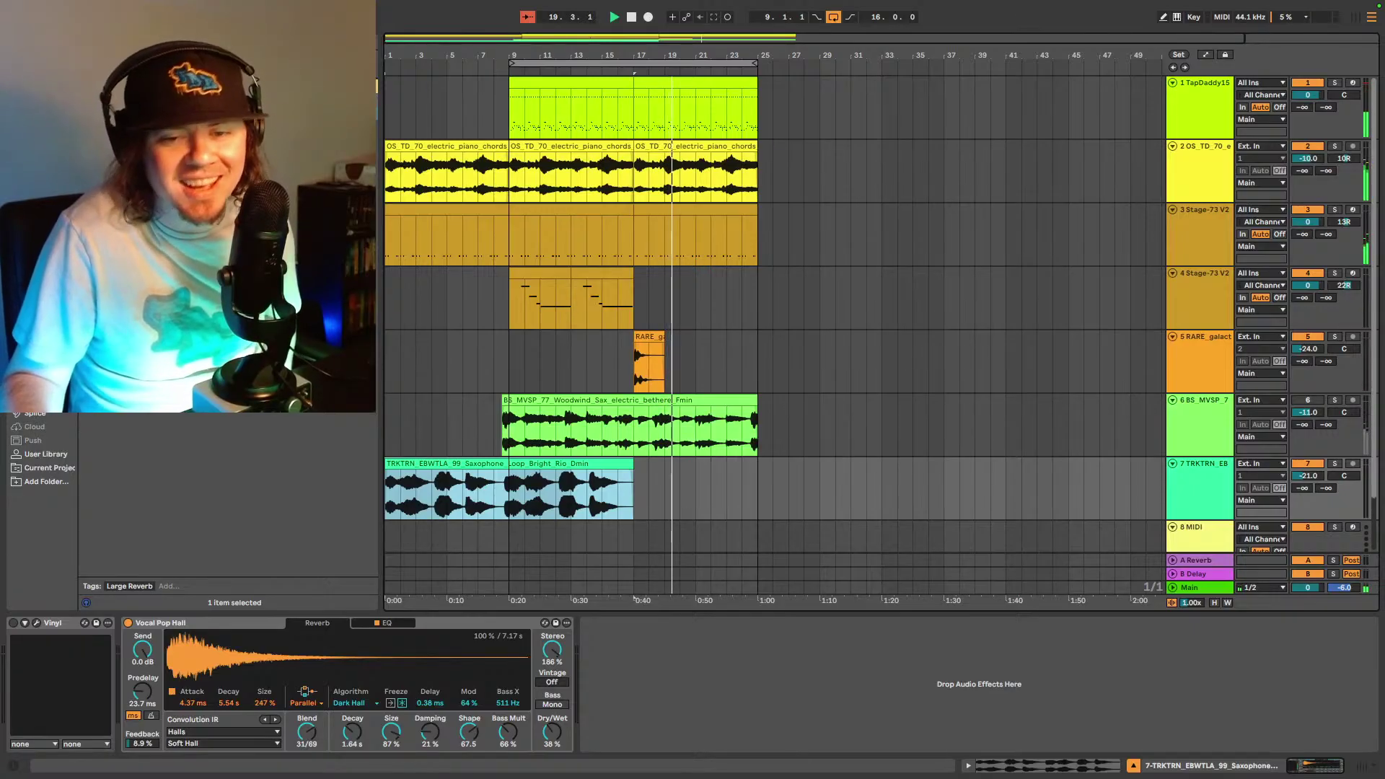
{"action": "left_click", "coordinate": [567, 462]}
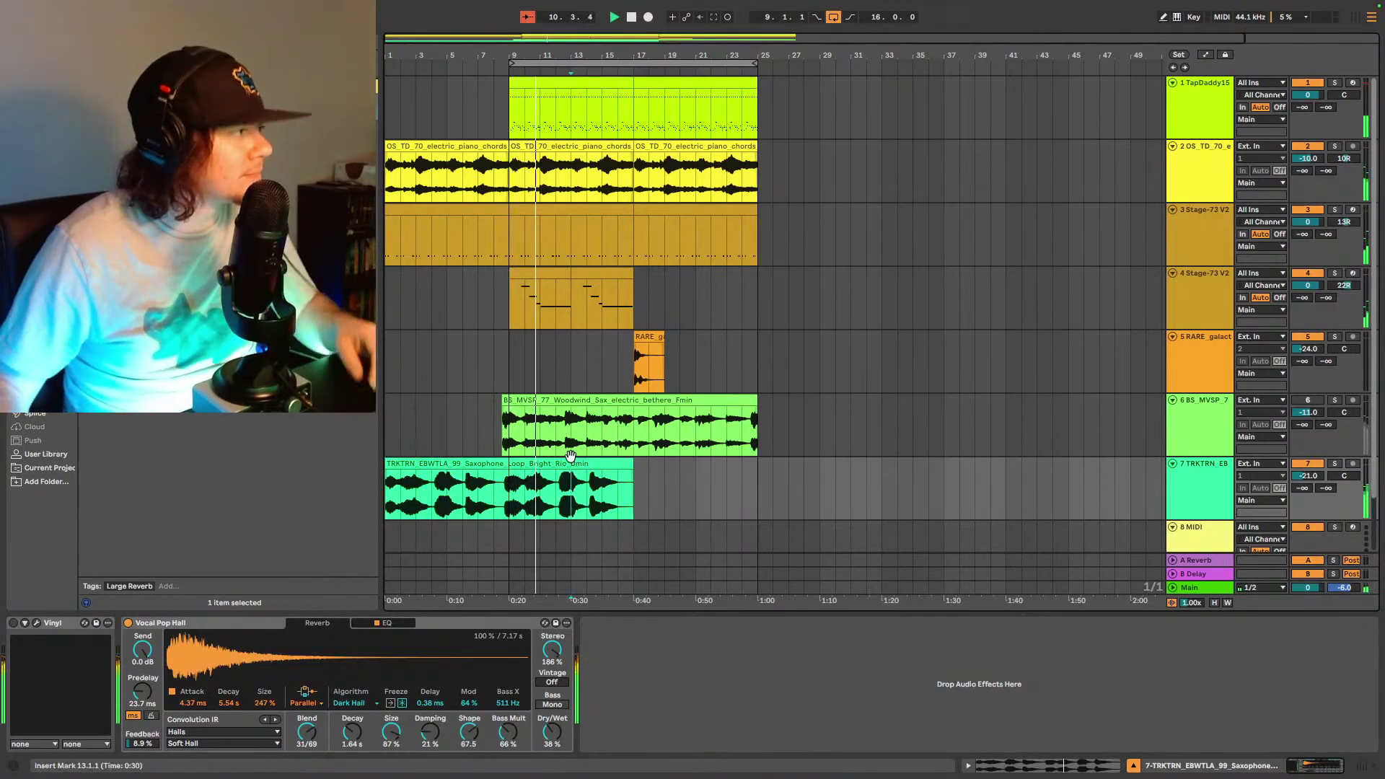
{"action": "left_click", "coordinate": [567, 463]}
{"action": "key", "text": "space"}
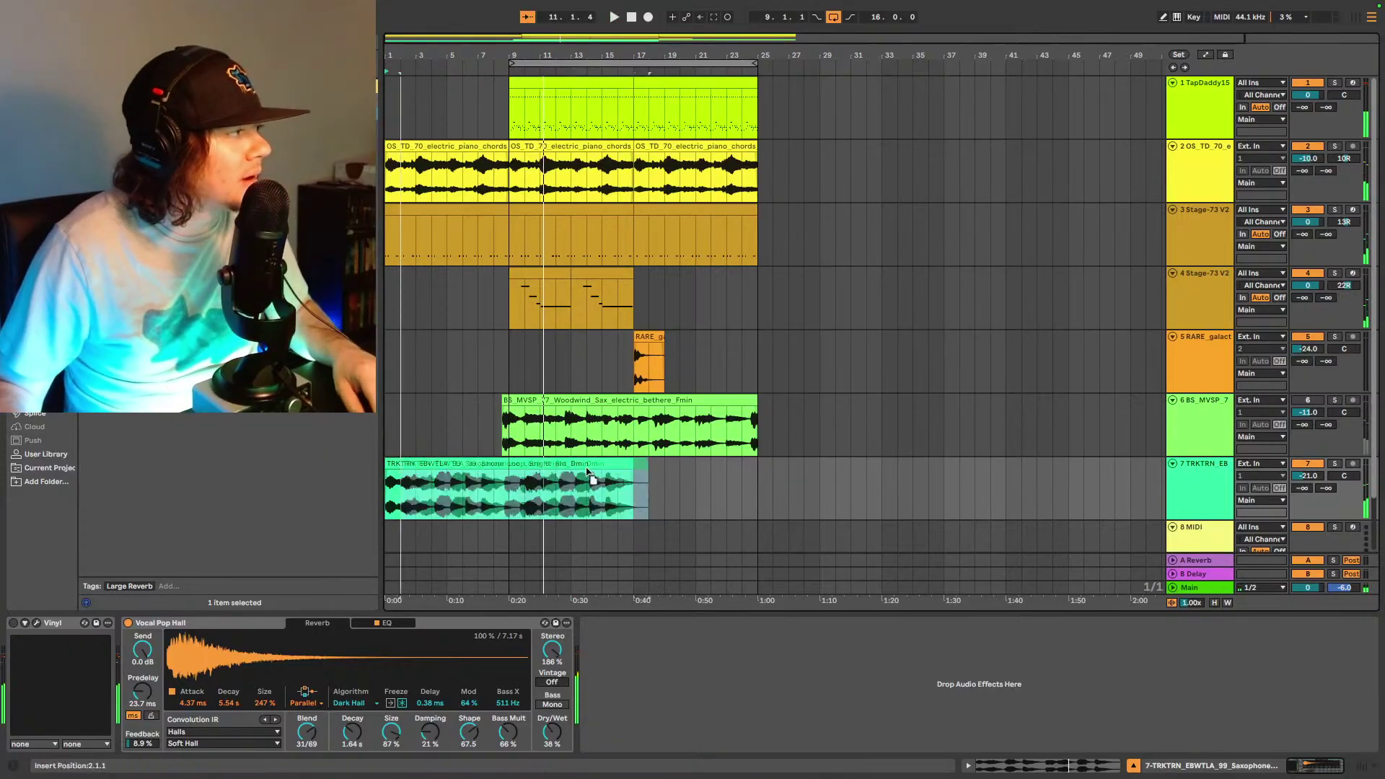
{"action": "mouse_move", "coordinate": [567, 462]}
{"action": "left_mouse_down"}
{"action": "mouse_move", "coordinate": [718, 477]}
{"action": "mouse_move", "coordinate": [686, 478]}
{"action": "left_mouse_up"}
{"action": "left_click", "coordinate": [1187, 466]}
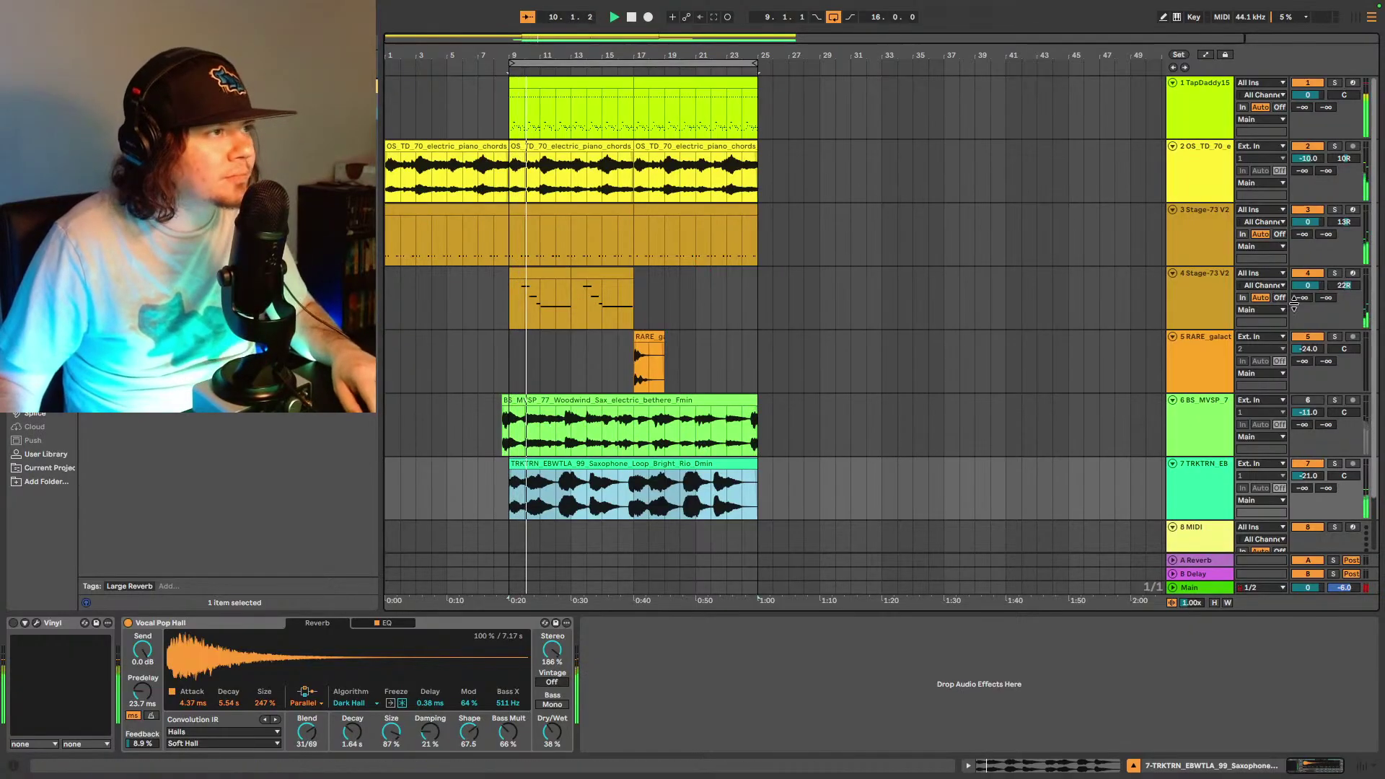
- Play the arrangement from bar 17 and from bar 9 to compare how the saxophone layers sit together
{"action": "left_click", "coordinate": [1306, 337]}
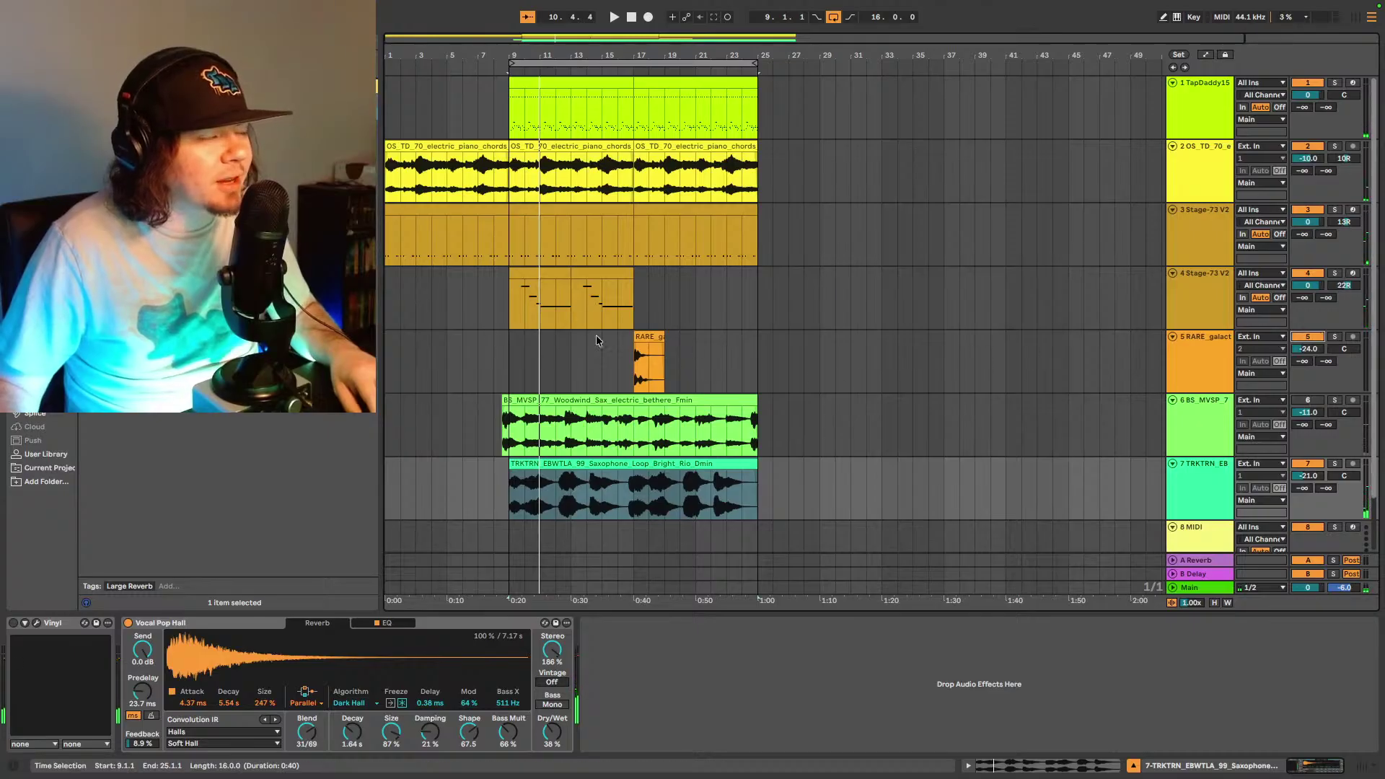
{"action": "left_click", "coordinate": [633, 353]}
{"action": "key", "text": "space"}
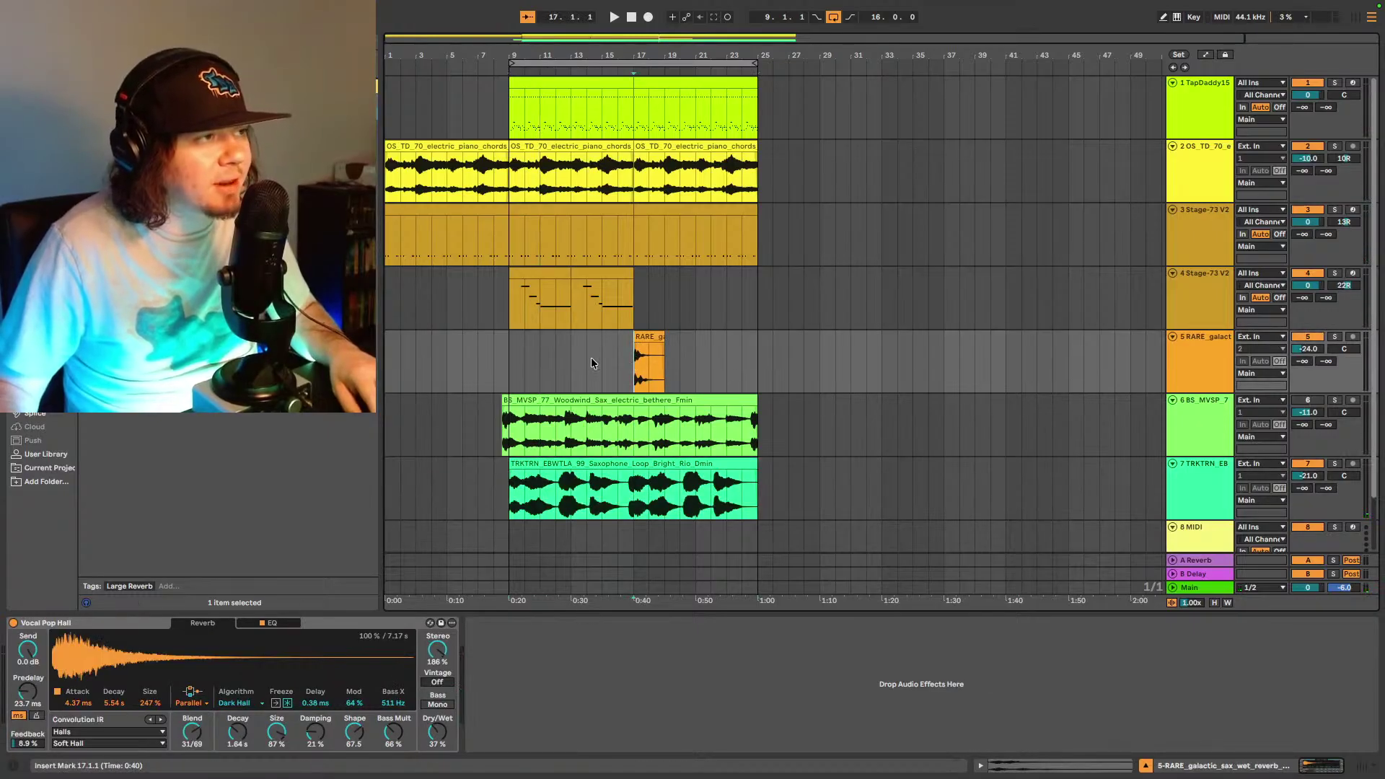
{"action": "key", "text": "space"}
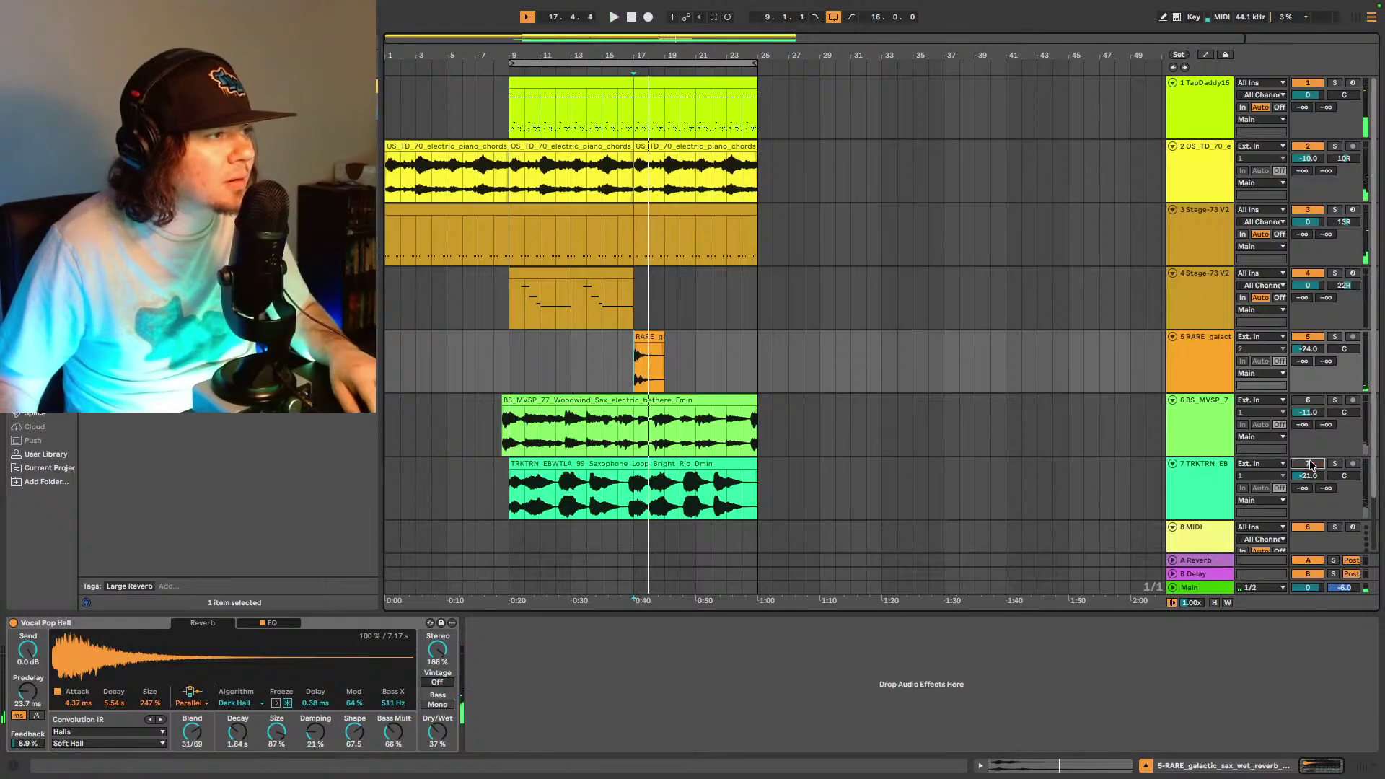
{"action": "key", "text": "space"}
{"action": "key", "text": "space"}
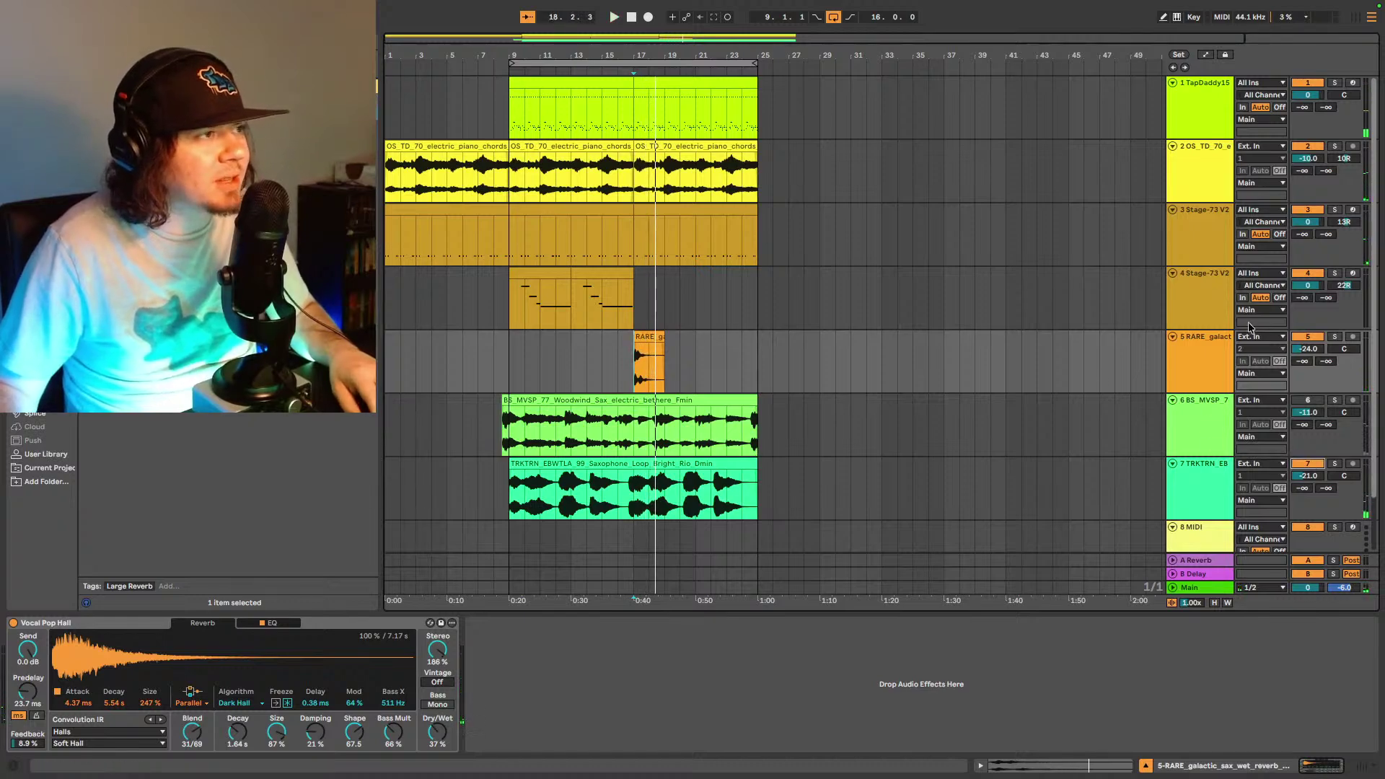
{"action": "left_click", "coordinate": [505, 497]}
{"action": "key", "text": "space"}
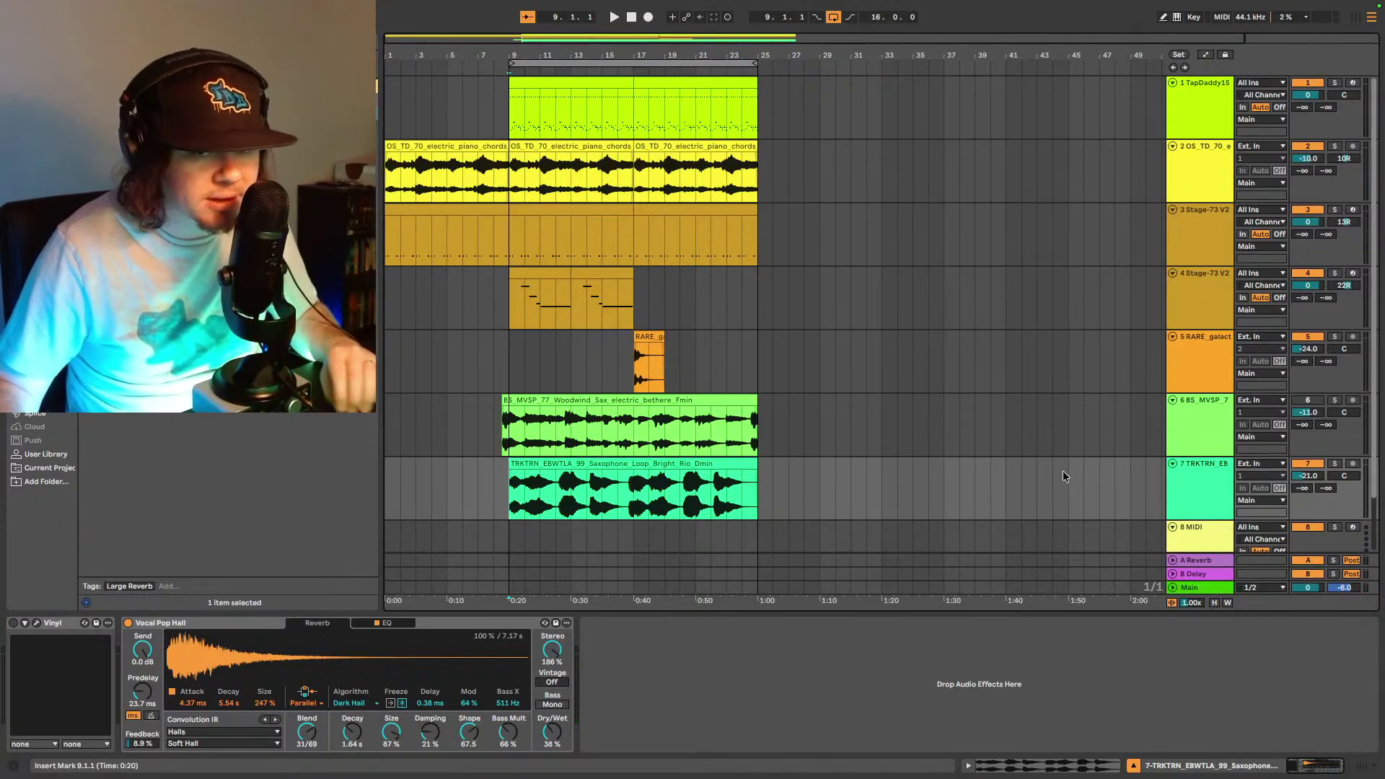
{"action": "key", "text": "space"}
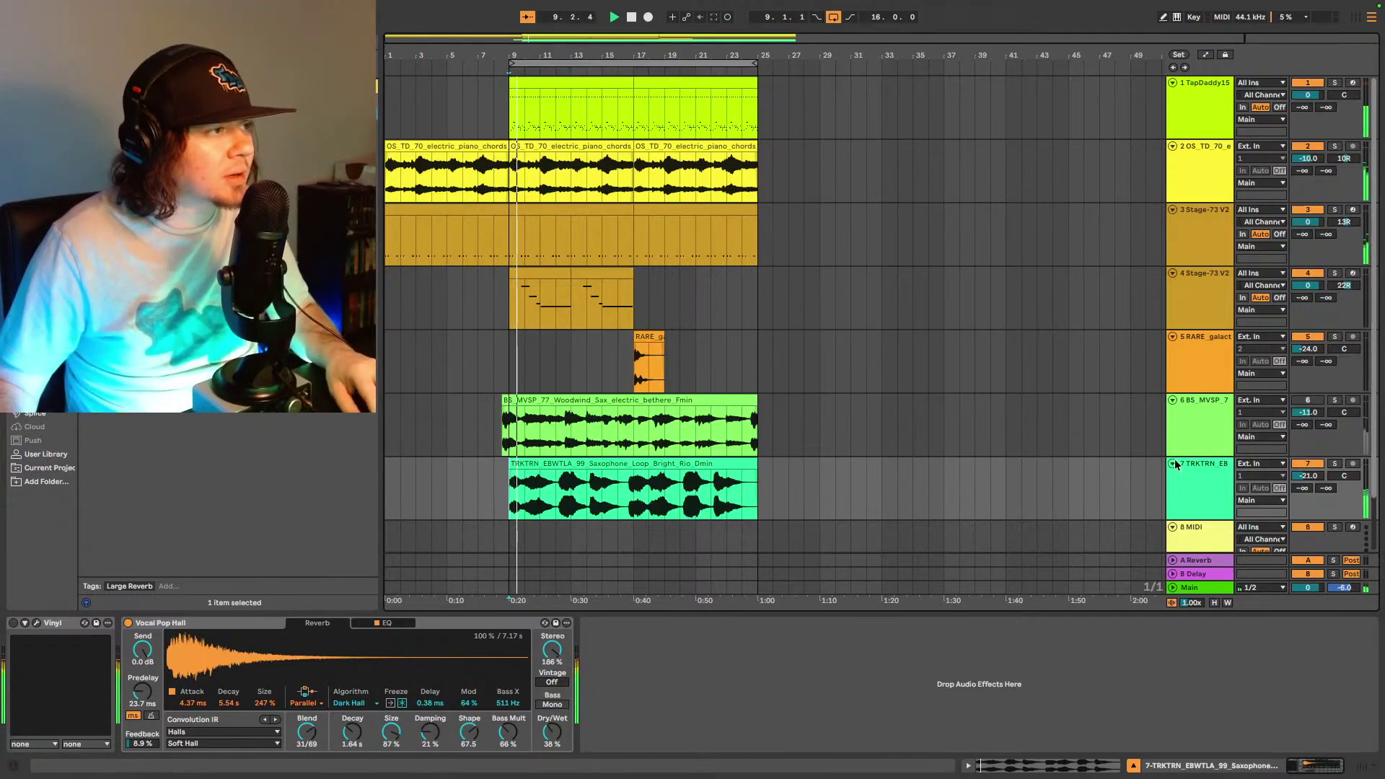
- Move the Stage-73 melody clip on track 4 to start at bar 17
{"action": "scroll", "coordinate": [598, 240], "scroll_direction": "down", "scroll_amount": 1}
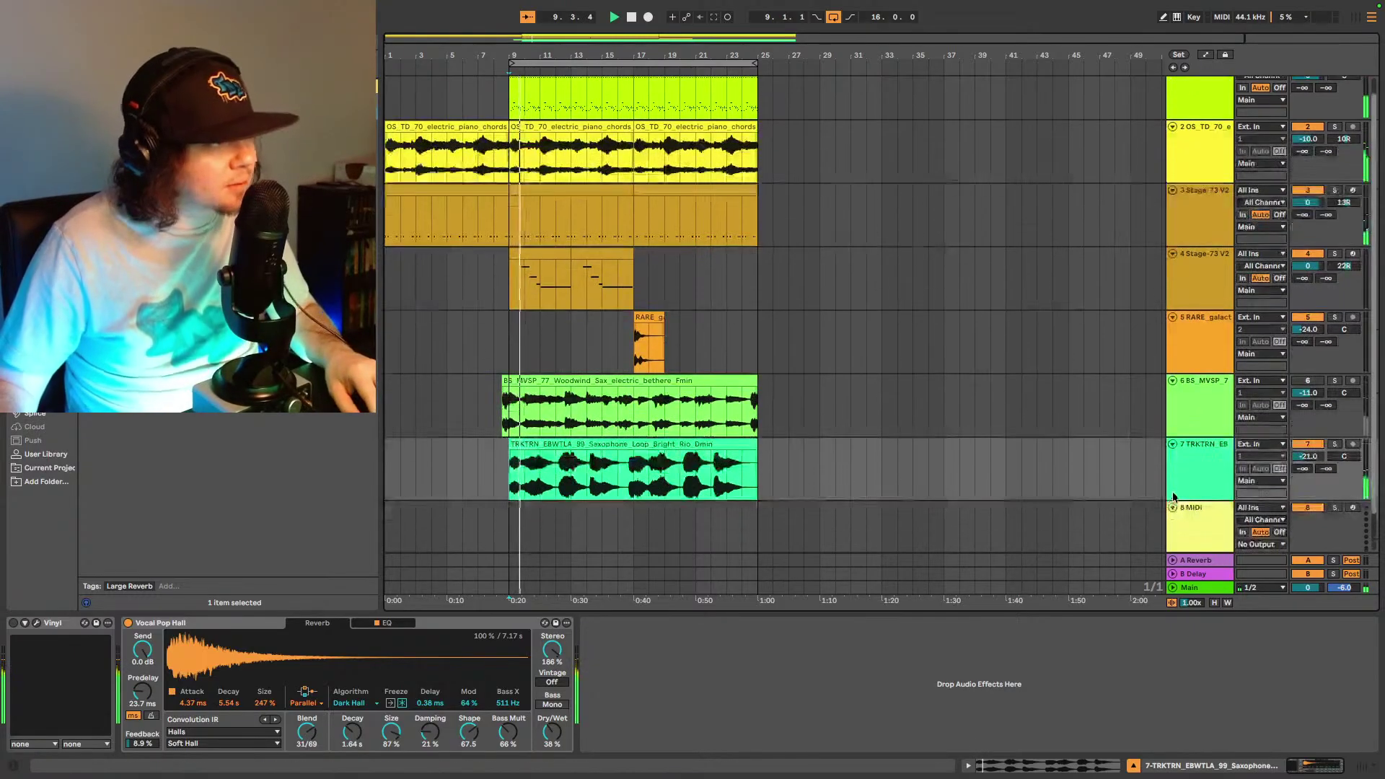
{"action": "left_click", "coordinate": [512, 289]}
{"action": "left_click_drag", "start_coordinate": [556, 263], "coordinate": [662, 255]}
{"action": "key", "text": "space"}
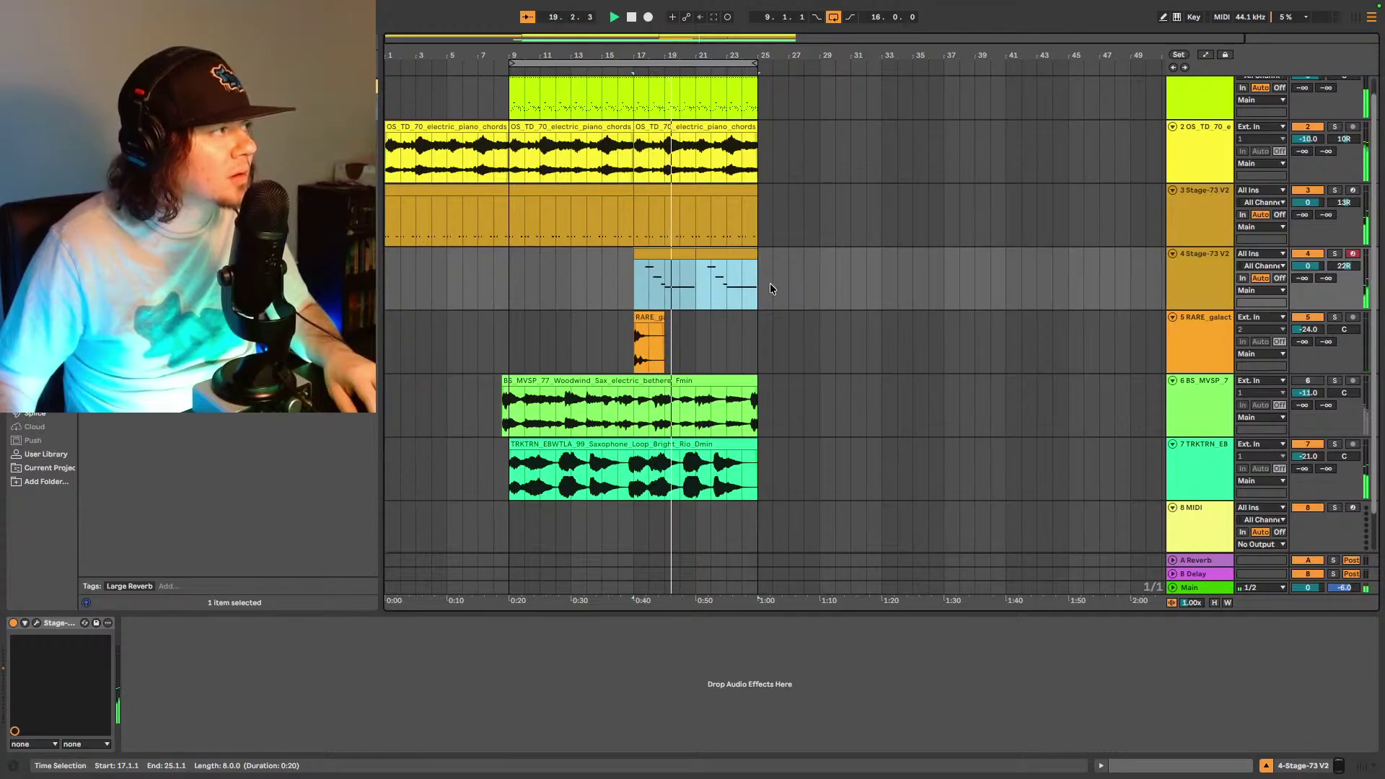
- Lower track 7's volume to -24 dB and move the RARE galactic sax clip on track 5 to start at bar 16
{"action": "left_click", "coordinate": [513, 487]}
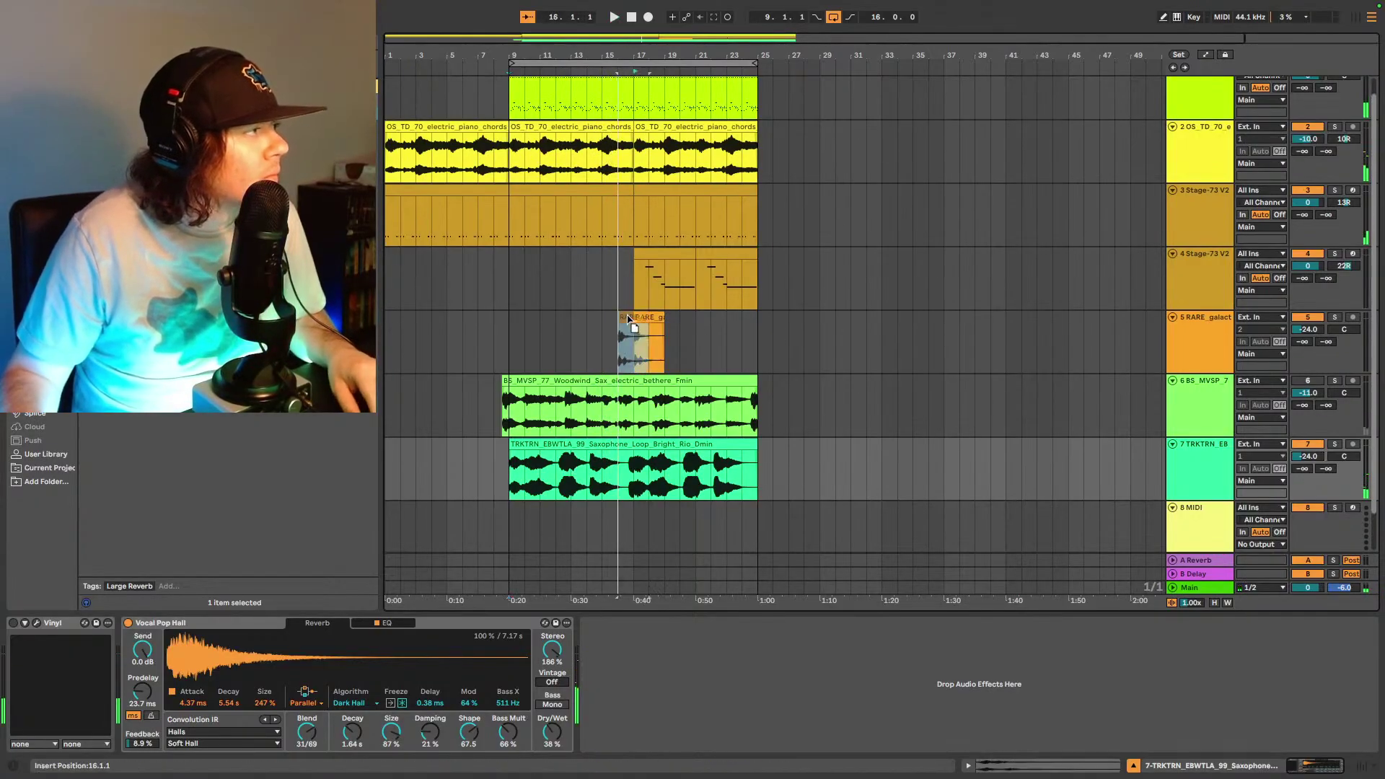
{"action": "left_click_drag", "start_coordinate": [644, 317], "coordinate": [629, 317]}
{"action": "key", "text": "space"}
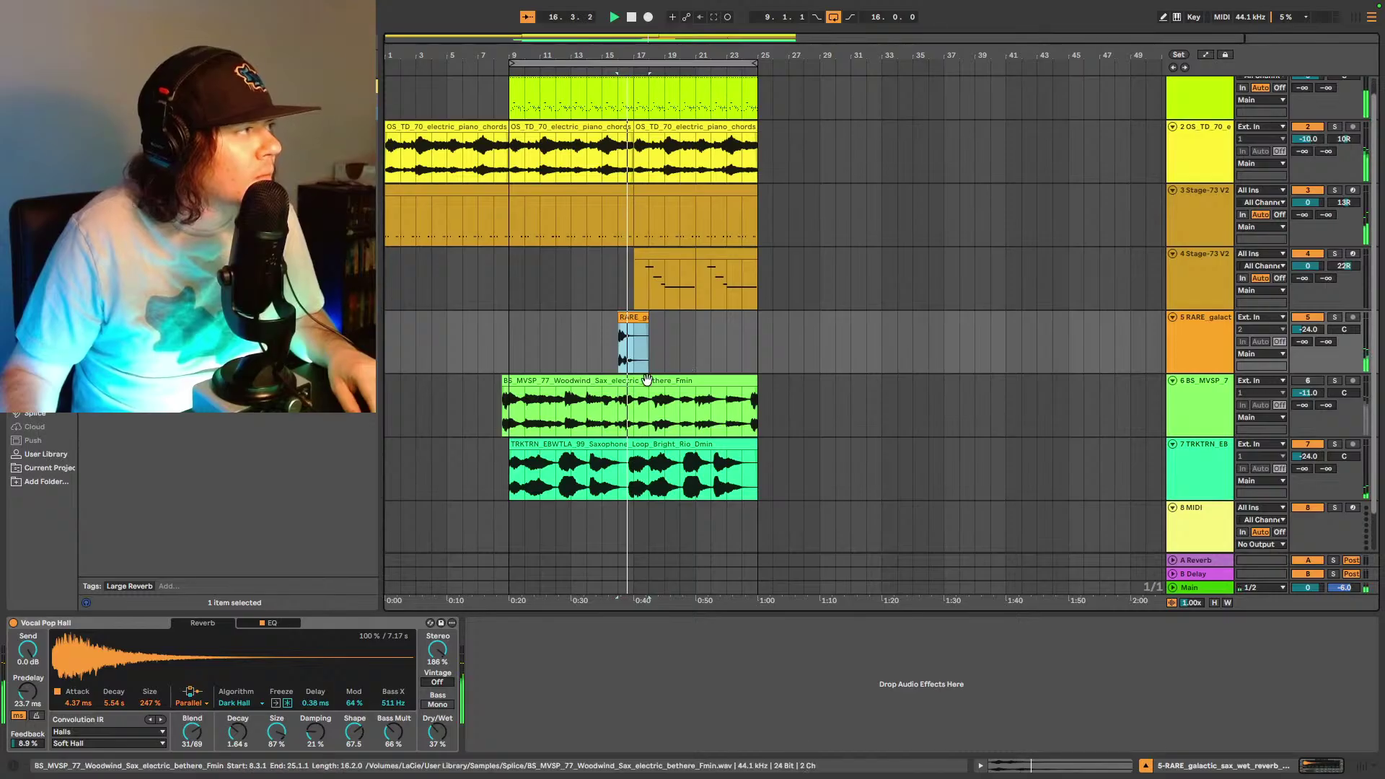
{"action": "left_click", "coordinate": [605, 348]}
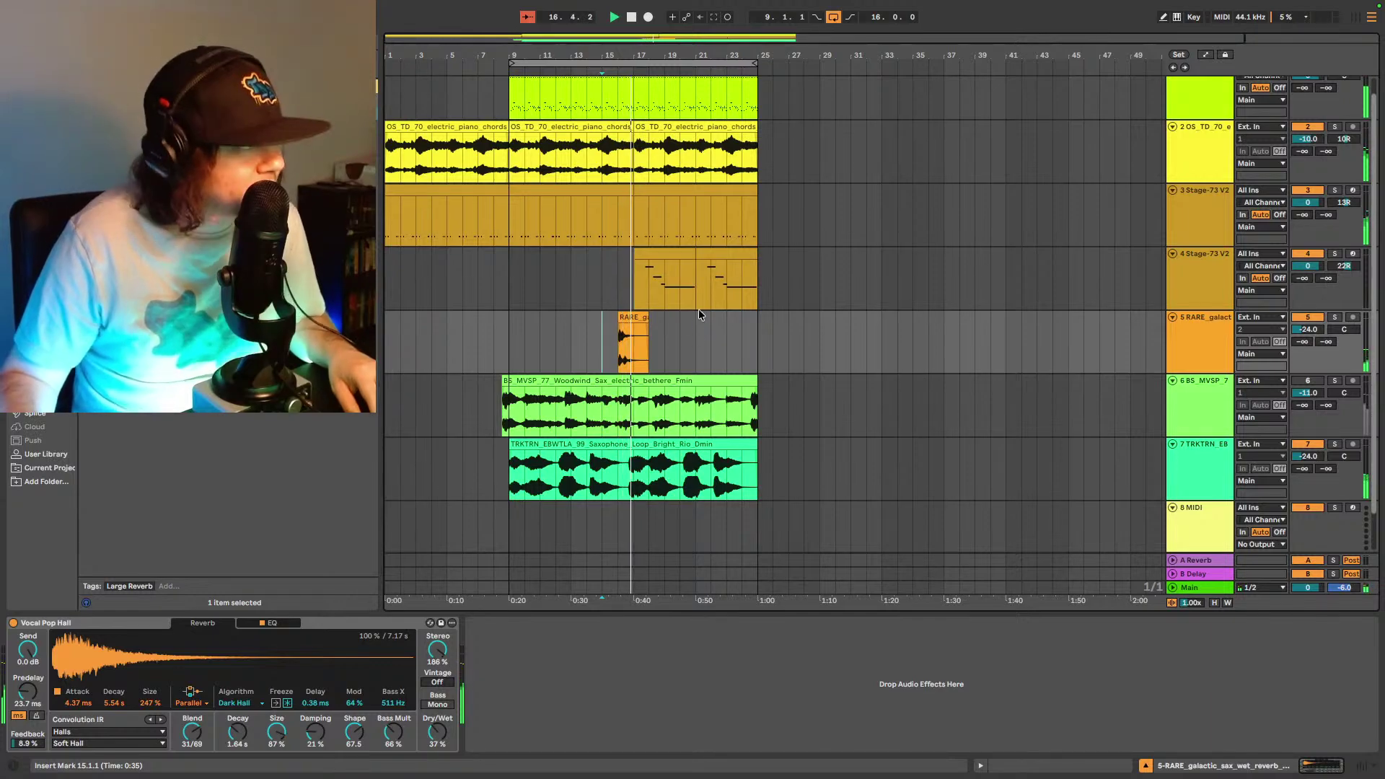
- Move the Bright Rio saxophone track above the BS_MVSP woodwind sax track while the loop plays
{"action": "scroll", "coordinate": [1209, 449], "scroll_direction": "down", "scroll_amount": 2}
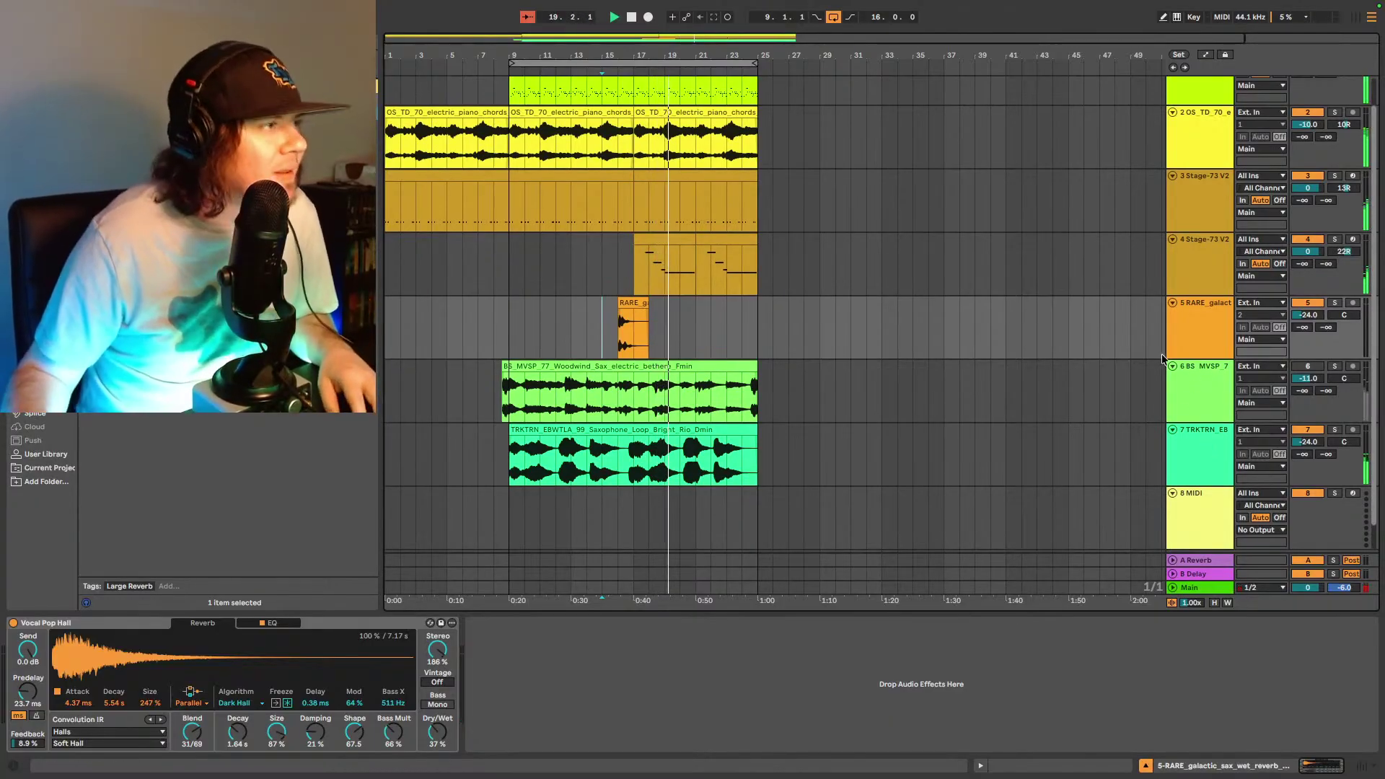
{"action": "left_click_drag", "start_coordinate": [1205, 438], "coordinate": [1209, 382]}
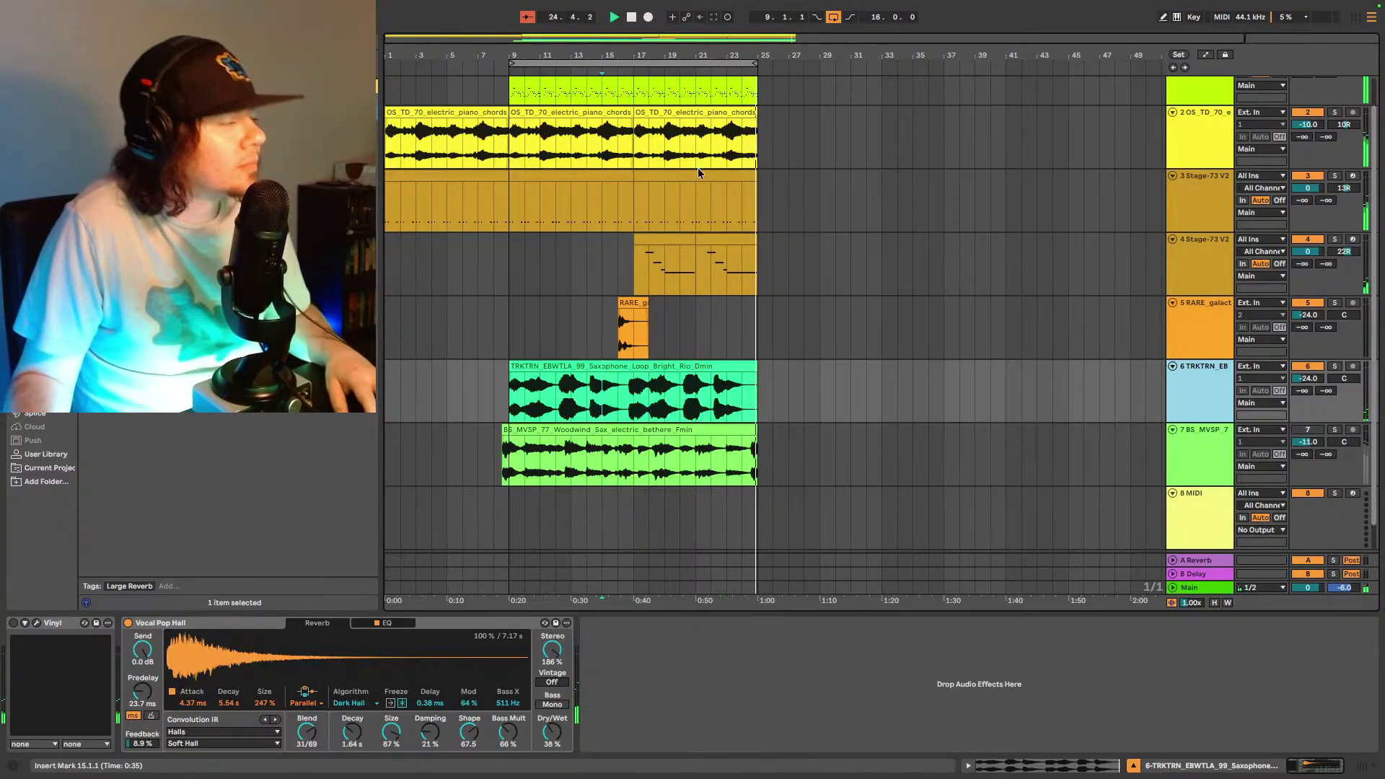
{"action": "scroll", "coordinate": [1250, 409], "scroll_direction": "down", "scroll_amount": 2}
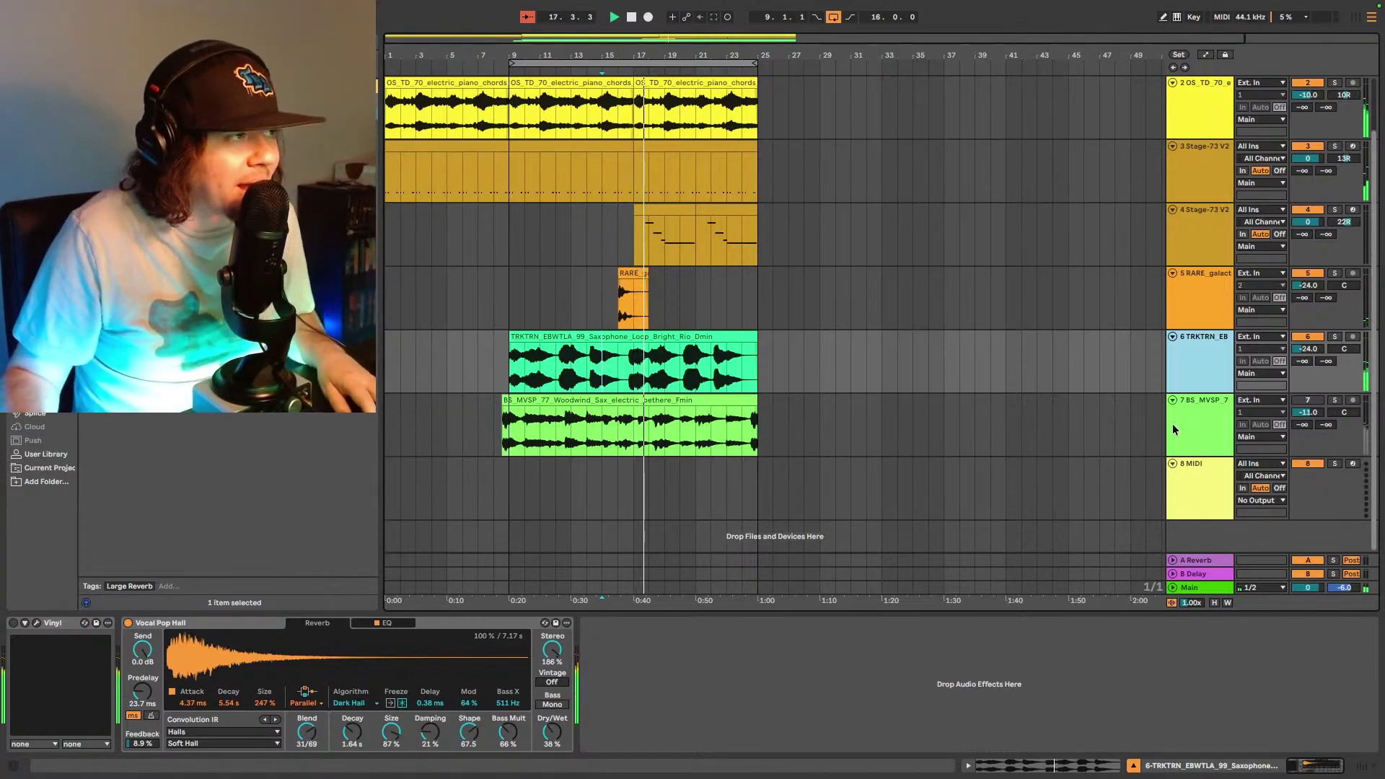
{"action": "left_click", "coordinate": [1195, 468]}
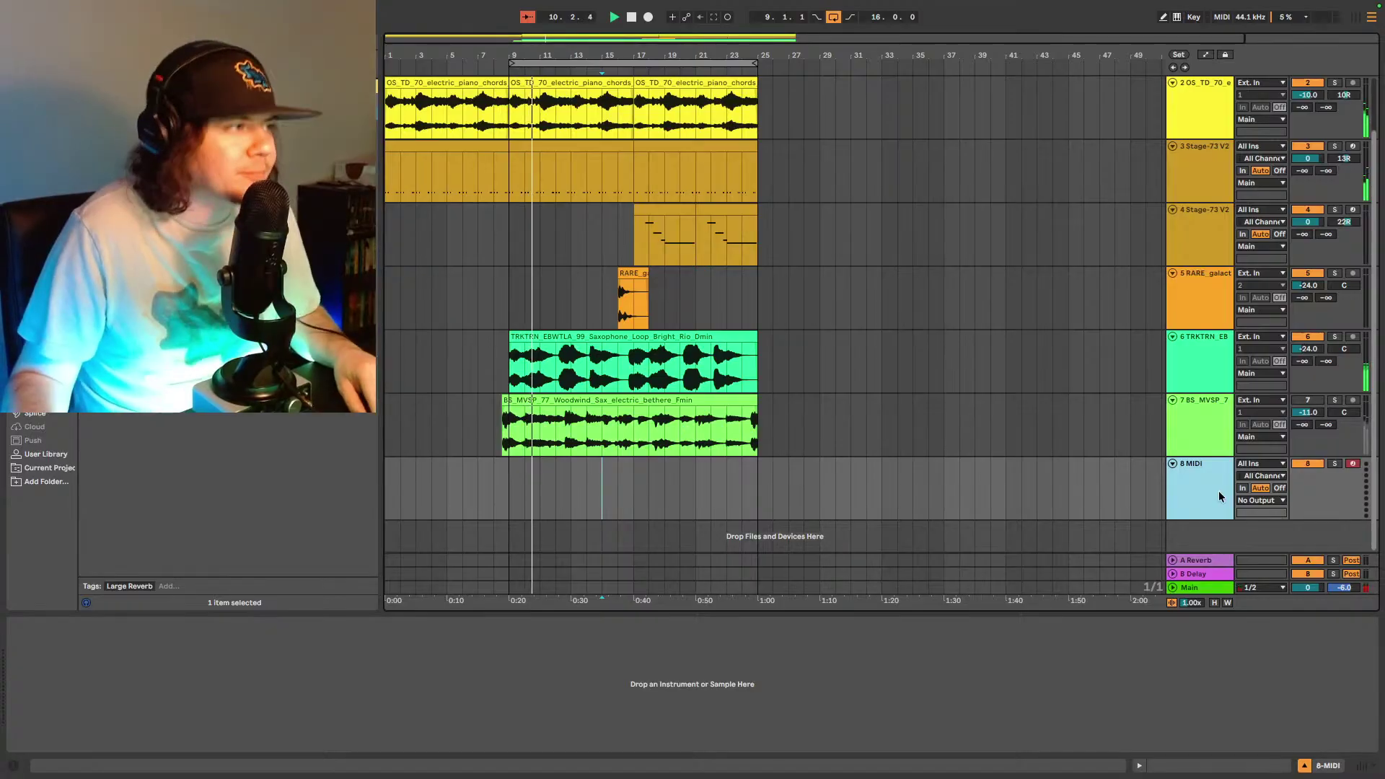
{"action": "scroll", "coordinate": [829, 332], "scroll_direction": "up", "scroll_amount": 1}
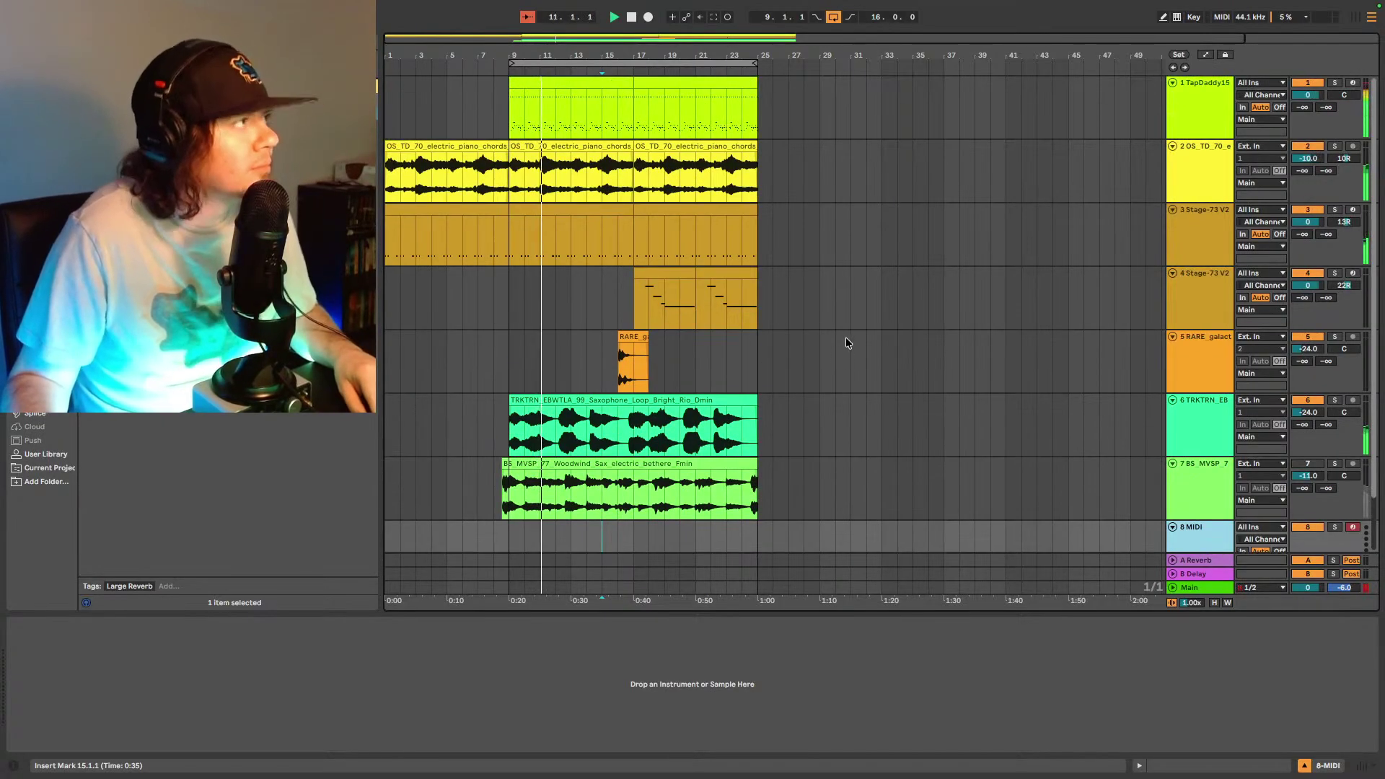
- Add the UADx 1176 FET Compressor after the Ampeg on track 1 and group it in an Audio Effect Rack with a second, empty chain
{"action": "left_click", "coordinate": [1203, 102]}
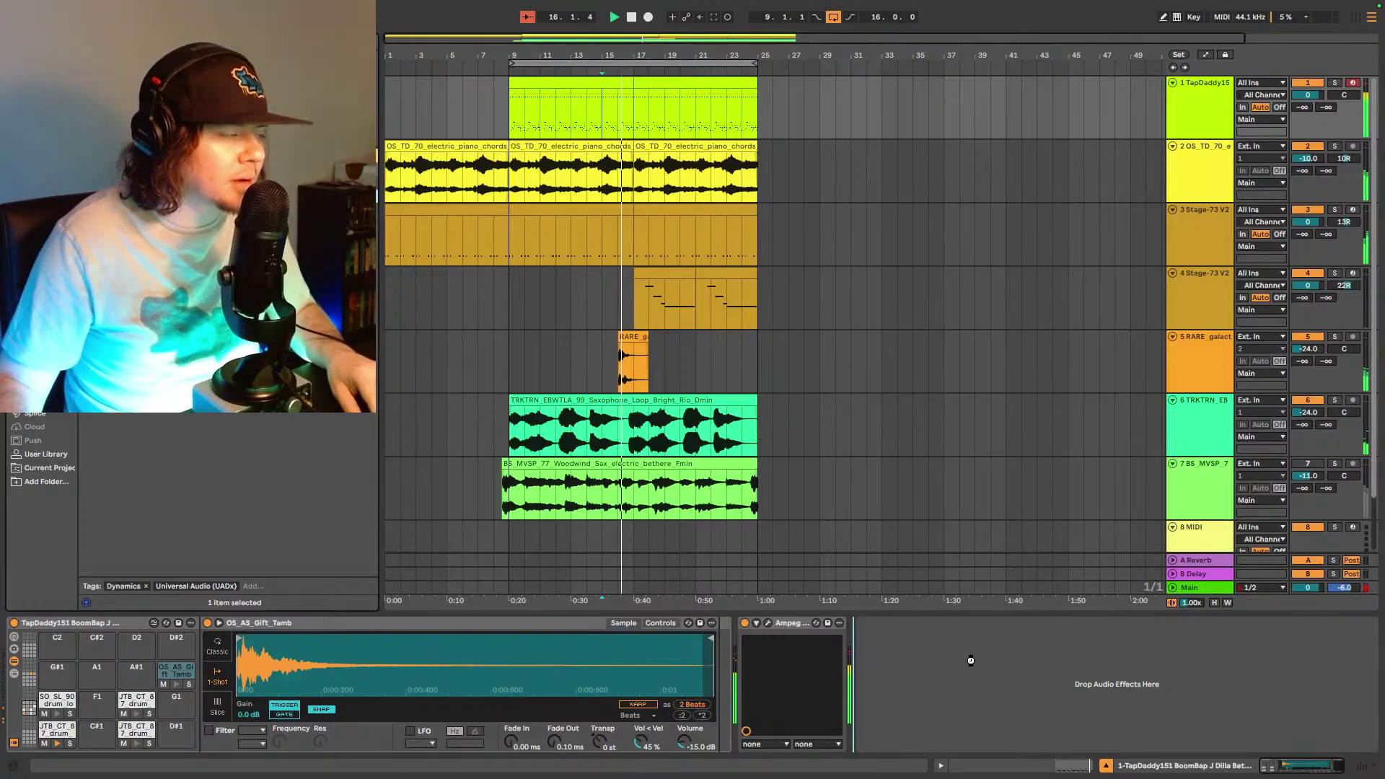
{"action": "left_click_drag", "start_coordinate": [970, 660], "coordinate": [962, 651]}
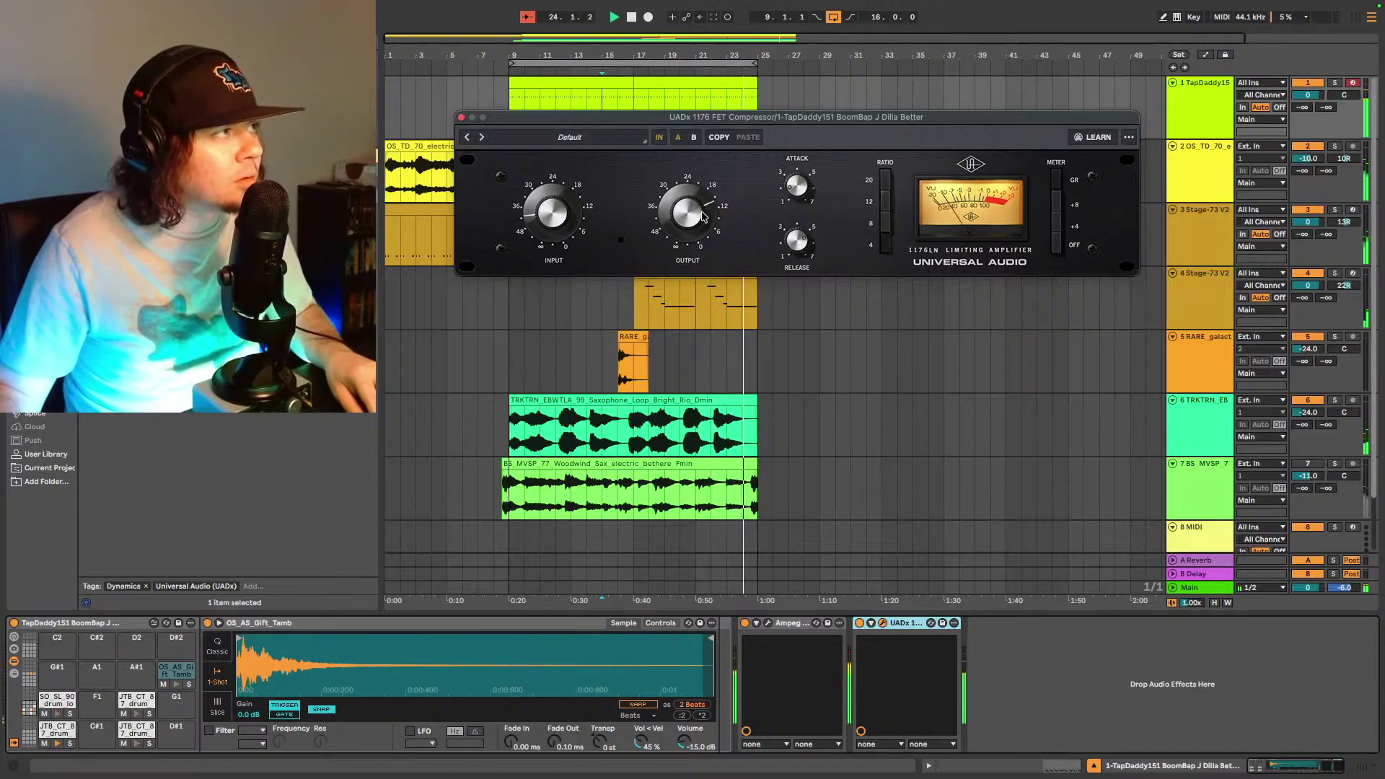
{"action": "left_click", "coordinate": [905, 617]}
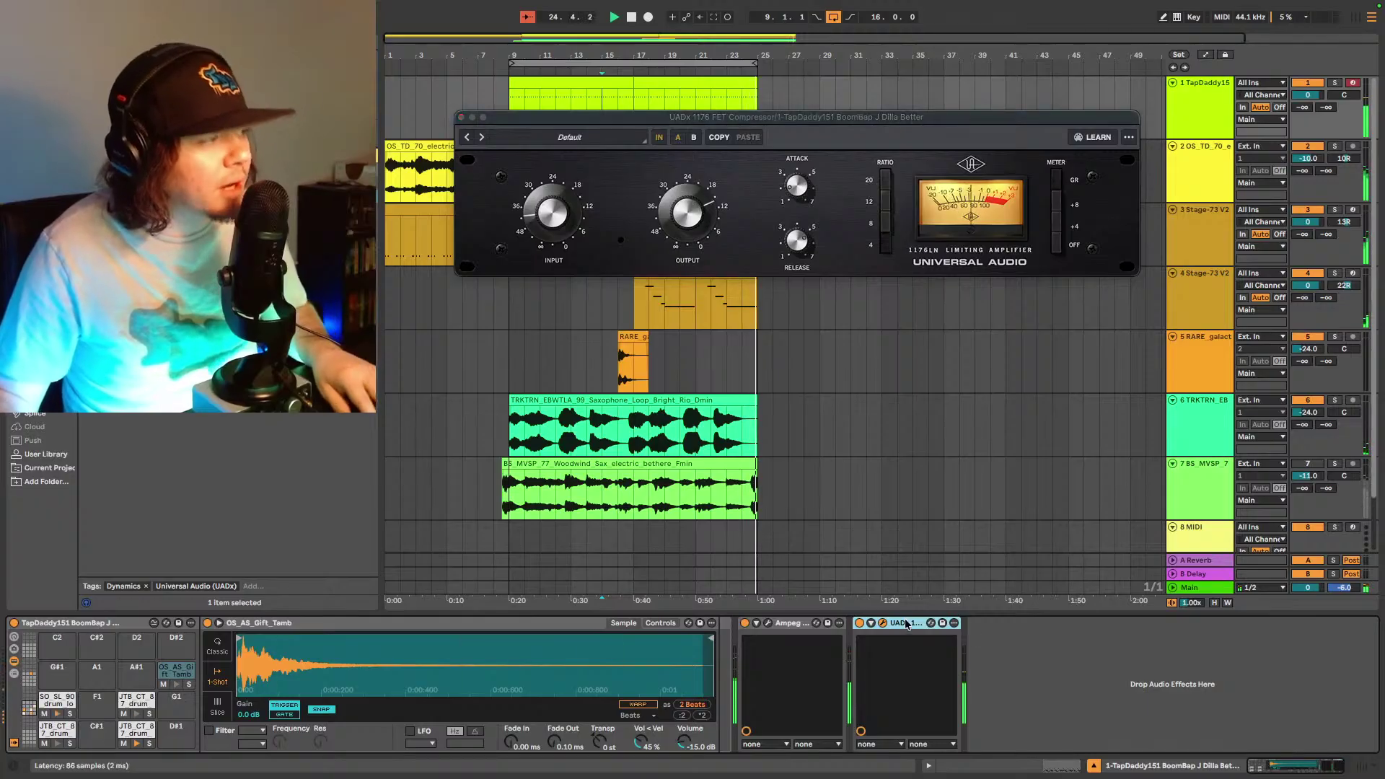
{"action": "left_click", "coordinate": [860, 676]}
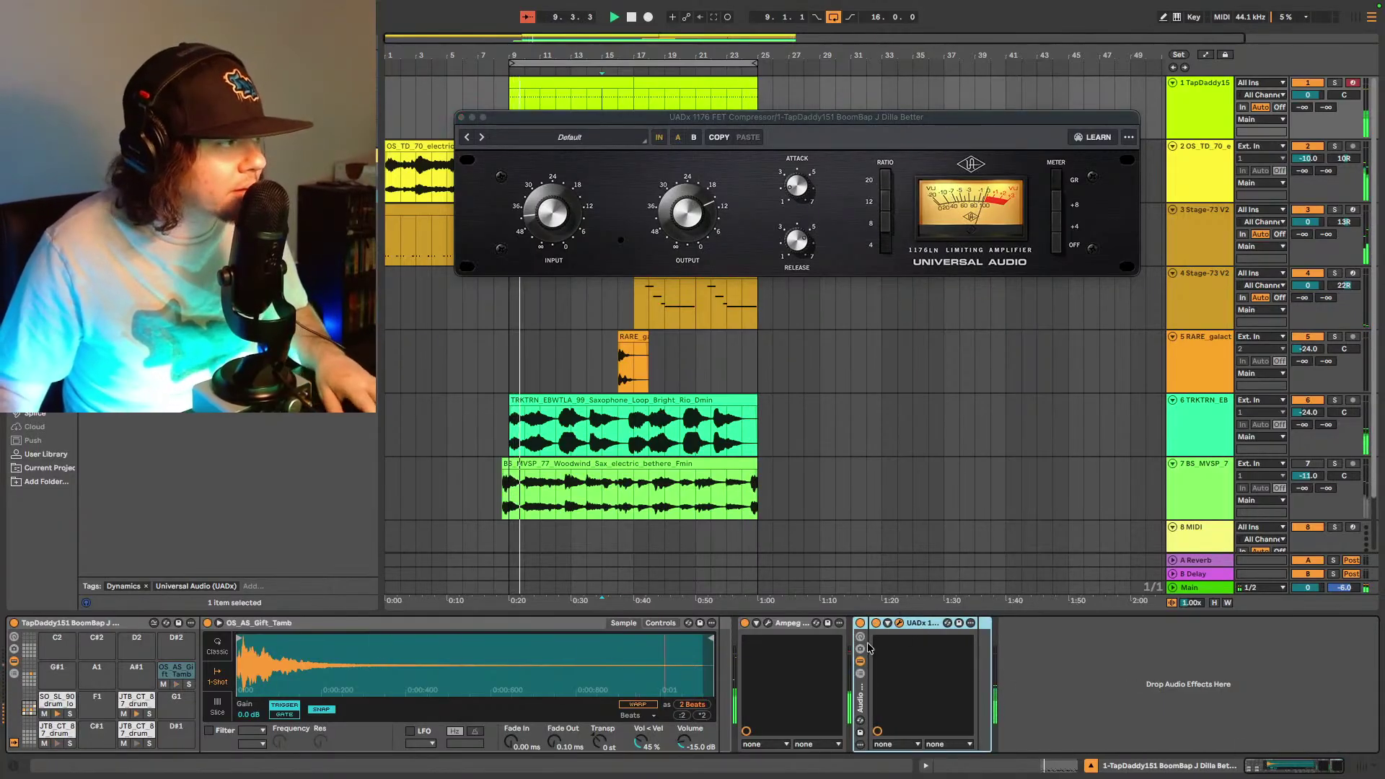
{"action": "left_click", "coordinate": [860, 675]}
{"action": "left_click", "coordinate": [916, 673]}
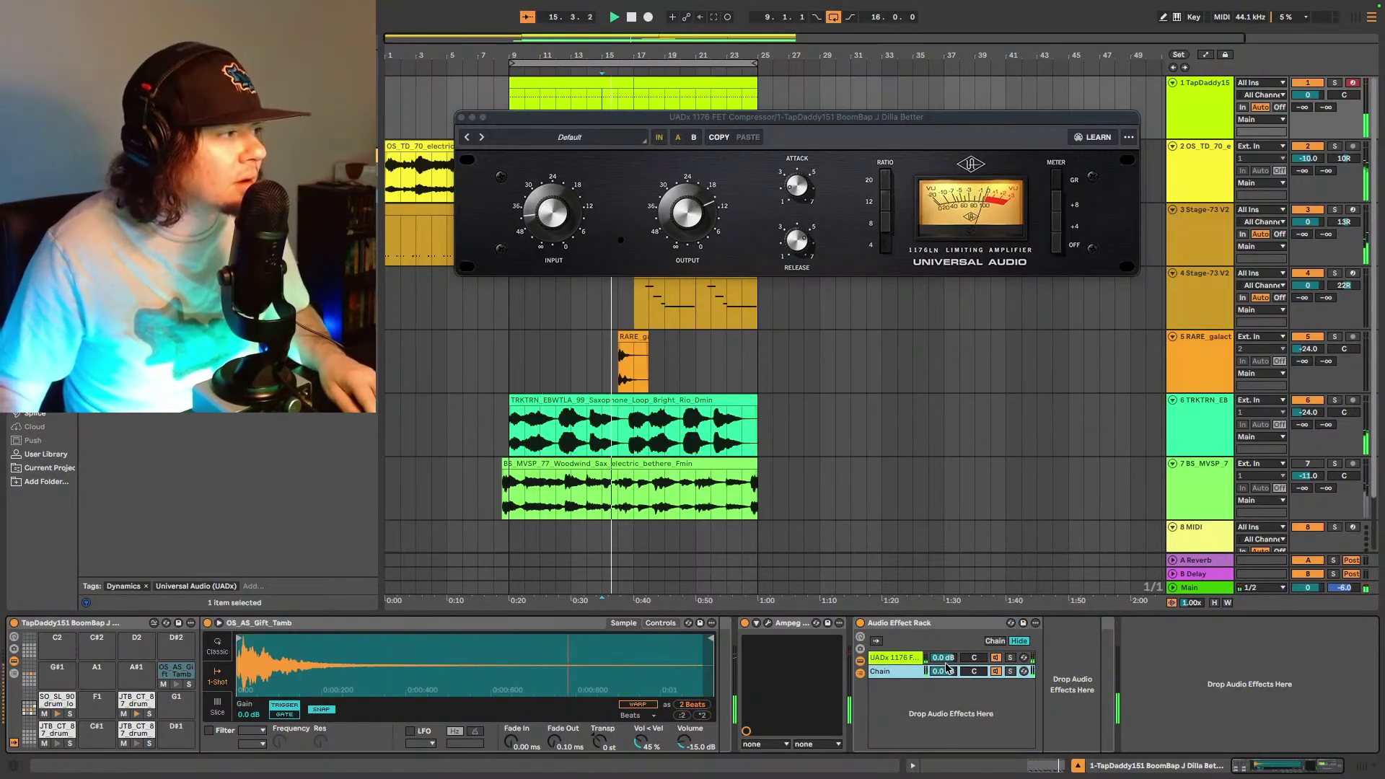
- Balance the rack's parallel compression by lowering the 1176 chain to -6.8 dB and the empty chain to -4.3 dB
{"action": "left_click_drag", "start_coordinate": [944, 658], "coordinate": [944, 693]}
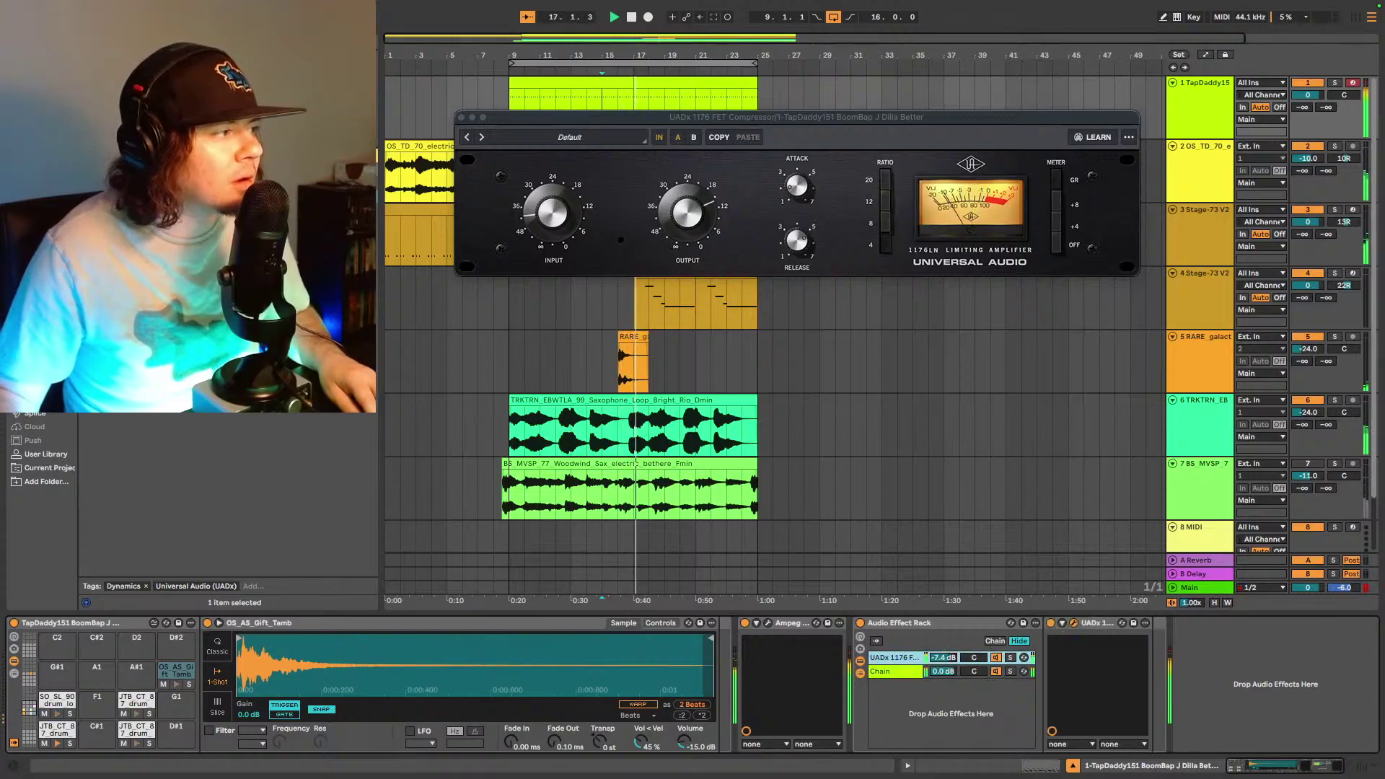
{"action": "left_click_drag", "start_coordinate": [943, 671], "coordinate": [944, 682]}
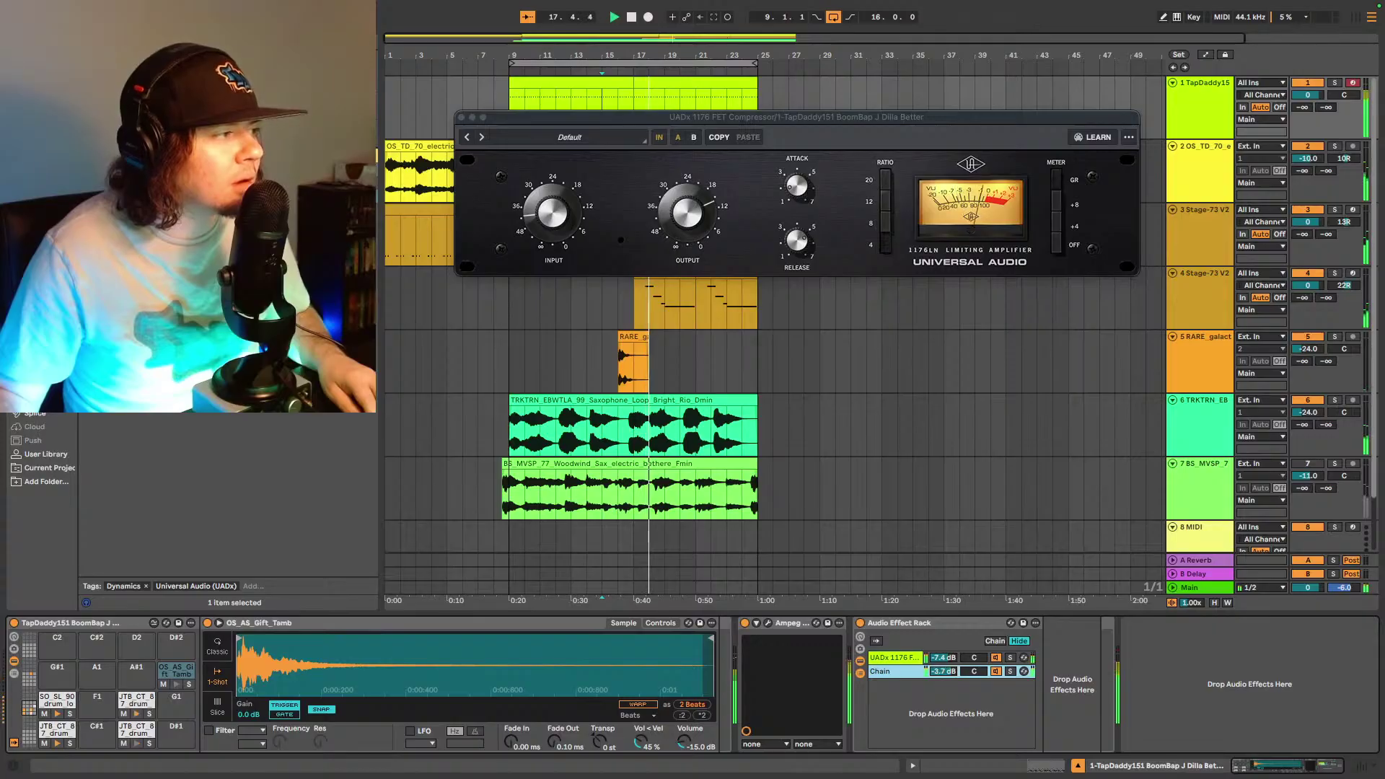
{"action": "left_click", "coordinate": [941, 663]}
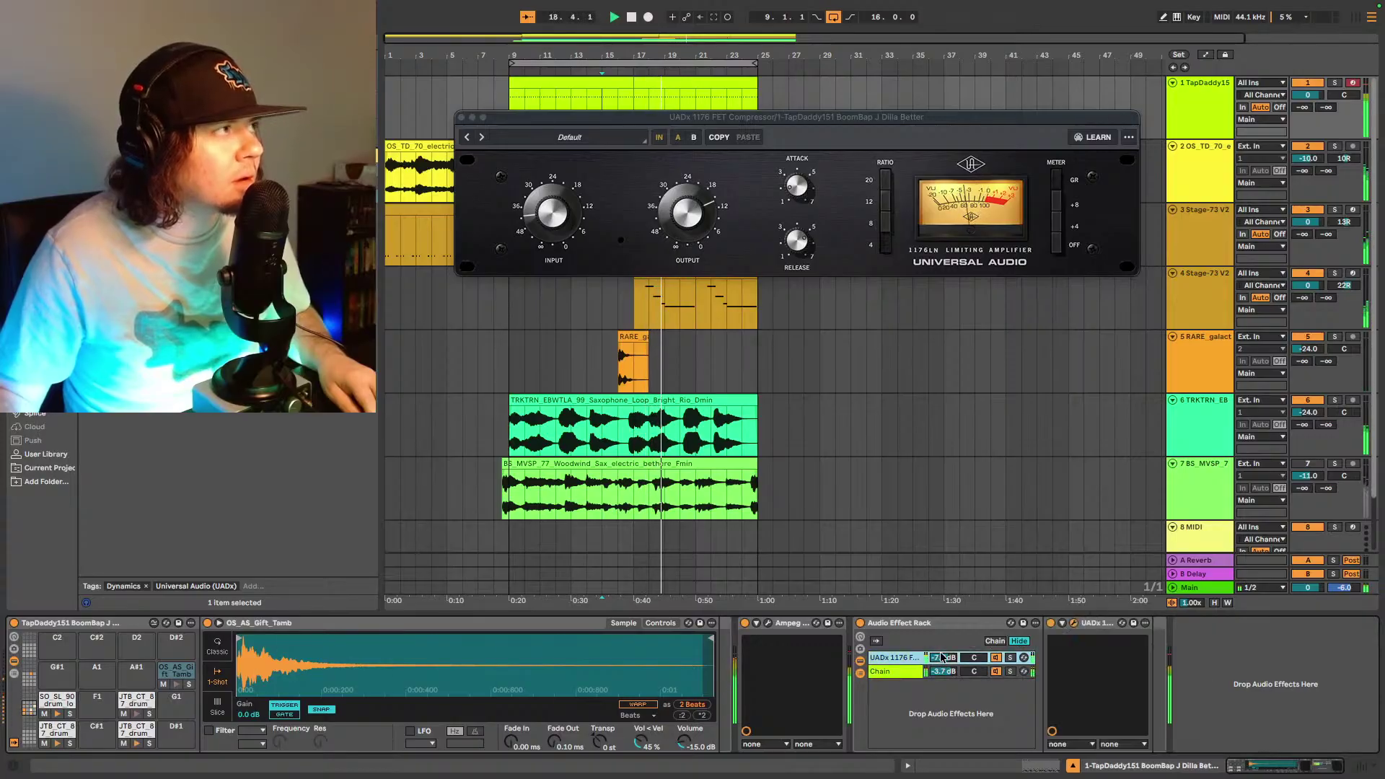
{"action": "left_click", "coordinate": [617, 216]}
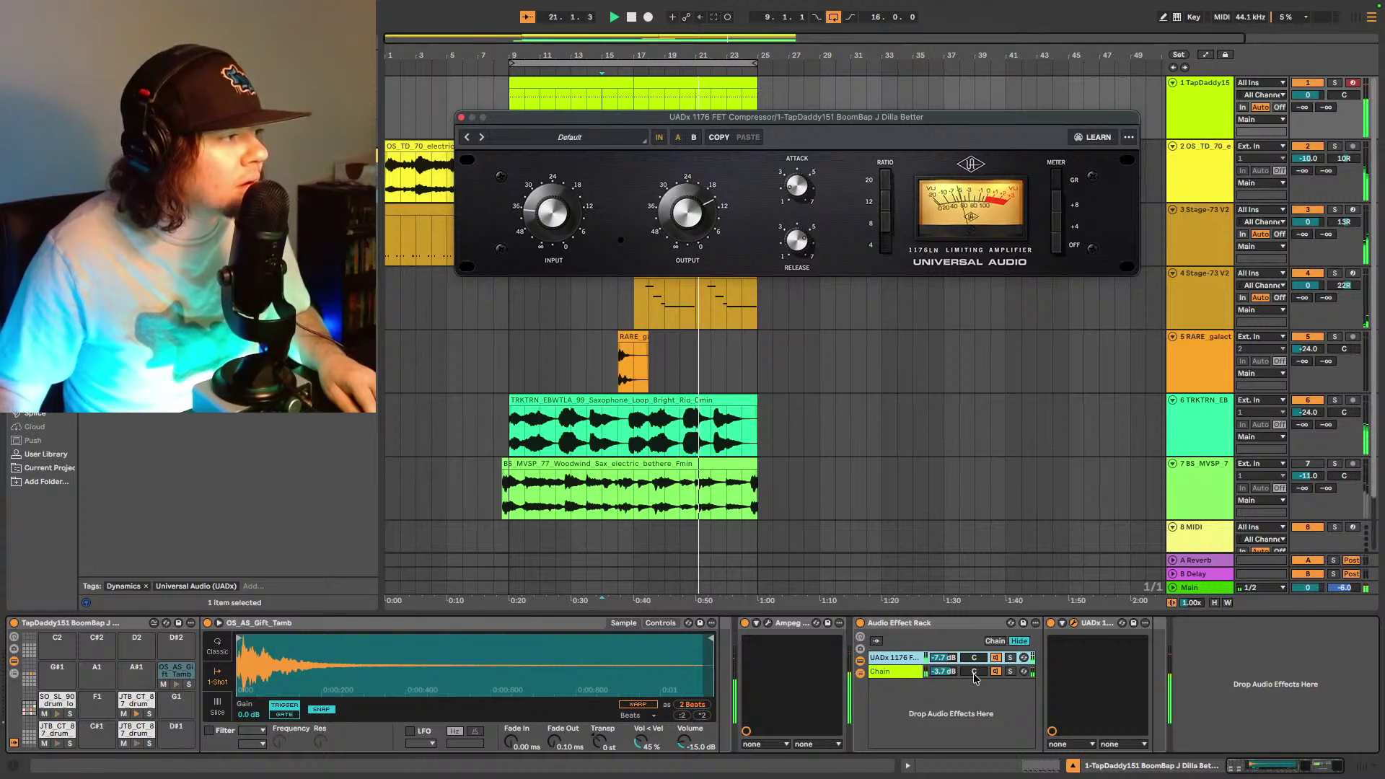
{"action": "mouse_move", "coordinate": [943, 657]}
{"action": "left_mouse_down"}
{"action": "mouse_move", "coordinate": [942, 644]}
{"action": "mouse_move", "coordinate": [942, 677]}
{"action": "mouse_move", "coordinate": [942, 664]}
{"action": "left_mouse_up"}
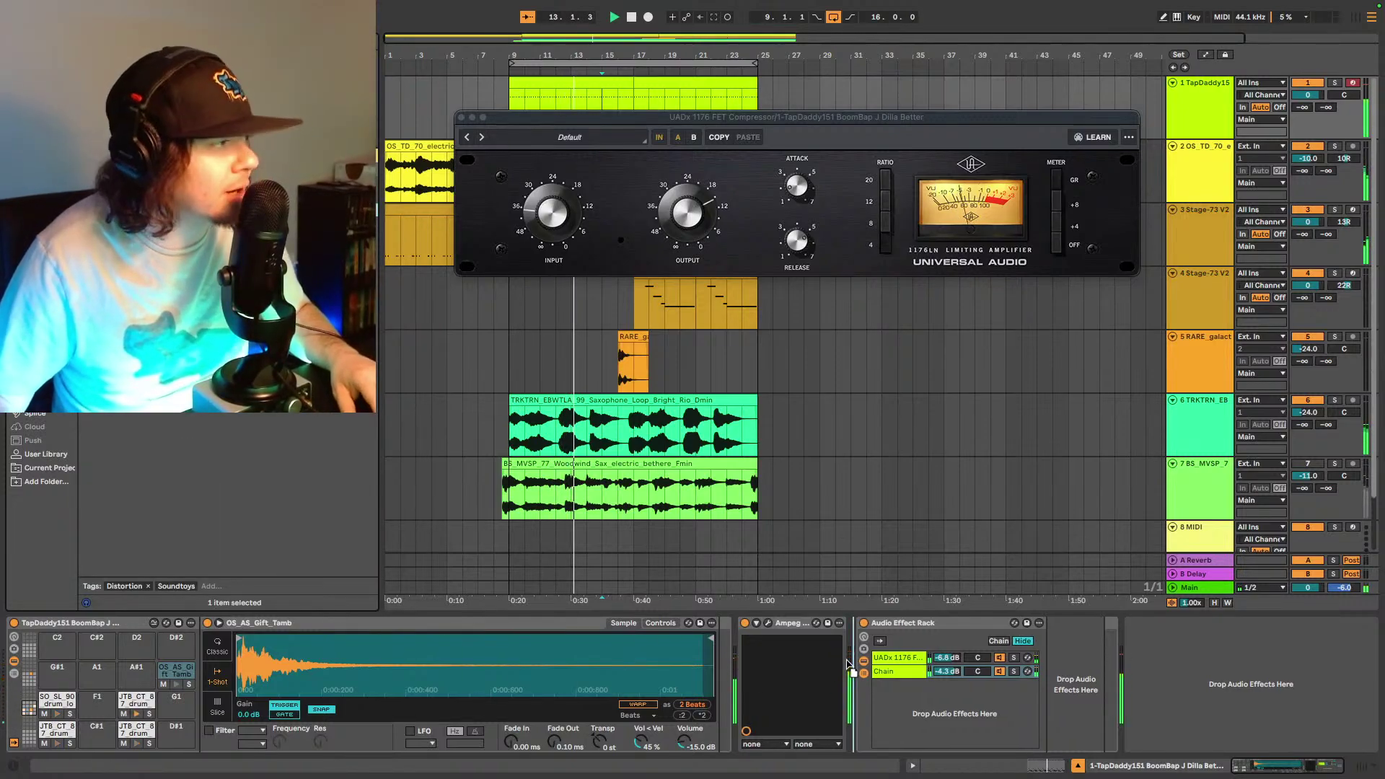
- Insert Decapitator before the Audio Effect Rack on track 1 and place its window below the compressor window
{"action": "left_click_drag", "start_coordinate": [848, 664], "coordinate": [849, 667]}
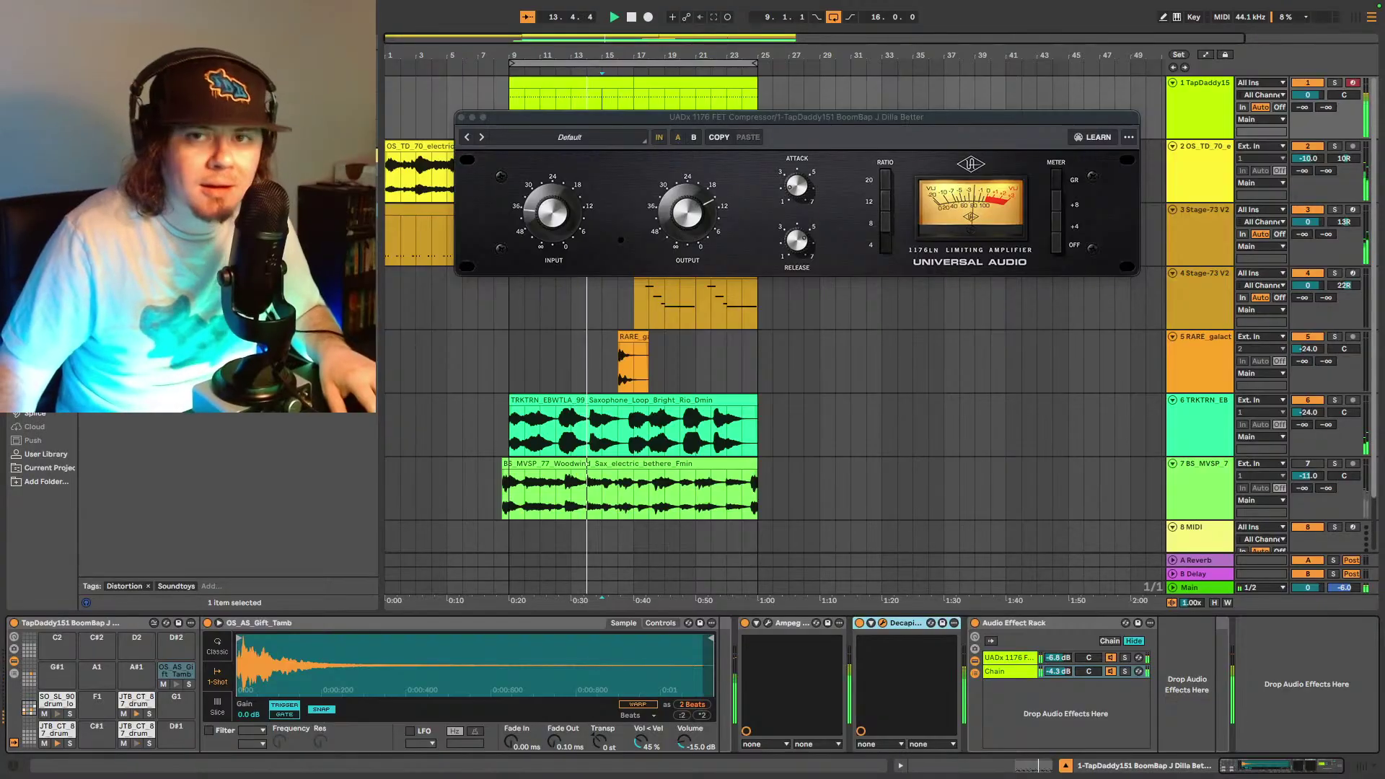
{"action": "left_click_drag", "start_coordinate": [963, 317], "coordinate": [707, 321]}
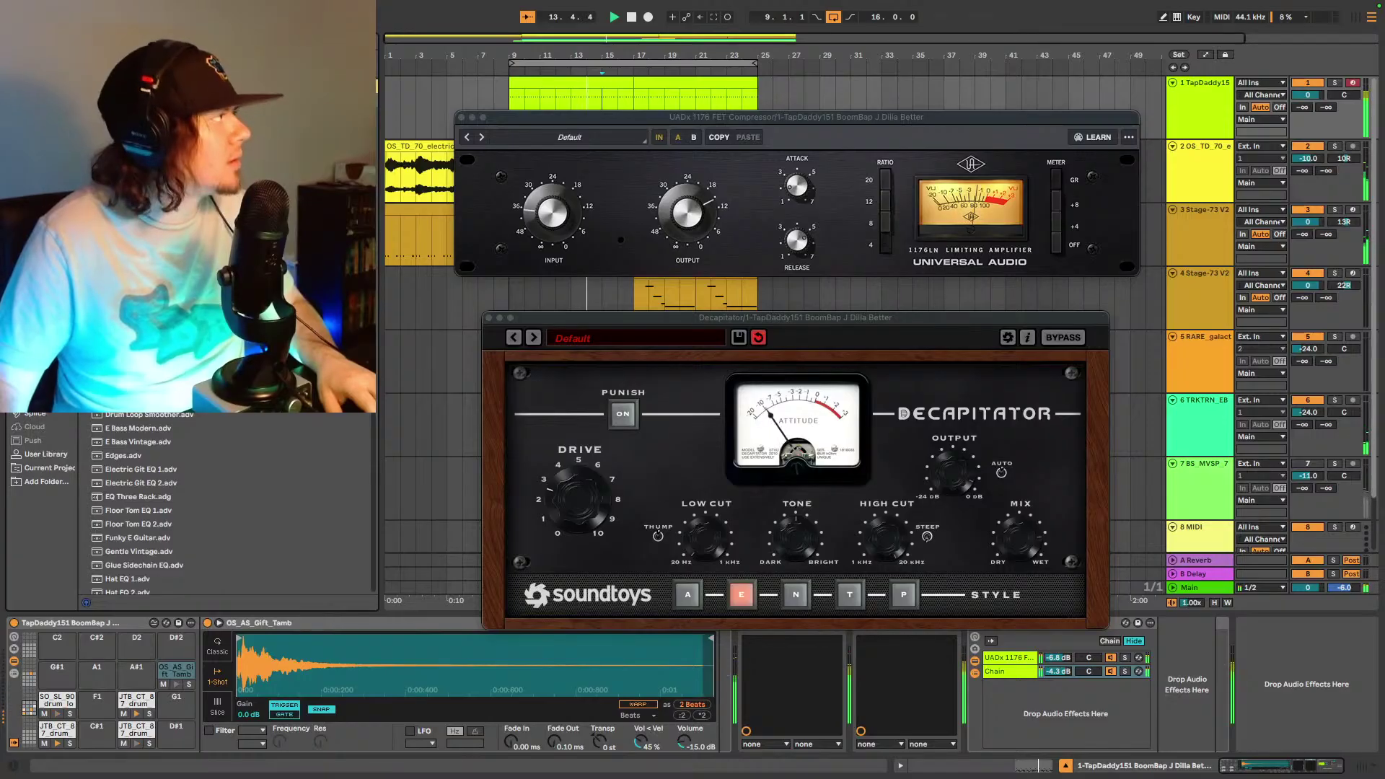
- Add an EQ Eight after the rack on track 1 and cut band 2 by about 2.4 dB near 74 Hz
{"action": "left_click_drag", "start_coordinate": [181, 404], "coordinate": [1269, 686]}
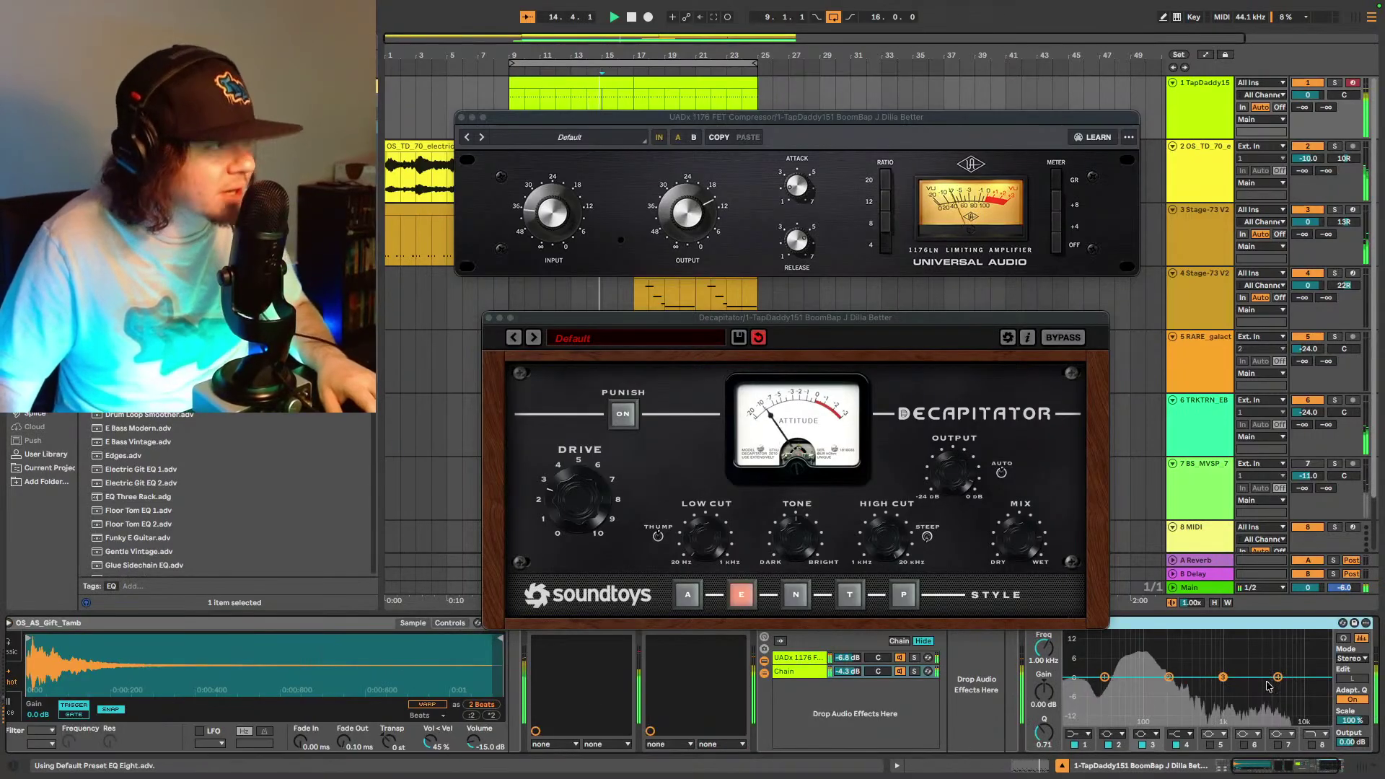
{"action": "left_click_drag", "start_coordinate": [1169, 678], "coordinate": [1133, 690]}
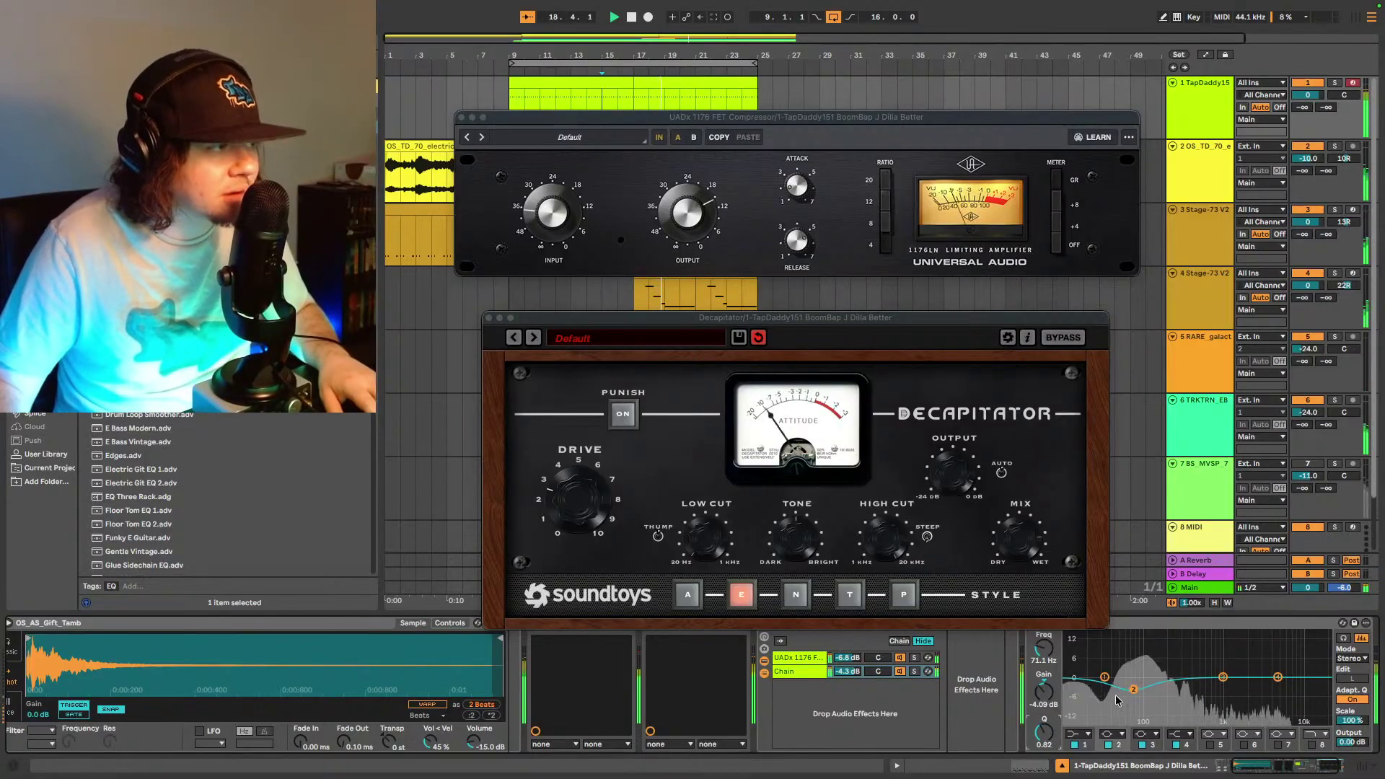
{"action": "left_click_drag", "start_coordinate": [1133, 689], "coordinate": [1133, 692]}
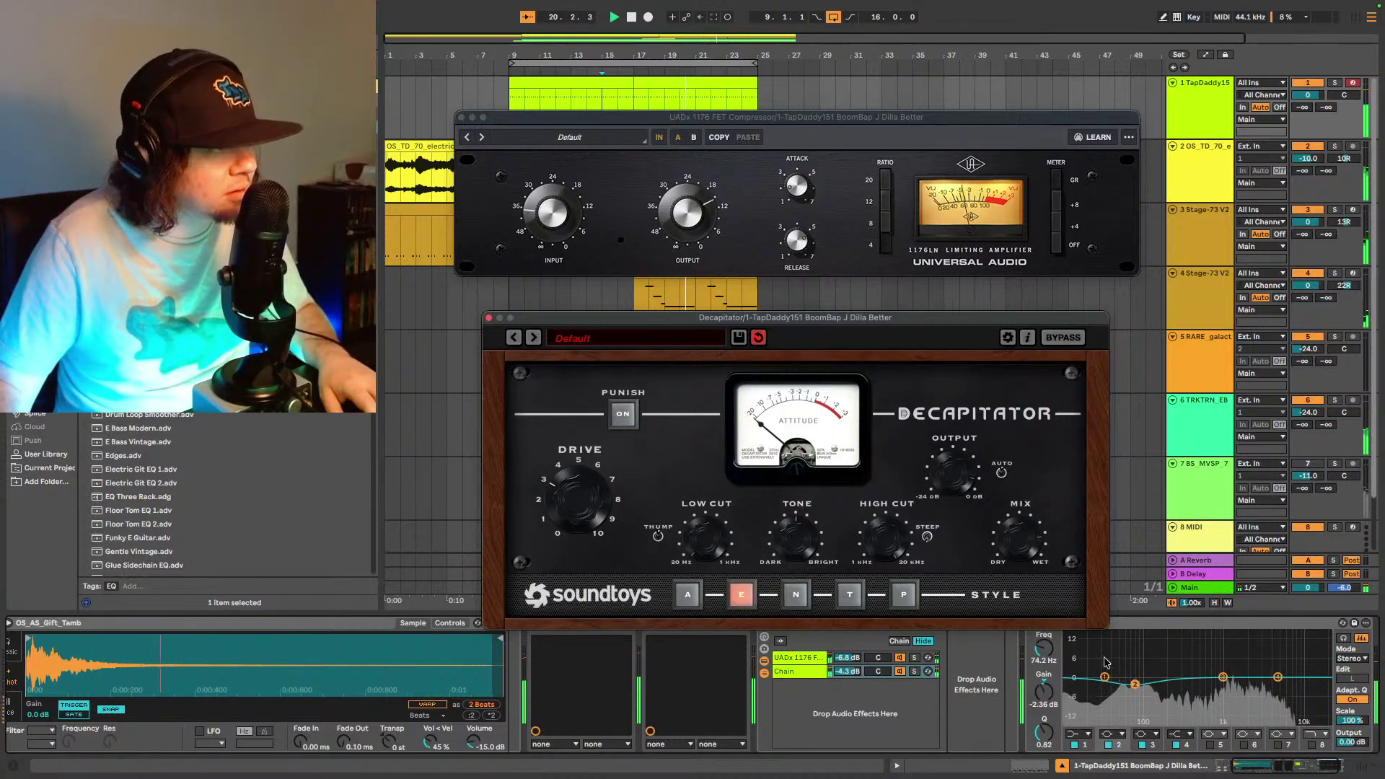
- Close the Decapitator and 1176 compressor windows of the drum track
{"action": "left_click", "coordinate": [1040, 640]}
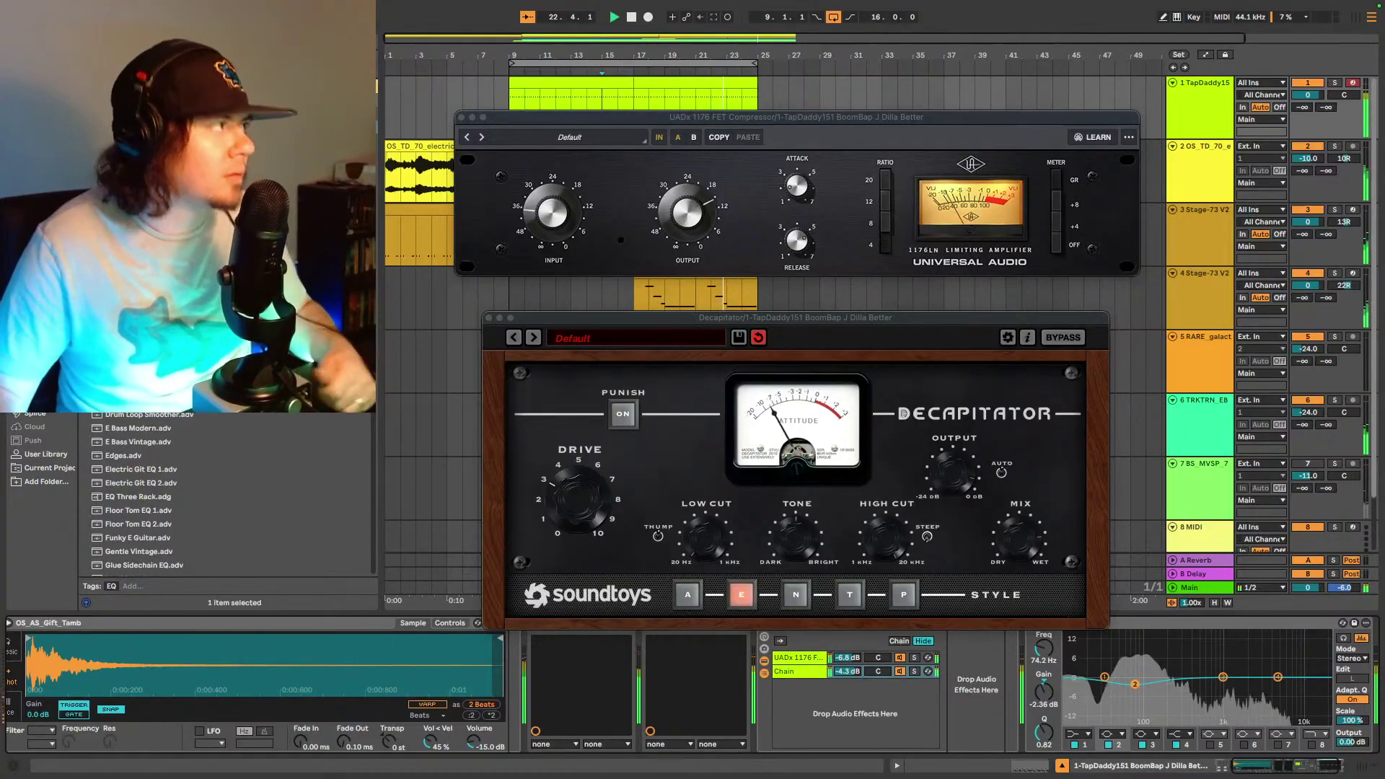
{"action": "left_click", "coordinate": [489, 319]}
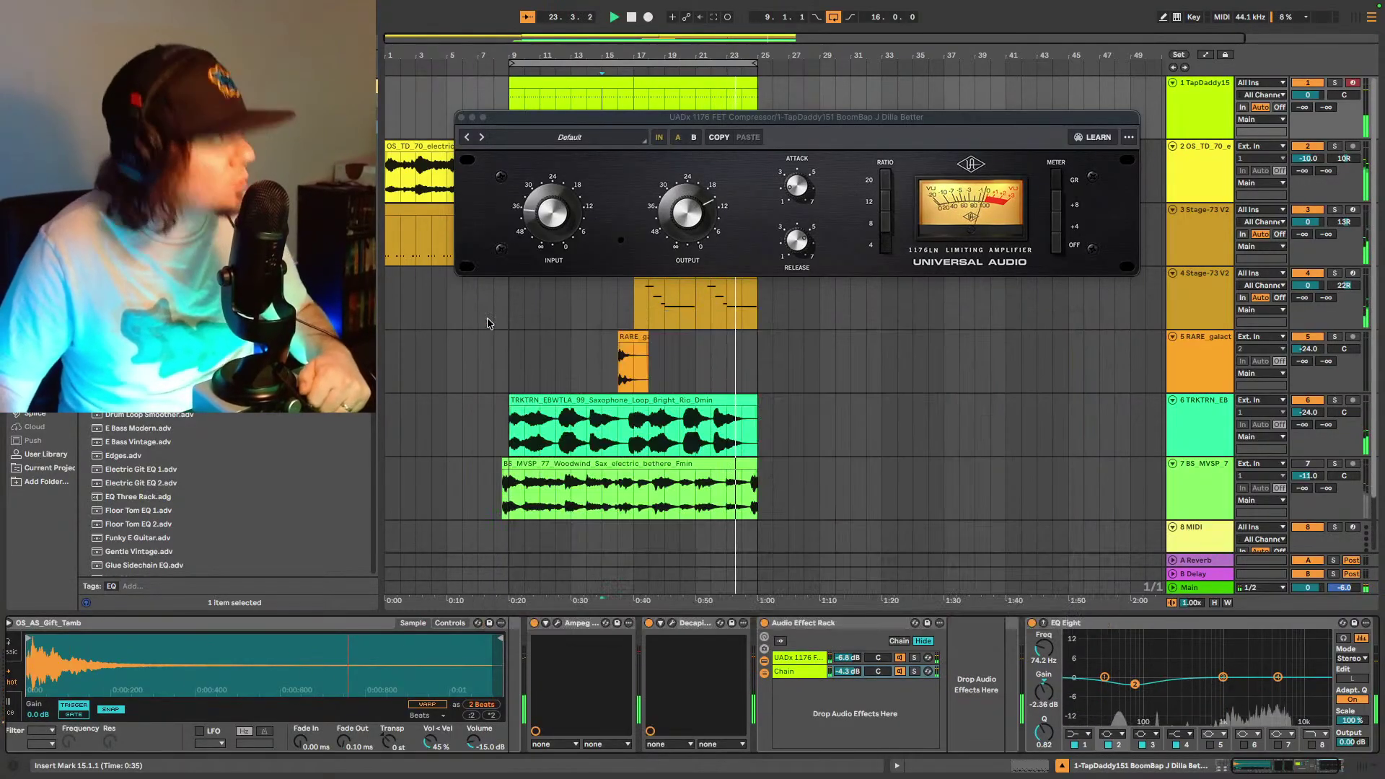
{"action": "left_click", "coordinate": [459, 117]}
- Load Kee Bass on the empty MIDI track 8, capture the played bass line as a clip and close the instrument's window
{"action": "scroll", "coordinate": [825, 385], "scroll_direction": "down", "scroll_amount": 2}
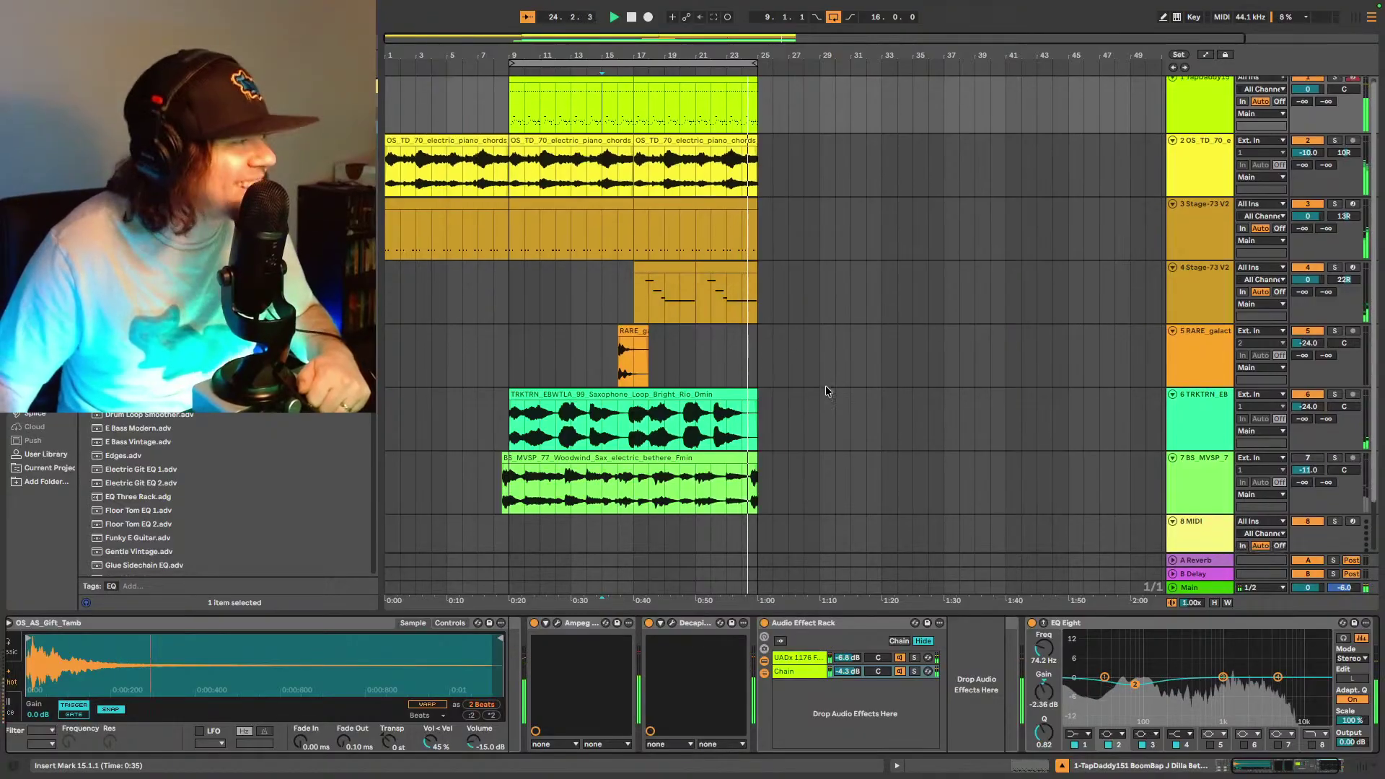
{"action": "left_click", "coordinate": [1209, 497]}
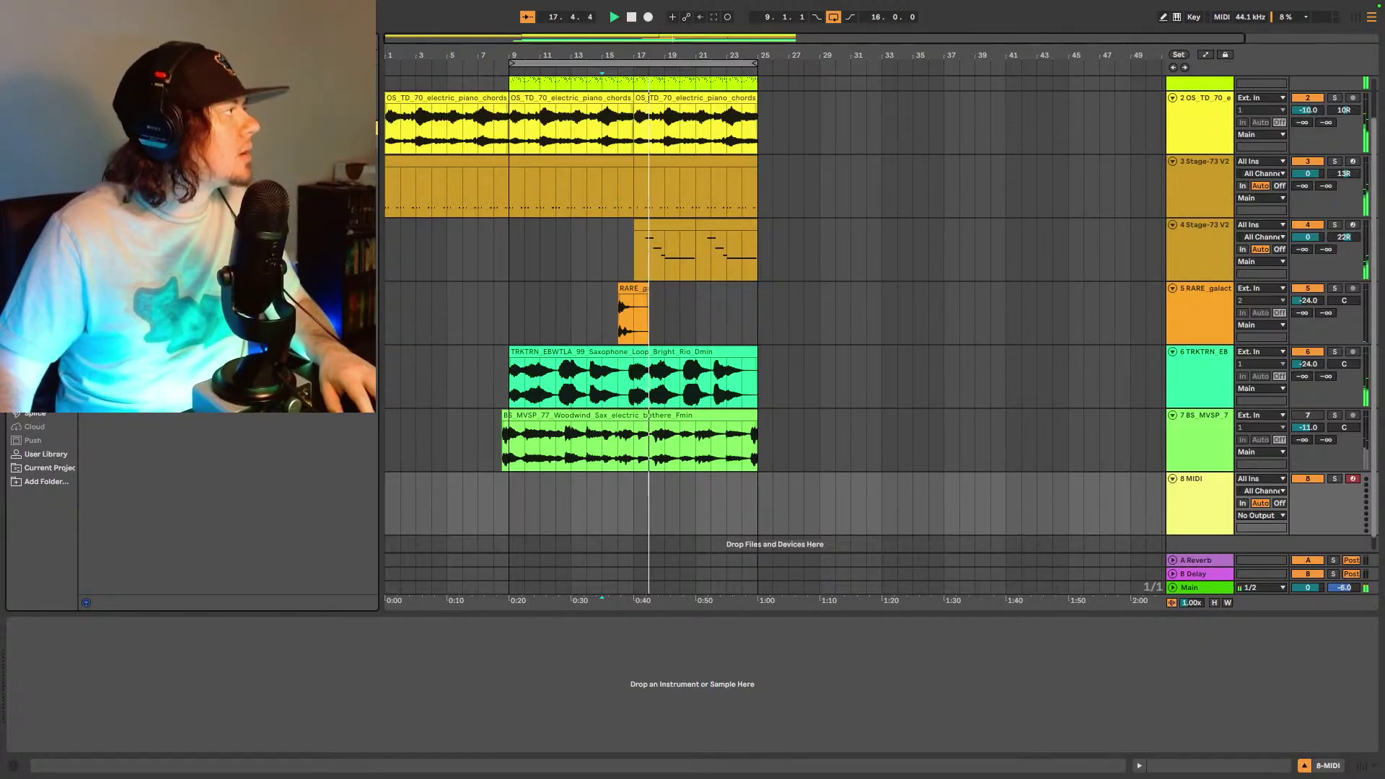
{"action": "left_click_drag", "start_coordinate": [216, 325], "coordinate": [698, 505]}
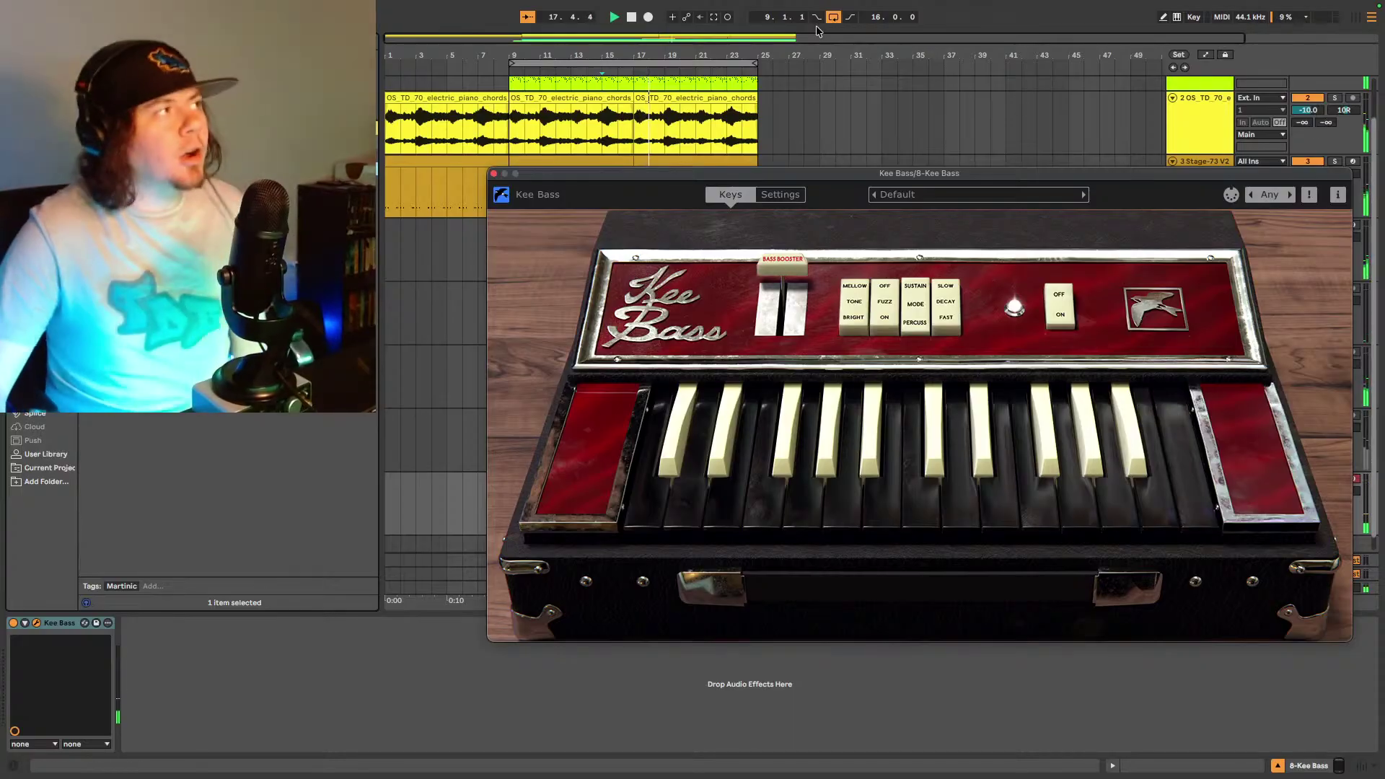
{"action": "left_click", "coordinate": [716, 27]}
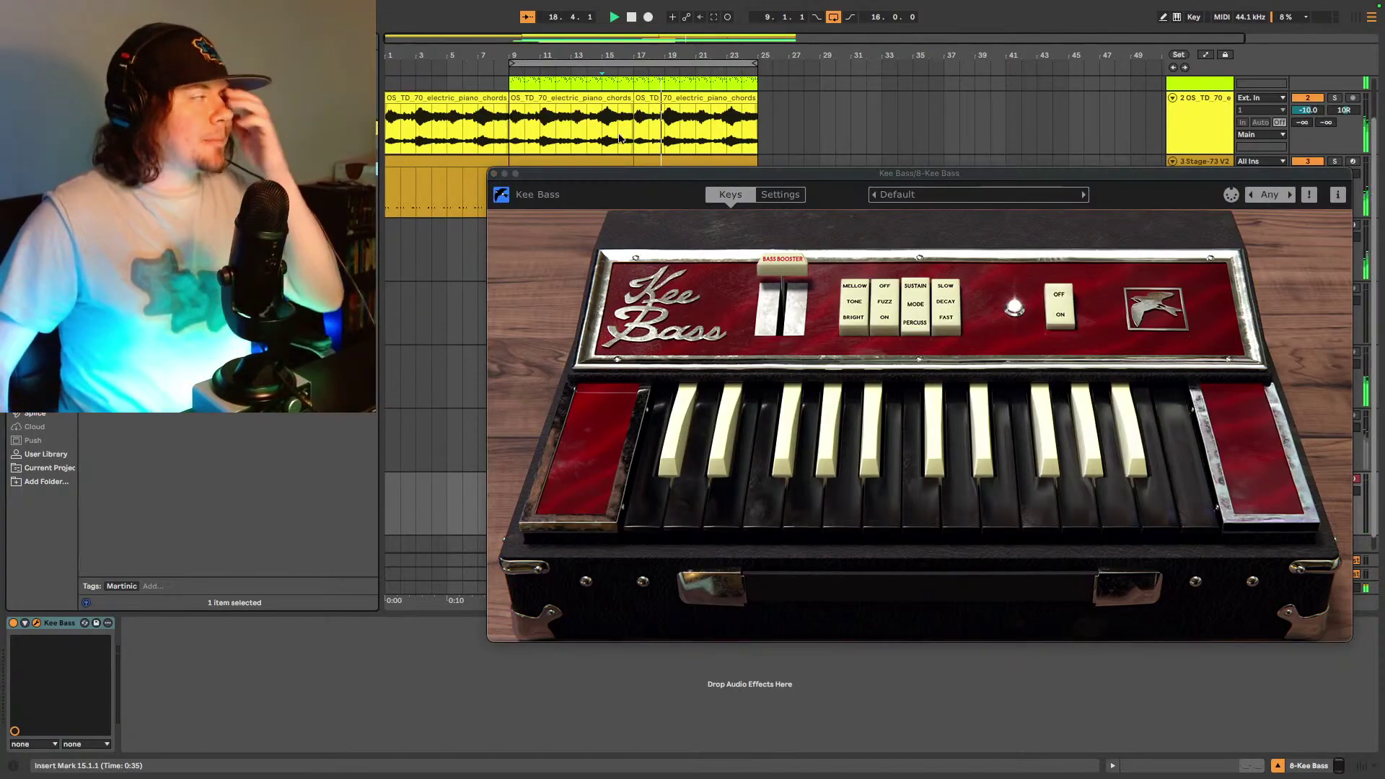
{"action": "left_click", "coordinate": [493, 174]}
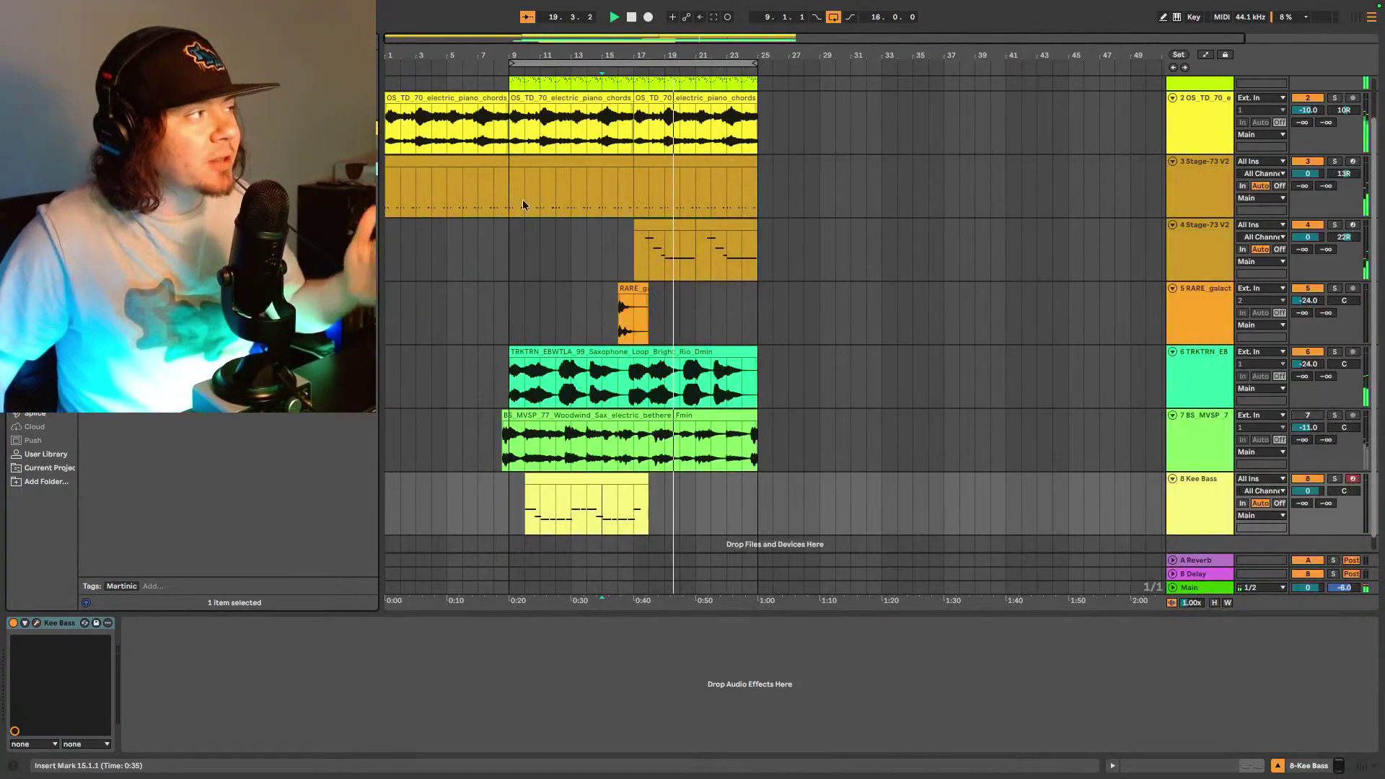
- Adjust both edges of the Kee Bass clip so it spans from bar 9 to bar 17
{"action": "left_click_drag", "start_coordinate": [520, 474], "coordinate": [493, 473]}
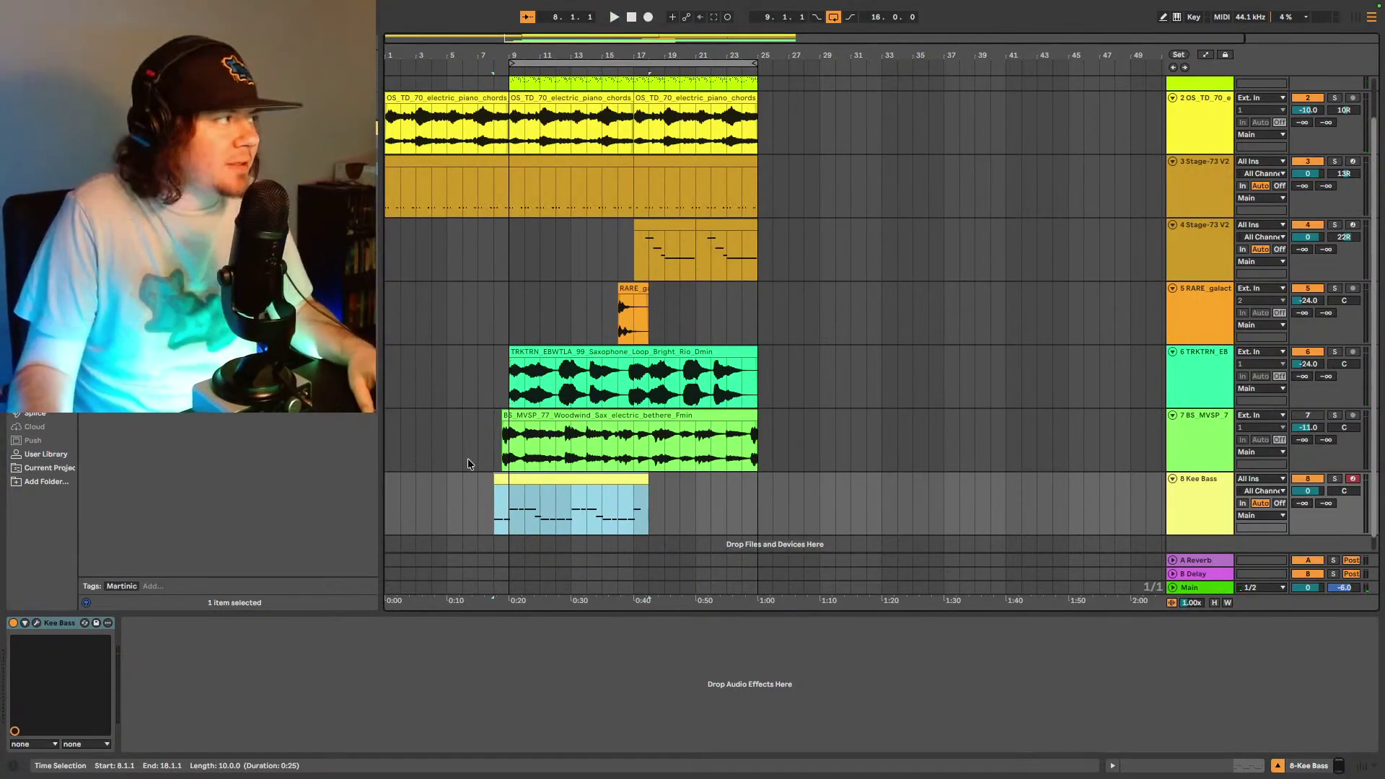
{"action": "left_click_drag", "start_coordinate": [495, 489], "coordinate": [510, 488]}
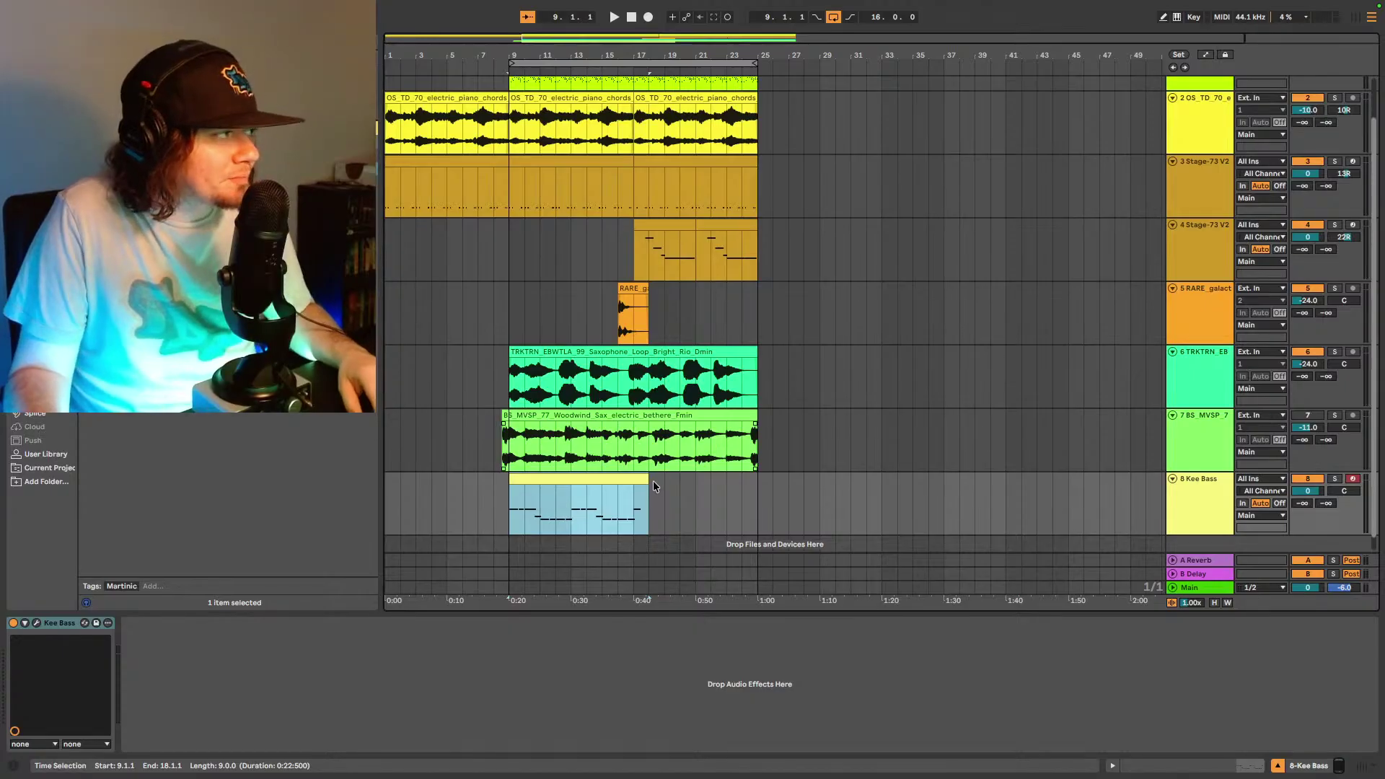
{"action": "left_click_drag", "start_coordinate": [649, 482], "coordinate": [634, 482]}
- Set the Kee Bass track volume to -9.0 dB and duplicate its clip to fill bars 17 to 25
{"action": "left_click", "coordinate": [1307, 490]}
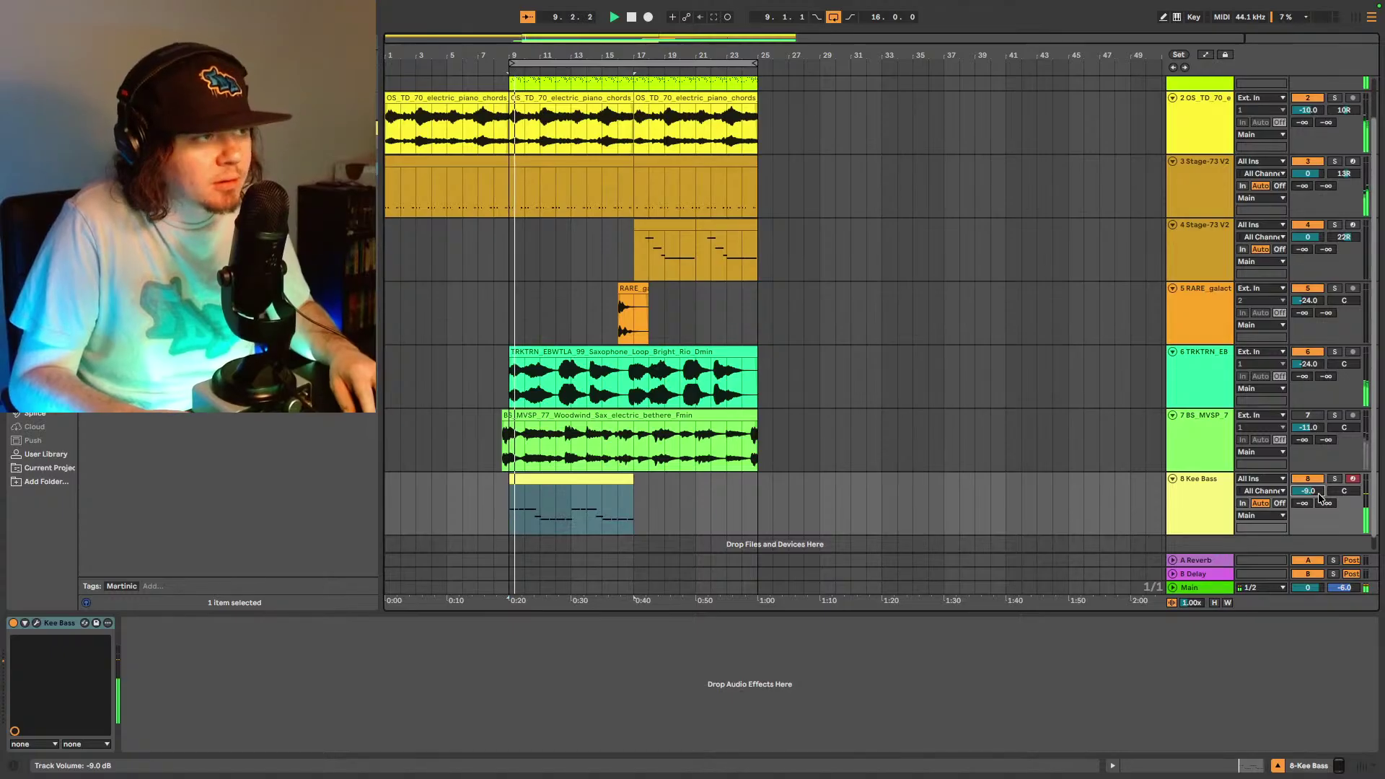
{"action": "scroll", "coordinate": [1319, 497], "scroll_direction": "down", "scroll_amount": 1}
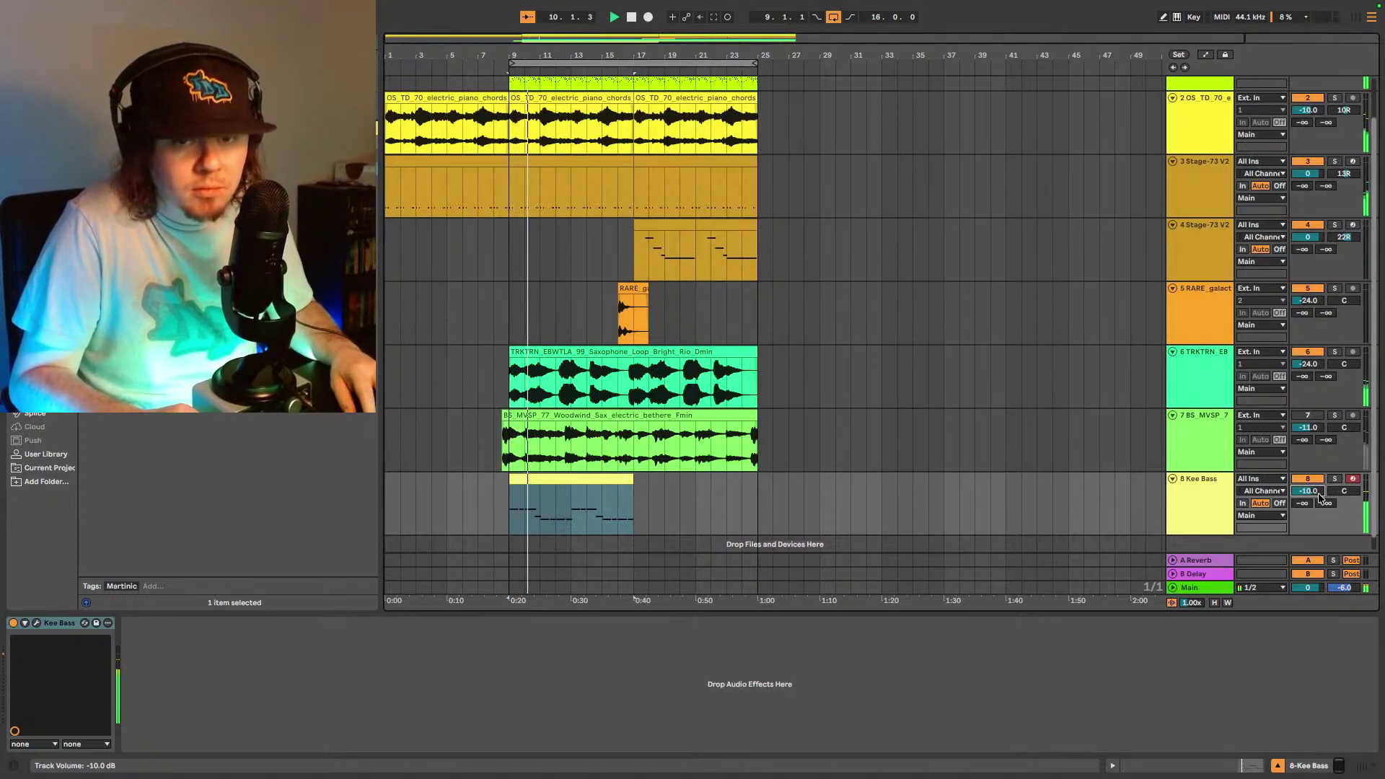
{"action": "scroll", "coordinate": [1319, 497], "scroll_direction": "up", "scroll_amount": 1}
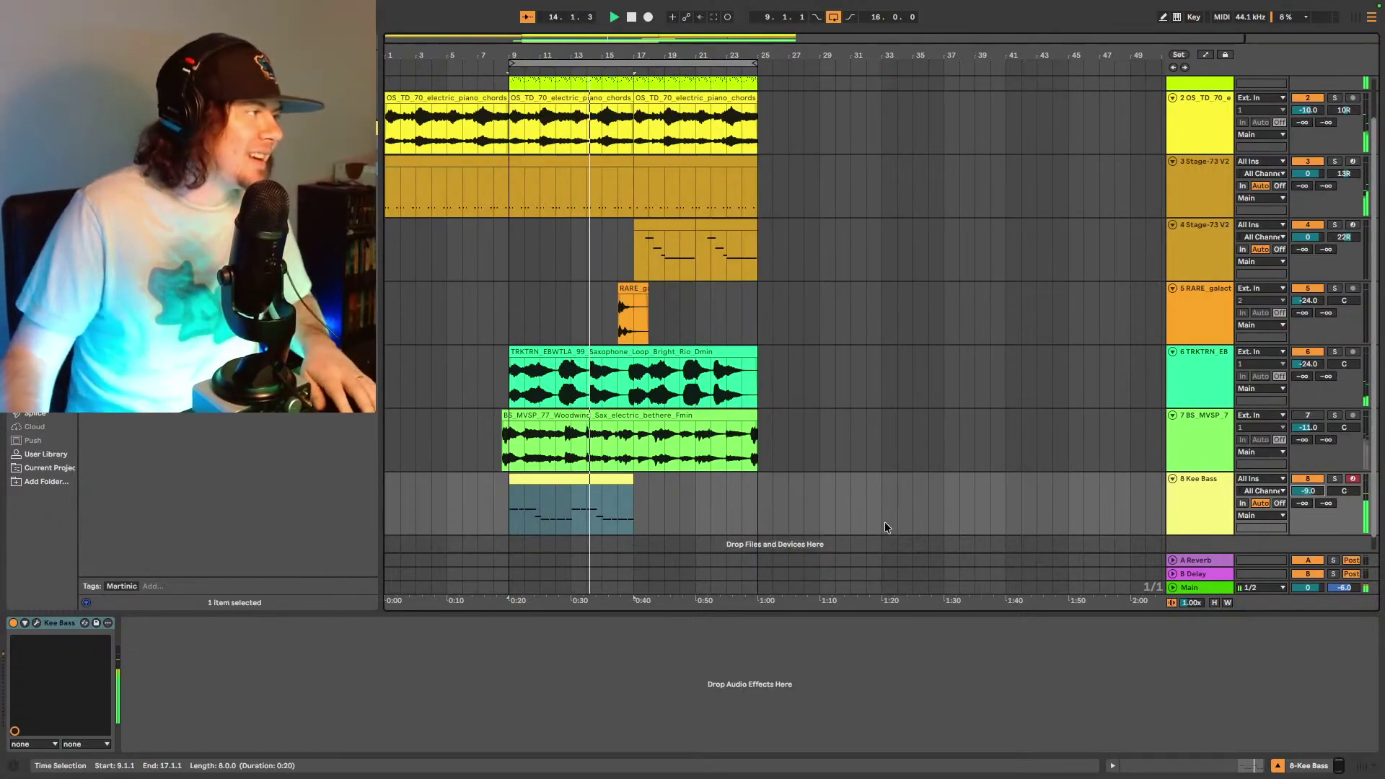
{"action": "left_click", "coordinate": [616, 497]}
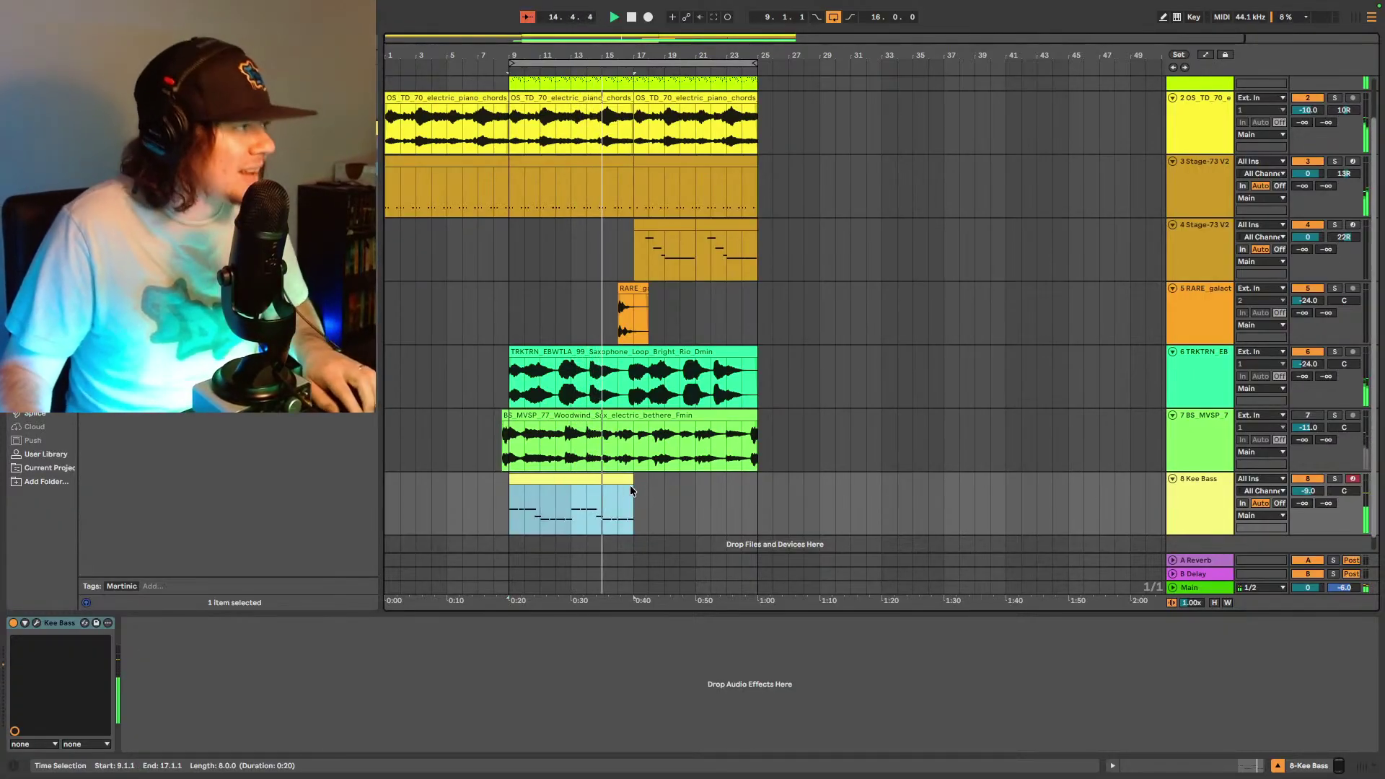
{"action": "key", "text": "ctrl+d"}
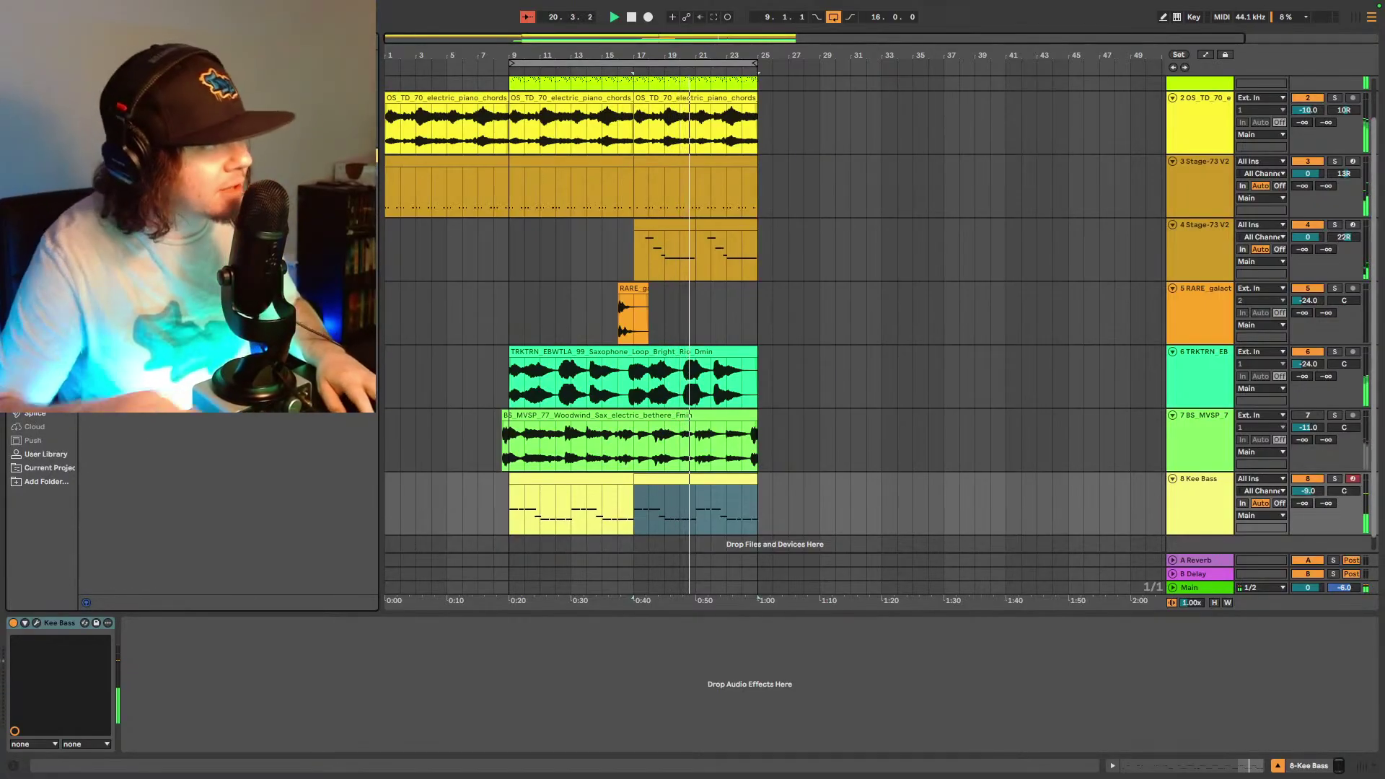
- Try Decapitator on the Kee Bass track with its different saturation styles and drive amounts, and remove it from the chain
{"action": "left_click_drag", "start_coordinate": [286, 588], "coordinate": [334, 678]}
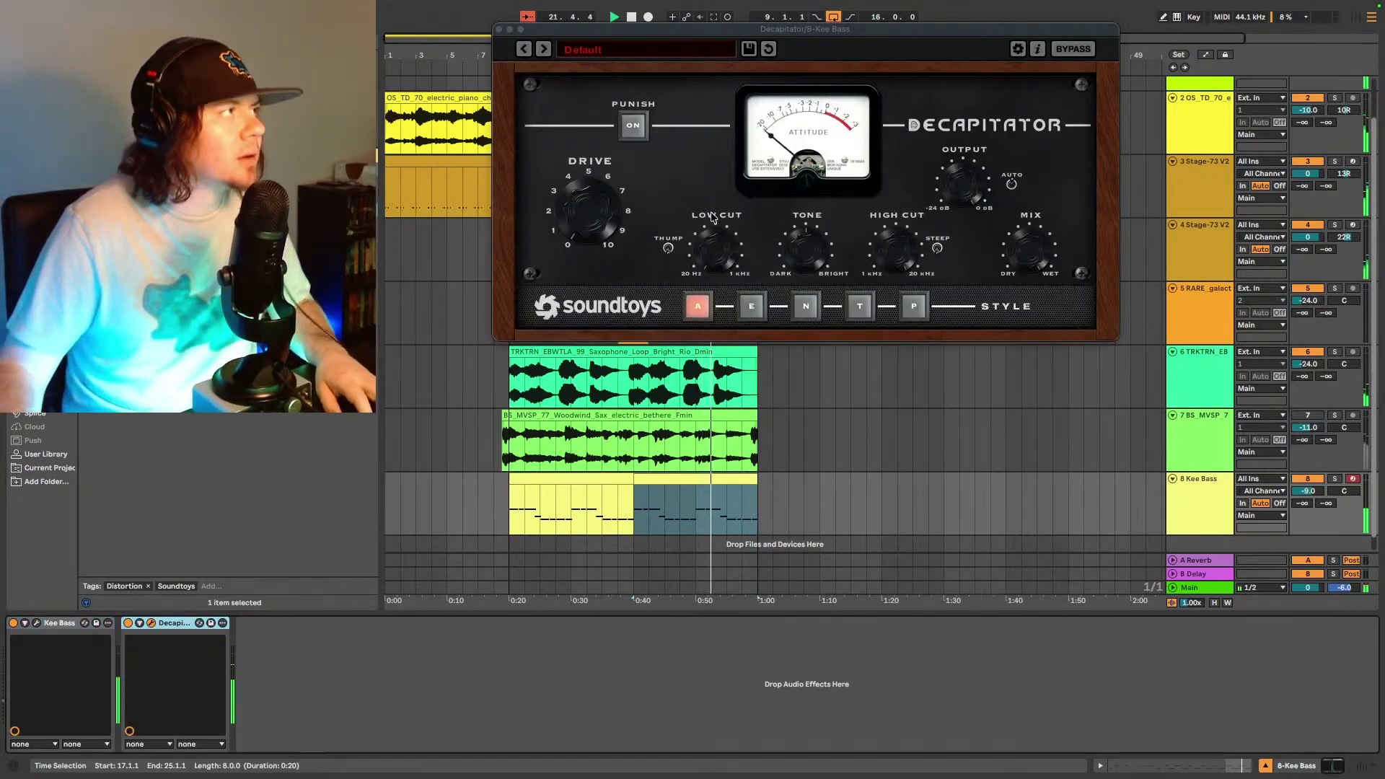
{"action": "left_click", "coordinate": [751, 306]}
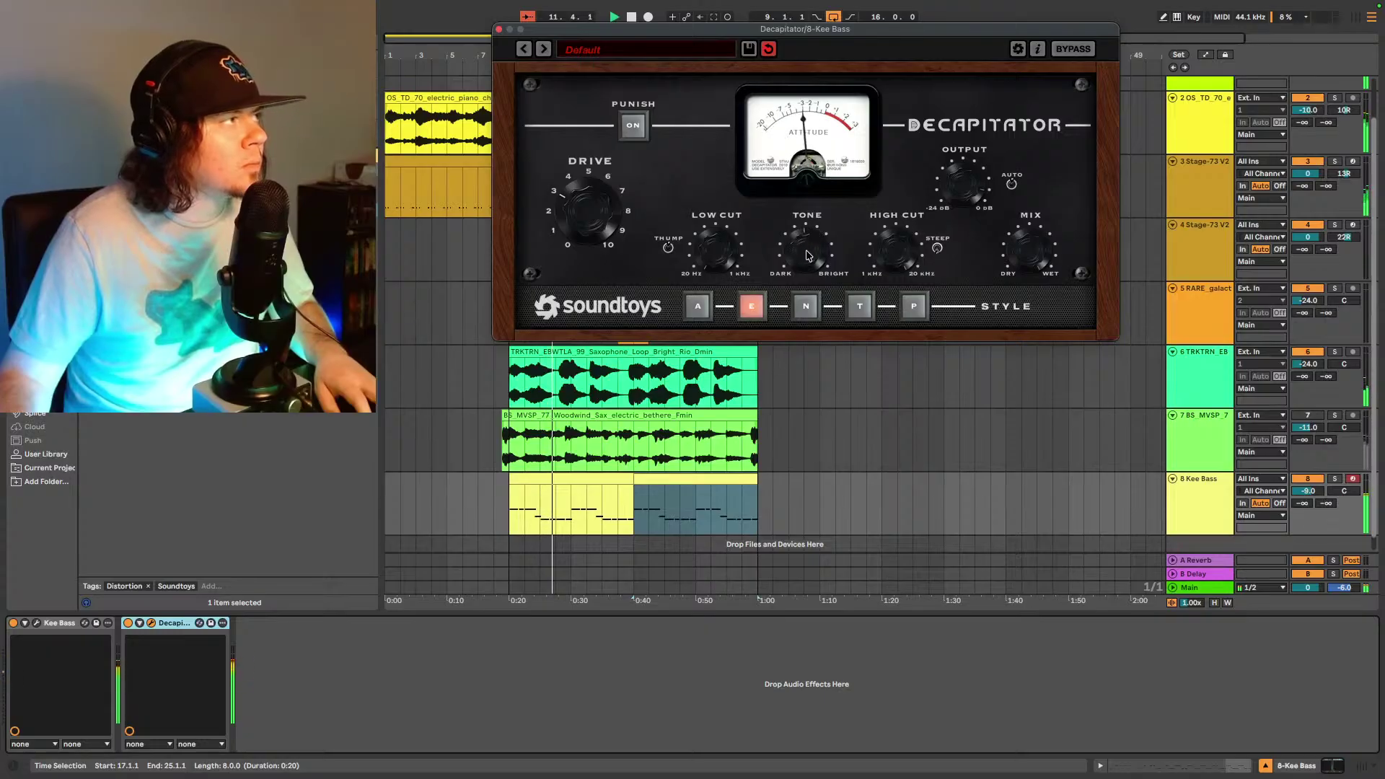
{"action": "left_click", "coordinate": [801, 305]}
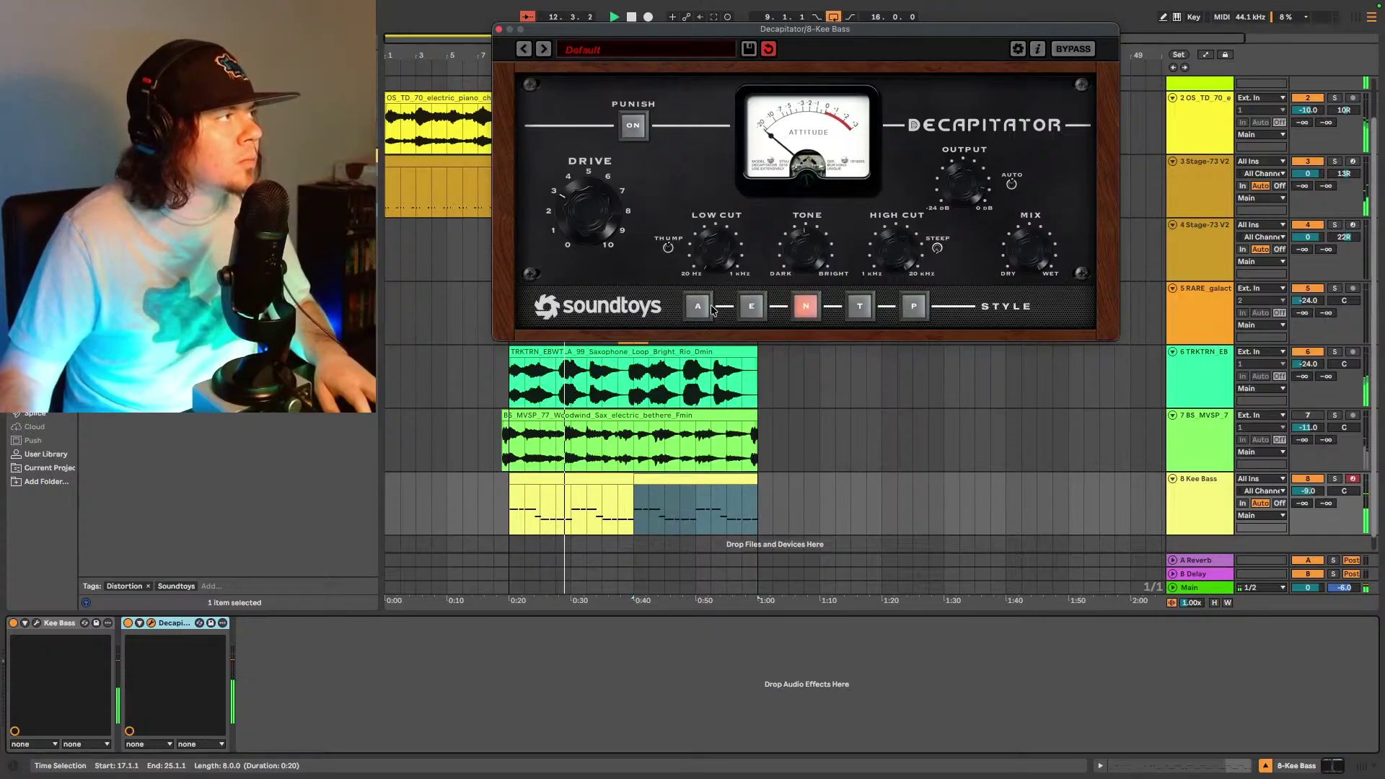
{"action": "left_click_drag", "start_coordinate": [590, 219], "coordinate": [612, 241]}
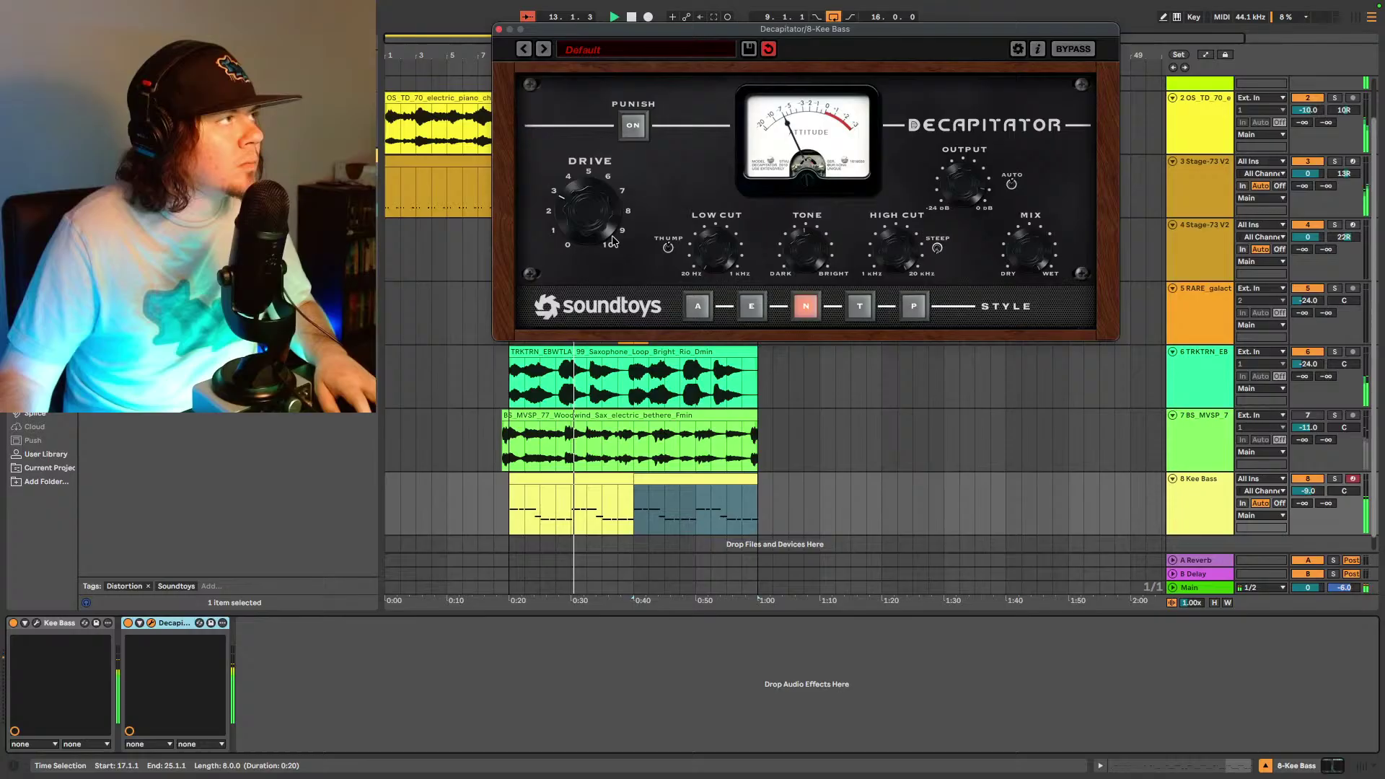
{"action": "left_click", "coordinate": [853, 310]}
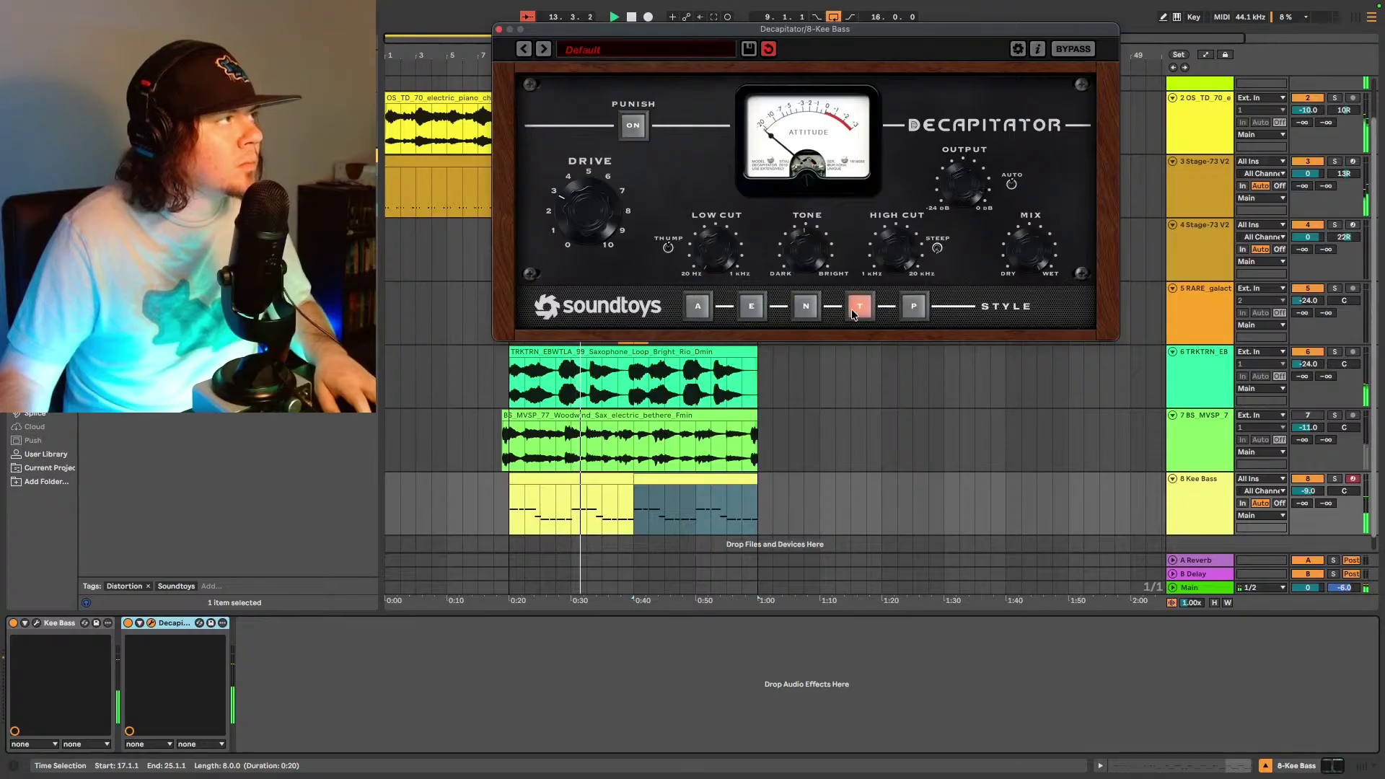
{"action": "left_click", "coordinate": [910, 307]}
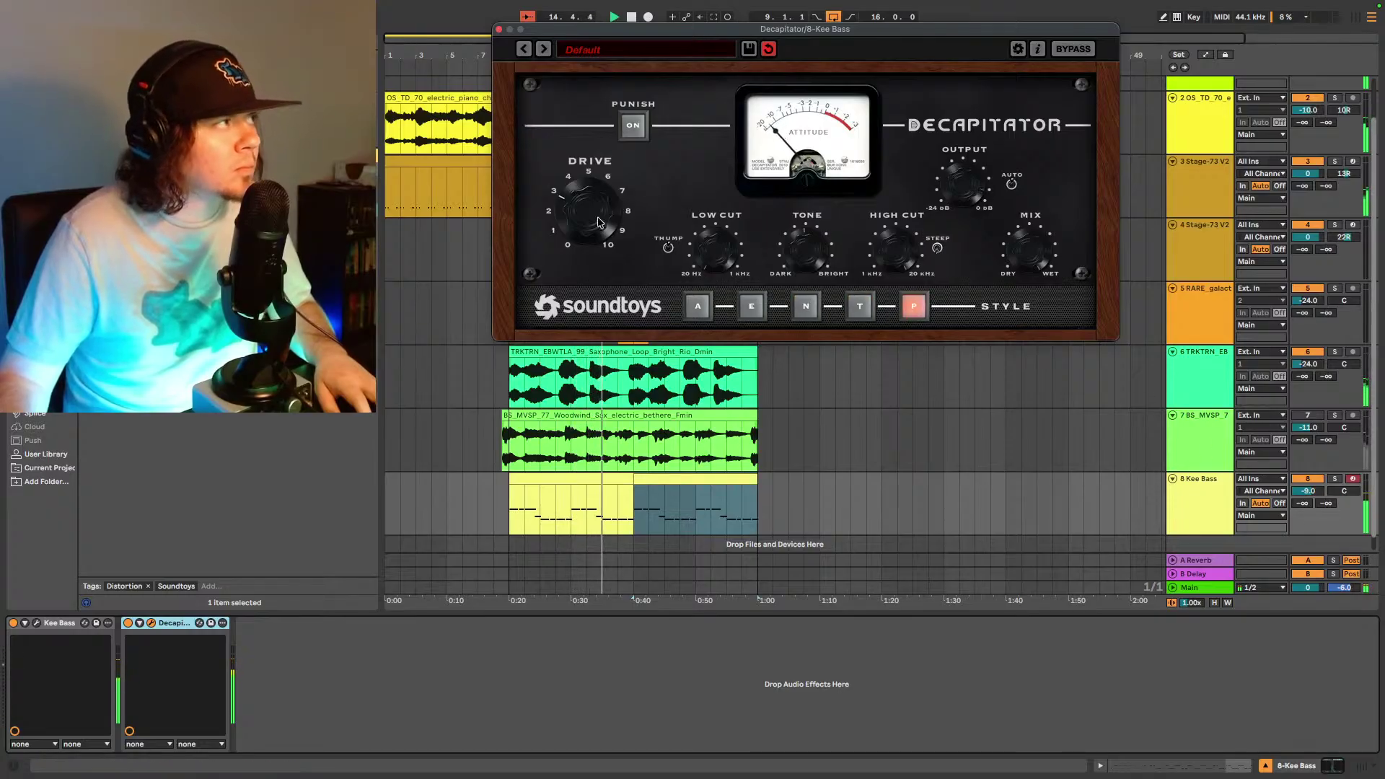
{"action": "left_click_drag", "start_coordinate": [598, 223], "coordinate": [590, 202]}
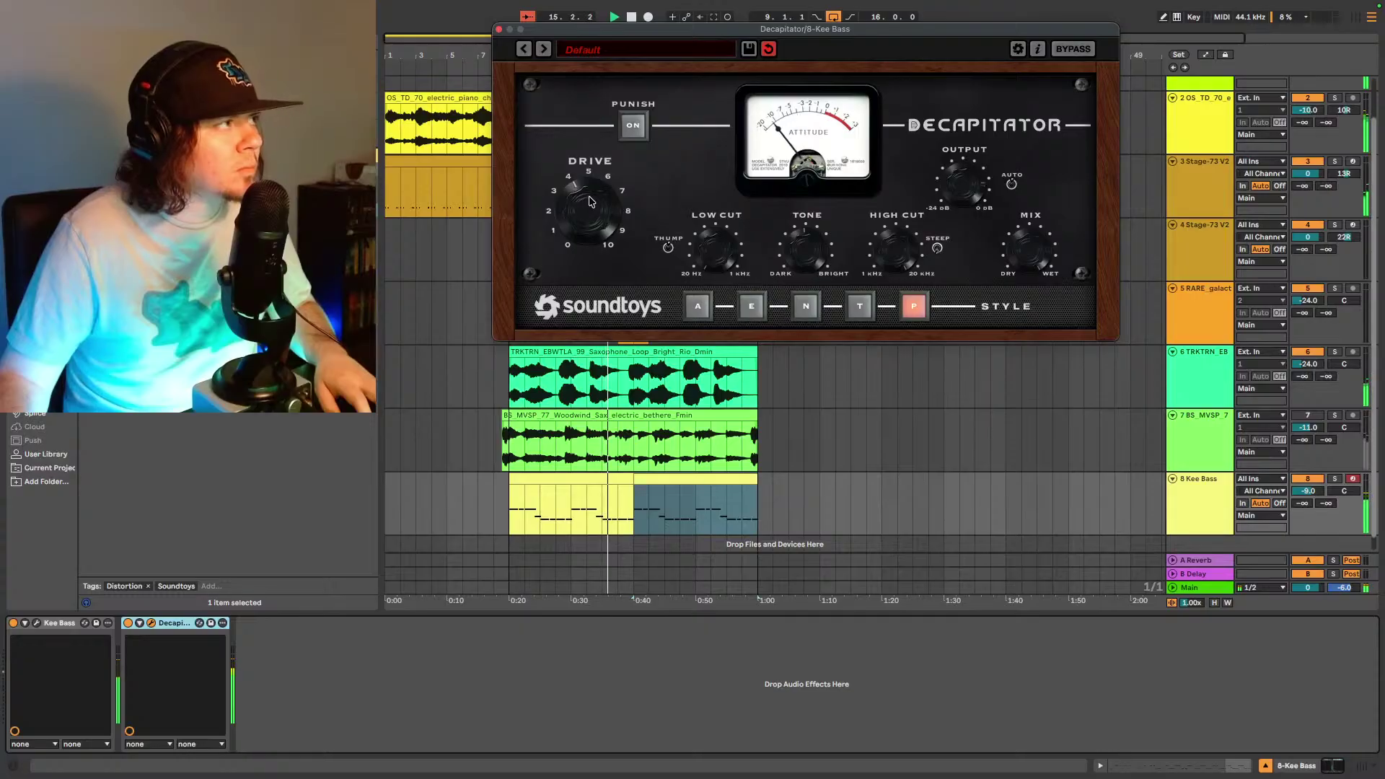
{"action": "left_click", "coordinate": [696, 310]}
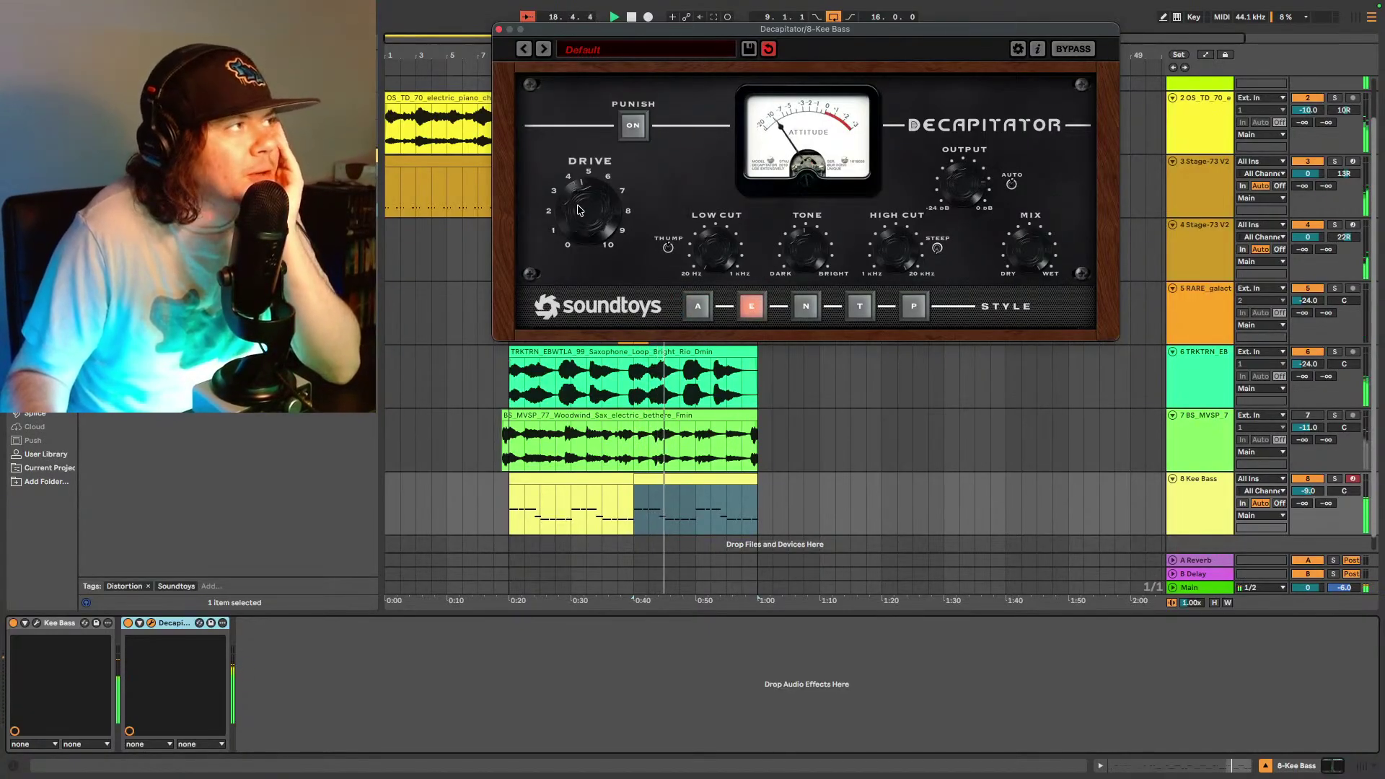
{"action": "left_click_drag", "start_coordinate": [581, 209], "coordinate": [577, 226]}
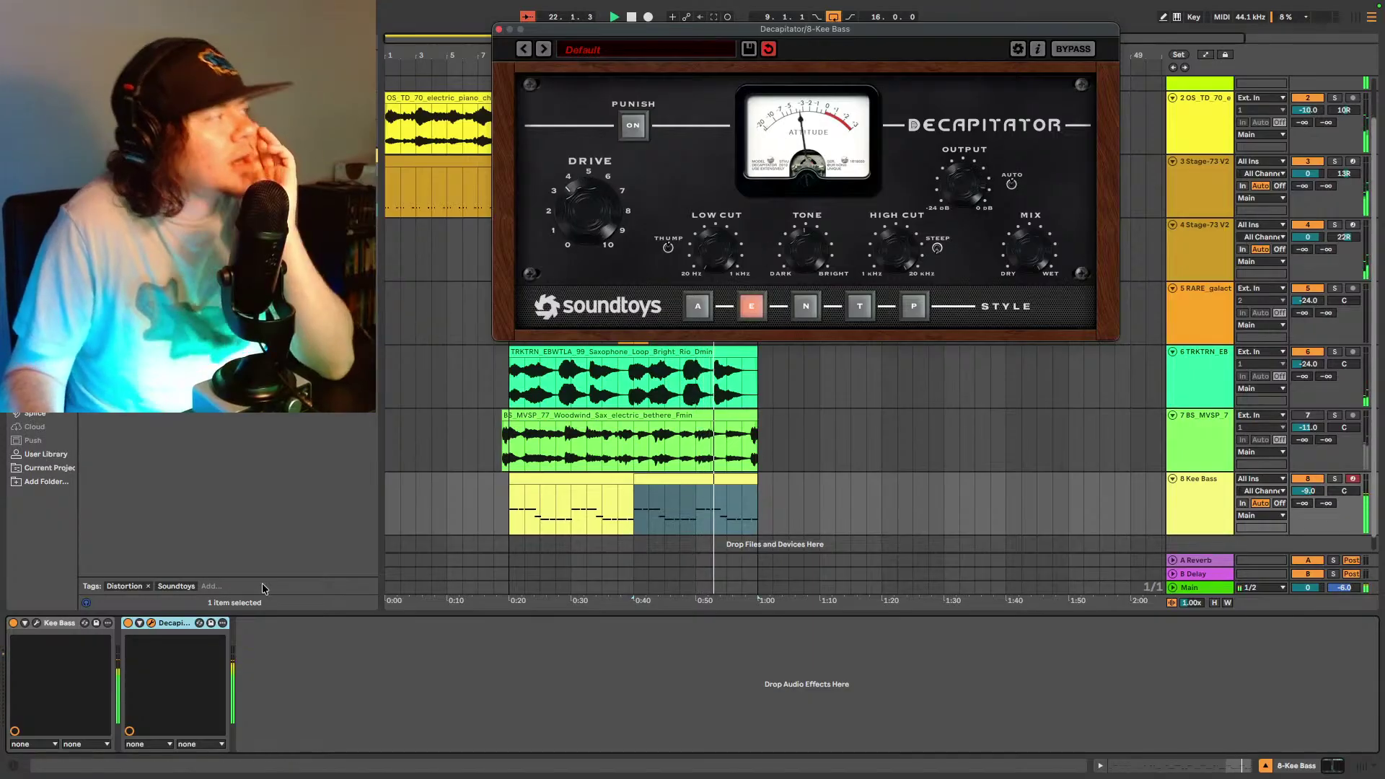
{"action": "left_click", "coordinate": [210, 607]}
{"action": "key", "text": "Delete"}
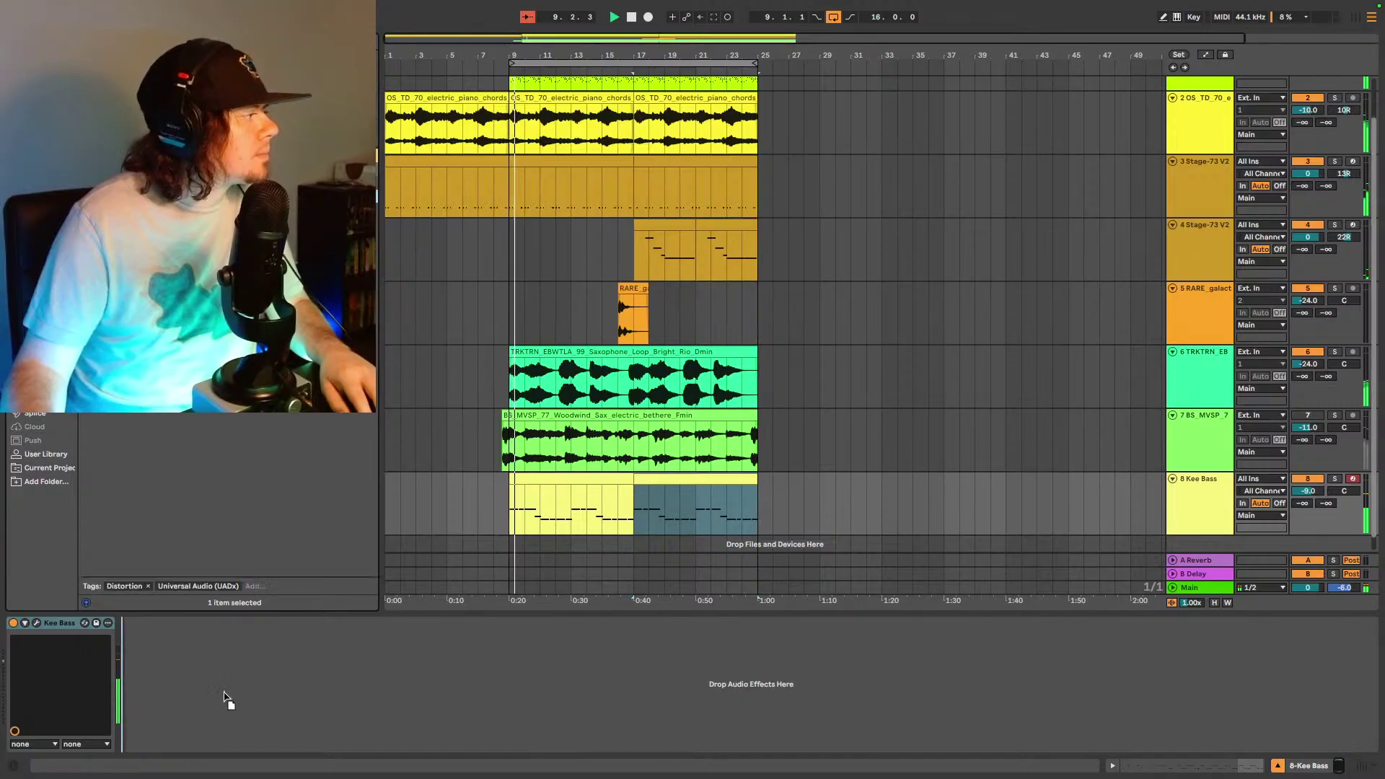
- Add the UADx Oxide Tape Recorder after Kee Bass on track 8 and raise the track volume to -6.0 dB
{"action": "left_click_drag", "start_coordinate": [246, 660], "coordinate": [247, 659]}
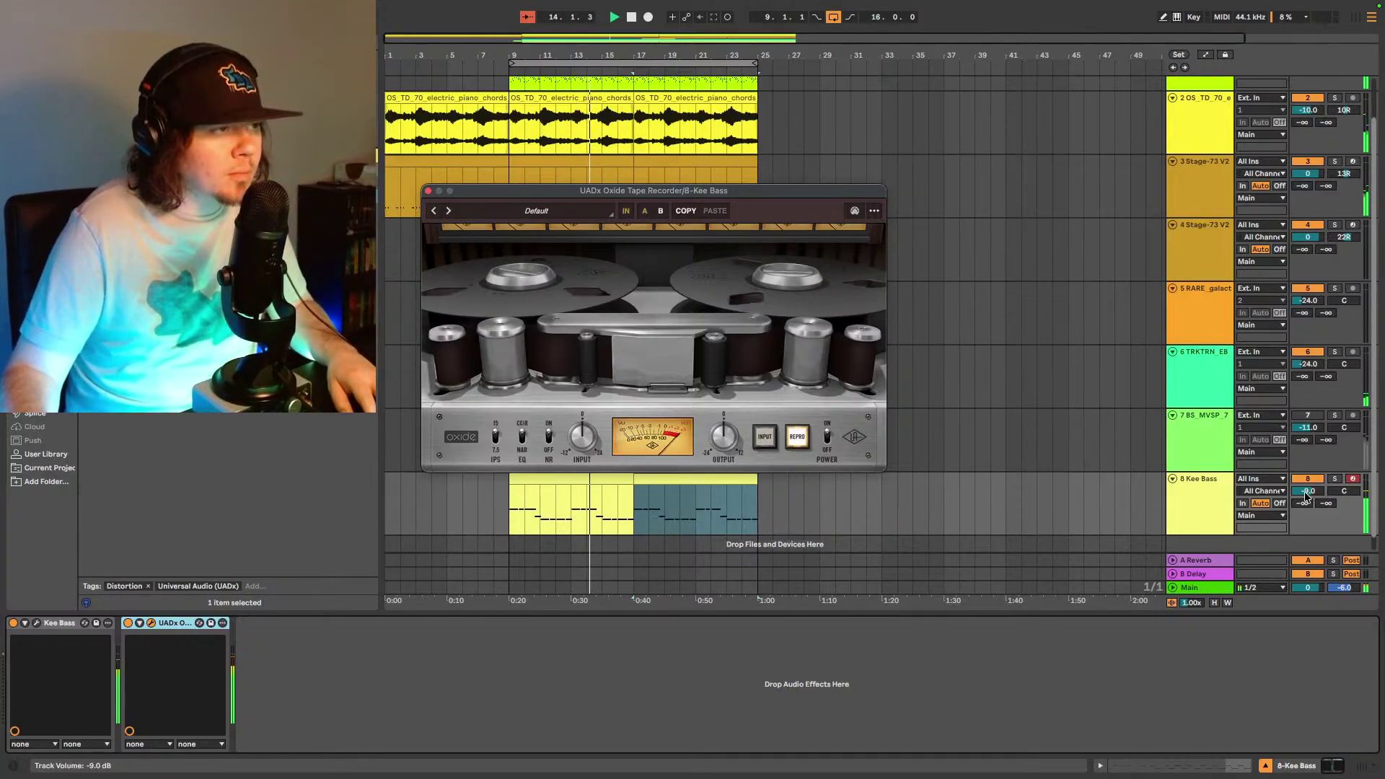
{"action": "left_click_drag", "start_coordinate": [1307, 490], "coordinate": [1307, 492]}
{"action": "scroll", "coordinate": [1309, 492], "scroll_direction": "up", "scroll_amount": 3}
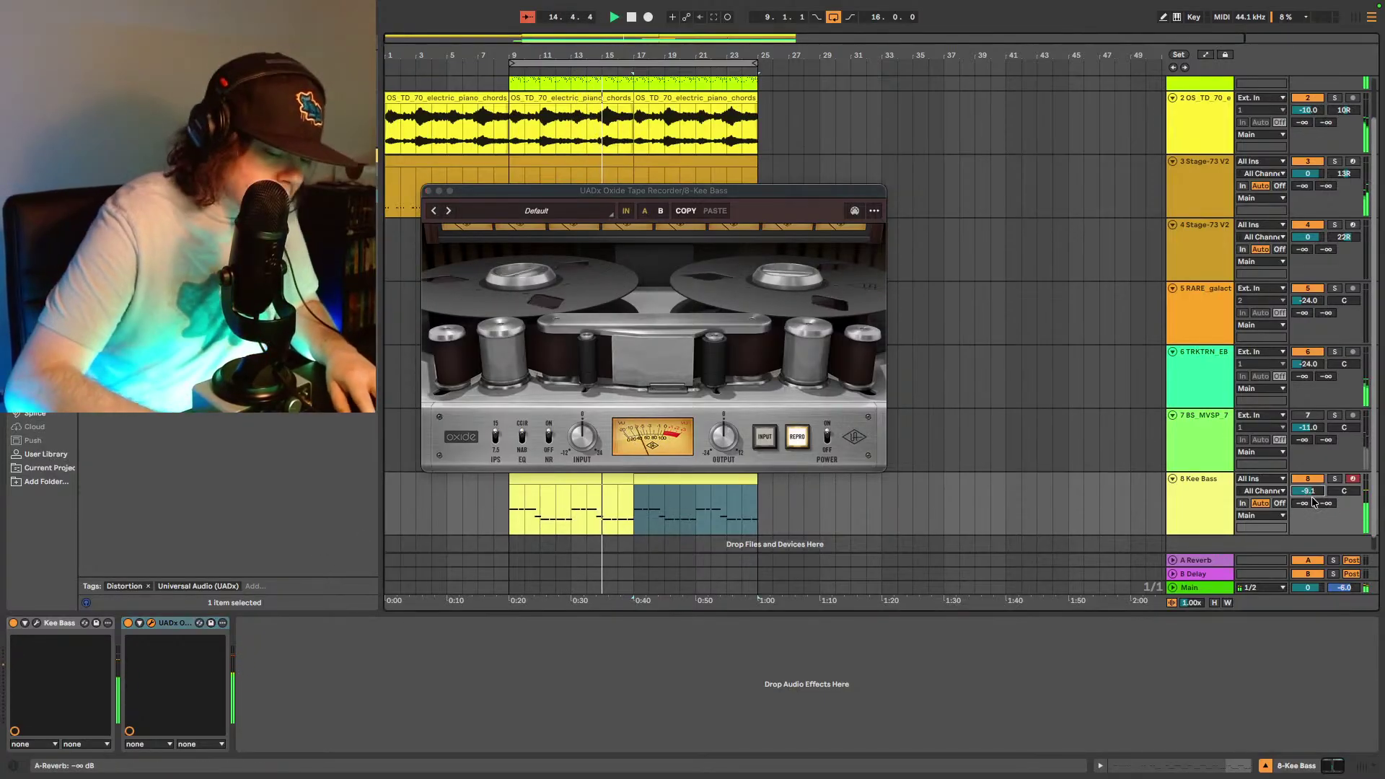
{"action": "scroll", "coordinate": [1308, 492], "scroll_direction": "up", "scroll_amount": 3}
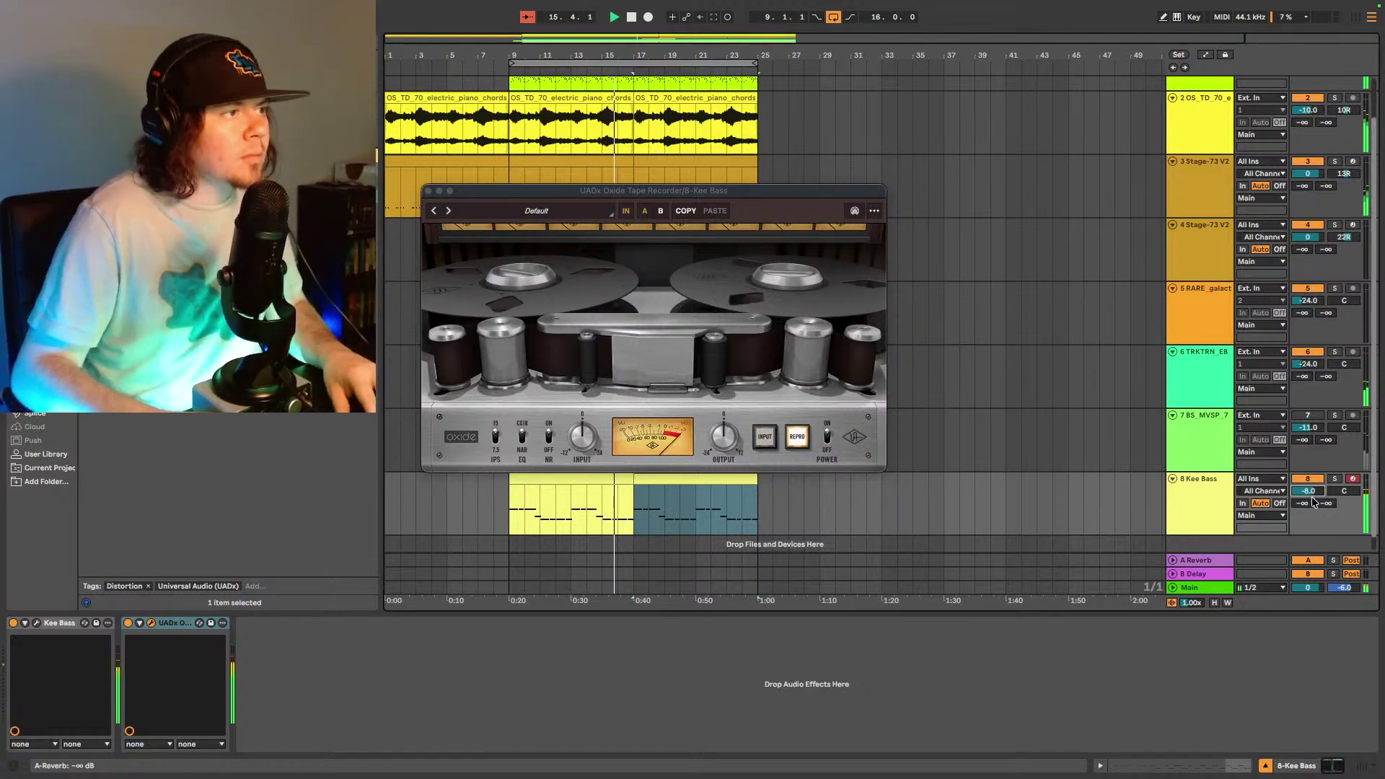
{"action": "scroll", "coordinate": [1311, 498], "scroll_direction": "down", "scroll_amount": 3}
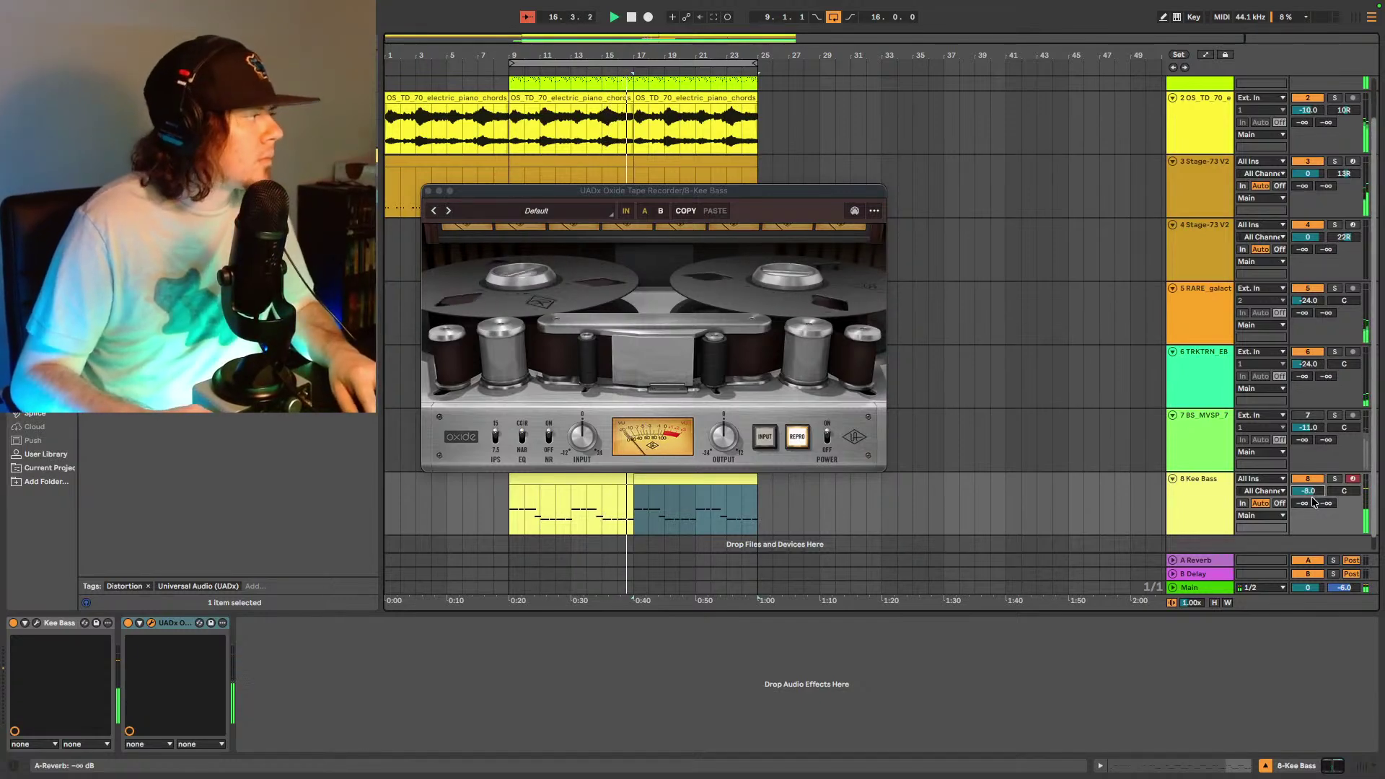
- Adjust the amp envelope decay in the Kee Bass settings and hide the open plug-in windows
{"action": "left_click", "coordinate": [36, 624]}
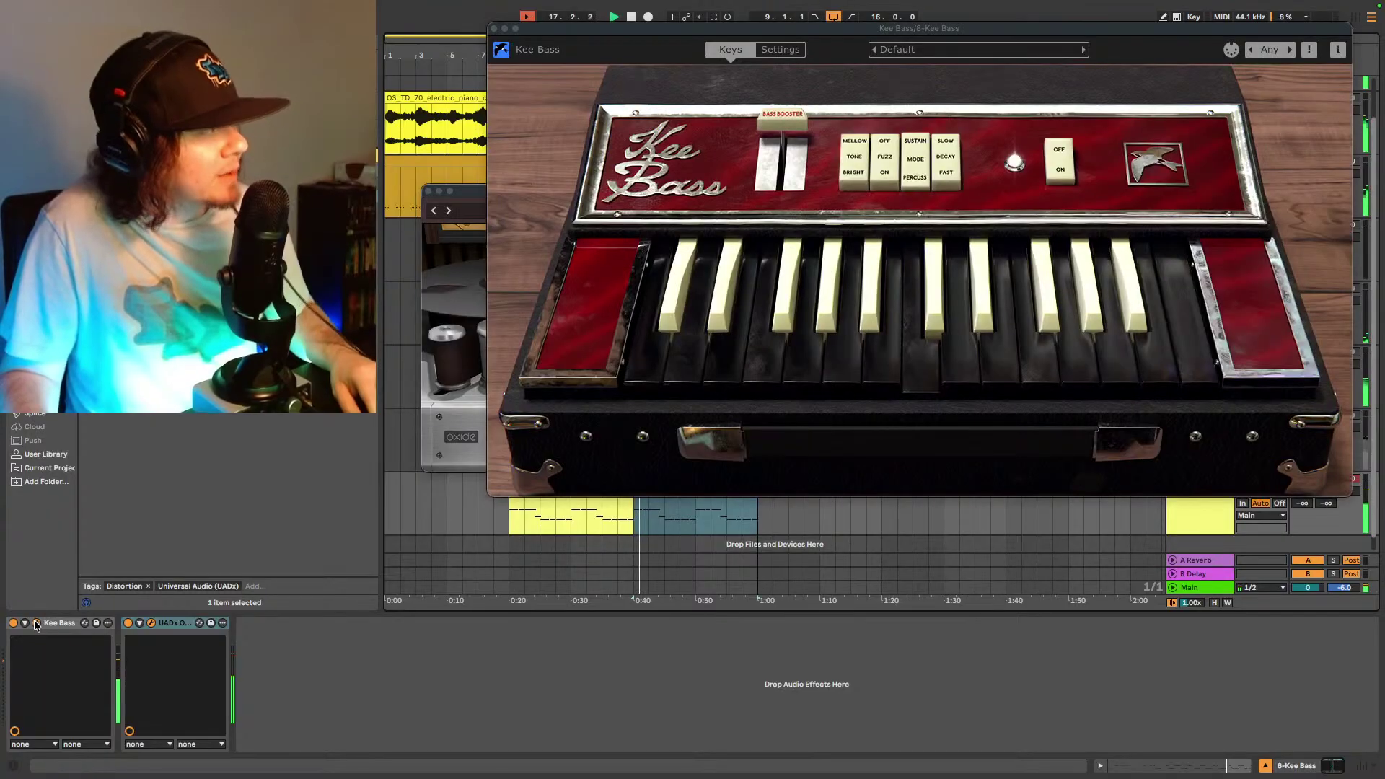
{"action": "left_click", "coordinate": [779, 49]}
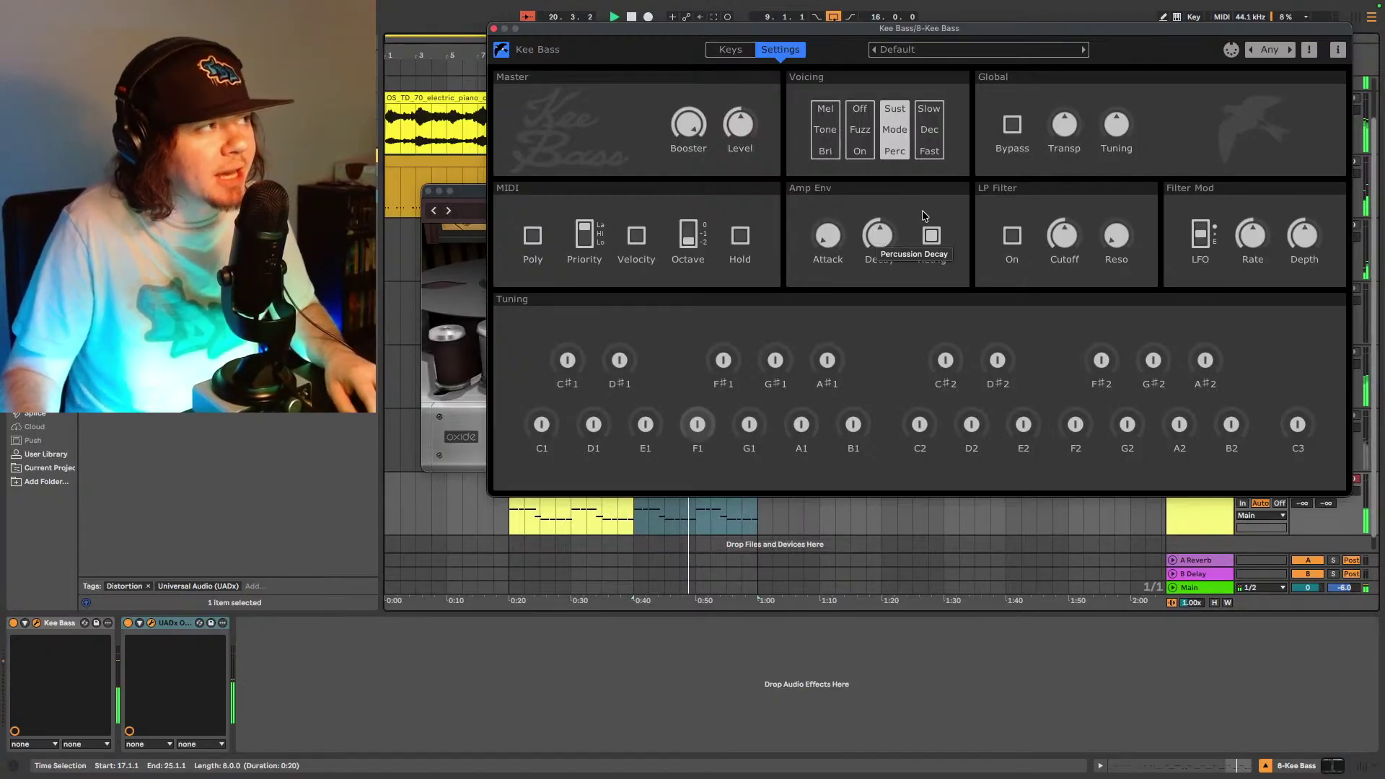
{"action": "scroll", "coordinate": [880, 236], "scroll_direction": "down", "scroll_amount": 1}
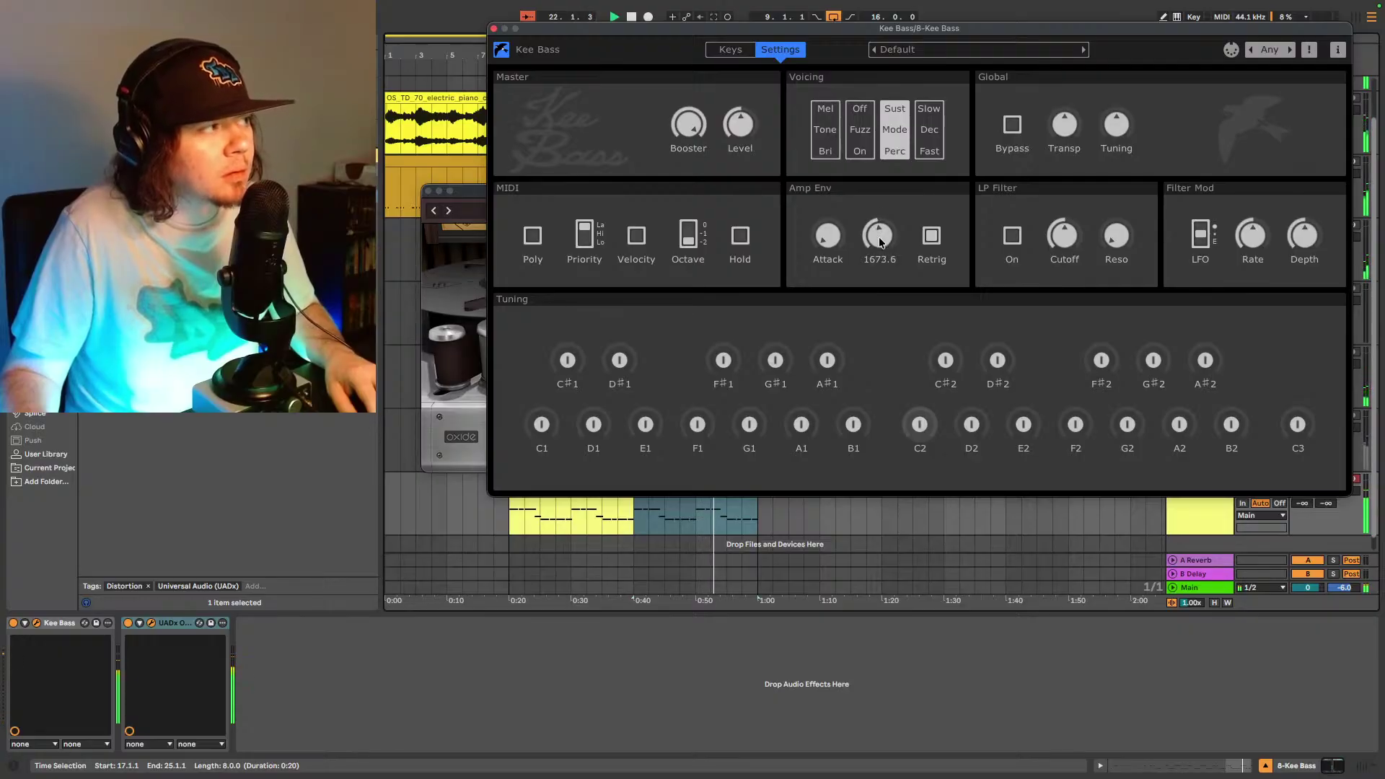
{"action": "scroll", "coordinate": [880, 244], "scroll_direction": "down", "scroll_amount": 1}
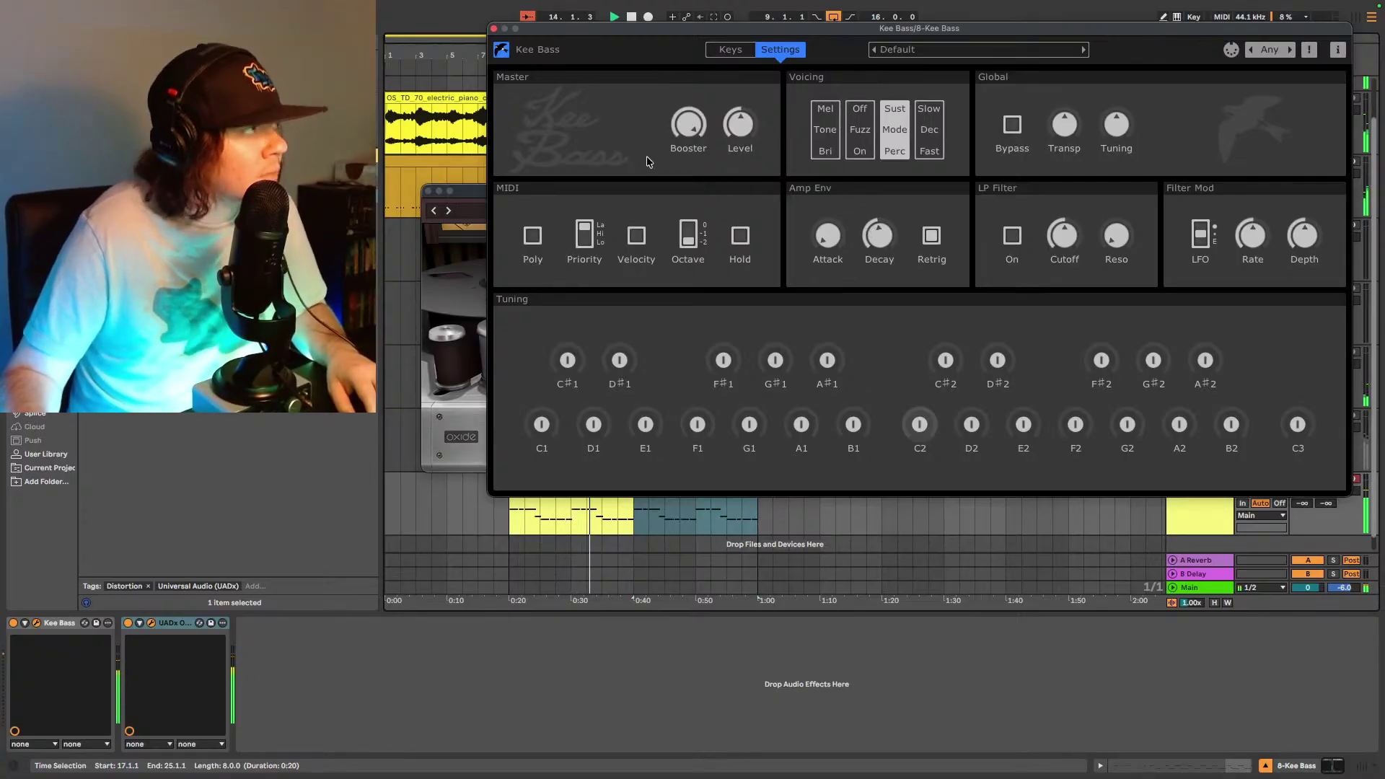
{"action": "left_click", "coordinate": [494, 29]}
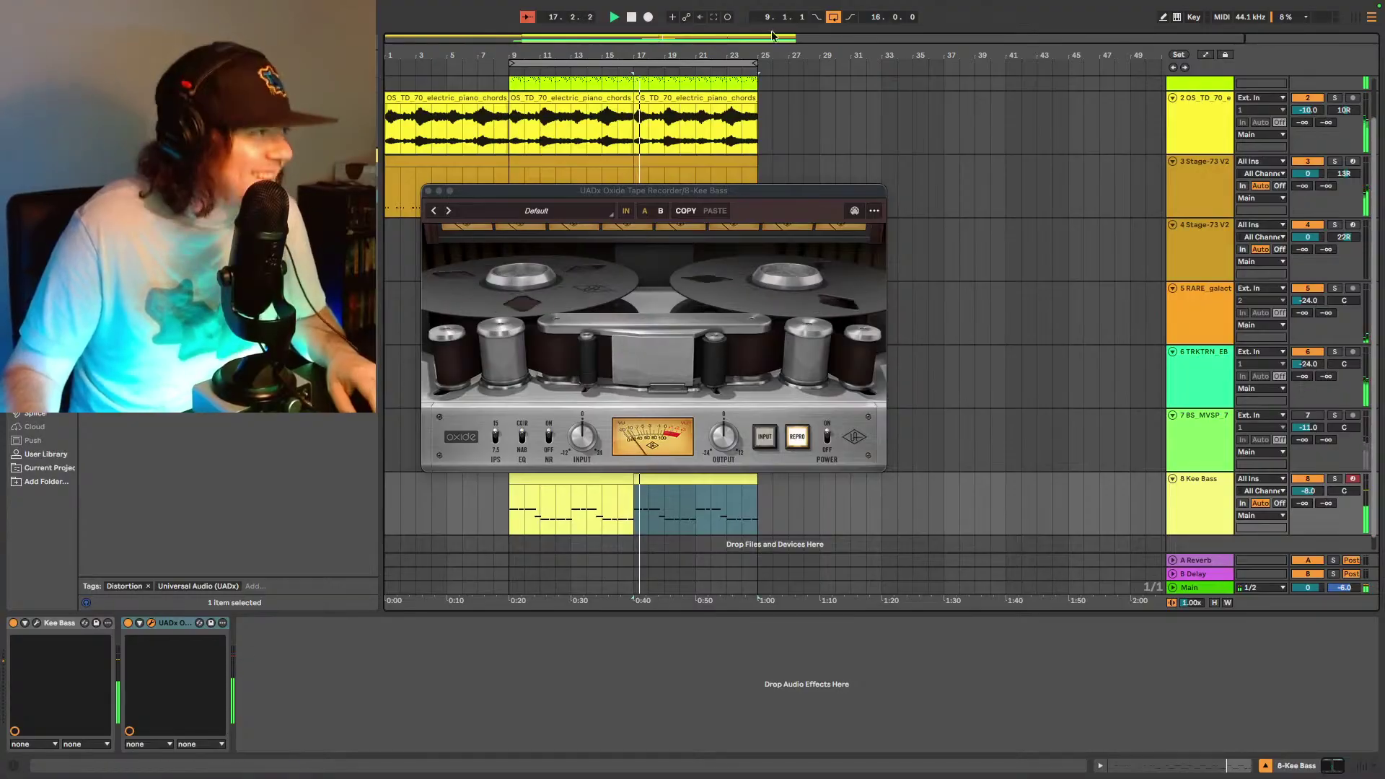
{"action": "key", "text": "super+alt+p"}
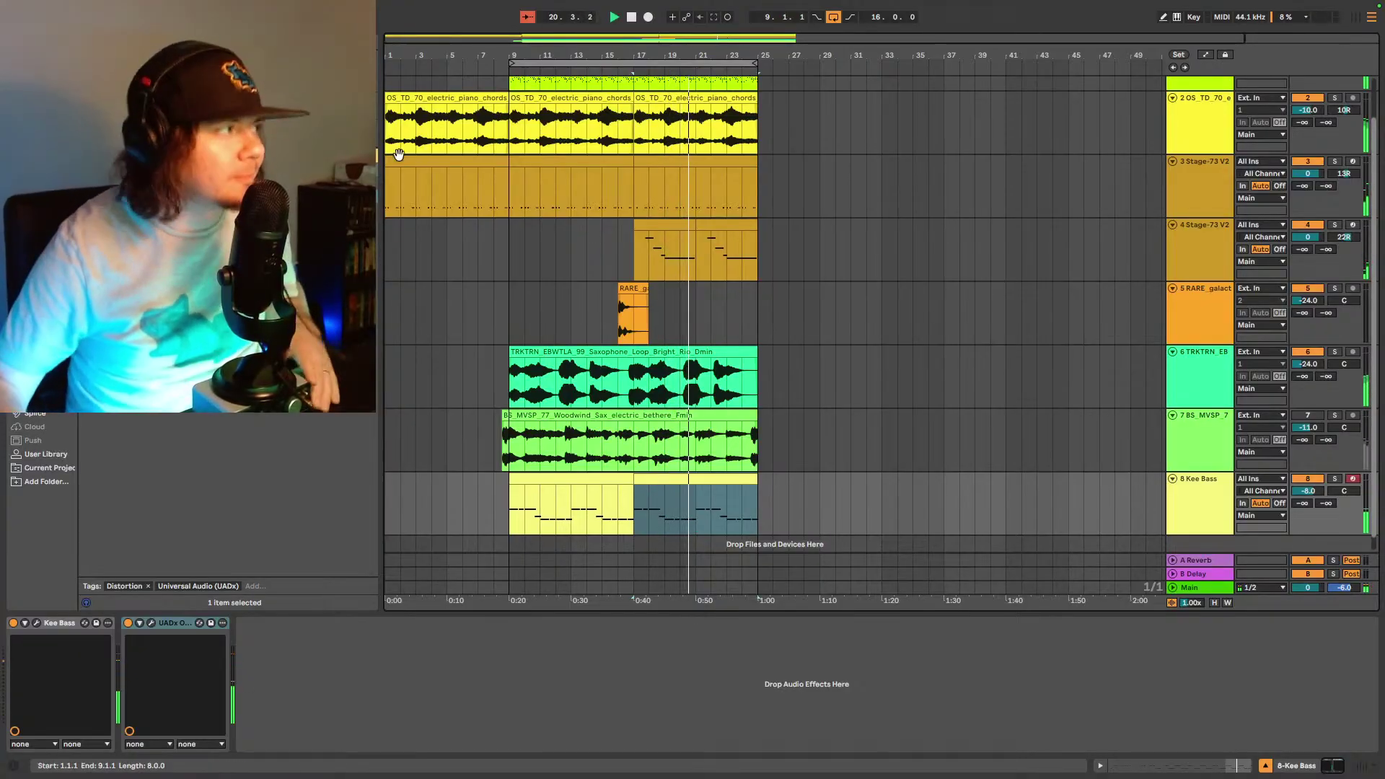
{"action": "scroll", "coordinate": [785, 424], "scroll_direction": "down", "scroll_amount": 1}
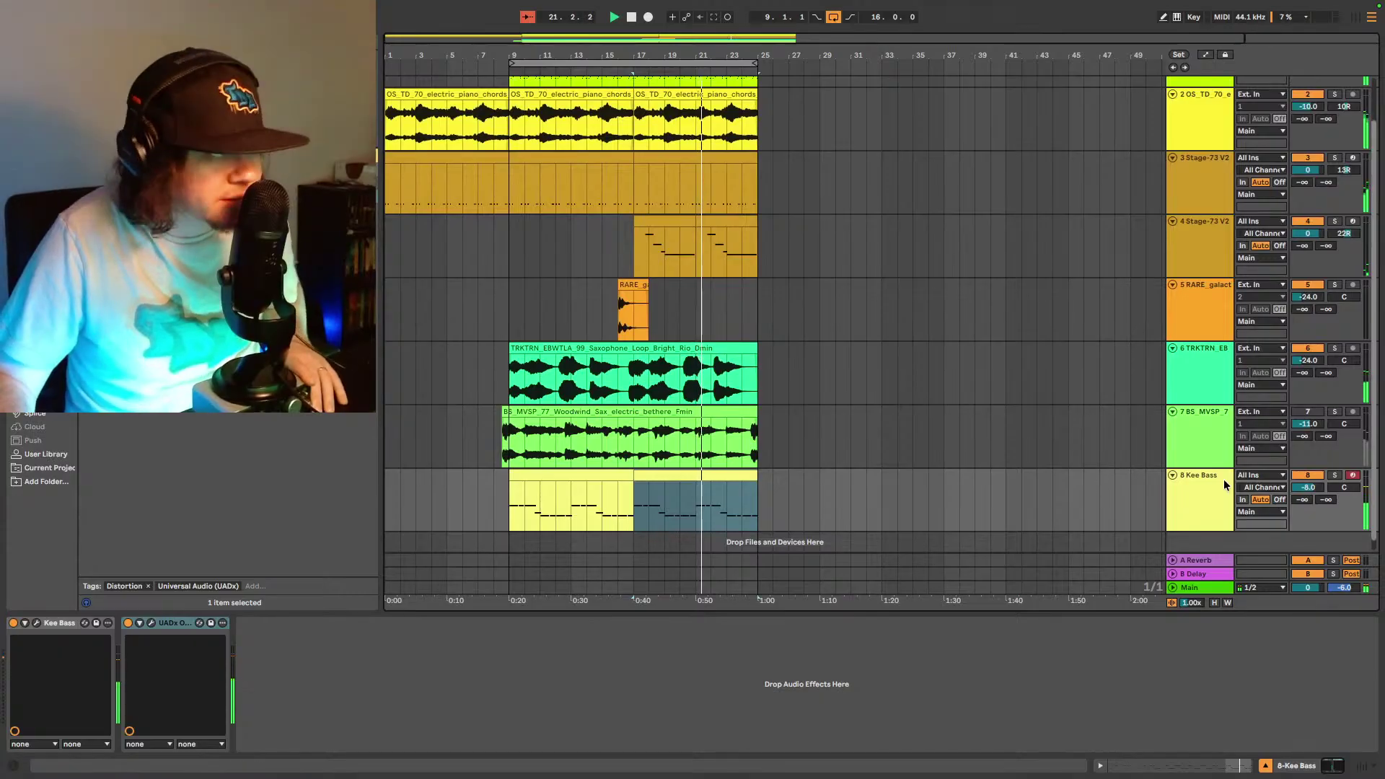
- Add a MIDI track below Kee Bass and load the Analog Lab V instrument on it
{"action": "left_click", "coordinate": [1209, 487]}
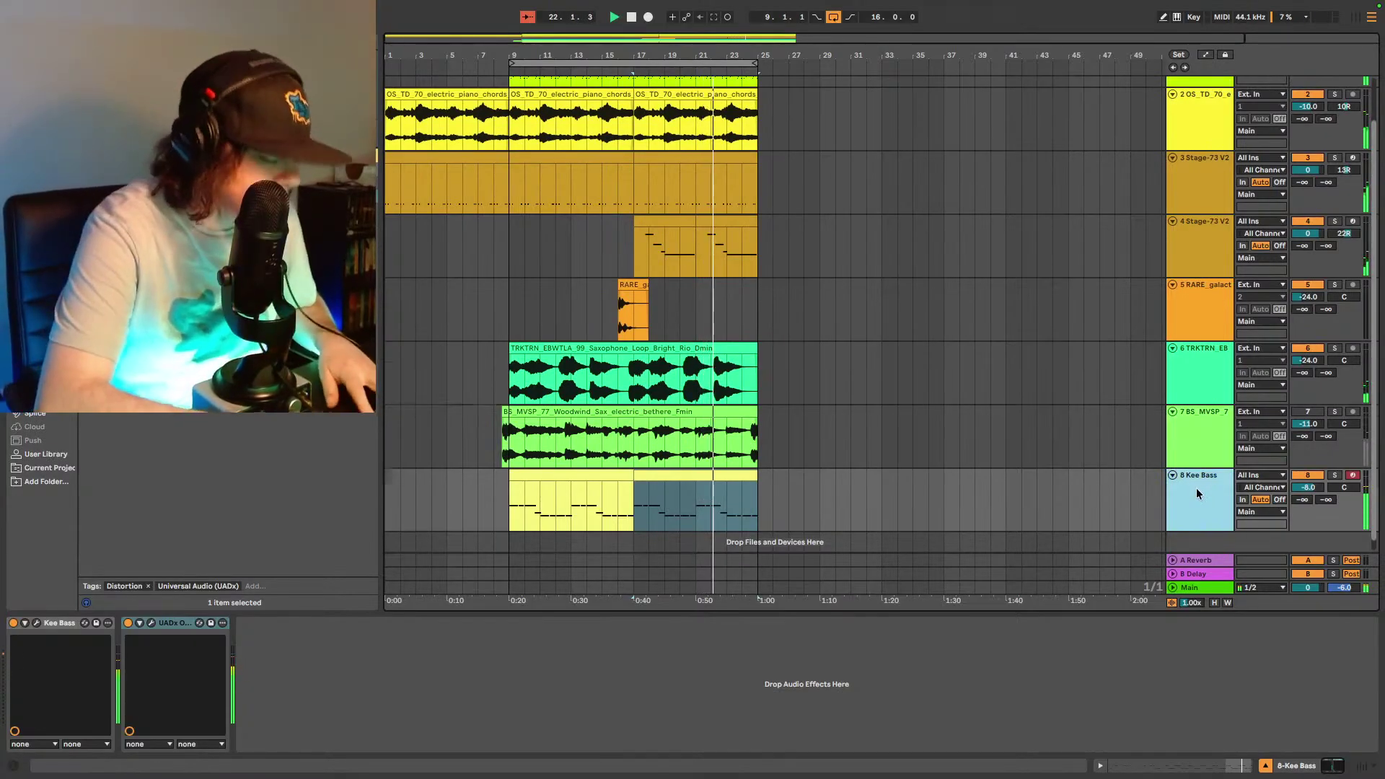
{"action": "key", "text": "super+shift+t"}
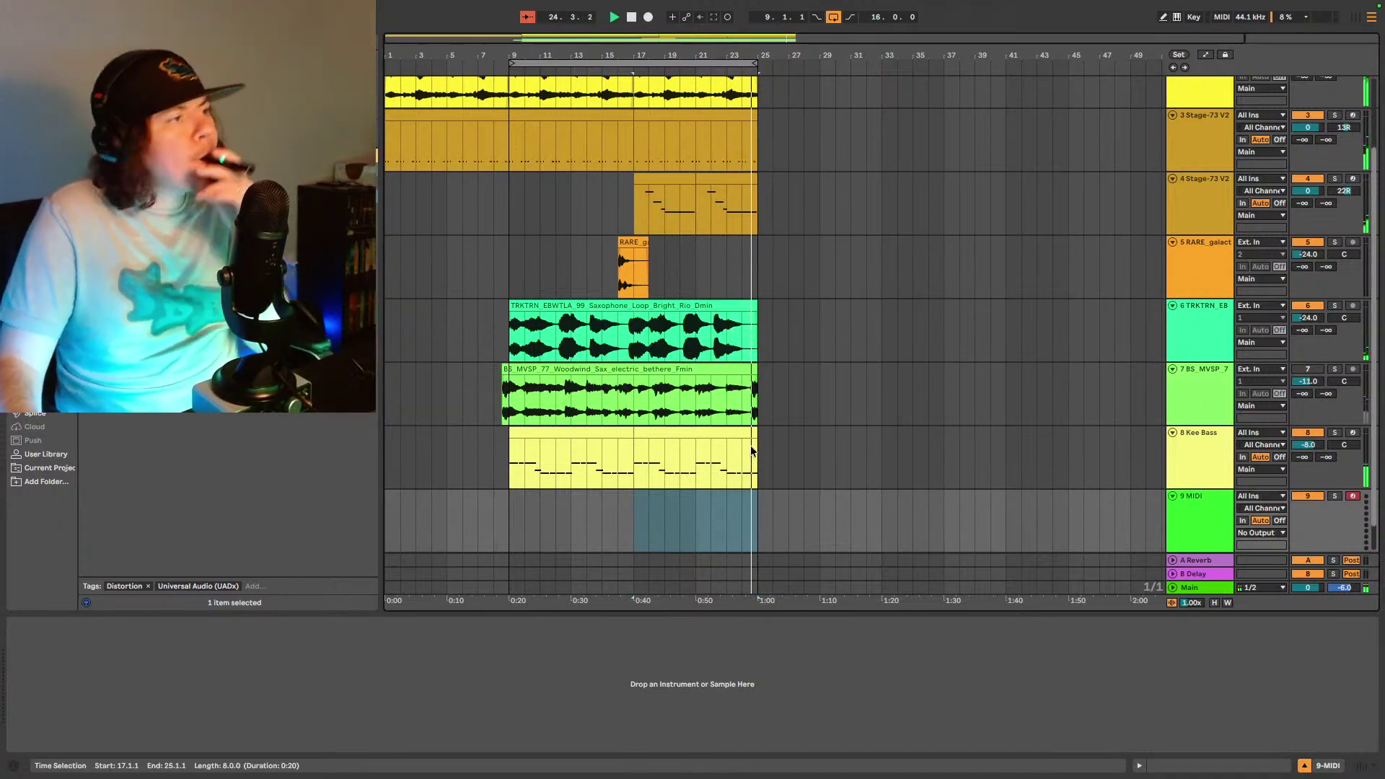
{"action": "left_click", "coordinate": [1202, 510]}
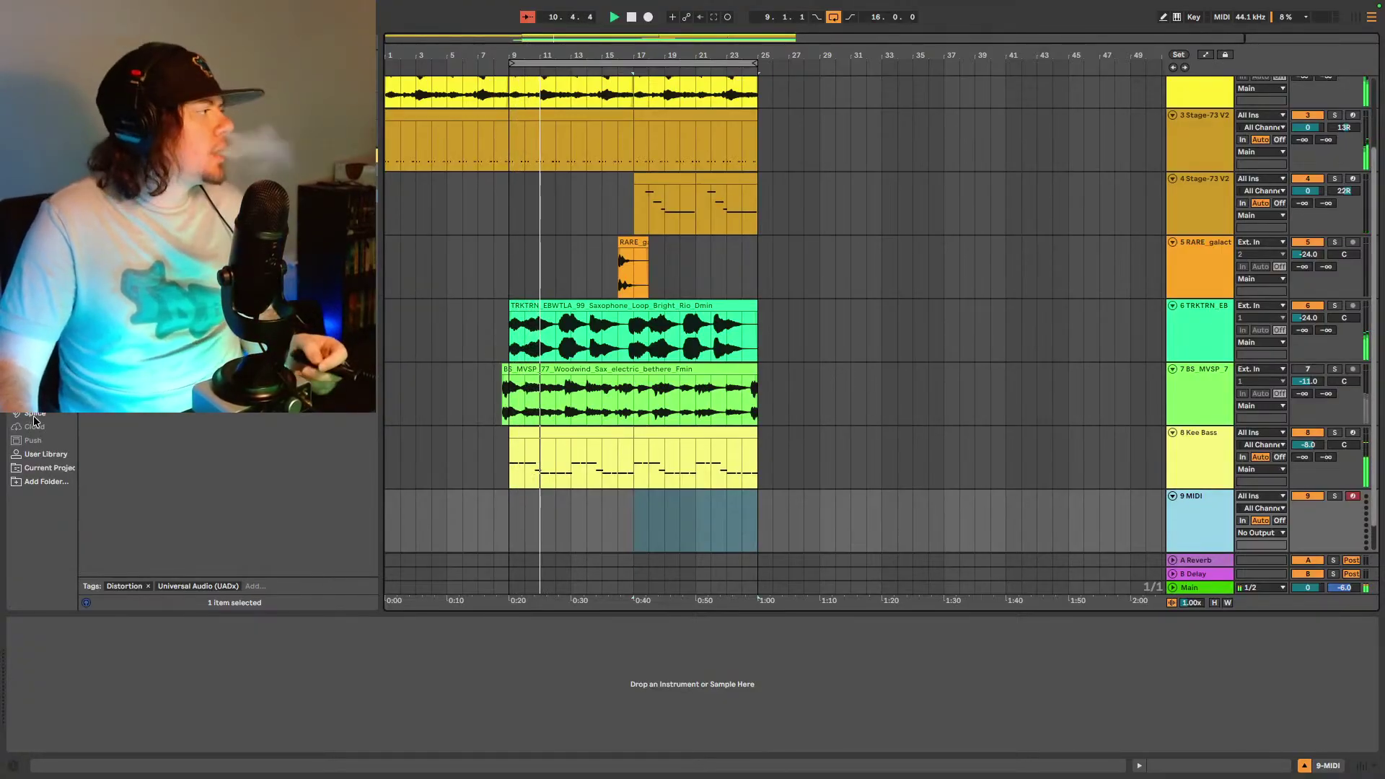
{"action": "left_click", "coordinate": [33, 317]}
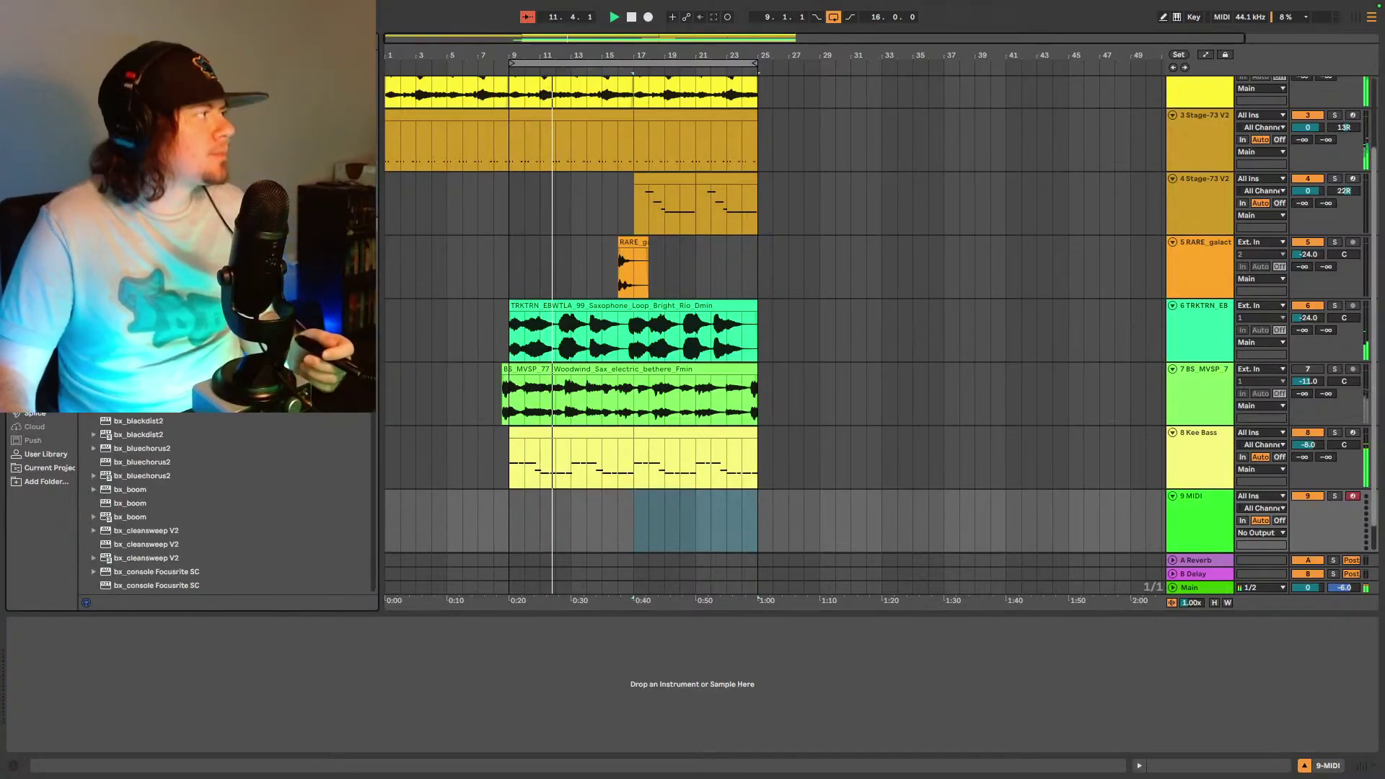
{"action": "scroll", "coordinate": [217, 505], "scroll_direction": "up", "scroll_amount": 3}
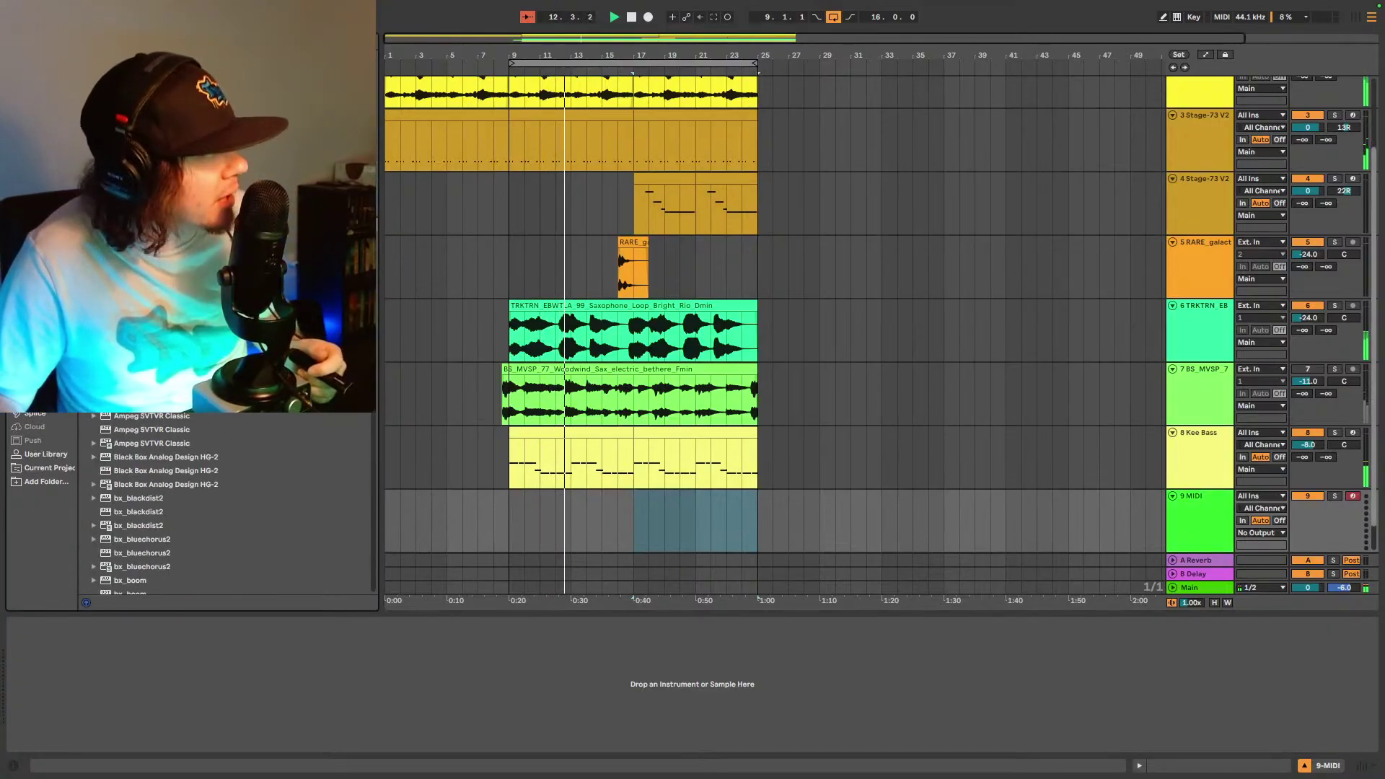
{"action": "scroll", "coordinate": [216, 505], "scroll_direction": "up", "scroll_amount": 5}
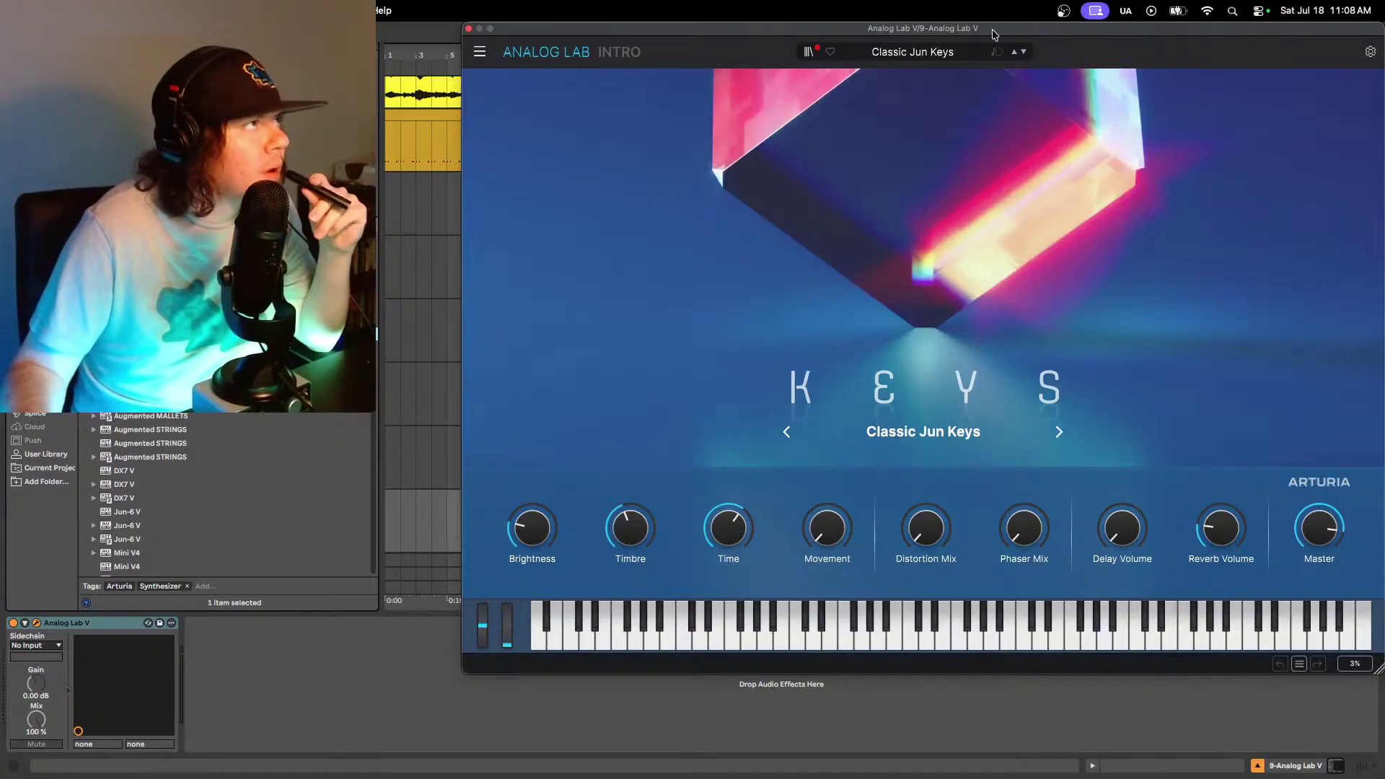
- Load the 70s Dreamy Rhodes preset from Analog Lab V's liked presets and open it for editing
{"action": "left_click_drag", "start_coordinate": [993, 34], "coordinate": [770, 63]}
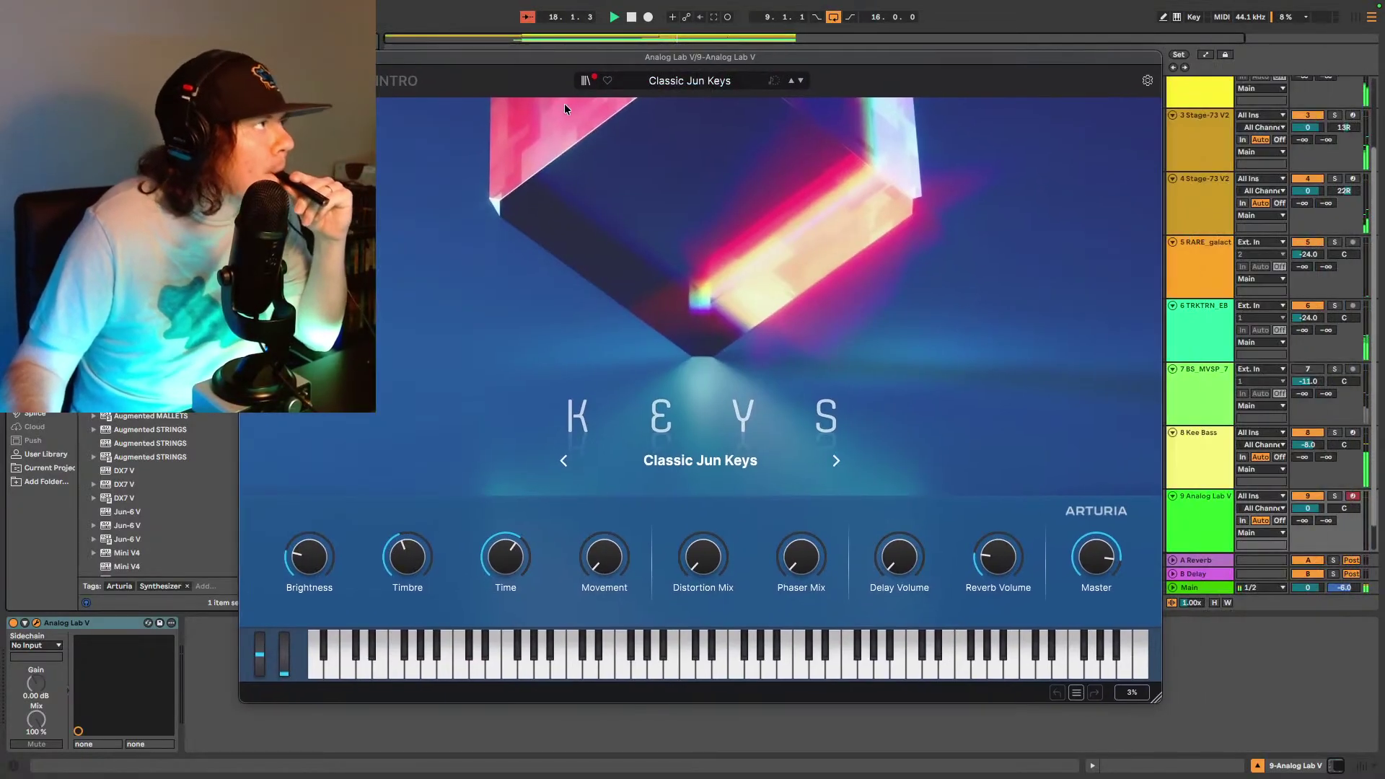
{"action": "left_click", "coordinate": [585, 82]}
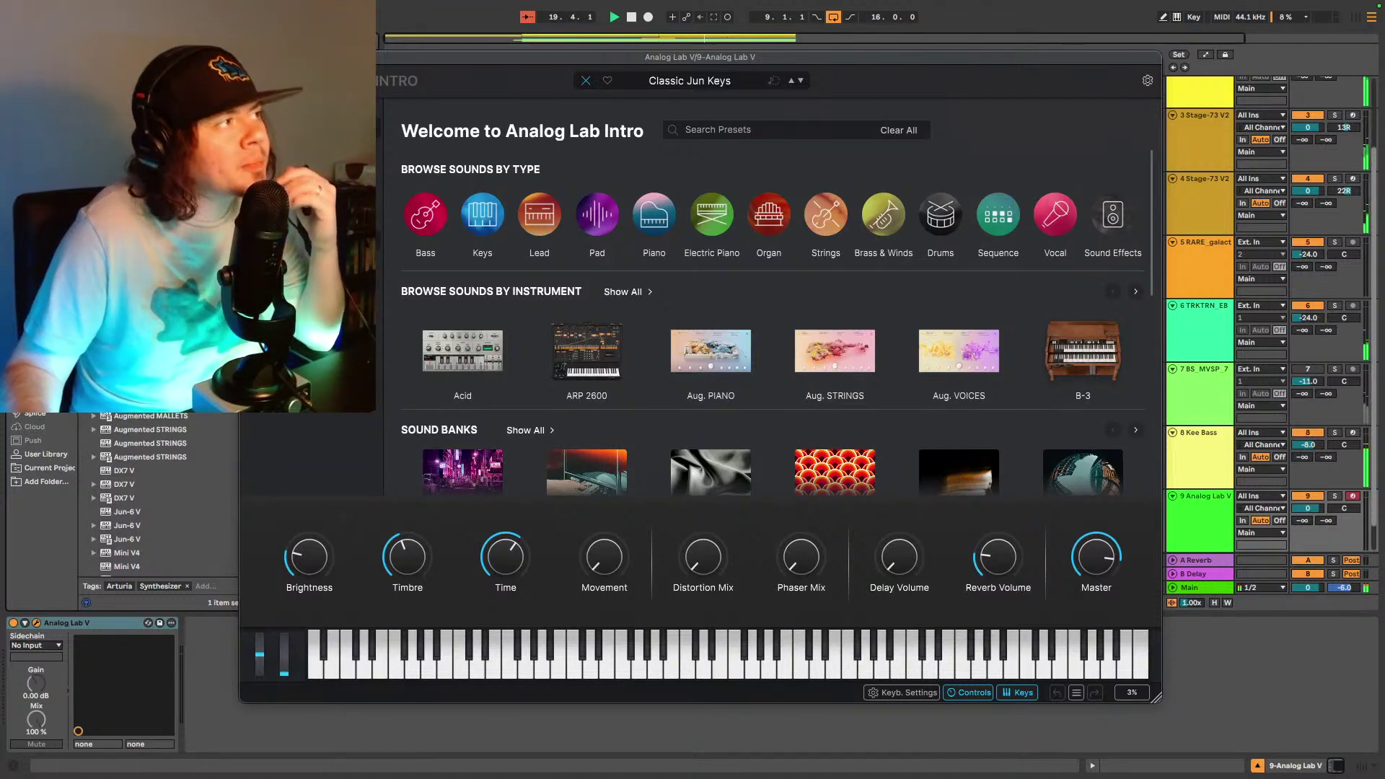
{"action": "left_click", "coordinate": [310, 240]}
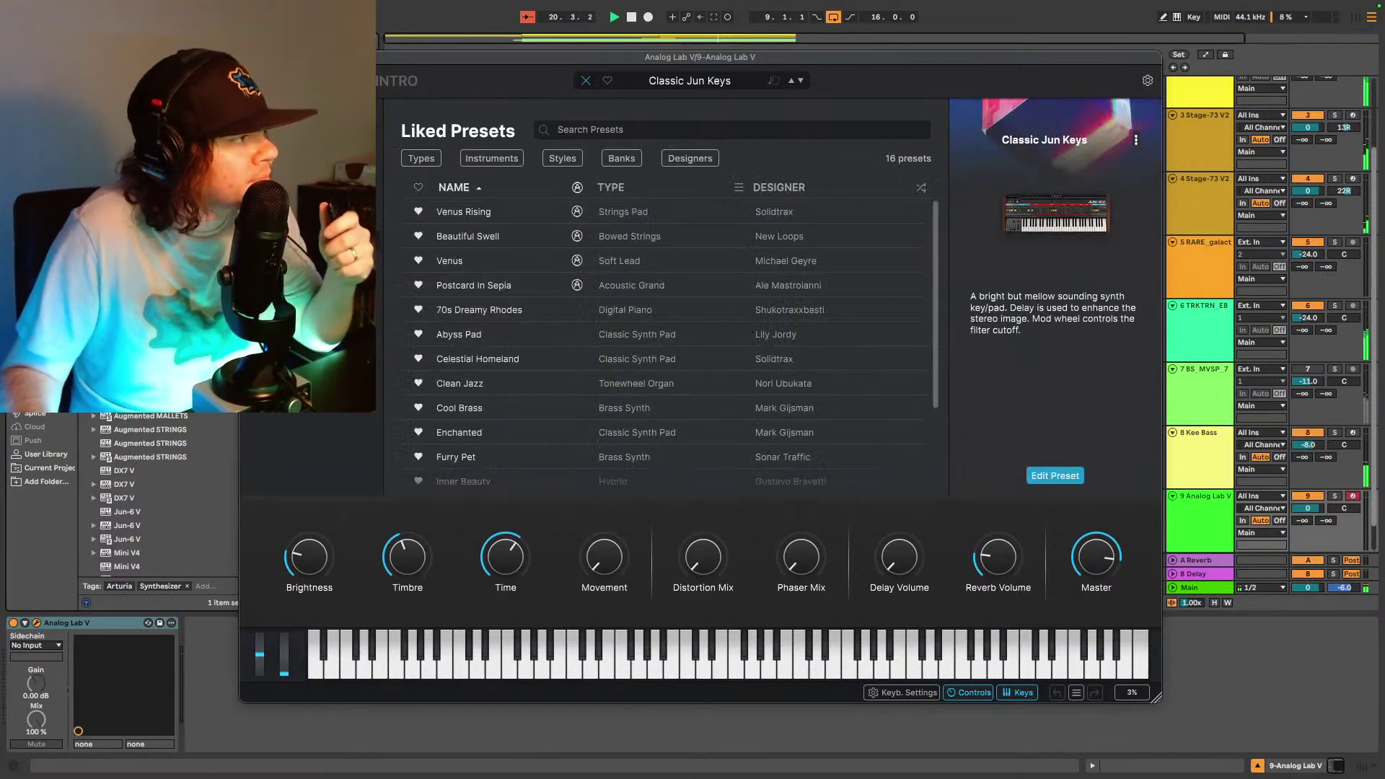
{"action": "left_click", "coordinate": [521, 316]}
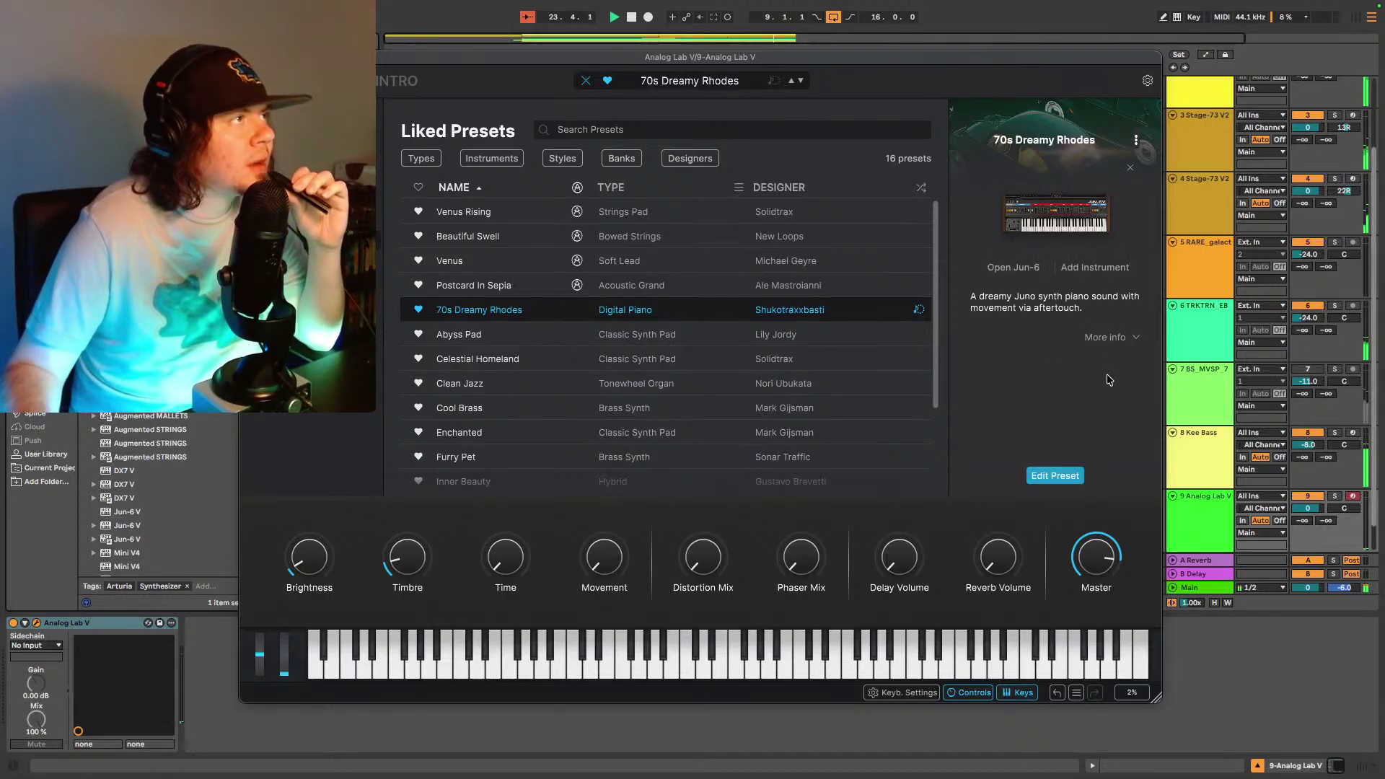
{"action": "left_click", "coordinate": [1055, 476]}
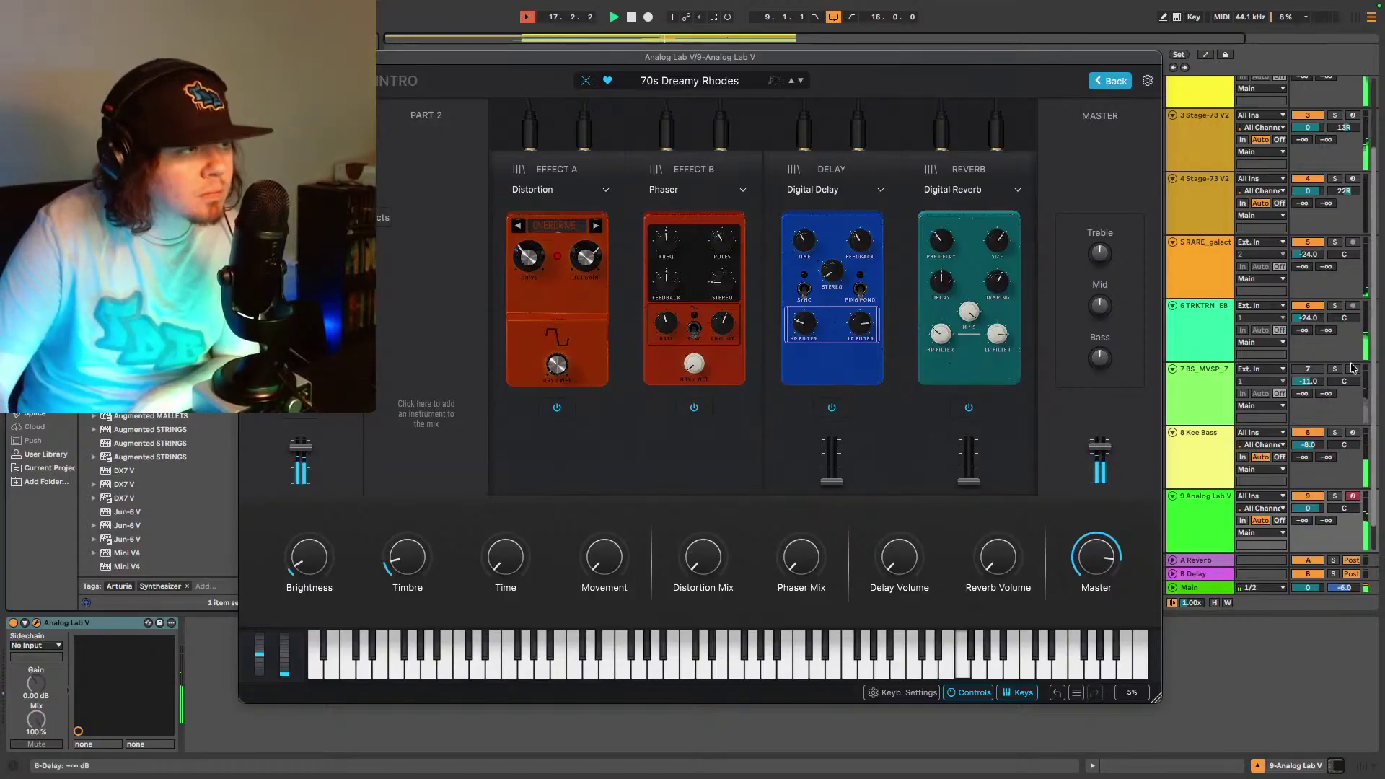
- Set the Analog Lab V track volume to -14.0 dB, try the preset's delay level and hide the plug-in window
{"action": "left_click", "coordinate": [1318, 512]}
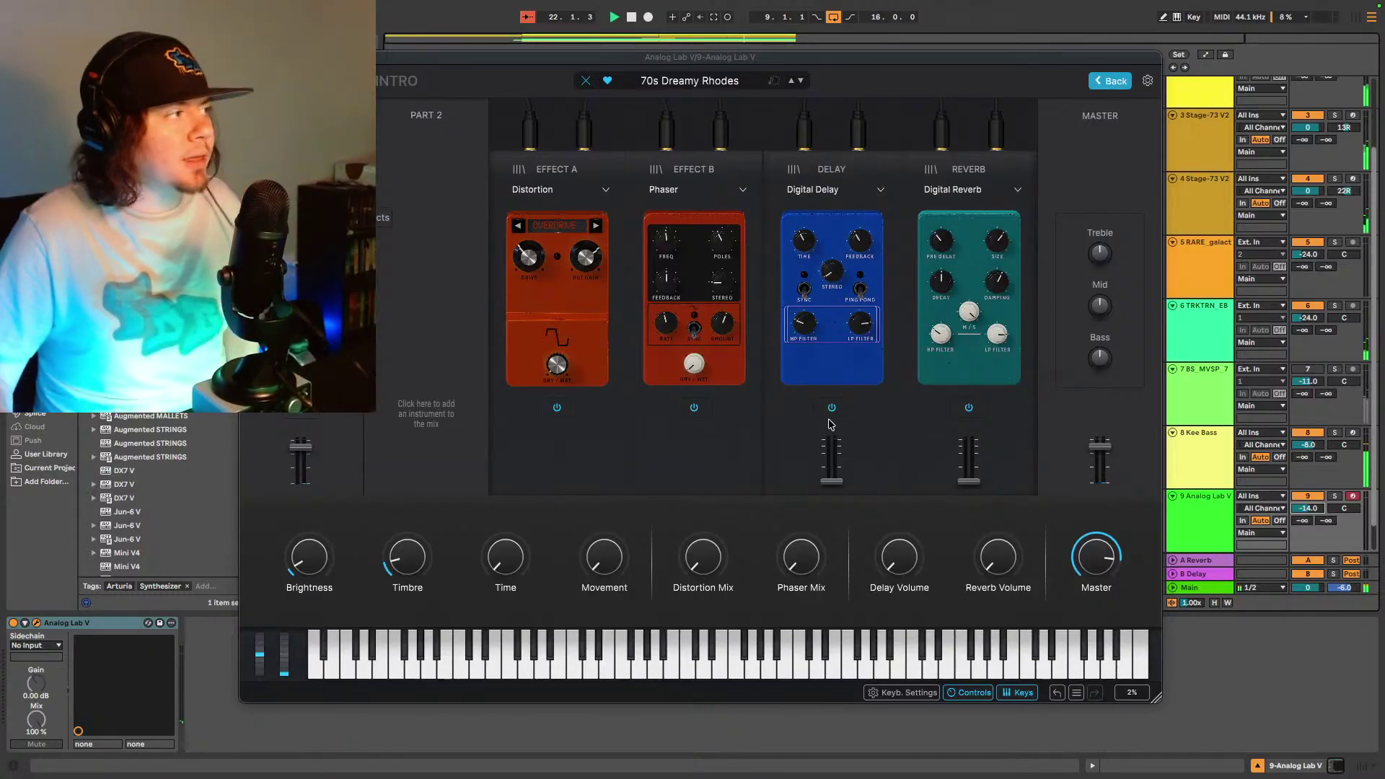
{"action": "left_click_drag", "start_coordinate": [831, 483], "coordinate": [831, 475]}
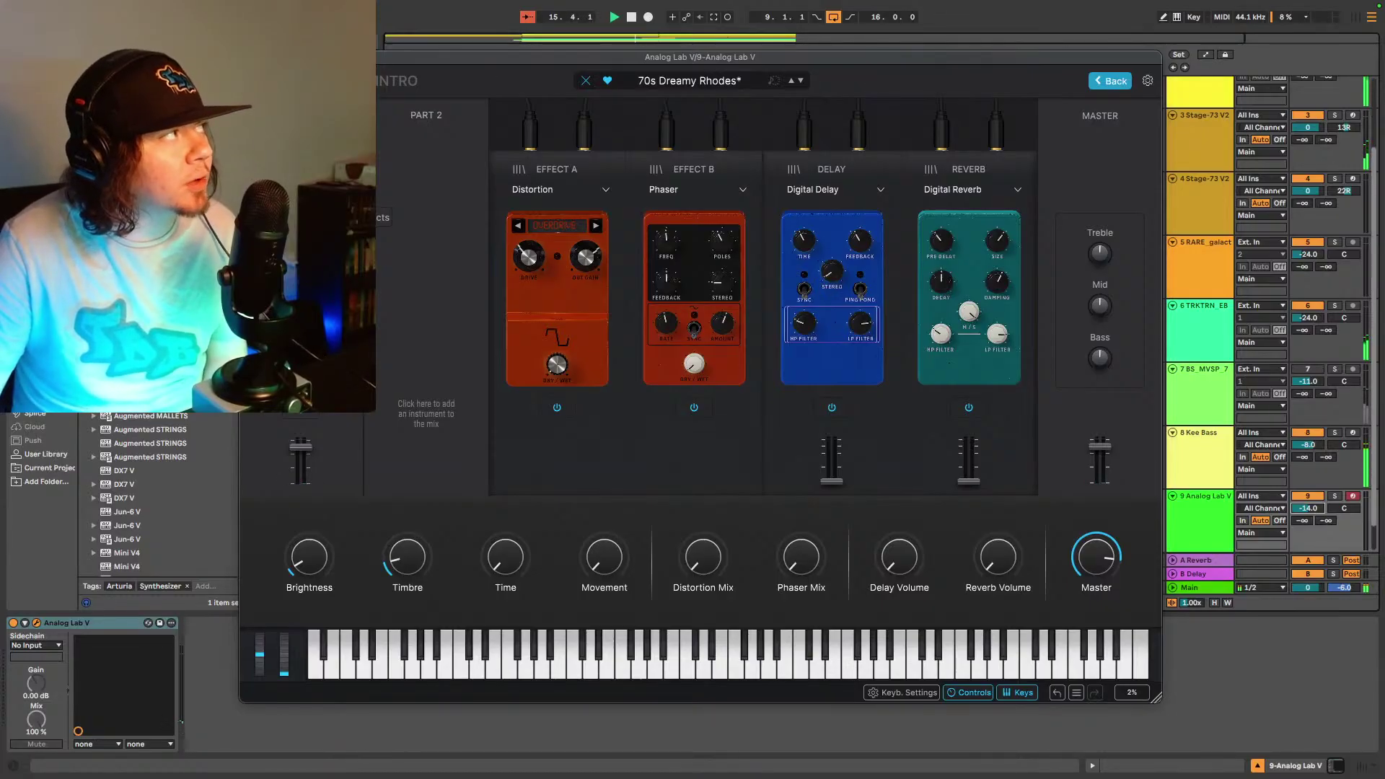
{"action": "key", "text": "super+alt+p"}
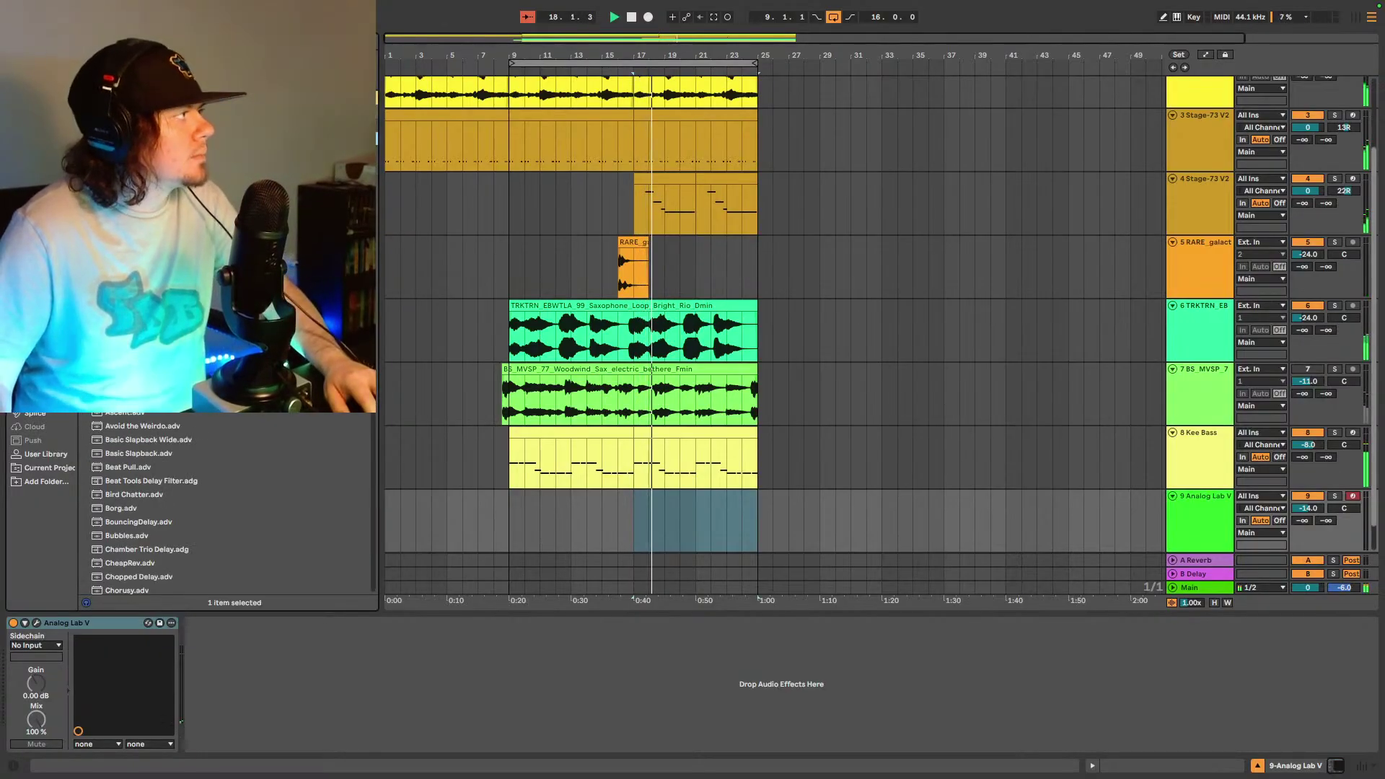
- Add a Delay after Analog Lab V with Ping Pong on and both channels synced to 2 sixteenths
{"action": "key", "text": "Return"}
{"action": "left_click", "coordinate": [269, 670]}
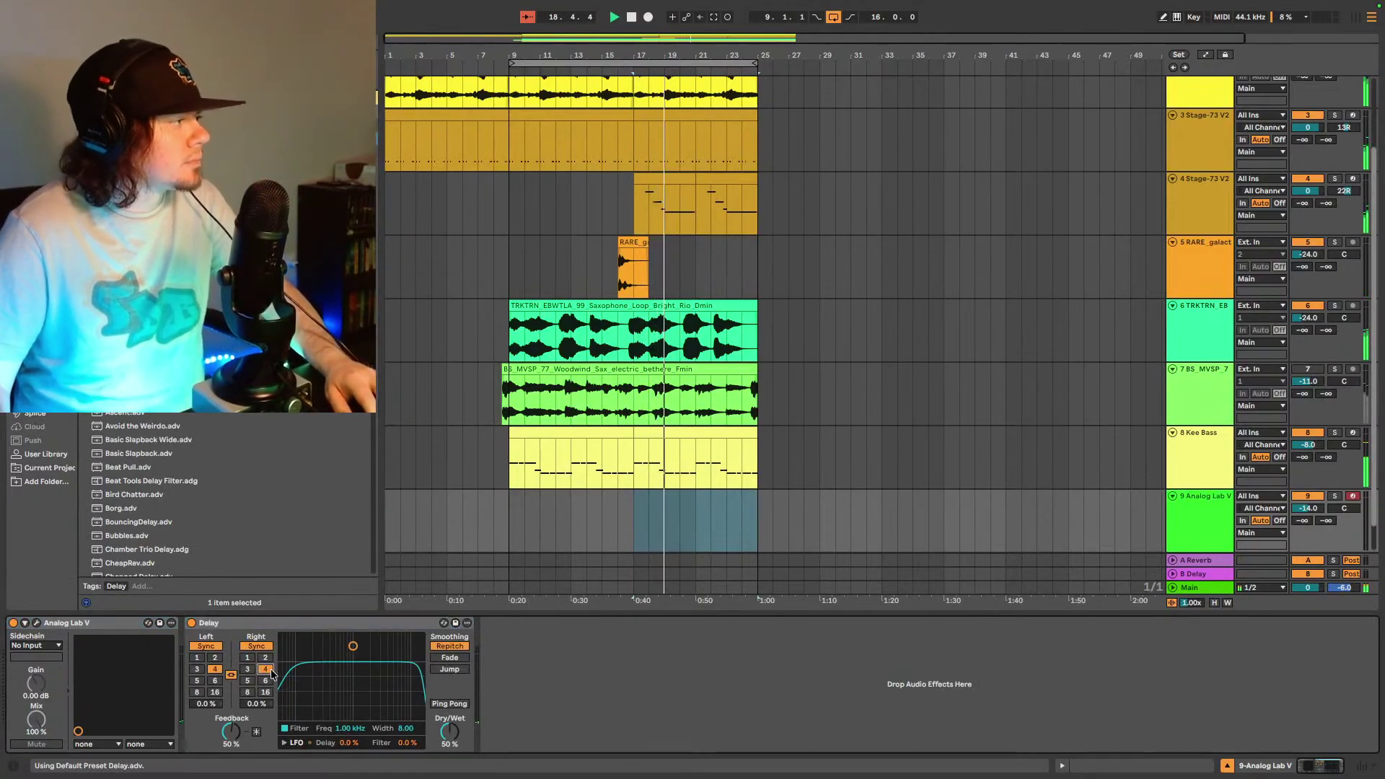
{"action": "left_click", "coordinate": [460, 703]}
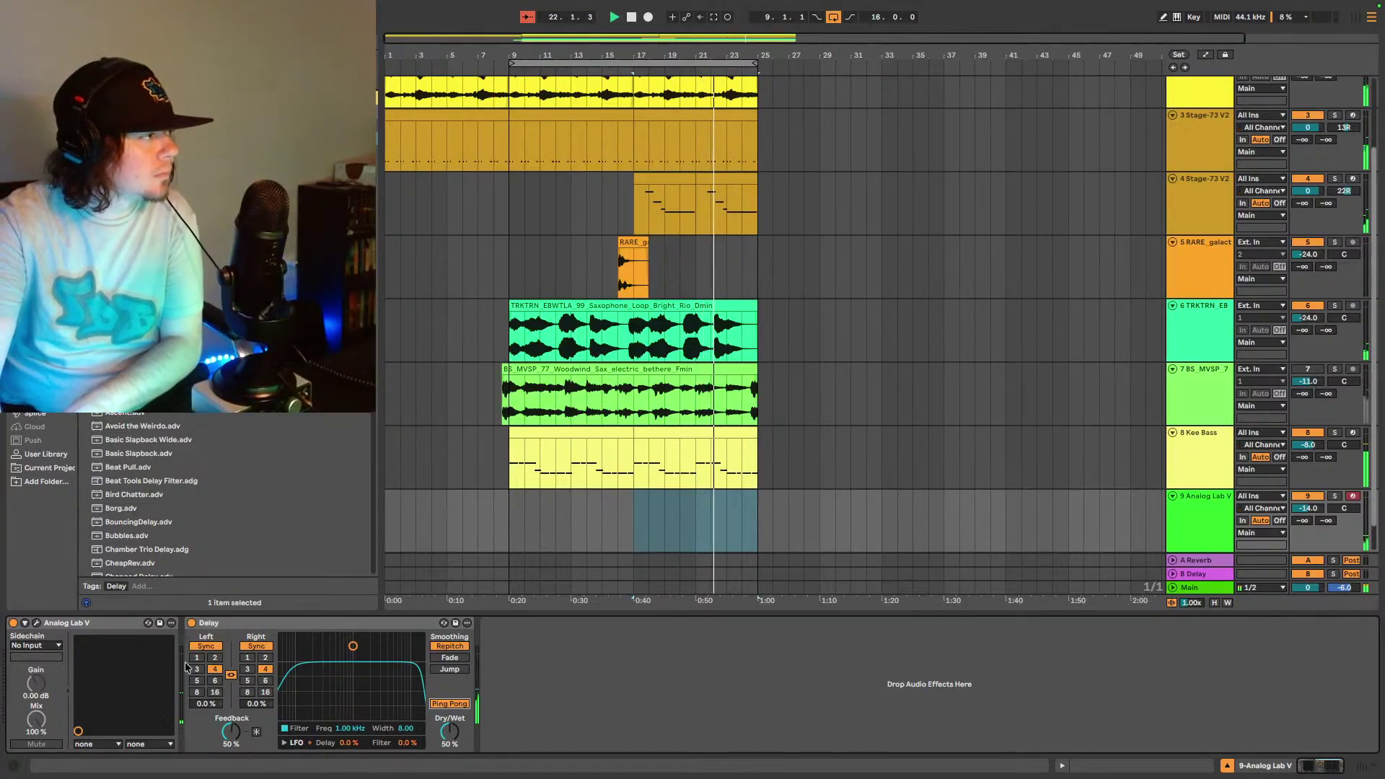
{"action": "left_click", "coordinate": [214, 657]}
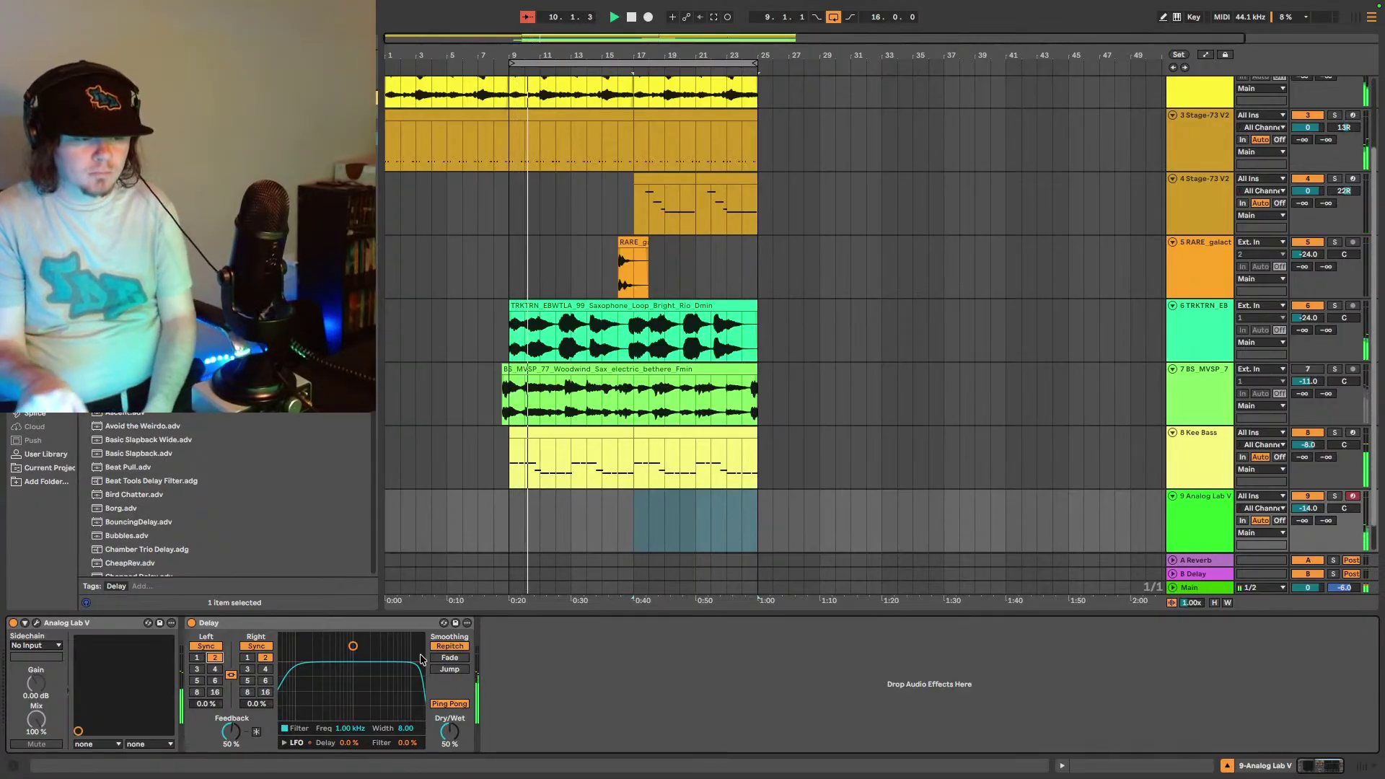
- Add the Vocal Pop Hall reverb after the Delay and set its dry/wet mix to 25%
{"action": "left_click", "coordinate": [300, 484]}
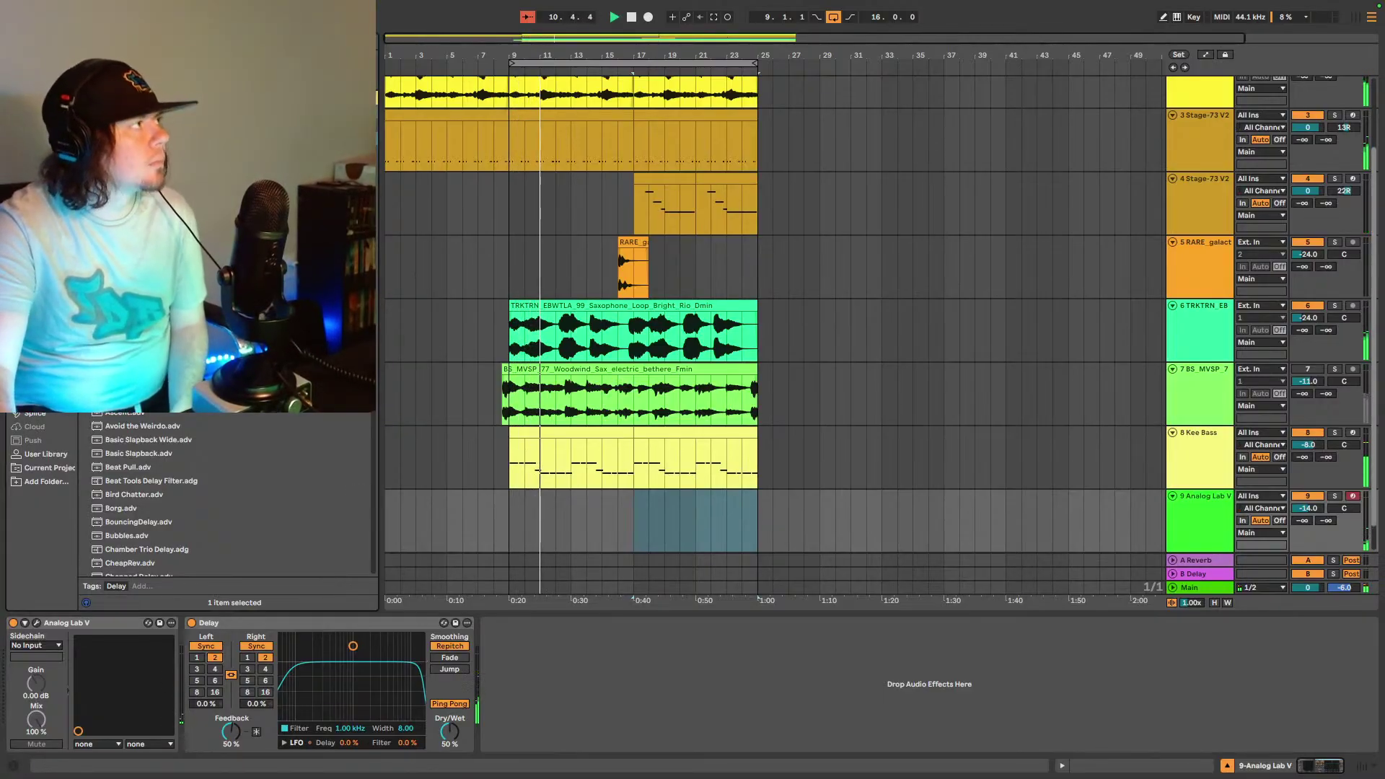
{"action": "scroll", "coordinate": [223, 505], "scroll_direction": "down", "scroll_amount": 10}
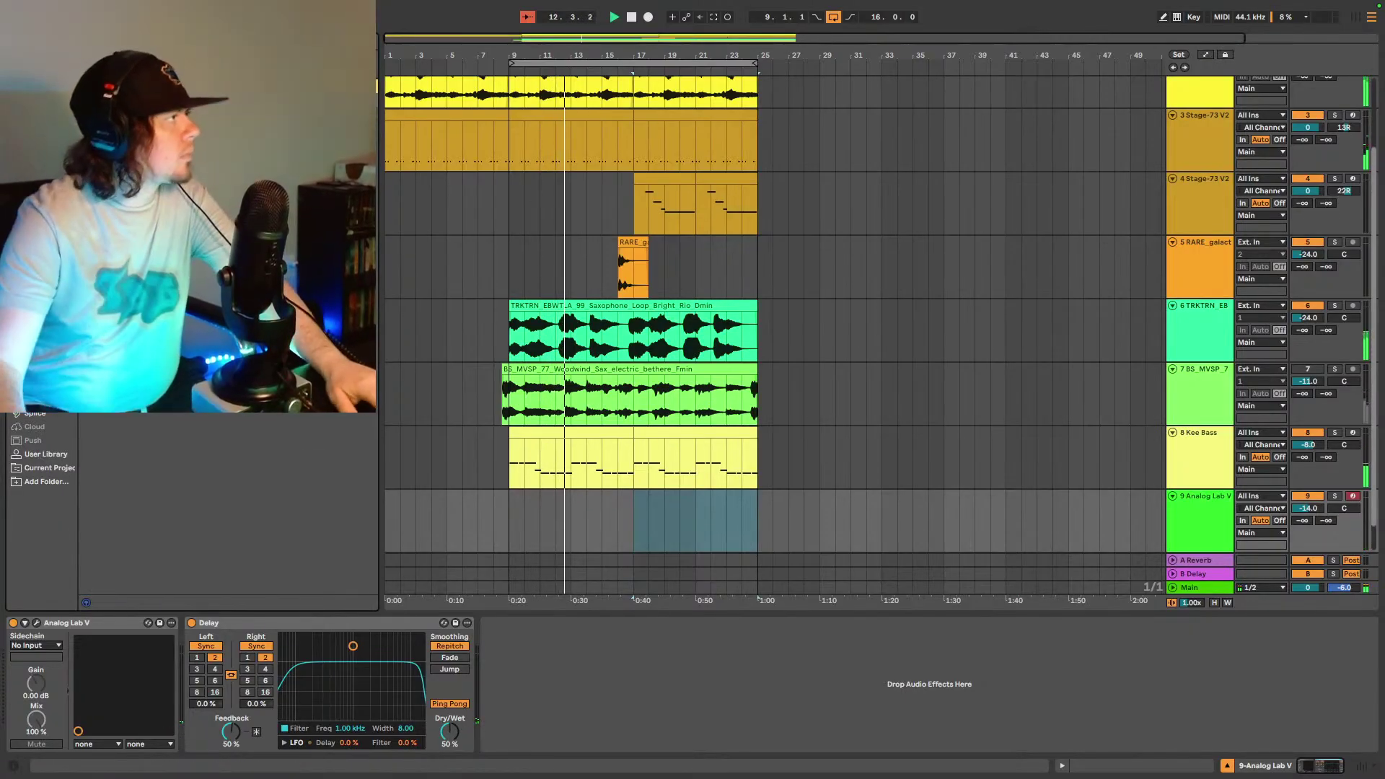
{"action": "left_click_drag", "start_coordinate": [224, 325], "coordinate": [671, 669]}
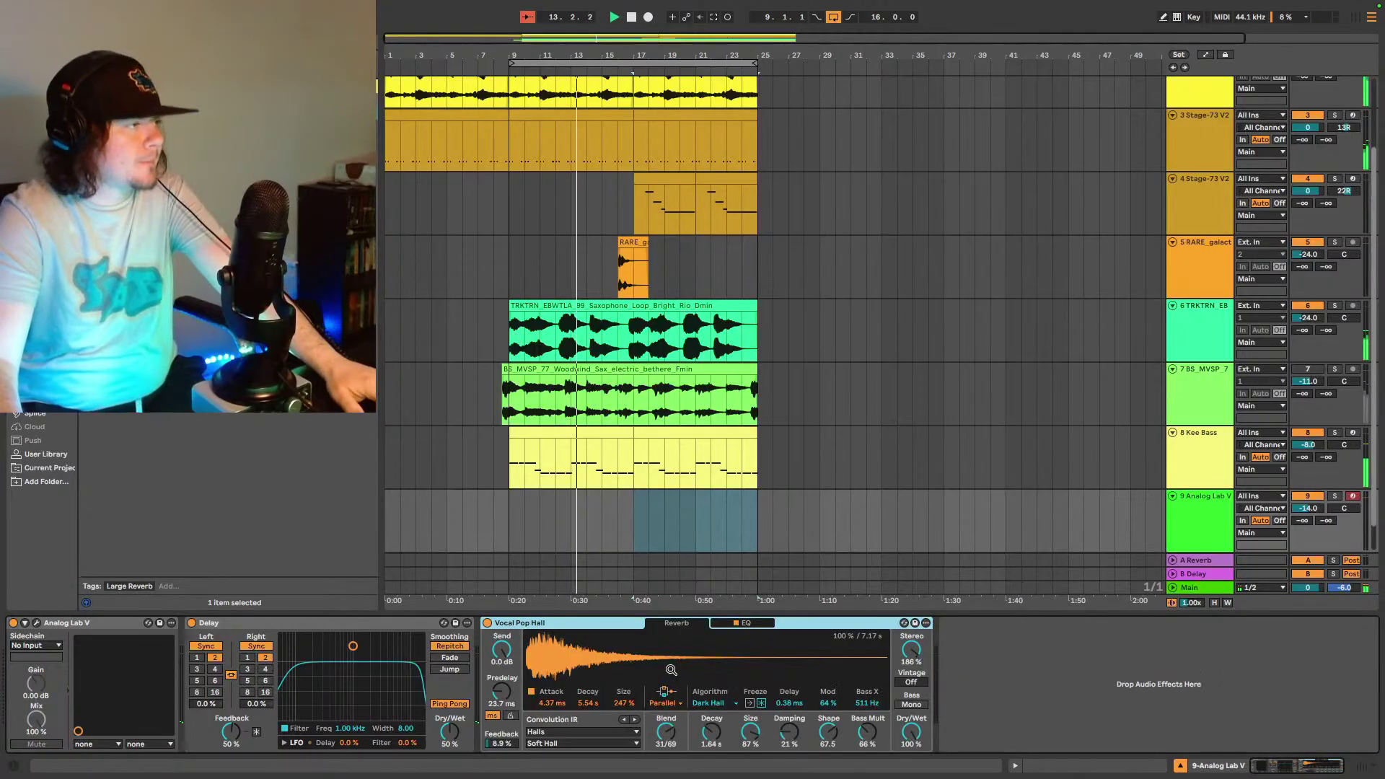
{"action": "mouse_move", "coordinate": [911, 731]}
{"action": "left_mouse_down"}
{"action": "mouse_move", "coordinate": [911, 765]}
{"action": "mouse_move", "coordinate": [911, 725]}
{"action": "left_mouse_up"}
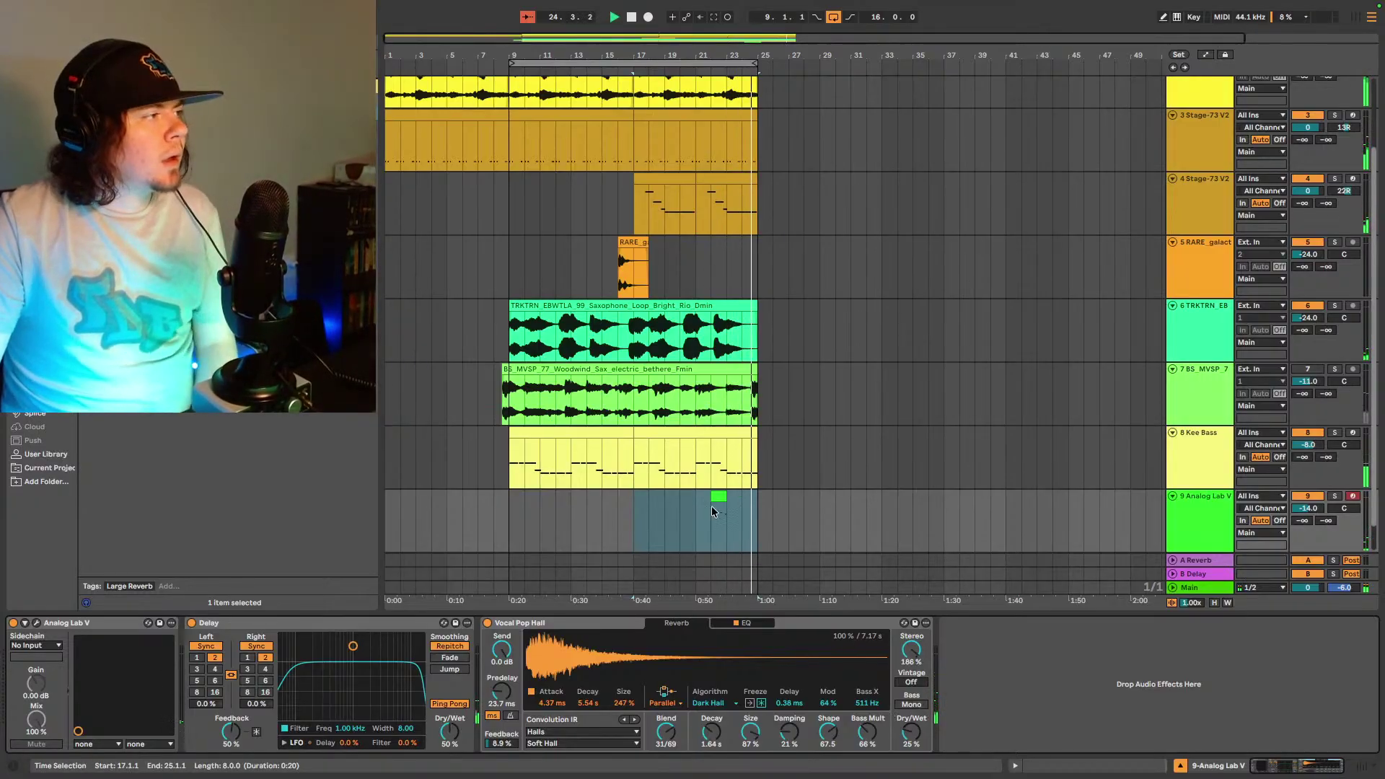
- Make the recorded Analog Lab V clip span bars 17 to 21 and open its notes
{"action": "mouse_move", "coordinate": [712, 511]}
{"action": "left_mouse_down"}
{"action": "mouse_move", "coordinate": [726, 500]}
{"action": "mouse_move", "coordinate": [695, 499]}
{"action": "left_mouse_up"}
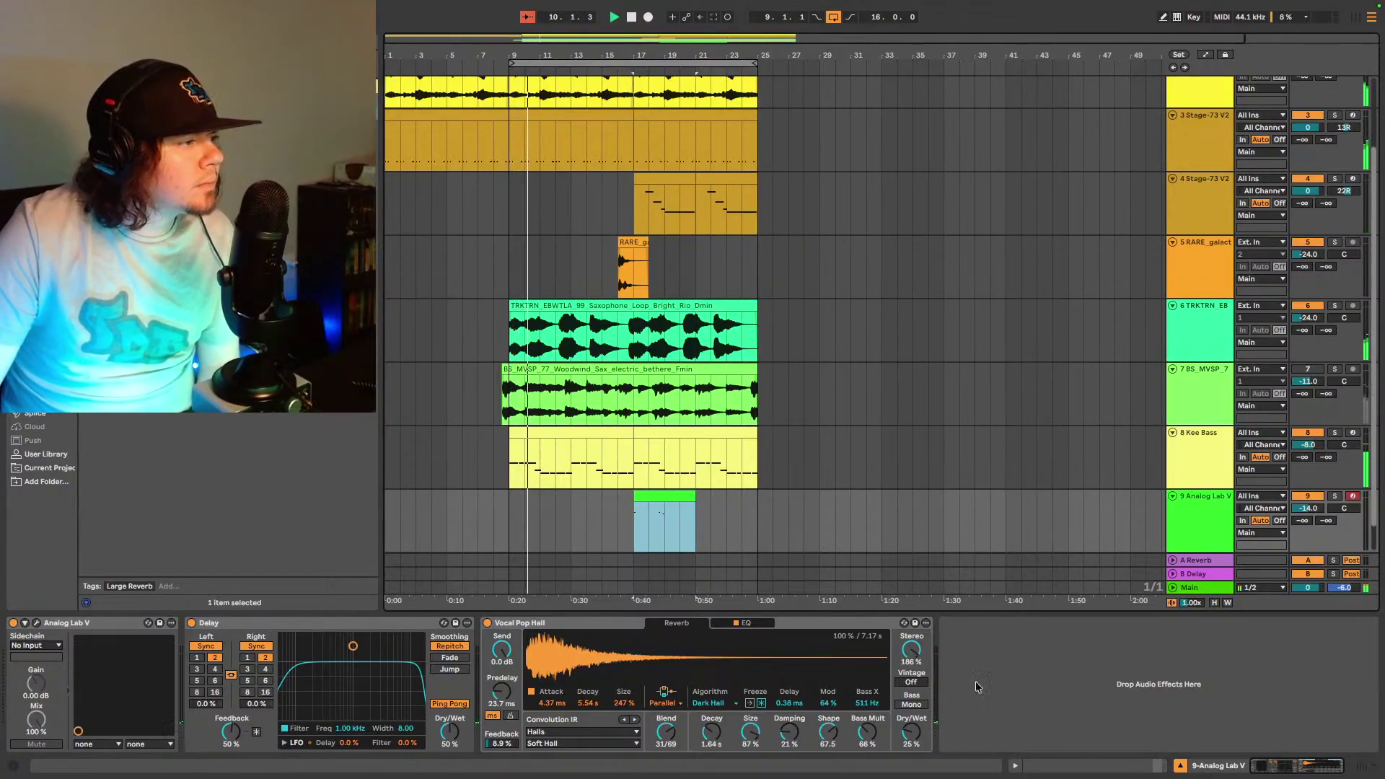
{"action": "left_click", "coordinate": [1152, 766]}
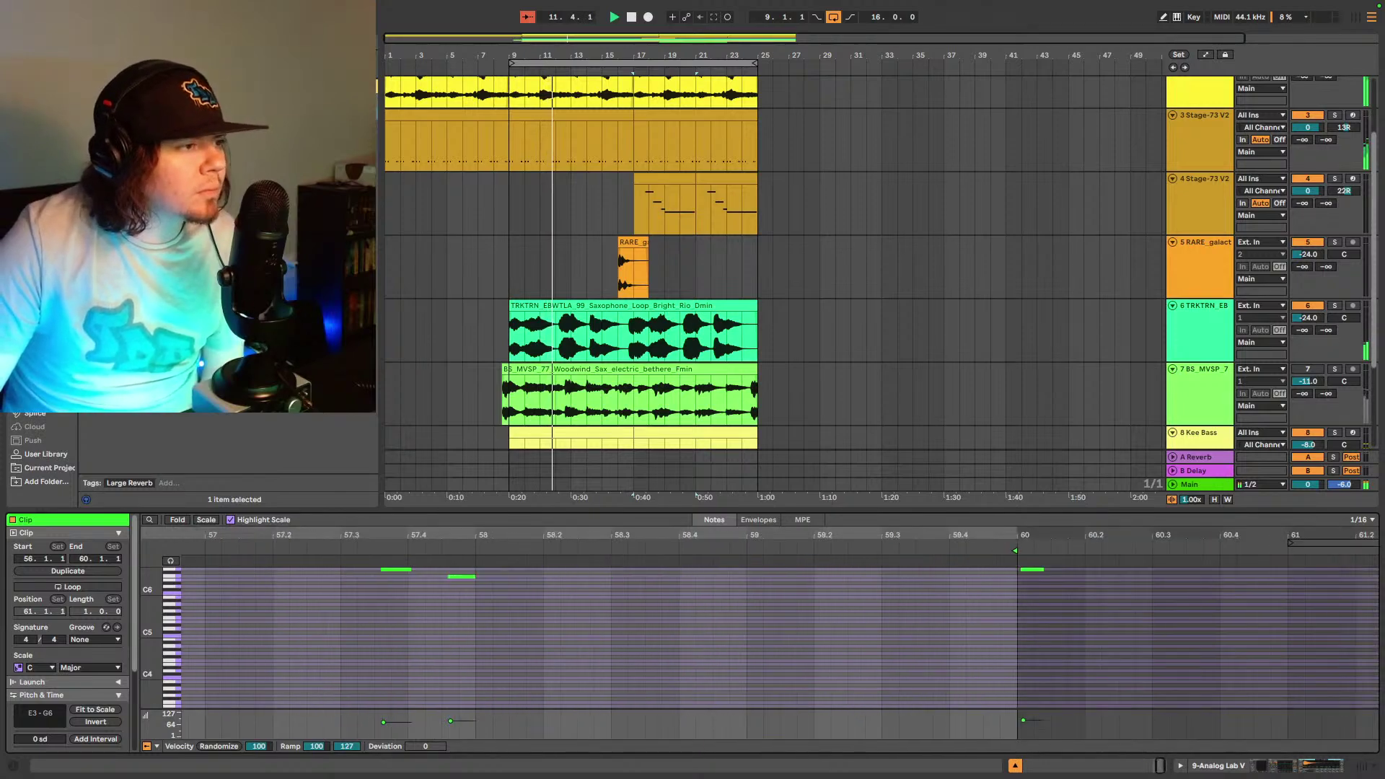
- Move the Analog Lab V clip to bars 13 to 17 and place a copy of it at bars 21 to 25
{"action": "scroll", "coordinate": [738, 344], "scroll_direction": "down", "scroll_amount": 1}
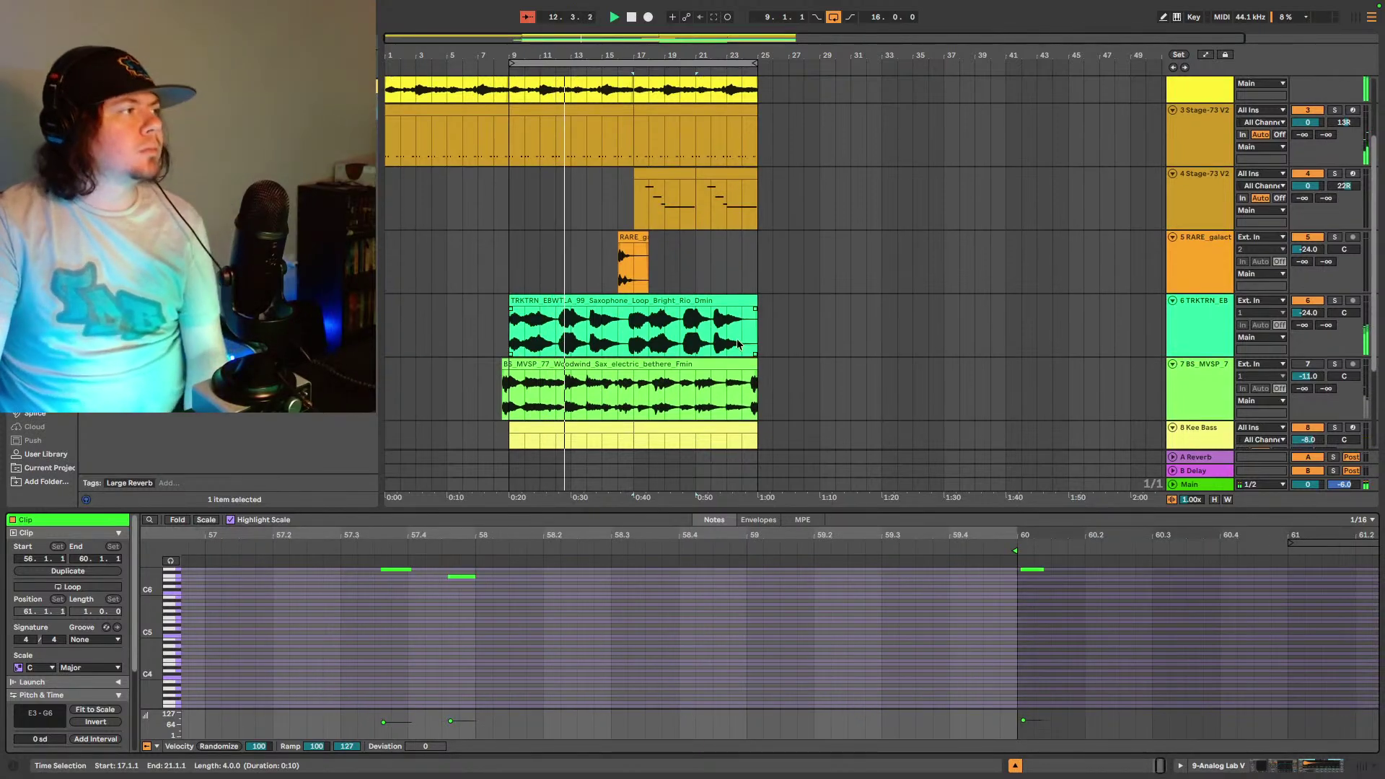
{"action": "scroll", "coordinate": [740, 347], "scroll_direction": "down", "scroll_amount": 5}
{"action": "left_click", "coordinate": [675, 365]}
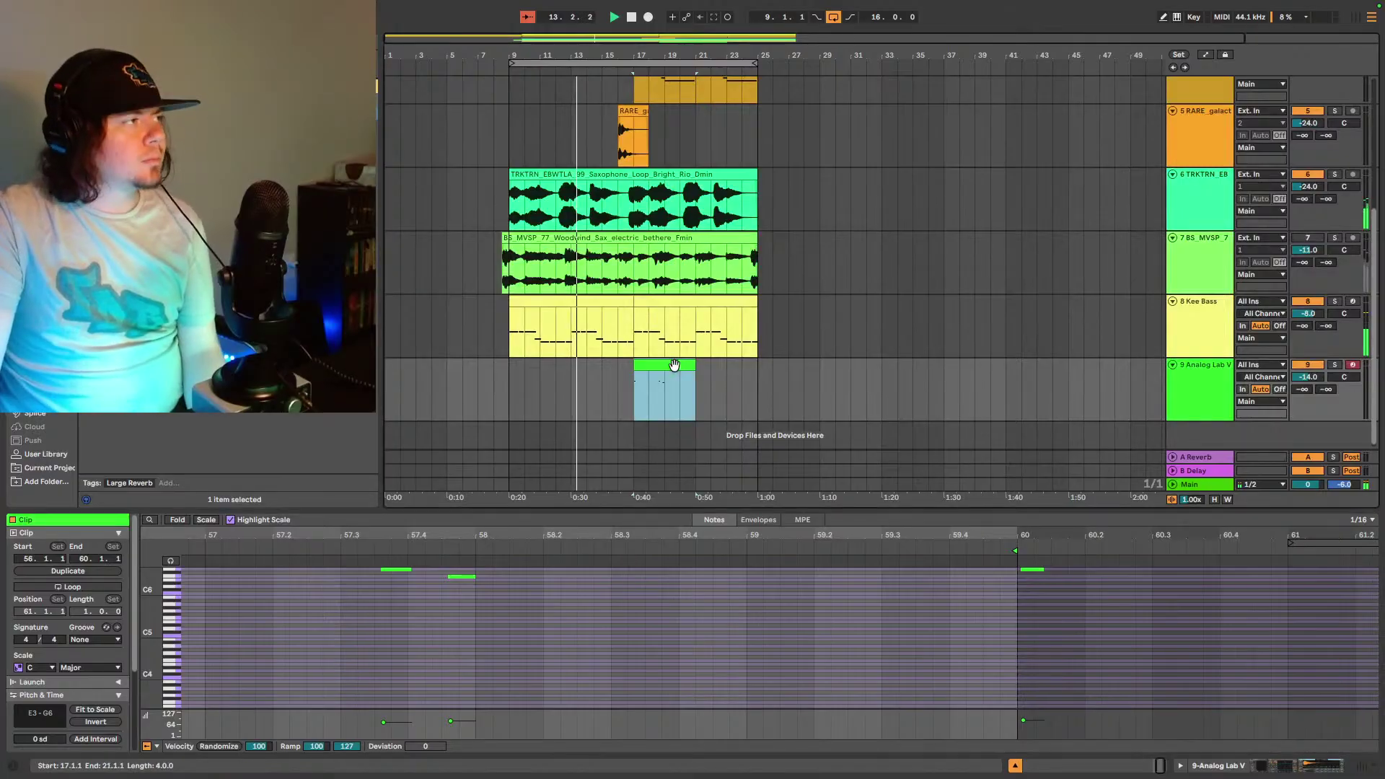
{"action": "left_click", "coordinate": [637, 373]}
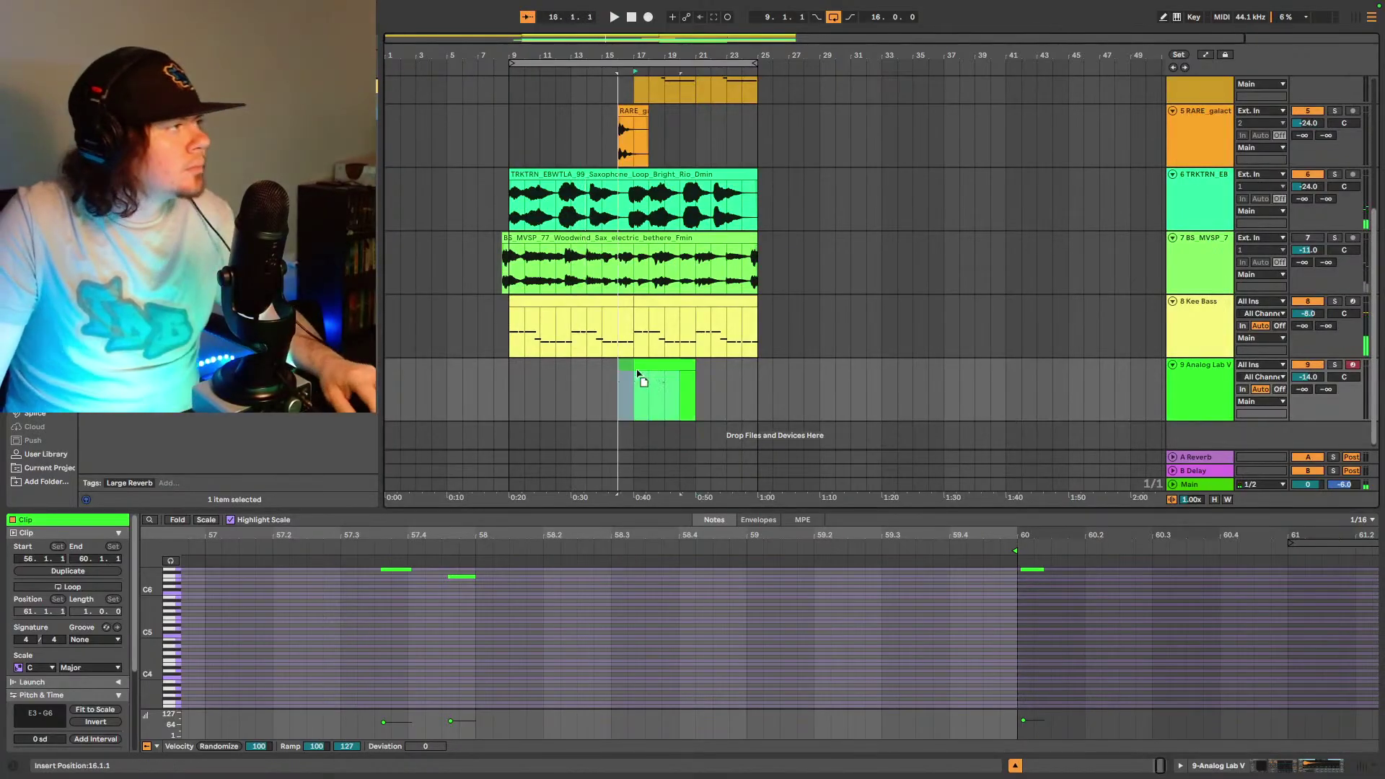
{"action": "left_click_drag", "start_coordinate": [638, 373], "coordinate": [575, 375]}
{"action": "key", "text": "space"}
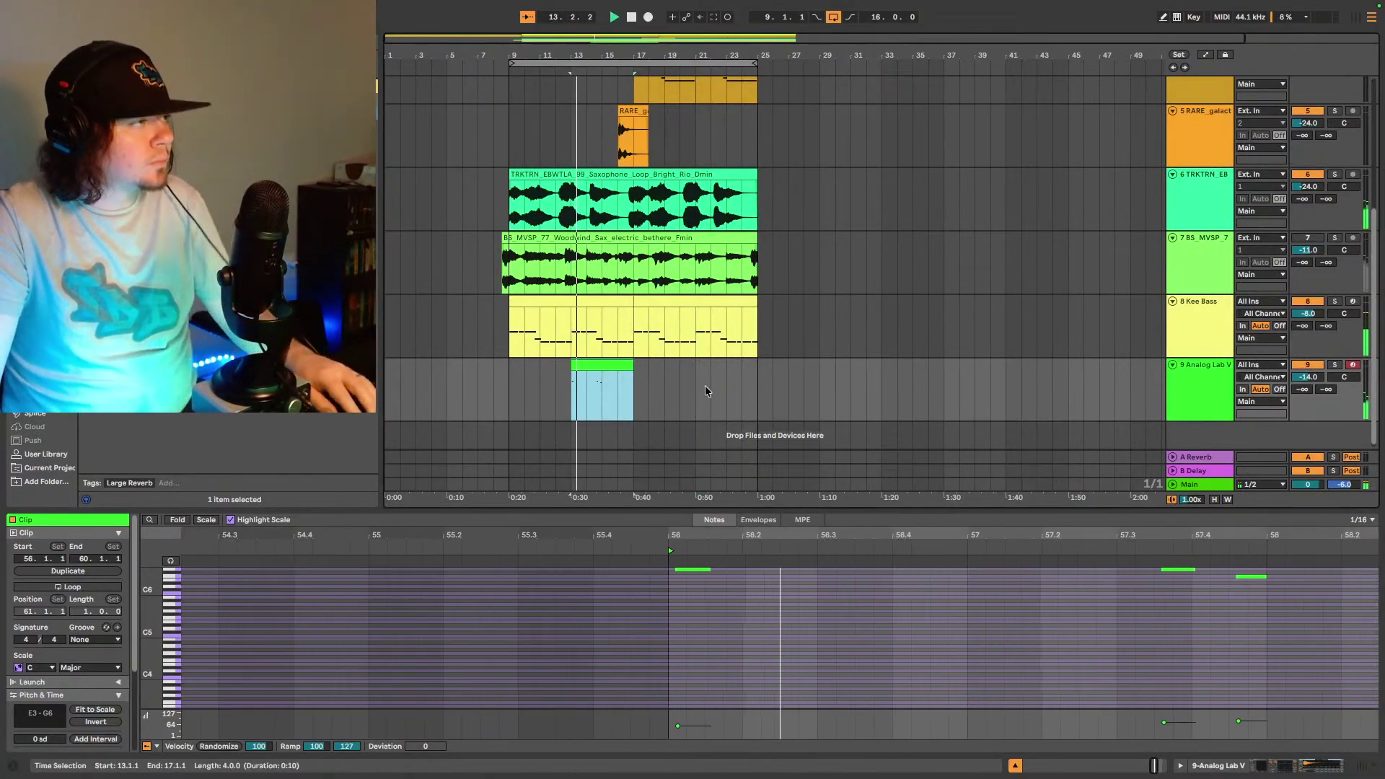
{"action": "left_click_drag", "start_coordinate": [639, 375], "coordinate": [763, 387]}
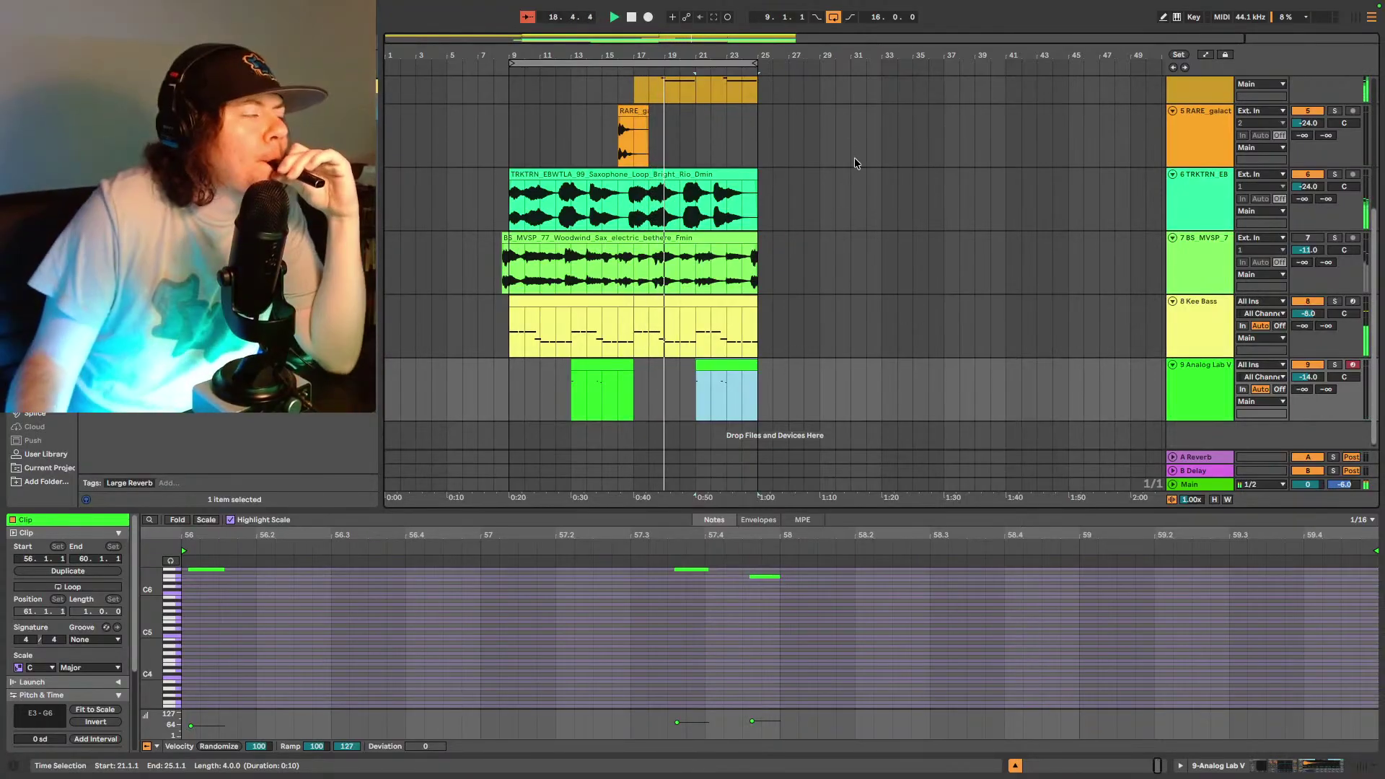
- Add an empty audio track below the Analog Lab V track
{"action": "scroll", "coordinate": [815, 174], "scroll_direction": "up", "scroll_amount": 2}
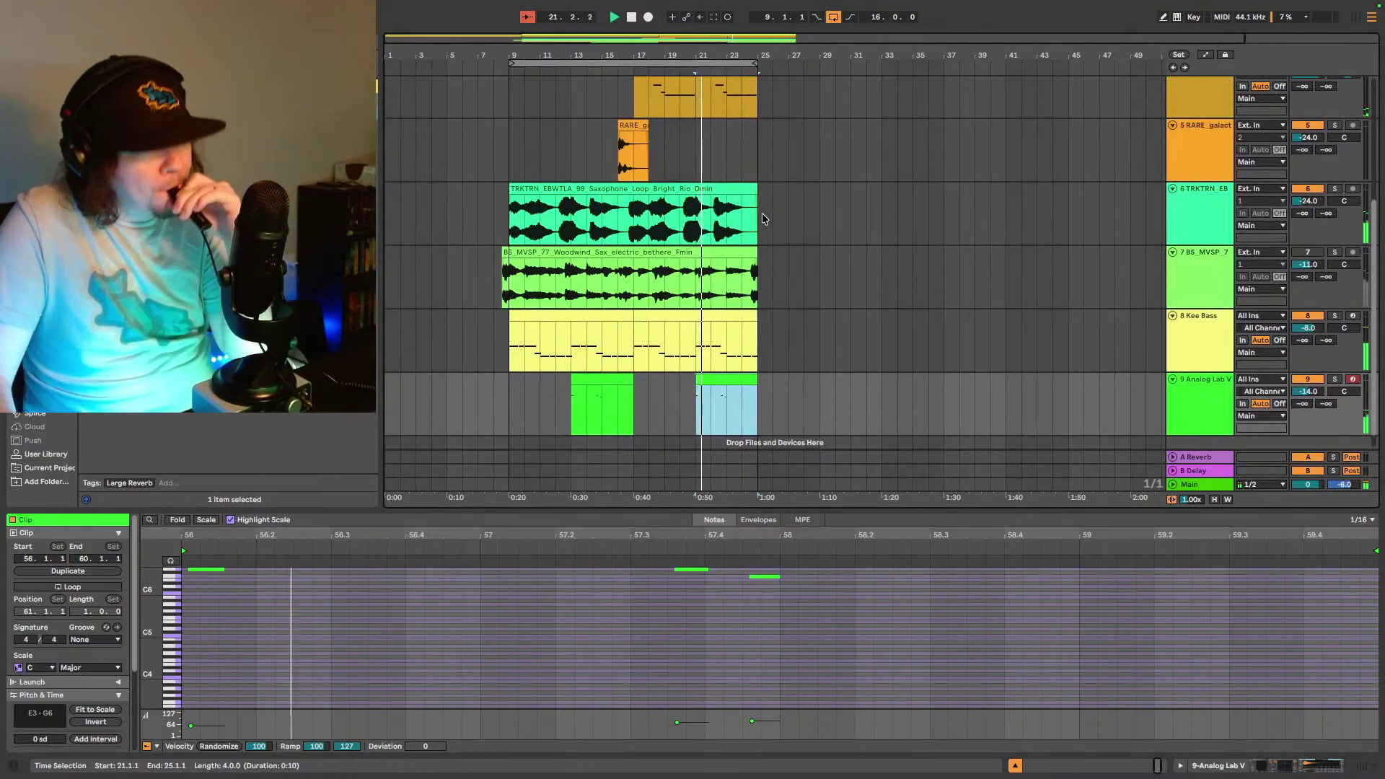
{"action": "scroll", "coordinate": [659, 309], "scroll_direction": "down", "scroll_amount": 2}
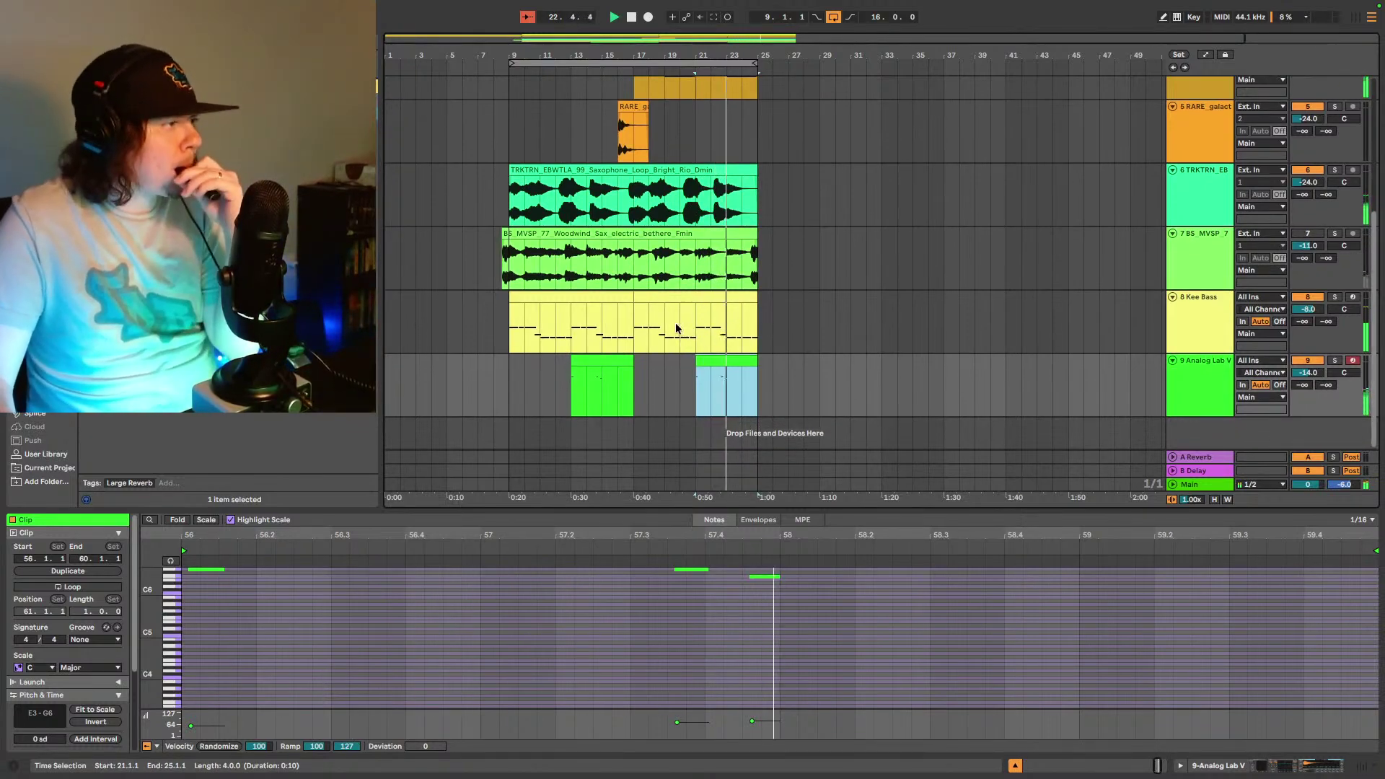
{"action": "left_click", "coordinate": [1207, 385]}
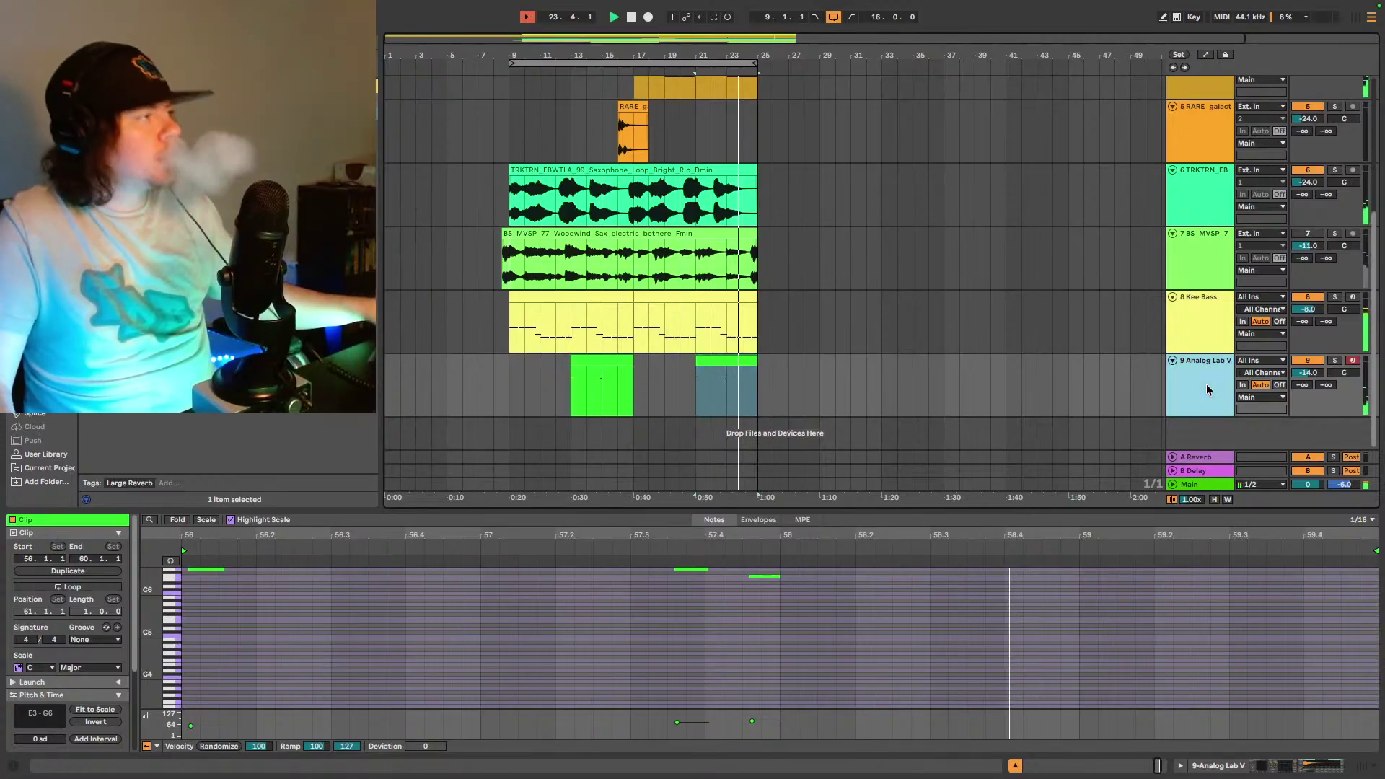
{"action": "key", "text": "ctrl+t"}
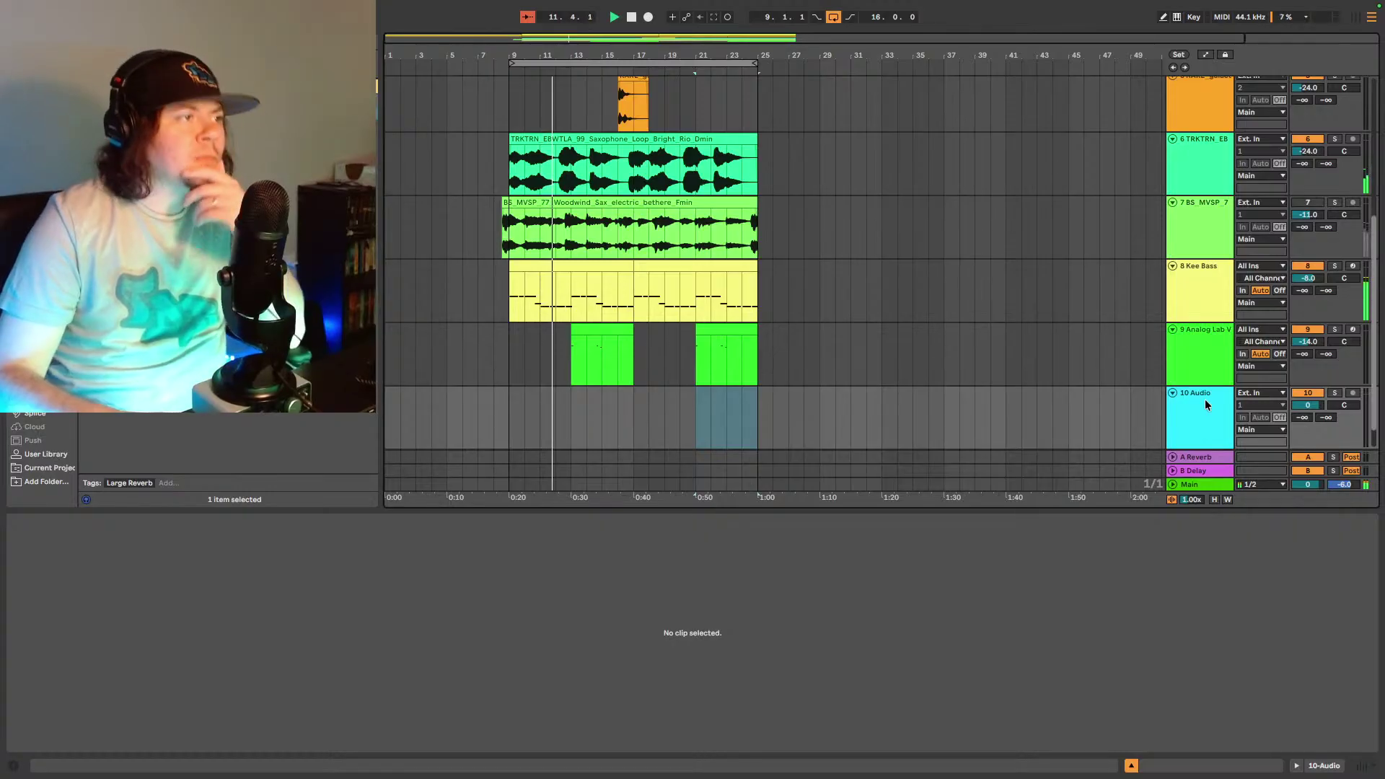
- Select the Analog Lab V track and play the arrangement from the beginning
{"action": "left_click", "coordinate": [1205, 349]}
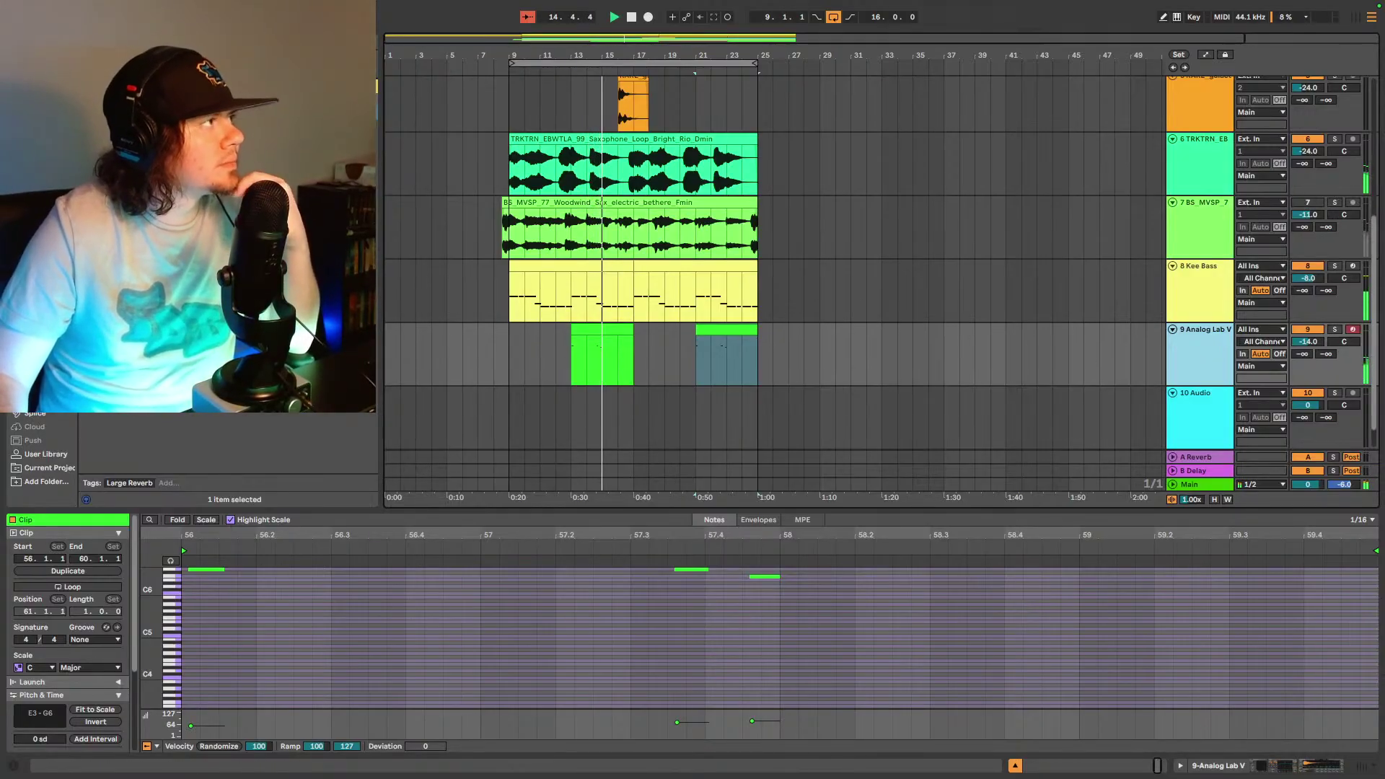
{"action": "scroll", "coordinate": [546, 321], "scroll_direction": "up", "scroll_amount": 5}
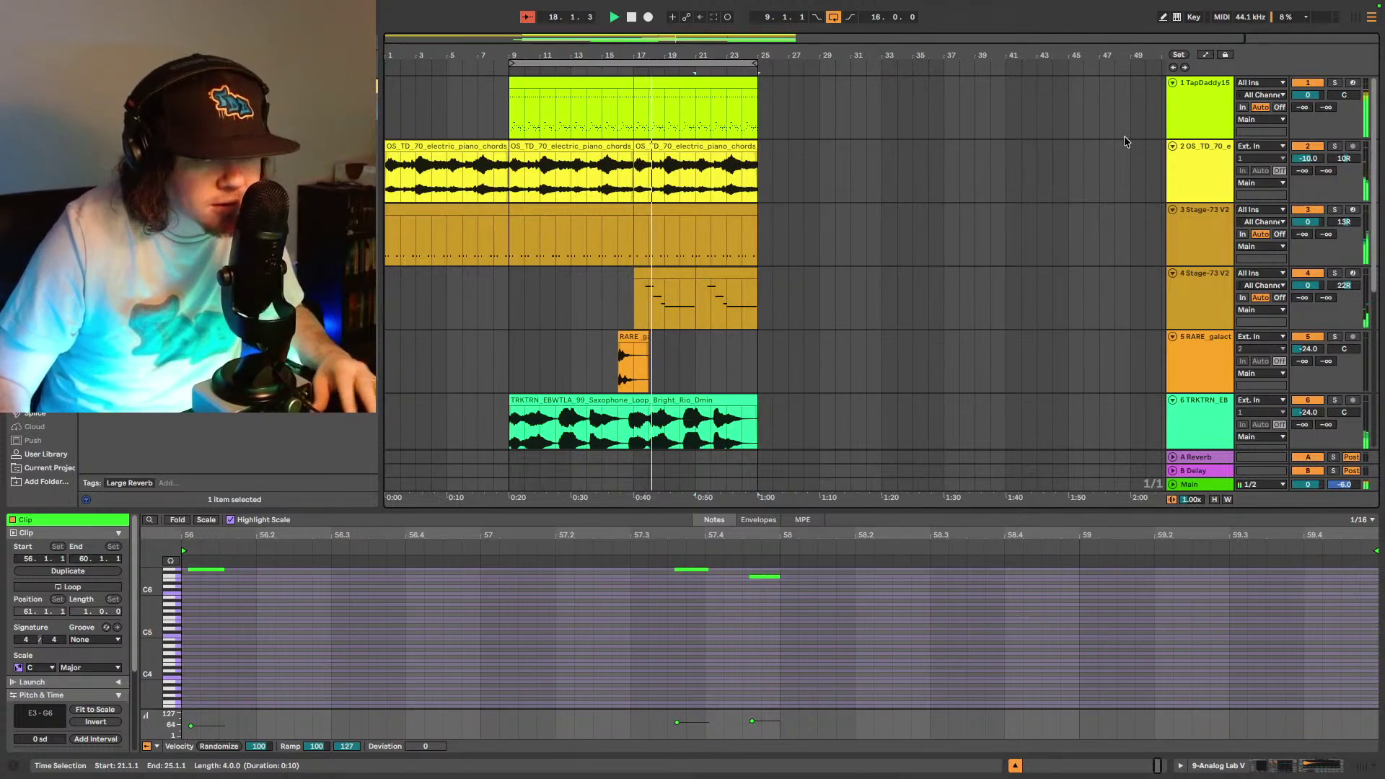
{"action": "left_click", "coordinate": [1170, 68]}
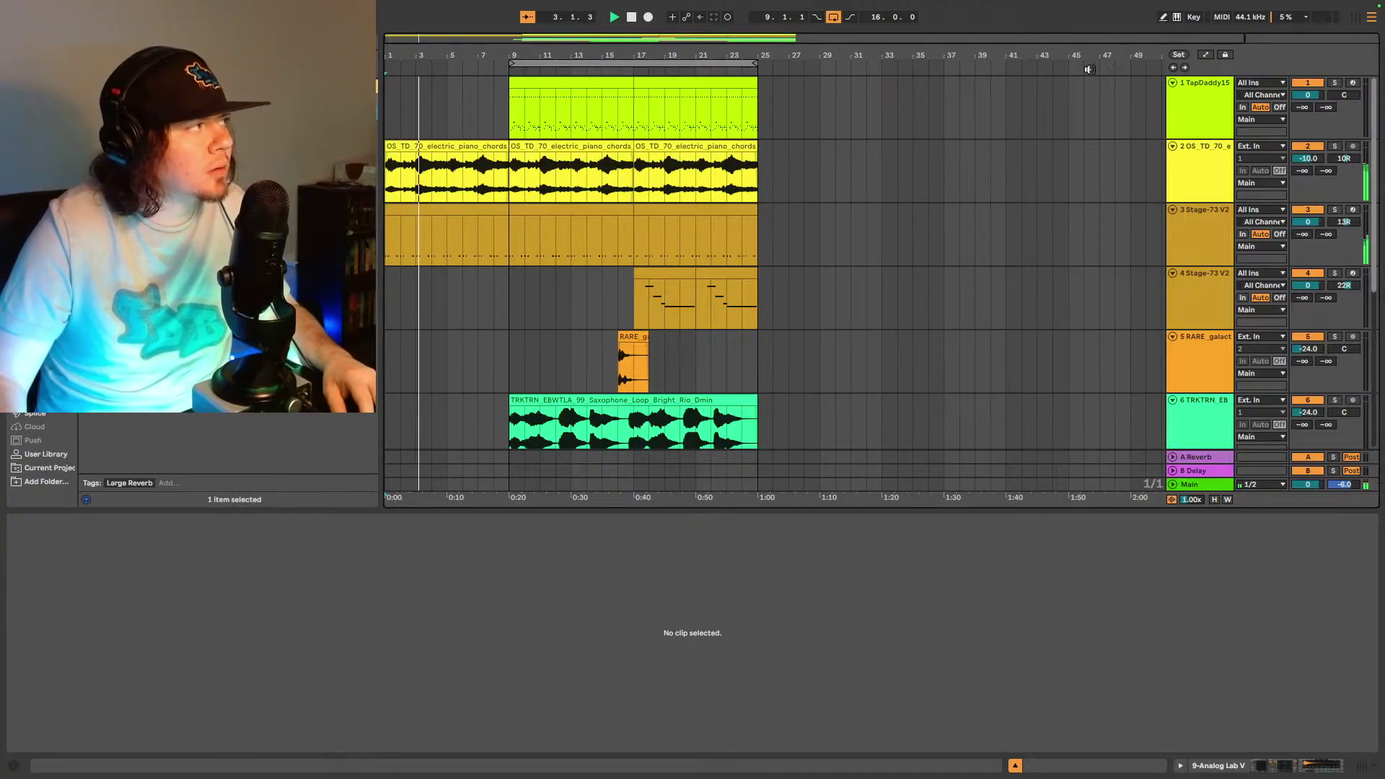
- Look over all the tracks in the arrangement, and play it from the drum section leading into bar 17
{"action": "scroll", "coordinate": [998, 201], "scroll_direction": "down", "scroll_amount": 5}
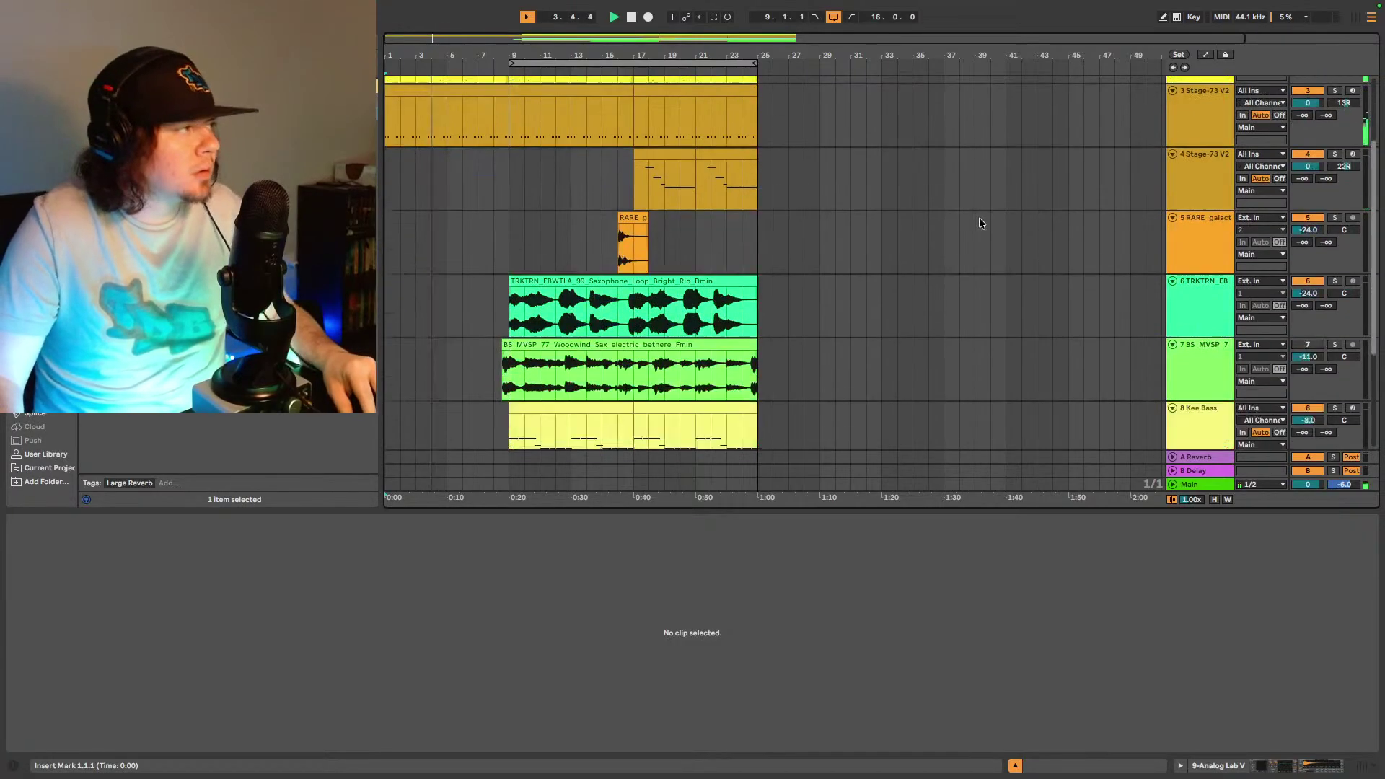
{"action": "scroll", "coordinate": [980, 227], "scroll_direction": "down", "scroll_amount": 3}
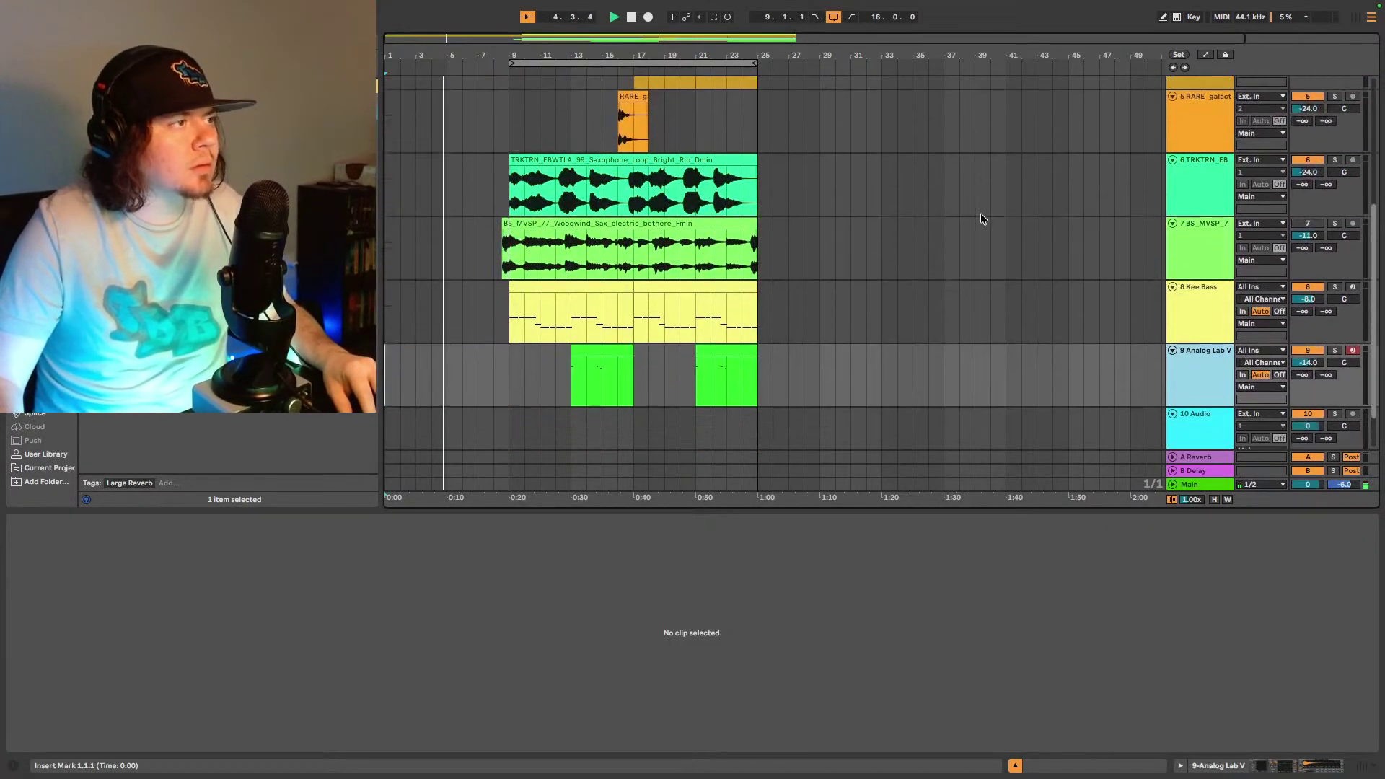
{"action": "scroll", "coordinate": [986, 211], "scroll_direction": "down", "scroll_amount": 1}
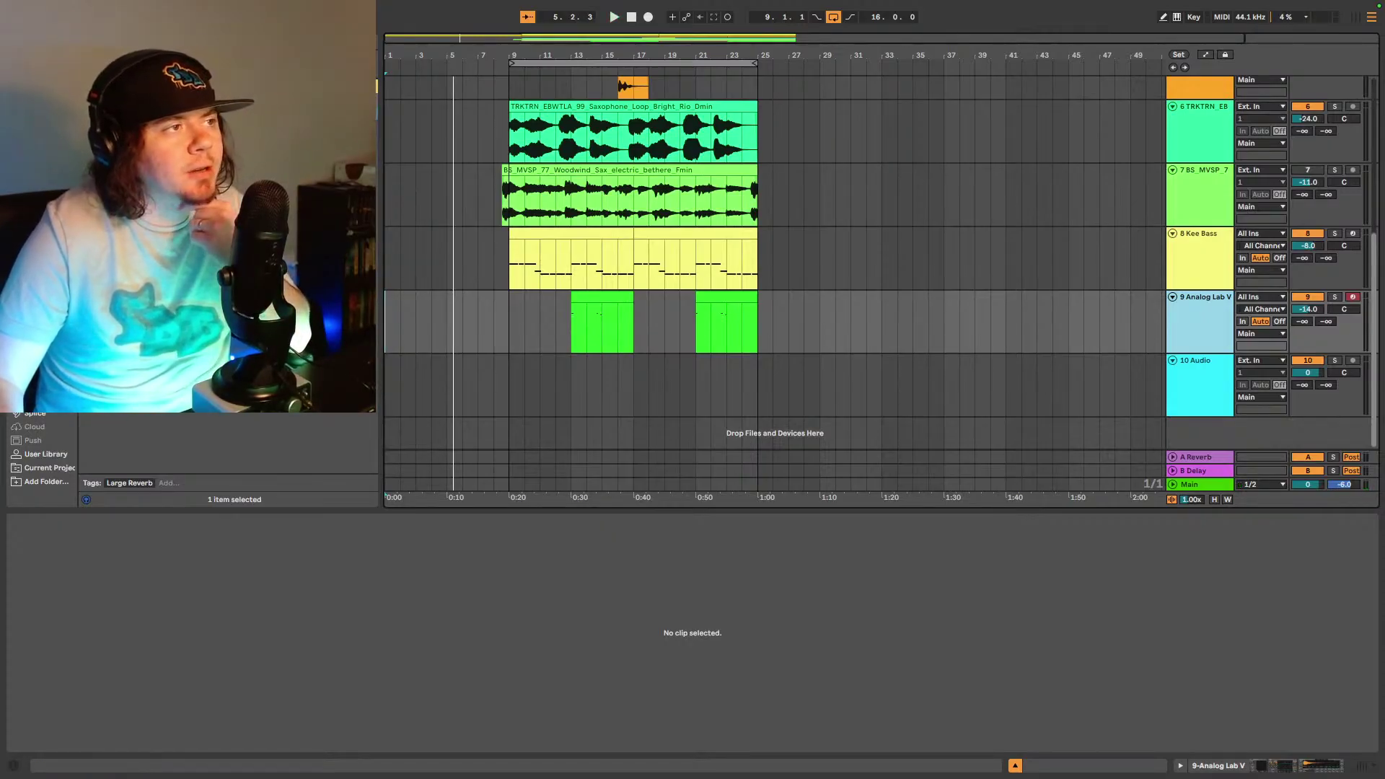
{"action": "scroll", "coordinate": [657, 285], "scroll_direction": "up", "scroll_amount": 8}
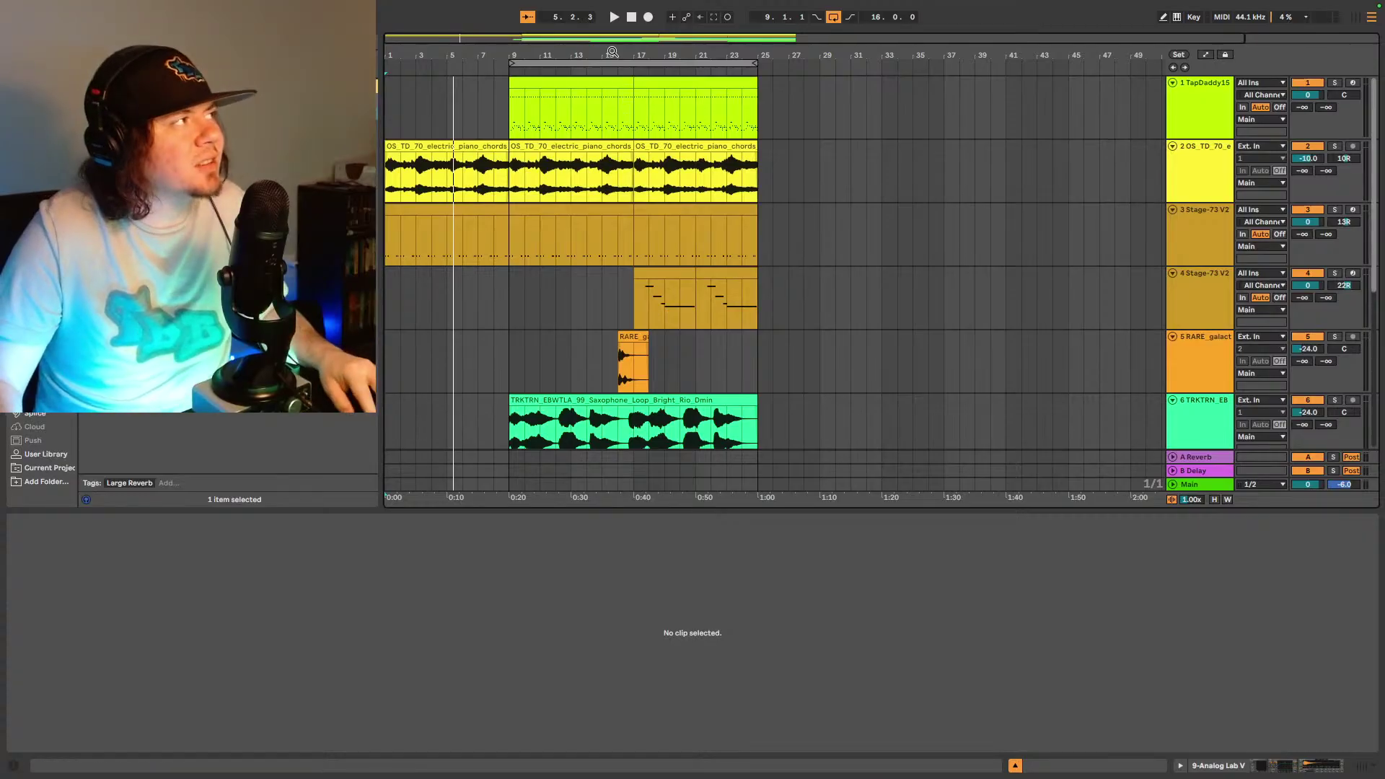
{"action": "scroll", "coordinate": [676, 115], "scroll_direction": "up", "scroll_amount": 5}
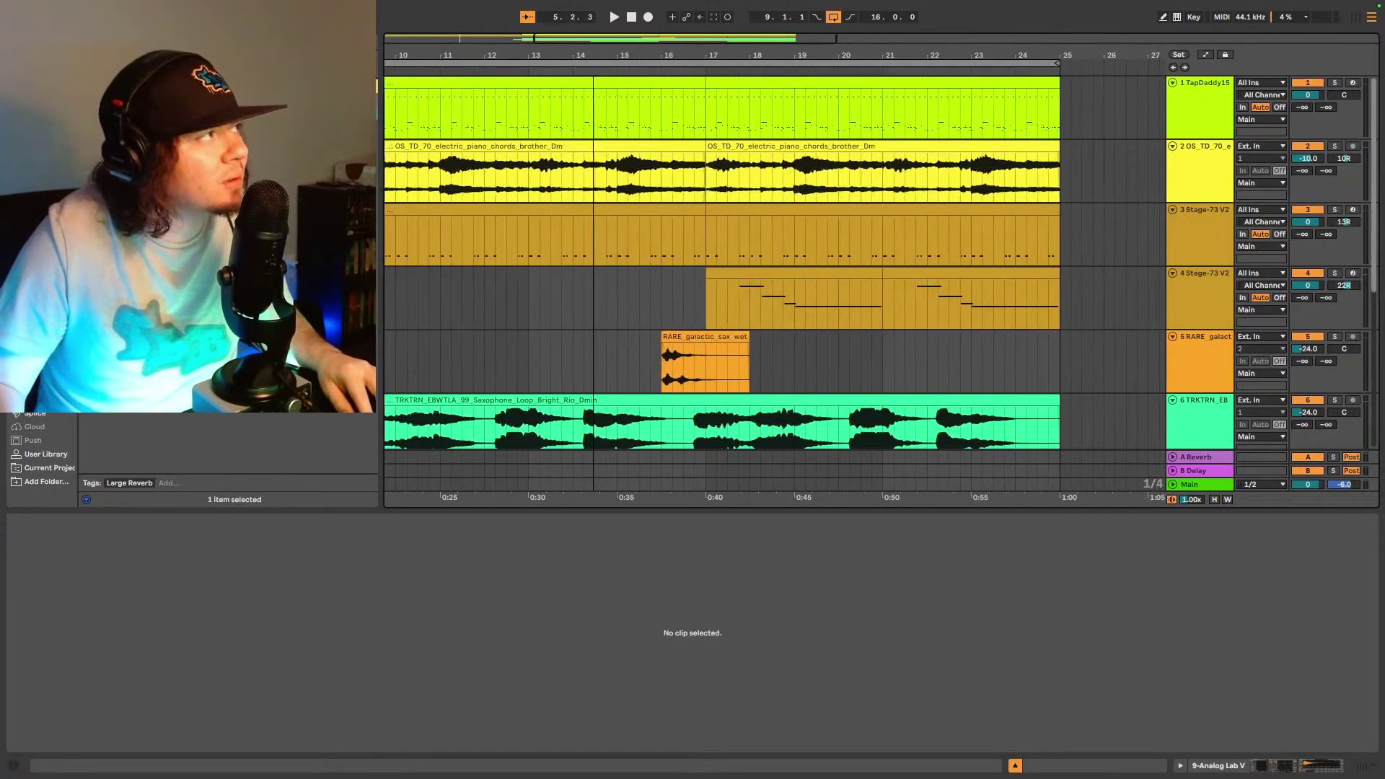
{"action": "left_click", "coordinate": [662, 125]}
{"action": "key", "text": "space"}
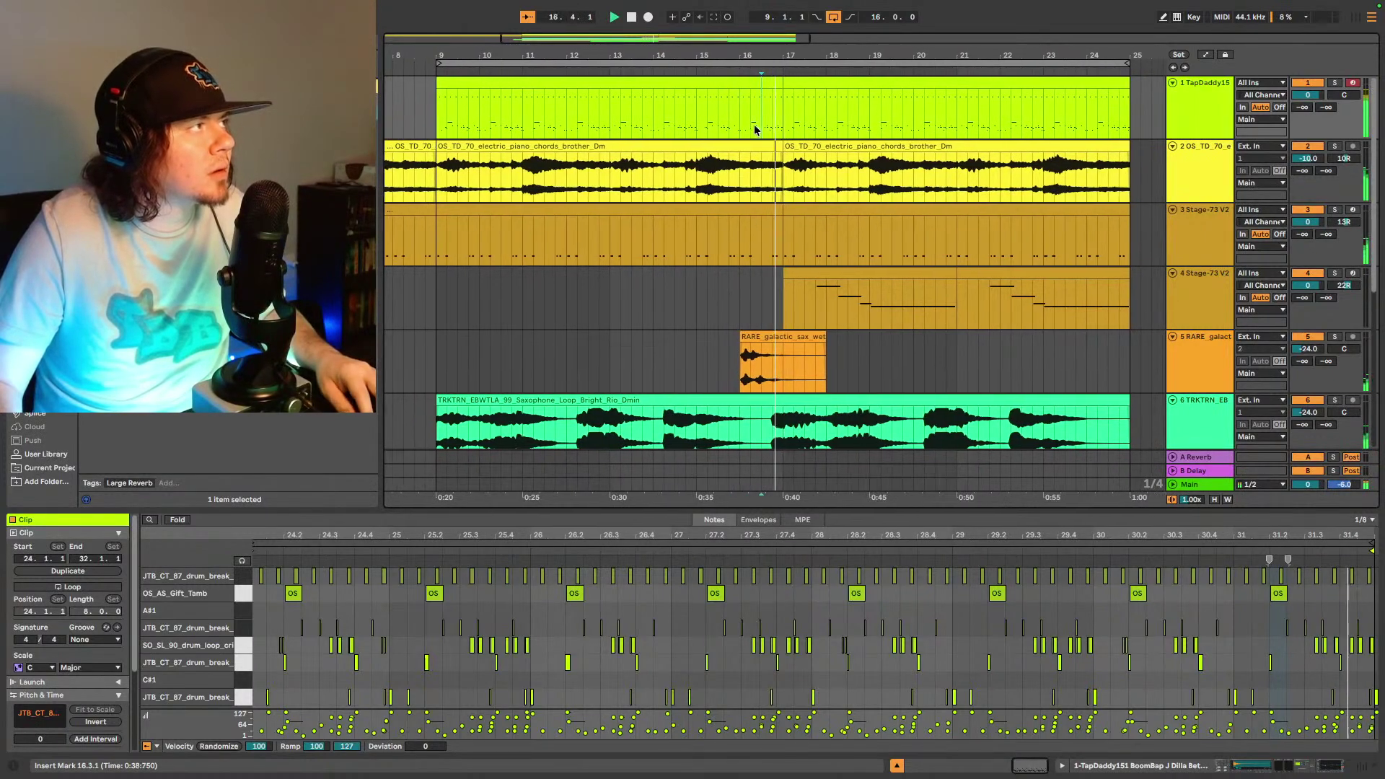
- Copy the half bar of drums from 16.3.1 to 17.1.1 and paste it at 8.3.1 as a lead-in to bar 9
{"action": "left_click_drag", "start_coordinate": [756, 126], "coordinate": [773, 85]}
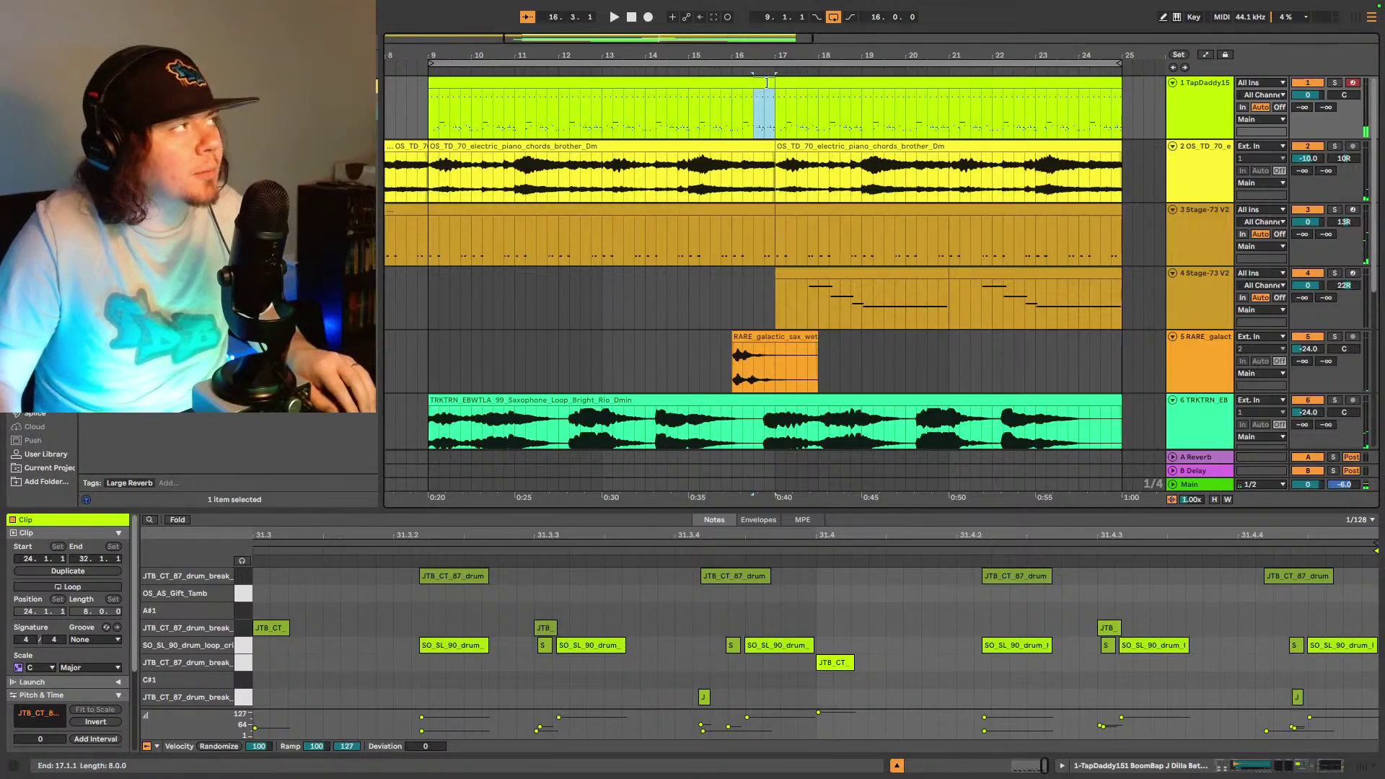
{"action": "left_click", "coordinate": [412, 112]}
{"action": "key", "text": "ctrl+v"}
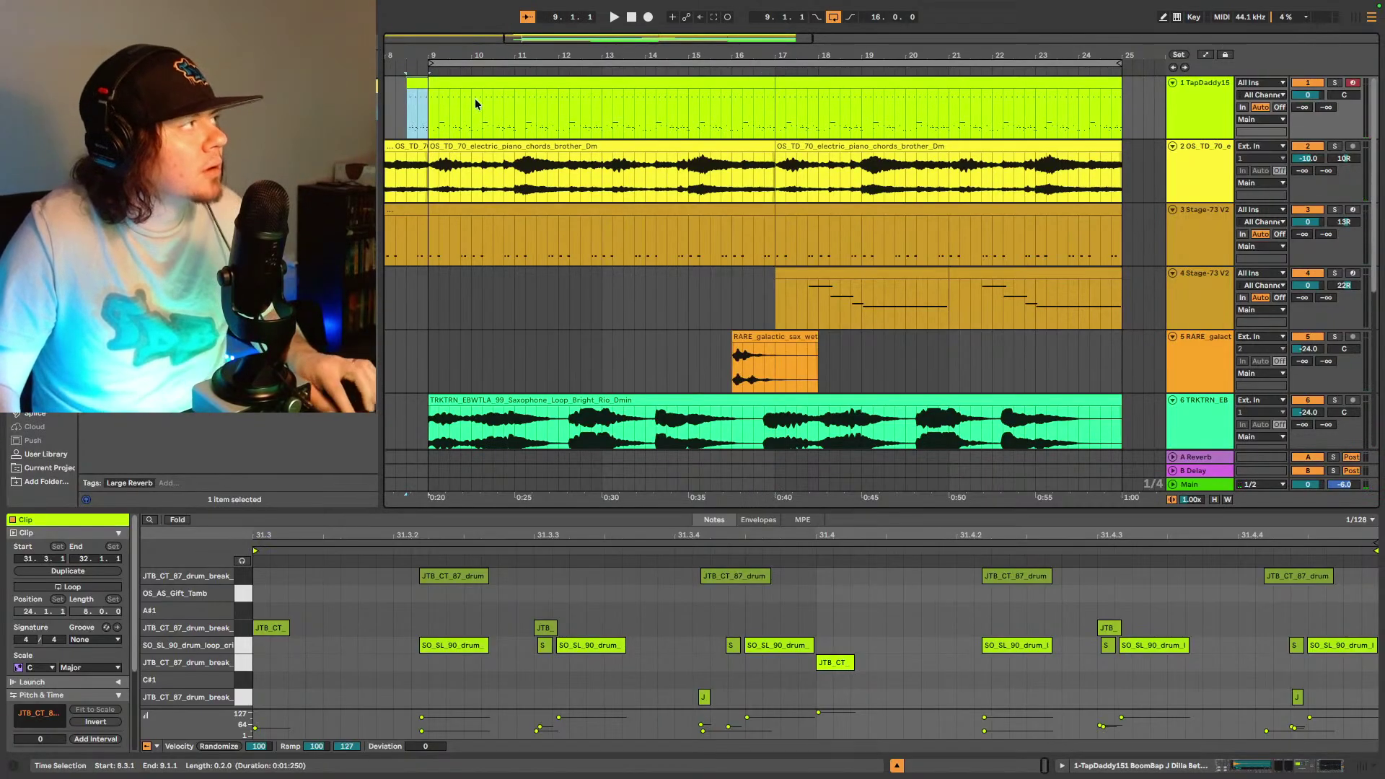
- Play the arrangement from 8.1.1 to check the drum lead-in and the section after it
{"action": "key", "text": "space"}
{"action": "key", "text": "space"}
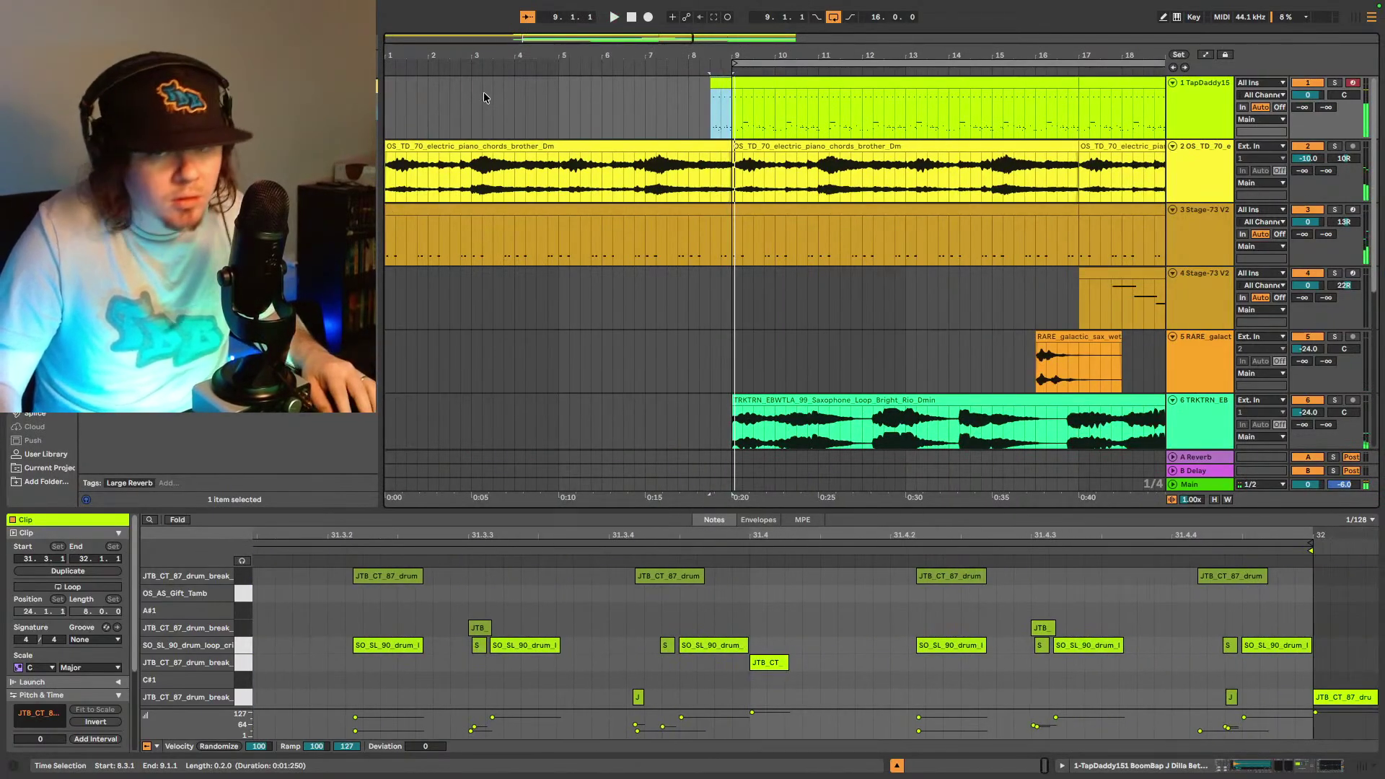
{"action": "left_click", "coordinate": [684, 115]}
{"action": "key", "text": "space"}
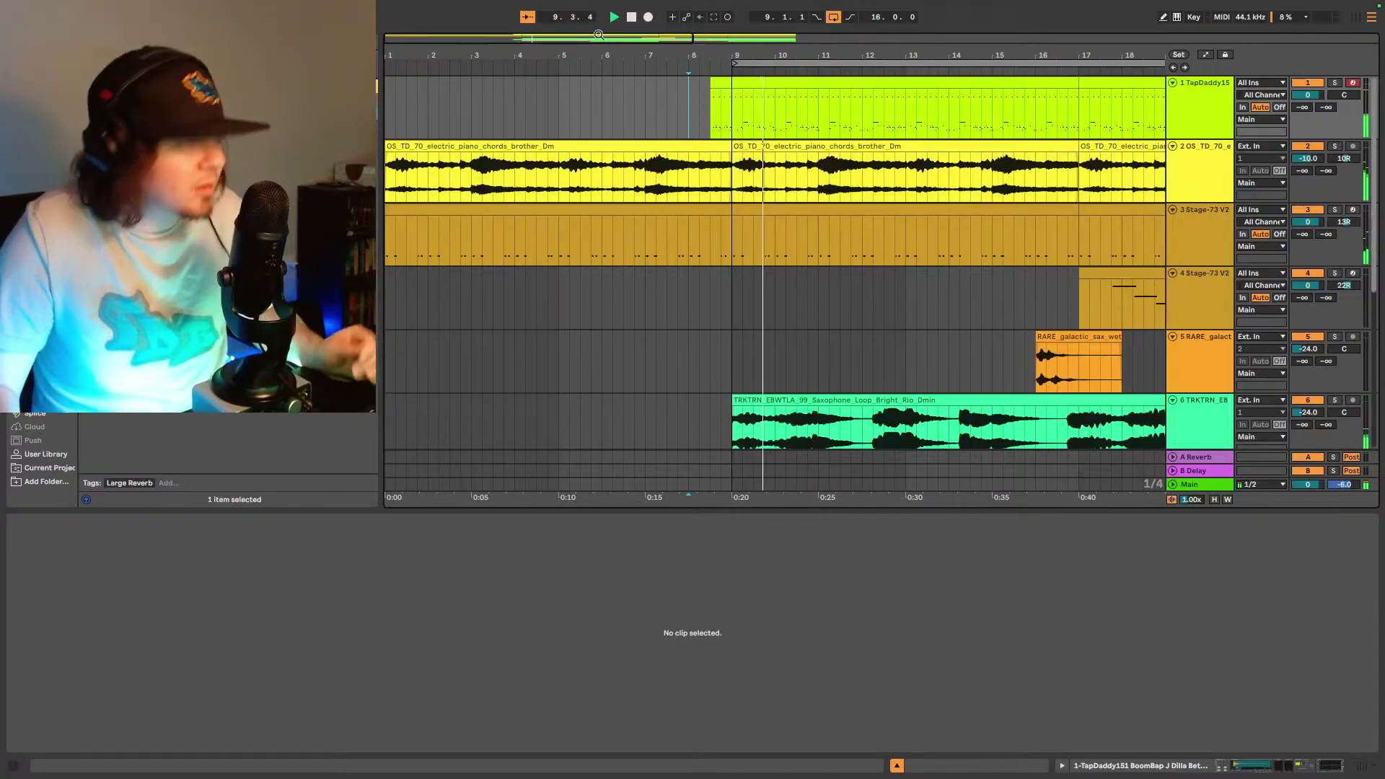
{"action": "mouse_move", "coordinate": [508, 27]}
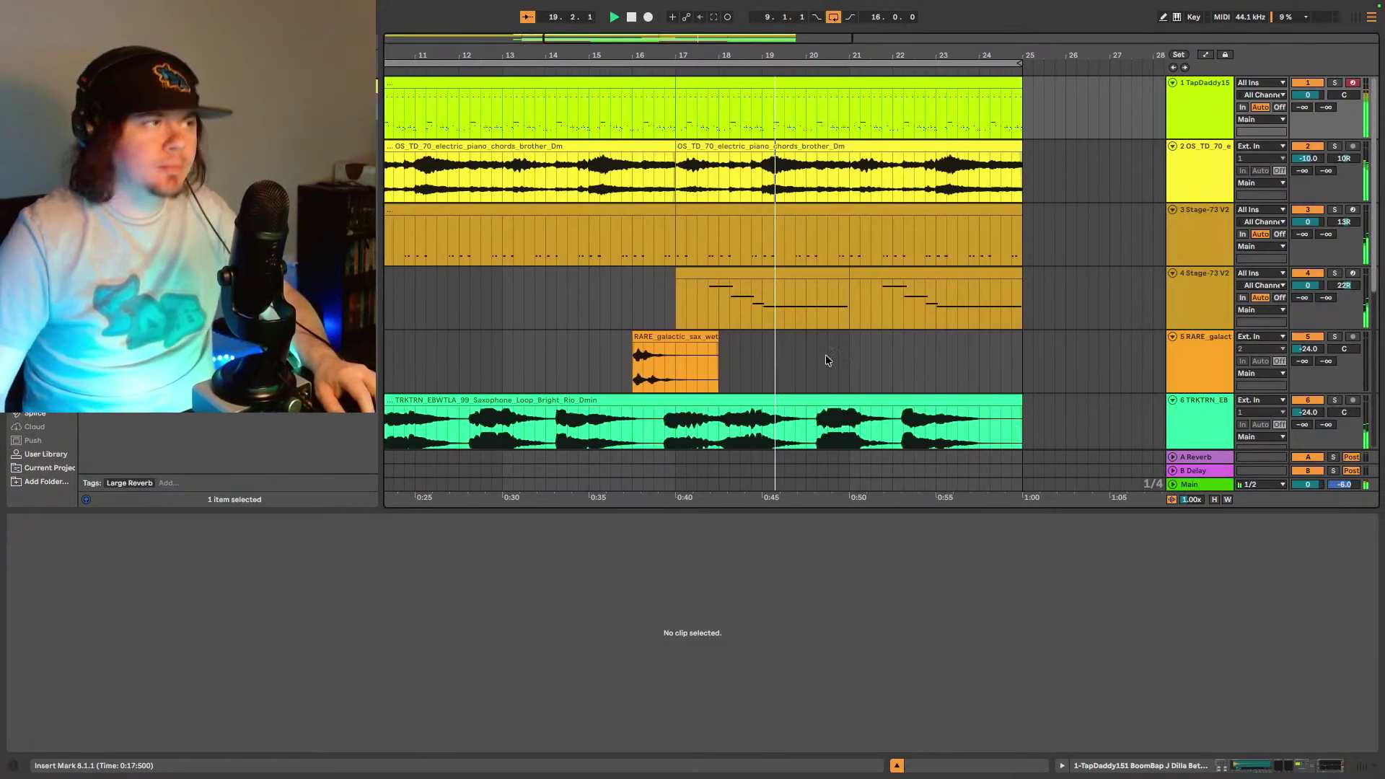
- Duplicate the last electric piano chords clip to bars 25 to 33 and turn off the arrangement loop
{"action": "scroll", "coordinate": [541, 242], "scroll_direction": "down", "scroll_amount": 5}
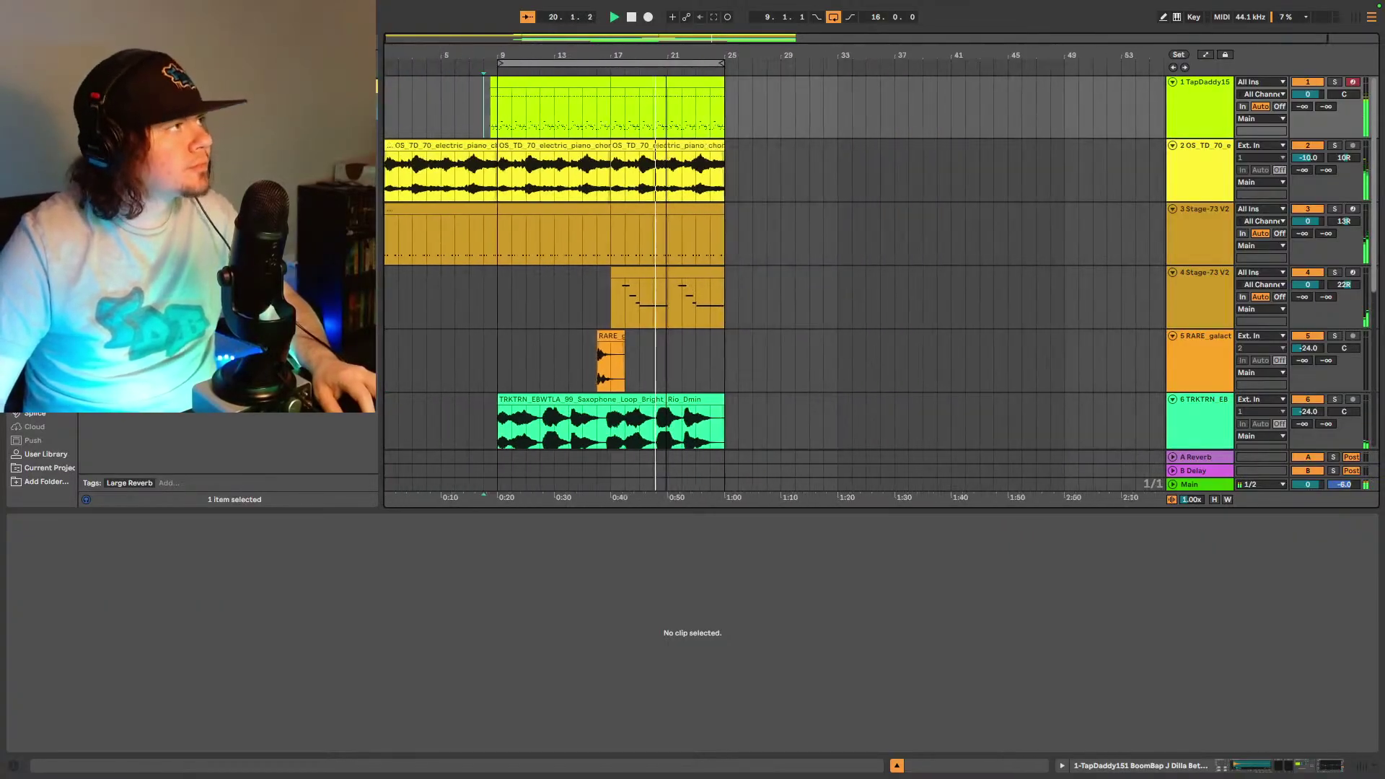
{"action": "left_click", "coordinate": [657, 160]}
{"action": "key", "text": "ctrl+d"}
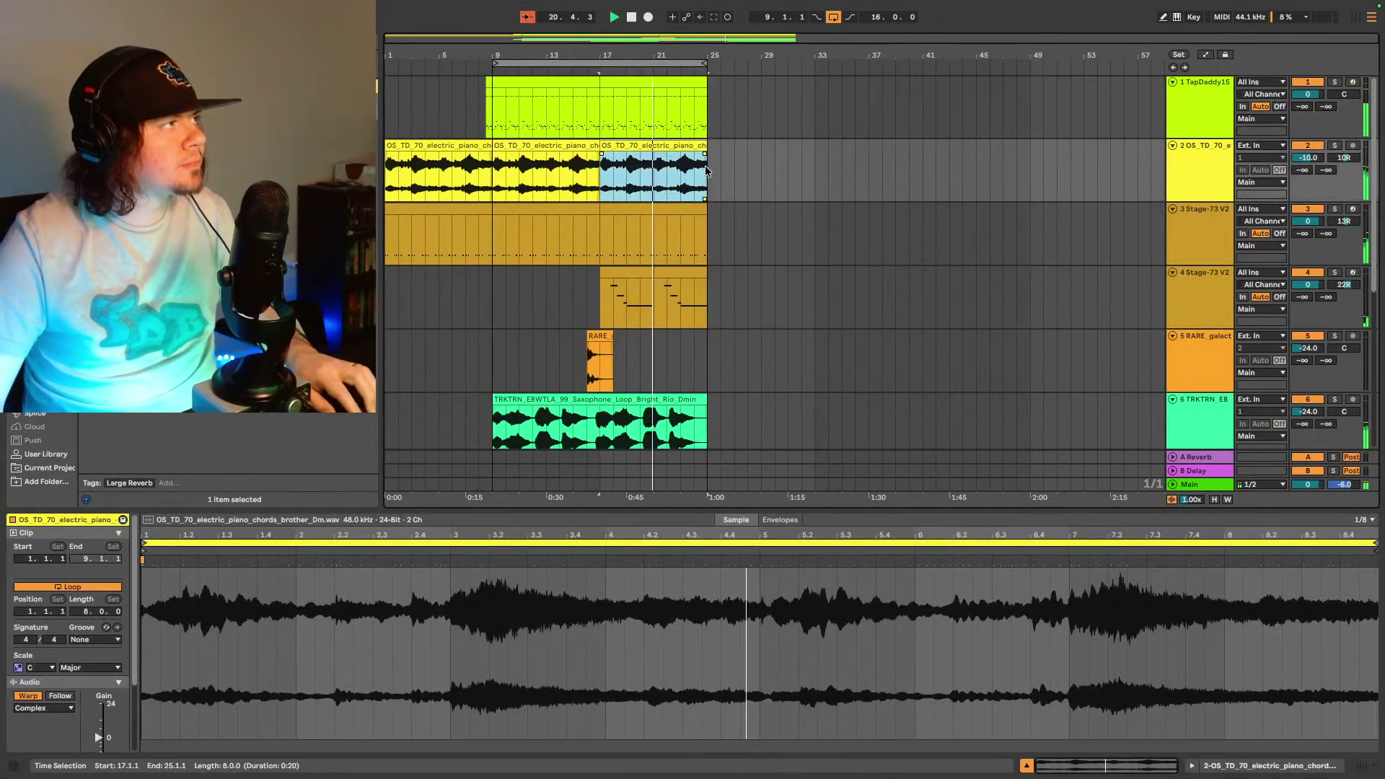
{"action": "left_click", "coordinate": [835, 17]}
- Place a copy of the drum section from bars 17 to 25 at bars 25 to 33
{"action": "left_click", "coordinate": [657, 93]}
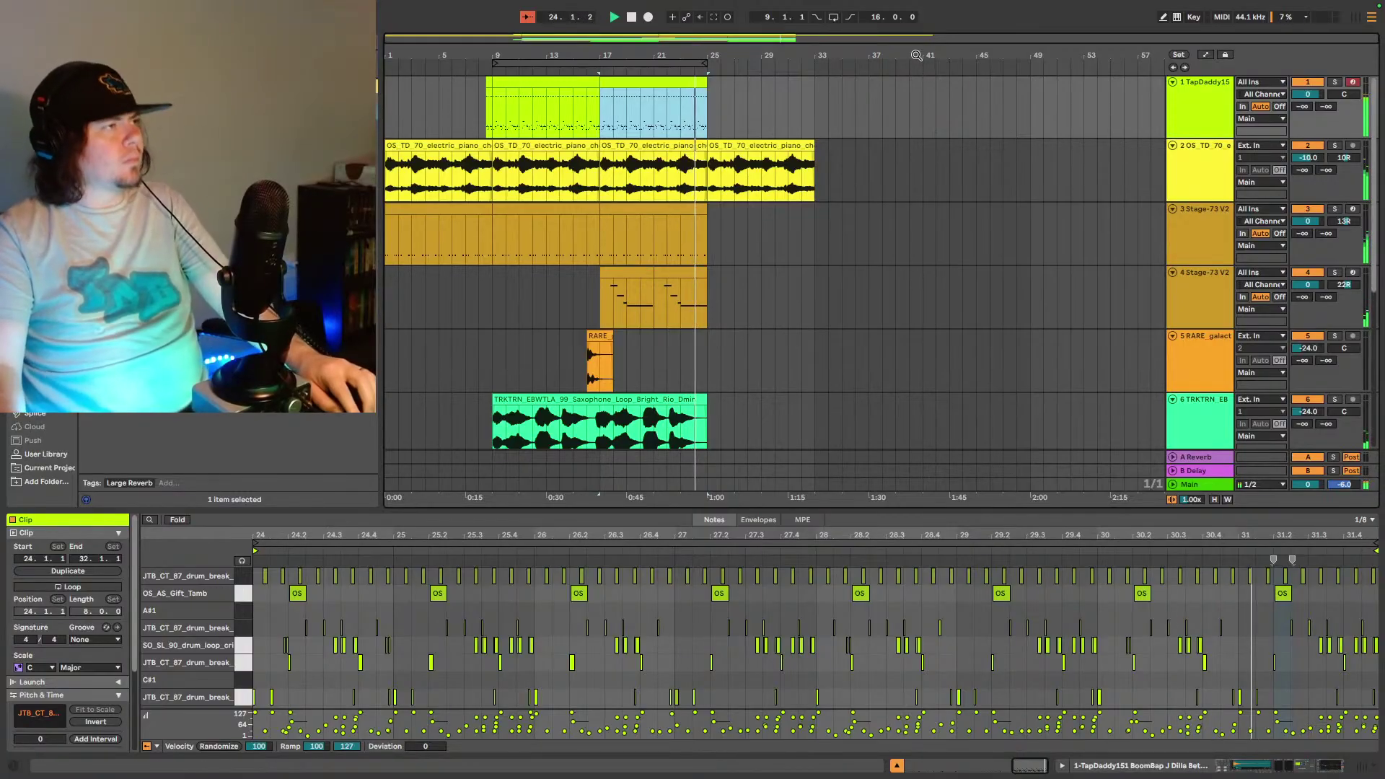
{"action": "left_click", "coordinate": [707, 109]}
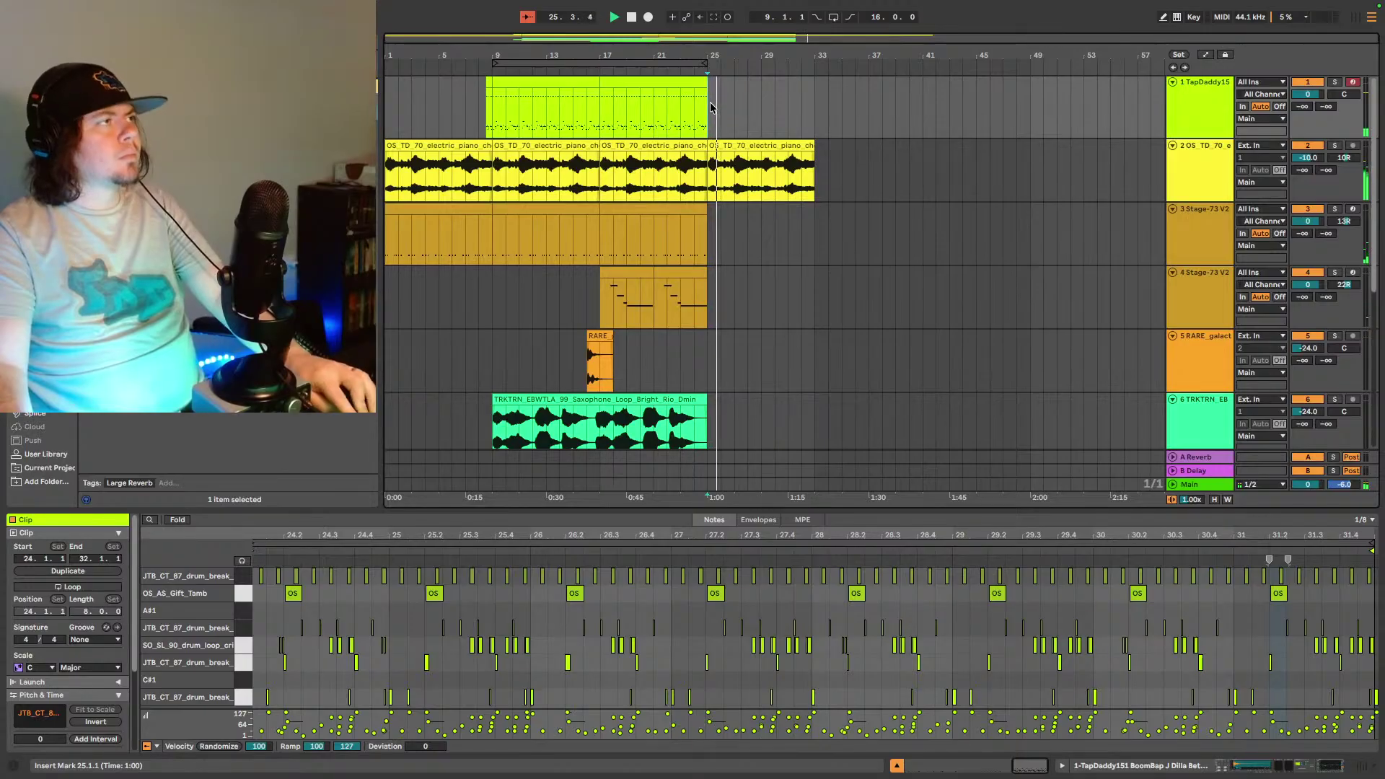
{"action": "key", "text": "ctrl+d"}
- Trim the start of the copied drum clip to 25.4.1, leaving a gap after bar 25, and play from there
{"action": "scroll", "coordinate": [719, 102], "scroll_direction": "up", "scroll_amount": 3}
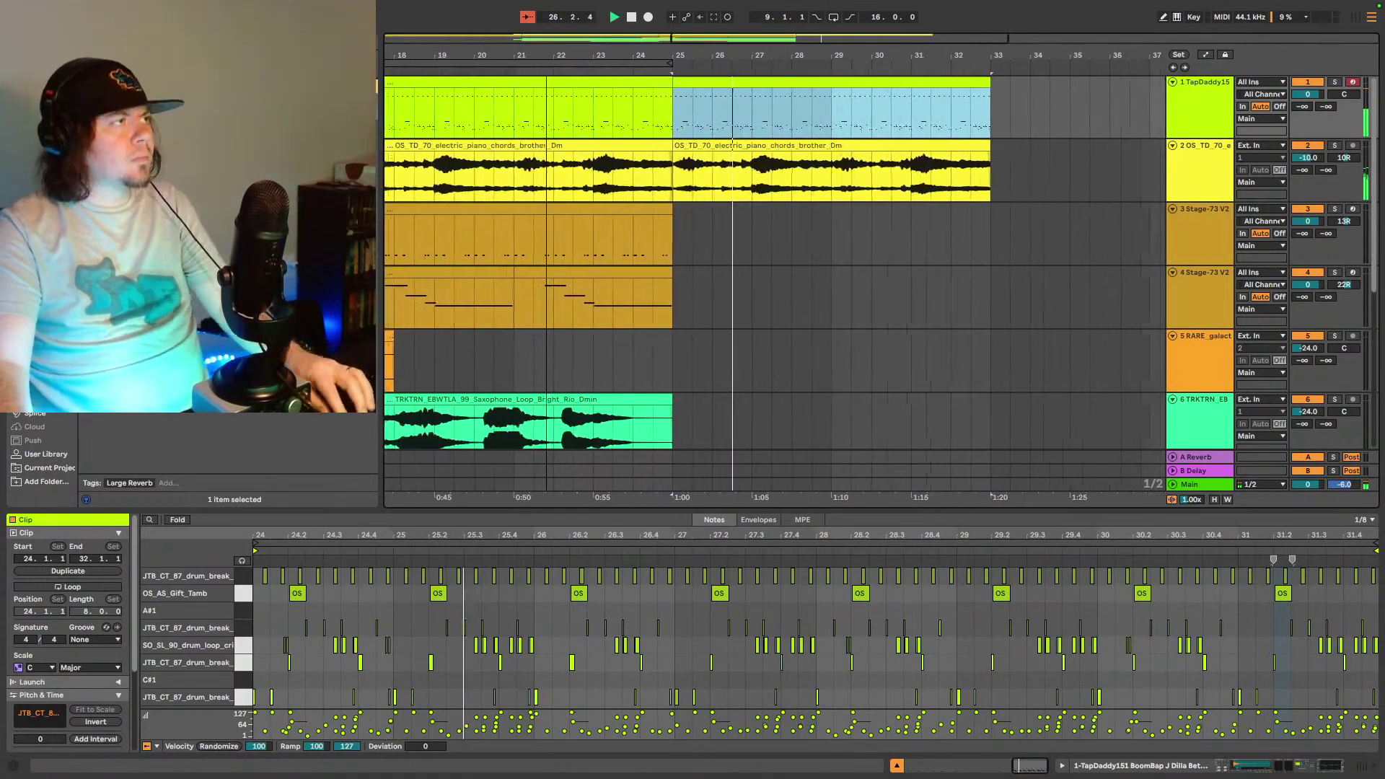
{"action": "scroll", "coordinate": [721, 101], "scroll_direction": "up", "scroll_amount": 3}
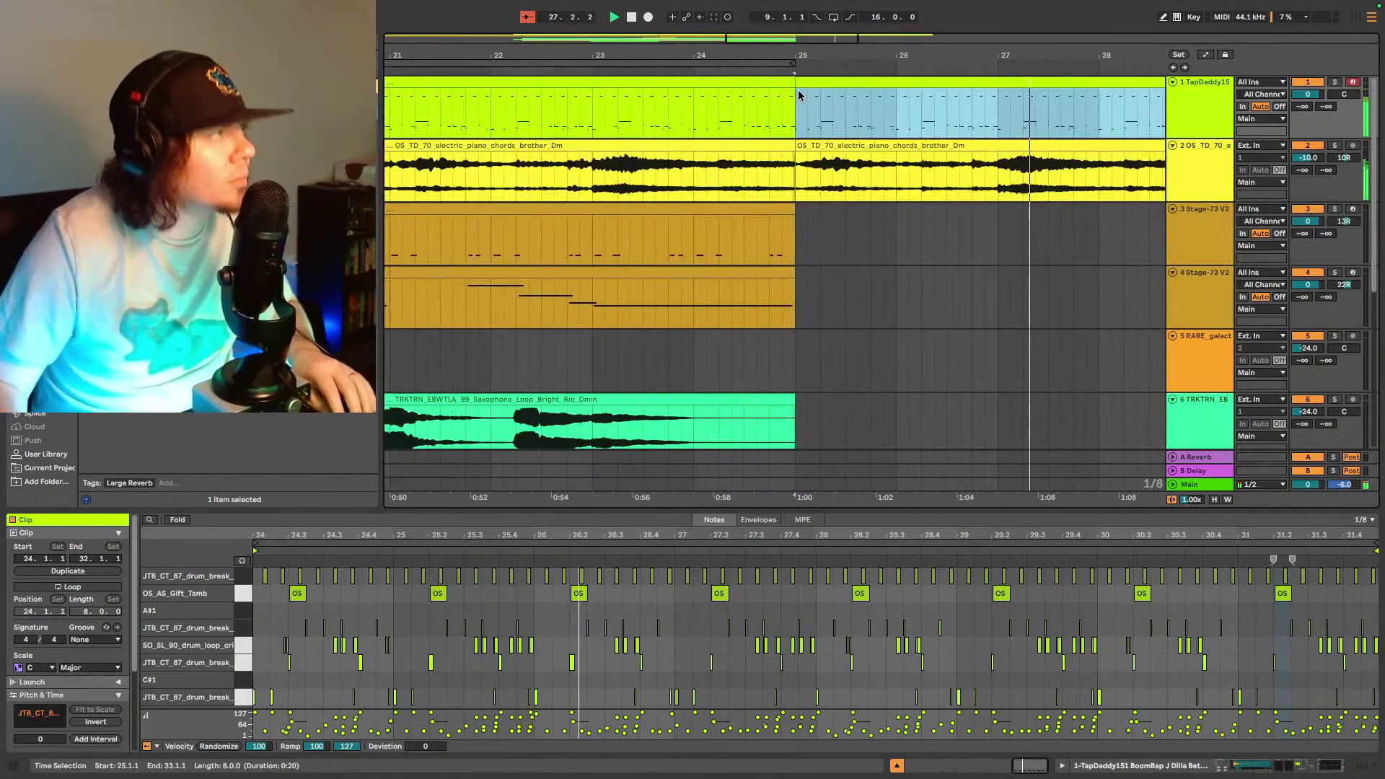
{"action": "left_click_drag", "start_coordinate": [796, 79], "coordinate": [856, 81]}
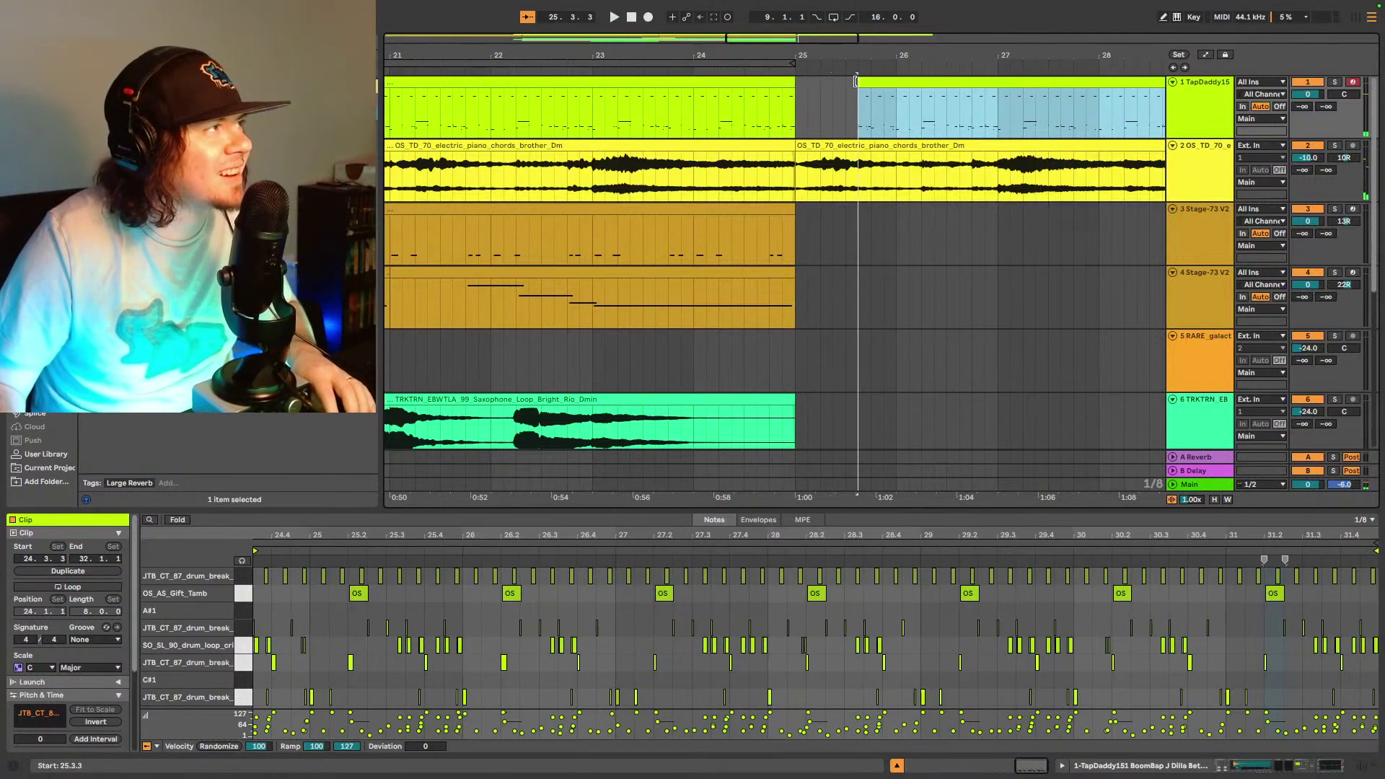
{"action": "key", "text": "space"}
{"action": "scroll", "coordinate": [794, 217], "scroll_direction": "right", "scroll_amount": 3}
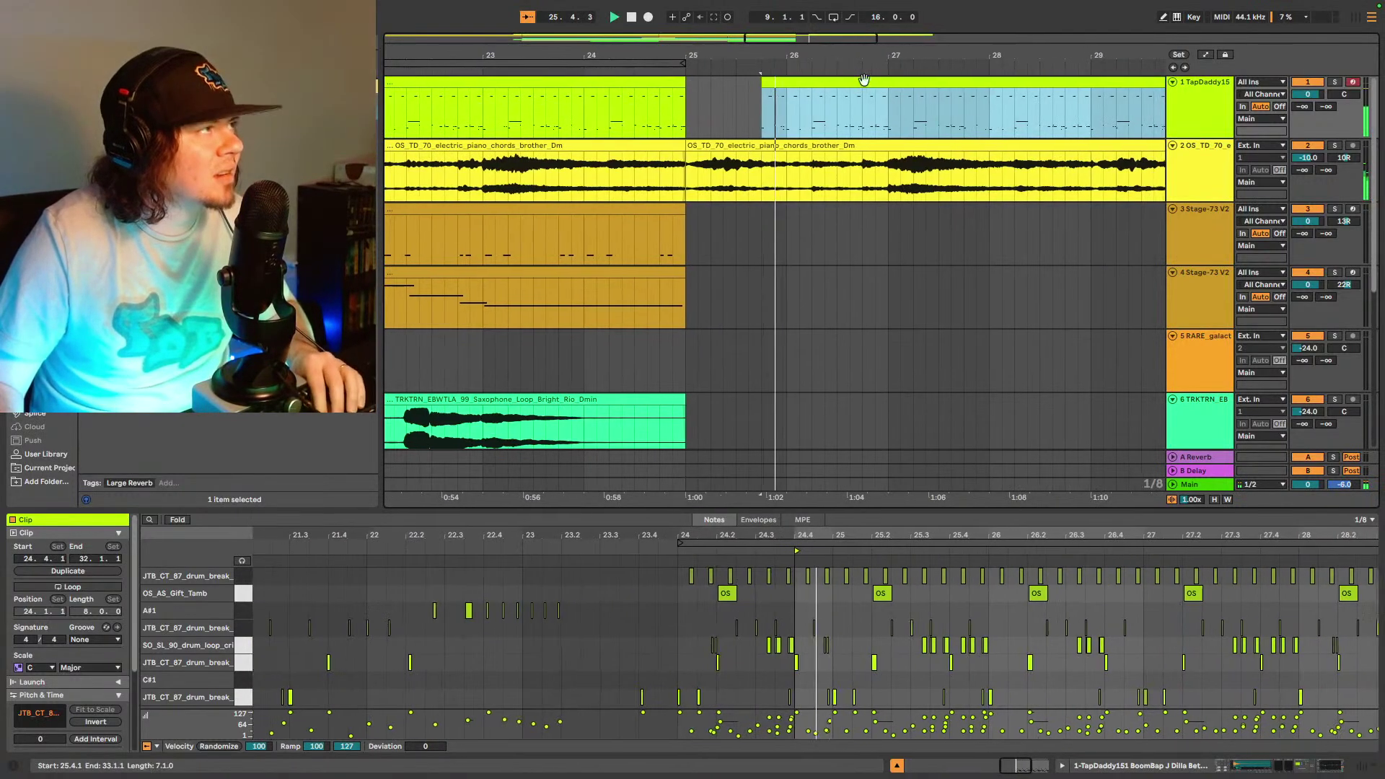
- Play the arrangement from 24.4.1 to the end of bar 32 to check the drum gap
{"action": "left_click", "coordinate": [646, 117]}
{"action": "key", "text": "space"}
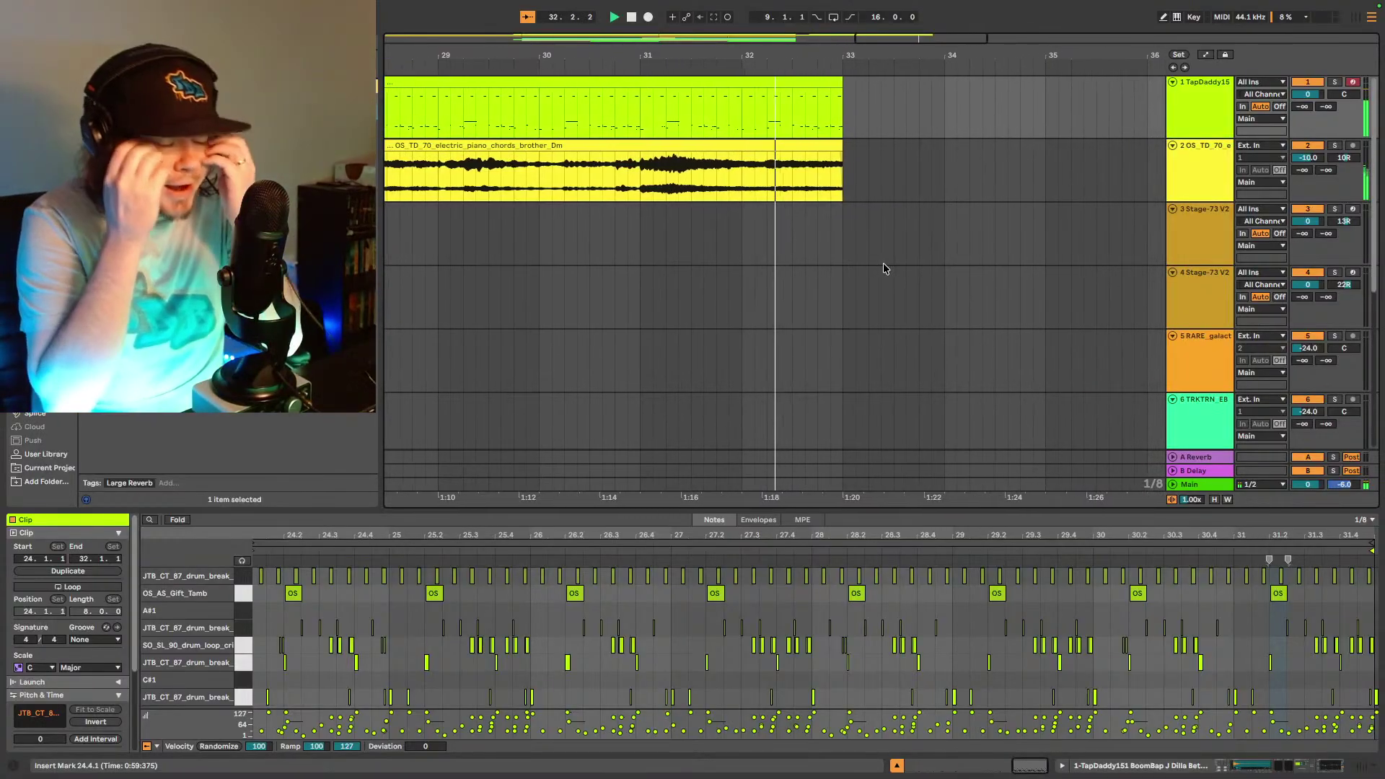
{"action": "key", "text": "space"}
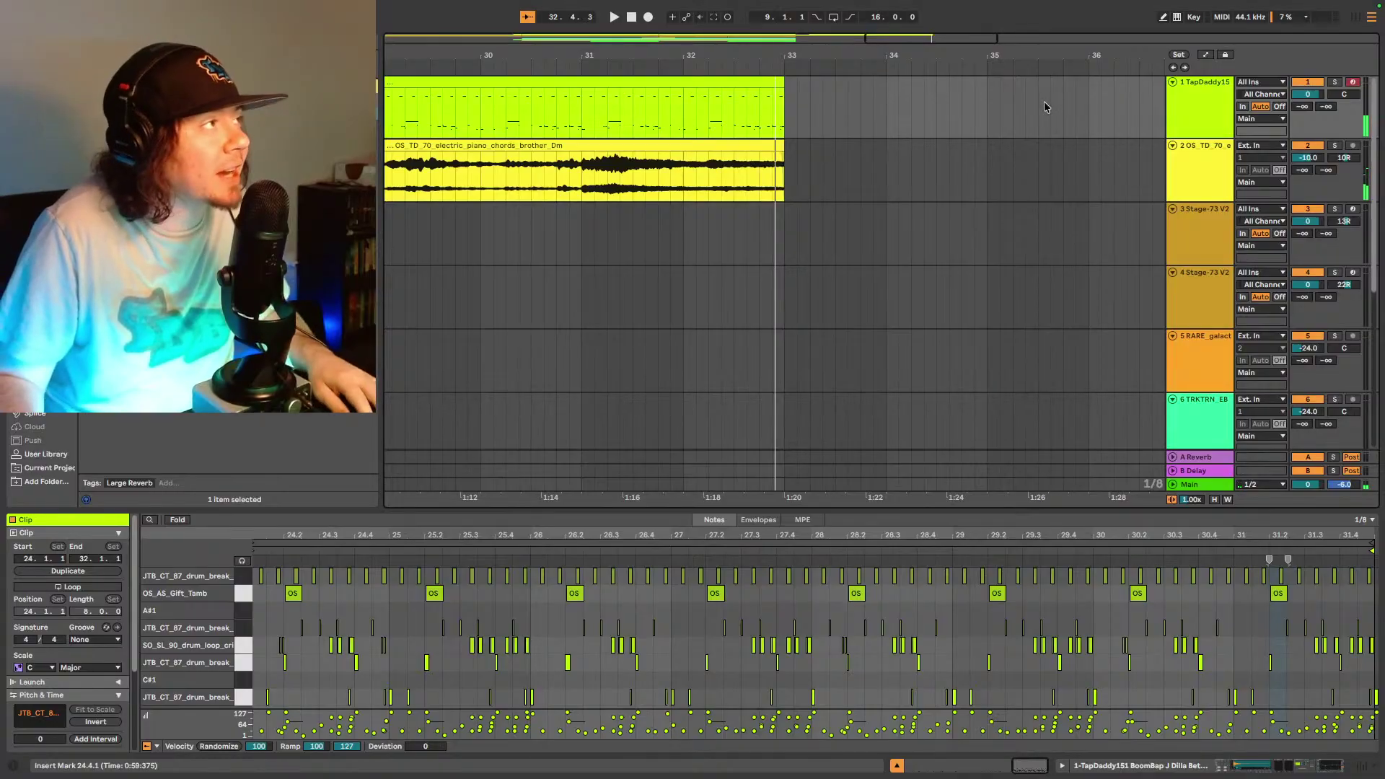
{"action": "left_click_drag", "start_coordinate": [954, 41], "coordinate": [947, 41]}
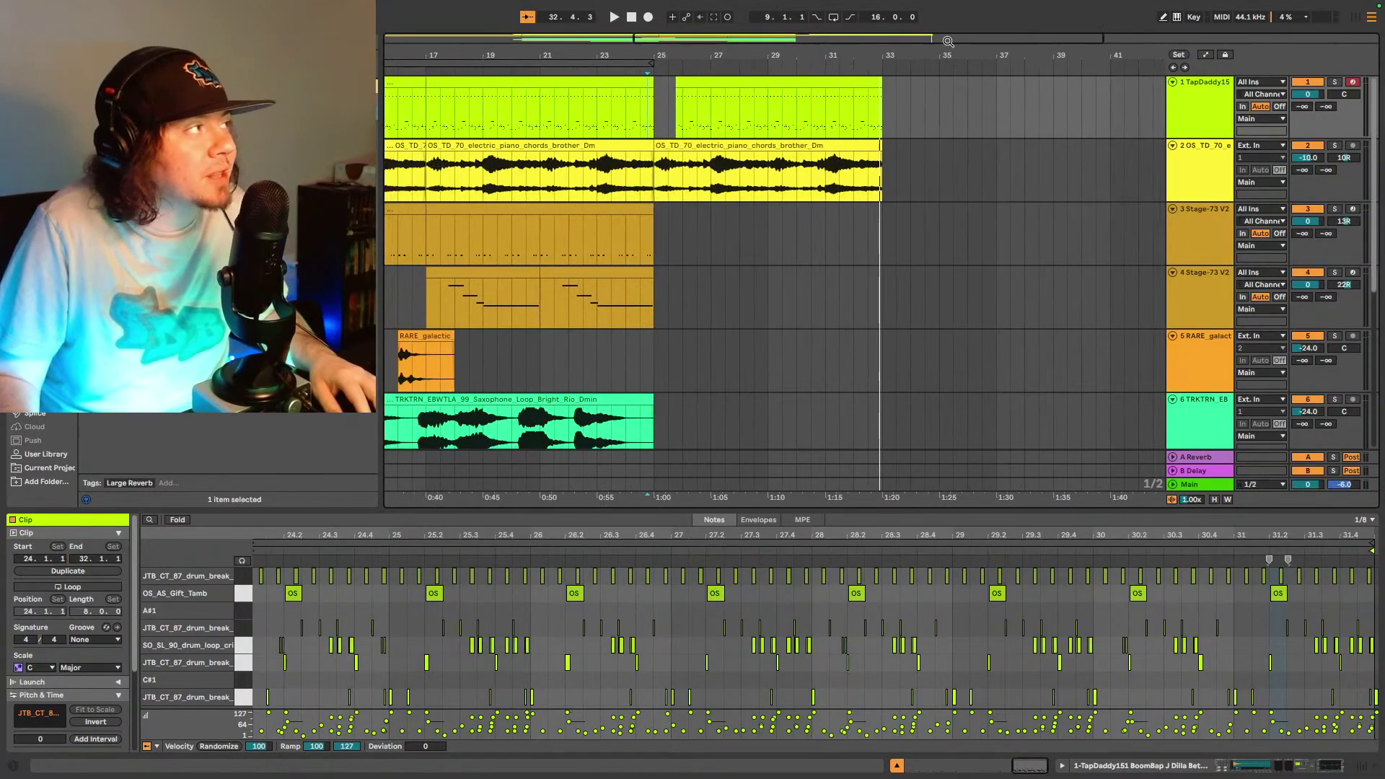
{"action": "left_click_drag", "start_coordinate": [660, 178], "coordinate": [887, 106]}
{"action": "scroll", "coordinate": [906, 166], "scroll_direction": "down", "scroll_amount": 5}
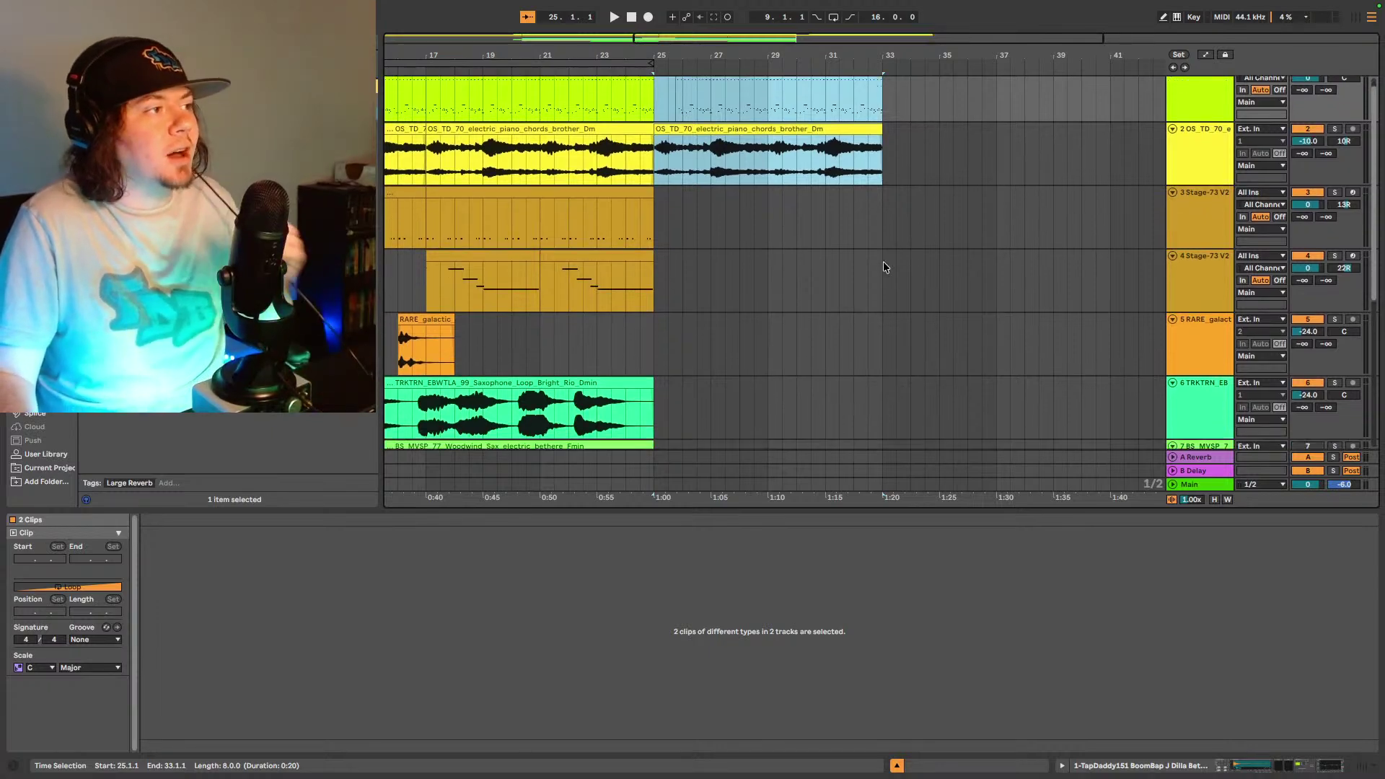
{"action": "scroll", "coordinate": [837, 234], "scroll_direction": "up", "scroll_amount": 5}
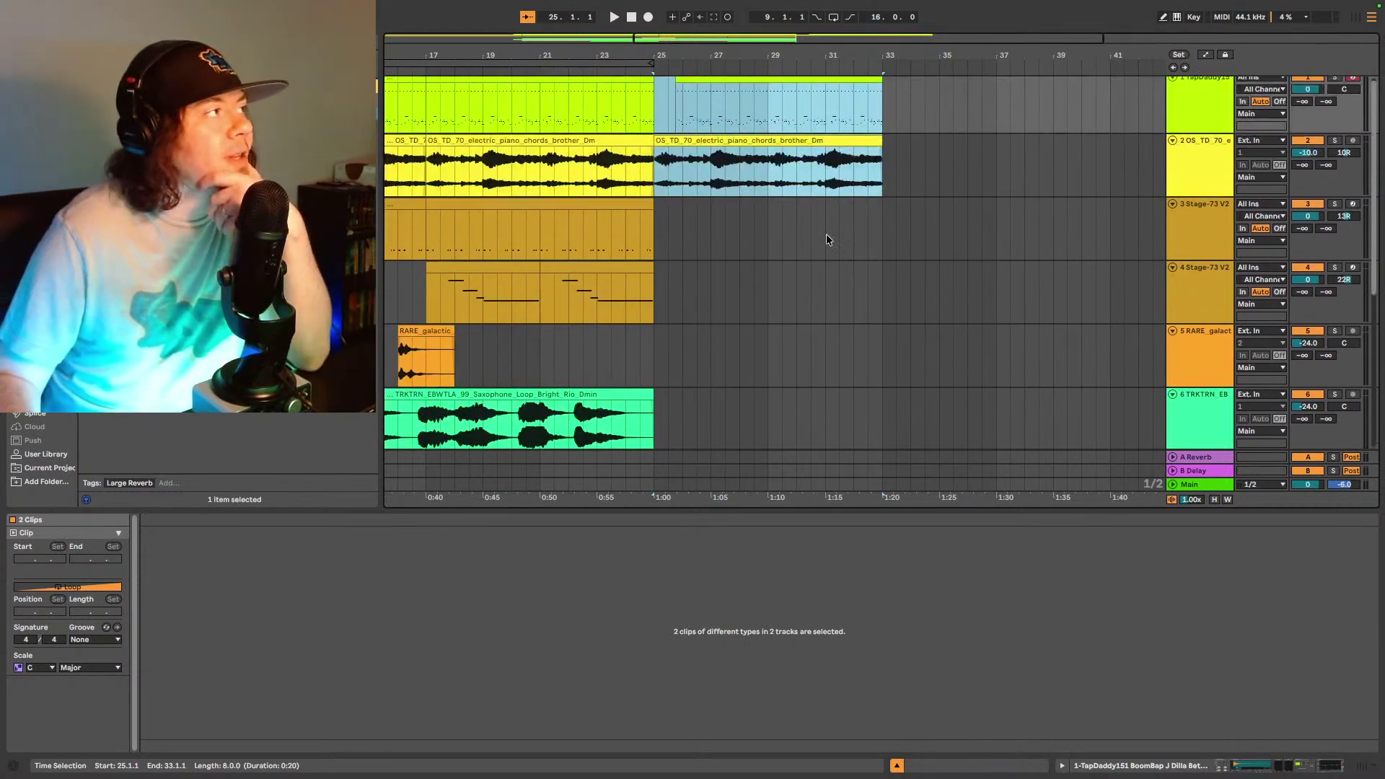
{"action": "left_click", "coordinate": [652, 172]}
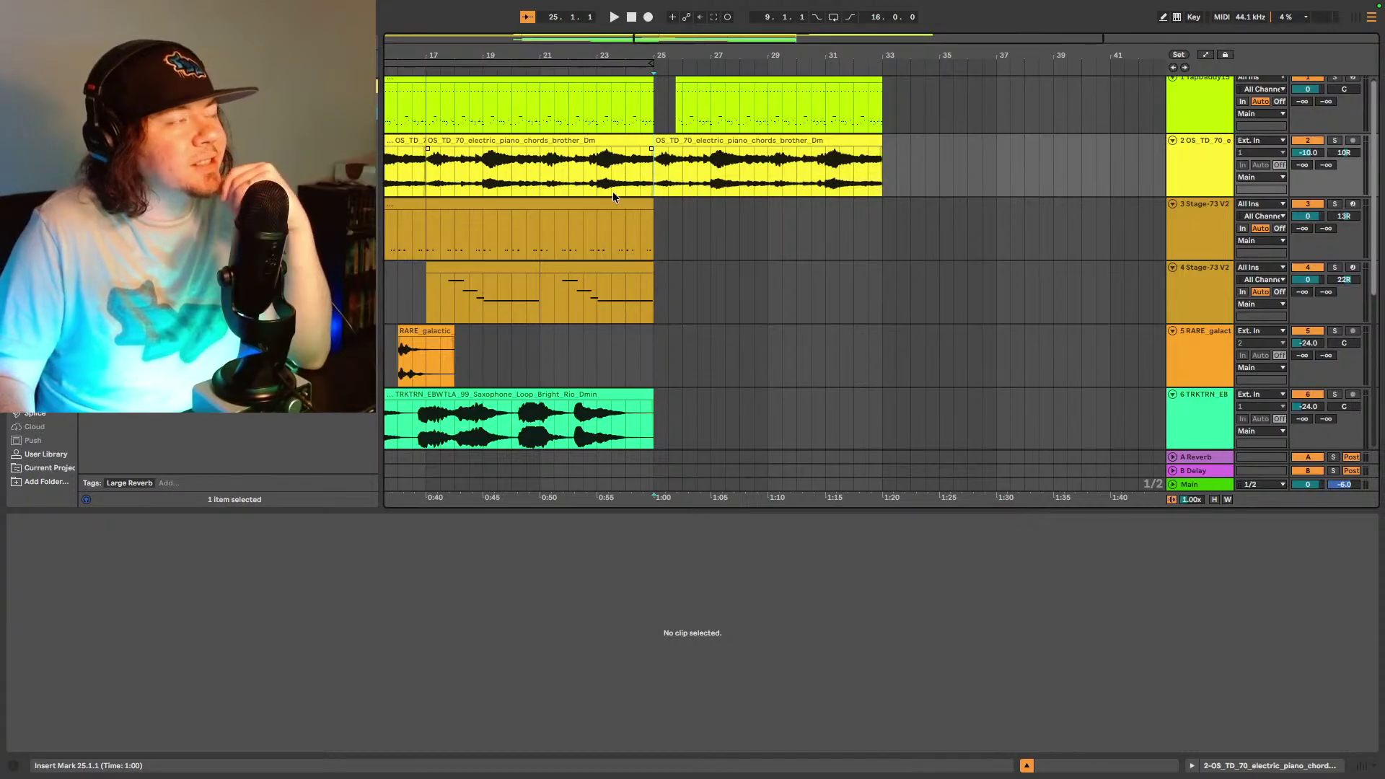
- Place the Cymatics Day Dream 76 BPM G Maj Chimes sample on the empty audio track at bar 23 with warping off
{"action": "scroll", "coordinate": [705, 165], "scroll_direction": "down", "scroll_amount": 2}
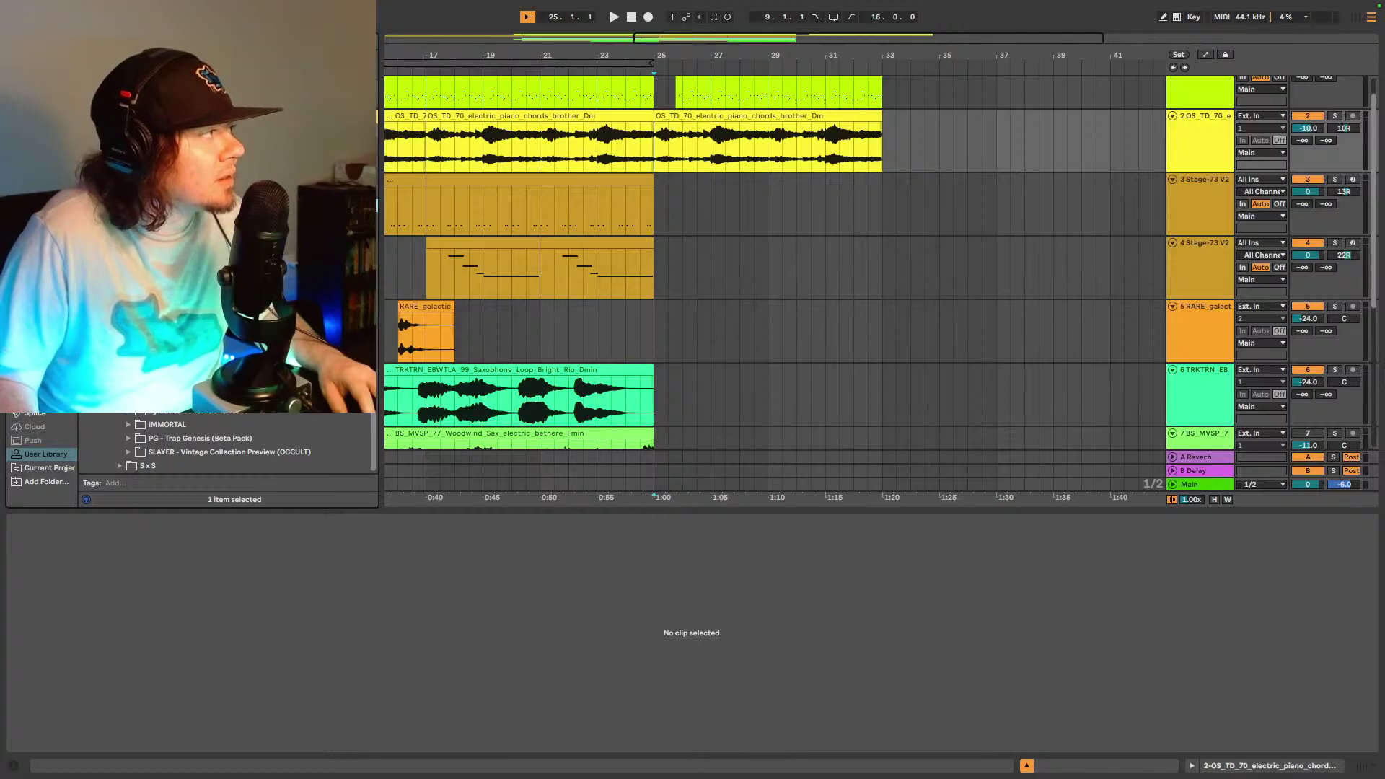
{"action": "scroll", "coordinate": [223, 443], "scroll_direction": "up", "scroll_amount": 2}
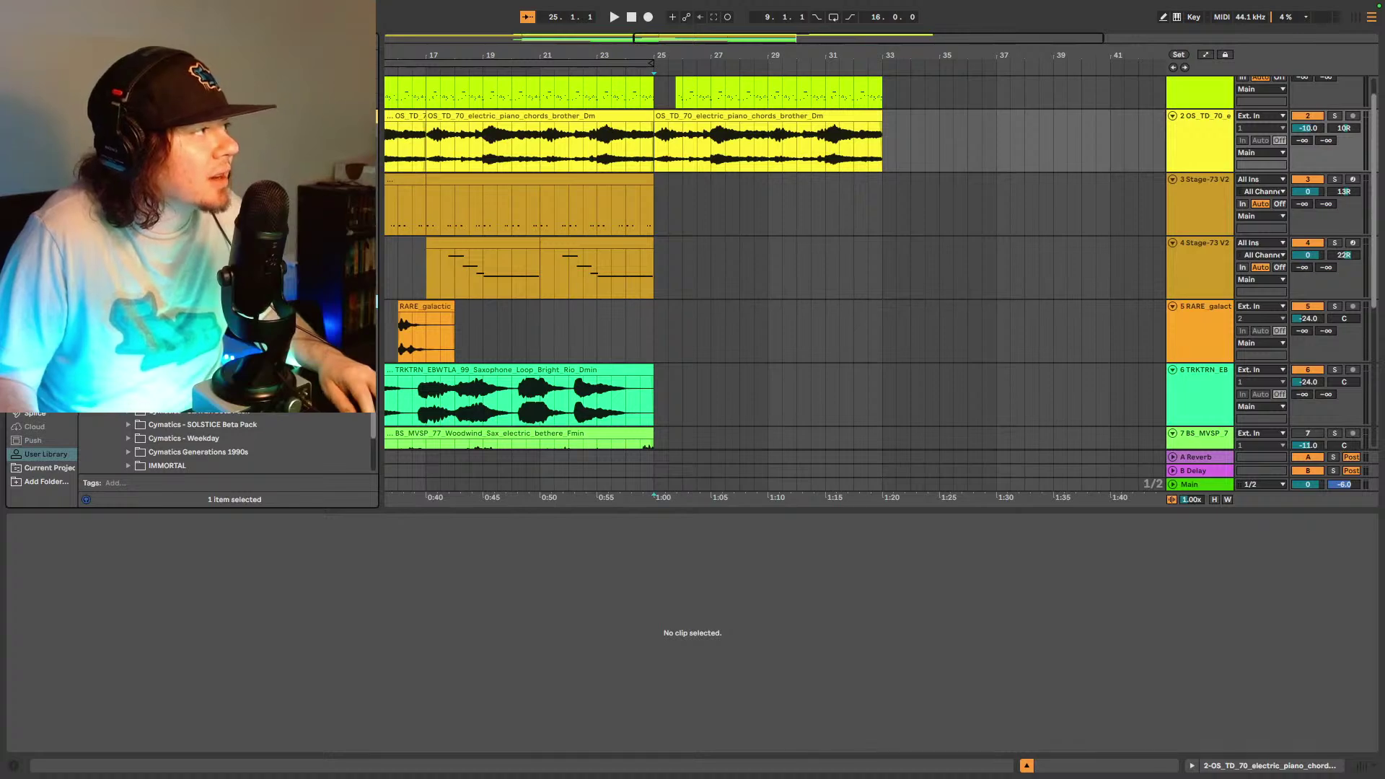
{"action": "scroll", "coordinate": [837, 387], "scroll_direction": "down", "scroll_amount": 5}
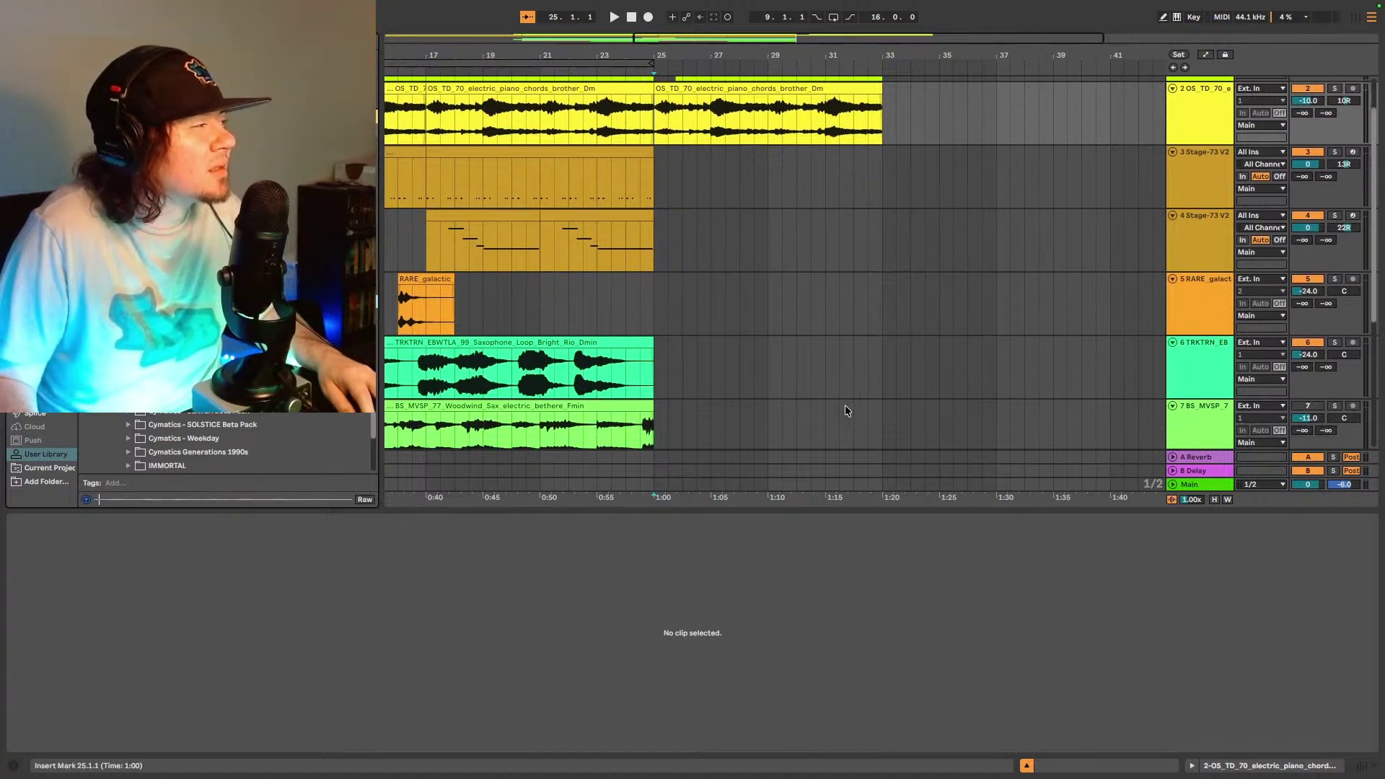
{"action": "key", "text": "ctrl+t"}
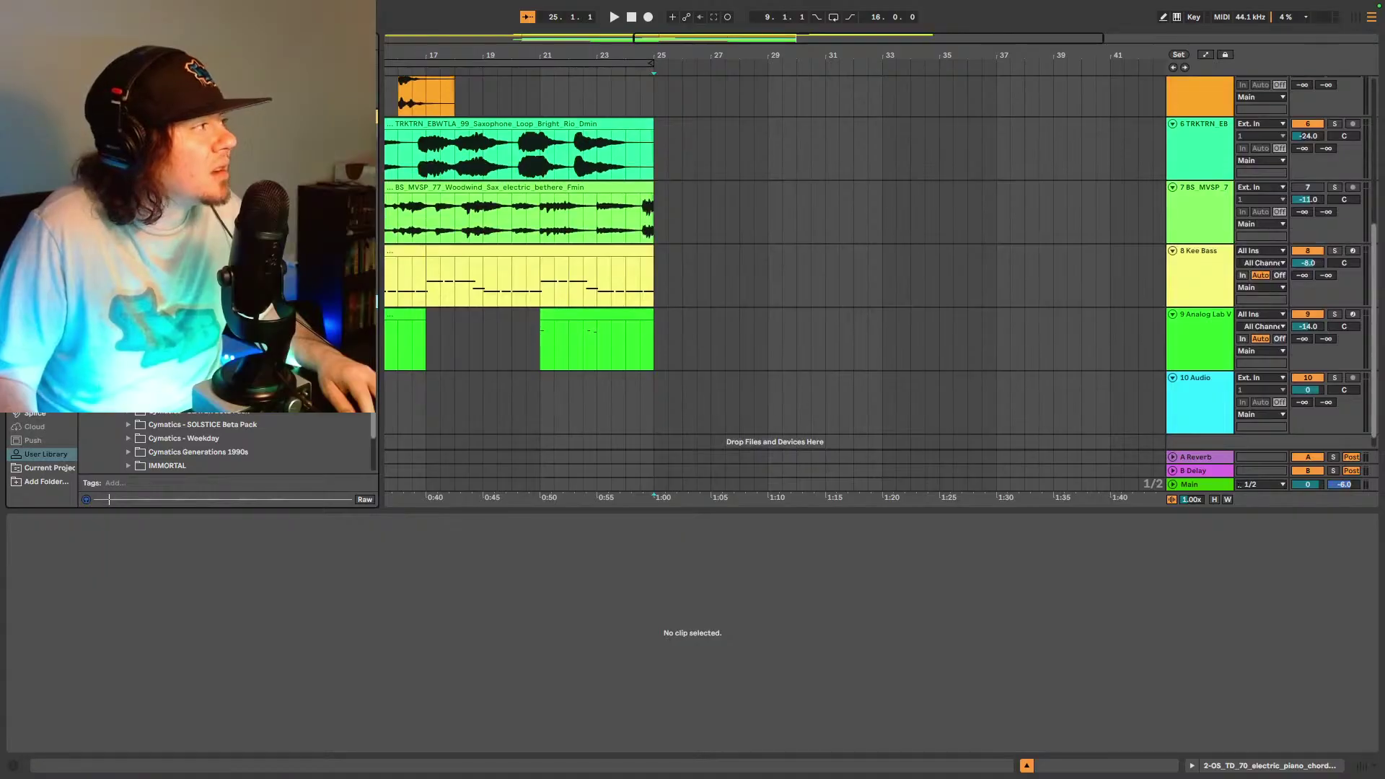
{"action": "left_click_drag", "start_coordinate": [201, 389], "coordinate": [612, 393]}
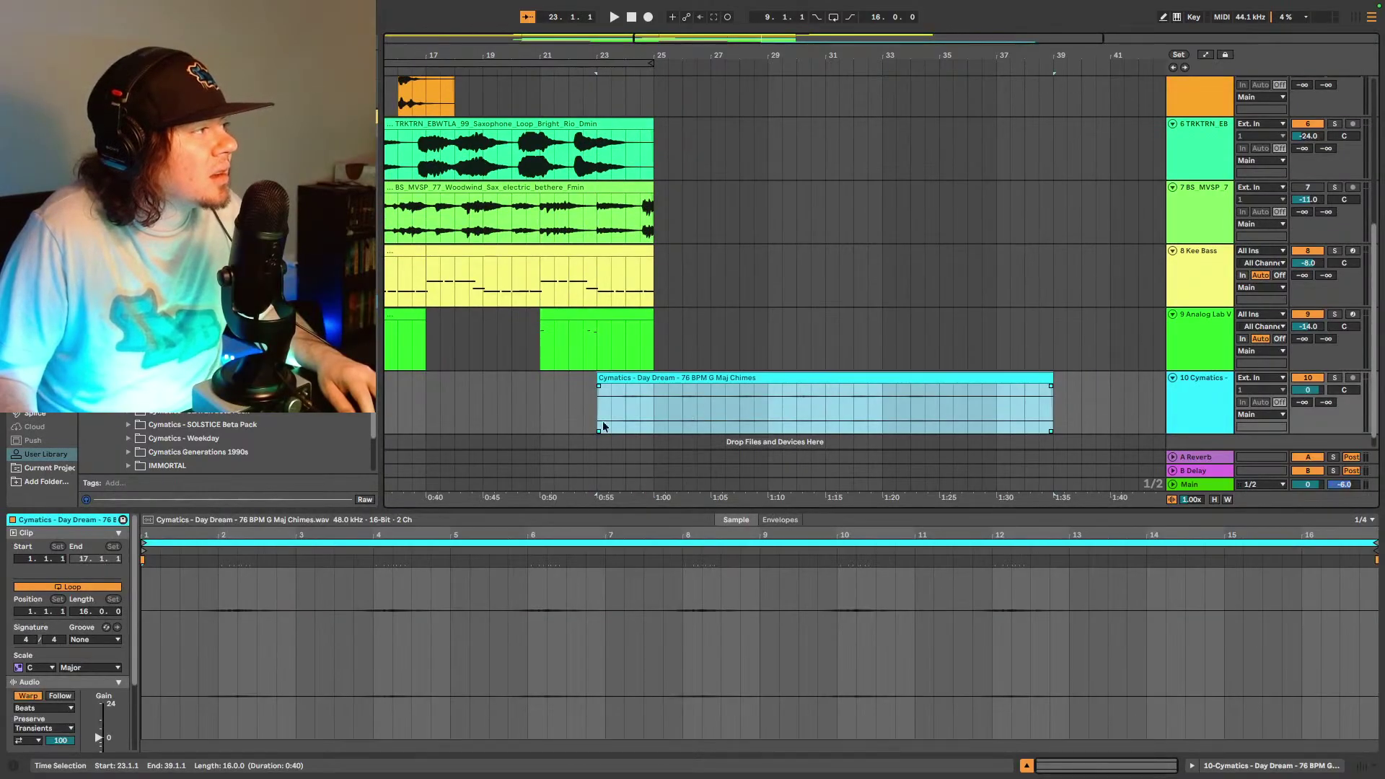
{"action": "left_click", "coordinate": [27, 696]}
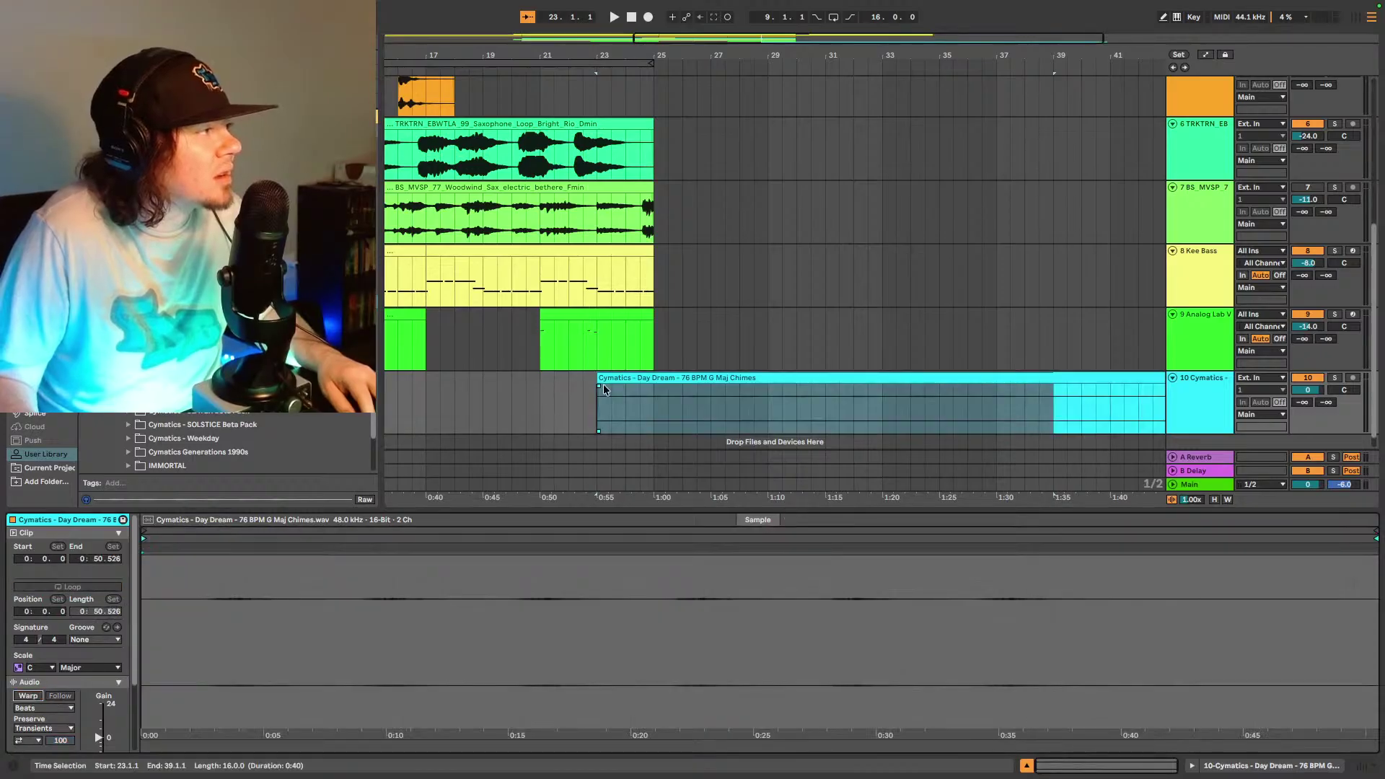
- Play the chimes from bar 23, split the clip at 26.3.1 and delete everything after the split
{"action": "key", "text": "space"}
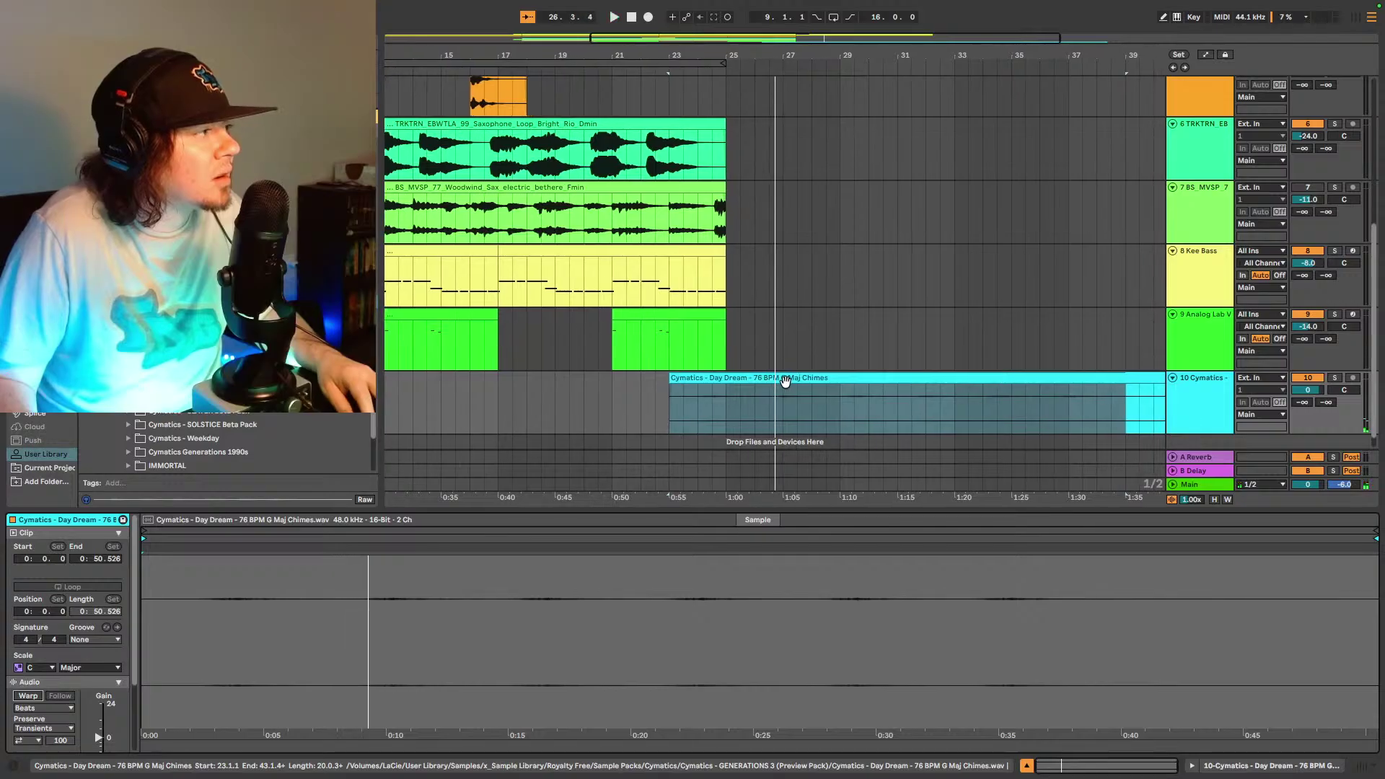
{"action": "left_click_drag", "start_coordinate": [757, 38], "coordinate": [793, 38]}
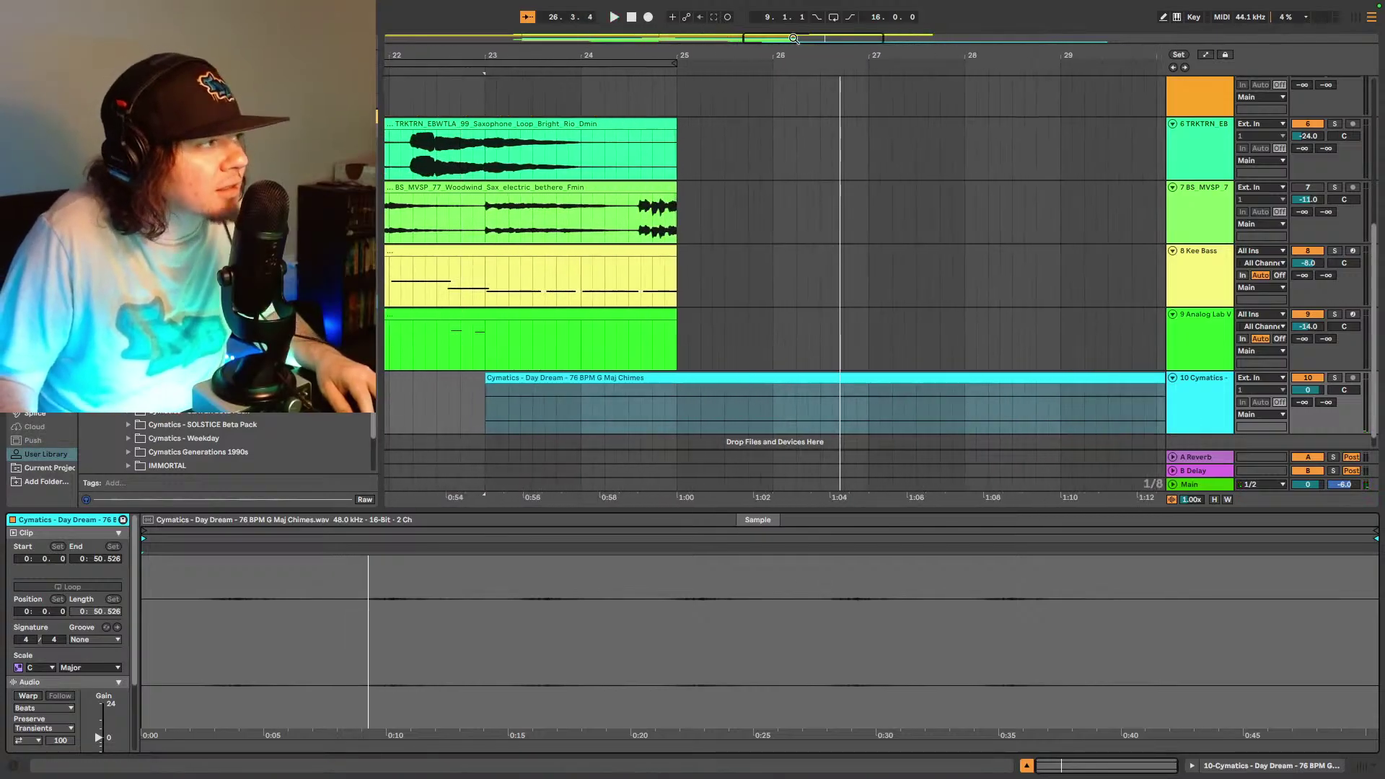
{"action": "left_click", "coordinate": [817, 103]}
{"action": "scroll", "coordinate": [803, 115], "scroll_direction": "right", "scroll_amount": 2}
{"action": "left_click", "coordinate": [739, 417]}
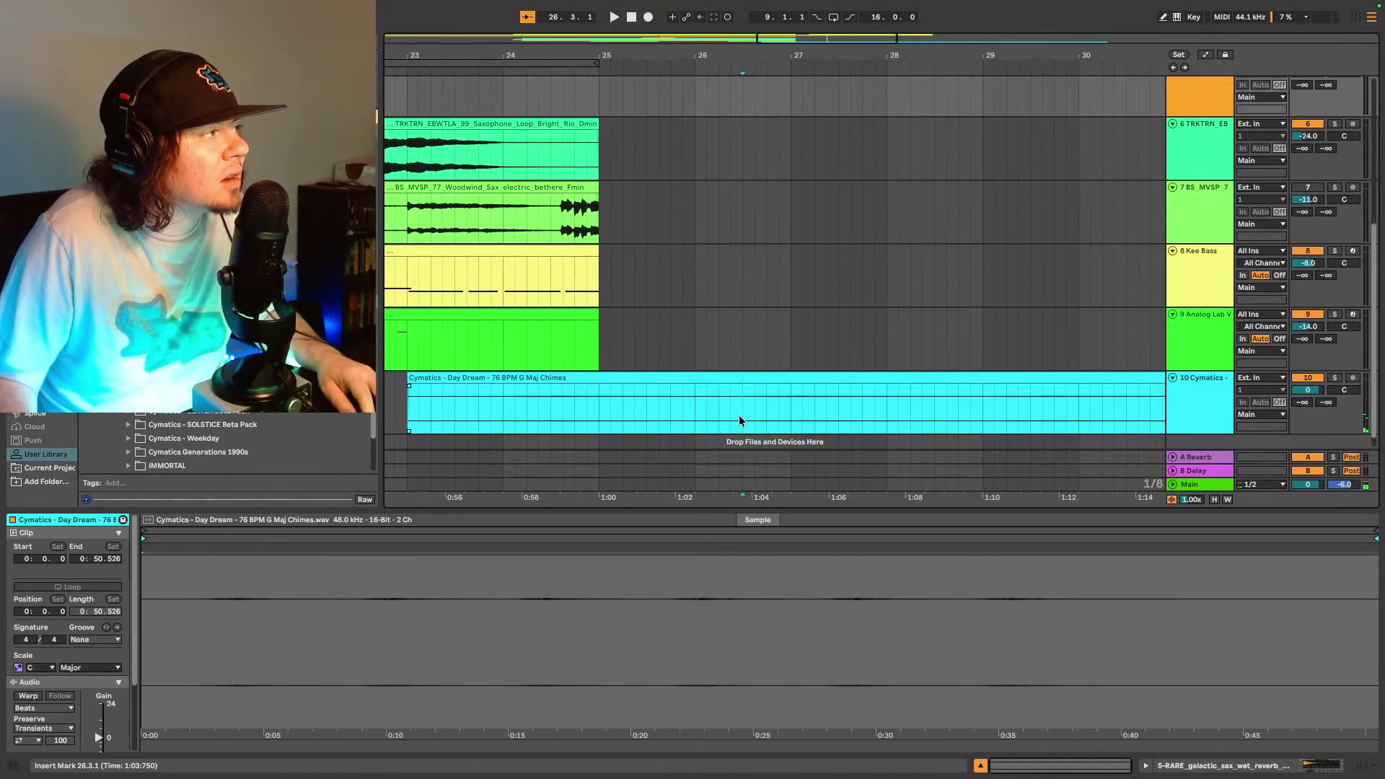
{"action": "key", "text": "super+e"}
{"action": "left_click", "coordinate": [781, 376]}
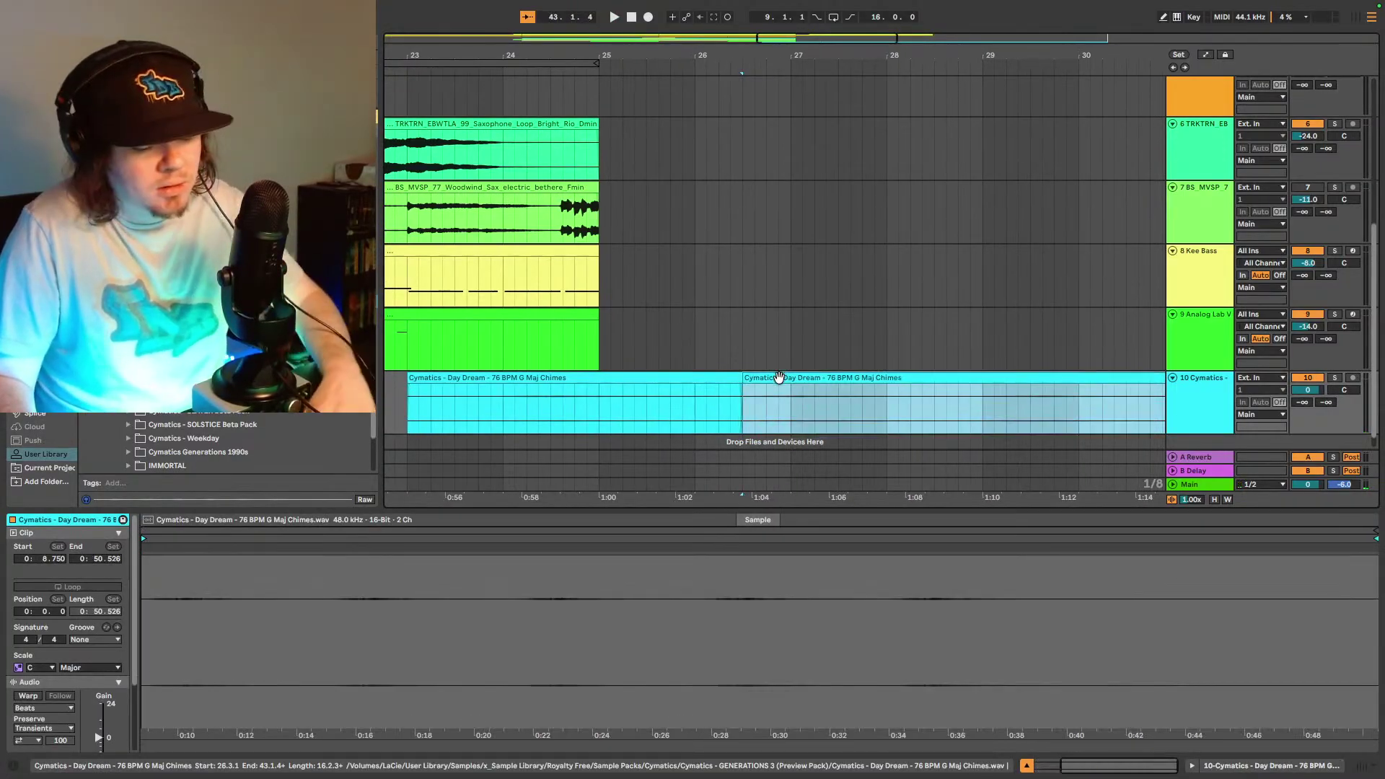
{"action": "key", "text": "Delete"}
- Play the trimmed chimes from 26.2.1 near the clip's end, then from near its start in bar 23
{"action": "left_click", "coordinate": [720, 413]}
{"action": "key", "text": "space"}
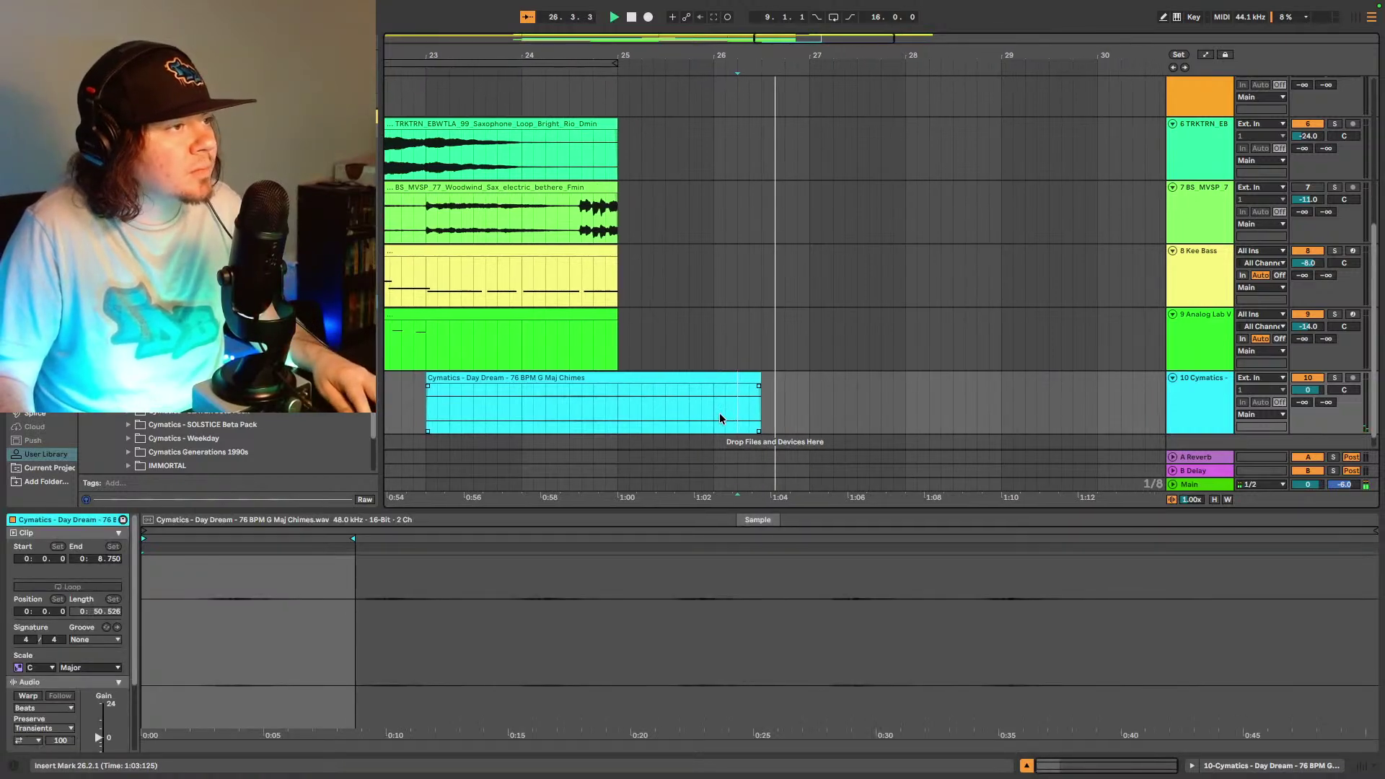
{"action": "key", "text": "space"}
{"action": "left_click", "coordinate": [449, 415]}
{"action": "key", "text": "space"}
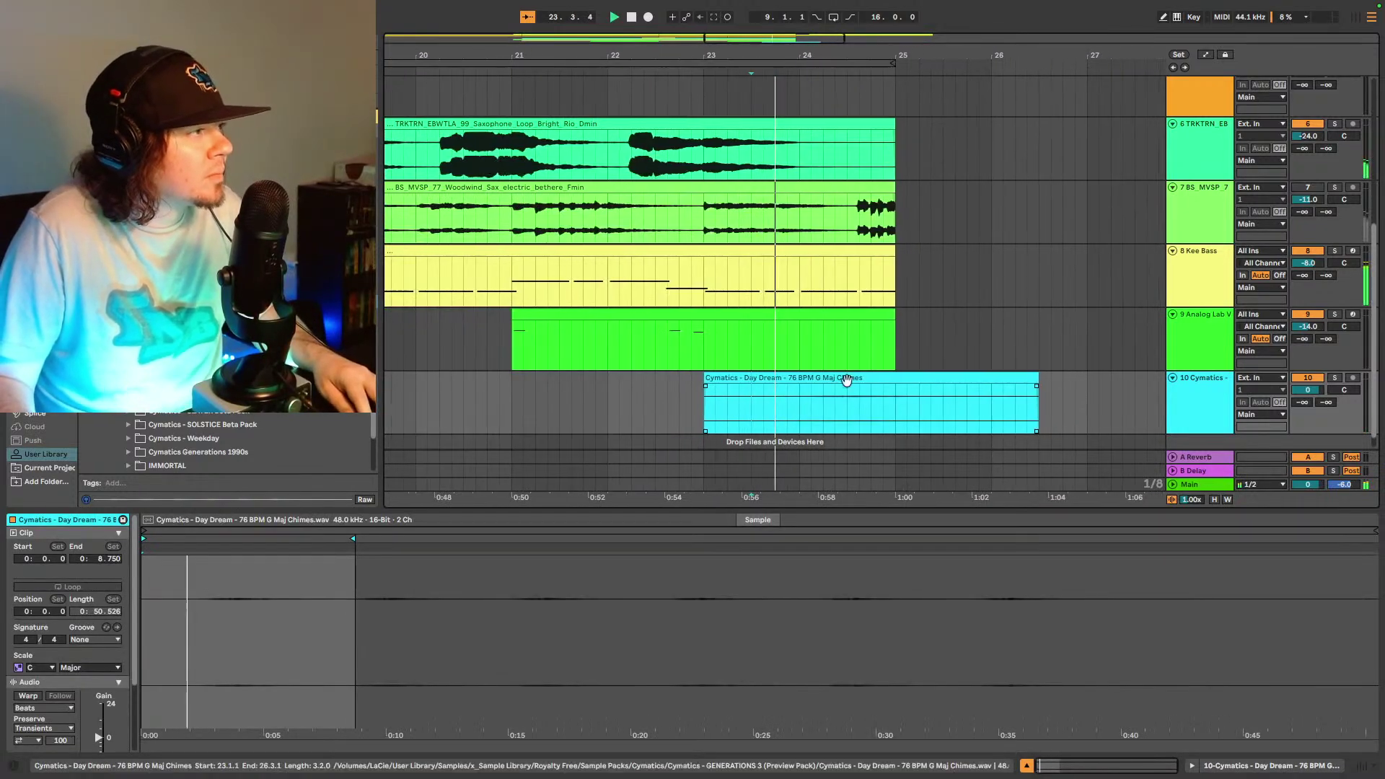
- Move the chimes clip about one and a half beats later and play from 24.2.3
{"action": "key", "text": "space"}
{"action": "left_click", "coordinate": [797, 377]}
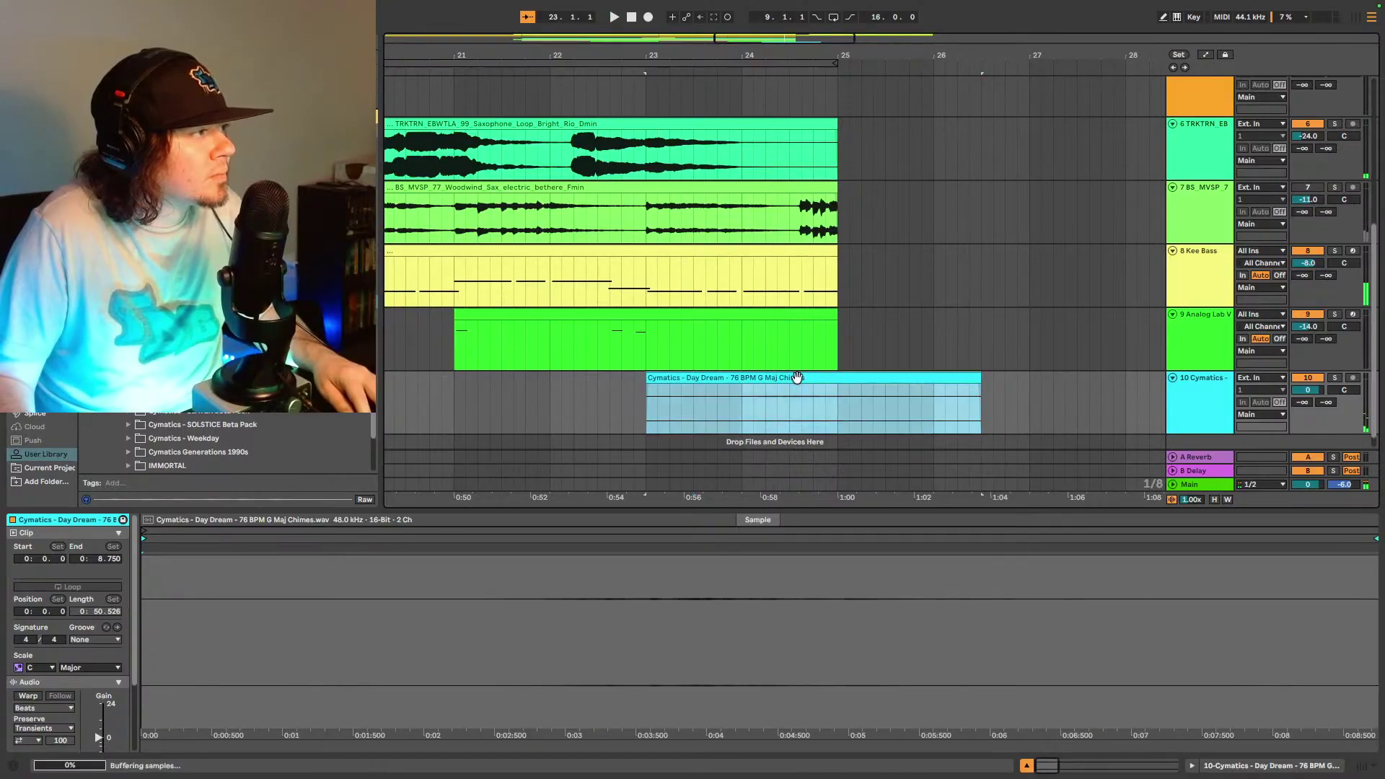
{"action": "left_click_drag", "start_coordinate": [797, 377], "coordinate": [834, 378]}
{"action": "left_click", "coordinate": [782, 405]}
{"action": "key", "text": "space"}
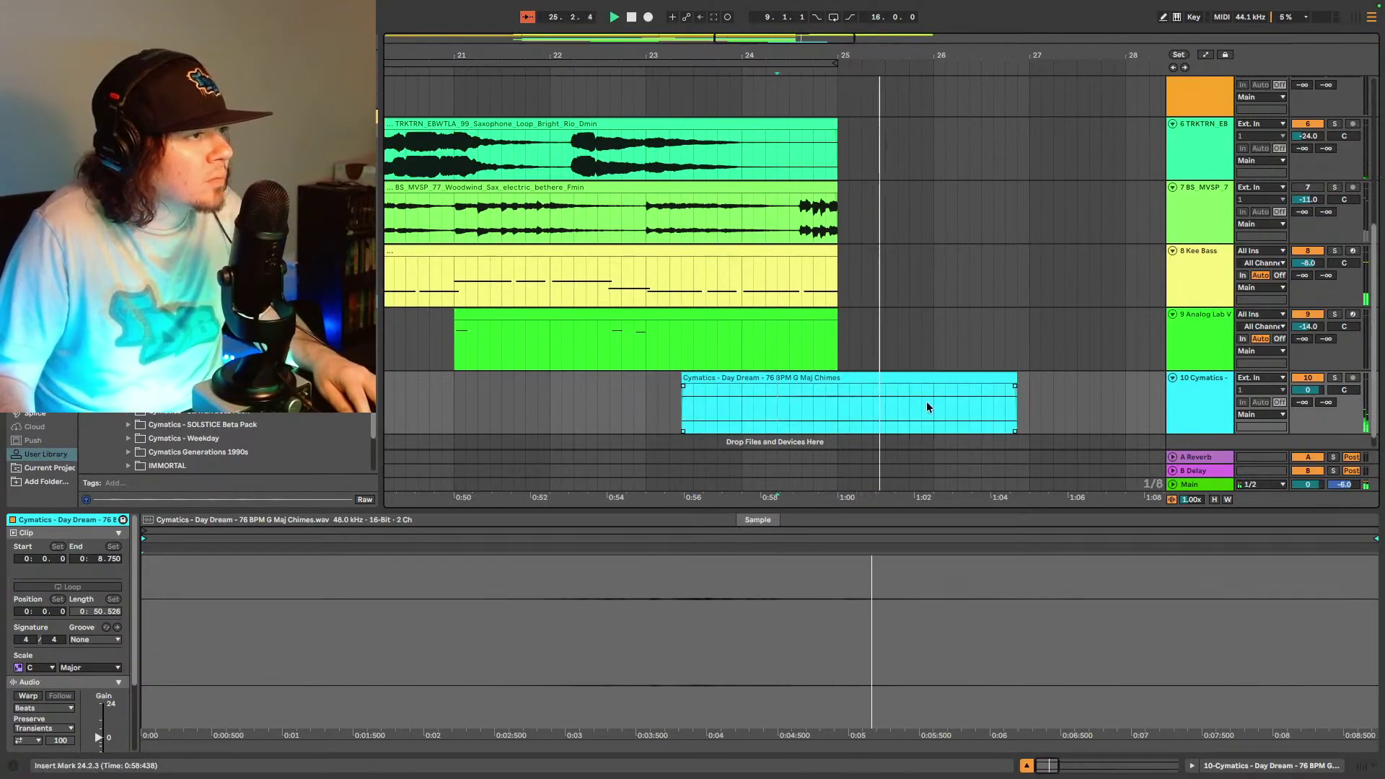
- Lower the chimes track volume to -8.0 dB during playback and show the whole arrangement
{"action": "left_click", "coordinate": [1309, 390]}
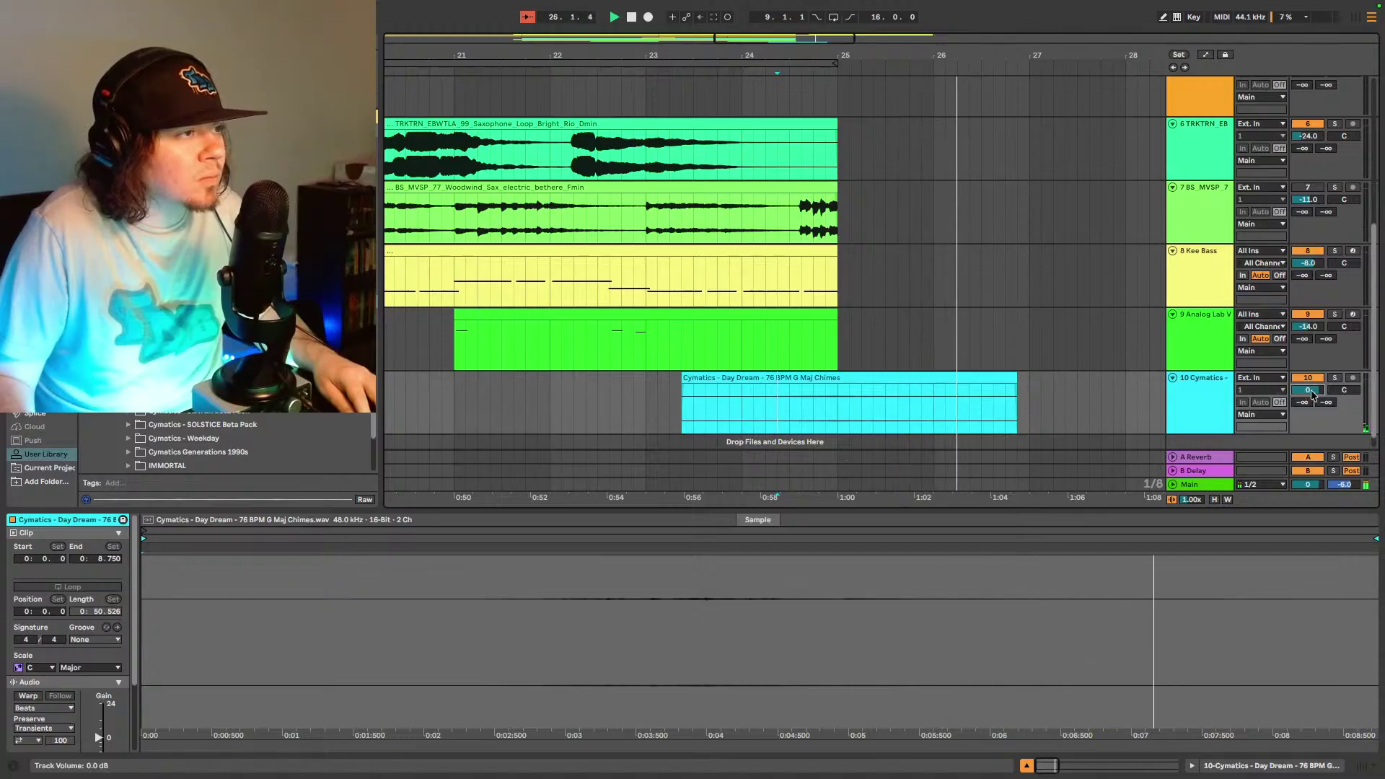
{"action": "left_click_drag", "start_coordinate": [1311, 393], "coordinate": [1324, 402]}
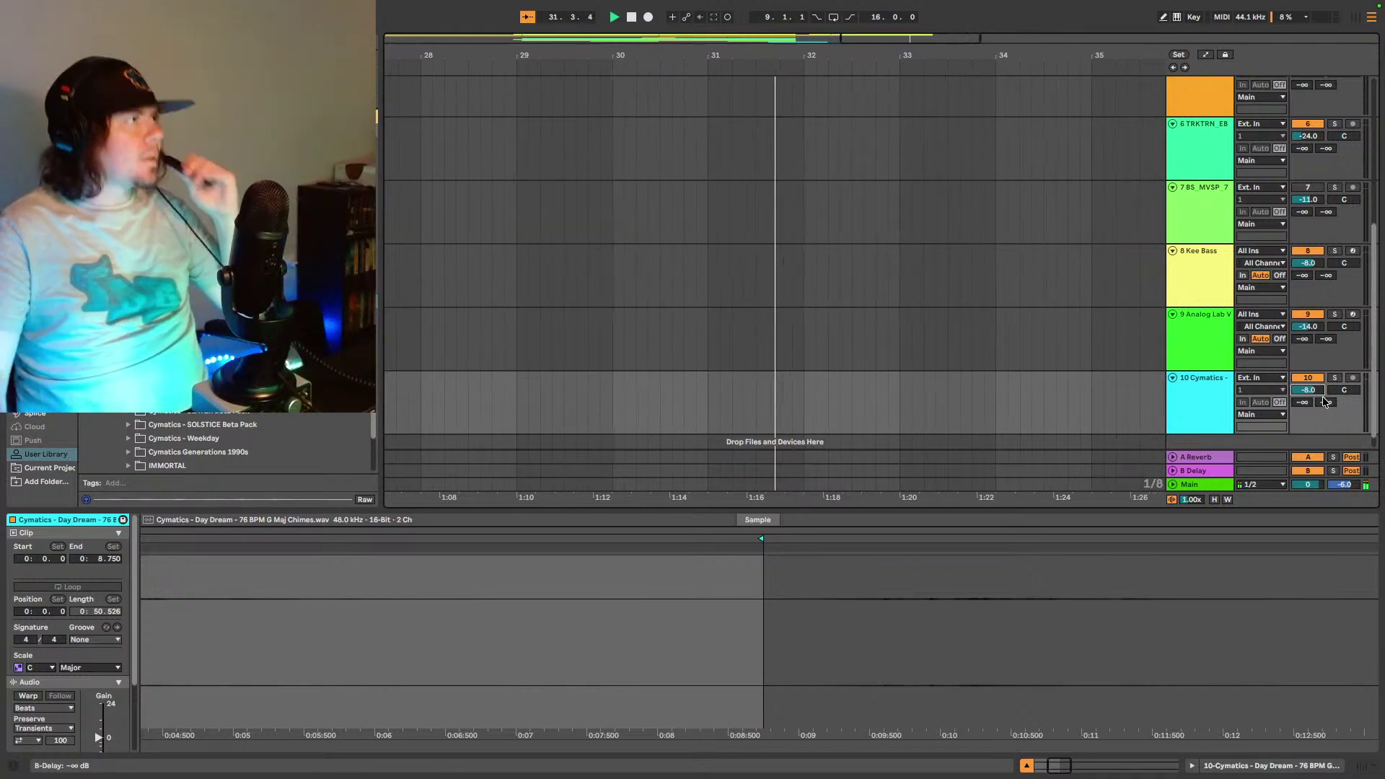
{"action": "key", "text": "w"}
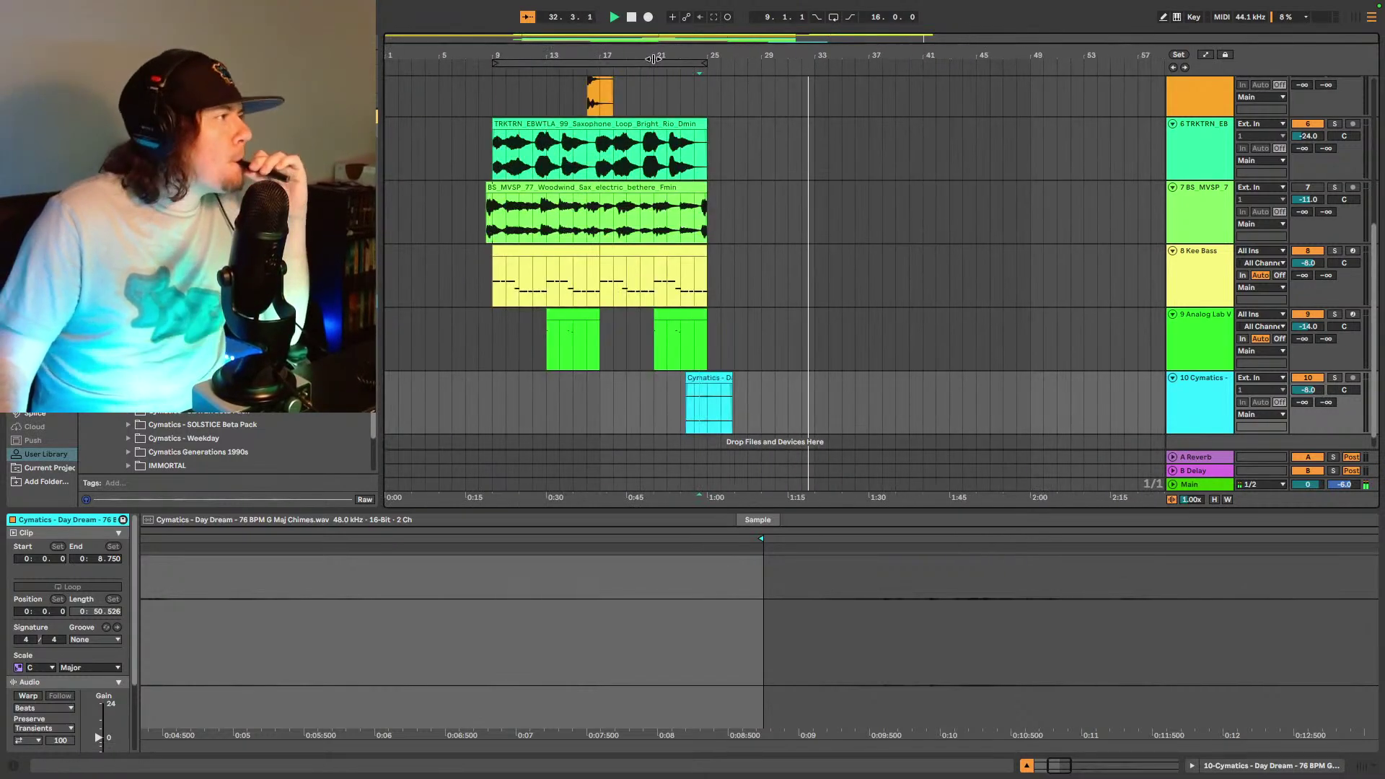
- Play the arrangement from bar 9 and add a new MIDI track below the chimes track
{"action": "left_click", "coordinate": [492, 228]}
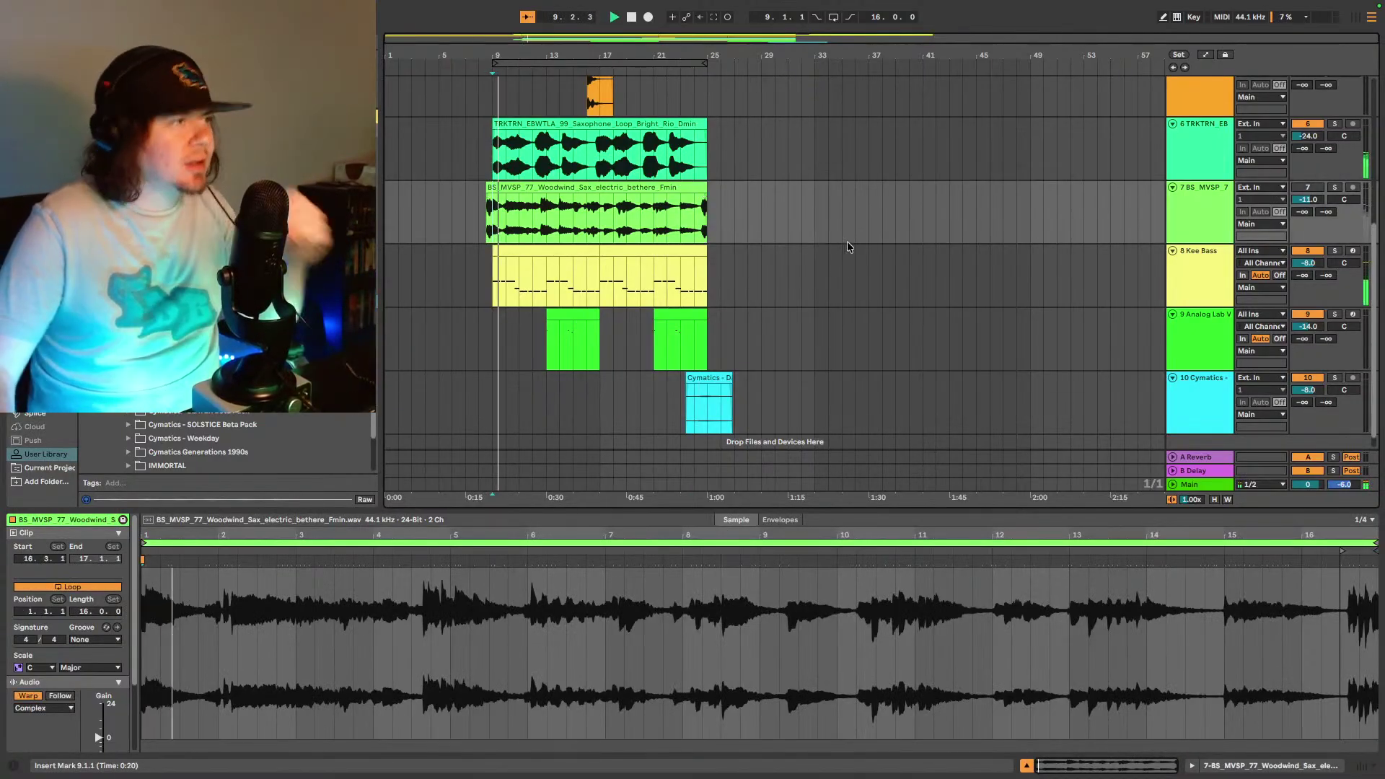
{"action": "left_click", "coordinate": [1192, 390]}
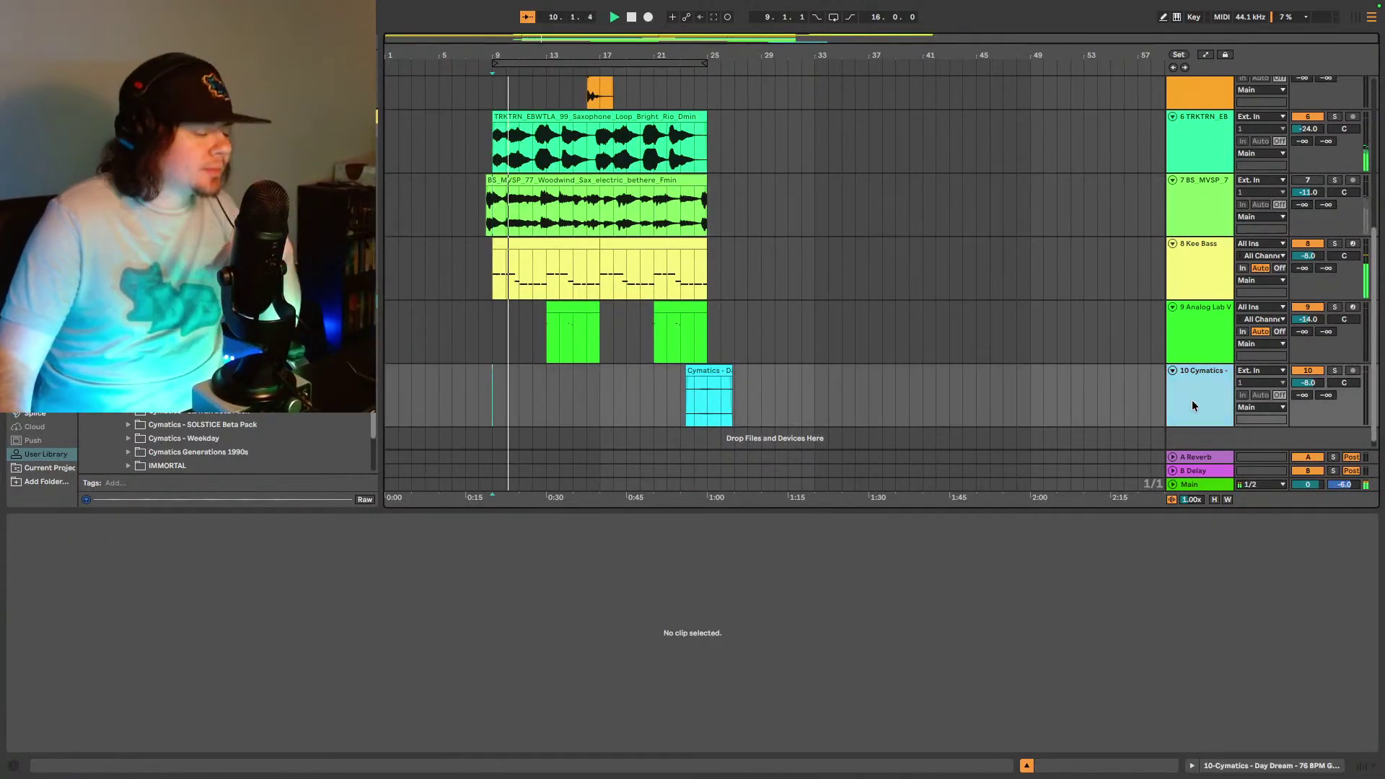
{"action": "key", "text": "ctrl+shift+t"}
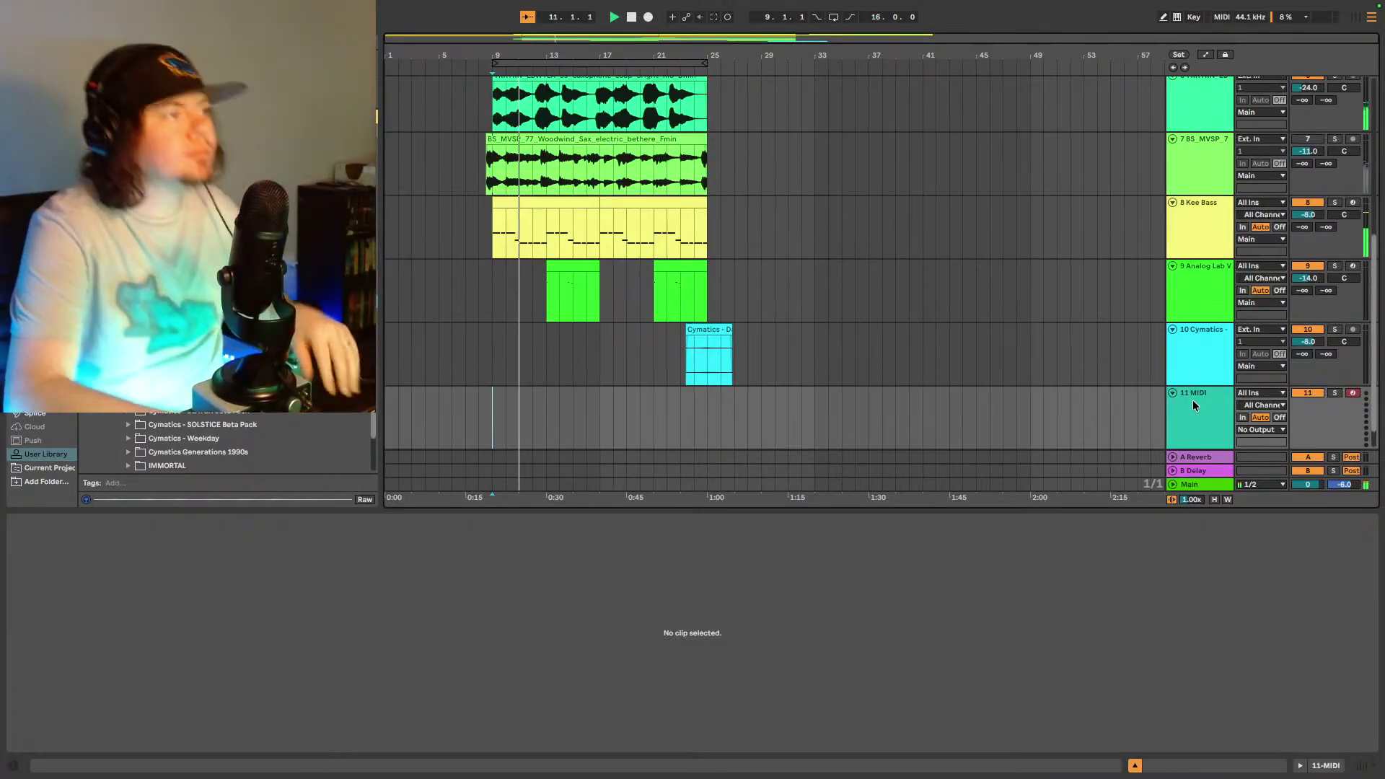
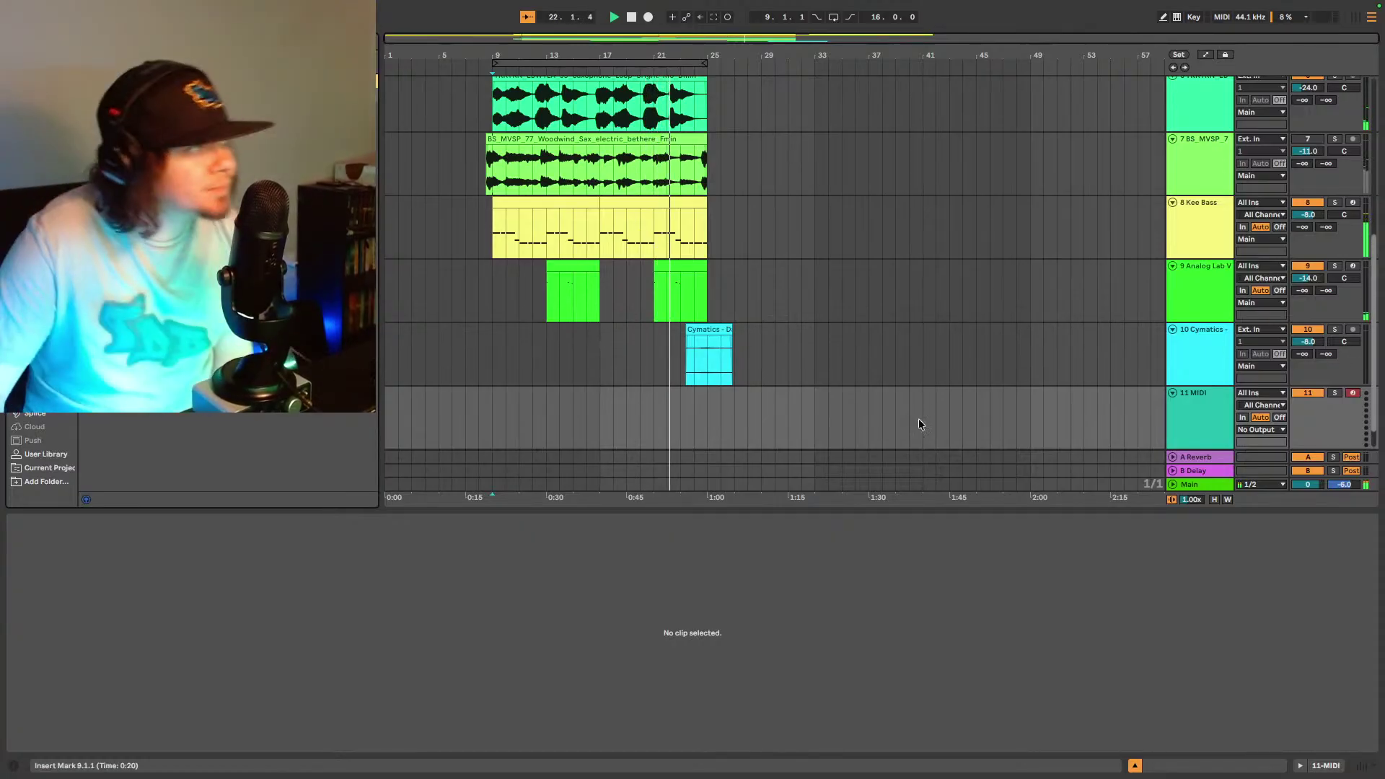
- Duplicate the last electric piano chords clip to cover bars 33 to 41
{"action": "scroll", "coordinate": [767, 245], "scroll_direction": "up", "scroll_amount": 8}
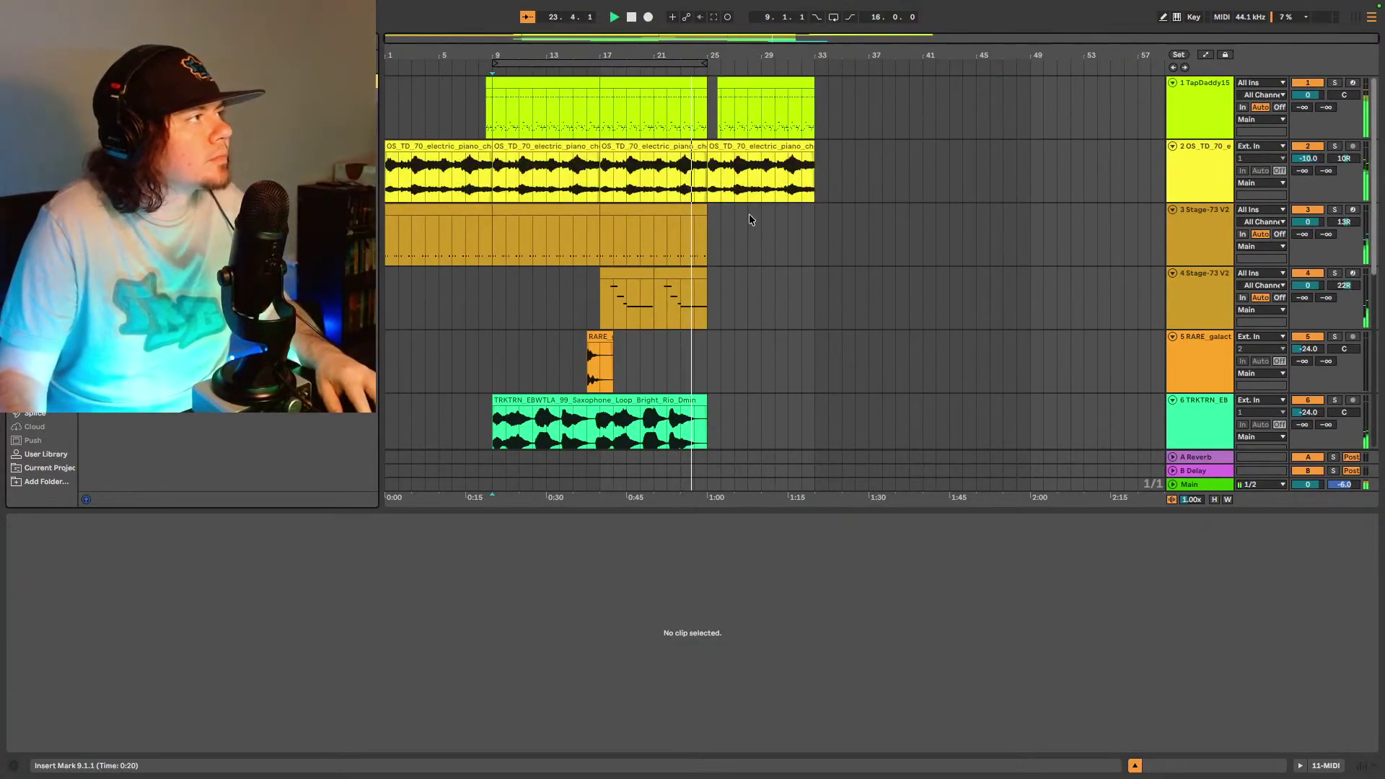
{"action": "left_click", "coordinate": [740, 147]}
{"action": "key", "text": "ctrl+d"}
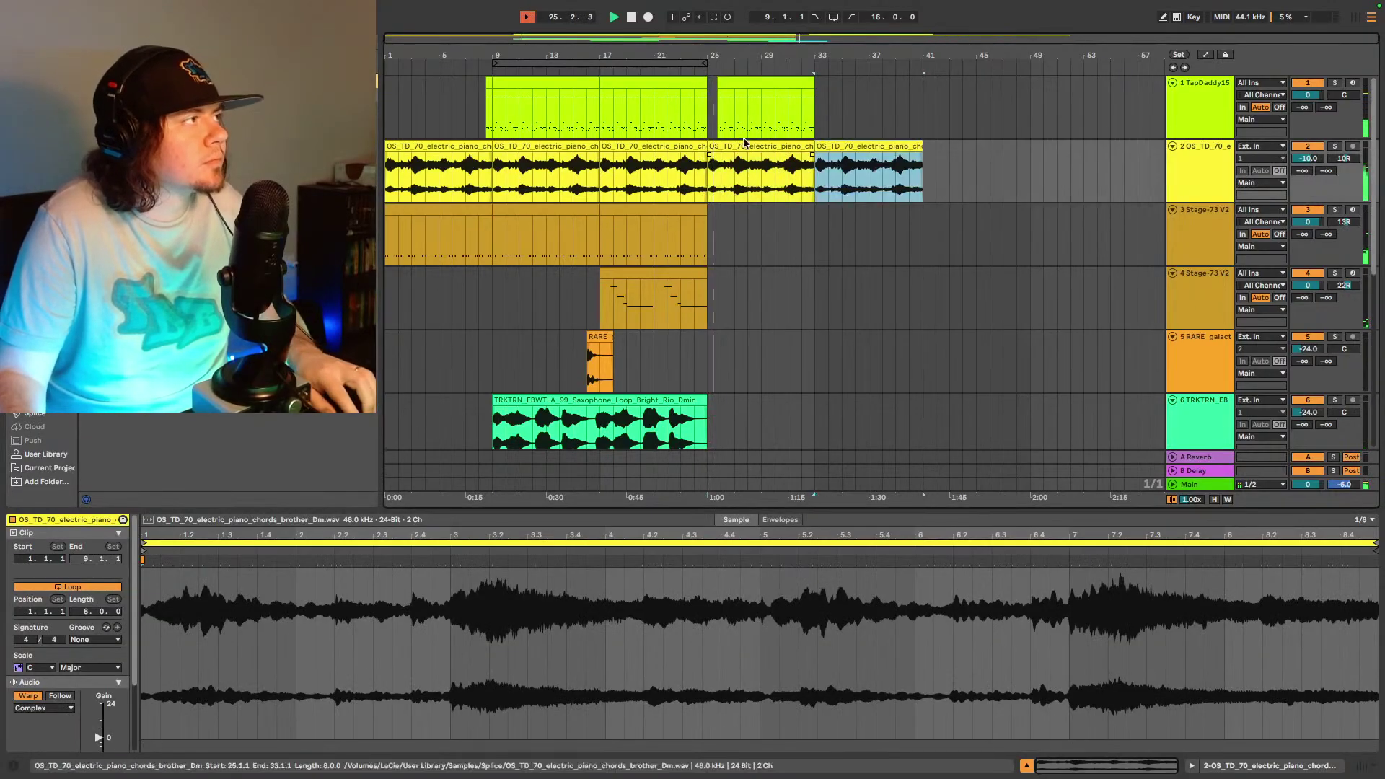
- Place a full eight-bar copy of the drum section at bars 33 to 41
{"action": "left_click", "coordinate": [624, 84]}
{"action": "left_click", "coordinate": [812, 110]}
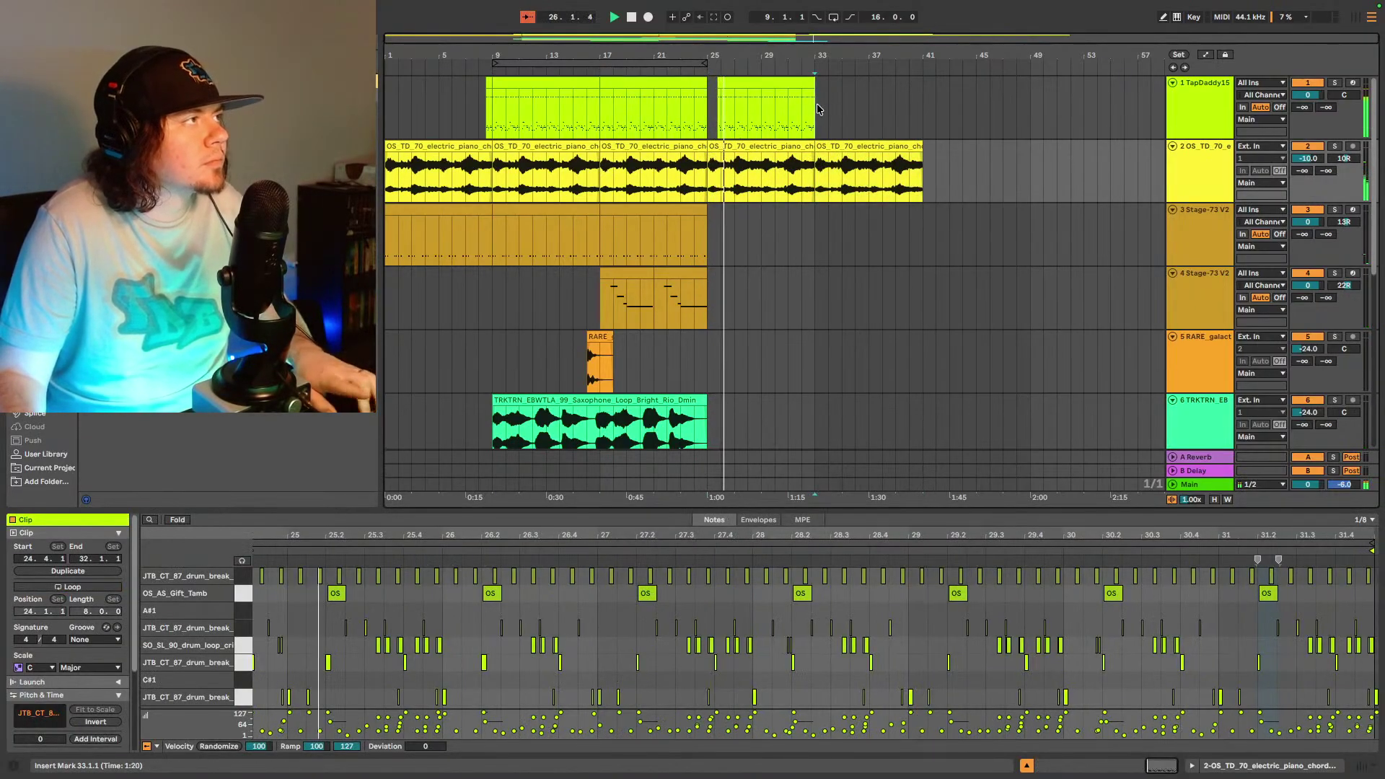
{"action": "key", "text": "ctrl+d"}
- Move the 16-bar loop region to span bars 25 to 41
{"action": "scroll", "coordinate": [714, 289], "scroll_direction": "down", "scroll_amount": 5}
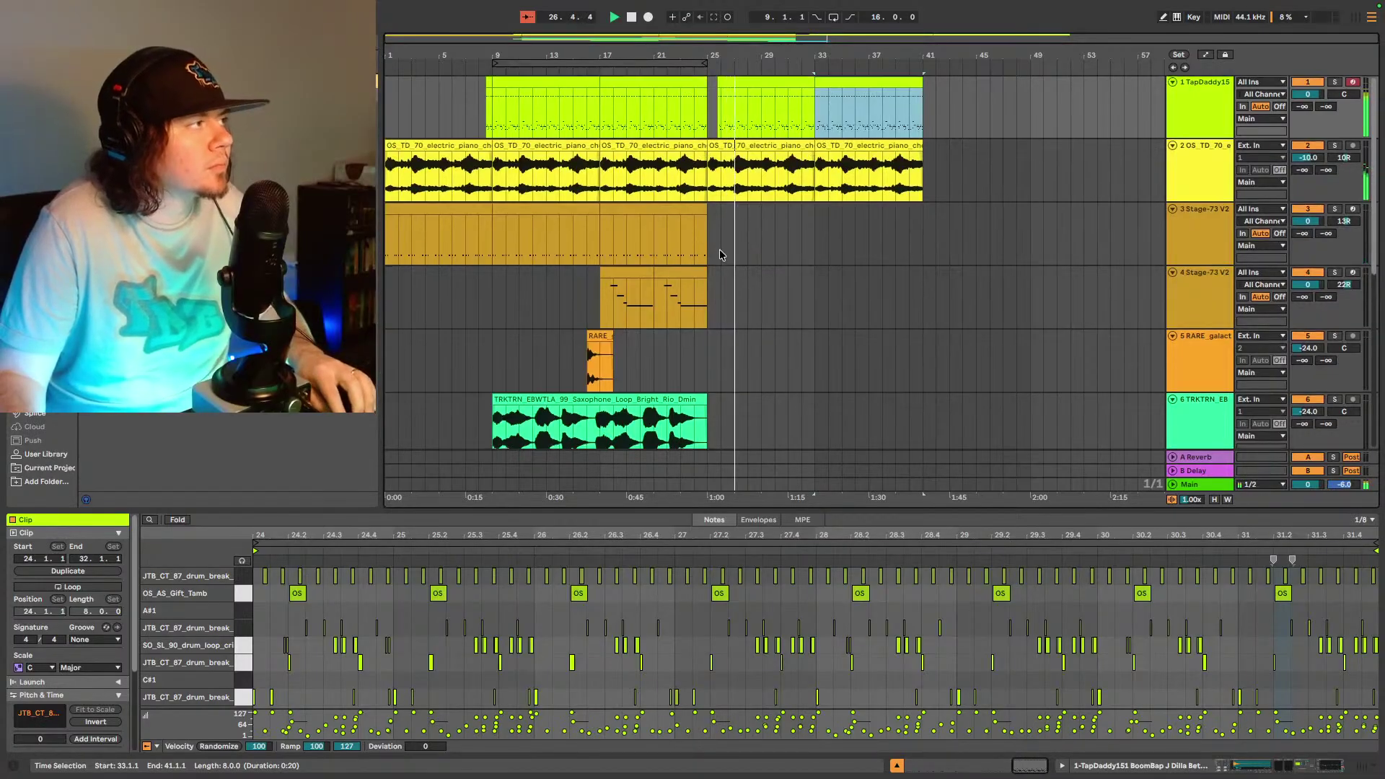
{"action": "scroll", "coordinate": [730, 318], "scroll_direction": "down", "scroll_amount": 4}
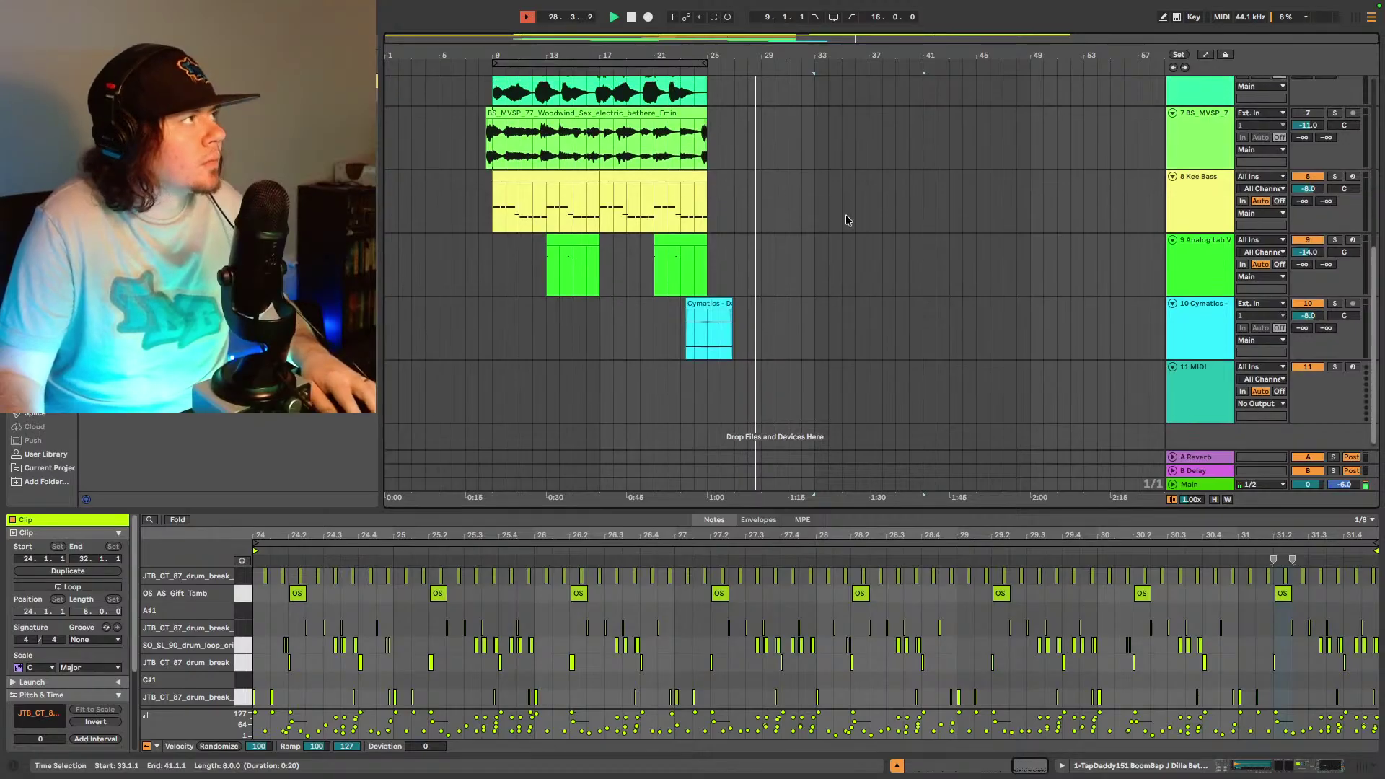
{"action": "scroll", "coordinate": [844, 217], "scroll_direction": "up", "scroll_amount": 8}
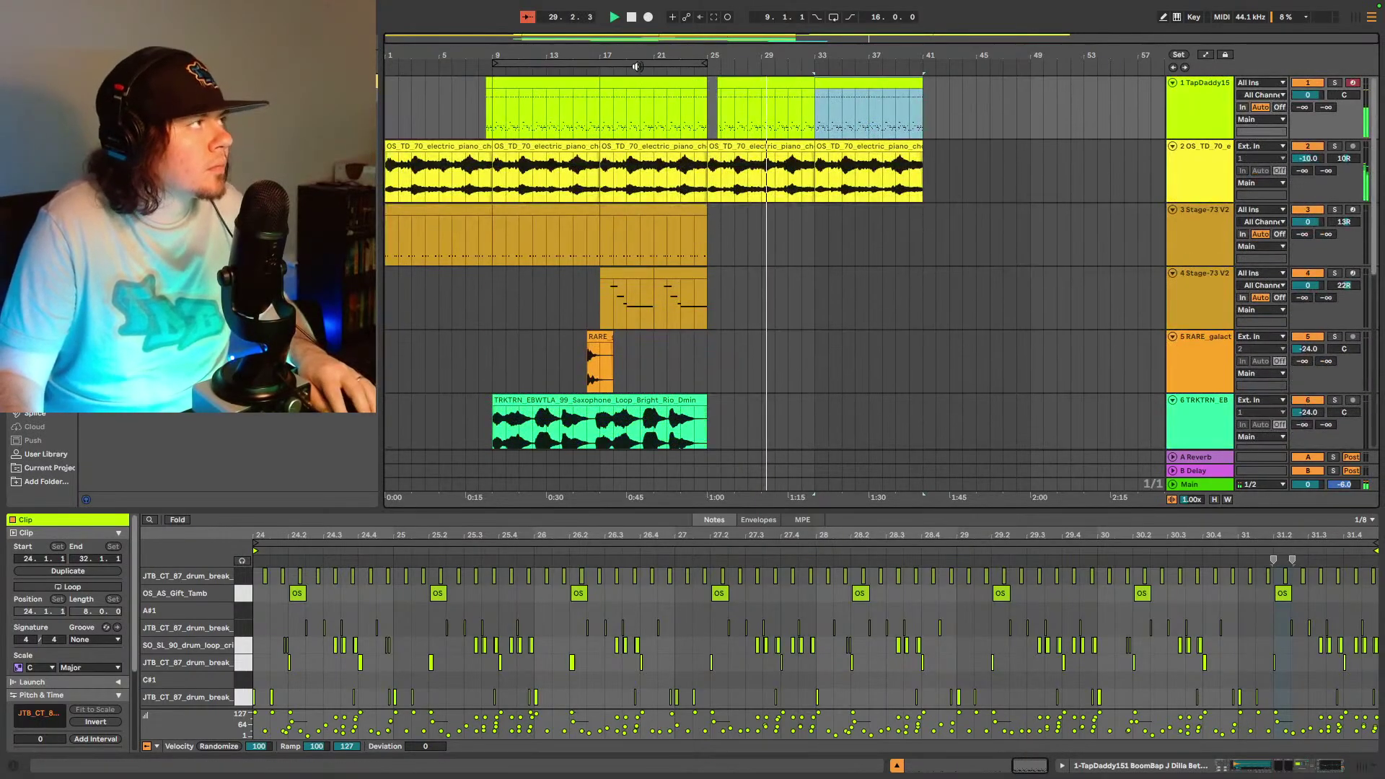
{"action": "left_click_drag", "start_coordinate": [636, 65], "coordinate": [853, 65]}
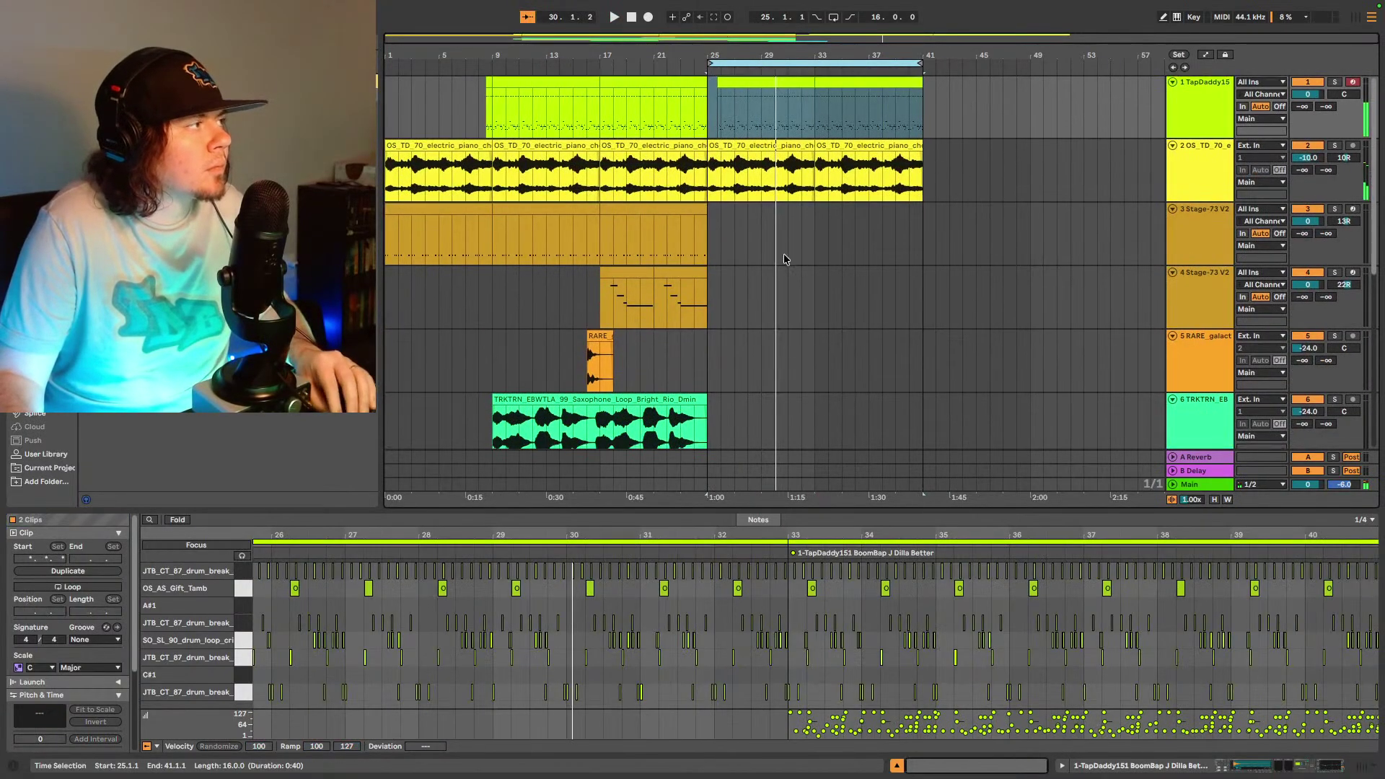
- Copy the Kee Bass section from bars 13 to 17 and paste it at bar 29
{"action": "scroll", "coordinate": [785, 263], "scroll_direction": "down", "scroll_amount": 8}
{"action": "left_click", "coordinate": [549, 254]}
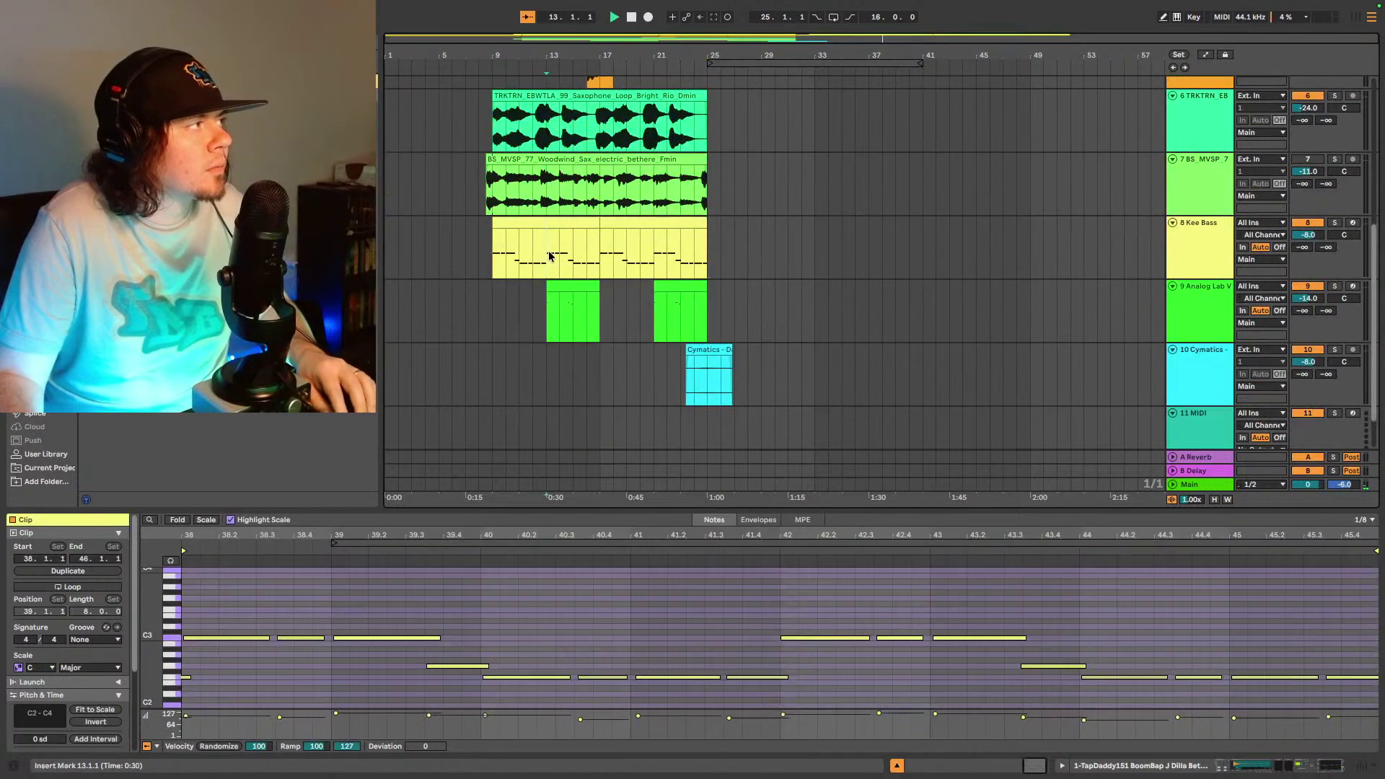
{"action": "left_click_drag", "start_coordinate": [551, 253], "coordinate": [594, 222]}
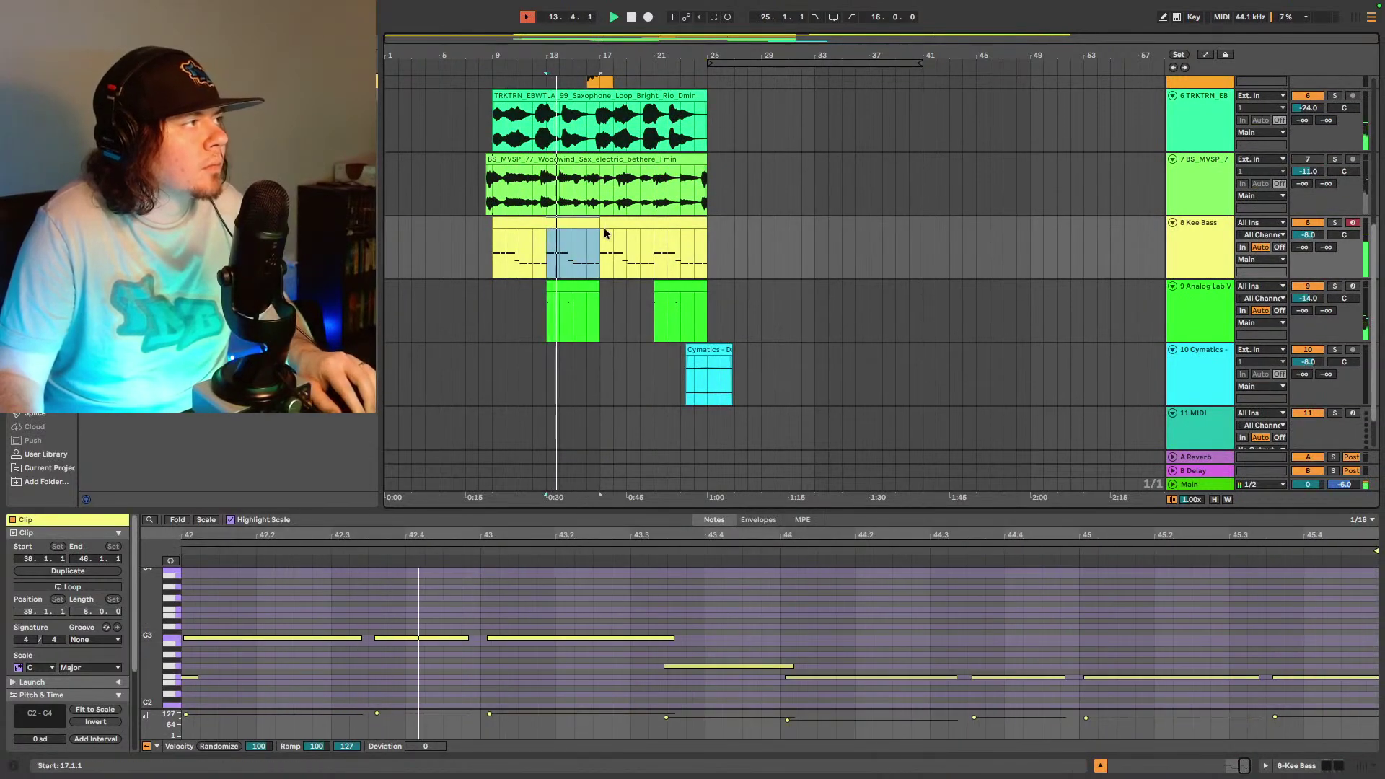
{"action": "key", "text": "ctrl+c"}
{"action": "left_click", "coordinate": [760, 244]}
{"action": "key", "text": "ctrl+v"}
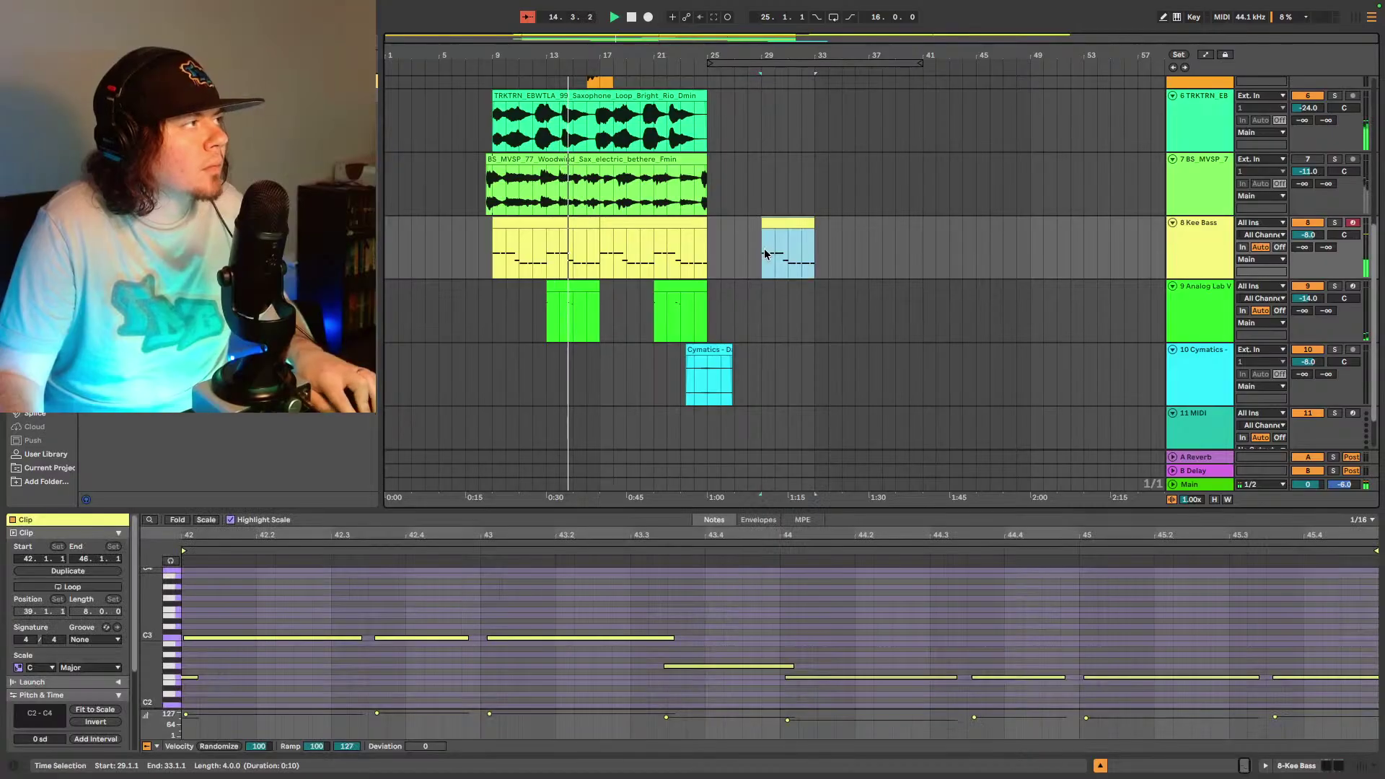
- Play from bar 25 through bar 32 to check how the bass re-enters at bar 29
{"action": "left_click", "coordinate": [708, 252]}
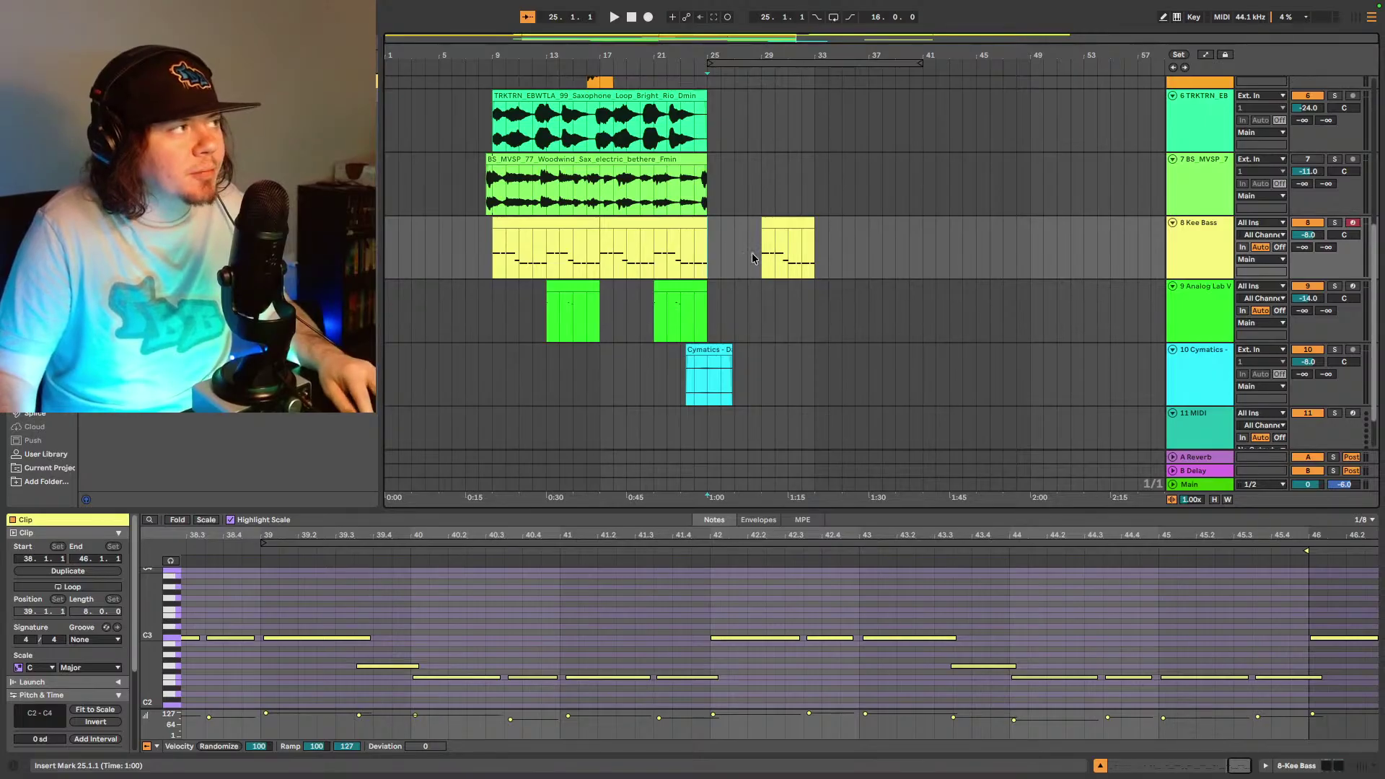
{"action": "left_click", "coordinate": [781, 224]}
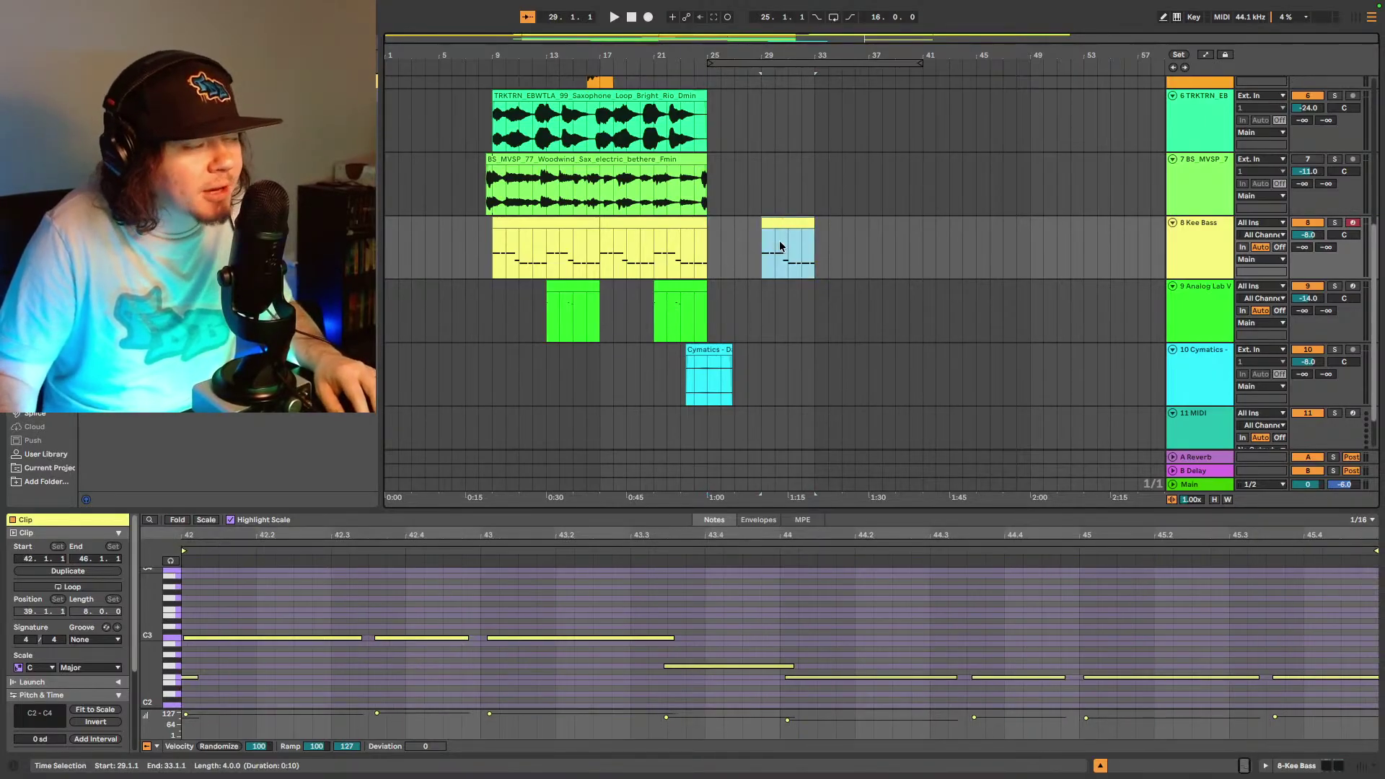
{"action": "left_click", "coordinate": [711, 251]}
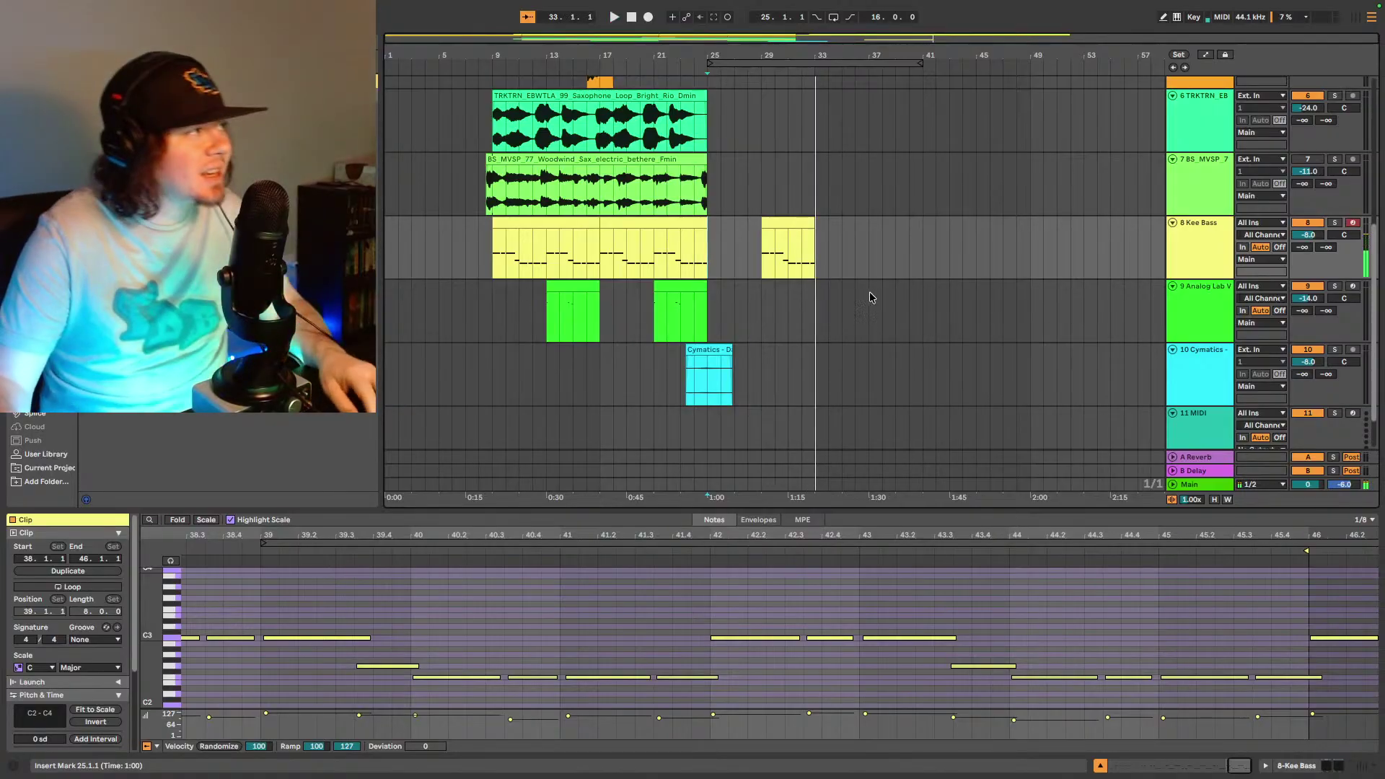
- Delete the drum clip at bars 33 to 41
{"action": "scroll", "coordinate": [829, 322], "scroll_direction": "up", "scroll_amount": 3}
{"action": "scroll", "coordinate": [757, 368], "scroll_direction": "up", "scroll_amount": 4}
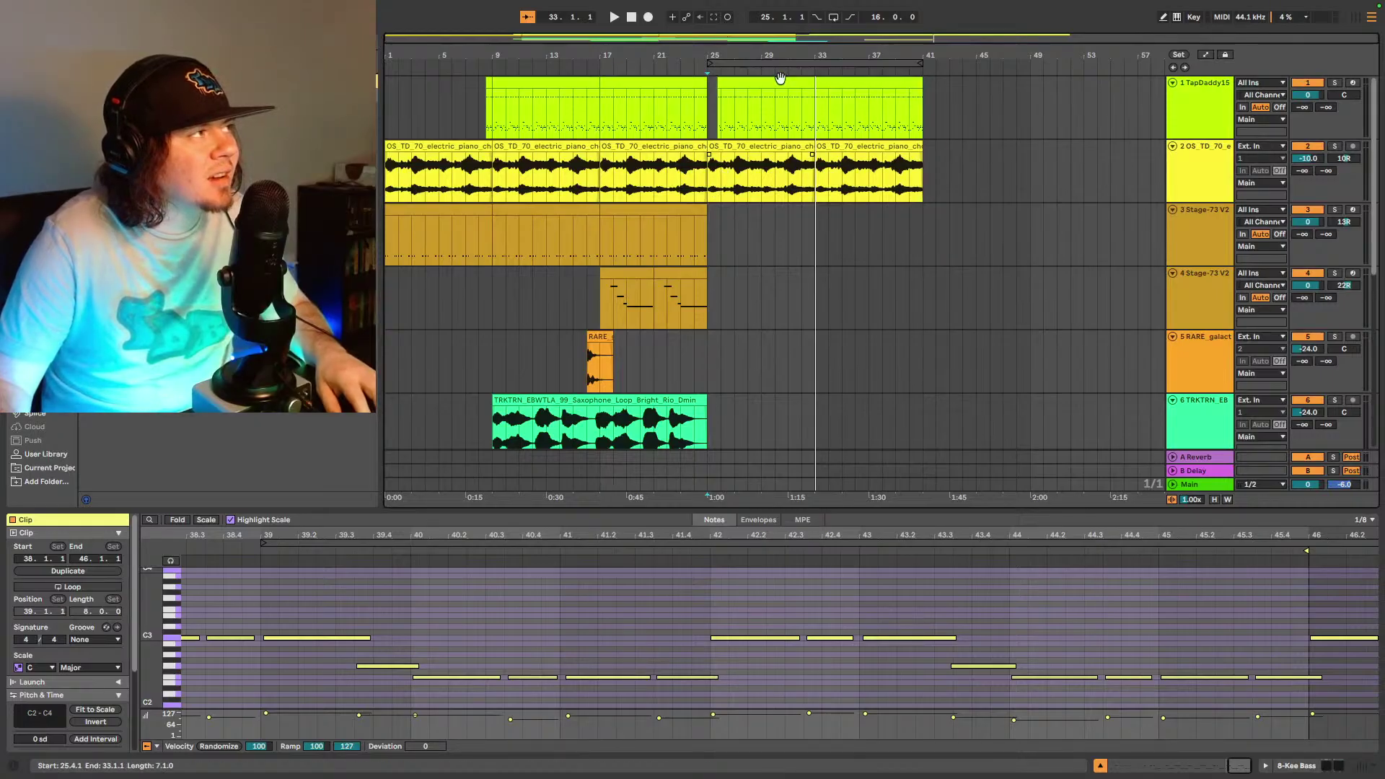
{"action": "left_click", "coordinate": [866, 83]}
{"action": "key", "text": "Delete"}
{"action": "left_click", "coordinate": [791, 85]}
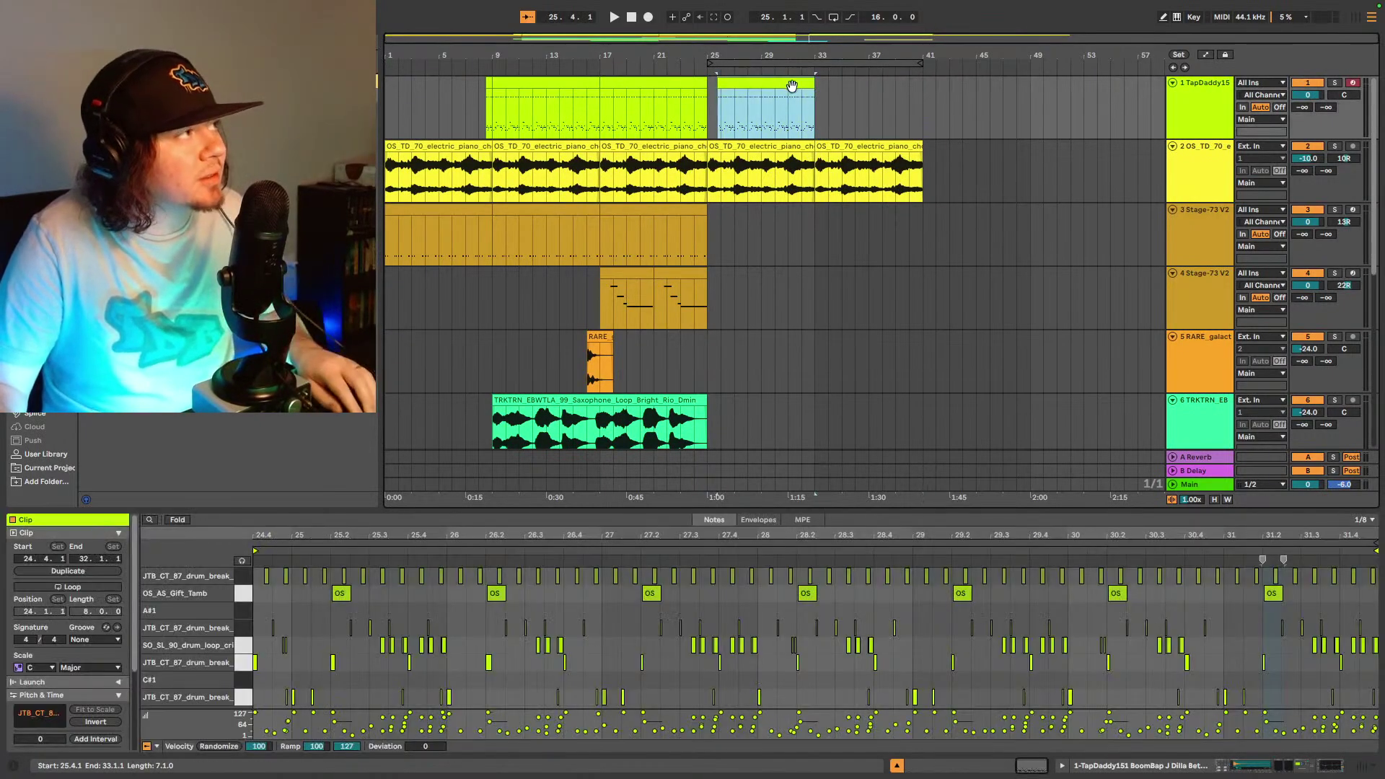
{"action": "key", "text": "ctrl+d"}
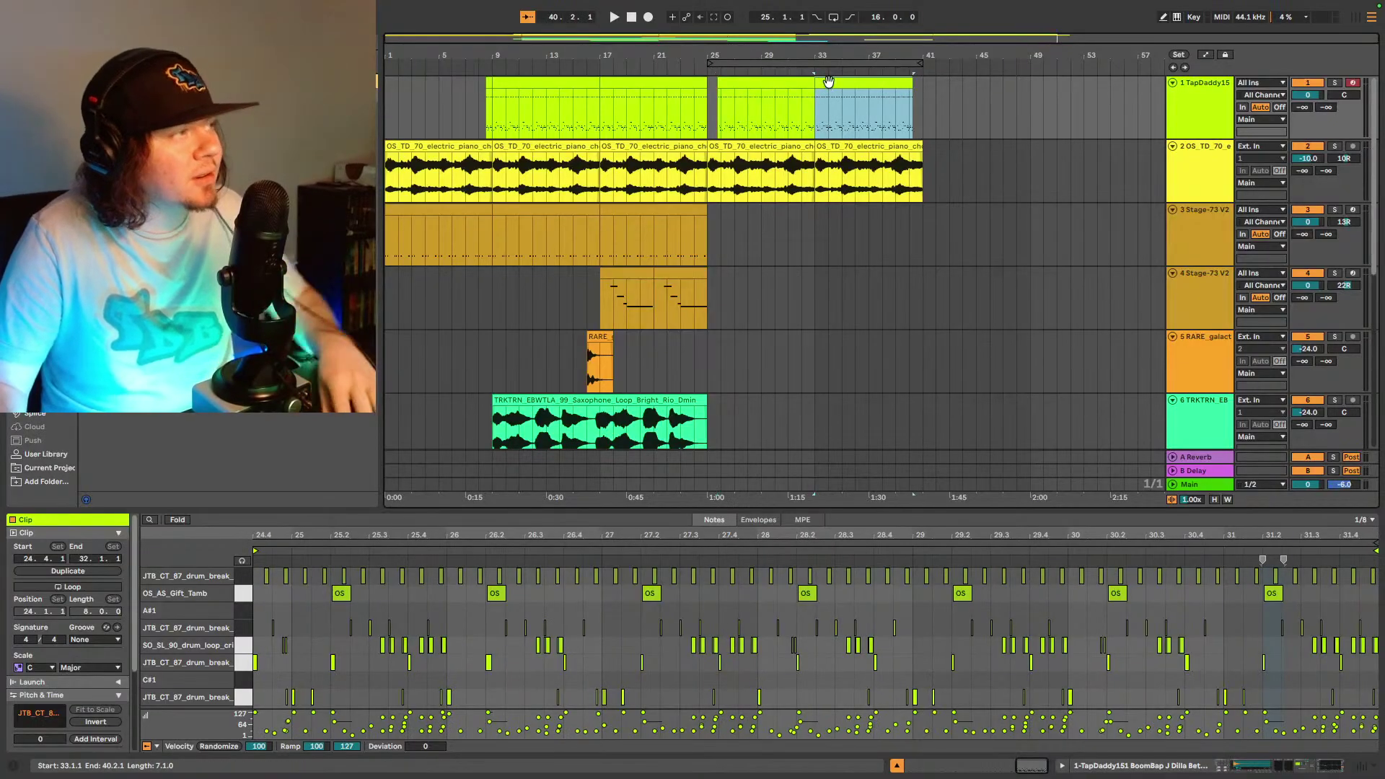
{"action": "key", "text": "Delete"}
- Duplicate drum bars 25 to 33, including the opening gap, to bars 33 to 41 and play from bar 32
{"action": "left_click", "coordinate": [716, 114]}
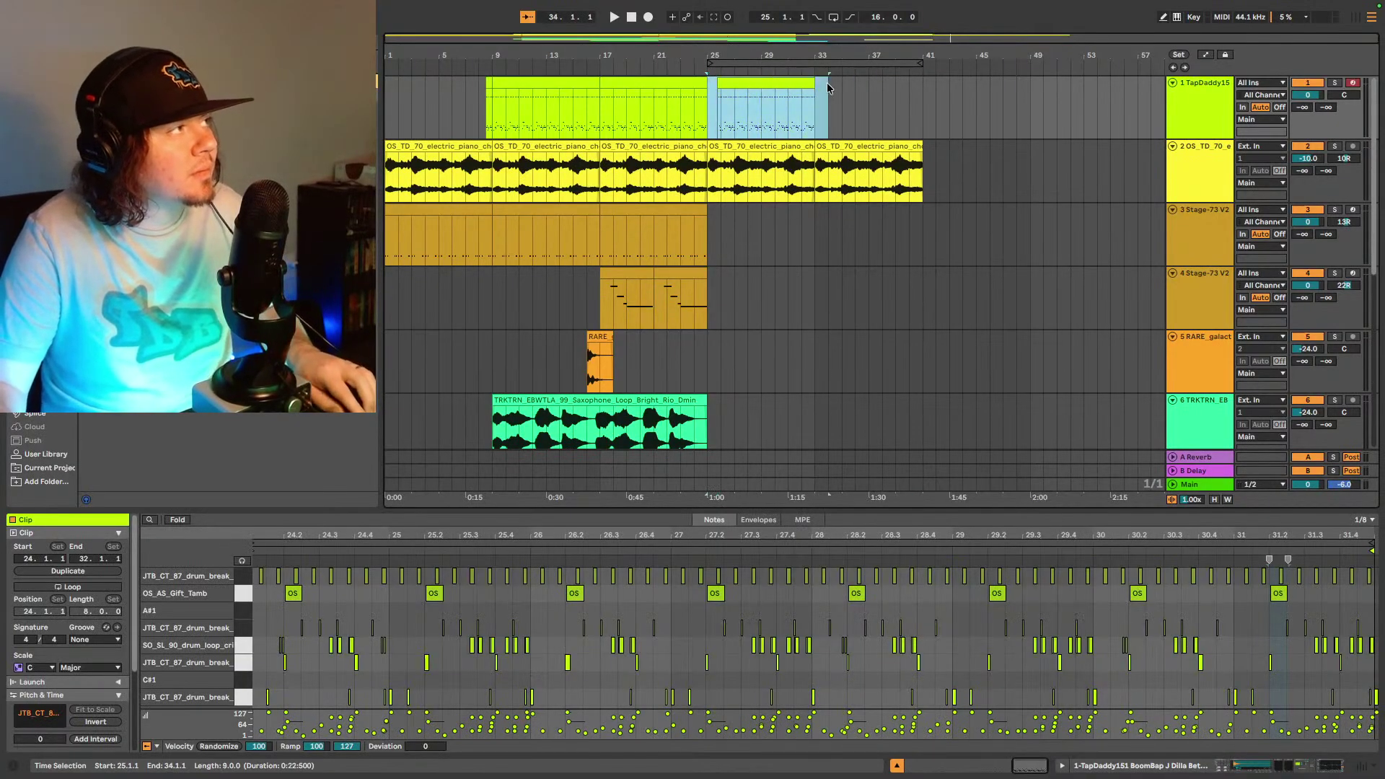
{"action": "left_click", "coordinate": [817, 118]}
{"action": "key", "text": "ctrl+d"}
{"action": "key", "text": "space"}
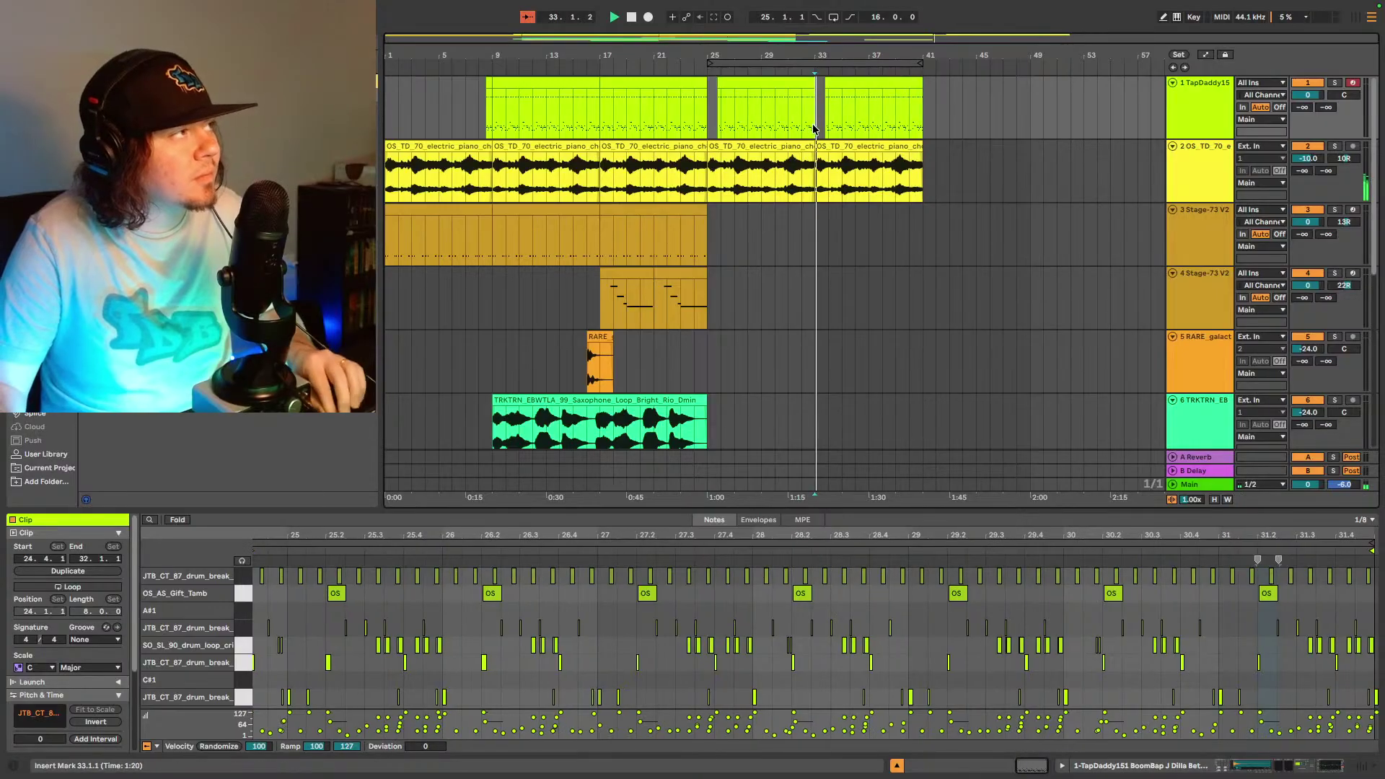
{"action": "left_click", "coordinate": [801, 132]}
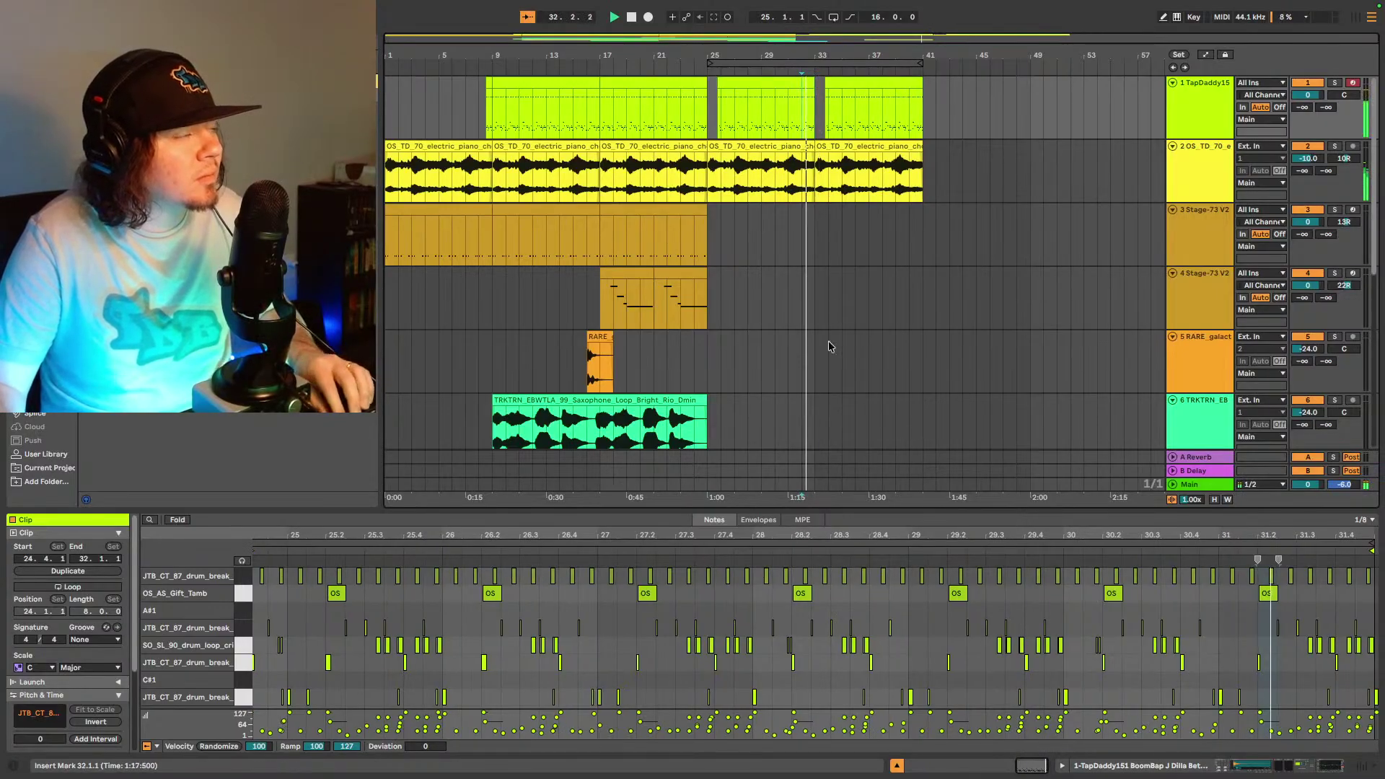
- Copy the Kee Bass clip from bars 17 to 25 and paste it at bar 33
{"action": "scroll", "coordinate": [822, 354], "scroll_direction": "down", "scroll_amount": 3}
{"action": "left_click", "coordinate": [678, 374]}
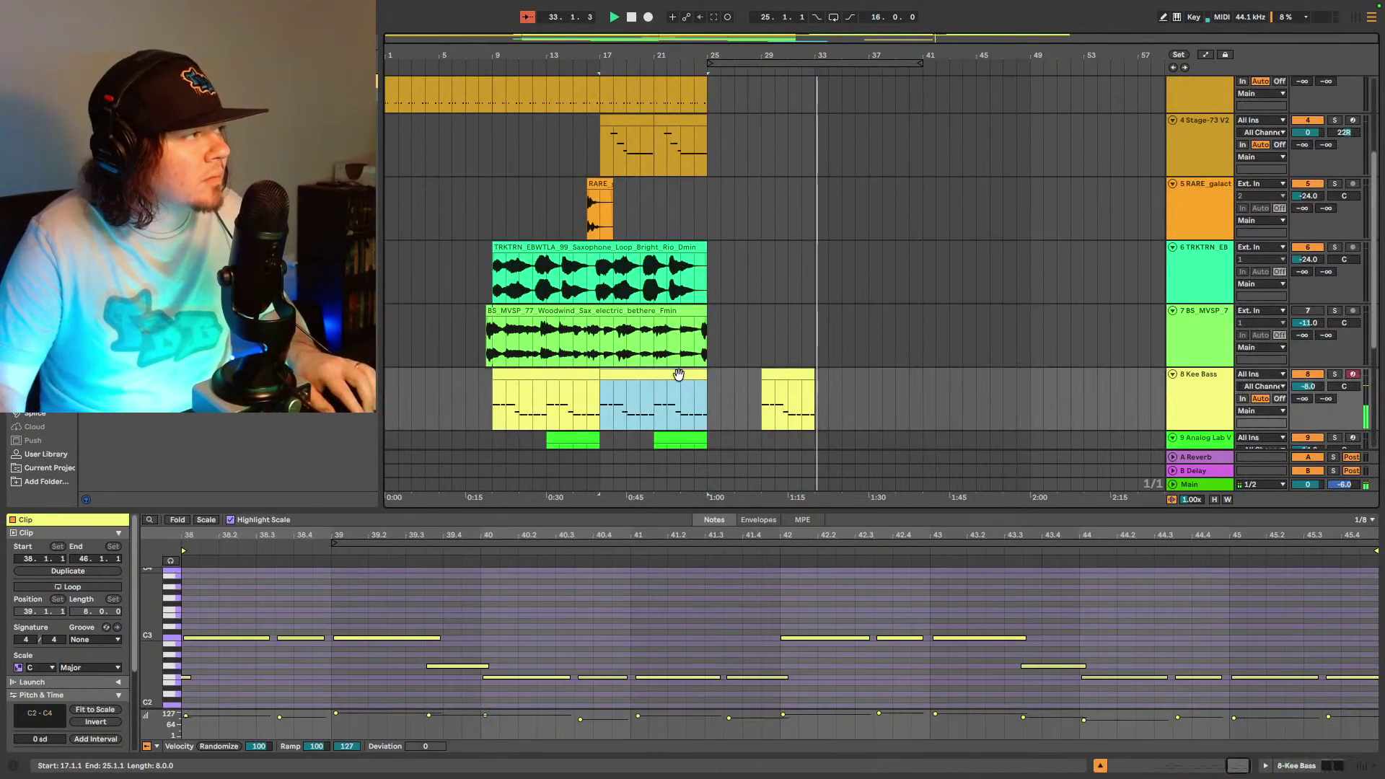
{"action": "key", "text": "ctrl+c"}
{"action": "left_click", "coordinate": [819, 401]}
{"action": "key", "text": "ctrl+v"}
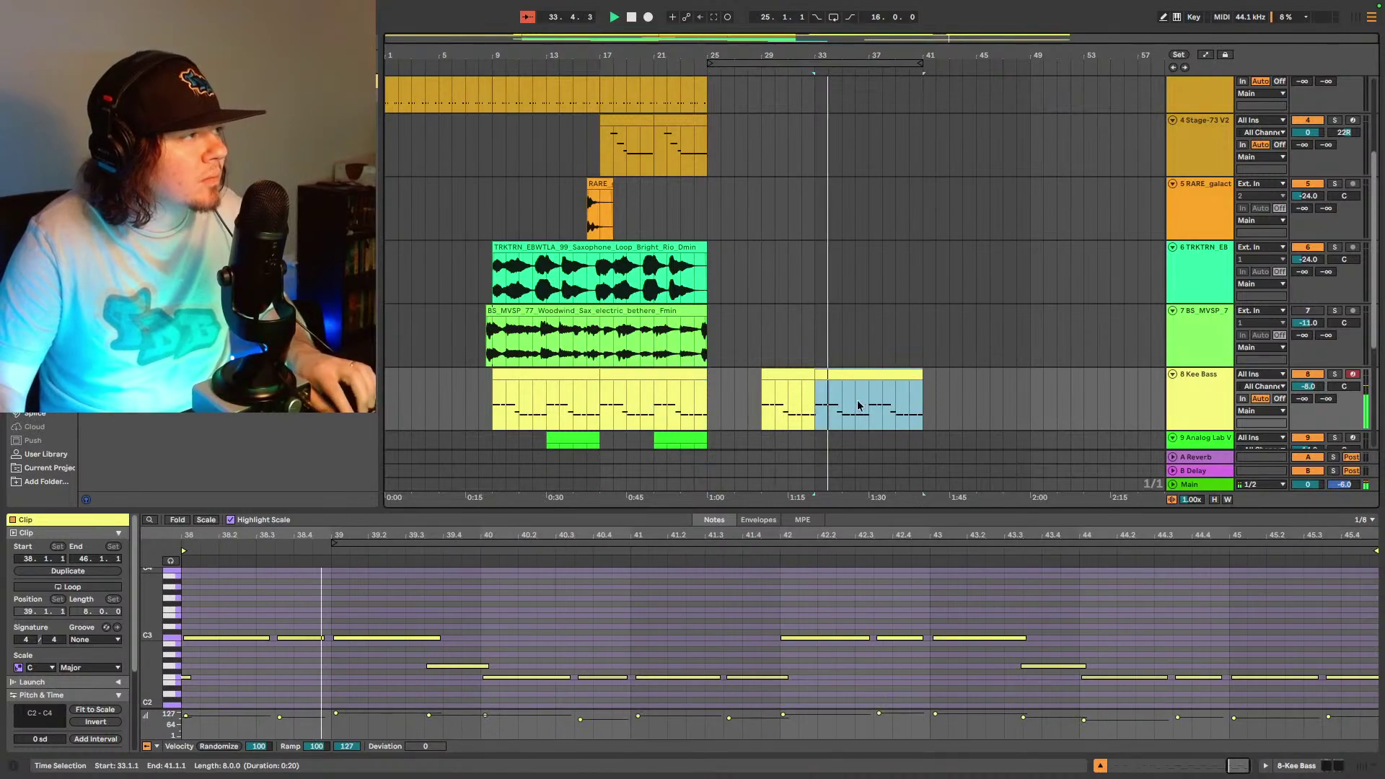
- Trim the start of the Kee Bass clip at bar 33 to 33.4.1 and audition the gap from bars 33 and 28
{"action": "key", "text": "z"}
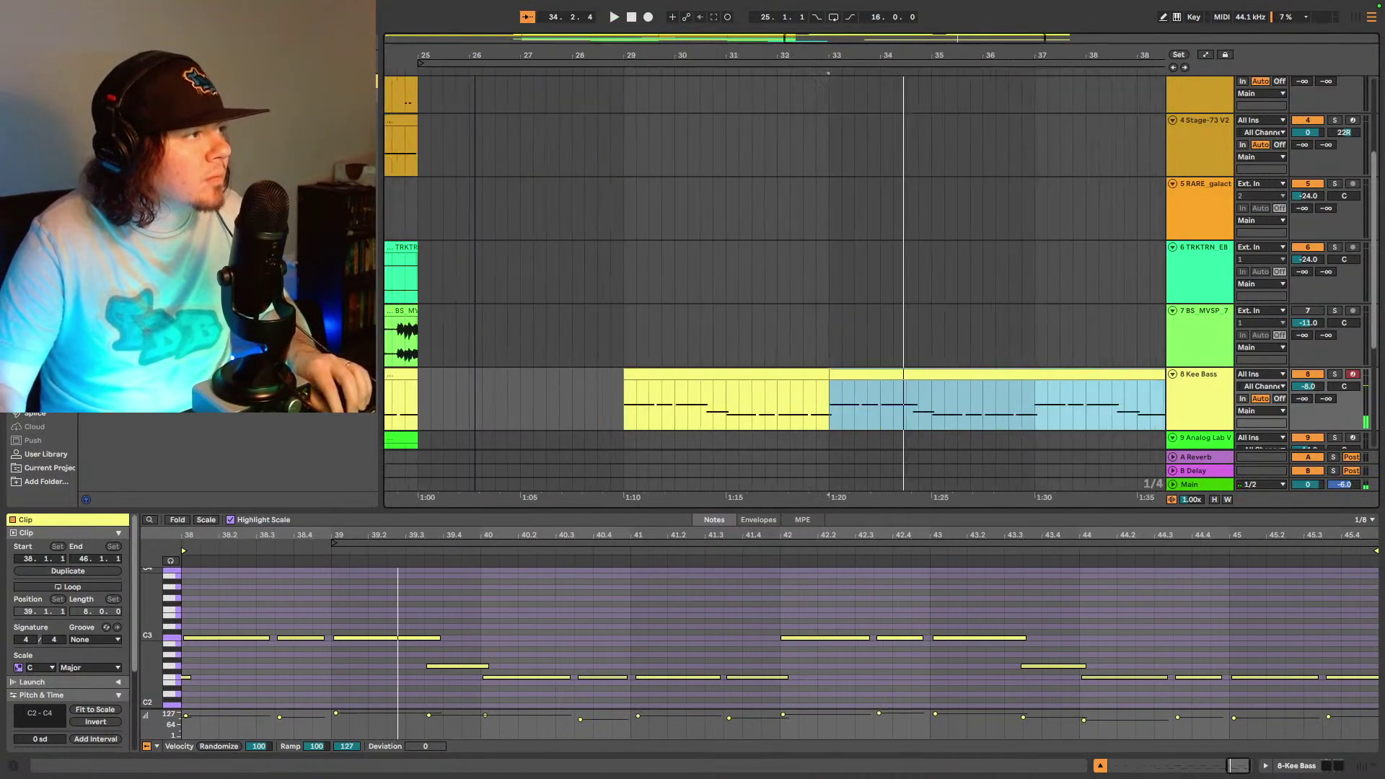
{"action": "left_click_drag", "start_coordinate": [743, 375], "coordinate": [776, 375]}
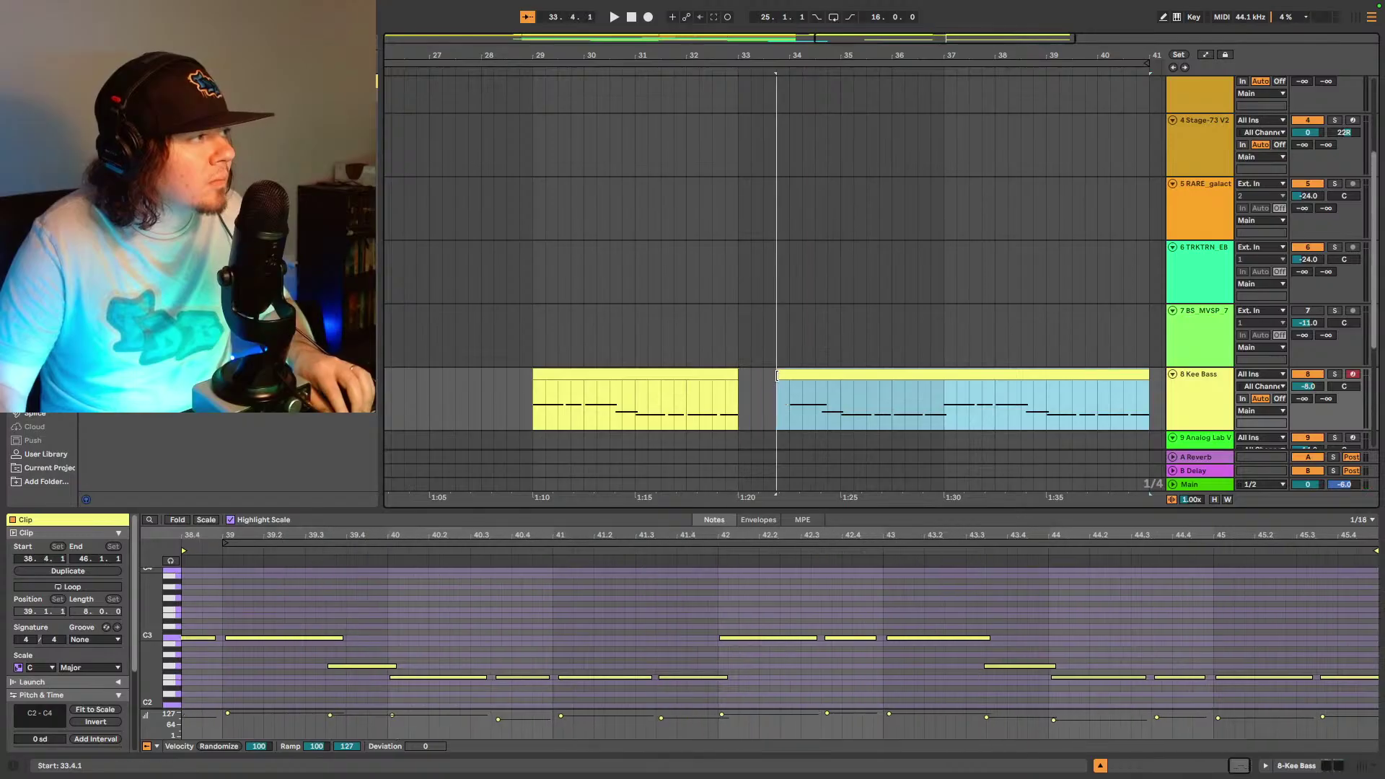
{"action": "left_click", "coordinate": [741, 395]}
{"action": "key", "text": "space"}
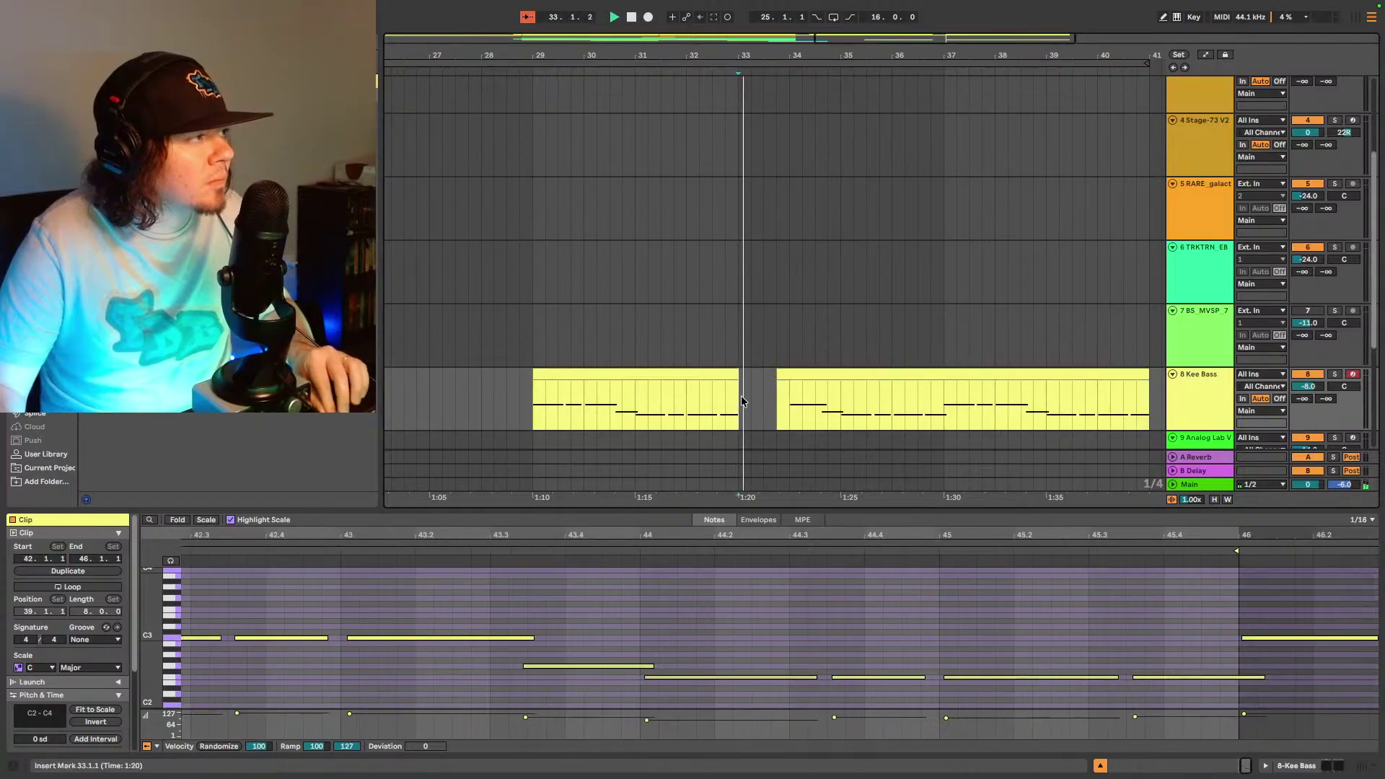
{"action": "left_click", "coordinate": [778, 386]}
{"action": "left_click_drag", "start_coordinate": [771, 375], "coordinate": [775, 374]}
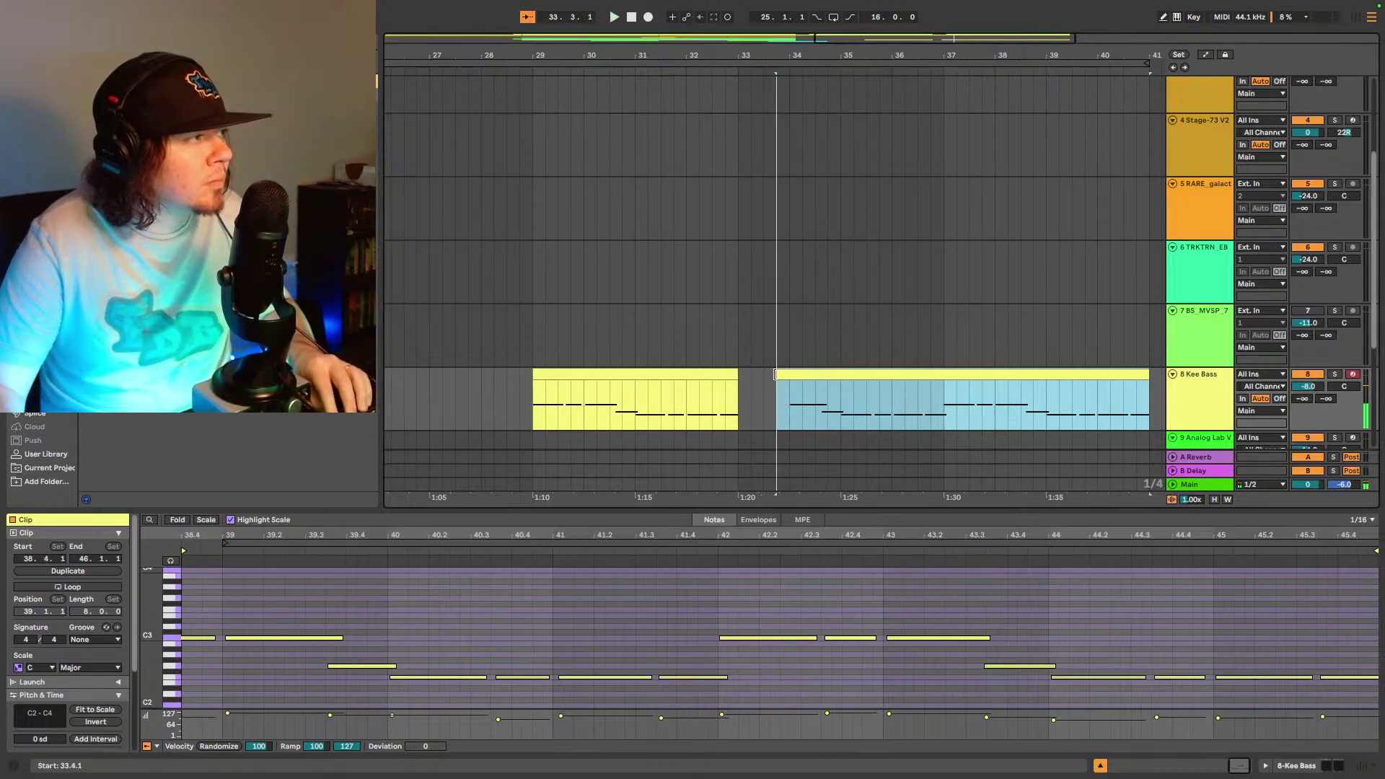
{"action": "left_click", "coordinate": [735, 388]}
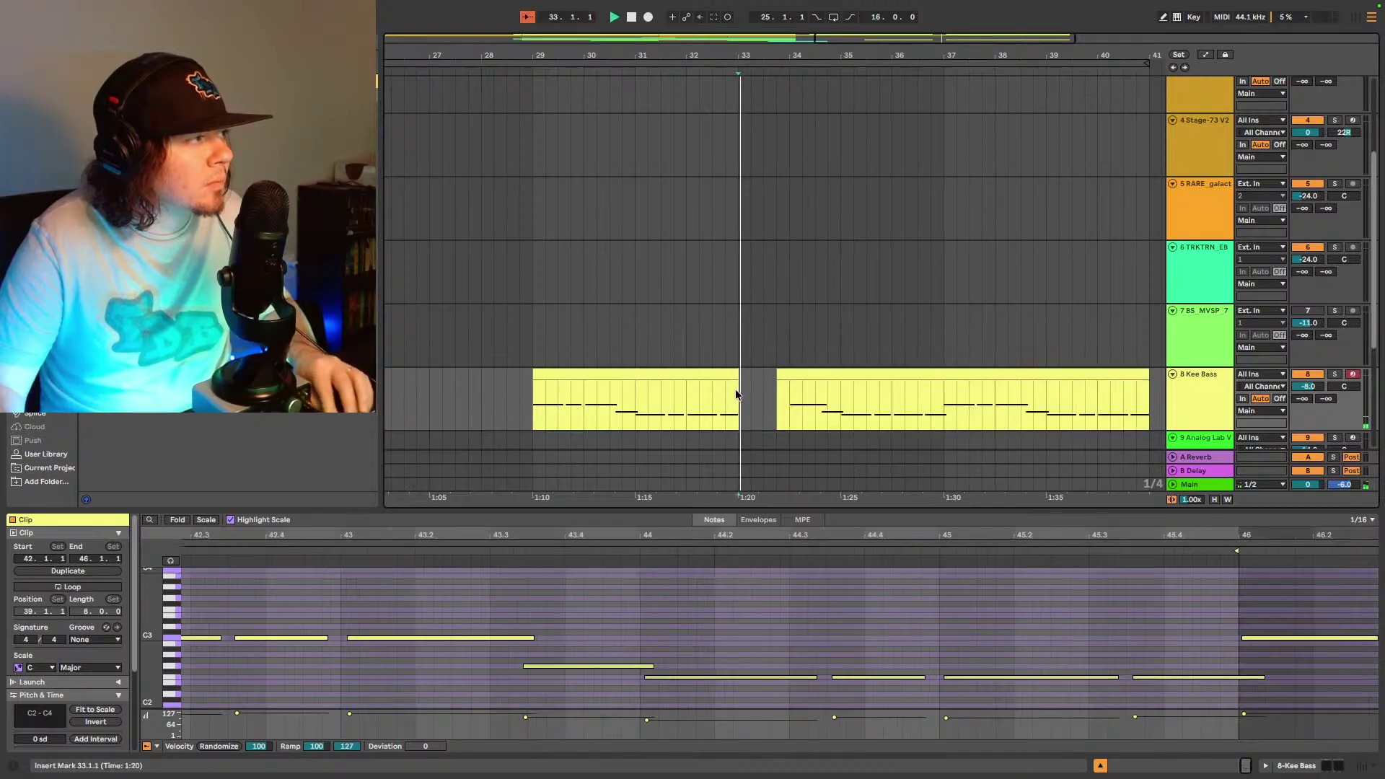
{"action": "left_click", "coordinate": [782, 373]}
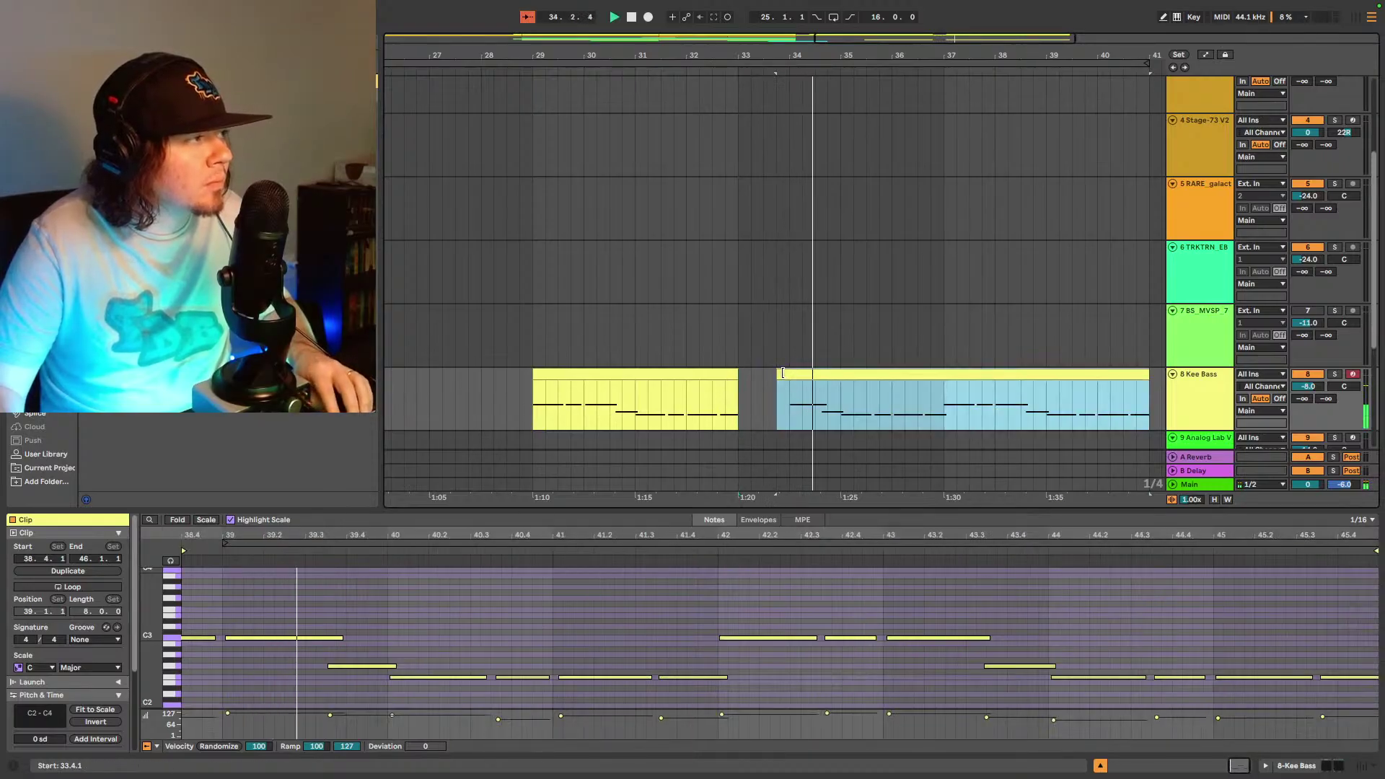
{"action": "left_click", "coordinate": [474, 395]}
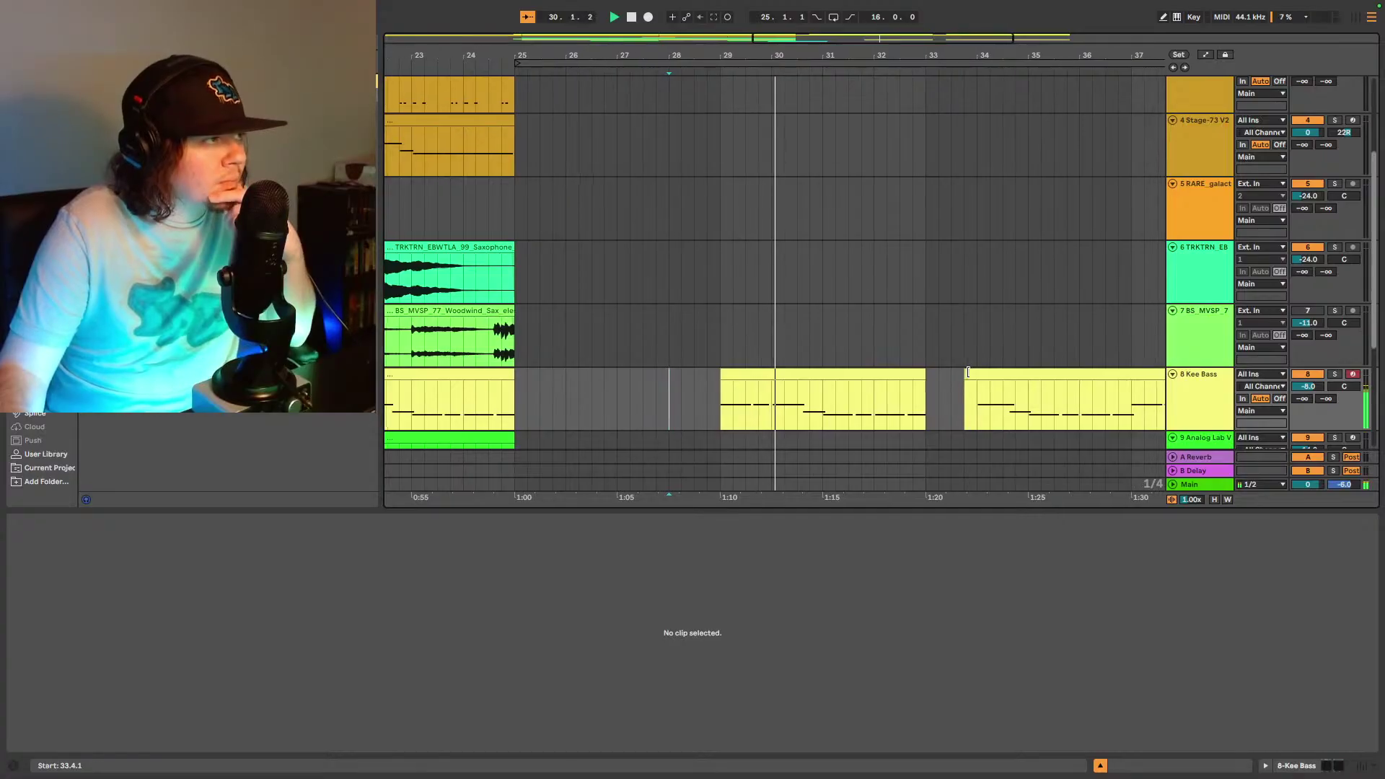
- Extend the starts of the second Kee Bass and drum clips back to bar 33 to close the gap in both tracks
{"action": "left_click_drag", "start_coordinate": [968, 378], "coordinate": [924, 378]}
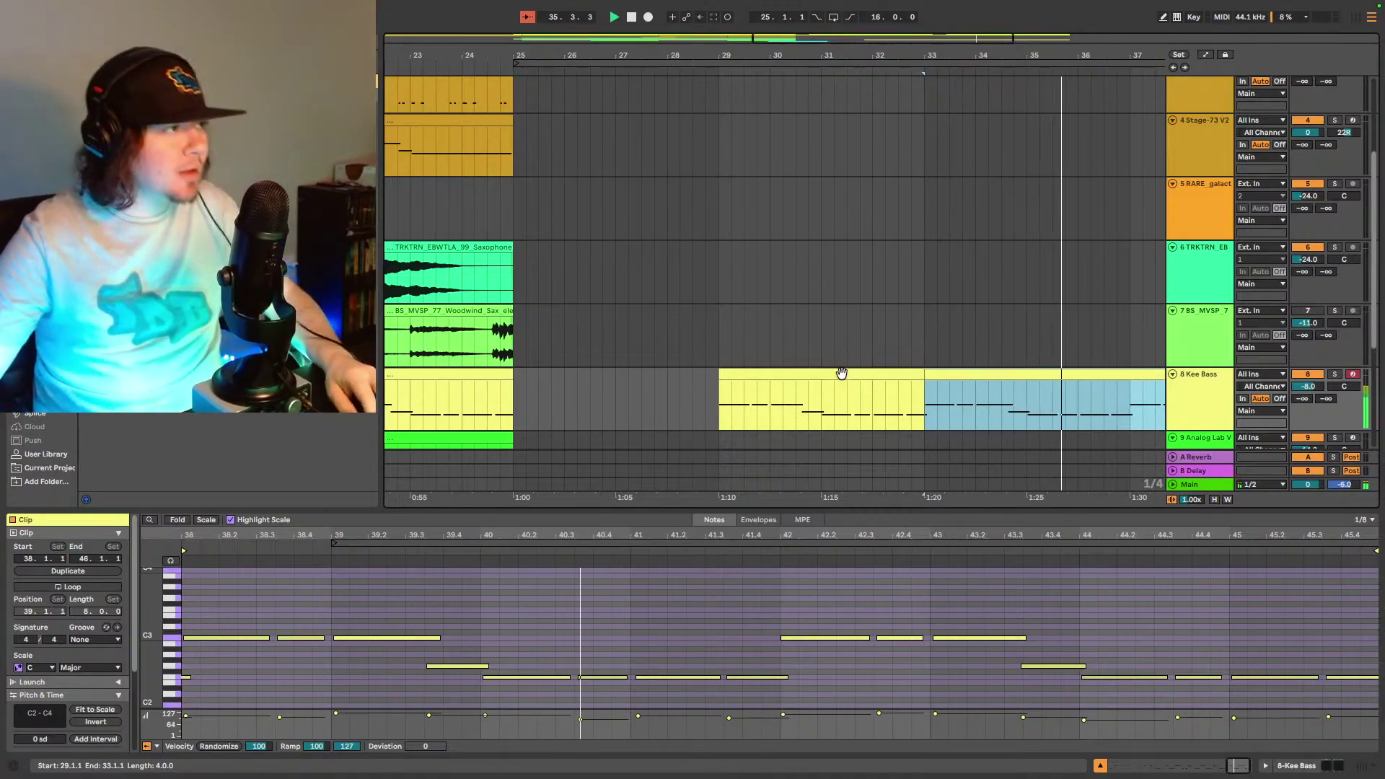
{"action": "scroll", "coordinate": [842, 373], "scroll_direction": "down", "scroll_amount": 4}
{"action": "scroll", "coordinate": [833, 259], "scroll_direction": "up", "scroll_amount": 8}
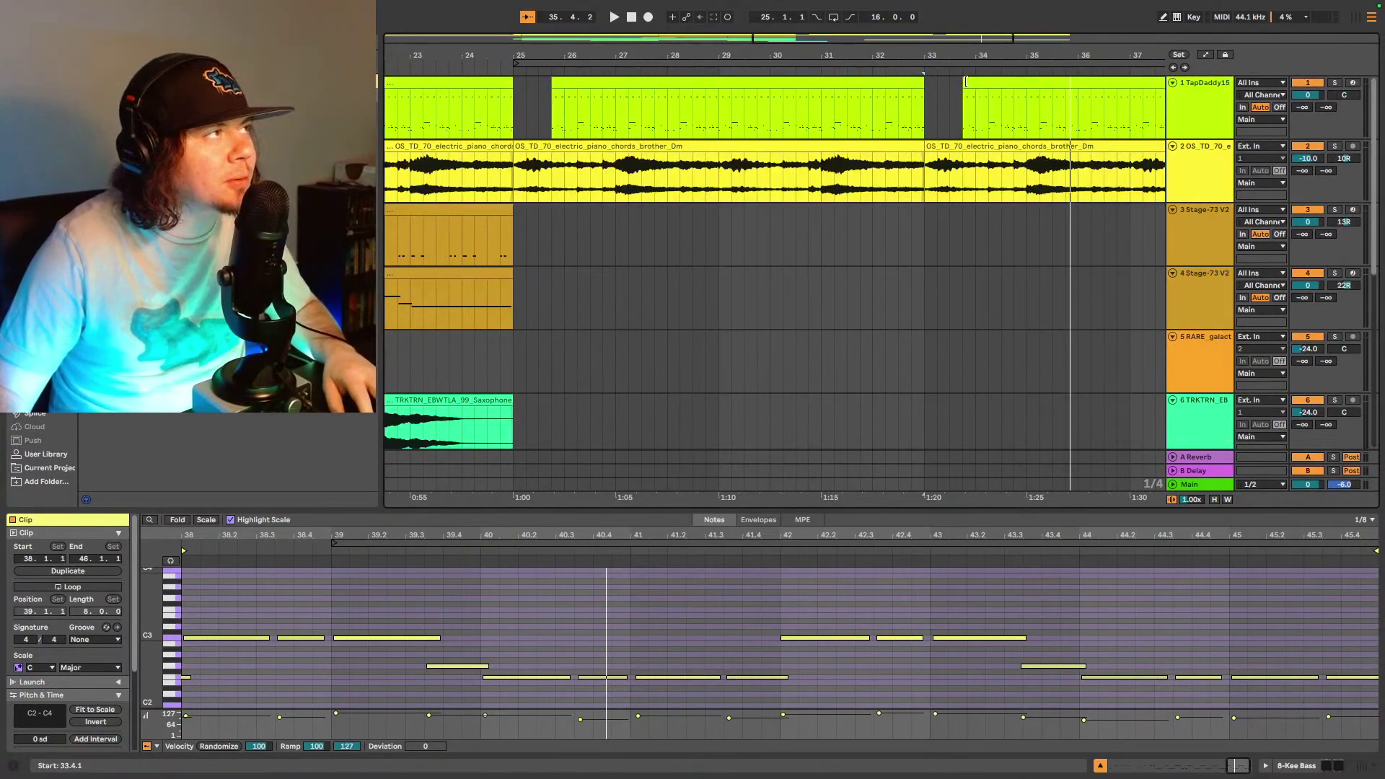
{"action": "left_click_drag", "start_coordinate": [966, 82], "coordinate": [919, 115]}
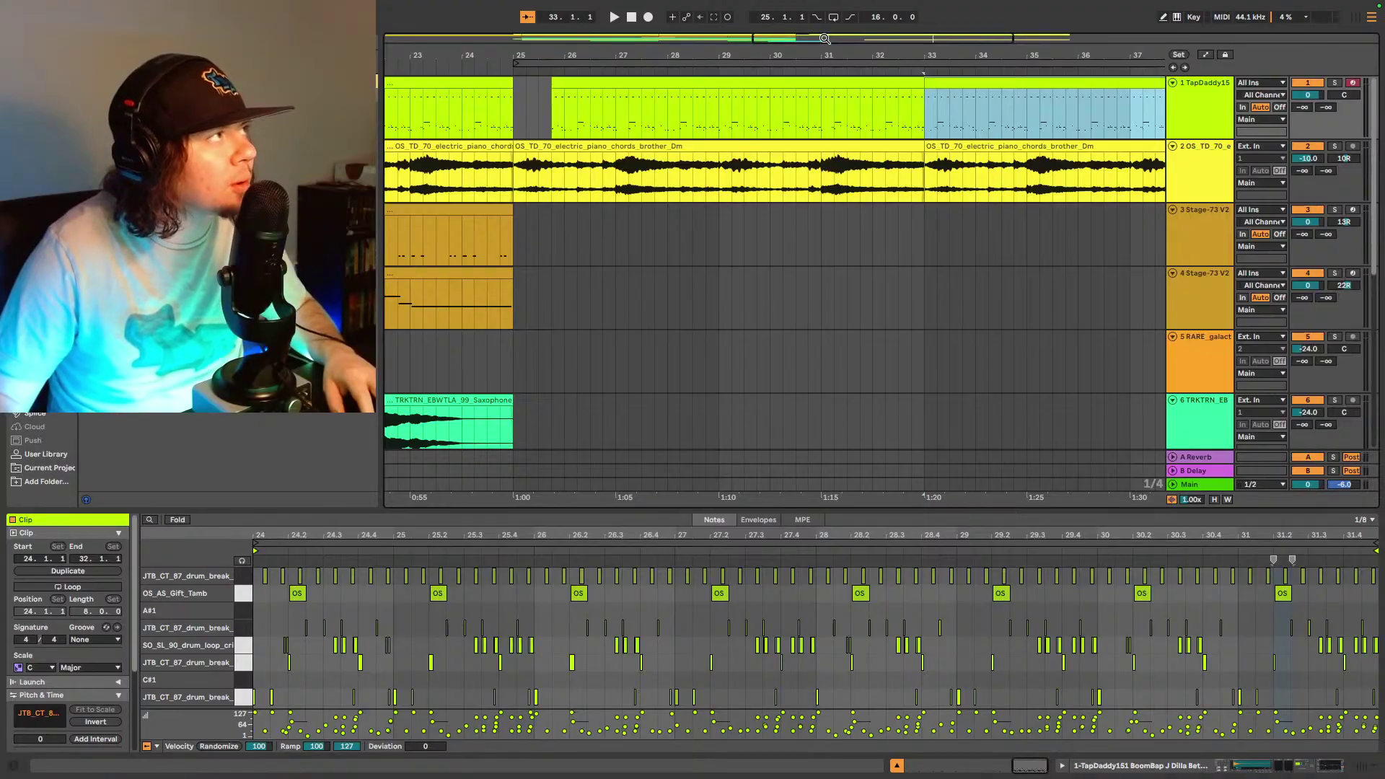
- Play the arrangement from bar 25 and look over the tracks for parts to add to the new section
{"action": "left_click_drag", "start_coordinate": [825, 39], "coordinate": [824, 14]}
{"action": "scroll", "coordinate": [798, 327], "scroll_direction": "down", "scroll_amount": 5}
{"action": "scroll", "coordinate": [793, 307], "scroll_direction": "down", "scroll_amount": 2}
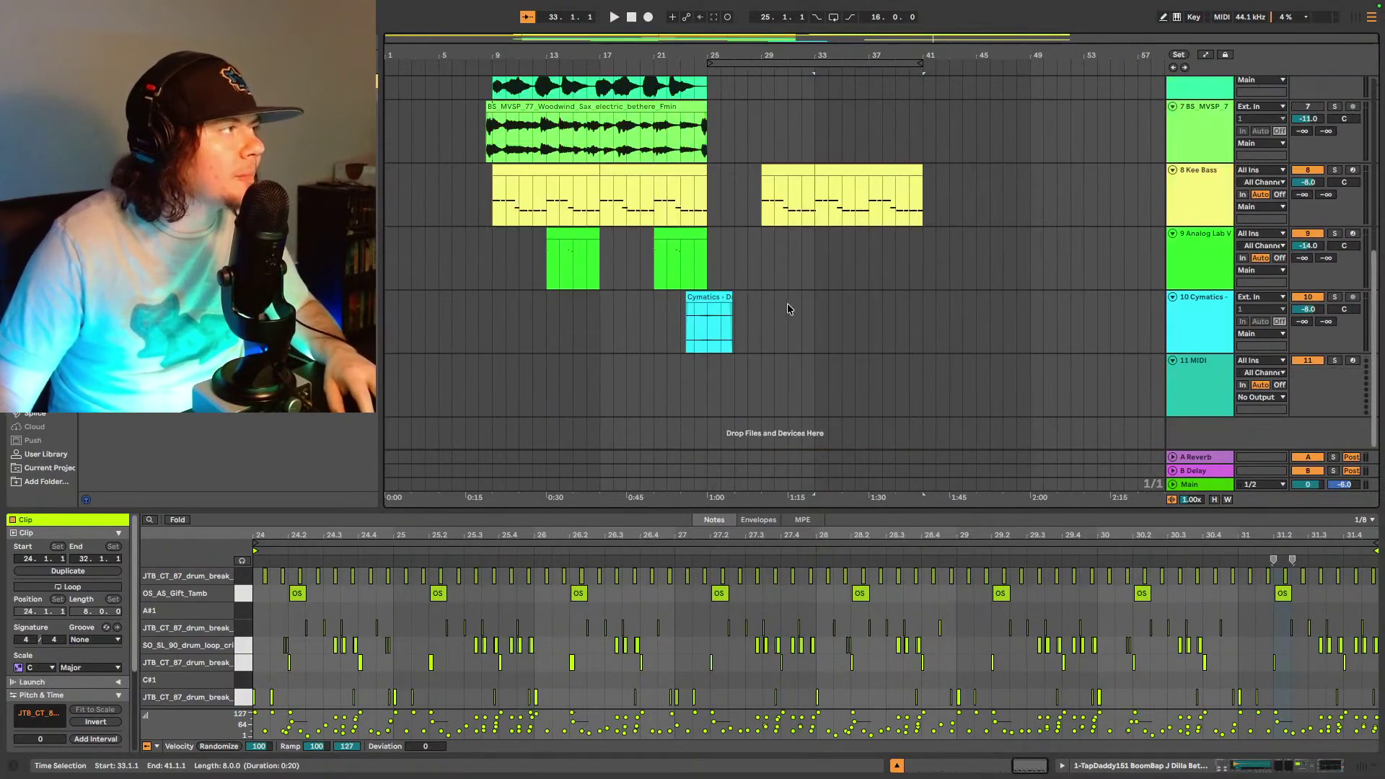
{"action": "left_click", "coordinate": [710, 204]}
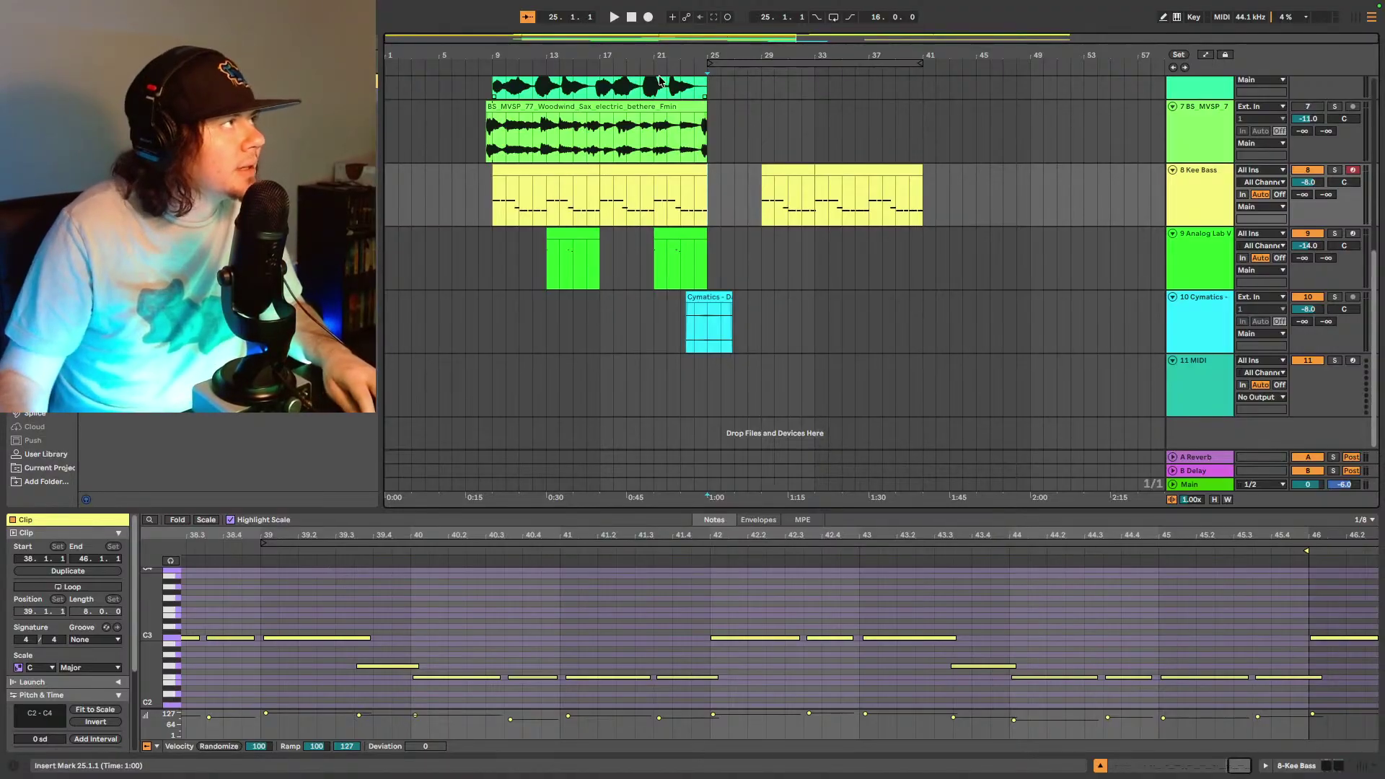
{"action": "key", "text": "space"}
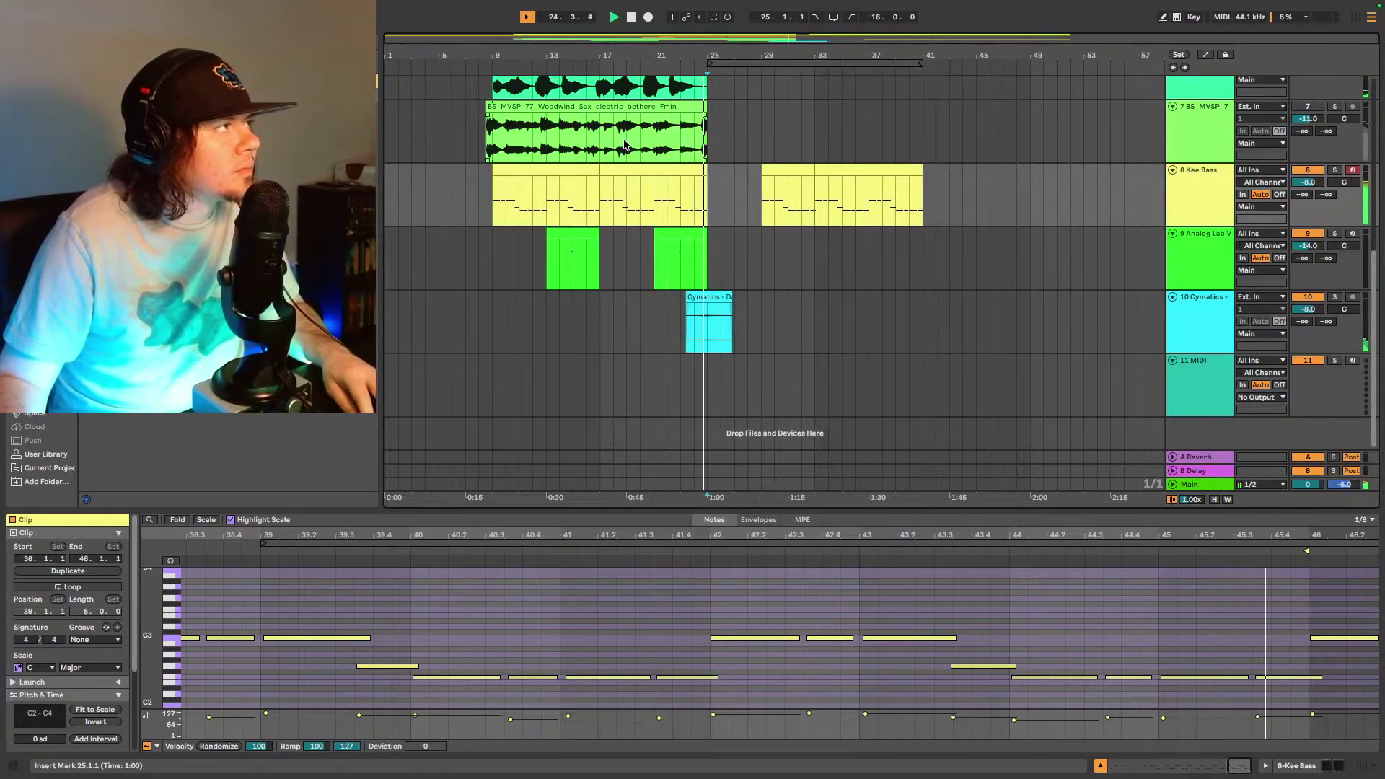
{"action": "scroll", "coordinate": [665, 333], "scroll_direction": "up", "scroll_amount": 2}
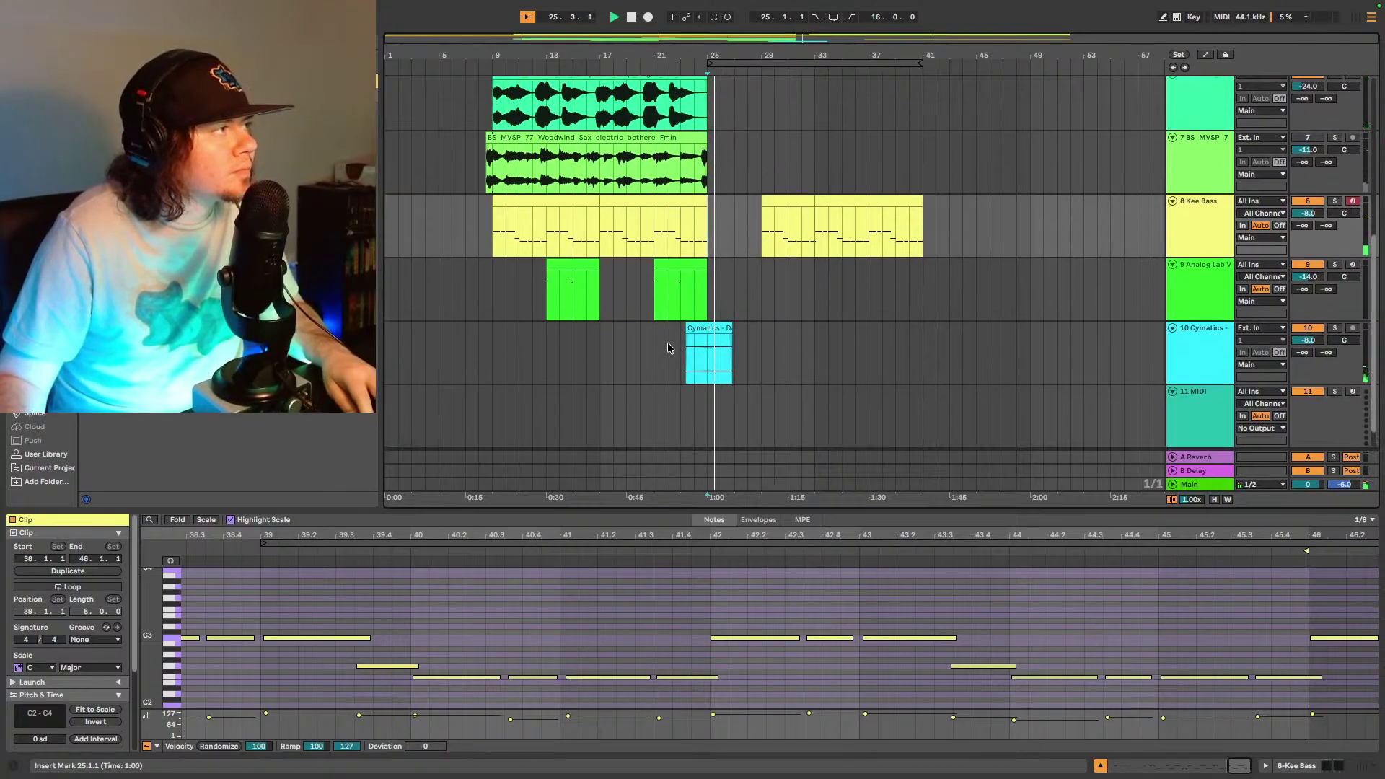
{"action": "scroll", "coordinate": [678, 355], "scroll_direction": "up", "scroll_amount": 5}
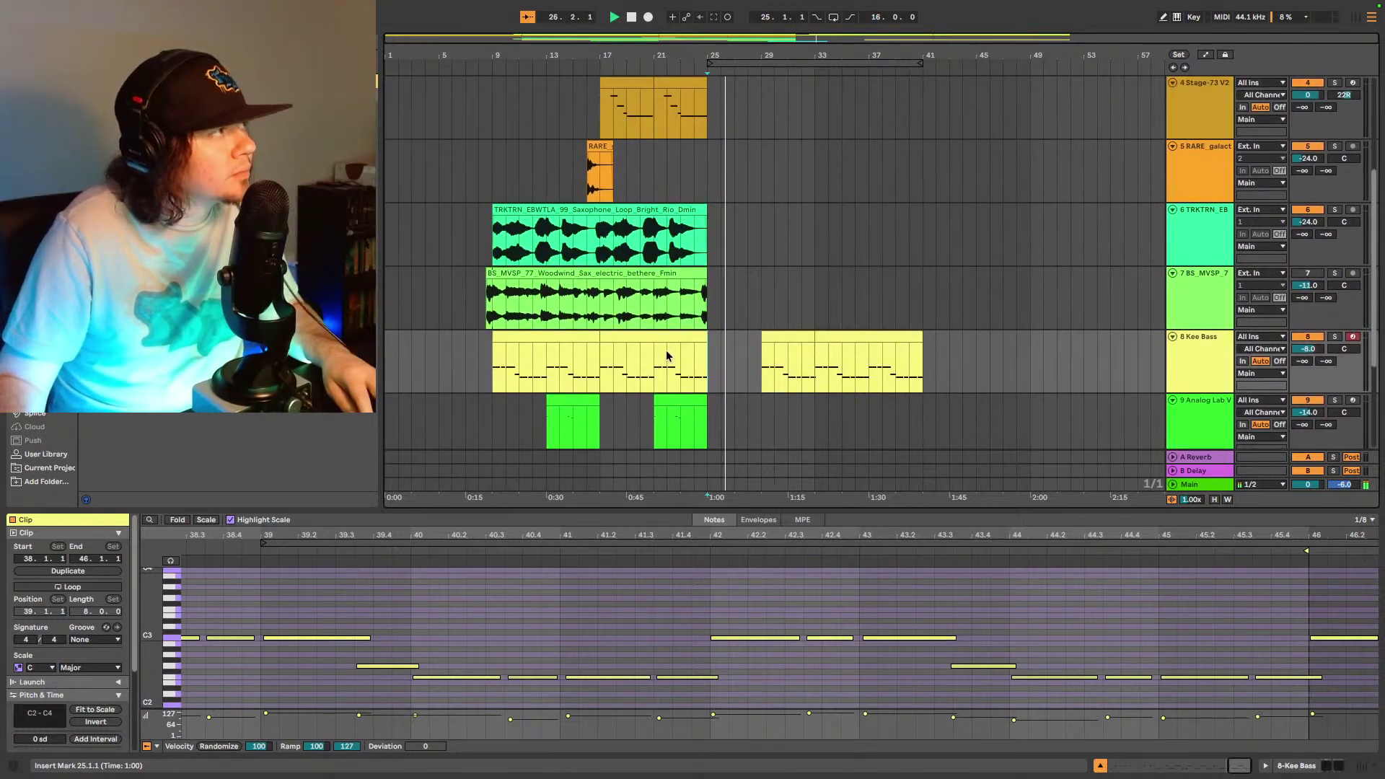
{"action": "scroll", "coordinate": [665, 358], "scroll_direction": "up", "scroll_amount": 2}
{"action": "scroll", "coordinate": [663, 361], "scroll_direction": "down", "scroll_amount": 7}
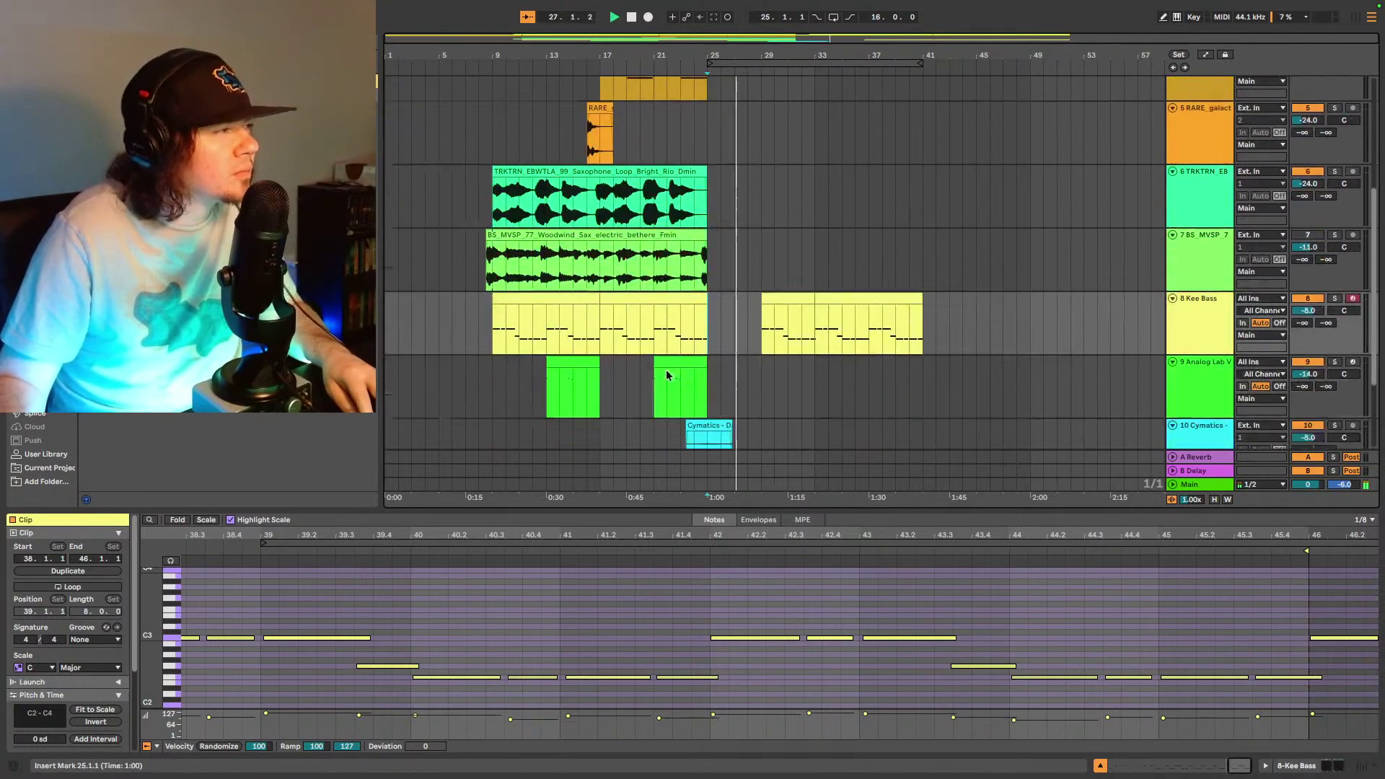
{"action": "scroll", "coordinate": [664, 366], "scroll_direction": "down", "scroll_amount": 2}
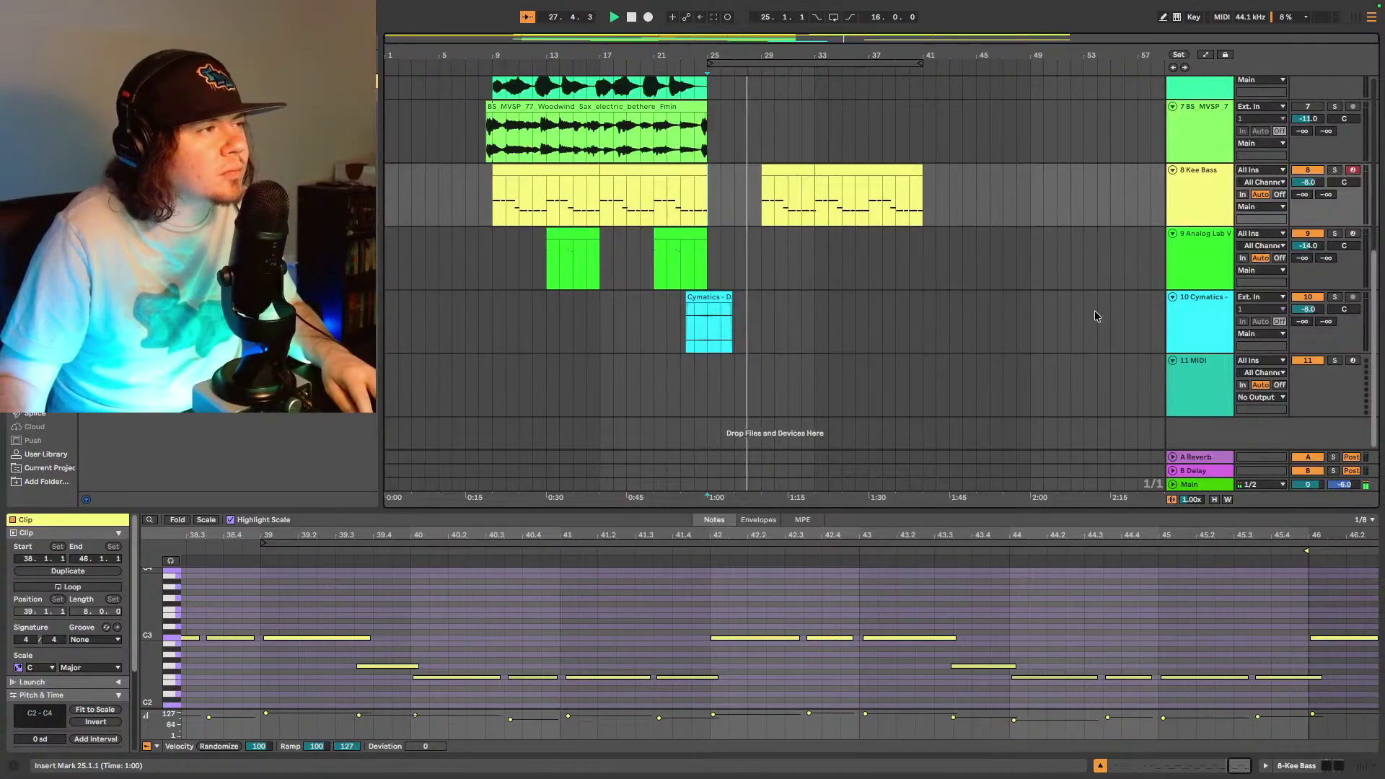
- Open the online sample library, browse its instrument categories and open the guitar lead samples
{"action": "left_click", "coordinate": [51, 415]}
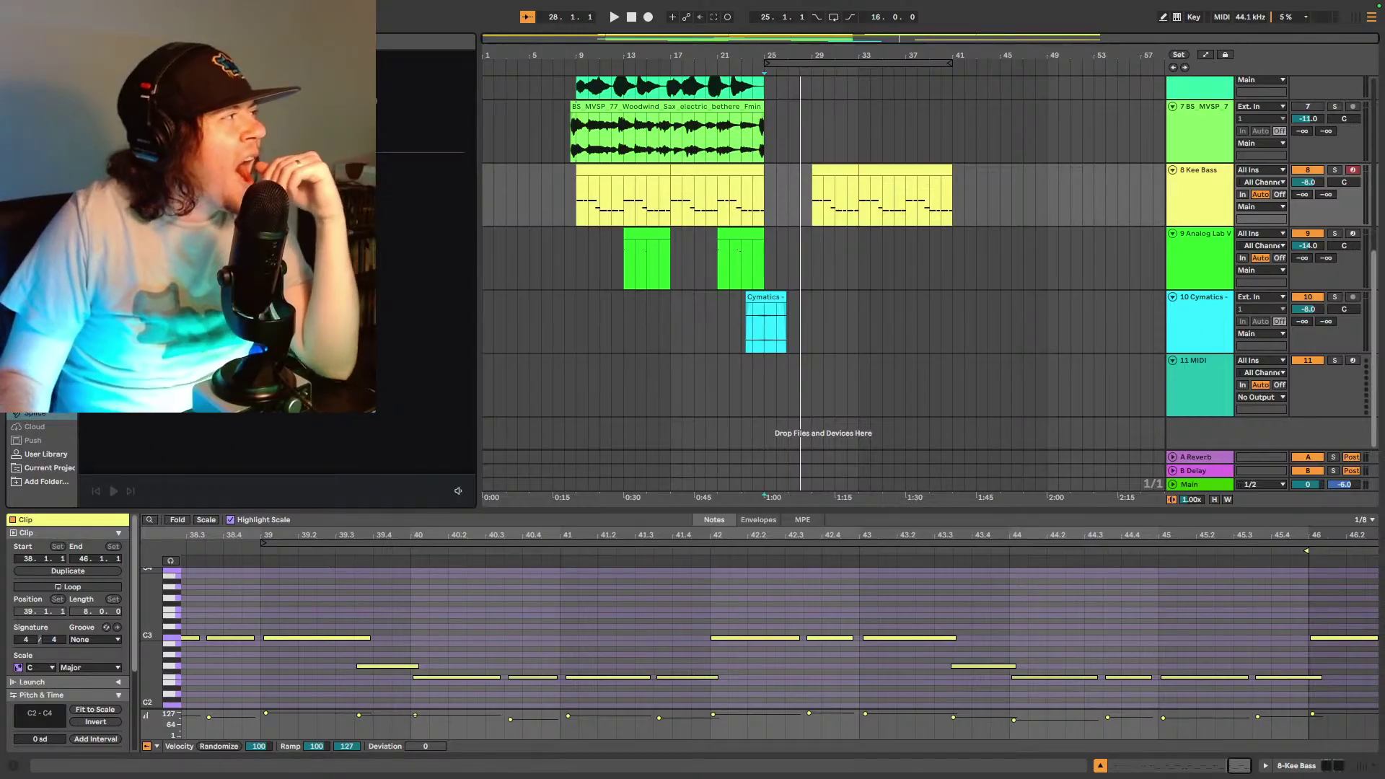
{"action": "scroll", "coordinate": [278, 288], "scroll_direction": "down", "scroll_amount": 10}
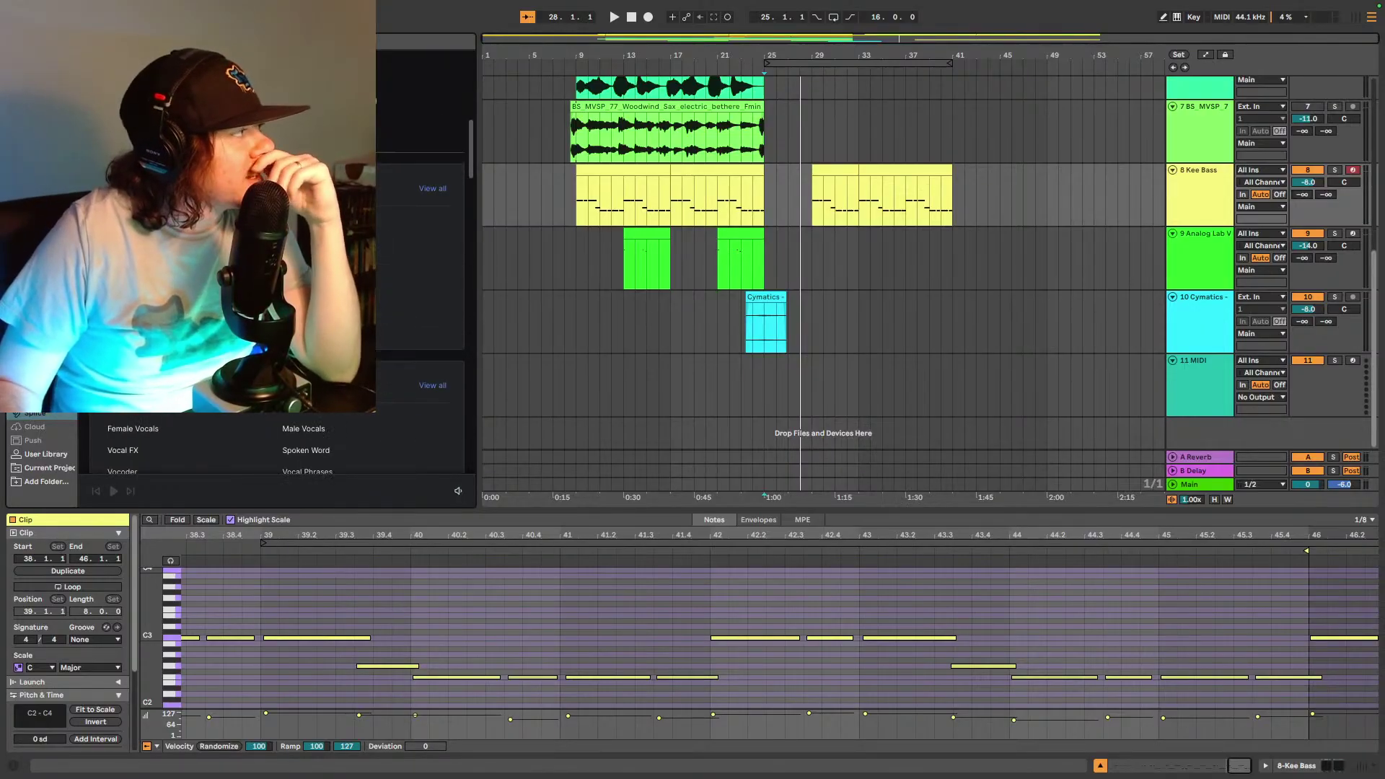
{"action": "scroll", "coordinate": [220, 445], "scroll_direction": "down", "scroll_amount": 10}
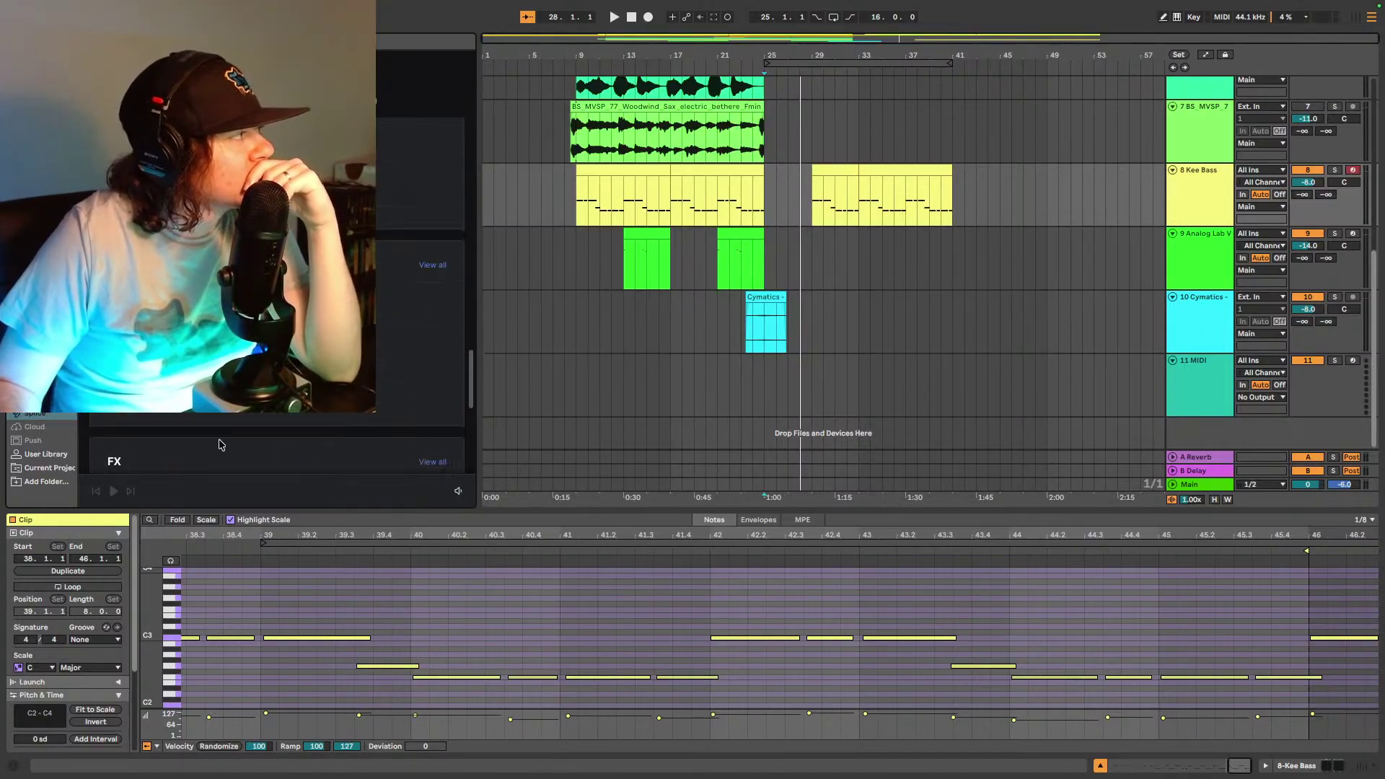
{"action": "scroll", "coordinate": [220, 444], "scroll_direction": "down", "scroll_amount": 3}
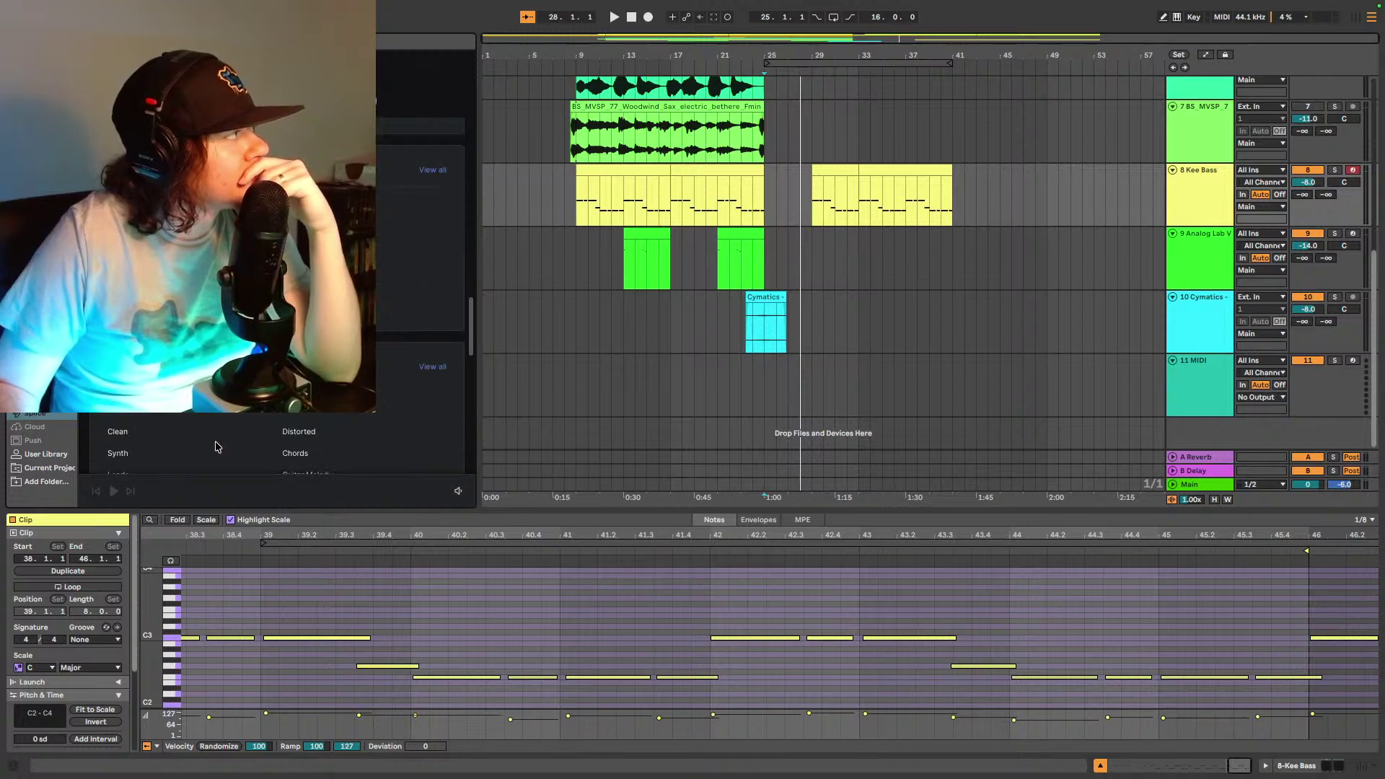
{"action": "scroll", "coordinate": [214, 448], "scroll_direction": "down", "scroll_amount": 3}
{"action": "scroll", "coordinate": [213, 449], "scroll_direction": "up", "scroll_amount": 3}
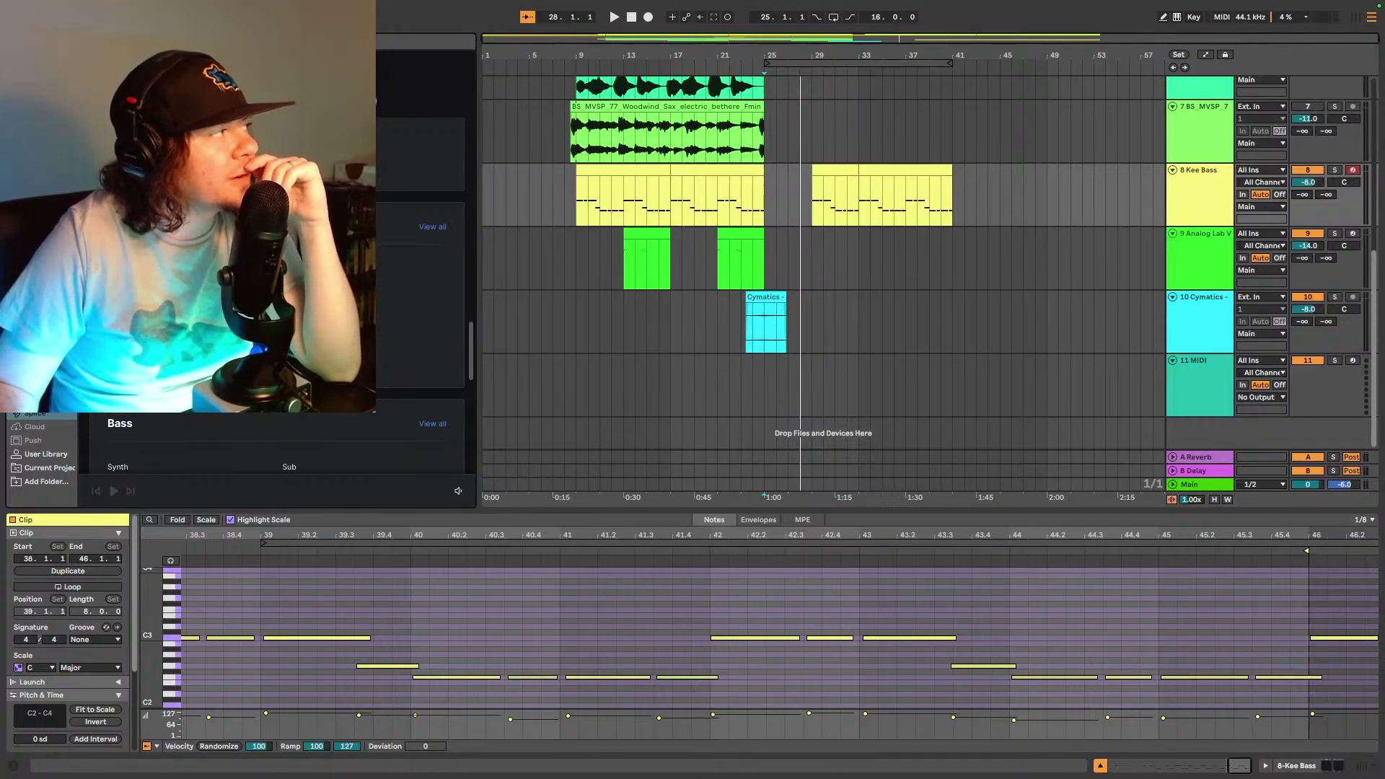
{"action": "left_click", "coordinate": [433, 423]}
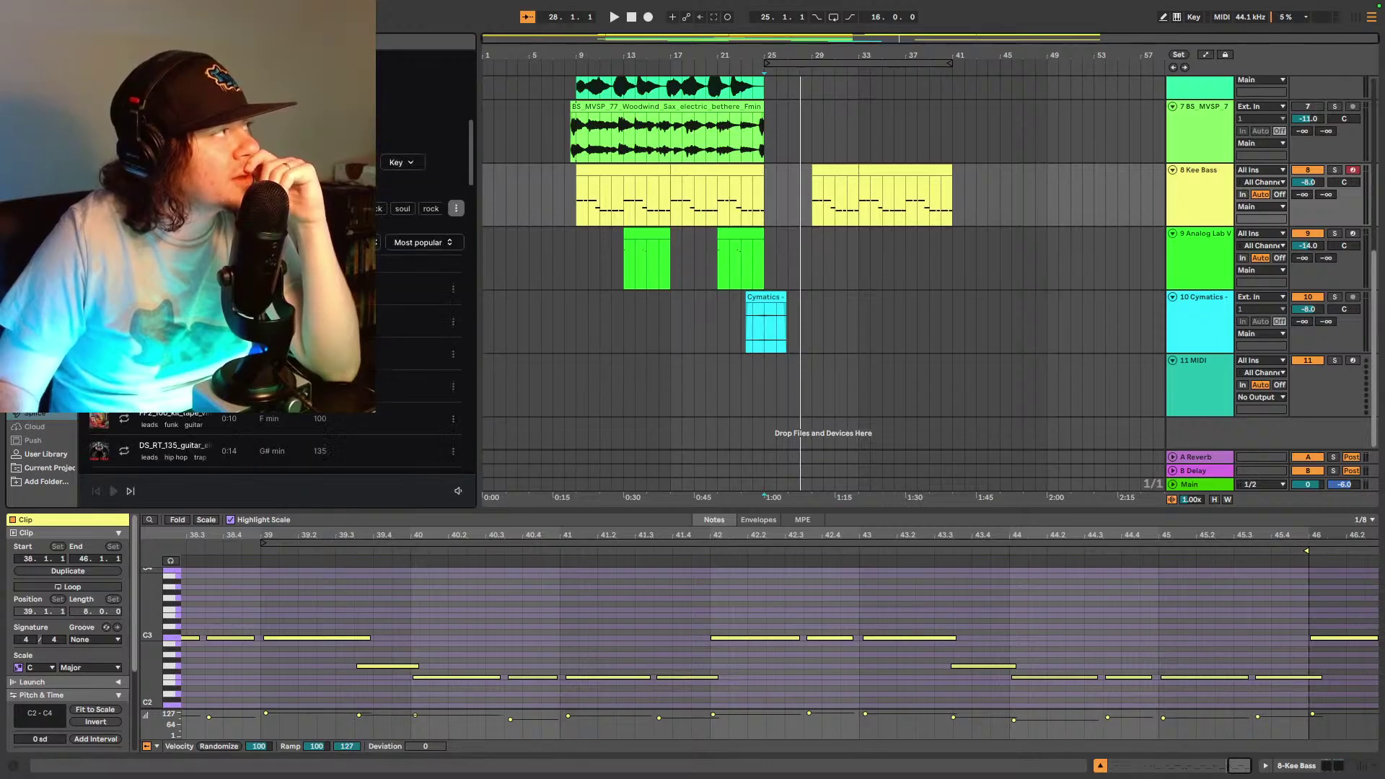
- Filter the guitar lead samples by genre
{"action": "left_click", "coordinate": [399, 162]}
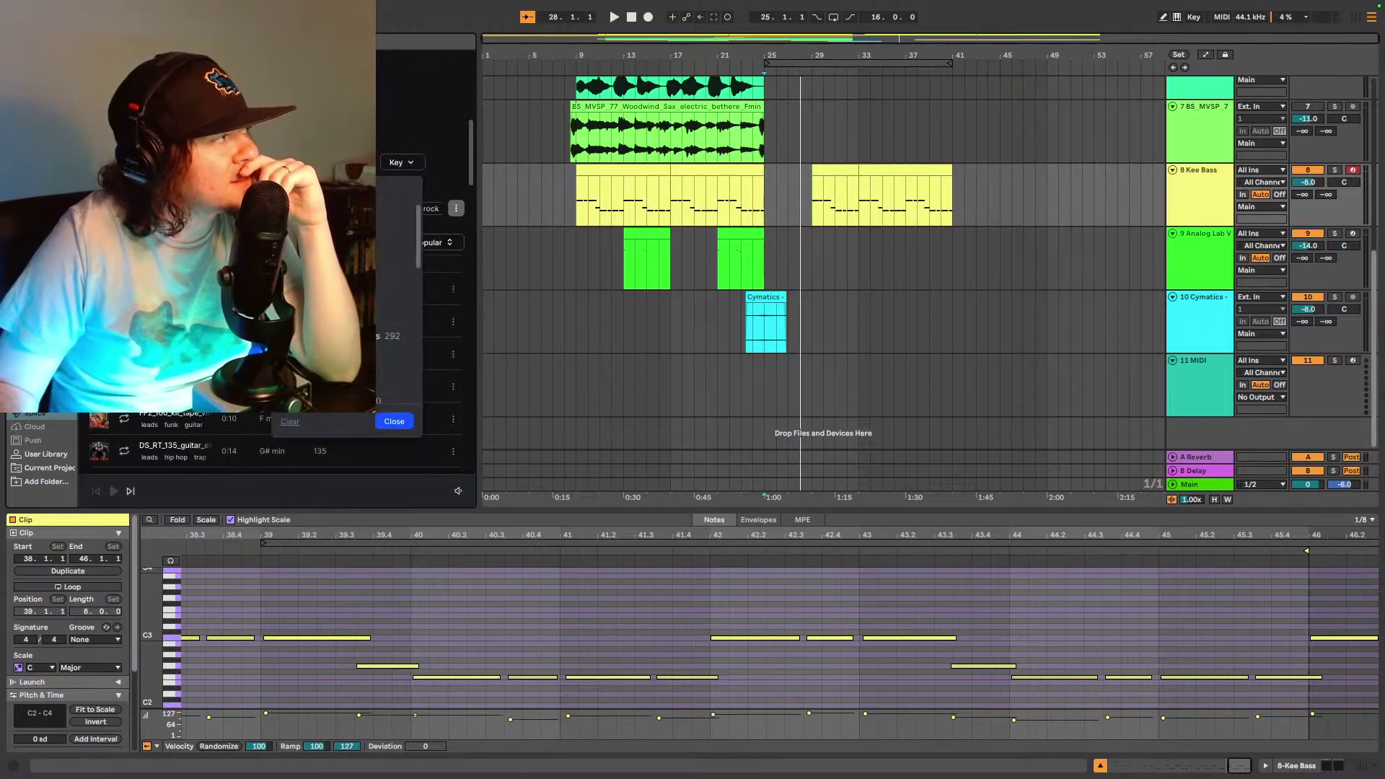
{"action": "left_click", "coordinate": [430, 428]}
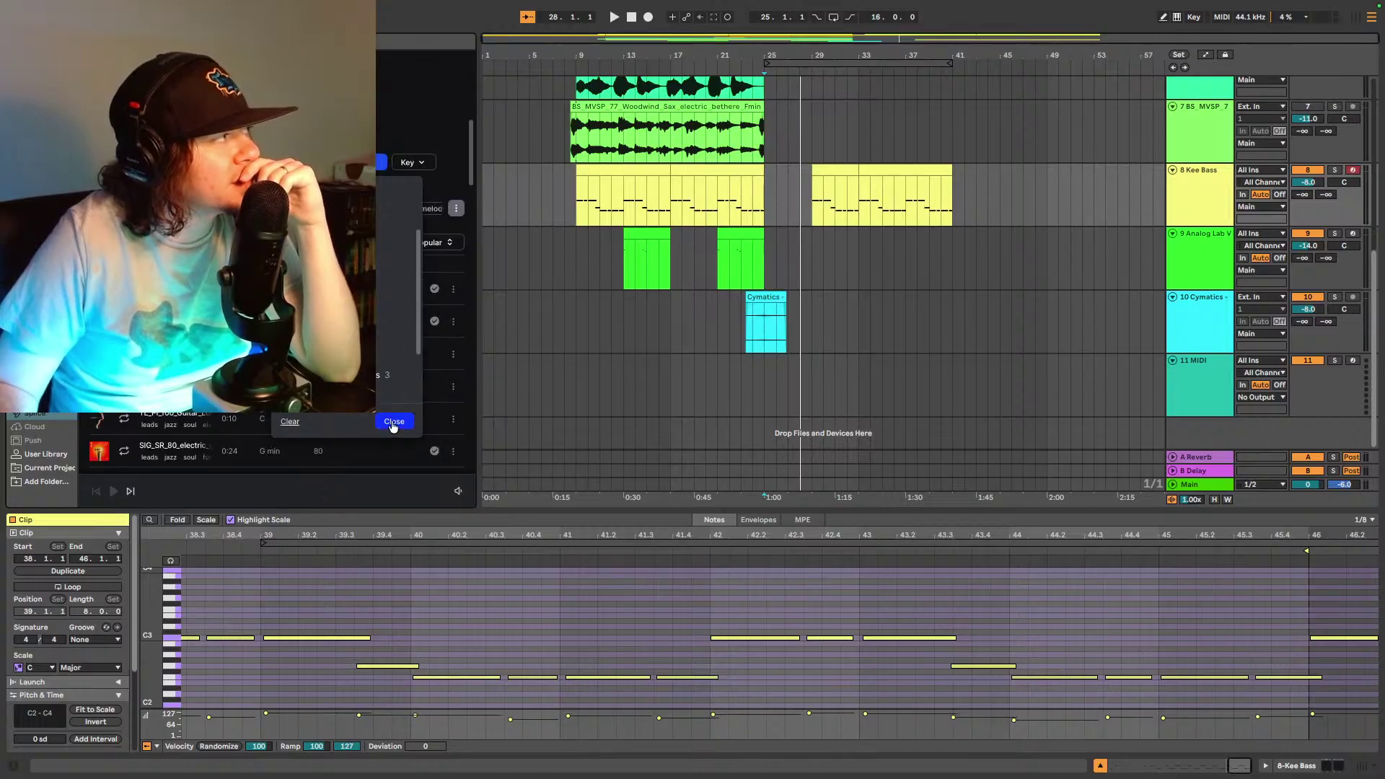
{"action": "left_click", "coordinate": [394, 423]}
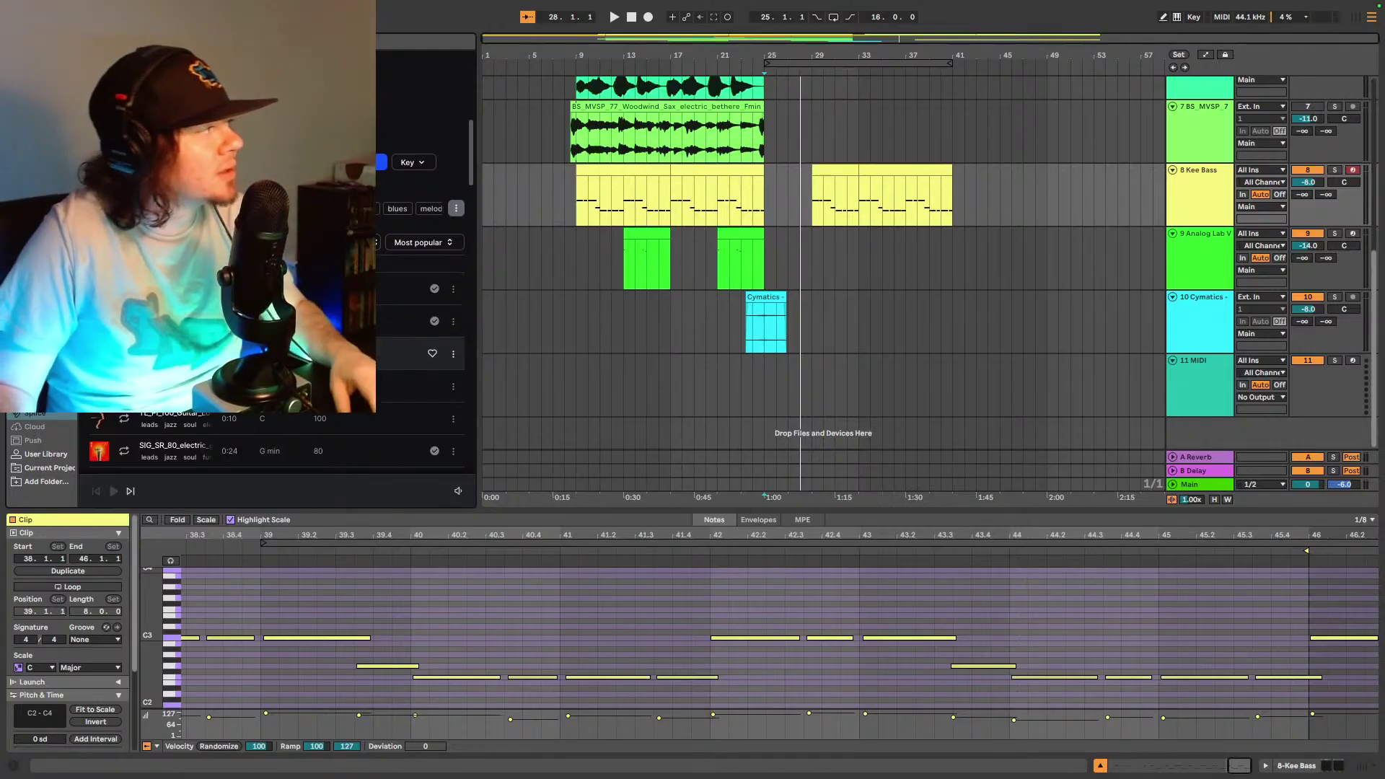
- Audition the JT_PV2_99 guitar lead wah loop with the arrangement from bar 25 and open the preview key settings
{"action": "left_click", "coordinate": [339, 354]}
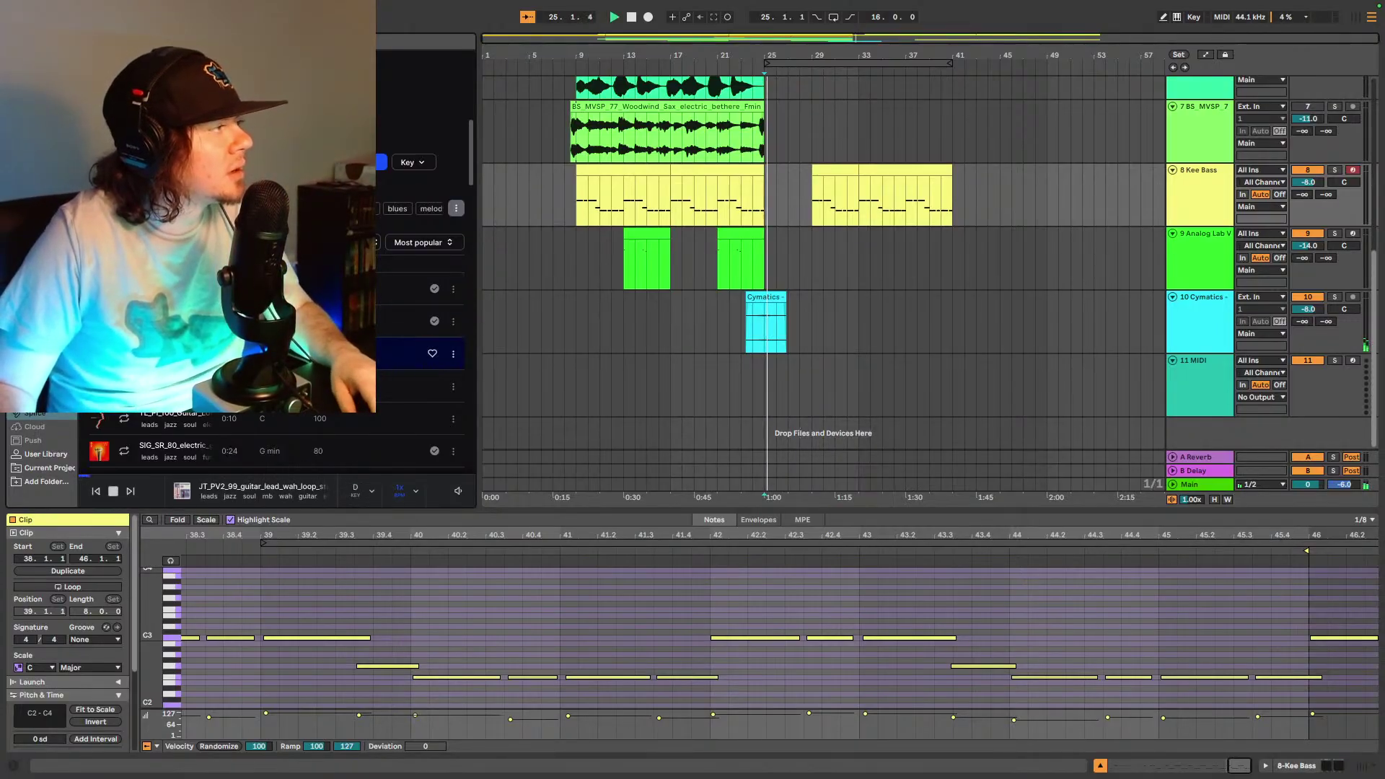
{"action": "left_click", "coordinate": [372, 490]}
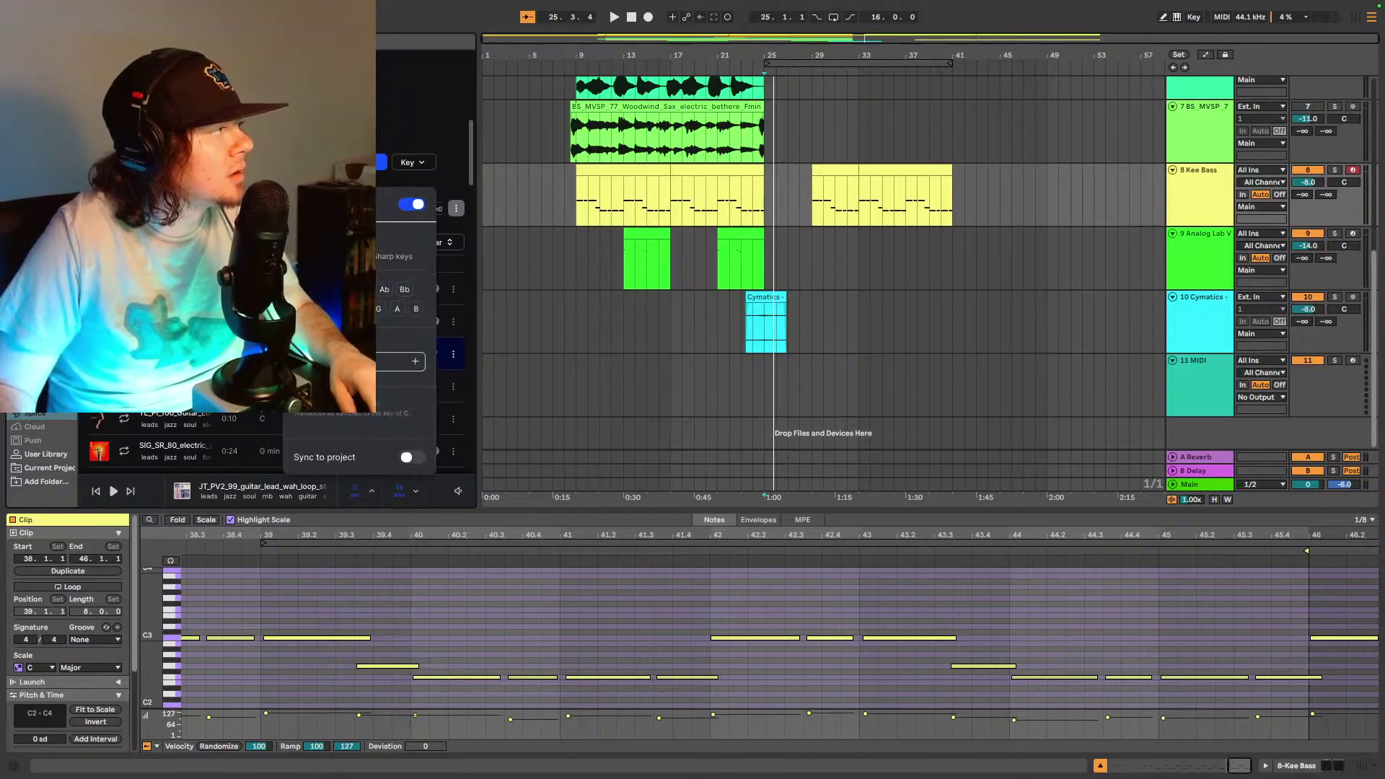
{"action": "key", "text": "space"}
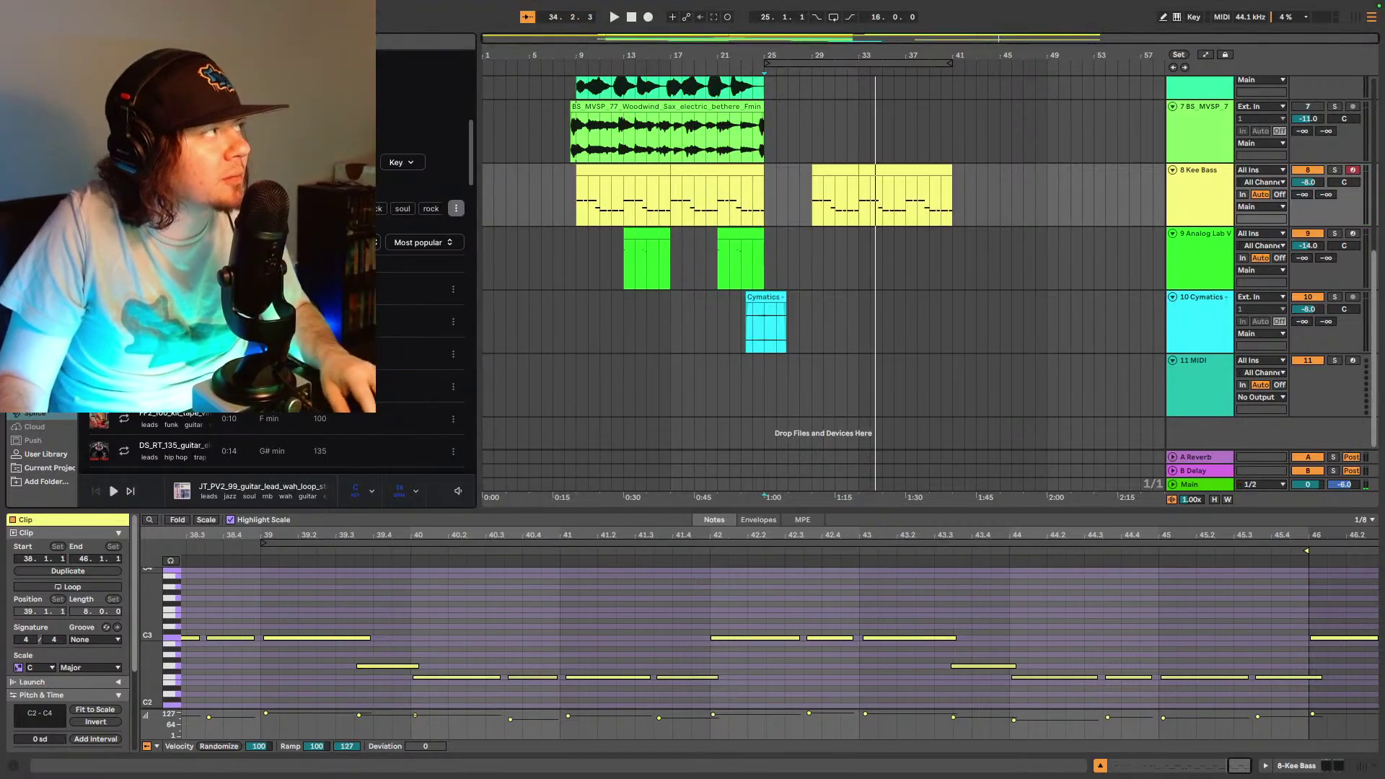
- Choose another genre filter for the guitar leads and audition the AHA_LRAH_148 resampled electric loop with the arrangement
{"action": "left_click", "coordinate": [378, 163]}
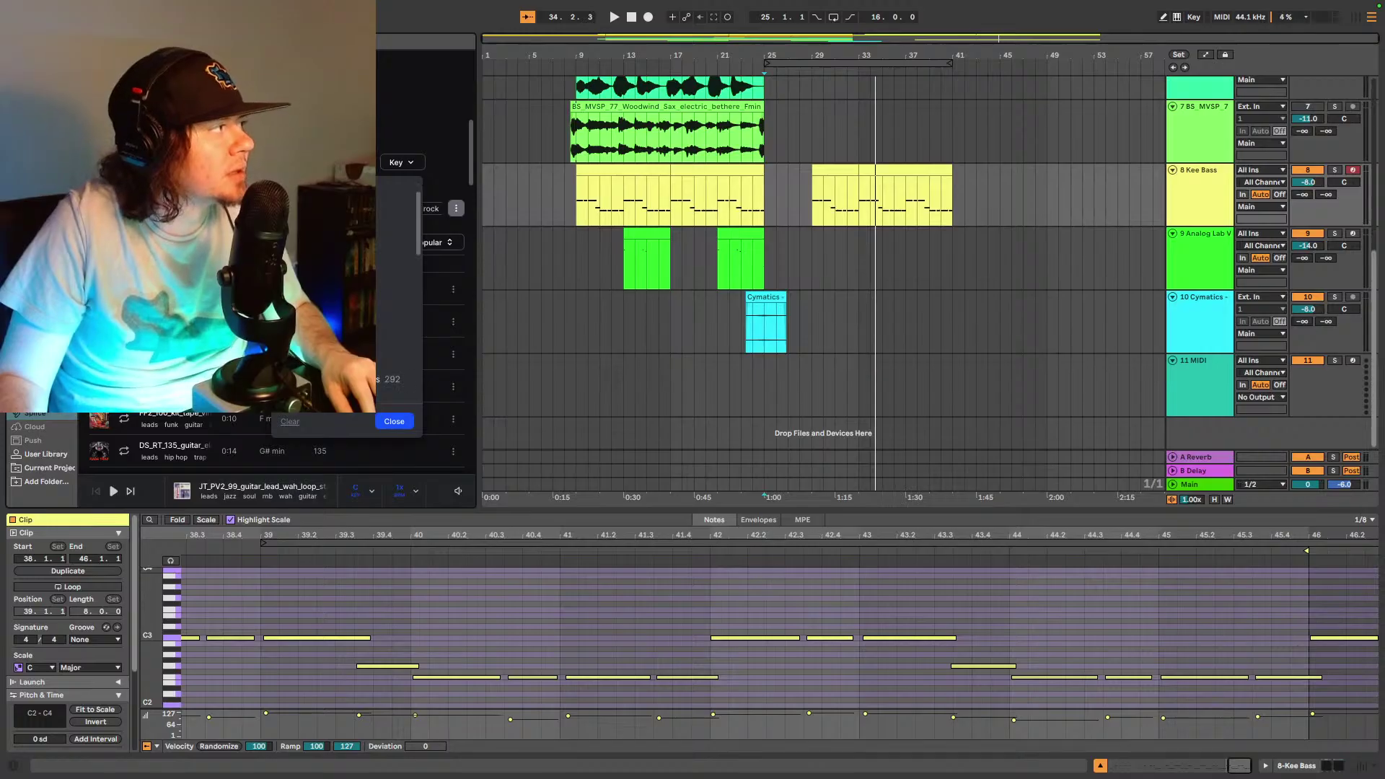
{"action": "scroll", "coordinate": [390, 296], "scroll_direction": "down", "scroll_amount": 5}
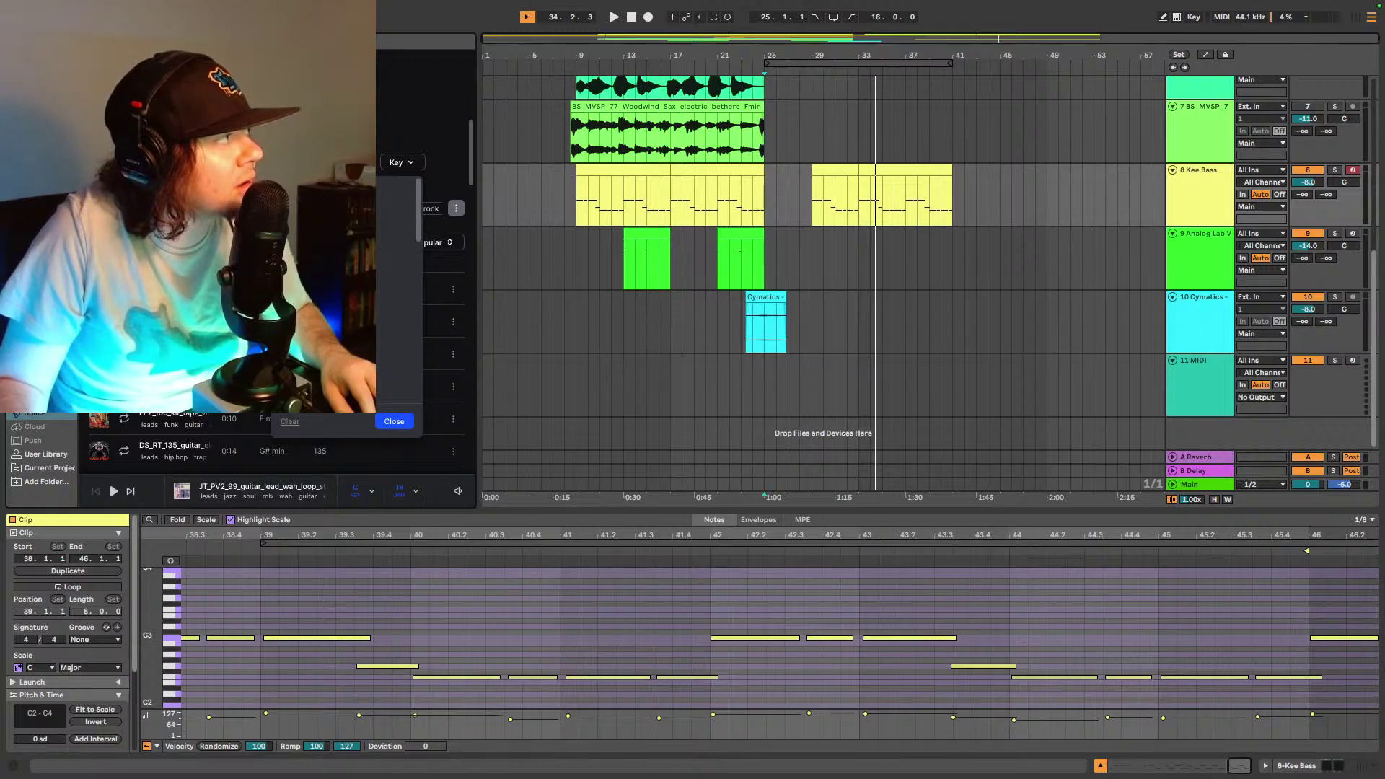
{"action": "left_click", "coordinate": [346, 289]}
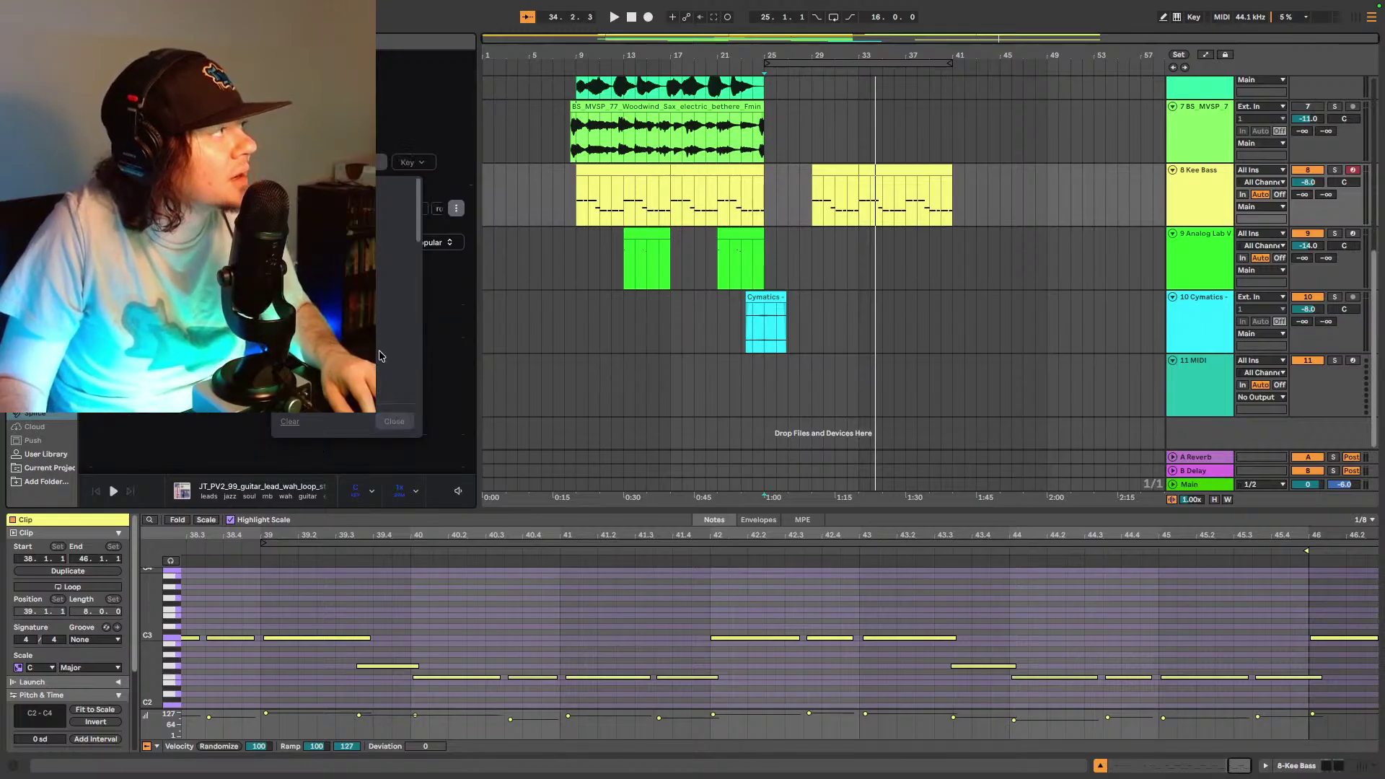
{"action": "left_click", "coordinate": [394, 422]}
{"action": "left_click", "coordinate": [404, 289]}
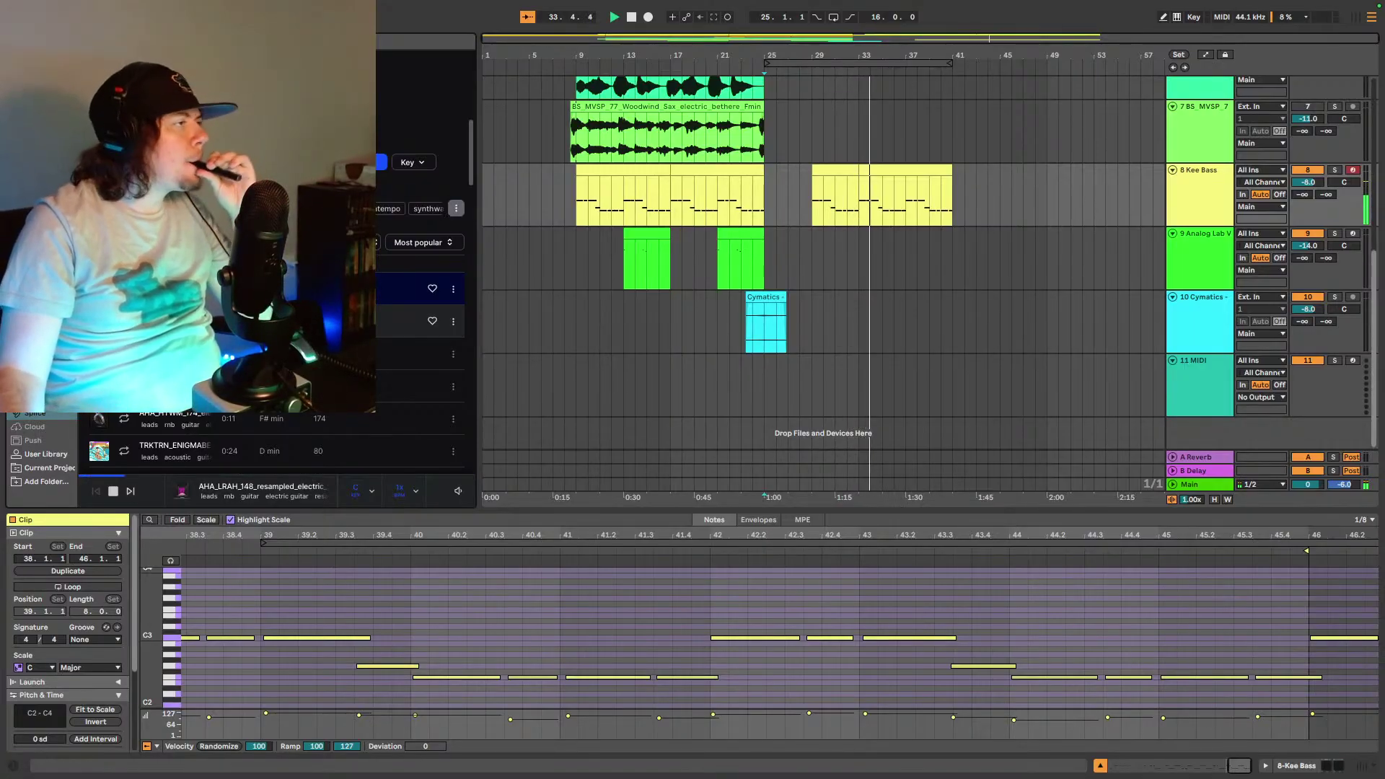
- Turn on looping for bars 25 to 41 and audition the guitar leads from JM_TT_121 to AHA_HTWM_174 against it
{"action": "scroll", "coordinate": [866, 272], "scroll_direction": "up", "scroll_amount": 2}
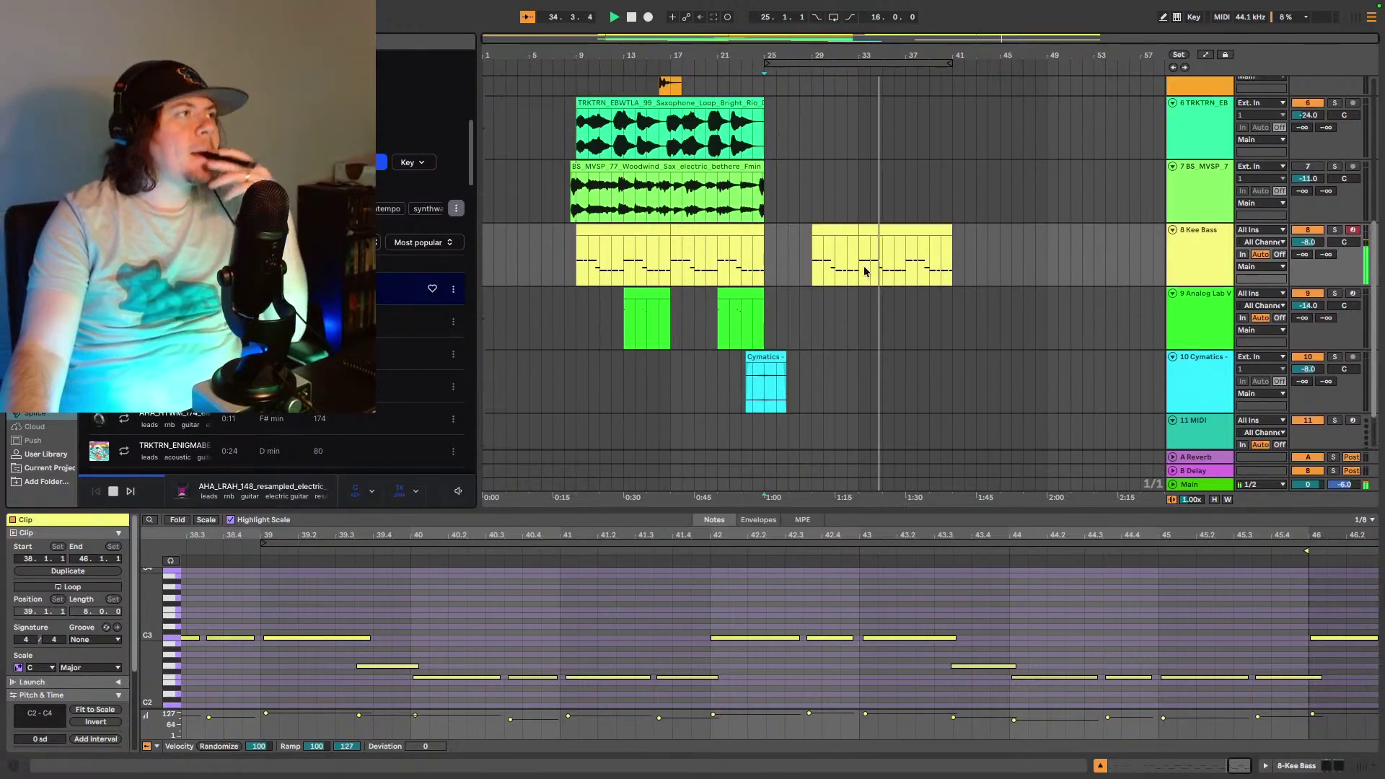
{"action": "left_click", "coordinate": [835, 18]}
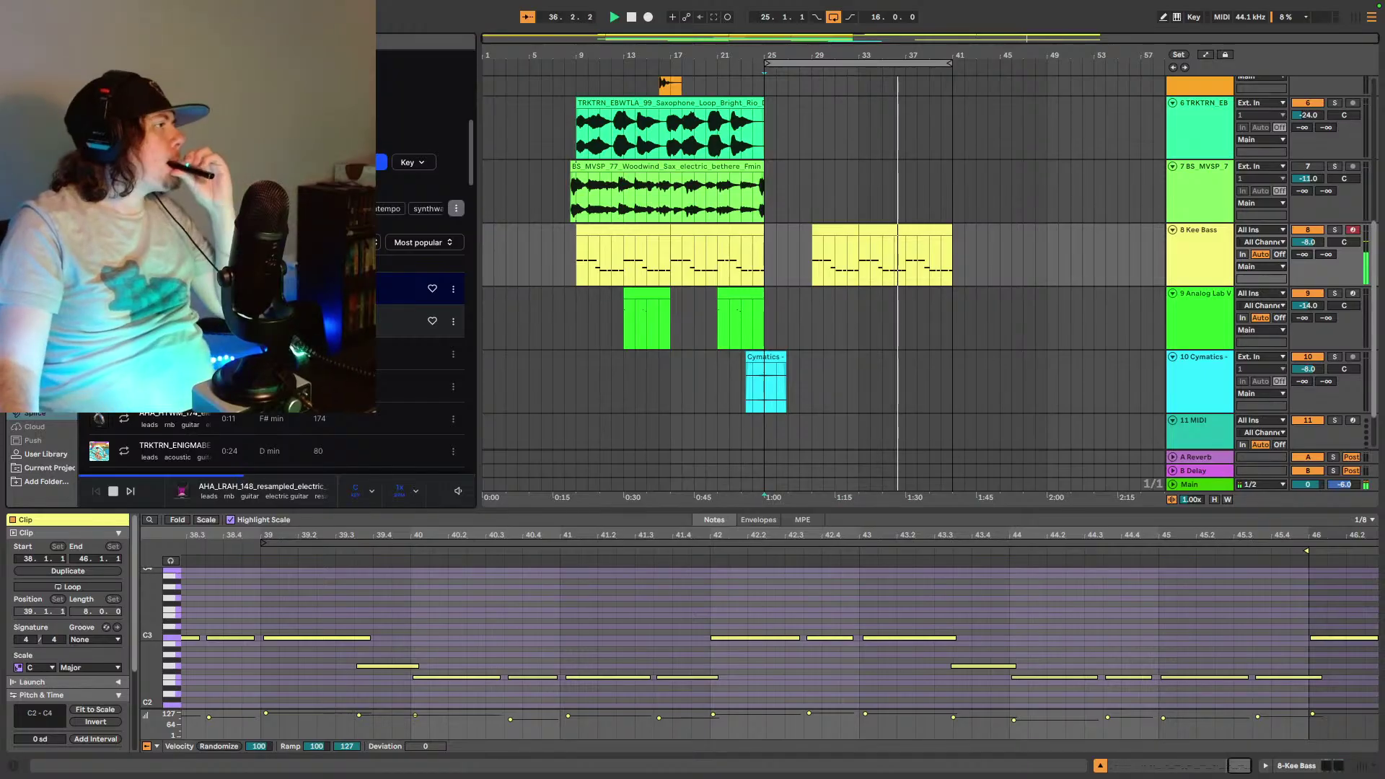
{"action": "left_click", "coordinate": [419, 321]}
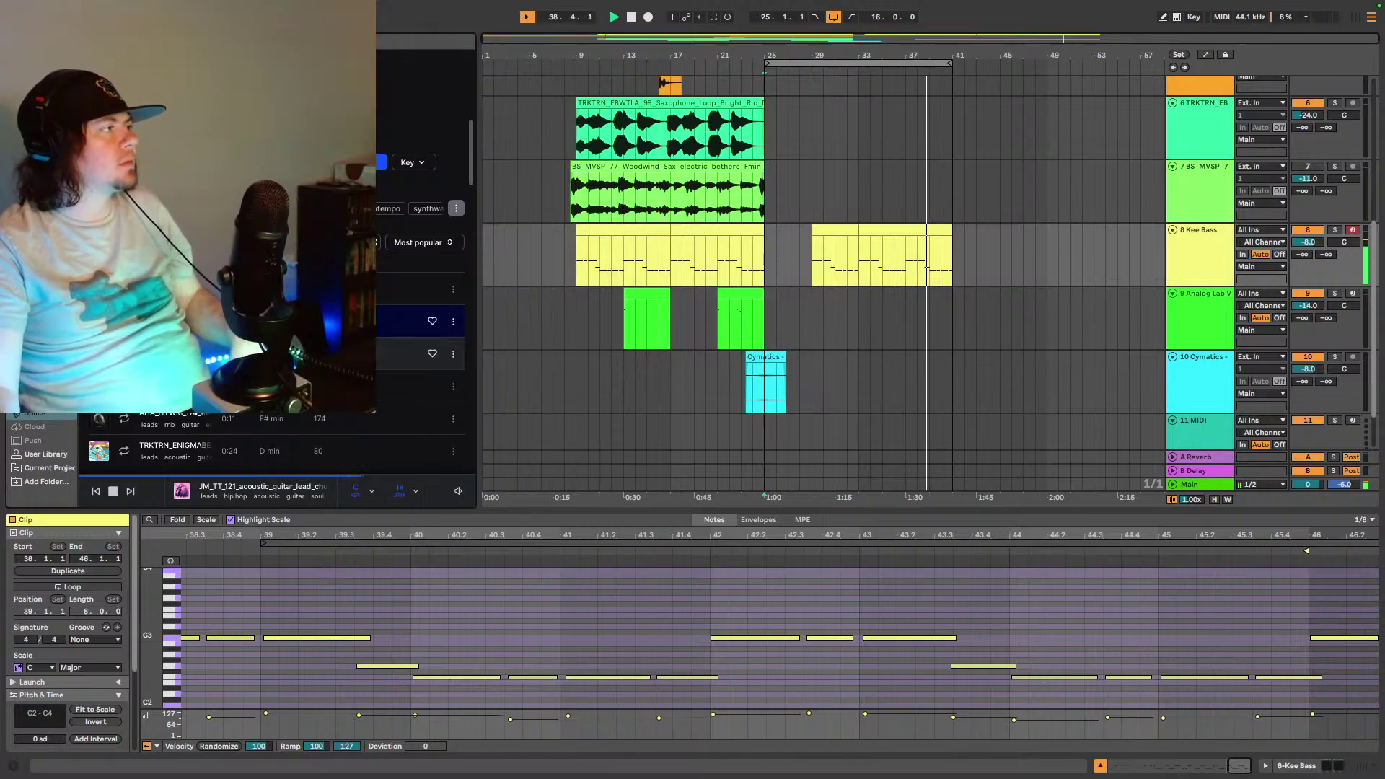
{"action": "left_click", "coordinate": [99, 353]}
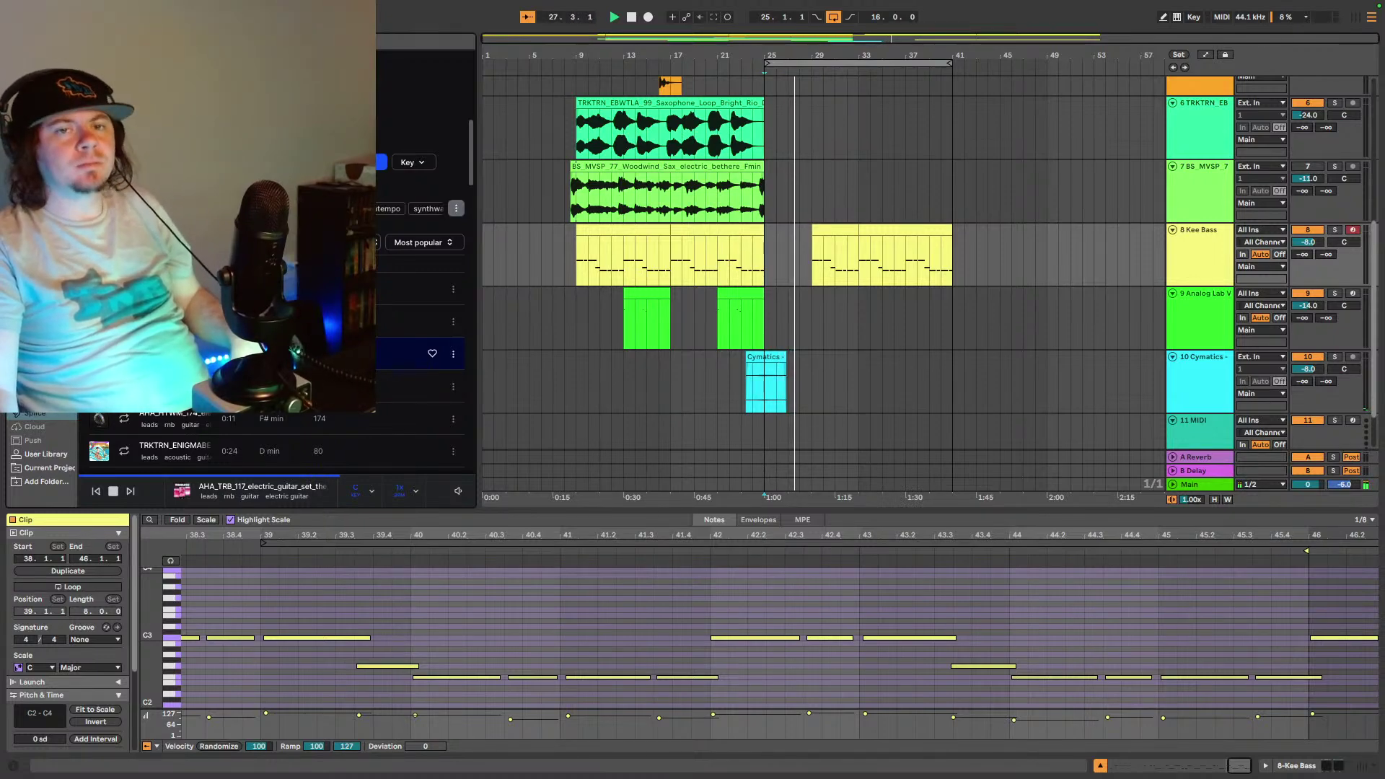
{"action": "left_click", "coordinate": [216, 386]}
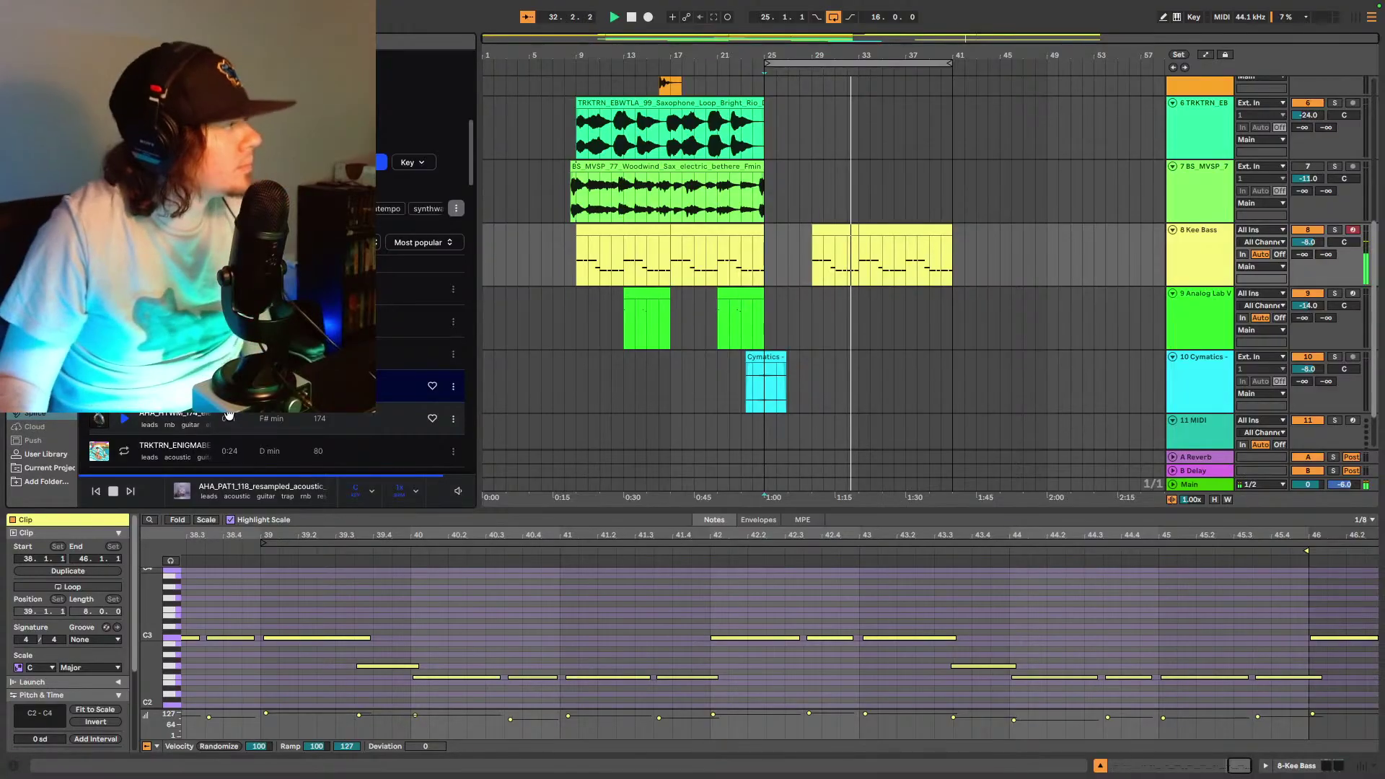
{"action": "left_click", "coordinate": [127, 419]}
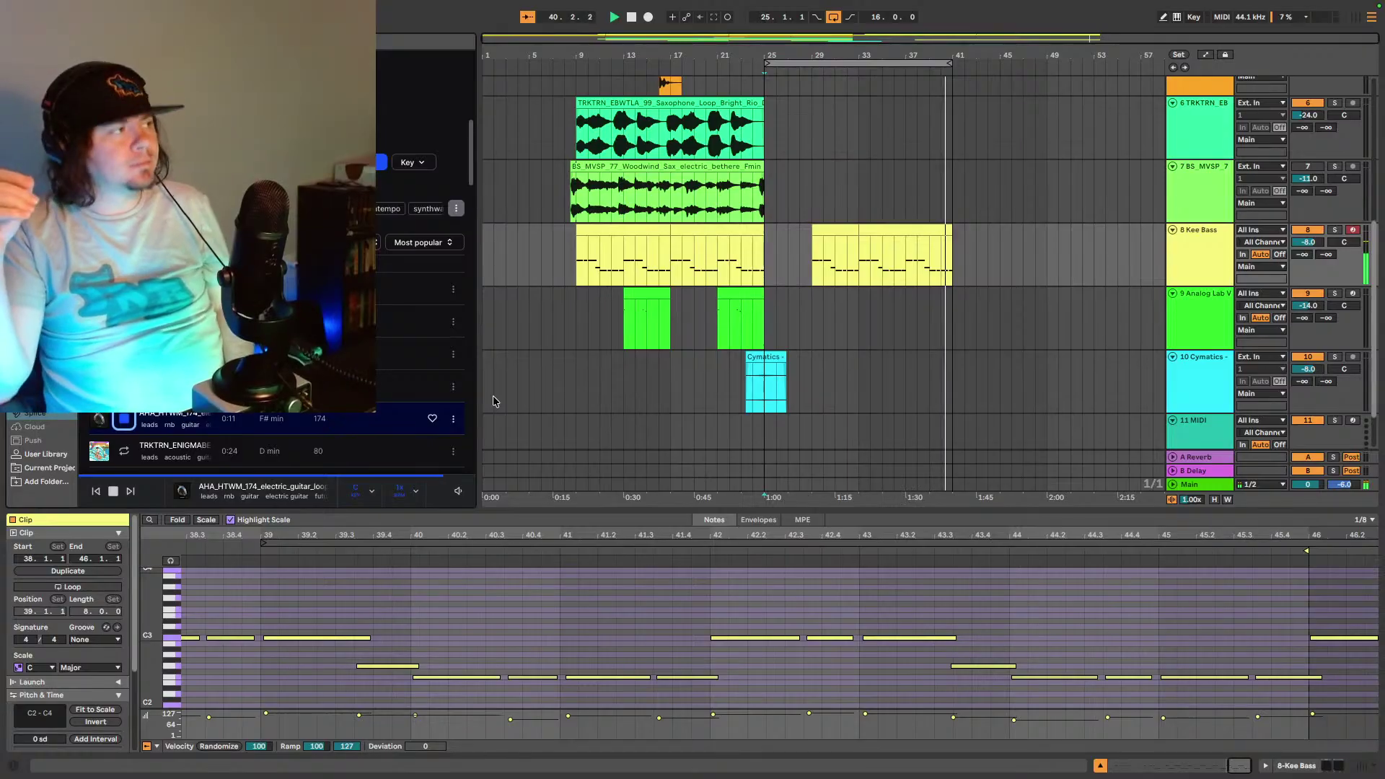
- Audition the TRKTRN_ENIGMABEATS_80, LEX_FSPBRJ_156, AHA_PAT1_126 and TRKTRN_ENIGMABEATS_100 guitar leads and replay the AHA_LRAH_148 loop
{"action": "scroll", "coordinate": [195, 416], "scroll_direction": "down", "scroll_amount": 1}
{"action": "scroll", "coordinate": [195, 416], "scroll_direction": "down", "scroll_amount": 5}
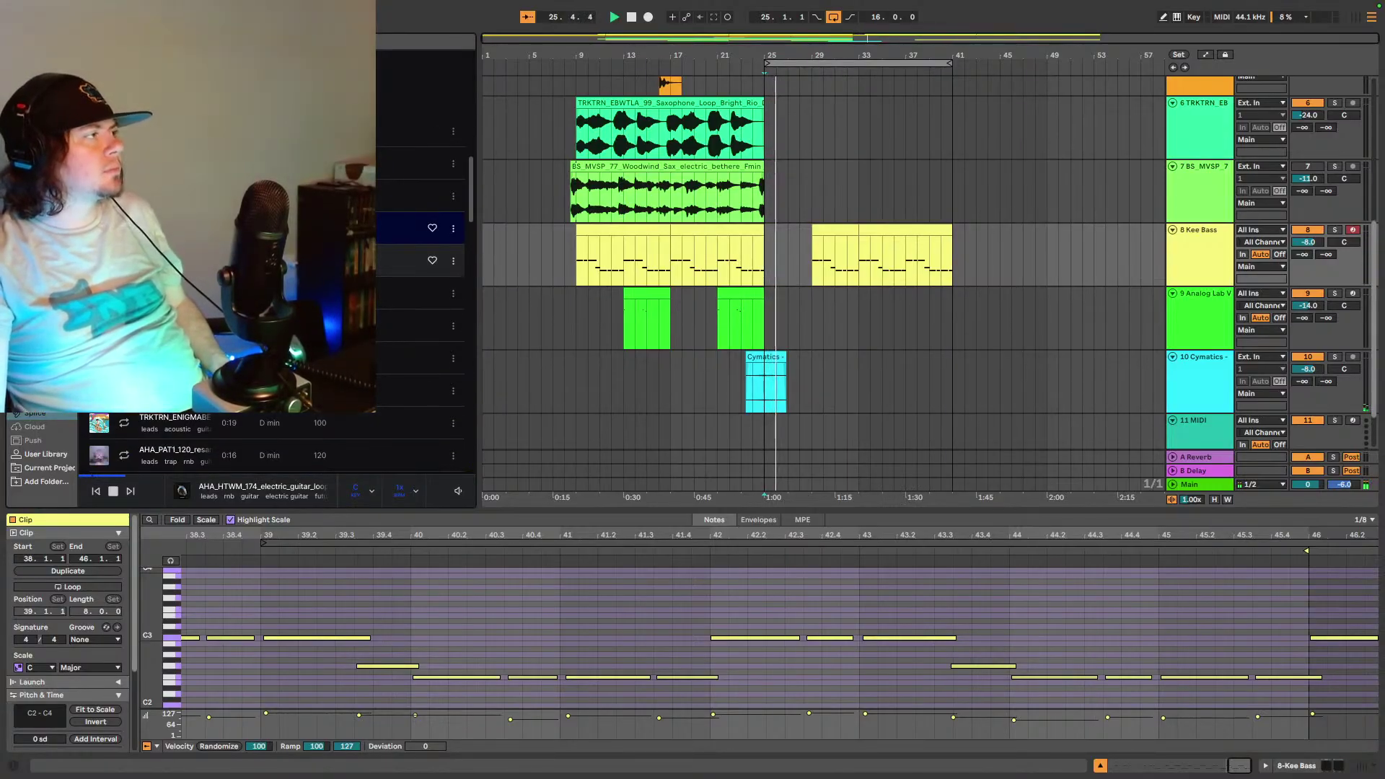
{"action": "left_click", "coordinate": [195, 261]}
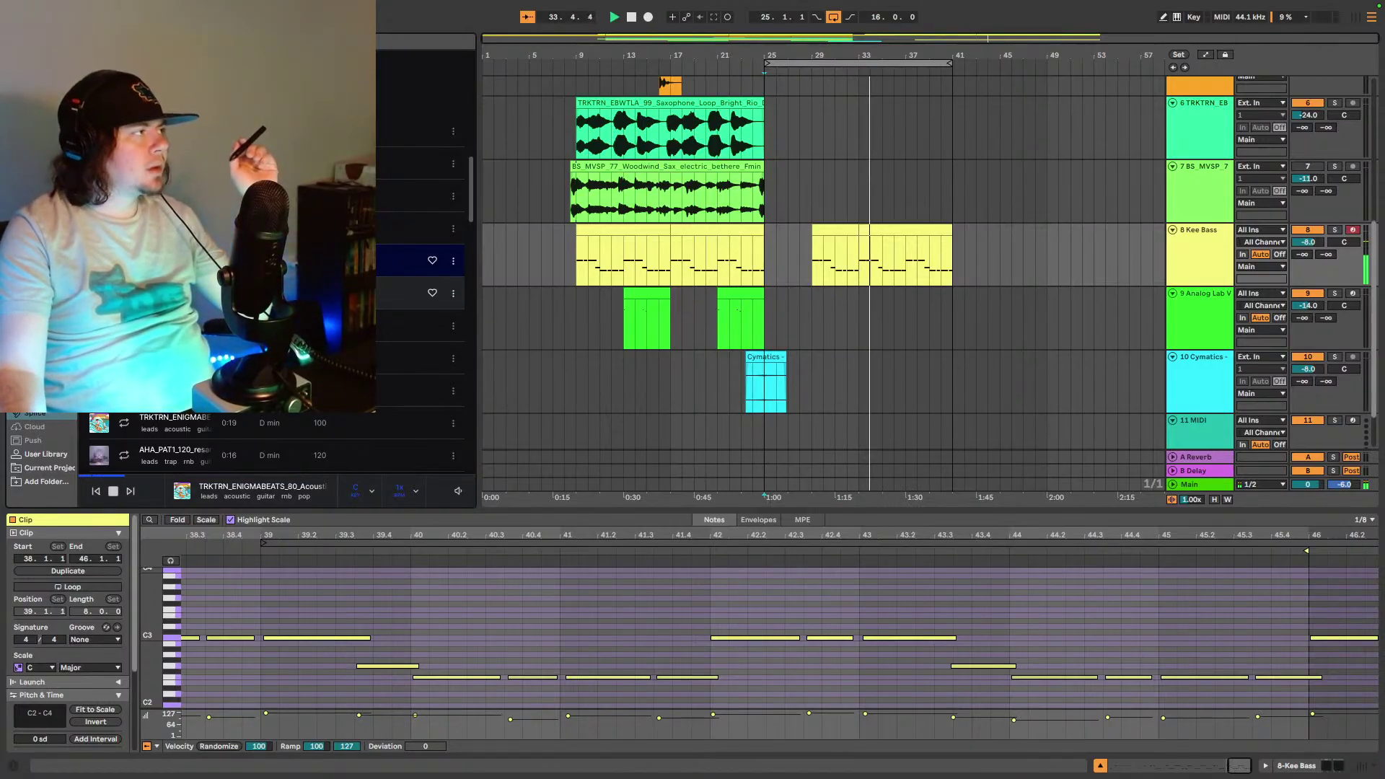
{"action": "left_click", "coordinate": [411, 293]}
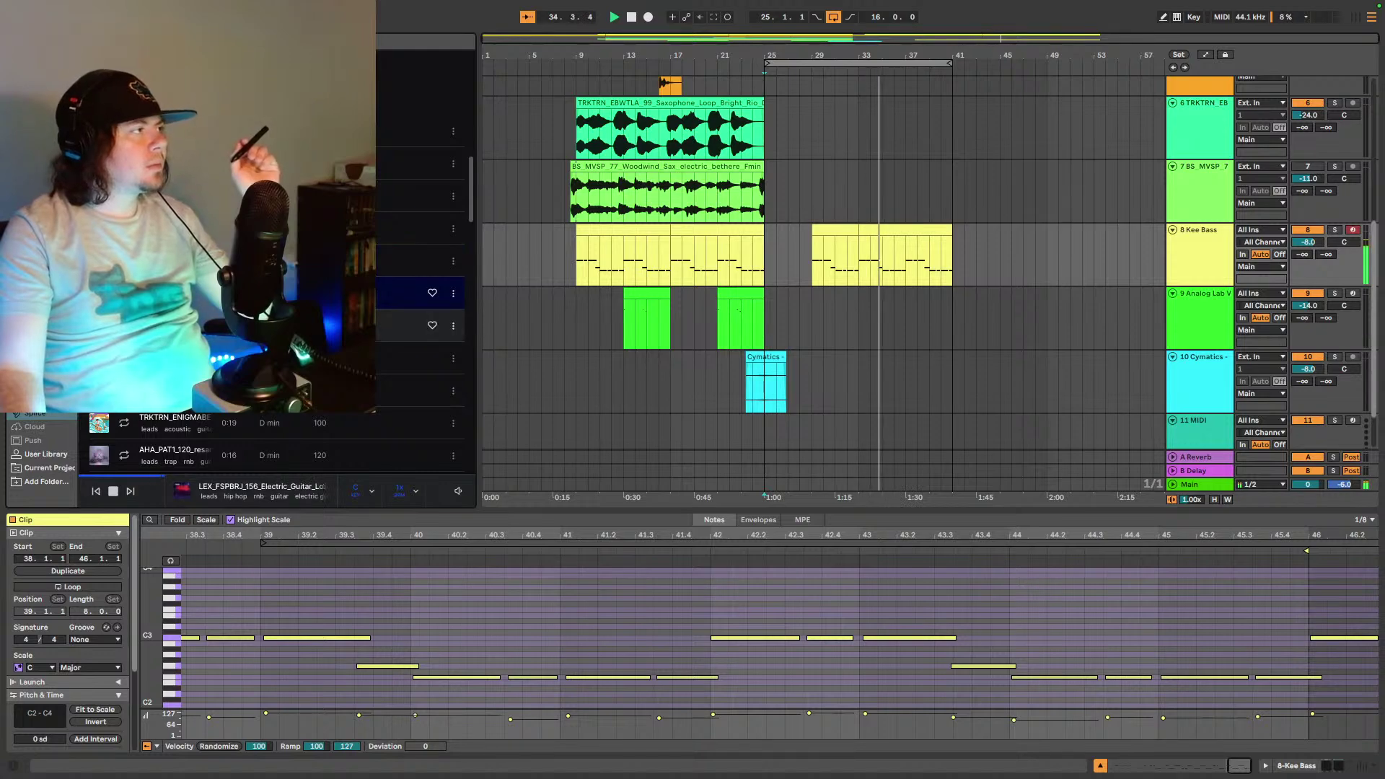
{"action": "left_click", "coordinate": [411, 325]}
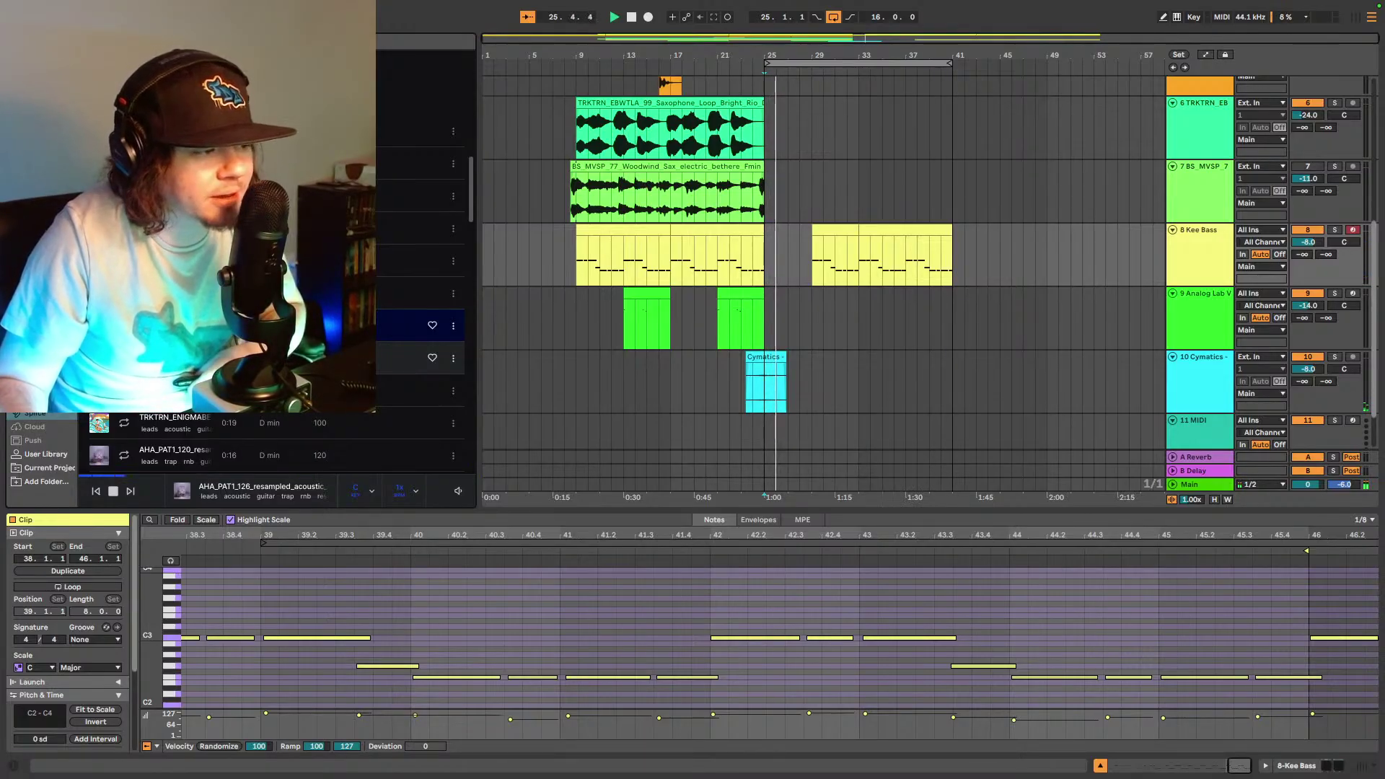
{"action": "left_click", "coordinate": [289, 358]}
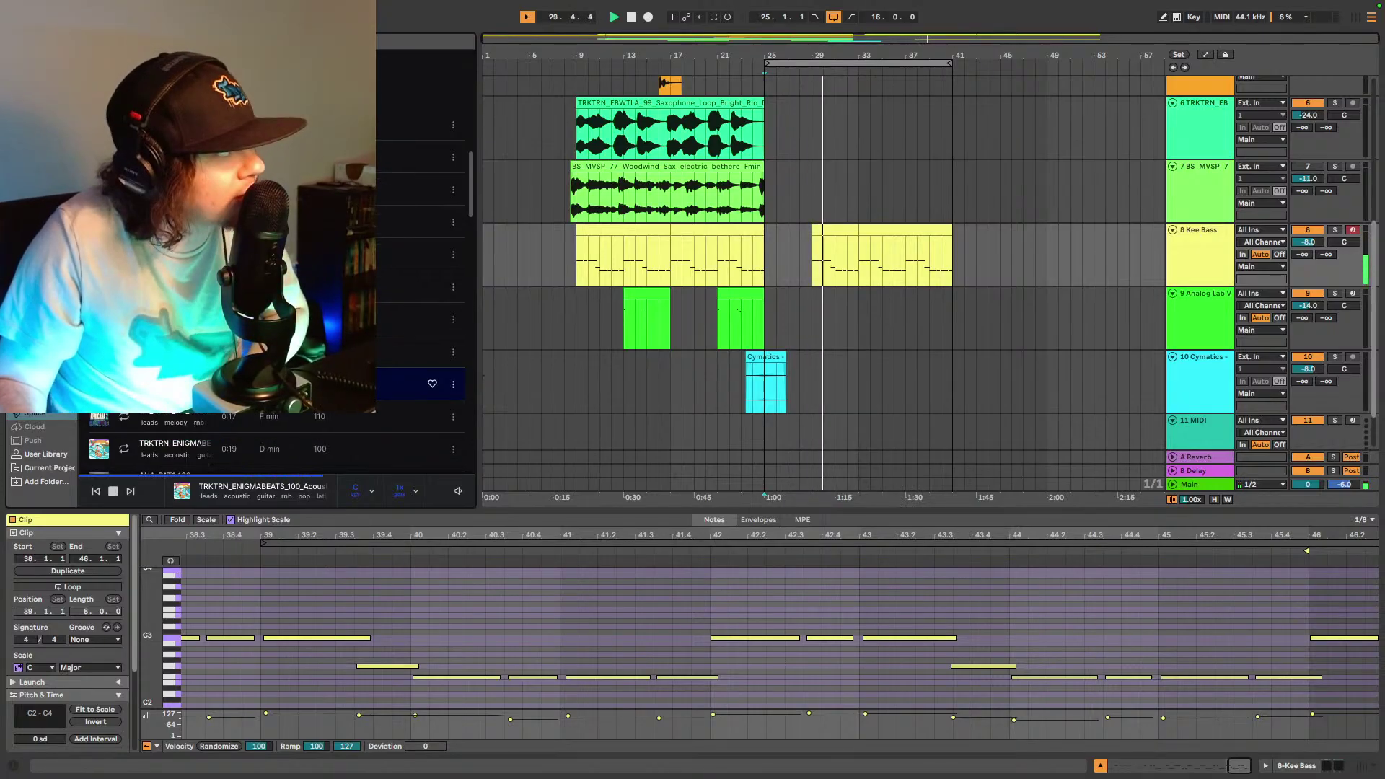
{"action": "scroll", "coordinate": [422, 303], "scroll_direction": "up", "scroll_amount": 5}
{"action": "left_click", "coordinate": [411, 288]}
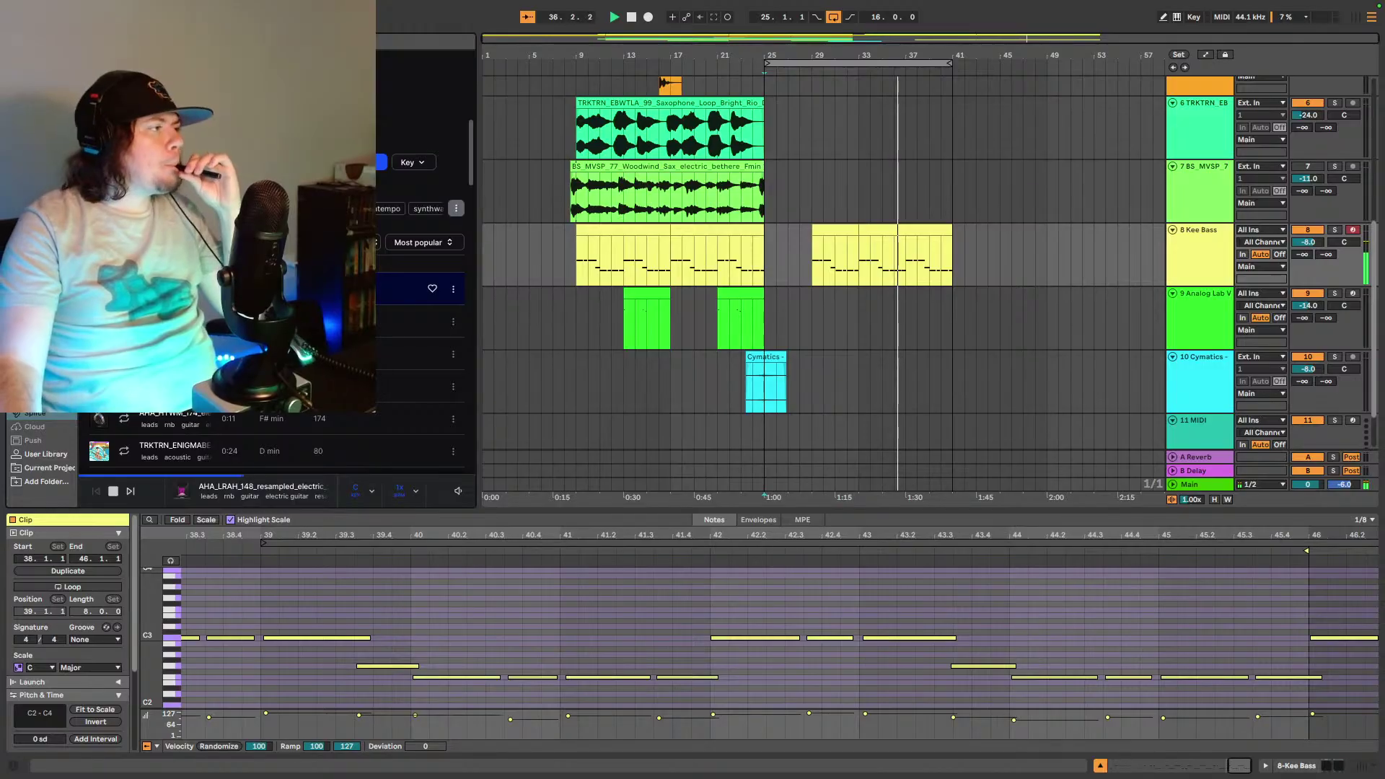
- Compare the OS_SS_75, JTB_CT_85, ARB2_110 kit powder and SLS_ES_80 wah guitar leads further down the sample list
{"action": "scroll", "coordinate": [418, 288], "scroll_direction": "down", "scroll_amount": 5}
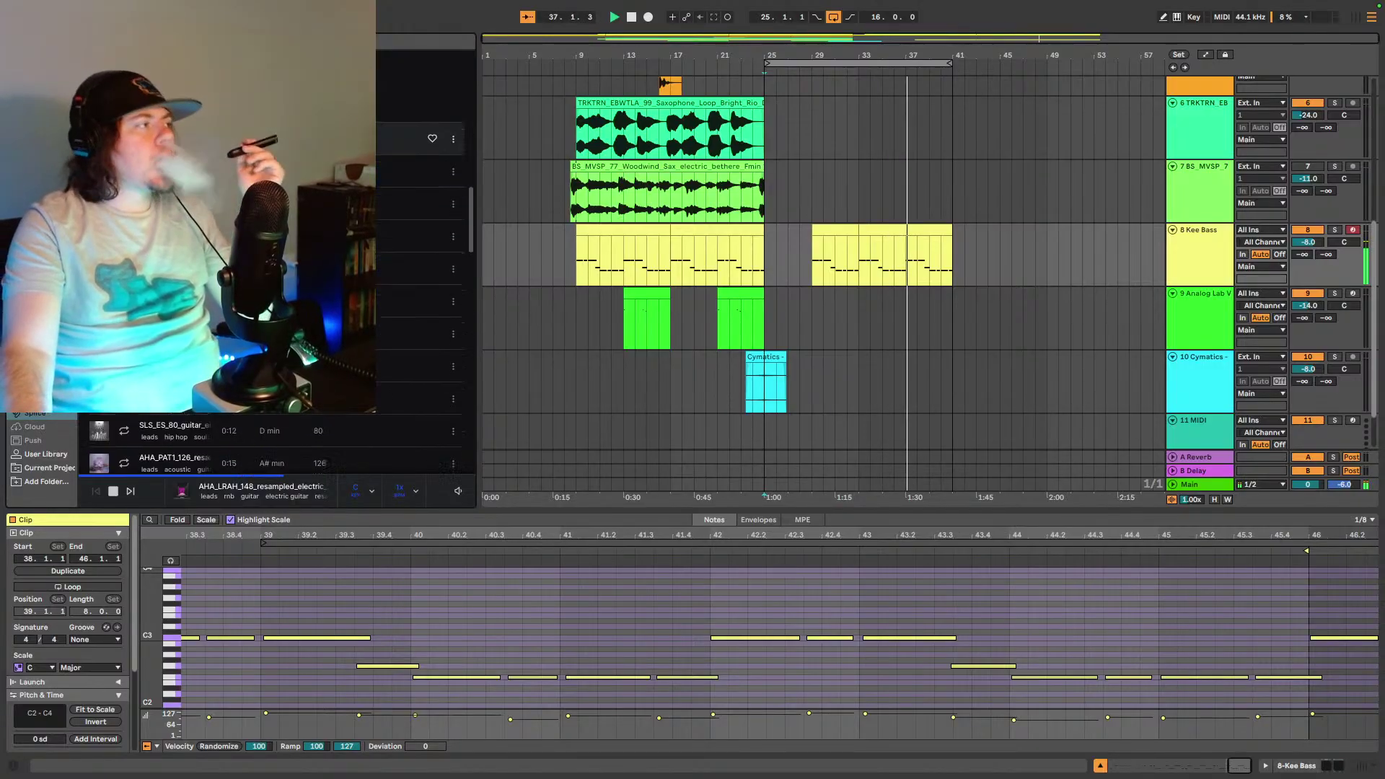
{"action": "scroll", "coordinate": [418, 303], "scroll_direction": "down", "scroll_amount": 5}
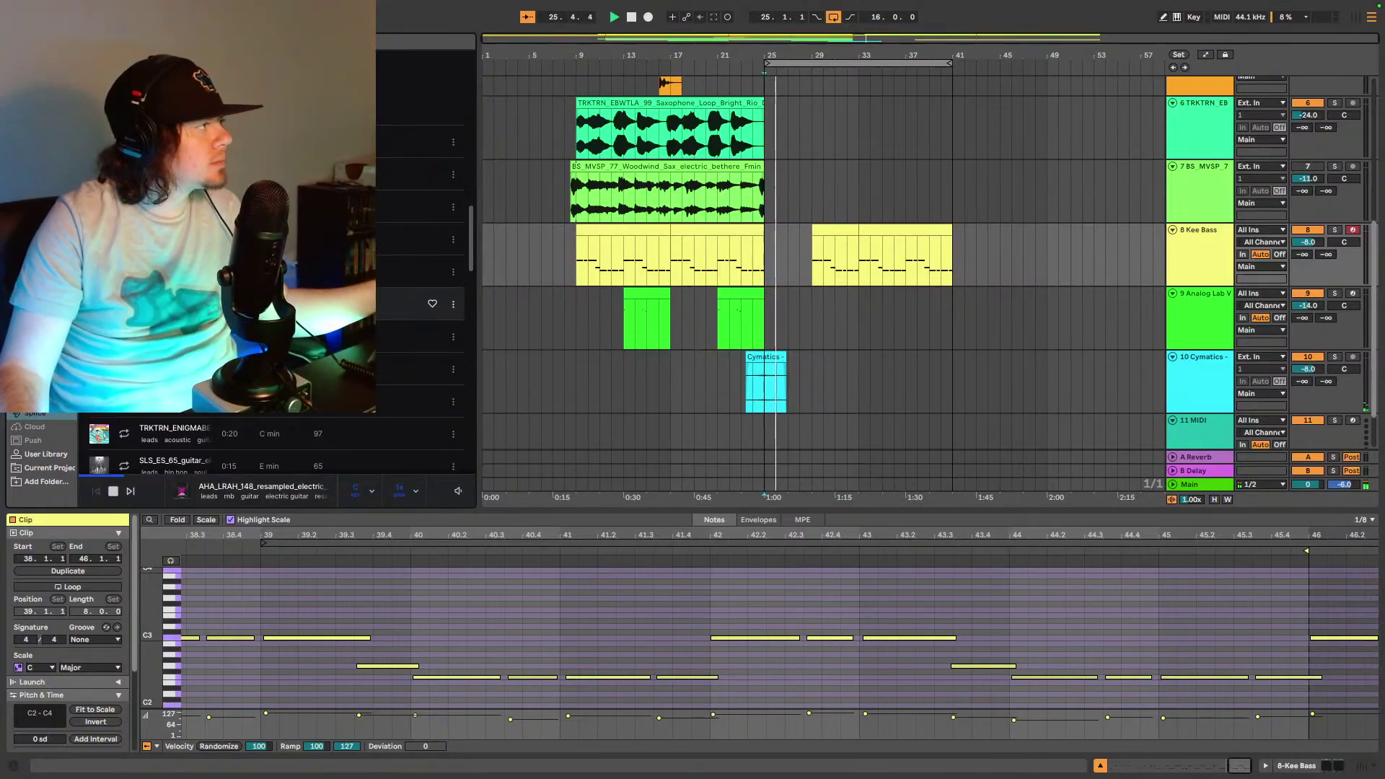
{"action": "left_click", "coordinate": [98, 304]}
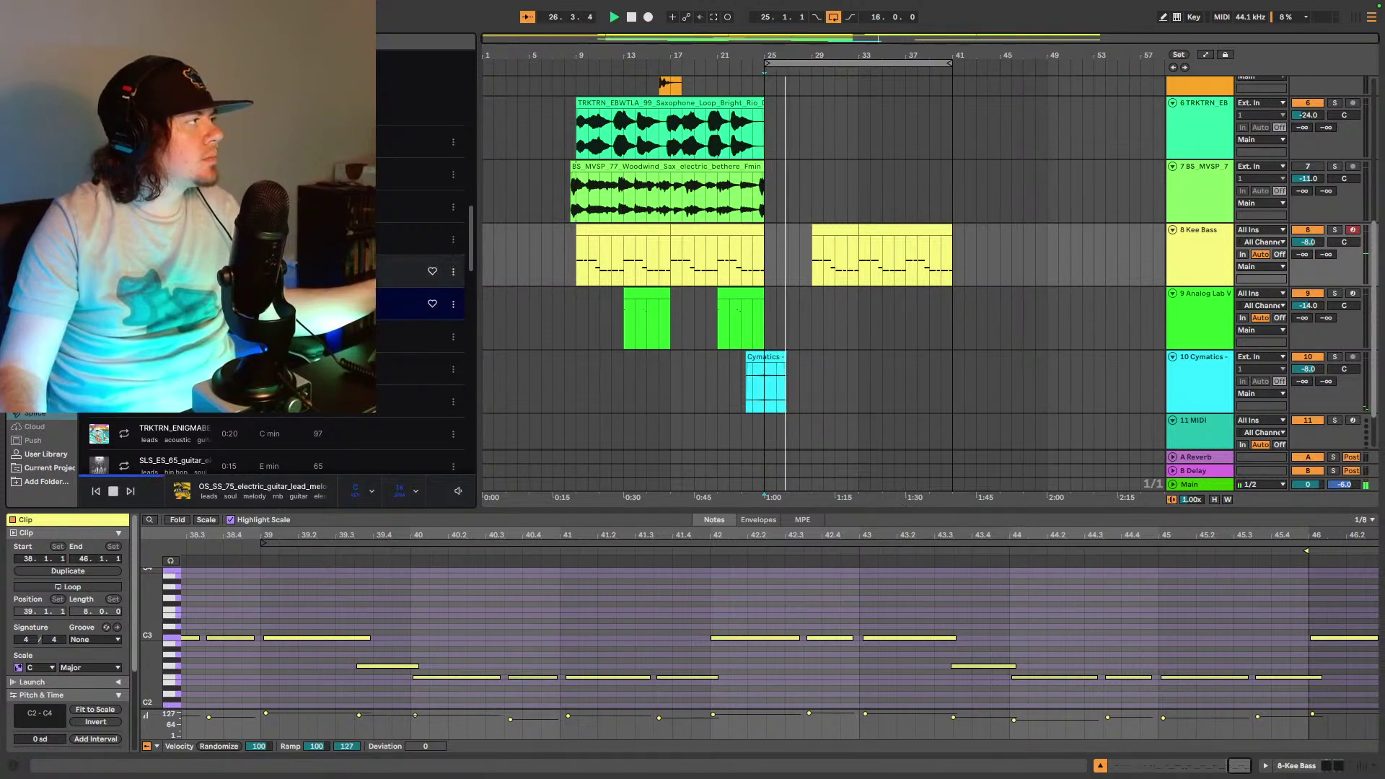
{"action": "left_click", "coordinate": [98, 271]}
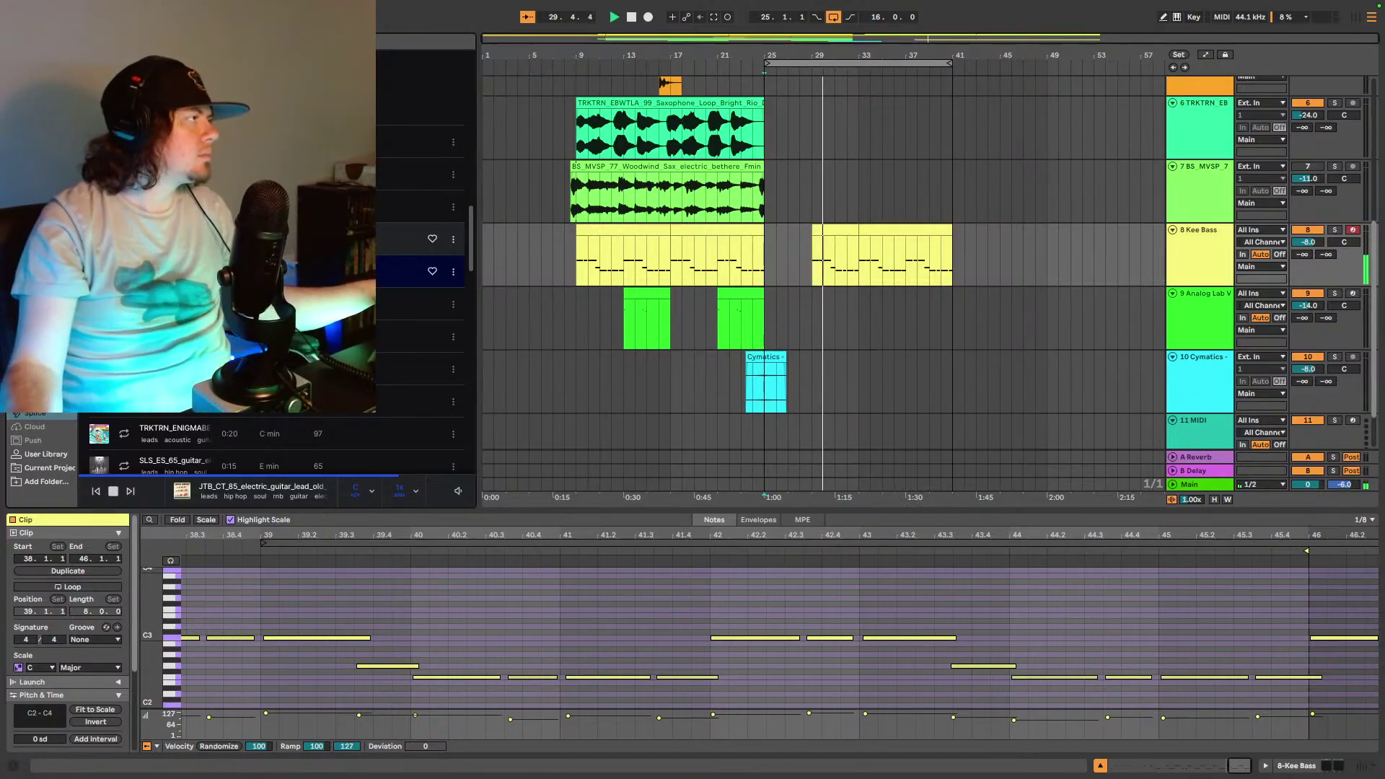
{"action": "left_click", "coordinate": [418, 238]}
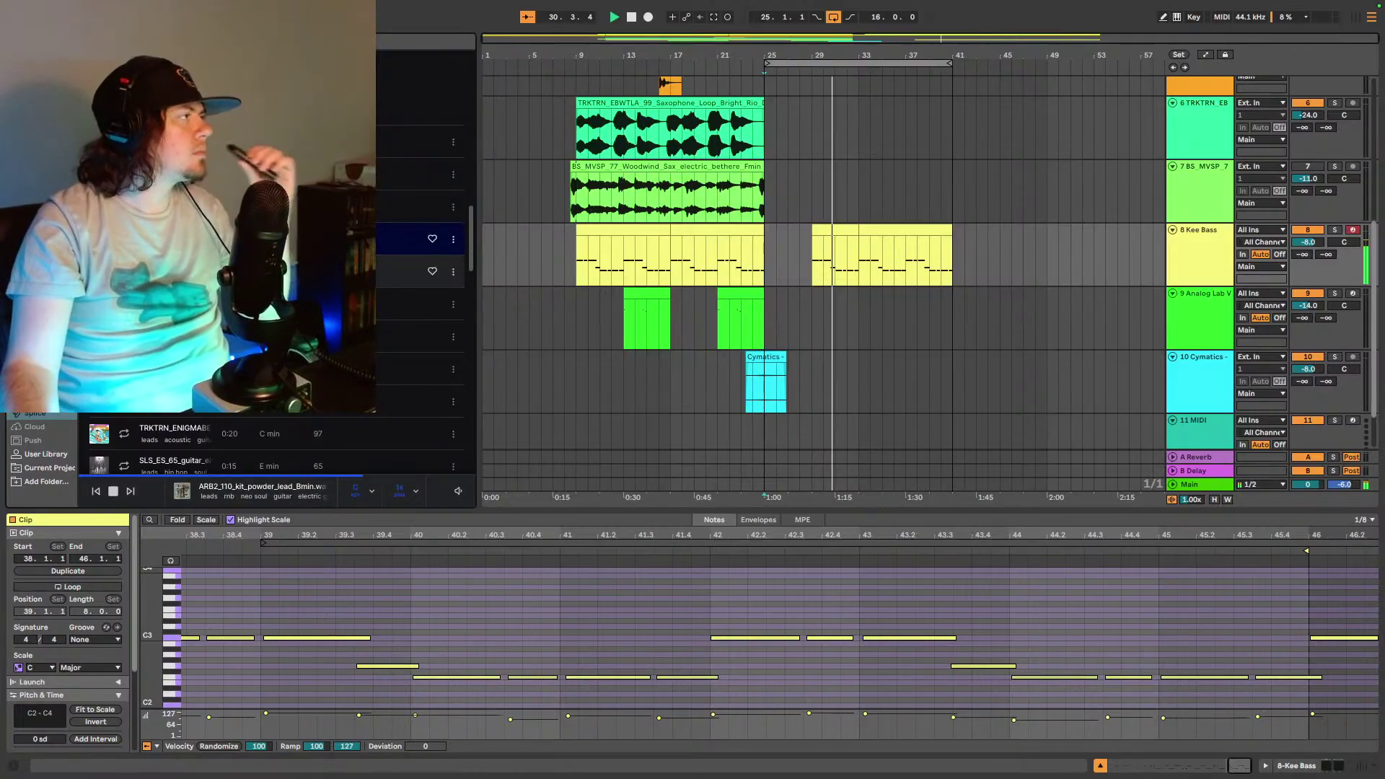
{"action": "left_click", "coordinate": [418, 304]}
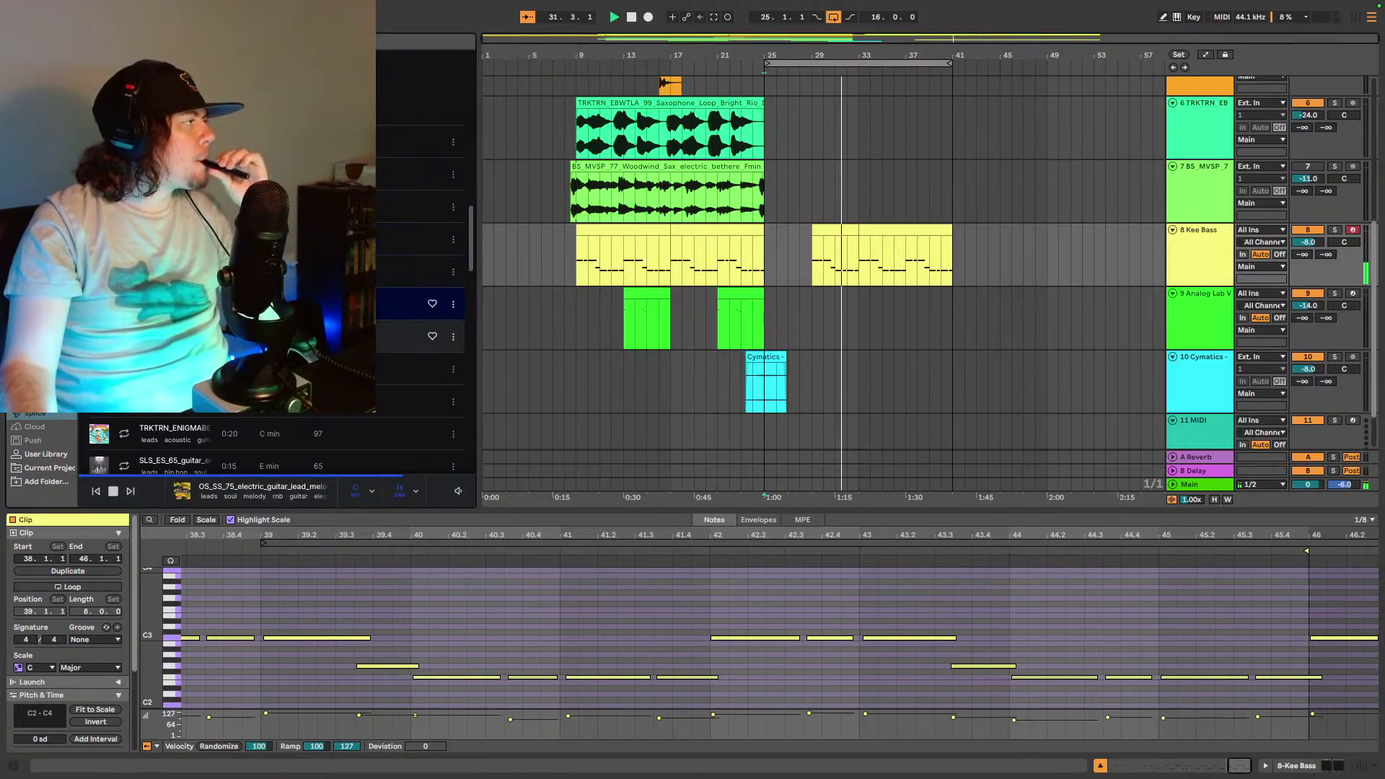
{"action": "left_click", "coordinate": [99, 336]}
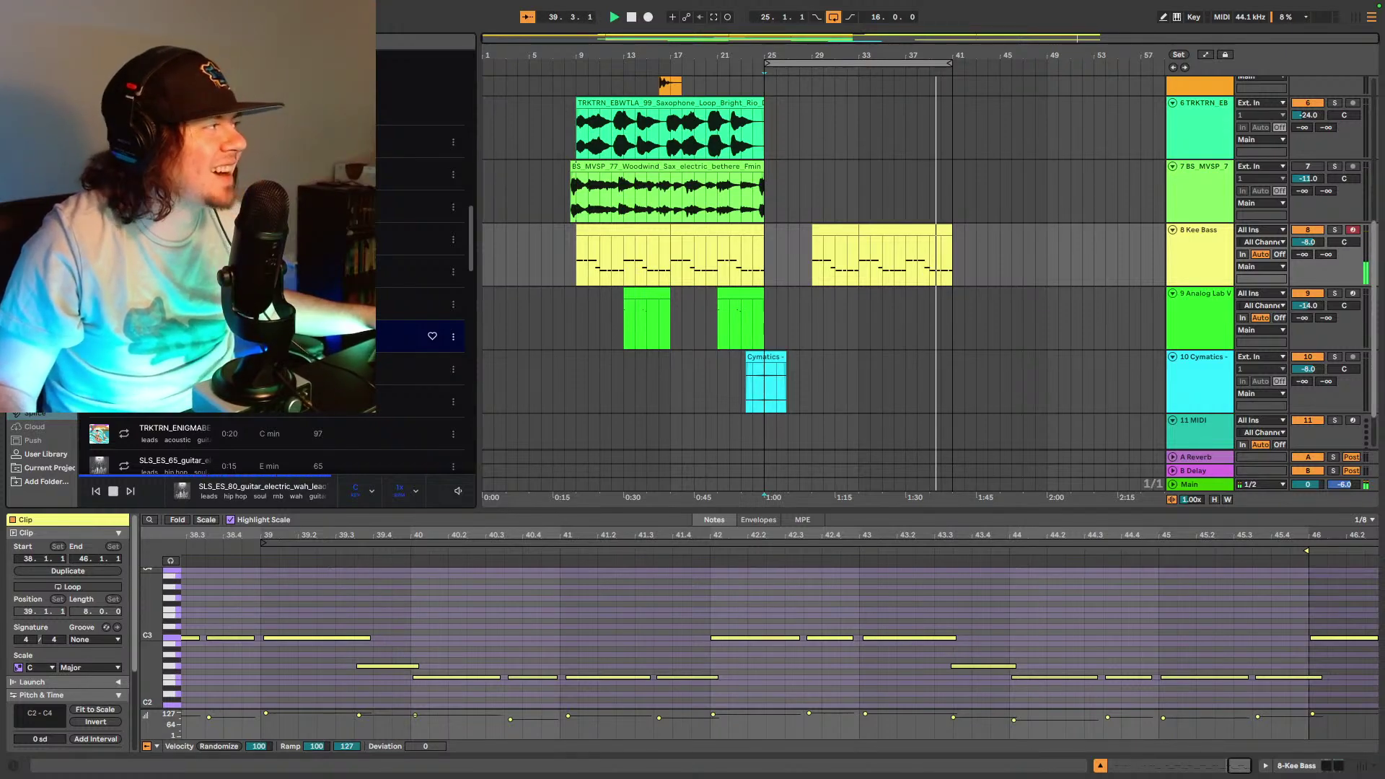
- Open the sample pack containing the SLS_ES_80 electric wah guitar lead and replay that loop there
{"action": "left_click", "coordinate": [99, 336]}
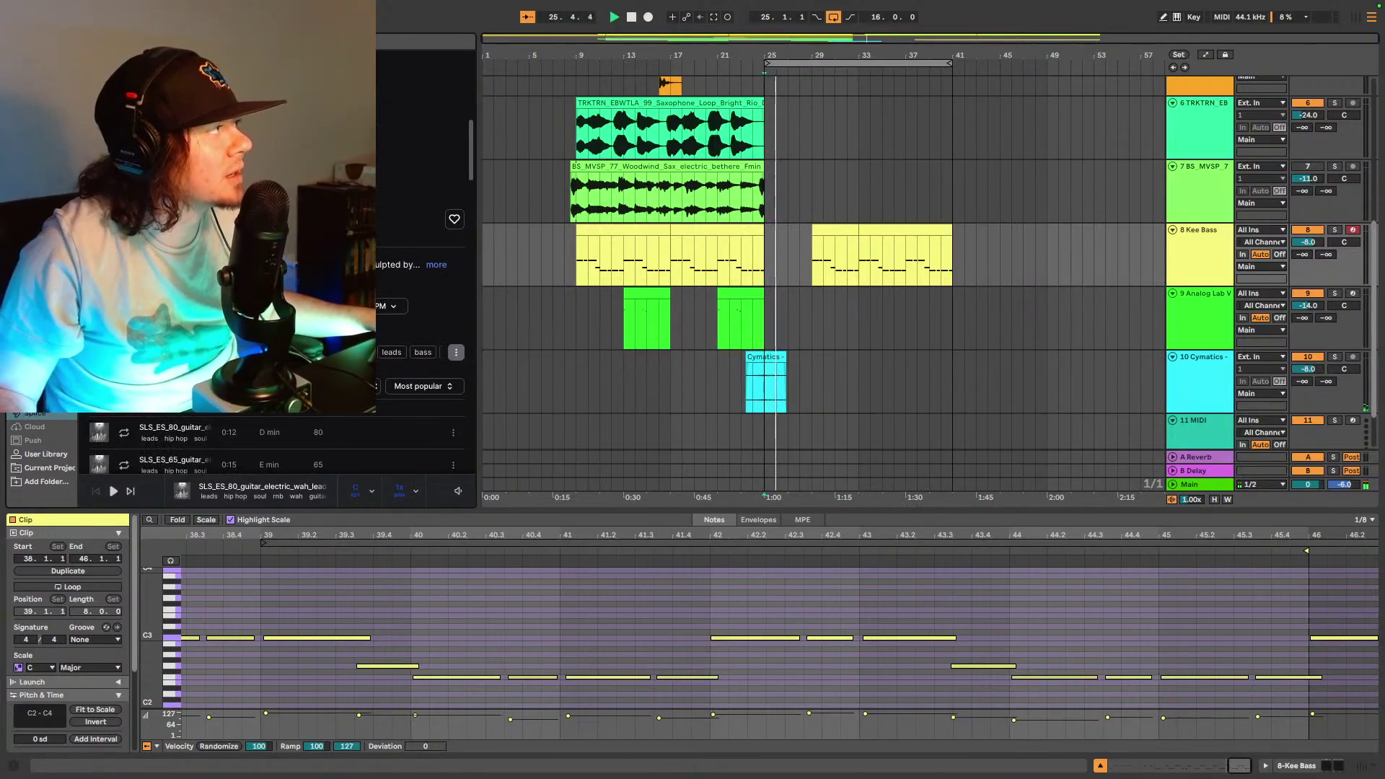
{"action": "left_click", "coordinate": [124, 436]}
{"action": "scroll", "coordinate": [126, 439], "scroll_direction": "down", "scroll_amount": 5}
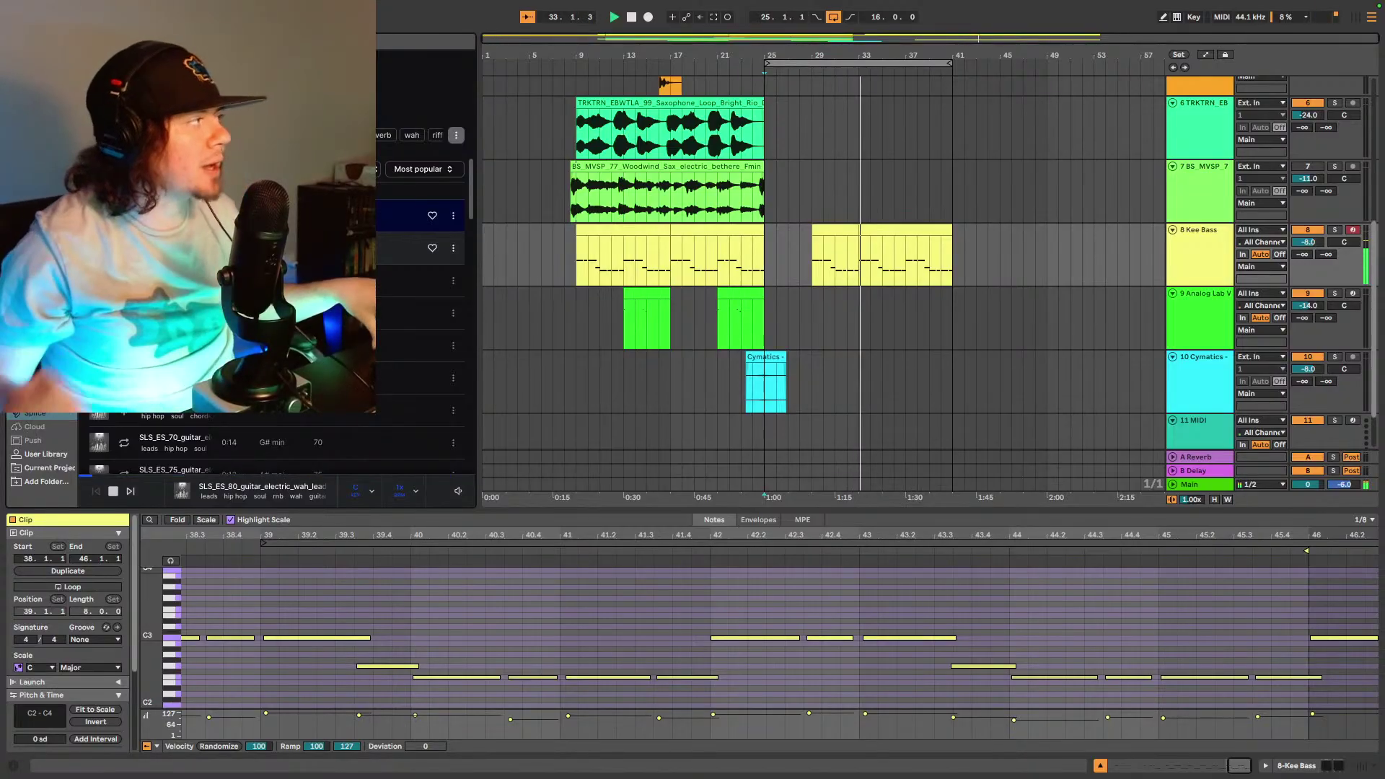
- Audition the pack's other SLS_ES electric guitar samples, from the 65 BPM reverb loop to the 70 BPM saturated loop
{"action": "left_click", "coordinate": [412, 247]}
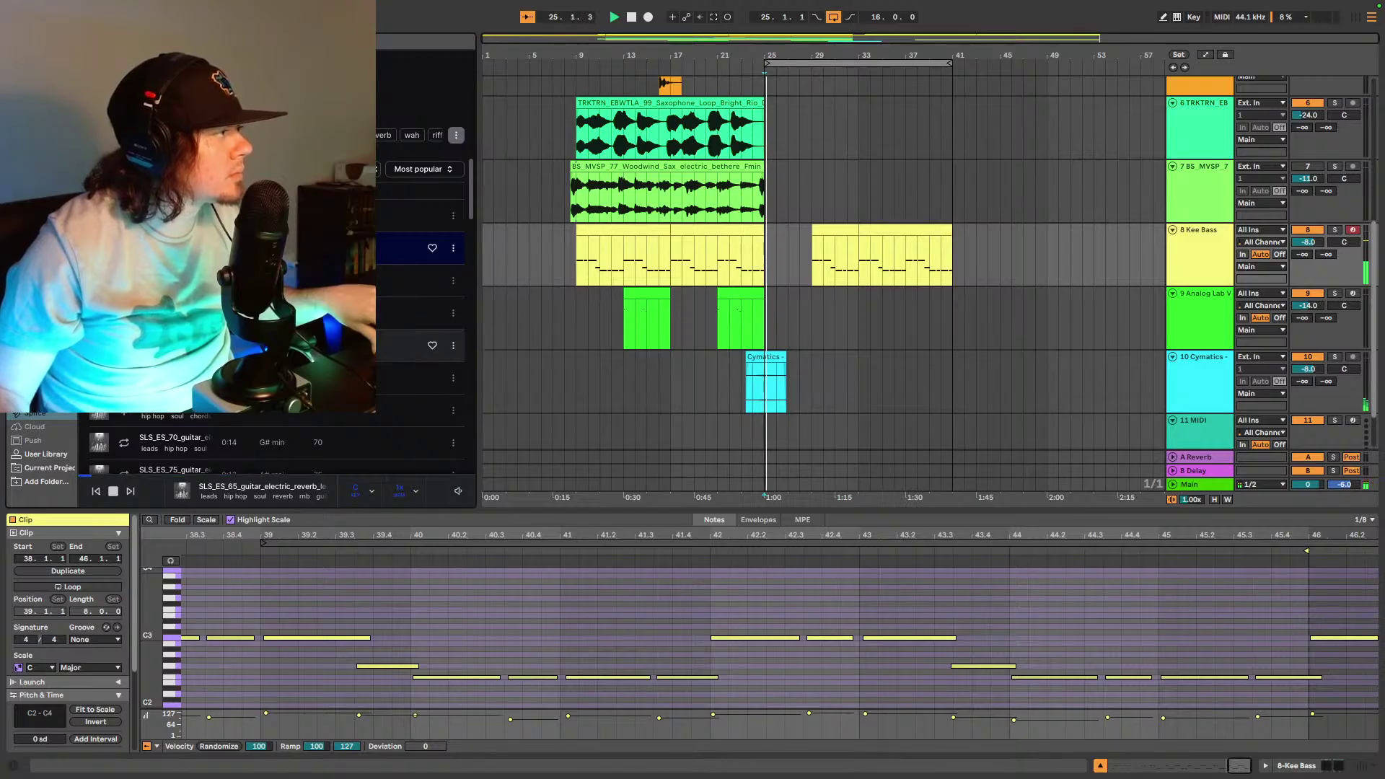
{"action": "left_click", "coordinate": [404, 279]}
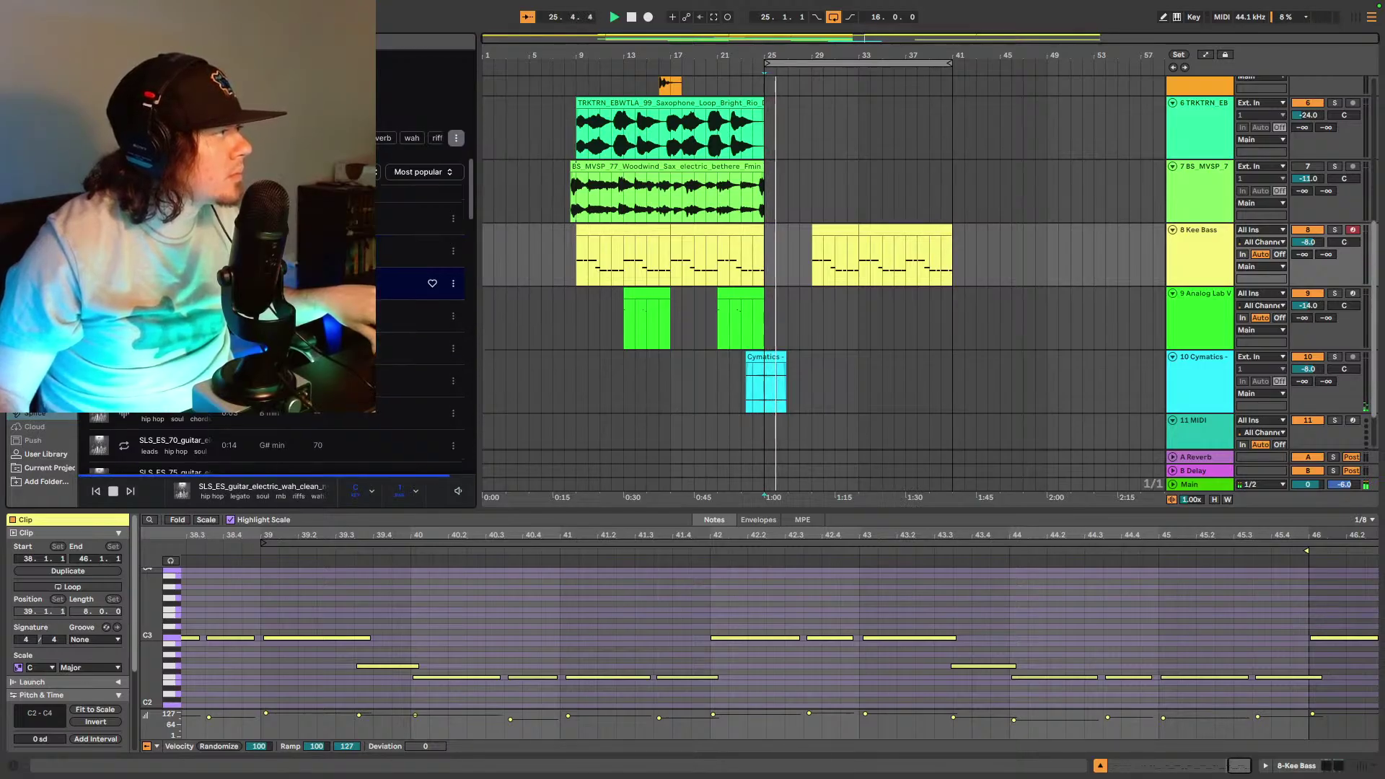
{"action": "left_click", "coordinate": [403, 316]}
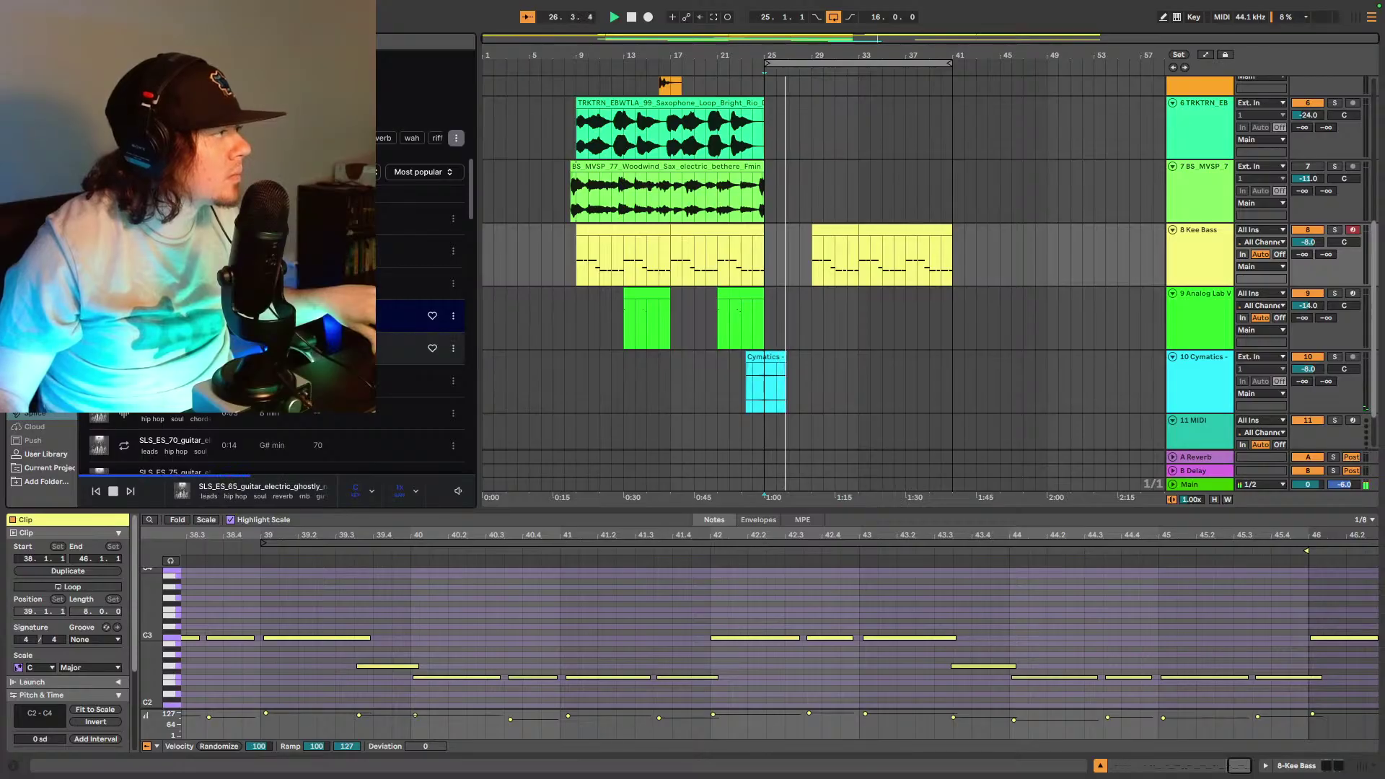
{"action": "left_click", "coordinate": [404, 349]}
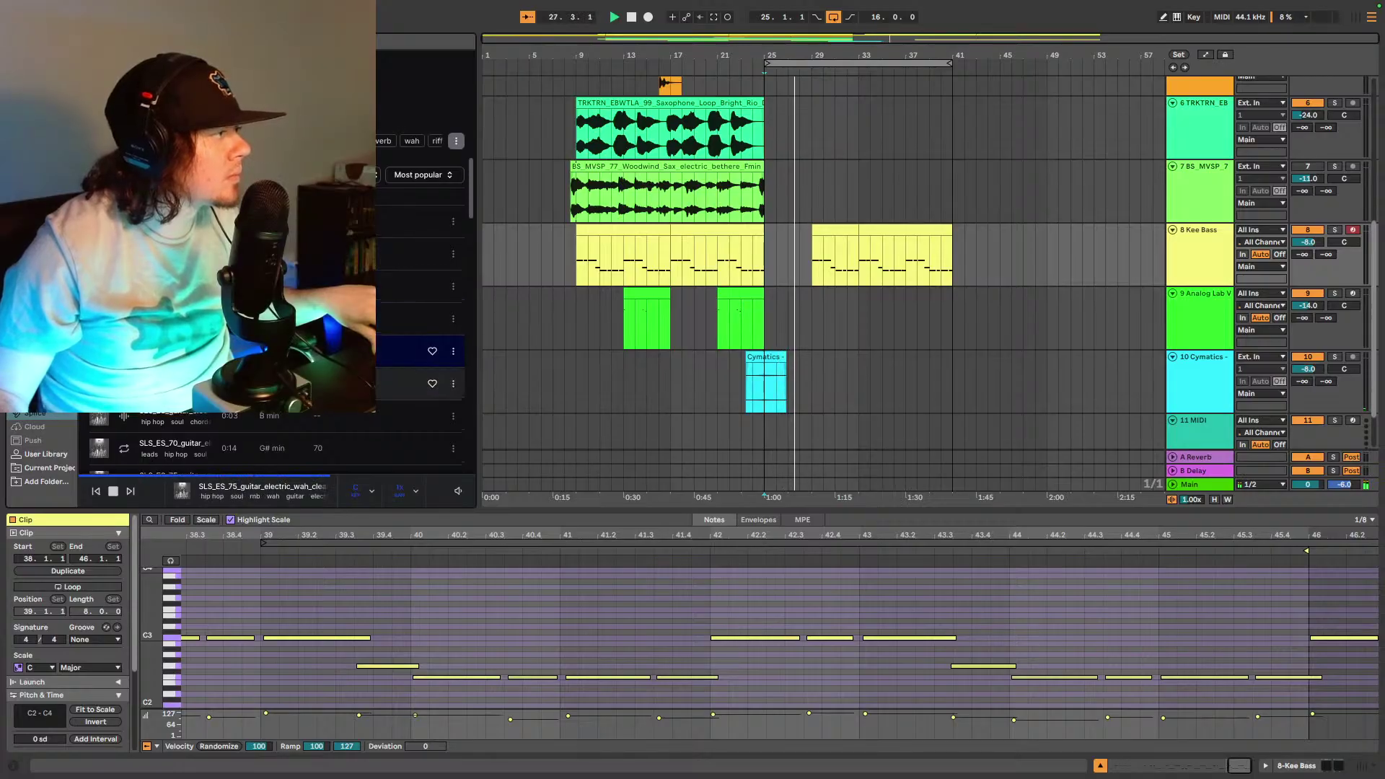
{"action": "left_click", "coordinate": [134, 426]}
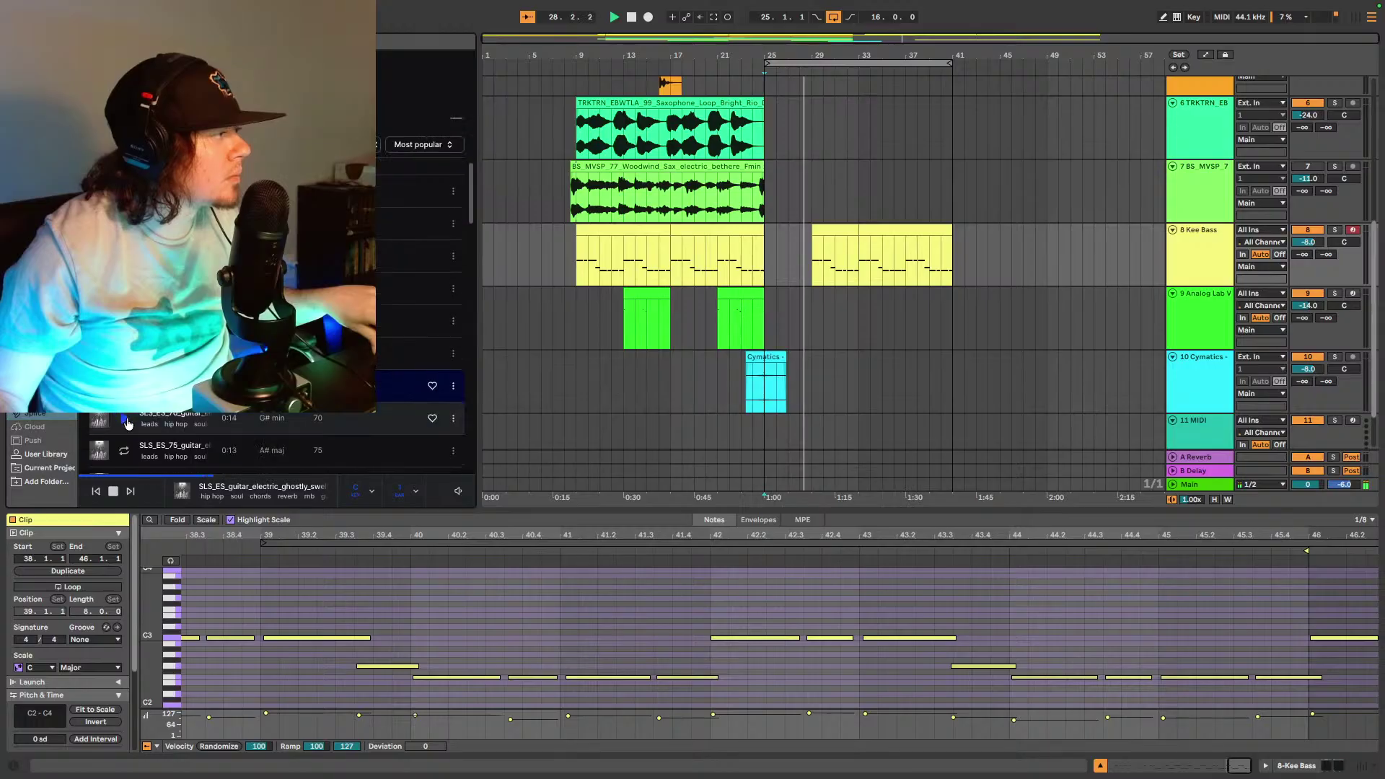
{"action": "left_click", "coordinate": [130, 419]}
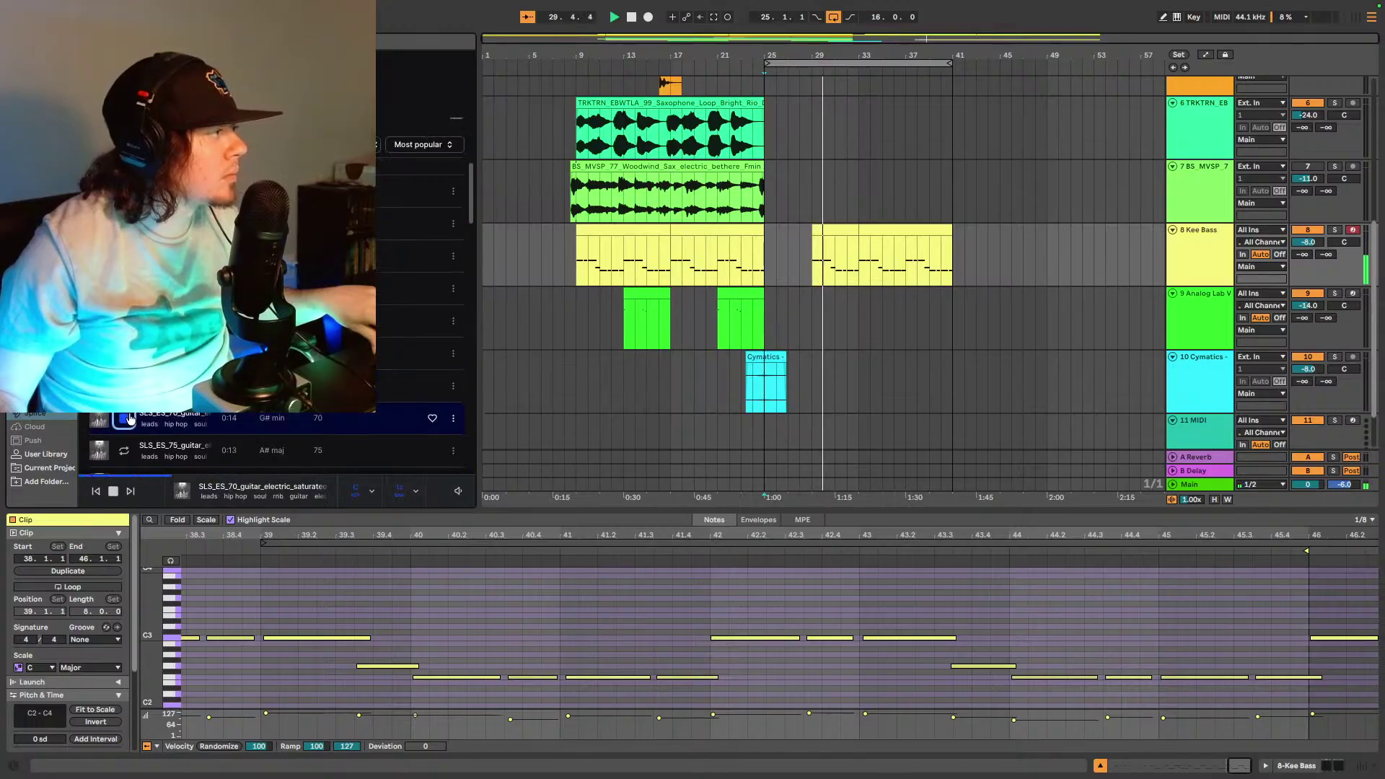
- Insert a new audio track directly below the Cymatics track
{"action": "scroll", "coordinate": [217, 339], "scroll_direction": "down", "scroll_amount": 3}
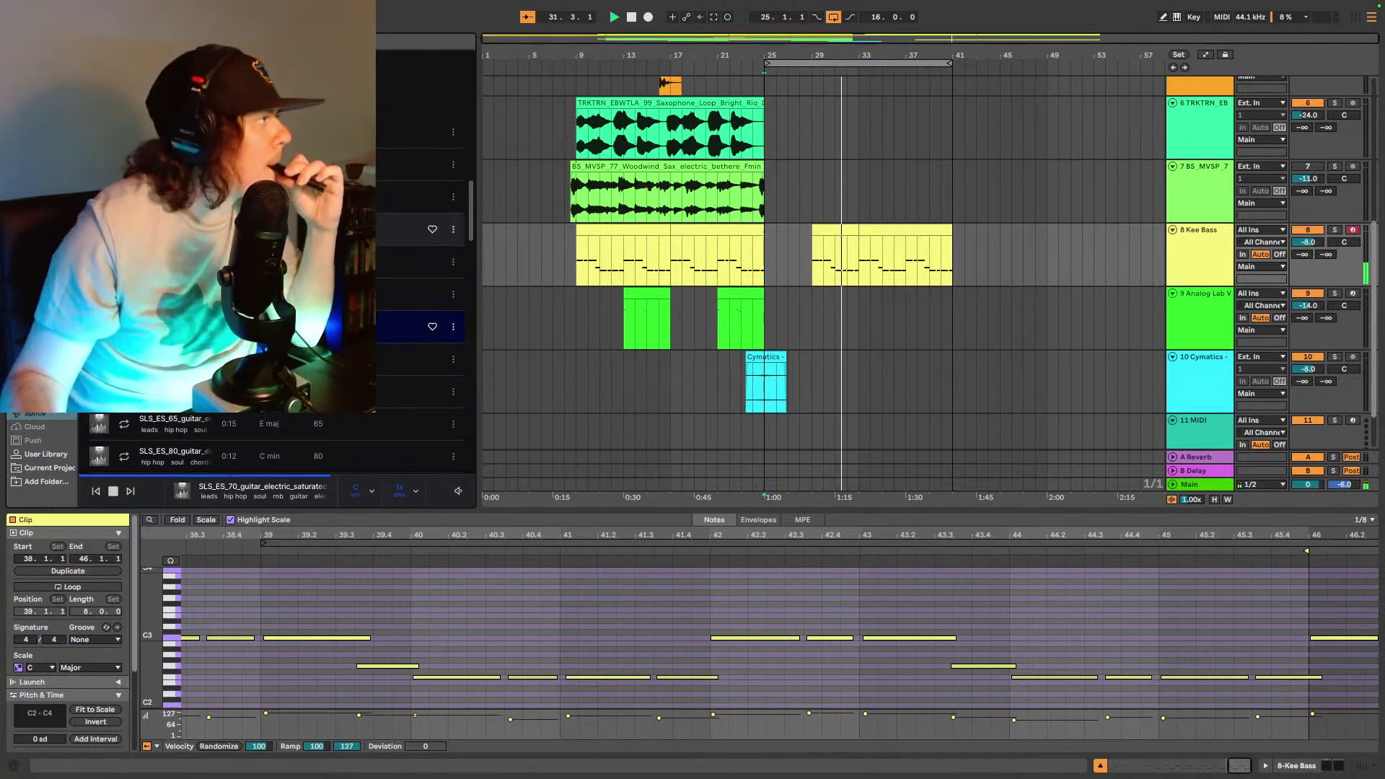
{"action": "scroll", "coordinate": [289, 325], "scroll_direction": "up", "scroll_amount": 3}
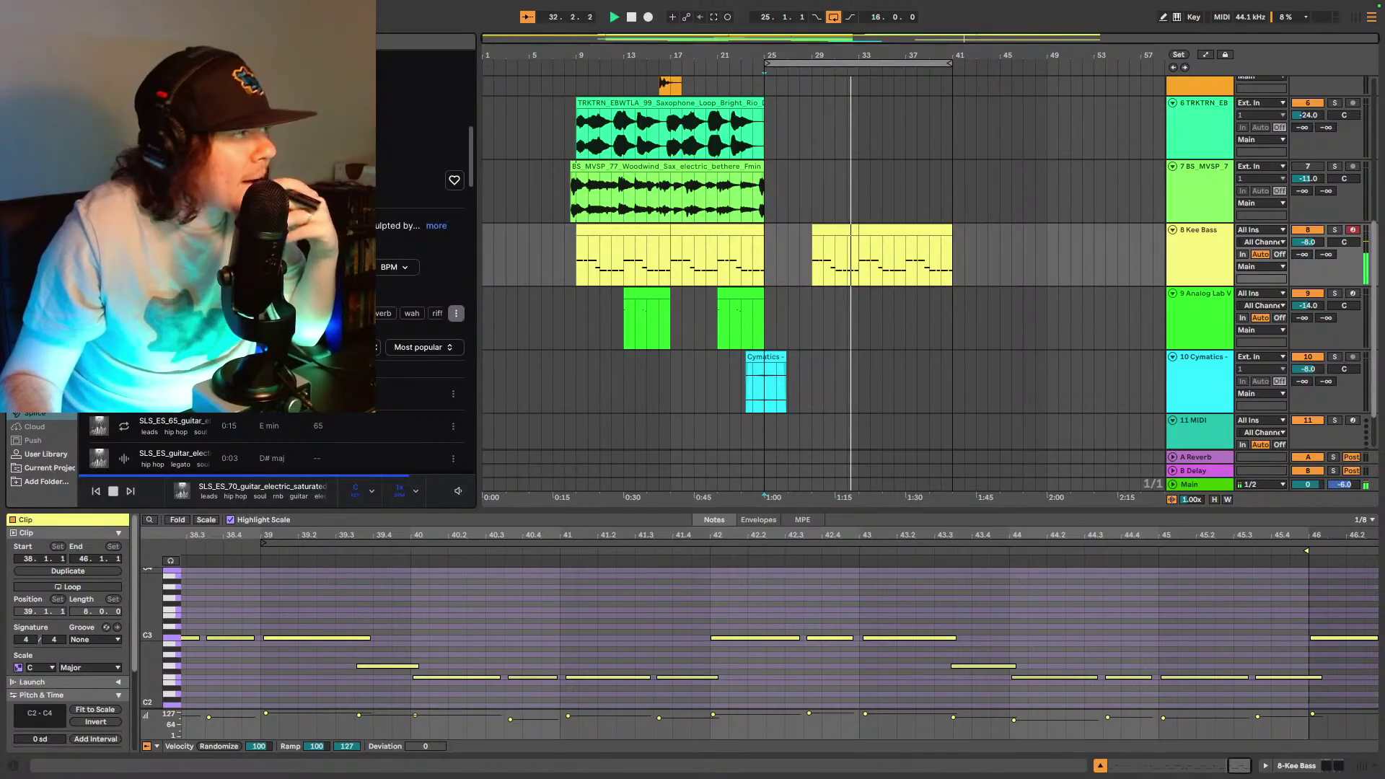
{"action": "scroll", "coordinate": [1180, 315], "scroll_direction": "down", "scroll_amount": 2}
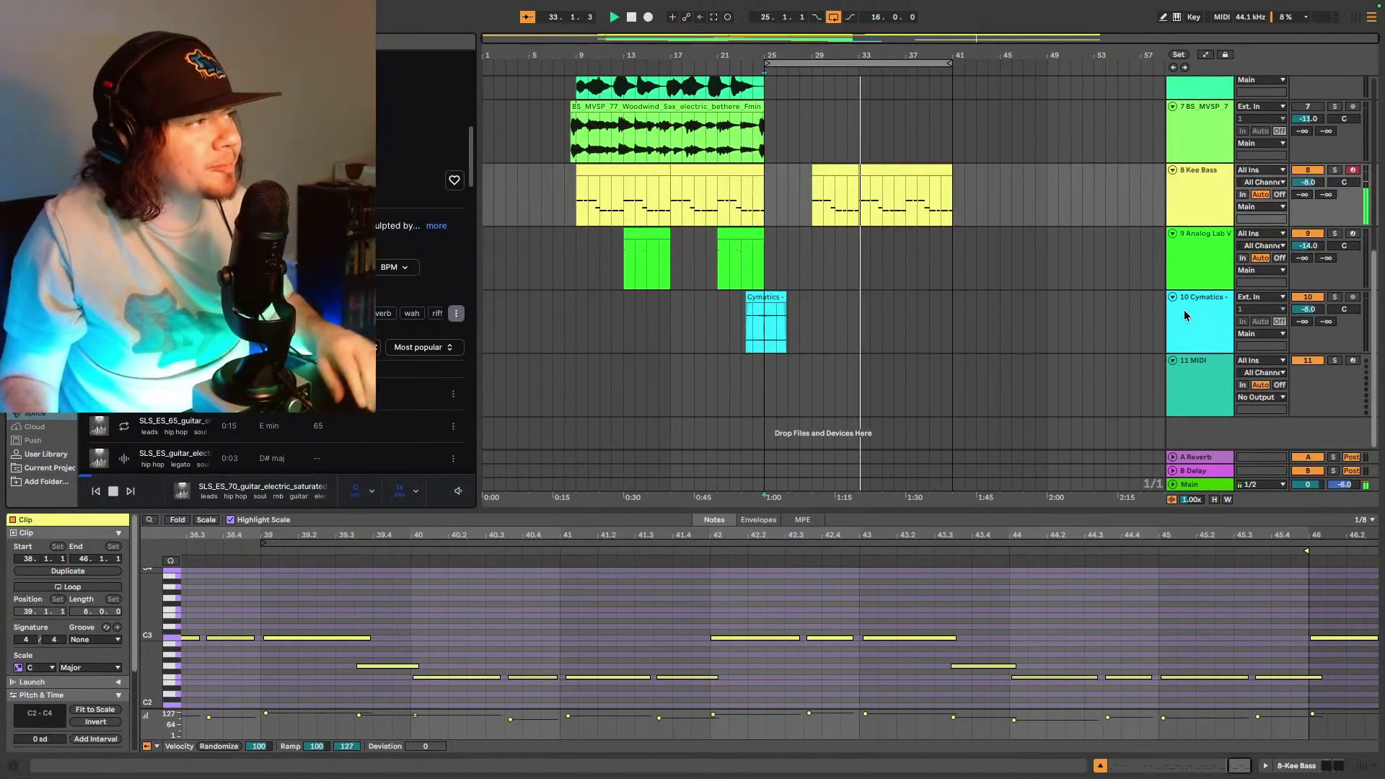
{"action": "left_click", "coordinate": [1185, 316]}
{"action": "key", "text": "ctrl+t"}
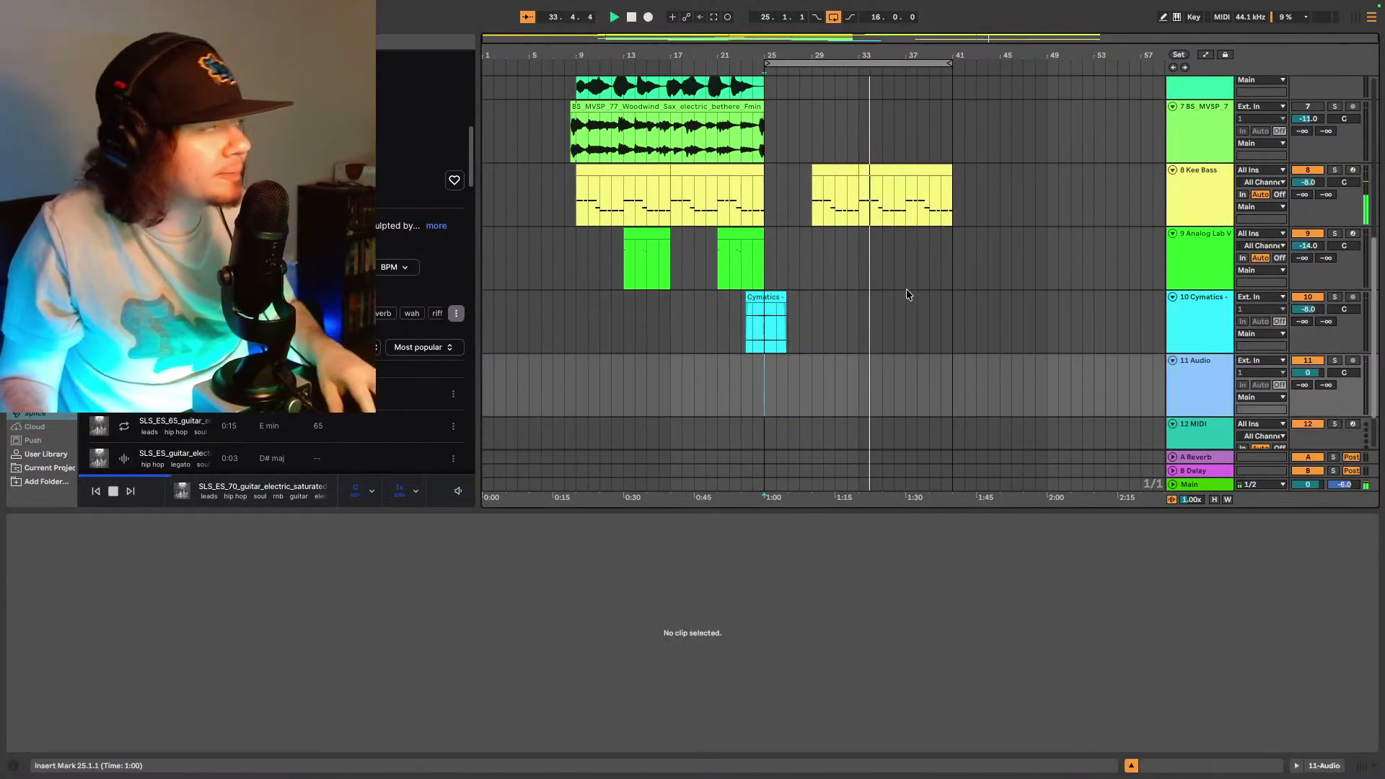
- Audition the SLS_ES_80 electric guitar wah lead sample and place it at bar 25 on the new audio track
{"action": "left_click", "coordinate": [99, 394]}
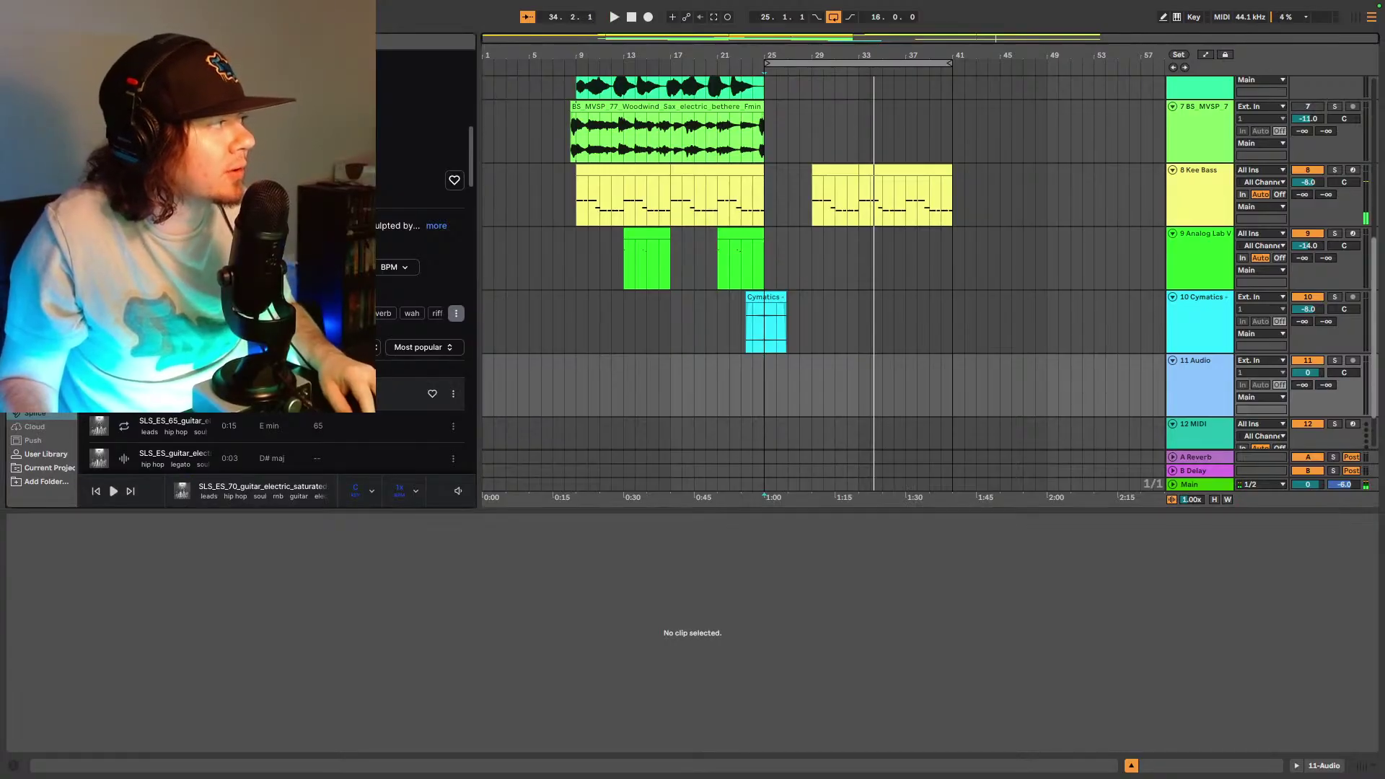
{"action": "key", "text": "space"}
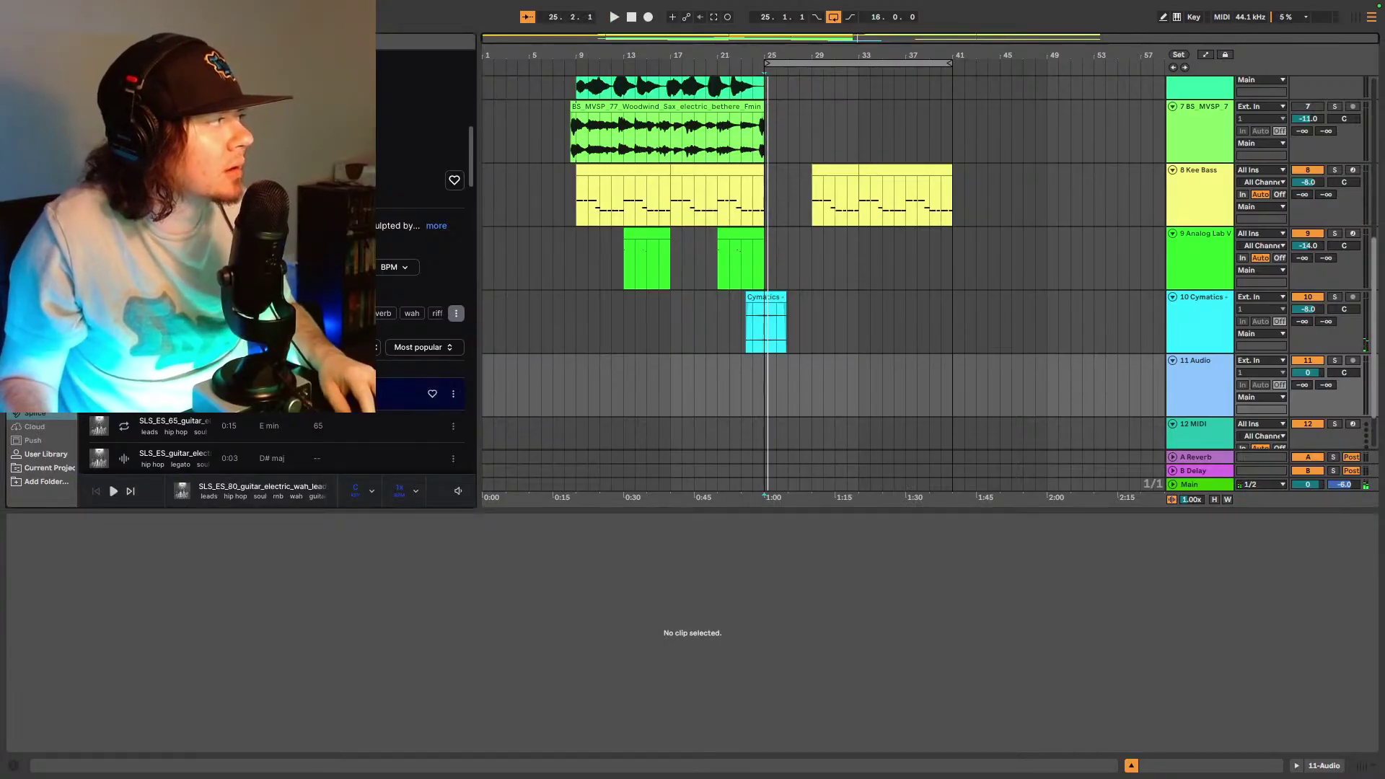
{"action": "left_click_drag", "start_coordinate": [99, 393], "coordinate": [767, 384]}
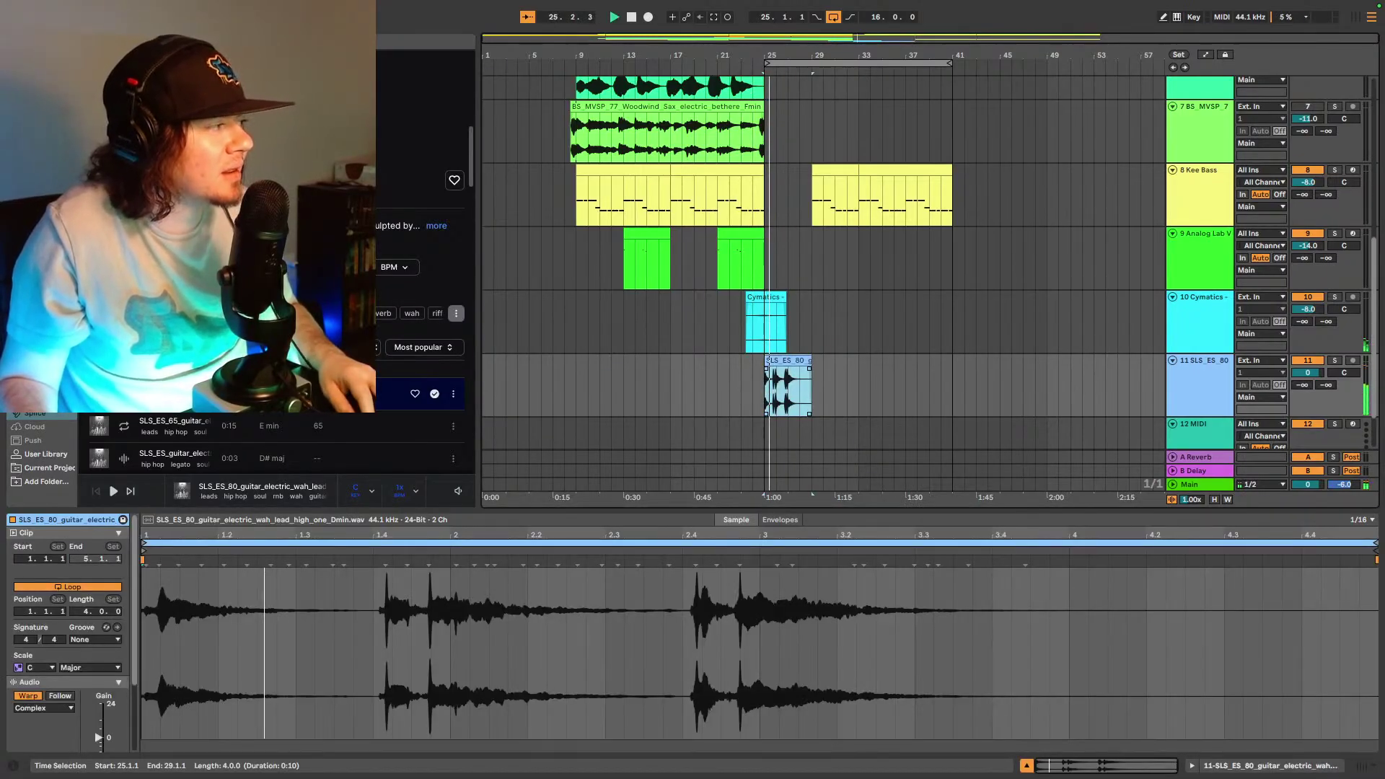
- Set the volume of the SLS_ES_80 guitar track to -13 dB while playing the arrangement
{"action": "scroll", "coordinate": [106, 656], "scroll_direction": "down", "scroll_amount": 3}
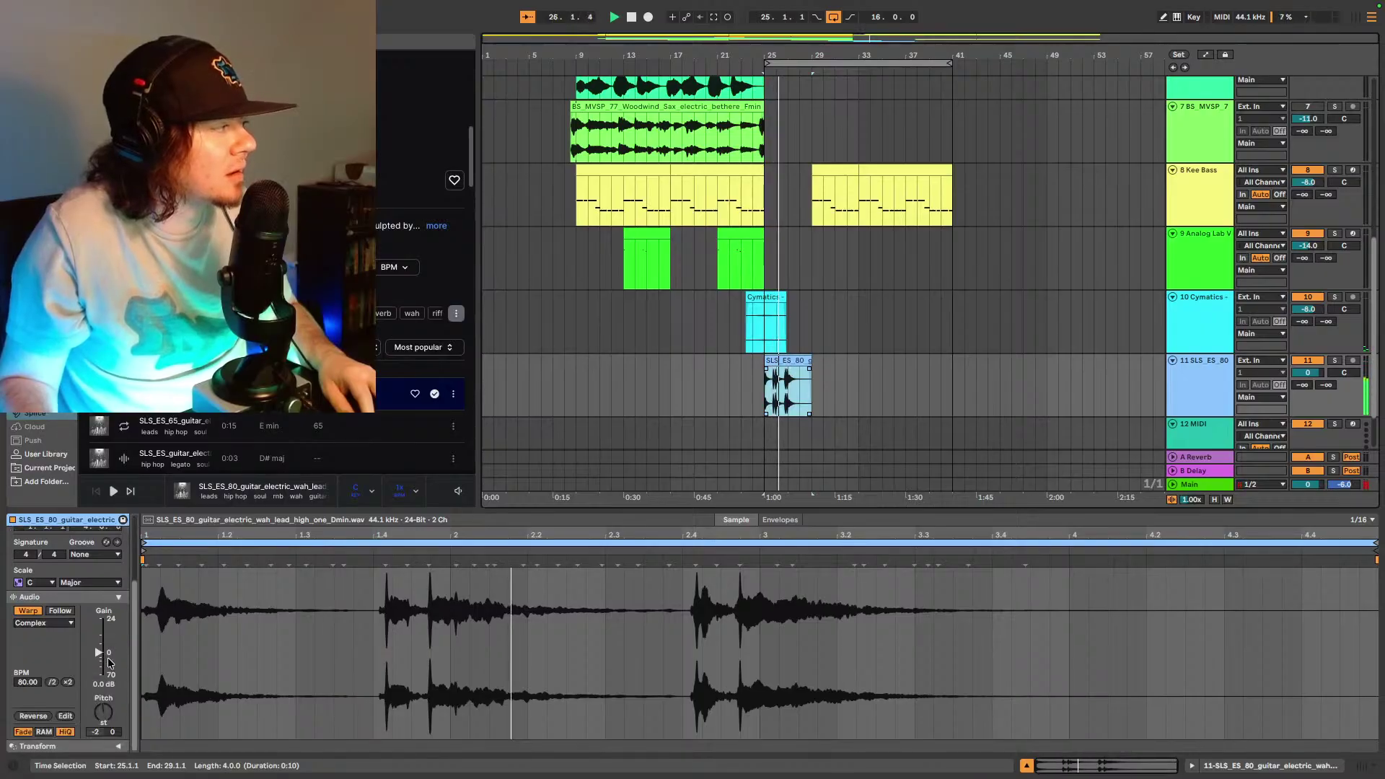
{"action": "left_click", "coordinate": [1322, 376]}
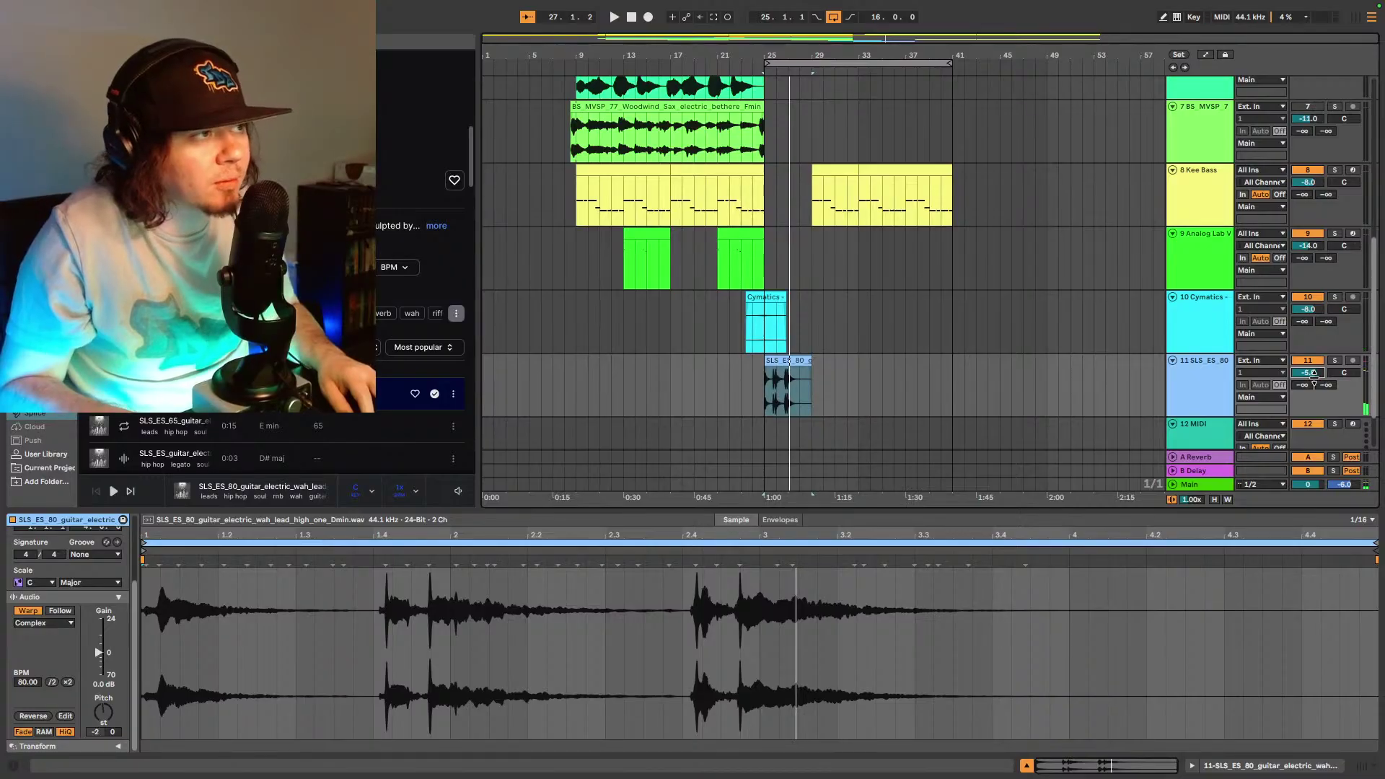
{"action": "key", "text": "space"}
{"action": "left_click_drag", "start_coordinate": [1314, 372], "coordinate": [1314, 372]}
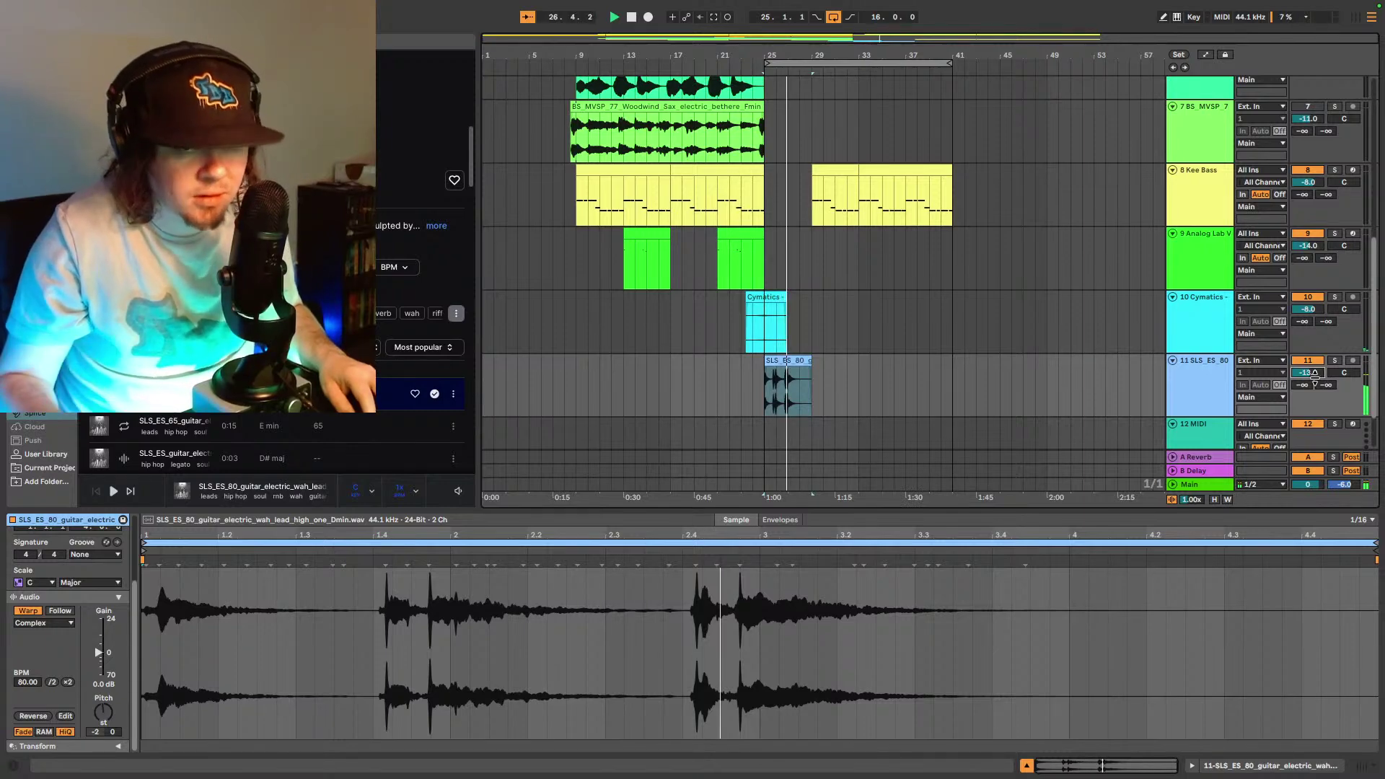
- Audition the SLS_ES_65 electric guitar reverb lead swells sample and place it at bar 25 on a new audio track below SLS_ES_80
{"action": "scroll", "coordinate": [282, 440], "scroll_direction": "down", "scroll_amount": 3}
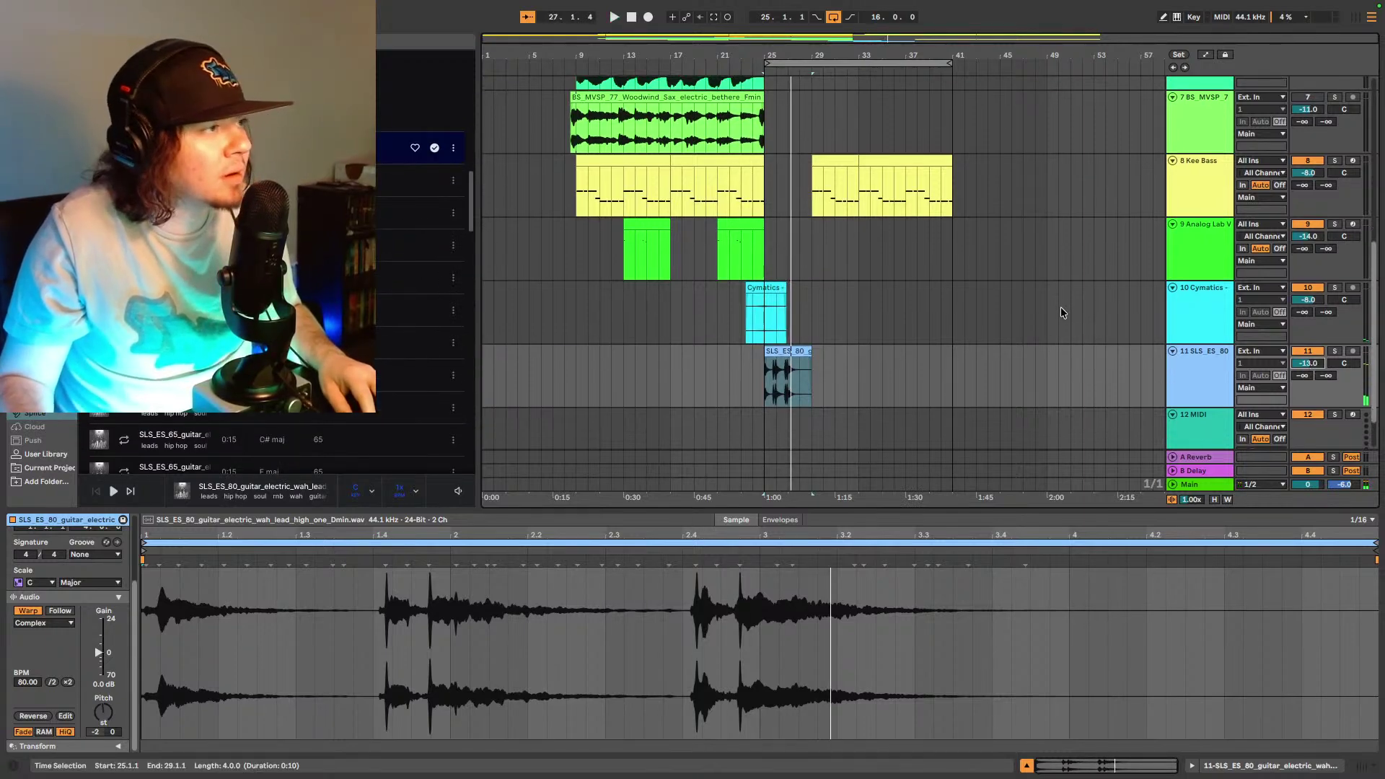
{"action": "scroll", "coordinate": [822, 263], "scroll_direction": "down", "scroll_amount": 3}
{"action": "scroll", "coordinate": [422, 289], "scroll_direction": "up", "scroll_amount": 5}
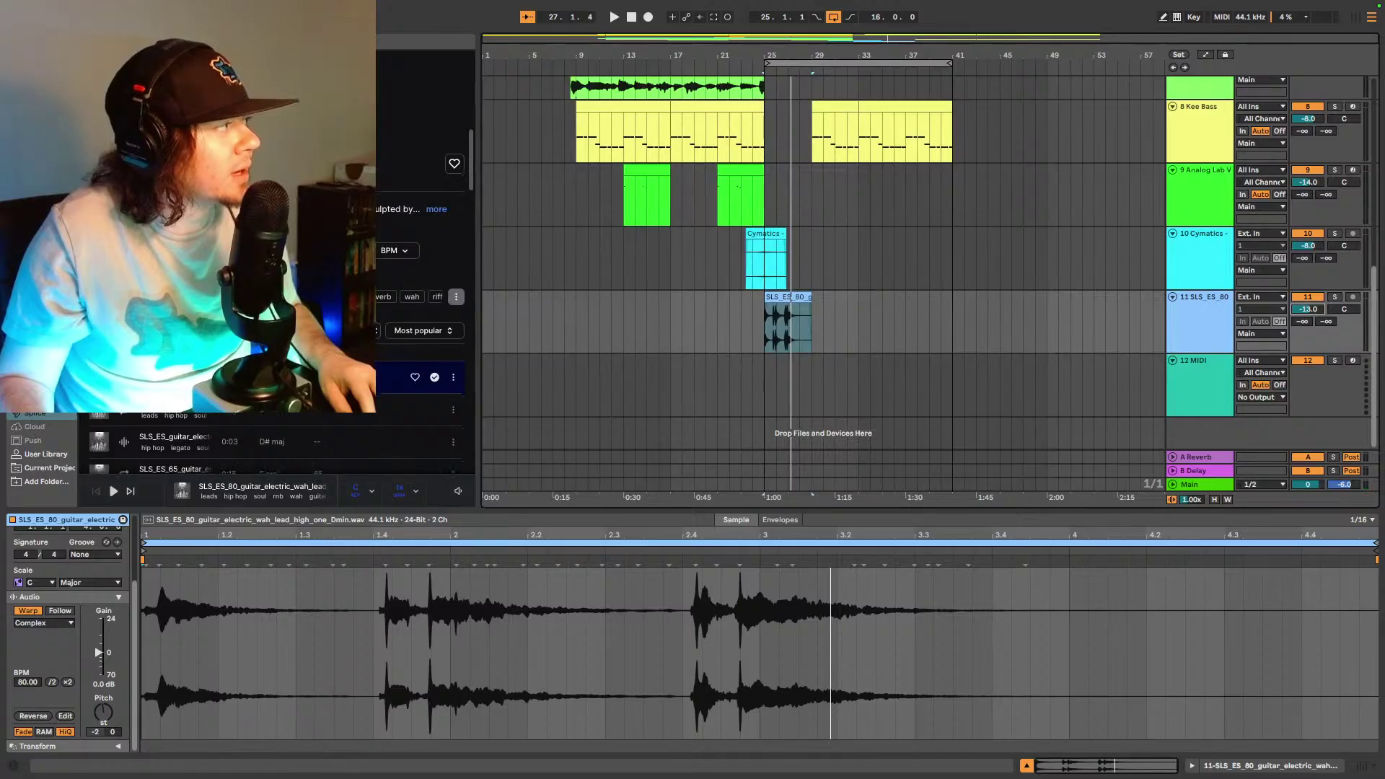
{"action": "key", "text": "space"}
{"action": "left_click", "coordinate": [404, 323]}
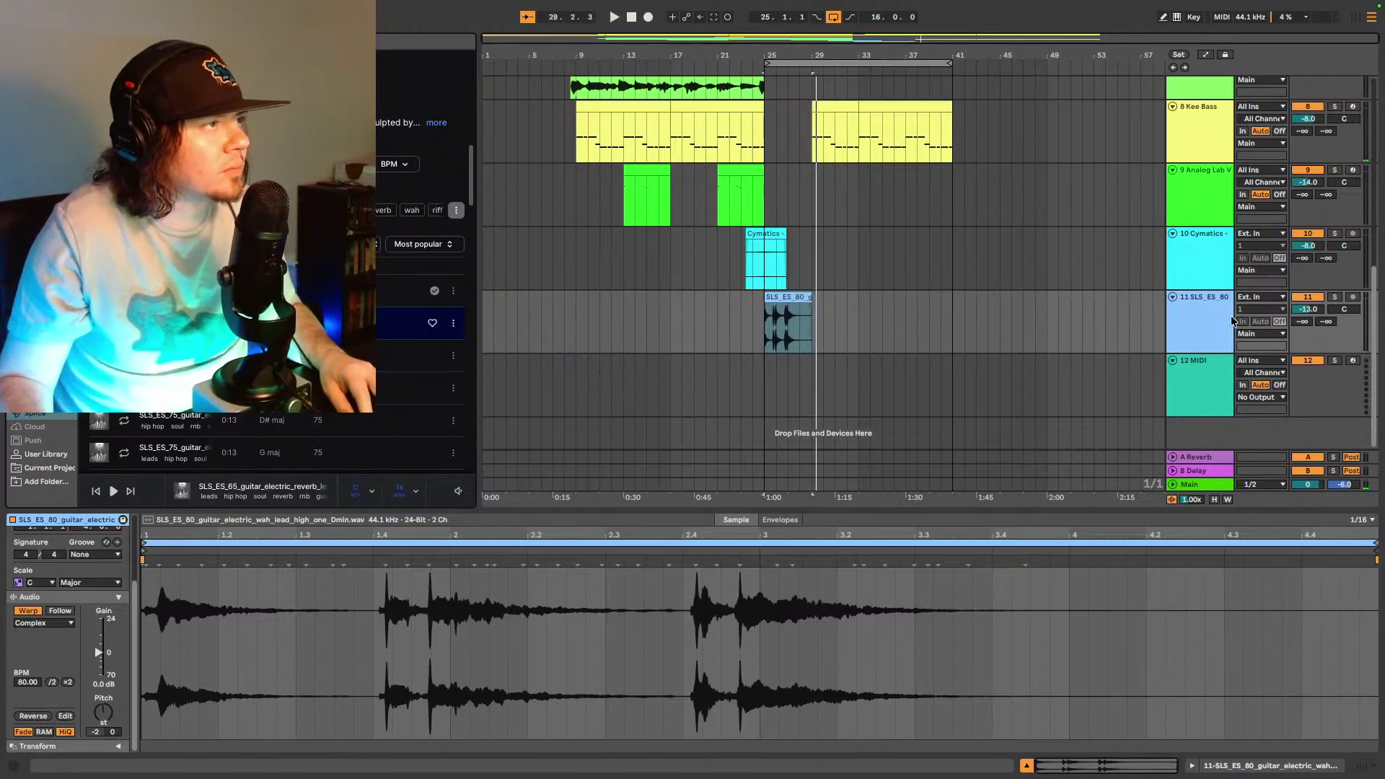
{"action": "key", "text": "ctrl+t"}
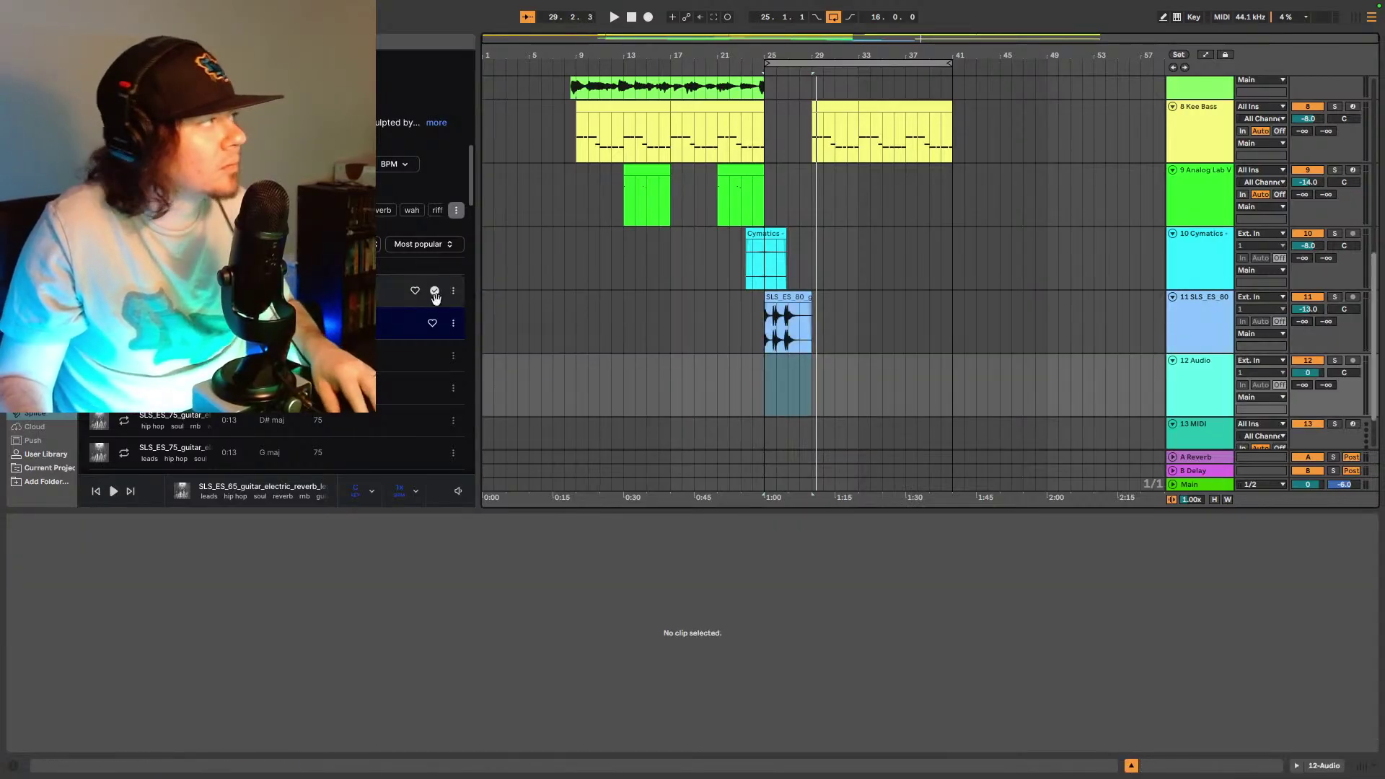
{"action": "left_click_drag", "start_coordinate": [433, 323], "coordinate": [768, 370]}
{"action": "key", "text": "space"}
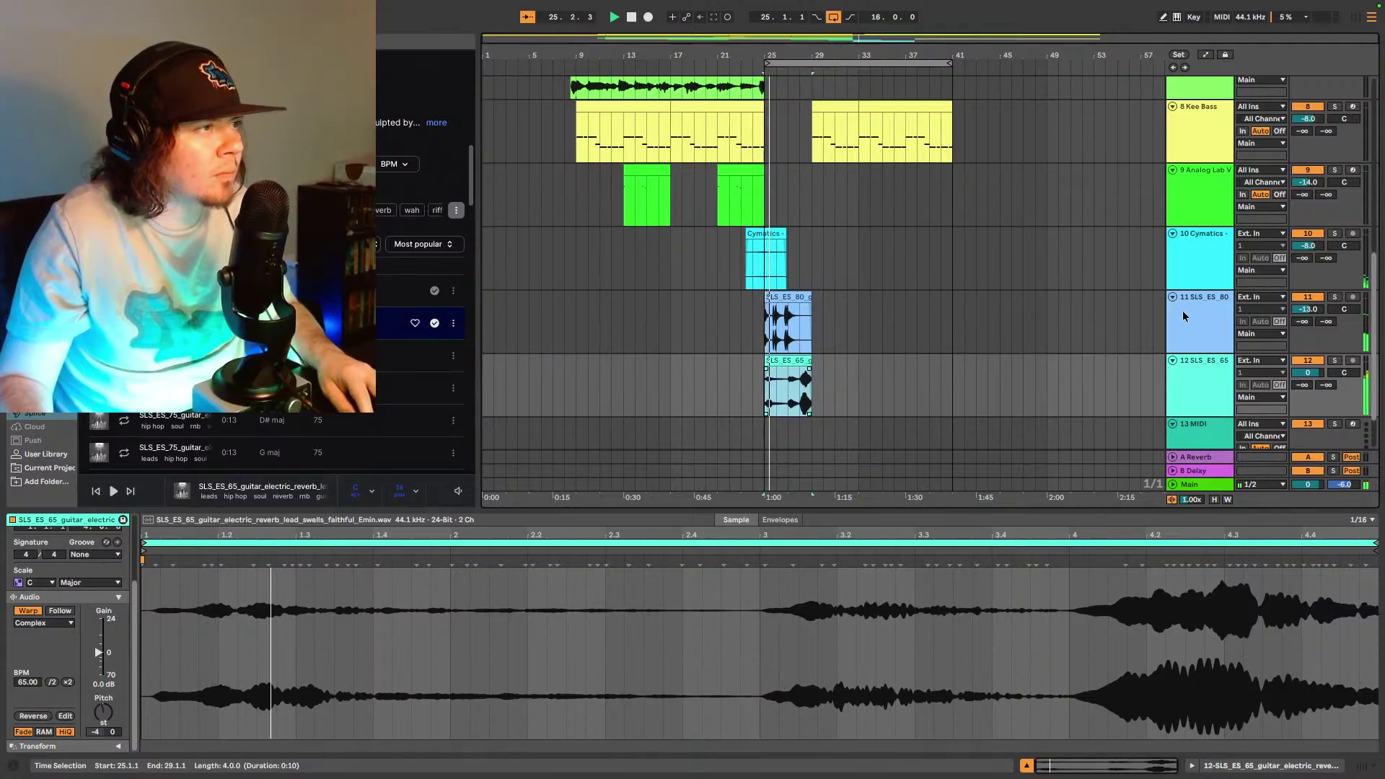
- Set the volume of the SLS_ES_65 guitar track to -14 dB during playback
{"action": "left_click_drag", "start_coordinate": [1308, 373], "coordinate": [1309, 373]}
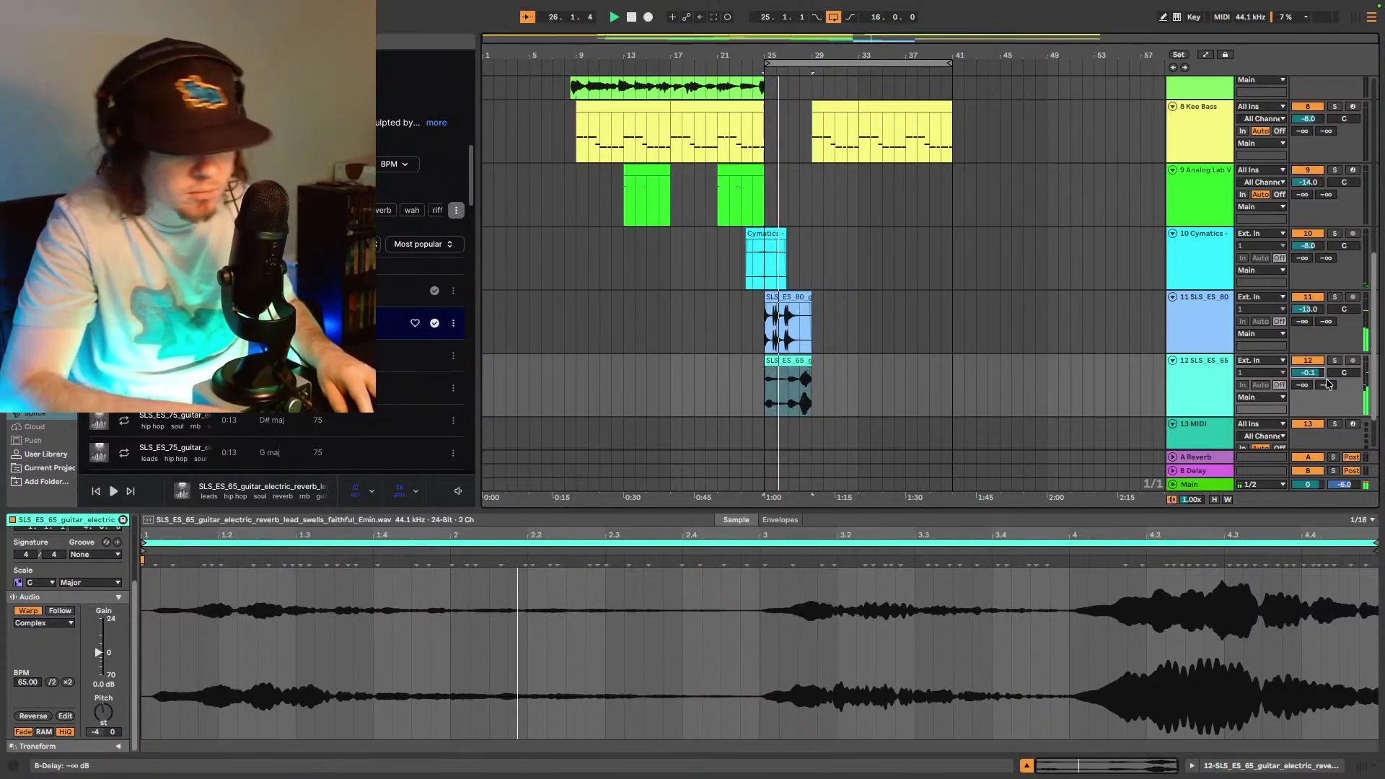
{"action": "type", "text": "-7"}
{"action": "key", "text": "Return"}
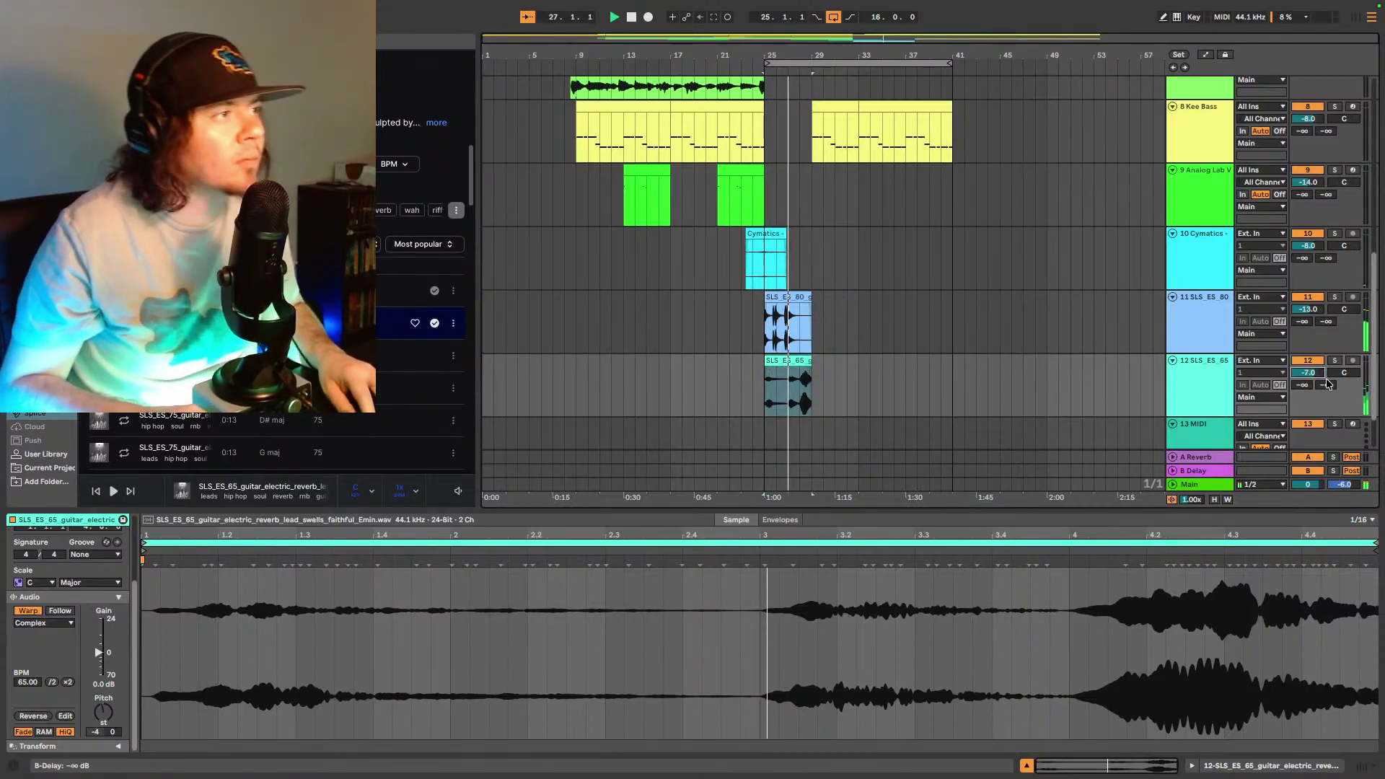
{"action": "type", "text": "-10"}
{"action": "key", "text": "Return"}
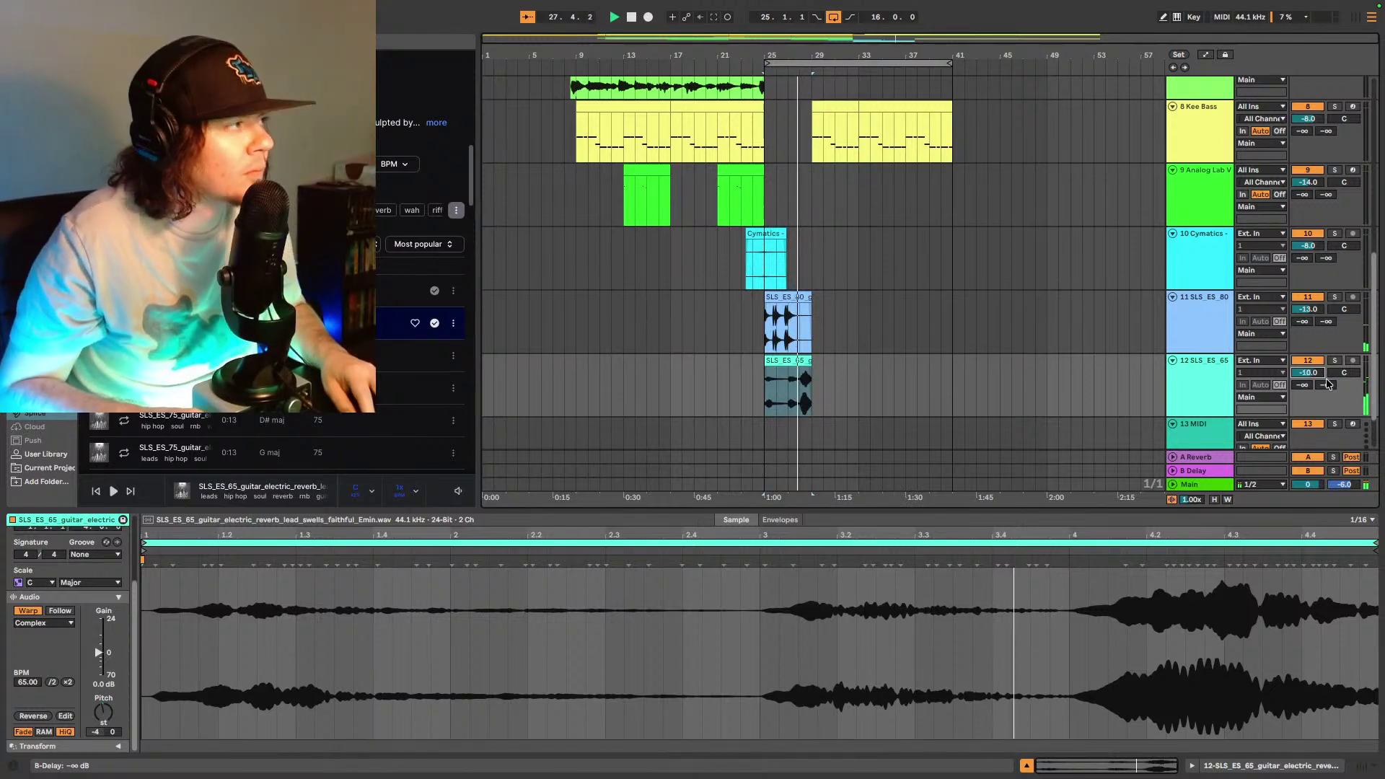
{"action": "type", "text": "-14"}
{"action": "key", "text": "Return"}
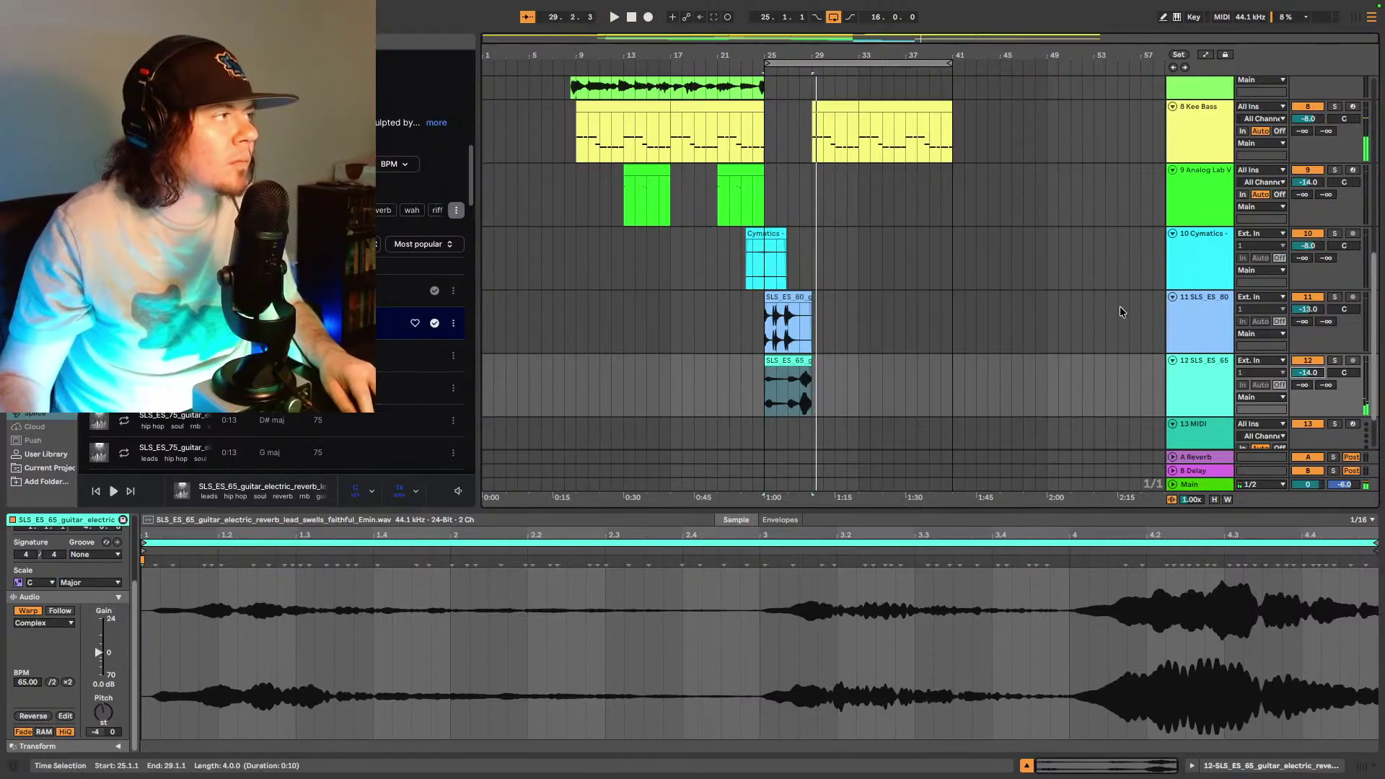
- Stop playback and extend the SLS_ES_65 guitar clip's end to bar 33
{"action": "key", "text": "space"}
{"action": "left_click", "coordinate": [812, 360]}
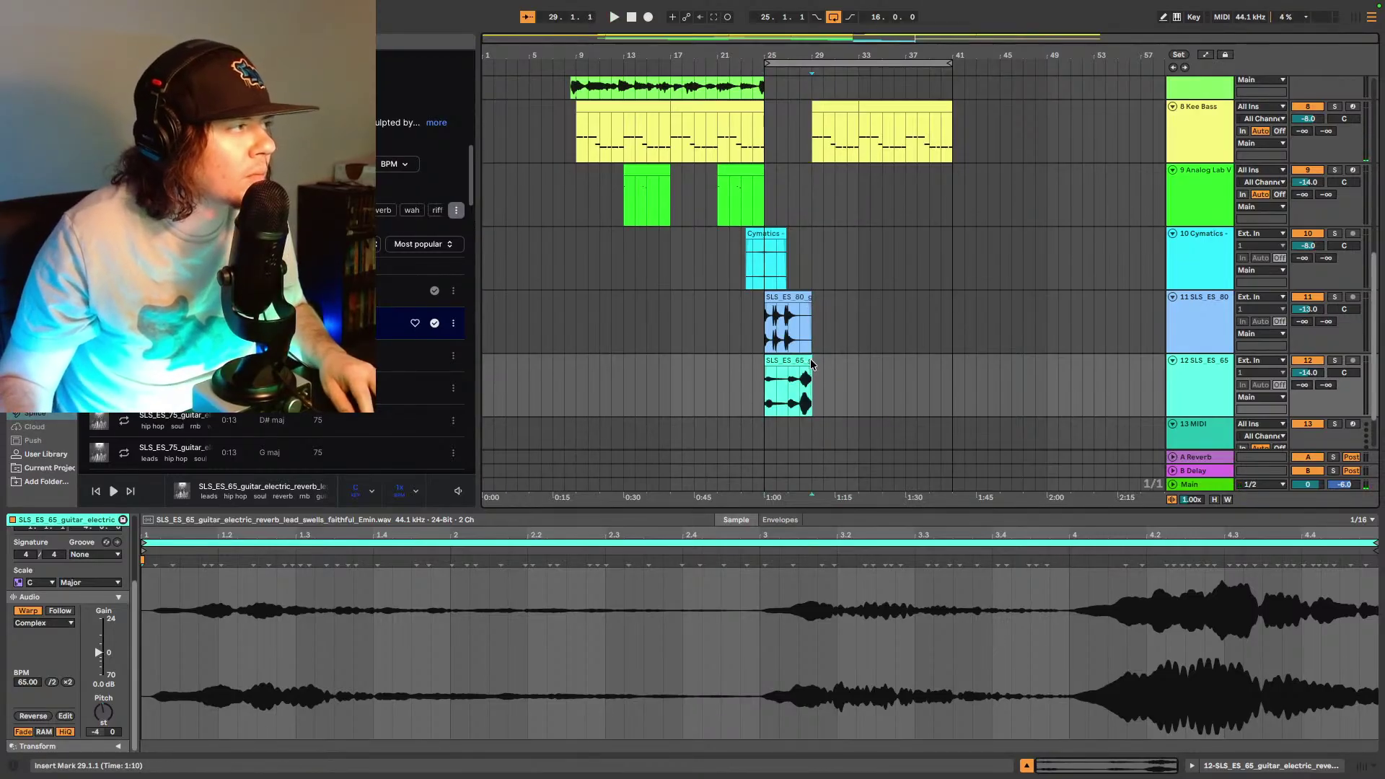
{"action": "left_click_drag", "start_coordinate": [812, 363], "coordinate": [858, 363]}
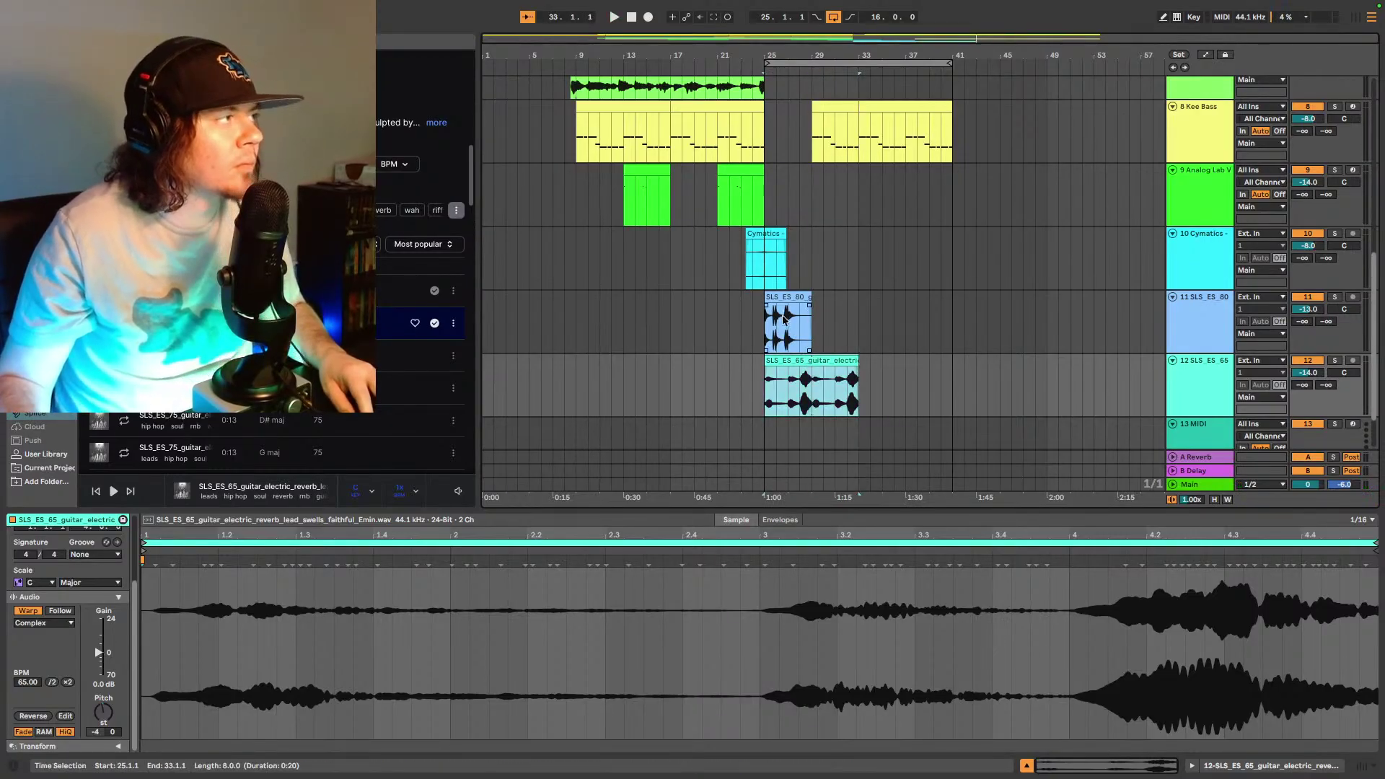
- Copy the SLS_ES_80 clip section from 26.3.1 to 29.1.1 and paste it at 30.3.1 on the same track
{"action": "left_click_drag", "start_coordinate": [755, 38], "coordinate": [837, 71]}
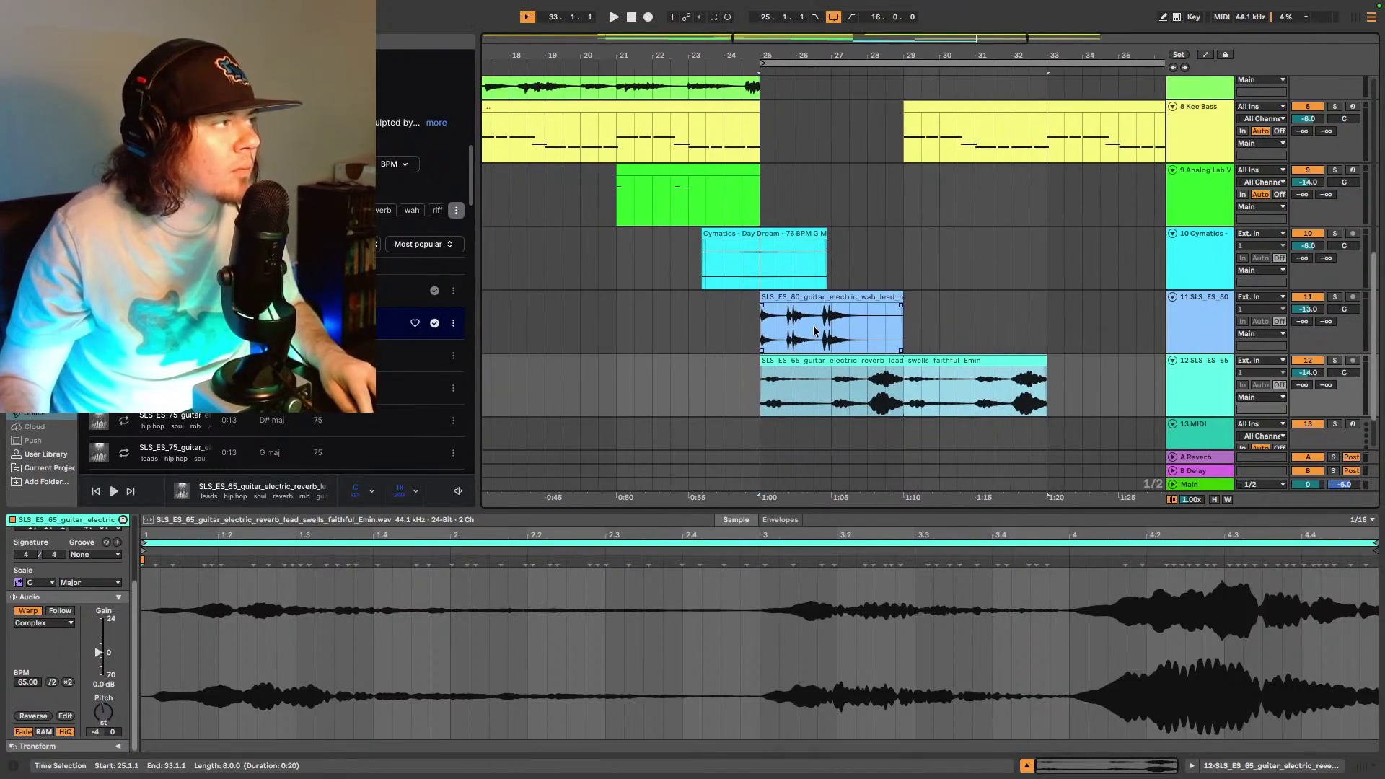
{"action": "left_click_drag", "start_coordinate": [815, 330], "coordinate": [904, 311]}
{"action": "left_click", "coordinate": [960, 315]}
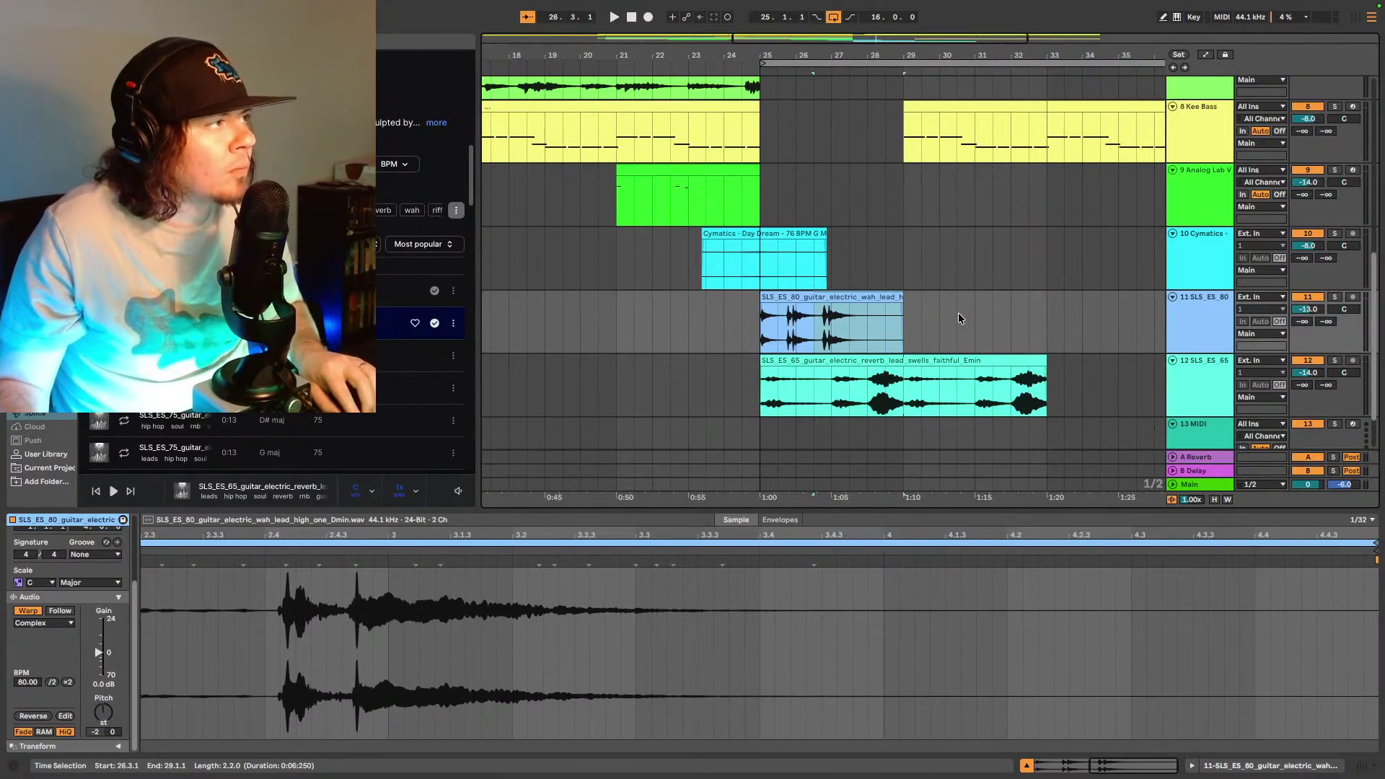
{"action": "key", "text": "ctrl+v"}
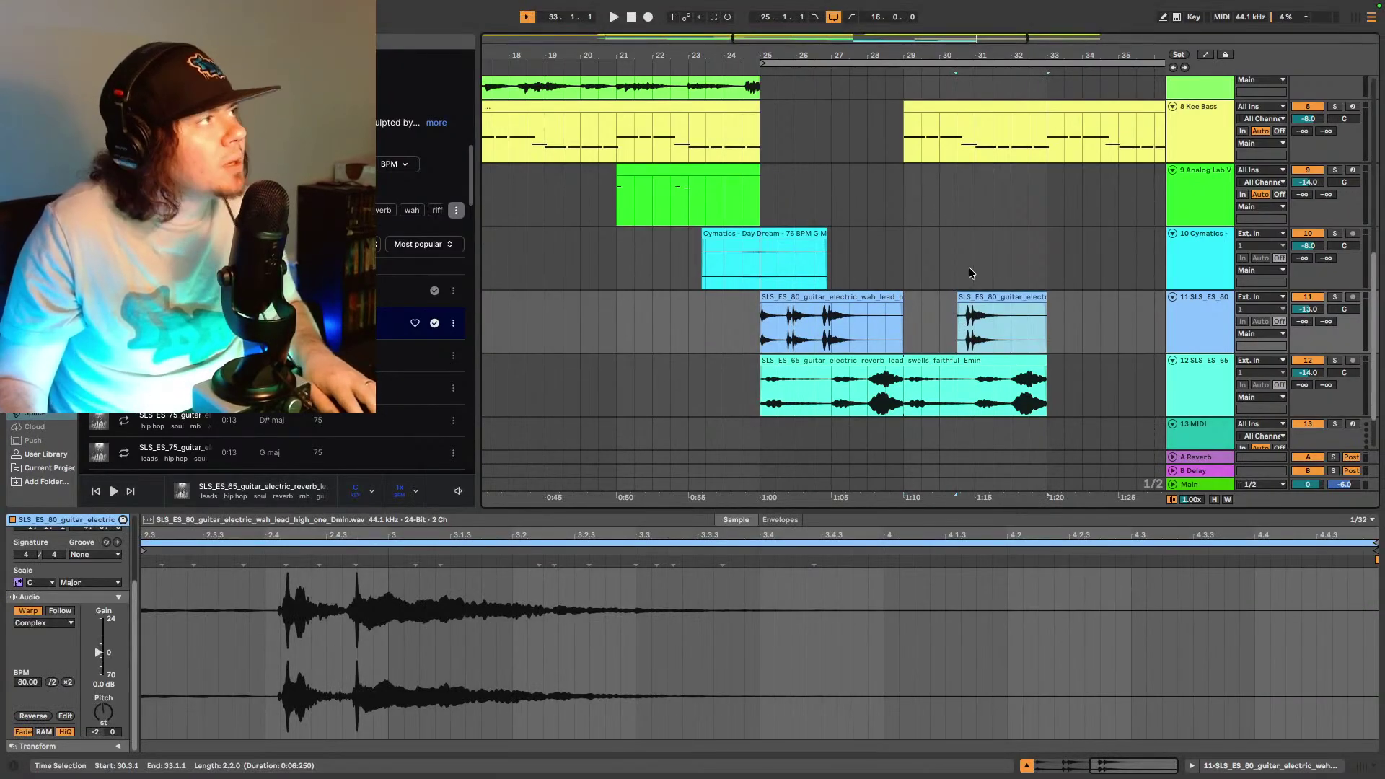
- Trim the start of the pasted SLS_ES_80 clip to 30.4.1
{"action": "key", "text": "plus"}
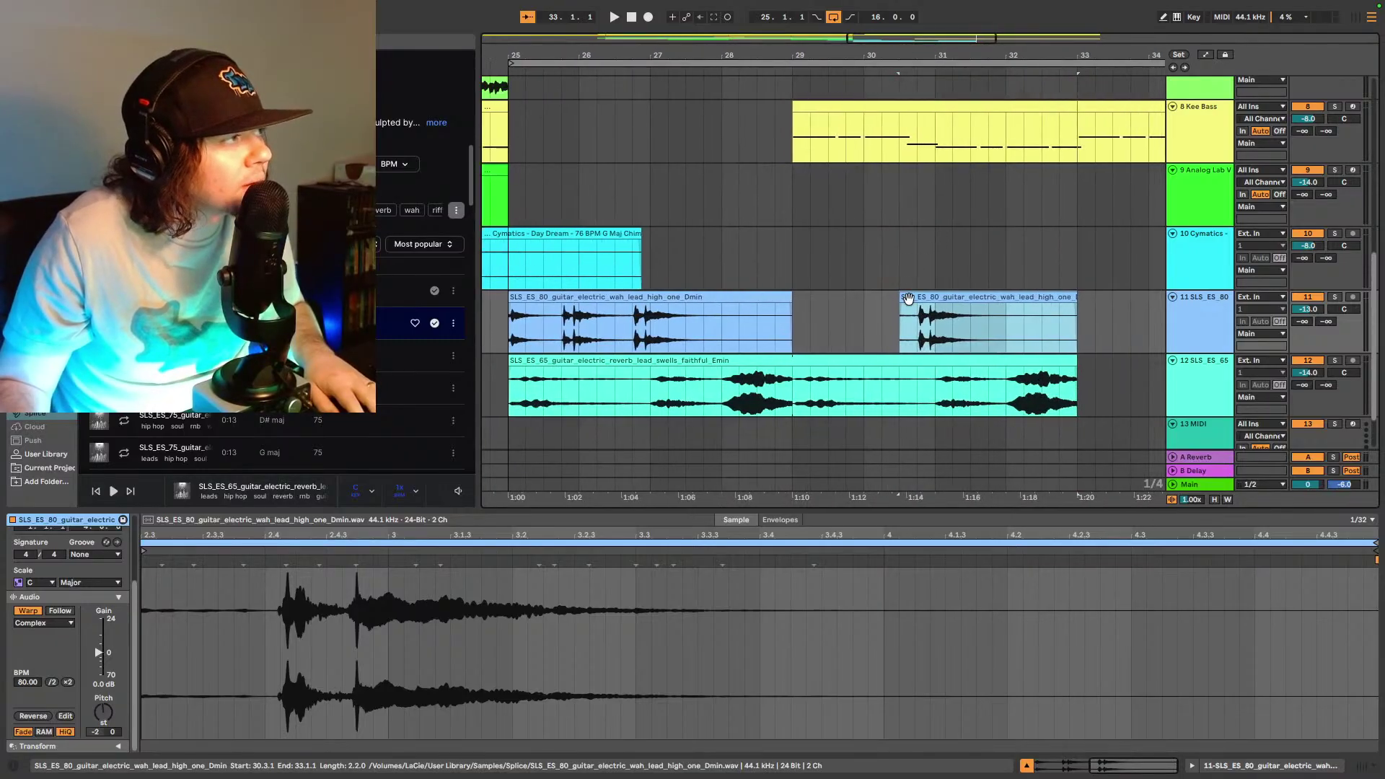
{"action": "left_click_drag", "start_coordinate": [908, 298], "coordinate": [917, 300]}
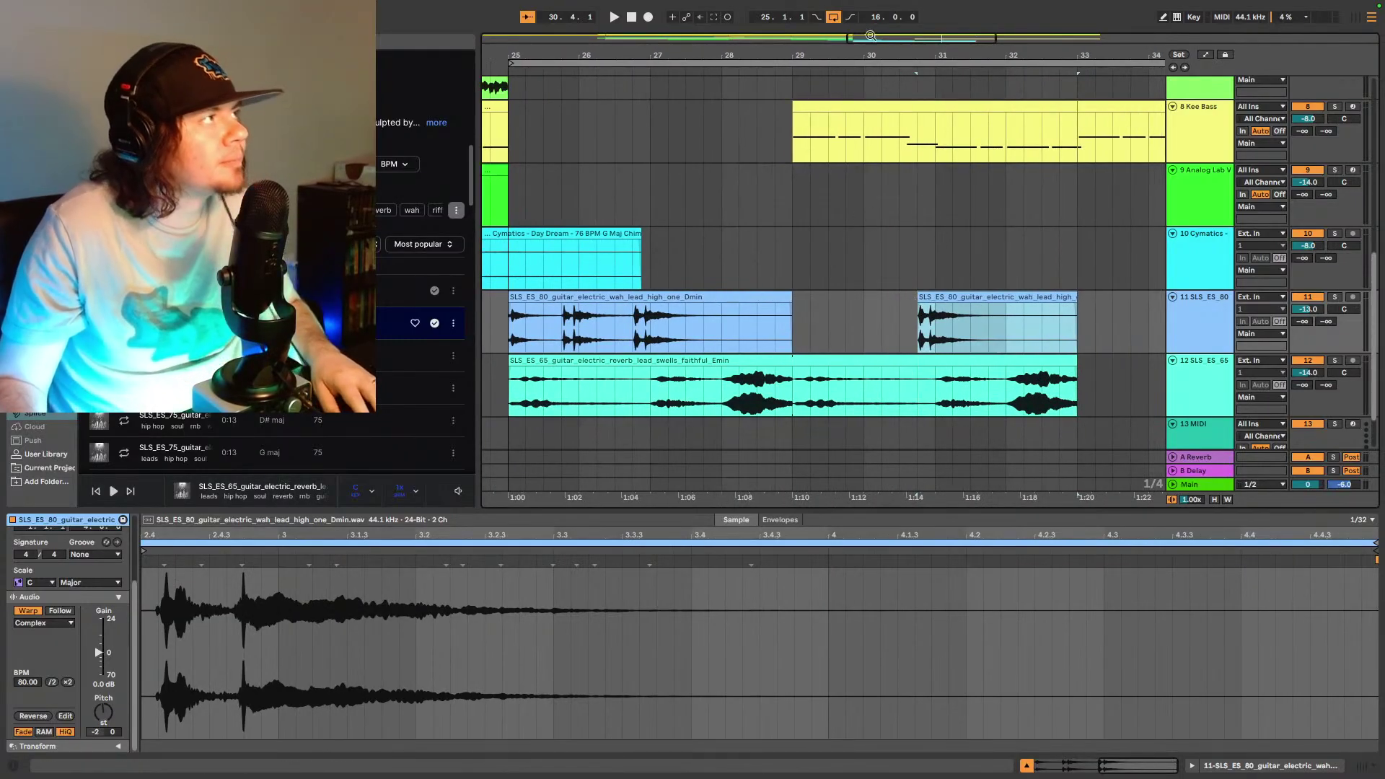
- Play the arrangement from bar 25 to check the added guitar clips
{"action": "key", "text": "minus"}
{"action": "key", "text": "minus"}
{"action": "key", "text": "minus"}
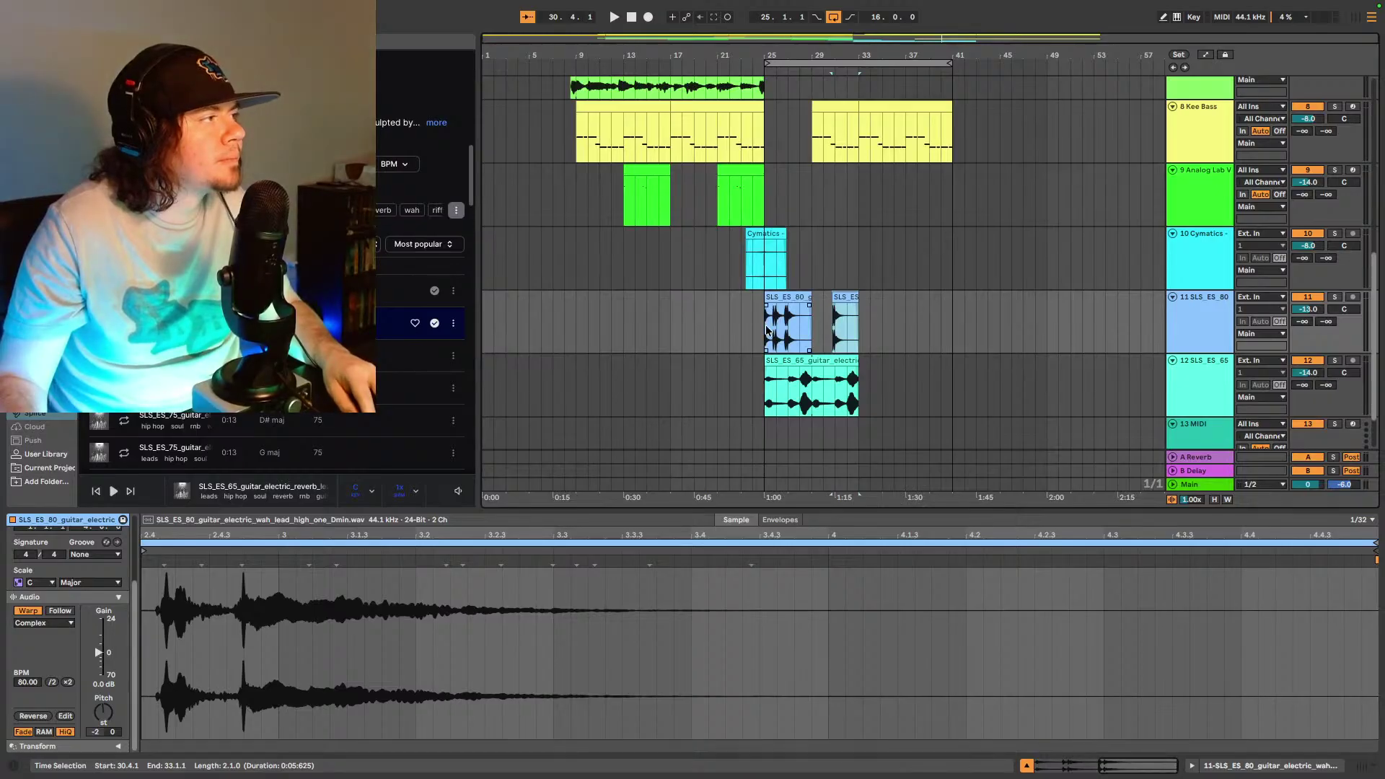
{"action": "left_click", "coordinate": [767, 330]}
{"action": "key", "text": "space"}
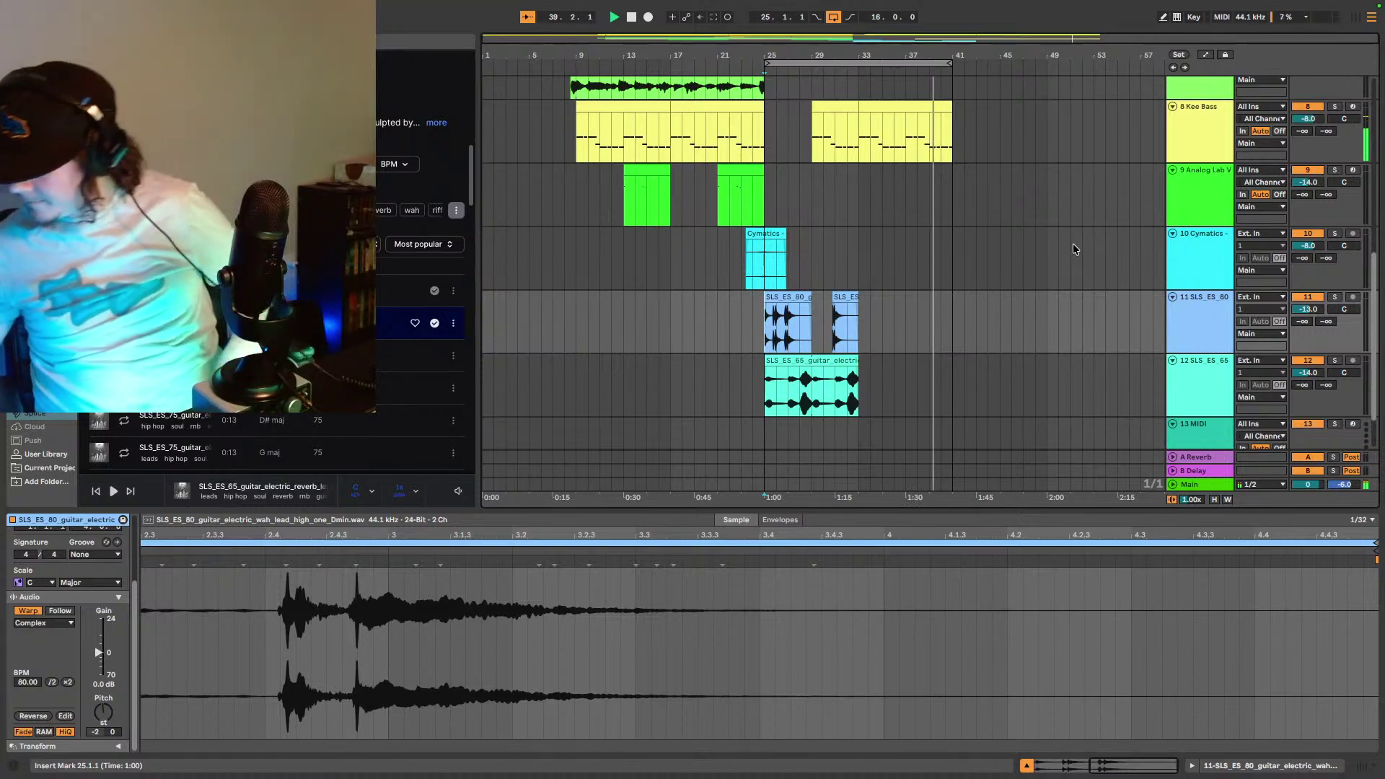
- Play the arrangement from bar 9 and extend the loop to cover bars 9 to 41
{"action": "scroll", "coordinate": [964, 257], "scroll_direction": "up", "scroll_amount": 1}
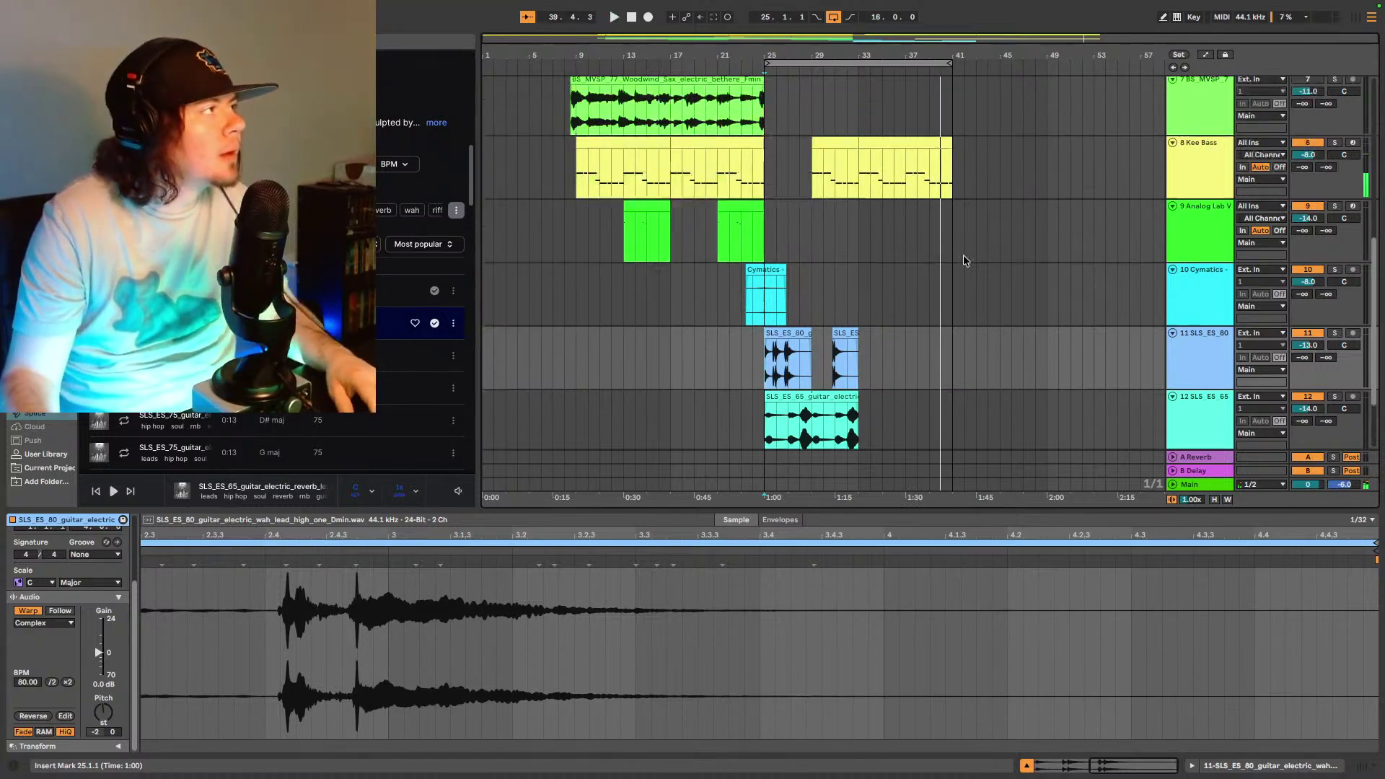
{"action": "scroll", "coordinate": [795, 261], "scroll_direction": "up", "scroll_amount": 10}
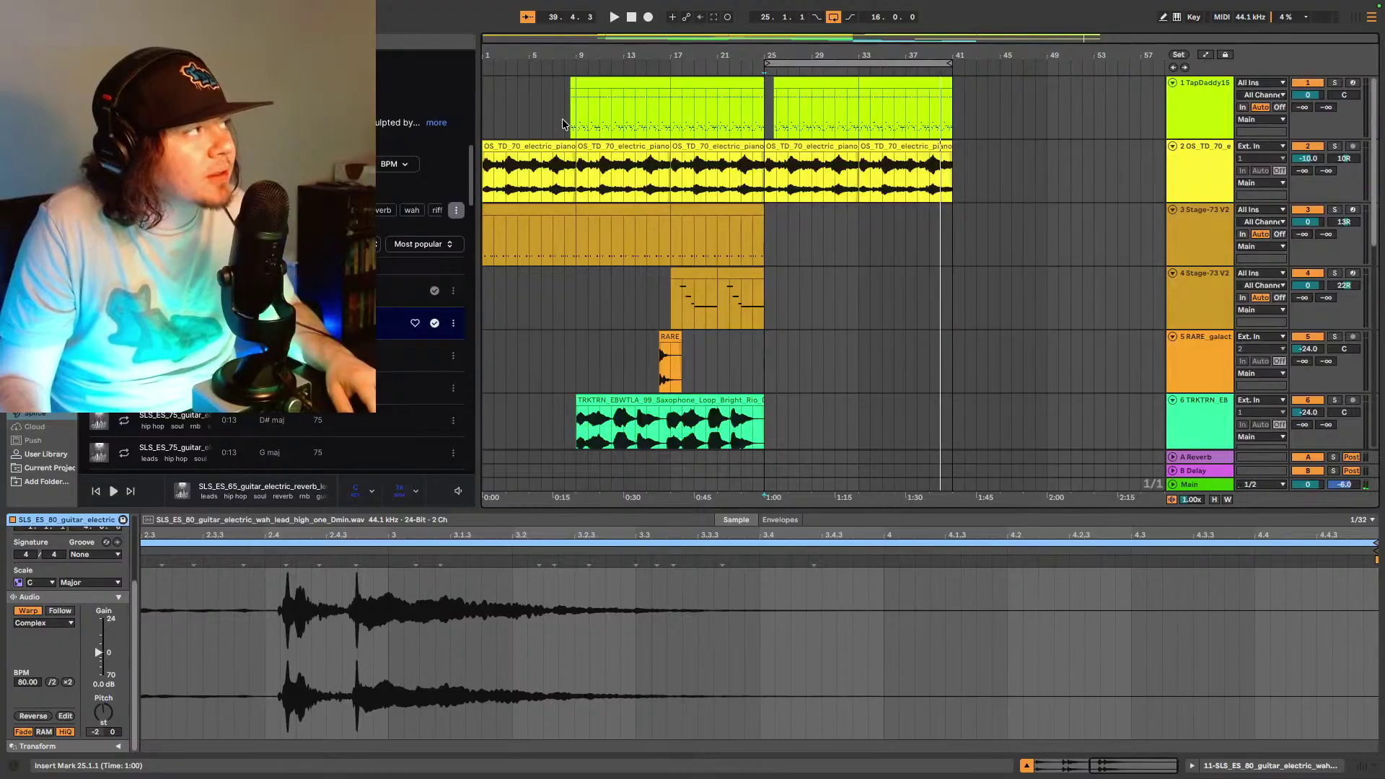
{"action": "left_click", "coordinate": [574, 180]}
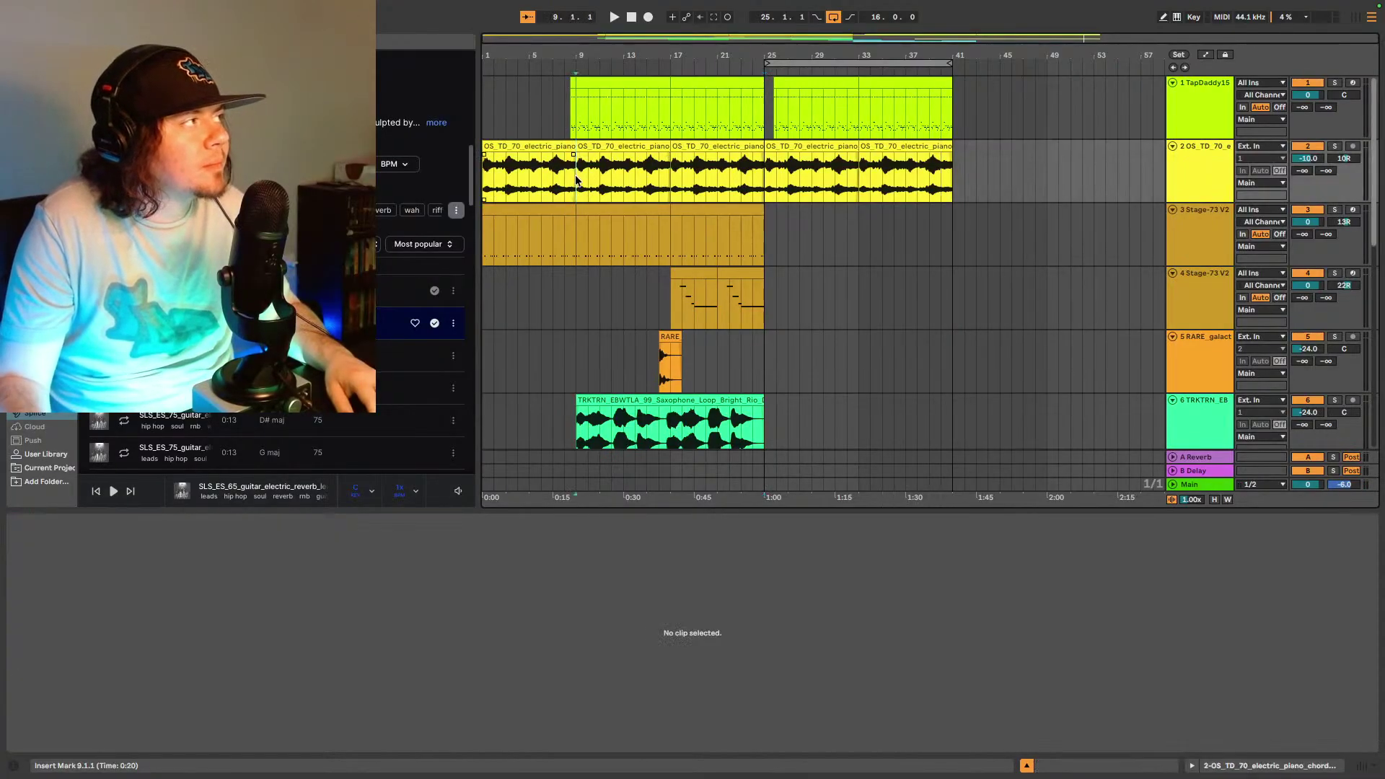
{"action": "key", "text": "space"}
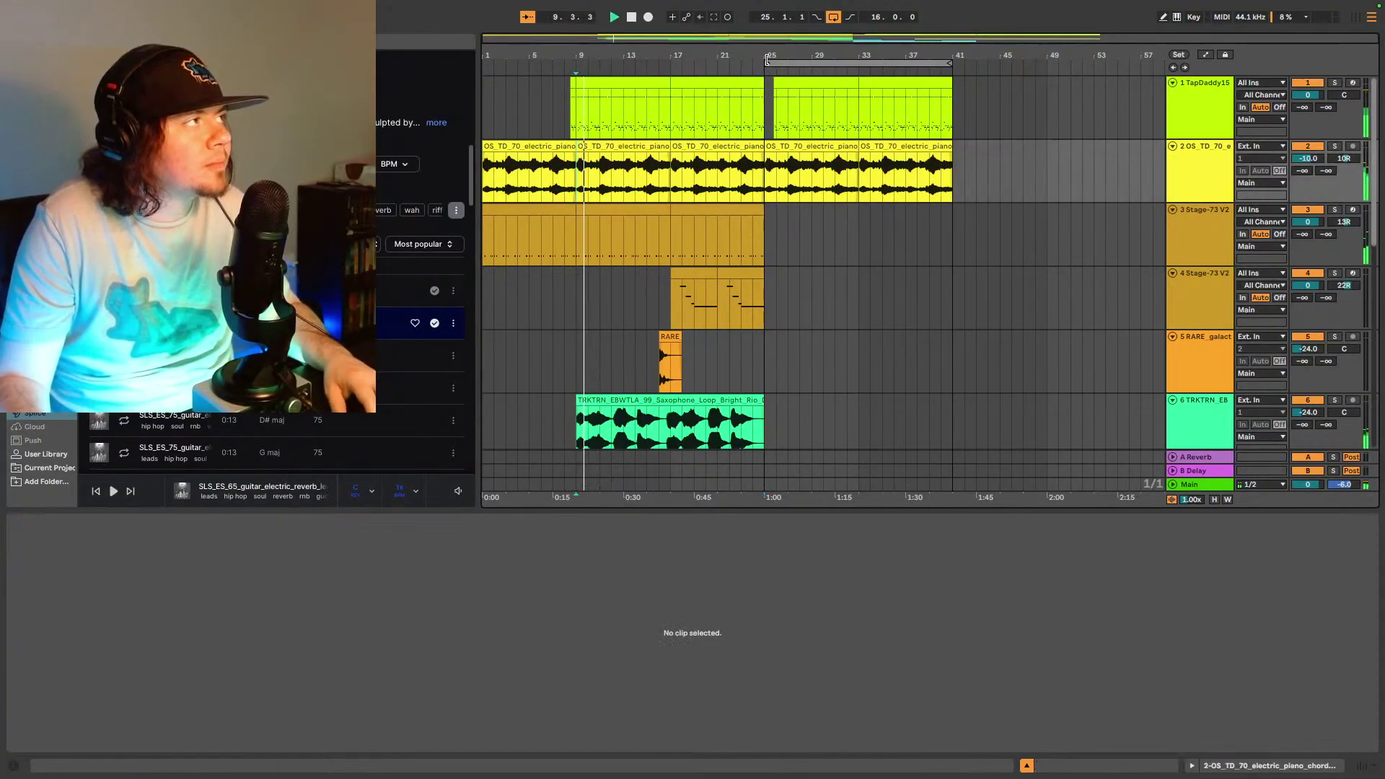
{"action": "left_click_drag", "start_coordinate": [767, 63], "coordinate": [575, 66]}
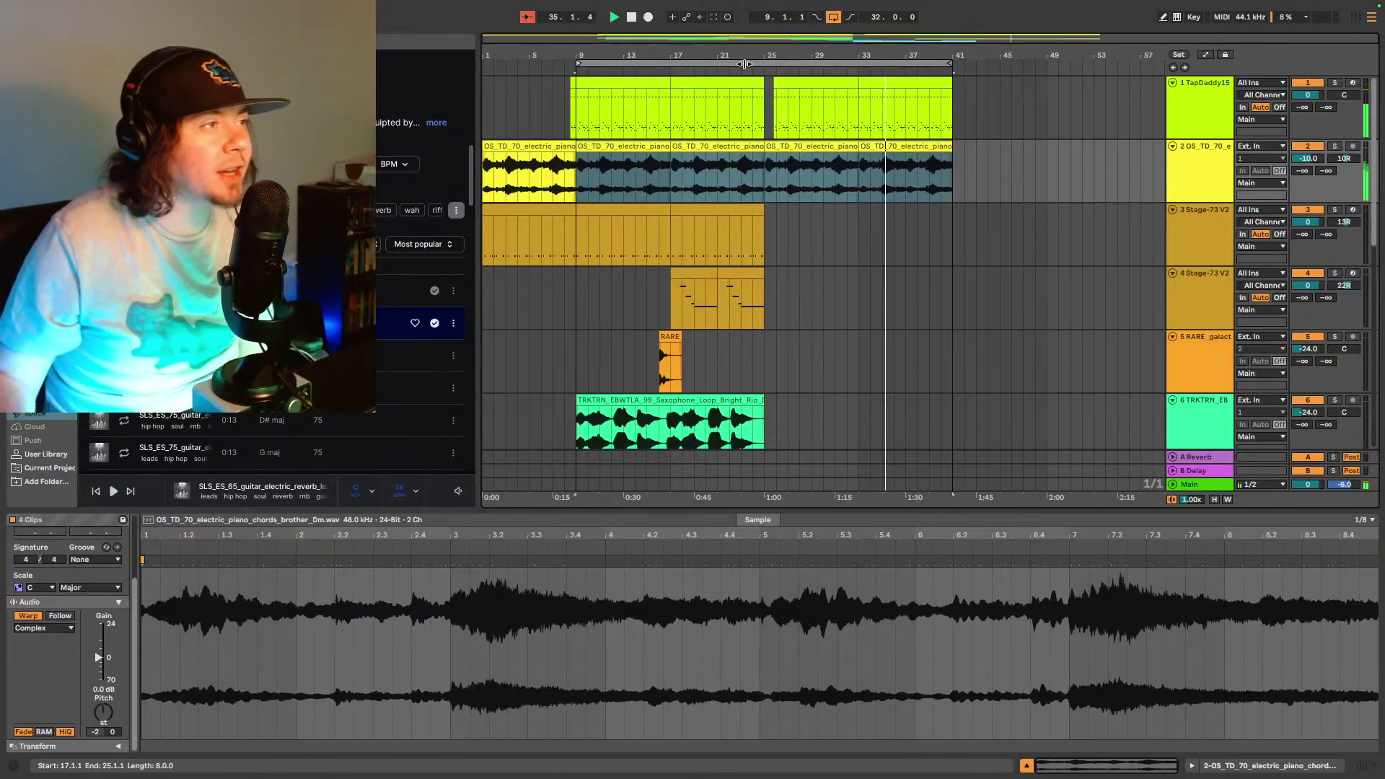
{"action": "scroll", "coordinate": [769, 218], "scroll_direction": "down", "scroll_amount": 4}
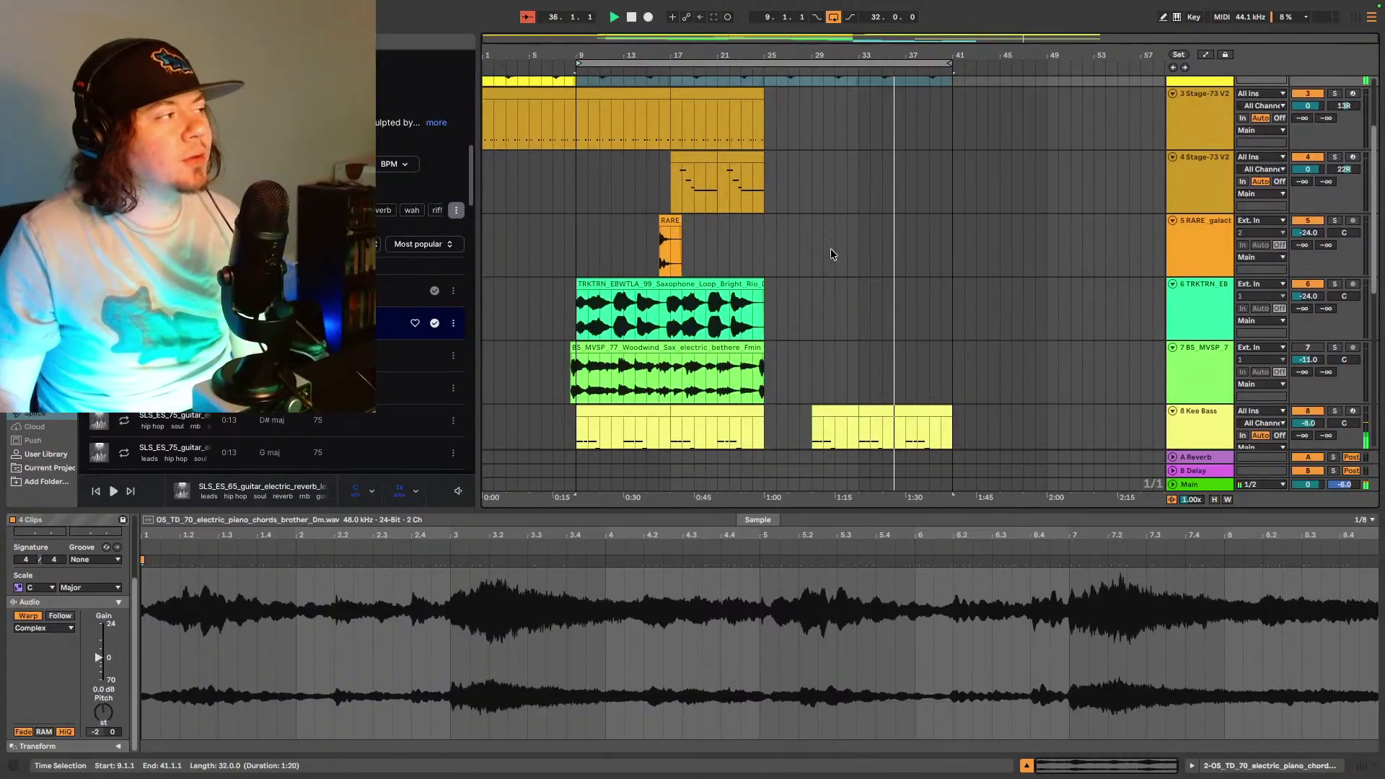
{"action": "scroll", "coordinate": [835, 224], "scroll_direction": "down", "scroll_amount": 6}
{"action": "scroll", "coordinate": [841, 230], "scroll_direction": "down", "scroll_amount": 5}
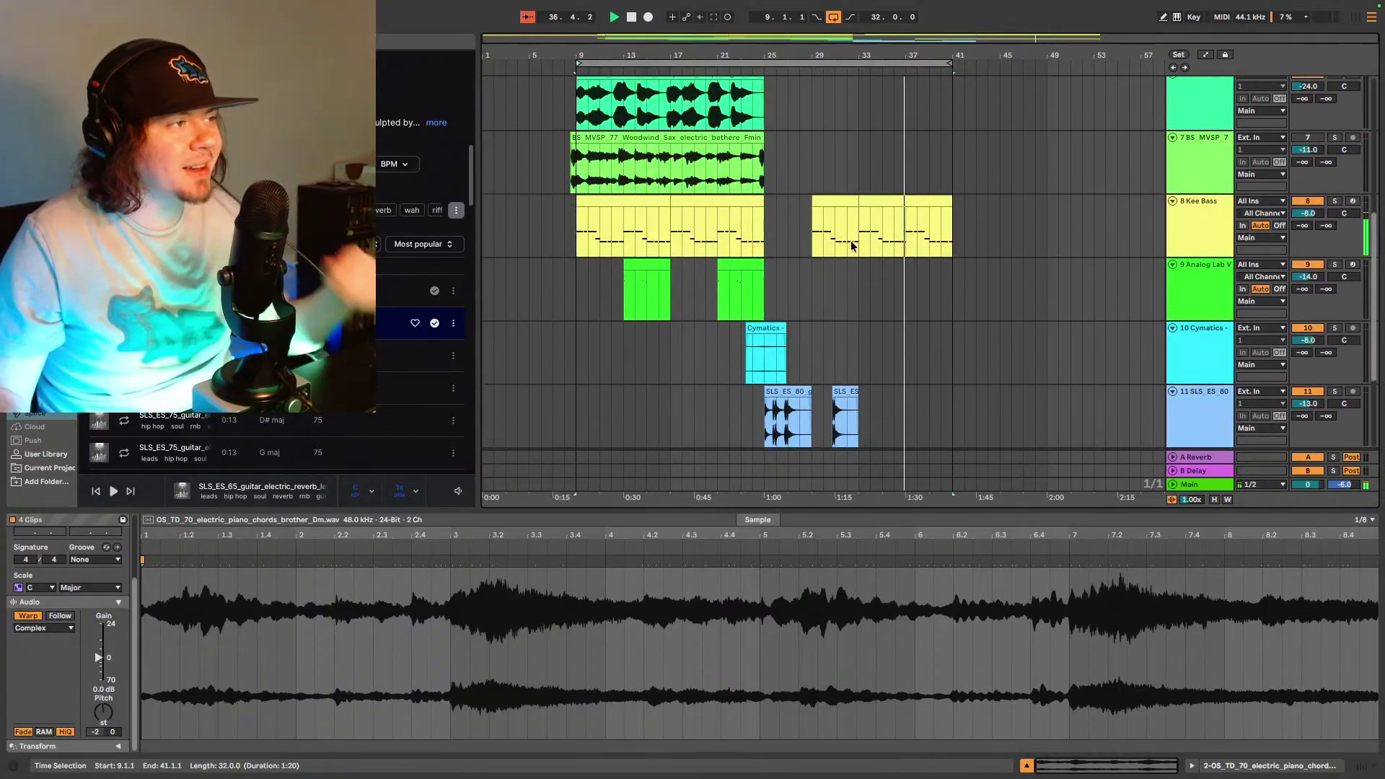
- Create a new MIDI track below the SLS_ES_65 track and load the Augmented MALLETS instrument on it
{"action": "double_click", "coordinate": [1204, 370]}
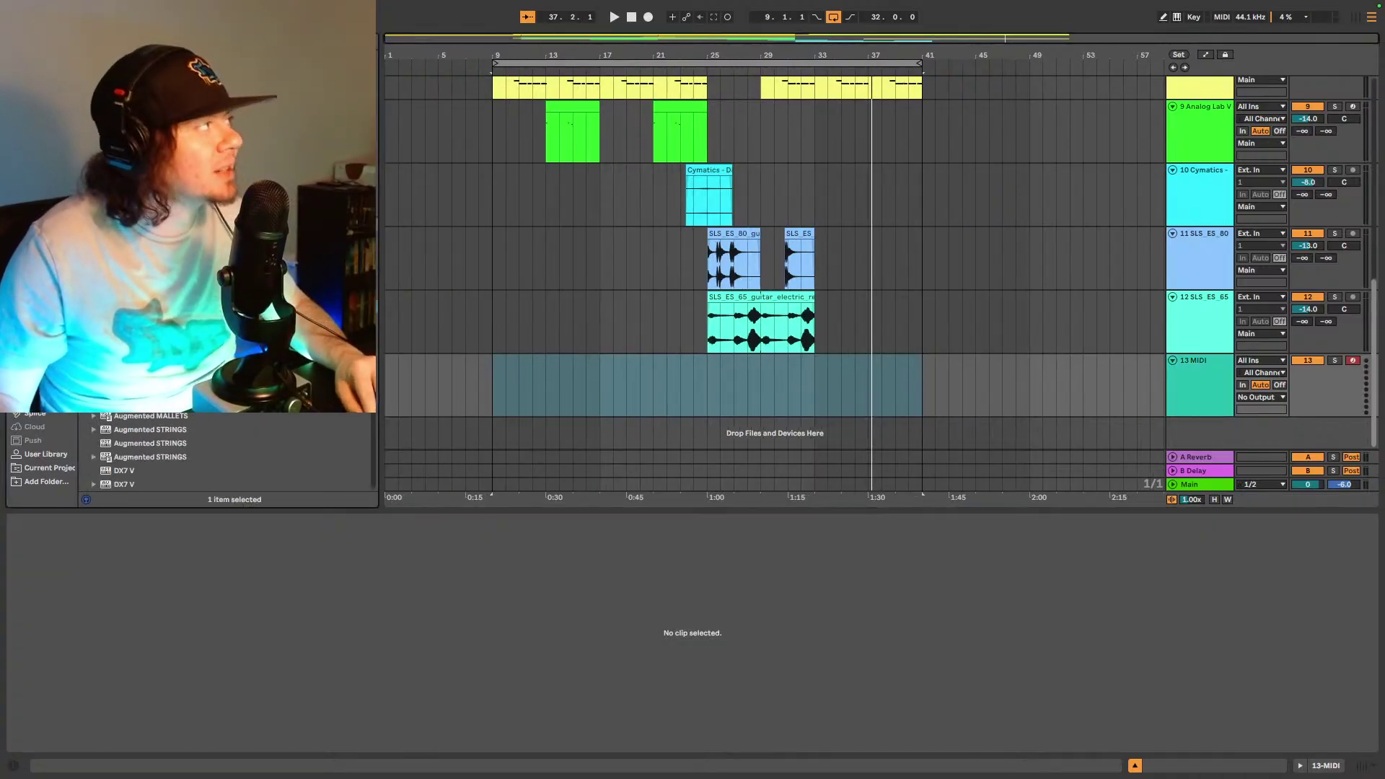
{"action": "scroll", "coordinate": [223, 444], "scroll_direction": "down", "scroll_amount": 5}
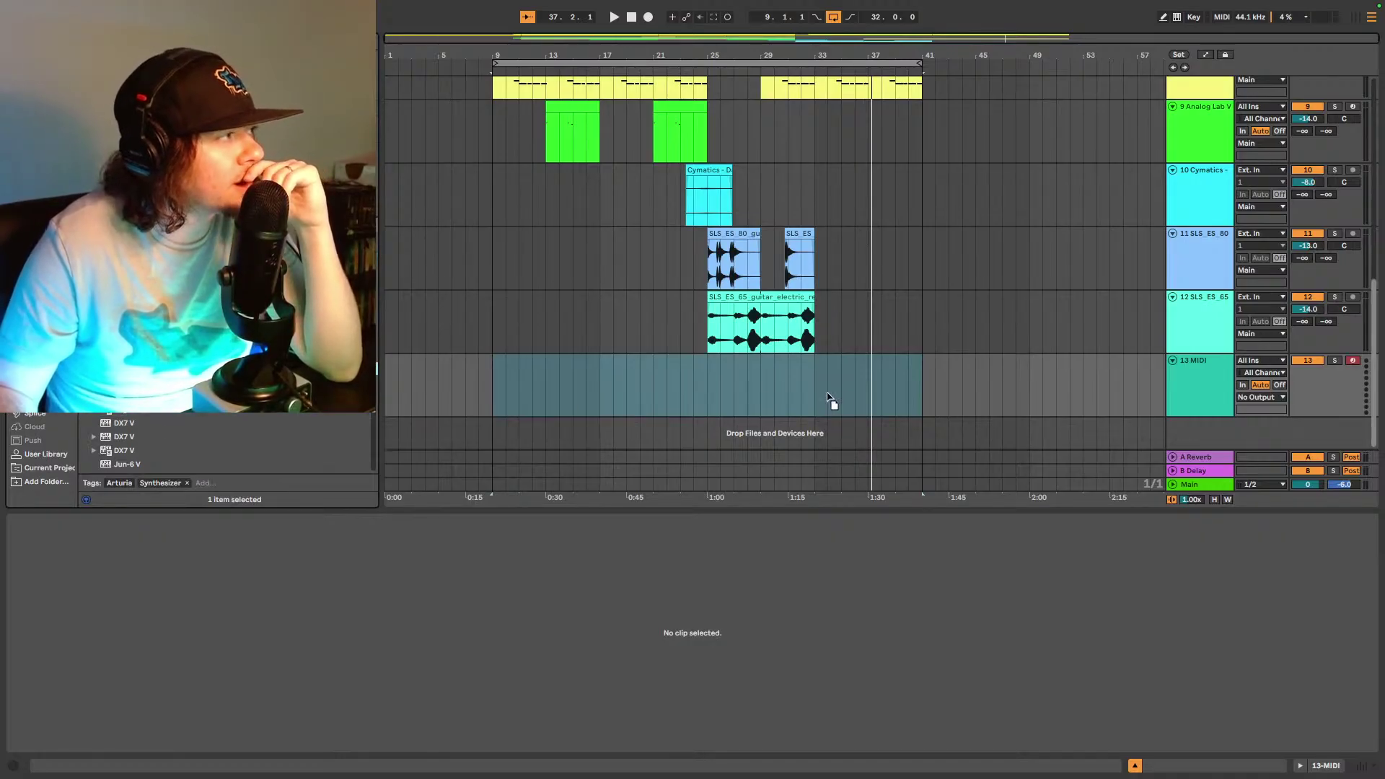
{"action": "left_click_drag", "start_coordinate": [746, 395], "coordinate": [745, 396]}
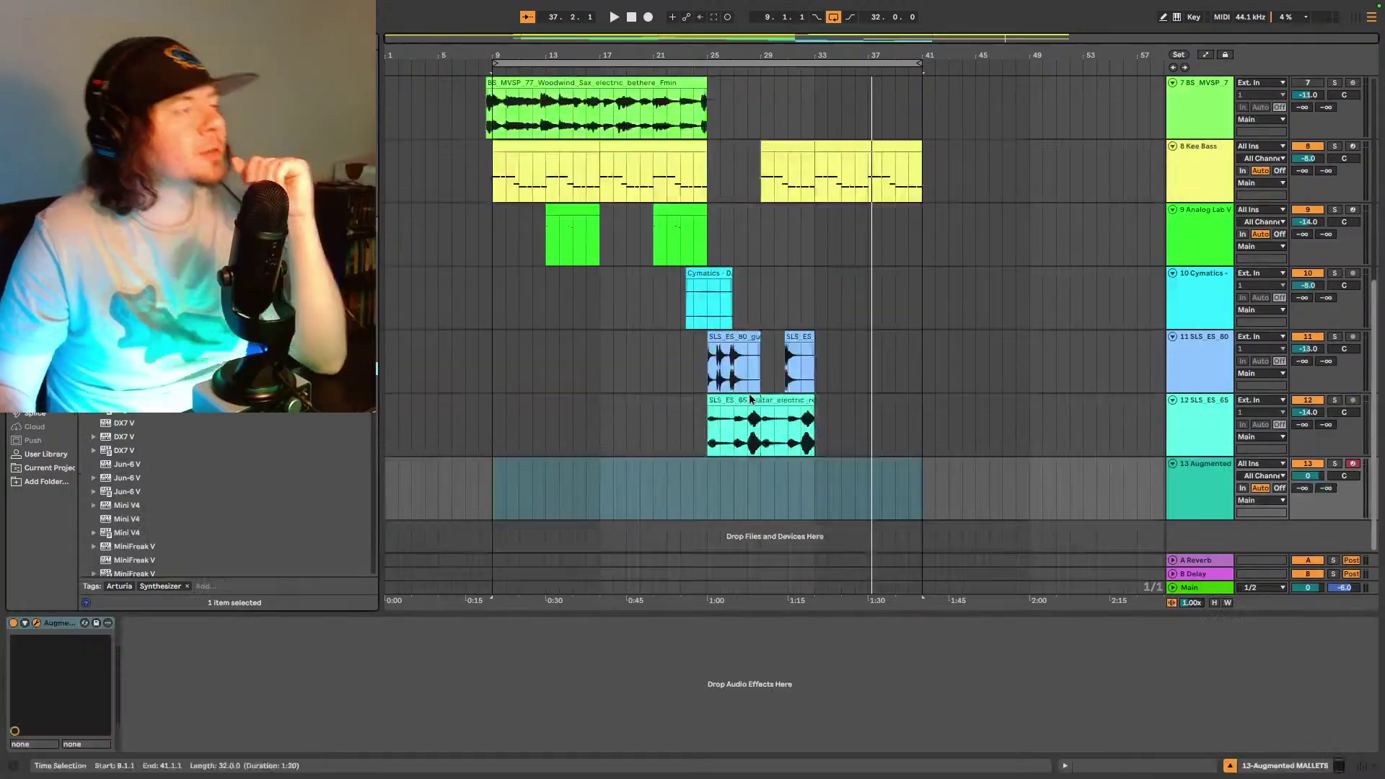
- Load the Golden Ferns preset in Augmented MALLETS and move its window clear of the arrangement's timeline
{"action": "left_click", "coordinate": [735, 58]}
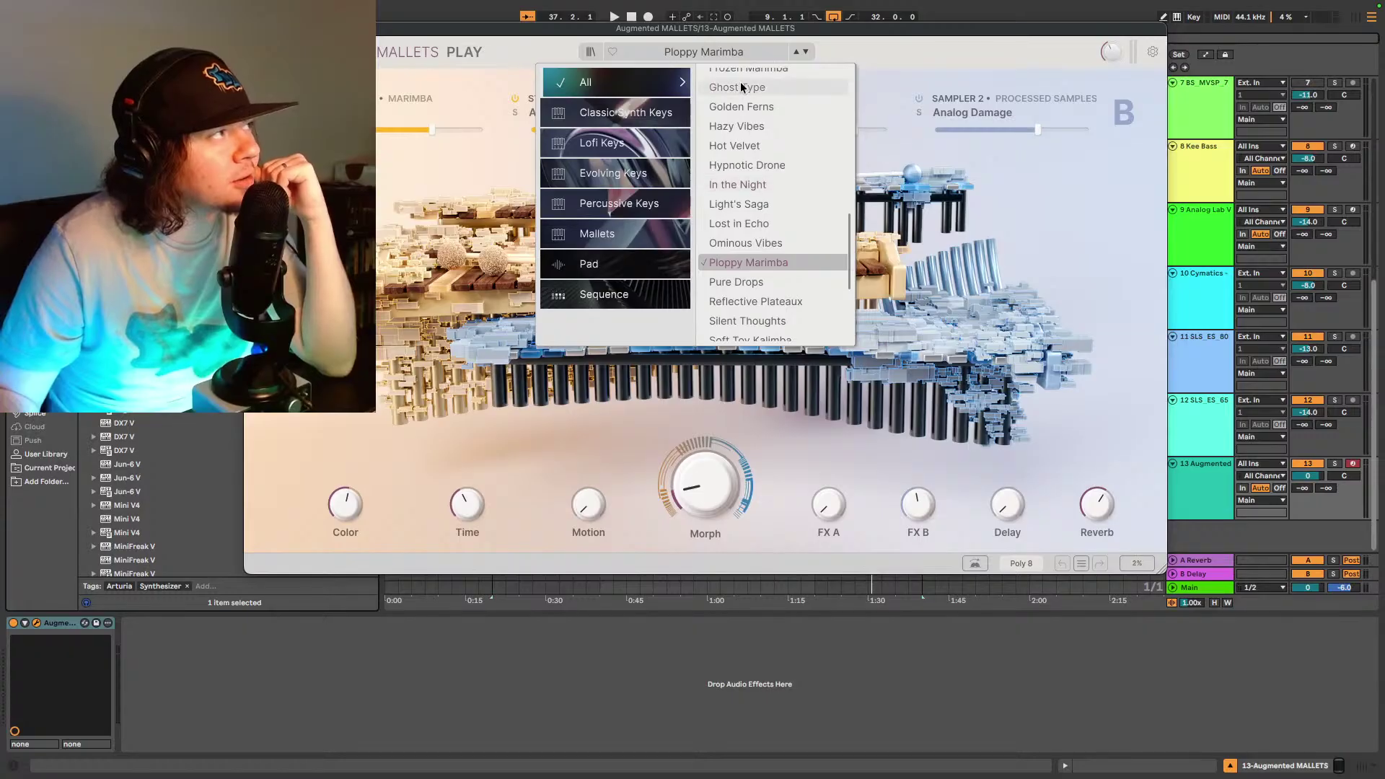
{"action": "left_click", "coordinate": [742, 107]}
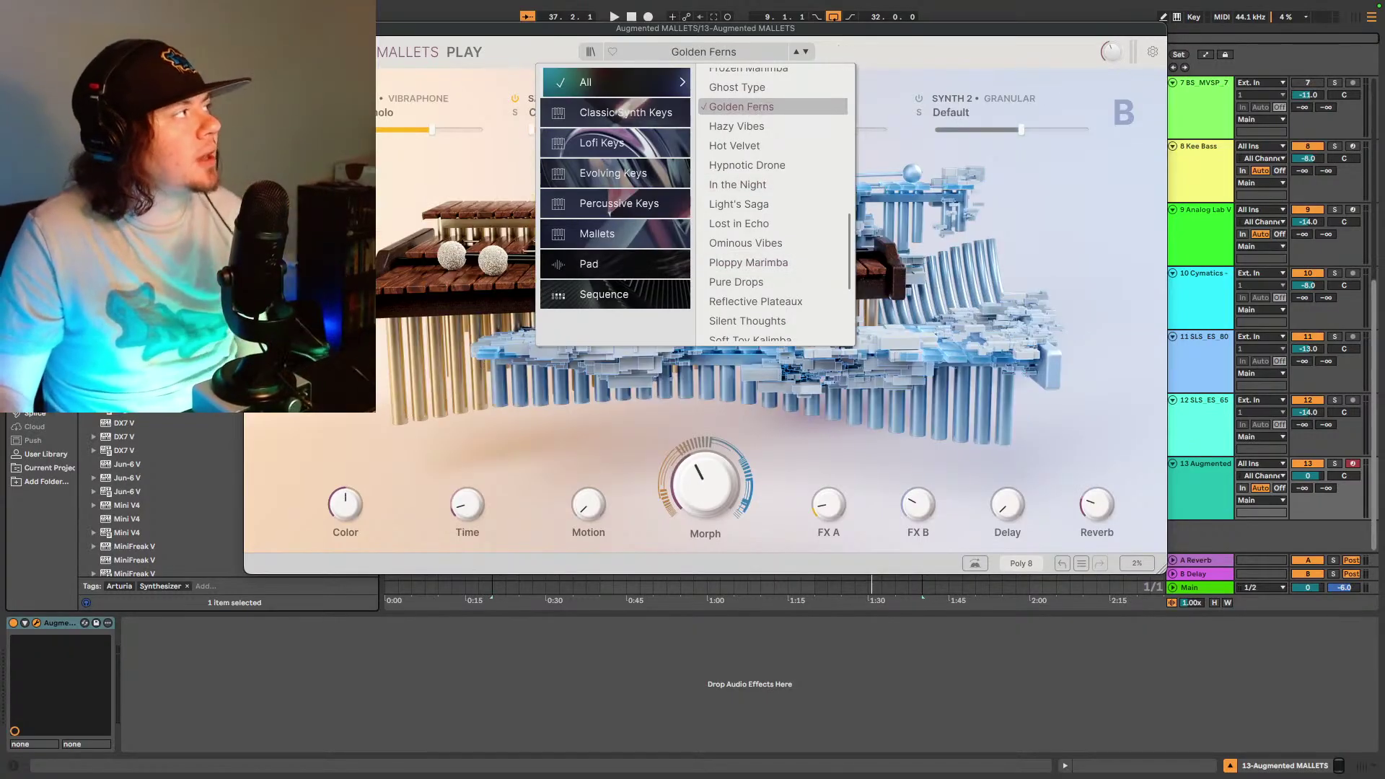
{"action": "left_click_drag", "start_coordinate": [794, 28], "coordinate": [891, 188]}
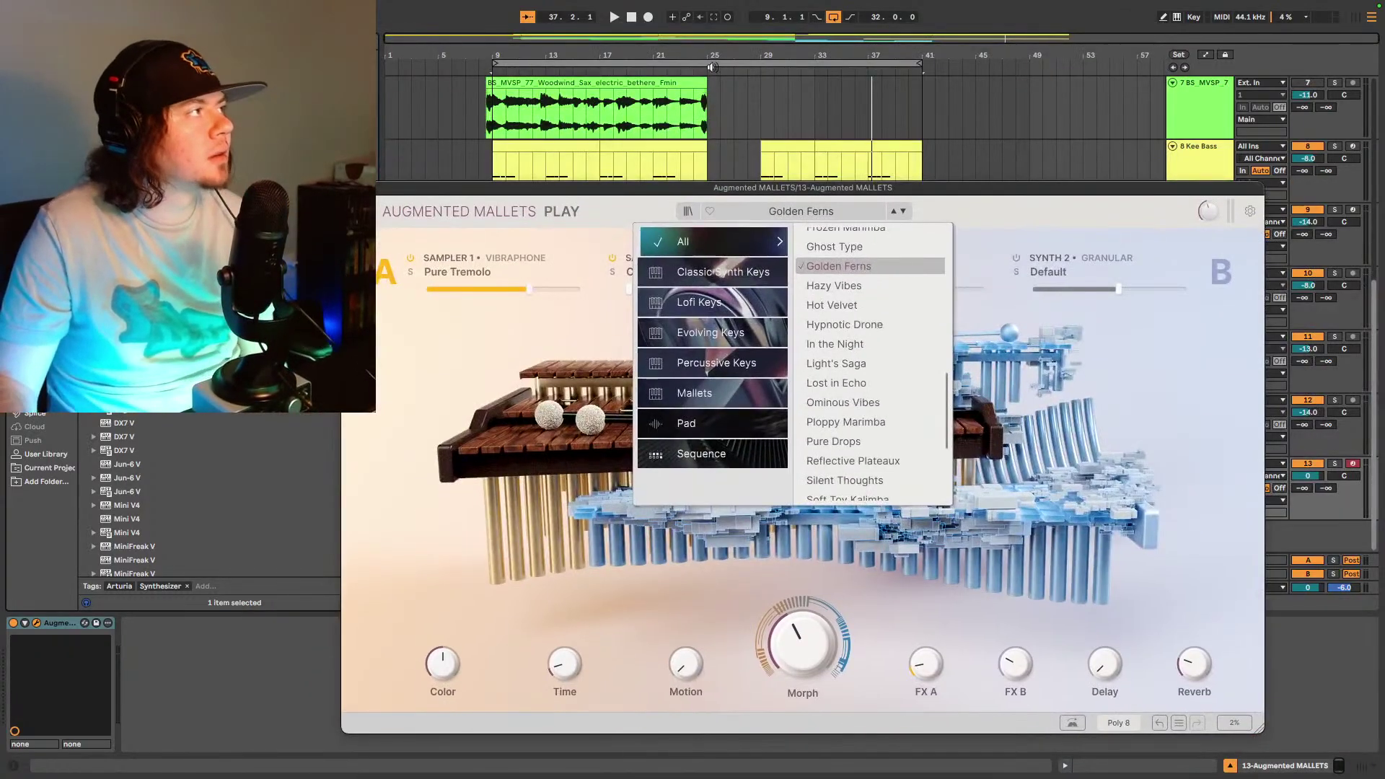
- Play the arrangement while performing the mallet part and capture the MIDI as a clip on the Augmented MALLETS track
{"action": "key", "text": "space"}
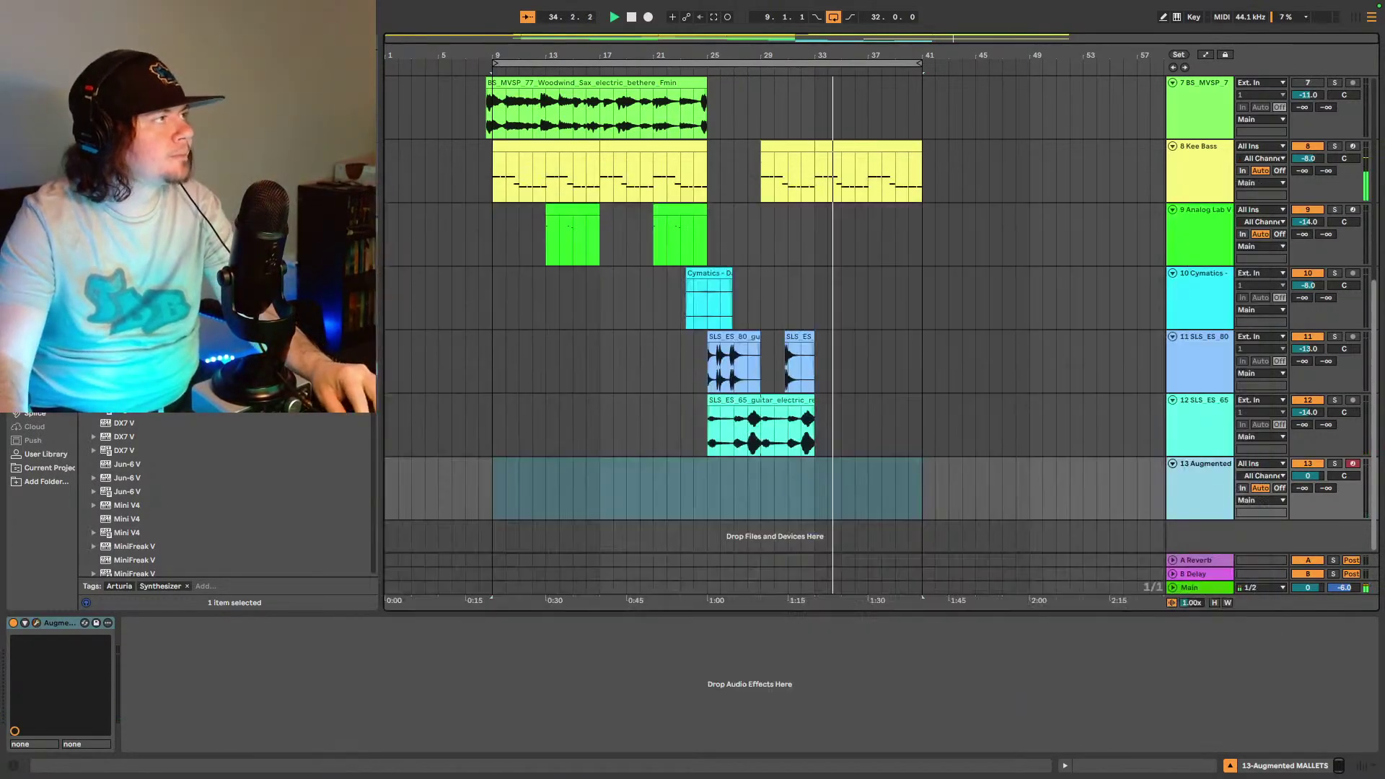
{"action": "key", "text": "super+alt+p"}
{"action": "key", "text": "super+shift+c"}
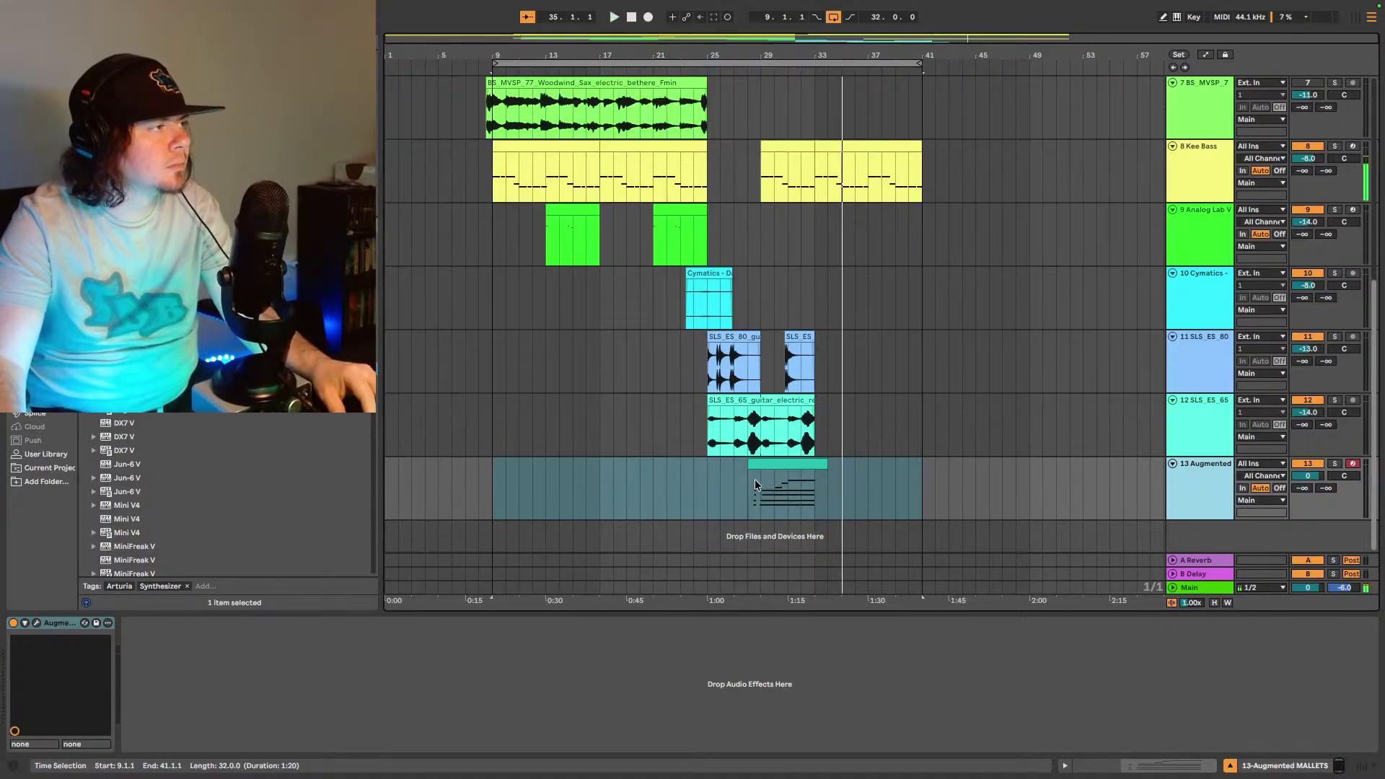
- Trim the start of the captured Augmented MALLETS clip to 28.4.1, cutting off the stray opening notes
{"action": "left_click", "coordinate": [751, 465]}
{"action": "left_click", "coordinate": [751, 465]}
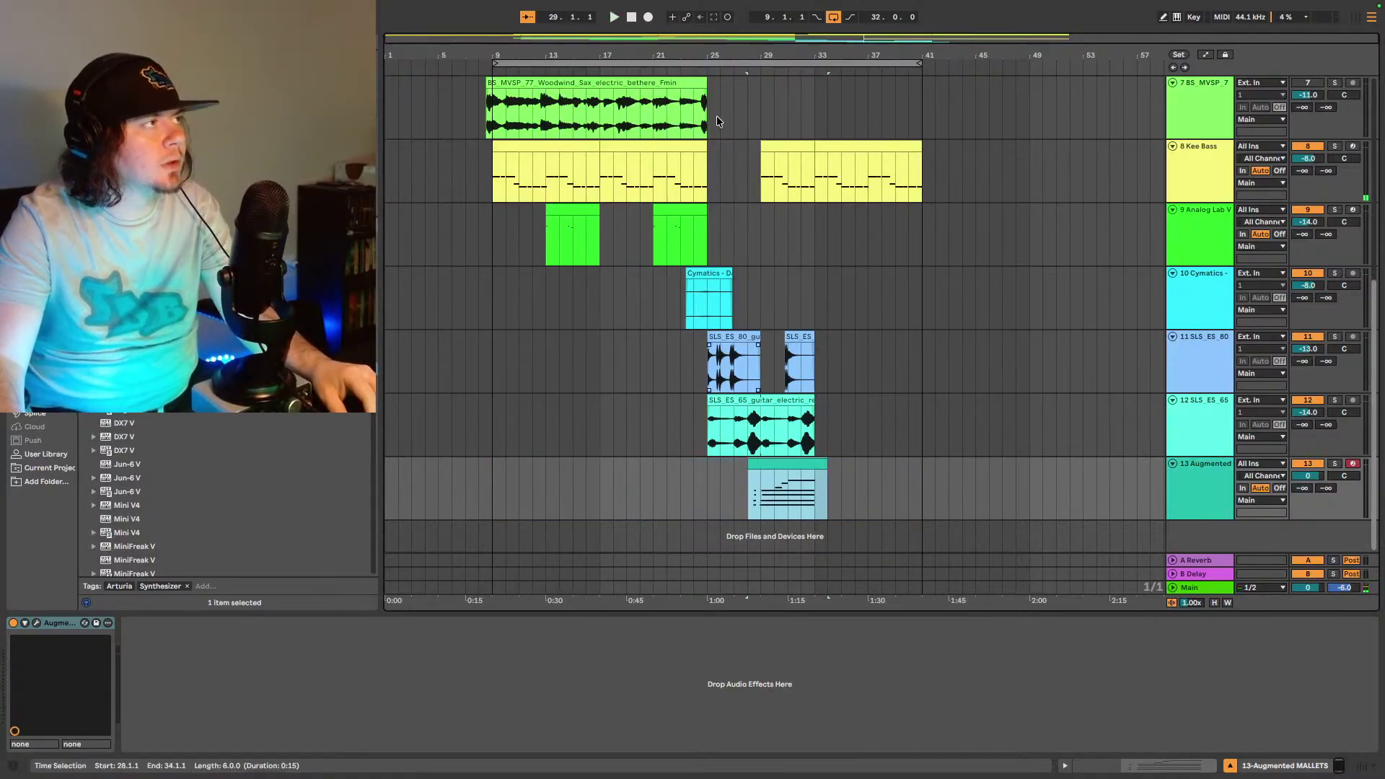
{"action": "key", "text": "z"}
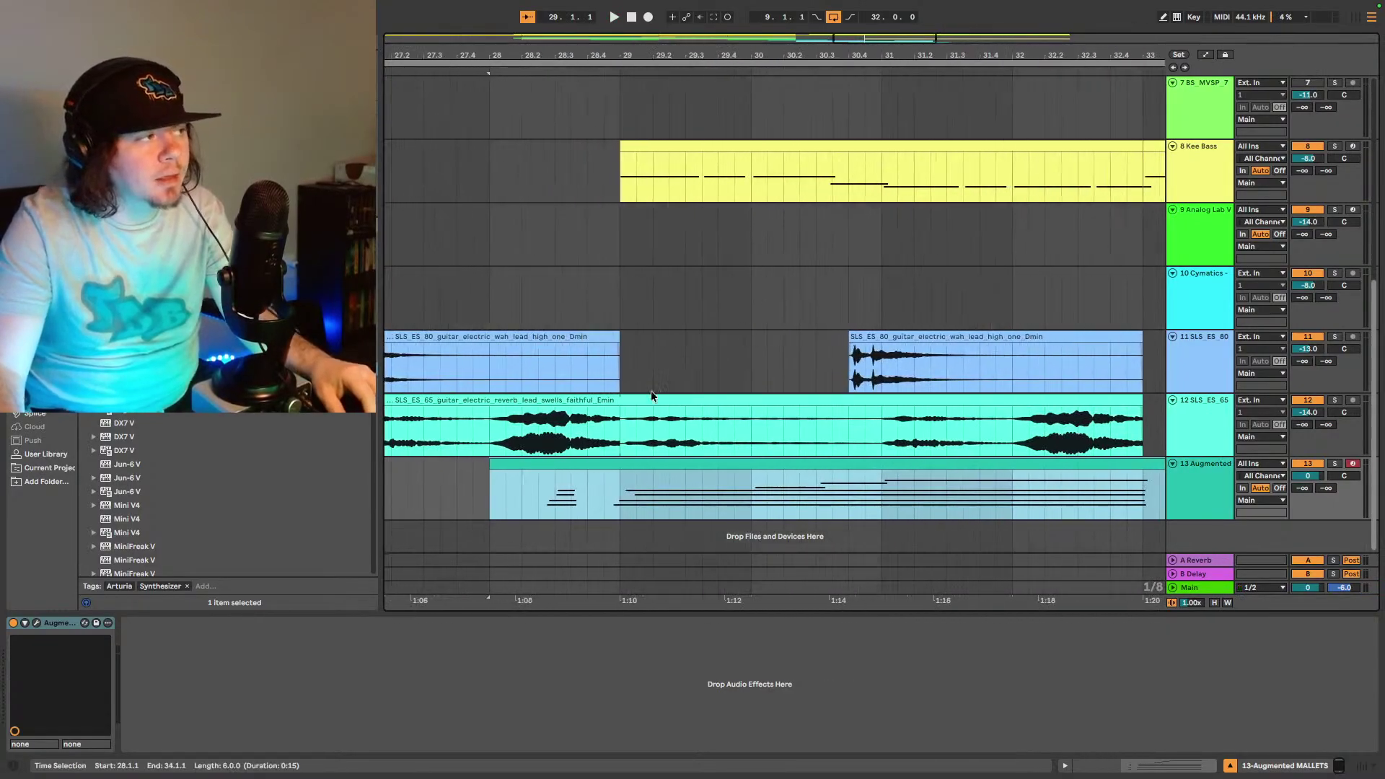
{"action": "left_click_drag", "start_coordinate": [494, 460], "coordinate": [587, 462]}
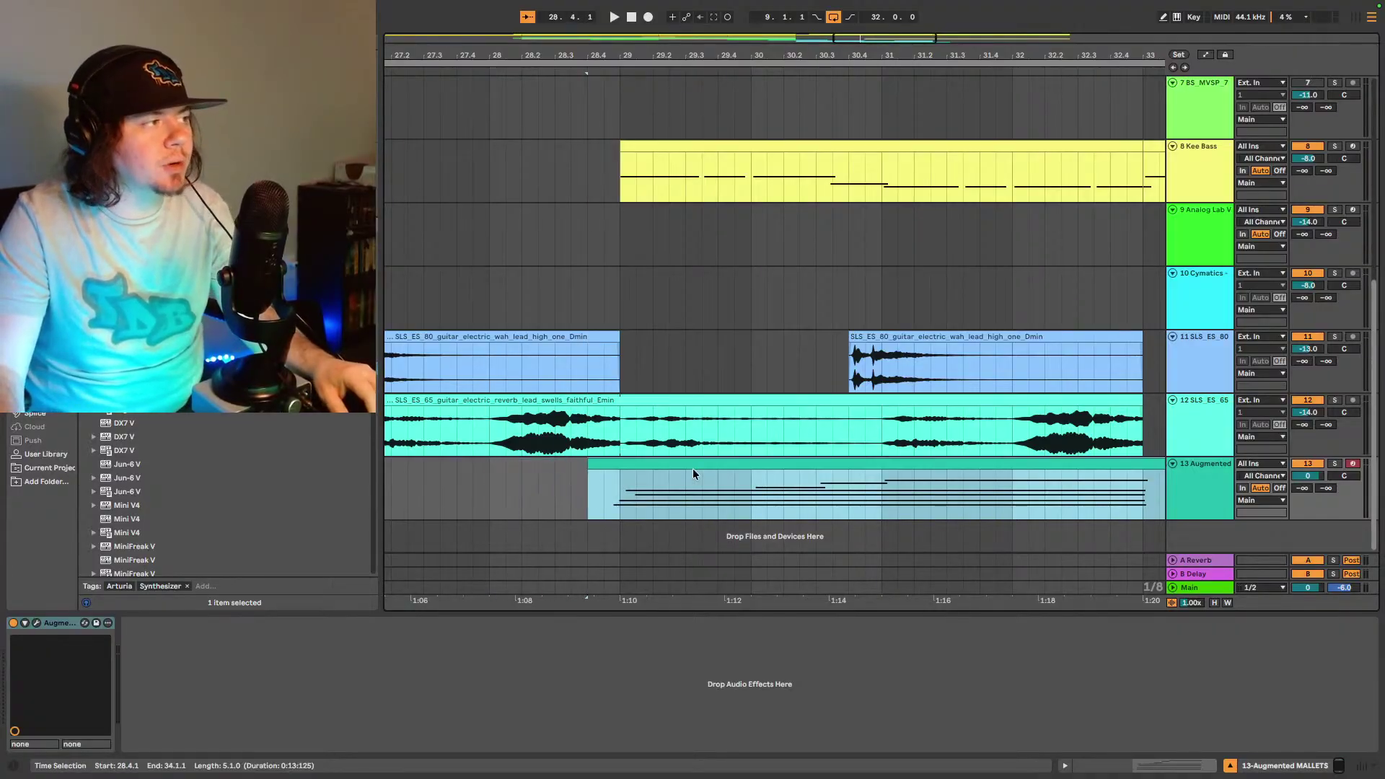
- Lower the Augmented MALLETS track volume to about -9 dB and play the section to check the new part
{"action": "left_click", "coordinate": [1317, 479]}
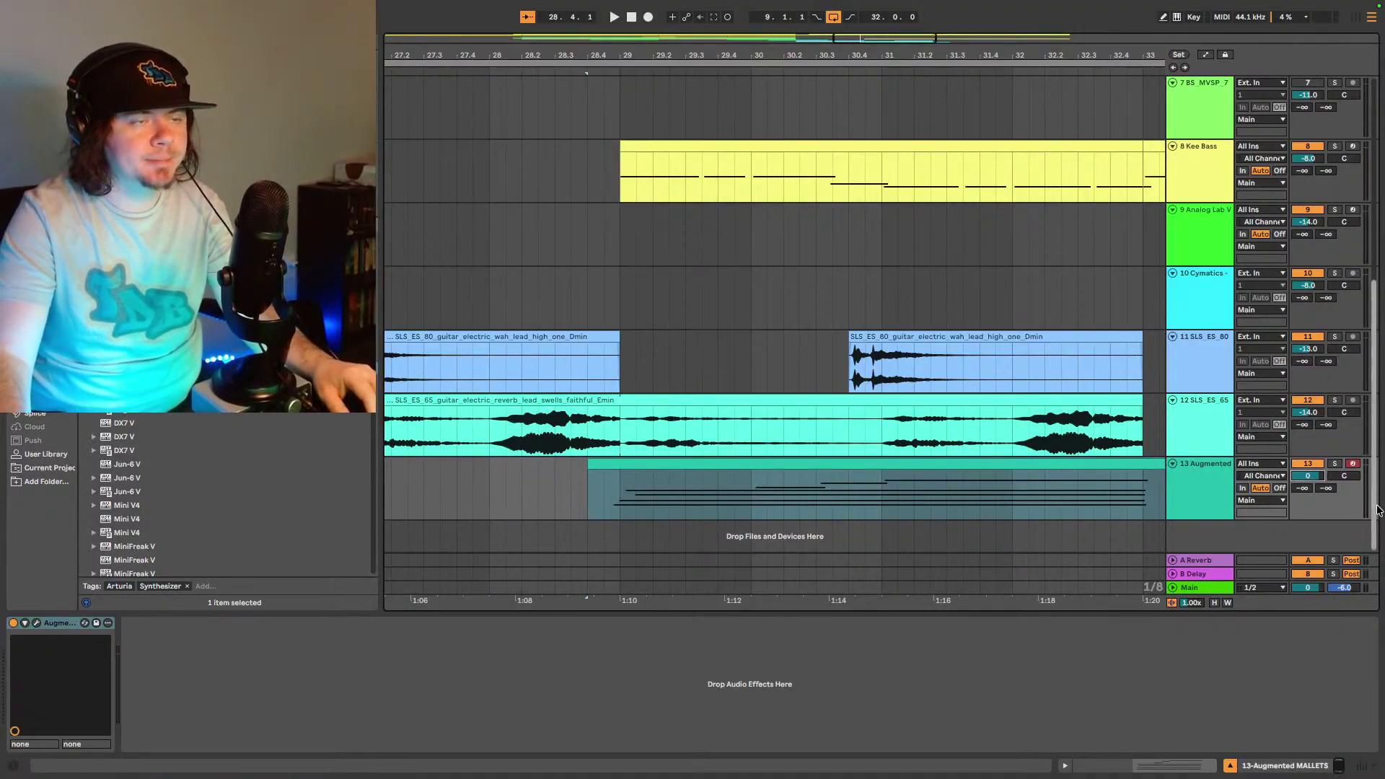
{"action": "key", "text": "space"}
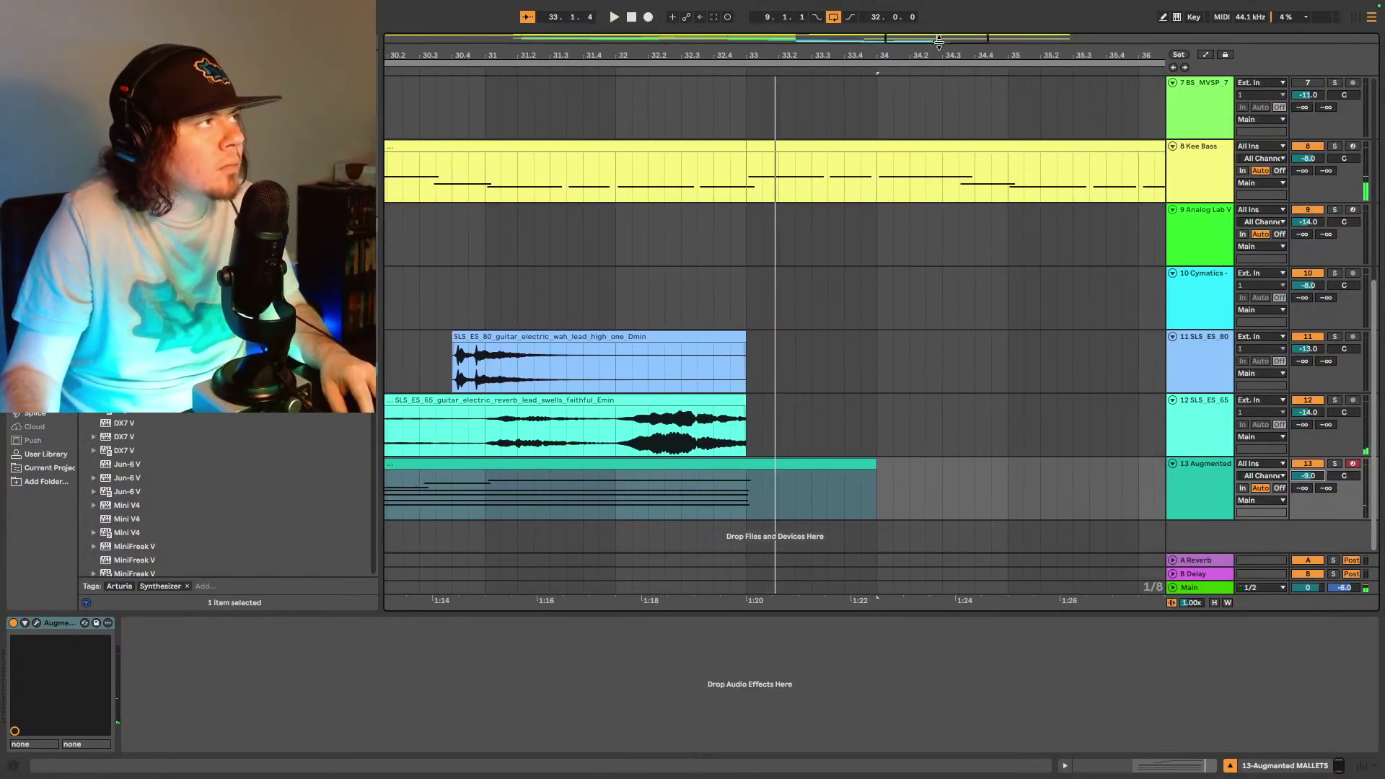
{"action": "left_click_drag", "start_coordinate": [939, 42], "coordinate": [870, 561]}
{"action": "left_click", "coordinate": [734, 505]}
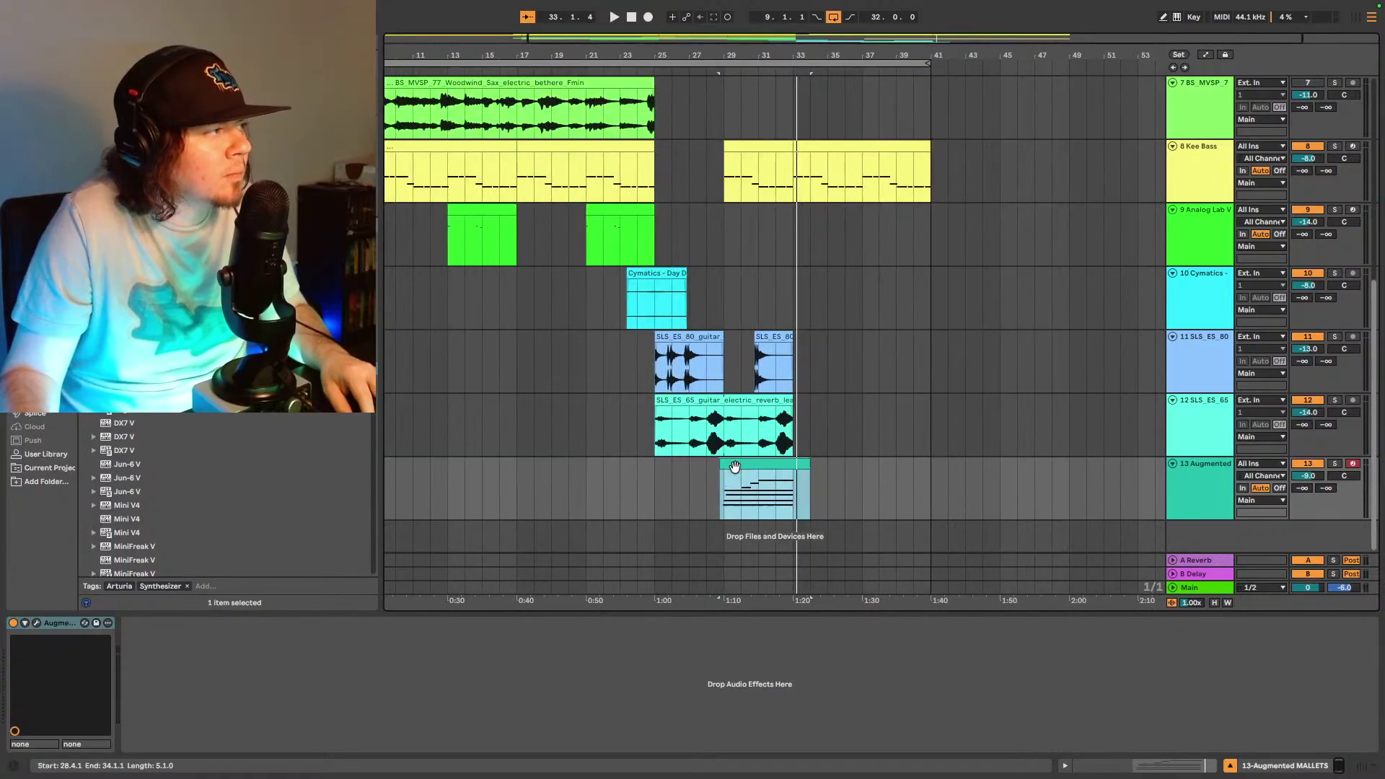
{"action": "key", "text": "space"}
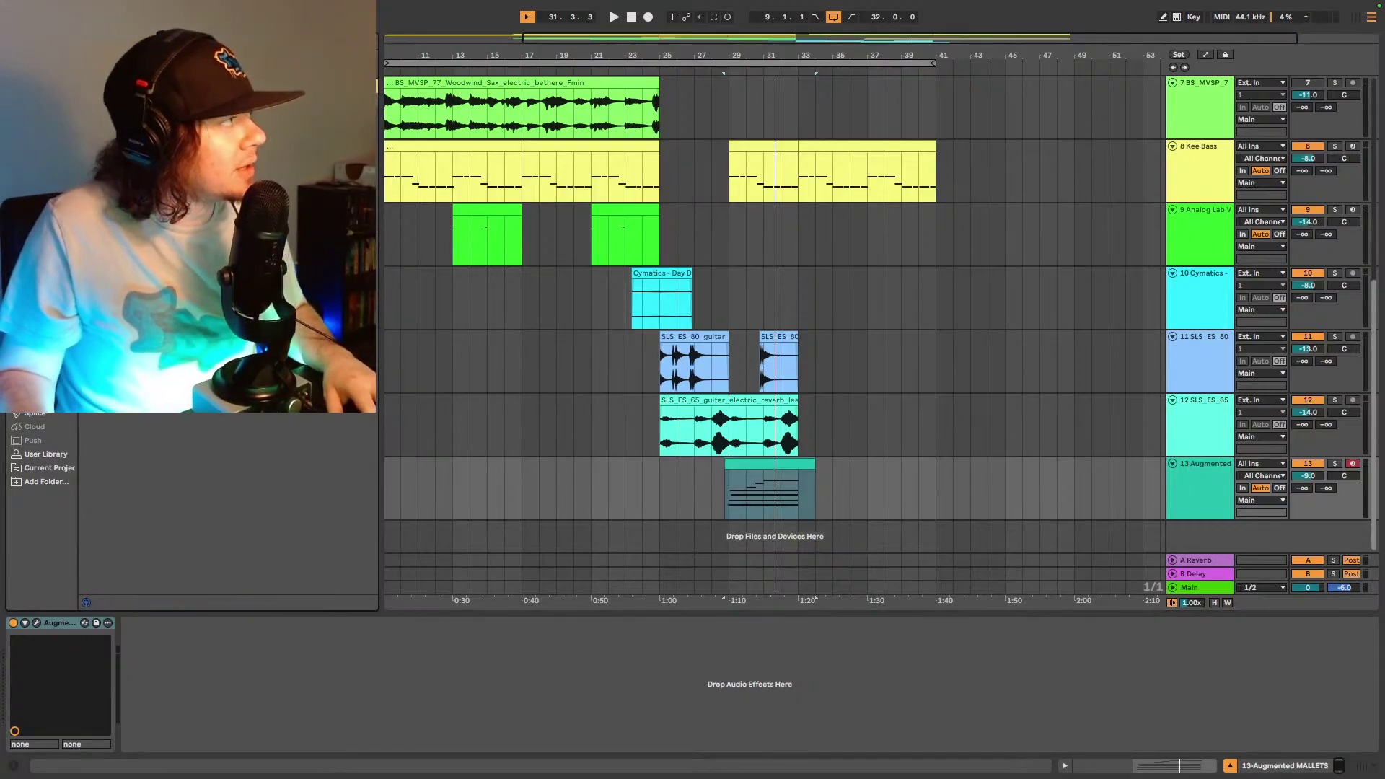
- Add a Utility device to the Augmented MALLETS track and show the automation lane for its output gain
{"action": "left_click_drag", "start_coordinate": [782, 501], "coordinate": [786, 505]}
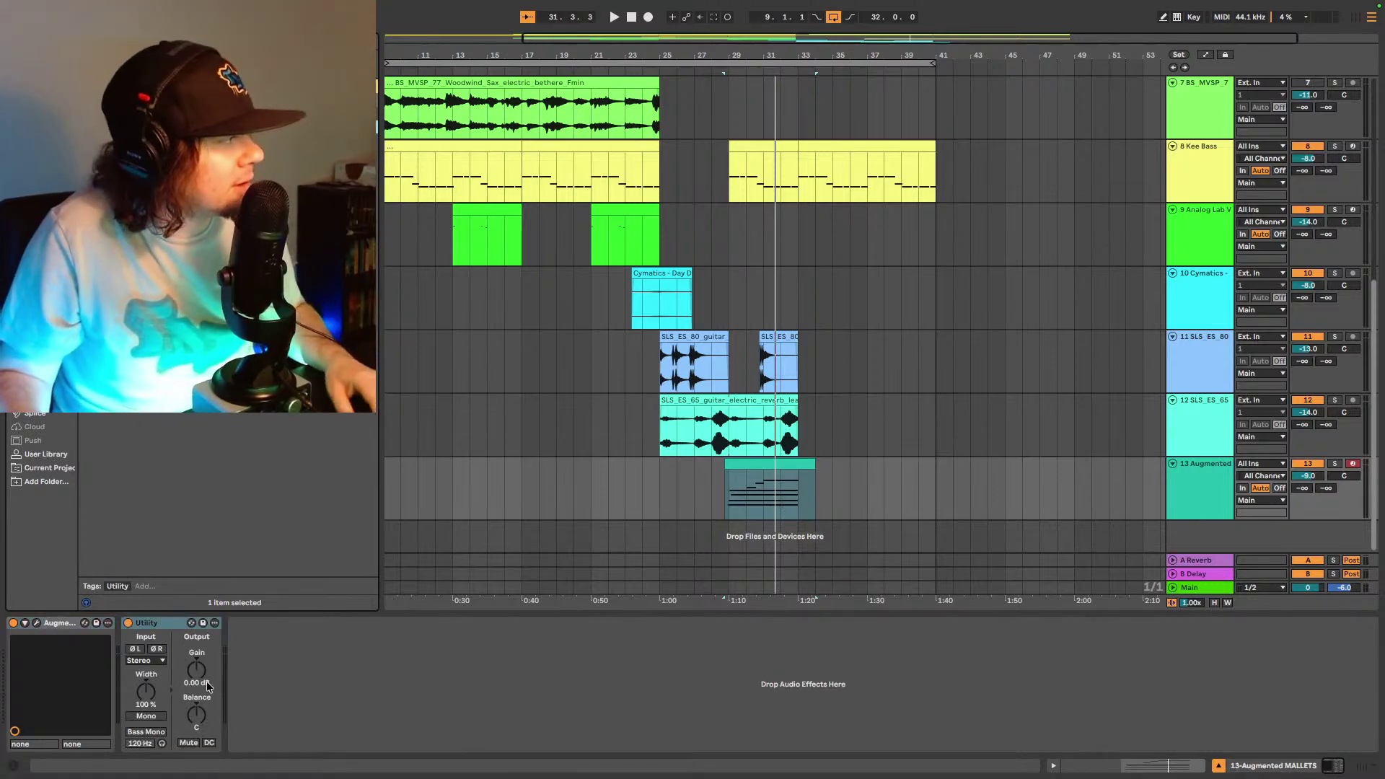
{"action": "right_click", "coordinate": [201, 668]}
{"action": "left_click", "coordinate": [238, 675]}
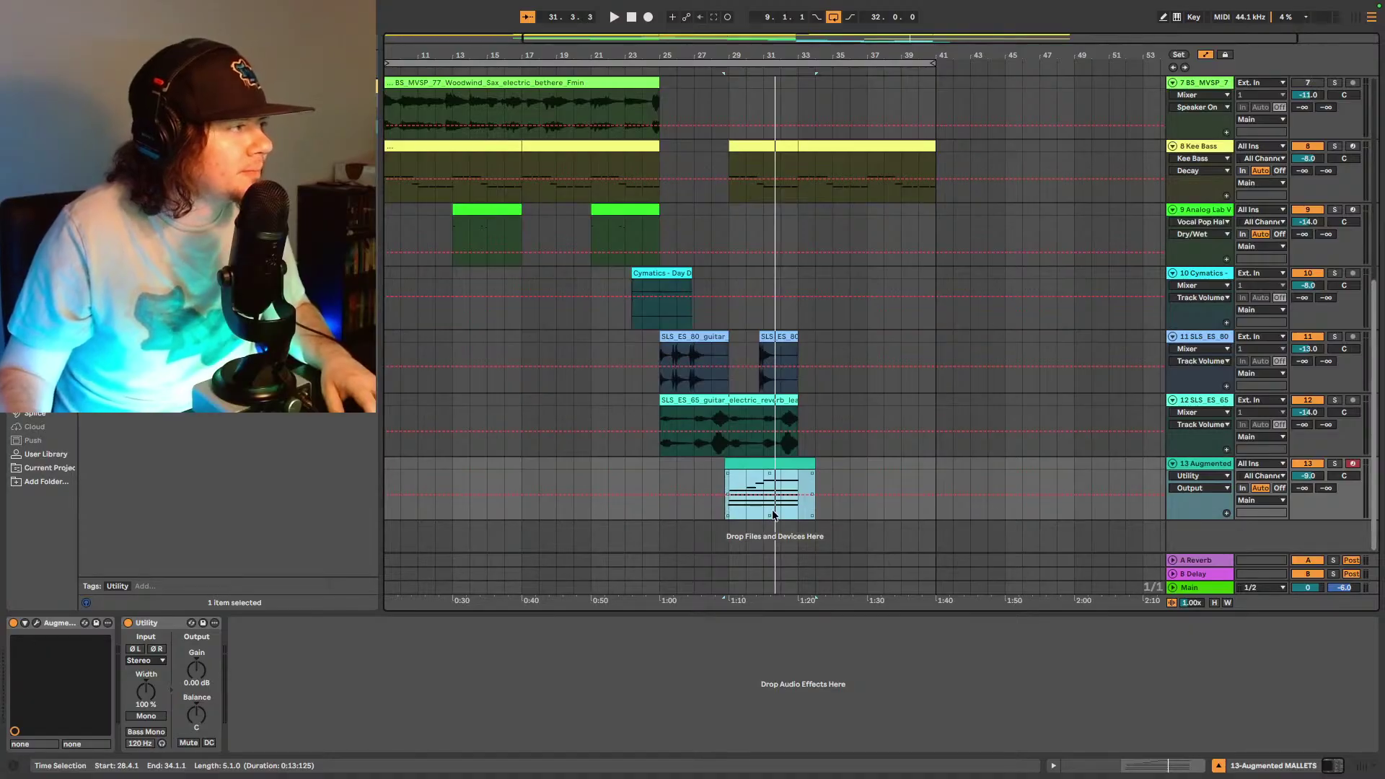
- Insert a curved gain fade-out from 31.3.1 to 33.1.1 without a return to full level, and play it from 28.4.1
{"action": "left_click_drag", "start_coordinate": [767, 38], "coordinate": [848, 186]}
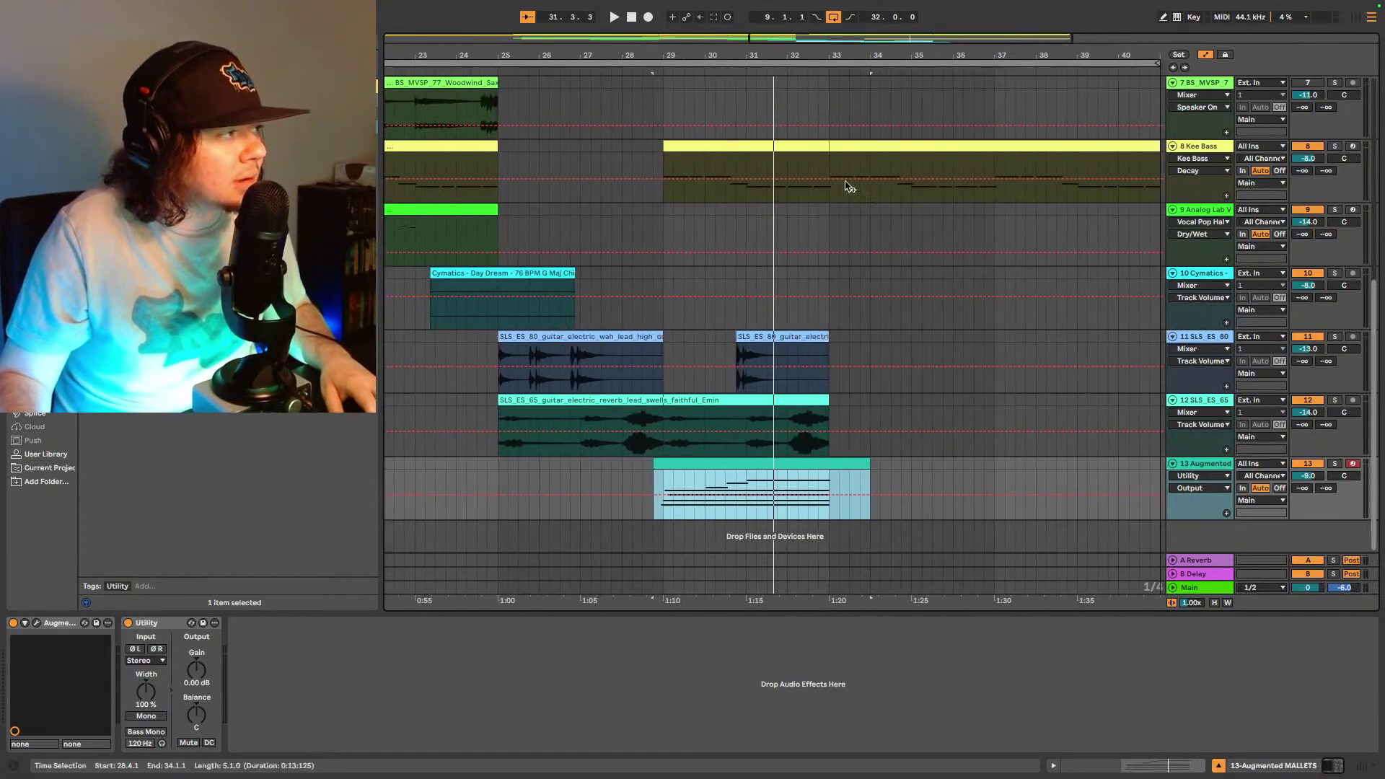
{"action": "left_click", "coordinate": [747, 512]}
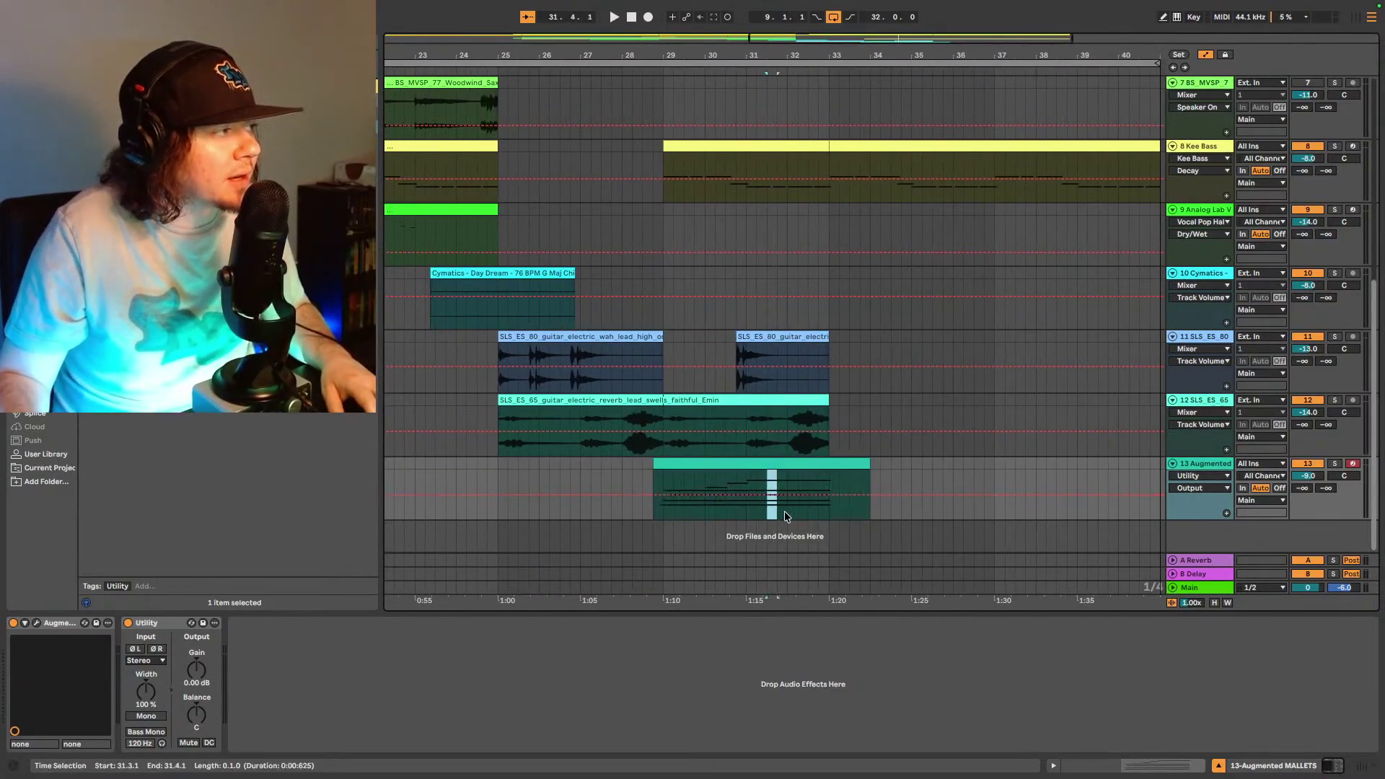
{"action": "right_click", "coordinate": [829, 512]}
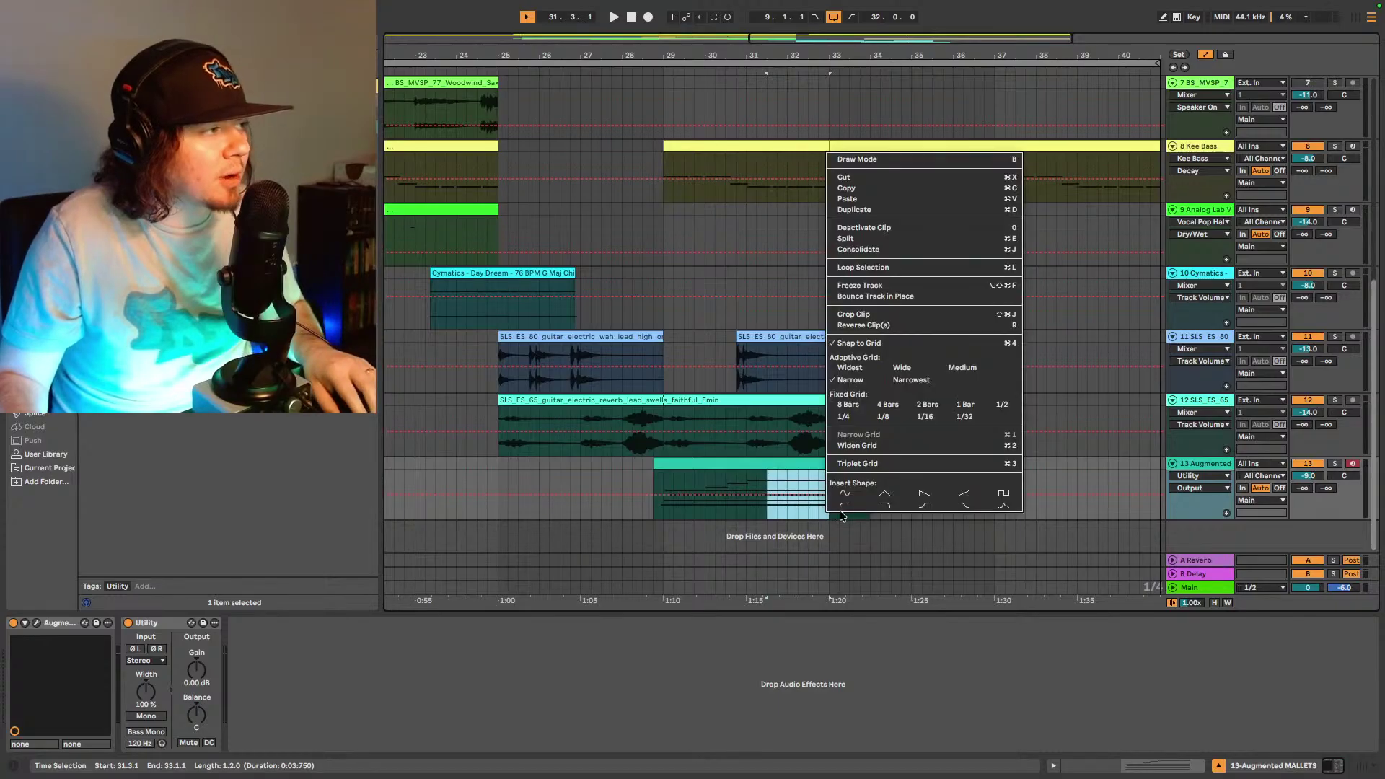
{"action": "left_click", "coordinate": [960, 515]}
{"action": "left_click", "coordinate": [911, 515]}
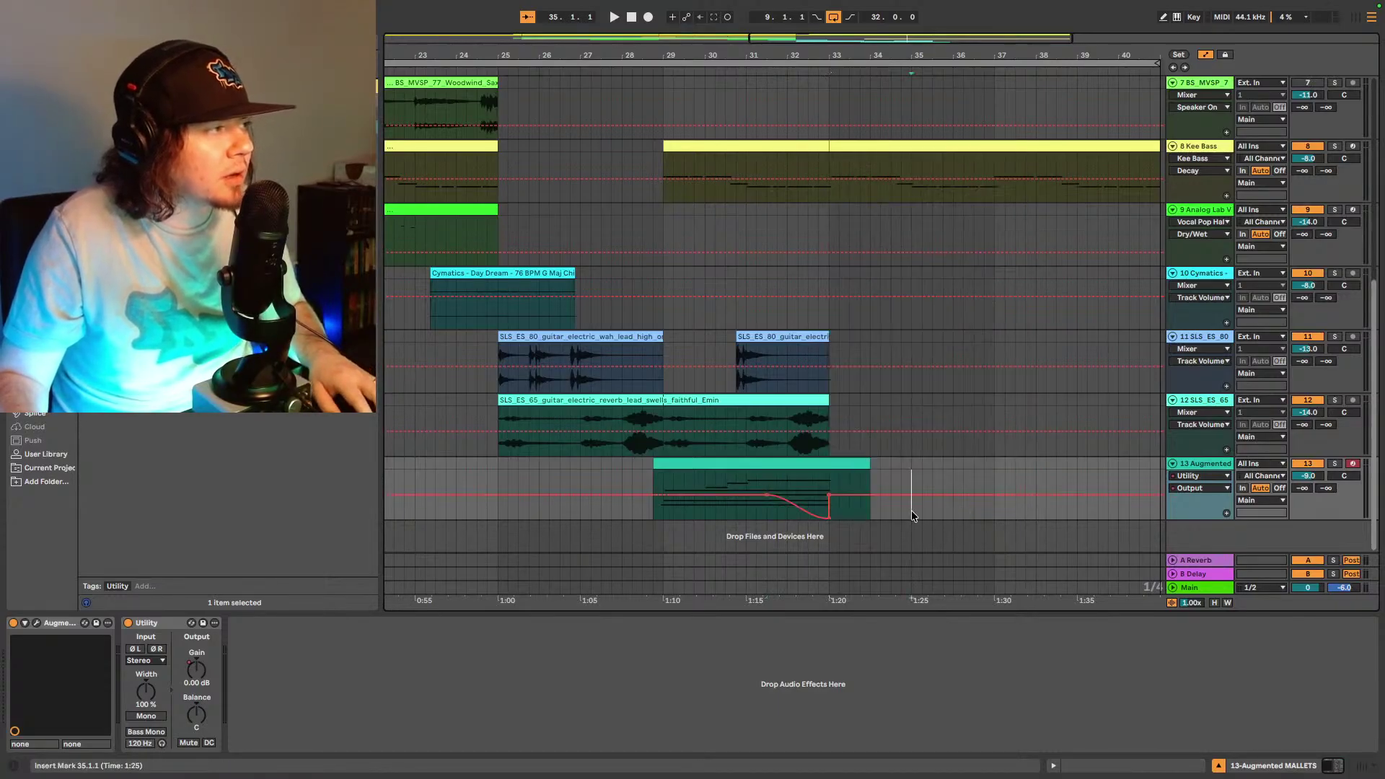
{"action": "left_click", "coordinate": [828, 497]}
{"action": "left_click", "coordinate": [651, 516]}
{"action": "key", "text": "space"}
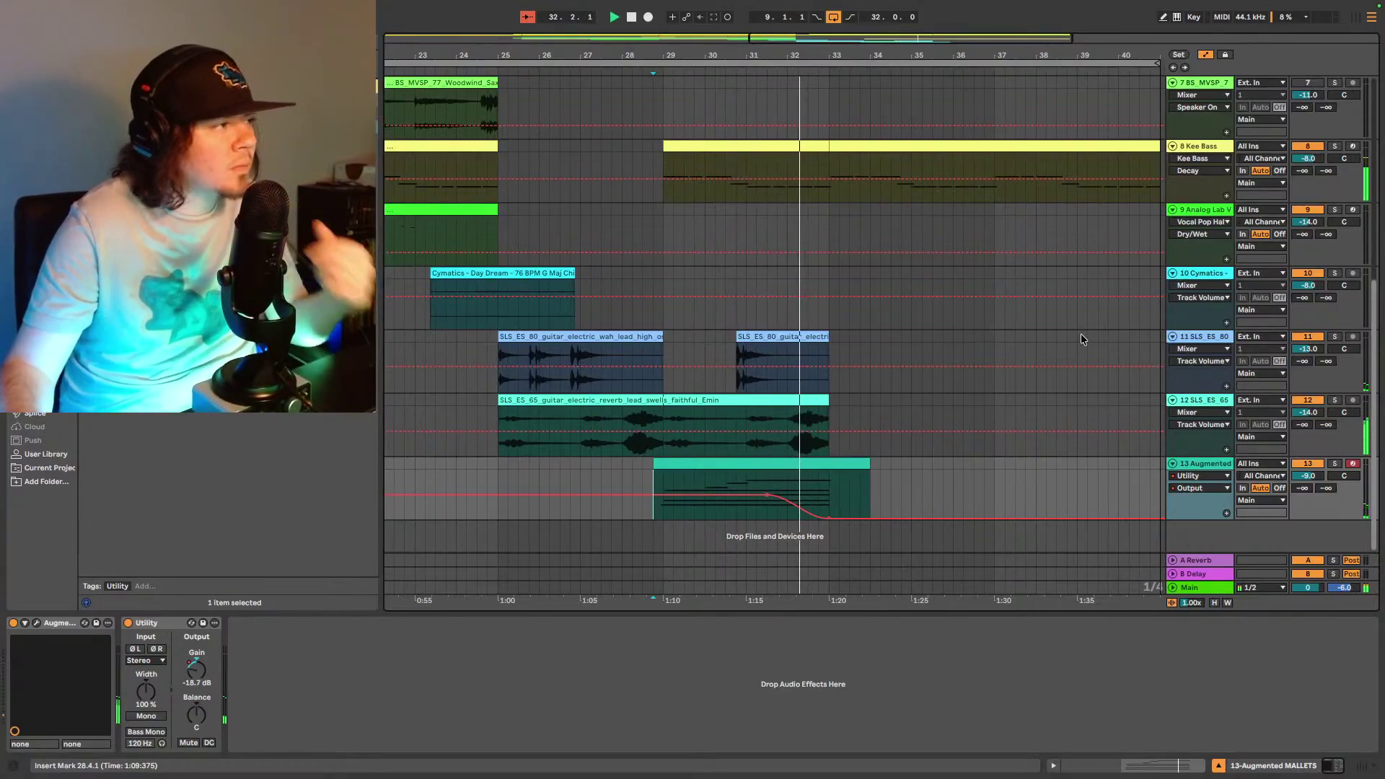
- Shift the gain fade-out so it starts after bar 32 and ends past bar 34, and extend the mallet clip's end to 35.1.1
{"action": "mouse_move", "coordinate": [767, 497]}
{"action": "left_click_drag", "start_coordinate": [766, 498], "coordinate": [901, 518]}
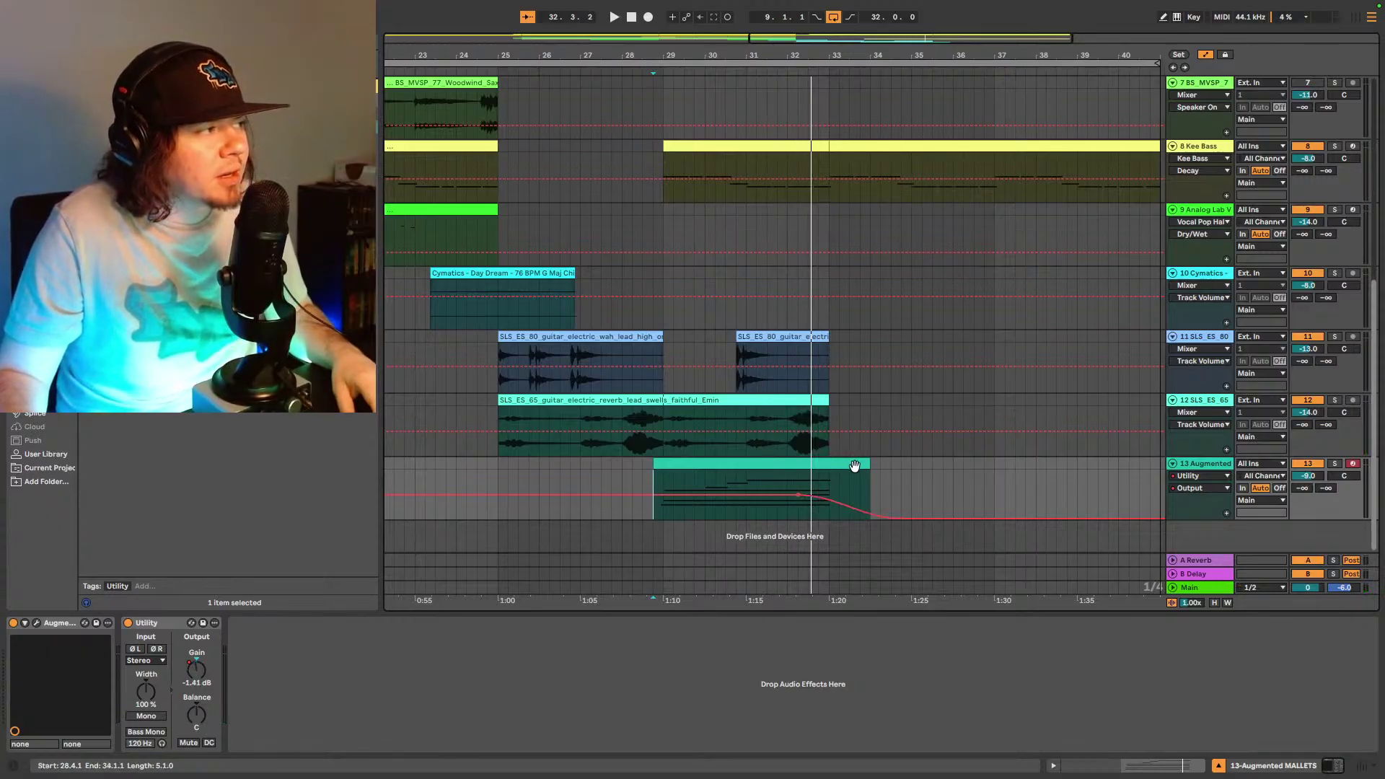
{"action": "left_click_drag", "start_coordinate": [865, 466], "coordinate": [910, 466]}
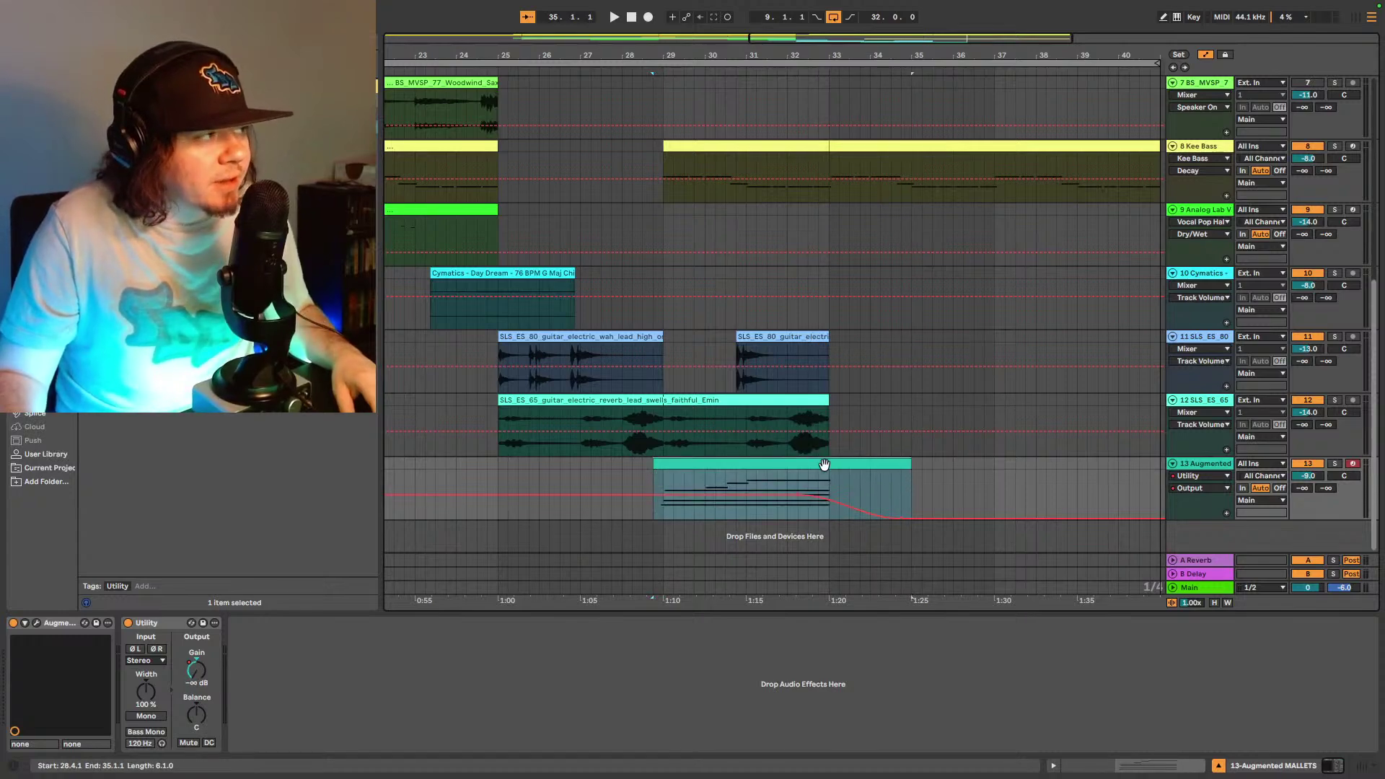
- Lengthen the sustained C5 to F6 notes in the mallet clip to the clip's end at 11.1.1 in clip time
{"action": "left_click", "coordinate": [1153, 769]}
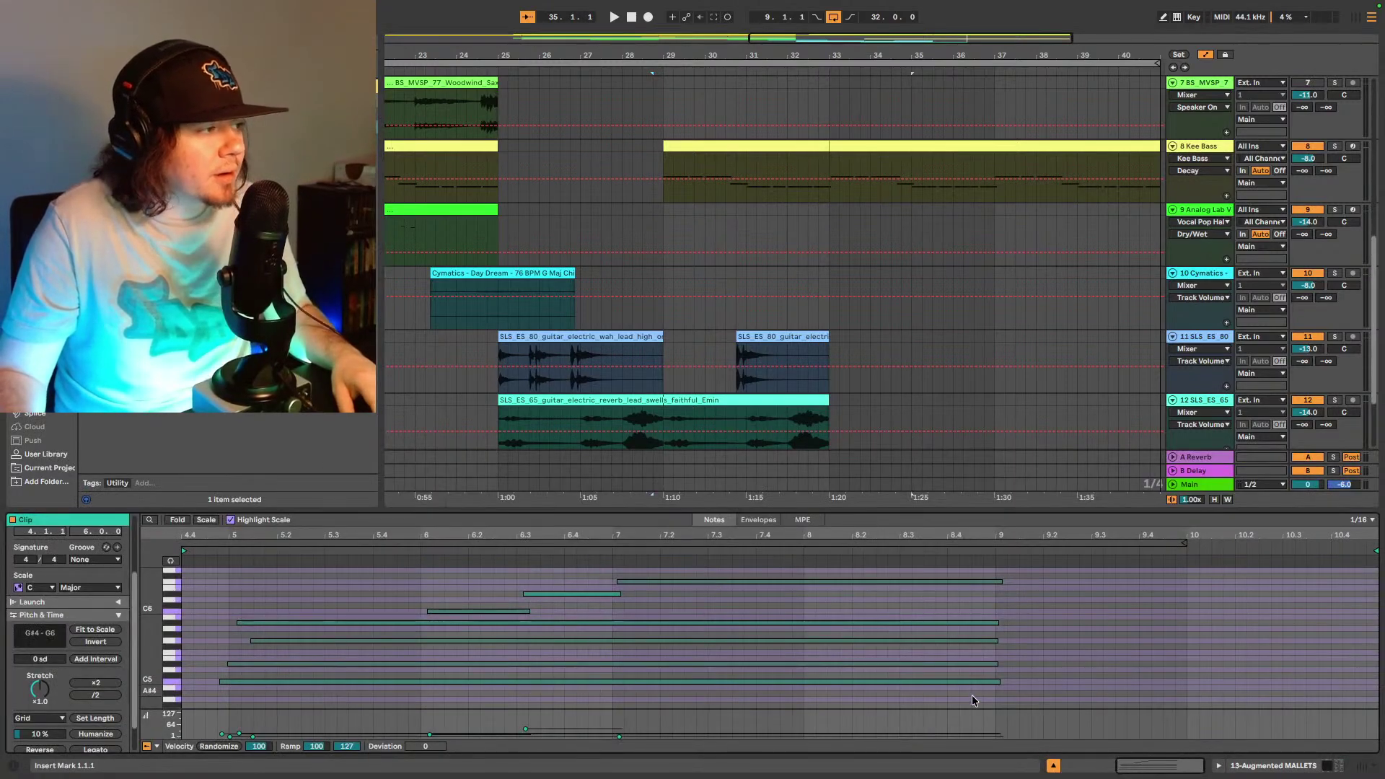
{"action": "key", "text": "ctrl+a"}
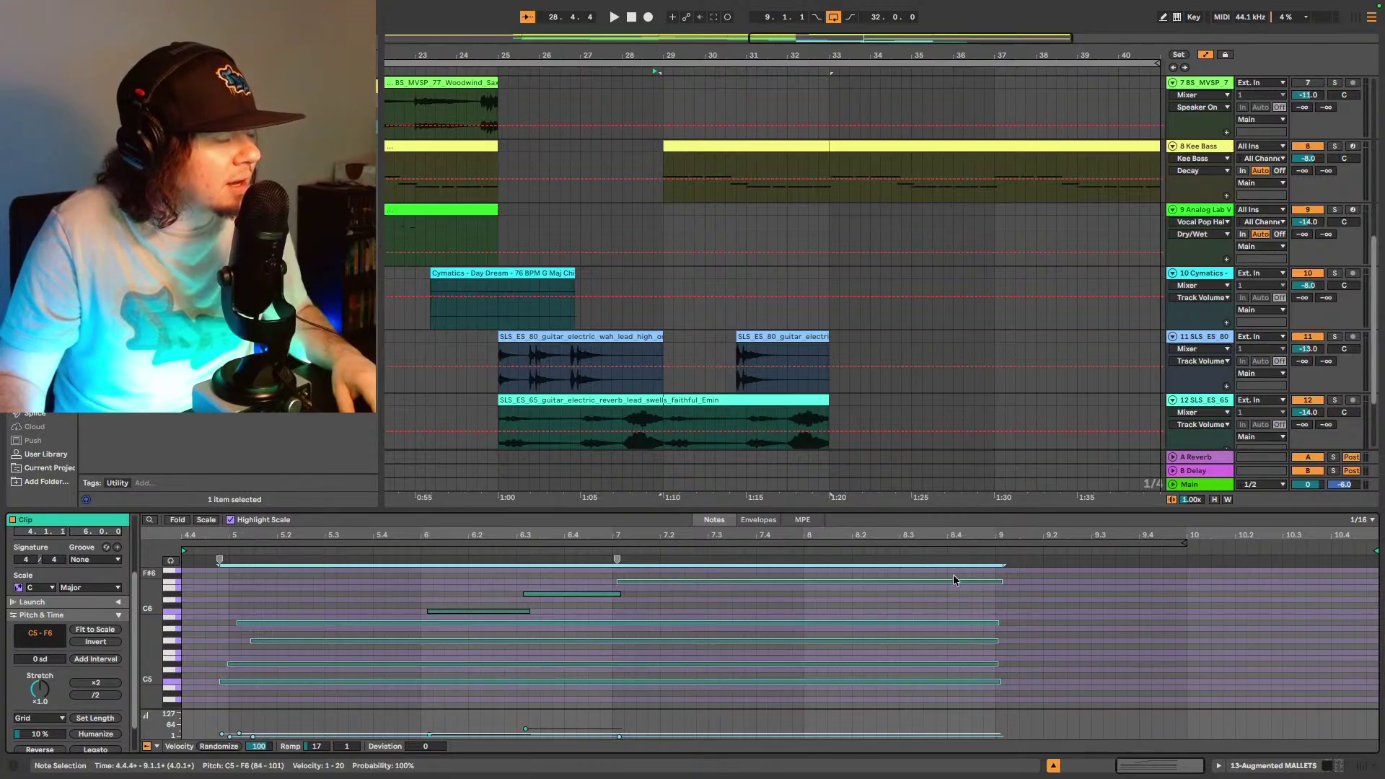
{"action": "left_click_drag", "start_coordinate": [1001, 579], "coordinate": [1377, 598]}
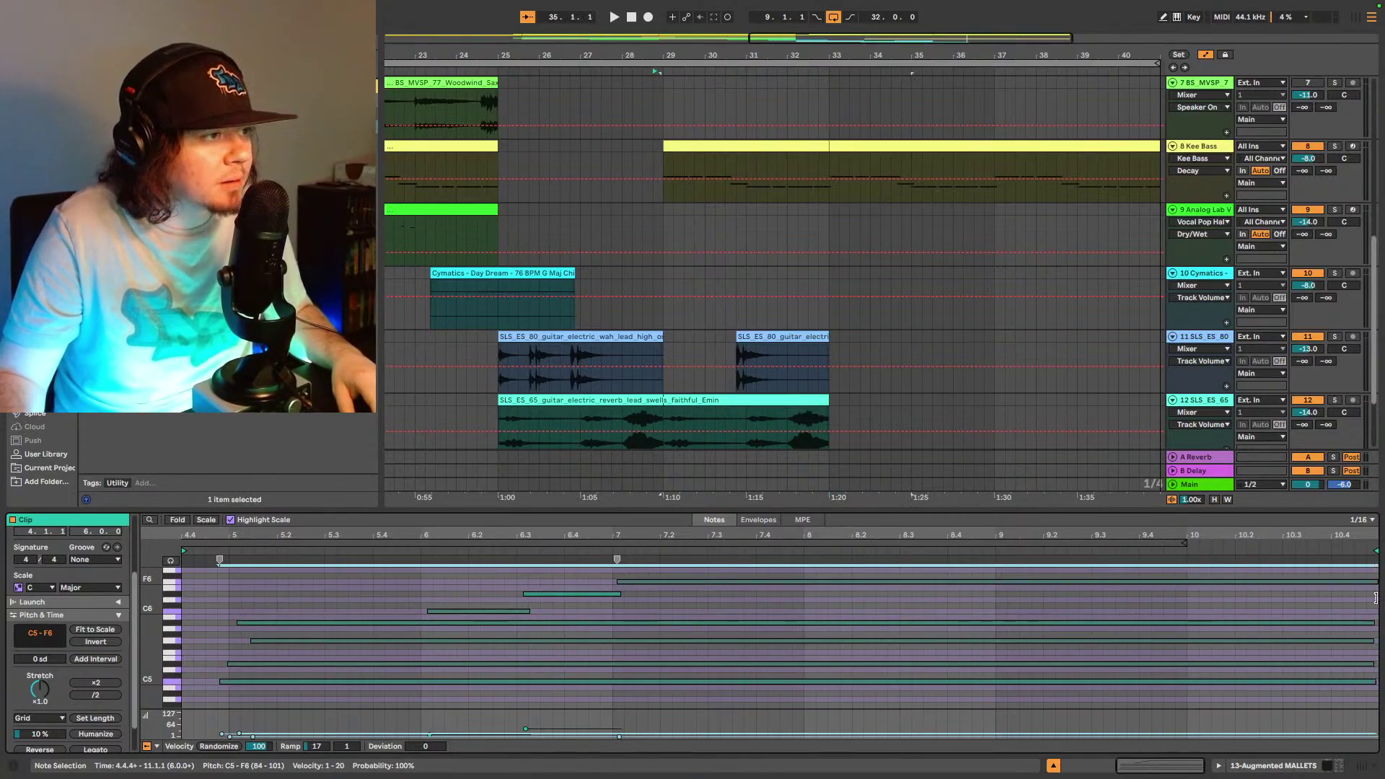
- Play the extended mallet fade from 28.4.1, and replay the transition from the start of the Cymatics chimes clip
{"action": "scroll", "coordinate": [862, 303], "scroll_direction": "down", "scroll_amount": 3}
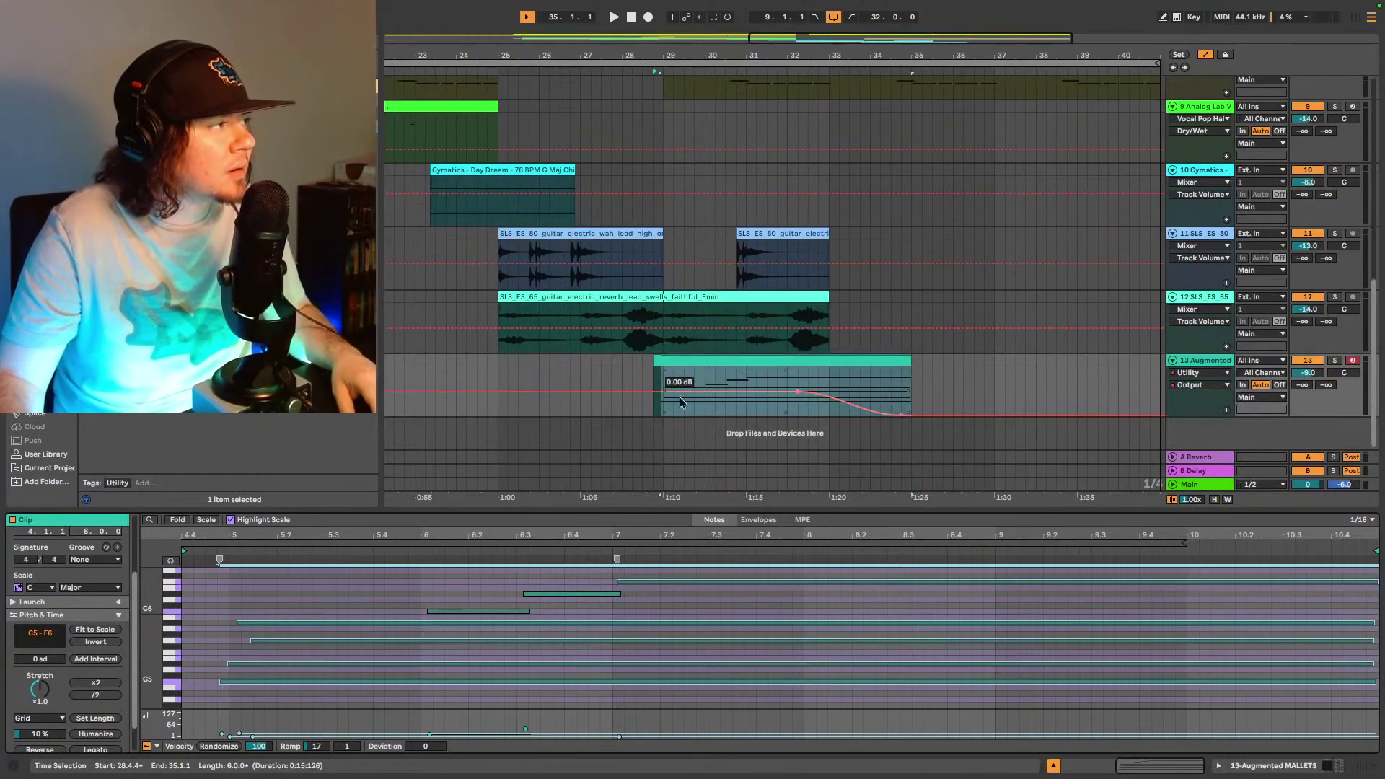
{"action": "key", "text": "space"}
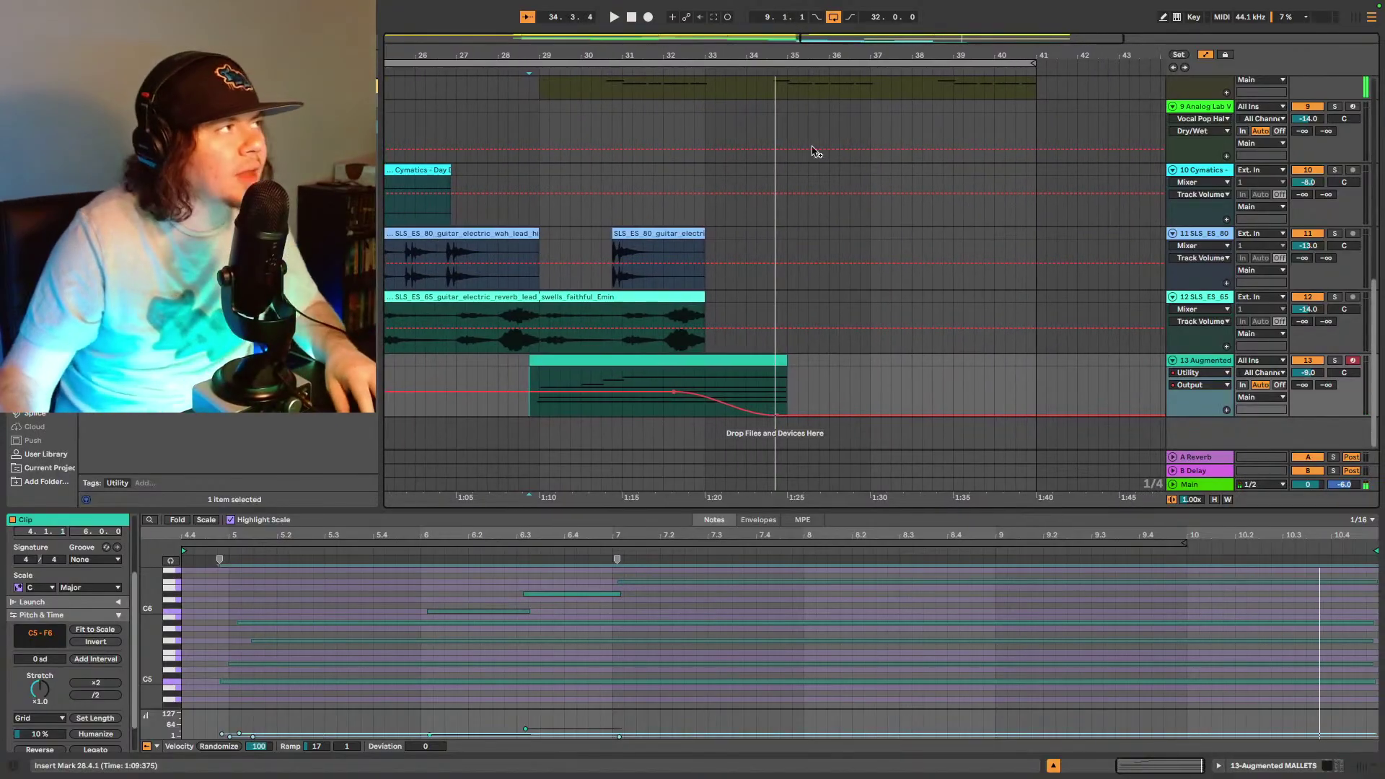
{"action": "key", "text": "minus"}
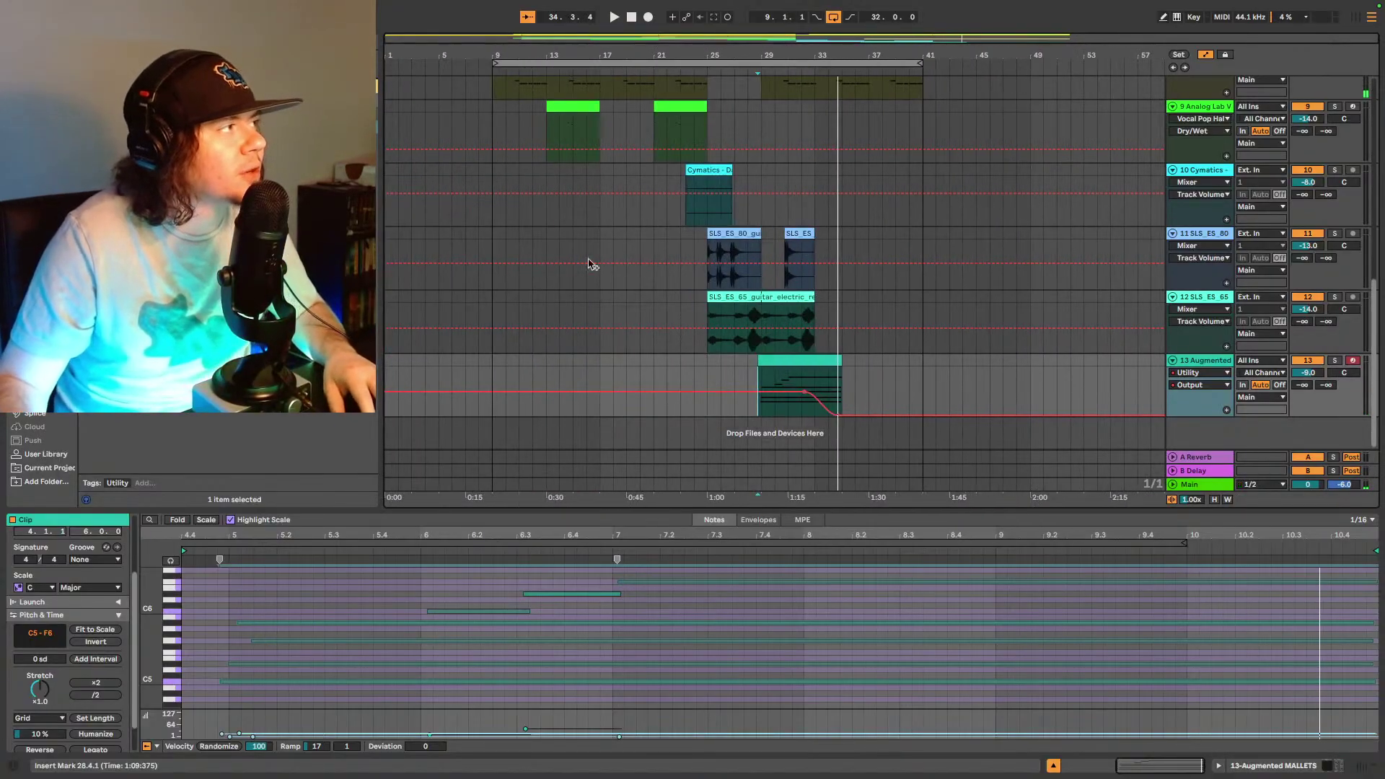
{"action": "left_click", "coordinate": [707, 285]}
{"action": "left_click", "coordinate": [684, 225]}
{"action": "key", "text": "space"}
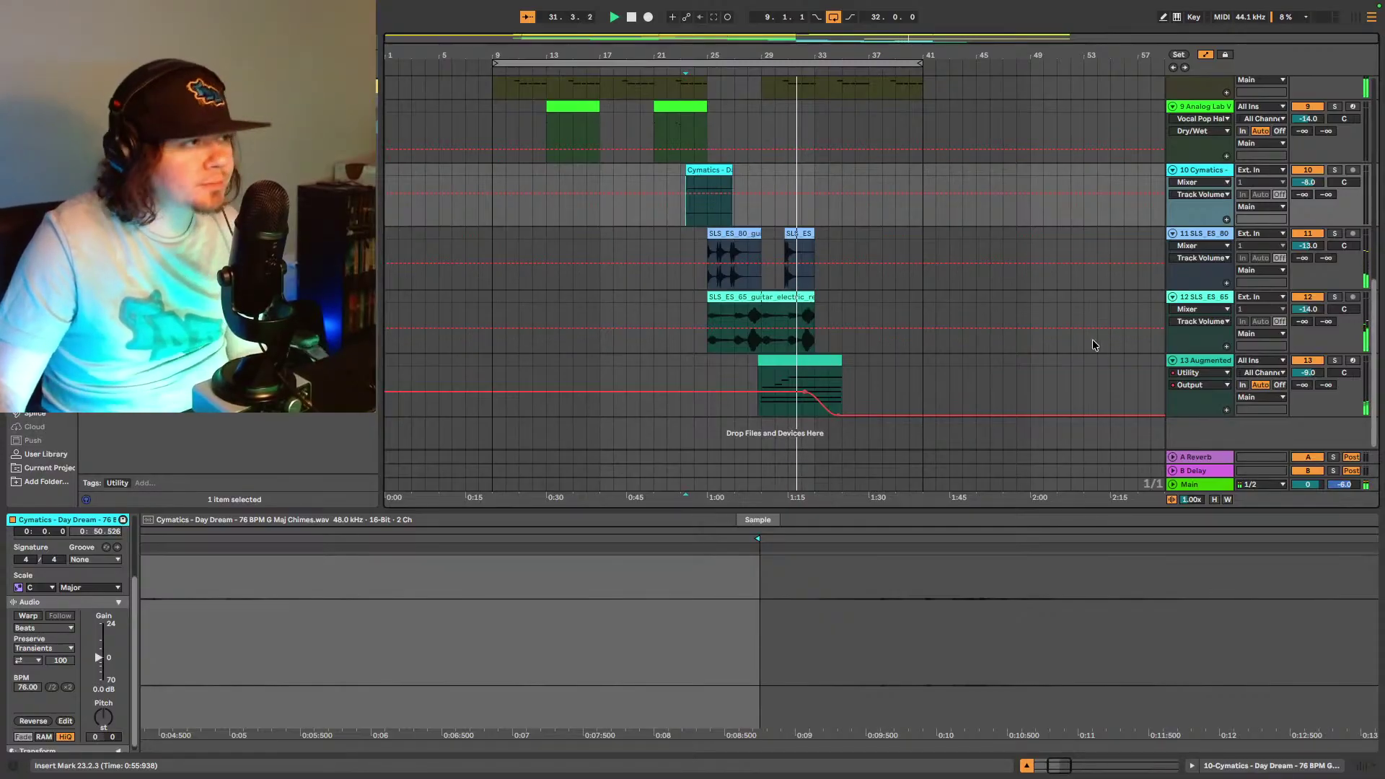
- Add a MIDI track below the mallets track and load the Augmented GRAND PIANO instrument on it
{"action": "left_click", "coordinate": [1206, 361]}
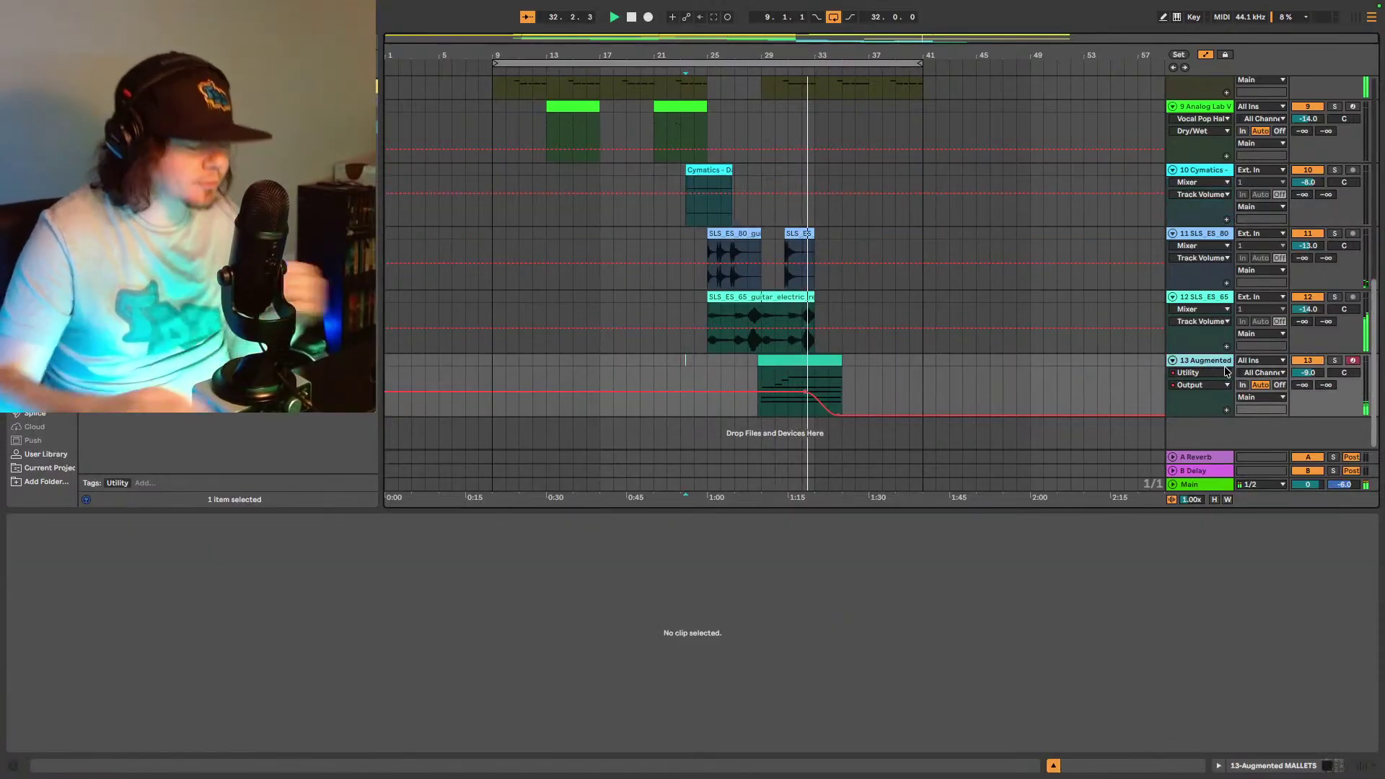
{"action": "key", "text": "ctrl+shift+t"}
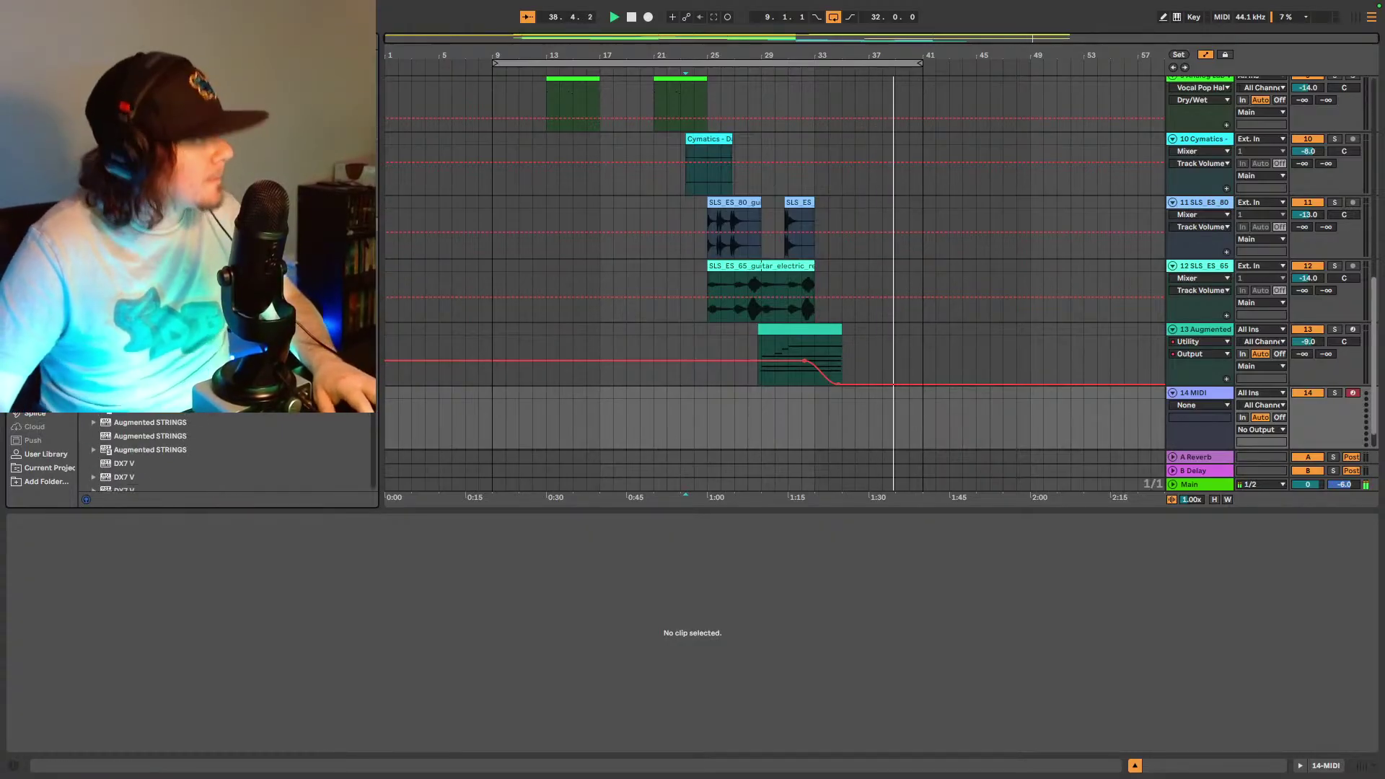
{"action": "scroll", "coordinate": [227, 453], "scroll_direction": "down", "scroll_amount": 2}
{"action": "scroll", "coordinate": [228, 453], "scroll_direction": "down", "scroll_amount": 3}
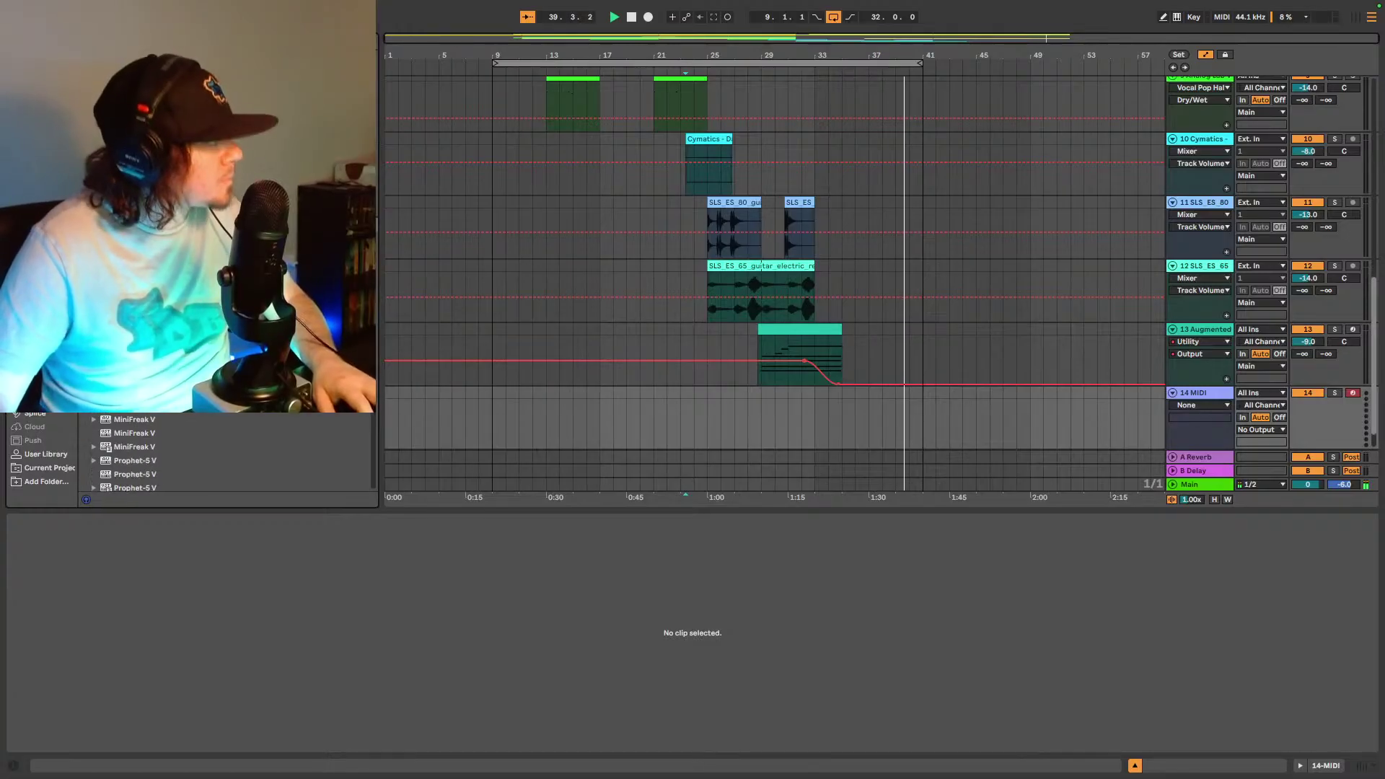
{"action": "scroll", "coordinate": [227, 453], "scroll_direction": "down", "scroll_amount": 3}
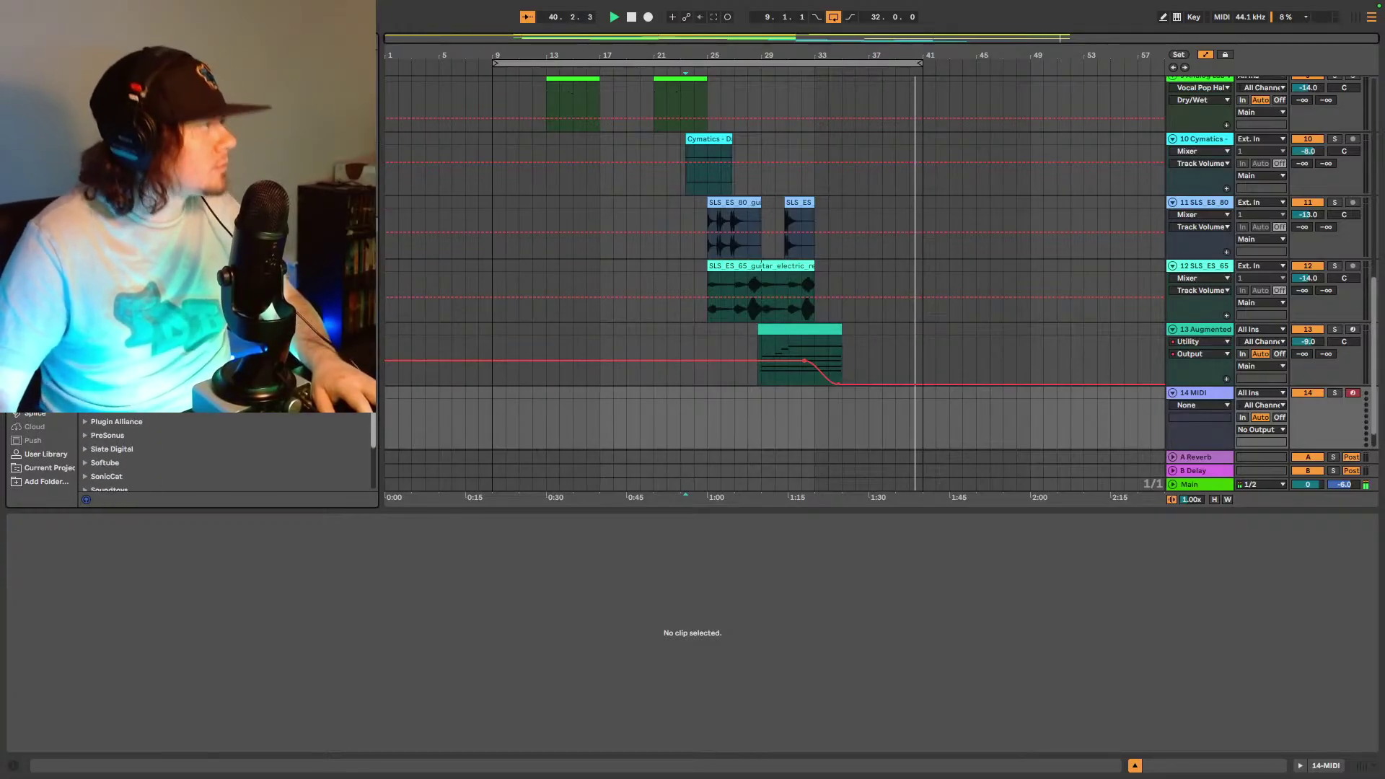
{"action": "scroll", "coordinate": [227, 453], "scroll_direction": "up", "scroll_amount": 2}
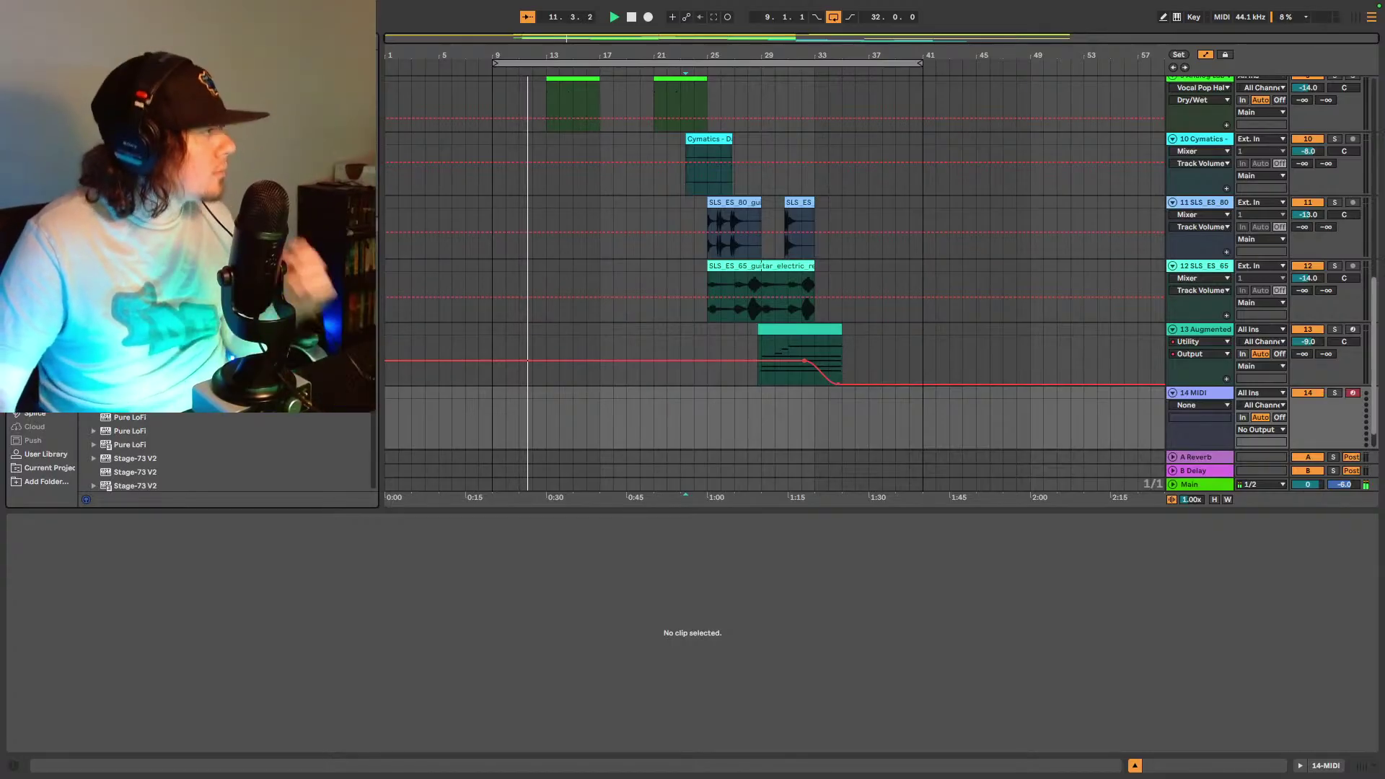
{"action": "scroll", "coordinate": [223, 450], "scroll_direction": "up", "scroll_amount": 5}
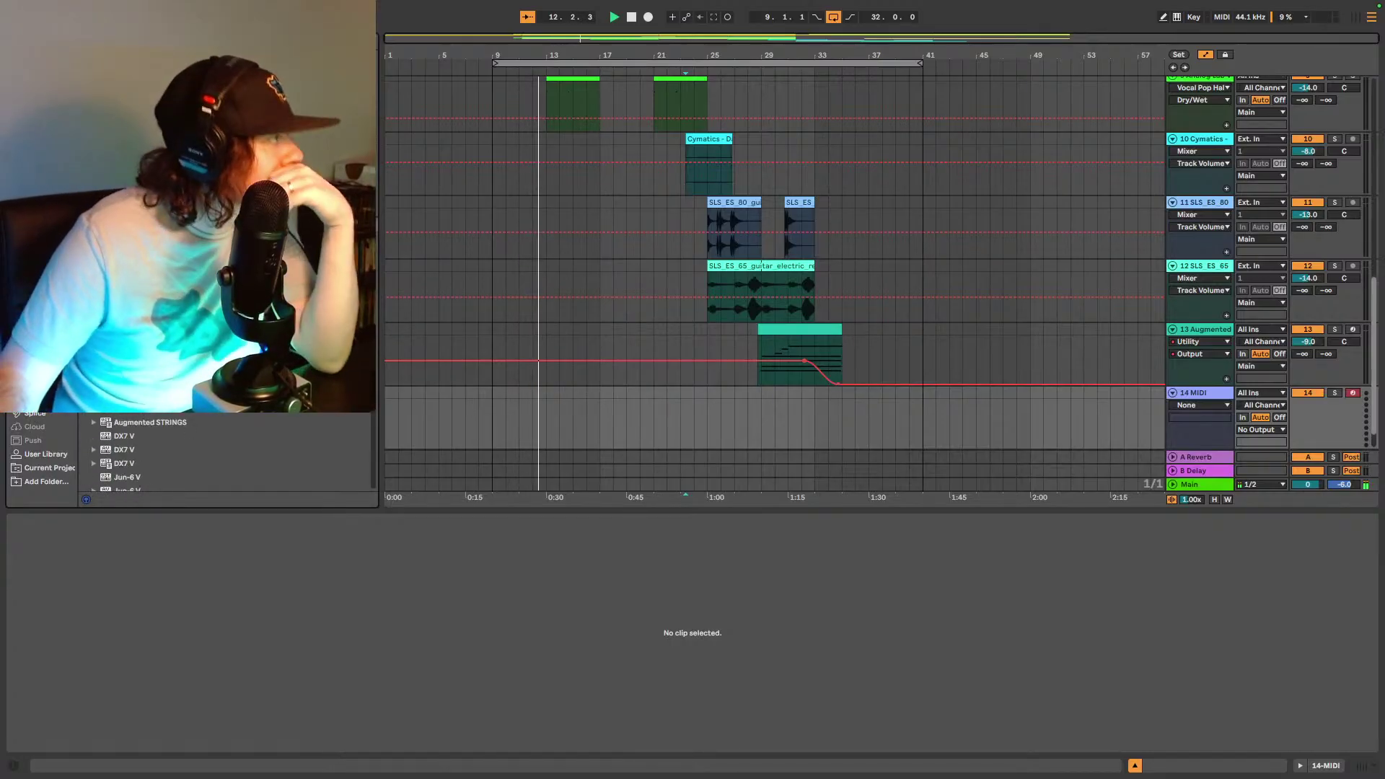
{"action": "left_click_drag", "start_coordinate": [148, 340], "coordinate": [852, 431]}
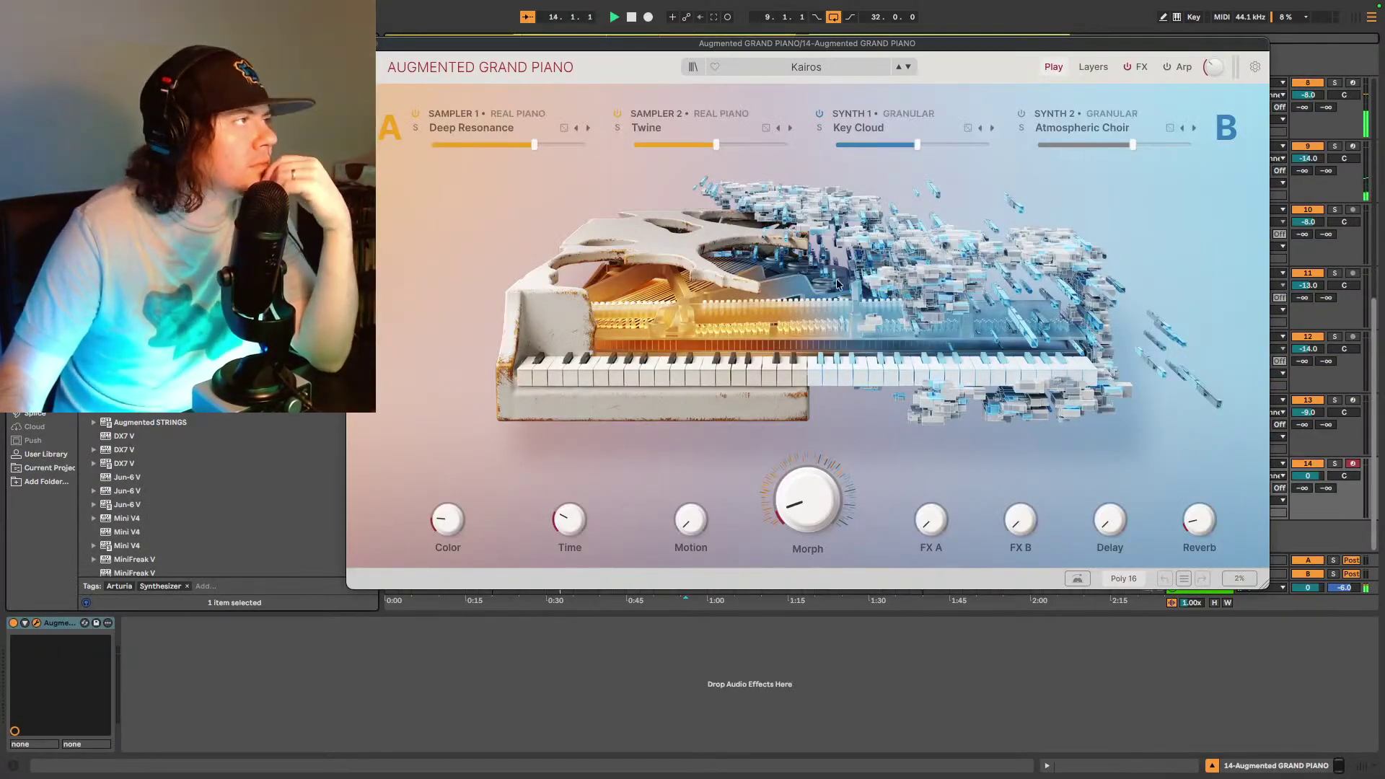
- Load the Lost Soul preset in Augmented Grand Piano
{"action": "left_click", "coordinate": [859, 66]}
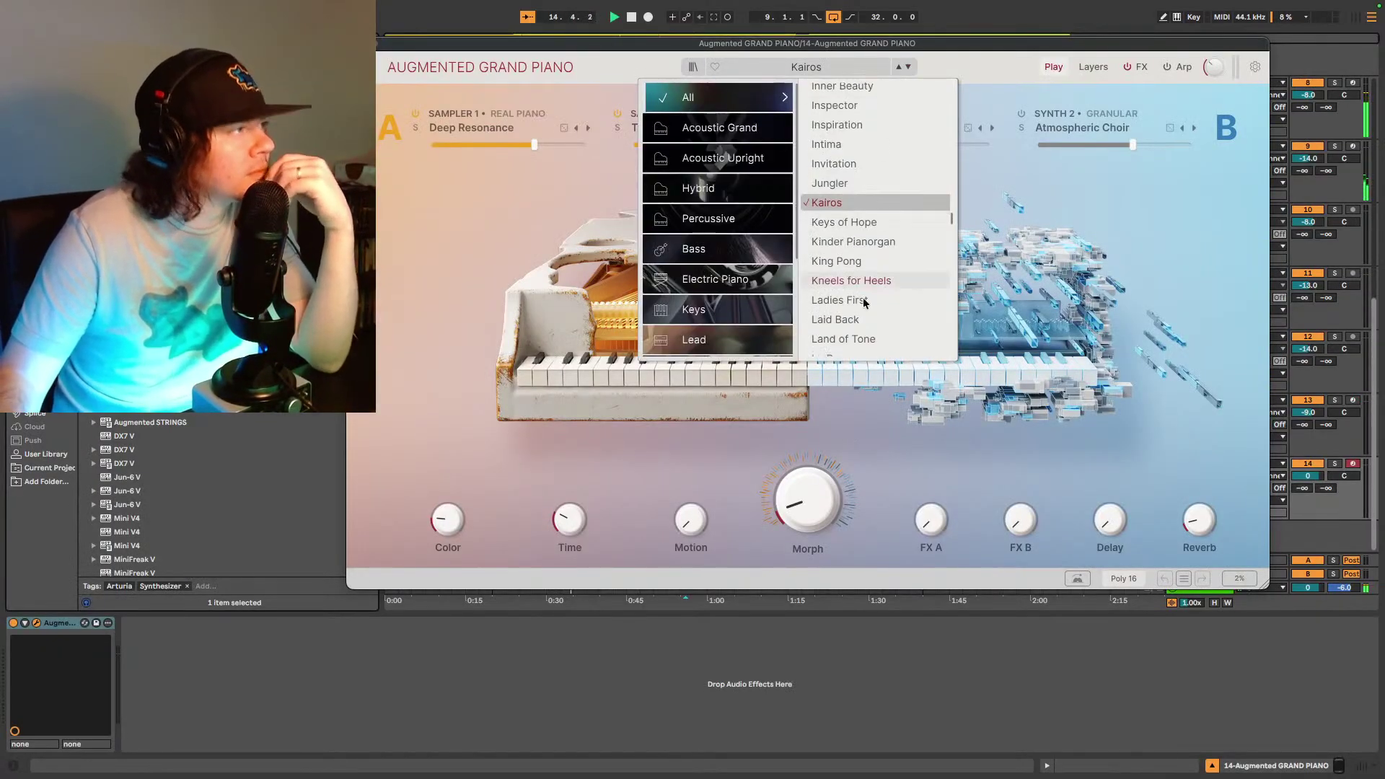
{"action": "scroll", "coordinate": [863, 304], "scroll_direction": "down", "scroll_amount": 3}
{"action": "scroll", "coordinate": [874, 306], "scroll_direction": "down", "scroll_amount": 1}
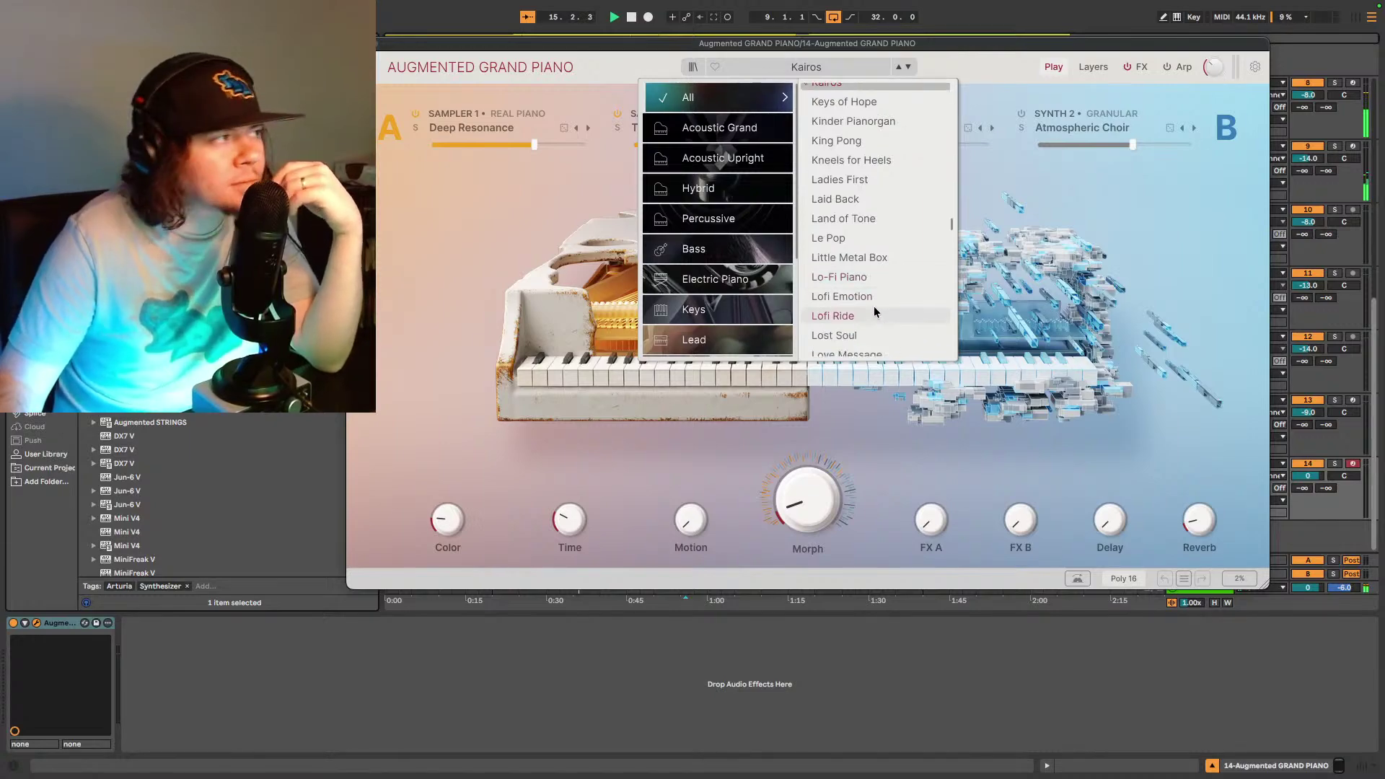
{"action": "left_click", "coordinate": [857, 339]}
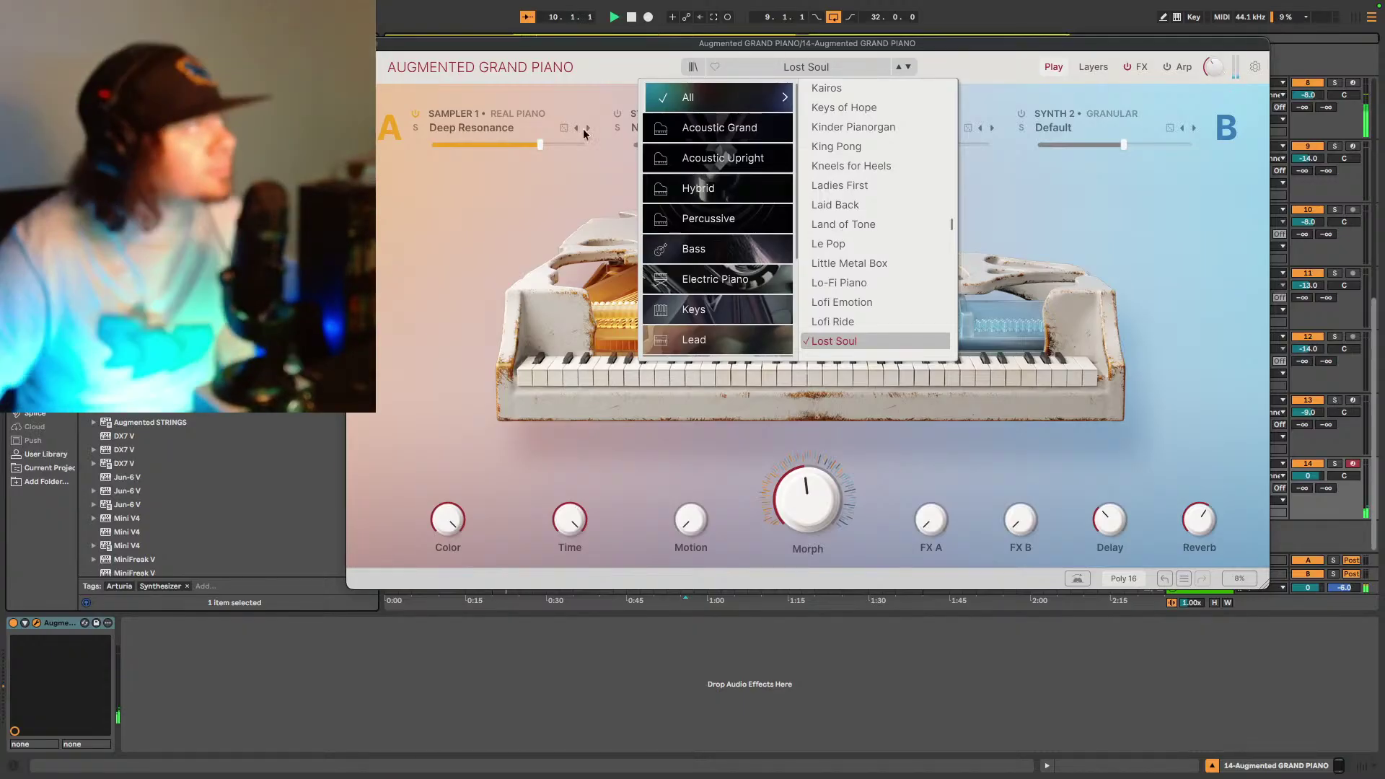
- Capture the performed piano part as a clip, place it from 32.1.1 to 43.1.1 on the grand piano track, and play it
{"action": "key", "text": "super+alt+p"}
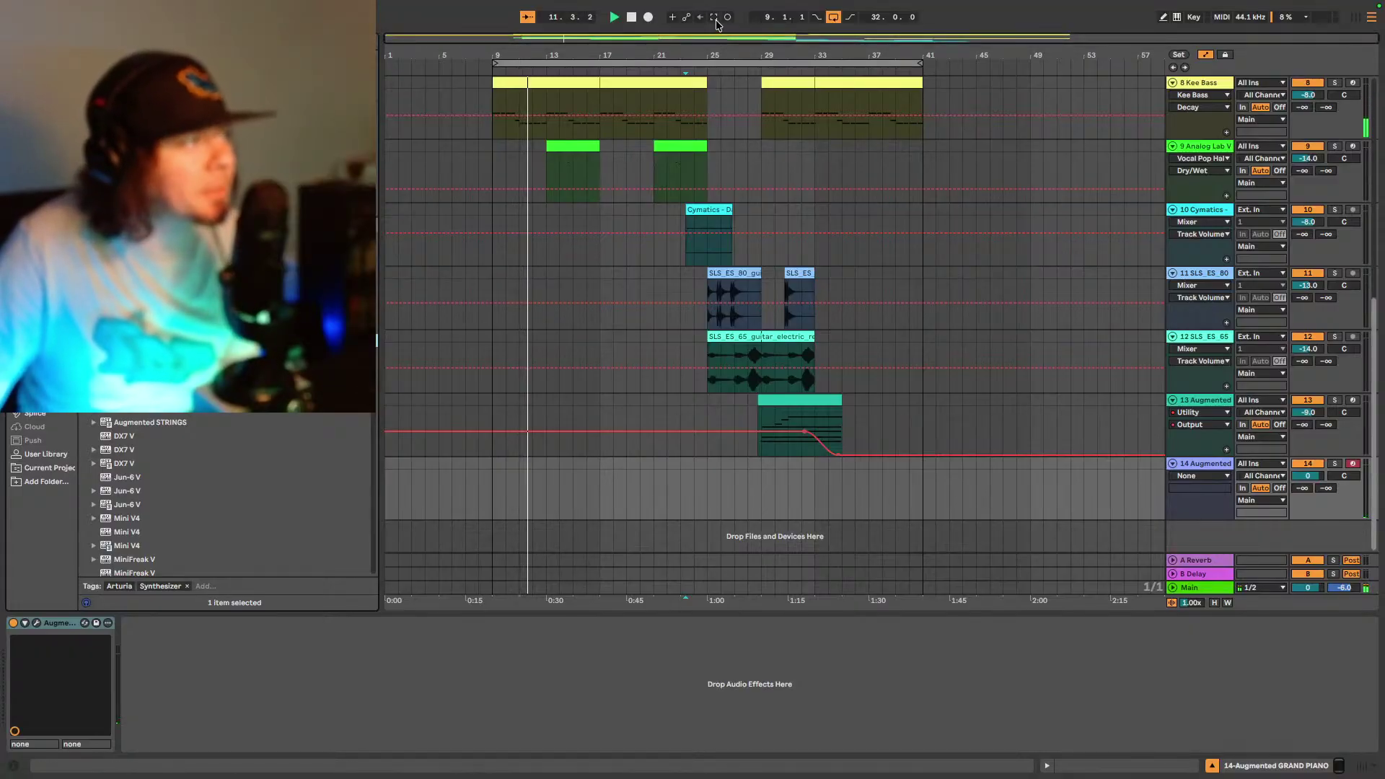
{"action": "double_click", "coordinate": [505, 490]}
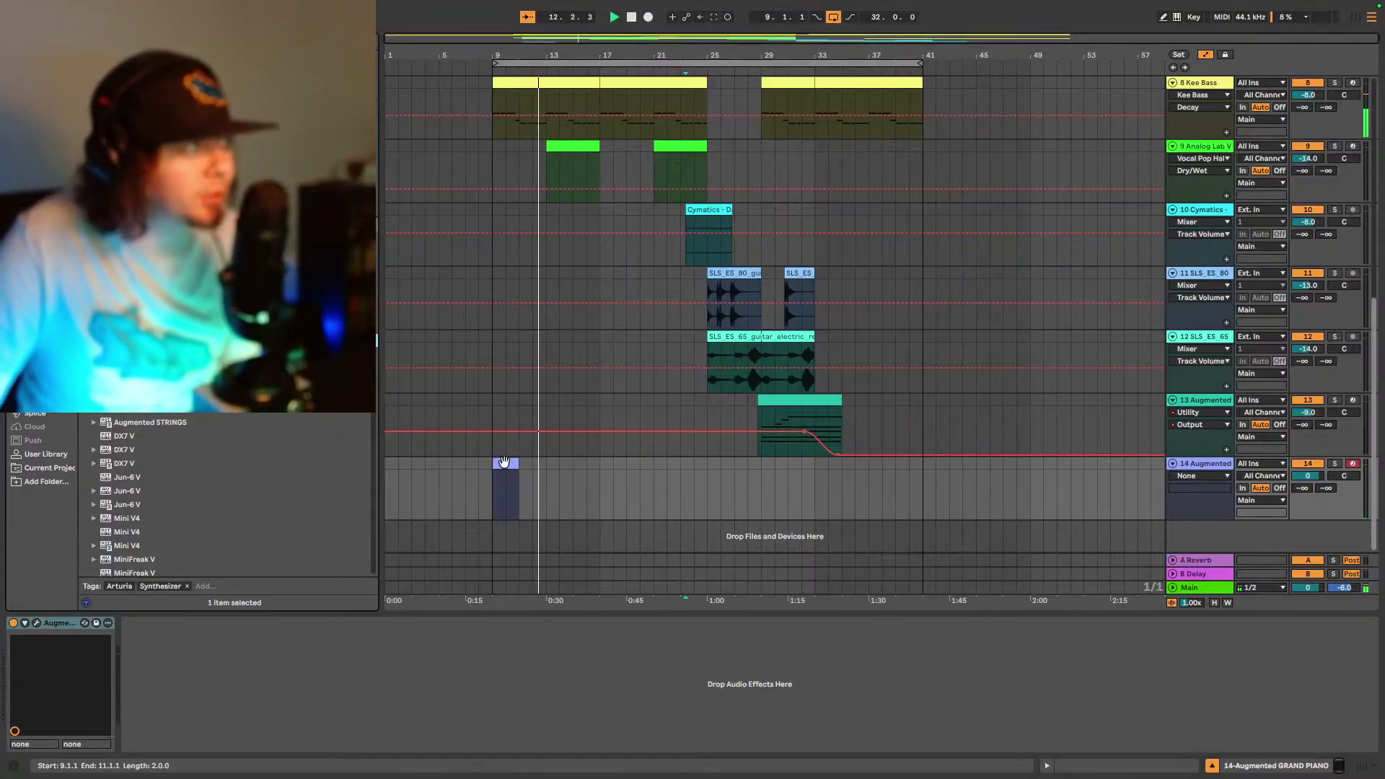
{"action": "left_click_drag", "start_coordinate": [505, 462], "coordinate": [797, 455]}
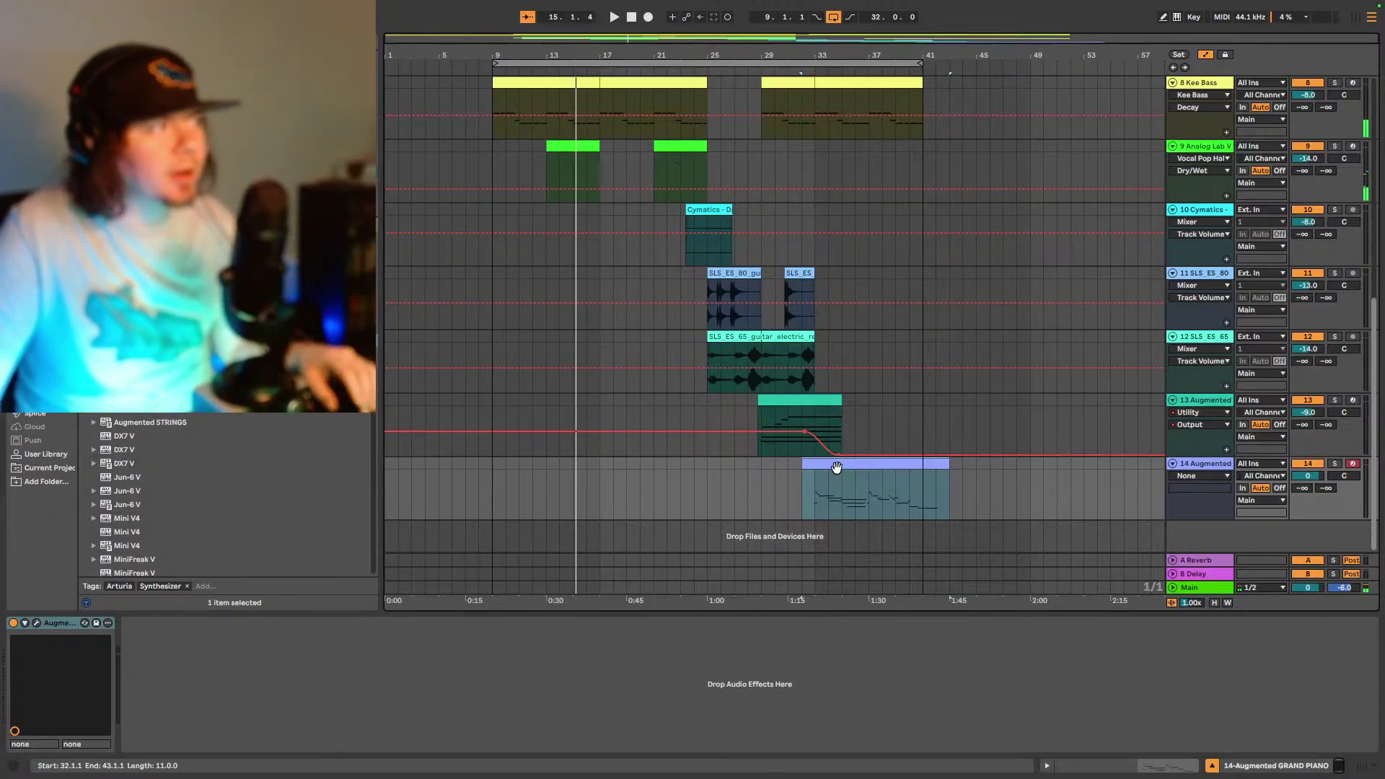
{"action": "left_click", "coordinate": [805, 495]}
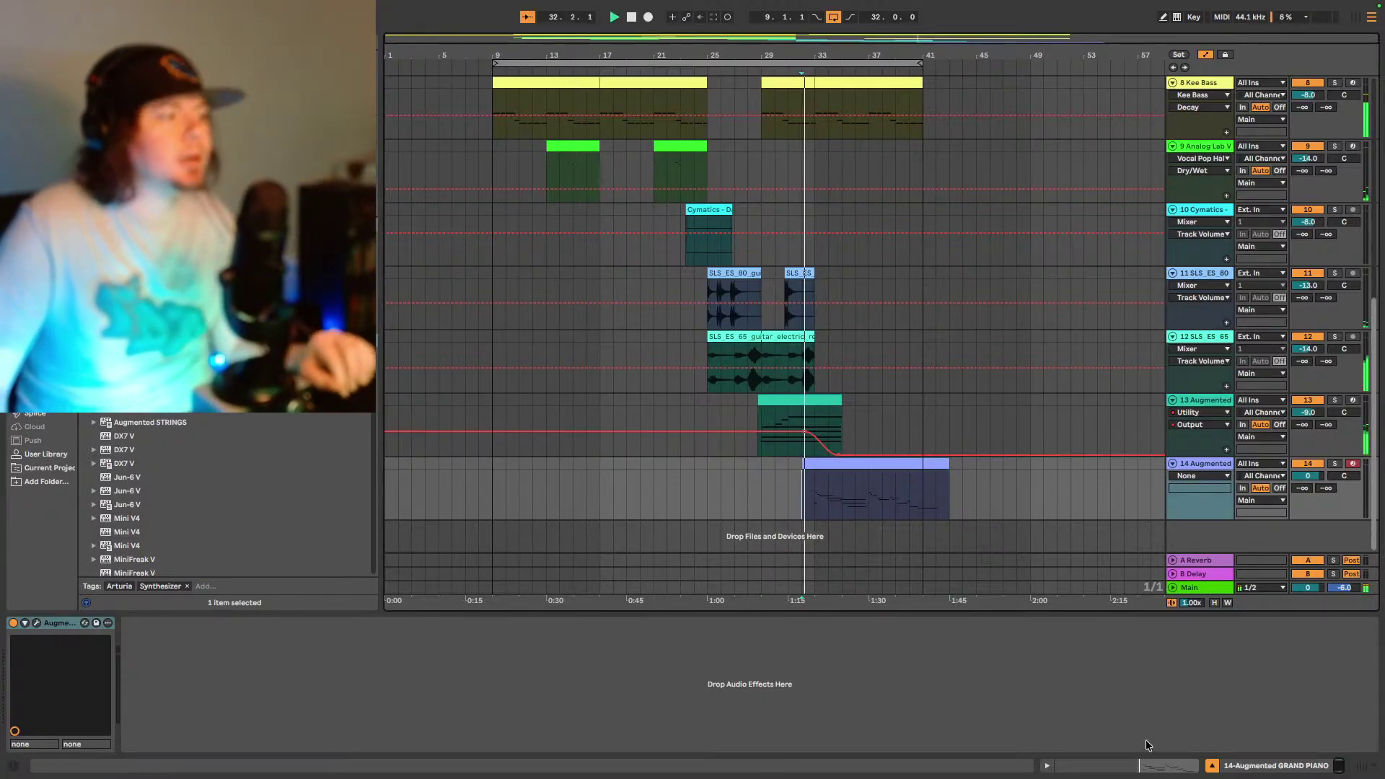
- In the piano clip, end the D#4 note from 18.1.1 at 18.4.3 and raise it to F4, and lower the following F4 note to D#4
{"action": "left_click", "coordinate": [1157, 761]}
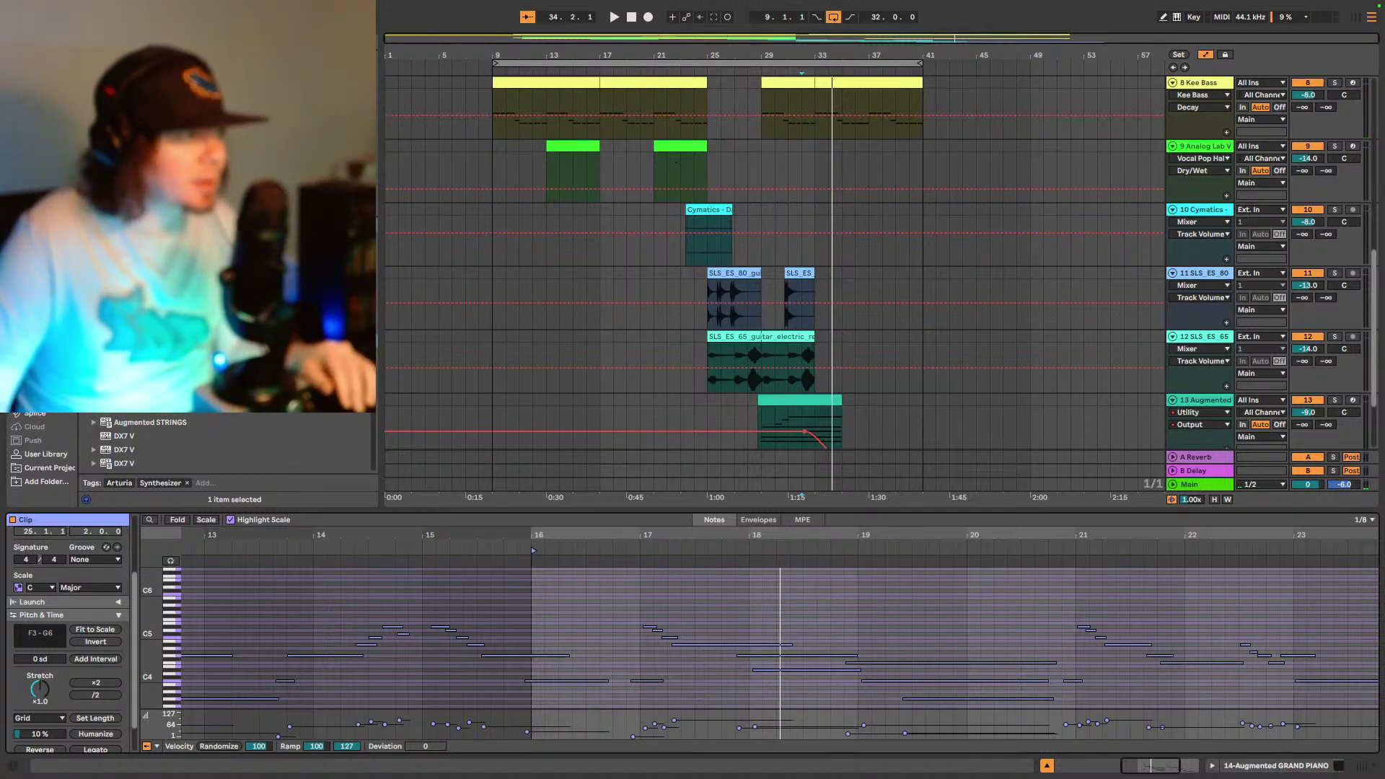
{"action": "left_click_drag", "start_coordinate": [1163, 767], "coordinate": [1163, 778]}
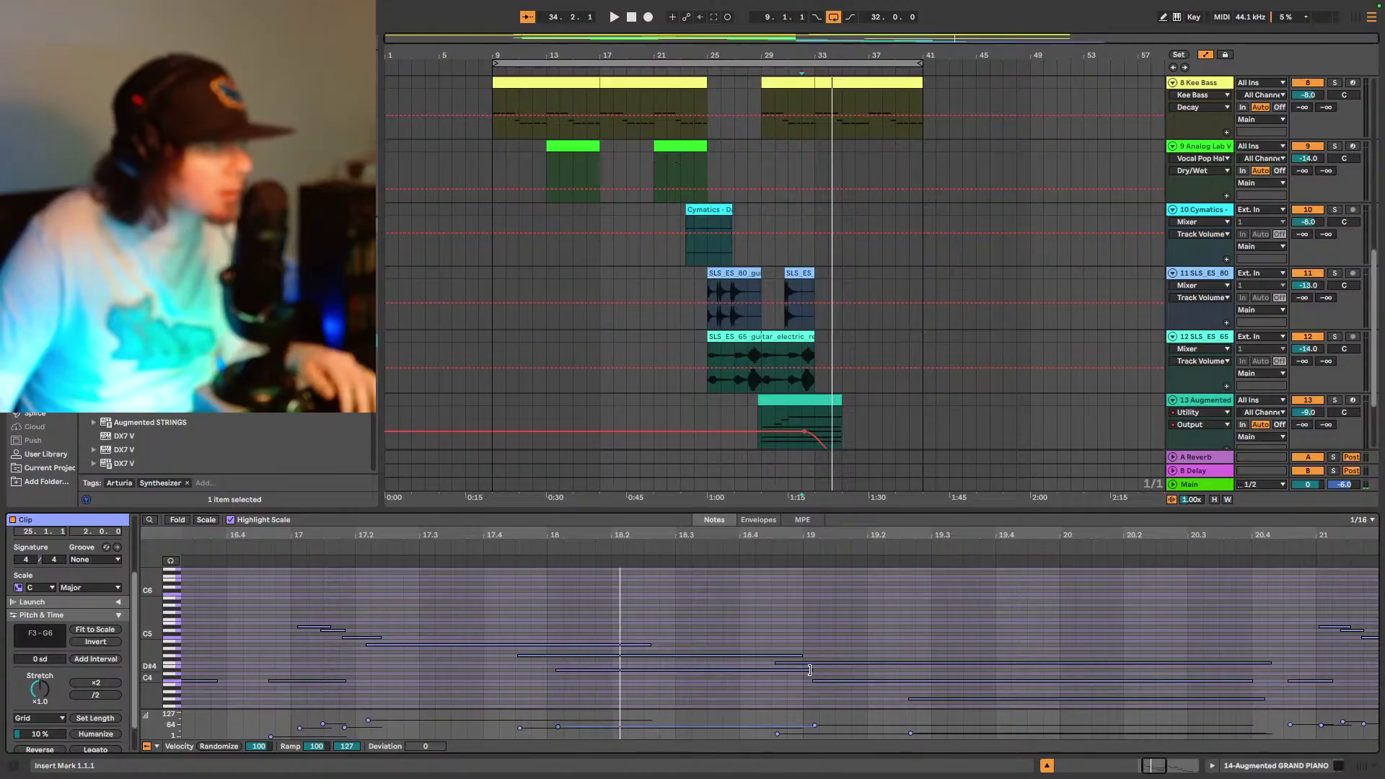
{"action": "left_click_drag", "start_coordinate": [810, 676], "coordinate": [764, 678]}
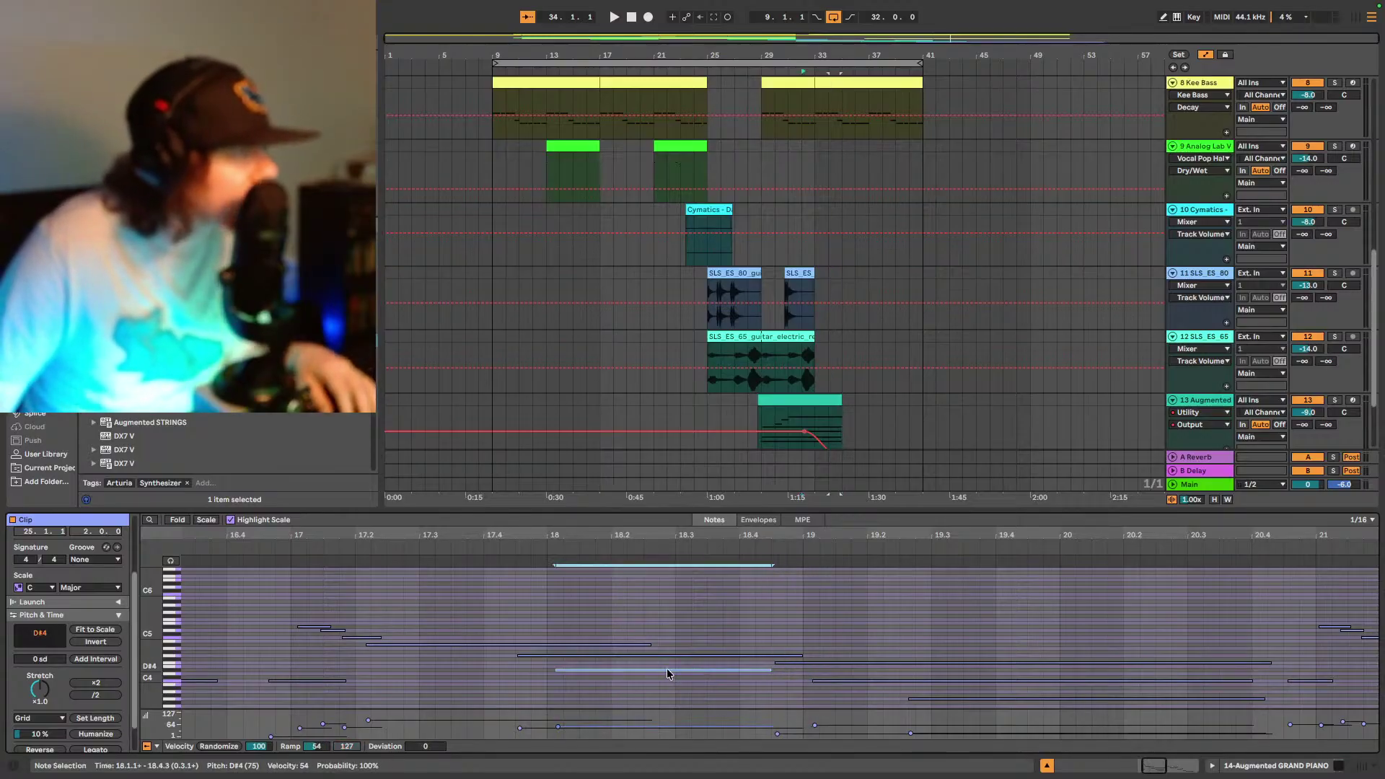
{"action": "left_click_drag", "start_coordinate": [668, 671], "coordinate": [669, 665]}
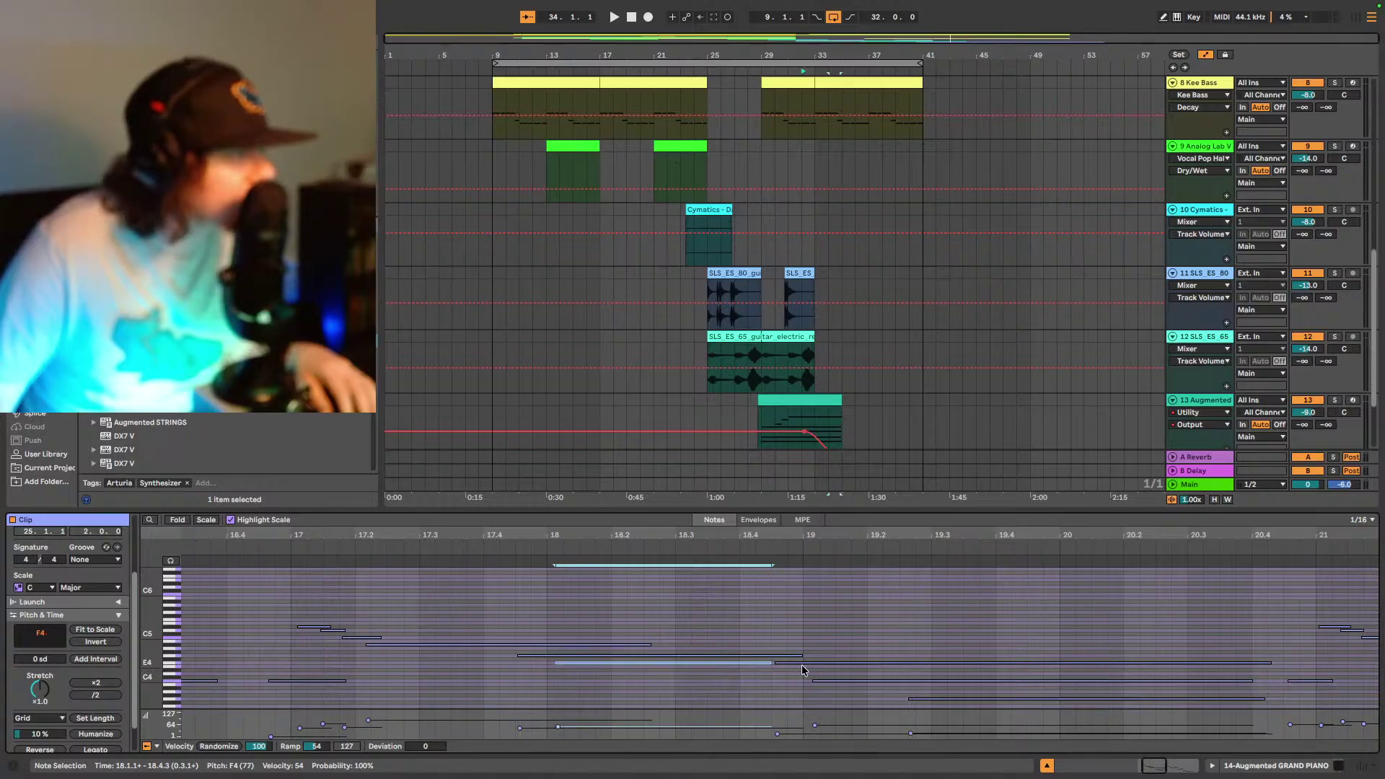
{"action": "left_click_drag", "start_coordinate": [795, 668], "coordinate": [798, 677]}
{"action": "left_click", "coordinate": [512, 546]}
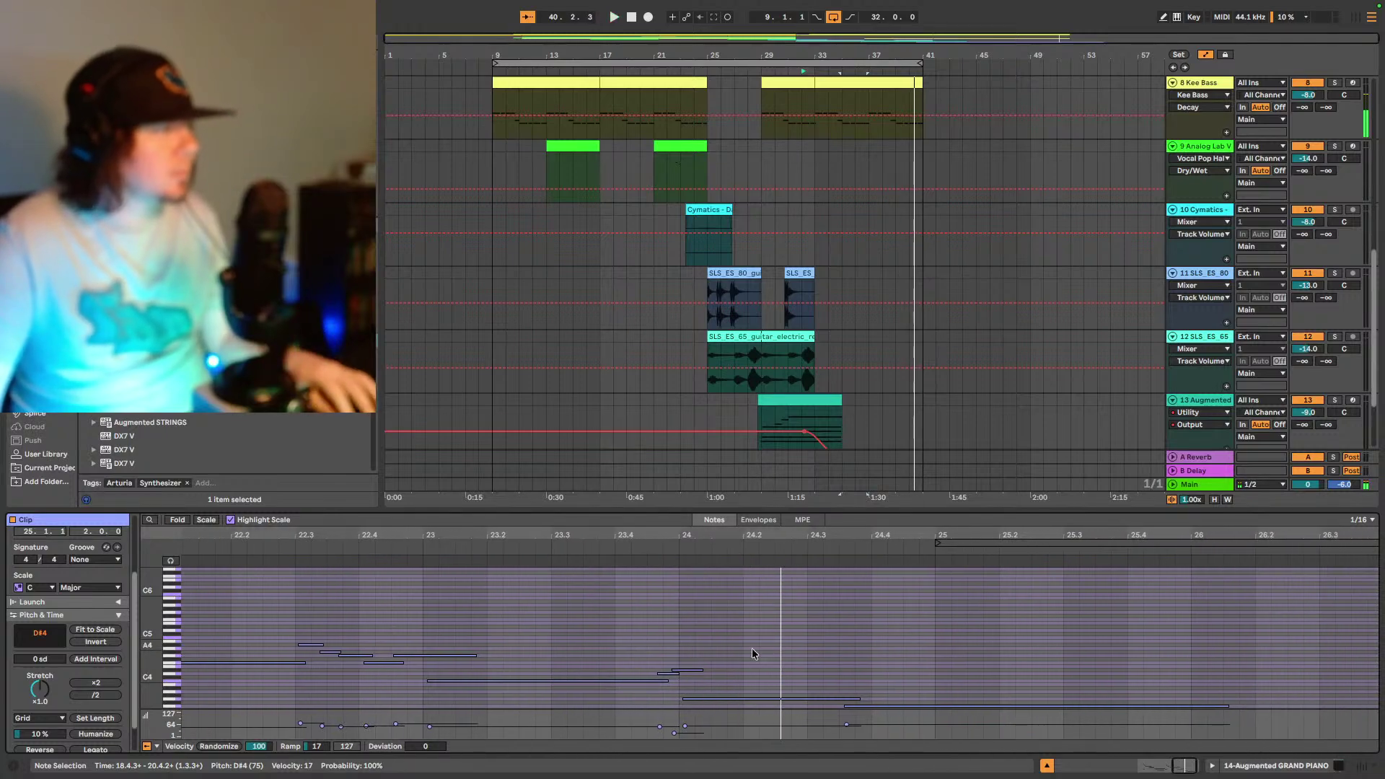
- Shift the short D4 and D#4 notes before bar 24 slightly earlier, with the D#4 starting near 23.4.3, and play the passage
{"action": "left_click", "coordinate": [667, 673]}
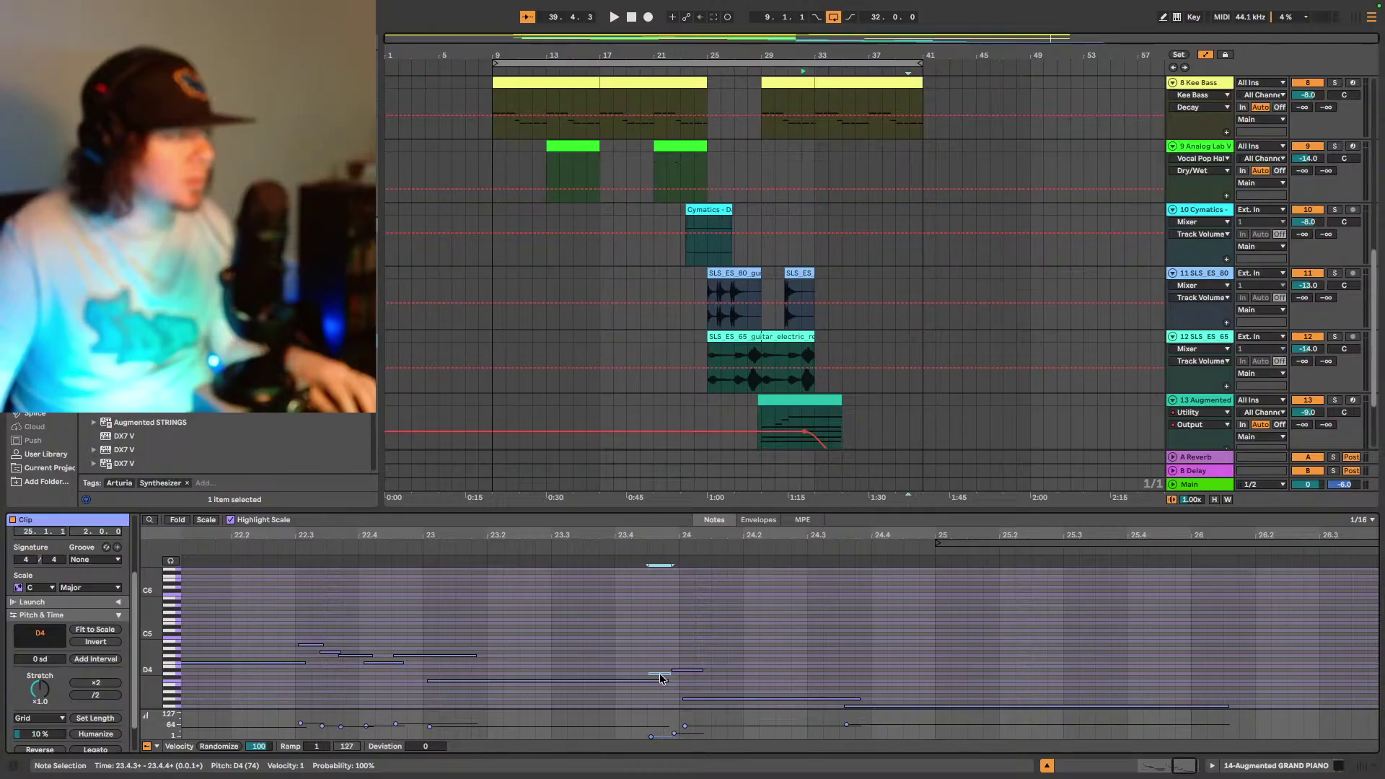
{"action": "mouse_move", "coordinate": [659, 678]}
{"action": "left_mouse_down"}
{"action": "mouse_move", "coordinate": [647, 680]}
{"action": "mouse_move", "coordinate": [677, 676]}
{"action": "mouse_move", "coordinate": [665, 675]}
{"action": "left_mouse_up"}
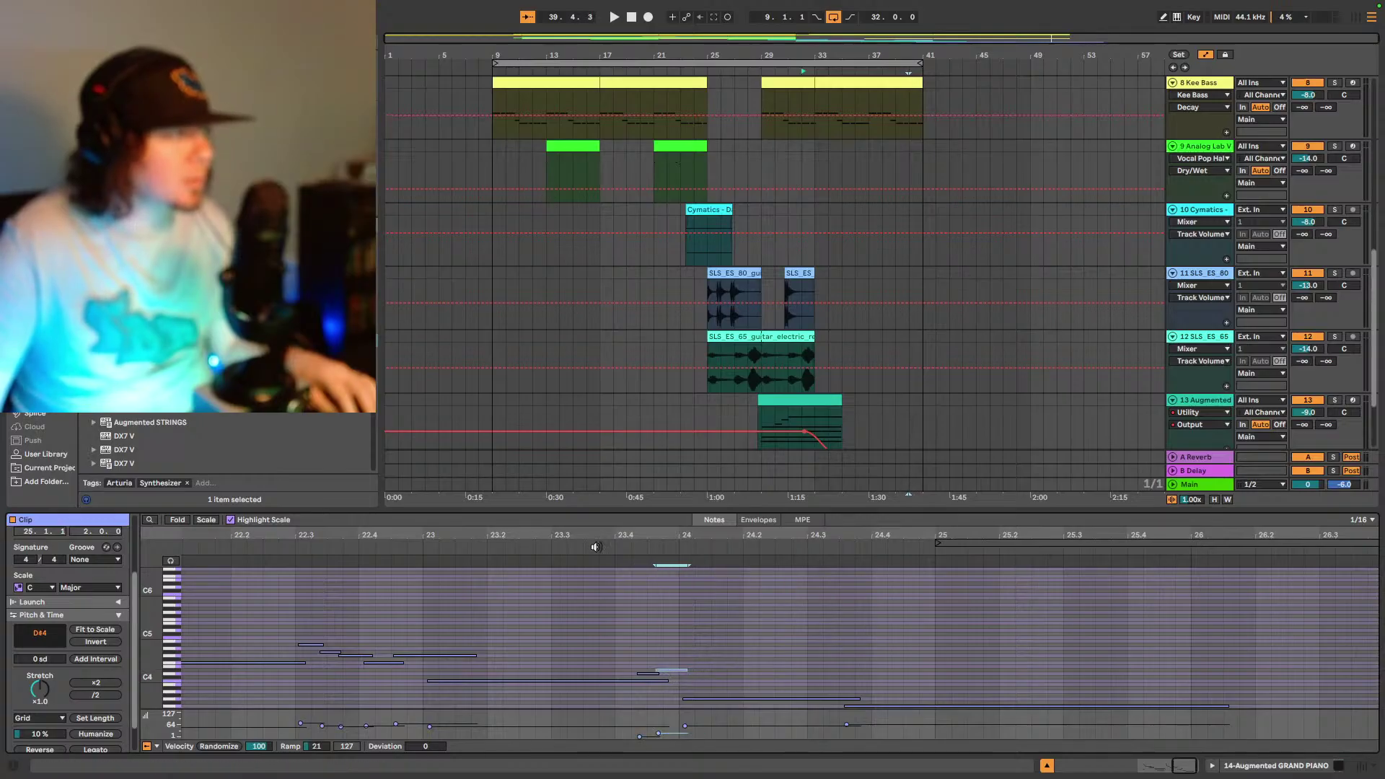
{"action": "key", "text": "space"}
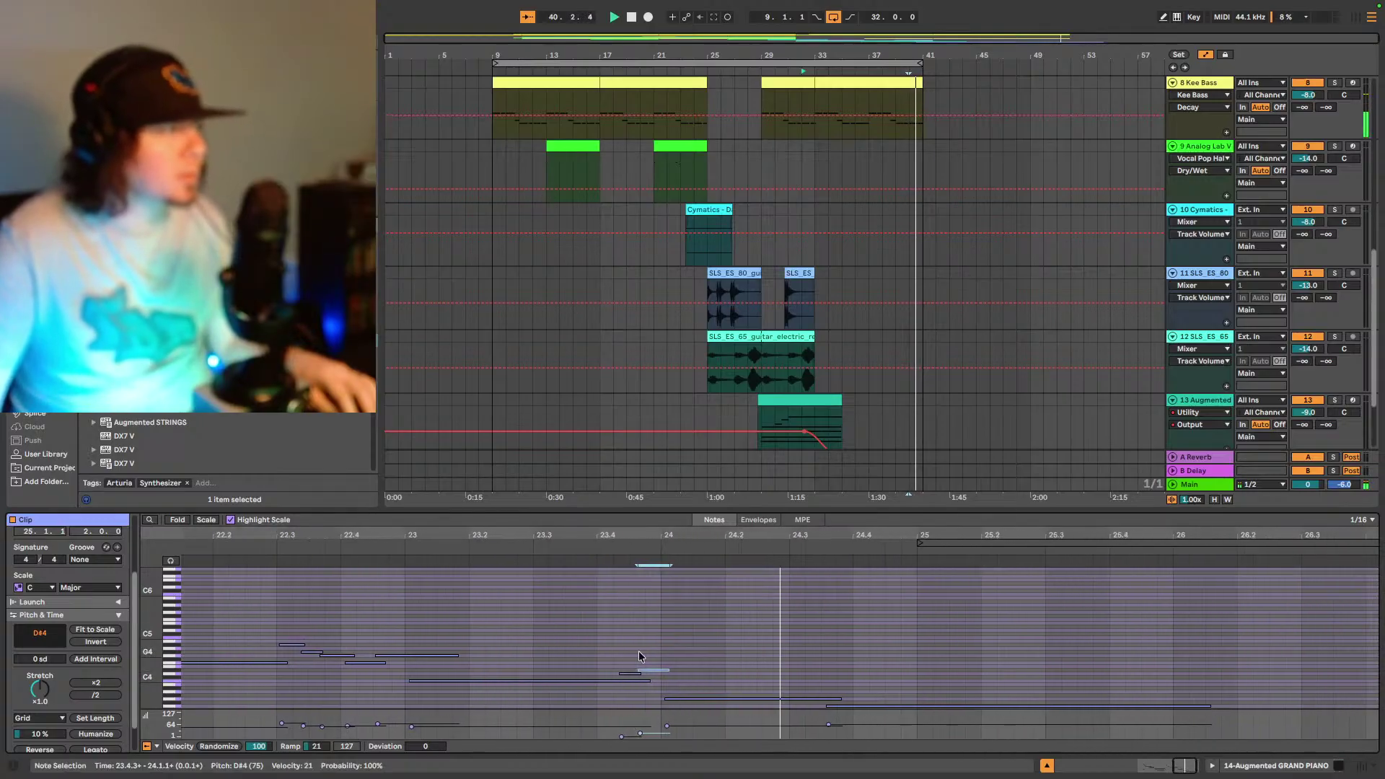
{"action": "left_click", "coordinate": [622, 564]}
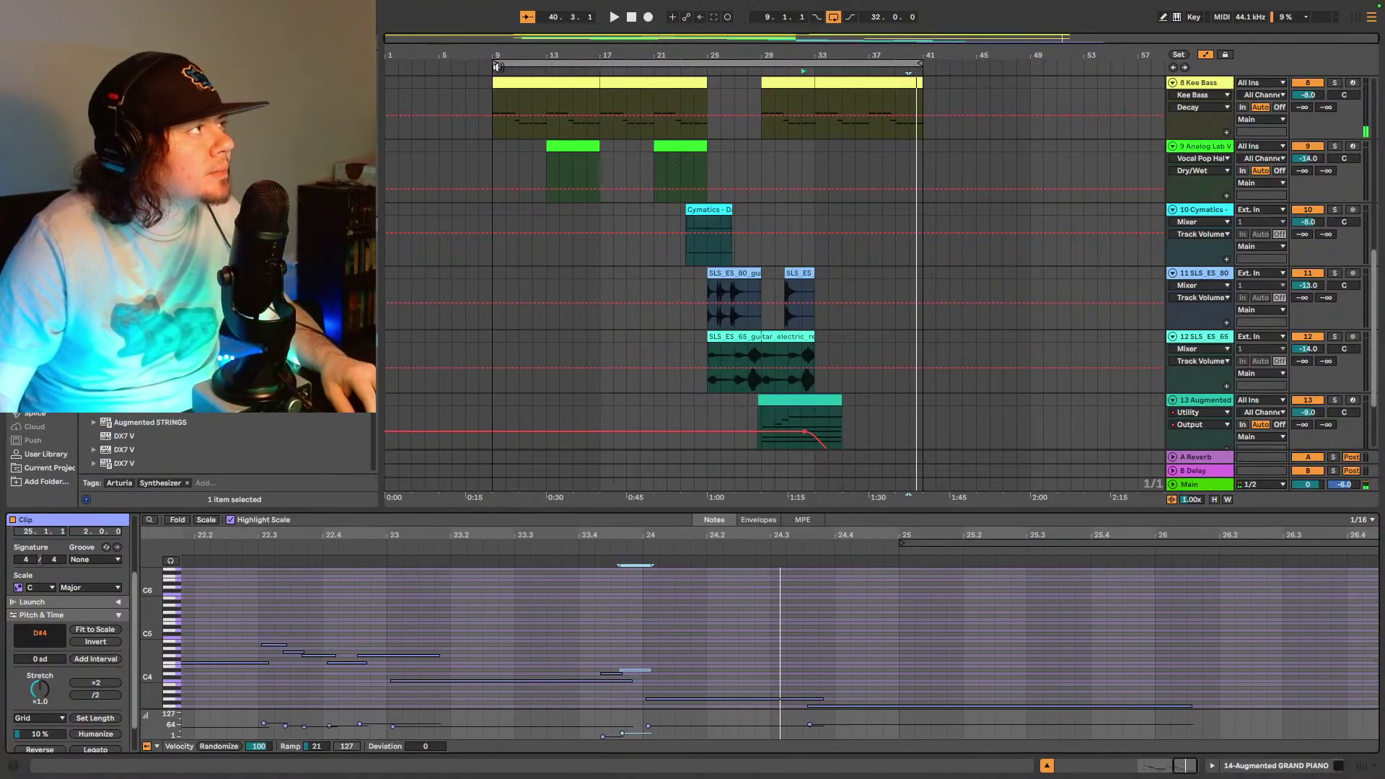
- Set the arrangement loop to run from 25.1.1 to 41.1.1 and play the section from its start while reviewing the tracks
{"action": "left_click_drag", "start_coordinate": [498, 67], "coordinate": [705, 95]}
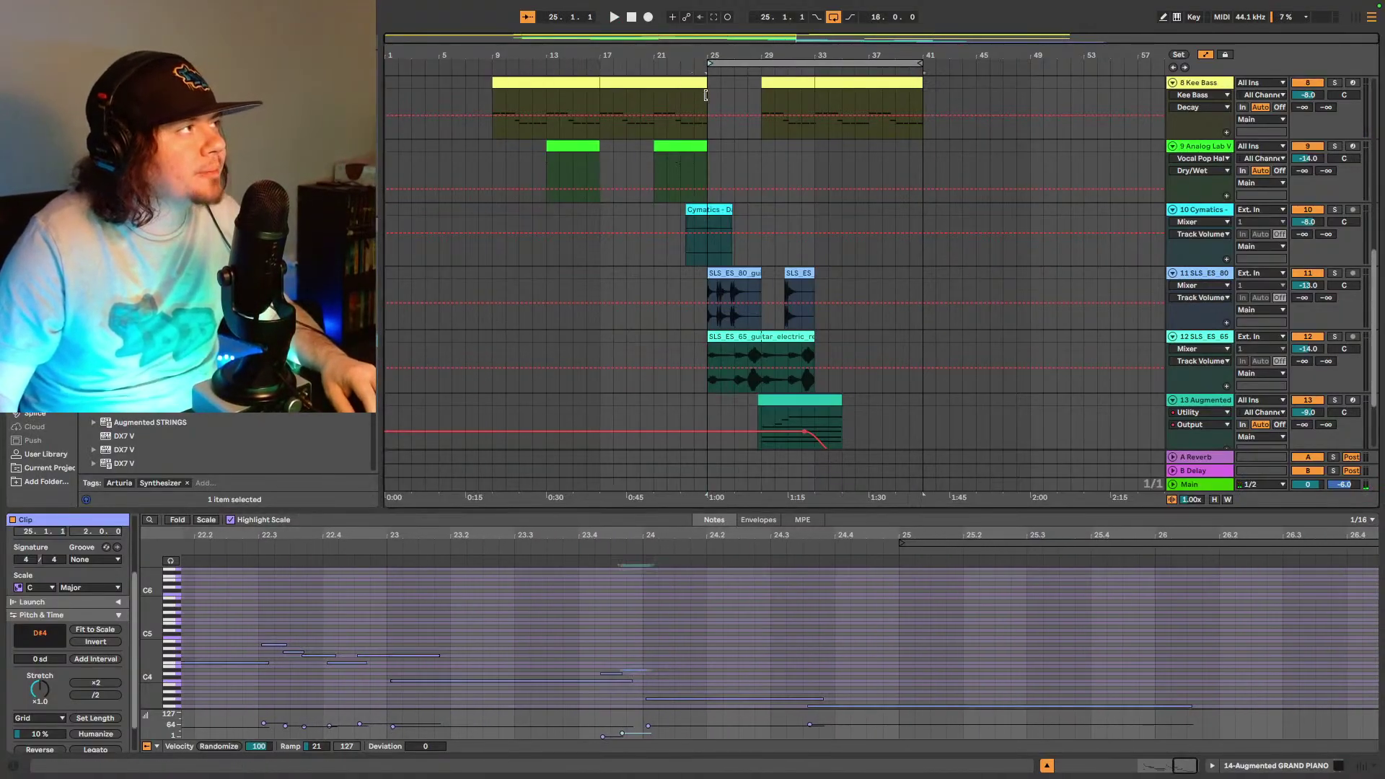
{"action": "scroll", "coordinate": [793, 310], "scroll_direction": "down", "scroll_amount": 4}
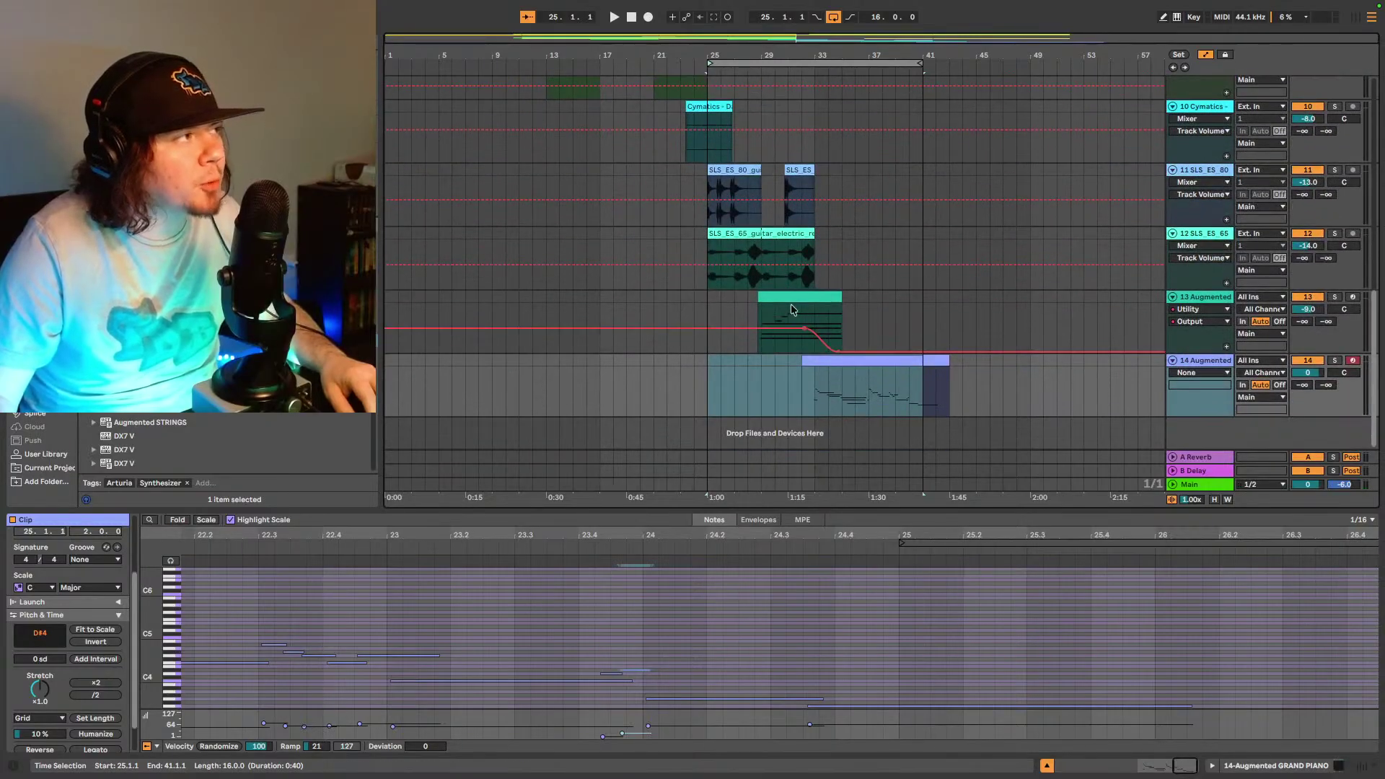
{"action": "scroll", "coordinate": [791, 309], "scroll_direction": "up", "scroll_amount": 20}
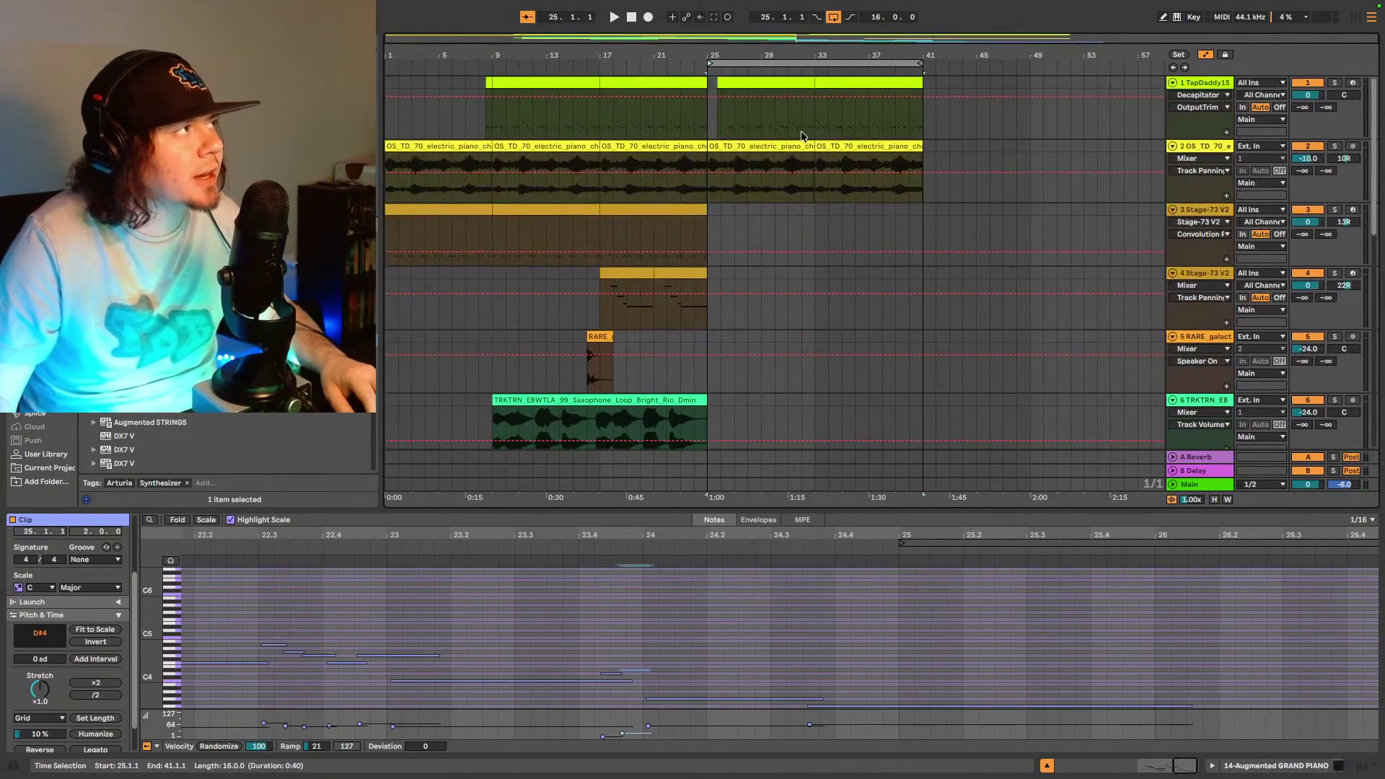
{"action": "key", "text": "space"}
{"action": "scroll", "coordinate": [793, 141], "scroll_direction": "down", "scroll_amount": 2}
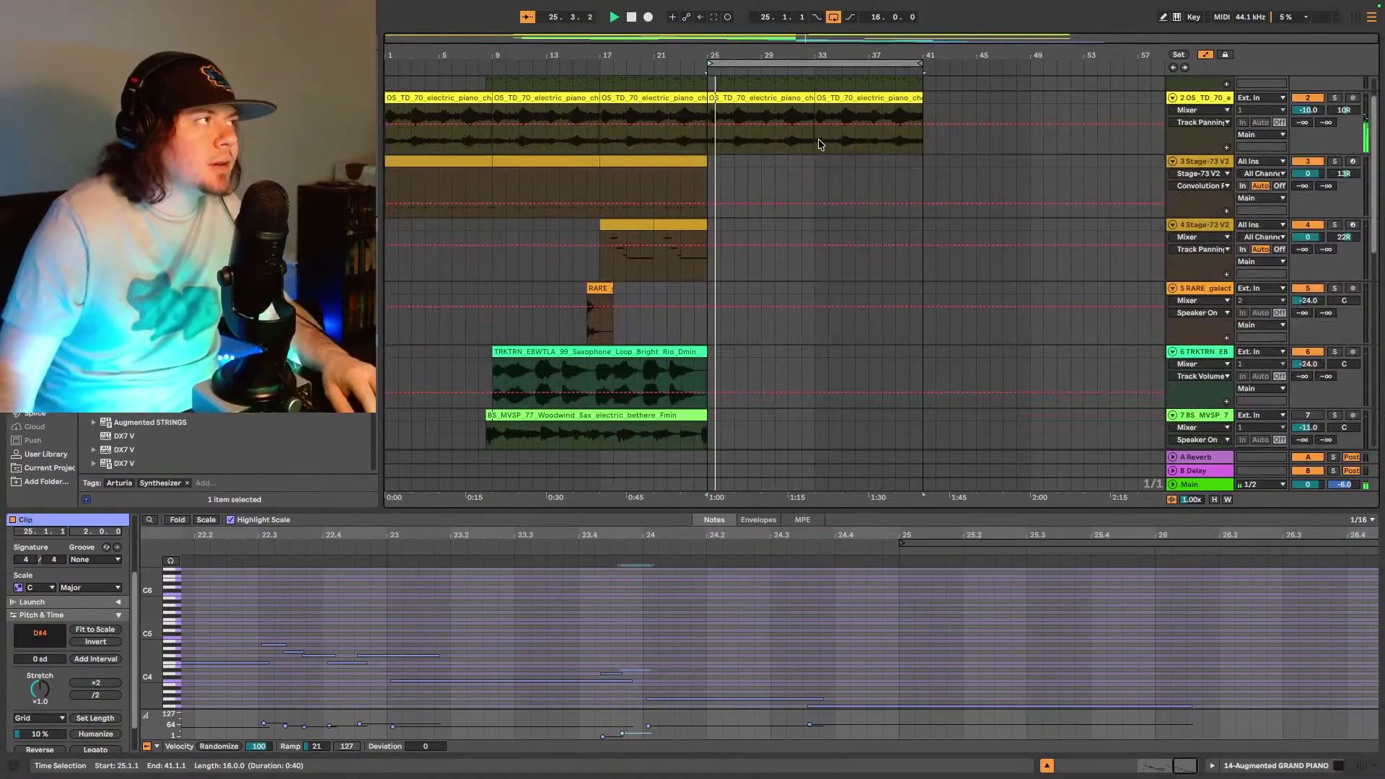
{"action": "scroll", "coordinate": [835, 155], "scroll_direction": "down", "scroll_amount": 6}
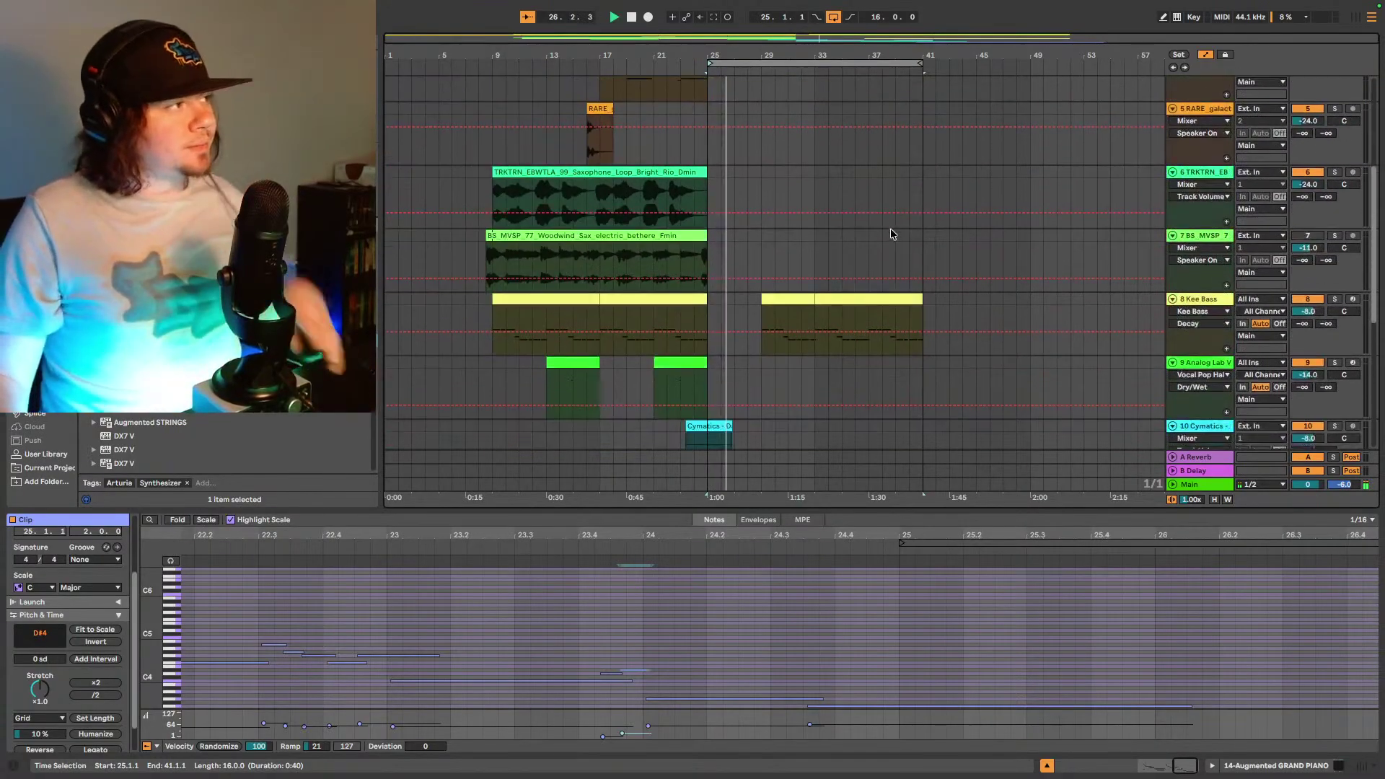
{"action": "scroll", "coordinate": [891, 238], "scroll_direction": "down", "scroll_amount": 1}
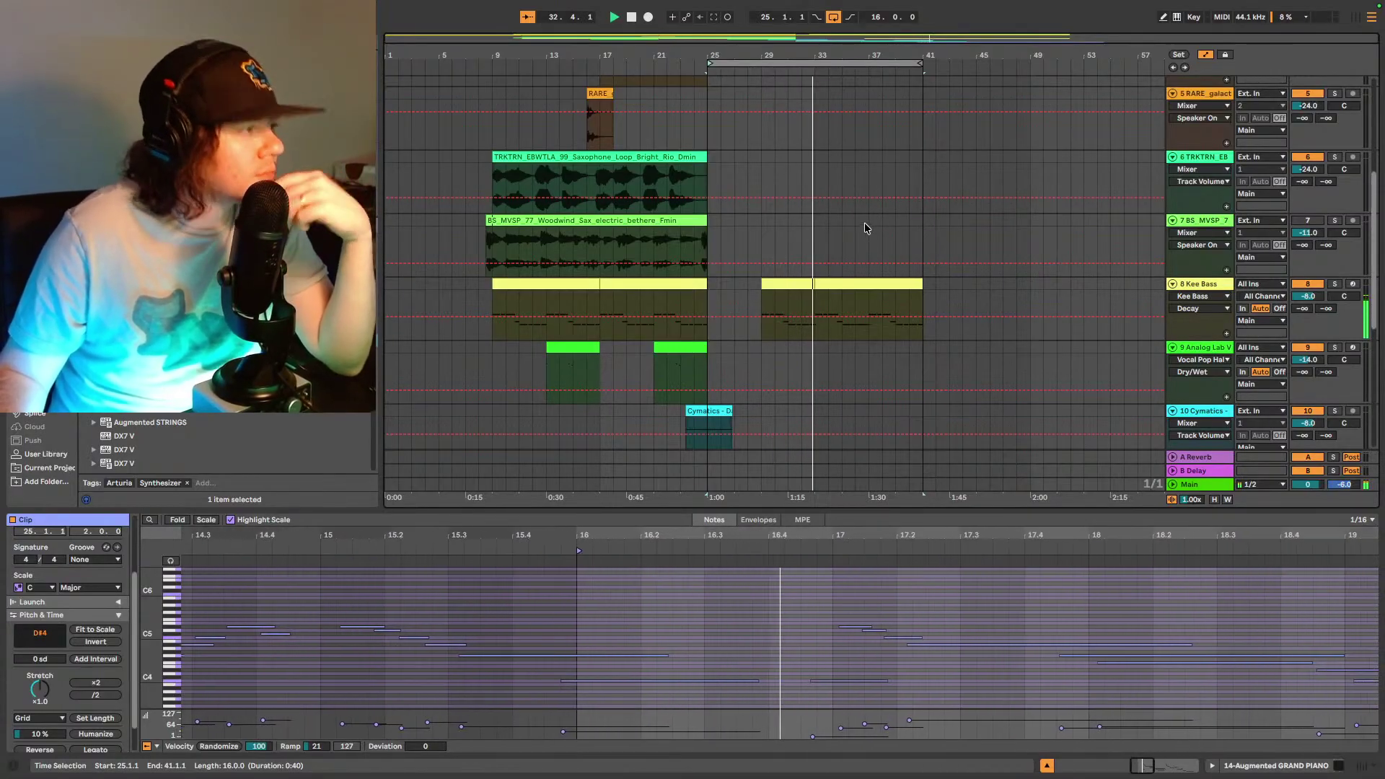
{"action": "scroll", "coordinate": [840, 384], "scroll_direction": "down", "scroll_amount": 1}
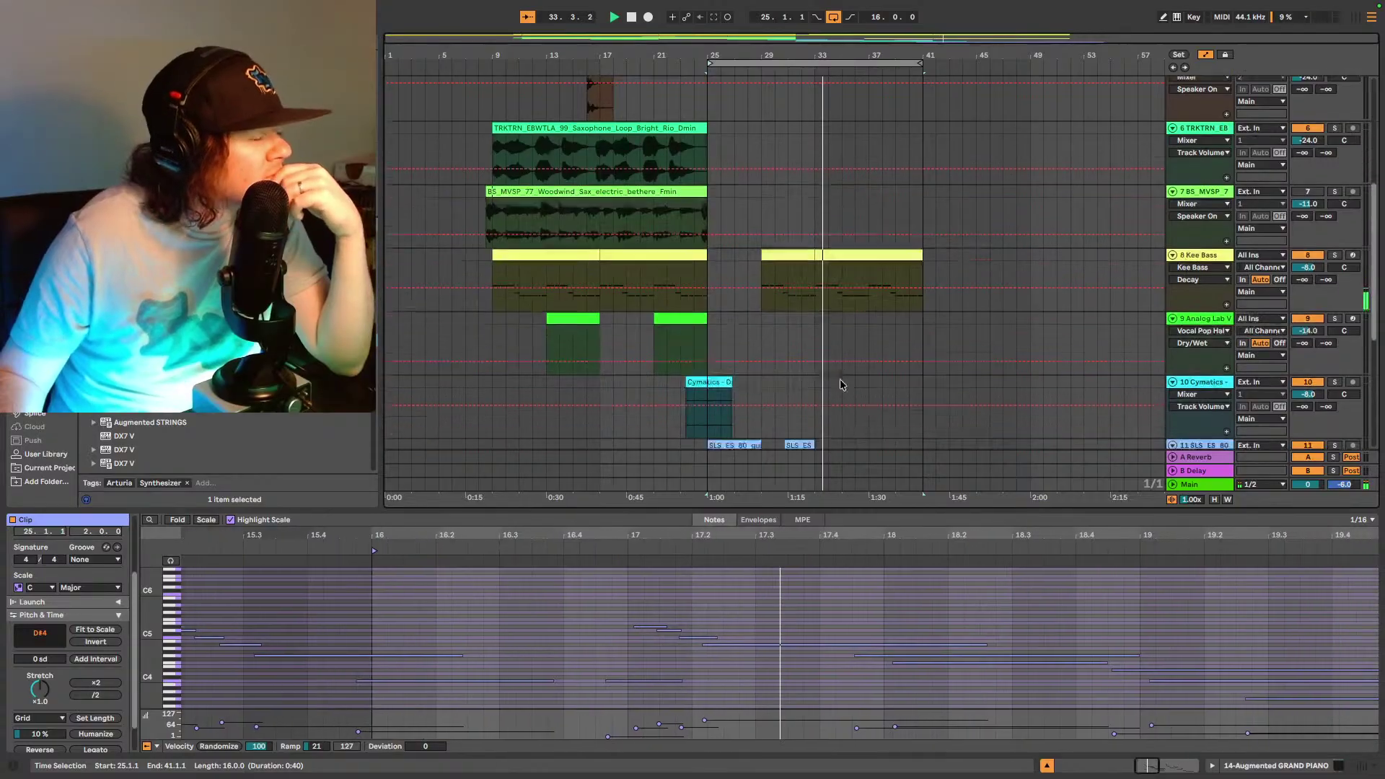
{"action": "scroll", "coordinate": [840, 384], "scroll_direction": "down", "scroll_amount": 7}
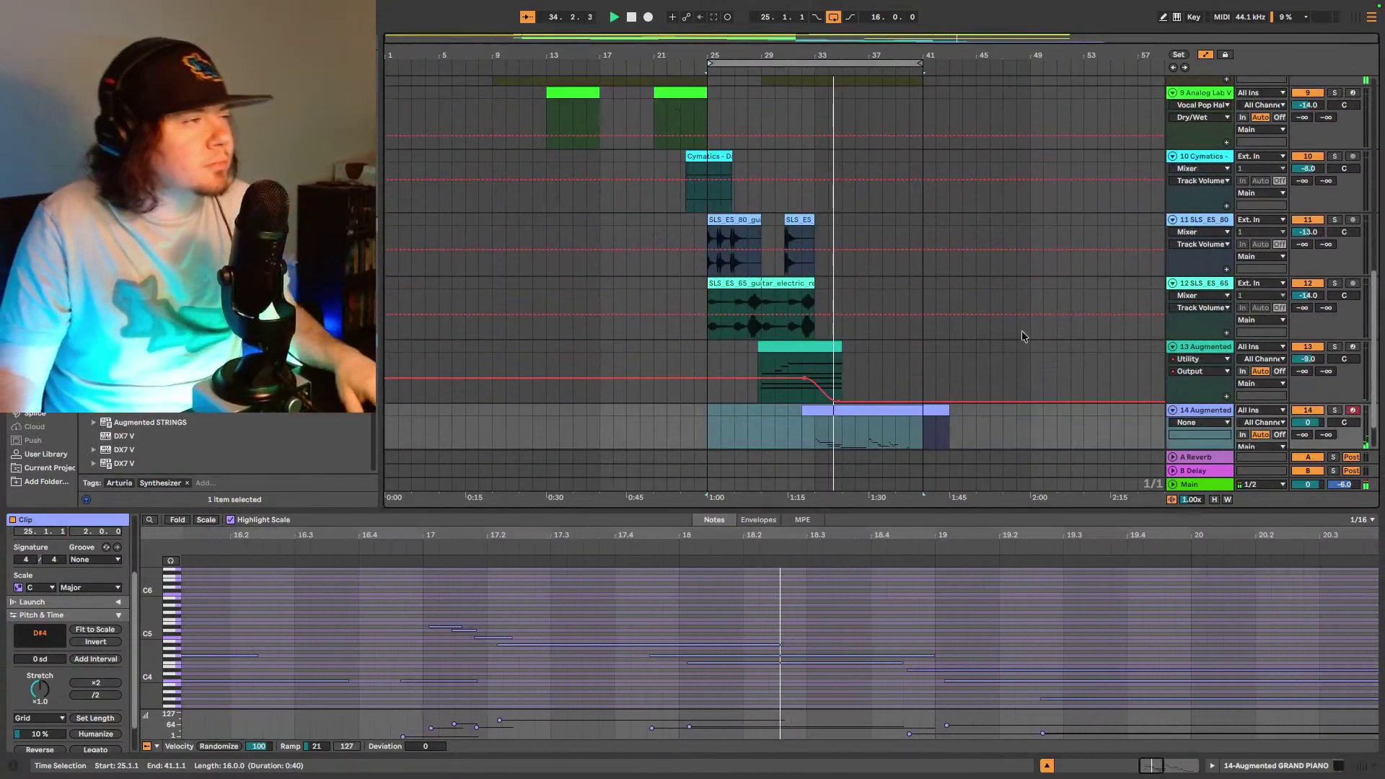
- Add a MIDI track below the grand piano track, find Analog Lab V among the Arturia synthesizers, and load it onto the track
{"action": "scroll", "coordinate": [1154, 382], "scroll_direction": "down", "scroll_amount": 2}
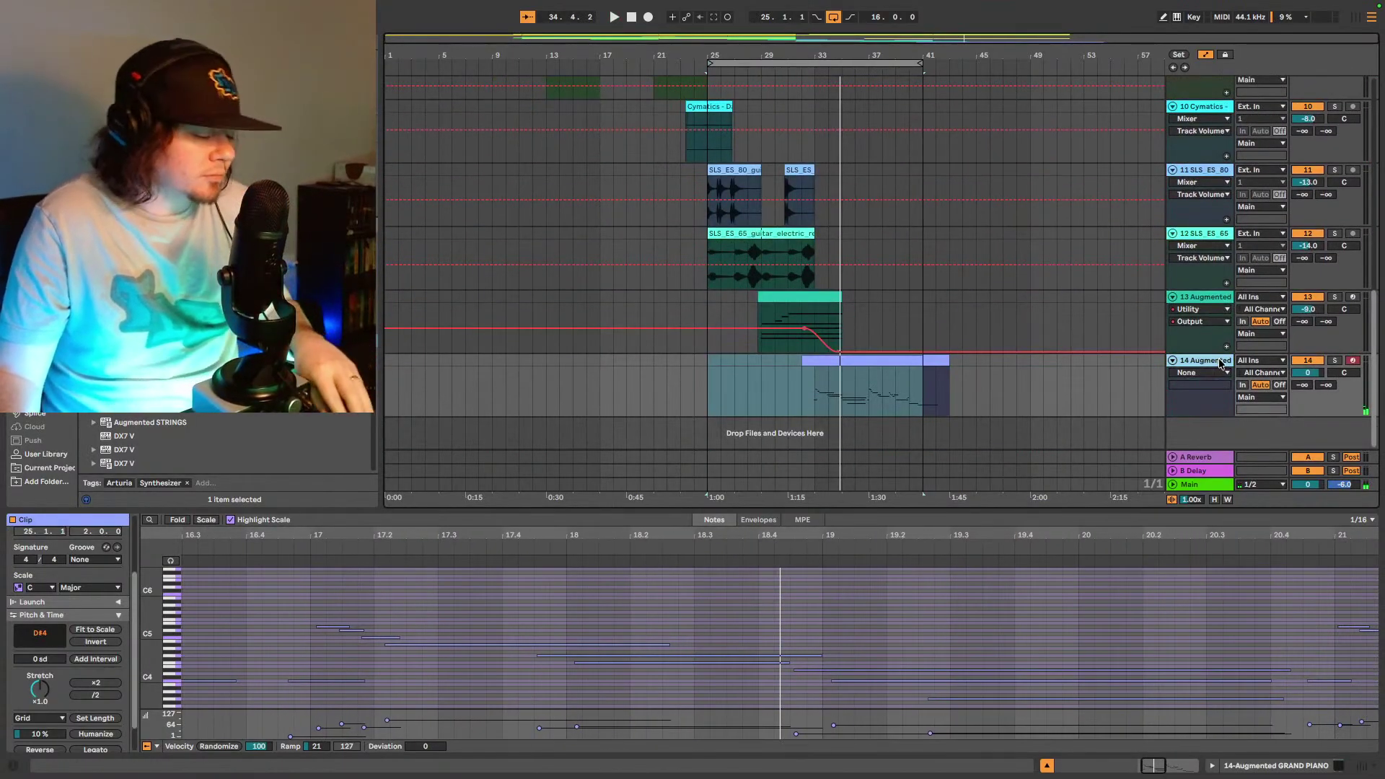
{"action": "key", "text": "ctrl+shift+t"}
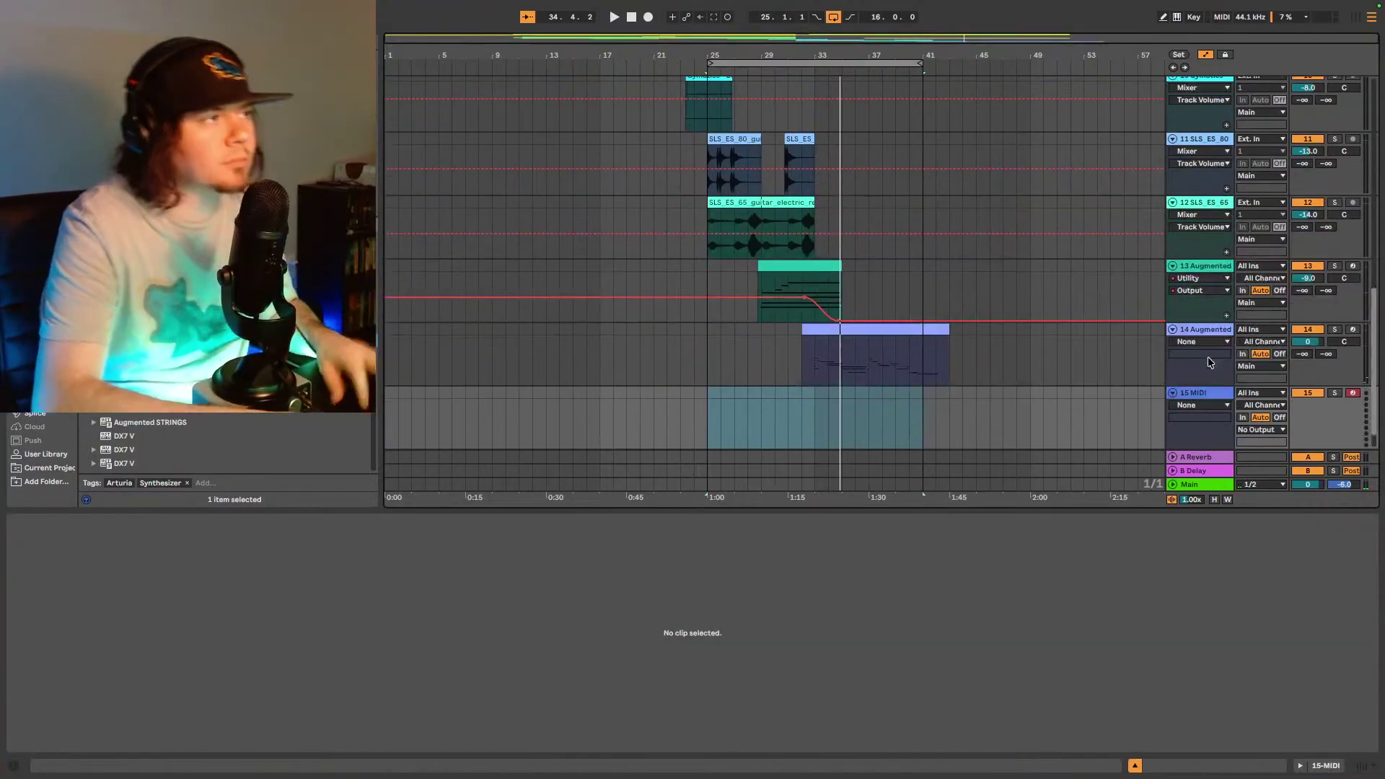
{"action": "scroll", "coordinate": [217, 444], "scroll_direction": "down", "scroll_amount": 8}
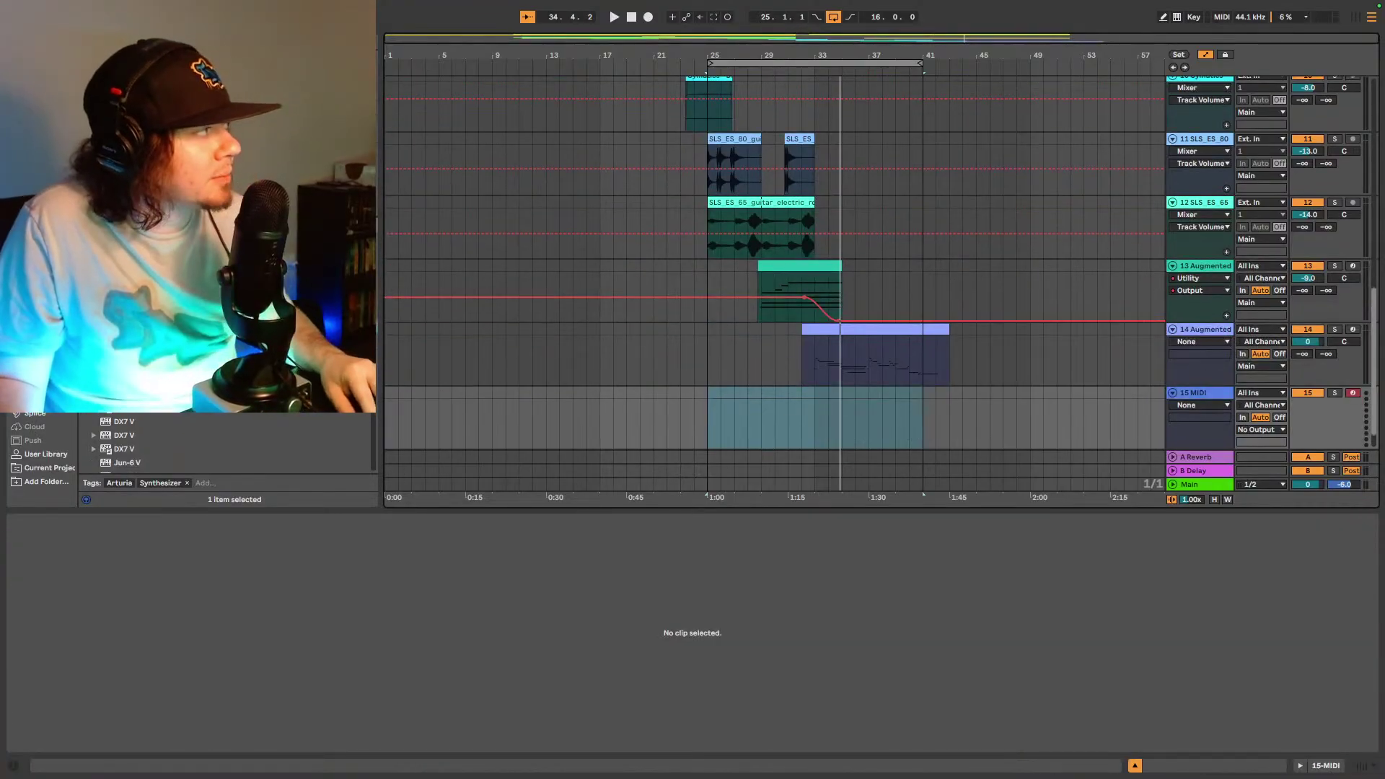
{"action": "scroll", "coordinate": [216, 443], "scroll_direction": "down", "scroll_amount": 5}
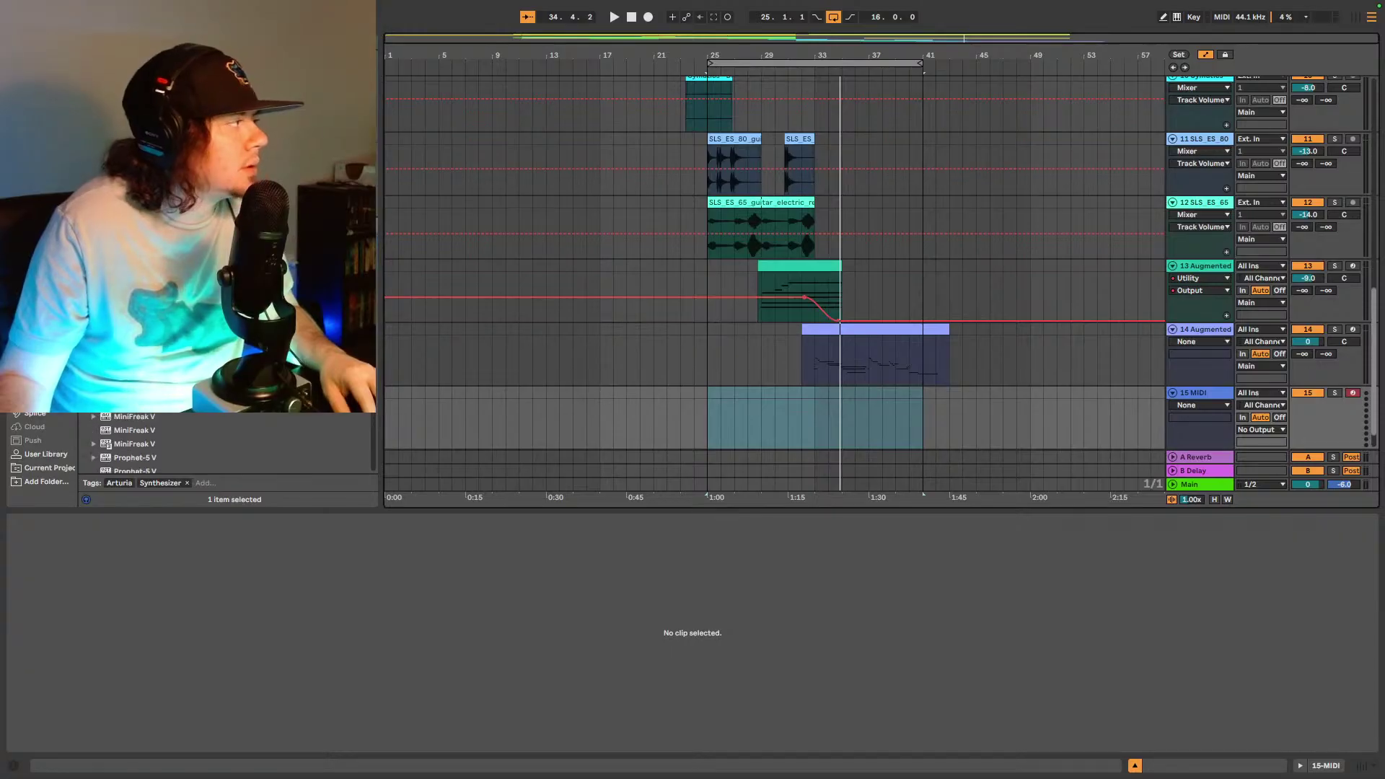
{"action": "scroll", "coordinate": [217, 444], "scroll_direction": "up", "scroll_amount": 10}
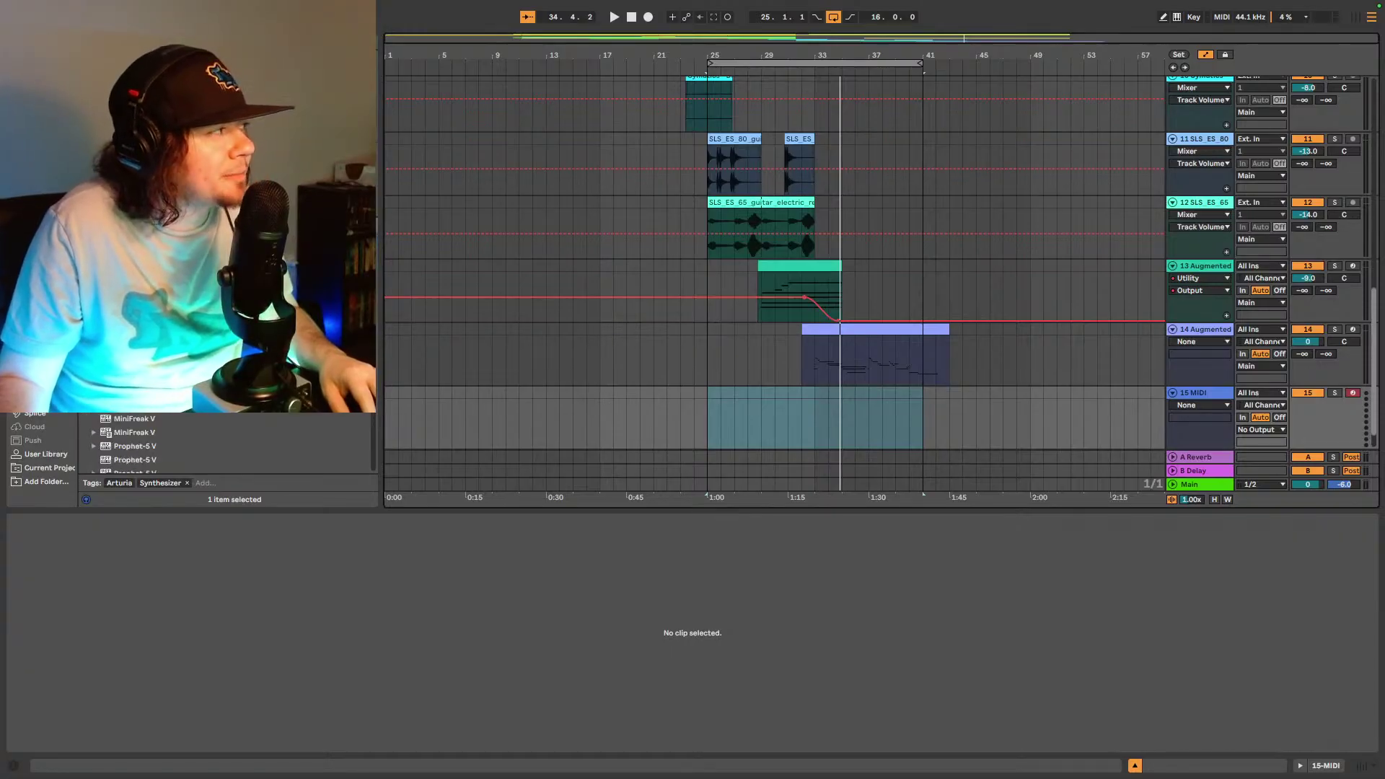
{"action": "scroll", "coordinate": [216, 444], "scroll_direction": "up", "scroll_amount": 4}
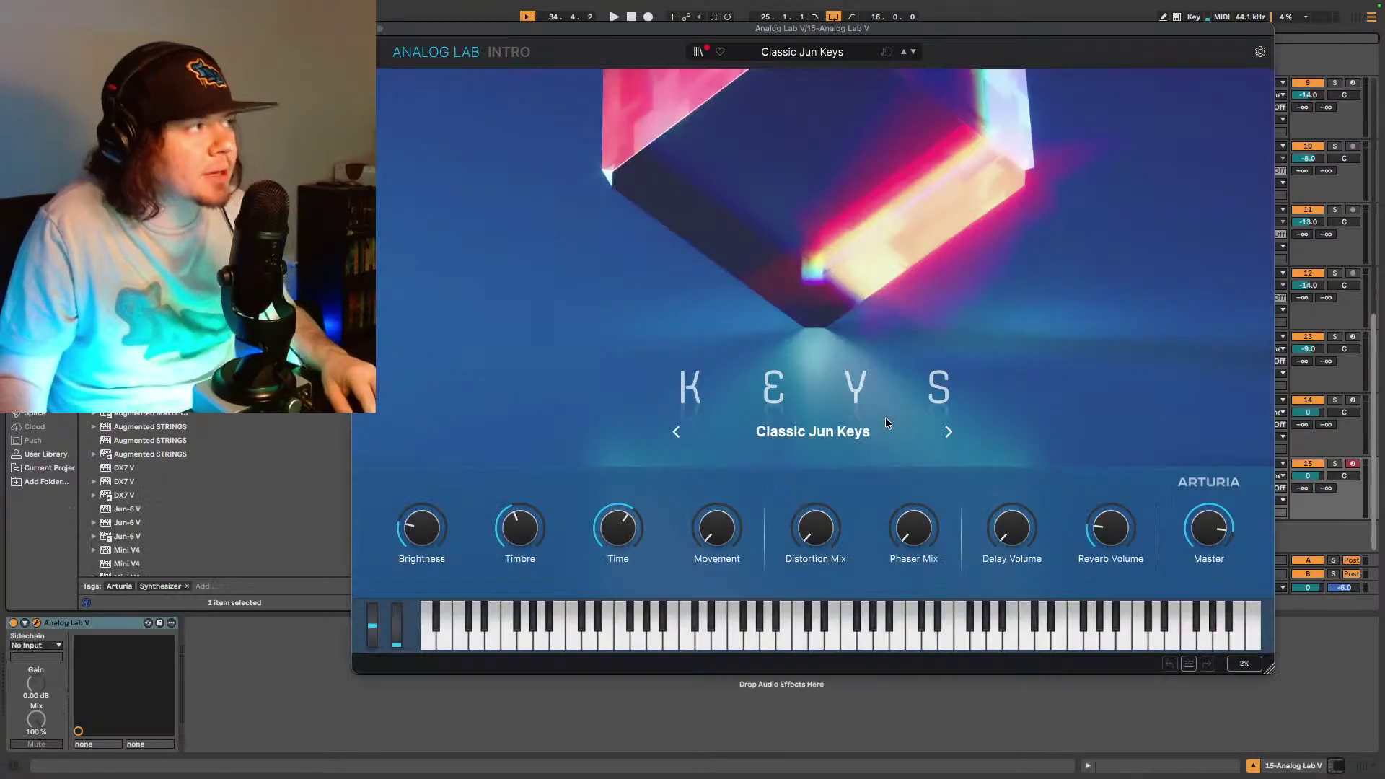
- Audition the Seti Pad and Serious Kittens presets in Analog Lab V against the section looping from bar 25
{"action": "left_click", "coordinate": [829, 55]}
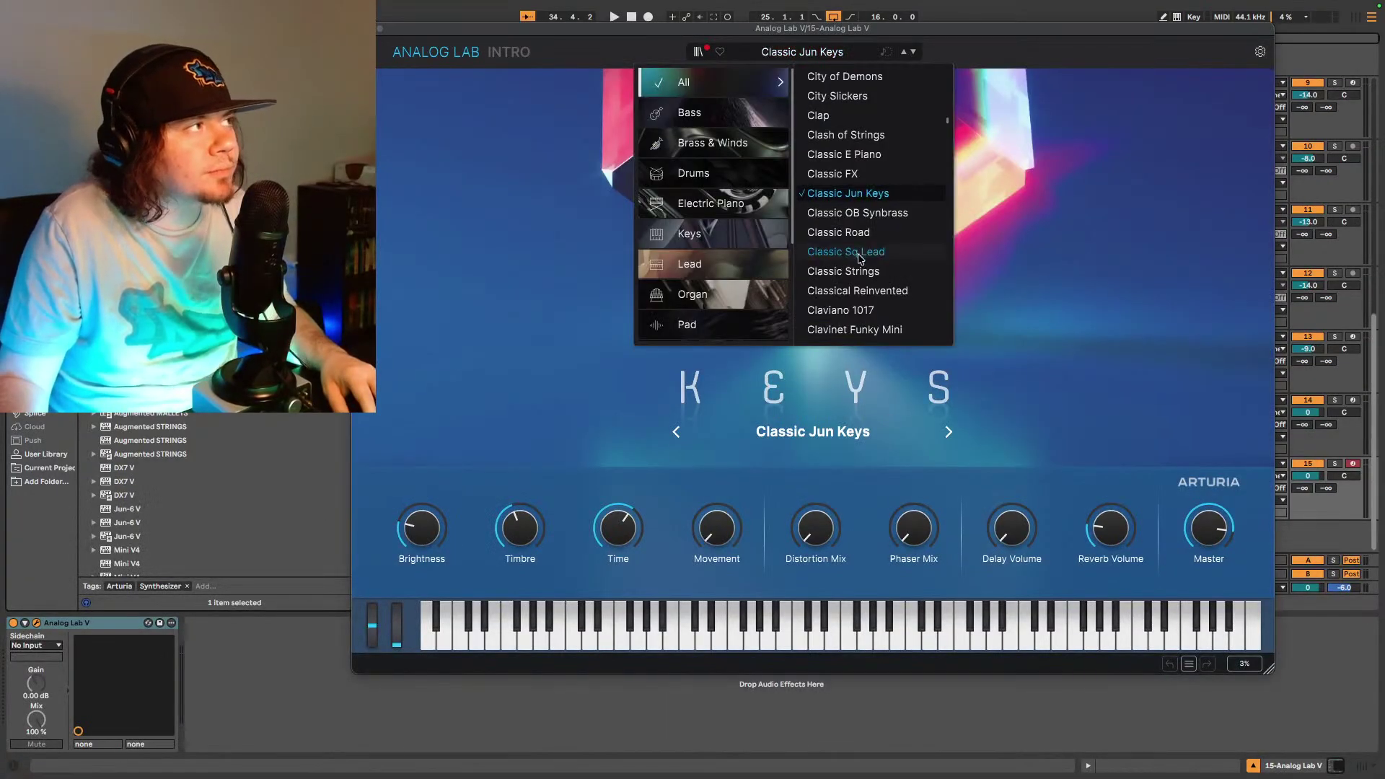
{"action": "scroll", "coordinate": [893, 288], "scroll_direction": "down", "scroll_amount": 3}
{"action": "scroll", "coordinate": [937, 130], "scroll_direction": "down", "scroll_amount": 1}
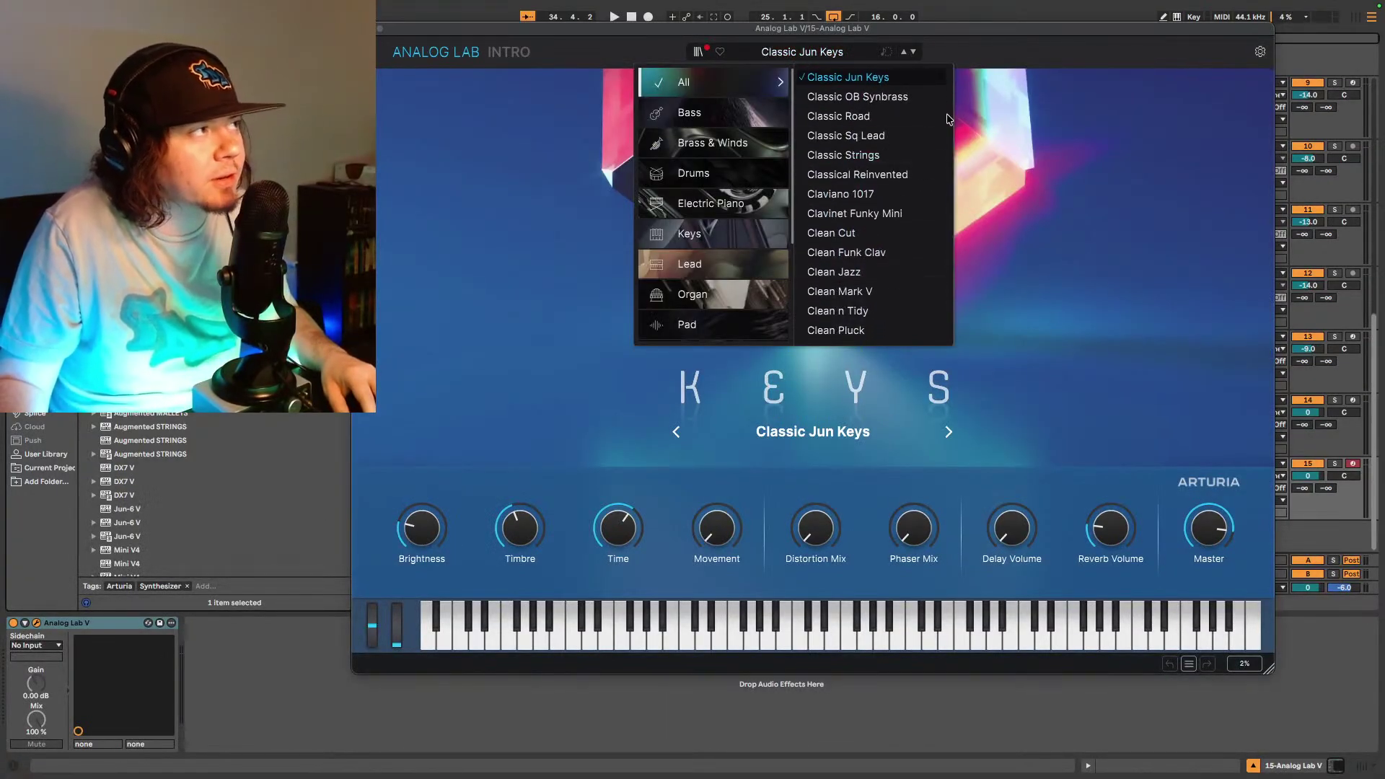
{"action": "left_click_drag", "start_coordinate": [947, 124], "coordinate": [944, 277]}
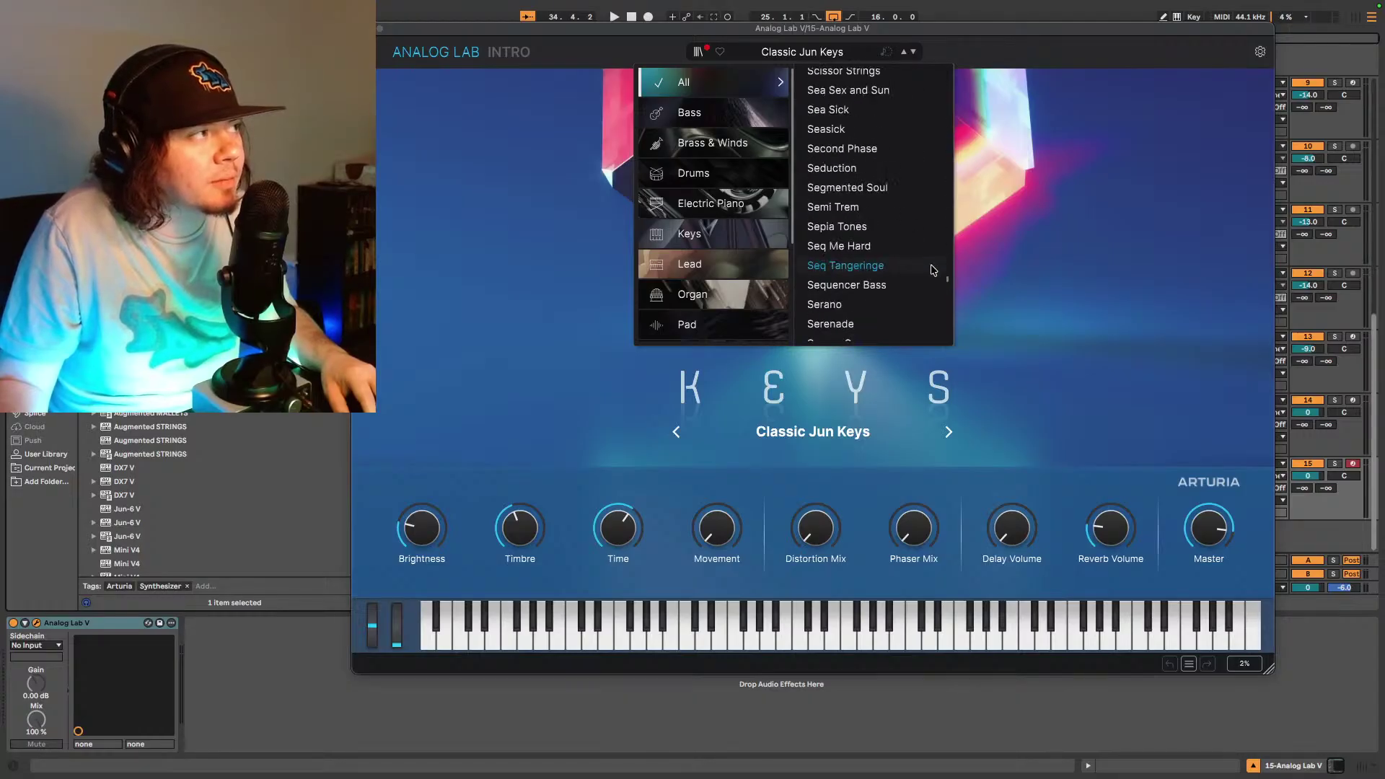
{"action": "scroll", "coordinate": [903, 257], "scroll_direction": "down", "scroll_amount": 3}
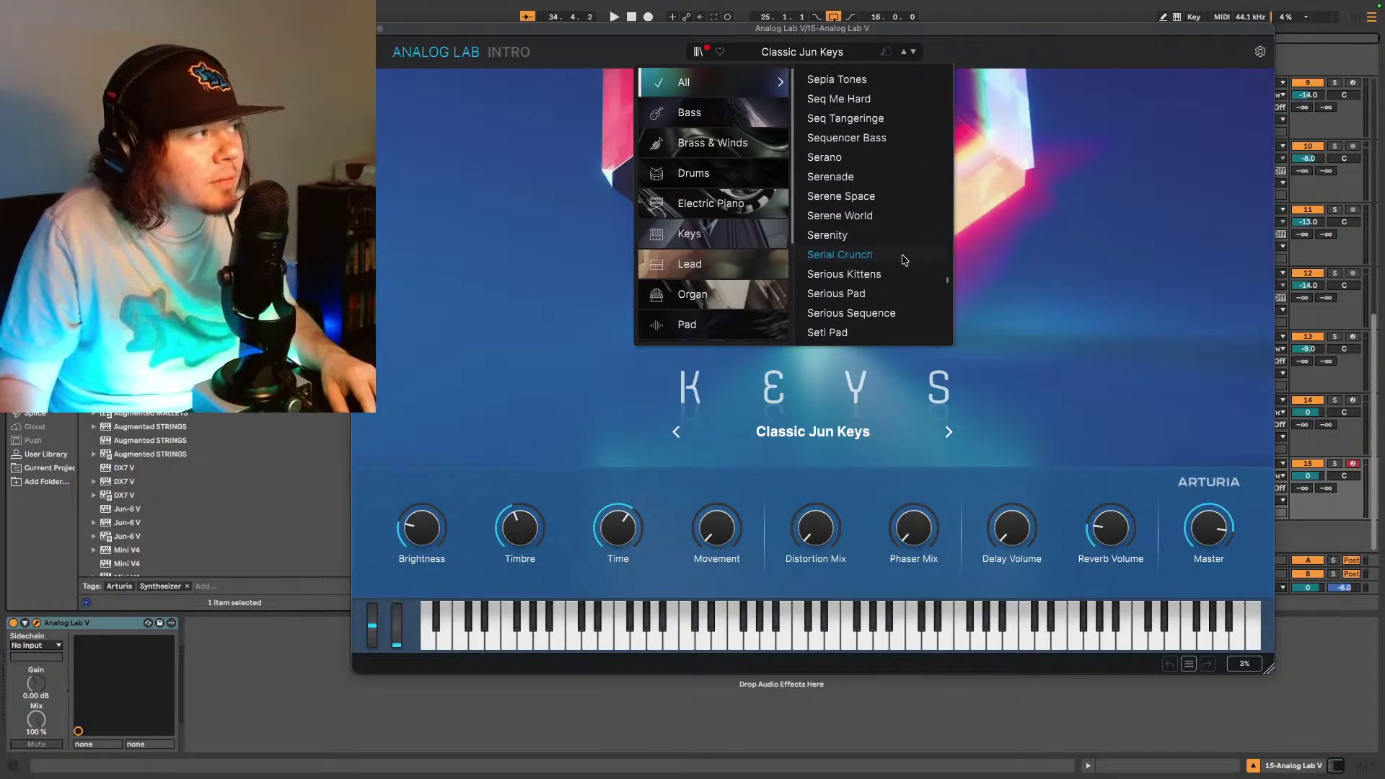
{"action": "left_click", "coordinate": [852, 325]}
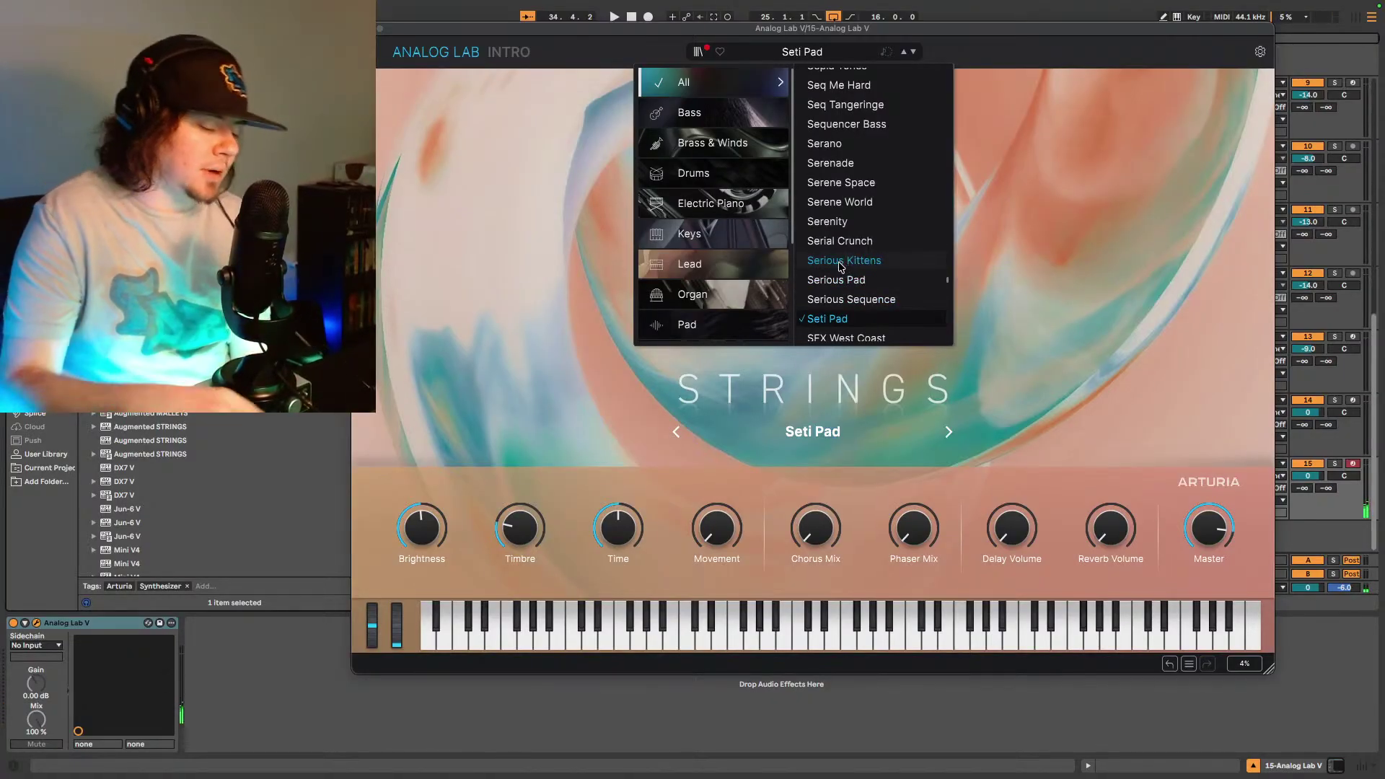
{"action": "key", "text": "space"}
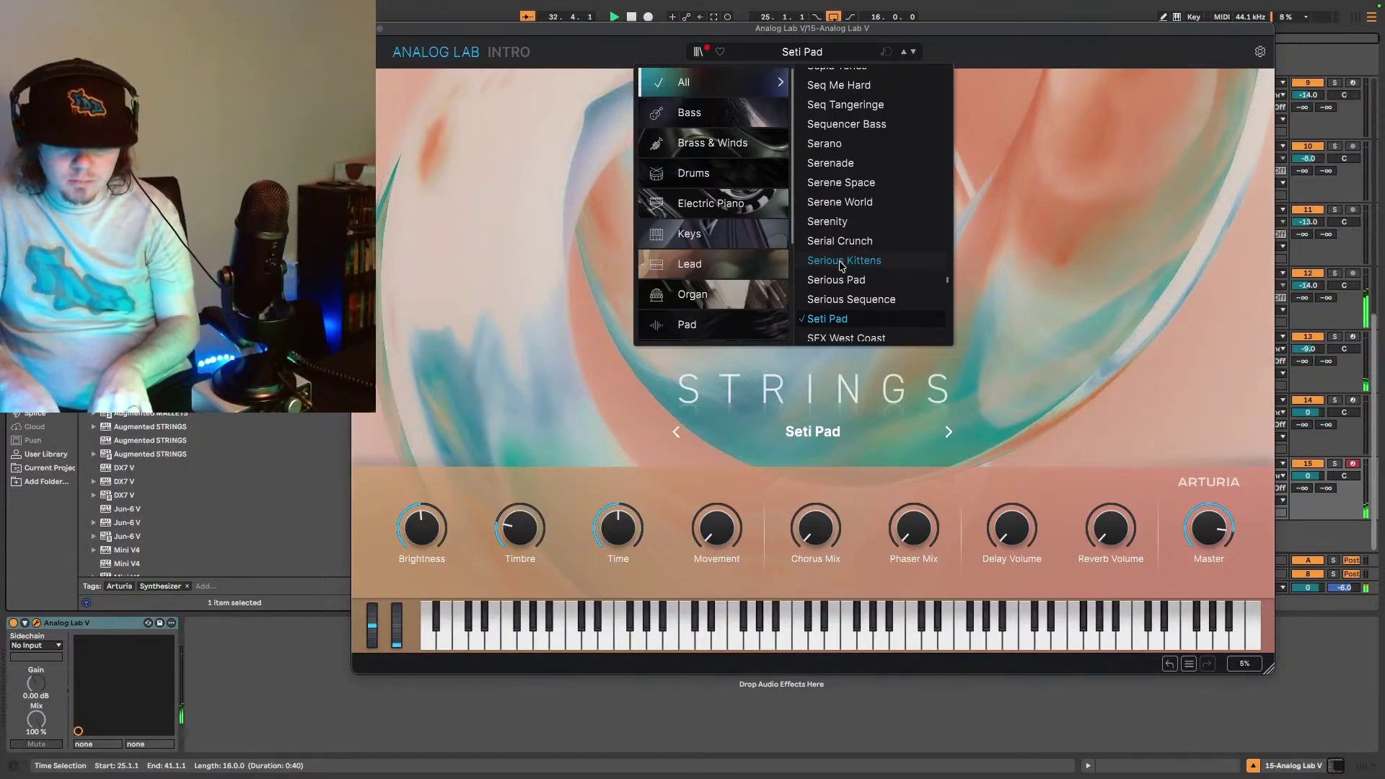
{"action": "left_click", "coordinate": [926, 267]}
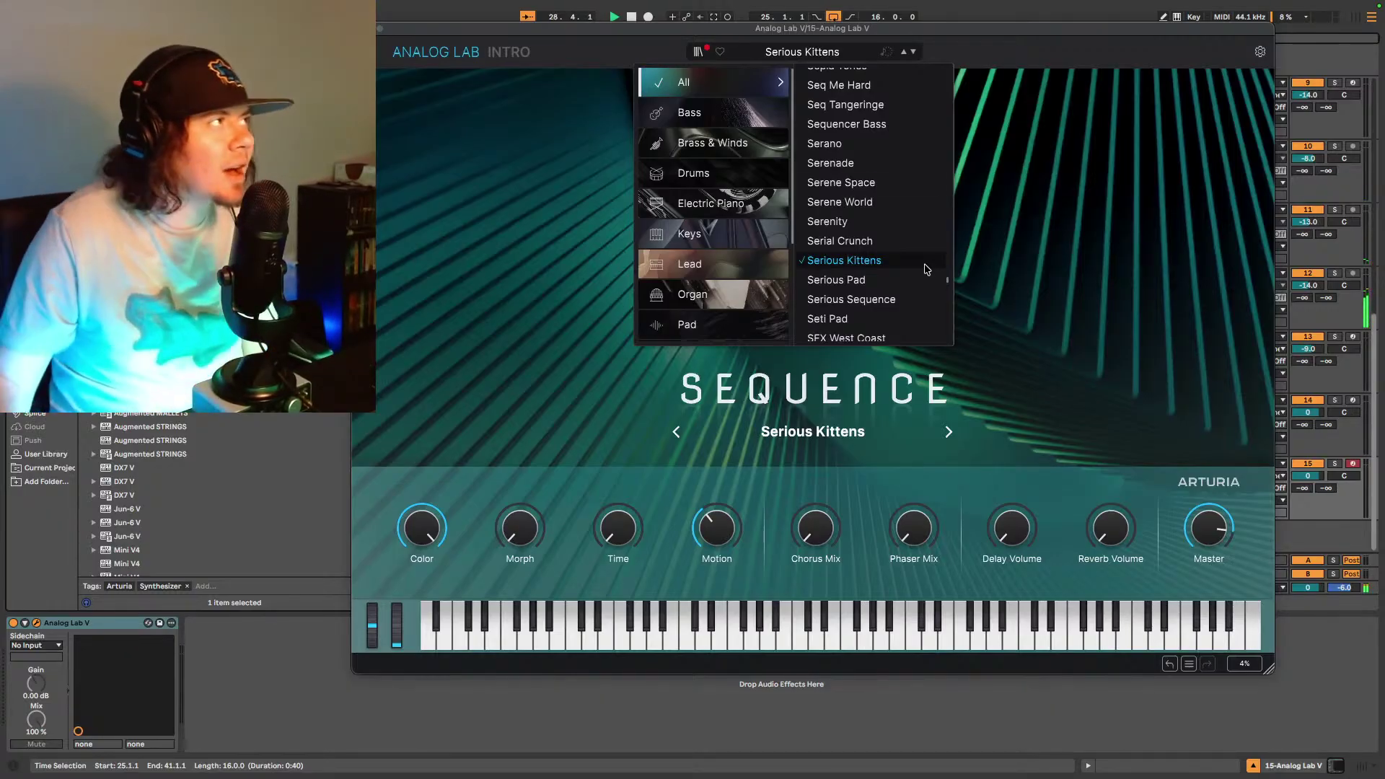
- Hide the plug-in window, solo the grand piano track to hear it from 33.1.1, and unsolo it during playback
{"action": "key", "text": "super+alt+p"}
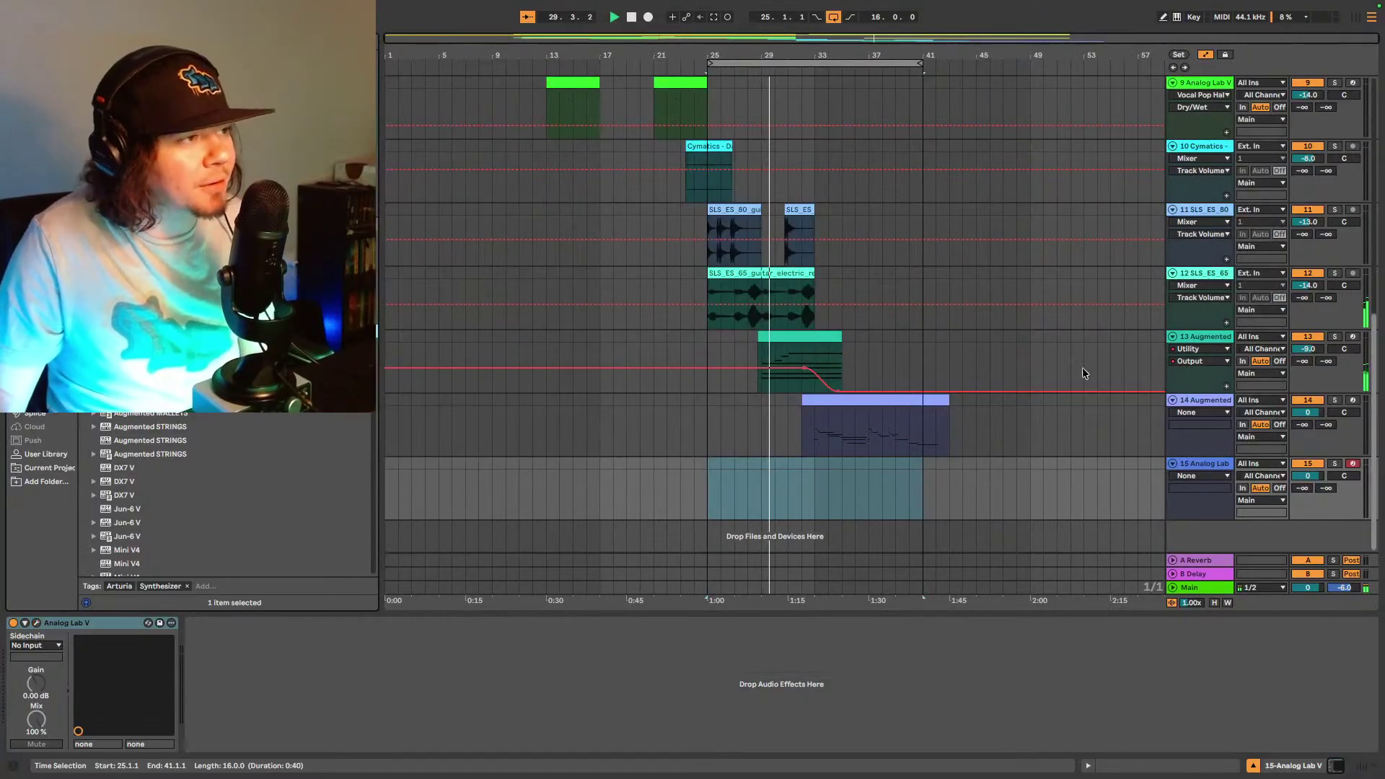
{"action": "left_click", "coordinate": [1333, 400]}
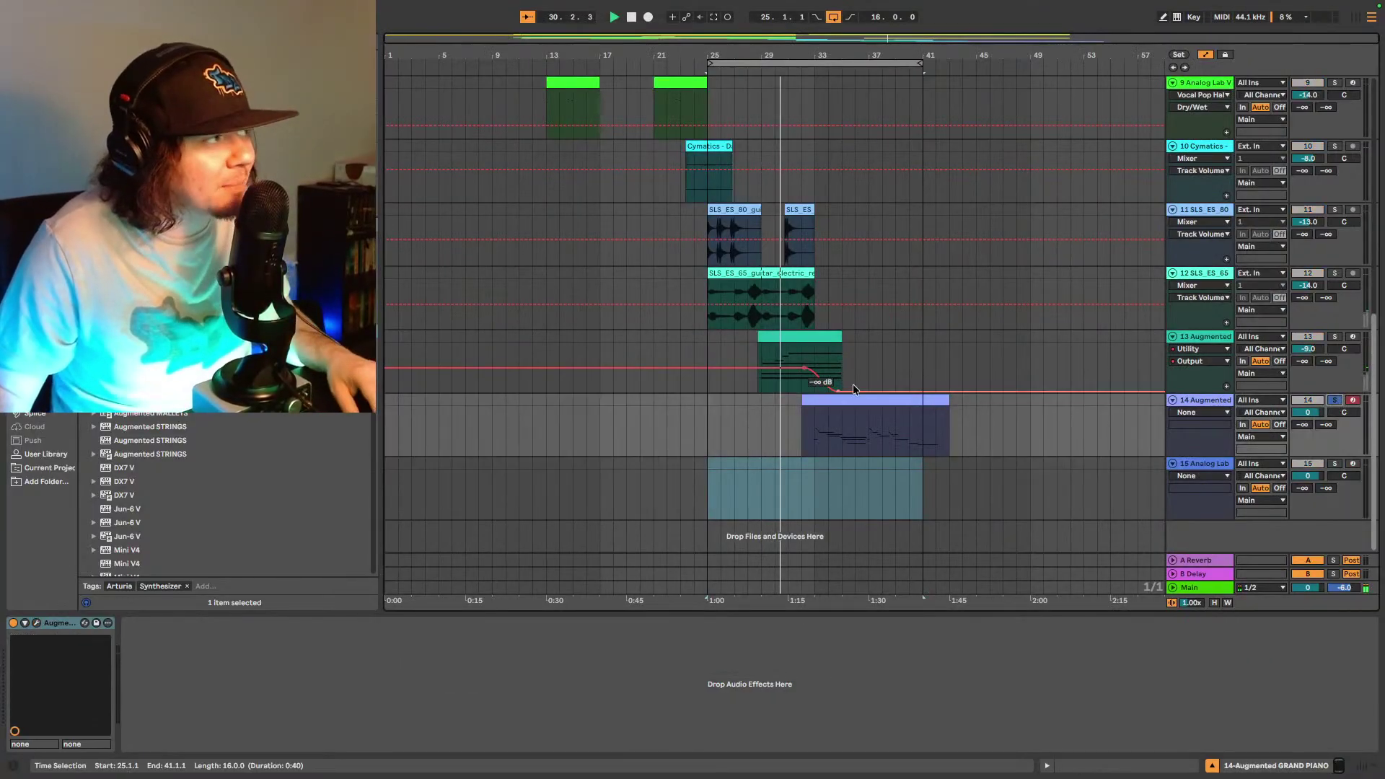
{"action": "left_click", "coordinate": [824, 404]}
{"action": "left_click", "coordinate": [813, 435]}
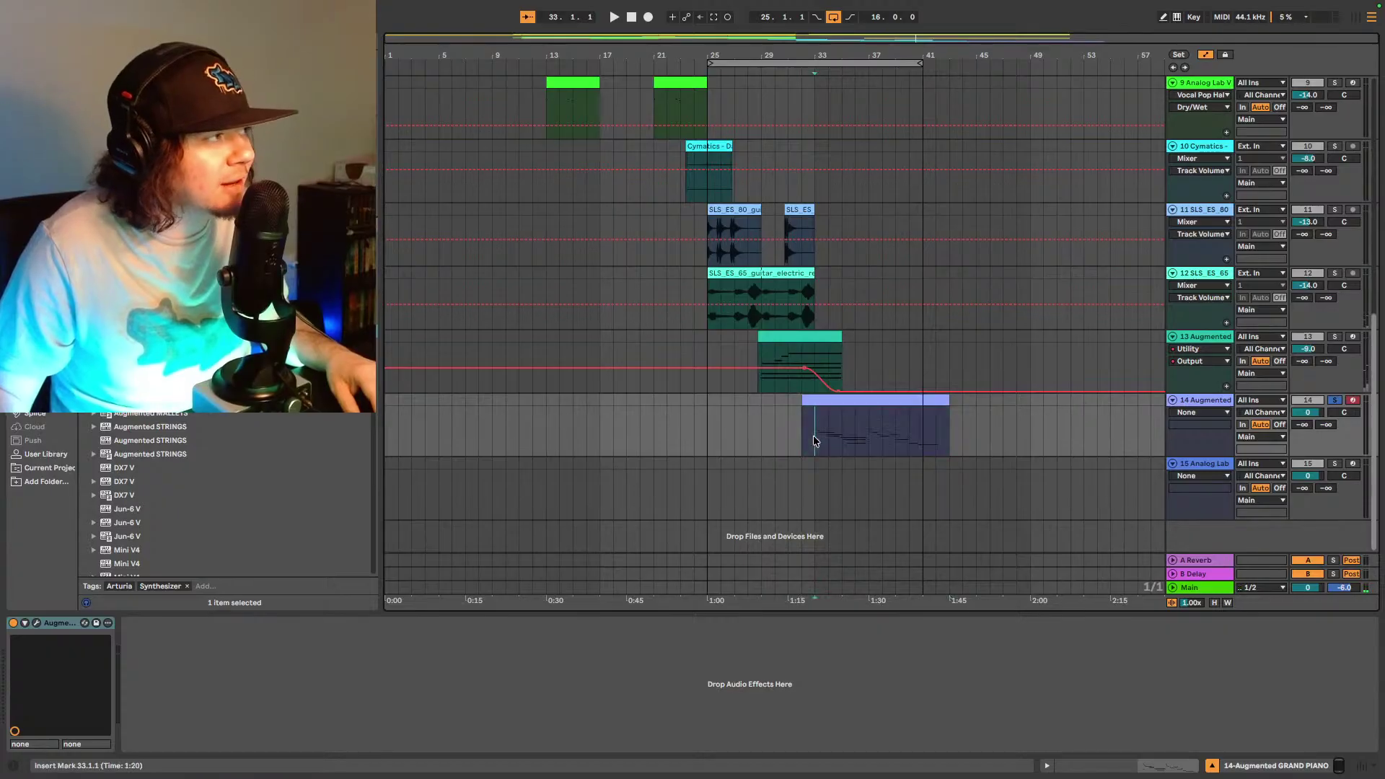
{"action": "key", "text": "space"}
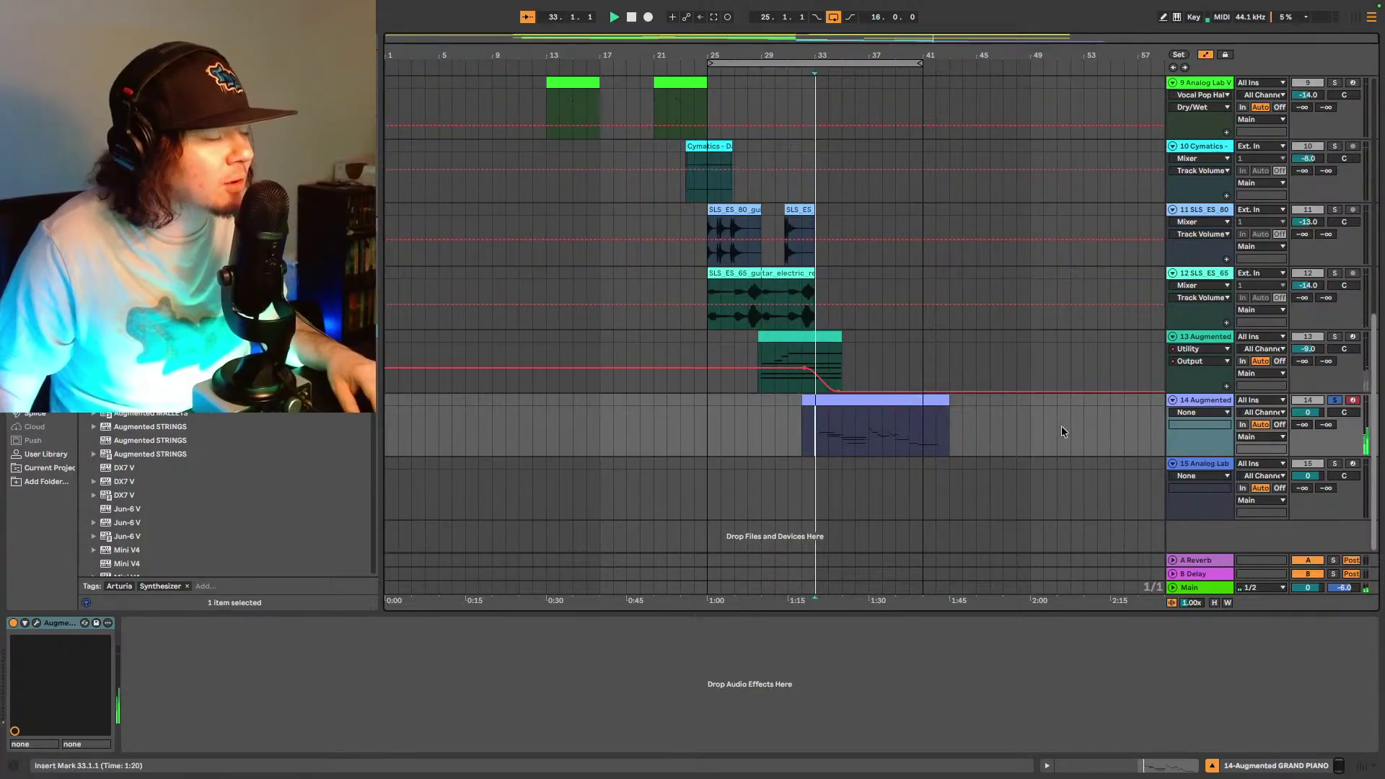
{"action": "left_click", "coordinate": [1334, 401]}
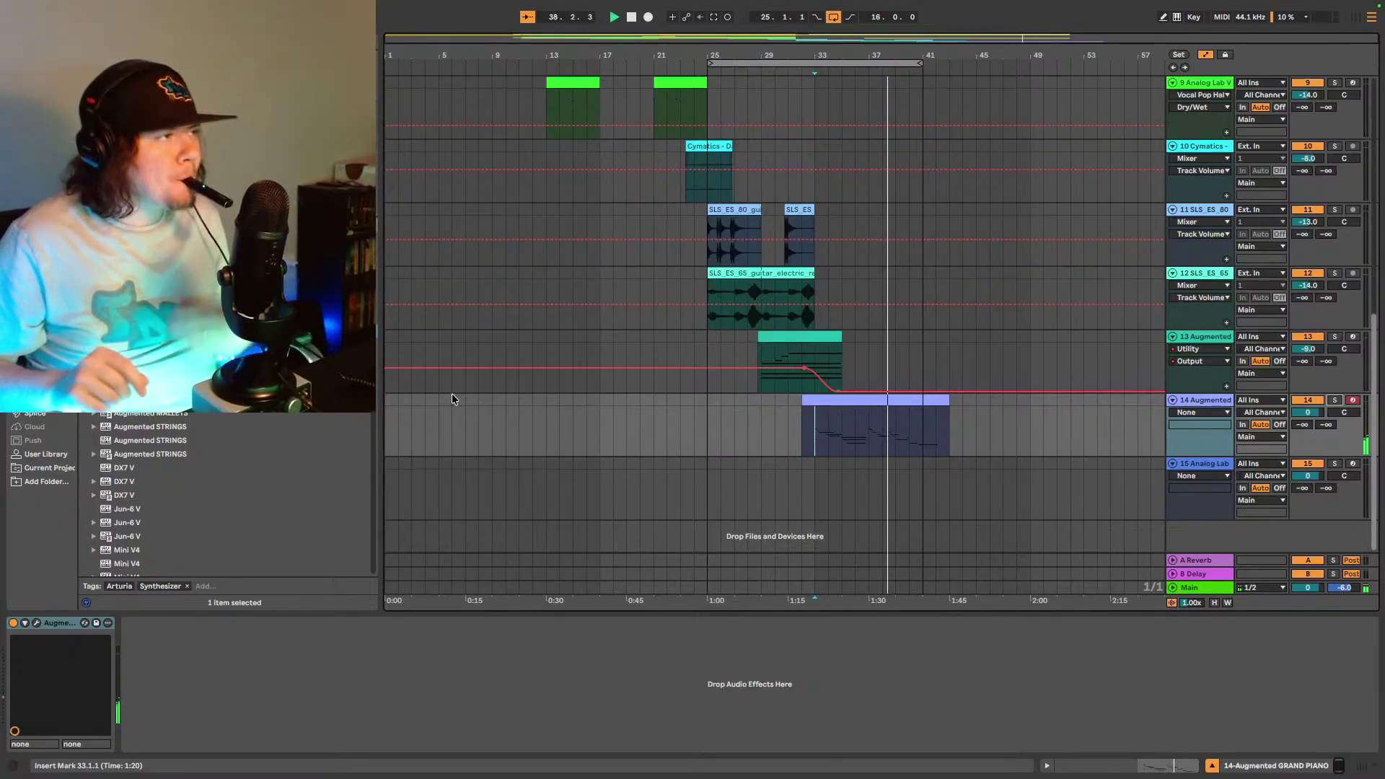
- Reopen Analog Lab V on track 15 and audition the Sharp Keys, Shaved and Sharp Petals presets against the loop
{"action": "left_click", "coordinate": [1115, 479]}
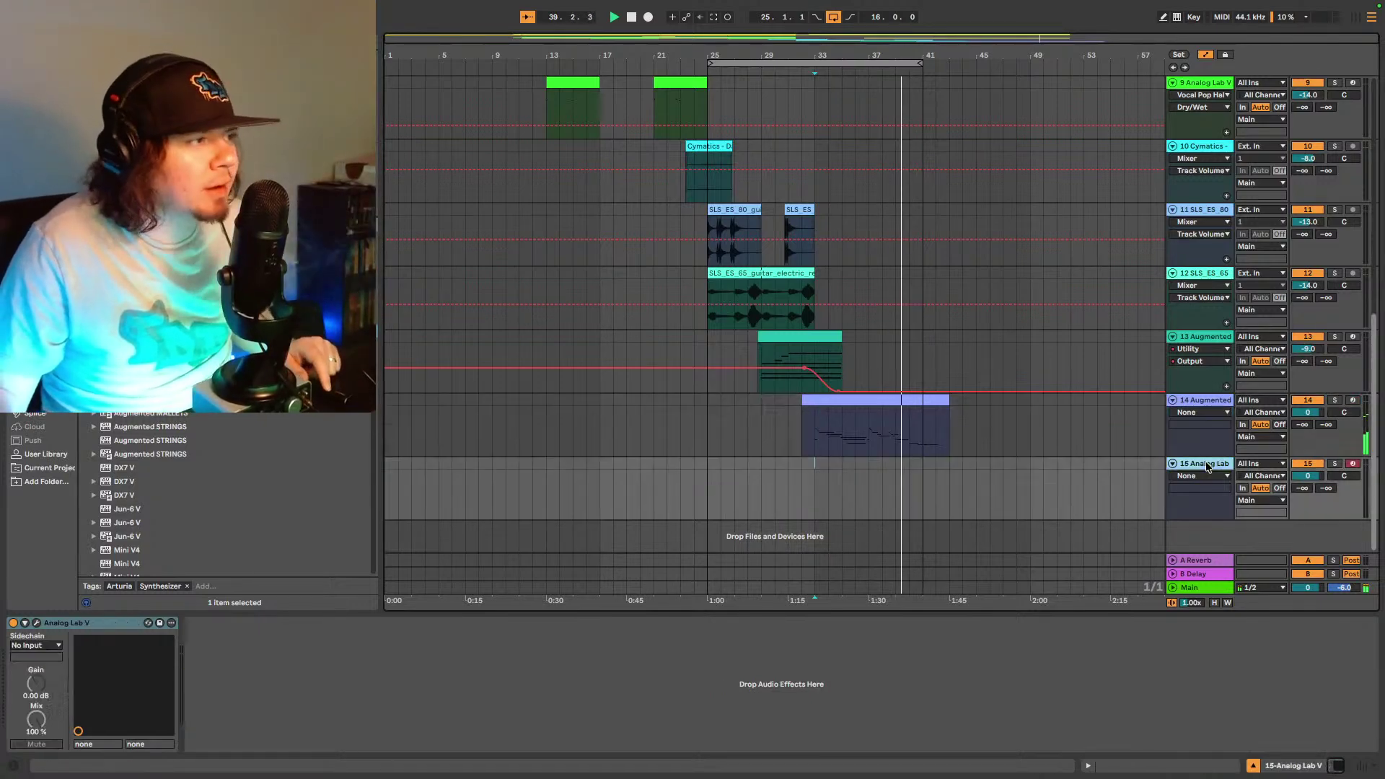
{"action": "left_click", "coordinate": [37, 623]}
{"action": "left_click", "coordinate": [735, 53]}
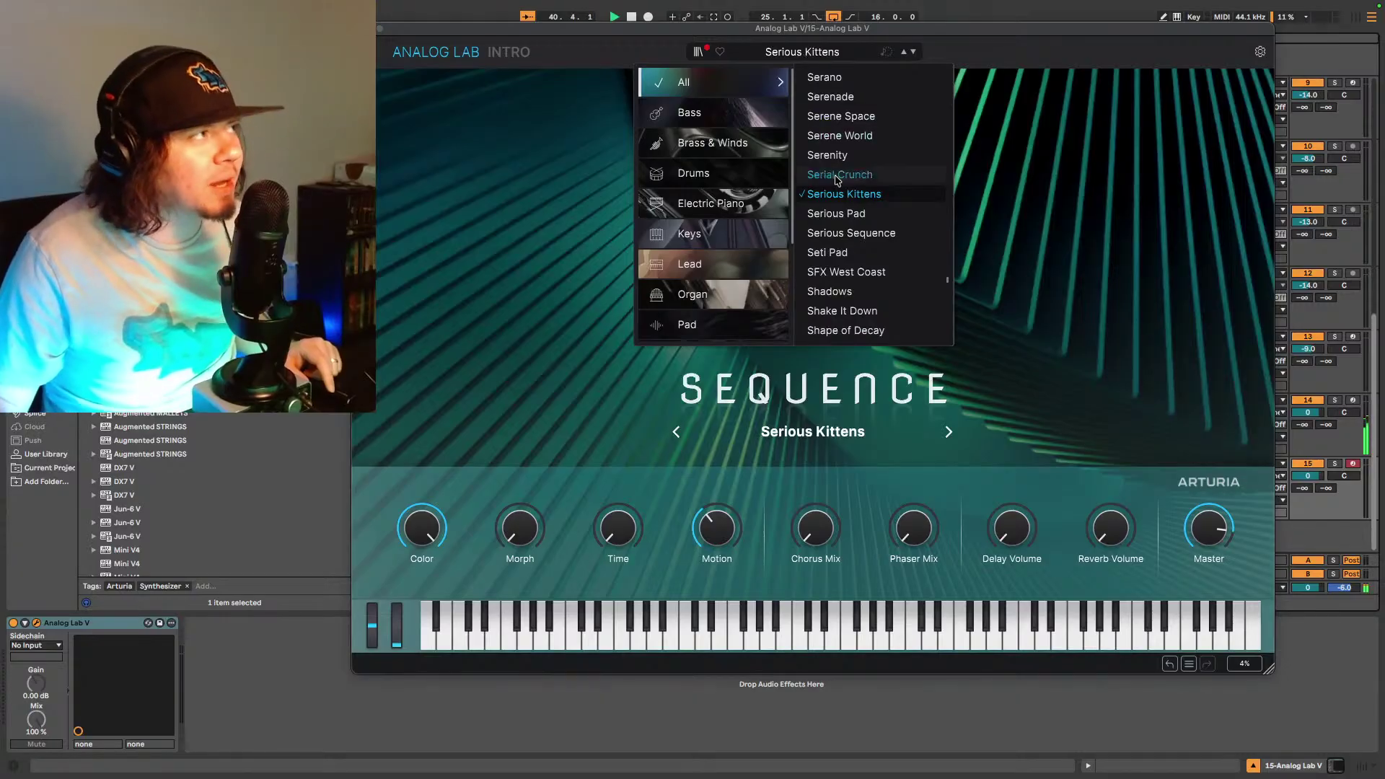
{"action": "scroll", "coordinate": [852, 274], "scroll_direction": "down", "scroll_amount": 4}
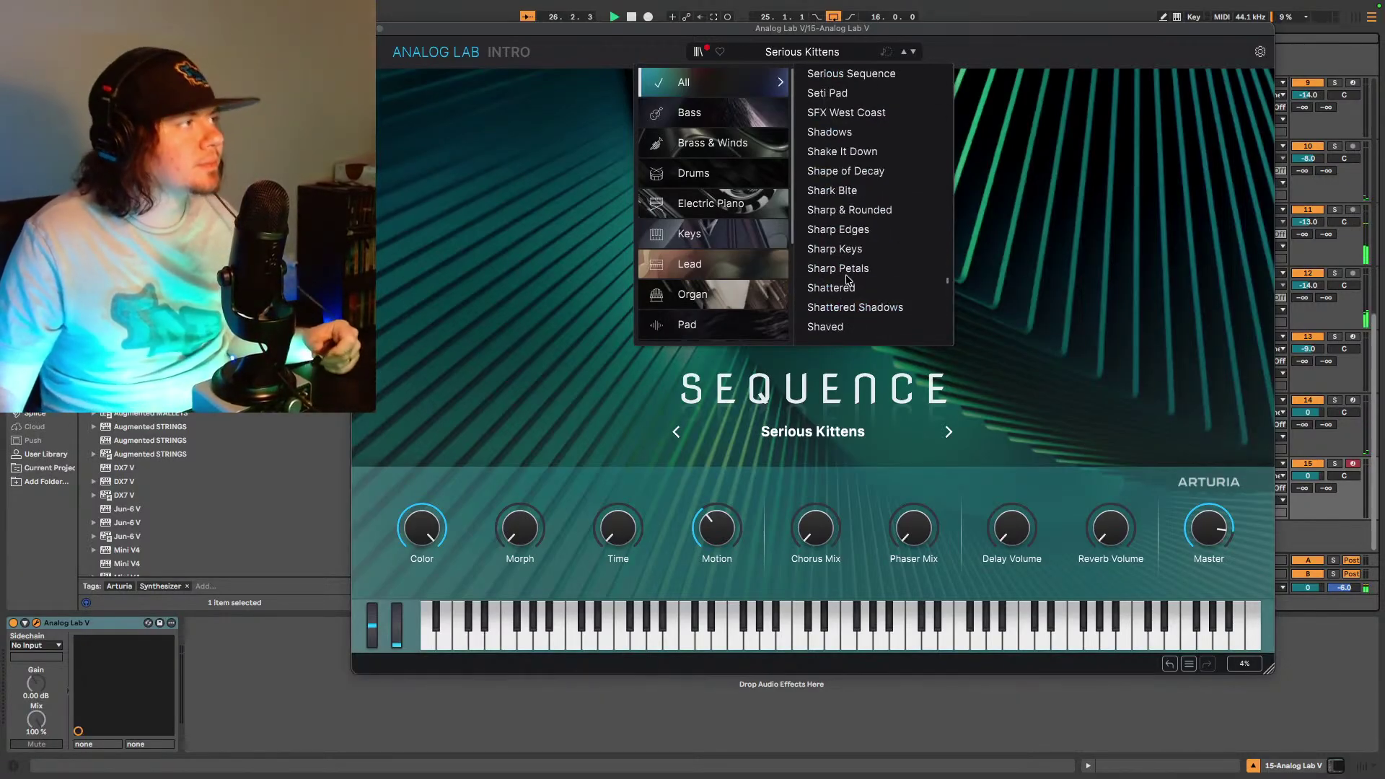
{"action": "left_click", "coordinate": [858, 253]}
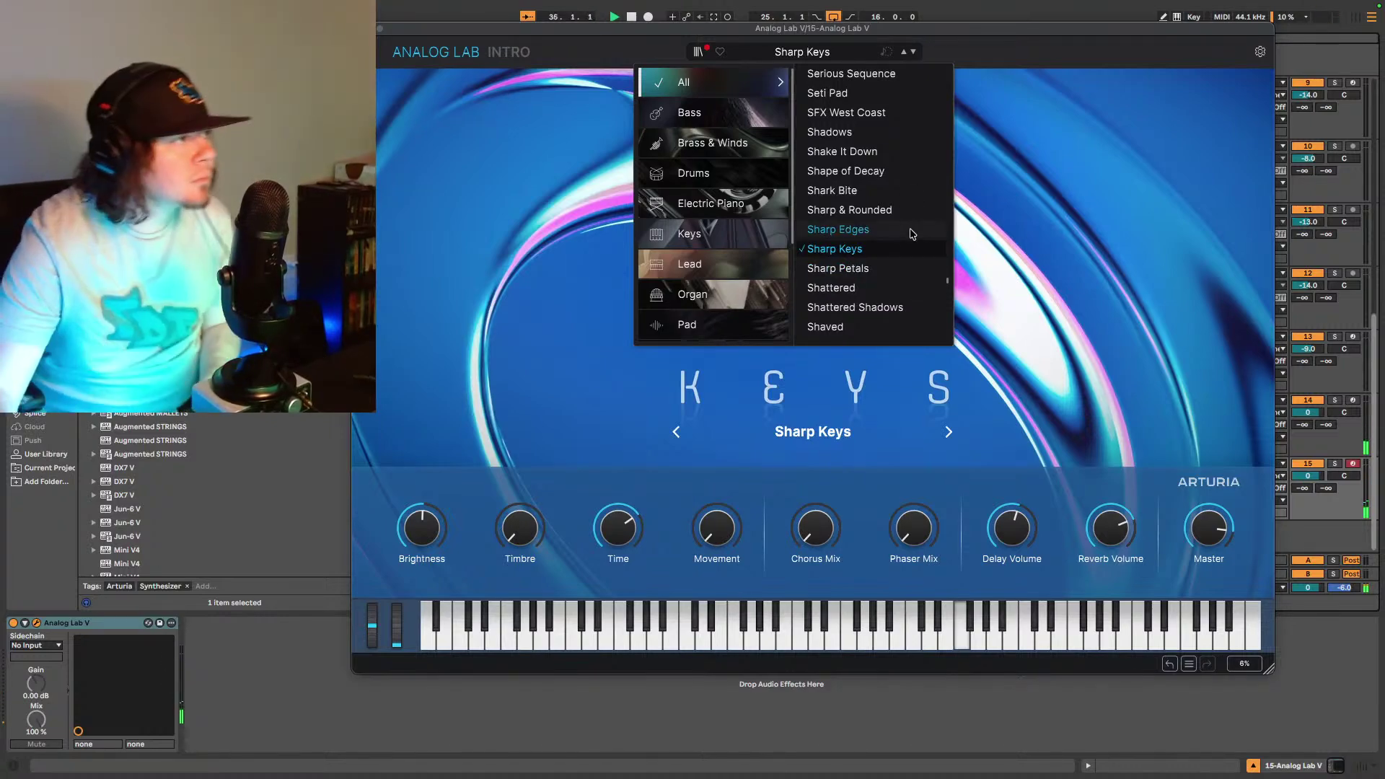
{"action": "scroll", "coordinate": [848, 330], "scroll_direction": "down", "scroll_amount": 1}
{"action": "left_click", "coordinate": [860, 331]}
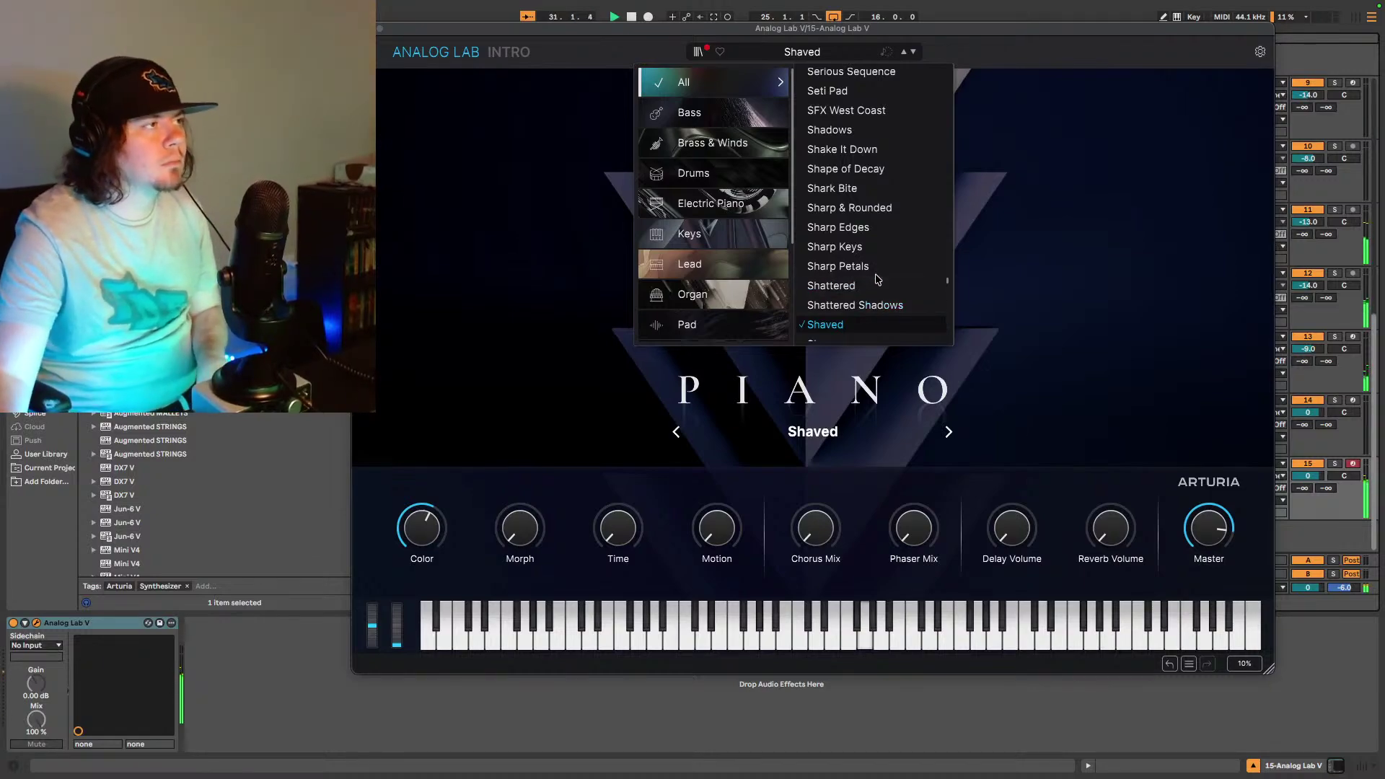
{"action": "left_click", "coordinate": [838, 267]}
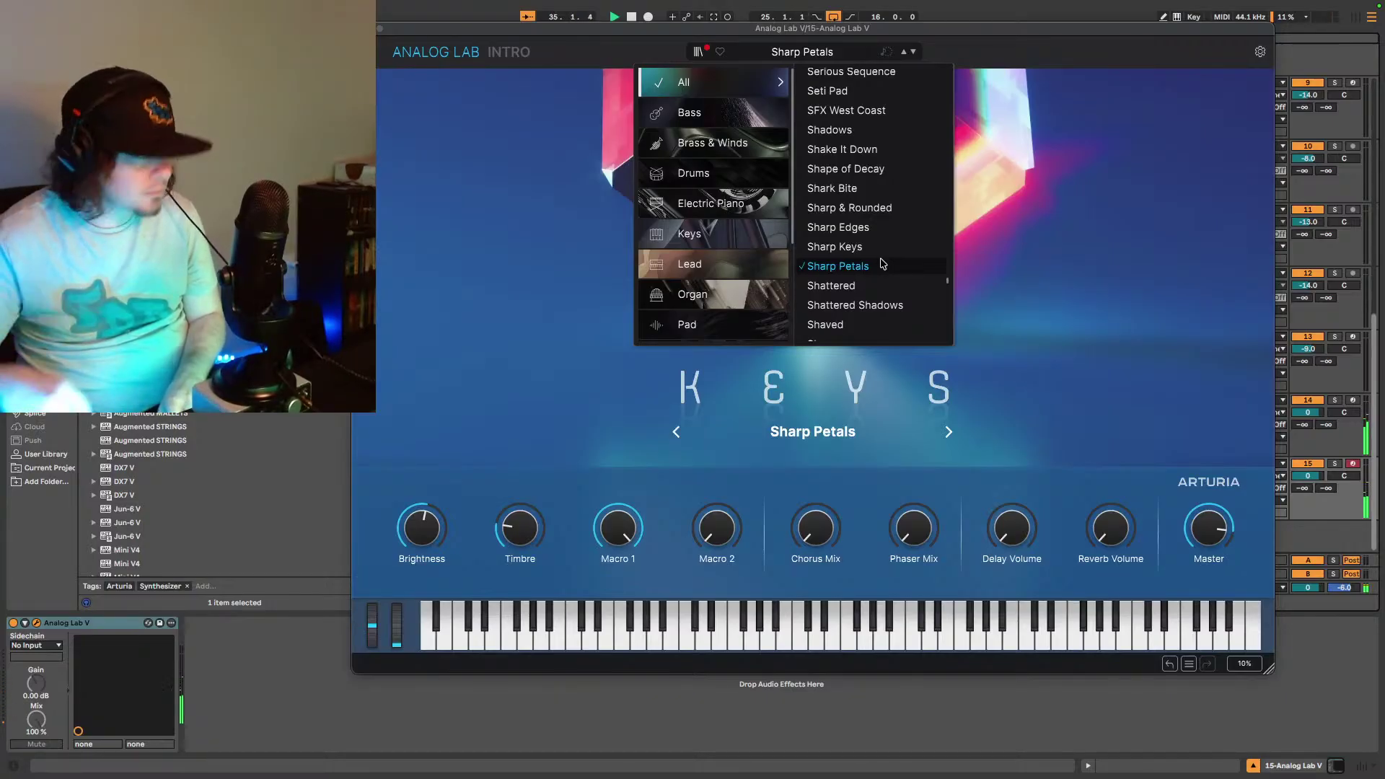
- Audition the Shiny Bell, Shiny Crystals and Shooting Stars Seq presets in Analog Lab V while the loop plays
{"action": "scroll", "coordinate": [862, 280], "scroll_direction": "down", "scroll_amount": 1}
{"action": "scroll", "coordinate": [858, 283], "scroll_direction": "down", "scroll_amount": 9}
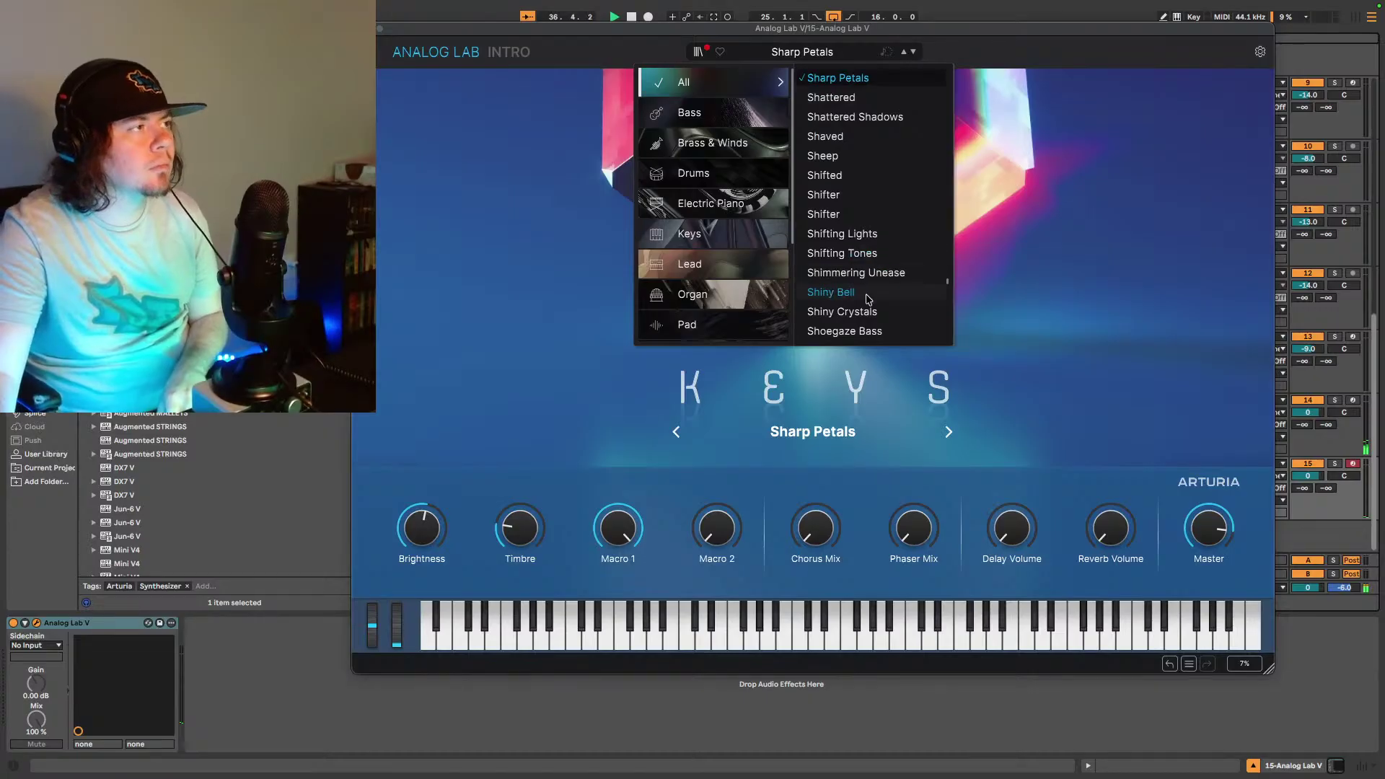
{"action": "left_click", "coordinate": [866, 292]}
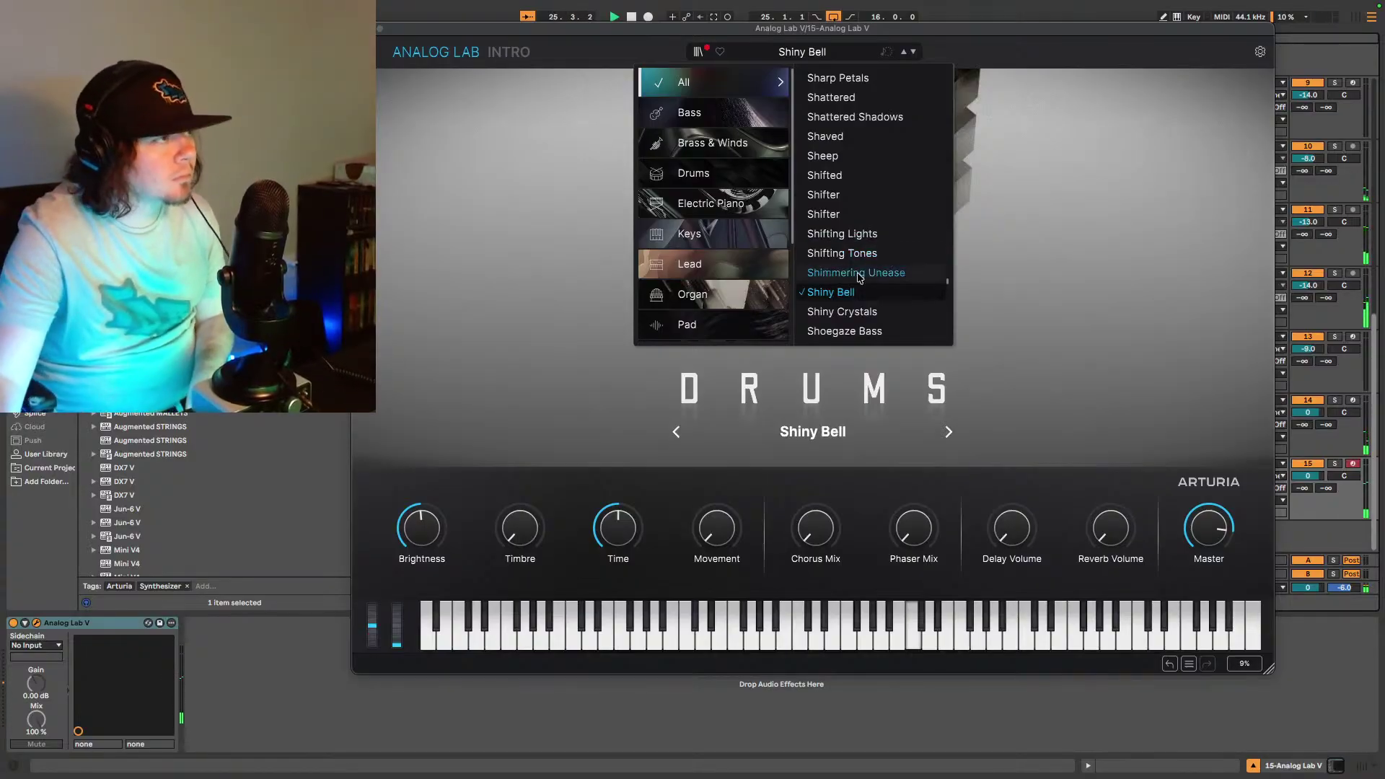
{"action": "left_click", "coordinate": [891, 310]}
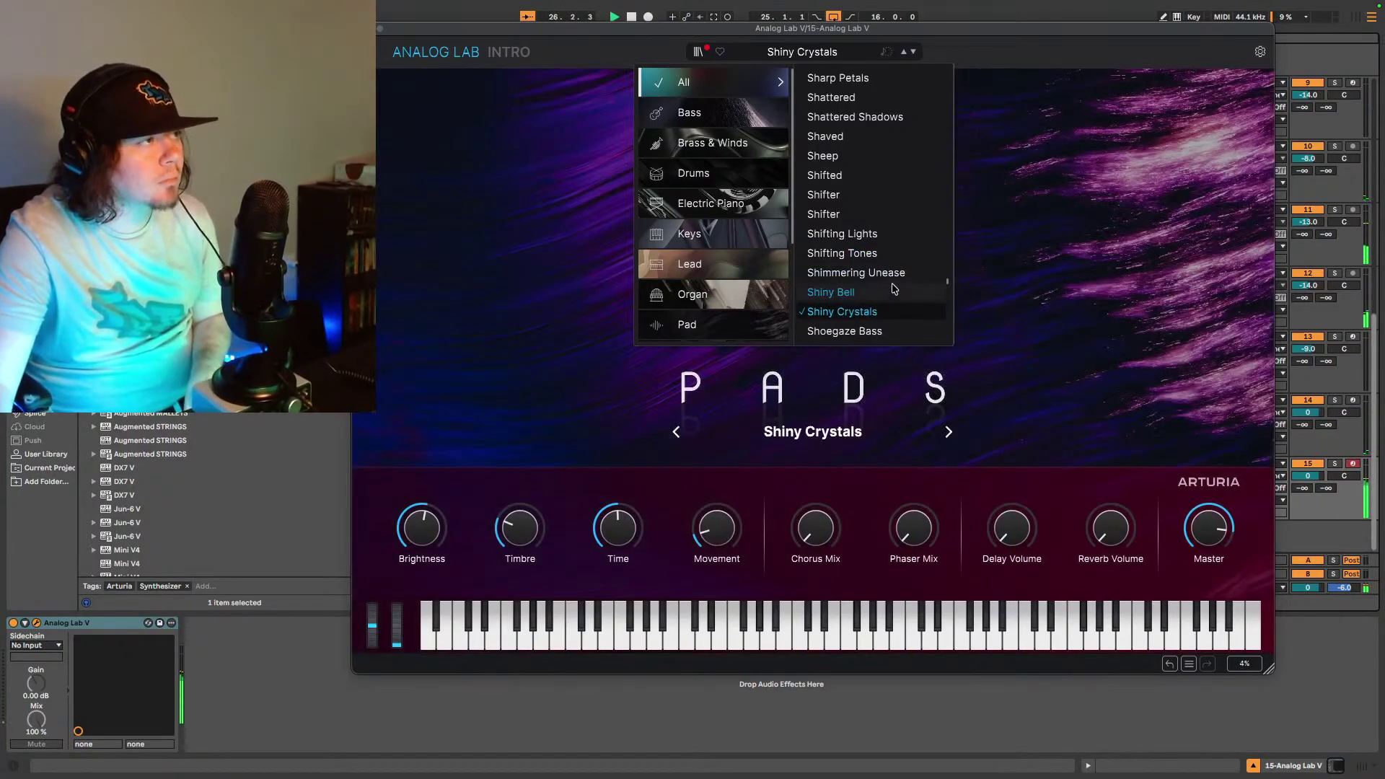
{"action": "scroll", "coordinate": [893, 292], "scroll_direction": "down", "scroll_amount": 3}
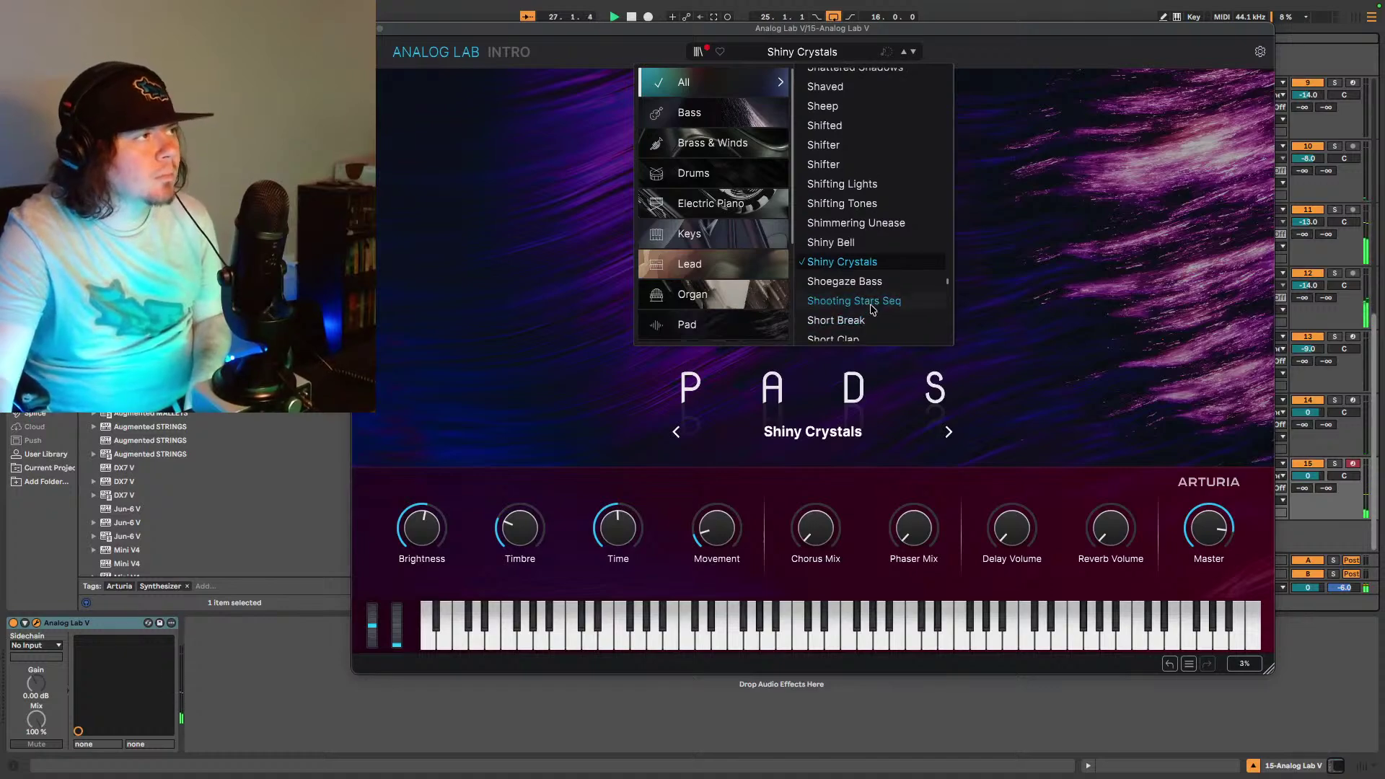
{"action": "left_click", "coordinate": [879, 303]}
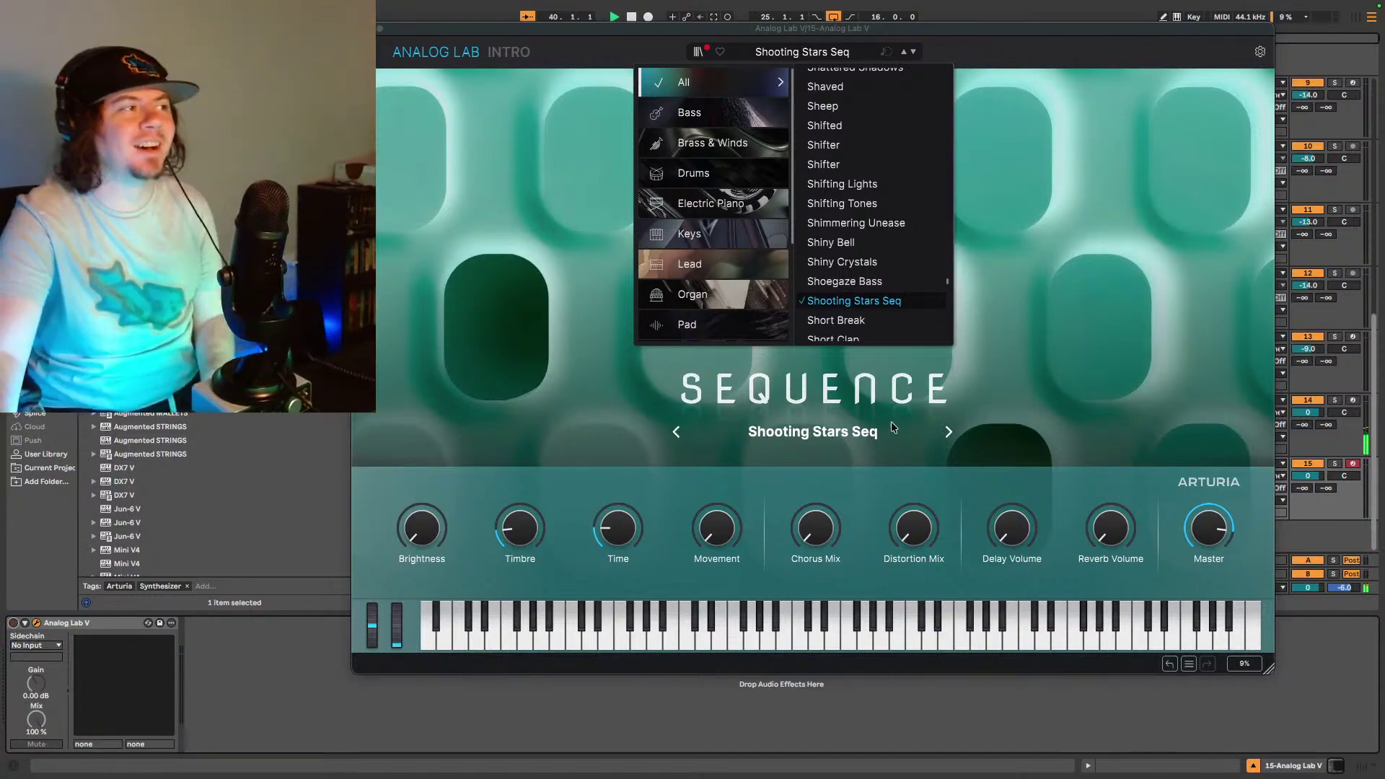
- Switch the Analog Lab V device back on, audition Shifting Tones, Shoegaze Bass and Sick Tone, and load the Shuffle Choir preset
{"action": "left_click", "coordinate": [878, 205]}
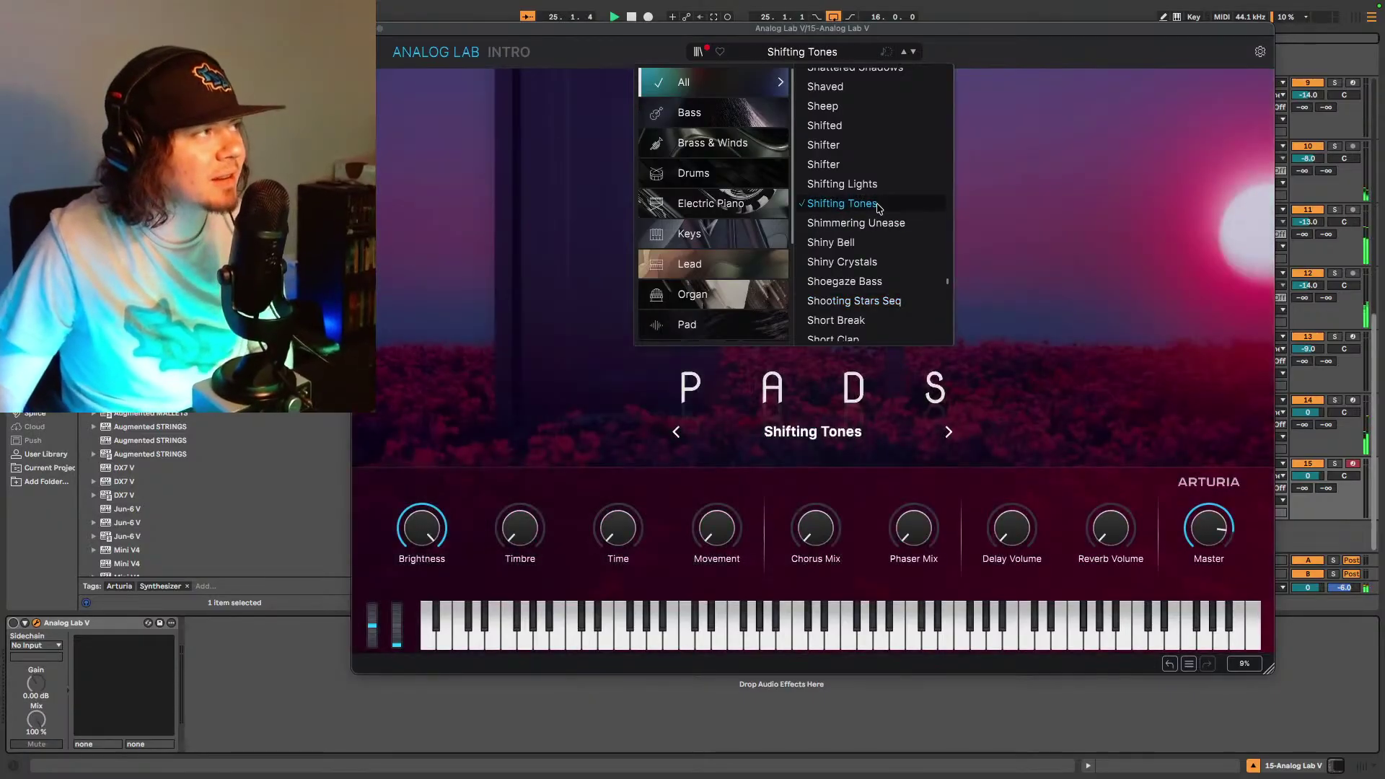
{"action": "left_click", "coordinate": [17, 625]}
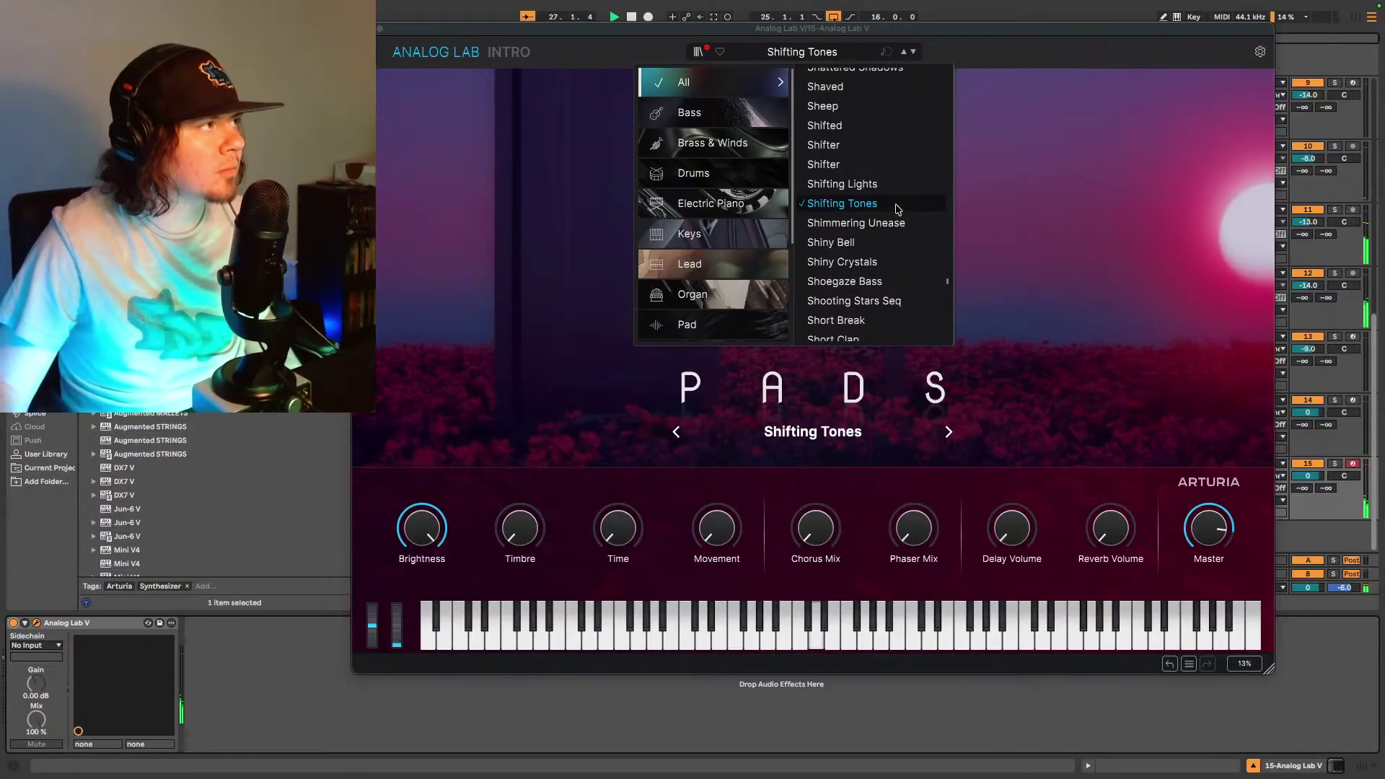
{"action": "left_click", "coordinate": [874, 282]}
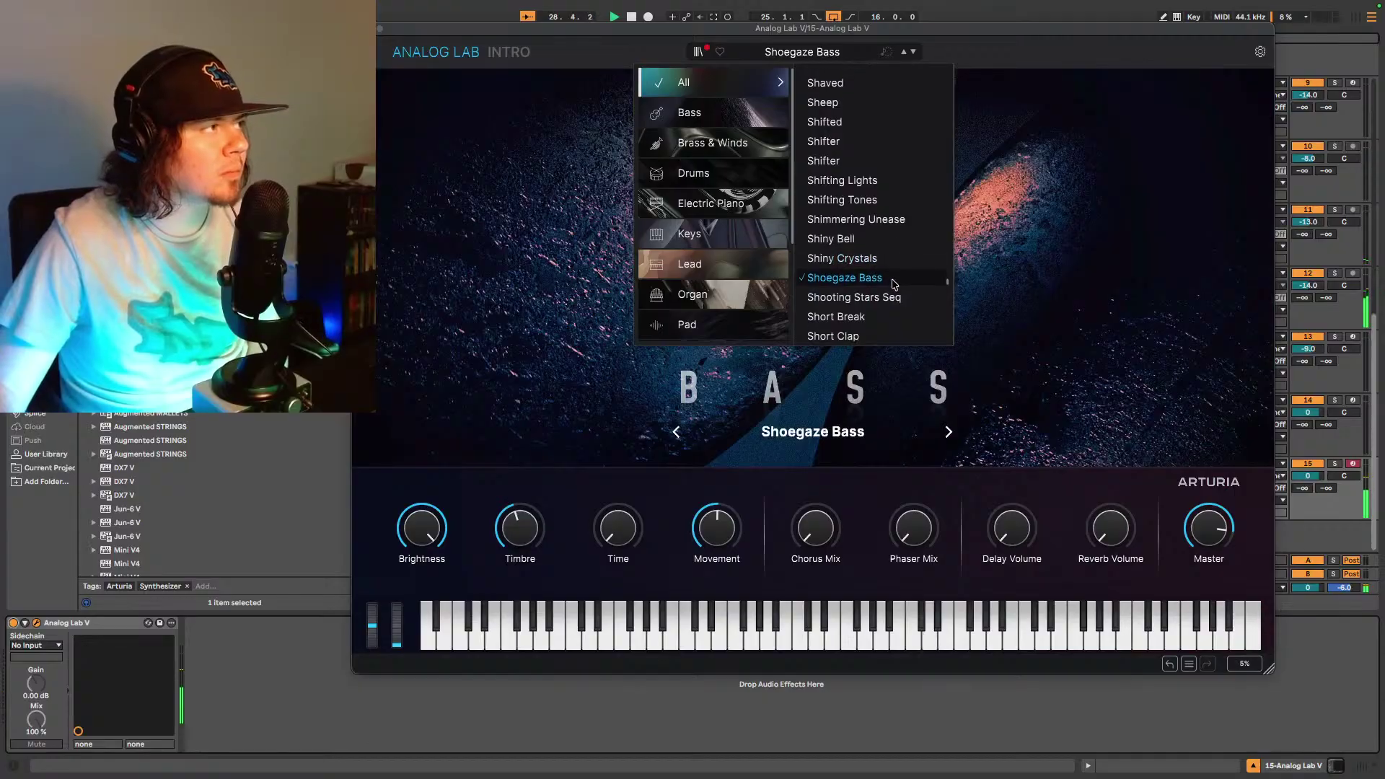
{"action": "scroll", "coordinate": [877, 256], "scroll_direction": "down", "scroll_amount": 5}
{"action": "left_click", "coordinate": [863, 292]}
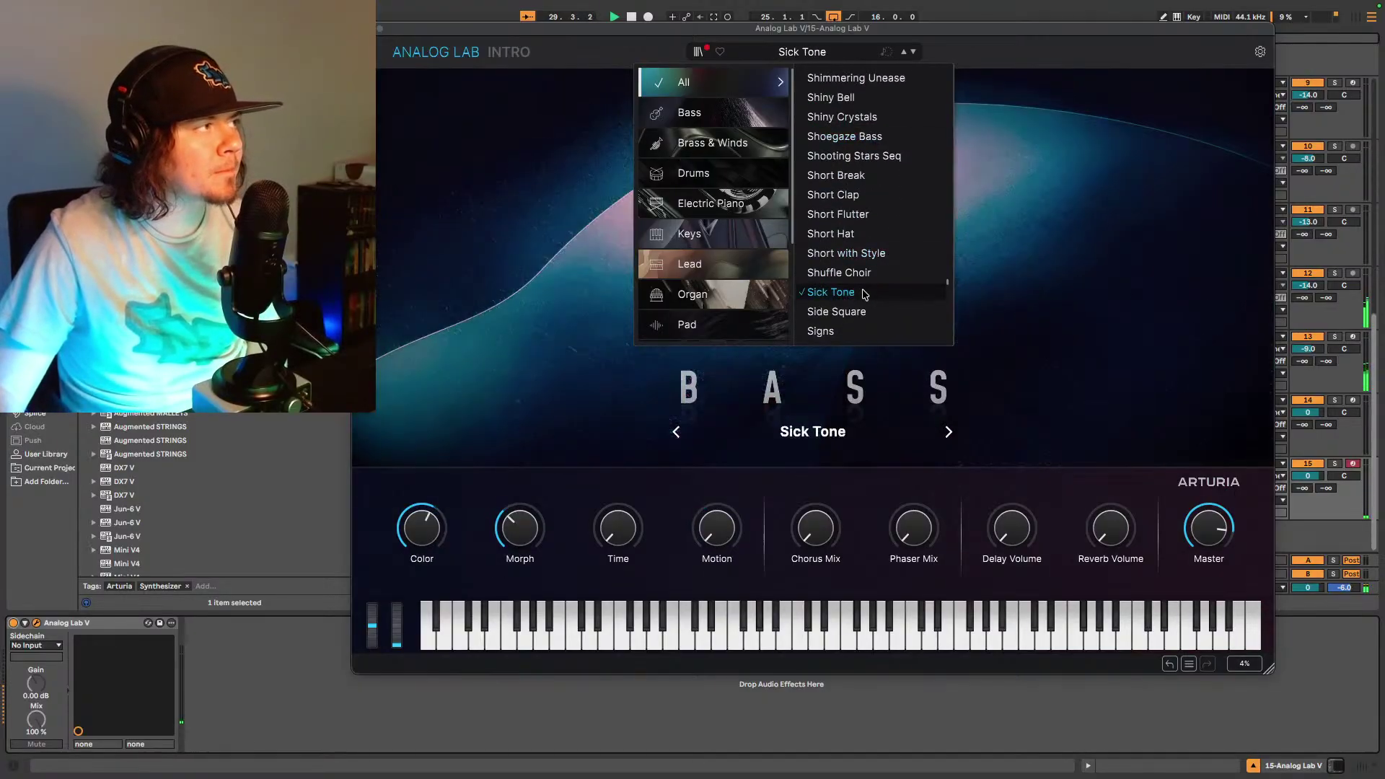
{"action": "left_click", "coordinate": [863, 277]}
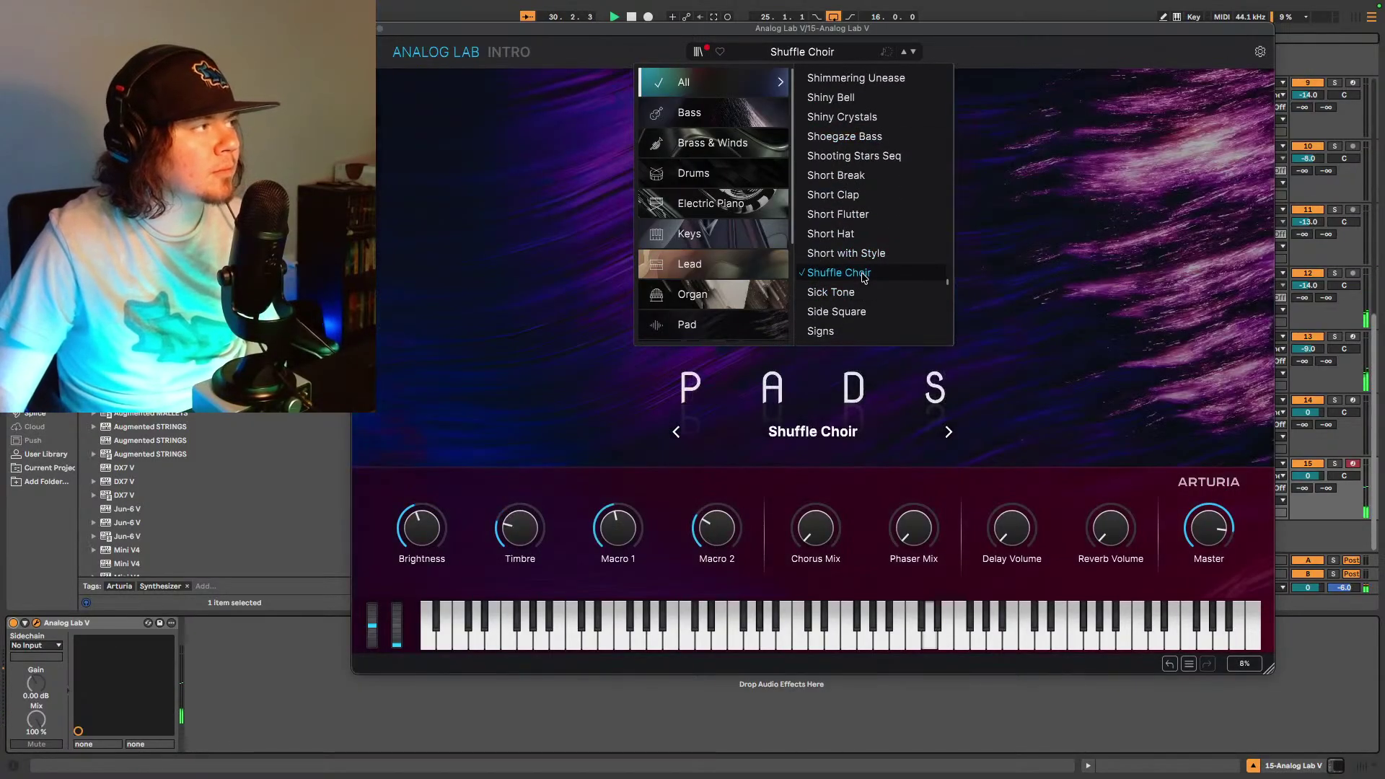
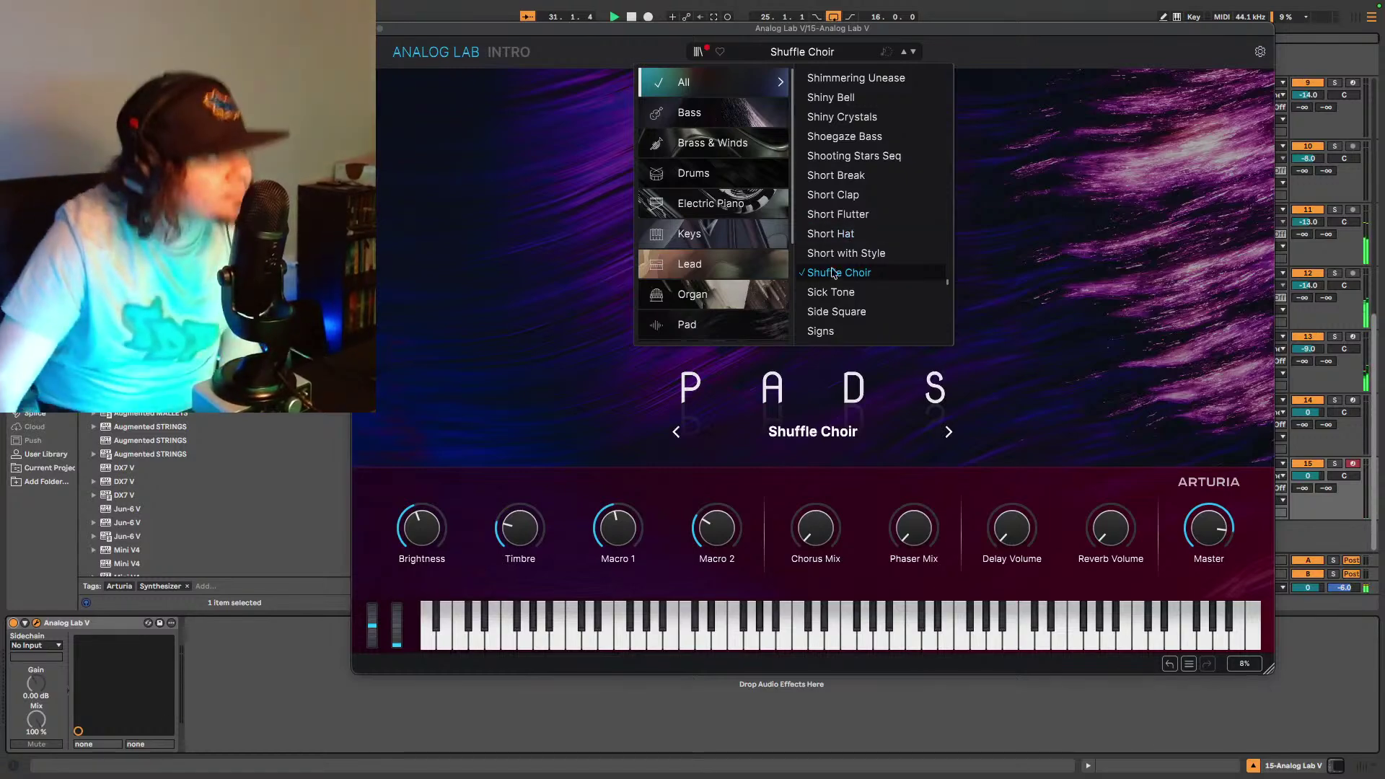
- Audition the Side Square and Silent Lights presets in Analog Lab V against the loop, and load the Silky Road preset
{"action": "scroll", "coordinate": [865, 274], "scroll_direction": "down", "scroll_amount": 2}
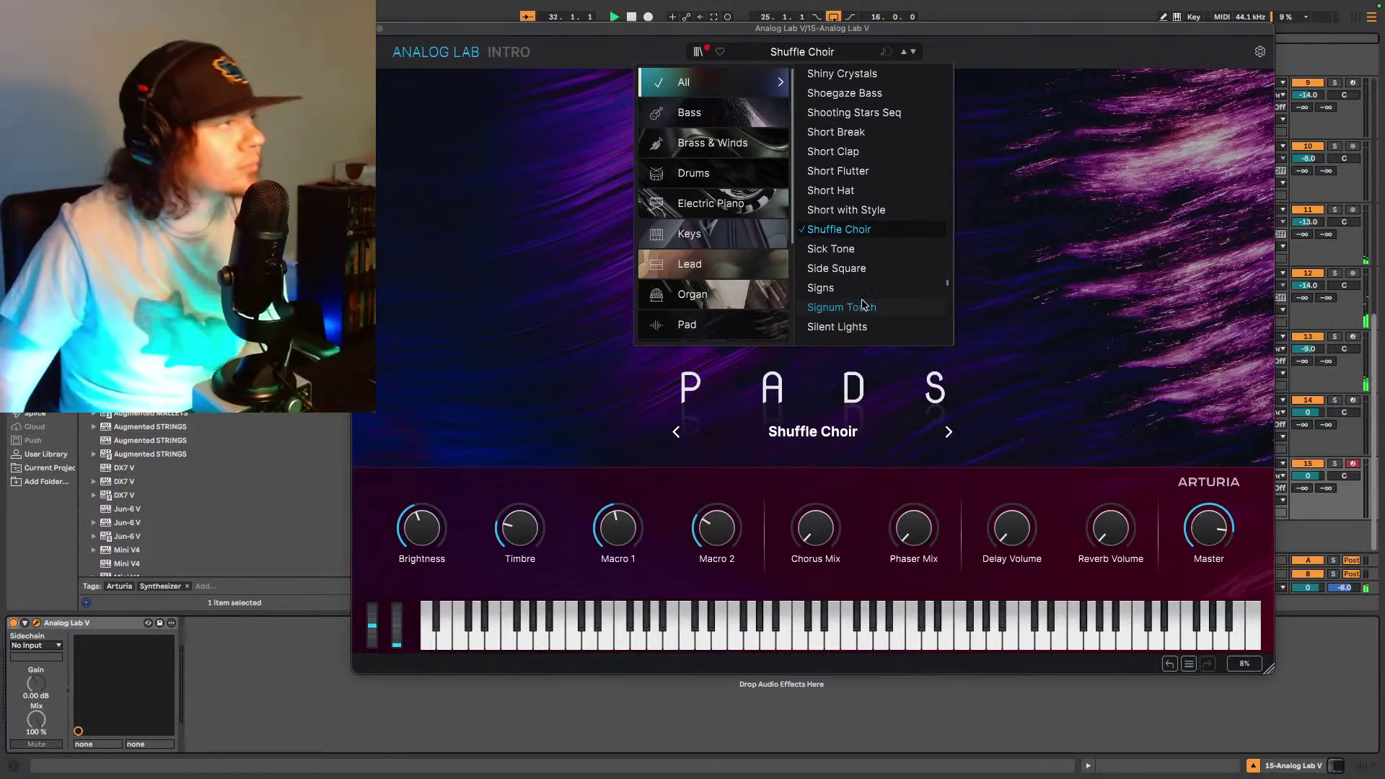
{"action": "left_click", "coordinate": [869, 272]}
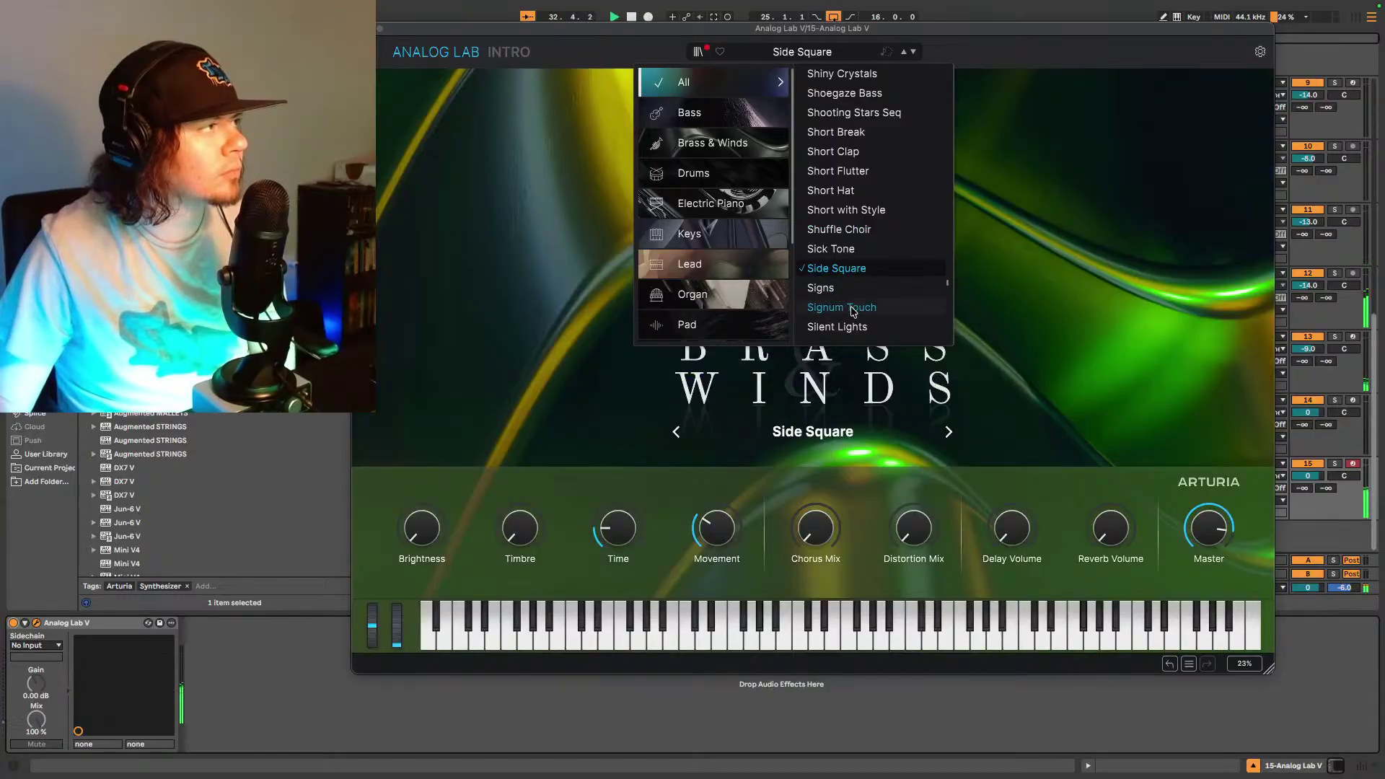
{"action": "left_click", "coordinate": [851, 329]}
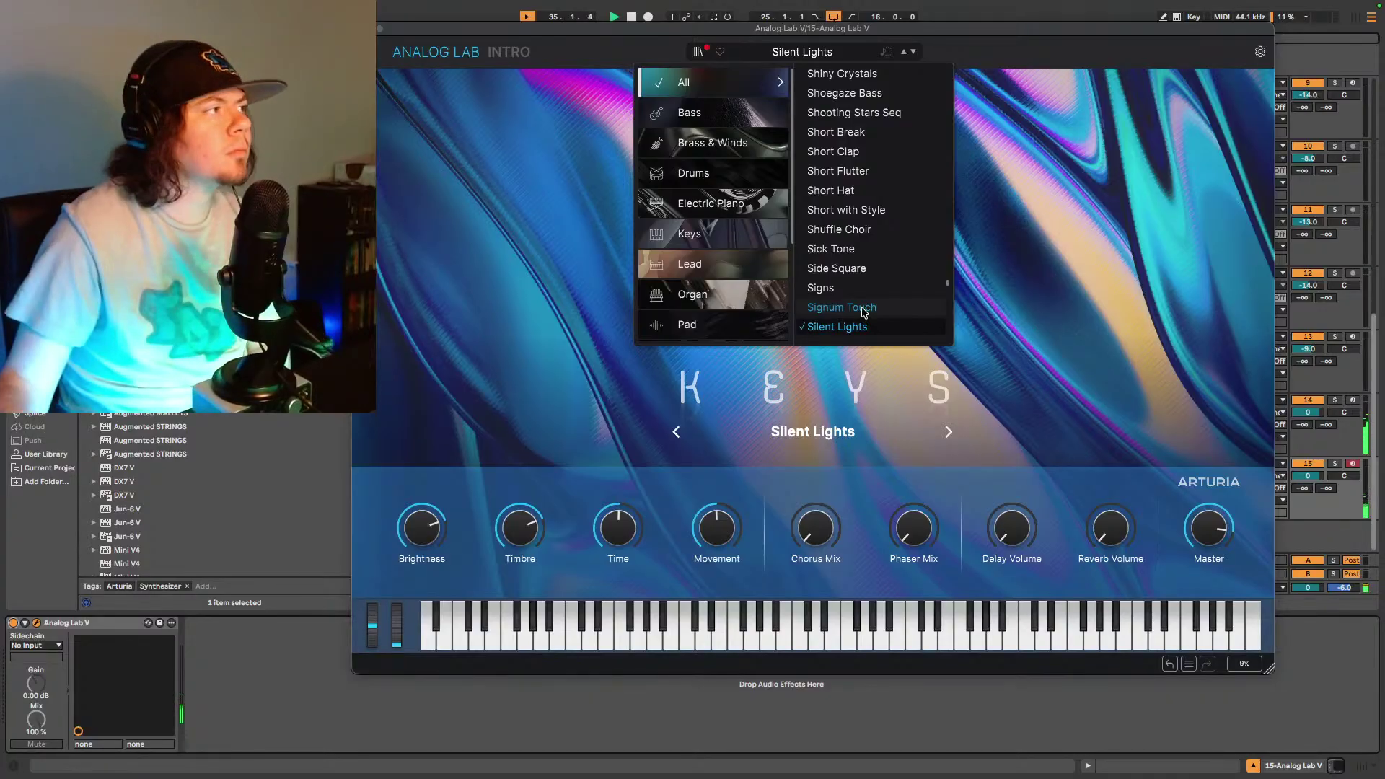
{"action": "scroll", "coordinate": [863, 311], "scroll_direction": "down", "scroll_amount": 5}
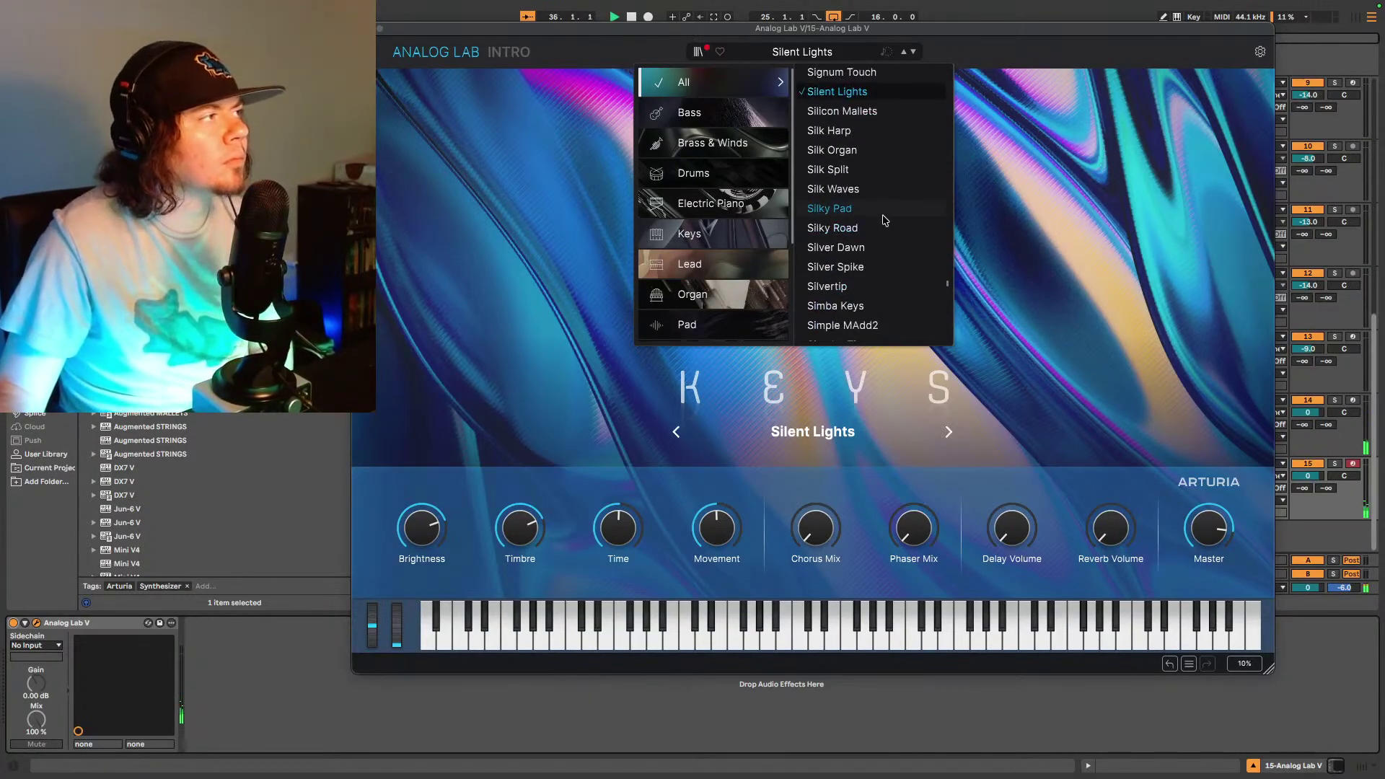
{"action": "left_click", "coordinate": [869, 228]}
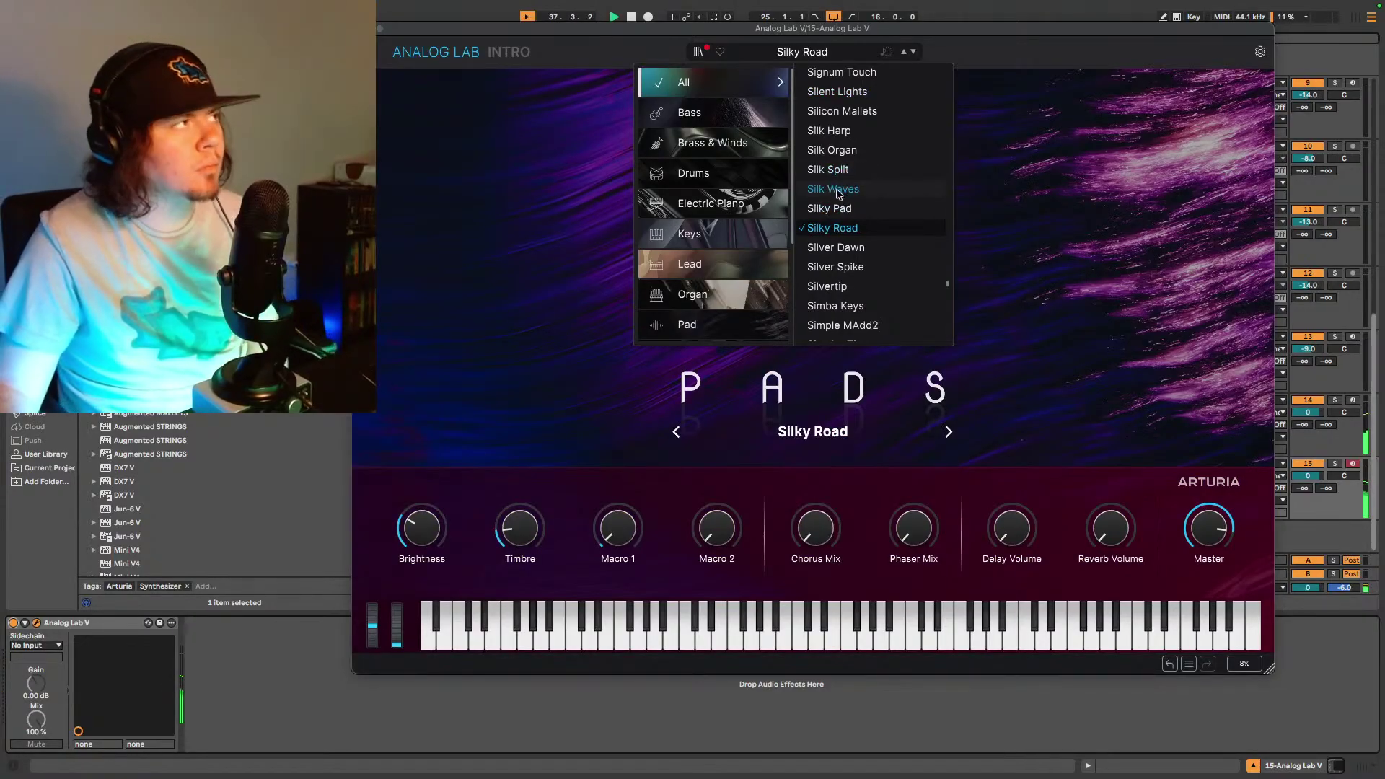
- Hide the Analog Lab V window and put a one-bar MIDI clip on track 15 from 36.1.1 to 37.1.1
{"action": "left_click", "coordinate": [380, 29]}
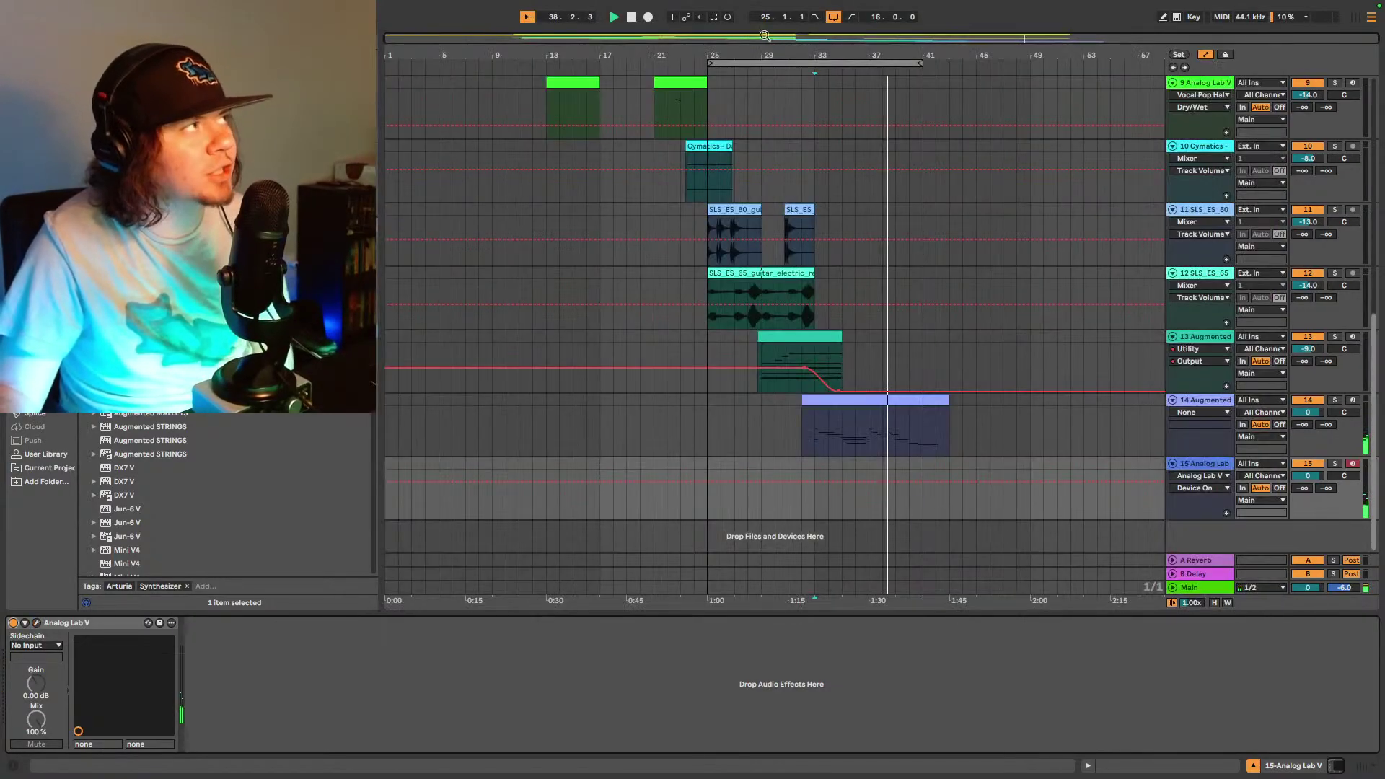
{"action": "left_click", "coordinate": [861, 464]}
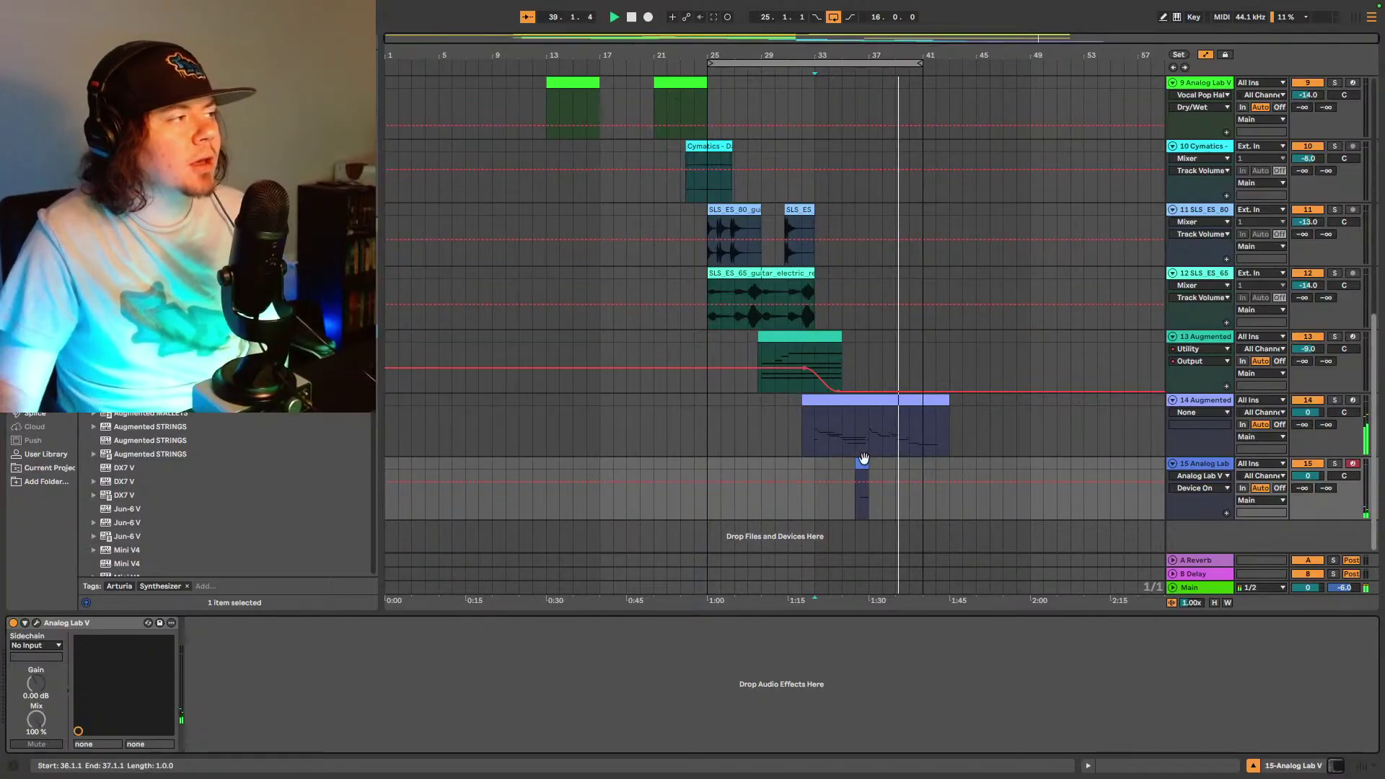
{"action": "left_click", "coordinate": [861, 504]}
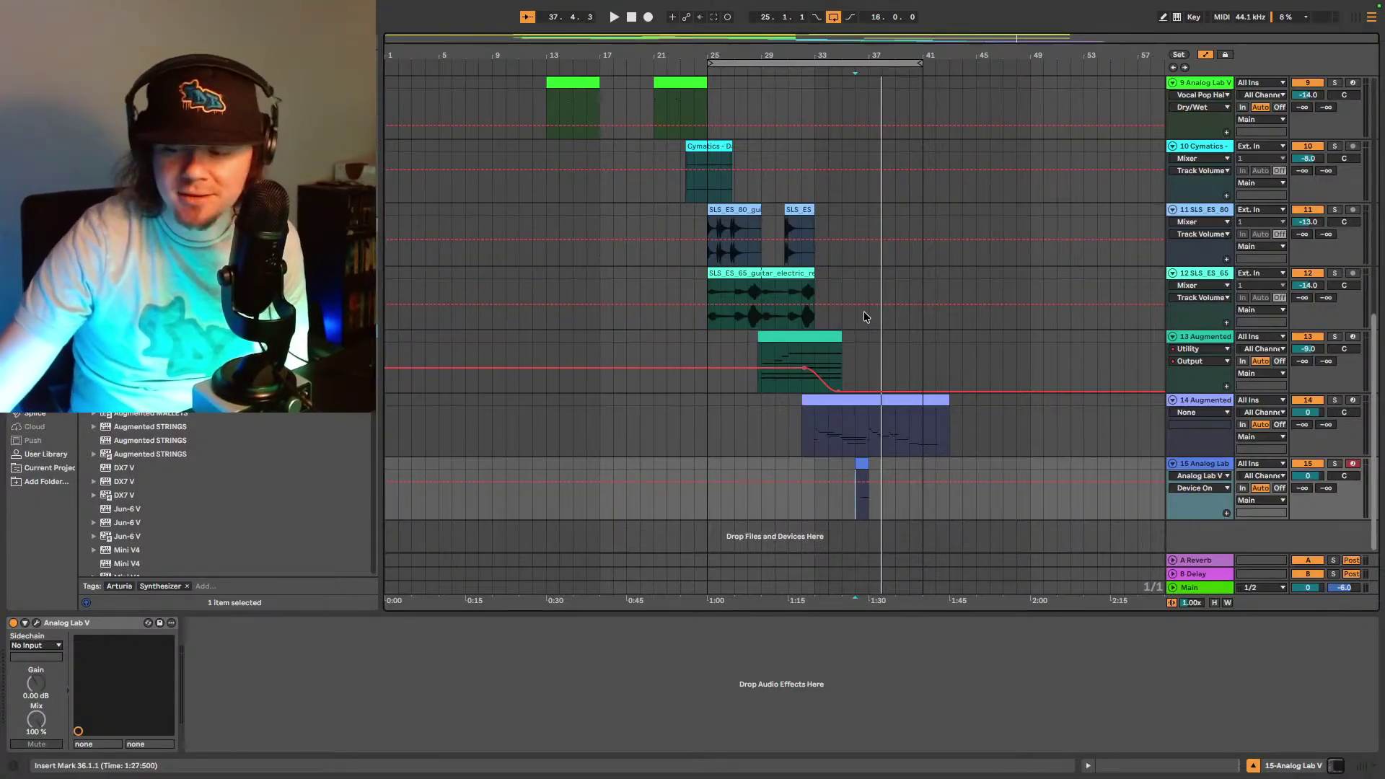
- Play the arrangement from 25.1.1 and look through the clips of all tracks in the second section
{"action": "left_click", "coordinate": [715, 509]}
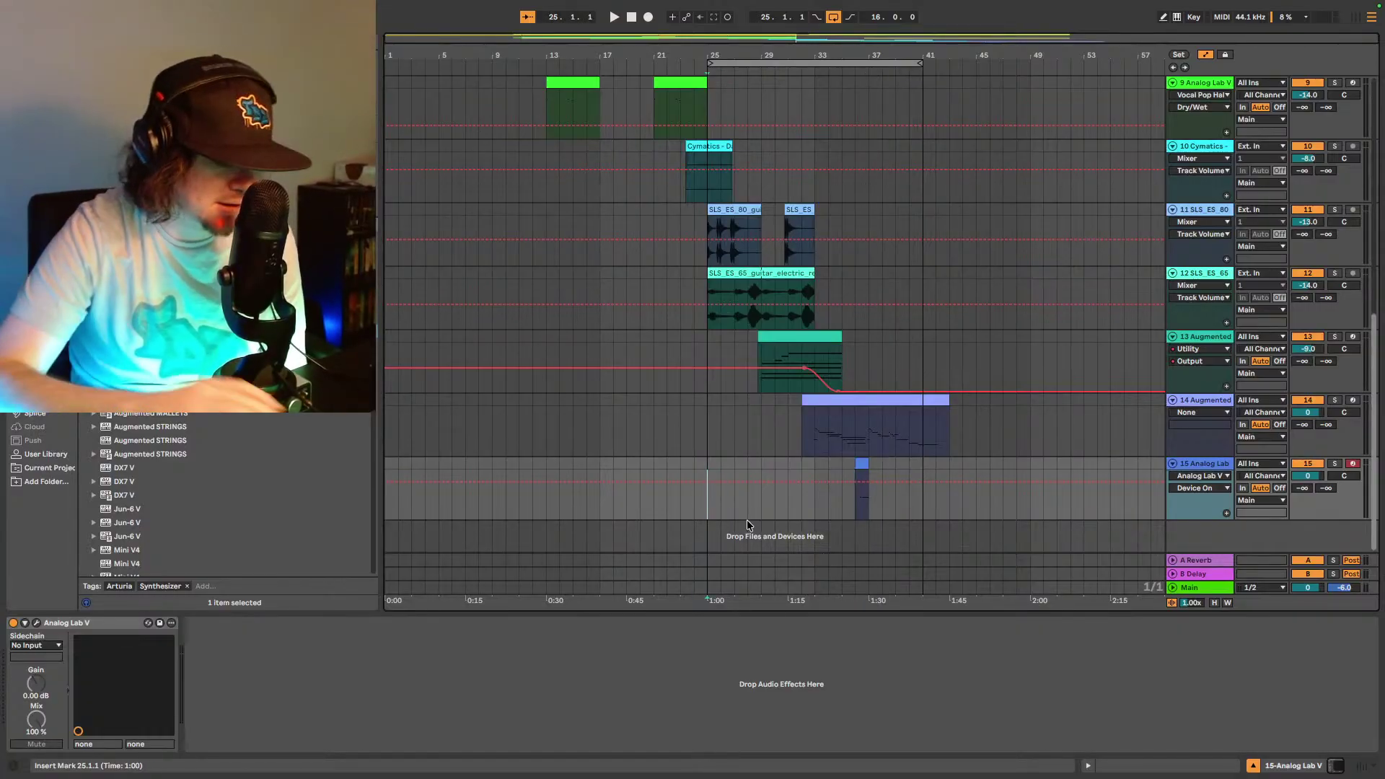
{"action": "key", "text": "space"}
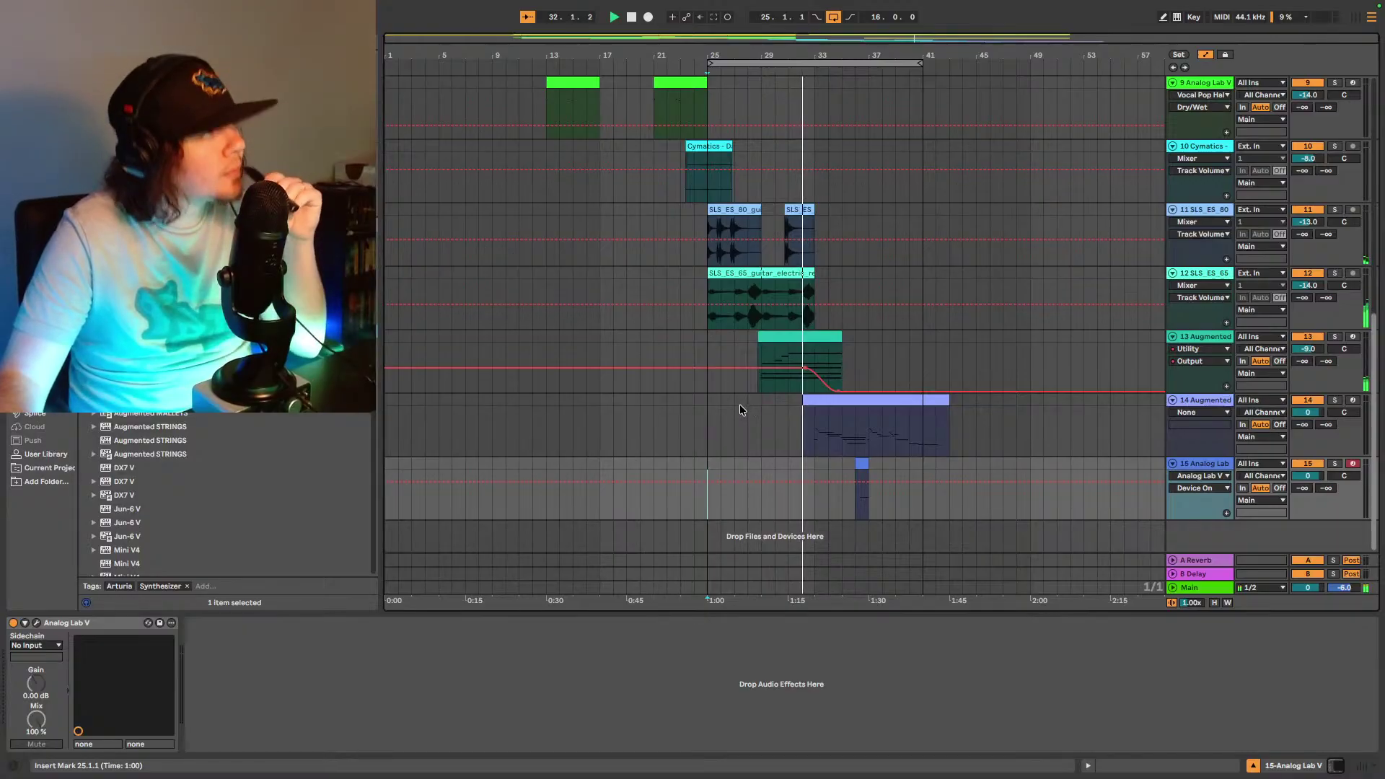
{"action": "scroll", "coordinate": [743, 374], "scroll_direction": "up", "scroll_amount": 1}
{"action": "scroll", "coordinate": [745, 373], "scroll_direction": "down", "scroll_amount": 1}
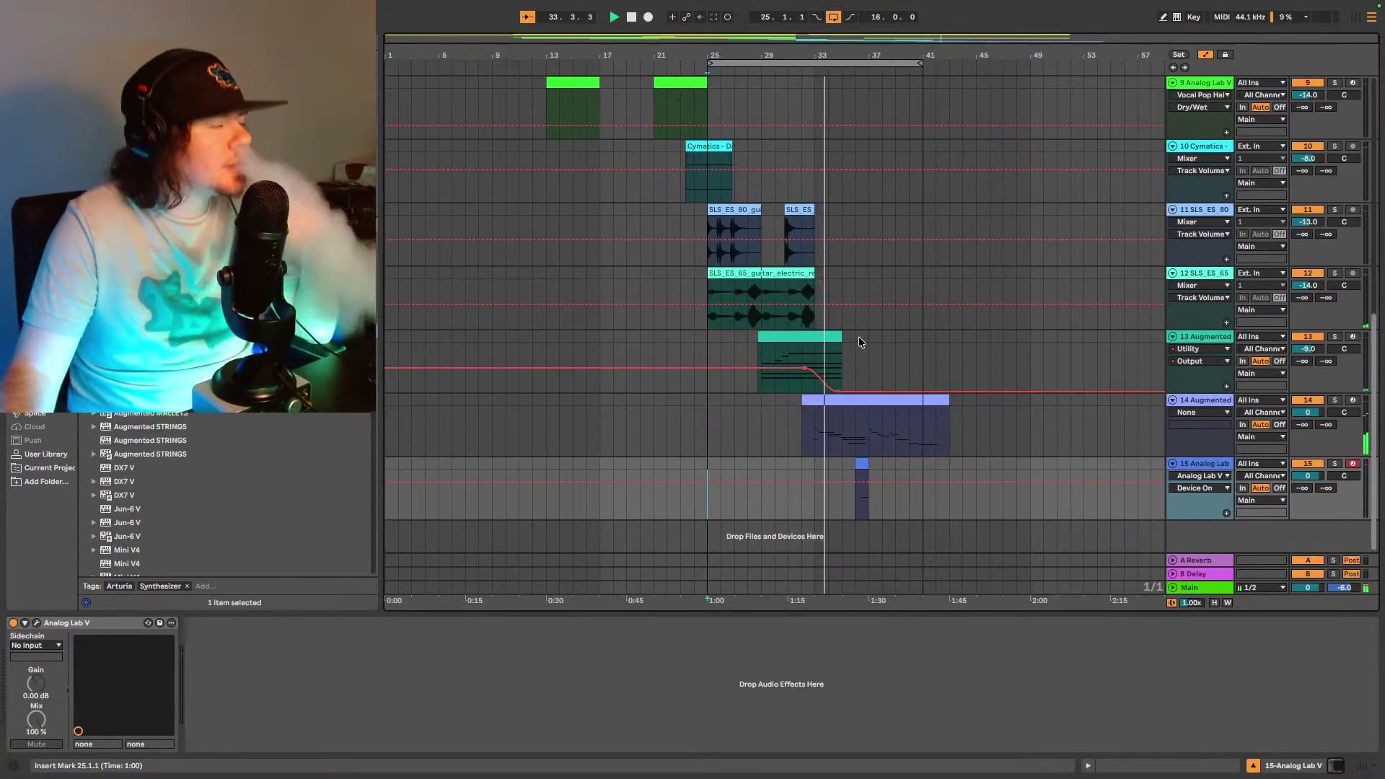
{"action": "scroll", "coordinate": [813, 374], "scroll_direction": "up", "scroll_amount": 15}
{"action": "scroll", "coordinate": [813, 379], "scroll_direction": "up", "scroll_amount": 20}
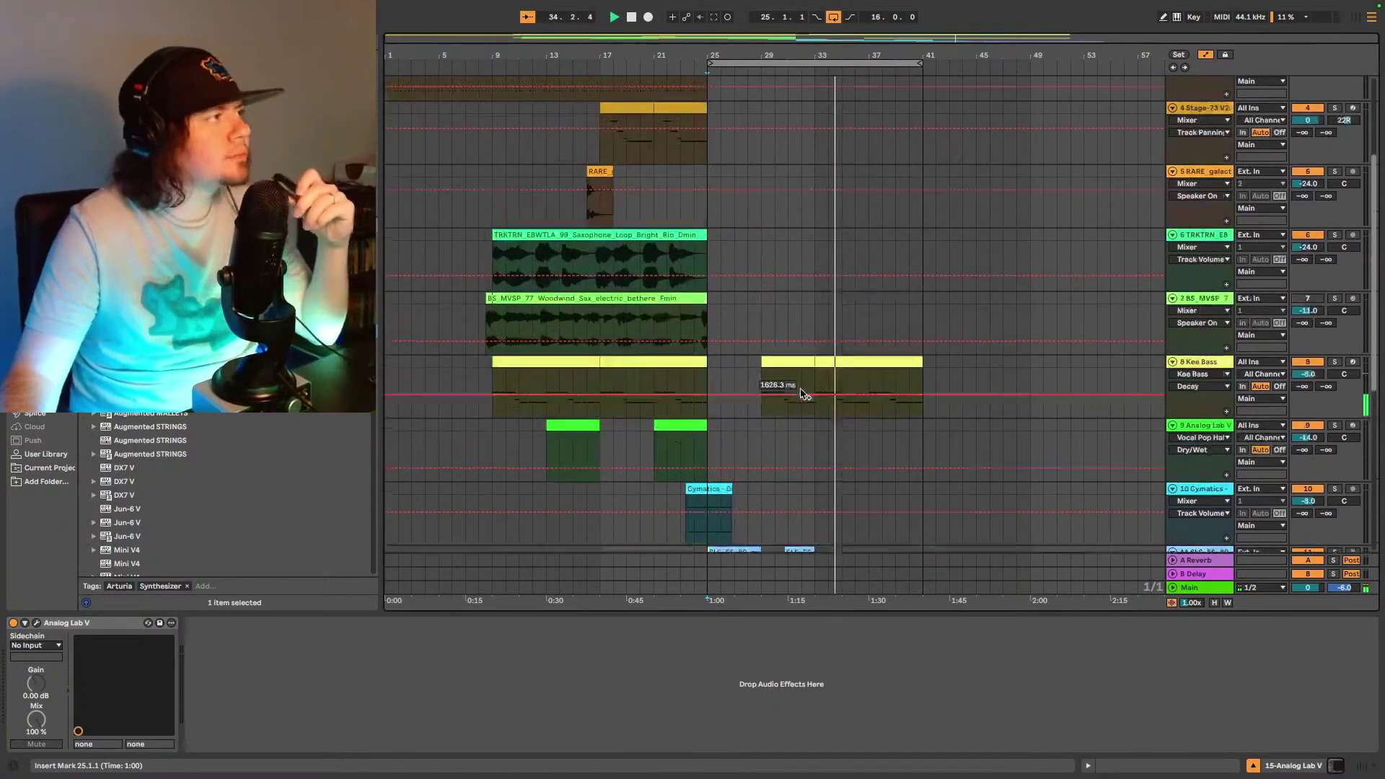
{"action": "scroll", "coordinate": [800, 390], "scroll_direction": "up", "scroll_amount": 2}
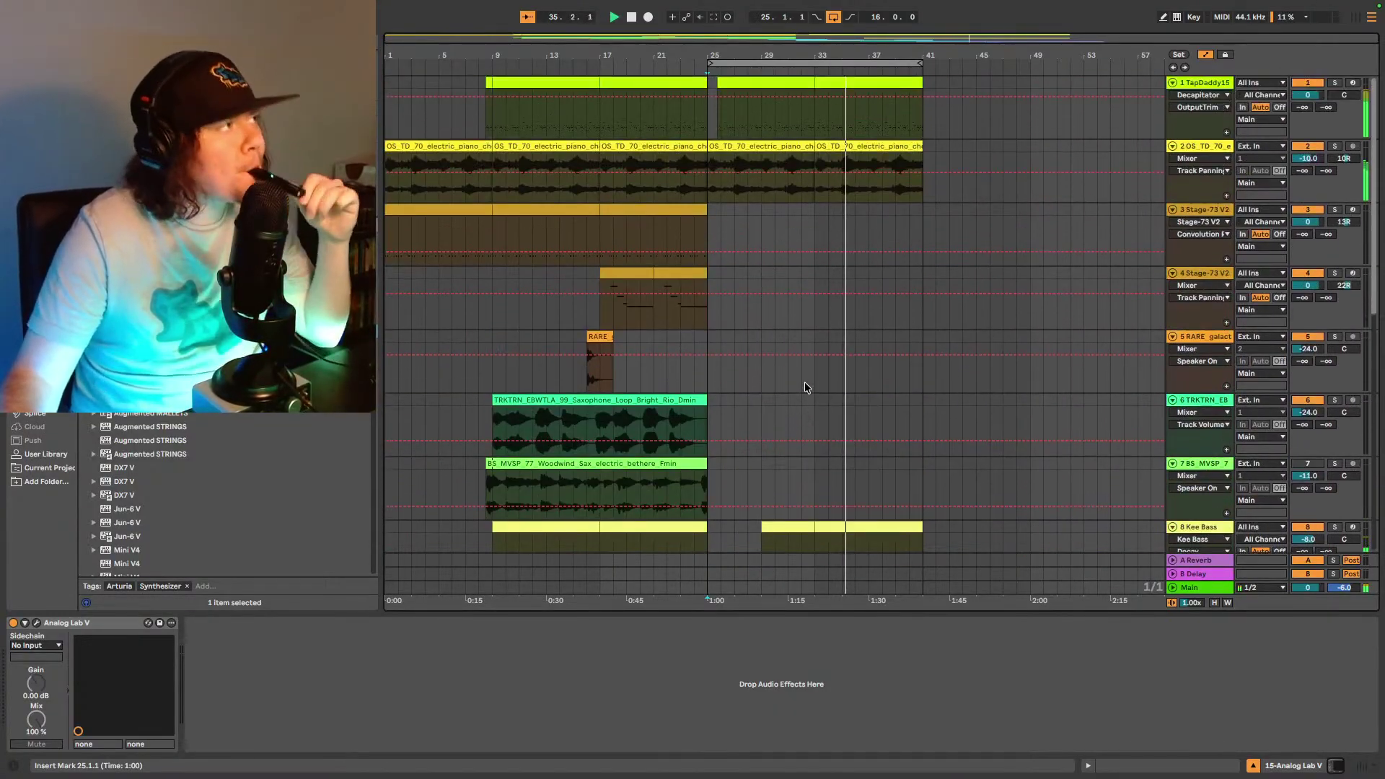
{"action": "scroll", "coordinate": [802, 386], "scroll_direction": "down", "scroll_amount": 5}
{"action": "scroll", "coordinate": [834, 412], "scroll_direction": "down", "scroll_amount": 10}
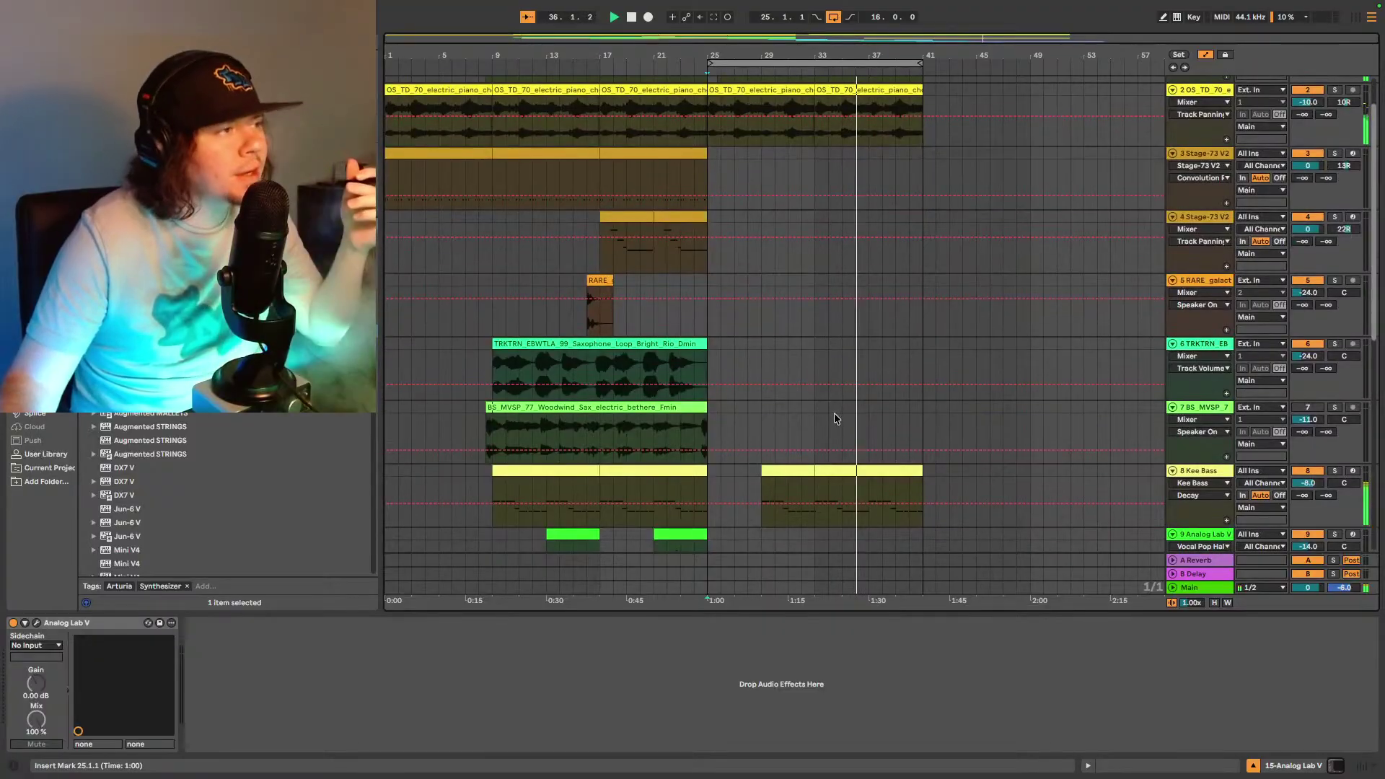
{"action": "scroll", "coordinate": [919, 414], "scroll_direction": "down", "scroll_amount": 7}
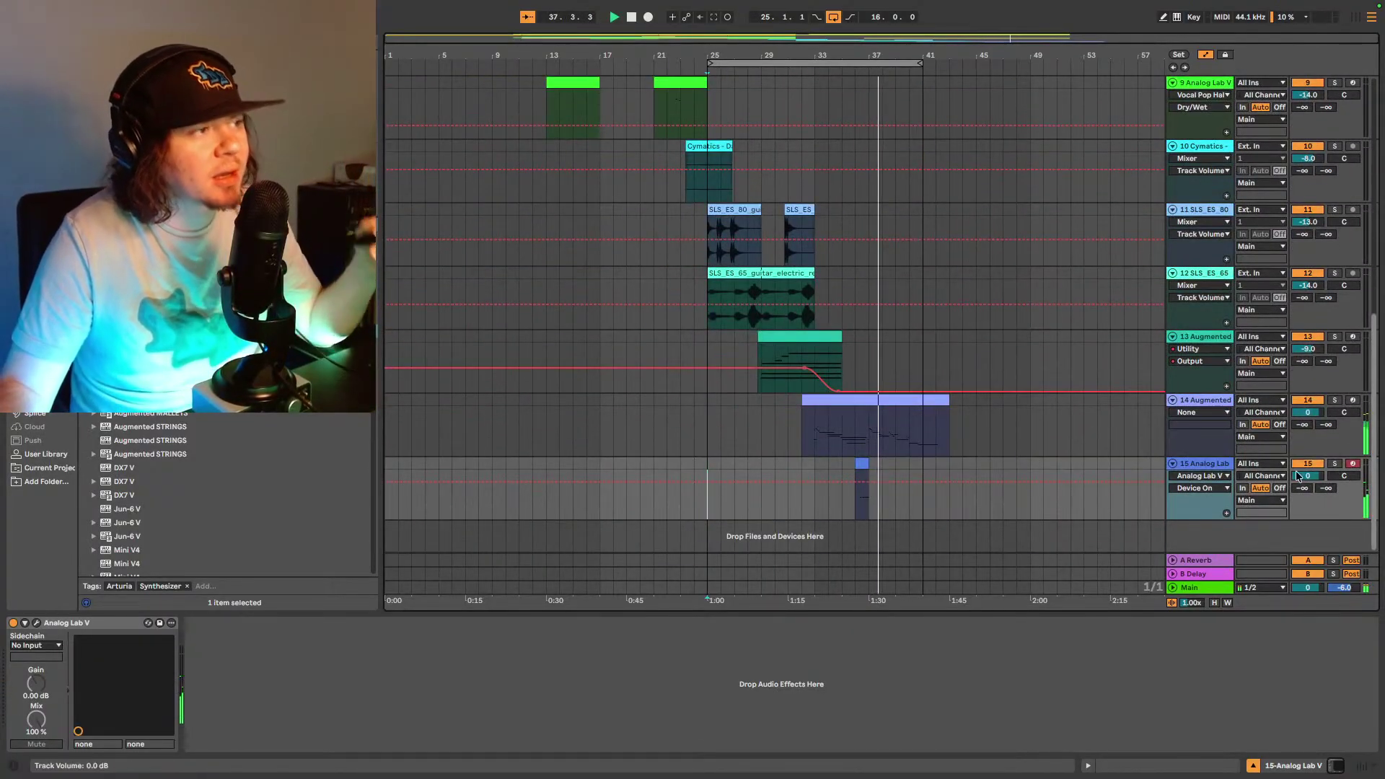
- Lower the volume of Analog Lab track 15 to -10.0 dB while listening from 36.1.1
{"action": "left_click_drag", "start_coordinate": [1307, 476], "coordinate": [1307, 478]}
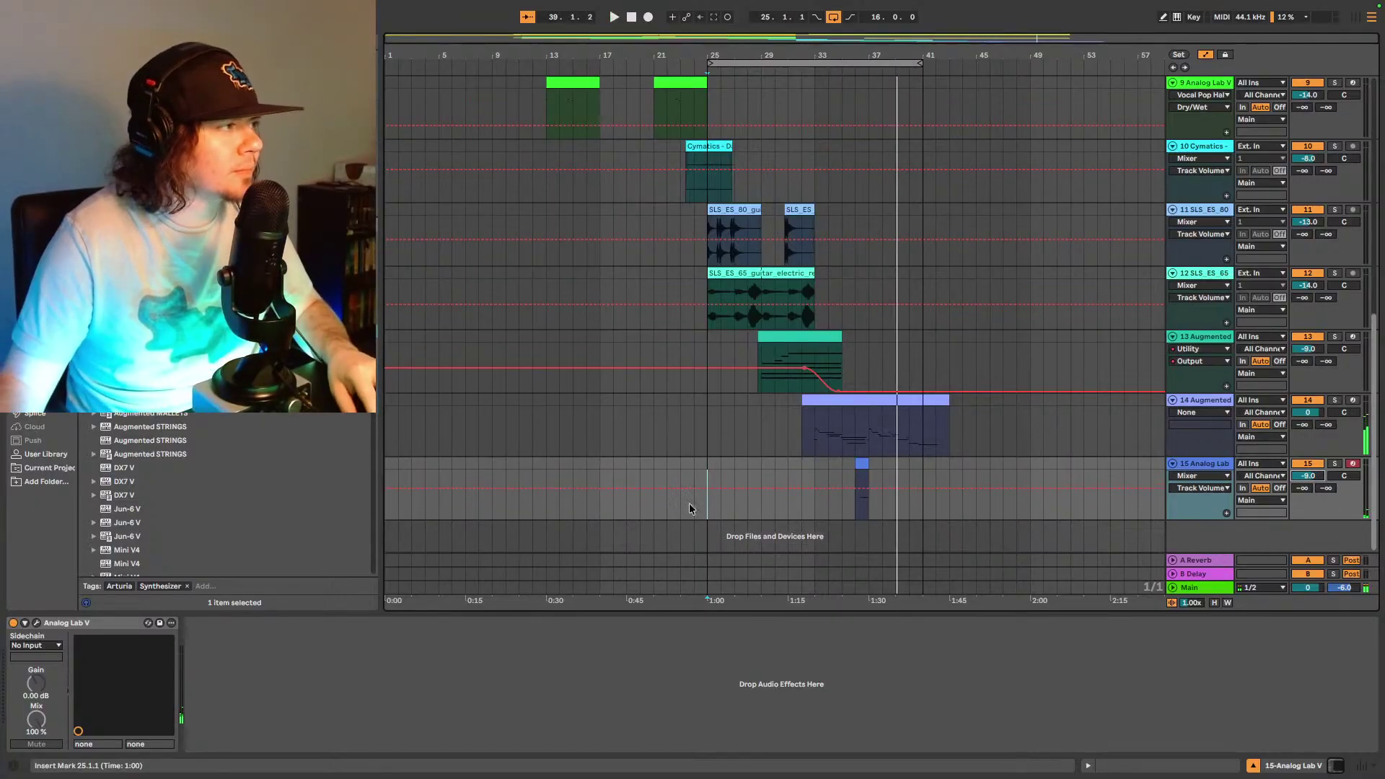
{"action": "left_click", "coordinate": [856, 508]}
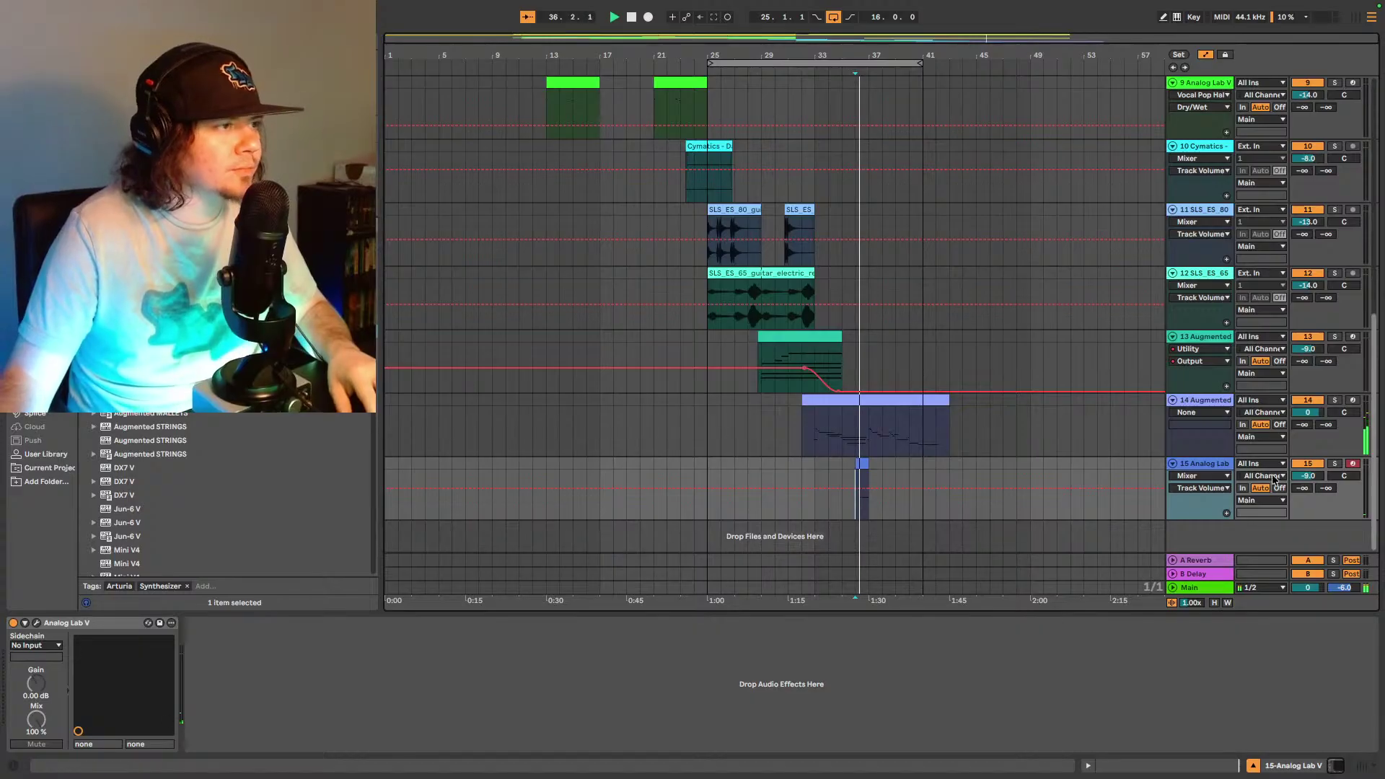
{"action": "scroll", "coordinate": [1319, 478], "scroll_direction": "down", "scroll_amount": 1}
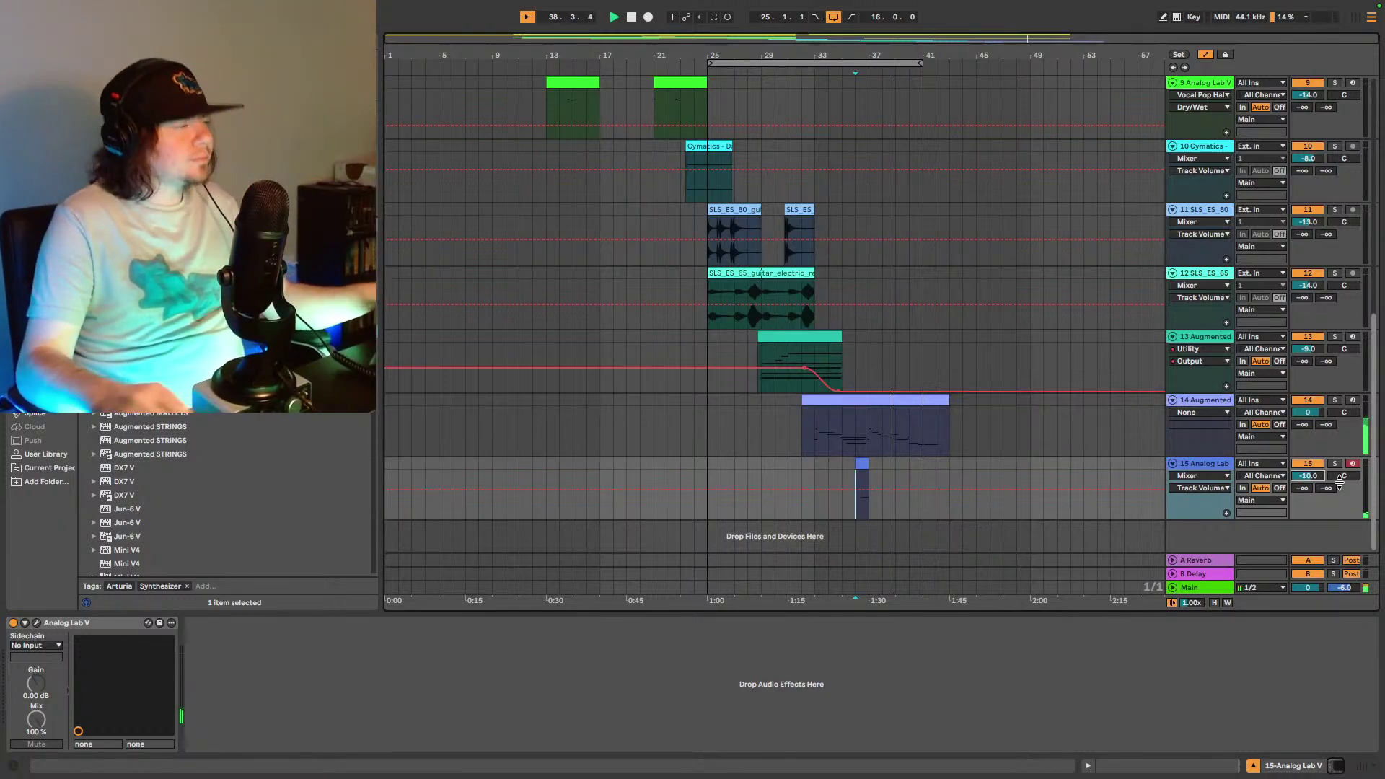
- Open the Splice sample browser and list the Trumpet samples in the Brass and Woodwinds category
{"action": "left_click", "coordinate": [41, 416]}
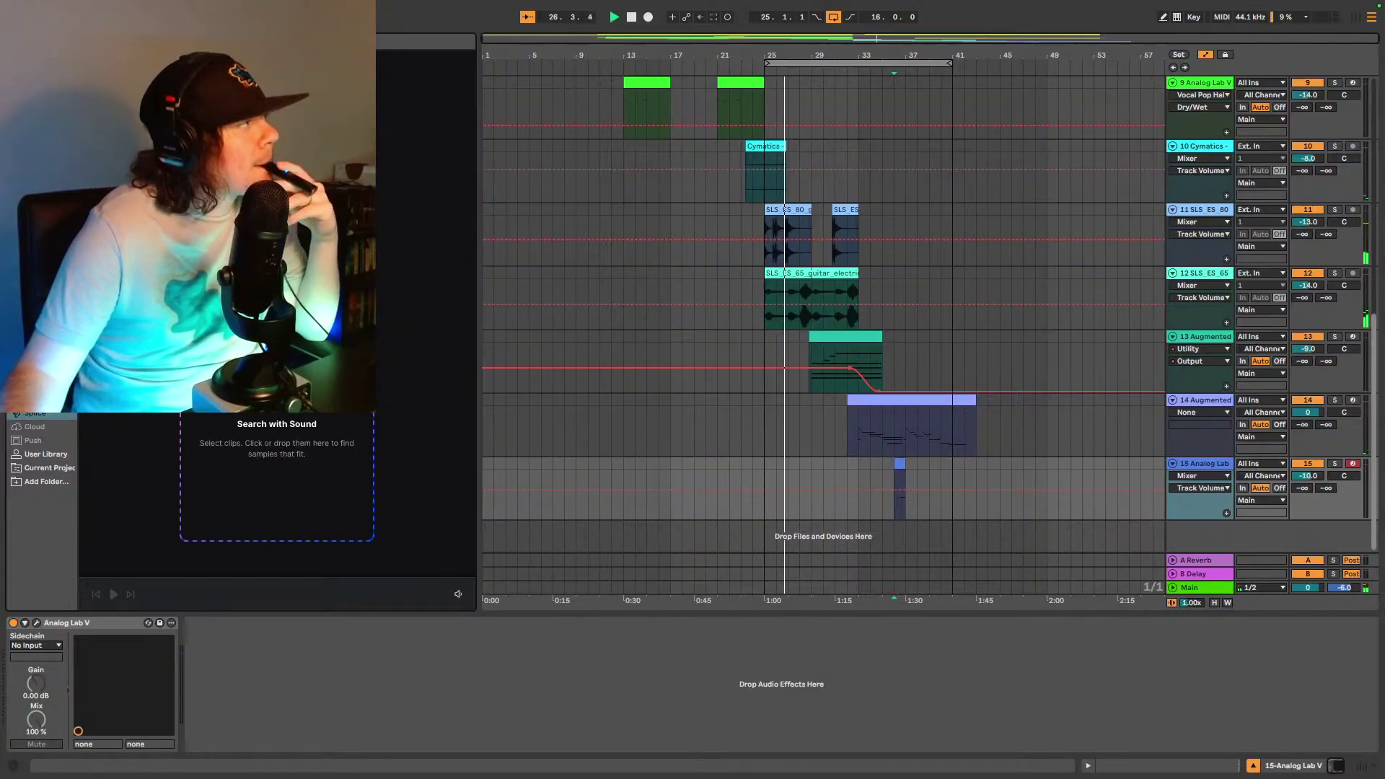
{"action": "scroll", "coordinate": [217, 464], "scroll_direction": "down", "scroll_amount": 10}
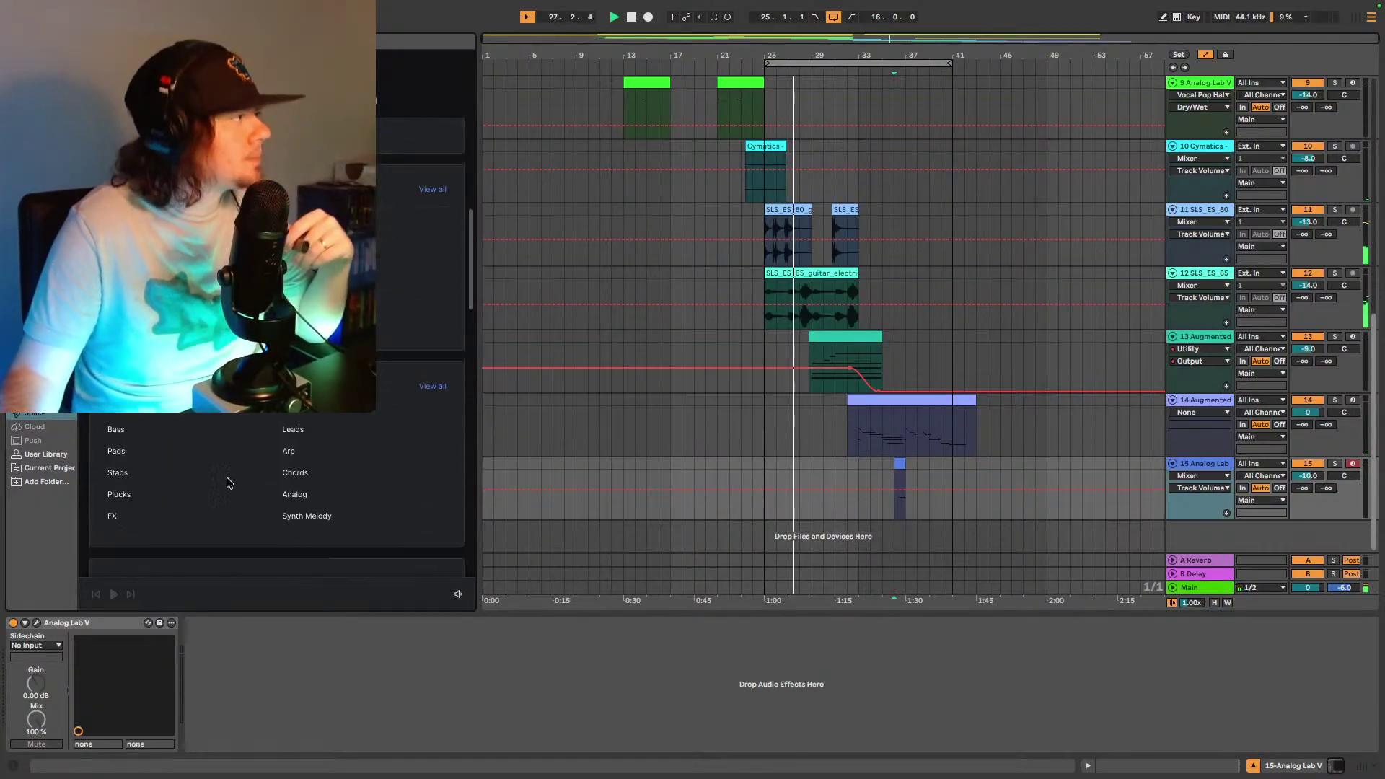
{"action": "scroll", "coordinate": [224, 504], "scroll_direction": "down", "scroll_amount": 2}
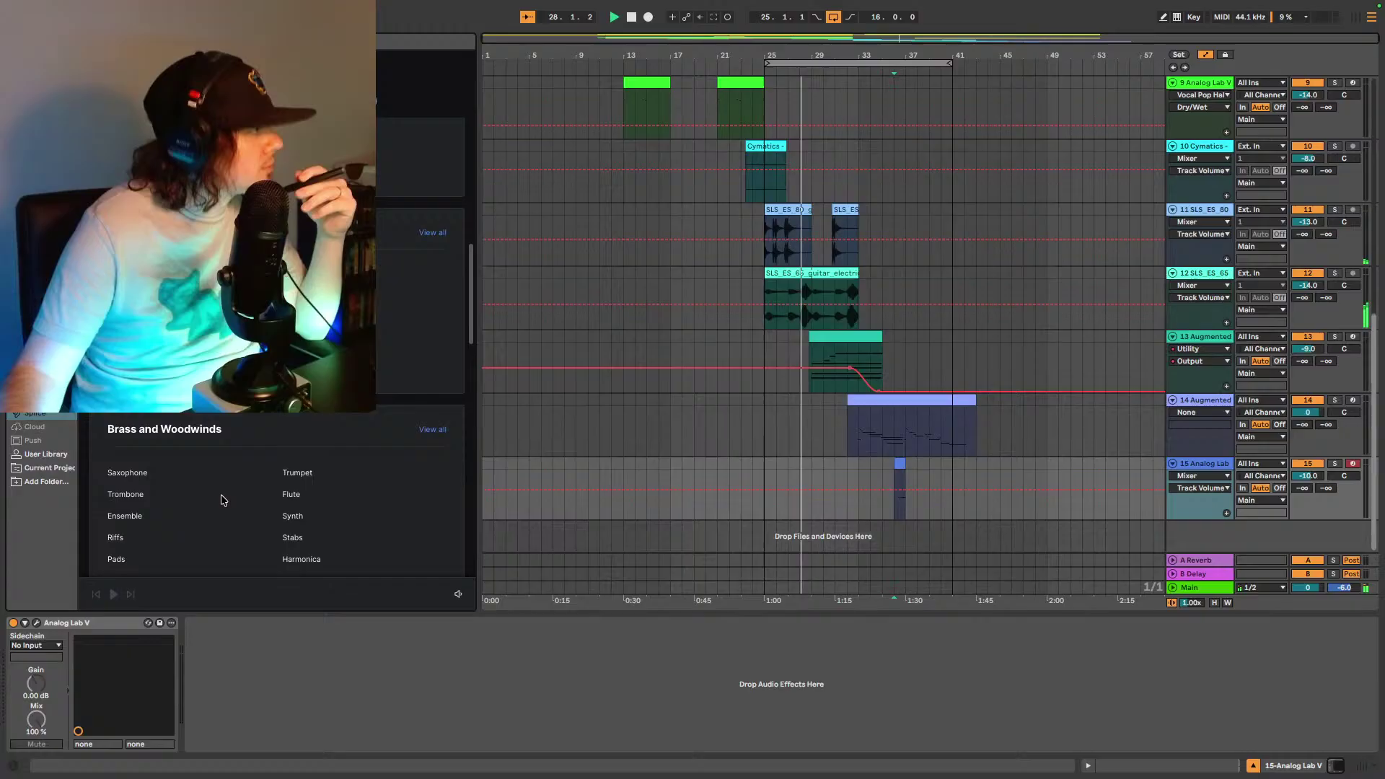
{"action": "left_click", "coordinate": [296, 474]}
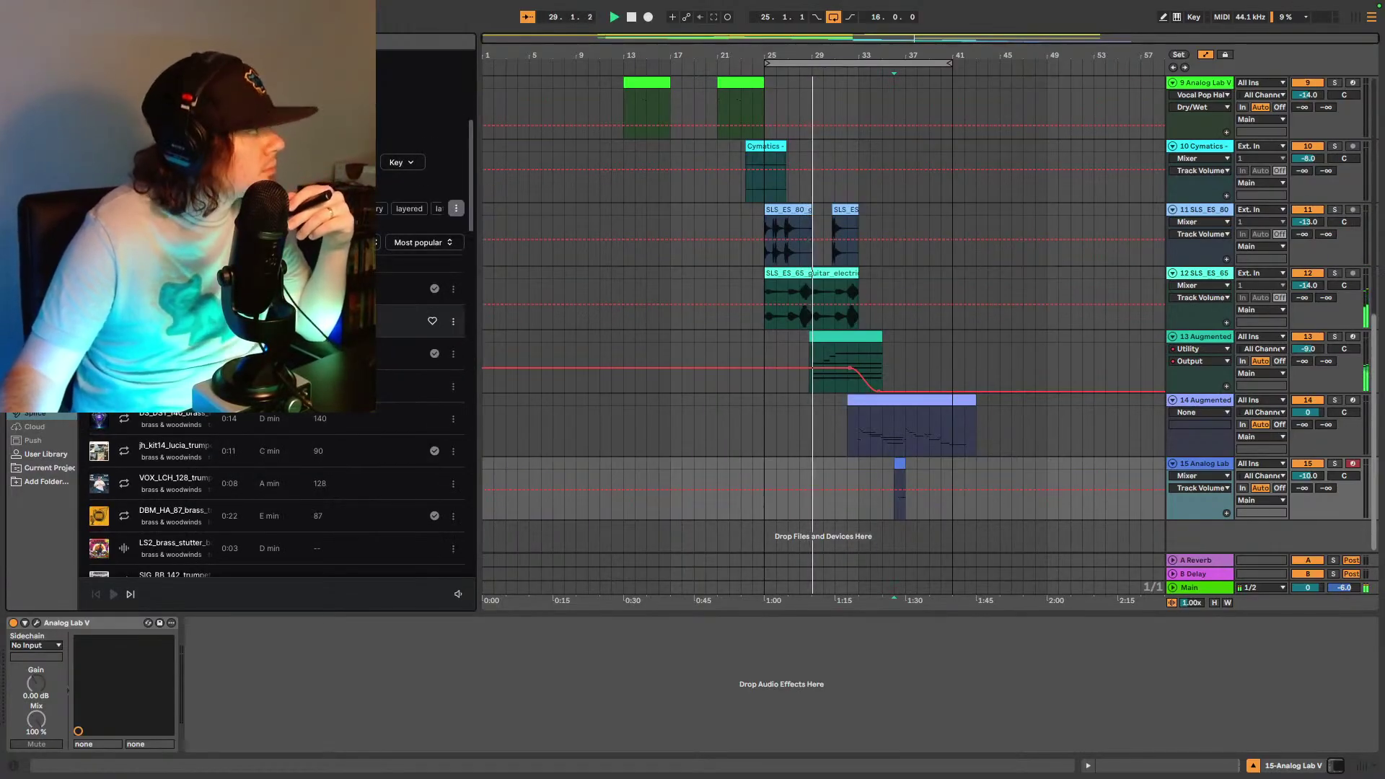
- Preview the VOX_LCH_128_trumpet_latin_club loop and transpose all sample previews to the key of C
{"action": "left_click", "coordinate": [339, 321]}
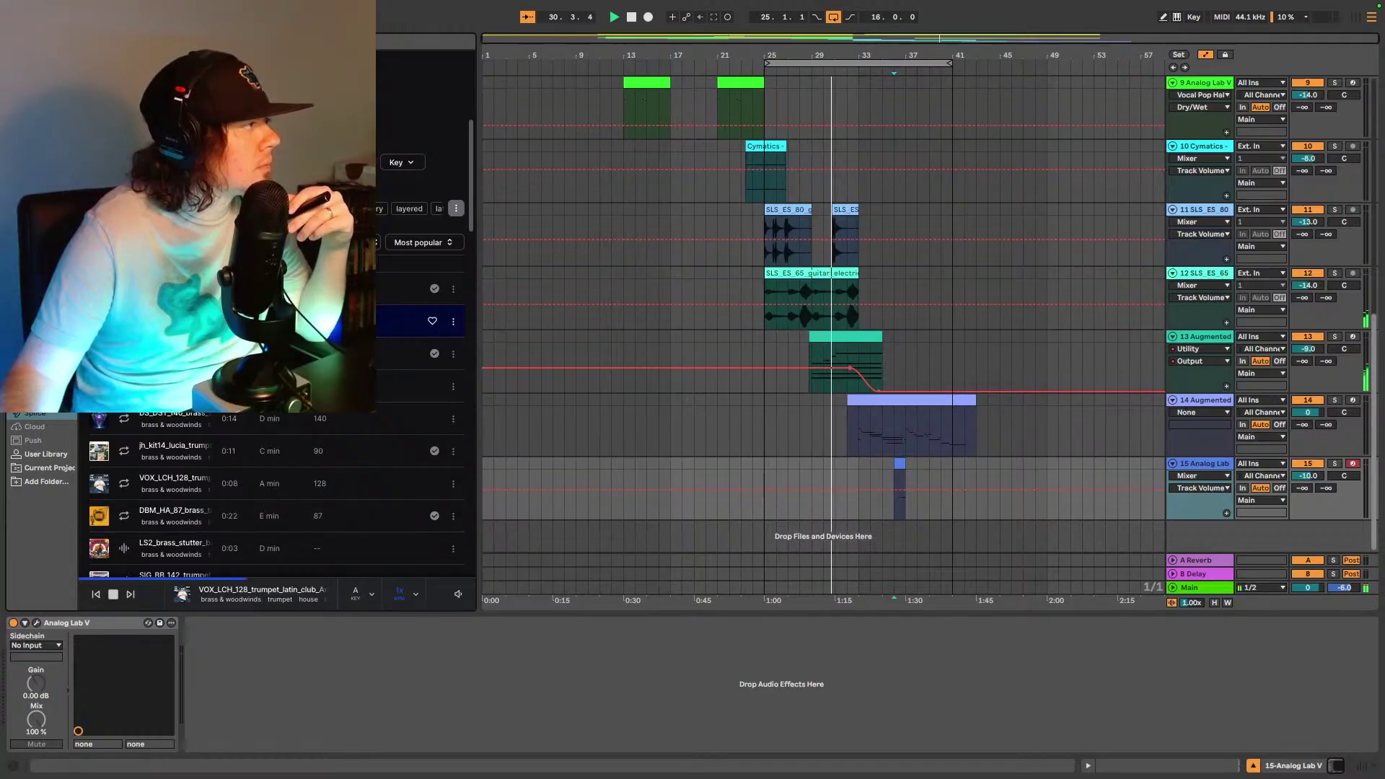
{"action": "left_click", "coordinate": [354, 594]}
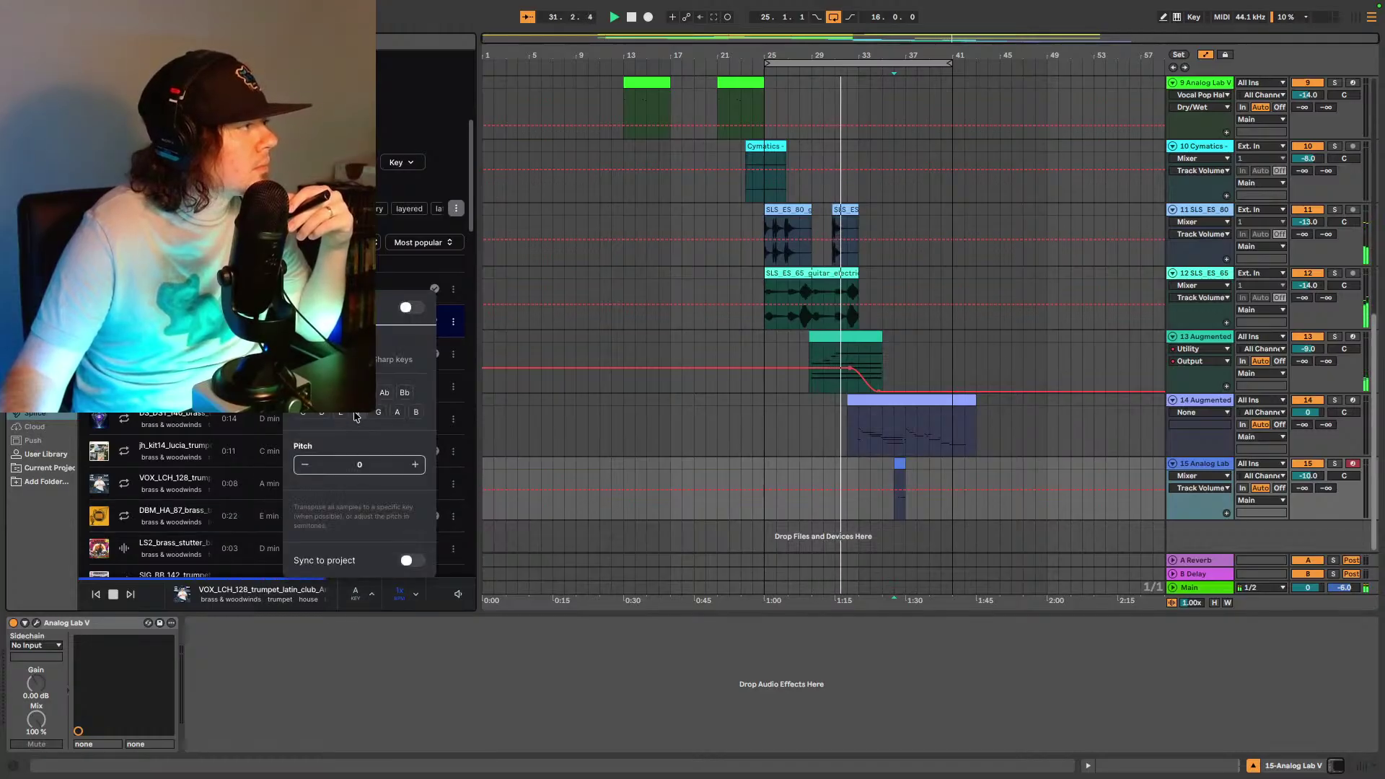
{"action": "left_click", "coordinate": [303, 412]}
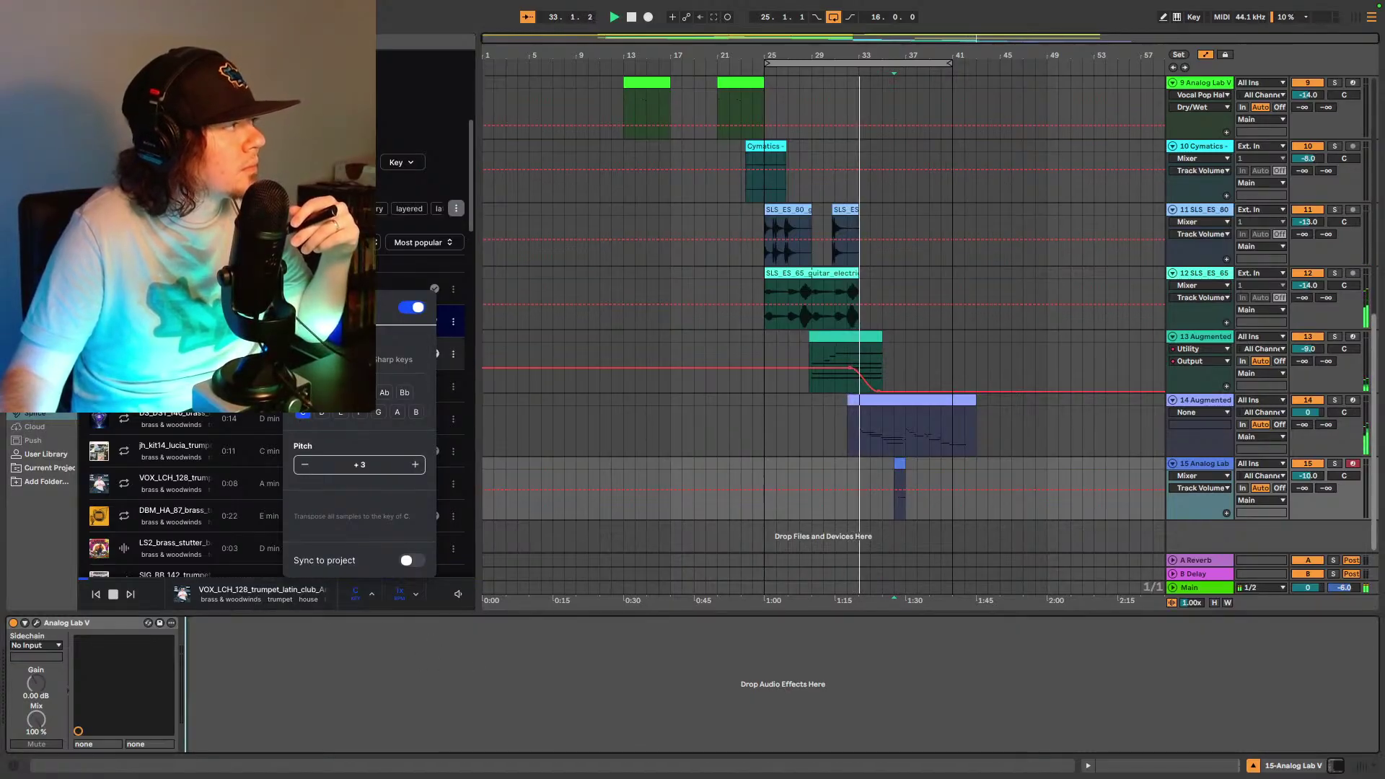
- Preview the SO_MB_120_trumpet_stack_tango, DS_DST_140_brass_trumpet_victory and VOX_LCH_128_trumpet_latin_beach loops over the beat
{"action": "left_click", "coordinate": [361, 354]}
{"action": "left_click", "coordinate": [250, 386]}
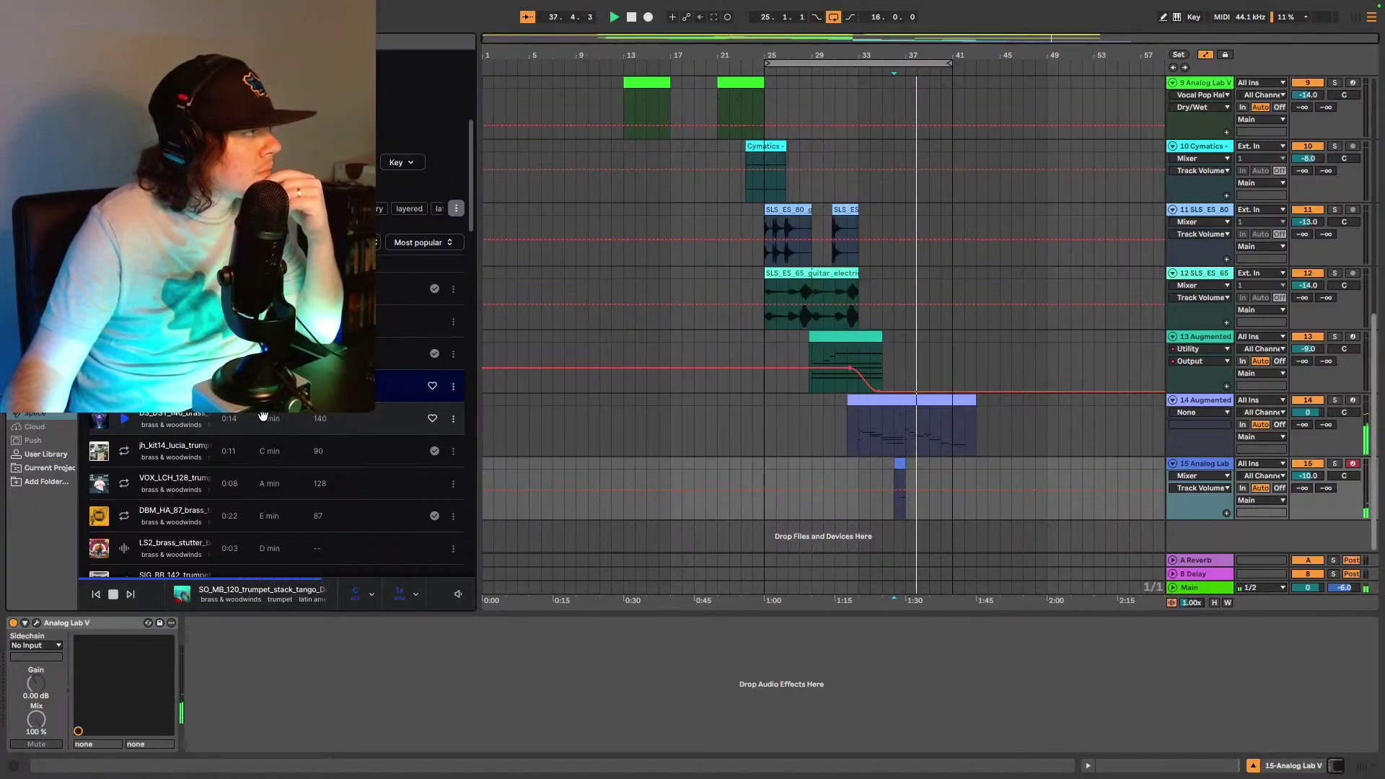
{"action": "left_click", "coordinate": [125, 421]}
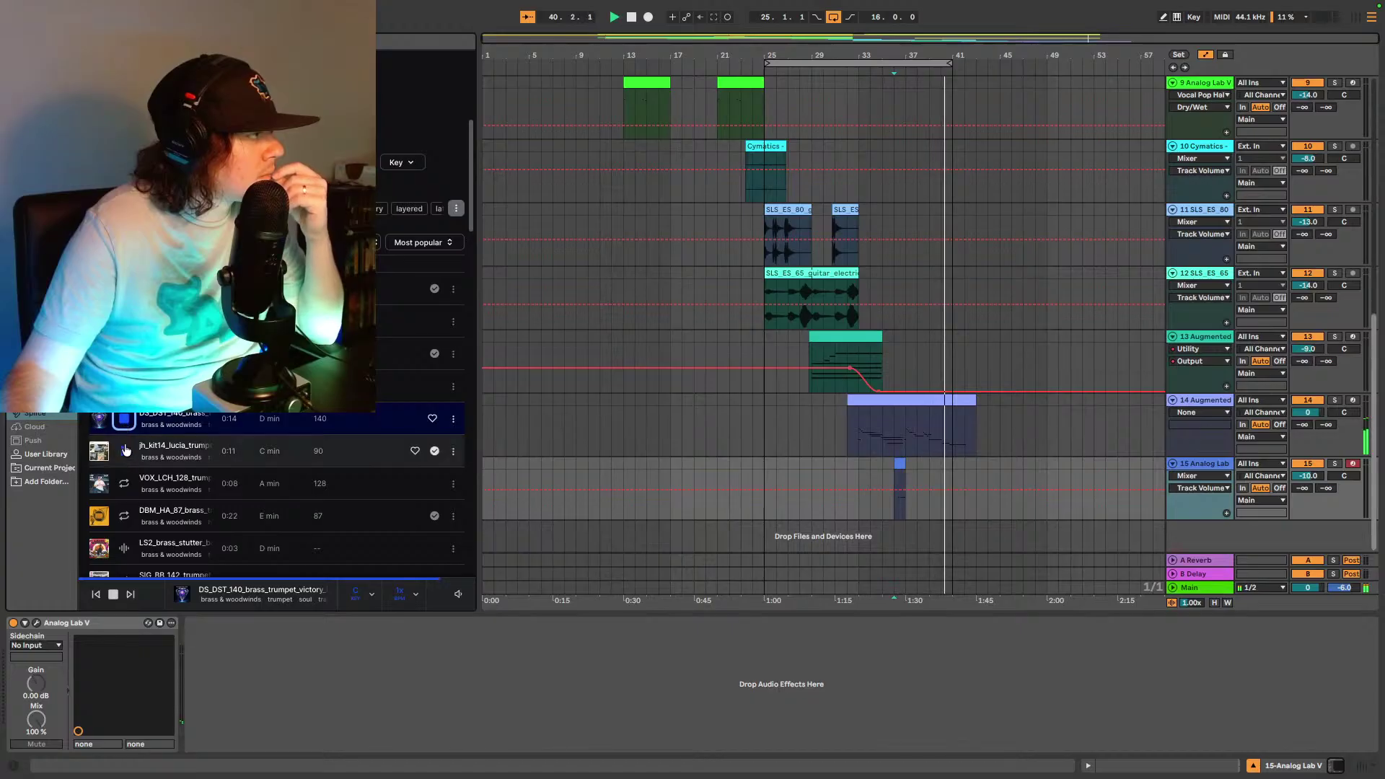
{"action": "left_click", "coordinate": [124, 485]}
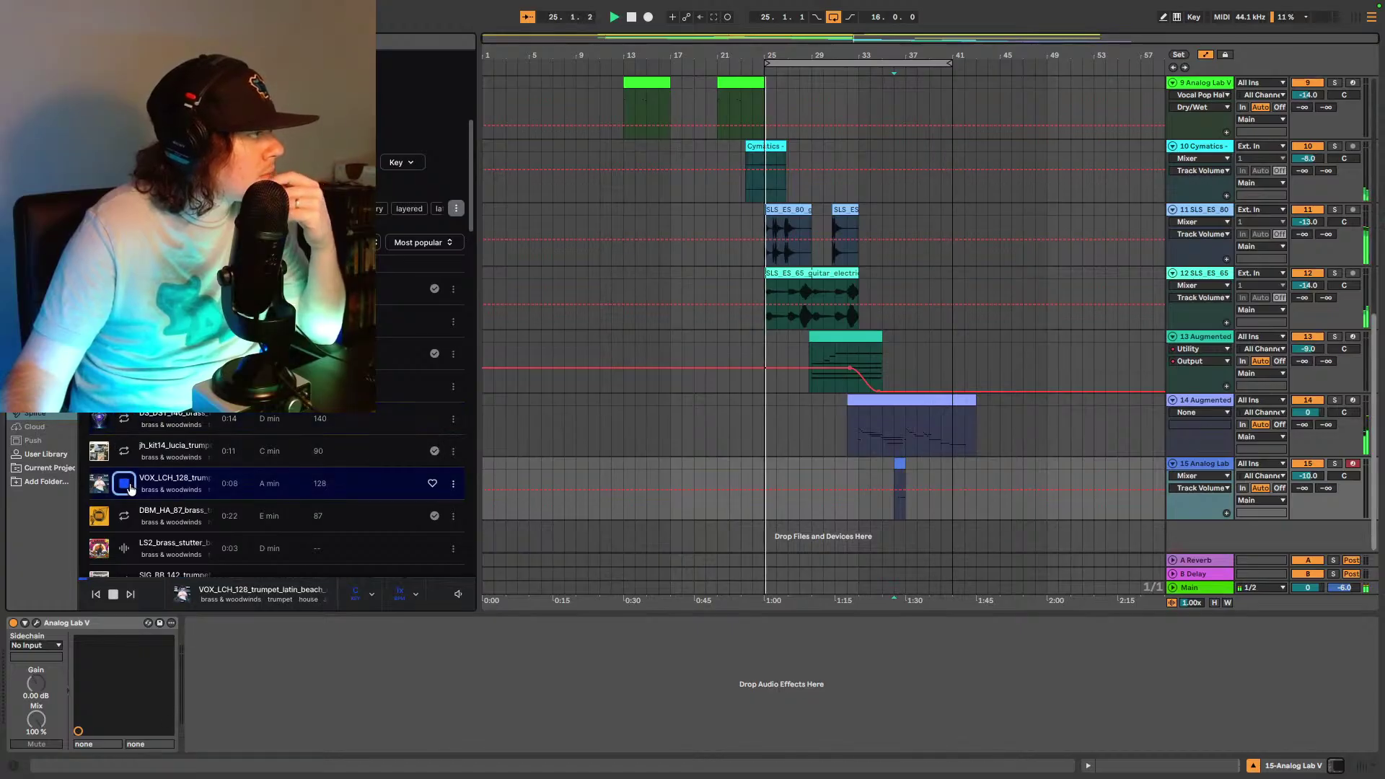
- Preview the LS2_brass_stutter_baffed and SIG_BB_142_trumpet_resisting samples, and raise the sample preview volume
{"action": "scroll", "coordinate": [130, 491], "scroll_direction": "down", "scroll_amount": 1}
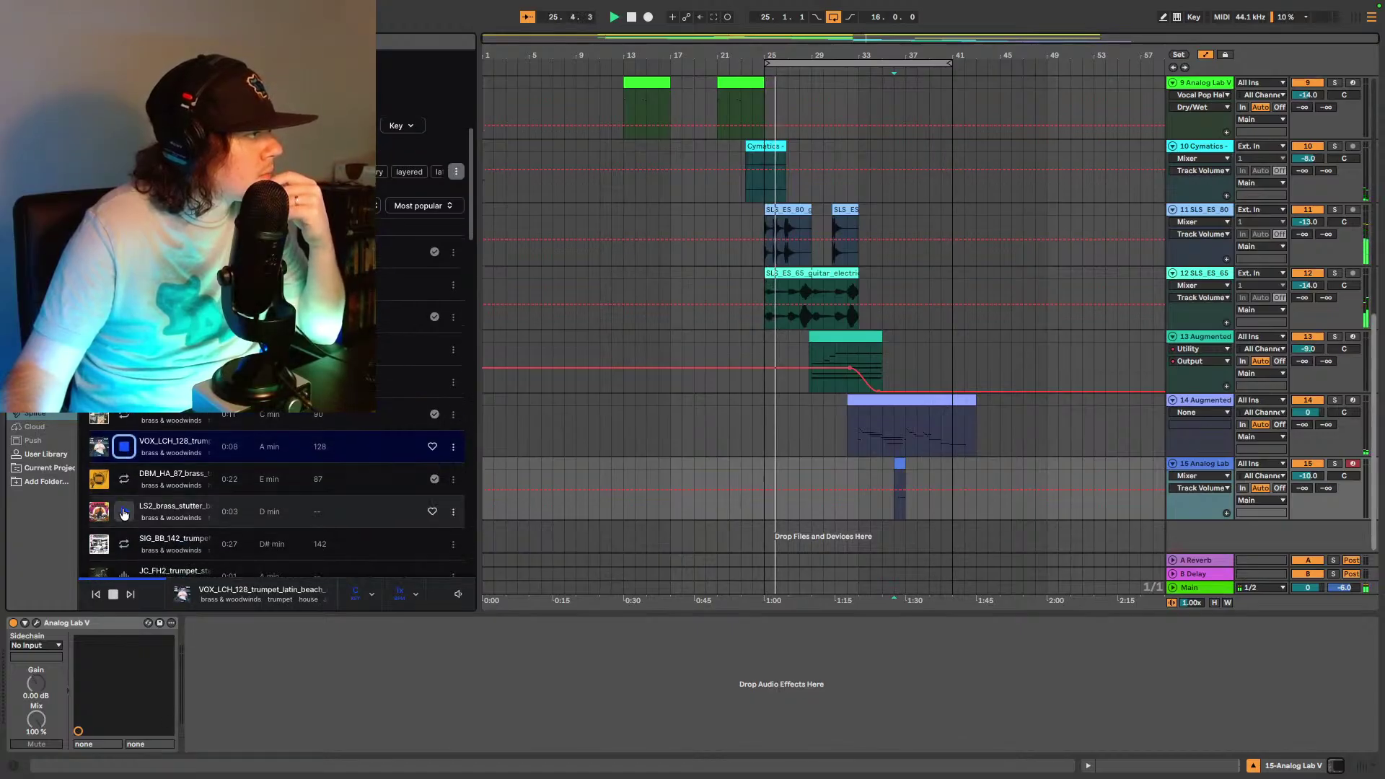
{"action": "left_click", "coordinate": [130, 514]}
{"action": "scroll", "coordinate": [130, 514], "scroll_direction": "down", "scroll_amount": 3}
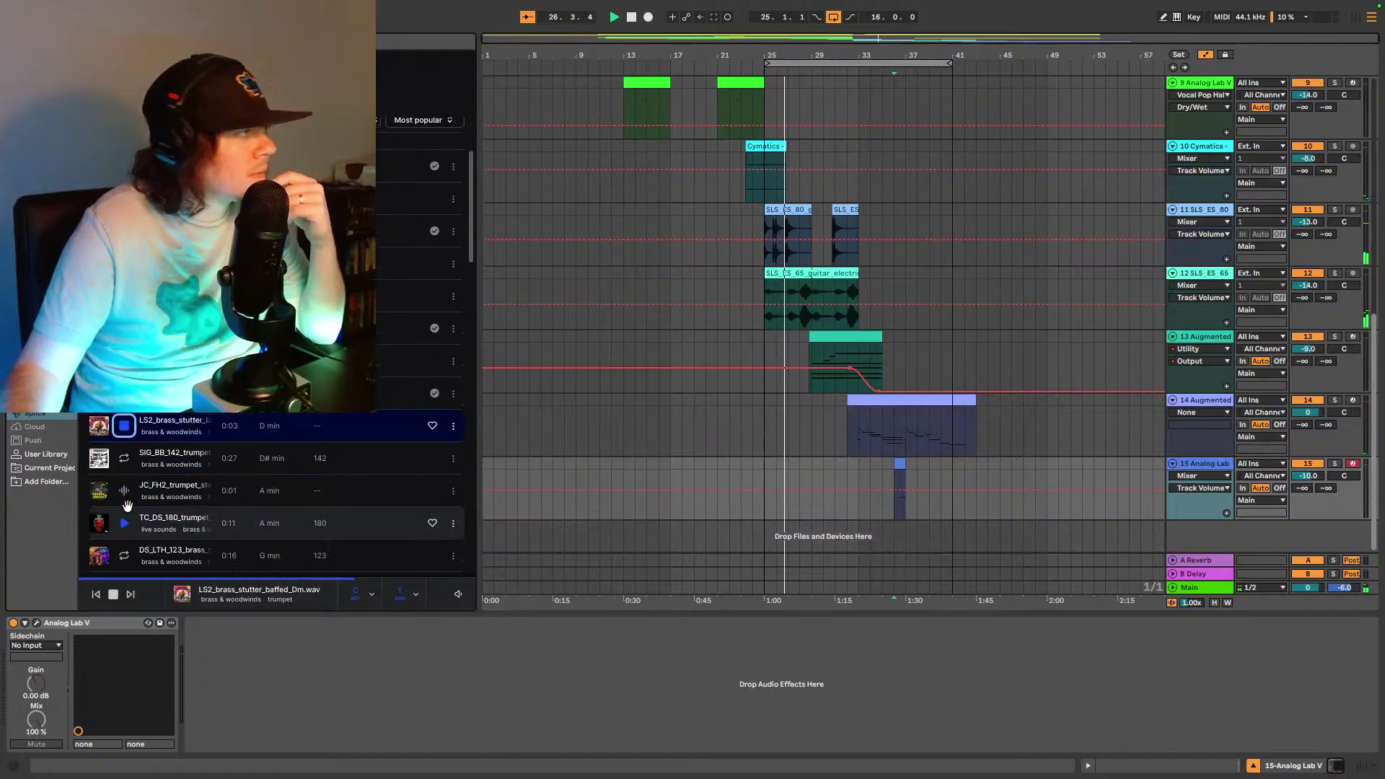
{"action": "left_click", "coordinate": [124, 466]}
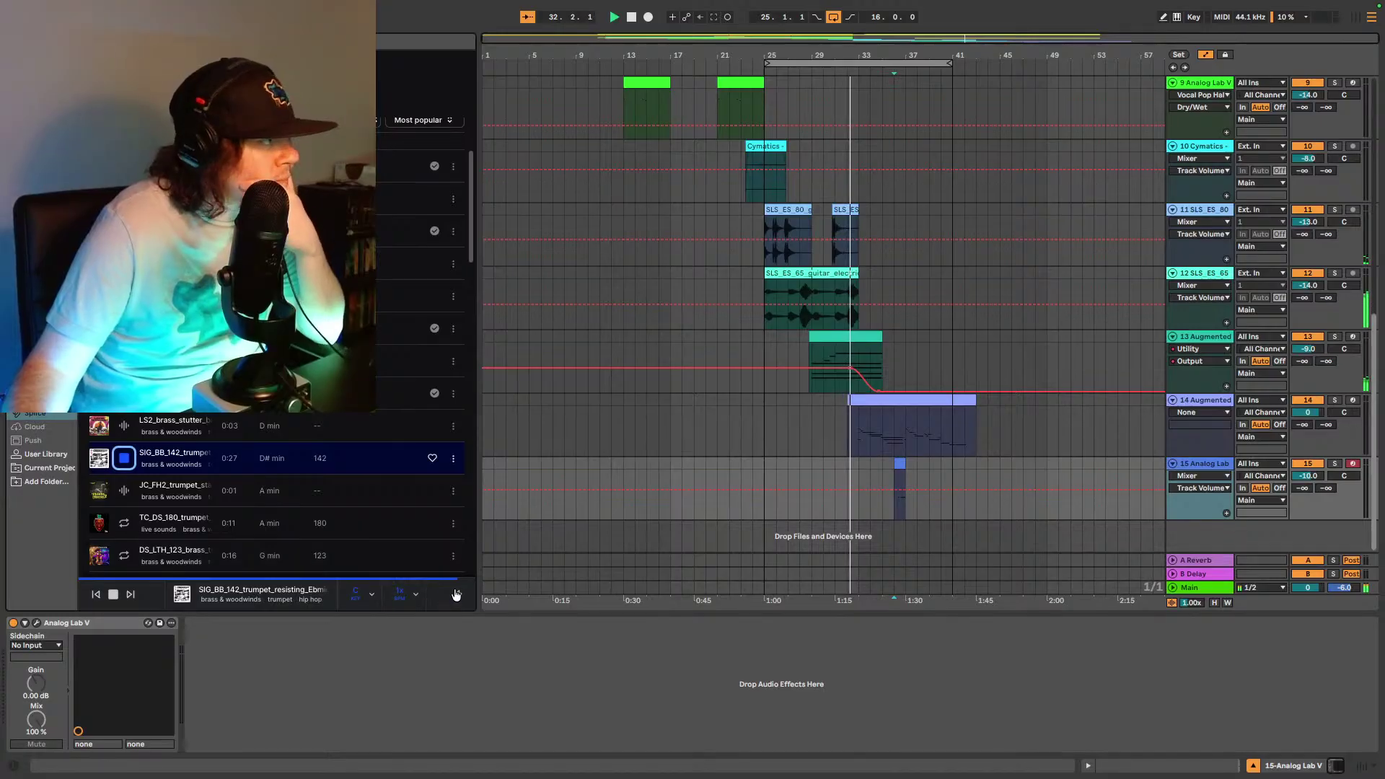
{"action": "mouse_move", "coordinate": [457, 593]}
{"action": "left_click_drag", "start_coordinate": [459, 542], "coordinate": [459, 528]}
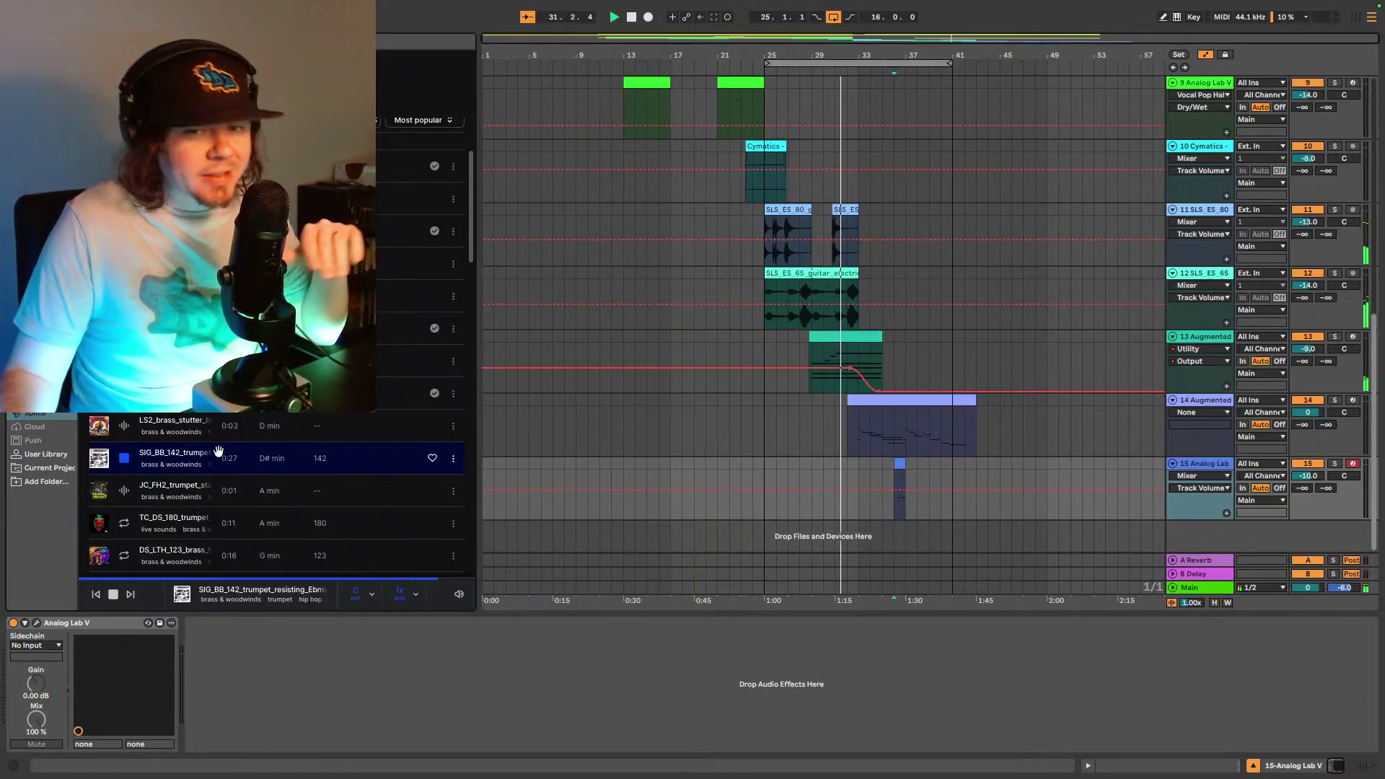
- Preview the TC_DS_180_trumpet_loop_tandem and DS_LTH_123_brass_trumpet_melody loops over the playing beat
{"action": "scroll", "coordinate": [183, 468], "scroll_direction": "down", "scroll_amount": 3}
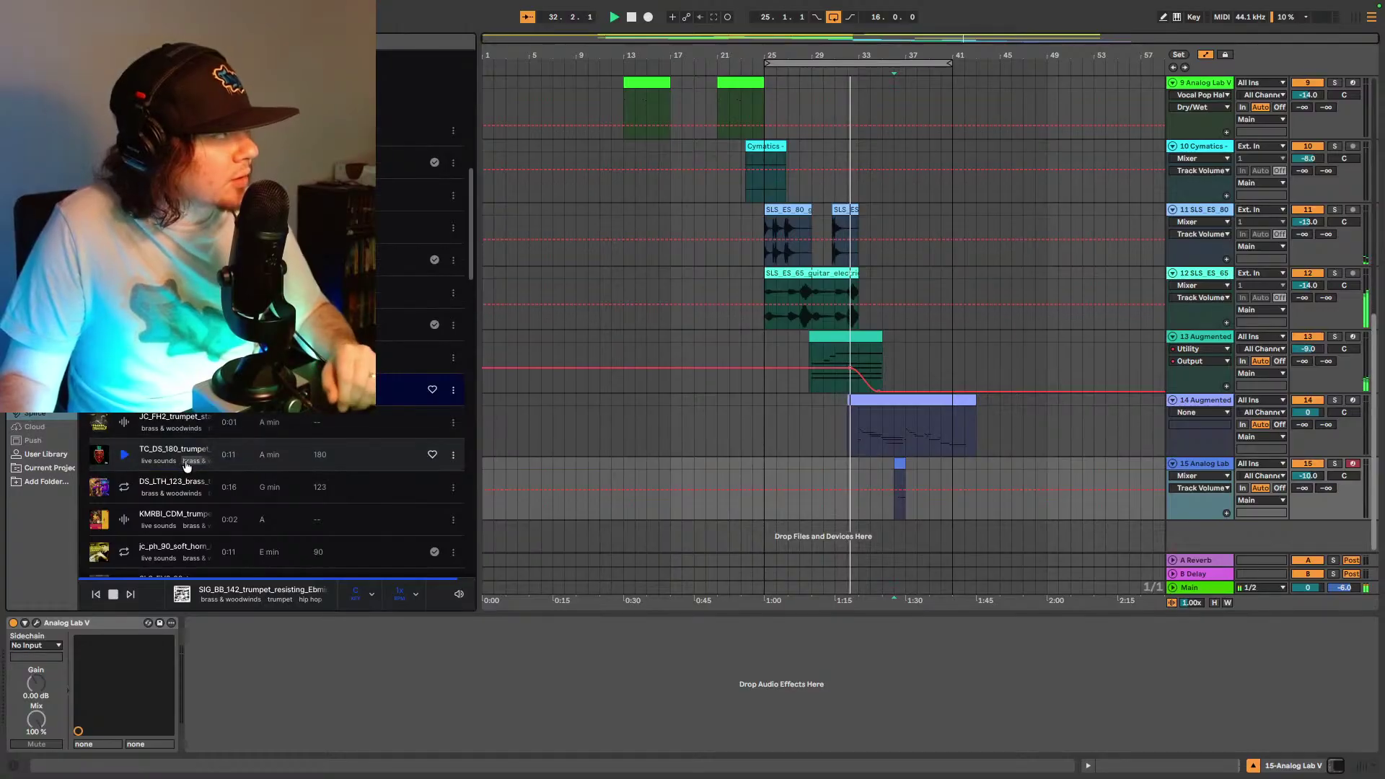
{"action": "left_click", "coordinate": [125, 455]}
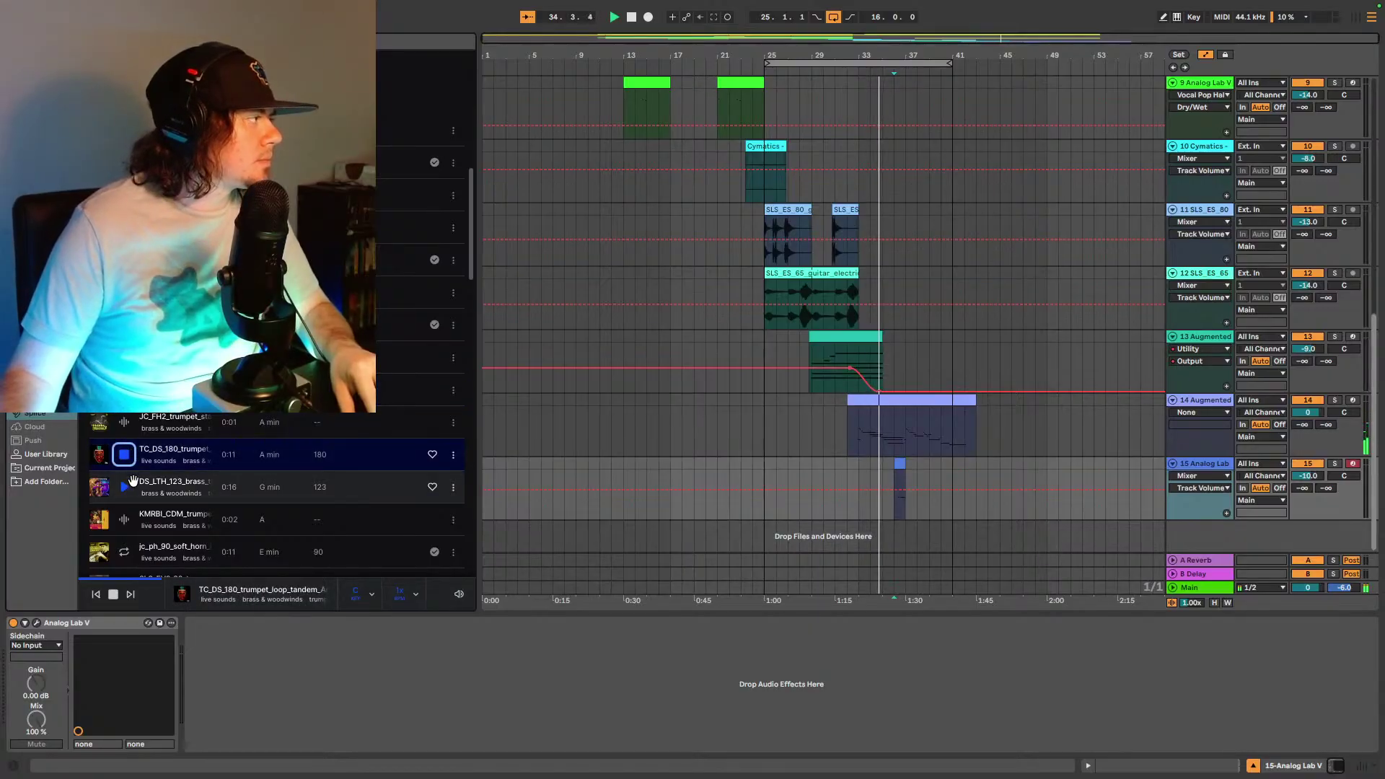
{"action": "left_click", "coordinate": [124, 488]}
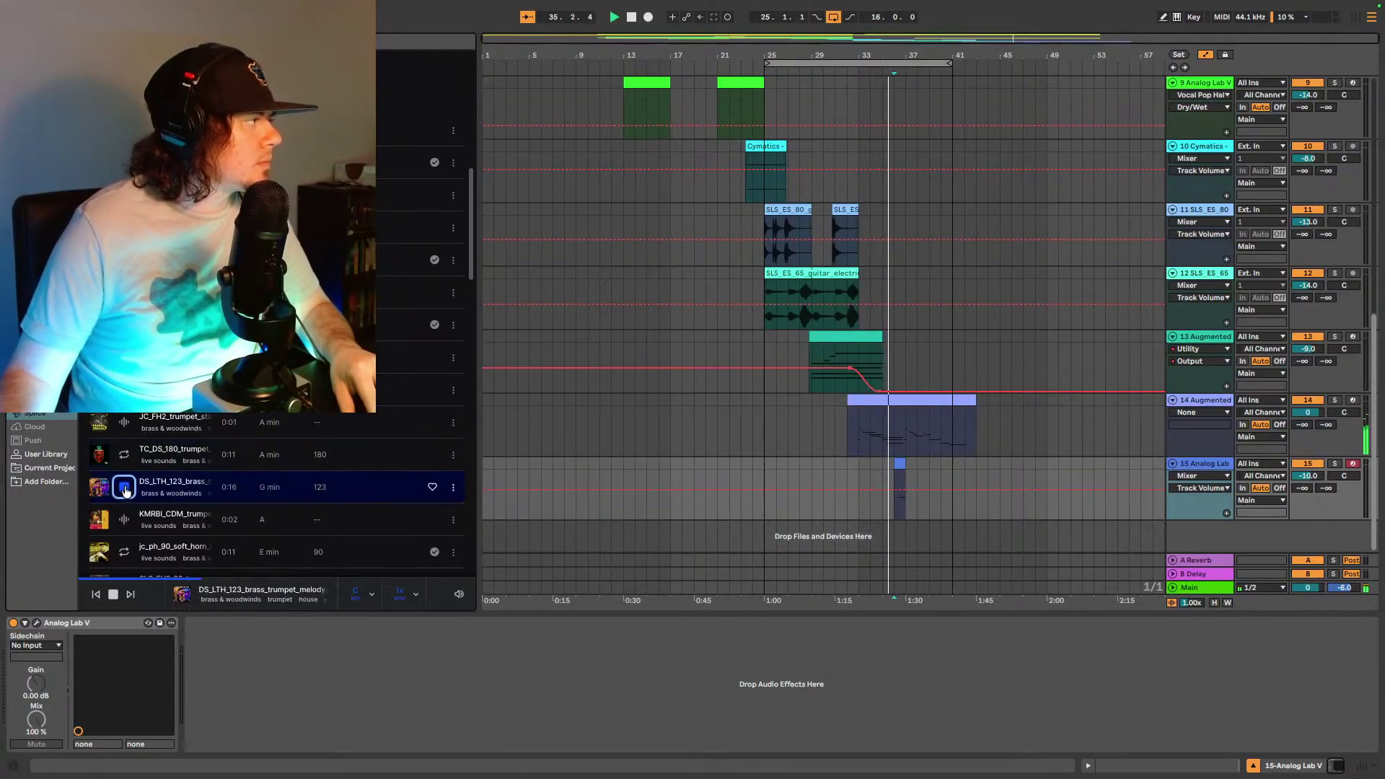
- Preview the SLS_EV2_88_trumpet_luz, DBM_HA_75_brass_trombones and SO_JC_trumpet_note_C samples over the beat
{"action": "scroll", "coordinate": [126, 491], "scroll_direction": "down", "scroll_amount": 2}
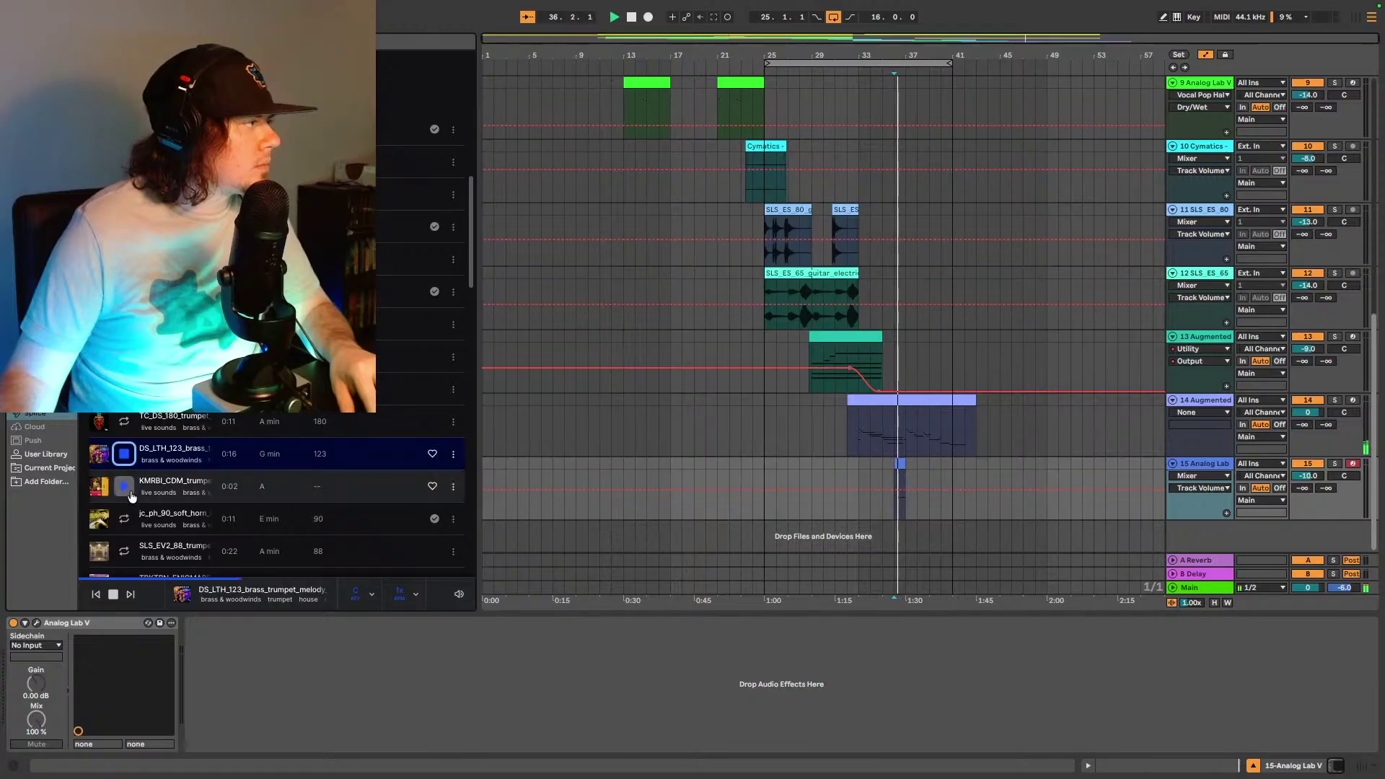
{"action": "scroll", "coordinate": [135, 498], "scroll_direction": "down", "scroll_amount": 1}
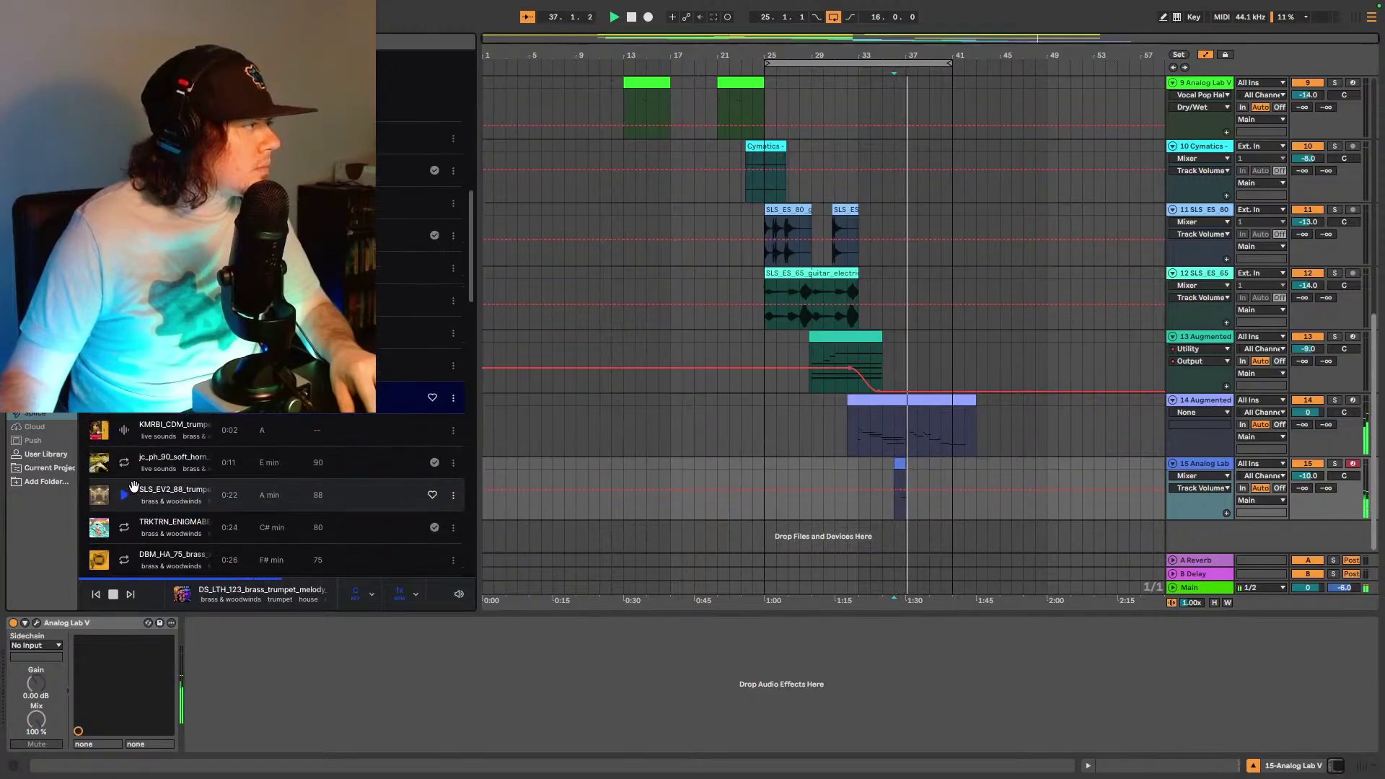
{"action": "left_click", "coordinate": [124, 495]}
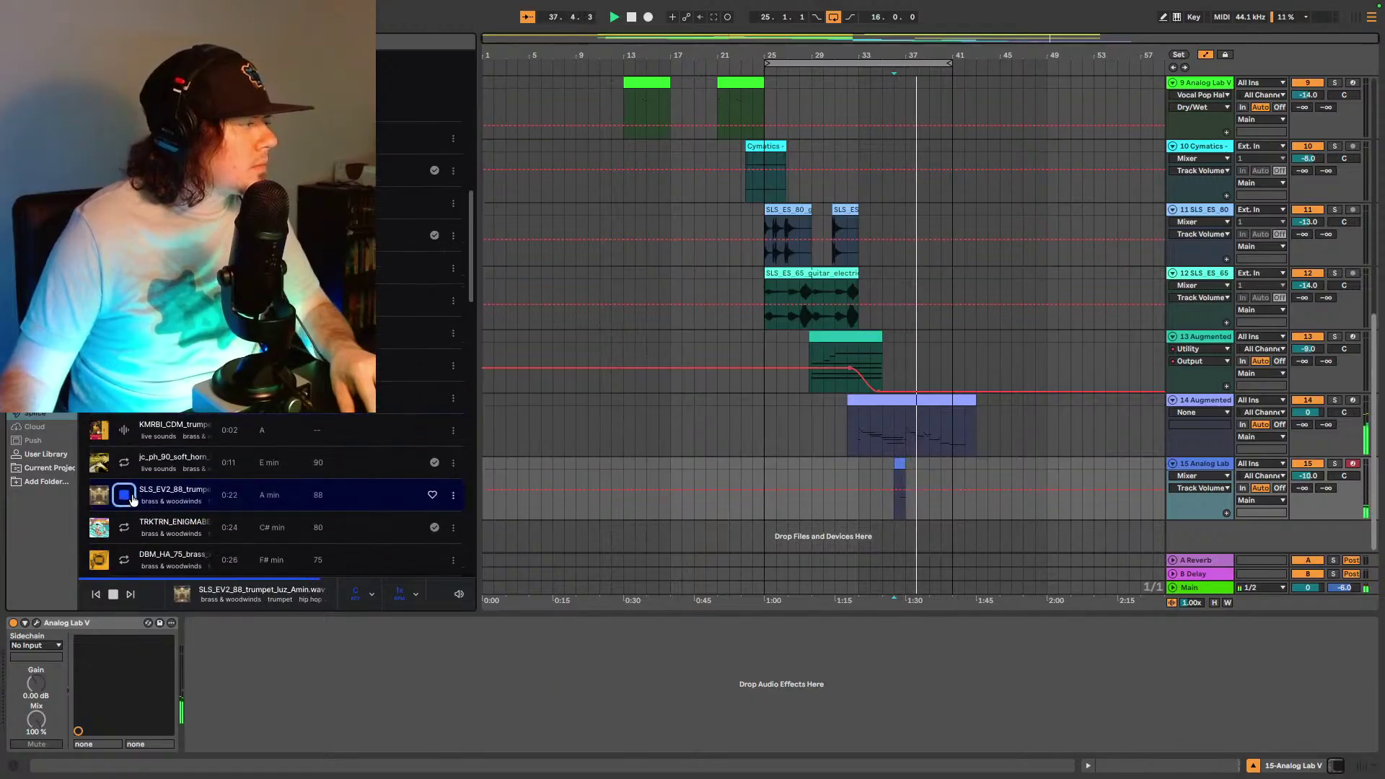
{"action": "scroll", "coordinate": [134, 498], "scroll_direction": "down", "scroll_amount": 3}
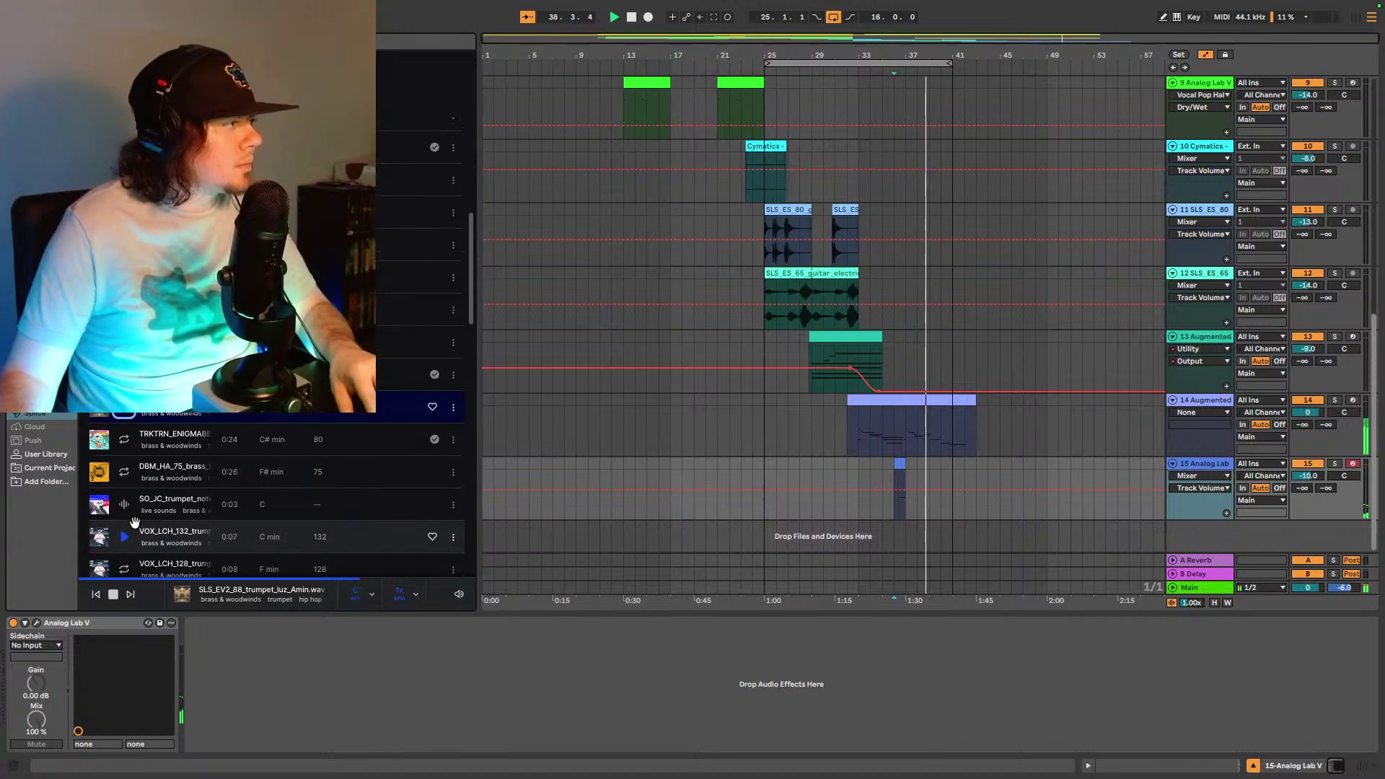
{"action": "left_click", "coordinate": [128, 473]}
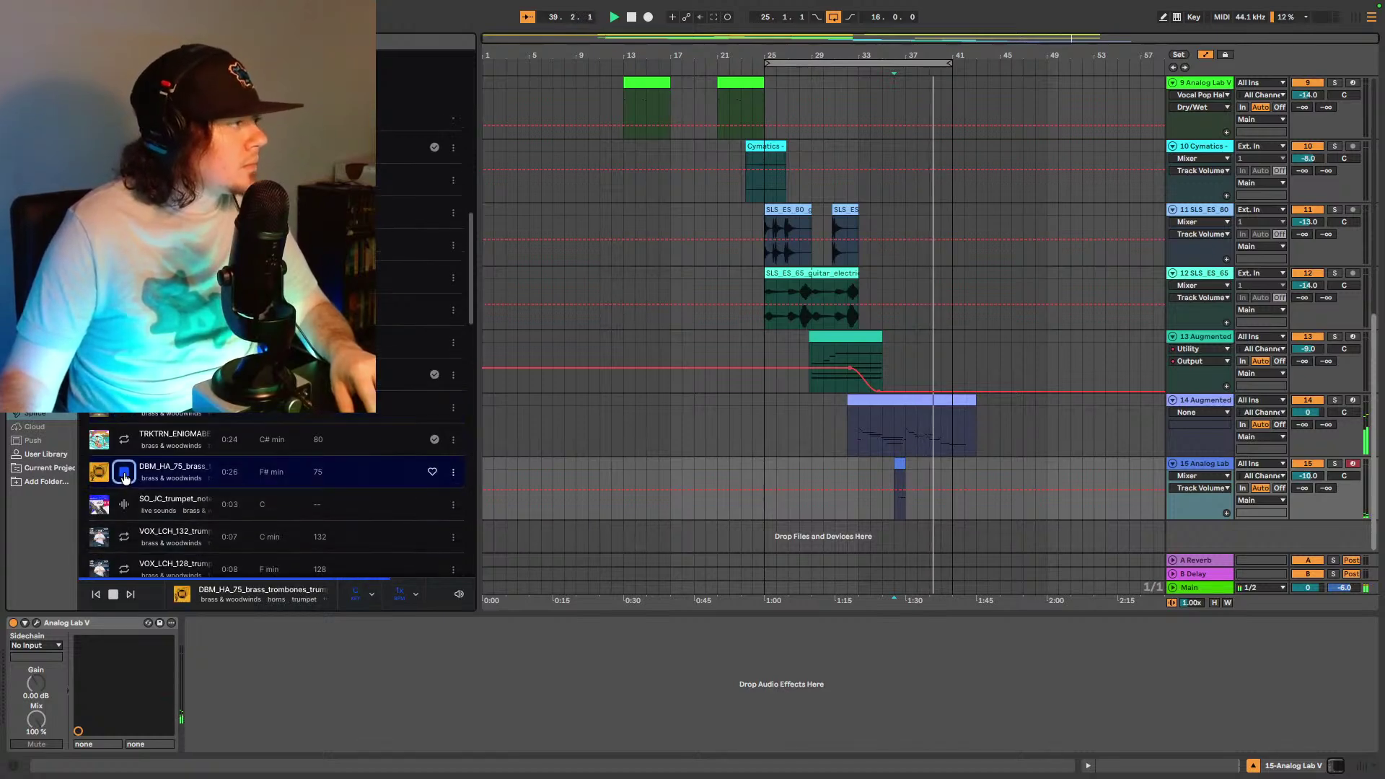
{"action": "left_click", "coordinate": [124, 509]}
- Preview the VOX_LCH_132 trumpet, VOX_LCH_128_trumpet_latin_mover and SLS_EV2_88_trumpet_lento loops over the beat
{"action": "scroll", "coordinate": [125, 497], "scroll_direction": "down", "scroll_amount": 3}
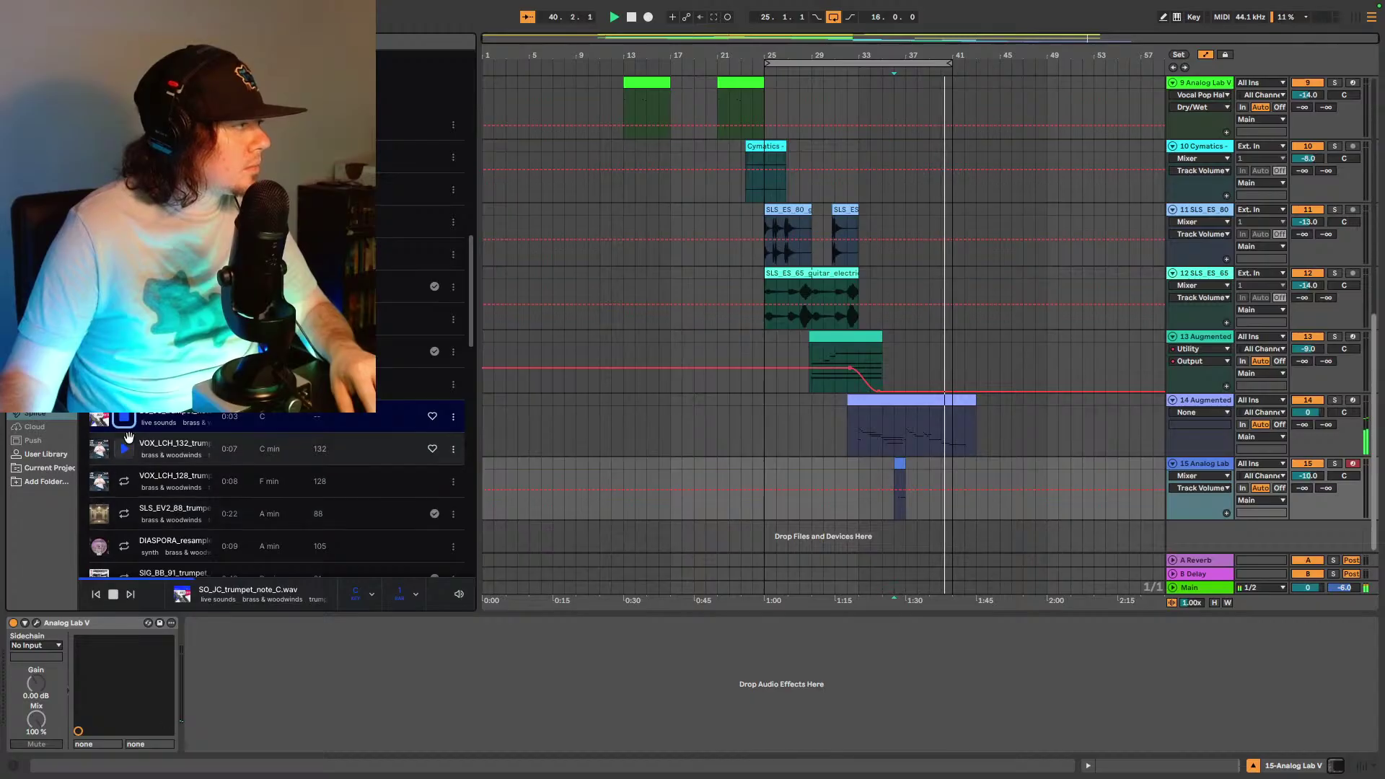
{"action": "left_click", "coordinate": [127, 451]}
{"action": "left_click", "coordinate": [124, 481]}
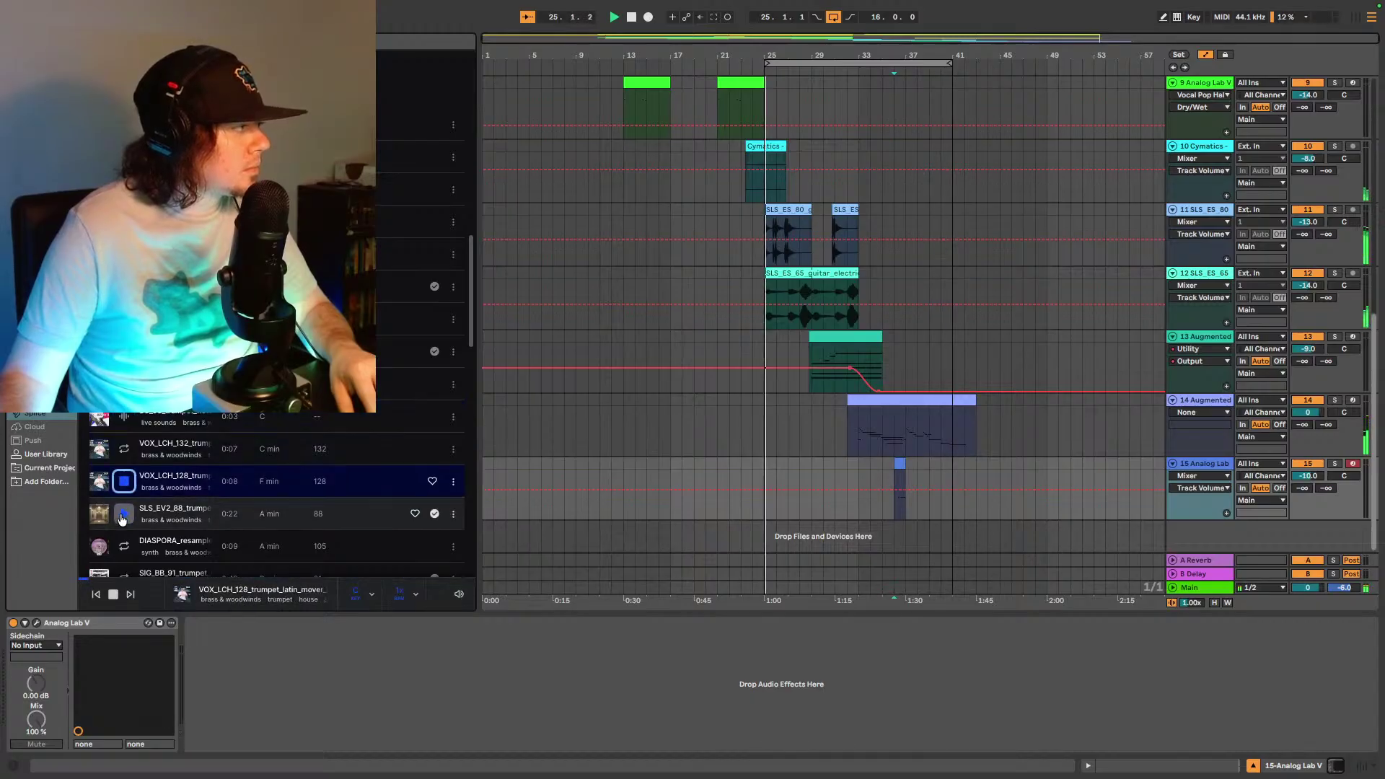
{"action": "left_click", "coordinate": [122, 516]}
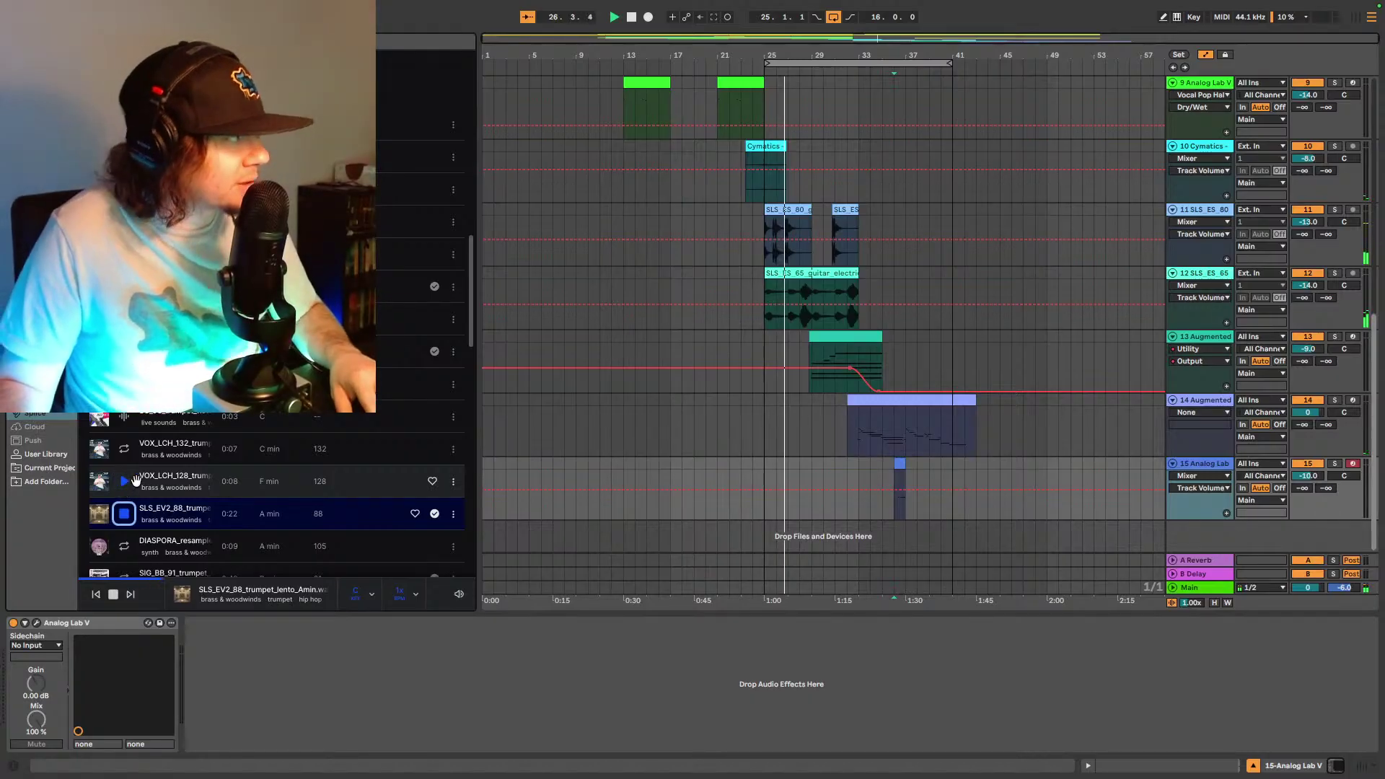
- Preview the DIASPORA_resampled_melodic and TRKTRN_ENIGMABEATS_130 trumpet loops, and lower the sample preview volume
{"action": "scroll", "coordinate": [289, 465], "scroll_direction": "down", "scroll_amount": 3}
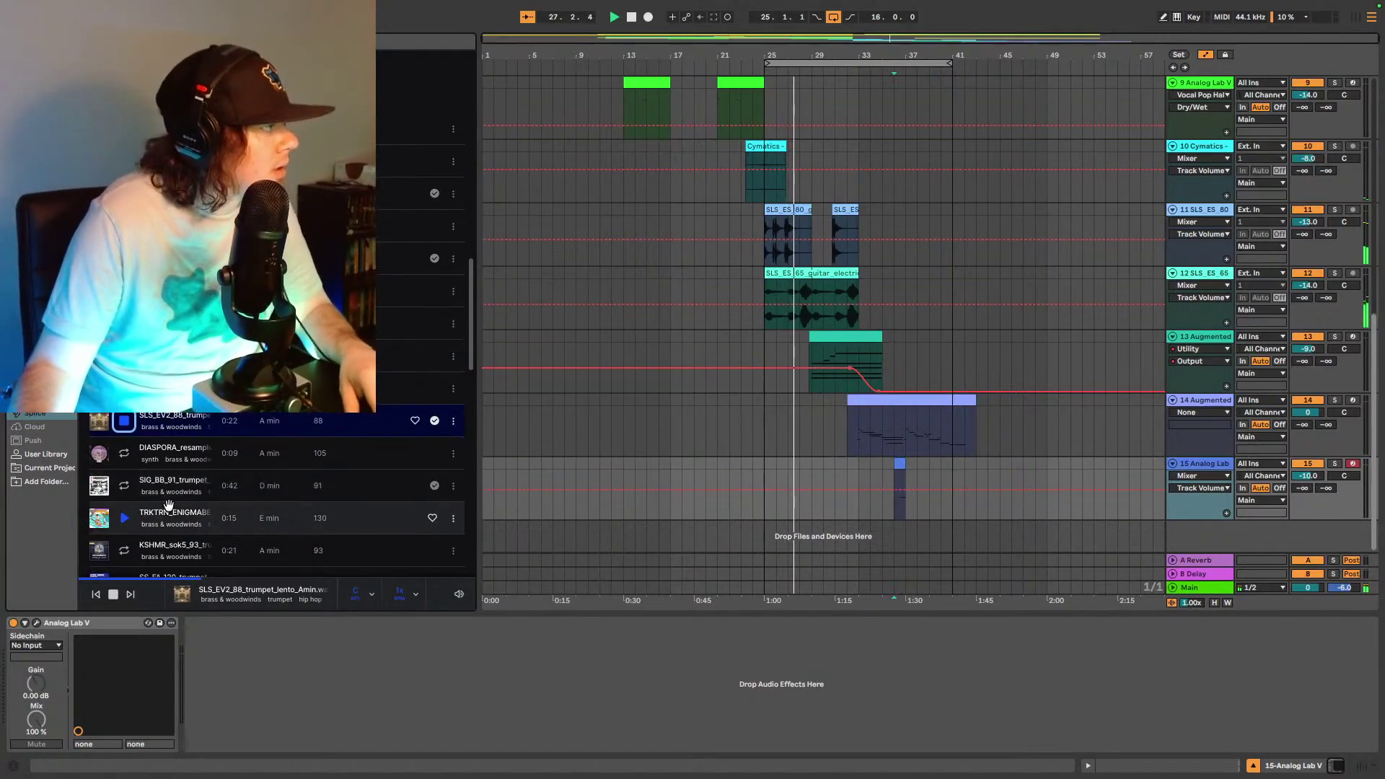
{"action": "left_click", "coordinate": [124, 461]}
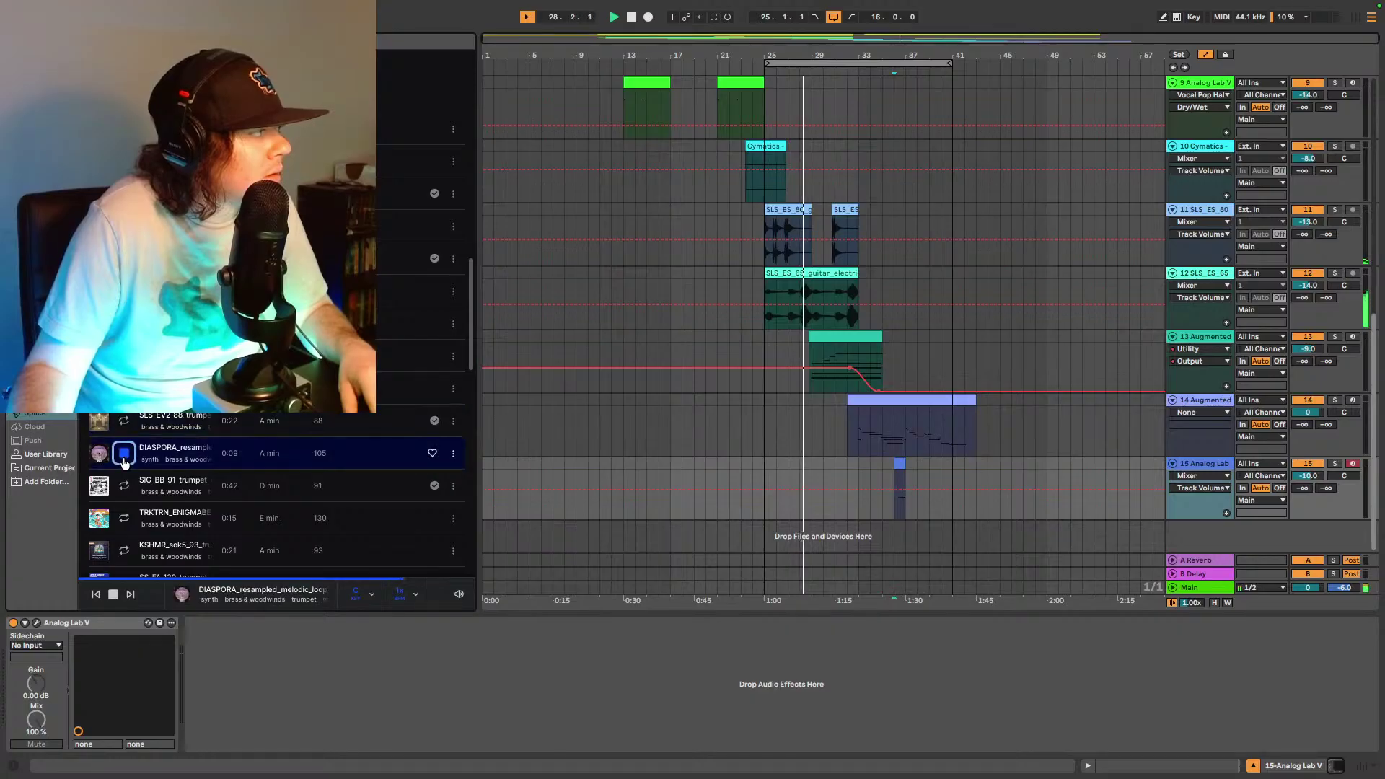
{"action": "left_click", "coordinate": [124, 521]}
{"action": "scroll", "coordinate": [324, 534], "scroll_direction": "down", "scroll_amount": 2}
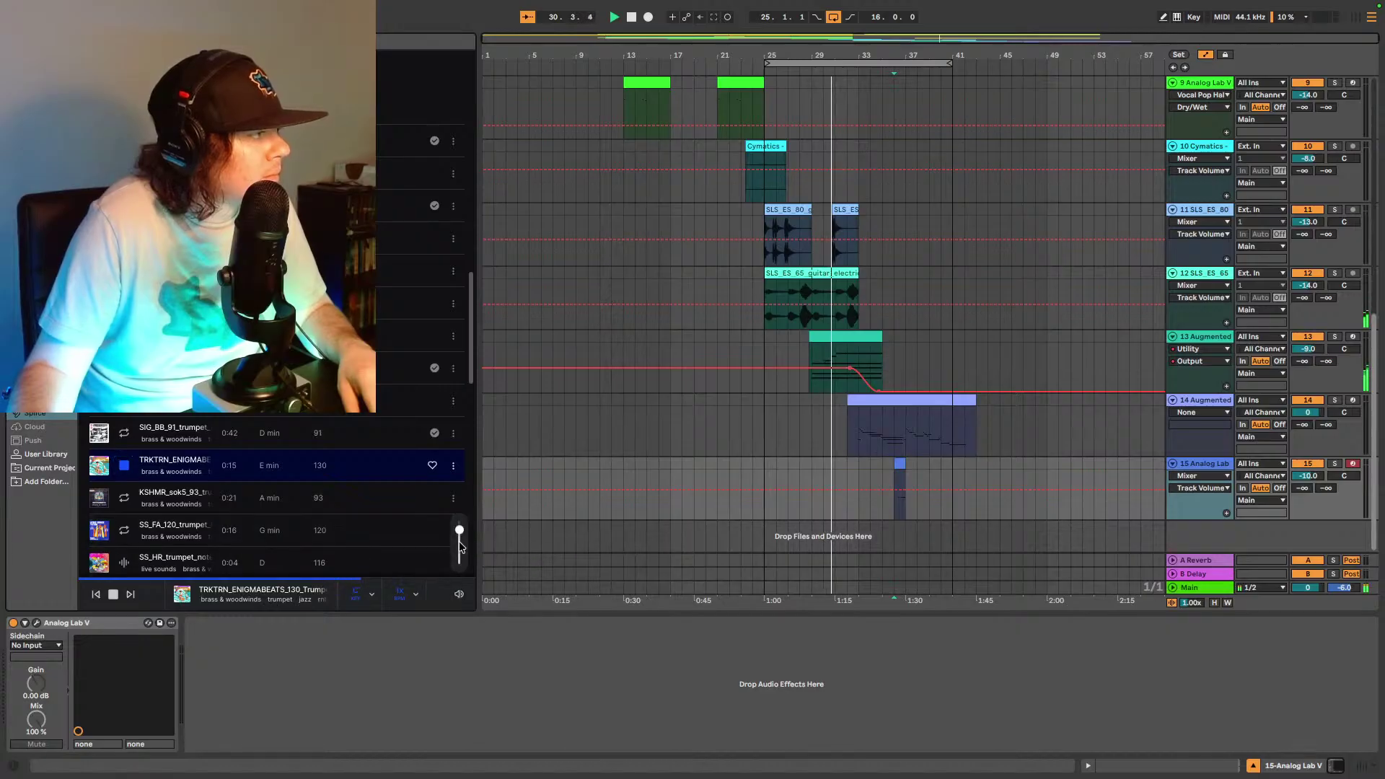
{"action": "left_click_drag", "start_coordinate": [459, 534], "coordinate": [462, 547]}
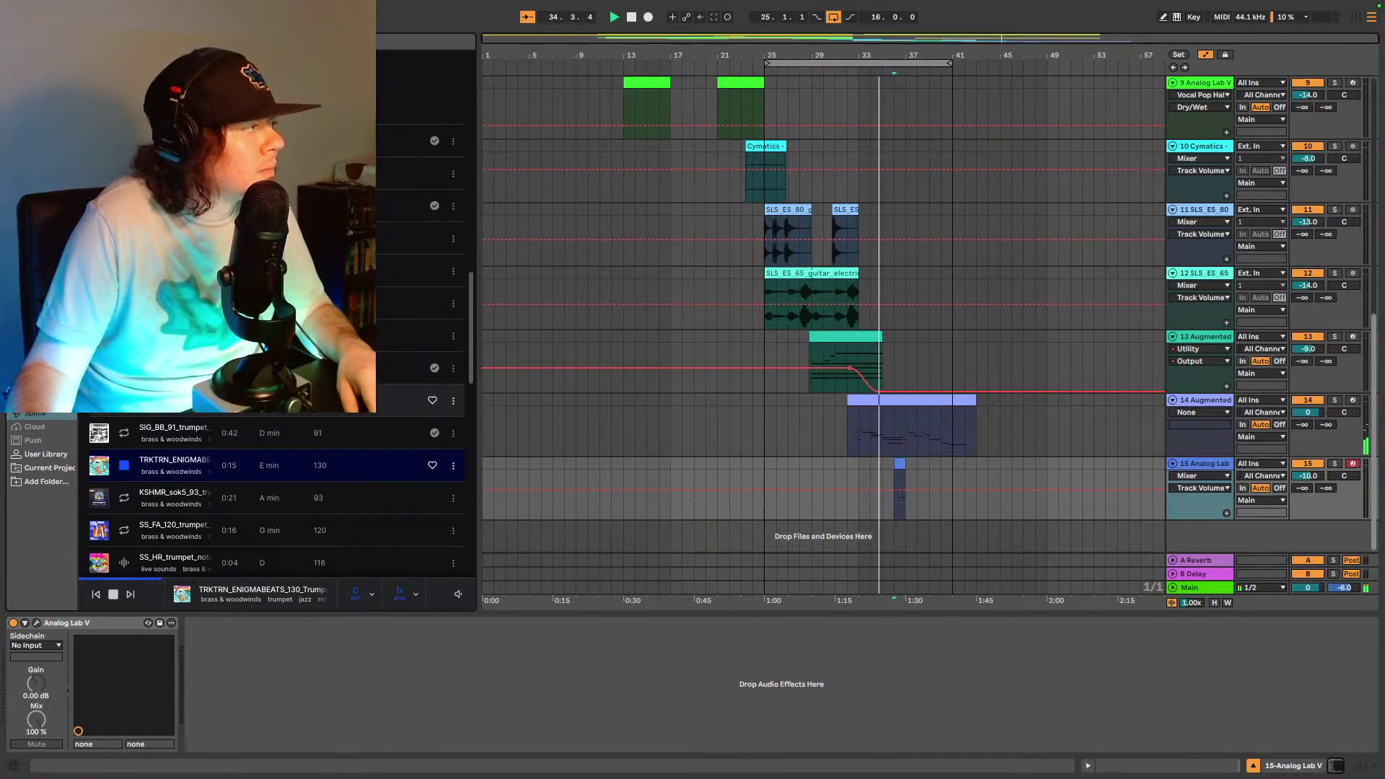
- Preview the KSHMR_sok5_93_trumpet_chill, SS_FA_120_trumpet_brass_jackets, SS_HR_trumpet_note_long_D and TRKTRN_ENIGMABEATS_105 samples over the beat
{"action": "left_click", "coordinate": [125, 499]}
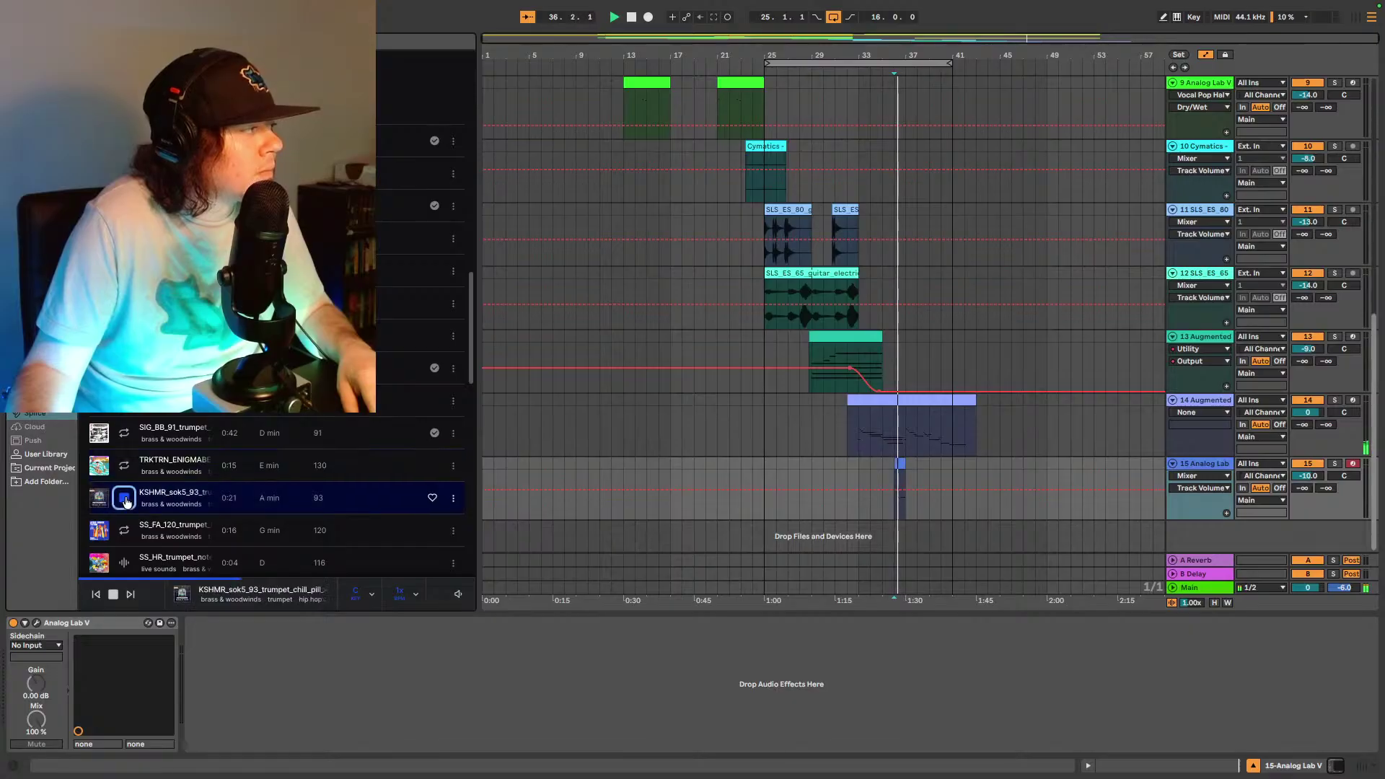
{"action": "left_click", "coordinate": [125, 530]}
{"action": "scroll", "coordinate": [116, 530], "scroll_direction": "down", "scroll_amount": 4}
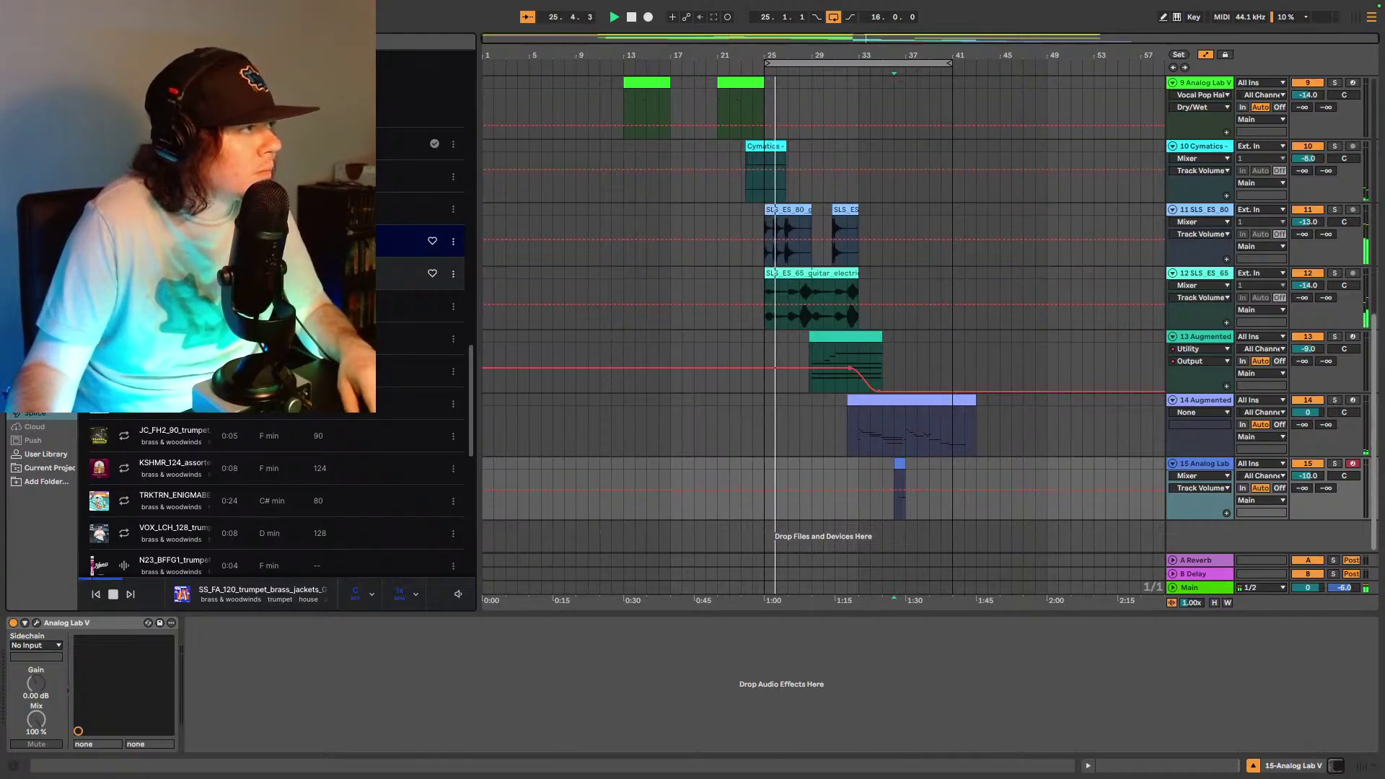
{"action": "key", "text": "Down"}
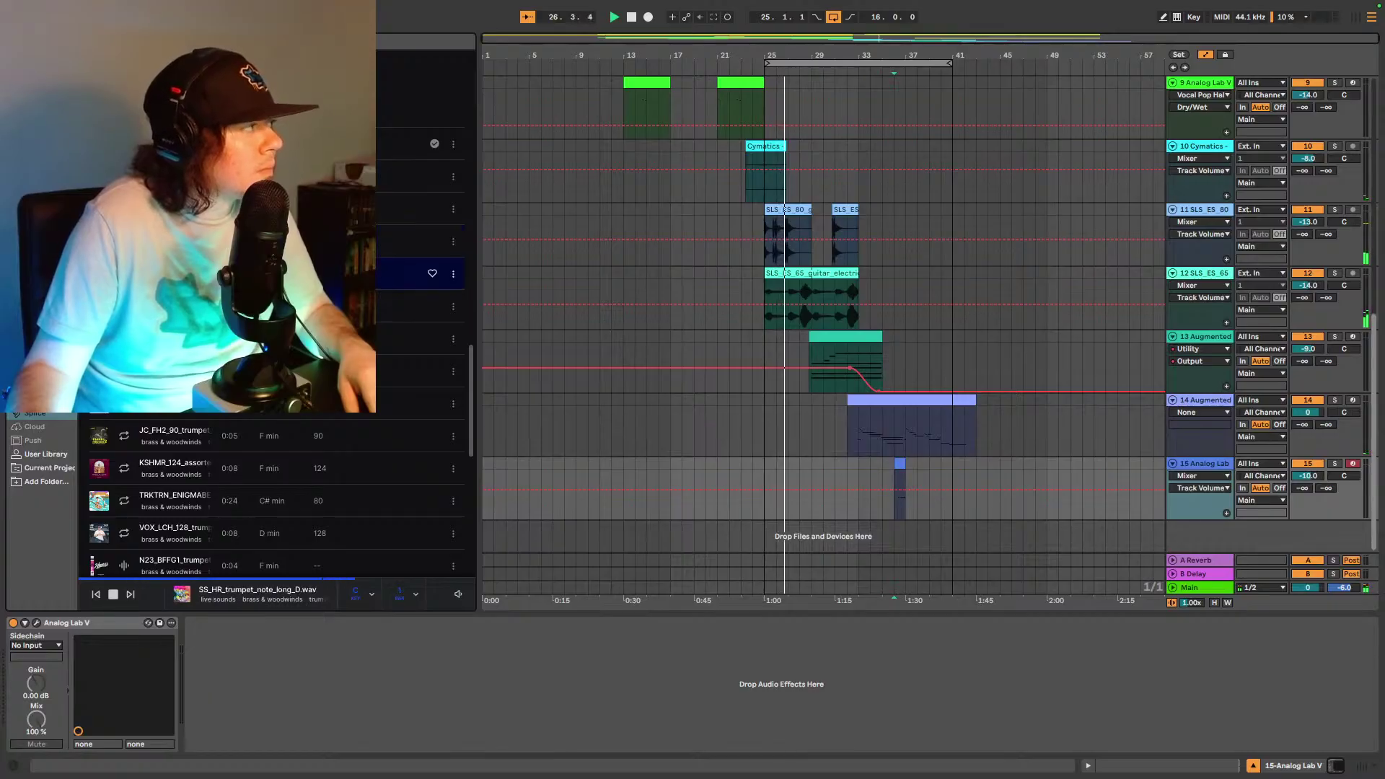
{"action": "key", "text": "Down"}
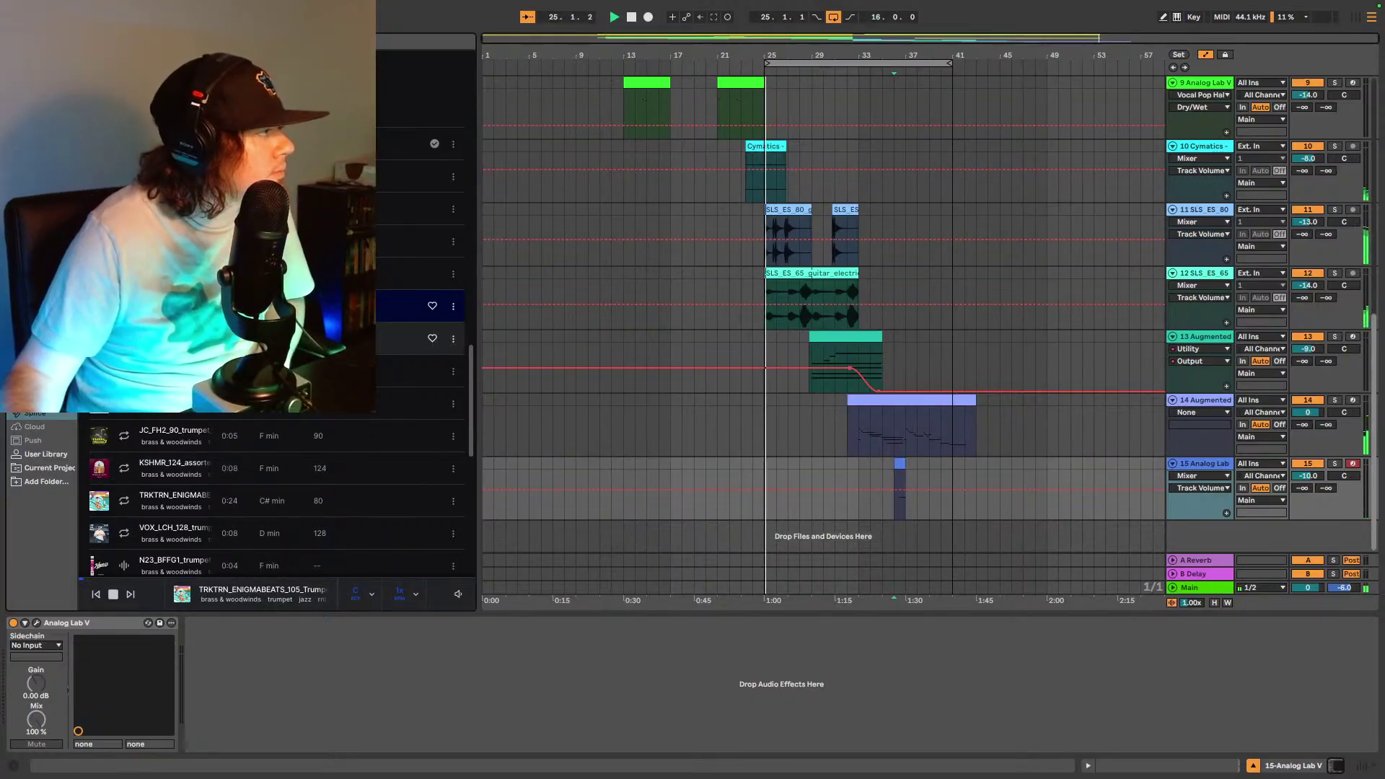
- Preview the SIG_BB_85_trumpet_sacrifice, SO_MB_trumpet_chord_stab, SIG_BB_142_trumpet_riff_shattering and JC_FH2_90_trumpet_solo_upwards samples
{"action": "key", "text": "Down"}
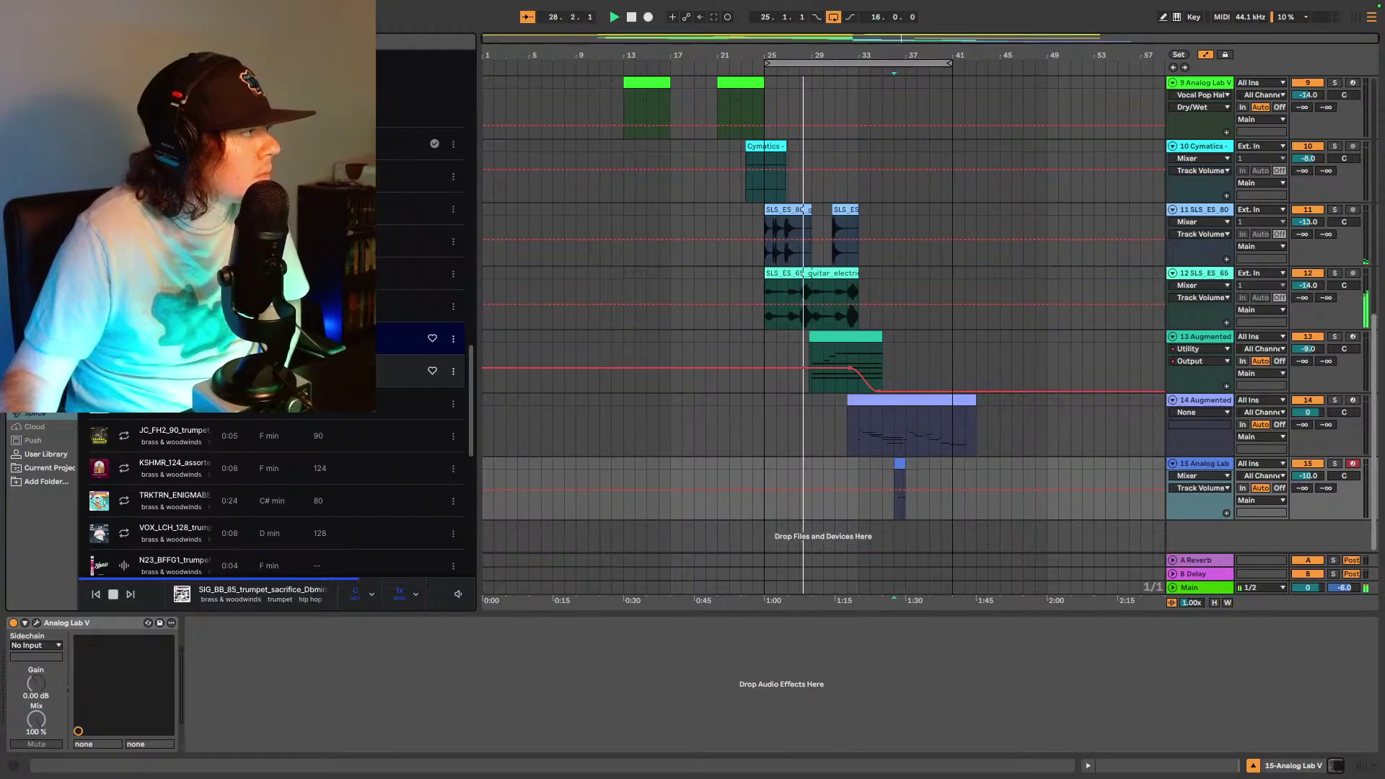
{"action": "left_click", "coordinate": [173, 371]}
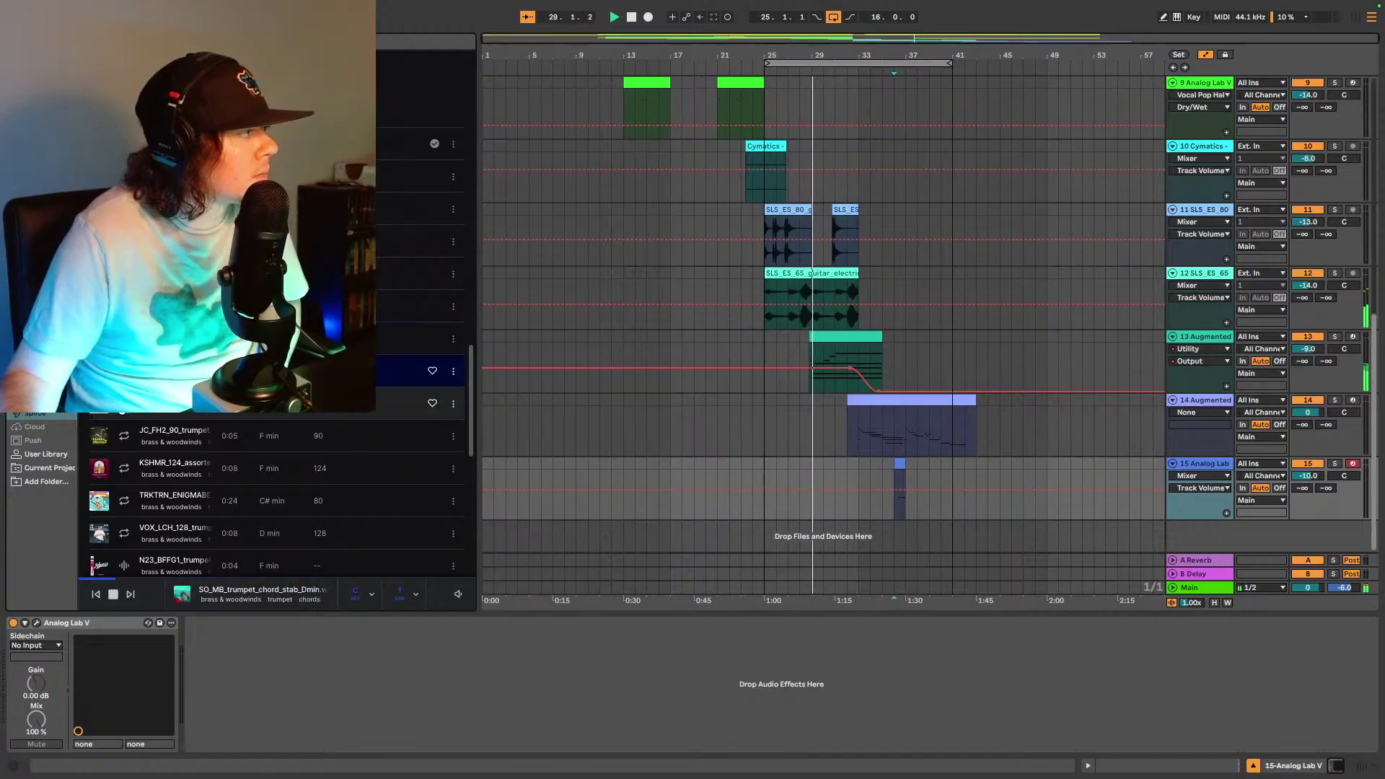
{"action": "left_click", "coordinate": [144, 403]}
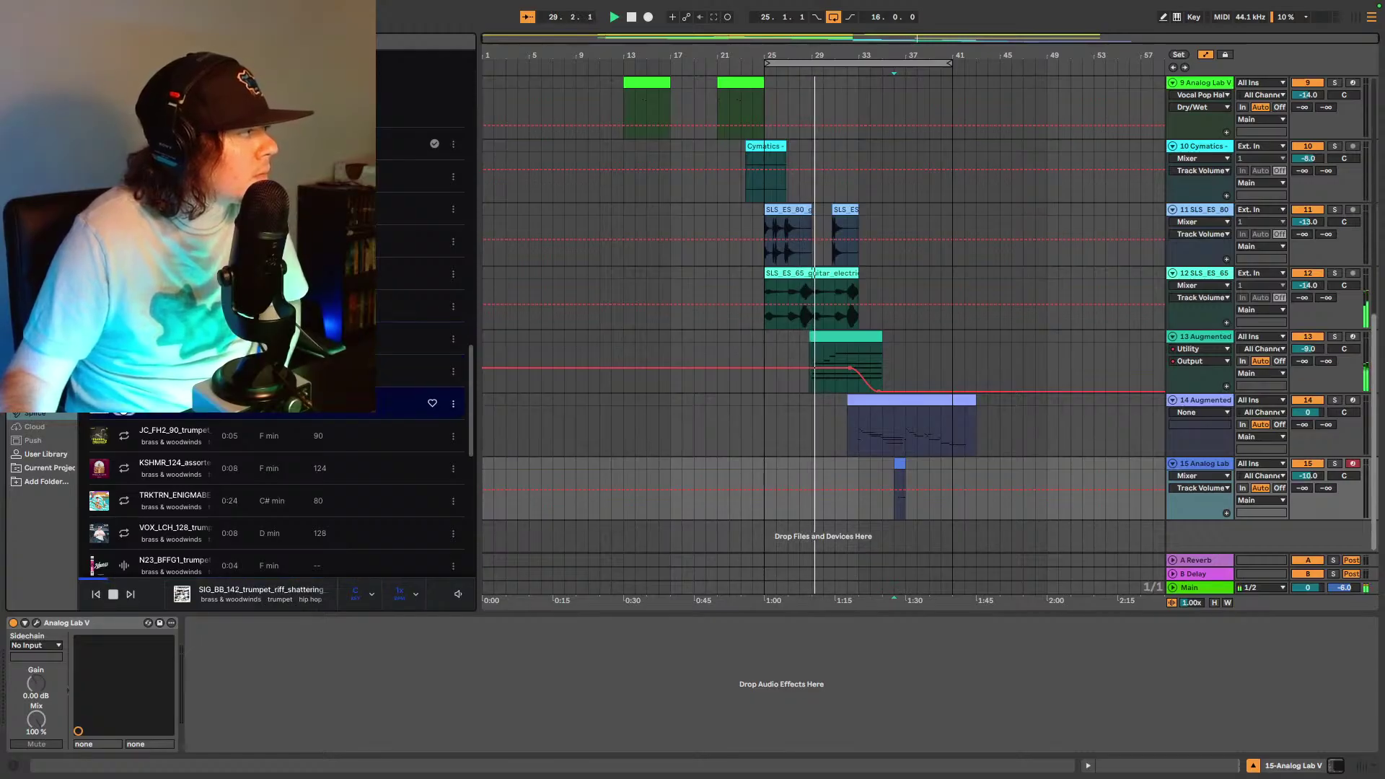
{"action": "left_click", "coordinate": [125, 436]}
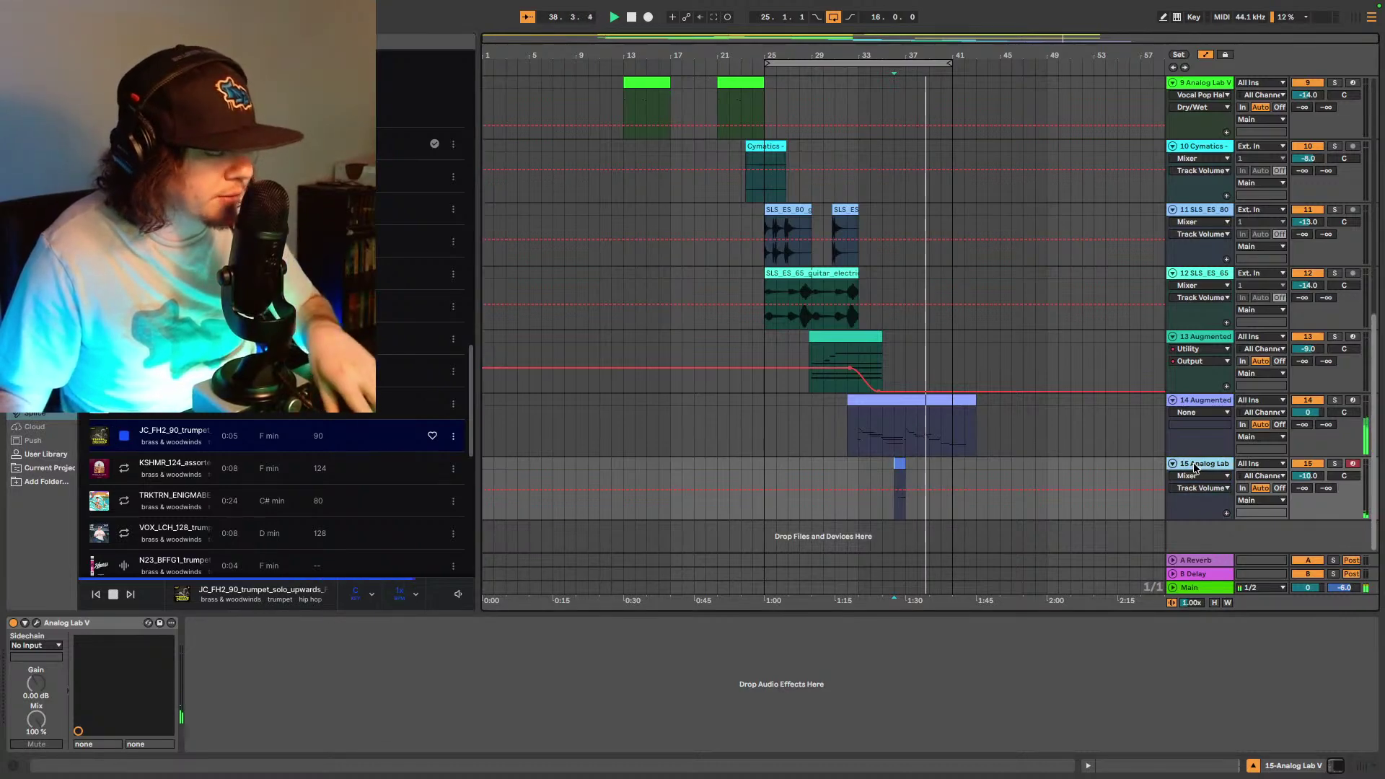
- Place the JC_FH2_90_trumpet_solo_upwards sample at bar 35 on a new audio track at -11 dB and play it back from bar 33
{"action": "key", "text": "ctrl+t"}
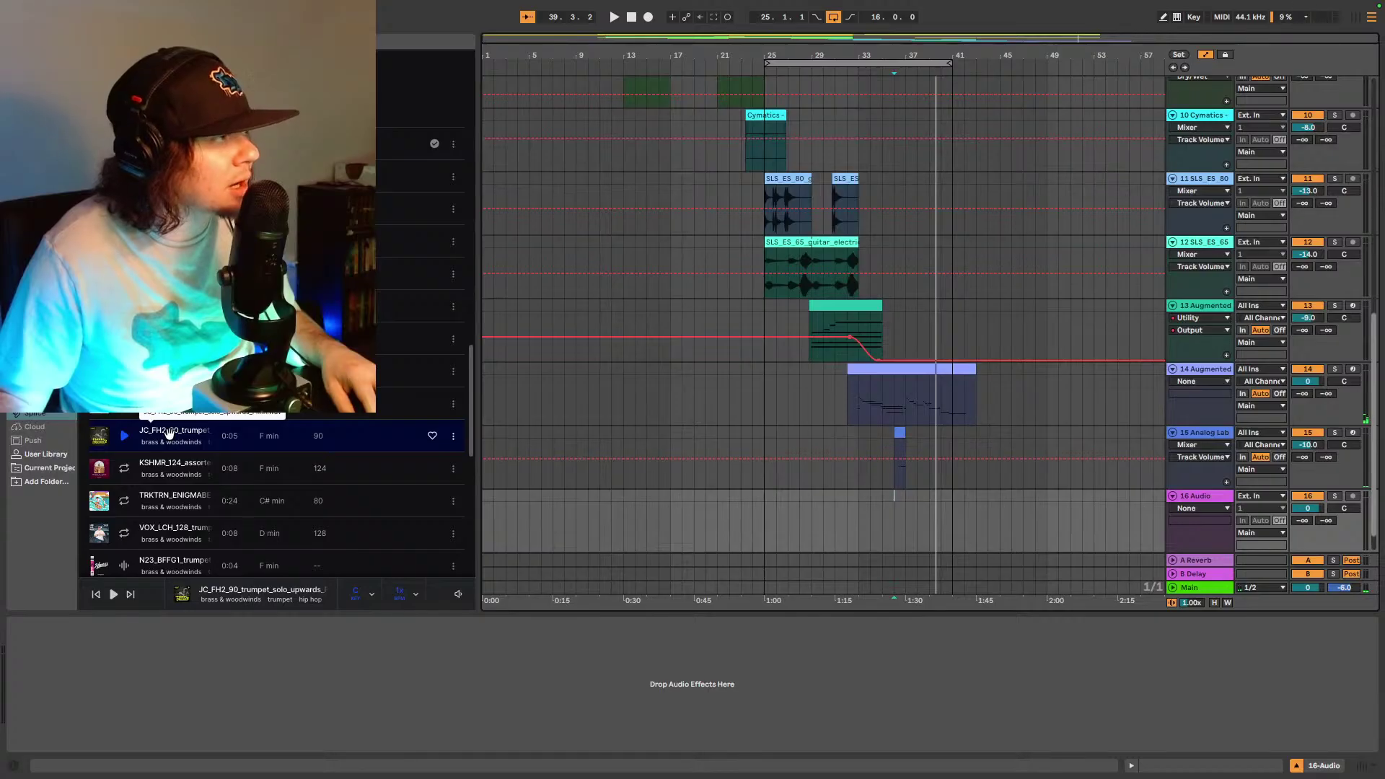
{"action": "left_click_drag", "start_coordinate": [168, 433], "coordinate": [880, 520]}
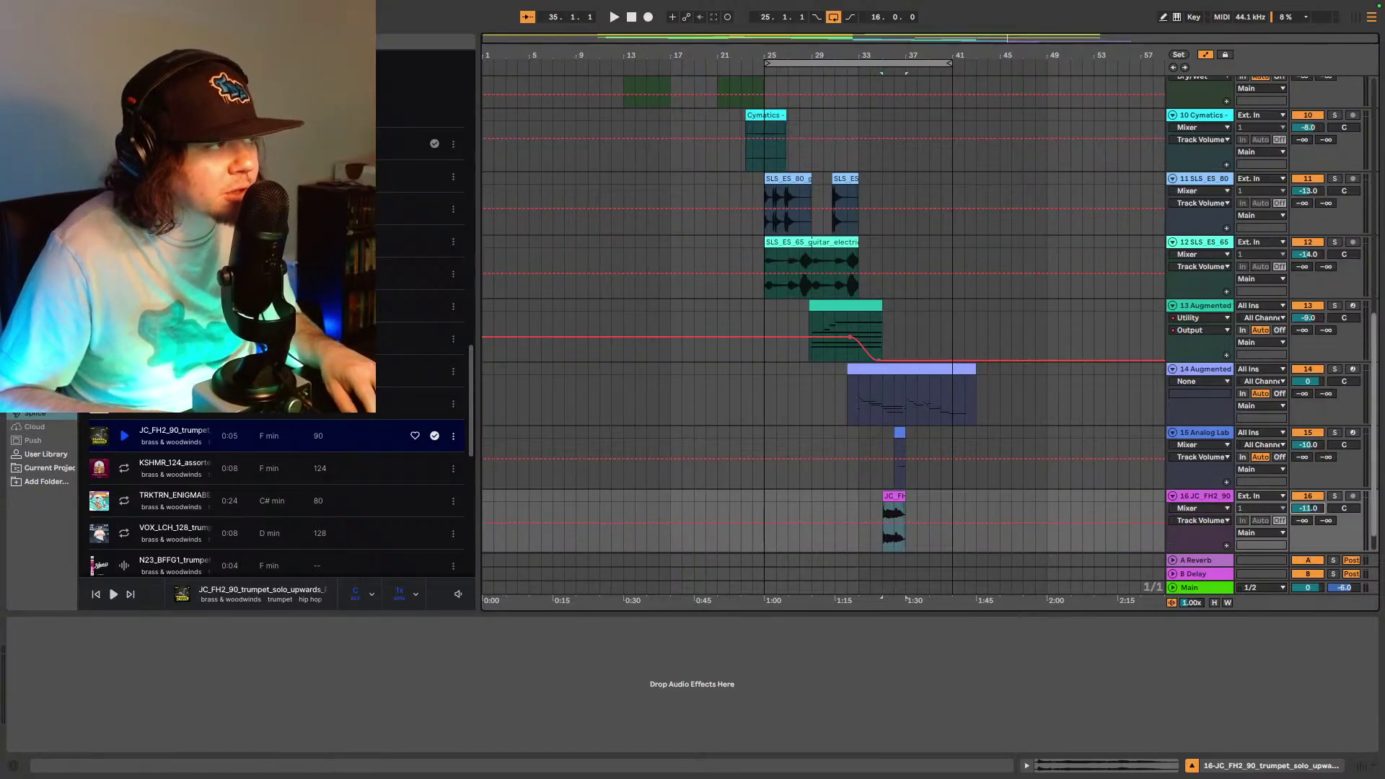
{"action": "left_click", "coordinate": [857, 541]}
{"action": "key", "text": "space"}
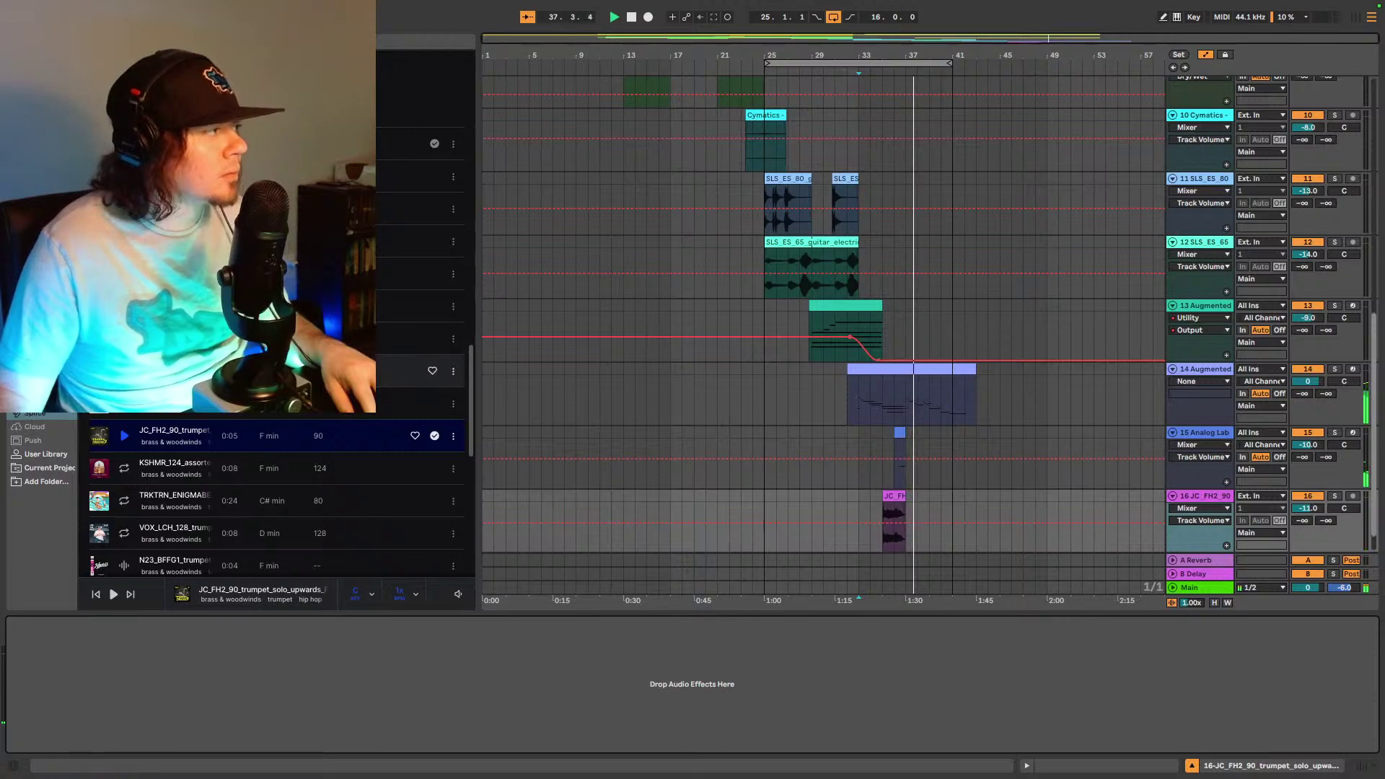
{"action": "left_click", "coordinate": [894, 496]}
{"action": "key", "text": "space"}
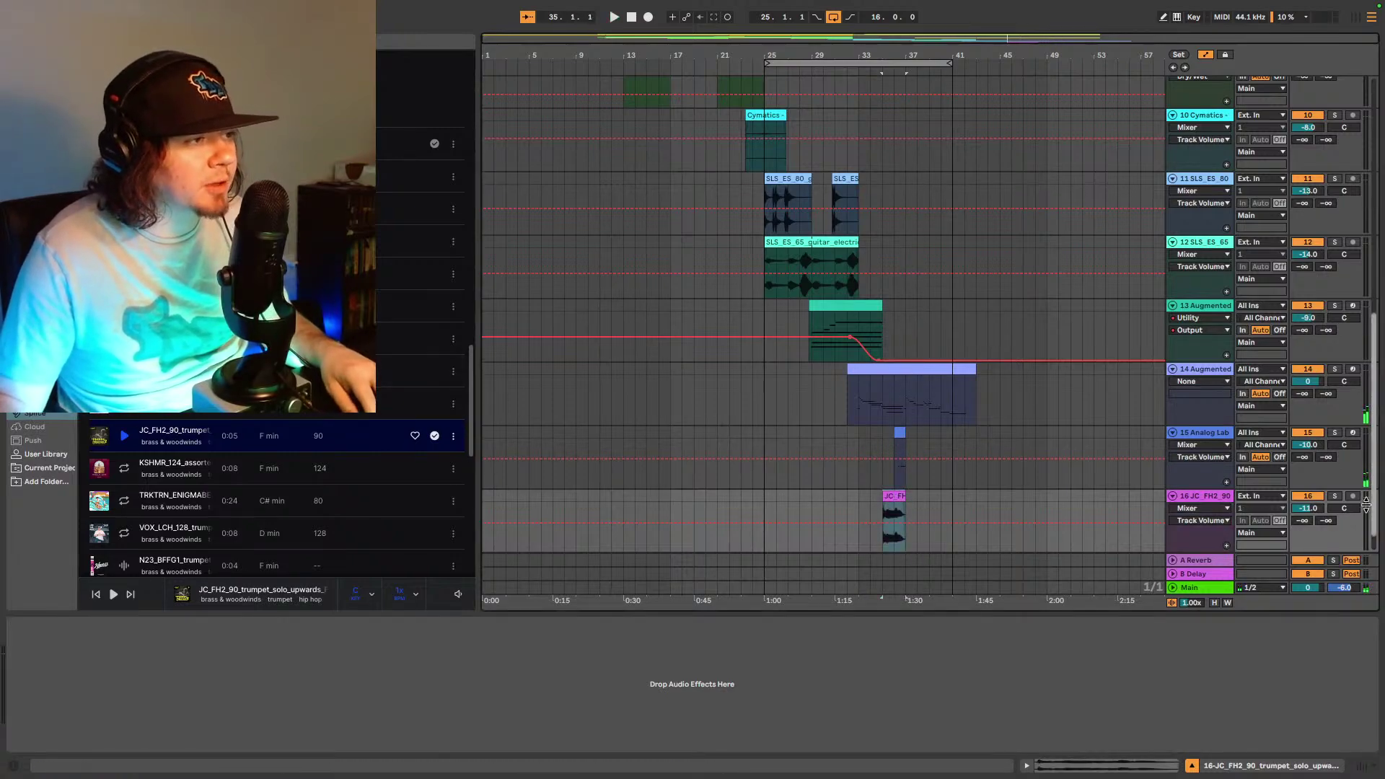
- Pan the trumpet track to 10L and add the Vocal Pop Hall reverb with Dry/Wet at 29%
{"action": "left_click", "coordinate": [1344, 508]}
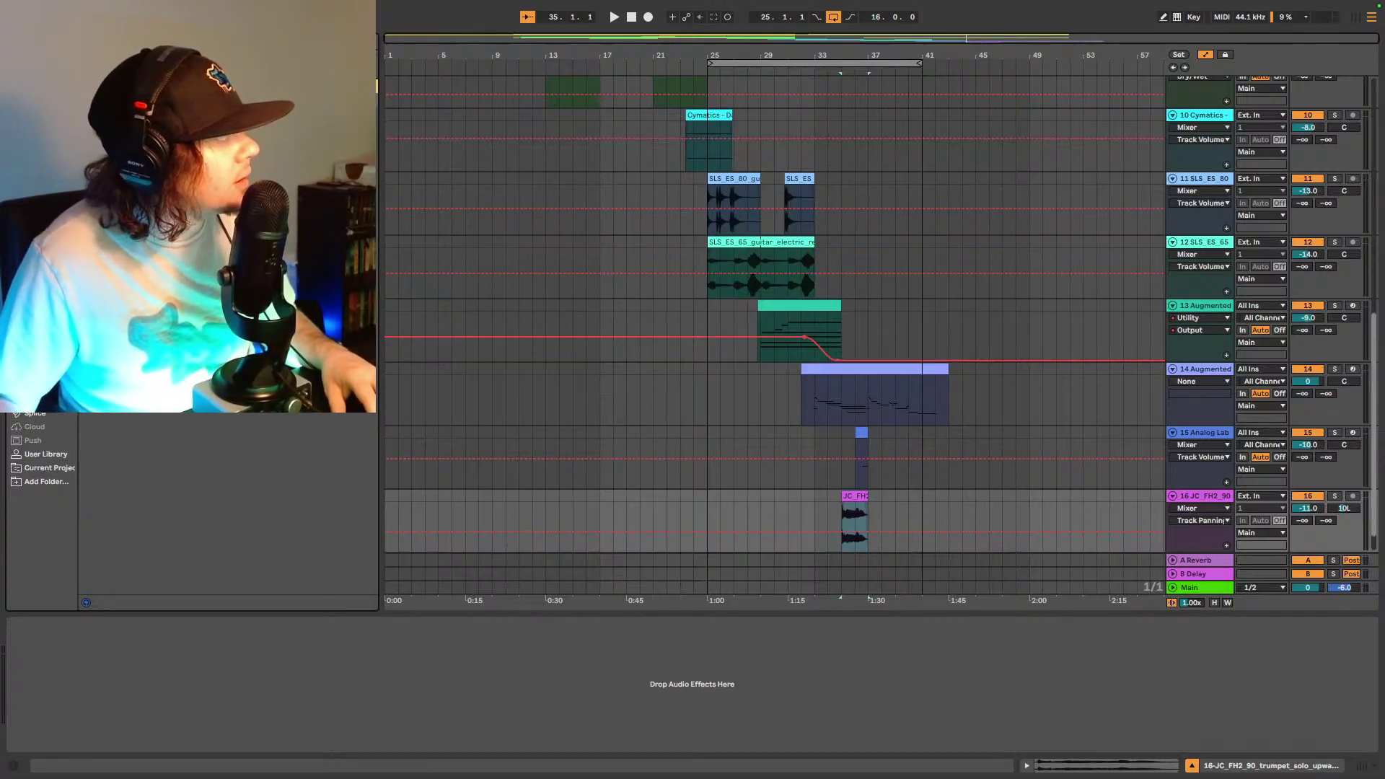
{"action": "left_click_drag", "start_coordinate": [797, 492], "coordinate": [853, 519]}
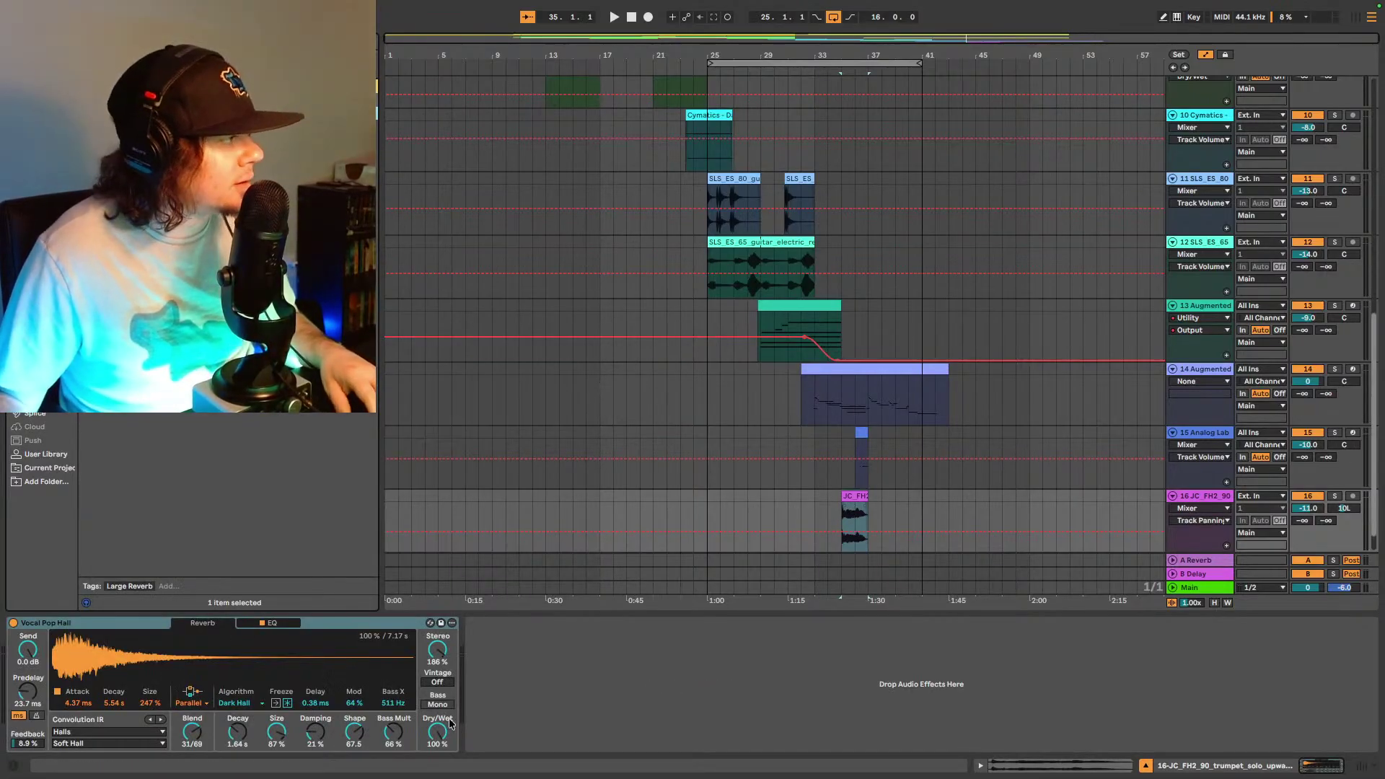
{"action": "left_click", "coordinate": [449, 720]}
{"action": "left_click_drag", "start_coordinate": [437, 732], "coordinate": [437, 743]}
{"action": "key", "text": "space"}
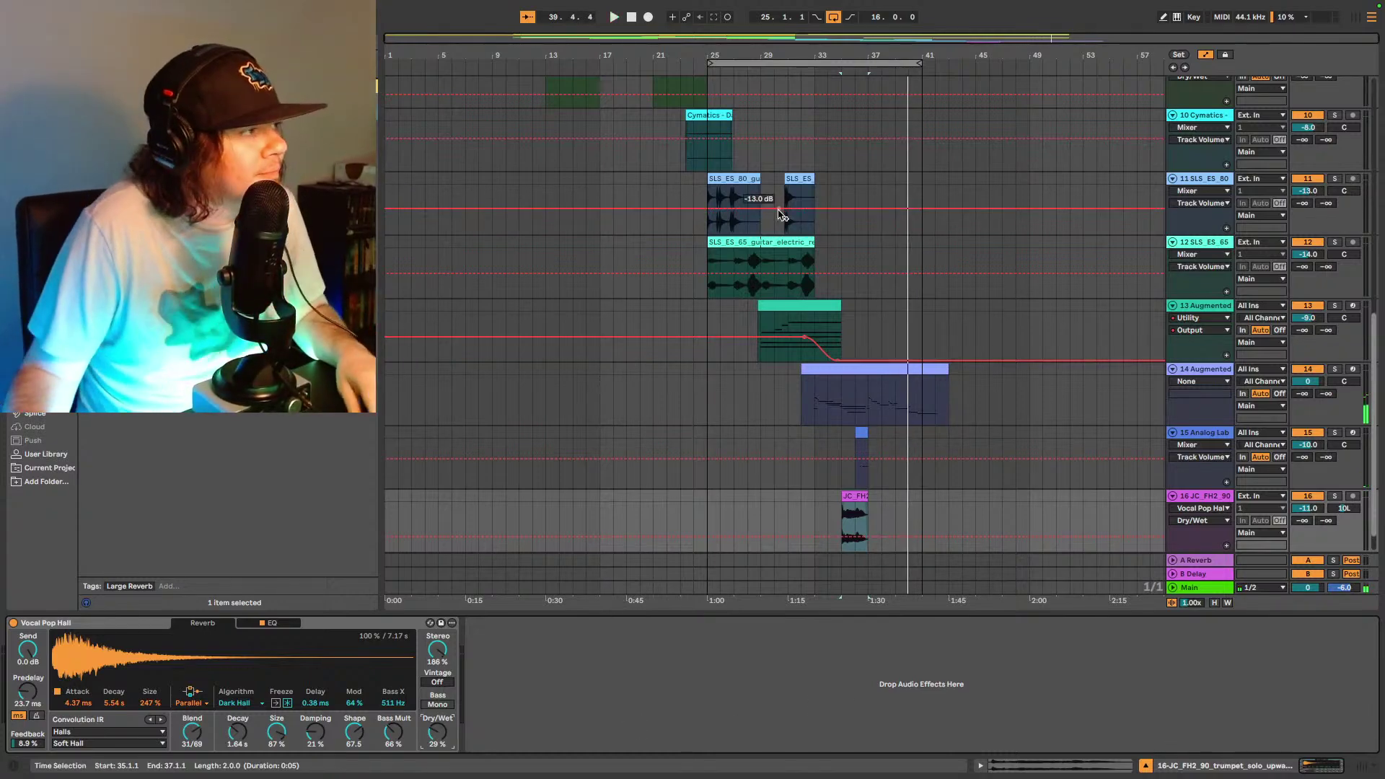
- Move the trumpet clip so it starts at bar 39 and play the section back
{"action": "left_click_drag", "start_coordinate": [853, 495], "coordinate": [908, 497]}
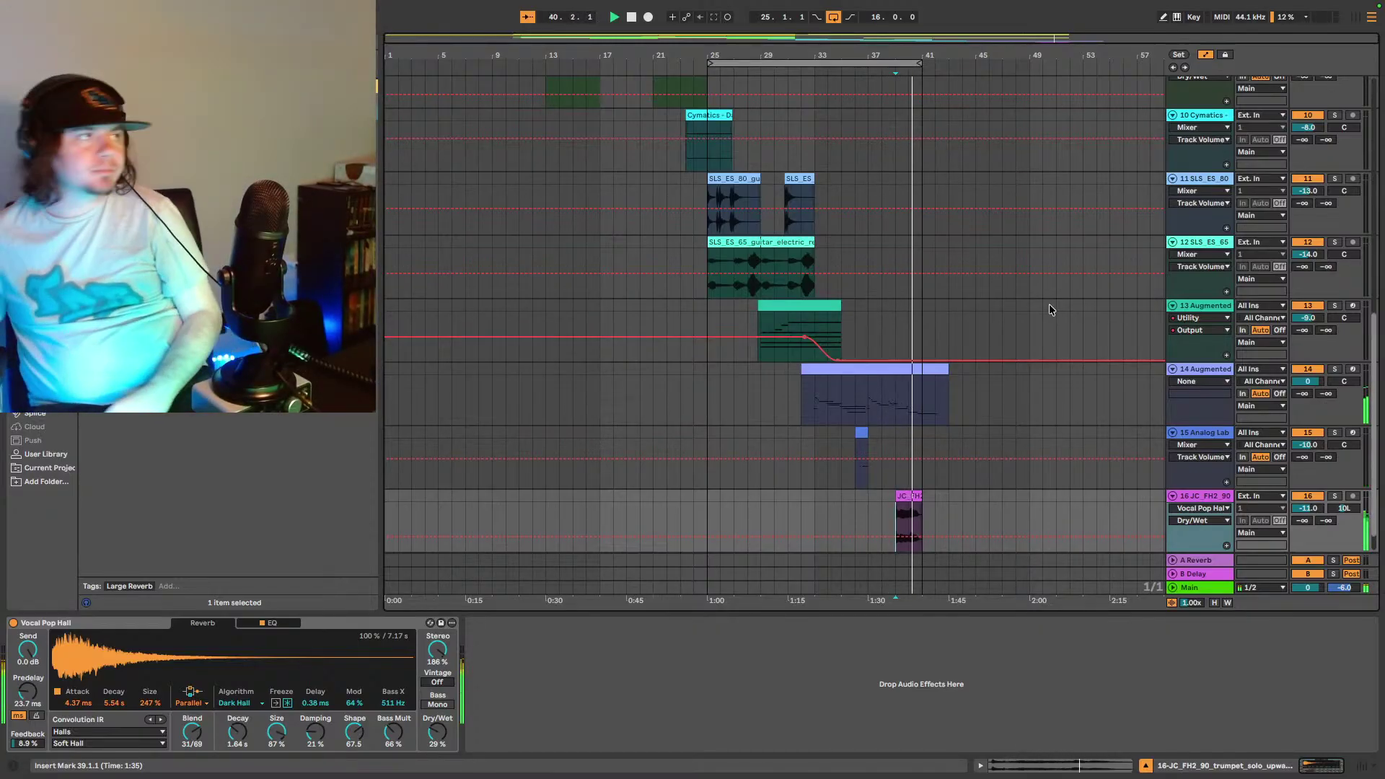
{"action": "scroll", "coordinate": [908, 162], "scroll_direction": "up", "scroll_amount": 5}
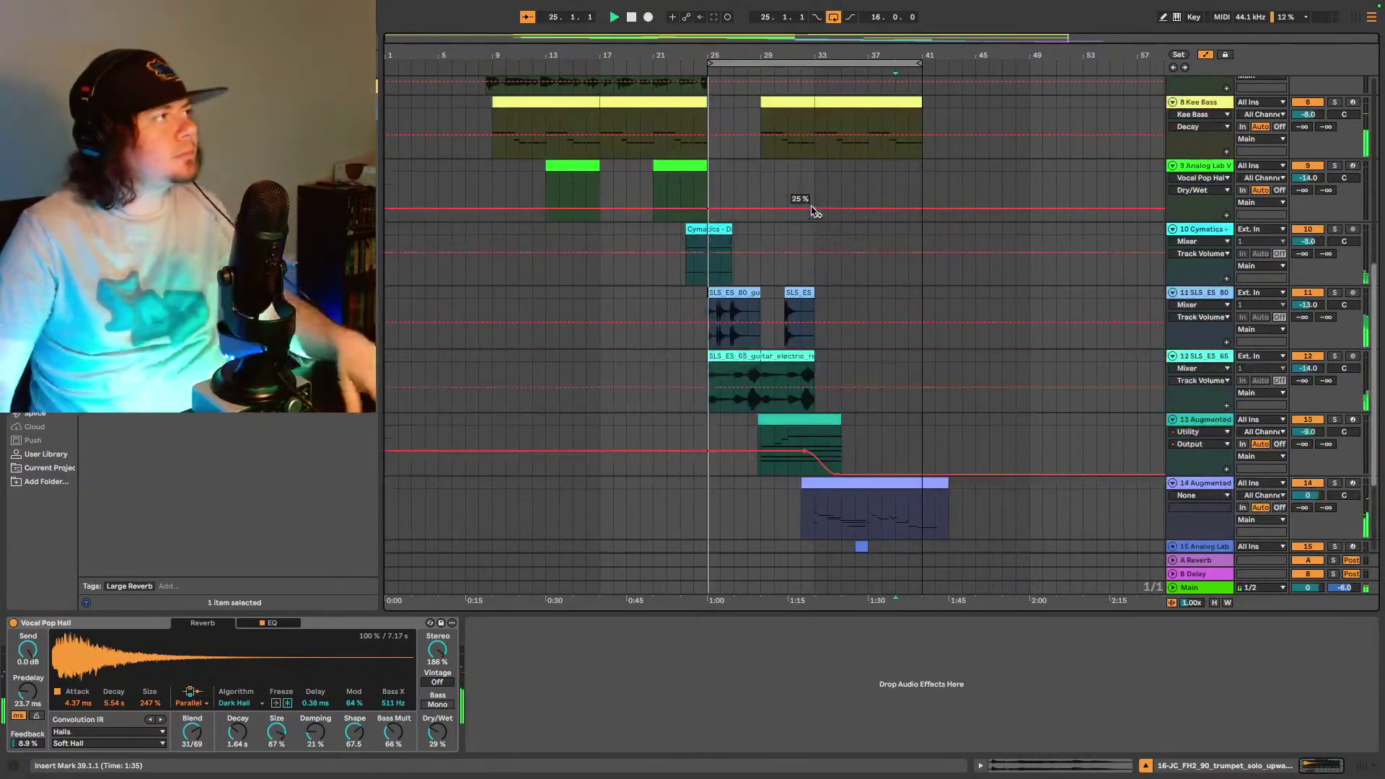
{"action": "scroll", "coordinate": [794, 130], "scroll_direction": "up", "scroll_amount": 4}
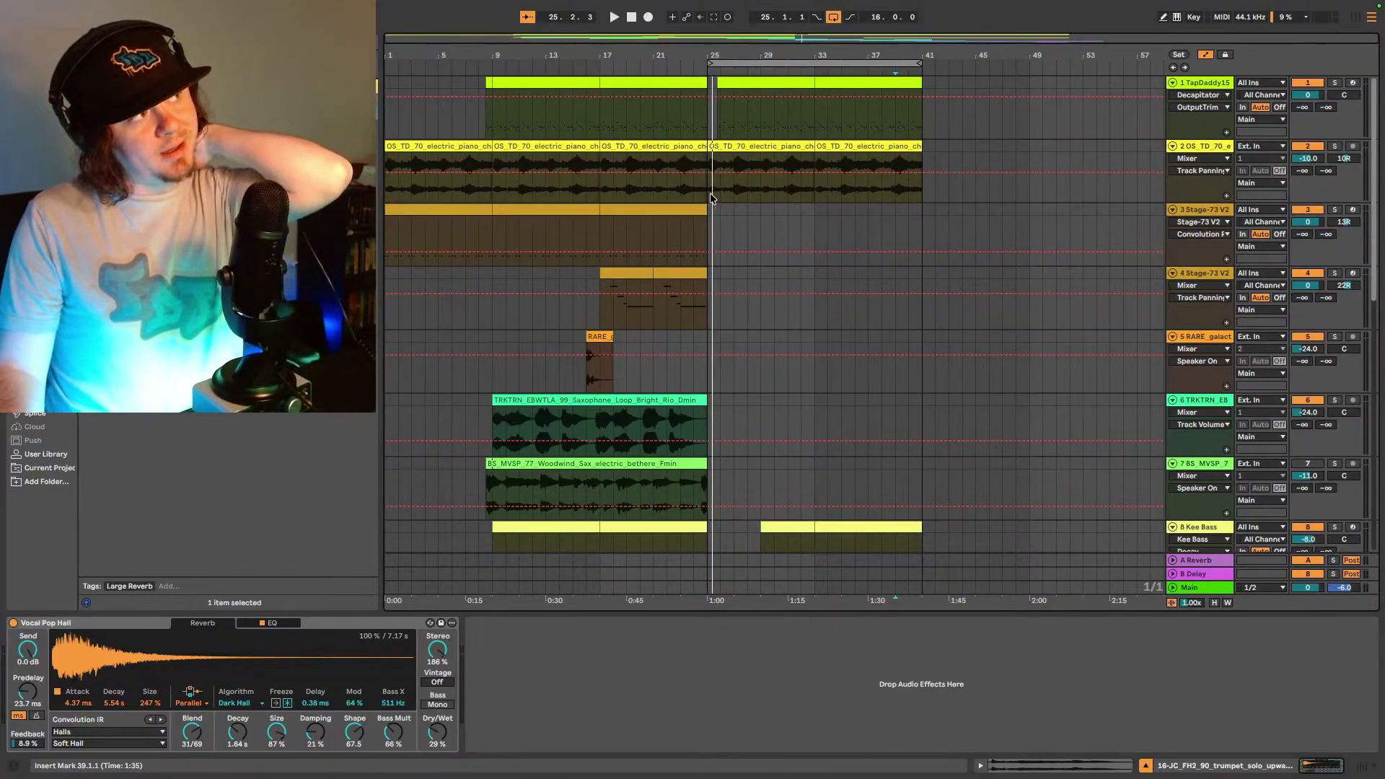
- Duplicate the eight-bar drum and electric piano section so that it continues from bar 41 to bar 49
{"action": "left_click_drag", "start_coordinate": [711, 199], "coordinate": [812, 79]}
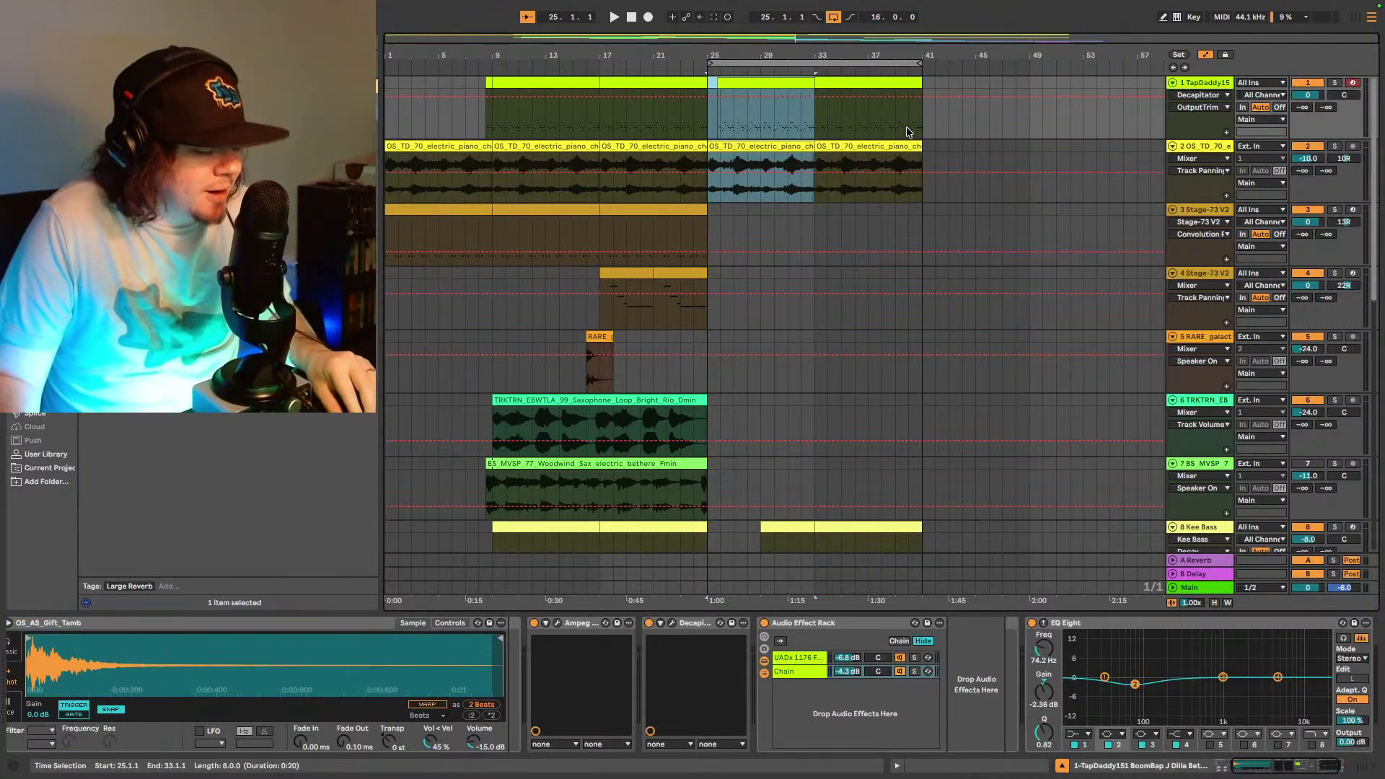
{"action": "key", "text": "ctrl+d"}
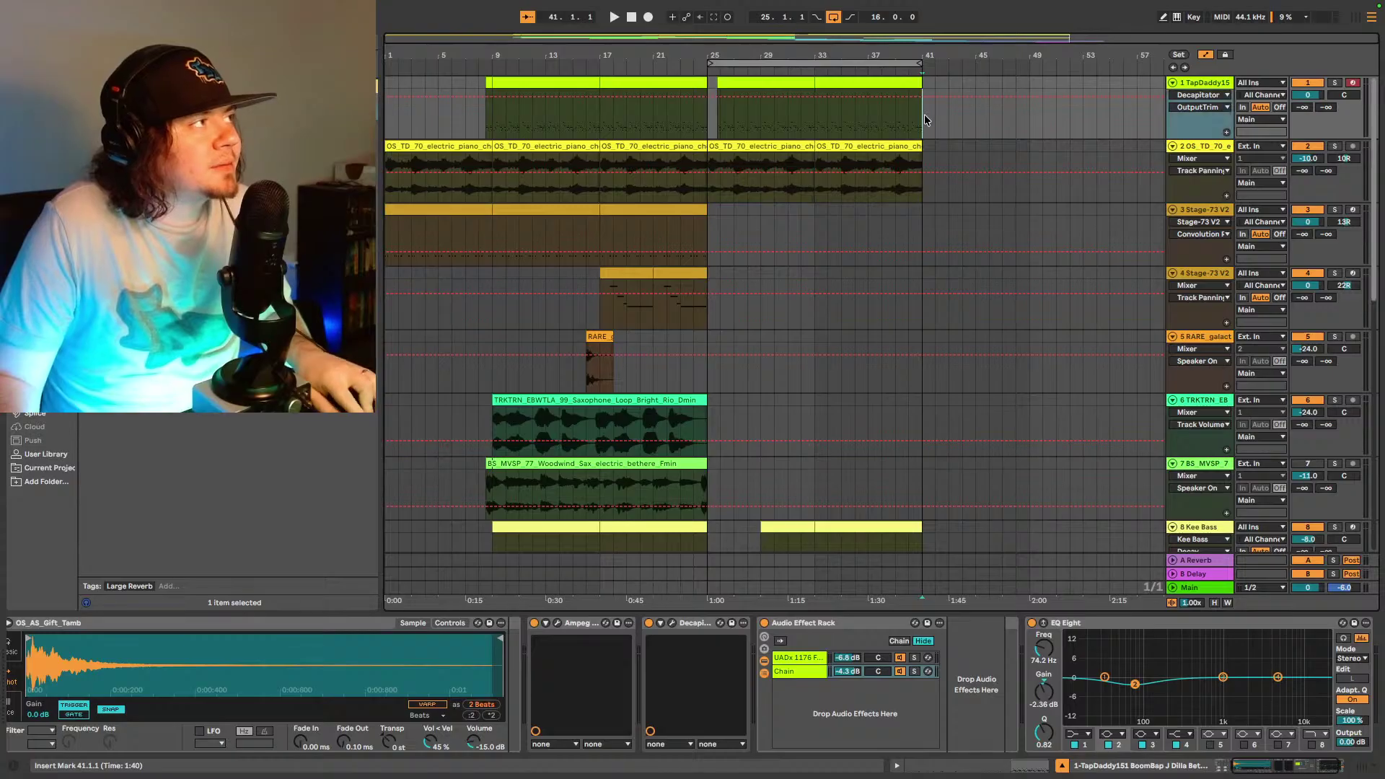
{"action": "key", "text": "ctrl+d"}
- Turn off the arrangement loop and trim the start of the last drum clip to 43.4.1
{"action": "left_click", "coordinate": [949, 80]}
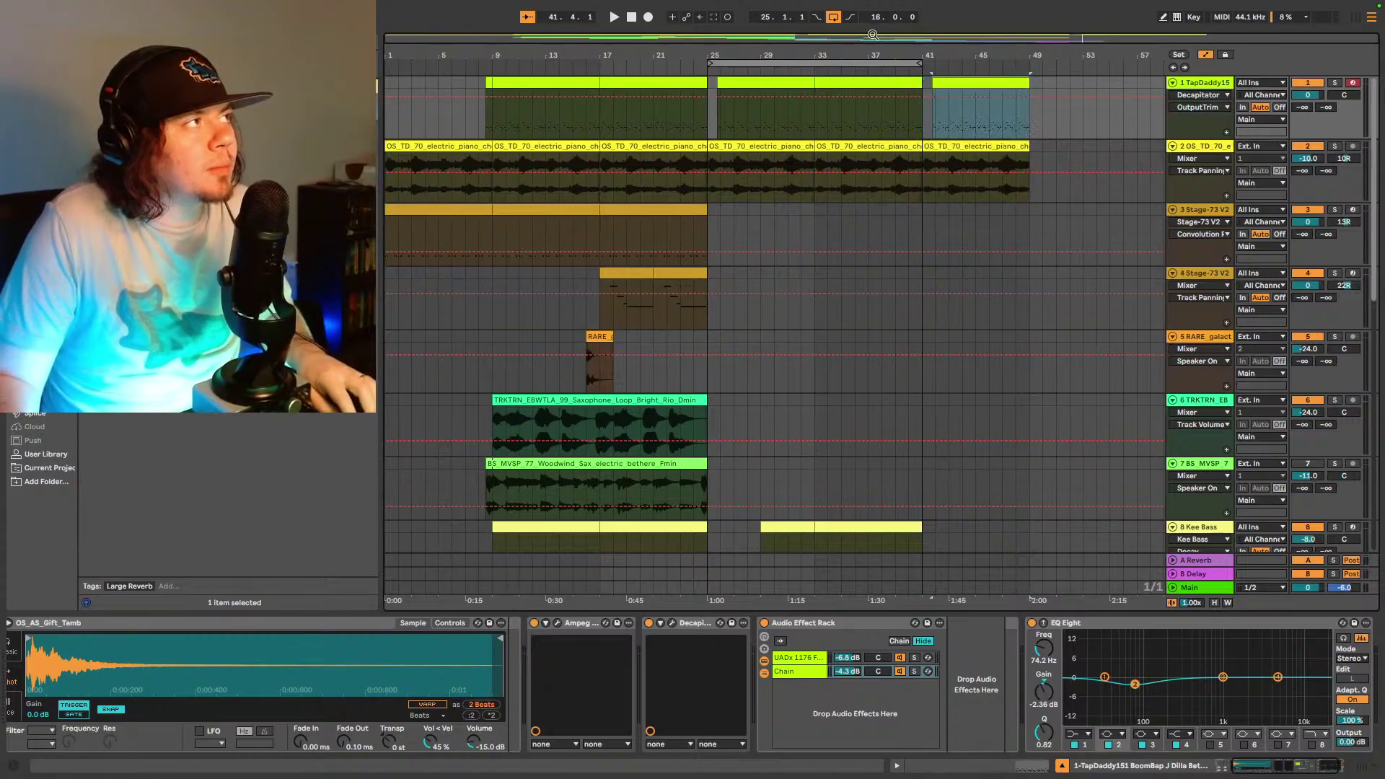
{"action": "left_click", "coordinate": [833, 17]}
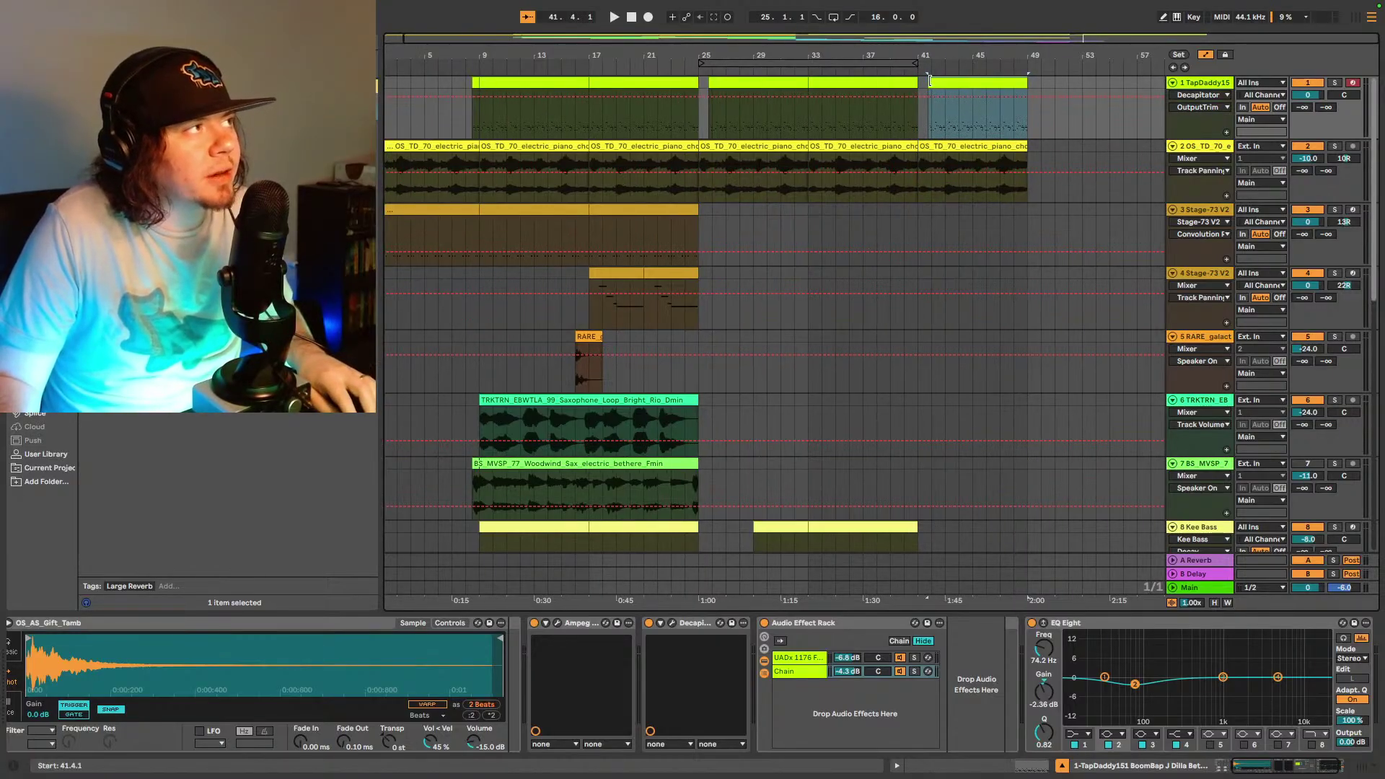
{"action": "left_click_drag", "start_coordinate": [940, 84], "coordinate": [954, 88]}
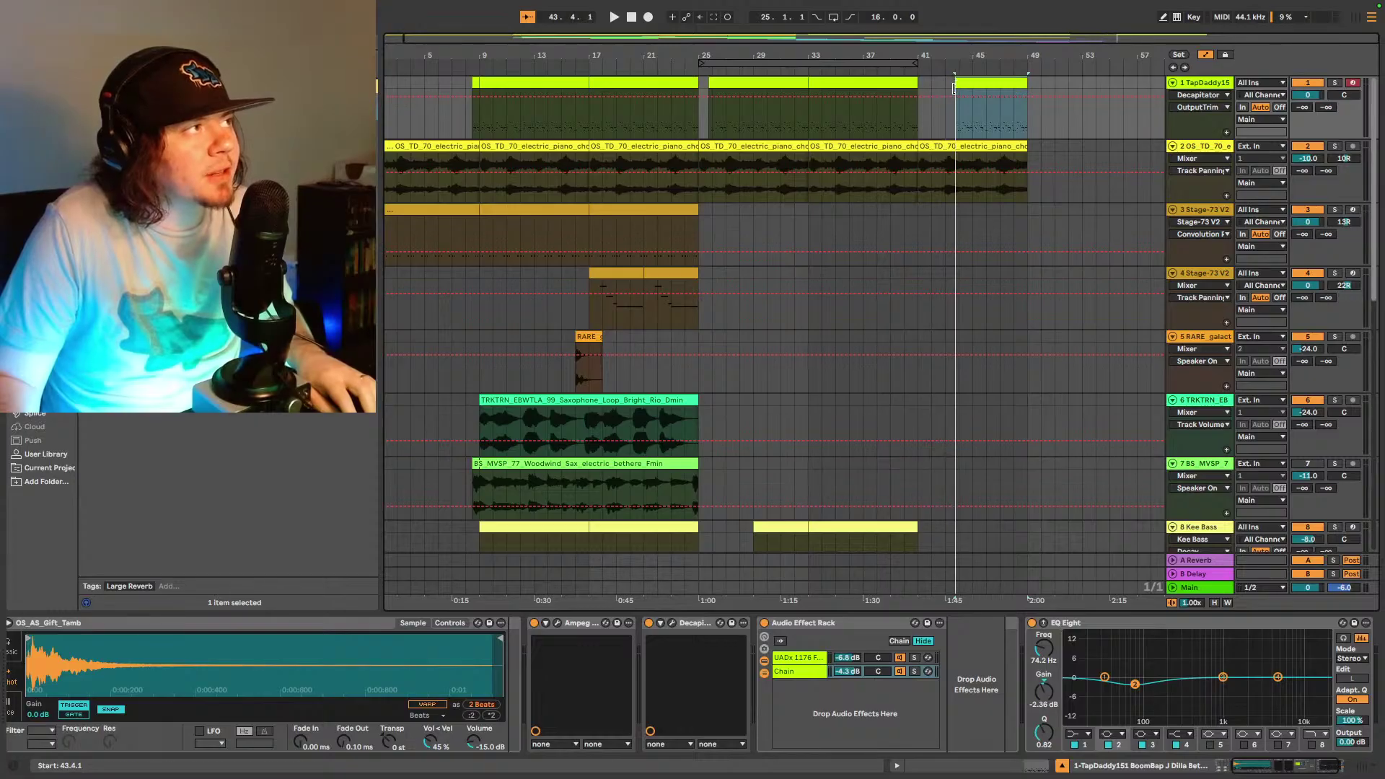
- Play the arrangement back from bar 40 into the new section
{"action": "left_click", "coordinate": [901, 123]}
{"action": "key", "text": "space"}
{"action": "scroll", "coordinate": [967, 175], "scroll_direction": "down", "scroll_amount": 5}
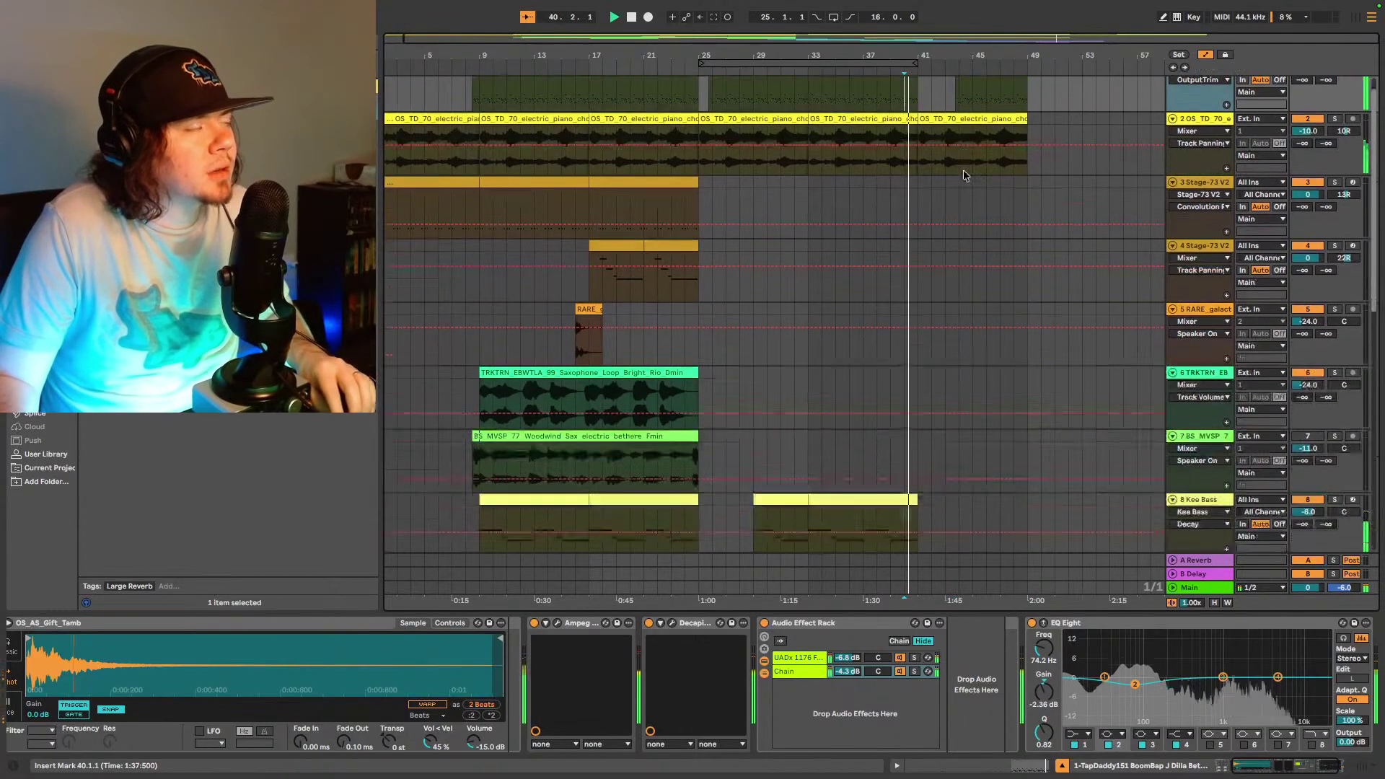
- Copy the Cymatics Day Dream clip with its five-bar range, paste it at bar 39 and play it back
{"action": "scroll", "coordinate": [954, 207], "scroll_direction": "down", "scroll_amount": 4}
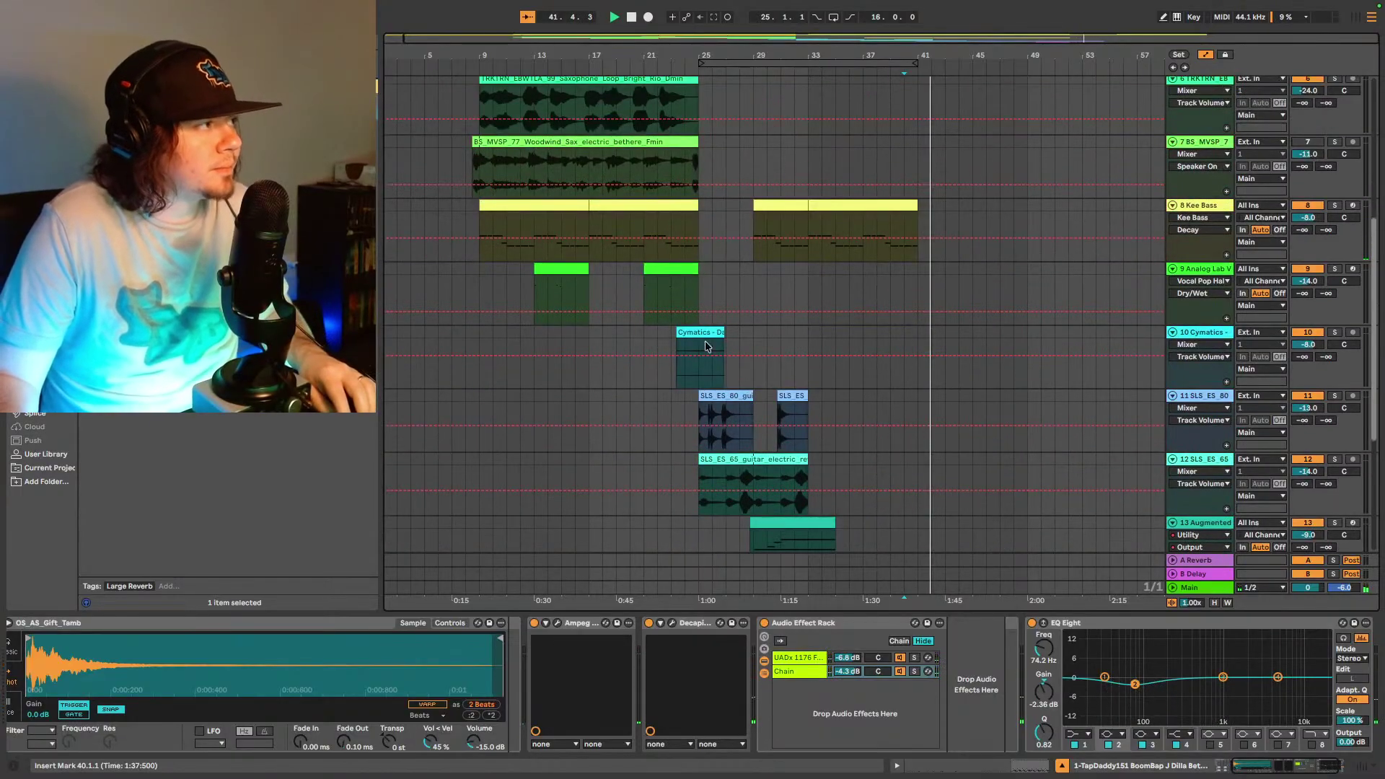
{"action": "left_click_drag", "start_coordinate": [669, 379], "coordinate": [739, 344]}
{"action": "left_click", "coordinate": [890, 374]}
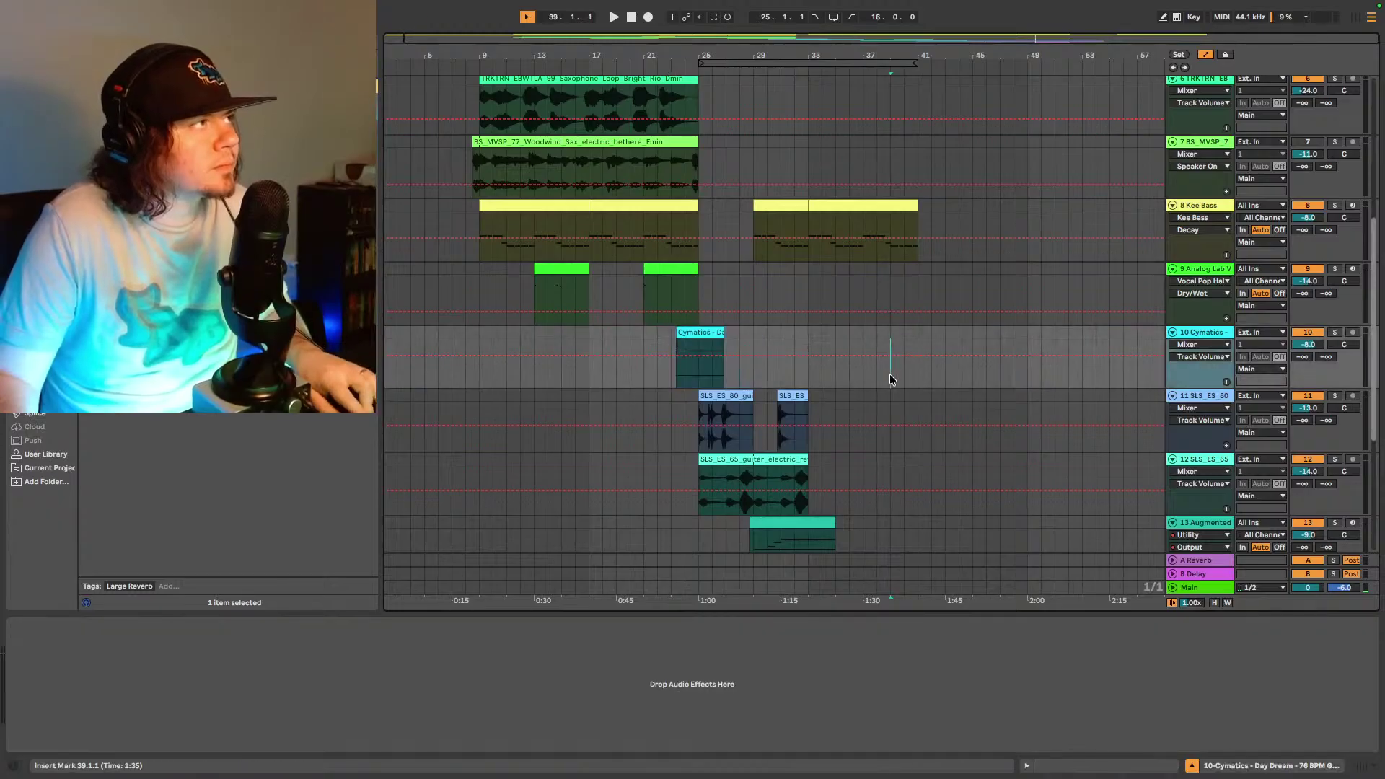
{"action": "key", "text": "ctrl+v"}
{"action": "key", "text": "space"}
{"action": "scroll", "coordinate": [943, 344], "scroll_direction": "down", "scroll_amount": 2}
{"action": "scroll", "coordinate": [940, 348], "scroll_direction": "down", "scroll_amount": 3}
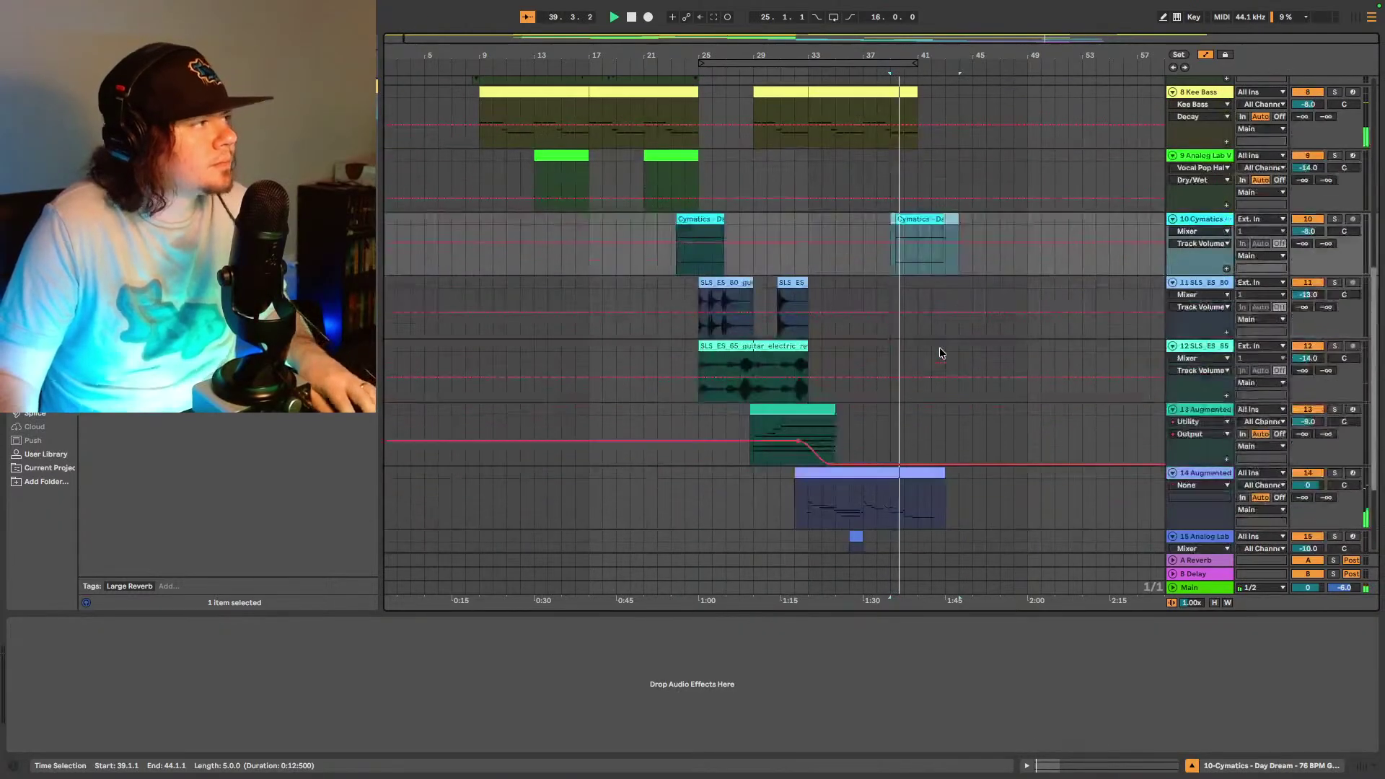
- Copy the sixteen-bar saxophone loop to bar 41 and play it back with the drums and electric piano
{"action": "scroll", "coordinate": [922, 331], "scroll_direction": "up", "scroll_amount": 3}
{"action": "scroll", "coordinate": [918, 311], "scroll_direction": "up", "scroll_amount": 5}
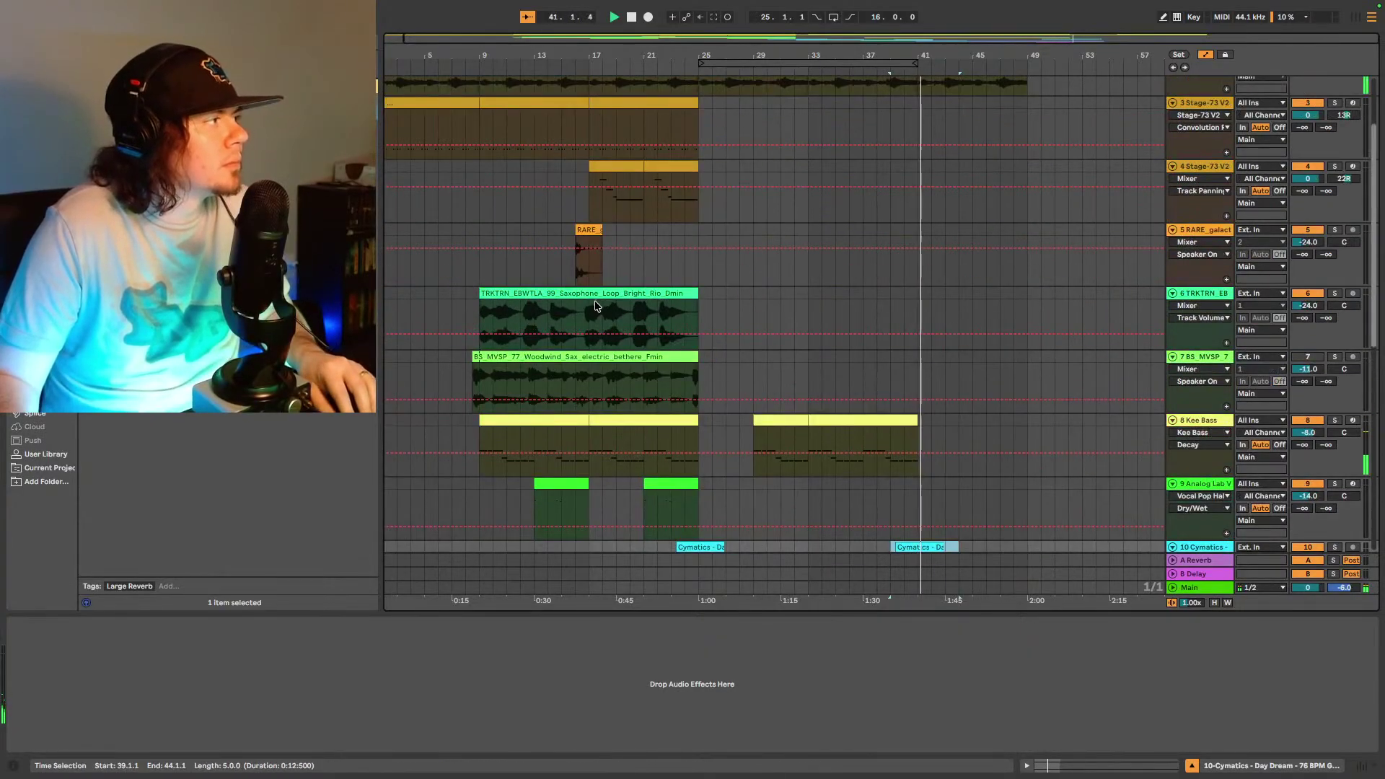
{"action": "left_click", "coordinate": [598, 292]}
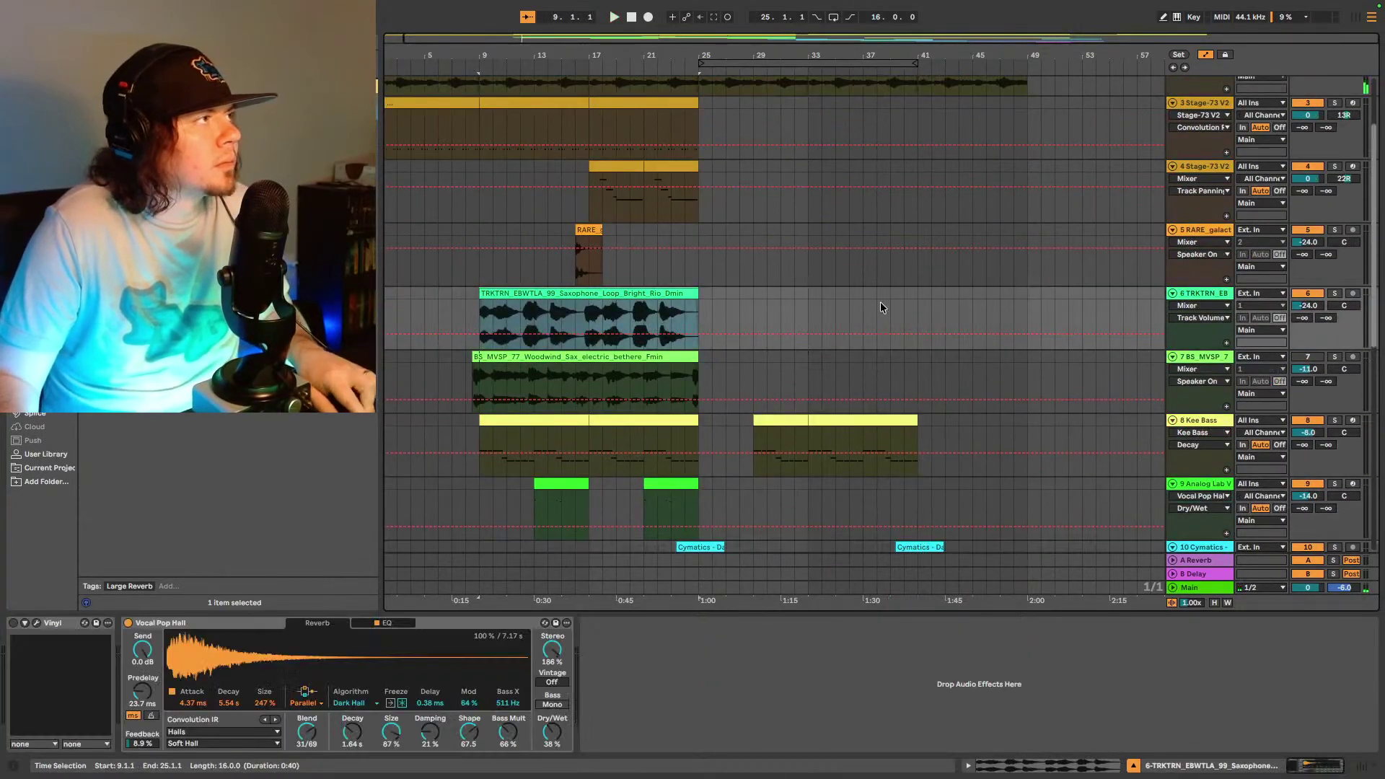
{"action": "left_click", "coordinate": [914, 315]}
{"action": "key", "text": "ctrl+v"}
{"action": "key", "text": "space"}
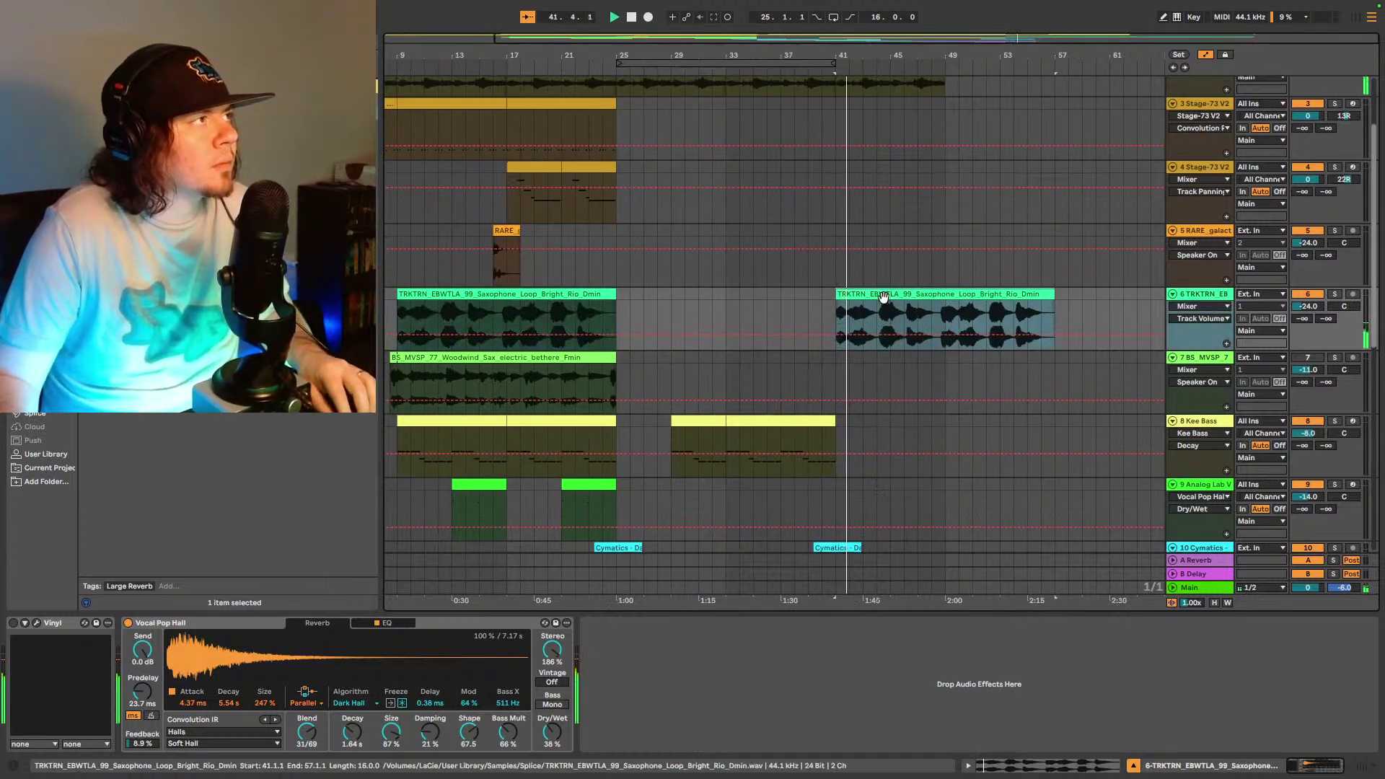
{"action": "scroll", "coordinate": [881, 301], "scroll_direction": "up", "scroll_amount": 2}
{"action": "scroll", "coordinate": [879, 297], "scroll_direction": "up", "scroll_amount": 1}
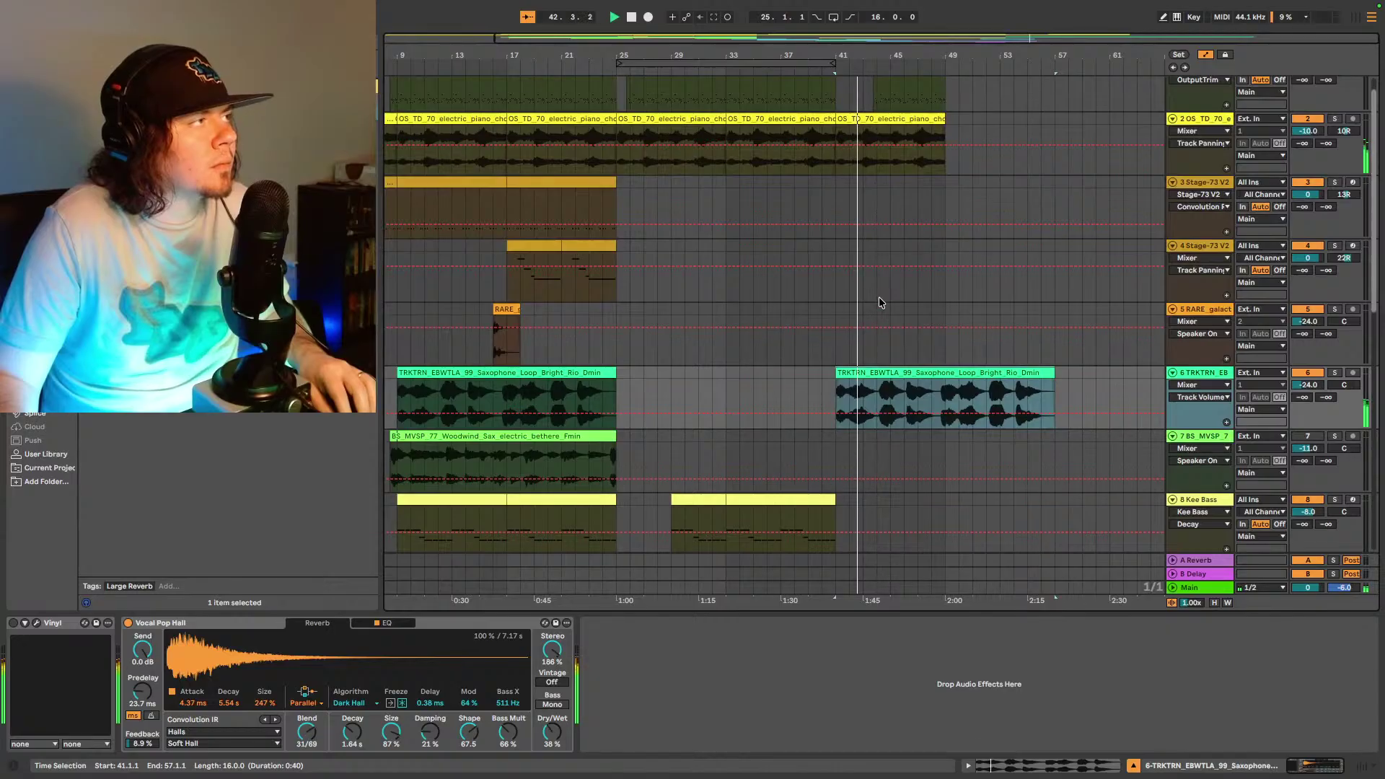
- Copy the first eight-bar Kee Bass clip and paste it at bar 41
{"action": "scroll", "coordinate": [879, 297], "scroll_direction": "down", "scroll_amount": 4}
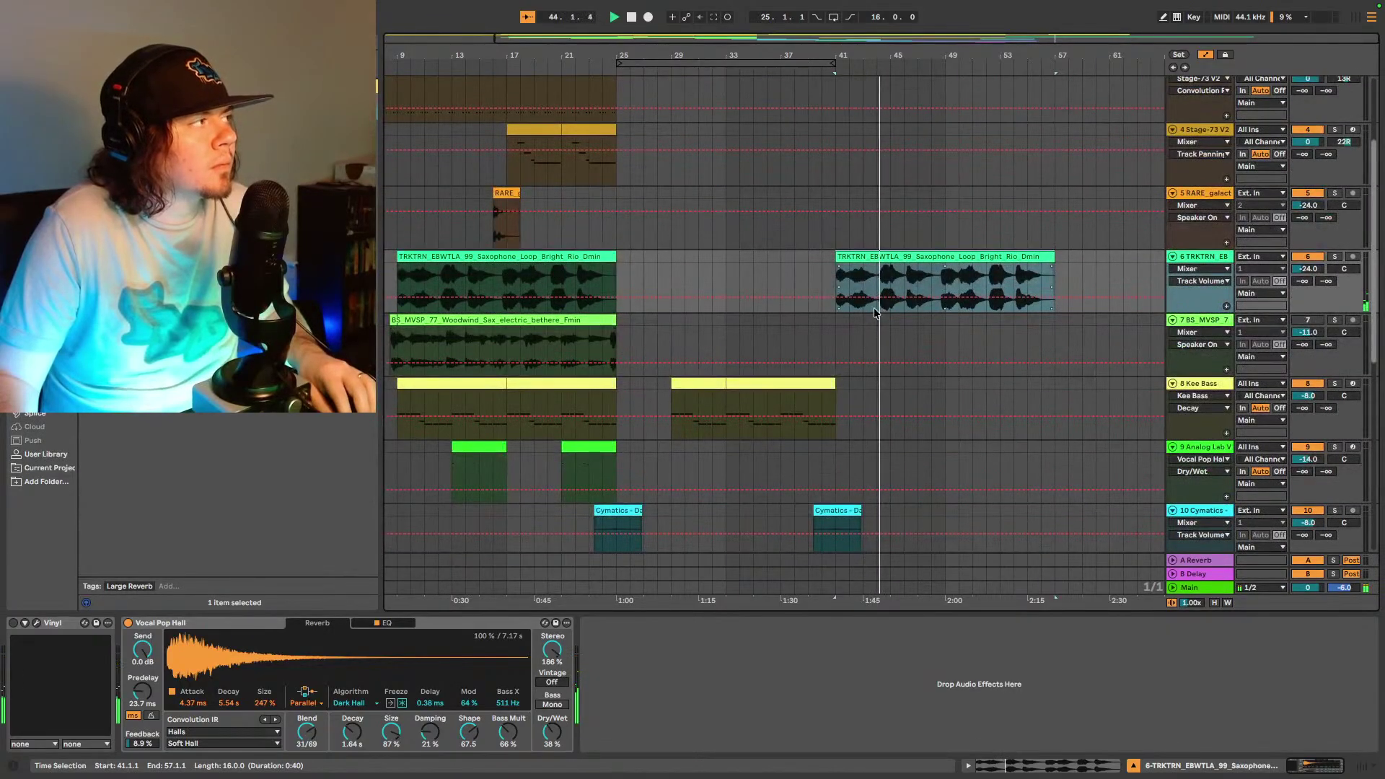
{"action": "scroll", "coordinate": [829, 303], "scroll_direction": "down", "scroll_amount": 5}
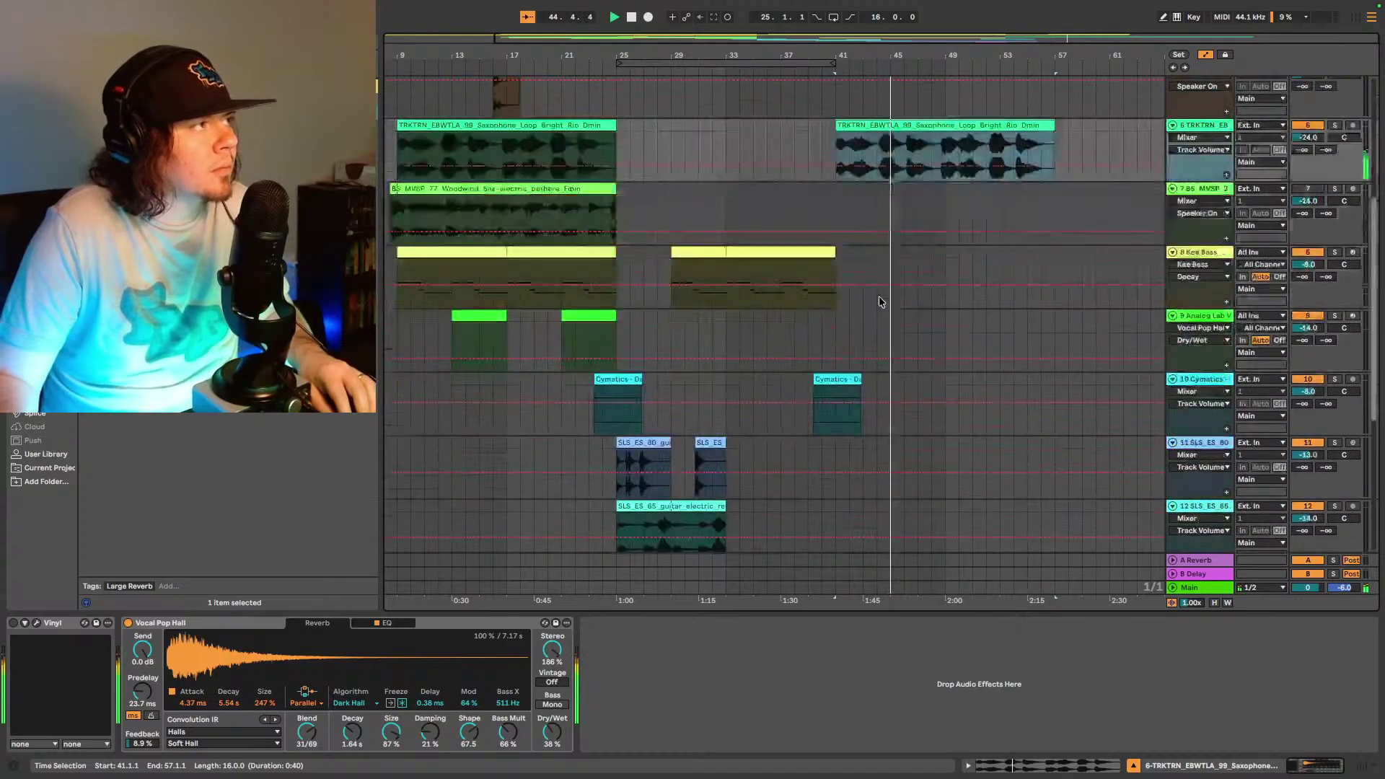
{"action": "scroll", "coordinate": [881, 297], "scroll_direction": "down", "scroll_amount": 4}
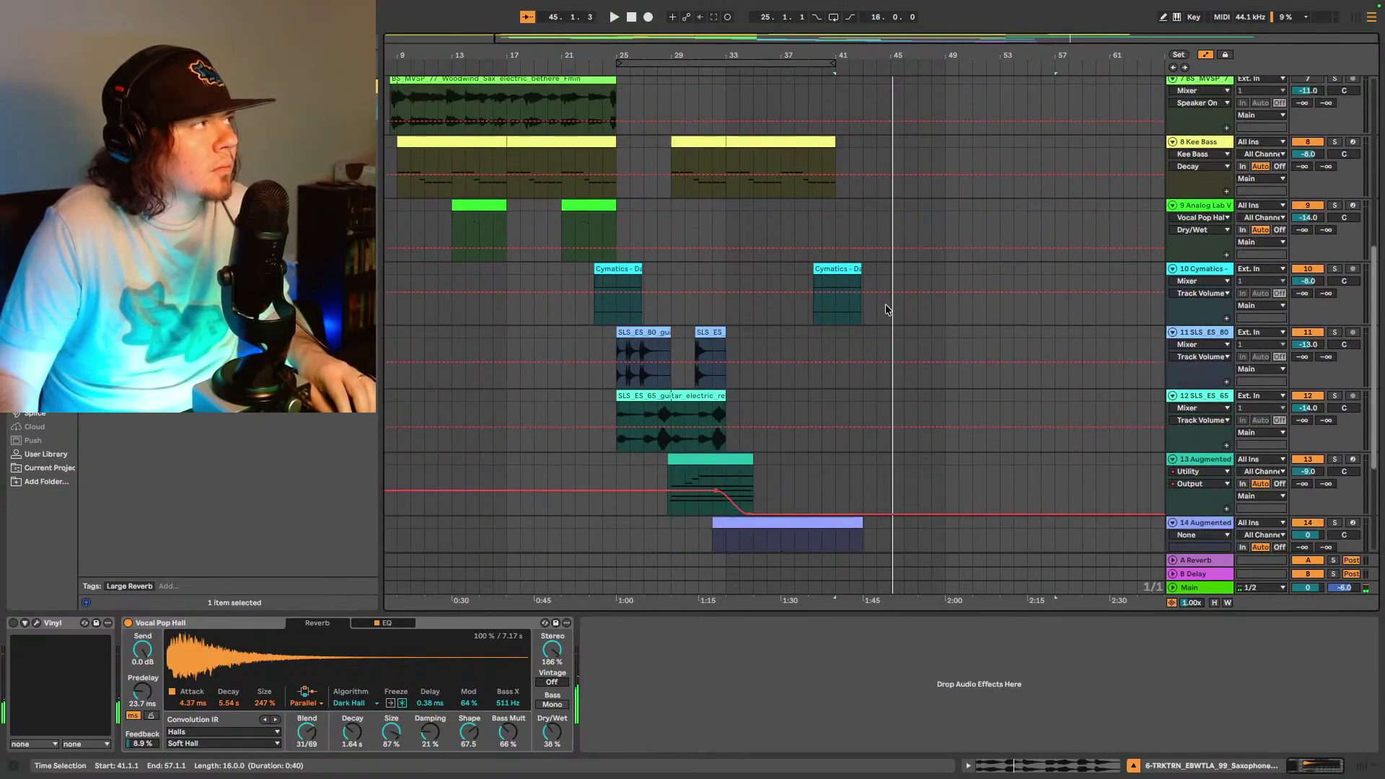
{"action": "left_click", "coordinate": [485, 179]}
{"action": "key", "text": "space"}
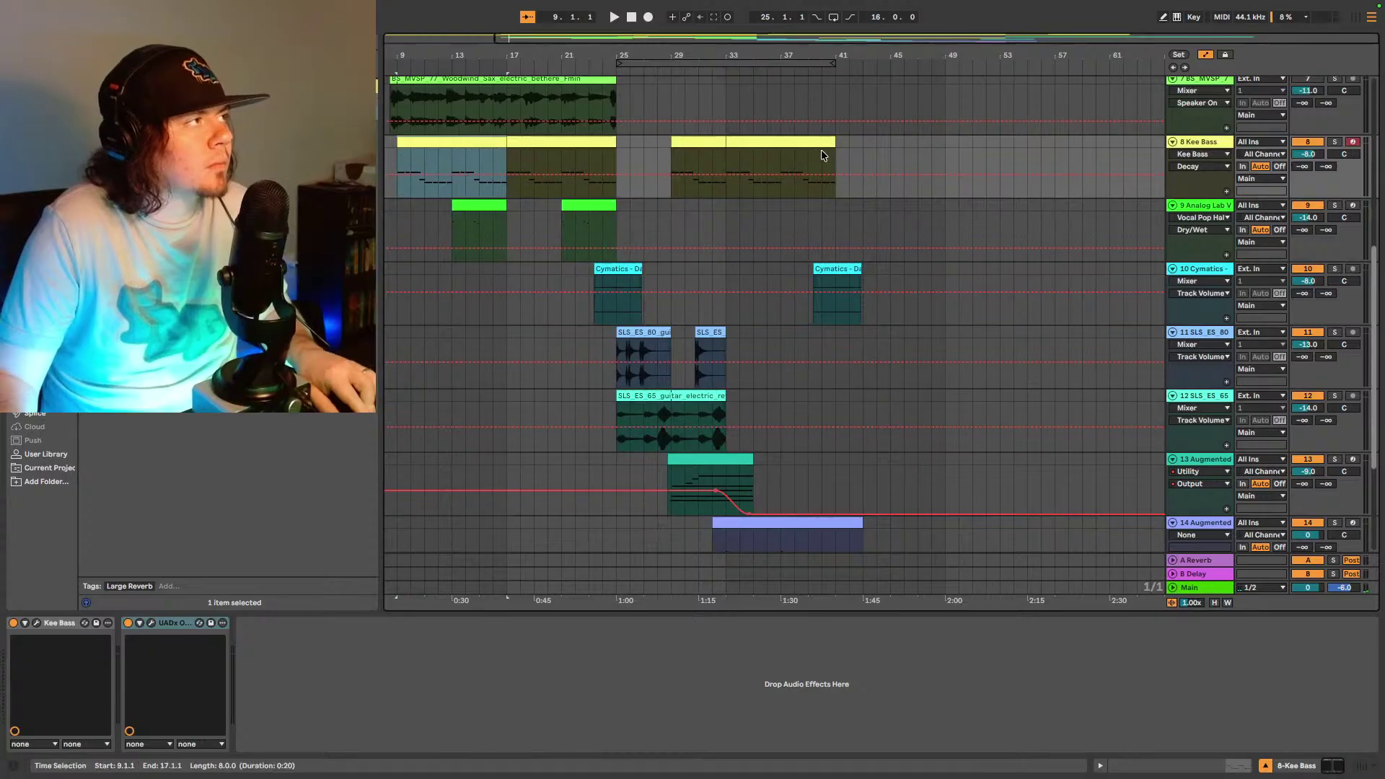
{"action": "left_click", "coordinate": [835, 151]}
{"action": "key", "text": "ctrl+v"}
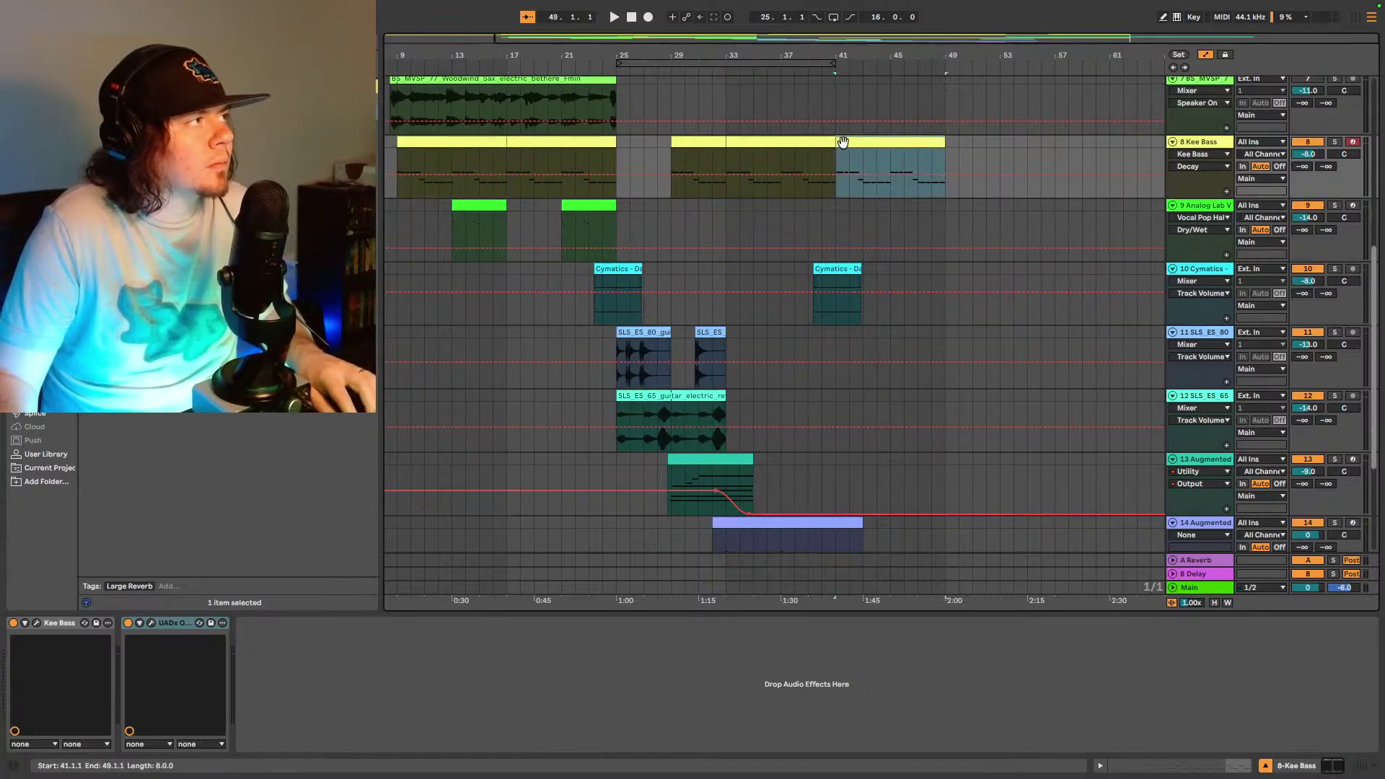
- Trim the start of the pasted bass clip to bar 45 and play the section from bar 41
{"action": "left_click_drag", "start_coordinate": [841, 142], "coordinate": [883, 145]}
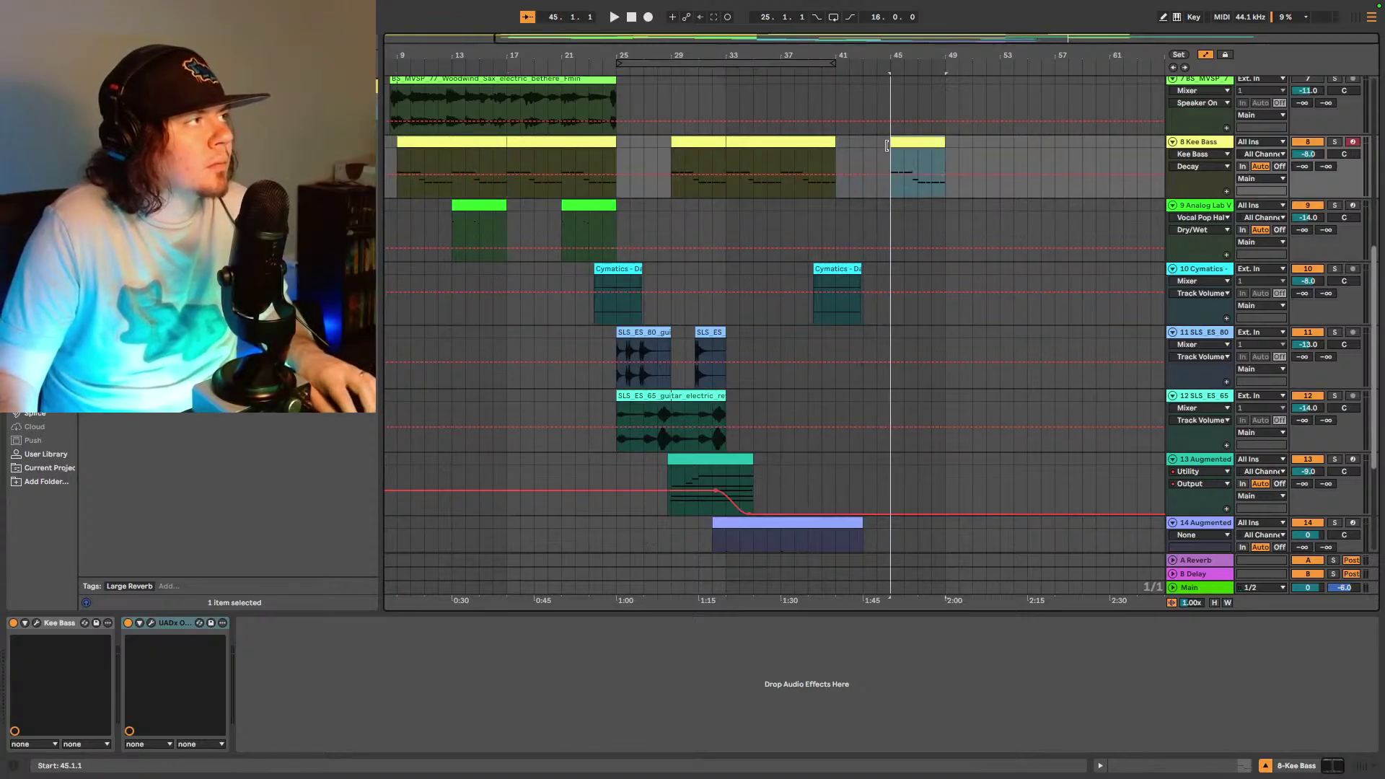
{"action": "left_click", "coordinate": [835, 157]}
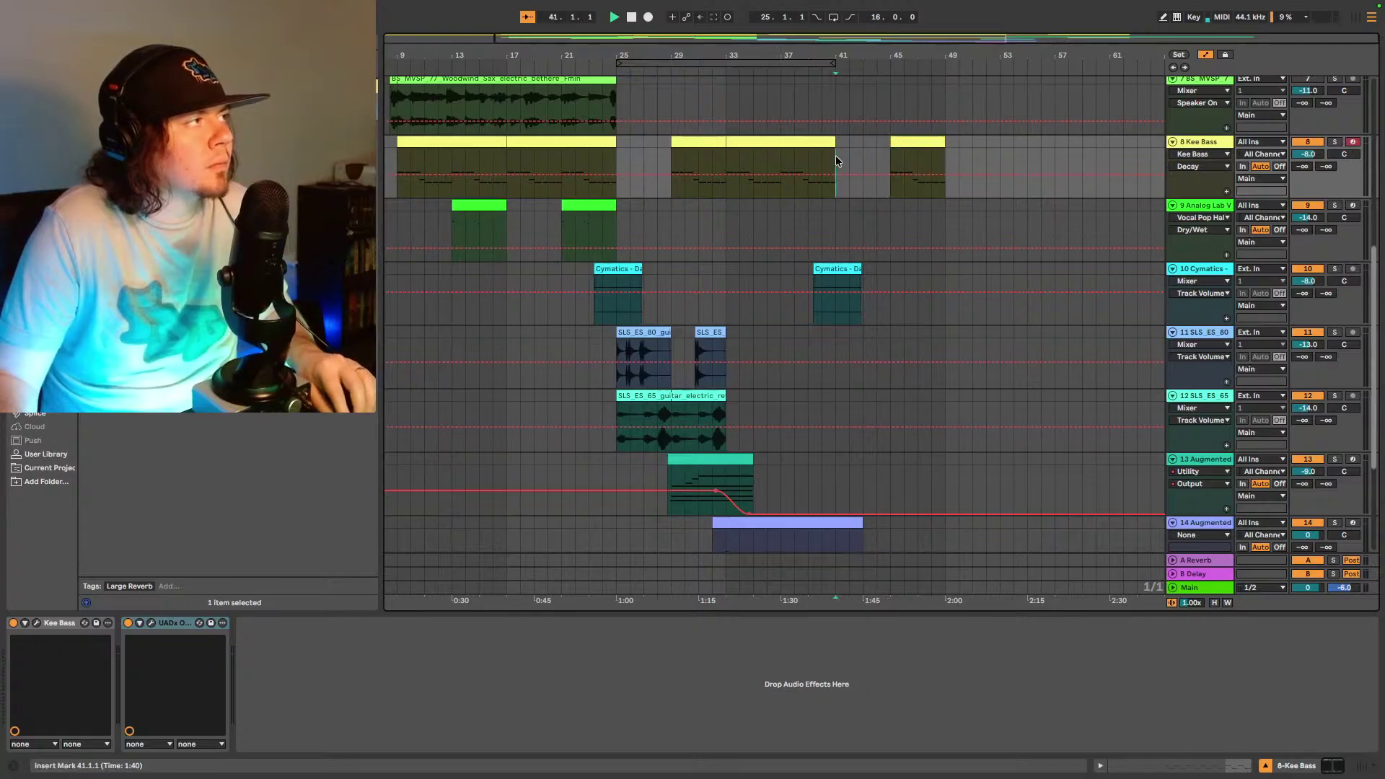
{"action": "key", "text": "space"}
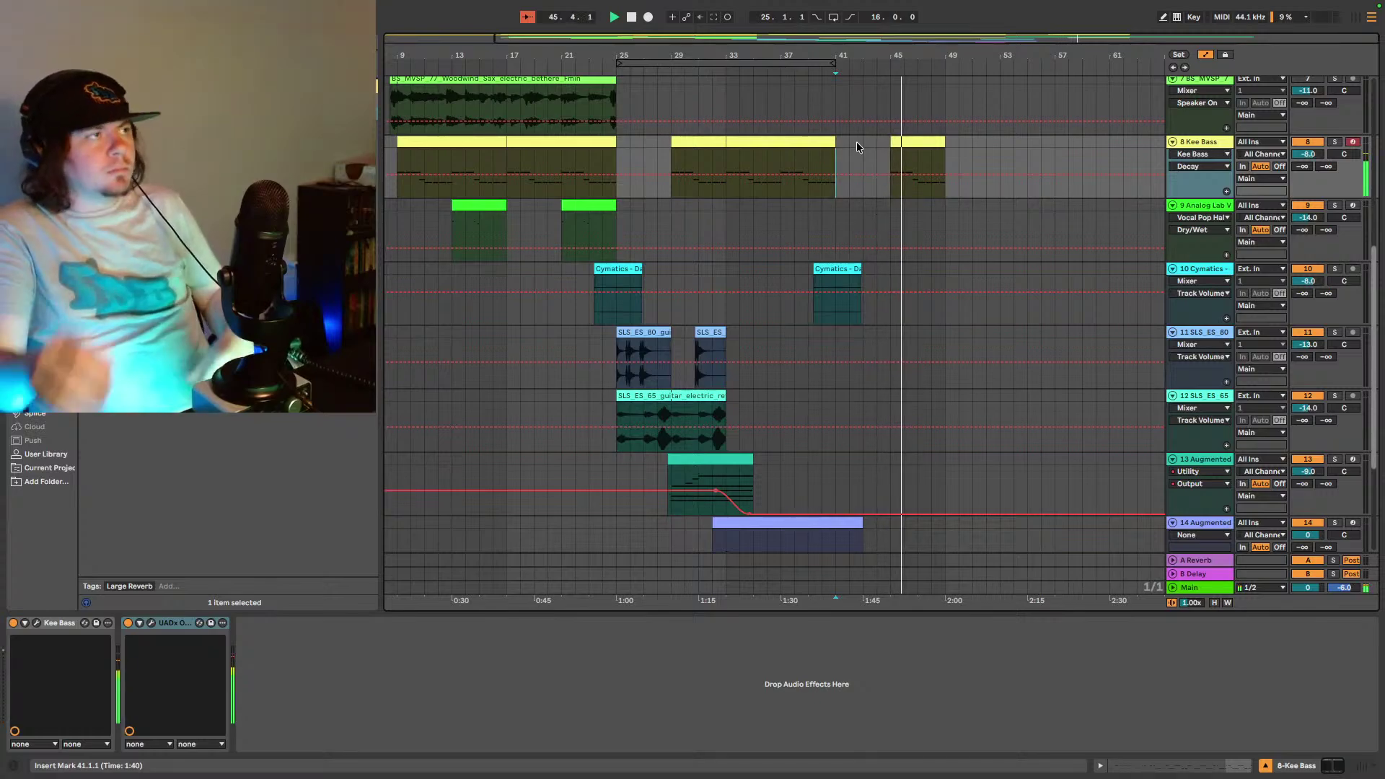
- Copy the drums and electric piano from bars 33 to 41 and paste them at bar 49
{"action": "scroll", "coordinate": [887, 173], "scroll_direction": "up", "scroll_amount": 10}
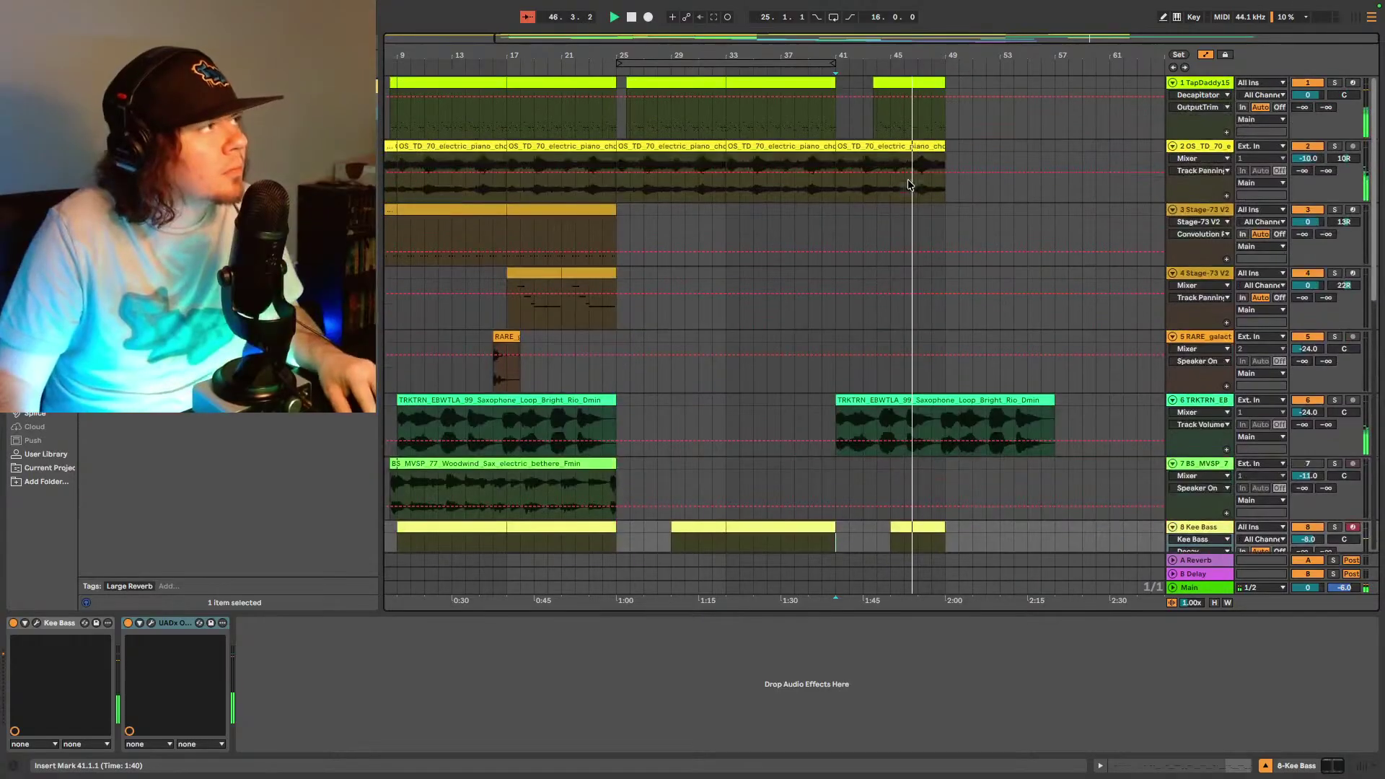
{"action": "left_click_drag", "start_coordinate": [726, 189], "coordinate": [832, 87]}
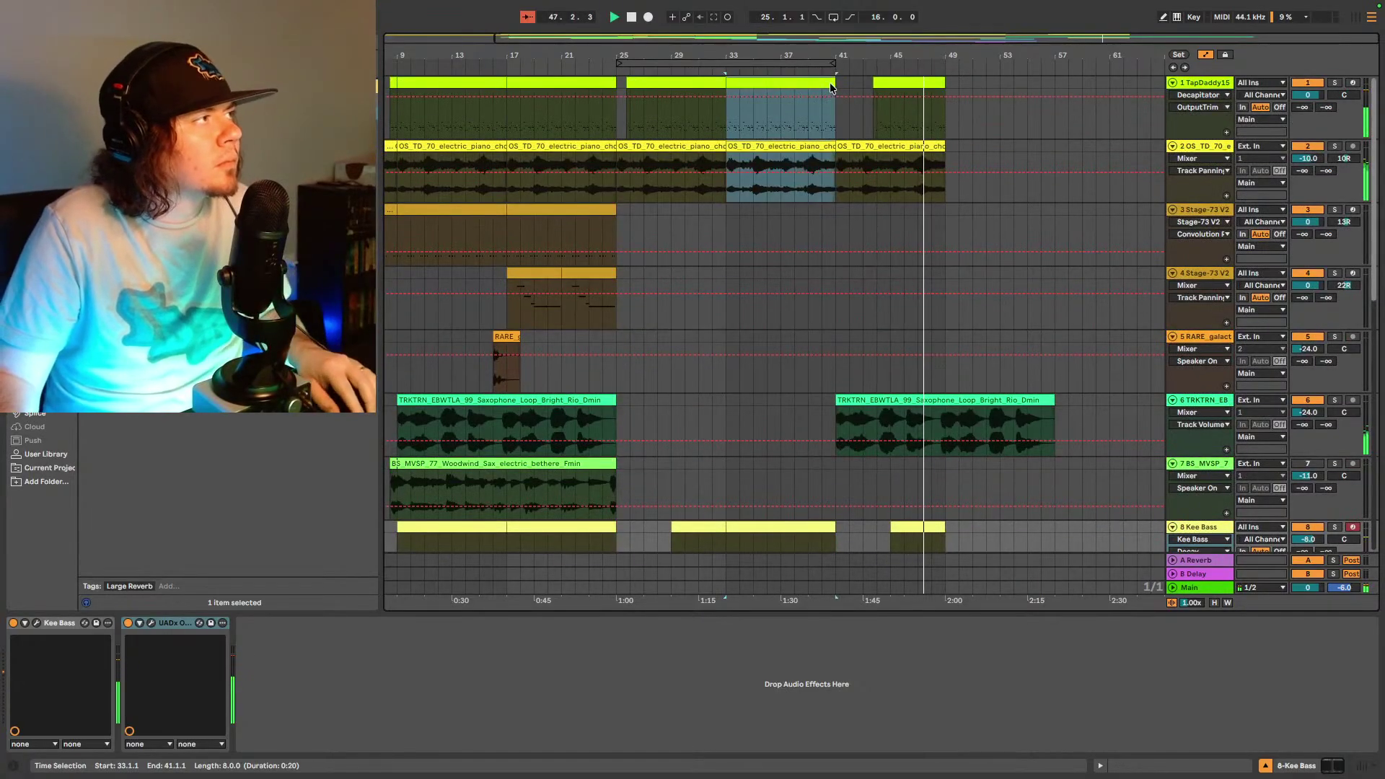
{"action": "key", "text": "ctrl+c"}
{"action": "left_click", "coordinate": [944, 119]}
{"action": "key", "text": "ctrl+v"}
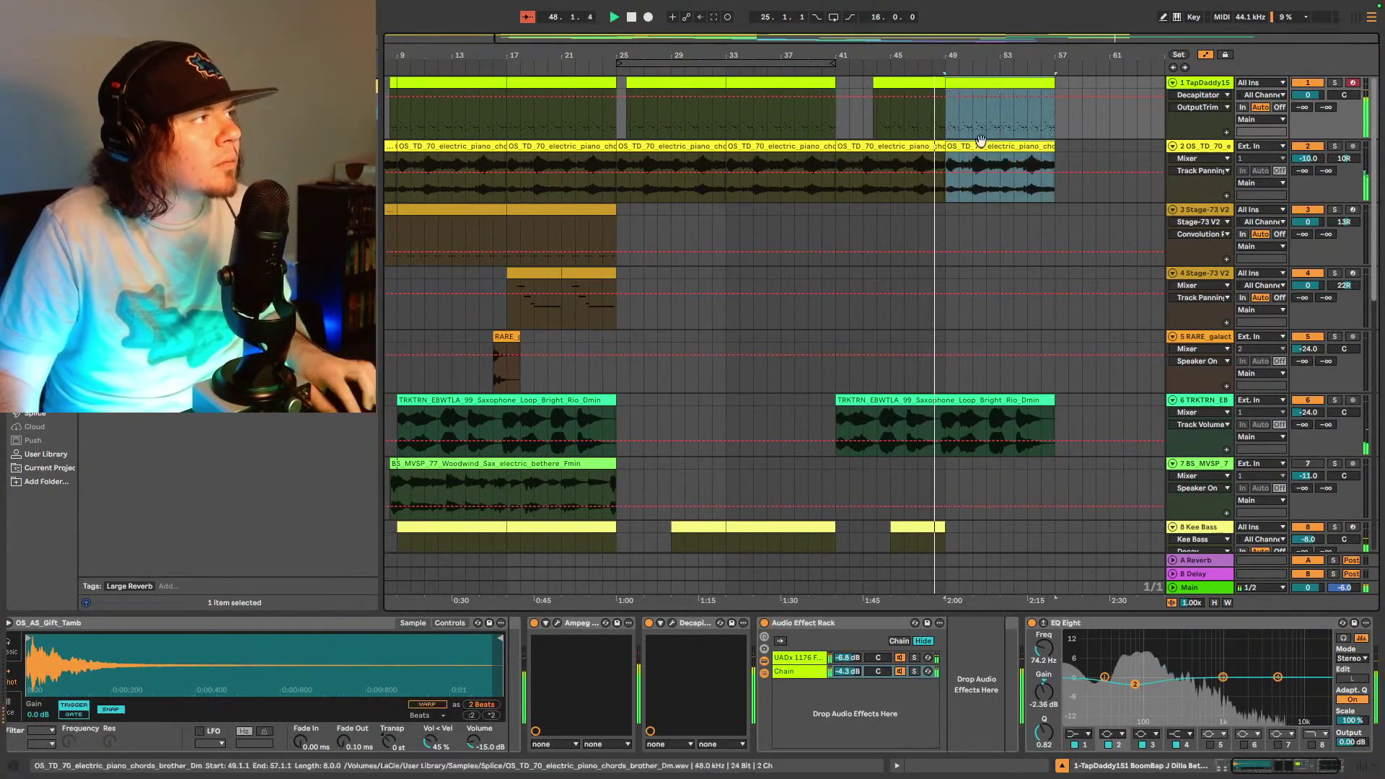
- Copy the eight-bar Kee Bass clip at bar 33 and paste it at bar 49
{"action": "scroll", "coordinate": [983, 181], "scroll_direction": "down", "scroll_amount": 5}
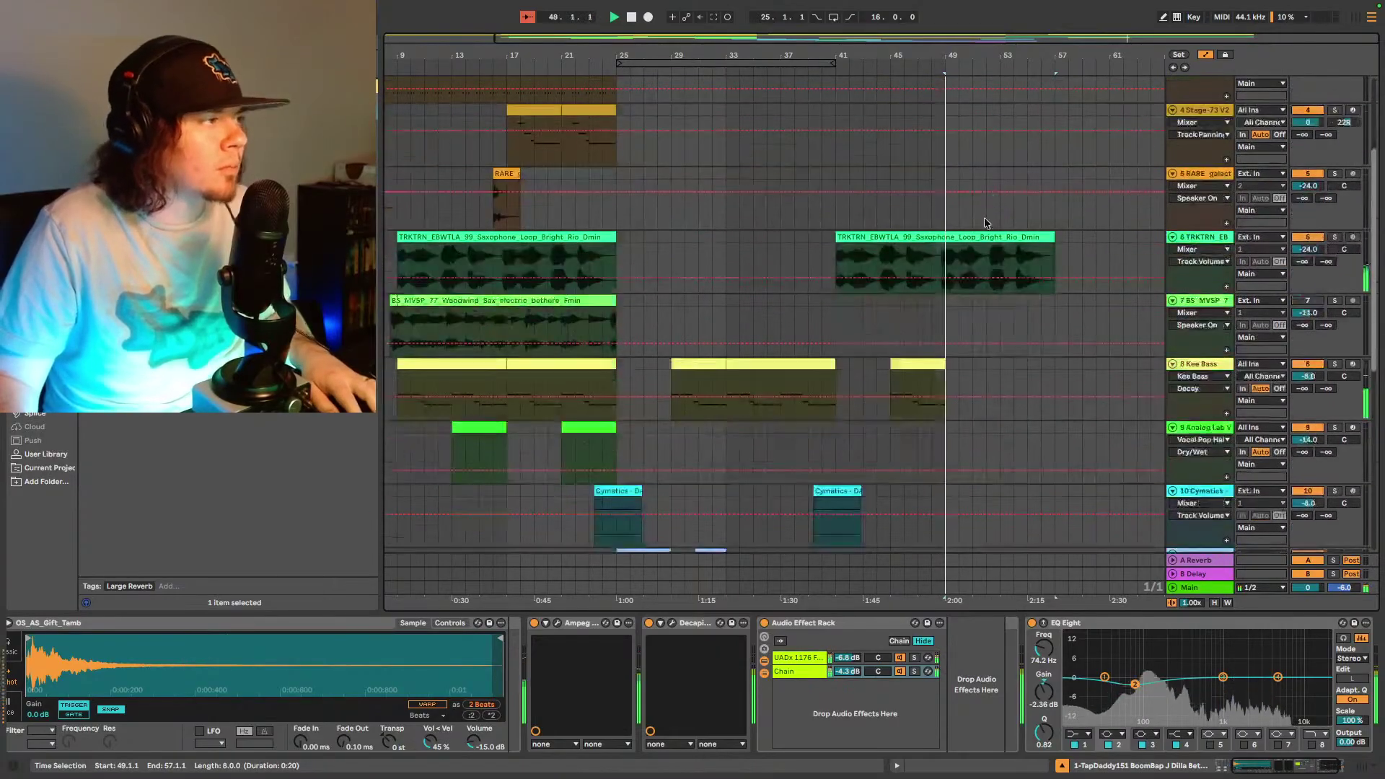
{"action": "left_click_drag", "start_coordinate": [728, 379], "coordinate": [854, 373]}
{"action": "key", "text": "ctrl+c"}
{"action": "left_click", "coordinate": [954, 375]}
{"action": "key", "text": "ctrl+v"}
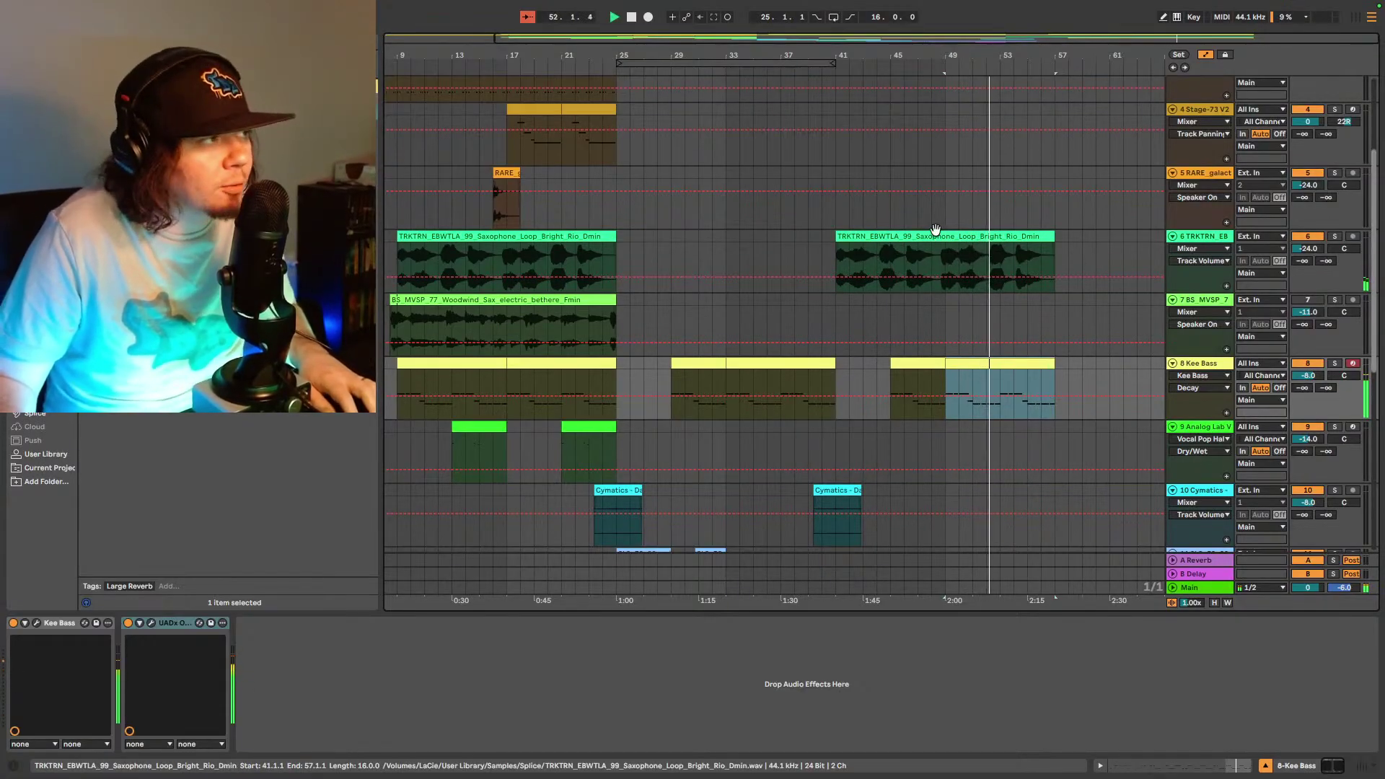
- Listen to the new section through to bar 57 while reviewing its tracks
{"action": "scroll", "coordinate": [935, 235], "scroll_direction": "down", "scroll_amount": 1}
{"action": "scroll", "coordinate": [937, 245], "scroll_direction": "down", "scroll_amount": 2}
{"action": "scroll", "coordinate": [936, 249], "scroll_direction": "down", "scroll_amount": 1}
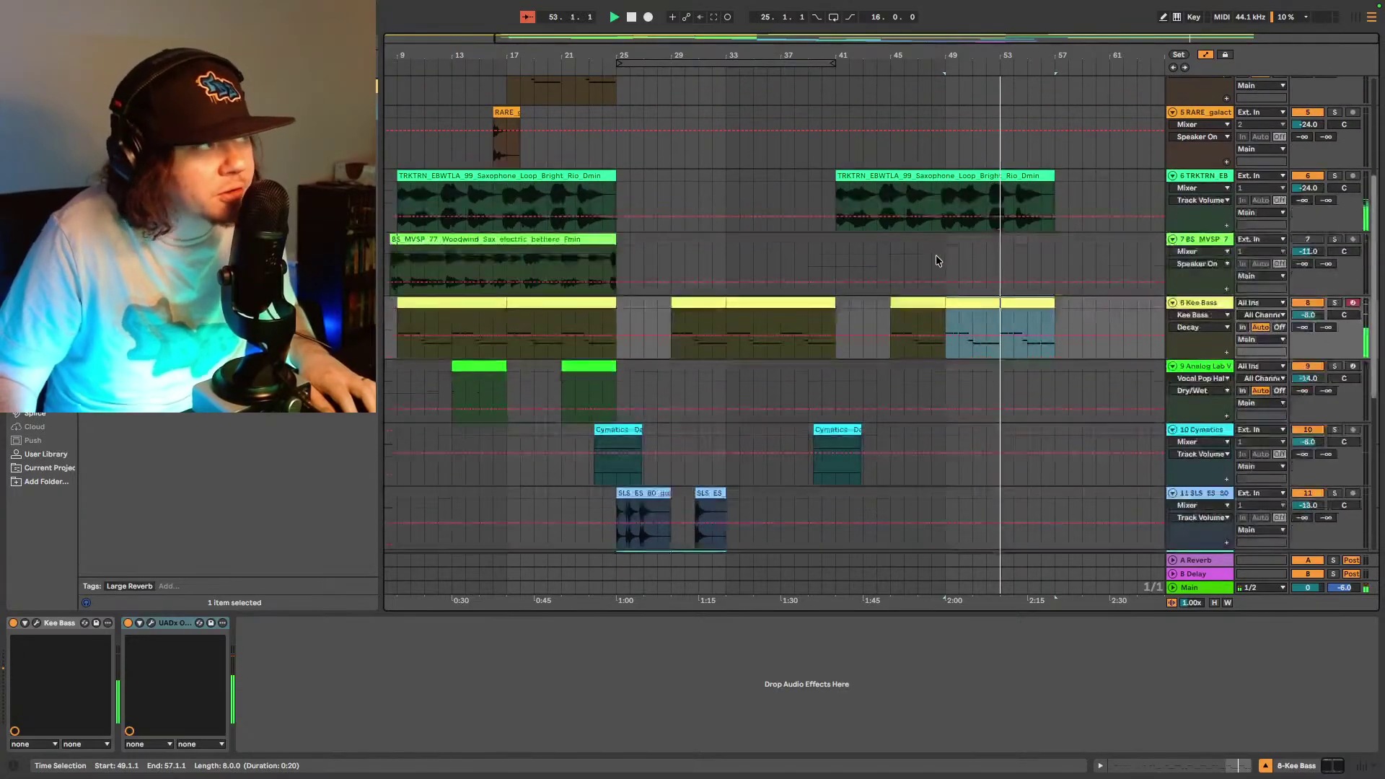
{"action": "scroll", "coordinate": [938, 248], "scroll_direction": "up", "scroll_amount": 7}
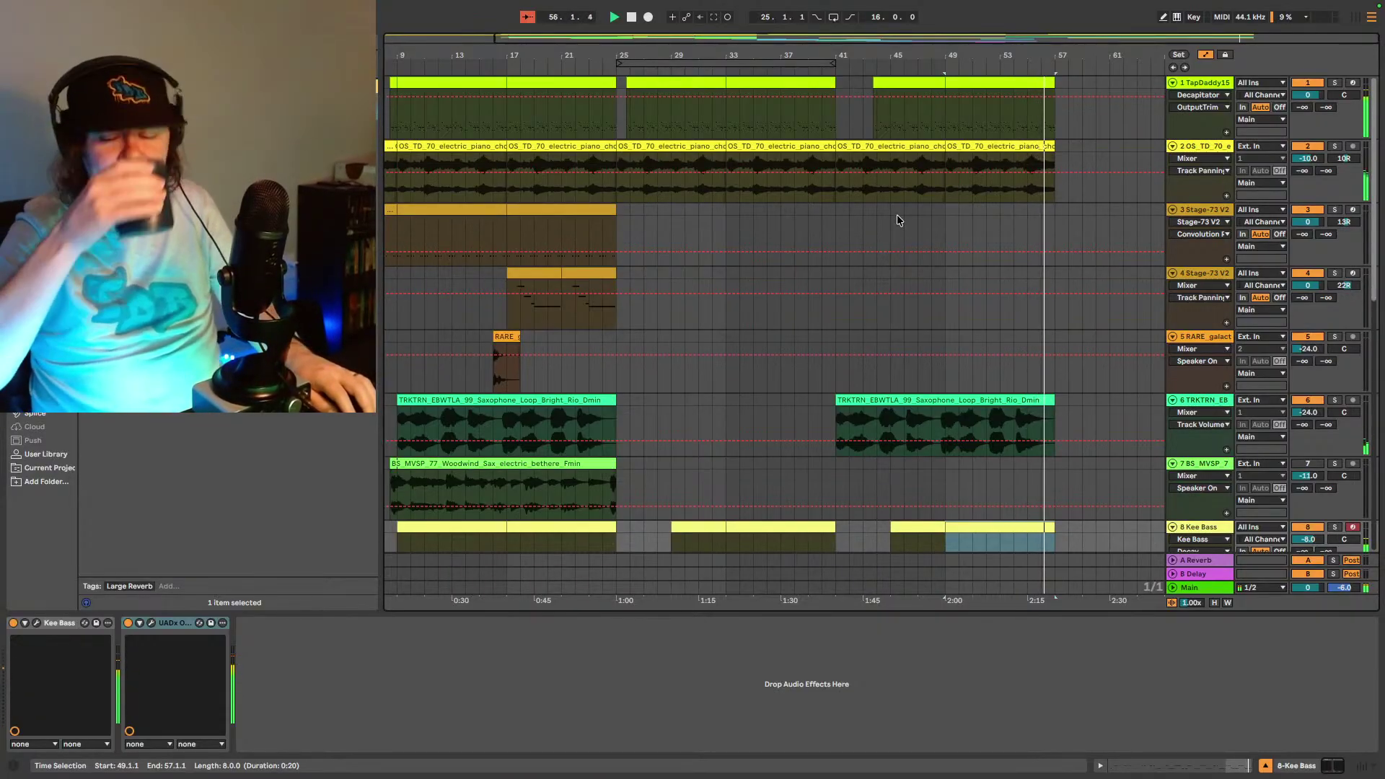
{"action": "key", "text": "space"}
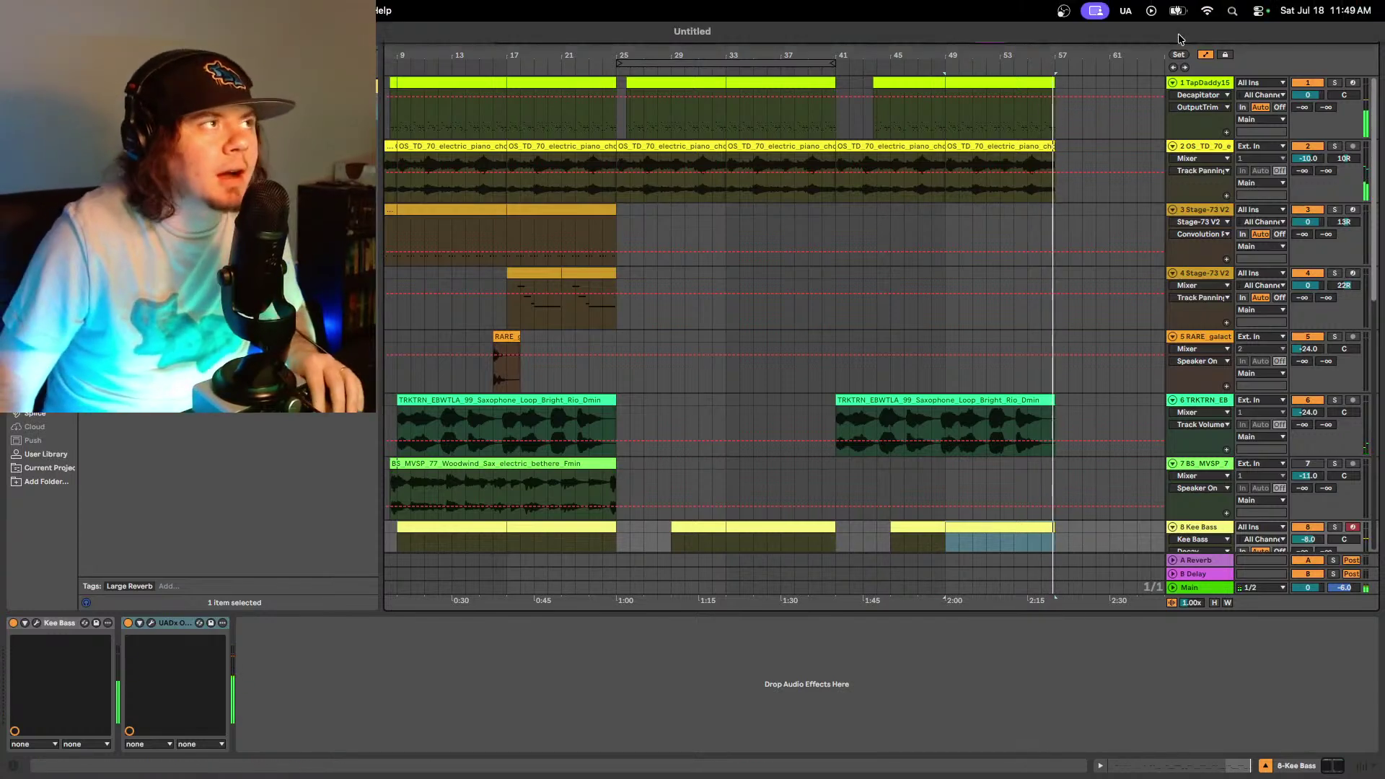
- Play the whole arrangement back from bar 1, and replay the new section from bar 41
{"action": "key", "text": "Home"}
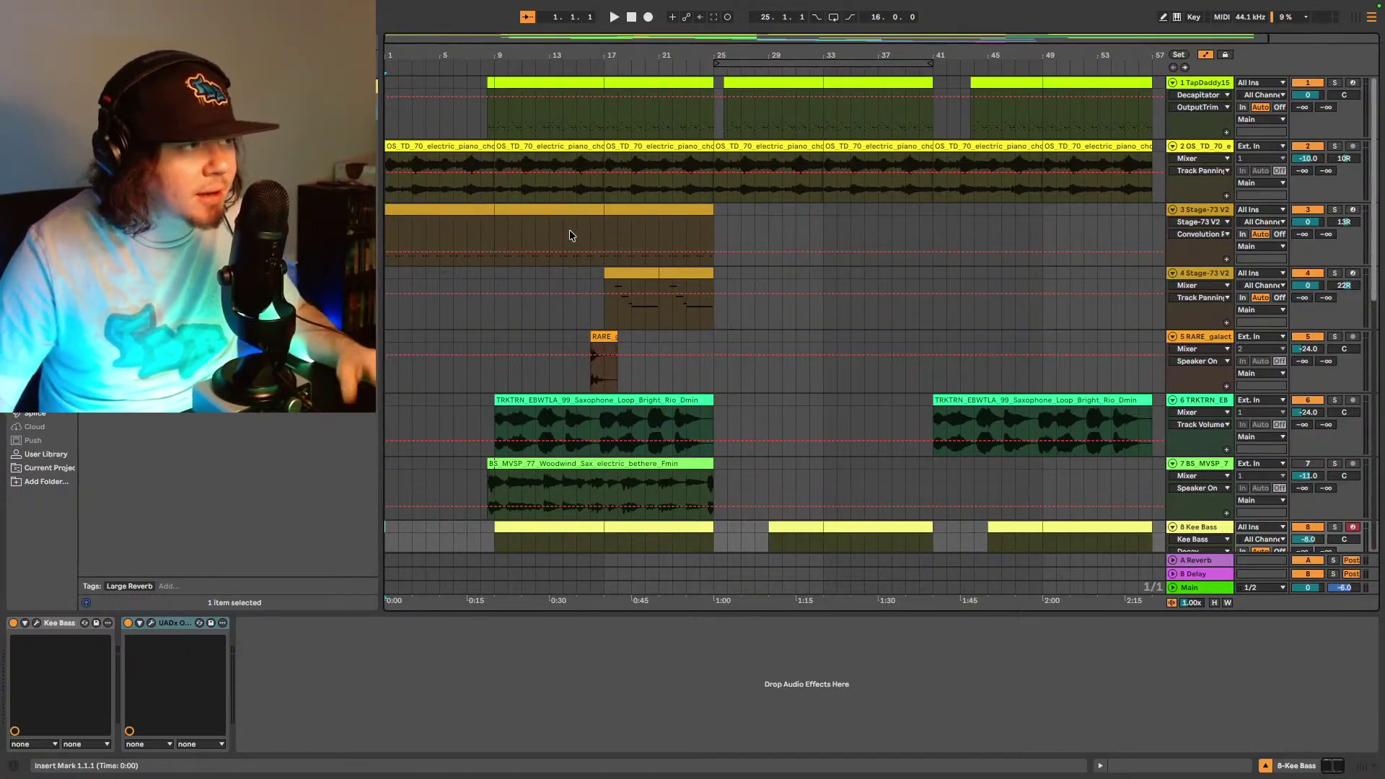
{"action": "key", "text": "space"}
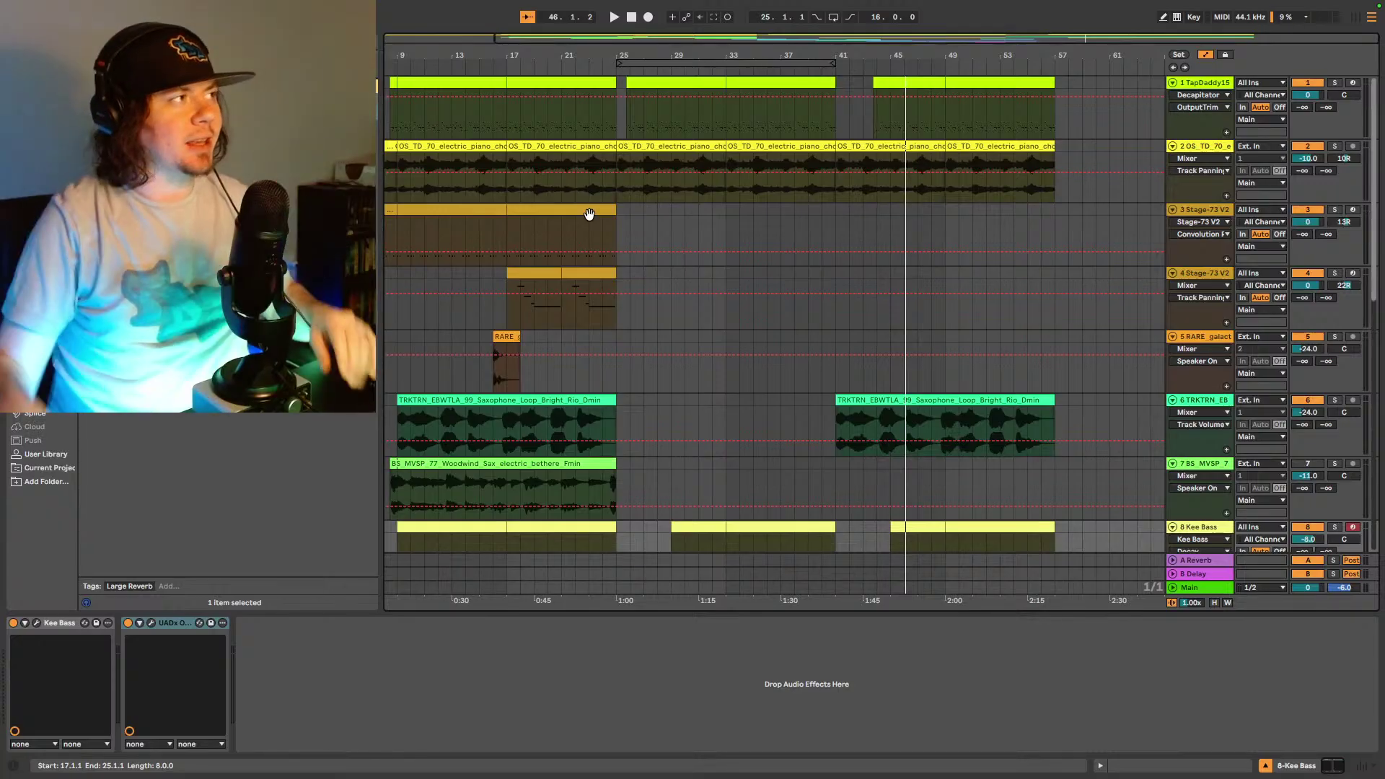
{"action": "left_click", "coordinate": [836, 127]}
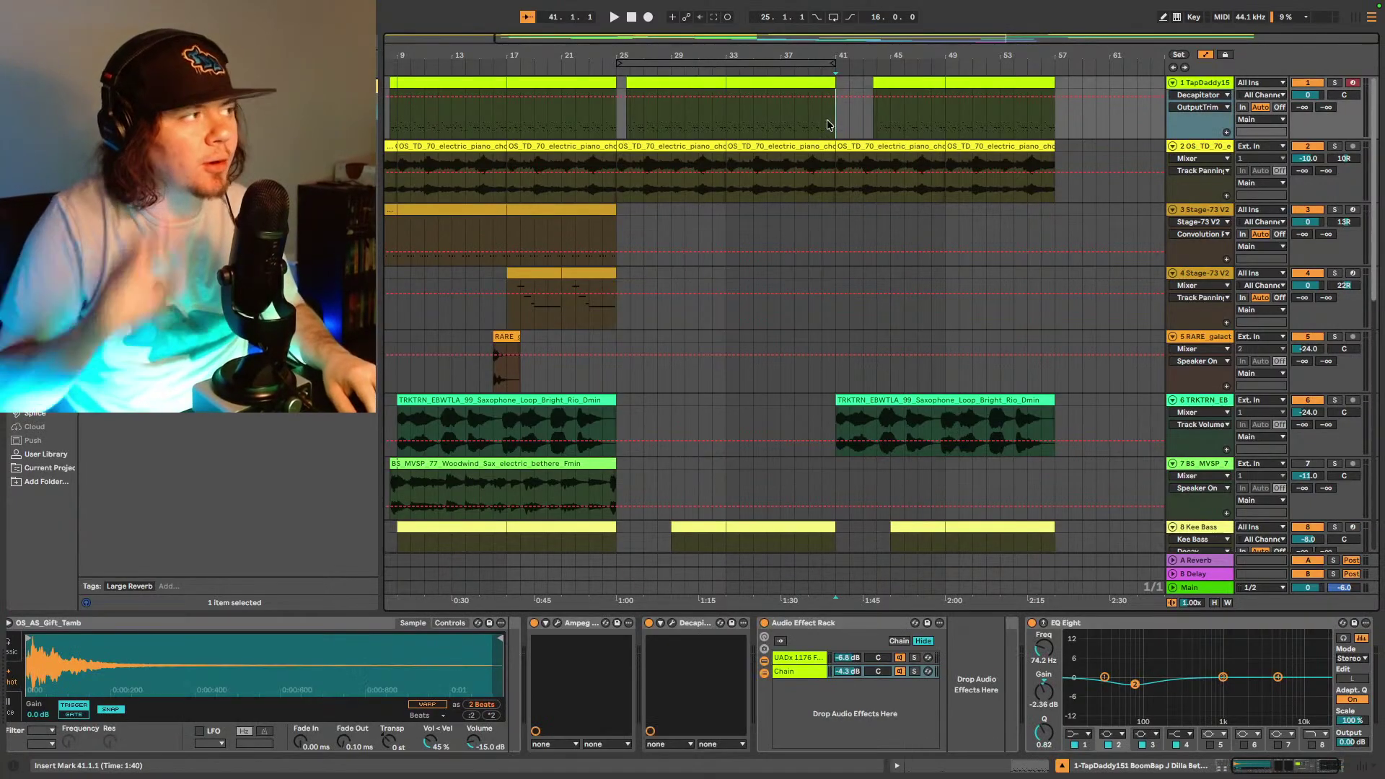
{"action": "key", "text": "space"}
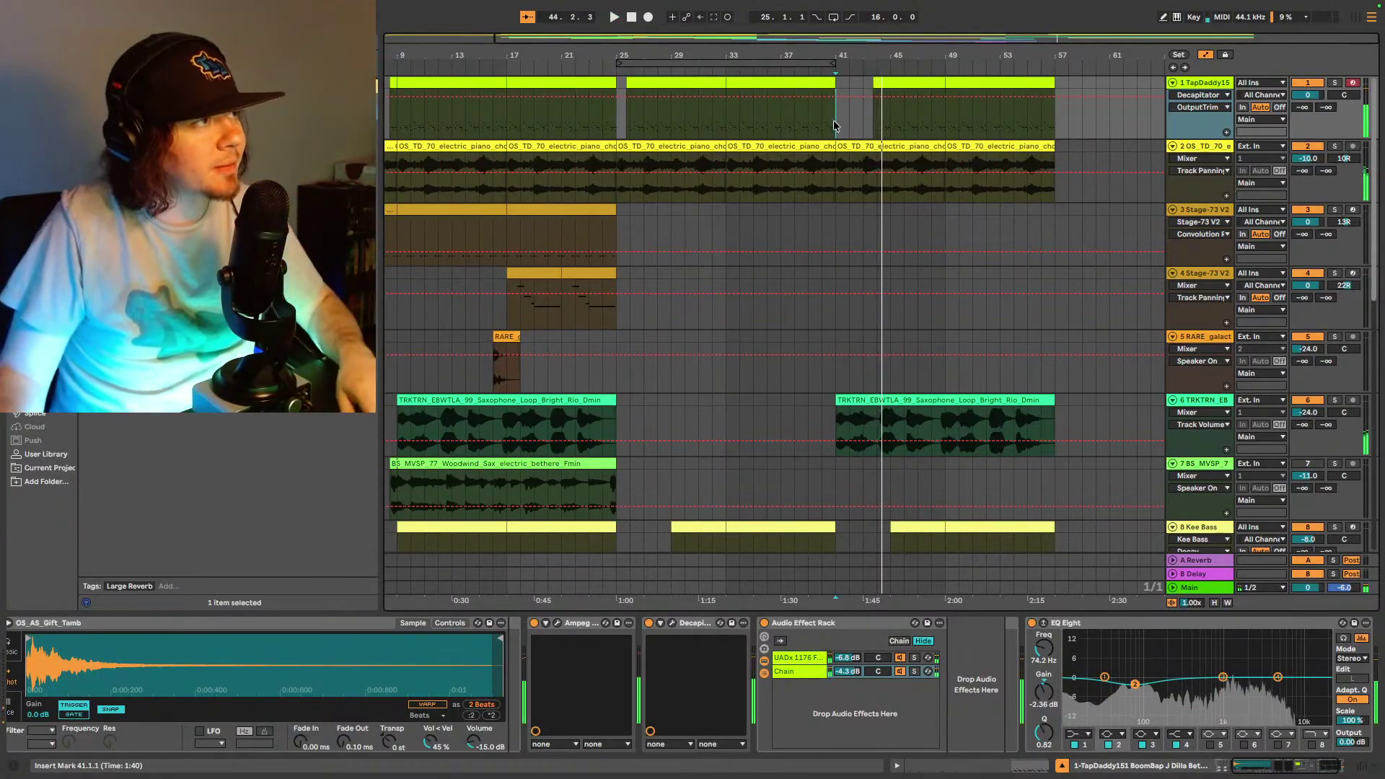
- Insert a new audio track below the trumpet track
{"action": "scroll", "coordinate": [951, 209], "scroll_direction": "down", "scroll_amount": 5}
{"action": "scroll", "coordinate": [951, 209], "scroll_direction": "down", "scroll_amount": 8}
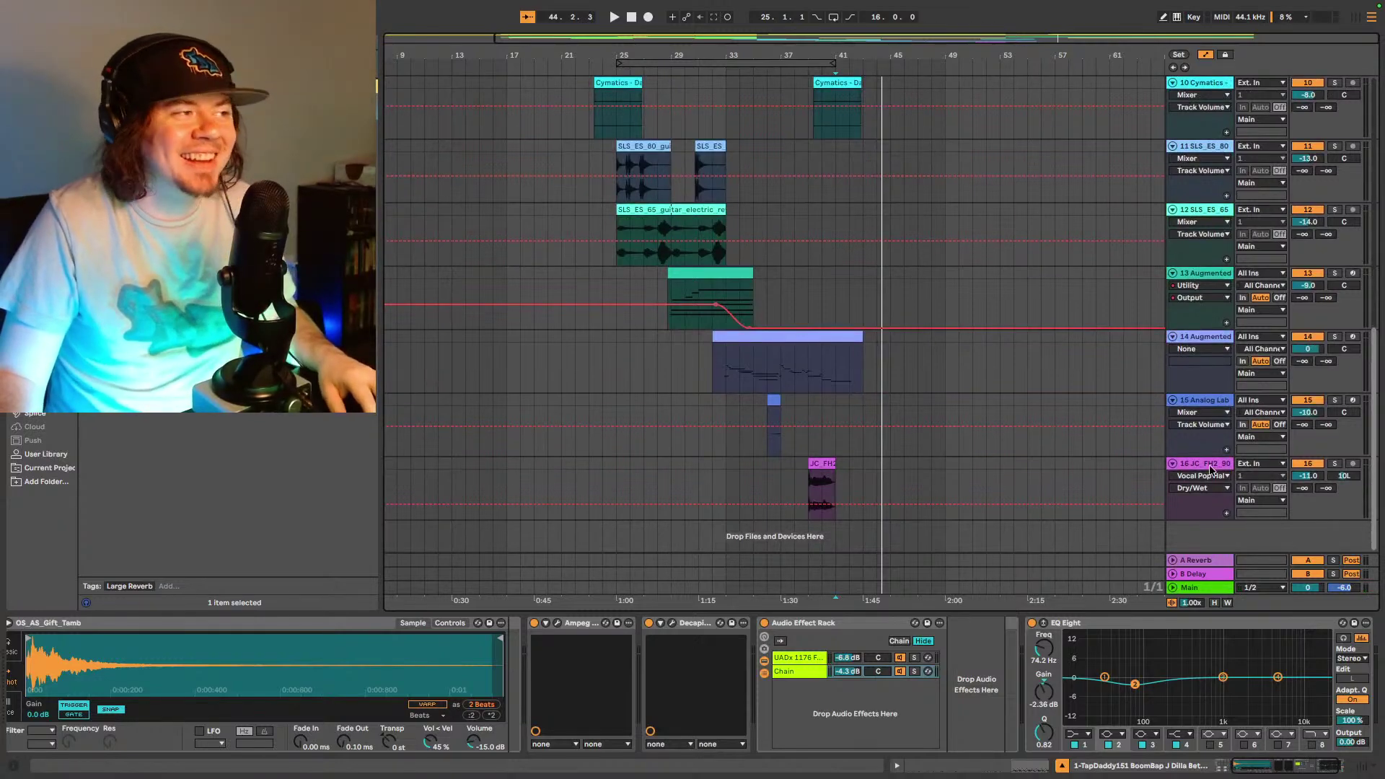
{"action": "left_click", "coordinate": [1212, 468]}
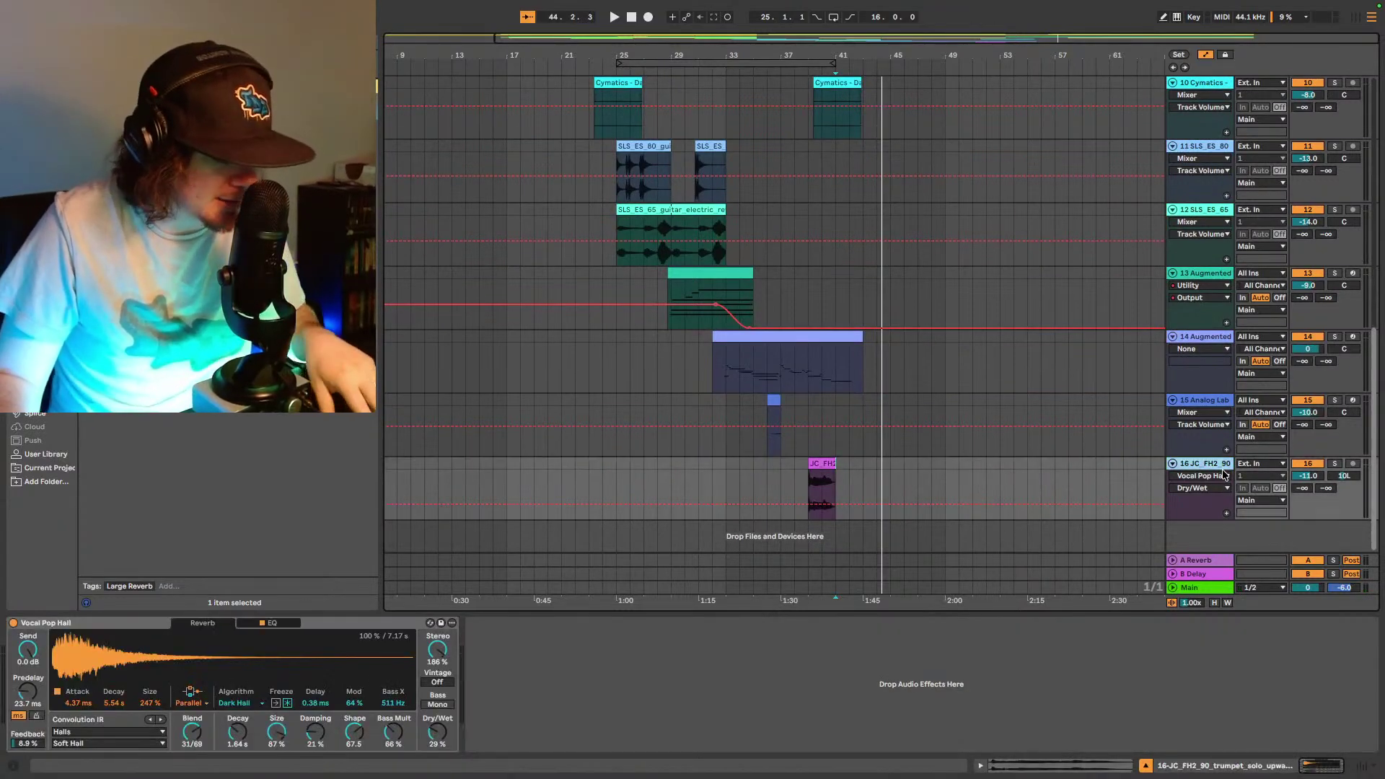
{"action": "key", "text": "ctrl+t"}
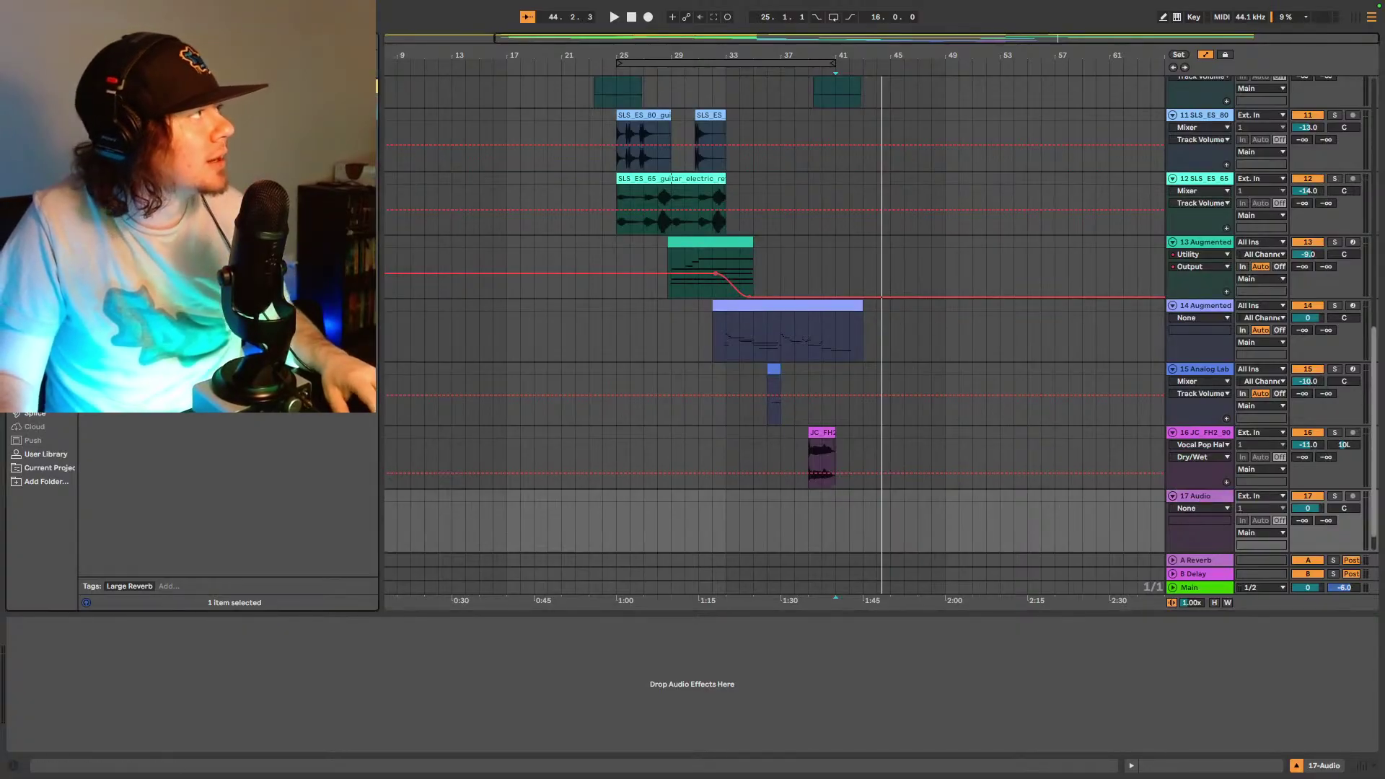
- Browse the Splice sample categories down to strings, play back the section around bar 43, and open the full strings list
{"action": "left_click", "coordinate": [41, 416]}
{"action": "scroll", "coordinate": [274, 361], "scroll_direction": "up", "scroll_amount": 5}
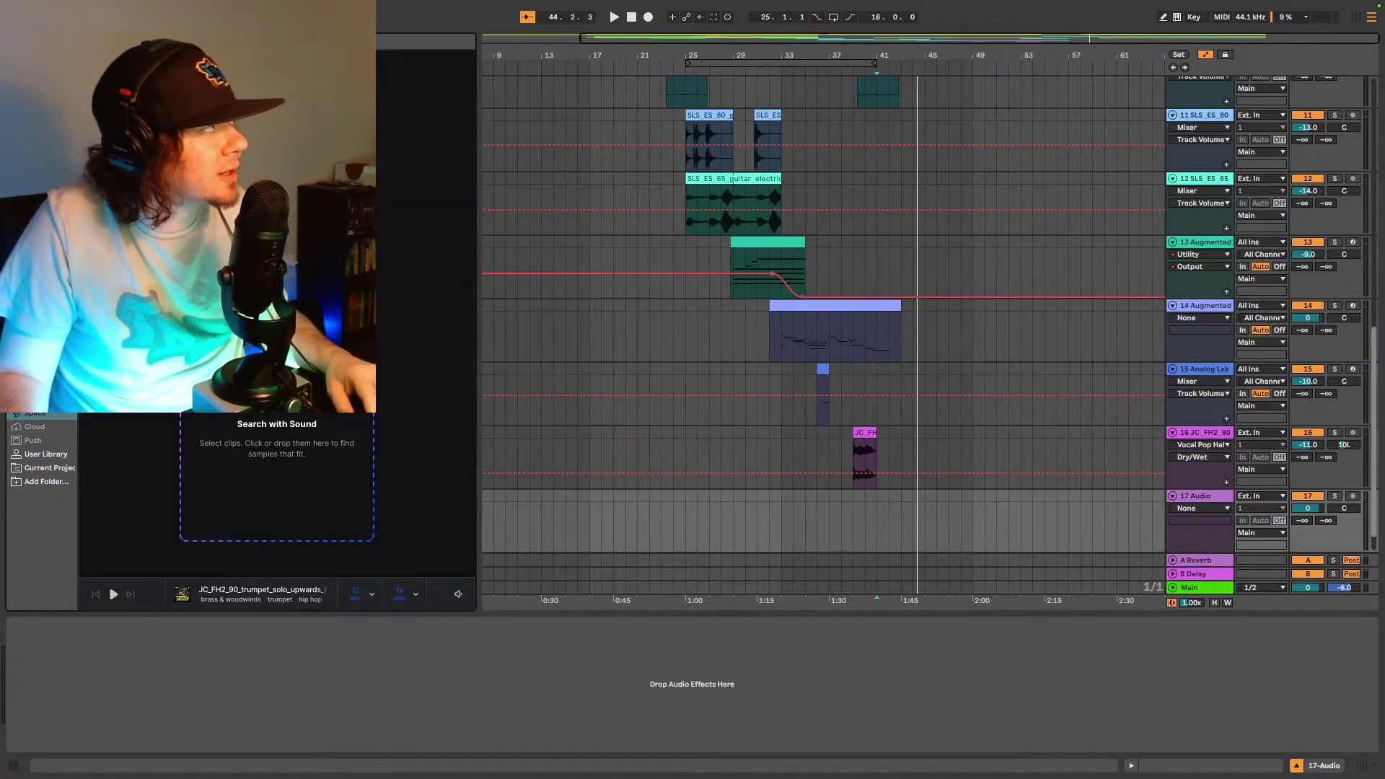
{"action": "scroll", "coordinate": [364, 428], "scroll_direction": "down", "scroll_amount": 5}
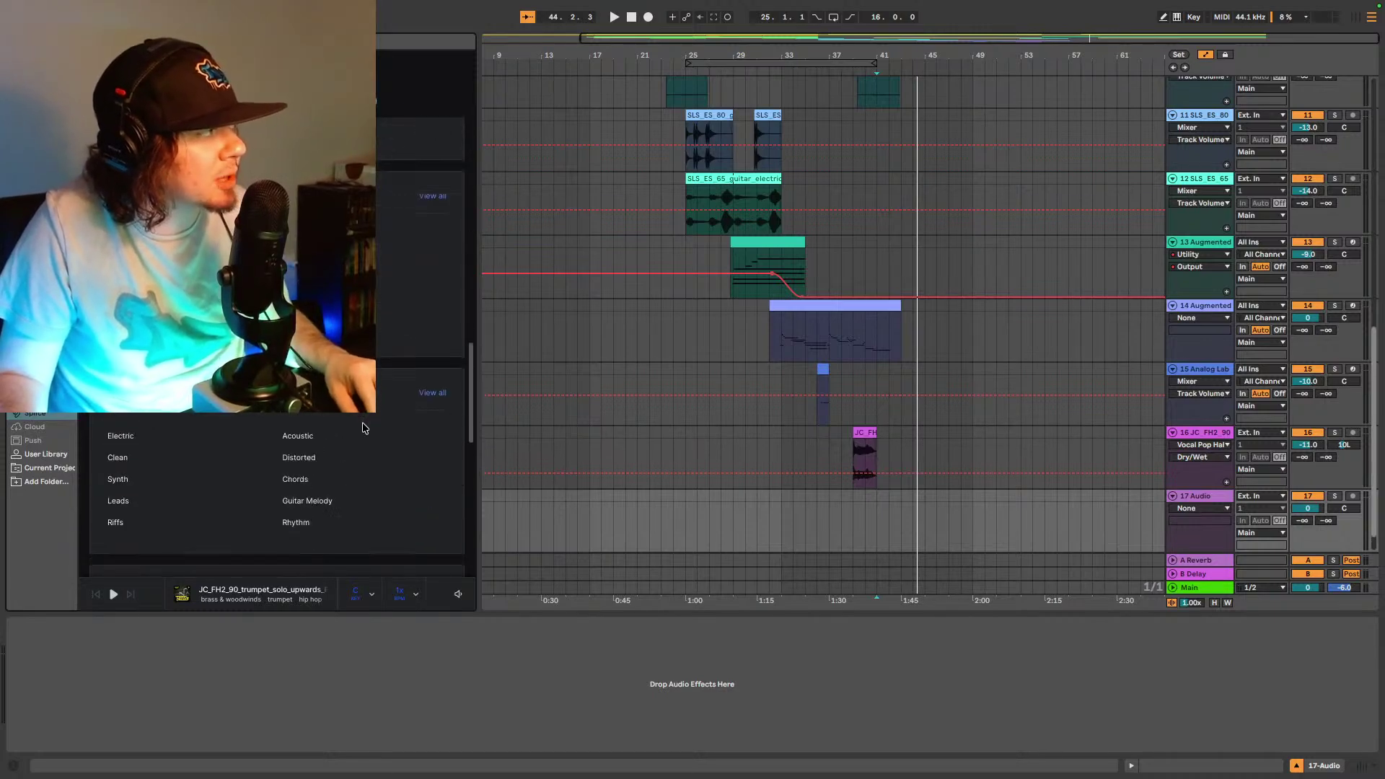
{"action": "scroll", "coordinate": [365, 427], "scroll_direction": "down", "scroll_amount": 8}
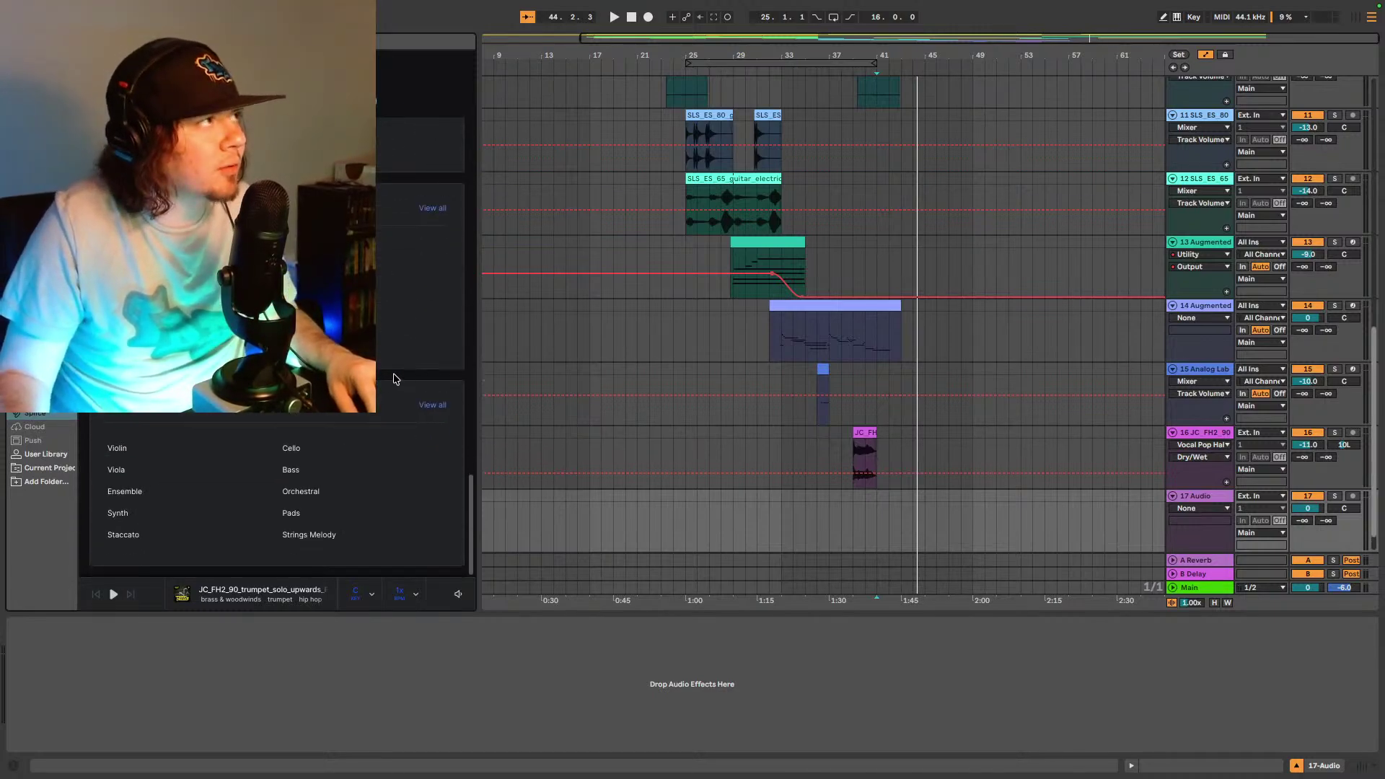
{"action": "left_click", "coordinate": [901, 524]}
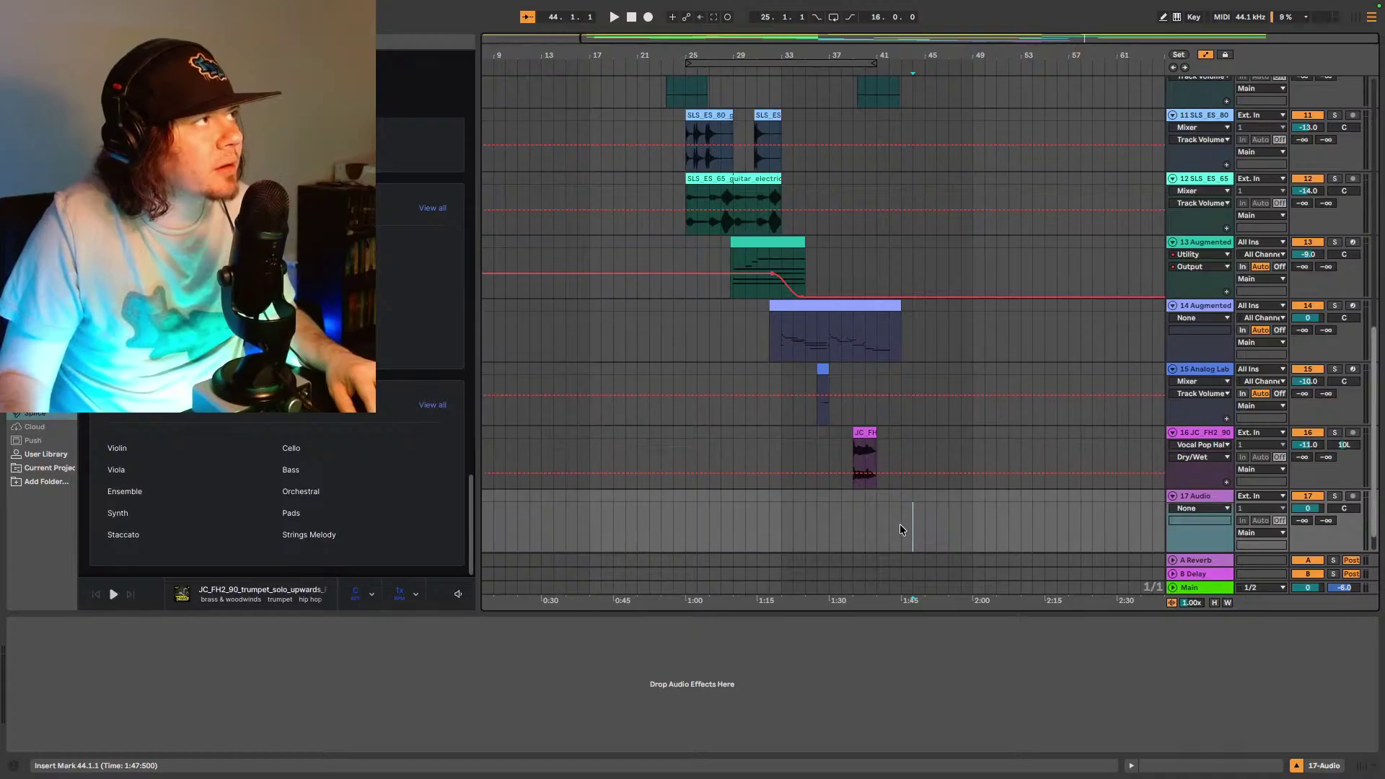
{"action": "key", "text": "space"}
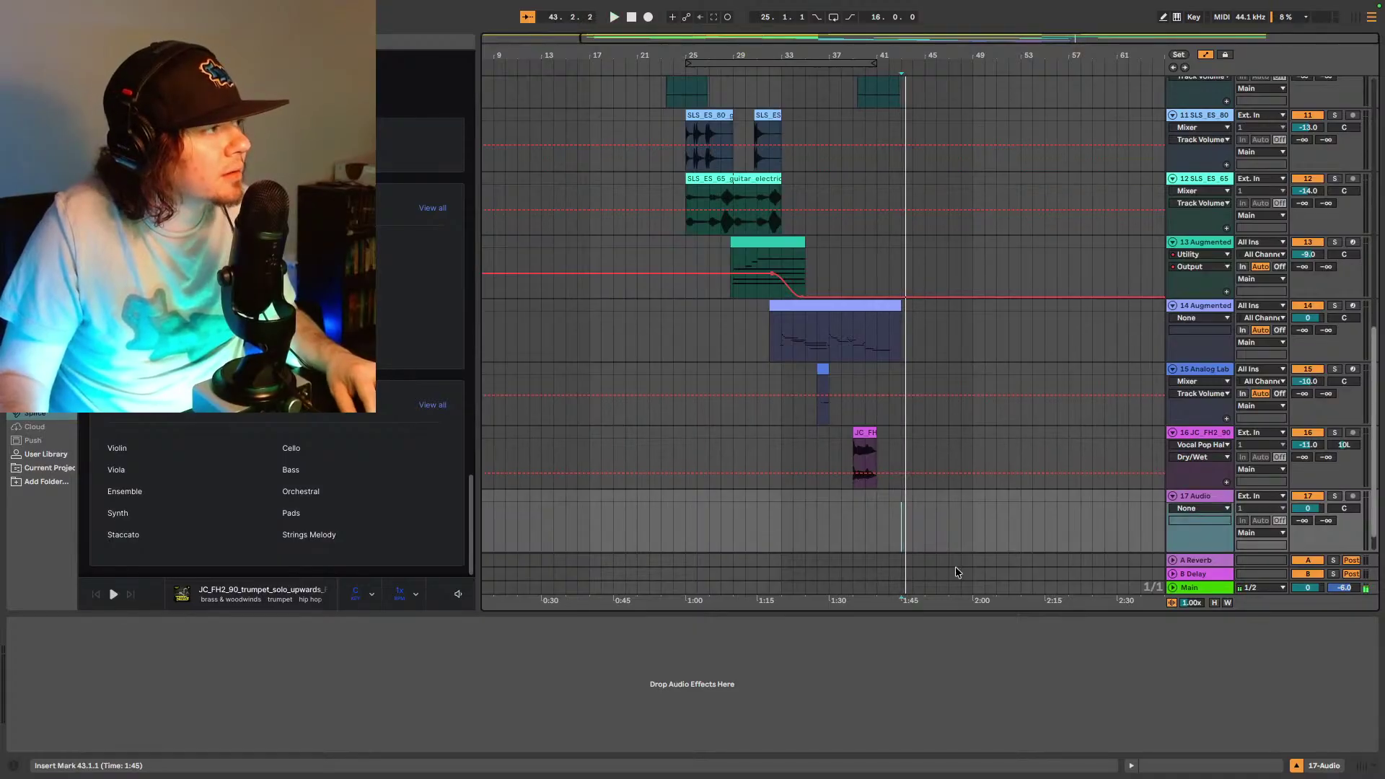
{"action": "key", "text": "space"}
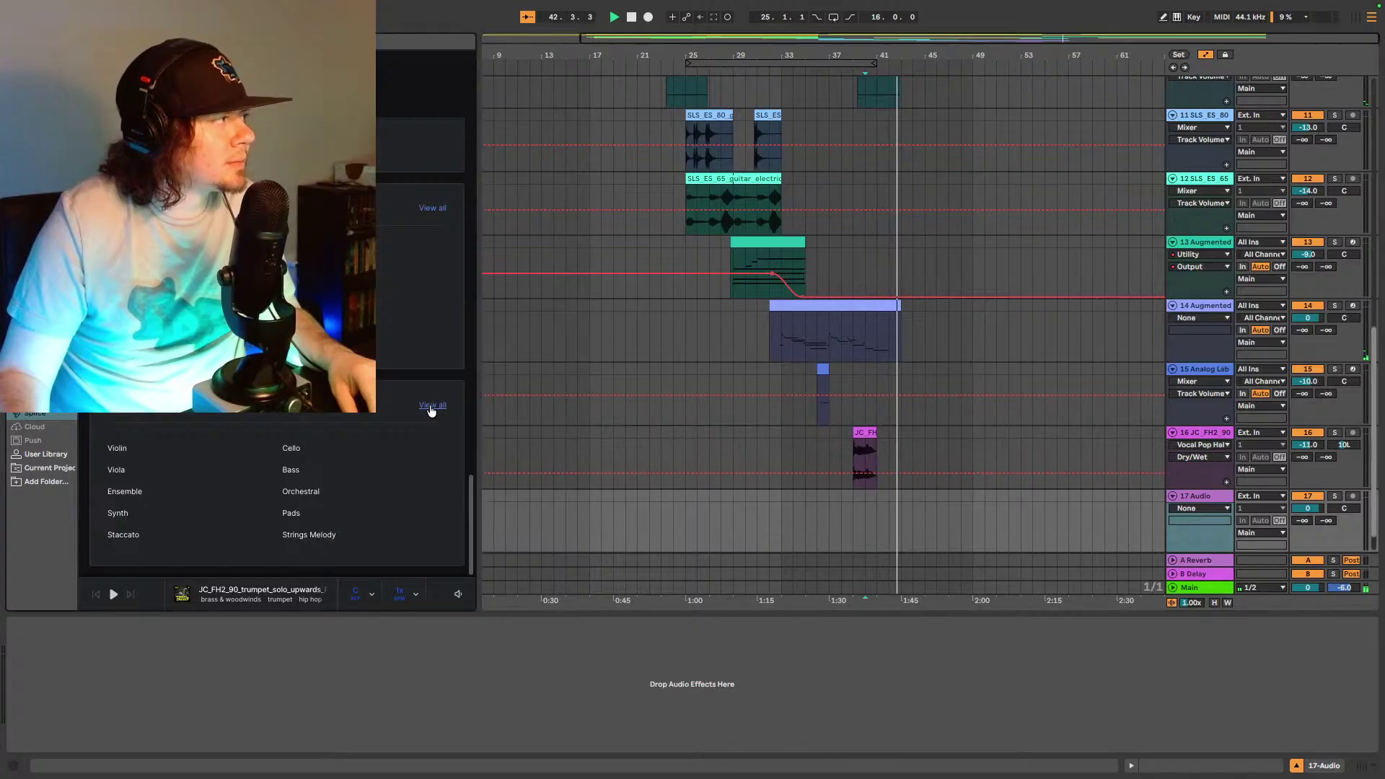
{"action": "left_click", "coordinate": [433, 405]}
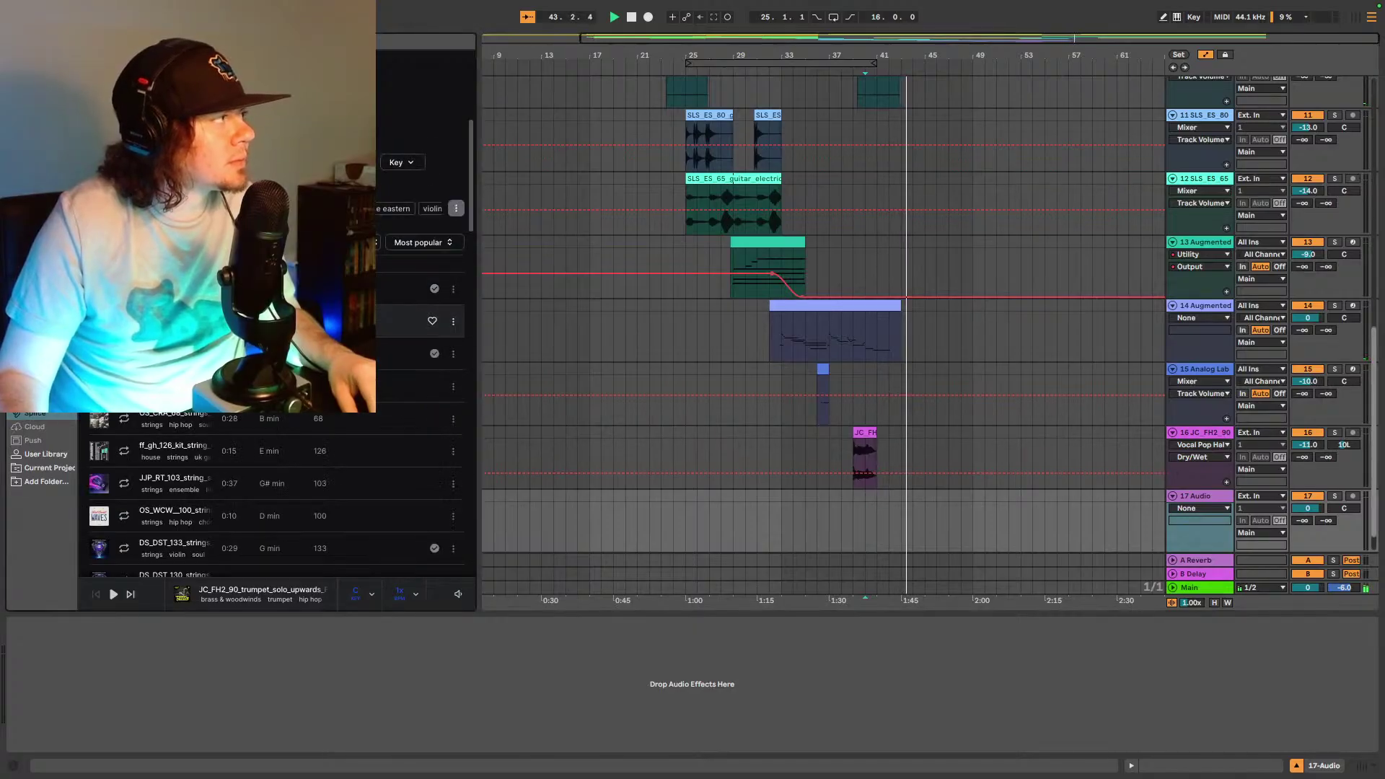
- Audition the DBK_NY3_89 strings interlude one-shot with the beat and place it on the new audio track at bar 43
{"action": "left_click", "coordinate": [403, 321]}
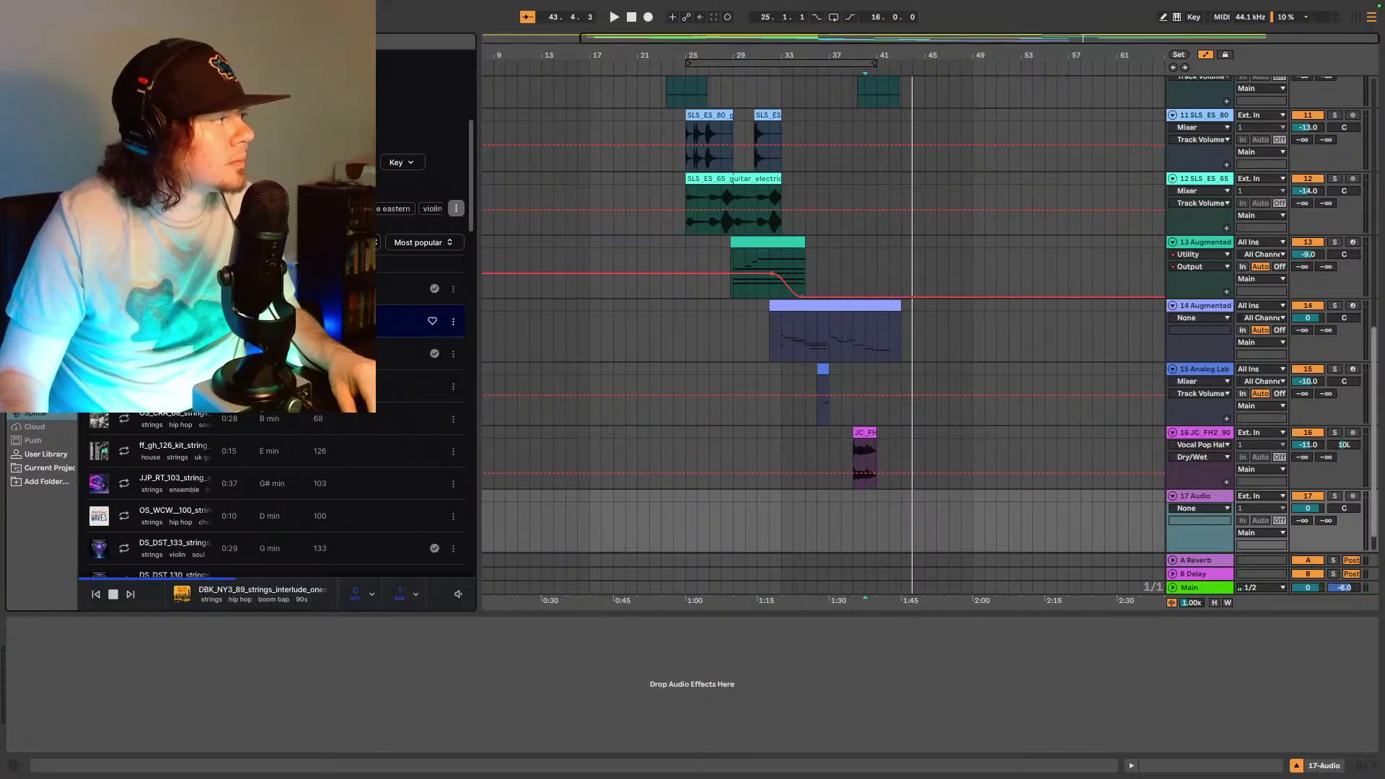
{"action": "key", "text": "space"}
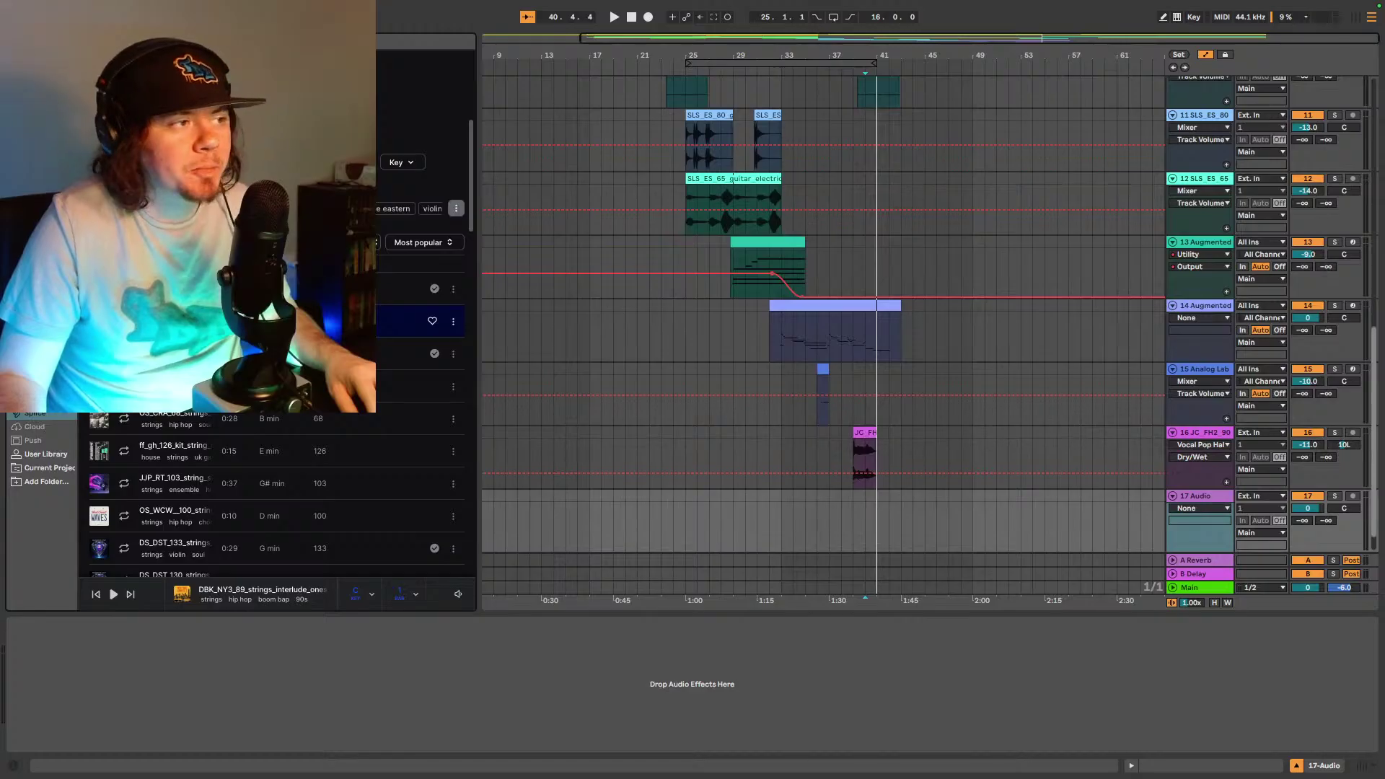
{"action": "scroll", "coordinate": [864, 395], "scroll_direction": "up", "scroll_amount": 10}
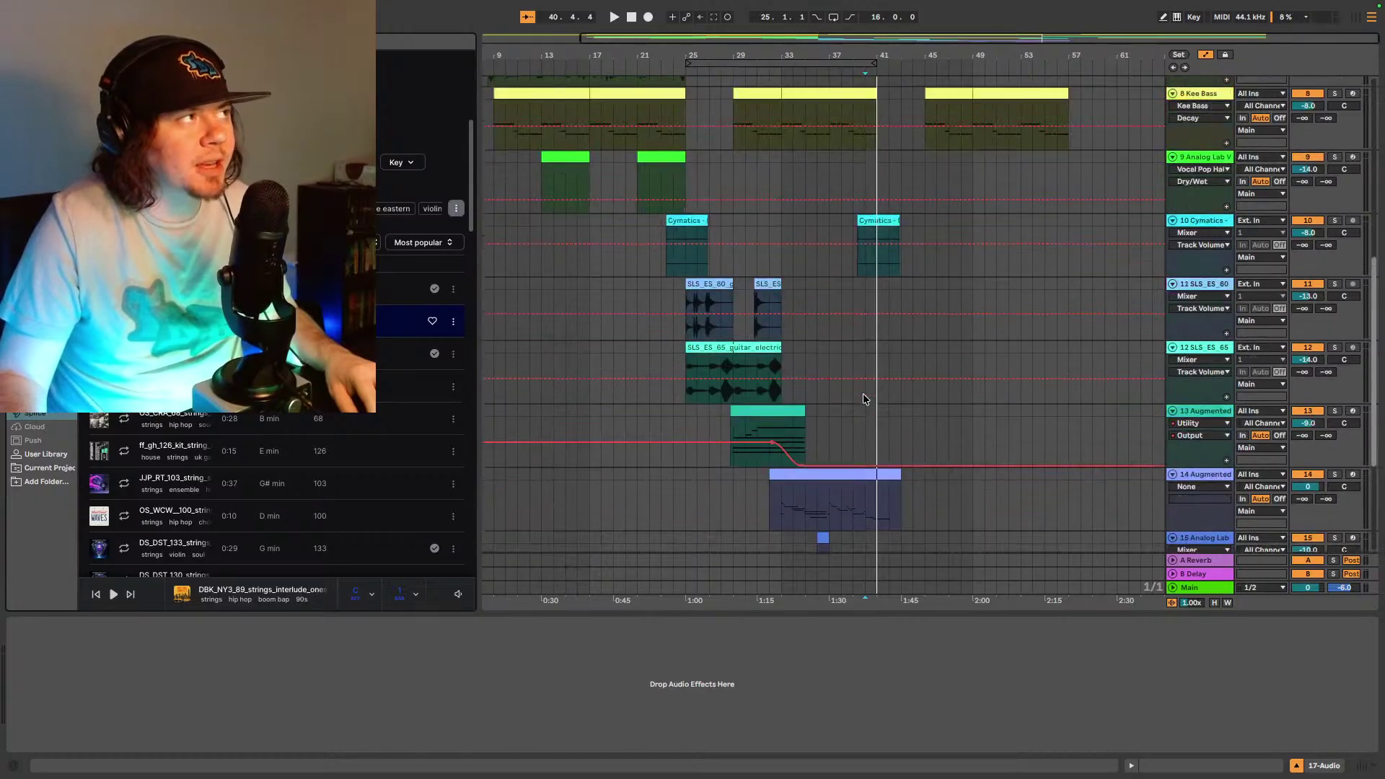
{"action": "scroll", "coordinate": [866, 401], "scroll_direction": "down", "scroll_amount": 8}
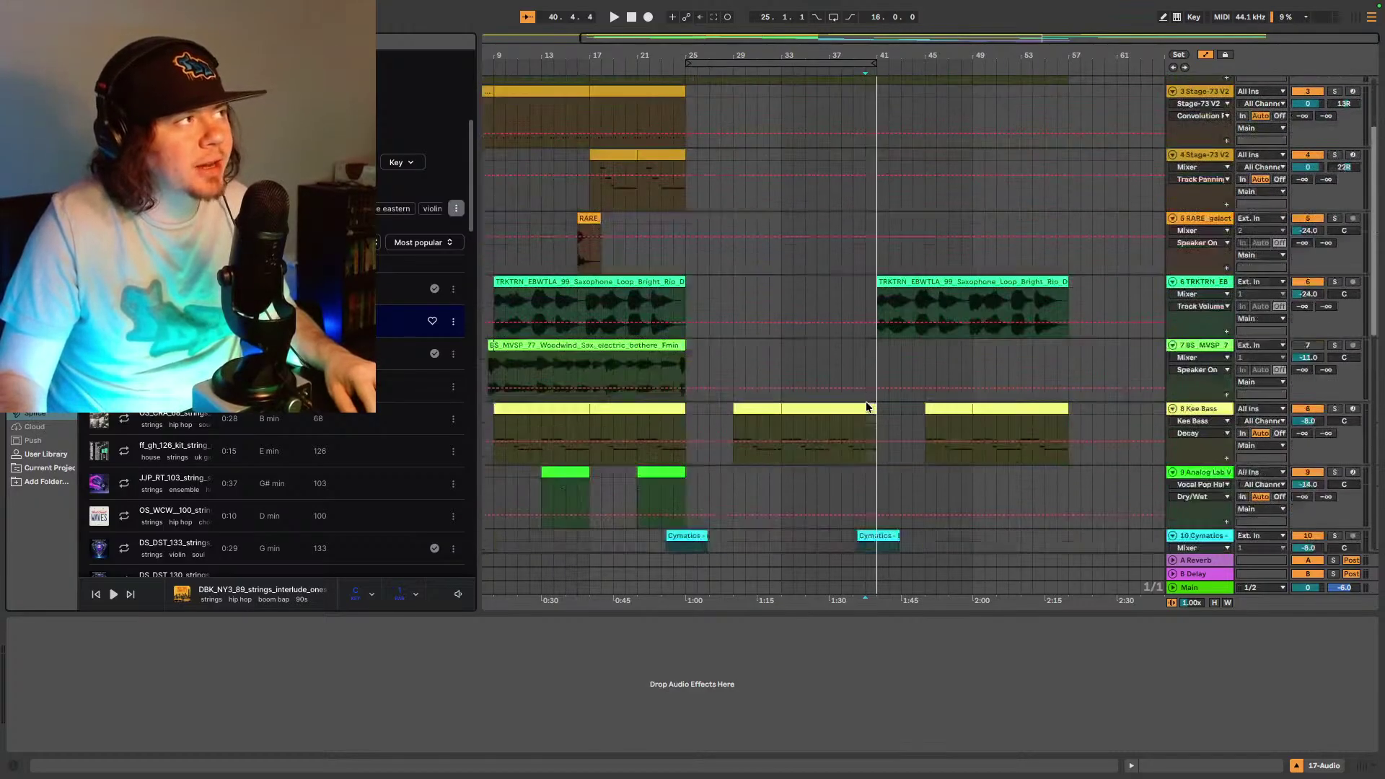
{"action": "scroll", "coordinate": [868, 401], "scroll_direction": "down", "scroll_amount": 3}
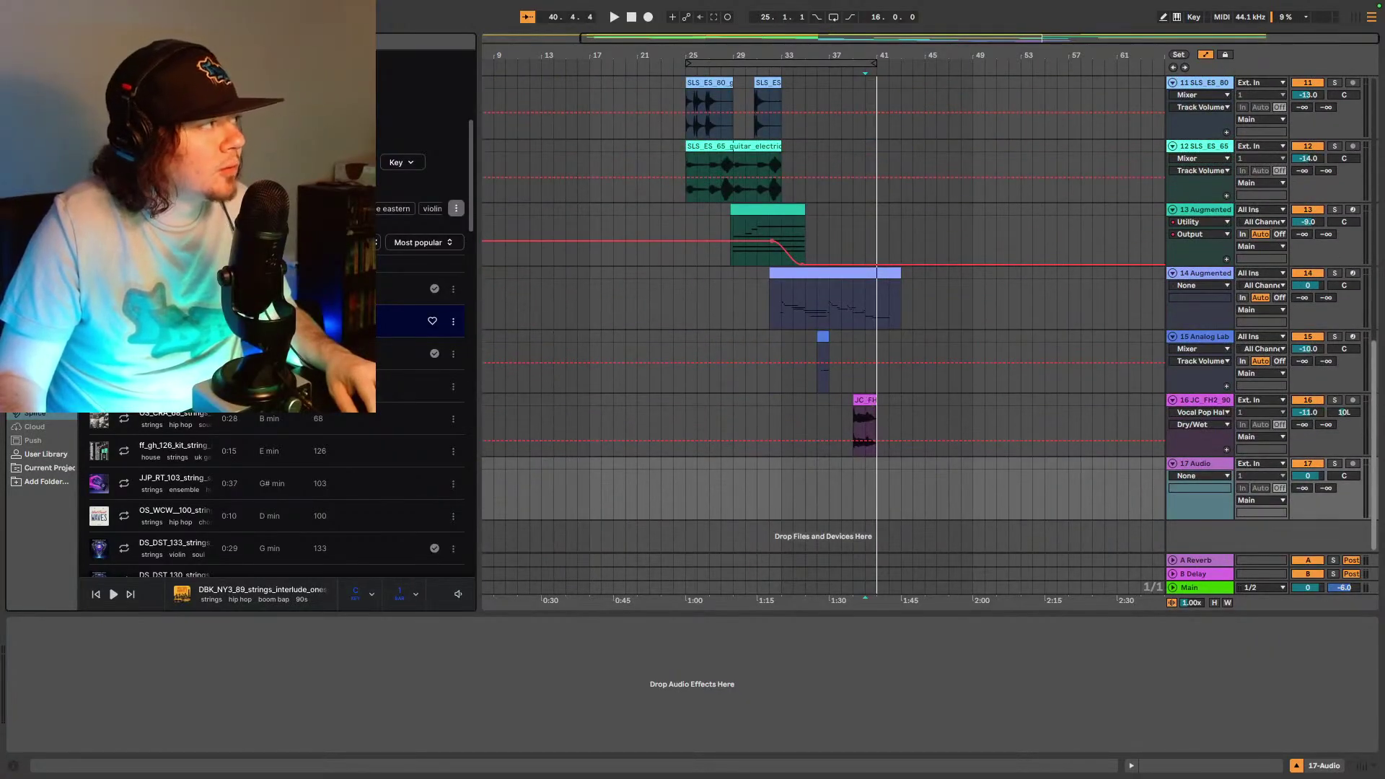
{"action": "left_click_drag", "start_coordinate": [476, 387], "coordinate": [901, 477]}
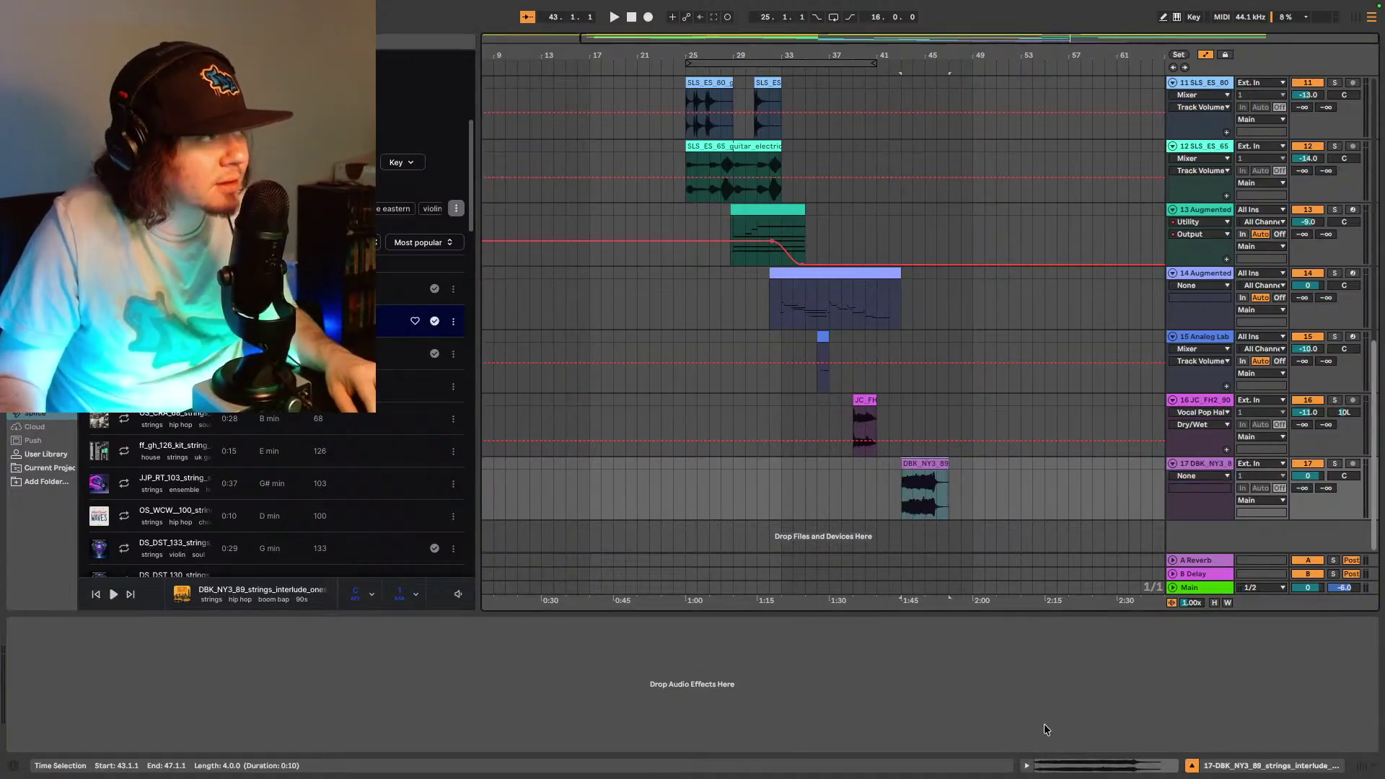
- Lower the strings track's volume to -20 dB while checking it with playback from bars 41 and 43
{"action": "left_click", "coordinate": [1308, 475]}
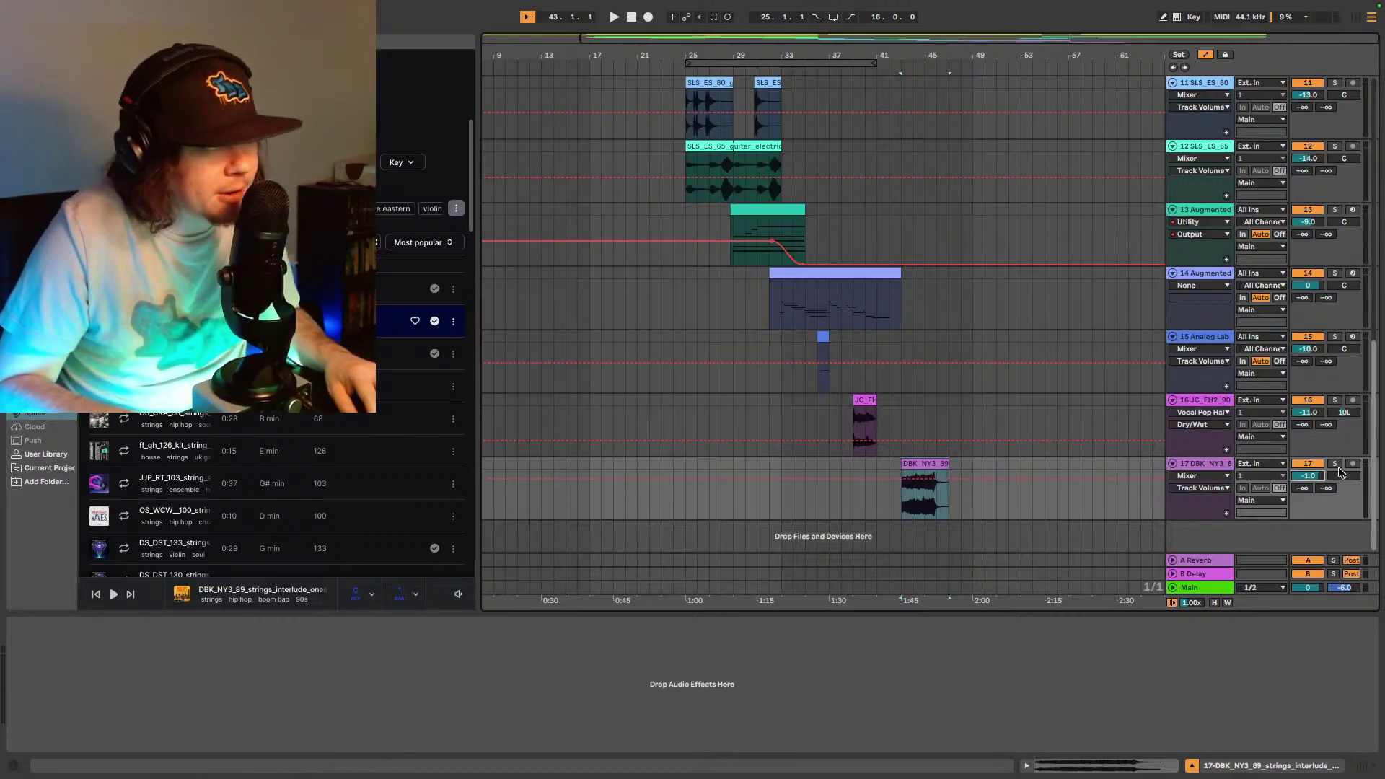
{"action": "key", "text": "Down"}
{"action": "key", "text": "Down"}
{"action": "key", "text": "Down"}
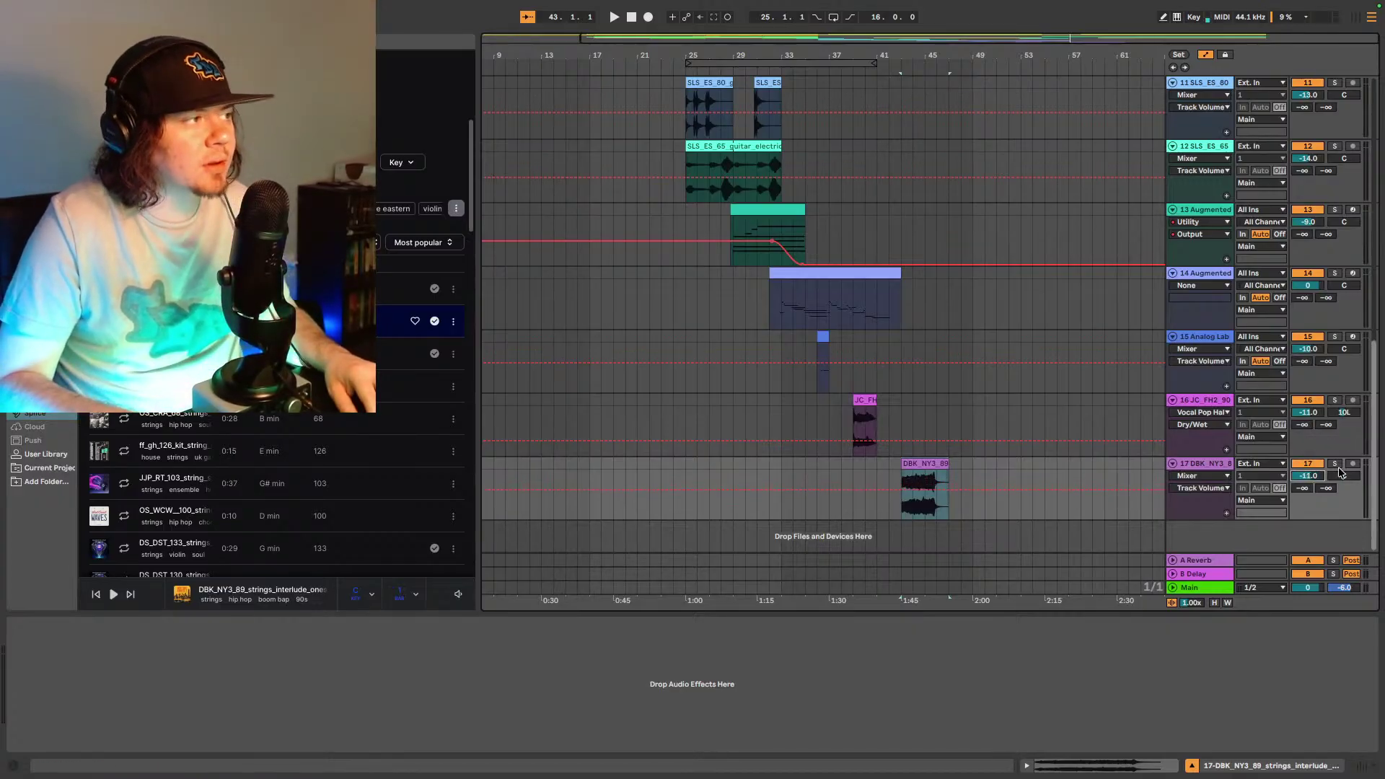
{"action": "left_click", "coordinate": [877, 498]}
{"action": "key", "text": "space"}
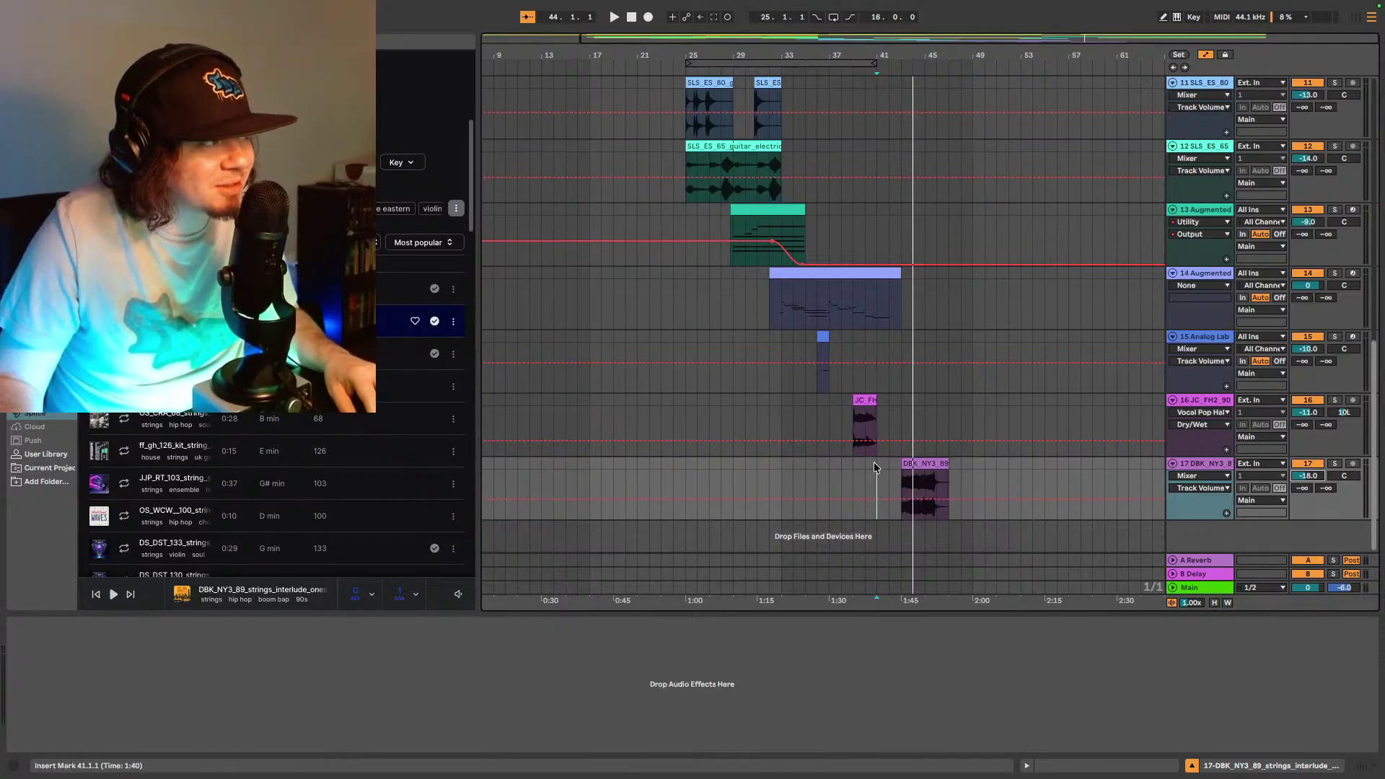
{"action": "left_click", "coordinate": [902, 480]}
{"action": "key", "text": "space"}
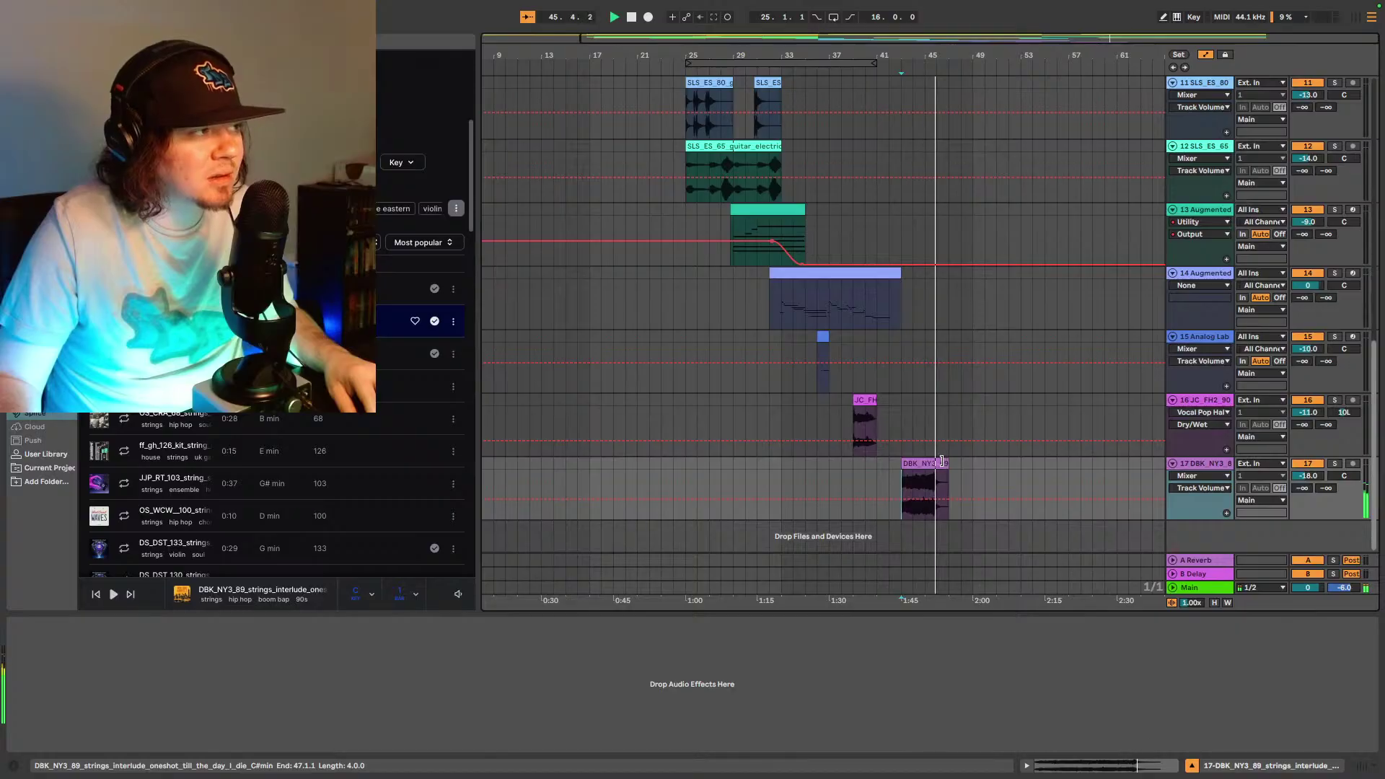
{"action": "left_click_drag", "start_coordinate": [915, 59], "coordinate": [1015, 119]}
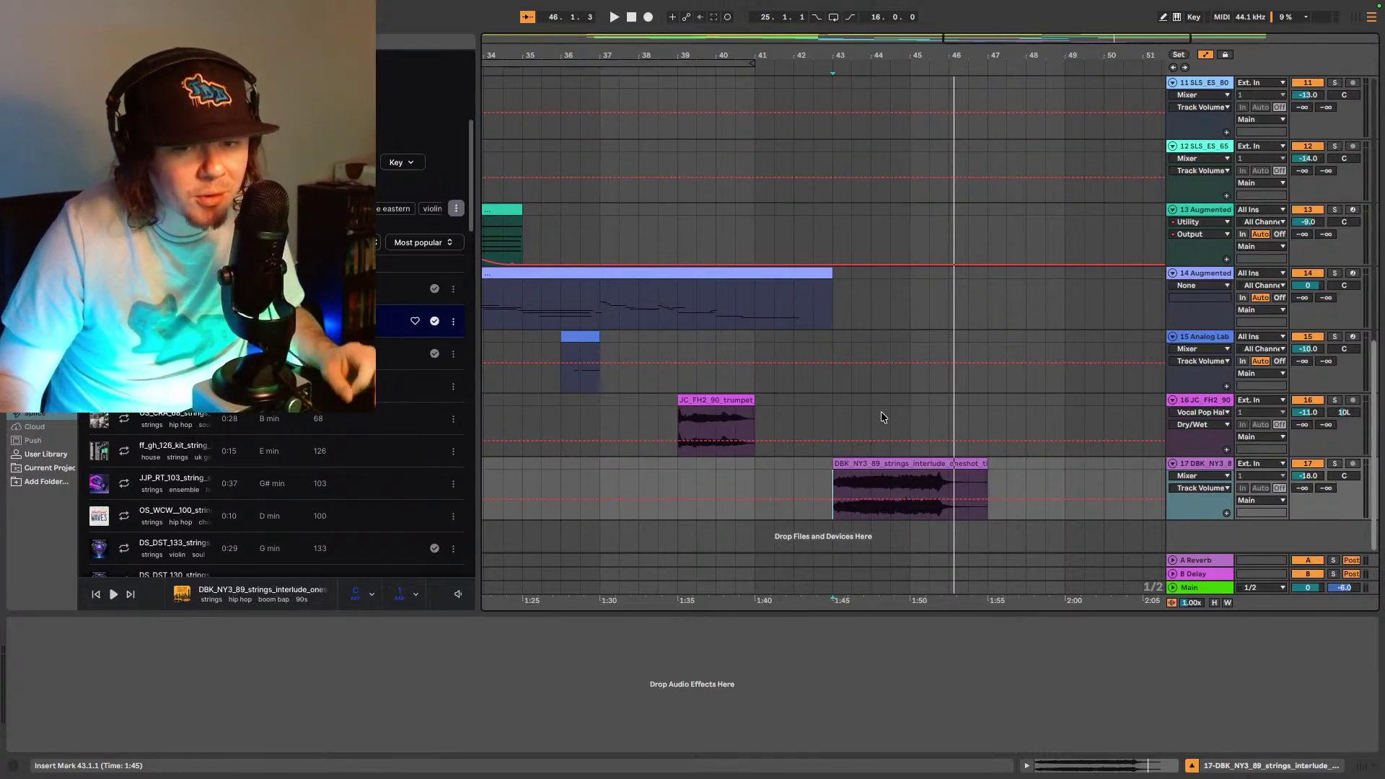
{"action": "left_click", "coordinate": [756, 476]}
{"action": "key", "text": "space"}
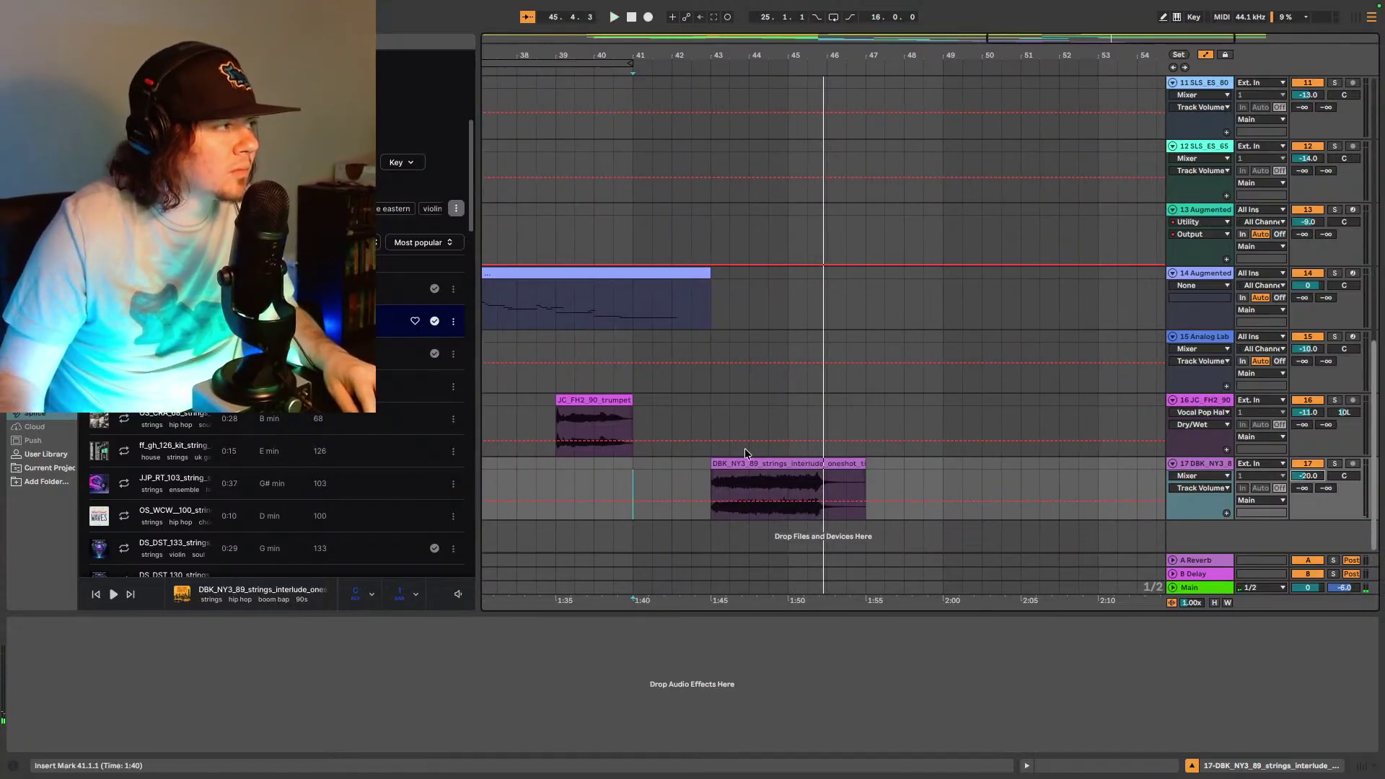
{"action": "left_click", "coordinate": [711, 483]}
{"action": "key", "text": "space"}
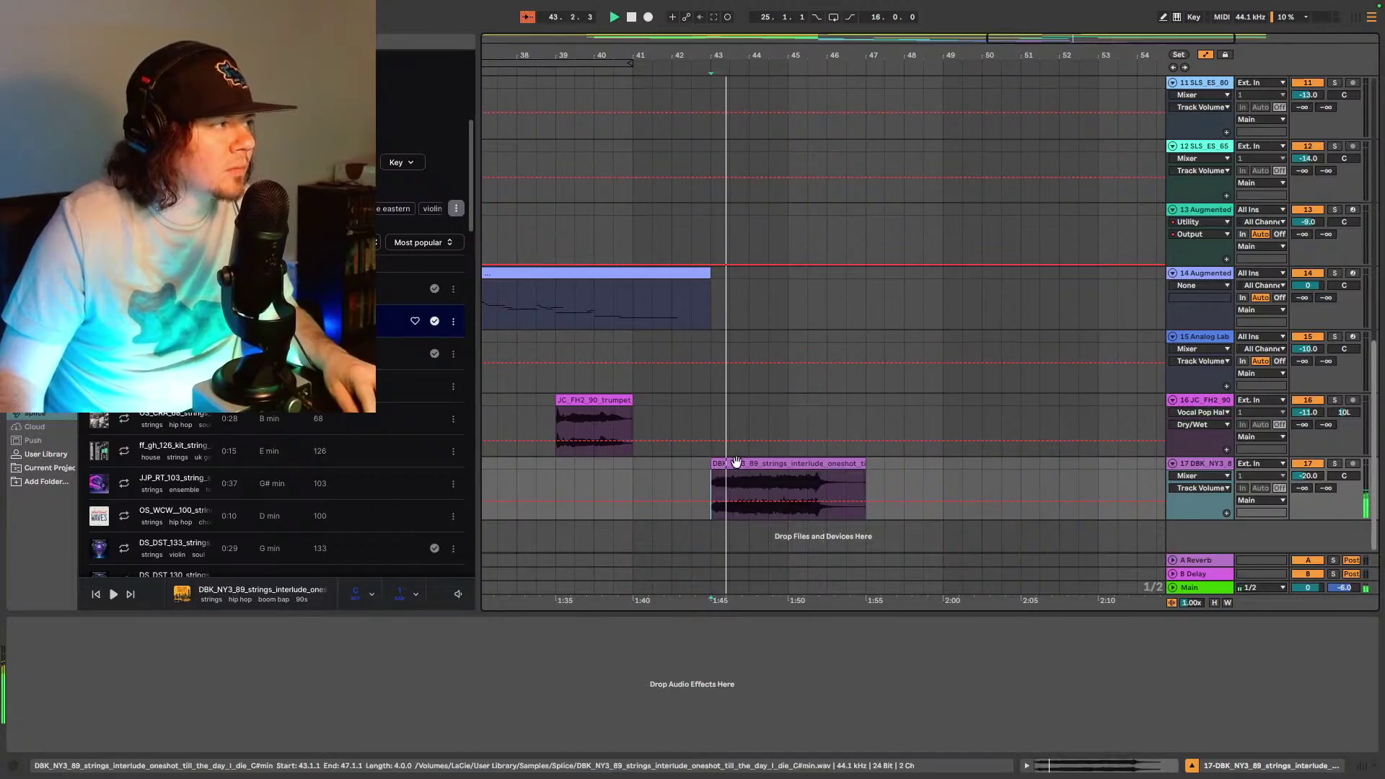
- Move the strings clip earlier to start at 42.3.1 and listen to it from bar 41
{"action": "left_click_drag", "start_coordinate": [755, 463], "coordinate": [735, 462]}
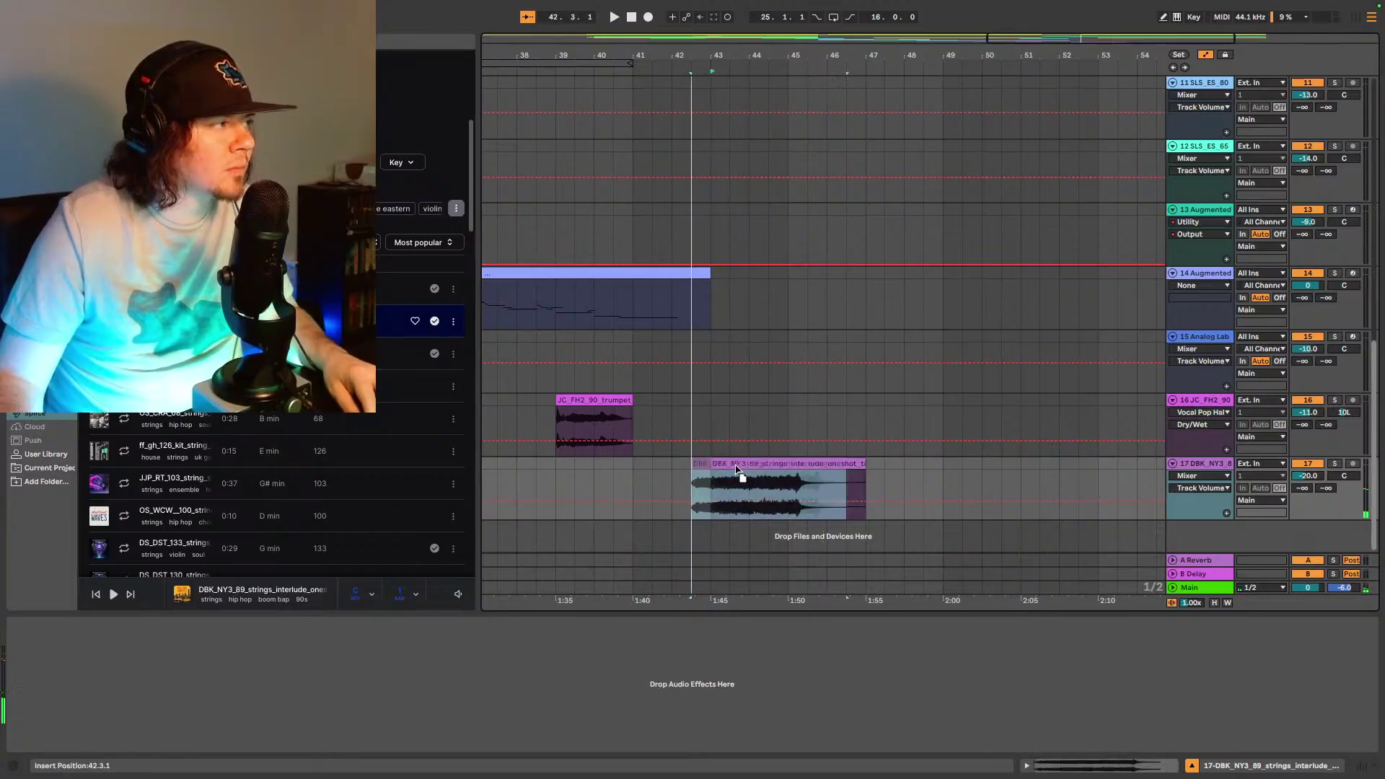
{"action": "key", "text": "space"}
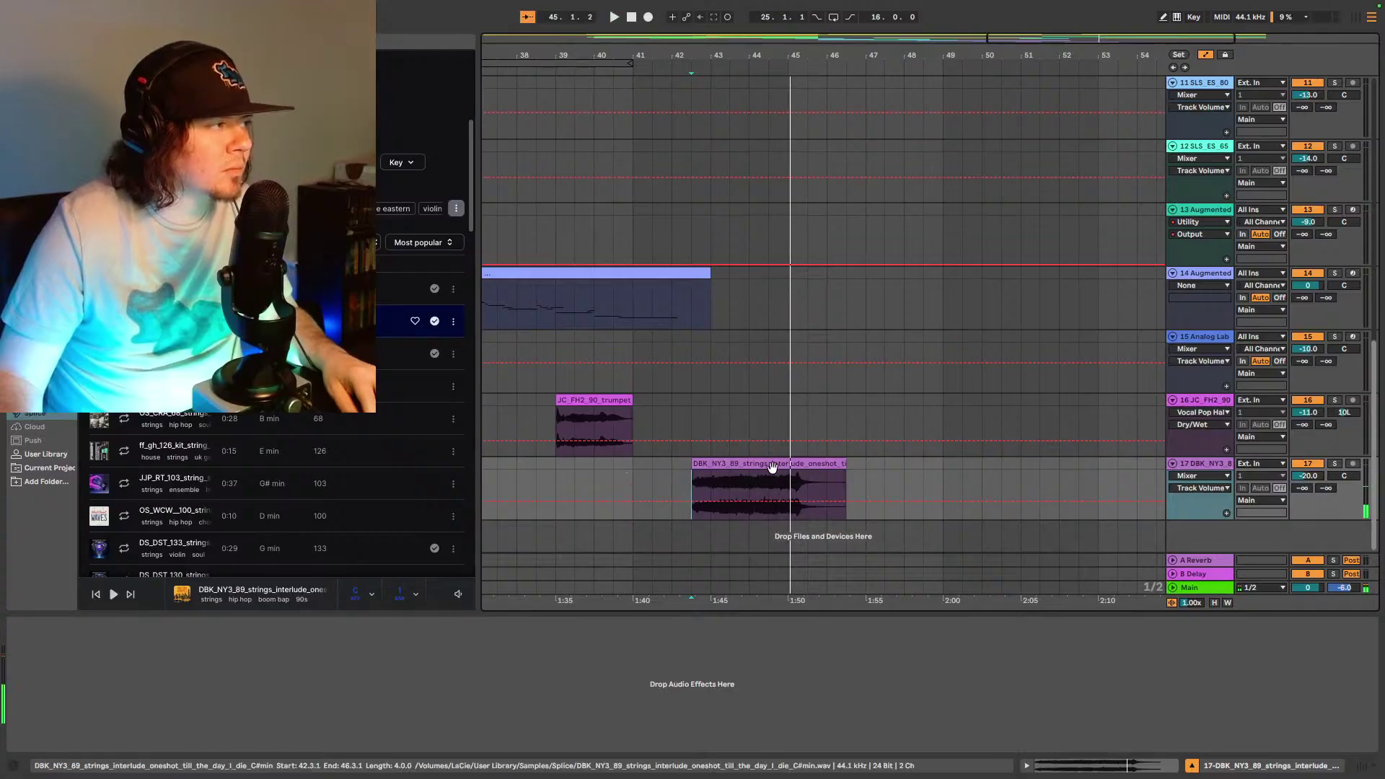
{"action": "left_click", "coordinate": [629, 475]}
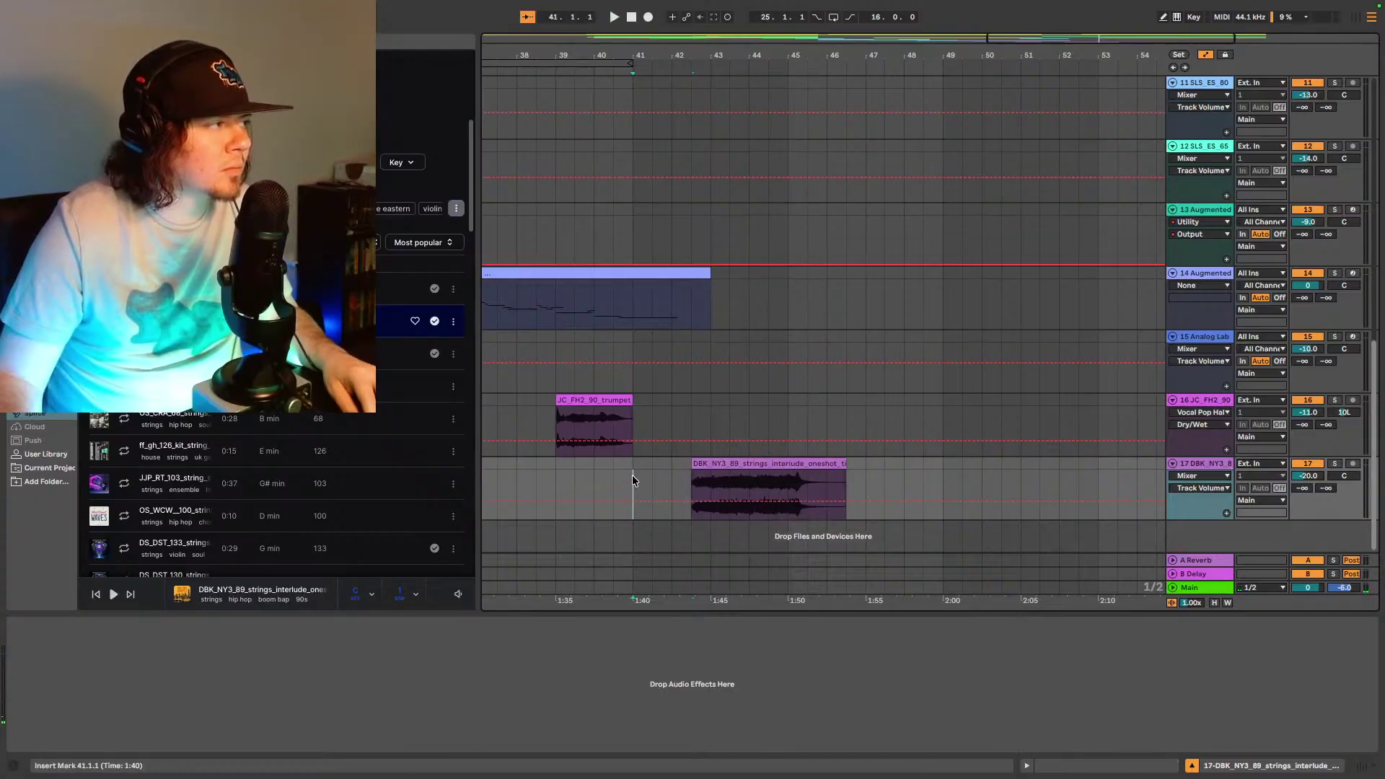
{"action": "key", "text": "space"}
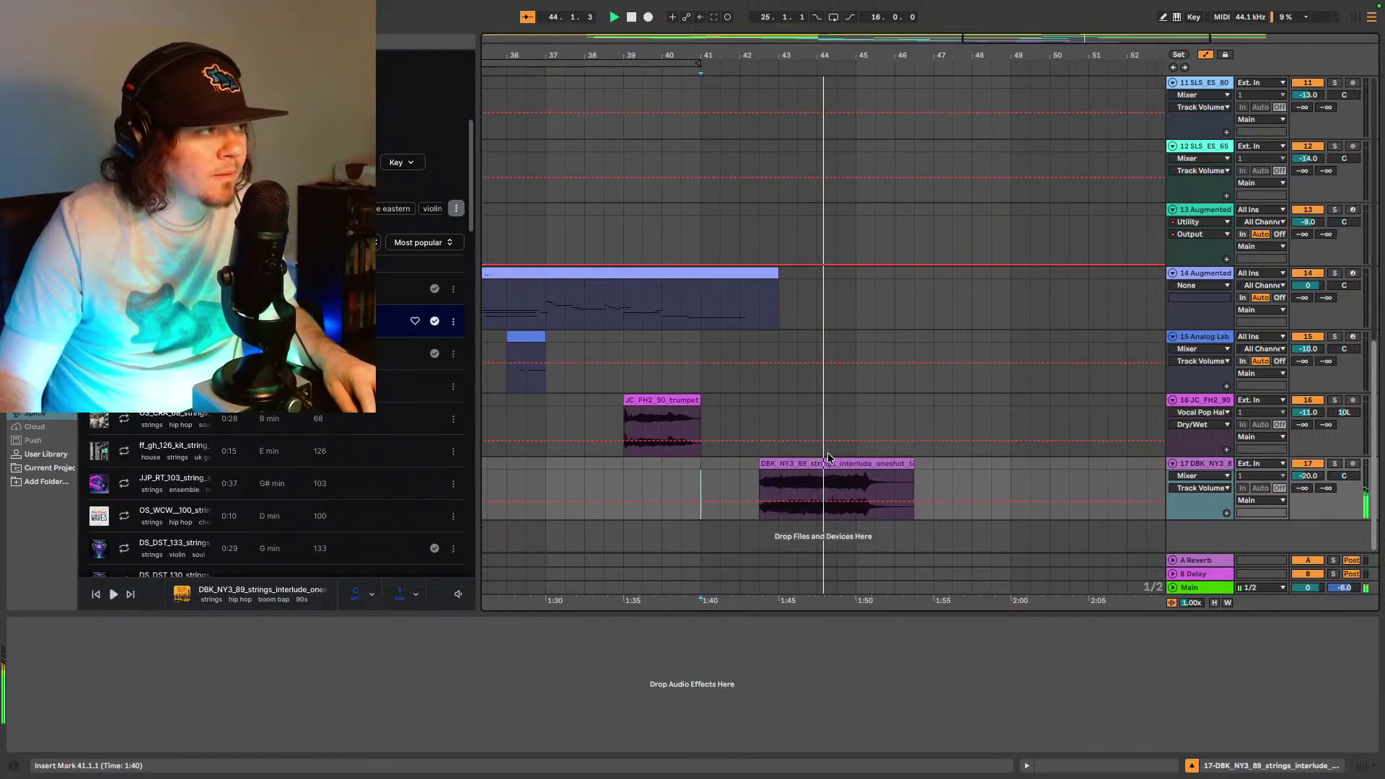
{"action": "key", "text": "space"}
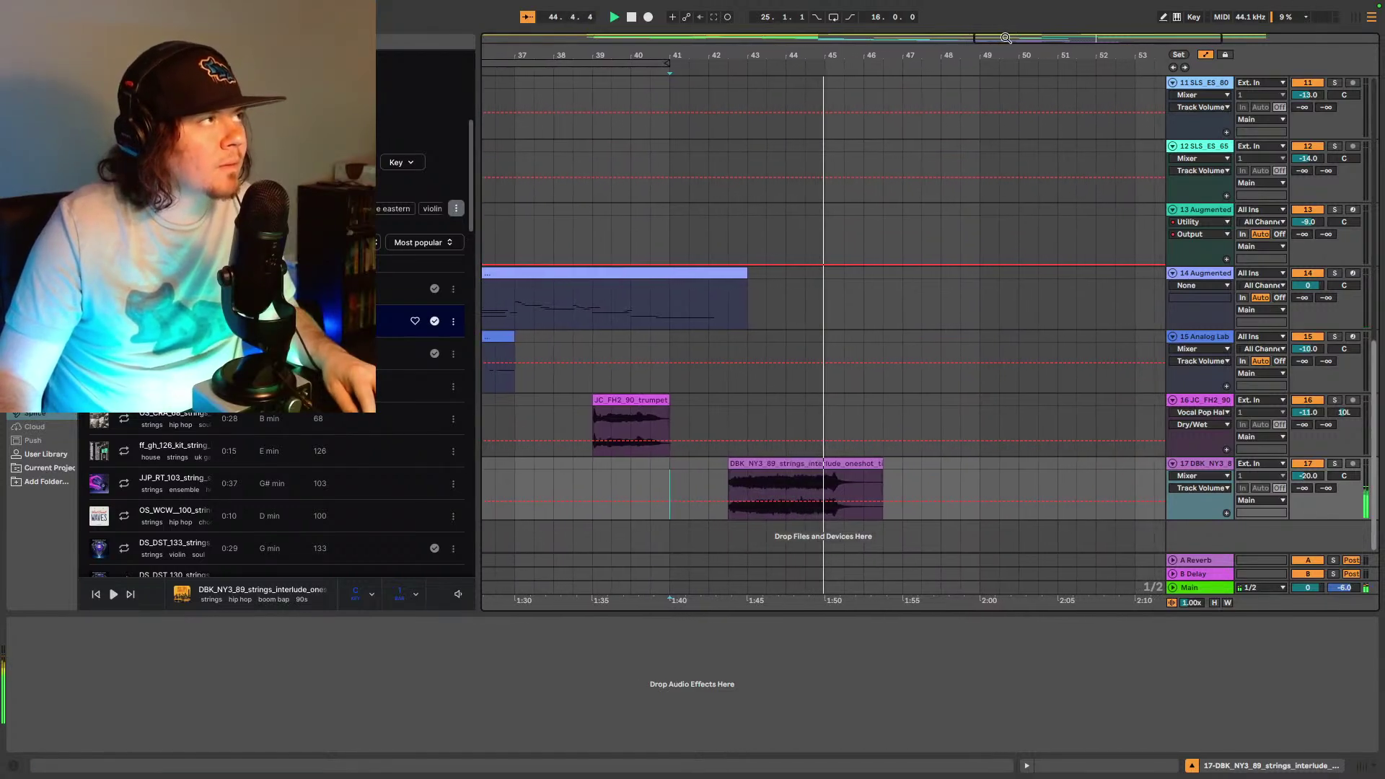
- Check the strings clip's timing from its start and from bar 43, move it to start at 42.2.3, and replay it
{"action": "left_click_drag", "start_coordinate": [860, 54], "coordinate": [965, 133]}
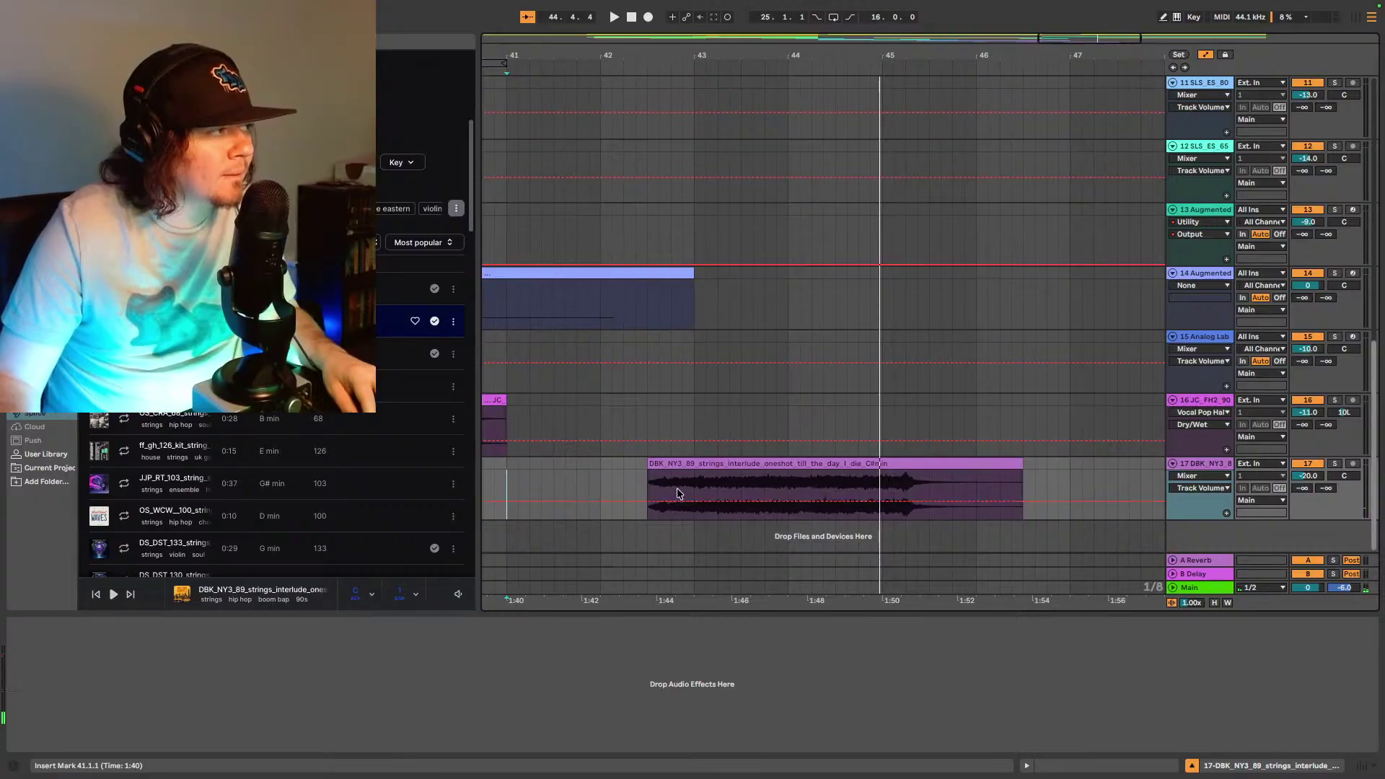
{"action": "left_click", "coordinate": [651, 488]}
{"action": "key", "text": "space"}
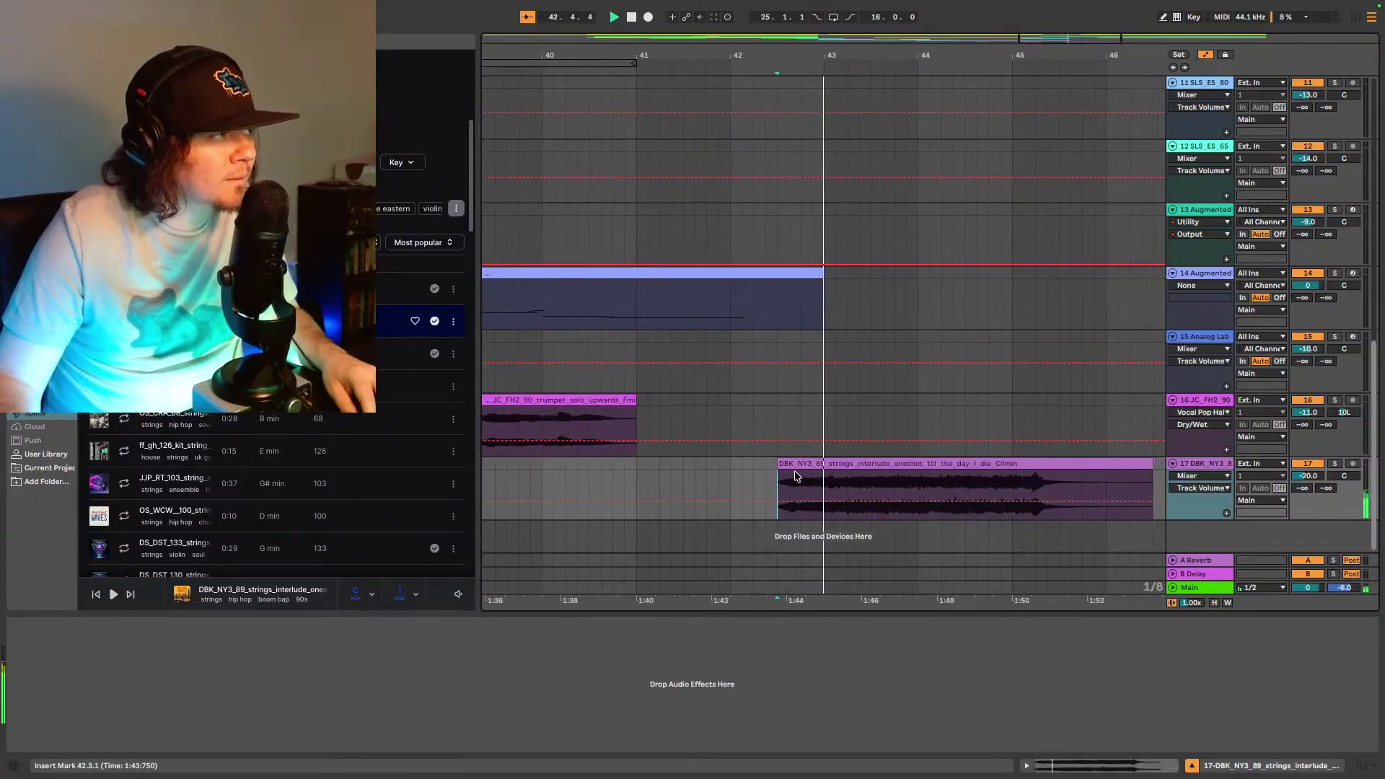
{"action": "left_click", "coordinate": [801, 489]}
{"action": "key", "text": "space"}
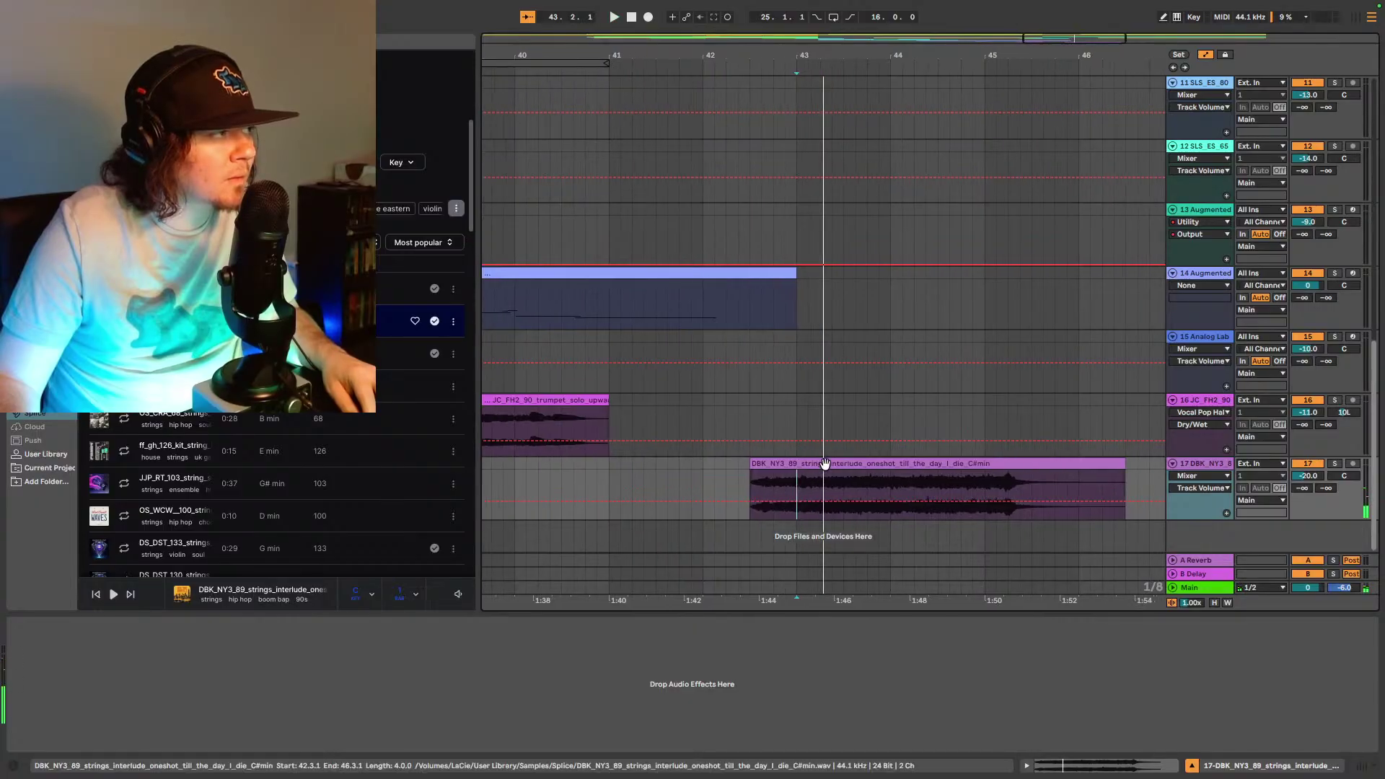
{"action": "left_click_drag", "start_coordinate": [825, 466], "coordinate": [816, 465]}
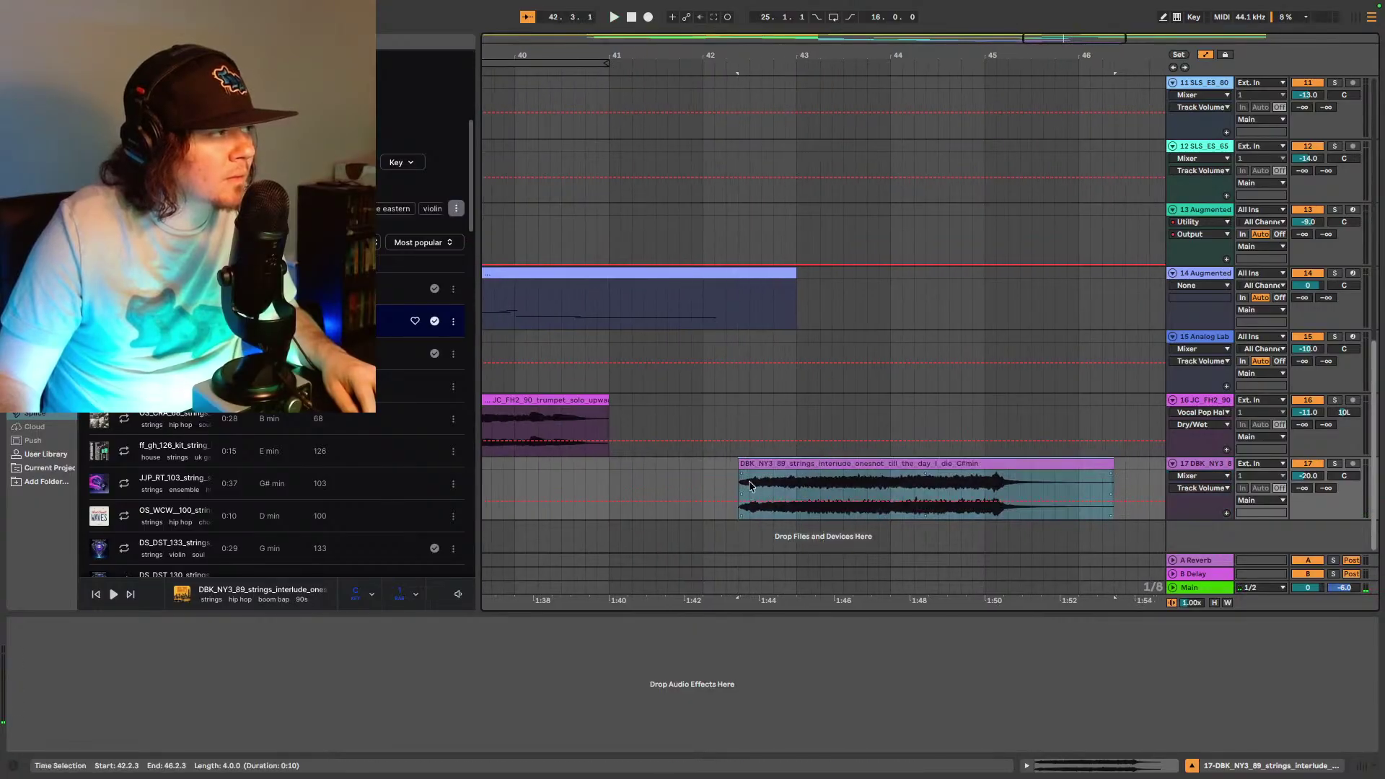
{"action": "key", "text": "space"}
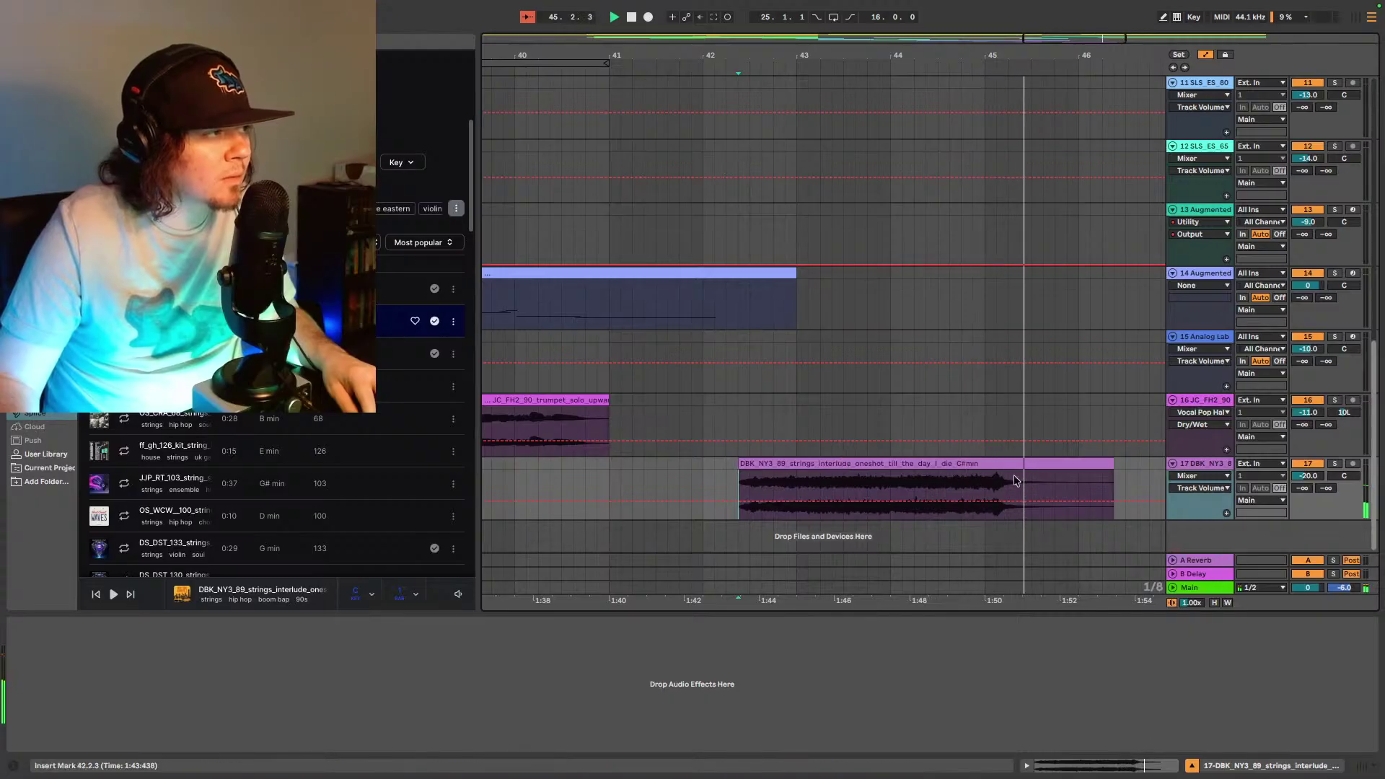
- Trim the end of the strings clip back to bar 45 and play it from its start
{"action": "left_click_drag", "start_coordinate": [1109, 463], "coordinate": [984, 463]}
{"action": "left_click", "coordinate": [735, 491]}
{"action": "key", "text": "space"}
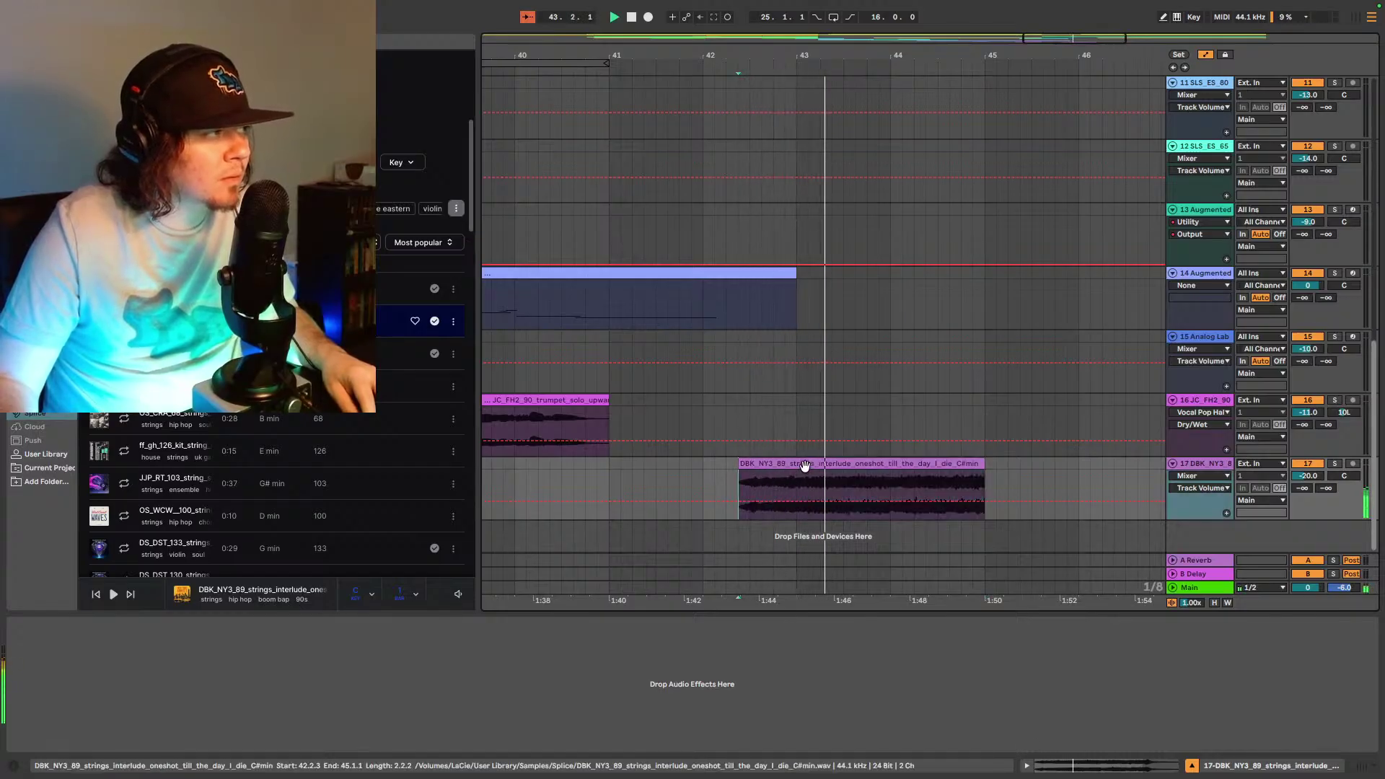
{"action": "key", "text": "space"}
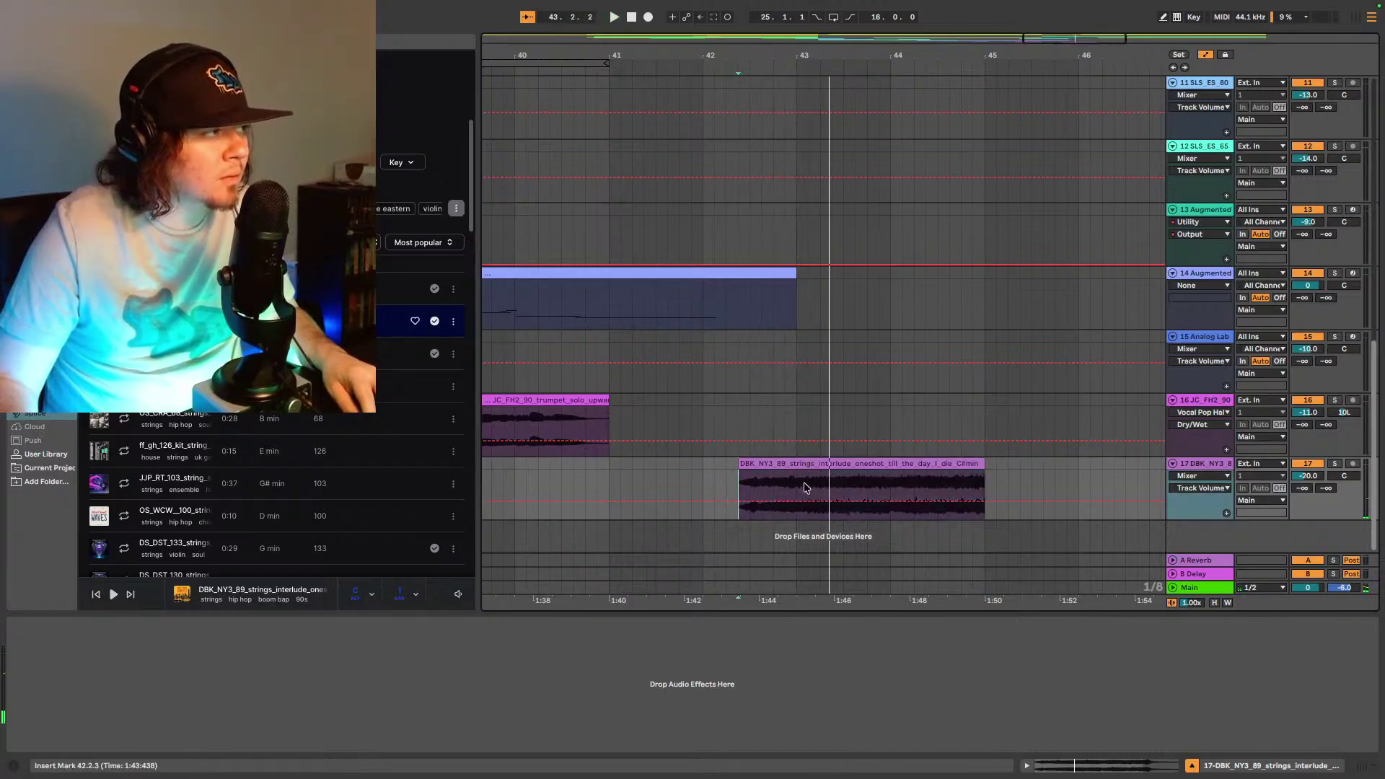
- Split the strings clip at bar 43, move its first part to start at 42.3.1, and play the result
{"action": "left_click", "coordinate": [795, 483]}
{"action": "key", "text": "space"}
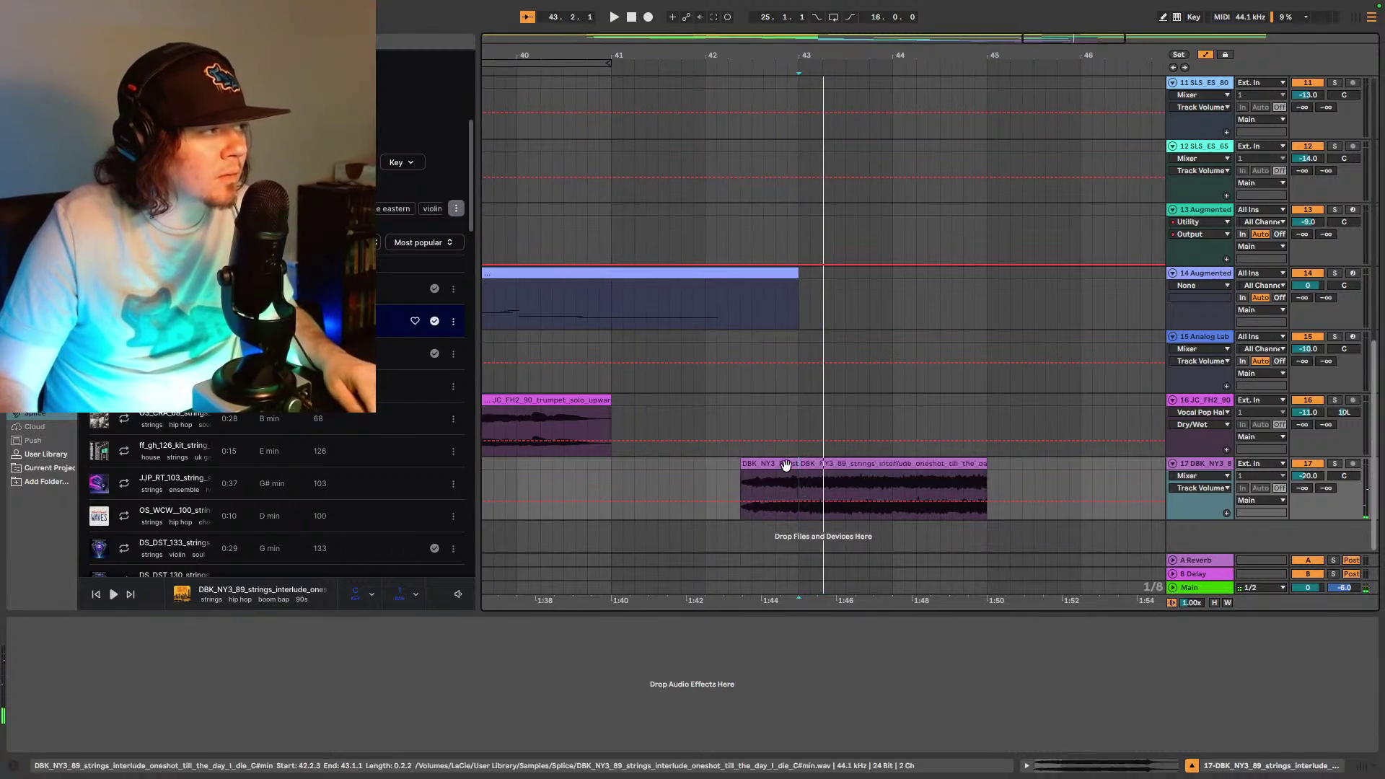
{"action": "left_click", "coordinate": [795, 473]}
{"action": "left_click_drag", "start_coordinate": [796, 473], "coordinate": [808, 473]}
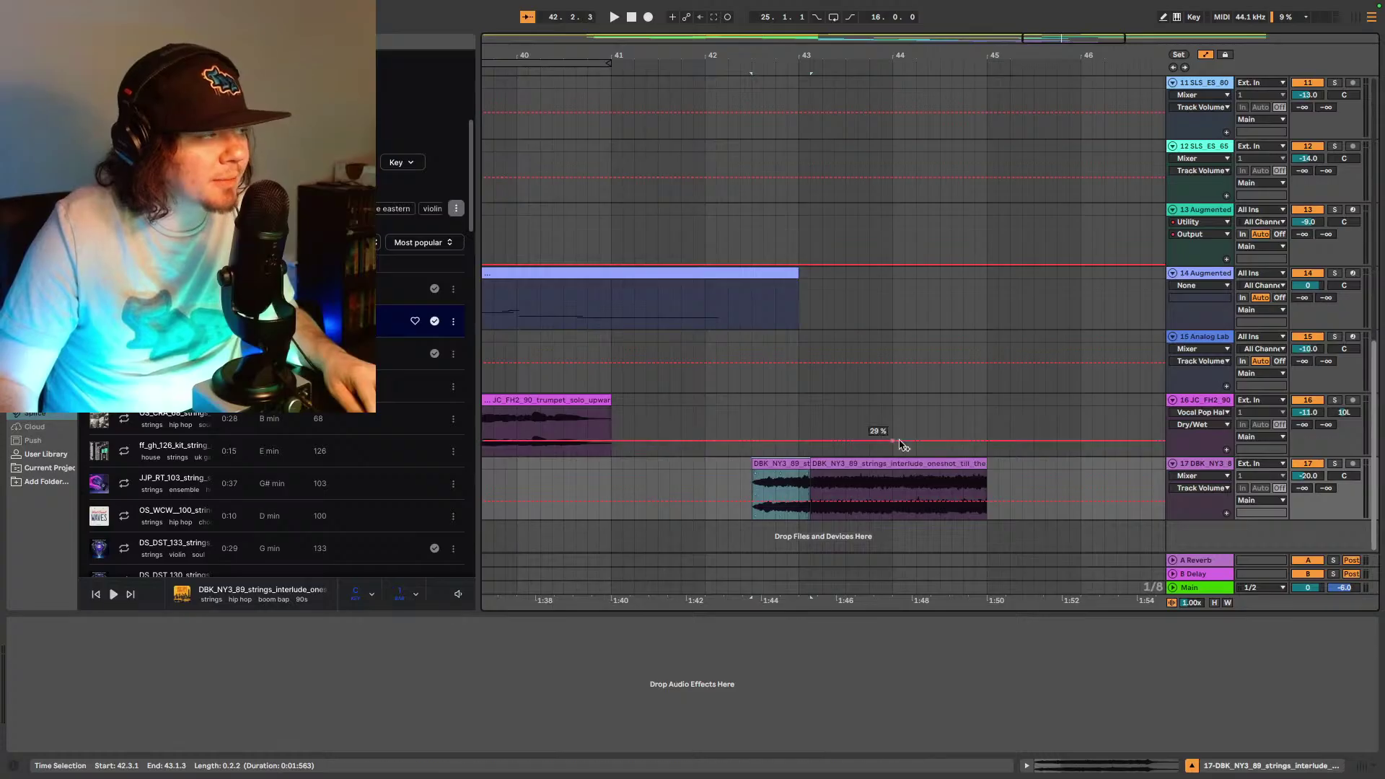
{"action": "key", "text": "space"}
{"action": "scroll", "coordinate": [894, 425], "scroll_direction": "left", "scroll_amount": 3}
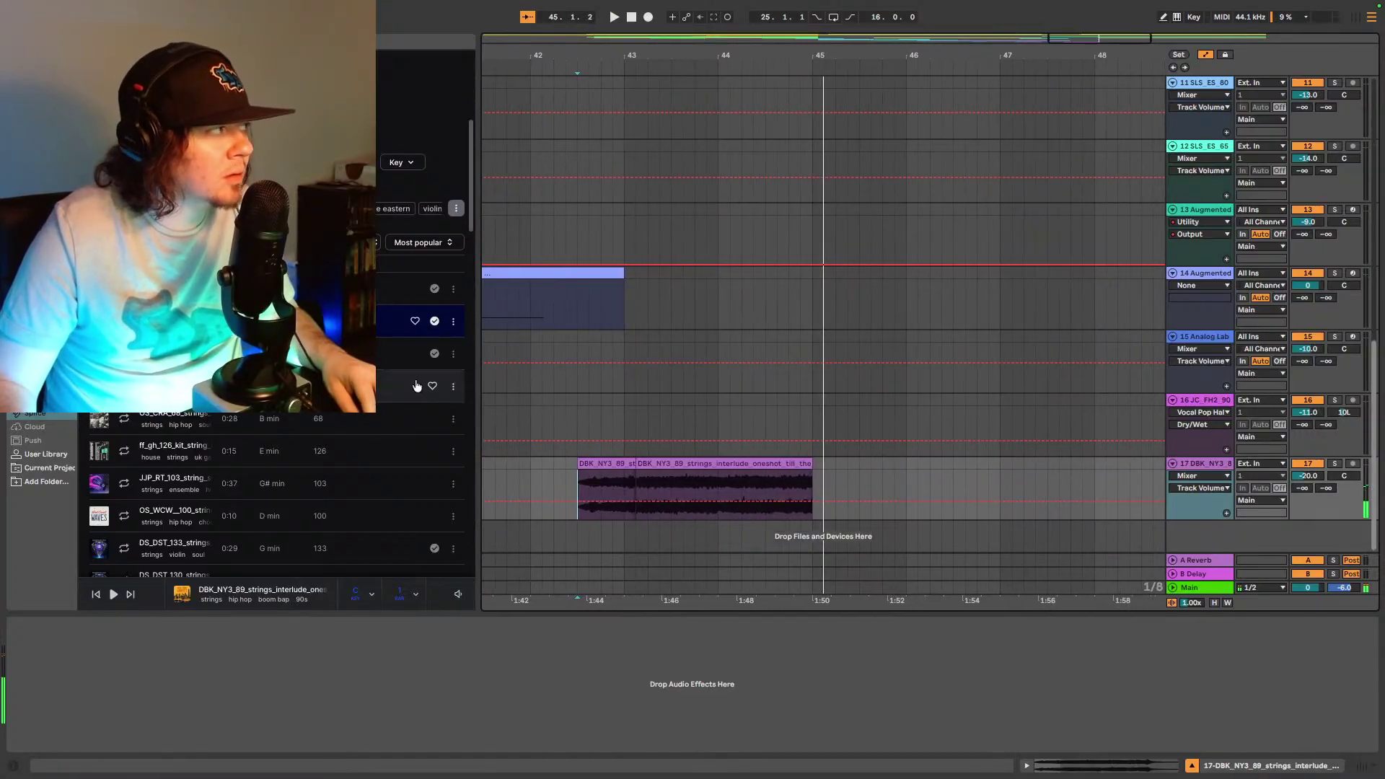
- Listen to the end of the strings clip and add a Shifter effect to the strings track
{"action": "left_click", "coordinate": [797, 481]}
{"action": "key", "text": "space"}
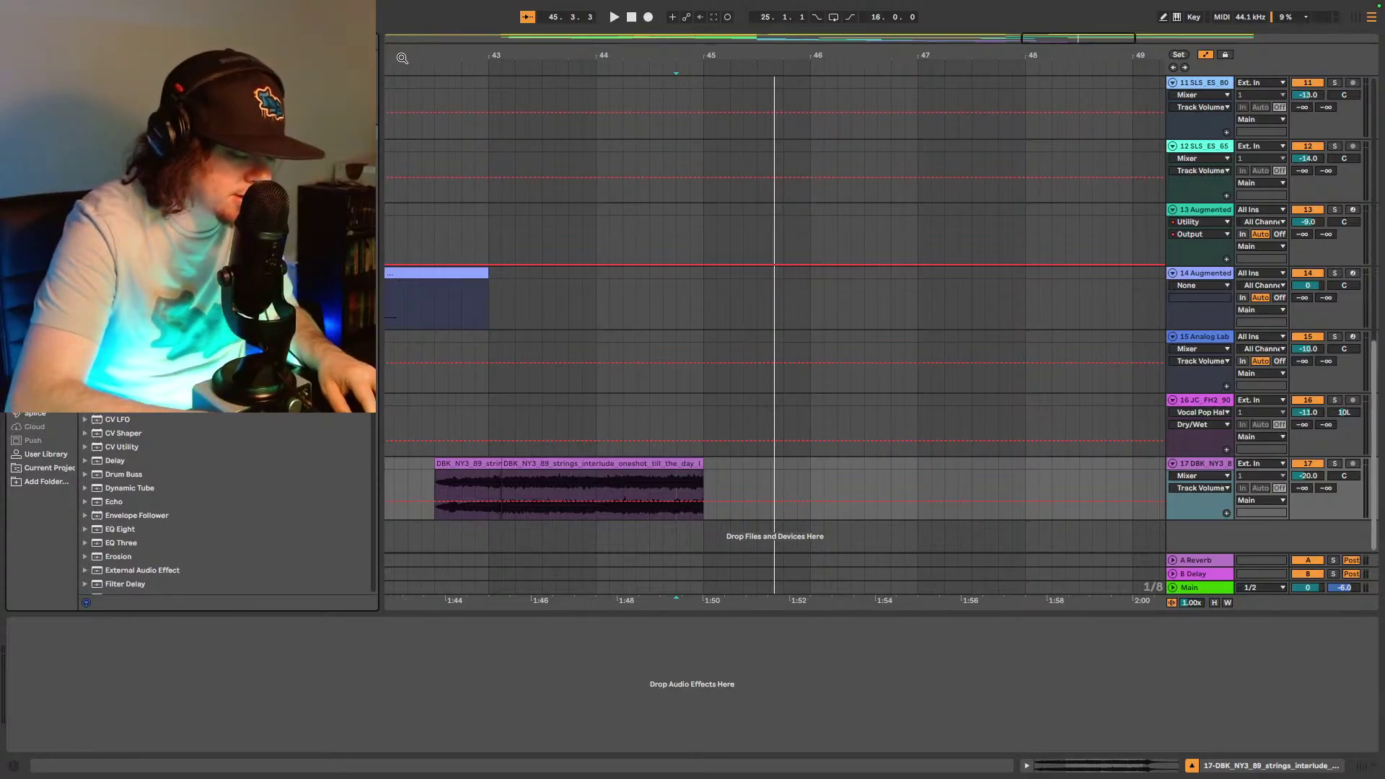
{"action": "scroll", "coordinate": [224, 505], "scroll_direction": "down", "scroll_amount": 15}
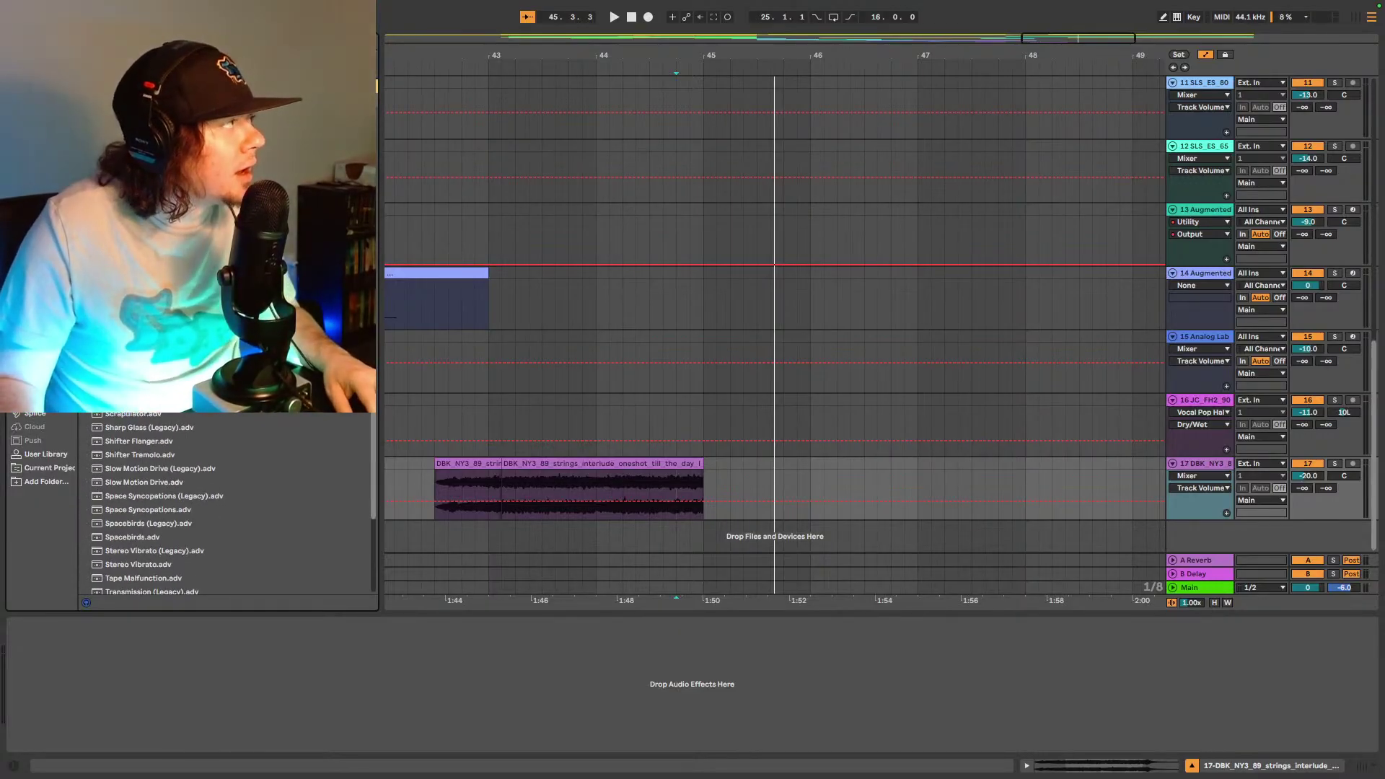
{"action": "left_click_drag", "start_coordinate": [155, 551], "coordinate": [647, 494]}
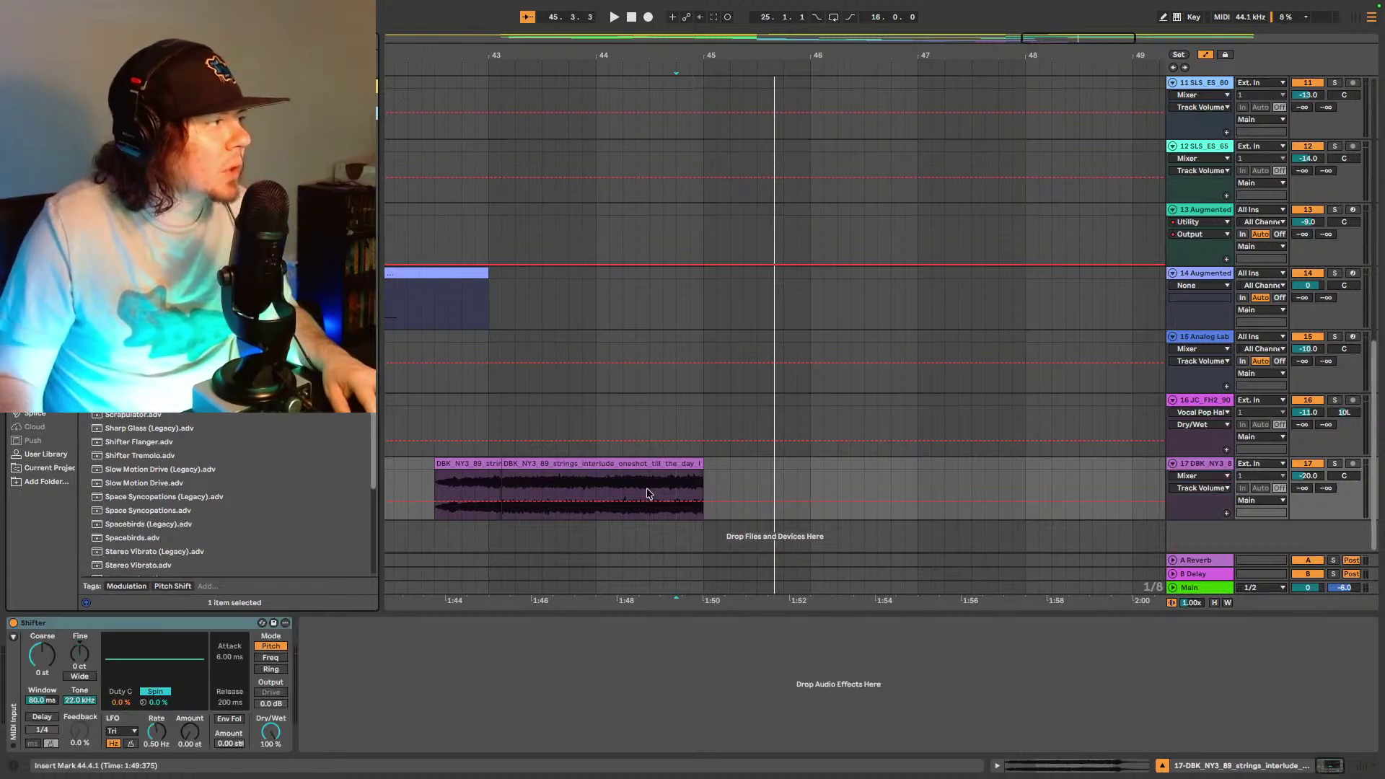
- Automate Shifter's coarse pitch to drop to -24 st over the strings clip's end at bar 45, and play the clip from its start
{"action": "right_click", "coordinate": [48, 657]}
{"action": "left_click", "coordinate": [70, 662]}
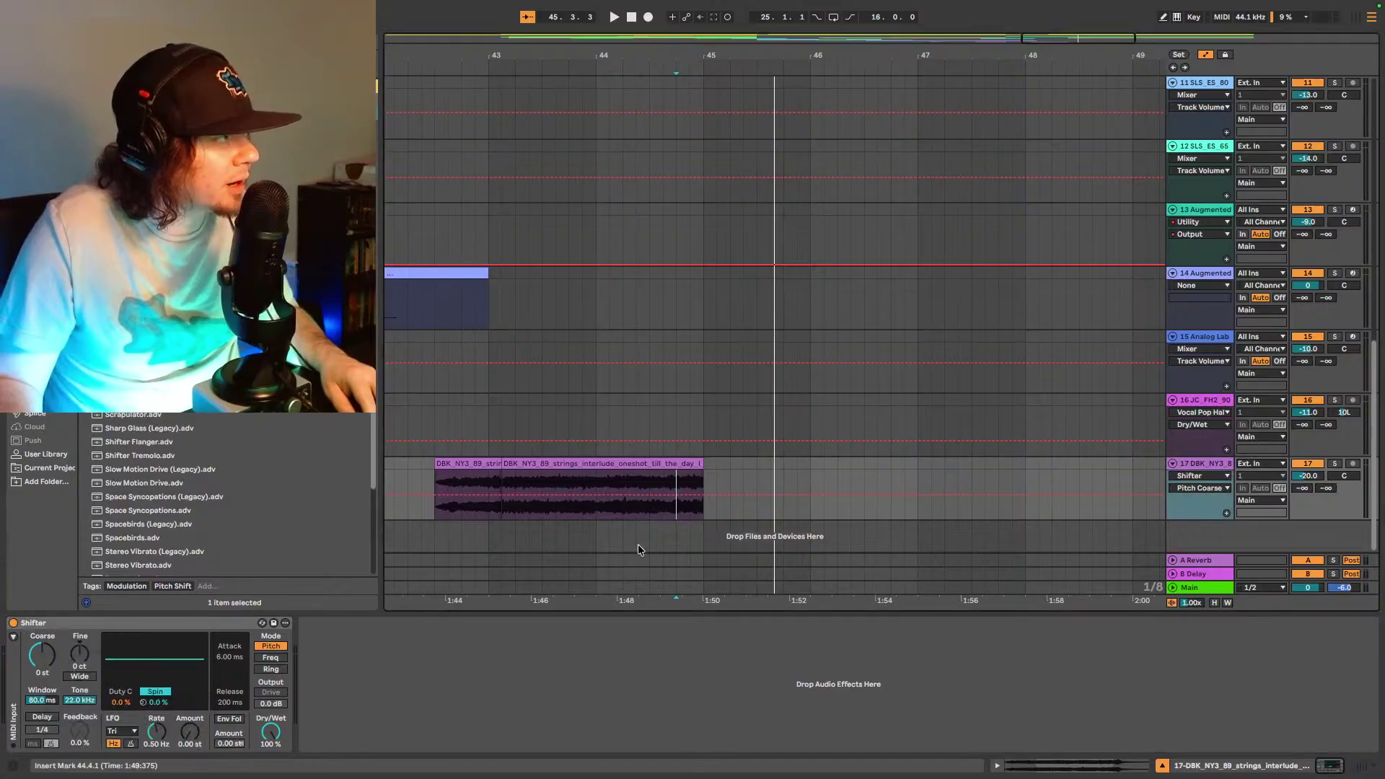
{"action": "mouse_move", "coordinate": [689, 503]}
{"action": "left_mouse_down"}
{"action": "mouse_move", "coordinate": [705, 495]}
{"action": "mouse_move", "coordinate": [714, 508]}
{"action": "left_mouse_up"}
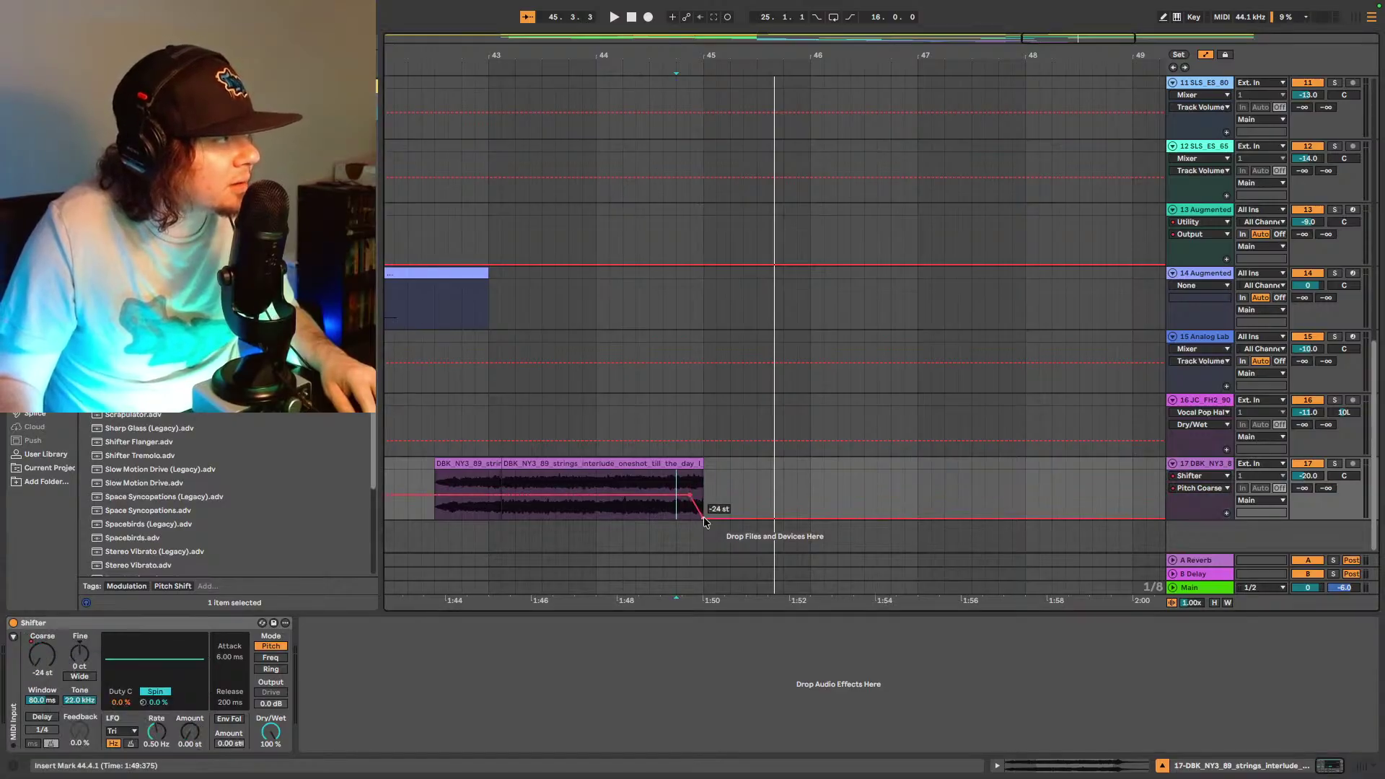
{"action": "key", "text": "space"}
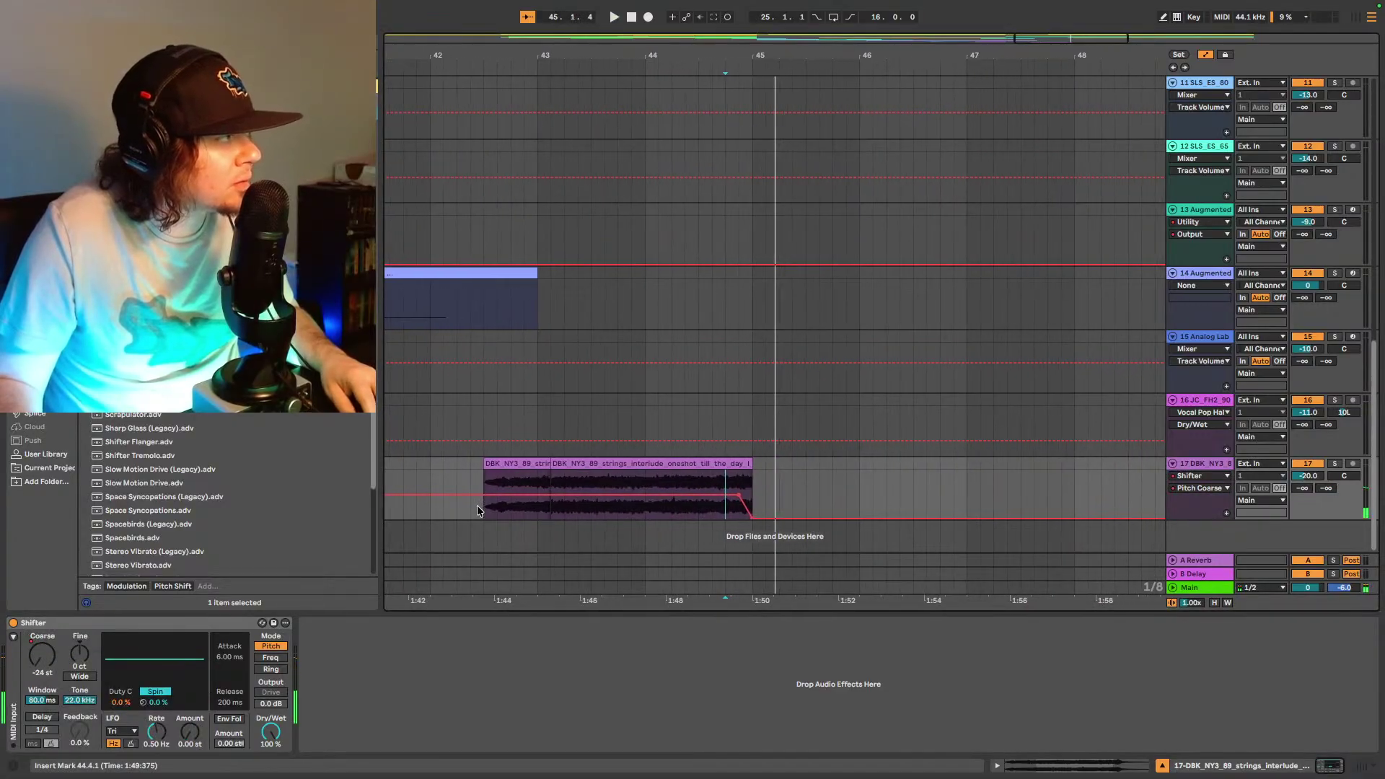
{"action": "left_click", "coordinate": [485, 516]}
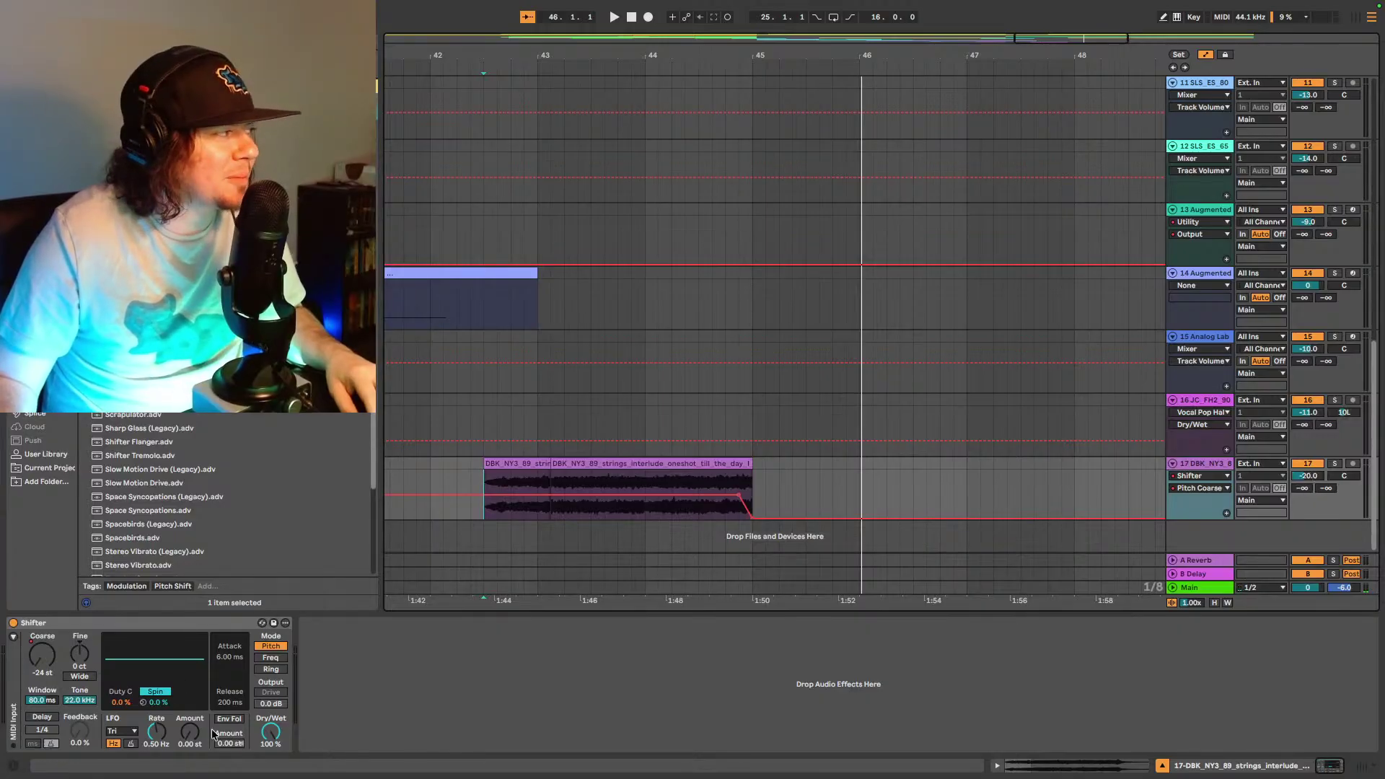
- Turn off Shifter and add a Delay set to 2 sixteenths for both channels on the strings track
{"action": "left_click", "coordinate": [13, 623]}
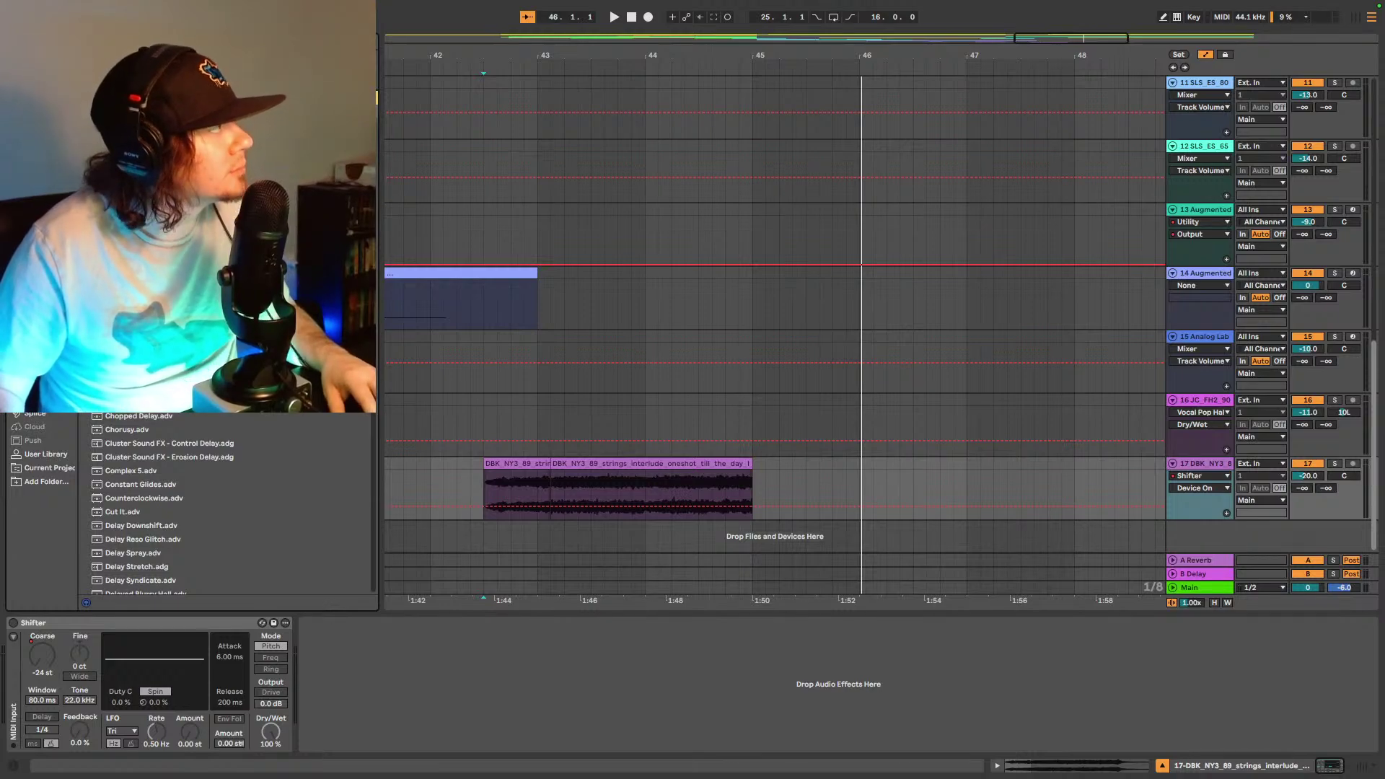
{"action": "scroll", "coordinate": [166, 505], "scroll_direction": "down", "scroll_amount": 4}
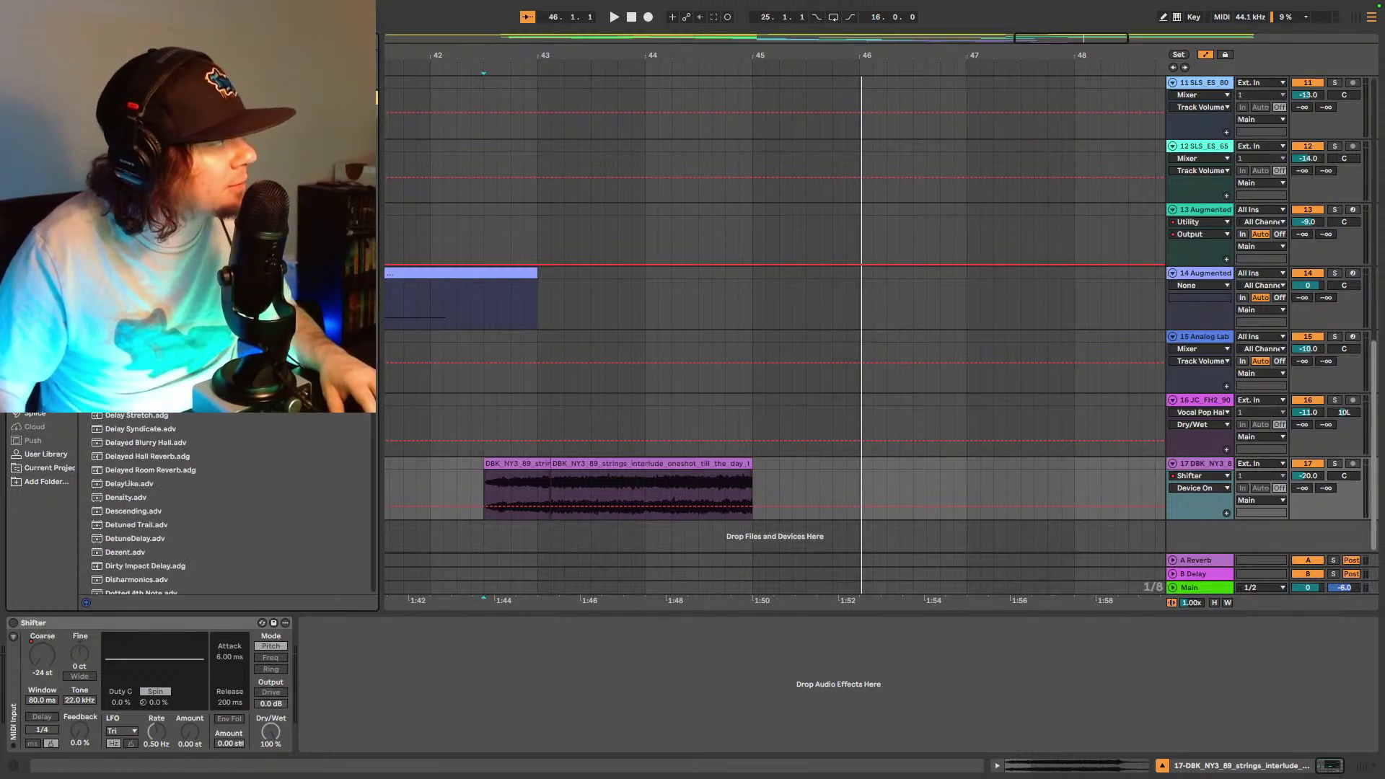
{"action": "scroll", "coordinate": [166, 504], "scroll_direction": "up", "scroll_amount": 8}
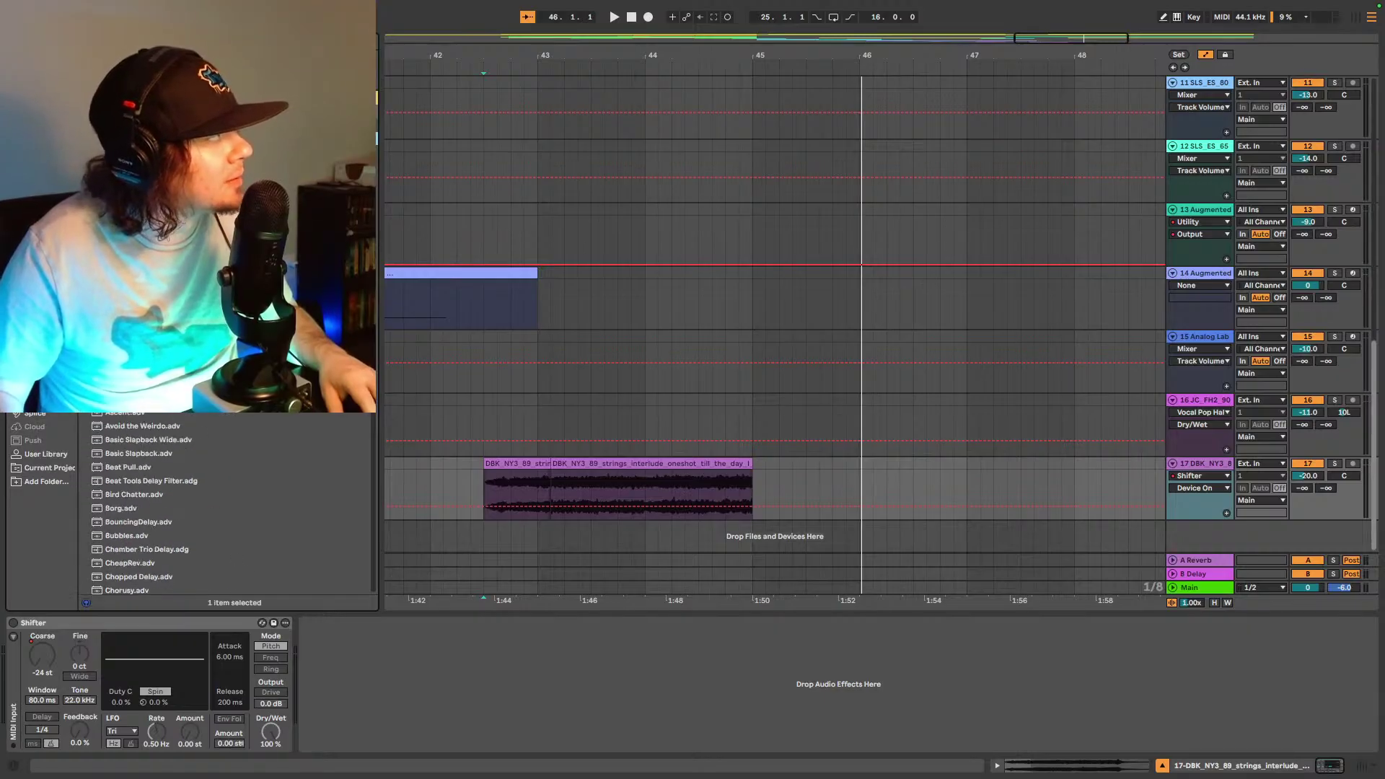
{"action": "left_click_drag", "start_coordinate": [691, 474], "coordinate": [692, 475]}
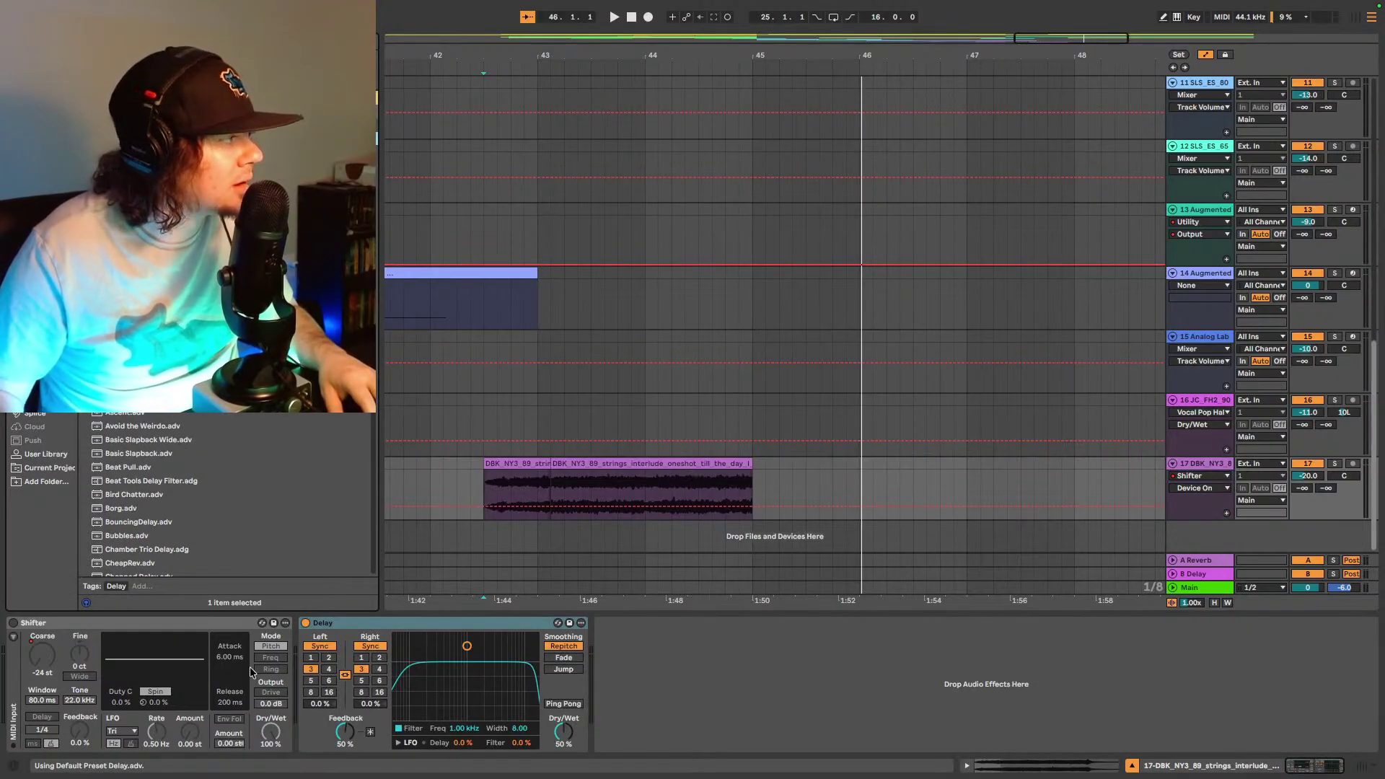
{"action": "left_click", "coordinate": [328, 659]}
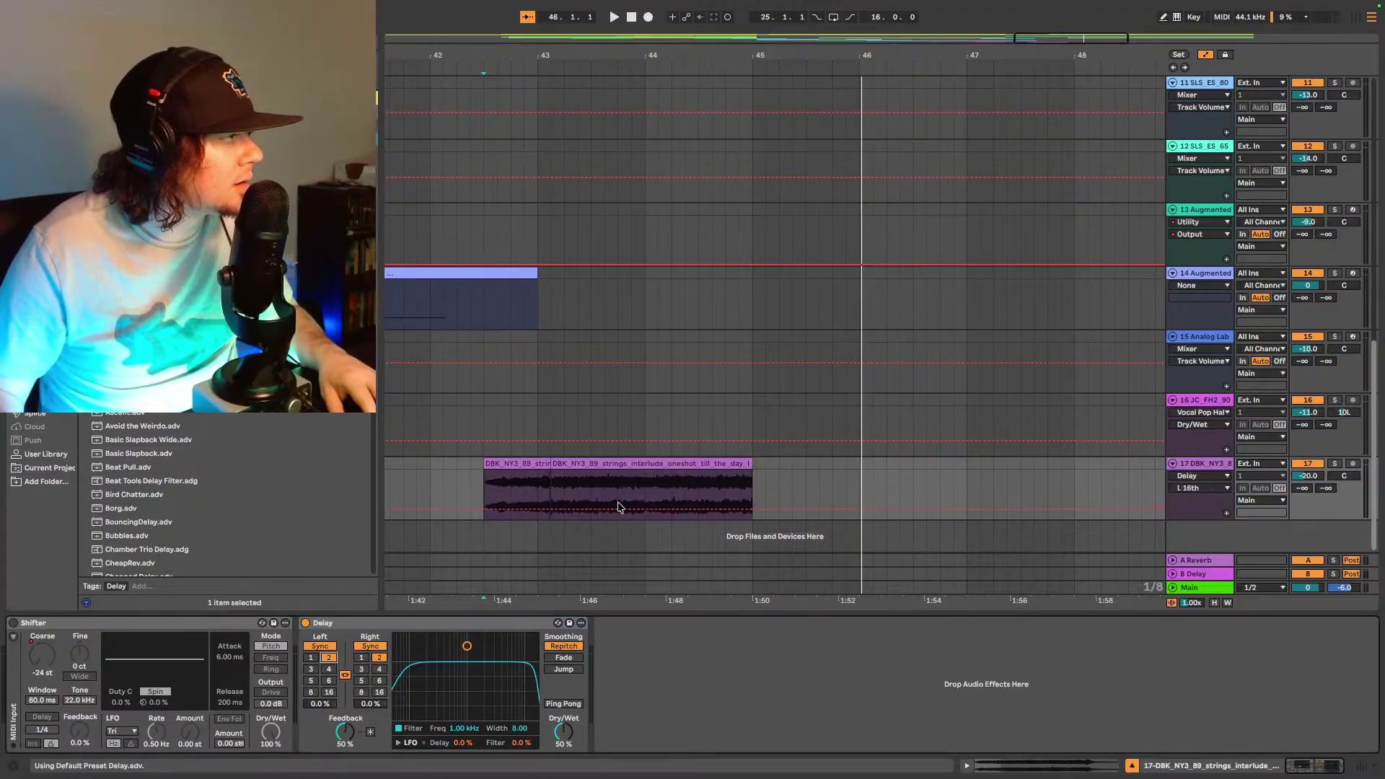
- Show the Delay's on/off automation on the strings track and play the clip from 44.3.1
{"action": "right_click", "coordinate": [306, 625]}
{"action": "left_click", "coordinate": [683, 504]}
{"action": "left_click", "coordinate": [691, 508]}
{"action": "key", "text": "space"}
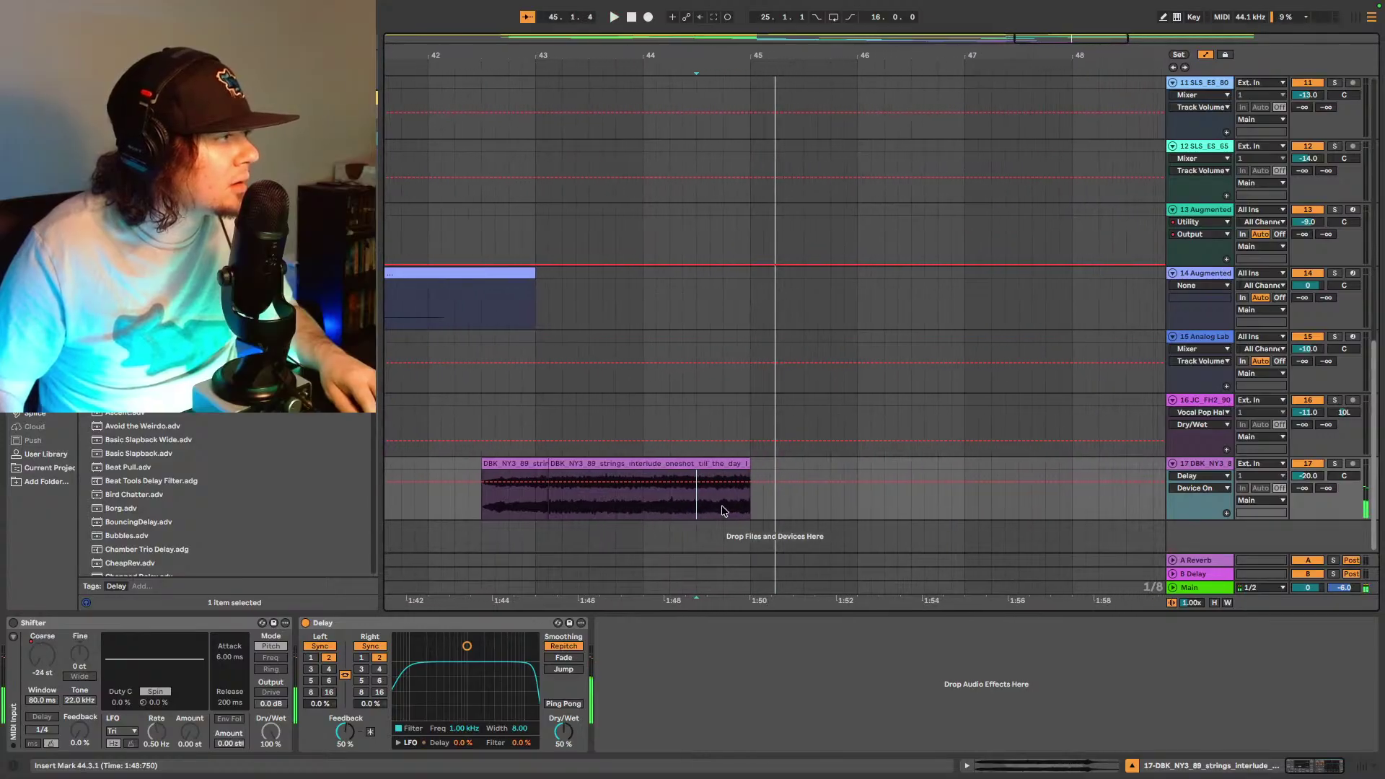
- Automate the Delay to stay off until 44.4.1 and switch on from there, and play the end of the strings clip
{"action": "left_click", "coordinate": [722, 514]}
{"action": "key", "text": "space"}
{"action": "right_click", "coordinate": [305, 624]}
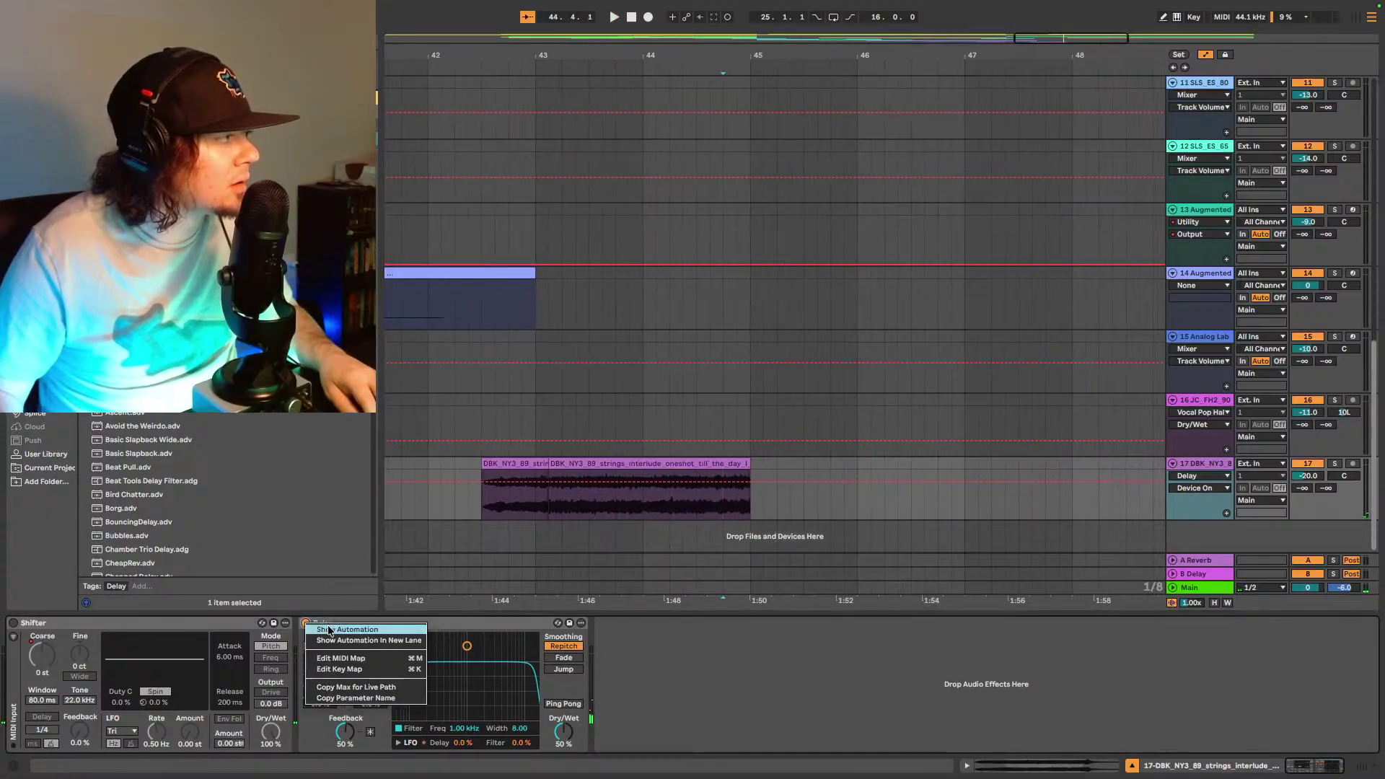
{"action": "left_click", "coordinate": [643, 507]}
{"action": "left_click", "coordinate": [723, 482]}
{"action": "left_click_drag", "start_coordinate": [717, 479], "coordinate": [687, 504]}
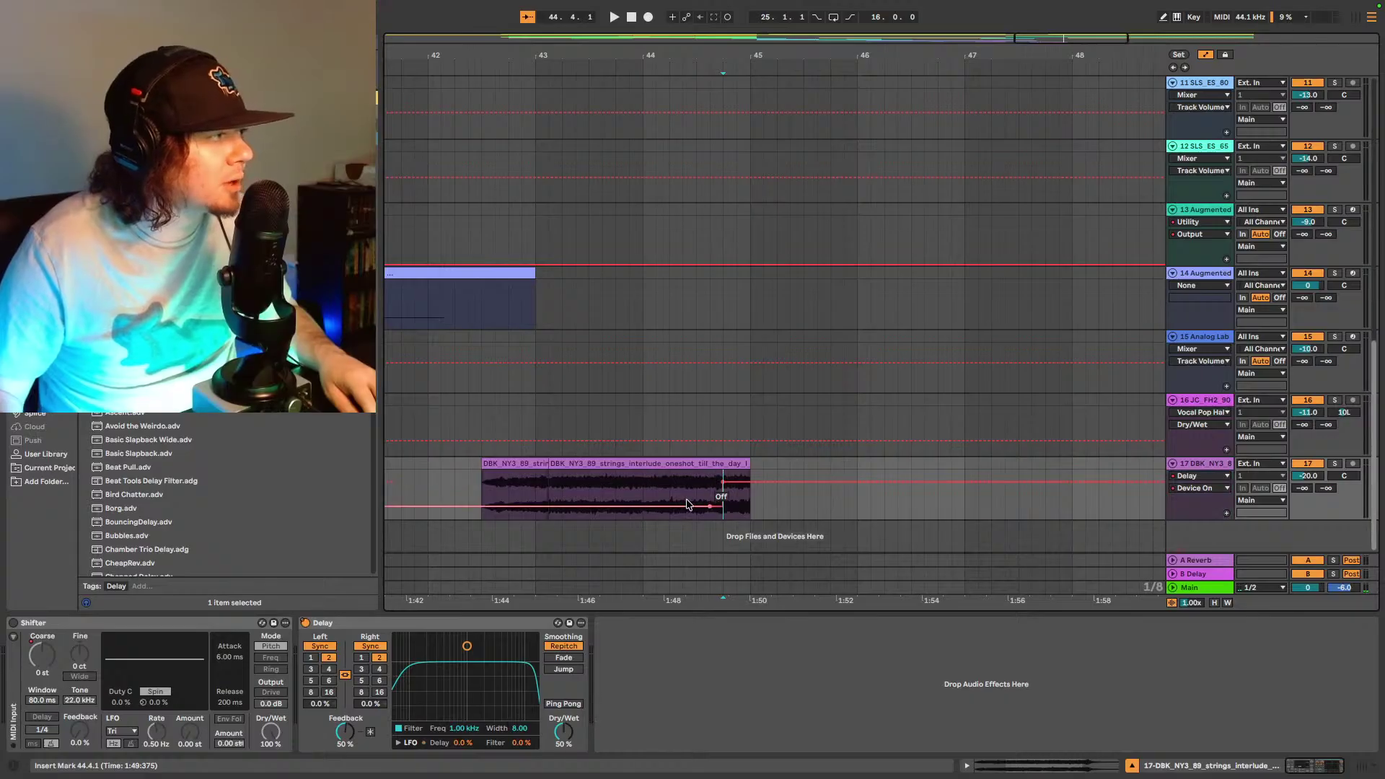
{"action": "left_click", "coordinate": [689, 484]}
{"action": "key", "text": "space"}
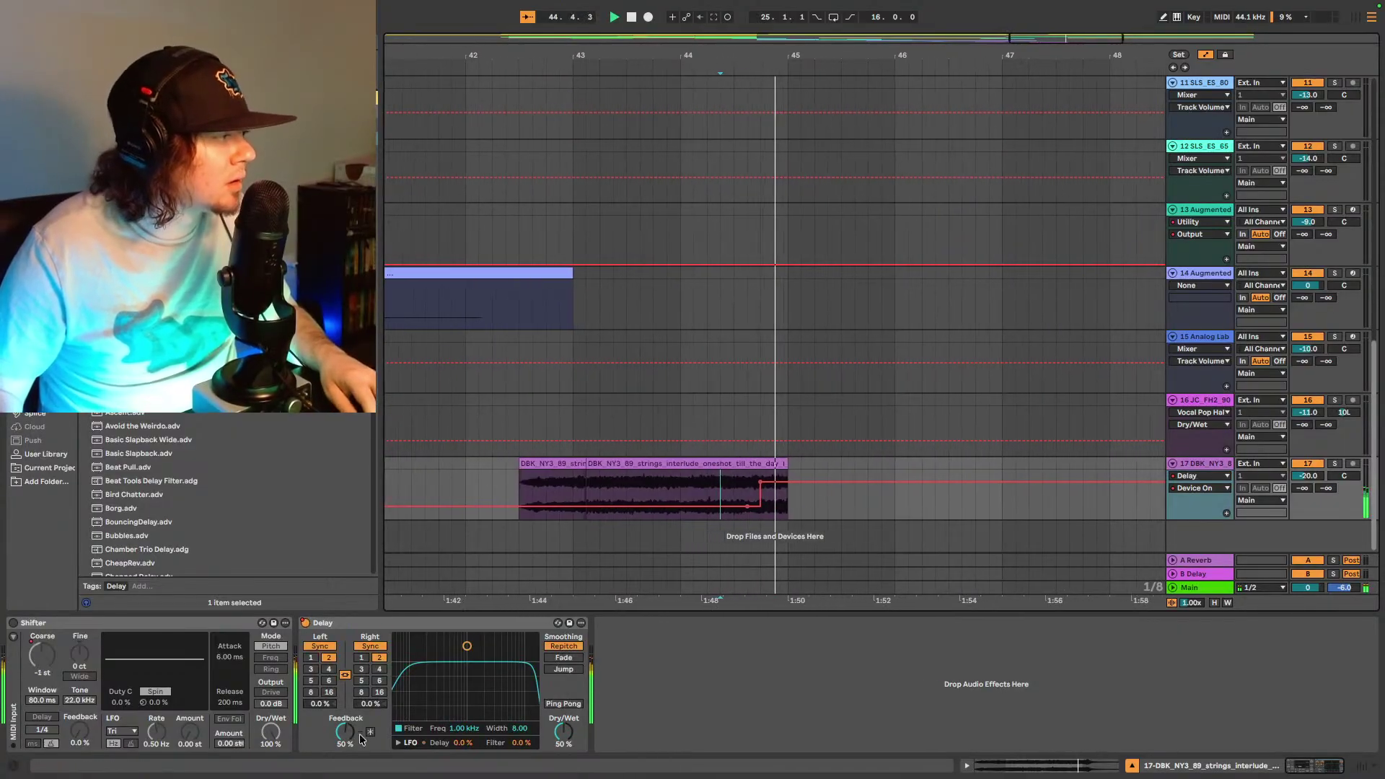
- Raise the Delay's feedback to 68% and set its dry/wet to 49% during playback, and stop
{"action": "left_click_drag", "start_coordinate": [345, 732], "coordinate": [344, 719]}
{"action": "left_click", "coordinate": [564, 732]}
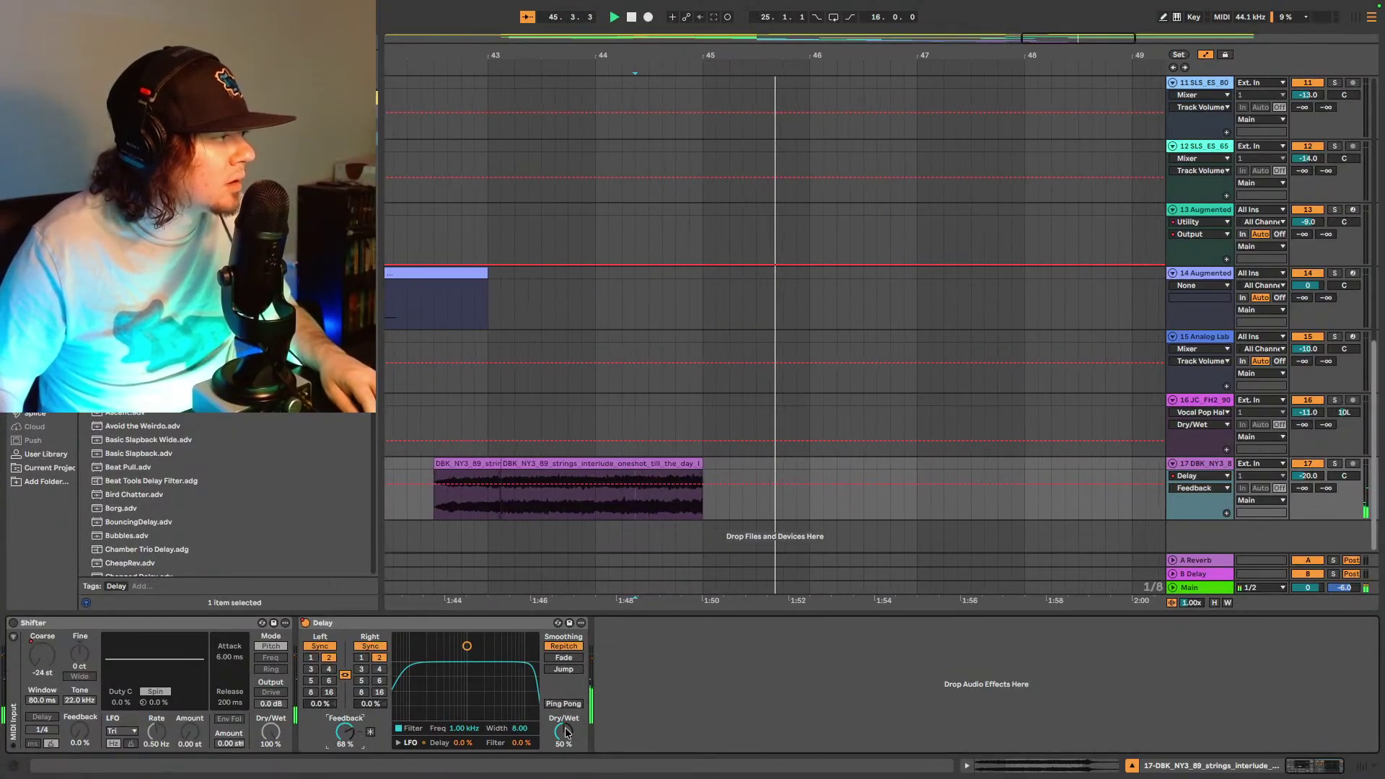
{"action": "left_click_drag", "start_coordinate": [563, 732], "coordinate": [563, 733]}
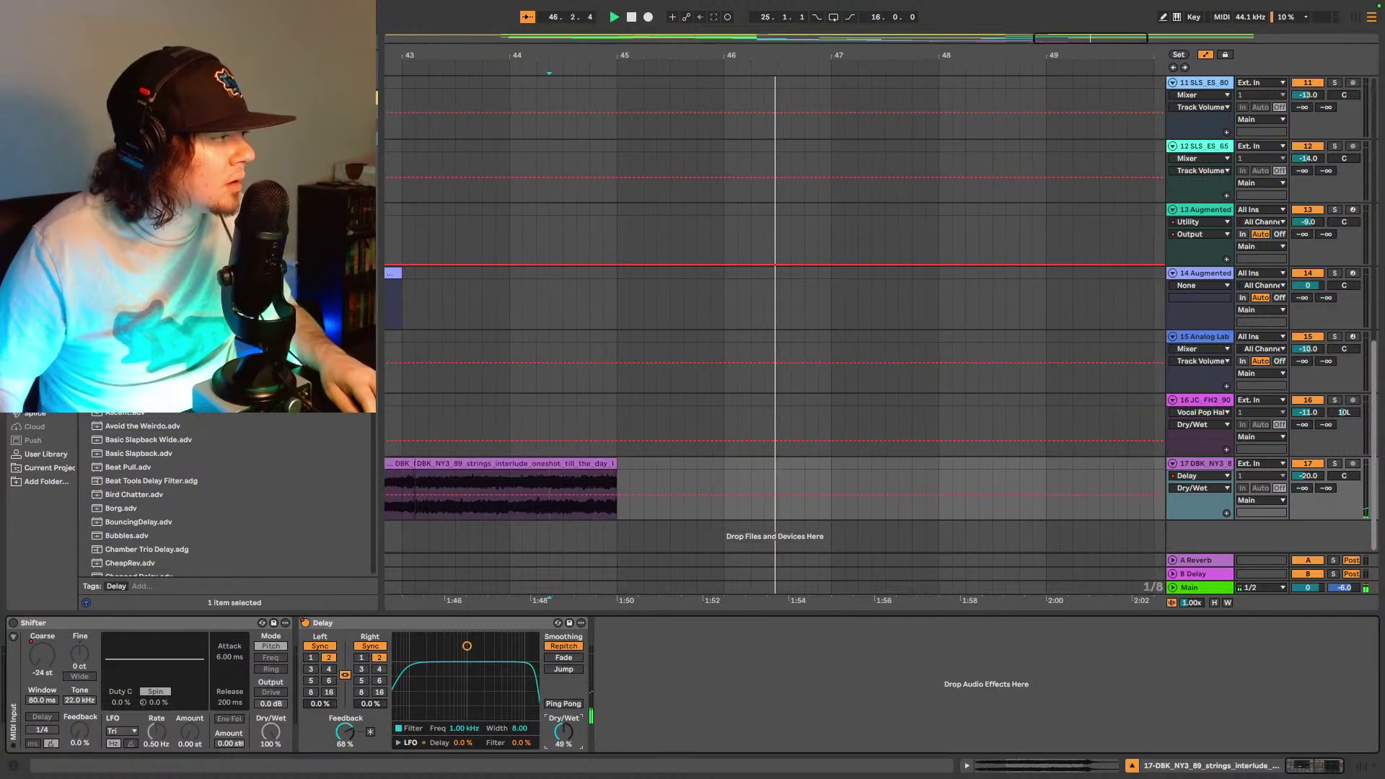
{"action": "key", "text": "space"}
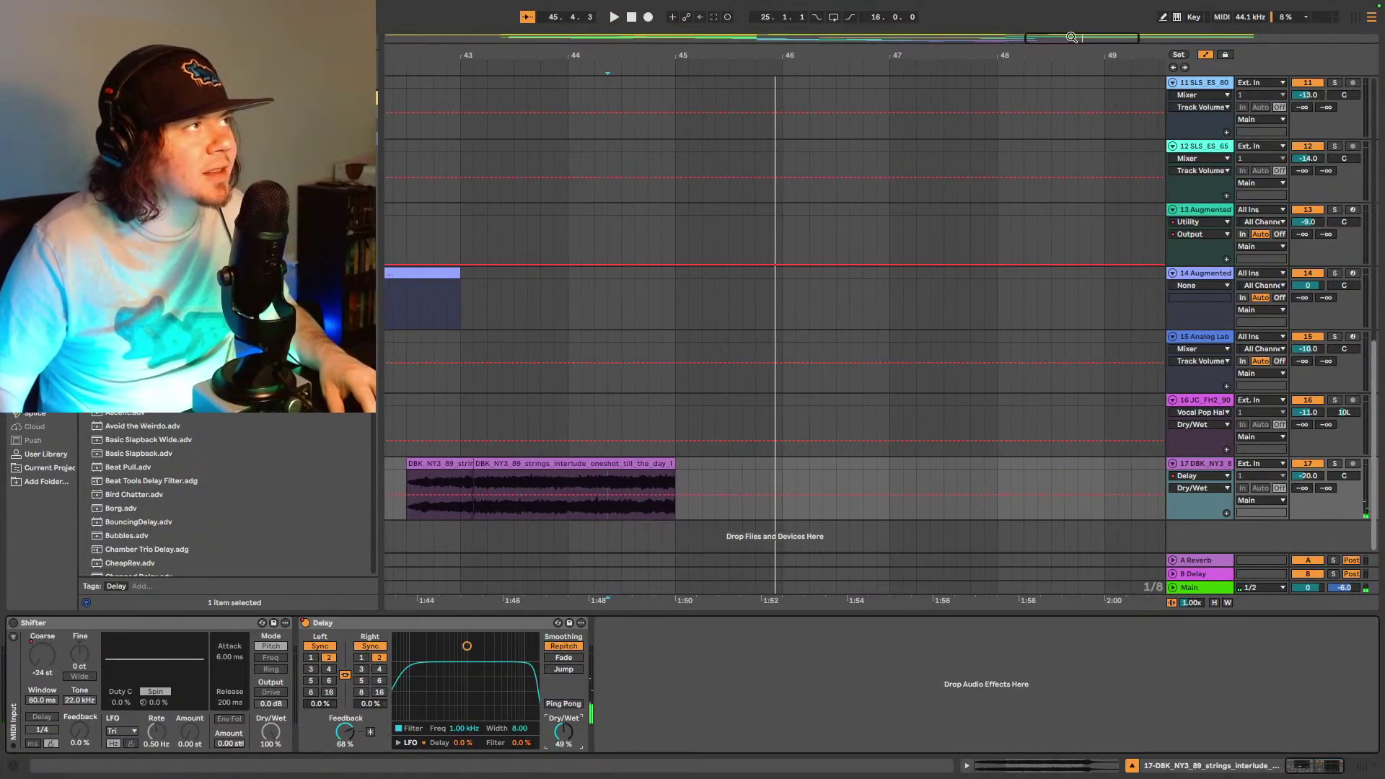
- Play the strings clip from its start at 42.3.1 and lower the strings track's volume to -26 dB
{"action": "left_click_drag", "start_coordinate": [1071, 38], "coordinate": [1071, 54]}
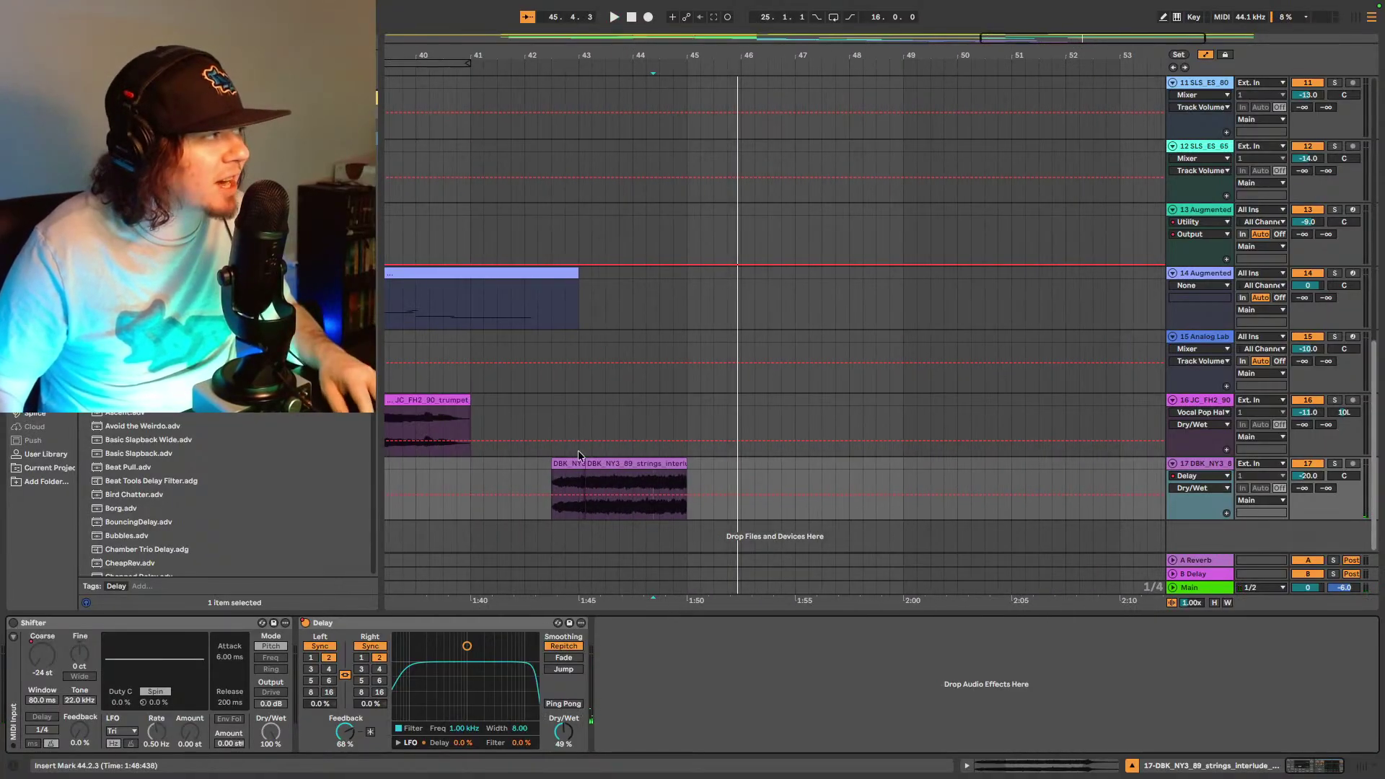
{"action": "left_click", "coordinate": [553, 478]}
{"action": "key", "text": "space"}
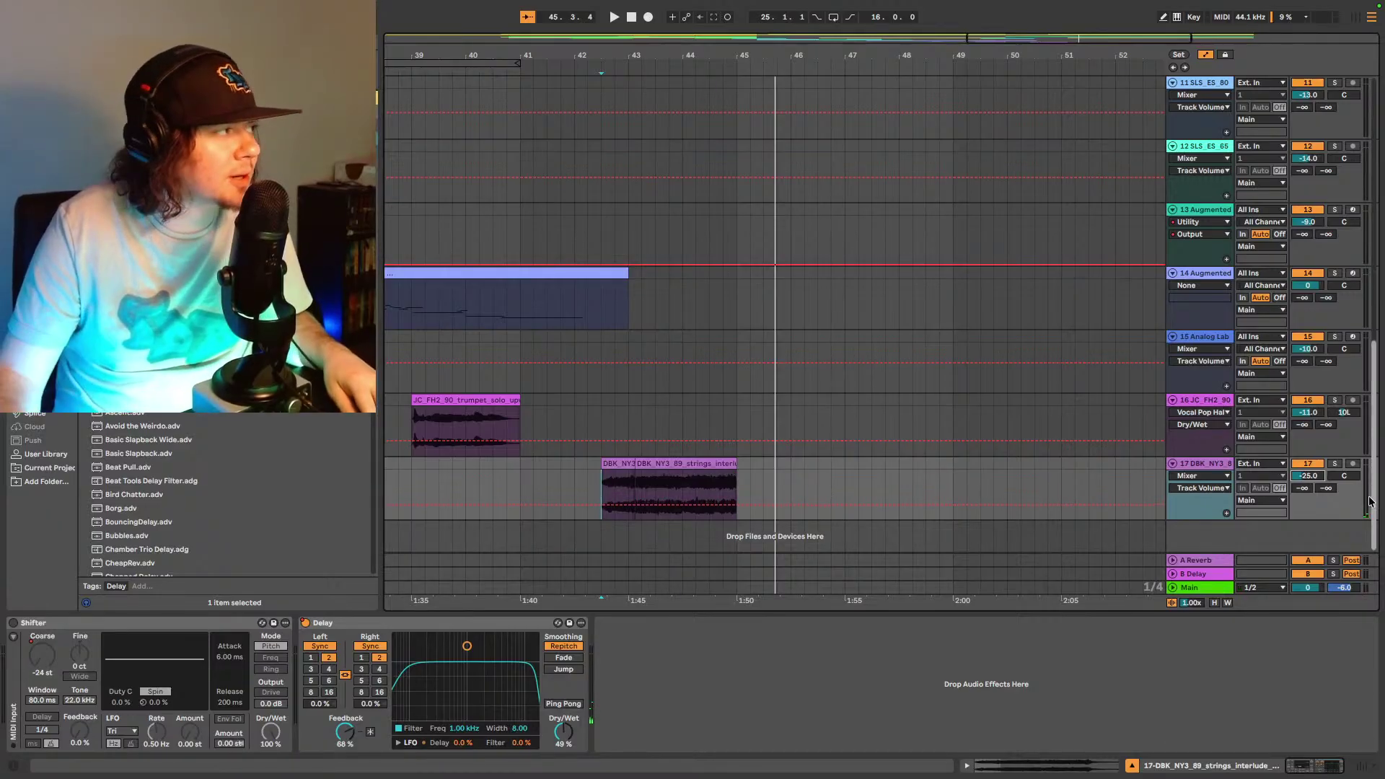
{"action": "key", "text": "space"}
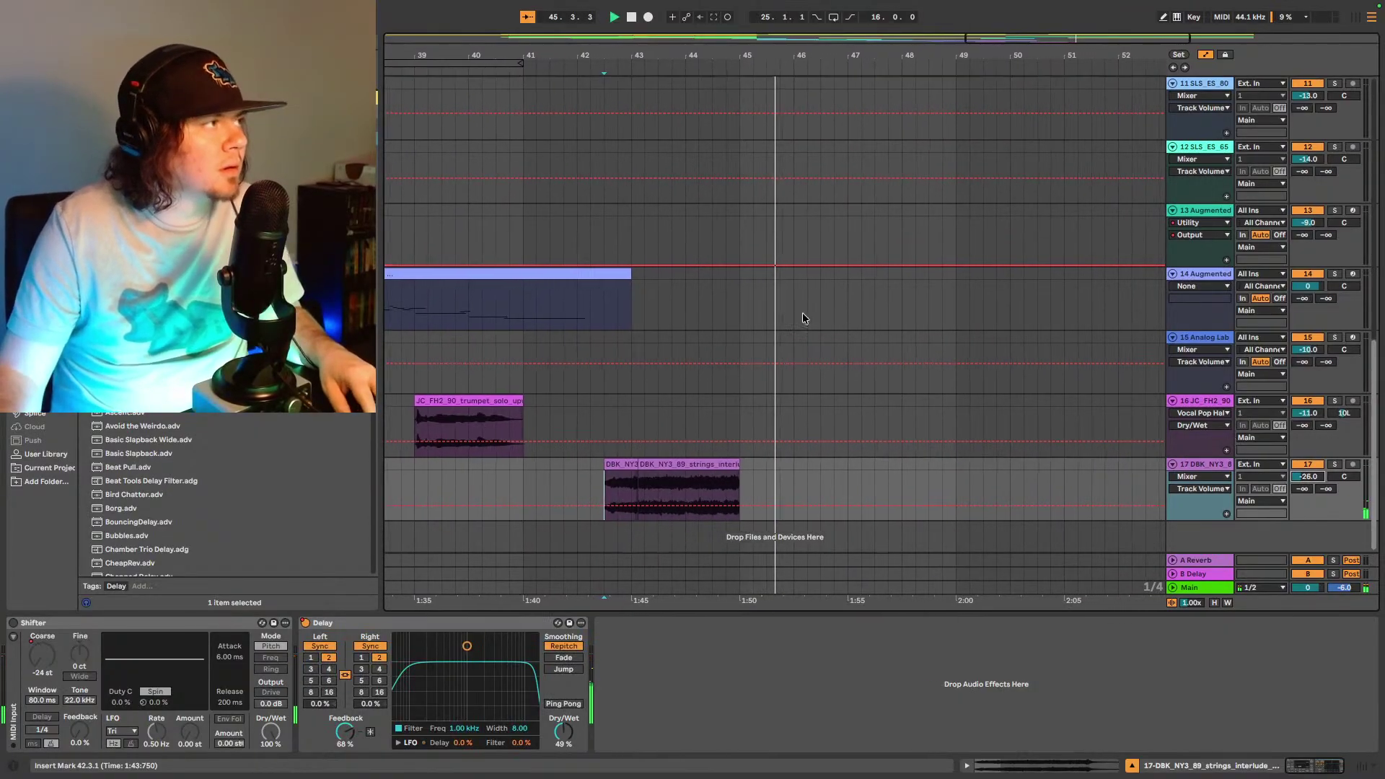
- Review the tracks across the whole arrangement while listening past bar 46, and replay from bar 39
{"action": "scroll", "coordinate": [693, 339], "scroll_direction": "up", "scroll_amount": 10}
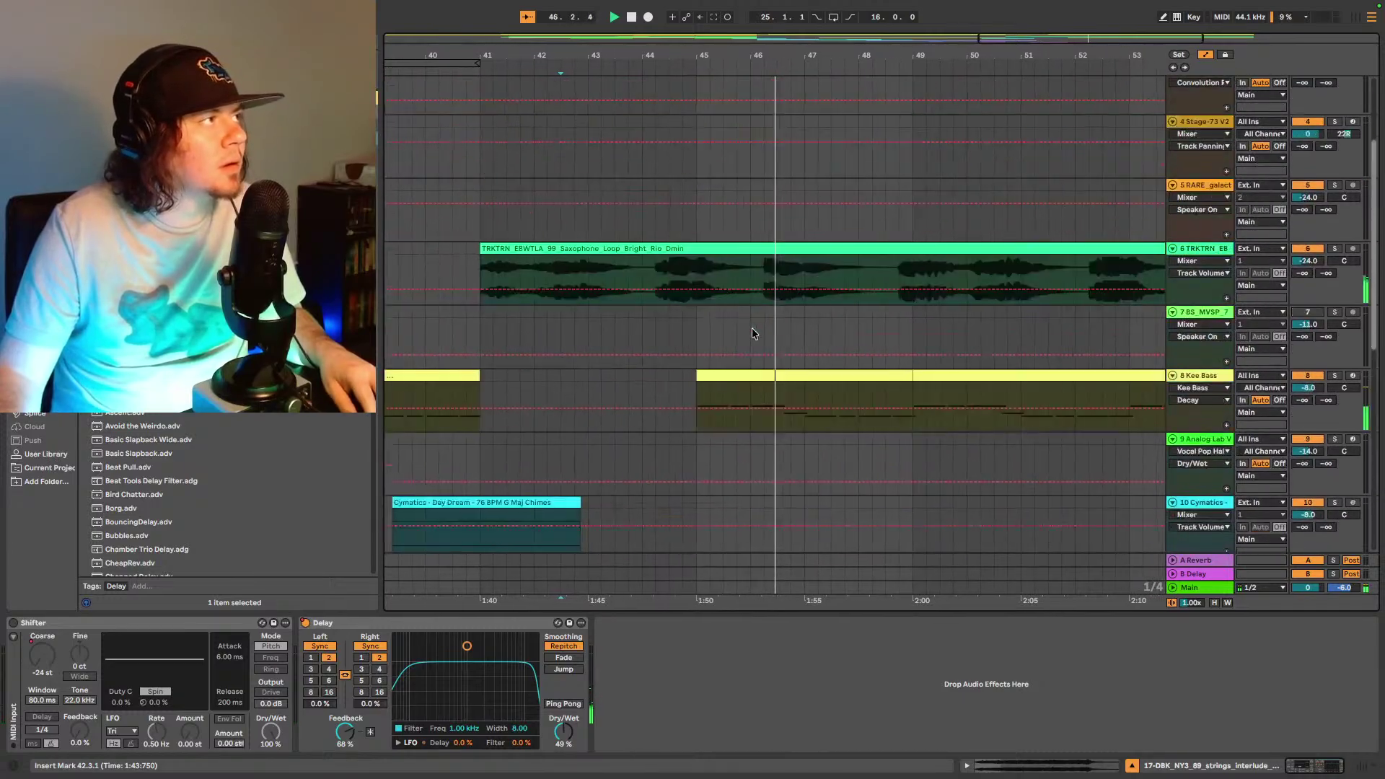
{"action": "scroll", "coordinate": [751, 332], "scroll_direction": "up", "scroll_amount": 2}
{"action": "scroll", "coordinate": [751, 332], "scroll_direction": "down", "scroll_amount": 7}
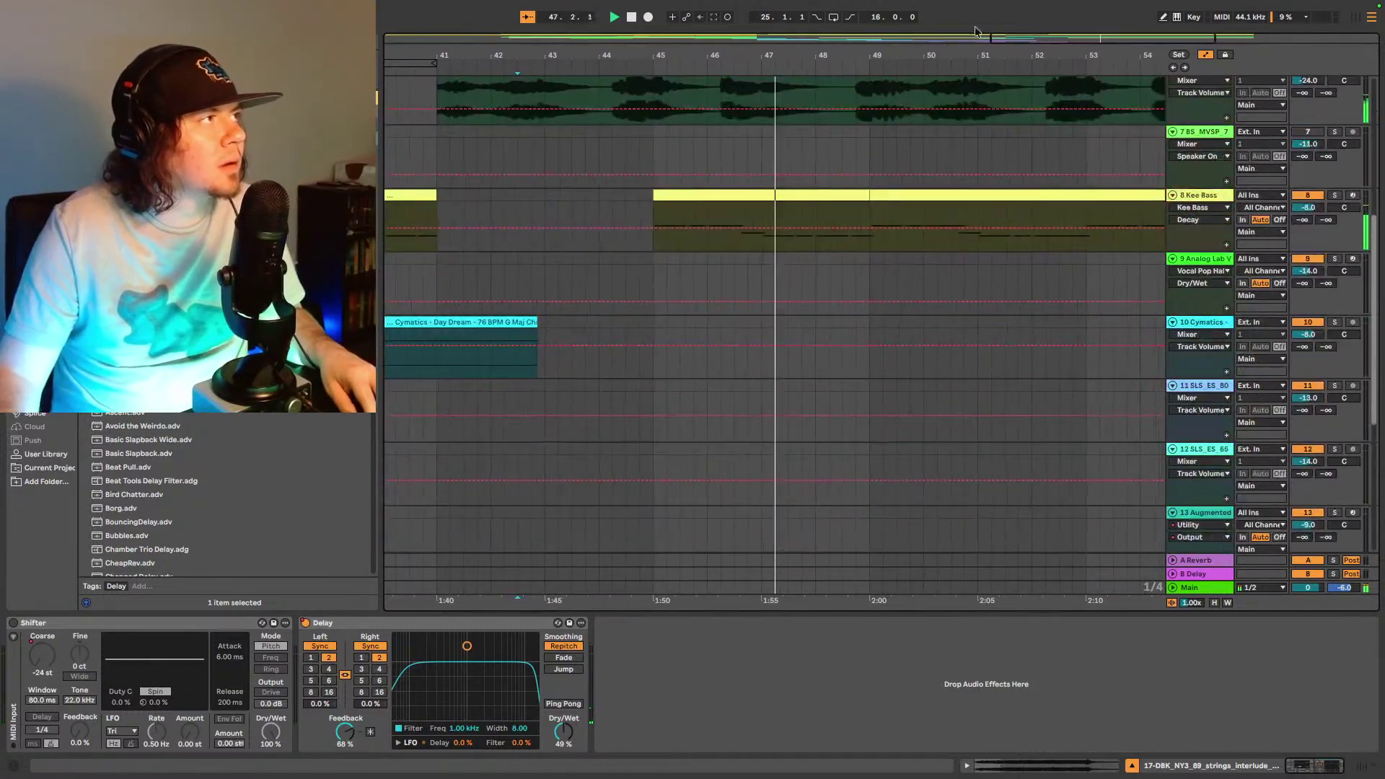
{"action": "key", "text": "minus"}
{"action": "key", "text": "minus"}
{"action": "scroll", "coordinate": [912, 392], "scroll_direction": "down", "scroll_amount": 3}
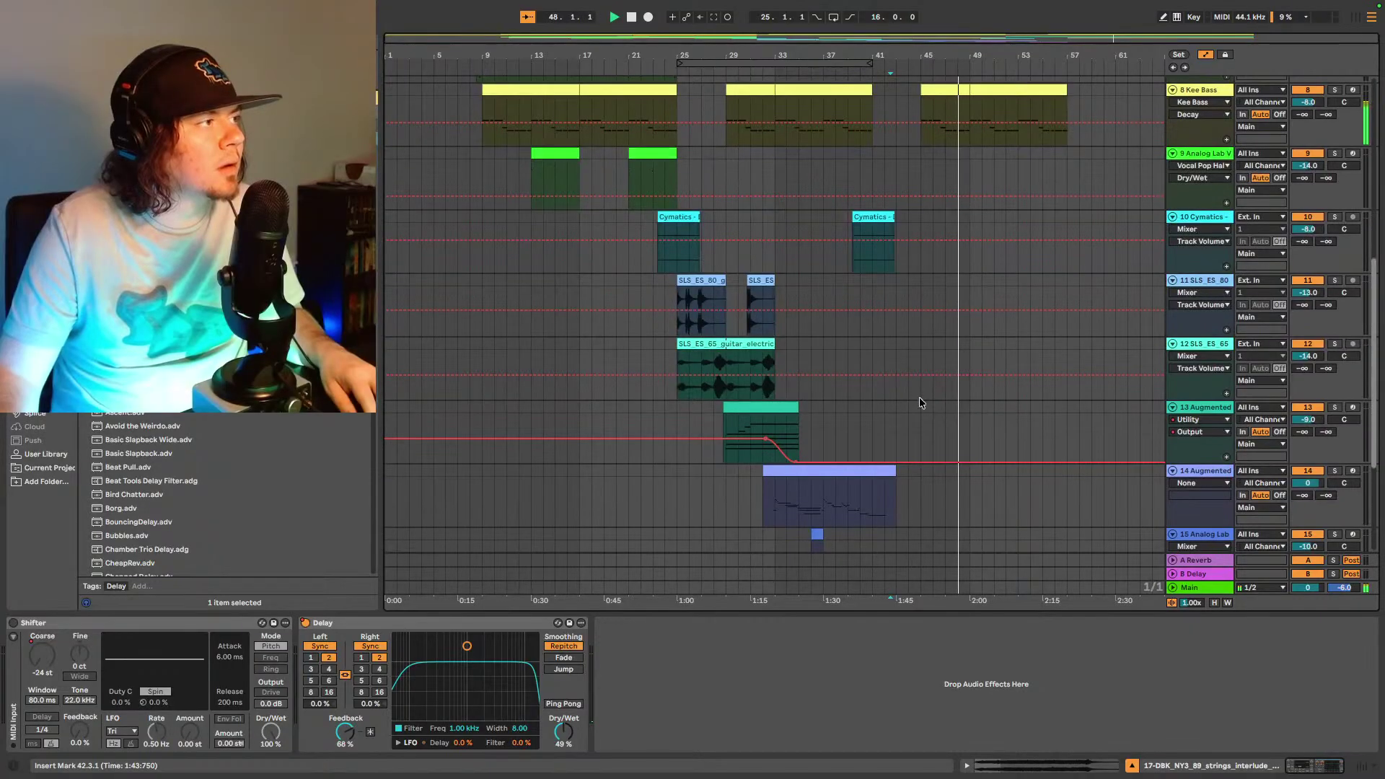
{"action": "scroll", "coordinate": [923, 408], "scroll_direction": "down", "scroll_amount": 4}
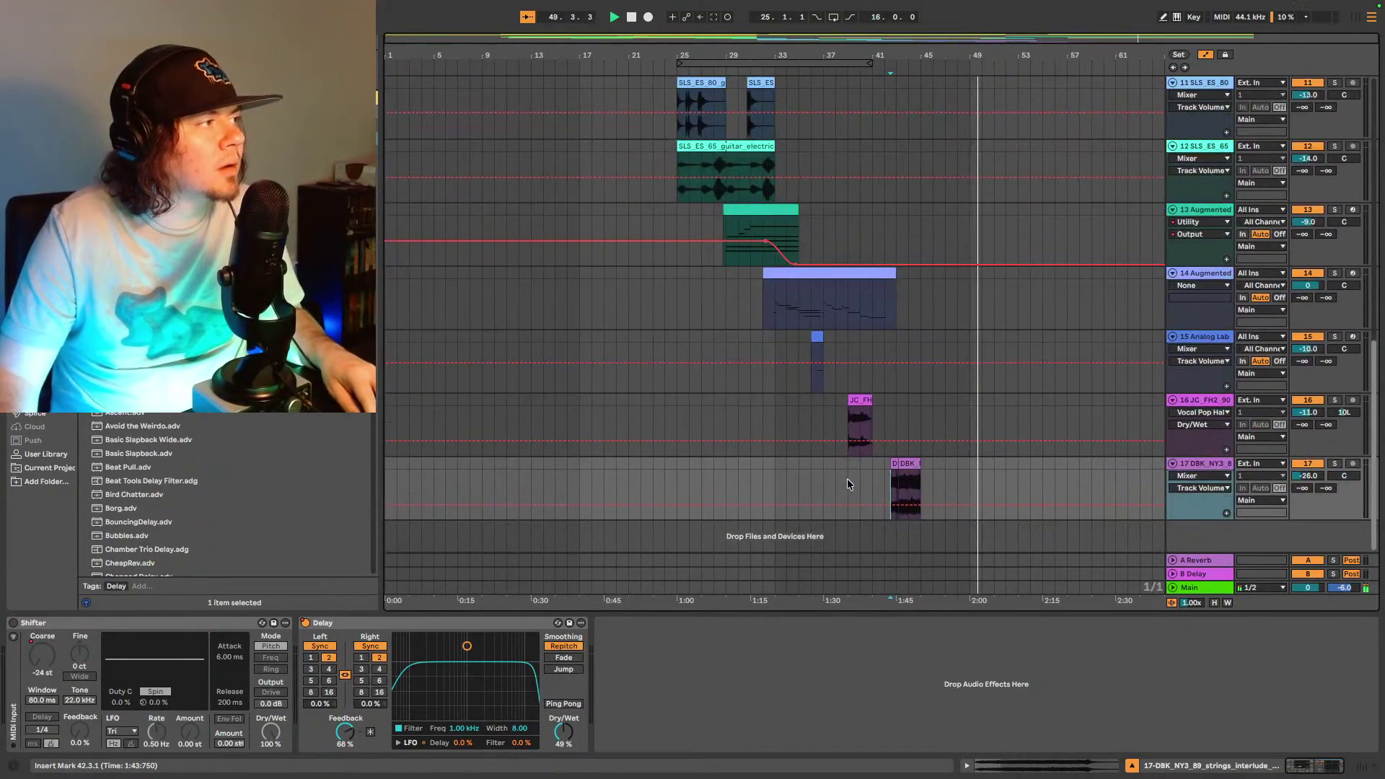
{"action": "left_click", "coordinate": [846, 478]}
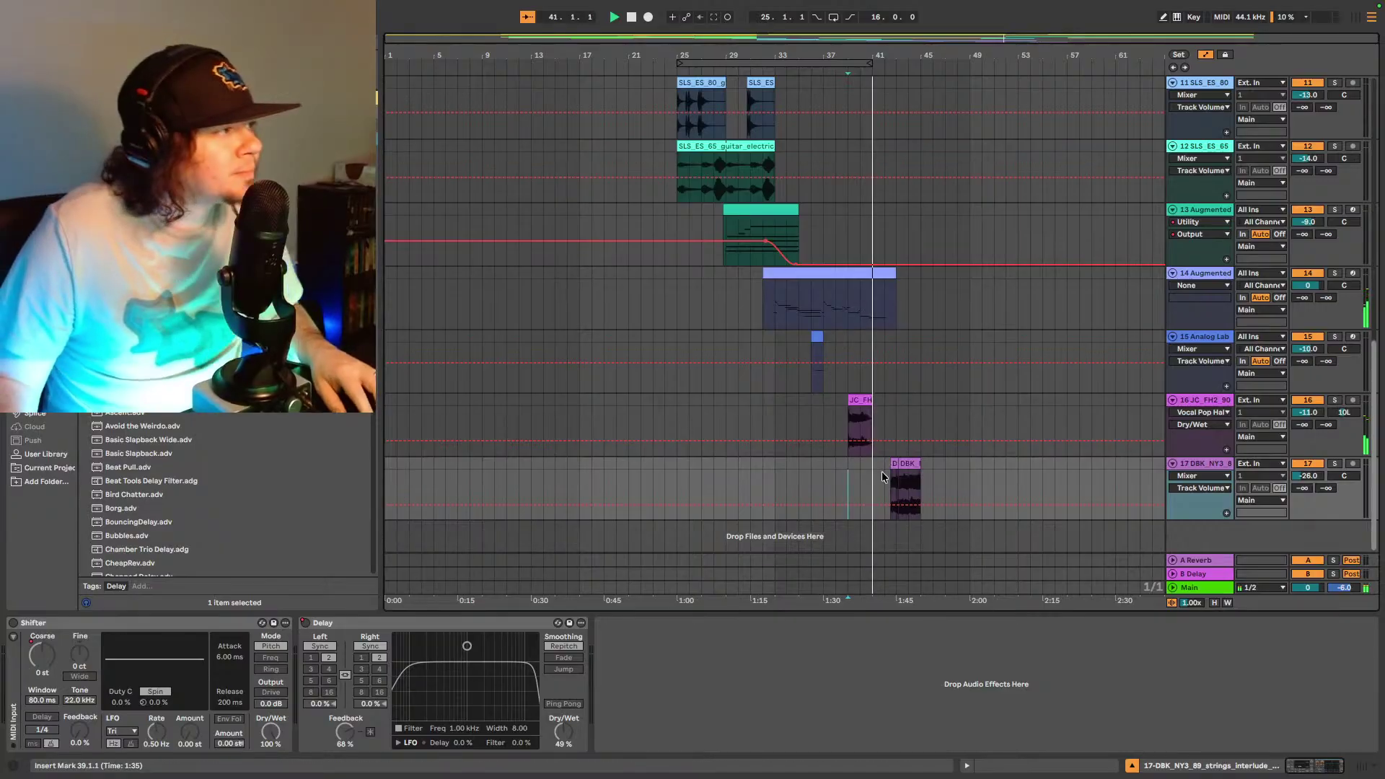
- Copy bars 41 to 47 of the strings track and paste them on the same track at bar 5
{"action": "left_click_drag", "start_coordinate": [875, 476], "coordinate": [946, 463]}
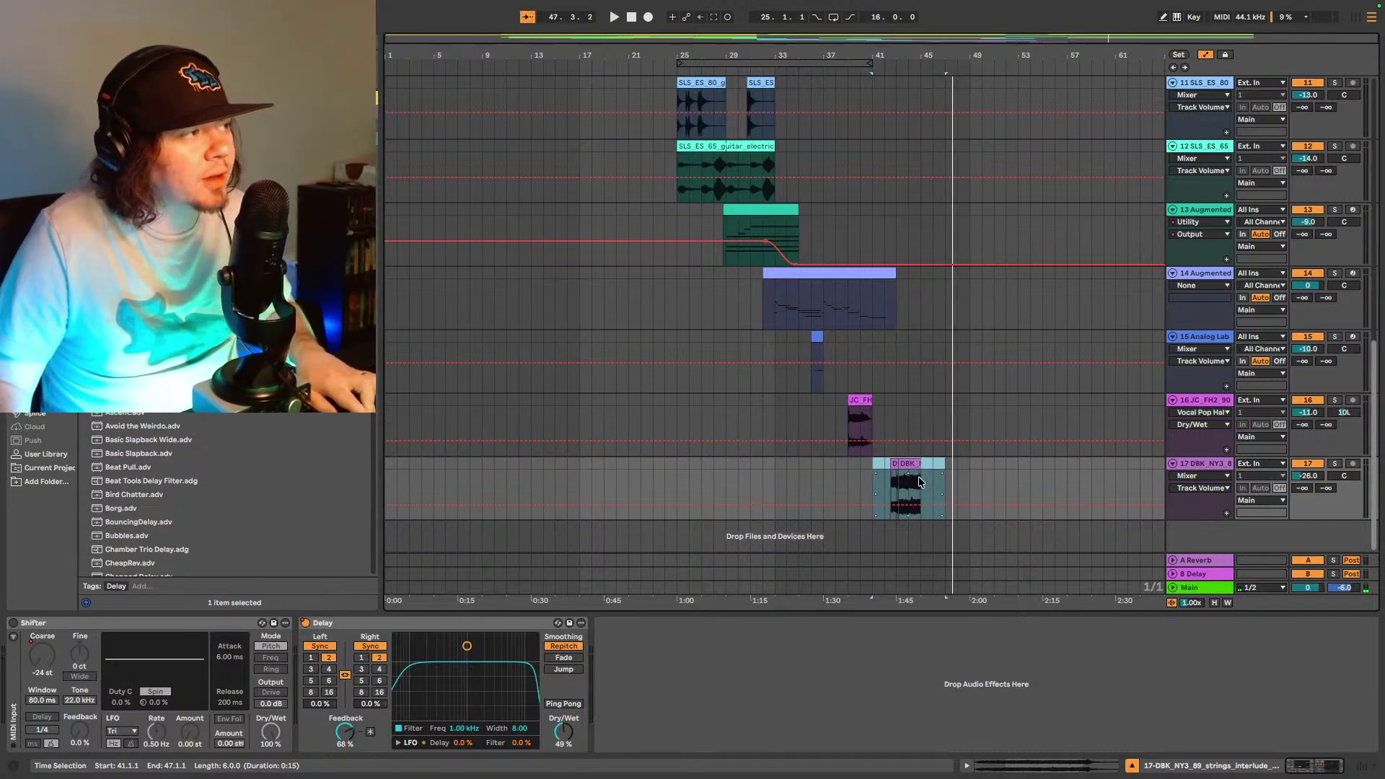
{"action": "scroll", "coordinate": [894, 472], "scroll_direction": "up", "scroll_amount": 3}
{"action": "scroll", "coordinate": [894, 468], "scroll_direction": "down", "scroll_amount": 2}
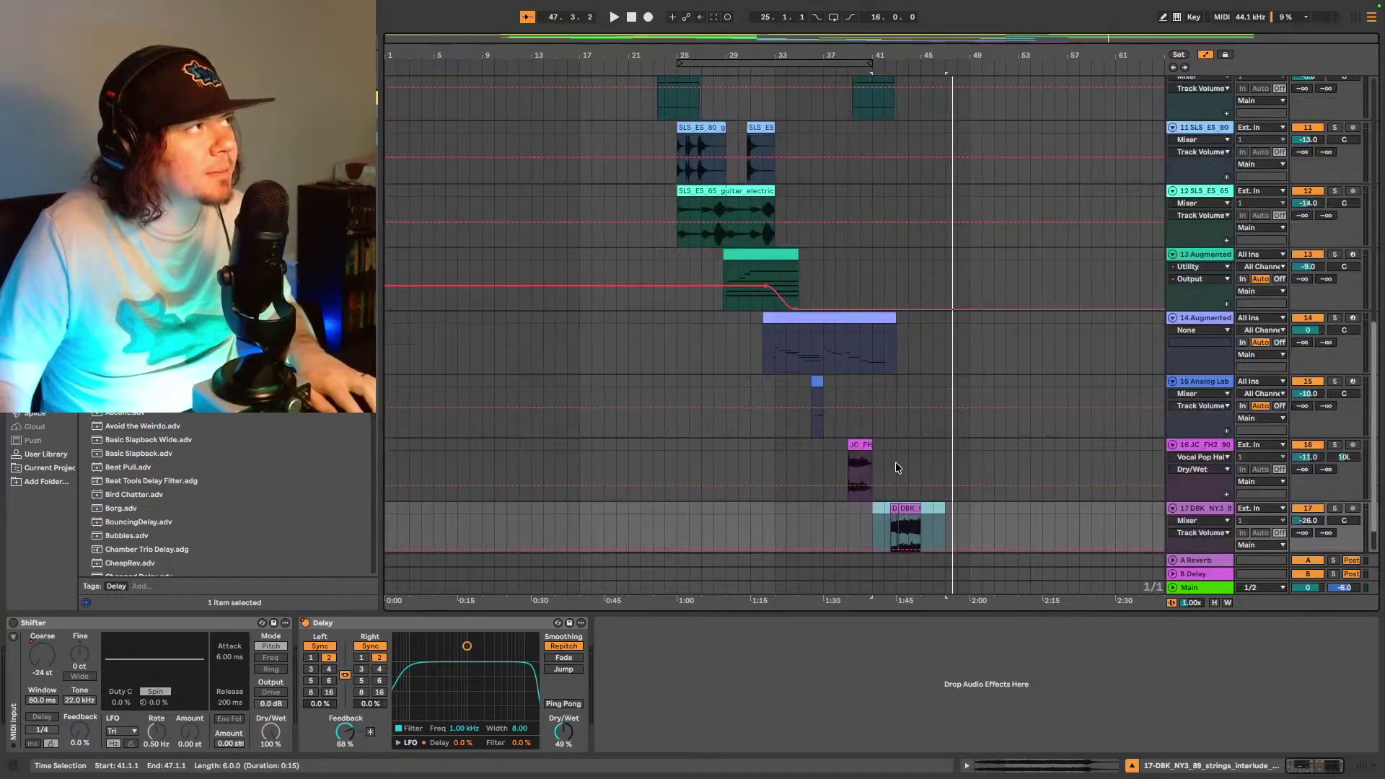
{"action": "scroll", "coordinate": [895, 468], "scroll_direction": "up", "scroll_amount": 1}
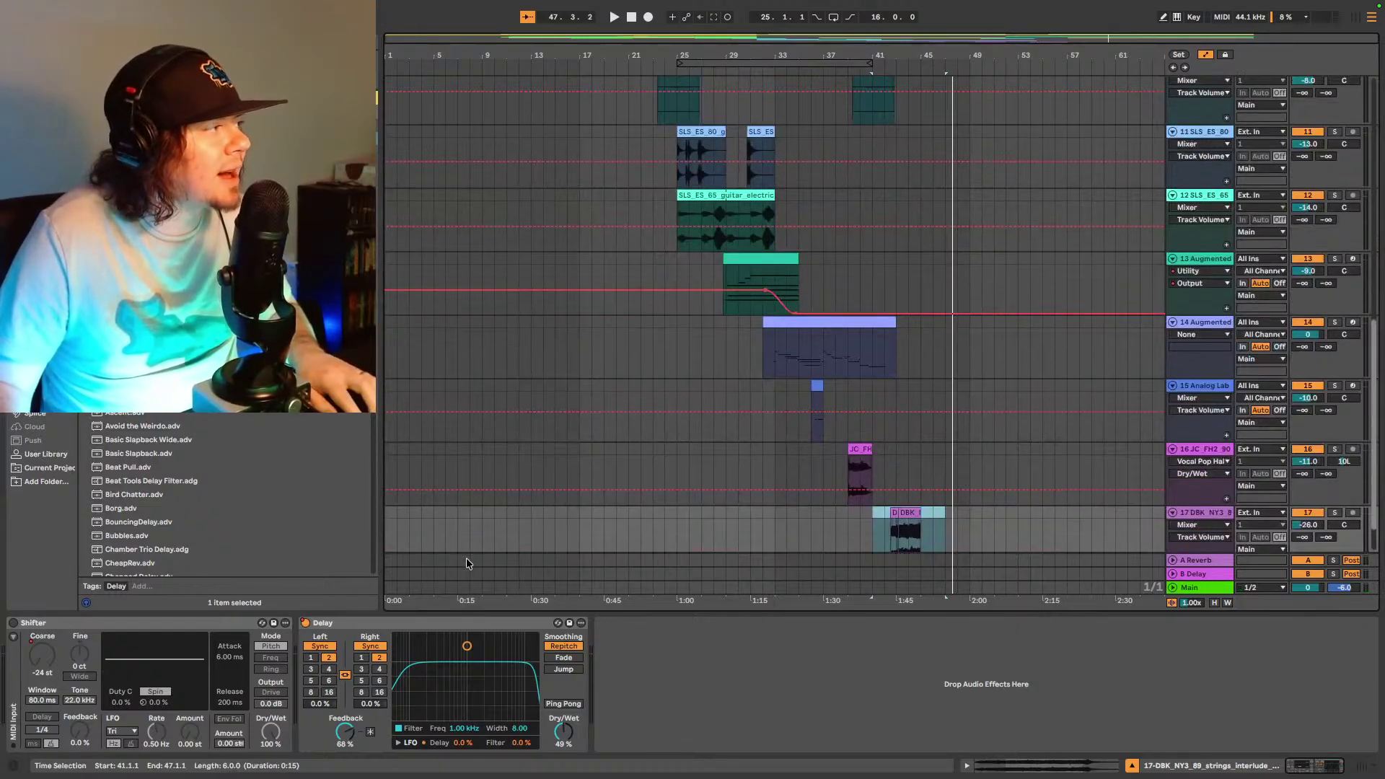
{"action": "left_click", "coordinate": [444, 534]}
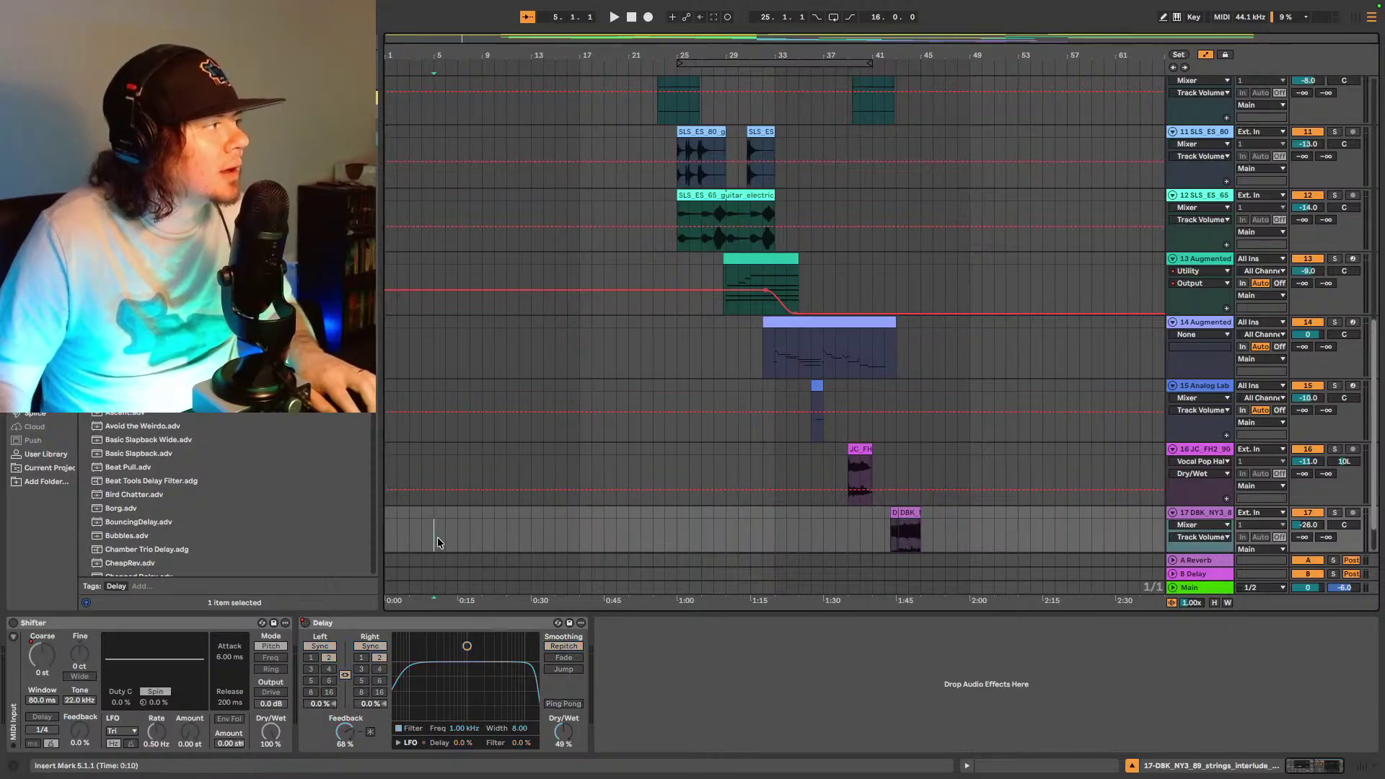
{"action": "key", "text": "ctrl+v"}
- Listen through the arrangement to bar 47 while reviewing its tracks, stop playback, and place the insert marker at bar 42 on the strings track
{"action": "scroll", "coordinate": [499, 524], "scroll_direction": "down", "scroll_amount": 3}
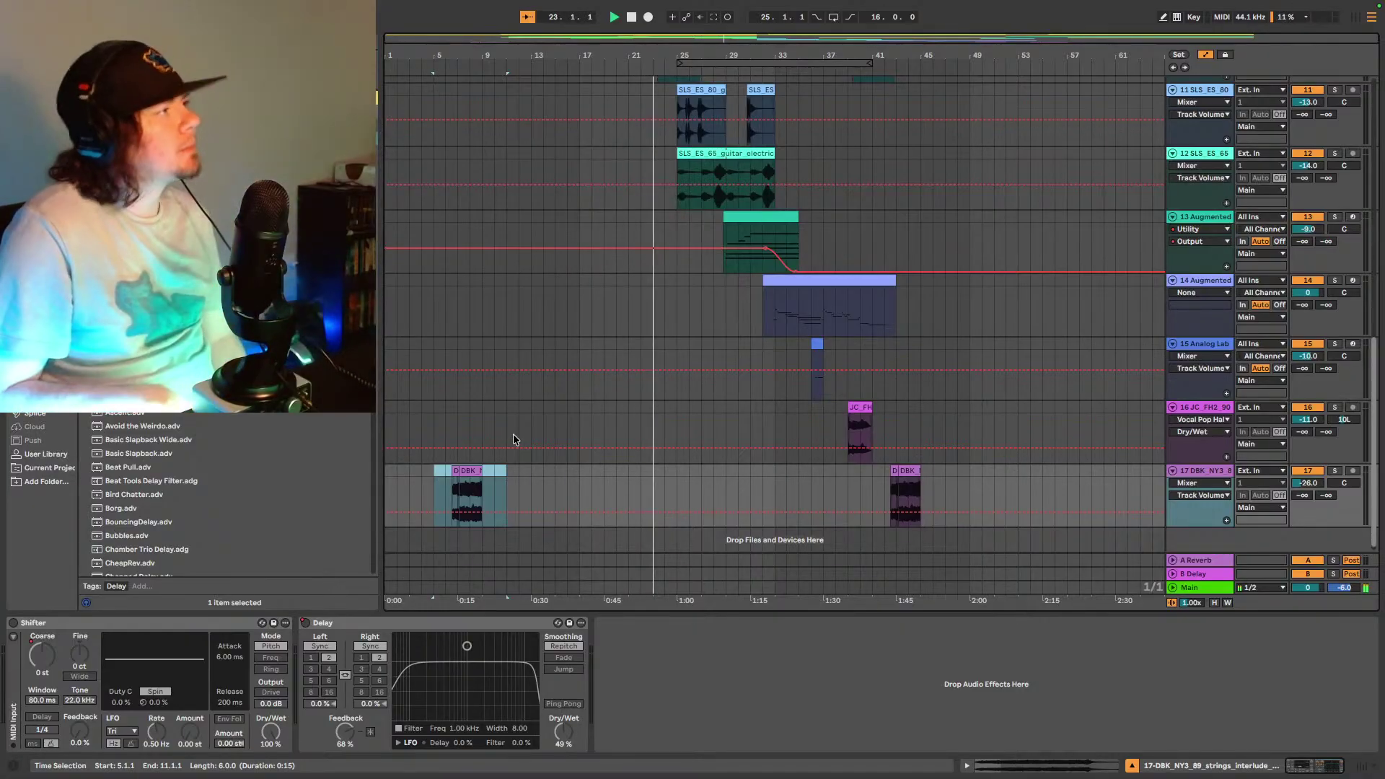
{"action": "scroll", "coordinate": [698, 125], "scroll_direction": "up", "scroll_amount": 9}
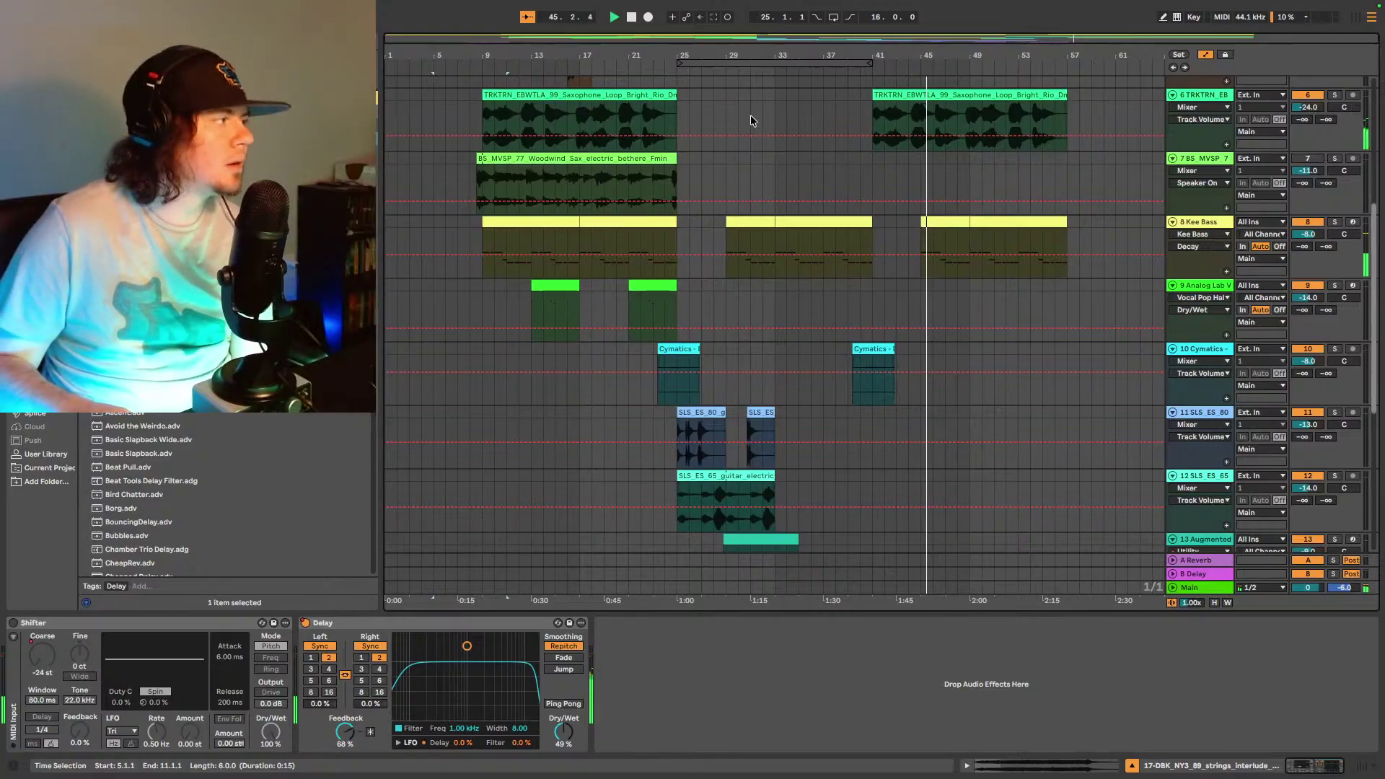
{"action": "scroll", "coordinate": [699, 252], "scroll_direction": "down", "scroll_amount": 1}
{"action": "scroll", "coordinate": [700, 260], "scroll_direction": "down", "scroll_amount": 10}
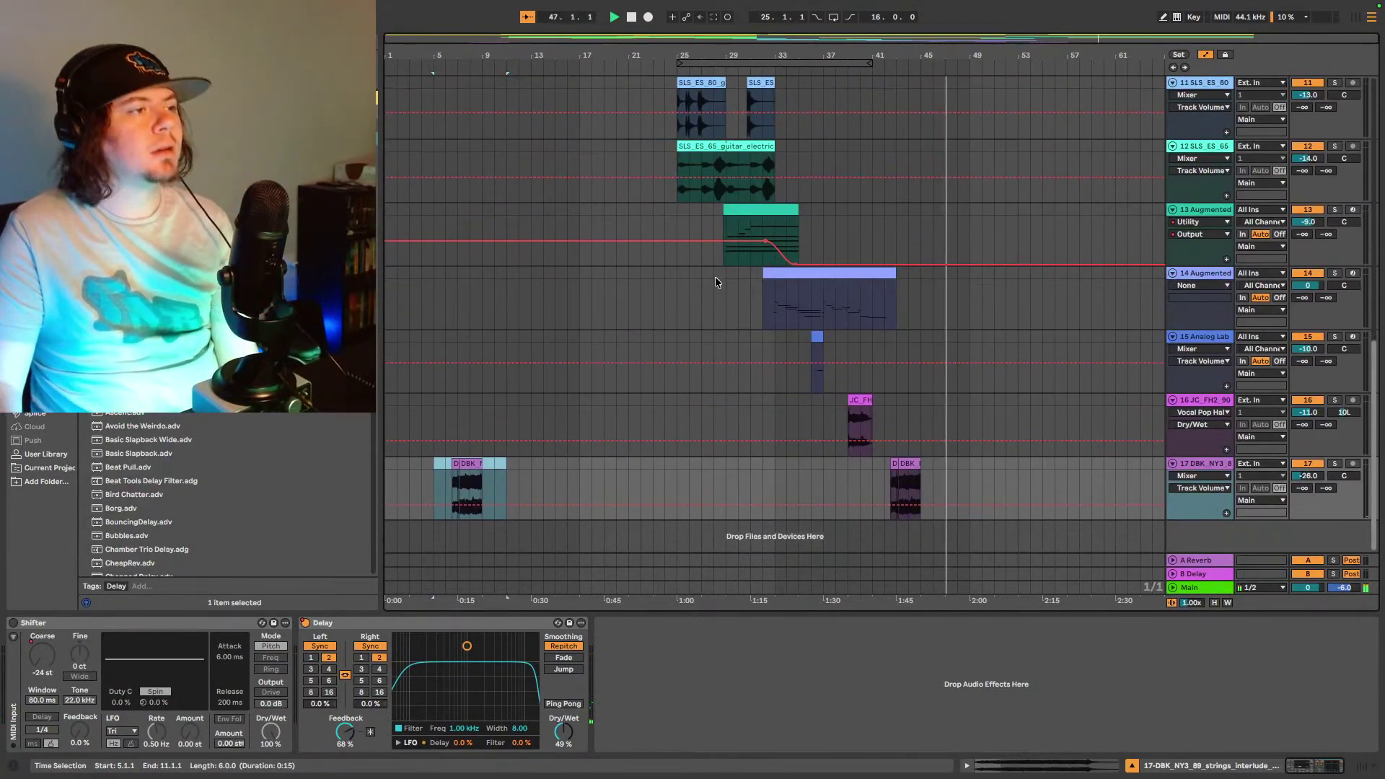
{"action": "key", "text": "space"}
{"action": "left_click", "coordinate": [886, 493]}
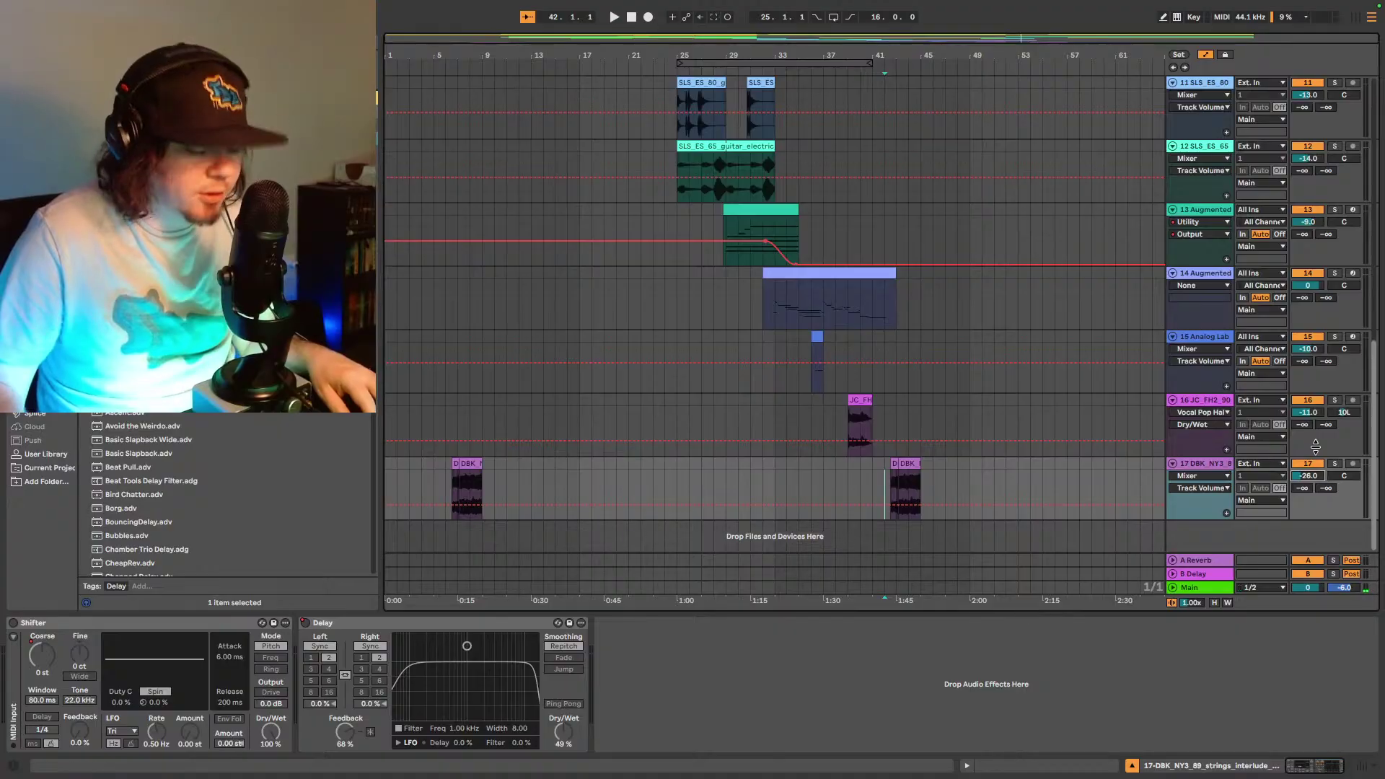
- Play the arrangement from bar 42, stop past bar 47, and review the upper tracks for parts to reuse
{"action": "key", "text": "space"}
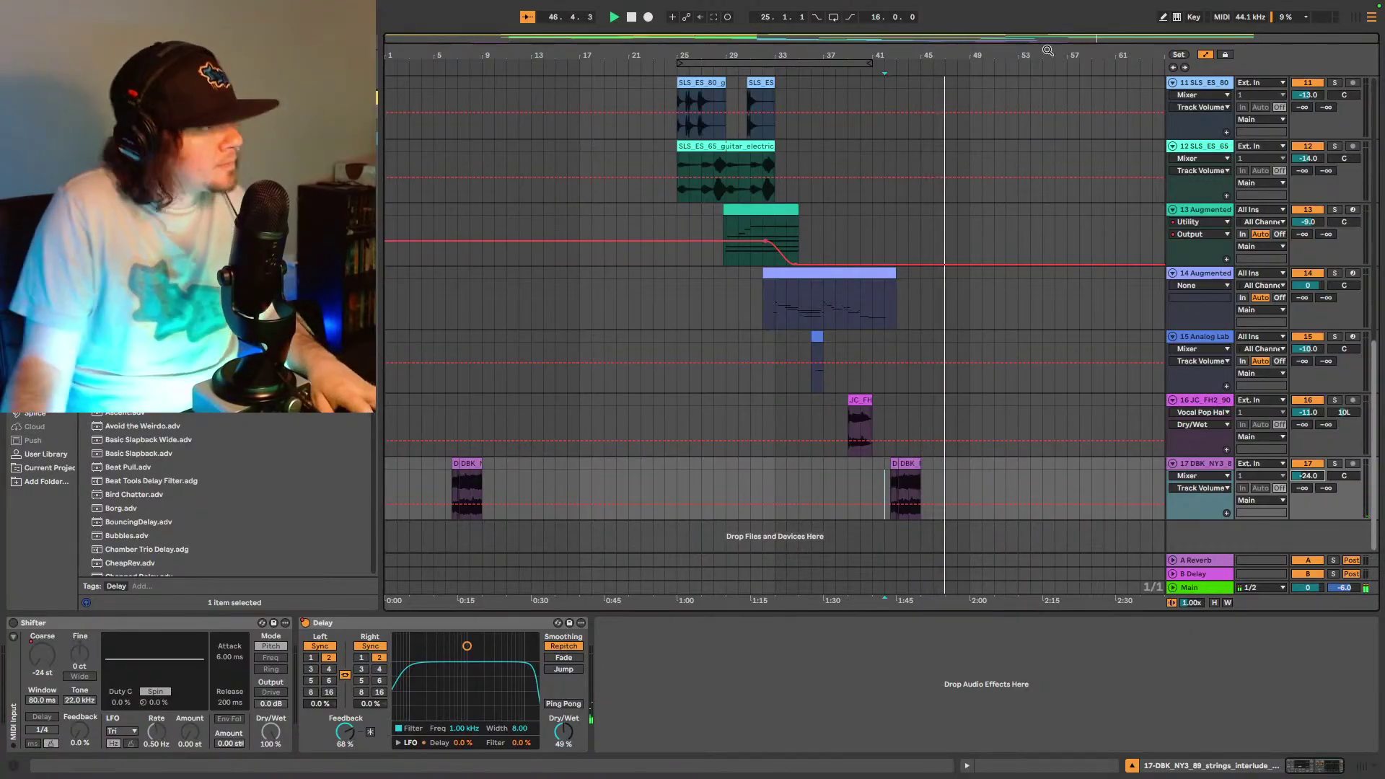
{"action": "scroll", "coordinate": [938, 325], "scroll_direction": "up", "scroll_amount": 10}
{"action": "scroll", "coordinate": [923, 288], "scroll_direction": "up", "scroll_amount": 3}
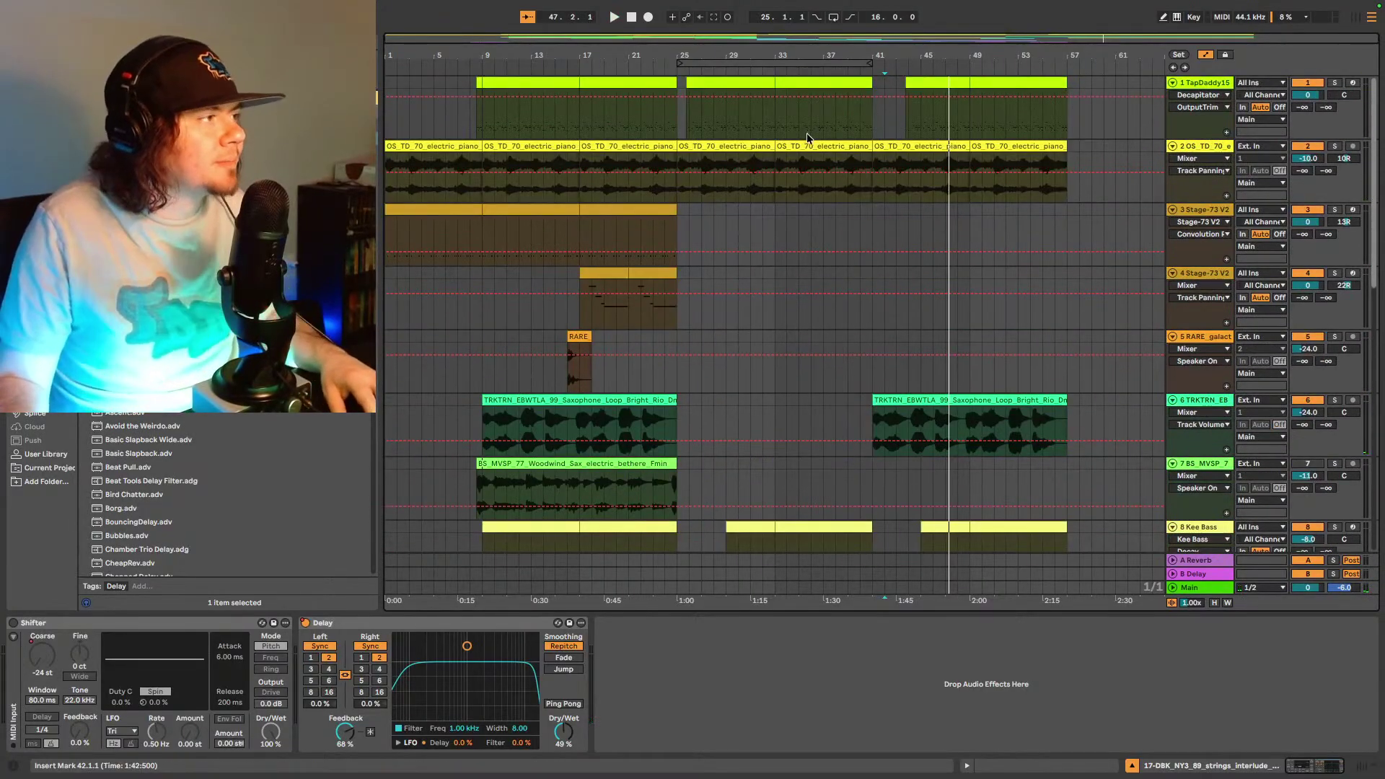
{"action": "scroll", "coordinate": [816, 159], "scroll_direction": "down", "scroll_amount": 4}
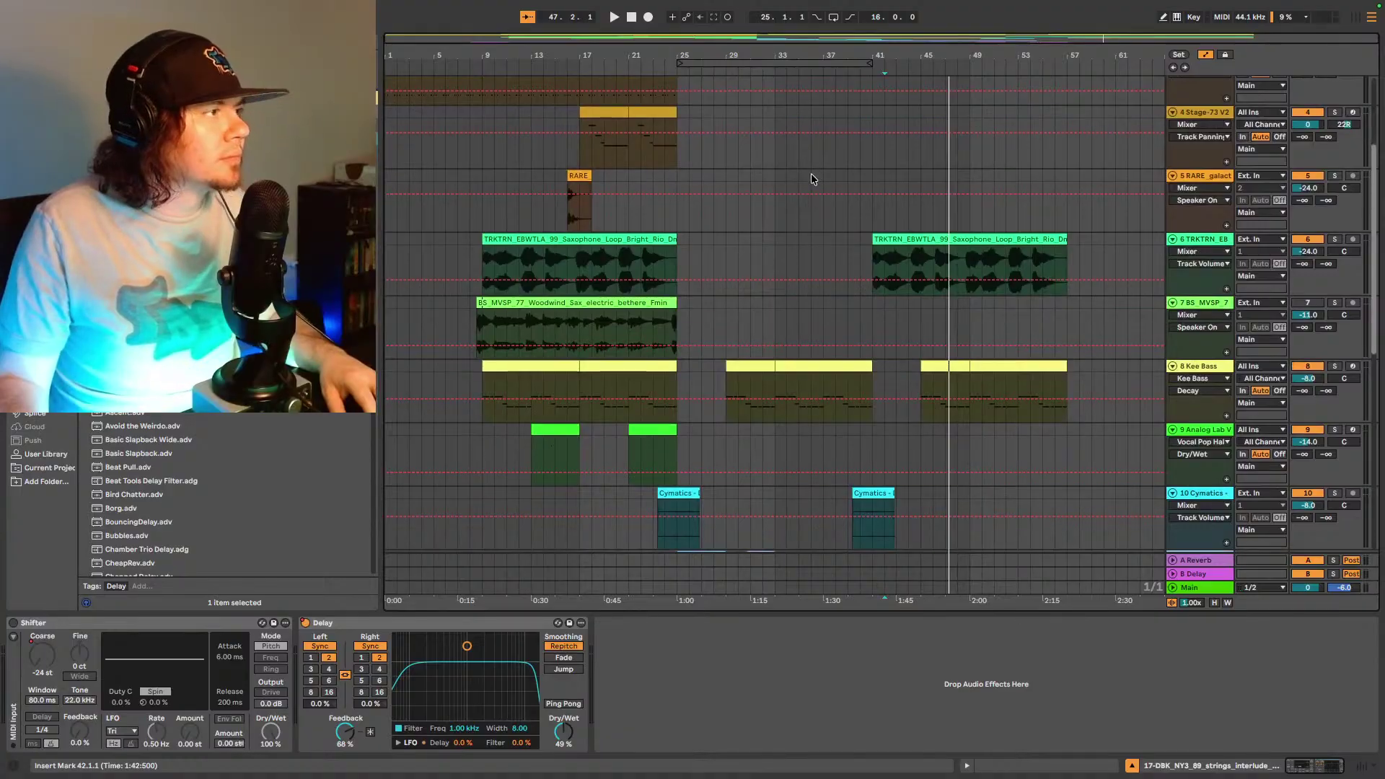
{"action": "scroll", "coordinate": [802, 175], "scroll_direction": "up", "scroll_amount": 5}
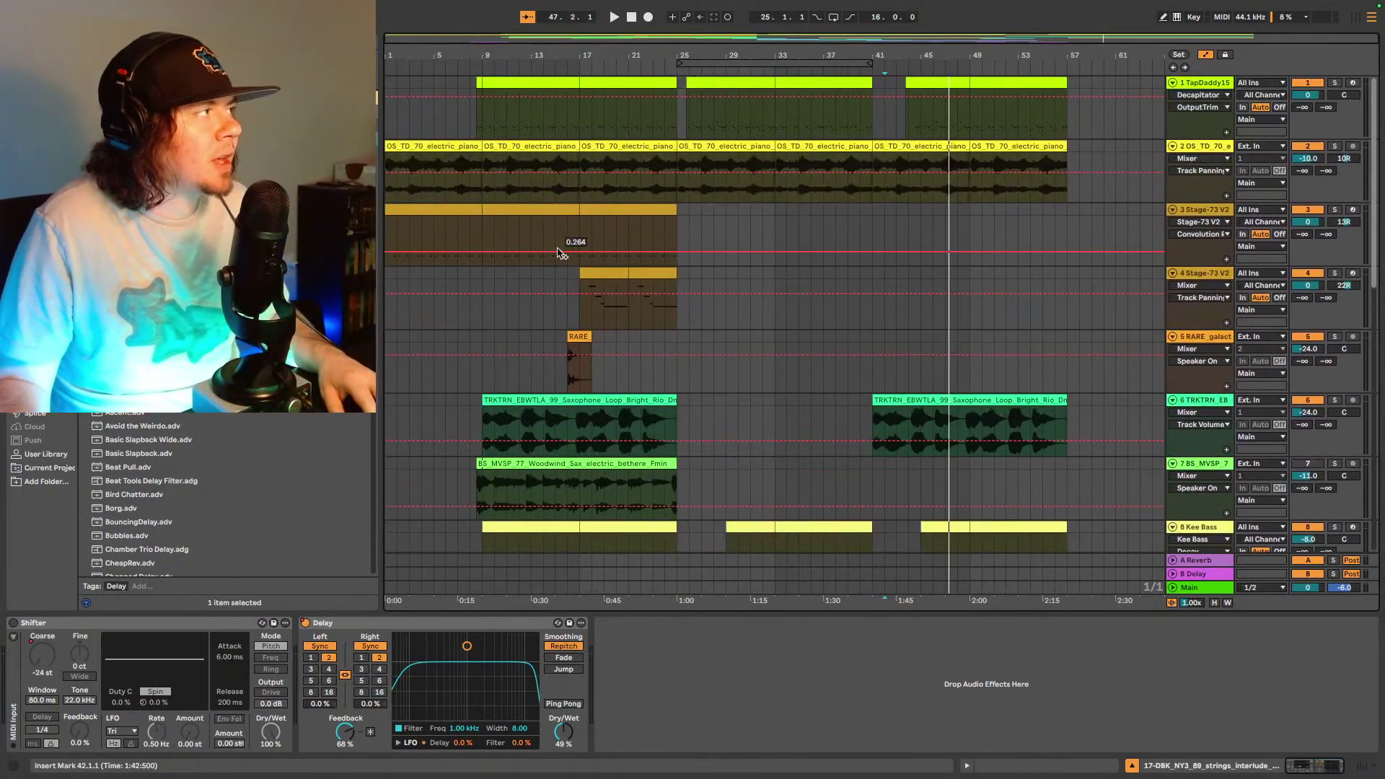
- Try a copy of track 3's Stage-73 clip from bars 9 to 17 at bar 41 and listen to it
{"action": "left_click_drag", "start_coordinate": [482, 267], "coordinate": [677, 211]}
{"action": "left_click_drag", "start_coordinate": [482, 318], "coordinate": [678, 204]}
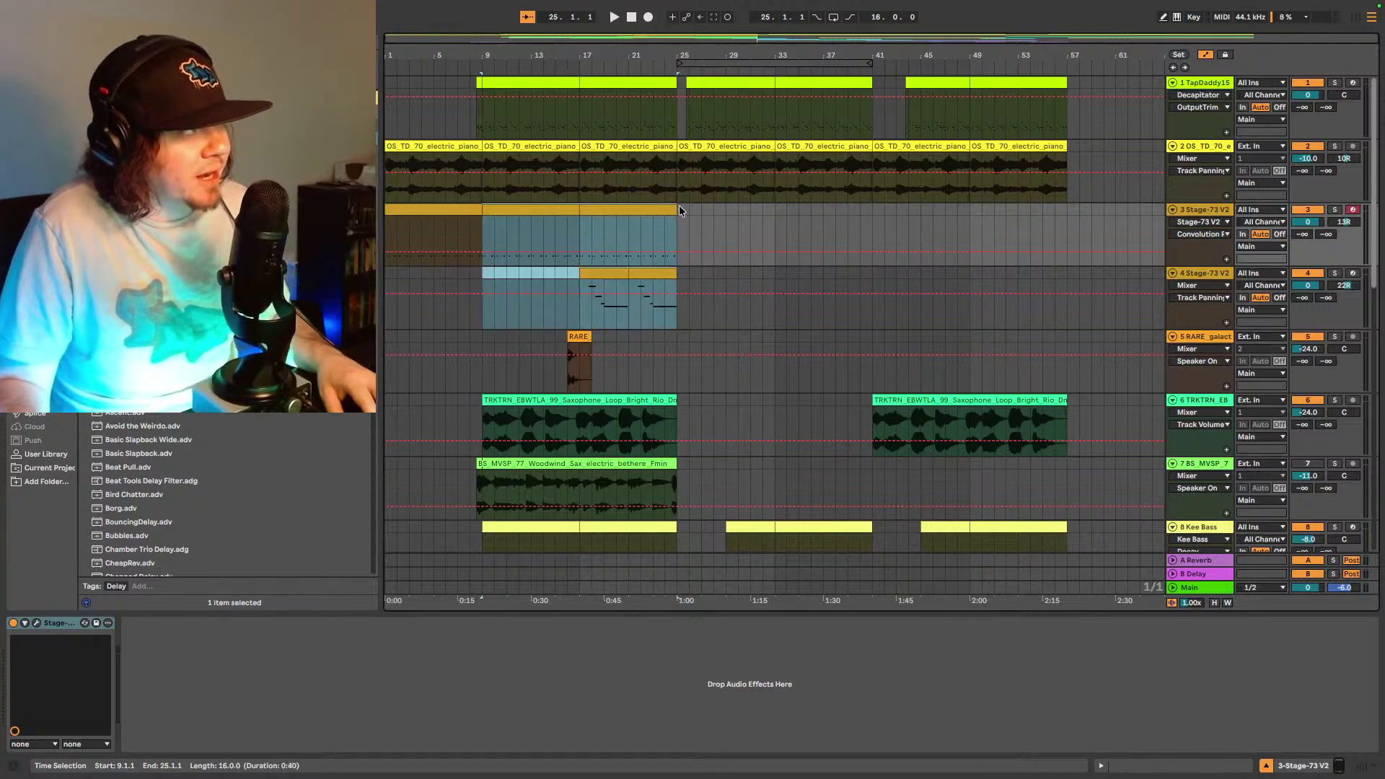
{"action": "left_click", "coordinate": [558, 211]}
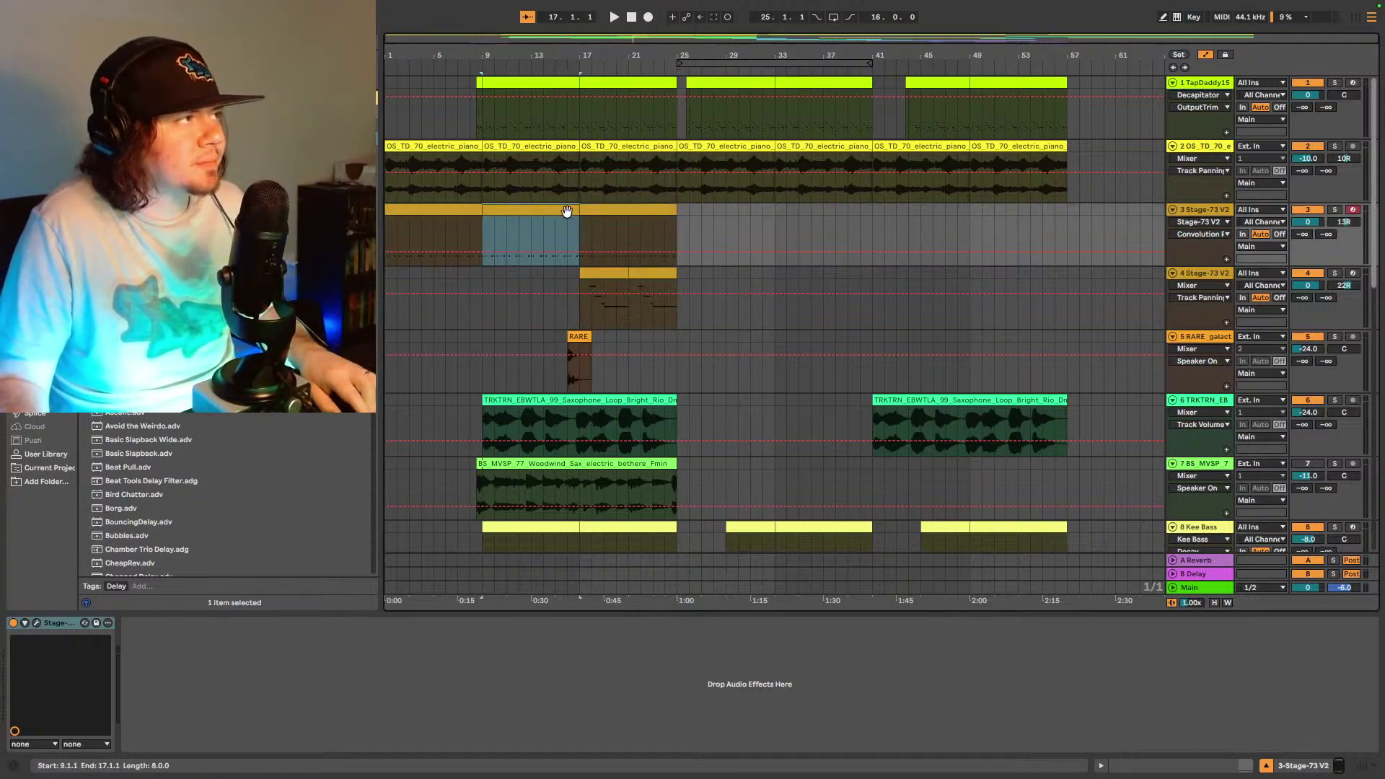
{"action": "left_click", "coordinate": [874, 230]}
{"action": "key", "text": "ctrl+v"}
{"action": "key", "text": "space"}
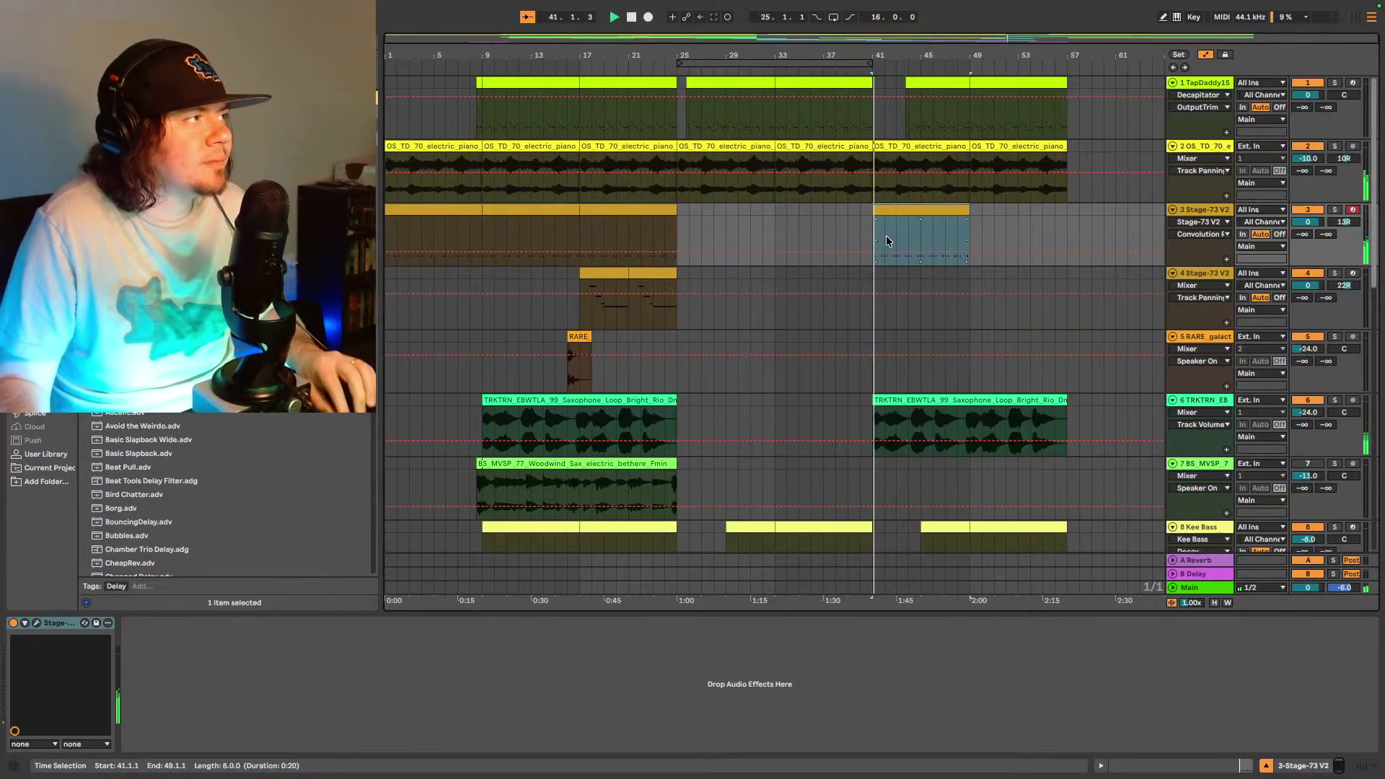
{"action": "left_click", "coordinate": [920, 211]}
{"action": "key", "text": "space"}
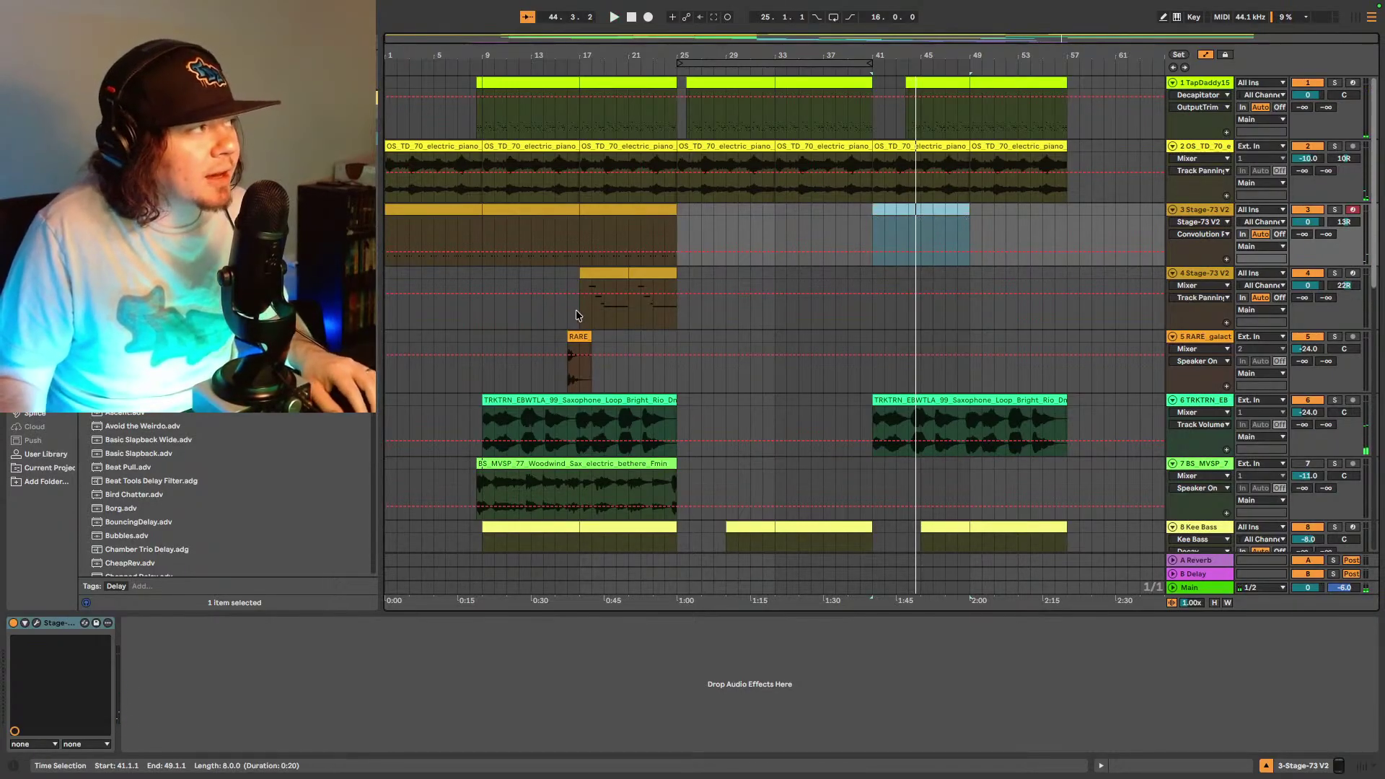
- Copy bars 17 to 25 of Stage-73 track 4, paste them at bar 49, and play from there
{"action": "left_click_drag", "start_coordinate": [577, 315], "coordinate": [678, 302]}
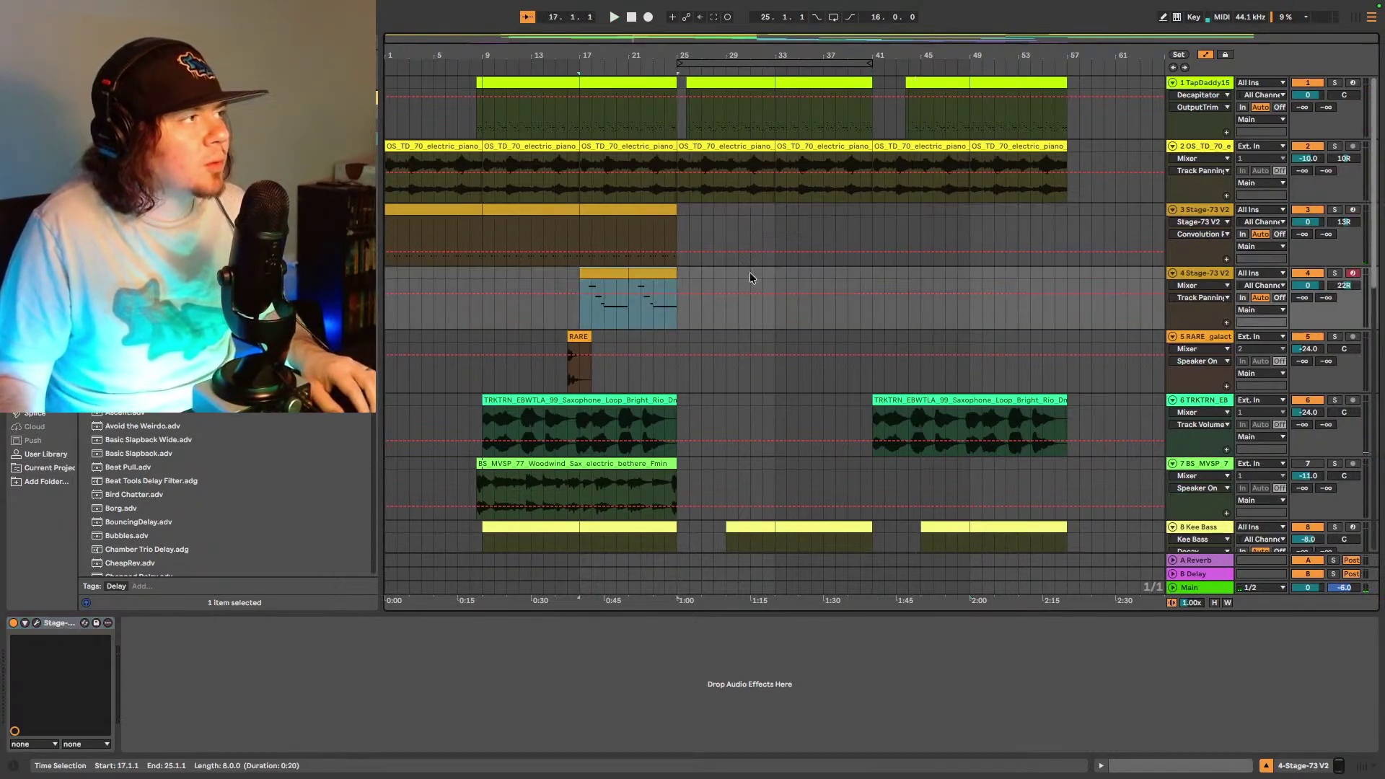
{"action": "left_click", "coordinate": [968, 309]}
{"action": "key", "text": "ctrl+v"}
{"action": "key", "text": "space"}
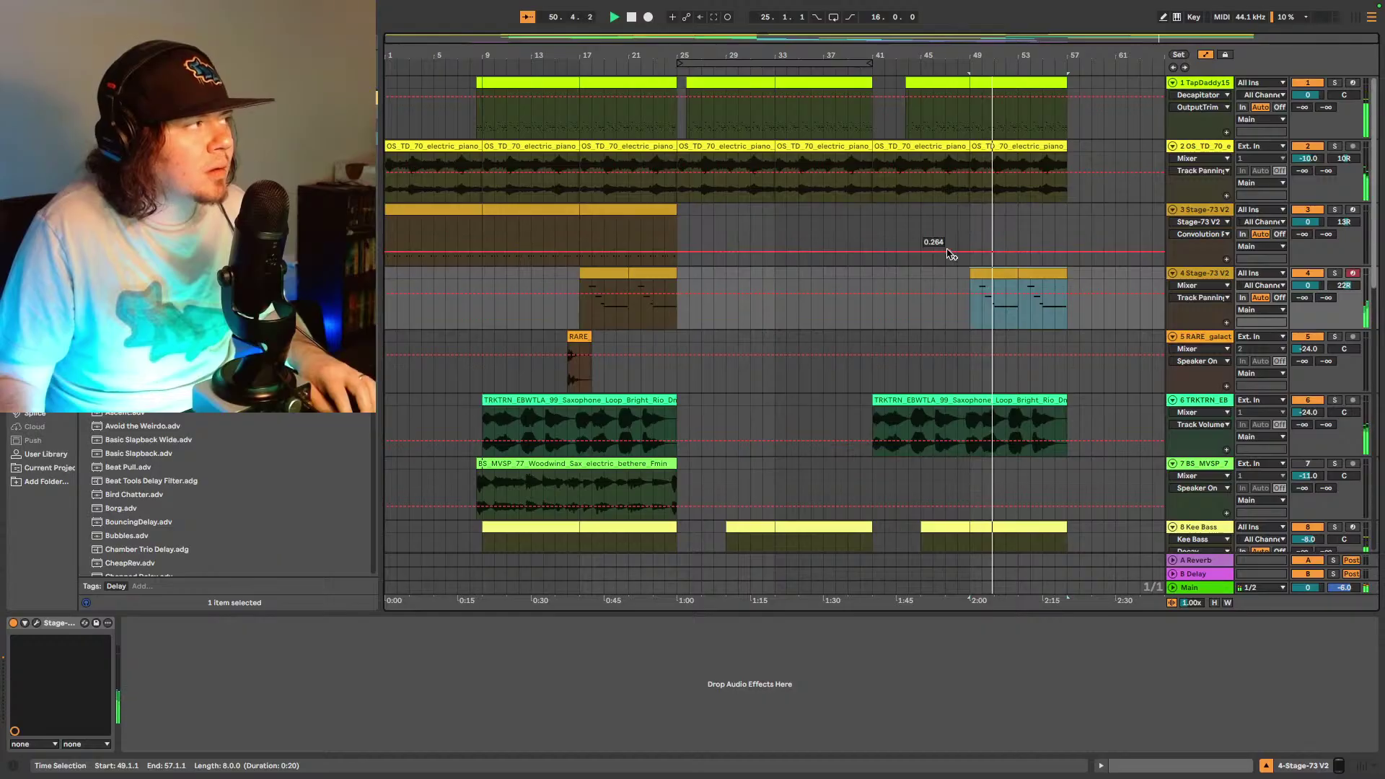
- Copy bars 9 to 25 of Analog Lab track 9, paste them at bar 41, and place the insert marker at bar 45
{"action": "scroll", "coordinate": [847, 357], "scroll_direction": "down", "scroll_amount": 4}
{"action": "scroll", "coordinate": [829, 344], "scroll_direction": "down", "scroll_amount": 2}
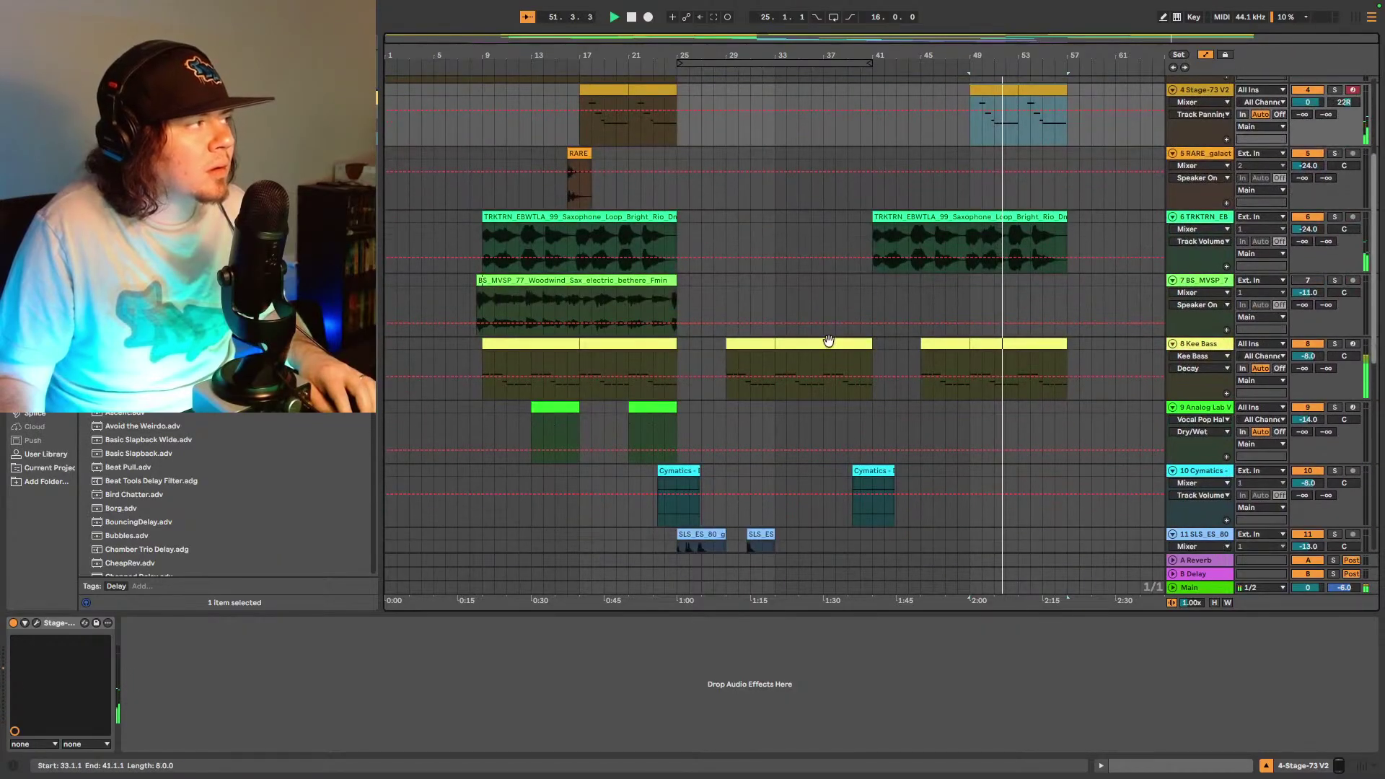
{"action": "scroll", "coordinate": [736, 344], "scroll_direction": "down", "scroll_amount": 2}
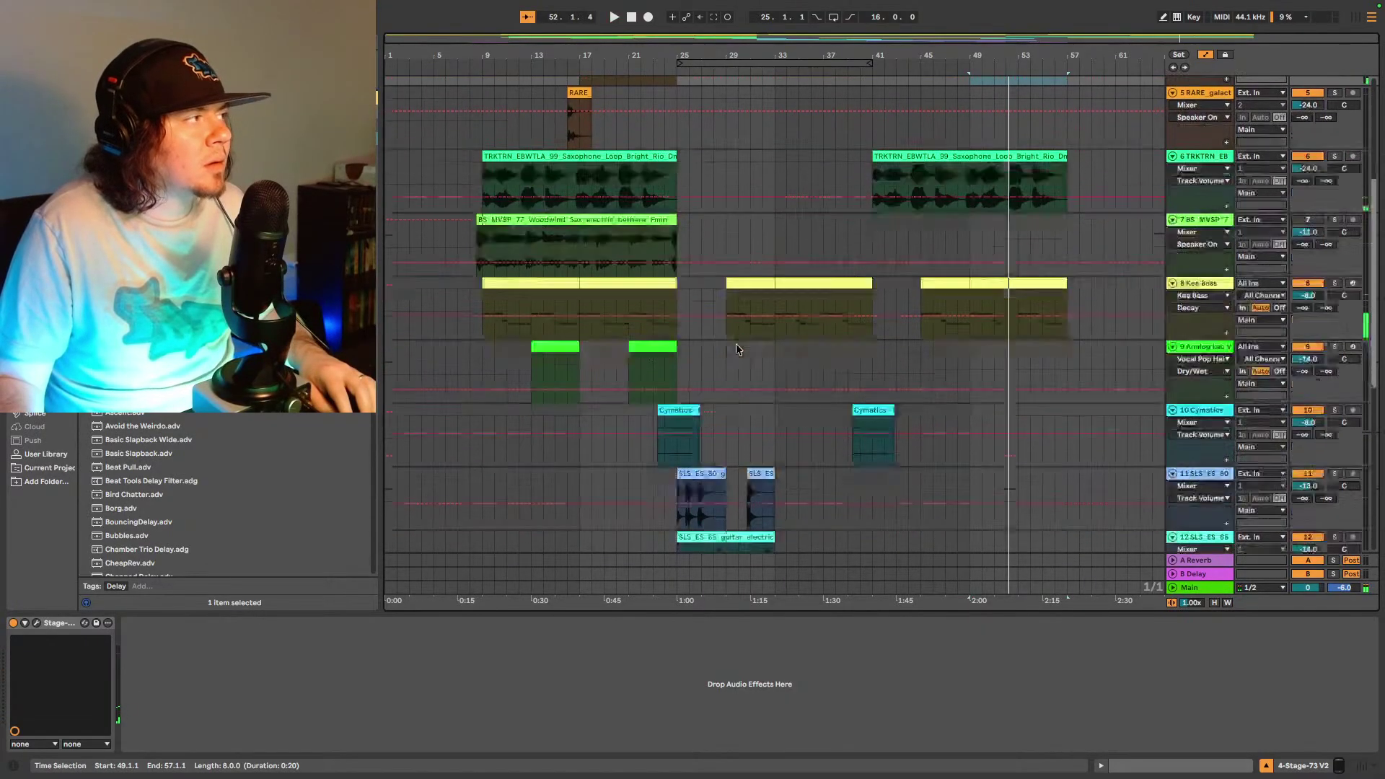
{"action": "left_click_drag", "start_coordinate": [486, 345], "coordinate": [678, 324]}
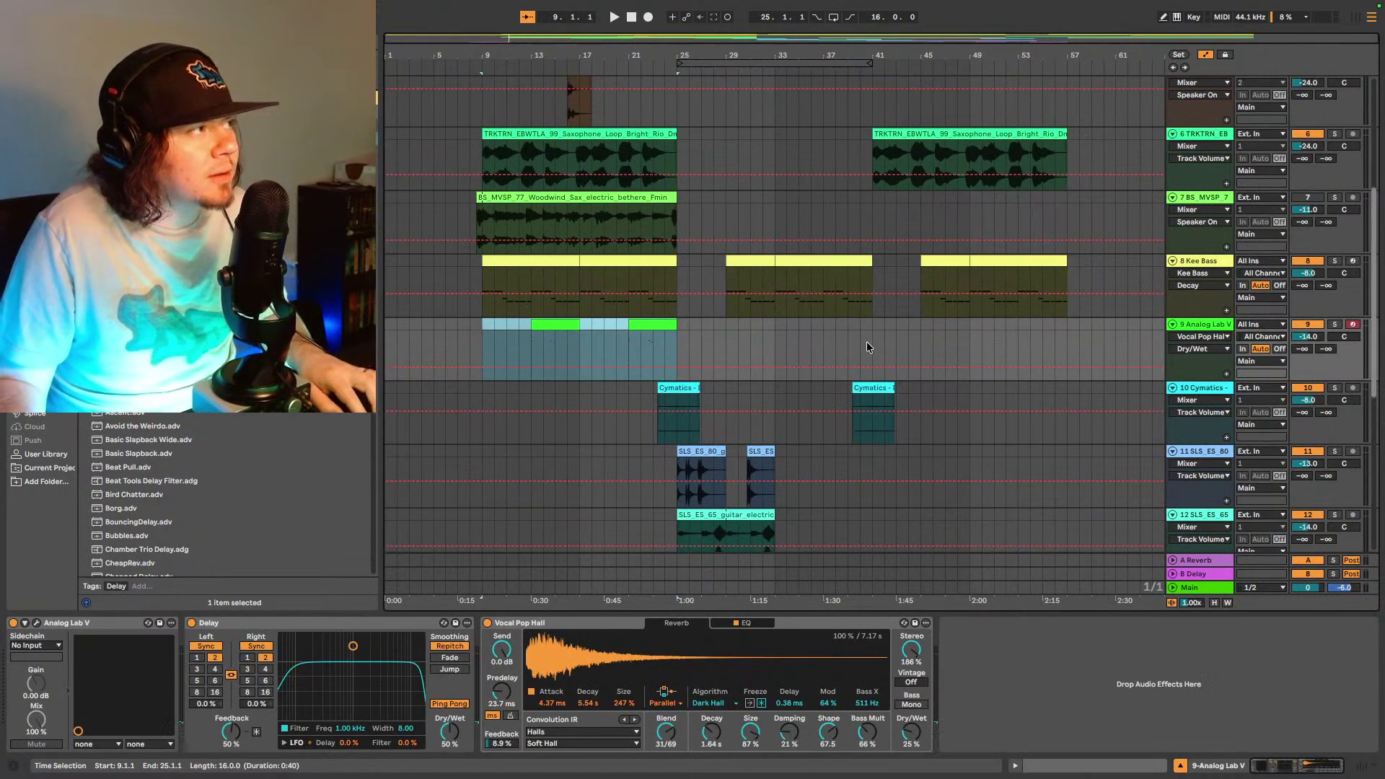
{"action": "left_click", "coordinate": [868, 344]}
{"action": "key", "text": "ctrl+v"}
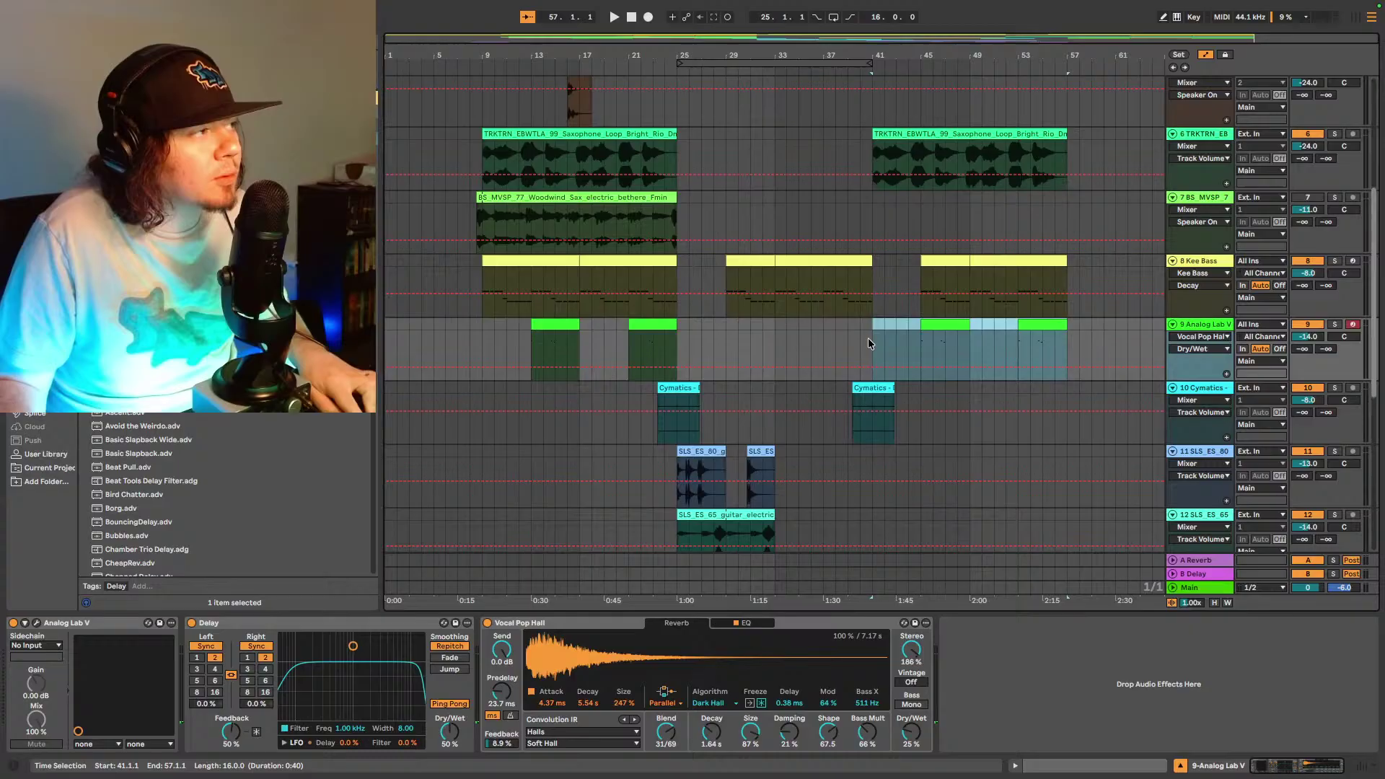
{"action": "key", "text": "space"}
{"action": "left_click", "coordinate": [921, 354]}
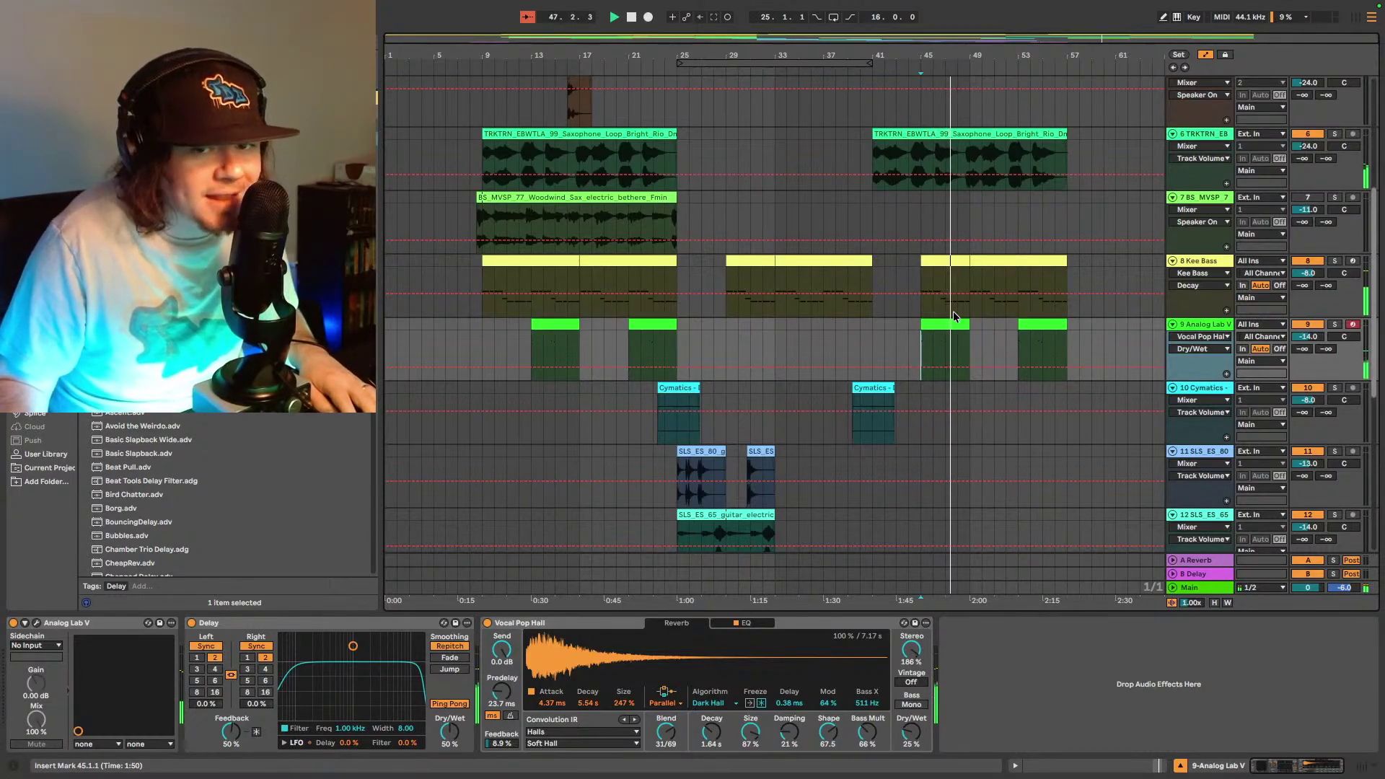
- Listen to the third section up to bar 56 while reviewing the arrangement's tracks, and stop playback
{"action": "scroll", "coordinate": [904, 297], "scroll_direction": "up", "scroll_amount": 2}
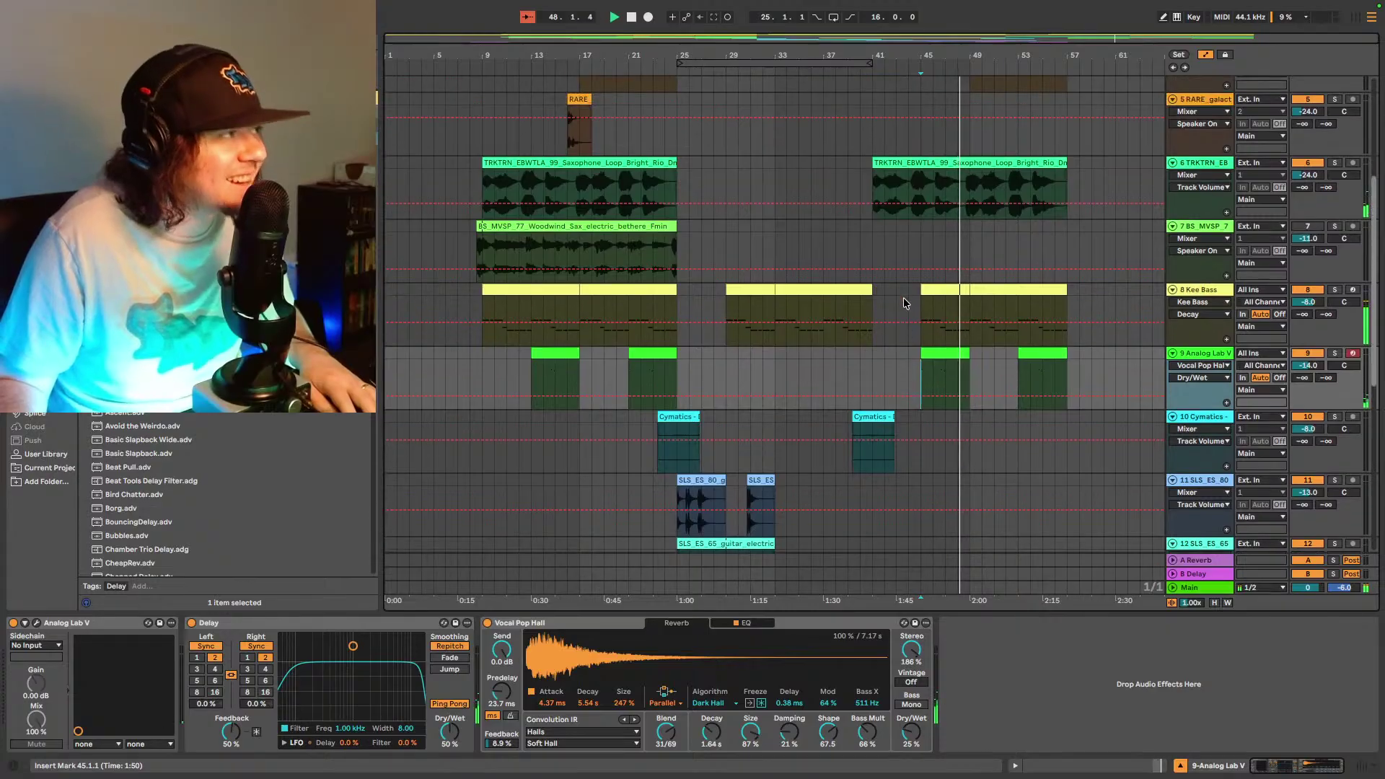
{"action": "scroll", "coordinate": [904, 297], "scroll_direction": "up", "scroll_amount": 5}
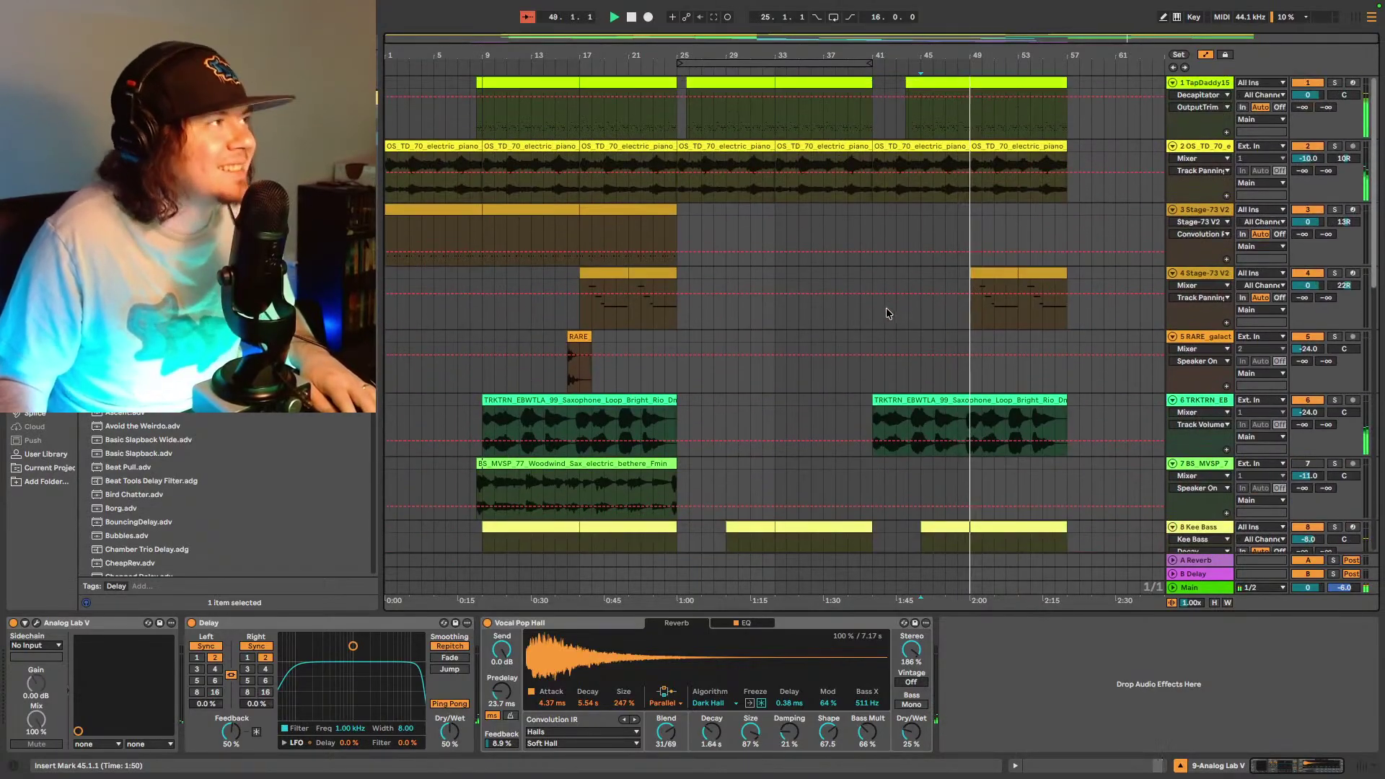
{"action": "scroll", "coordinate": [883, 314], "scroll_direction": "down", "scroll_amount": 5}
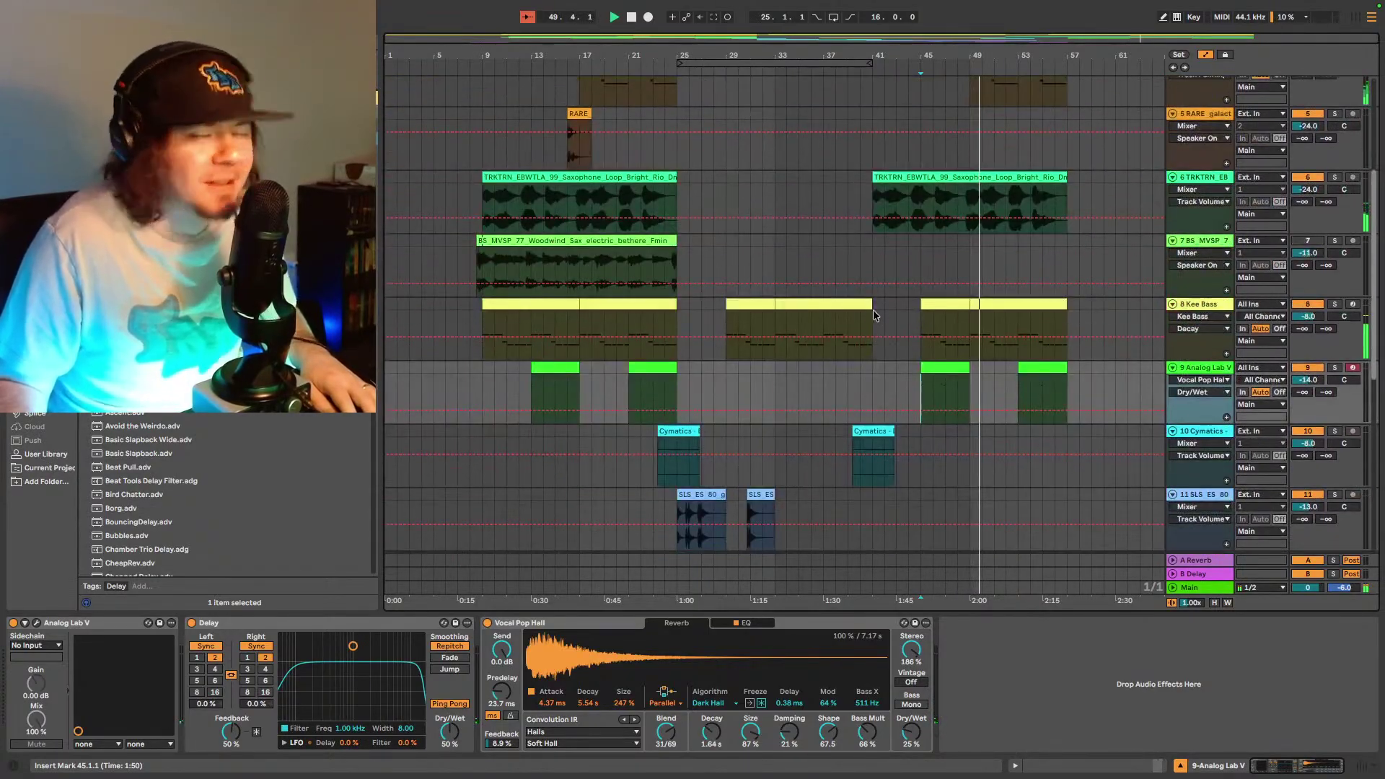
{"action": "scroll", "coordinate": [873, 315], "scroll_direction": "down", "scroll_amount": 3}
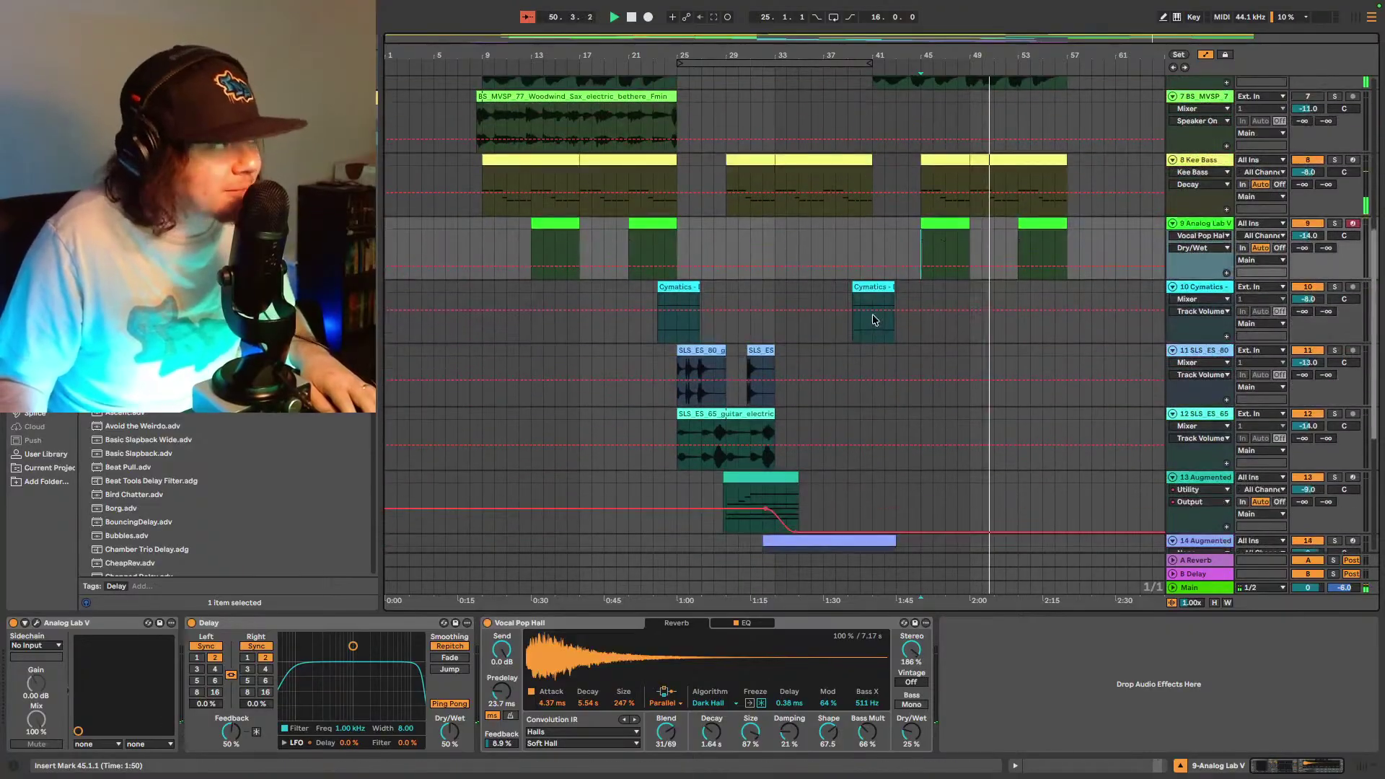
{"action": "scroll", "coordinate": [871, 321], "scroll_direction": "down", "scroll_amount": 1}
{"action": "scroll", "coordinate": [861, 320], "scroll_direction": "up", "scroll_amount": 2}
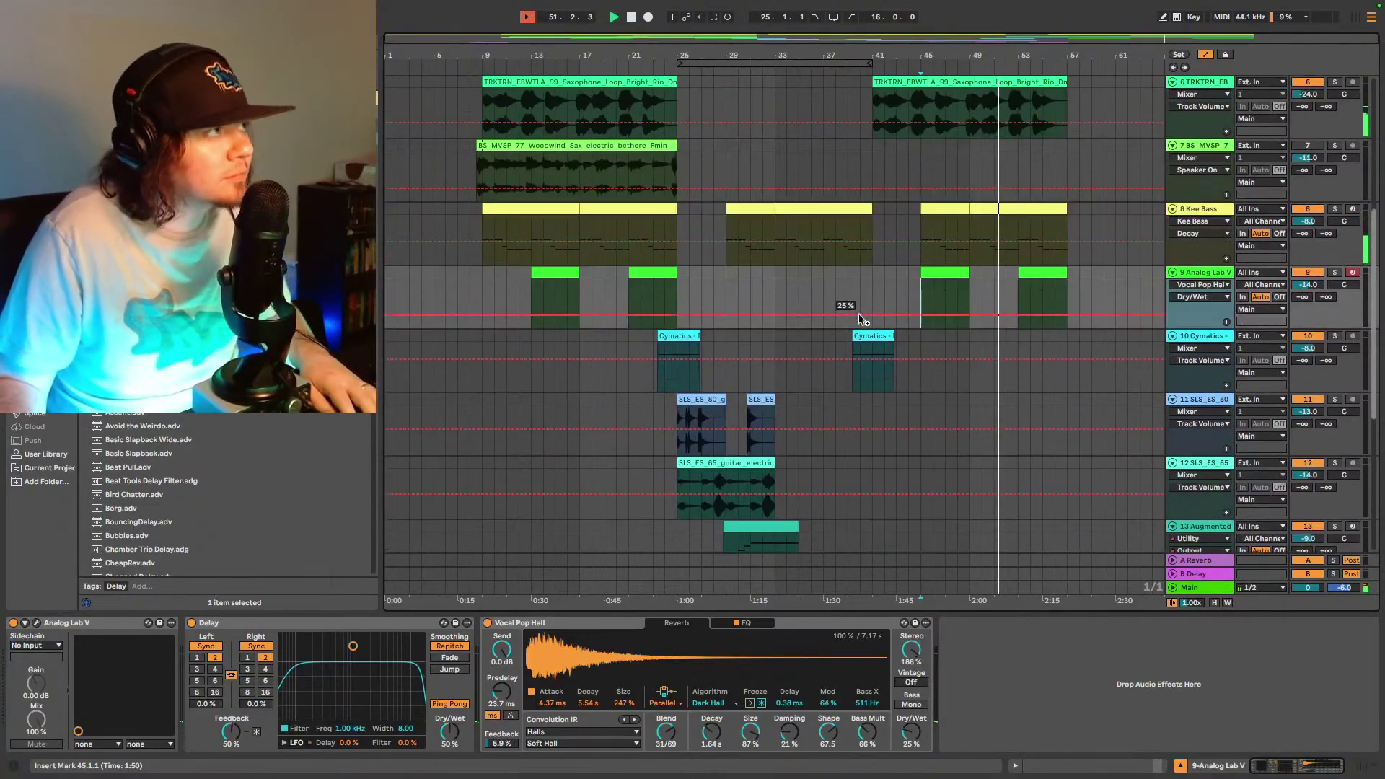
{"action": "scroll", "coordinate": [865, 321], "scroll_direction": "up", "scroll_amount": 2}
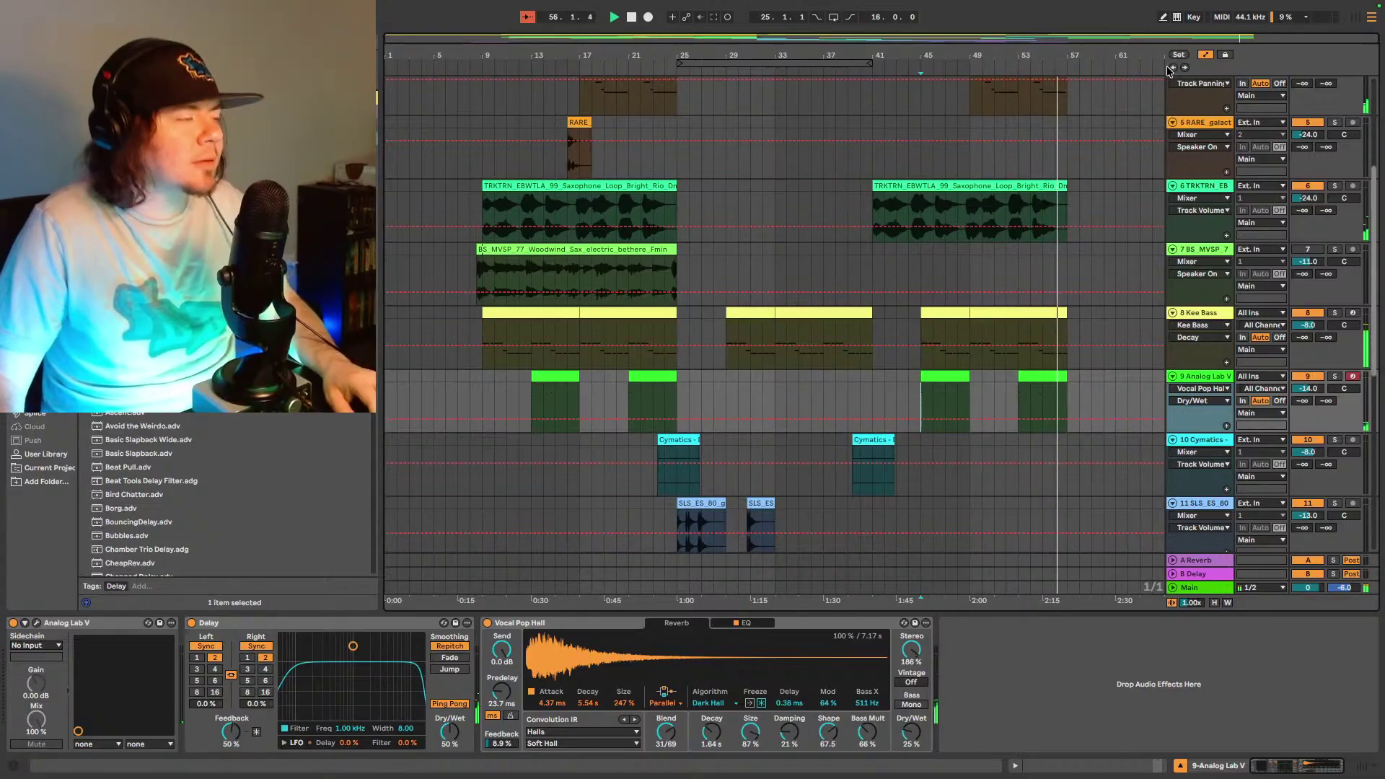
{"action": "key", "text": "space"}
{"action": "scroll", "coordinate": [963, 157], "scroll_direction": "up", "scroll_amount": 3}
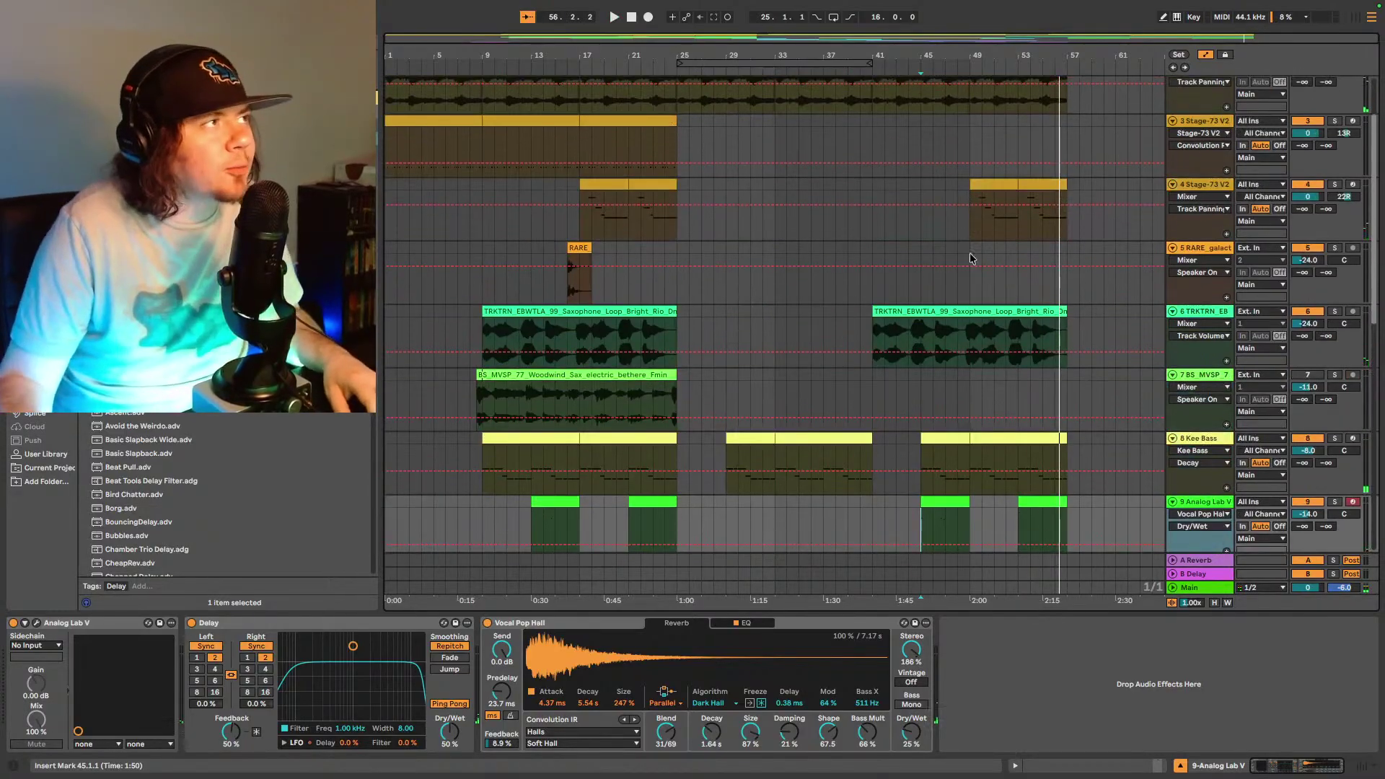
{"action": "scroll", "coordinate": [970, 258], "scroll_direction": "up", "scroll_amount": 3}
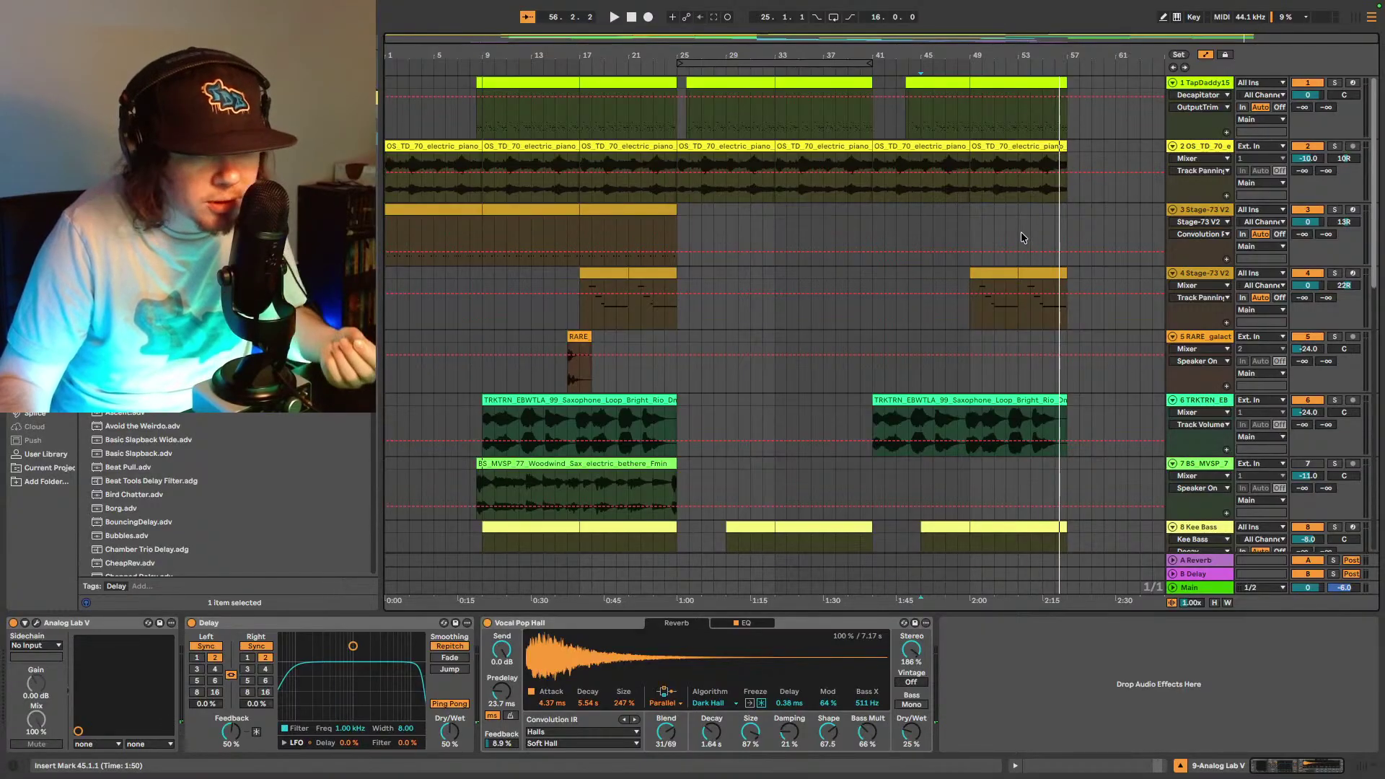
- Open the notes of the drum clip at bar 9 and examine clip bars 26 to 28 up close
{"action": "left_click_drag", "start_coordinate": [480, 108], "coordinate": [580, 108]}
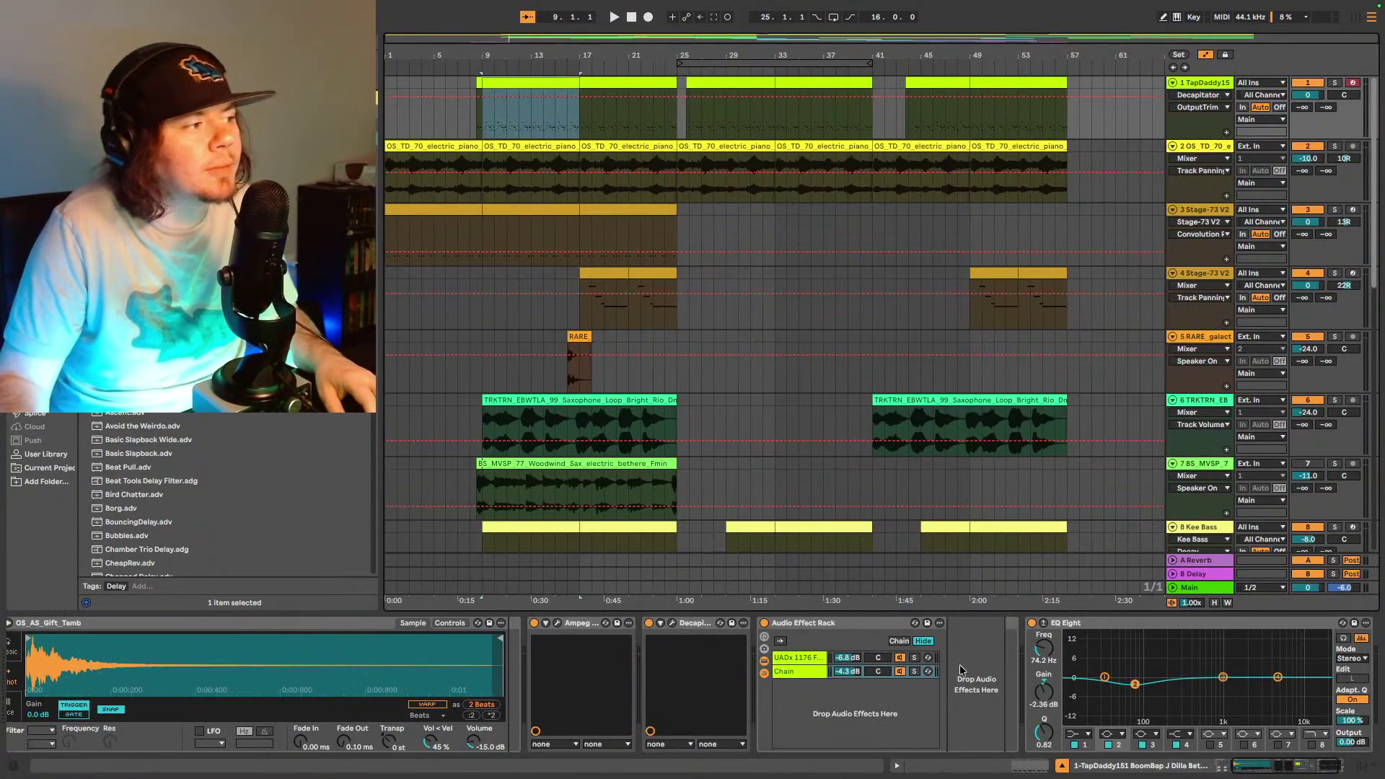
{"action": "left_click", "coordinate": [1030, 771]}
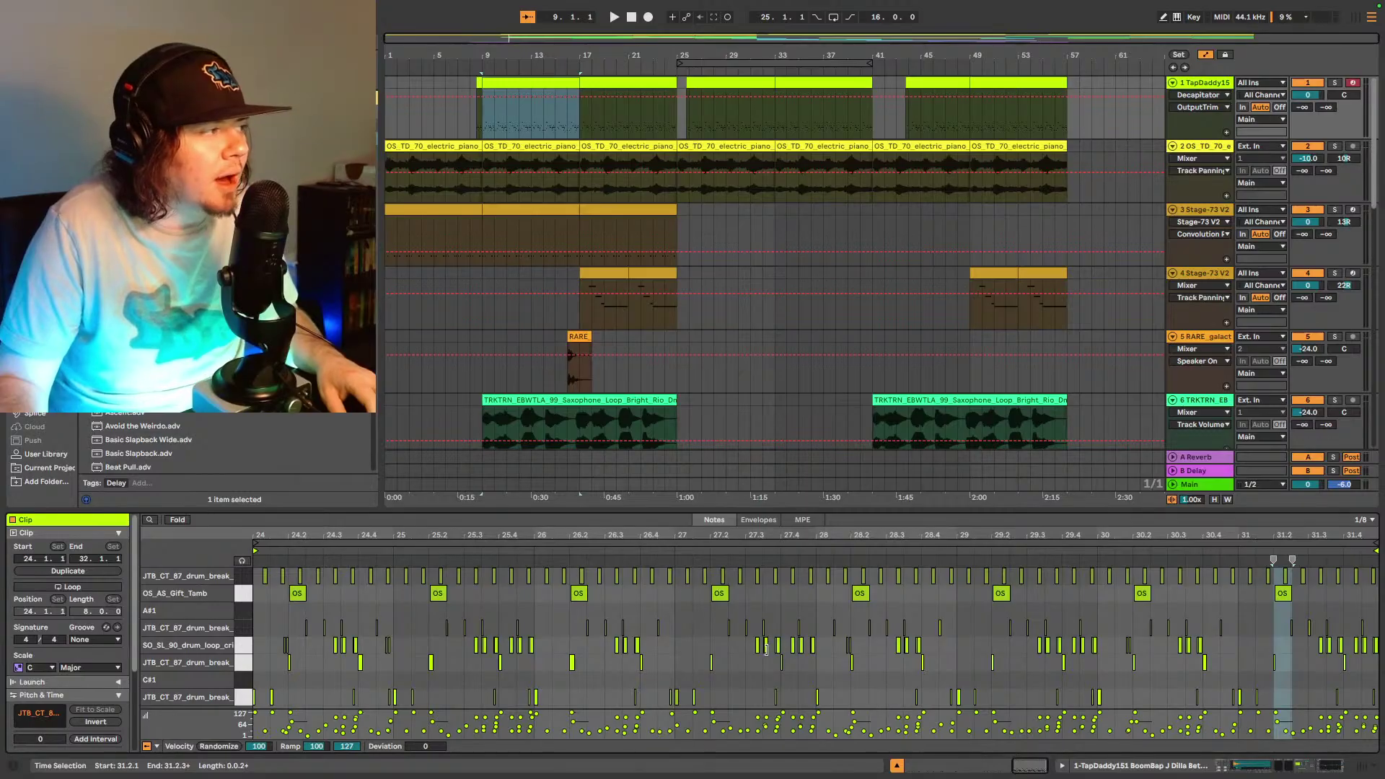
{"action": "key", "text": "plus"}
{"action": "key", "text": "plus"}
{"action": "key", "text": "plus"}
{"action": "key", "text": "plus"}
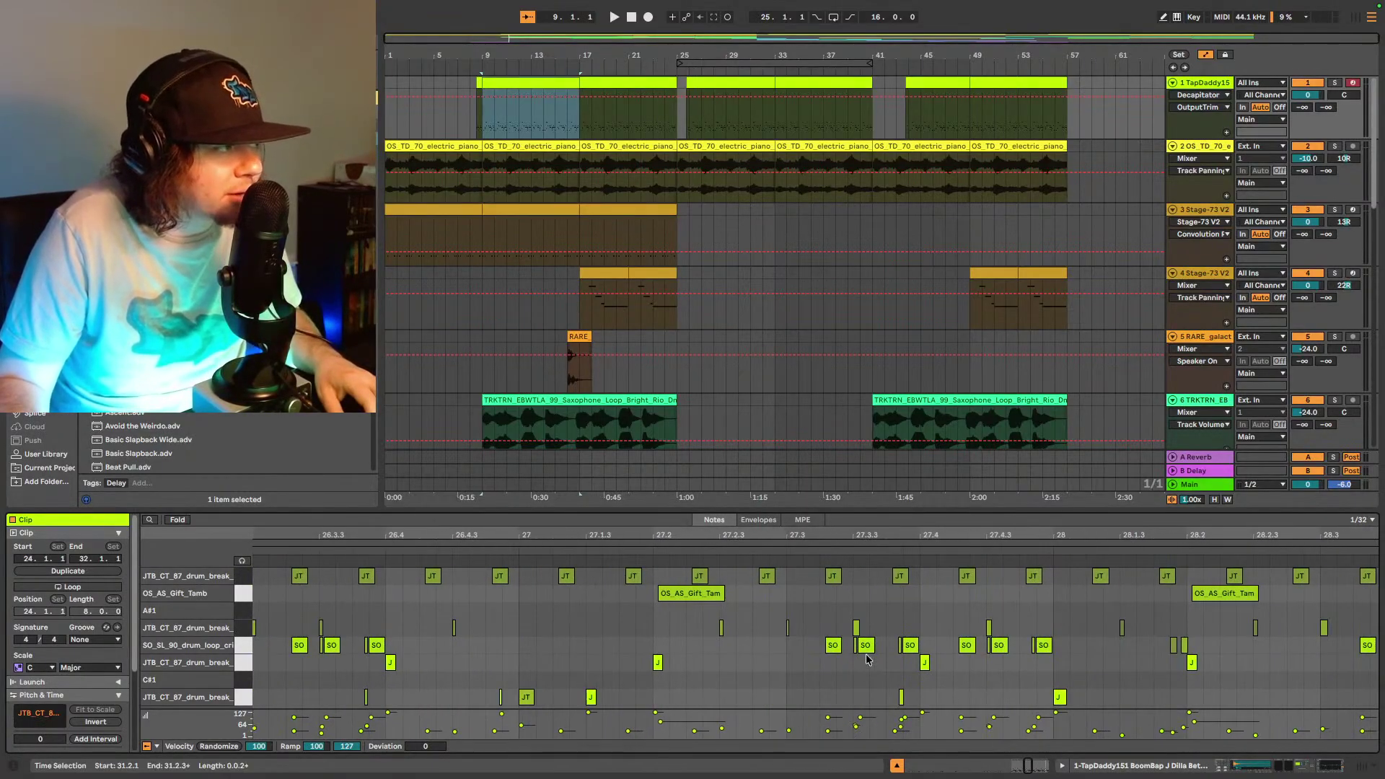
- Select the SO_SL_90 drum loop notes between 27.3.3 and 27.4.1 and compare them with the whole drum pattern
{"action": "left_click_drag", "start_coordinate": [850, 664], "coordinate": [888, 658]}
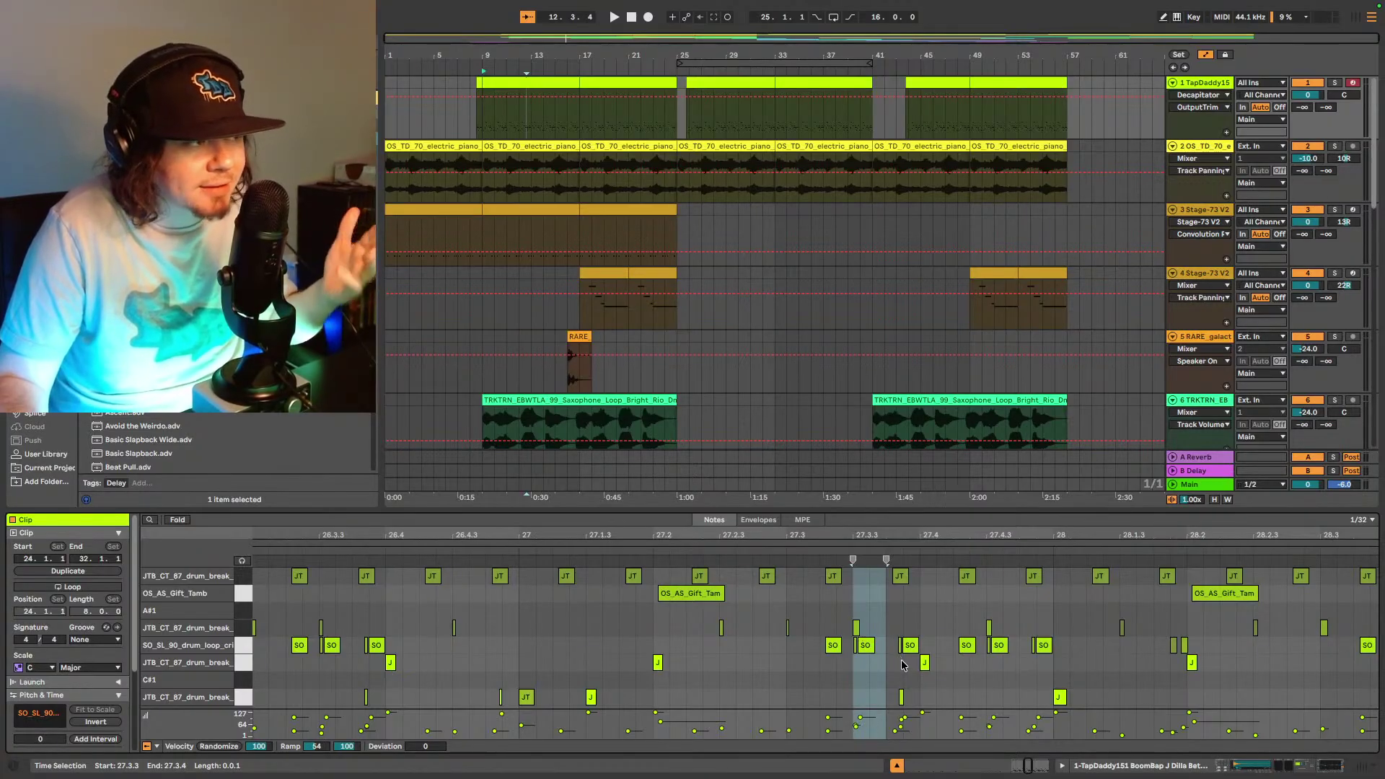
{"action": "left_click_drag", "start_coordinate": [918, 665], "coordinate": [853, 639]}
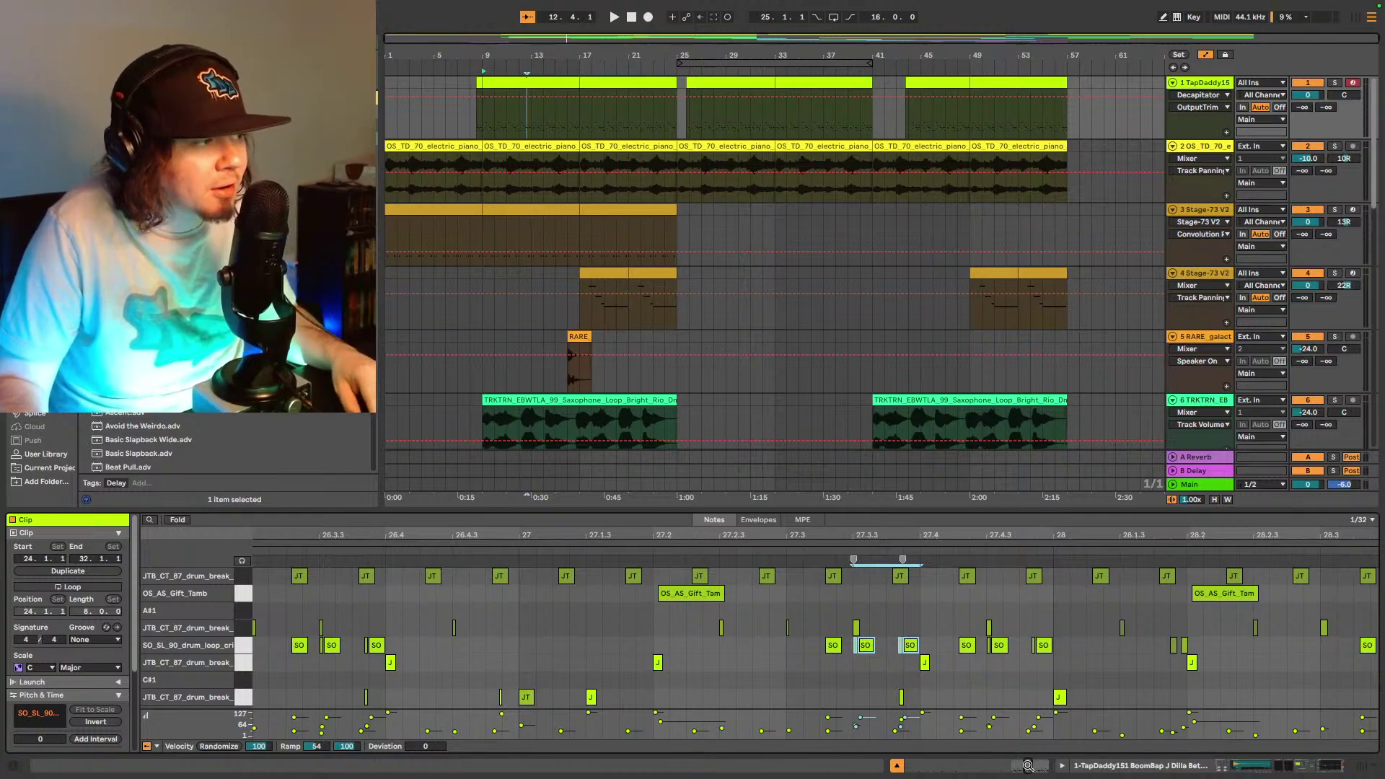
{"action": "left_click_drag", "start_coordinate": [1028, 766], "coordinate": [1028, 765]}
{"action": "scroll", "coordinate": [945, 715], "scroll_direction": "down", "scroll_amount": 5}
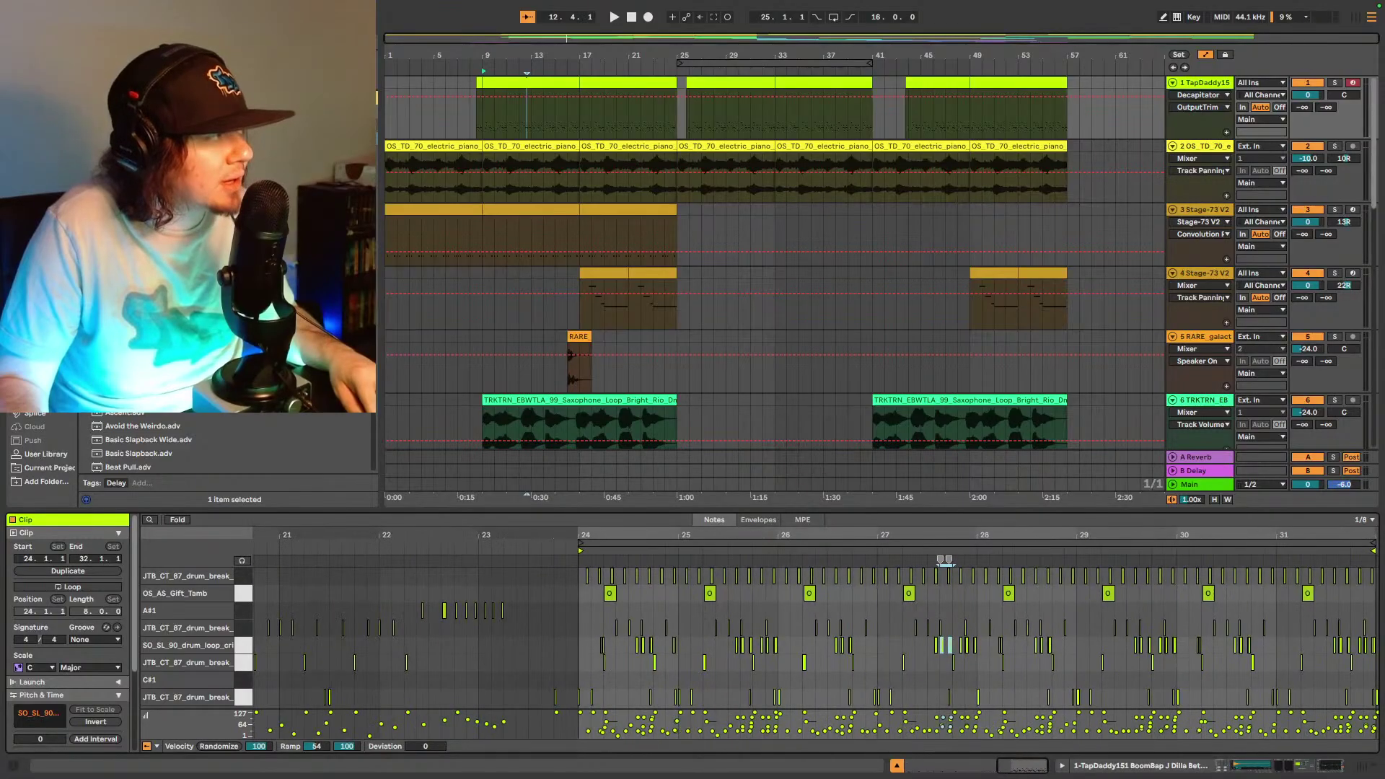
- Play the arrangement up to bar 46, stop, and review the tracks down to the strings
{"action": "key", "text": "space"}
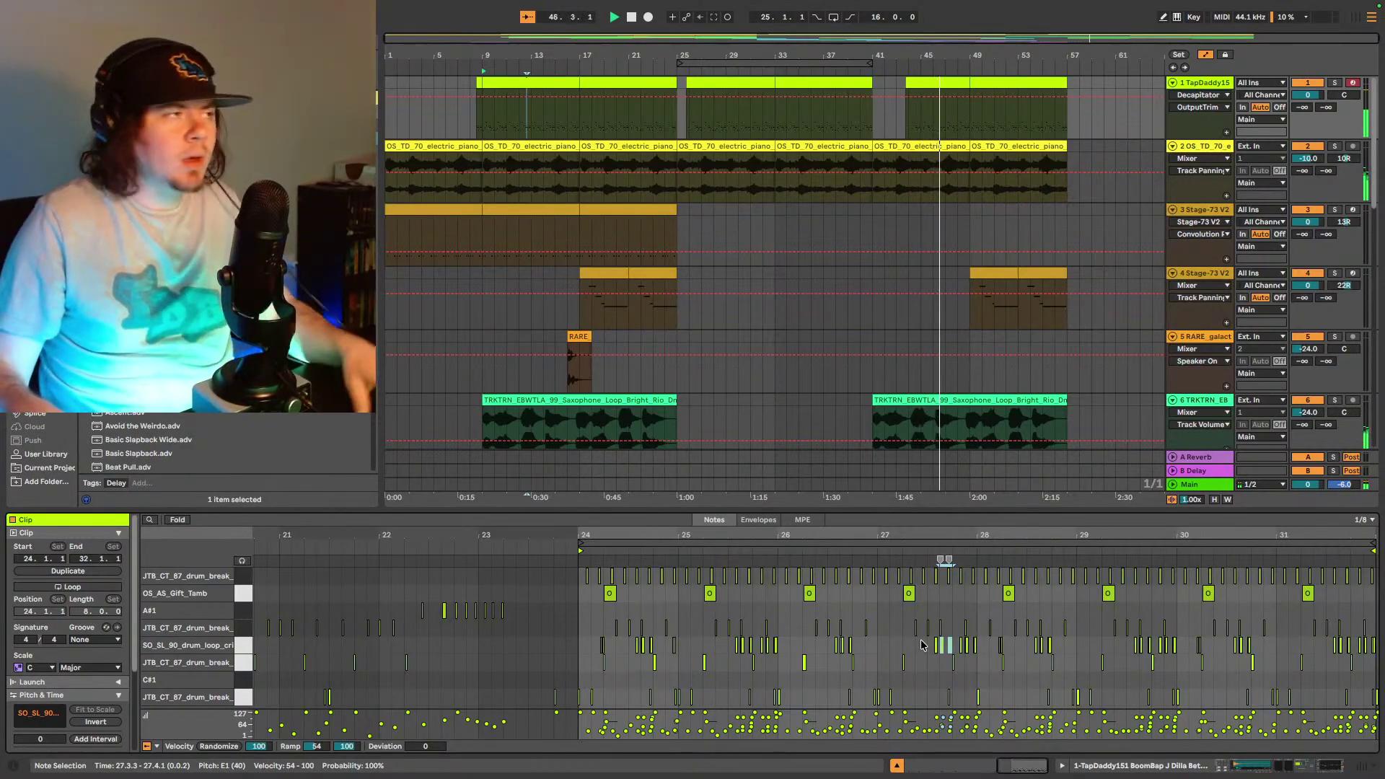
{"action": "scroll", "coordinate": [937, 364], "scroll_direction": "down", "scroll_amount": 1}
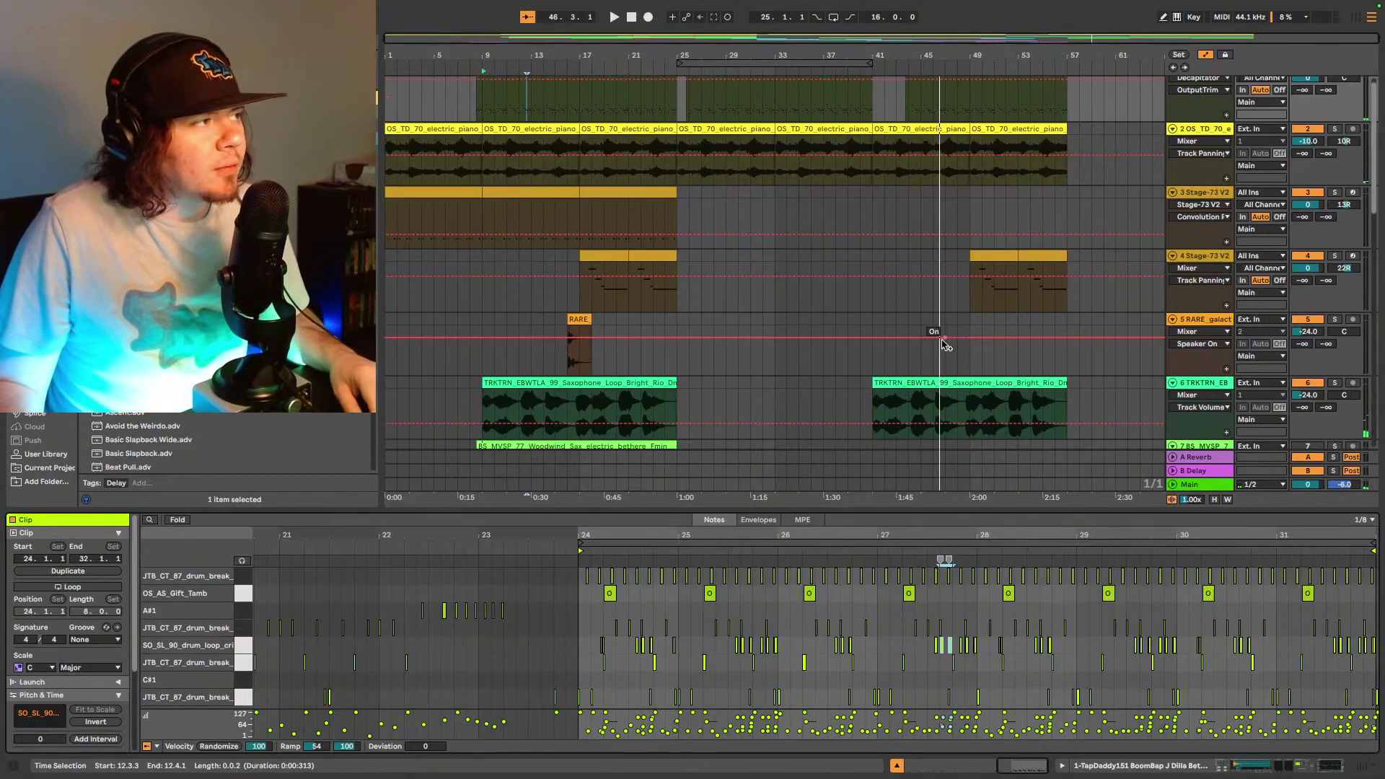
{"action": "scroll", "coordinate": [955, 364], "scroll_direction": "down", "scroll_amount": 10}
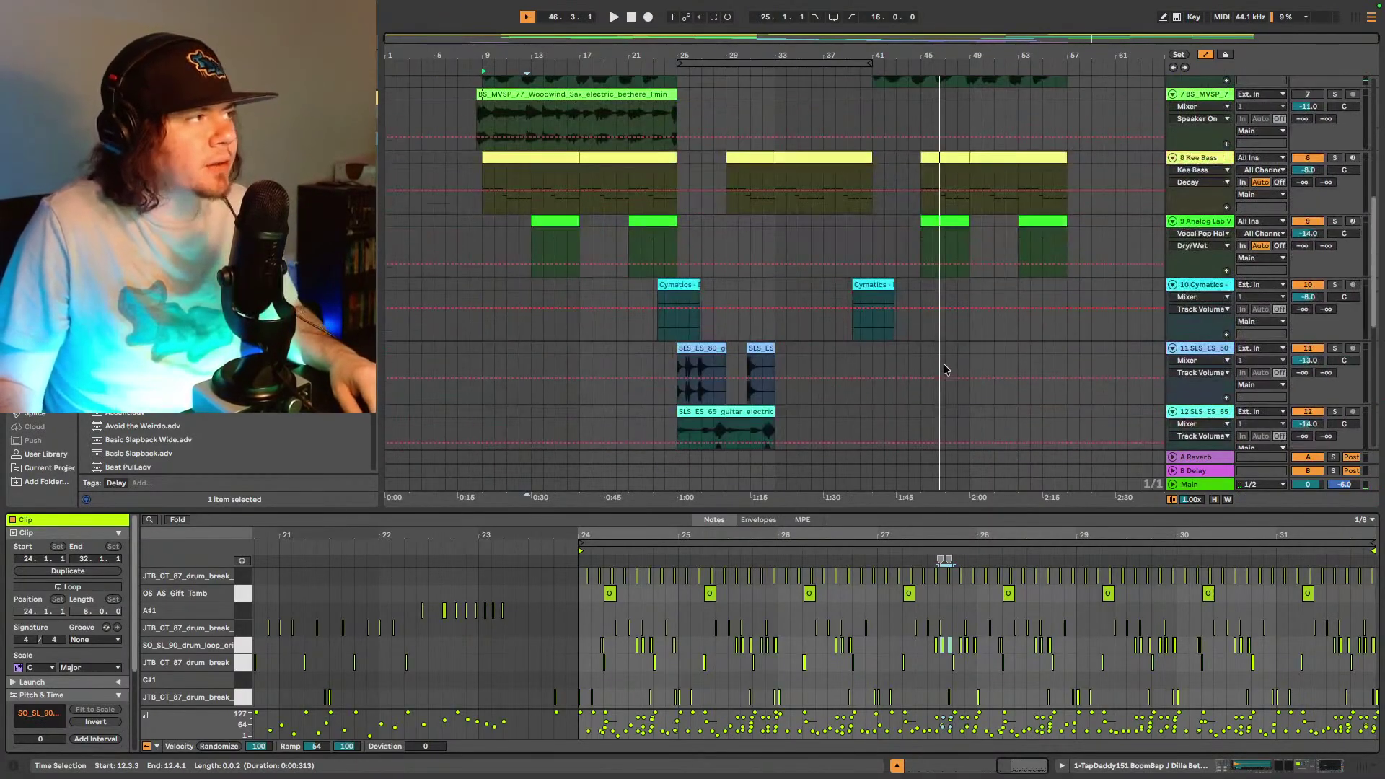
{"action": "scroll", "coordinate": [953, 357], "scroll_direction": "down", "scroll_amount": 8}
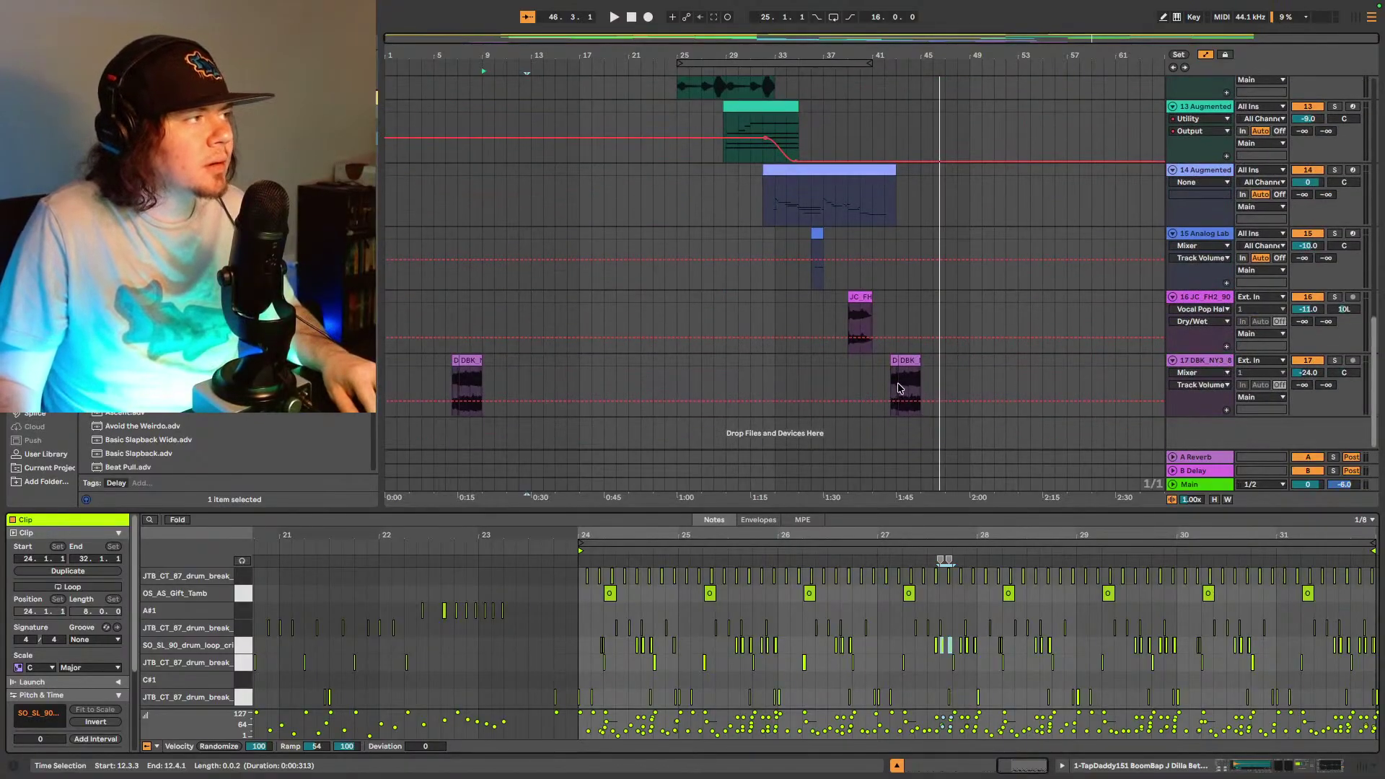
- Play from the second strings clip and add a new MIDI track below the strings track
{"action": "left_click", "coordinate": [898, 388]}
{"action": "key", "text": "space"}
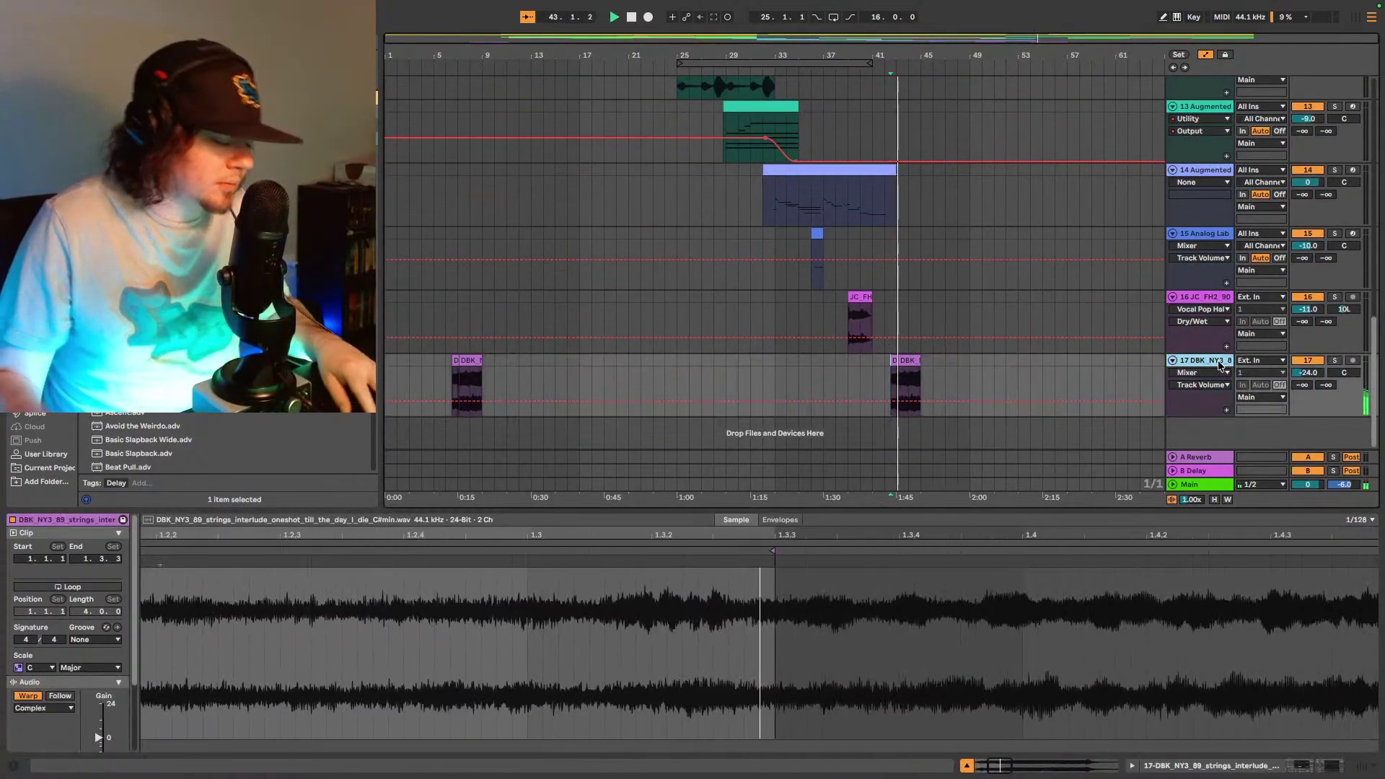
{"action": "key", "text": "ctrl+shift+t"}
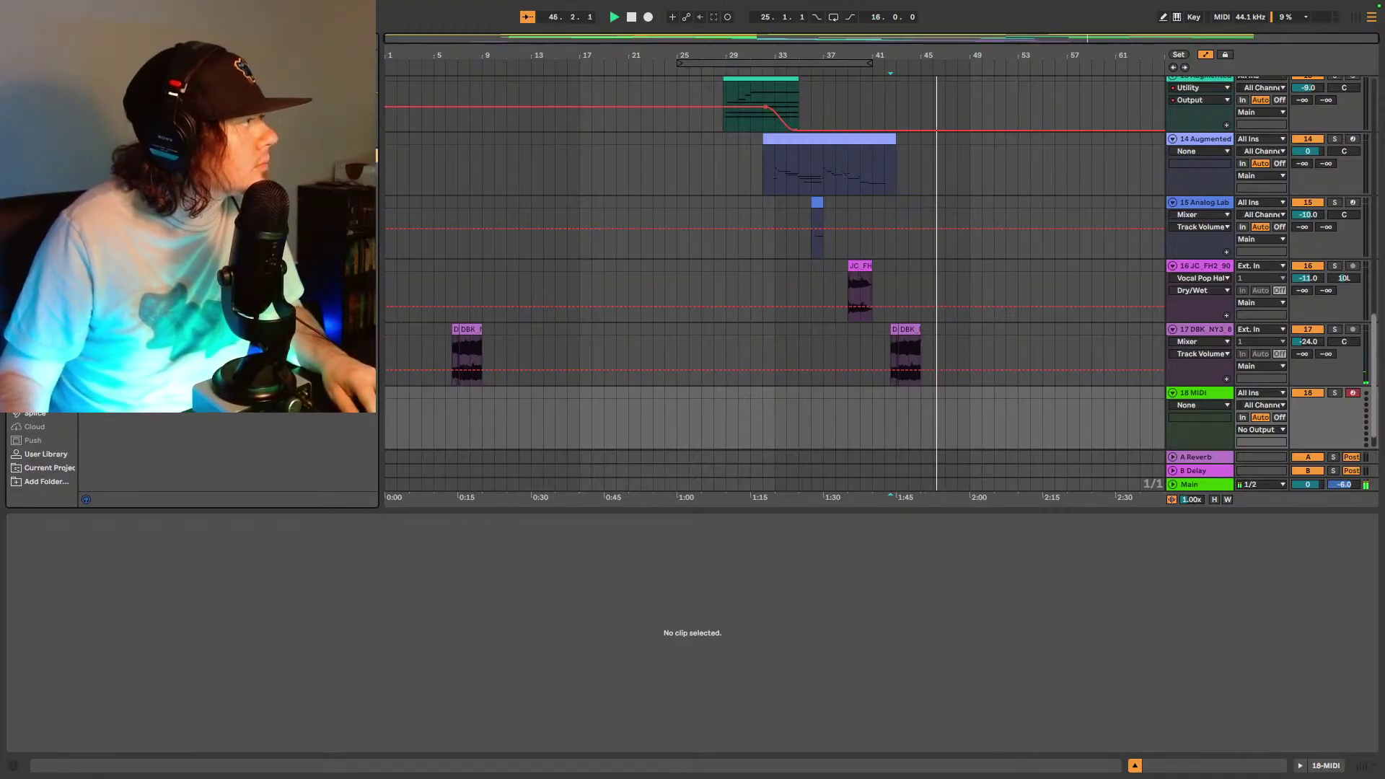
- Load Analog Lab V onto the new MIDI track and show its liked presets
{"action": "left_click_drag", "start_coordinate": [231, 238], "coordinate": [900, 411]}
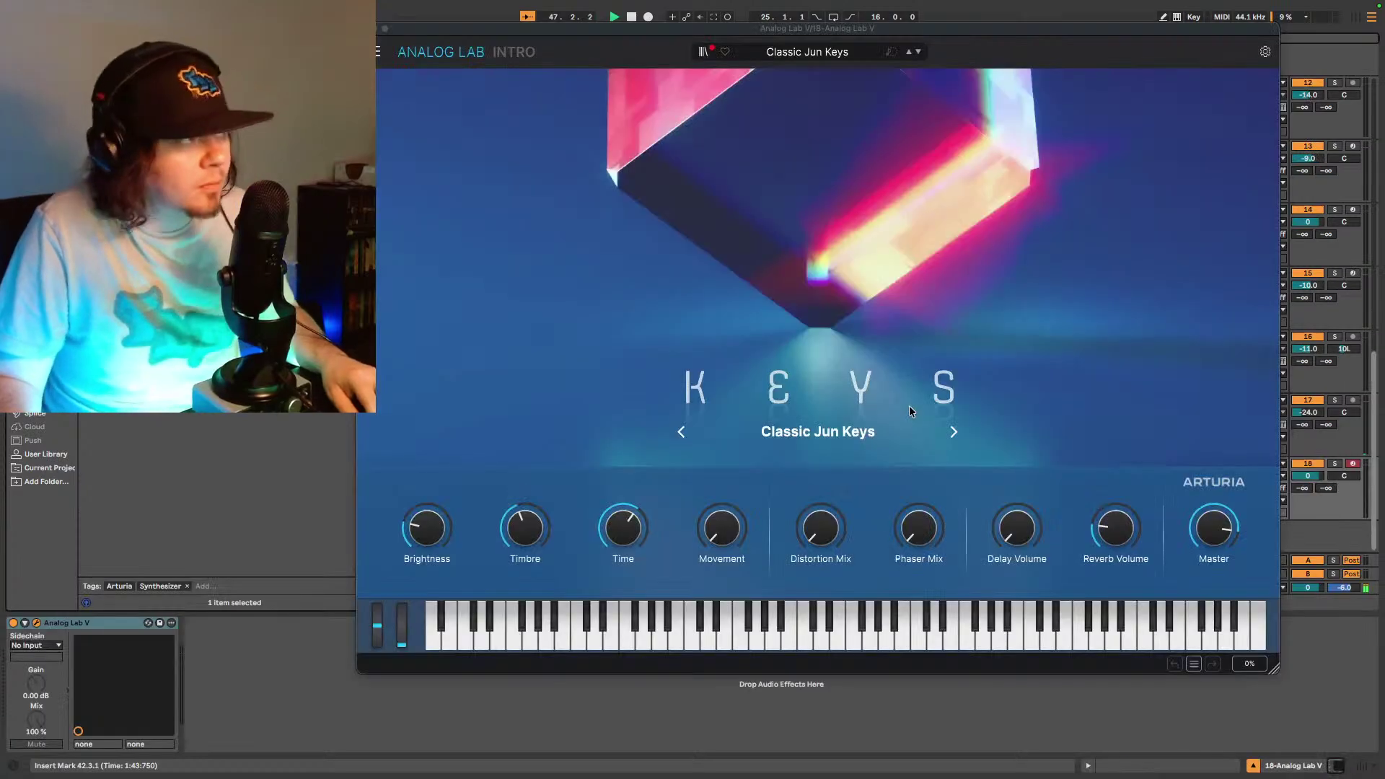
{"action": "left_click_drag", "start_coordinate": [780, 32], "coordinate": [814, 114]}
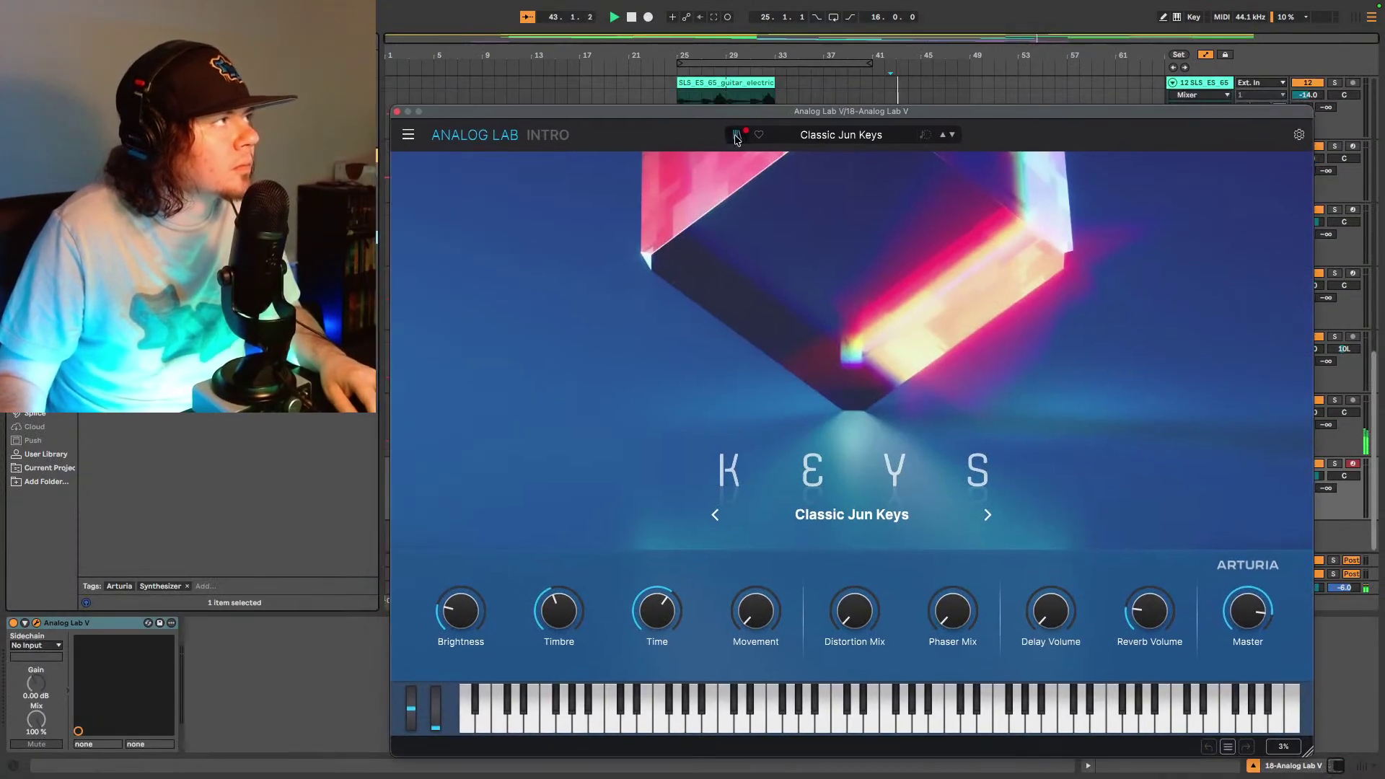
{"action": "left_click", "coordinate": [736, 135]}
{"action": "left_click", "coordinate": [438, 294]}
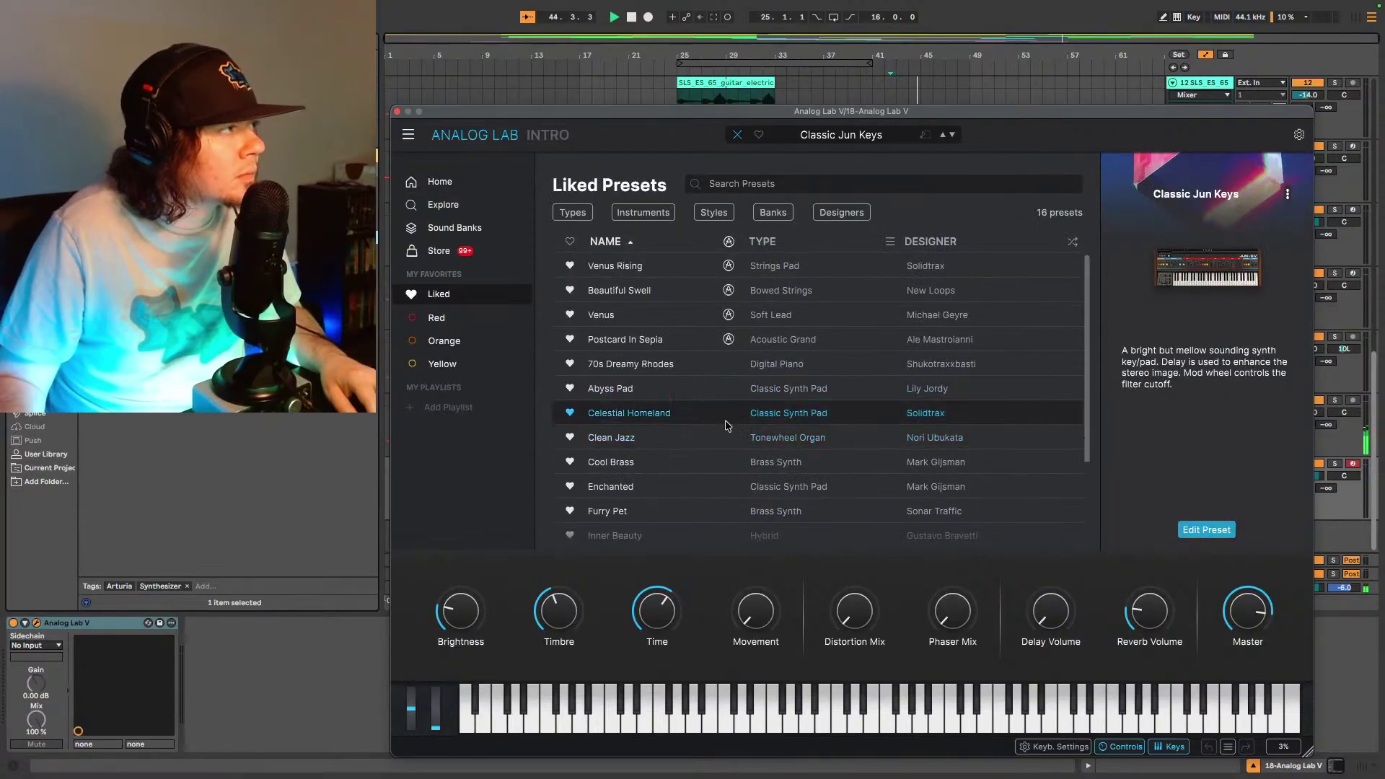
- Audition the Venus preset, load Where's The Helicopter instead, and close the synth window
{"action": "left_click", "coordinate": [663, 317]}
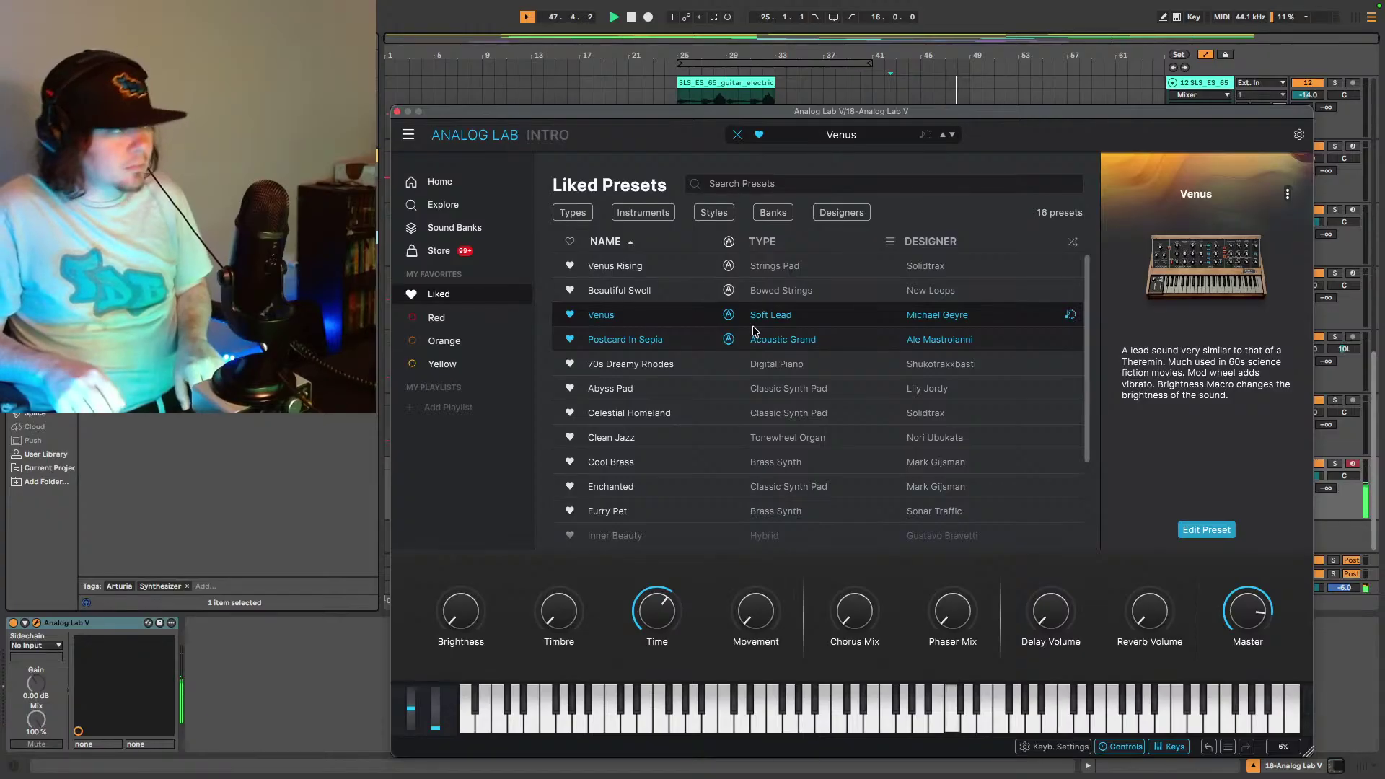
{"action": "scroll", "coordinate": [793, 433], "scroll_direction": "down", "scroll_amount": 5}
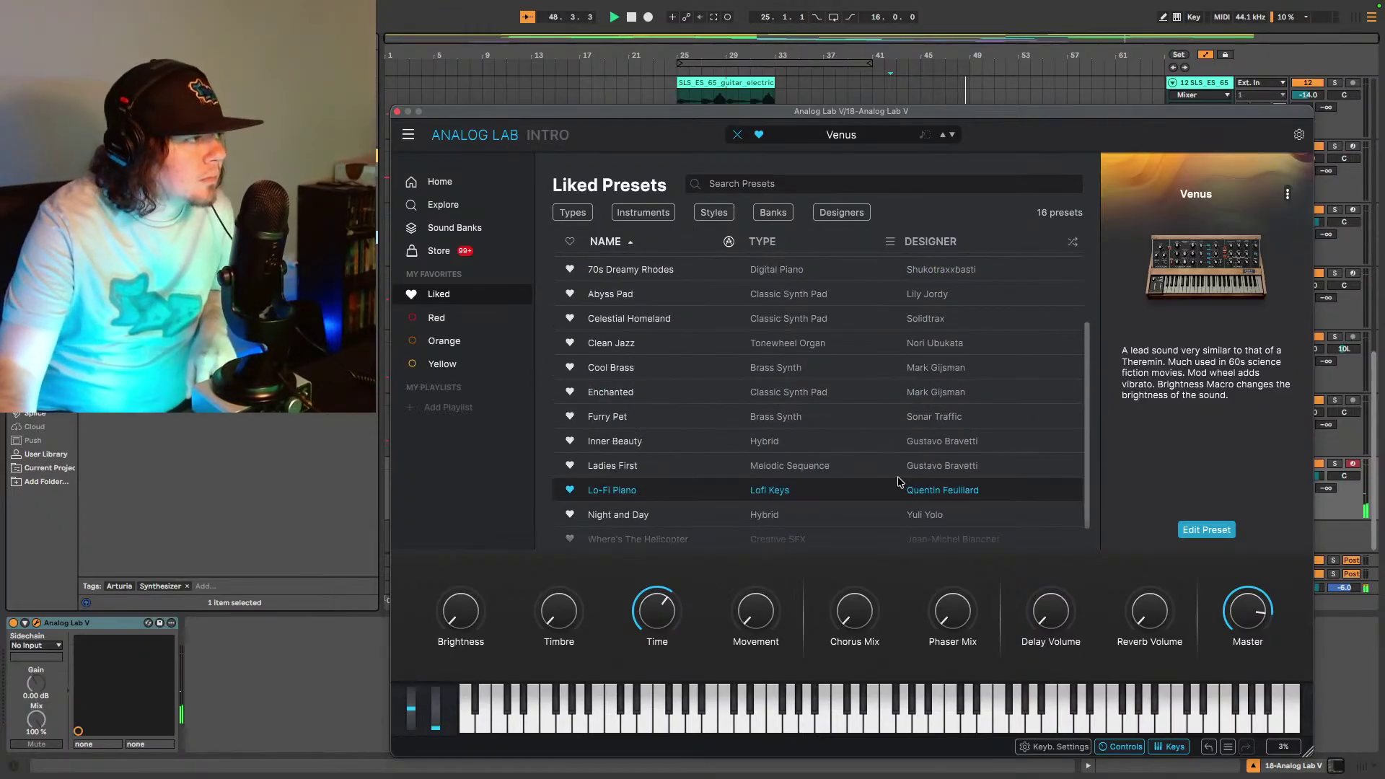
{"action": "left_click", "coordinate": [849, 515]}
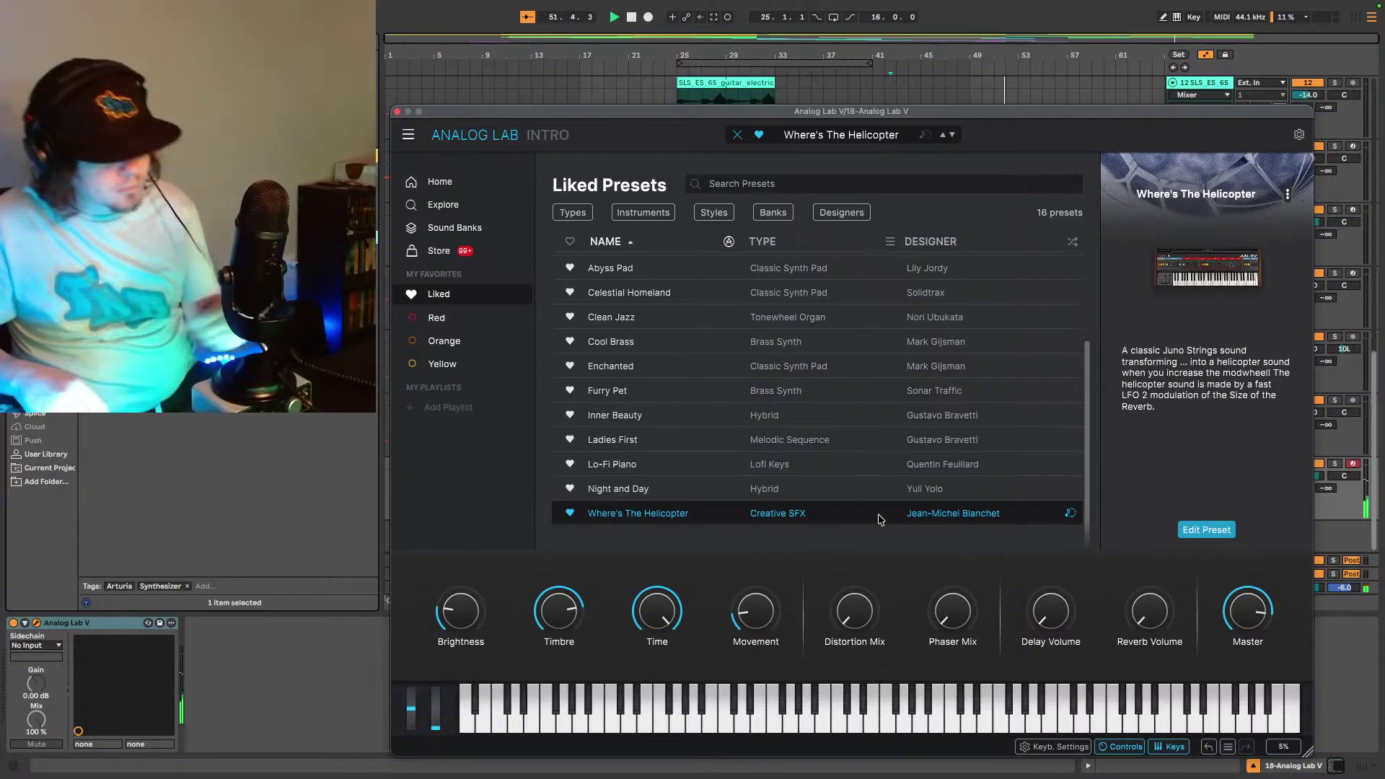
{"action": "left_click", "coordinate": [397, 113]}
- Set the Analog Lab track's volume to -6 dB, then play from bar 39 and capture the performed notes as a MIDI clip
{"action": "left_click", "coordinate": [1307, 476]}
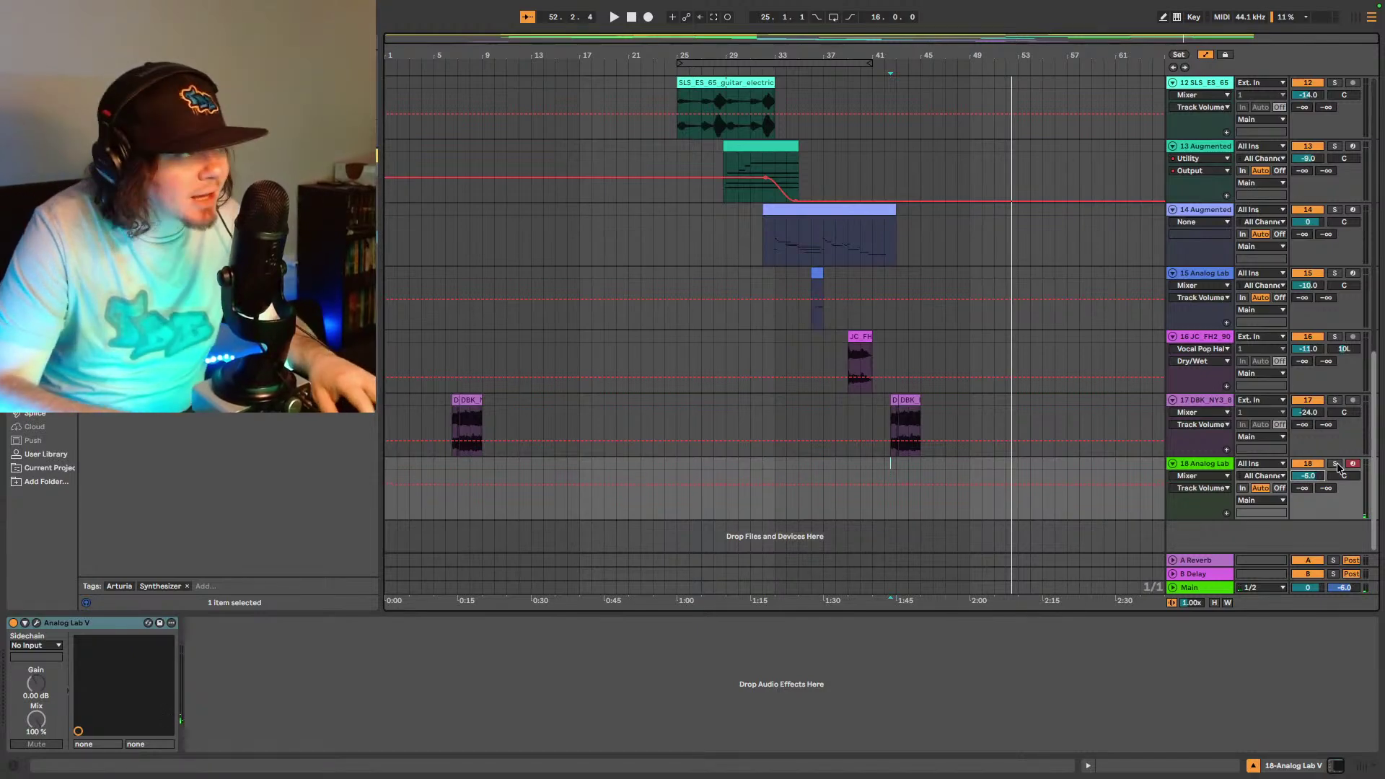
{"action": "left_click", "coordinate": [846, 507]}
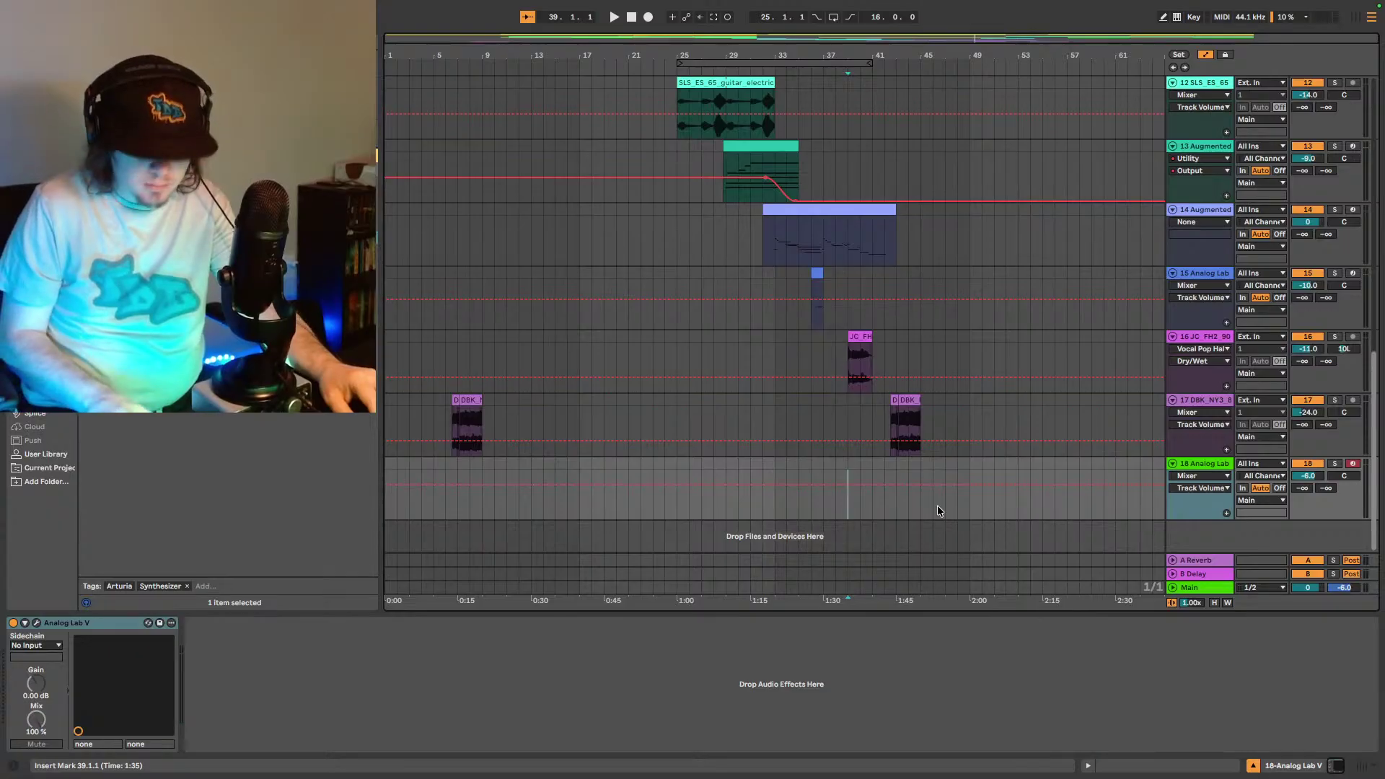
{"action": "key", "text": "space"}
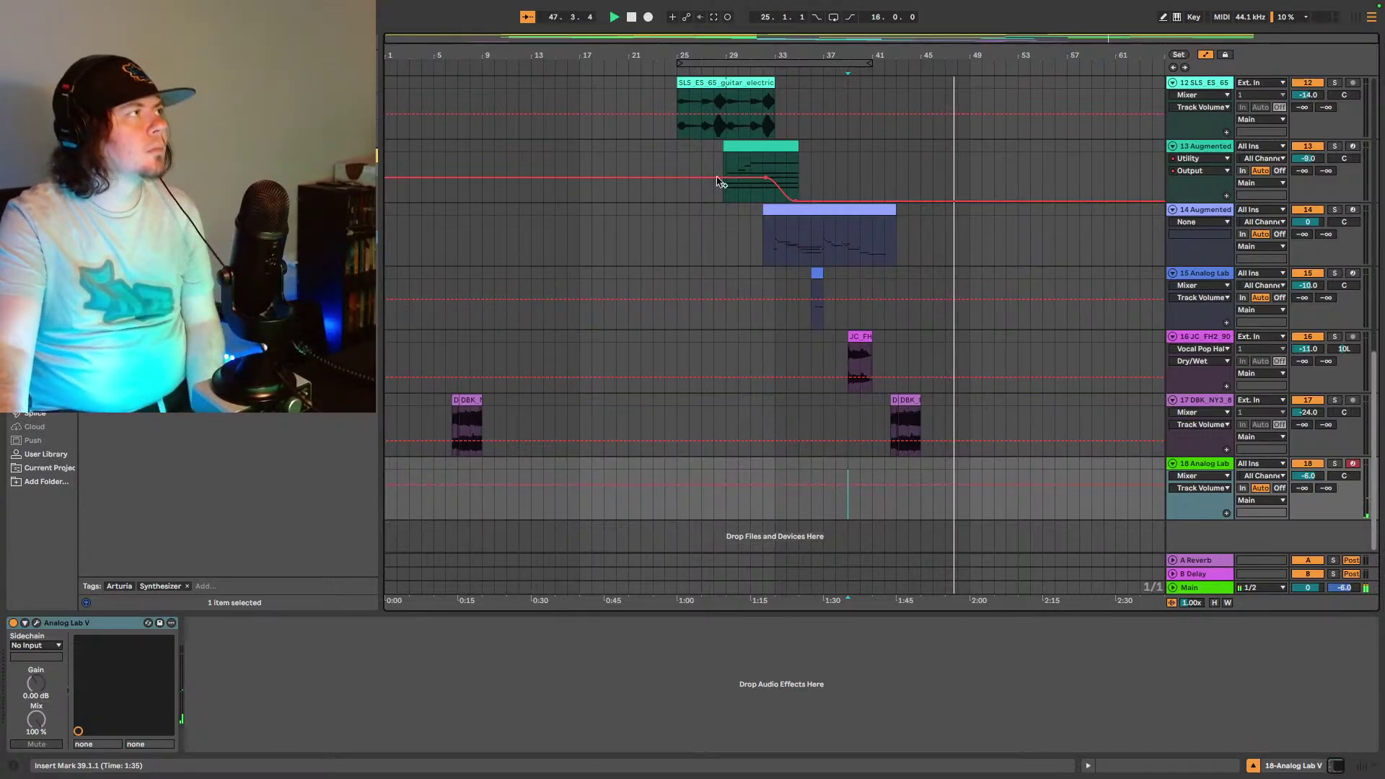
{"action": "left_click", "coordinate": [713, 18]}
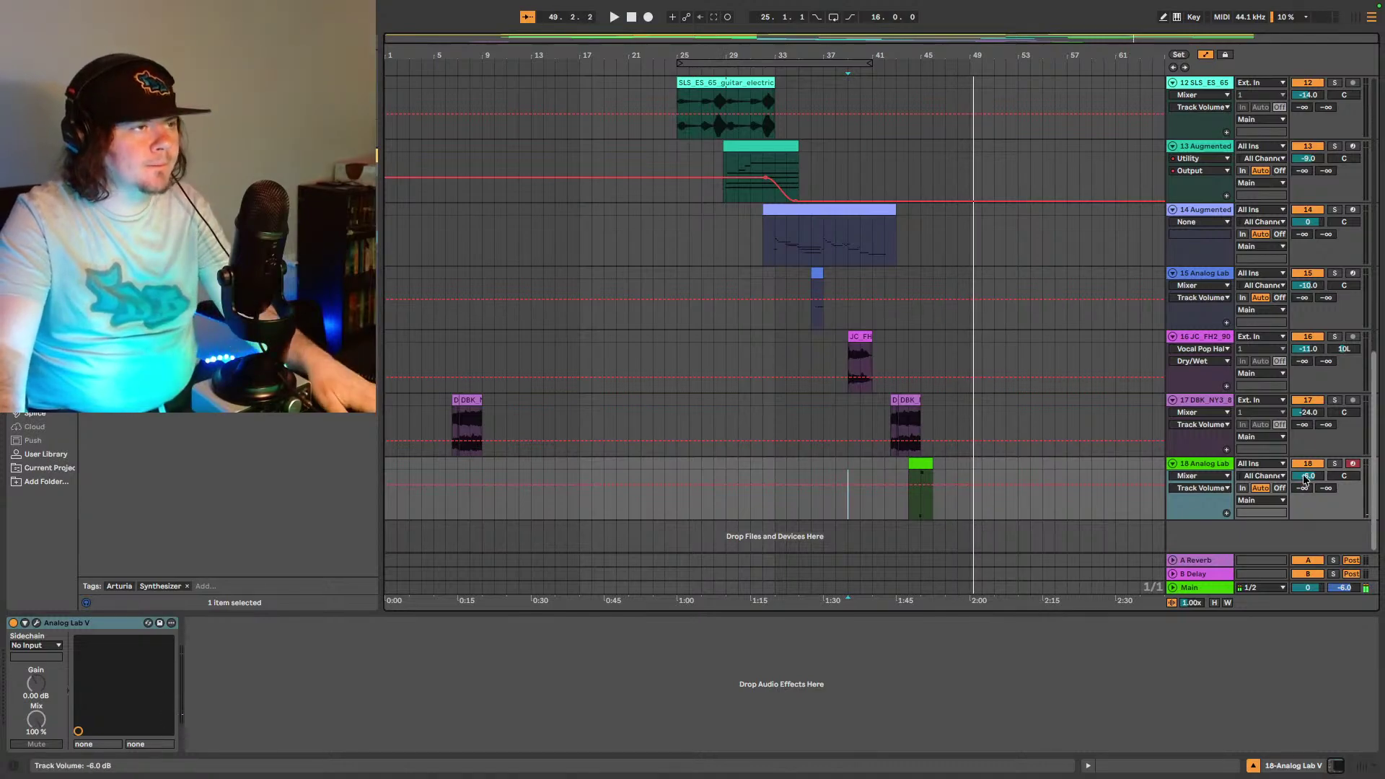
- Lower the new Analog Lab track's volume to -15 dB while playing back from bar 39
{"action": "key", "text": "Down"}
{"action": "key", "text": "Down"}
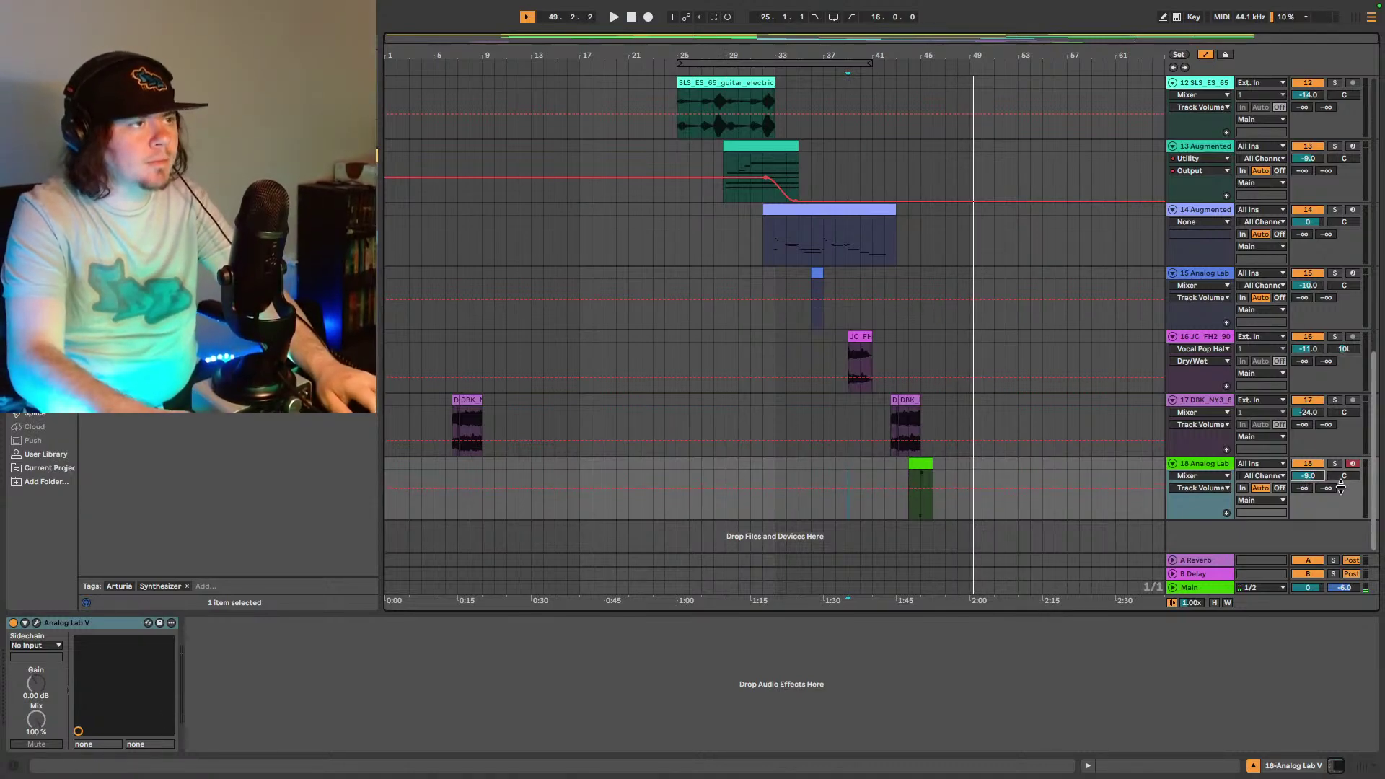
{"action": "key", "text": "space"}
{"action": "key", "text": "Down"}
{"action": "key", "text": "Down"}
{"action": "key", "text": "Down"}
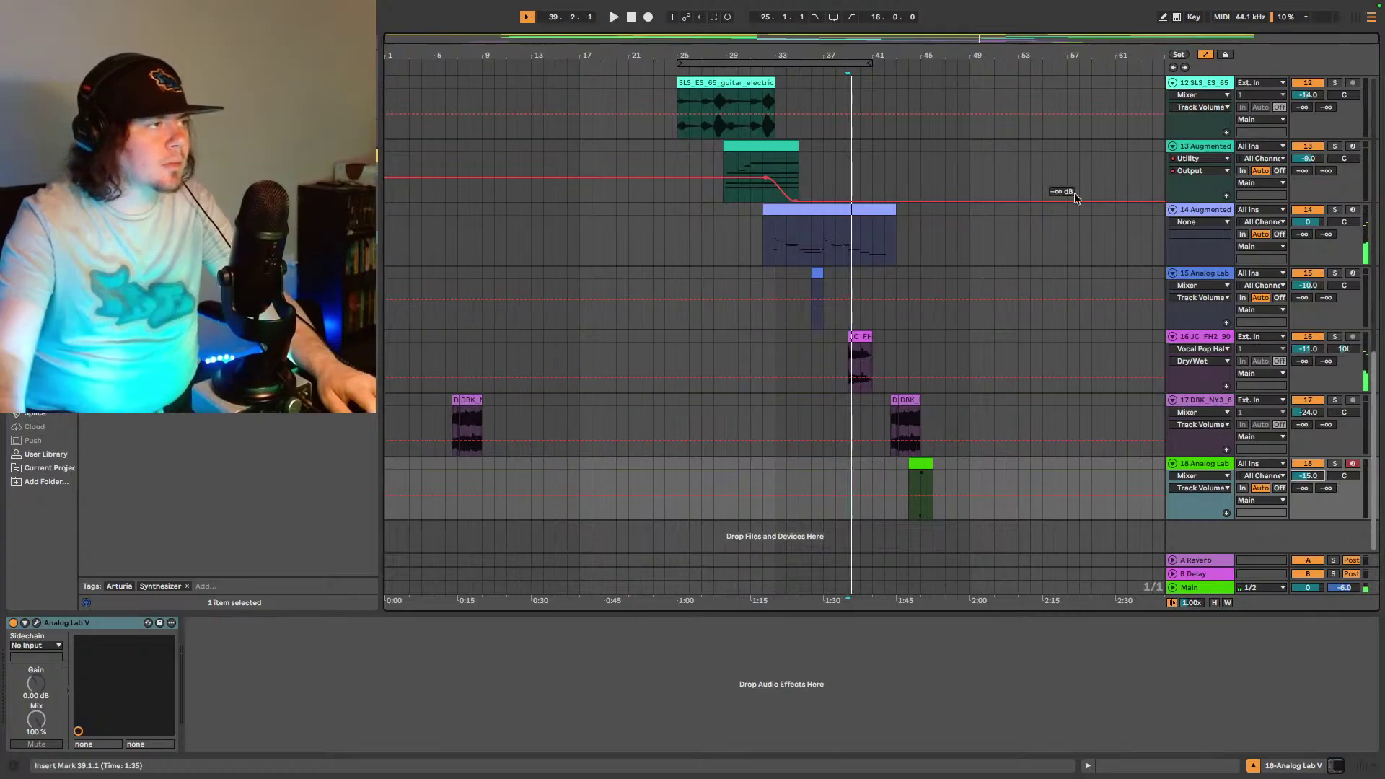
- Play from bar 42 and open the Where's The Helicopter preset on the new Analog Lab track for editing
{"action": "left_click", "coordinate": [886, 430]}
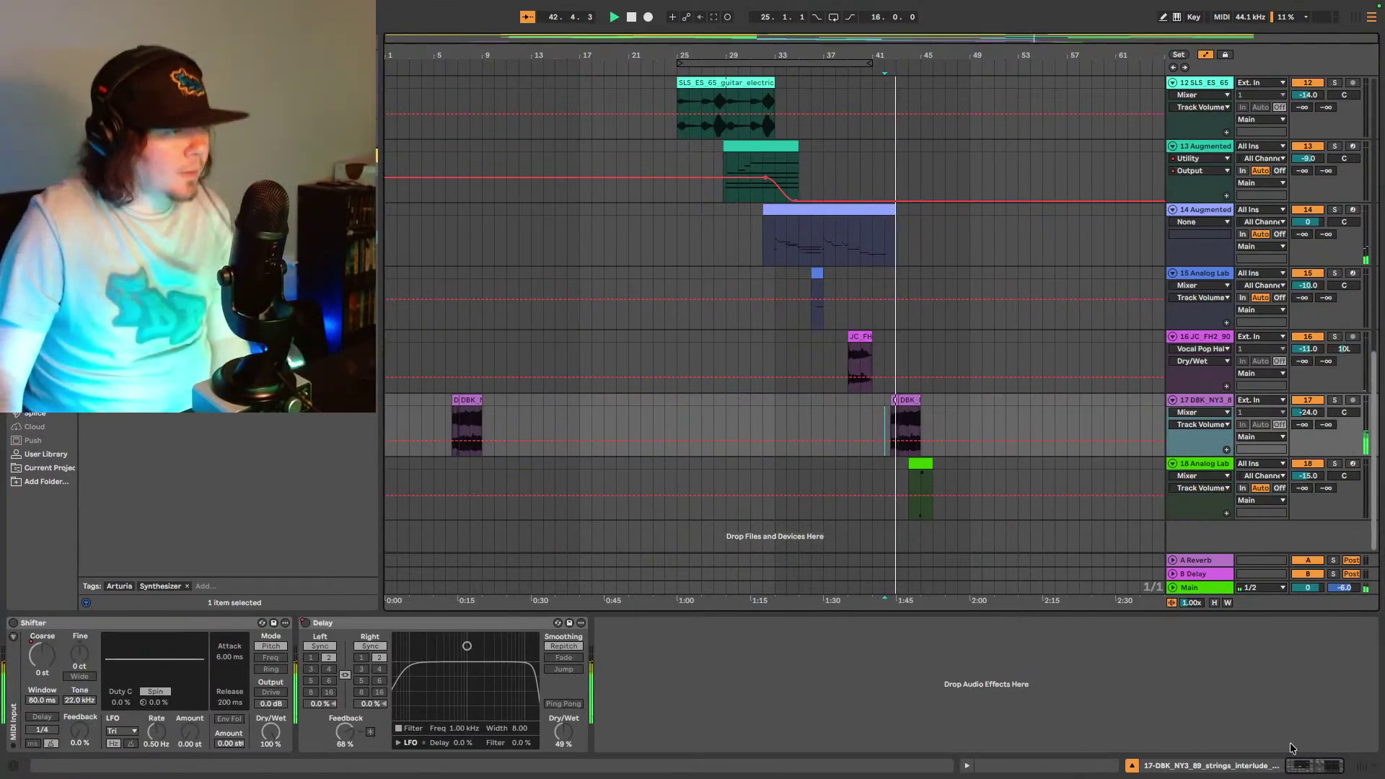
{"action": "key", "text": "Down"}
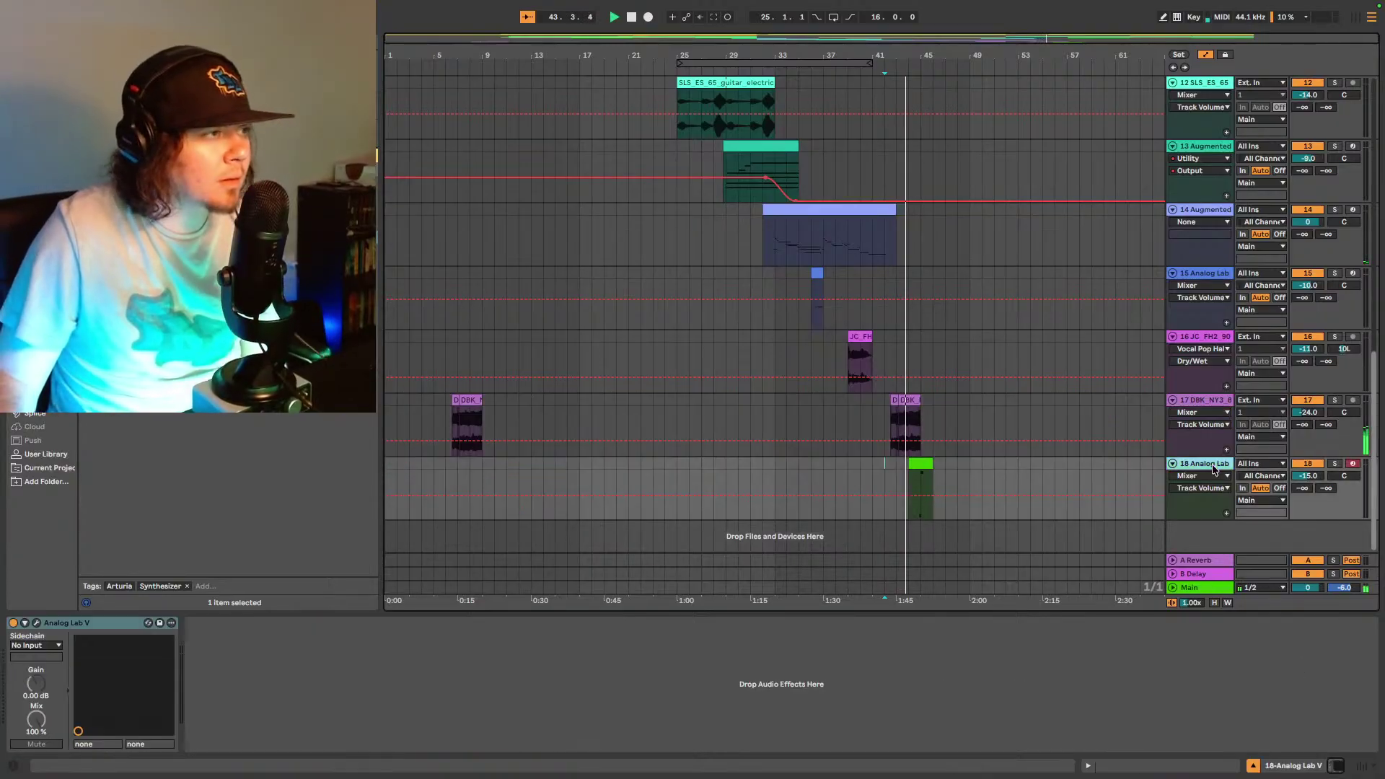
{"action": "left_click", "coordinate": [37, 622]}
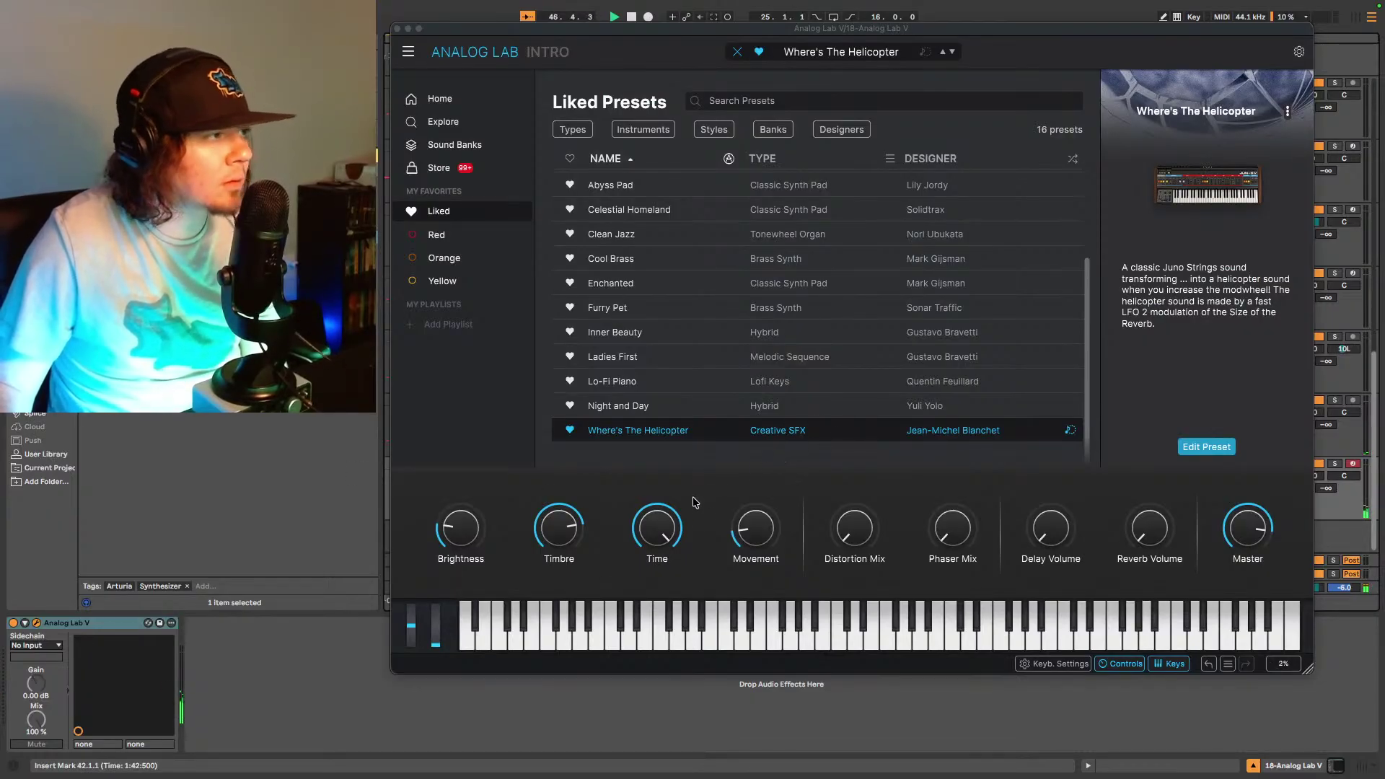
{"action": "left_click", "coordinate": [1227, 445]}
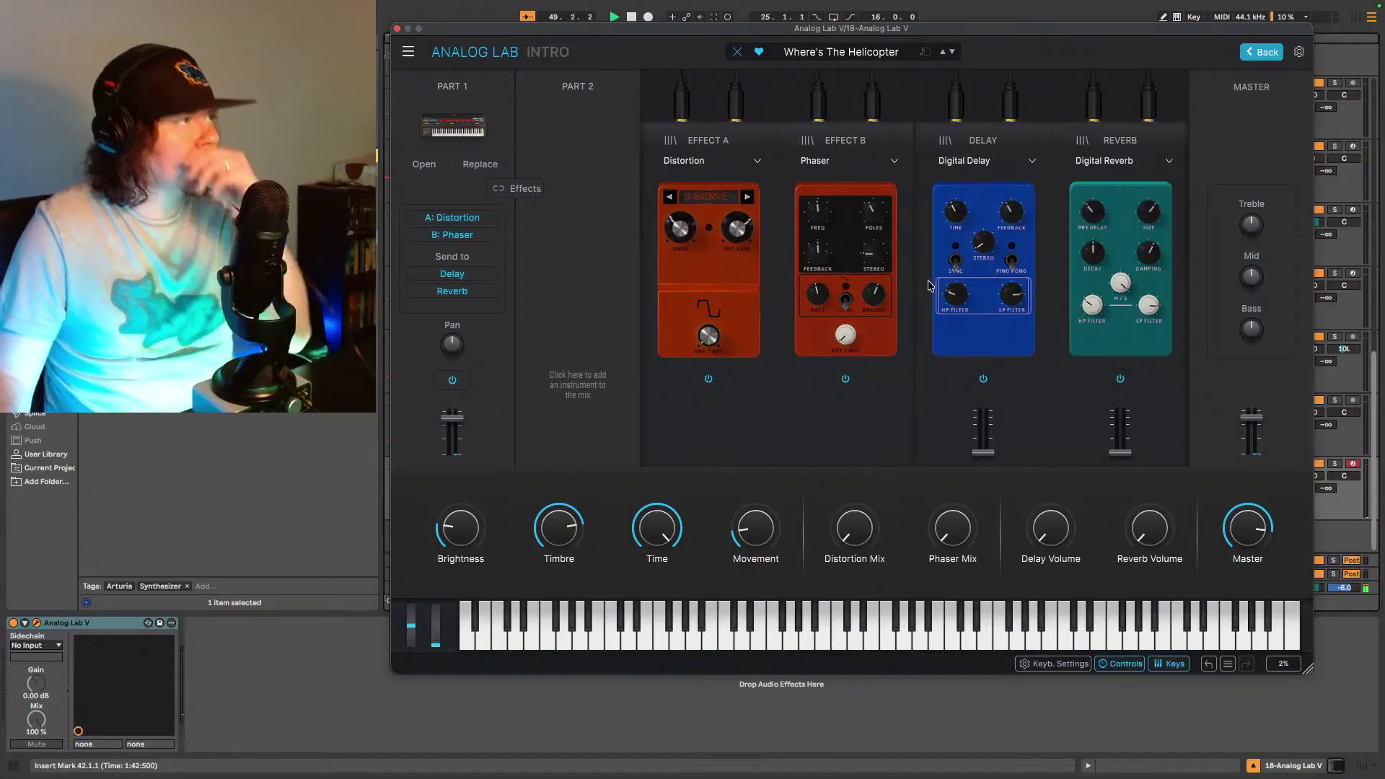
- Turn on tempo sync for the preset's Digital Delay and reduce its delay time below 1/2 during playback
{"action": "mouse_move", "coordinate": [959, 221]}
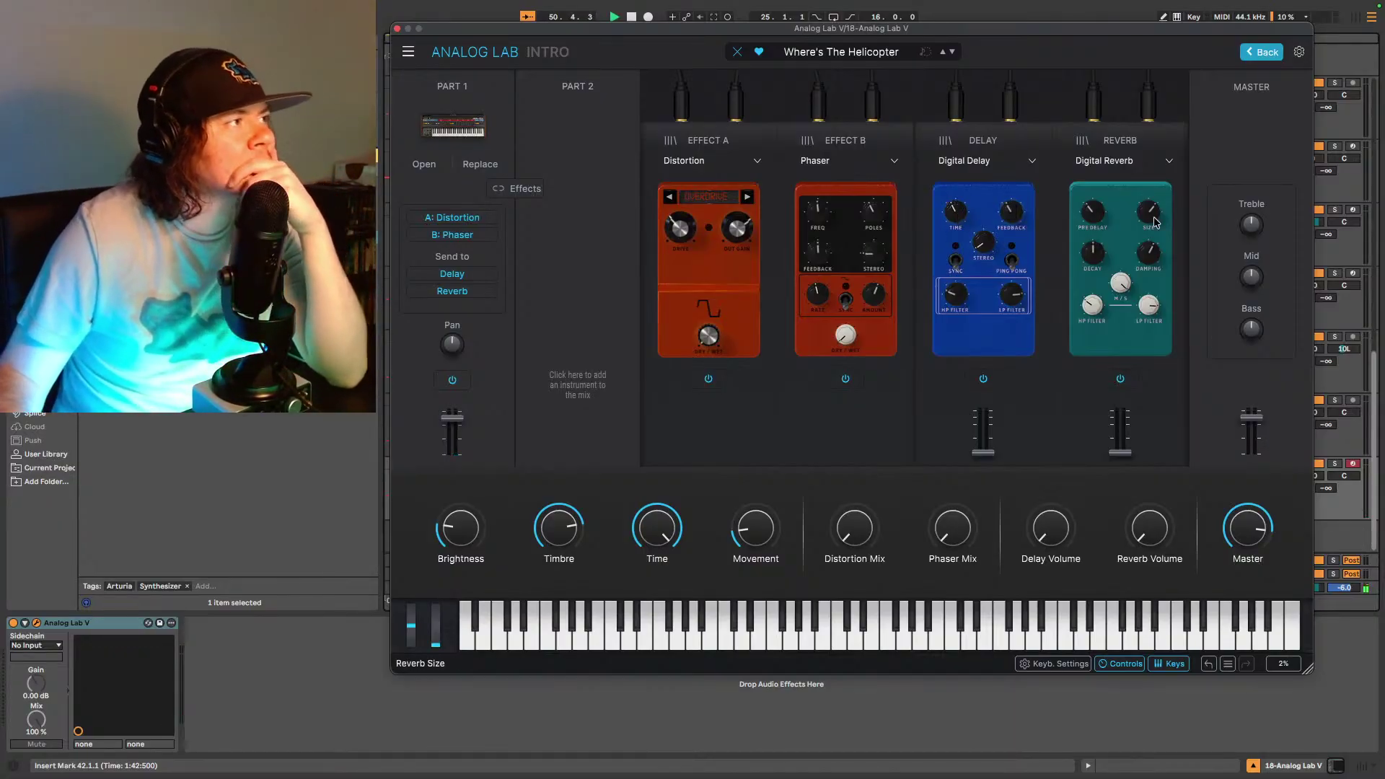
{"action": "mouse_move", "coordinate": [1014, 214]}
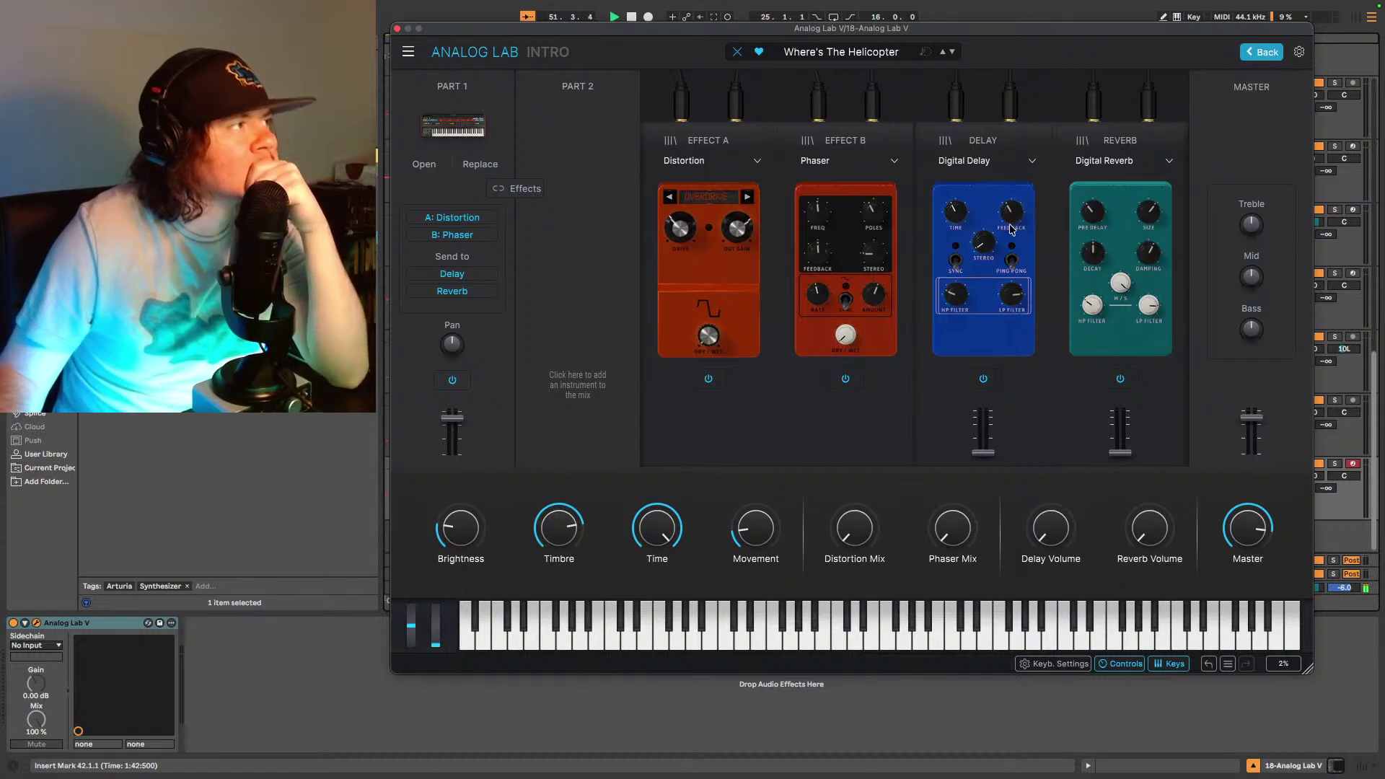
{"action": "mouse_move", "coordinate": [960, 294]}
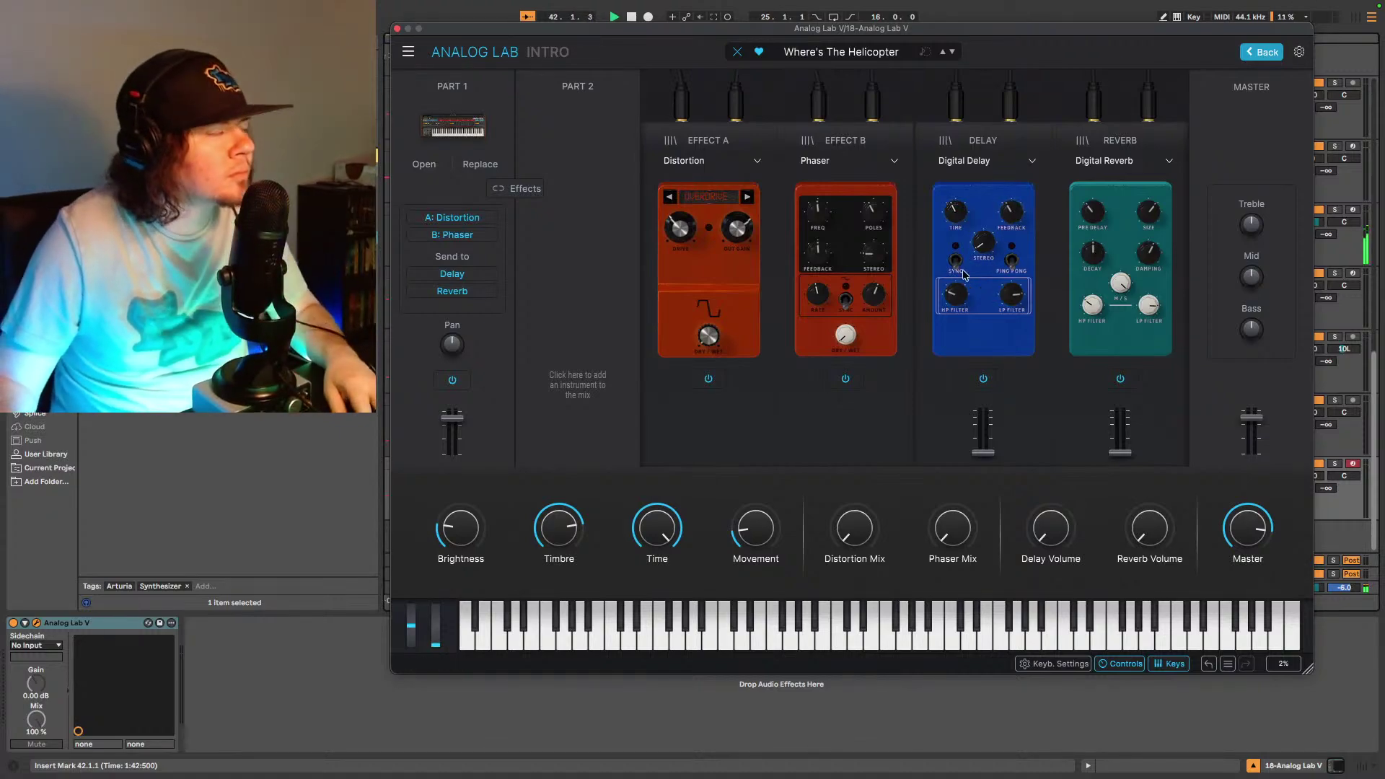
{"action": "key", "text": "space"}
{"action": "left_click", "coordinate": [957, 260]}
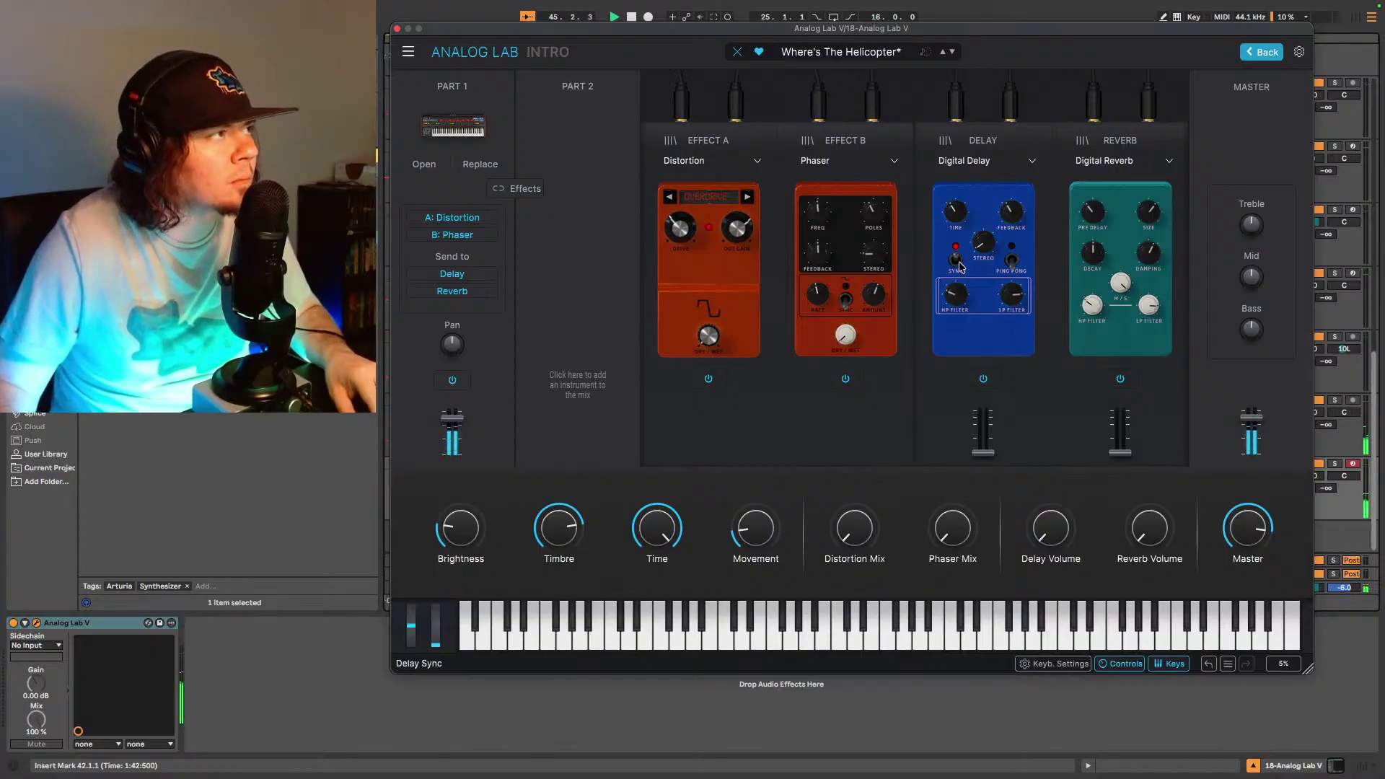
{"action": "left_click_drag", "start_coordinate": [955, 212], "coordinate": [955, 206]}
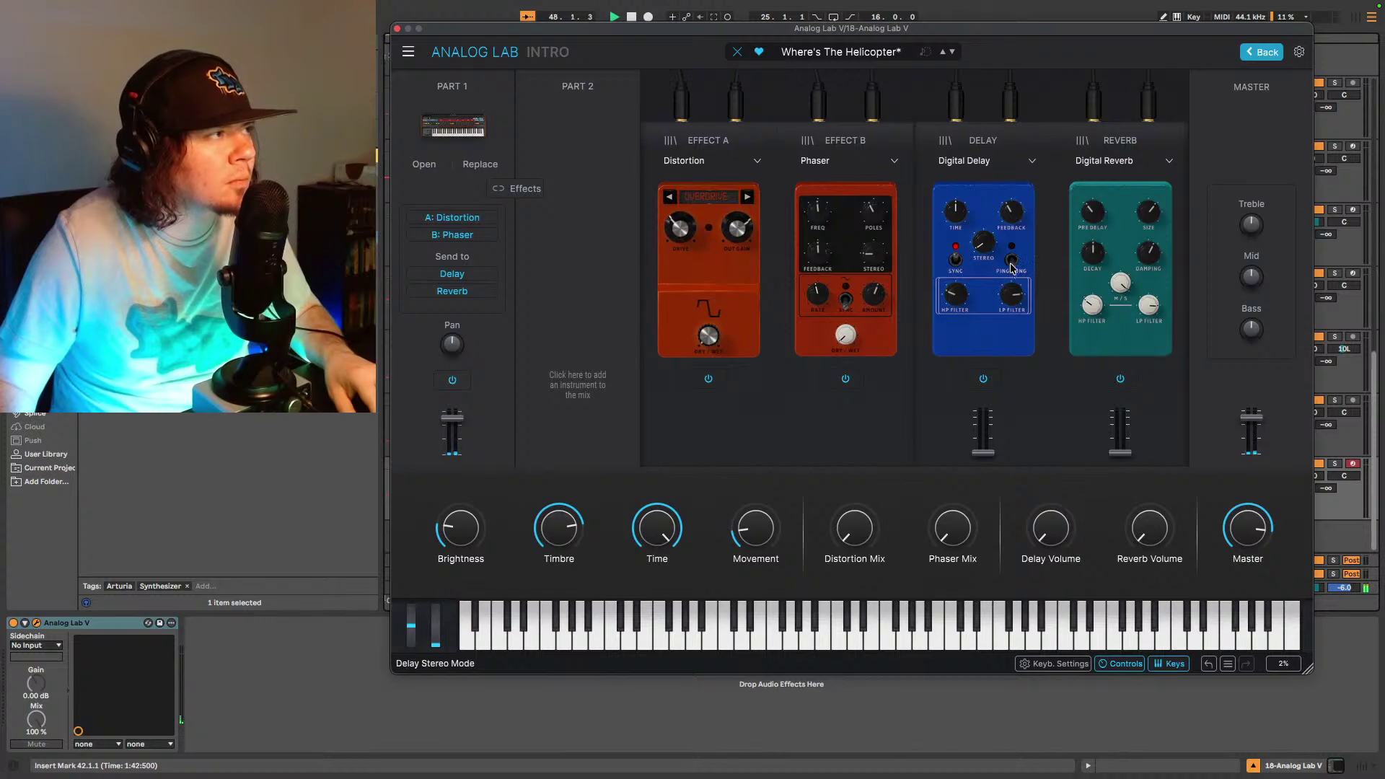
{"action": "mouse_move", "coordinate": [984, 248]}
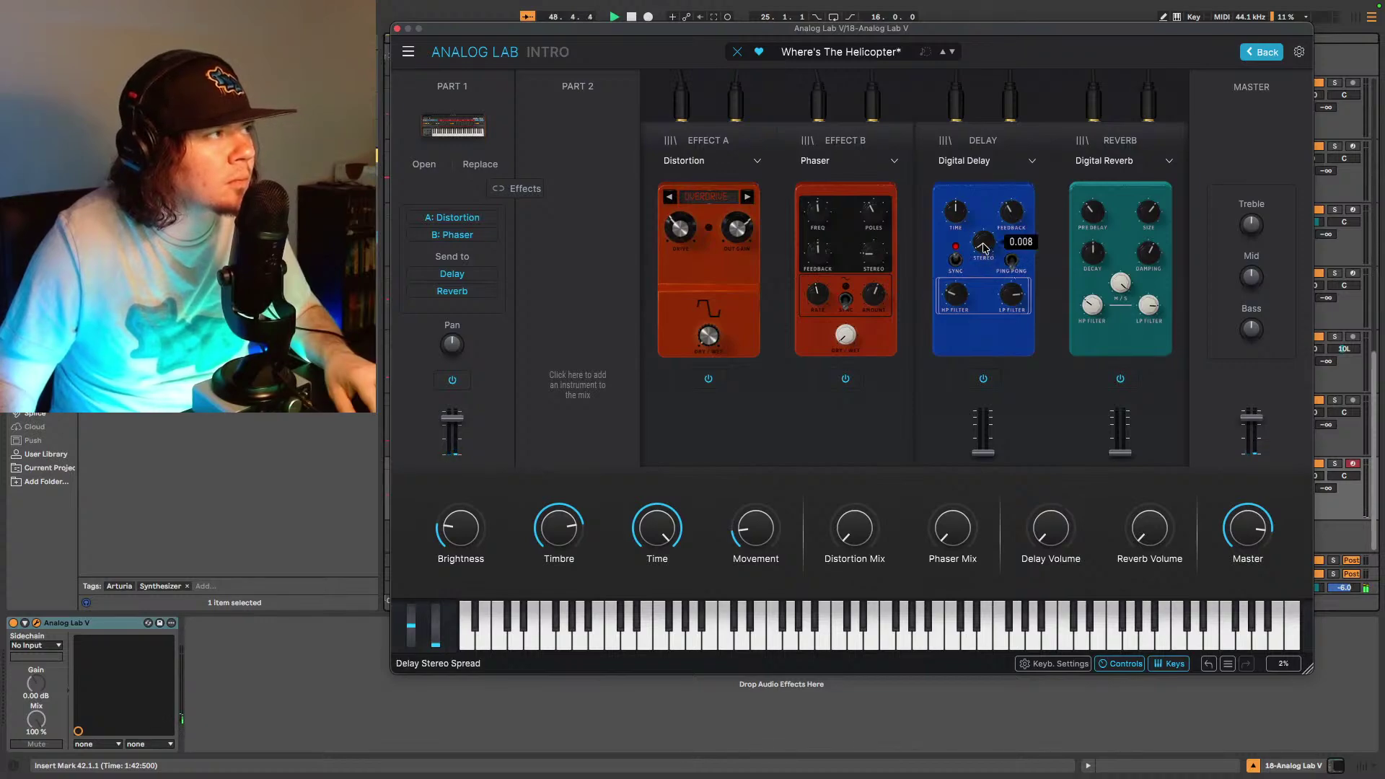
{"action": "mouse_move", "coordinate": [959, 213]}
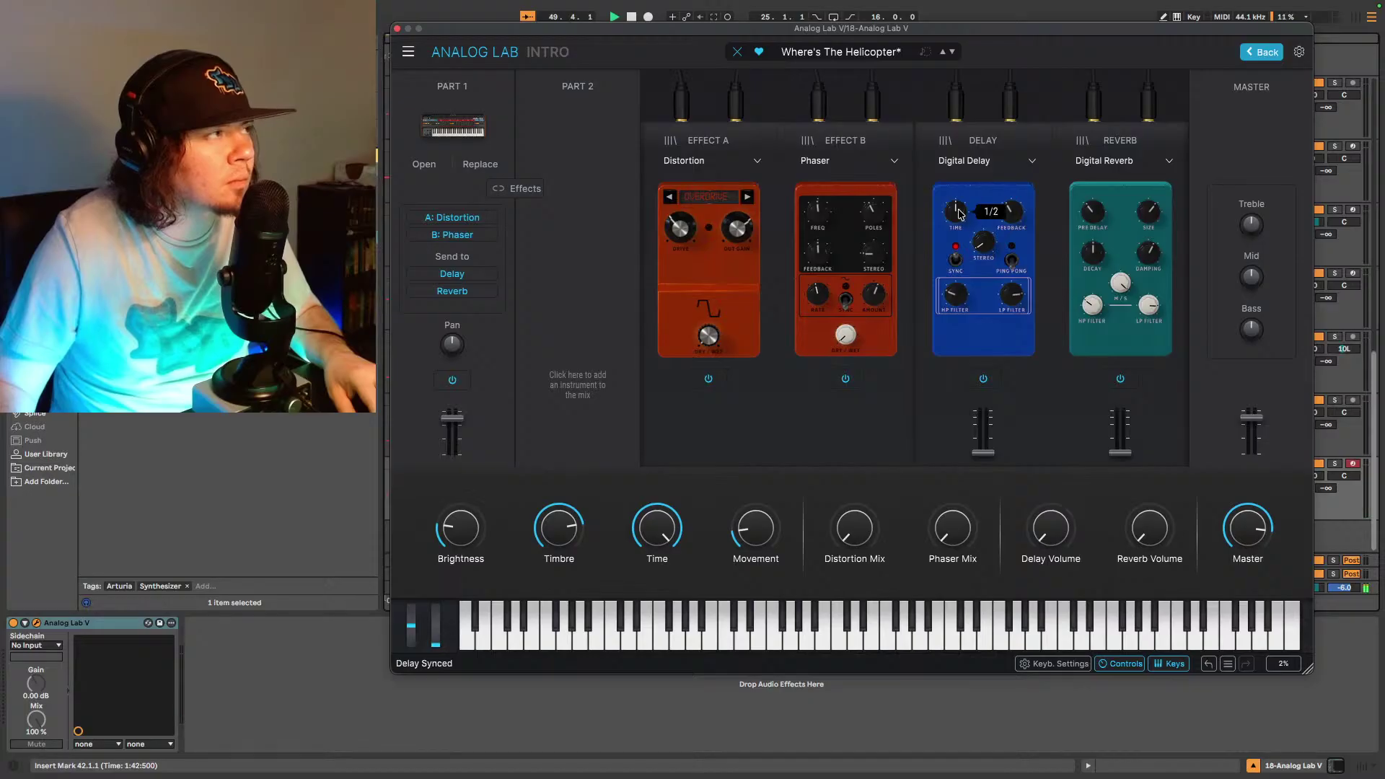
{"action": "left_click_drag", "start_coordinate": [960, 214], "coordinate": [955, 215]}
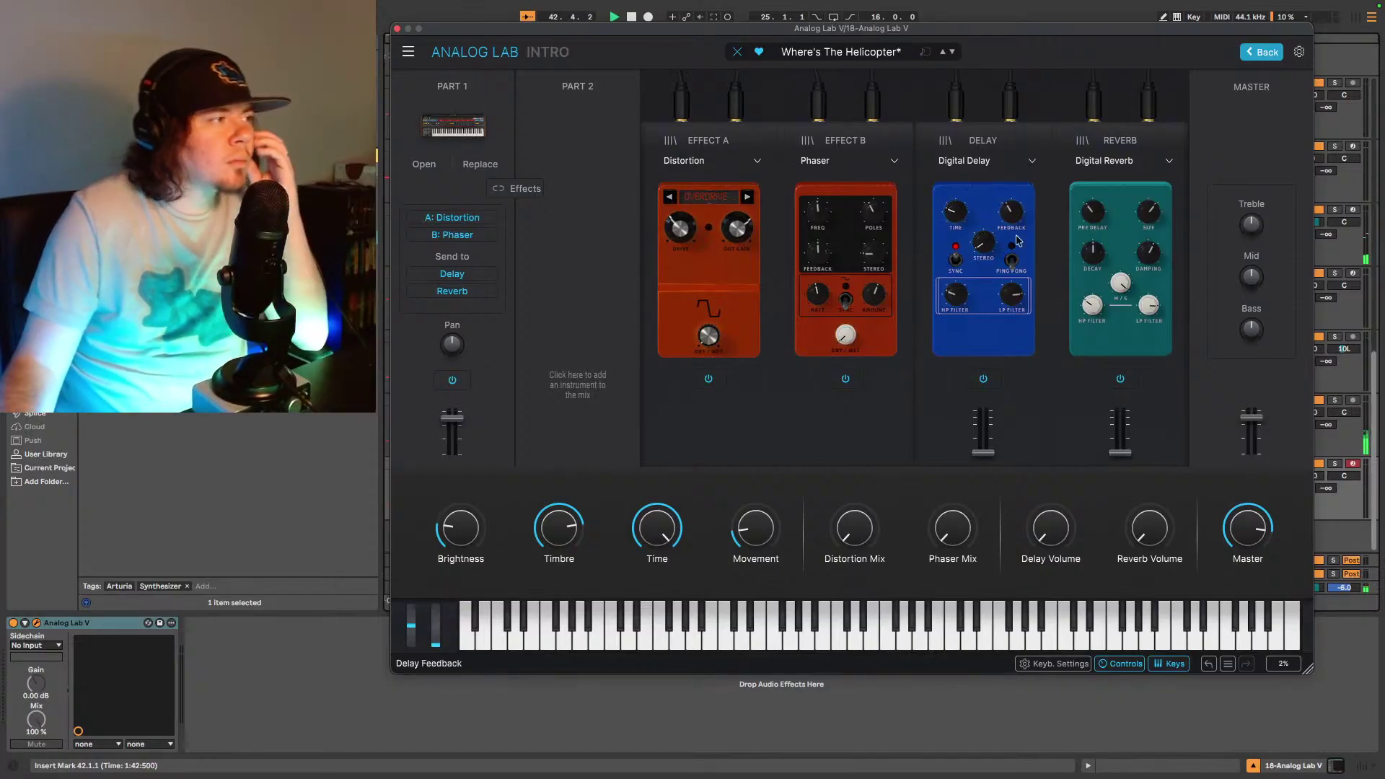
- Raise the Digital Delay's volume partway and set the Phaser's dry/wet mix to 13%
{"action": "mouse_move", "coordinate": [983, 437]}
{"action": "left_click_drag", "start_coordinate": [982, 451], "coordinate": [983, 436]}
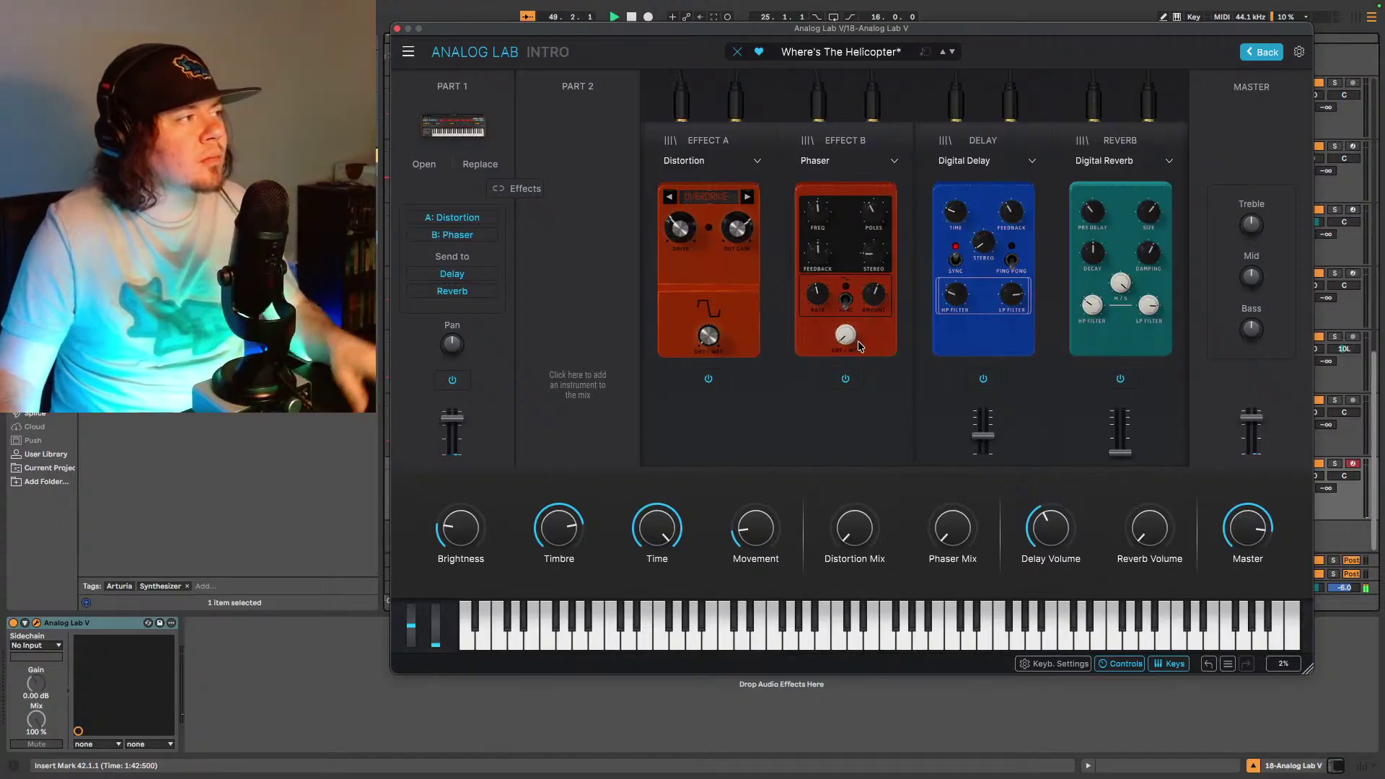
{"action": "mouse_move", "coordinate": [855, 340]}
{"action": "left_click_drag", "start_coordinate": [846, 334], "coordinate": [845, 328]}
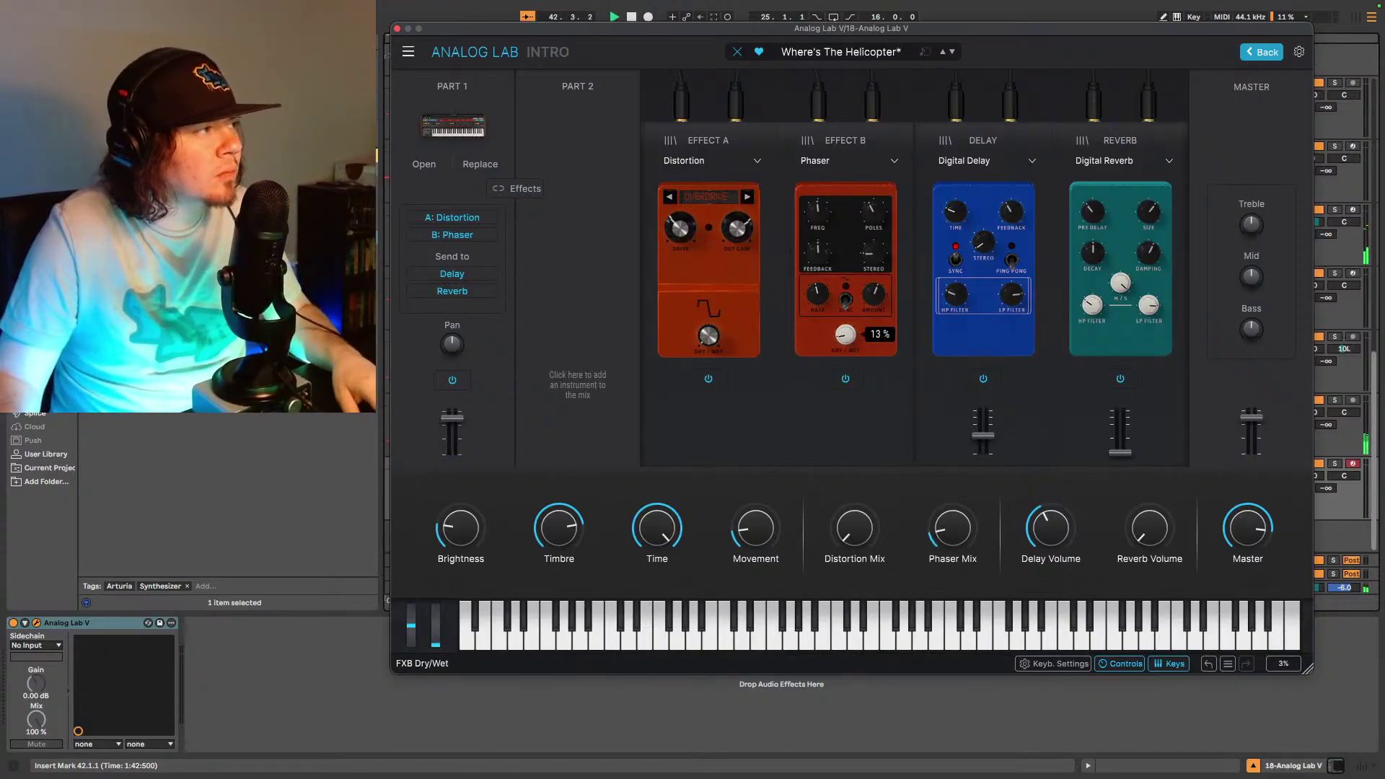
{"action": "left_click_drag", "start_coordinate": [959, 27], "coordinate": [815, 45]}
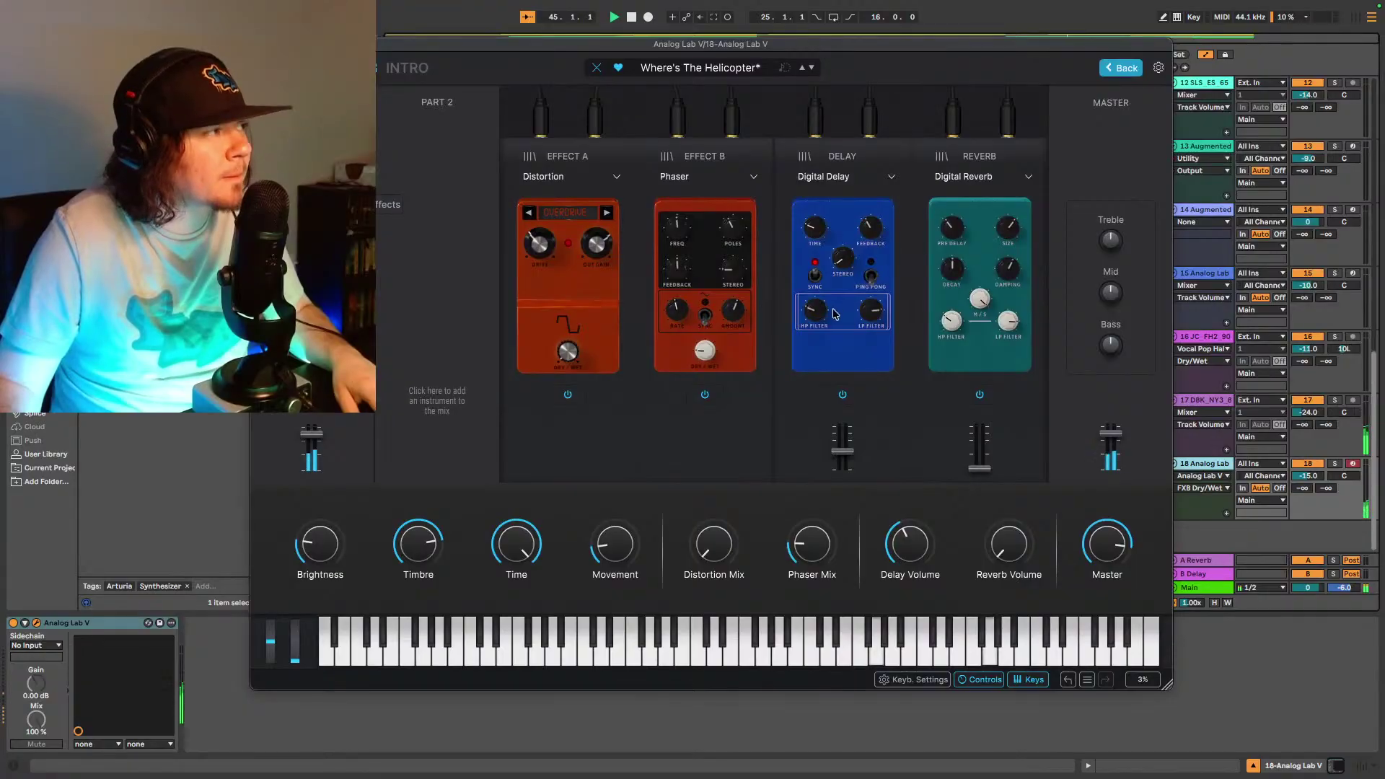
- Hide the Analog Lab V window and insert a new MIDI track below track 18
{"action": "mouse_move", "coordinate": [821, 314]}
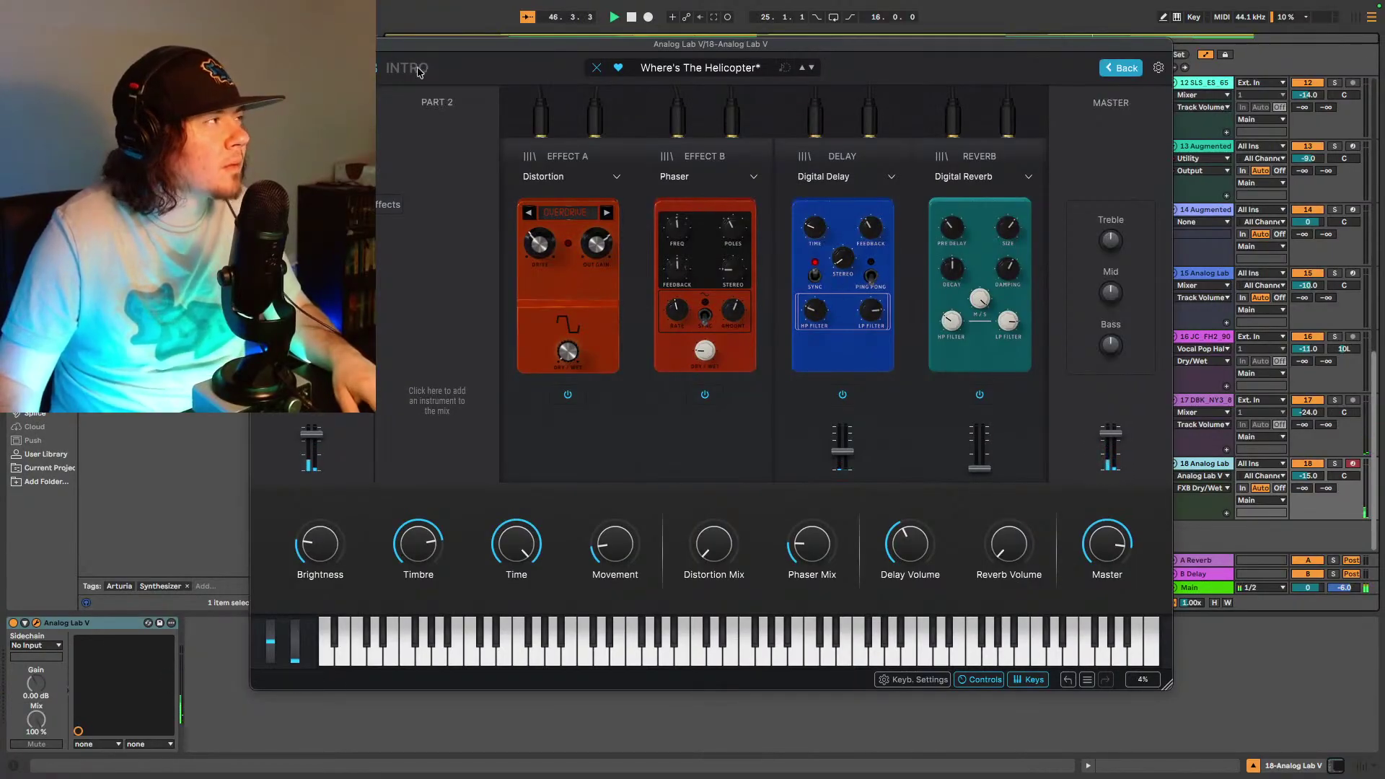
{"action": "key", "text": "super+alt+p"}
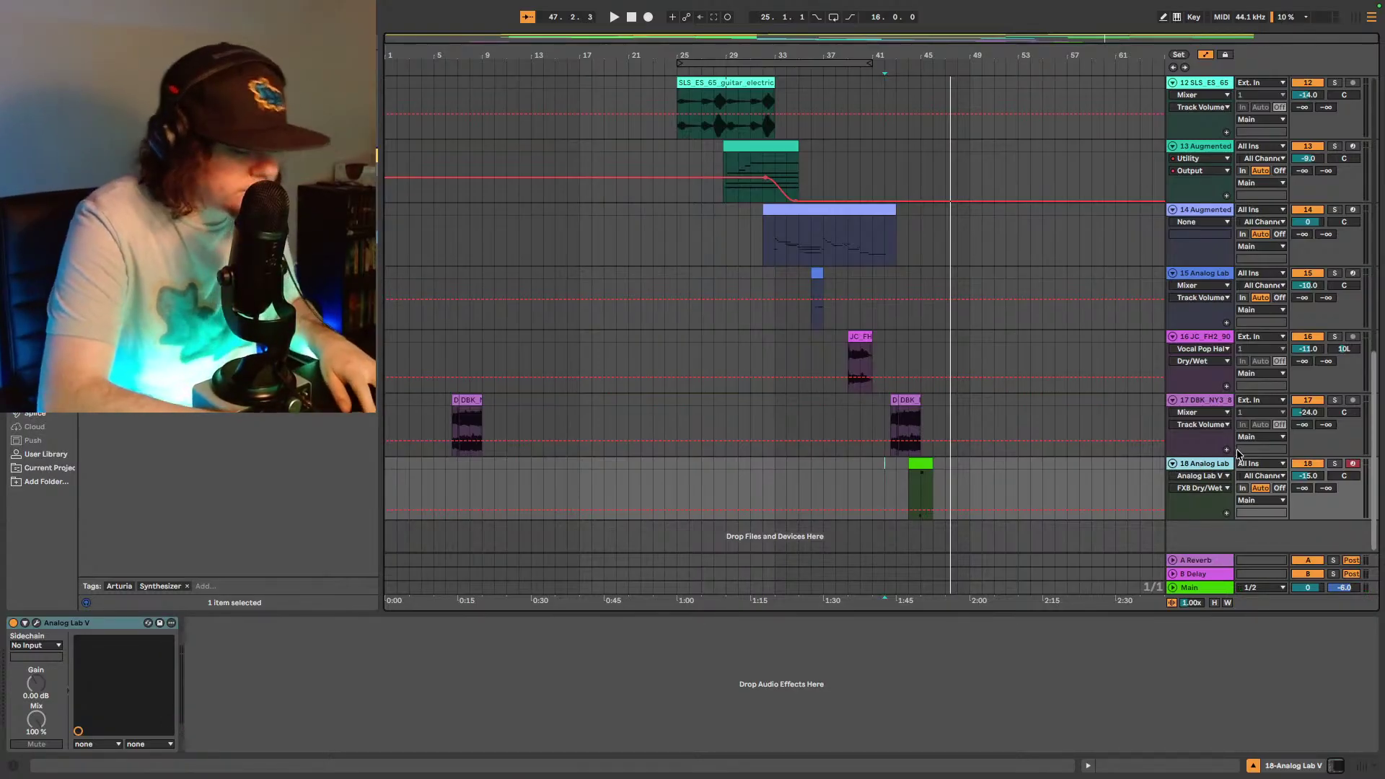
{"action": "key", "text": "super+shift+t"}
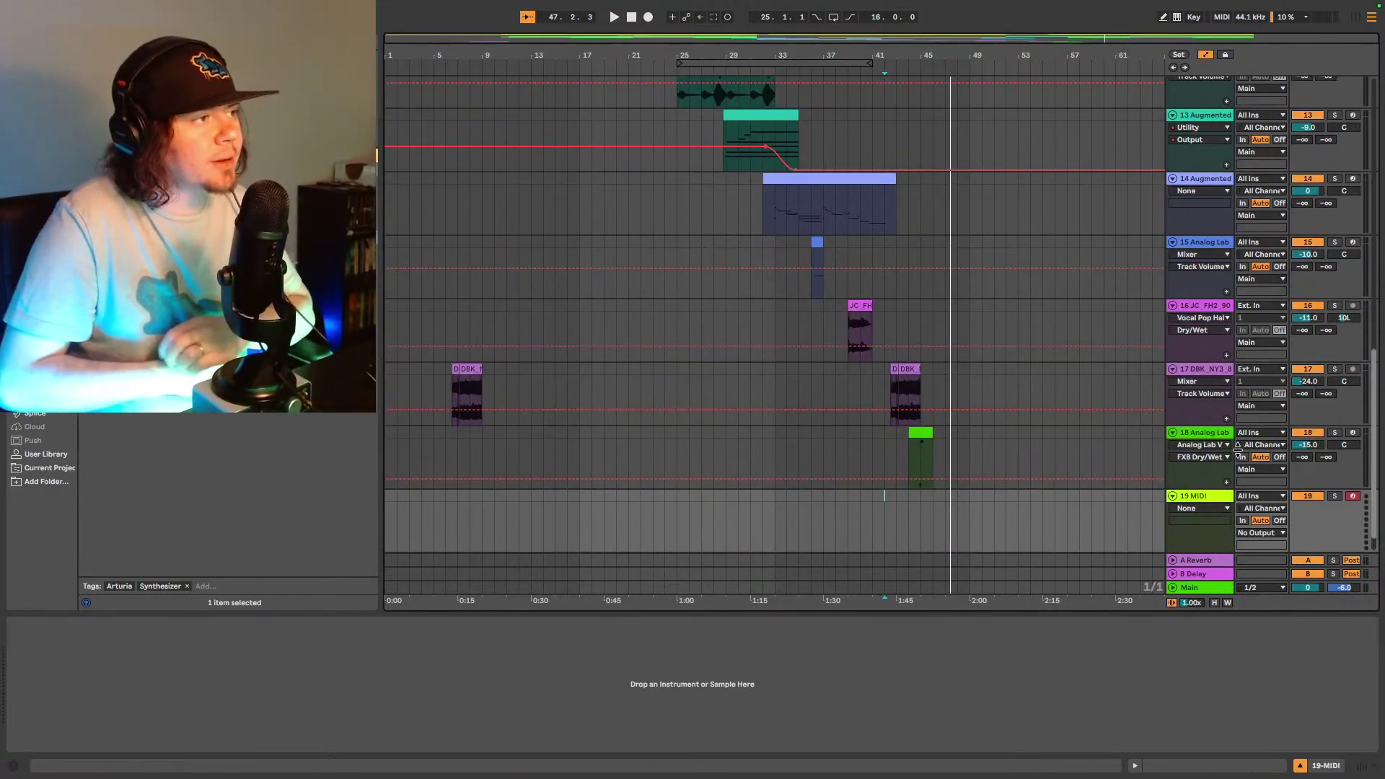
- Look over the arrangement's tracks and play the song from bar 42
{"action": "scroll", "coordinate": [914, 299], "scroll_direction": "up", "scroll_amount": 10}
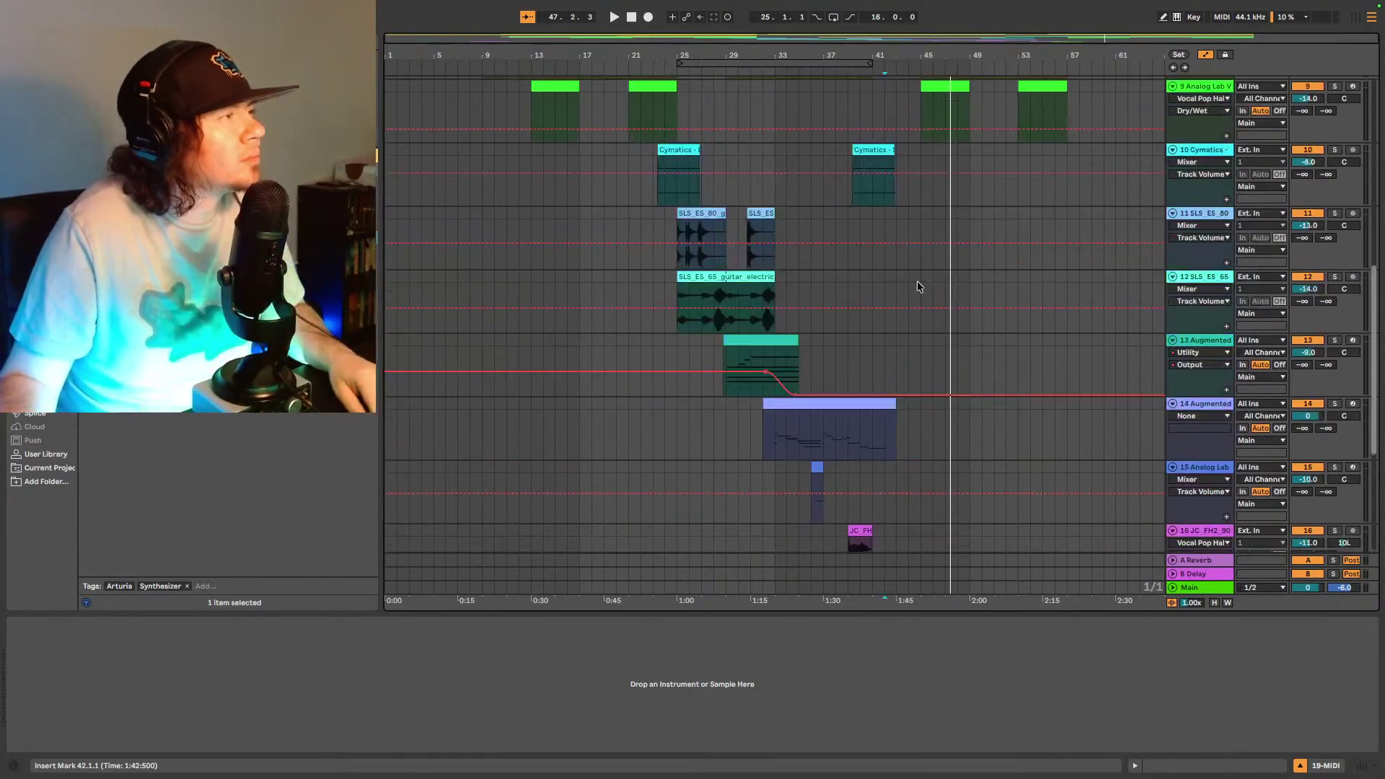
{"action": "scroll", "coordinate": [1015, 246], "scroll_direction": "up", "scroll_amount": 1}
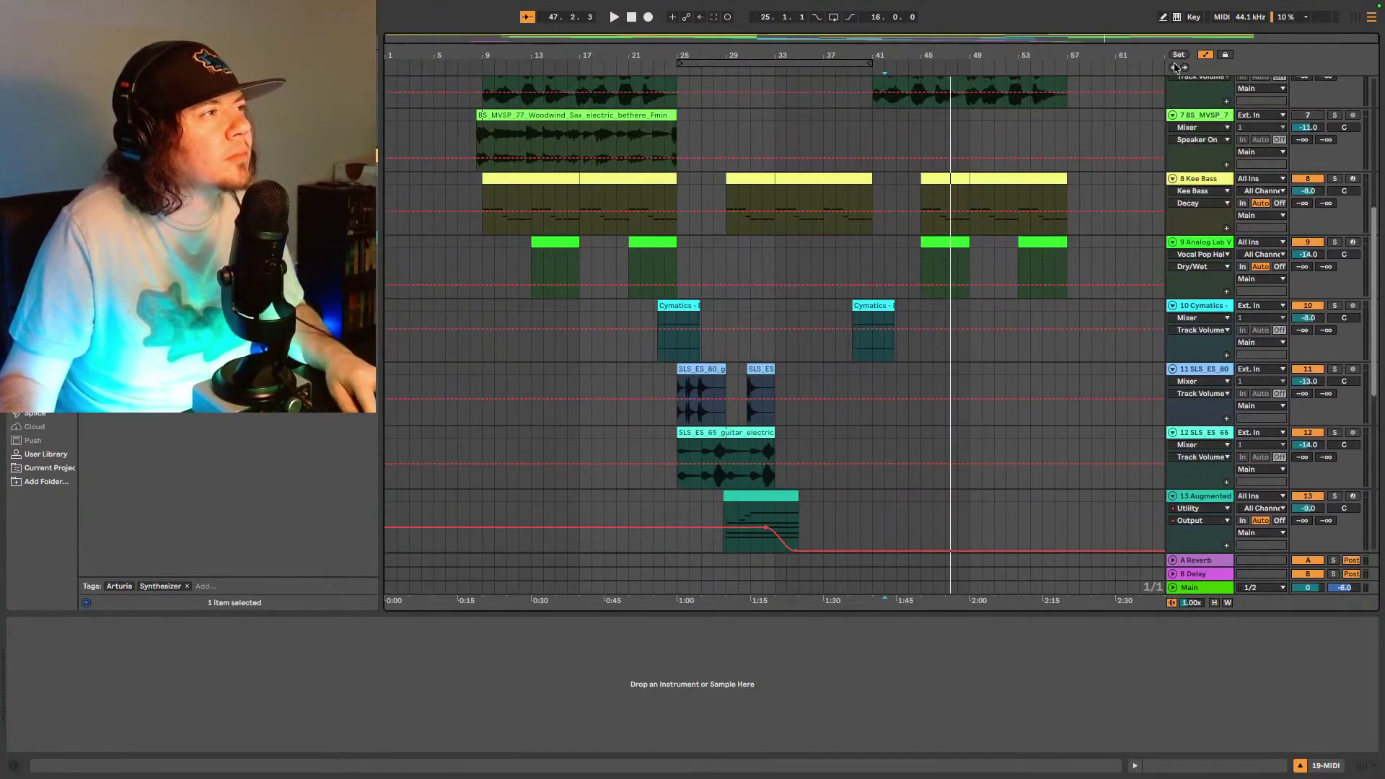
{"action": "scroll", "coordinate": [985, 406], "scroll_direction": "down", "scroll_amount": 10}
{"action": "key", "text": "space"}
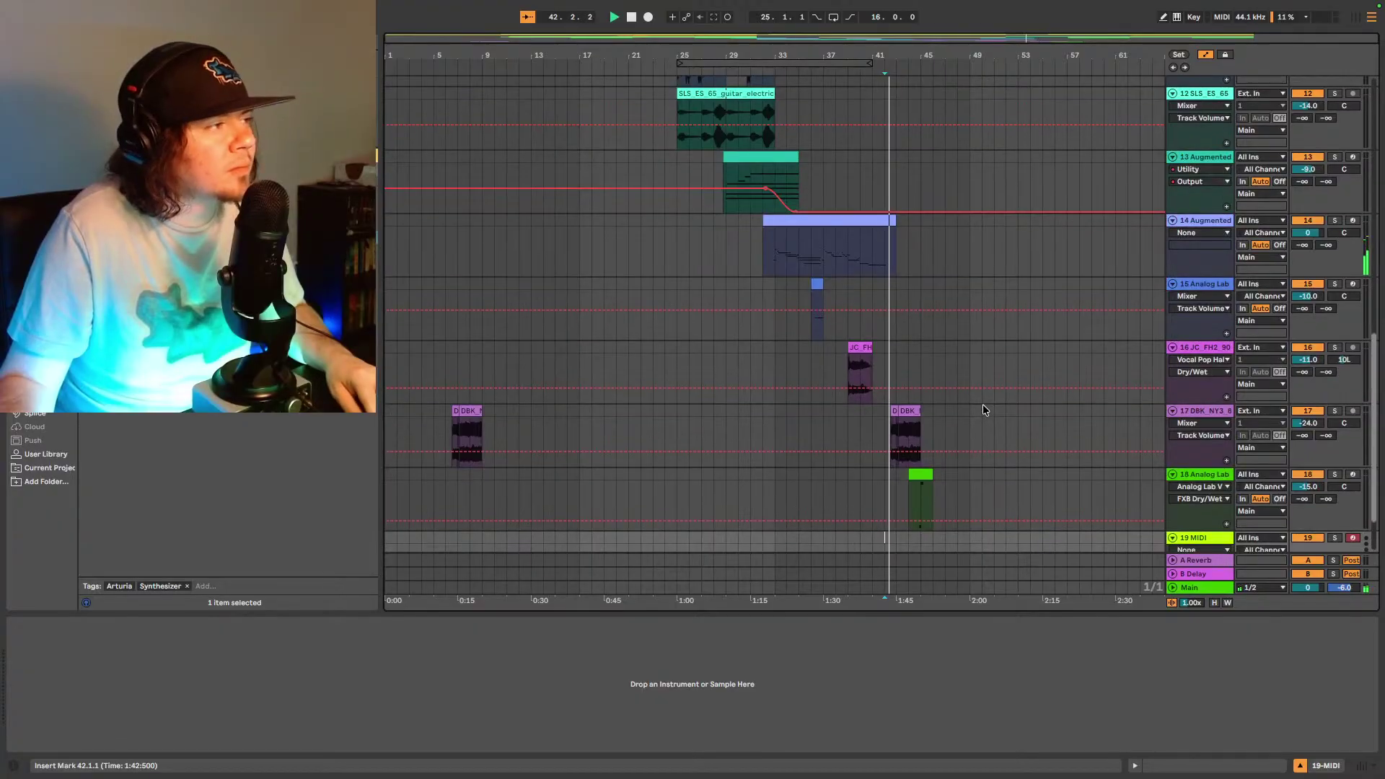
{"action": "scroll", "coordinate": [982, 410], "scroll_direction": "down", "scroll_amount": 2}
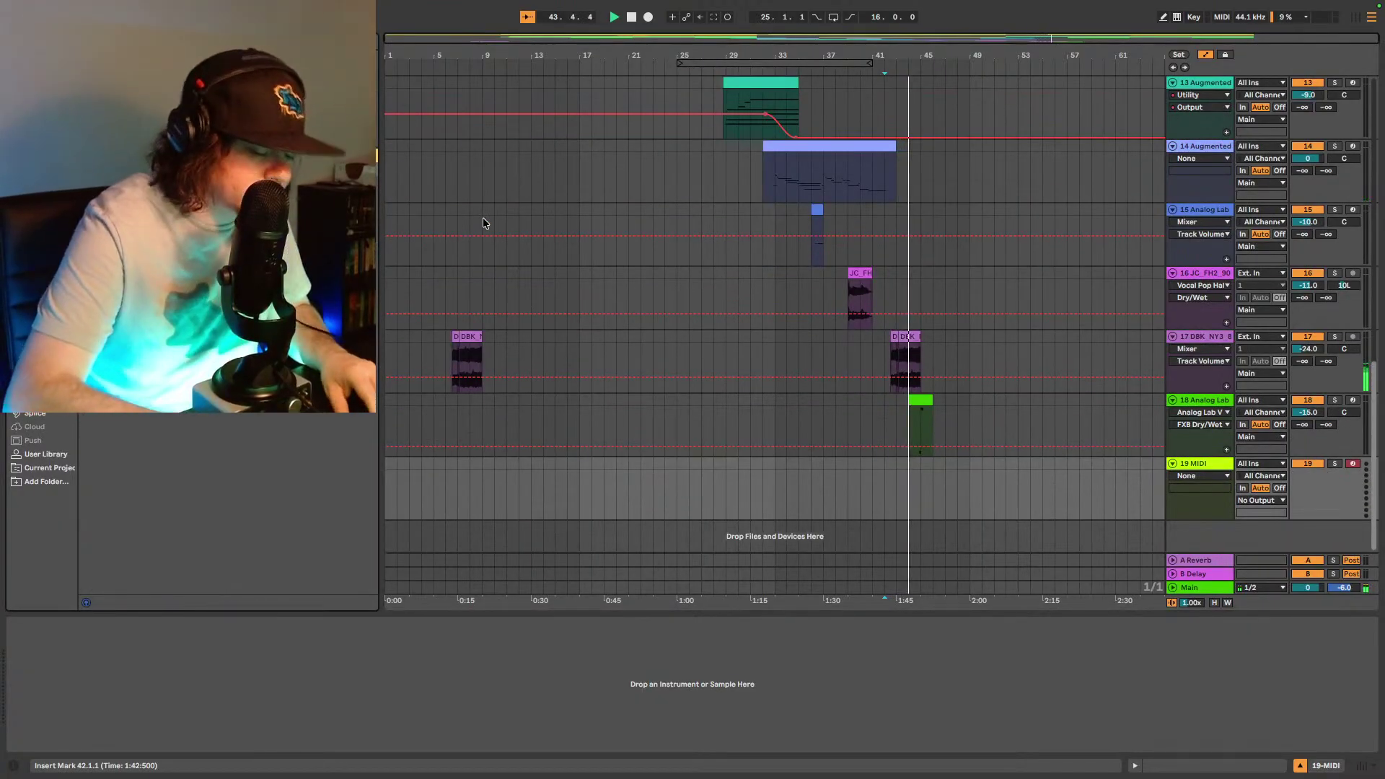
- Load the Splice INSTRUMENT plug-in onto the new MIDI track and reposition its window
{"action": "left_click", "coordinate": [231, 196]}
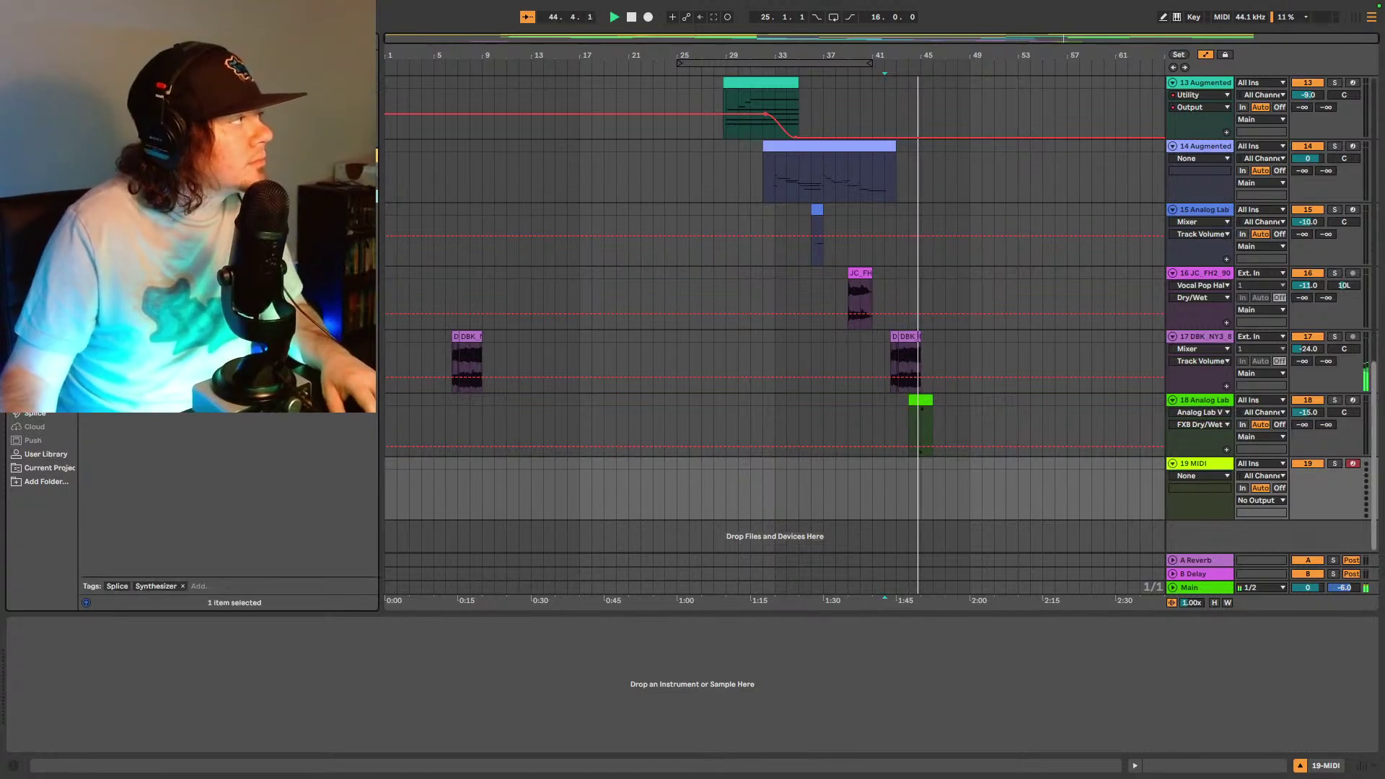
{"action": "left_click_drag", "start_coordinate": [230, 197], "coordinate": [938, 483]}
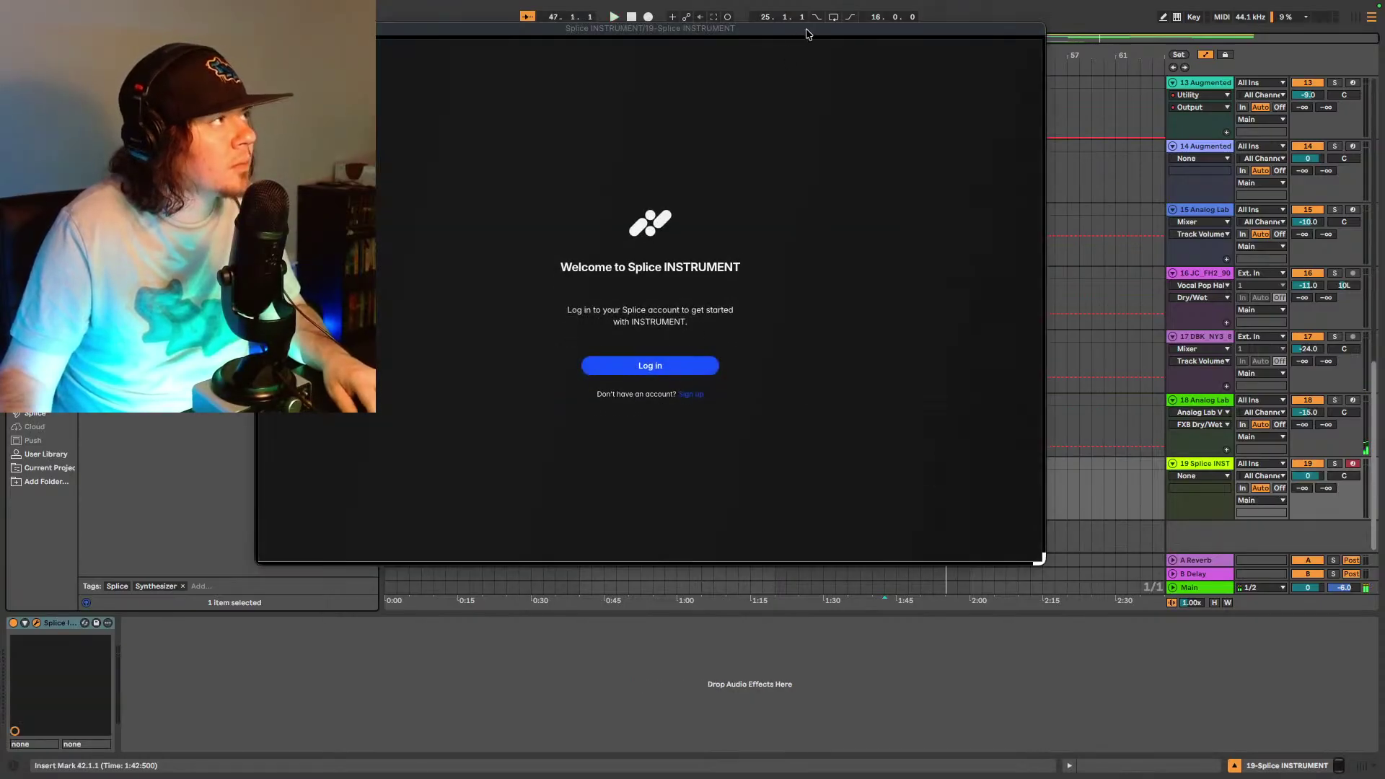
{"action": "key", "text": "super+alt+p"}
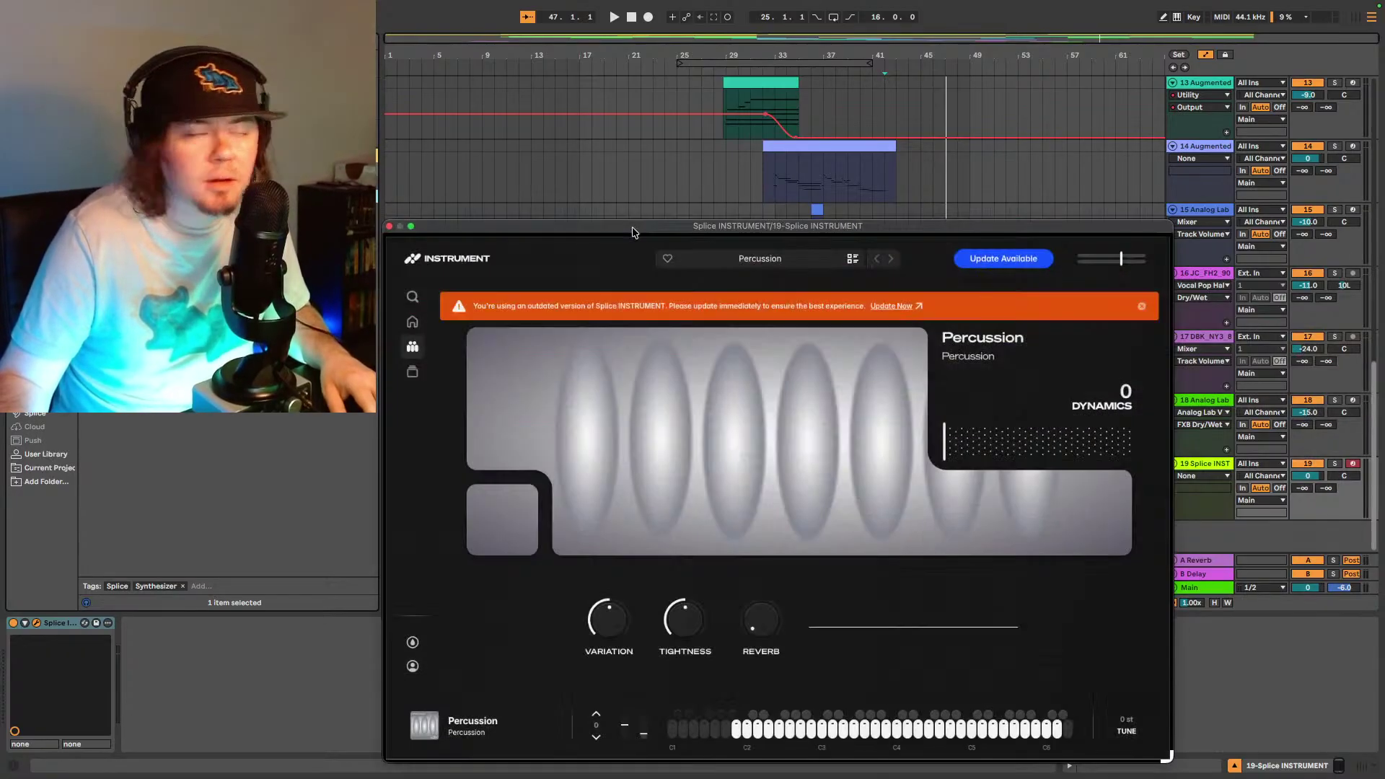
{"action": "left_click_drag", "start_coordinate": [633, 227], "coordinate": [637, 201]}
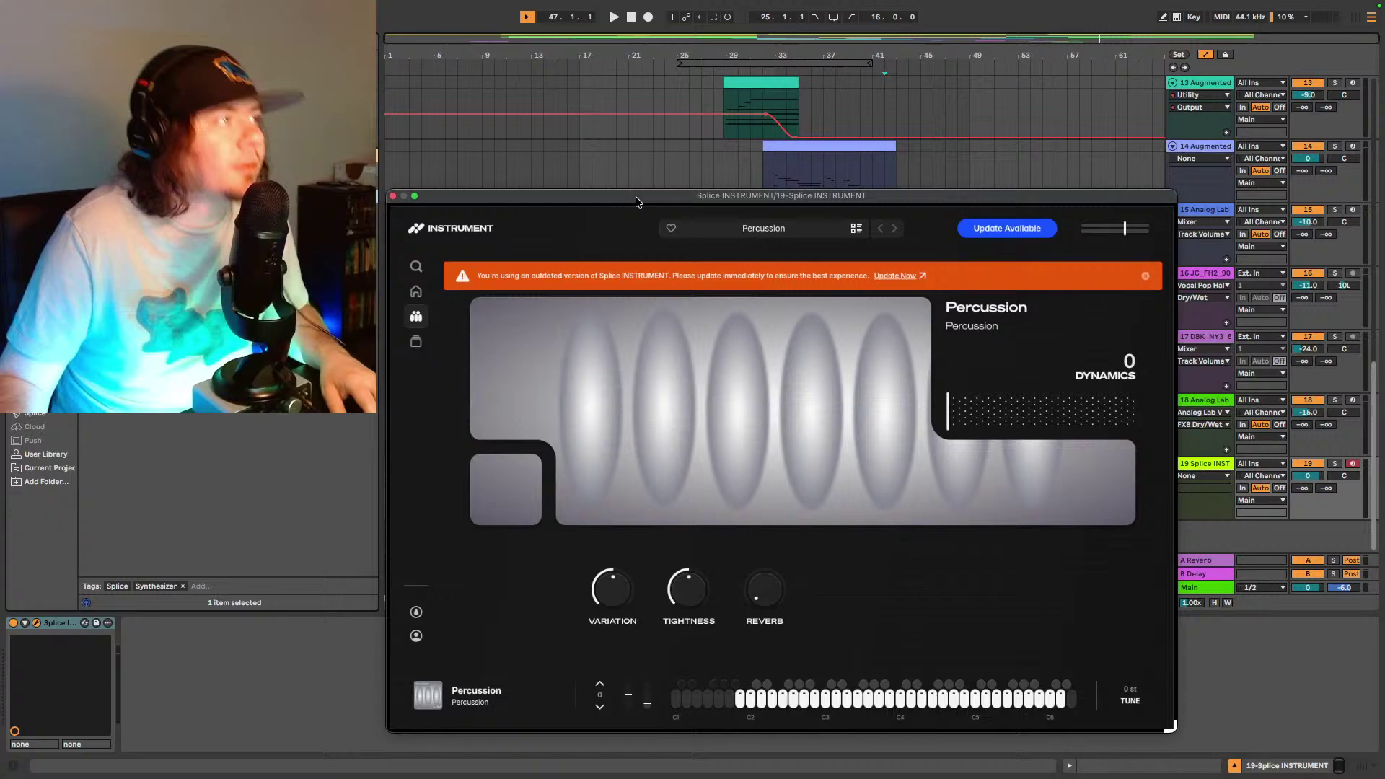
- Load the F# Wistfulness preset from the Cello Moods pack in the Splice INSTRUMENT library
{"action": "left_click", "coordinate": [417, 344]}
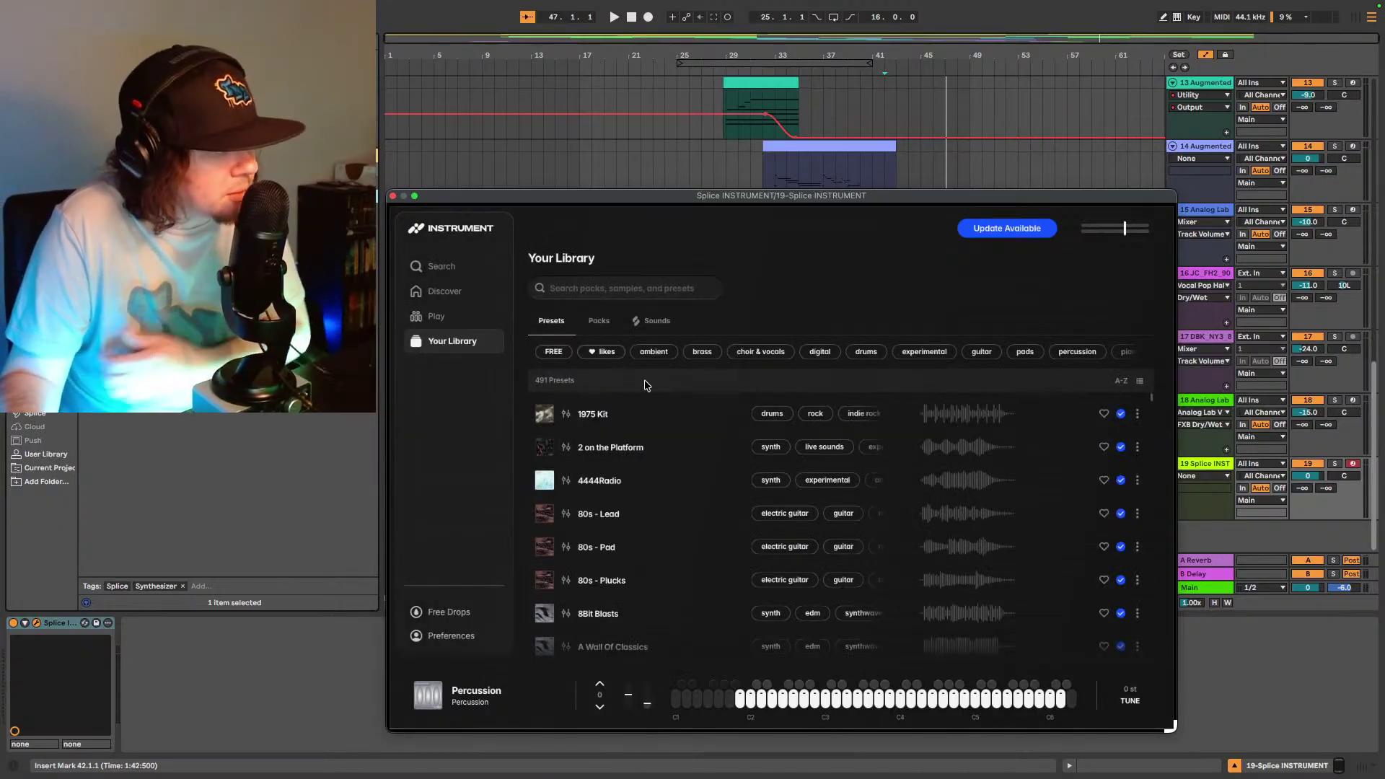
{"action": "left_click", "coordinate": [454, 614]}
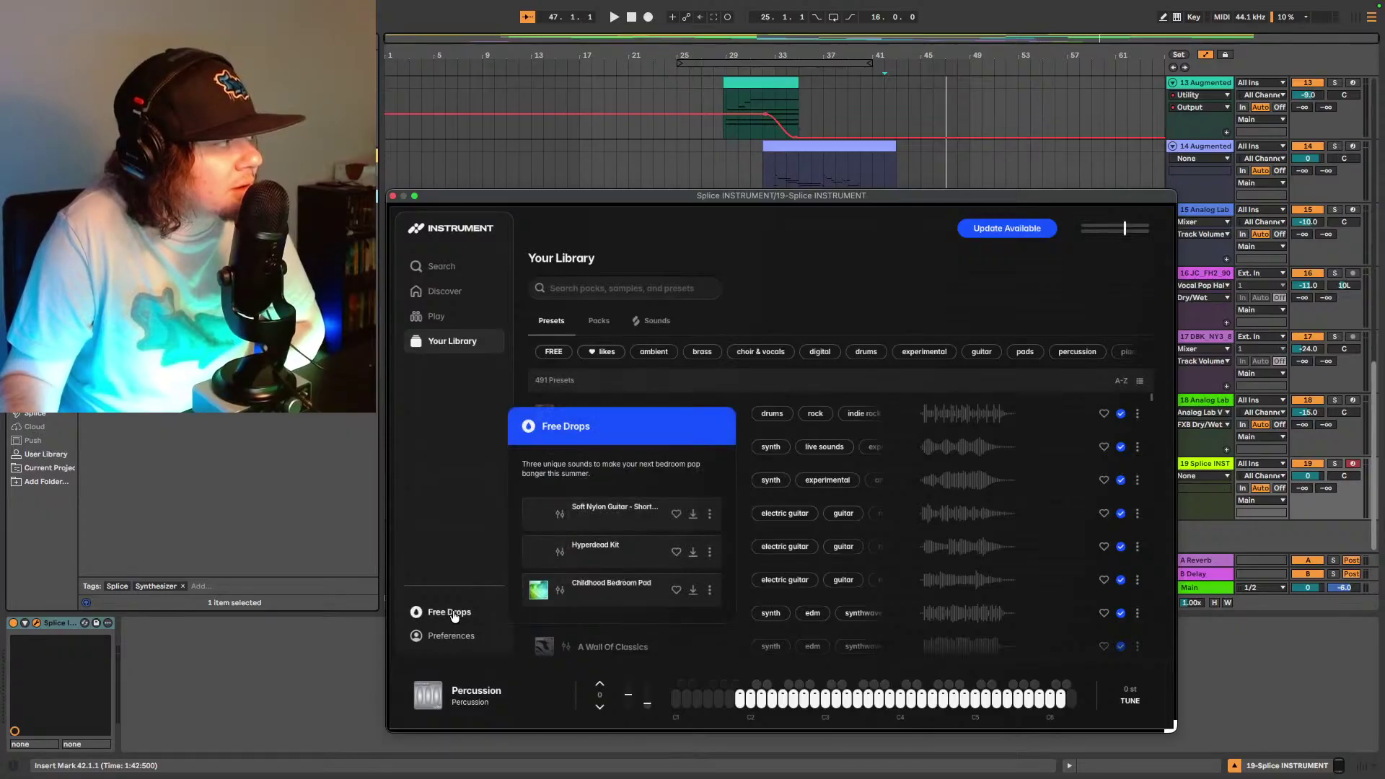
{"action": "left_click", "coordinate": [560, 515]}
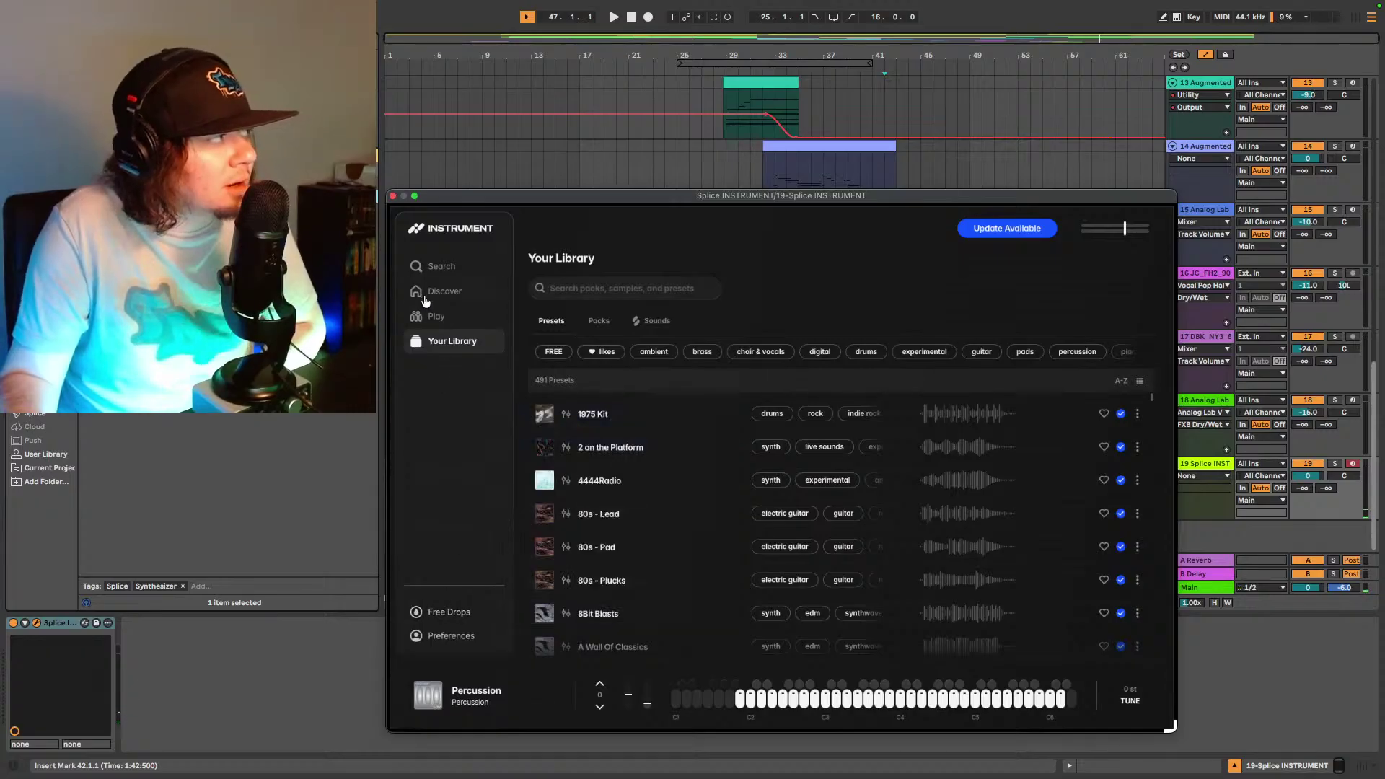
{"action": "left_click", "coordinate": [600, 322]}
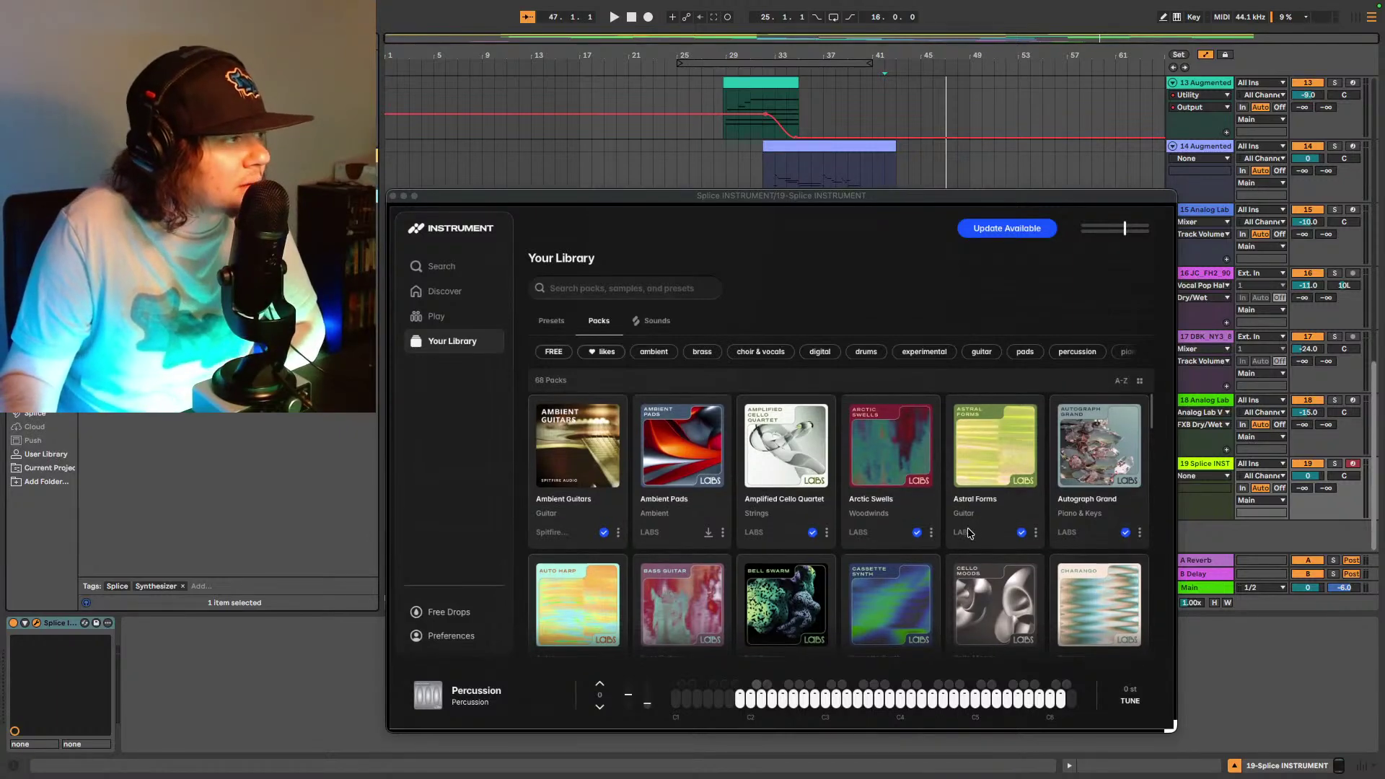
{"action": "scroll", "coordinate": [970, 552], "scroll_direction": "down", "scroll_amount": 2}
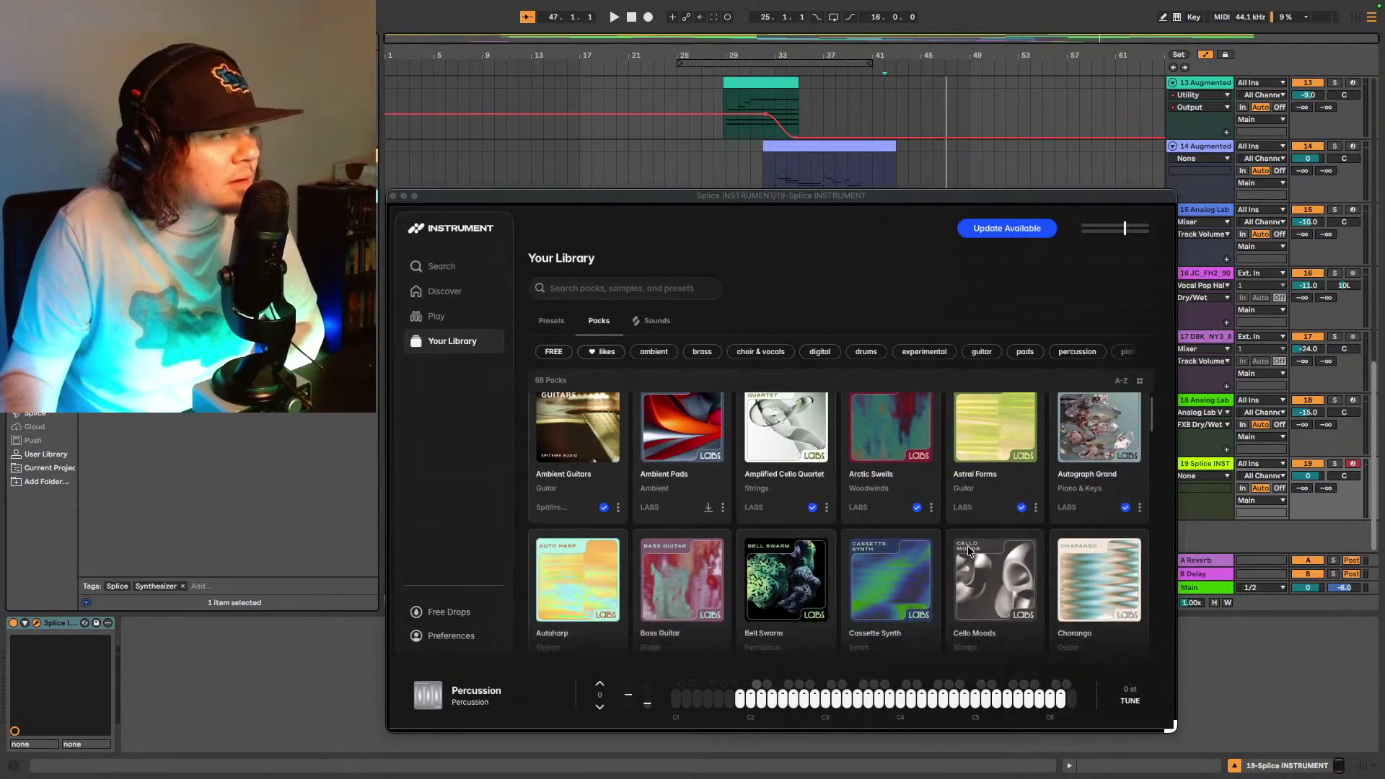
{"action": "left_click", "coordinate": [1004, 559]}
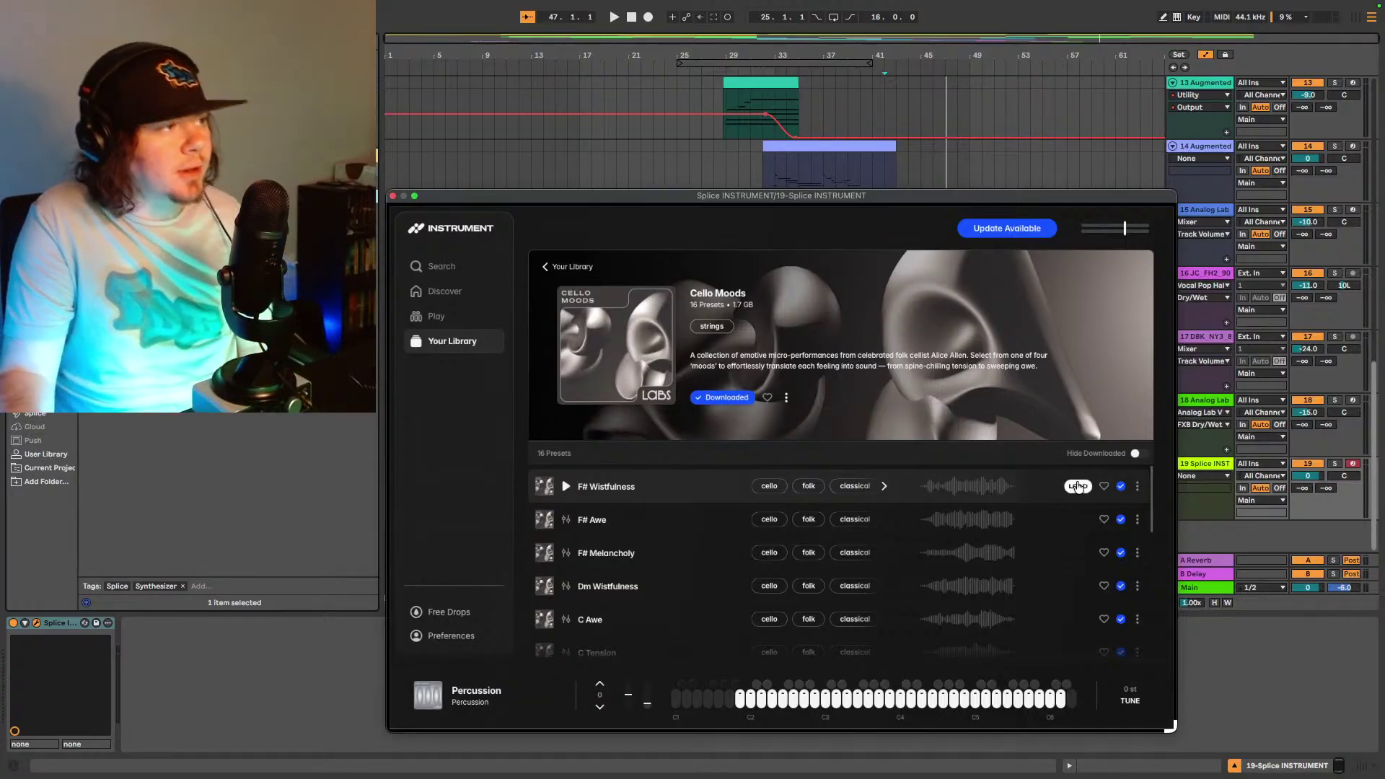
{"action": "left_click", "coordinate": [1077, 486]}
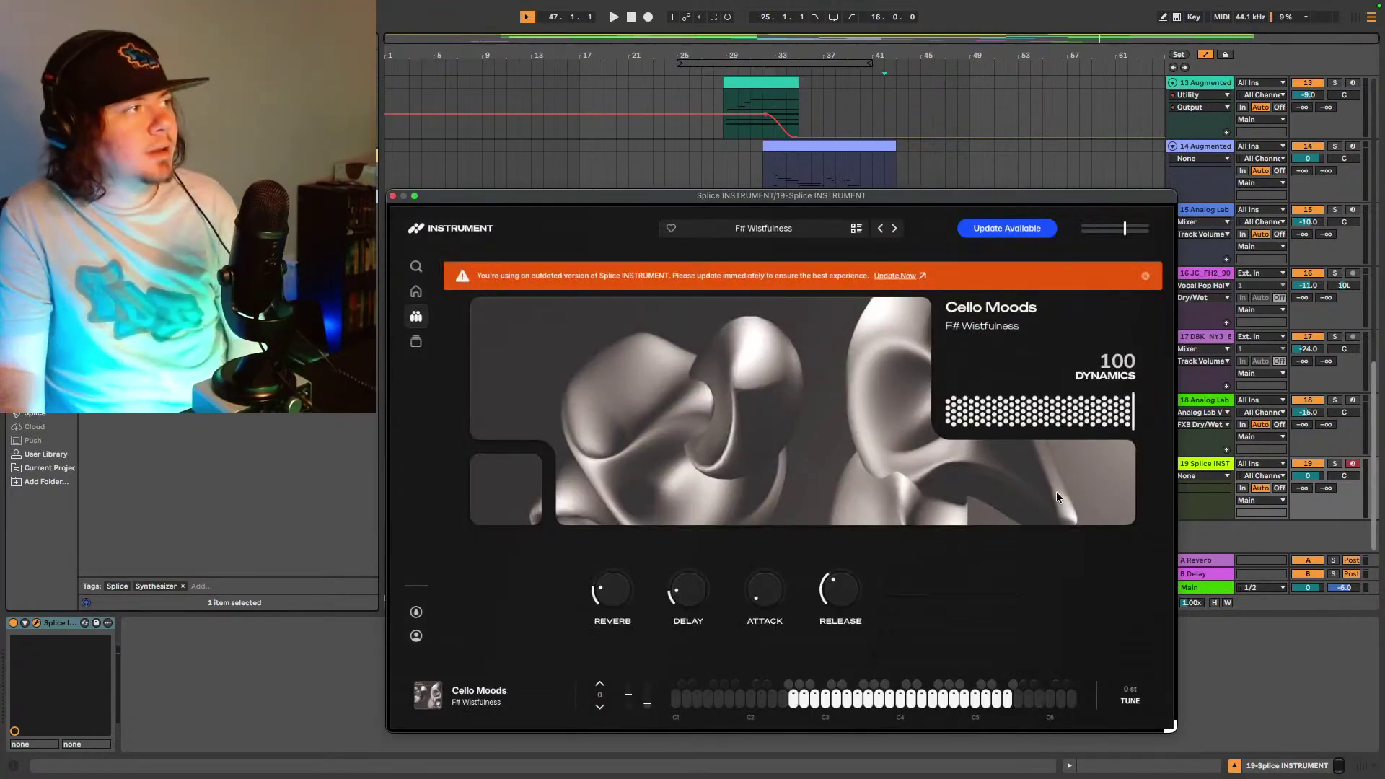
- Perform a cello line over playback from bar 42, capture it as a MIDI clip on track 19 and audition it from bar 45
{"action": "key", "text": "space"}
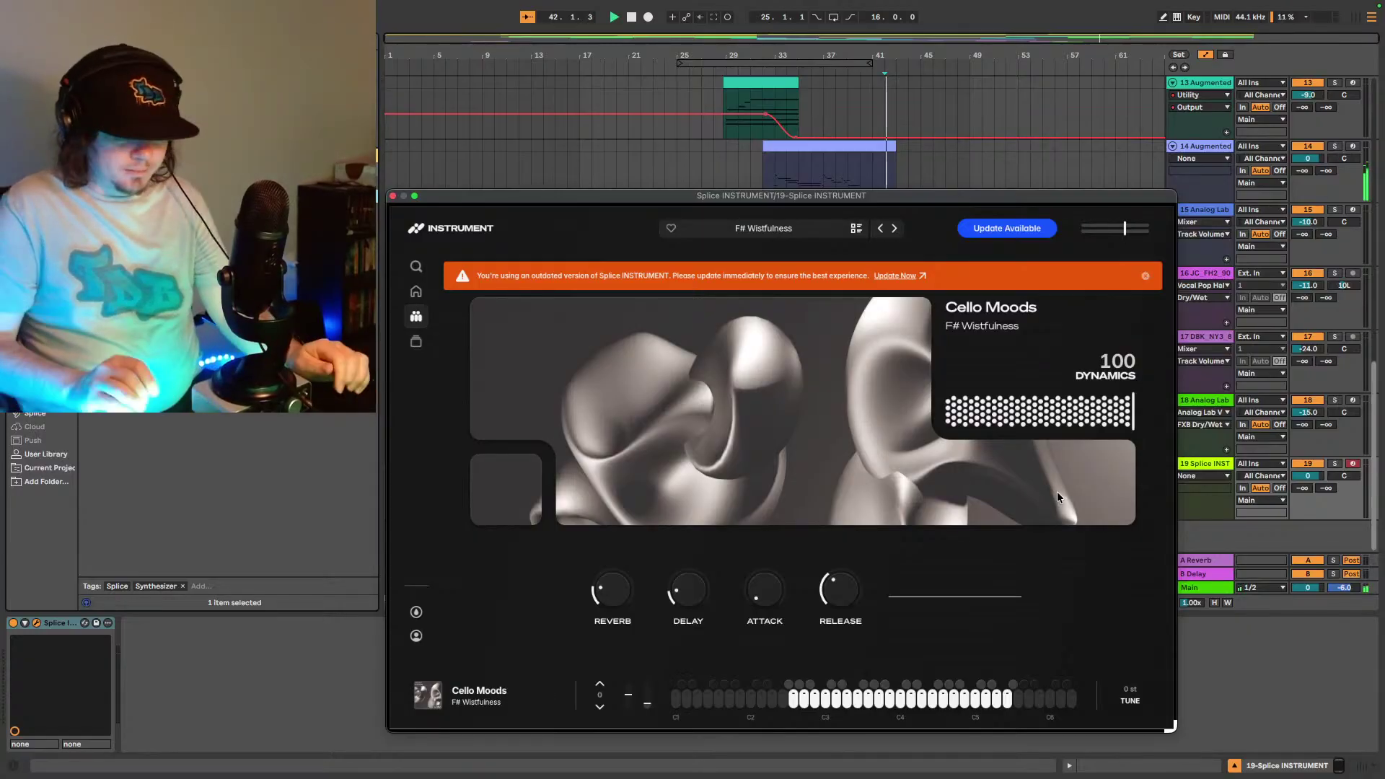
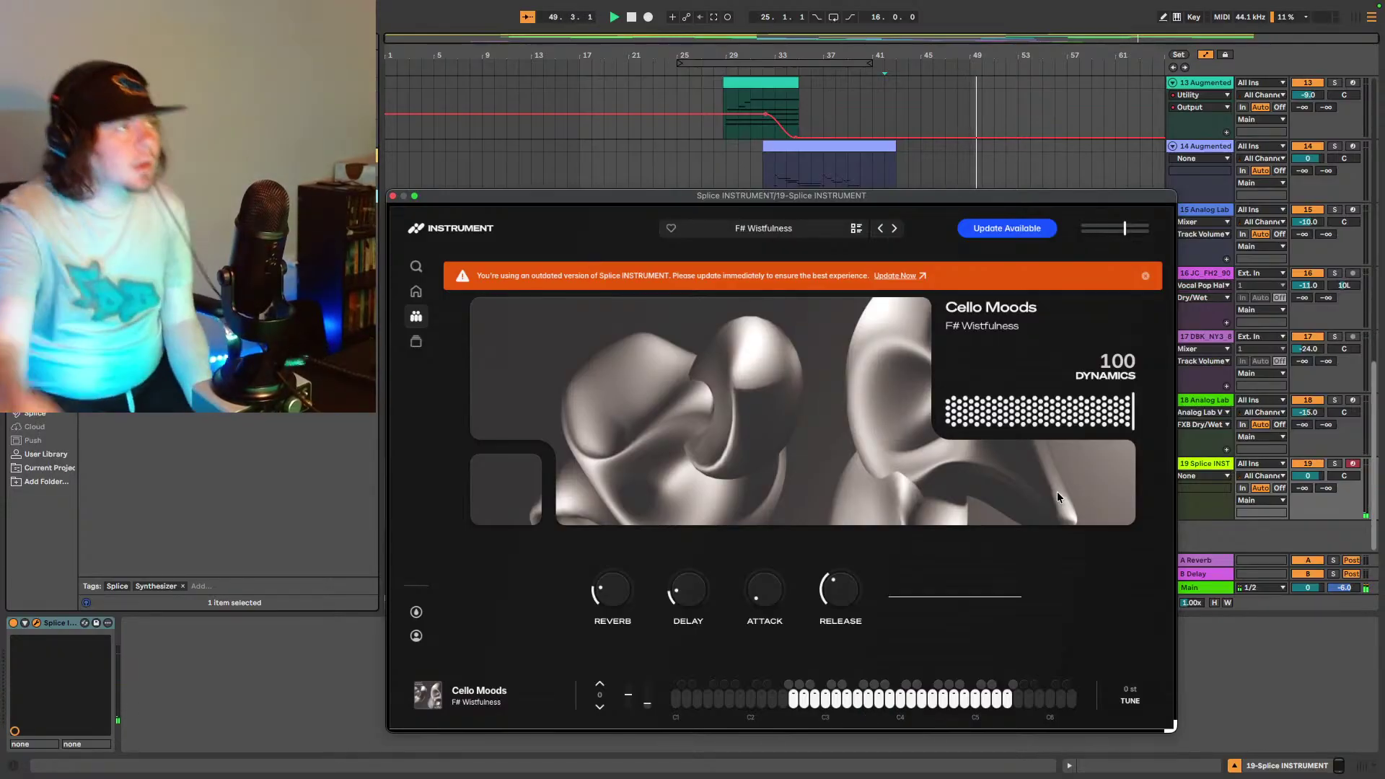
{"action": "left_click", "coordinate": [392, 196]}
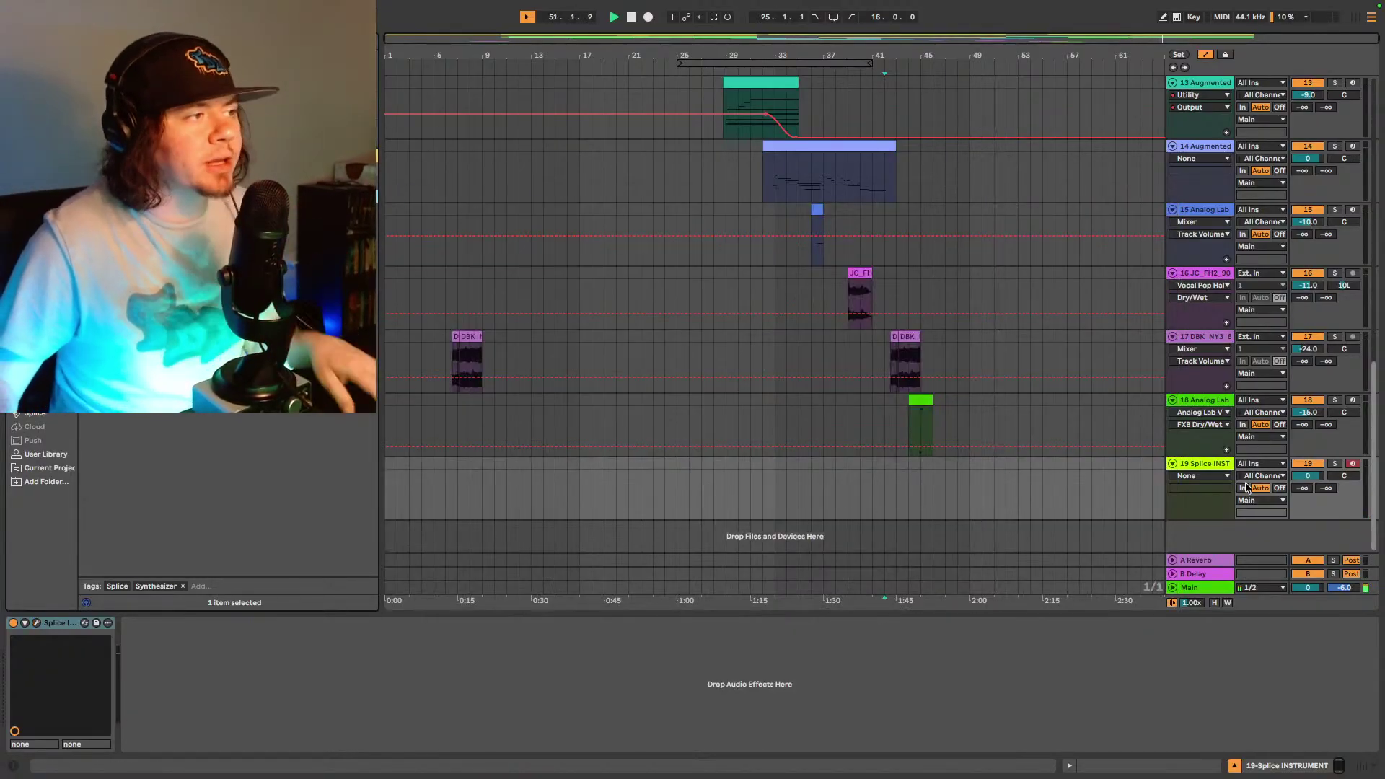
{"action": "left_click", "coordinate": [713, 24]}
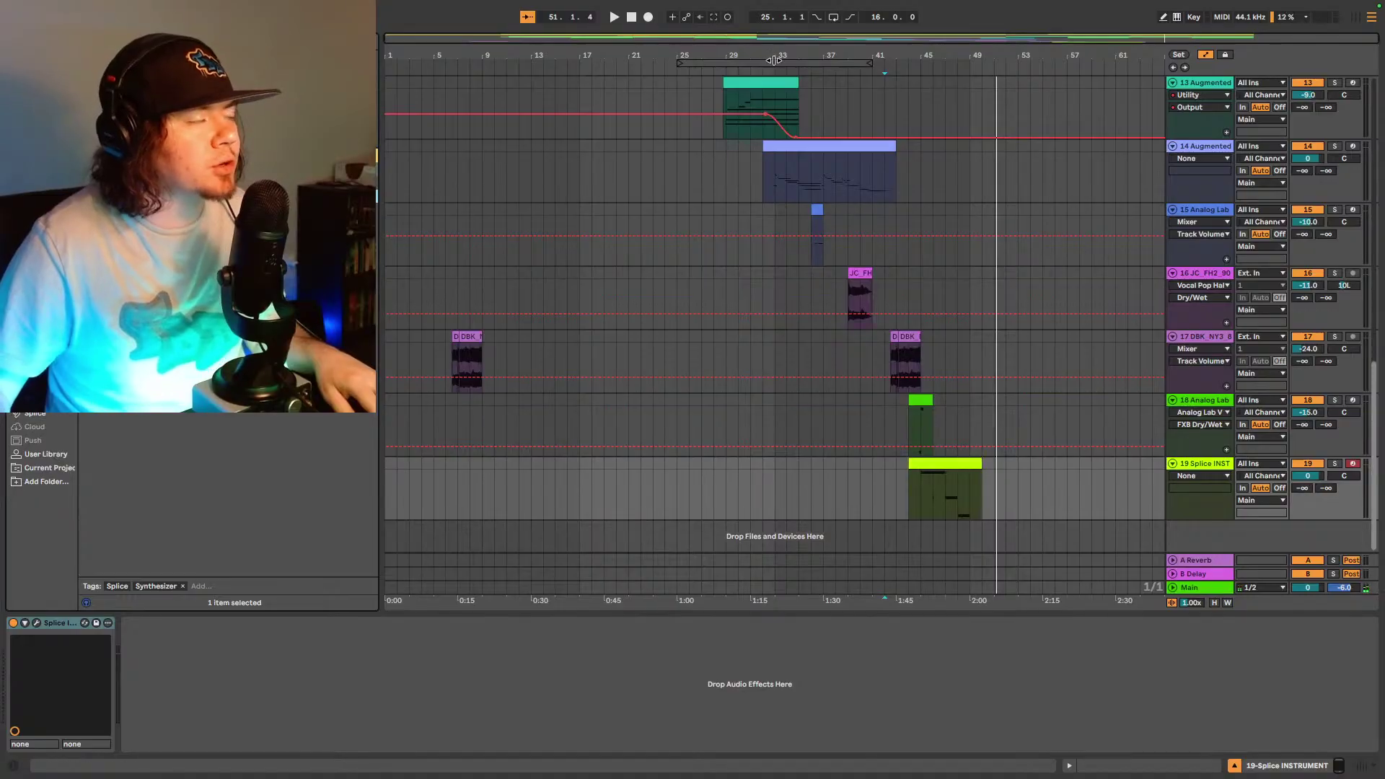
{"action": "left_click", "coordinate": [917, 495]}
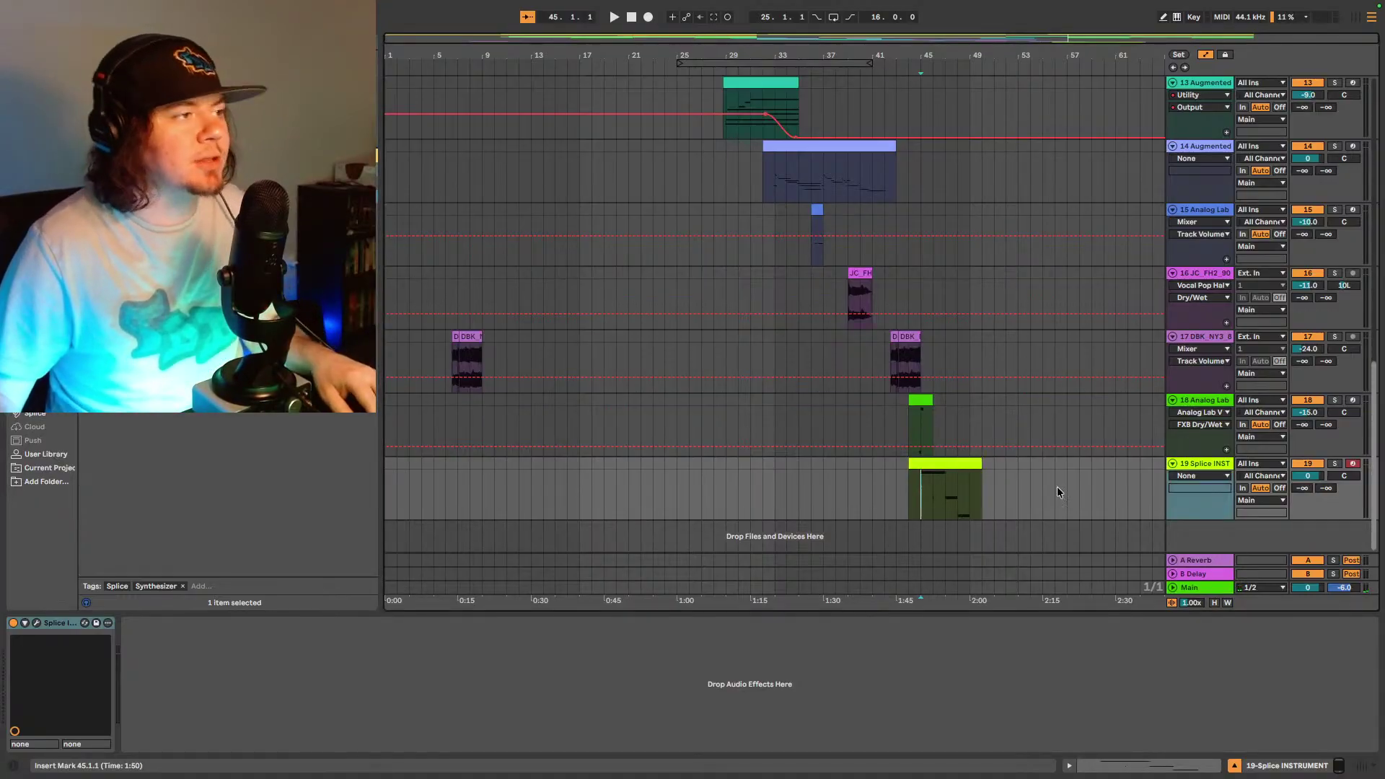
{"action": "key", "text": "space"}
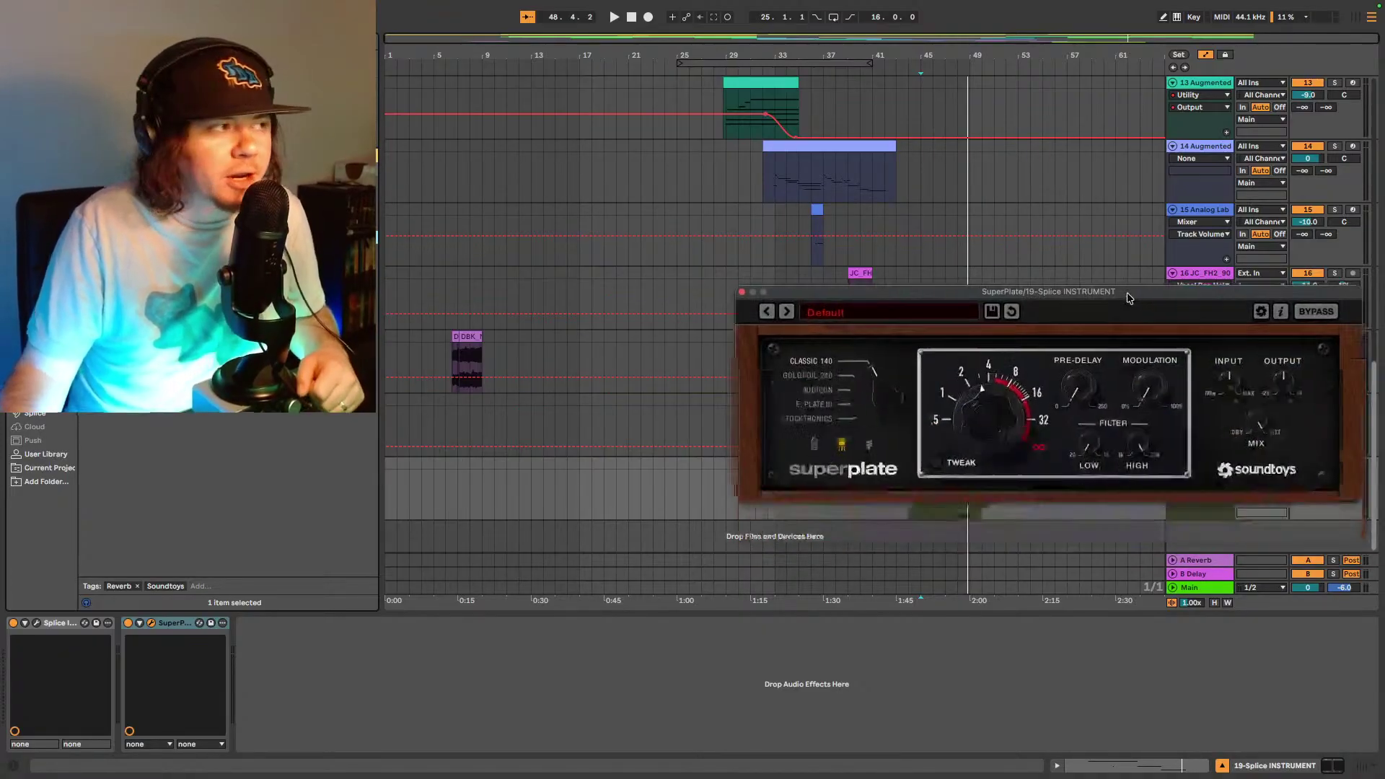
- Choose the 05 Goldfoil preset in SuperPlate on the cello track and fine-tune the reverb mix during playback
{"action": "left_click", "coordinate": [590, 235]}
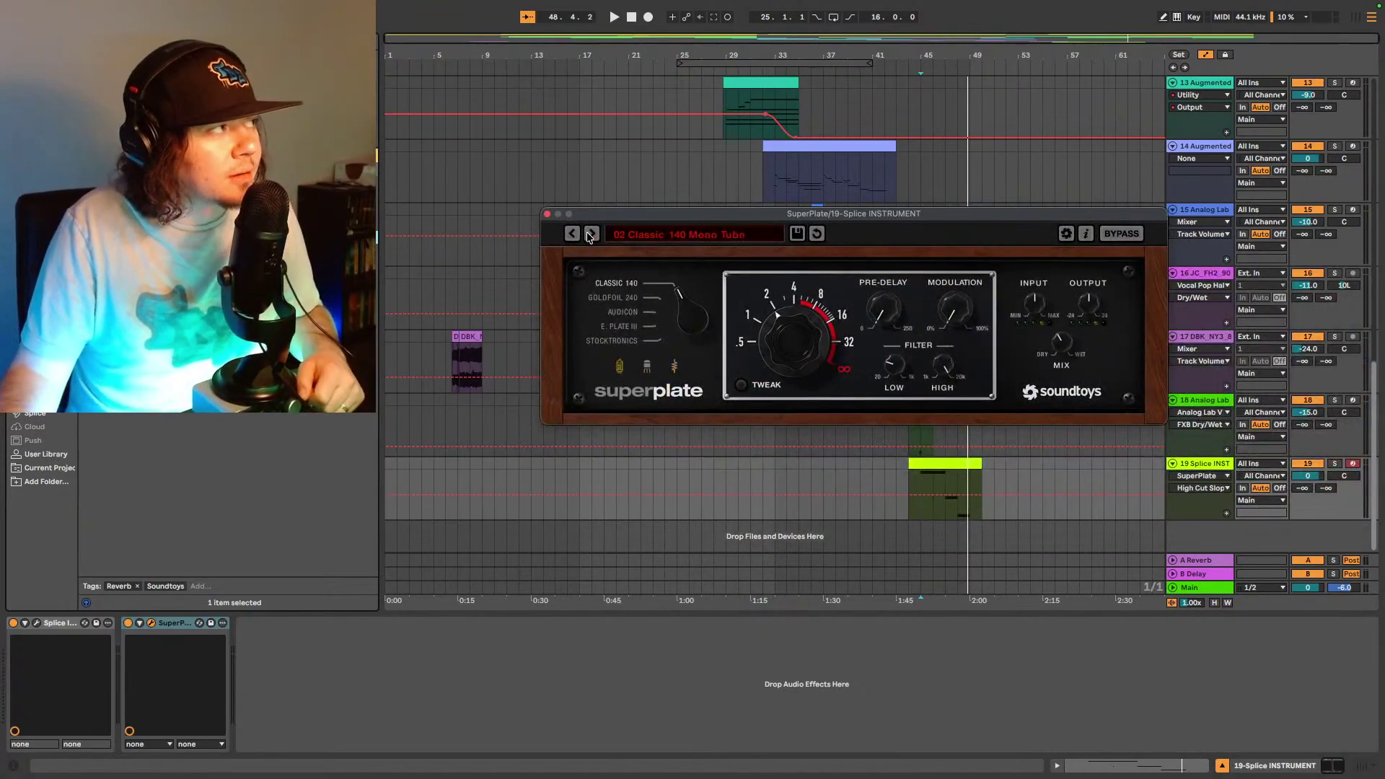
{"action": "left_click", "coordinate": [590, 235]}
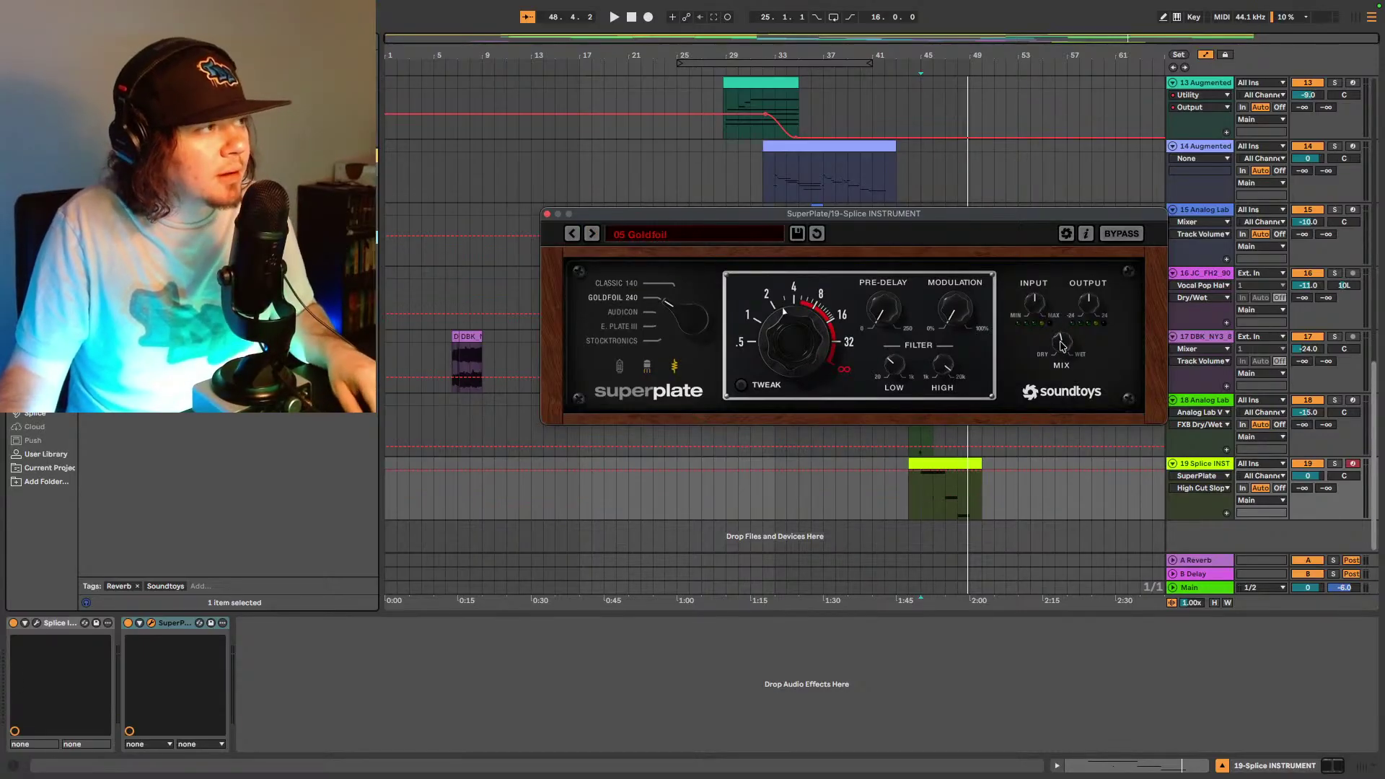
{"action": "key", "text": "space"}
{"action": "left_click_drag", "start_coordinate": [1061, 345], "coordinate": [1066, 342]}
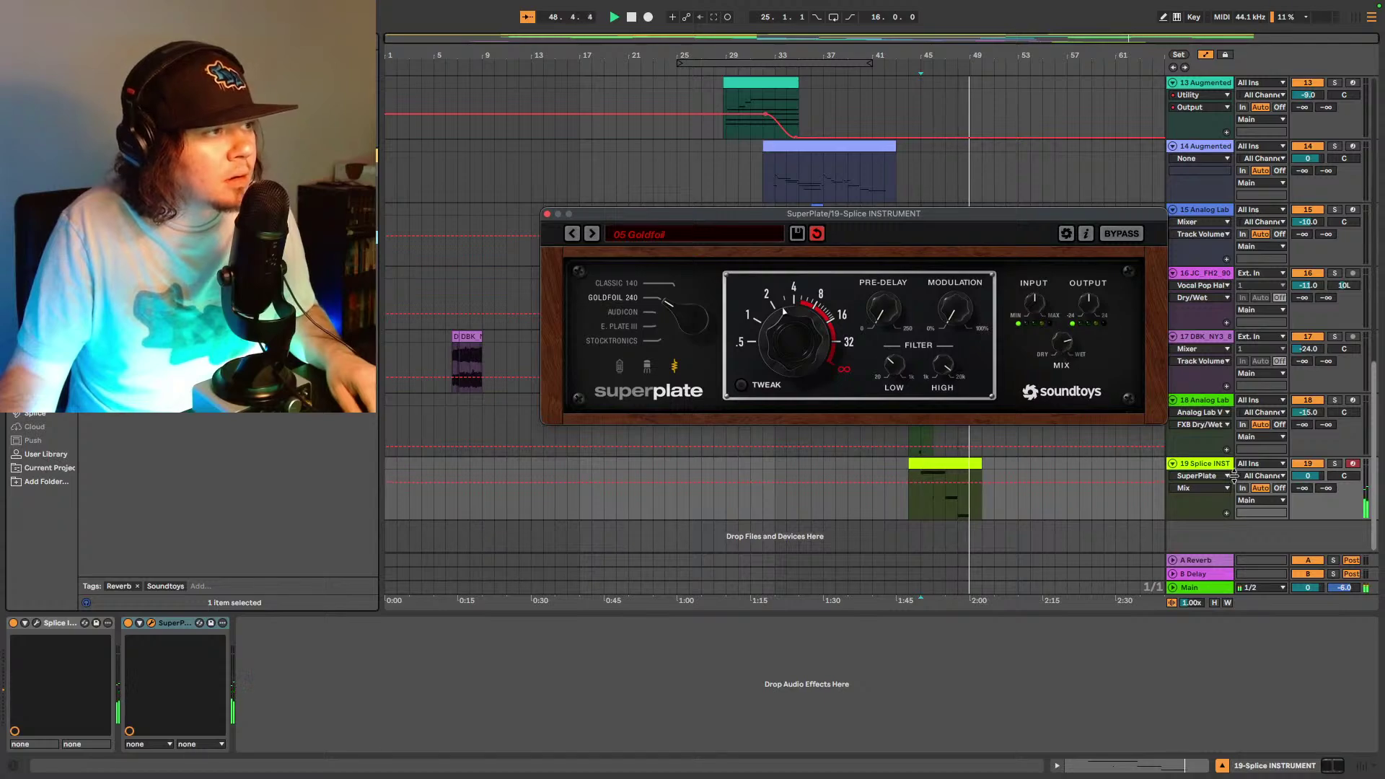
{"action": "left_click", "coordinate": [1304, 477]}
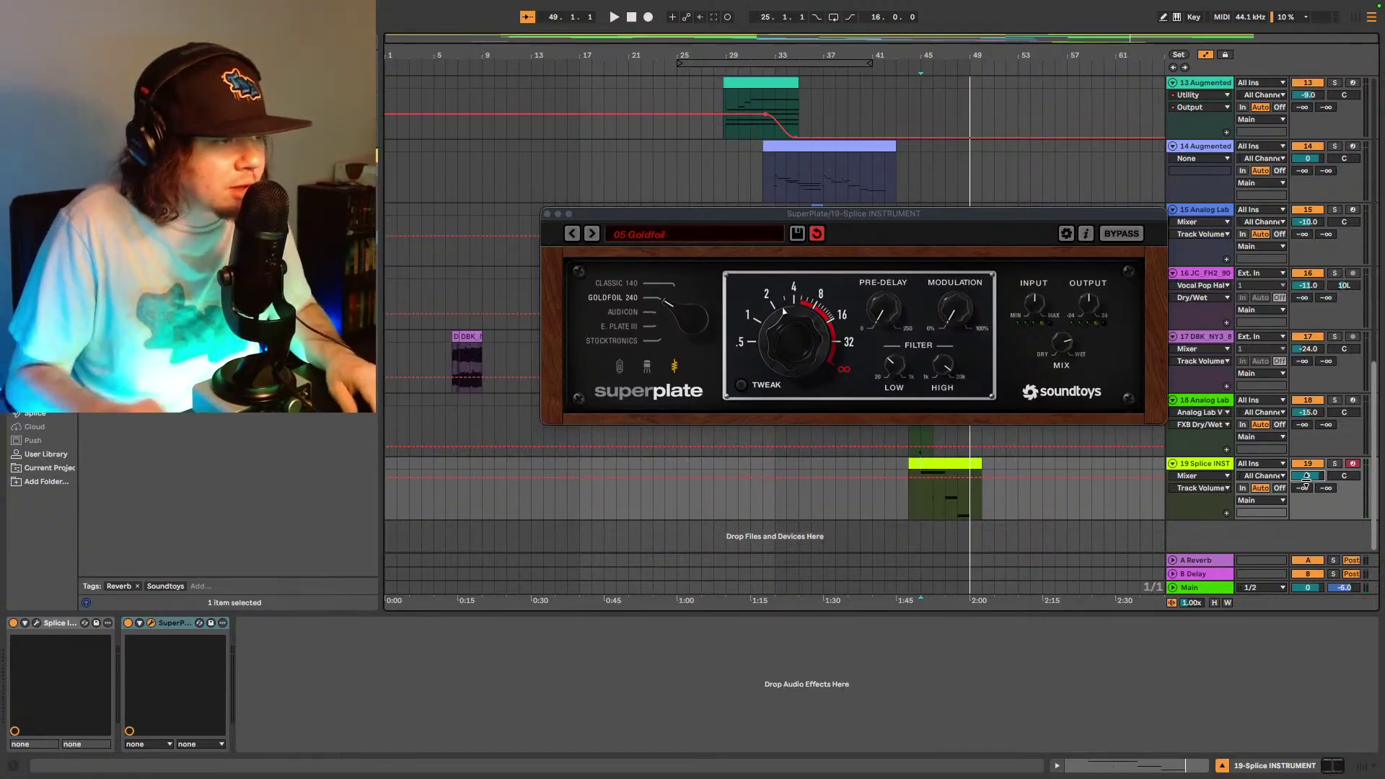
- Show the cello clip's notes with an enlarged velocity lane and delete the stray short C3 note at bar 3
{"action": "key", "text": "shift+Tab"}
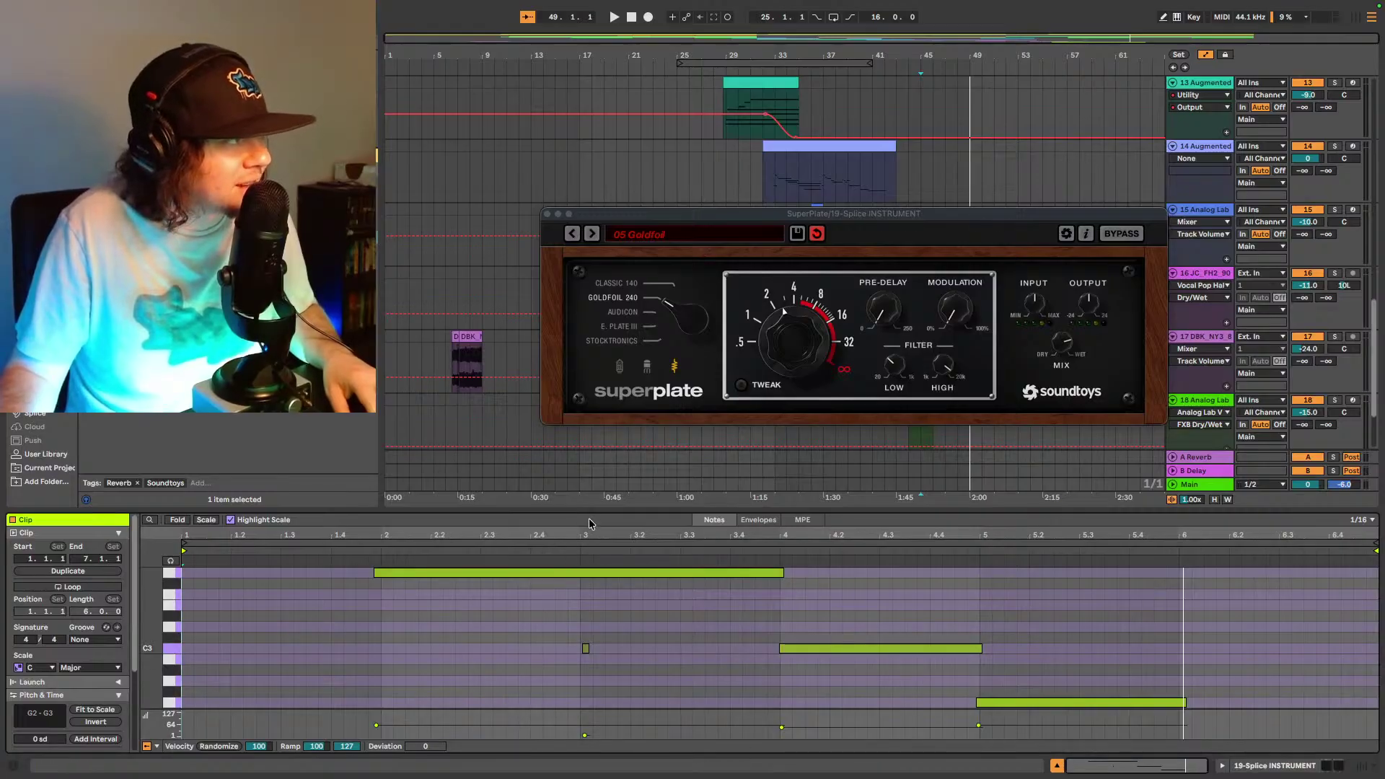
{"action": "left_click_drag", "start_coordinate": [591, 510], "coordinate": [591, 404]}
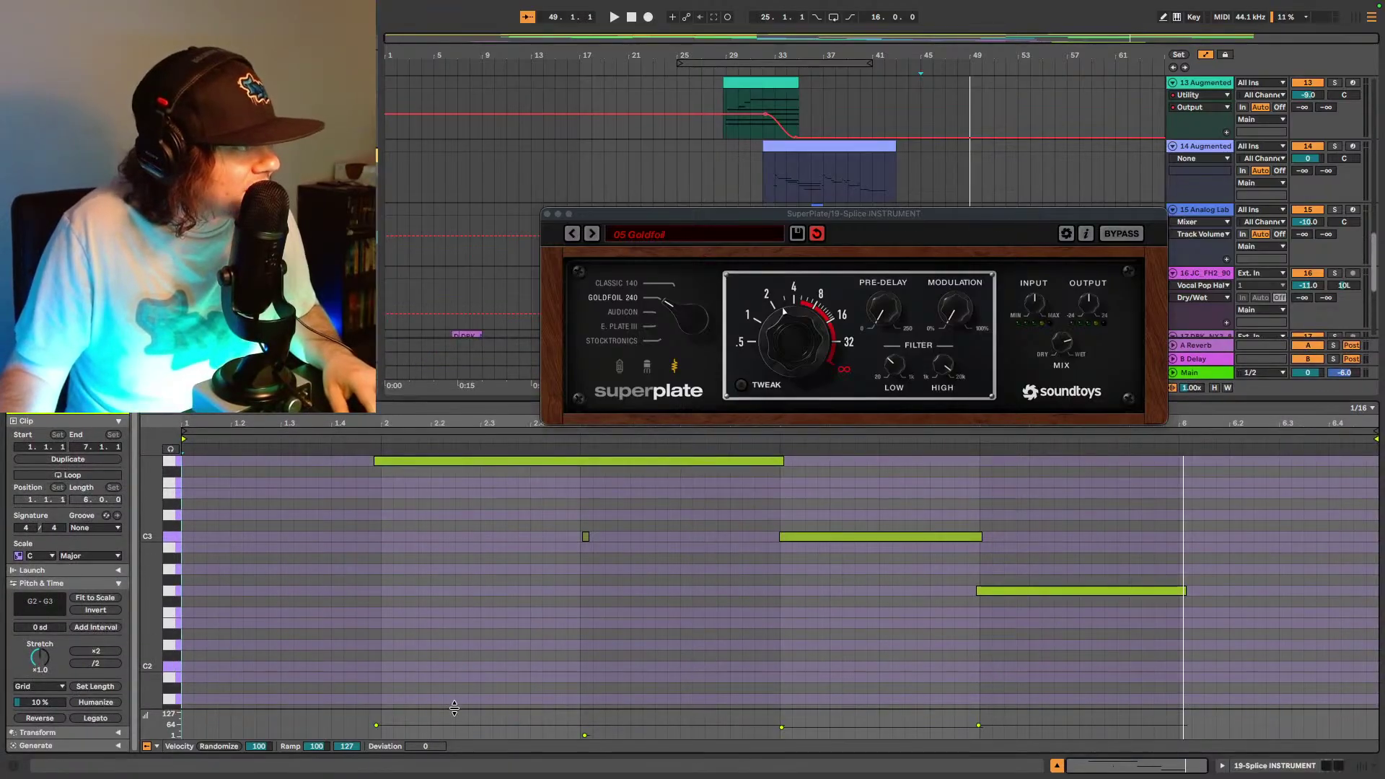
{"action": "left_click_drag", "start_coordinate": [454, 707], "coordinate": [520, 577]}
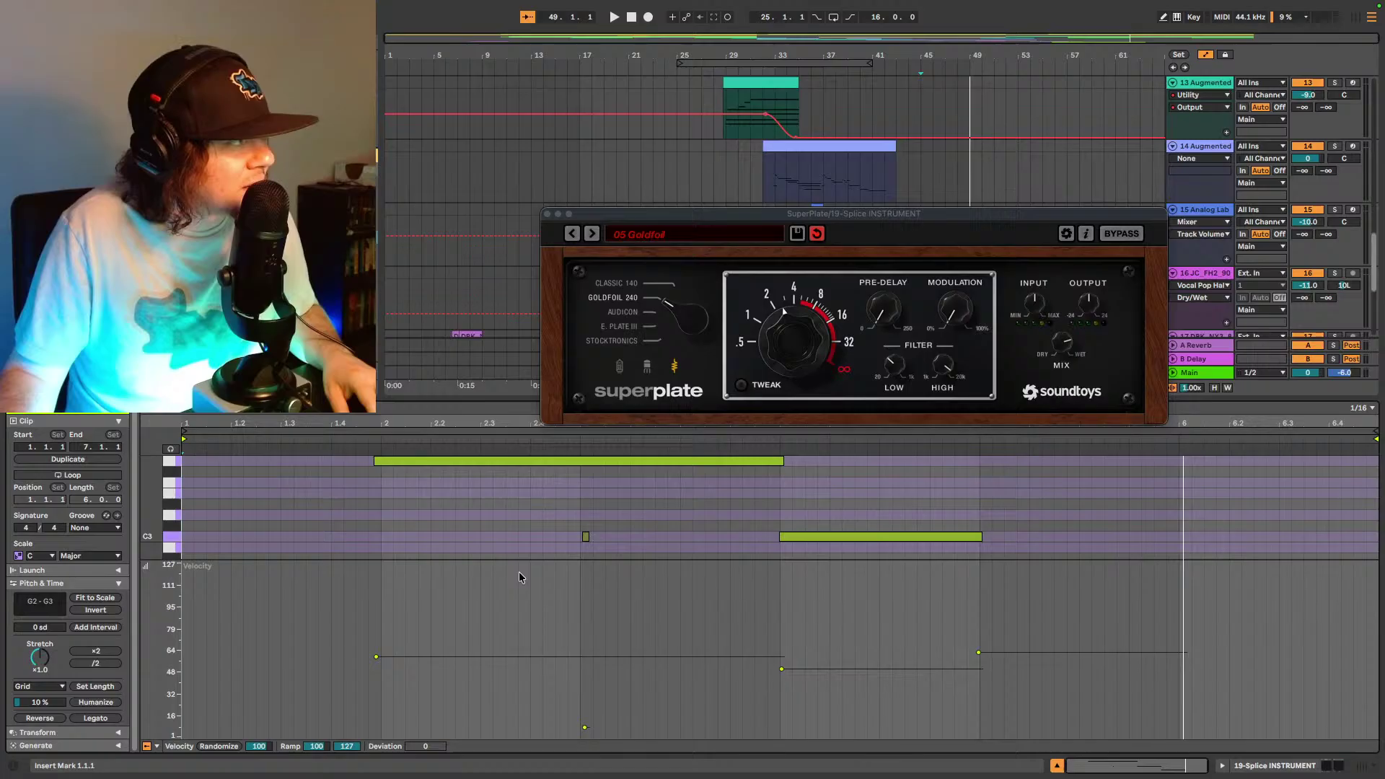
{"action": "left_click", "coordinate": [567, 535]}
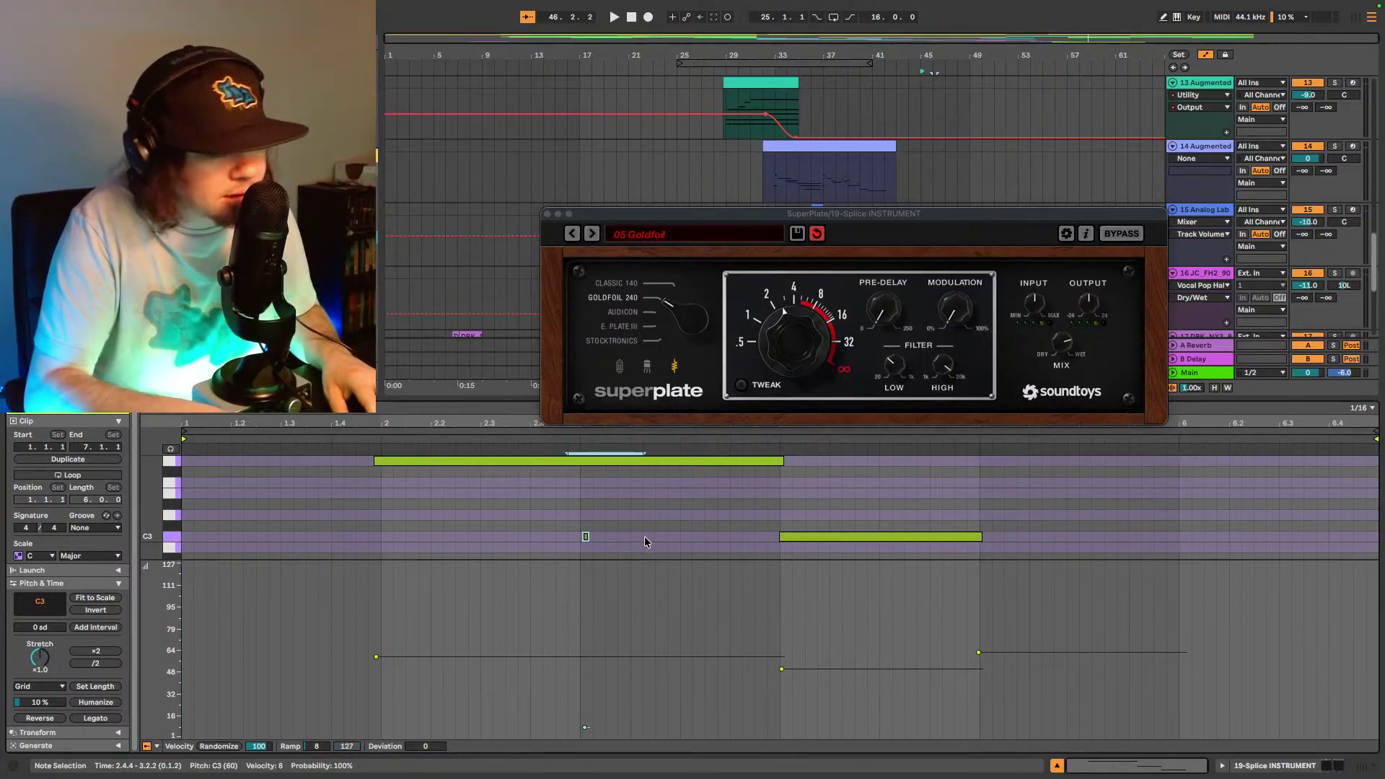
- Set the long G3 note's velocity to 21 and raise the last two notes' velocities to 72 and 90 while listening
{"action": "left_click_drag", "start_coordinate": [376, 656], "coordinate": [376, 708]}
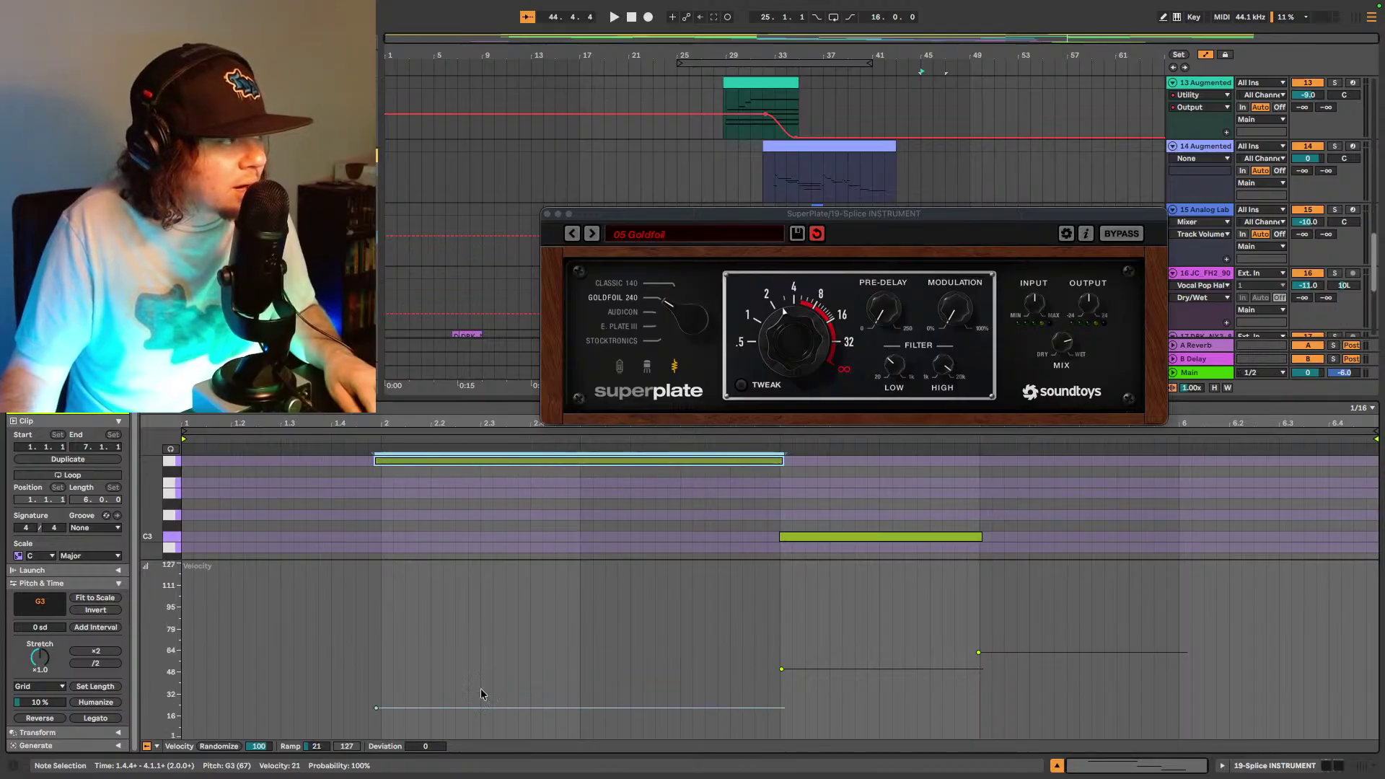
{"action": "left_click_drag", "start_coordinate": [781, 680], "coordinate": [1103, 605]}
{"action": "left_click_drag", "start_coordinate": [1011, 646], "coordinate": [1011, 616]}
{"action": "key", "text": "space"}
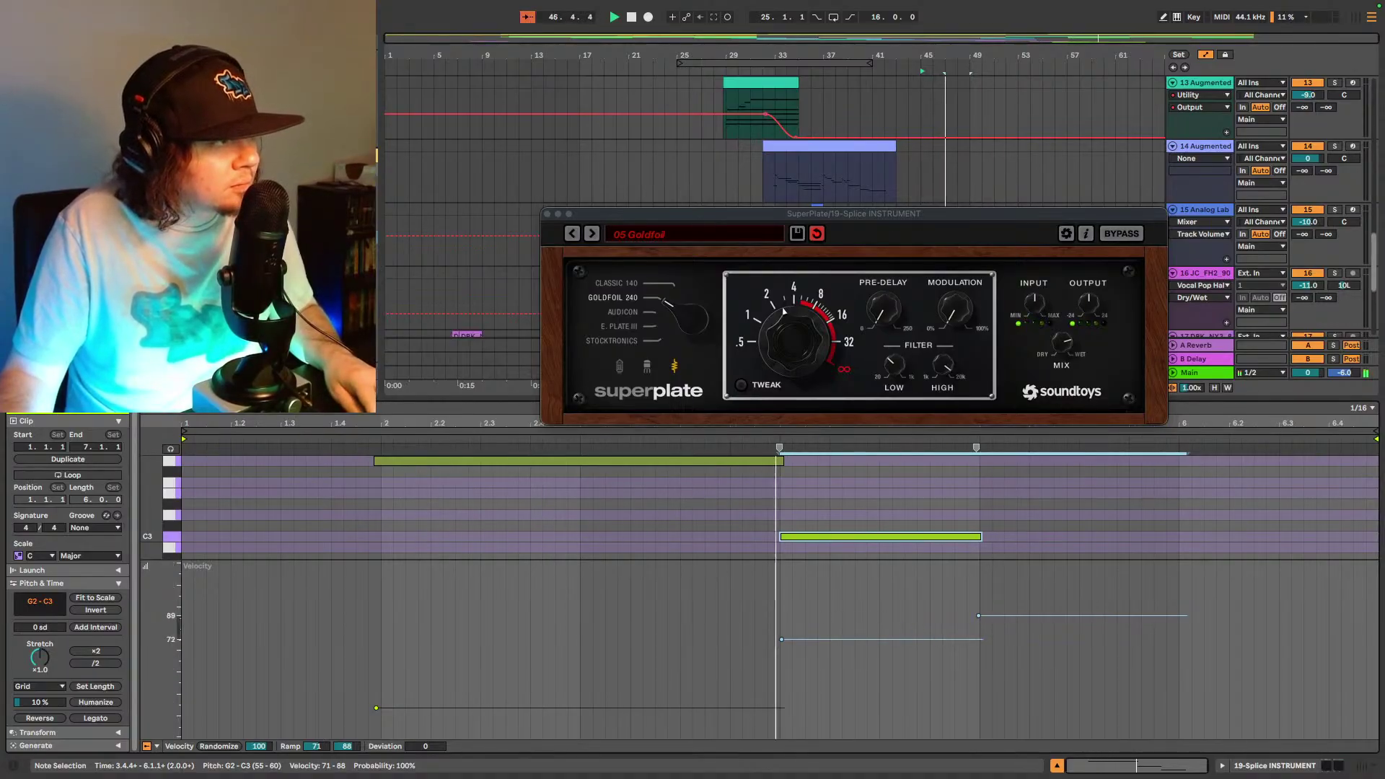
{"action": "left_click_drag", "start_coordinate": [980, 618], "coordinate": [980, 614]}
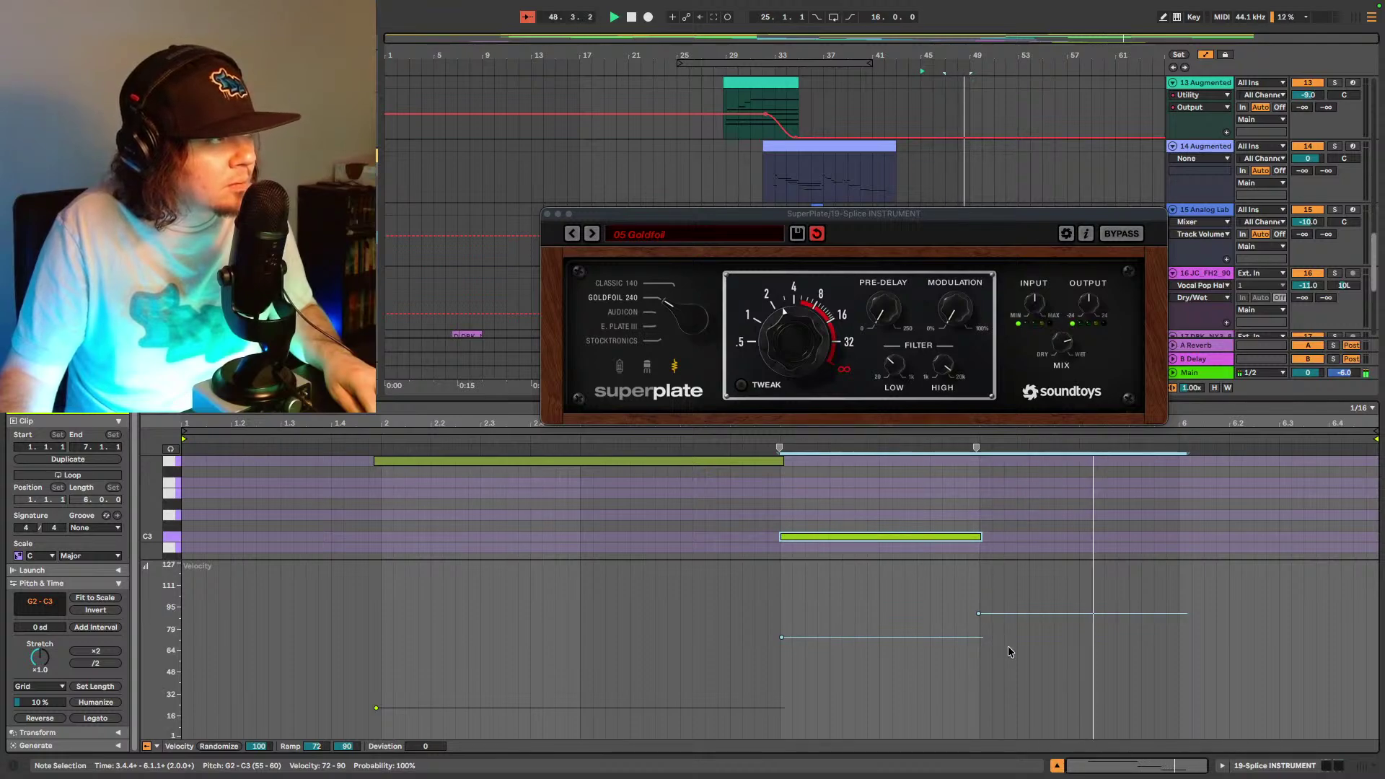
- Audition the cello line again with its reverb and close the SuperPlate window
{"action": "left_click", "coordinate": [1007, 646]}
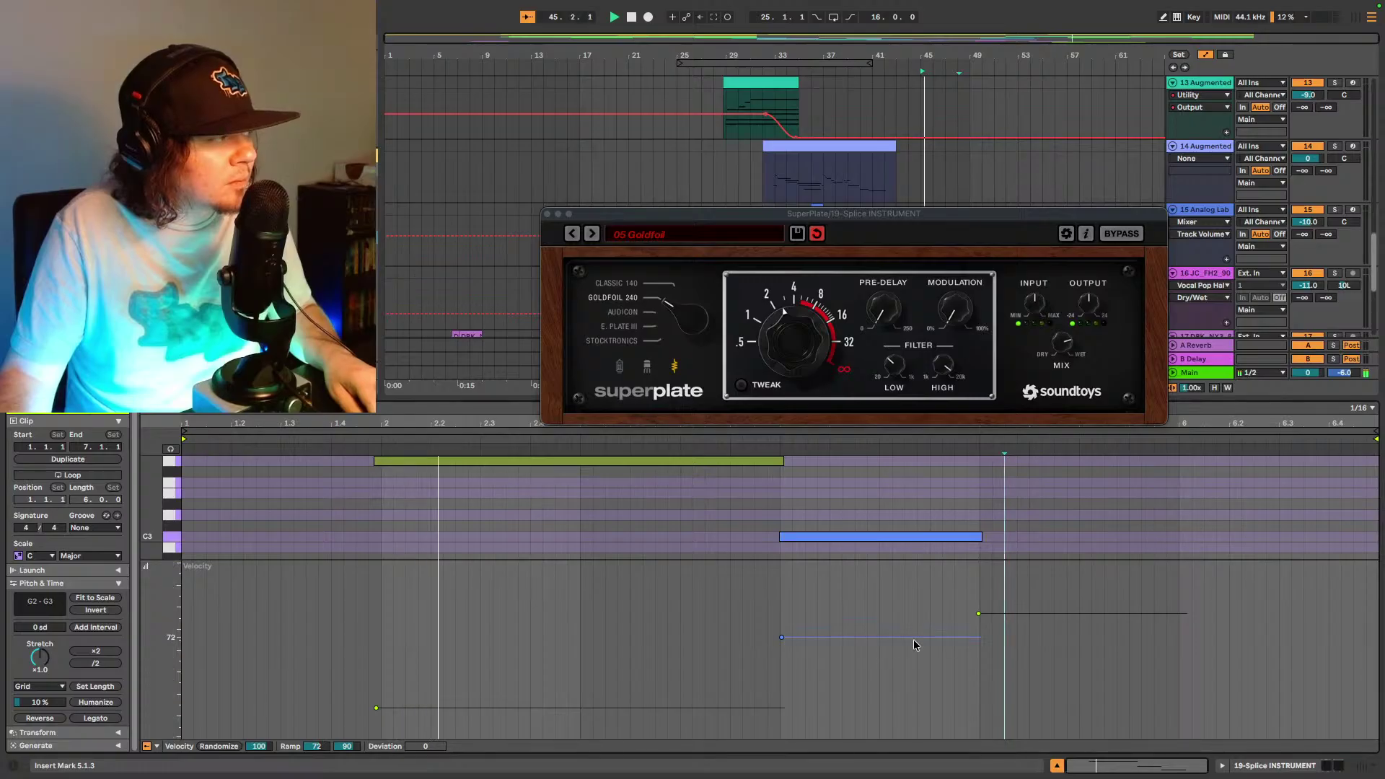
{"action": "left_click", "coordinate": [1066, 345]}
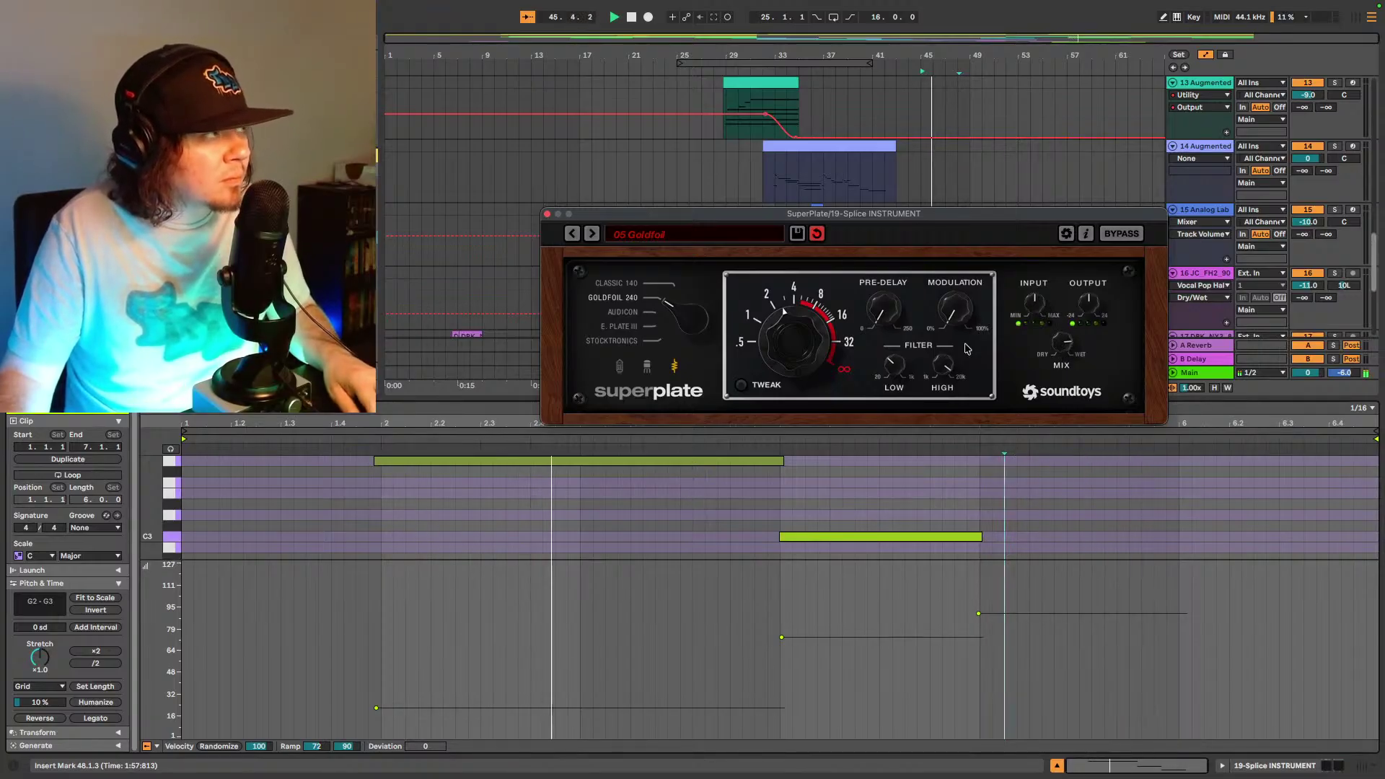
{"action": "left_click", "coordinate": [548, 214]}
- Set the cello track's volume to -4.0 dB and replay the passage to check the level
{"action": "scroll", "coordinate": [938, 180], "scroll_direction": "down", "scroll_amount": 5}
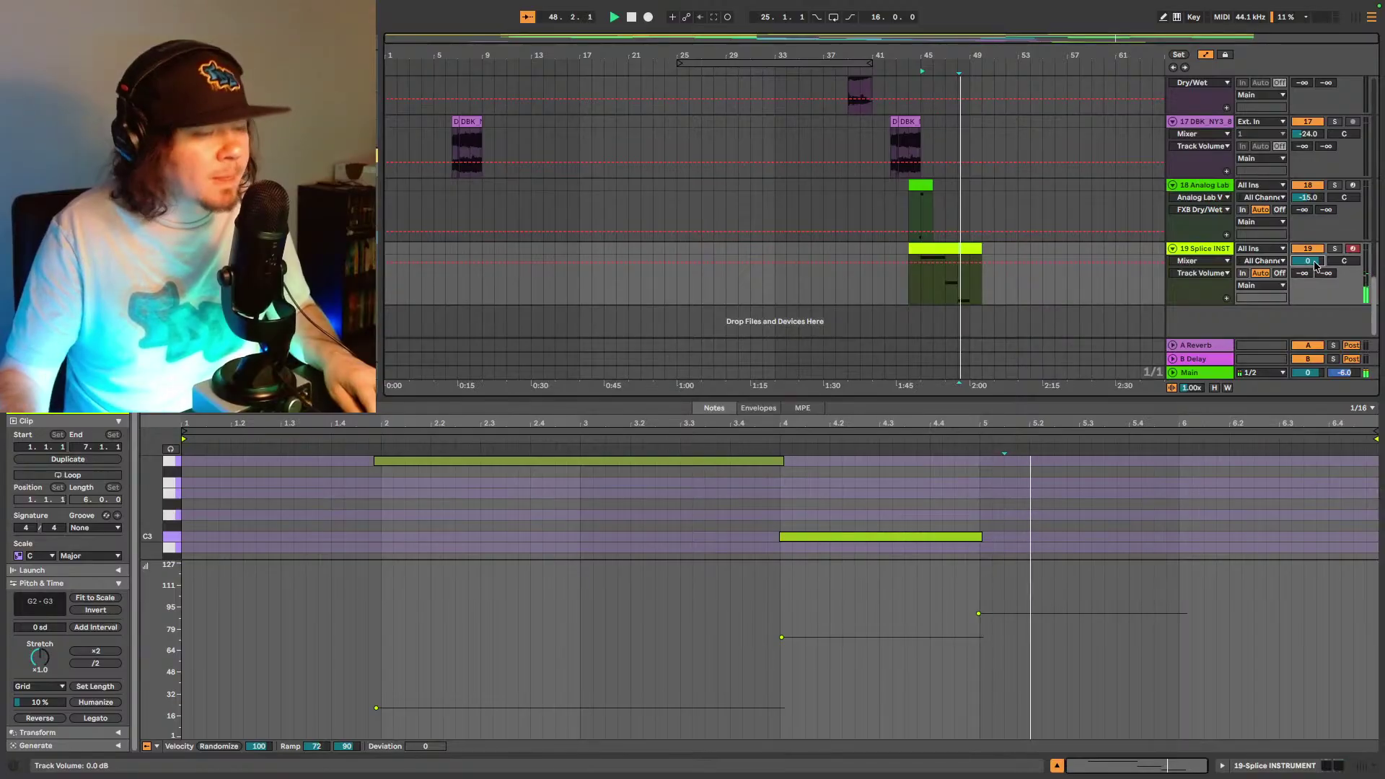
{"action": "left_click_drag", "start_coordinate": [1309, 260], "coordinate": [1315, 265]}
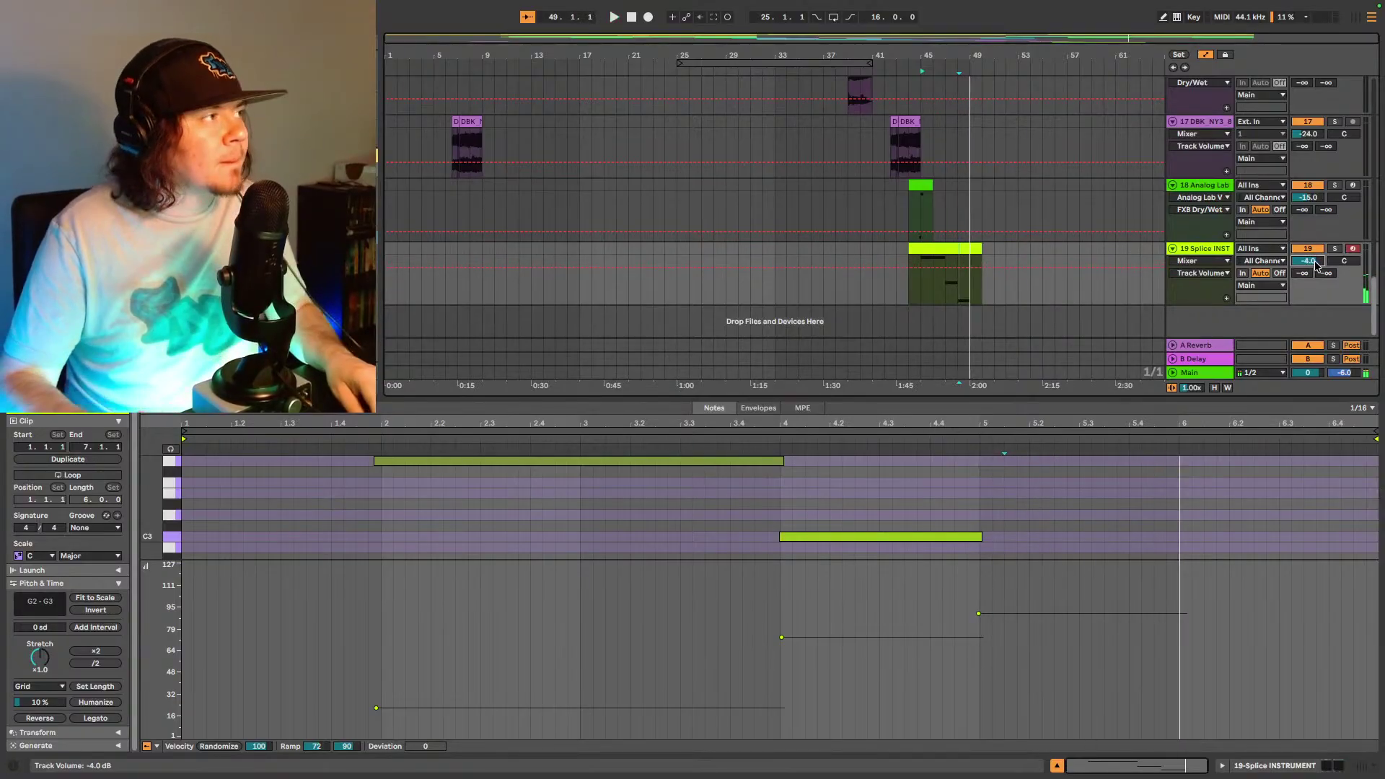
{"action": "key", "text": "space"}
{"action": "key", "text": "space"}
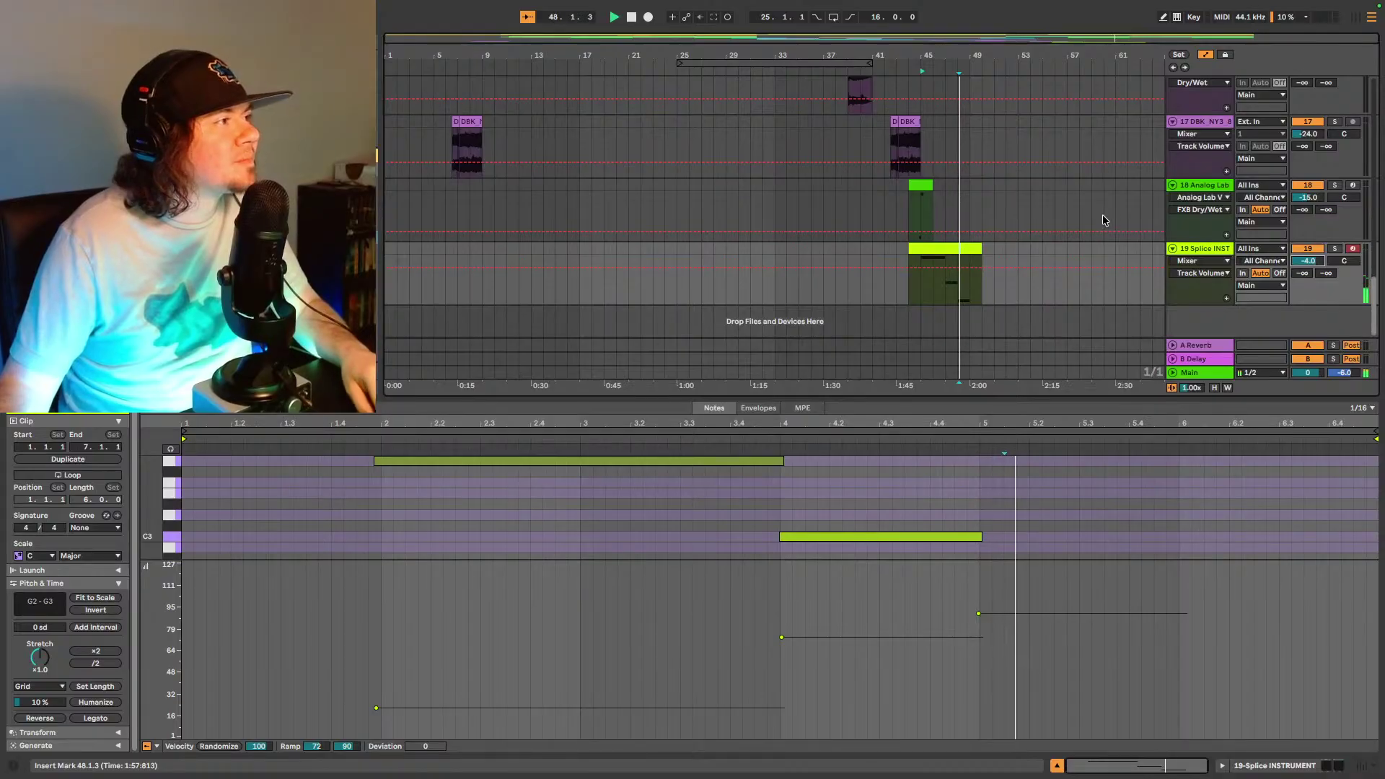
{"action": "scroll", "coordinate": [853, 238], "scroll_direction": "up", "scroll_amount": 3}
{"action": "scroll", "coordinate": [862, 241], "scroll_direction": "down", "scroll_amount": 3}
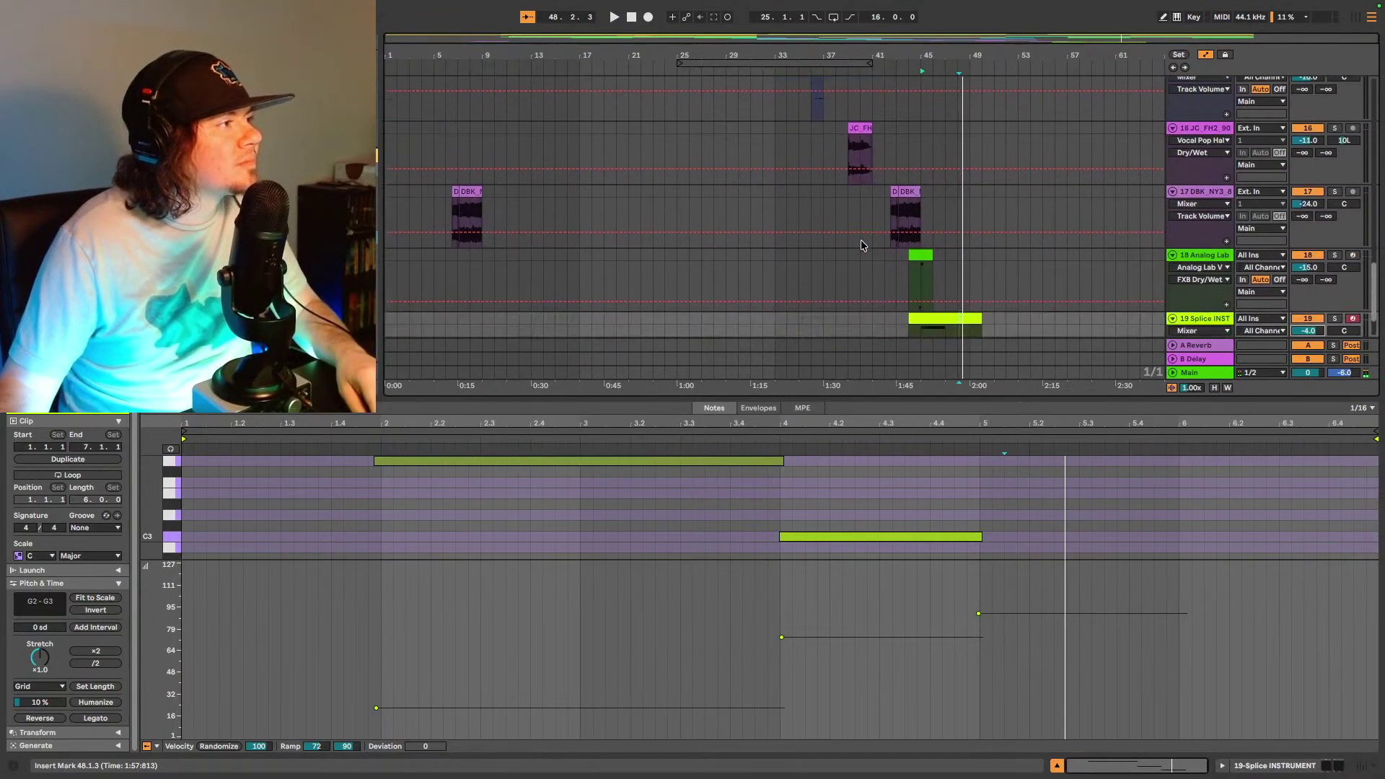
- Try a copy of the cello clip at bar 4 on the same track
{"action": "left_click", "coordinate": [918, 288]}
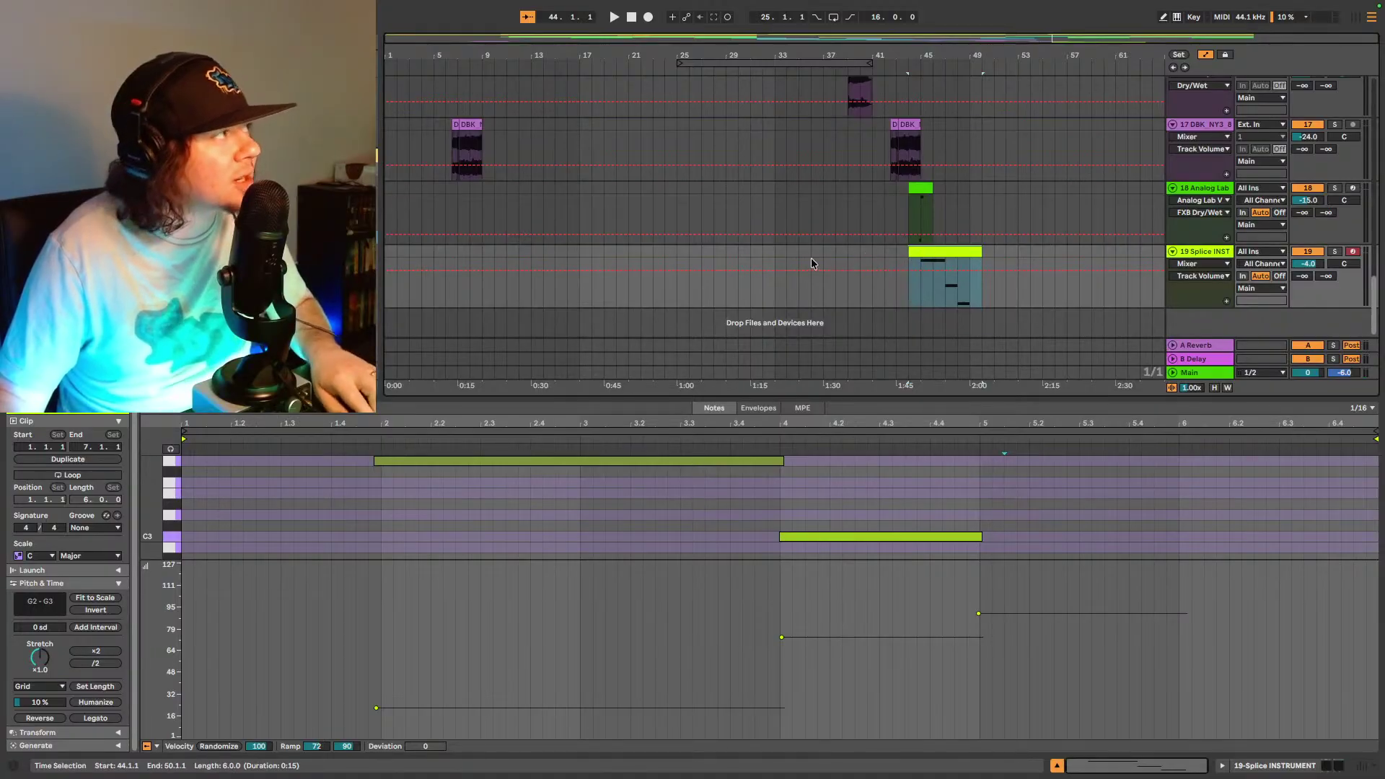
{"action": "left_click", "coordinate": [422, 292]}
{"action": "key", "text": "ctrl+v"}
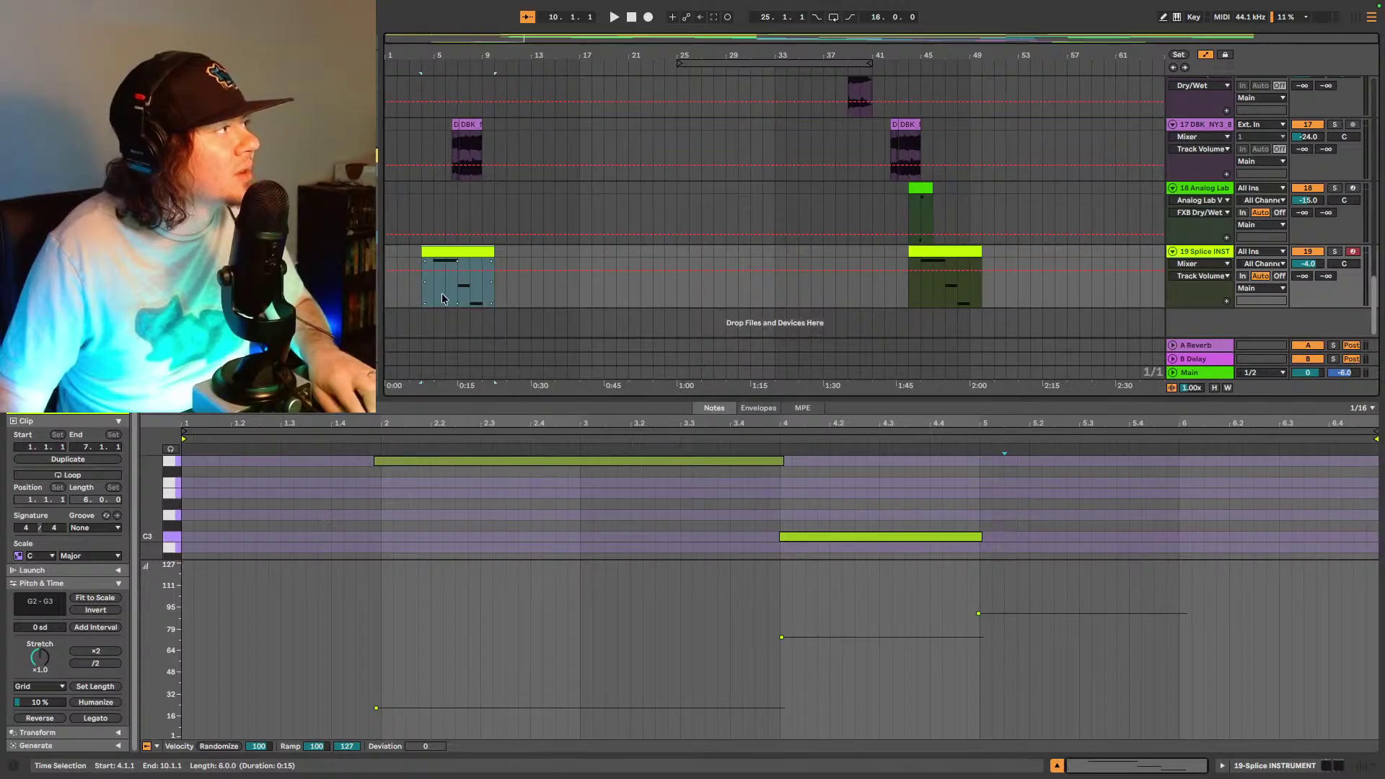
{"action": "left_click", "coordinate": [449, 258]}
- Play the arrangement from bar 1 to listen through the opening section
{"action": "left_click", "coordinate": [386, 296]}
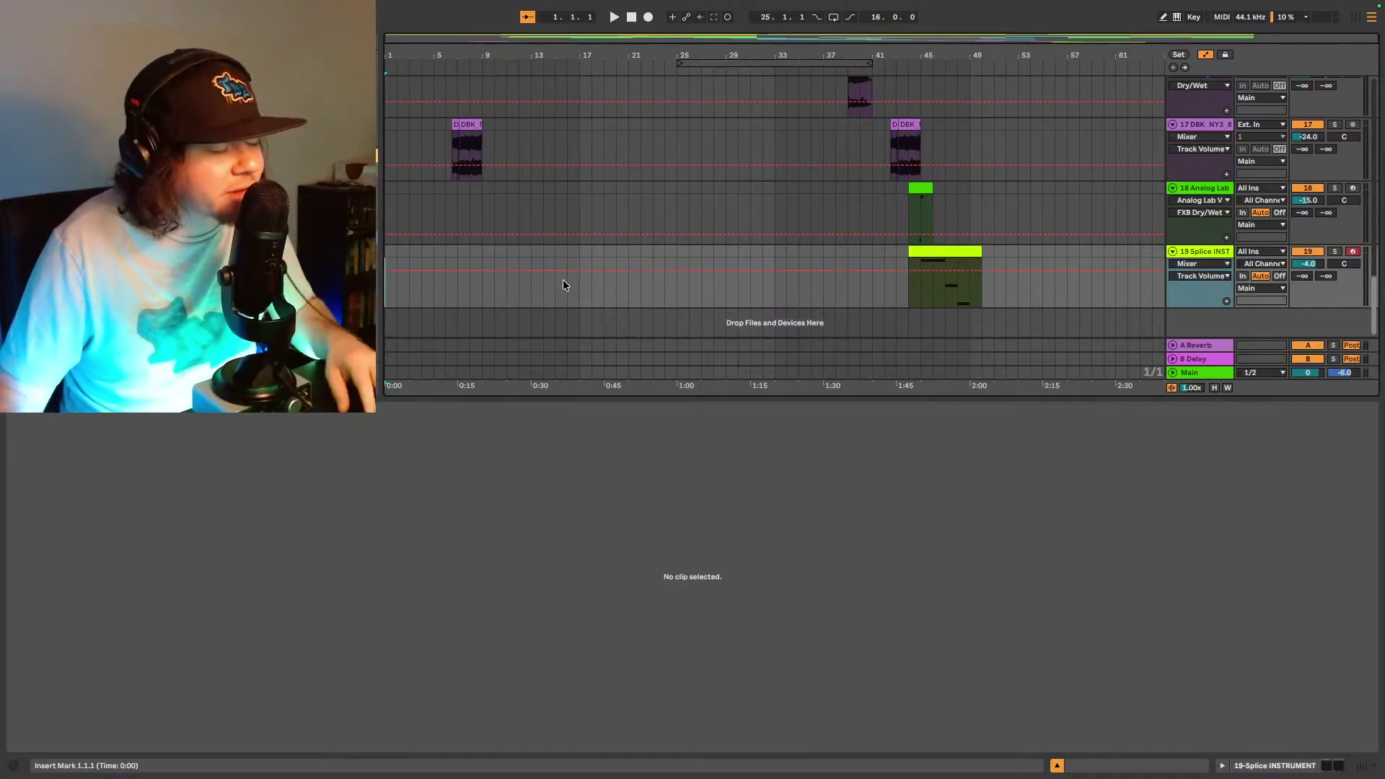
{"action": "key", "text": "space"}
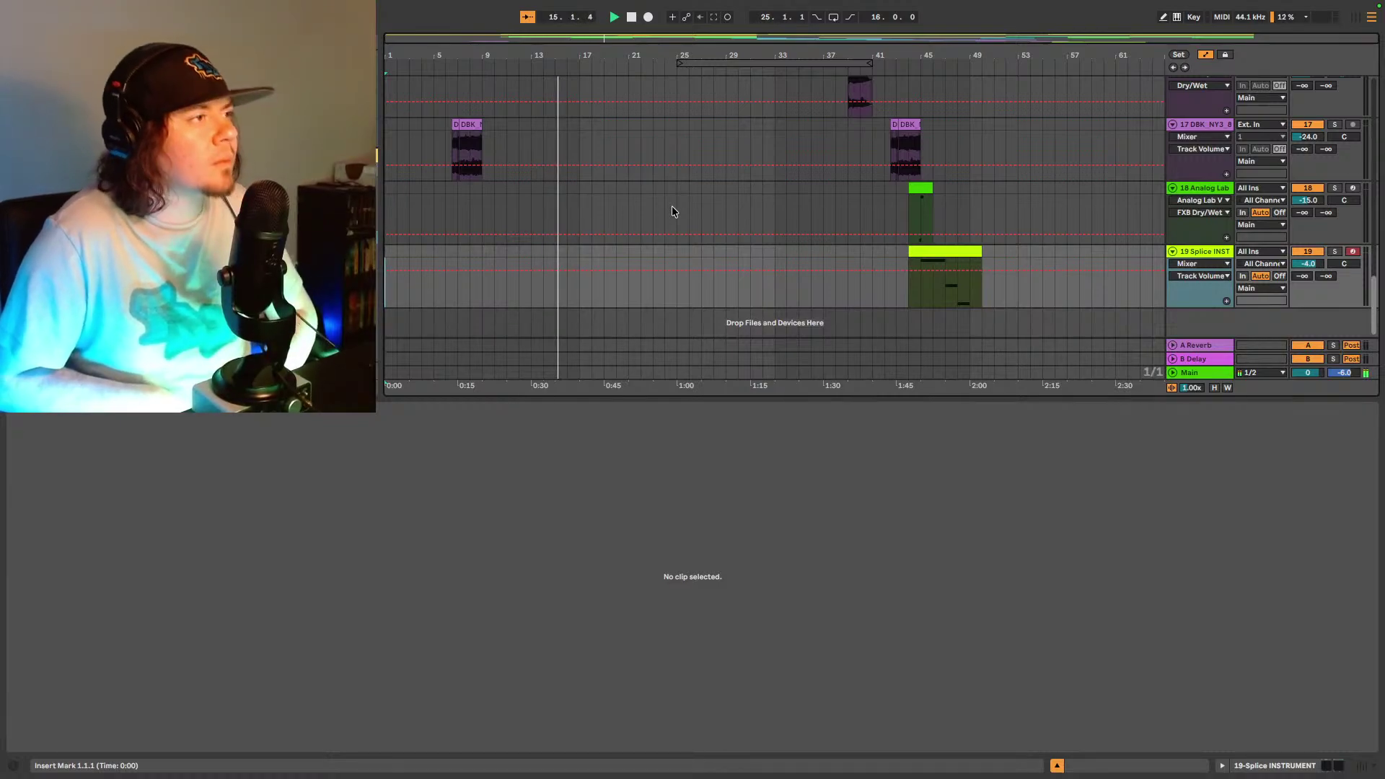
{"action": "key", "text": "space"}
{"action": "key", "text": "space"}
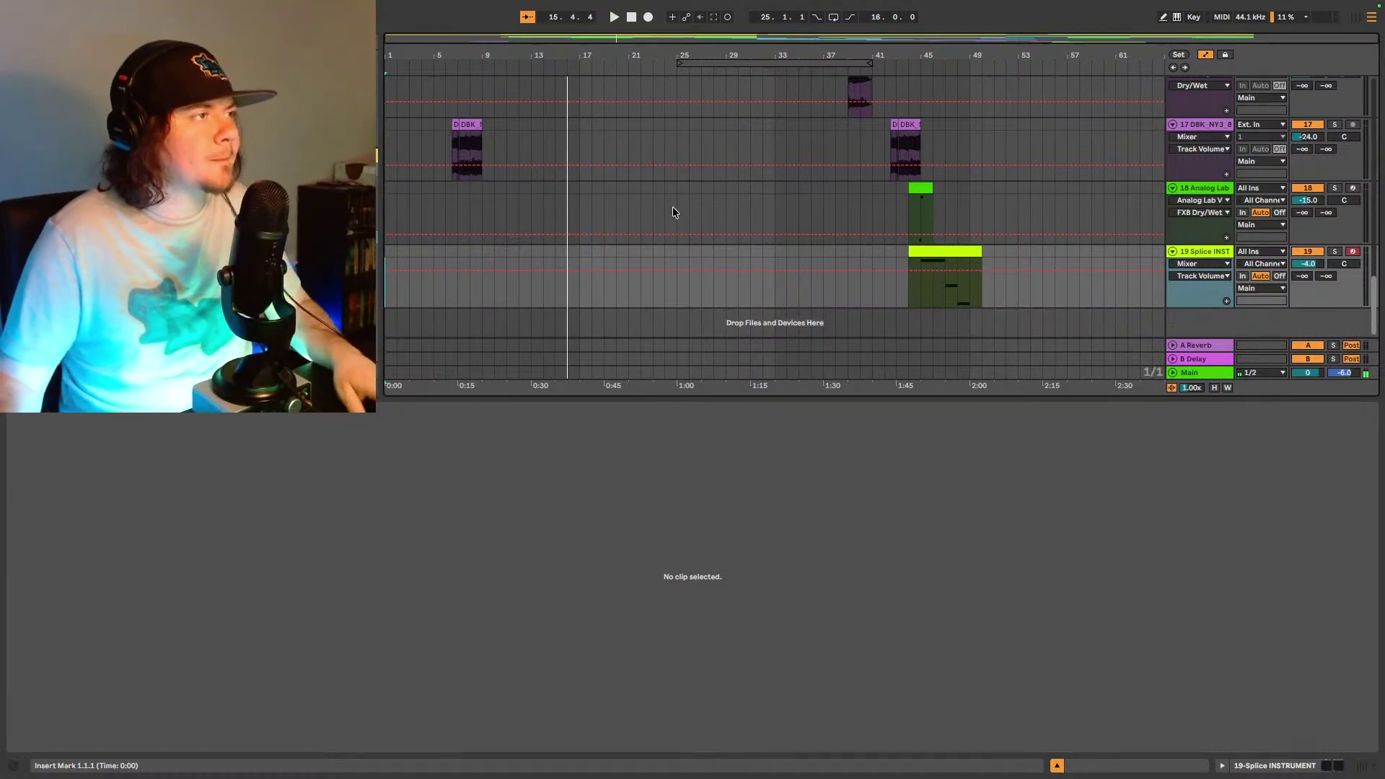
- Add an audio track below track 19 and place the BRS_Rain_Street_Neighborhood_Med_2 sample on it at bar 1
{"action": "scroll", "coordinate": [1024, 209], "scroll_direction": "down", "scroll_amount": 1}
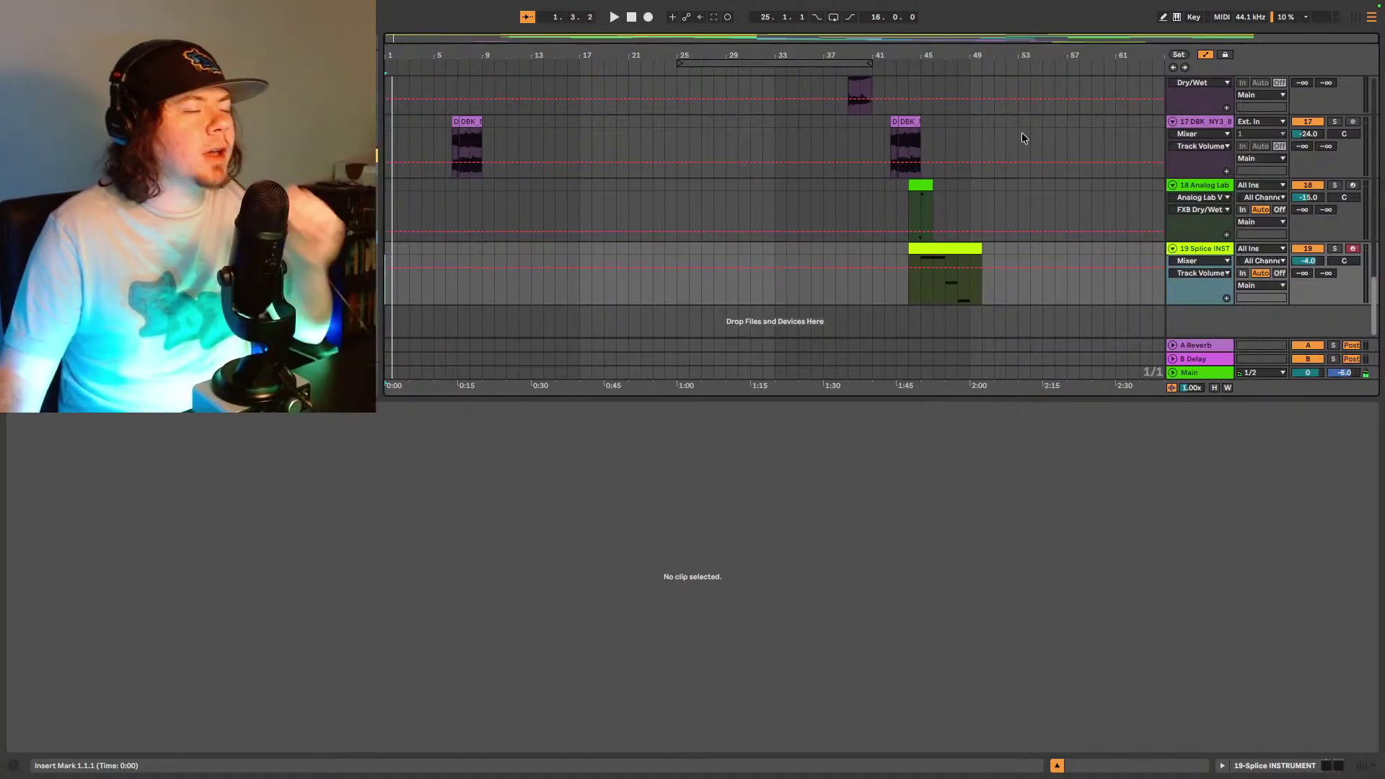
{"action": "left_click", "coordinate": [1211, 252]}
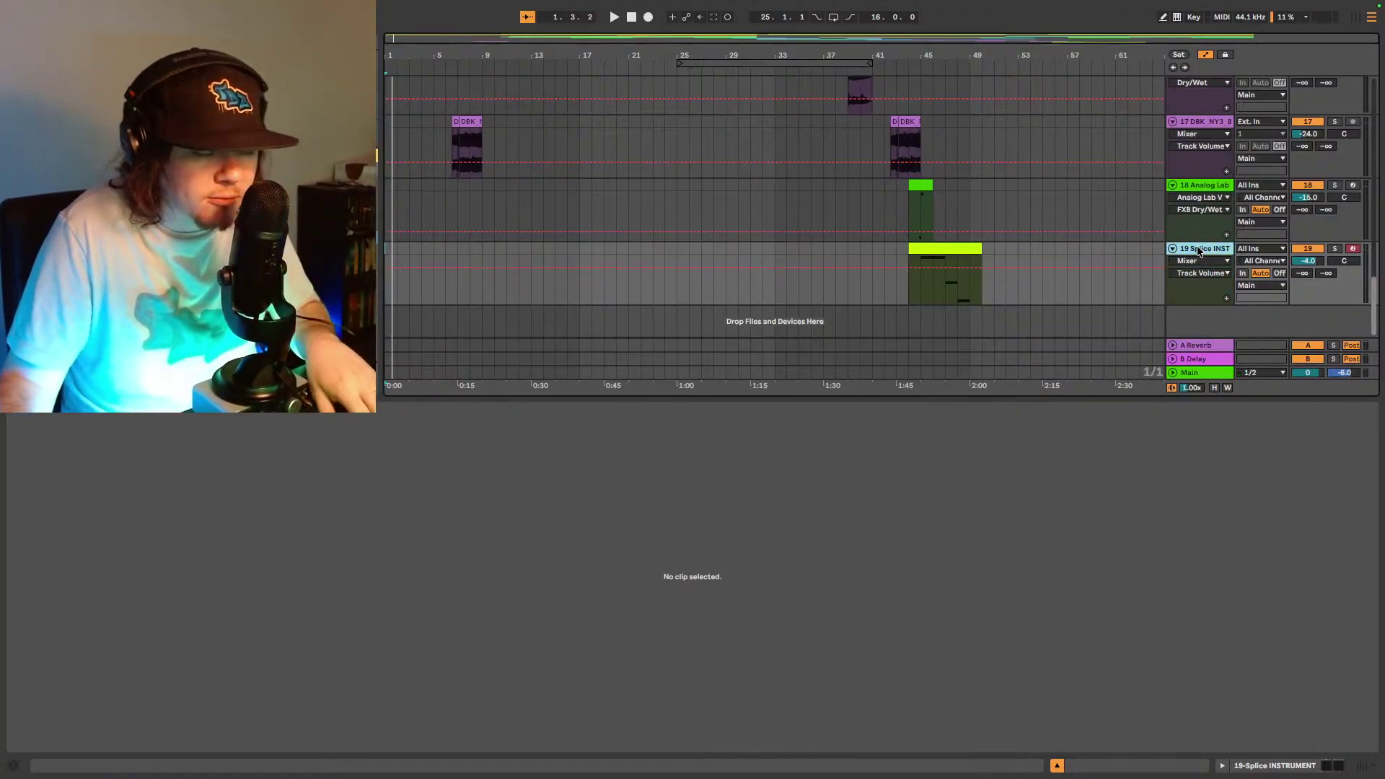
{"action": "key", "text": "super+t"}
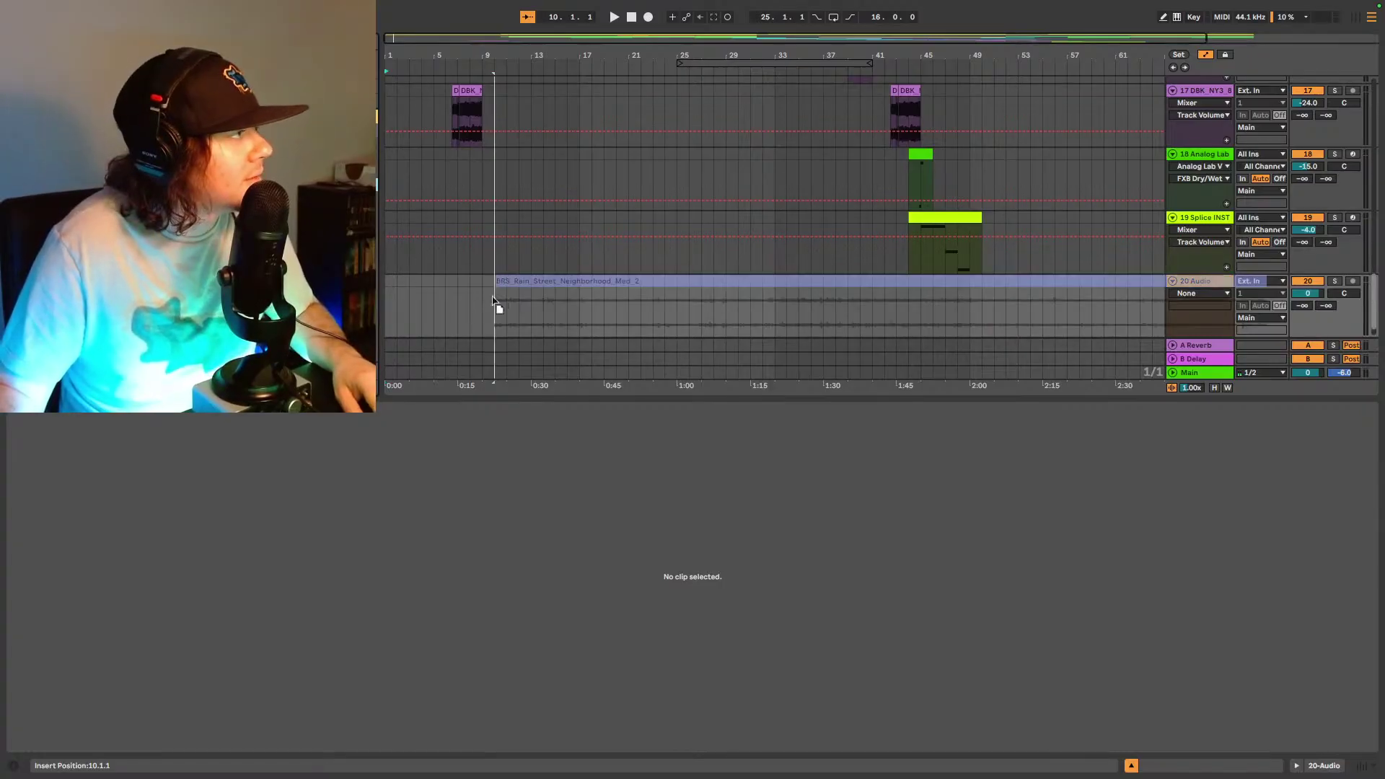
{"action": "left_click_drag", "start_coordinate": [495, 302], "coordinate": [392, 310]}
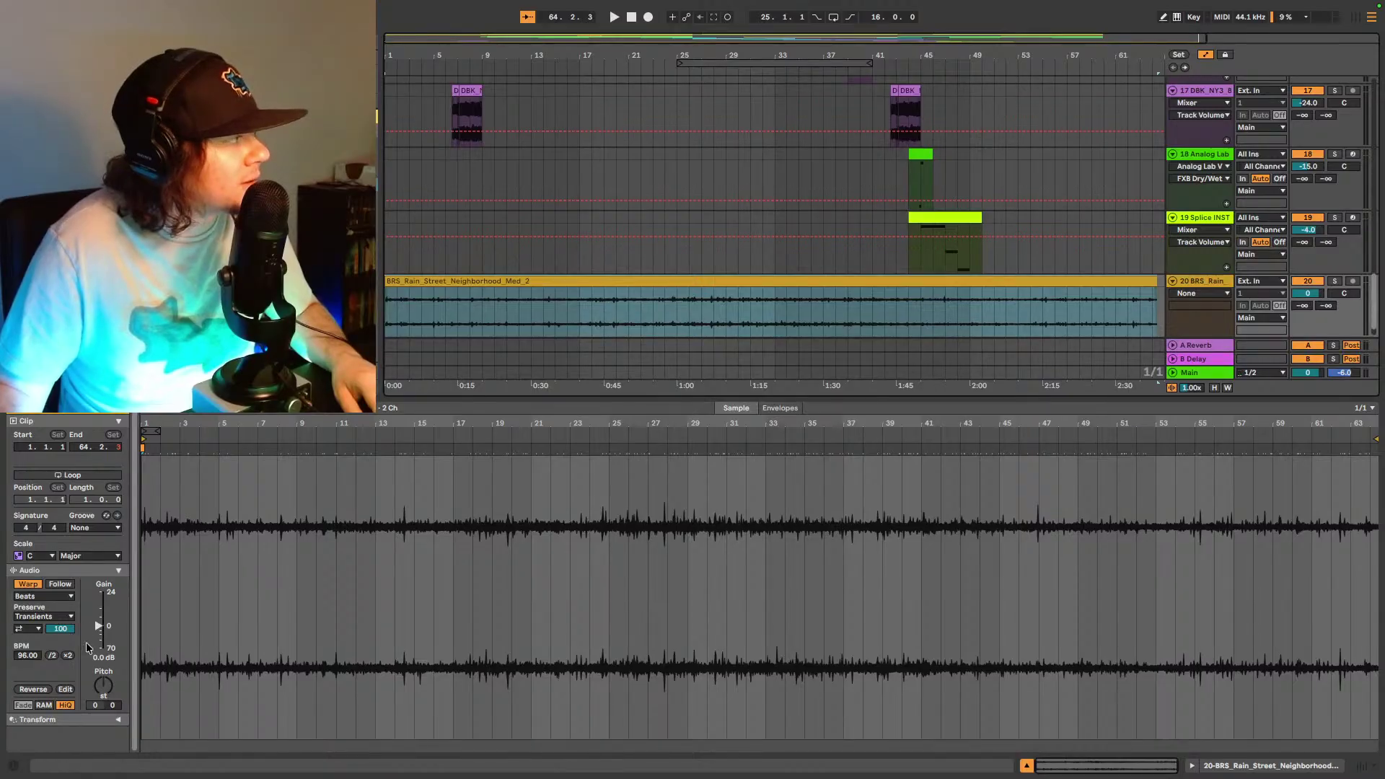
- Turn off warping on the rain clip and trim it to skip the sample's first 10 seconds and end at bar 11
{"action": "left_click", "coordinate": [36, 584]}
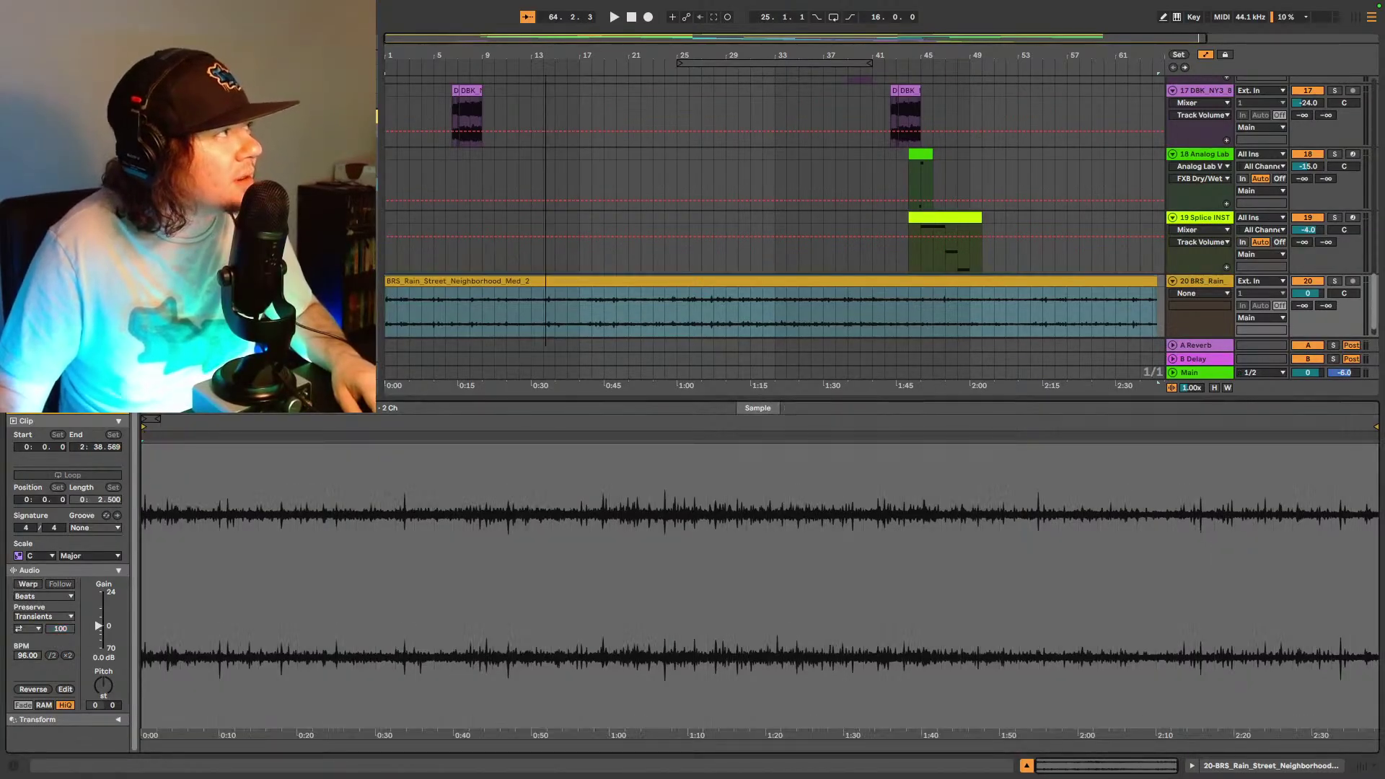
{"action": "scroll", "coordinate": [435, 156], "scroll_direction": "down", "scroll_amount": 2}
{"action": "left_click_drag", "start_coordinate": [385, 280], "coordinate": [425, 281]}
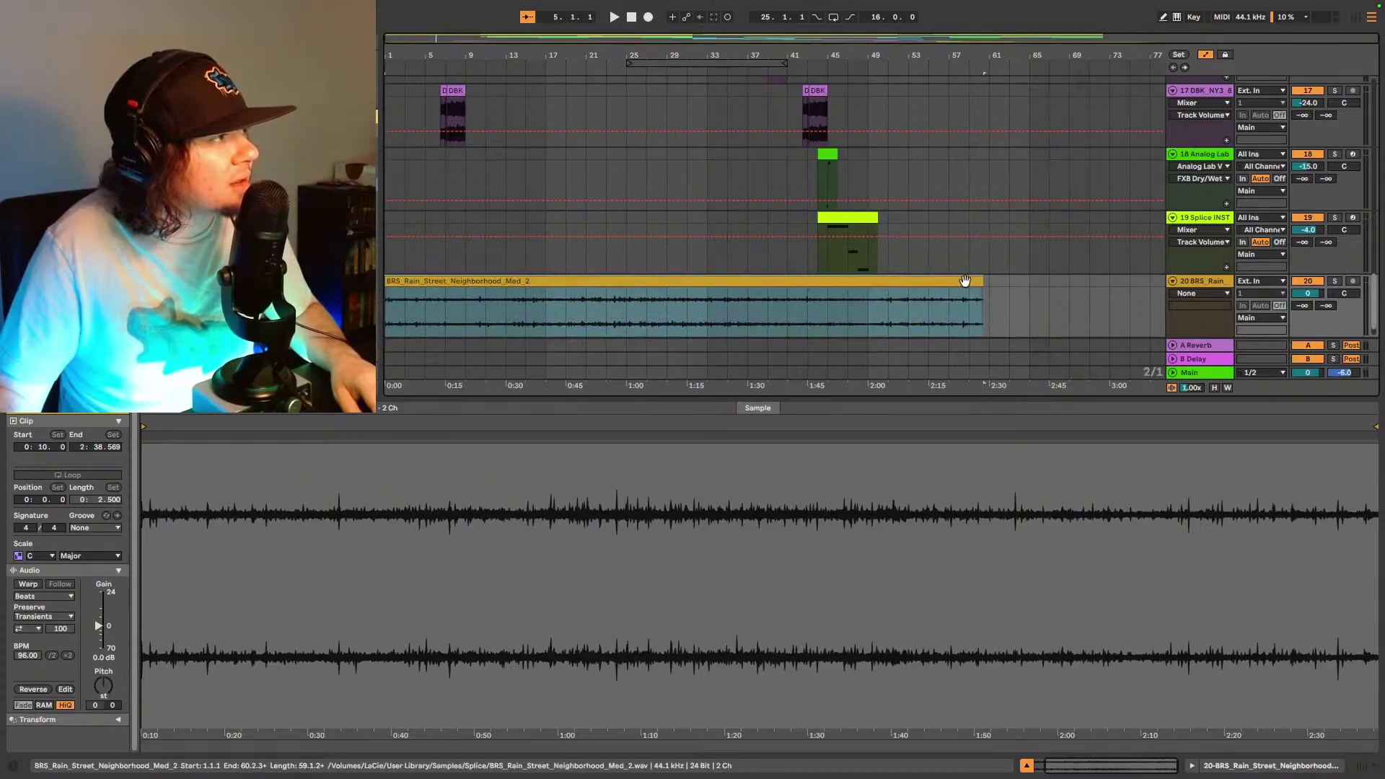
{"action": "left_click_drag", "start_coordinate": [982, 278], "coordinate": [481, 268]}
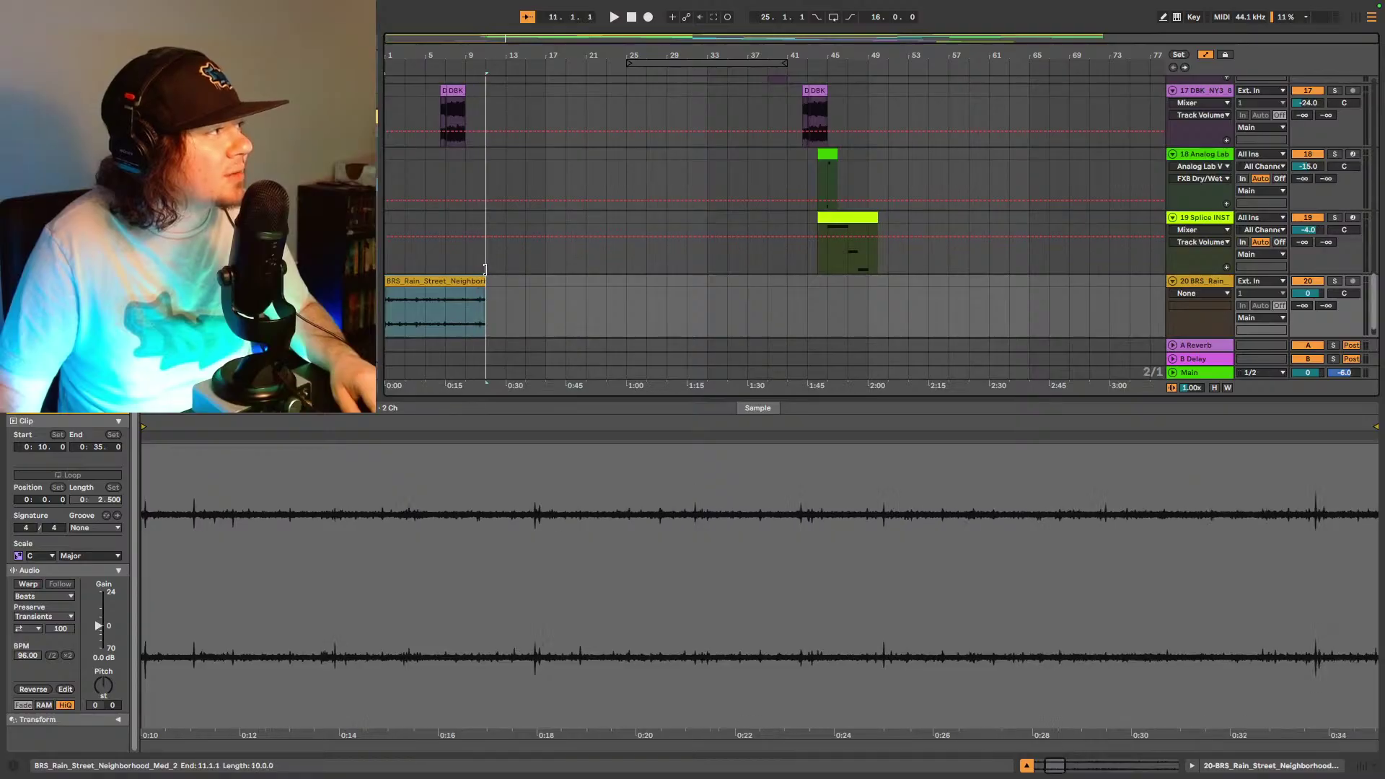
- Set the rain track's volume to -25.0 dB while listening from the start of the arrangement
{"action": "left_click", "coordinate": [1310, 294]}
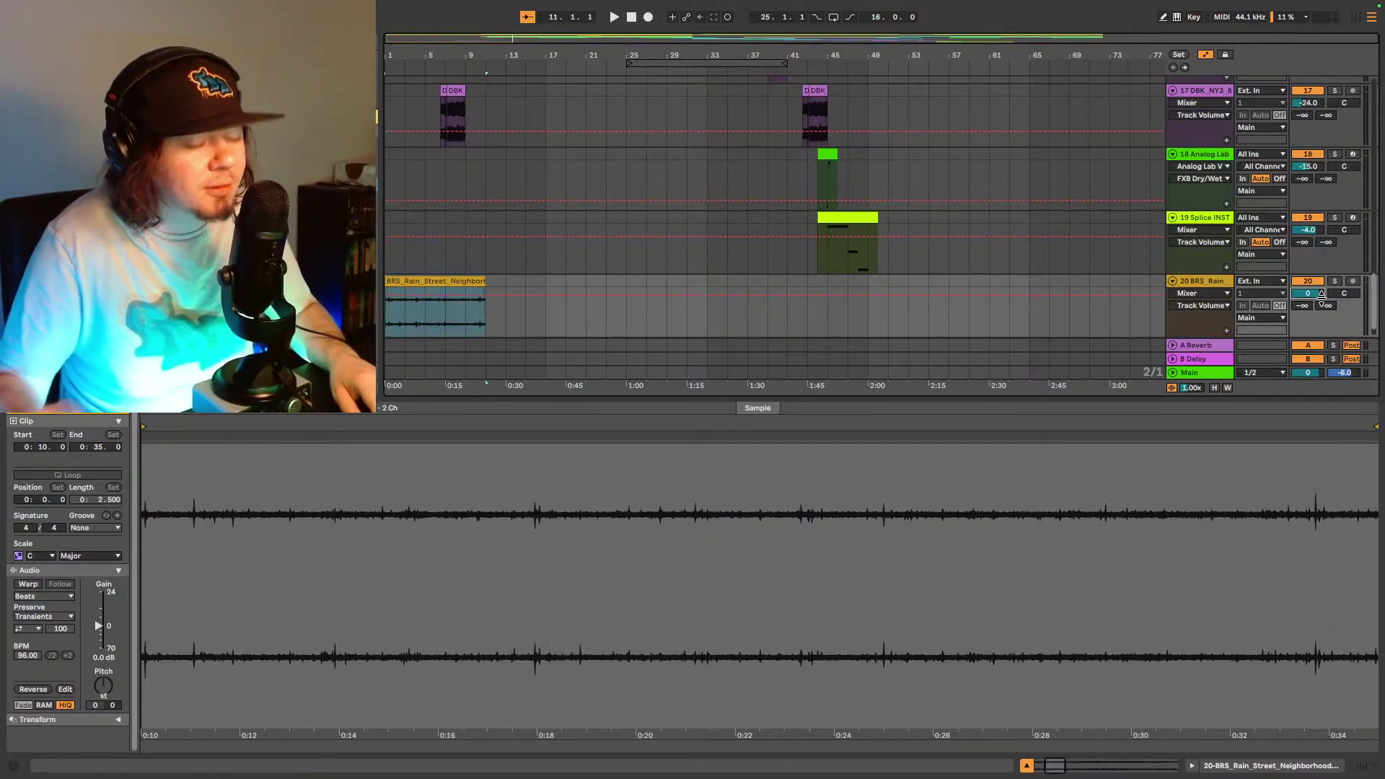
{"action": "mouse_move", "coordinate": [1321, 294]}
{"action": "left_mouse_down"}
{"action": "mouse_move", "coordinate": [1322, 310]}
{"action": "mouse_move", "coordinate": [1321, 297]}
{"action": "left_mouse_up"}
{"action": "key", "text": "space"}
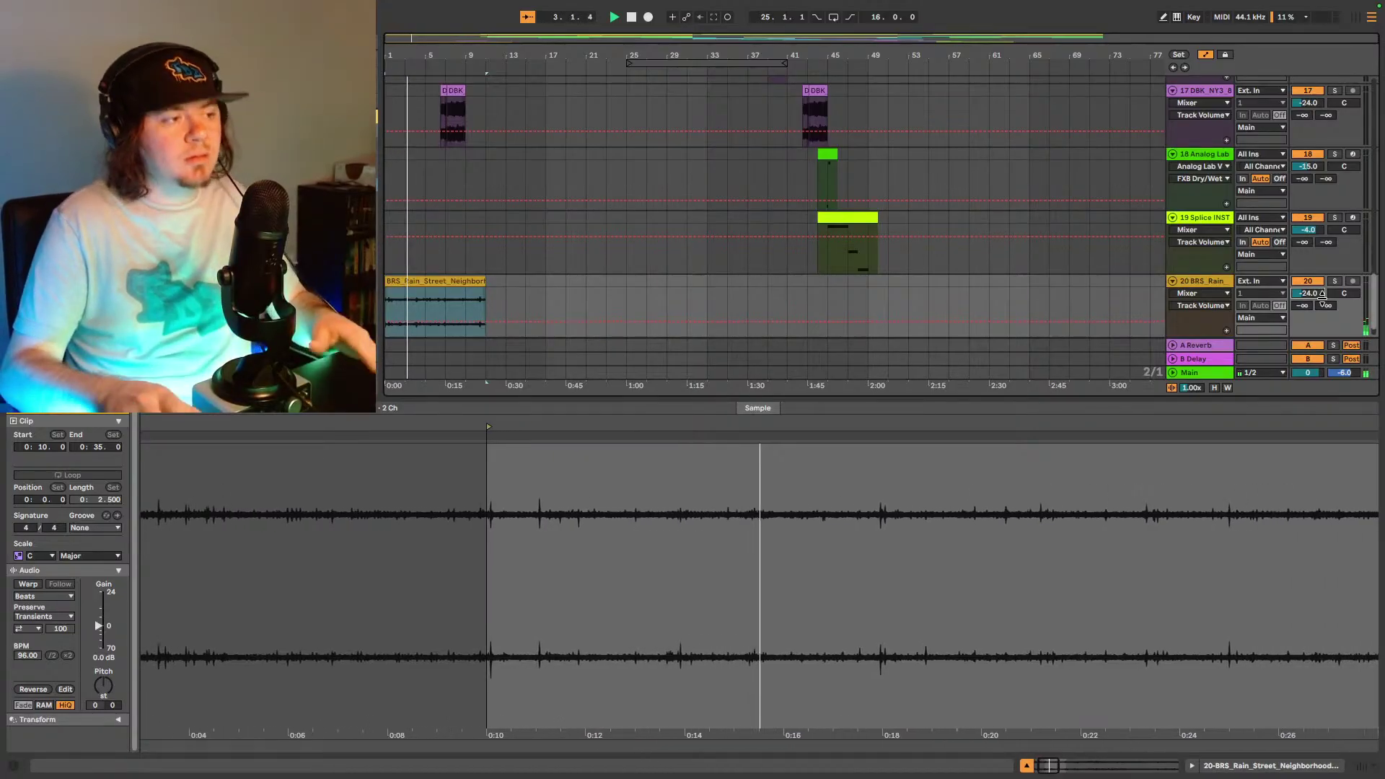
{"action": "left_click_drag", "start_coordinate": [1321, 294], "coordinate": [1322, 295]}
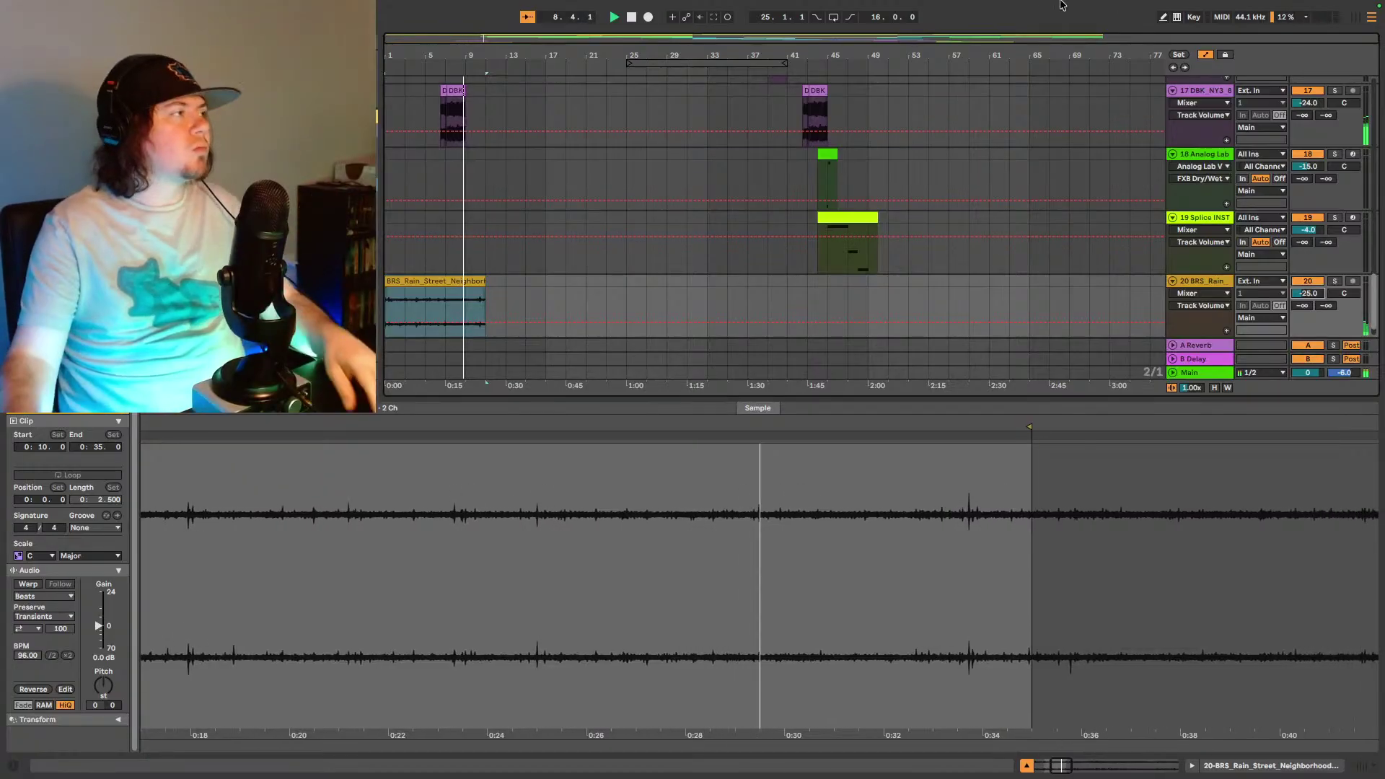
- Hide the automation lanes and add a fade-out over about the last two bars of the rain clip
{"action": "key", "text": "a"}
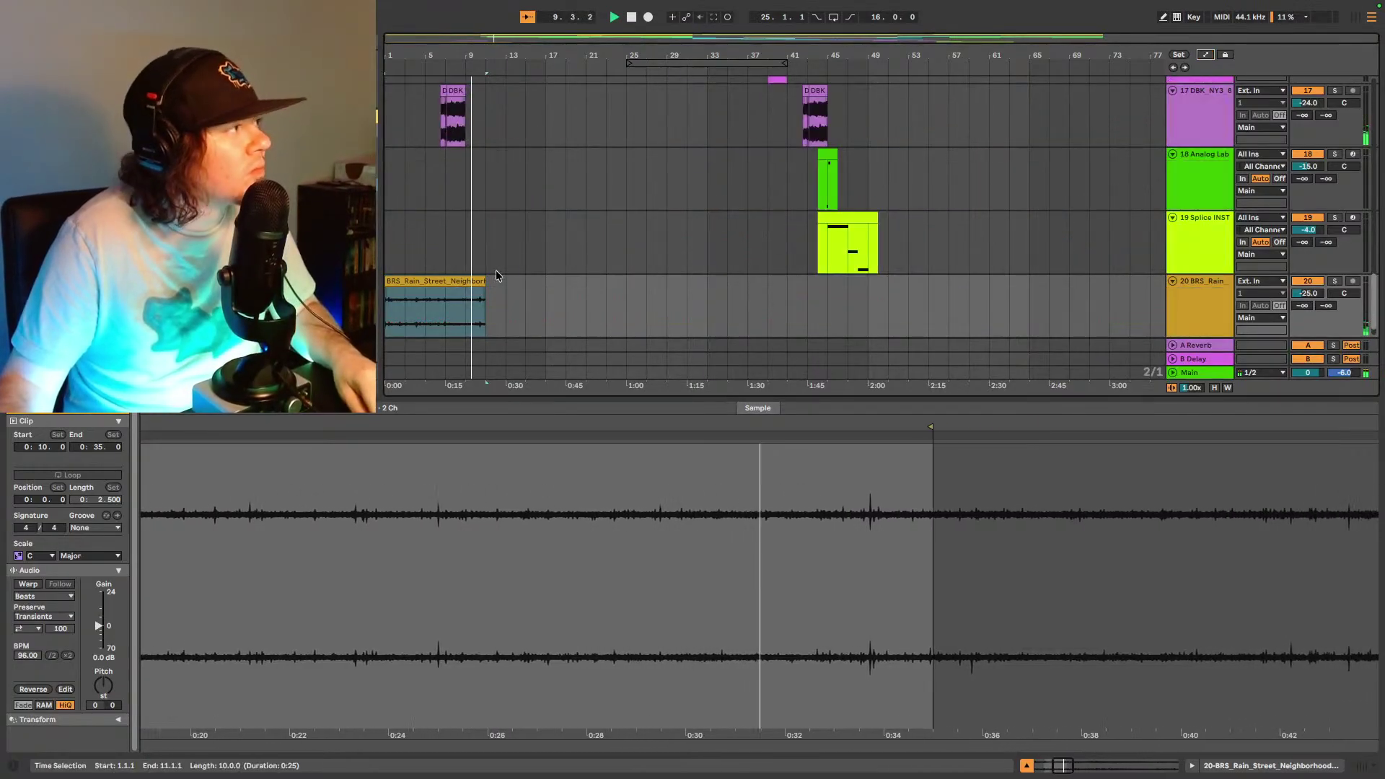
{"action": "left_click", "coordinate": [465, 307]}
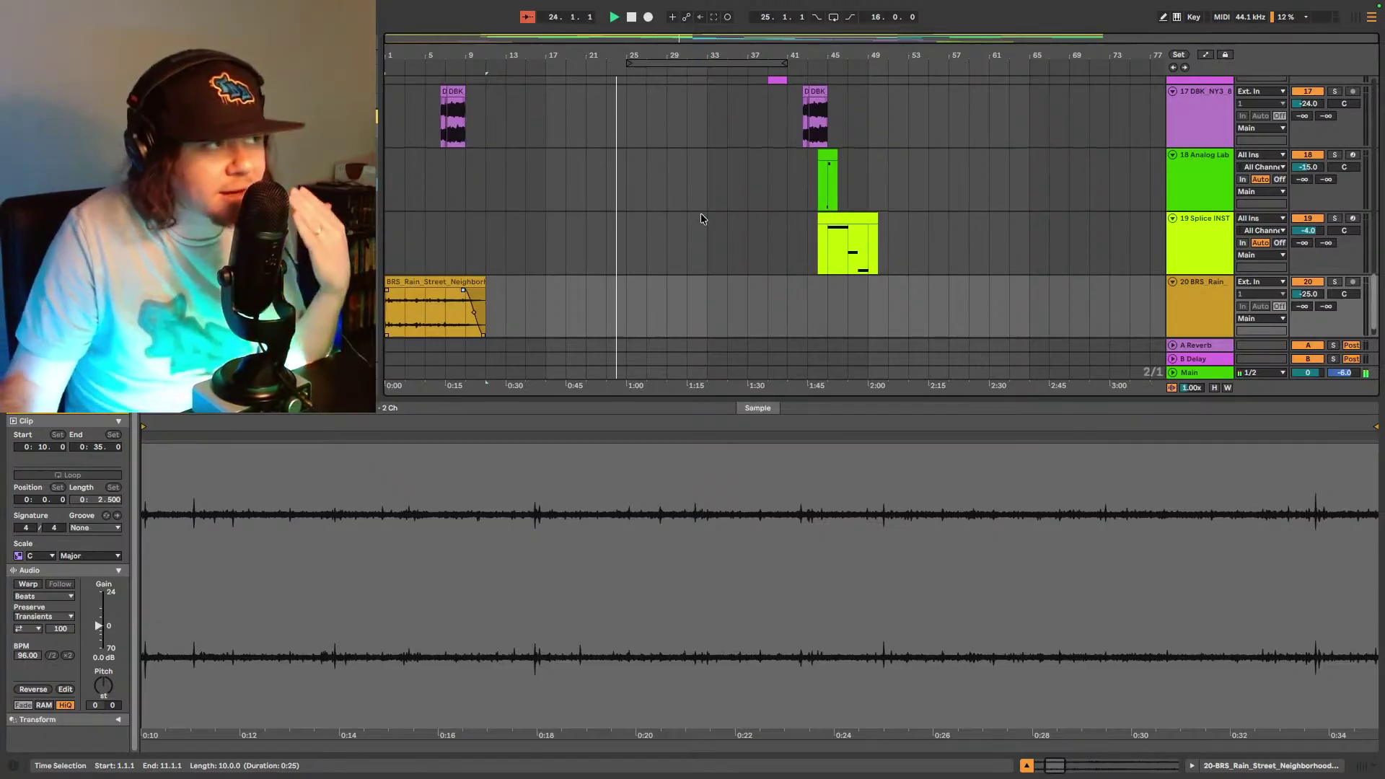
- Select the A Reverb return track and enlarge the arrangement area to show more tracks
{"action": "scroll", "coordinate": [699, 214], "scroll_direction": "up", "scroll_amount": 8}
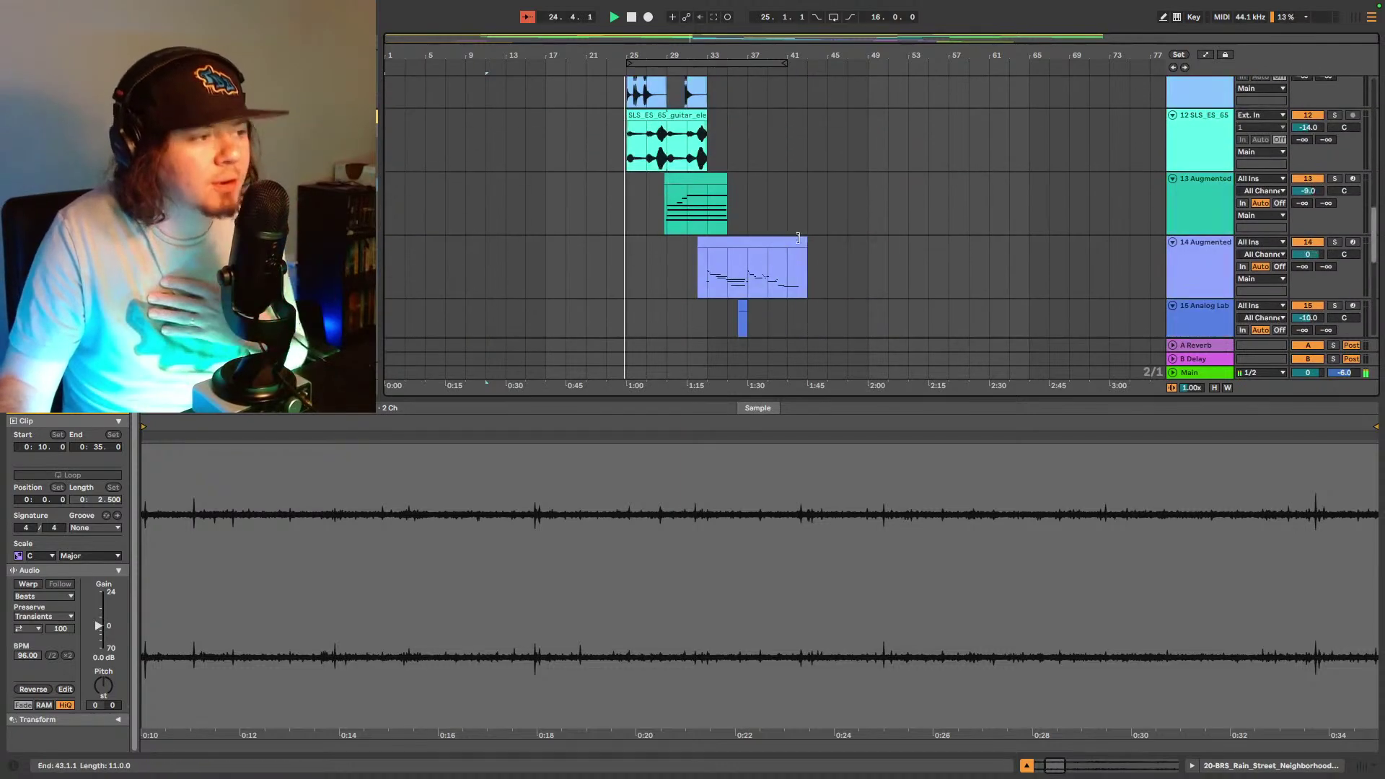
{"action": "scroll", "coordinate": [810, 232], "scroll_direction": "up", "scroll_amount": 6}
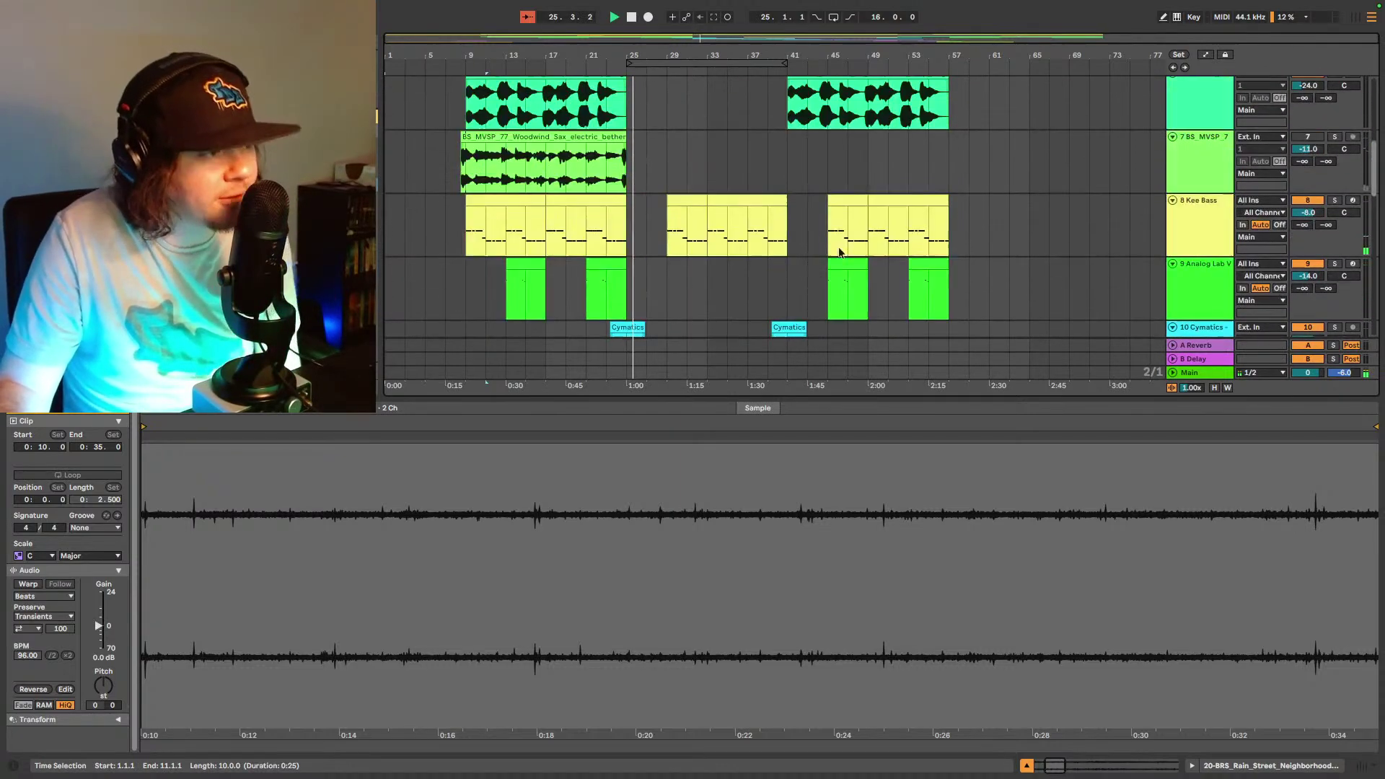
{"action": "scroll", "coordinate": [1038, 169], "scroll_direction": "up", "scroll_amount": 4}
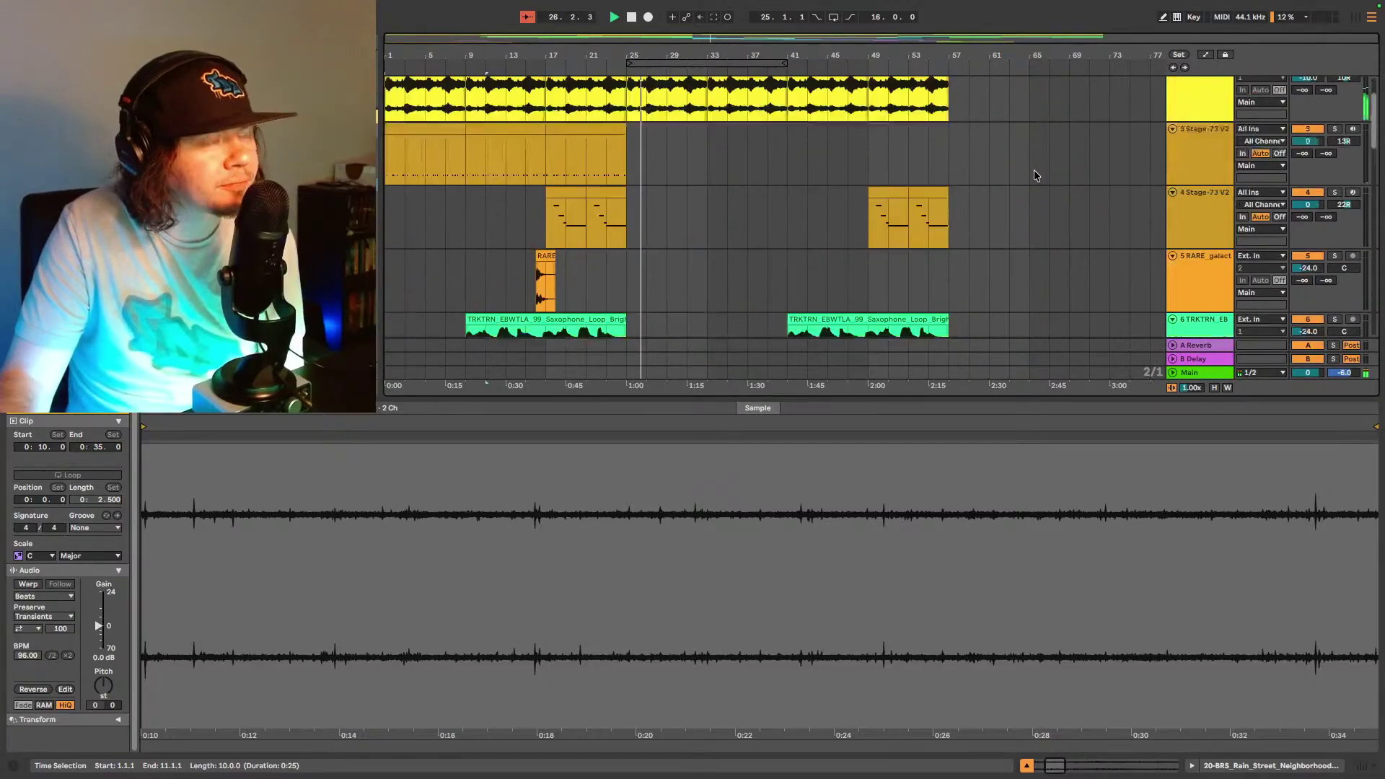
{"action": "scroll", "coordinate": [1036, 171], "scroll_direction": "up", "scroll_amount": 3}
{"action": "left_click", "coordinate": [1199, 347]}
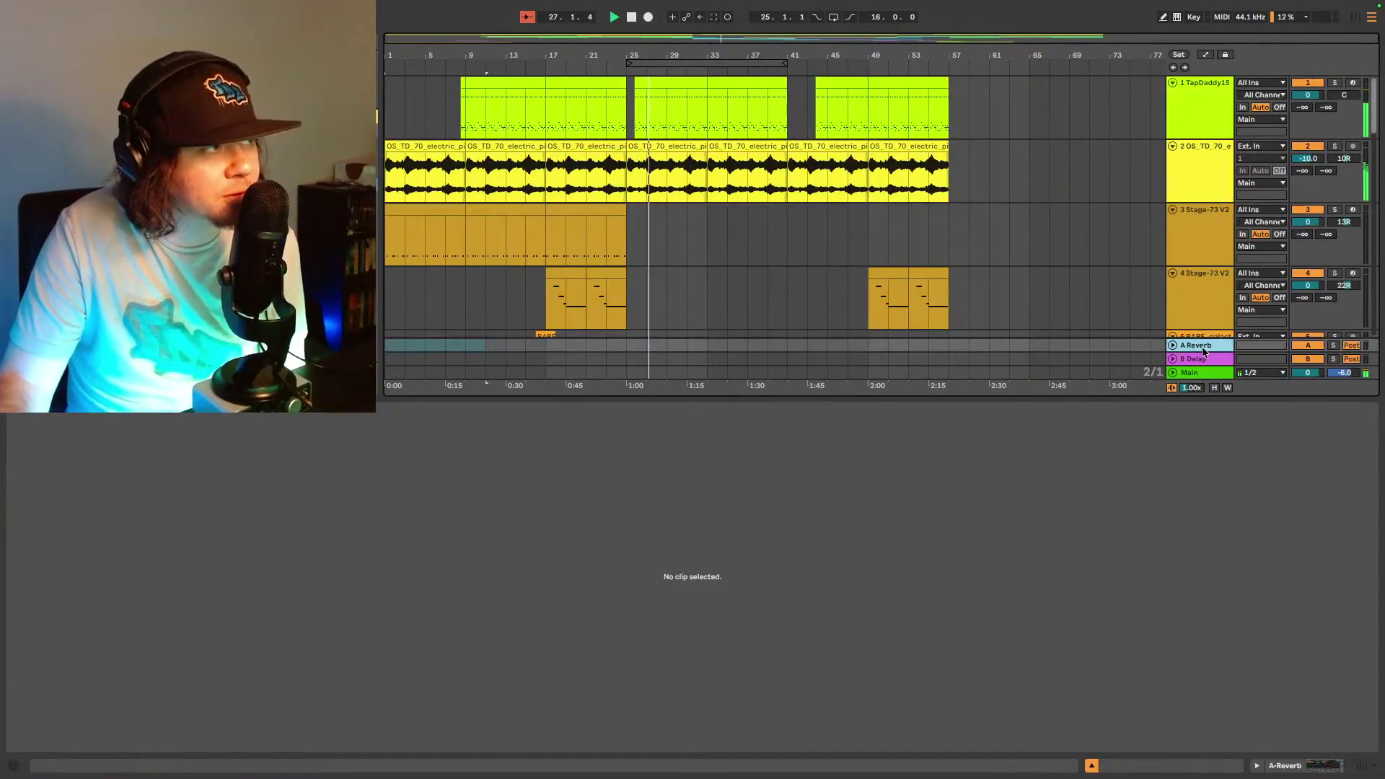
{"action": "left_click", "coordinate": [1364, 768]}
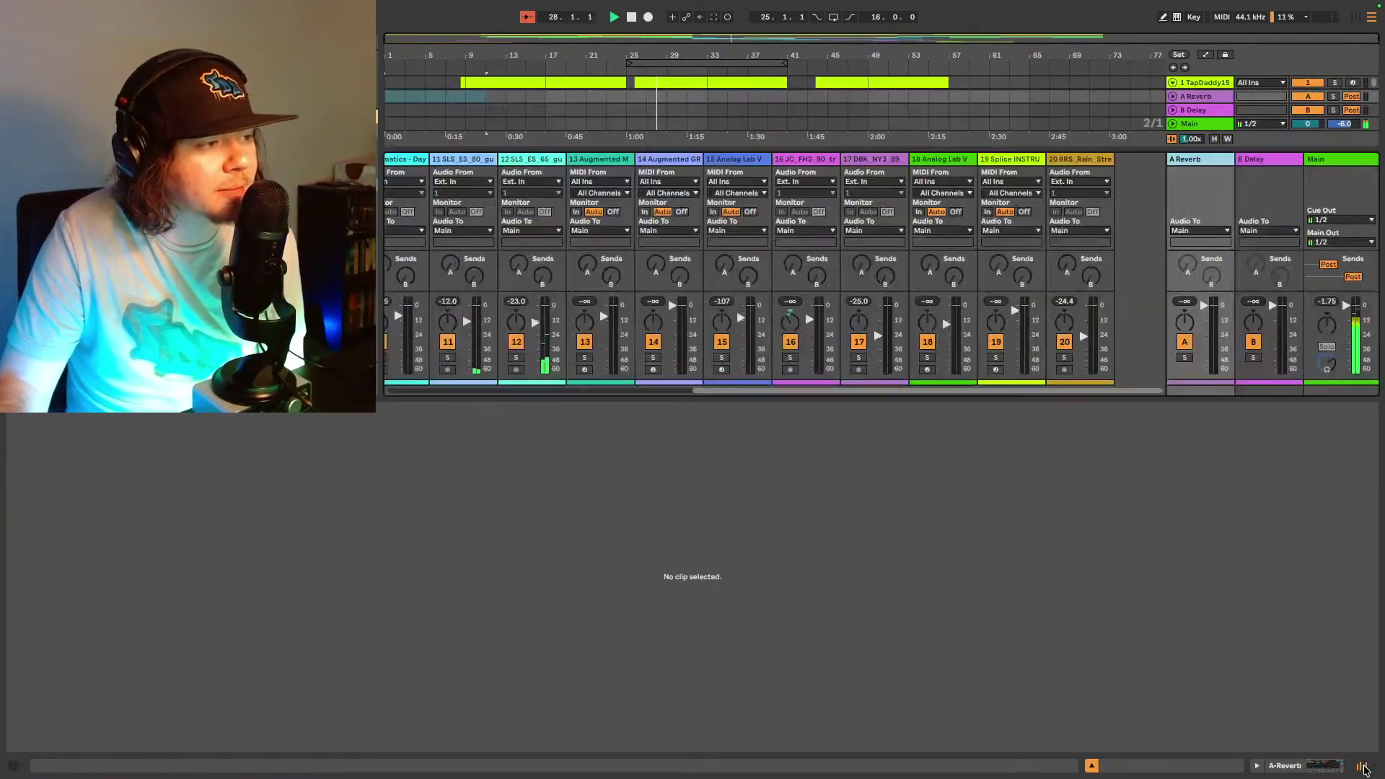
{"action": "left_click", "coordinate": [1363, 768]}
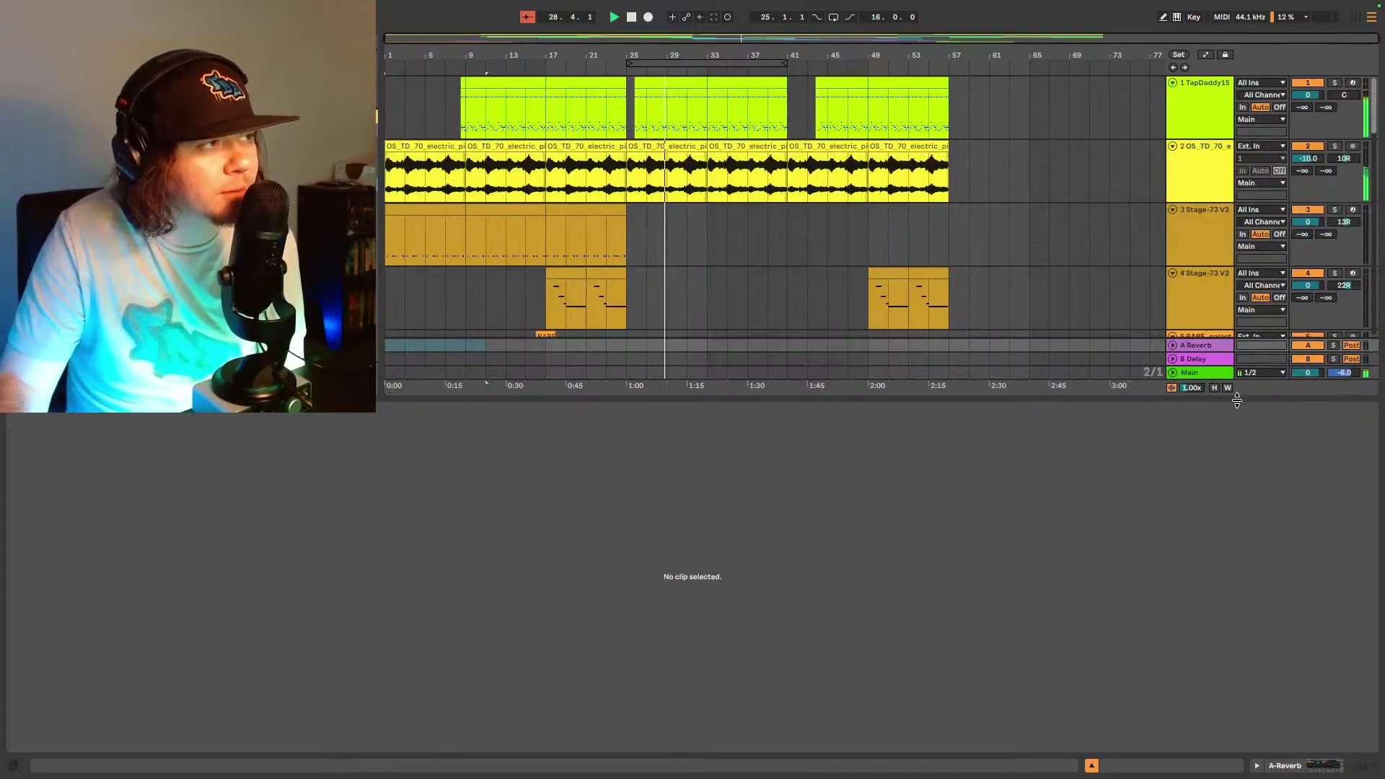
{"action": "left_click_drag", "start_coordinate": [1238, 399], "coordinate": [1248, 560]}
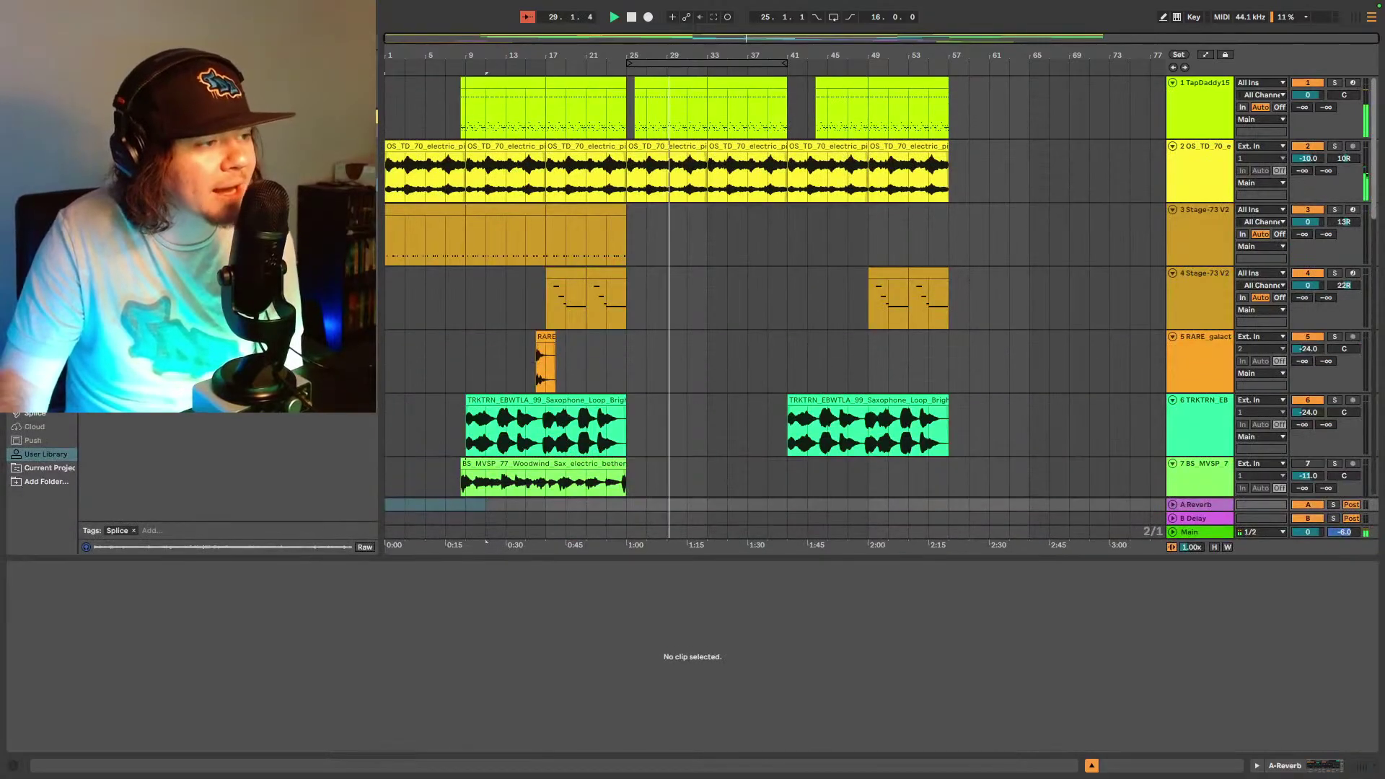
- Show the mixer and set drum track 1's send to A Reverb to -23.2 dB during playback
{"action": "left_click", "coordinate": [1359, 768]}
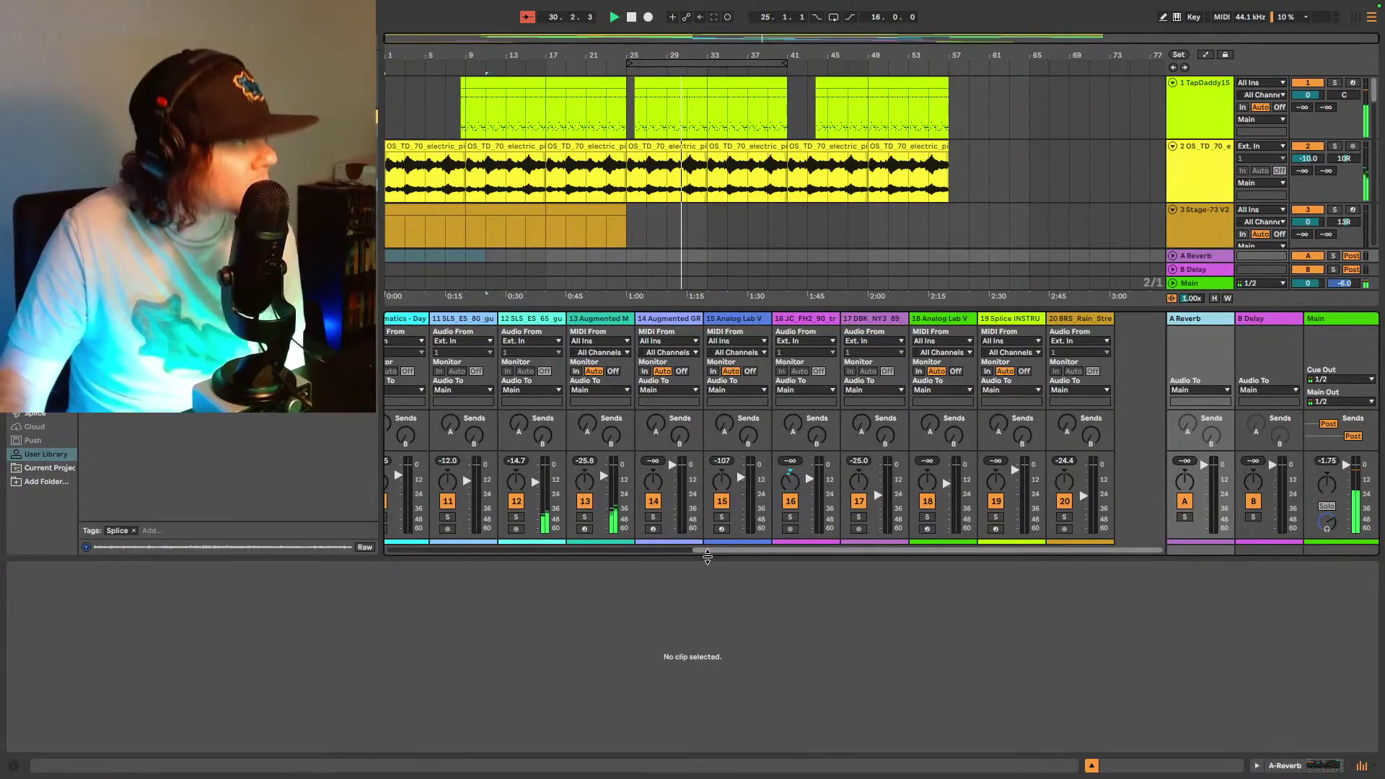
{"action": "left_click_drag", "start_coordinate": [707, 556], "coordinate": [402, 556]}
{"action": "left_click_drag", "start_coordinate": [405, 425], "coordinate": [404, 419]}
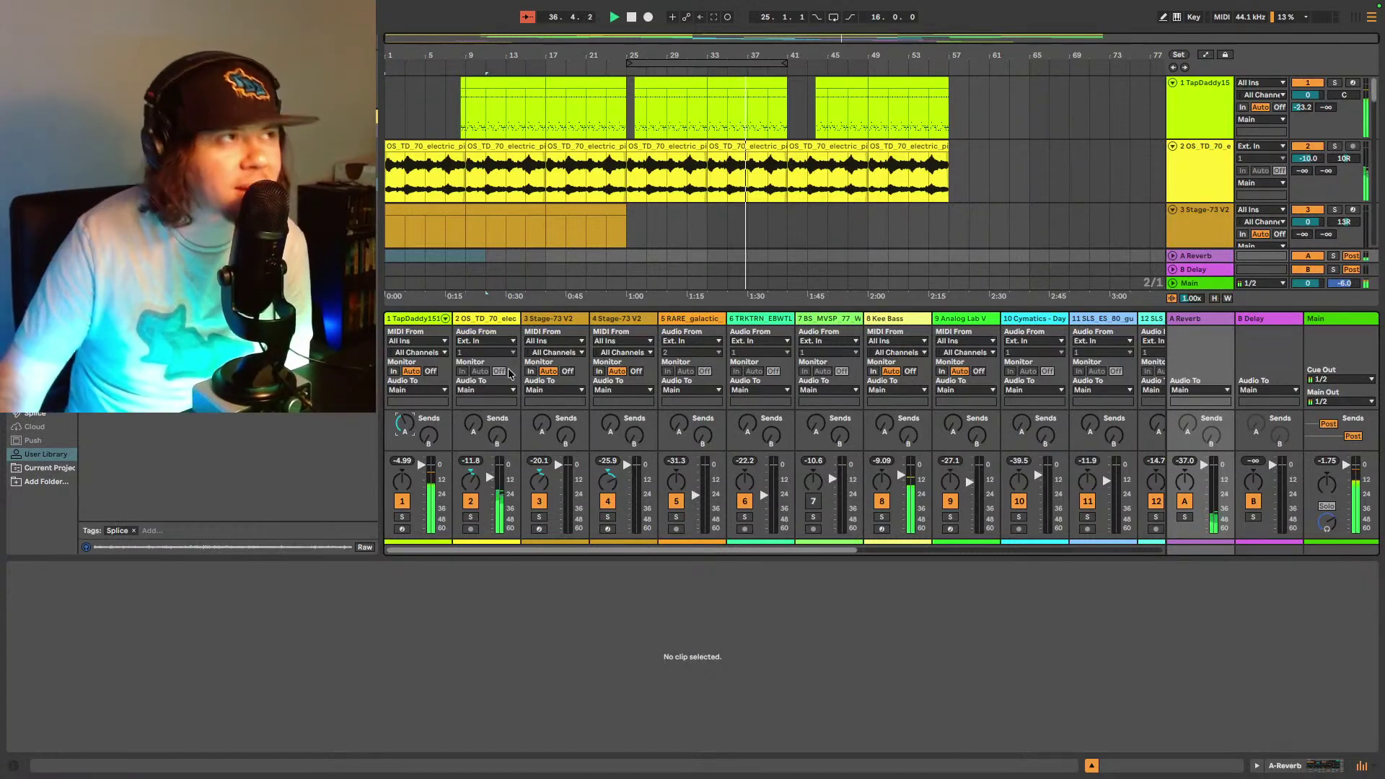
- Show drum track 1's device chain and select the C1 drum break pad
{"action": "left_click", "coordinate": [1197, 93]}
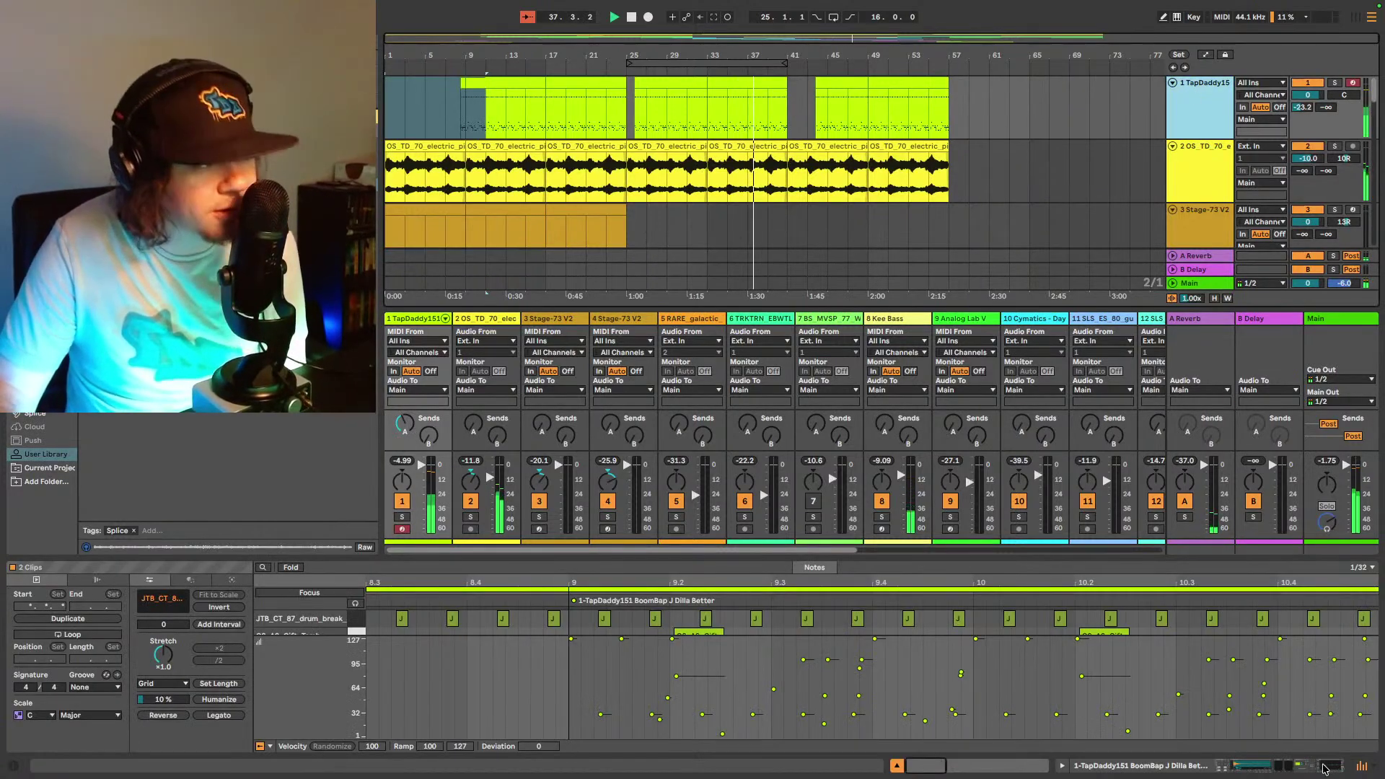
{"action": "left_click", "coordinate": [1291, 767]}
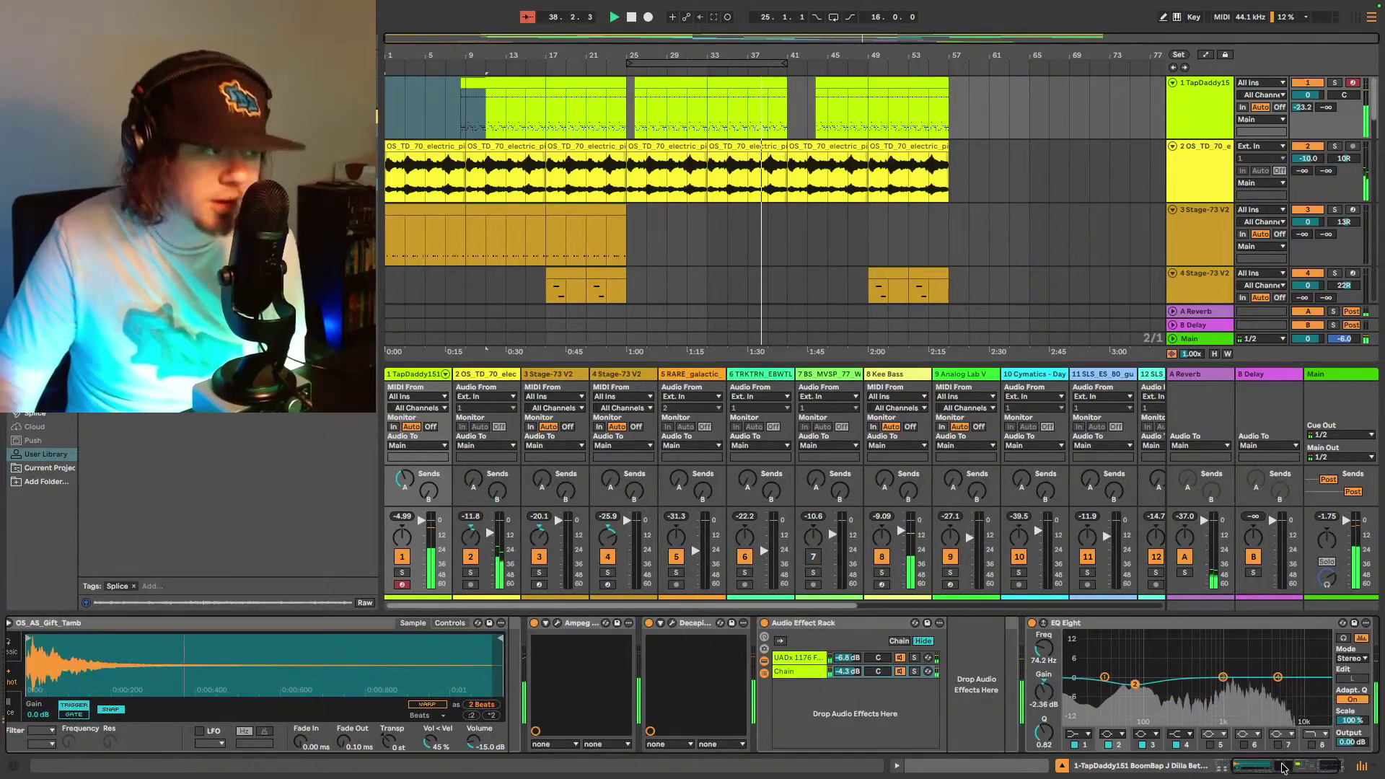
{"action": "left_click", "coordinate": [136, 730]}
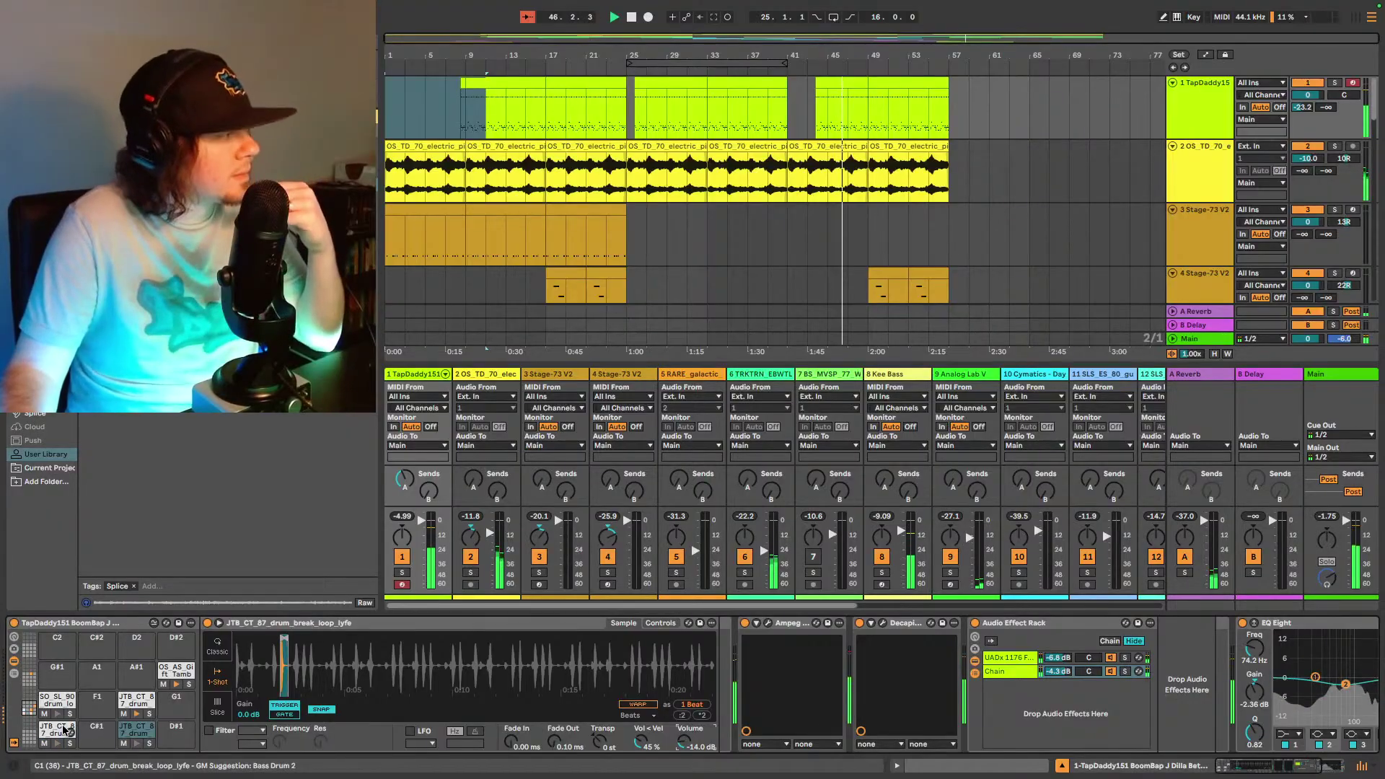
- Try the C1 pad's sample volume at -13.0 dB and undo the change
{"action": "left_click_drag", "start_coordinate": [702, 747], "coordinate": [701, 753]}
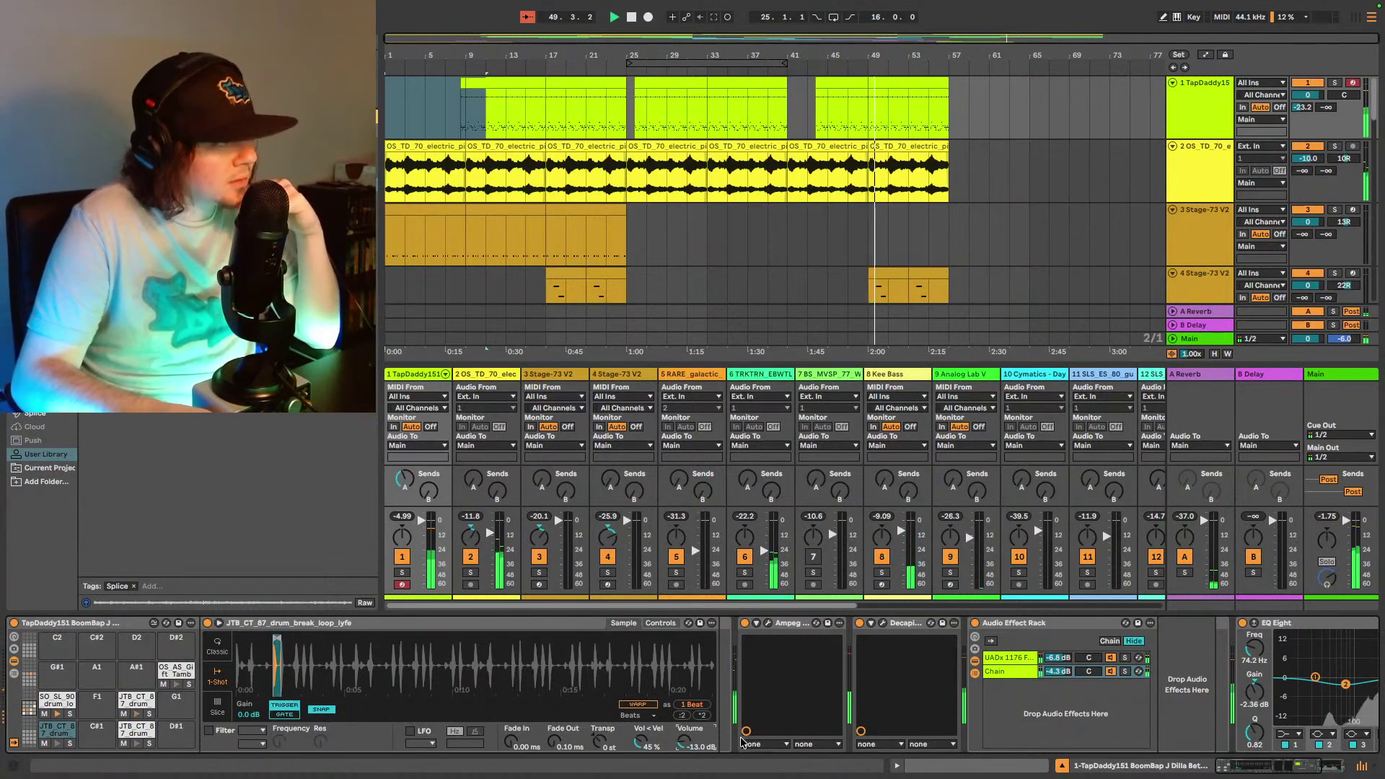
{"action": "key", "text": "ctrl+z"}
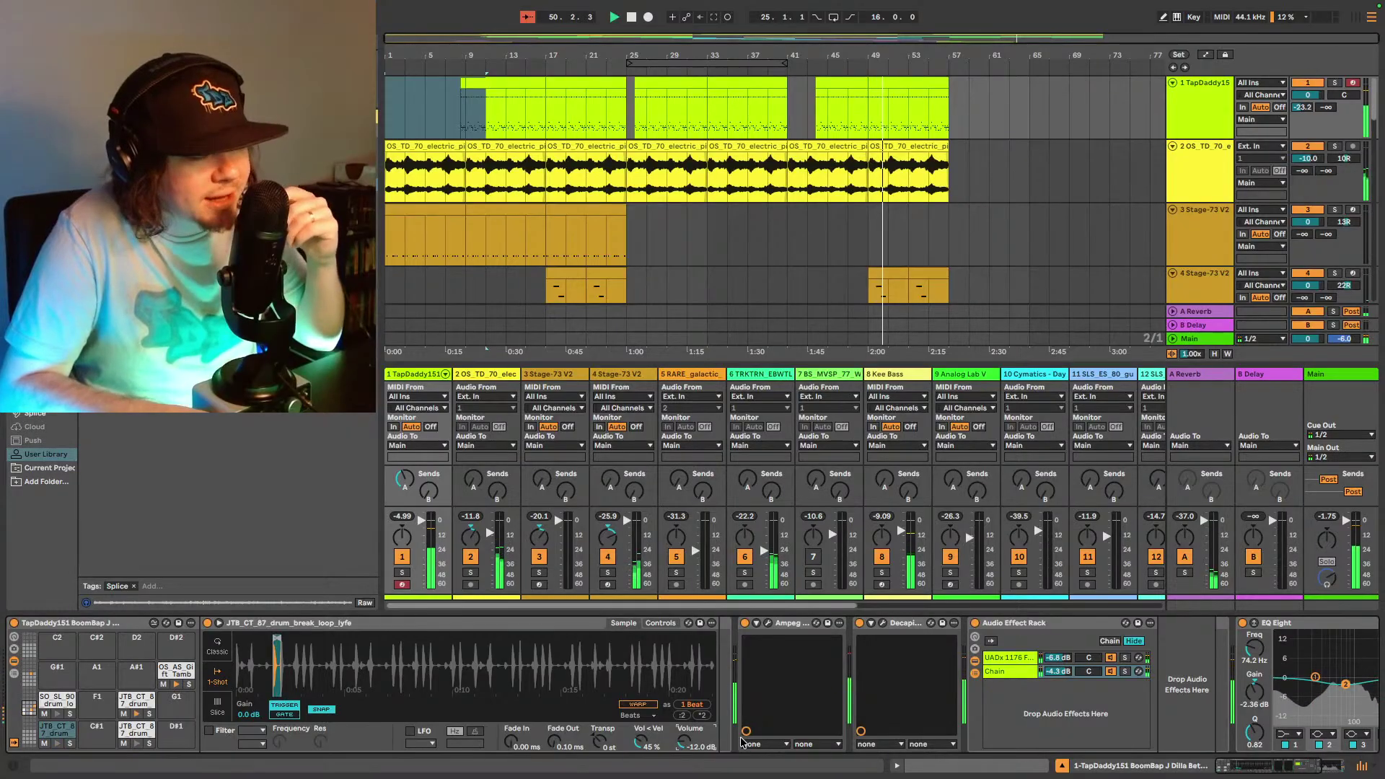
- Open Decapitator and set band 2 of the drum track's EQ Eight to 114 Hz, -2.60 dB and Q 1.09
{"action": "left_click", "coordinate": [882, 622]}
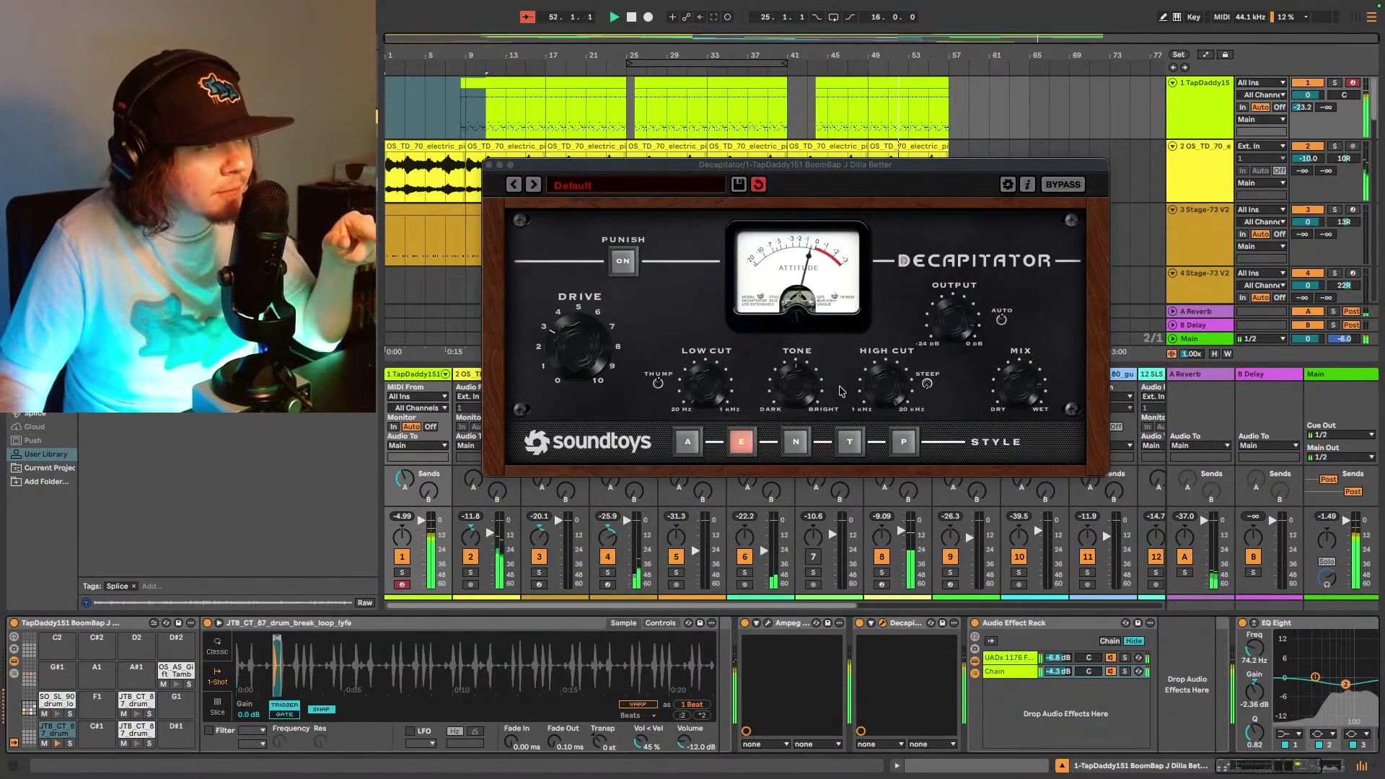
{"action": "left_click", "coordinate": [1282, 766]}
{"action": "left_click", "coordinate": [1282, 766]}
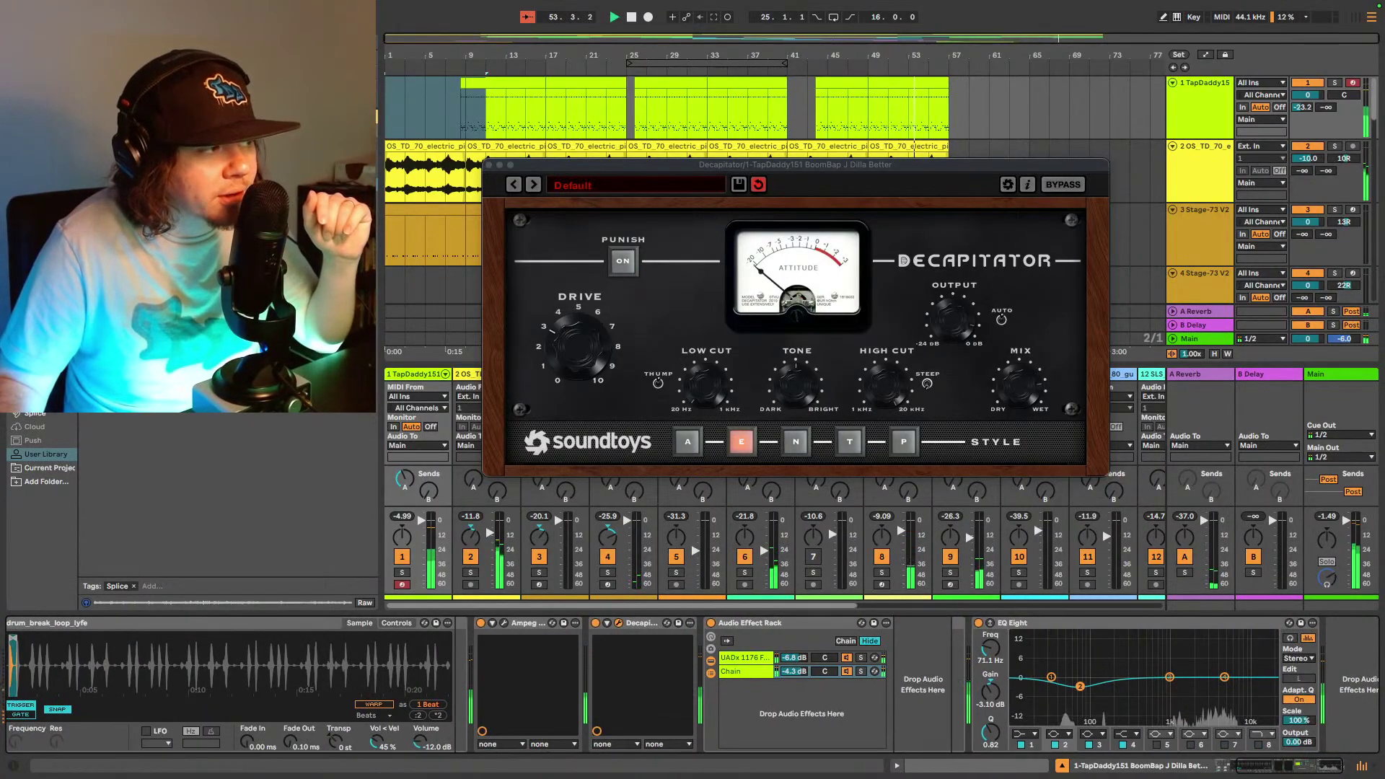
{"action": "left_click_drag", "start_coordinate": [992, 748], "coordinate": [992, 741]}
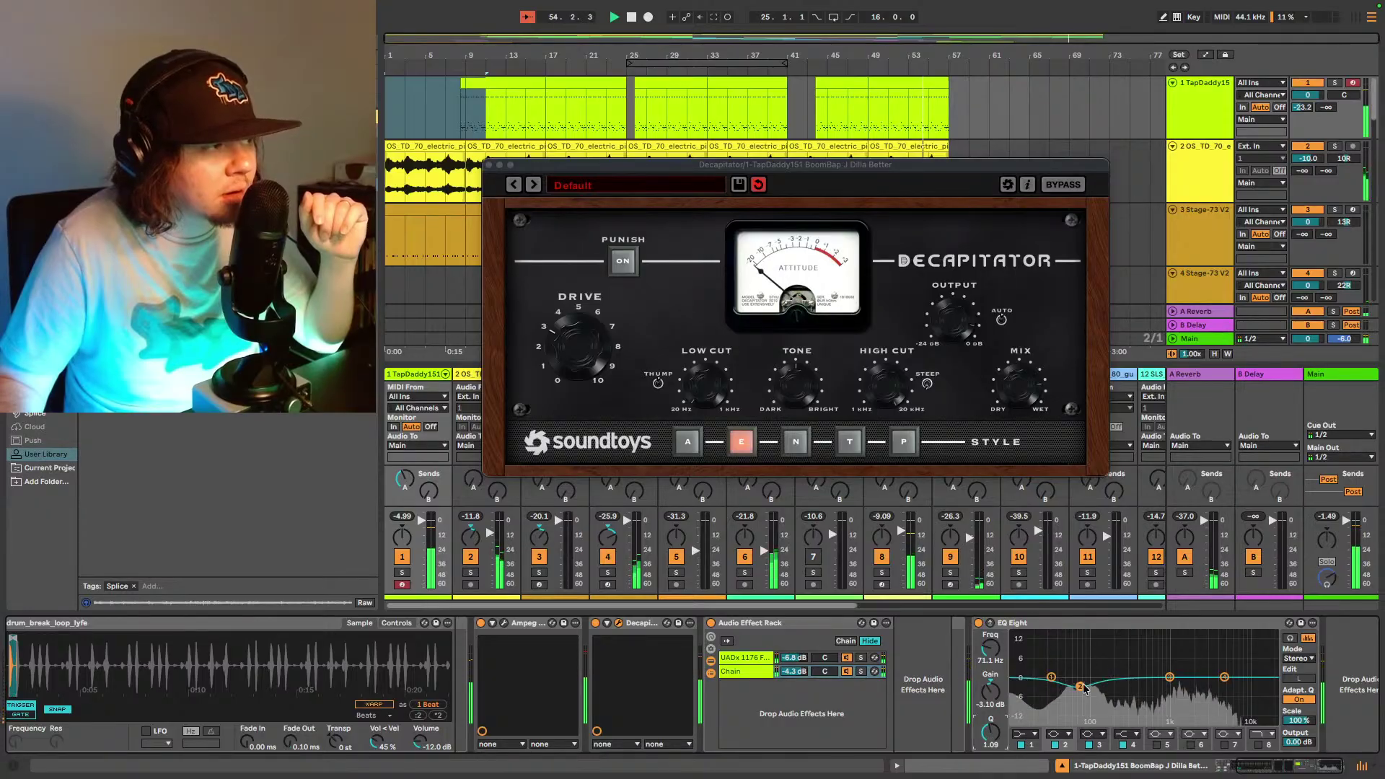
{"action": "left_click_drag", "start_coordinate": [1079, 686], "coordinate": [1080, 685]}
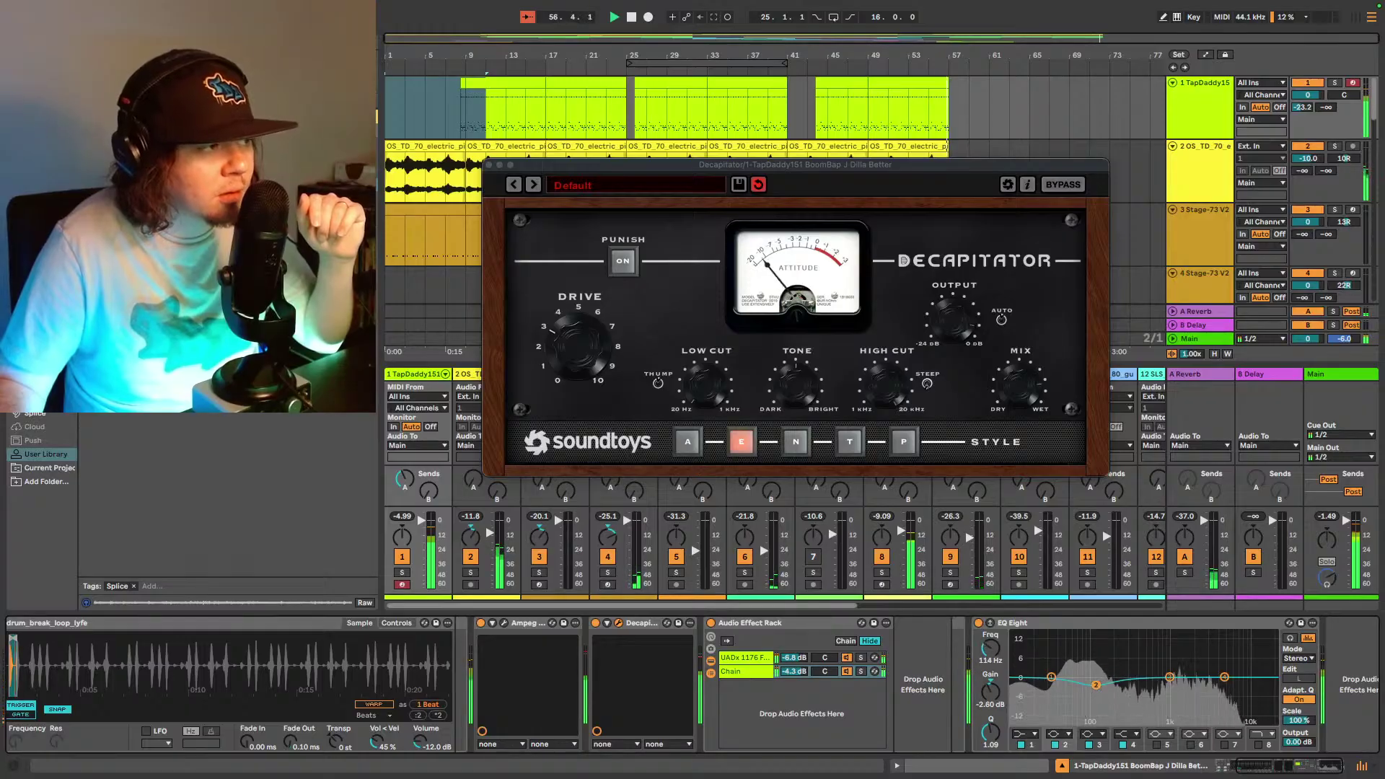
- While playing from bar 9, set band 2 of the drum EQ Eight to 49.5 Hz, -4.09 dB and Q 1.40
{"action": "key", "text": "space"}
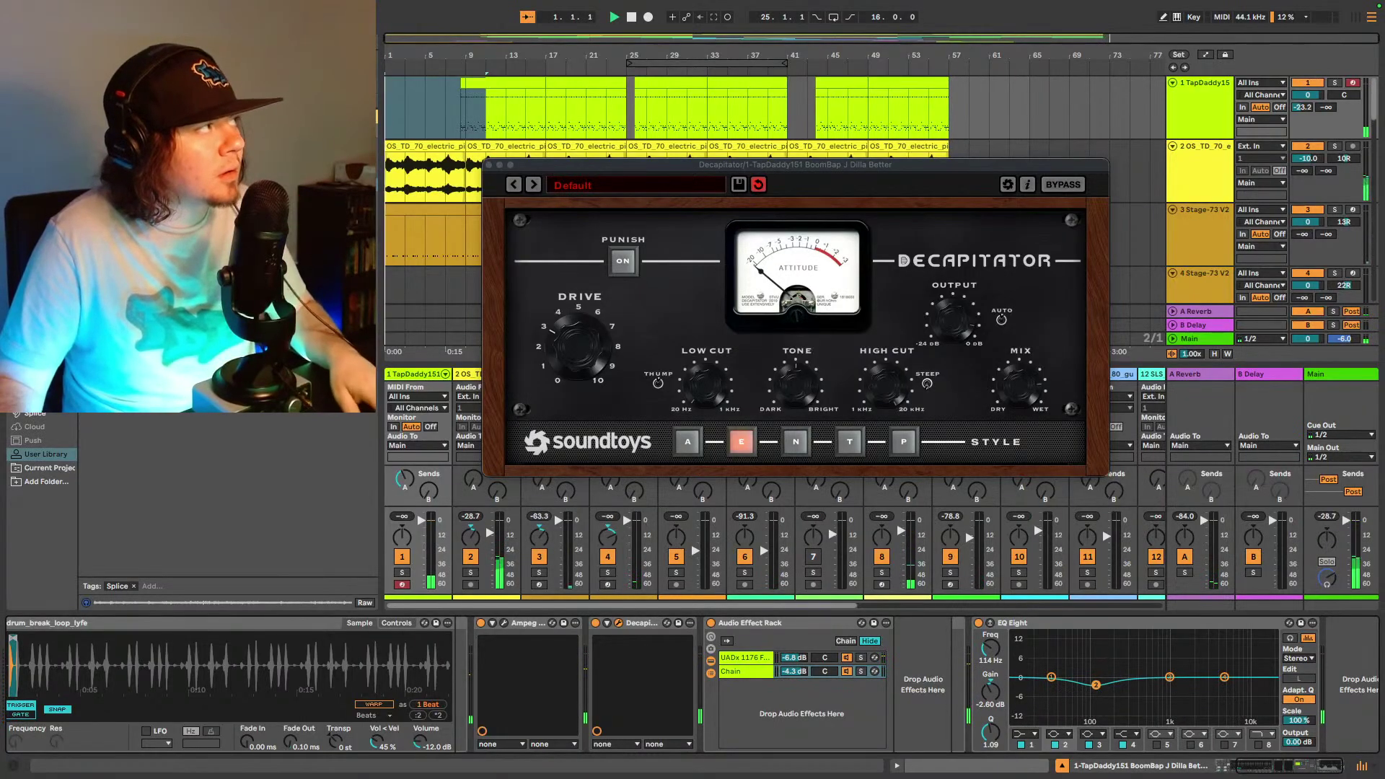
{"action": "left_click", "coordinate": [465, 102]}
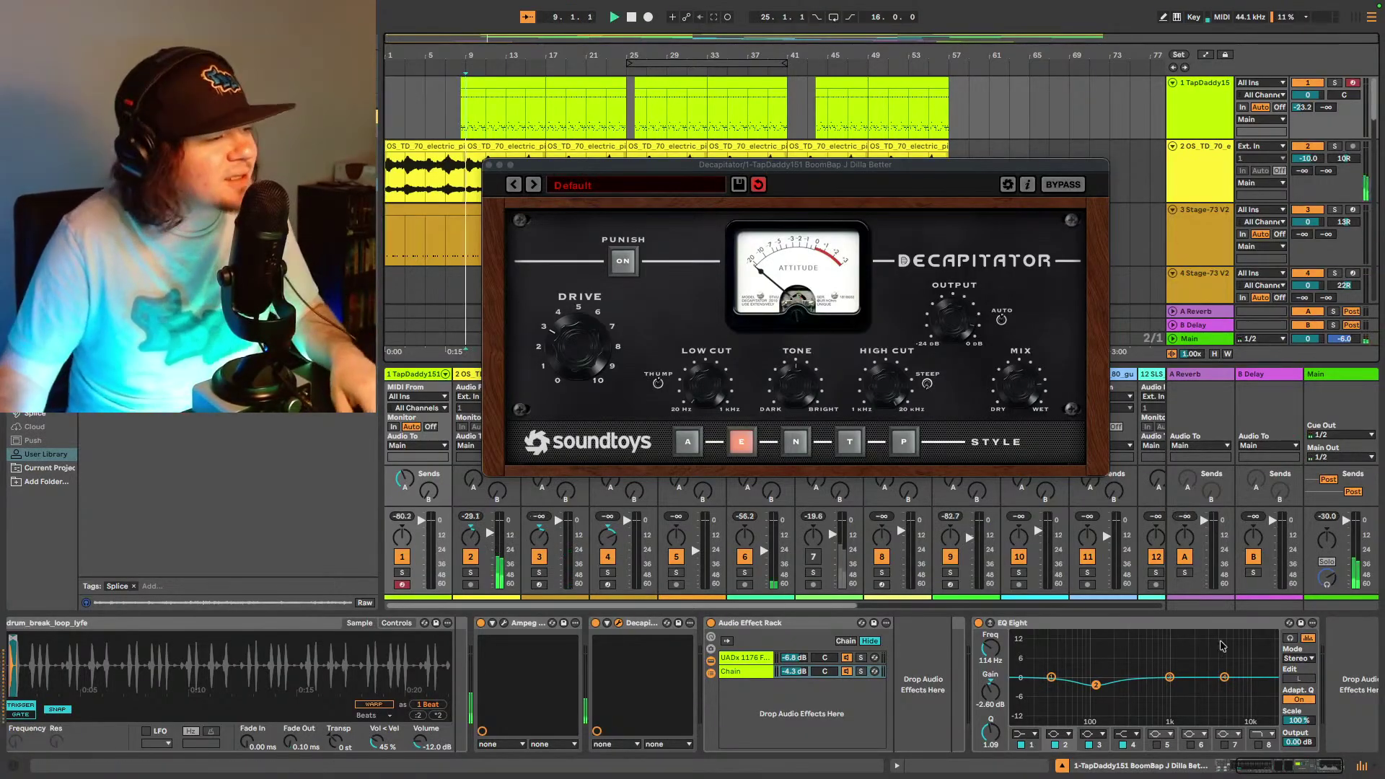
{"action": "key", "text": "space"}
{"action": "left_click_drag", "start_coordinate": [1096, 685], "coordinate": [1069, 693]}
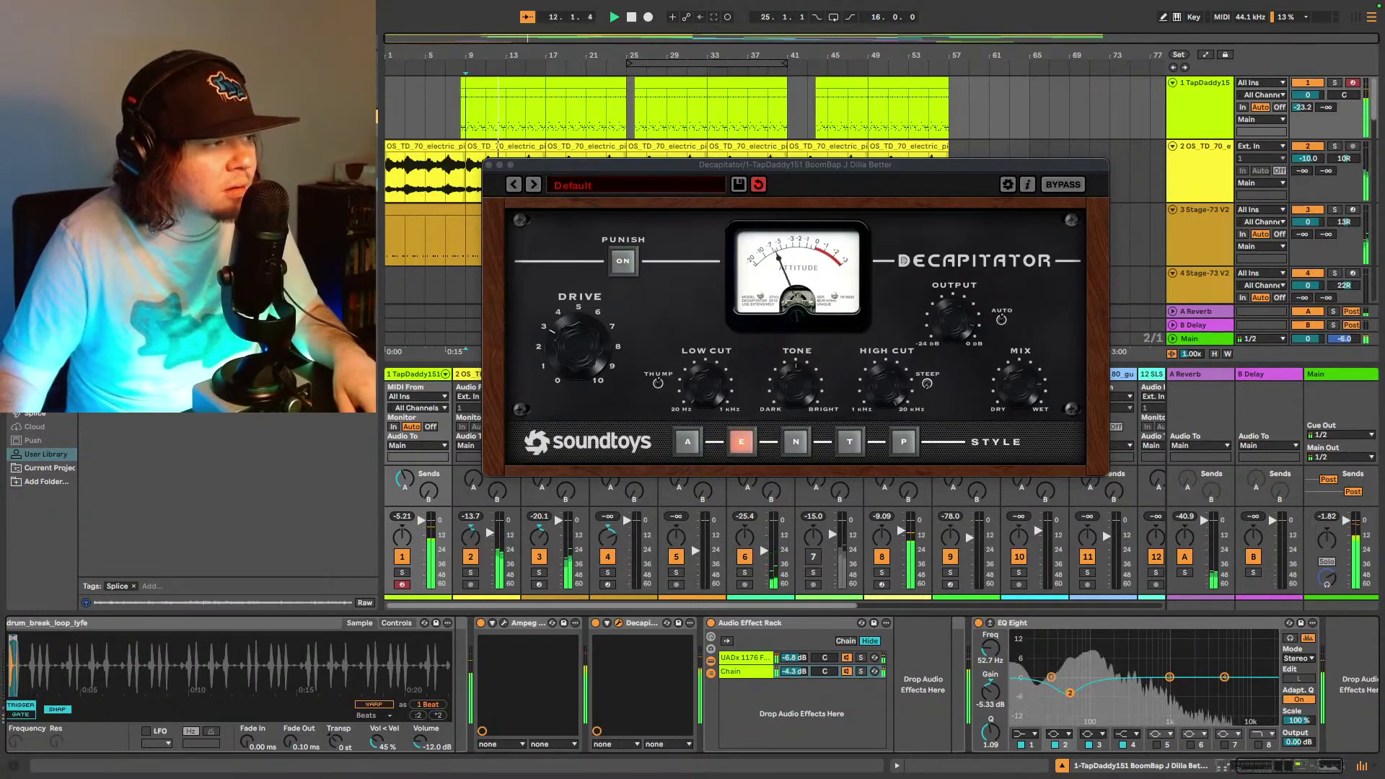
{"action": "left_click_drag", "start_coordinate": [1070, 692], "coordinate": [1069, 691]}
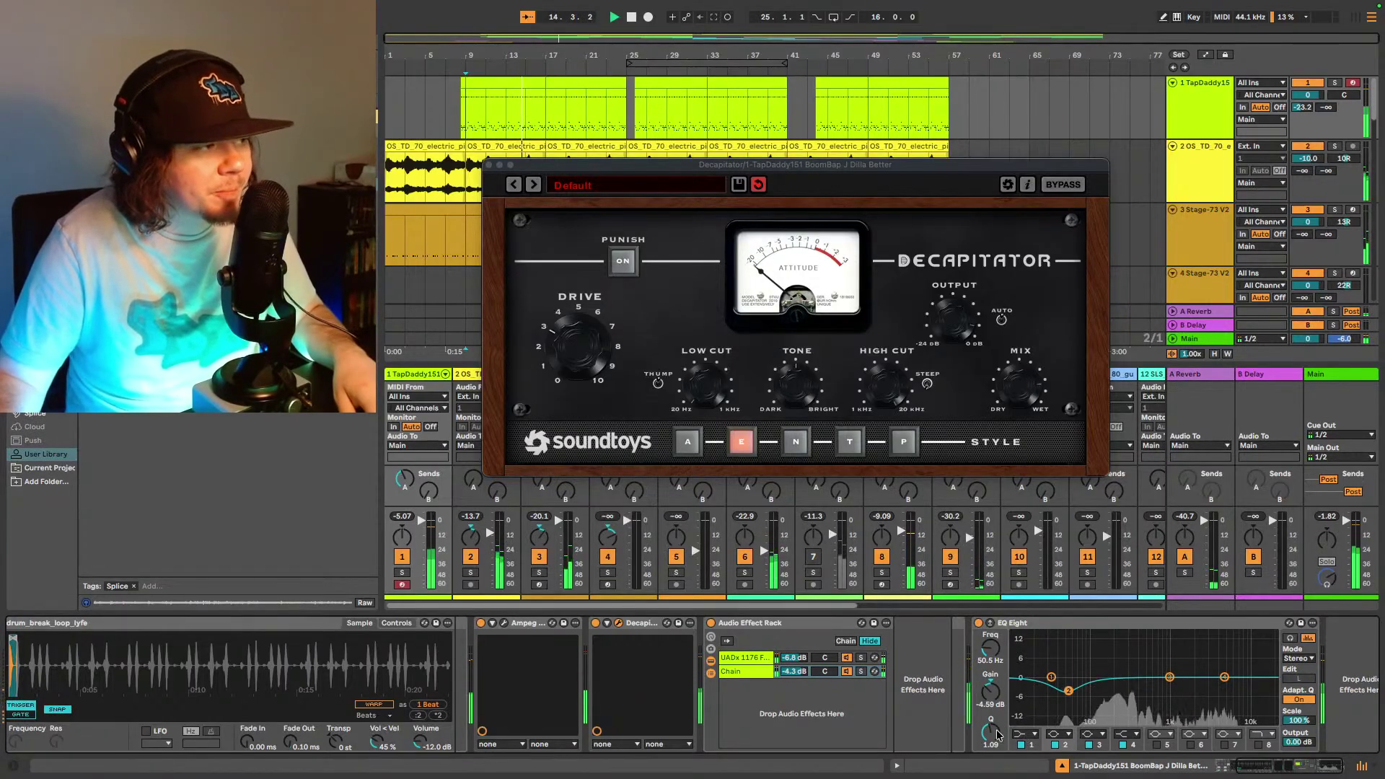
{"action": "scroll", "coordinate": [1075, 703], "scroll_direction": "up", "scroll_amount": 3}
{"action": "left_click_drag", "start_coordinate": [1071, 692], "coordinate": [1071, 690]}
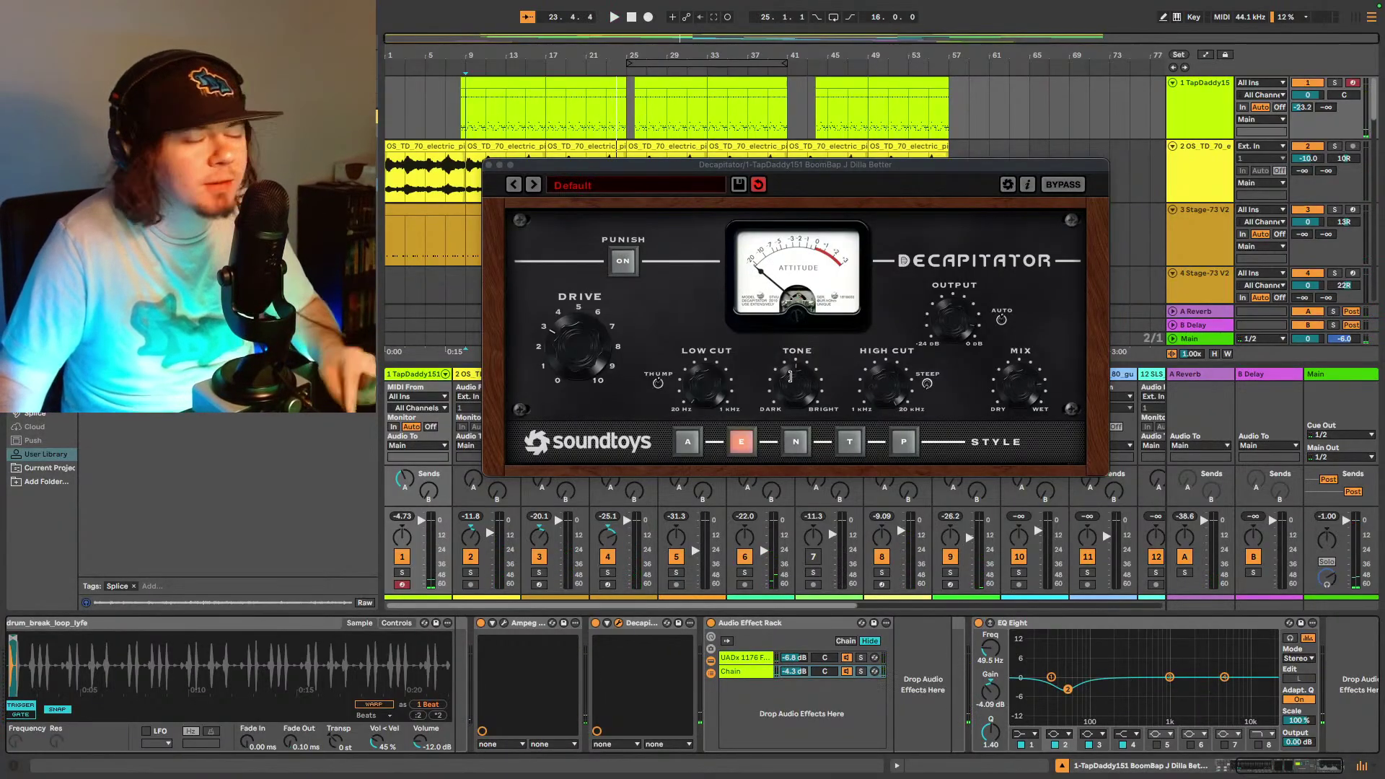
- Replay from bar 9 and set the drum rack's UADx 1176 chain to -5.2 dB and its parallel chain to -6.0 dB
{"action": "key", "text": "space"}
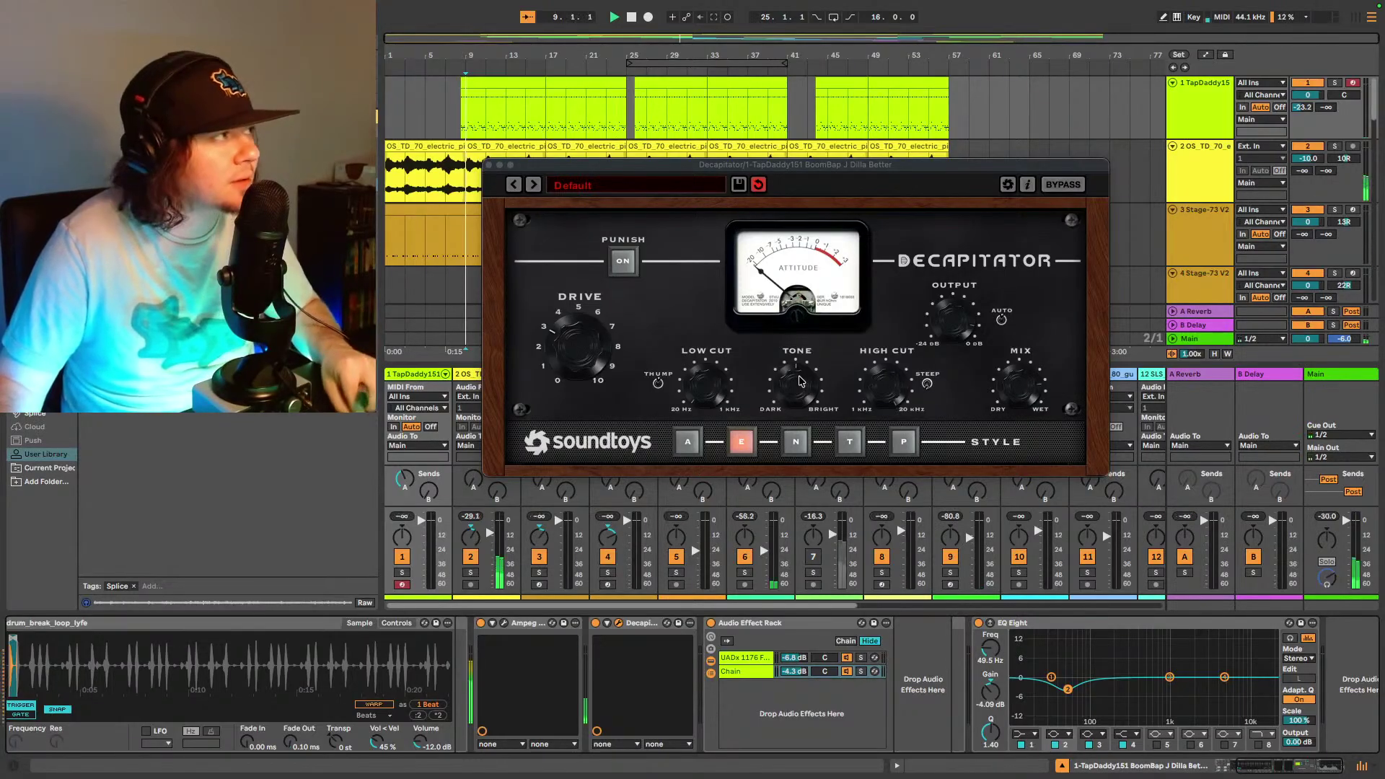
{"action": "left_click", "coordinate": [803, 376]}
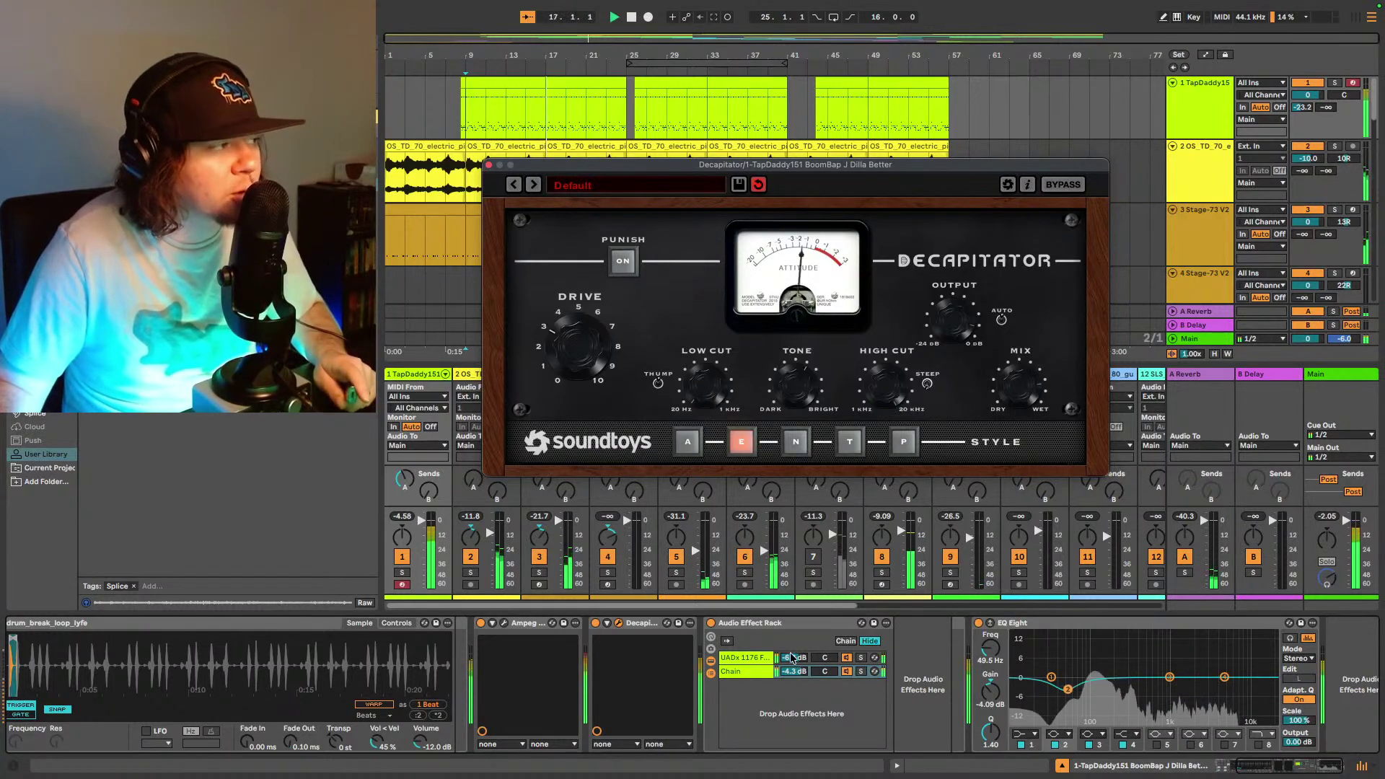
{"action": "left_click", "coordinate": [750, 659]}
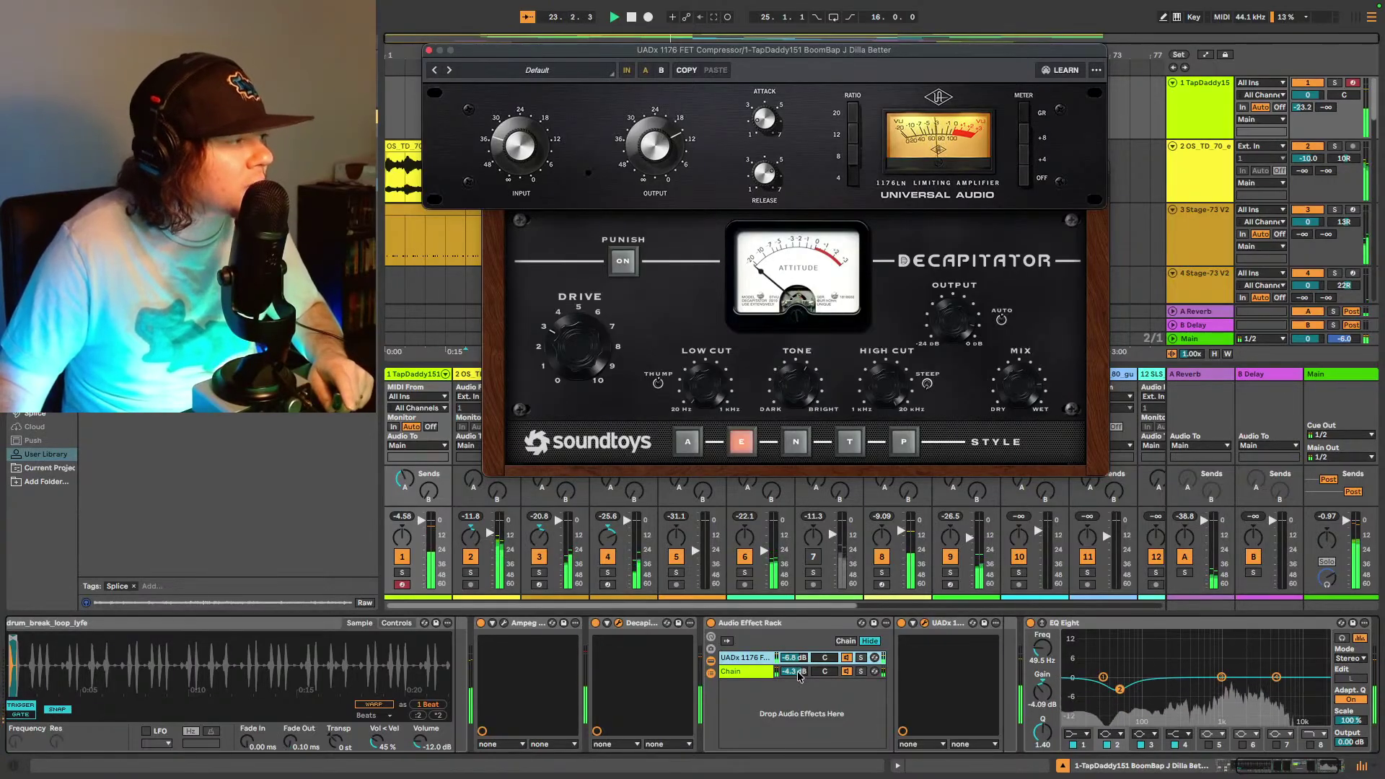
{"action": "left_click_drag", "start_coordinate": [799, 676], "coordinate": [798, 679]}
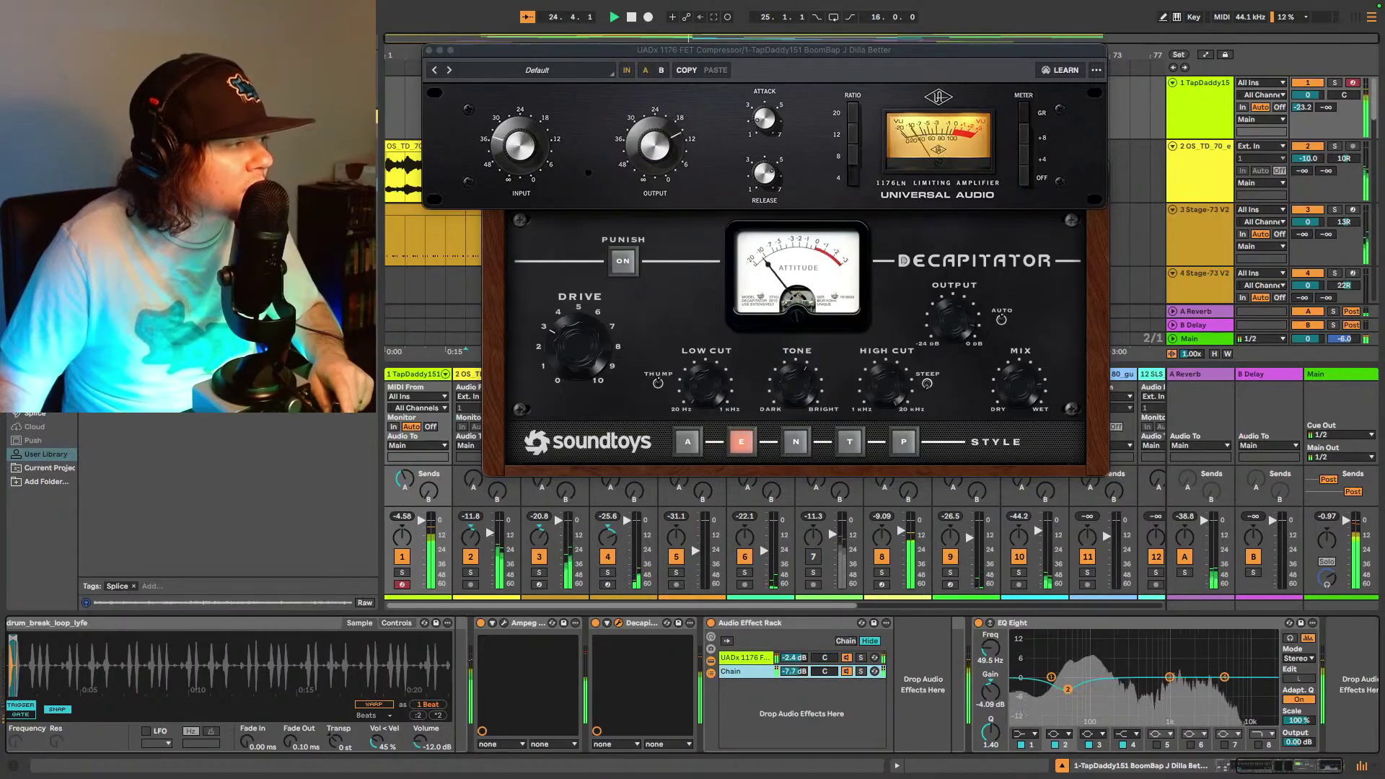
{"action": "left_click_drag", "start_coordinate": [802, 660], "coordinate": [798, 671]}
{"action": "left_click", "coordinate": [798, 673]}
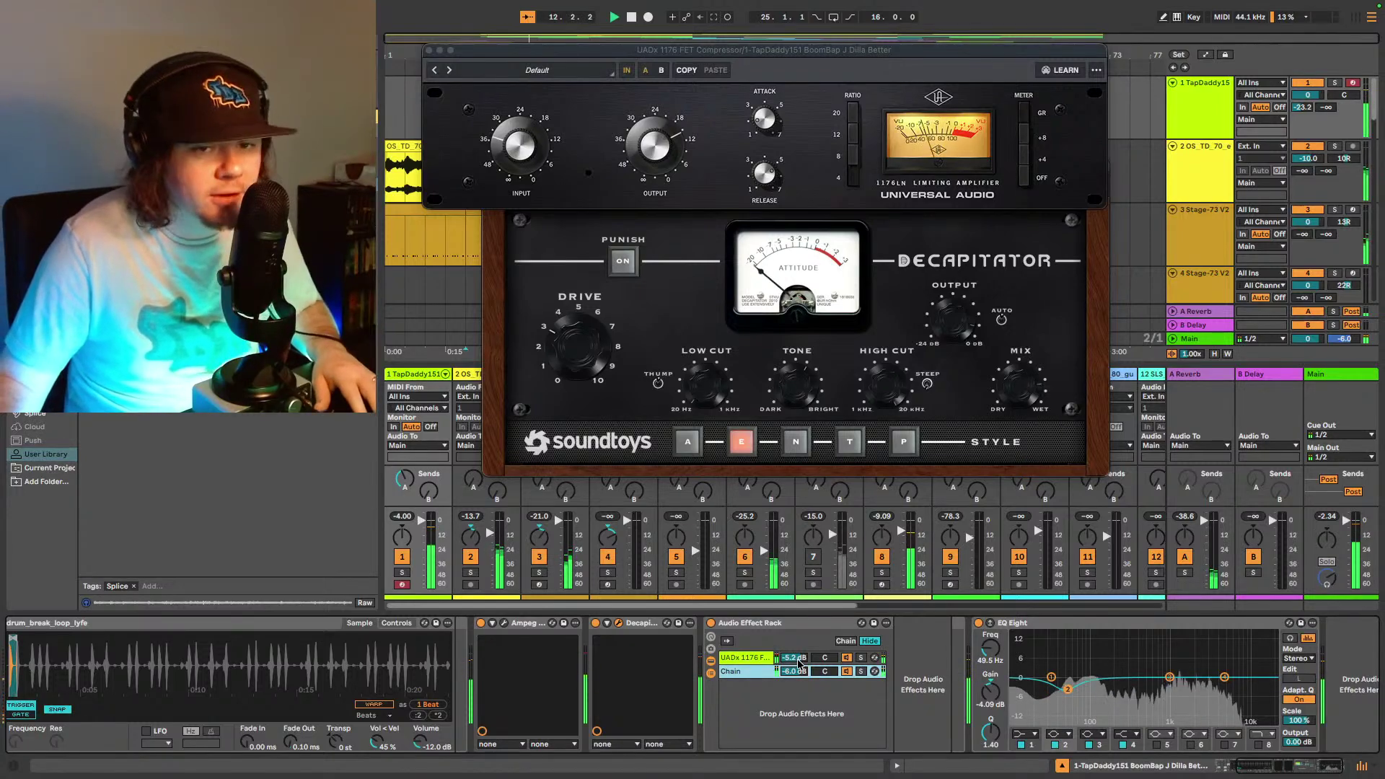
- Move the 1176 compressor window out of the way and set the UADx 1176 chain's volume to -4.6 dB
{"action": "left_click", "coordinate": [758, 659]}
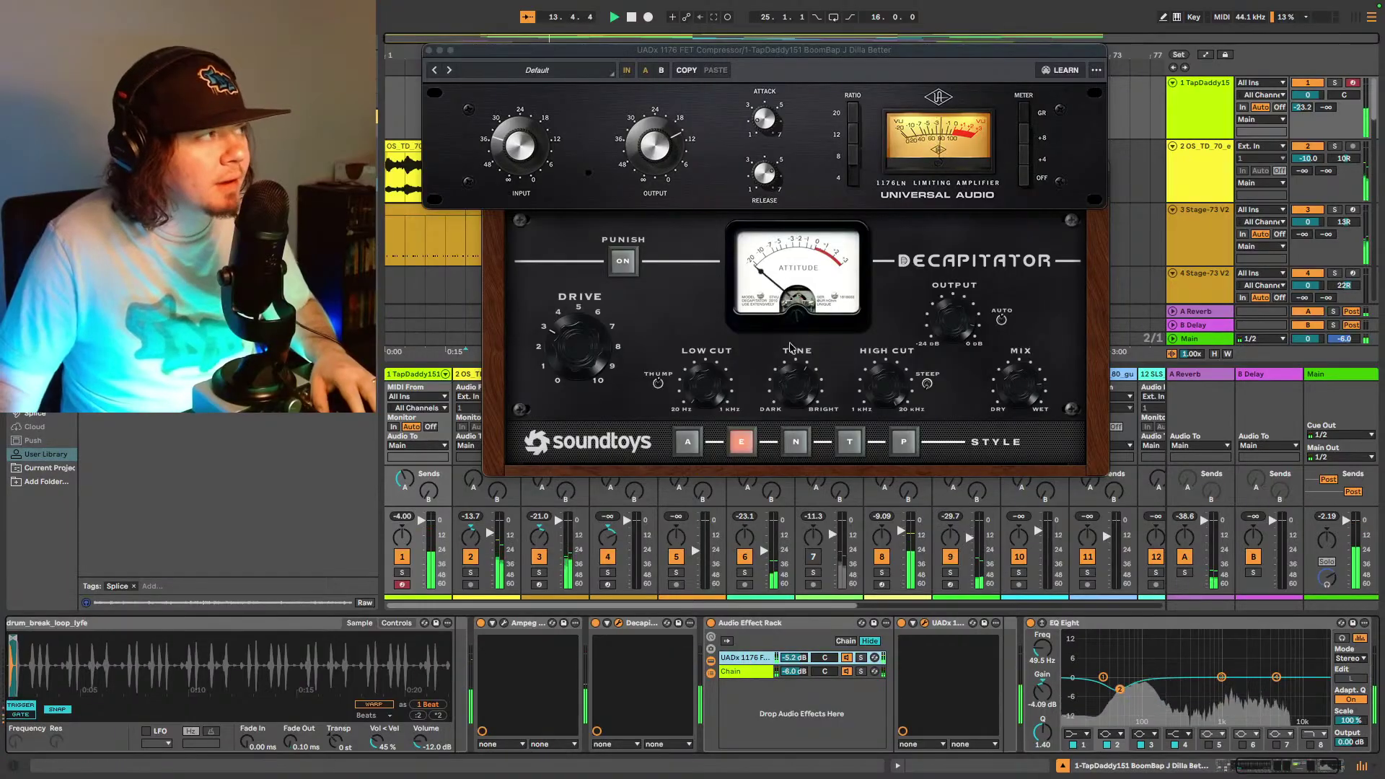
{"action": "left_click_drag", "start_coordinate": [771, 53], "coordinate": [737, 32]}
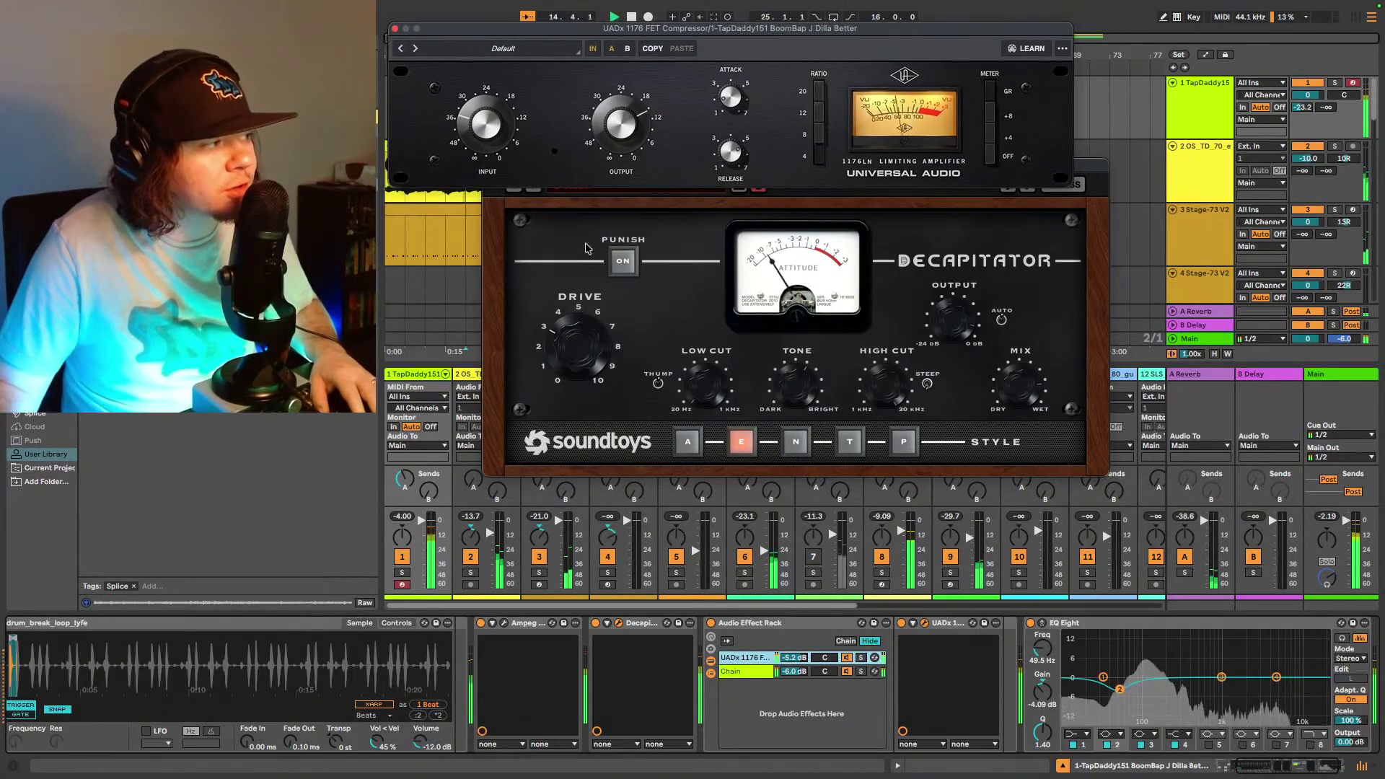
{"action": "left_click", "coordinate": [739, 673]}
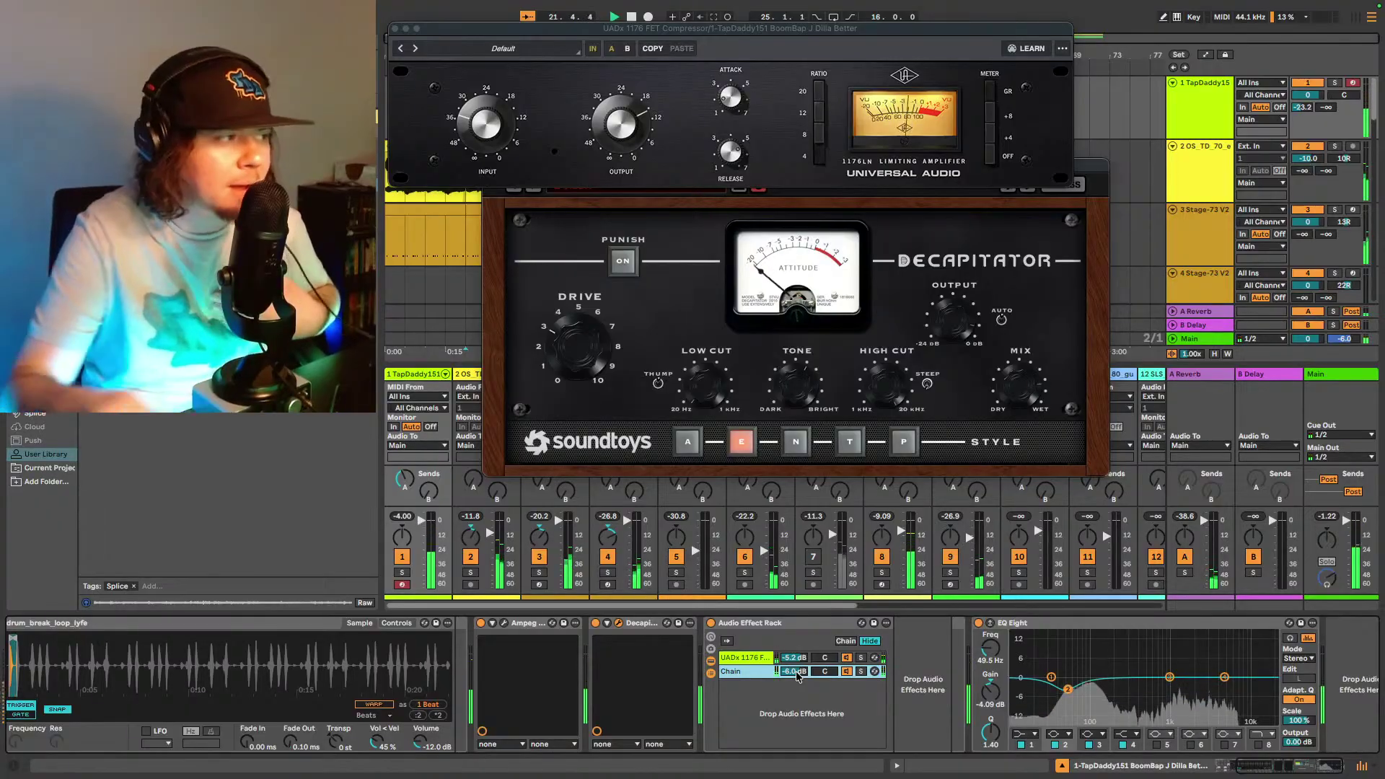
{"action": "left_click_drag", "start_coordinate": [793, 659], "coordinate": [793, 665]}
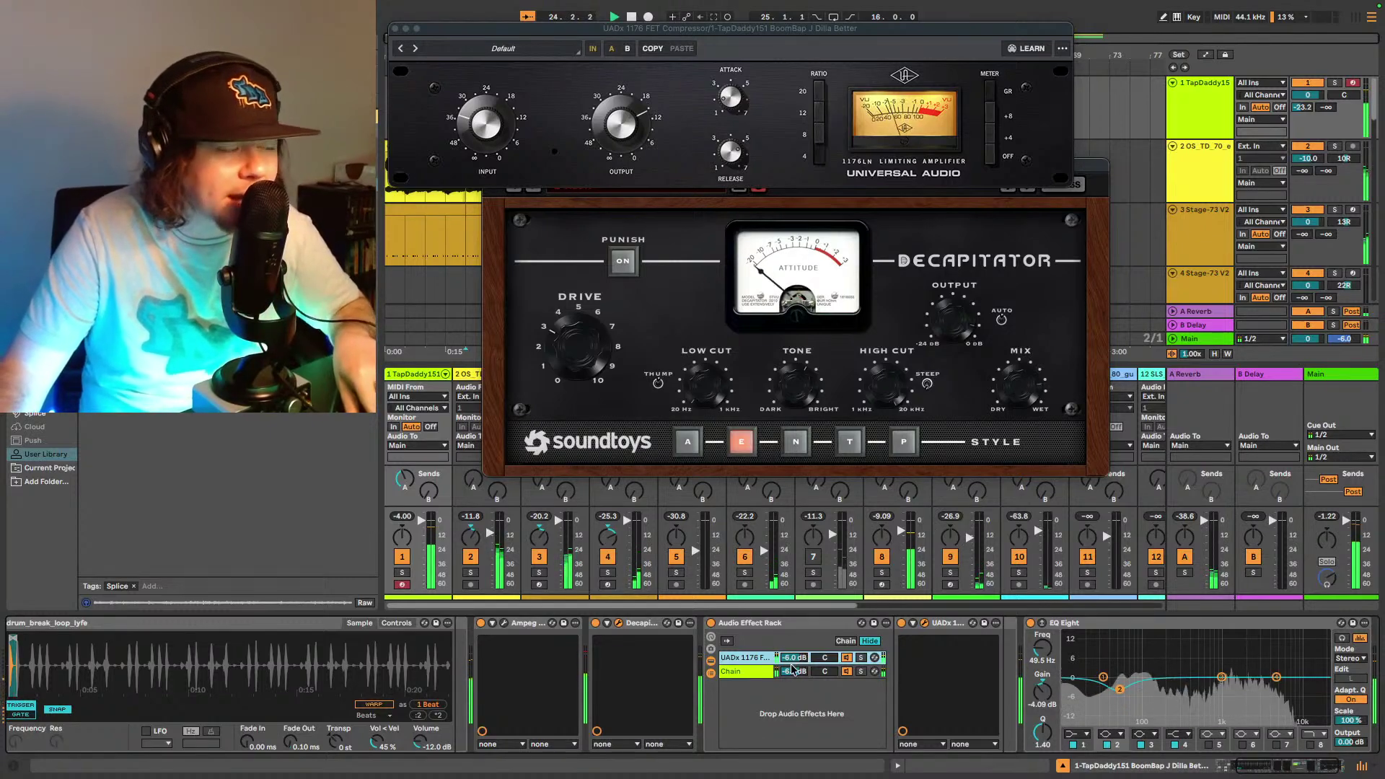
{"action": "left_click_drag", "start_coordinate": [792, 669], "coordinate": [795, 662]}
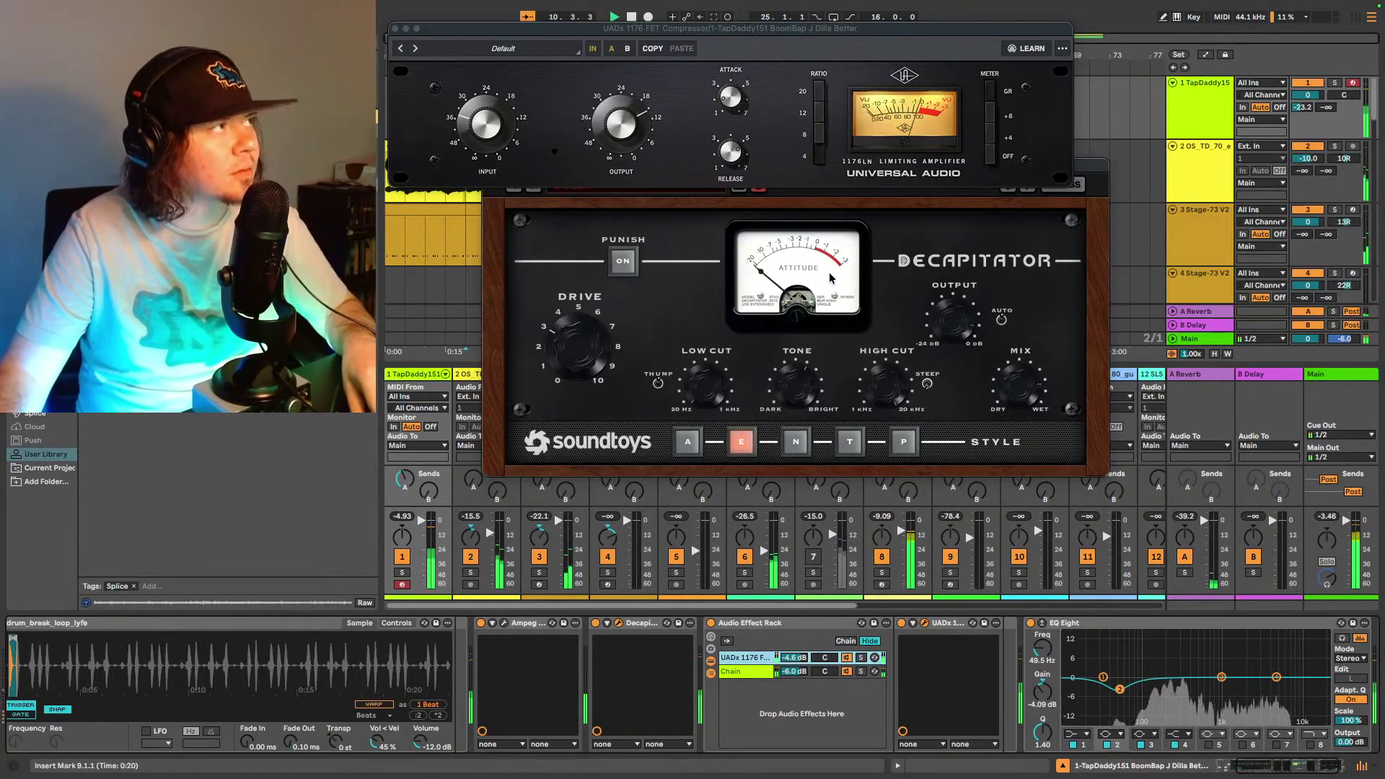
- Try a ratio of 12 on the drum 1176 compressor, ending with the ratio at 8
{"action": "left_click", "coordinate": [507, 127]}
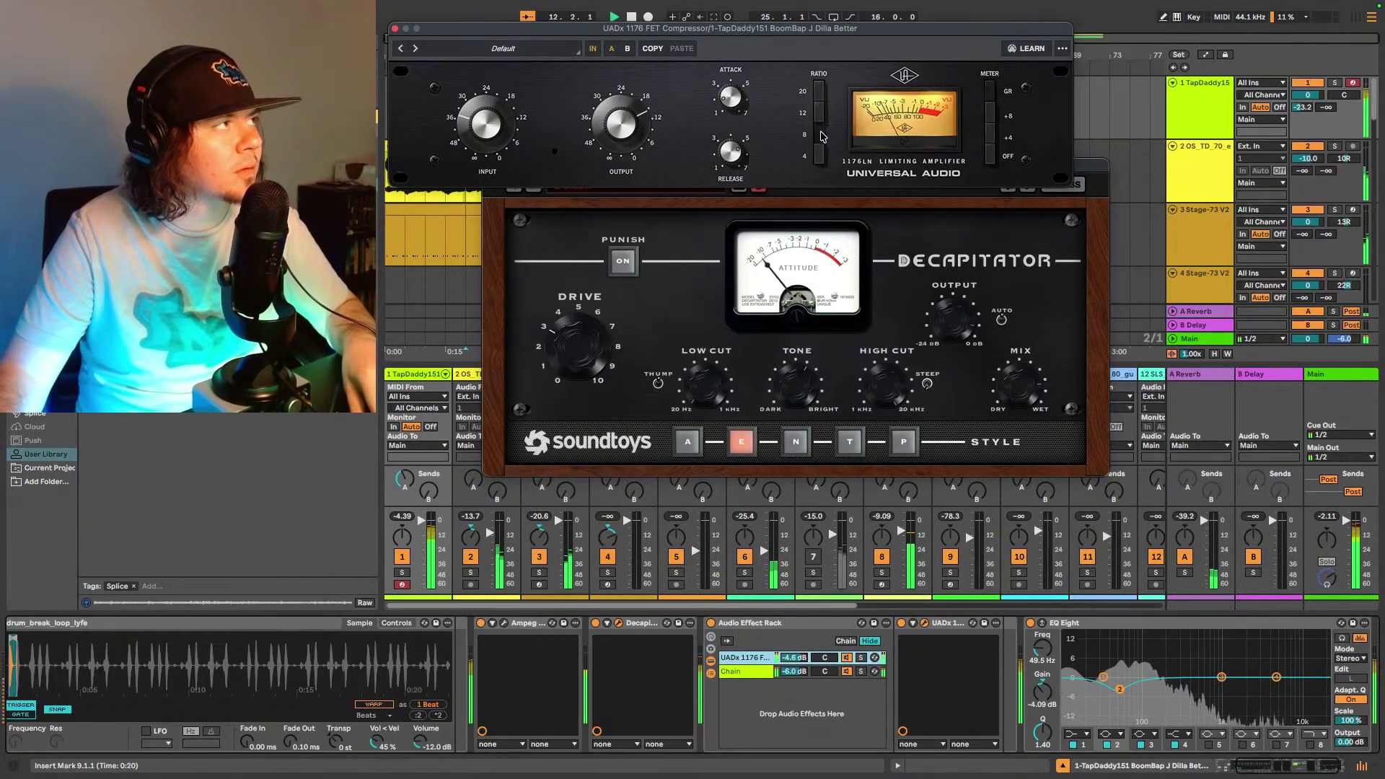
{"action": "left_click", "coordinate": [819, 116]}
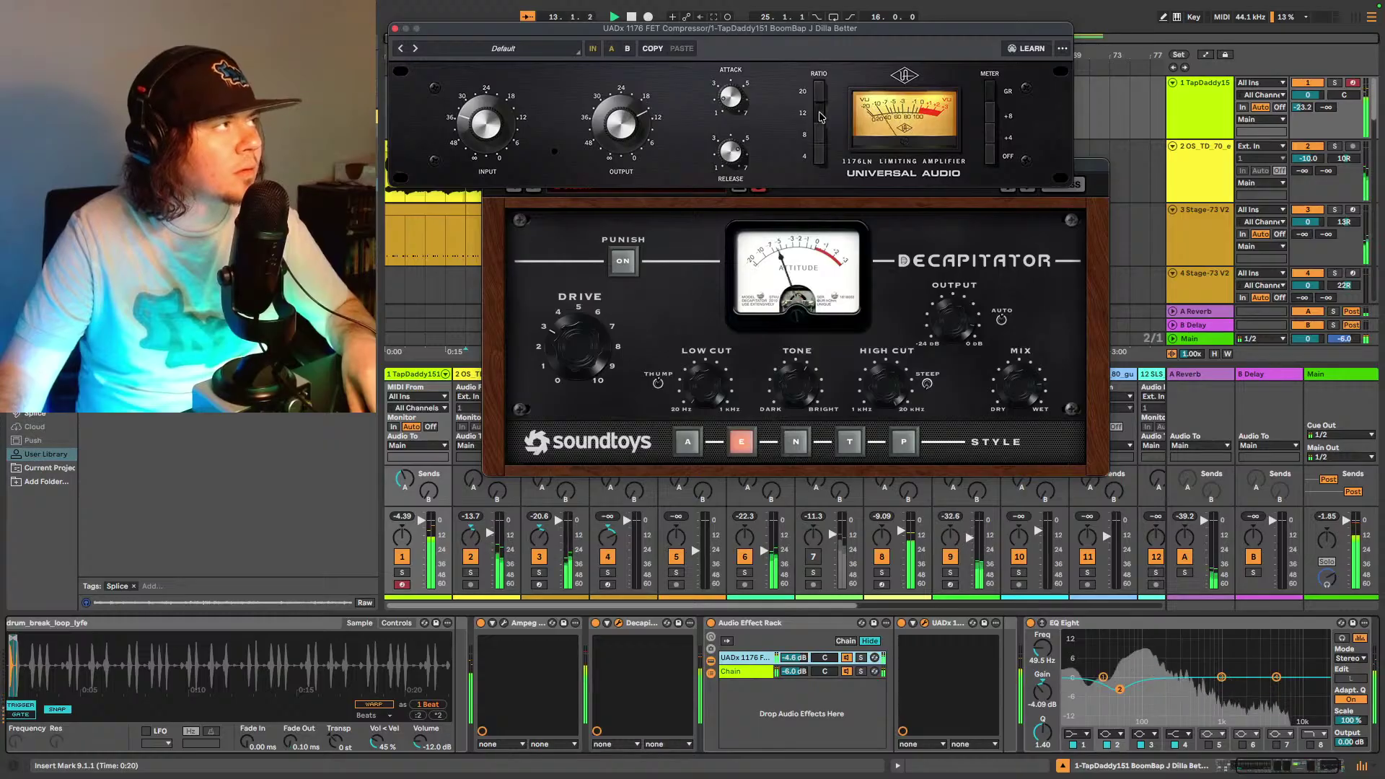
{"action": "left_click", "coordinate": [820, 136]}
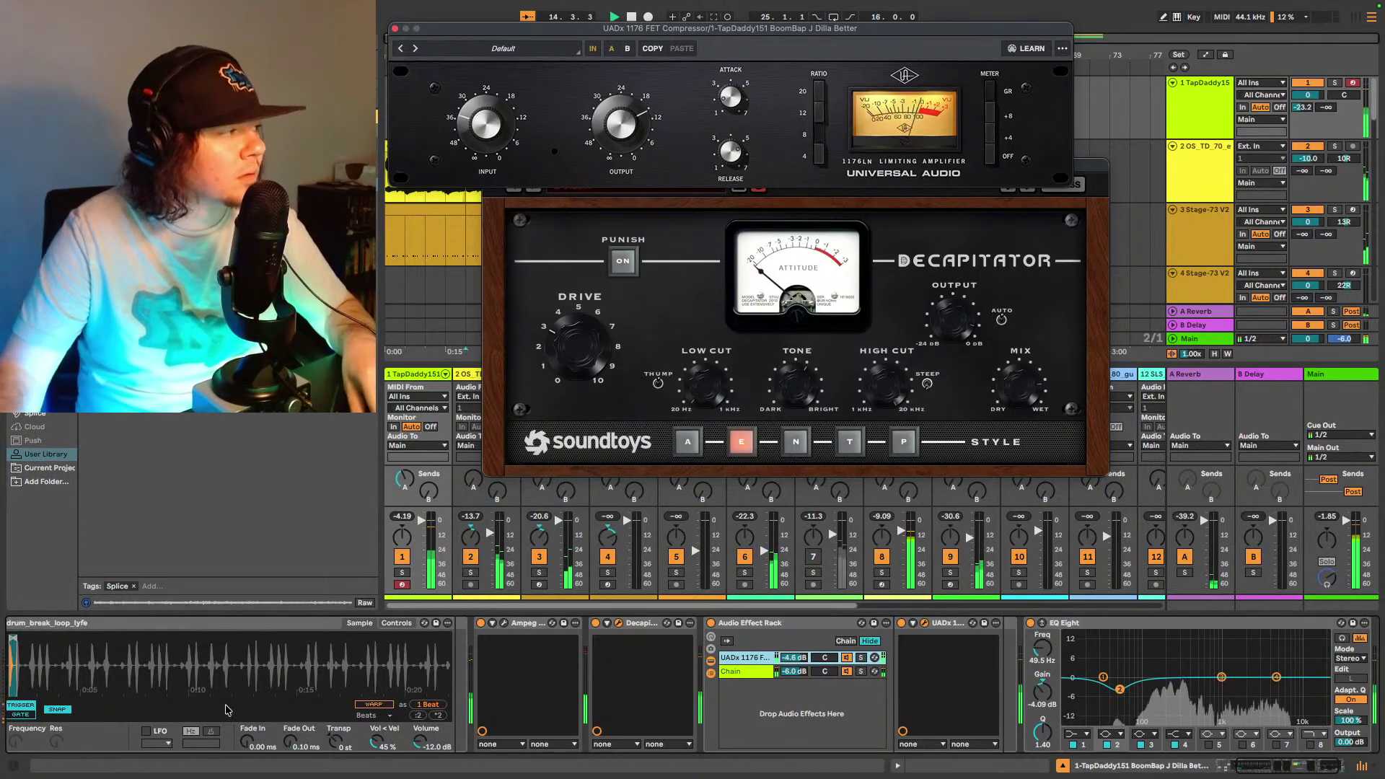
- Set the D1 drum break pad's sample volume to -16.0 dB and close the open plug-in windows
{"action": "scroll", "coordinate": [361, 685], "scroll_direction": "left", "scroll_amount": 5}
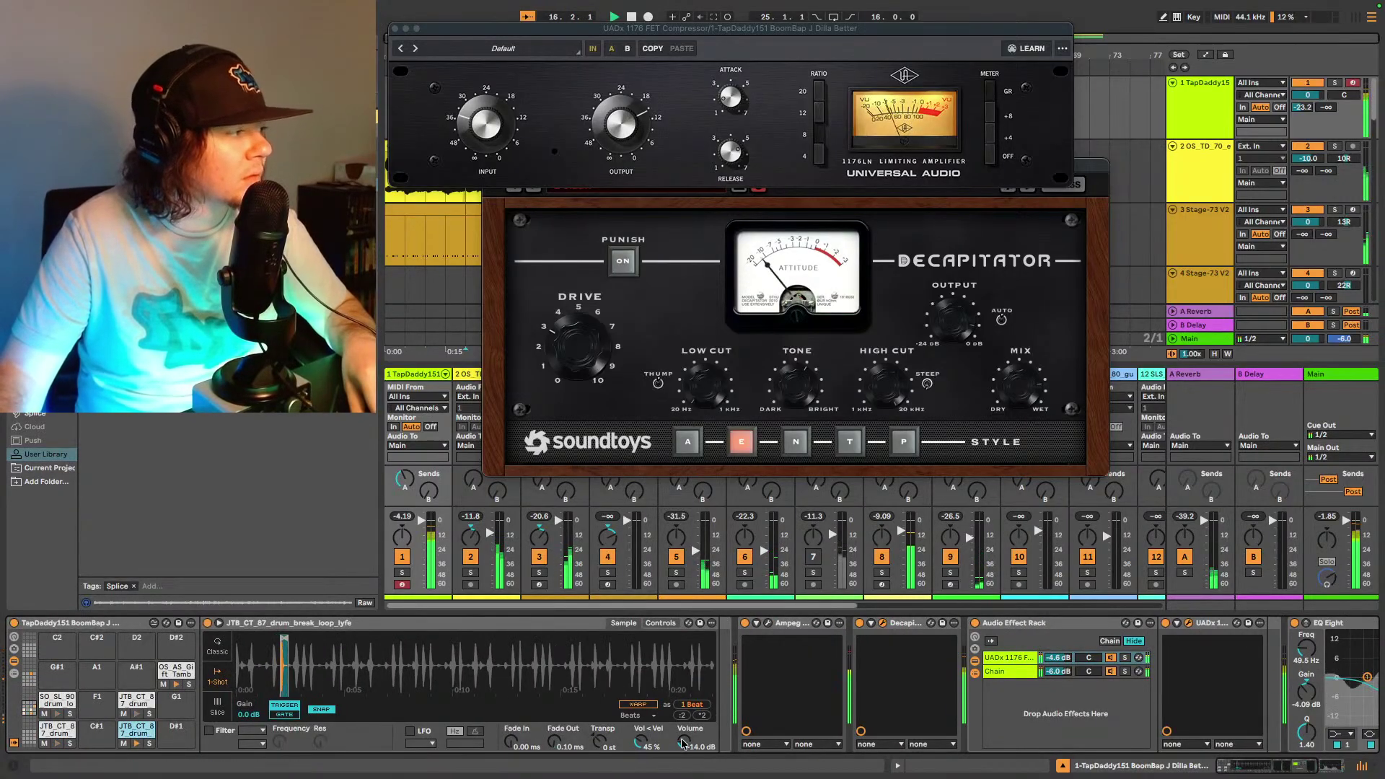
{"action": "left_click_drag", "start_coordinate": [683, 740], "coordinate": [685, 744]}
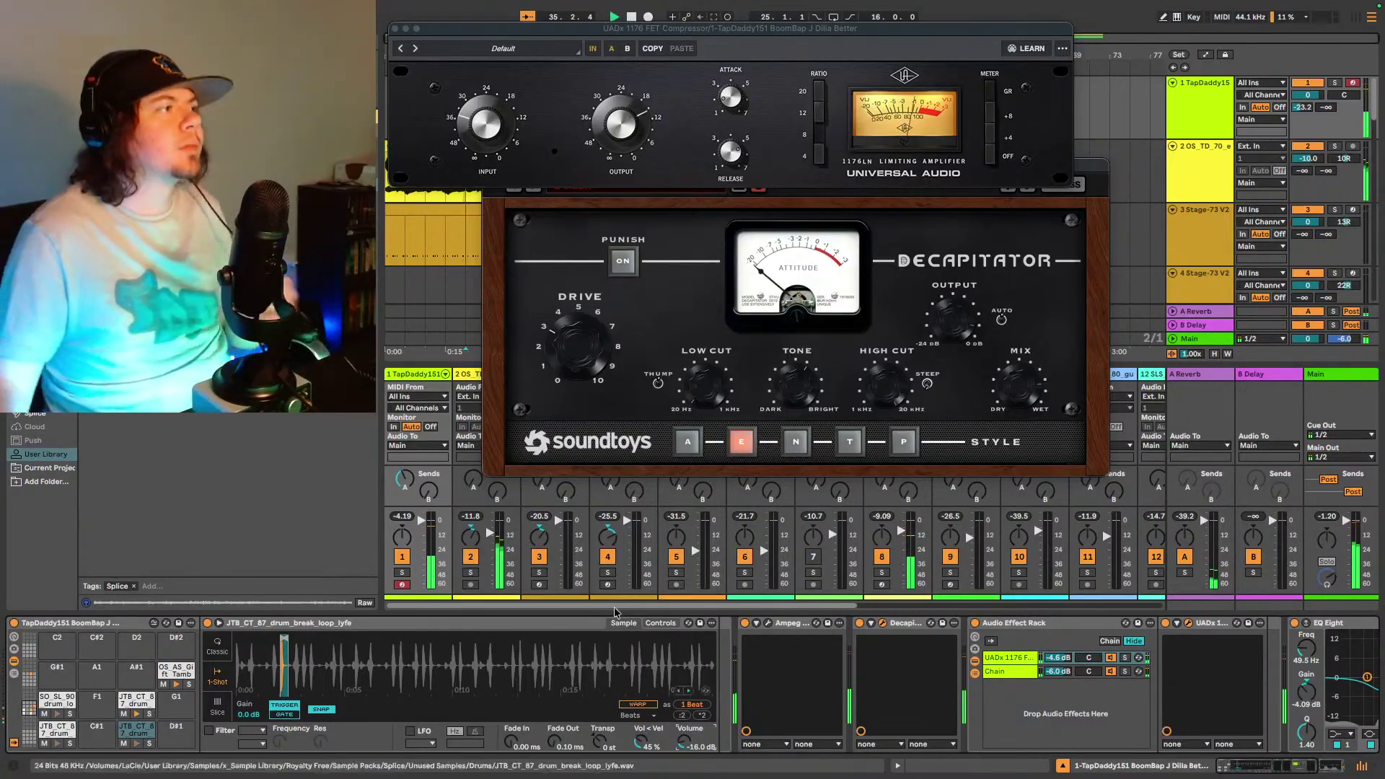
{"action": "left_click", "coordinate": [396, 29]}
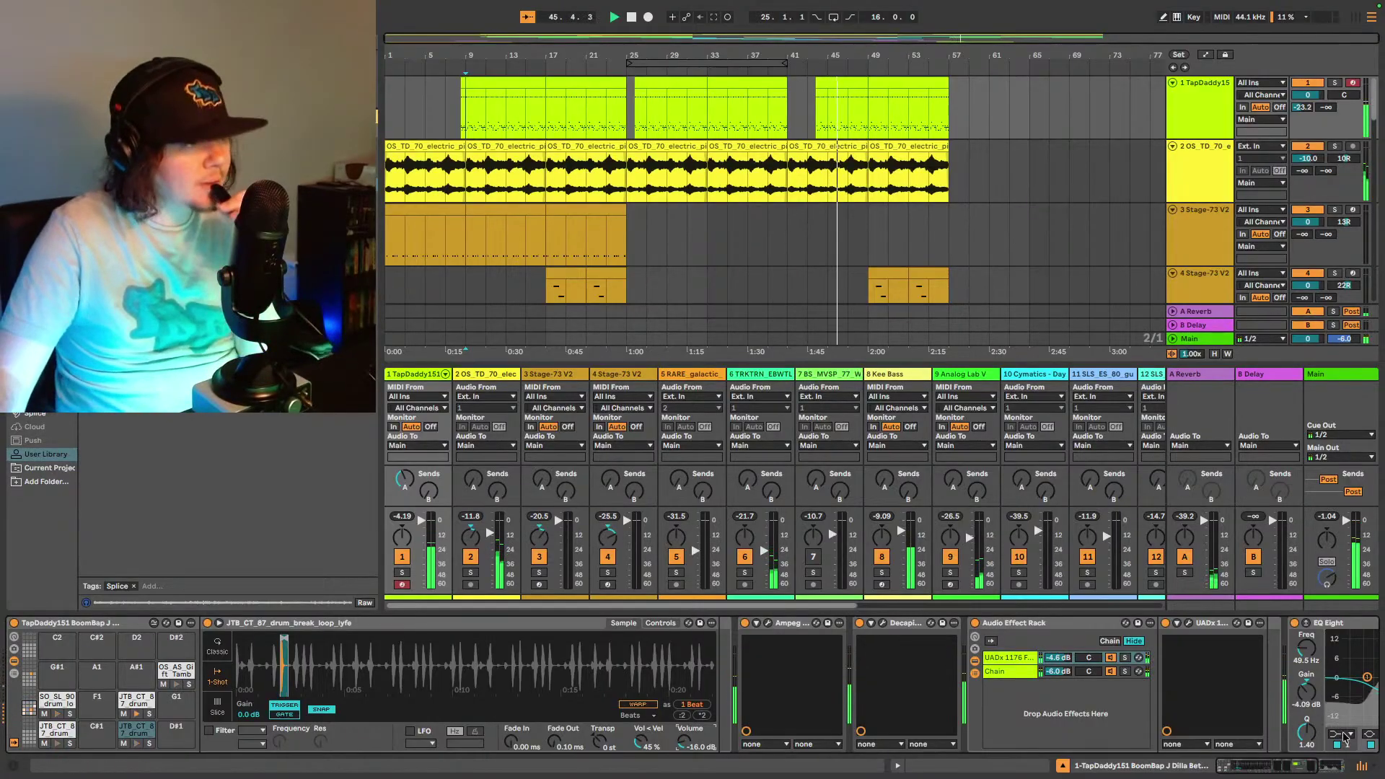
- Hide the mixer, select the Splice INSTRUMENT track 19 and set the playback start to bar 45
{"action": "left_click", "coordinate": [1361, 768]}
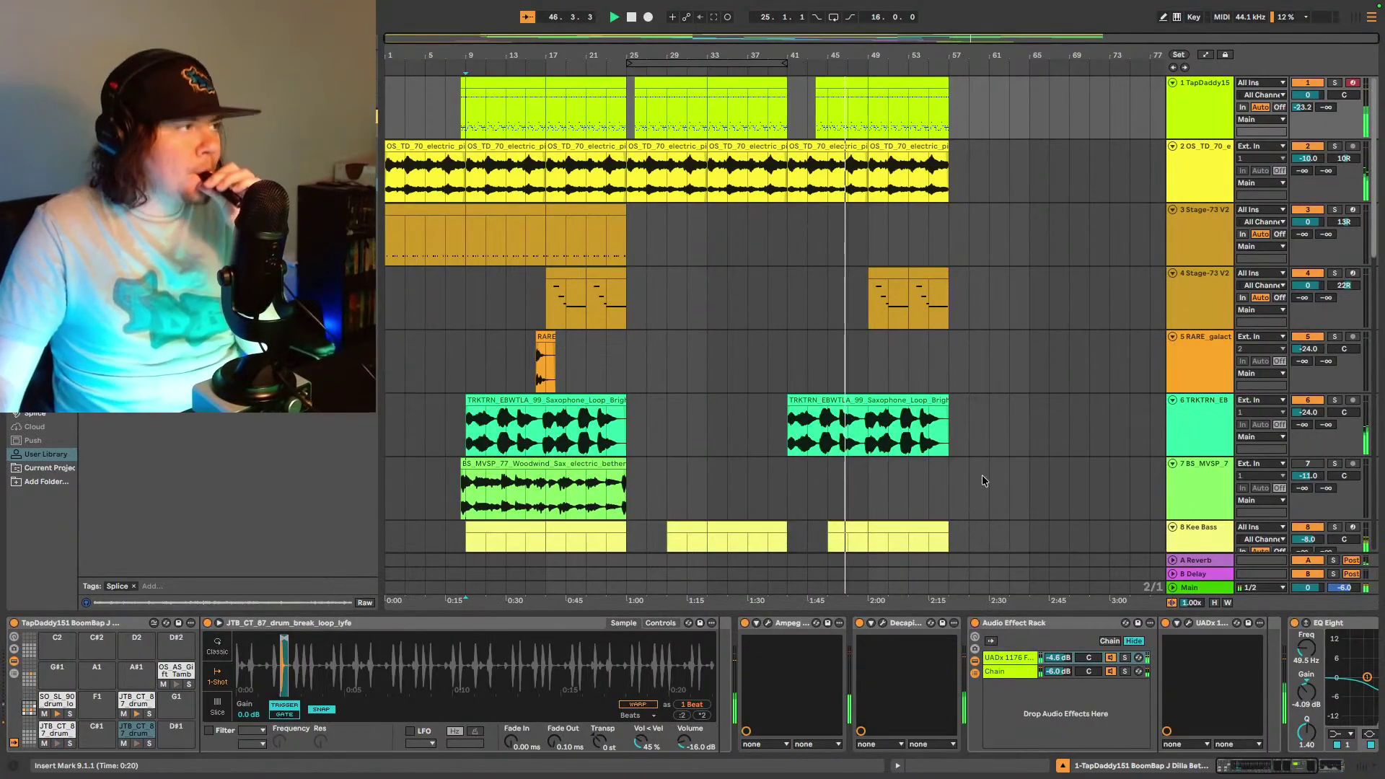
{"action": "scroll", "coordinate": [949, 430], "scroll_direction": "down", "scroll_amount": 3}
{"action": "scroll", "coordinate": [949, 430], "scroll_direction": "down", "scroll_amount": 3}
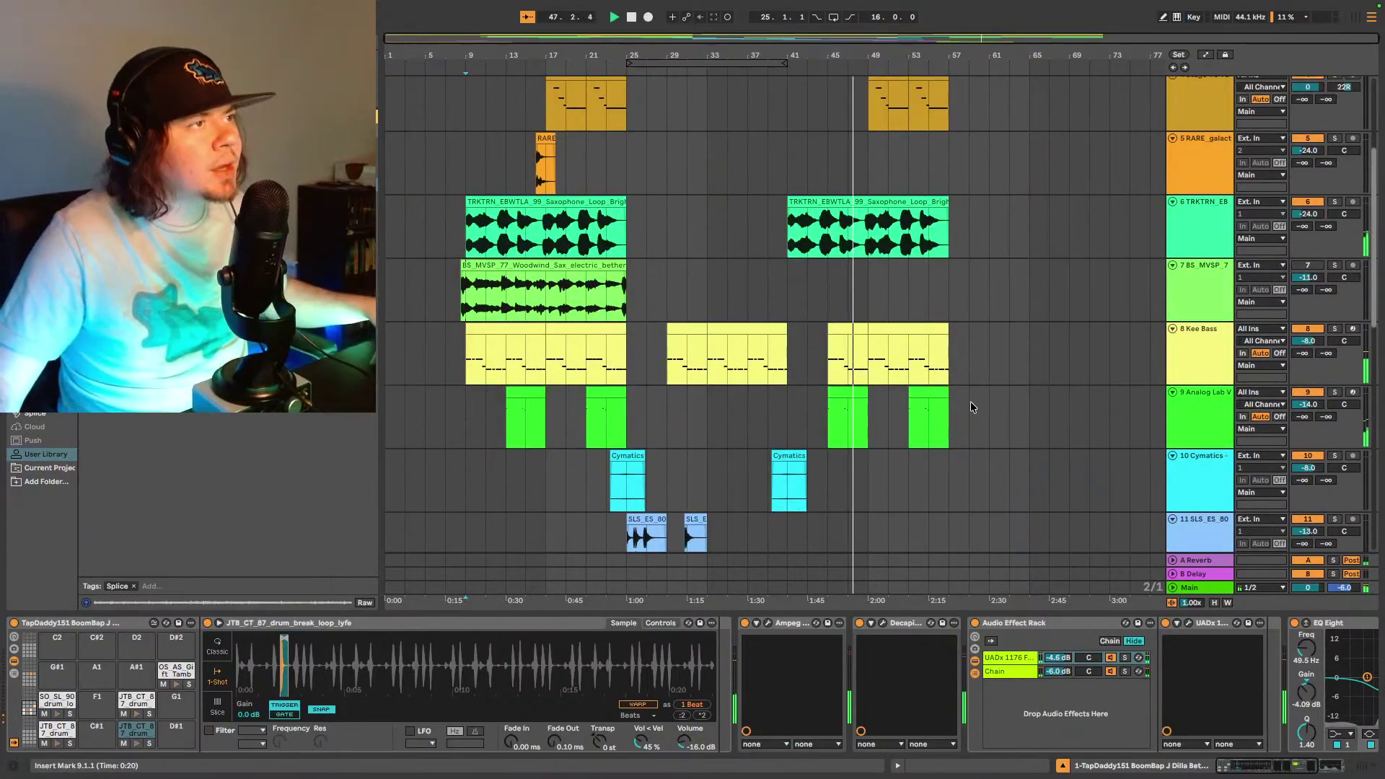
{"action": "scroll", "coordinate": [1007, 409], "scroll_direction": "down", "scroll_amount": 1}
{"action": "scroll", "coordinate": [1007, 409], "scroll_direction": "down", "scroll_amount": 5}
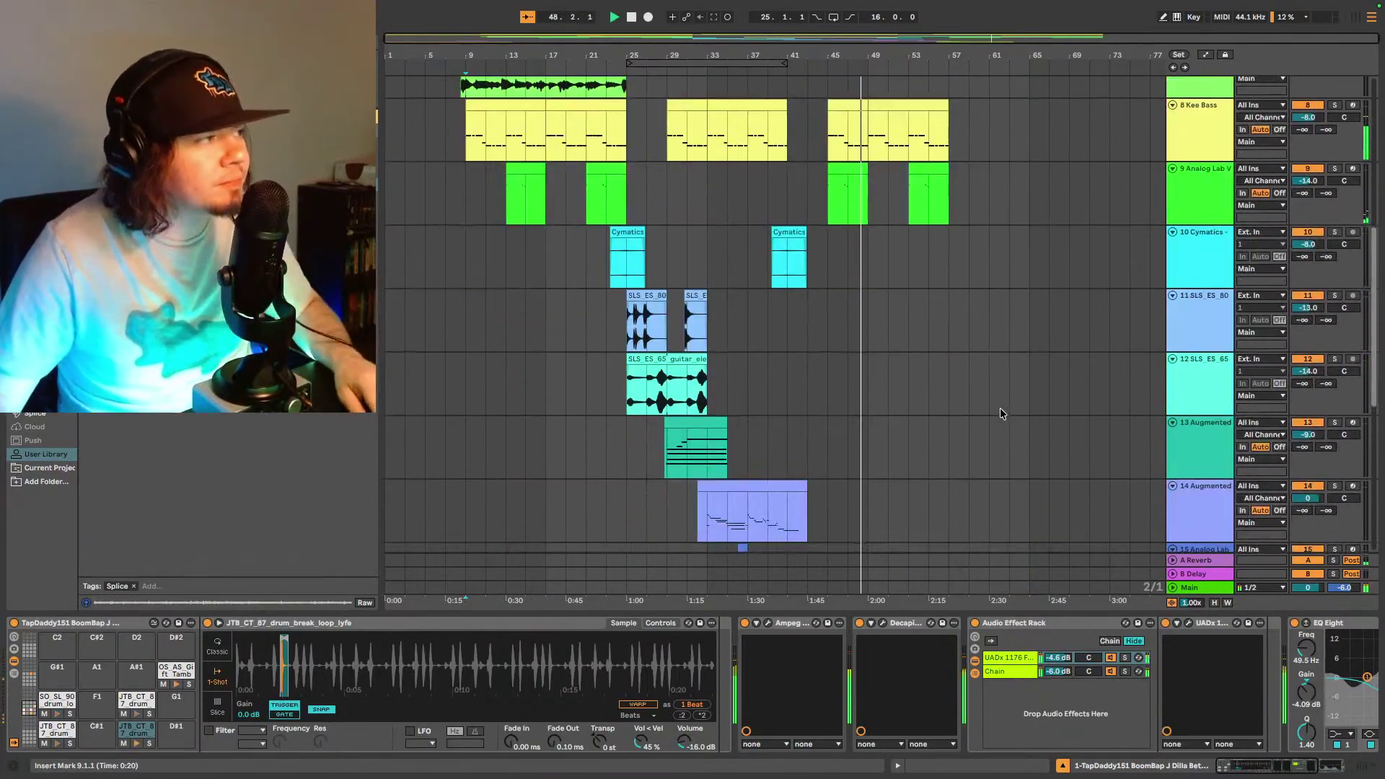
{"action": "scroll", "coordinate": [999, 428], "scroll_direction": "down", "scroll_amount": 4}
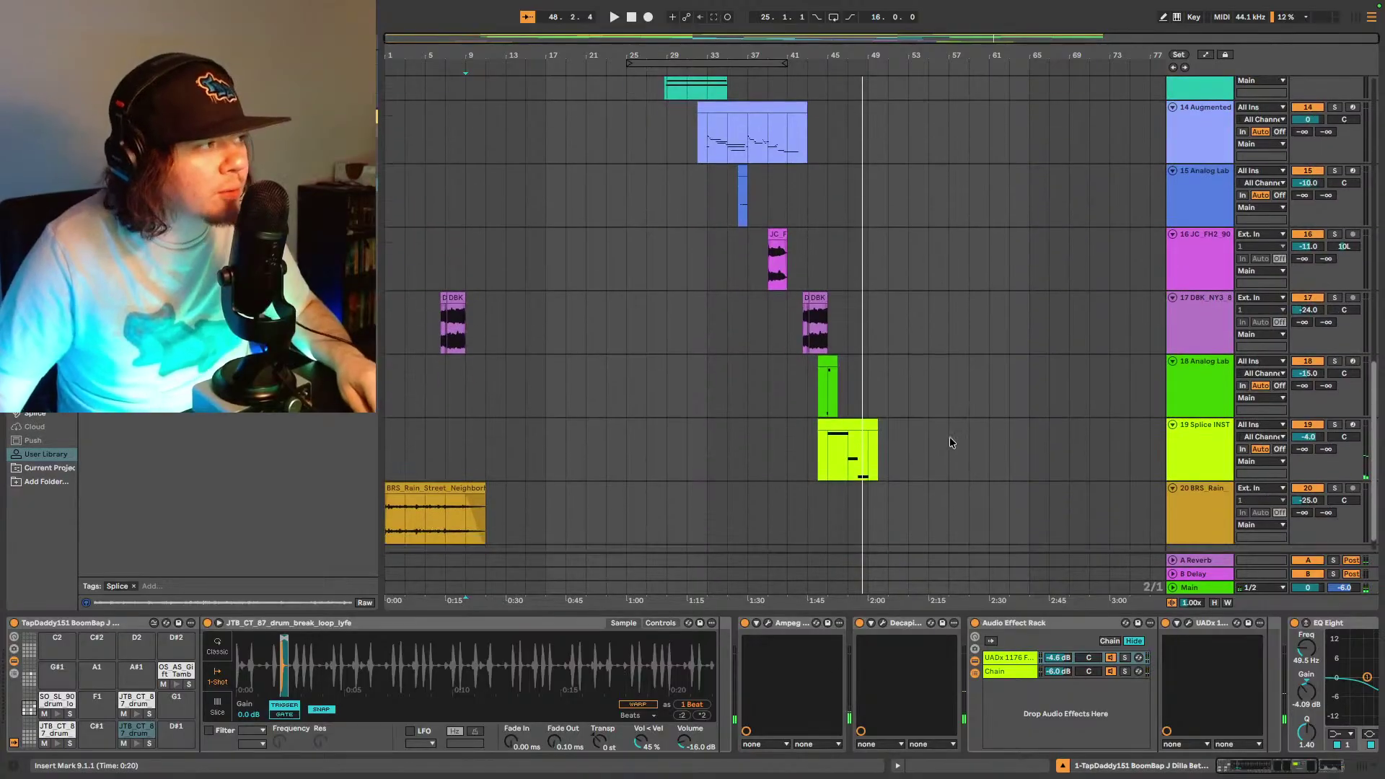
{"action": "left_click", "coordinate": [824, 452]}
{"action": "key", "text": "space"}
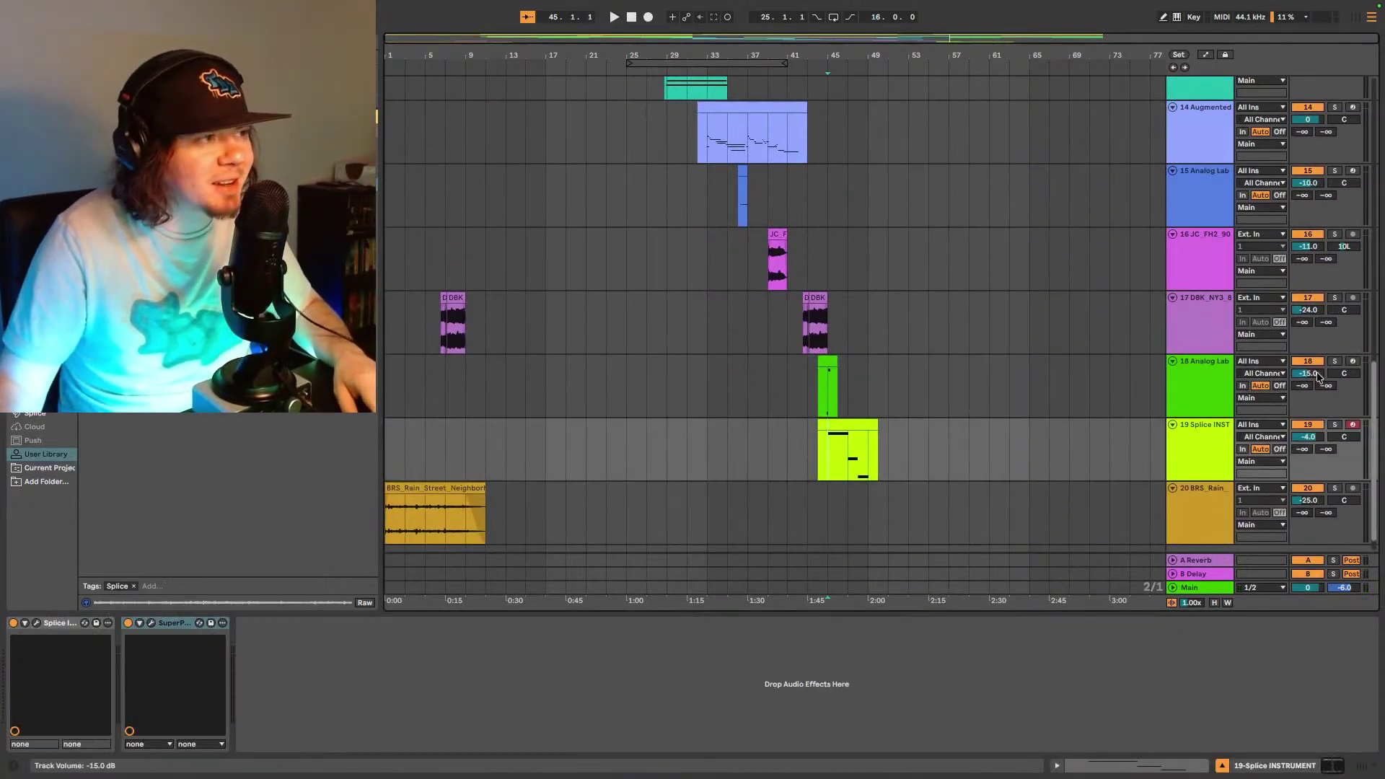
- Try panning the Splice INSTRUMENT track 19 to 12R and to 24L while playing from bar 44
{"action": "left_click", "coordinate": [829, 451]}
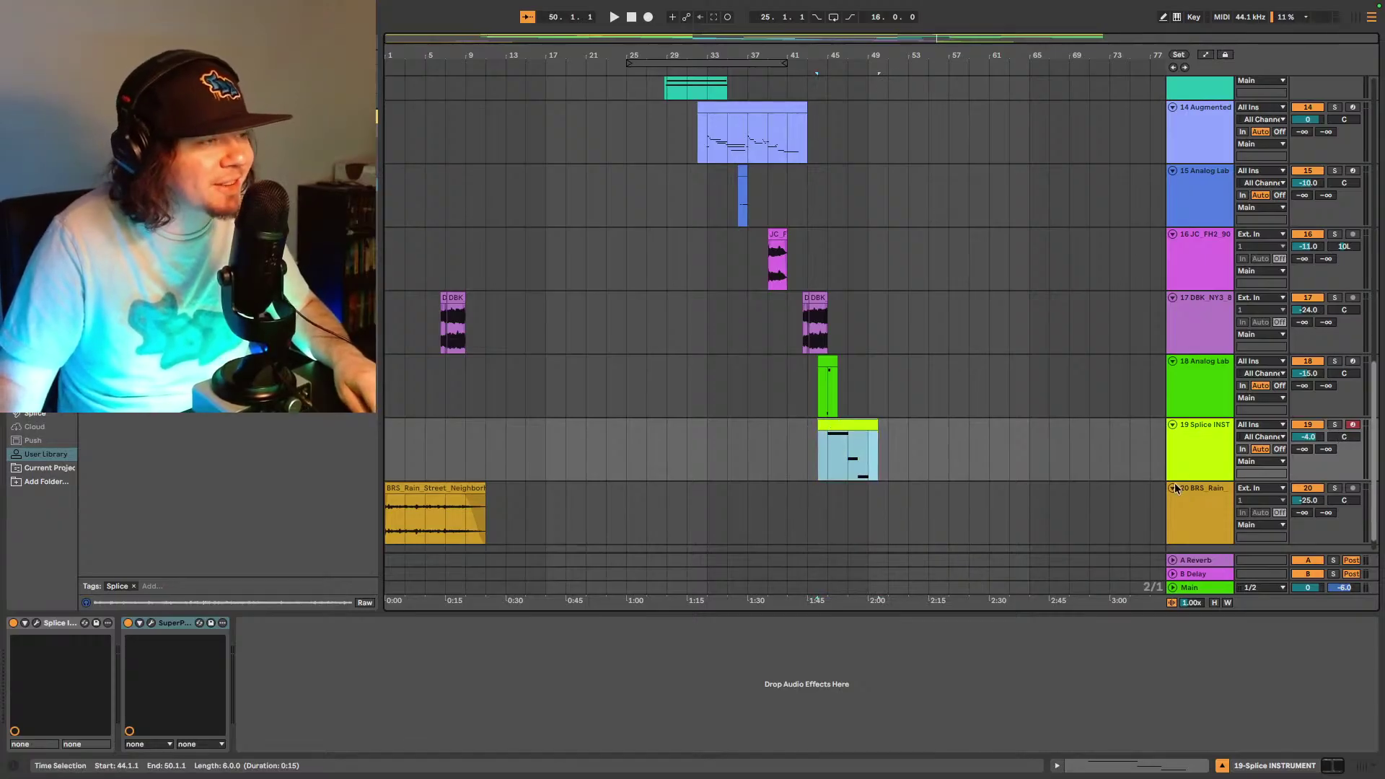
{"action": "left_click", "coordinate": [1351, 439]}
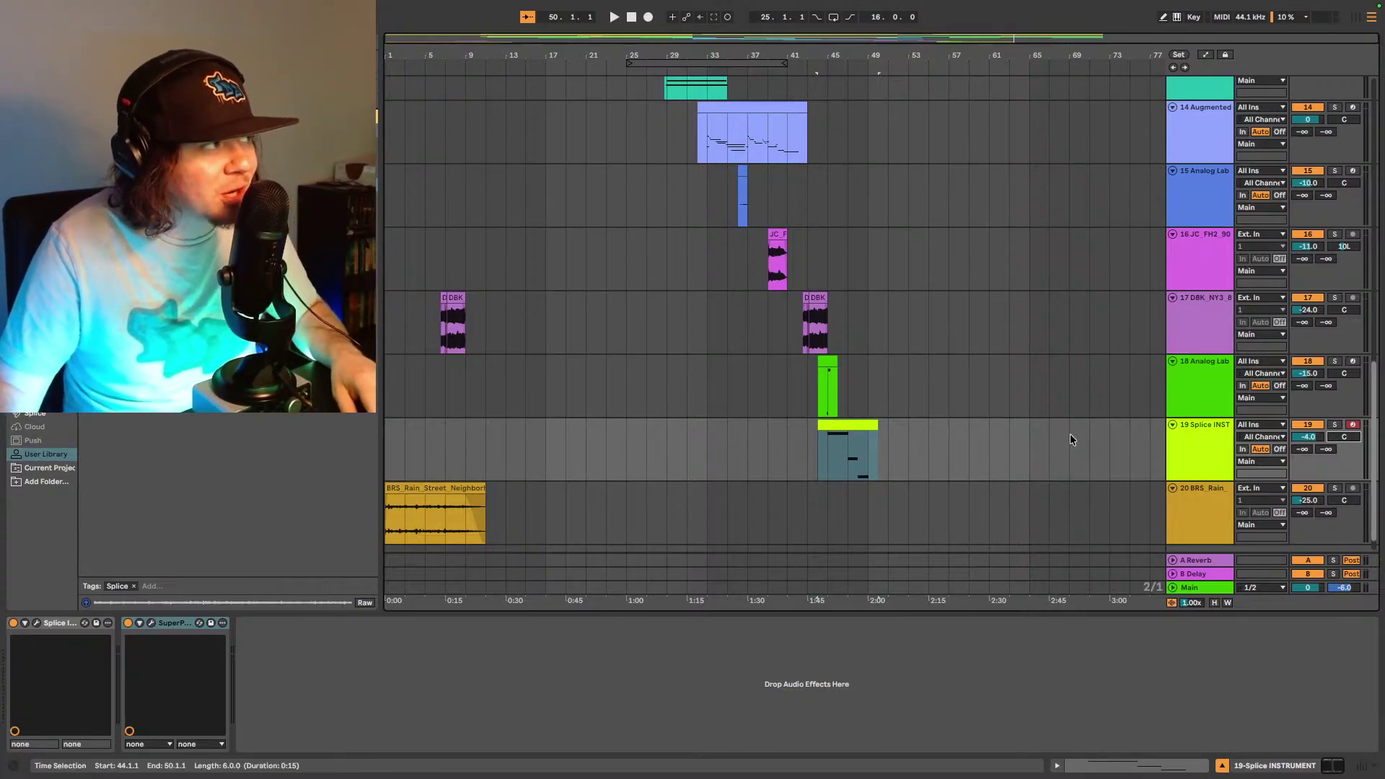
{"action": "left_click", "coordinate": [816, 451]}
{"action": "key", "text": "space"}
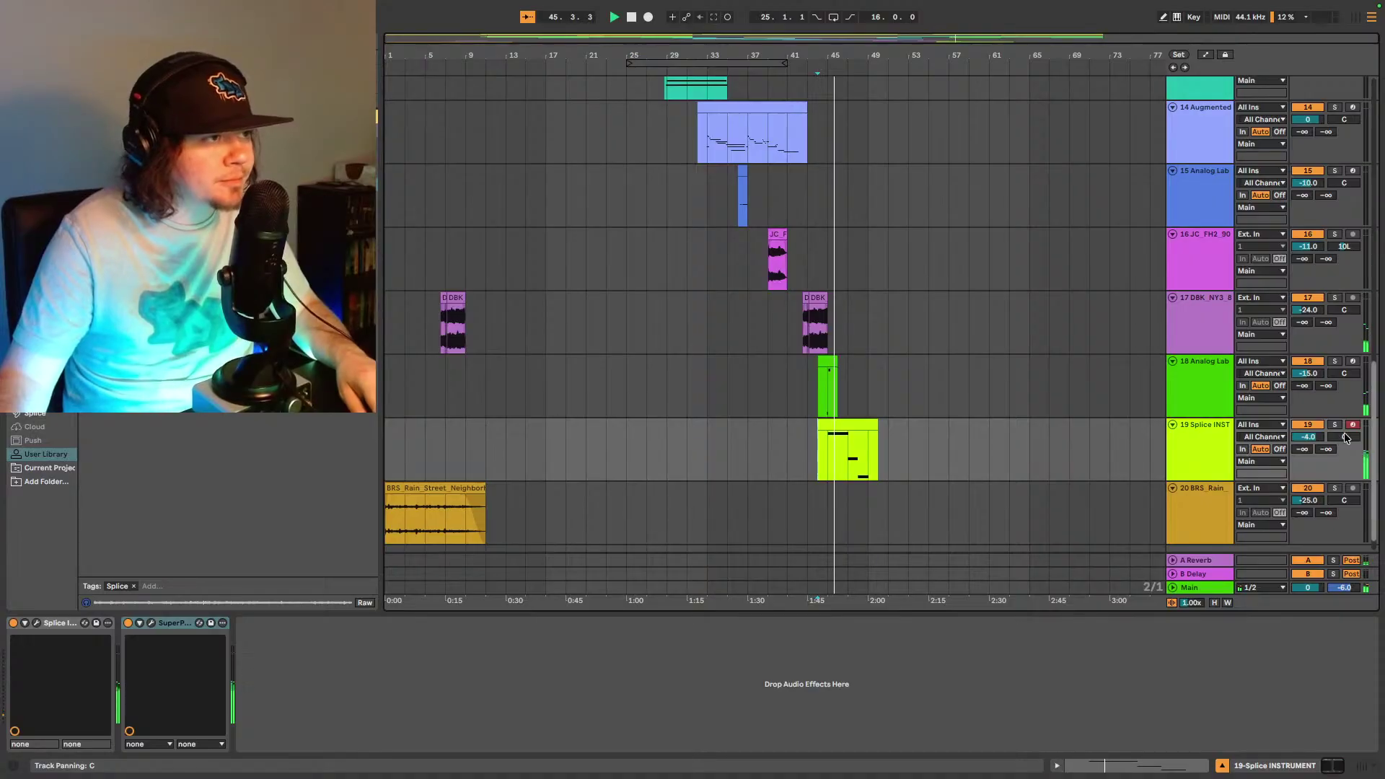
{"action": "left_click_drag", "start_coordinate": [1339, 441], "coordinate": [1340, 434]}
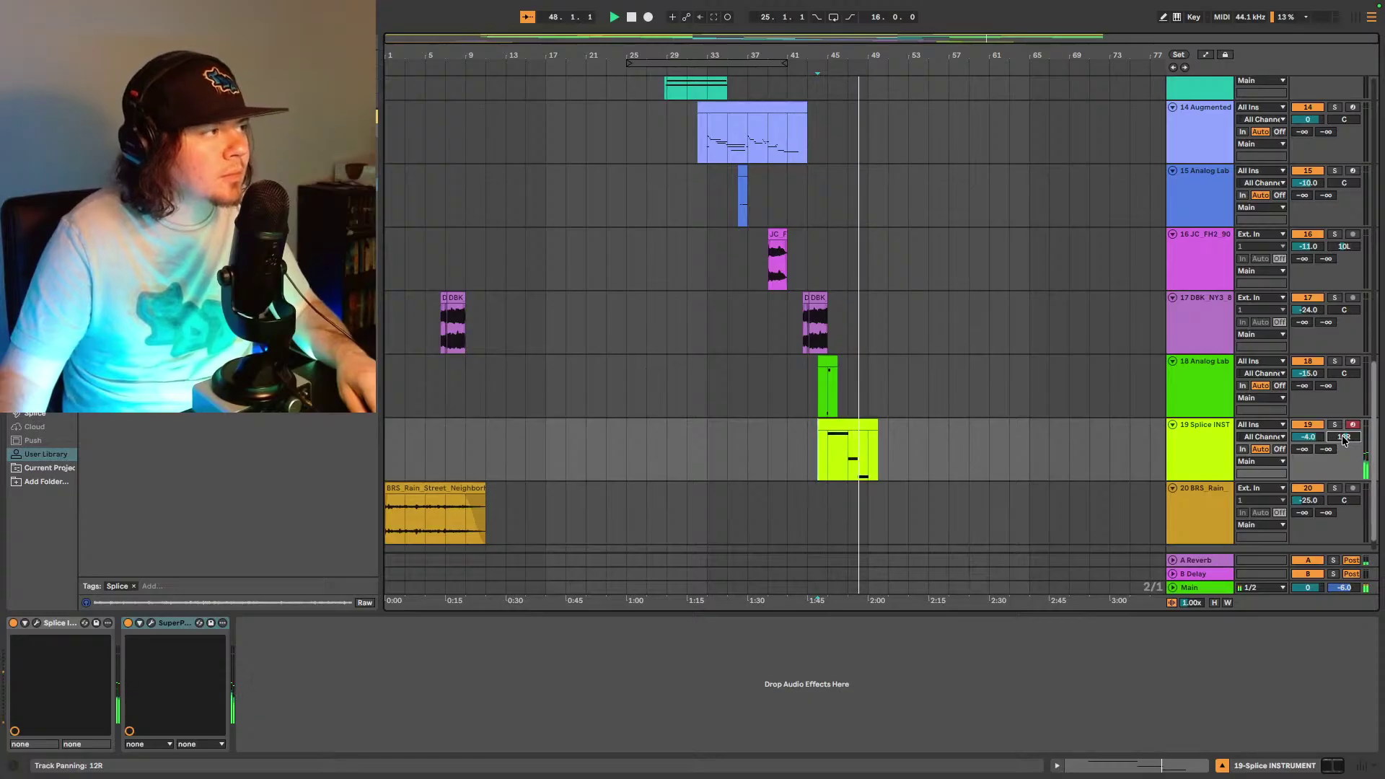
{"action": "left_click_drag", "start_coordinate": [1342, 435], "coordinate": [1341, 463]}
{"action": "key", "text": "space"}
{"action": "key", "text": "space"}
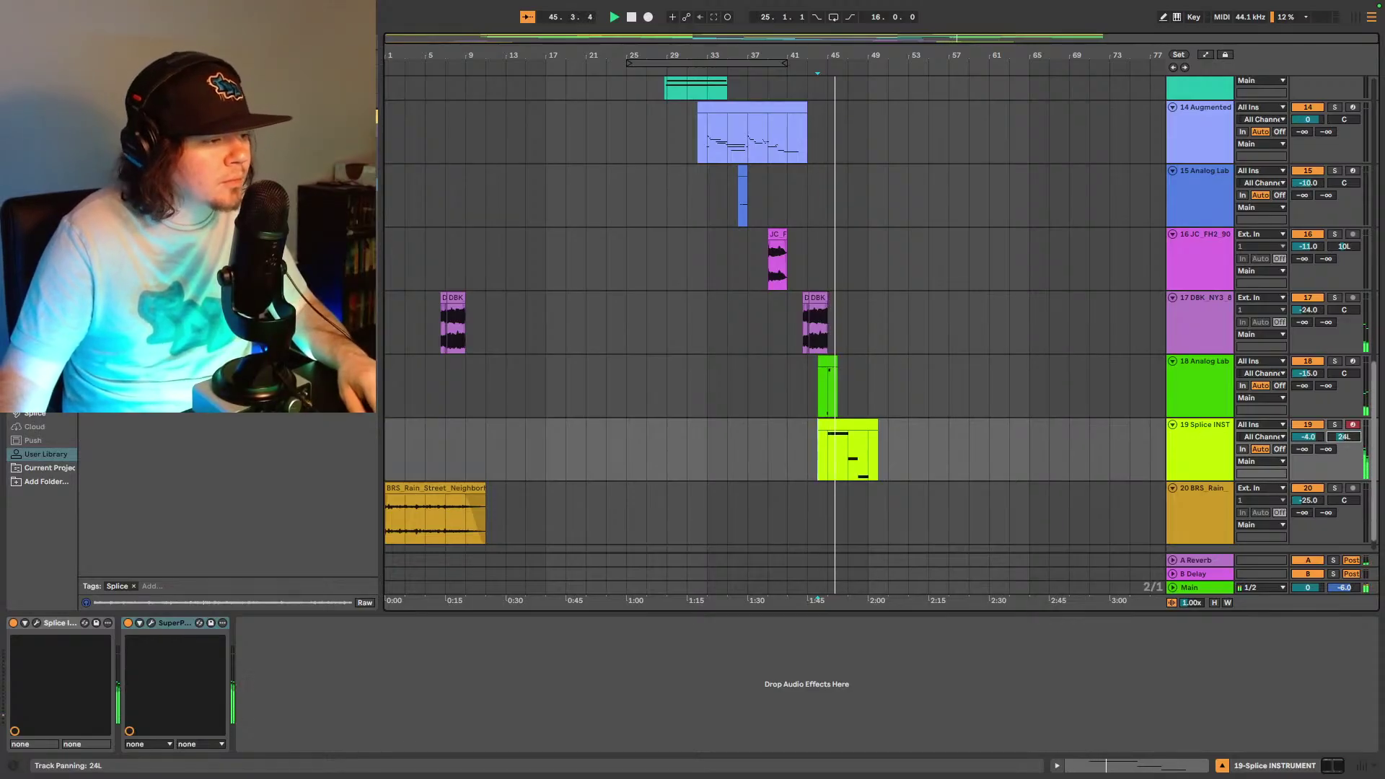
- Set the Splice INSTRUMENT track's panning to 11L and its volume to -5.0 dB during playback
{"action": "left_click_drag", "start_coordinate": [1344, 436], "coordinate": [1343, 430]}
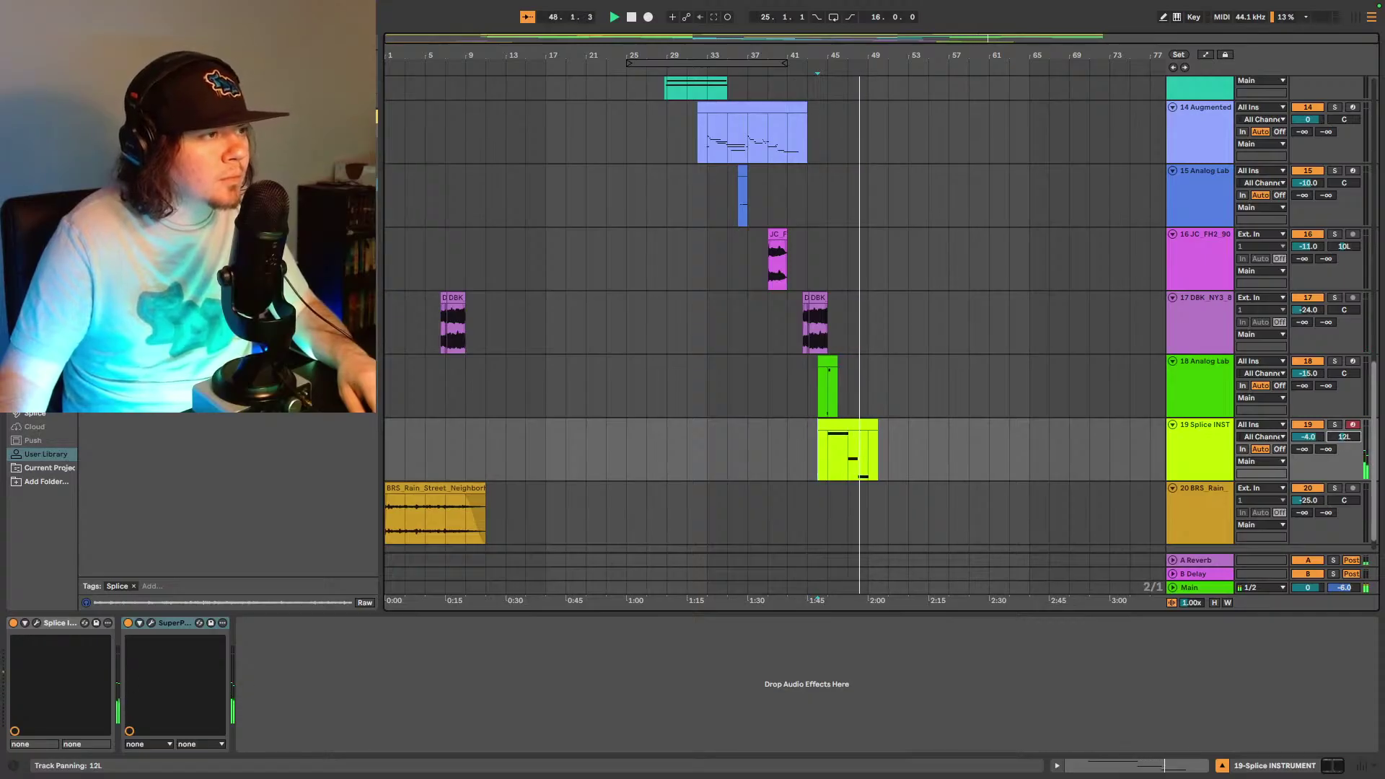
{"action": "key", "text": "space"}
{"action": "key", "text": "space"}
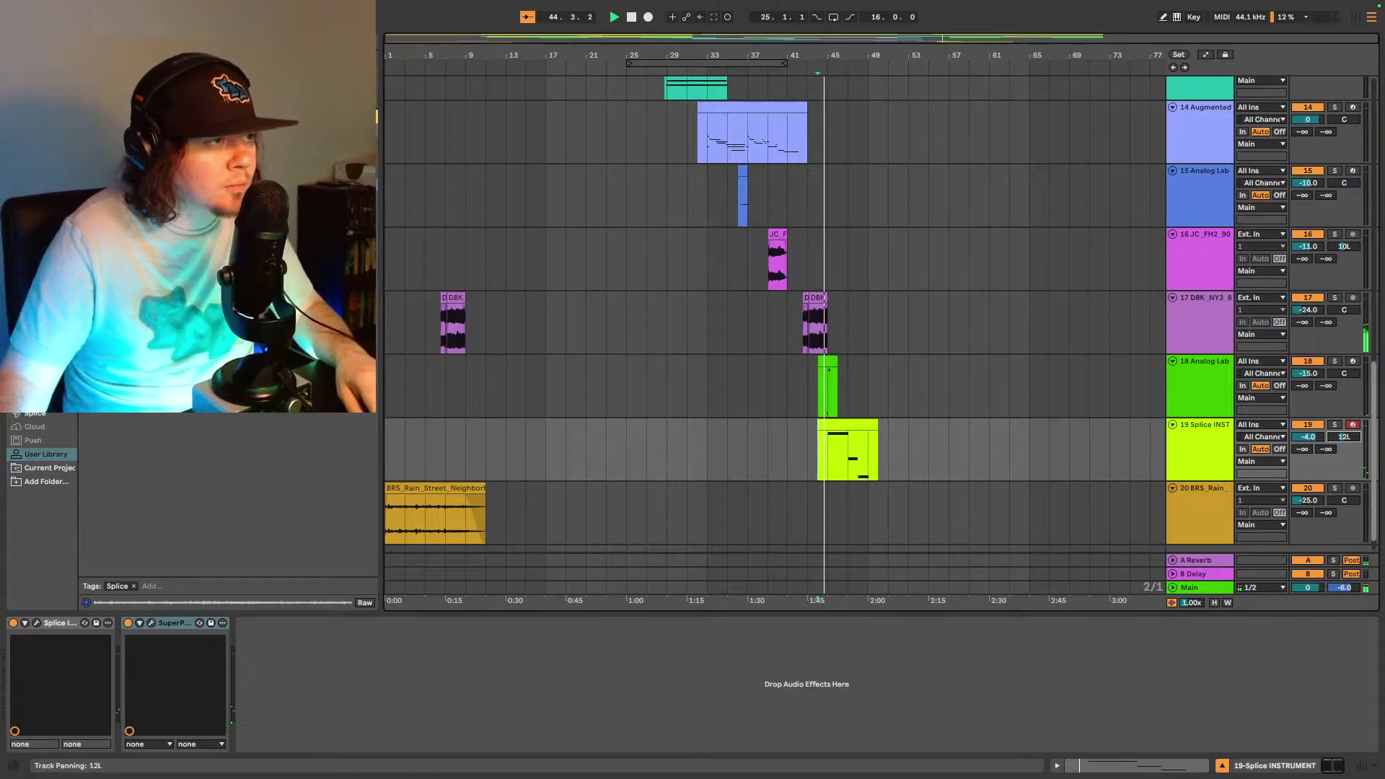
{"action": "left_click_drag", "start_coordinate": [1343, 437], "coordinate": [1343, 436]}
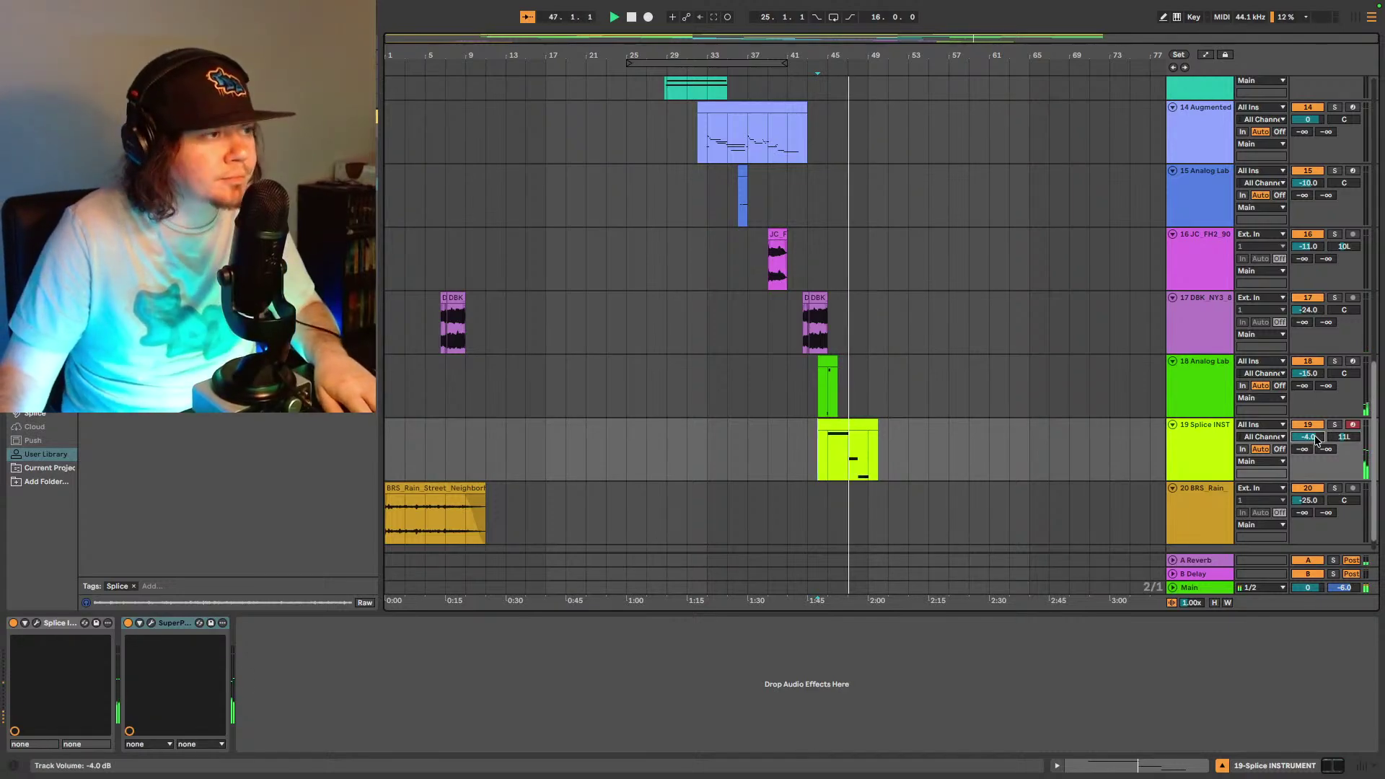
{"action": "left_click_drag", "start_coordinate": [1316, 438], "coordinate": [1317, 440]}
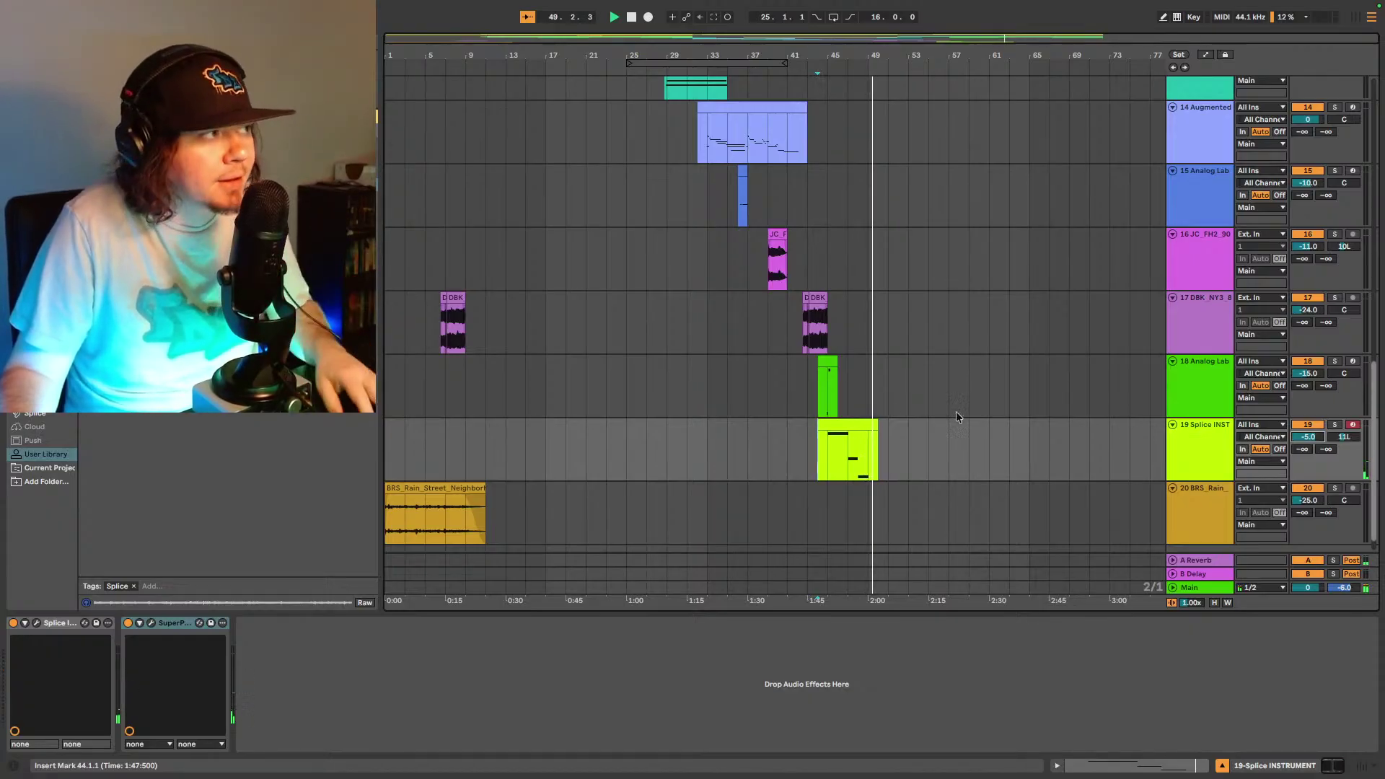
- Listen to the Splice INSTRUMENT part from bar 44 and to the song's opening from bar 1
{"action": "left_click", "coordinate": [815, 447]}
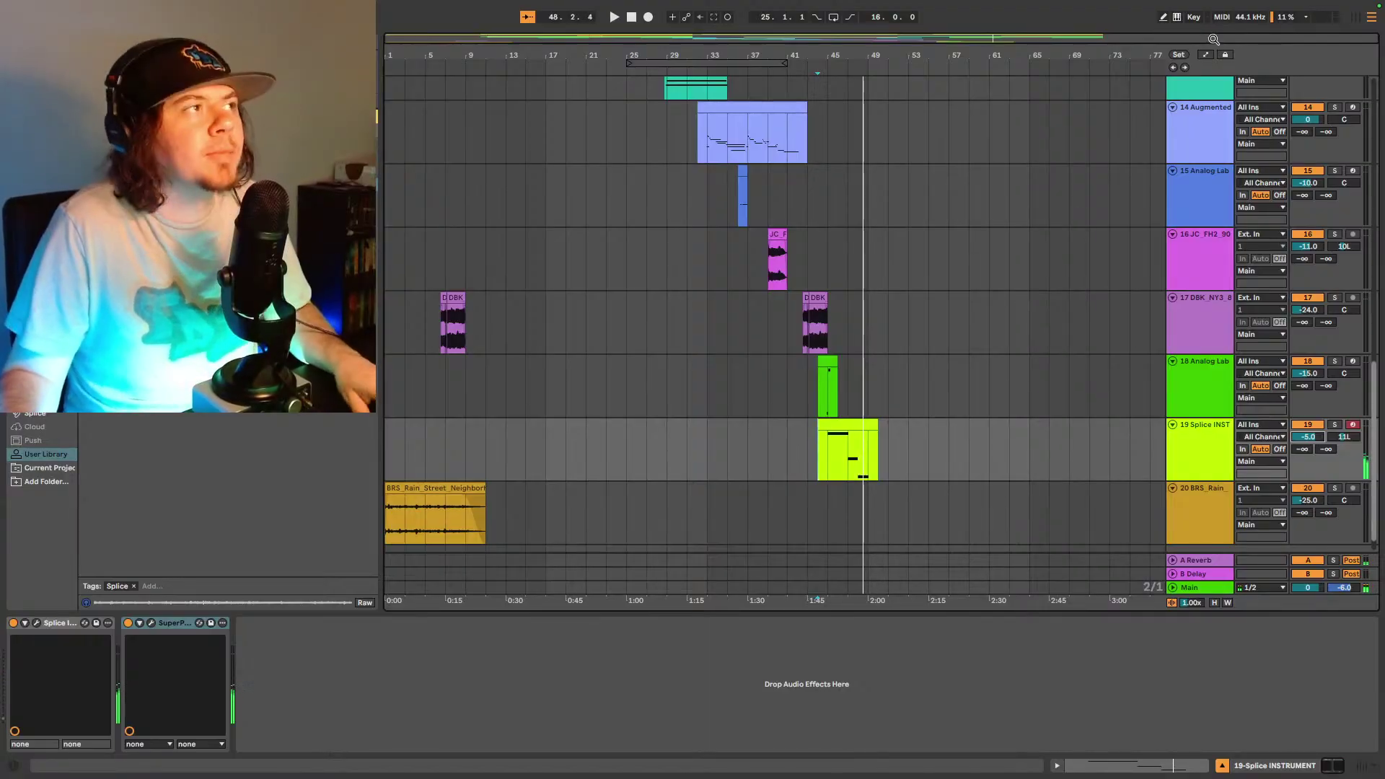
{"action": "key", "text": "space"}
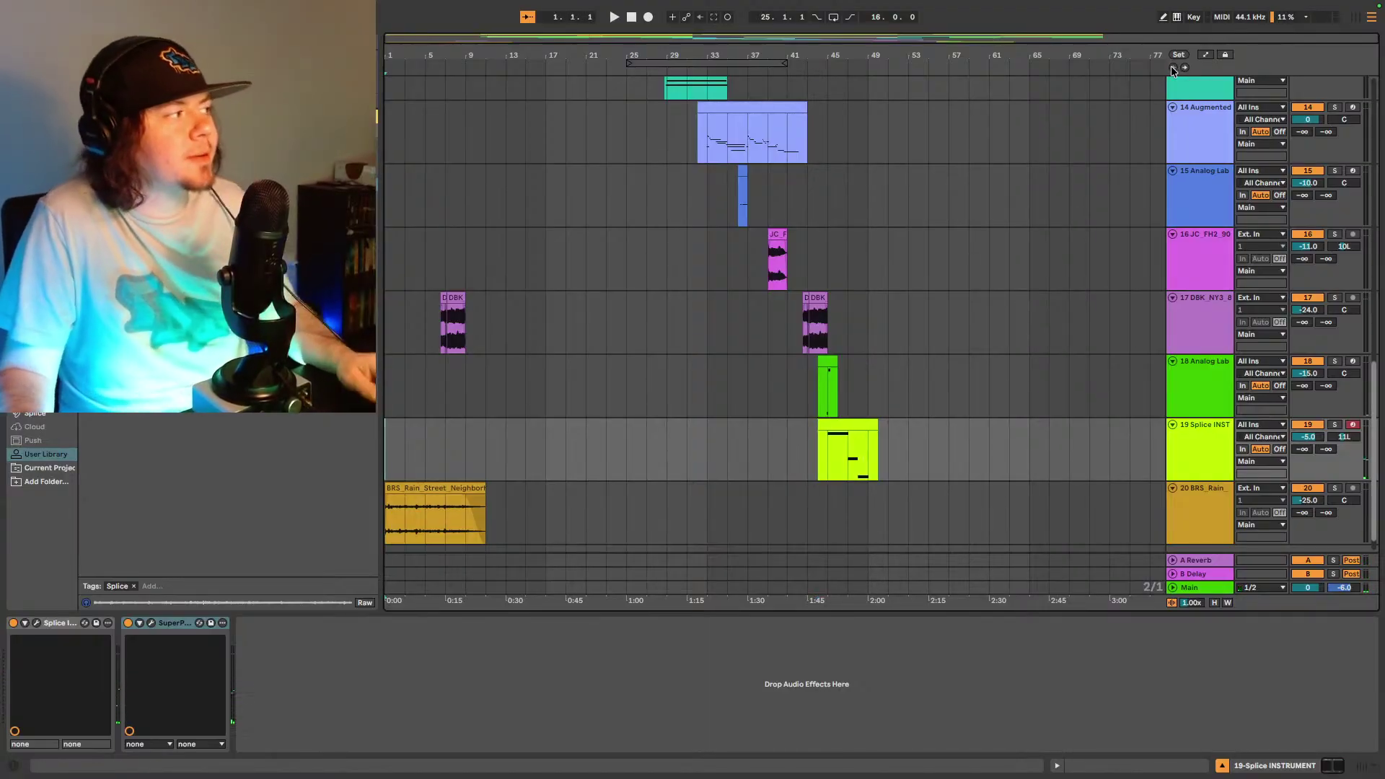
{"action": "key", "text": "space"}
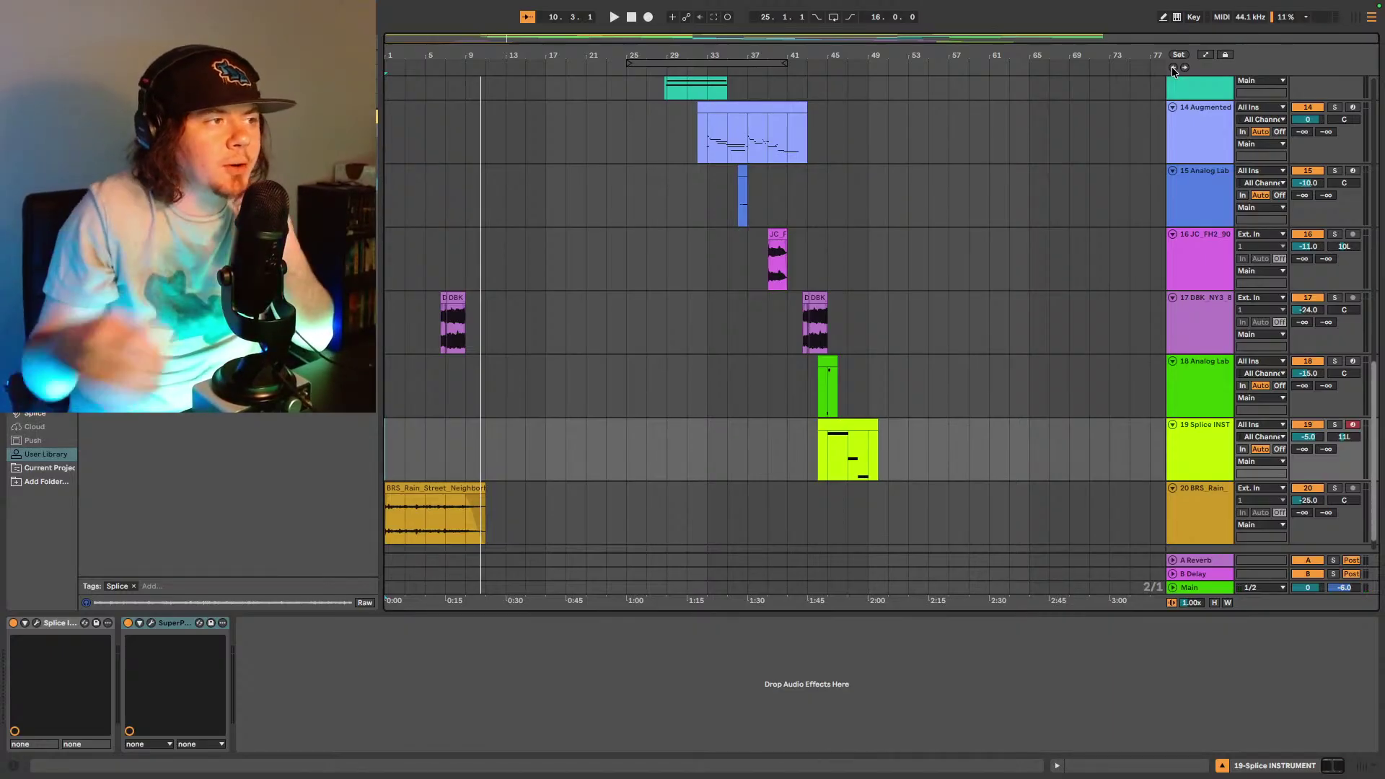
- Add an empty audio track directly below the rain track 20
{"action": "left_click", "coordinate": [1190, 497]}
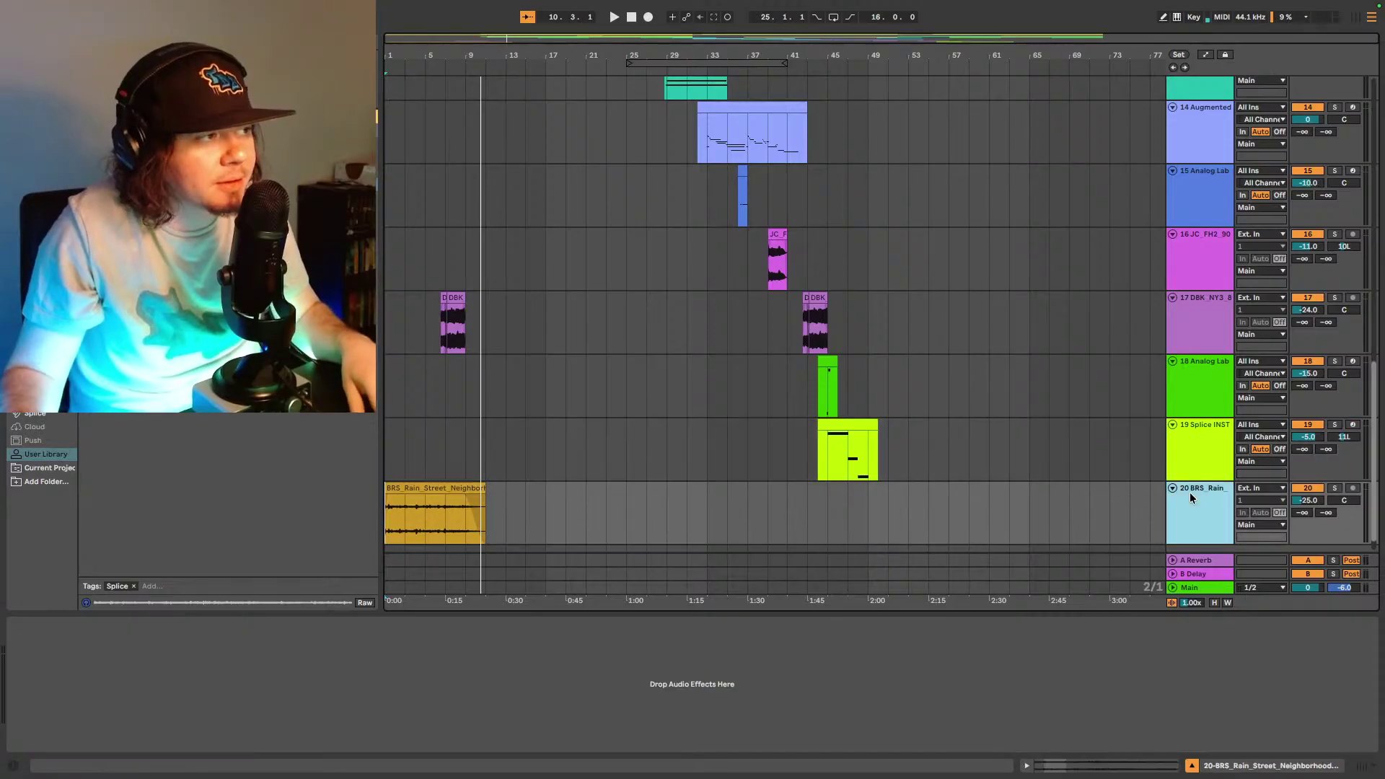
{"action": "scroll", "coordinate": [1193, 503], "scroll_direction": "down", "scroll_amount": 1}
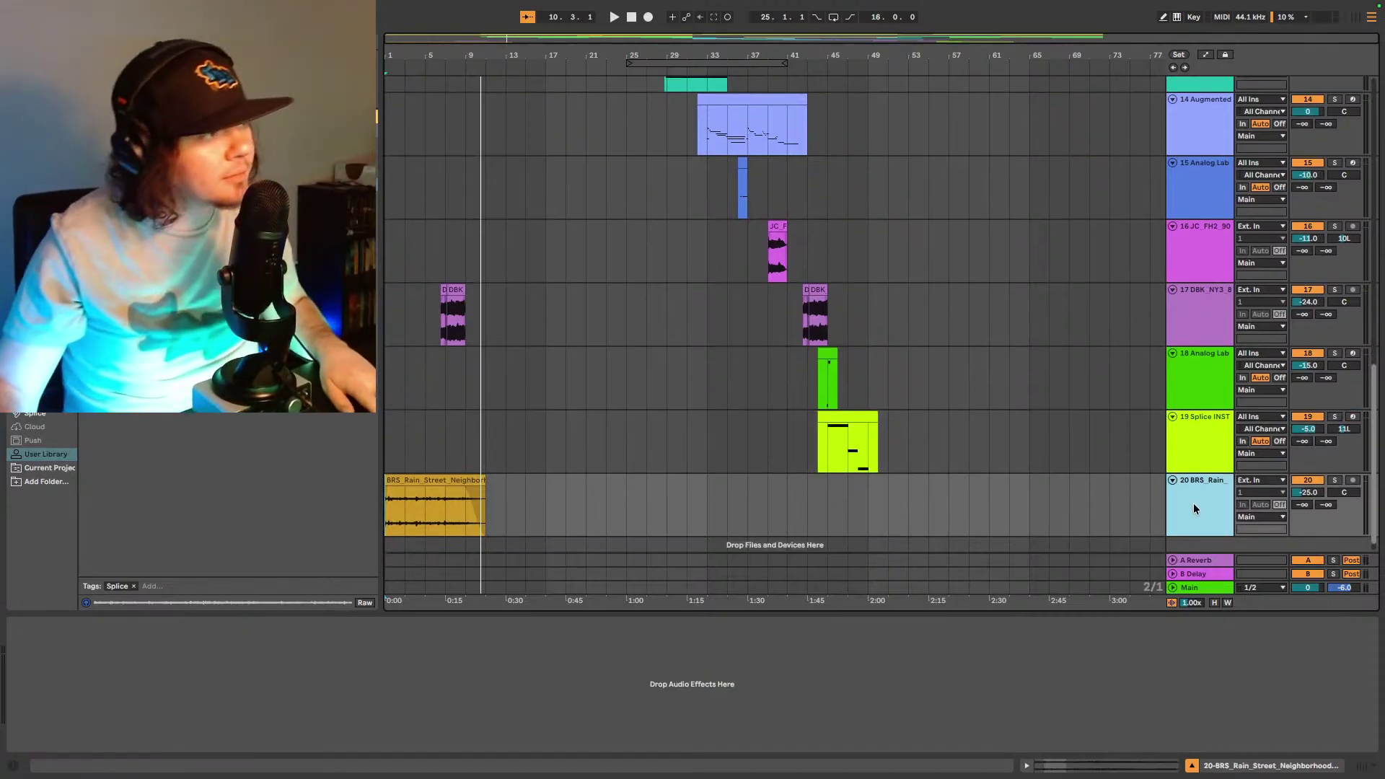
{"action": "scroll", "coordinate": [1193, 504], "scroll_direction": "down", "scroll_amount": 1}
{"action": "key", "text": "ctrl+shift+t"}
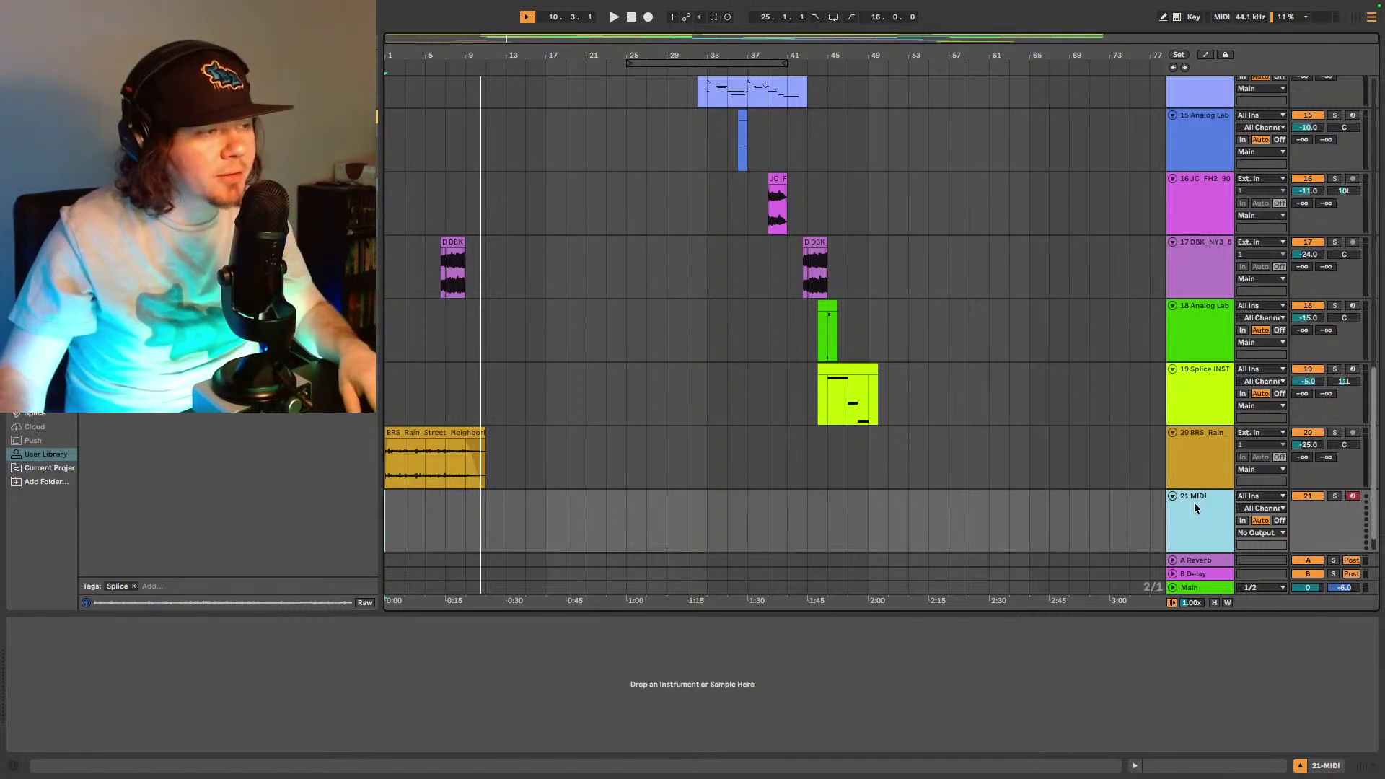
{"action": "key", "text": "Delete"}
{"action": "key", "text": "ctrl+t"}
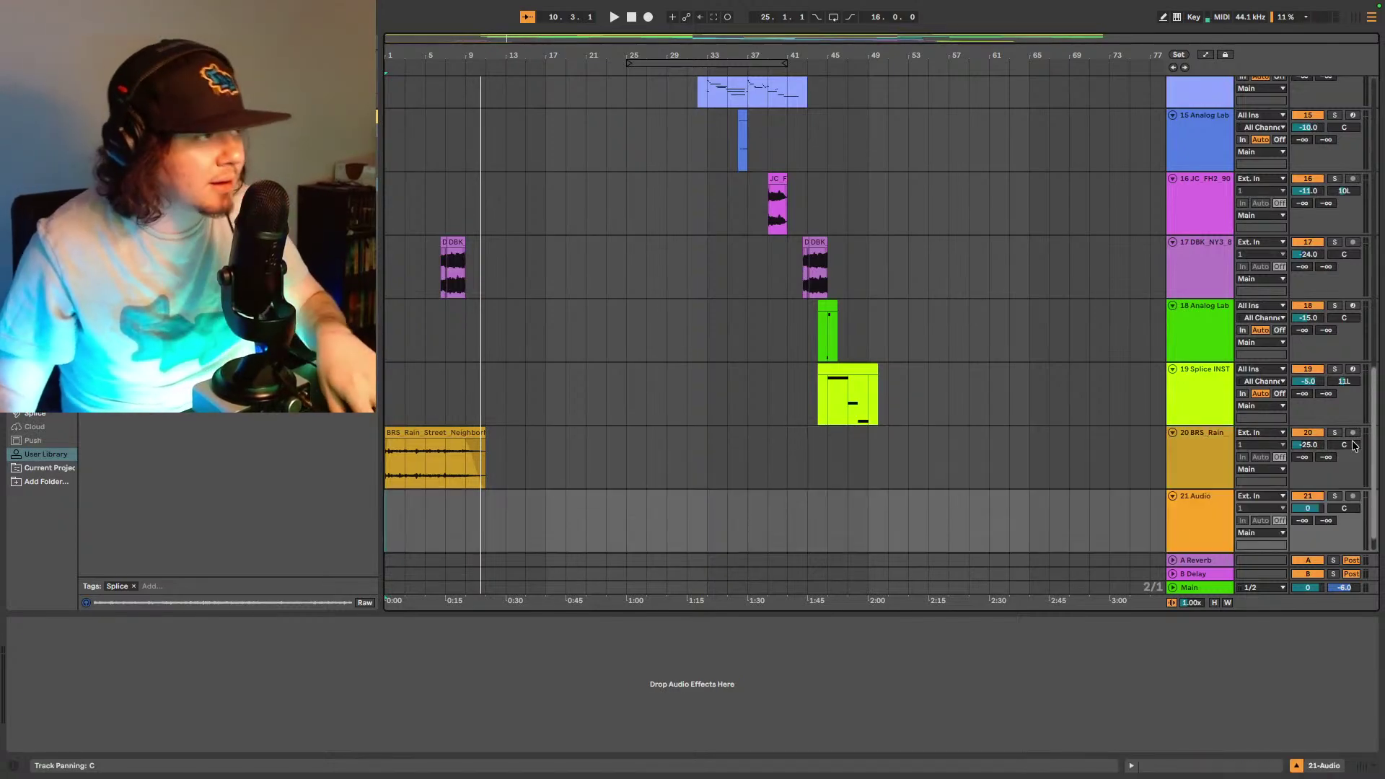
- Audition the intro and crash samples, and place 91V_ATVD_cymbal_crash_sand at bar 11 on audio track 21
{"action": "left_click", "coordinate": [392, 468]}
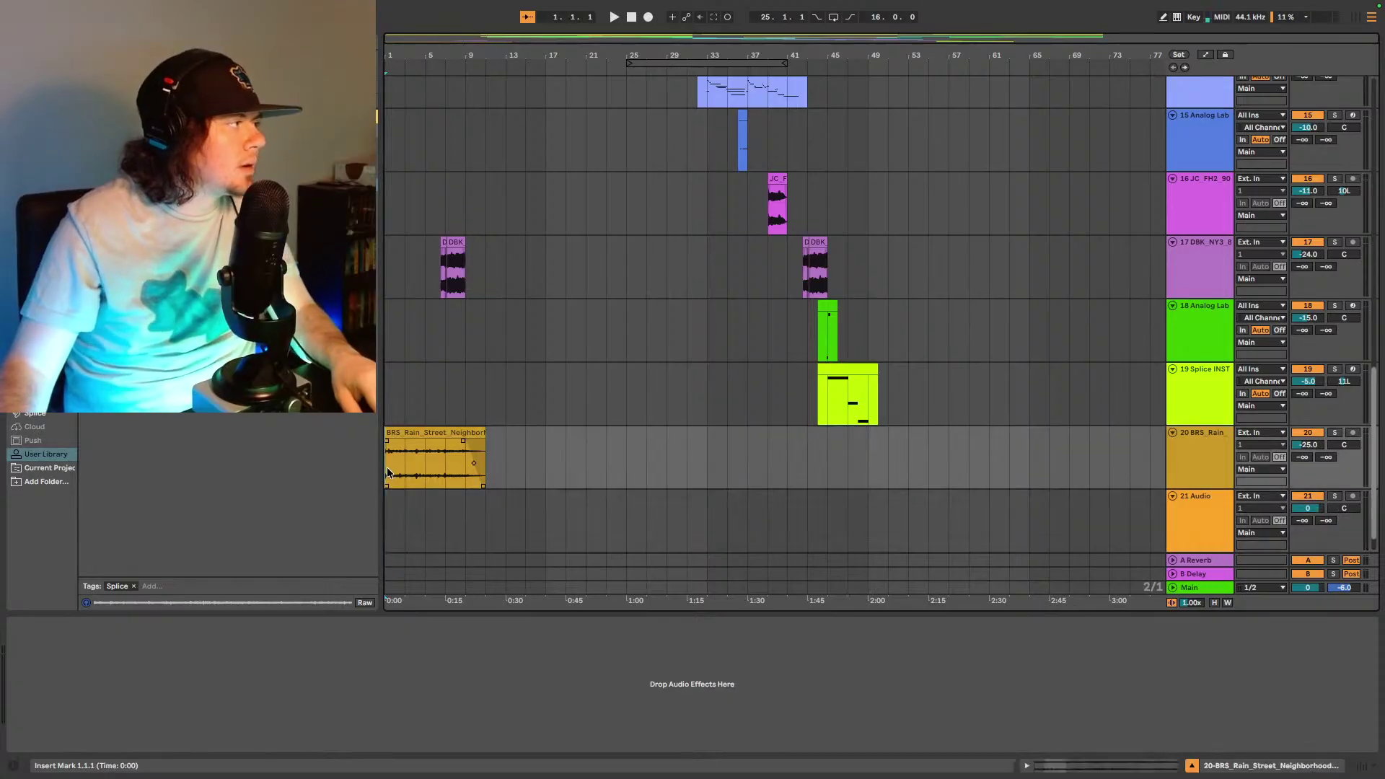
{"action": "key", "text": "space"}
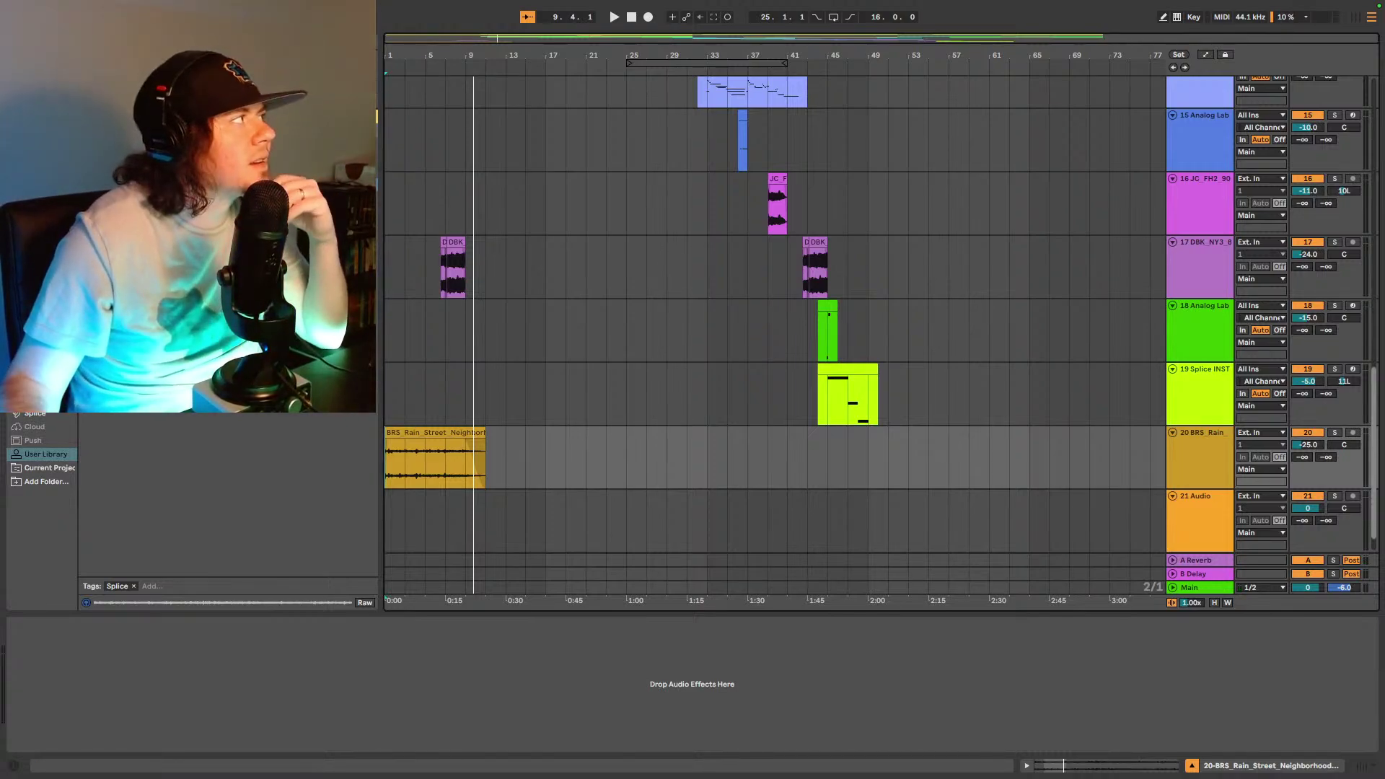
{"action": "key", "text": "BackSpace"}
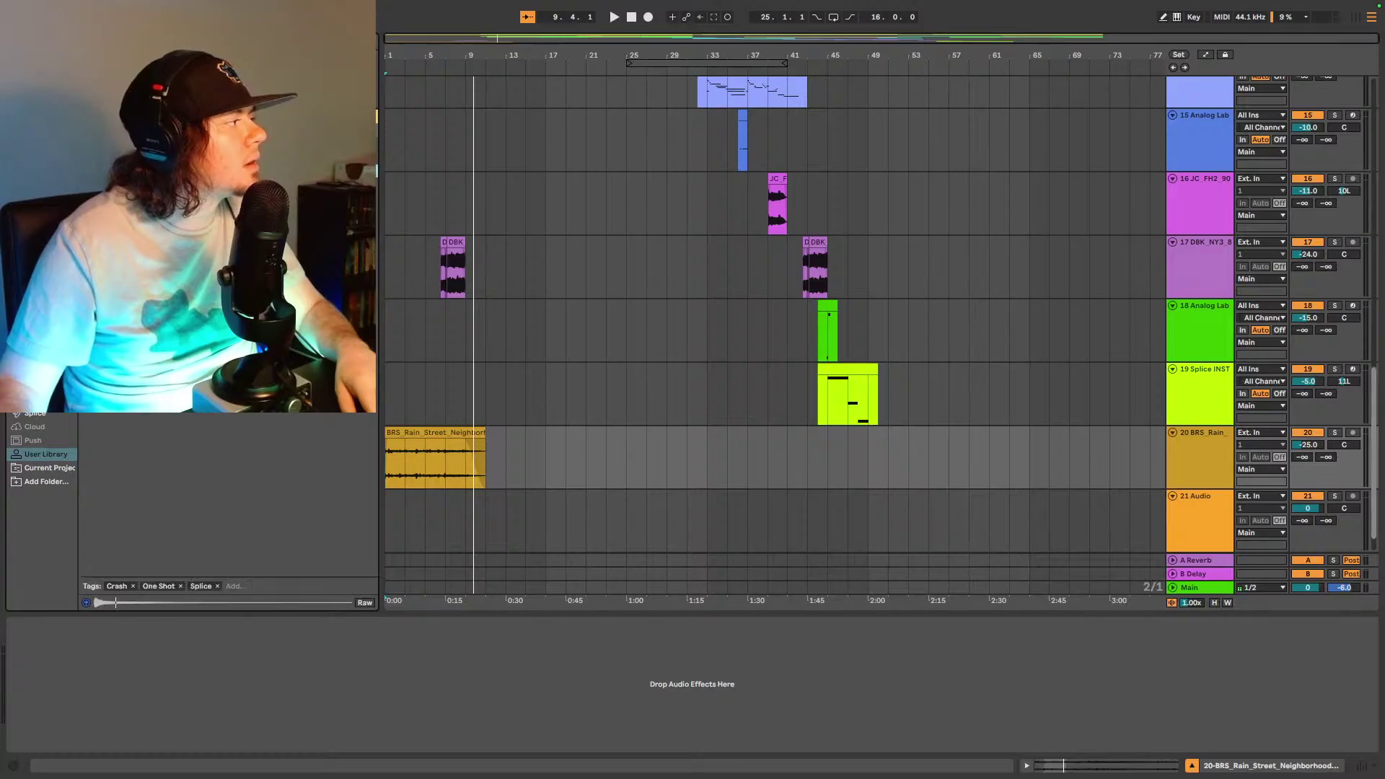
{"action": "key", "text": "Down"}
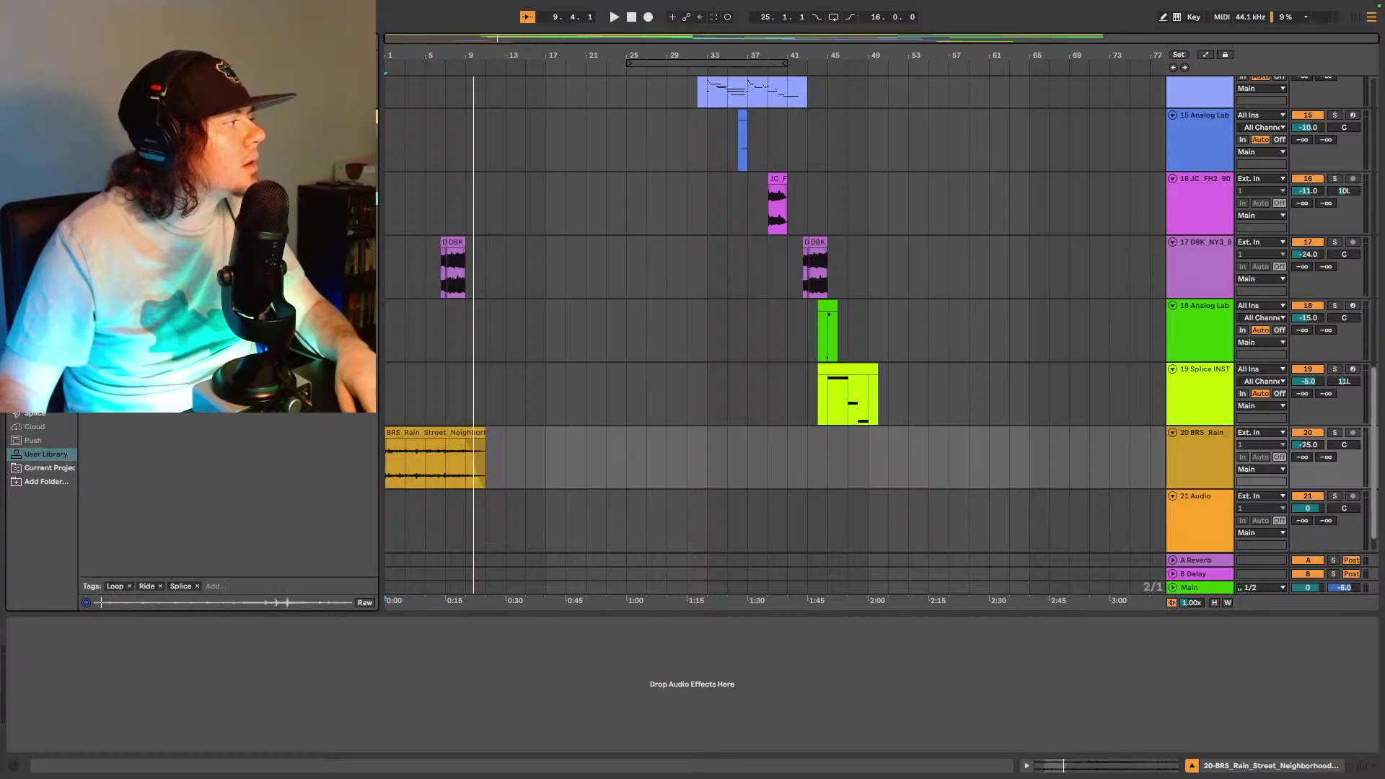
{"action": "key", "text": "Up"}
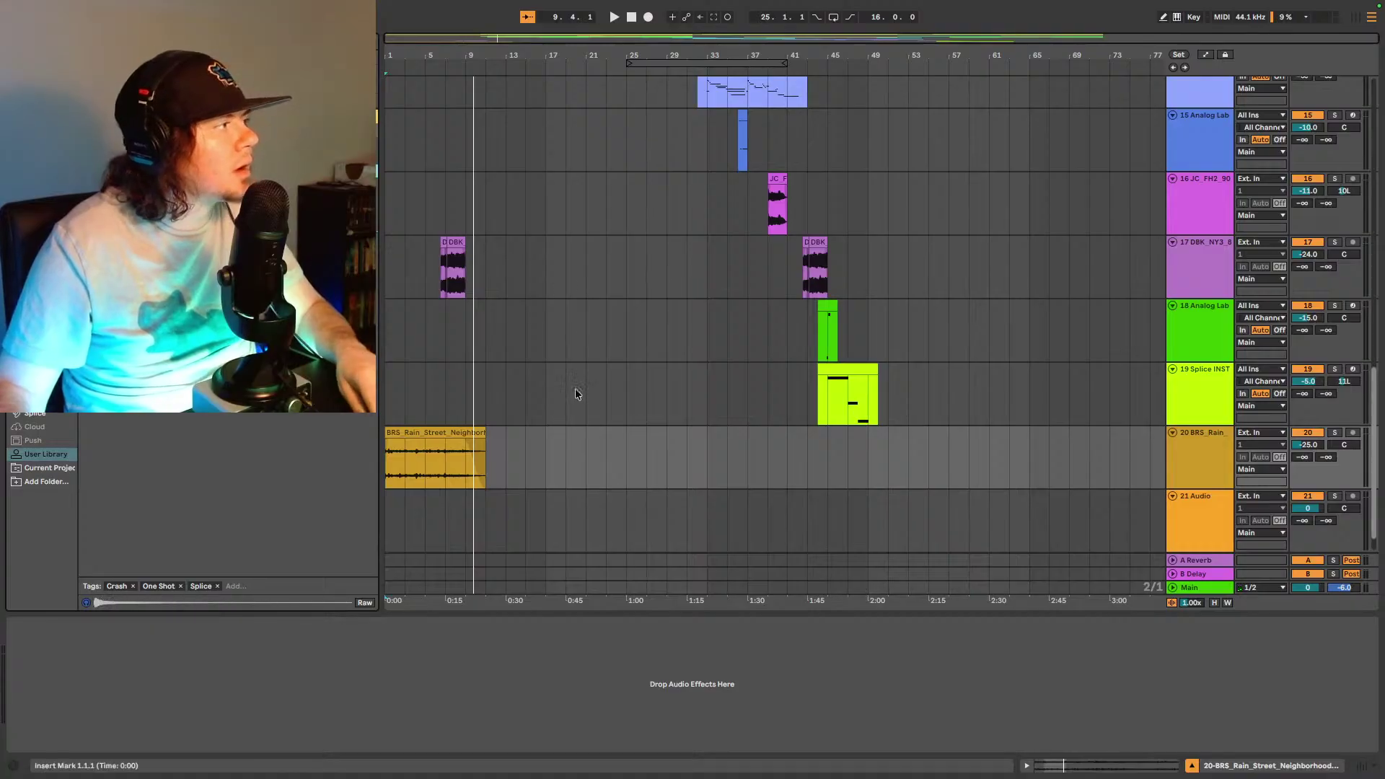
{"action": "scroll", "coordinate": [576, 393], "scroll_direction": "down", "scroll_amount": 3}
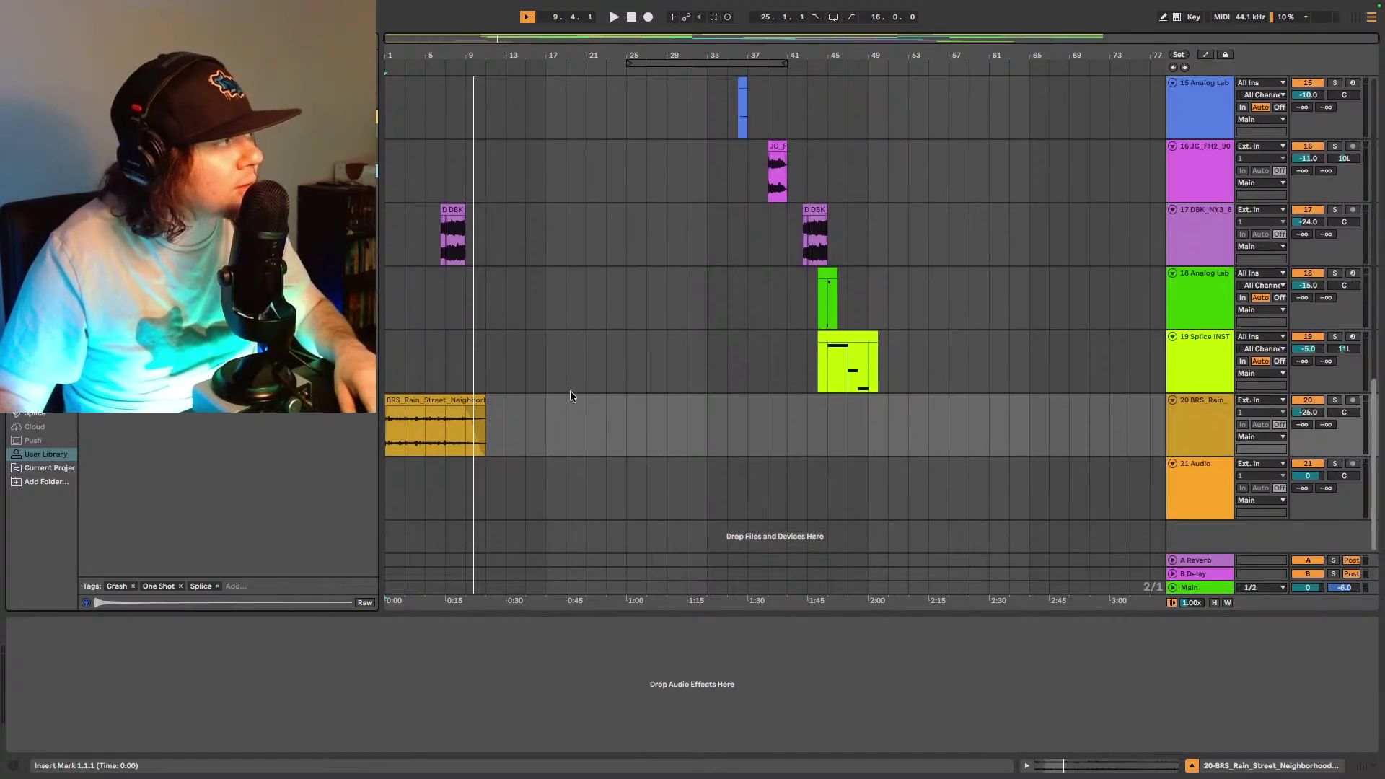
{"action": "left_click_drag", "start_coordinate": [216, 288], "coordinate": [492, 494]}
{"action": "key", "text": "space"}
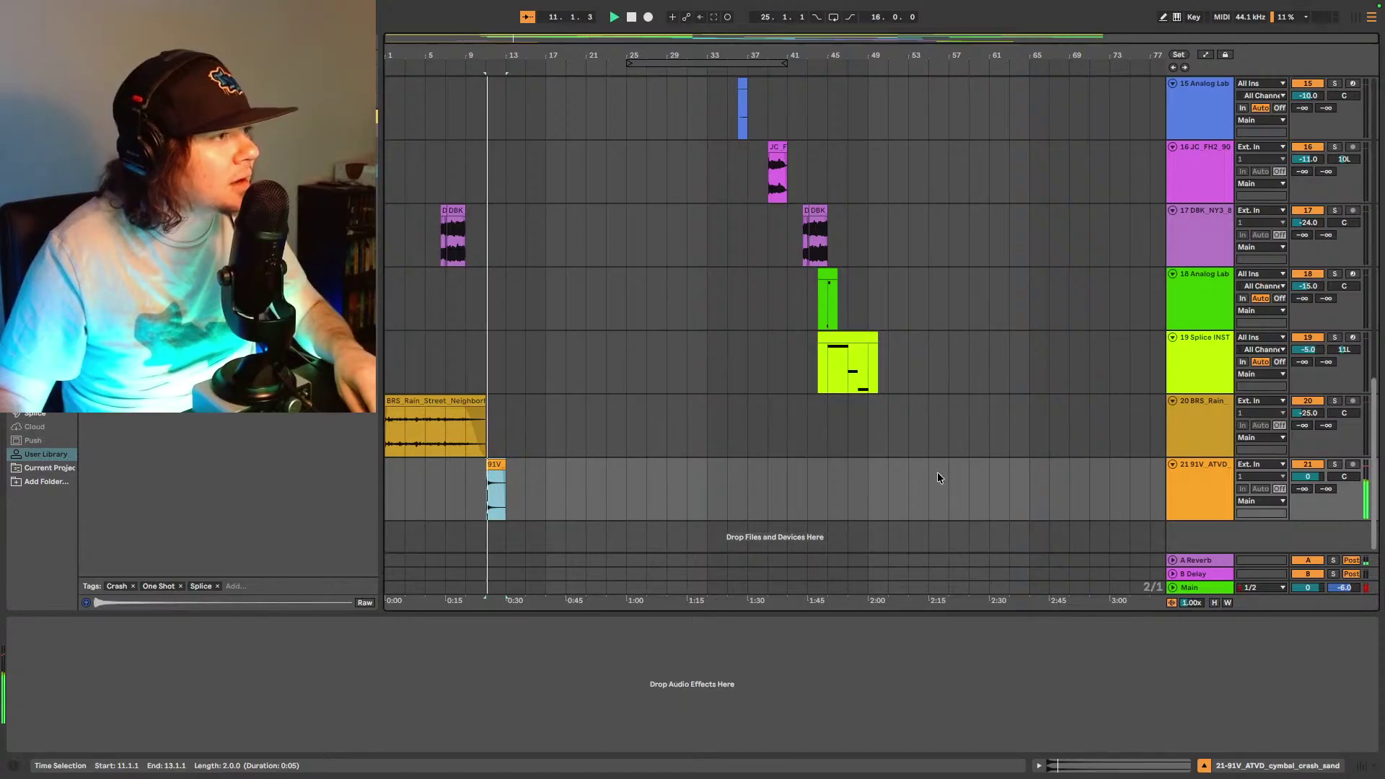
- Turn off warping for the cymbal crash clip and set its track volume to -18.0 dB
{"action": "left_click", "coordinate": [1307, 476]}
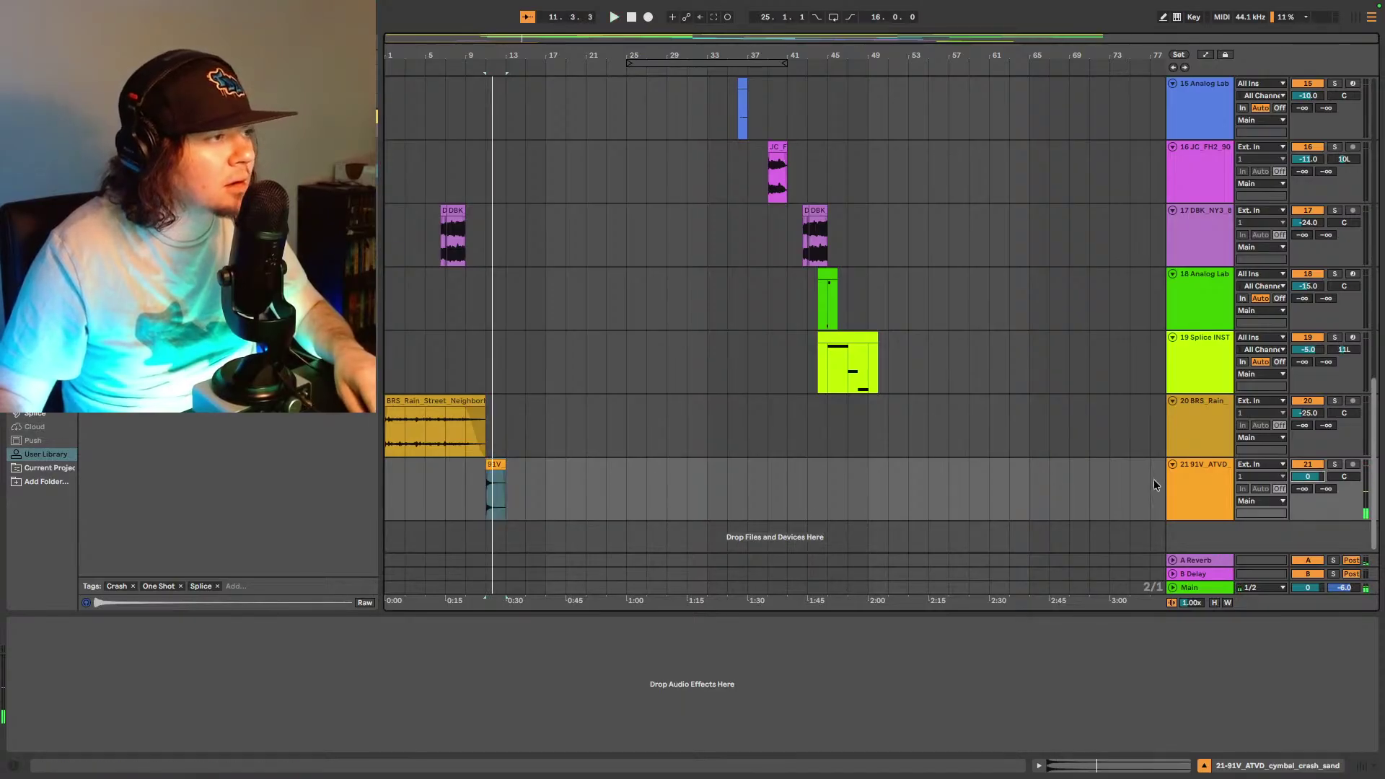
{"action": "left_click", "coordinate": [1039, 766]}
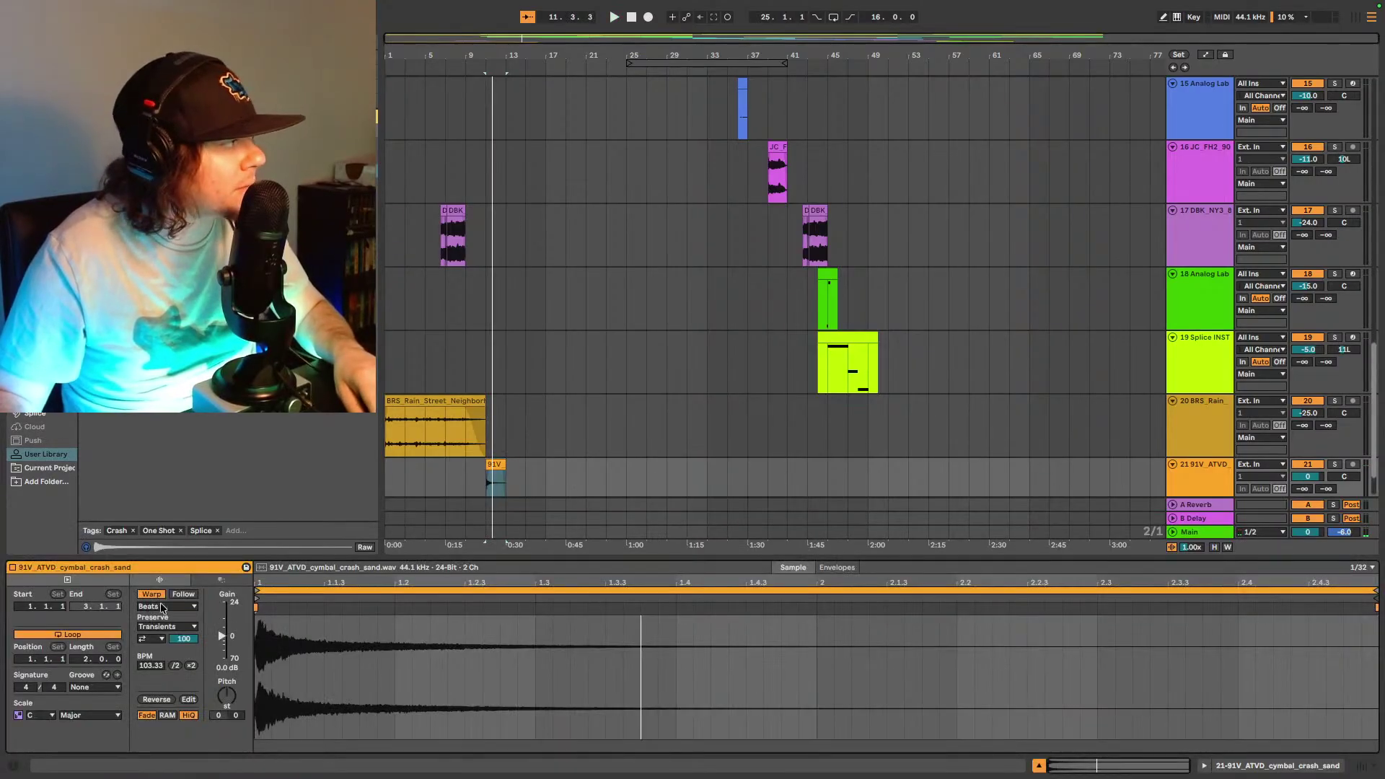
{"action": "left_click", "coordinate": [141, 596]}
{"action": "scroll", "coordinate": [721, 454], "scroll_direction": "down", "scroll_amount": 2}
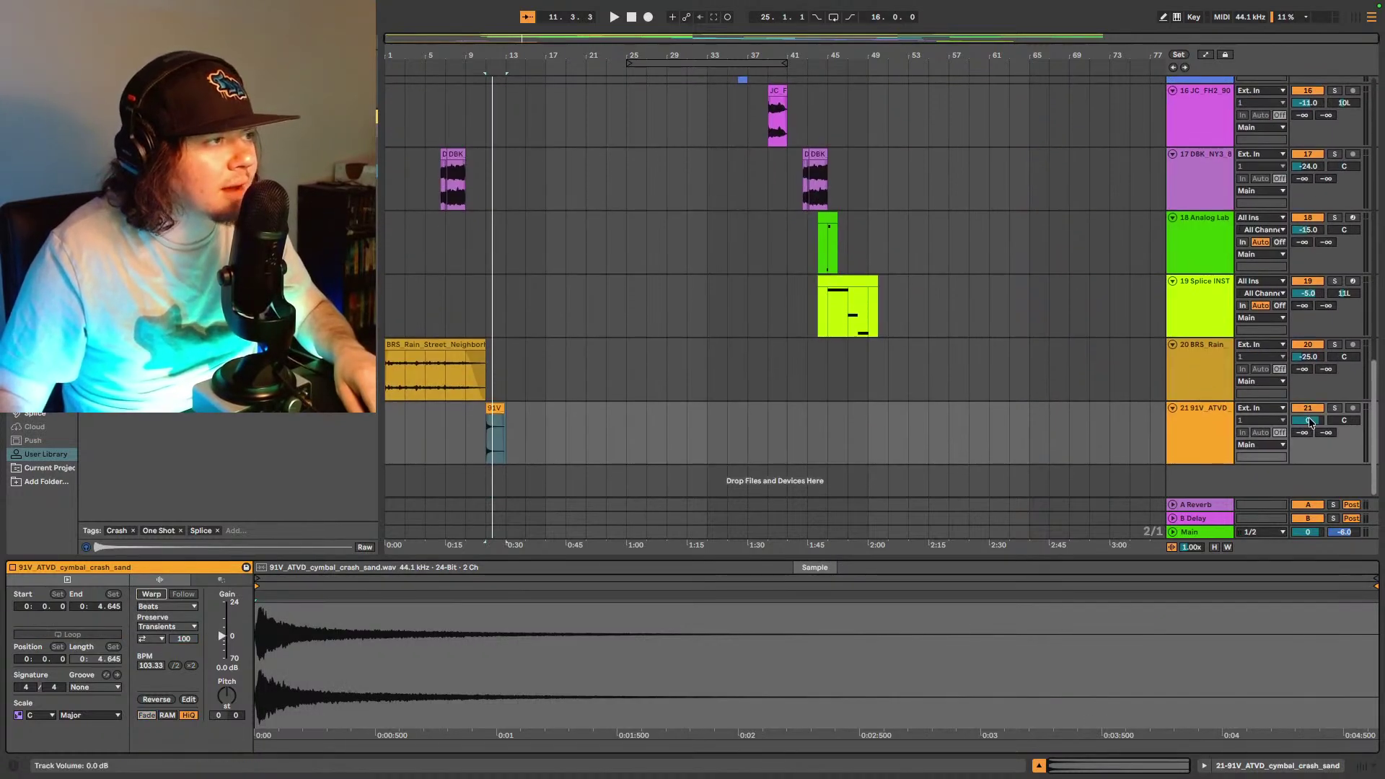
{"action": "left_click_drag", "start_coordinate": [1311, 424], "coordinate": [1315, 426]}
{"action": "key", "text": "space"}
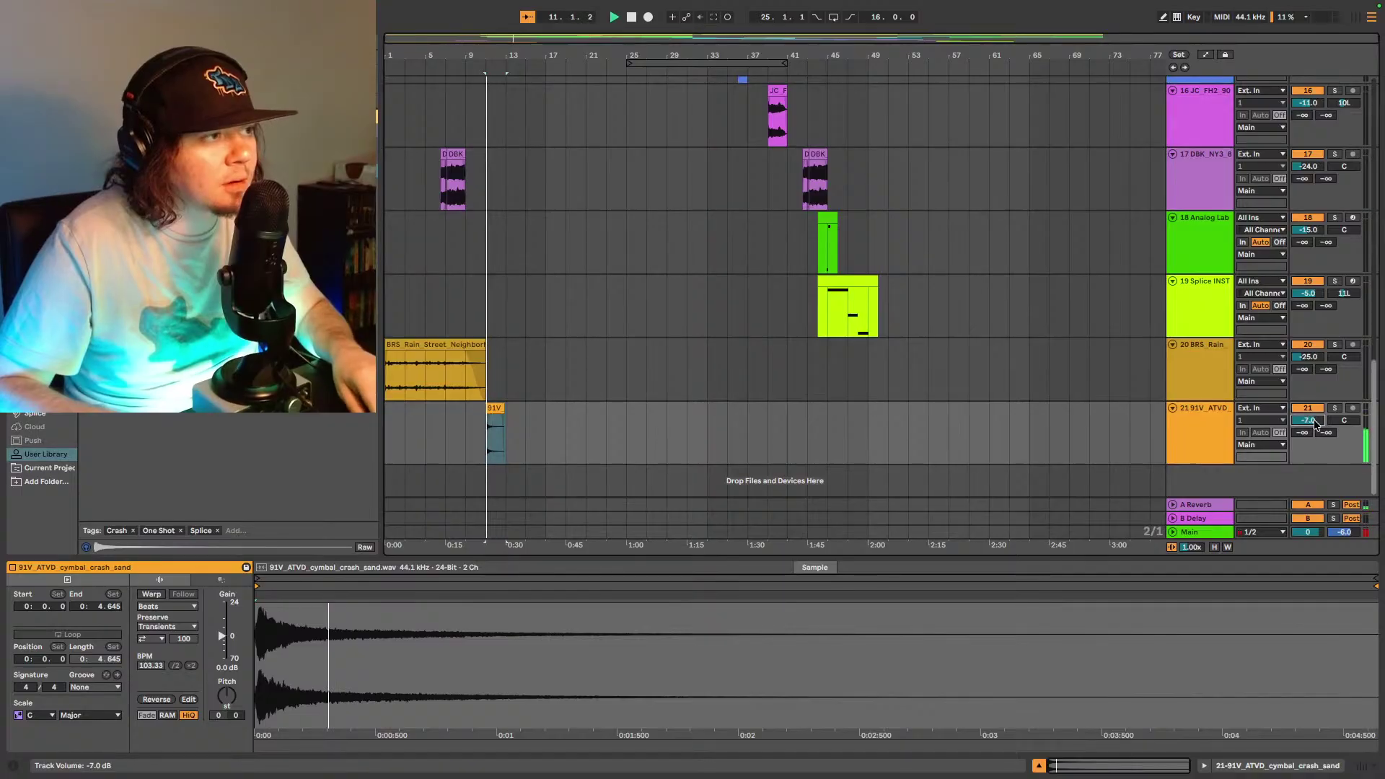
{"action": "mouse_move", "coordinate": [1314, 424]}
{"action": "left_mouse_down"}
{"action": "mouse_move", "coordinate": [1315, 461]}
{"action": "mouse_move", "coordinate": [1314, 433]}
{"action": "left_mouse_up"}
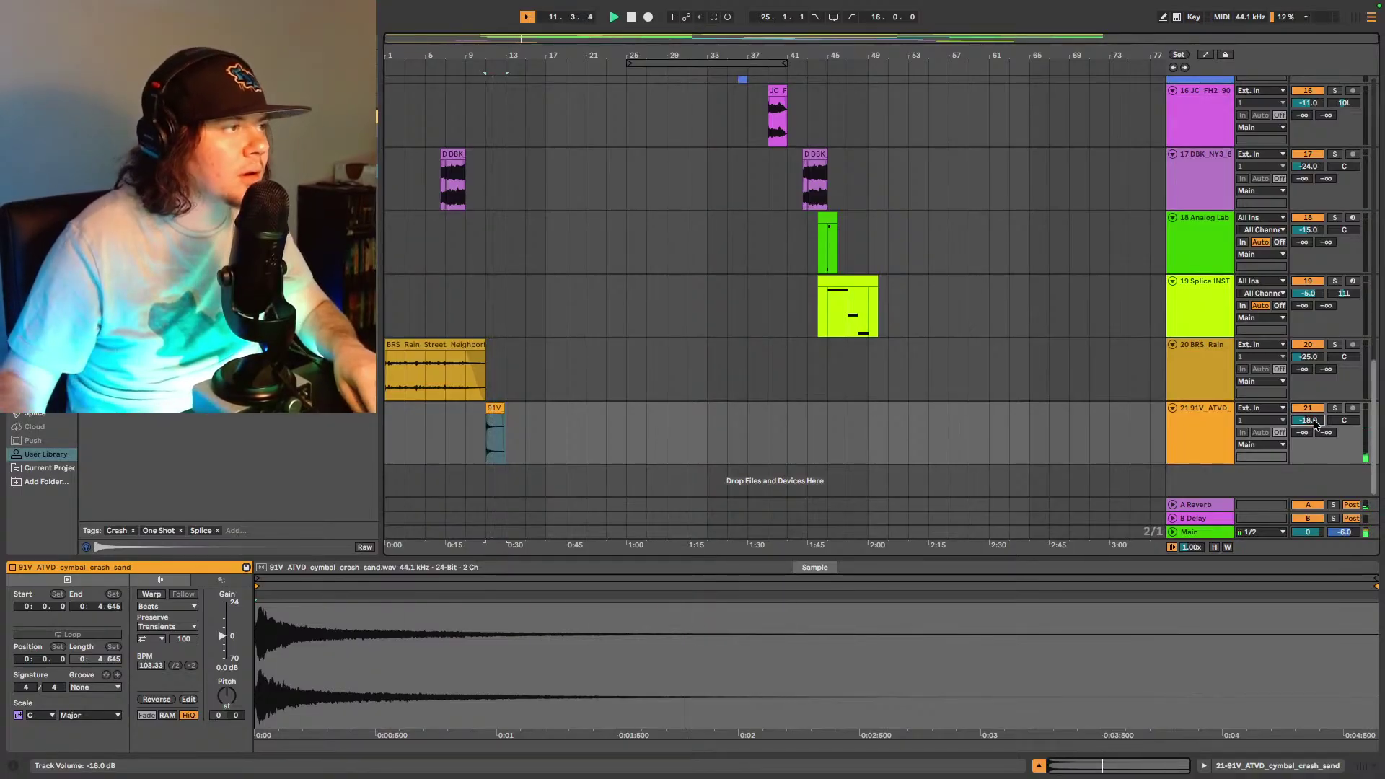
- Add another audio track below the crash and place the SO_AU_fx_riser_swish sample at bar 11 on it
{"action": "left_click", "coordinate": [1185, 423]}
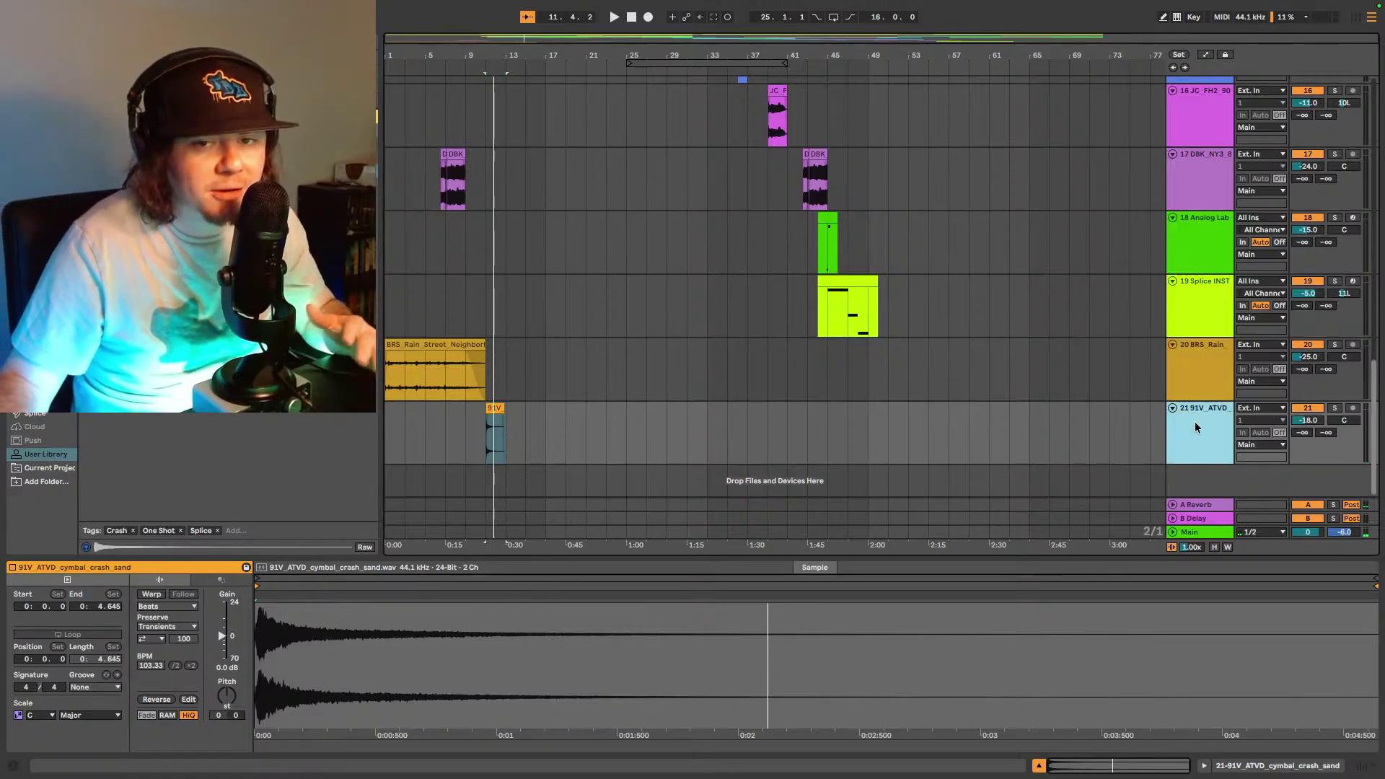
{"action": "key", "text": "ctrl+t"}
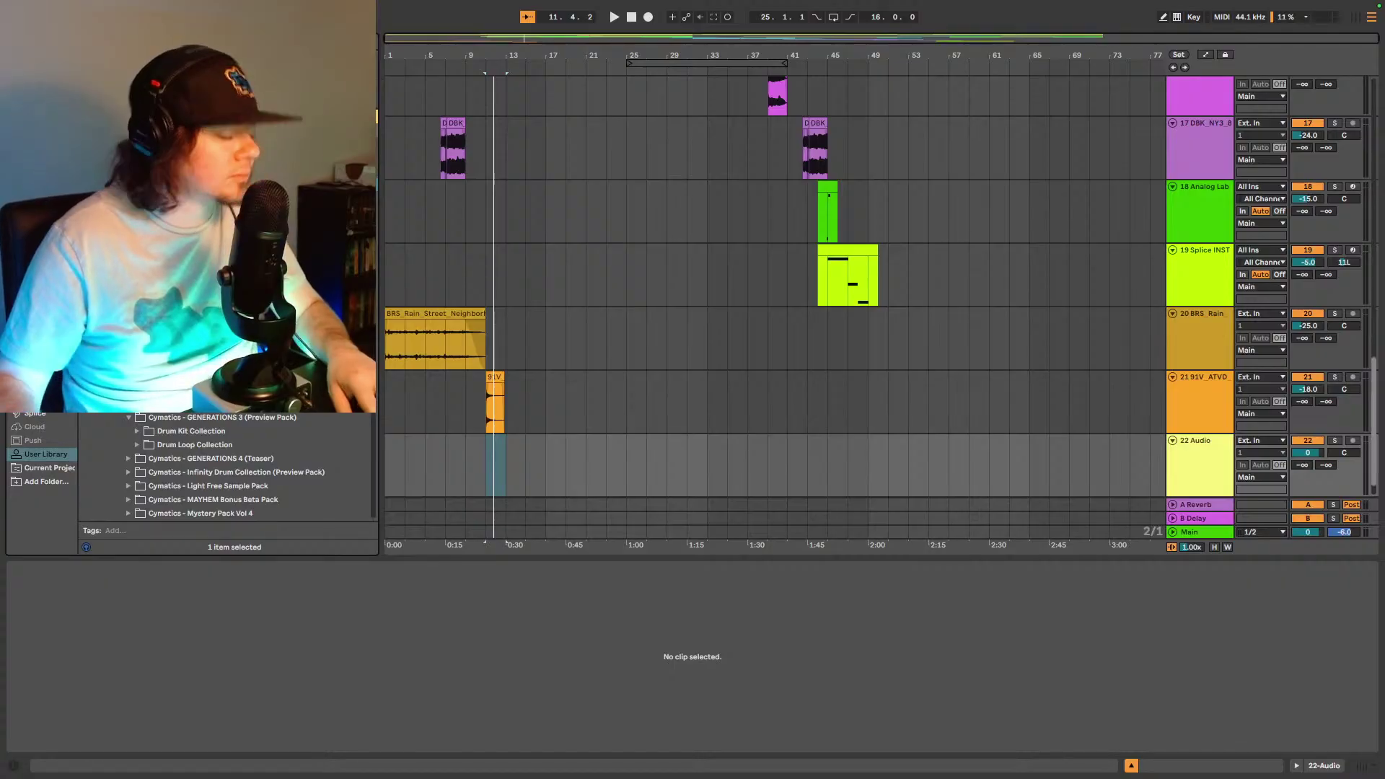
{"action": "scroll", "coordinate": [231, 465], "scroll_direction": "down", "scroll_amount": 5}
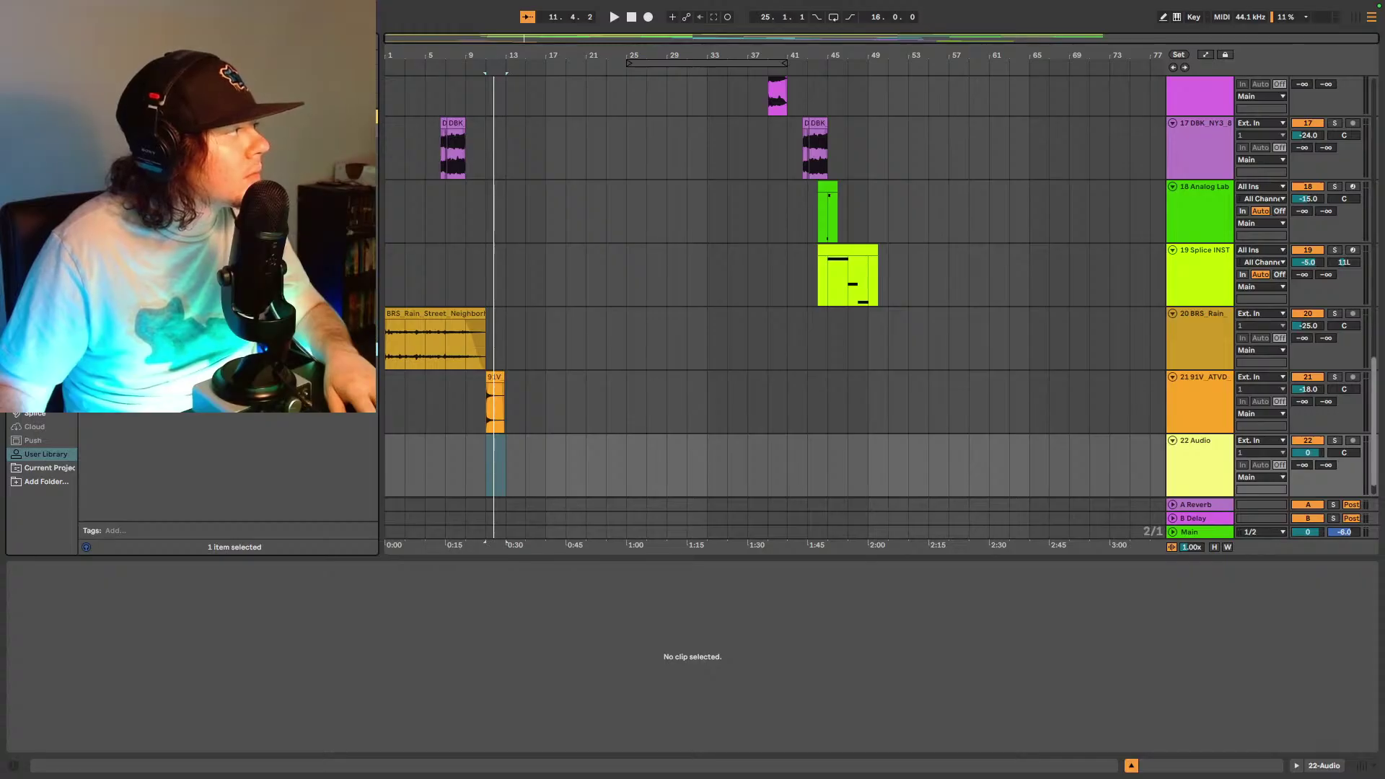
{"action": "left_click", "coordinate": [88, 547]}
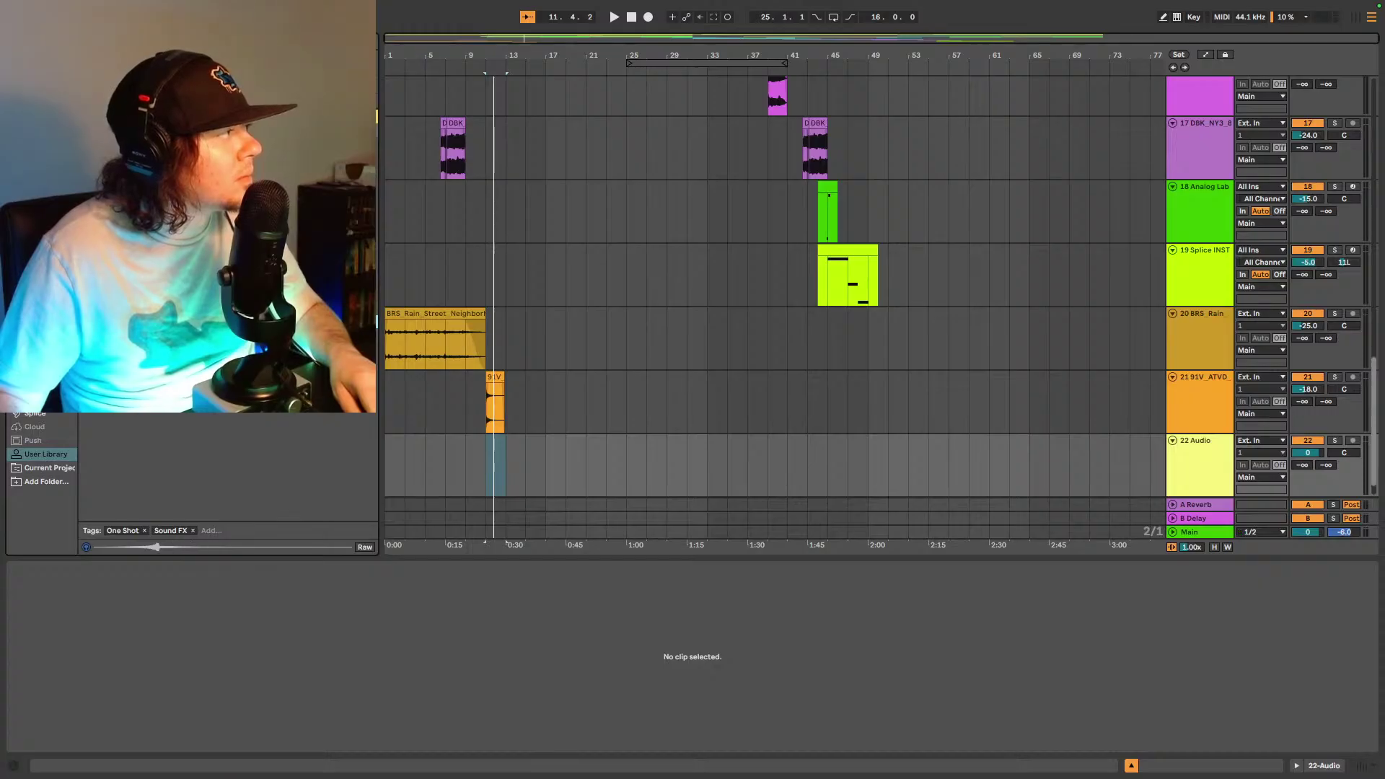
{"action": "mouse_move", "coordinate": [496, 469]}
{"action": "left_mouse_down"}
{"action": "mouse_move", "coordinate": [458, 494]}
{"action": "mouse_move", "coordinate": [489, 472]}
{"action": "left_mouse_up"}
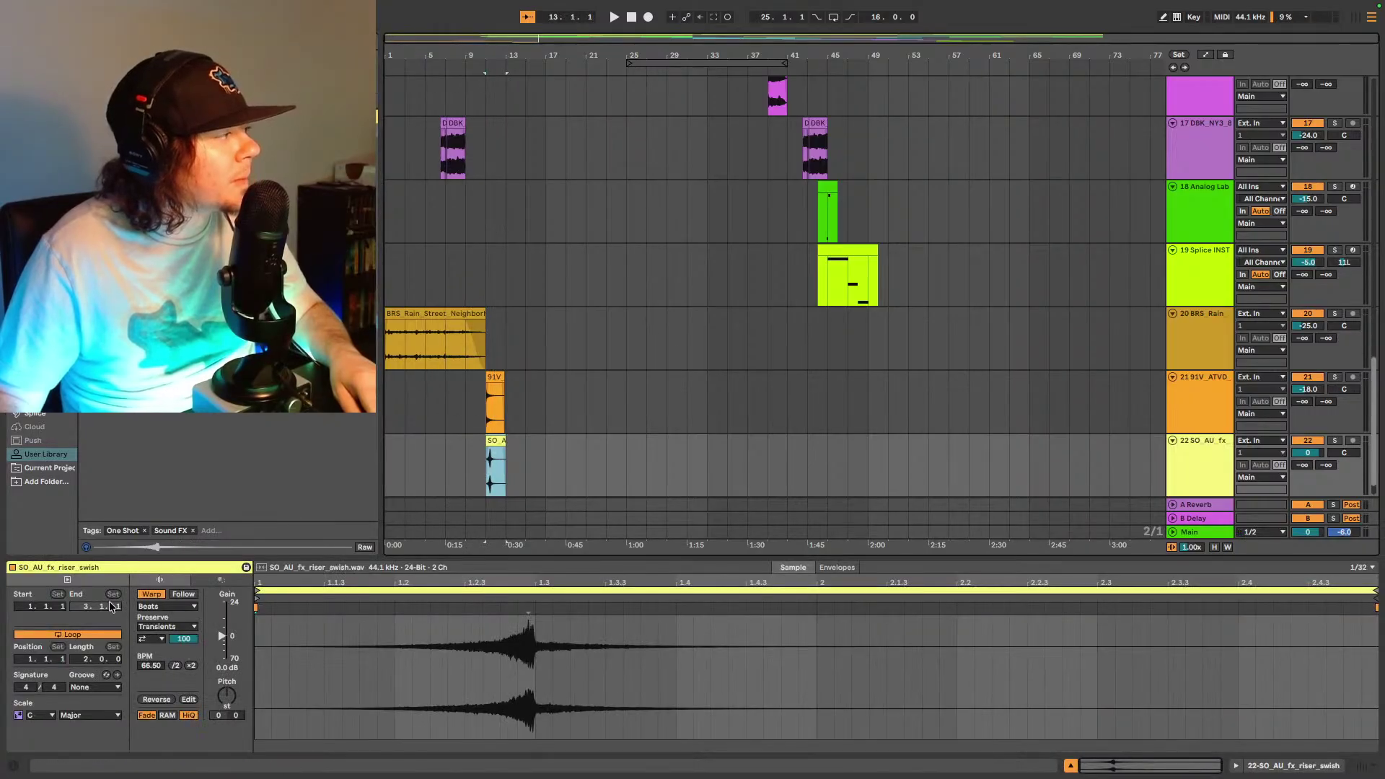
- Turn off warping for the SO_AU_fx_riser_swish clip and select the clip in the arrangement
{"action": "left_click", "coordinate": [151, 593]}
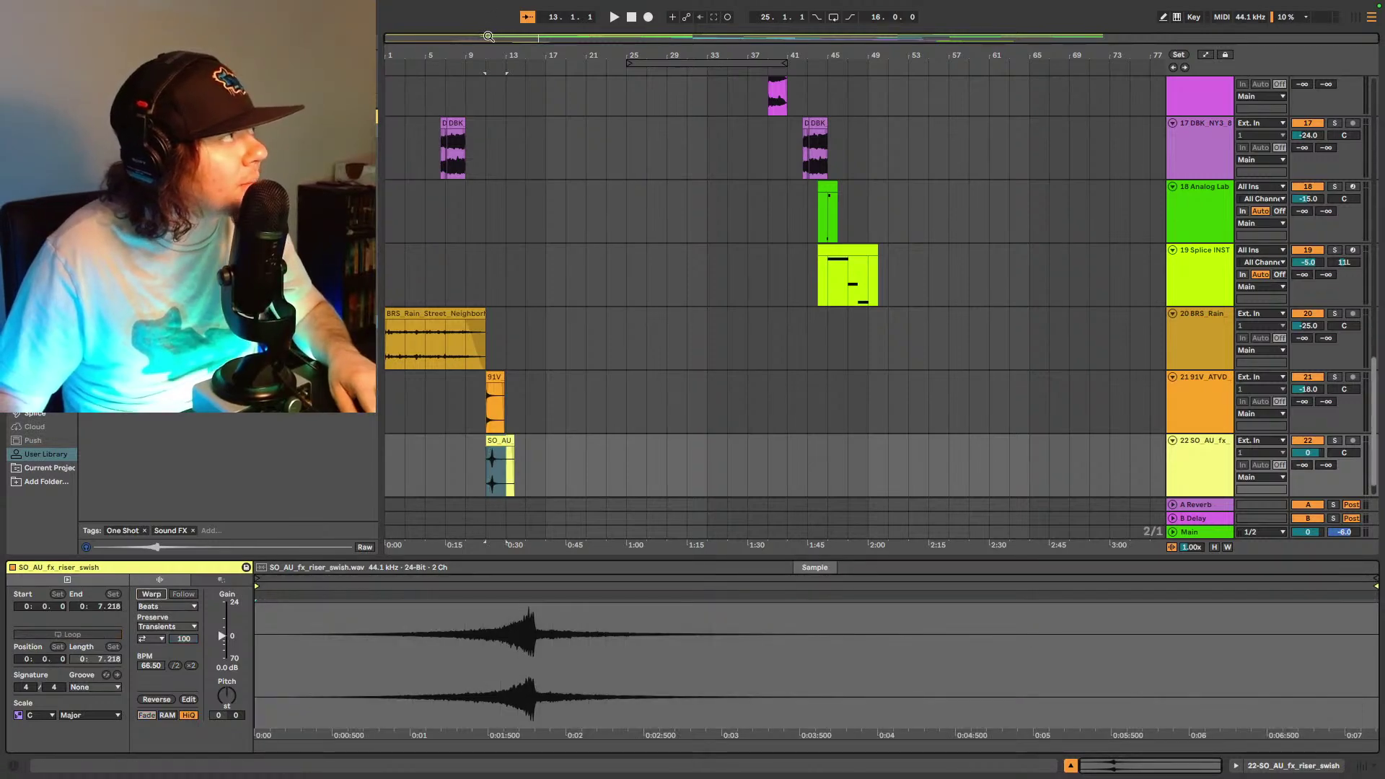
{"action": "key", "text": "z"}
{"action": "left_click", "coordinate": [887, 441]}
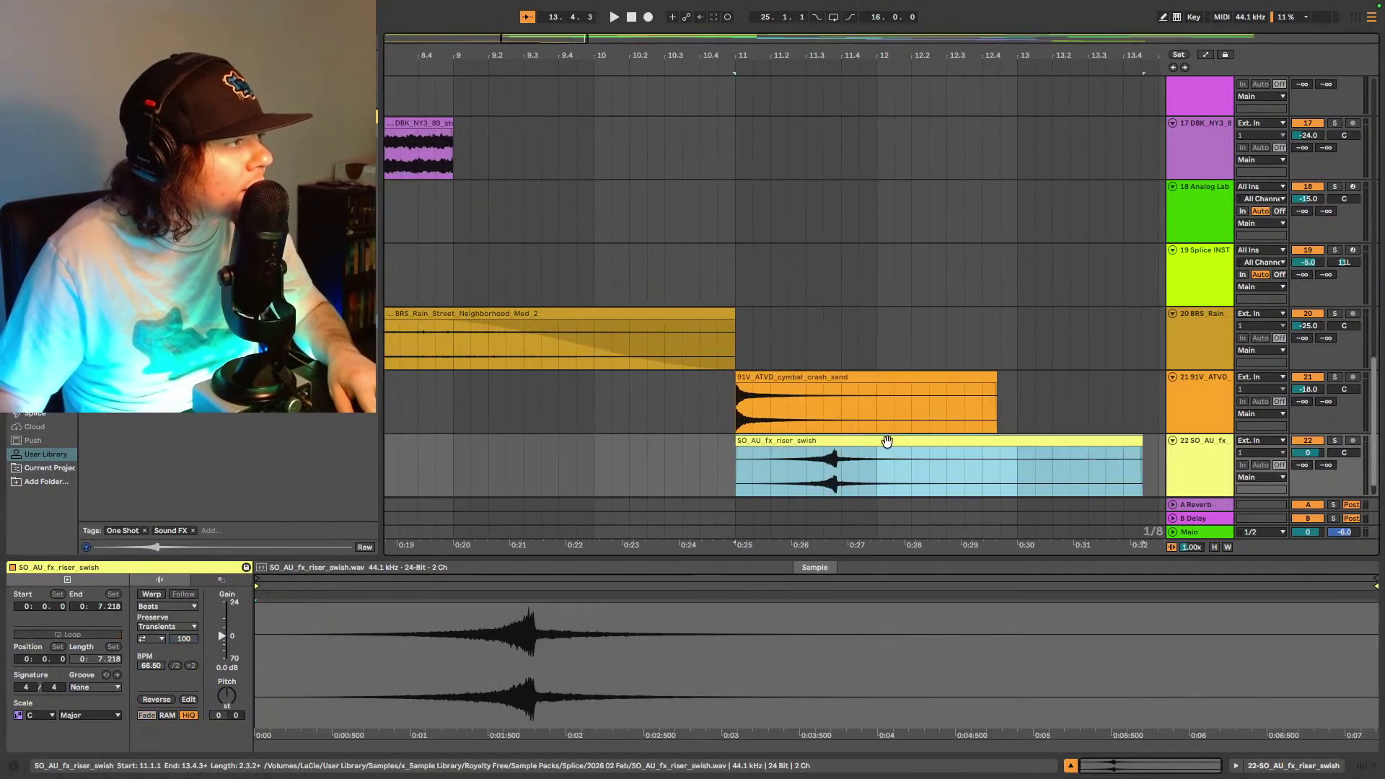
- Align the SO_AU_fx_riser_swish clip so its peak lands on bar 11, and set its track volume to -16.0 dB
{"action": "left_click_drag", "start_coordinate": [887, 441], "coordinate": [782, 443]}
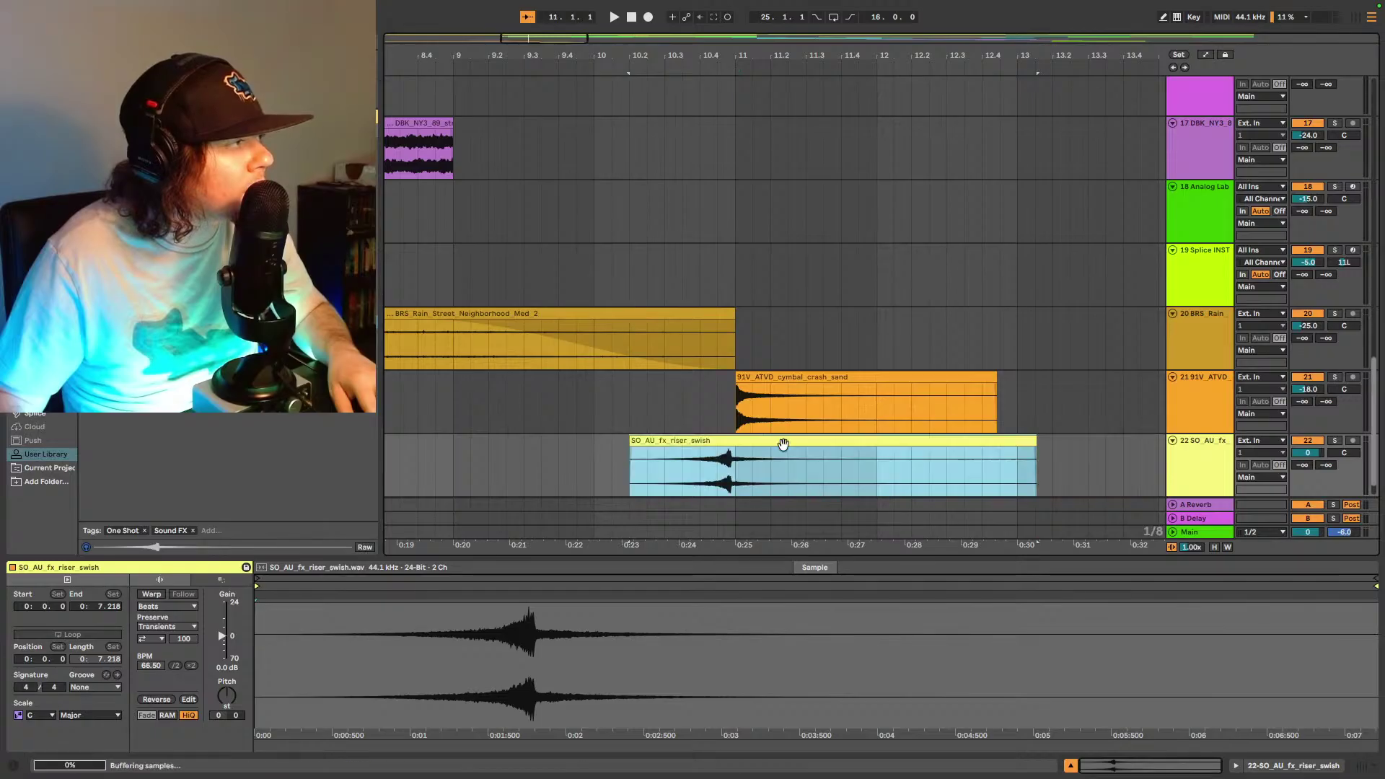
{"action": "scroll", "coordinate": [750, 440], "scroll_direction": "up", "scroll_amount": 5}
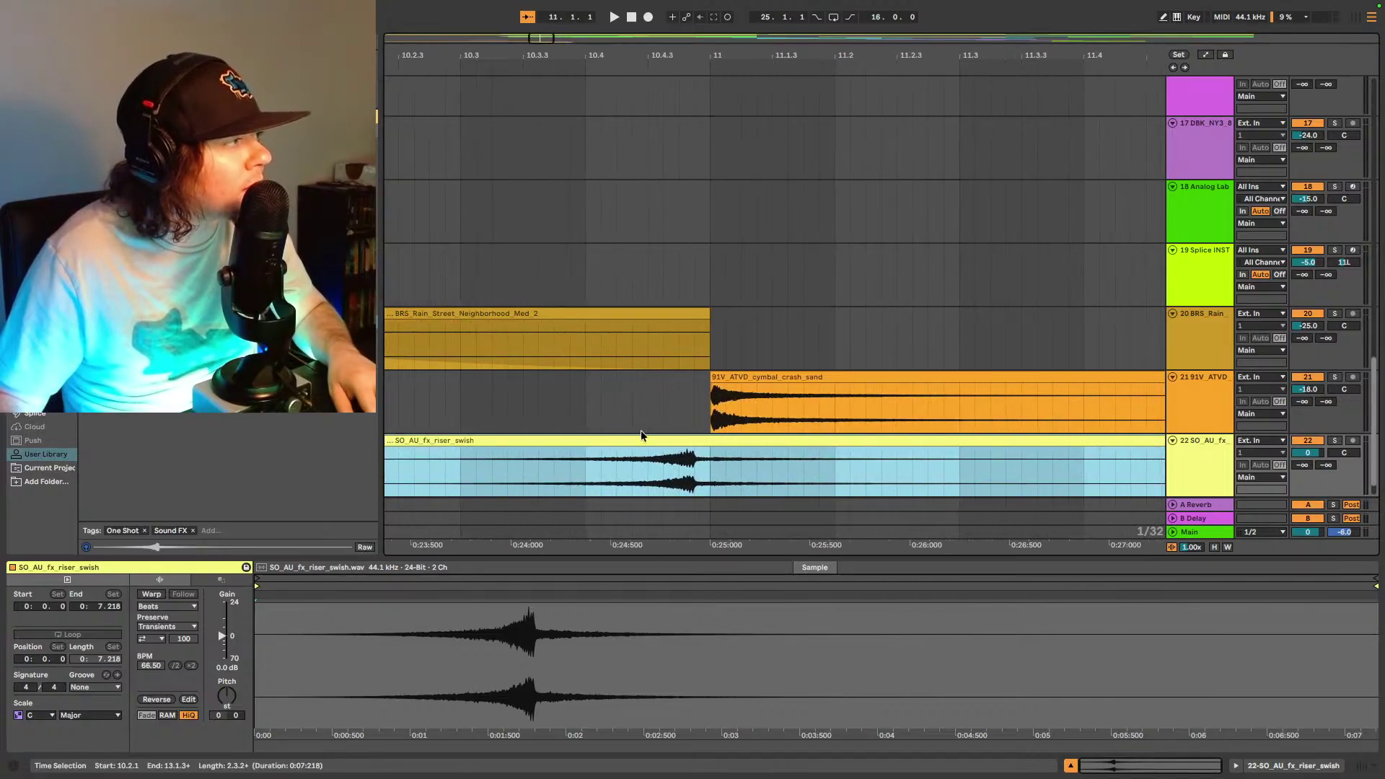
{"action": "left_click_drag", "start_coordinate": [696, 443], "coordinate": [711, 442]}
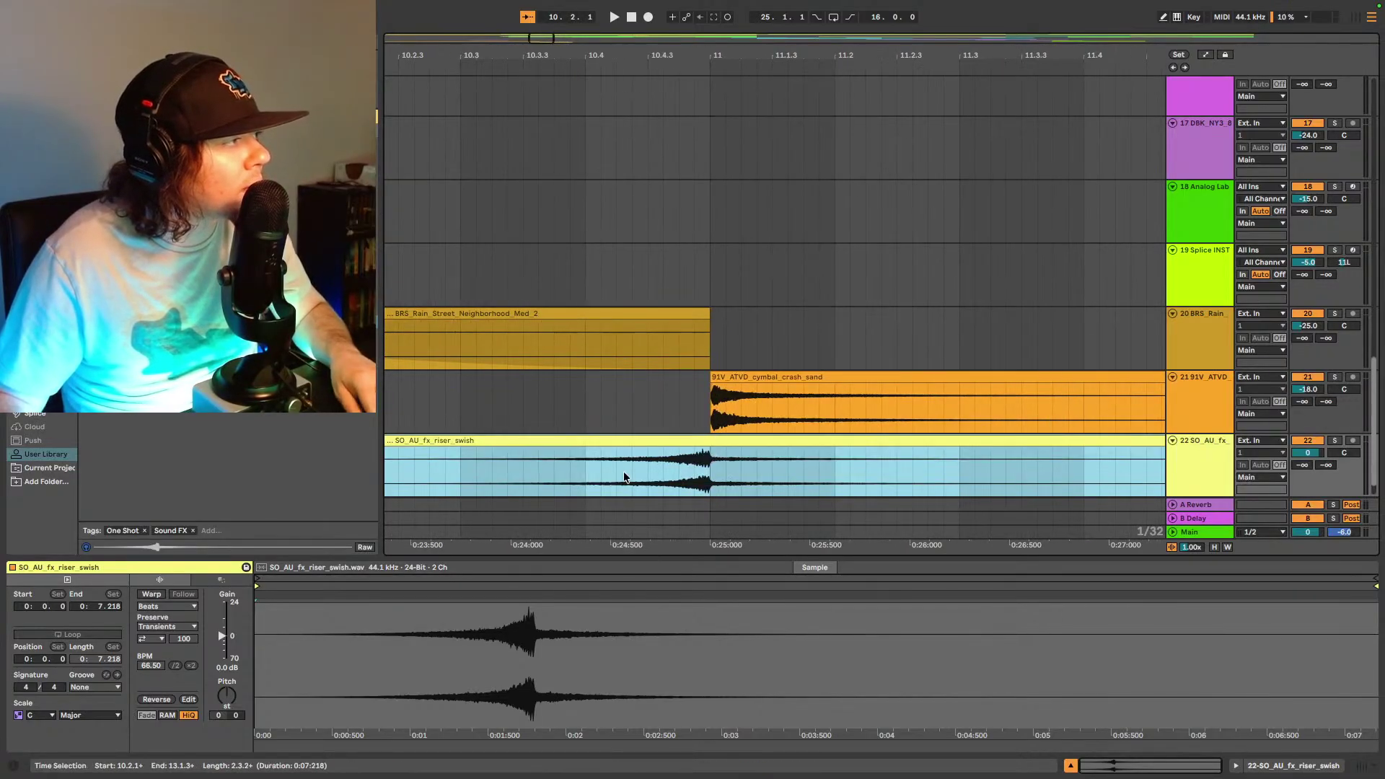
{"action": "key", "text": "space"}
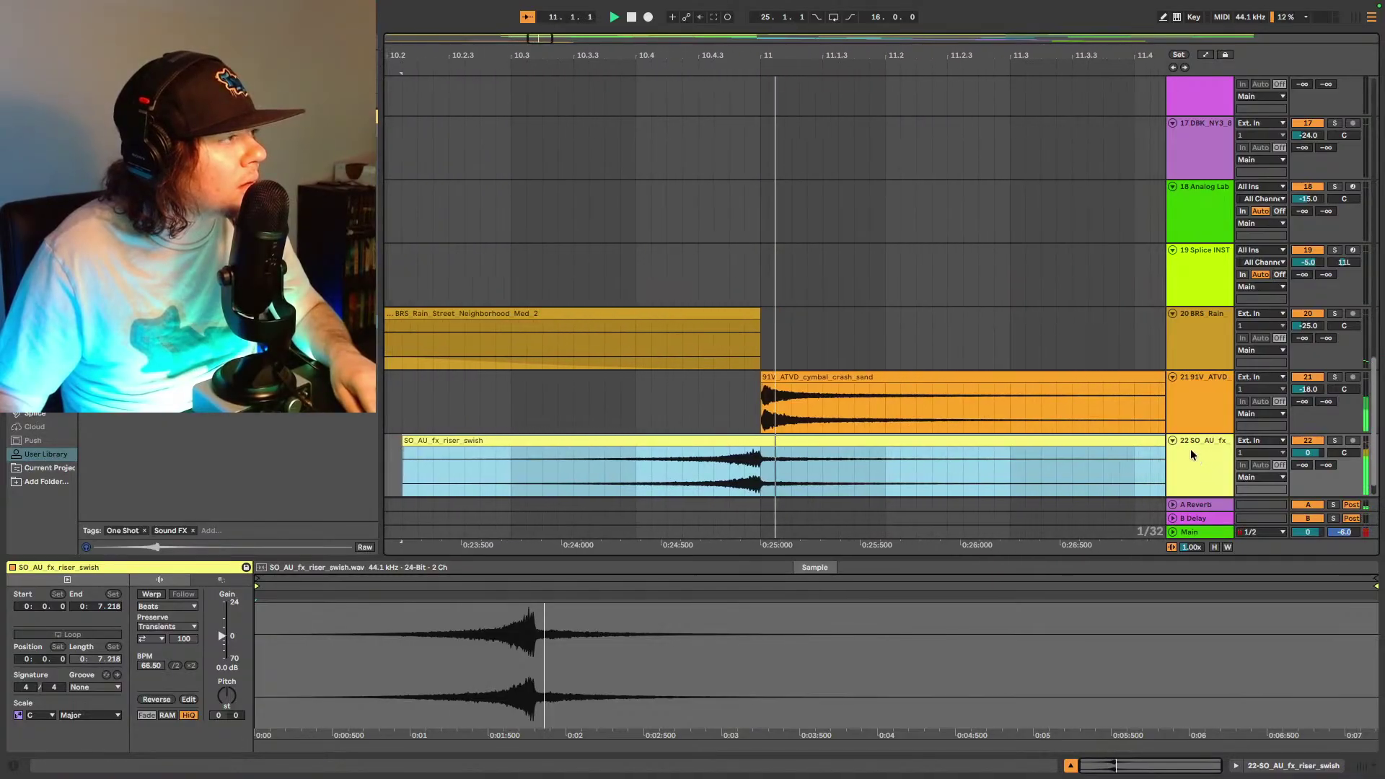
{"action": "left_click", "coordinate": [1307, 452]}
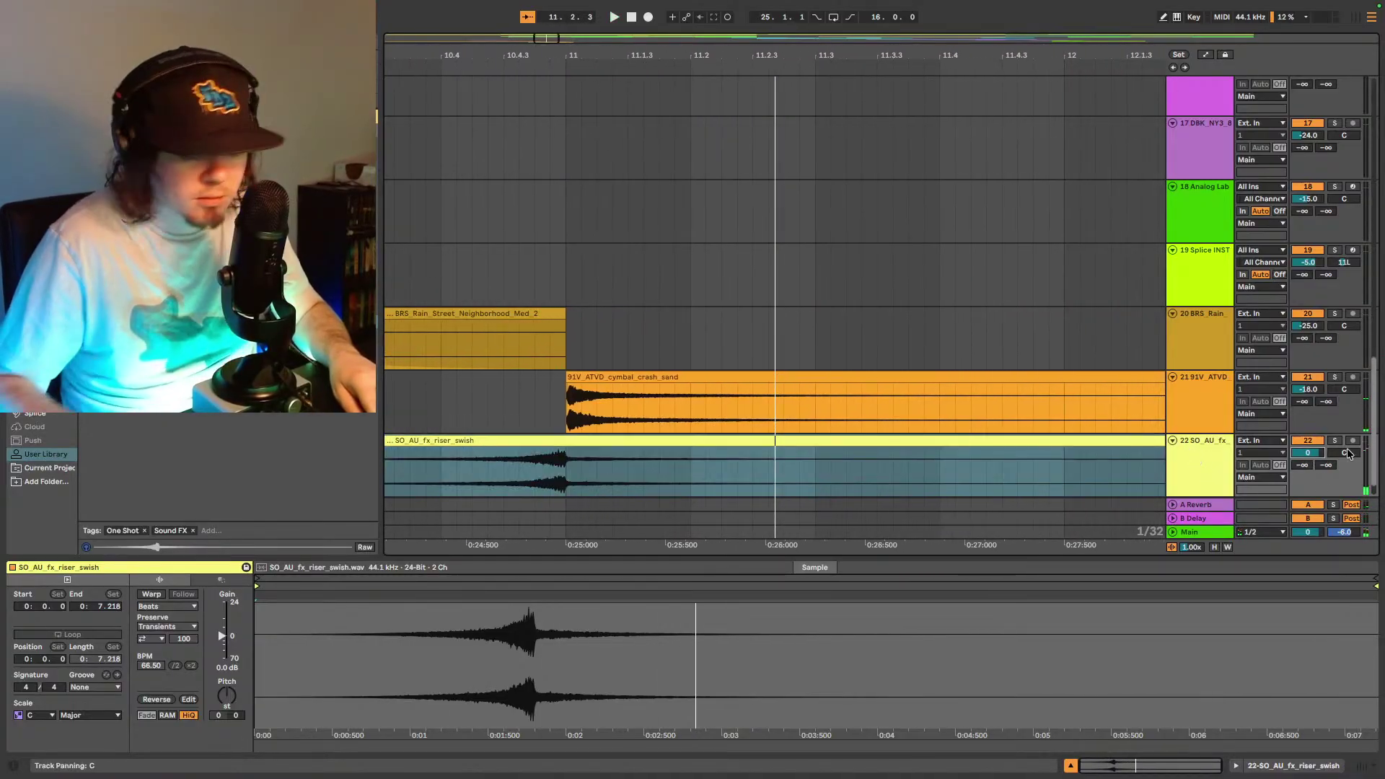
{"action": "key", "text": "space"}
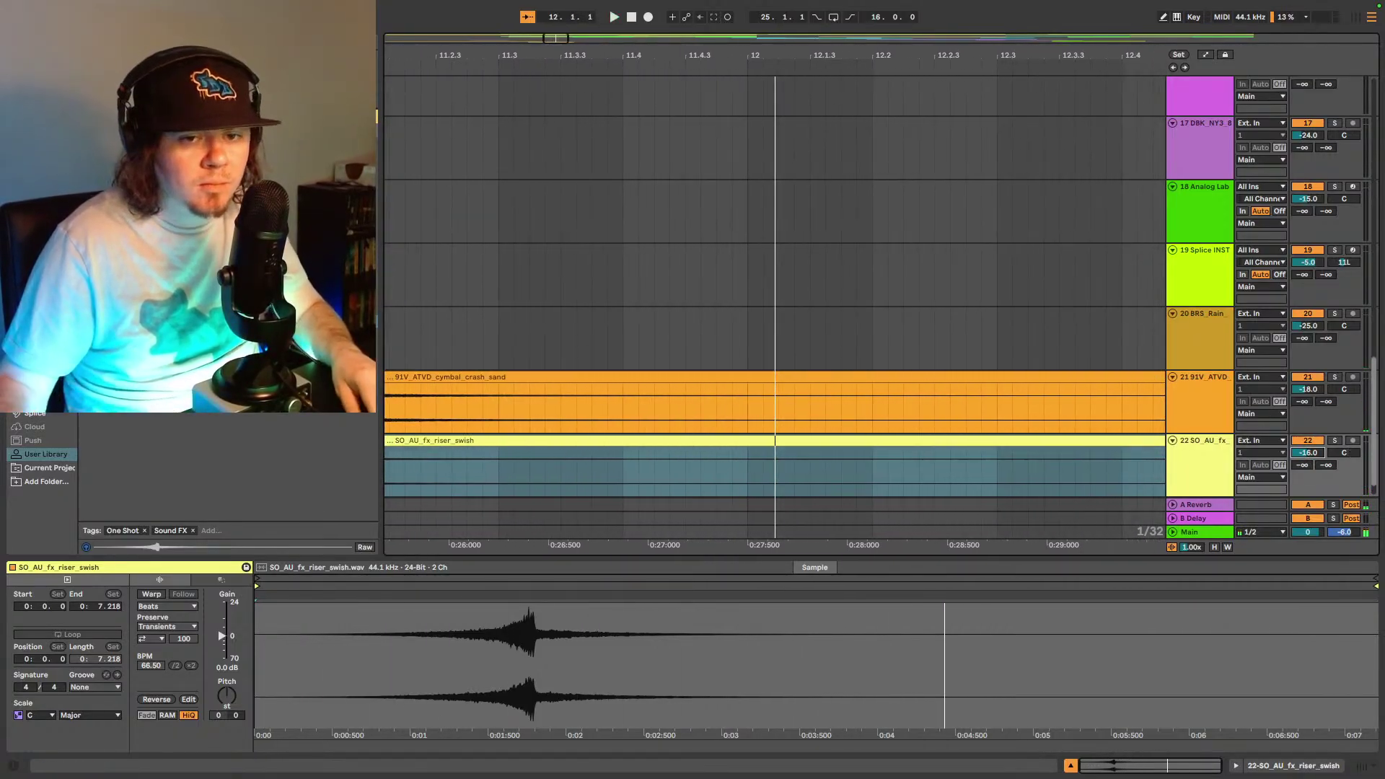
- Move the cymbal crash and riser swish clips two bars earlier so the crash starts at bar 9, and play the transition
{"action": "left_click_drag", "start_coordinate": [568, 31], "coordinate": [720, 400]}
{"action": "key", "text": "space"}
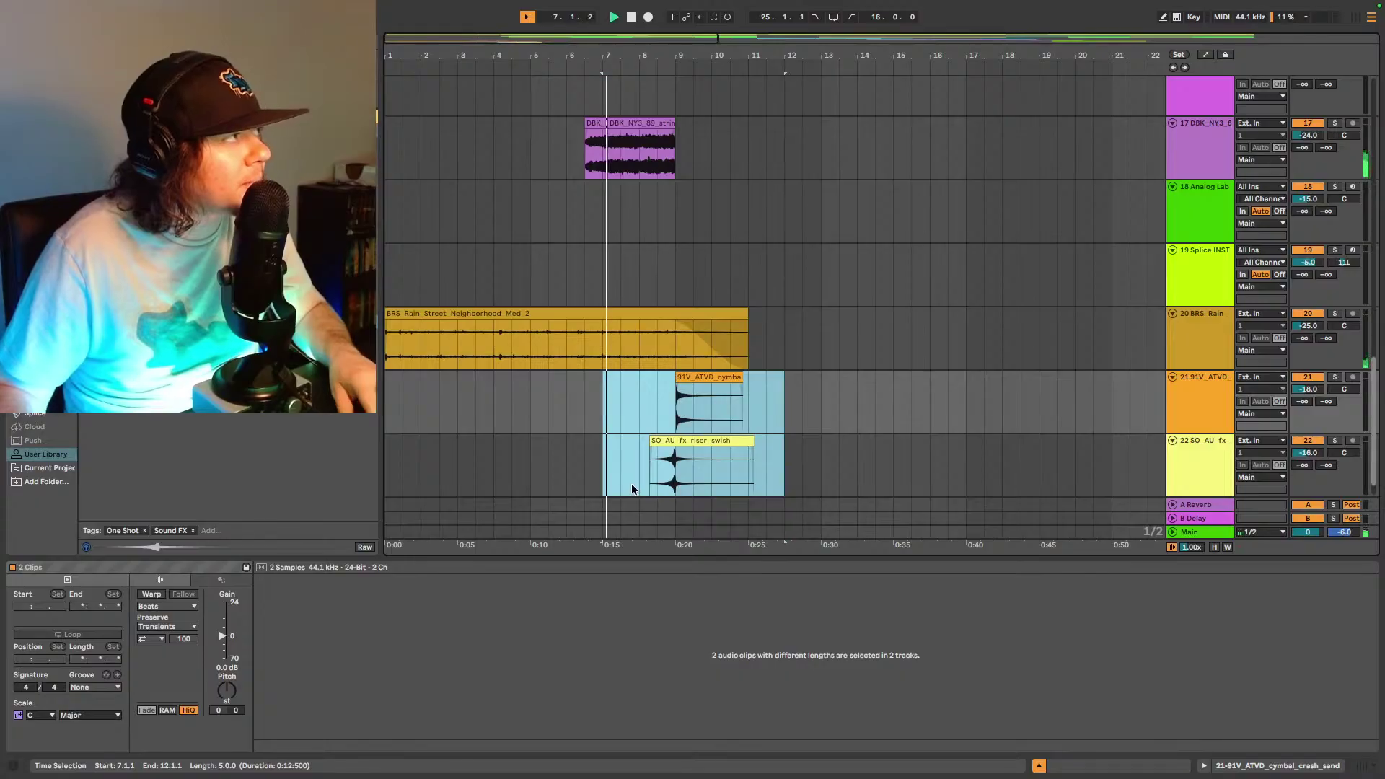
{"action": "mouse_move", "coordinate": [752, 463]}
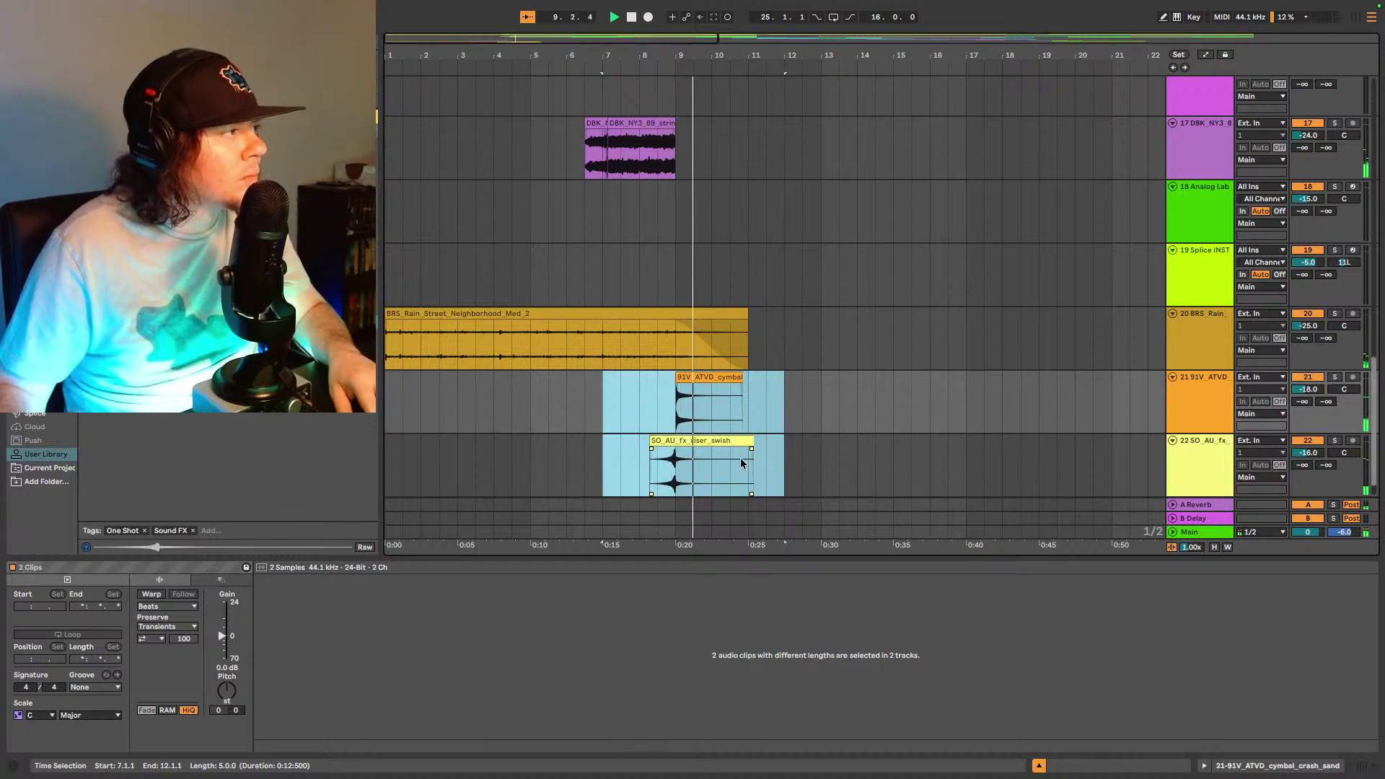
- Lower the riser swish track volume to -21.0 dB and listen to the transition
{"action": "left_click", "coordinate": [672, 441]}
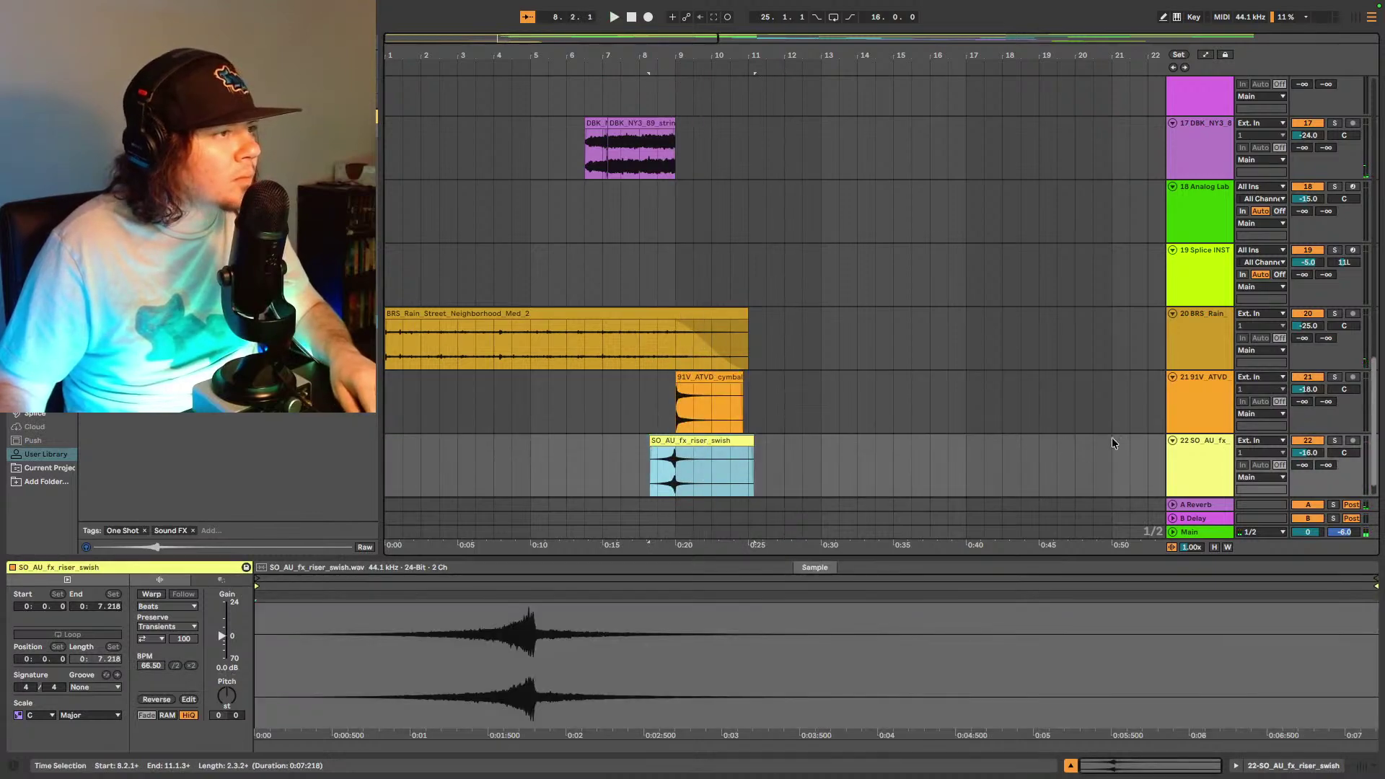
{"action": "left_click", "coordinate": [1307, 454]}
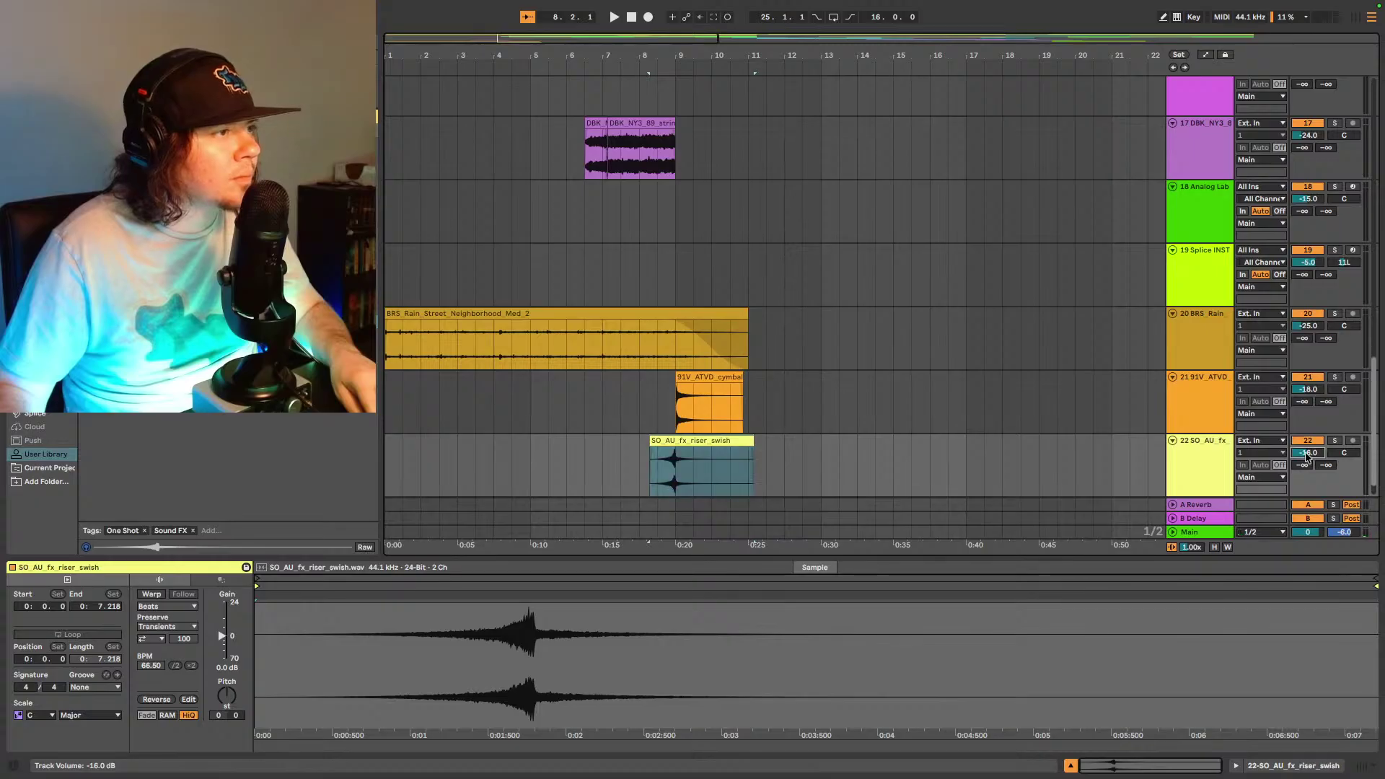
{"action": "key", "text": "Down"}
{"action": "key", "text": "Down"}
{"action": "key", "text": "Down"}
{"action": "key", "text": "space"}
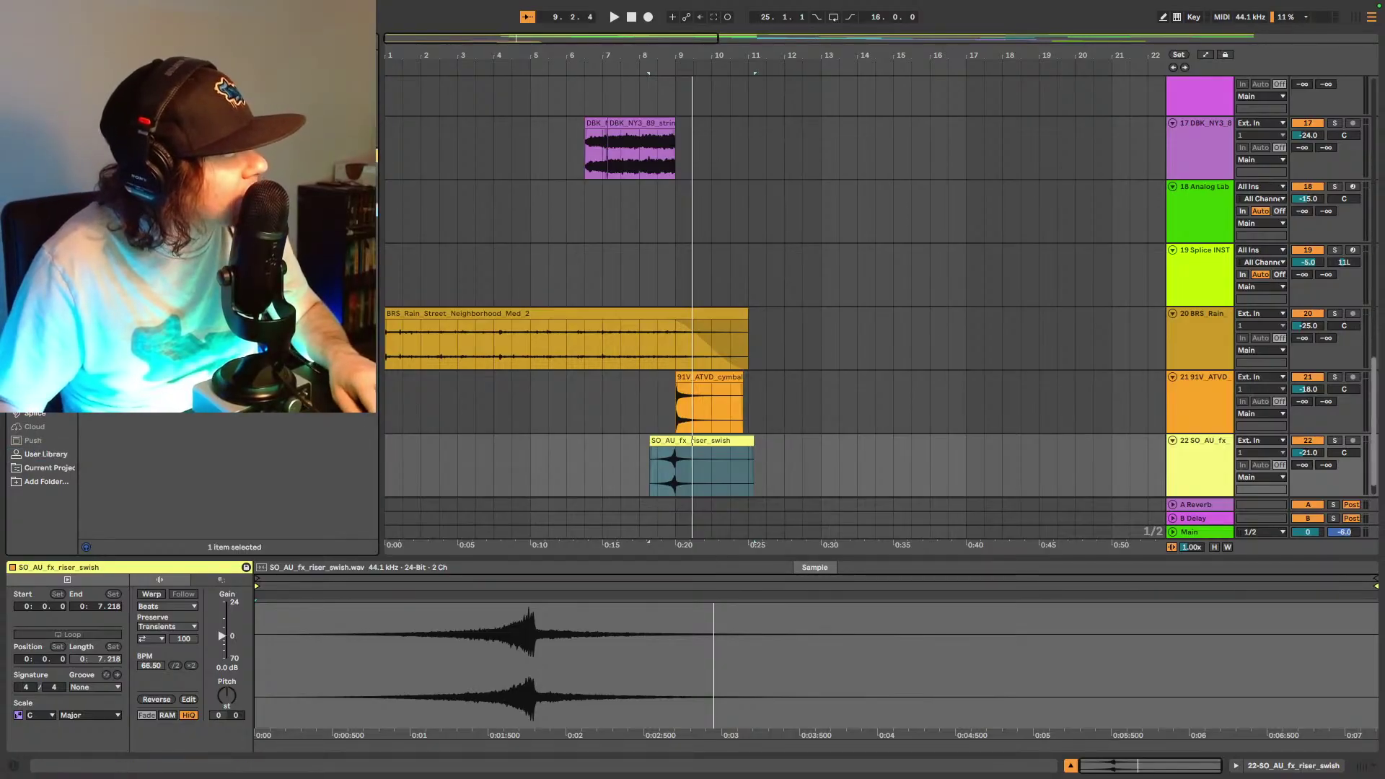
- Add the ValhallaSupermassive reverb with its Default preset to the riser swish track and play the transition
{"action": "scroll", "coordinate": [659, 464], "scroll_direction": "down", "scroll_amount": 1}
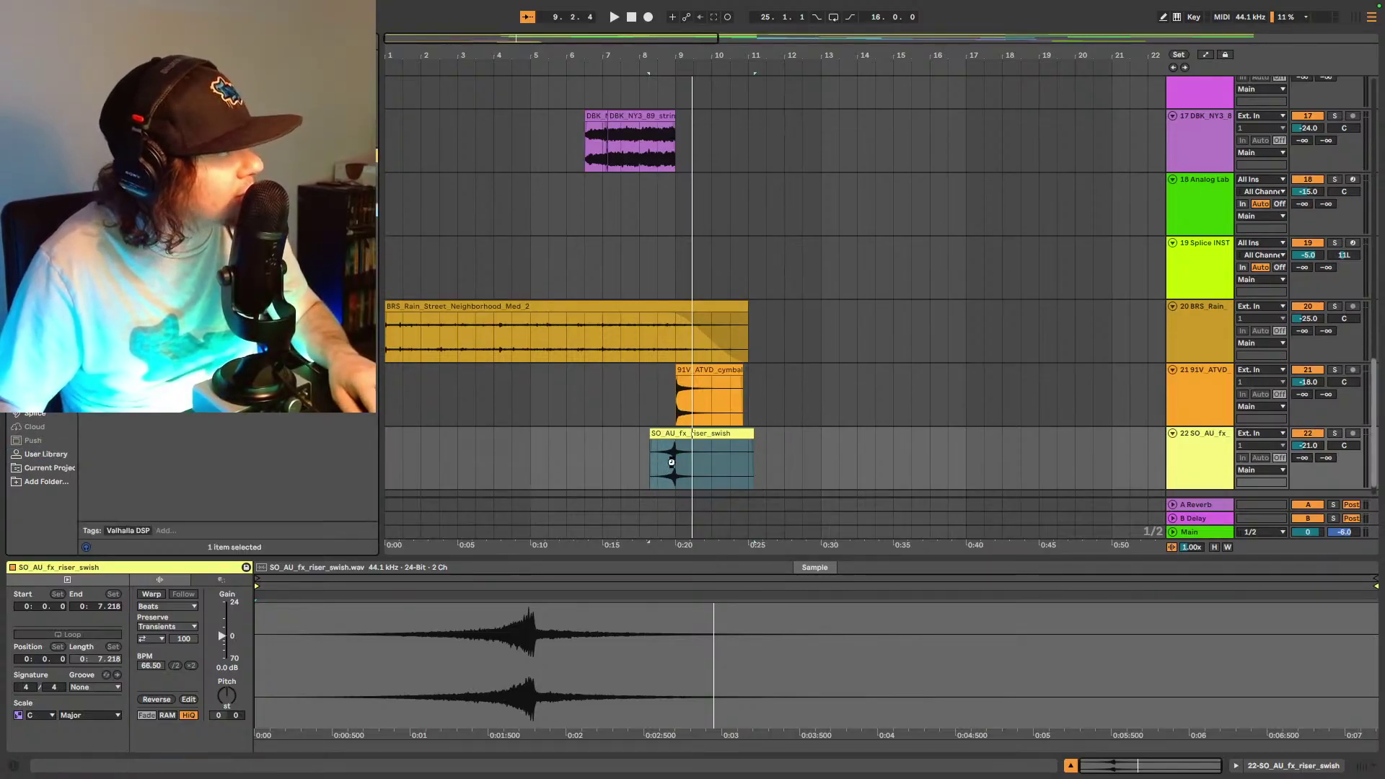
{"action": "key", "text": "shift+Tab"}
{"action": "left_click", "coordinate": [36, 623]}
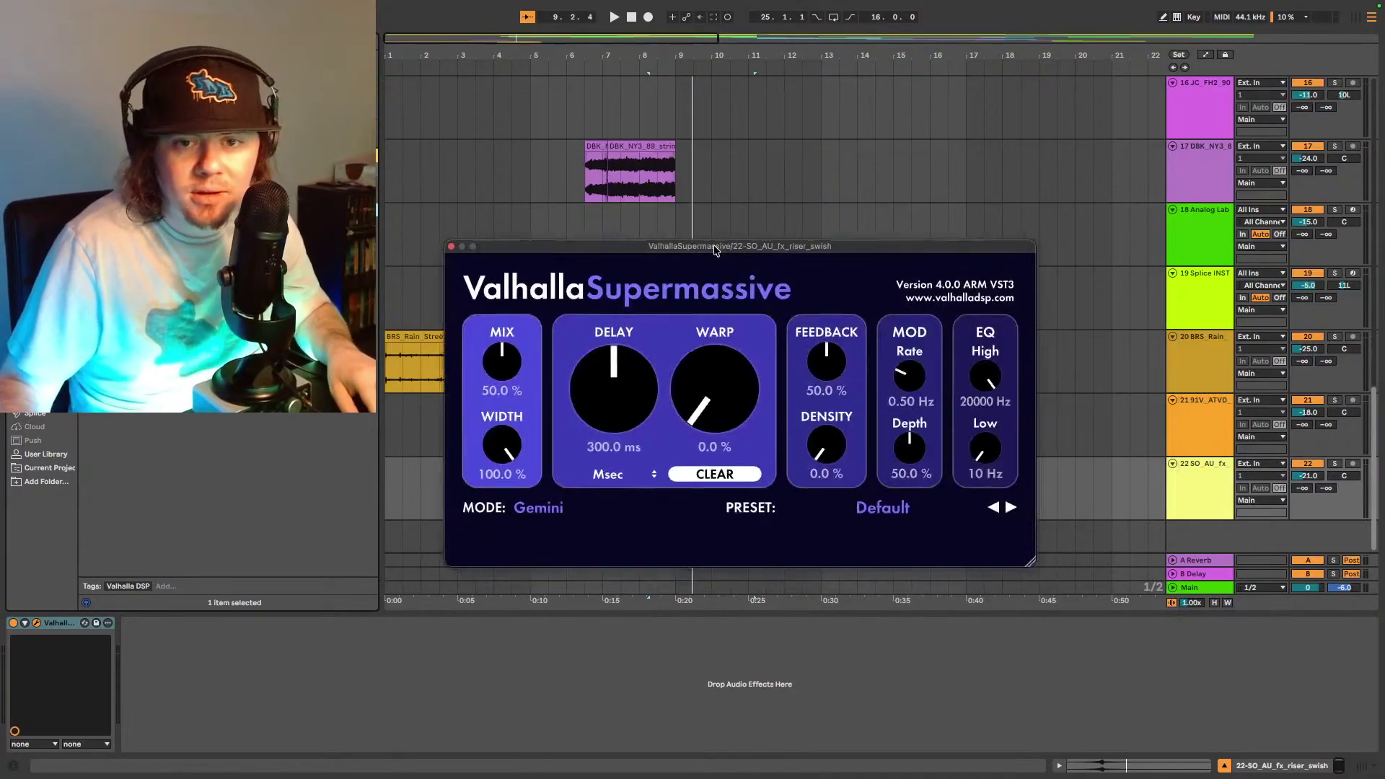
{"action": "left_click_drag", "start_coordinate": [946, 266], "coordinate": [1089, 93]}
{"action": "key", "text": "space"}
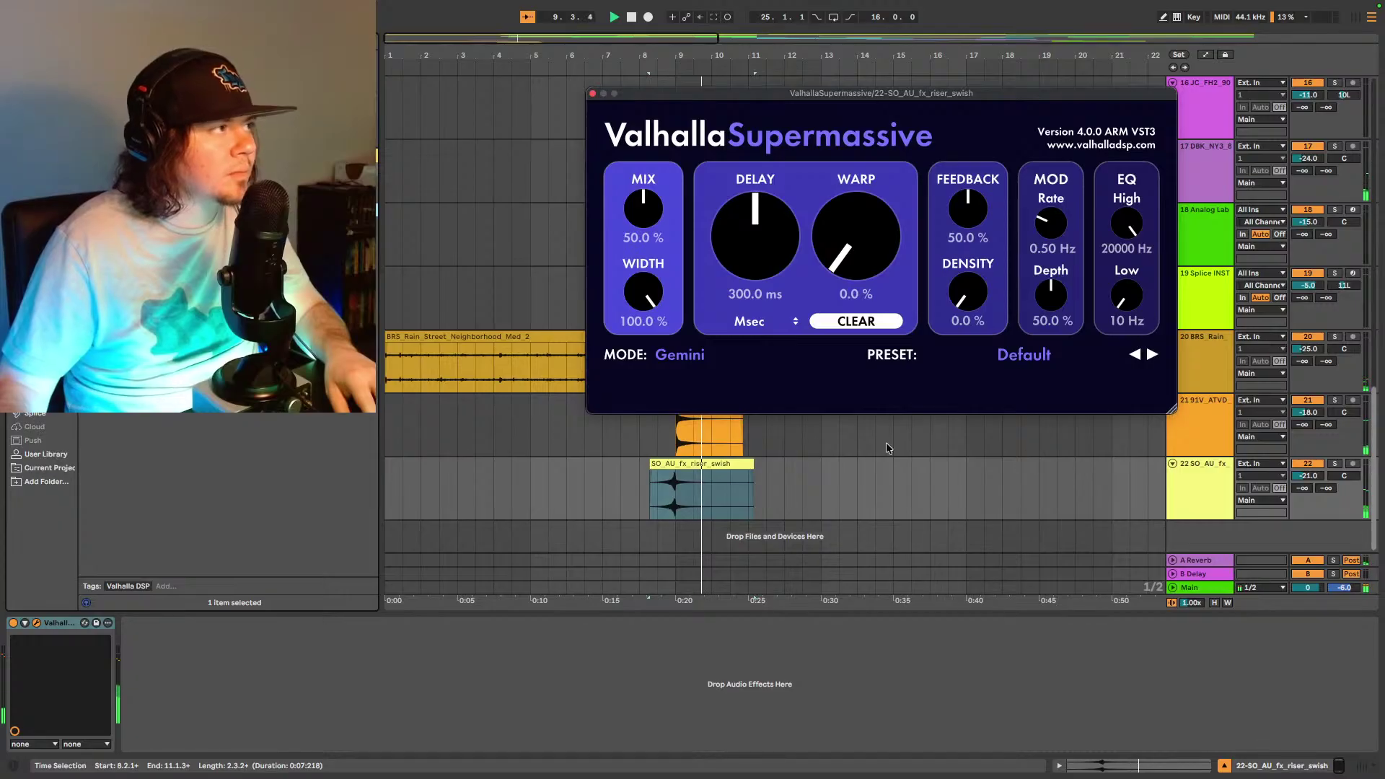
- Add an audio track below the riser swish track and audition the riser samples in the user library for it
{"action": "left_click", "coordinate": [1205, 483]}
{"action": "key", "text": "super+t"}
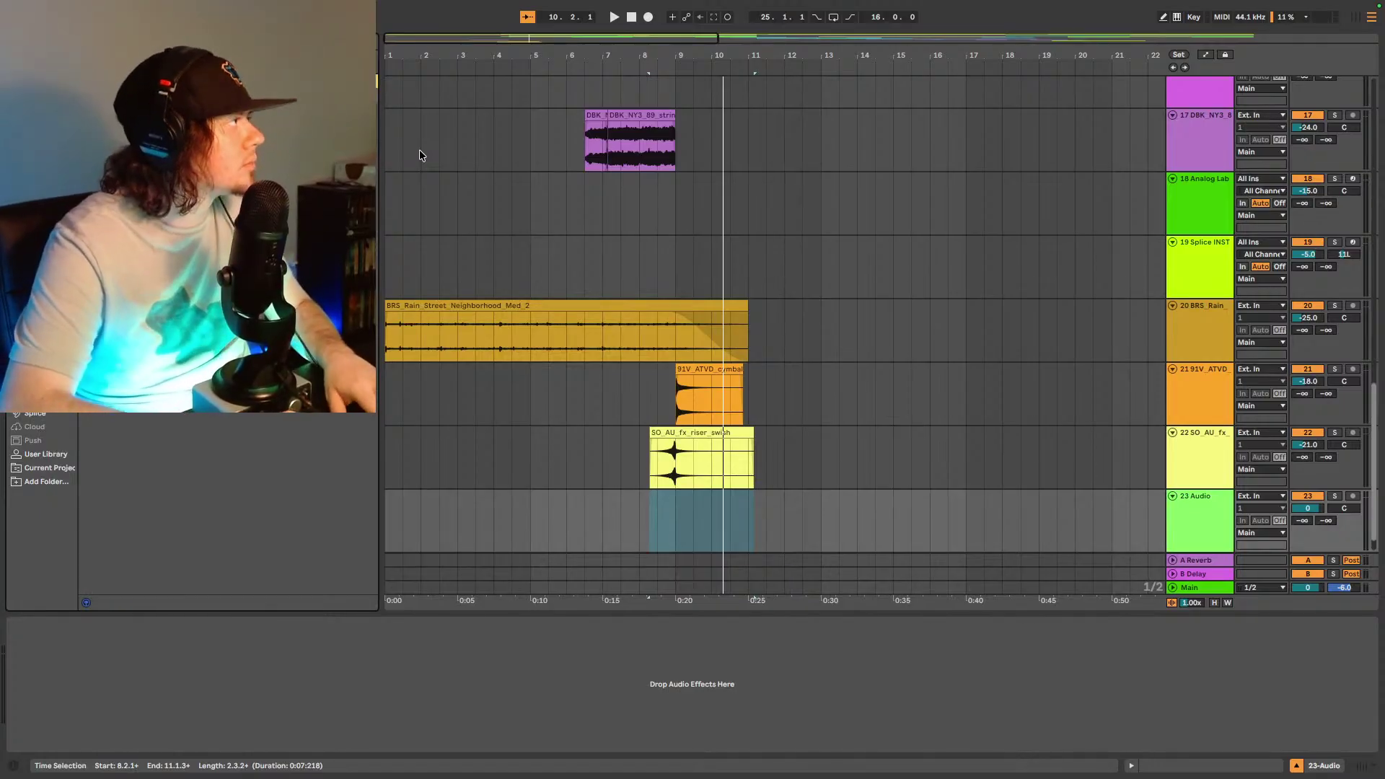
{"action": "left_click", "coordinate": [43, 454]}
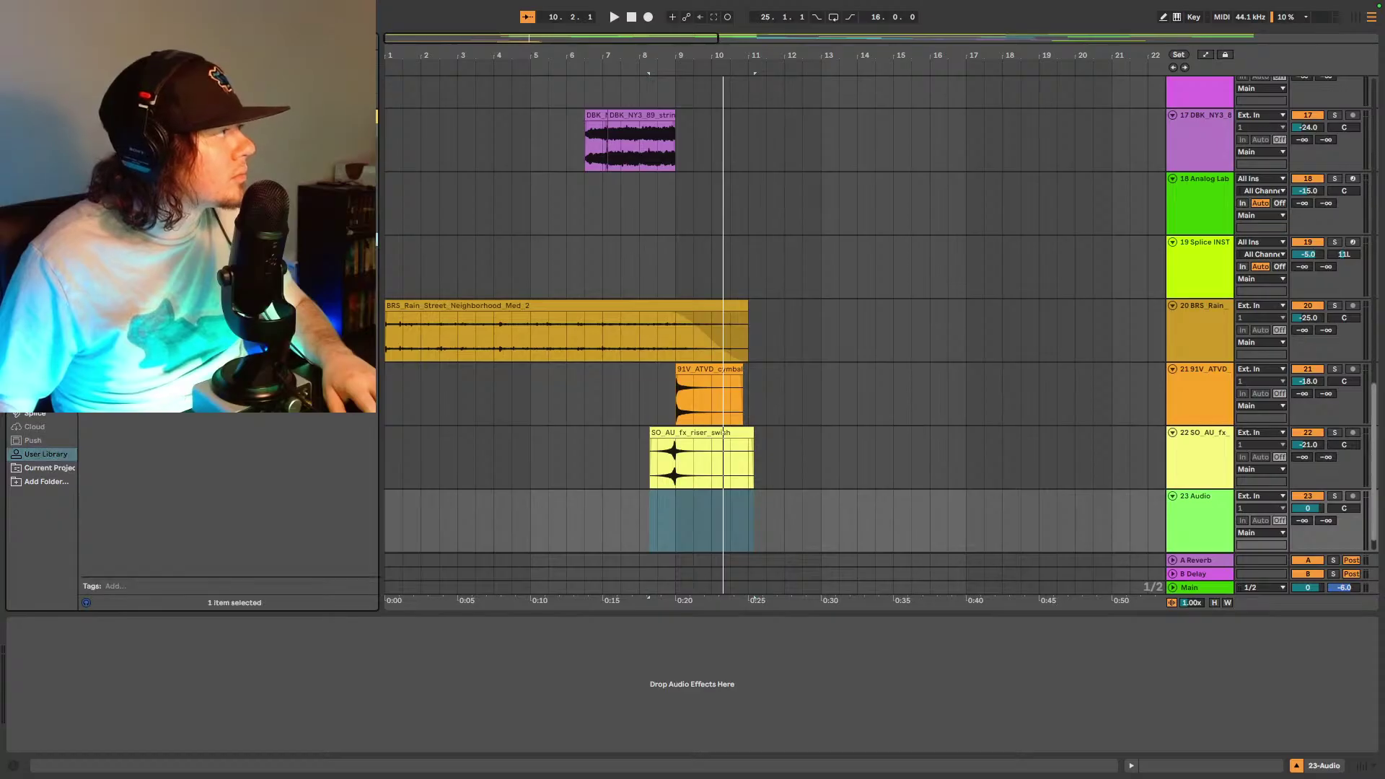
{"action": "scroll", "coordinate": [218, 420], "scroll_direction": "down", "scroll_amount": 5}
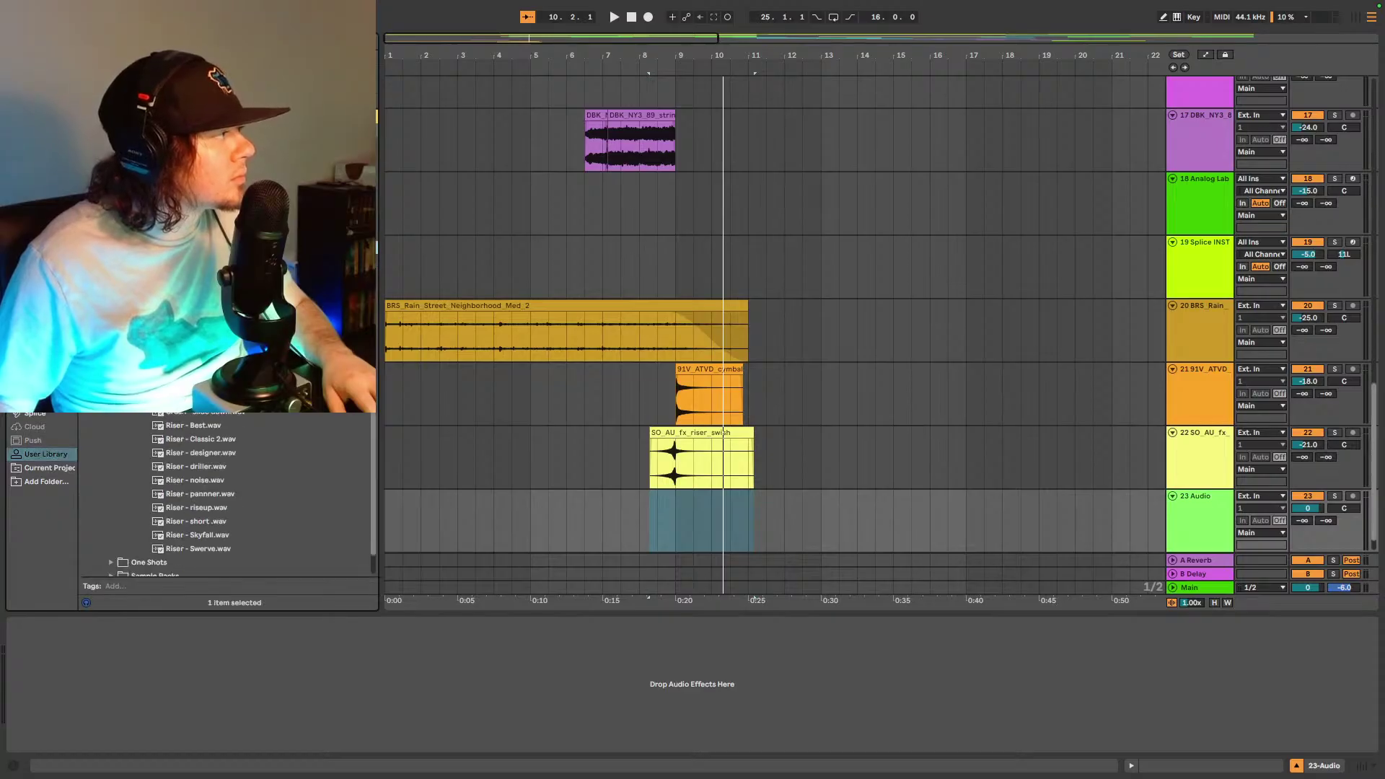
{"action": "left_click", "coordinate": [217, 419]}
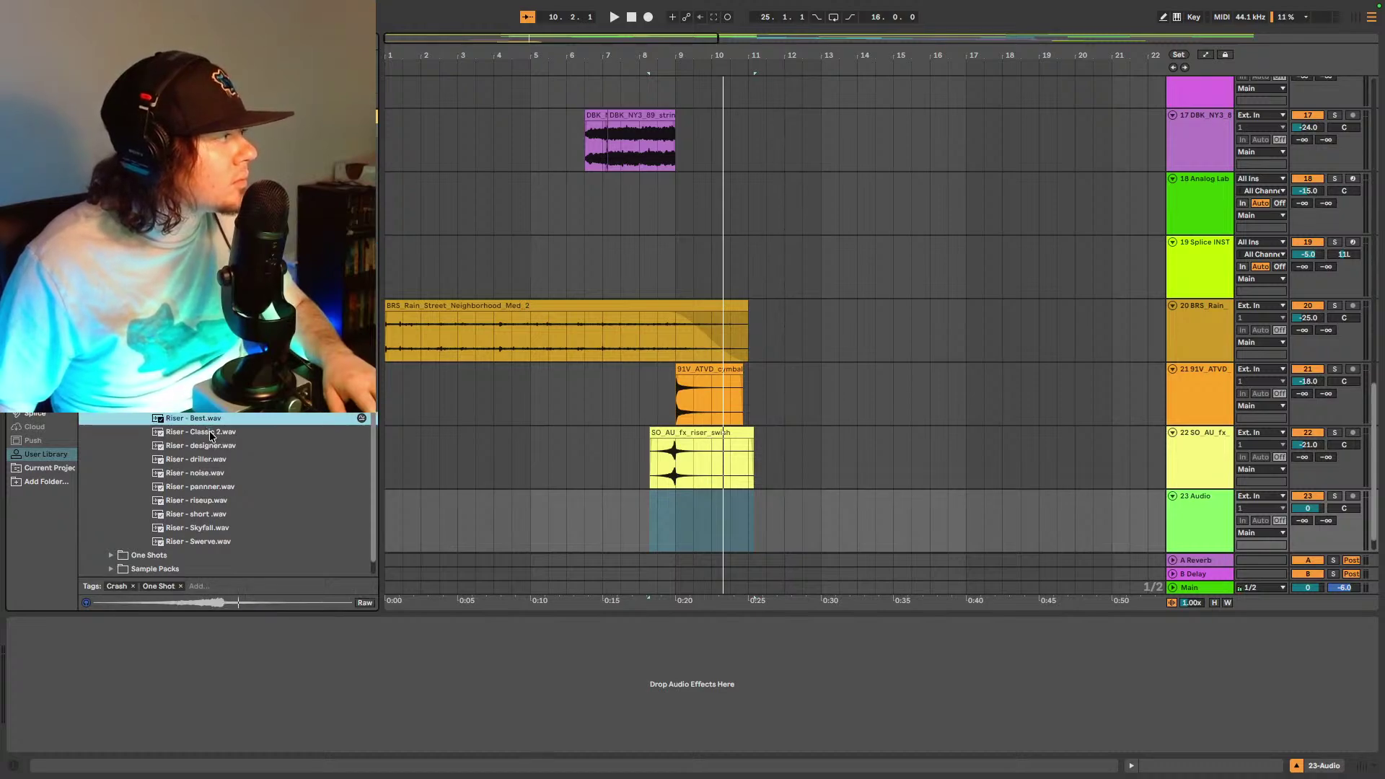
{"action": "left_click", "coordinate": [211, 432]}
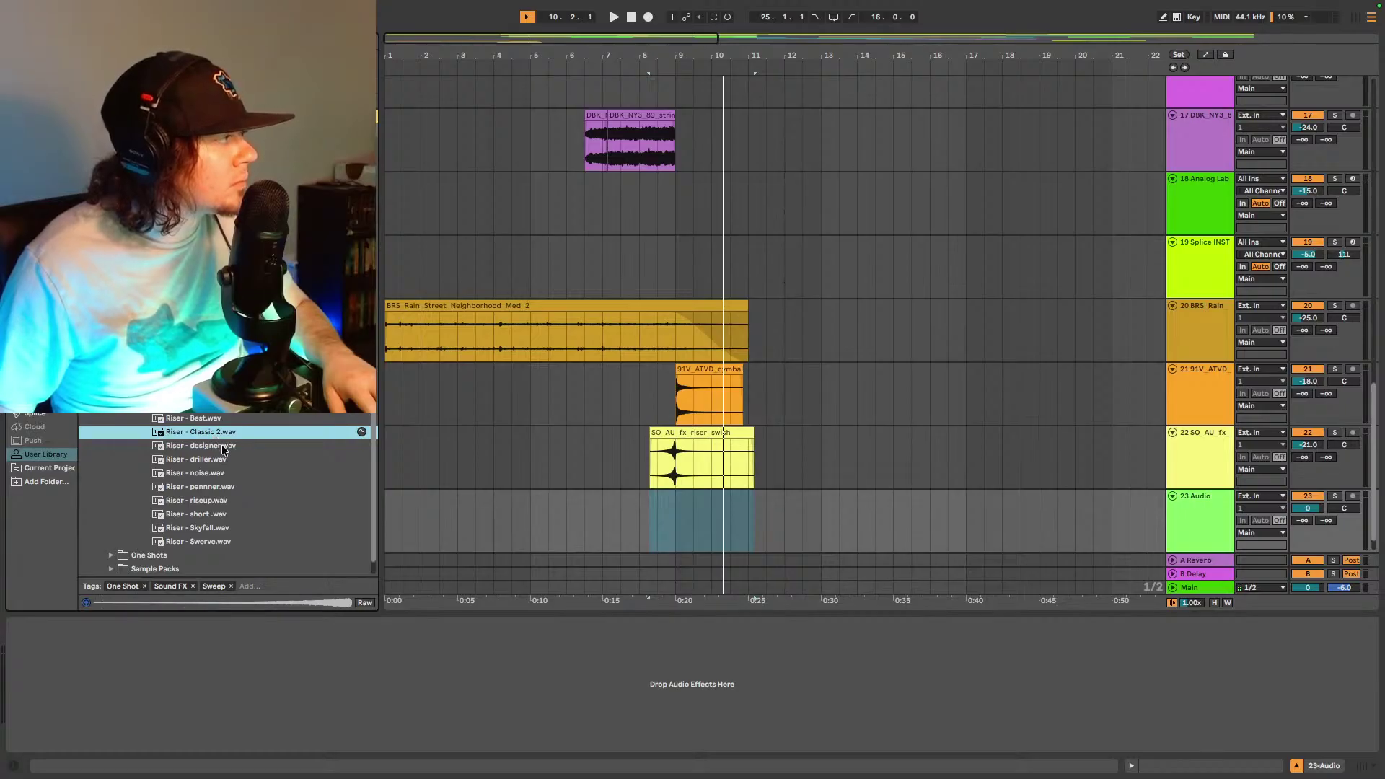
{"action": "left_click", "coordinate": [223, 446]}
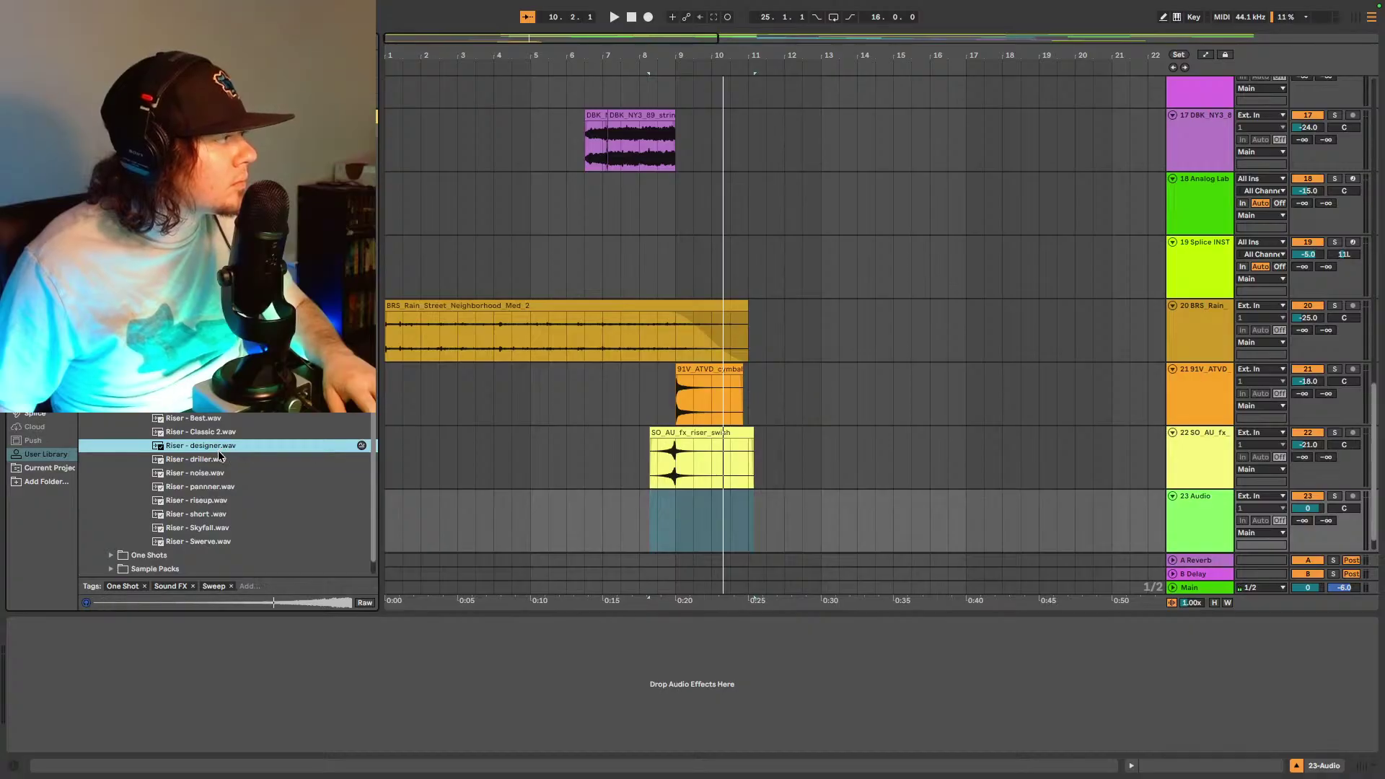
{"action": "left_click", "coordinate": [214, 460]}
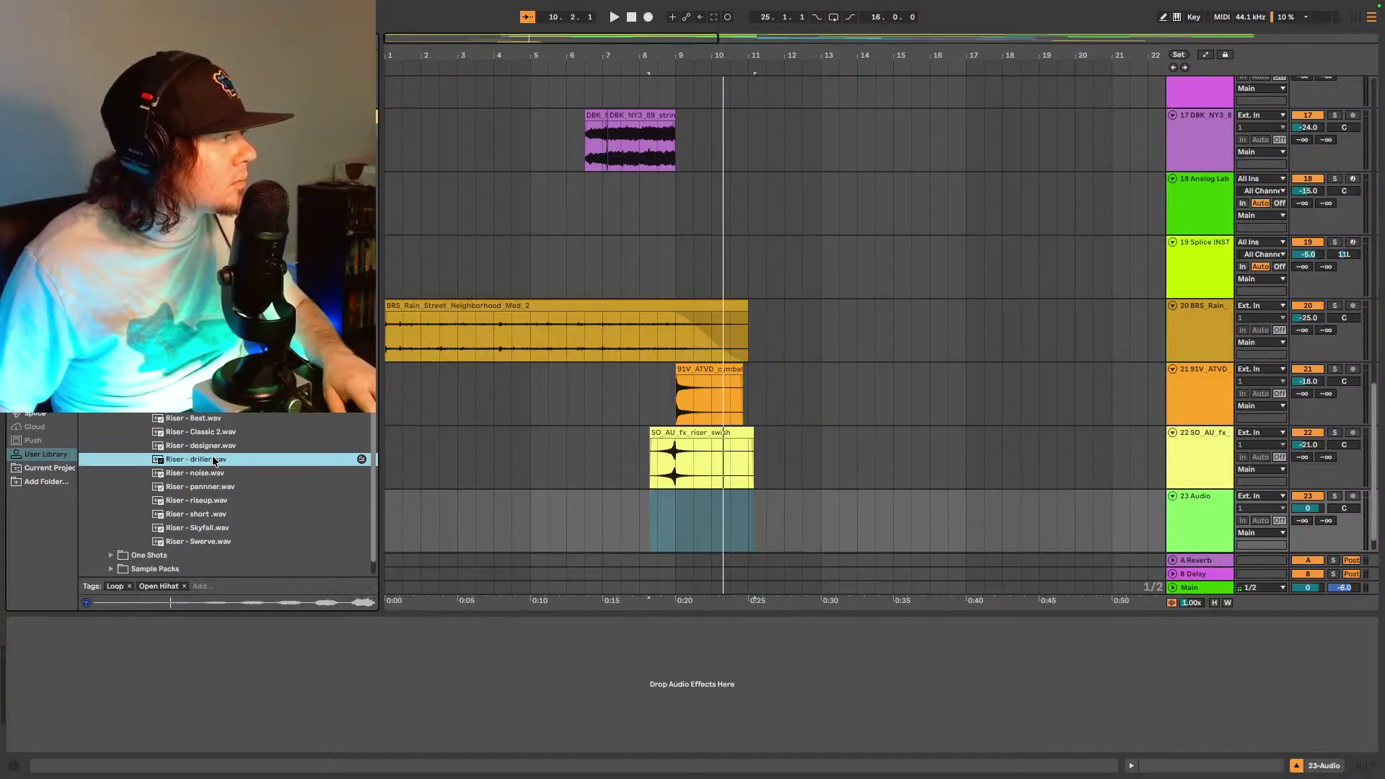
{"action": "left_click", "coordinate": [207, 474]}
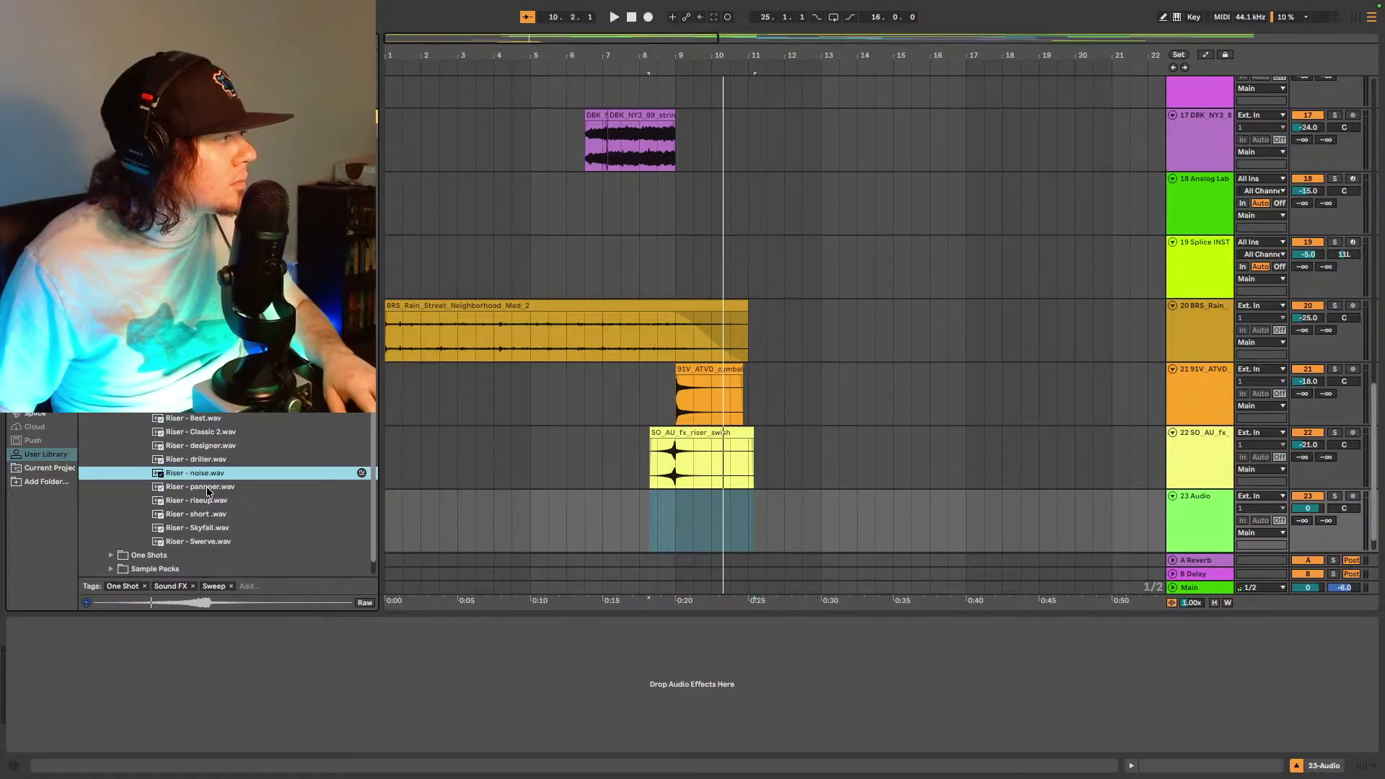
{"action": "left_click", "coordinate": [208, 487]}
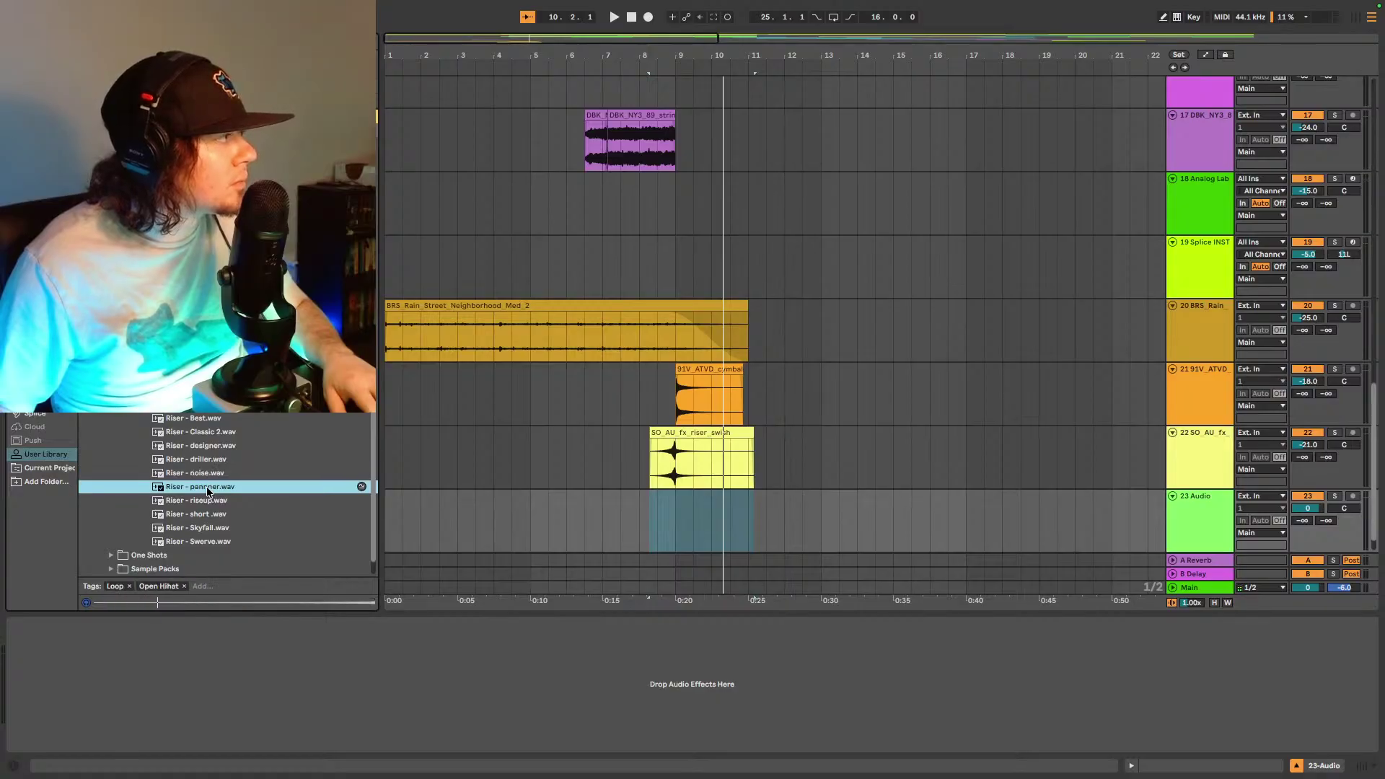
{"action": "left_click", "coordinate": [208, 433]}
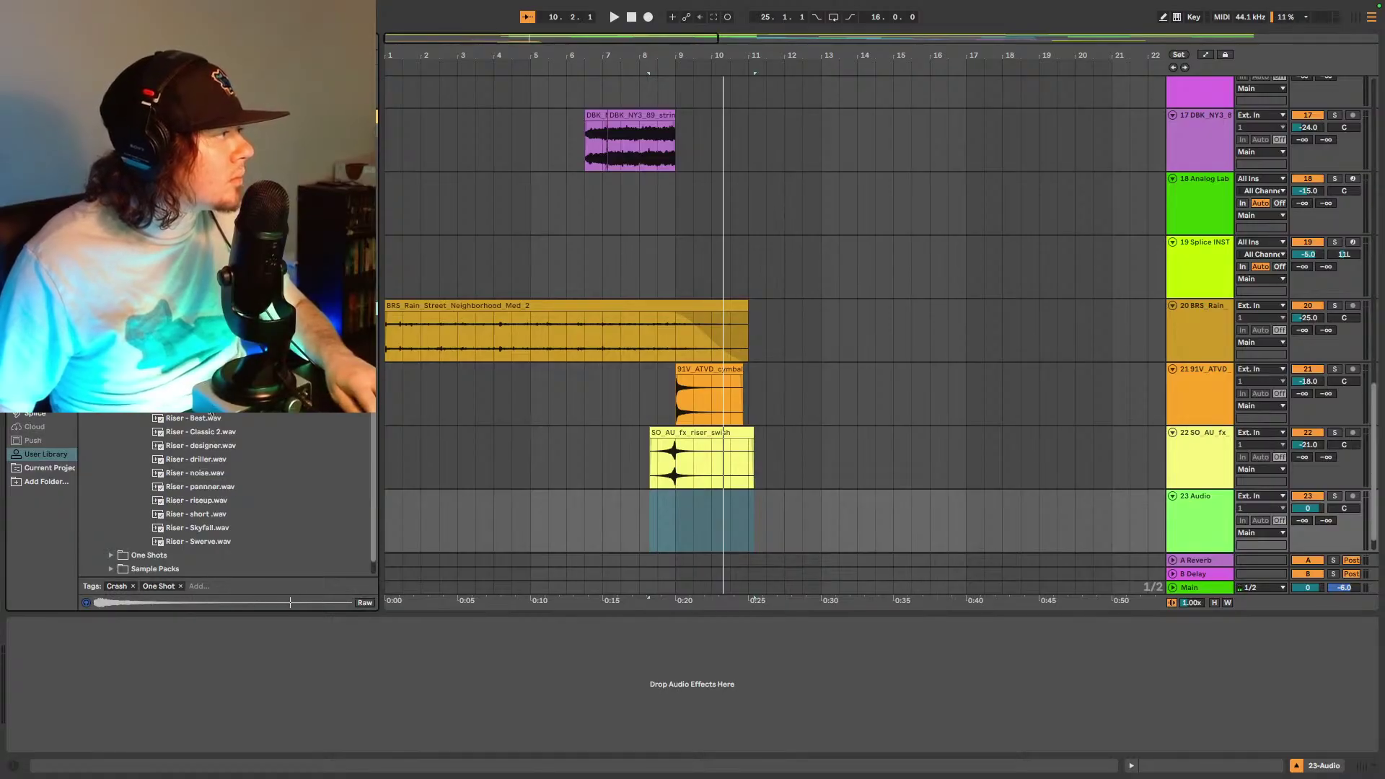
{"action": "left_click", "coordinate": [209, 417]}
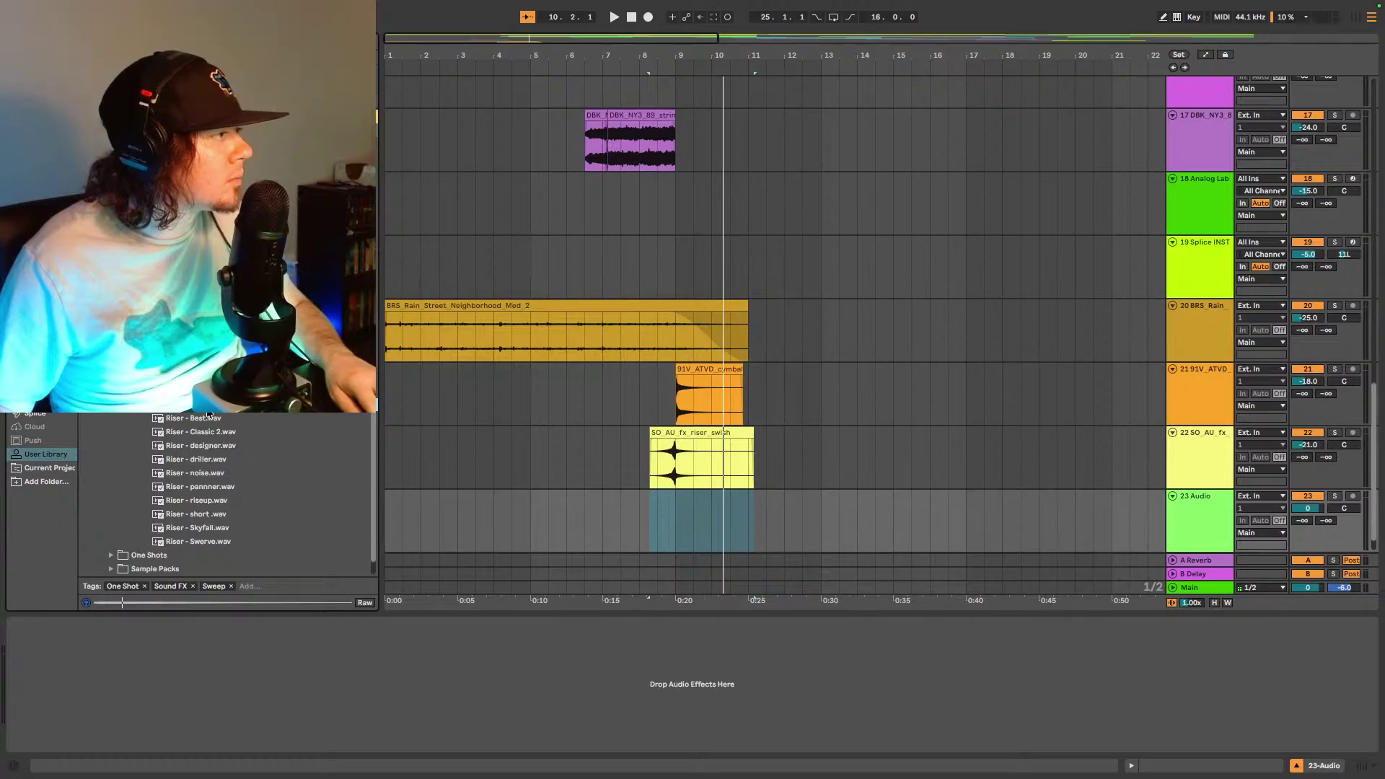
- Replay the transition and place the Crash - slide down sample at bar 9 on audio track 23
{"action": "left_click", "coordinate": [674, 515]}
{"action": "key", "text": "space"}
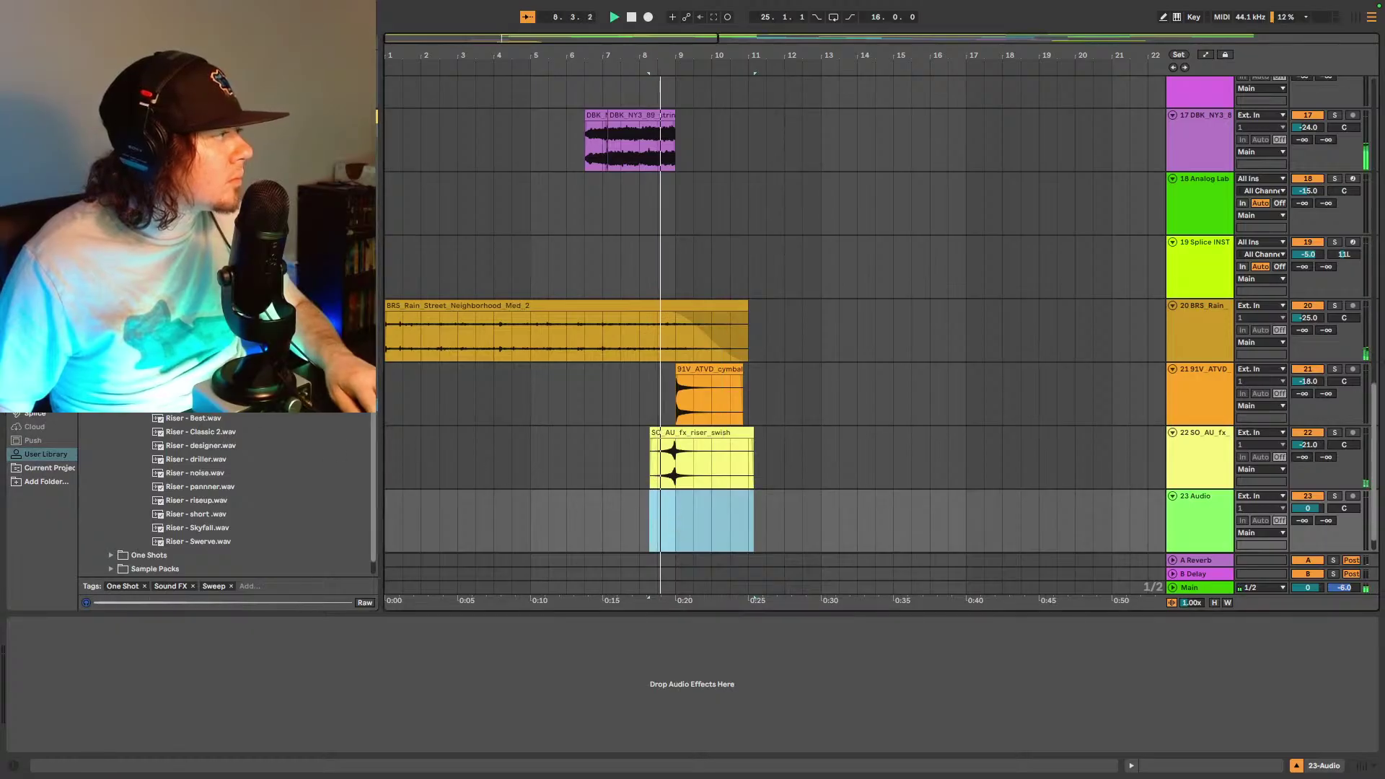
{"action": "left_click", "coordinate": [227, 416]}
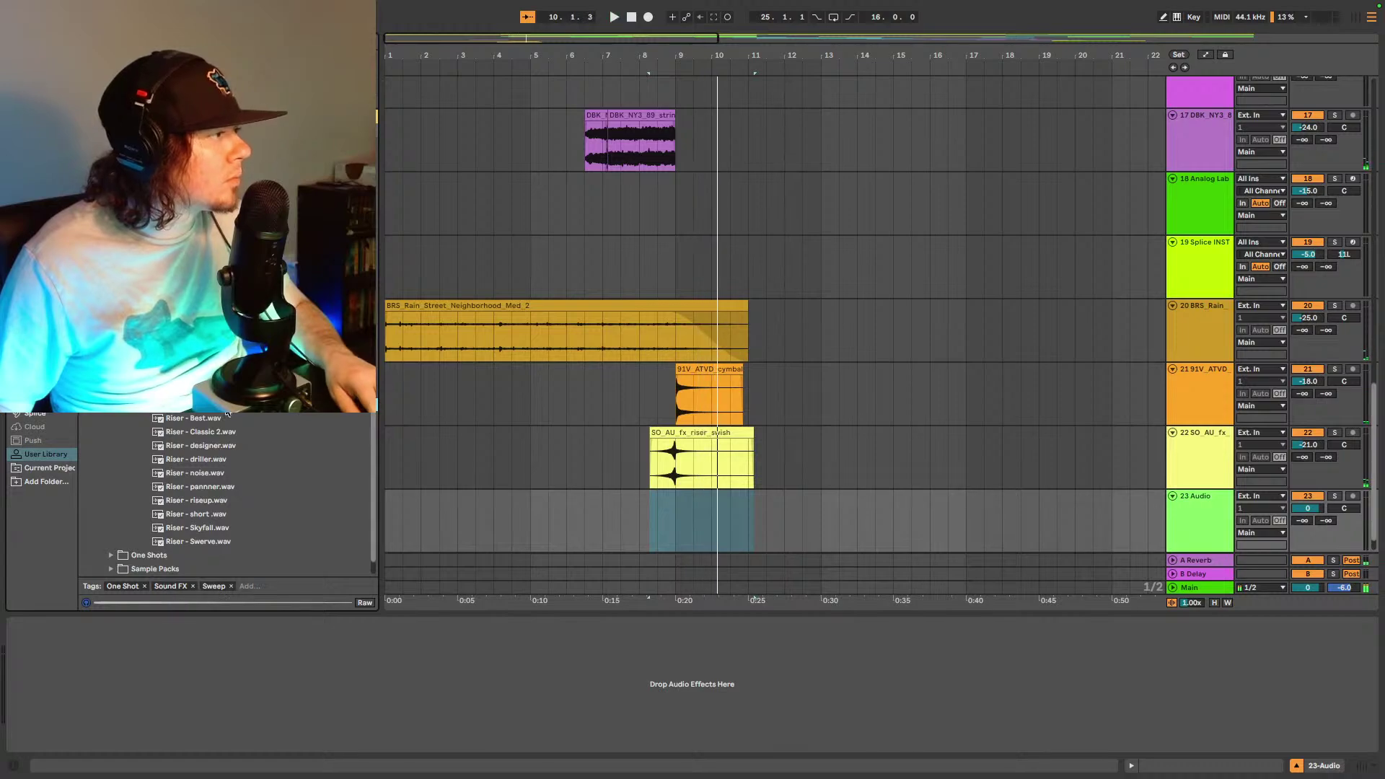
{"action": "left_click_drag", "start_coordinate": [228, 416], "coordinate": [684, 535]}
- Set the Crash - slide down track volume to -13.0 dB during playback
{"action": "left_click", "coordinate": [1311, 522]}
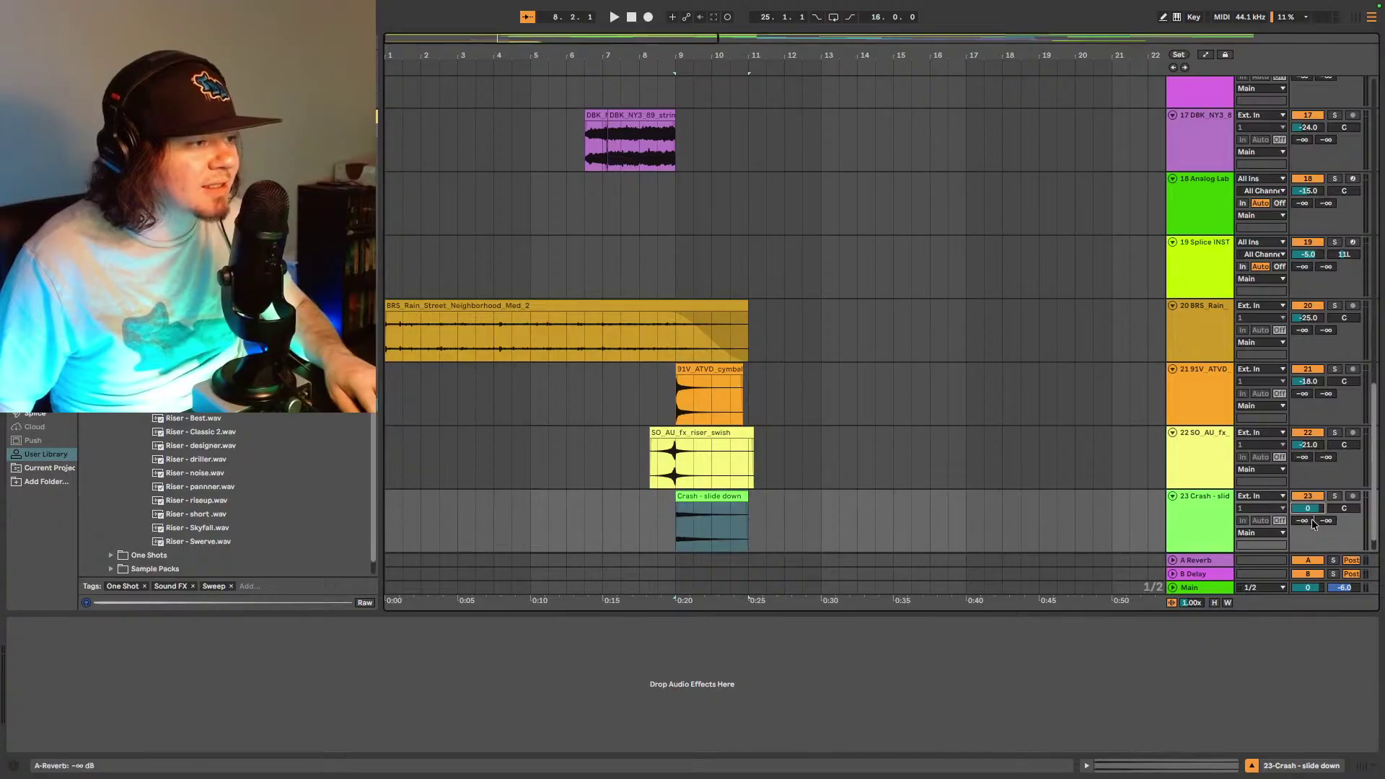
{"action": "key", "text": "space"}
{"action": "scroll", "coordinate": [1291, 509], "scroll_direction": "down", "scroll_amount": 4}
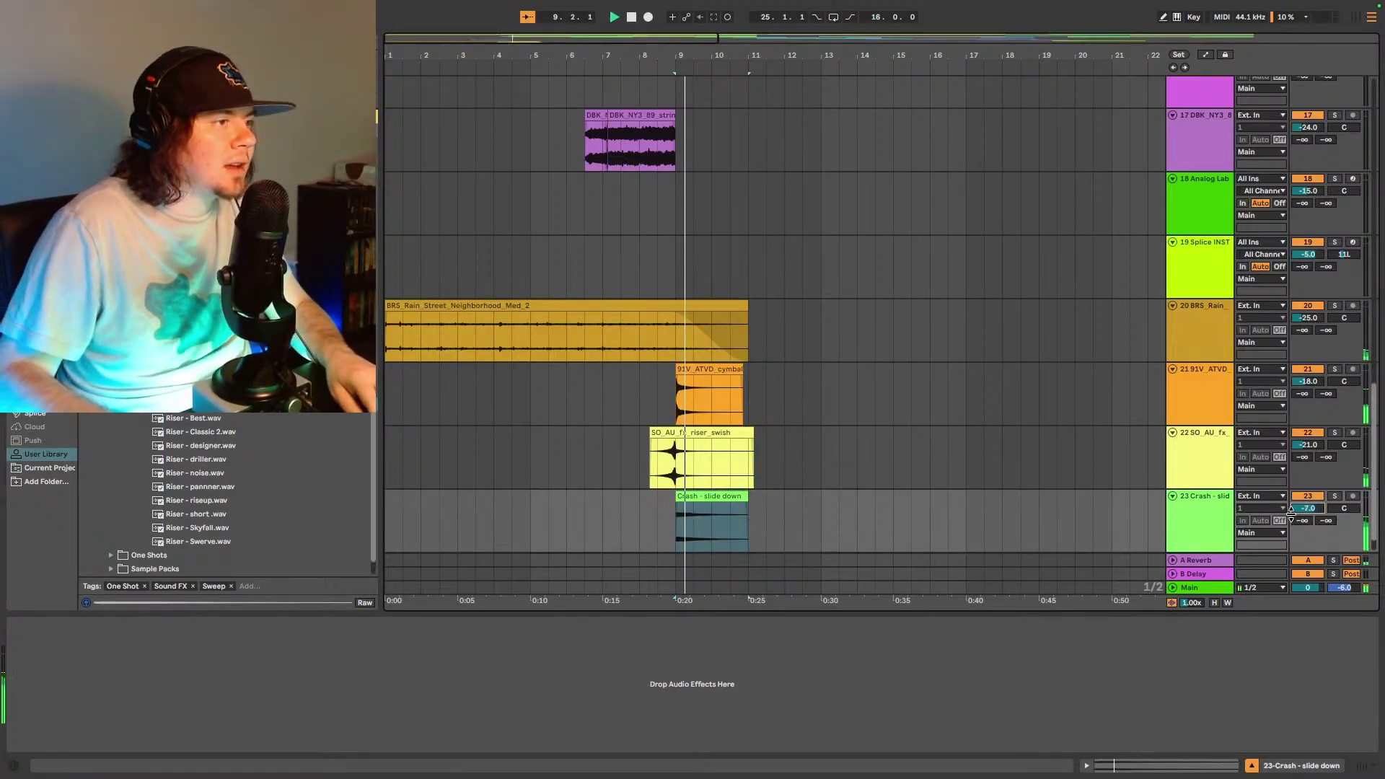
{"action": "scroll", "coordinate": [1292, 508], "scroll_direction": "down", "scroll_amount": 3}
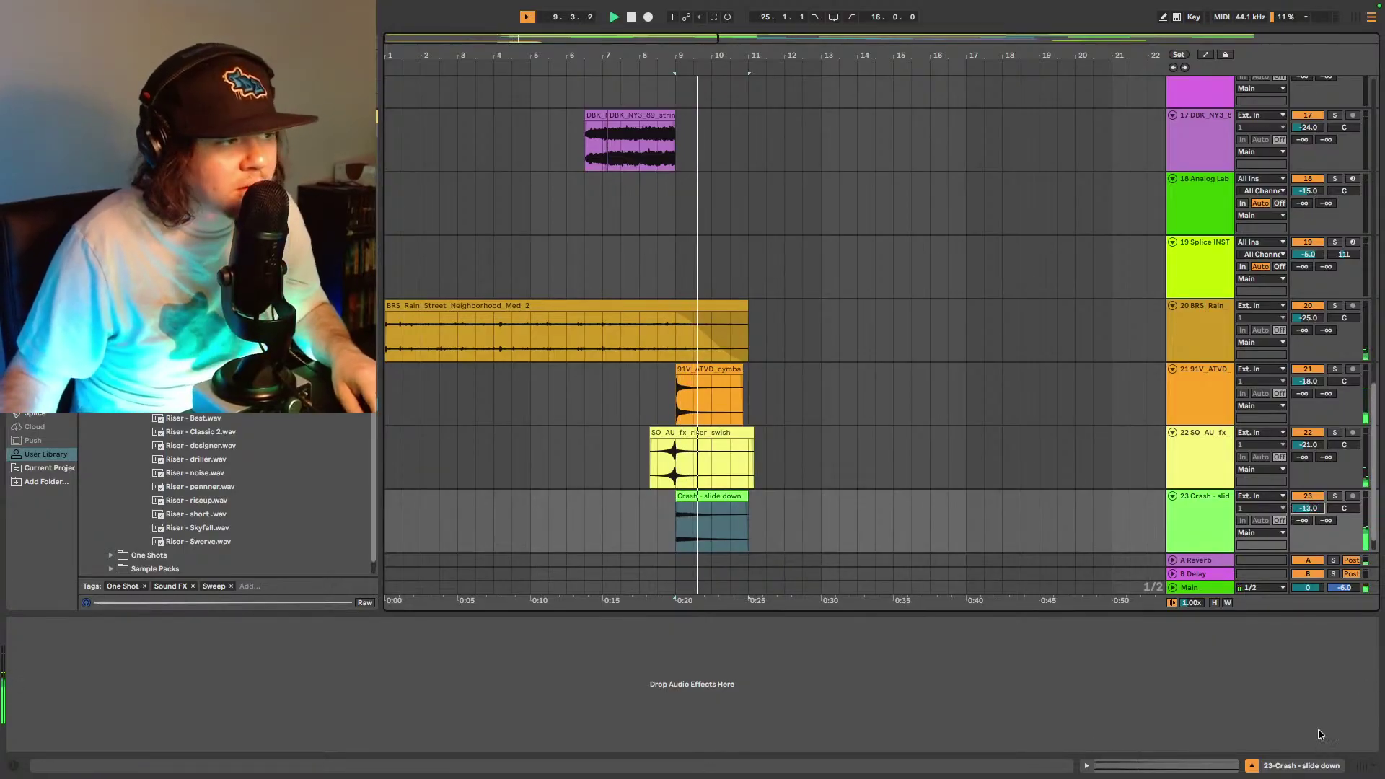
- Turn off warping for the Crash - slide down clip and play the transition
{"action": "left_click", "coordinate": [704, 501]}
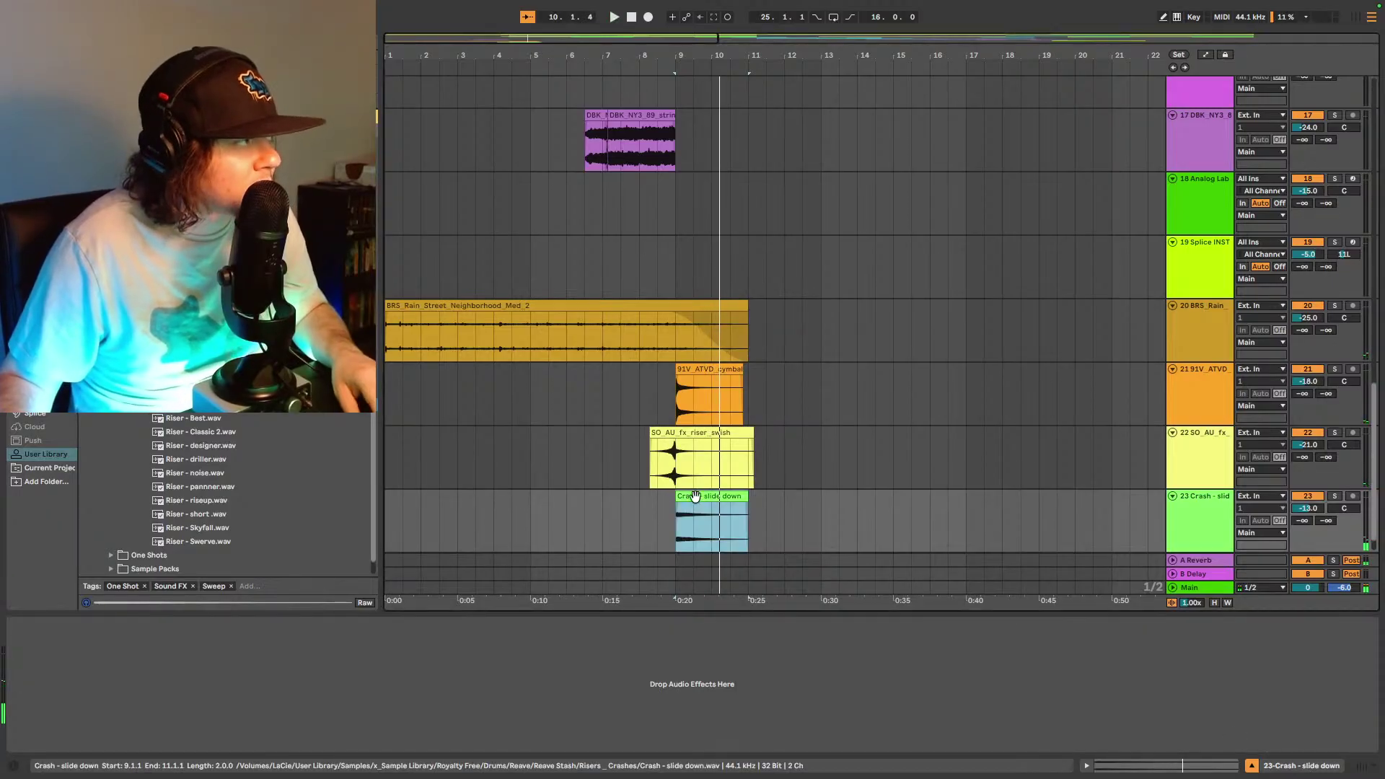
{"action": "left_click", "coordinate": [1085, 765]}
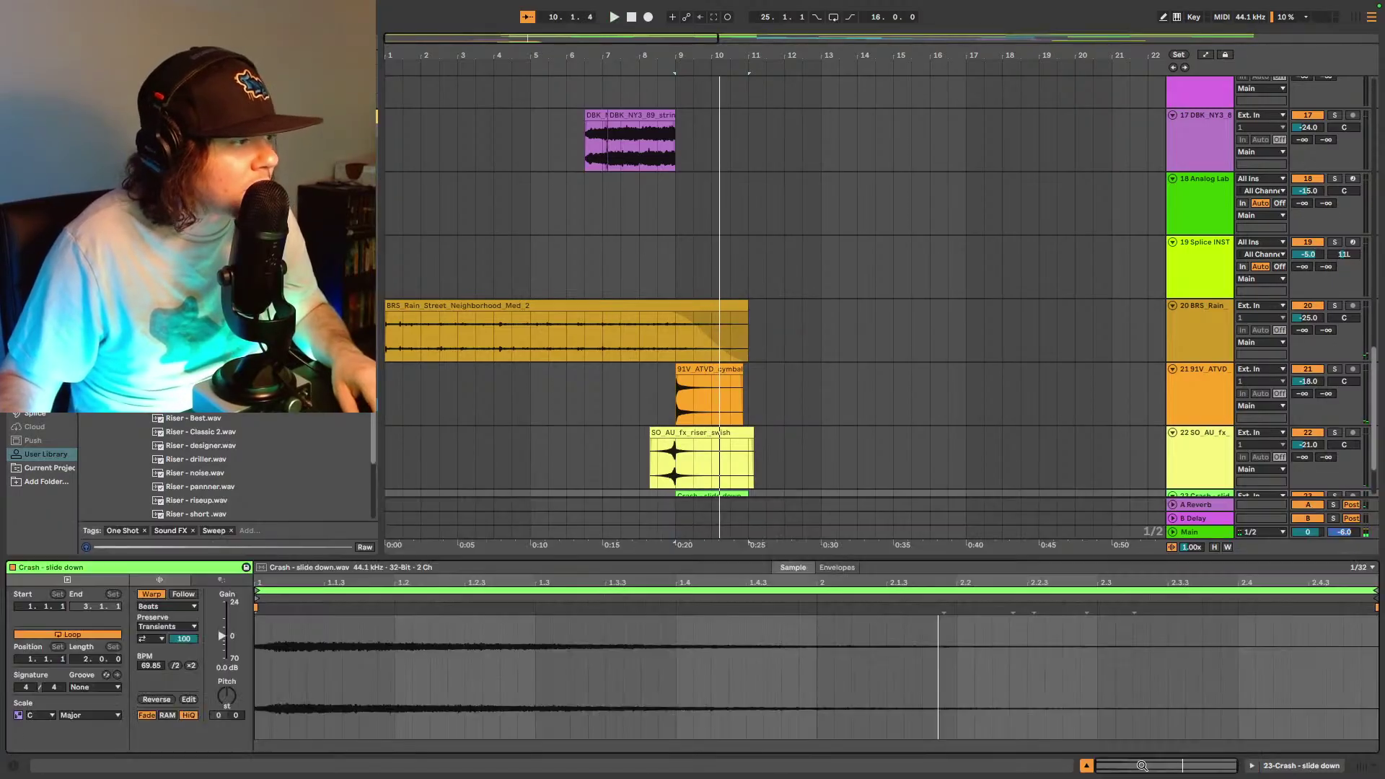
{"action": "left_click", "coordinate": [151, 596]}
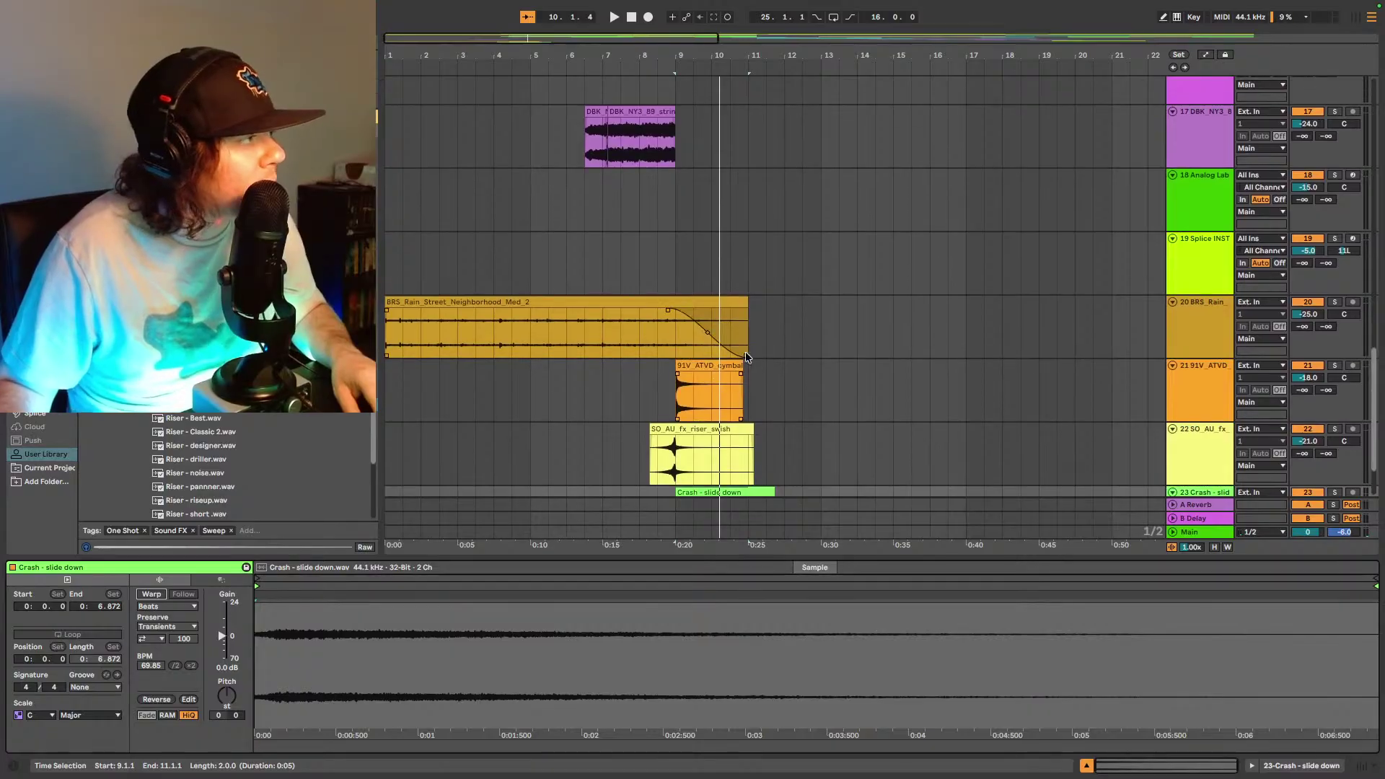
{"action": "key", "text": "alt+u"}
{"action": "key", "text": "space"}
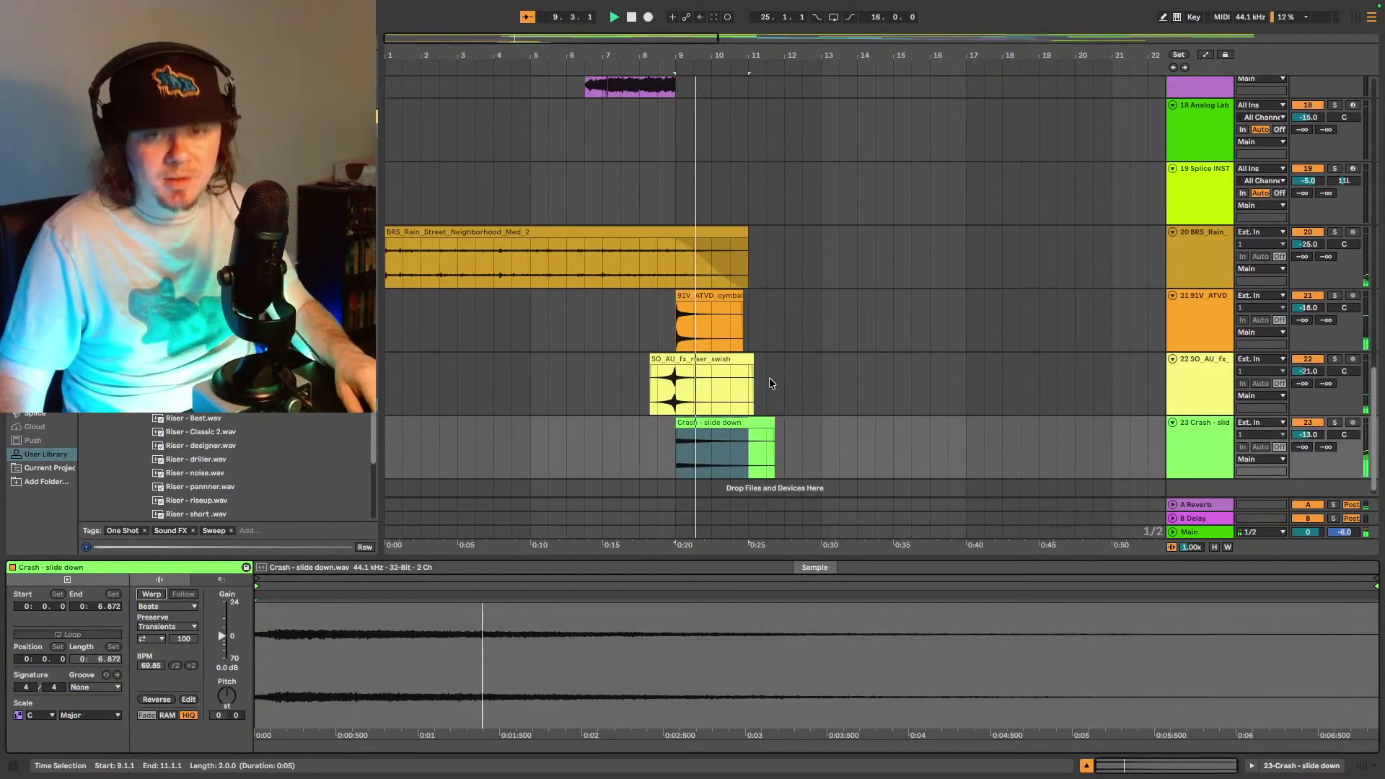
{"action": "left_click", "coordinate": [653, 450]}
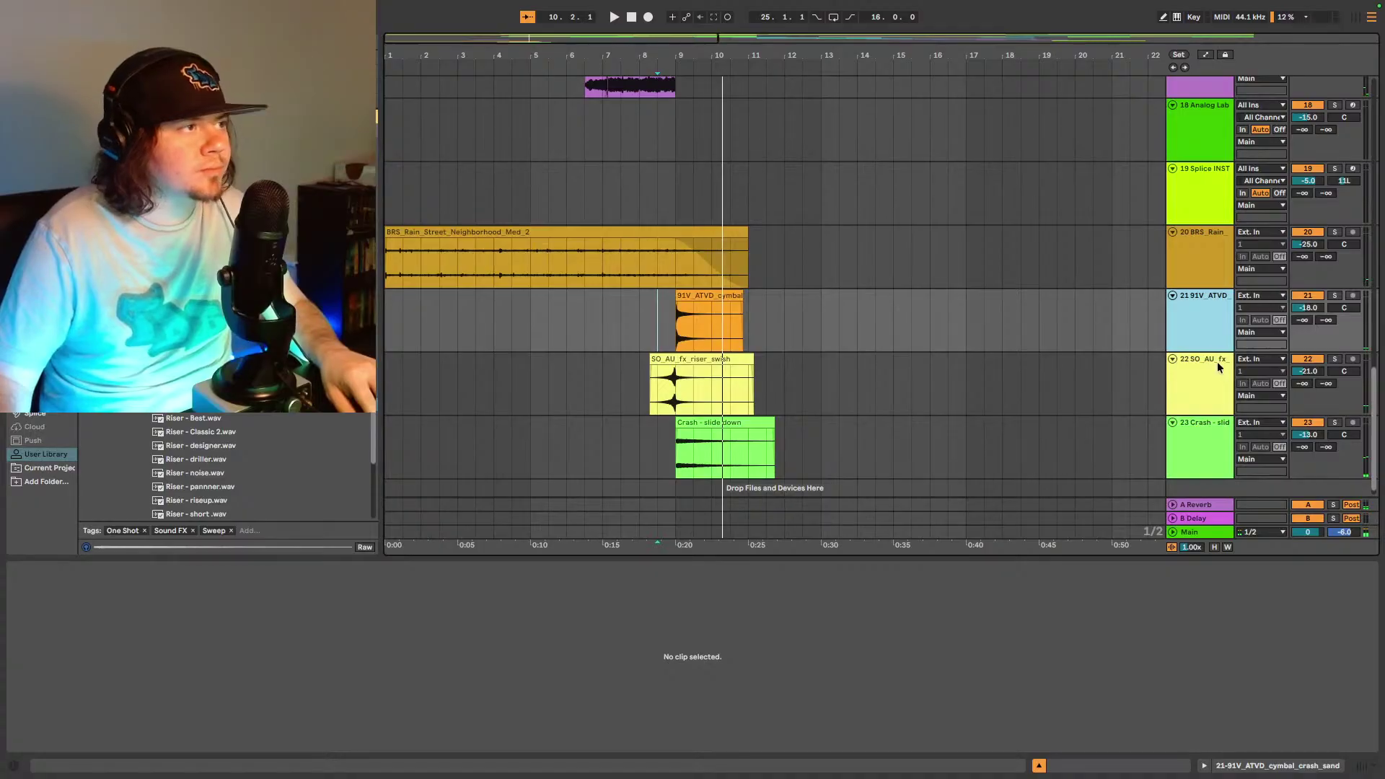
- Lower the cymbal crash, riser swish and slide-down tracks to -24.0, -27.0 and -19.0 dB, and close the Valhalla Supermassive window
{"action": "left_click_drag", "start_coordinate": [1210, 347], "coordinate": [1187, 459]}
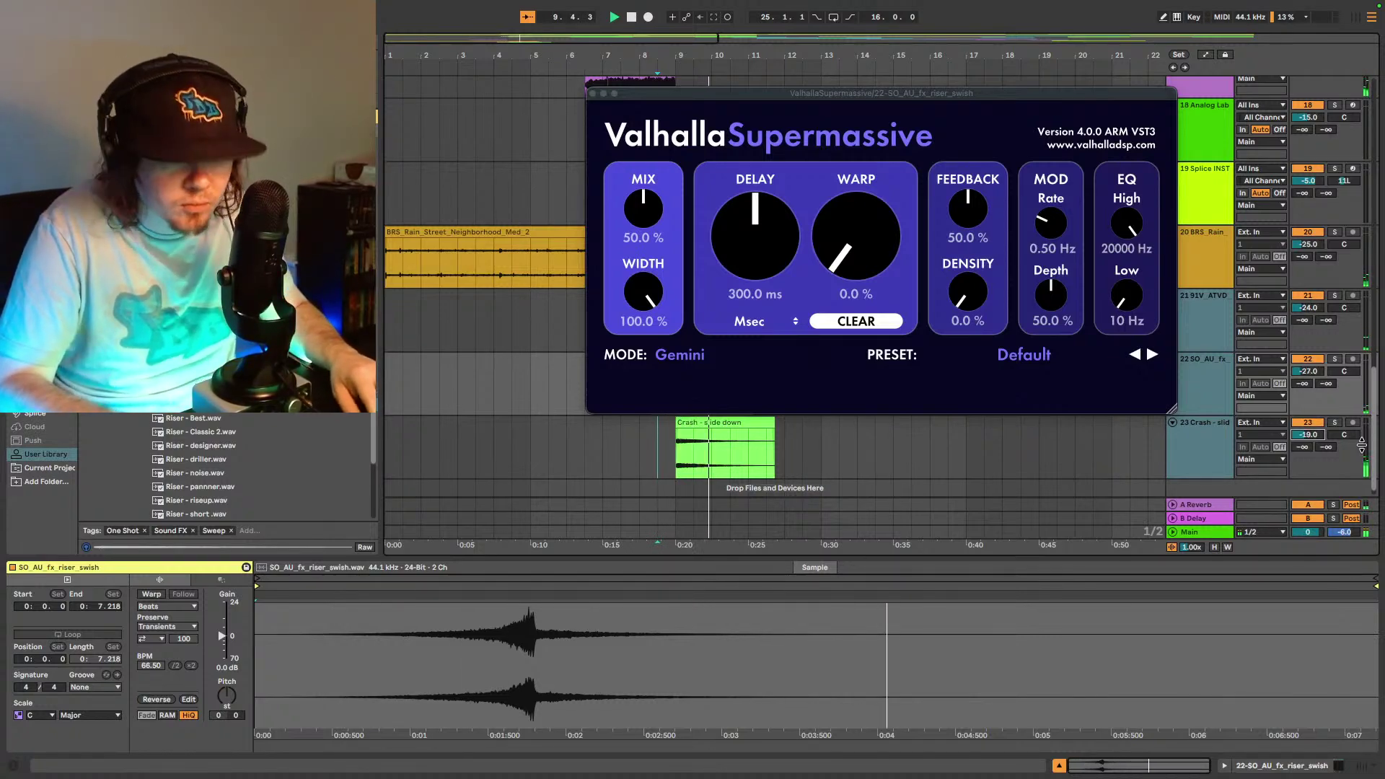
{"action": "left_click", "coordinate": [1173, 68]}
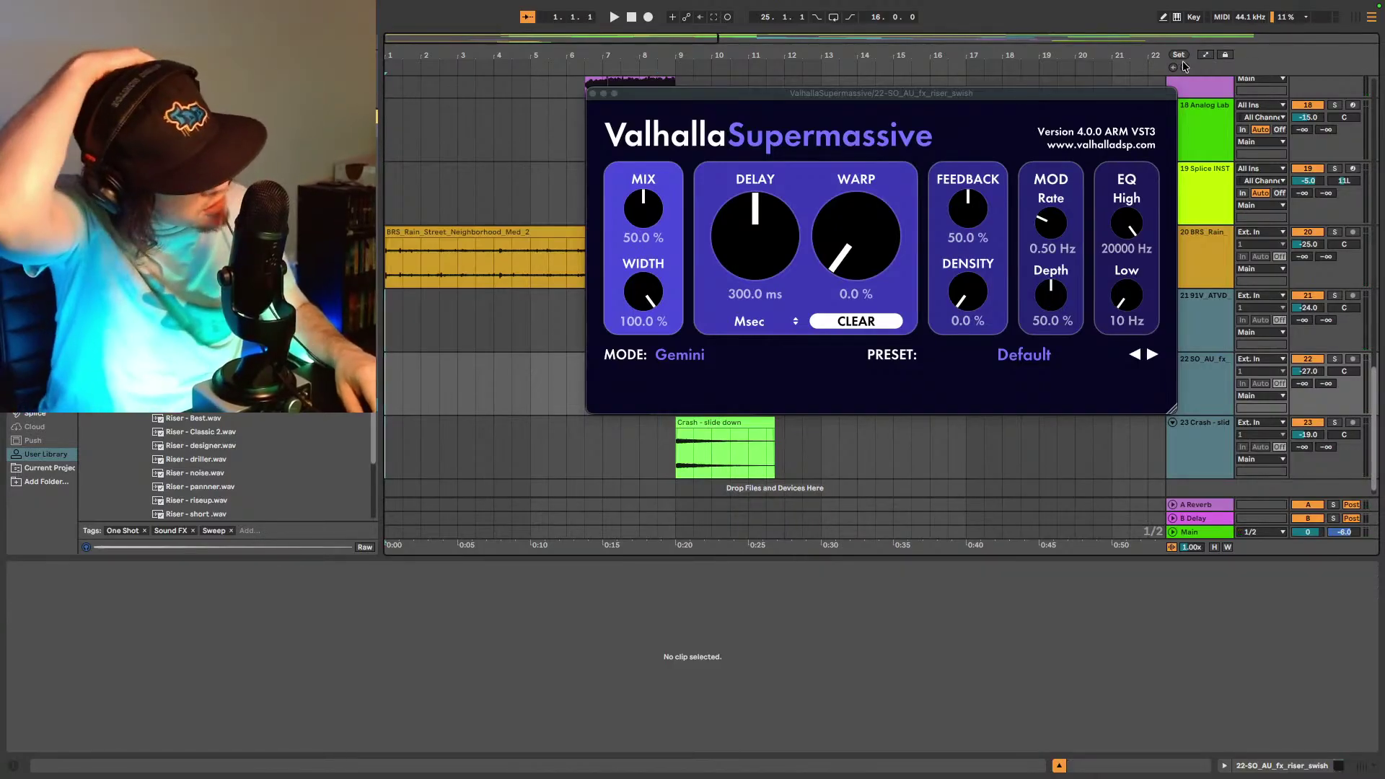
{"action": "left_click", "coordinate": [593, 93]}
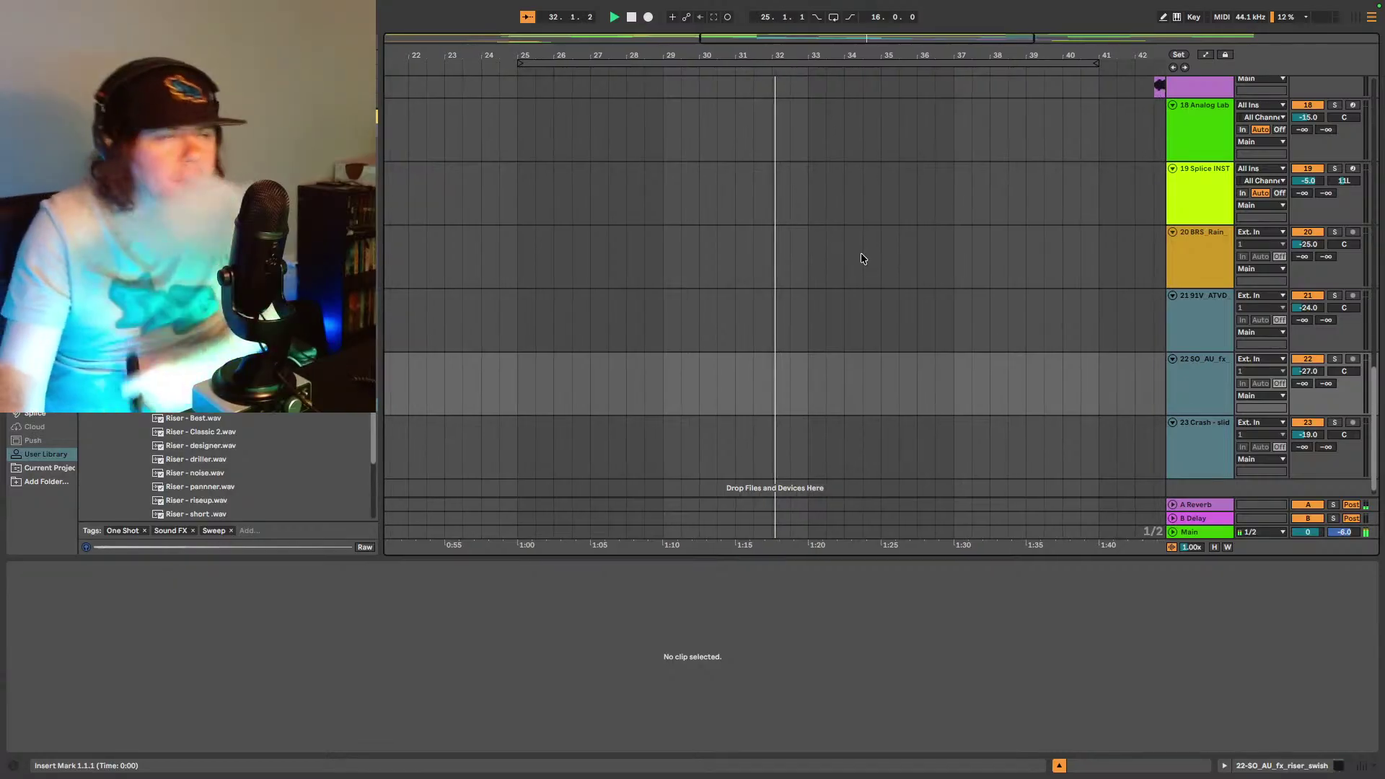
- Copy the Day Dream chimes clip from the bar 39 to 44 range on track 10 to bar 2 in the intro
{"action": "scroll", "coordinate": [895, 303], "scroll_direction": "up", "scroll_amount": 2}
{"action": "scroll", "coordinate": [947, 383], "scroll_direction": "up", "scroll_amount": 10}
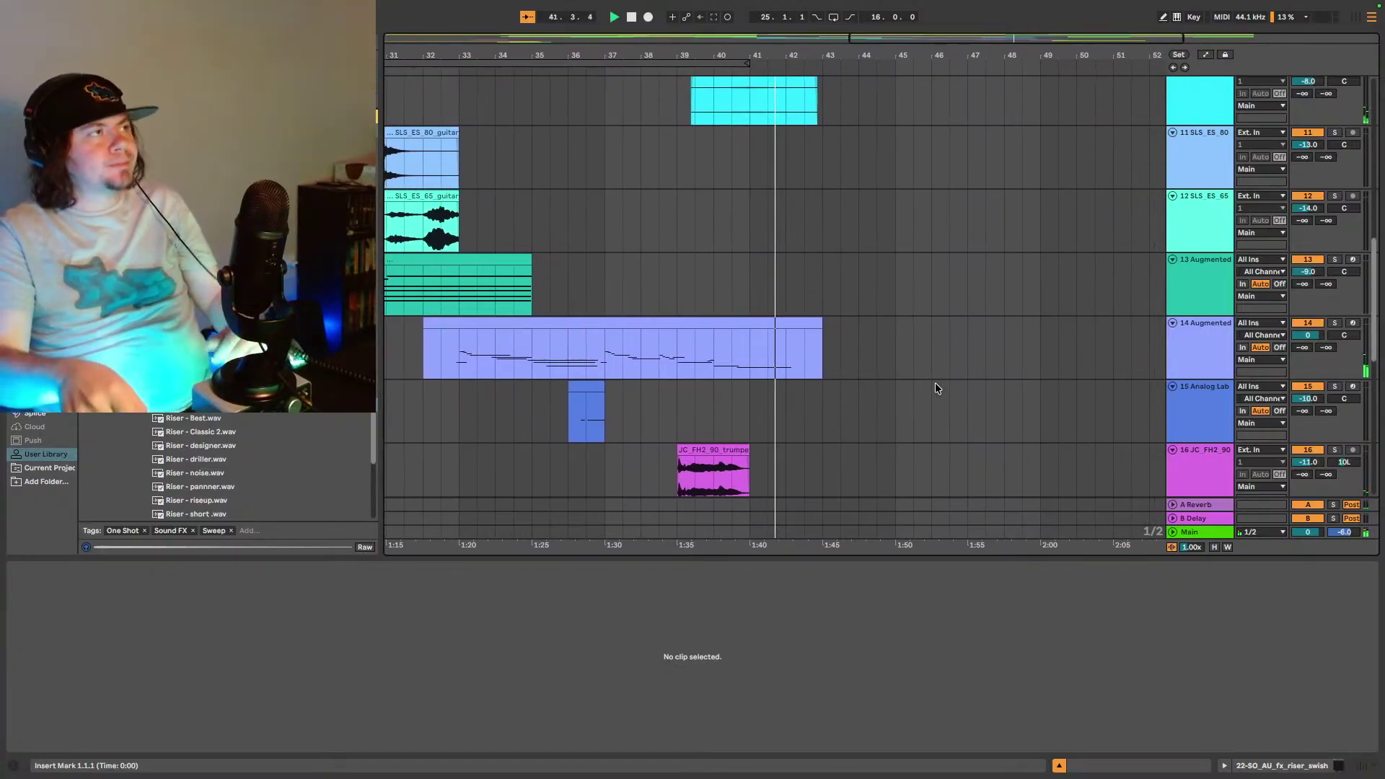
{"action": "scroll", "coordinate": [924, 179], "scroll_direction": "up", "scroll_amount": 5}
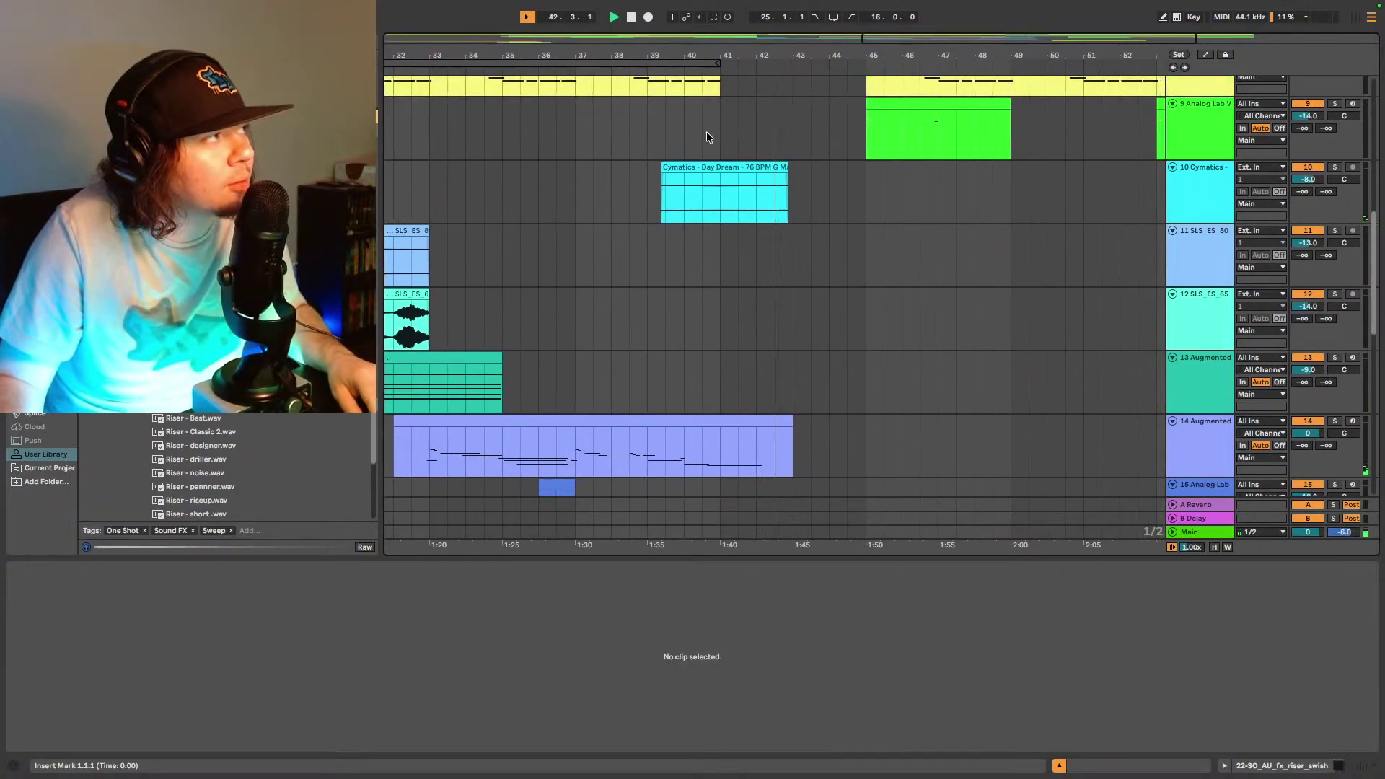
{"action": "left_click_drag", "start_coordinate": [635, 333], "coordinate": [817, 333]}
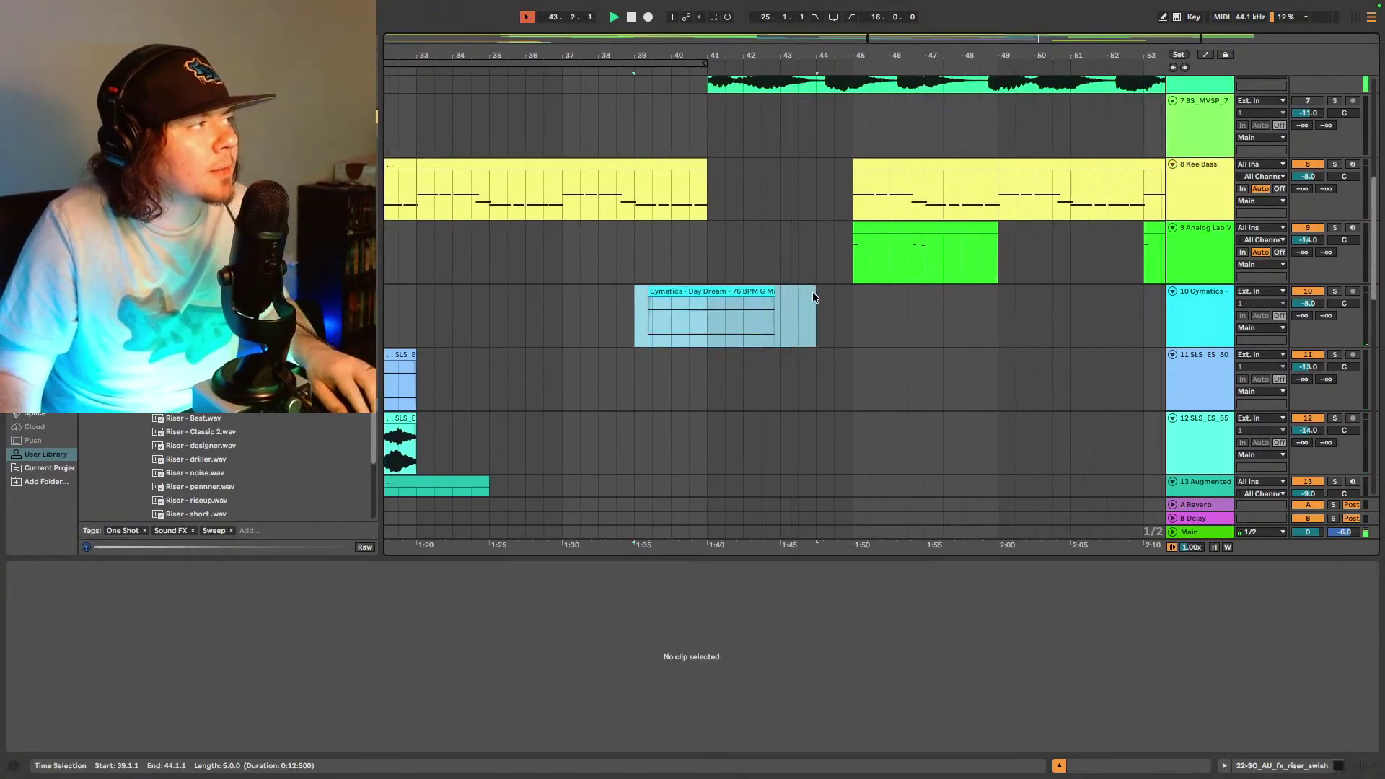
{"action": "key", "text": "minus"}
{"action": "key", "text": "minus"}
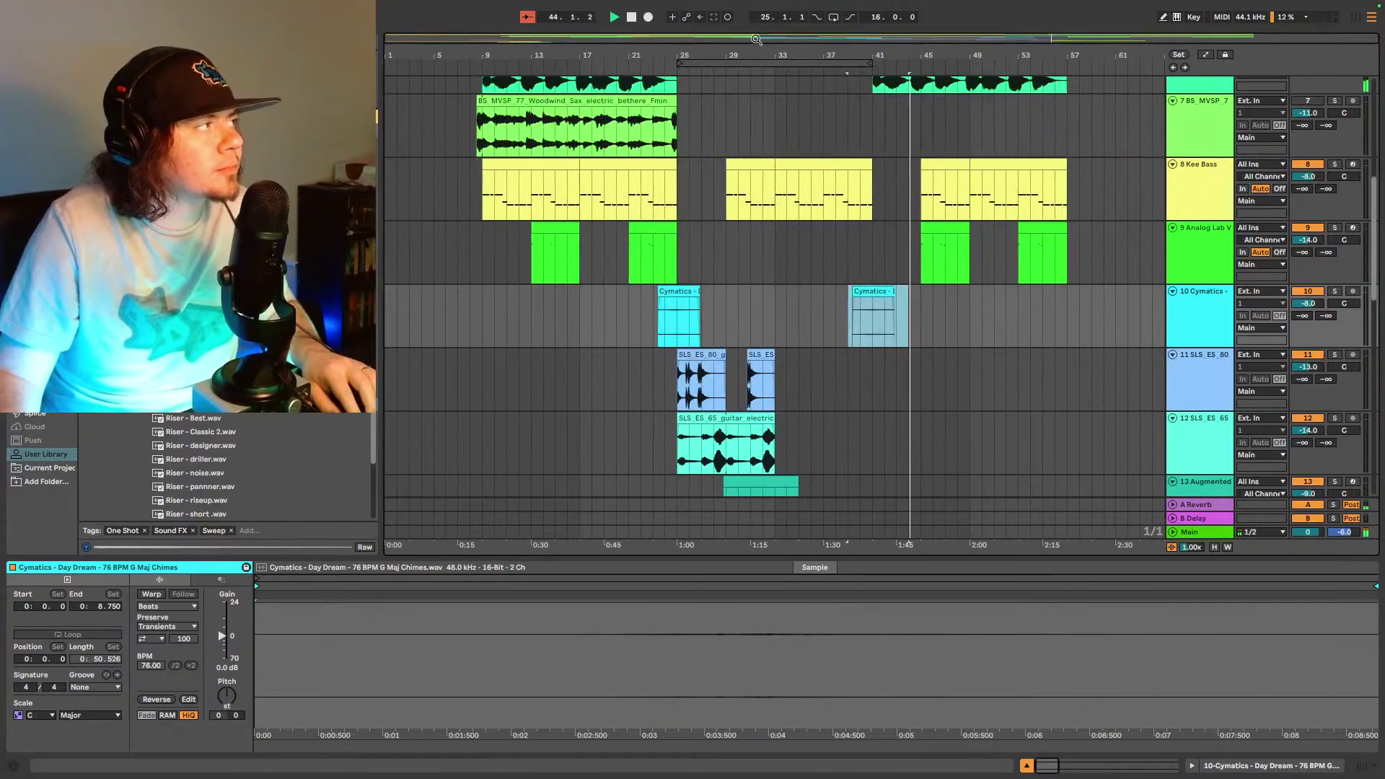
{"action": "left_click", "coordinate": [390, 324]}
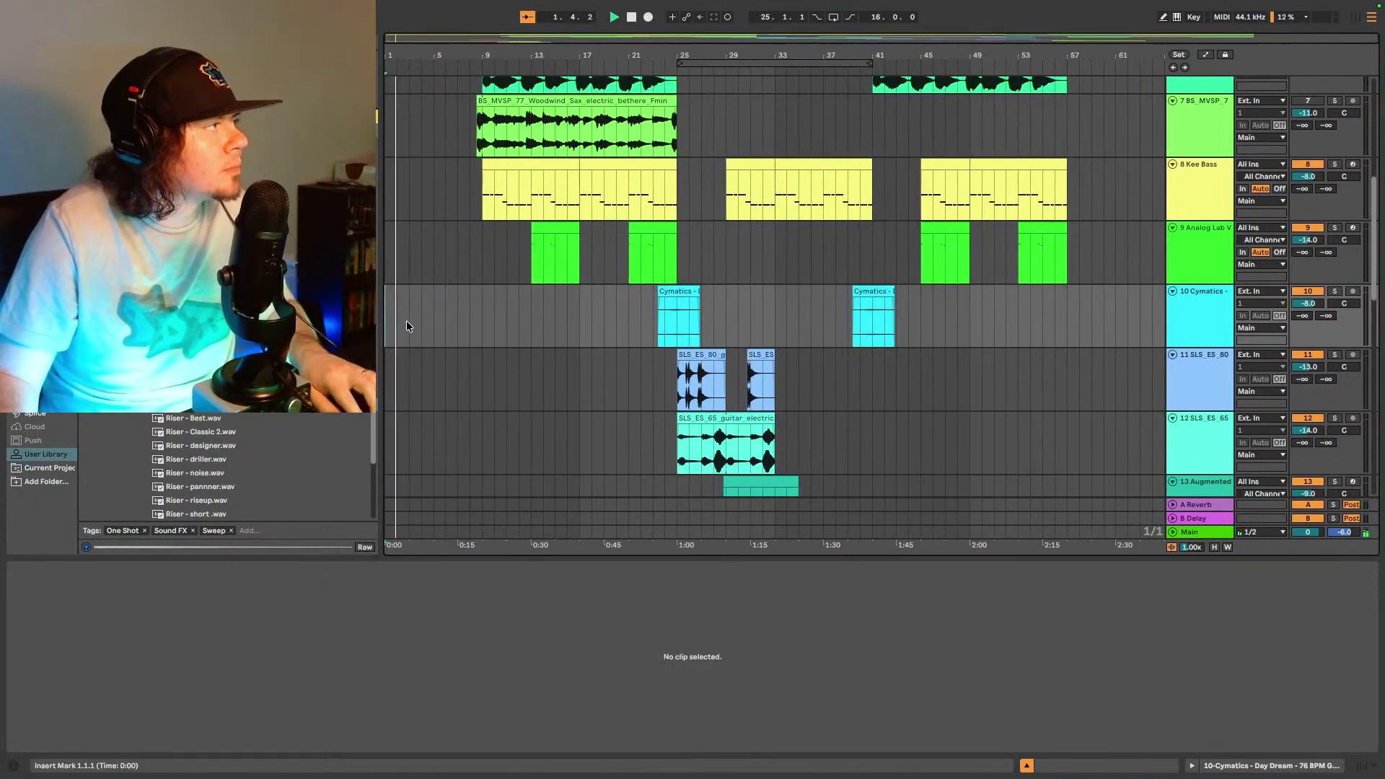
{"action": "left_click_drag", "start_coordinate": [399, 320], "coordinate": [401, 321]}
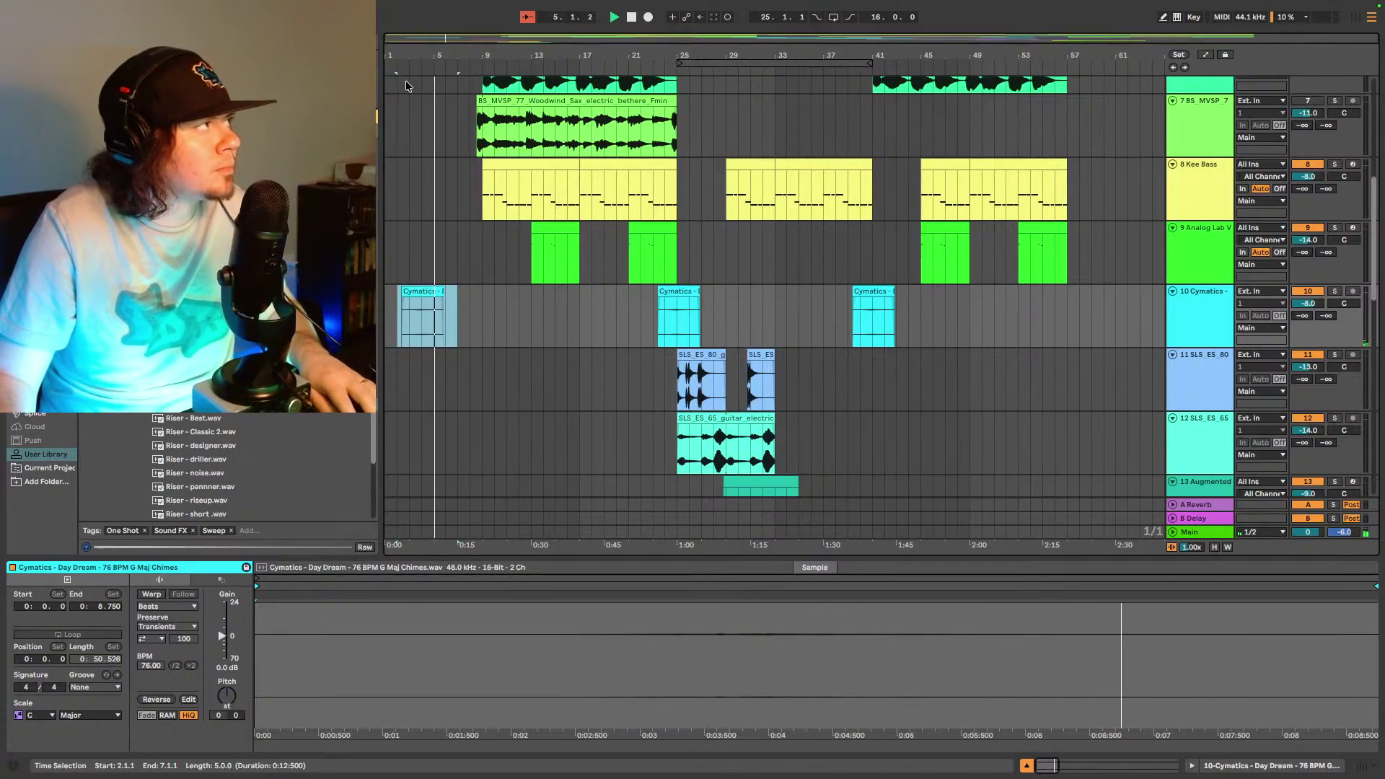
- Play the intro from the start and move the copied chimes clip earlier to begin at 2.1.3
{"action": "key", "text": "plus"}
{"action": "key", "text": "plus"}
{"action": "key", "text": "plus"}
{"action": "key", "text": "minus"}
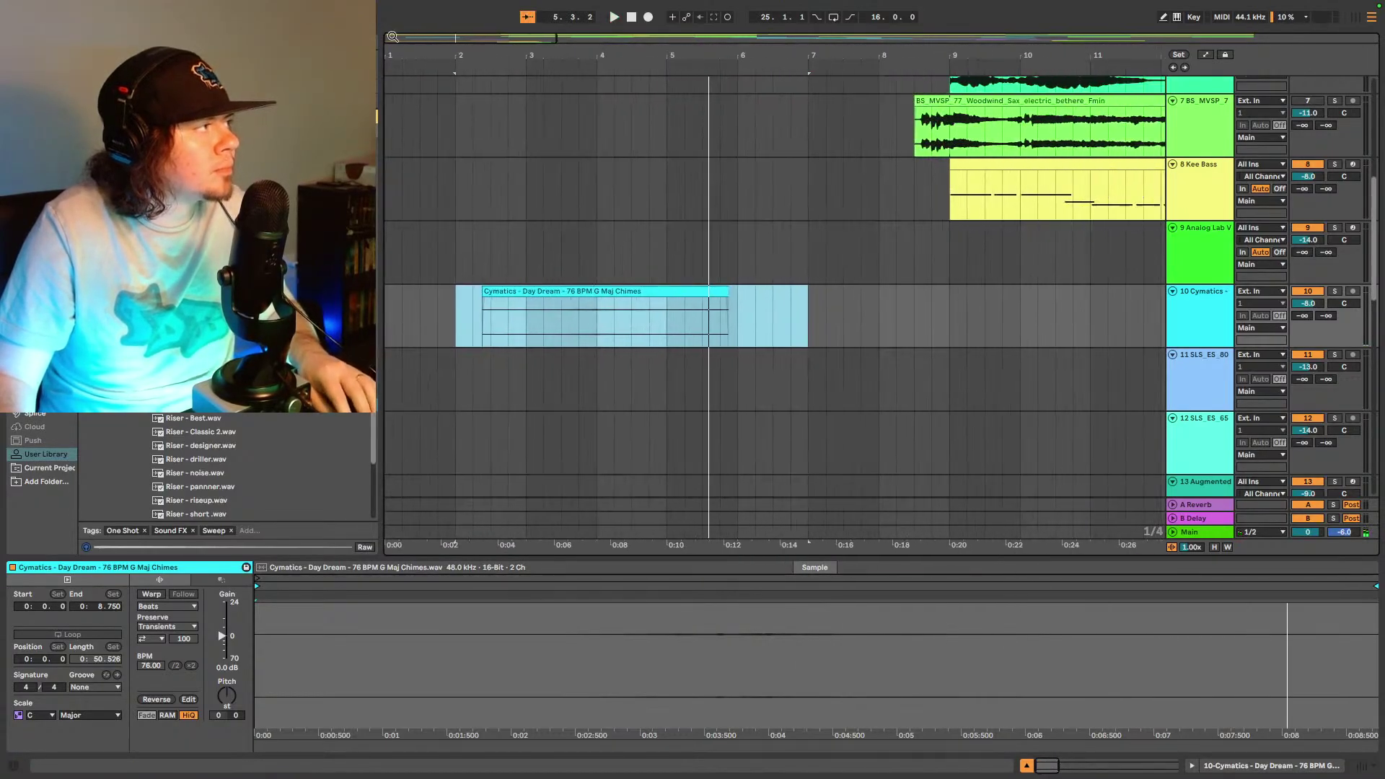
{"action": "left_click", "coordinate": [504, 317]}
{"action": "left_click", "coordinate": [386, 317]}
{"action": "key", "text": "space"}
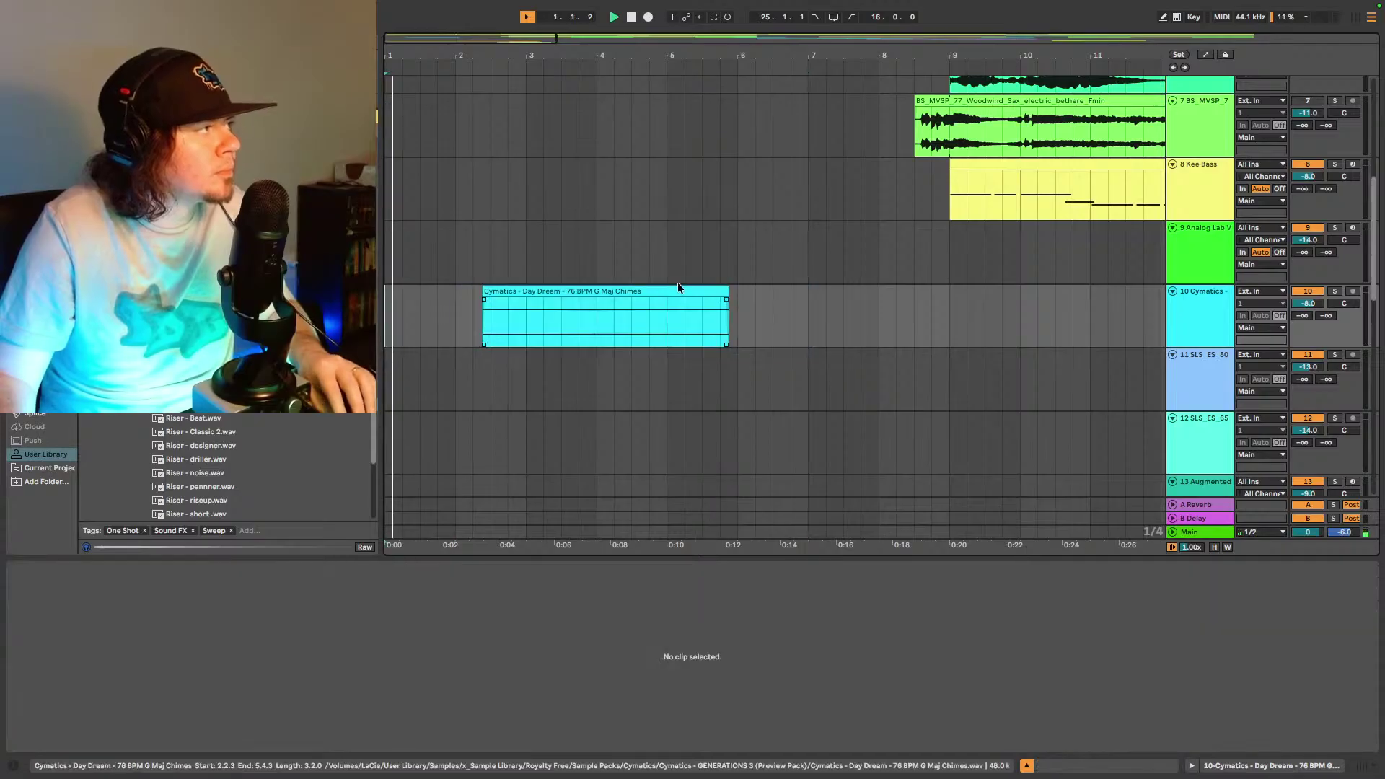
{"action": "left_click", "coordinate": [617, 290]}
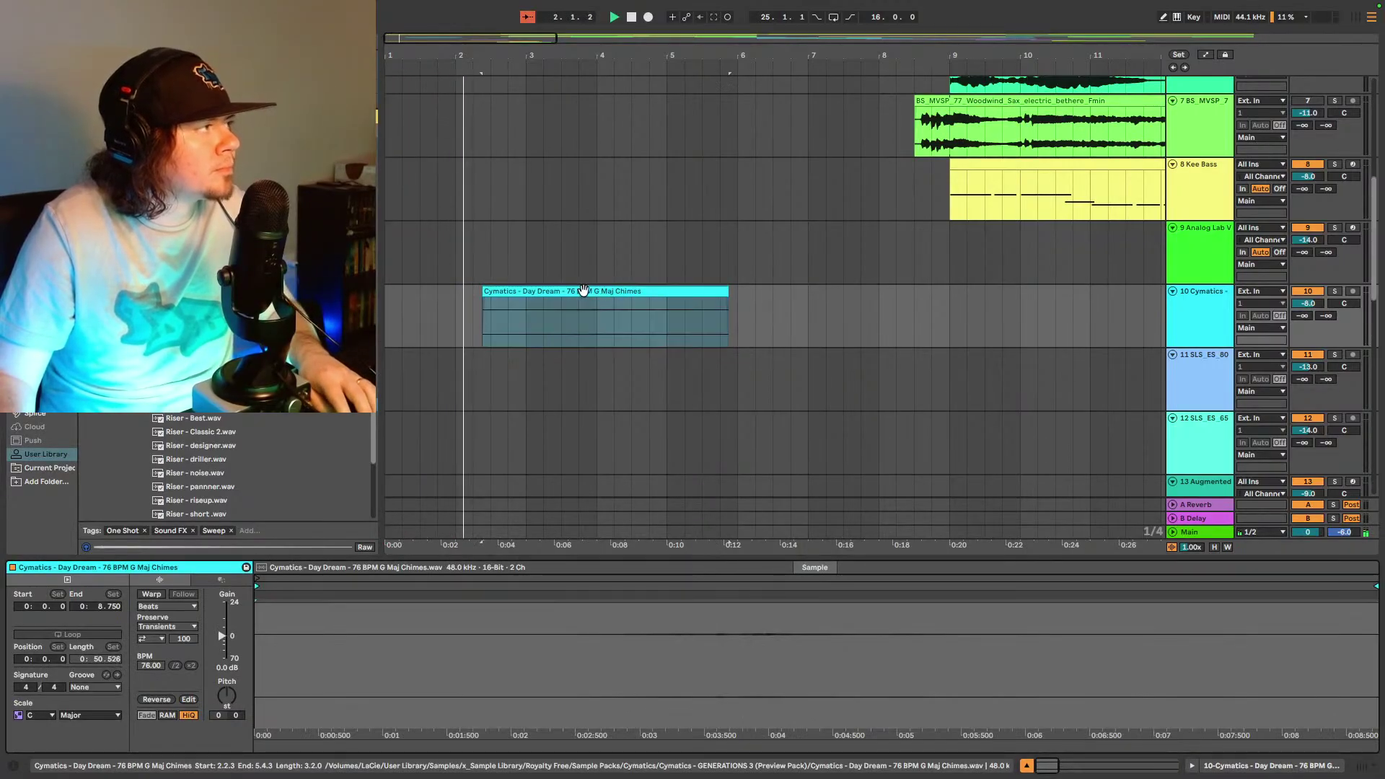
{"action": "left_click_drag", "start_coordinate": [616, 290], "coordinate": [578, 296]}
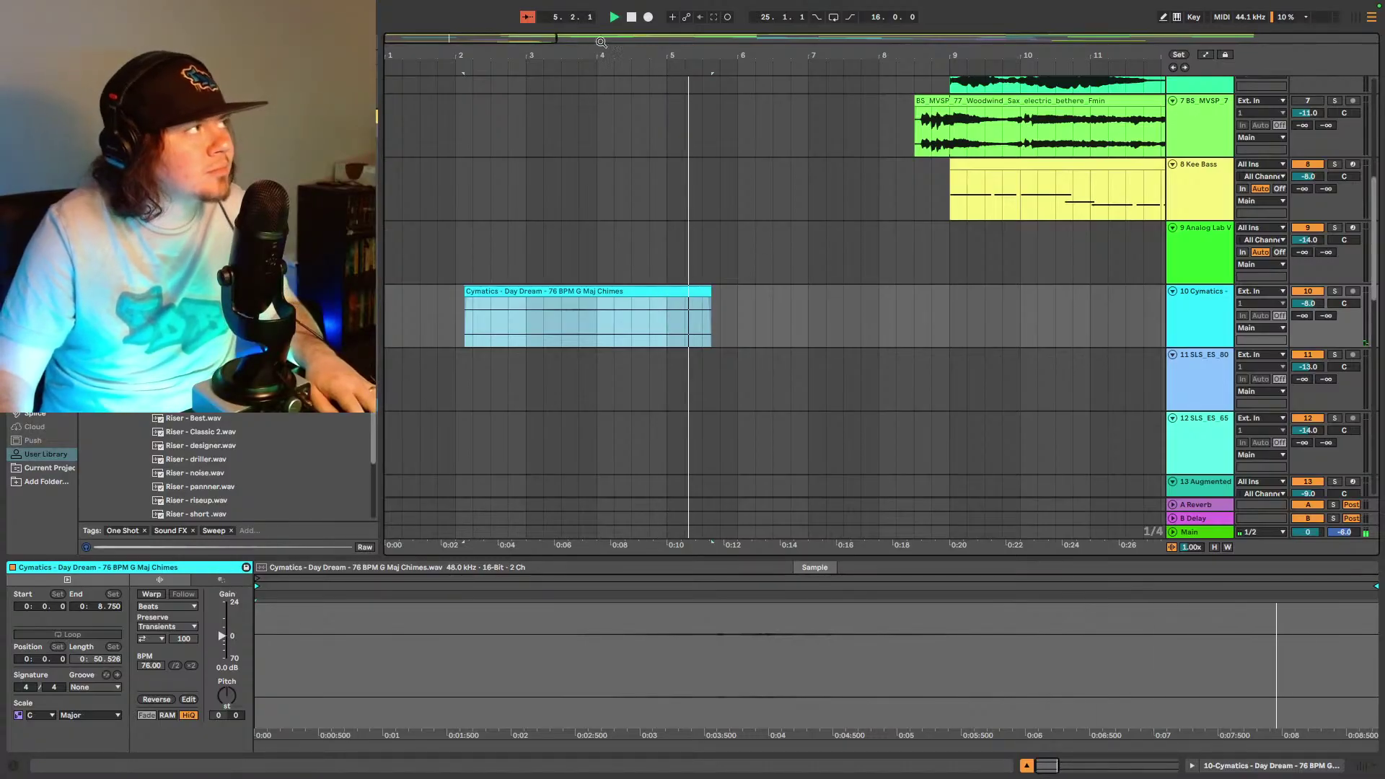
- Listen through the bar 9 transition, deactivate the riser swish track and replay the transition without it
{"action": "left_click_drag", "start_coordinate": [523, 39], "coordinate": [734, 214]}
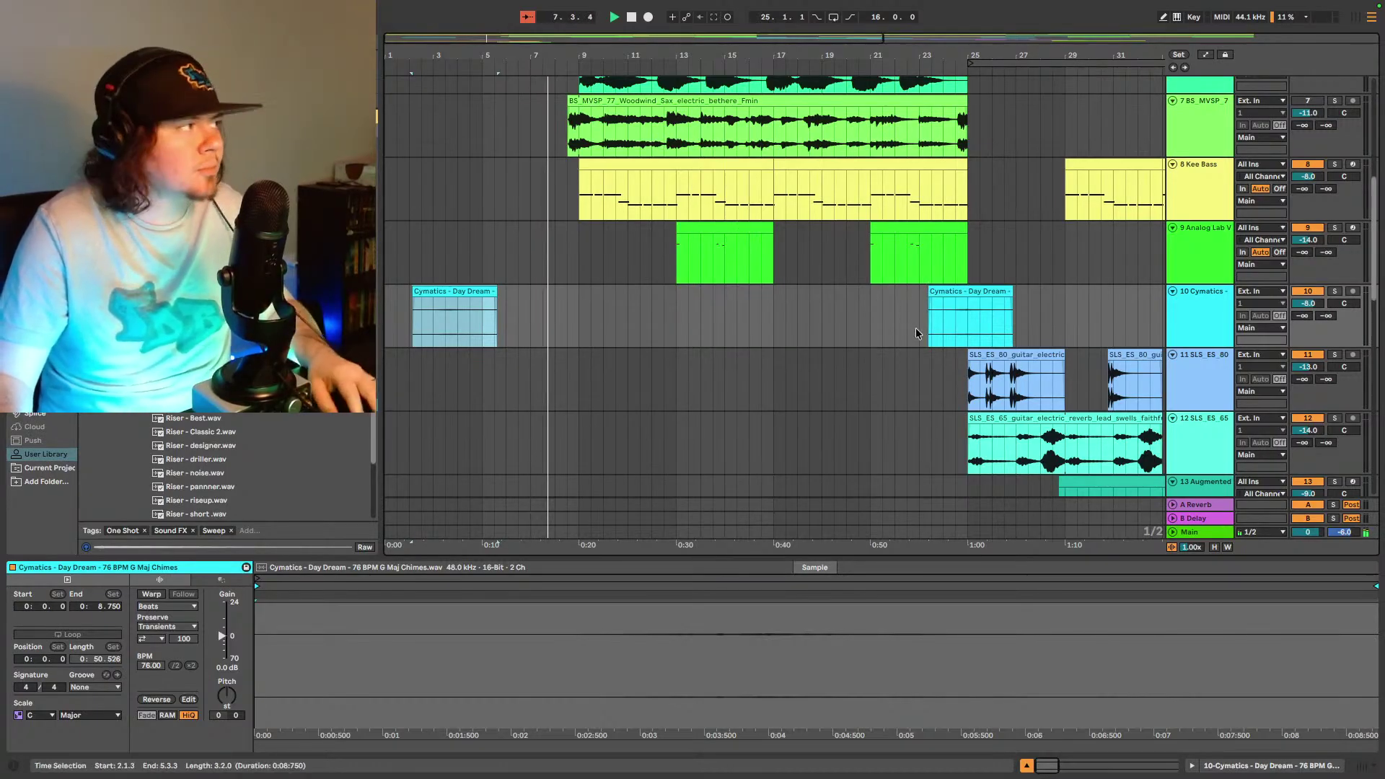
{"action": "scroll", "coordinate": [717, 374], "scroll_direction": "down", "scroll_amount": 3}
{"action": "scroll", "coordinate": [653, 411], "scroll_direction": "down", "scroll_amount": 3}
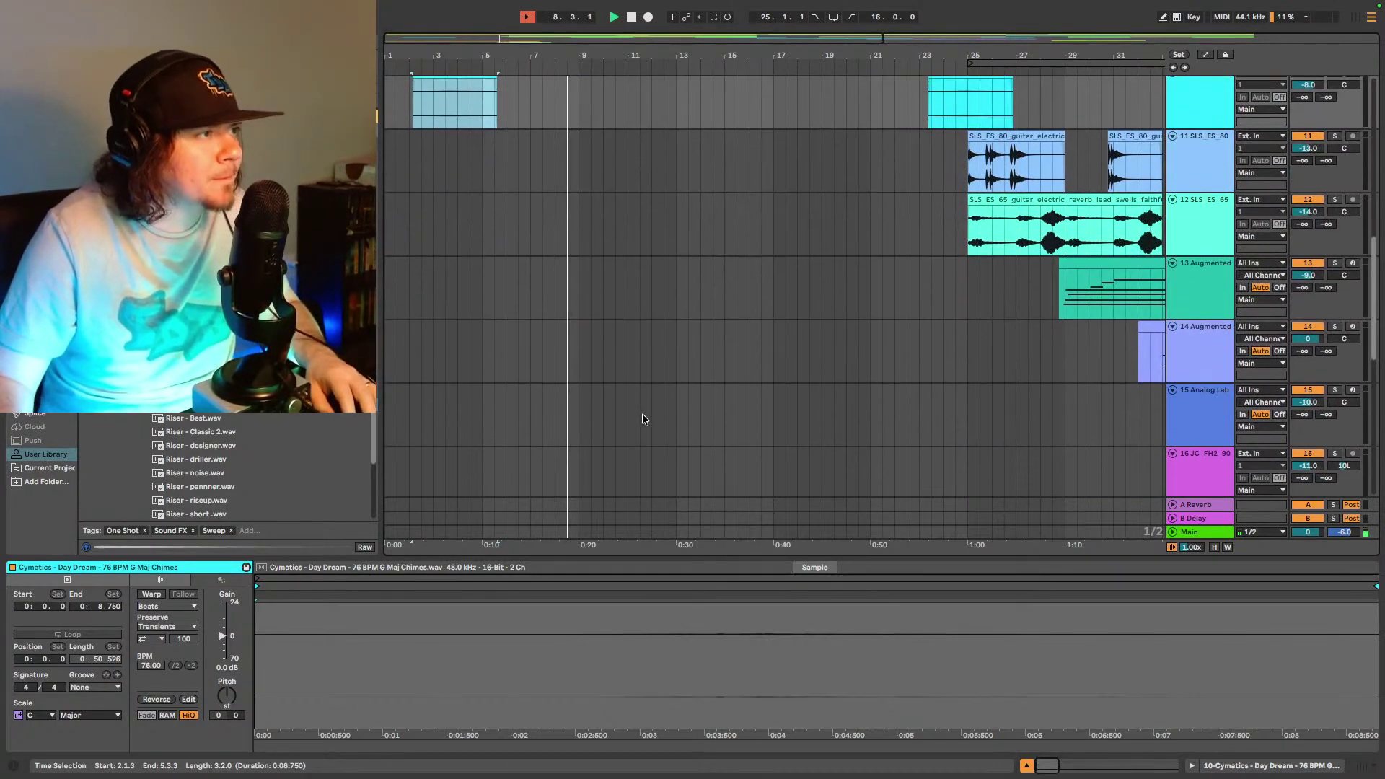
{"action": "scroll", "coordinate": [652, 408], "scroll_direction": "down", "scroll_amount": 5}
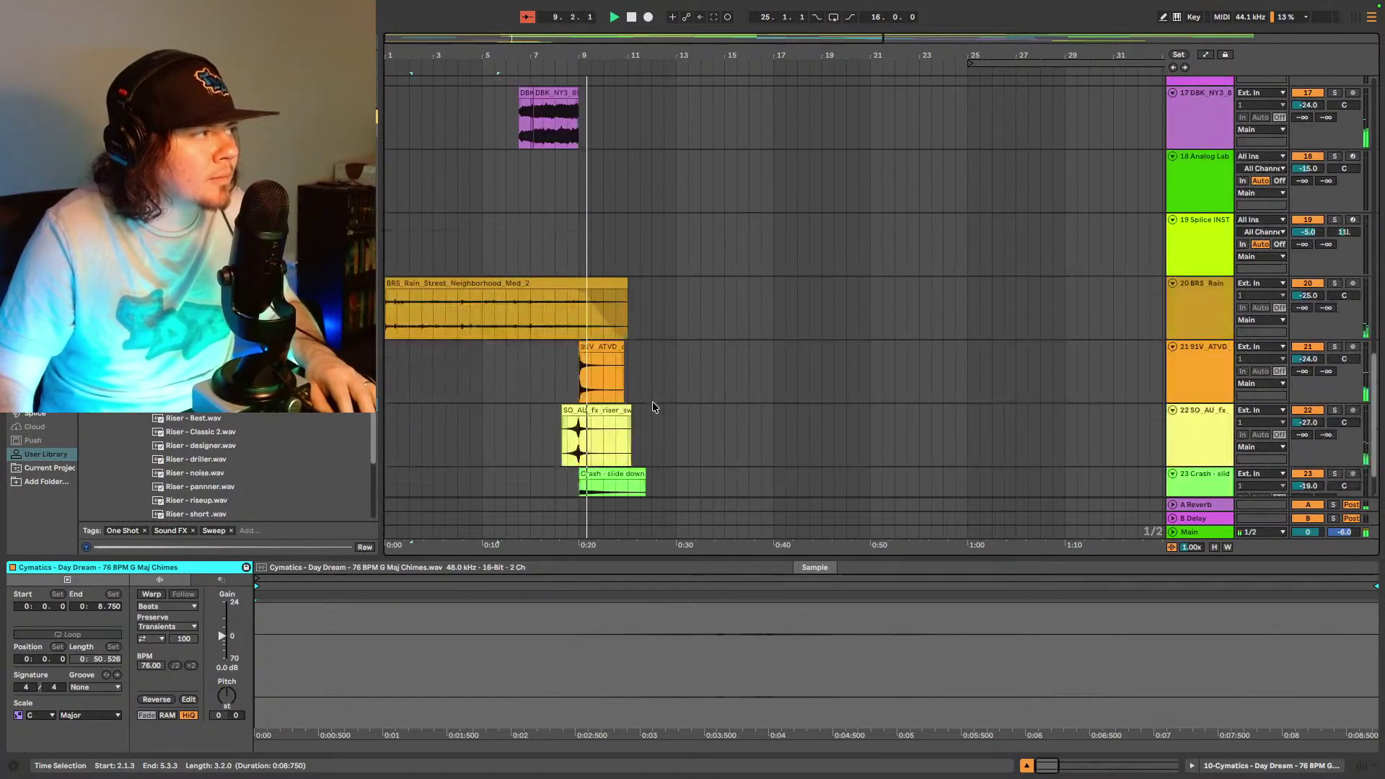
{"action": "key", "text": "space"}
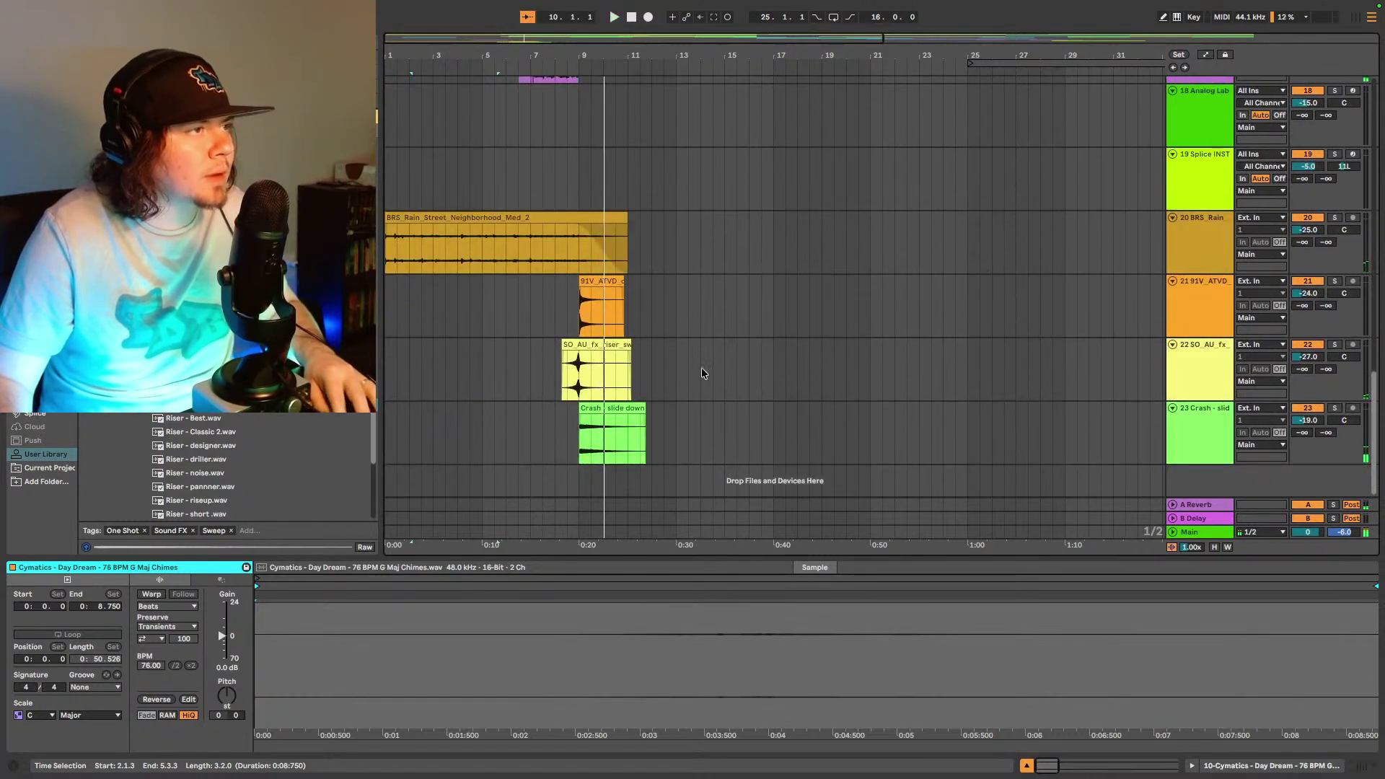
{"action": "left_click", "coordinate": [630, 344]}
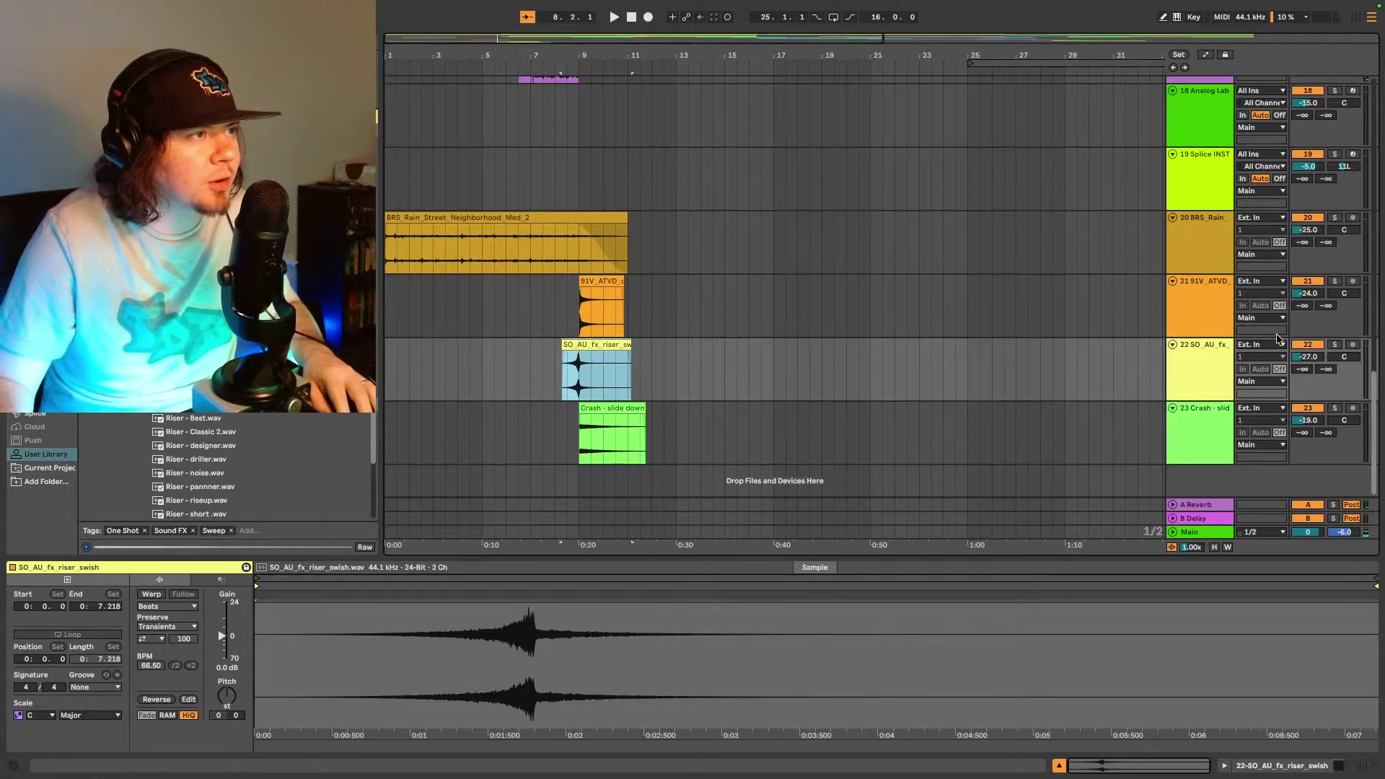
{"action": "left_click", "coordinate": [1311, 346]}
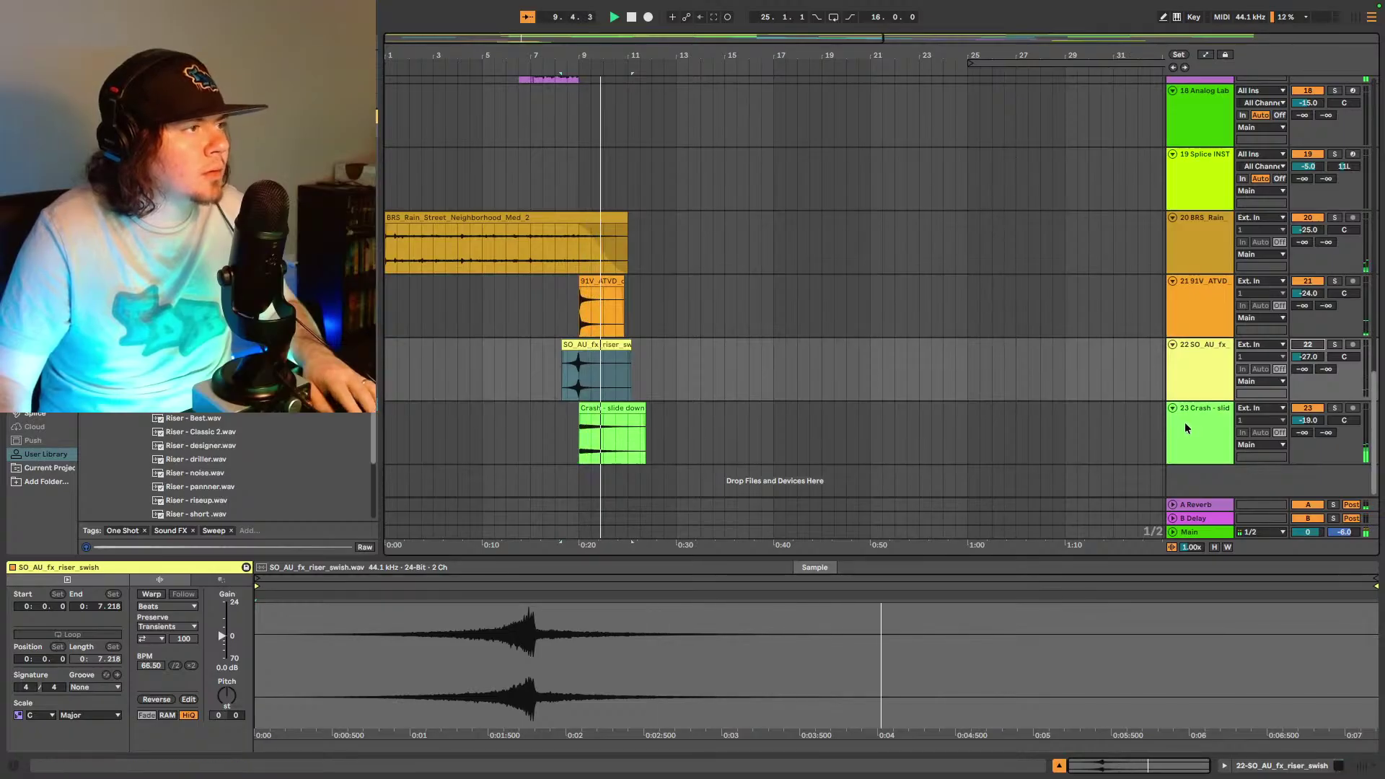
{"action": "key", "text": "space"}
- Add an audio track below the Crash - slide down track and audition user library samples for it
{"action": "left_click", "coordinate": [1212, 420]}
{"action": "key", "text": "super+t"}
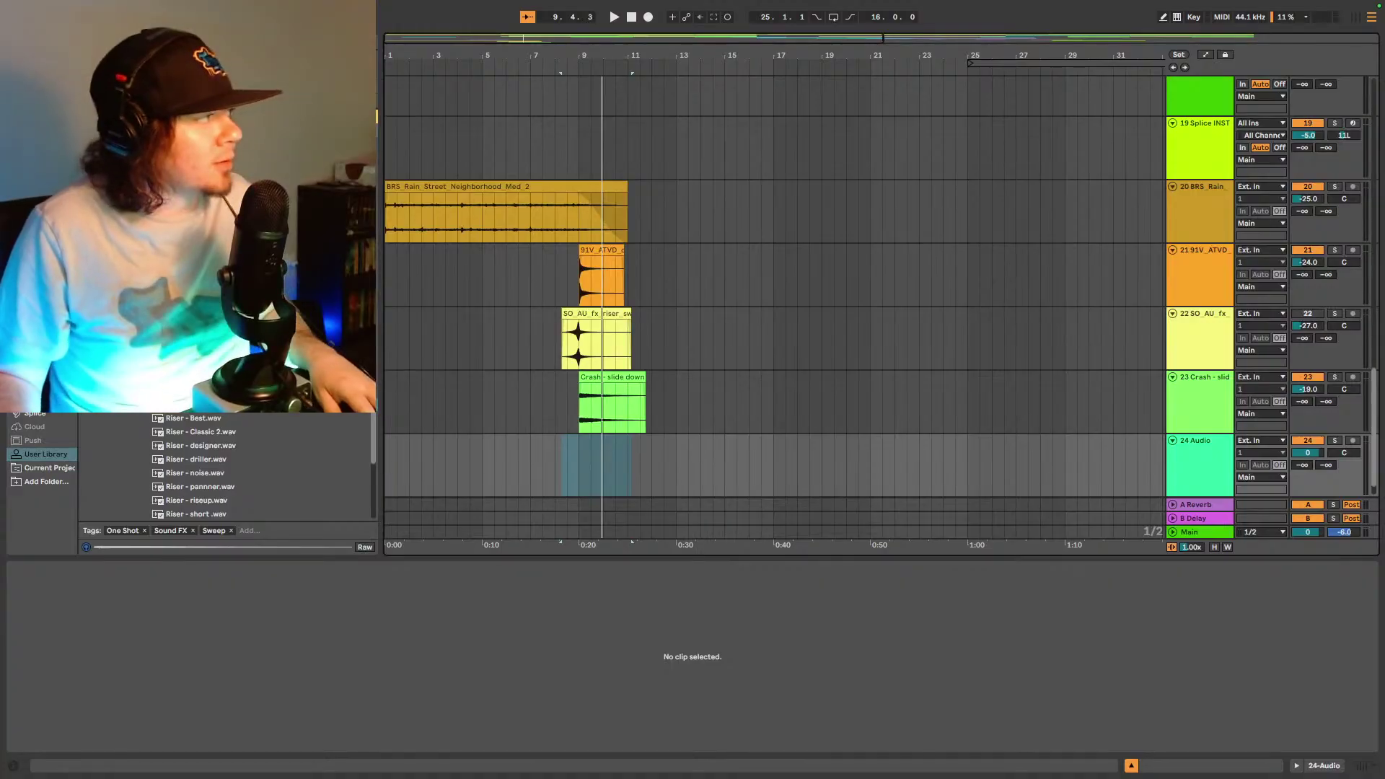
{"action": "scroll", "coordinate": [223, 465], "scroll_direction": "down", "scroll_amount": 1}
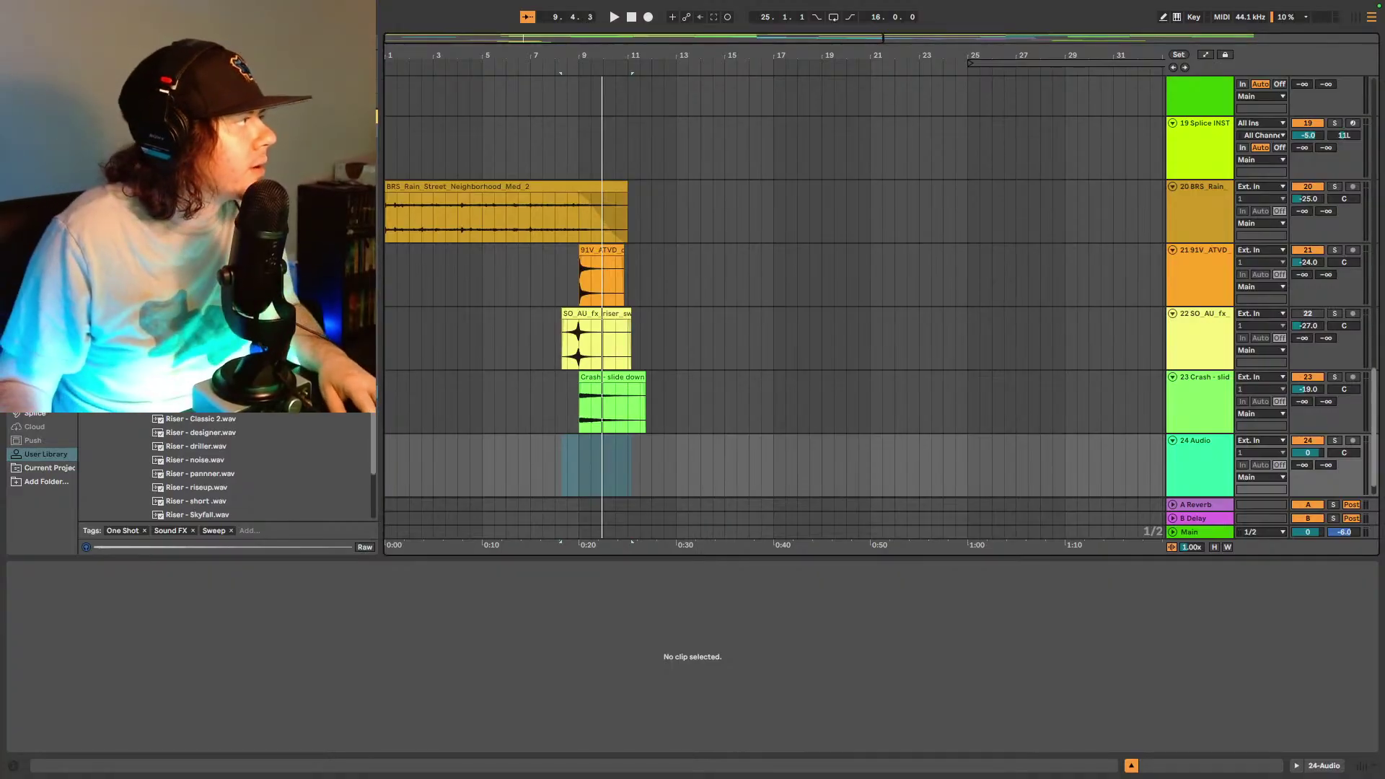
{"action": "left_click", "coordinate": [209, 282]}
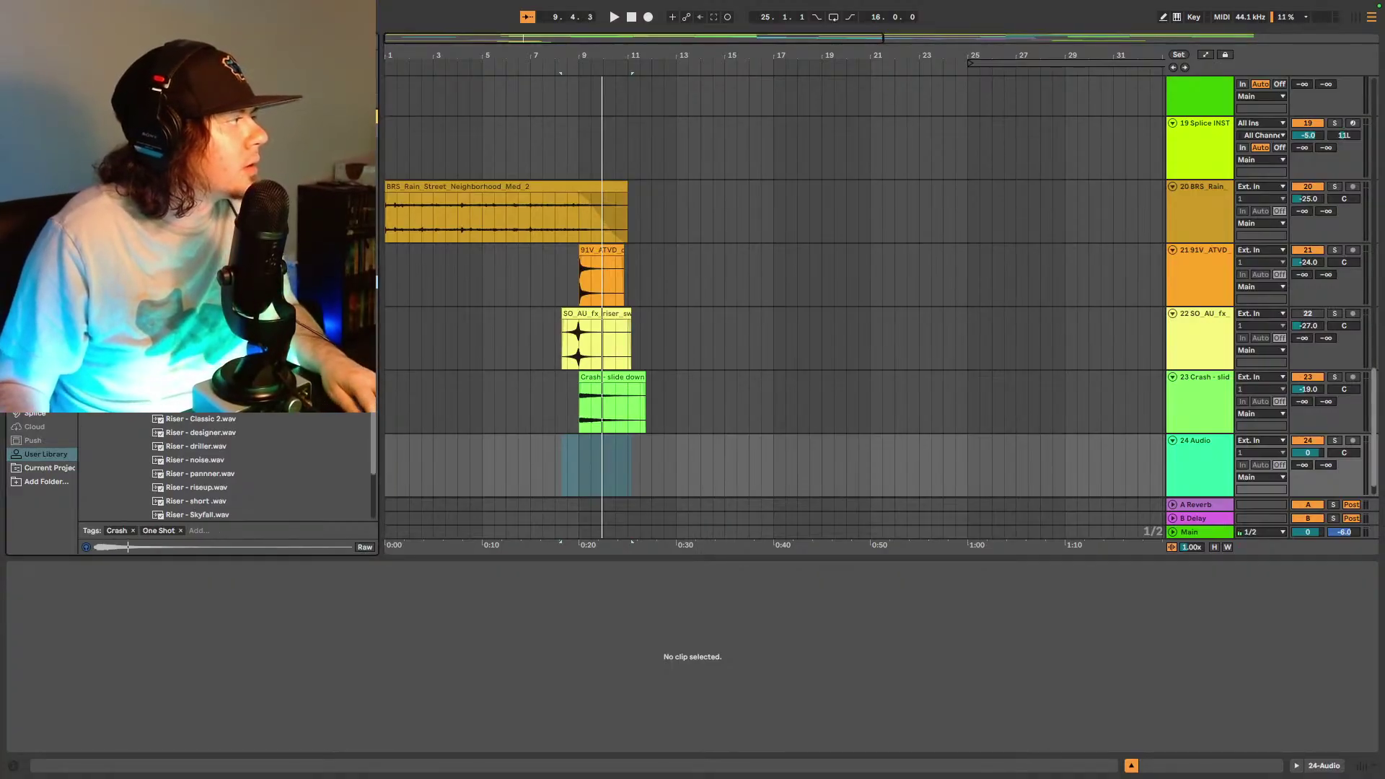
{"action": "scroll", "coordinate": [224, 466], "scroll_direction": "down", "scroll_amount": 4}
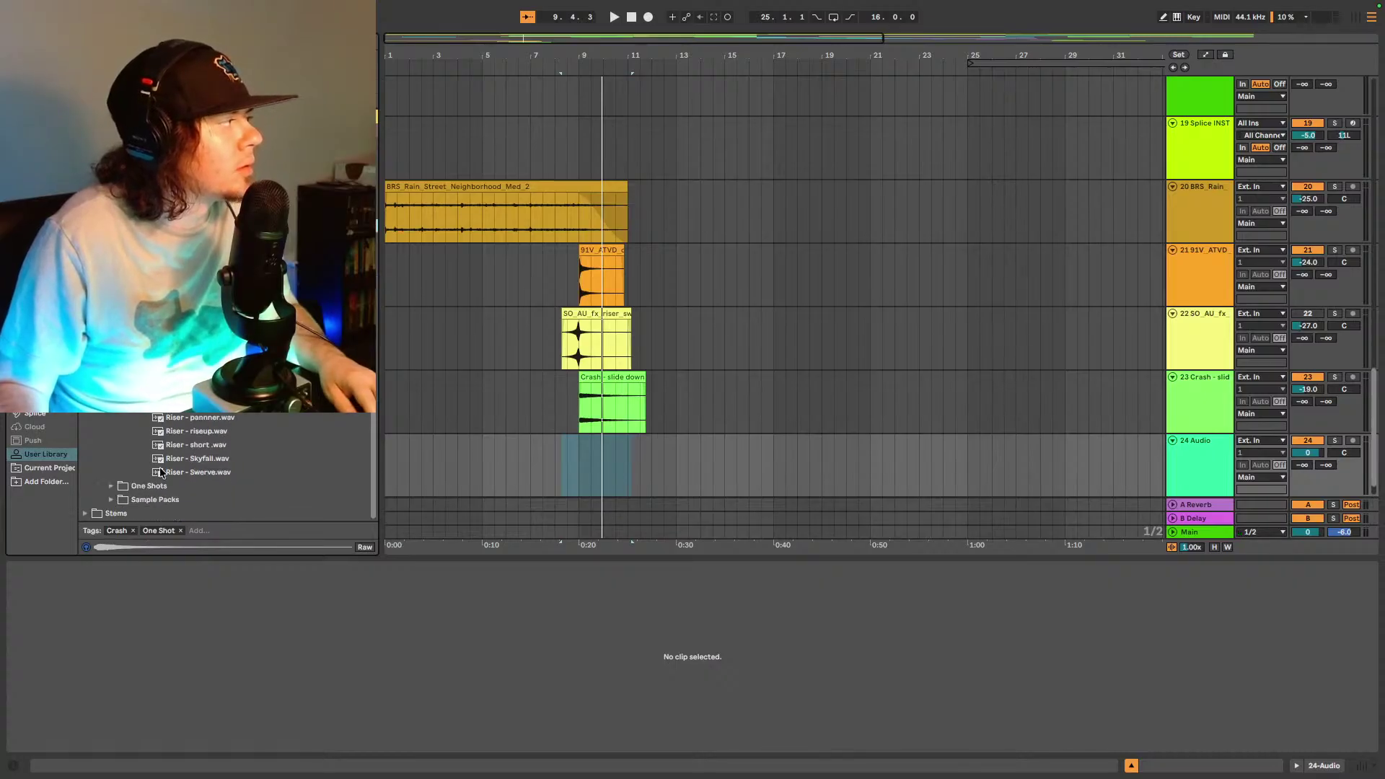
{"action": "left_click", "coordinate": [112, 489]}
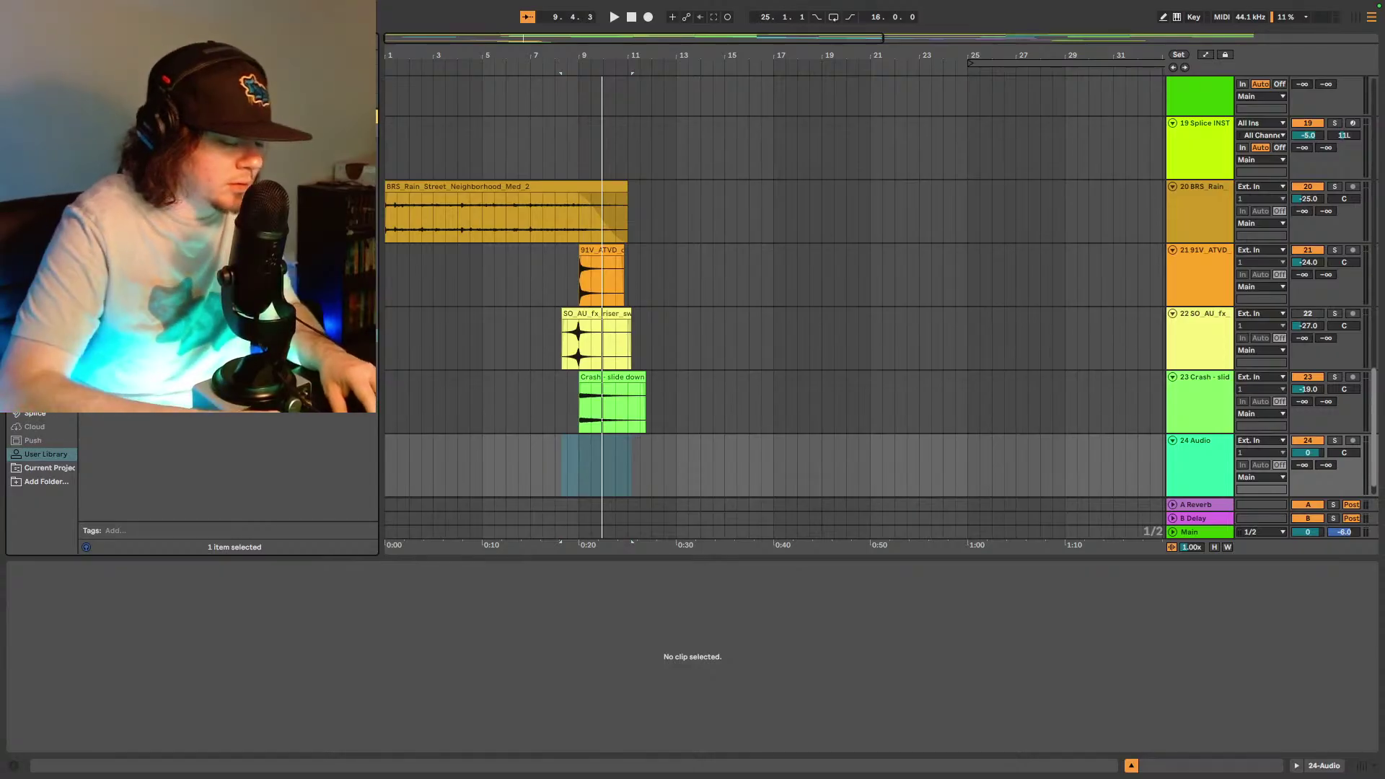
{"action": "scroll", "coordinate": [228, 462], "scroll_direction": "up", "scroll_amount": 3}
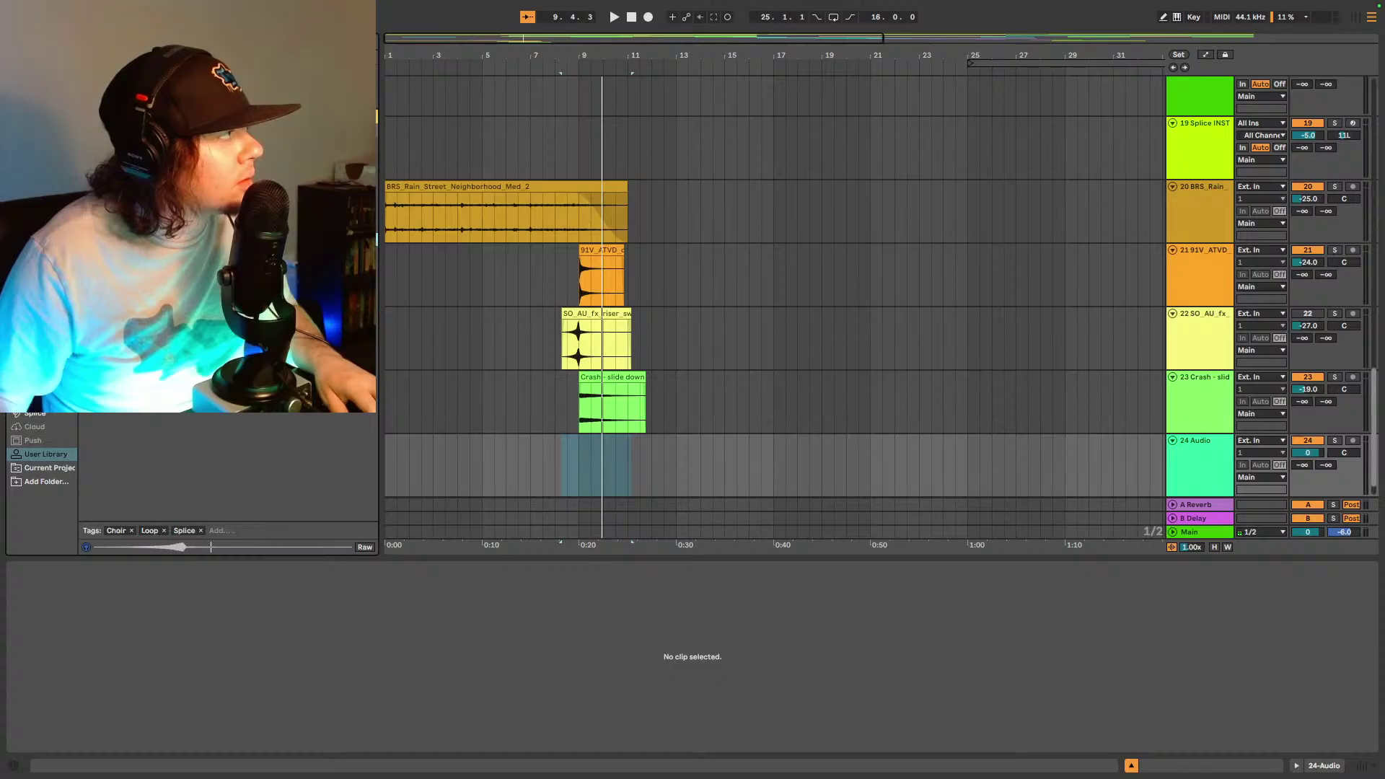
{"action": "key", "text": "Down"}
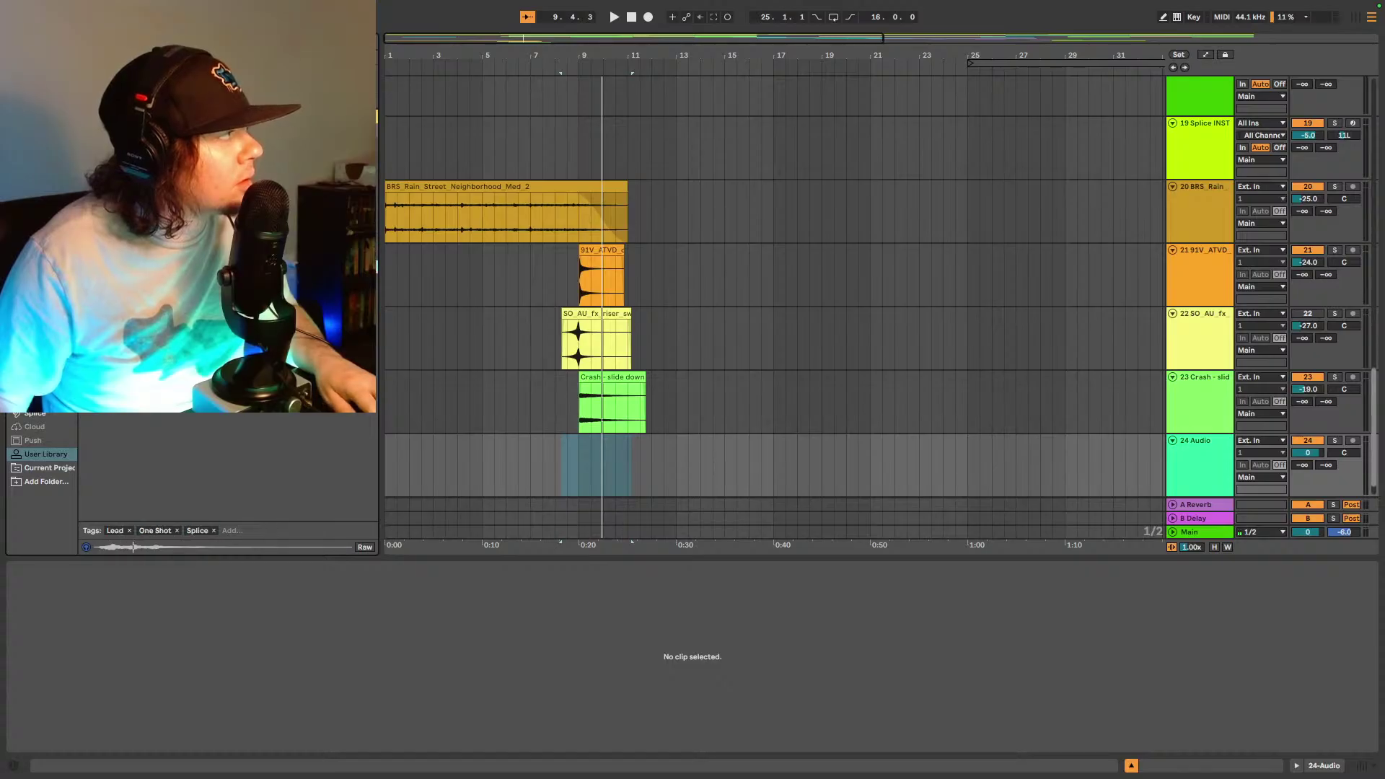
{"action": "key", "text": "Down"}
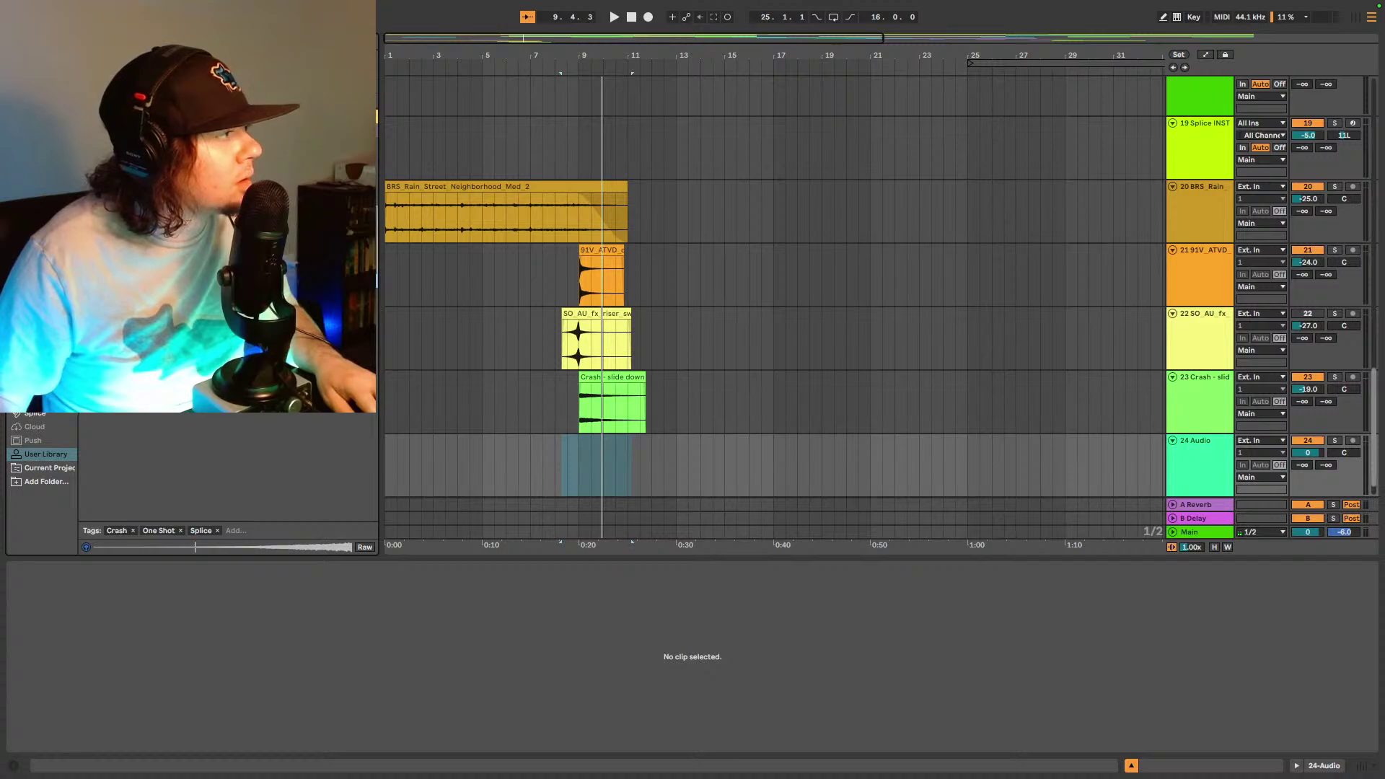
- Place the STCR2_NAH_110 Stress_Revers_Crash sample on track 24 ending around bar 9, with warping turned off
{"action": "left_click_drag", "start_coordinate": [566, 465], "coordinate": [559, 465]}
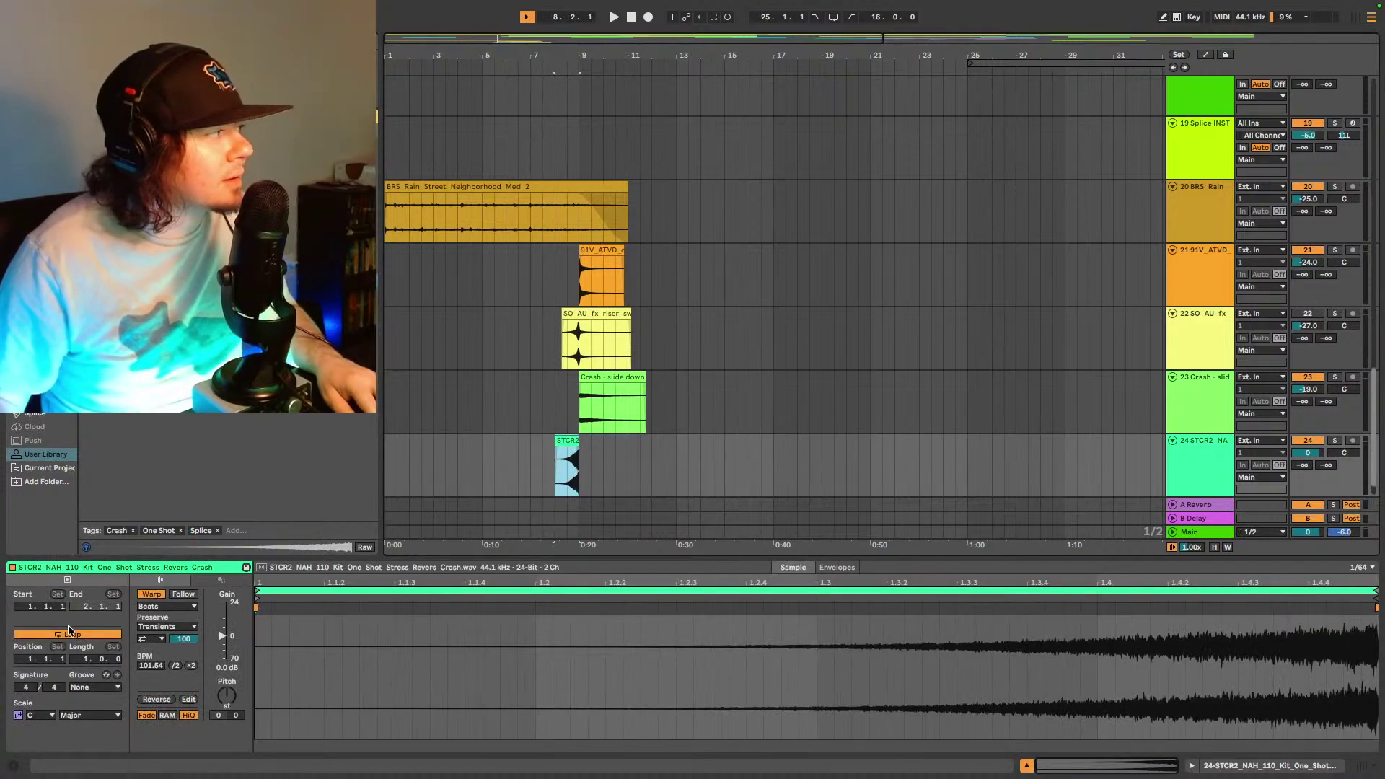
{"action": "left_click", "coordinate": [146, 596]}
{"action": "key", "text": "plus"}
{"action": "key", "text": "plus"}
{"action": "key", "text": "plus"}
{"action": "key", "text": "plus"}
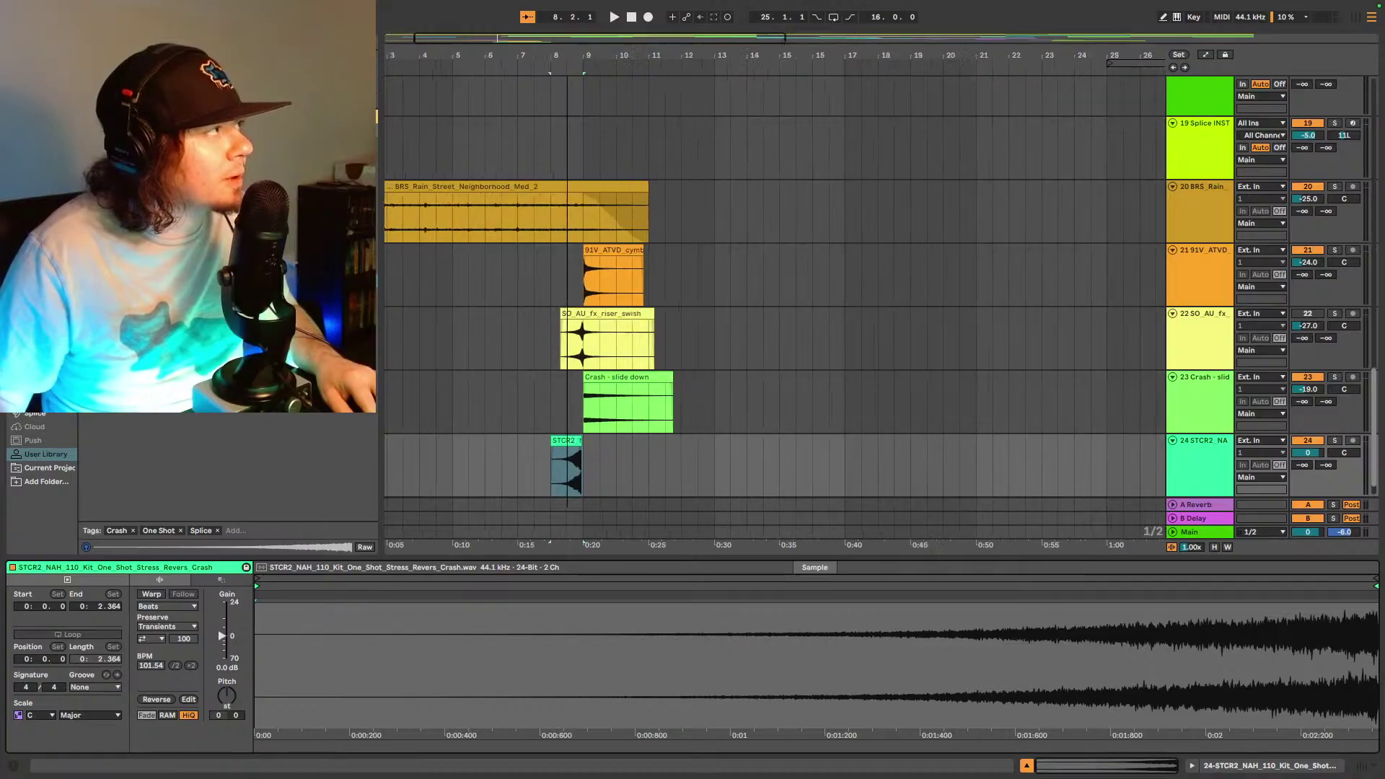
{"action": "left_click_drag", "start_coordinate": [711, 454], "coordinate": [748, 451]}
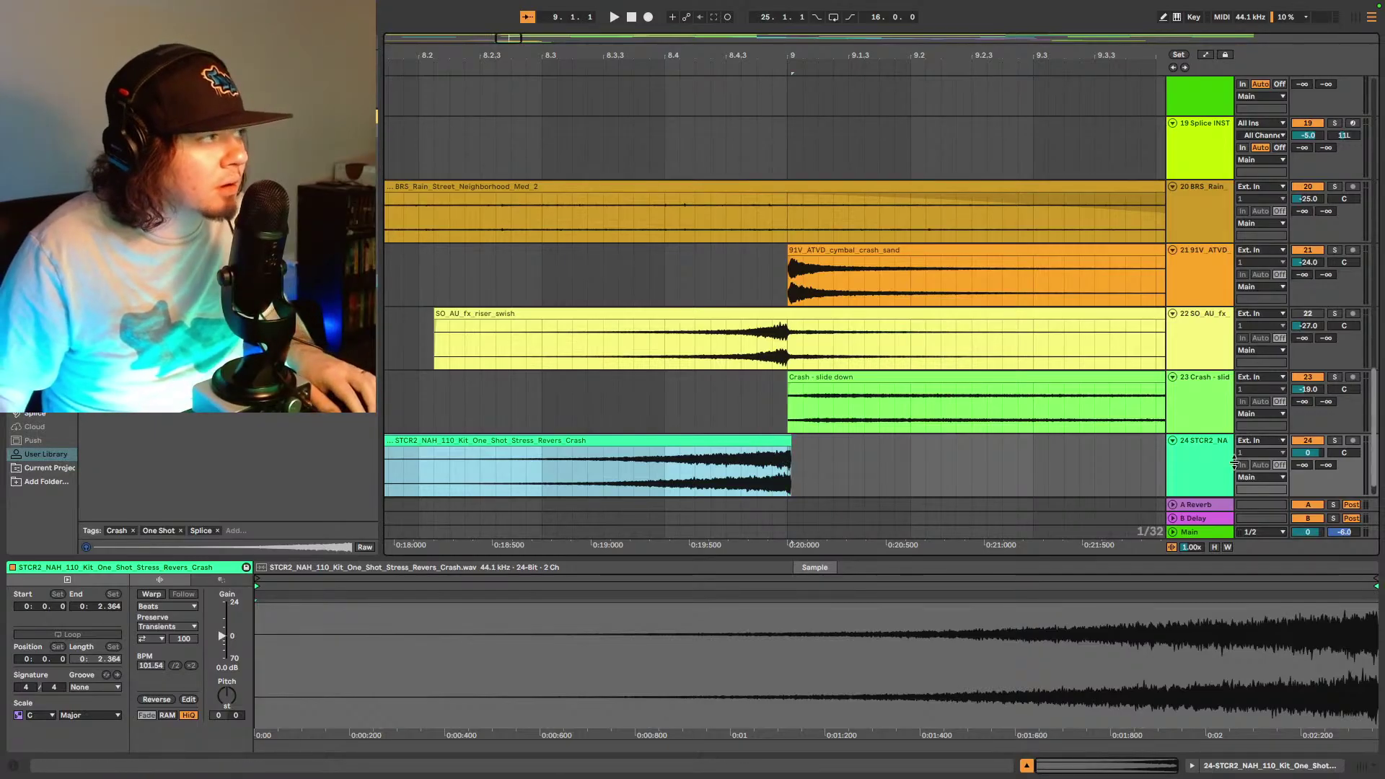
- Paste a copy of the reverse crash clip at 9.1.1 on track 24 and reverse it
{"action": "left_click", "coordinate": [787, 471]}
{"action": "key", "text": "super+v"}
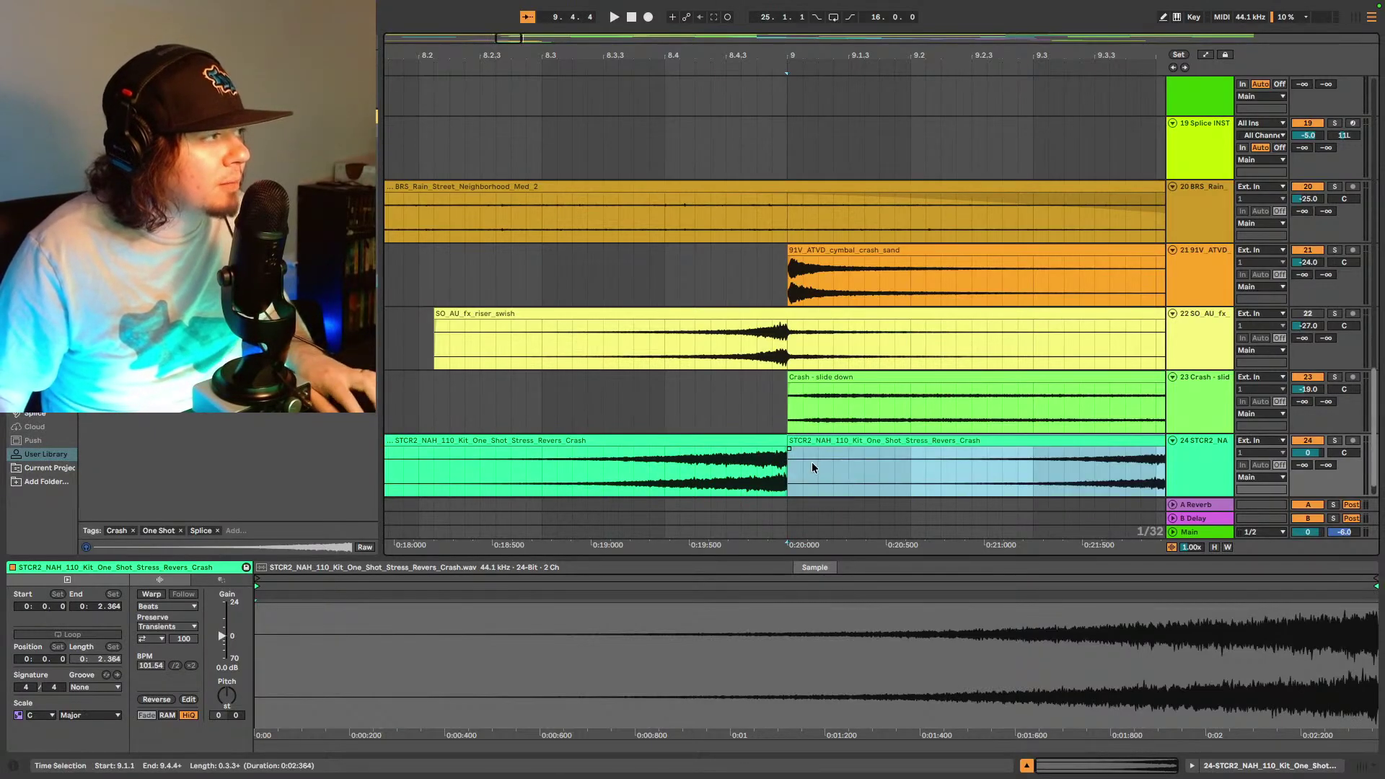
{"action": "right_click", "coordinate": [812, 462]}
{"action": "left_click", "coordinate": [851, 583]}
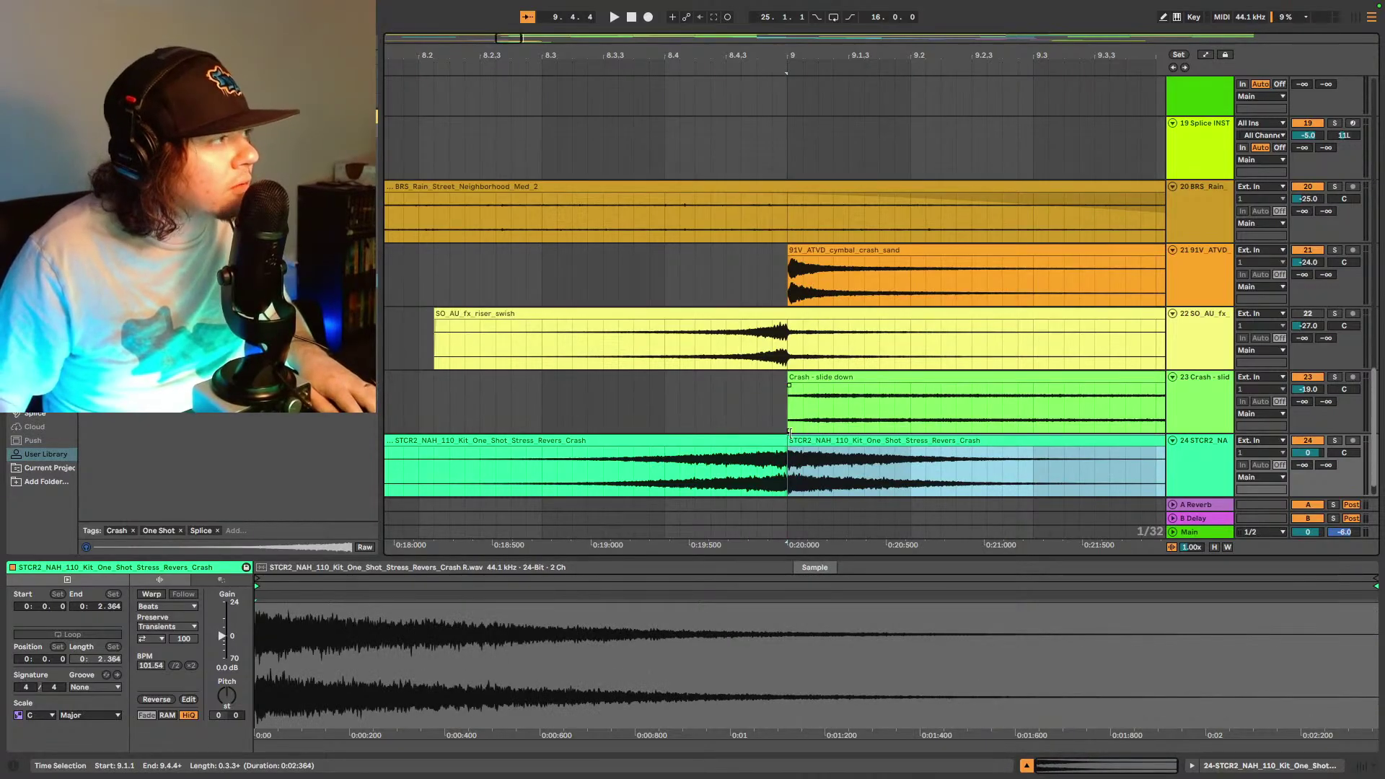
- Extend the first crash clip slightly past bar 9 into its reversed copy and set track 24's volume to -15.0 dB
{"action": "key", "text": "super+z"}
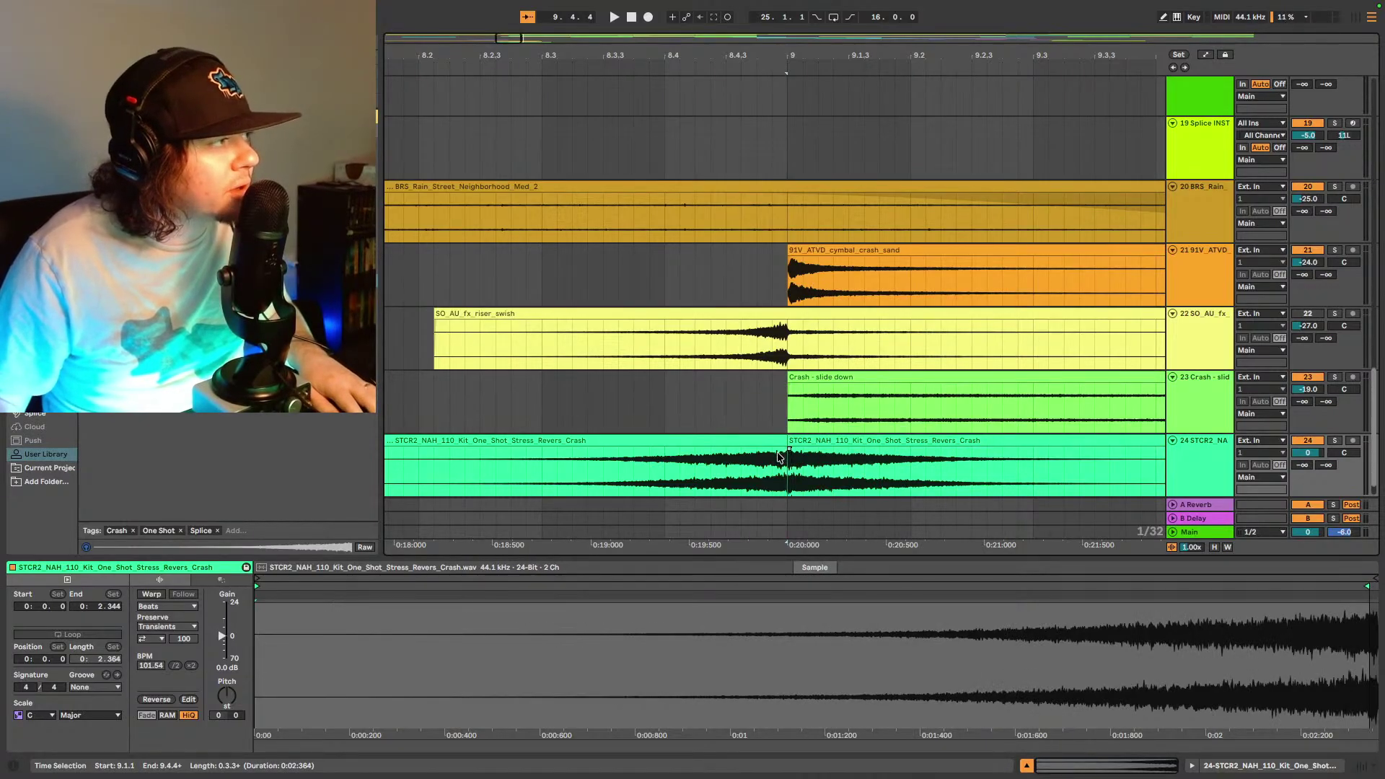
{"action": "scroll", "coordinate": [719, 498], "scroll_direction": "up", "scroll_amount": 4}
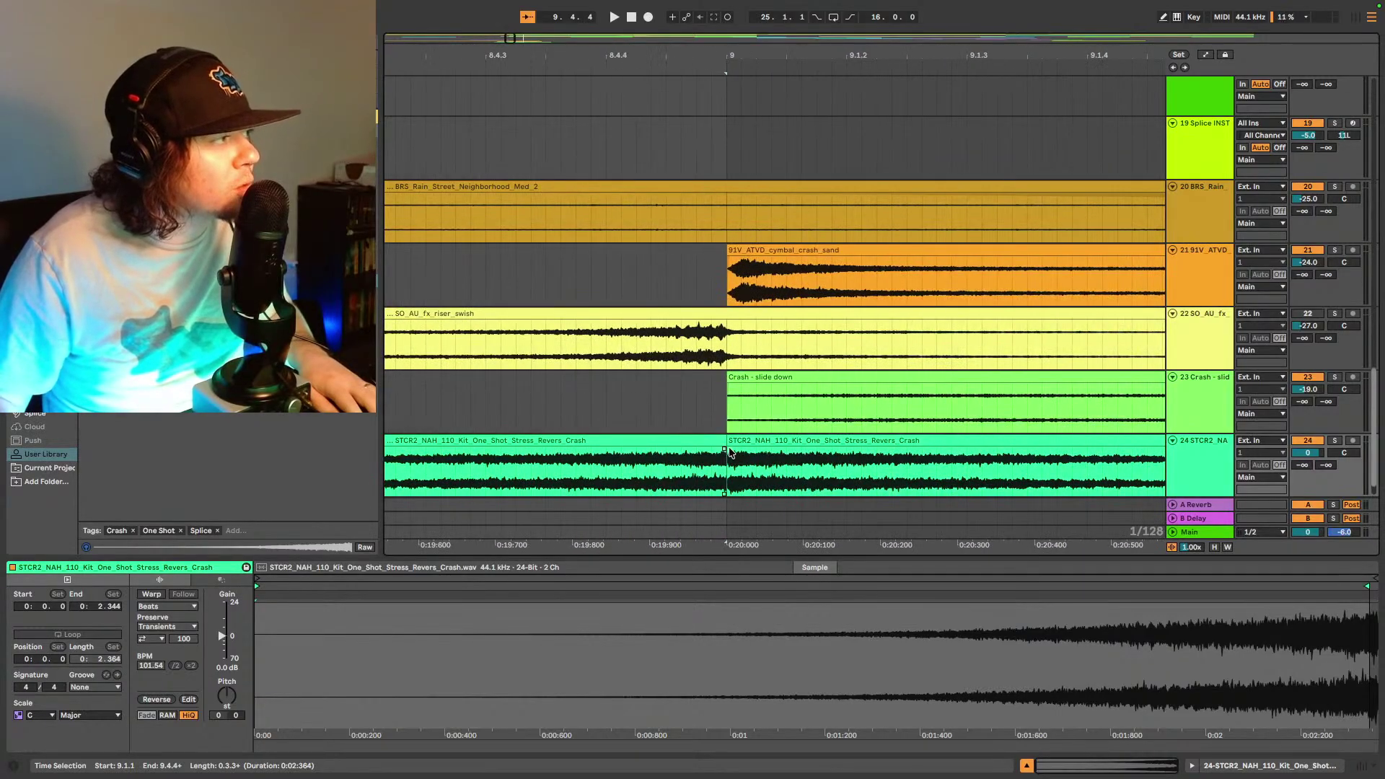
{"action": "left_click_drag", "start_coordinate": [729, 452], "coordinate": [742, 452]}
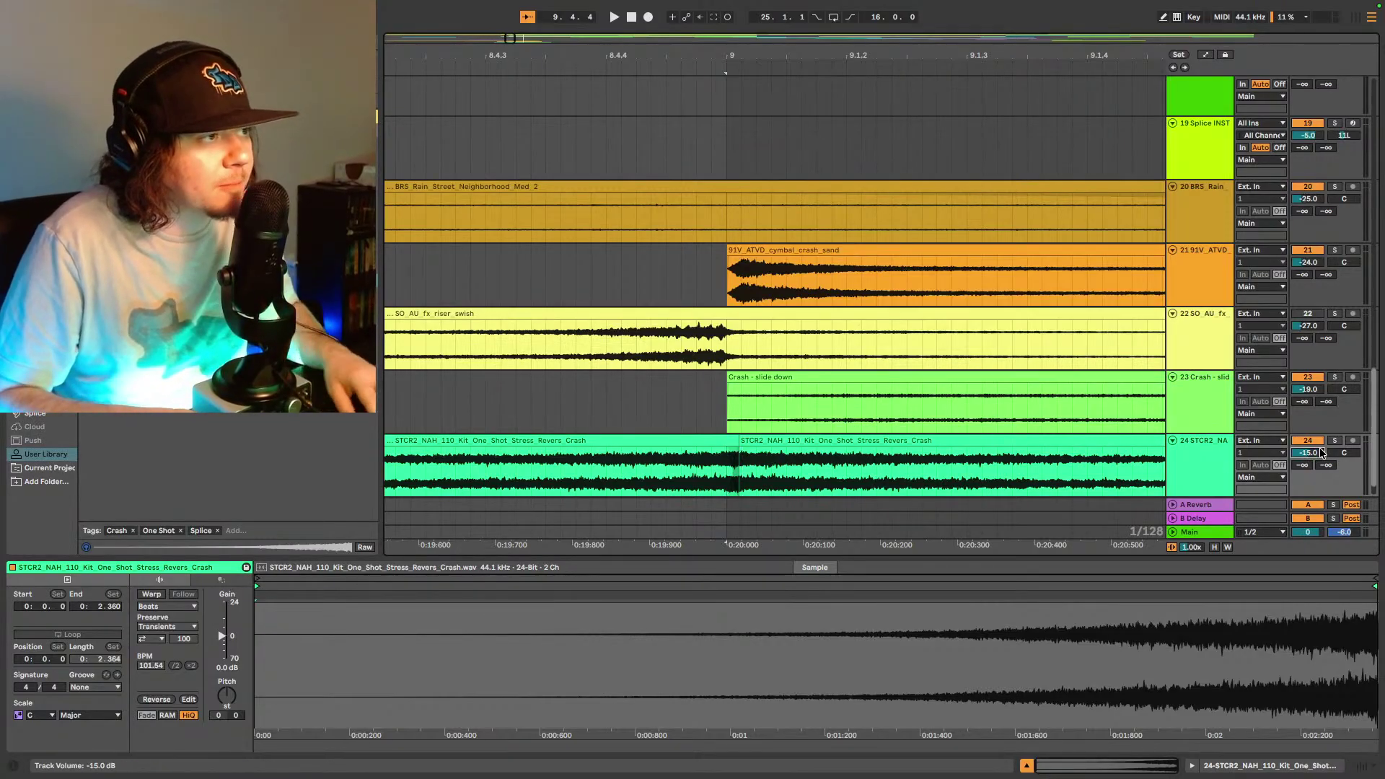
- Play back the transition around bar 9 and set track 24's volume to -21.0 dB
{"action": "key", "text": "space"}
{"action": "scroll", "coordinate": [1307, 452], "scroll_direction": "down", "scroll_amount": 8}
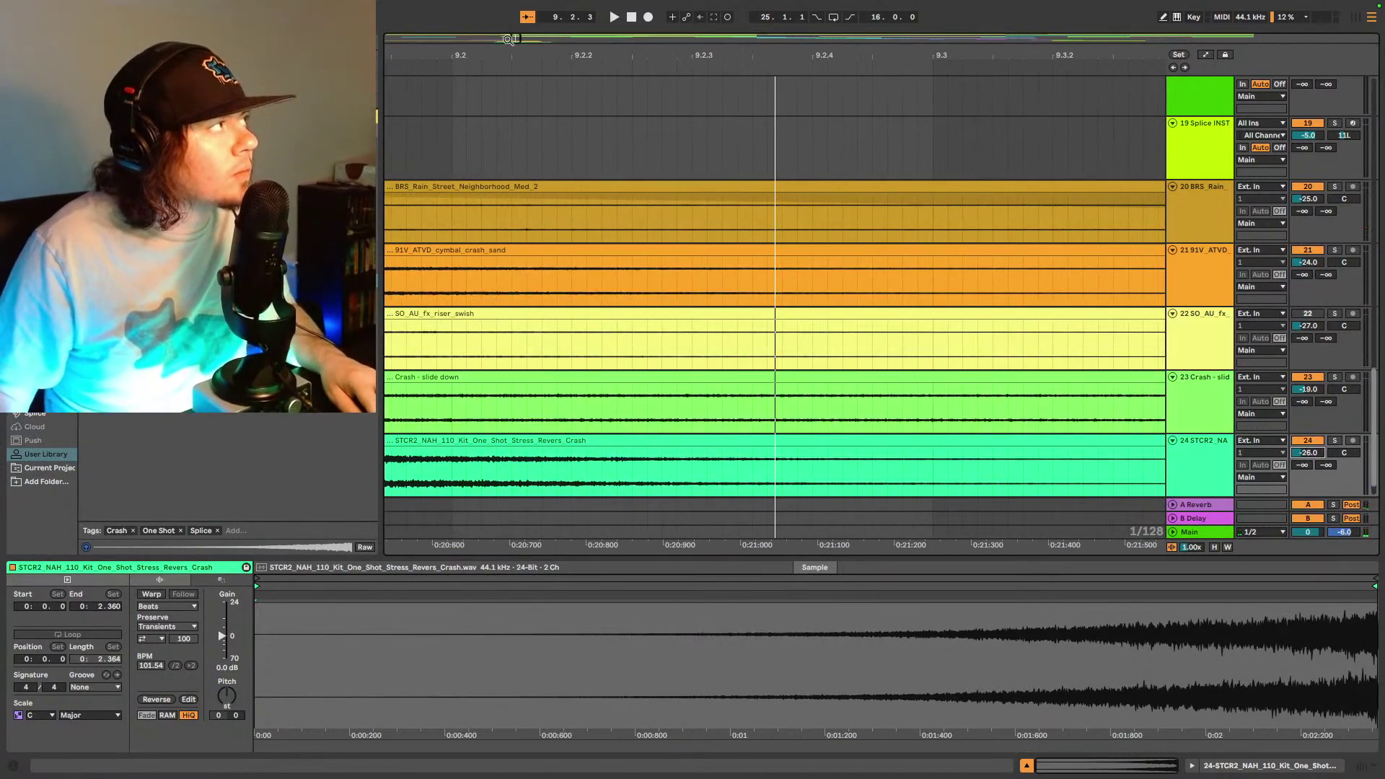
{"action": "scroll", "coordinate": [550, 266], "scroll_direction": "down", "scroll_amount": 10}
{"action": "left_click", "coordinate": [694, 478]}
{"action": "key", "text": "space"}
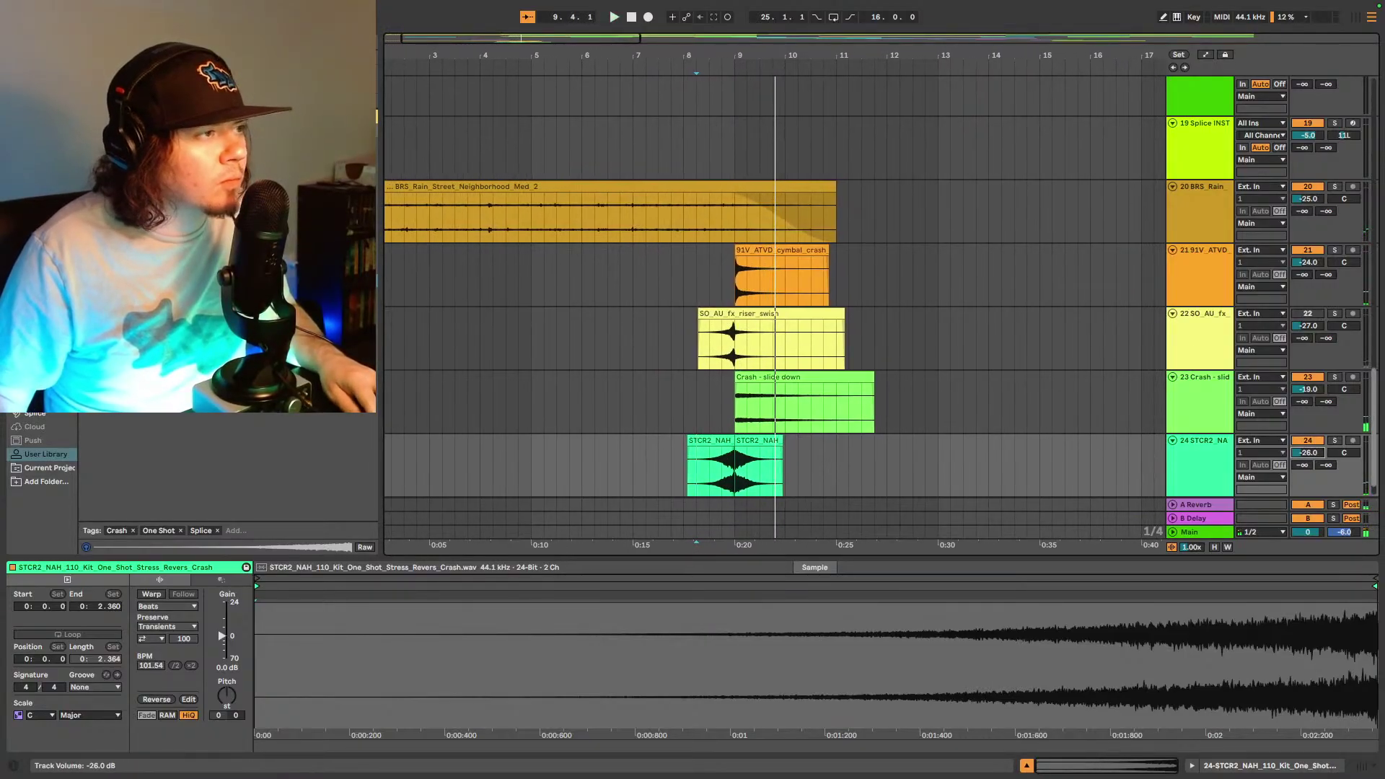
{"action": "key", "text": "space"}
{"action": "scroll", "coordinate": [1311, 458], "scroll_direction": "up", "scroll_amount": 4}
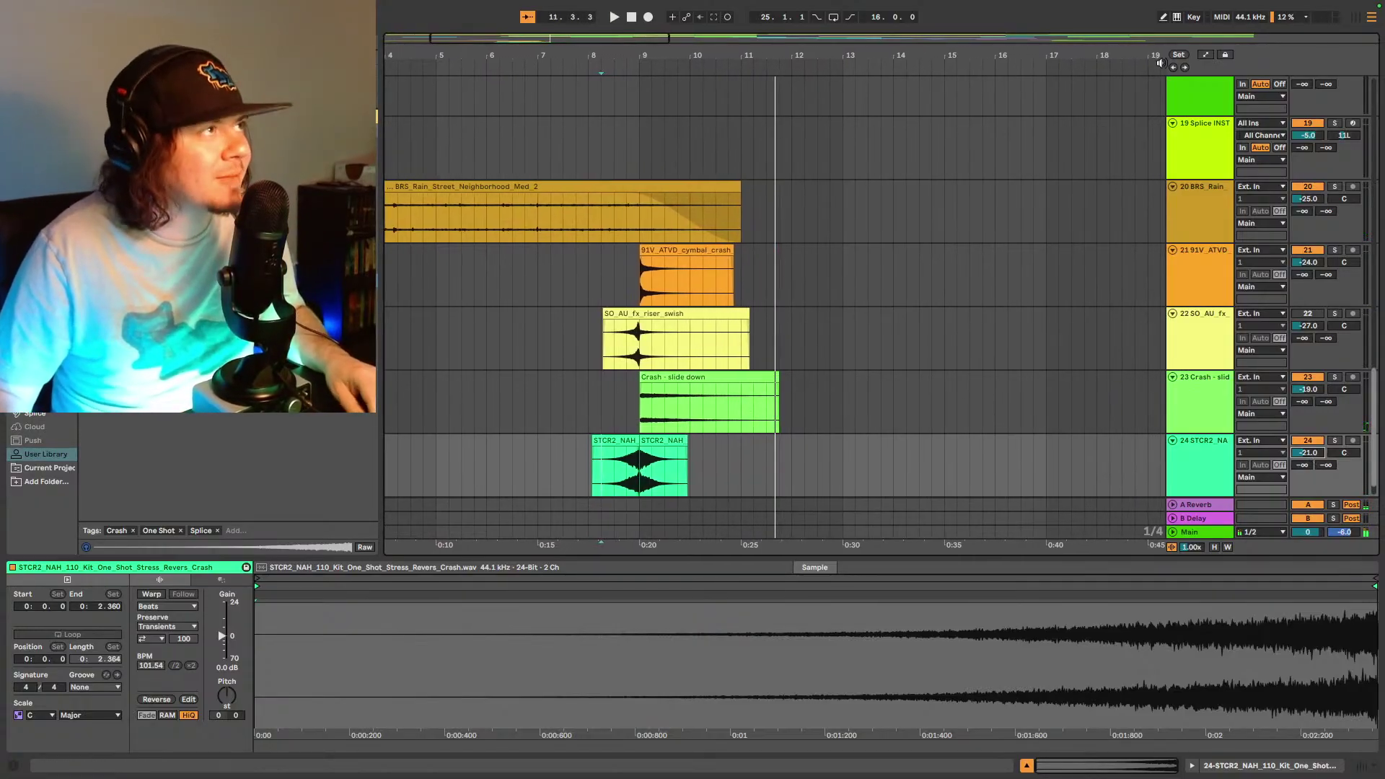
{"action": "key", "text": "space"}
- Play the arrangement from bar 1 and review how the layered effects and the following sections sound together
{"action": "scroll", "coordinate": [782, 220], "scroll_direction": "up", "scroll_amount": 5}
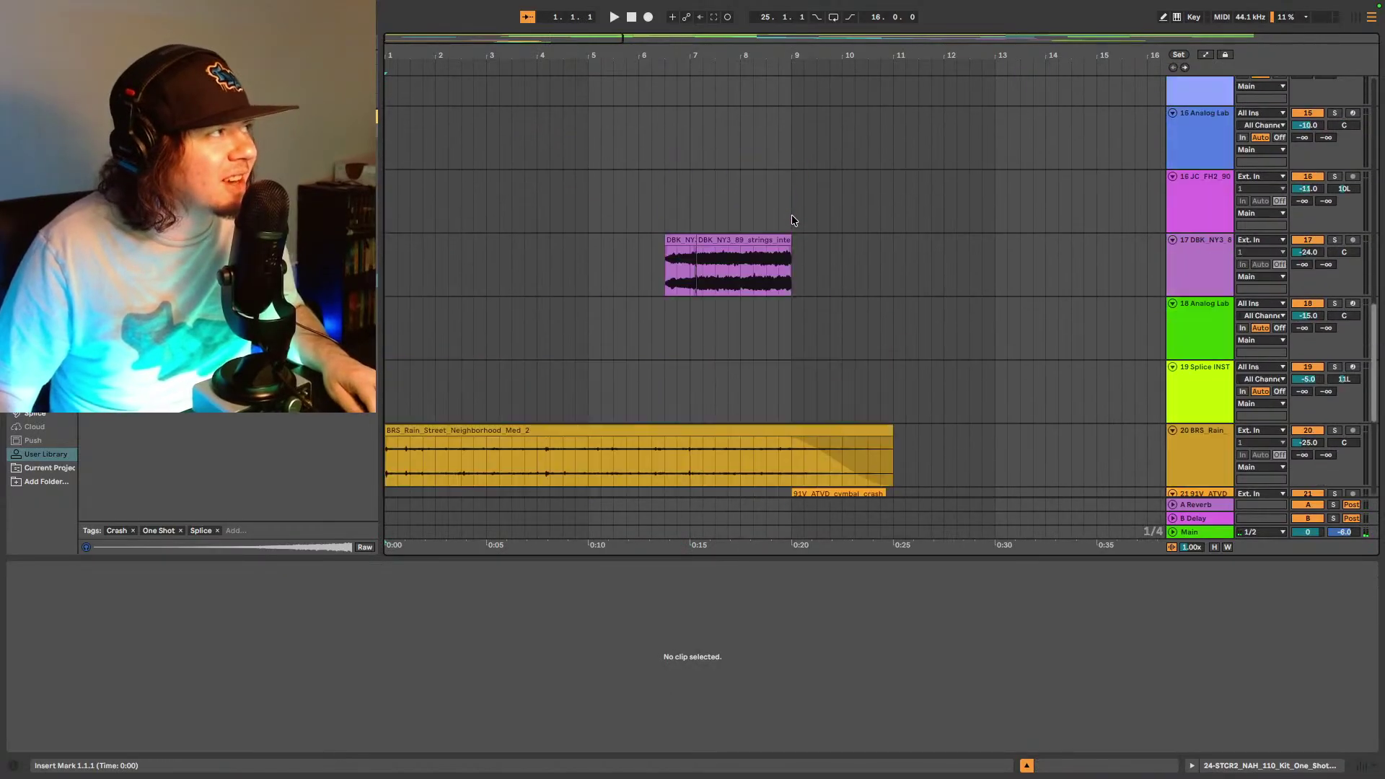
{"action": "scroll", "coordinate": [793, 216], "scroll_direction": "up", "scroll_amount": 10}
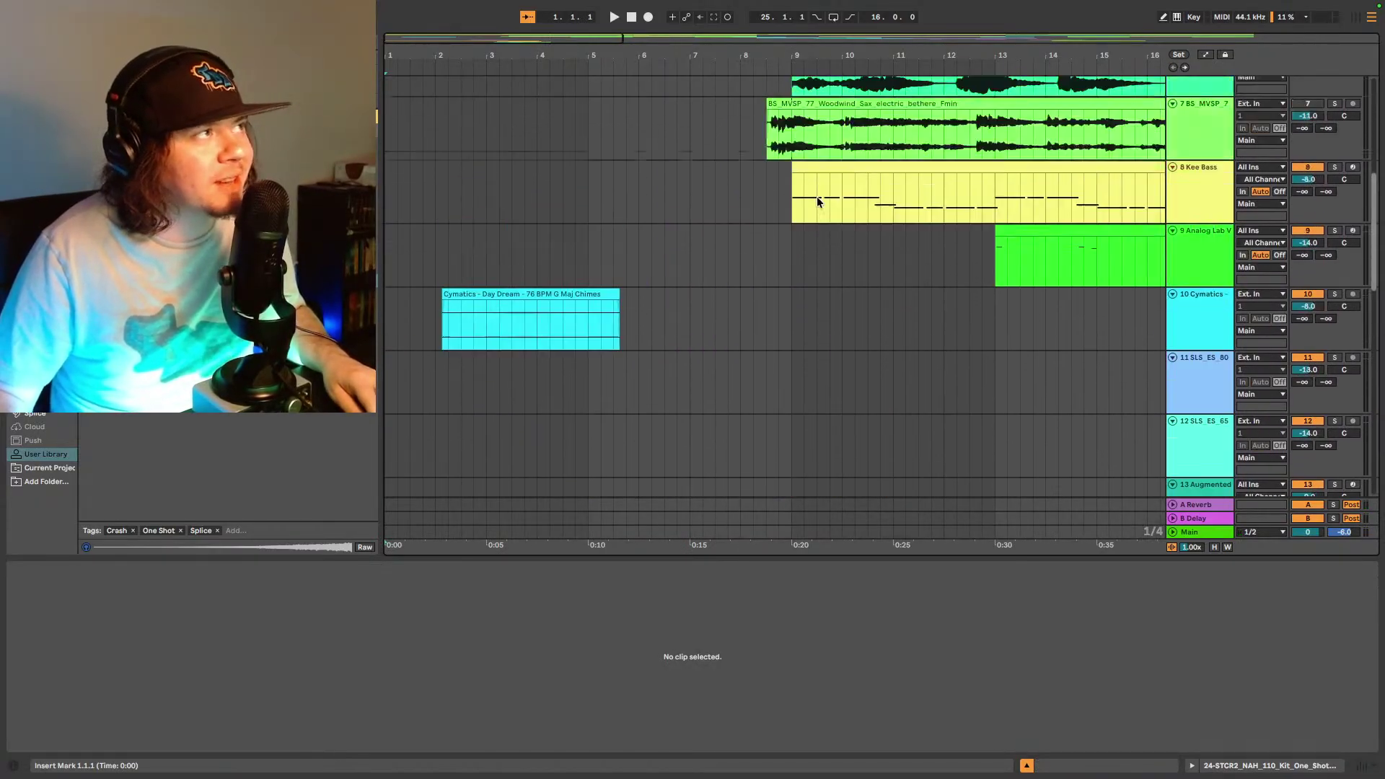
{"action": "scroll", "coordinate": [825, 206], "scroll_direction": "up", "scroll_amount": 5}
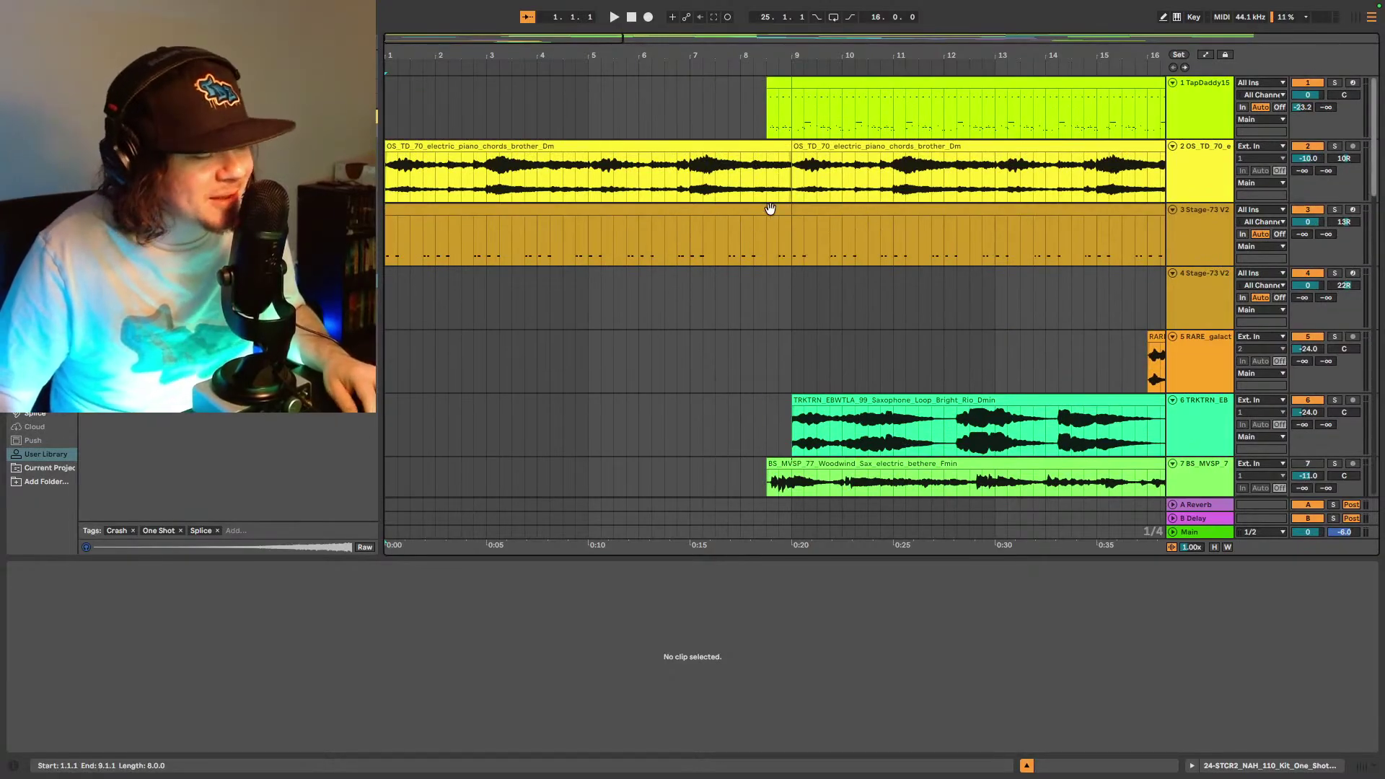
{"action": "scroll", "coordinate": [770, 216], "scroll_direction": "down", "scroll_amount": 5}
{"action": "key", "text": "space"}
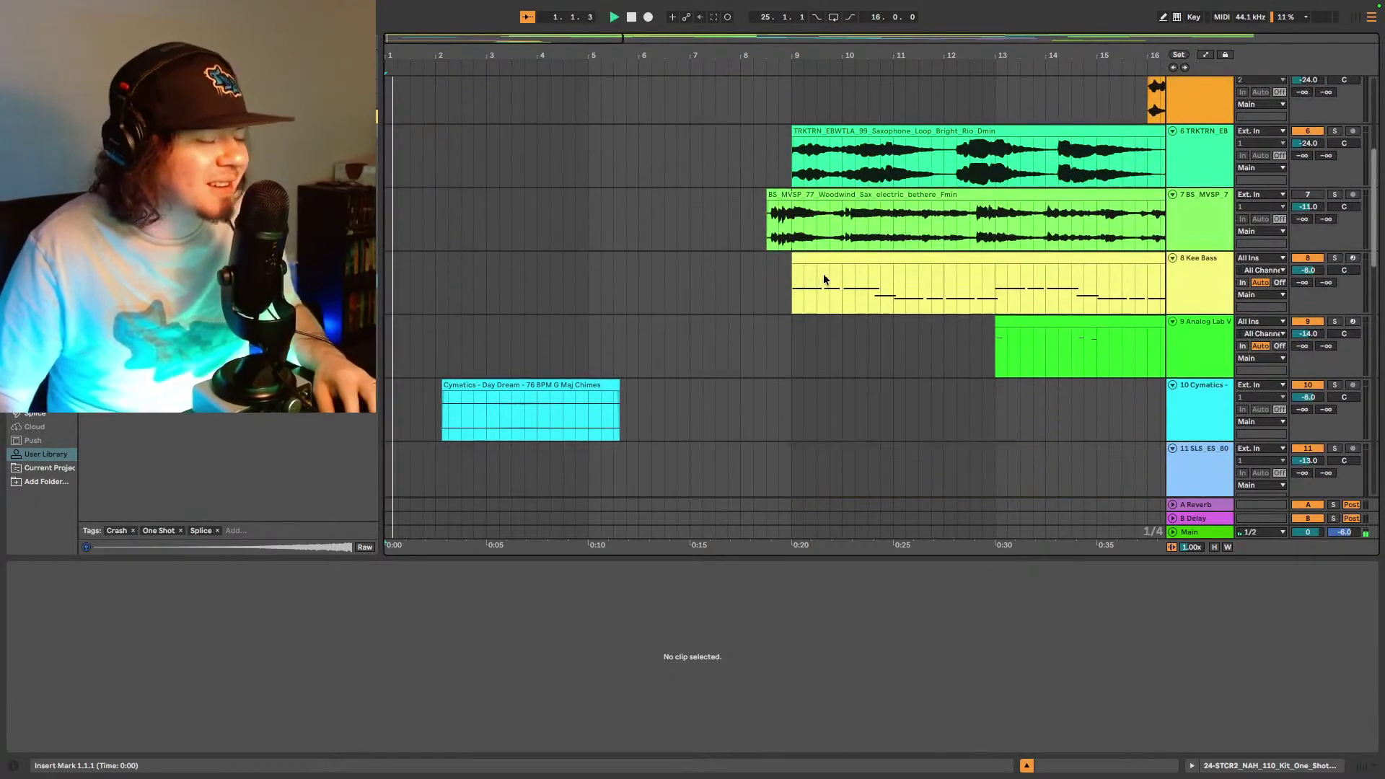
{"action": "scroll", "coordinate": [773, 340], "scroll_direction": "down", "scroll_amount": 5}
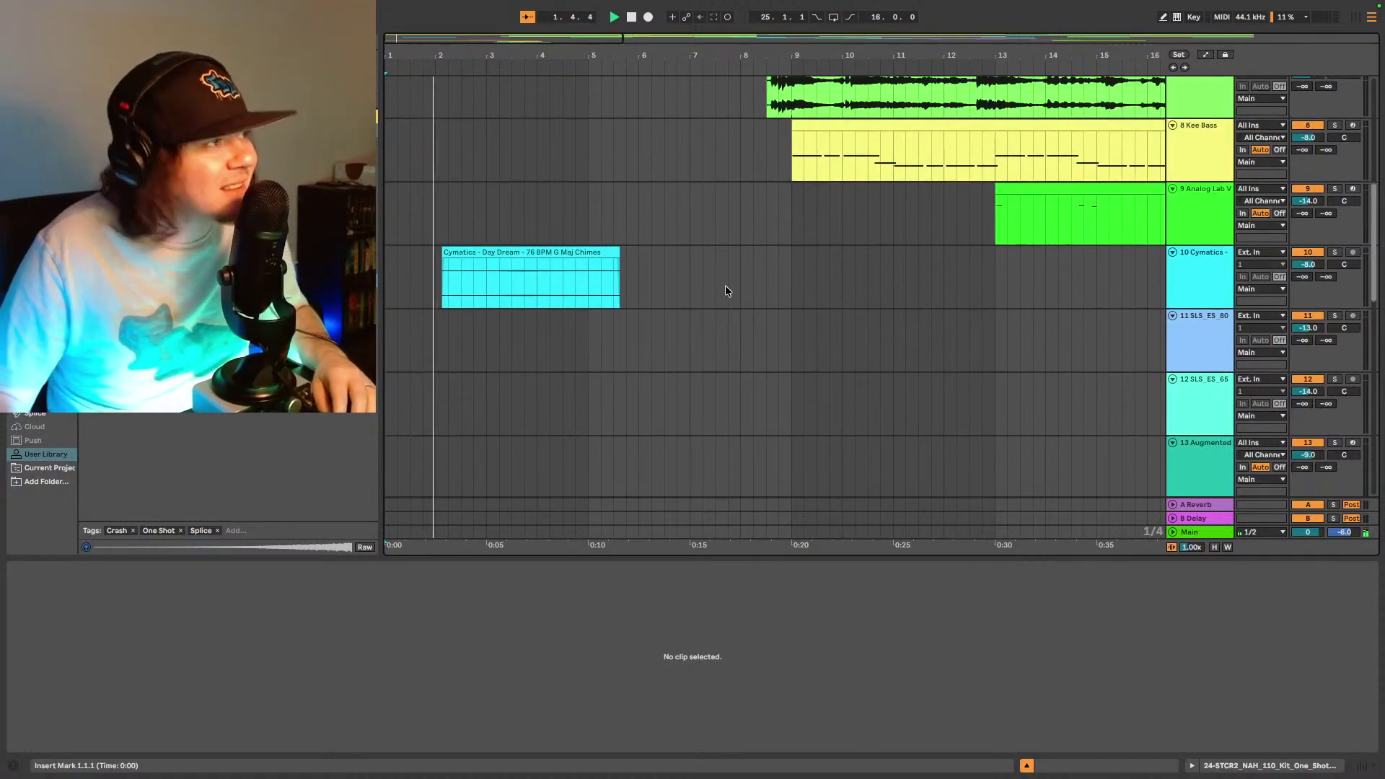
{"action": "scroll", "coordinate": [743, 317], "scroll_direction": "down", "scroll_amount": 5}
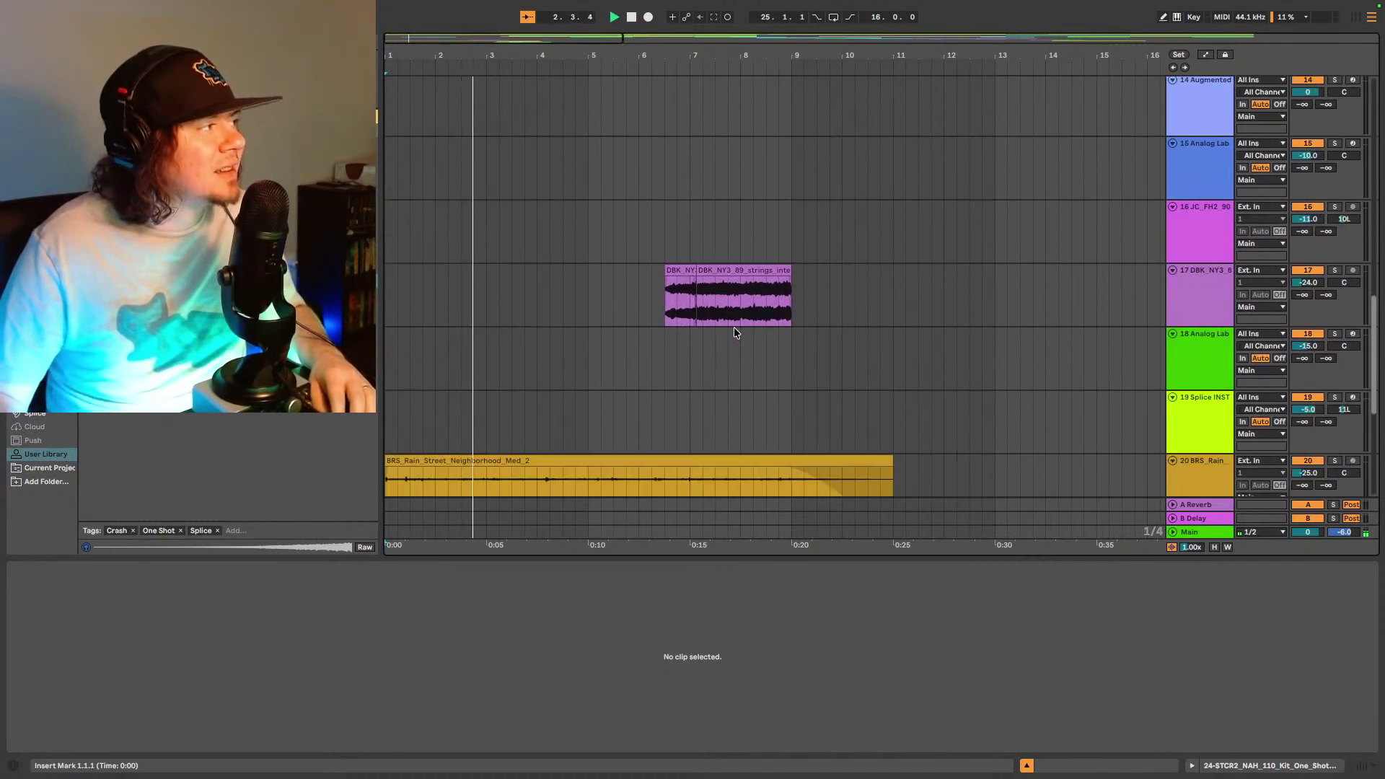
{"action": "scroll", "coordinate": [733, 326], "scroll_direction": "down", "scroll_amount": 1}
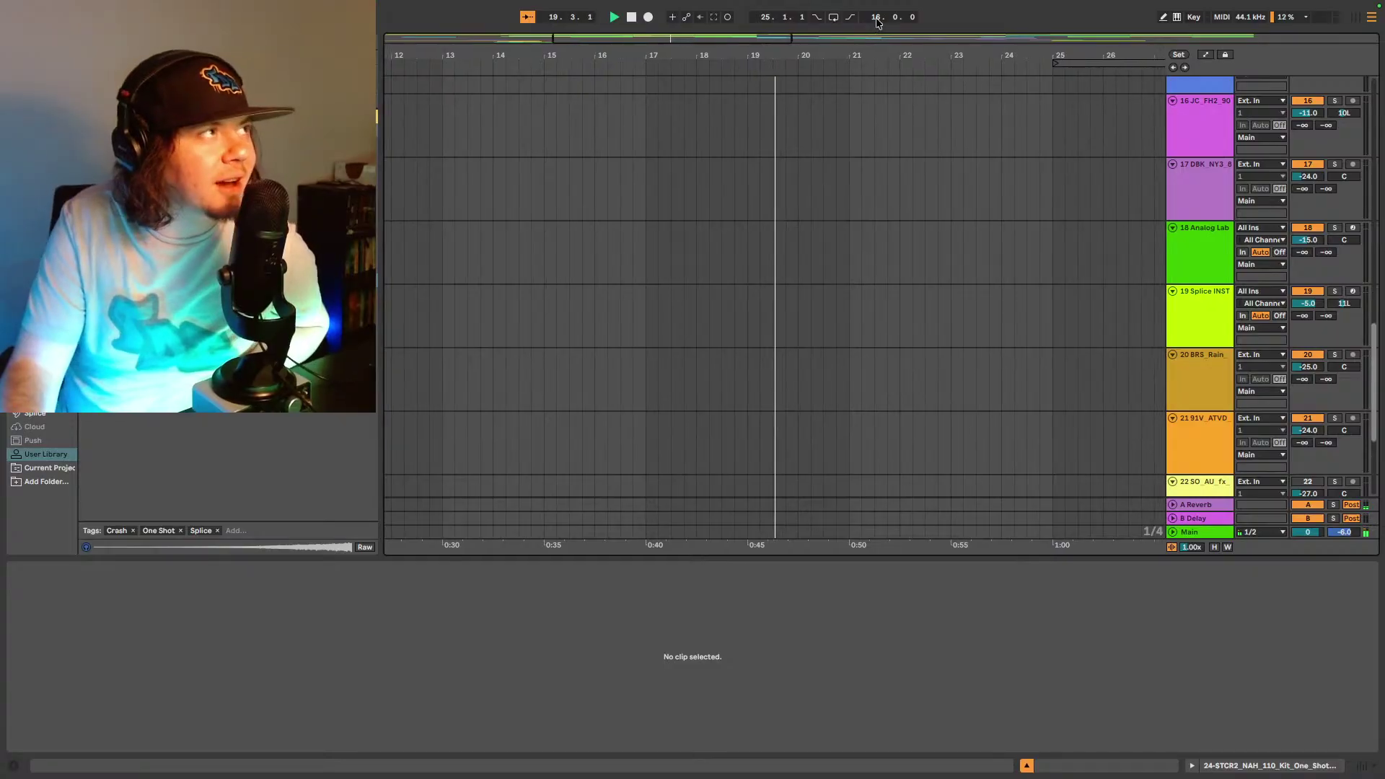
{"action": "left_click_drag", "start_coordinate": [724, 38], "coordinate": [886, 51]}
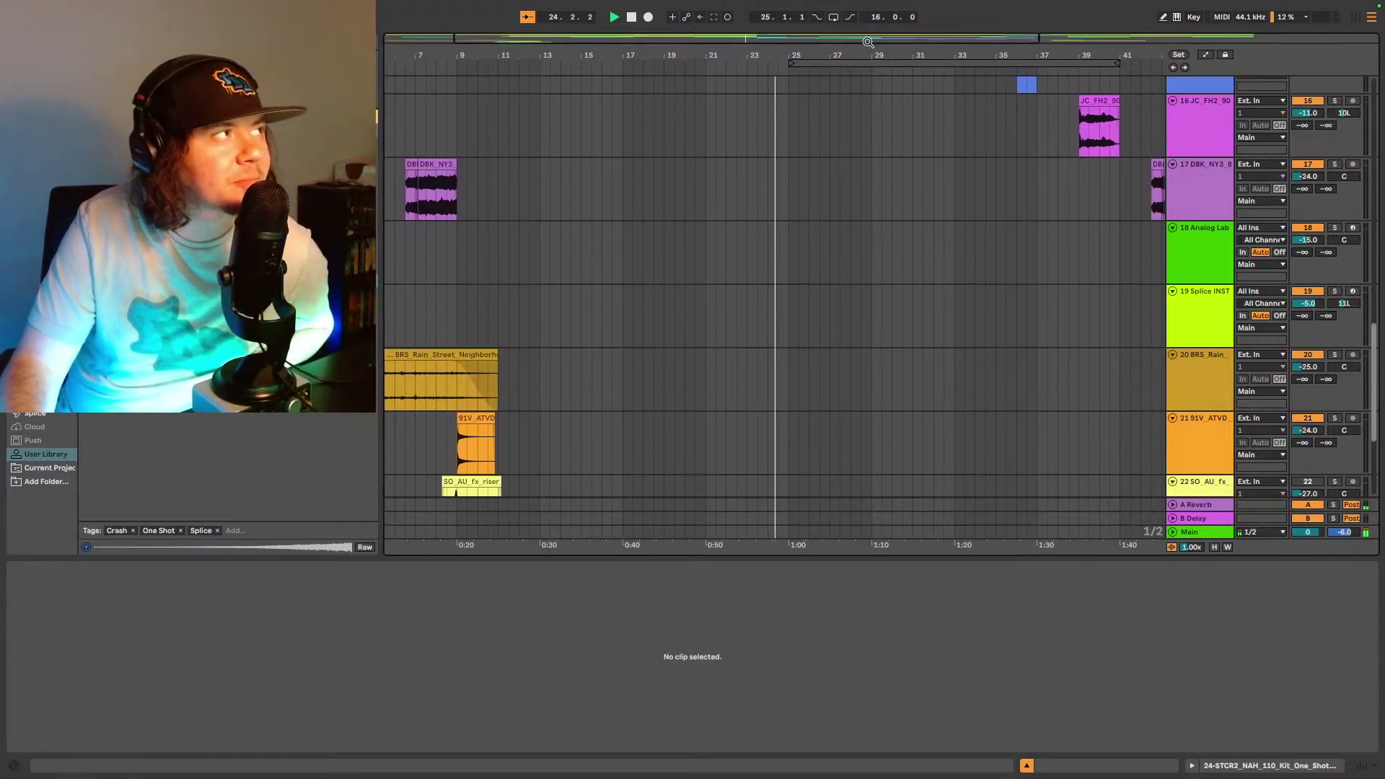
{"action": "scroll", "coordinate": [898, 81], "scroll_direction": "up", "scroll_amount": 2}
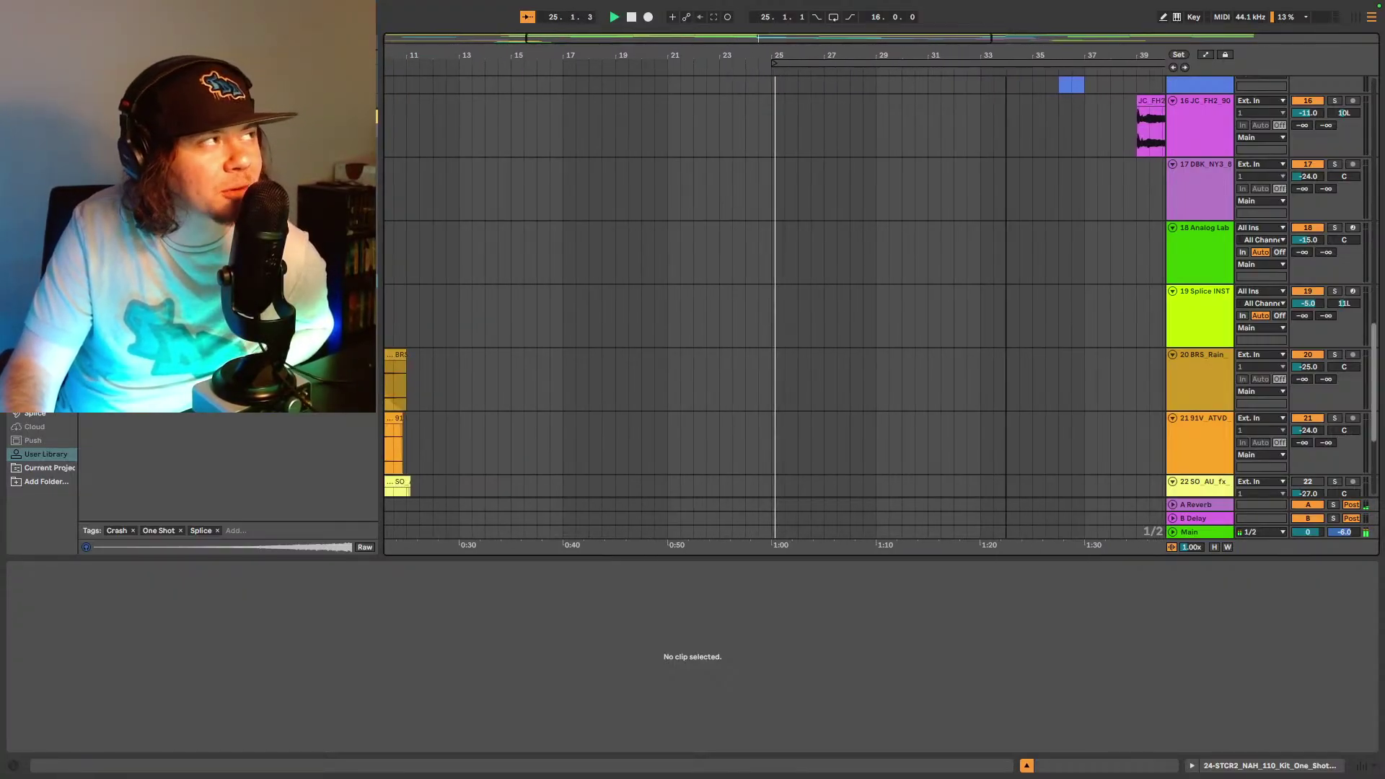
{"action": "left_click_drag", "start_coordinate": [929, 37], "coordinate": [930, 43]}
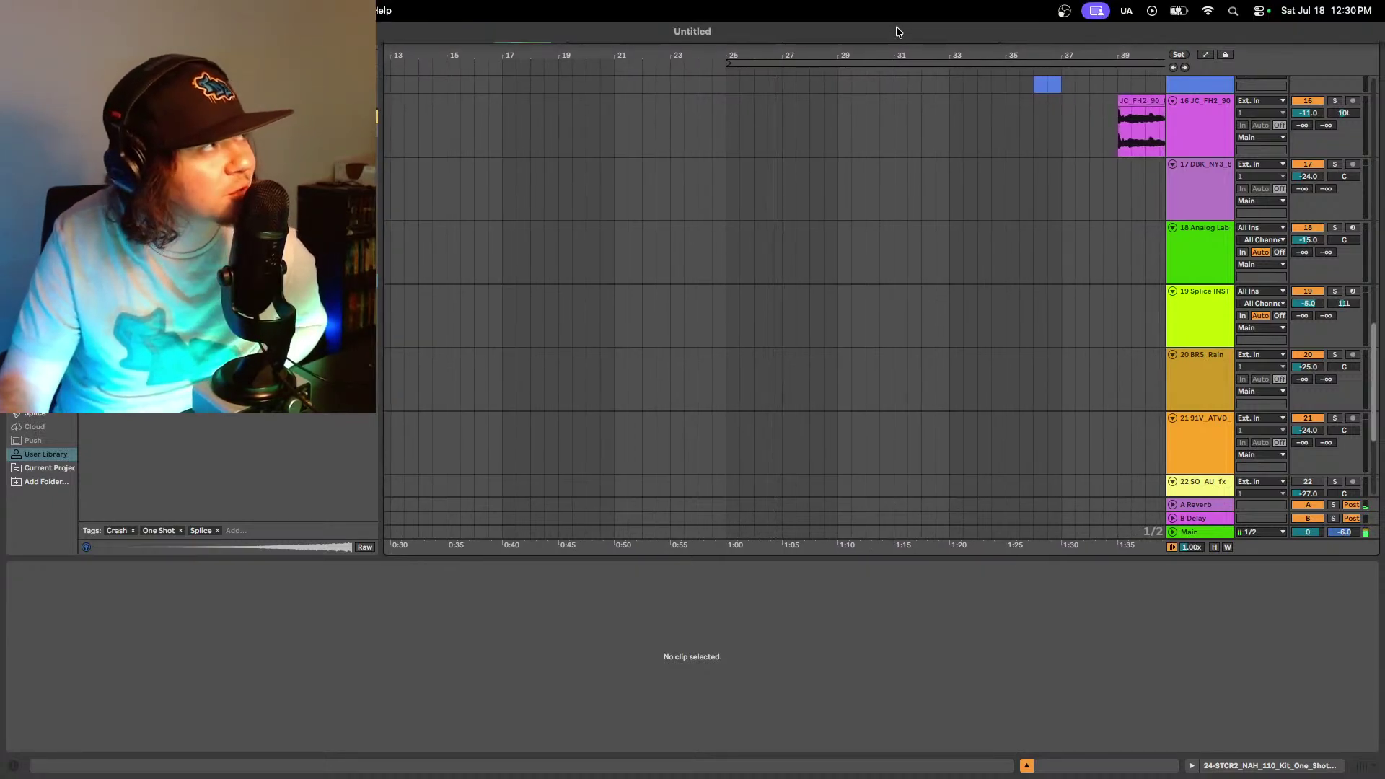
{"action": "left_click_drag", "start_coordinate": [866, 35], "coordinate": [863, 18]}
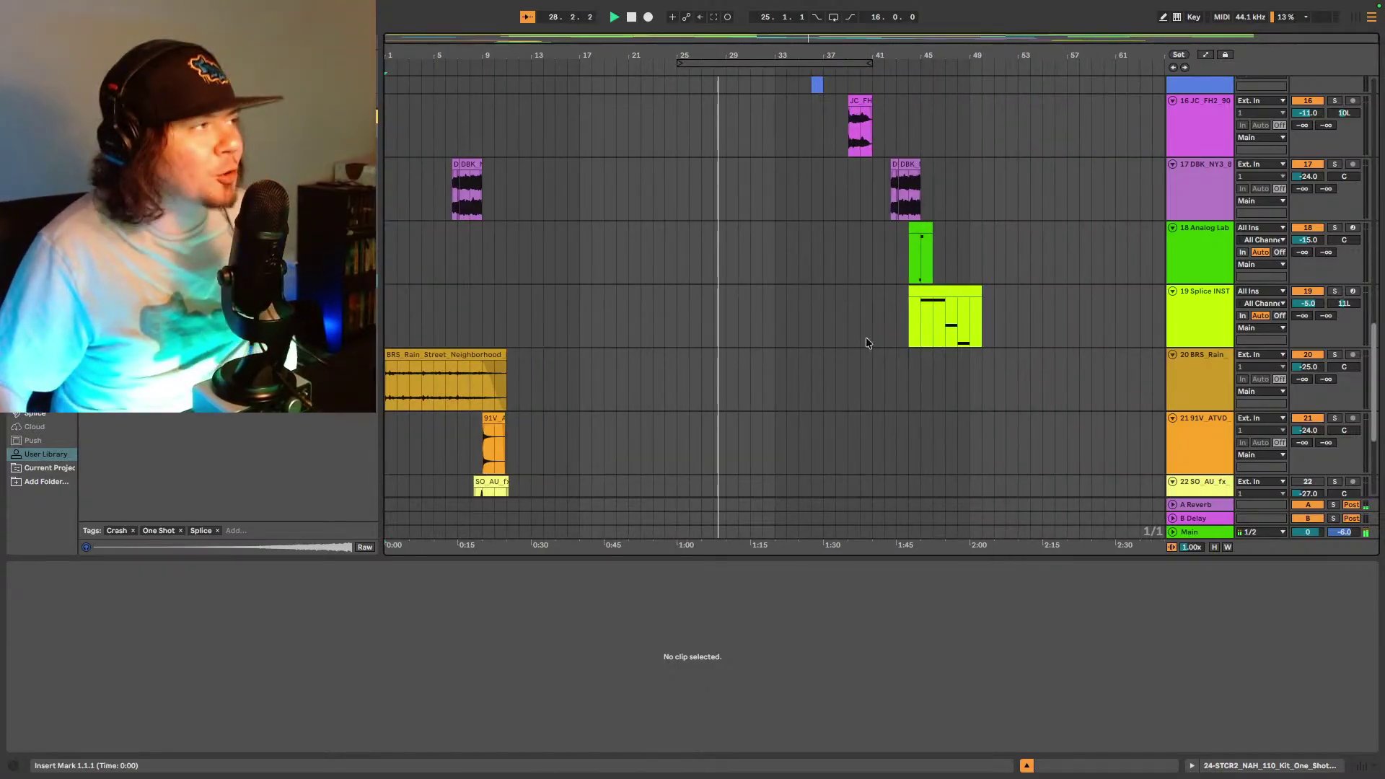
- Add an audio track below track 24 and place the TBD TAG Dubbed sample on it at 5.1.1
{"action": "scroll", "coordinate": [726, 370], "scroll_direction": "down", "scroll_amount": 5}
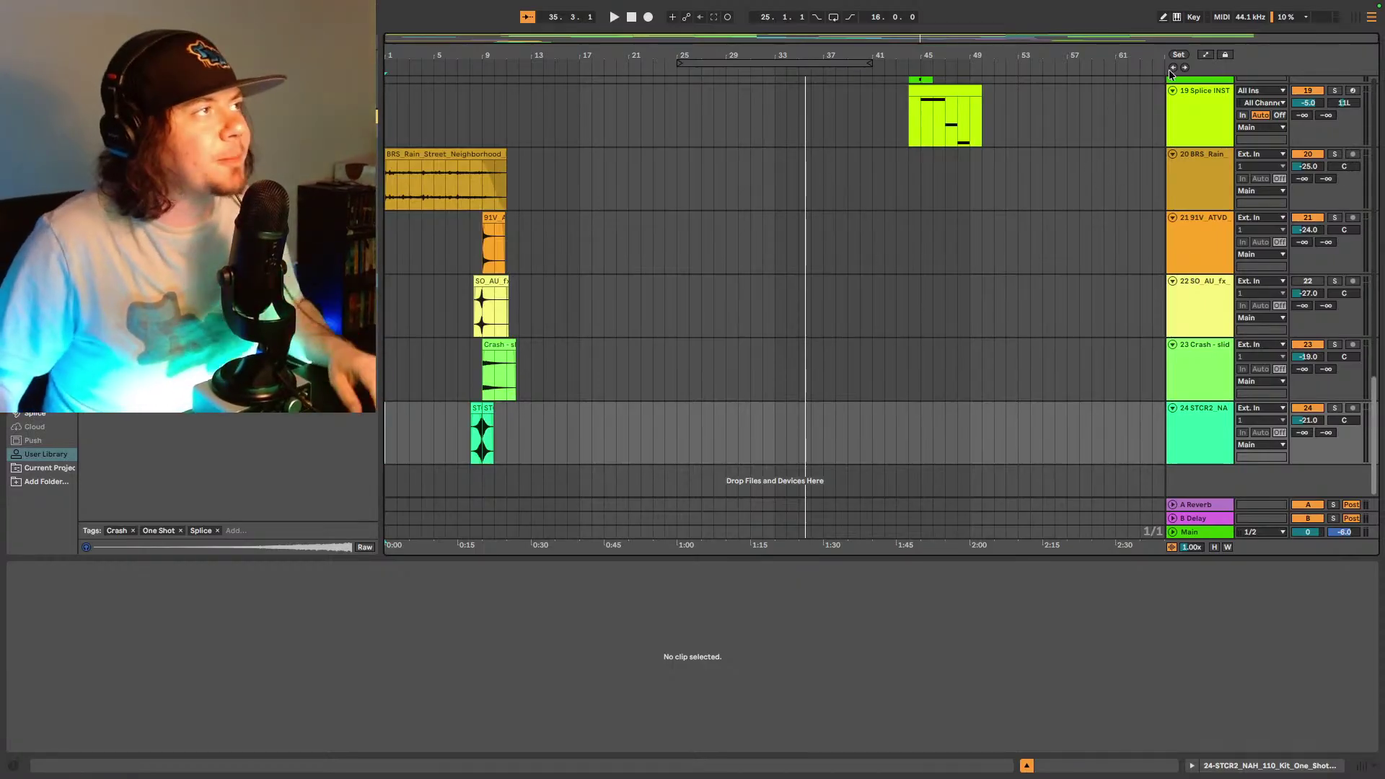
{"action": "left_click", "coordinate": [1205, 445]}
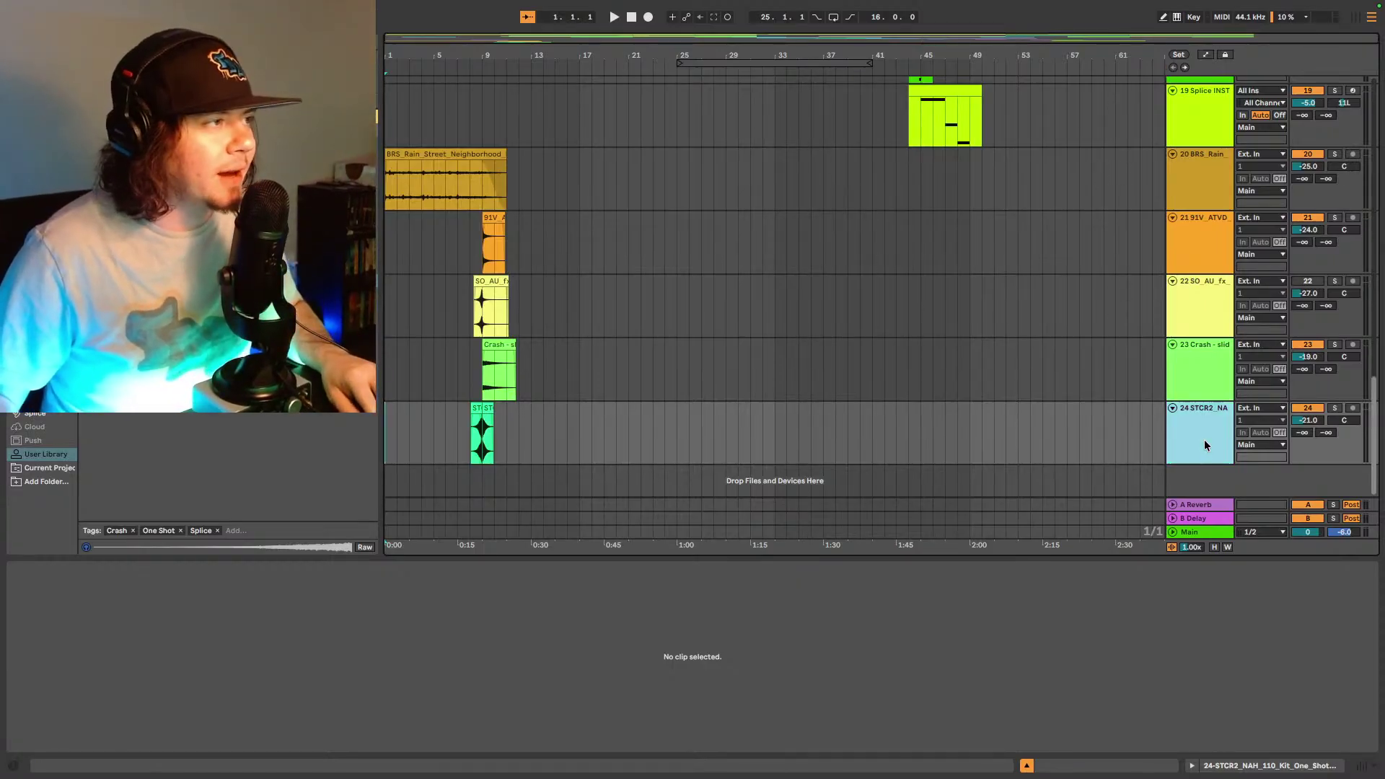
{"action": "key", "text": "ctrl+t"}
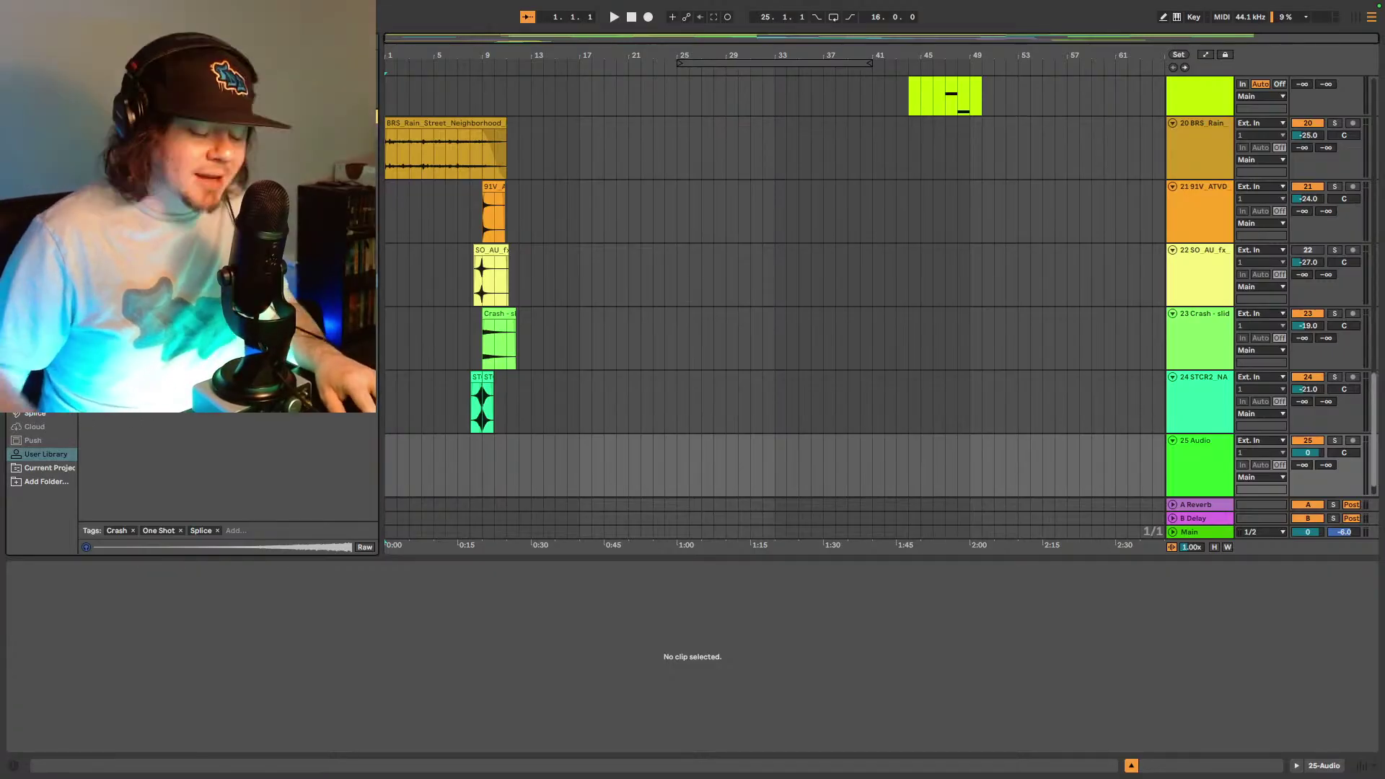
{"action": "key", "text": "BackSpace"}
{"action": "key", "text": "BackSpace"}
{"action": "key", "text": "BackSpace"}
{"action": "key", "text": "BackSpace"}
{"action": "key", "text": "BackSpace"}
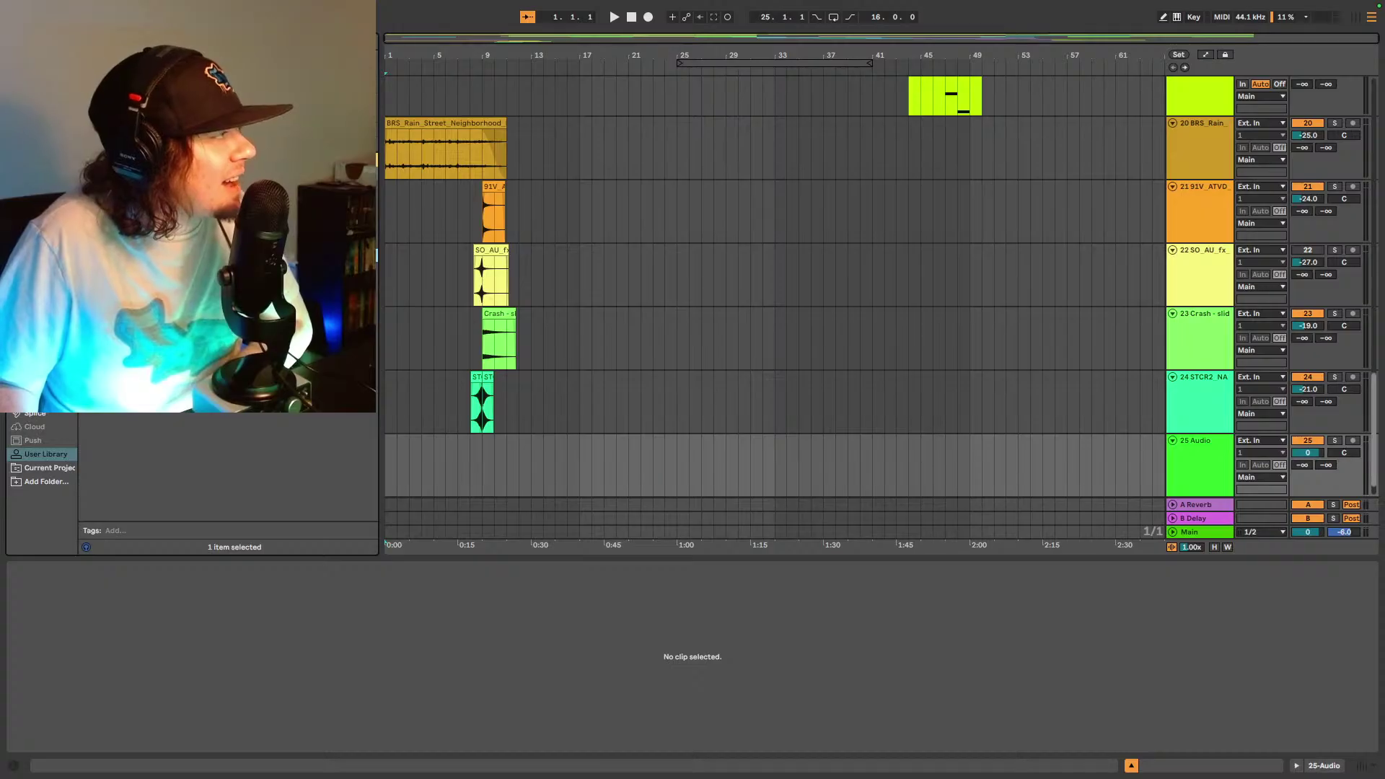
{"action": "left_click_drag", "start_coordinate": [324, 404], "coordinate": [436, 466]}
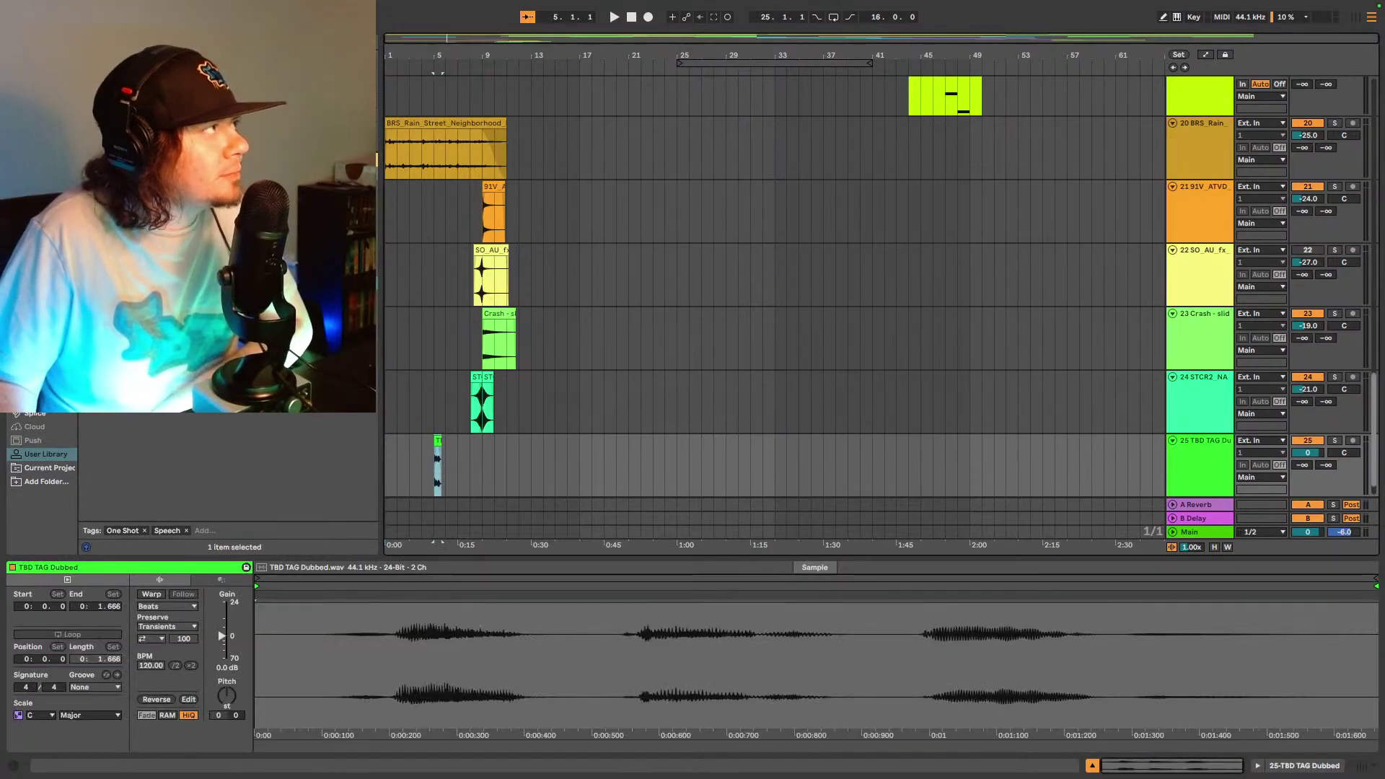
- Move the TBD TAG Dubbed clip earlier to start around 4.3.3, with its third word landing on bar 5
{"action": "key", "text": "z"}
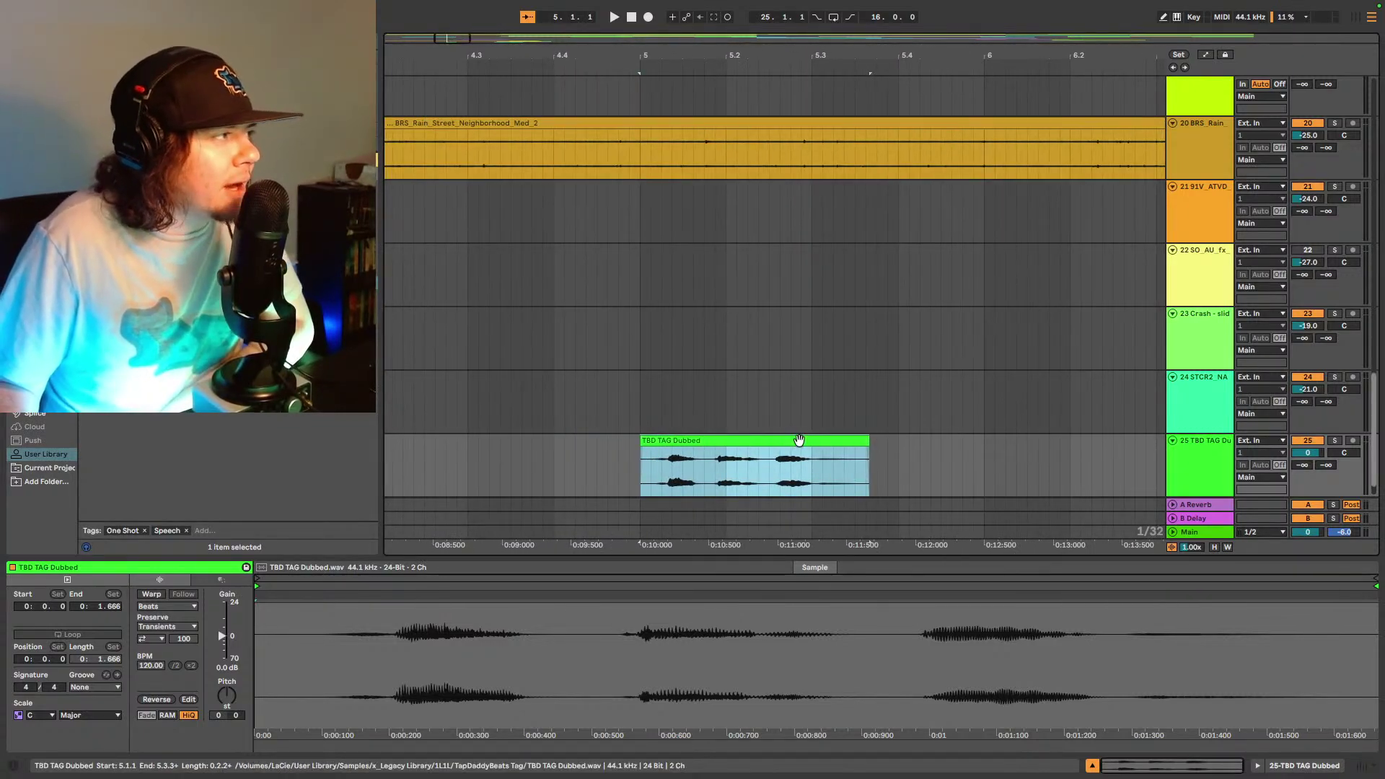
{"action": "left_click_drag", "start_coordinate": [692, 451], "coordinate": [674, 449]}
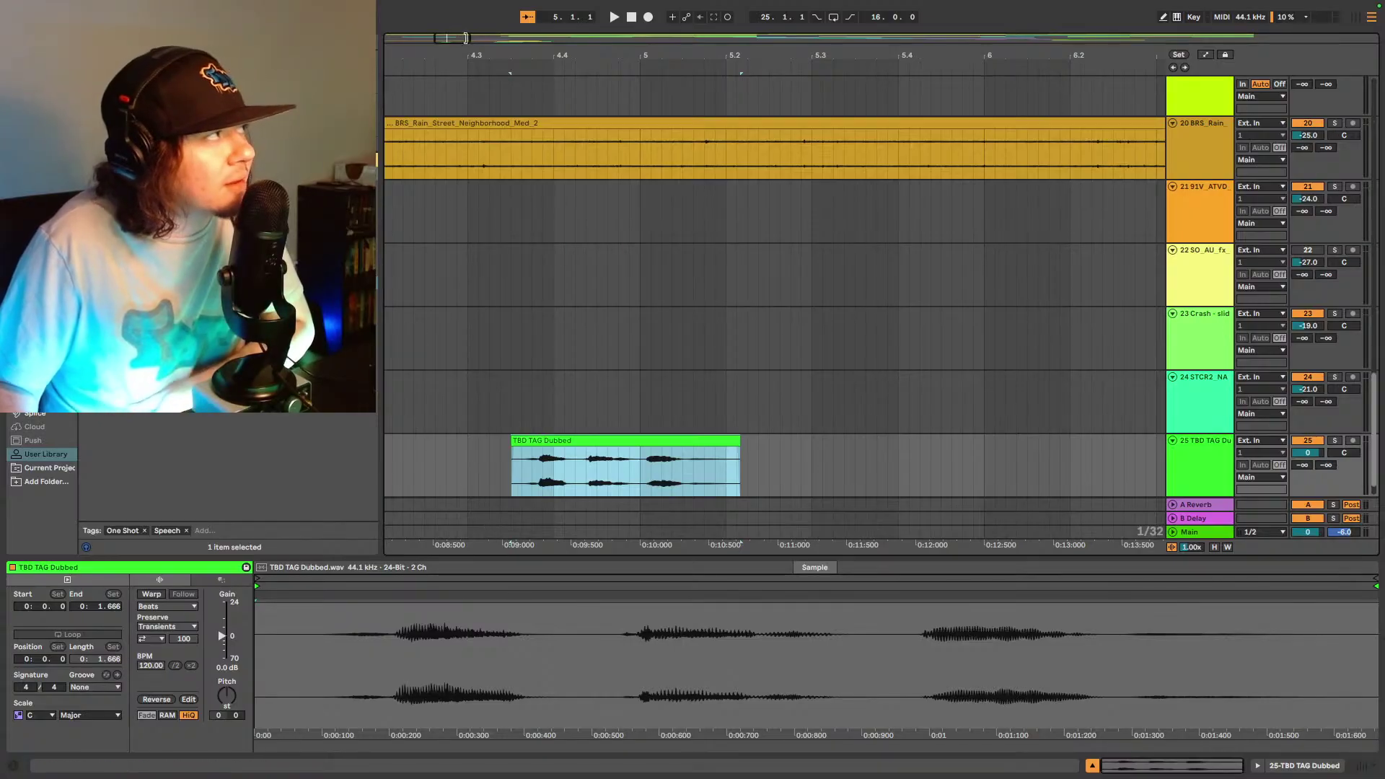
{"action": "left_click_drag", "start_coordinate": [451, 39], "coordinate": [445, 35]}
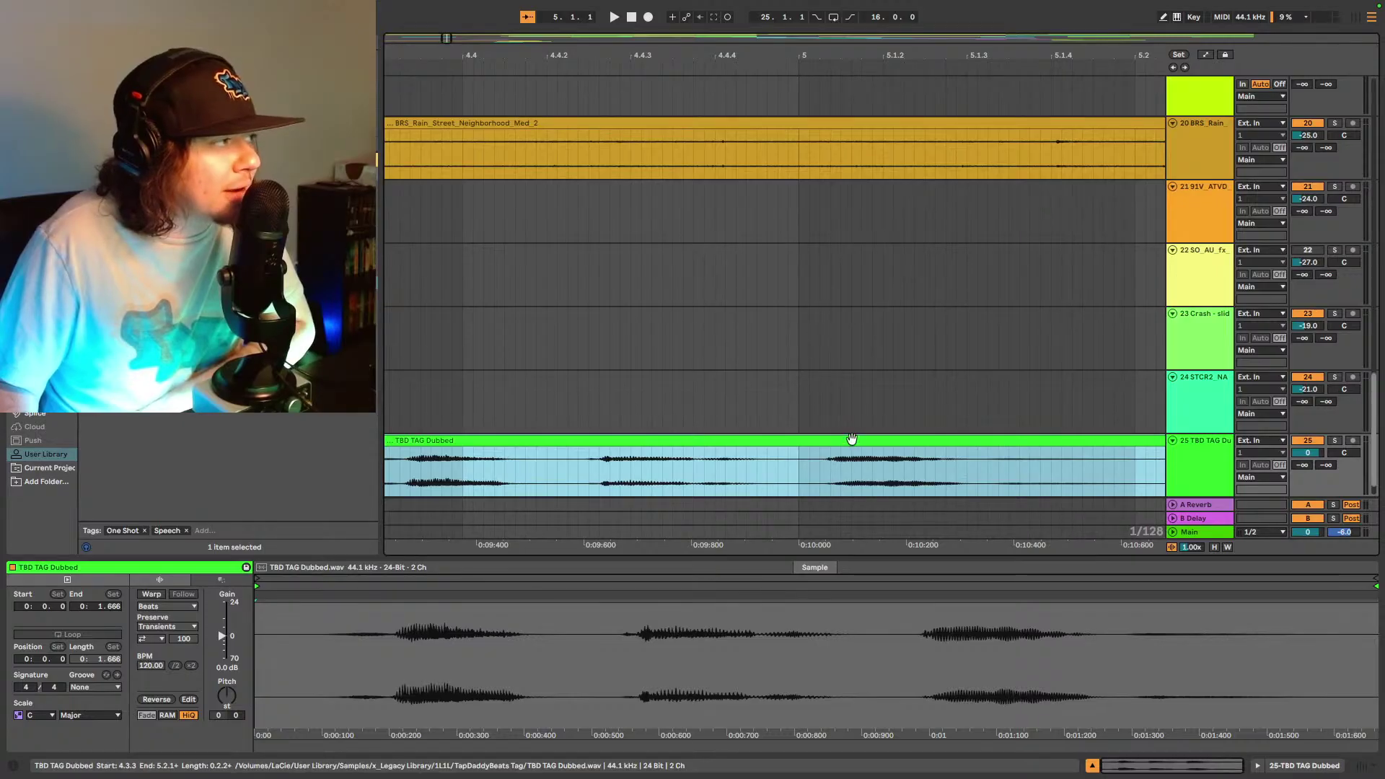
{"action": "left_click_drag", "start_coordinate": [863, 440], "coordinate": [841, 441]}
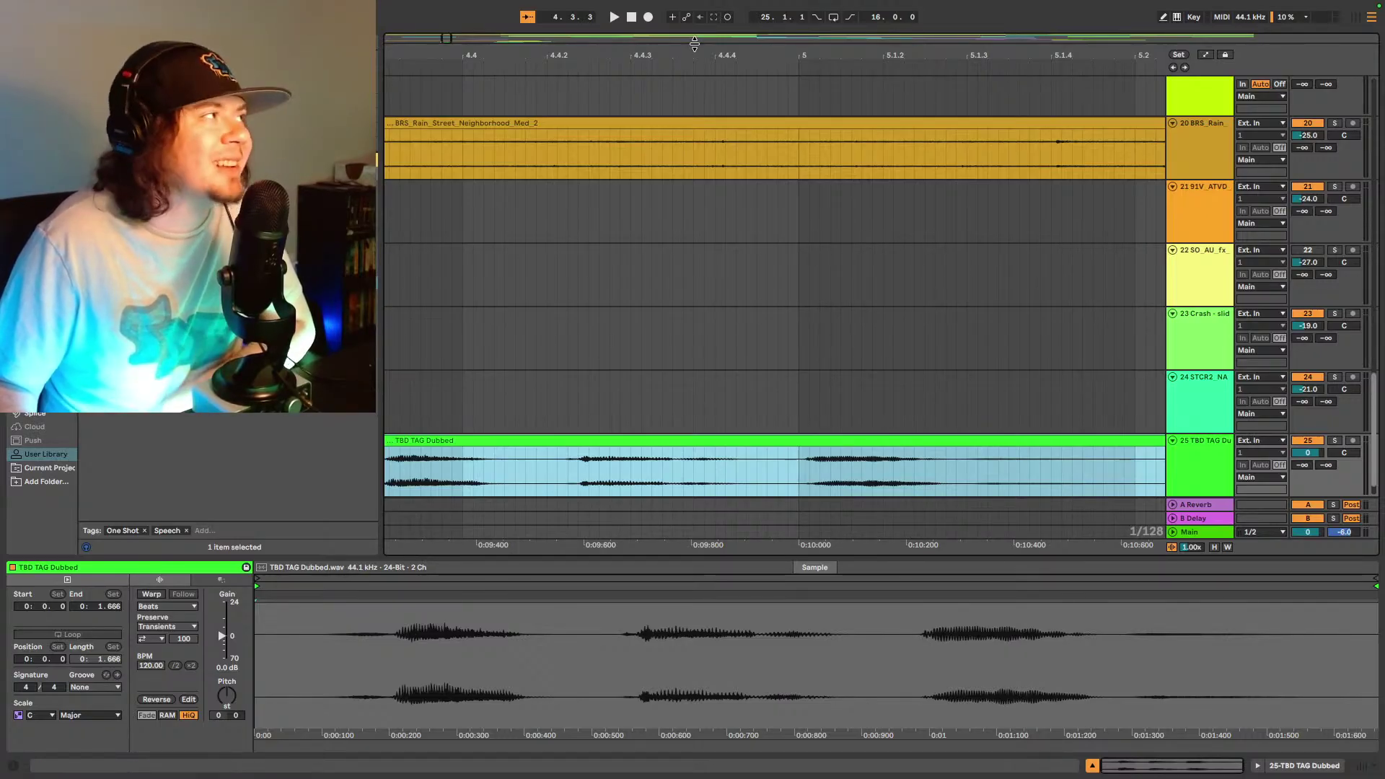
{"action": "left_click_drag", "start_coordinate": [446, 36], "coordinate": [446, 41]}
{"action": "key", "text": "minus"}
{"action": "key", "text": "minus"}
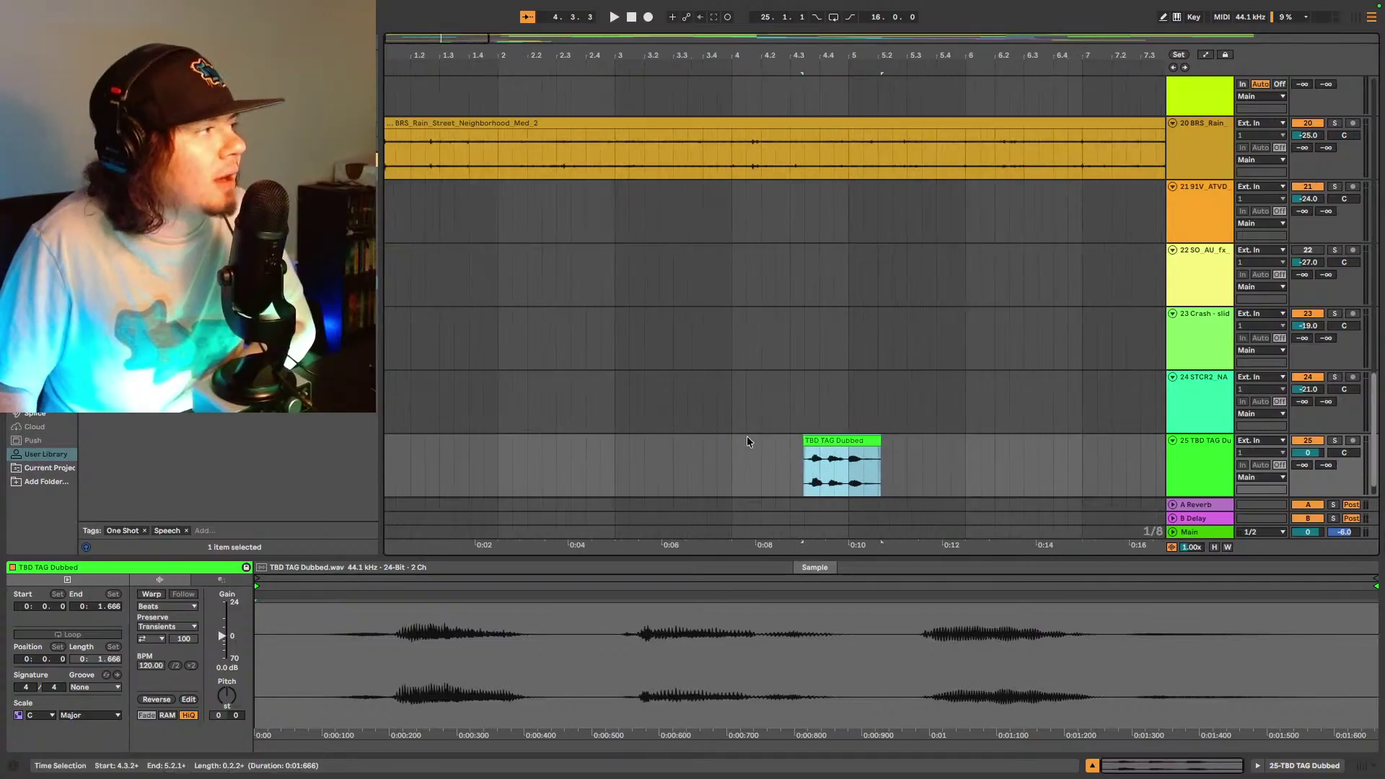
- Split the TBD TAG Dubbed clip at 5.1.1, just before its third word
{"action": "left_click", "coordinate": [802, 468]}
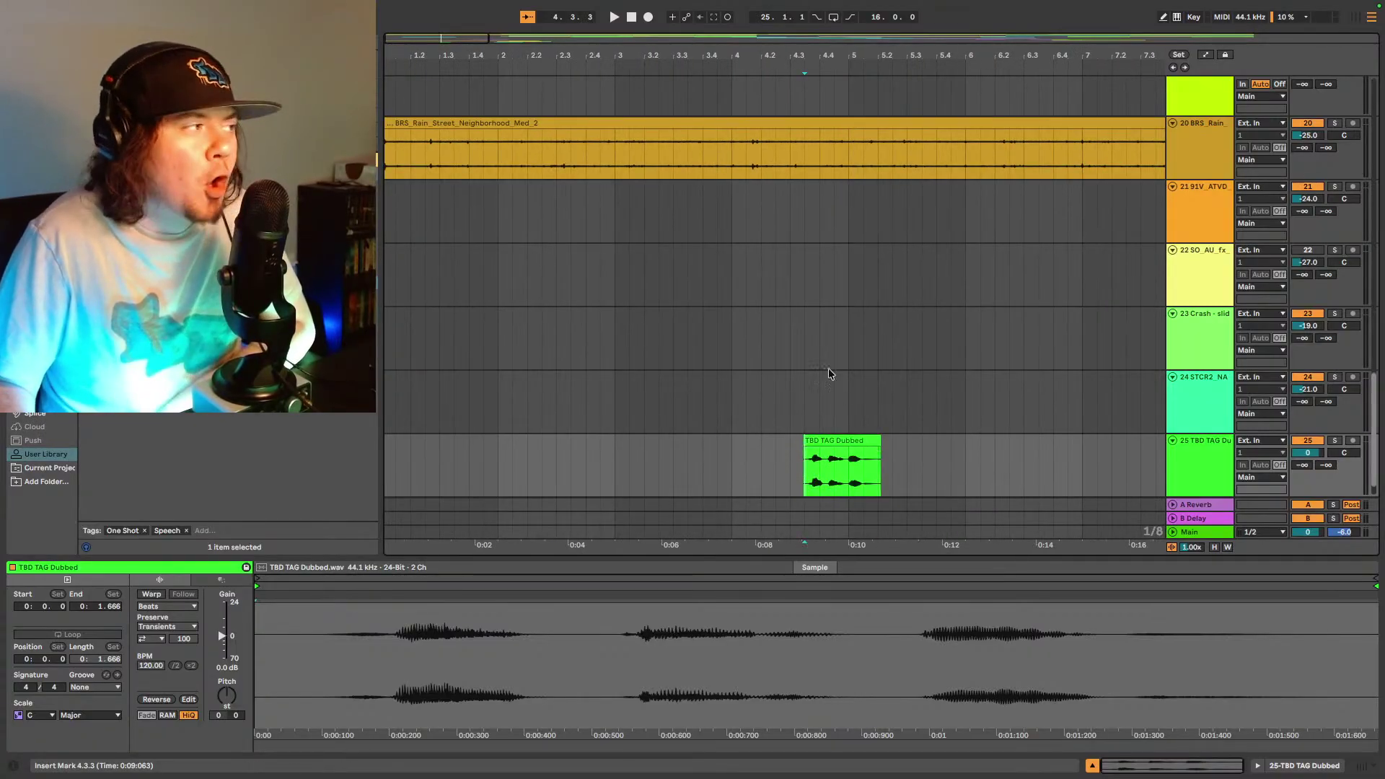
{"action": "left_click_drag", "start_coordinate": [457, 39], "coordinate": [456, 88]}
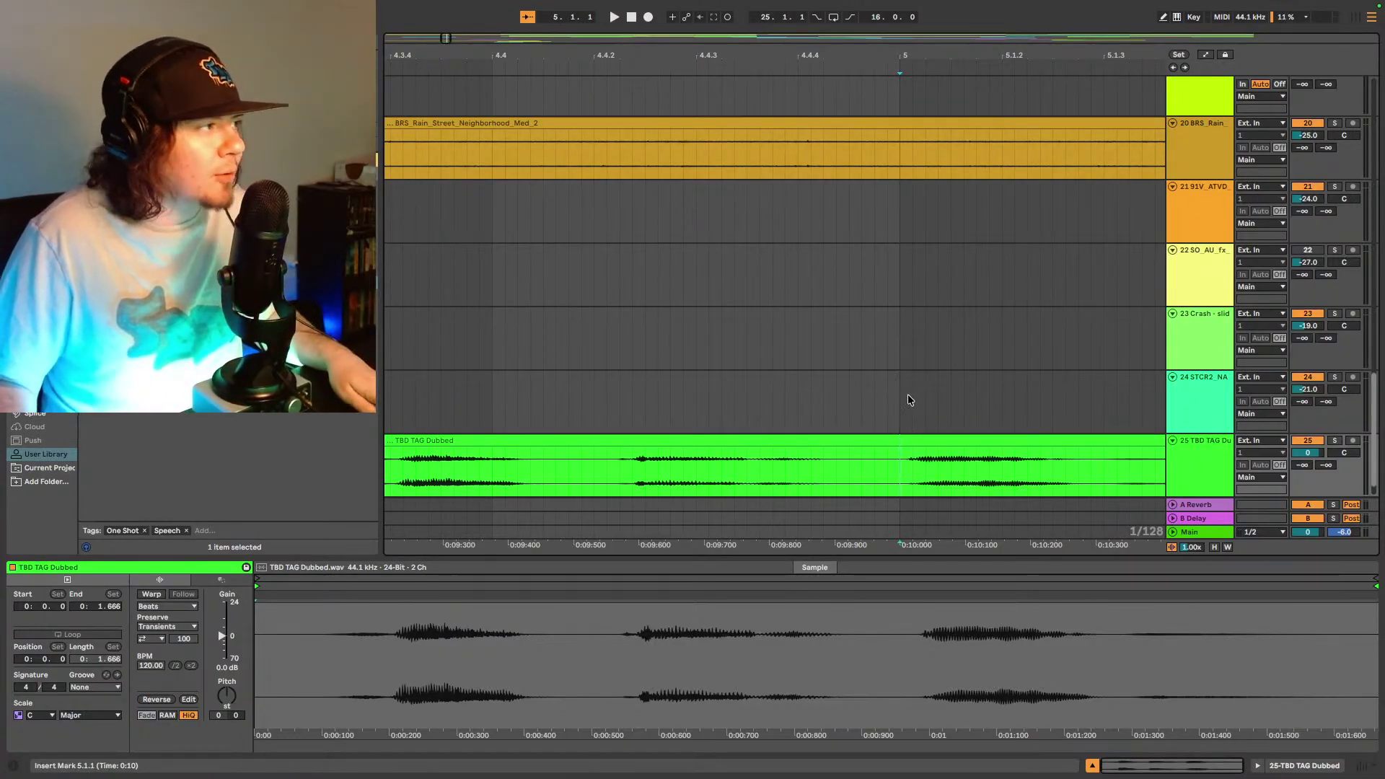
{"action": "key", "text": "ctrl+e"}
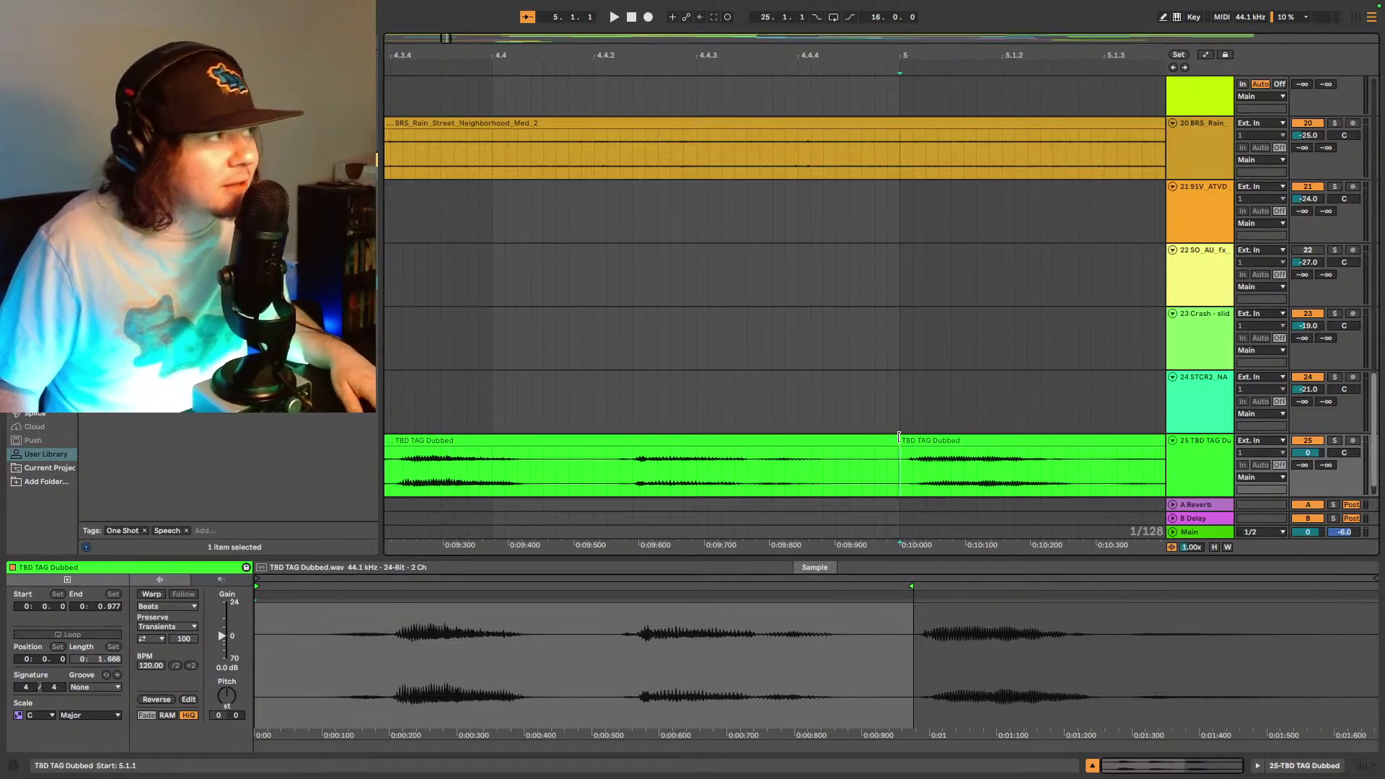
- Trim the end of the tag's first part and shift it later so it ends at the 5.1.1 split
{"action": "mouse_move", "coordinate": [898, 443]}
{"action": "left_mouse_down"}
{"action": "mouse_move", "coordinate": [849, 451]}
{"action": "mouse_move", "coordinate": [889, 462]}
{"action": "left_mouse_up"}
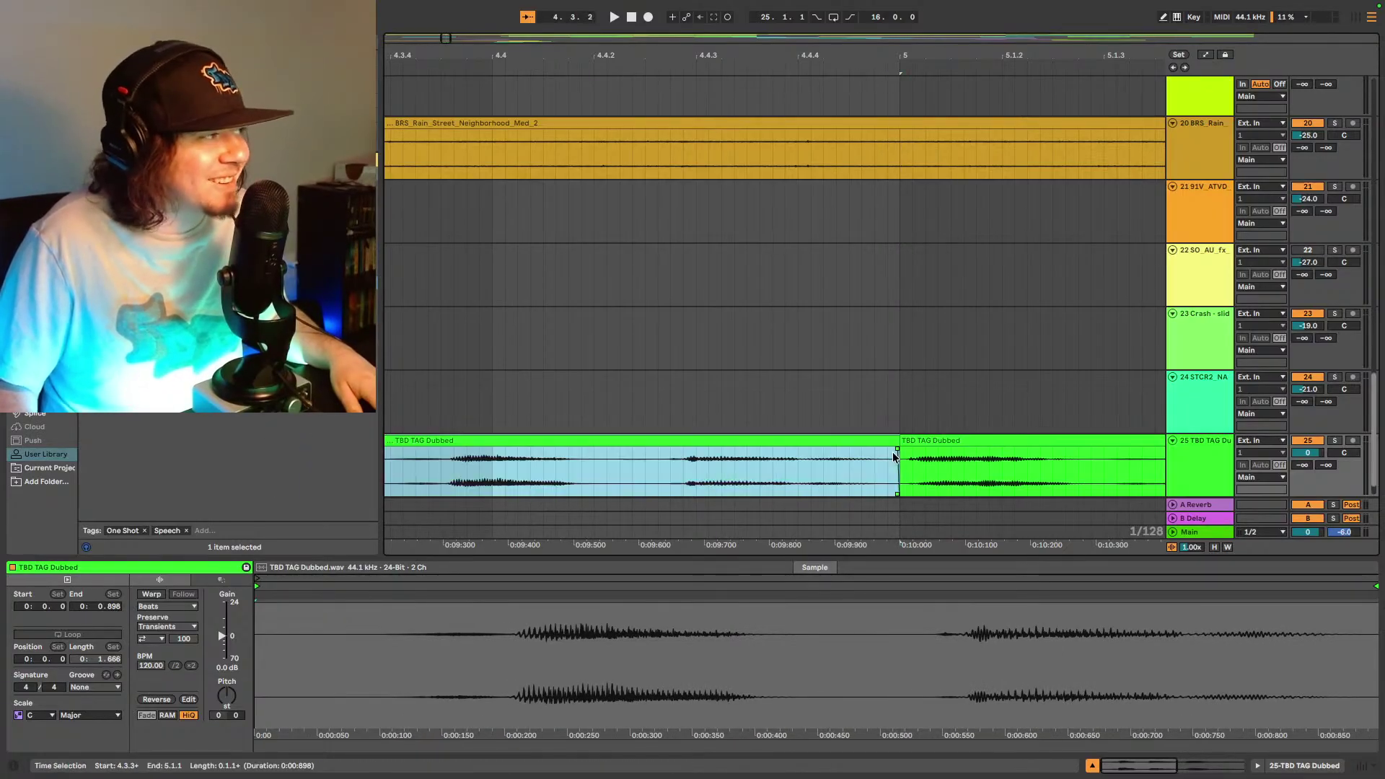
{"action": "left_click", "coordinate": [679, 489]}
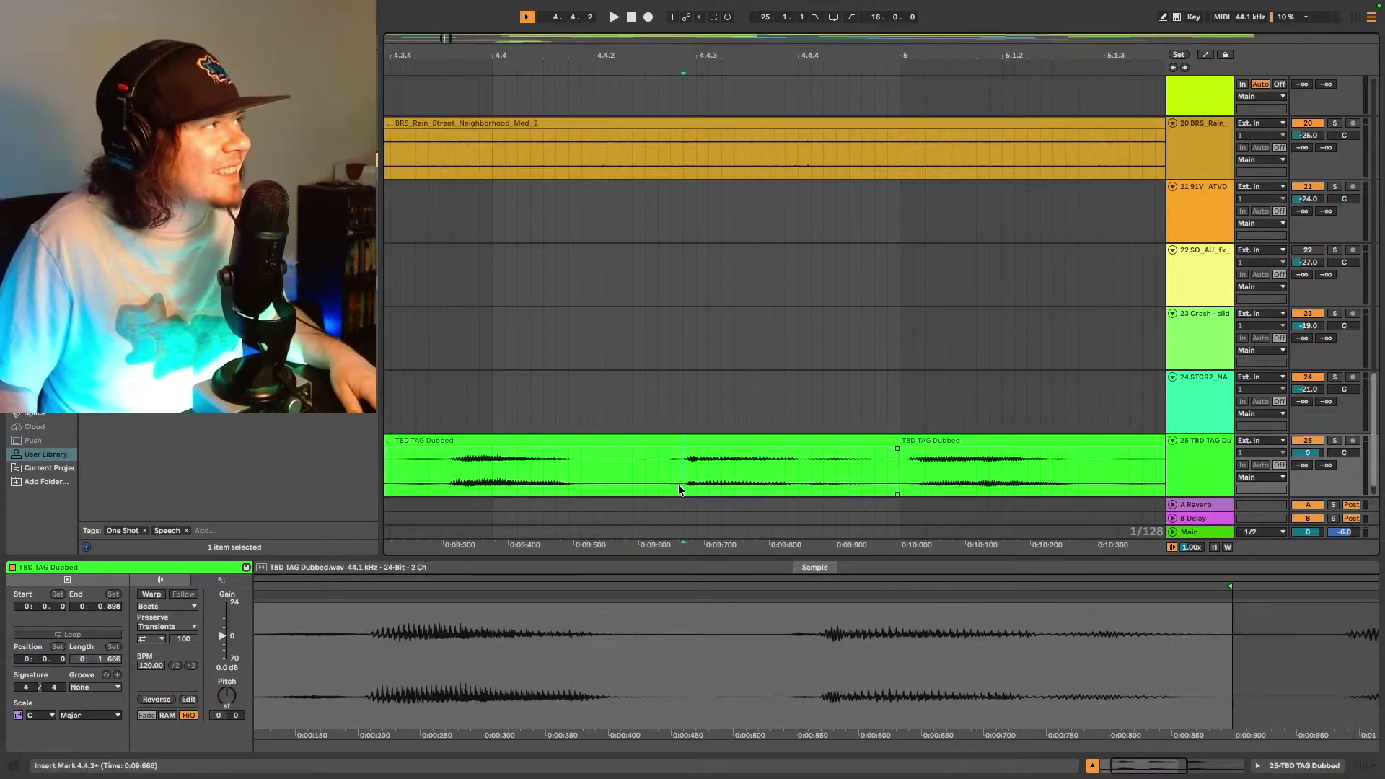
{"action": "left_click", "coordinate": [705, 484]}
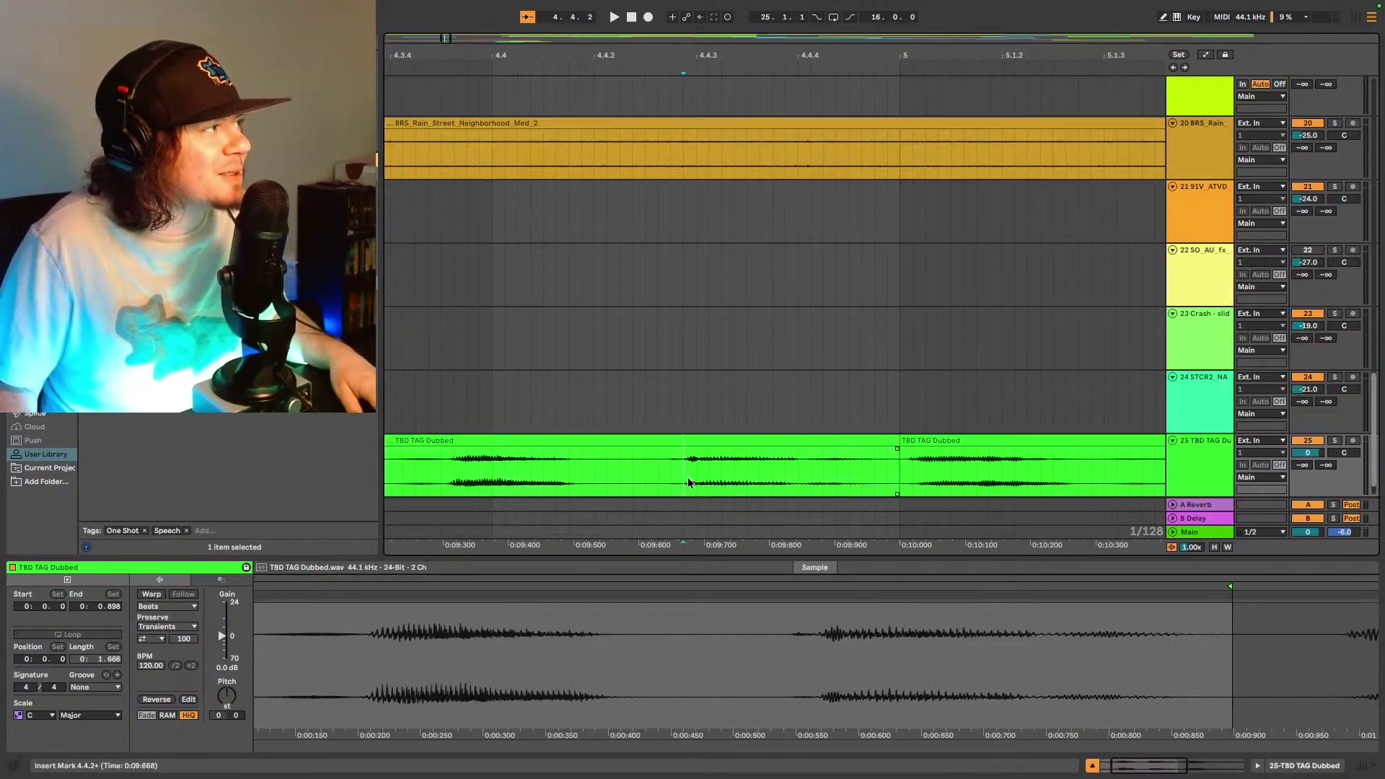
{"action": "left_click_drag", "start_coordinate": [897, 442], "coordinate": [888, 441]}
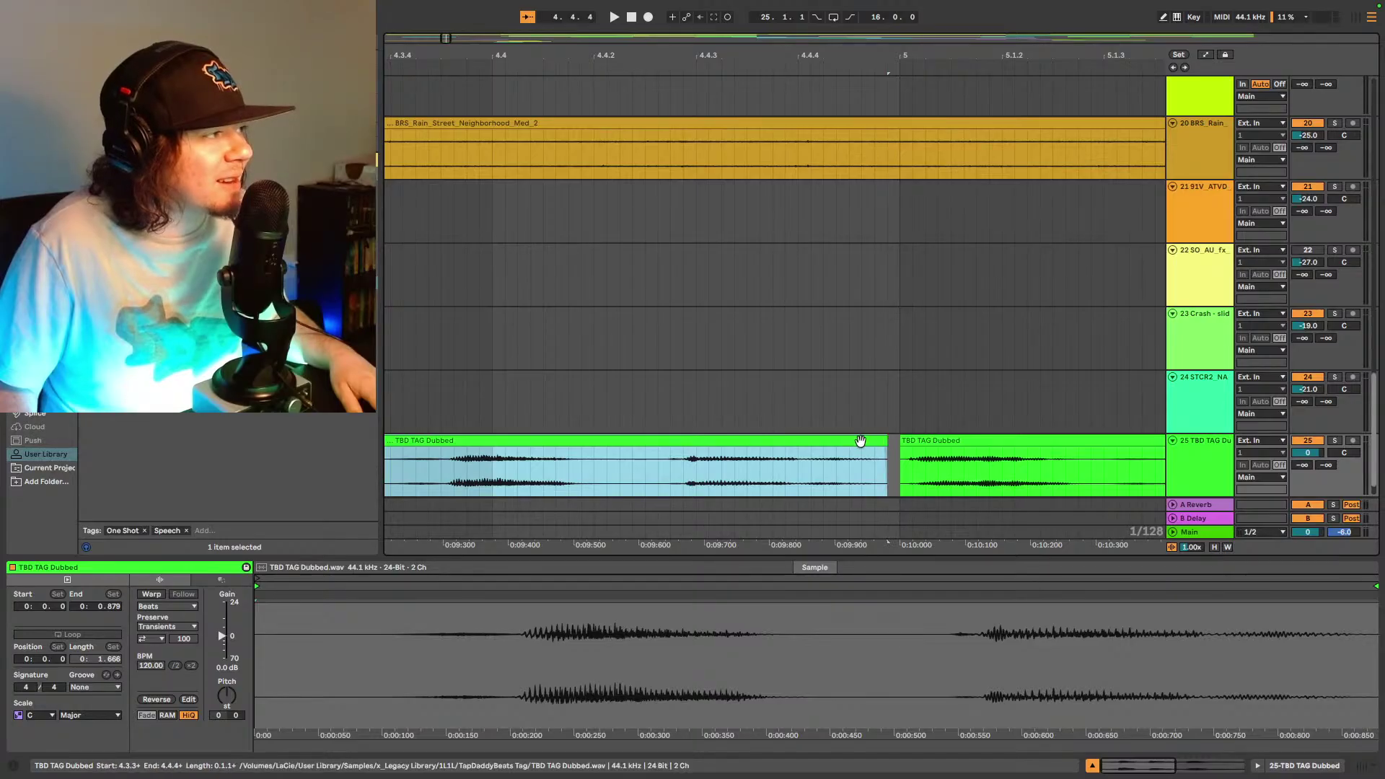
{"action": "key", "text": "ctrl+z"}
- Split the tag's first part around 4.4.2, just before its second word
{"action": "left_click", "coordinate": [680, 466]}
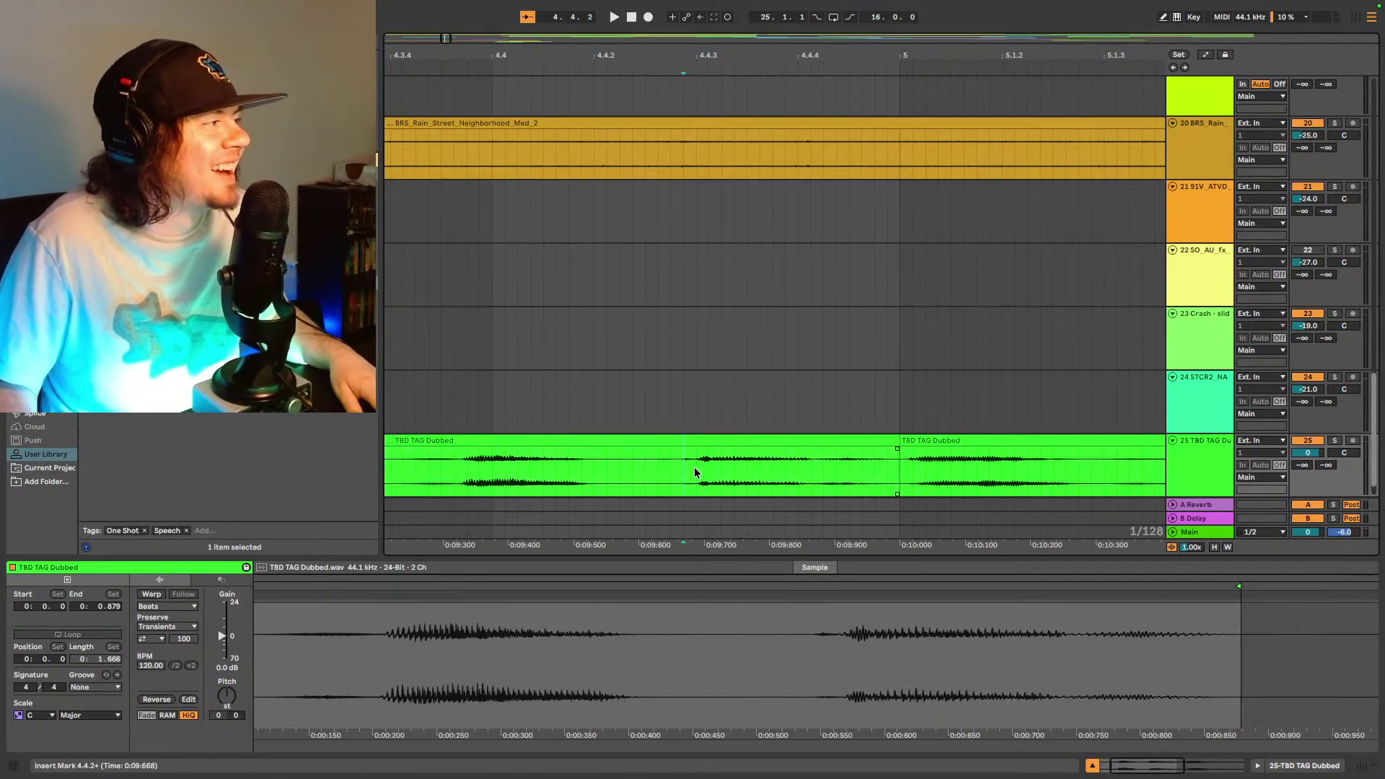
{"action": "left_click", "coordinate": [668, 468]}
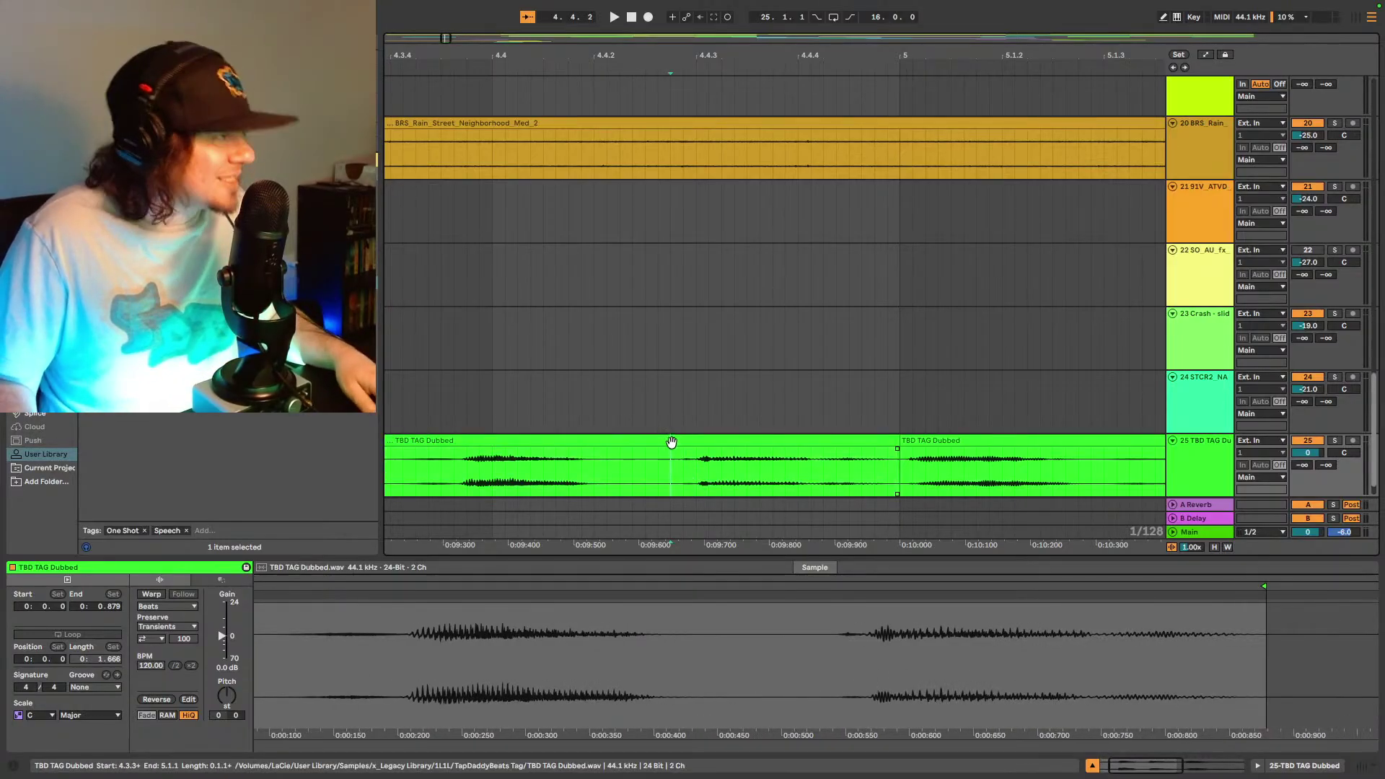
{"action": "key", "text": "ctrl+e"}
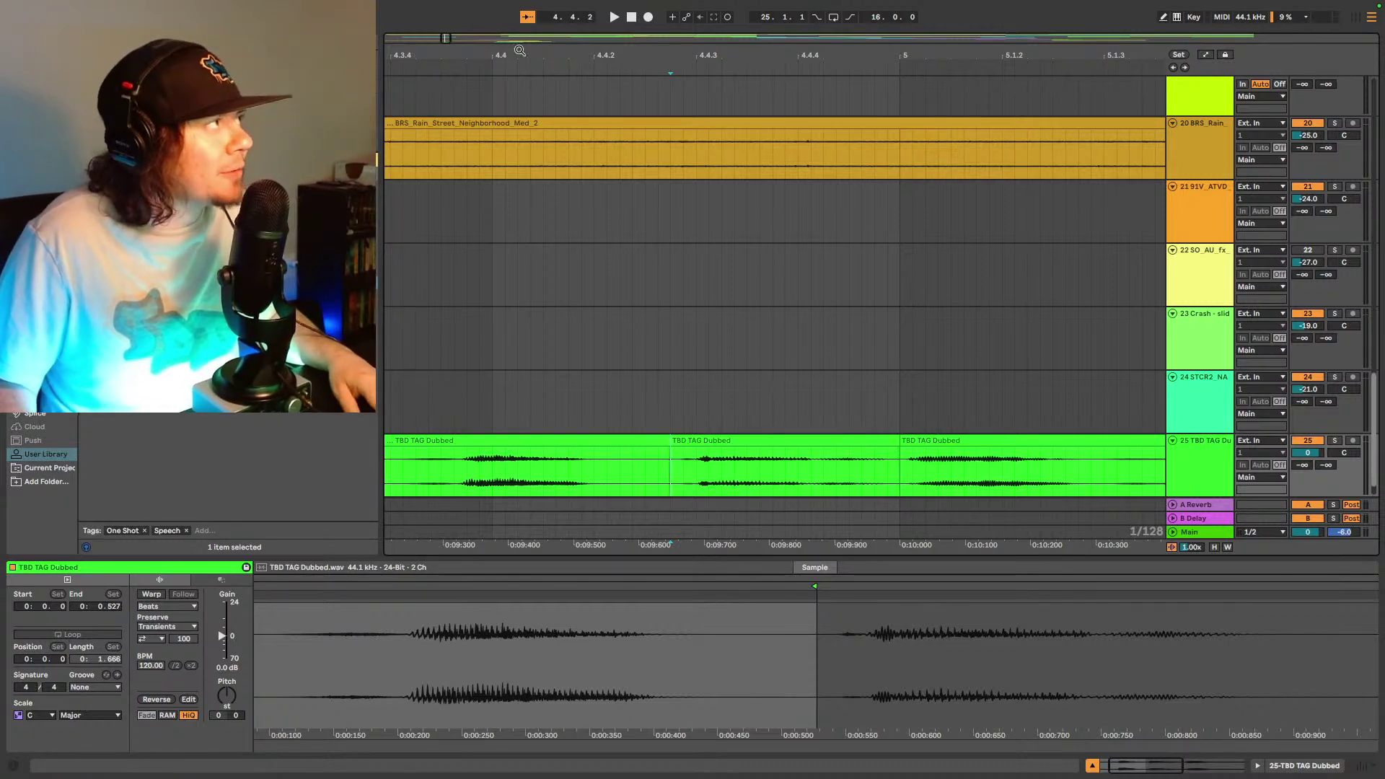
{"action": "left_click_drag", "start_coordinate": [450, 43], "coordinate": [451, 72]}
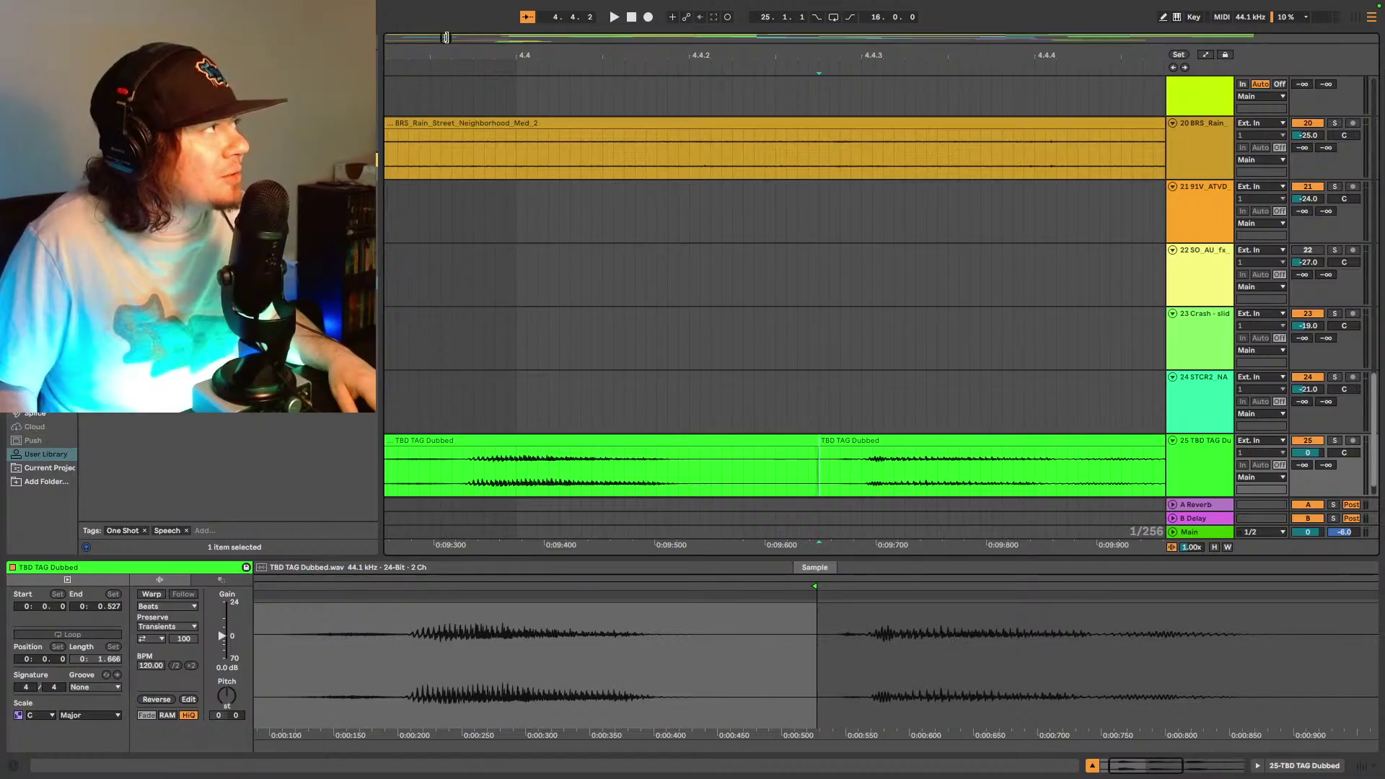
- Trim the end of the tag's first-word clip, shift it later to meet the second-word clip around 4.4.2, and play the tag back
{"action": "left_click_drag", "start_coordinate": [445, 38], "coordinate": [444, 33]}
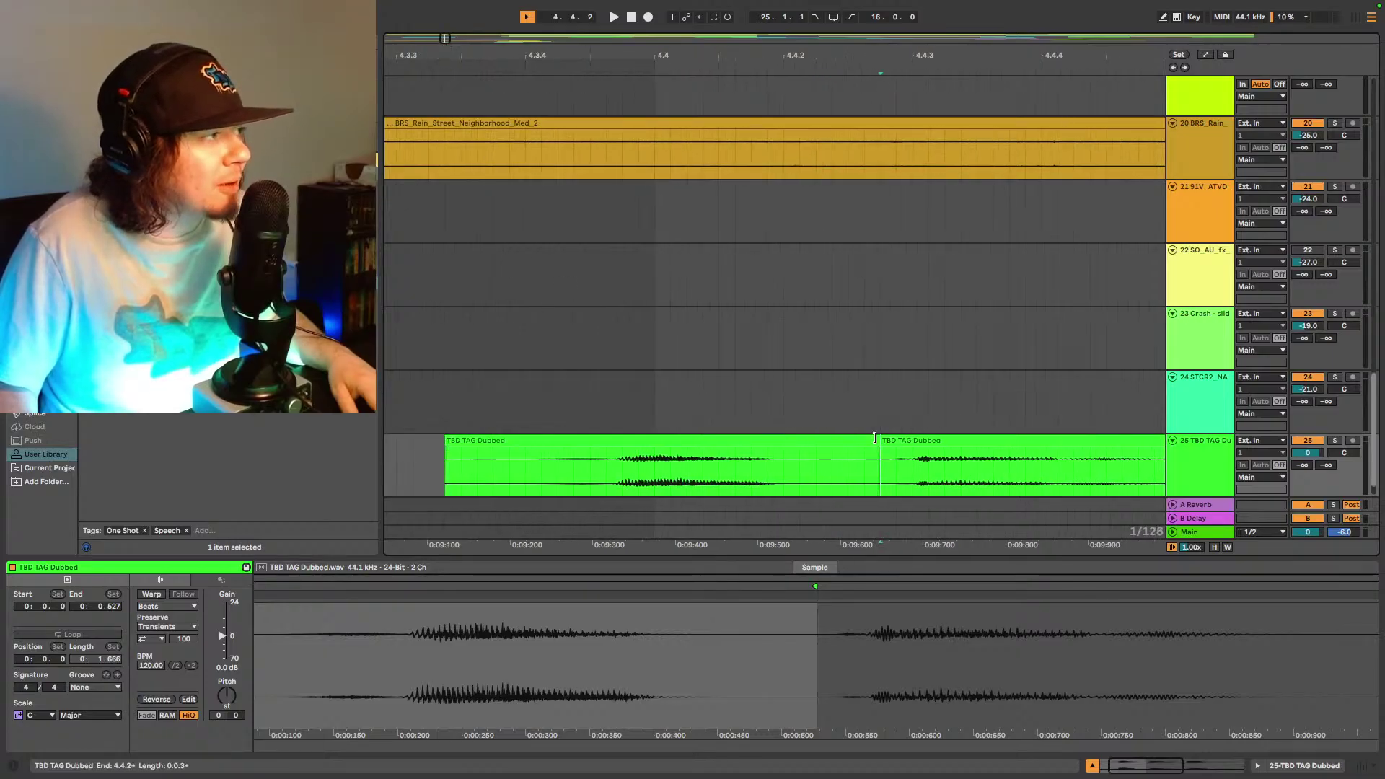
{"action": "mouse_move", "coordinate": [875, 438]}
{"action": "left_mouse_down"}
{"action": "mouse_move", "coordinate": [829, 442]}
{"action": "mouse_move", "coordinate": [872, 440]}
{"action": "mouse_move", "coordinate": [859, 453]}
{"action": "left_mouse_up"}
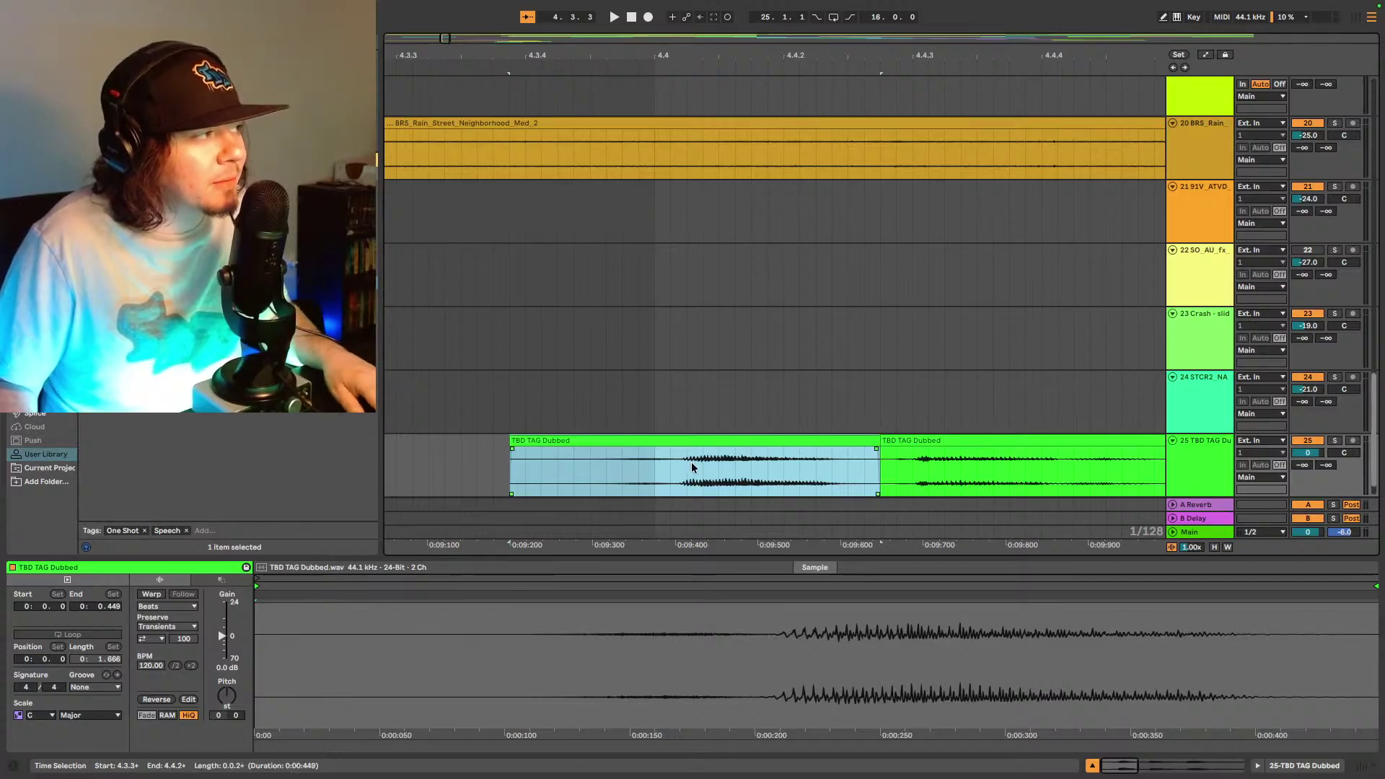
{"action": "left_click", "coordinate": [580, 478]}
{"action": "key", "text": "space"}
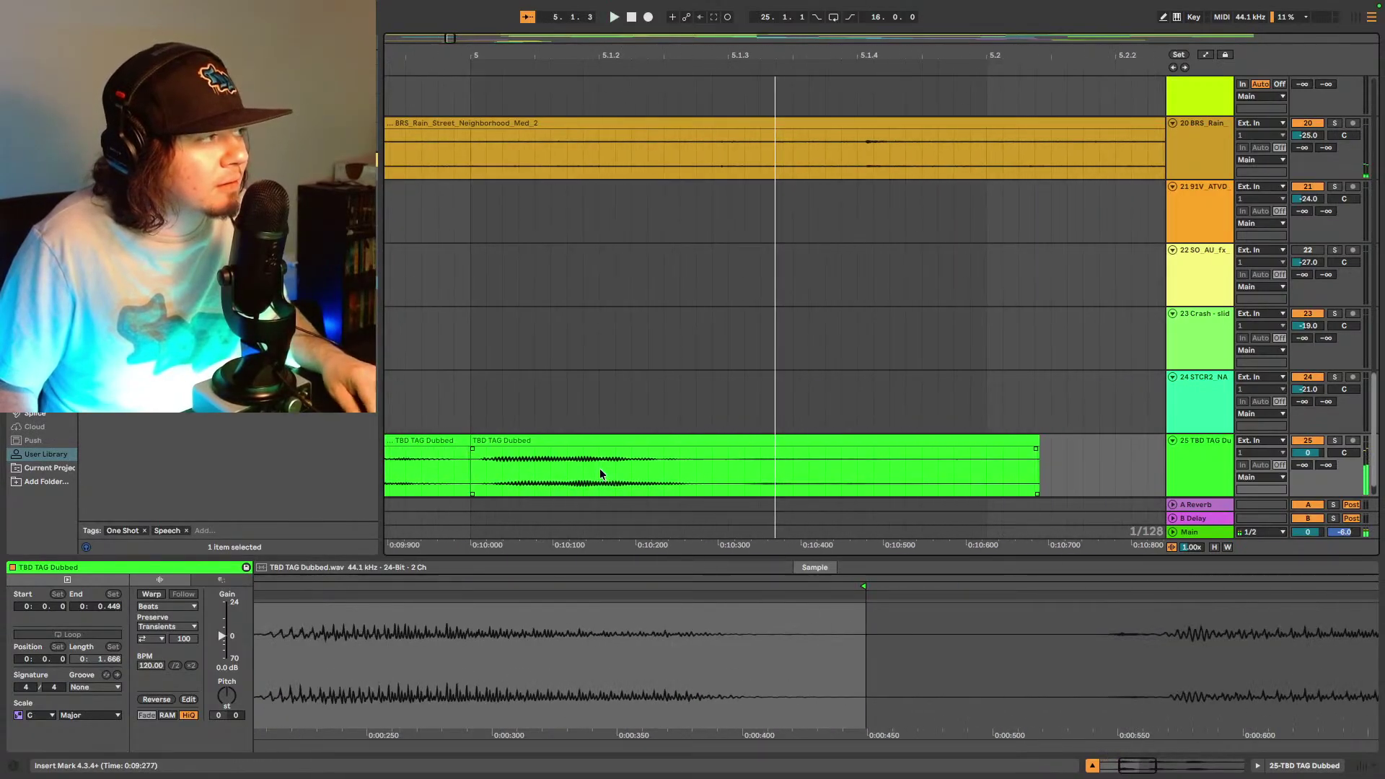
{"action": "left_click", "coordinate": [510, 440]}
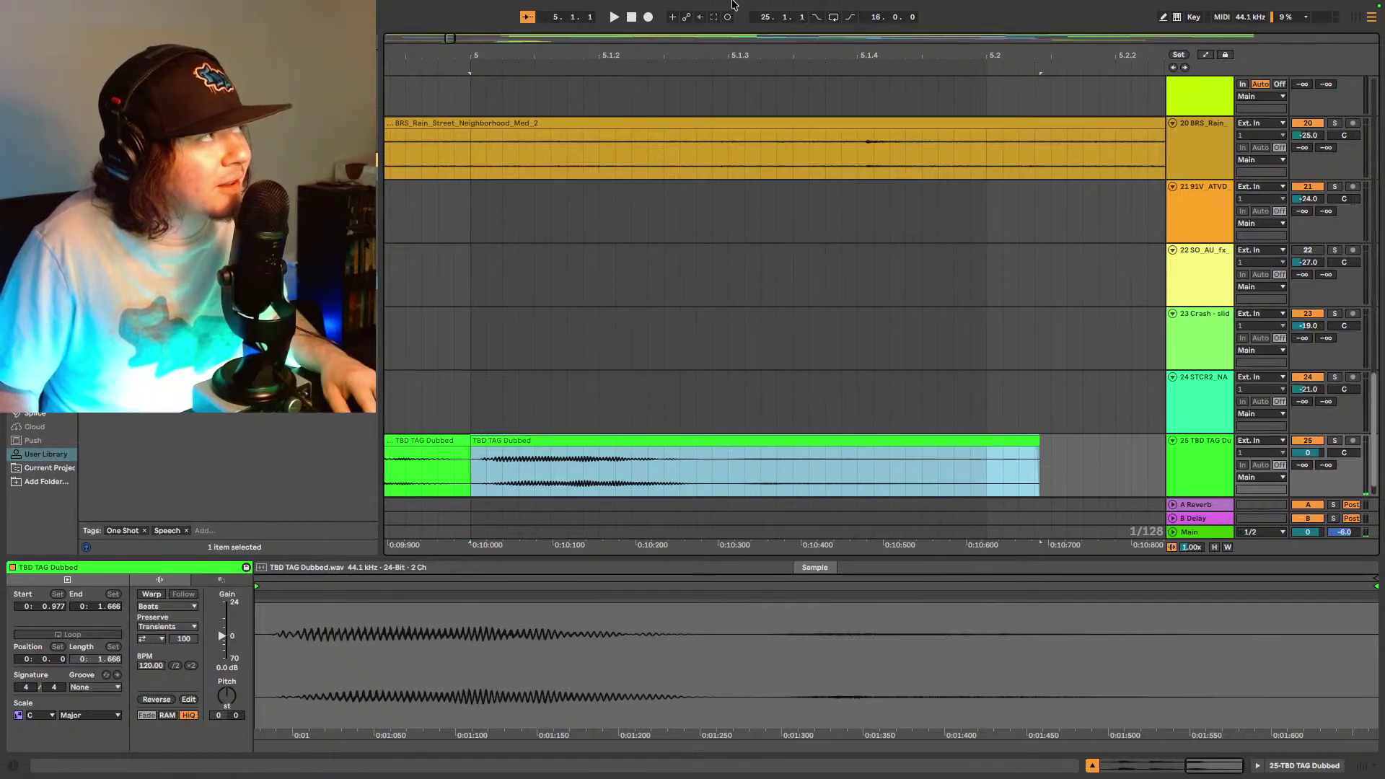
{"action": "left_click_drag", "start_coordinate": [479, 52], "coordinate": [952, 35]}
{"action": "left_click_drag", "start_coordinate": [444, 37], "coordinate": [446, 37]}
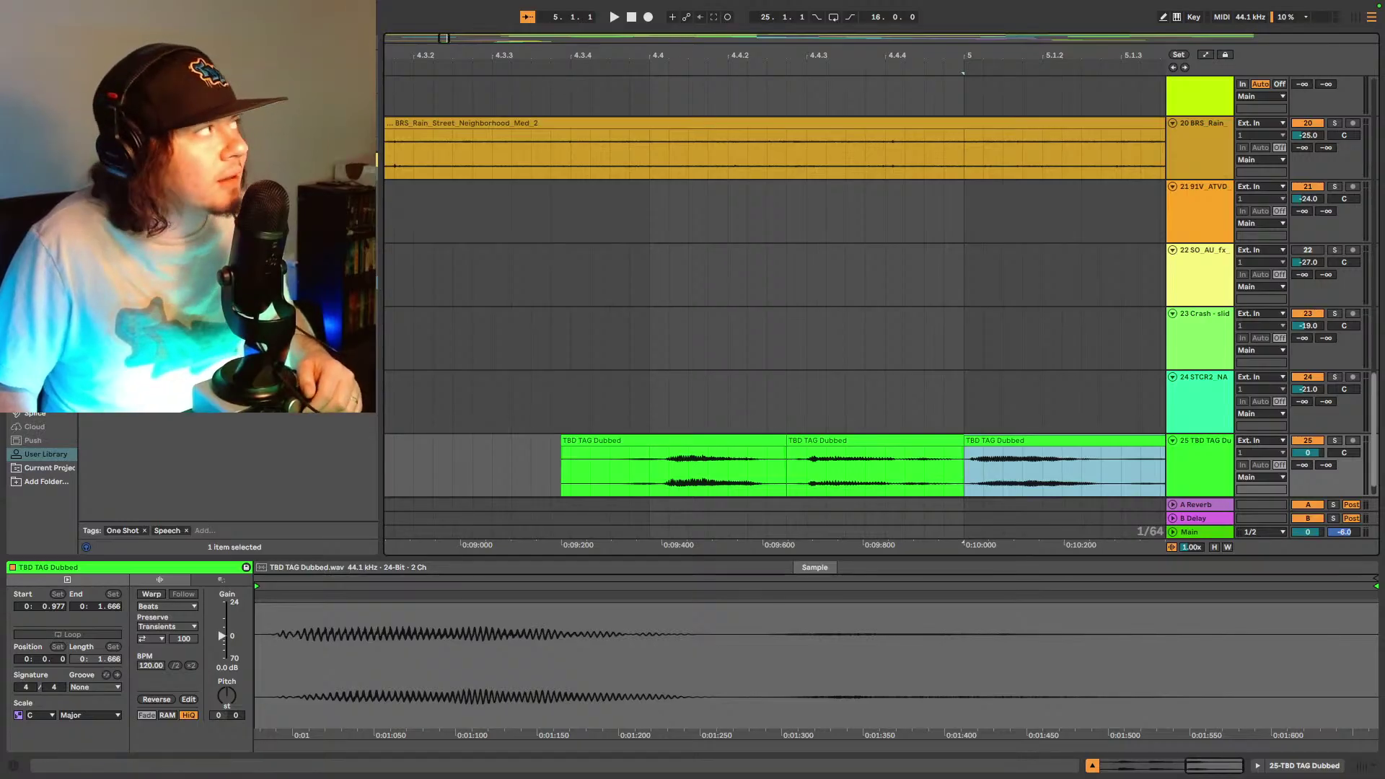
- Take Live out of full screen and switch to the Spotify window
{"action": "key", "text": "ctrl+super+f"}
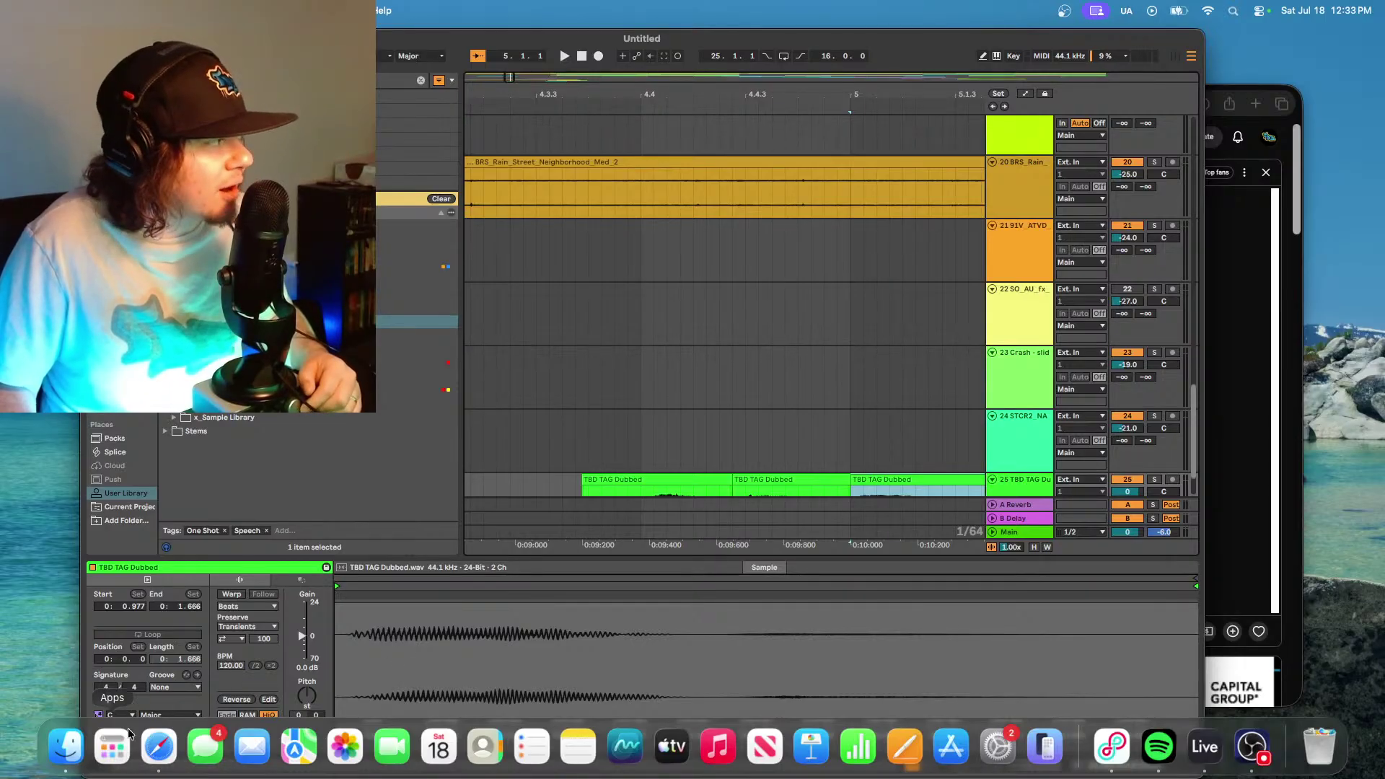
{"action": "left_click", "coordinate": [1159, 747]}
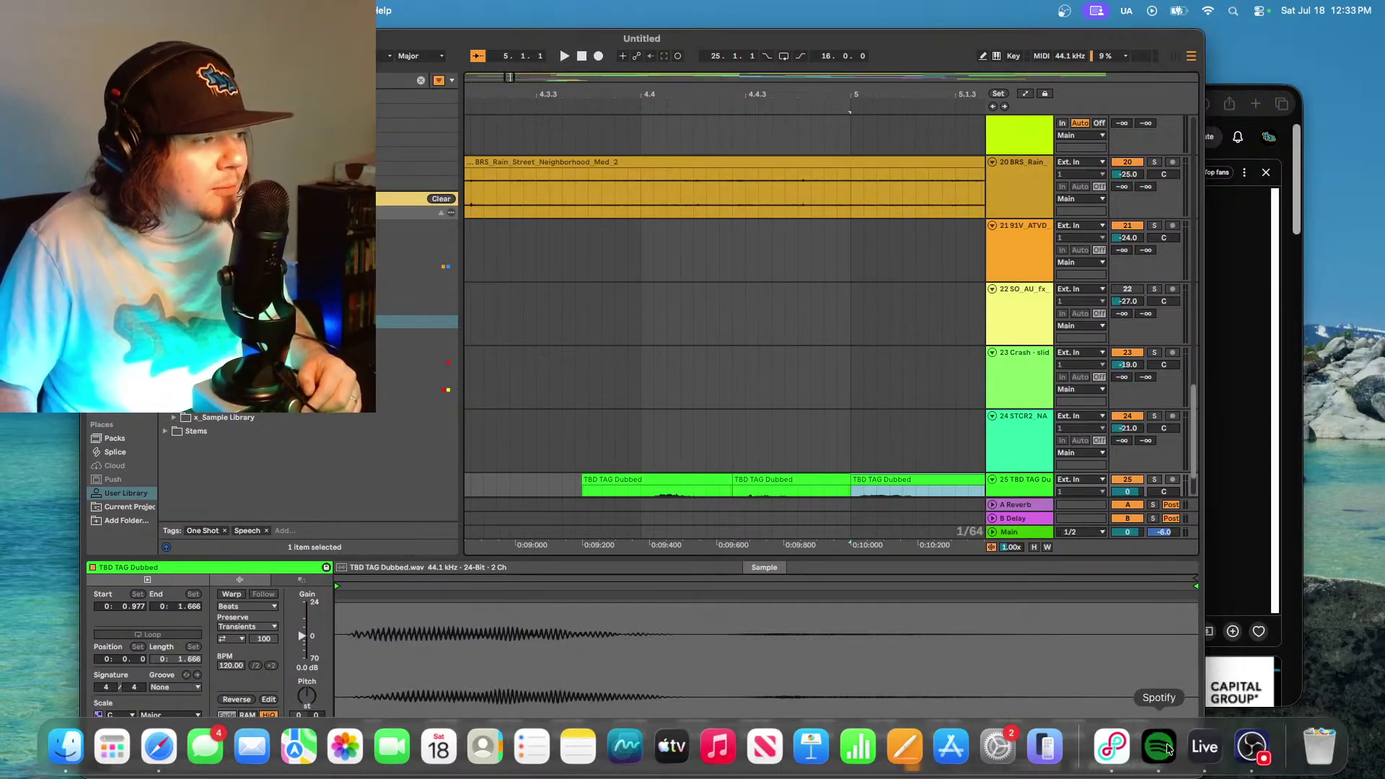
{"action": "left_click", "coordinate": [978, 71]}
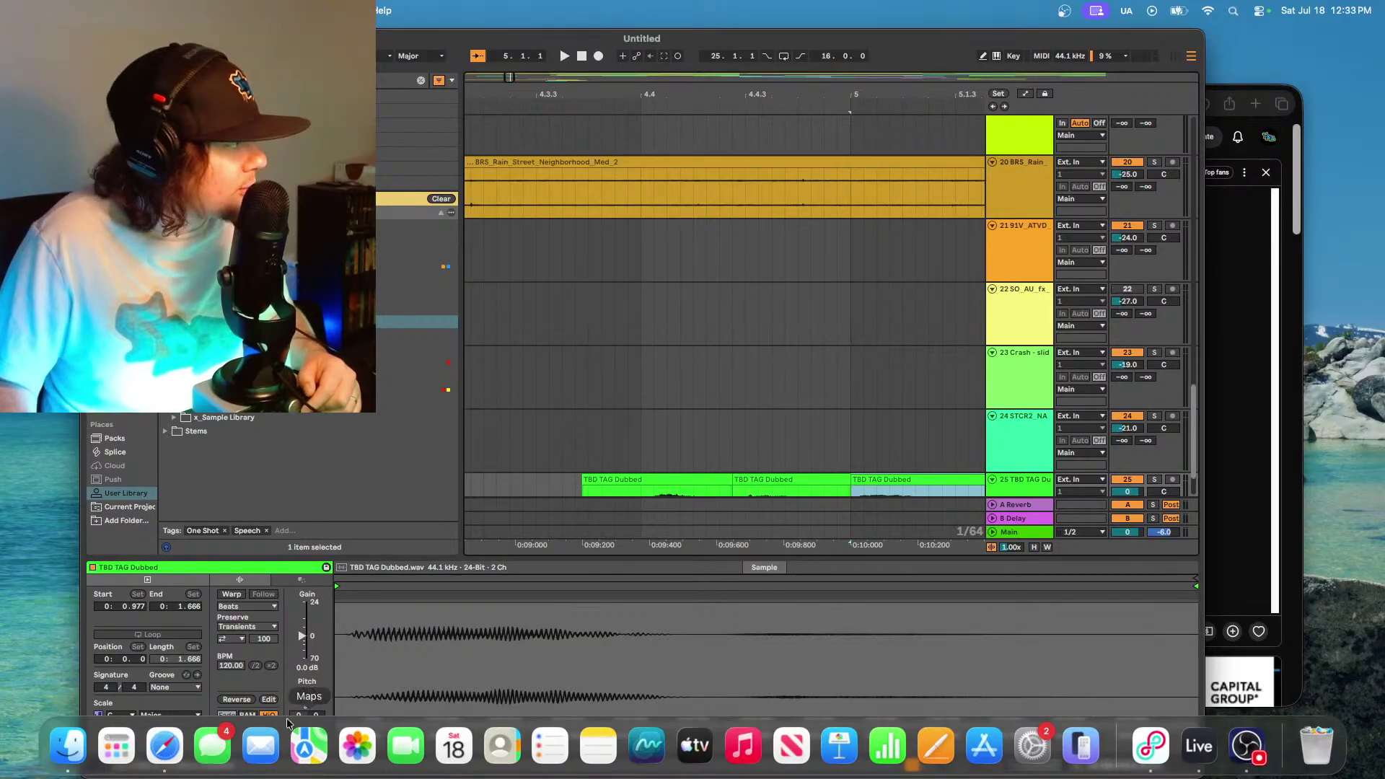
{"action": "key", "text": "F11"}
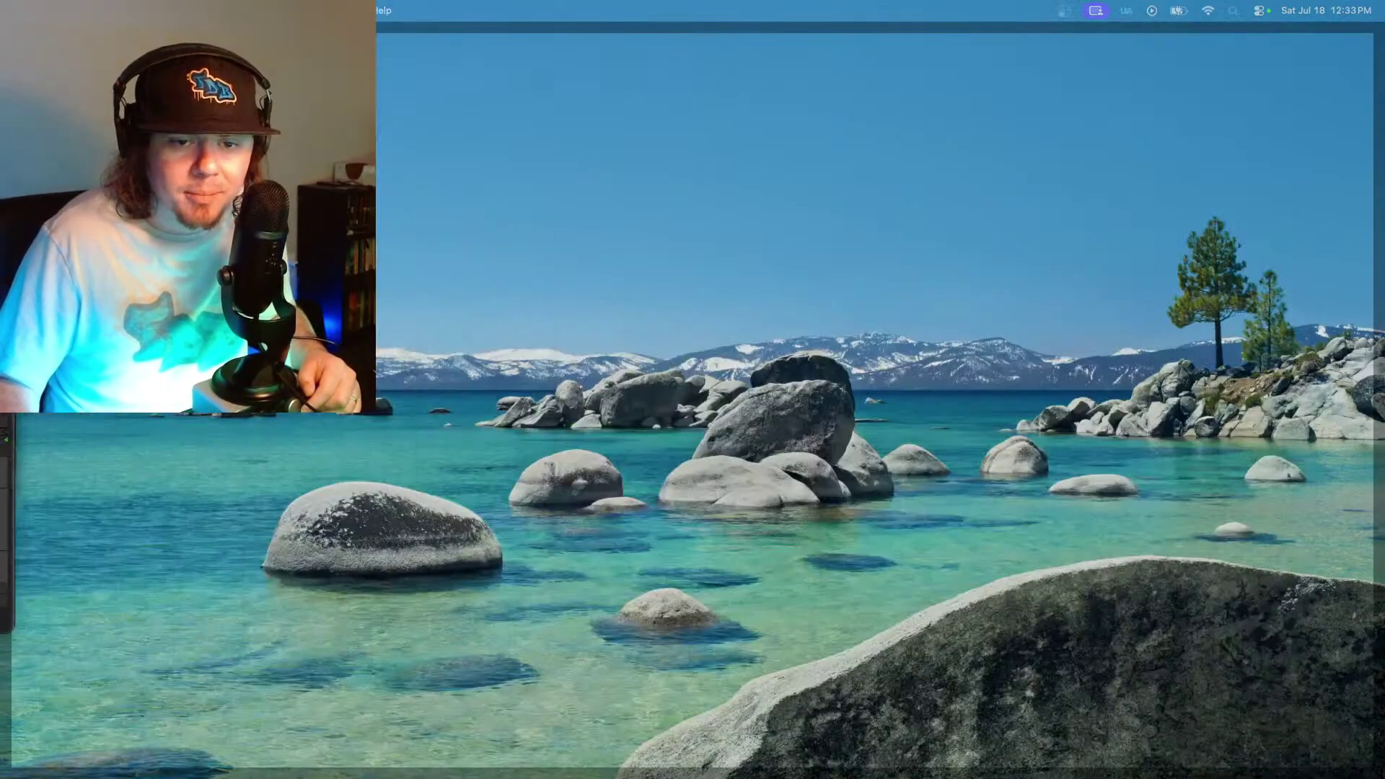
{"action": "key", "text": "F11"}
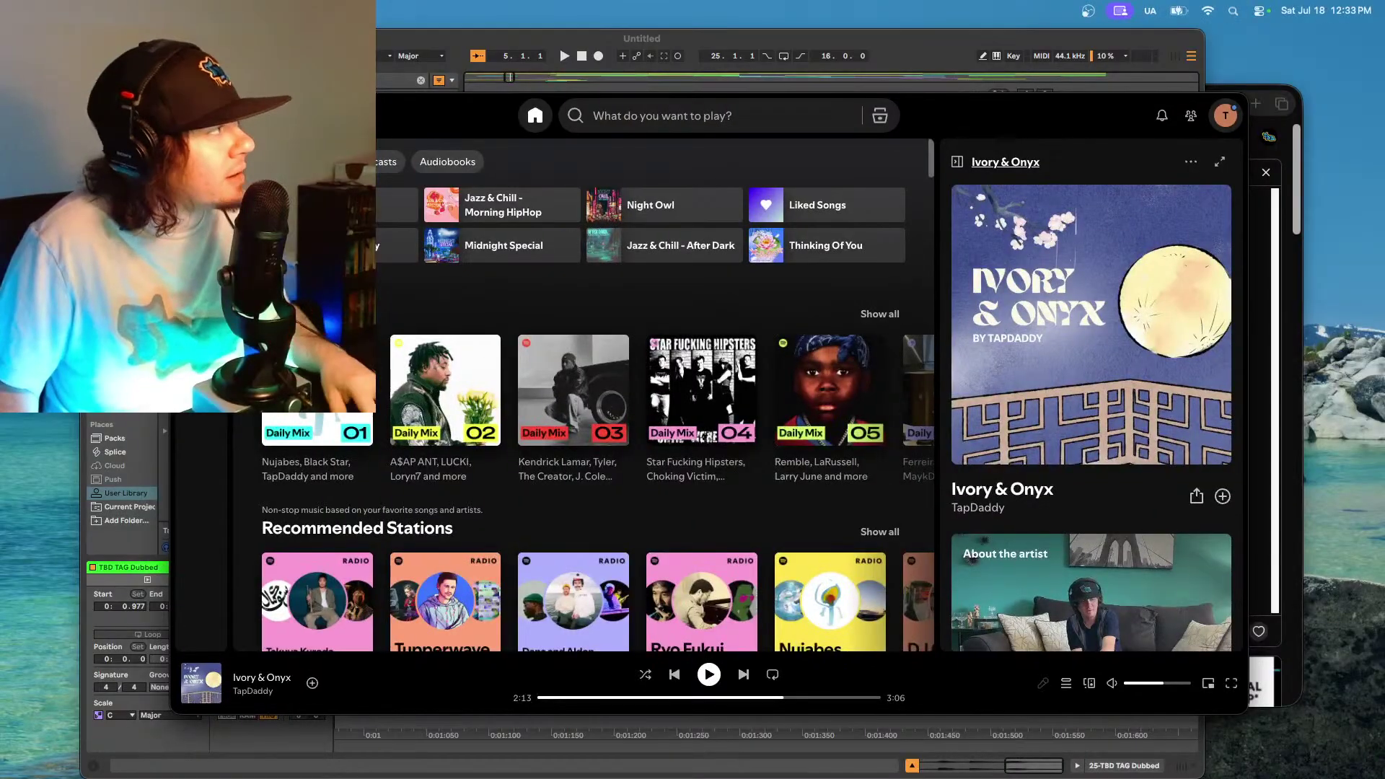
- Look through the TapDaddy artist page in Spotify, including the full discography and the playlist sections
{"action": "left_click", "coordinate": [244, 694]}
{"action": "scroll", "coordinate": [612, 548], "scroll_direction": "down", "scroll_amount": 5}
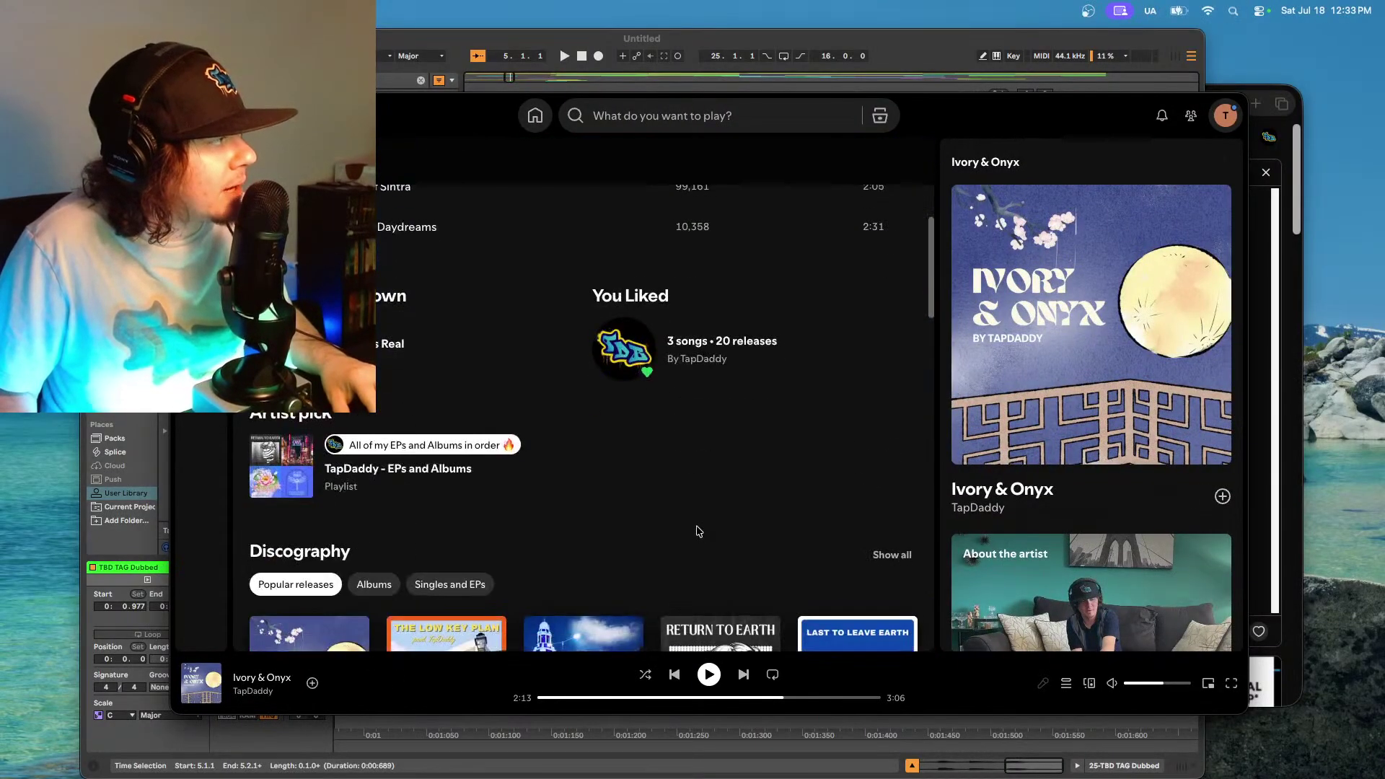
{"action": "scroll", "coordinate": [698, 532], "scroll_direction": "down", "scroll_amount": 9}
{"action": "scroll", "coordinate": [649, 516], "scroll_direction": "up", "scroll_amount": 5}
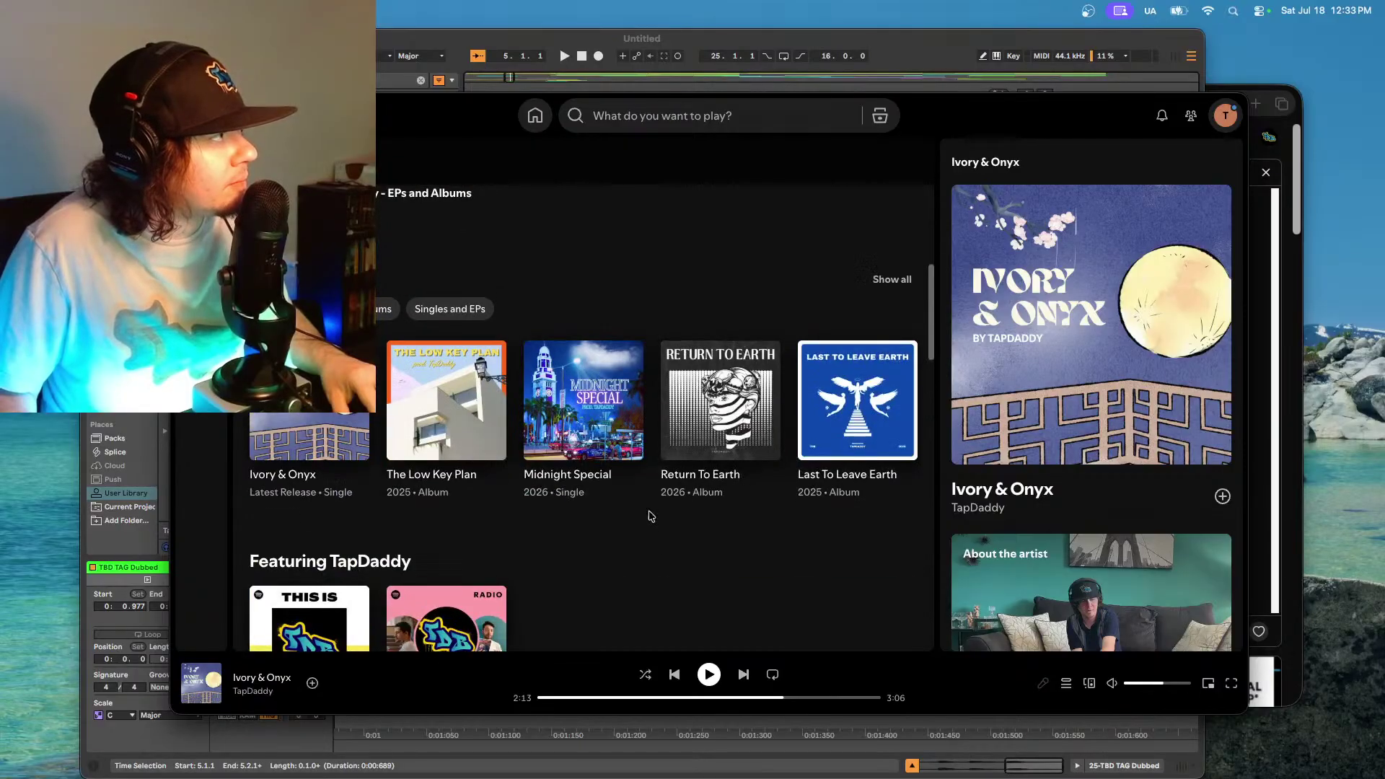
{"action": "left_click", "coordinate": [893, 283]}
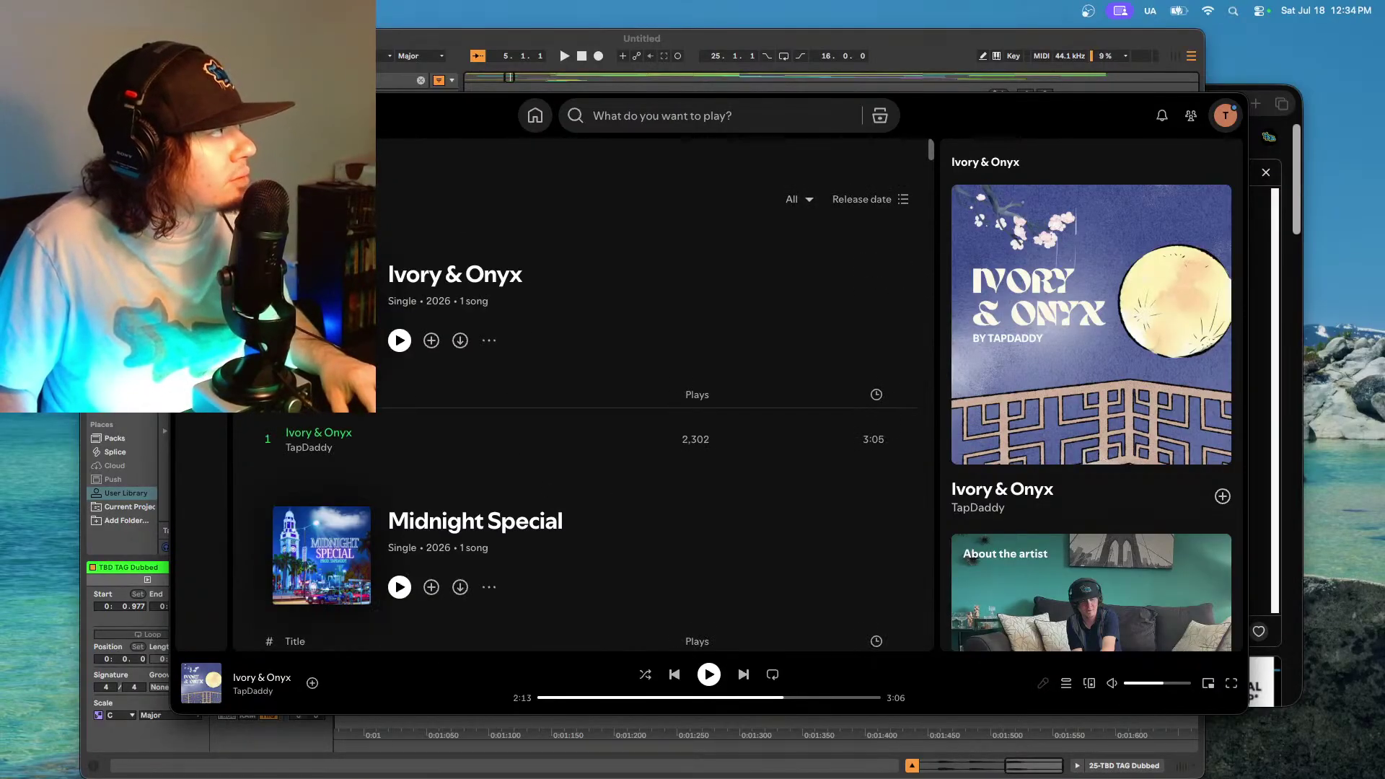
{"action": "key", "text": "super+bracketleft"}
{"action": "scroll", "coordinate": [606, 368], "scroll_direction": "down", "scroll_amount": 15}
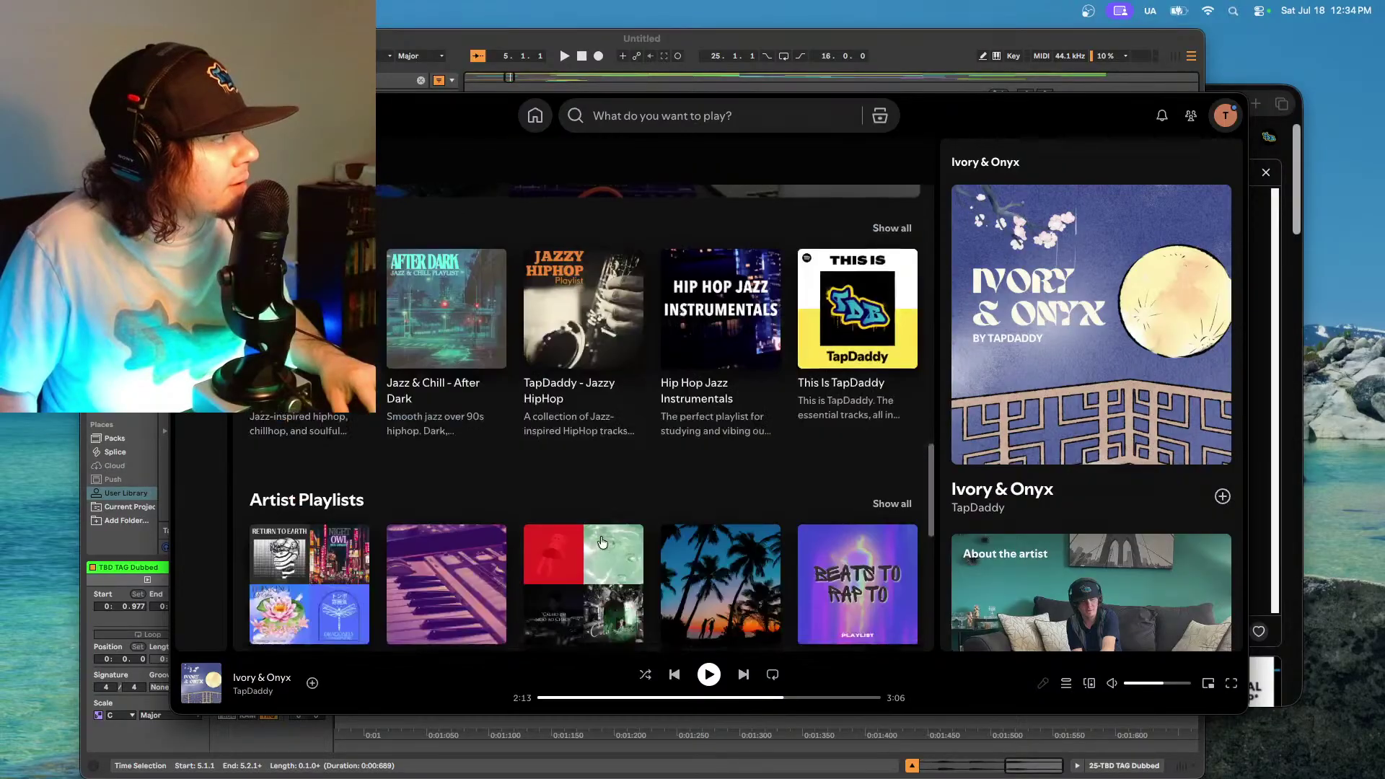
{"action": "scroll", "coordinate": [602, 542], "scroll_direction": "up", "scroll_amount": 1}
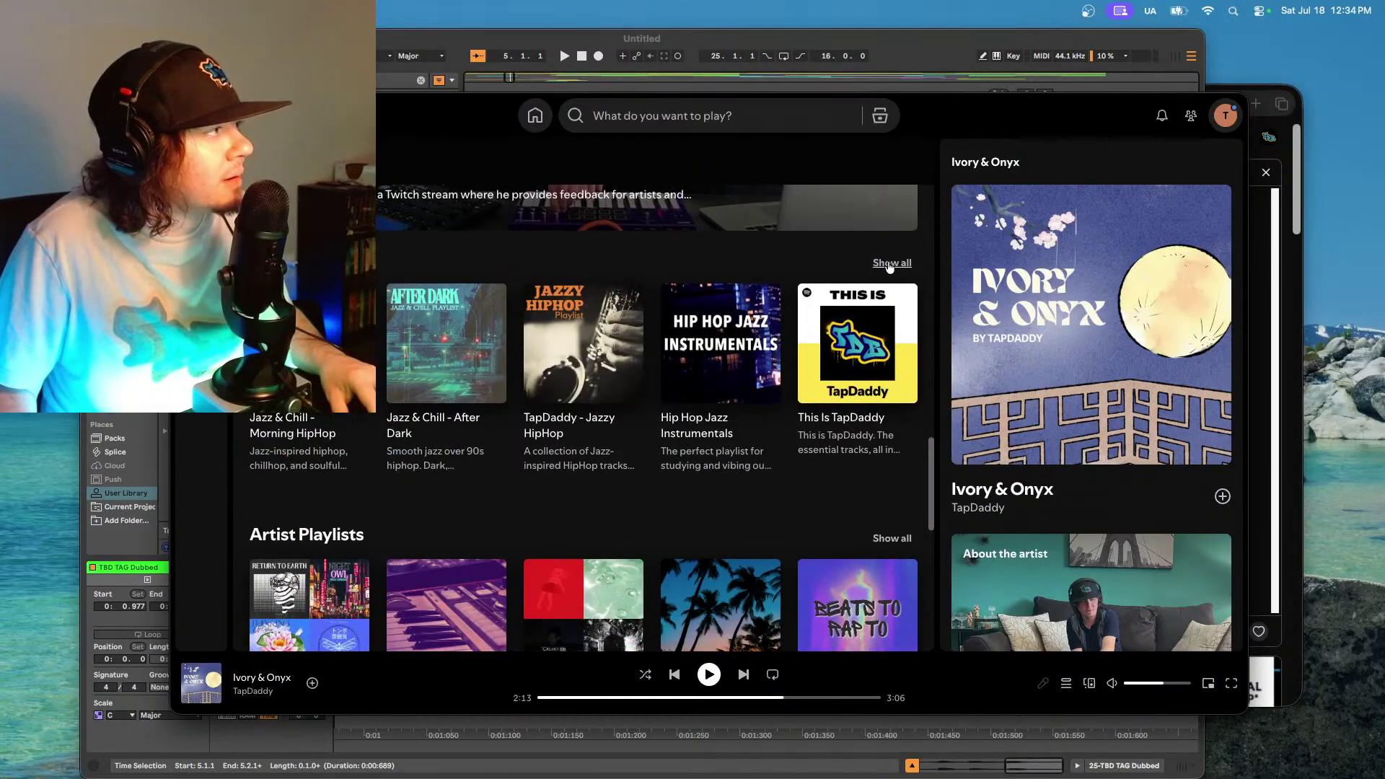
- Browse the full list of other artists' releases featuring TapDaddy and open the EP In Case Of Emergency
{"action": "scroll", "coordinate": [880, 346], "scroll_direction": "down", "scroll_amount": 10}
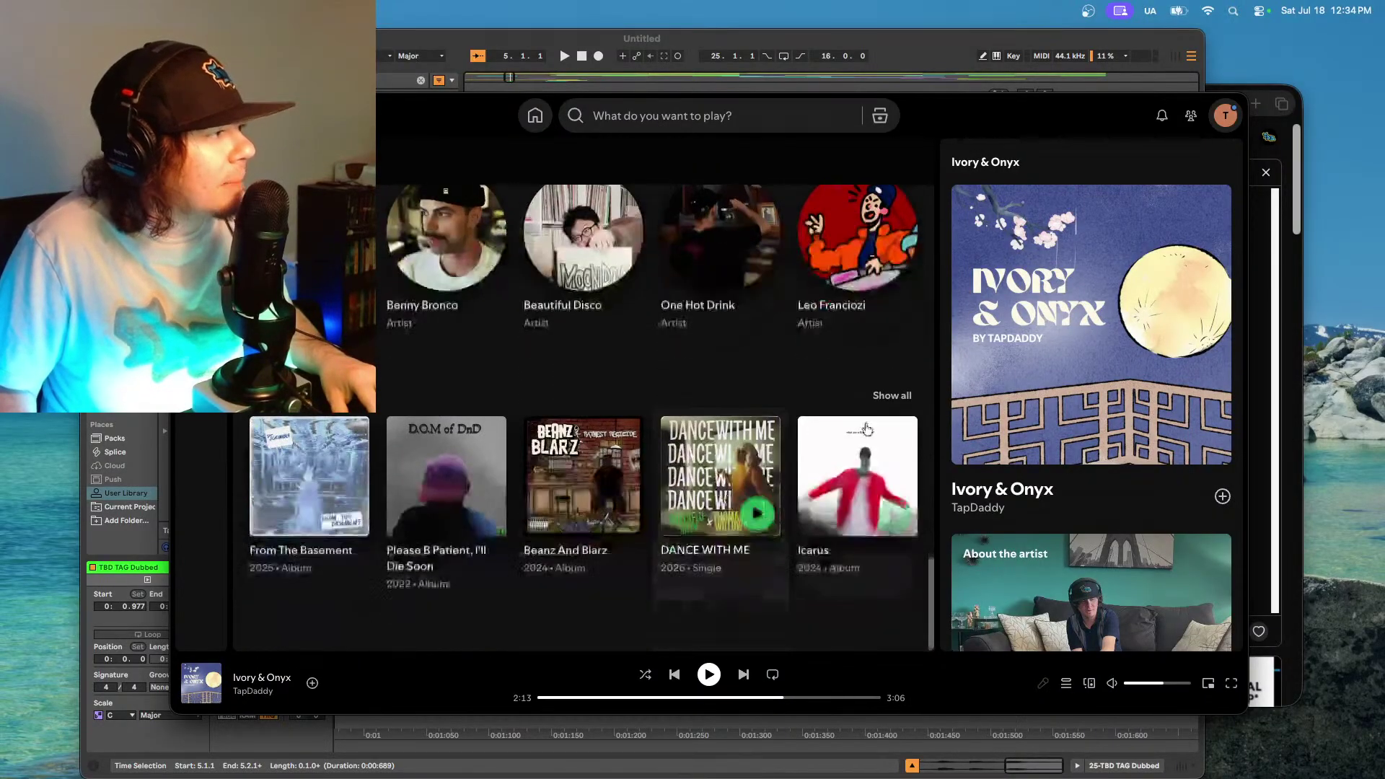
{"action": "scroll", "coordinate": [884, 408], "scroll_direction": "down", "scroll_amount": 3}
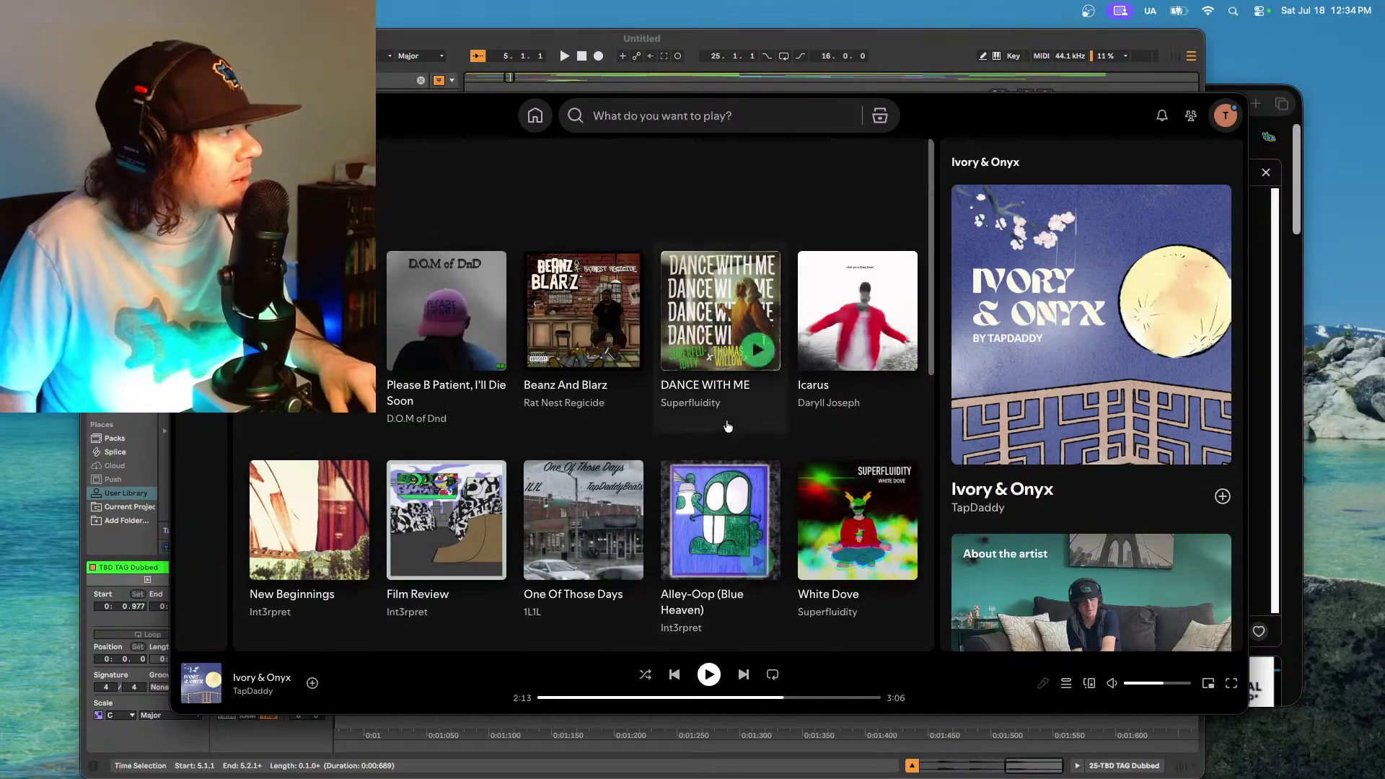
{"action": "scroll", "coordinate": [722, 433], "scroll_direction": "down", "scroll_amount": 5}
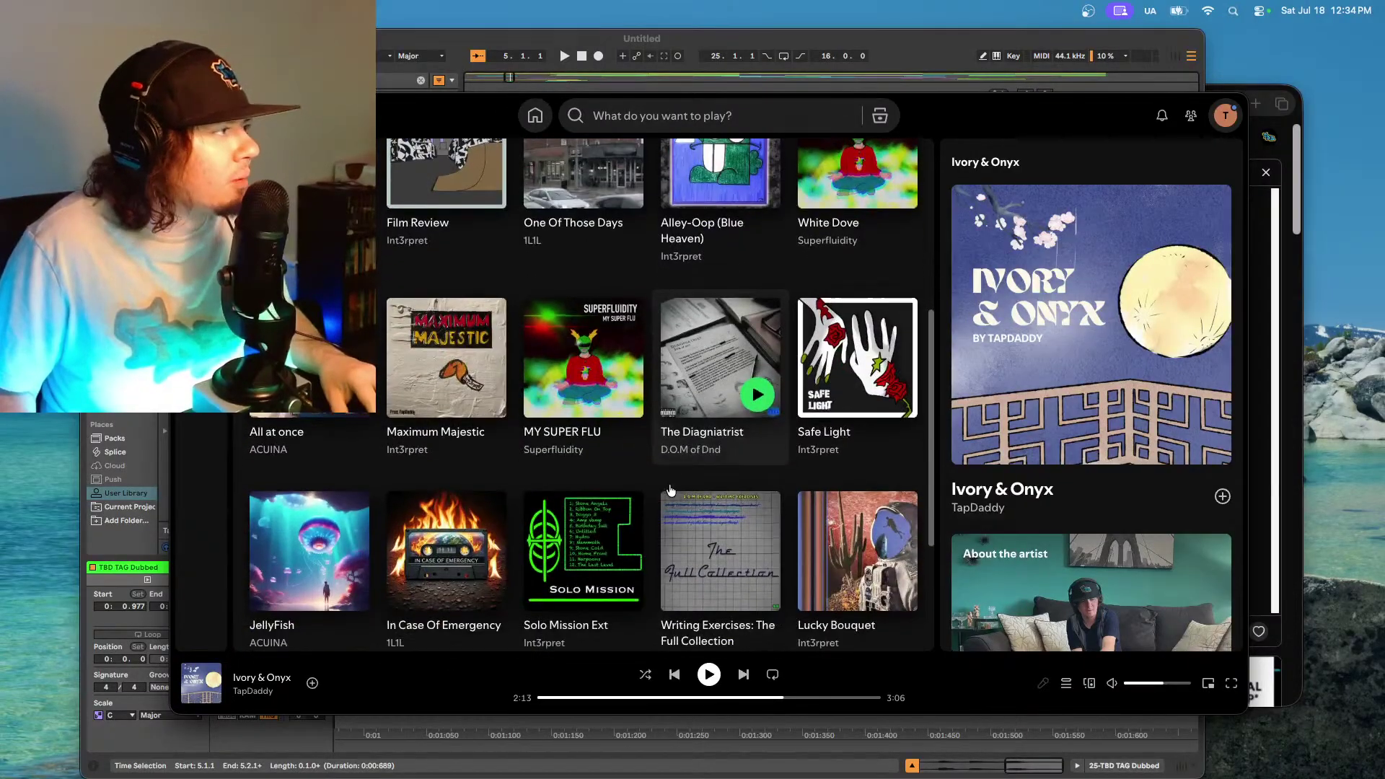
{"action": "scroll", "coordinate": [670, 490], "scroll_direction": "down", "scroll_amount": 2}
{"action": "left_click", "coordinate": [438, 550]}
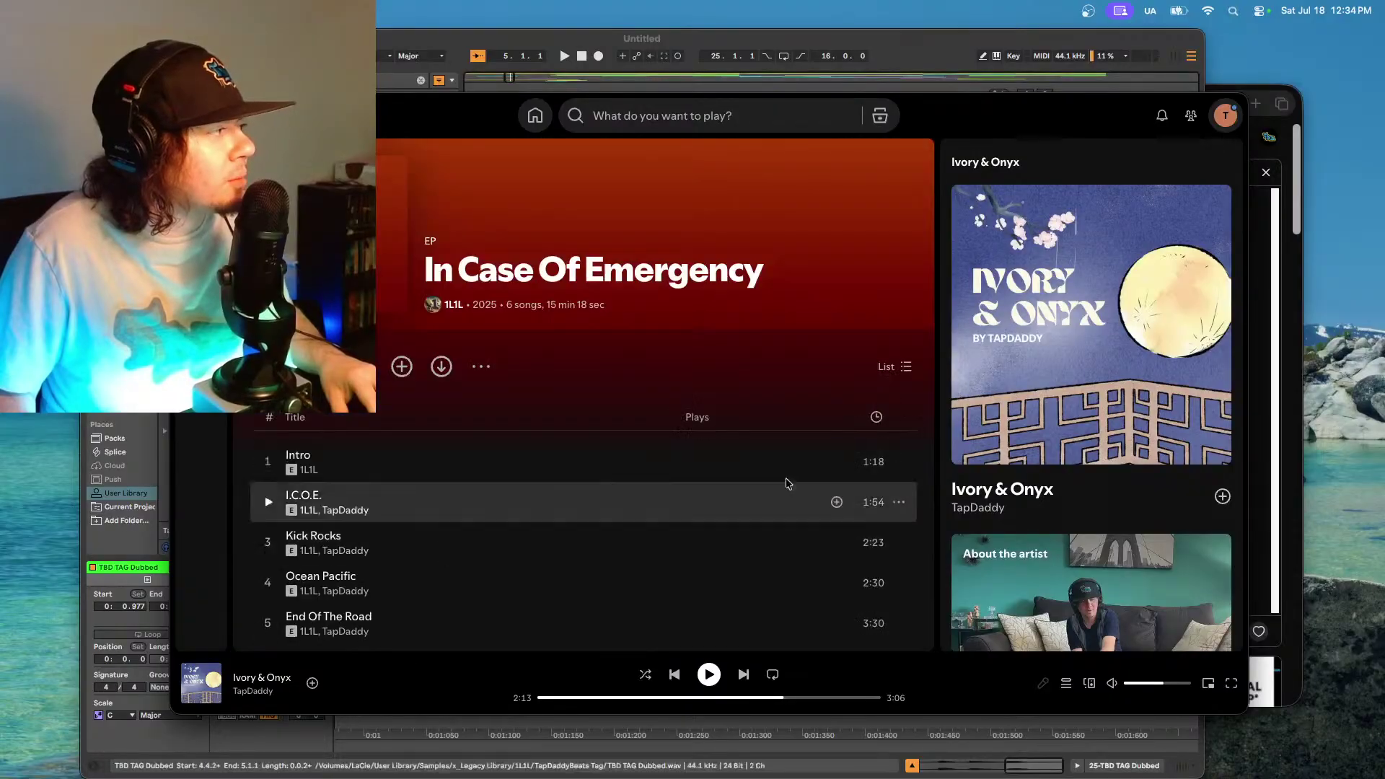
{"action": "scroll", "coordinate": [467, 445], "scroll_direction": "down", "scroll_amount": 4}
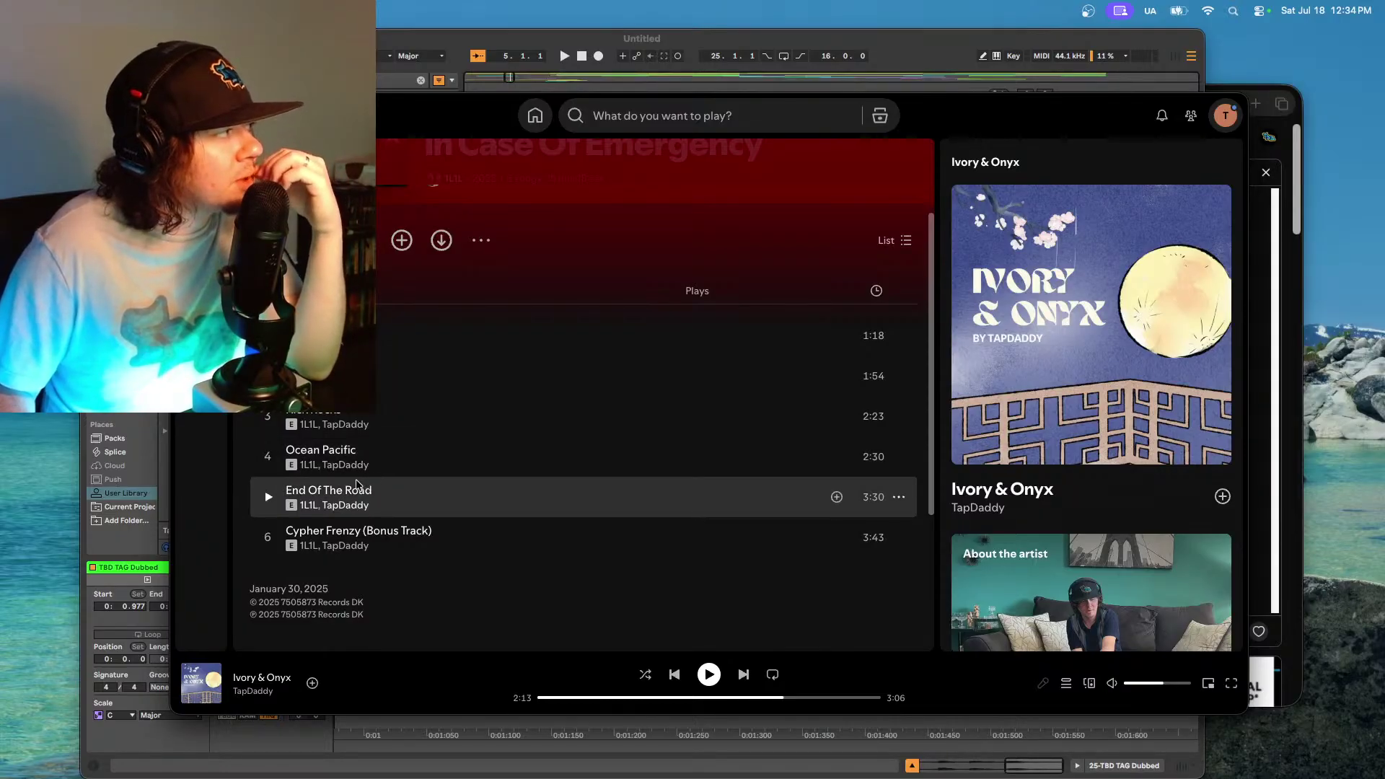
- Audition Kick Rocks, Ocean Pacific, End Of The Road and I.C.O.E., listening to I.C.O.E. from about 0:19, and pause playback
{"action": "left_click", "coordinate": [266, 418]}
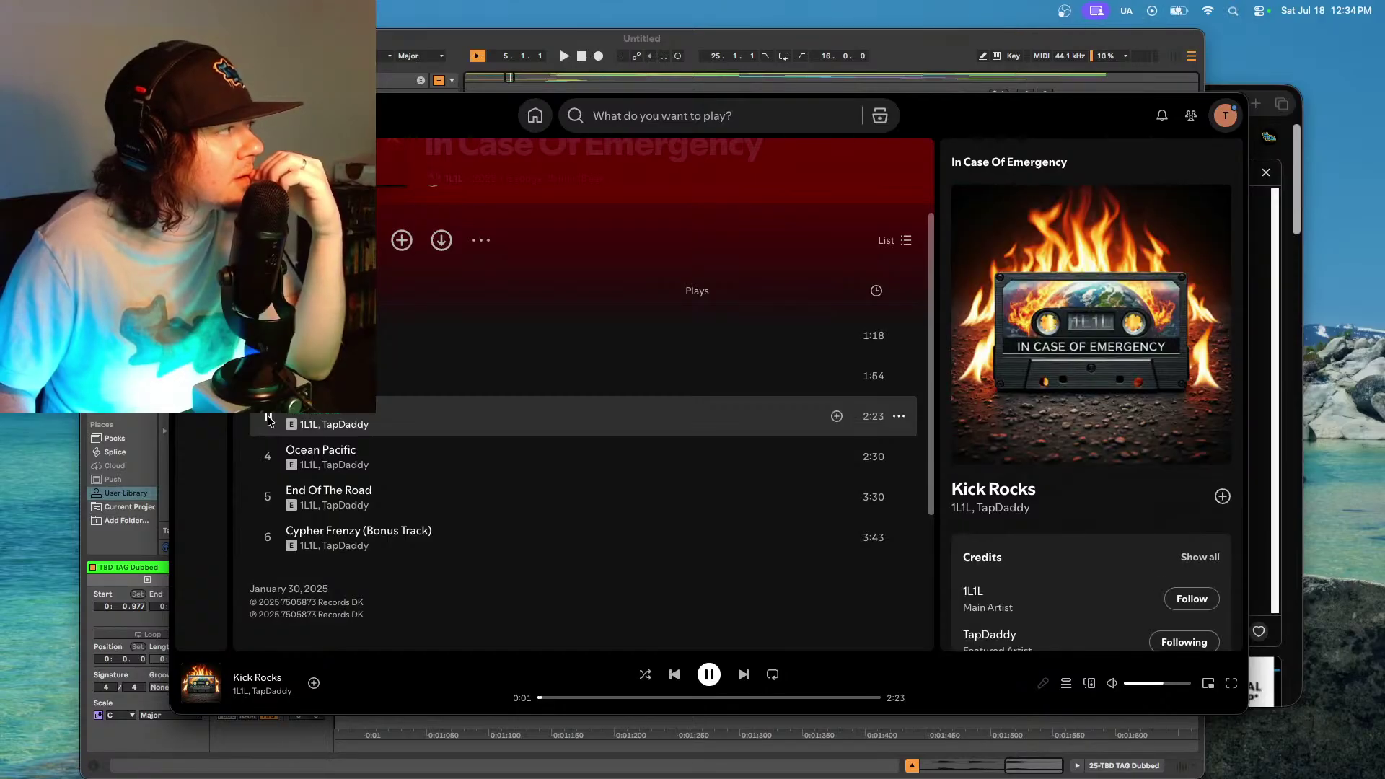
{"action": "left_click", "coordinate": [269, 419]}
{"action": "left_click", "coordinate": [268, 457]}
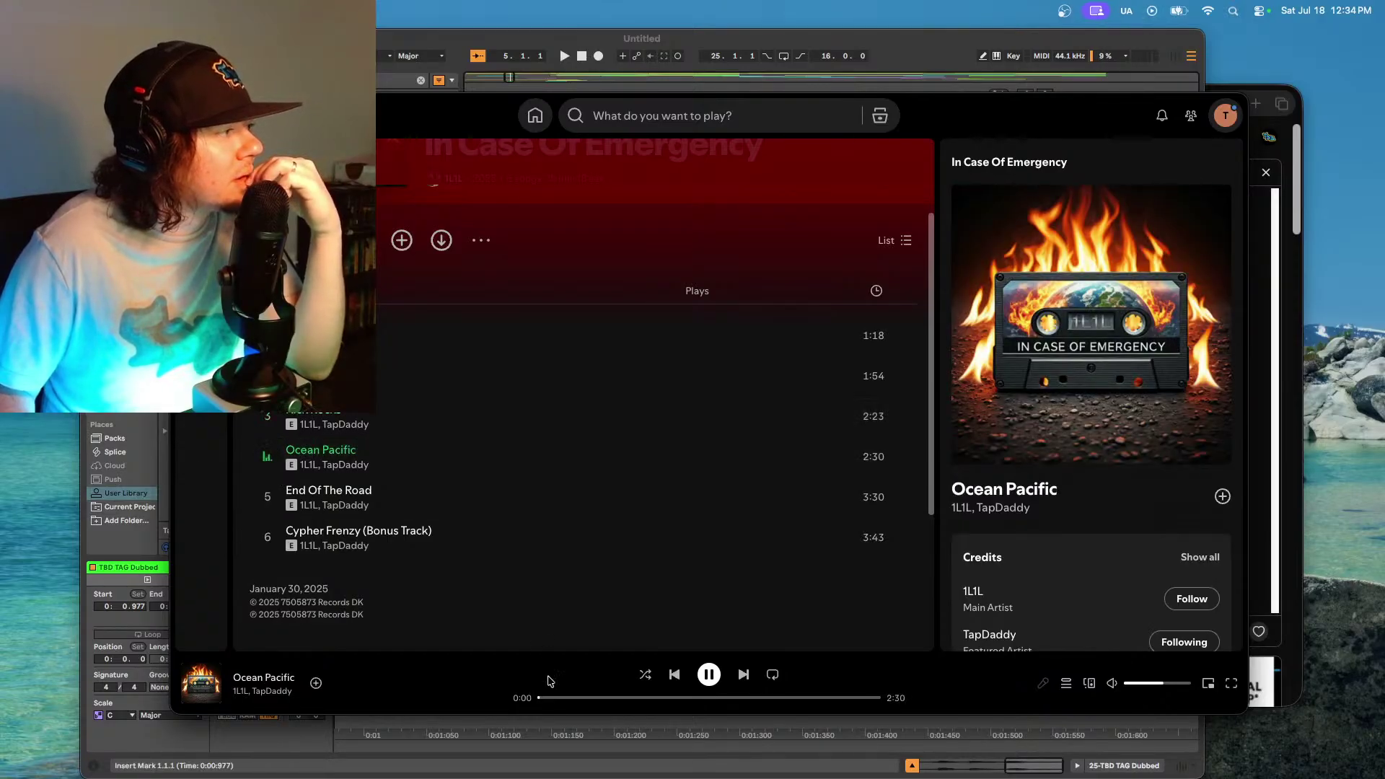
{"action": "left_click", "coordinate": [590, 698]}
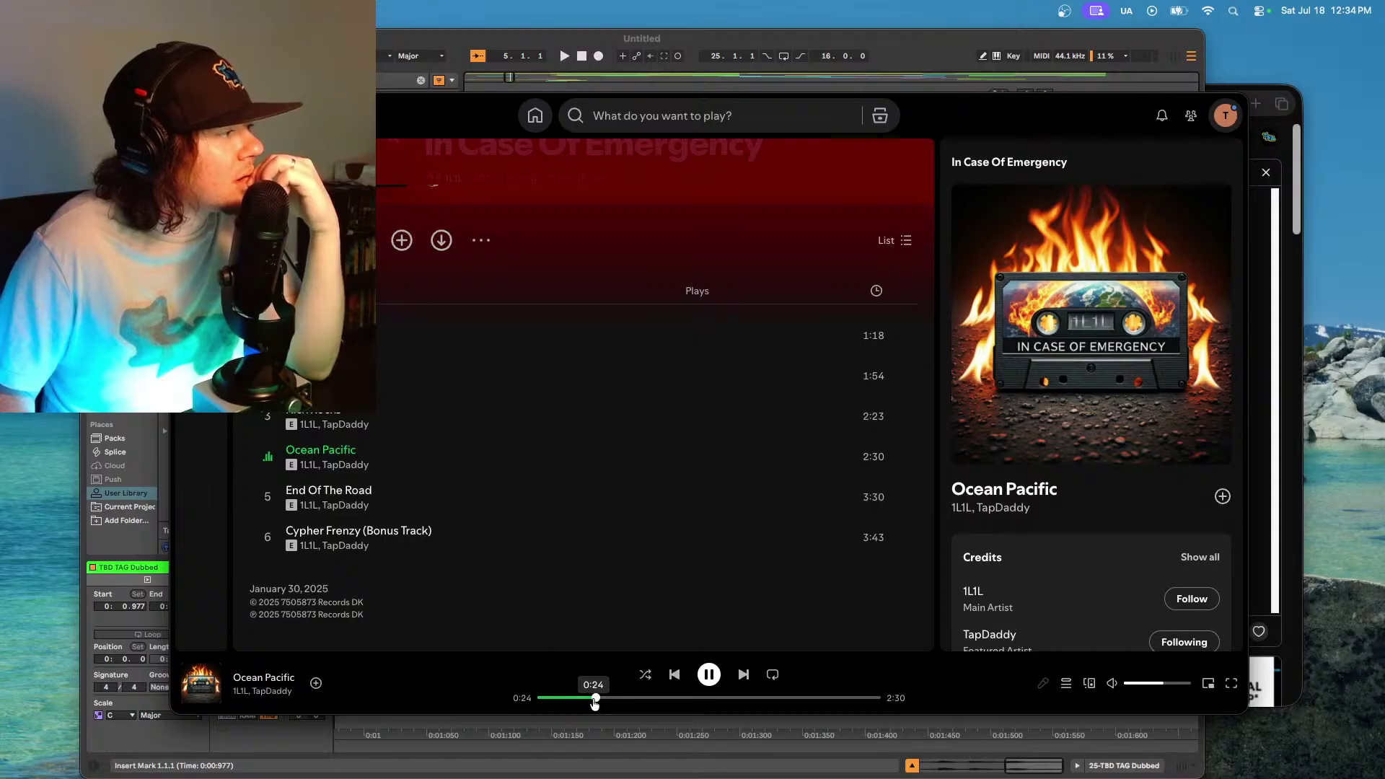
{"action": "left_click", "coordinate": [267, 497]}
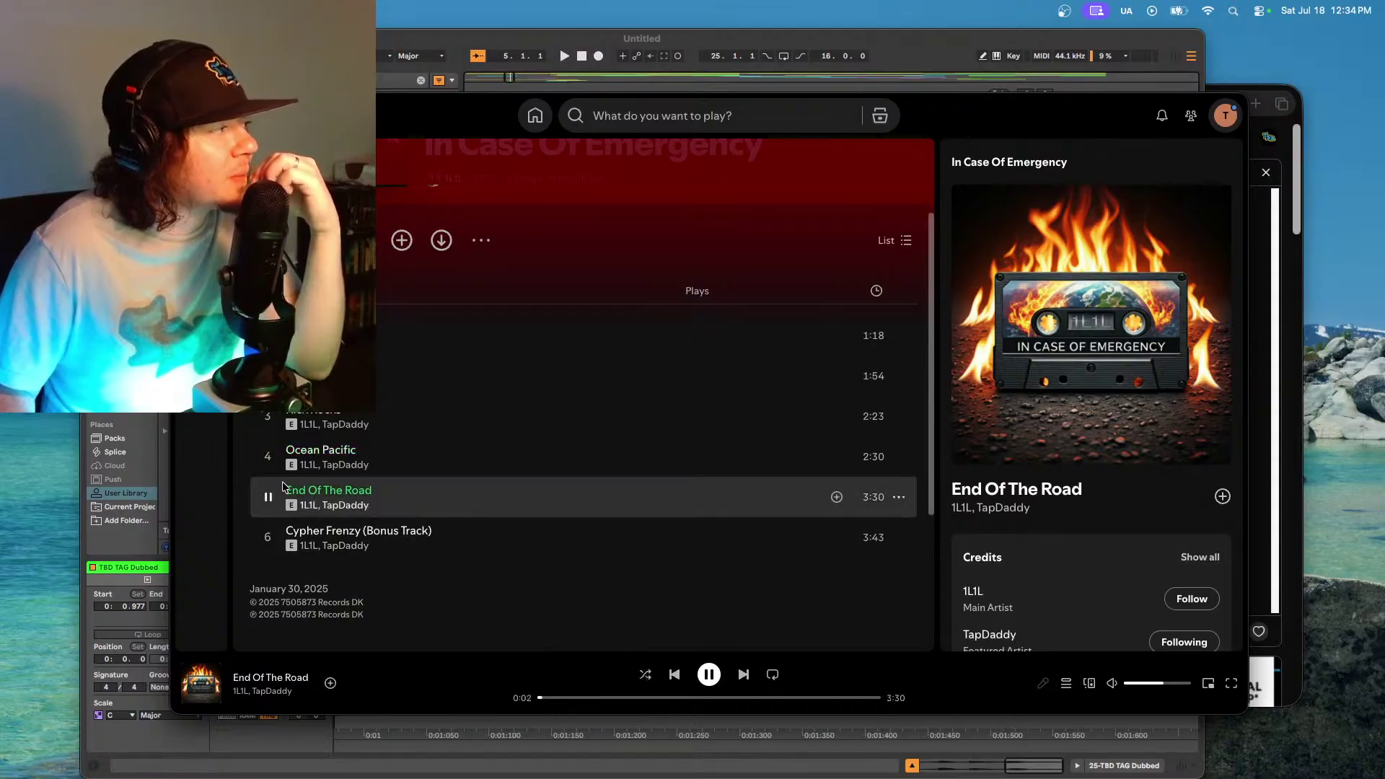
{"action": "left_click", "coordinate": [268, 416]}
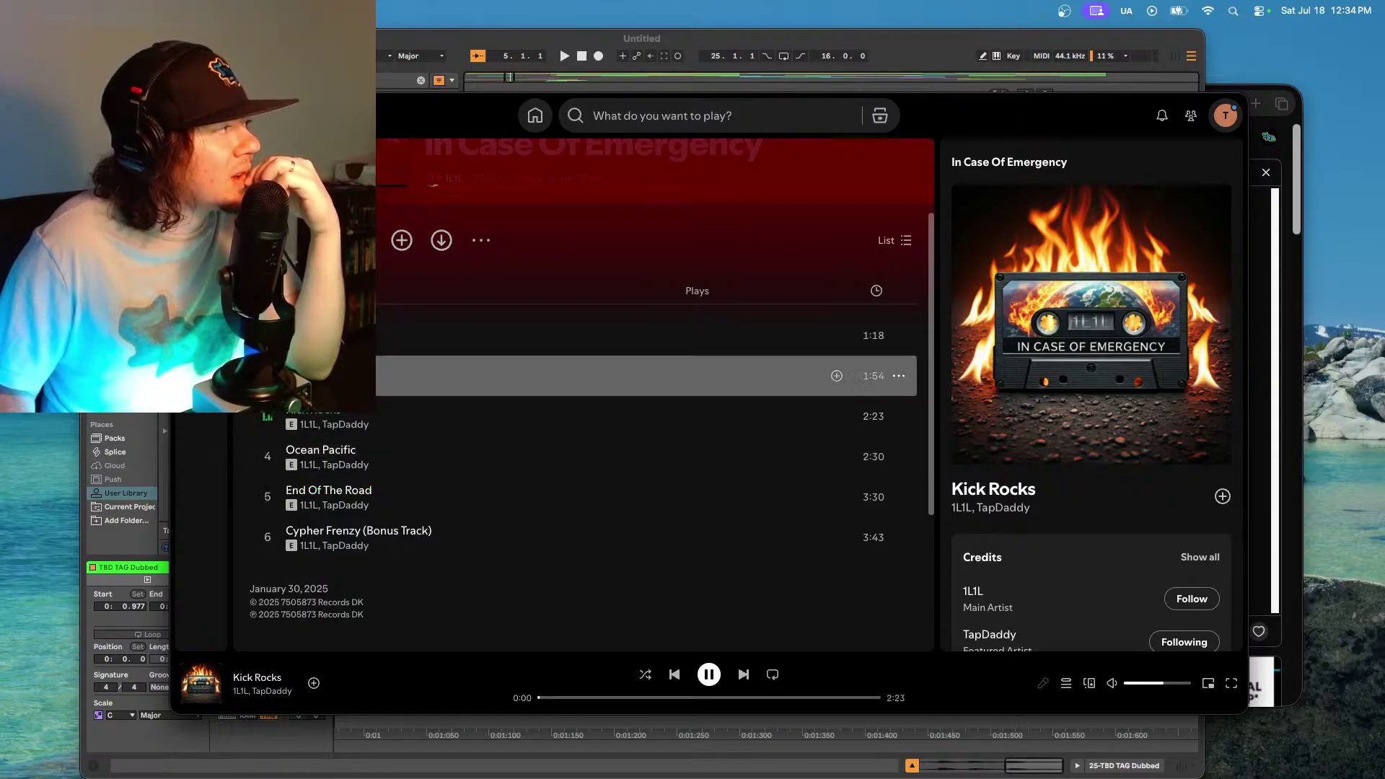
{"action": "left_click", "coordinate": [267, 376]}
{"action": "left_click", "coordinate": [598, 699]}
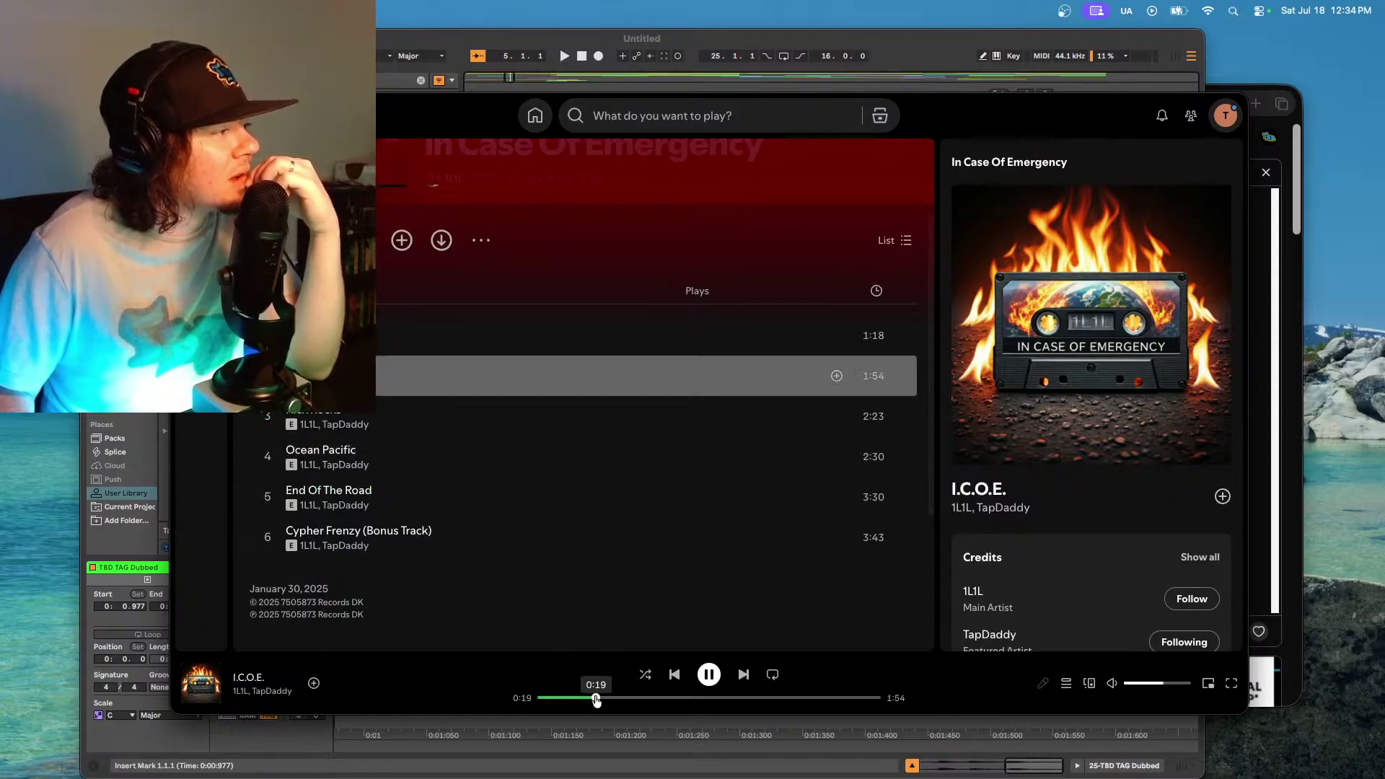
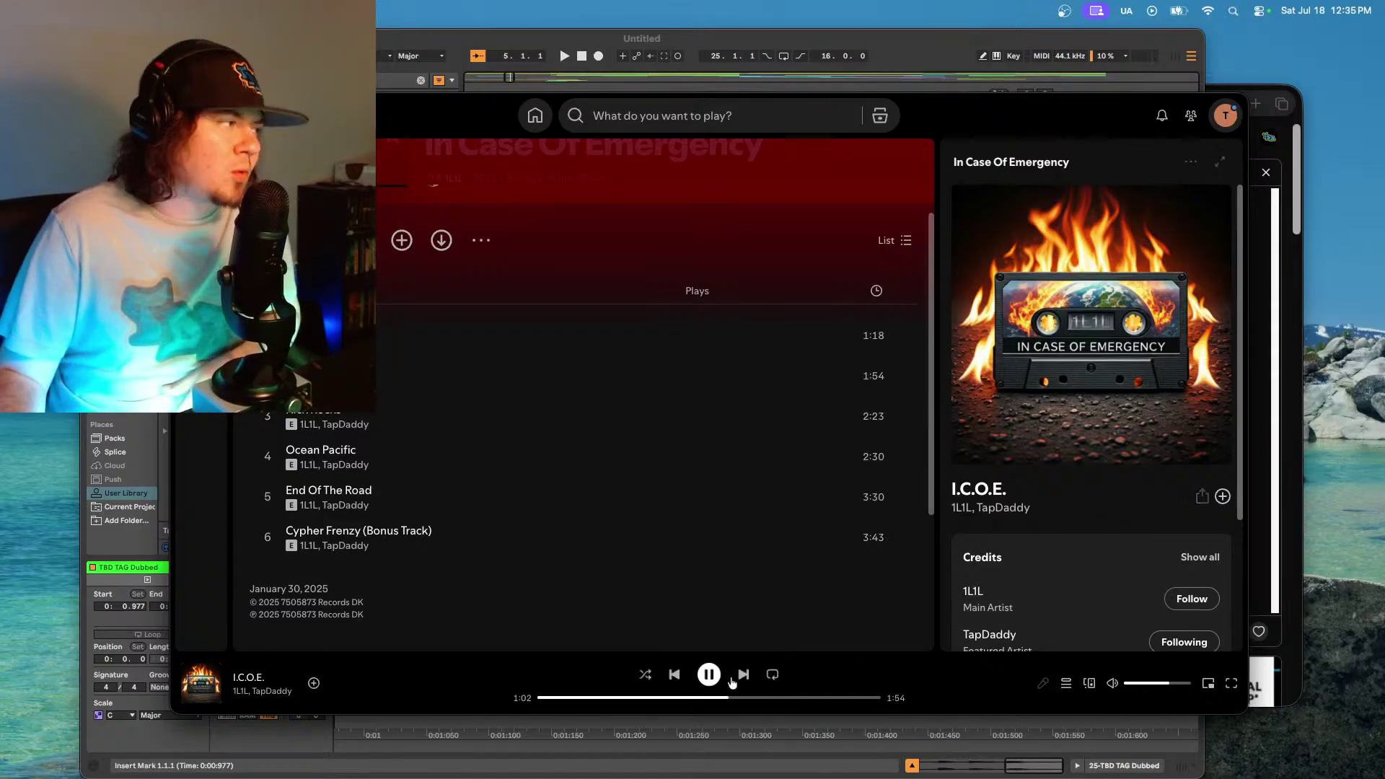
{"action": "left_click", "coordinate": [709, 675]}
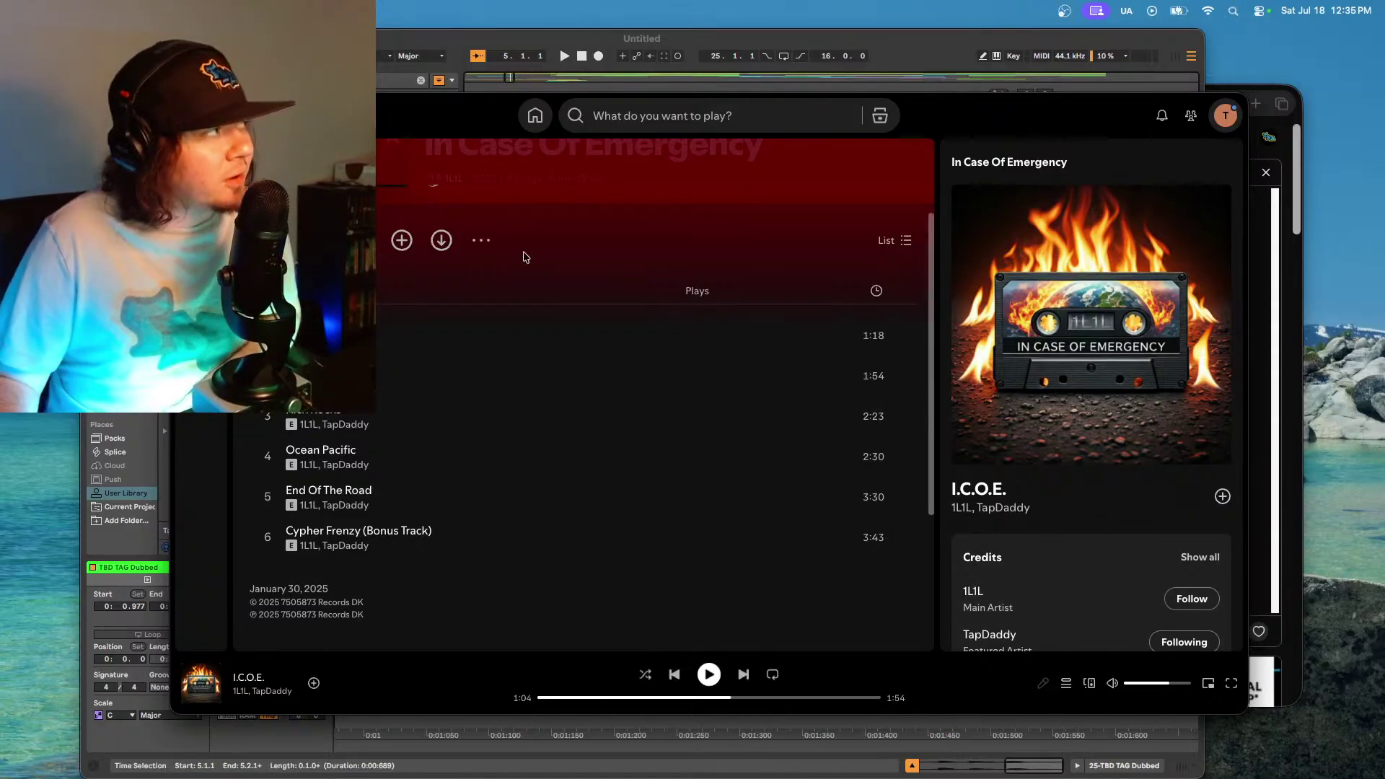
- Copy the share link to the In Case Of Emergency album
{"action": "left_click", "coordinate": [492, 240]}
{"action": "mouse_move", "coordinate": [583, 431]}
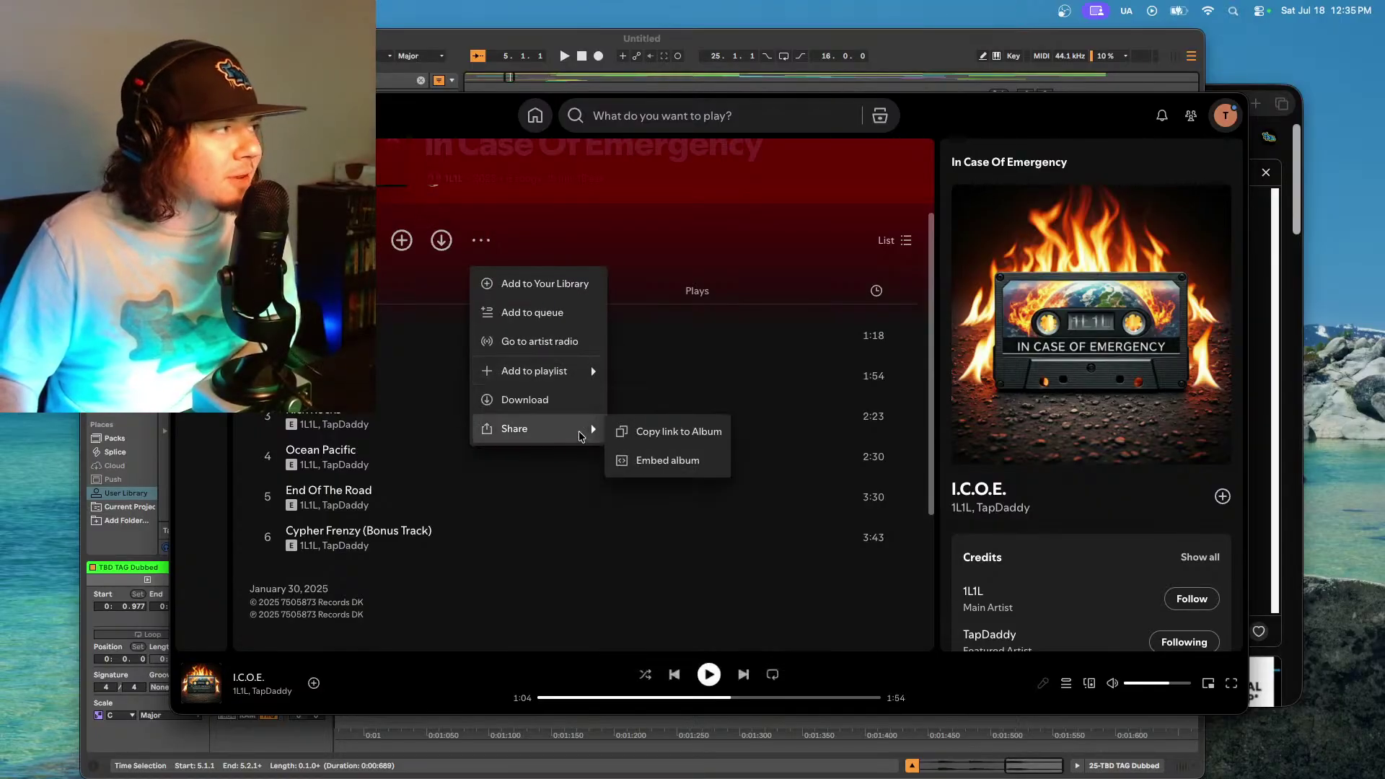
{"action": "left_click", "coordinate": [685, 430]}
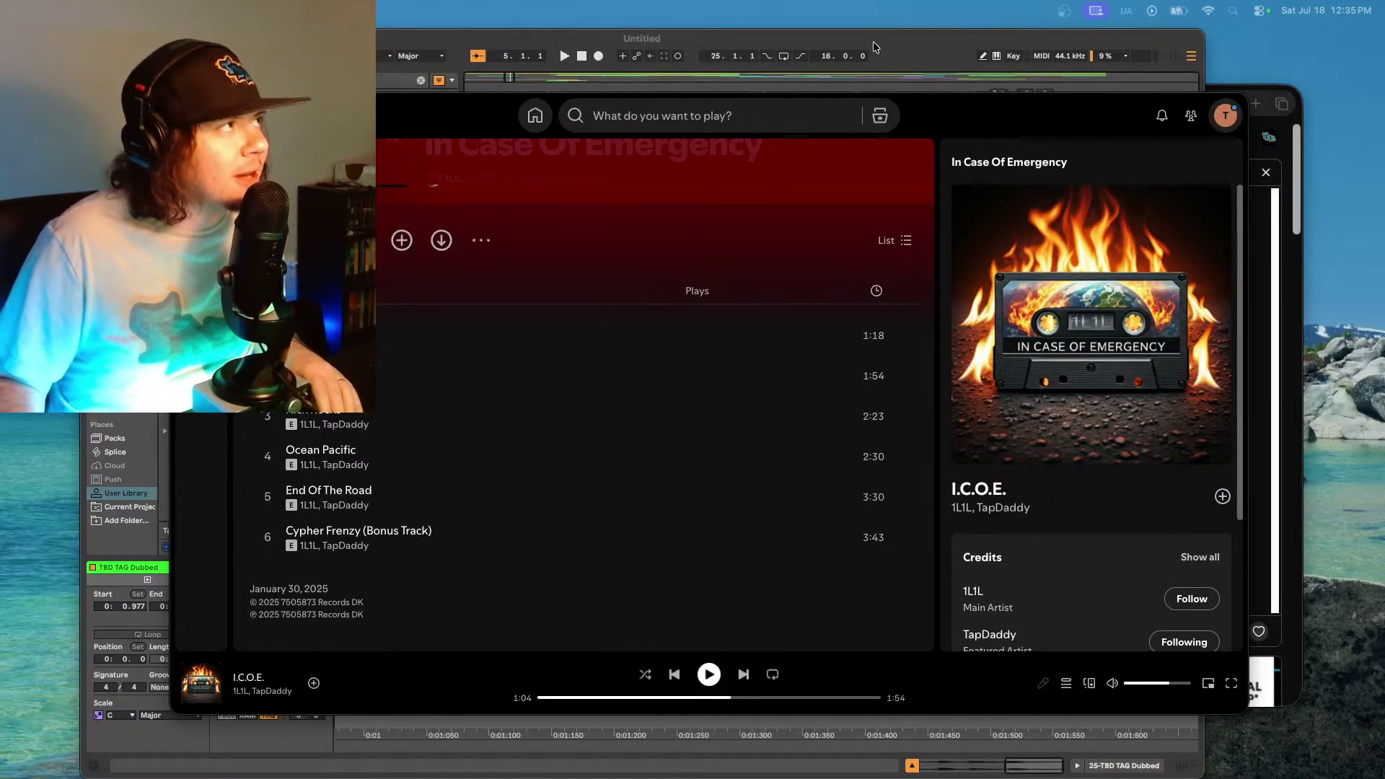
- Switch back to Live in full screen and show the device chain of the TBD TAG Dubbed track
{"action": "key", "text": "super+Tab"}
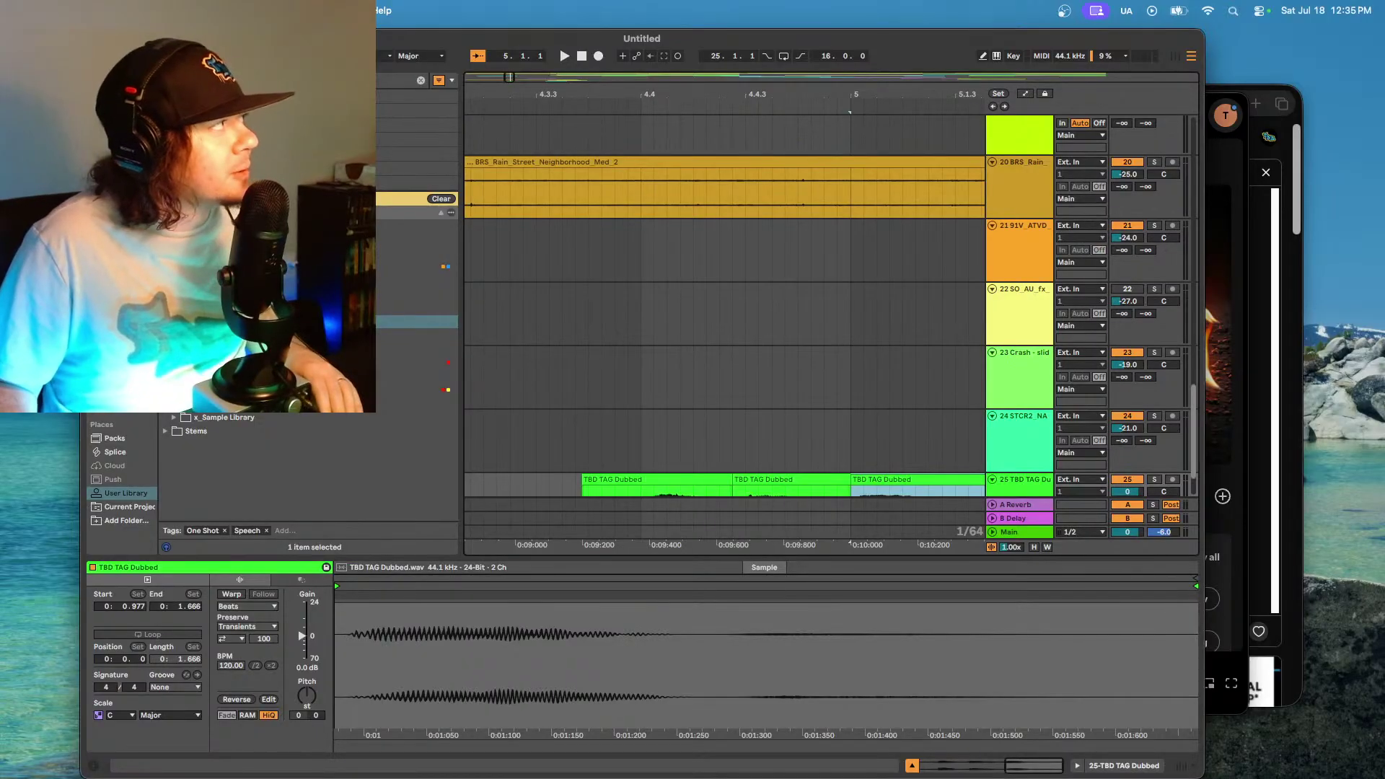
{"action": "key", "text": "ctrl+super+f"}
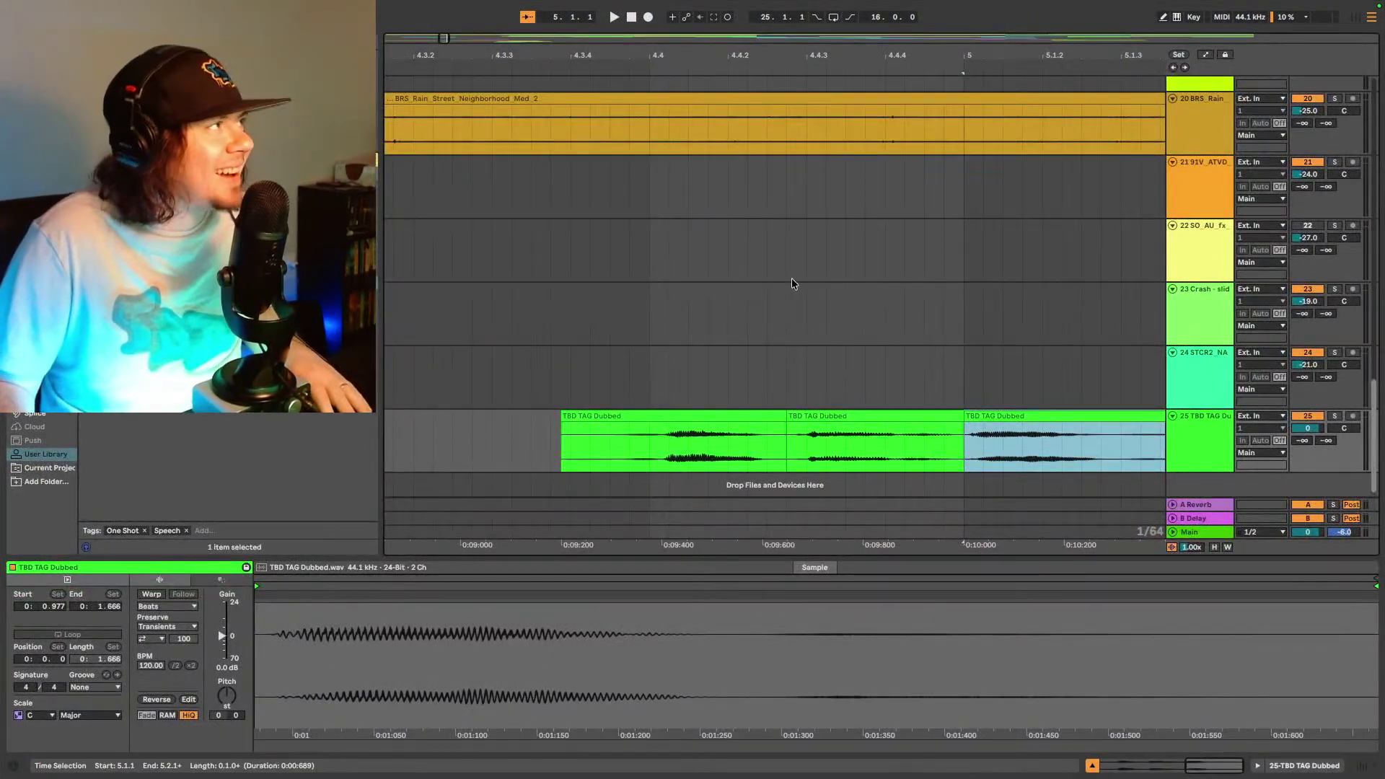
{"action": "key", "text": "minus"}
{"action": "key", "text": "minus"}
{"action": "key", "text": "minus"}
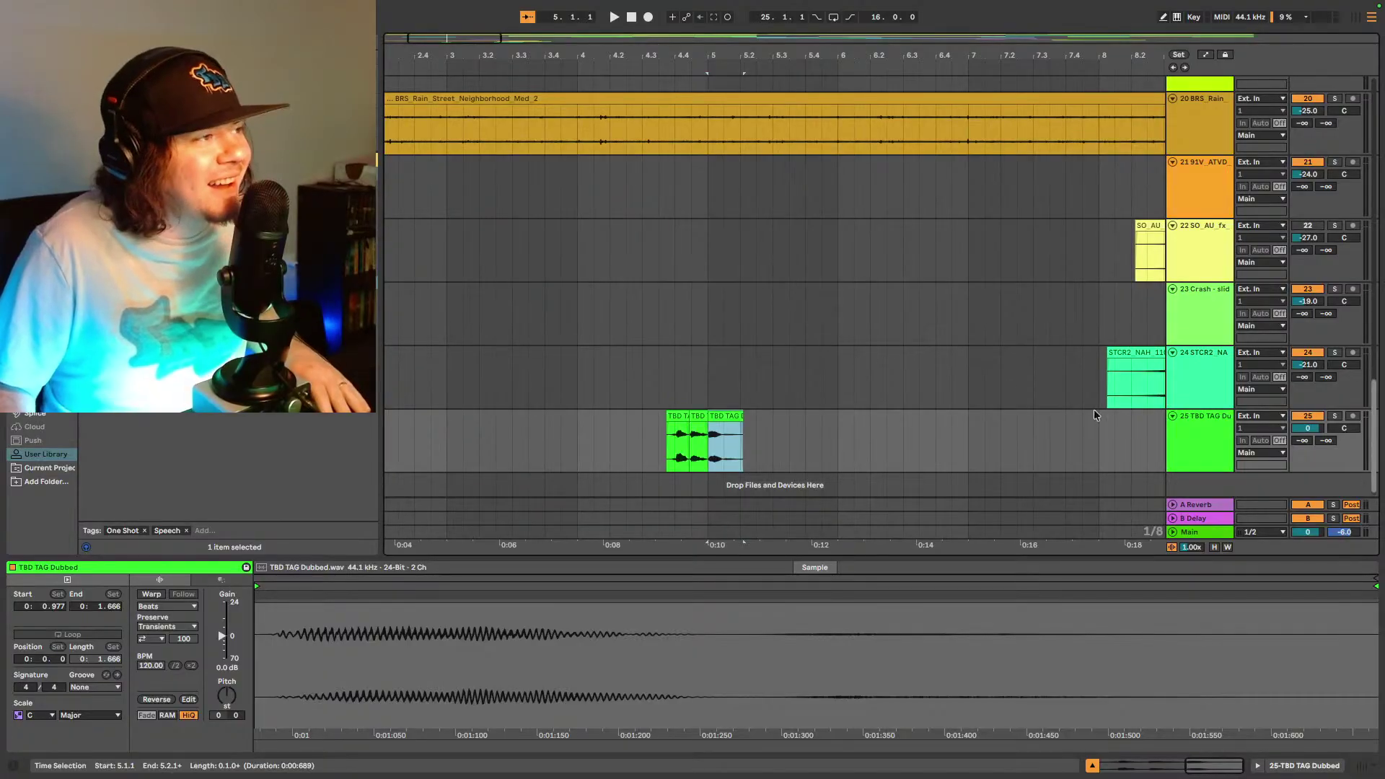
{"action": "left_click", "coordinate": [1194, 426]}
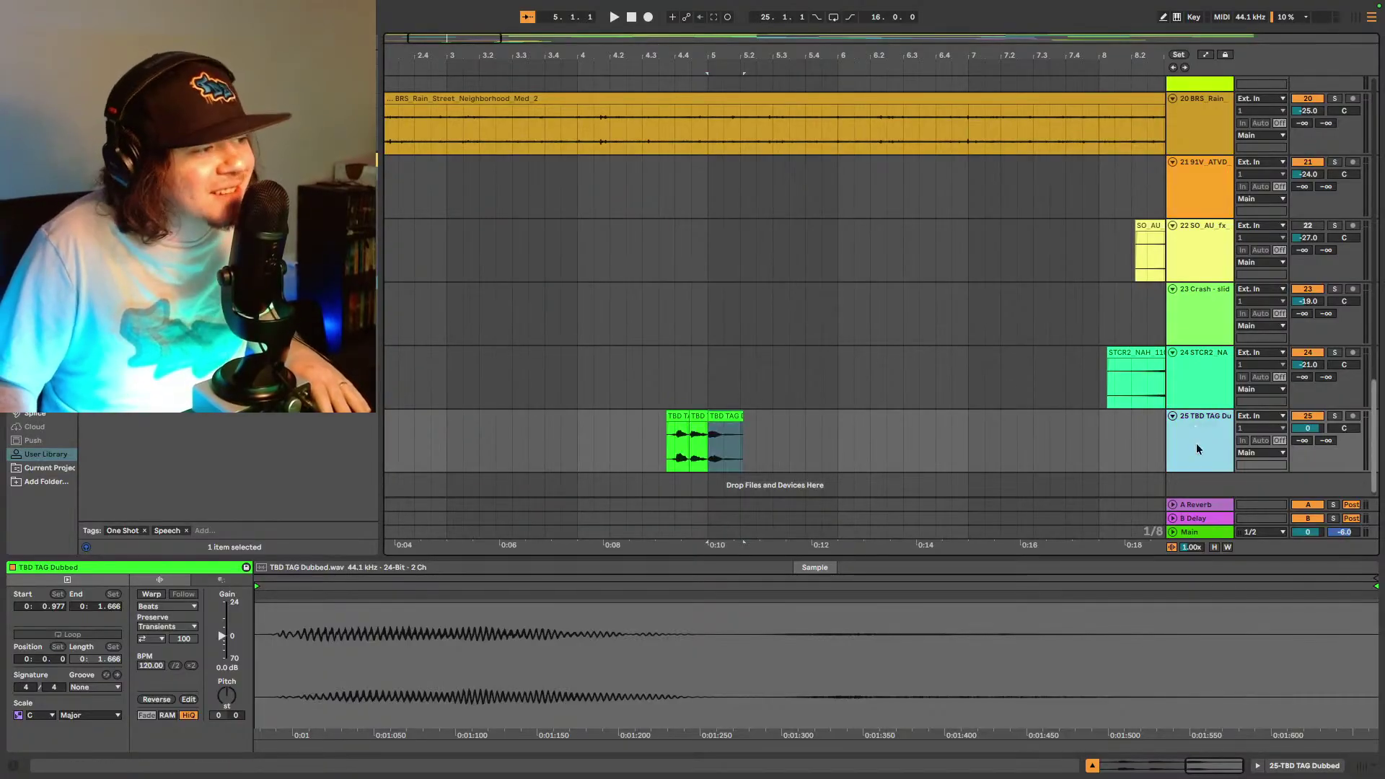
{"action": "left_click", "coordinate": [1304, 769]}
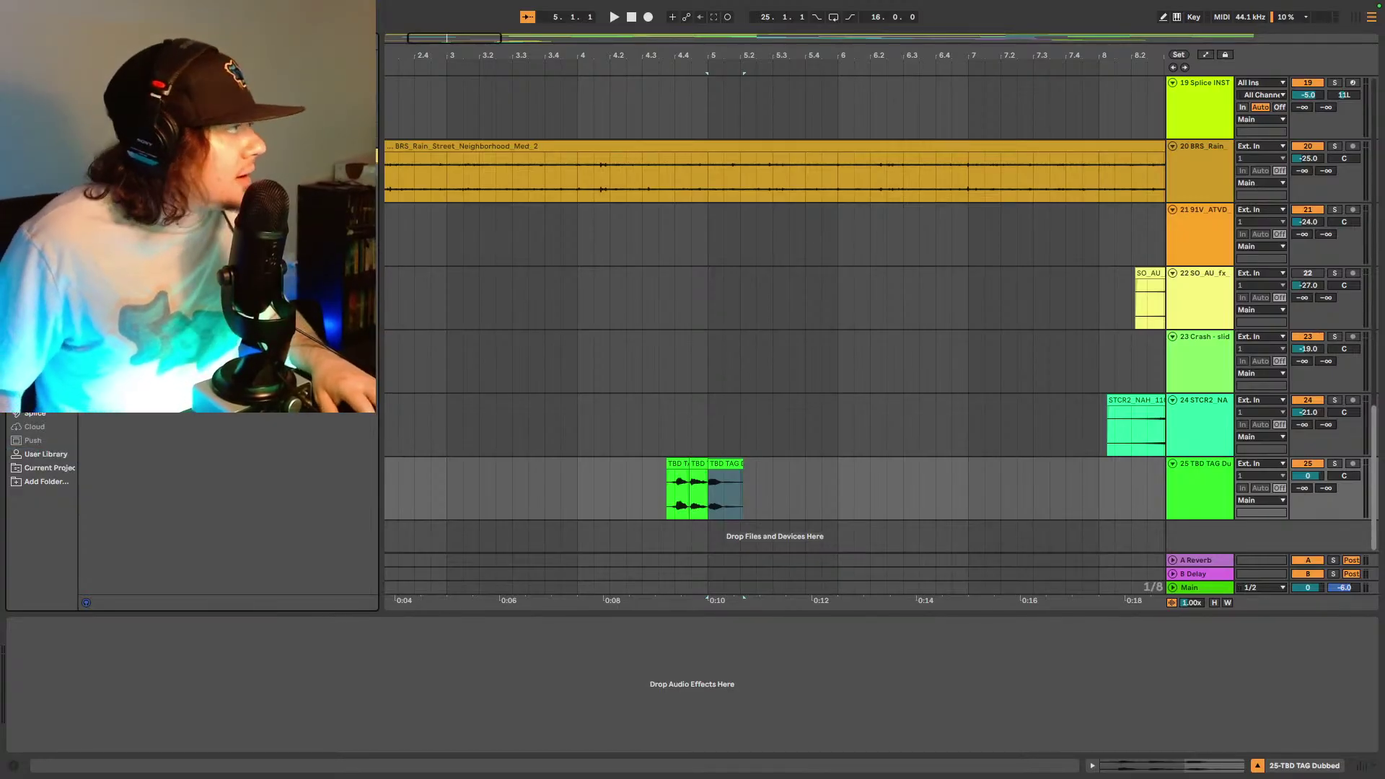
- Add Vinyl to the TBD TAG Dubbed track, set its dust to zero and its year to 1930, and audition the tag
{"action": "left_click_drag", "start_coordinate": [710, 537], "coordinate": [711, 537]}
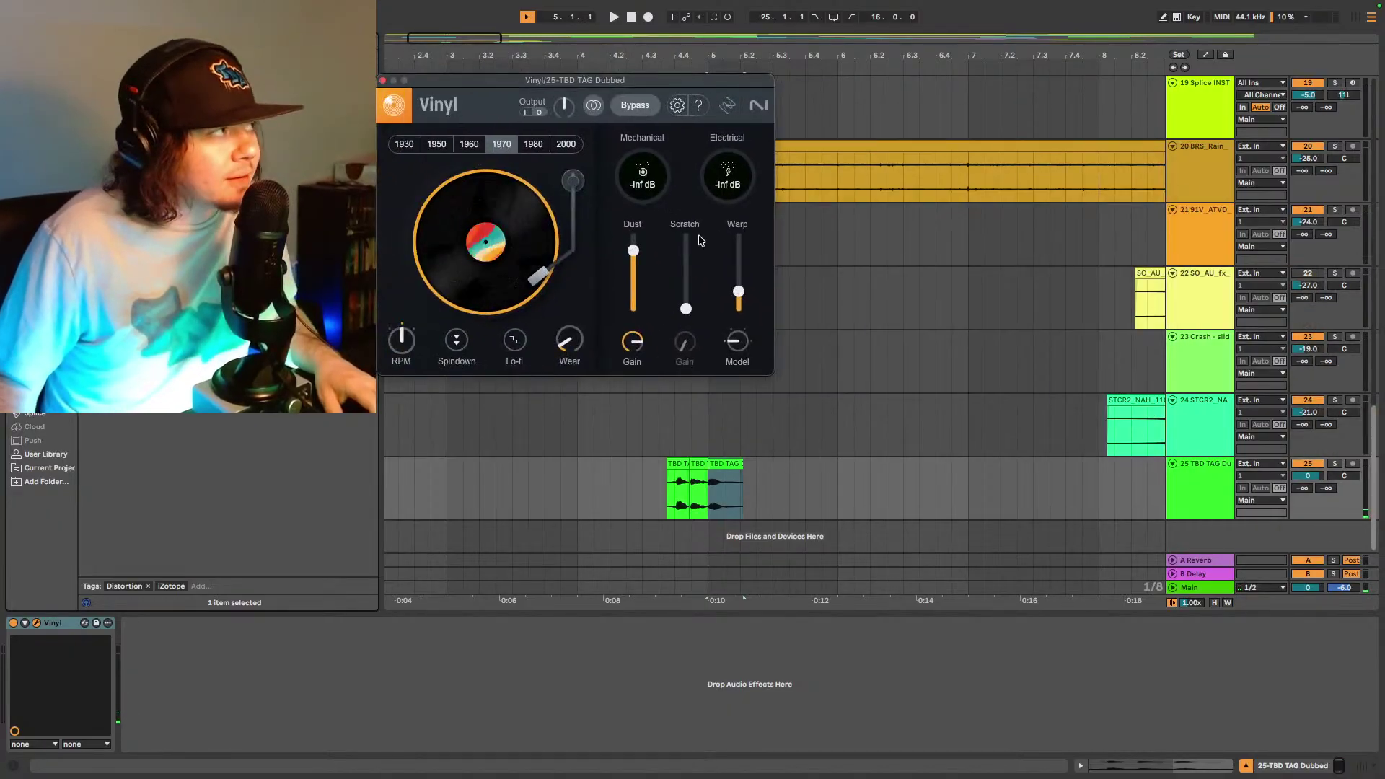
{"action": "left_click_drag", "start_coordinate": [634, 254], "coordinate": [615, 347]}
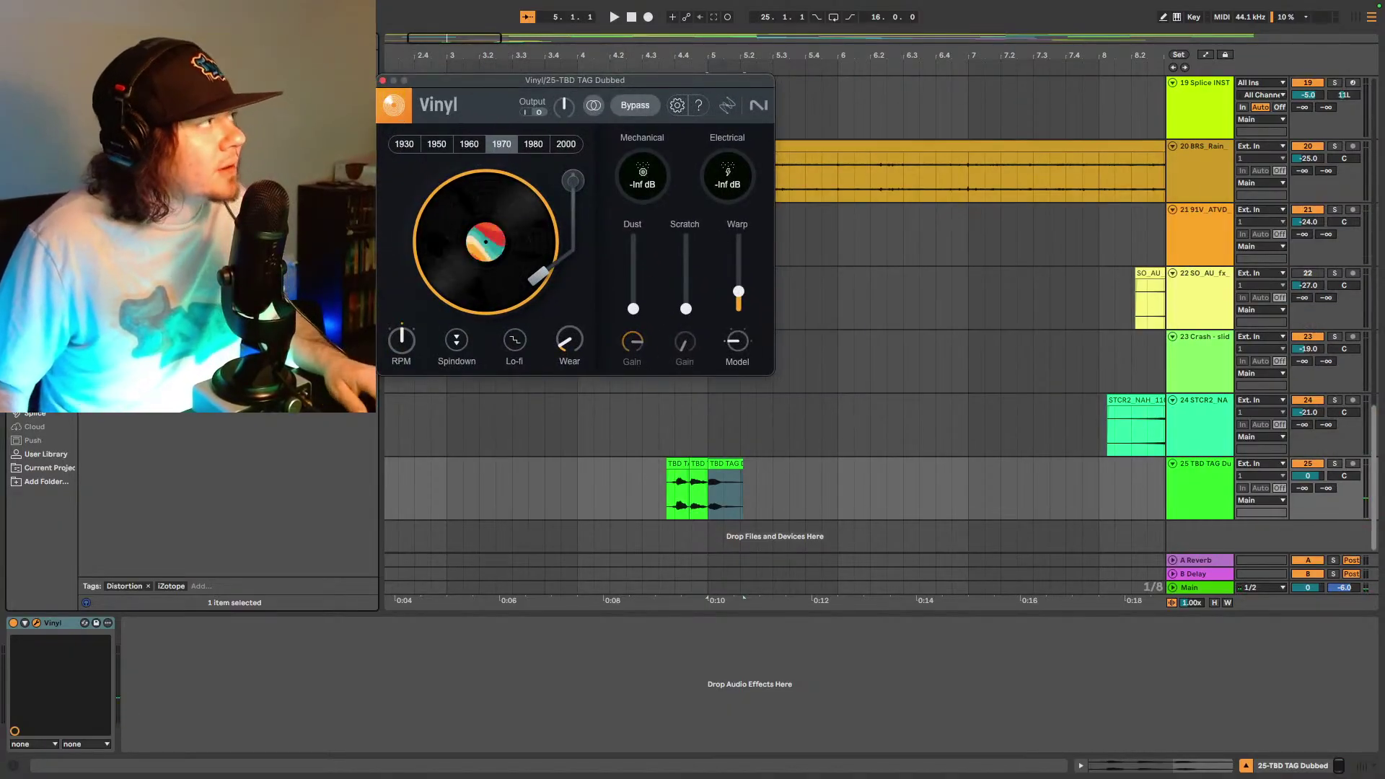
{"action": "left_click", "coordinate": [404, 144]}
{"action": "scroll", "coordinate": [681, 481], "scroll_direction": "left", "scroll_amount": 2}
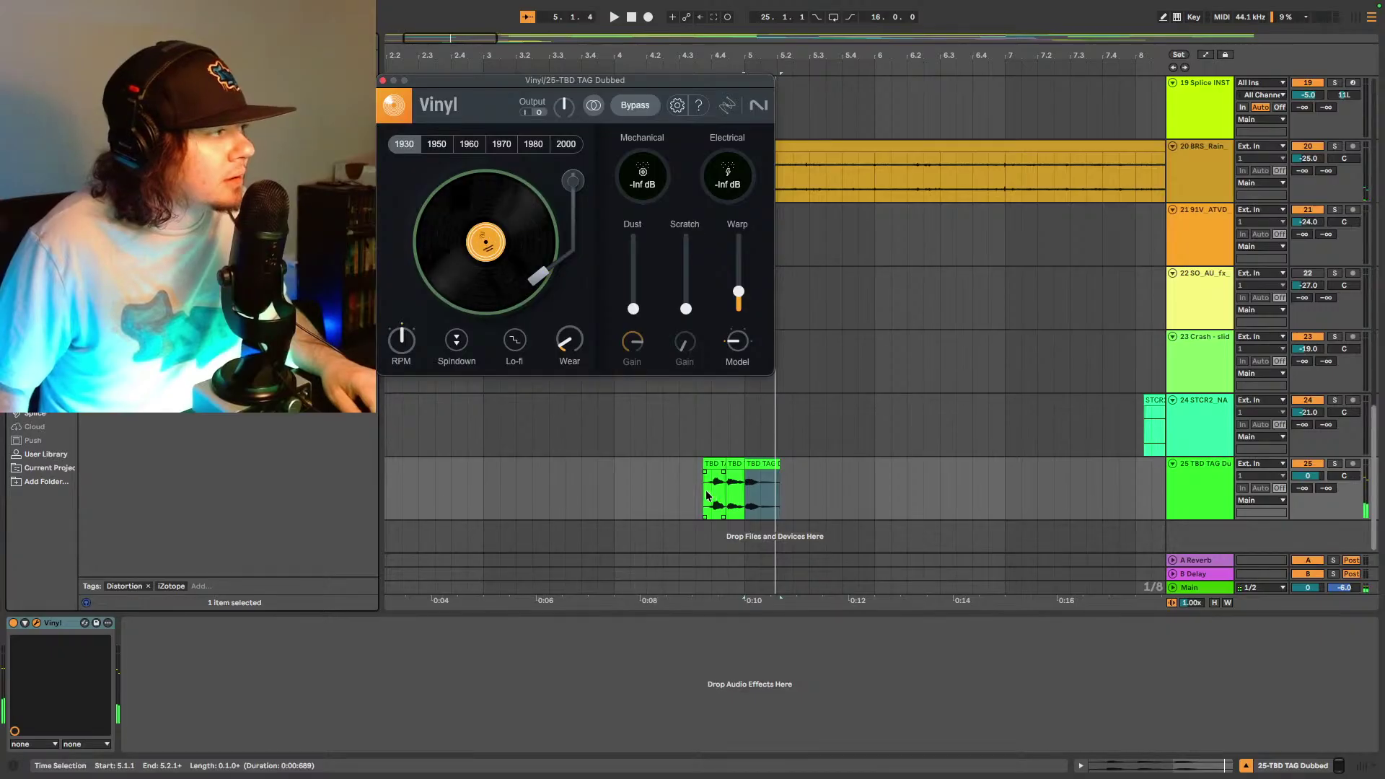
{"action": "left_click", "coordinate": [707, 496]}
{"action": "key", "text": "space"}
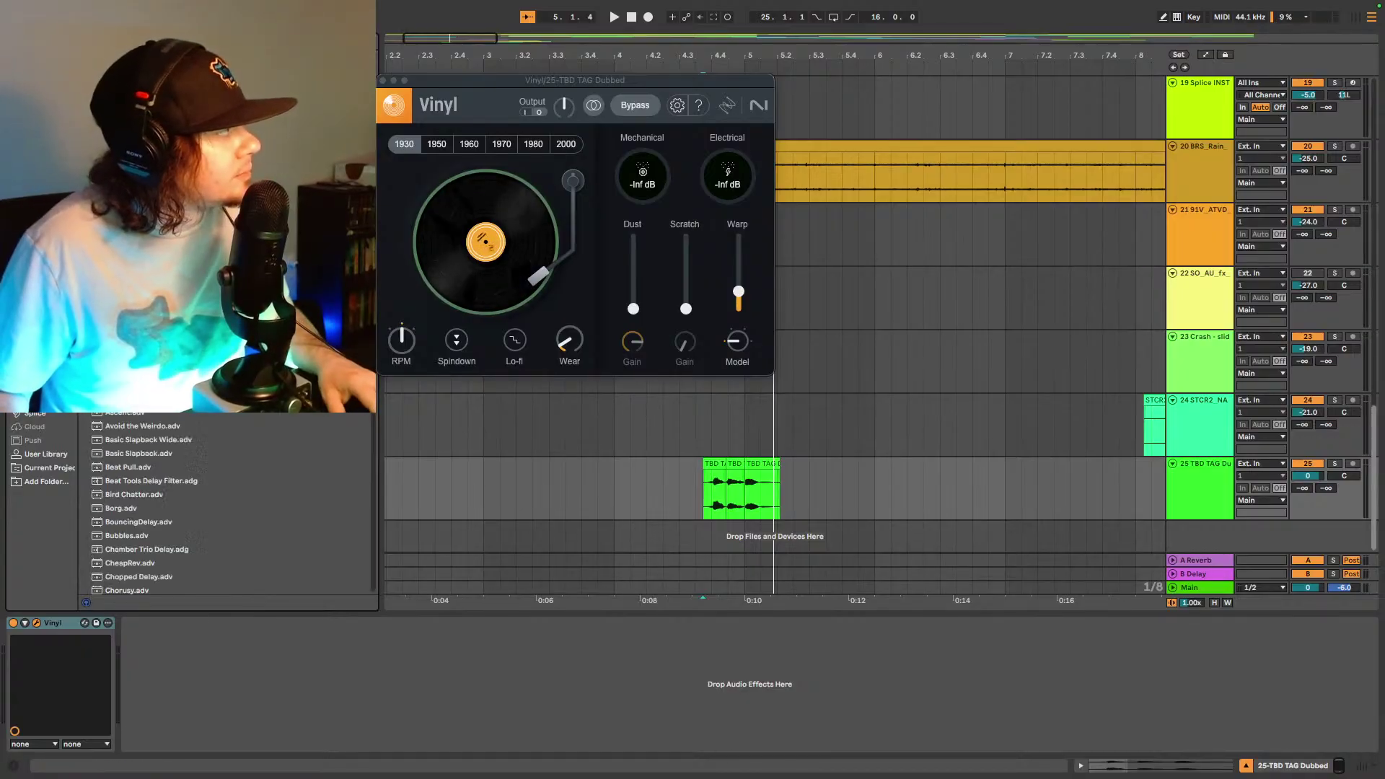
- Add a Delay after Vinyl with both sides synced to 2, and automate it to stay off until bar 5
{"action": "left_click_drag", "start_coordinate": [710, 478], "coordinate": [465, 687]}
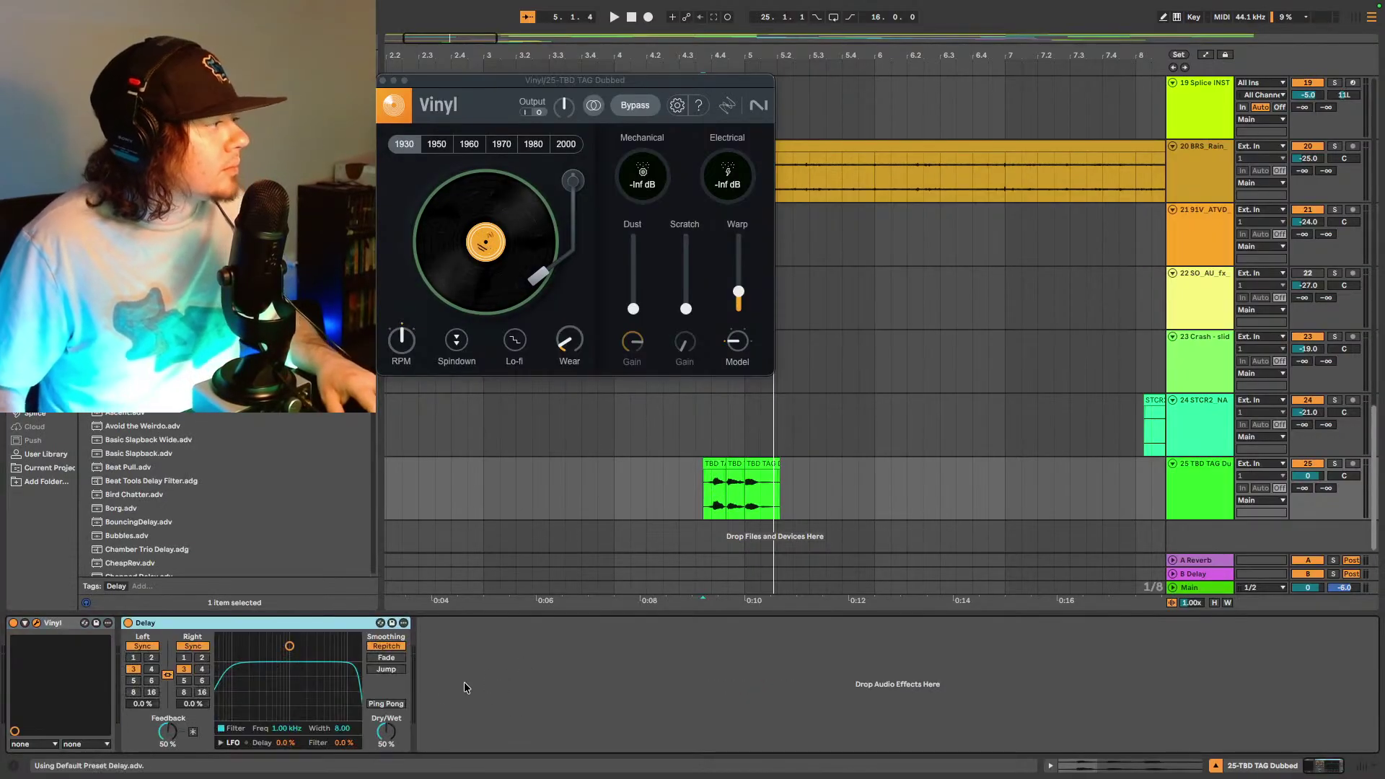
{"action": "left_click", "coordinate": [152, 658]}
{"action": "left_click", "coordinate": [129, 624]}
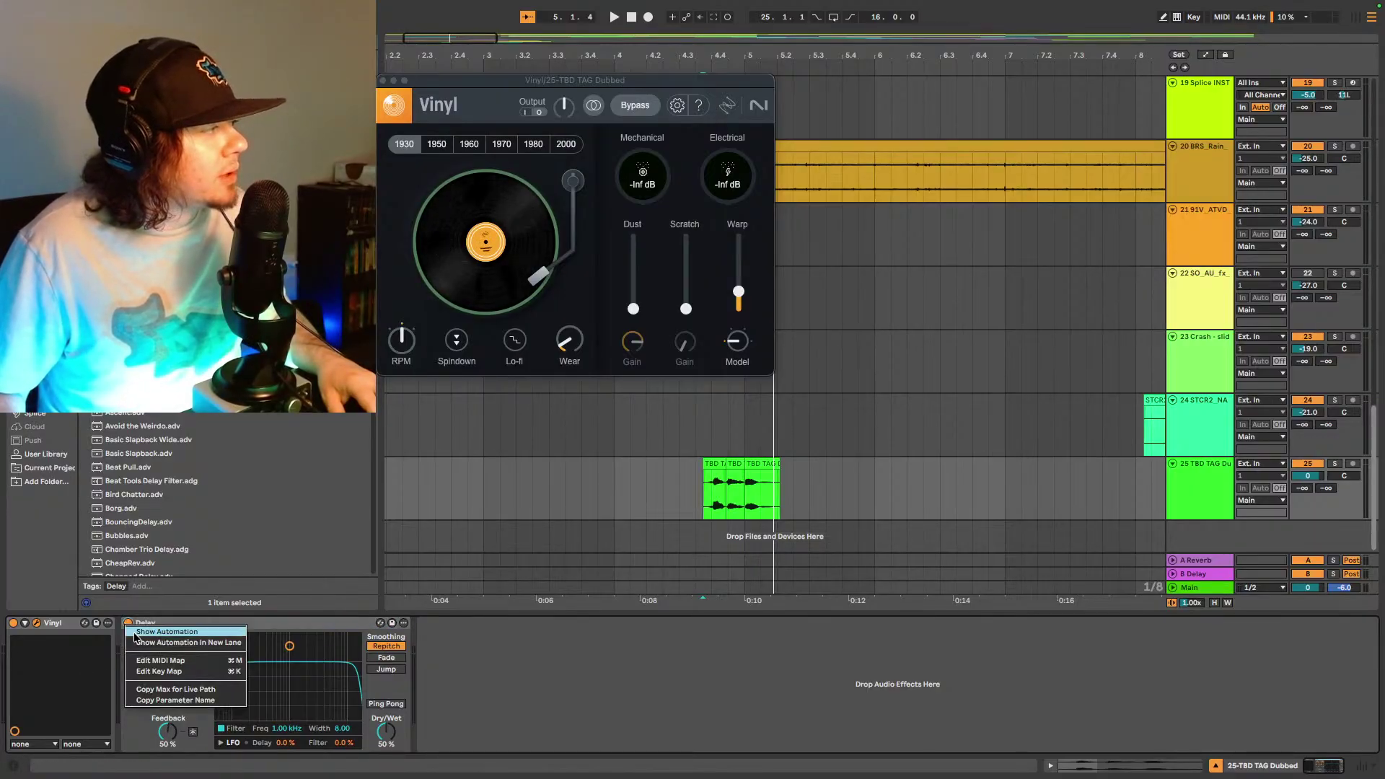
{"action": "key", "text": "a"}
{"action": "left_click", "coordinate": [751, 482]}
{"action": "left_click_drag", "start_coordinate": [737, 481], "coordinate": [739, 512]}
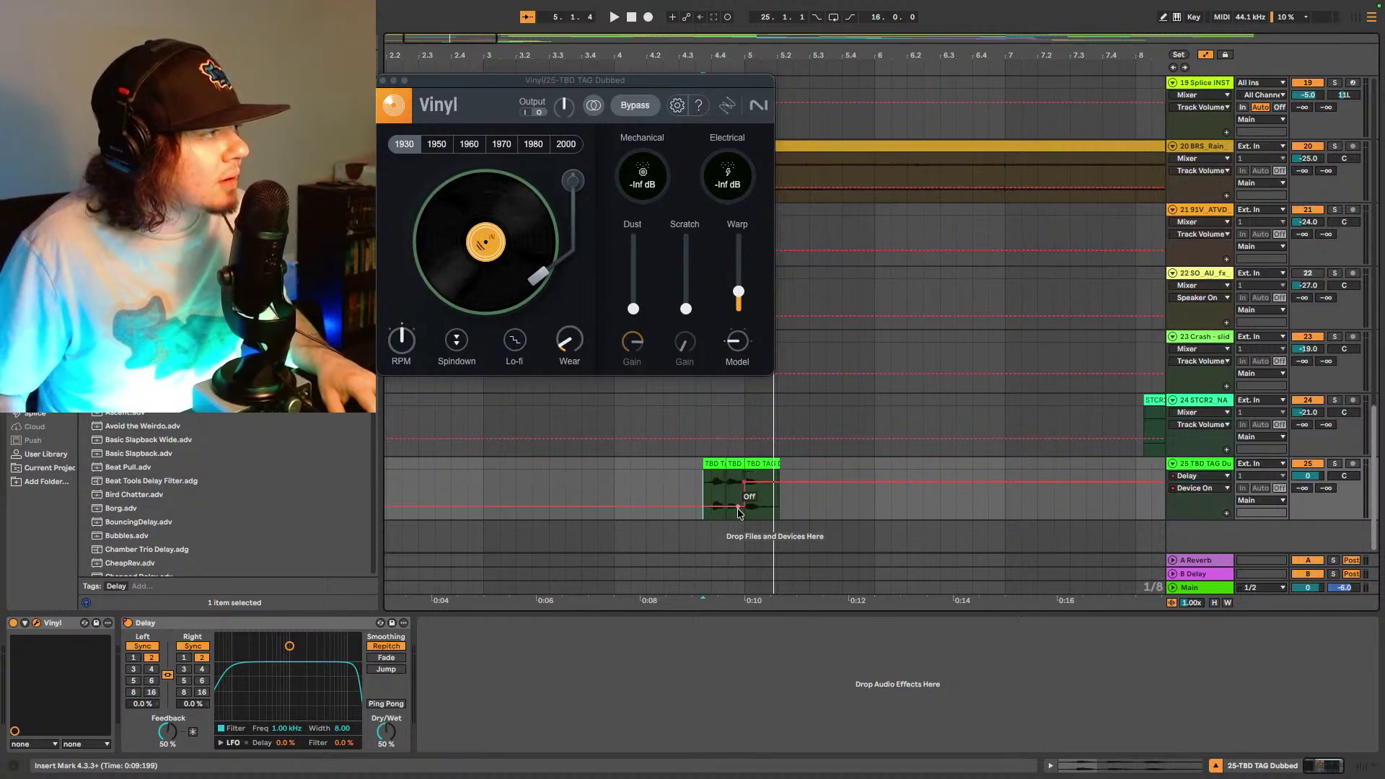
{"action": "left_click", "coordinate": [706, 488]}
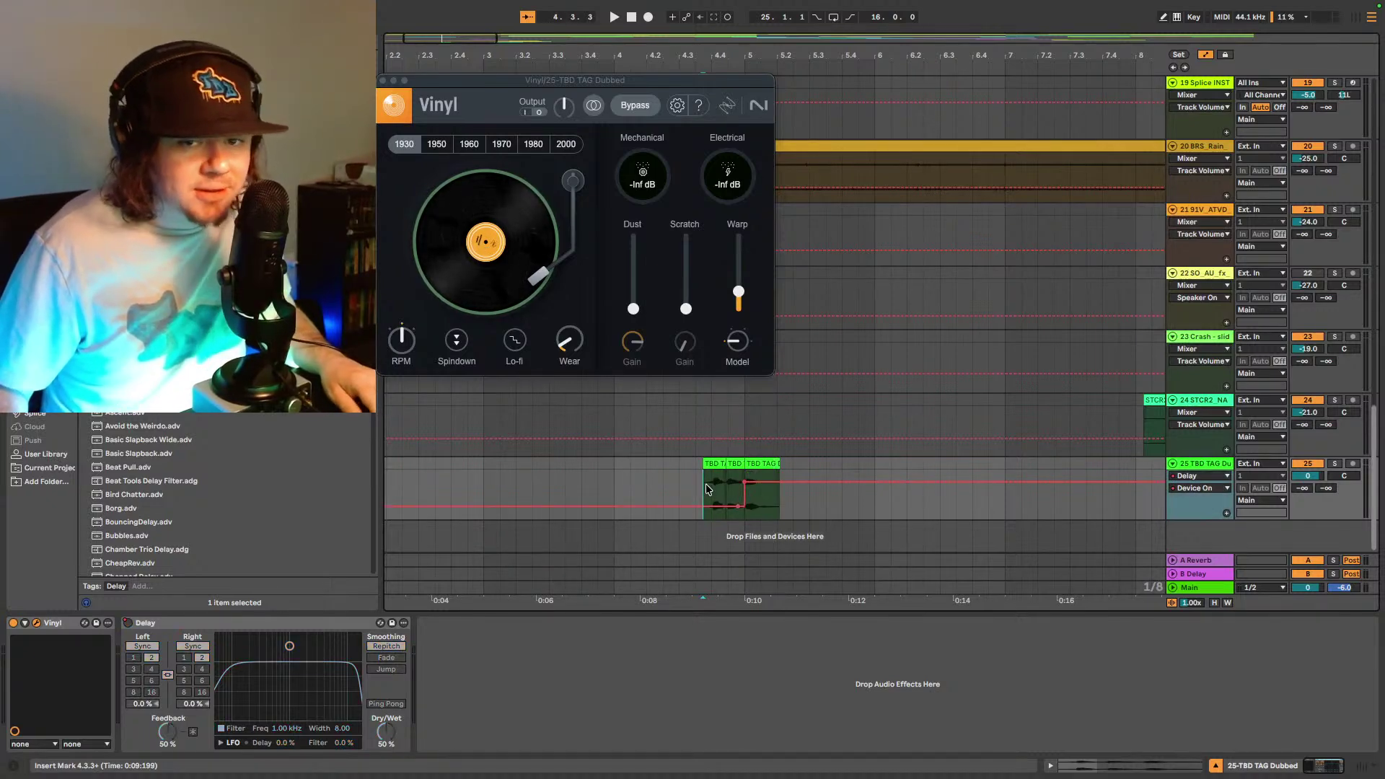
- Set the Delay's feedback to 48% and dry/wet to 46%, and add the Vocal Pop Hall reverb at 17% dry/wet
{"action": "key", "text": "space"}
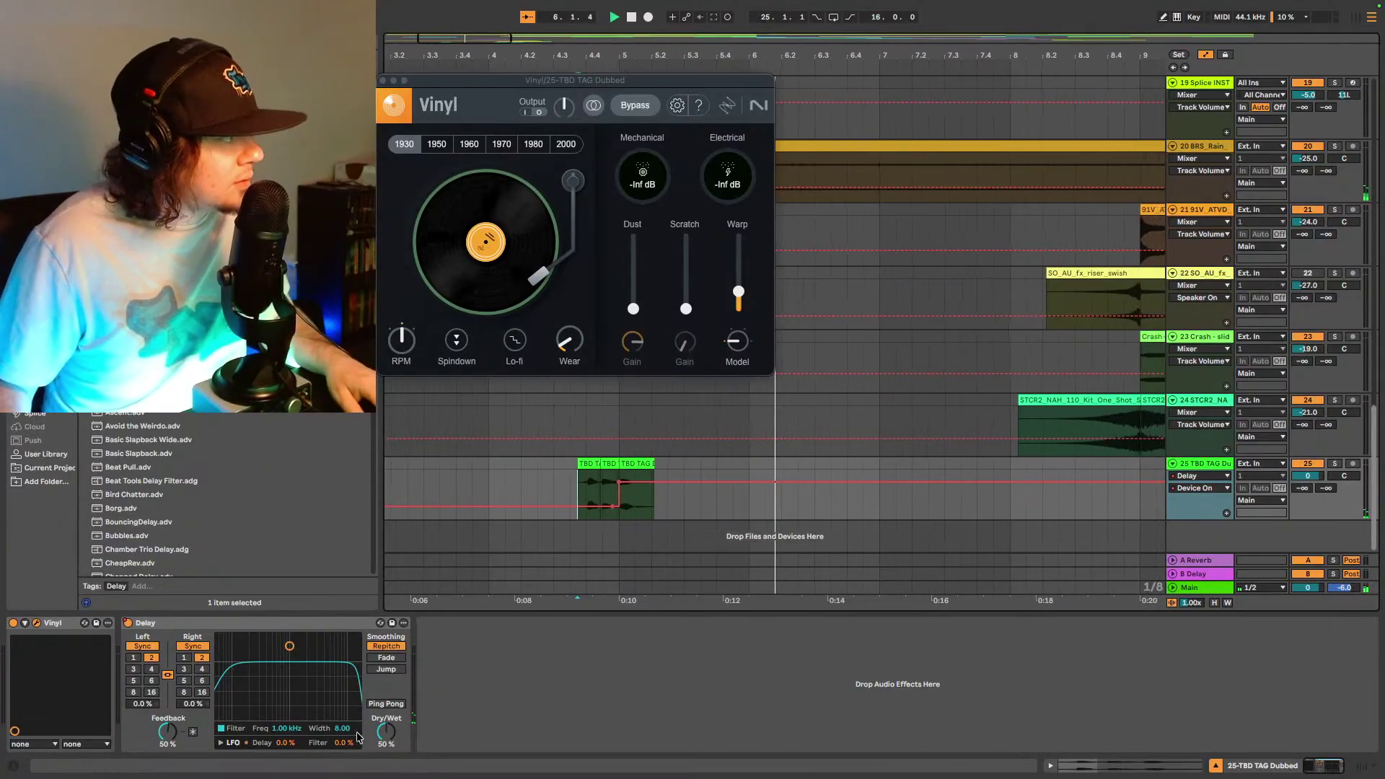
{"action": "left_click_drag", "start_coordinate": [163, 733], "coordinate": [182, 735]}
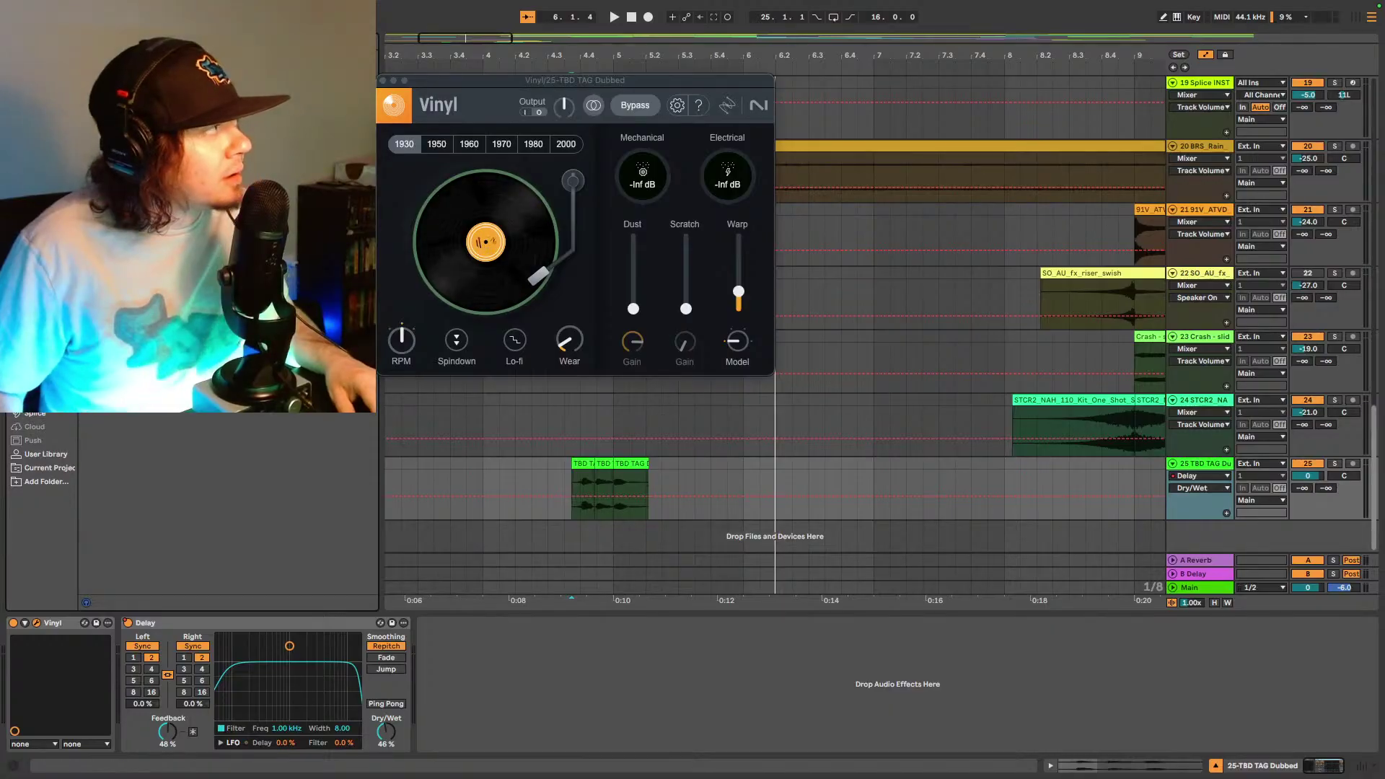
{"action": "key", "text": "Return"}
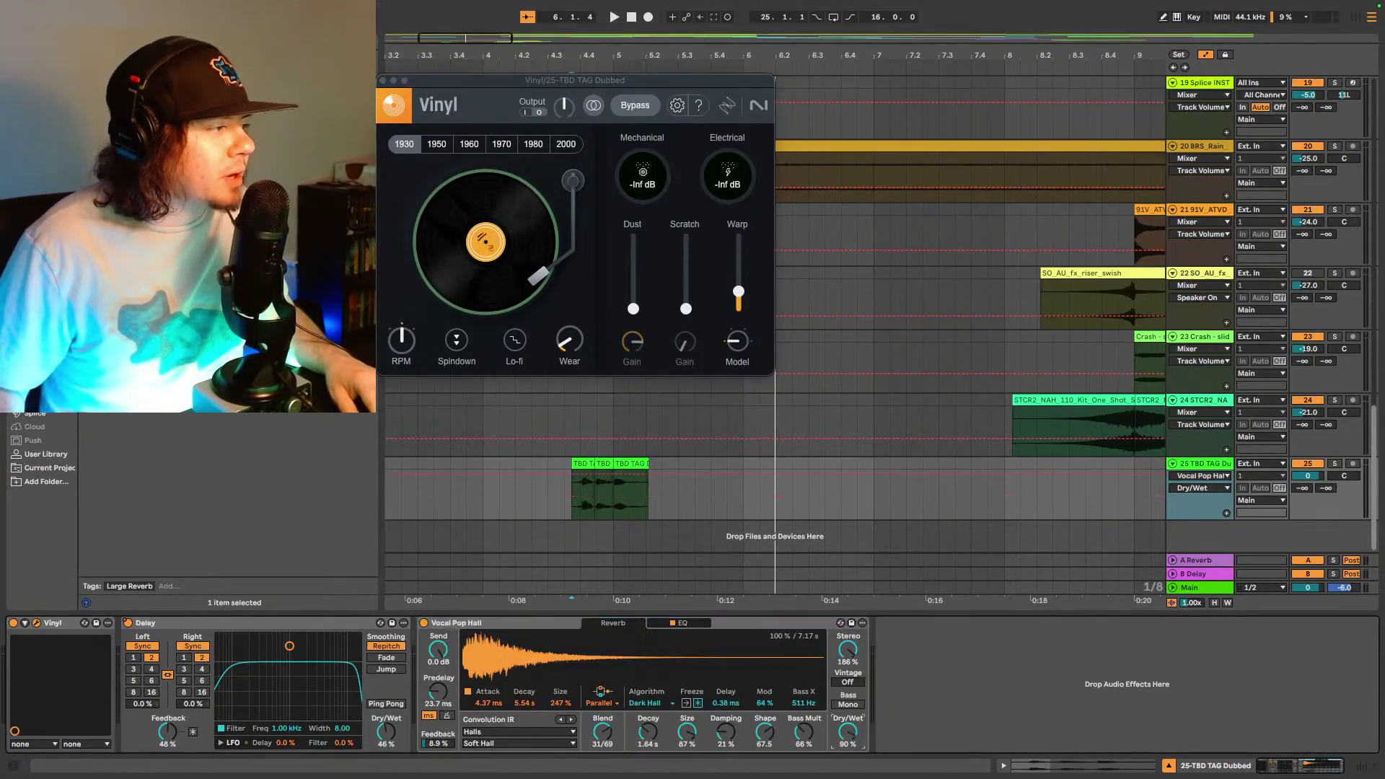
{"action": "key", "text": "space"}
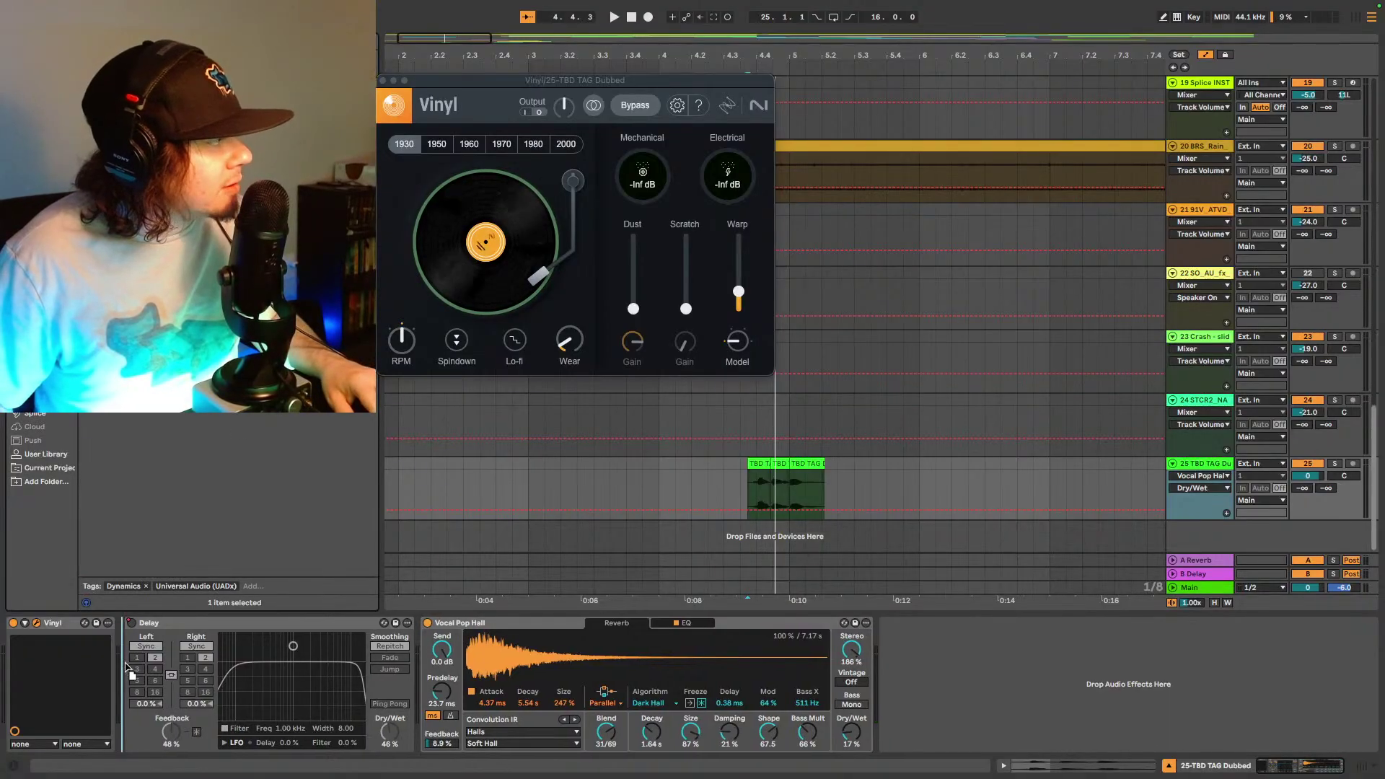
- Insert the UADx 1176 FET Compressor between Vinyl and the Delay and audition the tag
{"action": "left_click_drag", "start_coordinate": [127, 667], "coordinate": [199, 671]}
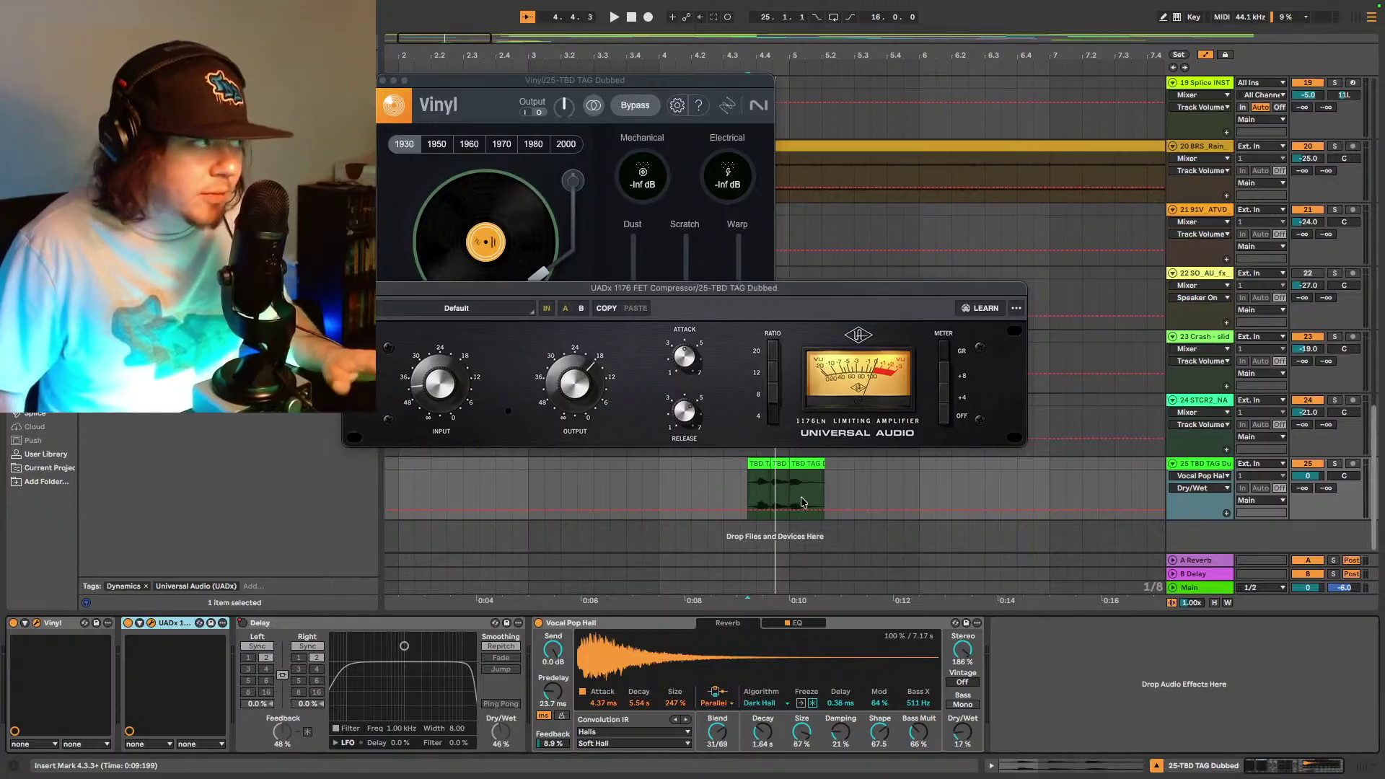
{"action": "key", "text": "space"}
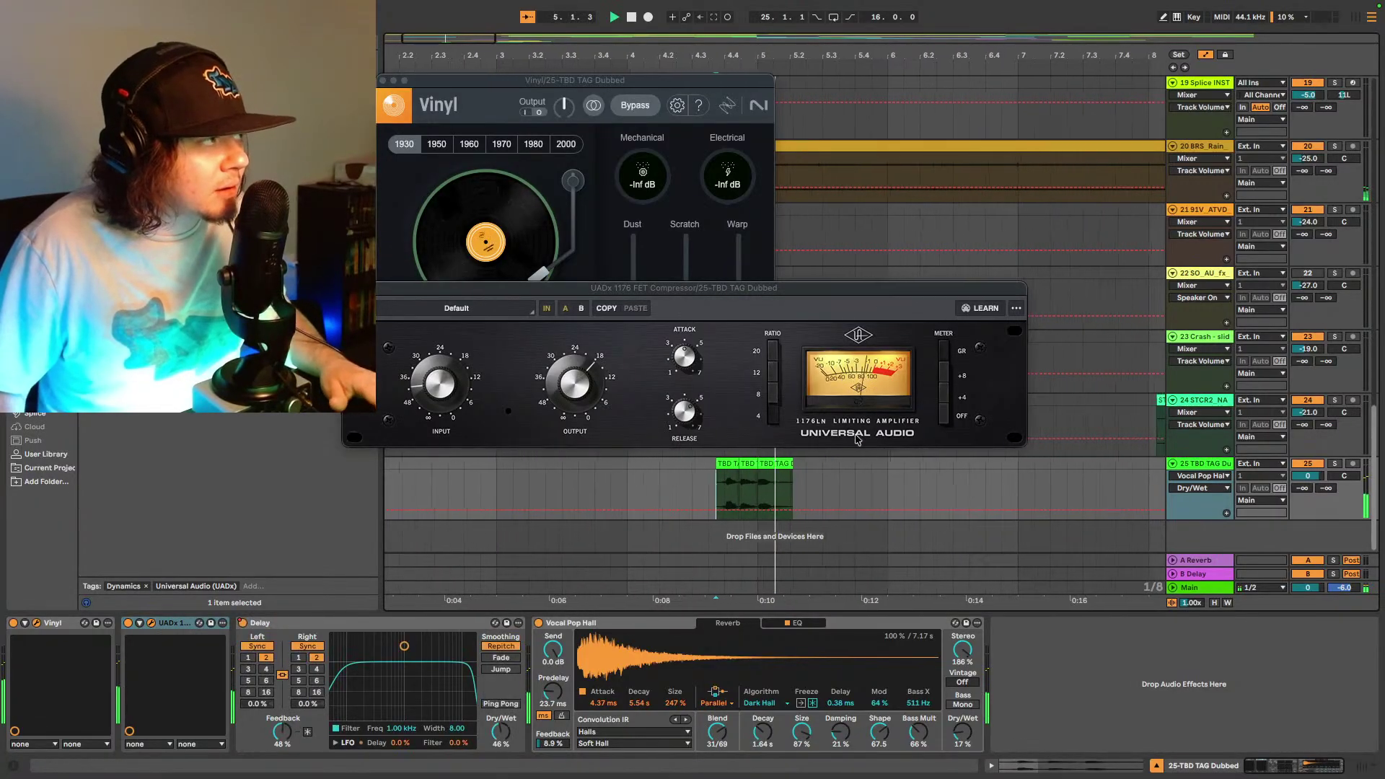
{"action": "key", "text": "space"}
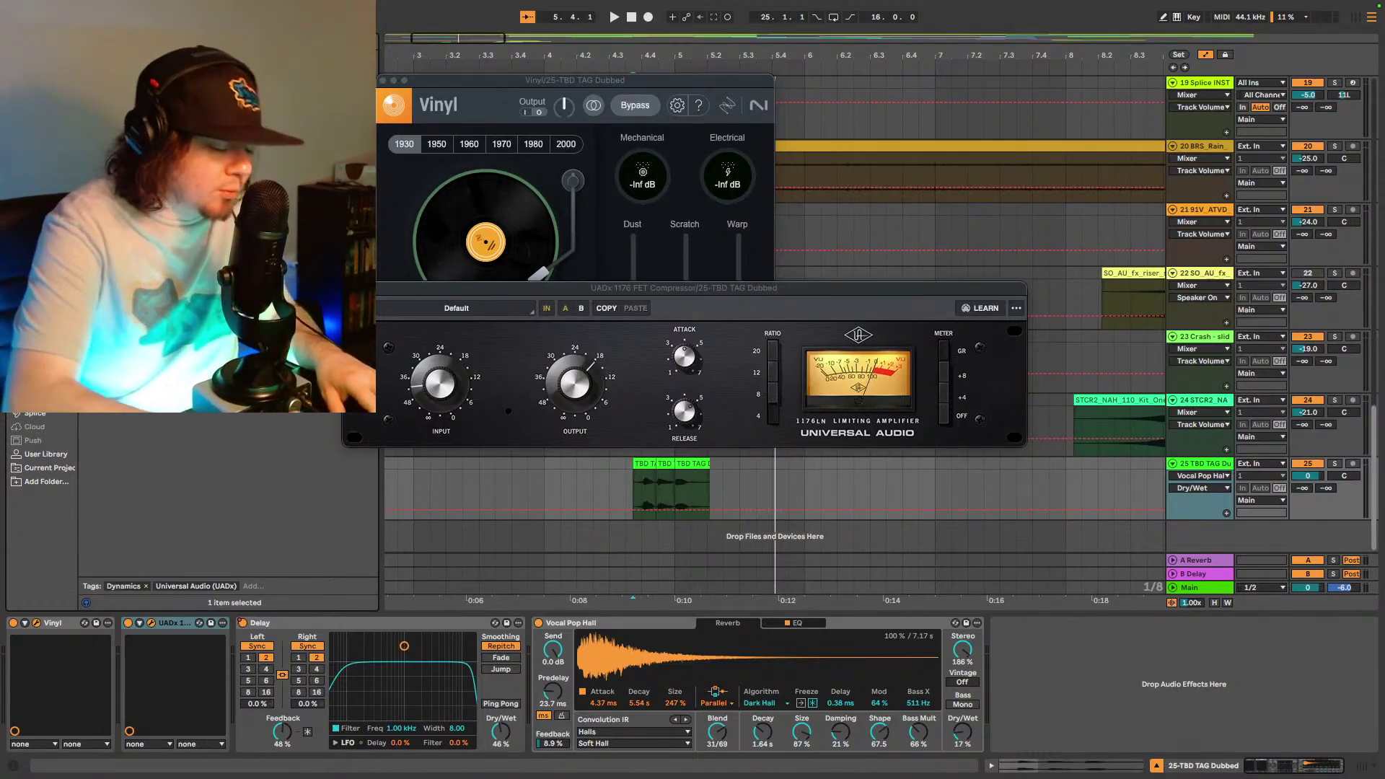
- Insert the Vocal Control dynamics preset between the 1176 compressor and the Delay, and audition the tag through it
{"action": "key", "text": "super+f"}
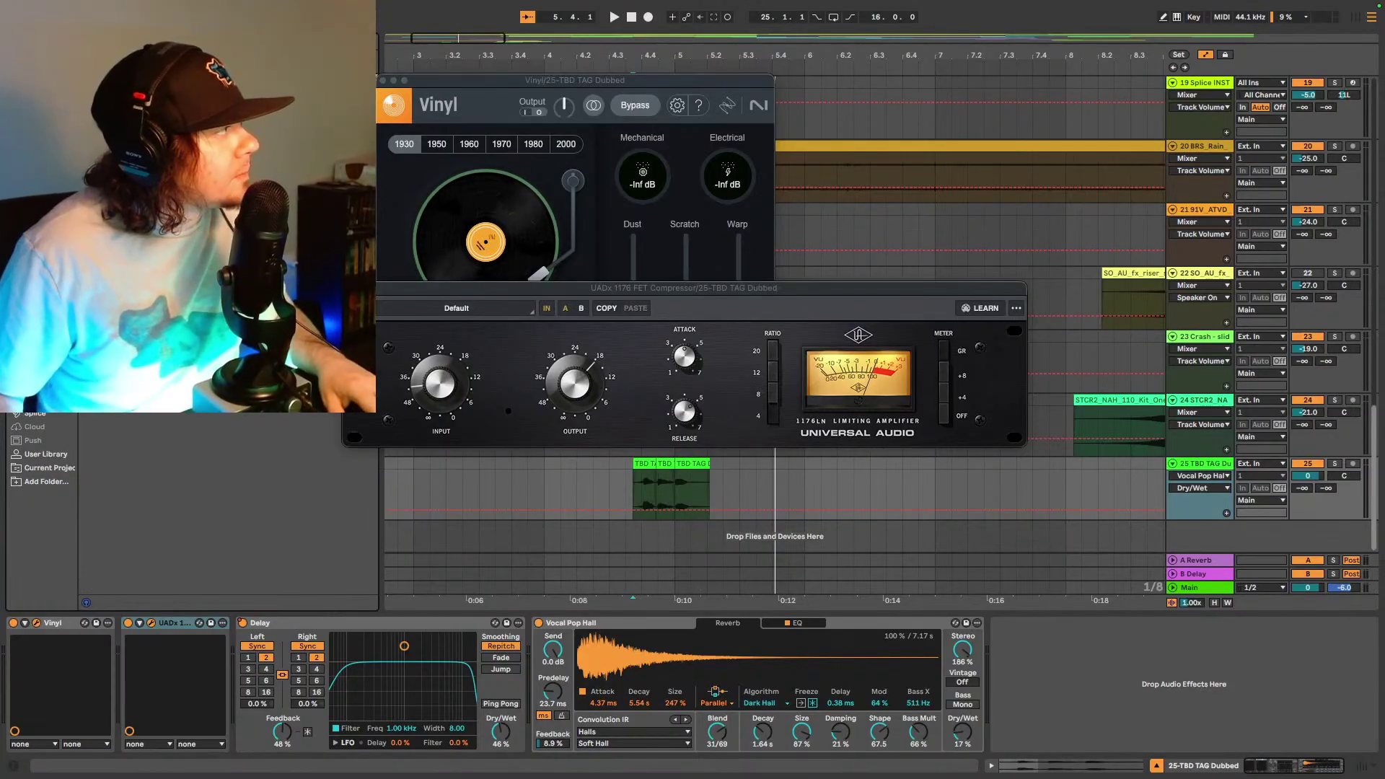
{"action": "left_click_drag", "start_coordinate": [209, 253], "coordinate": [244, 417]}
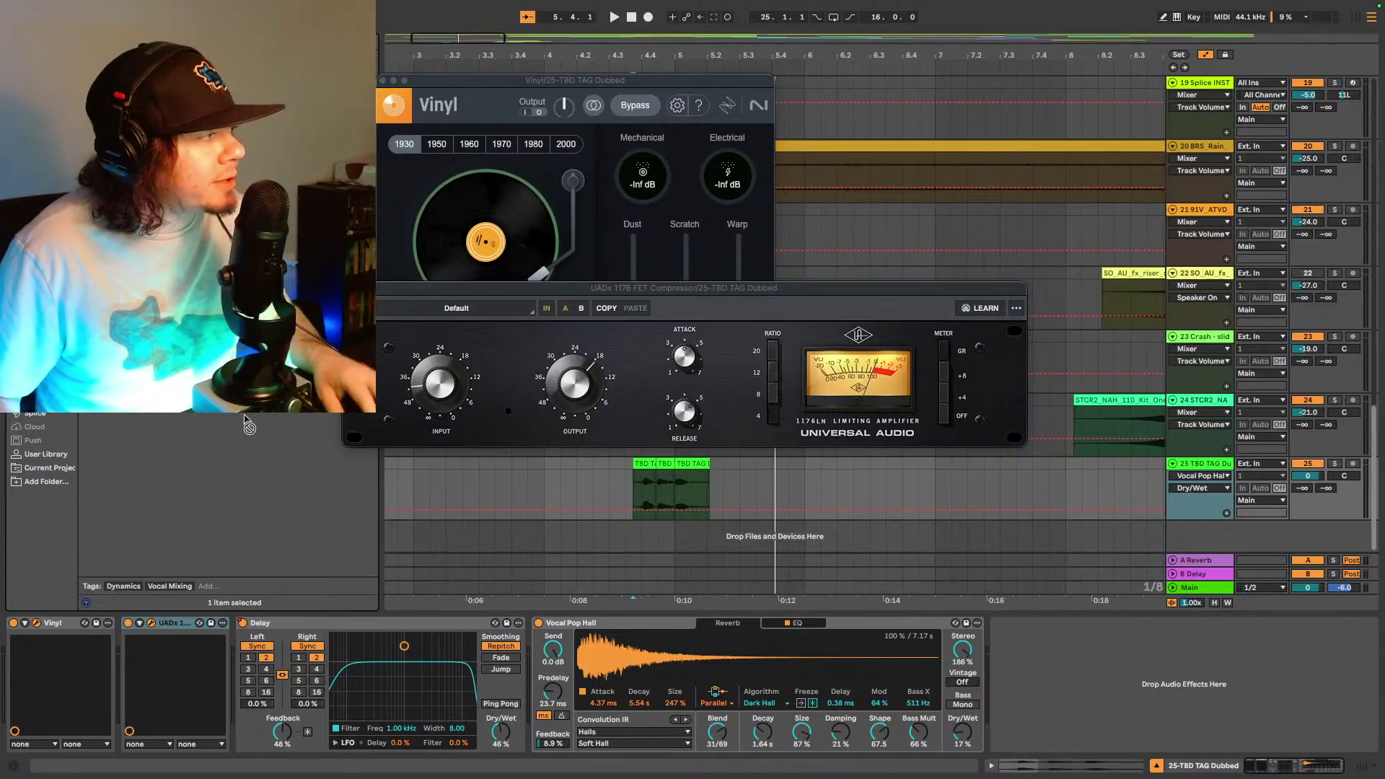
{"action": "left_click_drag", "start_coordinate": [254, 561], "coordinate": [236, 642]}
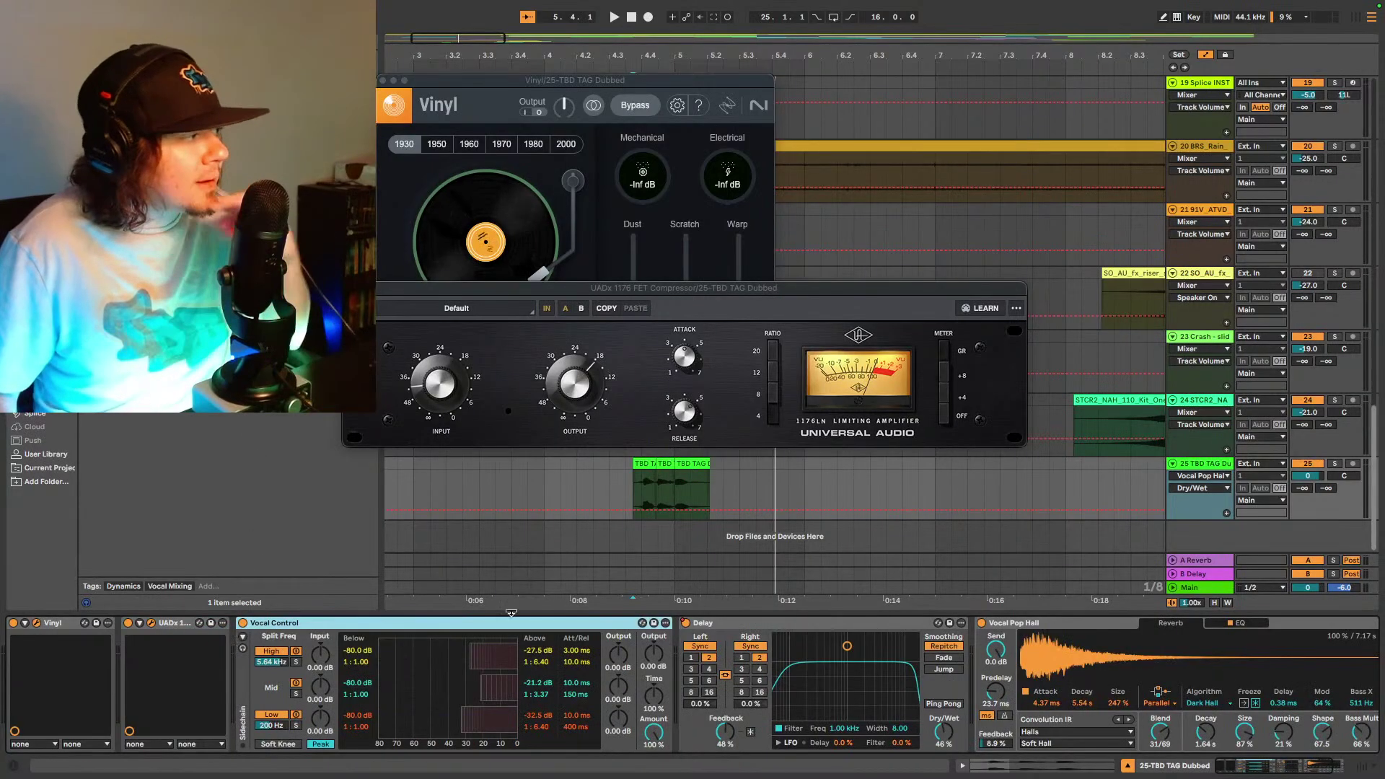
{"action": "key", "text": "space"}
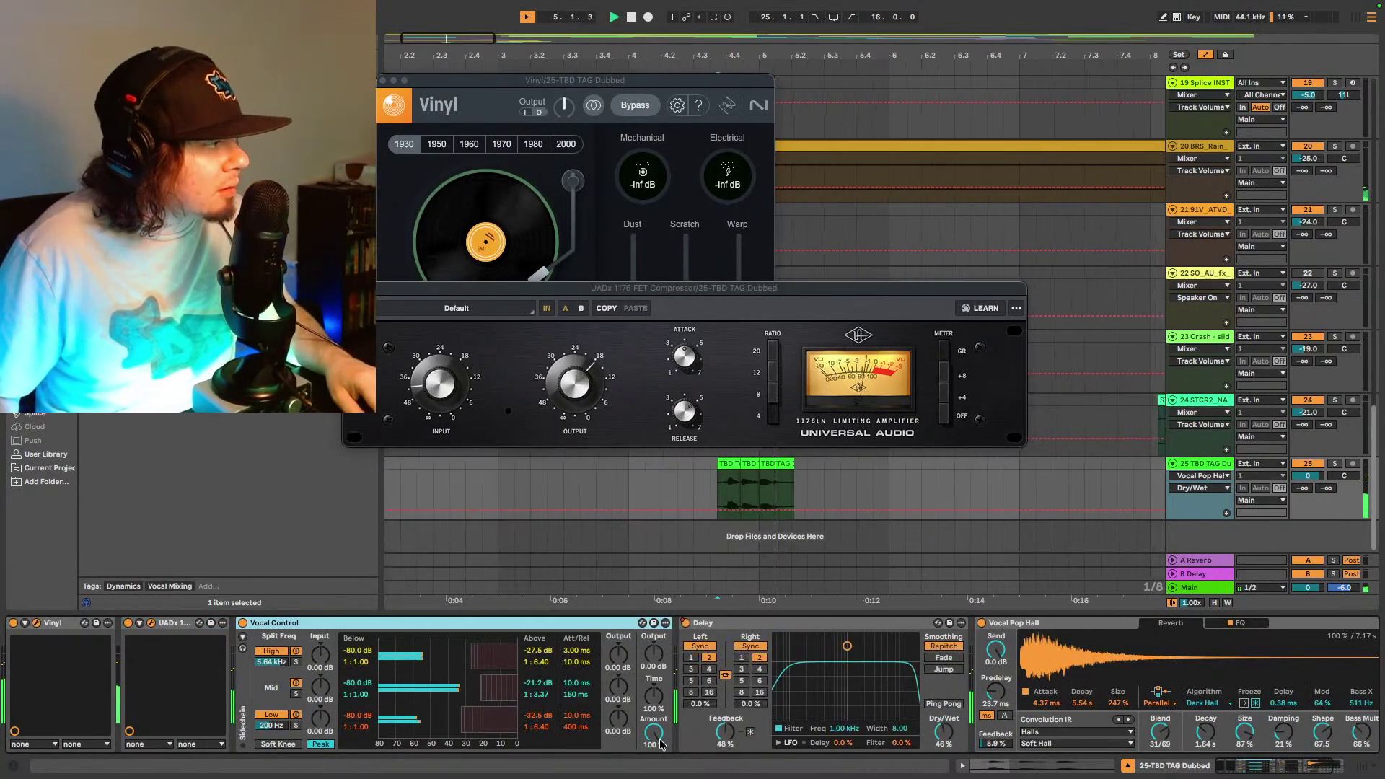
{"action": "left_click", "coordinate": [657, 736]}
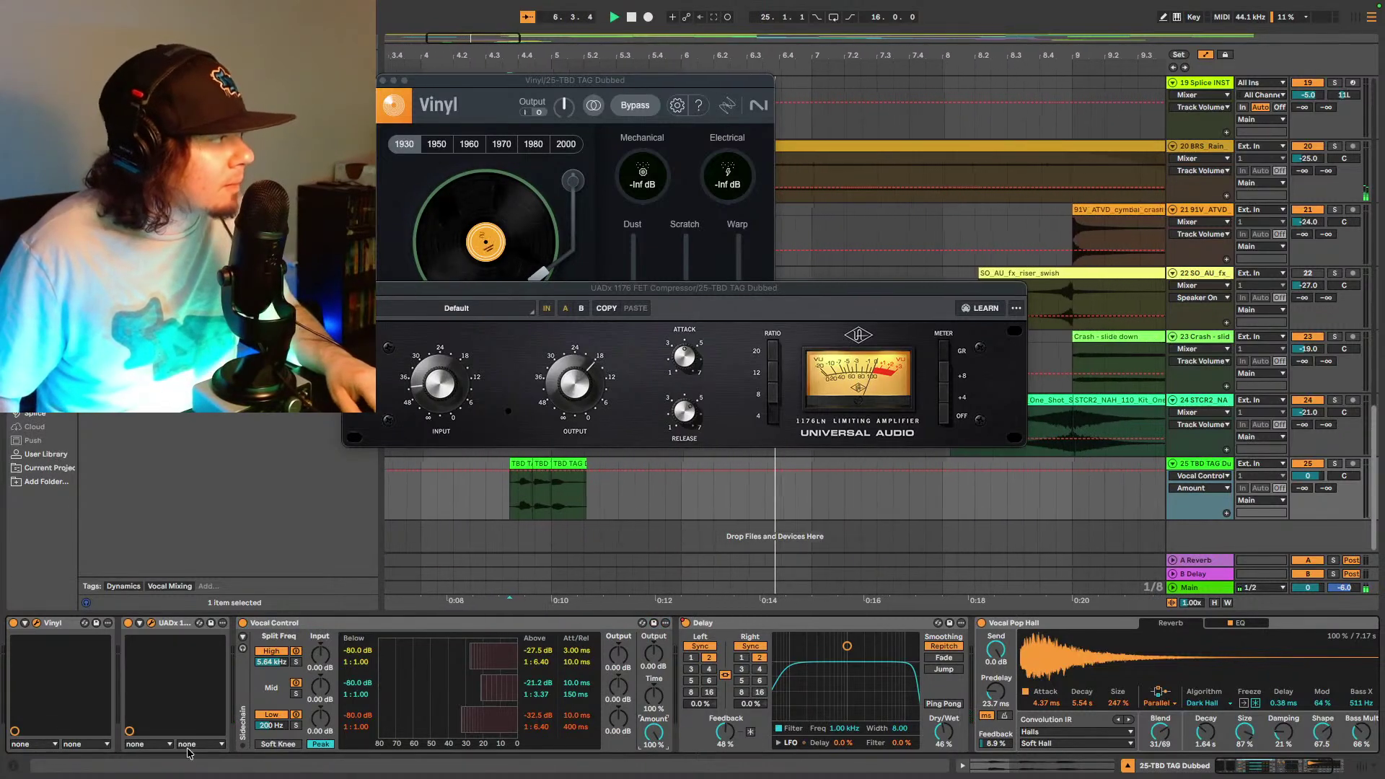
- Reduce the Delay's feedback to 44% and its dry/wet to 42%, and close the compressor and Vinyl windows
{"action": "left_click_drag", "start_coordinate": [725, 731], "coordinate": [724, 739]}
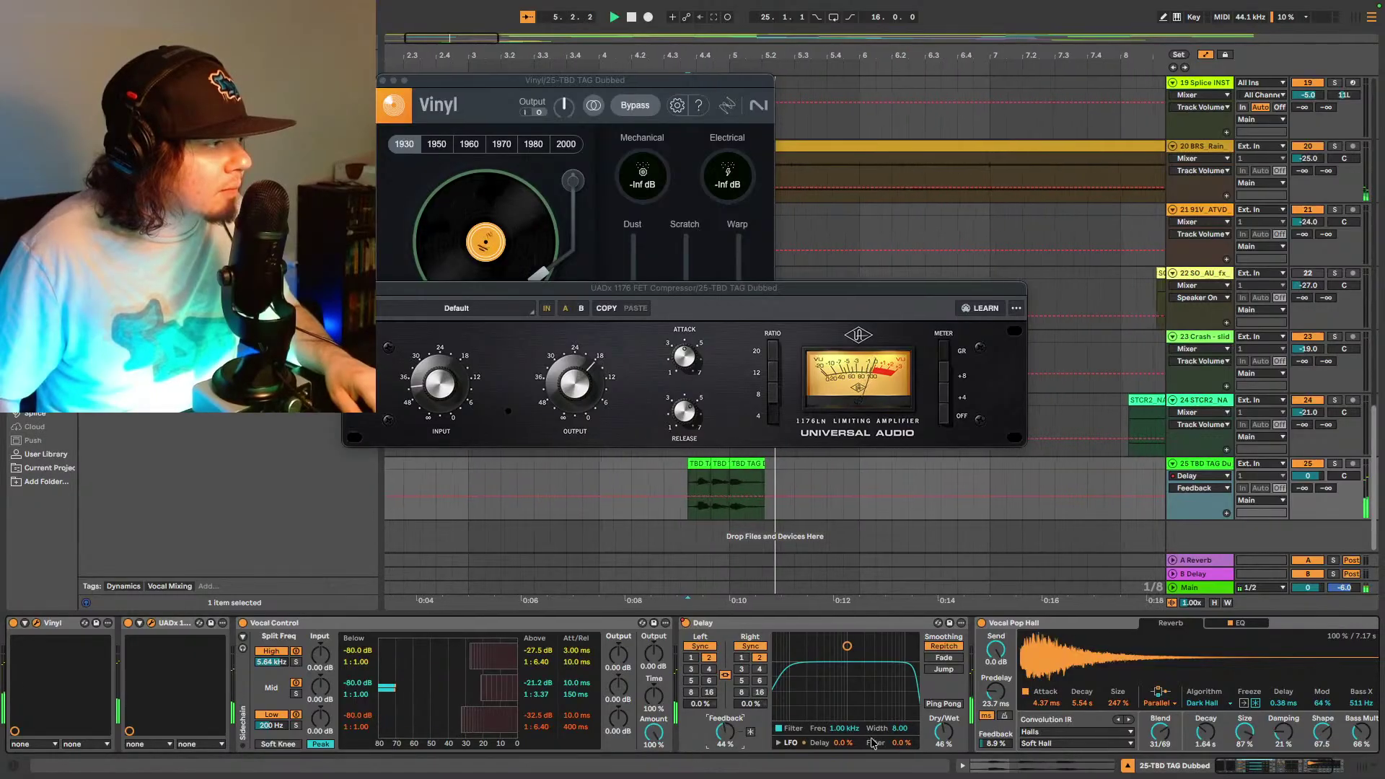
{"action": "left_click_drag", "start_coordinate": [940, 729], "coordinate": [940, 733]}
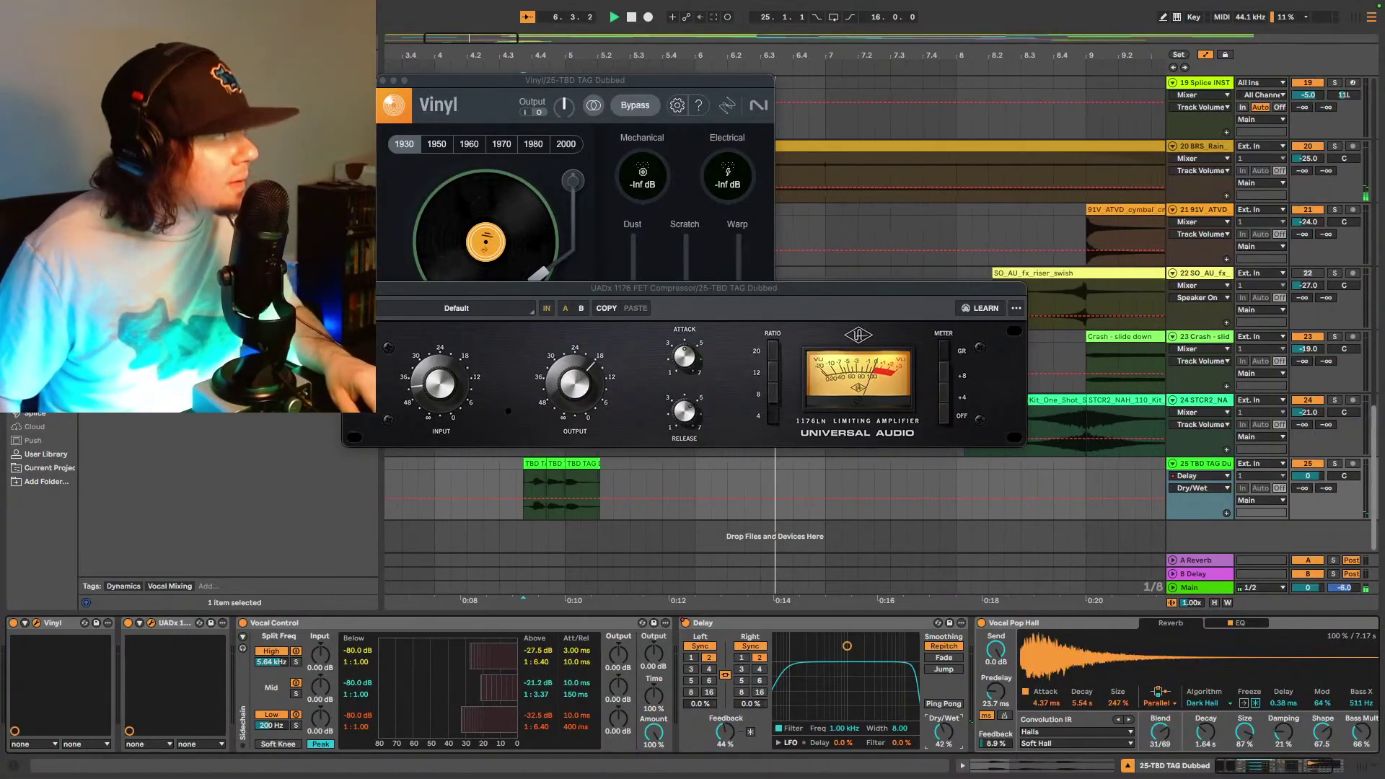
{"action": "left_click", "coordinate": [349, 287]}
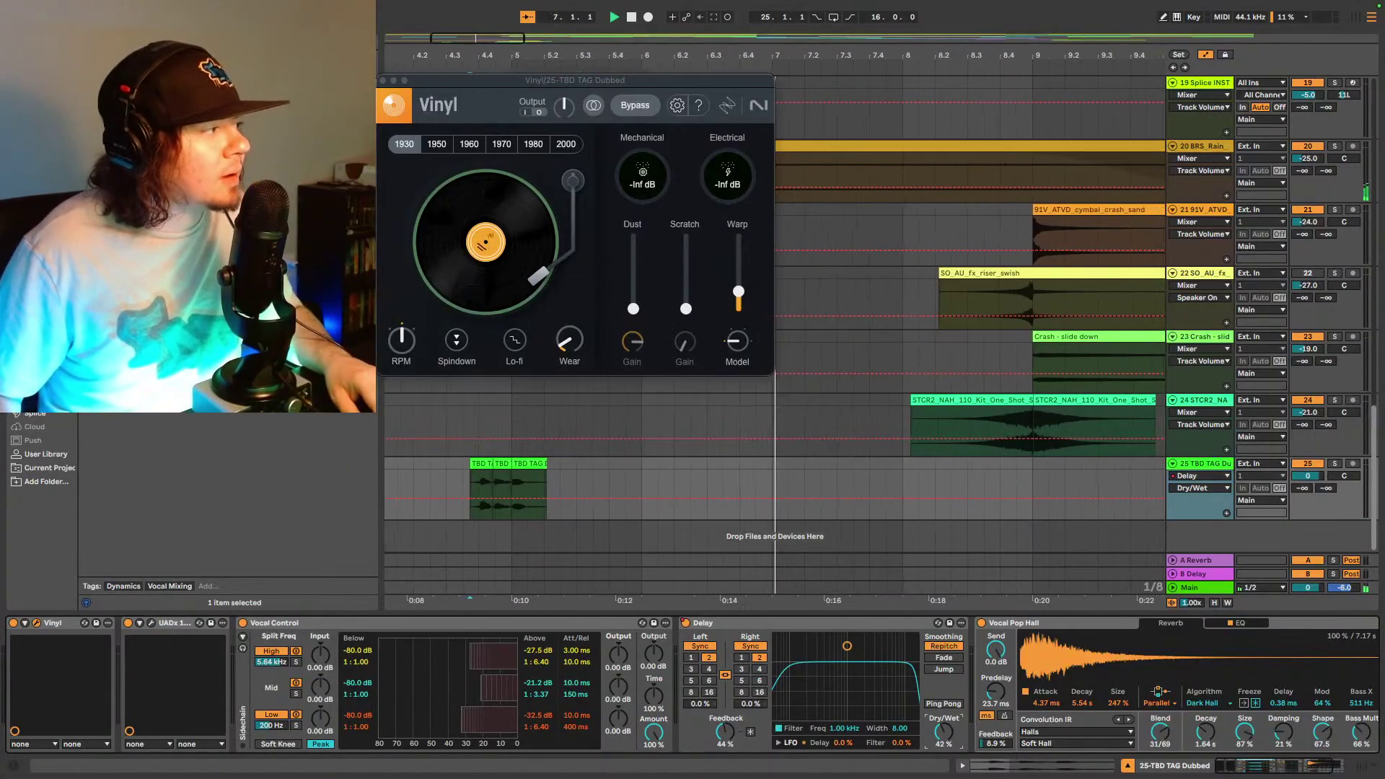
{"action": "left_click", "coordinate": [383, 80]}
- Show the whole arrangement and listen to the intro running into the section at bar 9
{"action": "key", "text": "minus"}
{"action": "key", "text": "minus"}
{"action": "key", "text": "minus"}
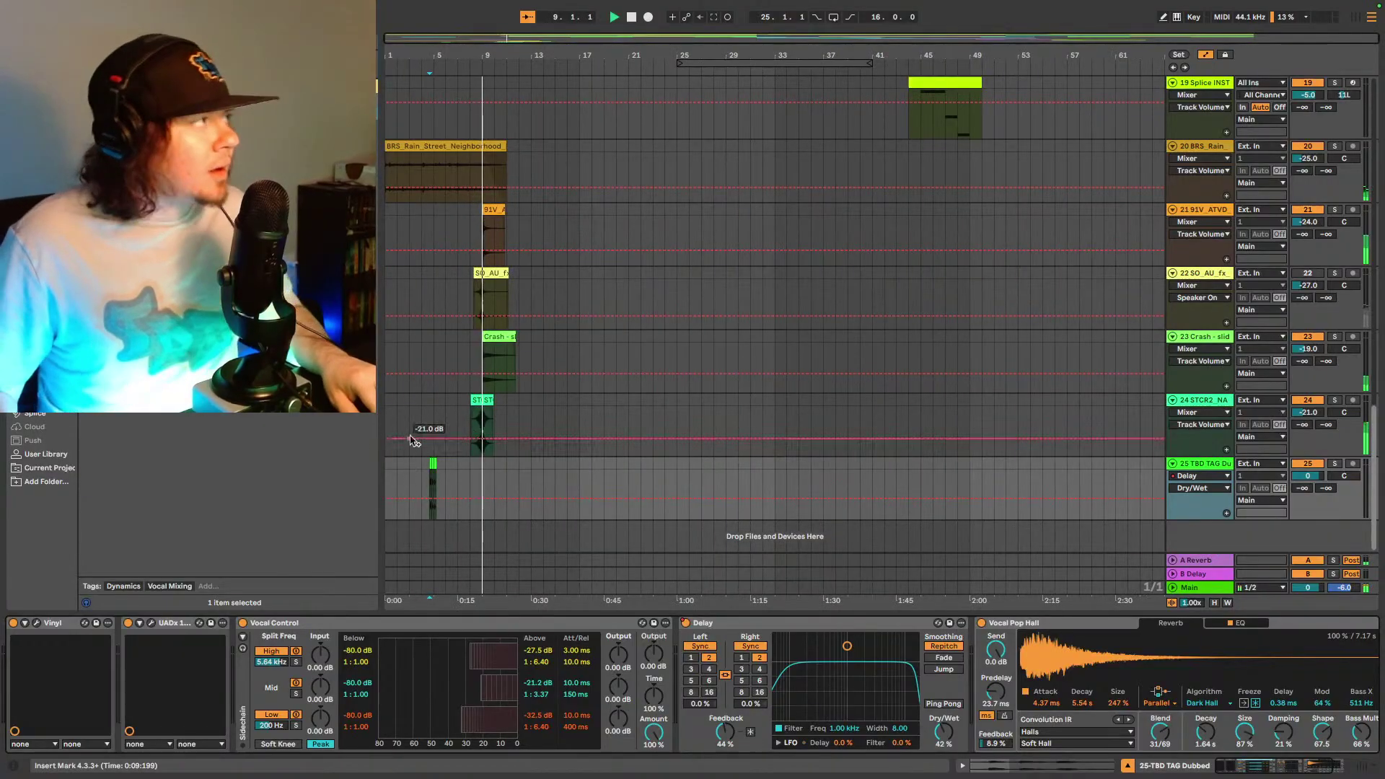
{"action": "scroll", "coordinate": [704, 418], "scroll_direction": "up", "scroll_amount": 2}
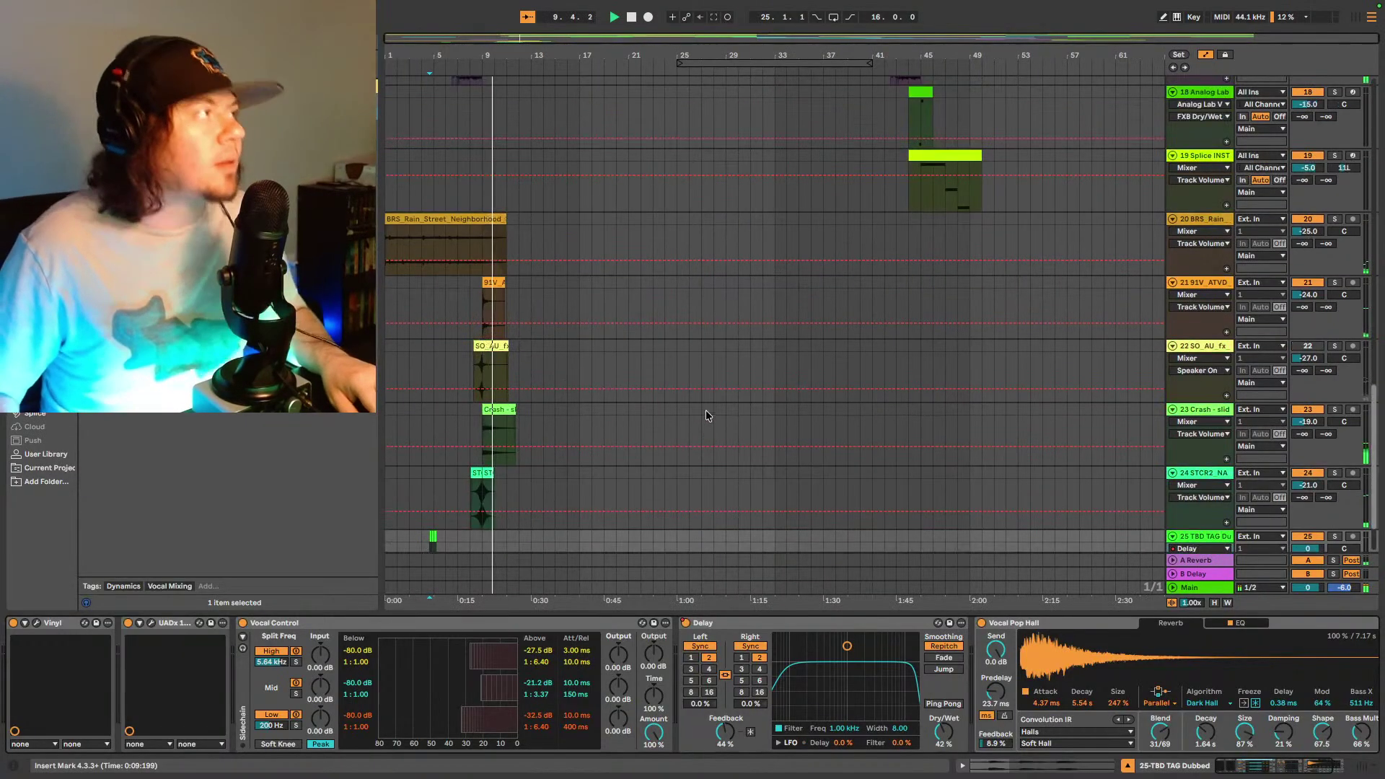
{"action": "scroll", "coordinate": [649, 440], "scroll_direction": "down", "scroll_amount": 2}
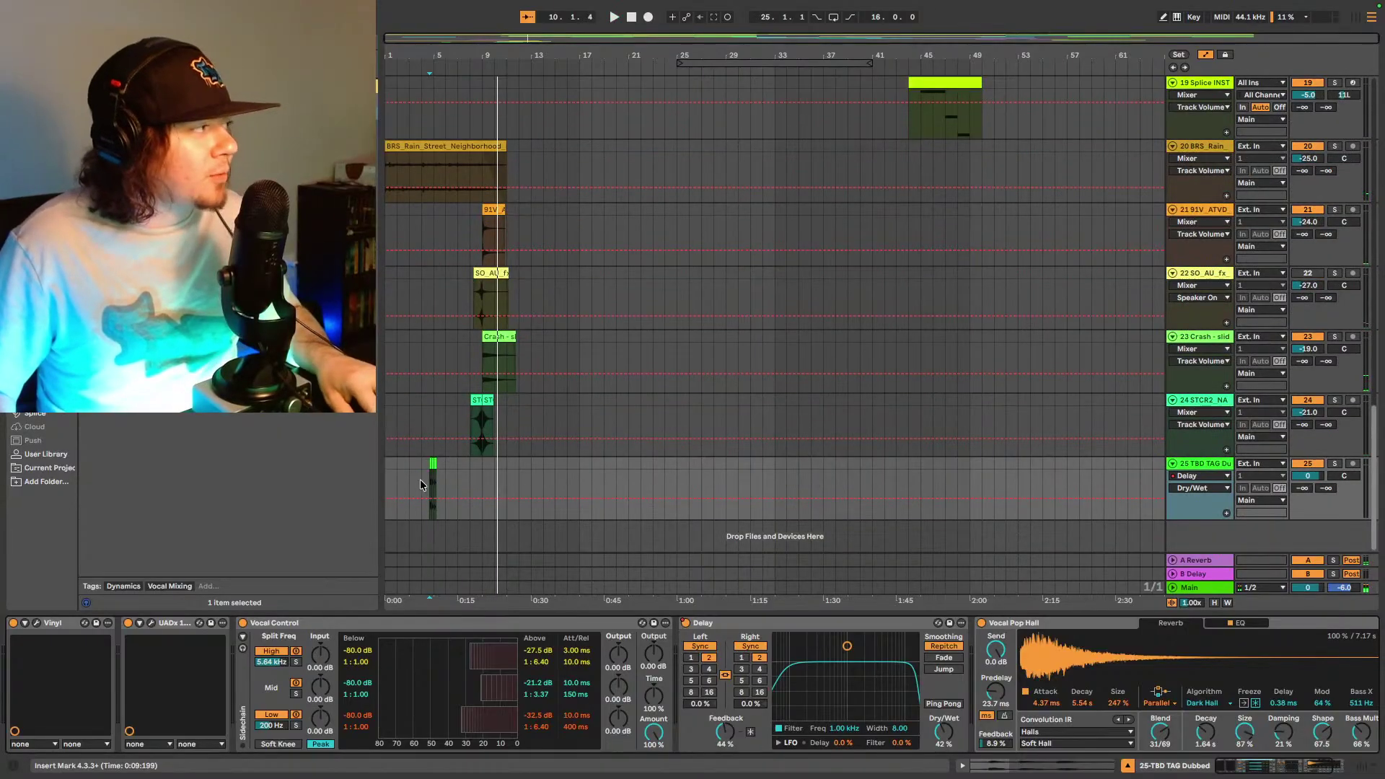
- Copy the TBD TAG Dubbed section from bar 4 to bar 11 to the same track at bar 40, and audition the copy
{"action": "left_click_drag", "start_coordinate": [423, 483], "coordinate": [514, 475]}
{"action": "scroll", "coordinate": [722, 360], "scroll_direction": "up", "scroll_amount": 12}
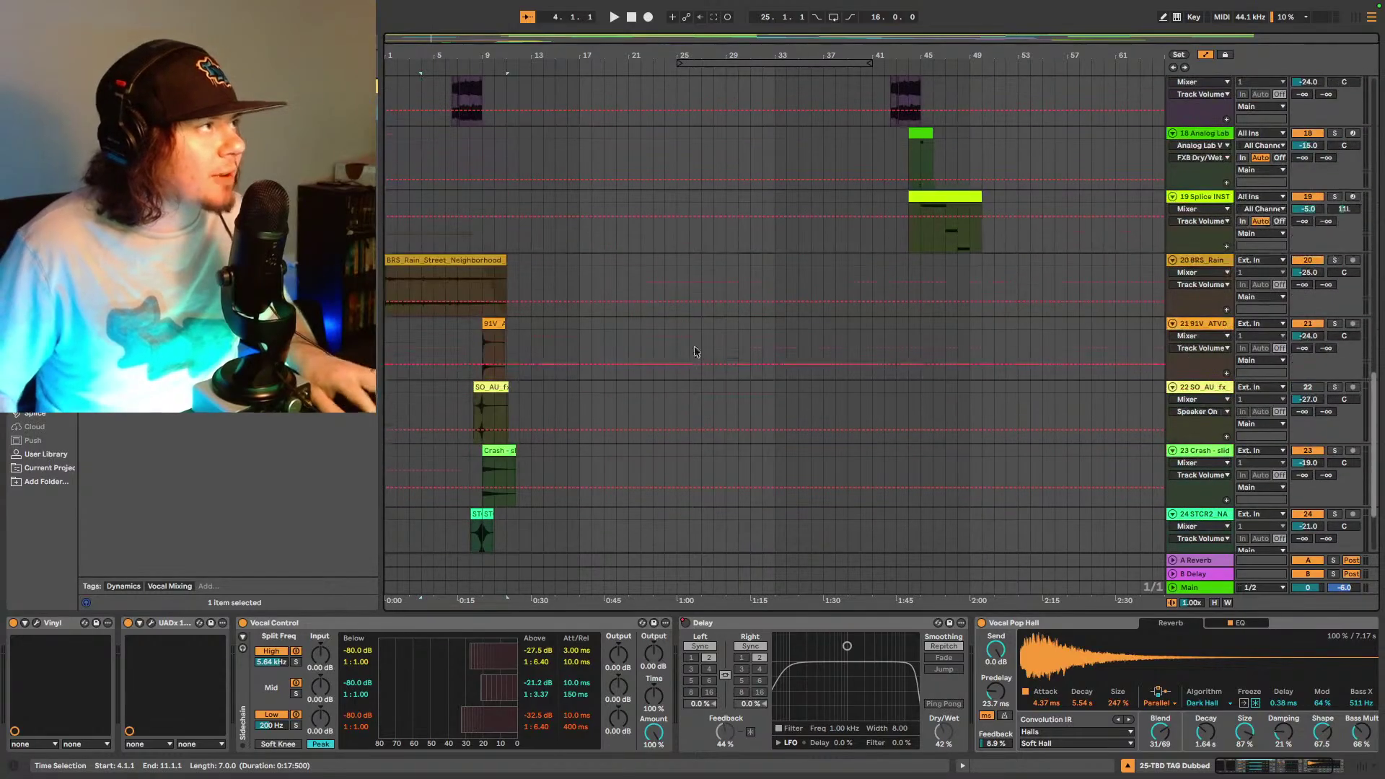
{"action": "scroll", "coordinate": [942, 252], "scroll_direction": "up", "scroll_amount": 3}
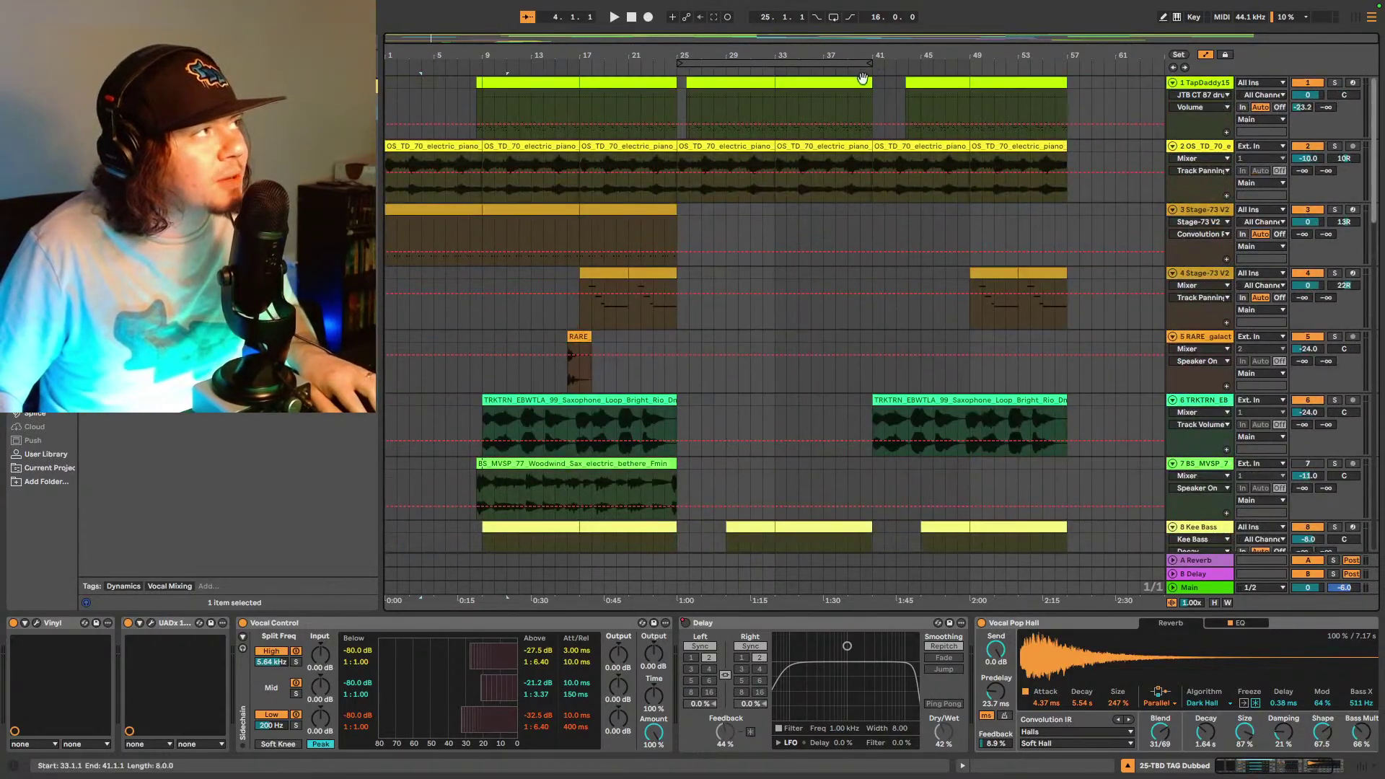
{"action": "scroll", "coordinate": [875, 217], "scroll_direction": "down", "scroll_amount": 5}
{"action": "scroll", "coordinate": [872, 281], "scroll_direction": "down", "scroll_amount": 11}
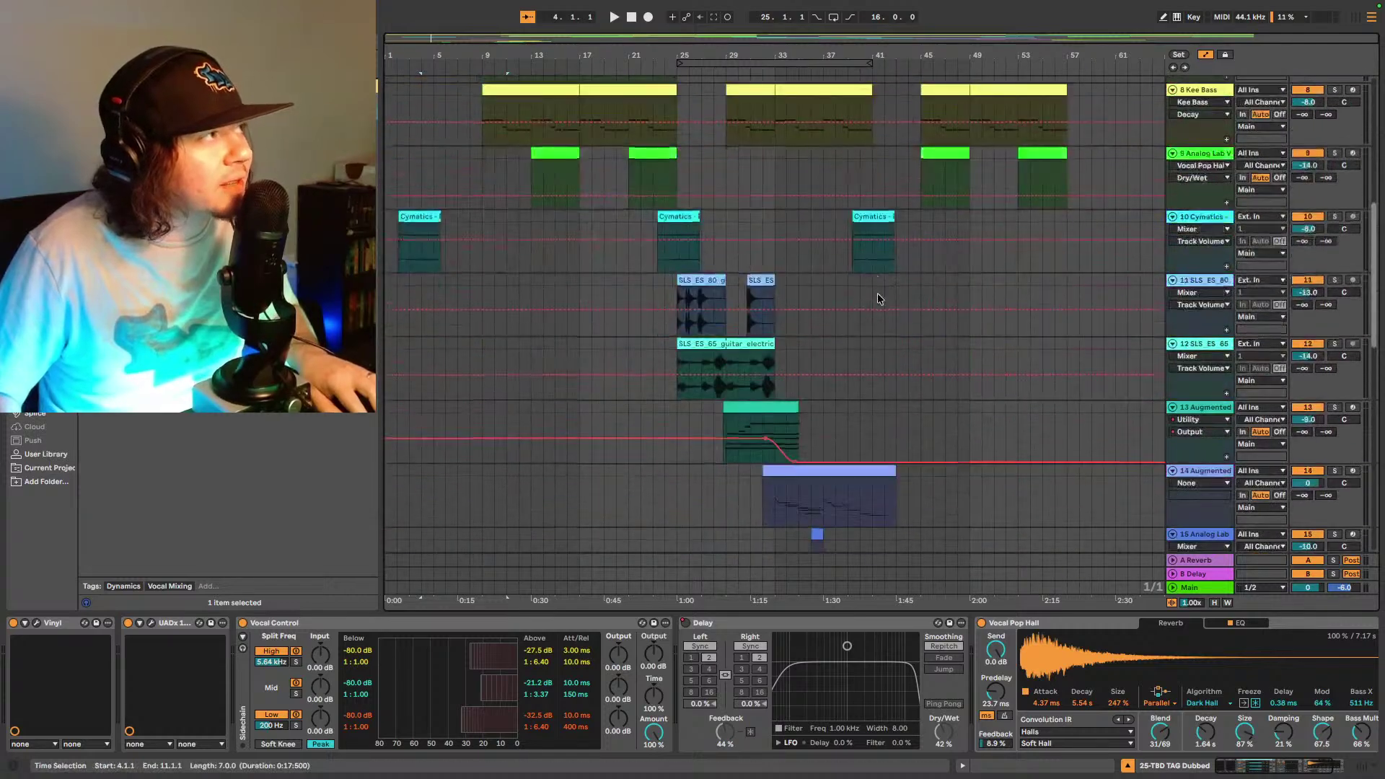
{"action": "scroll", "coordinate": [865, 296], "scroll_direction": "down", "scroll_amount": 5}
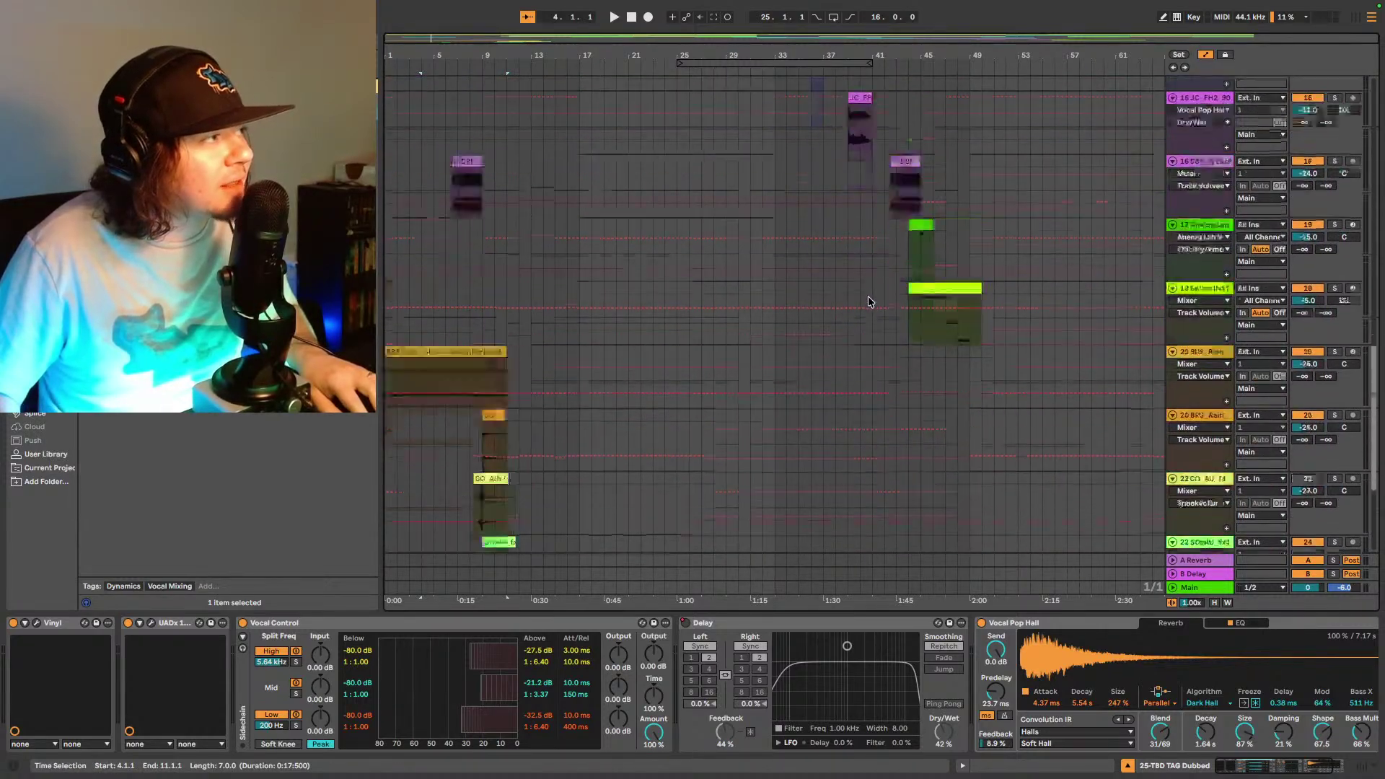
{"action": "left_click", "coordinate": [832, 482]}
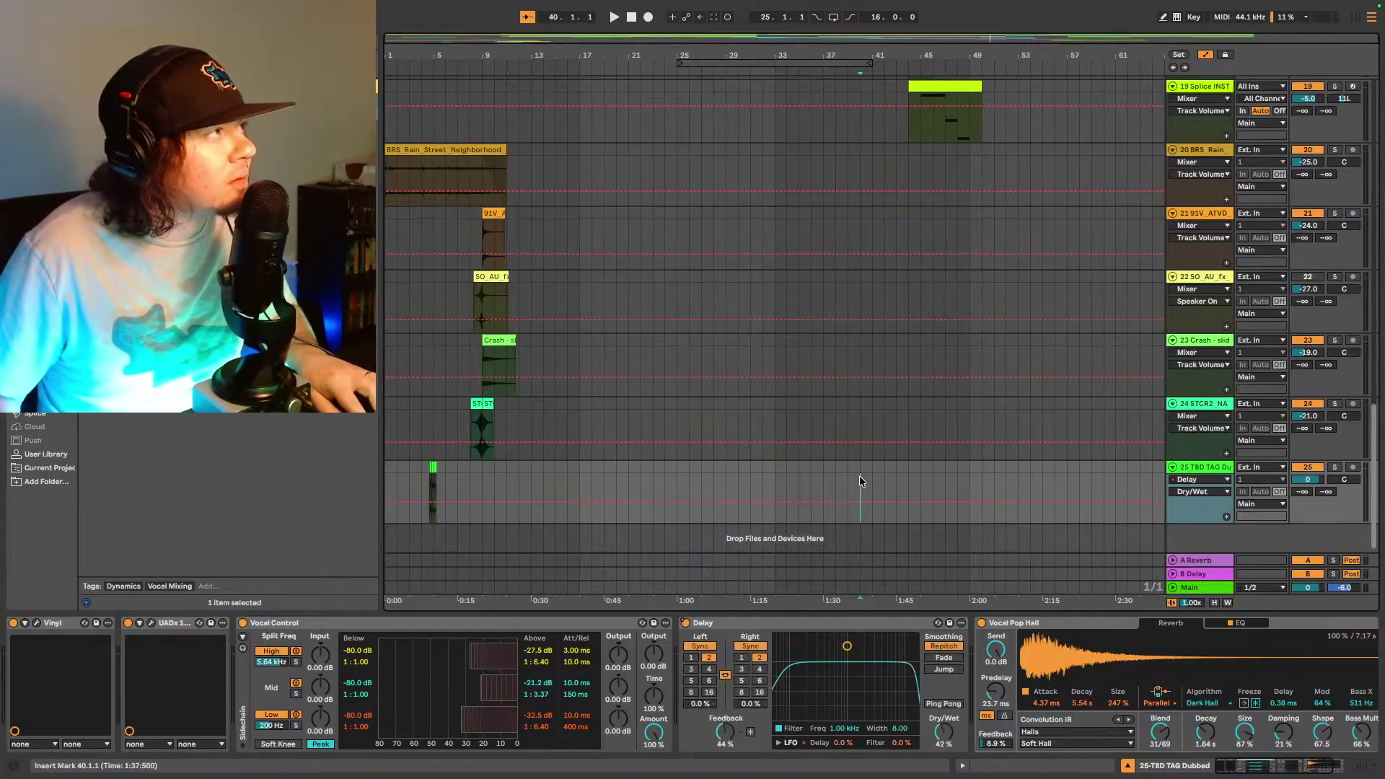
{"action": "left_click_drag", "start_coordinate": [860, 481], "coordinate": [951, 467]}
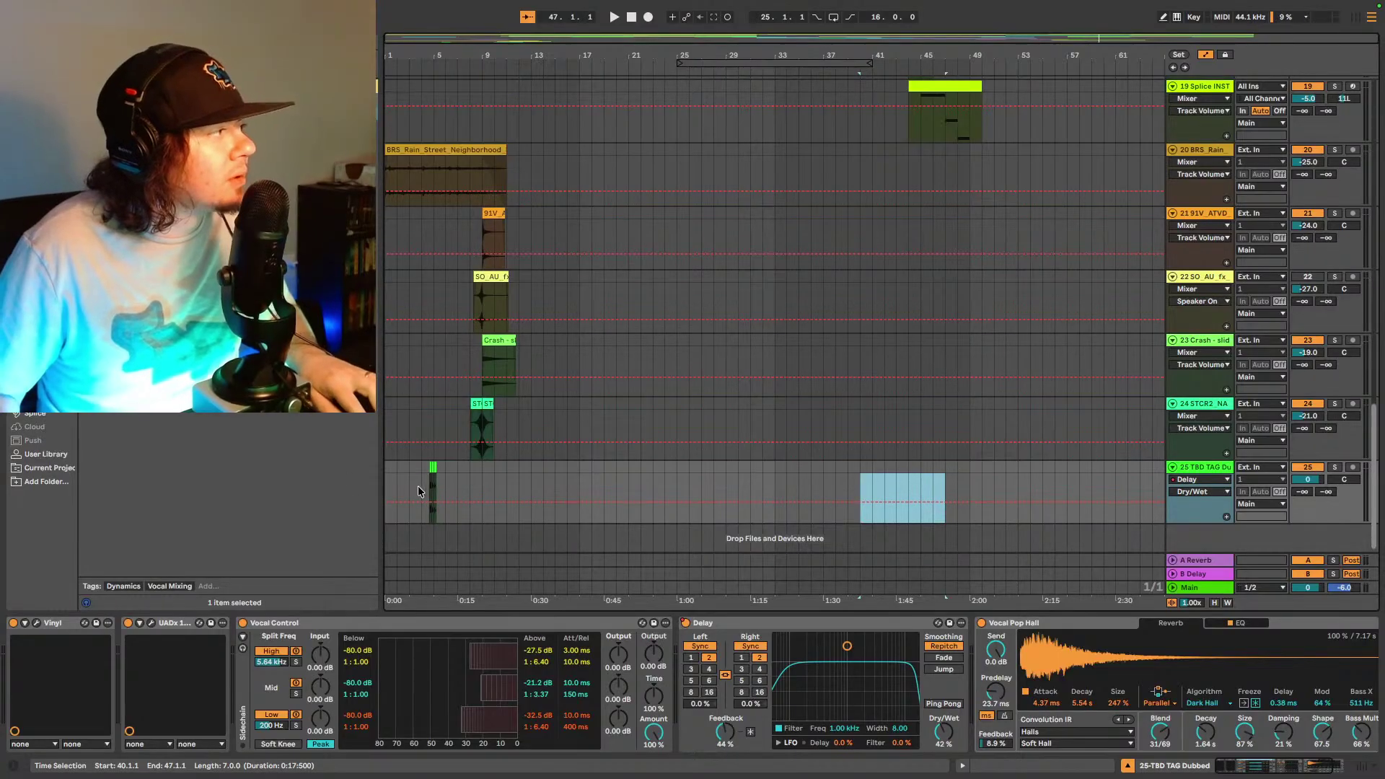
{"action": "left_click_drag", "start_coordinate": [424, 483], "coordinate": [502, 467]}
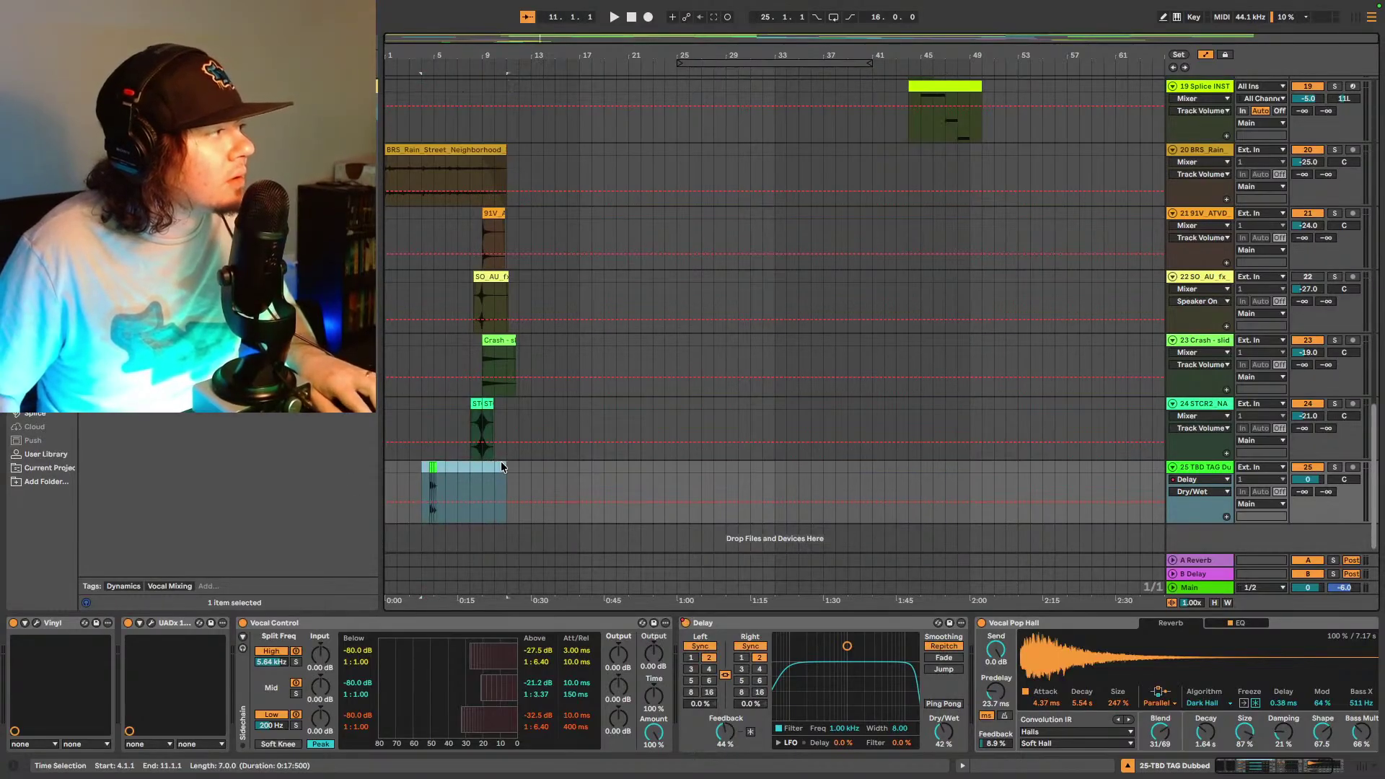
{"action": "left_click", "coordinate": [845, 484]}
{"action": "left_click_drag", "start_coordinate": [857, 477], "coordinate": [937, 482]}
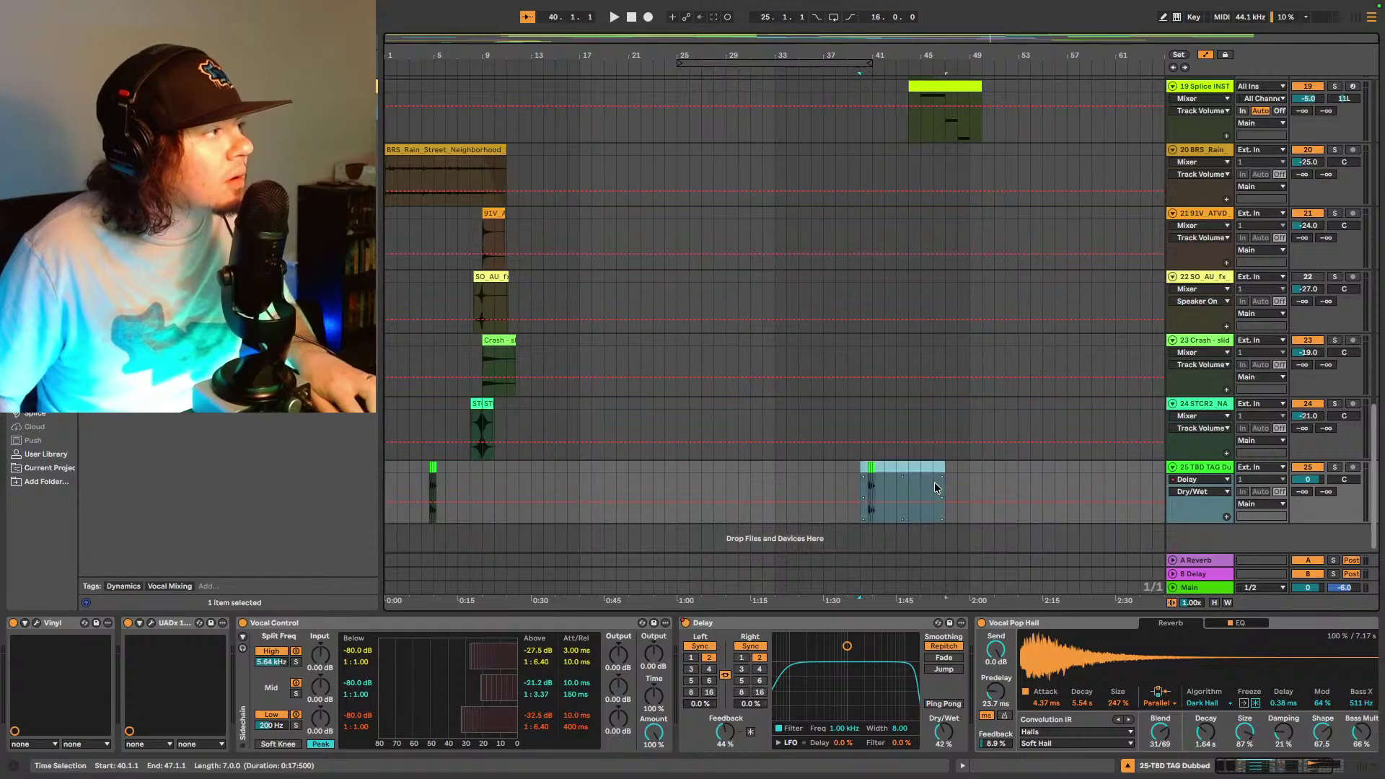
{"action": "key", "text": "space"}
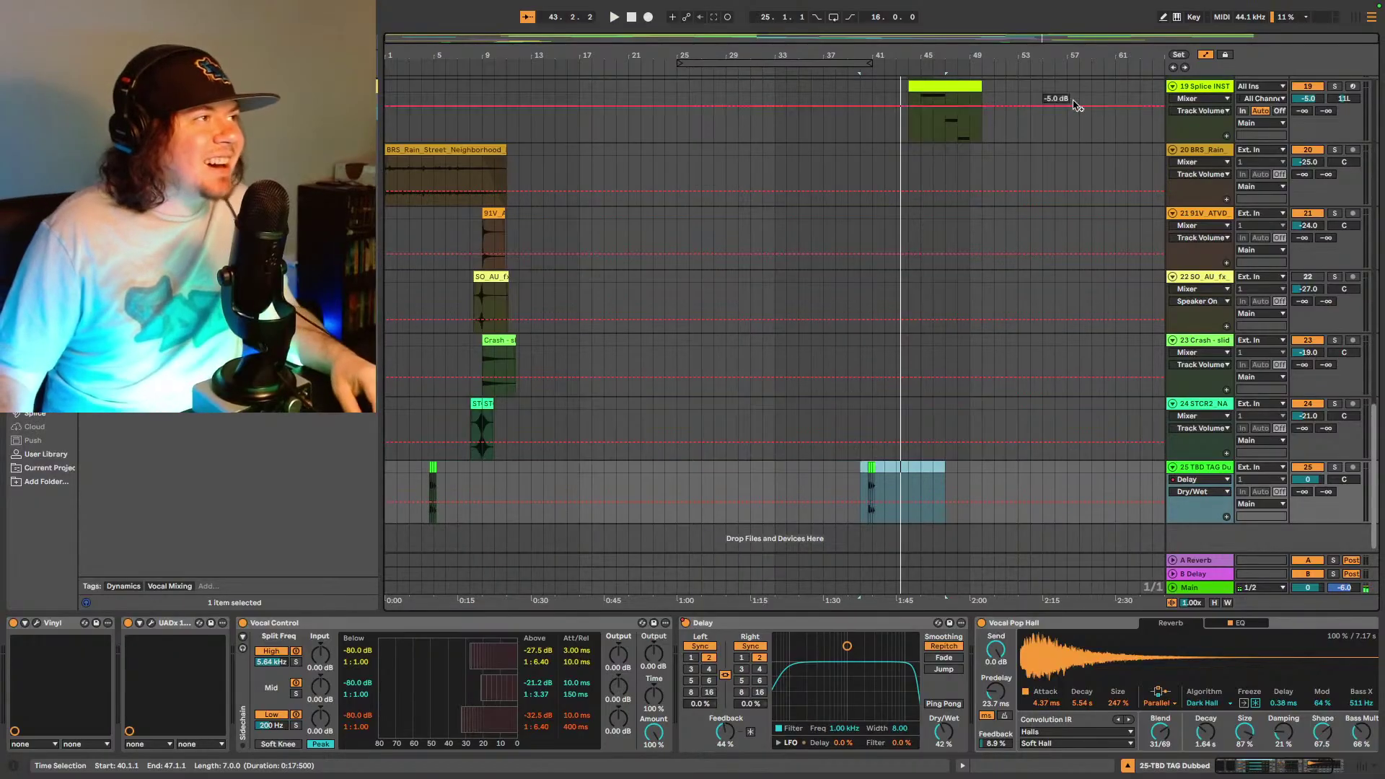
- Return to the start of the arrangement and play the song from bar 1 with the first tracks in view
{"action": "left_click", "coordinate": [1177, 68]}
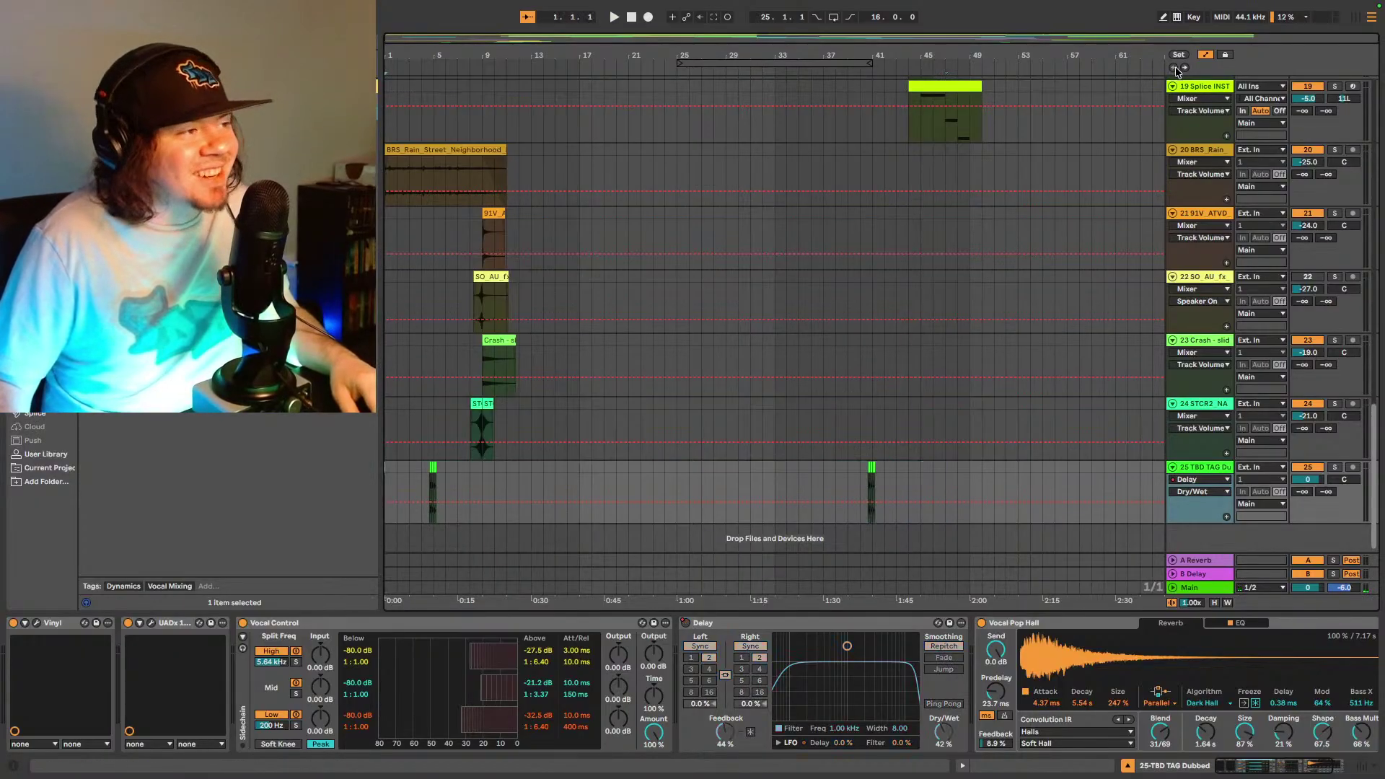
{"action": "scroll", "coordinate": [750, 361], "scroll_direction": "up", "scroll_amount": 12}
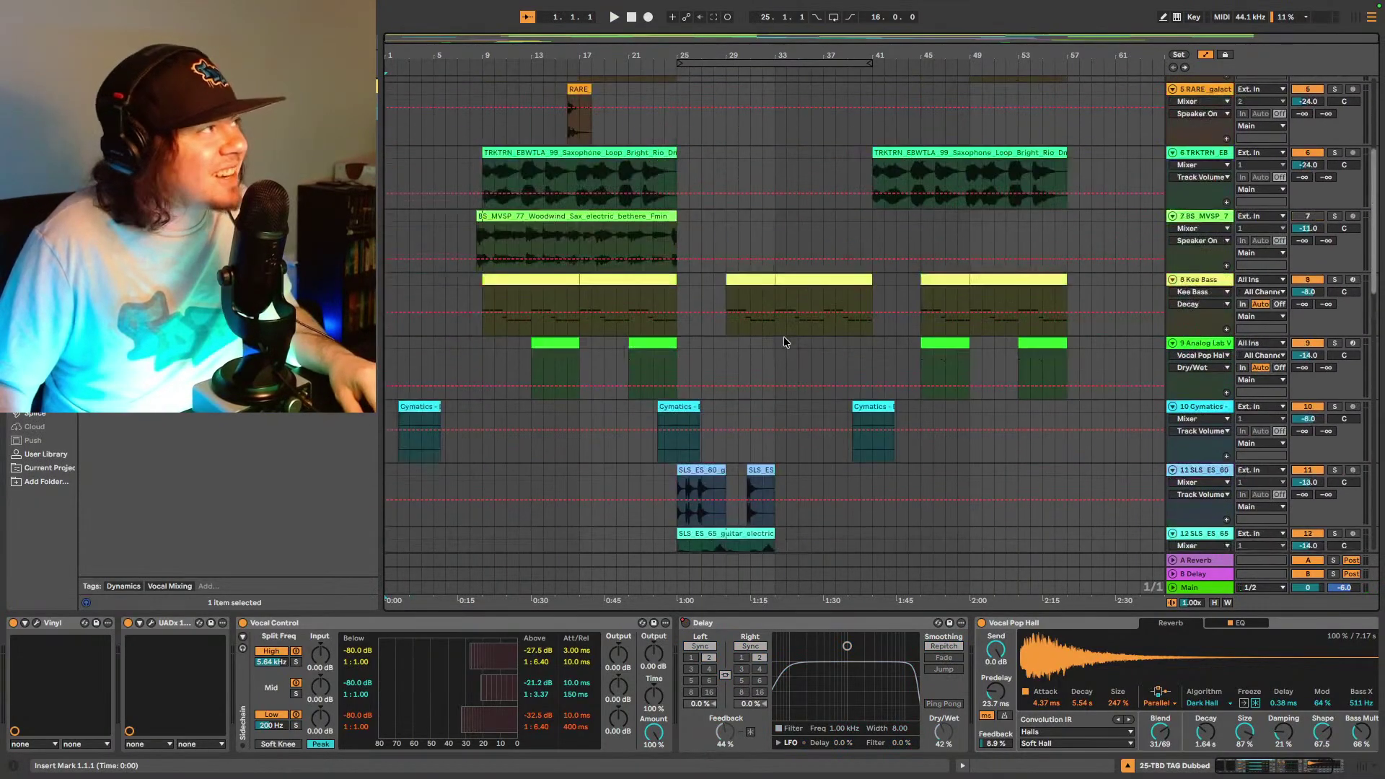
{"action": "scroll", "coordinate": [790, 340], "scroll_direction": "up", "scroll_amount": 4}
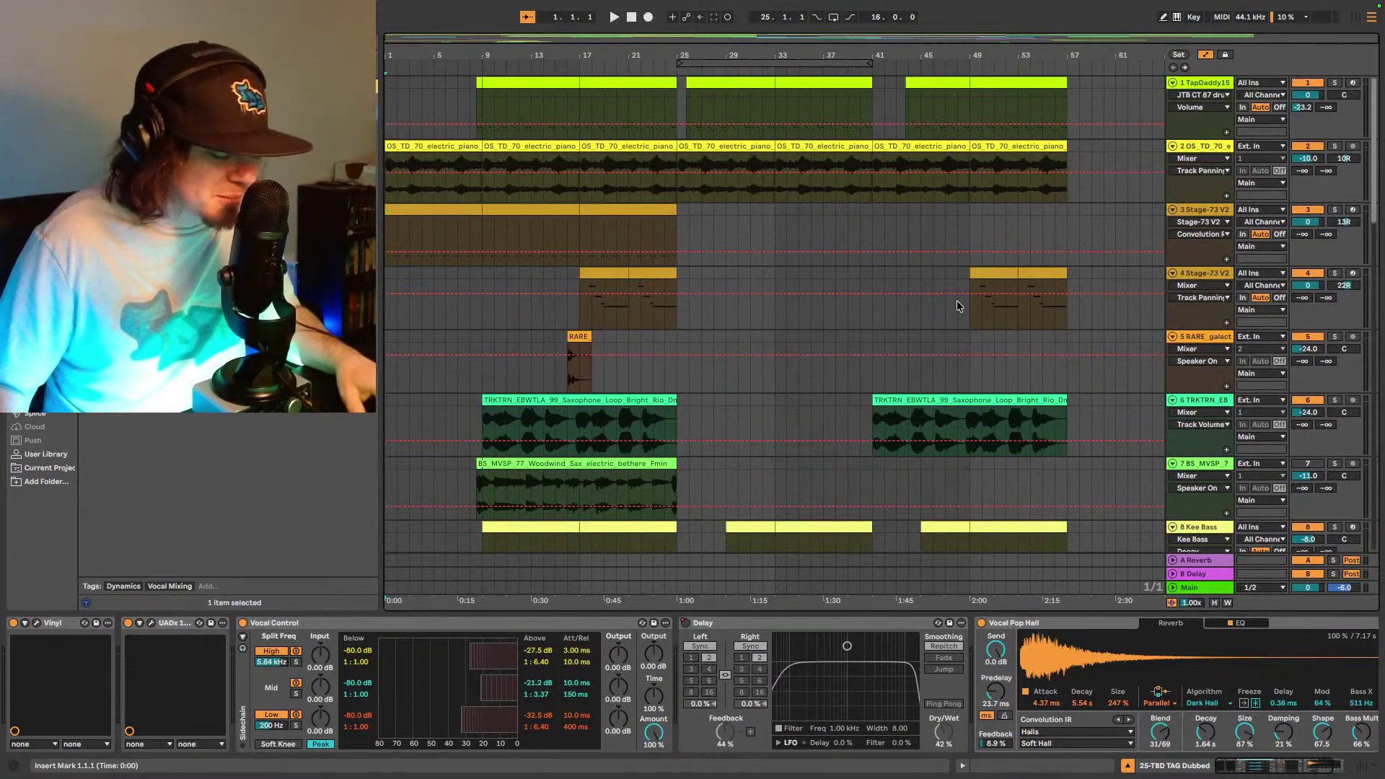
{"action": "key", "text": "space"}
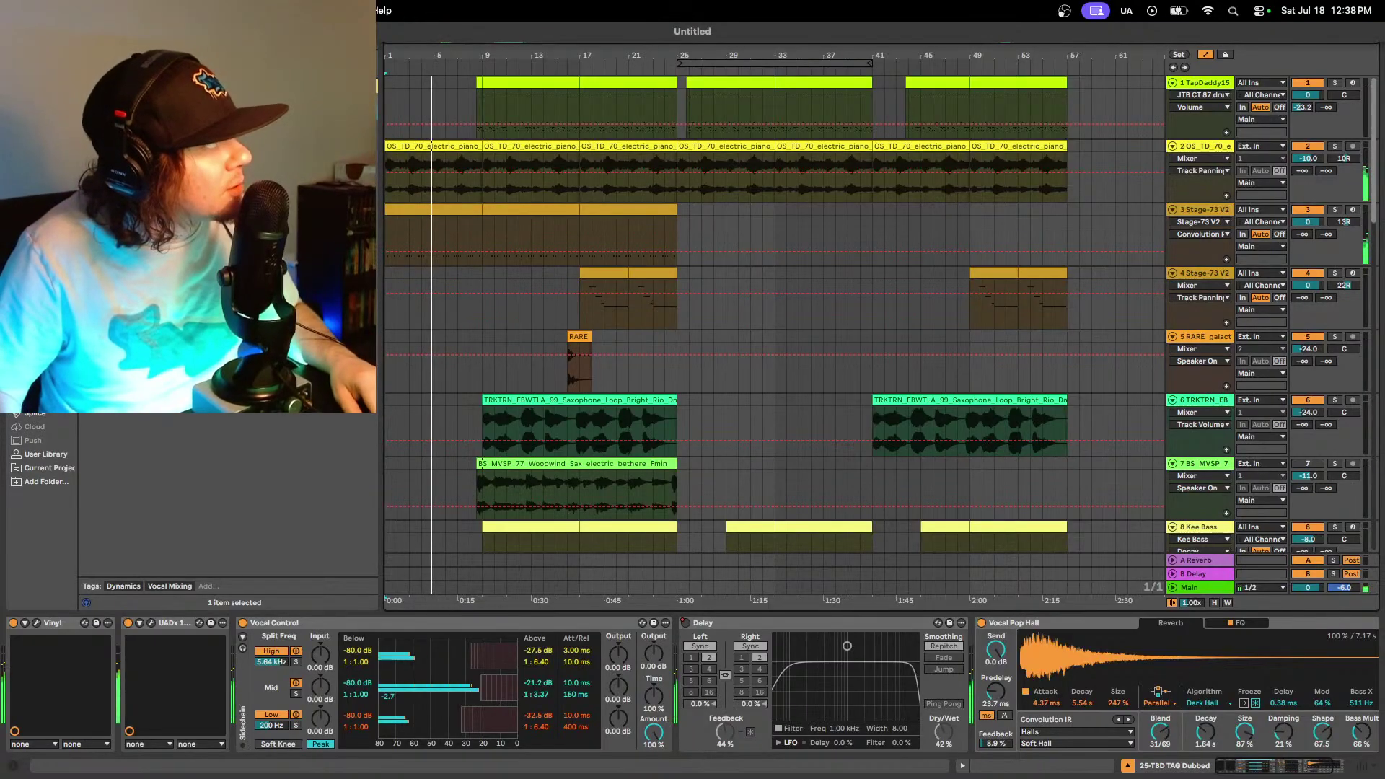
- Check the recently opened sets for the song numbering and save the Live Set as Song1160 in the Song13 Project folder
{"action": "mouse_move", "coordinate": [123, 70]}
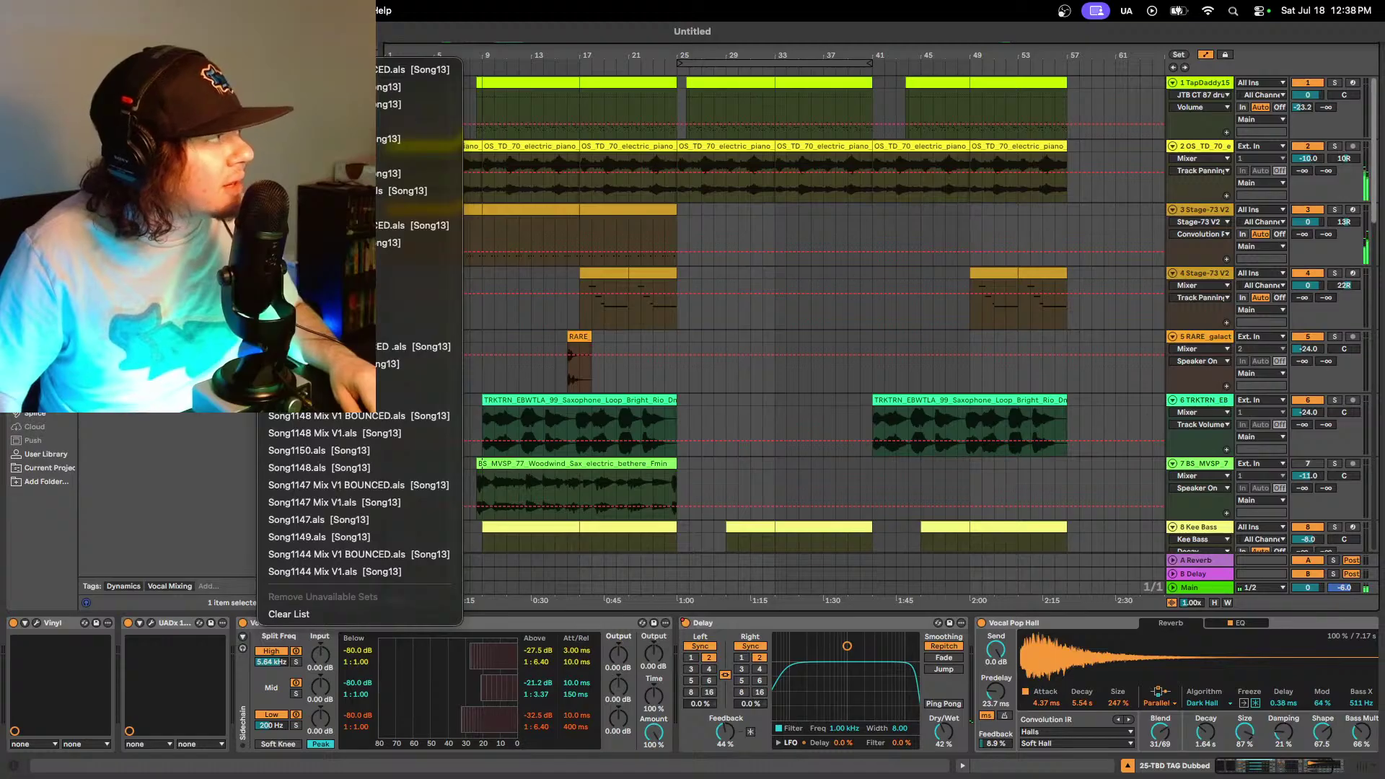
{"action": "key", "text": "Escape"}
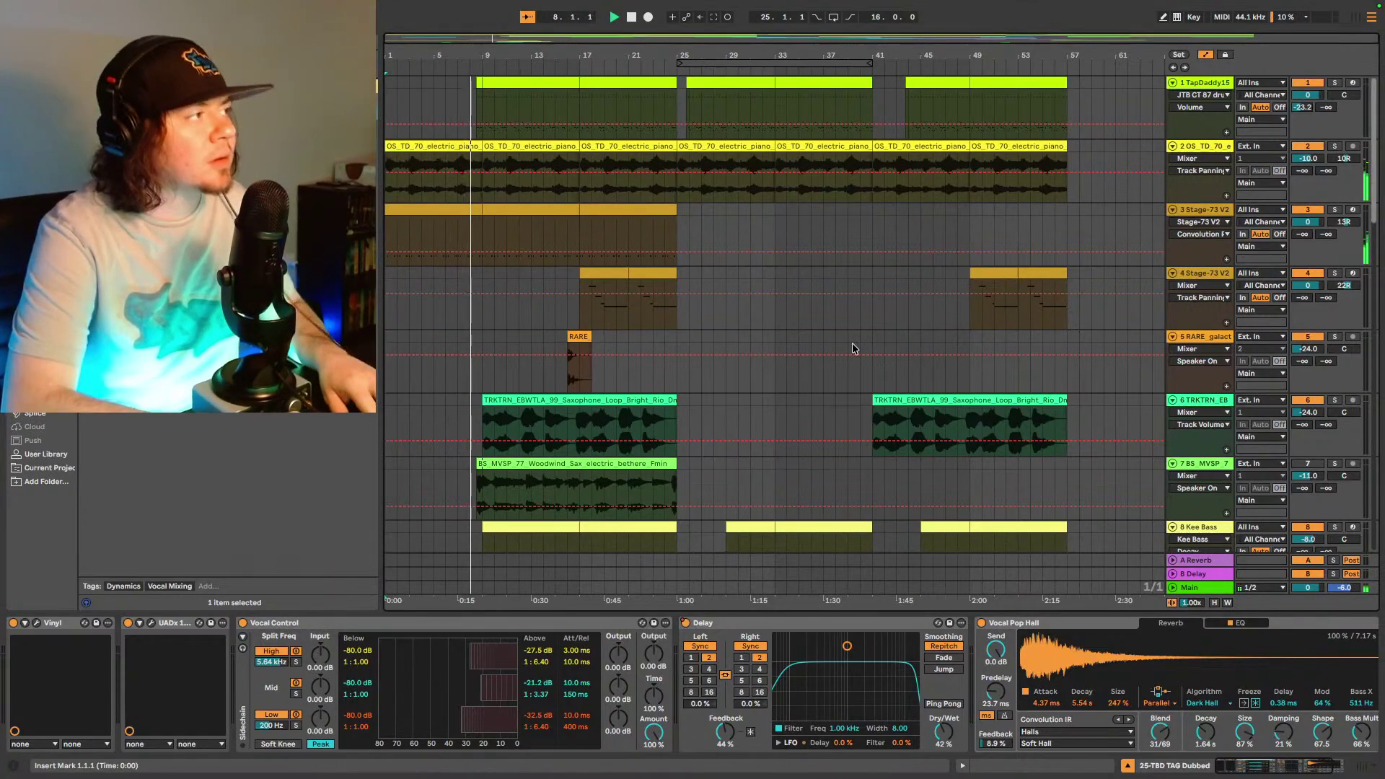
{"action": "key", "text": "super+s"}
{"action": "type", "text": "Song1"}
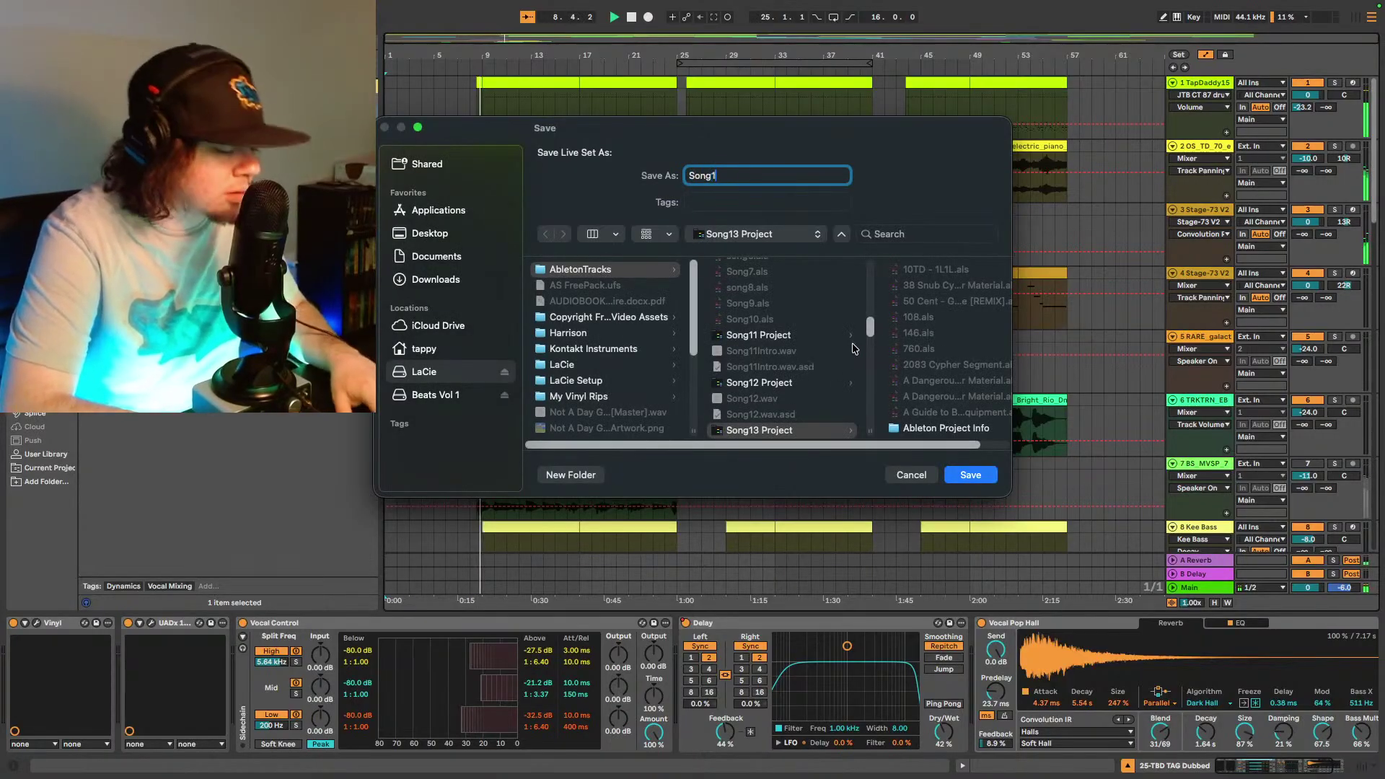
{"action": "type", "text": "160"}
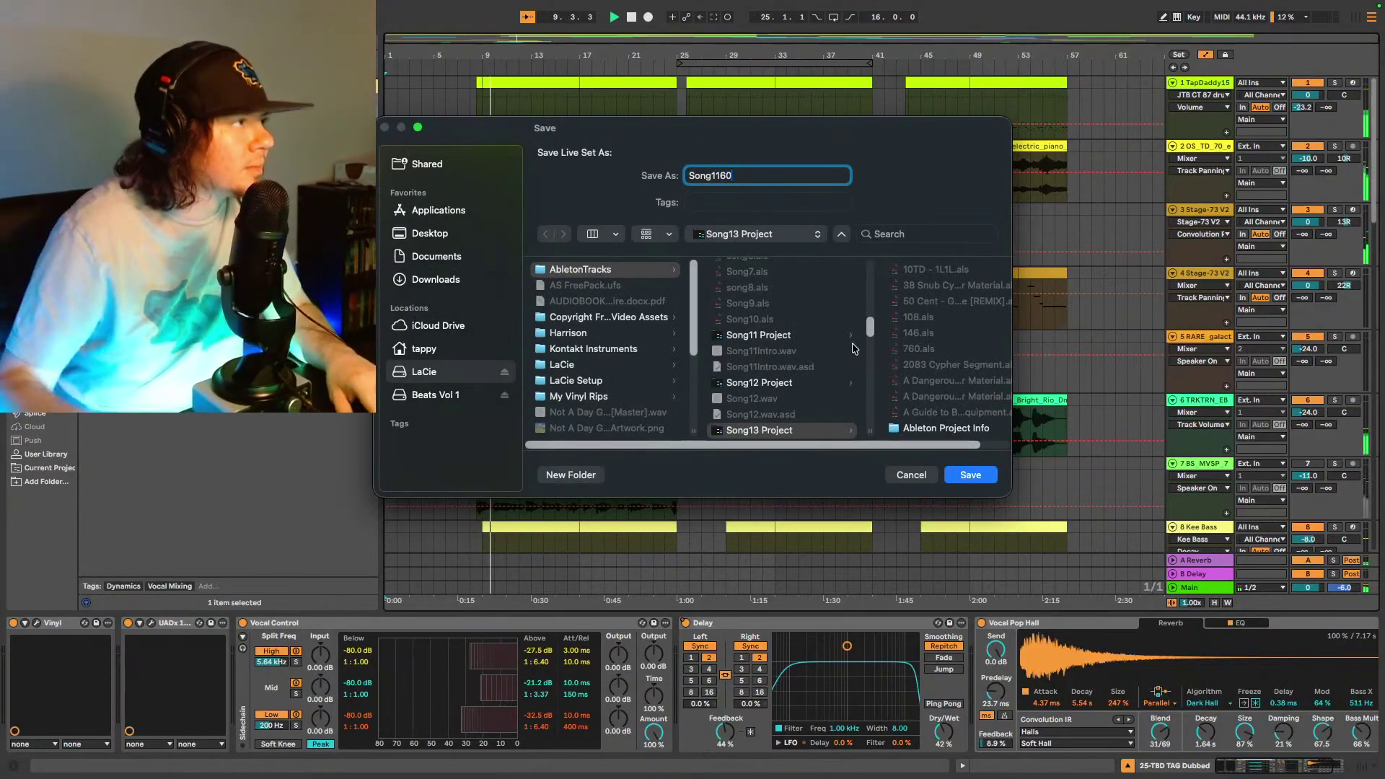
{"action": "left_click", "coordinate": [968, 475]}
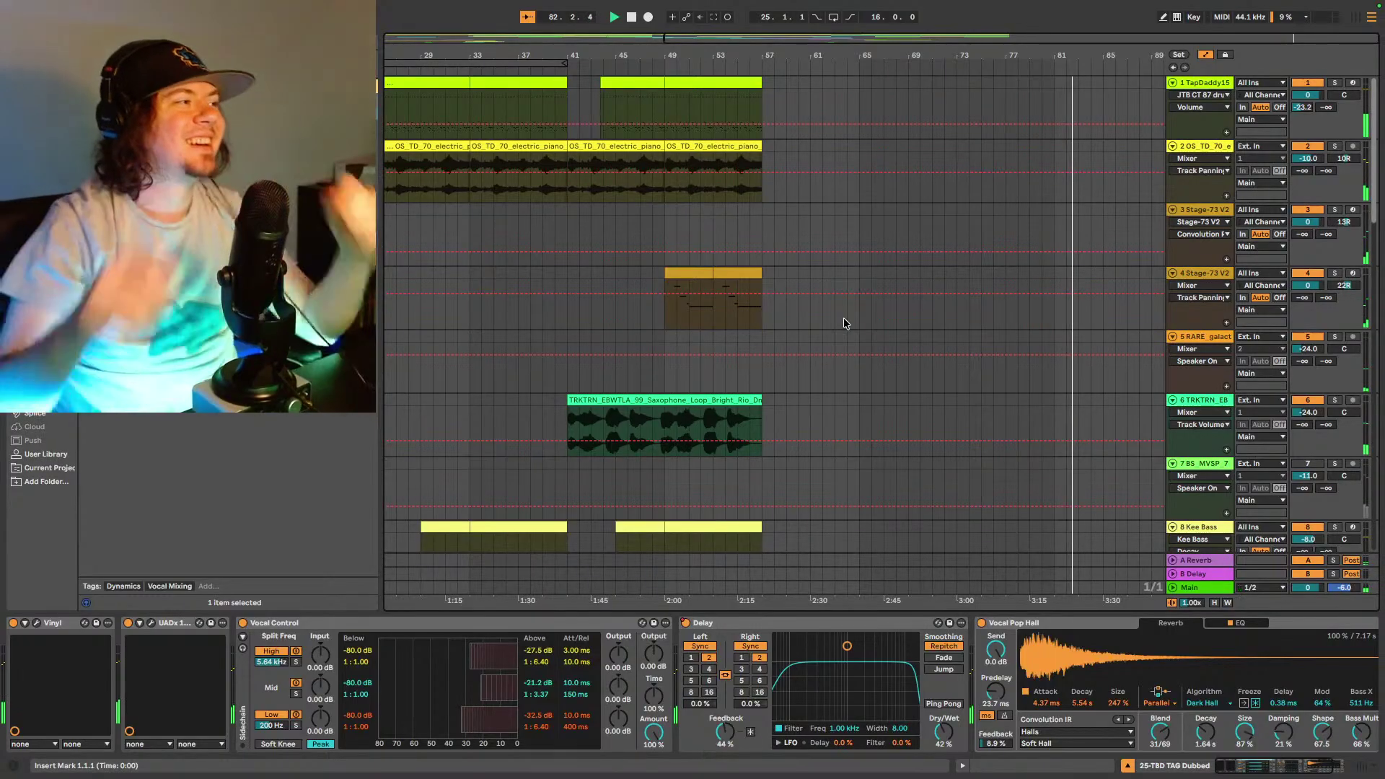
- Look over all tracks in the last part of the arrangement and play the final section from bar 41
{"action": "scroll", "coordinate": [789, 228], "scroll_direction": "down", "scroll_amount": 10}
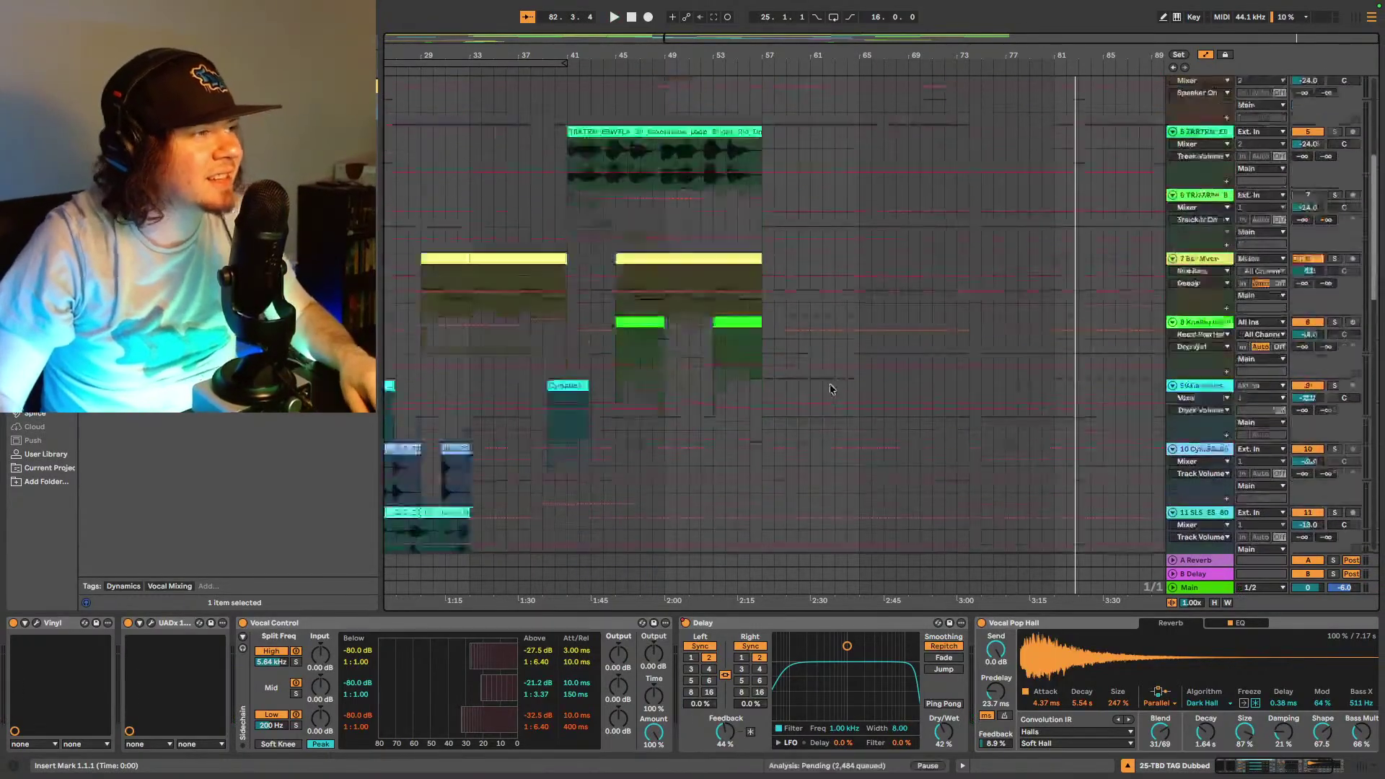
{"action": "scroll", "coordinate": [830, 390], "scroll_direction": "down", "scroll_amount": 10}
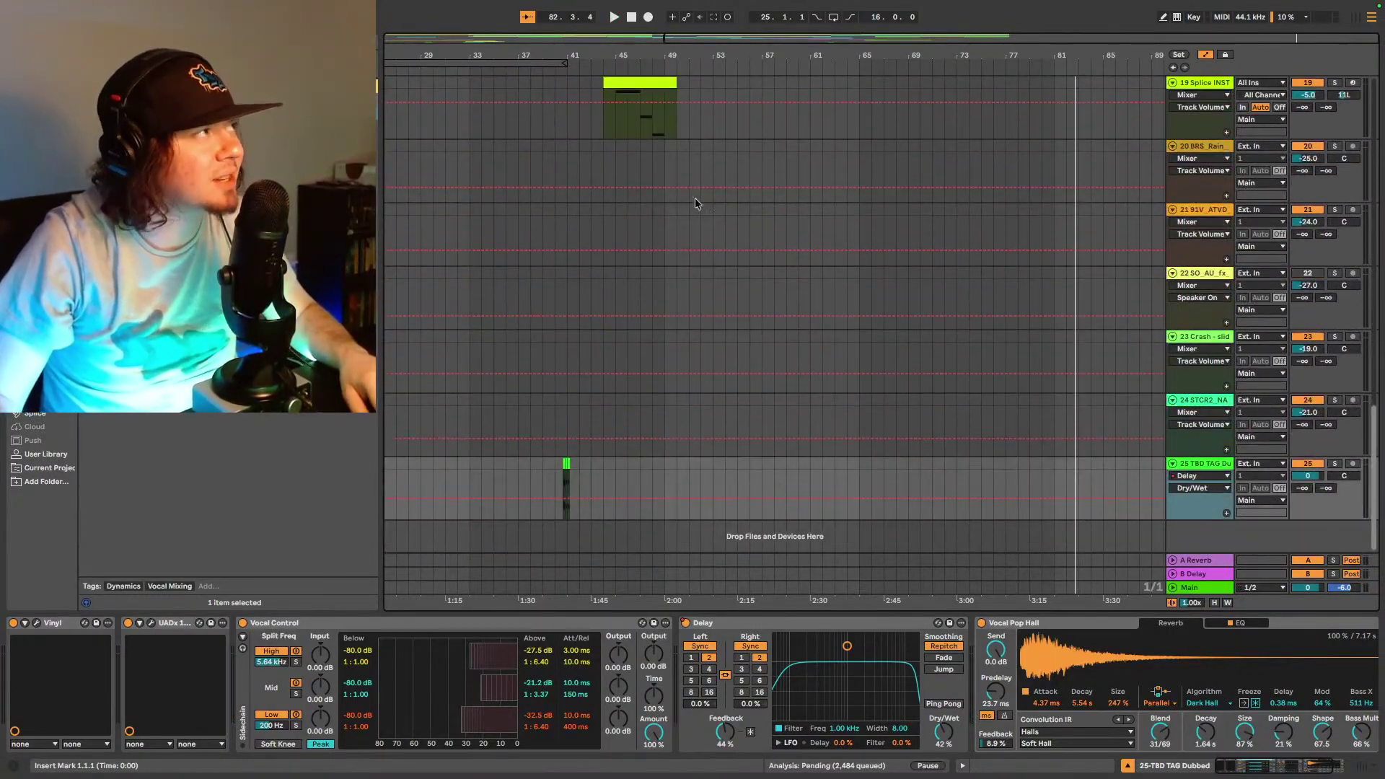
{"action": "scroll", "coordinate": [713, 144], "scroll_direction": "up", "scroll_amount": 15}
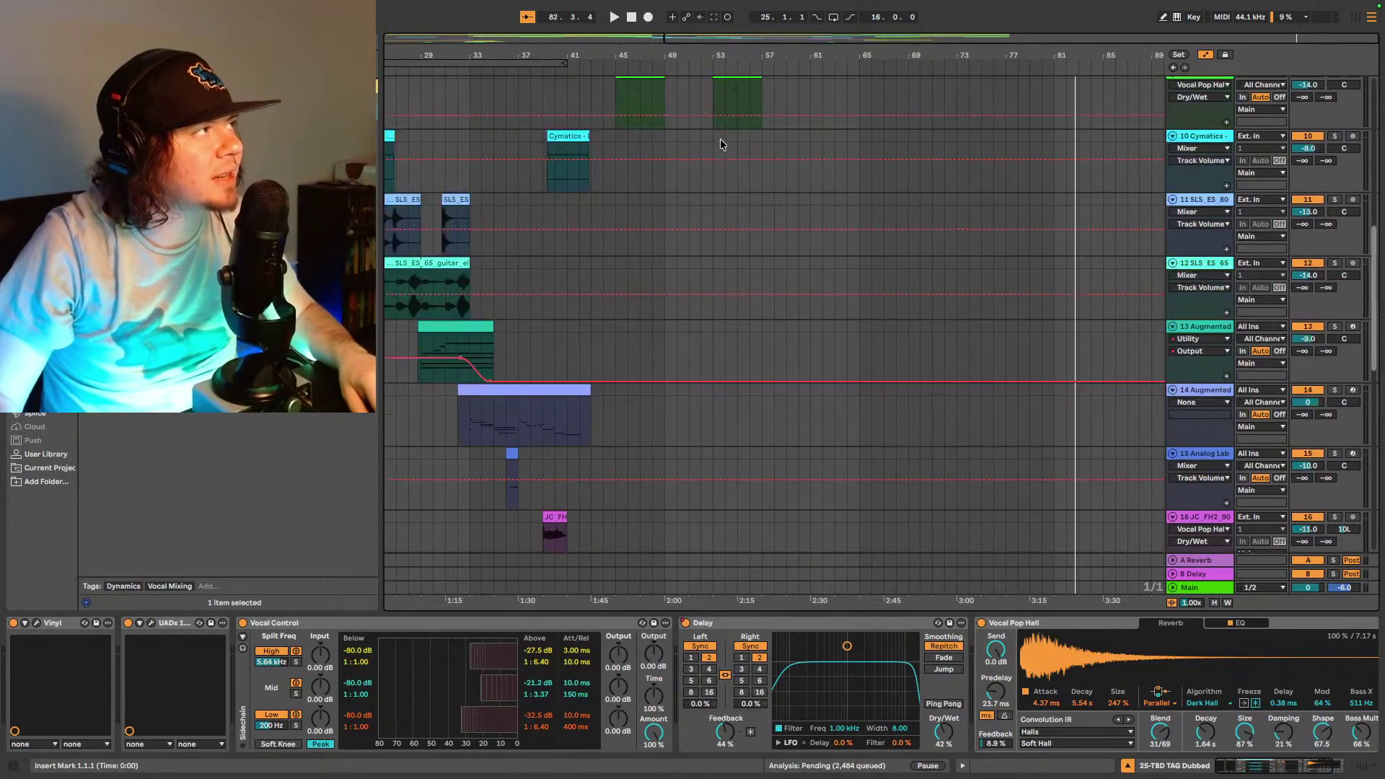
{"action": "scroll", "coordinate": [725, 171], "scroll_direction": "up", "scroll_amount": 5}
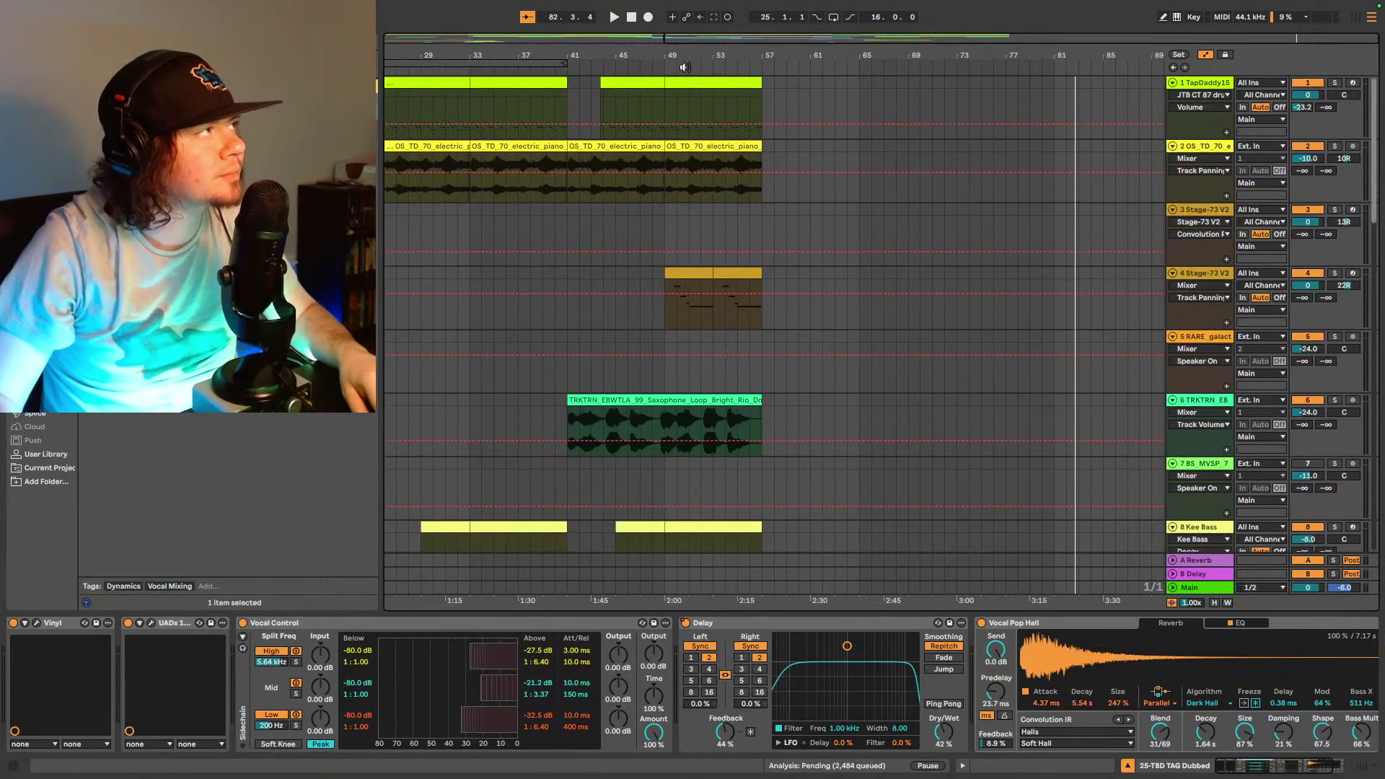
{"action": "left_click", "coordinate": [570, 95]}
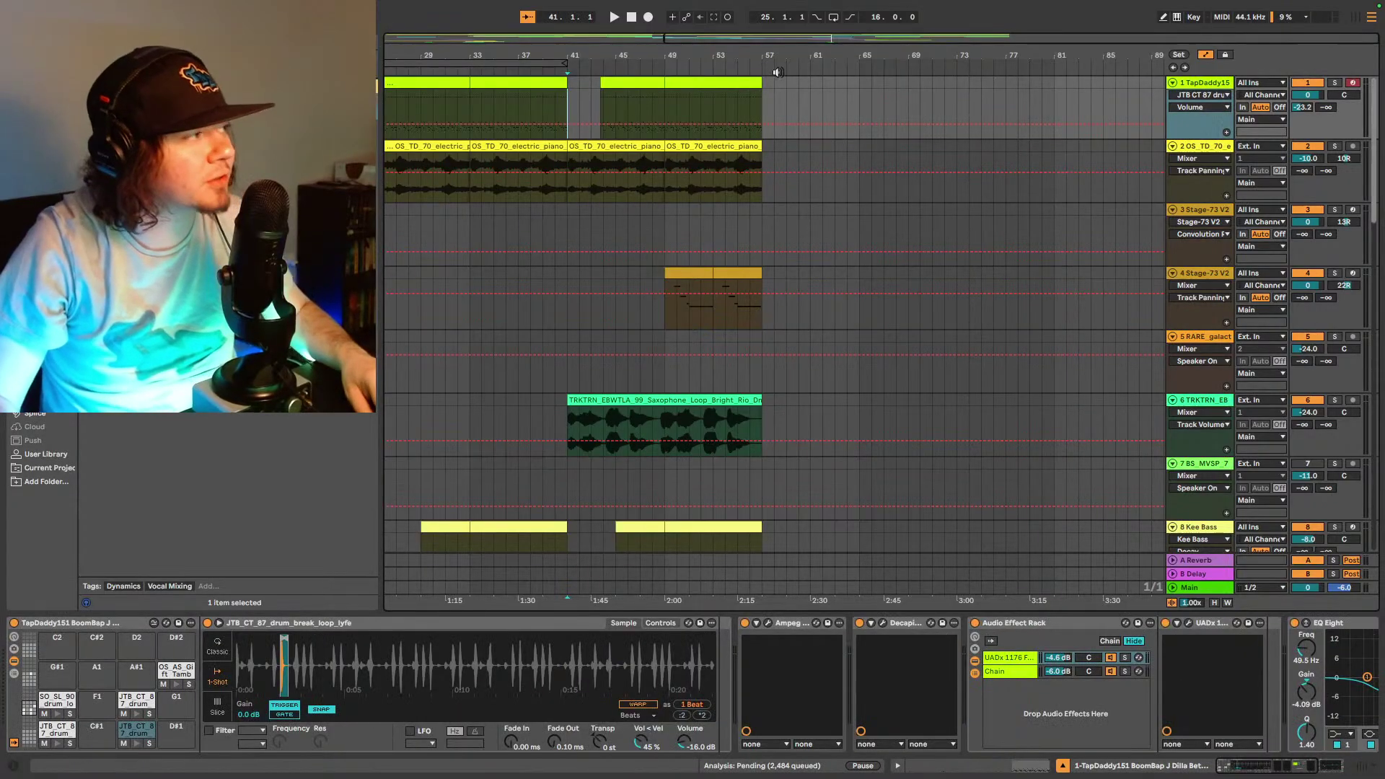
{"action": "scroll", "coordinate": [1007, 266], "scroll_direction": "left", "scroll_amount": 5}
{"action": "key", "text": "space"}
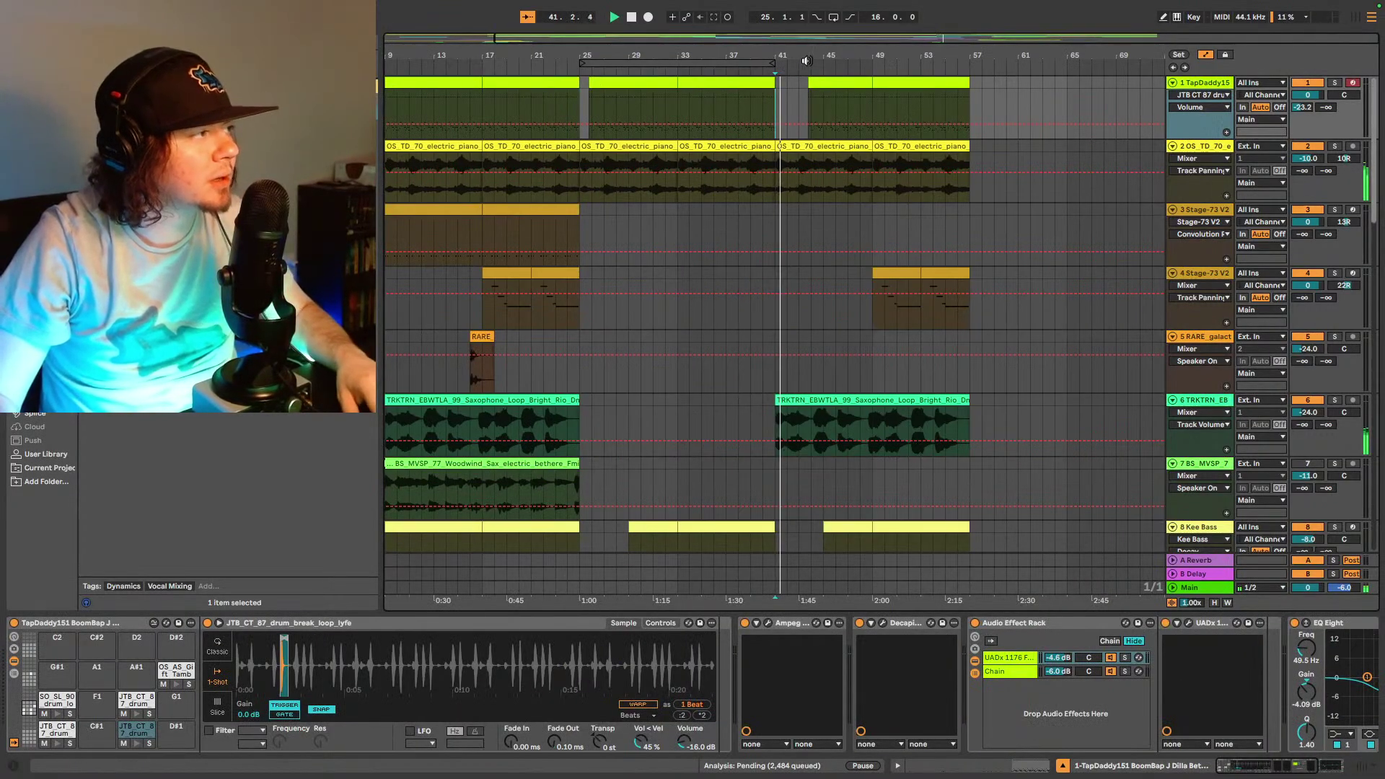
{"action": "scroll", "coordinate": [1055, 263], "scroll_direction": "down", "scroll_amount": 3}
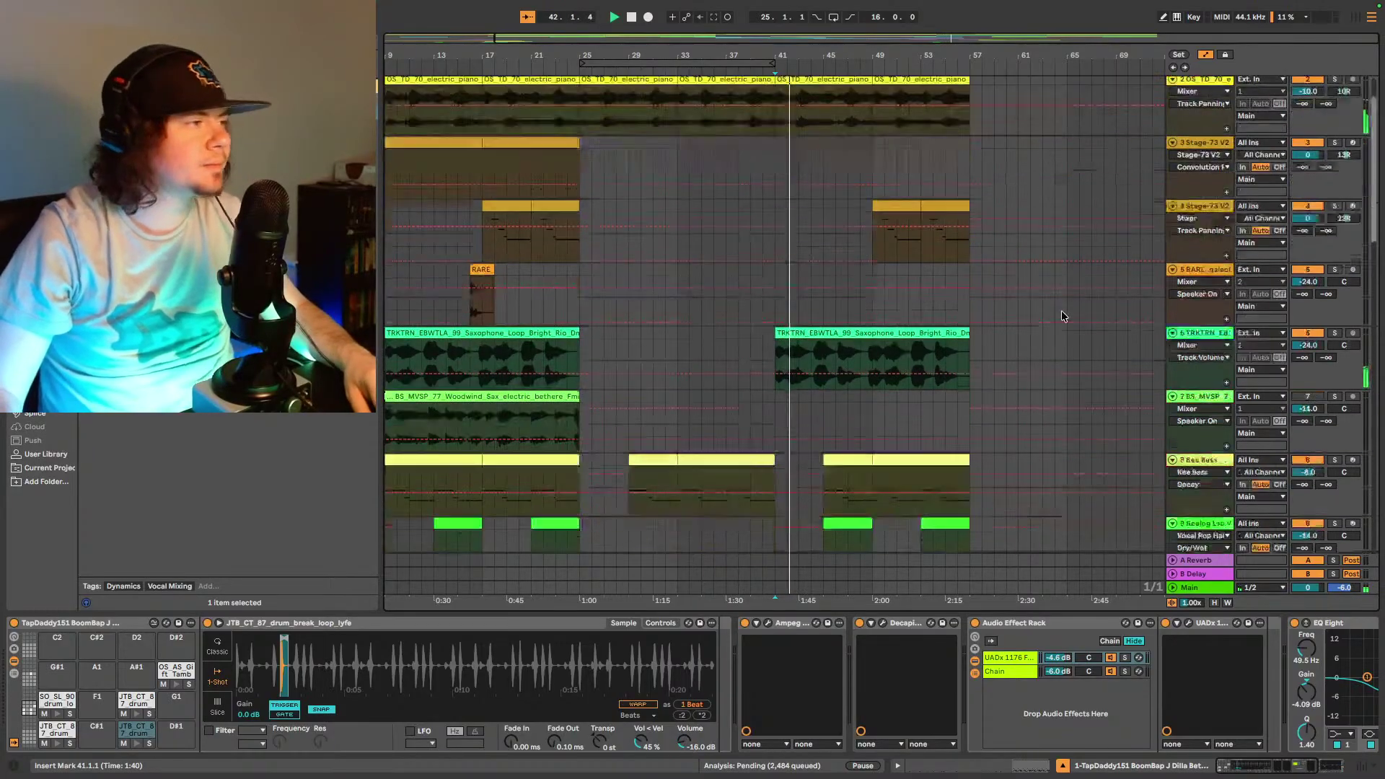
{"action": "scroll", "coordinate": [1014, 328], "scroll_direction": "up", "scroll_amount": 3}
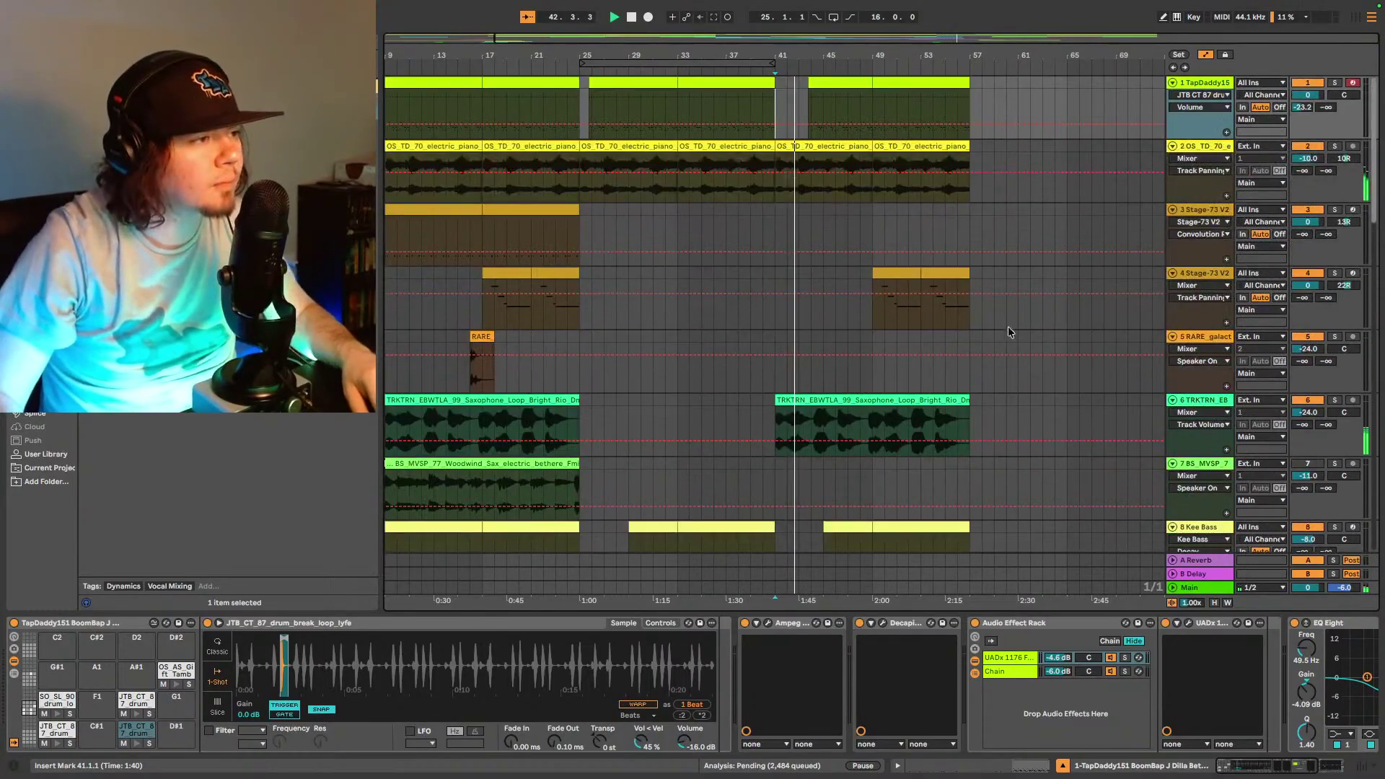
- Show the Main track's volume automation and draw a fade-out from 0.0 dB at bar 53 to -inf dB at bar 57
{"action": "left_click", "coordinate": [1172, 587]}
{"action": "right_click", "coordinate": [1192, 528]}
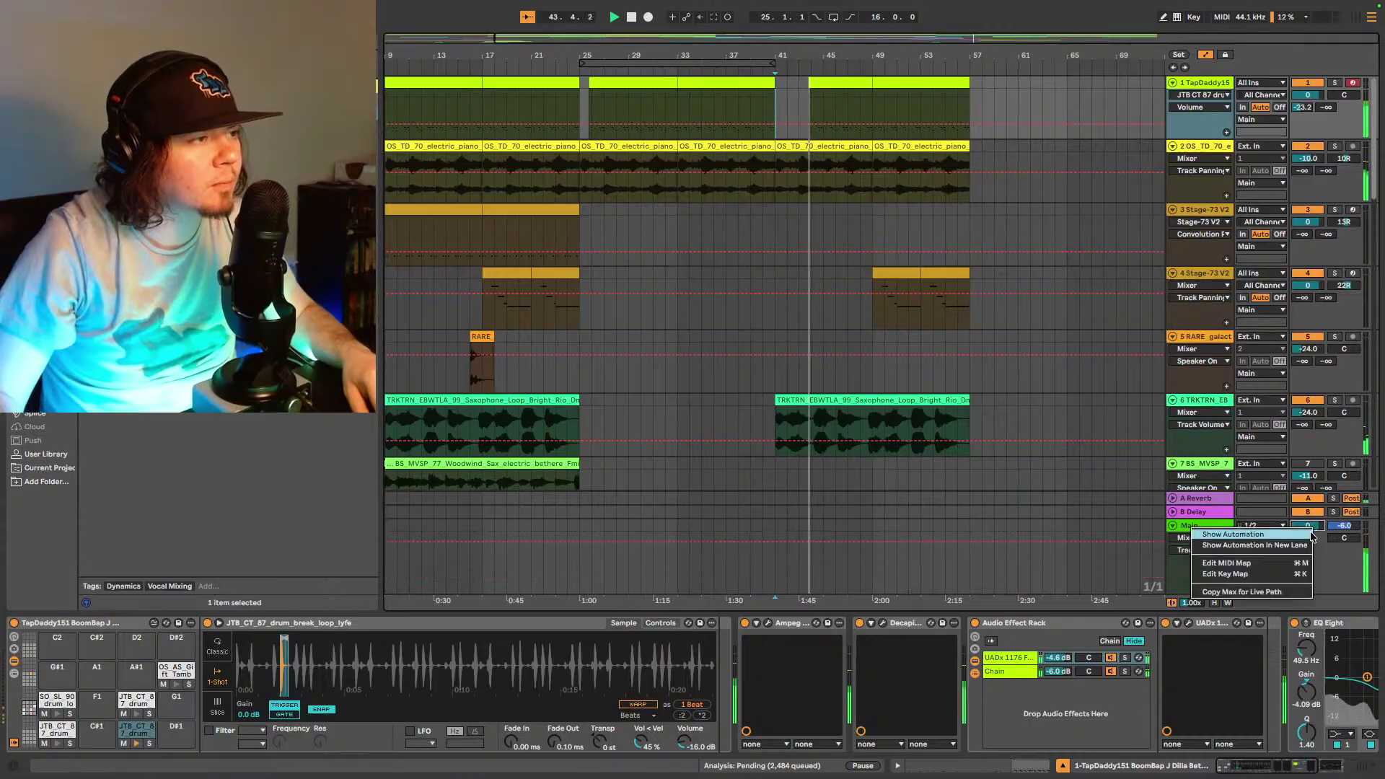
{"action": "left_click", "coordinate": [1294, 535]}
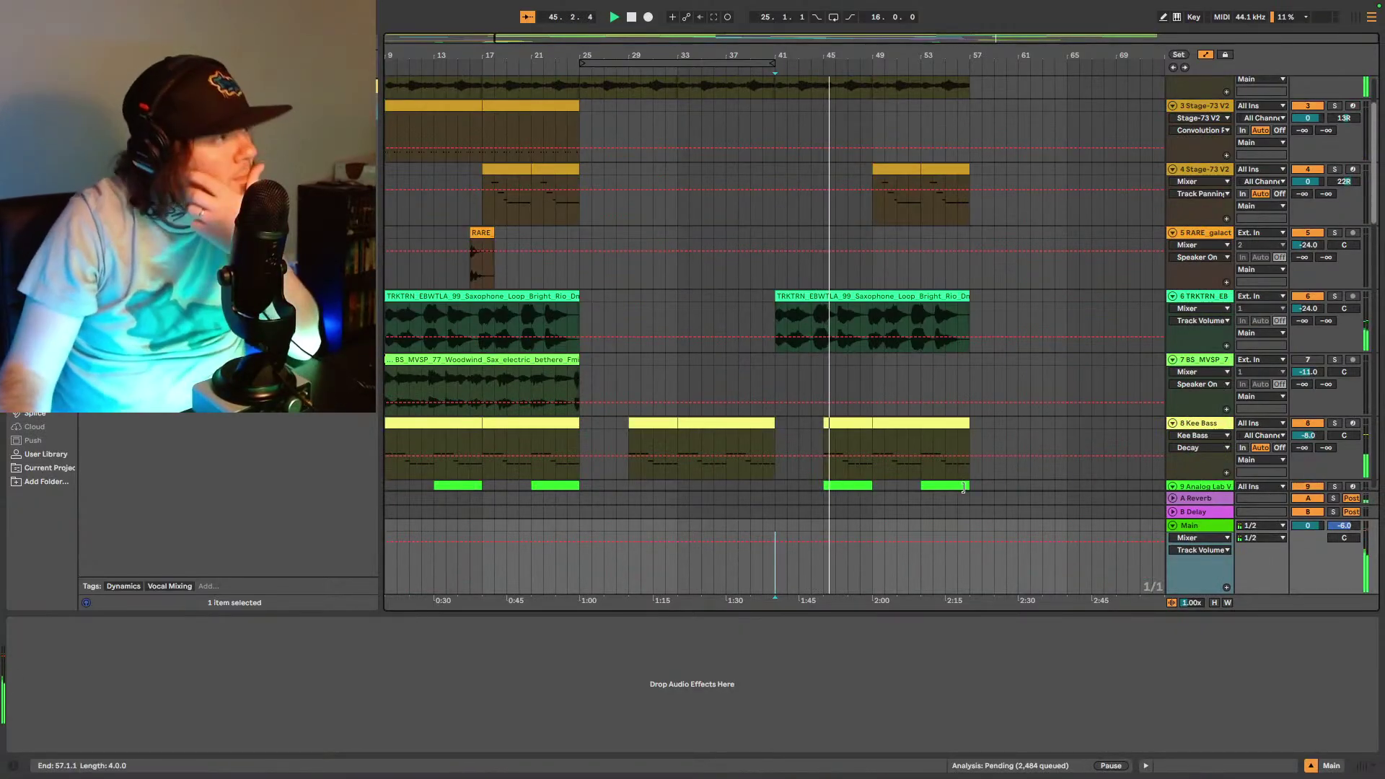
{"action": "scroll", "coordinate": [924, 393], "scroll_direction": "down", "scroll_amount": 3}
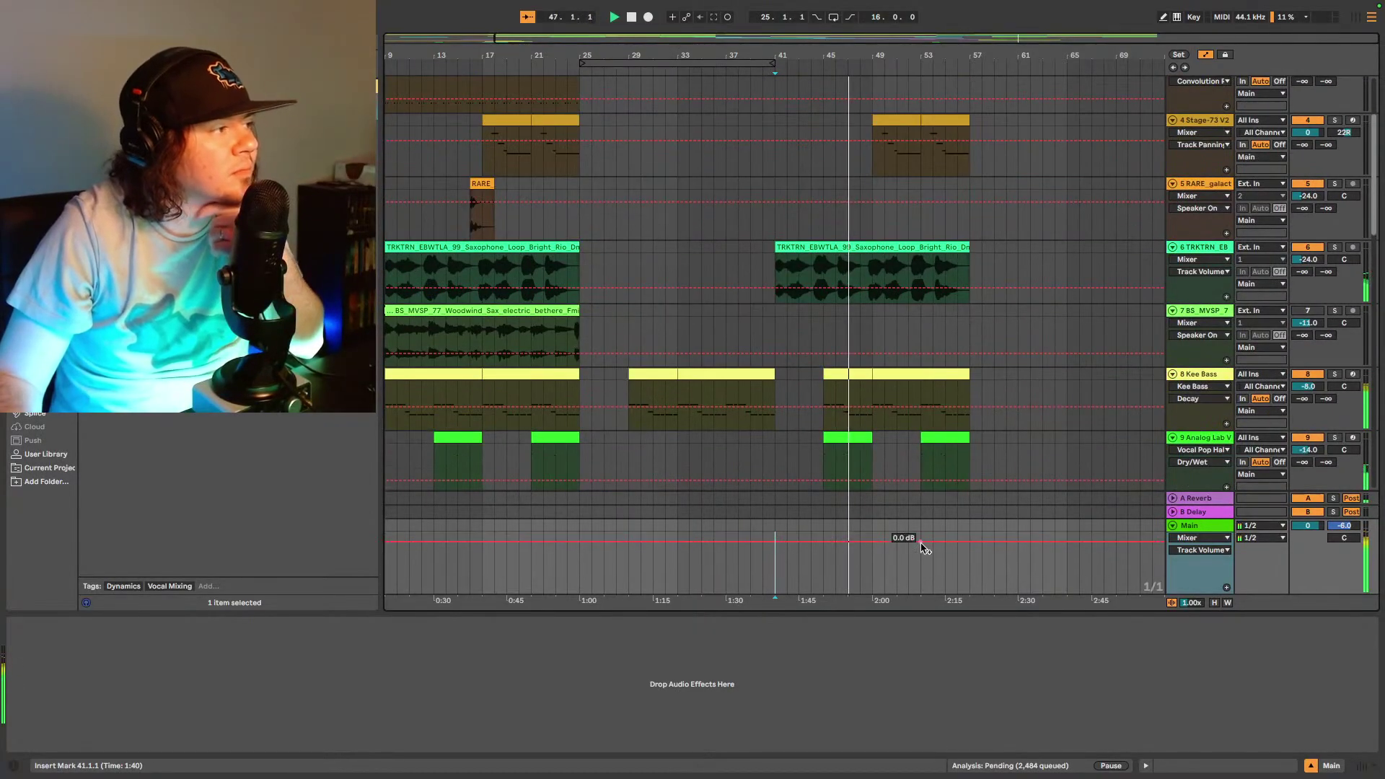
{"action": "left_click", "coordinate": [922, 542]}
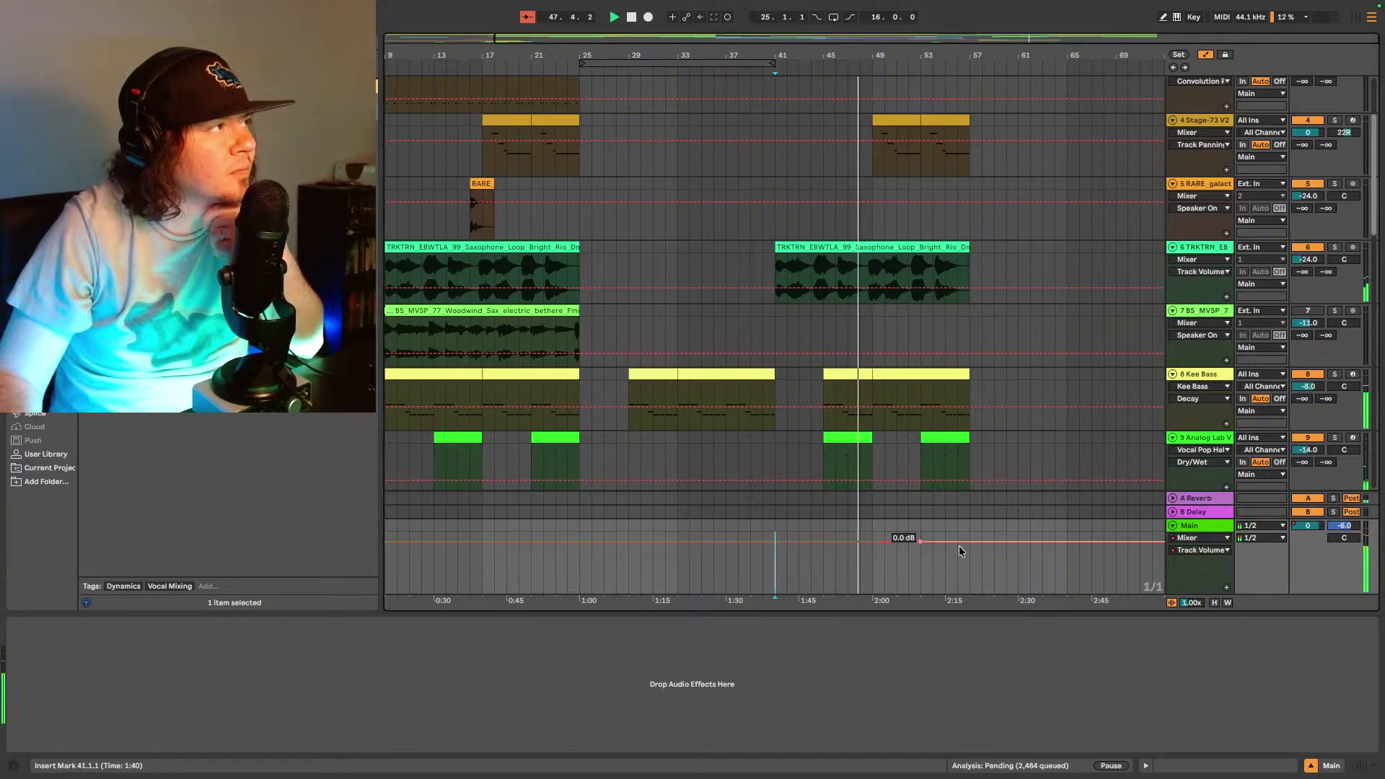
{"action": "left_click_drag", "start_coordinate": [970, 542], "coordinate": [968, 592]}
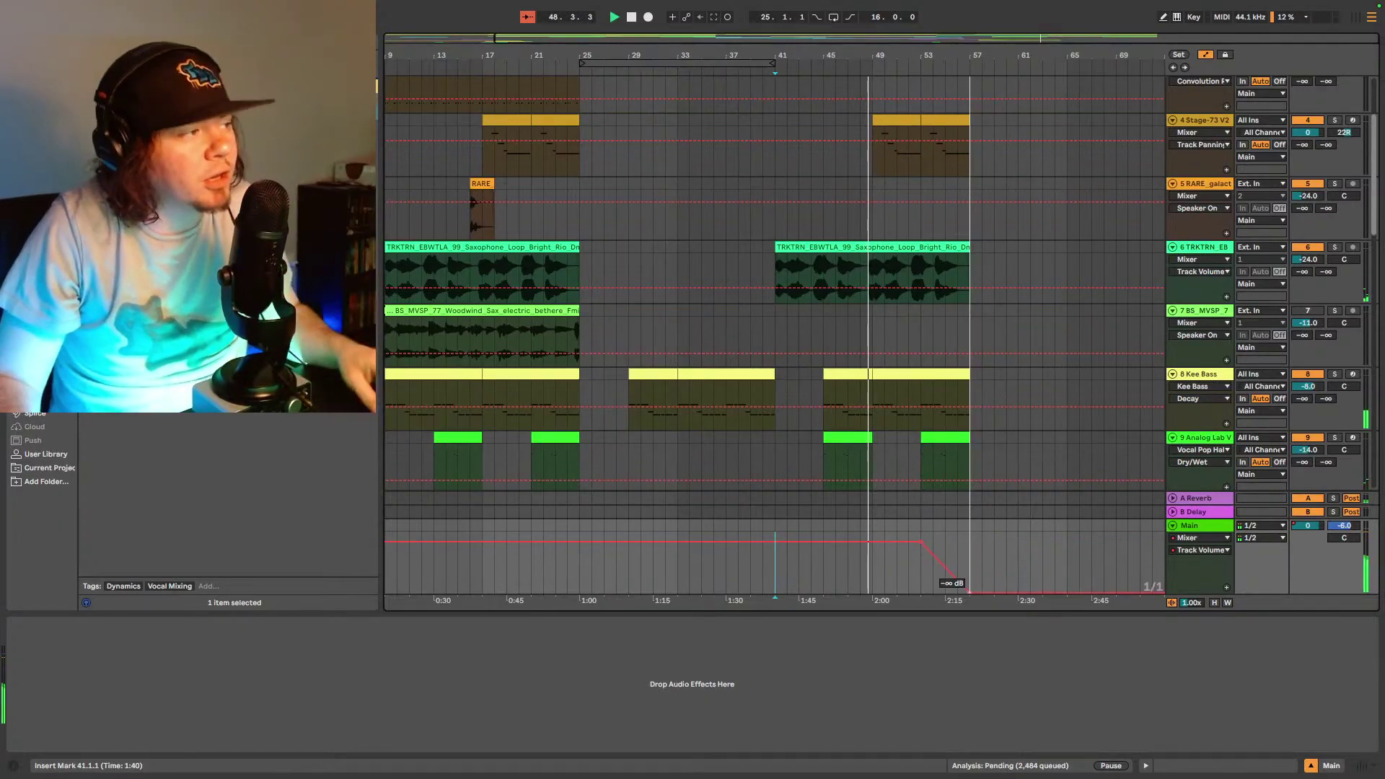
- Copy the RARE galactic sax section from bar 15 to bar 20 to the same track at bar 47, and audition the copy
{"action": "scroll", "coordinate": [812, 287], "scroll_direction": "up", "scroll_amount": 5}
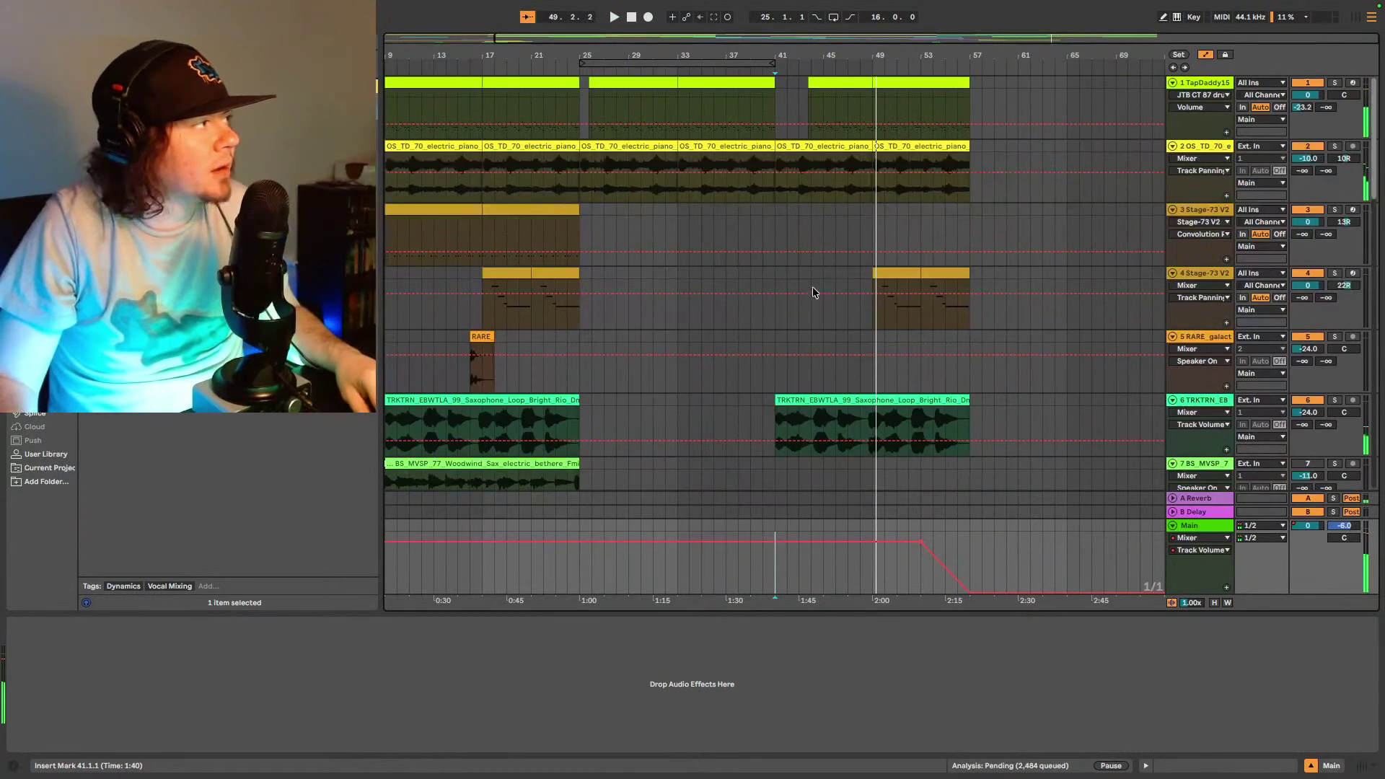
{"action": "scroll", "coordinate": [576, 302], "scroll_direction": "down", "scroll_amount": 2}
{"action": "left_click_drag", "start_coordinate": [457, 326], "coordinate": [497, 299]}
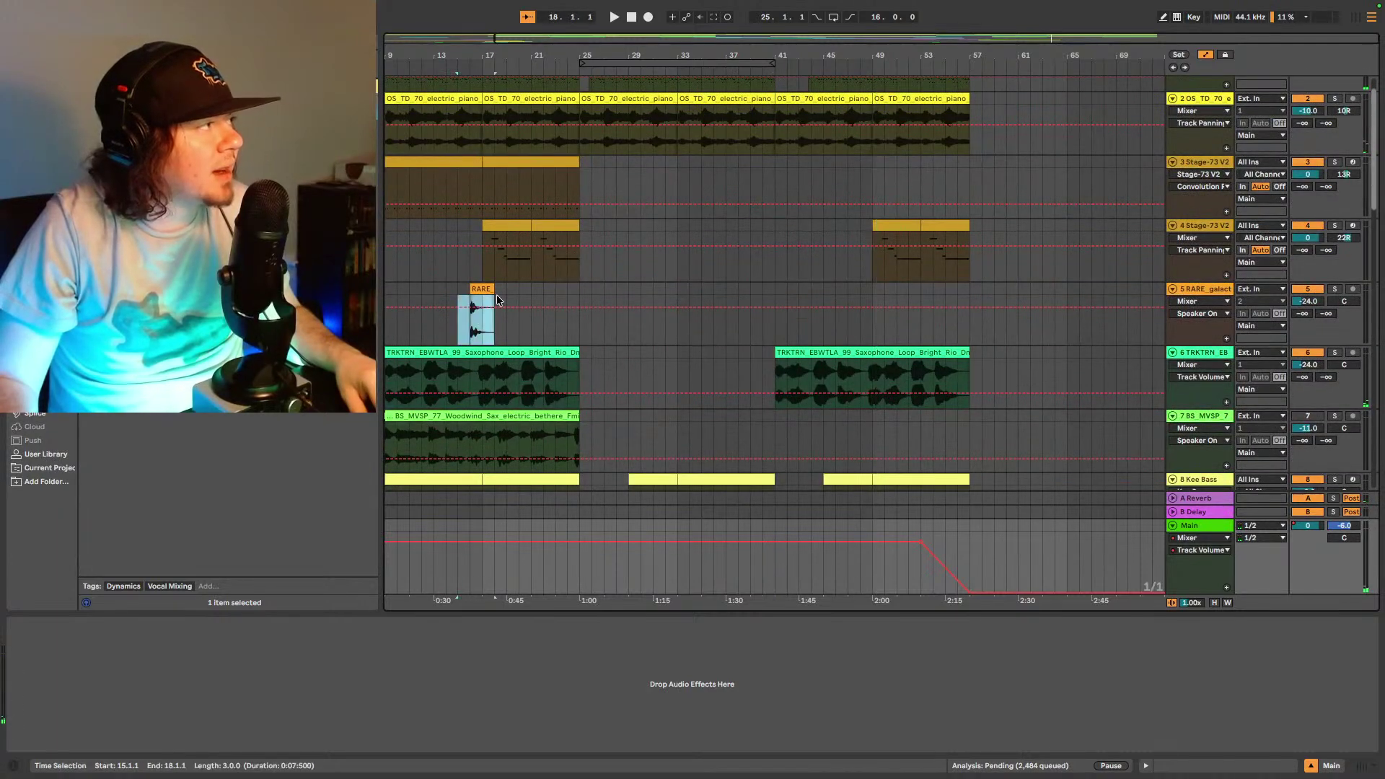
{"action": "left_click", "coordinate": [517, 287]}
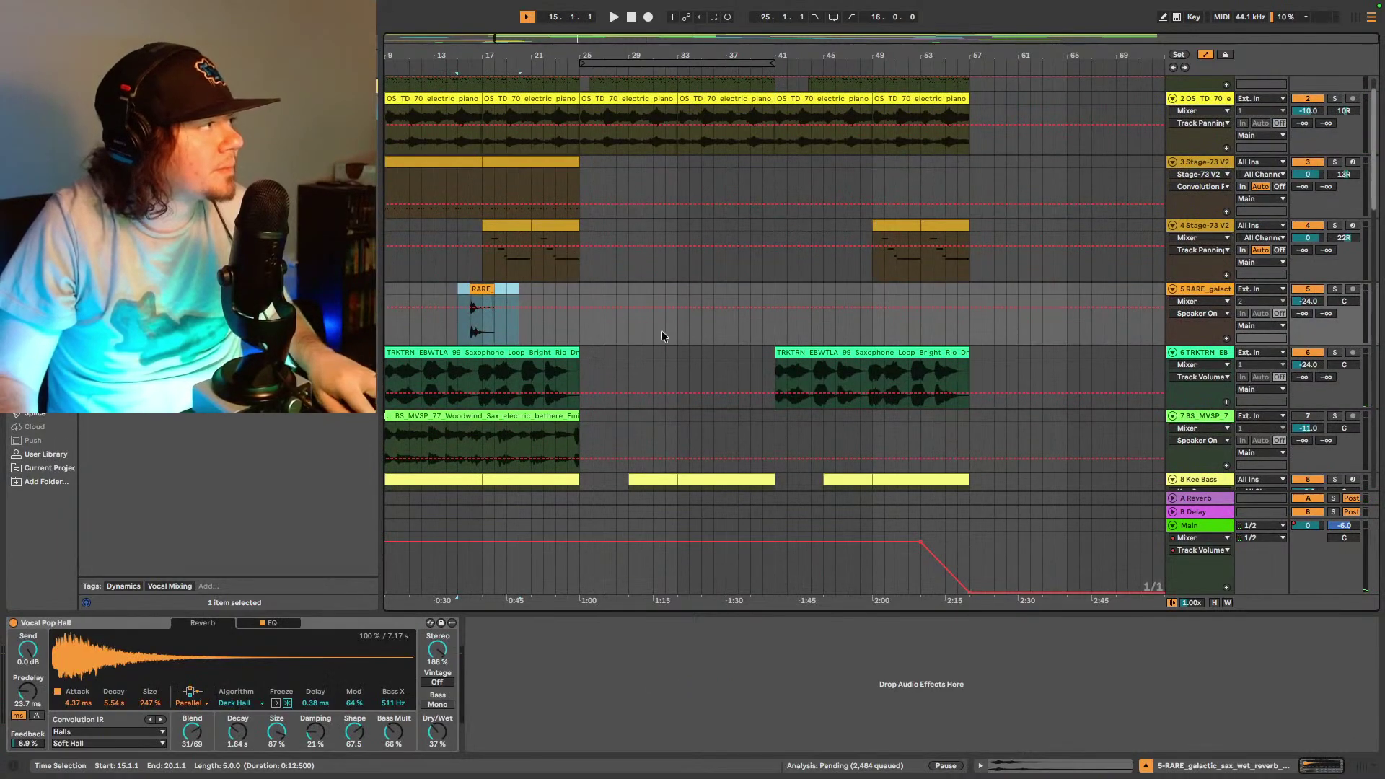
{"action": "left_click", "coordinate": [847, 326]}
{"action": "key", "text": "ctrl+v"}
{"action": "key", "text": "space"}
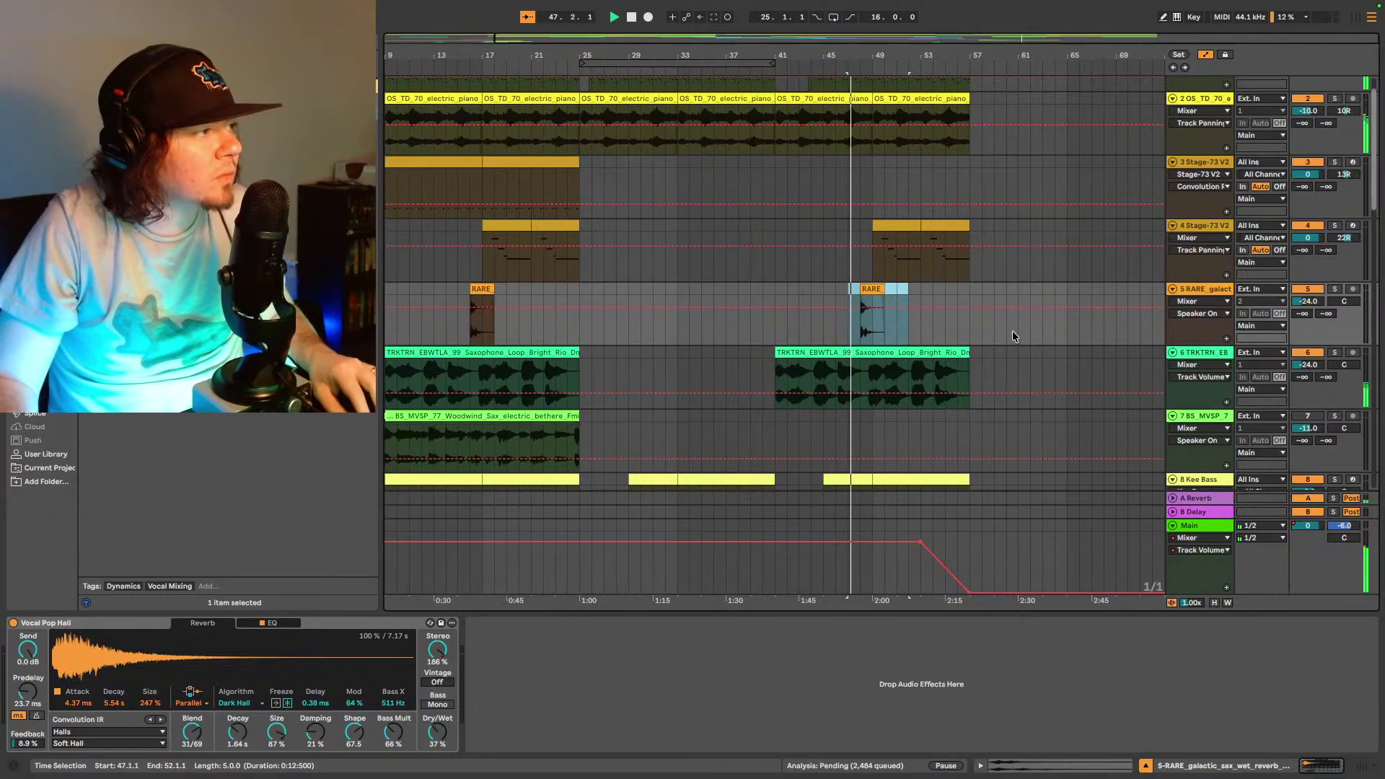
- Look through the remaining tracks for further parts to repeat while listening to the ending and its fade-out
{"action": "scroll", "coordinate": [933, 318], "scroll_direction": "down", "scroll_amount": 3}
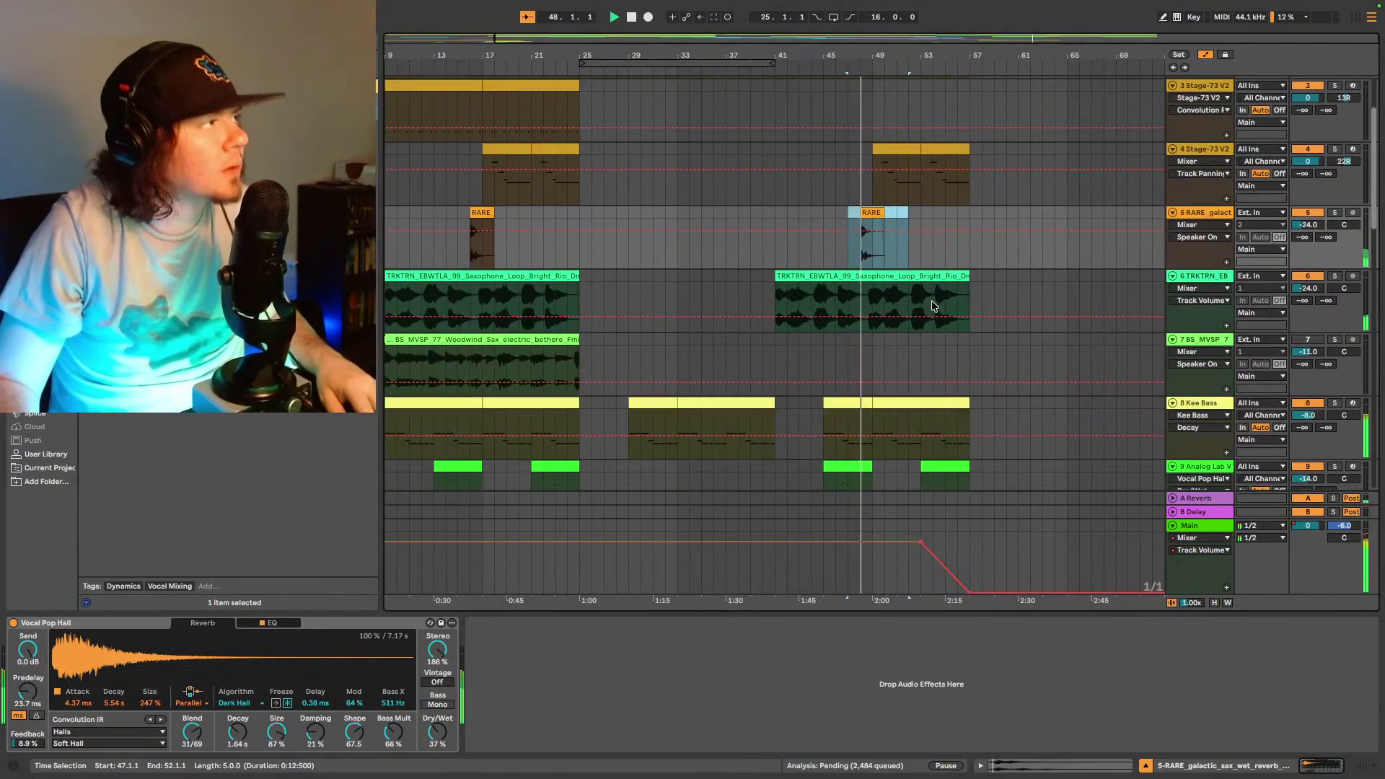
{"action": "scroll", "coordinate": [944, 272], "scroll_direction": "down", "scroll_amount": 1}
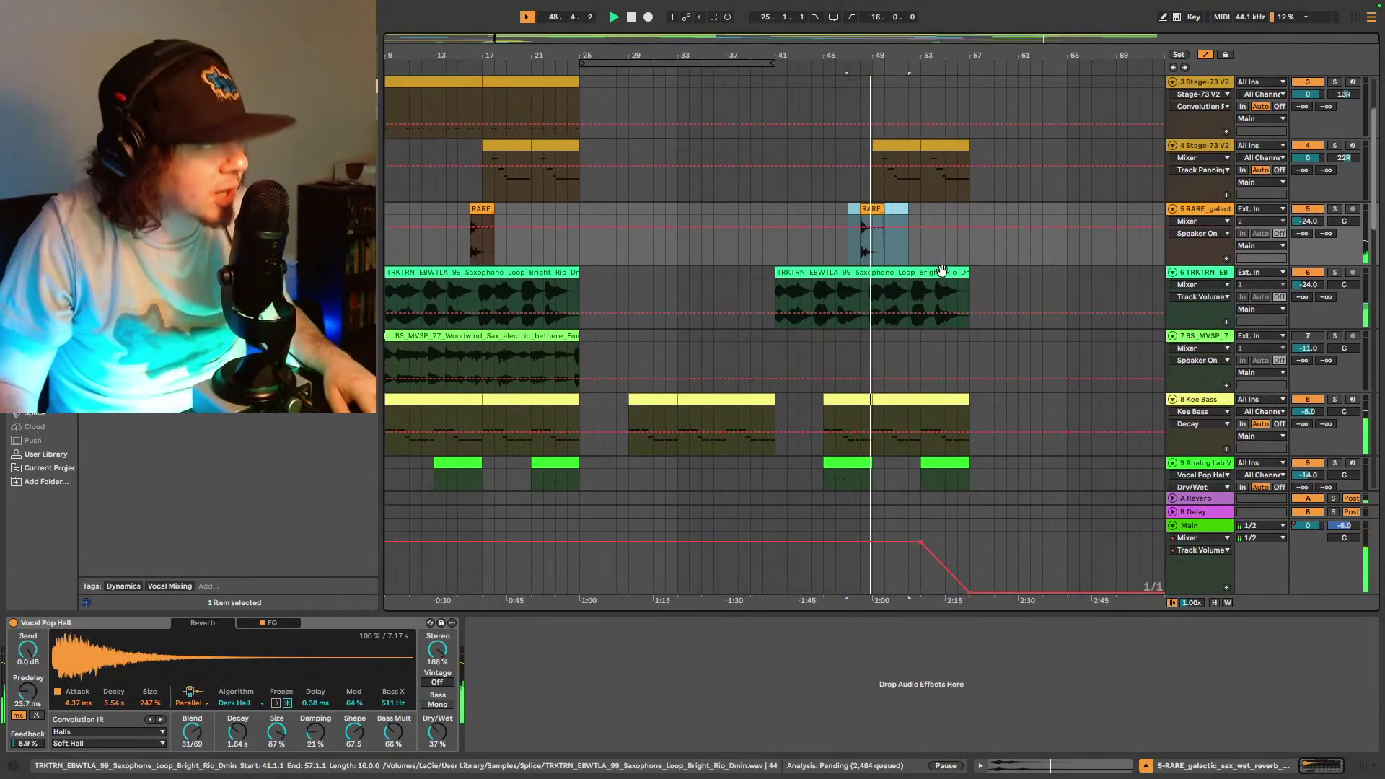
{"action": "scroll", "coordinate": [931, 281], "scroll_direction": "down", "scroll_amount": 7}
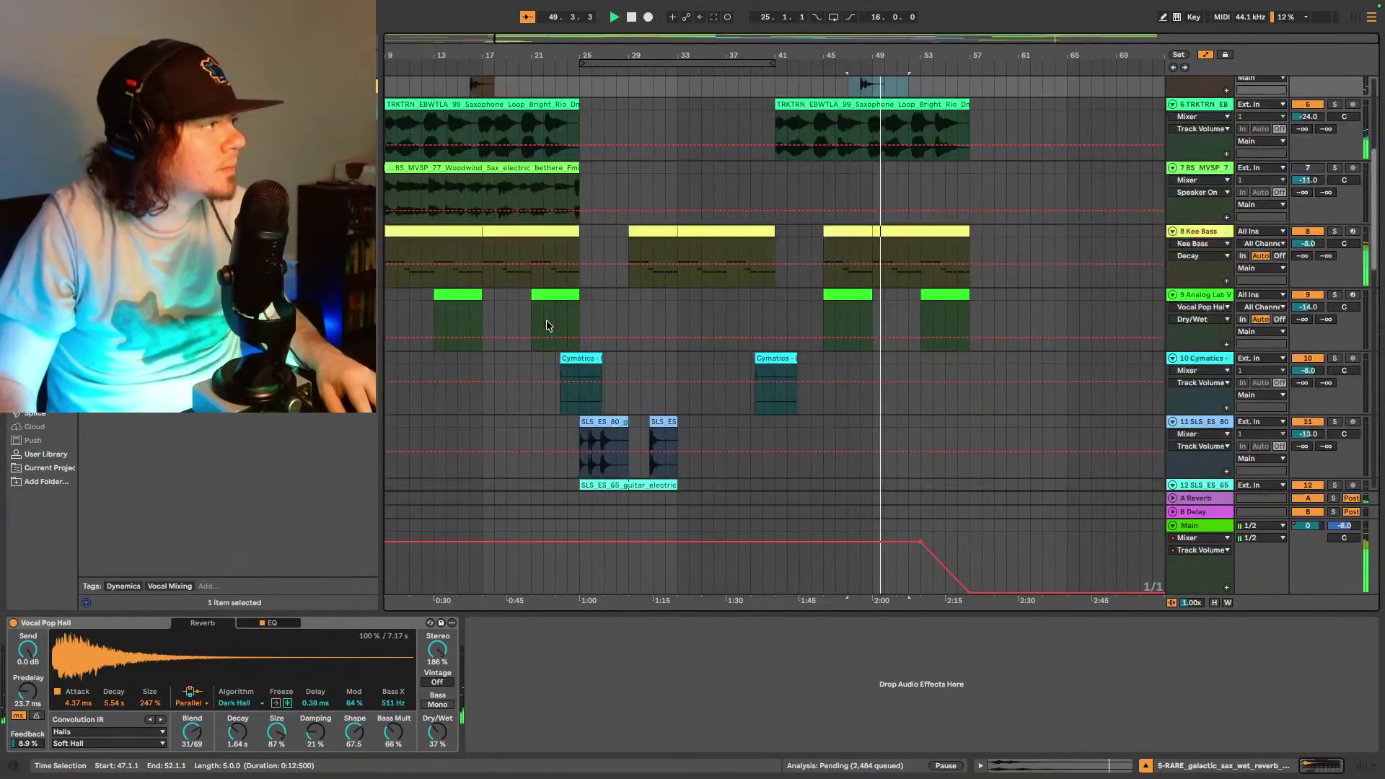
{"action": "scroll", "coordinate": [545, 324], "scroll_direction": "down", "scroll_amount": 20}
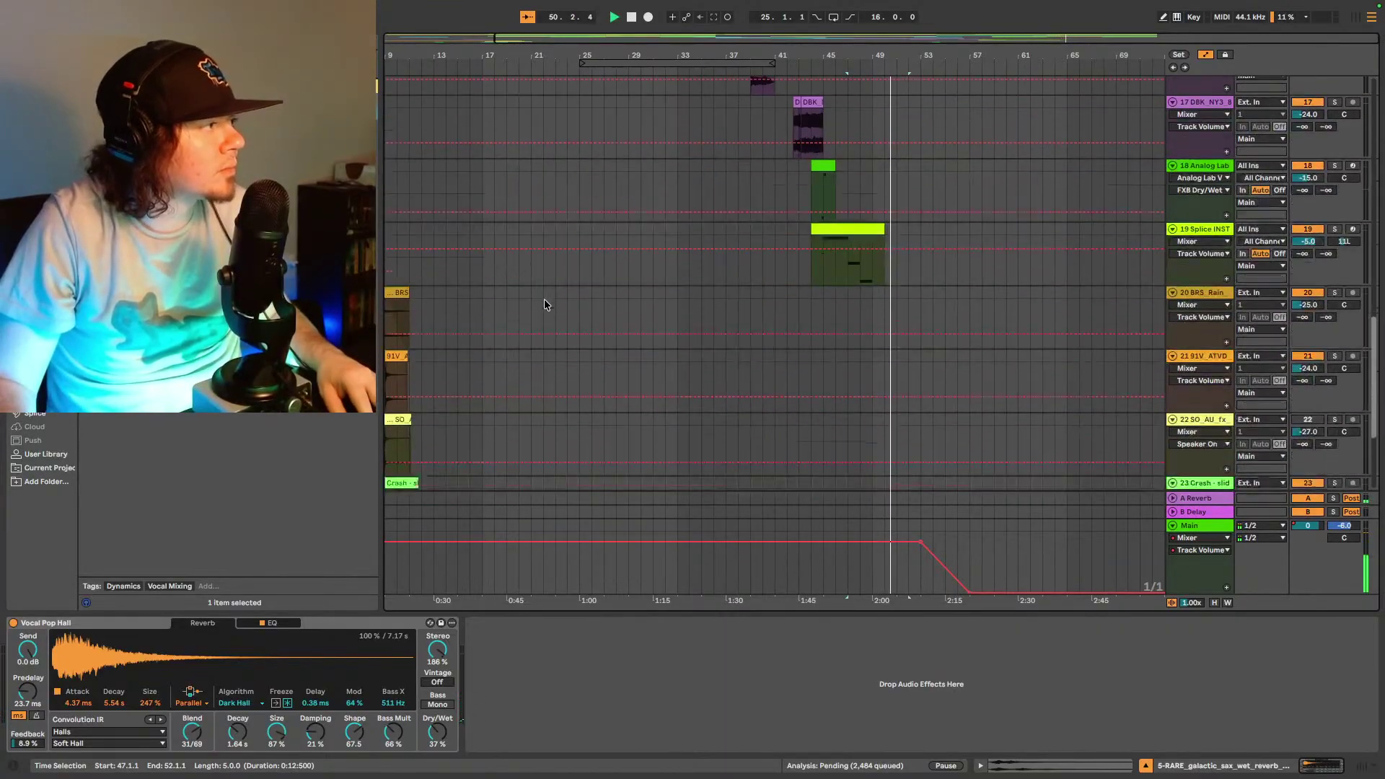
{"action": "scroll", "coordinate": [544, 293], "scroll_direction": "up", "scroll_amount": 20}
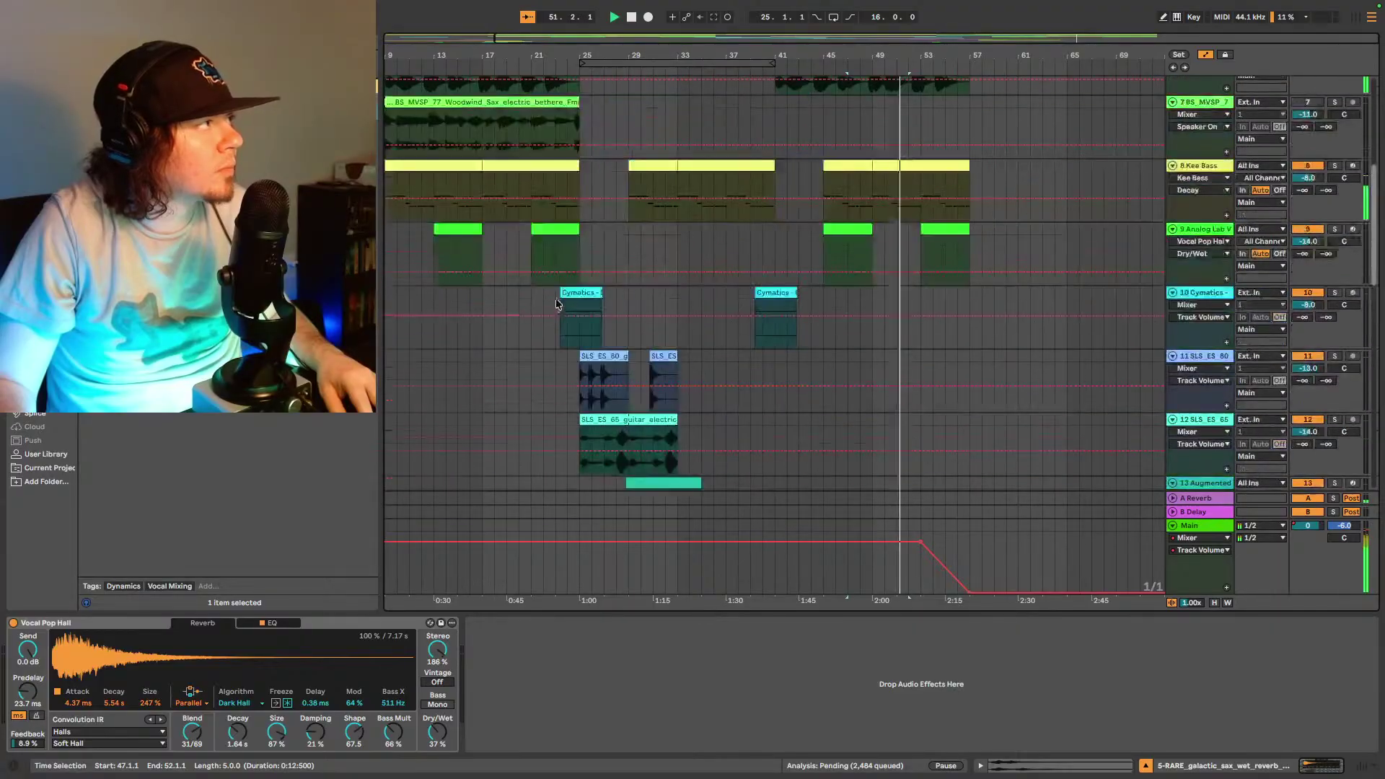
{"action": "scroll", "coordinate": [561, 292], "scroll_direction": "up", "scroll_amount": 3}
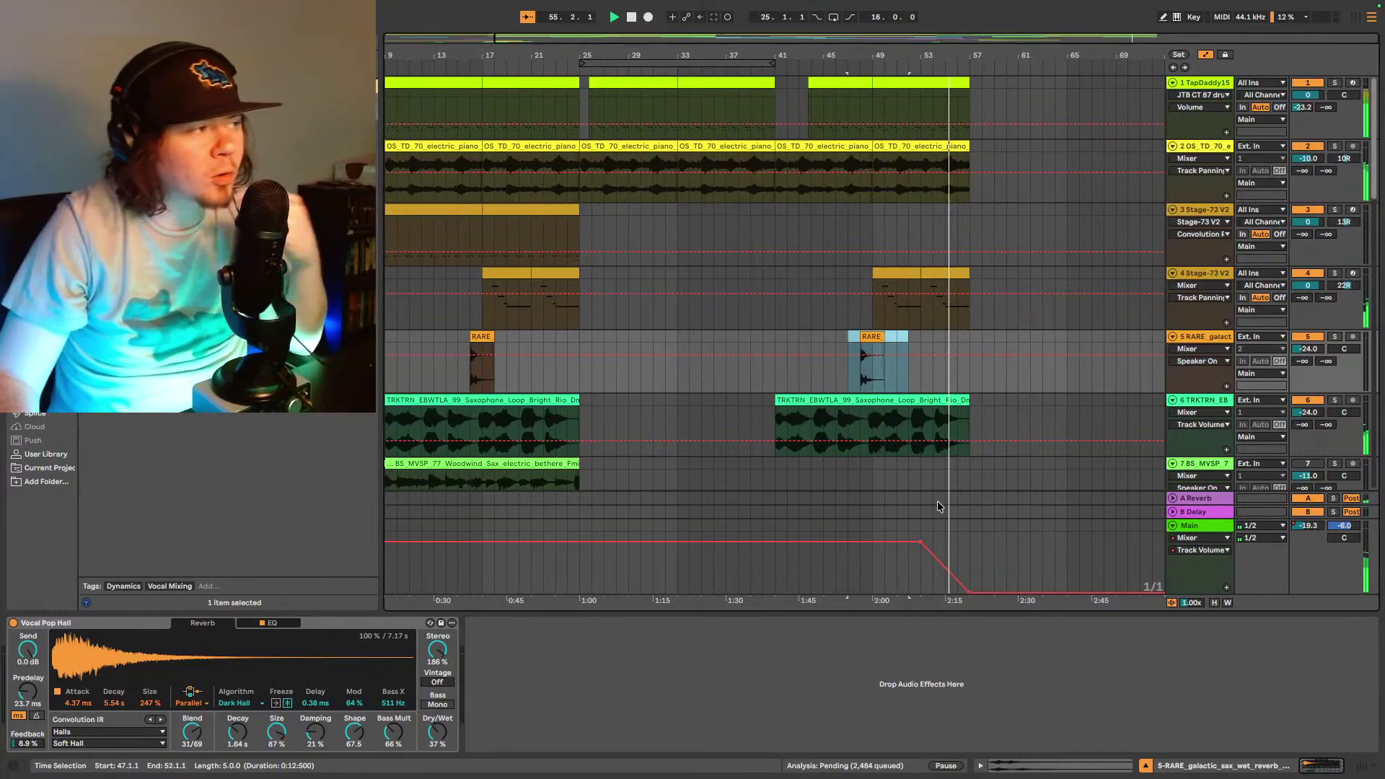
- Move the start of the Main volume fade-out to bar 49 at 0.0 dB, and place the insert mark there
{"action": "mouse_move", "coordinate": [920, 542]}
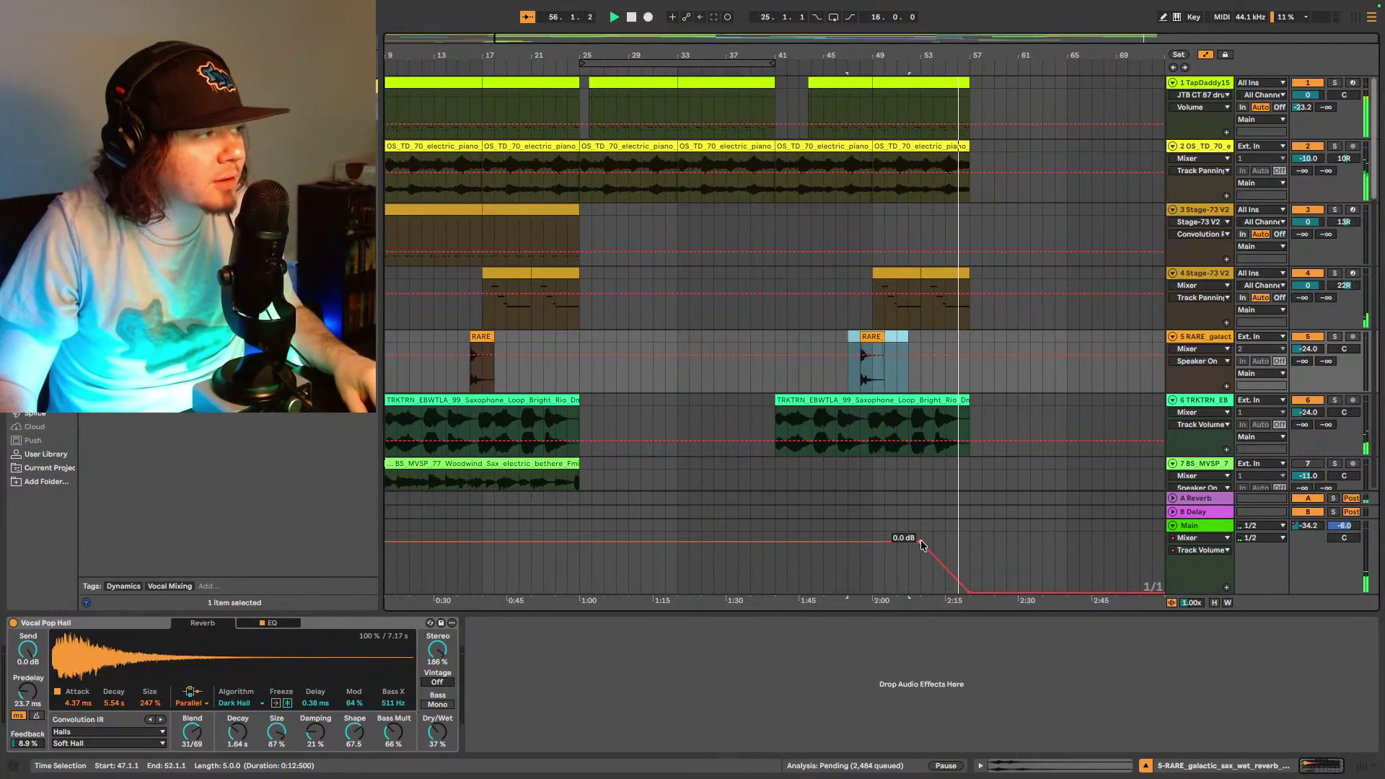
{"action": "left_click_drag", "start_coordinate": [920, 542], "coordinate": [872, 541]}
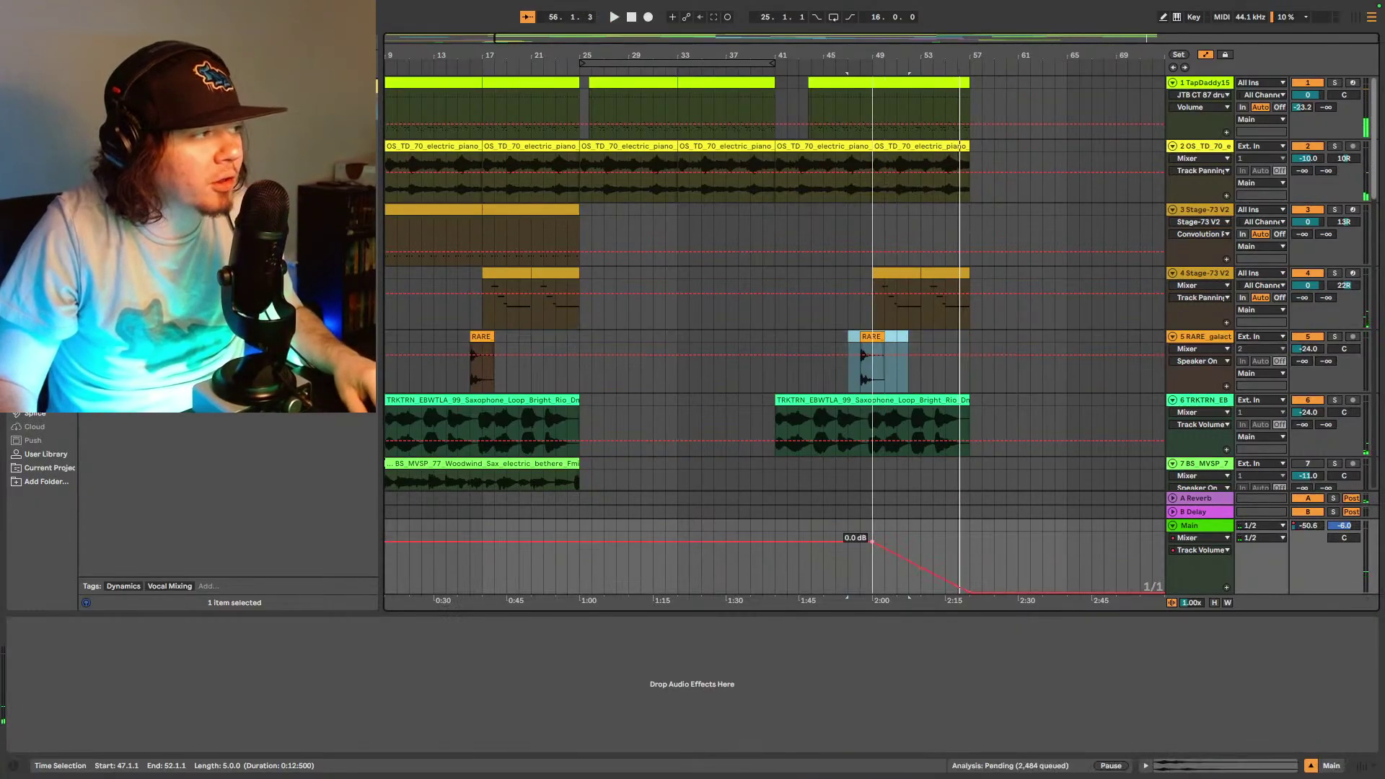
{"action": "key", "text": "space"}
{"action": "left_click", "coordinate": [873, 579]}
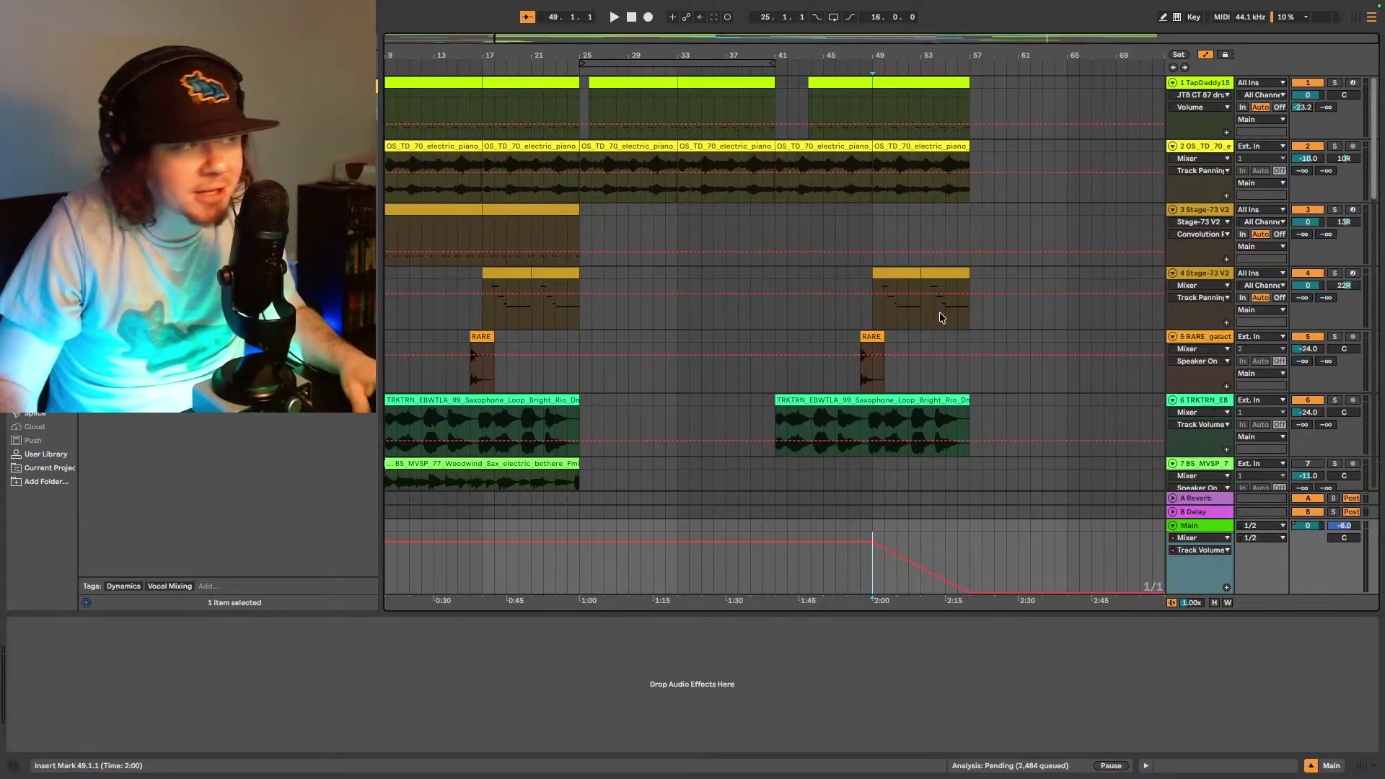
- Curve the start of the Main volume fade-out with added breakpoints at -1.0 dB and -6.0 dB after bar 49, and audition the ending
{"action": "key", "text": "space"}
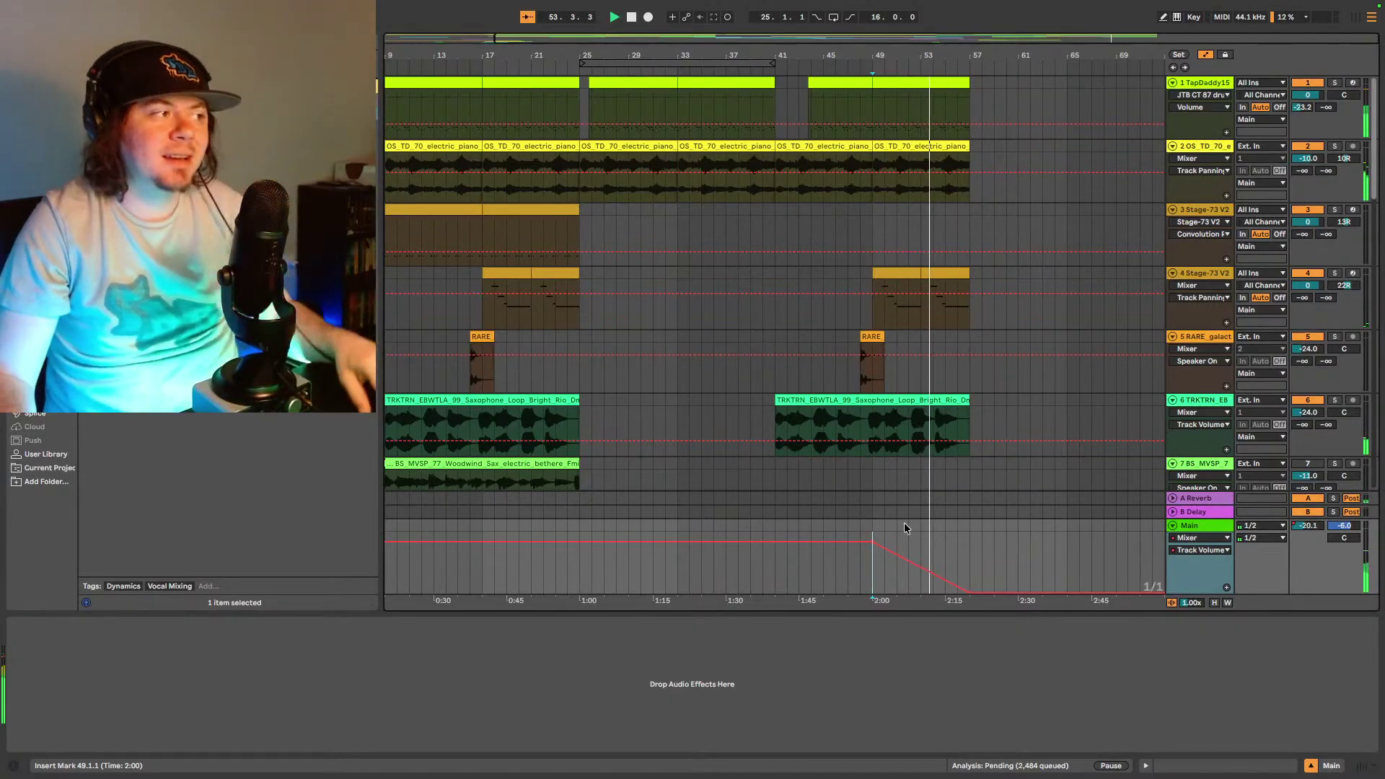
{"action": "mouse_move", "coordinate": [884, 550]}
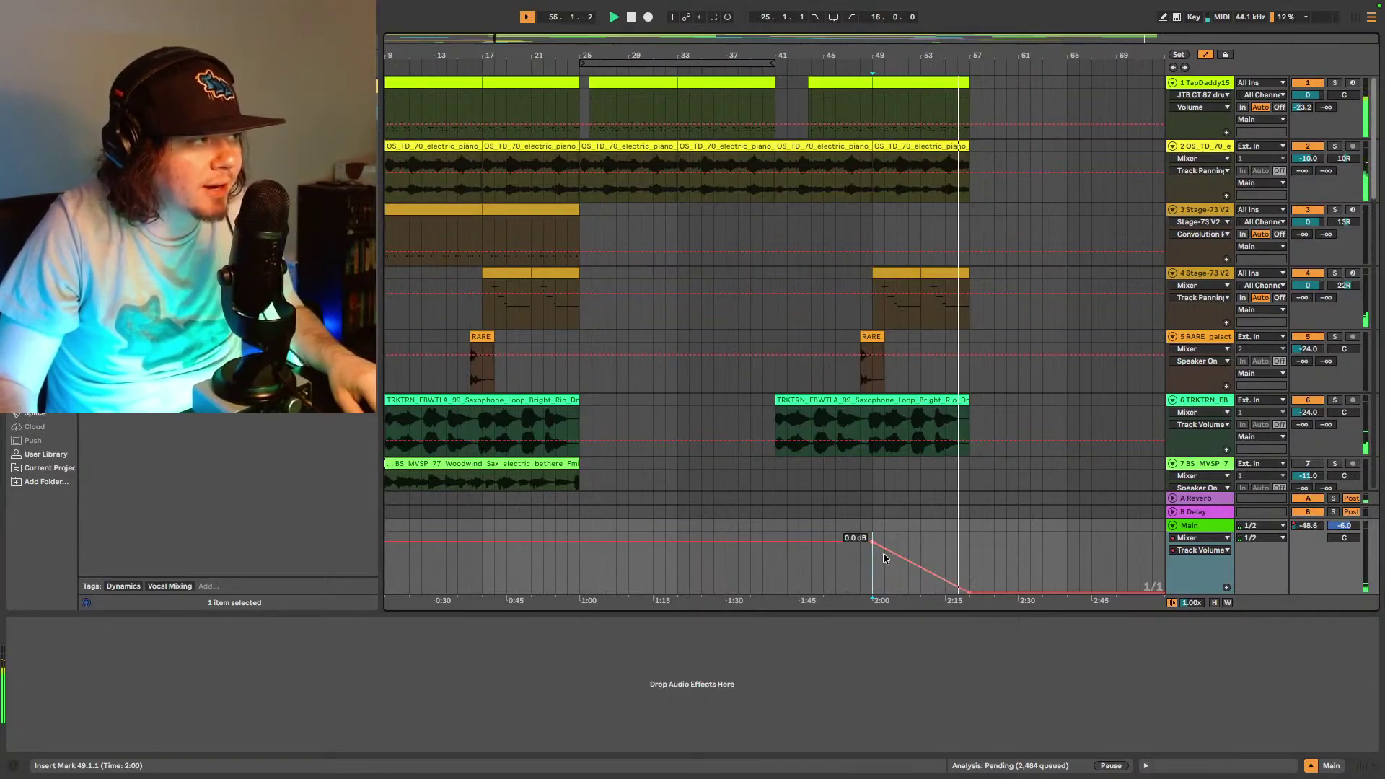
{"action": "left_click", "coordinate": [885, 548]}
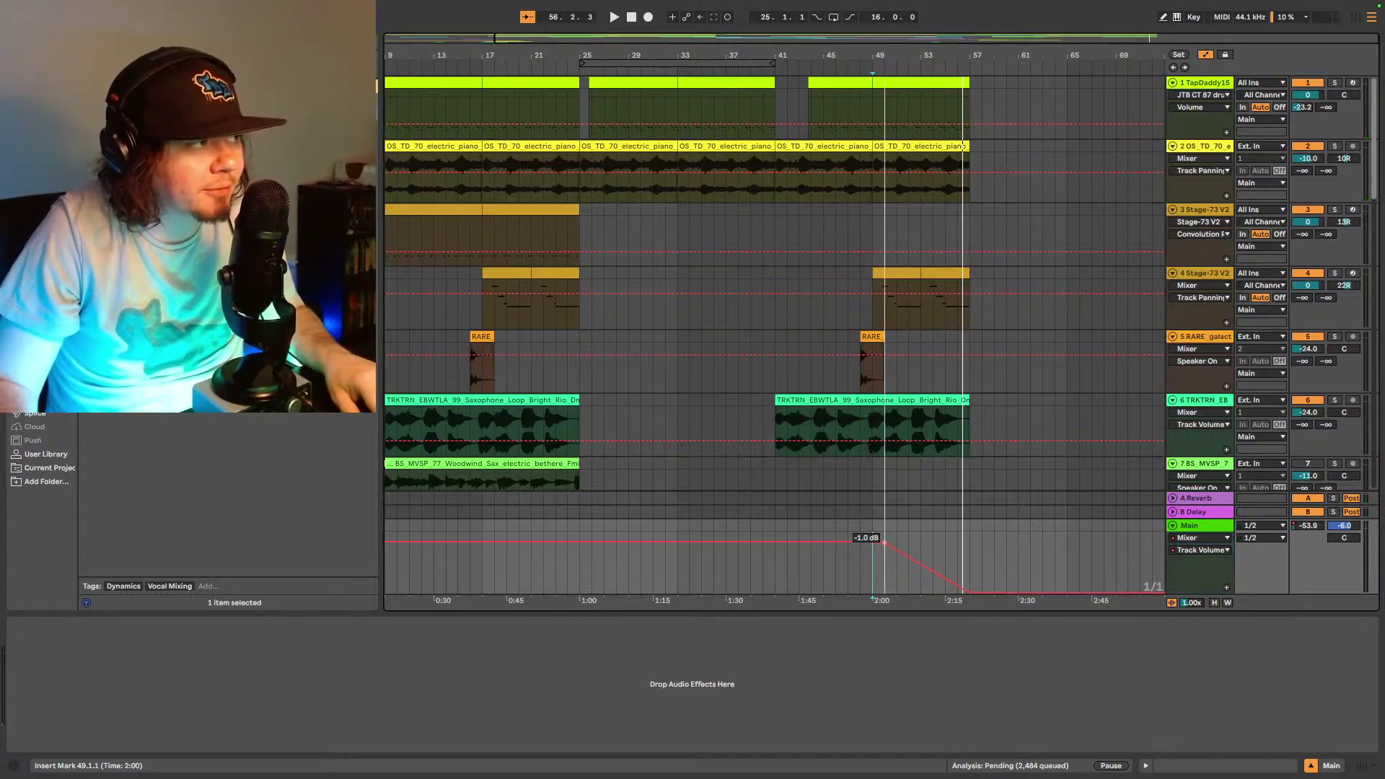
{"action": "left_click_drag", "start_coordinate": [884, 541], "coordinate": [896, 546]}
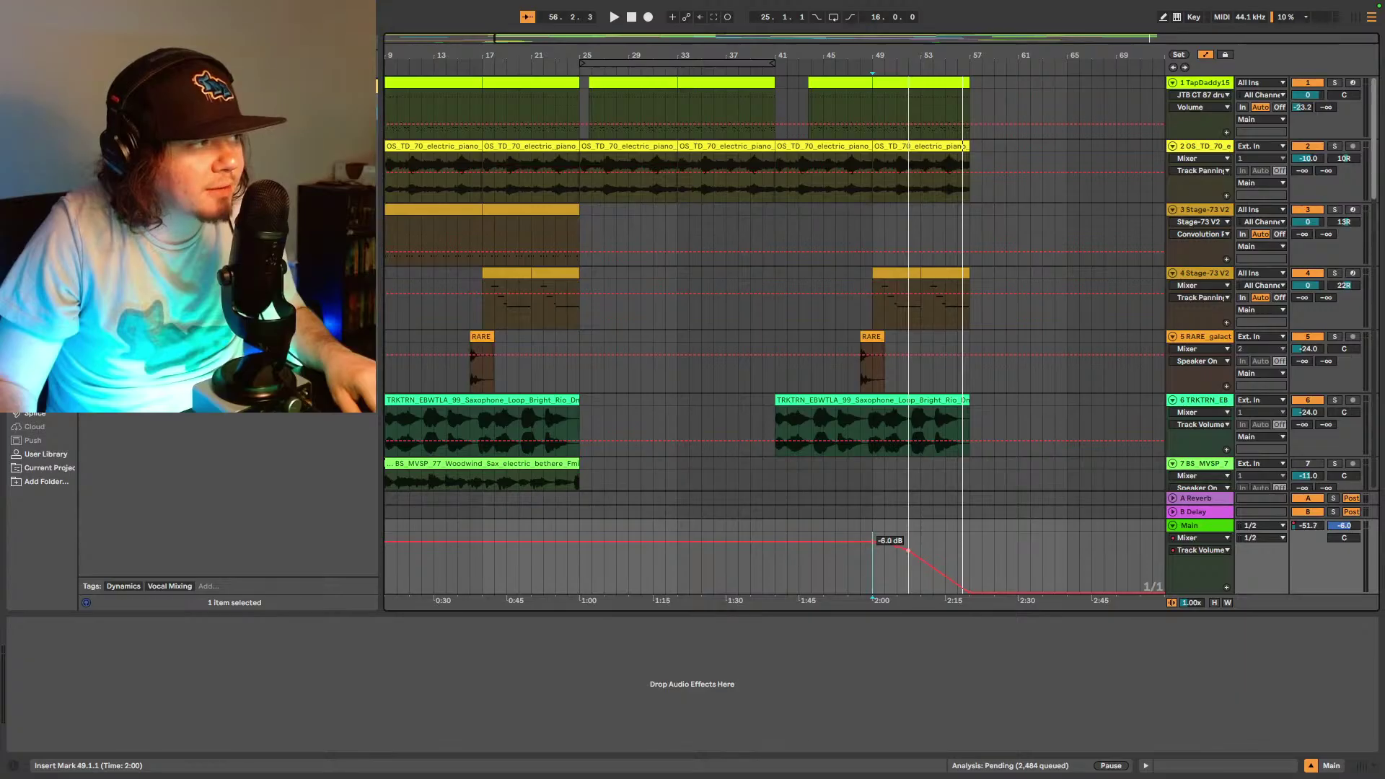
{"action": "left_click", "coordinate": [864, 570]}
{"action": "key", "text": "space"}
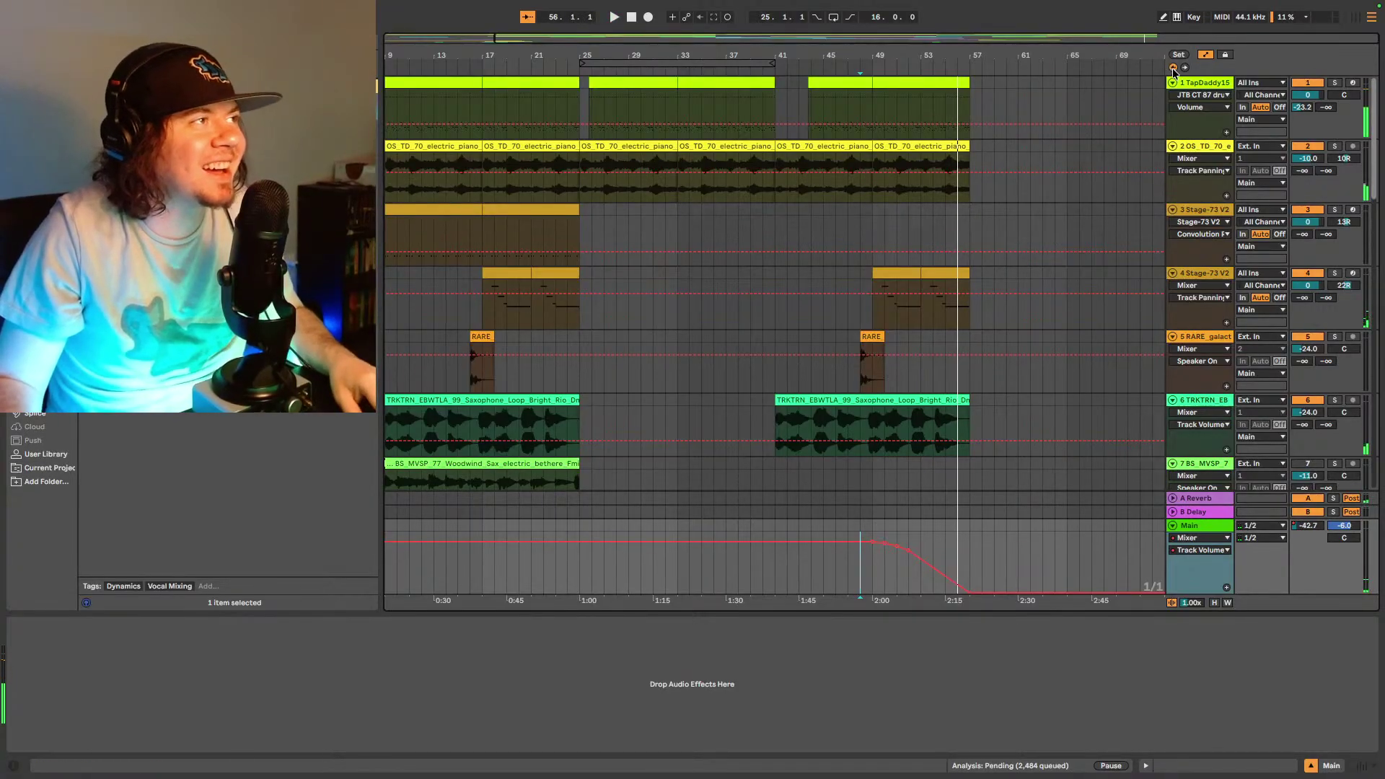
{"action": "key", "text": "space"}
- Play the song from bar 1 while looking over the clips and automation on all tracks
{"action": "scroll", "coordinate": [829, 469], "scroll_direction": "down", "scroll_amount": 10}
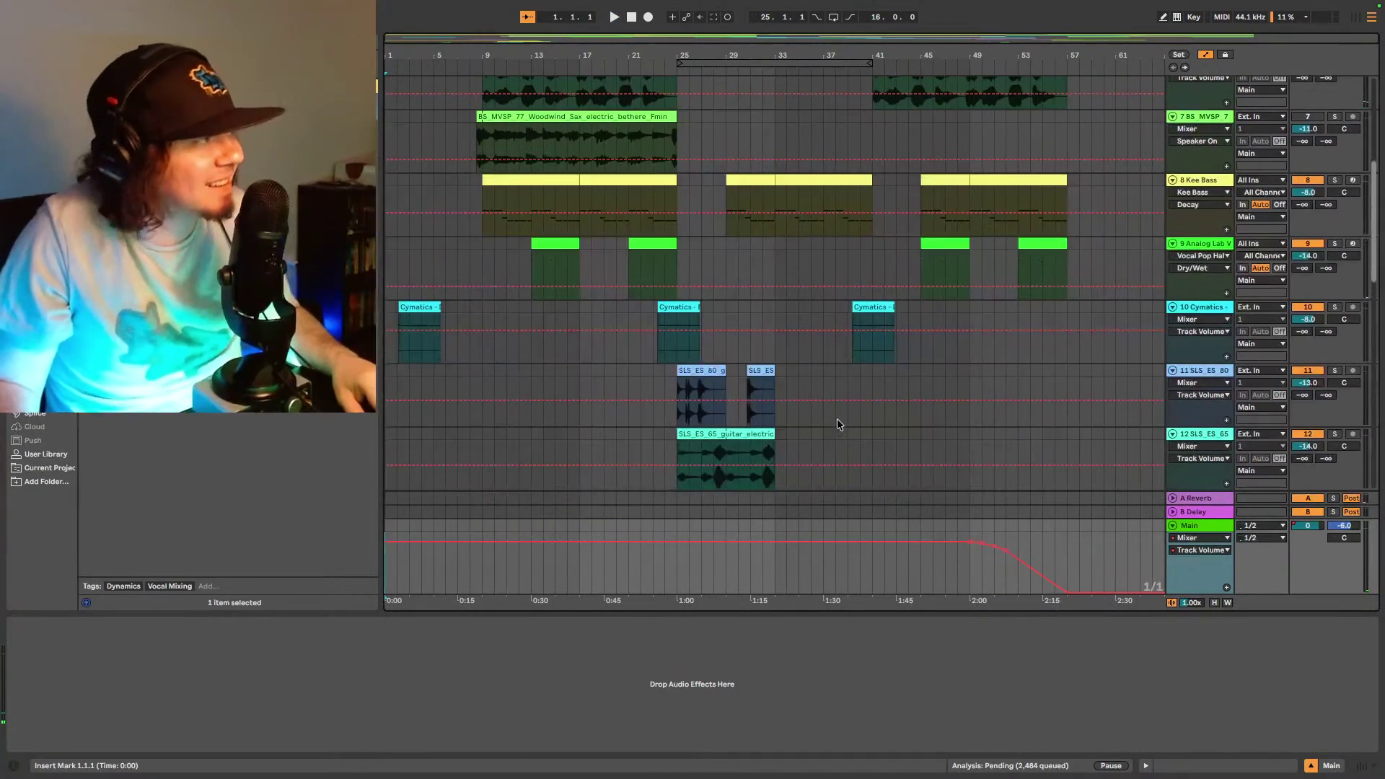
{"action": "scroll", "coordinate": [830, 429], "scroll_direction": "down", "scroll_amount": 8}
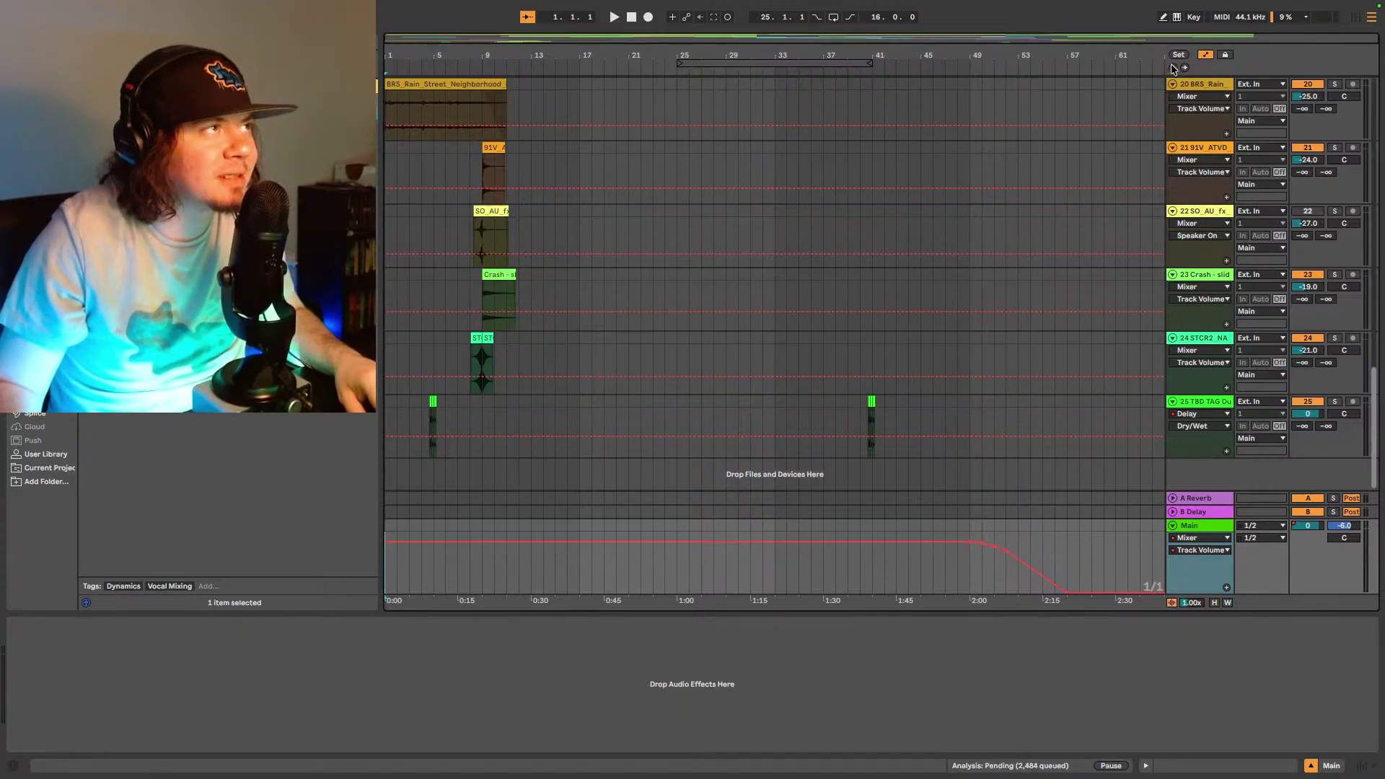
{"action": "key", "text": "space"}
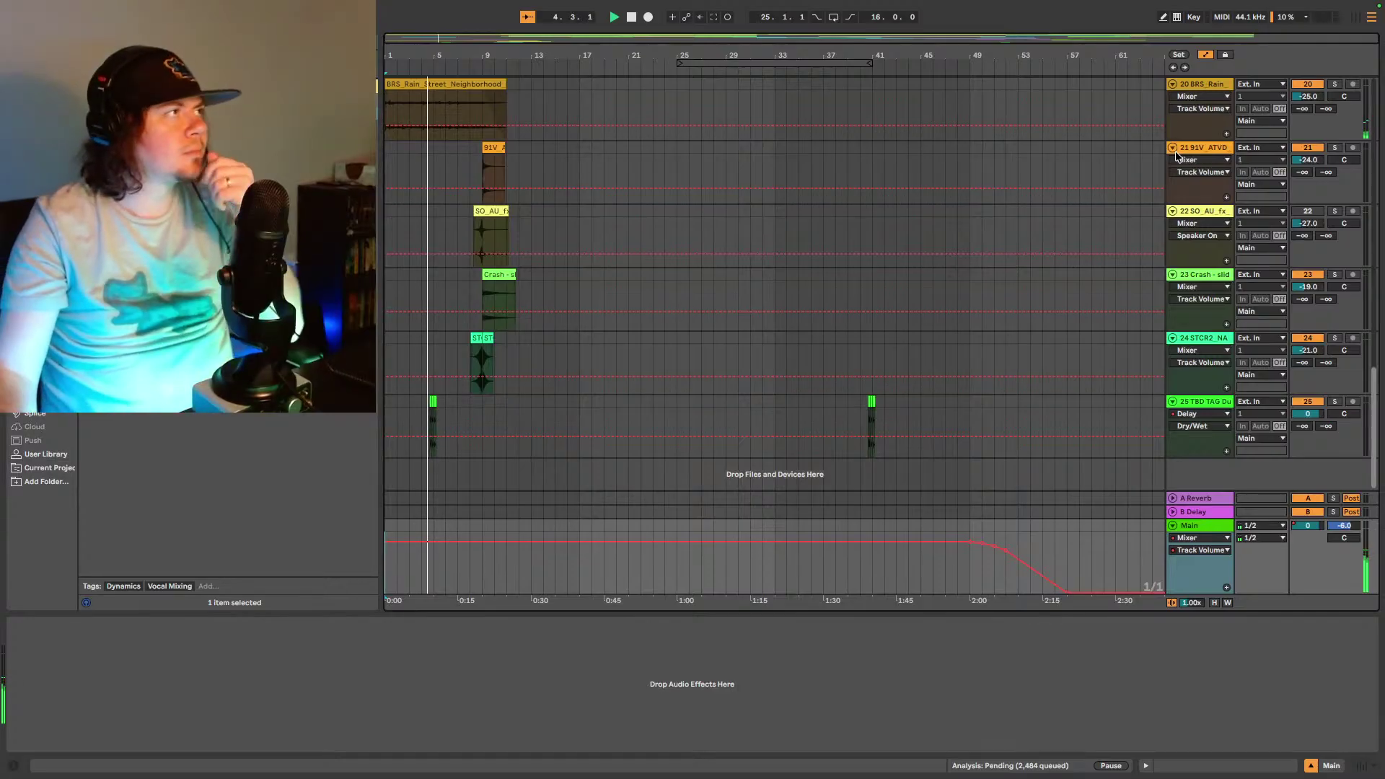
{"action": "scroll", "coordinate": [837, 188], "scroll_direction": "up", "scroll_amount": 4}
{"action": "scroll", "coordinate": [835, 193], "scroll_direction": "up", "scroll_amount": 15}
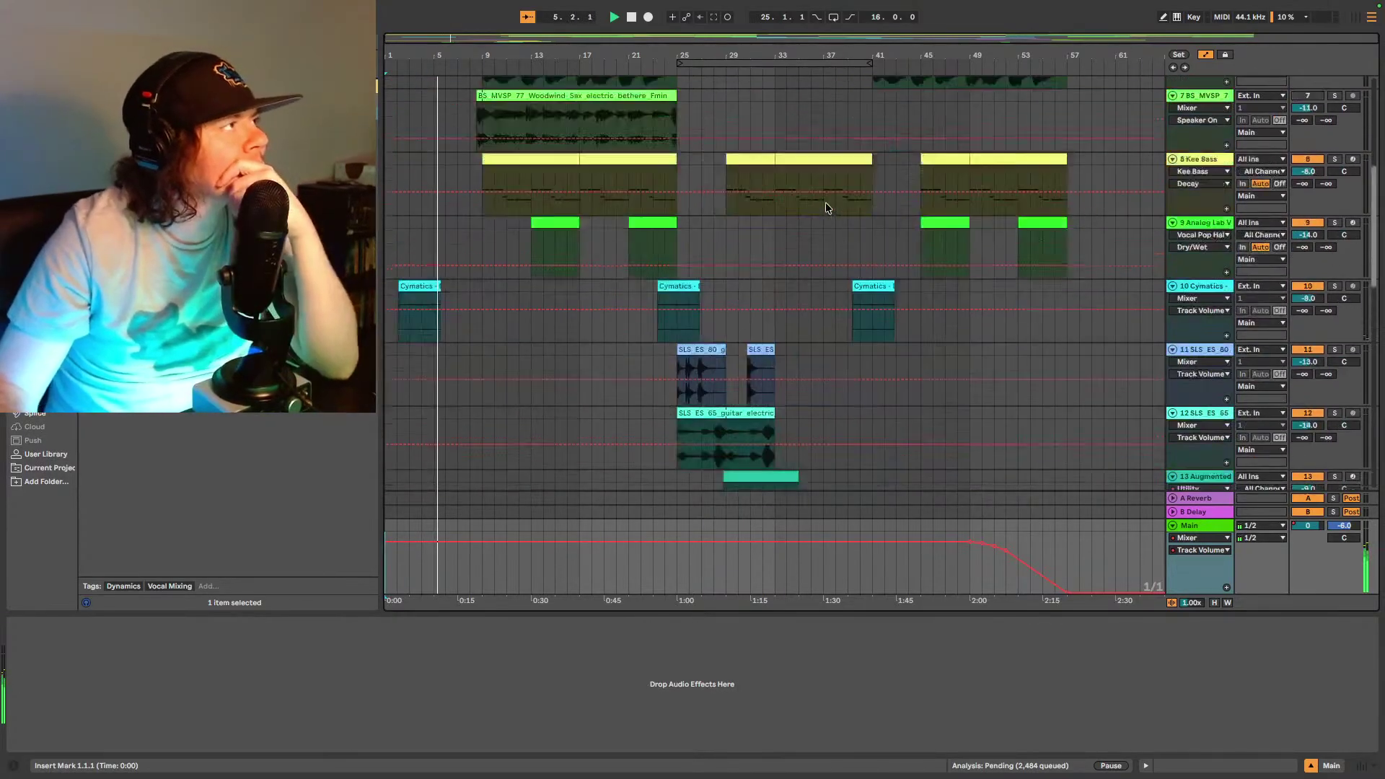
{"action": "scroll", "coordinate": [827, 208], "scroll_direction": "down", "scroll_amount": 2}
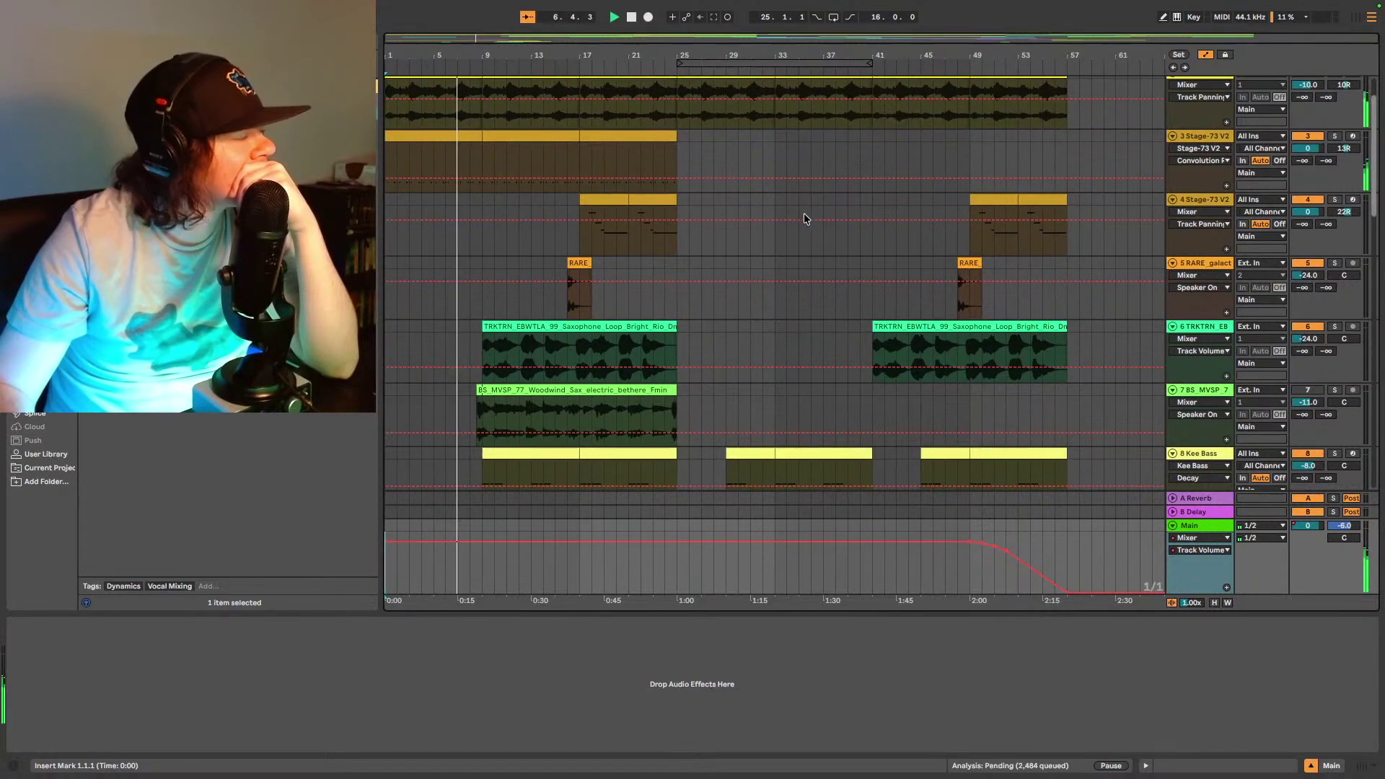
{"action": "scroll", "coordinate": [794, 217], "scroll_direction": "down", "scroll_amount": 2}
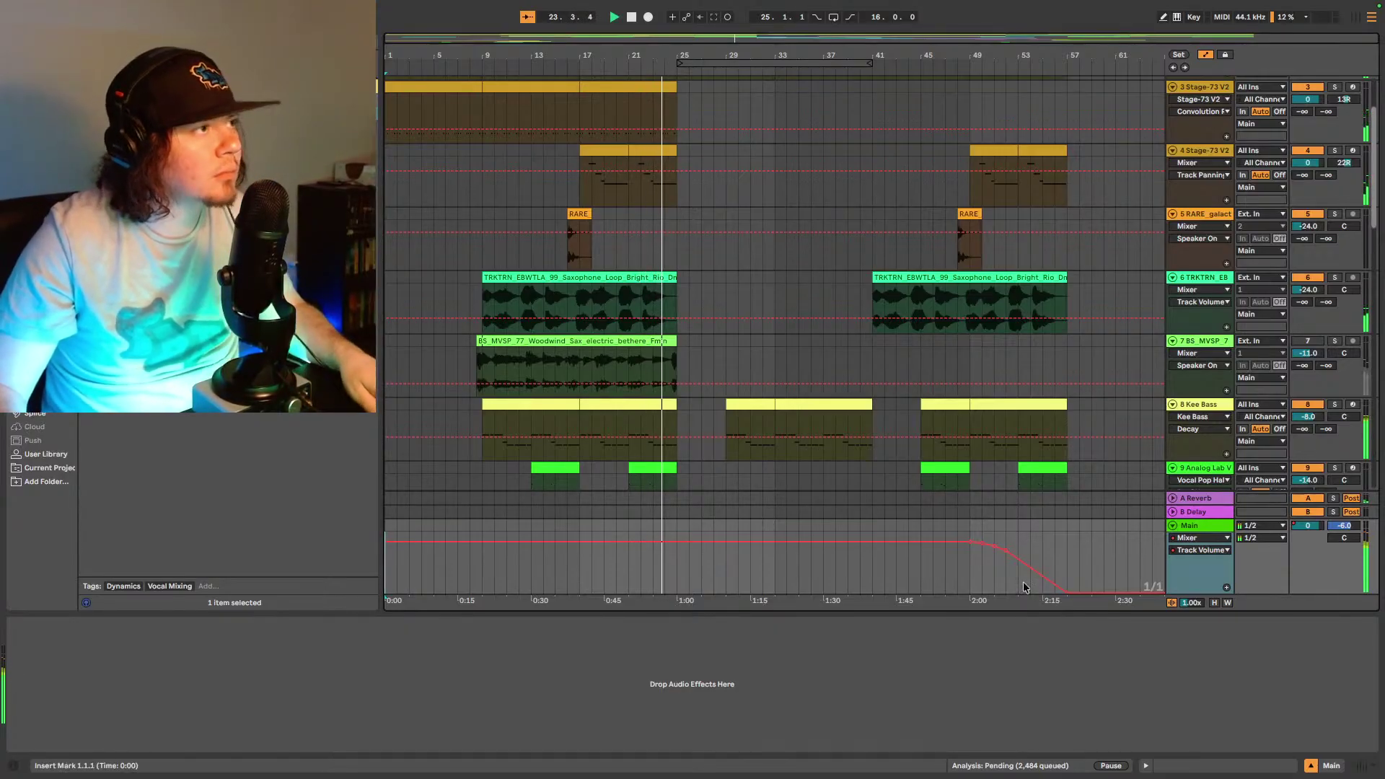
{"action": "scroll", "coordinate": [990, 352], "scroll_direction": "down", "scroll_amount": 1}
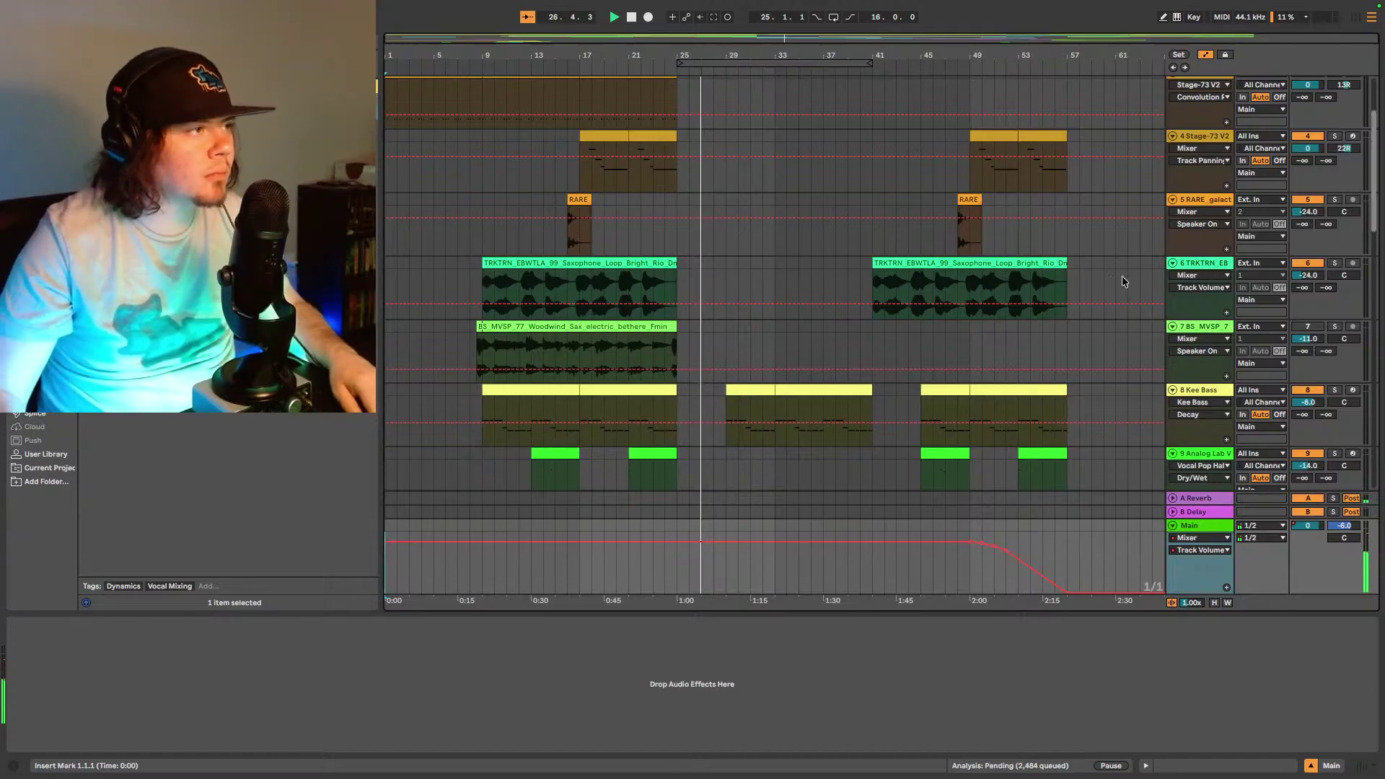
{"action": "scroll", "coordinate": [1110, 267], "scroll_direction": "up", "scroll_amount": 5}
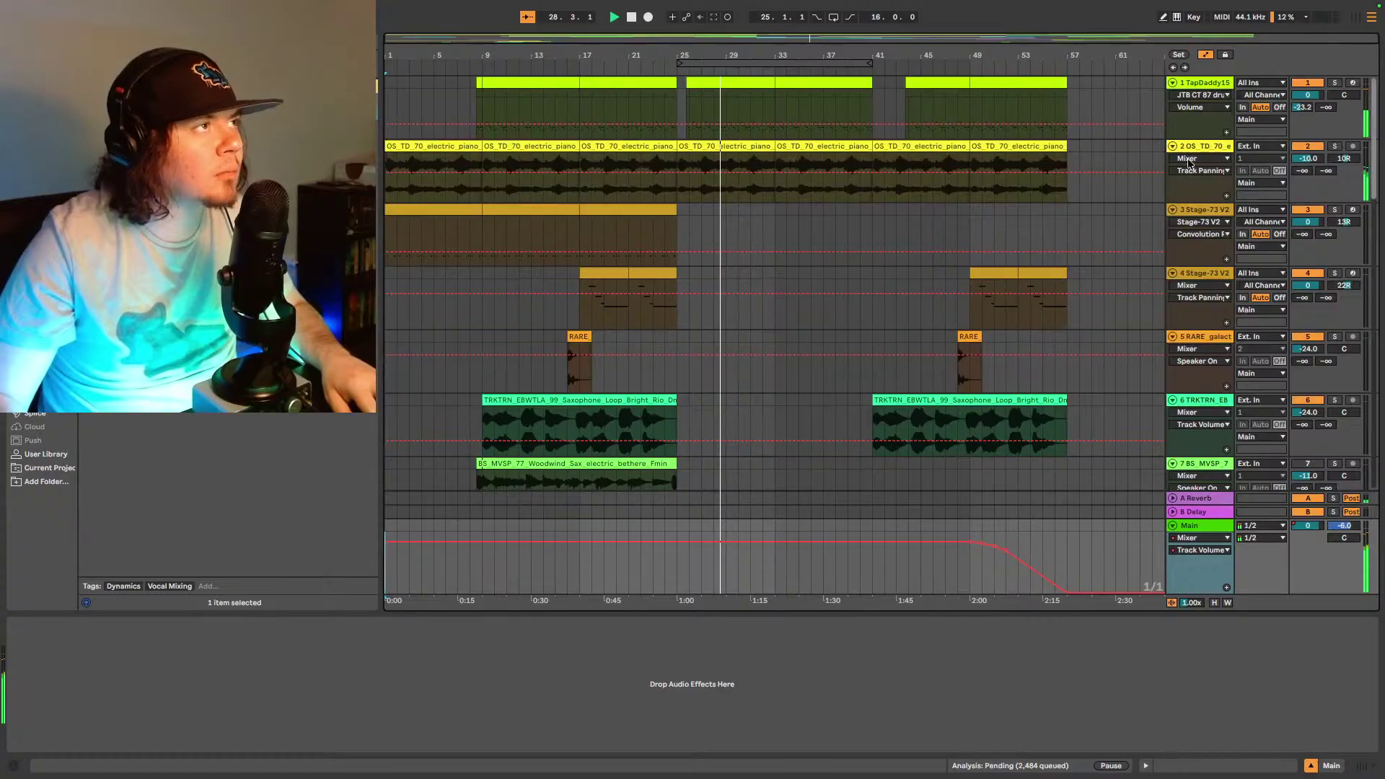
- Select tracks 1 to 25 and fold them all to see the whole arrangement compactly during playback
{"action": "left_click", "coordinate": [1200, 84]}
{"action": "scroll", "coordinate": [1182, 370], "scroll_direction": "down", "scroll_amount": 15}
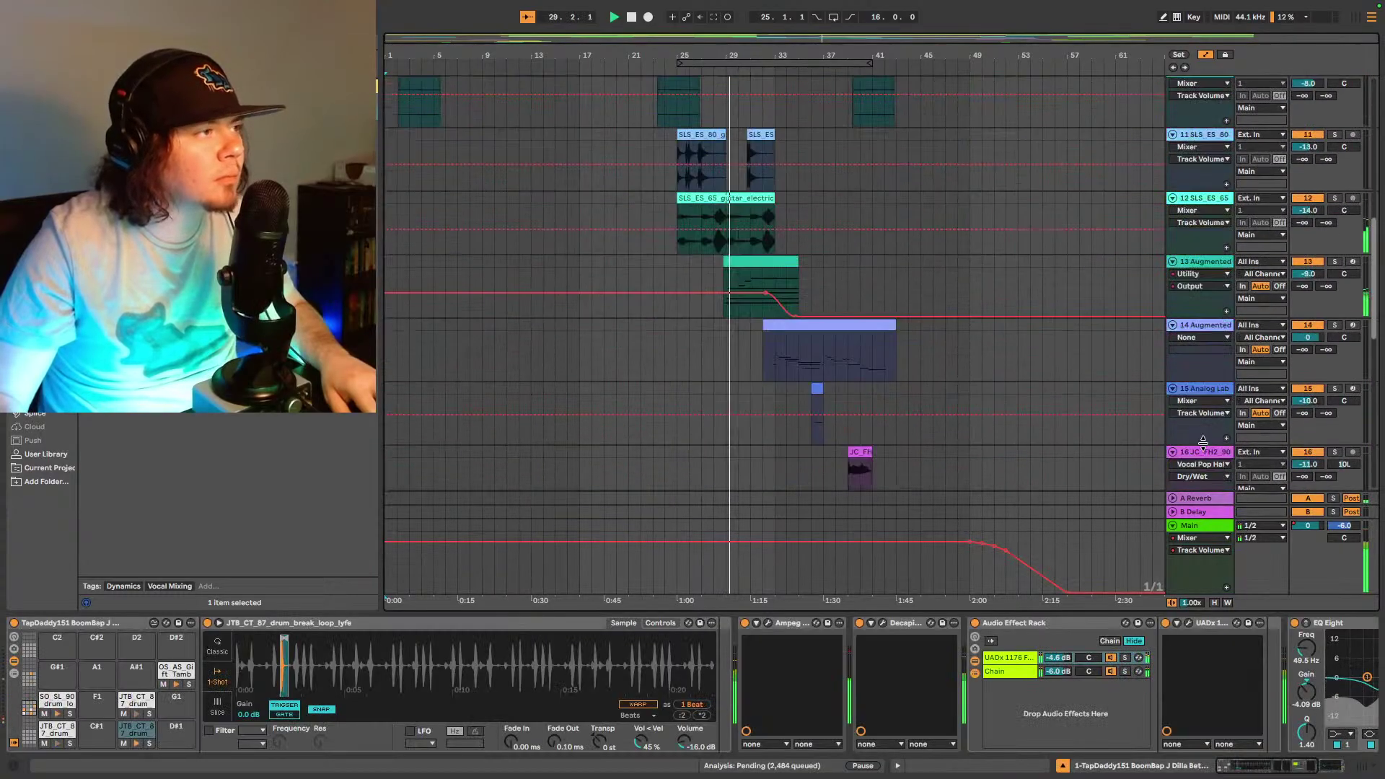
{"action": "scroll", "coordinate": [1204, 439], "scroll_direction": "down", "scroll_amount": 12}
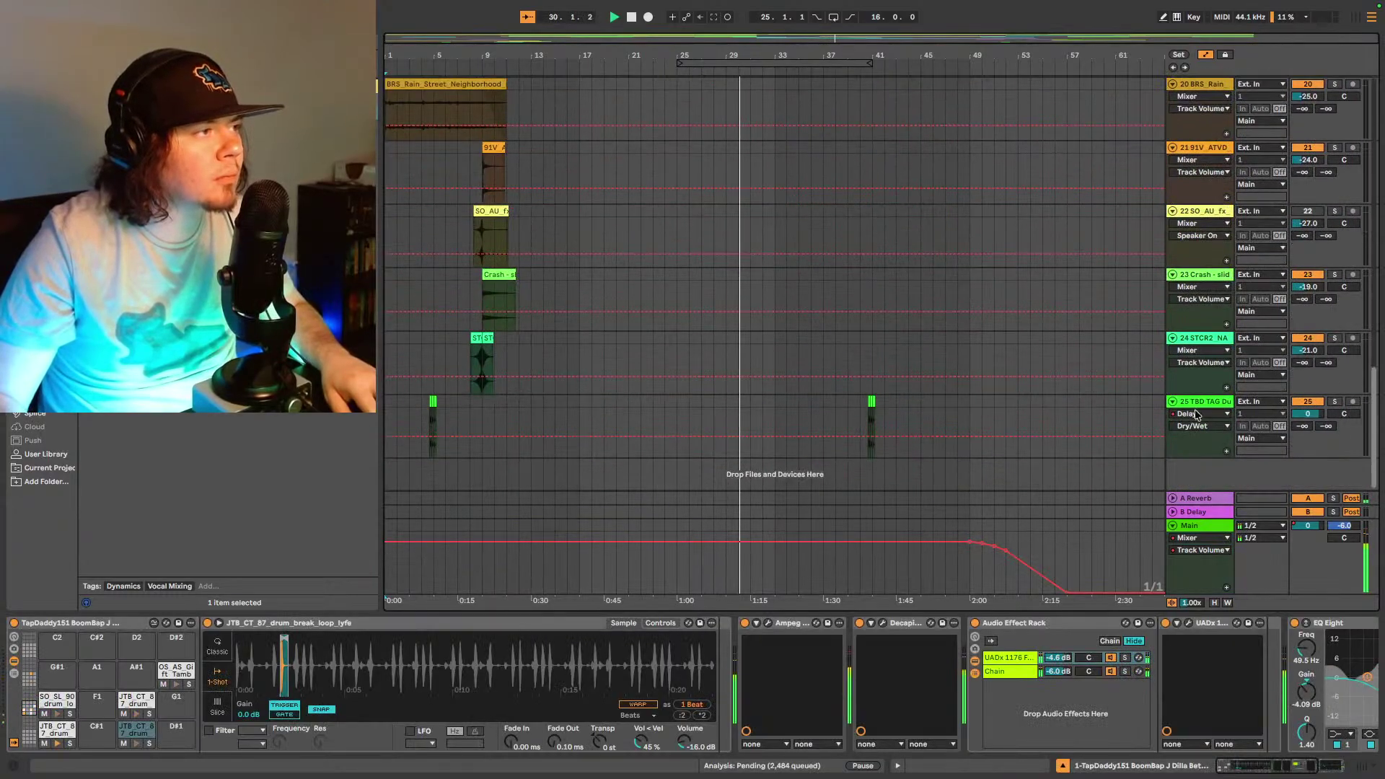
{"action": "left_click", "coordinate": [1195, 404], "text": "shift"}
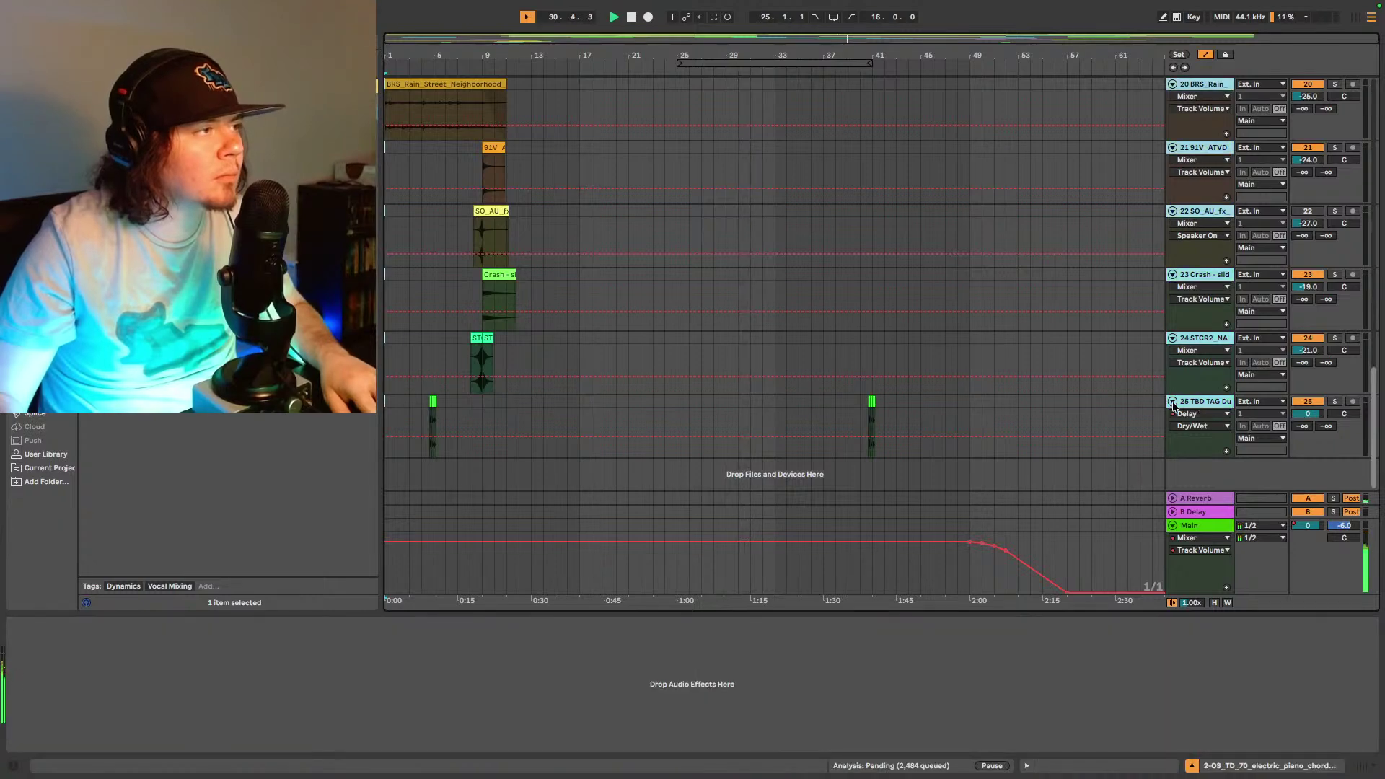
{"action": "left_click", "coordinate": [1173, 404], "text": "alt"}
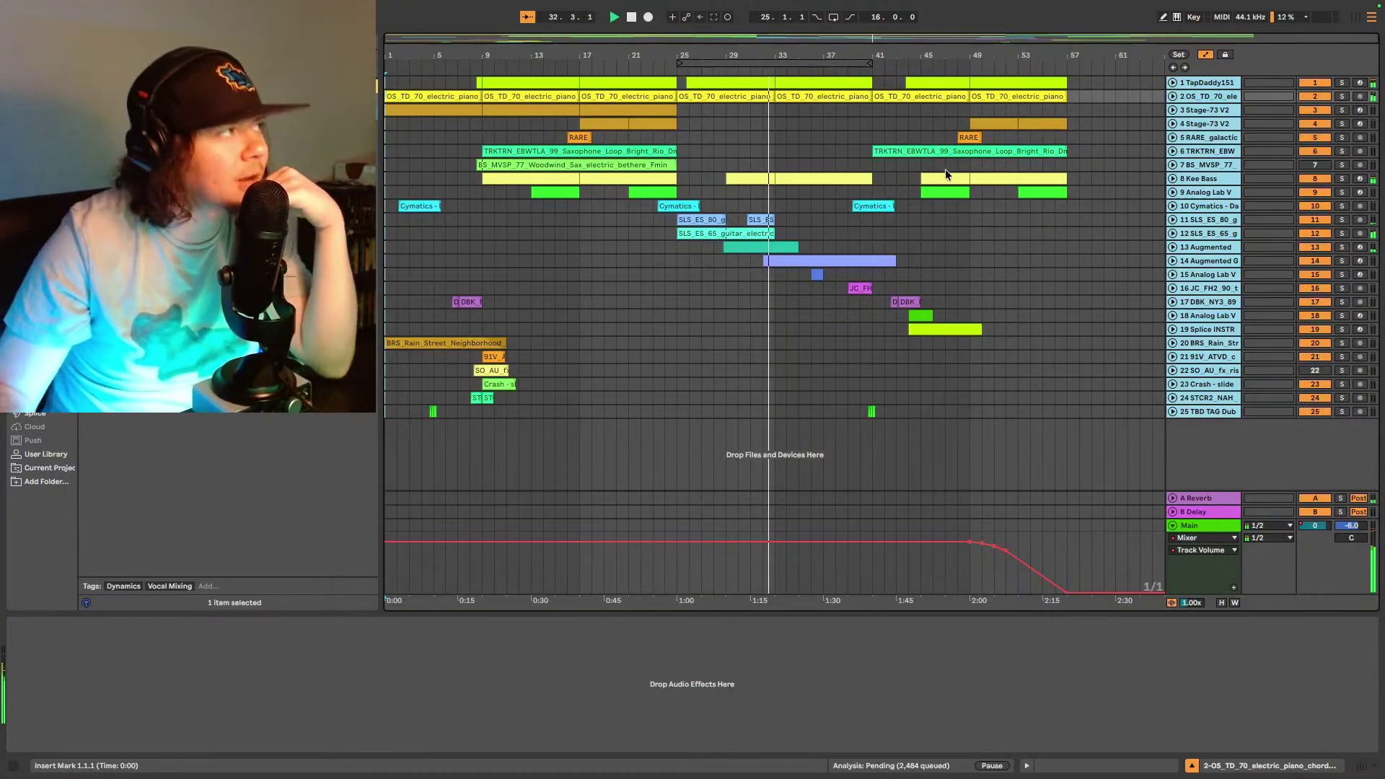
{"action": "key", "text": "plus"}
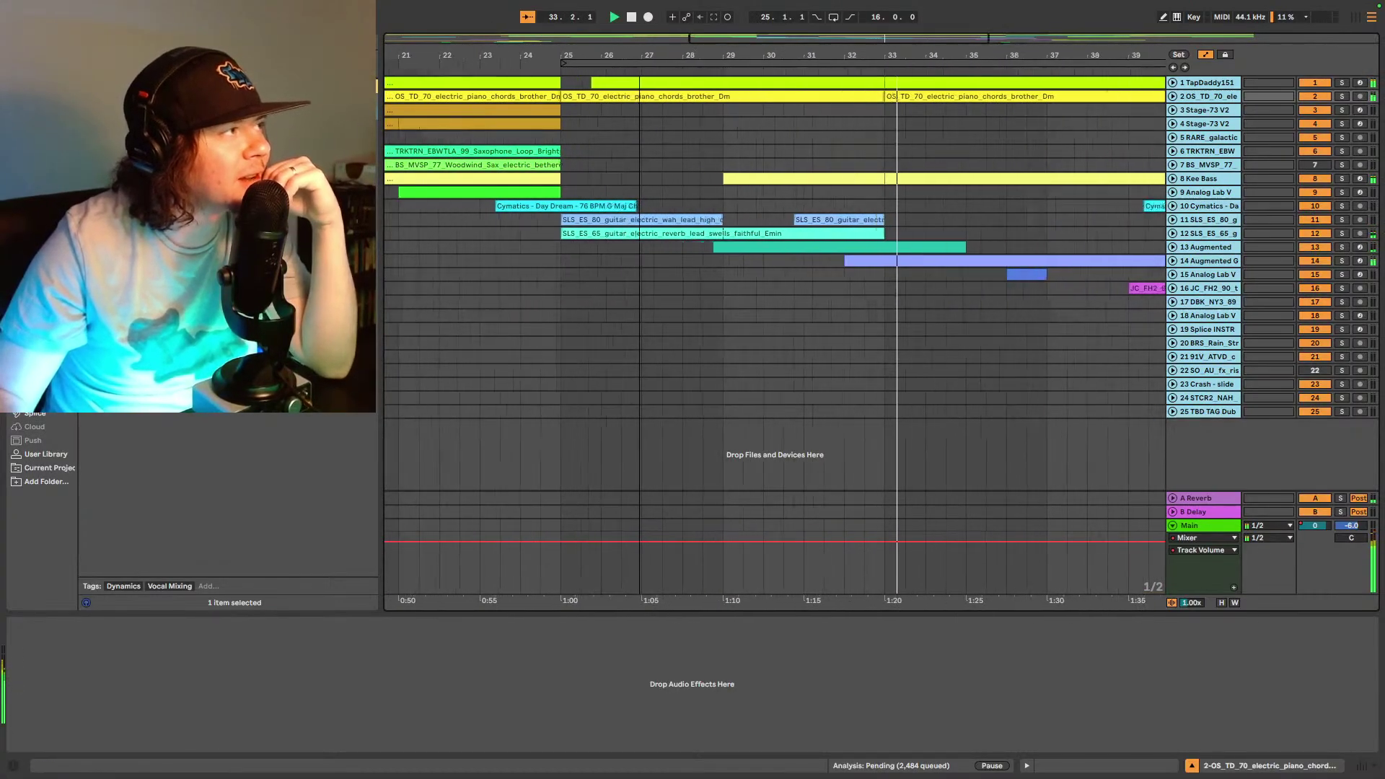
{"action": "key", "text": "plus"}
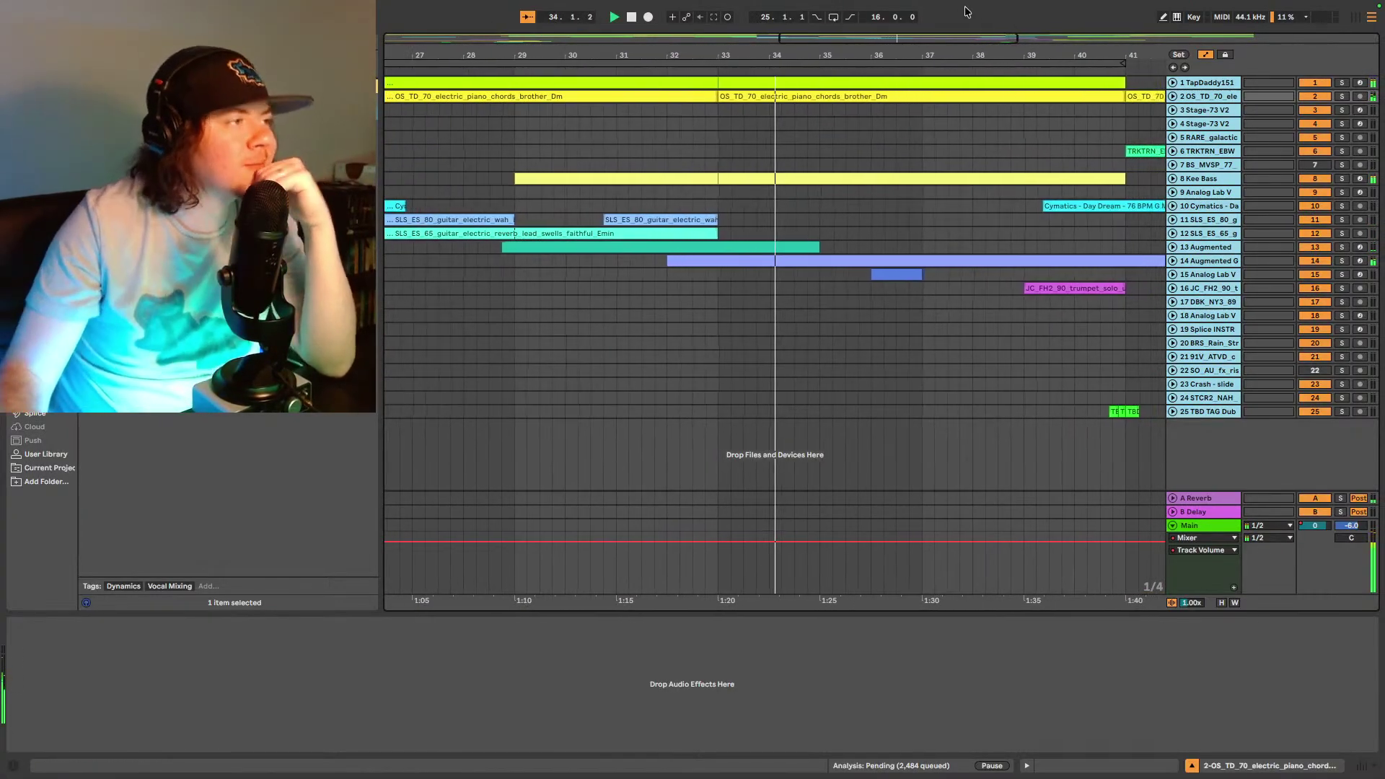